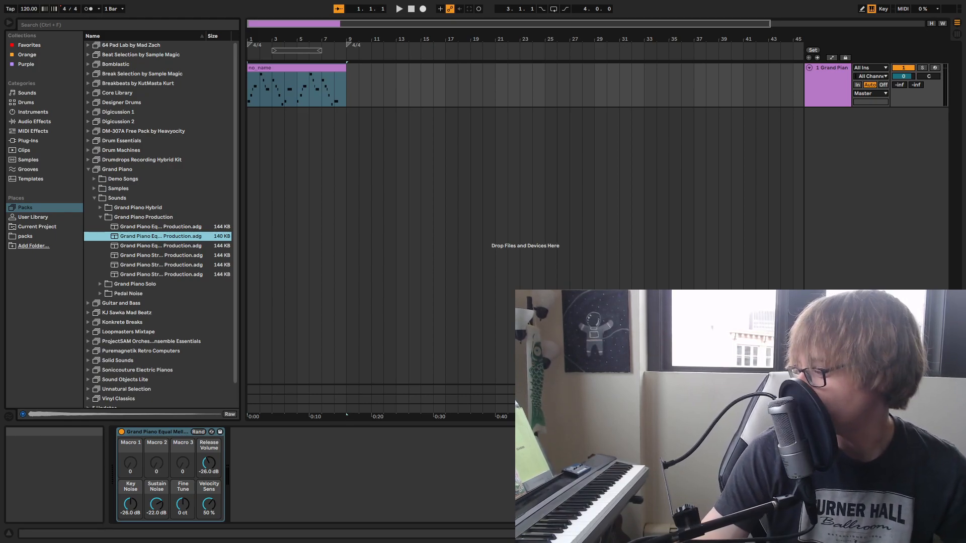
# Play the no_name clip and lower the Grand Piano track's volume to about -8 dB
pyautogui.click(472, 159)
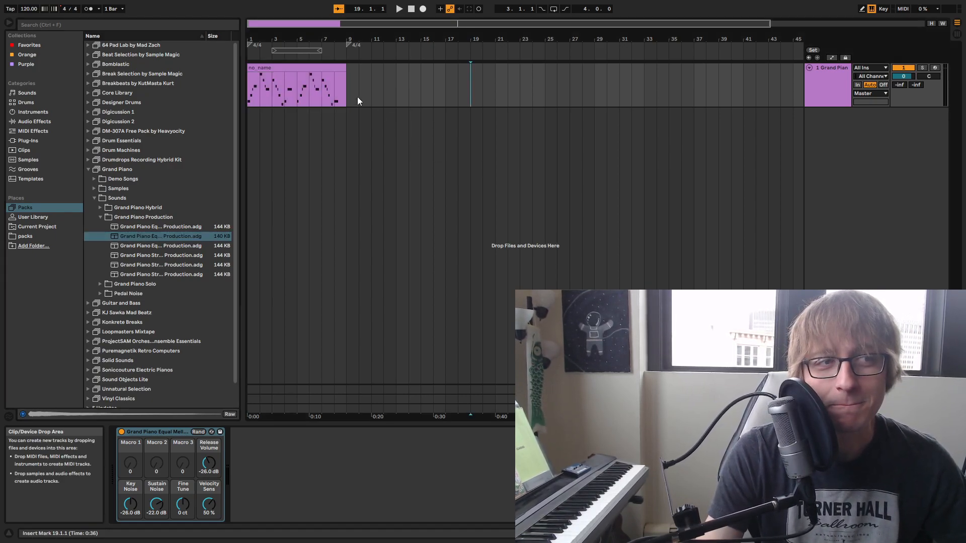
pyautogui.click(332, 70)
pyautogui.press('space')
pyautogui.press('Tab')
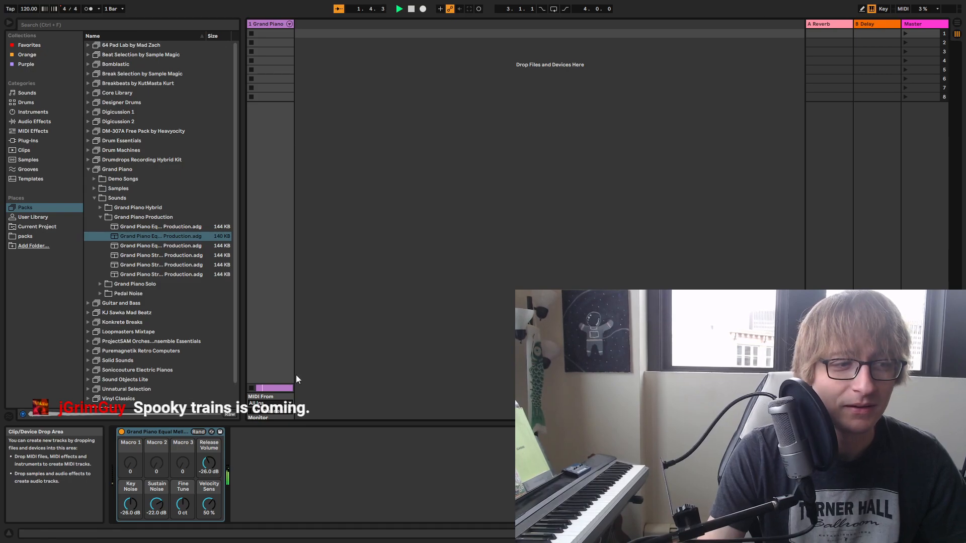
pyautogui.moveTo(296, 386); pyautogui.dragTo(309, 305)
pyautogui.press('Tab')
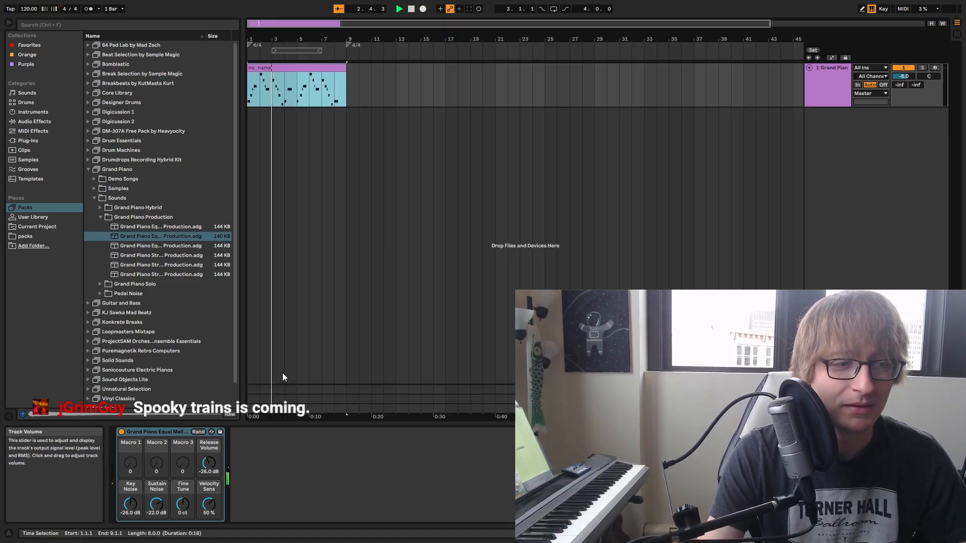
# Open the no_name clip's notes in an enlarged MIDI note editor while it plays
pyautogui.hotkey('shift', 'Tab')
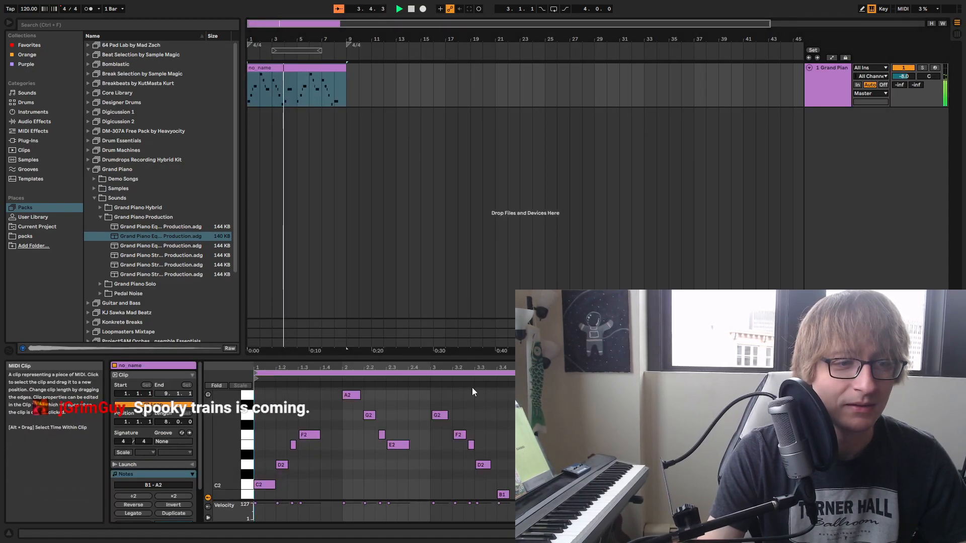
pyautogui.moveTo(497, 356); pyautogui.dragTo(515, 197)
pyautogui.scroll(3, 483, 322)
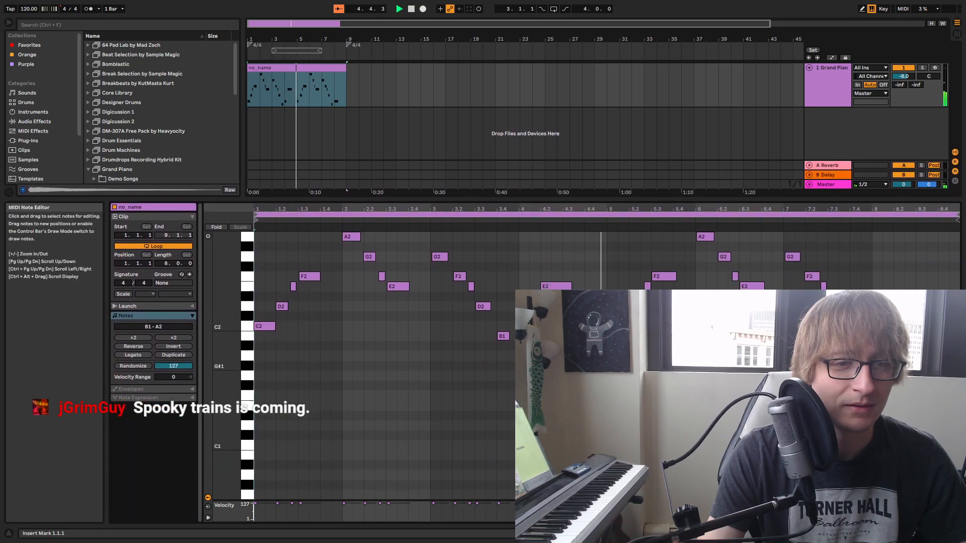
pyautogui.scroll(-1, 483, 322)
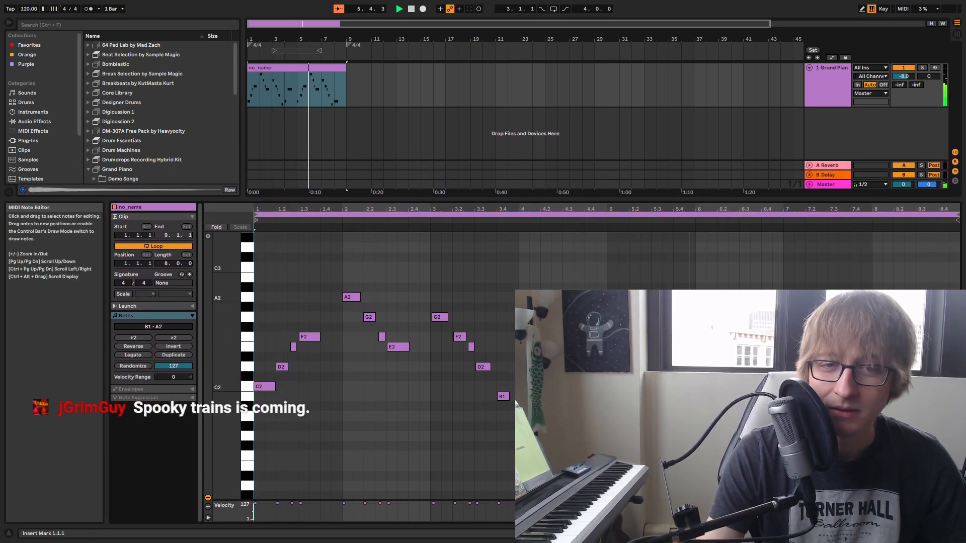
pyautogui.click(850, 287)
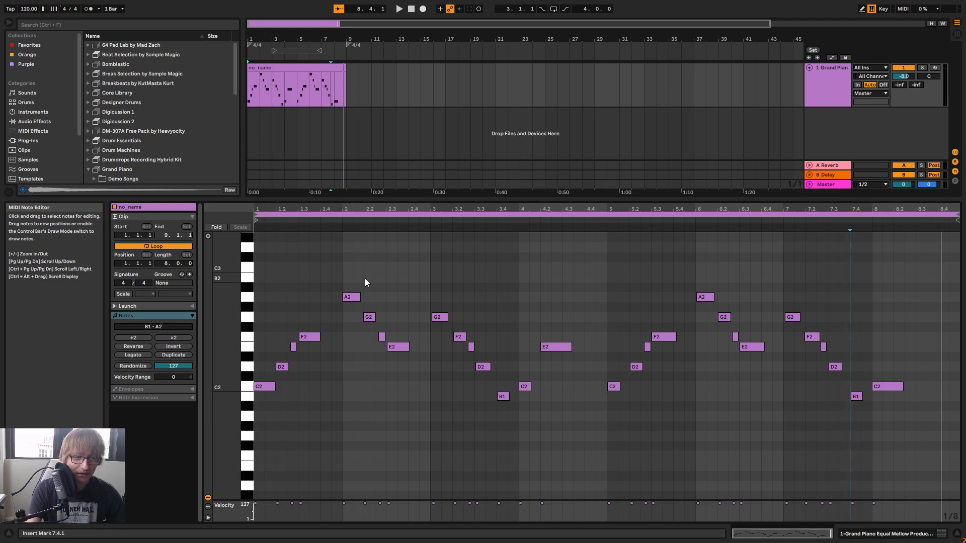
pyautogui.click(586, 263)
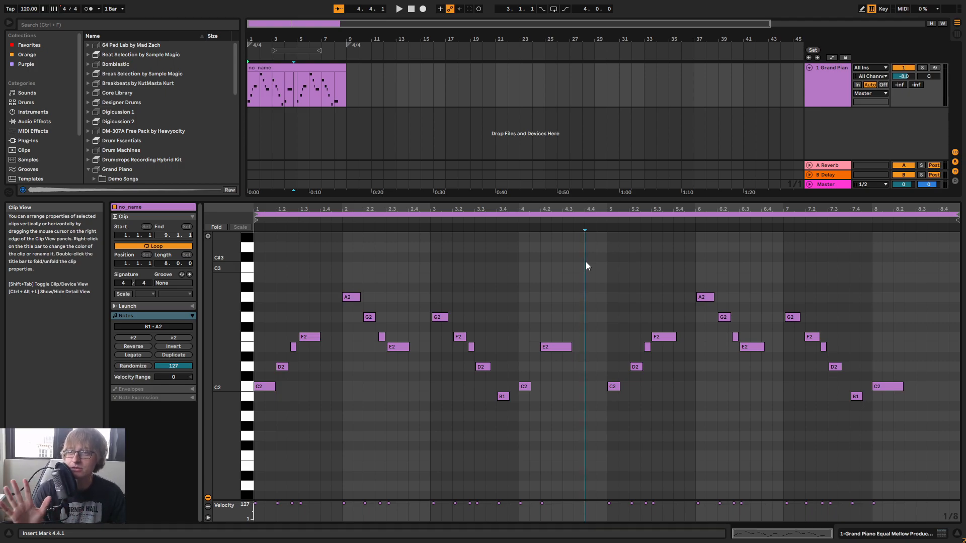
pyautogui.click(594, 293)
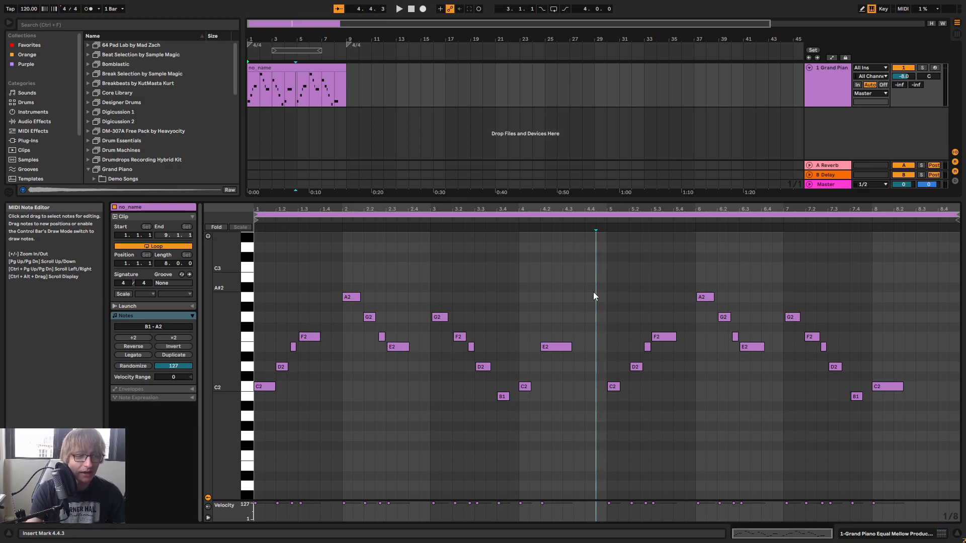
# Play back the melody in the no_name clip from its start
pyautogui.moveTo(289, 209)
pyautogui.mouseDown()
pyautogui.moveTo(289, 244)
pyautogui.moveTo(289, 209)
pyautogui.mouseUp()
pyautogui.press('space')
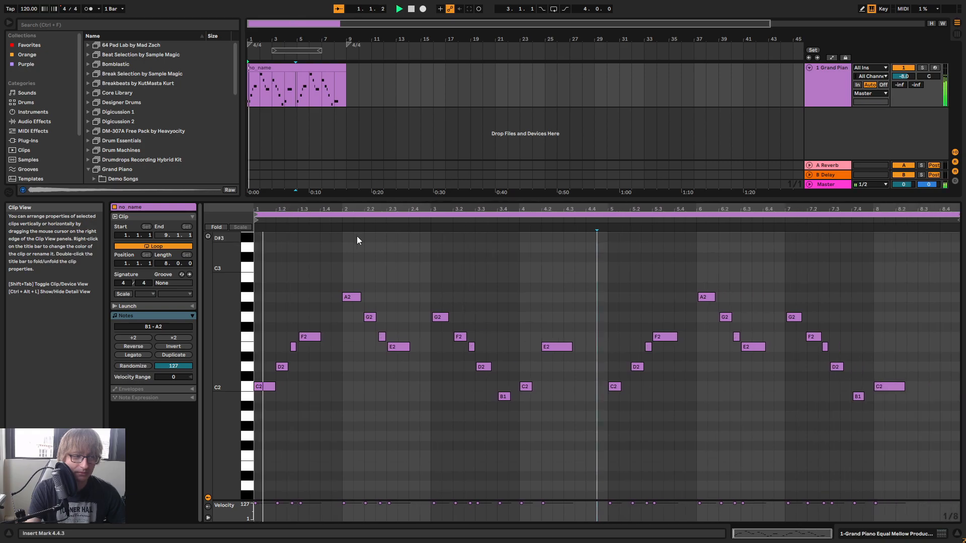
pyautogui.click(526, 276)
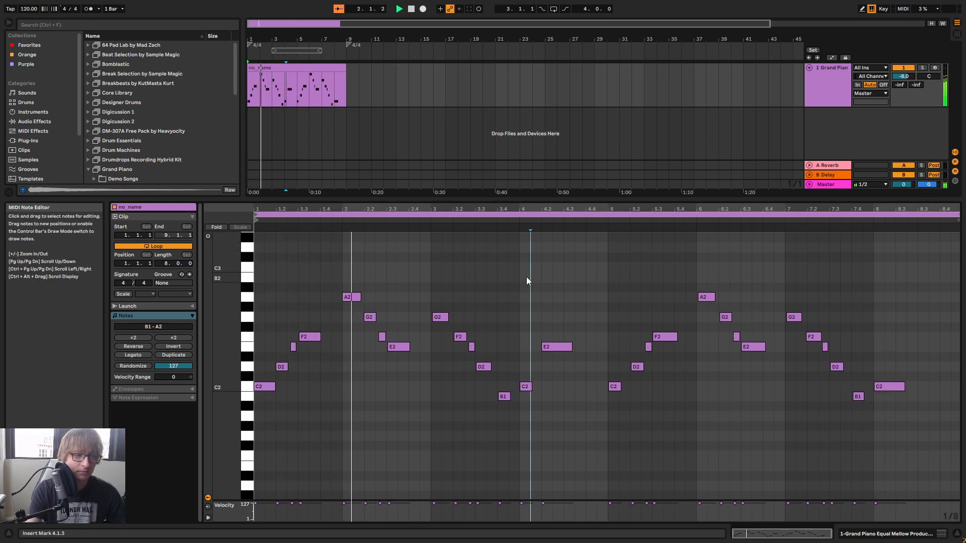
pyautogui.press('space')
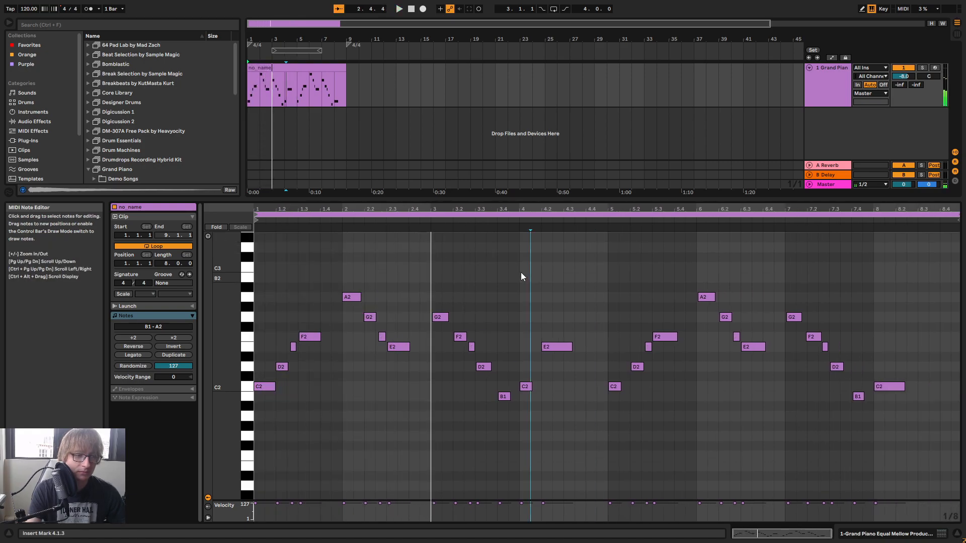
pyautogui.press('space')
pyautogui.click(542, 282)
pyautogui.press('space')
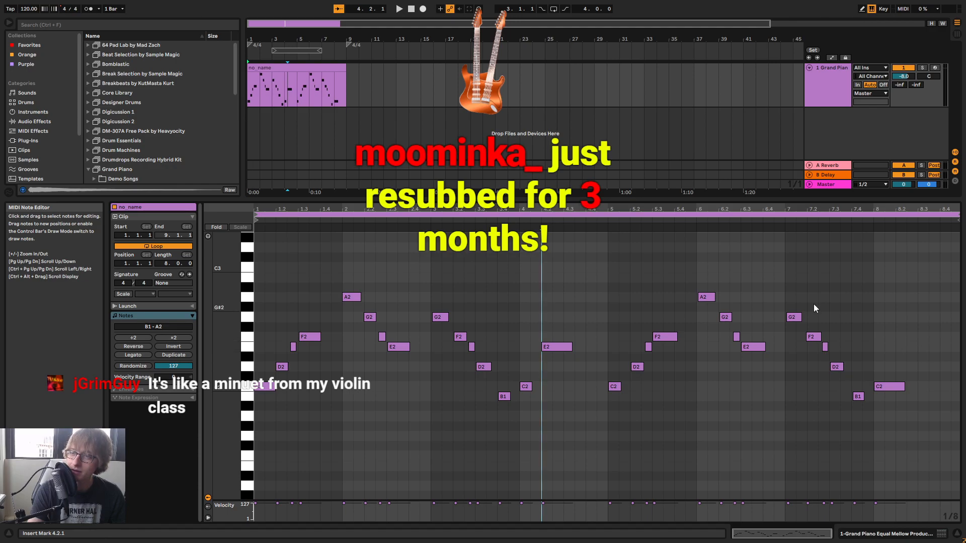
# Try quantizing all the notes in the clip and play back the result
pyautogui.rightClick(408, 279)
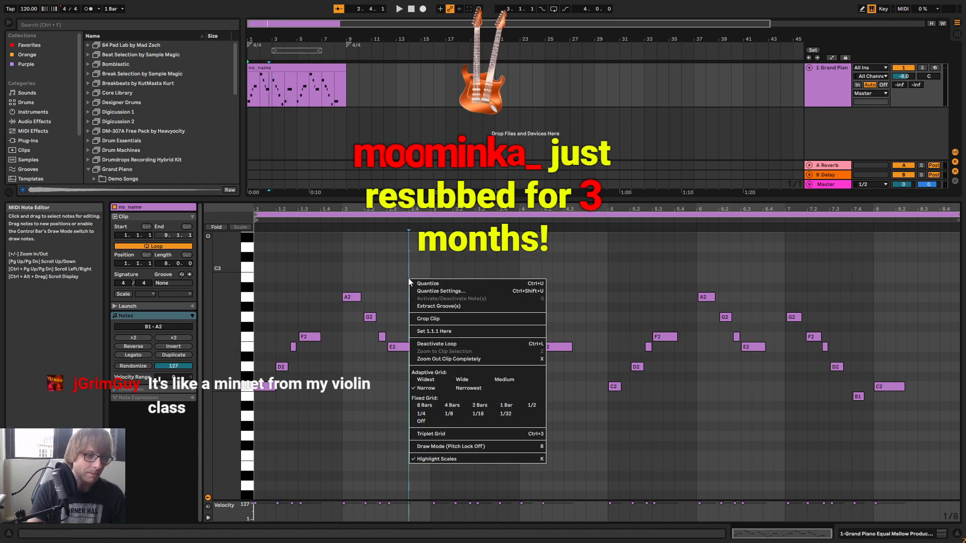
pyautogui.click(535, 318)
pyautogui.press('space')
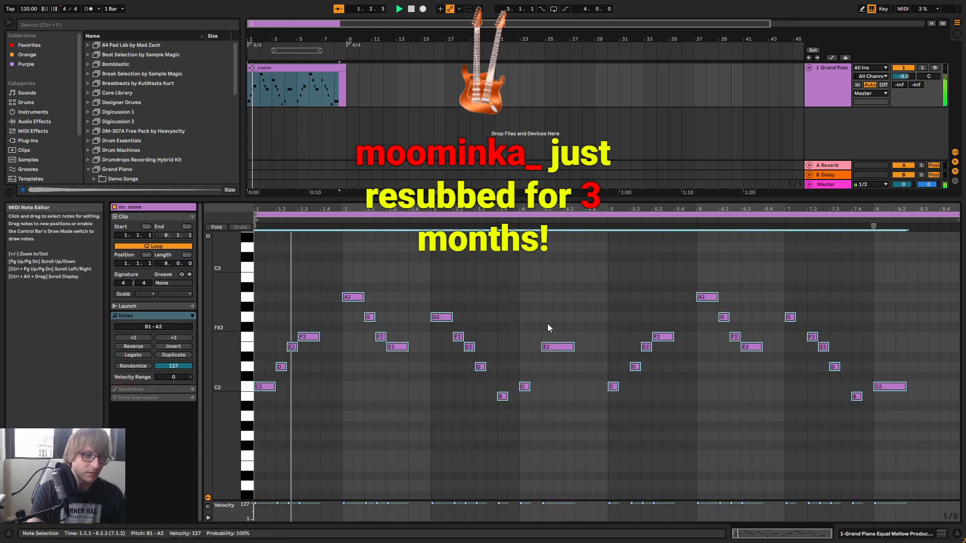
pyautogui.press('space')
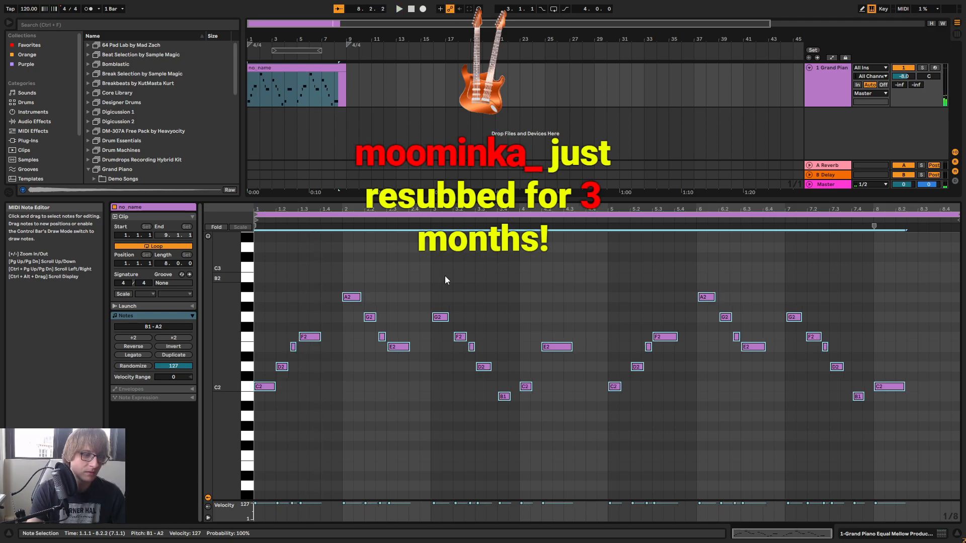
pyautogui.hotkey('ctrl', 'z')
# Quantize all the notes in the no_name clip using the 1/8 triplet grid
pyautogui.moveTo(305, 209); pyautogui.dragTo(363, 210)
pyautogui.click(386, 290)
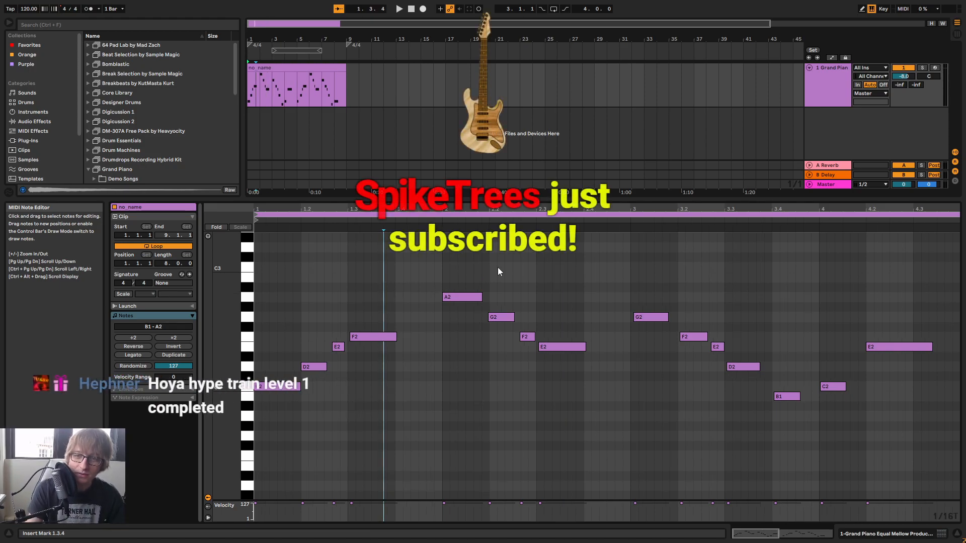
pyautogui.moveTo(508, 209); pyautogui.dragTo(507, 197)
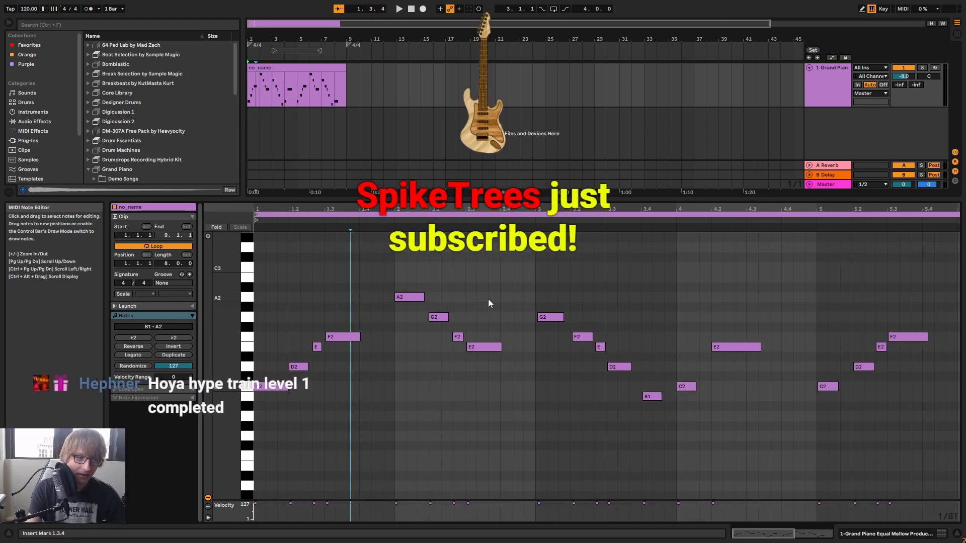
pyautogui.rightClick(510, 288)
pyautogui.click(535, 294)
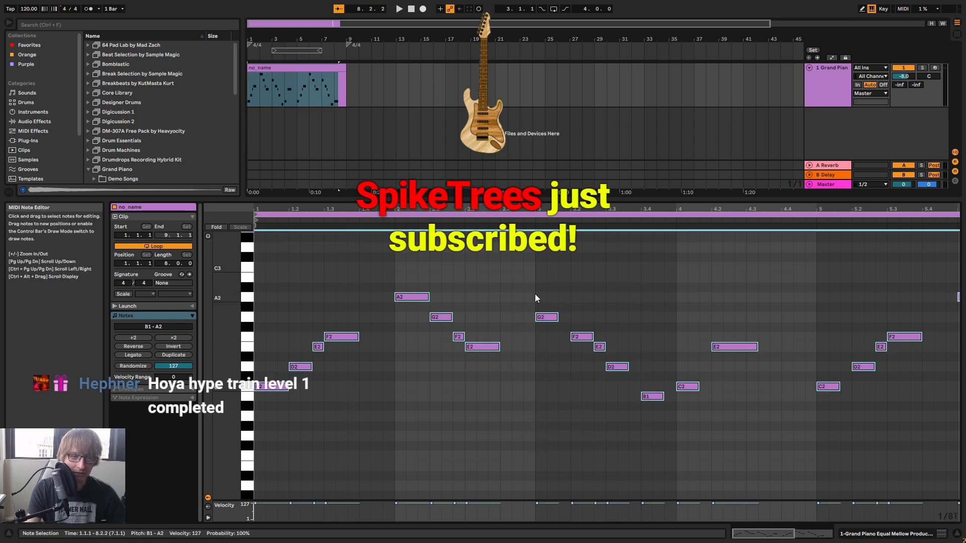
pyautogui.click(648, 262)
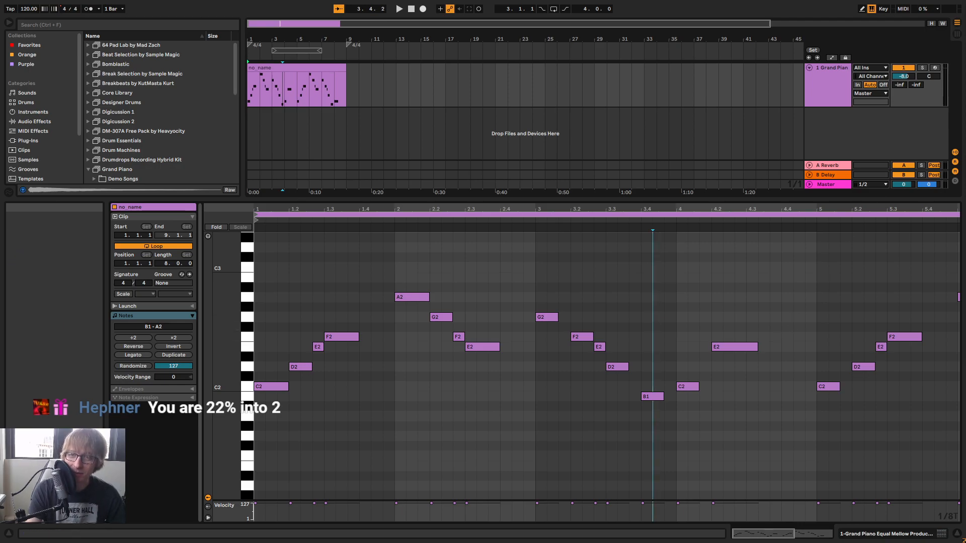
# Enlarge the MIDI note editor further so that more of the piano roll is shown
pyautogui.click(584, 256)
pyautogui.moveTo(635, 199); pyautogui.dragTo(643, 107)
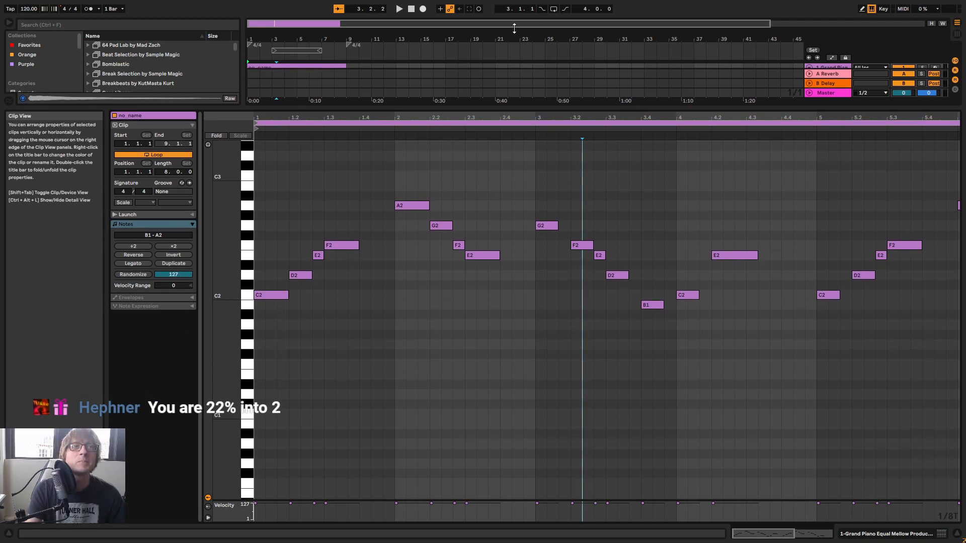
pyautogui.click(629, 201)
pyautogui.moveTo(647, 113); pyautogui.dragTo(547, 119)
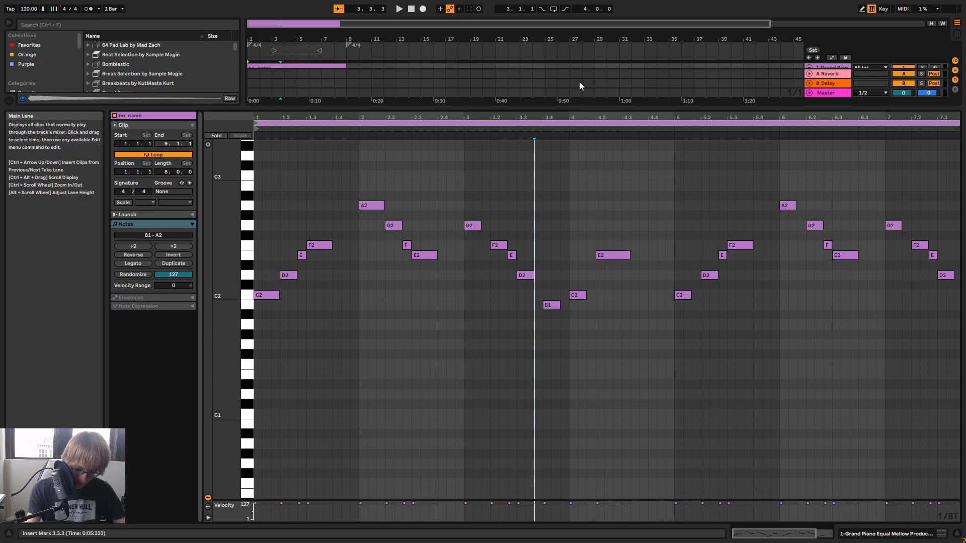
pyautogui.click(675, 266)
pyautogui.moveTo(534, 114); pyautogui.dragTo(535, 120)
pyautogui.click(536, 197)
# During playback, lengthen the opening notes of bars 3, 5, 6 and 7 to one full beat each
pyautogui.press('space')
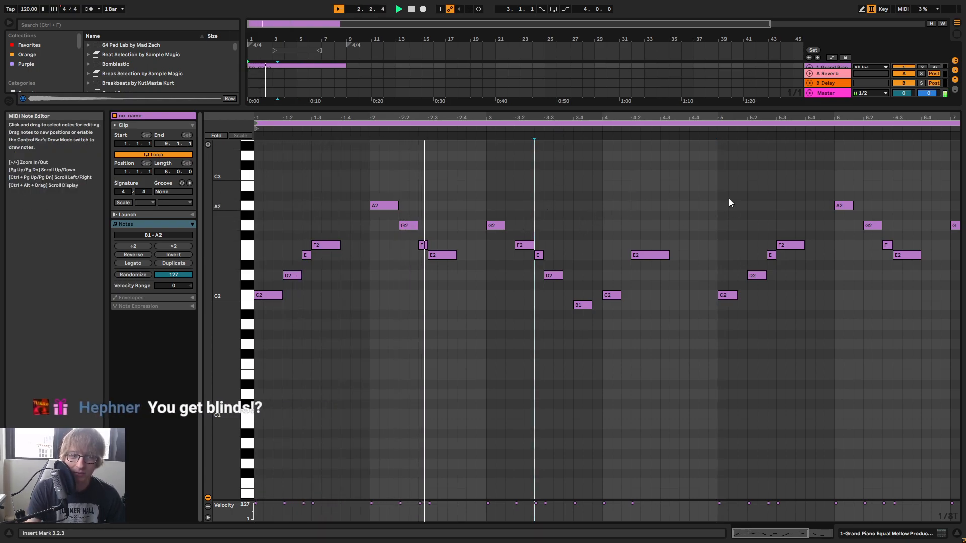
pyautogui.moveTo(762, 118); pyautogui.dragTo(762, 98)
pyautogui.moveTo(640, 119); pyautogui.dragTo(693, 124)
pyautogui.click(629, 208)
pyautogui.moveTo(467, 225); pyautogui.dragTo(478, 225)
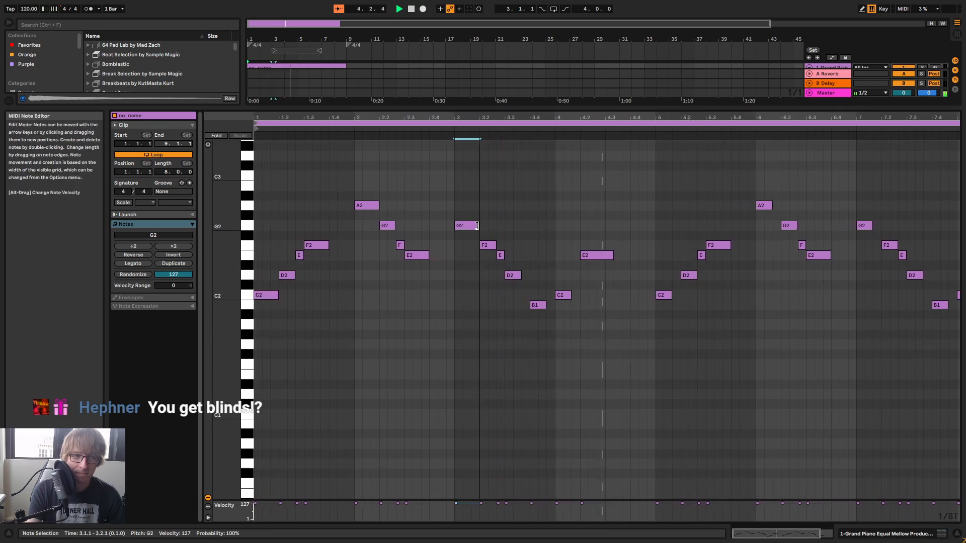
pyautogui.click(646, 225)
pyautogui.moveTo(671, 295); pyautogui.dragTo(680, 295)
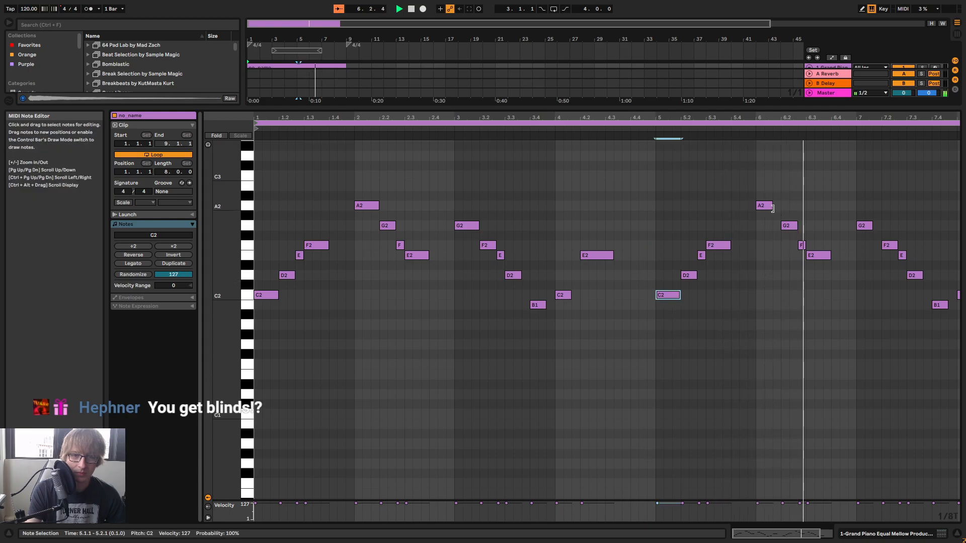
pyautogui.moveTo(772, 206); pyautogui.dragTo(780, 207)
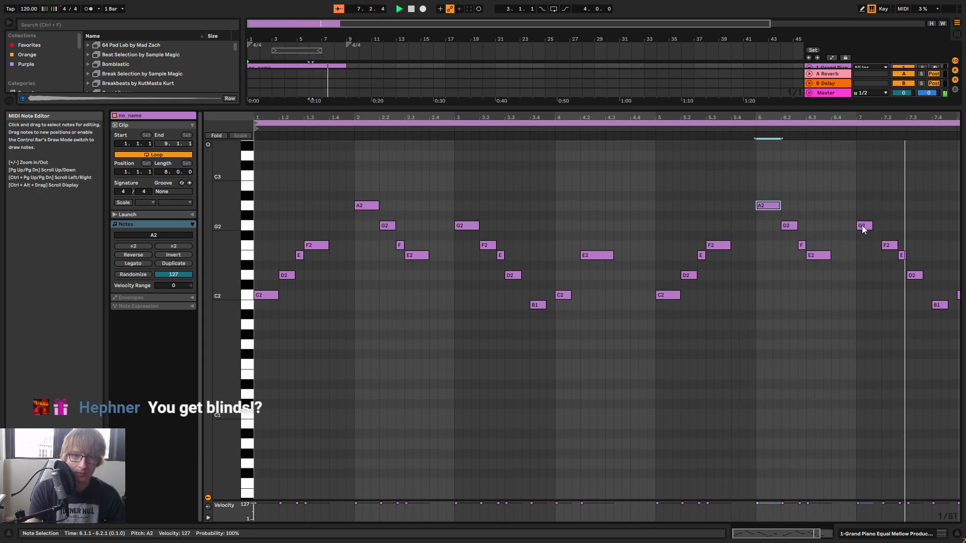
pyautogui.moveTo(873, 225); pyautogui.dragTo(881, 226)
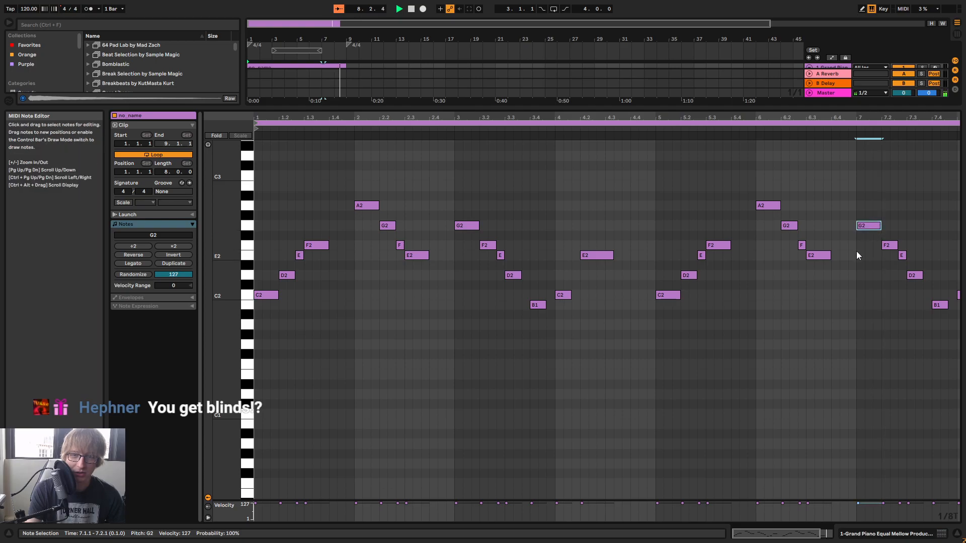
# Shorten the opening notes of bars 1, 2, 3, 5, 6 and 7 together, so the bar 7 note ends at 7.1.3
pyautogui.keyDown('shift'); pyautogui.click(775, 206); pyautogui.keyUp('shift')
pyautogui.keyDown('shift'); pyautogui.click(662, 296); pyautogui.keyUp('shift')
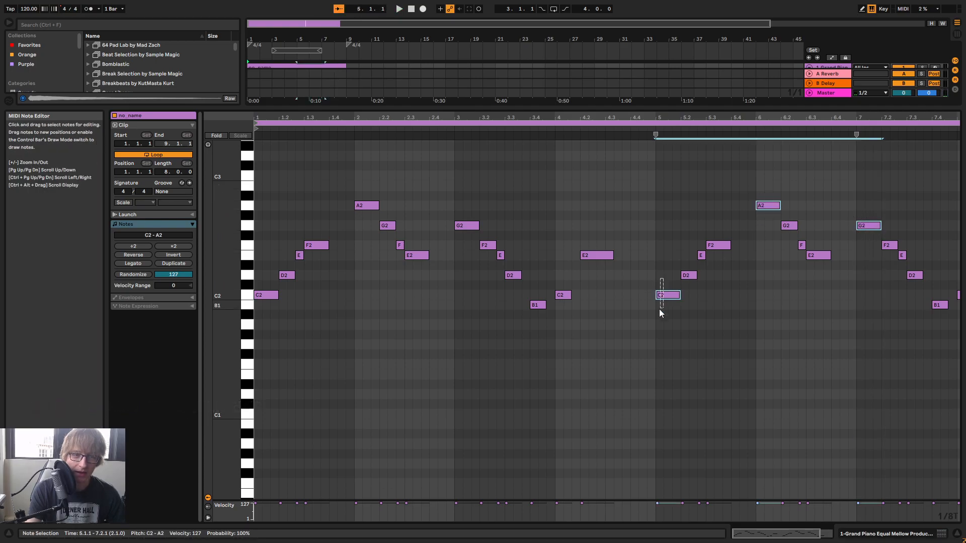
pyautogui.keyDown('shift'); pyautogui.click(465, 226); pyautogui.keyUp('shift')
pyautogui.keyDown('shift'); pyautogui.click(365, 205); pyautogui.keyUp('shift')
pyautogui.keyDown('shift'); pyautogui.click(265, 295); pyautogui.keyUp('shift')
pyautogui.moveTo(379, 208)
pyautogui.mouseDown()
pyautogui.moveTo(361, 217)
pyautogui.moveTo(373, 215)
pyautogui.mouseUp()
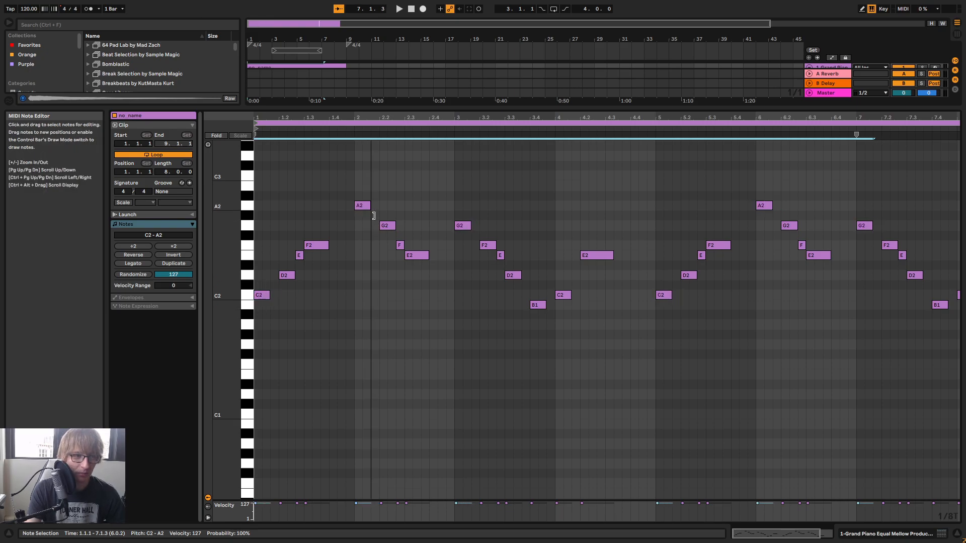
pyautogui.click(483, 201)
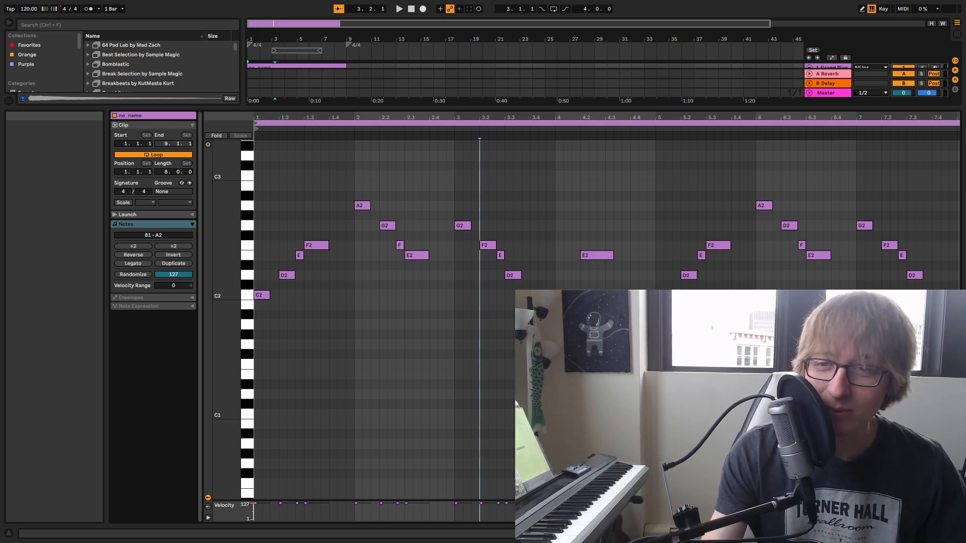
# Transpose all the clip's notes down three semitones, to the range G#1 to F#2
pyautogui.click(601, 210)
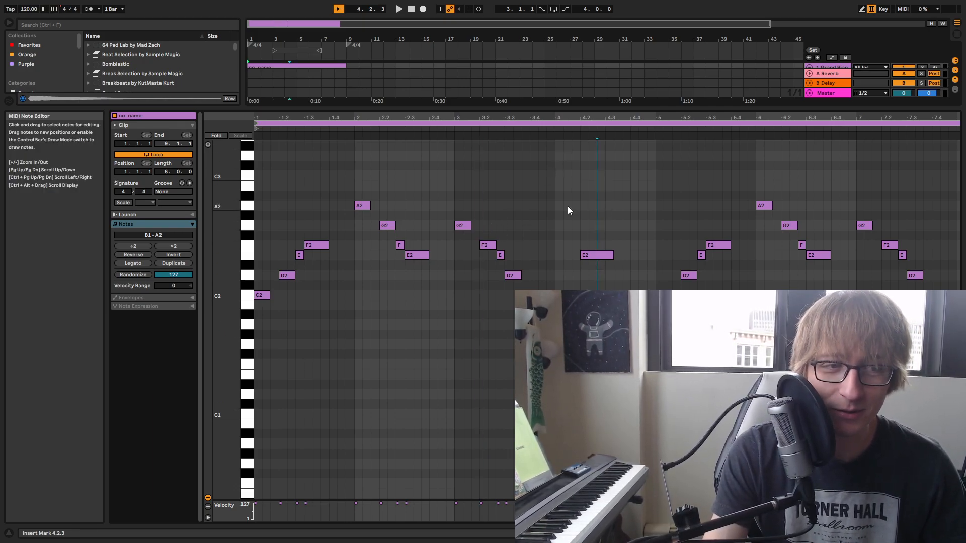
pyautogui.hotkey('ctrl', 'a')
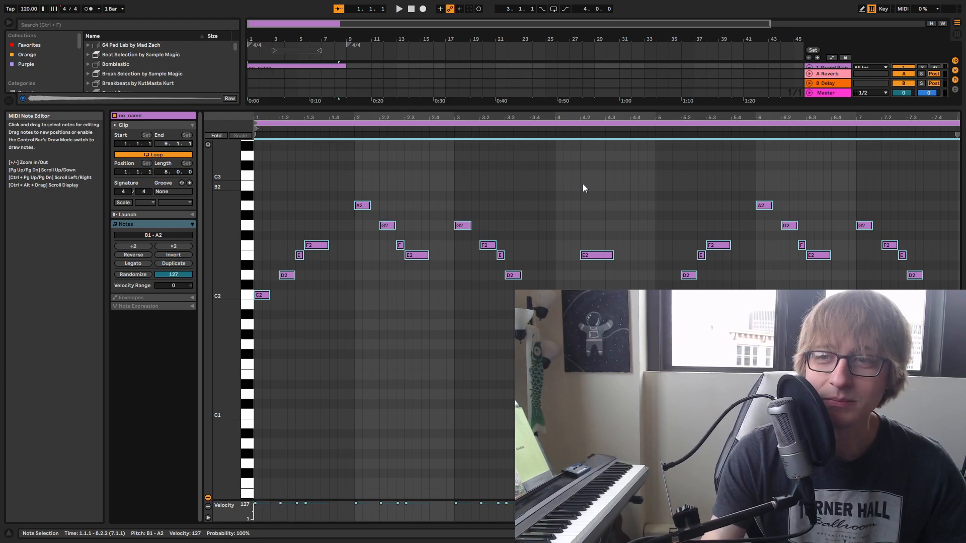
pyautogui.click(627, 347)
pyautogui.hotkey('ctrl', 'a')
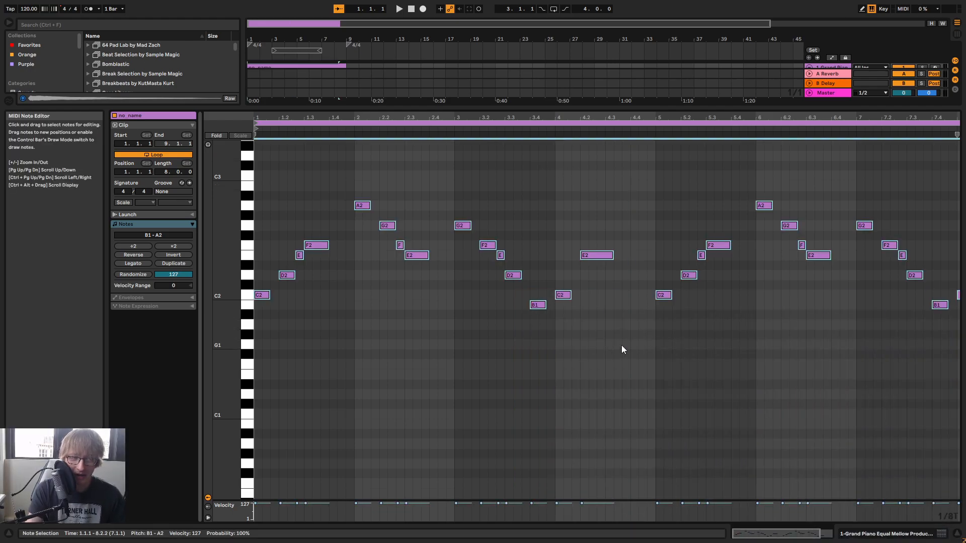
pyautogui.press('Down')
pyautogui.press('Down')
pyautogui.press('Down')
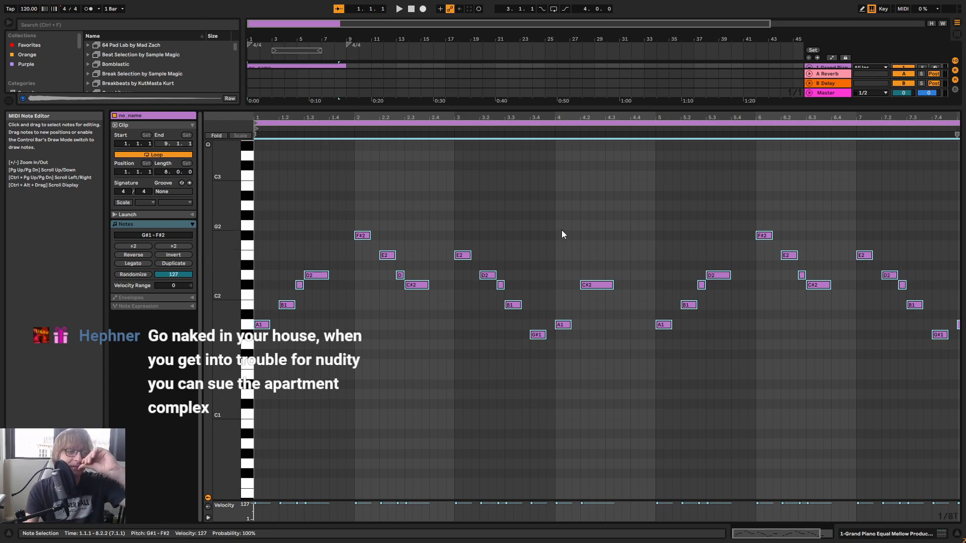
pyautogui.click(581, 232)
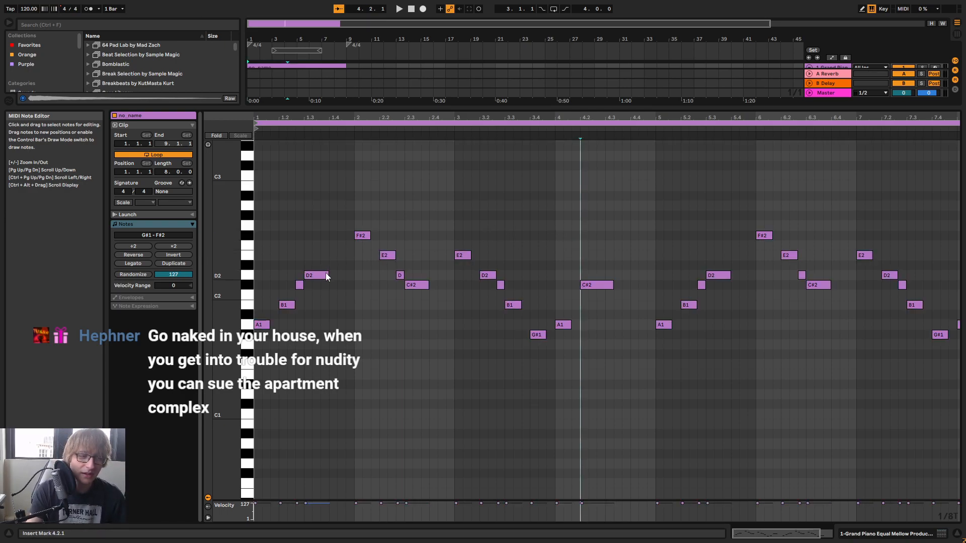
# Highlight the C#2 notes, fit the melody through bar 8 in the note editor, and play it back
pyautogui.moveTo(942, 288)
pyautogui.mouseDown()
pyautogui.moveTo(207, 296)
pyautogui.moveTo(254, 291)
pyautogui.mouseUp()
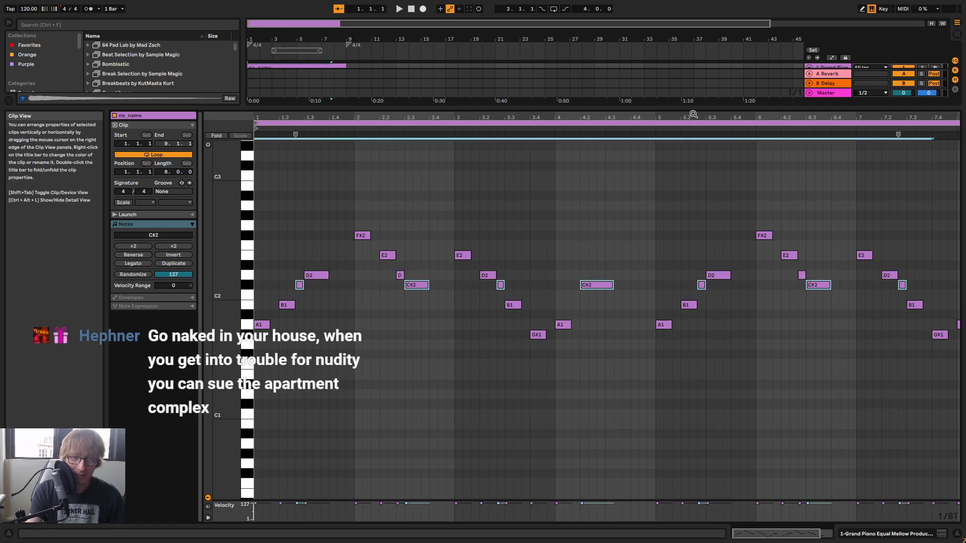
pyautogui.moveTo(693, 114); pyautogui.dragTo(693, 96)
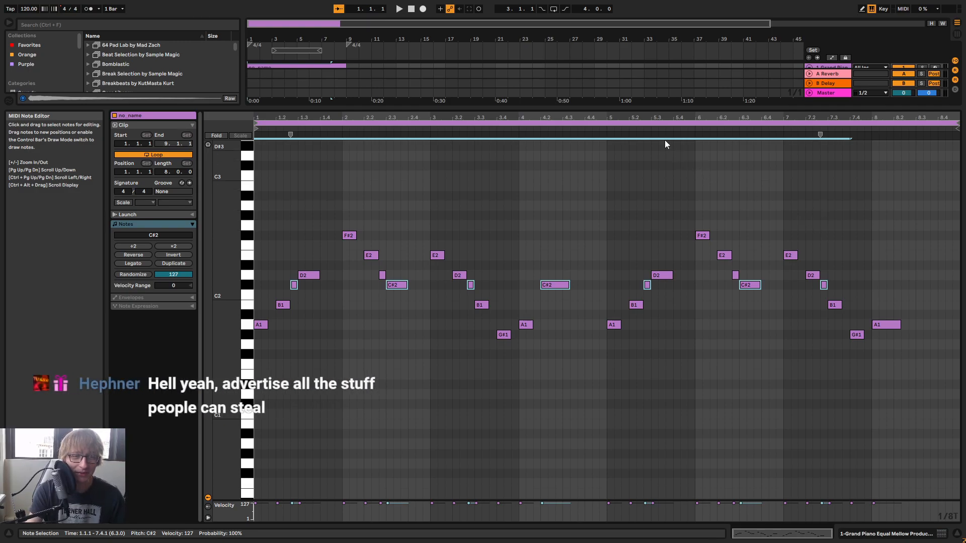
pyautogui.press('space')
pyautogui.click(495, 210)
pyautogui.click(352, 187)
pyautogui.click(446, 153)
pyautogui.press('space')
pyautogui.moveTo(487, 118)
pyautogui.mouseDown()
pyautogui.moveTo(487, 146)
pyautogui.moveTo(487, 118)
pyautogui.mouseUp()
# Lower all the C#2 notes to C2 and both F#2 notes to F2, and play the changed melody
pyautogui.moveTo(862, 284); pyautogui.dragTo(232, 285)
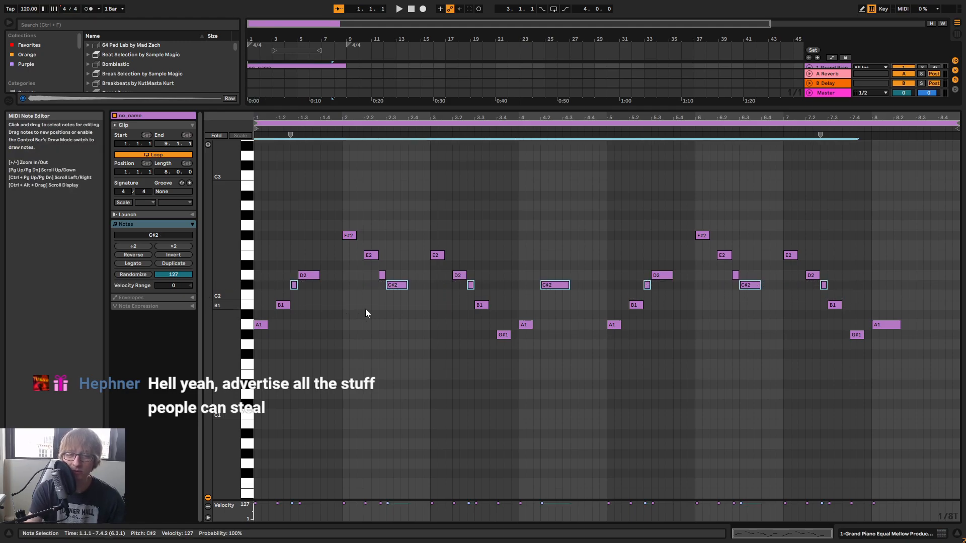
pyautogui.press('Down')
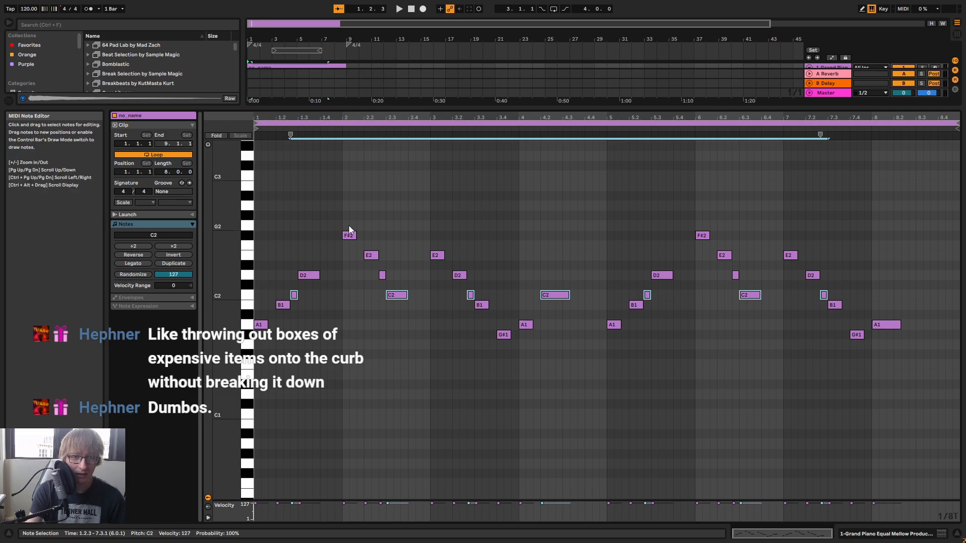
pyautogui.moveTo(320, 211); pyautogui.dragTo(769, 237)
pyautogui.press('Down')
pyautogui.press('space')
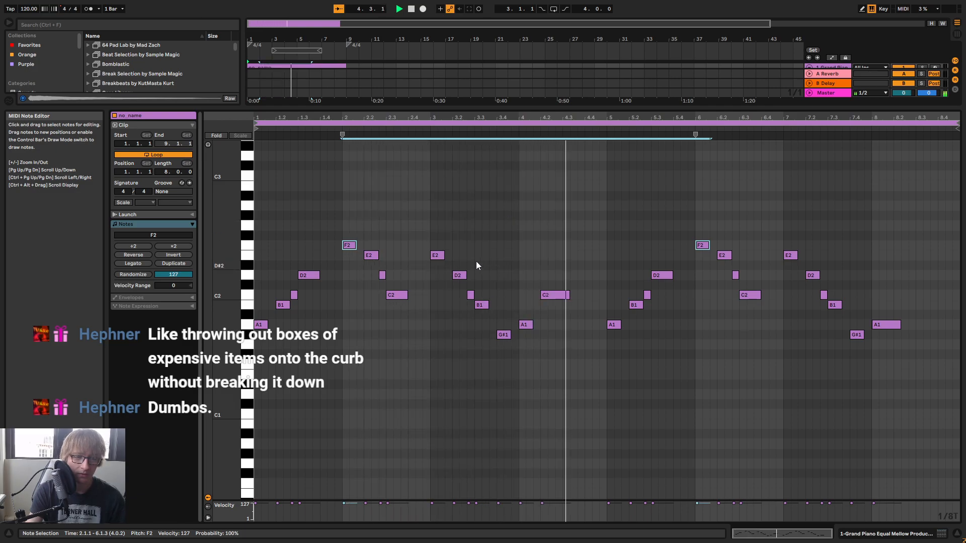
pyautogui.press('space')
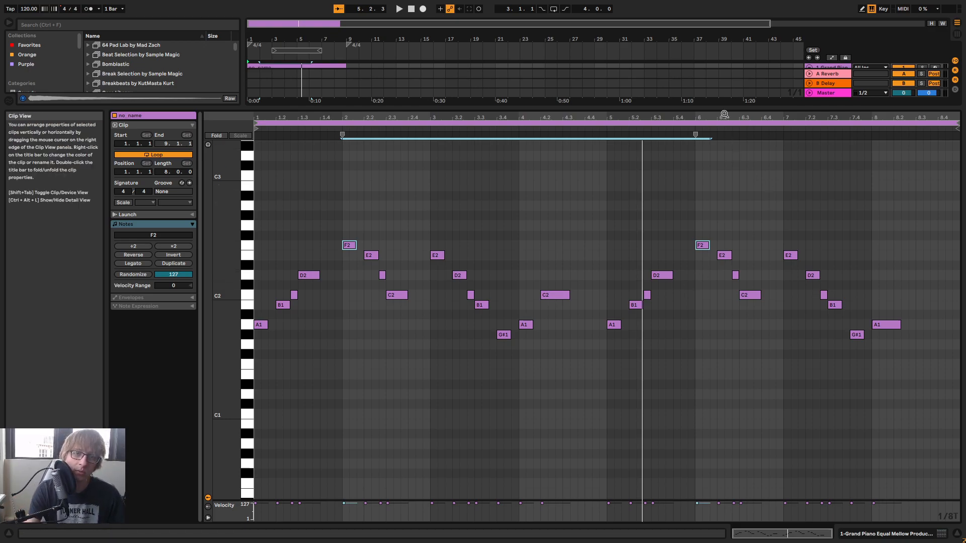
# Enlarge the arrangement area above the note editor and briefly play the melody clip from its start
pyautogui.moveTo(692, 109); pyautogui.dragTo(692, 267)
pyautogui.click(934, 68)
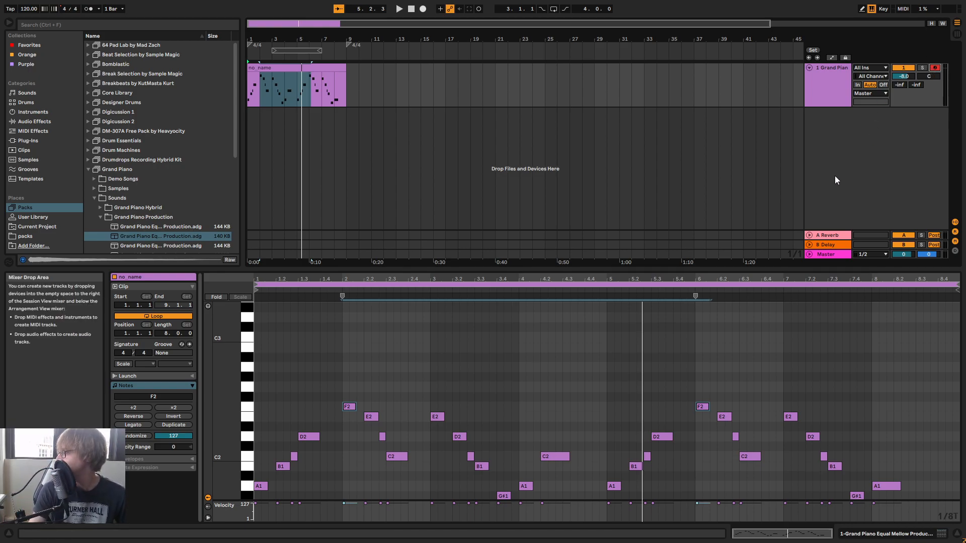
pyautogui.click(794, 146)
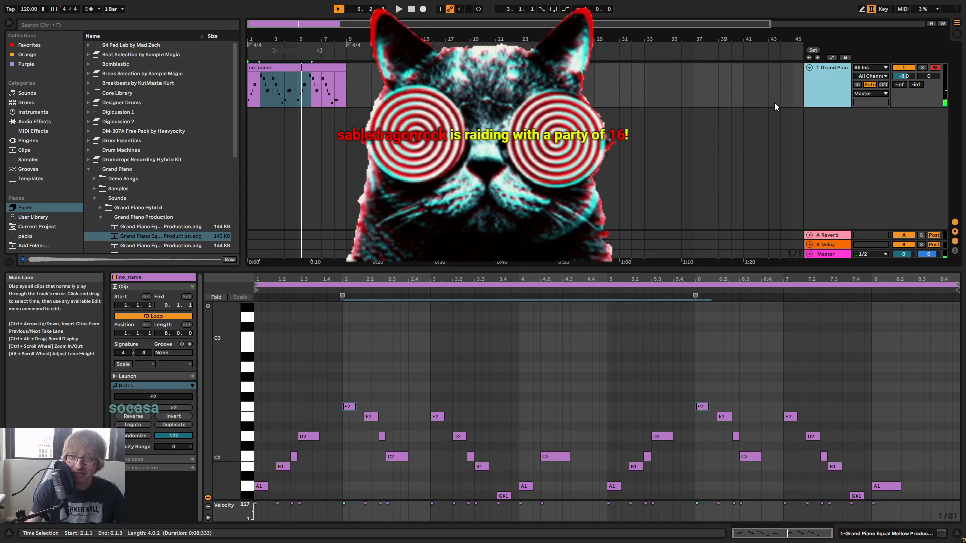
pyautogui.click(683, 121)
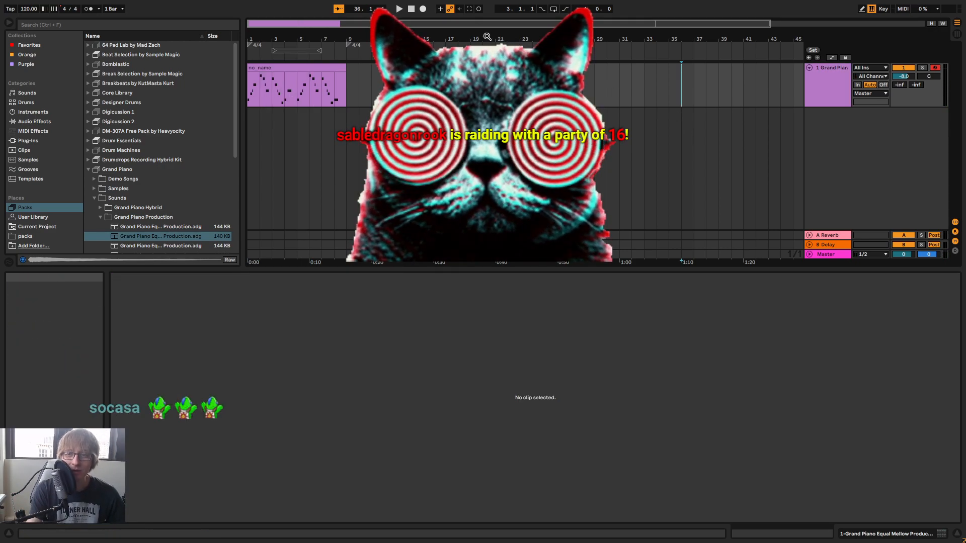
pyautogui.click(408, 11)
pyautogui.press('space')
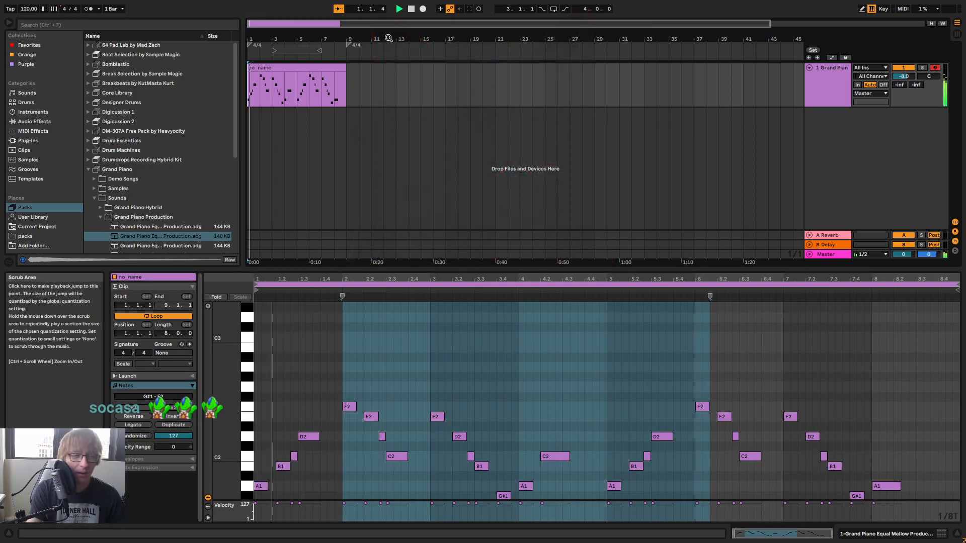
# Zoom in on the arrangement timeline so that it shows the eight-bar melody clip up to about bar 12
pyautogui.moveTo(321, 39); pyautogui.dragTo(398, 38)
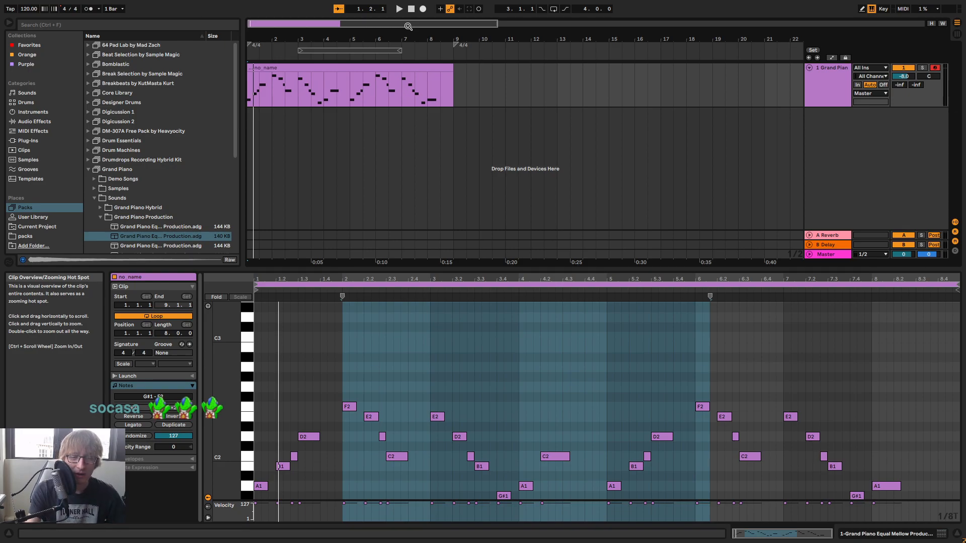
pyautogui.click(791, 156)
pyautogui.moveTo(381, 40); pyautogui.dragTo(497, 57)
pyautogui.click(536, 137)
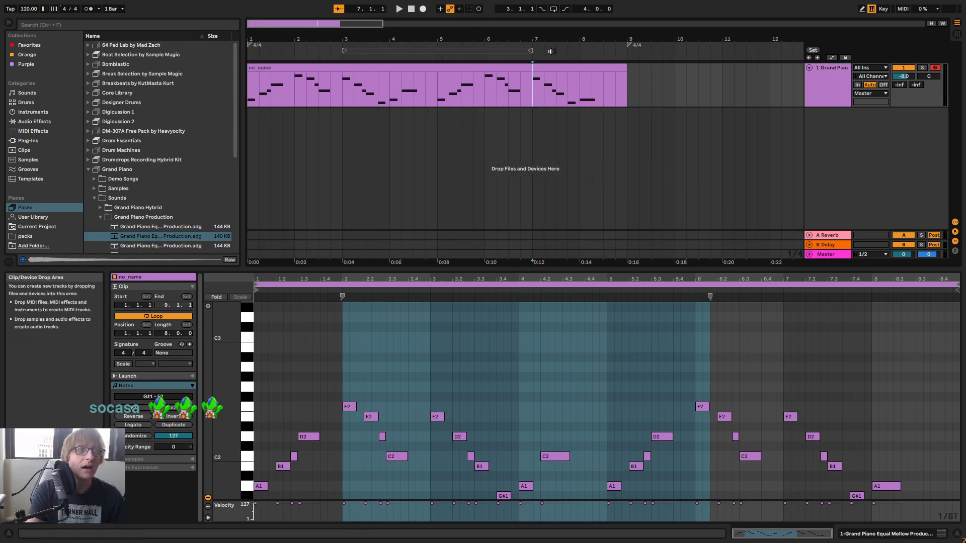
pyautogui.click(665, 154)
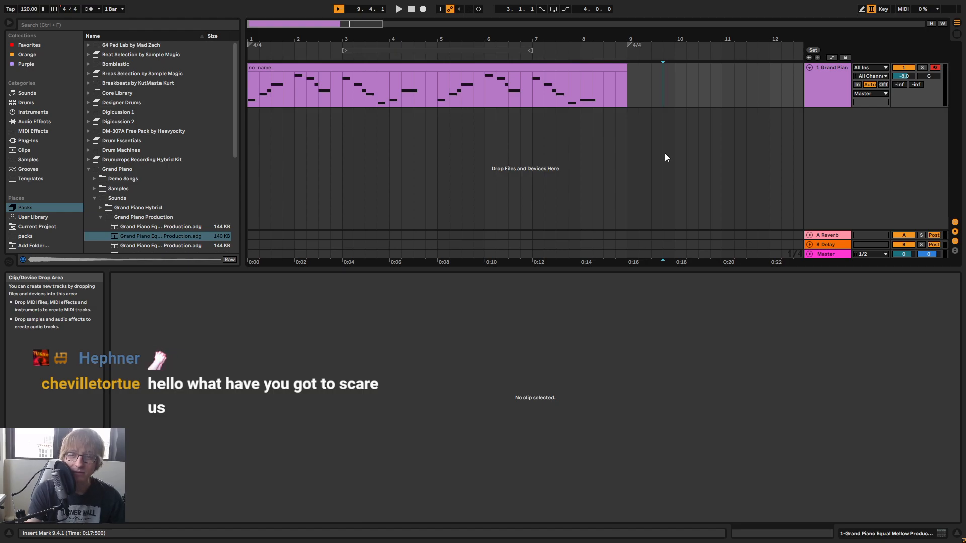
# Reopen the melody clip's notes and enlarge the note editor to cover most of the window
pyautogui.click(465, 75)
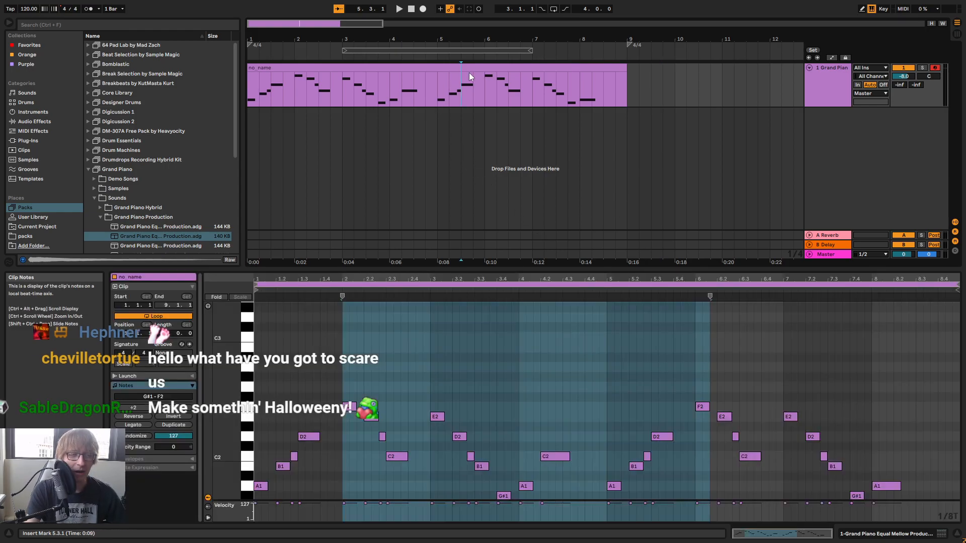
pyautogui.click(471, 71)
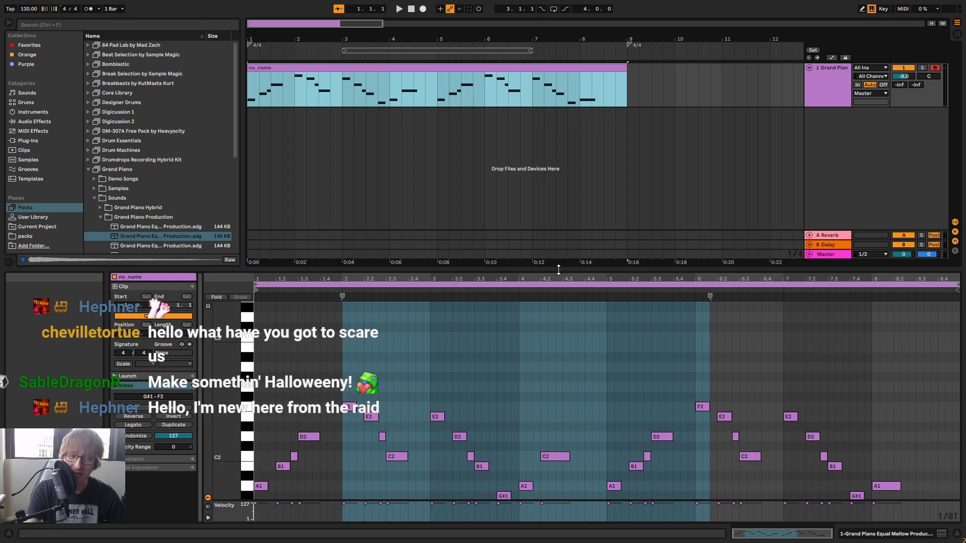
pyautogui.moveTo(619, 269); pyautogui.dragTo(569, 125)
pyautogui.click(565, 219)
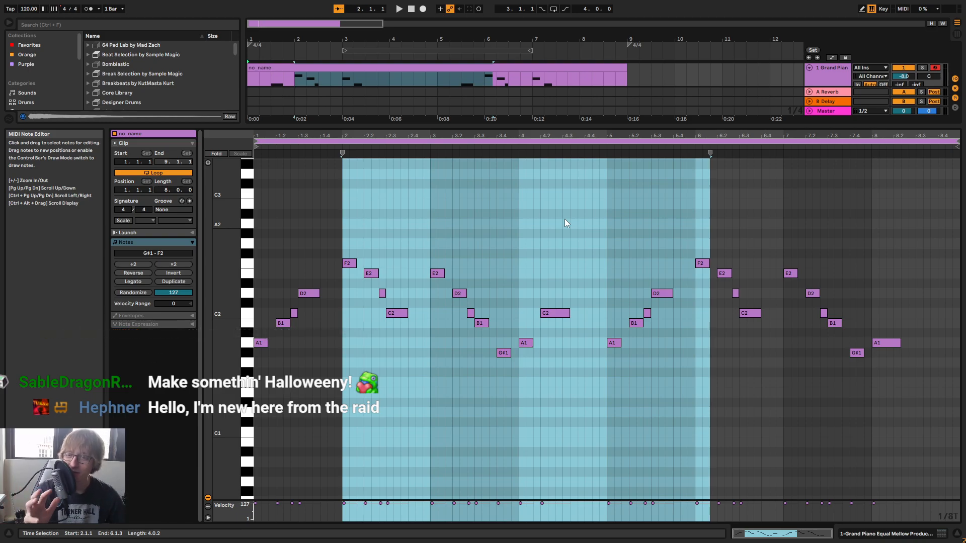
# Play the melody clip through to bar 8 to check the altered C2 and F2 notes
pyautogui.press('space')
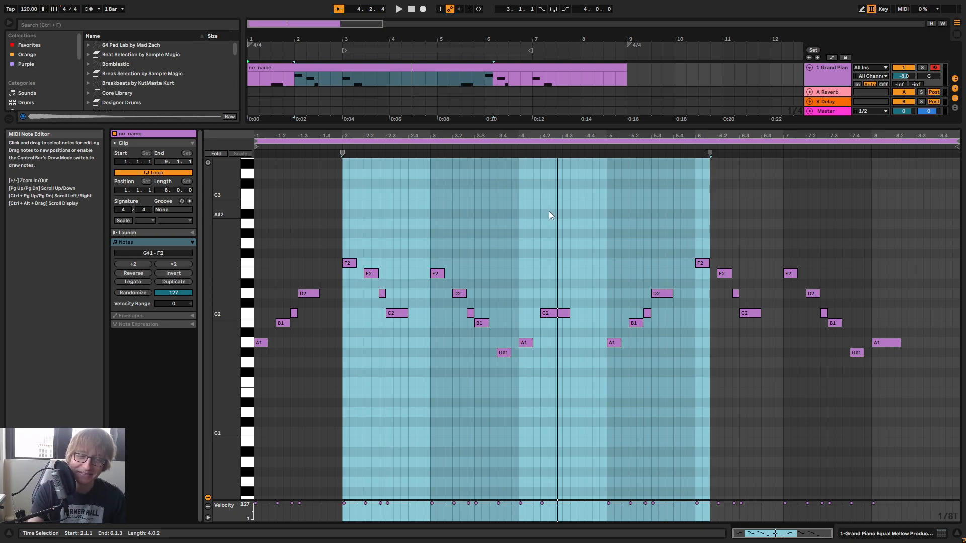
pyautogui.click(658, 218)
pyautogui.press('space')
pyautogui.click(570, 230)
pyautogui.moveTo(434, 137)
pyautogui.mouseDown()
pyautogui.moveTo(435, 153)
pyautogui.moveTo(434, 134)
pyautogui.mouseUp()
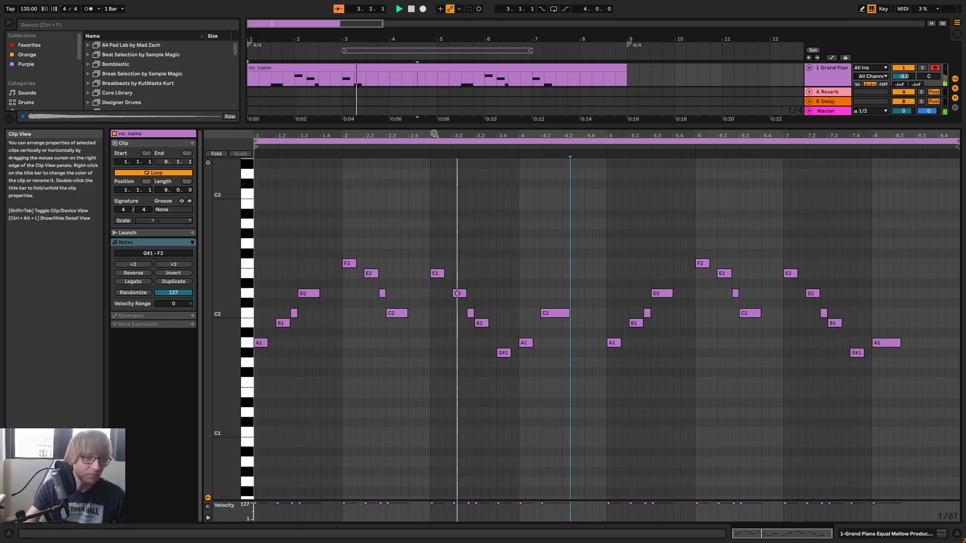
pyautogui.moveTo(706, 126); pyautogui.dragTo(660, 158)
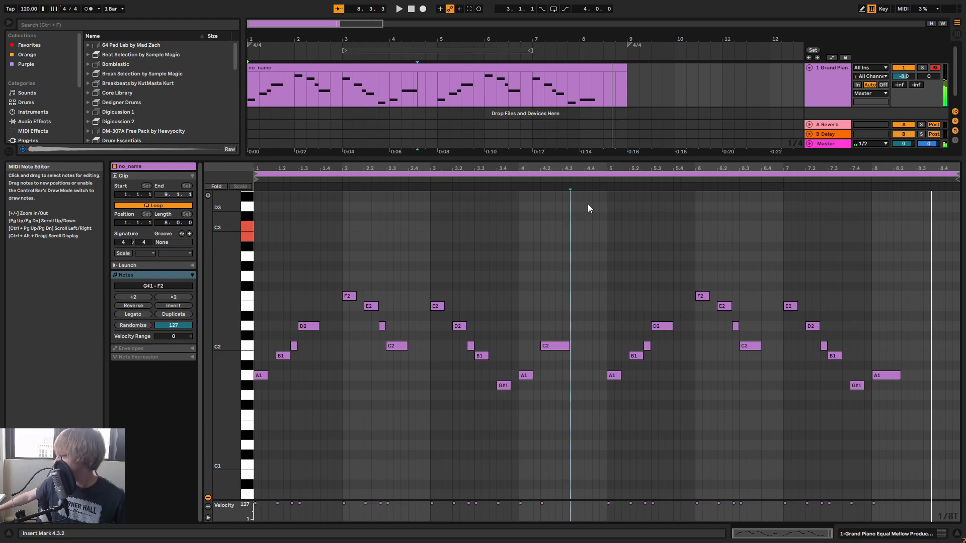
pyautogui.press('space')
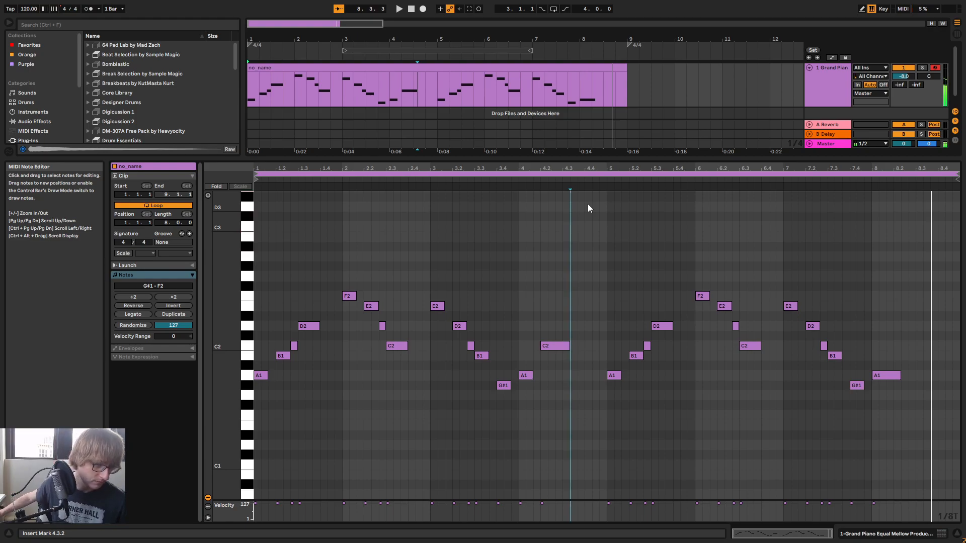
pyautogui.press('space')
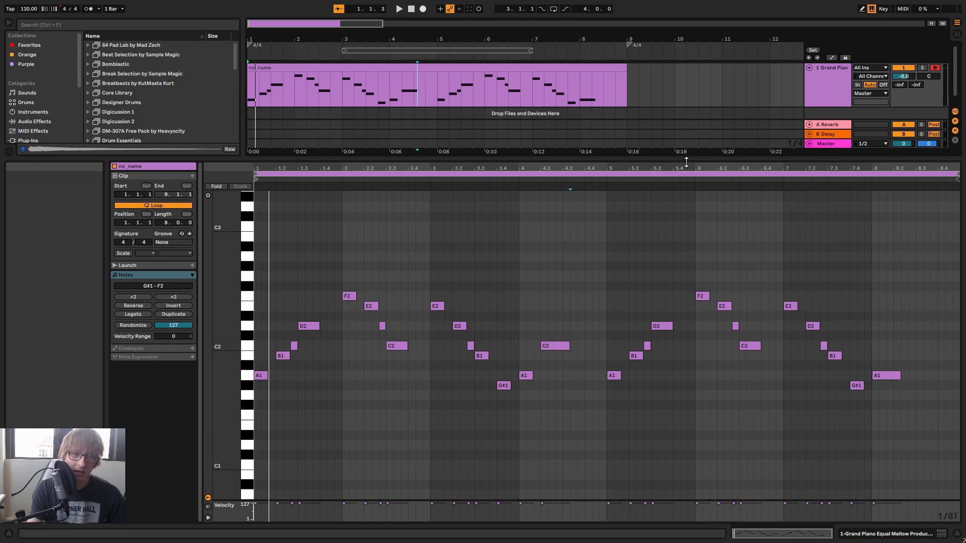
# Enlarge the arrangement area again and zoom out its timeline to show empty bars up to about bar 29
pyautogui.moveTo(685, 158); pyautogui.dragTo(689, 307)
pyautogui.click(824, 151)
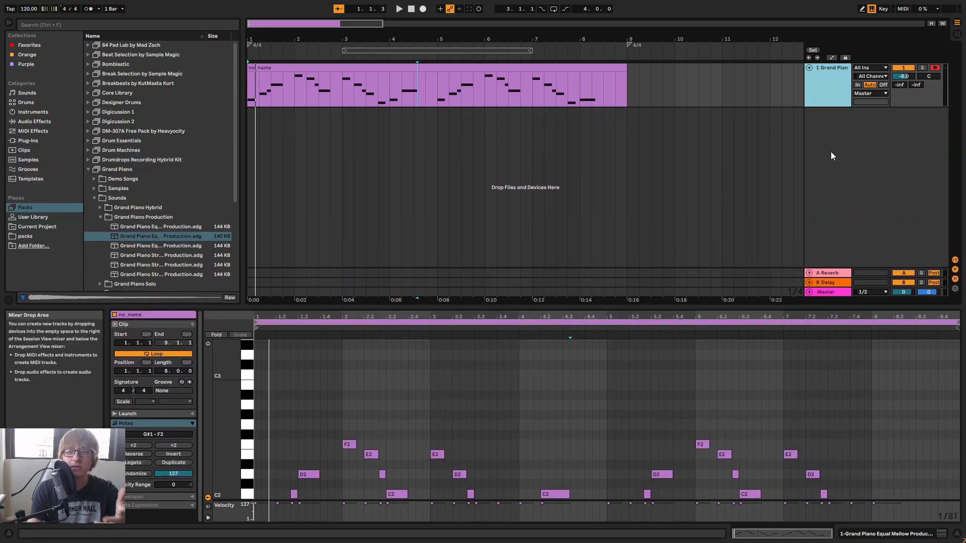
pyautogui.click(657, 68)
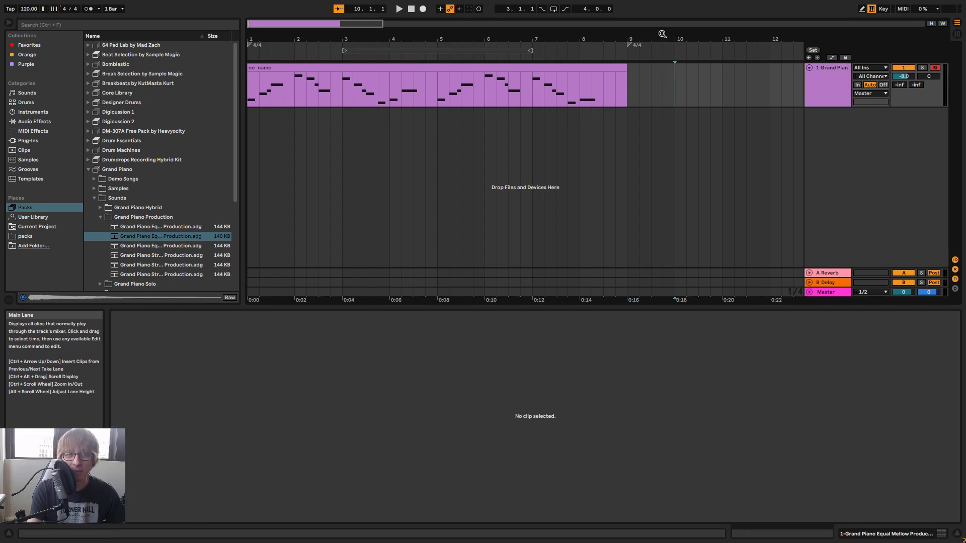
pyautogui.moveTo(656, 39); pyautogui.dragTo(656, 6)
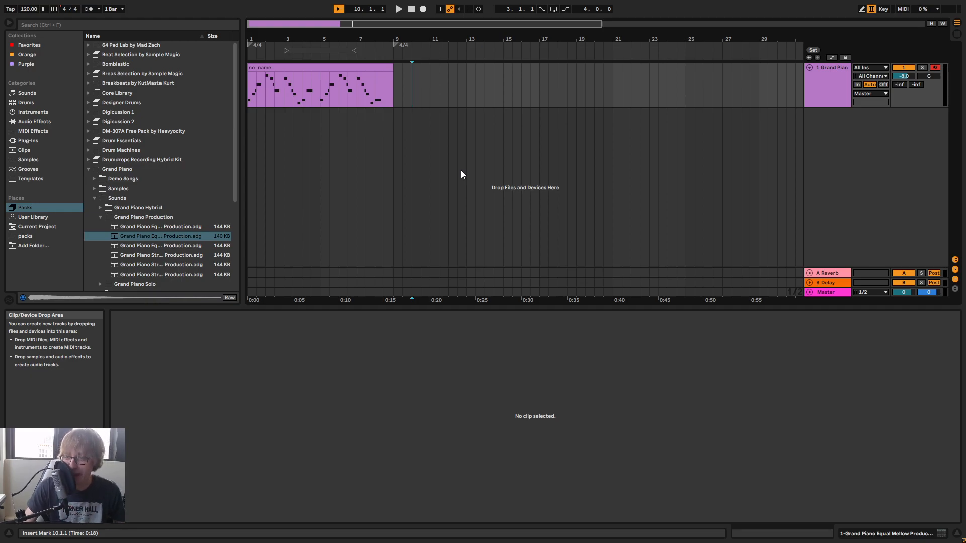
pyautogui.click(451, 132)
pyautogui.click(419, 125)
pyautogui.click(732, 151)
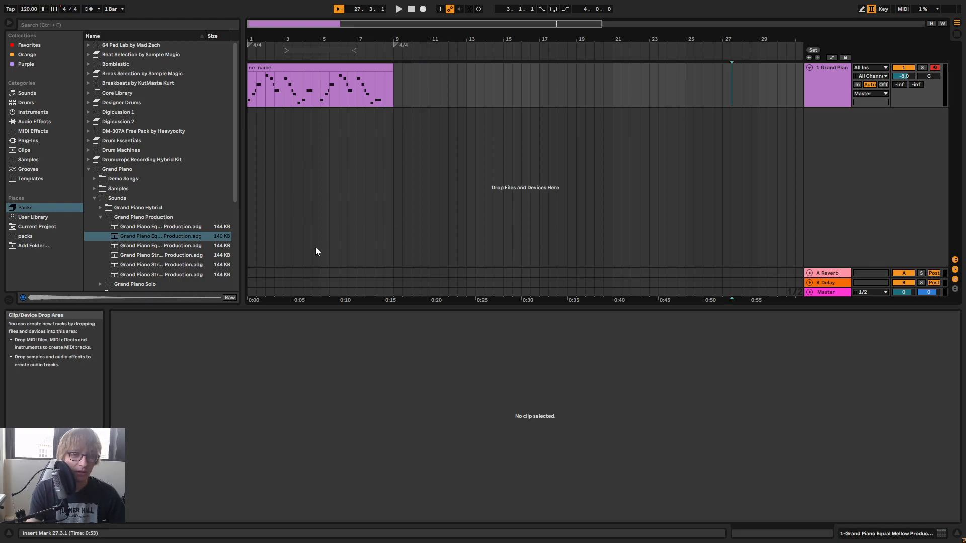
# Browse the User Library, expand the "My Dope Ass Kits Yo" folder, and widen the browser
pyautogui.click(40, 140)
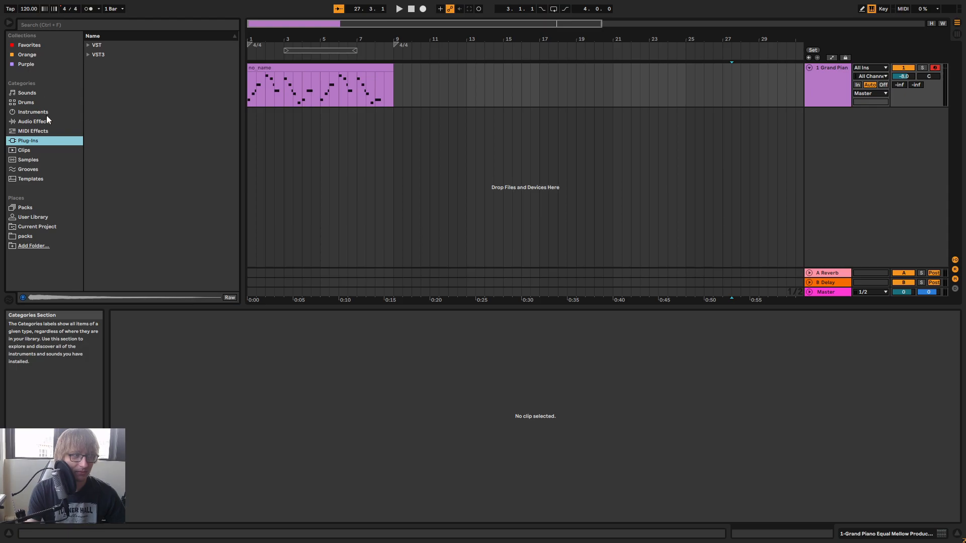
pyautogui.click(34, 216)
pyautogui.click(125, 74)
pyautogui.click(88, 74)
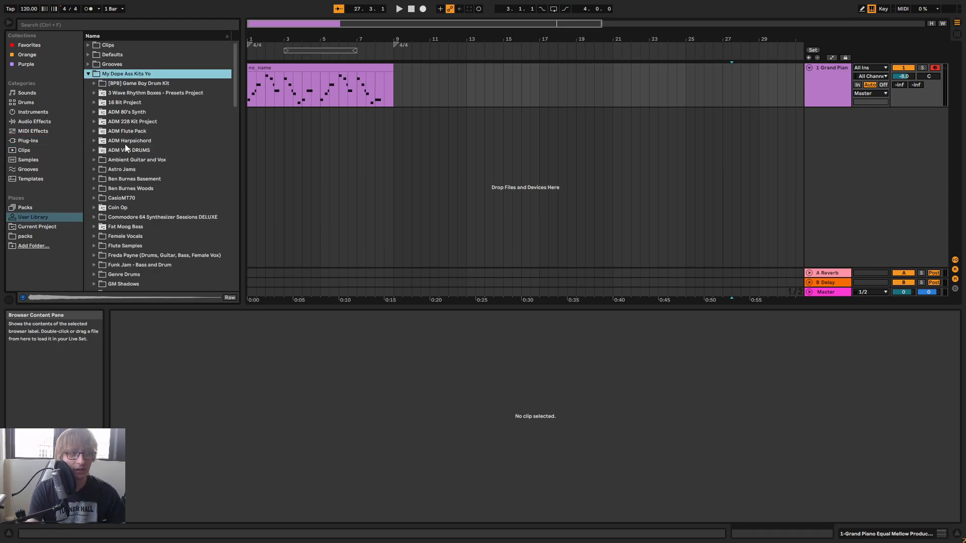
pyautogui.scroll(-3, 124, 146)
pyautogui.moveTo(241, 158); pyautogui.dragTo(294, 162)
pyautogui.scroll(3, 189, 175)
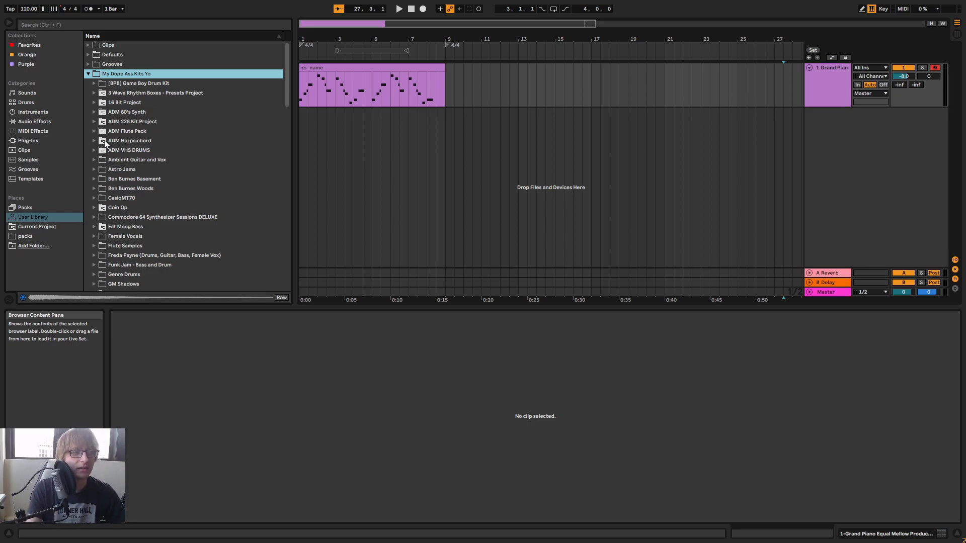
# Expand the Presets folder of 16 Bit Project and look through its instrument presets
pyautogui.click(95, 112)
pyautogui.click(95, 113)
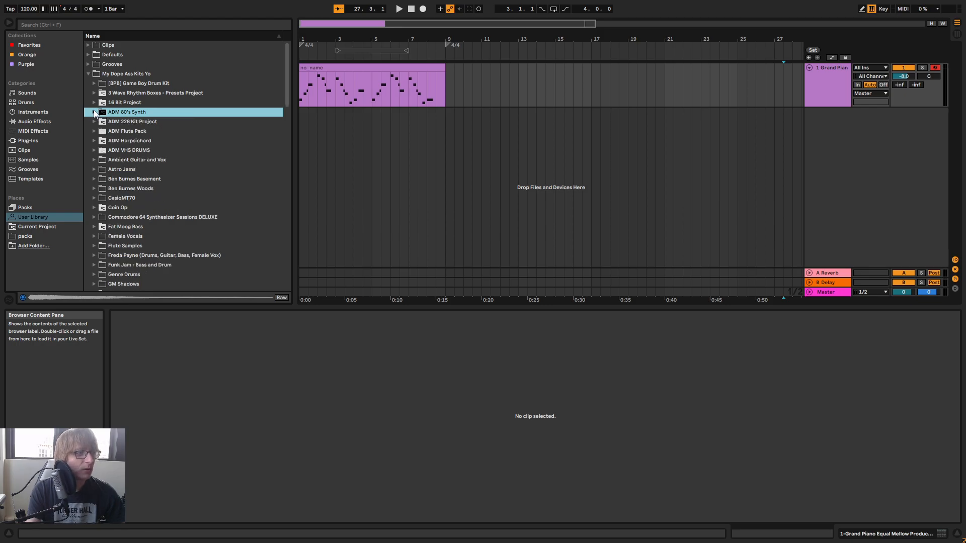
pyautogui.click(95, 102)
pyautogui.click(101, 133)
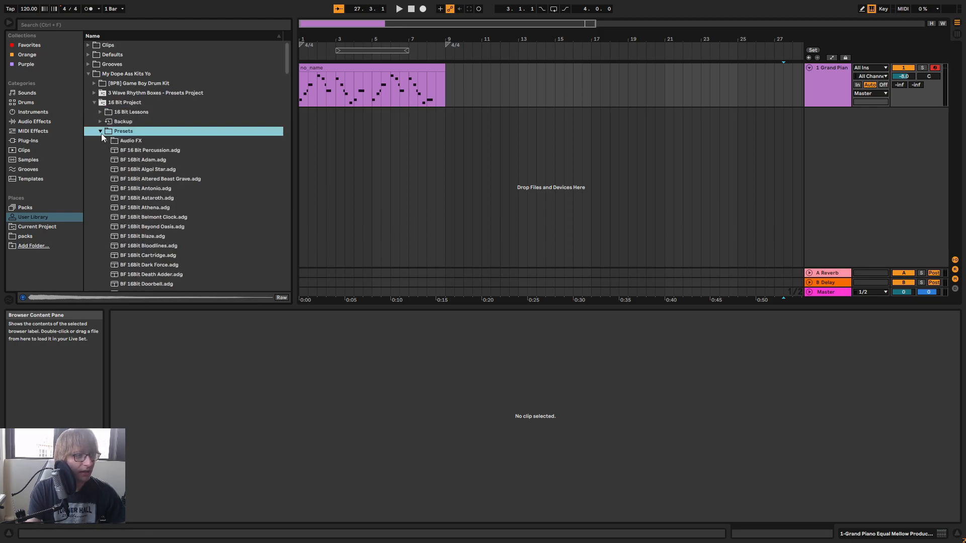
pyautogui.scroll(-20, 178, 256)
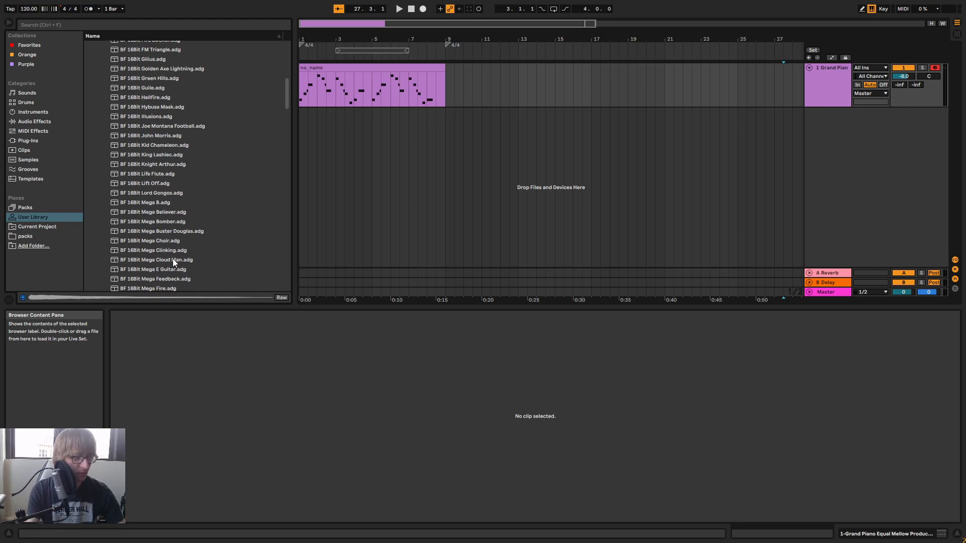
pyautogui.scroll(-15, 171, 257)
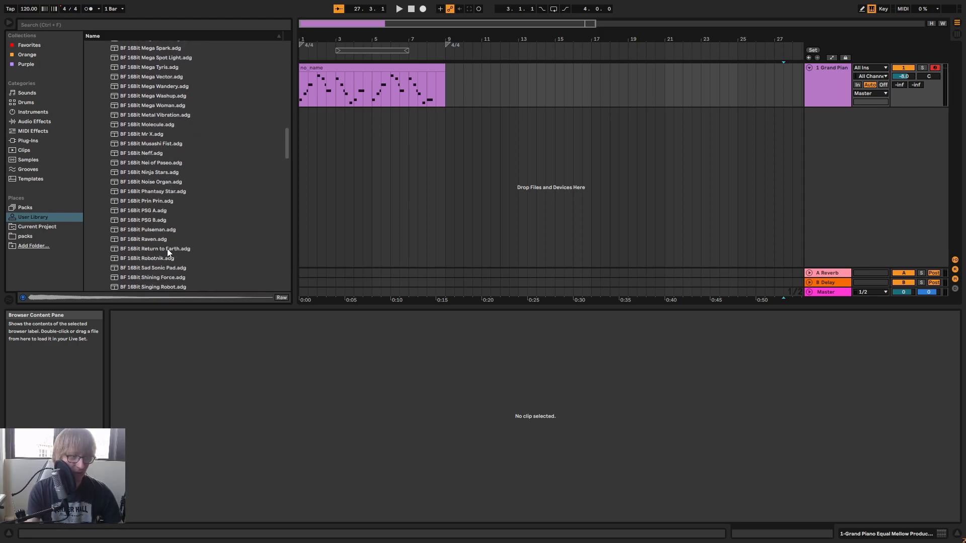
# Replace the grand piano on track 1 with the BF 16Bit Warm Buzz.adg preset and start playback
pyautogui.click(175, 242)
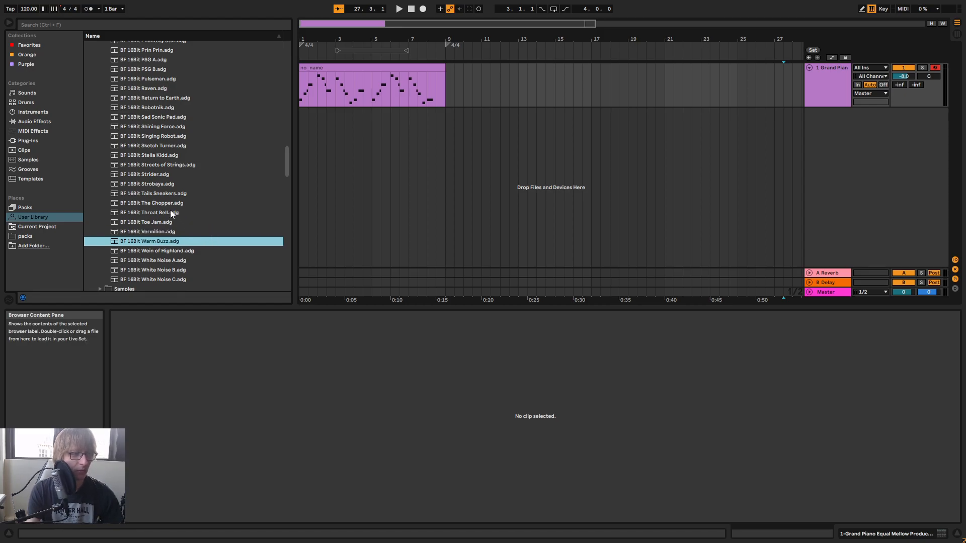
pyautogui.moveTo(159, 242); pyautogui.dragTo(827, 99)
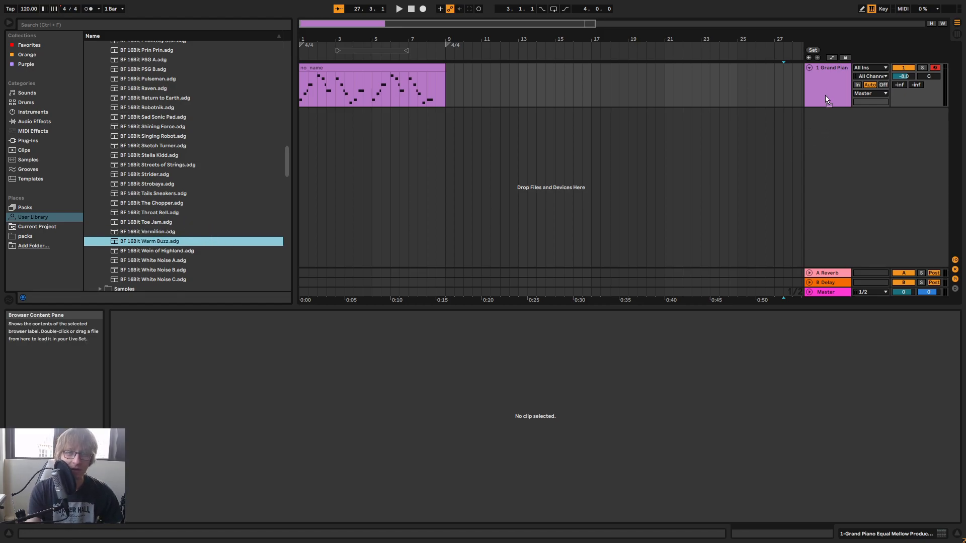
pyautogui.press('space')
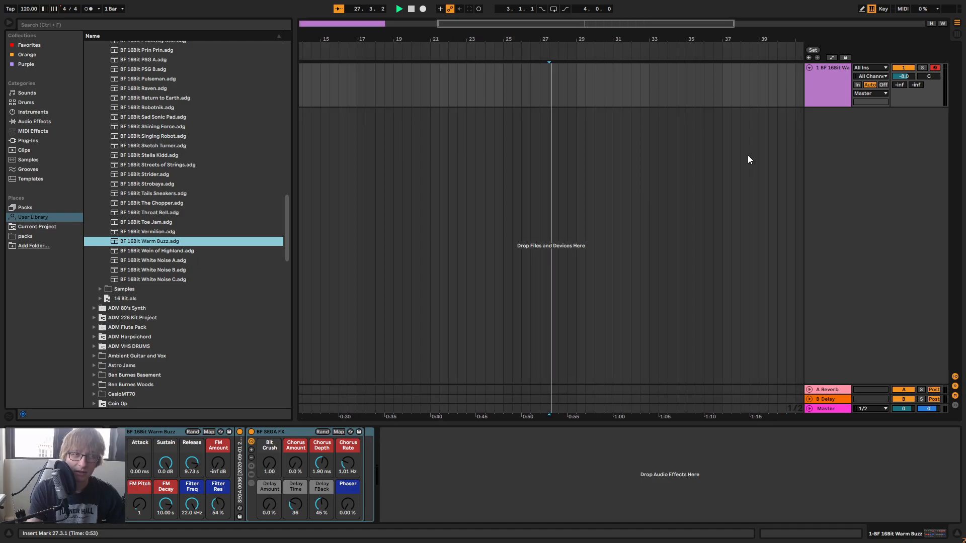
# Raise track 1's volume to -4 dB in the mixer and restart playback from the beginning of the song
pyautogui.press('Tab')
pyautogui.moveTo(337, 381); pyautogui.dragTo(337, 397)
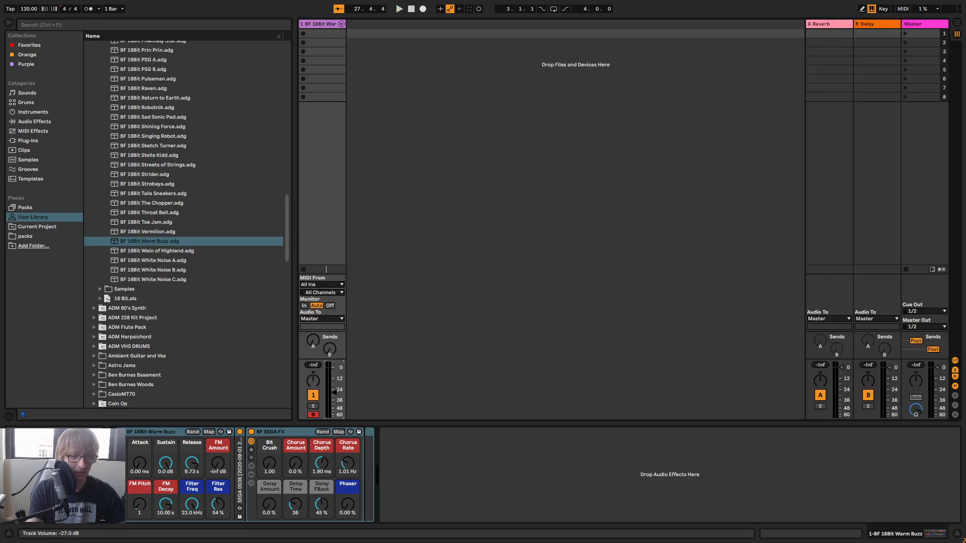
pyautogui.press('Tab')
pyautogui.click(411, 11)
pyautogui.press('space')
pyautogui.press('Tab')
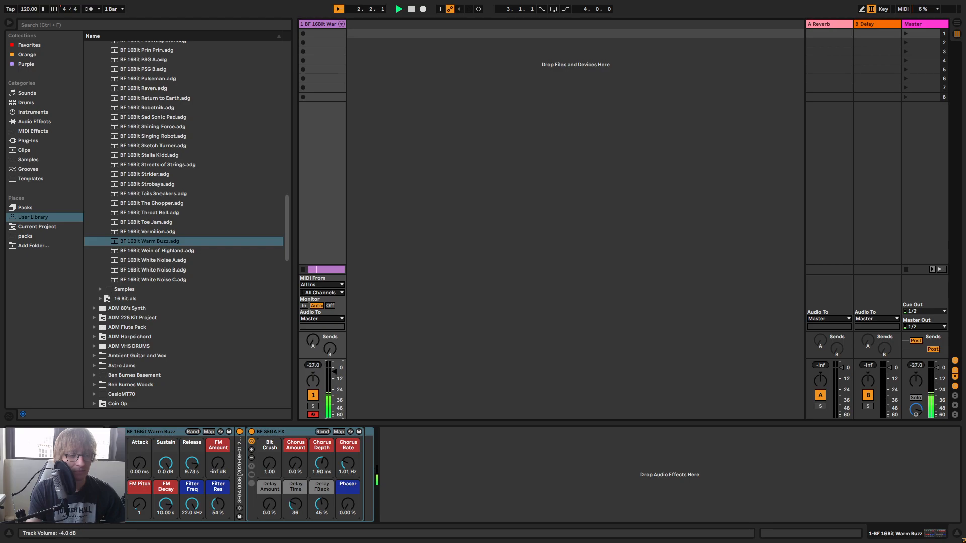
# Audition the BF 16Bit Toe Jam and Throat Bell presets on track 1 and set the track volume to -2 dB
pyautogui.doubleClick(181, 222)
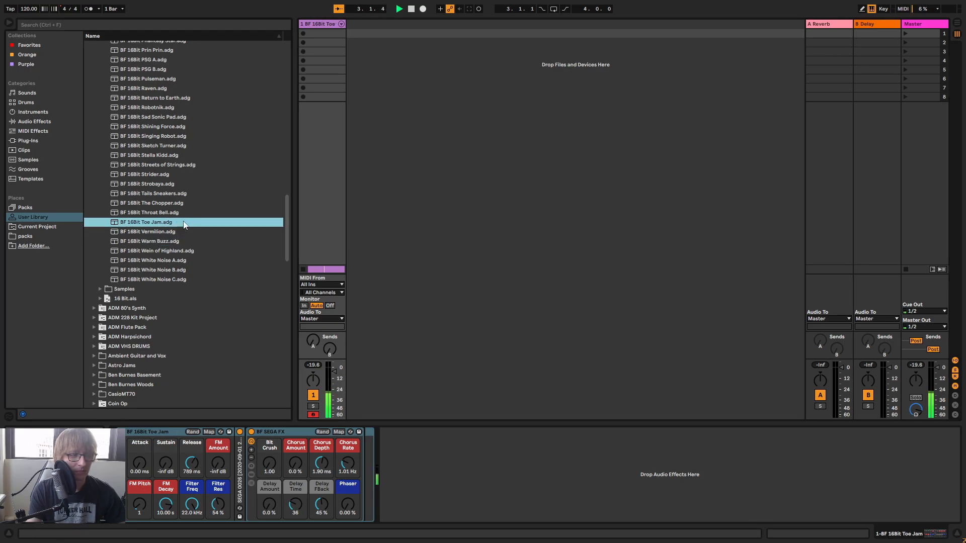
pyautogui.click(171, 214)
pyautogui.doubleClick(170, 214)
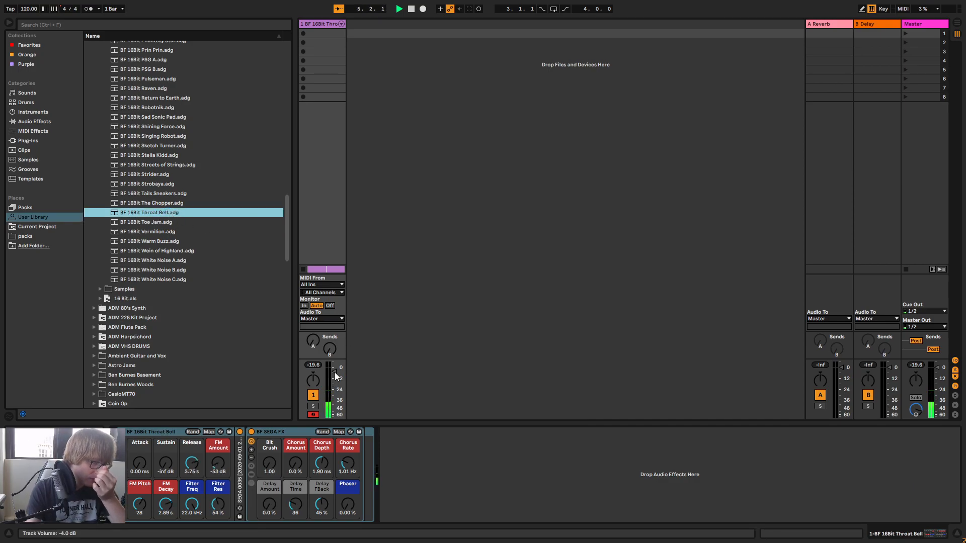
pyautogui.moveTo(336, 376); pyautogui.dragTo(335, 375)
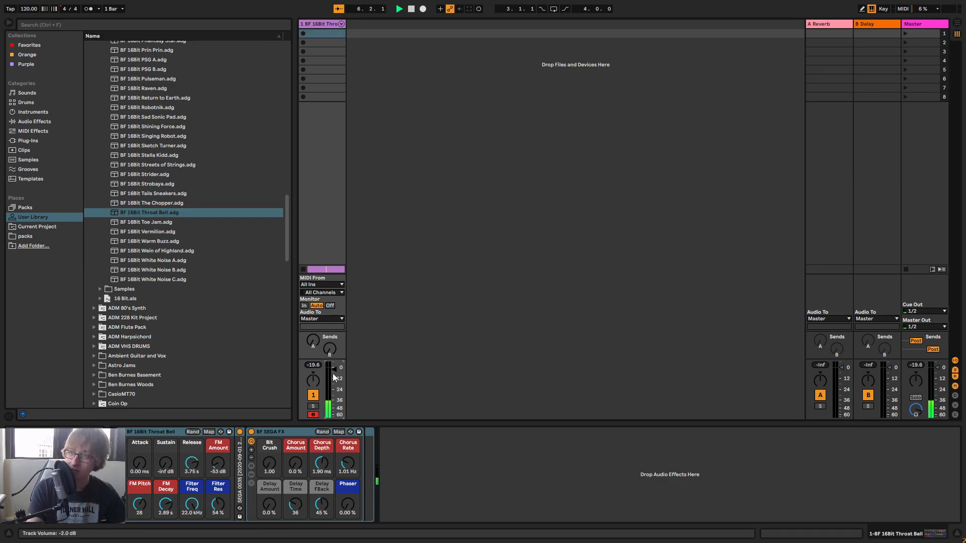
# Compare the BF 16Bit The Chopper and Tails Sneakers presets on track 1, keeping The Chopper
pyautogui.doubleClick(166, 204)
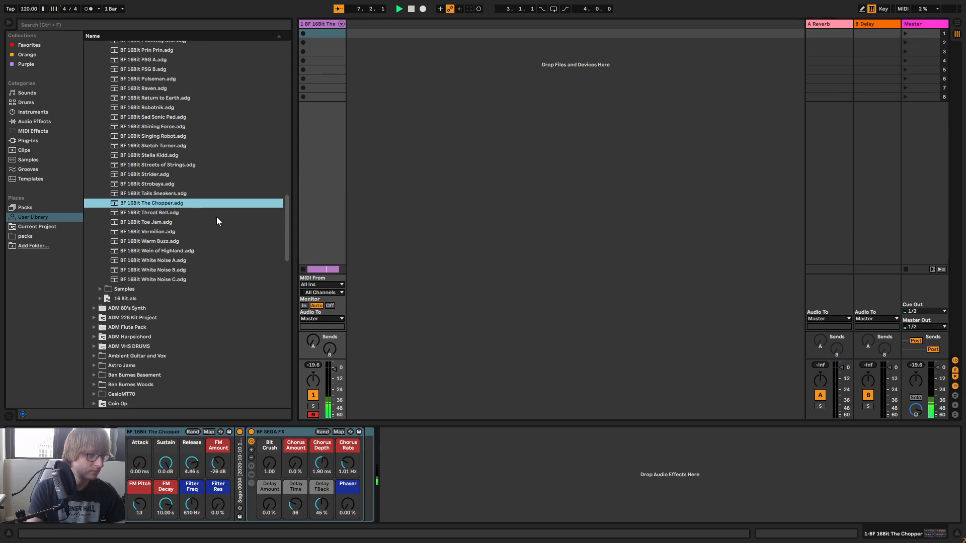
pyautogui.doubleClick(160, 195)
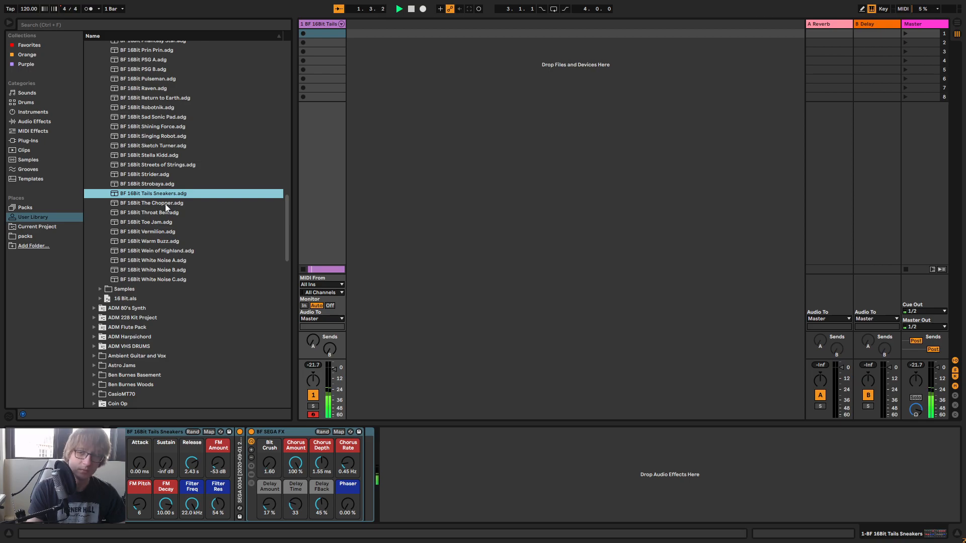
pyautogui.doubleClick(169, 203)
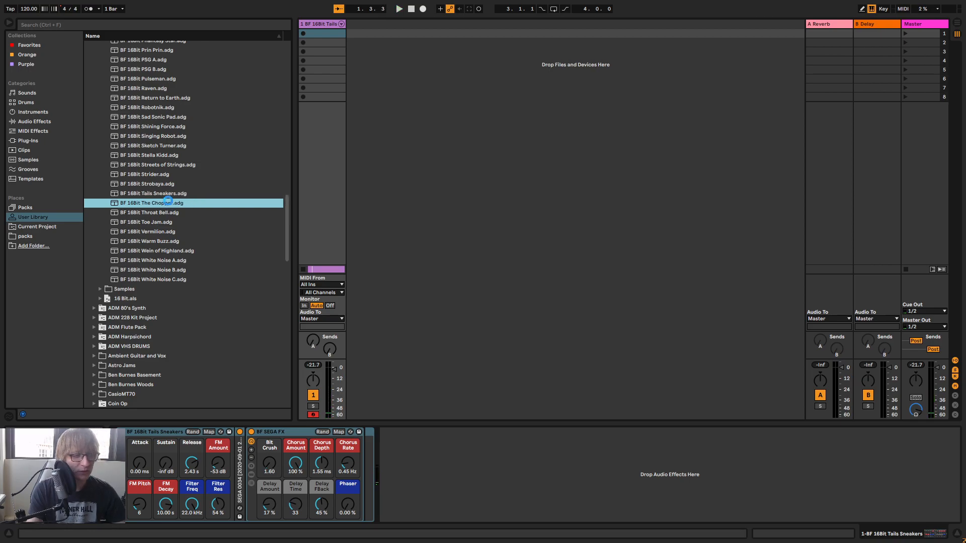
pyautogui.press('space')
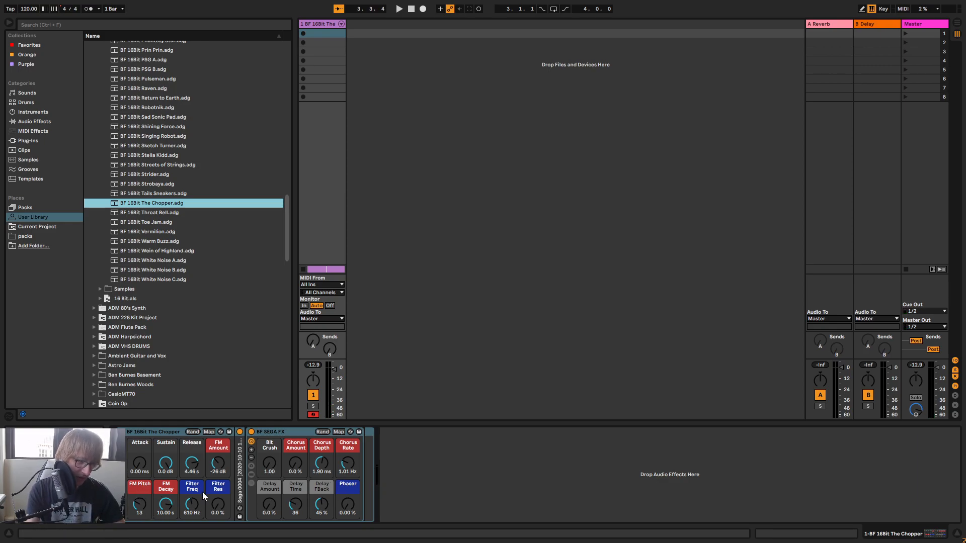
# Try low and high FM Pitch values on The Chopper during playback and set FM Pitch to 6
pyautogui.press('space')
pyautogui.moveTo(143, 506); pyautogui.dragTo(144, 518)
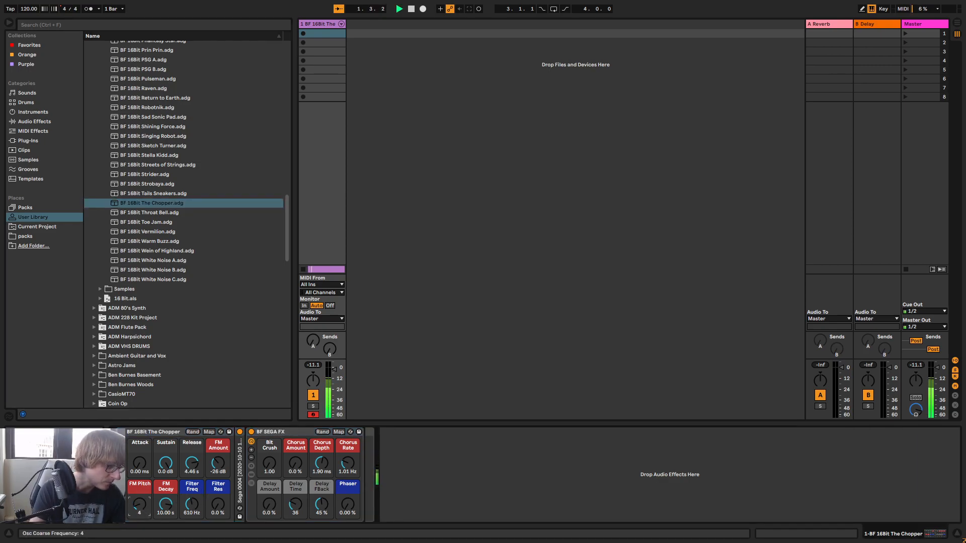
pyautogui.moveTo(140, 505); pyautogui.dragTo(139, 493)
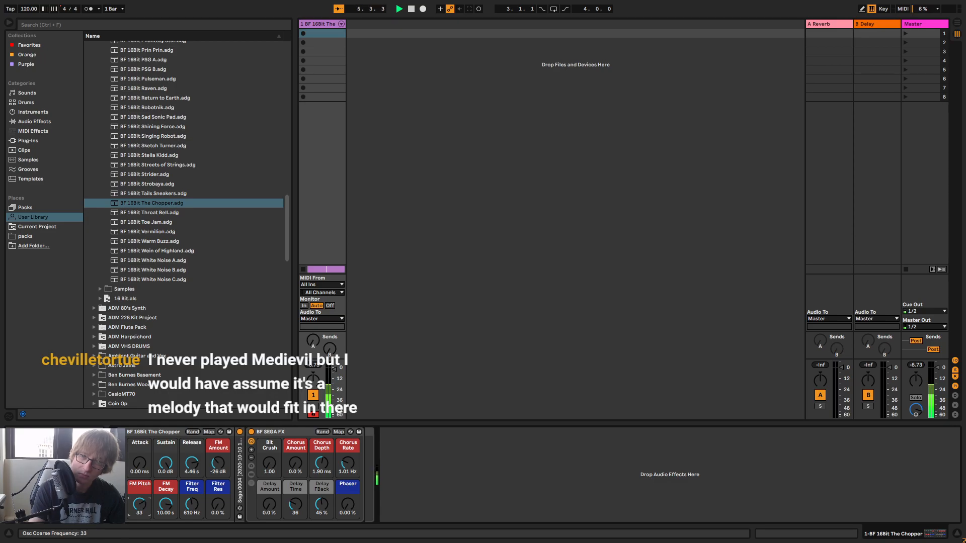
pyautogui.press('space')
pyautogui.moveTo(140, 507); pyautogui.dragTo(146, 498)
pyautogui.press('space')
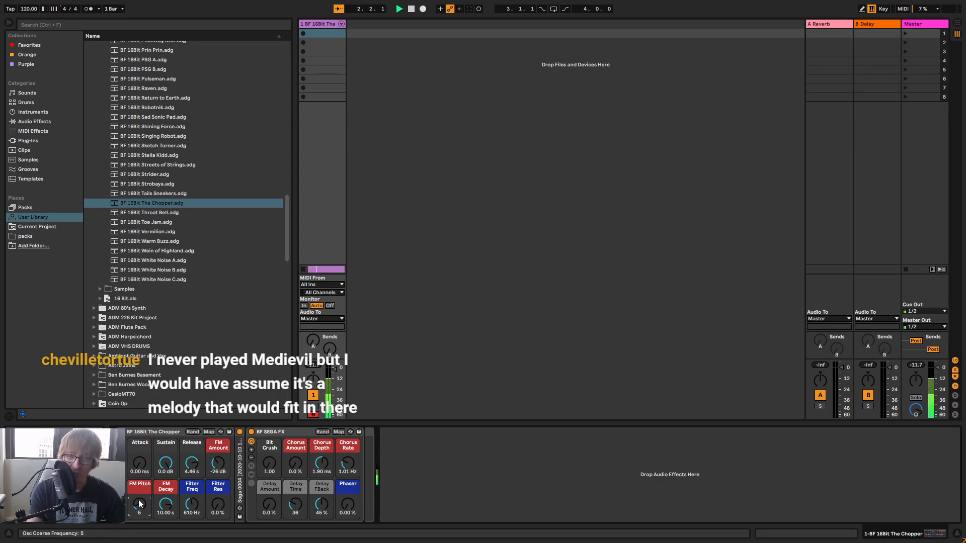
pyautogui.press('space')
pyautogui.moveTo(137, 506); pyautogui.dragTo(138, 510)
pyautogui.press('space')
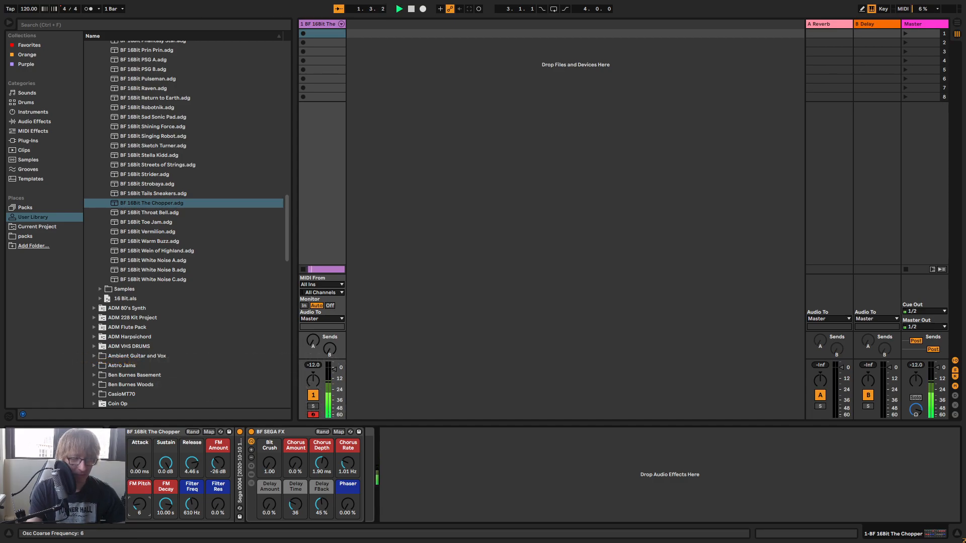
# Try layering a duplicate of track 1 with its FM Pitch set to 7 in the arrangement, and delete the duplicate
pyautogui.press('Tab')
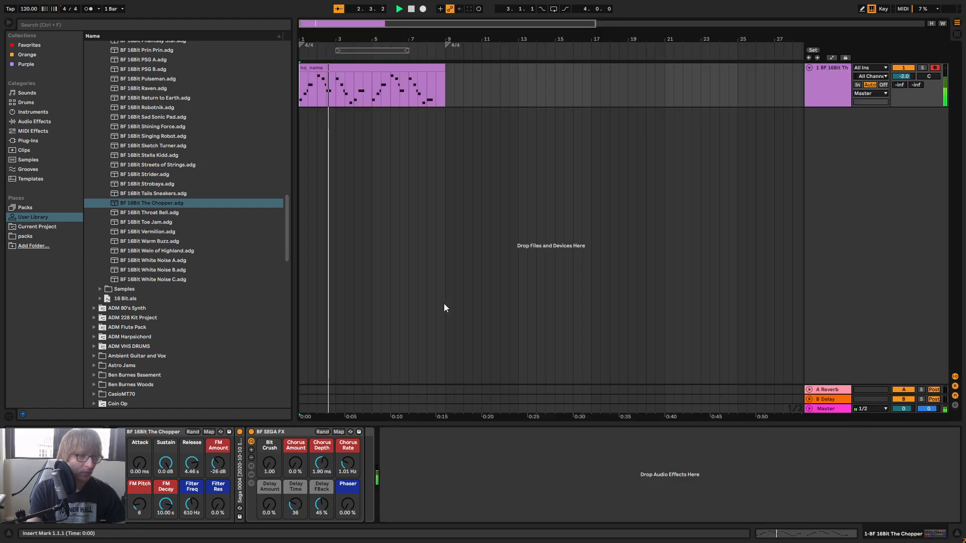
pyautogui.click(826, 84)
pyautogui.rightClick(826, 84)
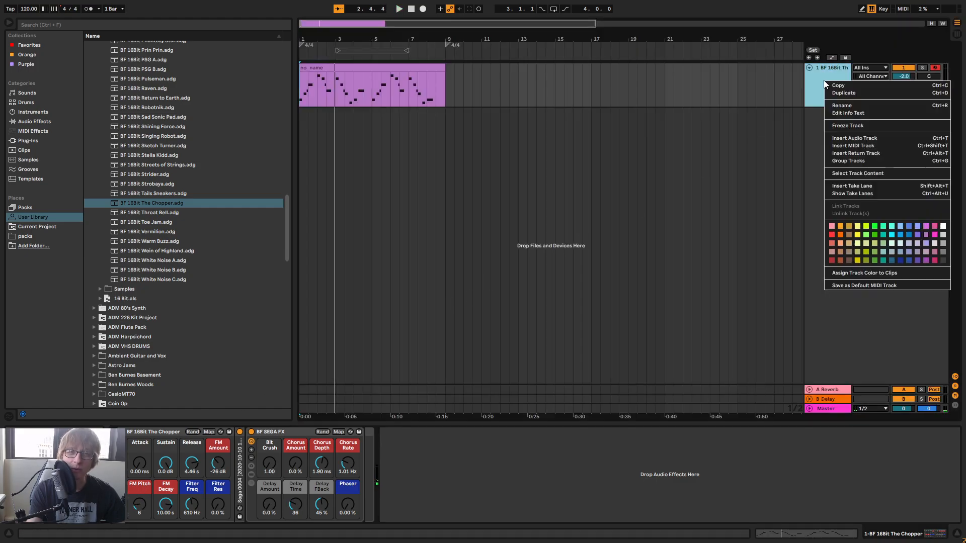
pyautogui.click(850, 101)
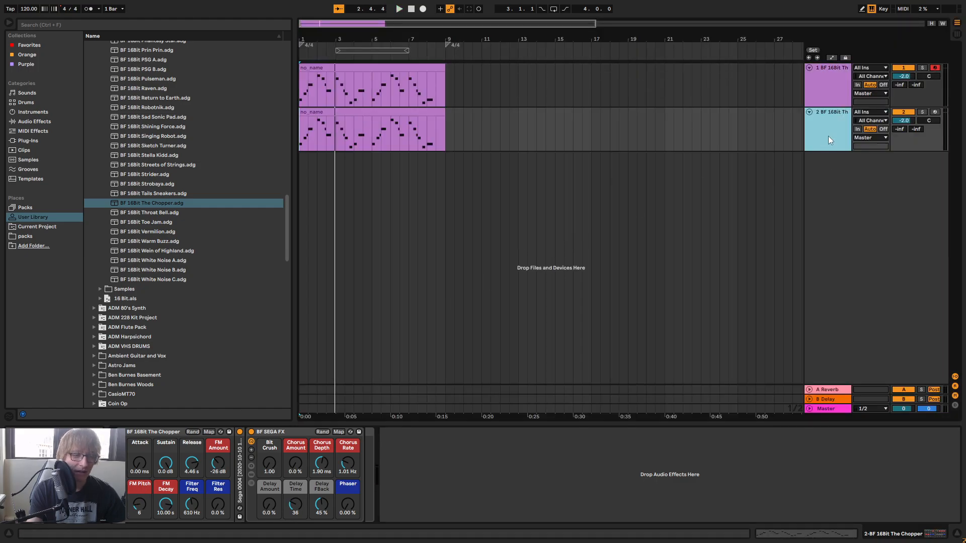
pyautogui.click(142, 506)
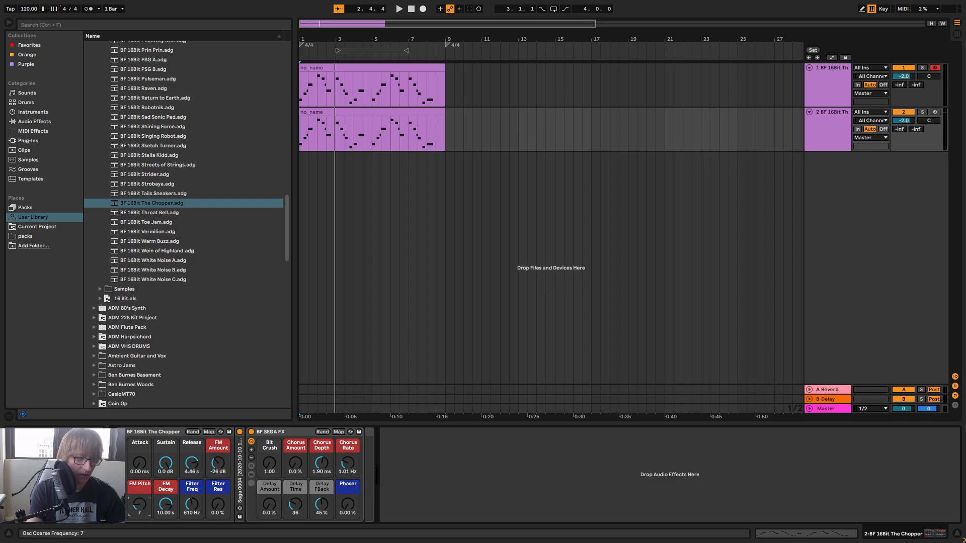
pyautogui.press('space')
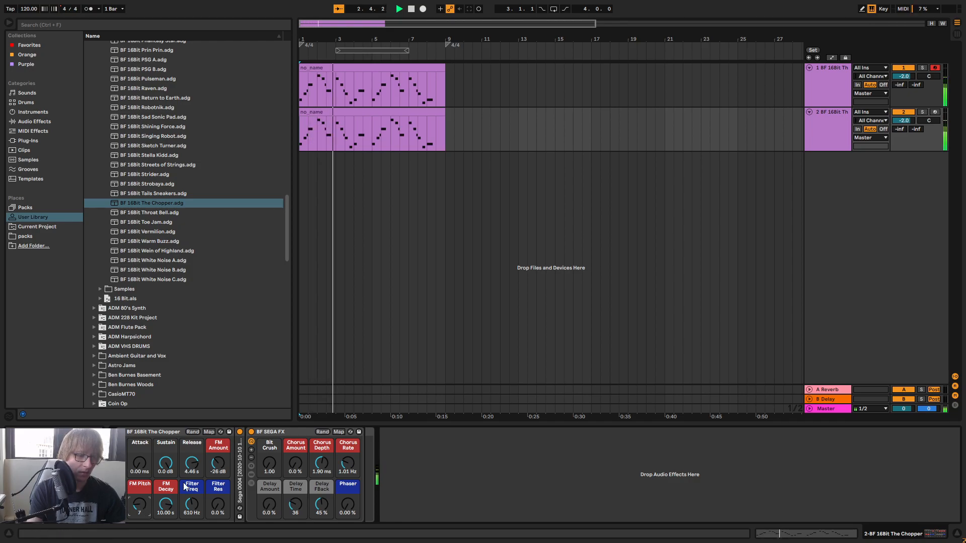
pyautogui.click(831, 146)
pyautogui.press('Delete')
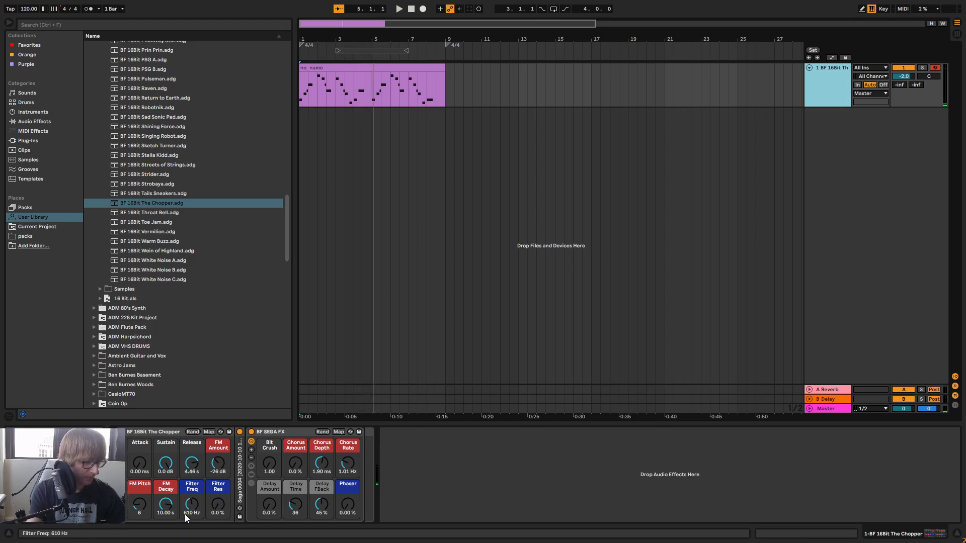
# Lower the Chorus Rate of BF SEGA FX to 0.73 Hz while auditioning the melody
pyautogui.press('space')
pyautogui.moveTo(348, 463)
pyautogui.mouseDown()
pyautogui.moveTo(348, 491)
pyautogui.moveTo(347, 450)
pyautogui.moveTo(347, 468)
pyautogui.mouseUp()
pyautogui.press('space')
pyautogui.press('space')
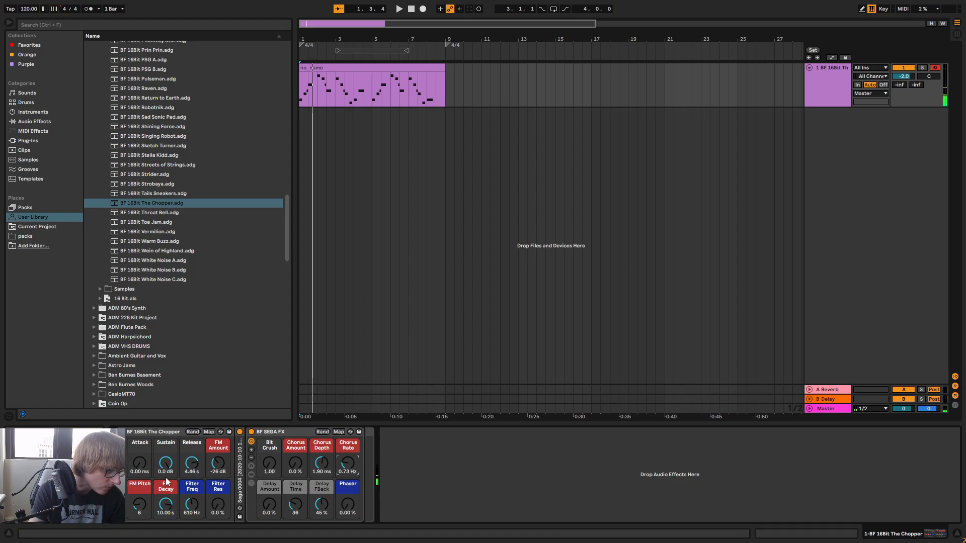
pyautogui.press('space')
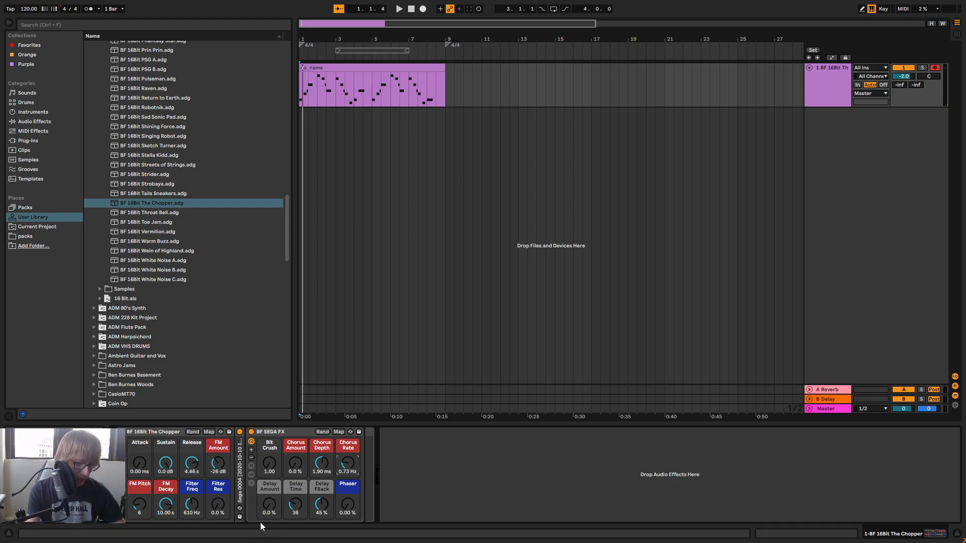
# Try a 46.9 ms Attack and a 1.00 ms Release on The Chopper during playback, and revert both
pyautogui.press('space')
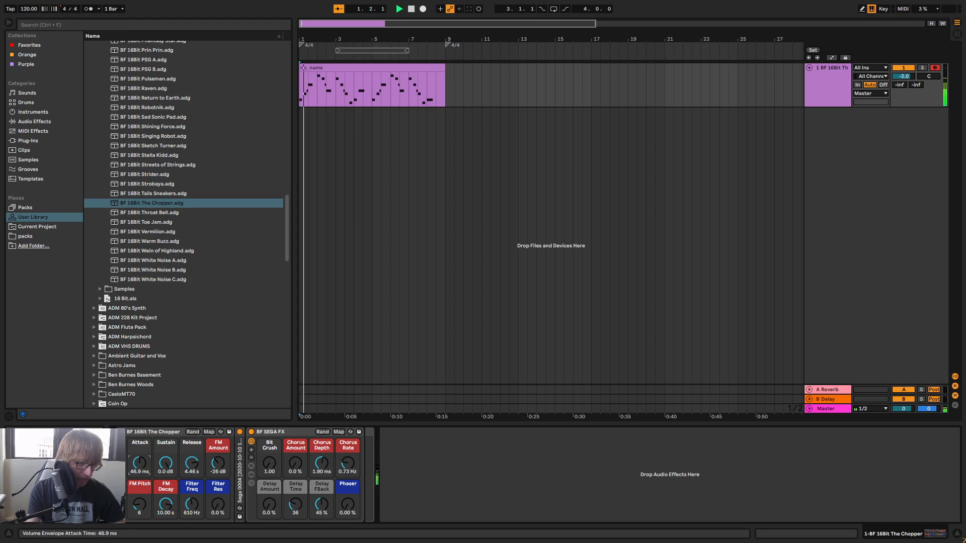
pyautogui.moveTo(139, 467)
pyautogui.mouseDown()
pyautogui.moveTo(139, 436)
pyautogui.moveTo(139, 468)
pyautogui.mouseUp()
pyautogui.moveTo(198, 475); pyautogui.dragTo(198, 498)
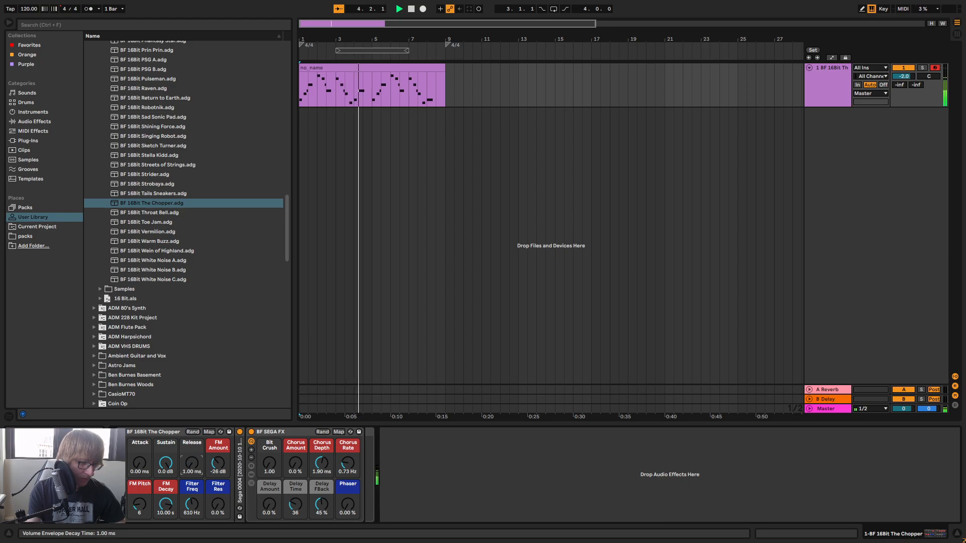
pyautogui.hotkey('ctrl', 'z')
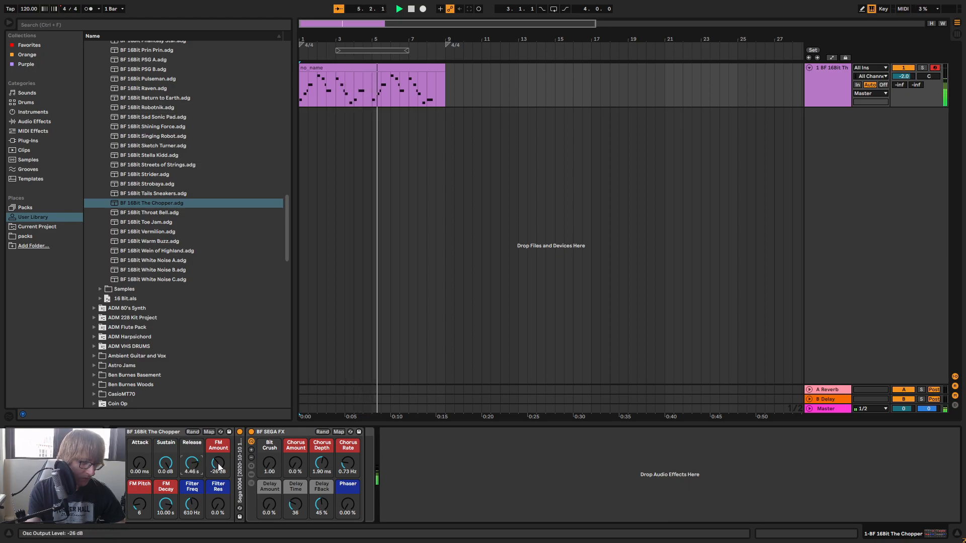
# Audition the Phaser and Bit Crush effects of BF SEGA FX and set Bit Crush to 4.89
pyautogui.press('space')
pyautogui.press('space')
pyautogui.moveTo(350, 513); pyautogui.dragTo(348, 539)
pyautogui.moveTo(270, 466)
pyautogui.mouseDown()
pyautogui.moveTo(270, 446)
pyautogui.moveTo(267, 466)
pyautogui.mouseUp()
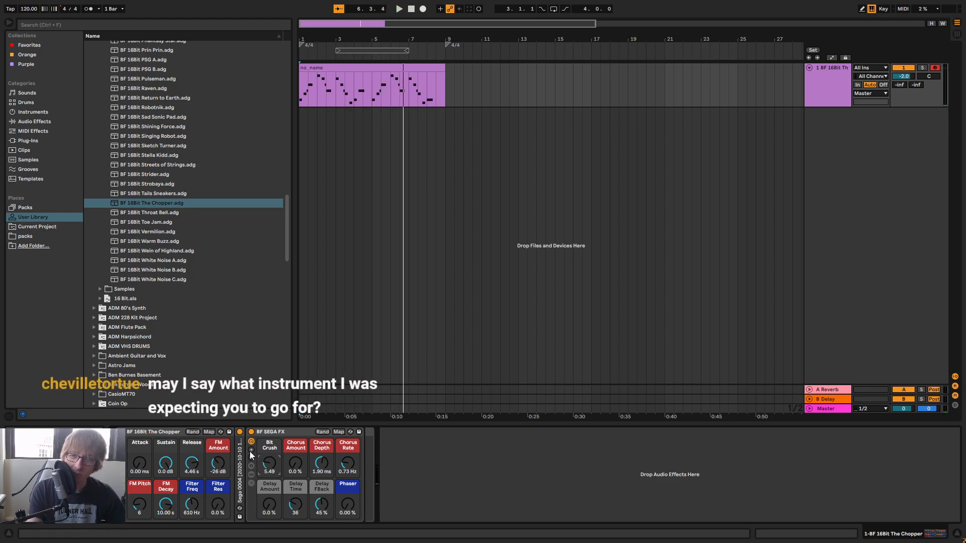
pyautogui.press('space')
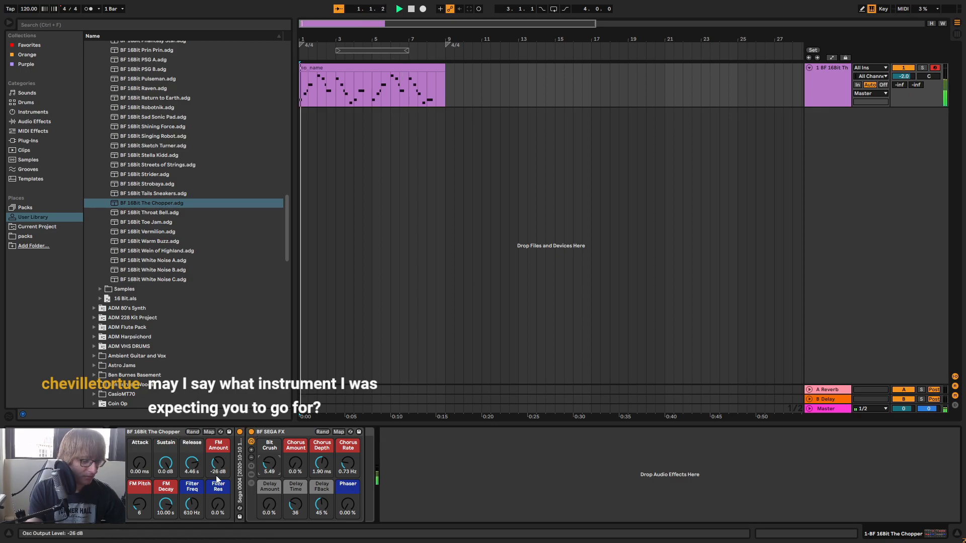
pyautogui.moveTo(268, 472); pyautogui.dragTo(268, 476)
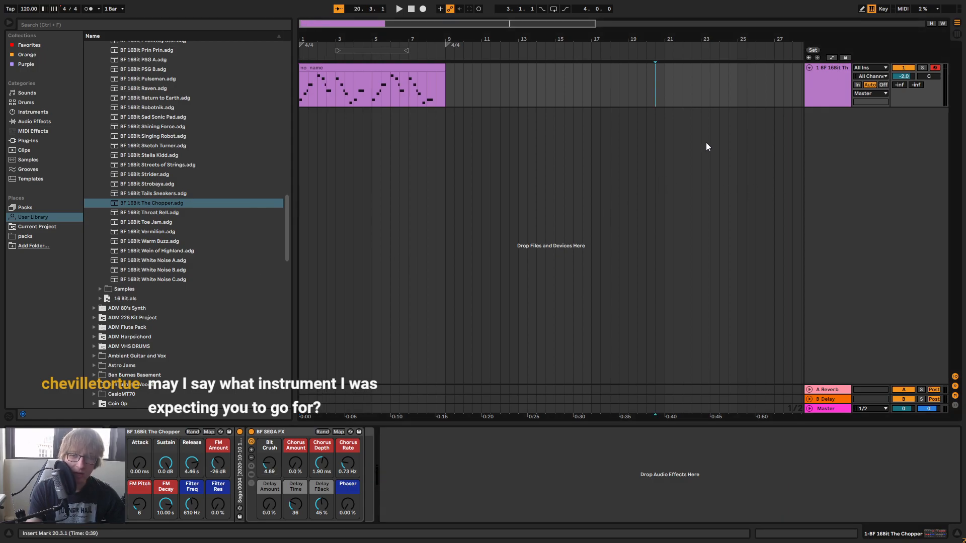
# Play the melody clip from bar 1 with the adjusted preset and look through the other 16-bit presets
pyautogui.click(710, 86)
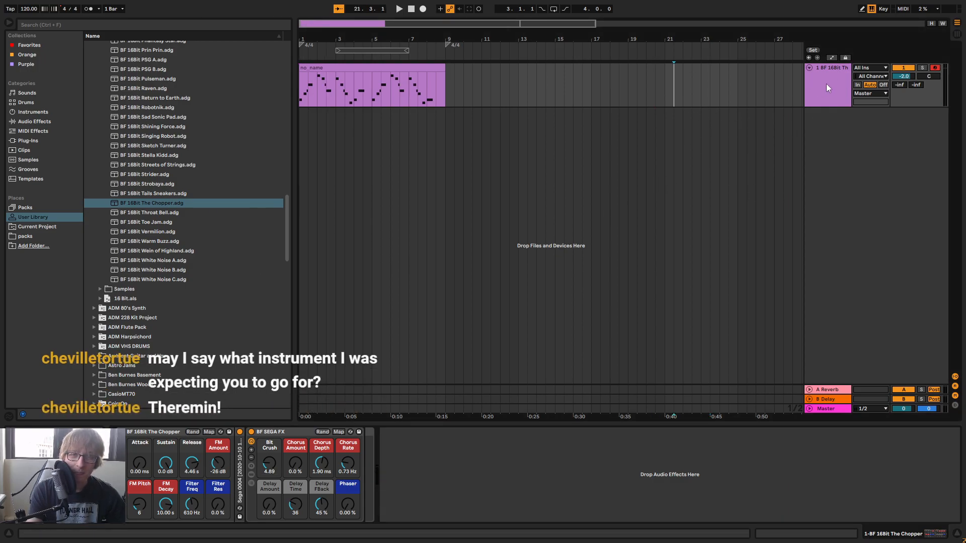
pyautogui.click(423, 77)
pyautogui.press('space')
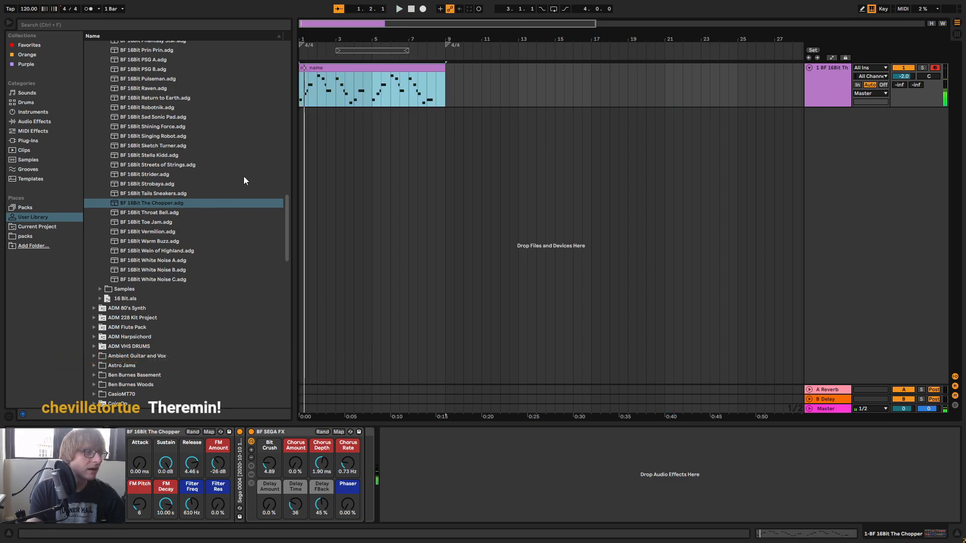
pyautogui.scroll(3, 243, 177)
pyautogui.scroll(5, 187, 201)
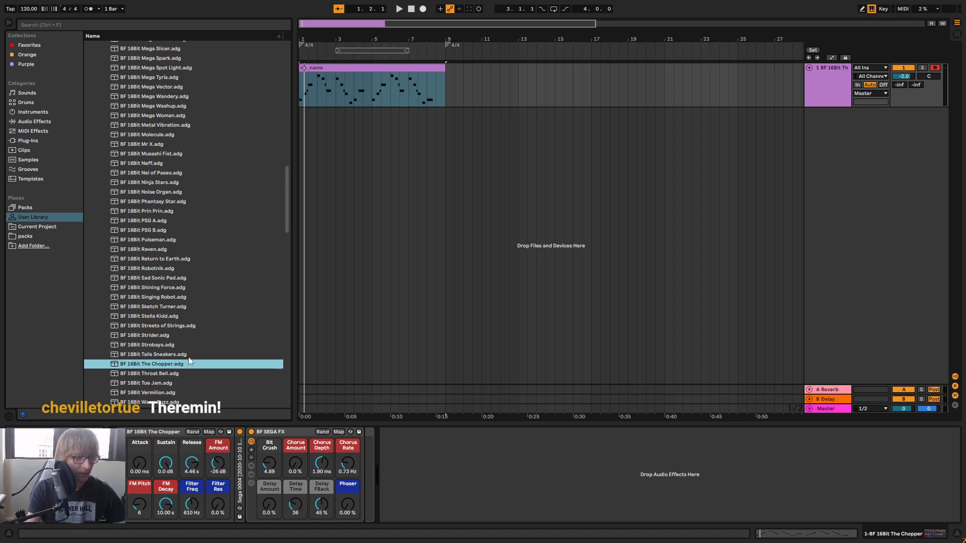
pyautogui.click(833, 88)
pyautogui.click(404, 68)
pyautogui.press('space')
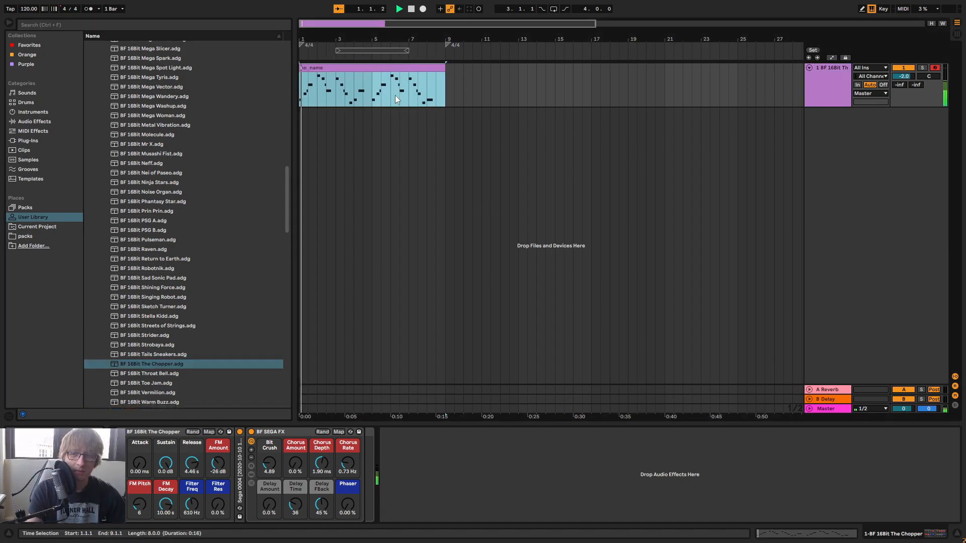
pyautogui.click(480, 267)
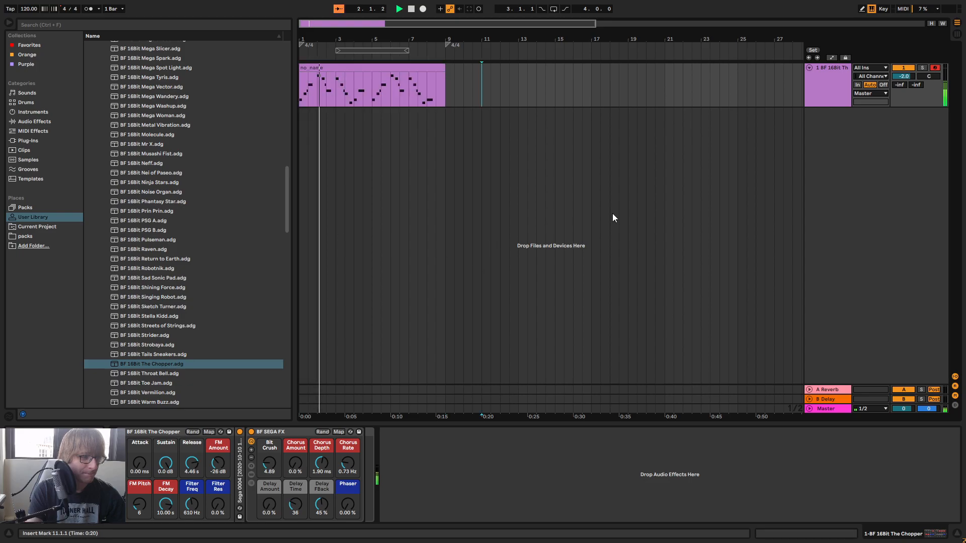
# Stop playback and unfold the Sega 0004 sampler device inside track 1's instrument rack
pyautogui.click(825, 99)
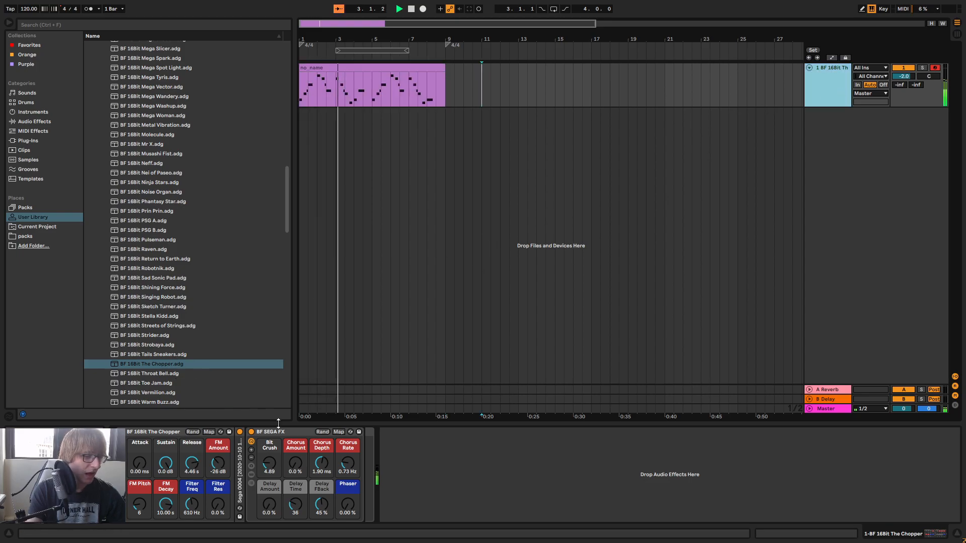
pyautogui.press('space')
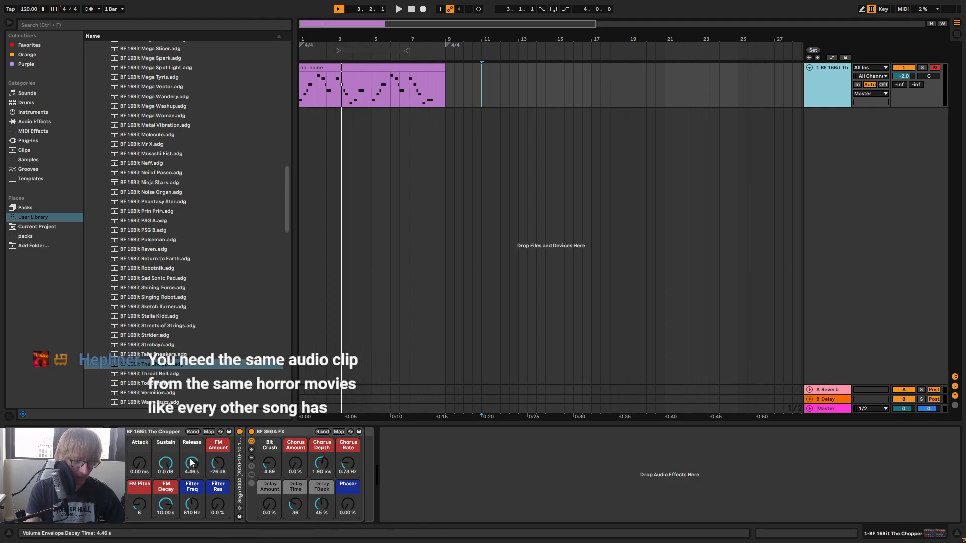
pyautogui.doubleClick(241, 485)
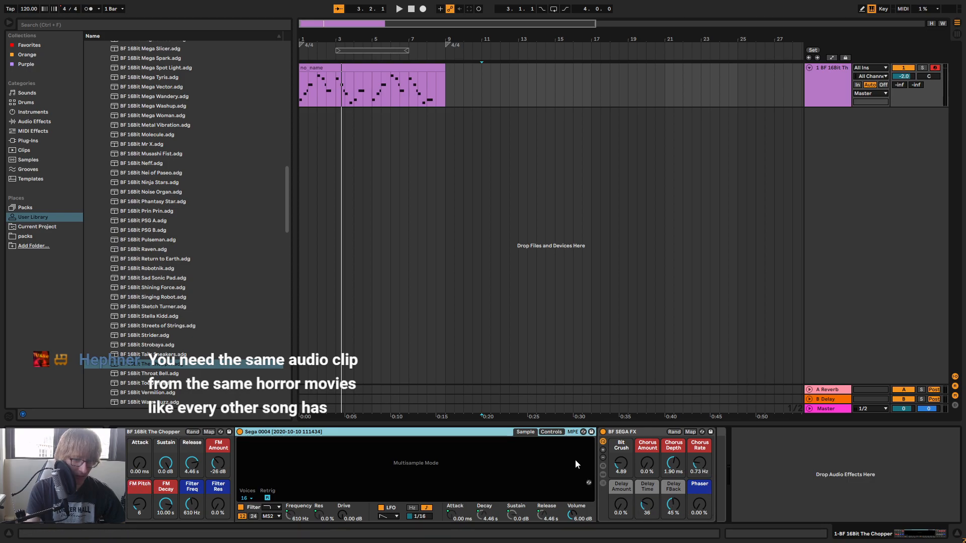
# Check the filter, LFO and envelope controls of the Sega 0004 device, and return to its sample view
pyautogui.click(553, 433)
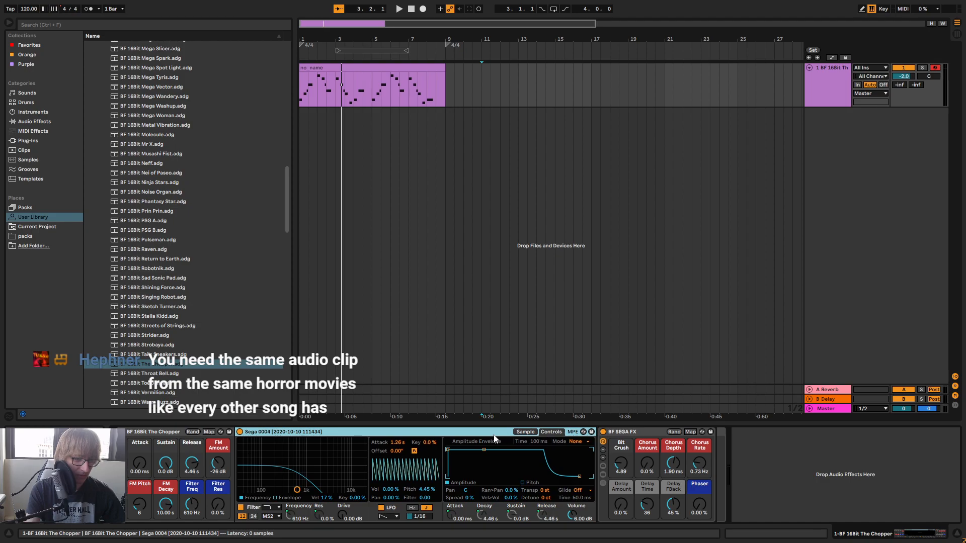
pyautogui.click(526, 432)
pyautogui.click(491, 245)
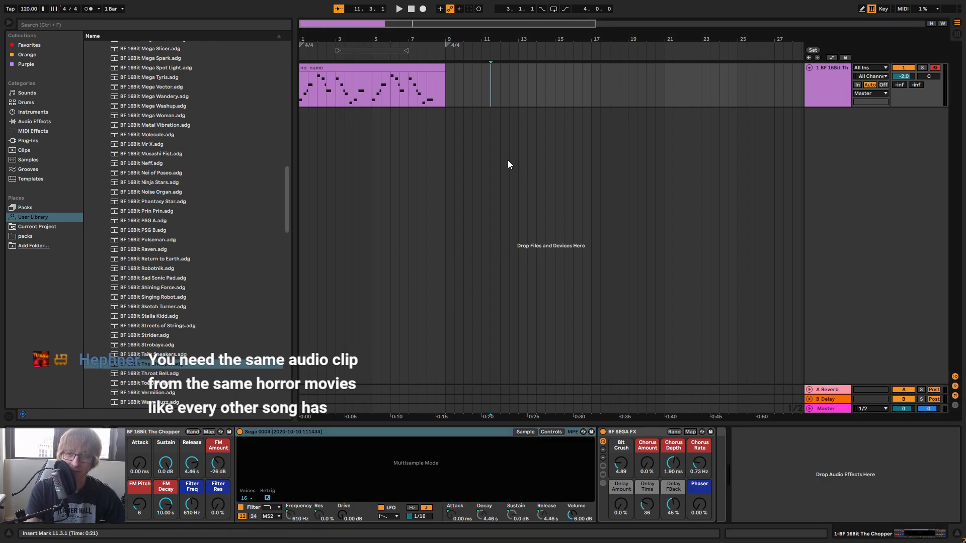
# Duplicate the BF 16Bit The Chopper track together with its melody clip and select the copy
pyautogui.rightClick(833, 91)
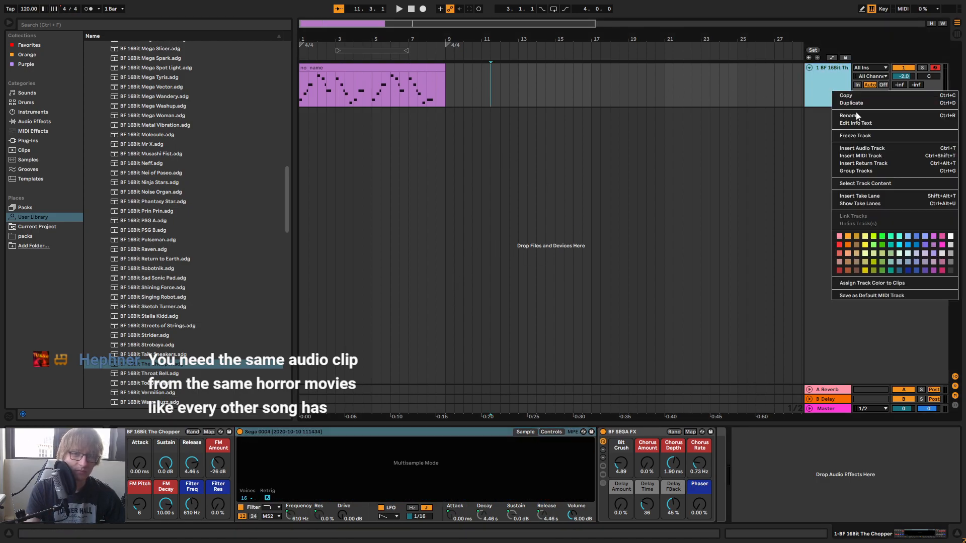
pyautogui.click(865, 104)
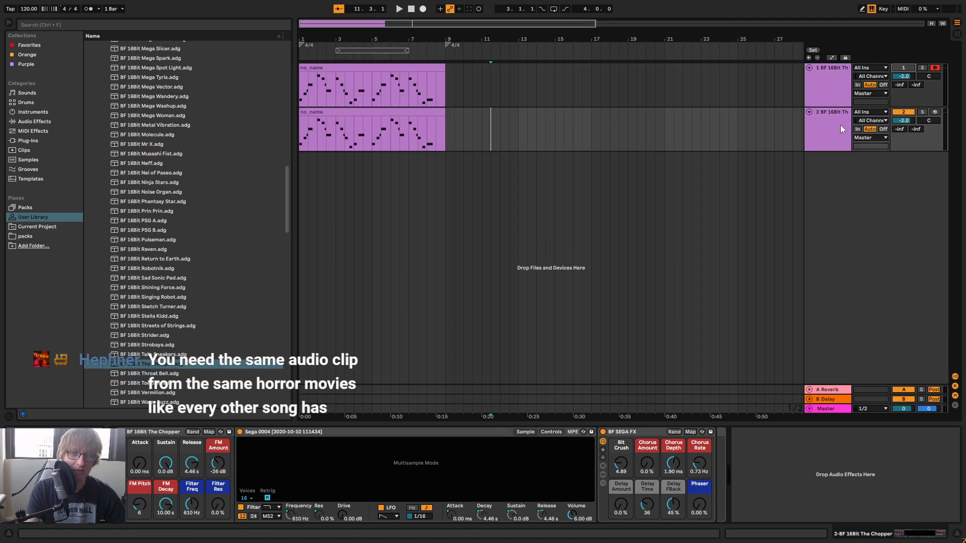
pyautogui.click(827, 138)
# Load the BF 16Bit Strobaya preset onto track 2, play it briefly and select the track's melody clip
pyautogui.click(171, 355)
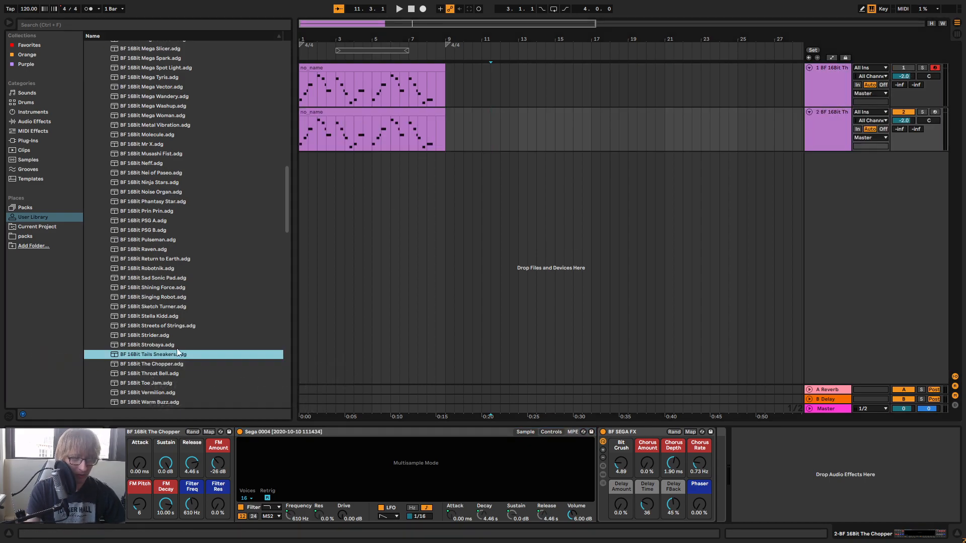
pyautogui.moveTo(151, 345); pyautogui.dragTo(827, 131)
pyautogui.press('space')
pyautogui.click(414, 113)
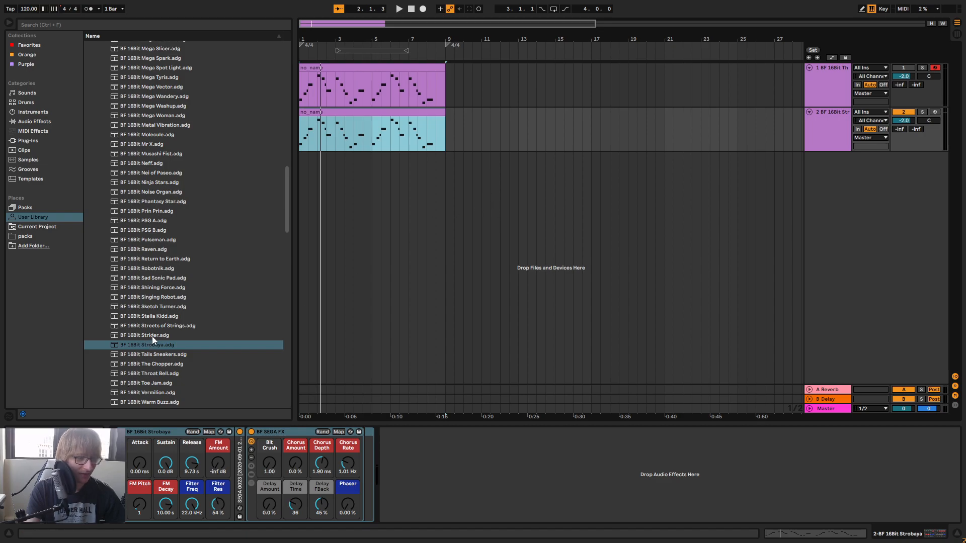
# Browse the installed packs to the String Section sounds of ProjectSAM Orchestral Ensemble Essentials
pyautogui.click(29, 226)
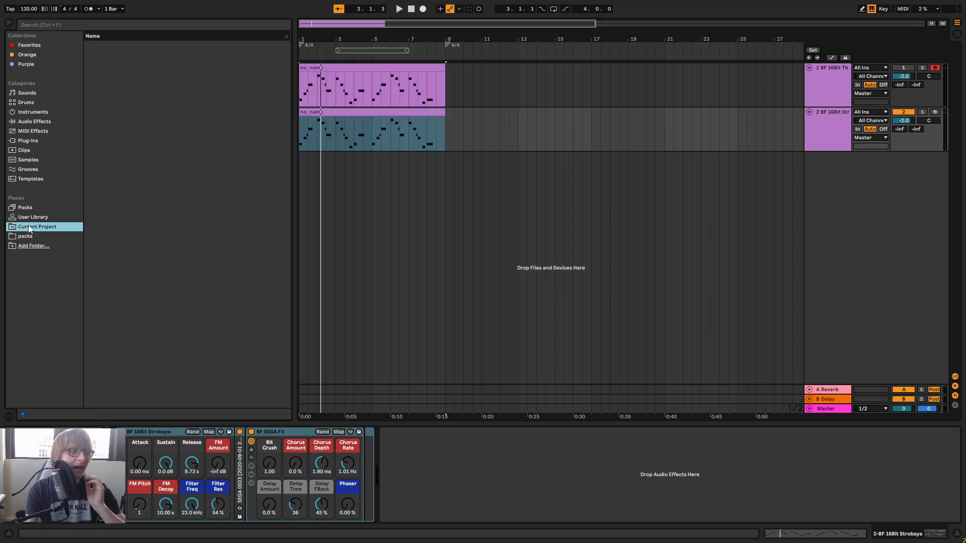
pyautogui.click(30, 208)
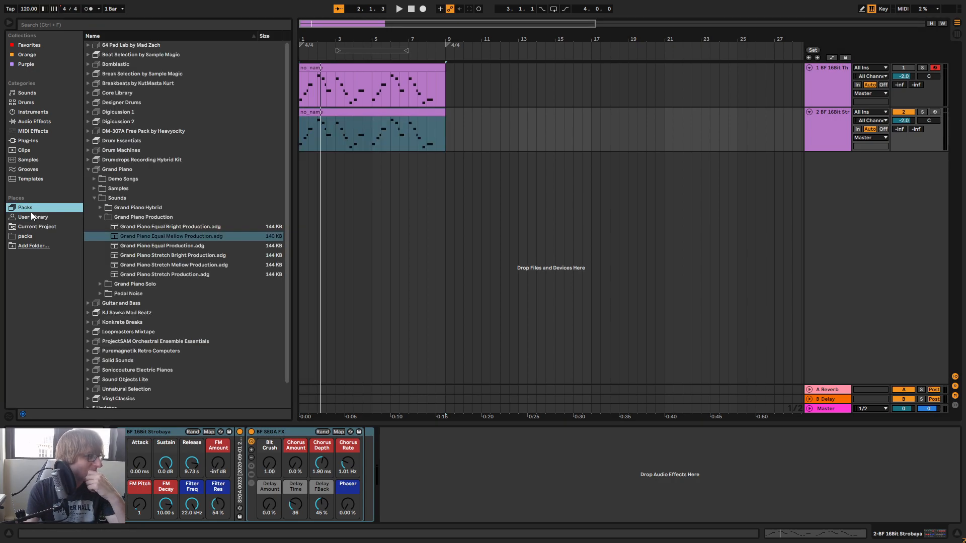
pyautogui.click(89, 171)
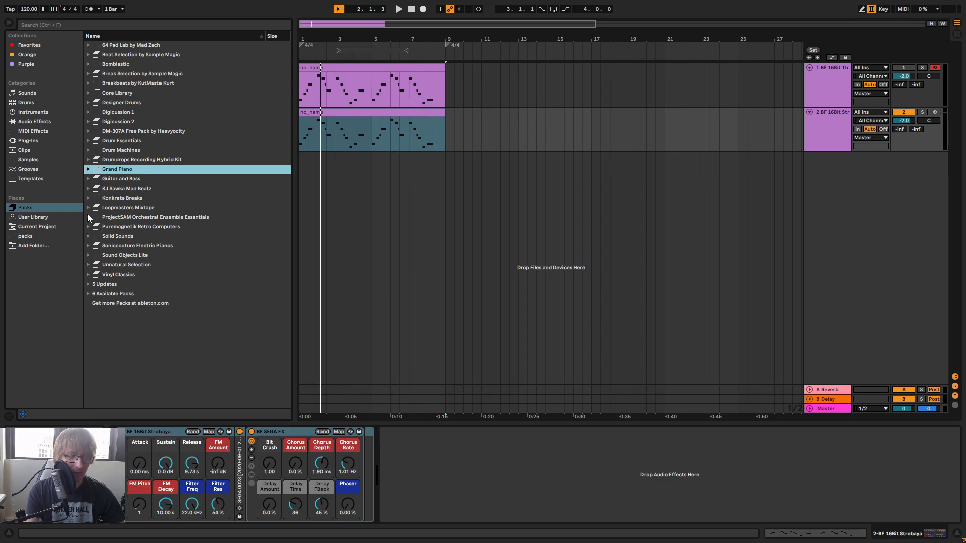
pyautogui.click(88, 217)
pyautogui.click(94, 236)
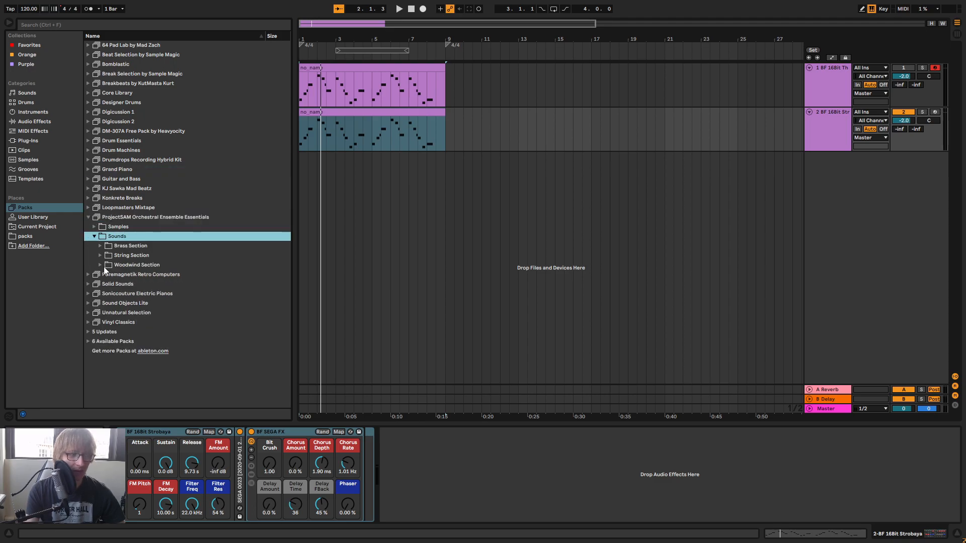
pyautogui.click(101, 256)
pyautogui.scroll(-1, 176, 282)
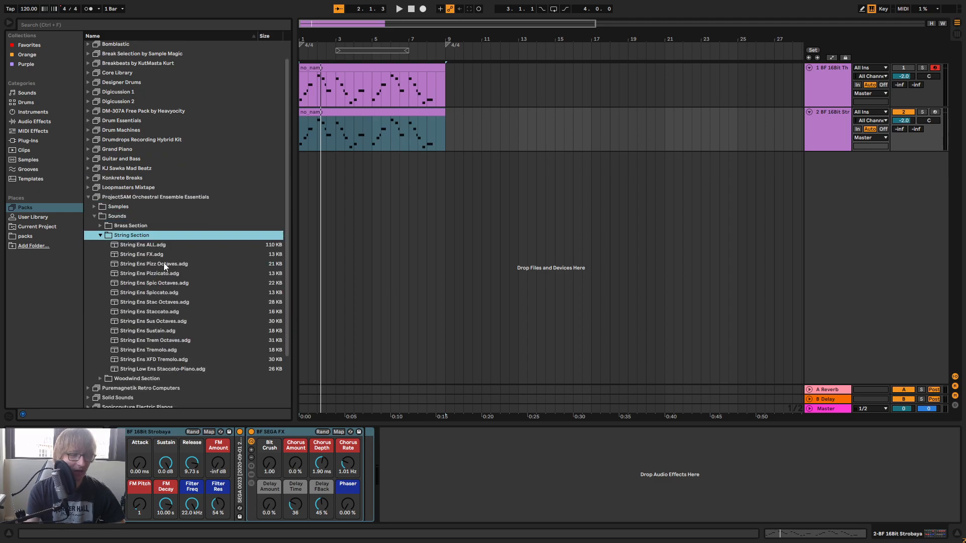
# Preview the string ensemble presets Pizz Octaves, Spiccato, Staccato and Sustain
pyautogui.click(187, 265)
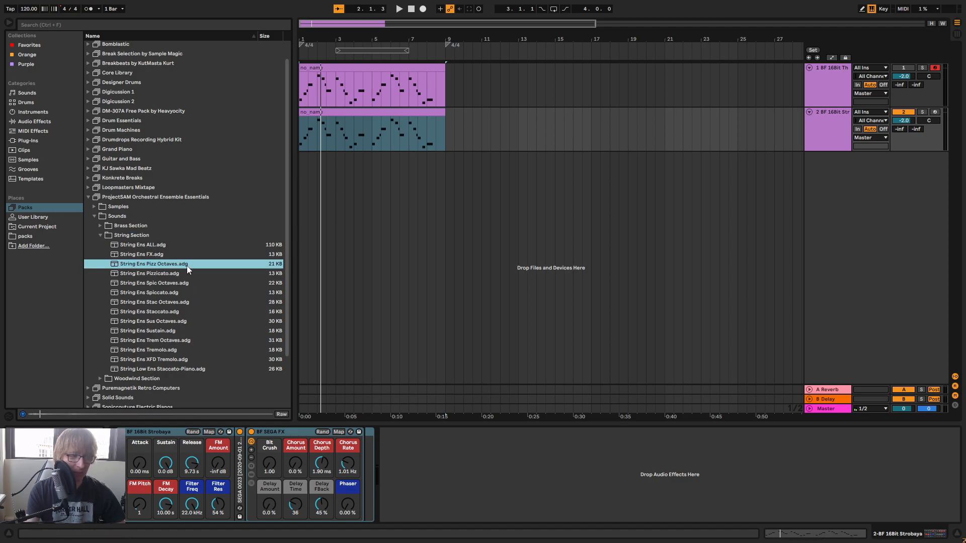
pyautogui.click(193, 293)
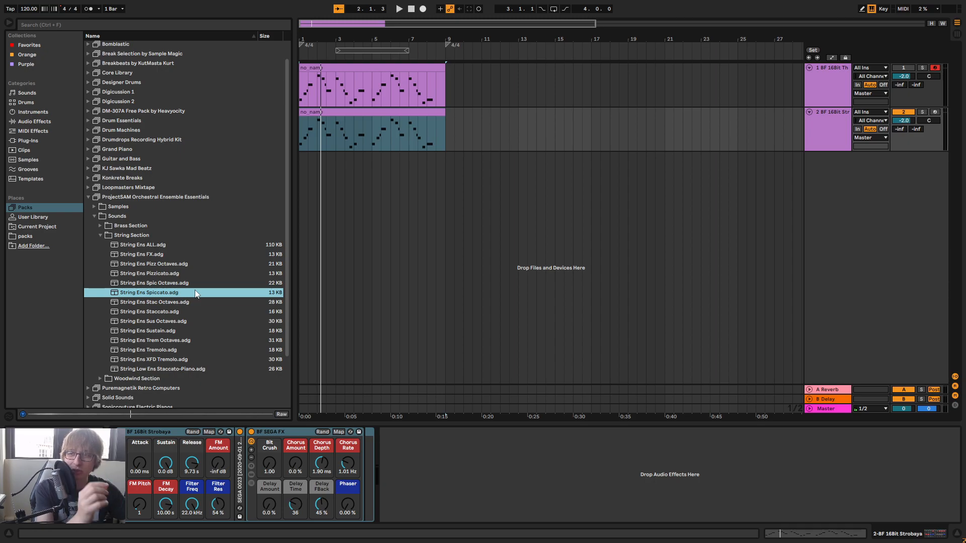
pyautogui.click(201, 311)
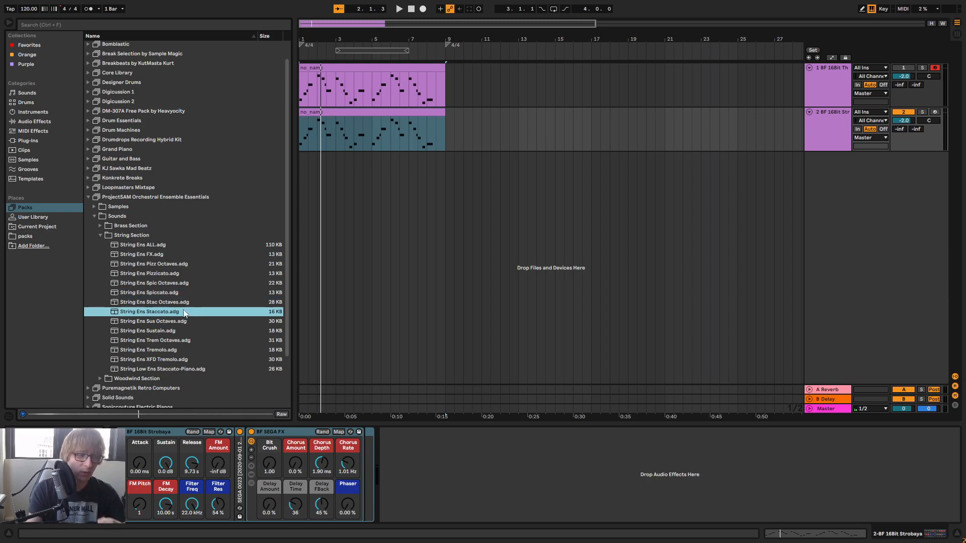
pyautogui.click(184, 331)
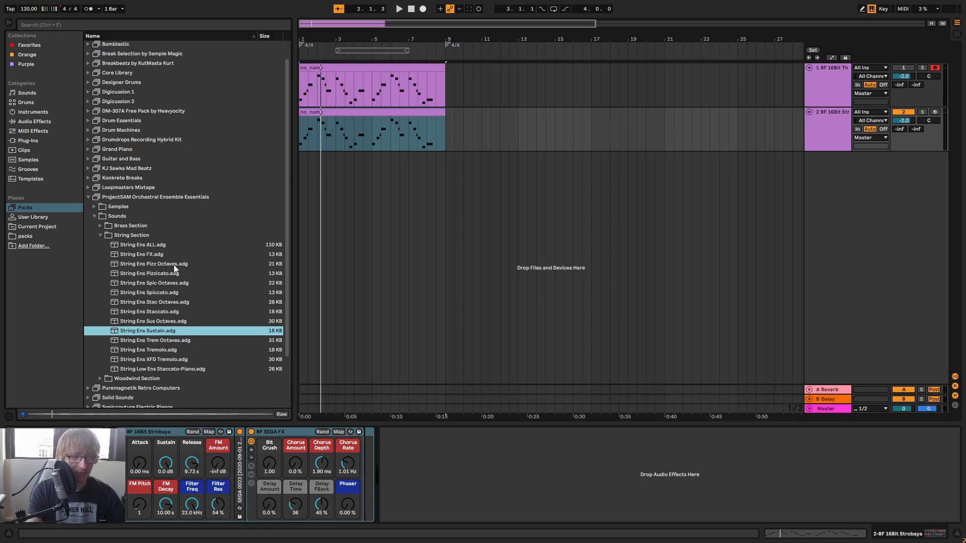
# Preview the String Ens FX preset and load it onto a new third track
pyautogui.click(159, 255)
pyautogui.moveTo(145, 258); pyautogui.dragTo(868, 225)
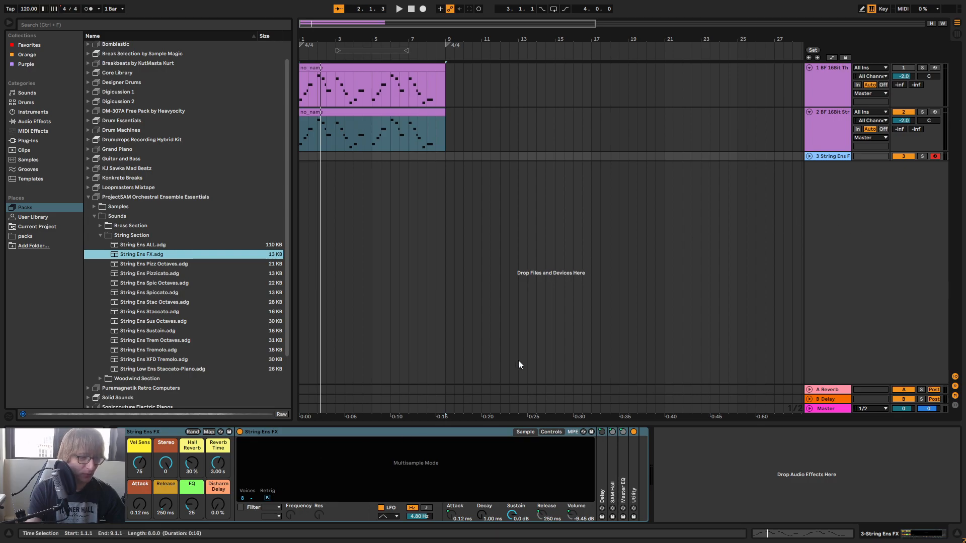
pyautogui.press('Tab')
pyautogui.press('Tab')
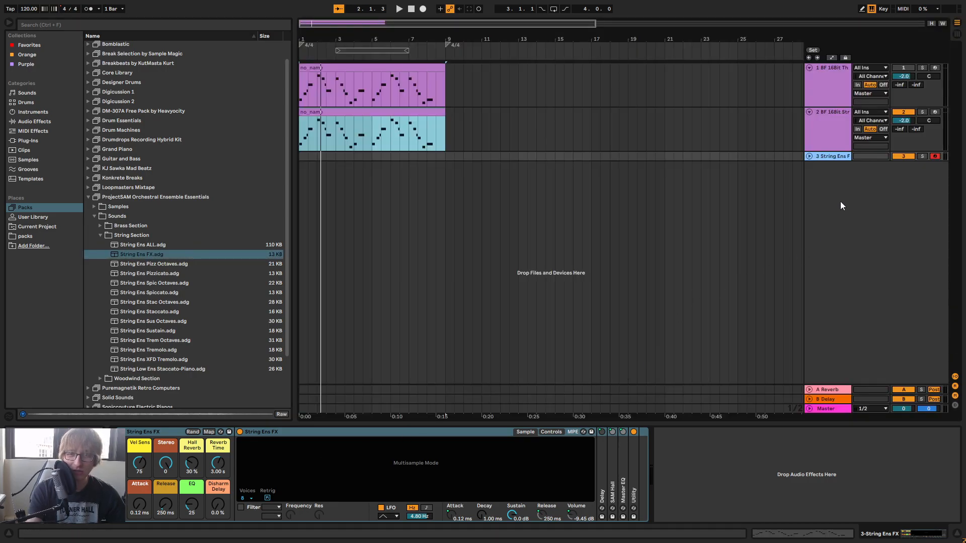
# Delete the String Ens FX track
pyautogui.click(834, 160)
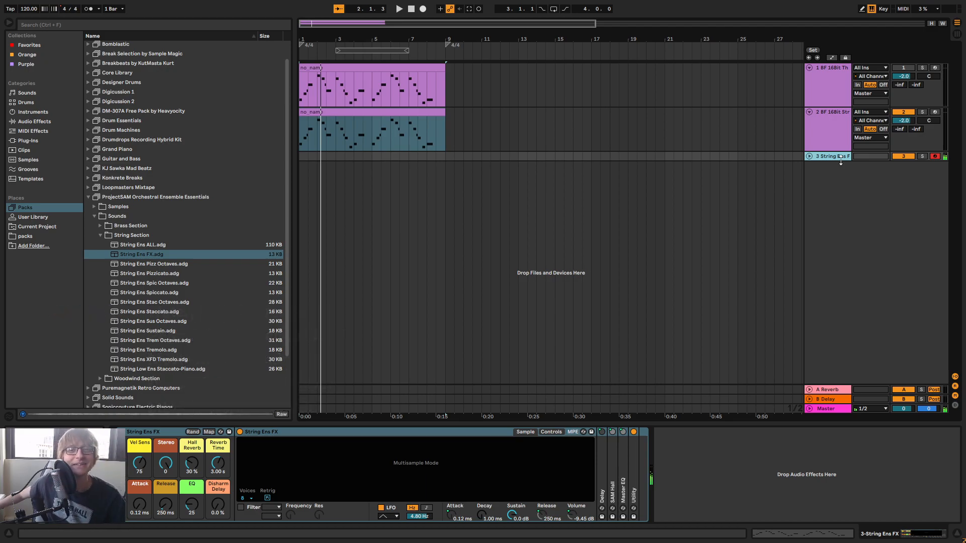
pyautogui.click(828, 139)
pyautogui.click(823, 154)
pyautogui.press('Delete')
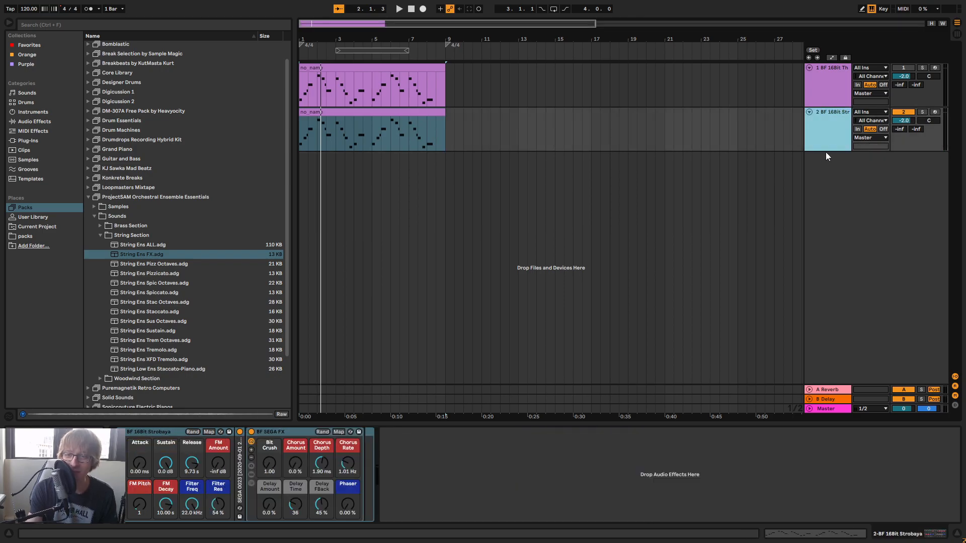
# Fold track 1, play the arrangement from bar 1 with Strobaya, and select track 2
pyautogui.click(809, 68)
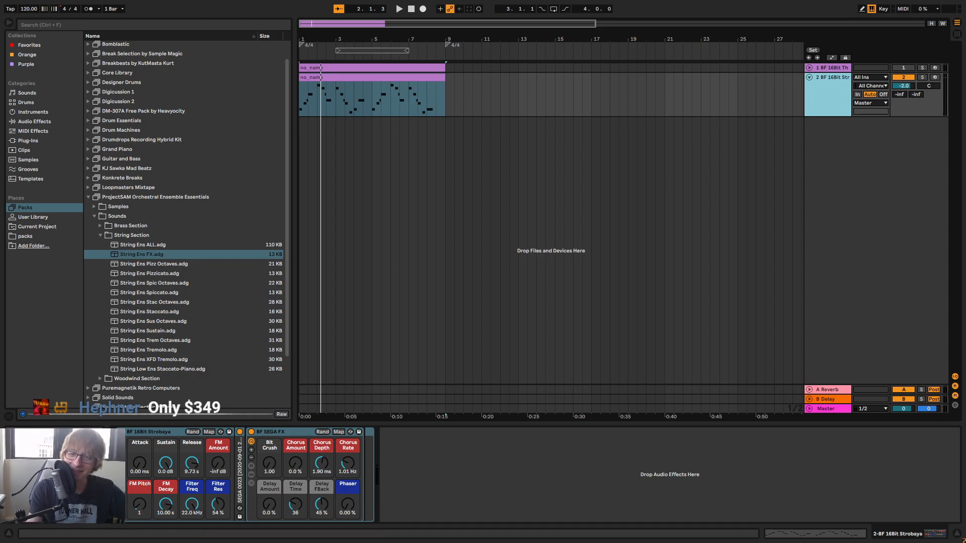
pyautogui.click(411, 10)
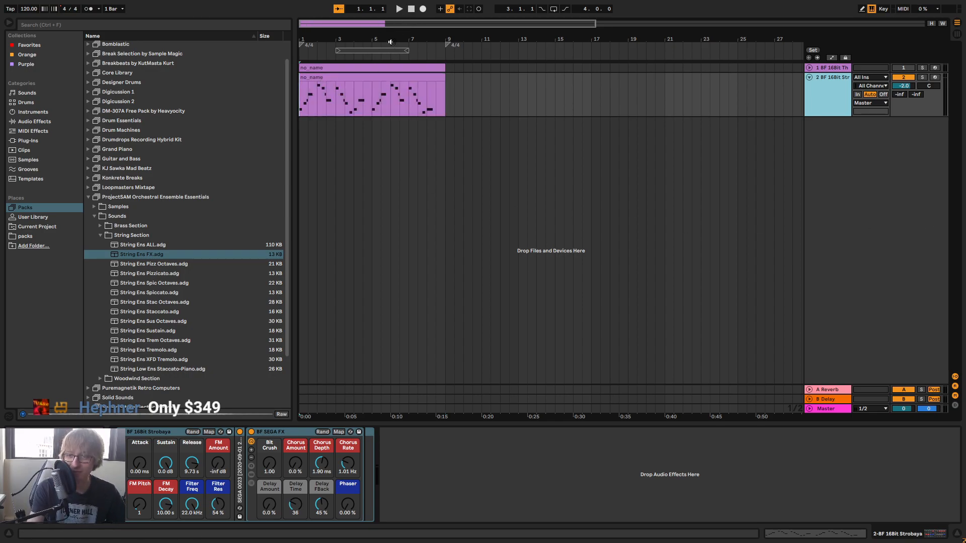
pyautogui.press('space')
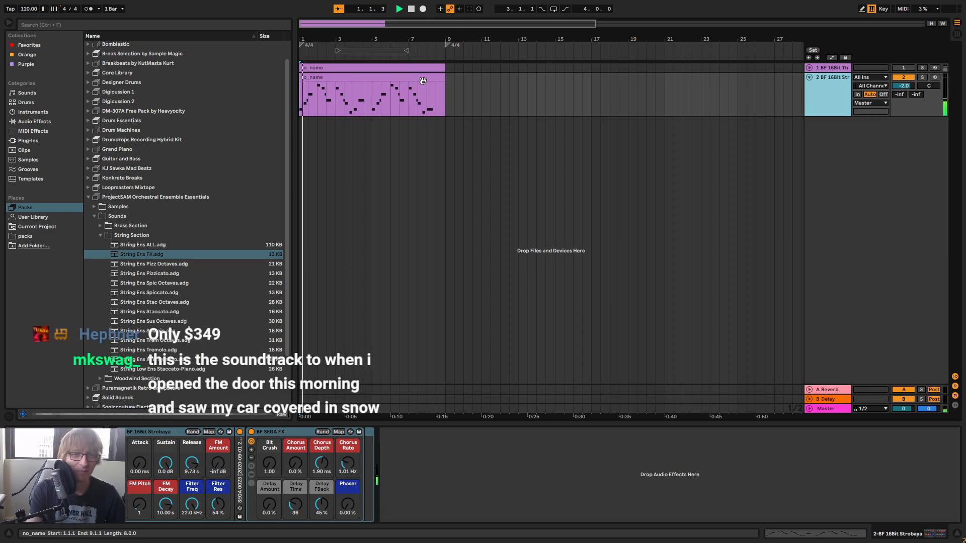
pyautogui.click(494, 108)
pyautogui.doubleClick(849, 94)
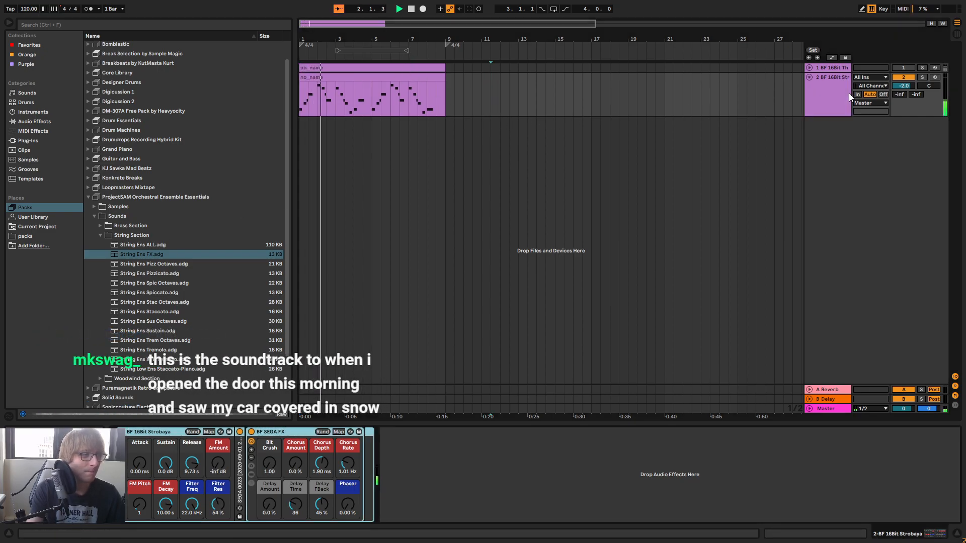
# Try the User Library presets BF 16Bit Strider and Streets of Strings on track 2, and play the clip from bar 1
pyautogui.click(38, 210)
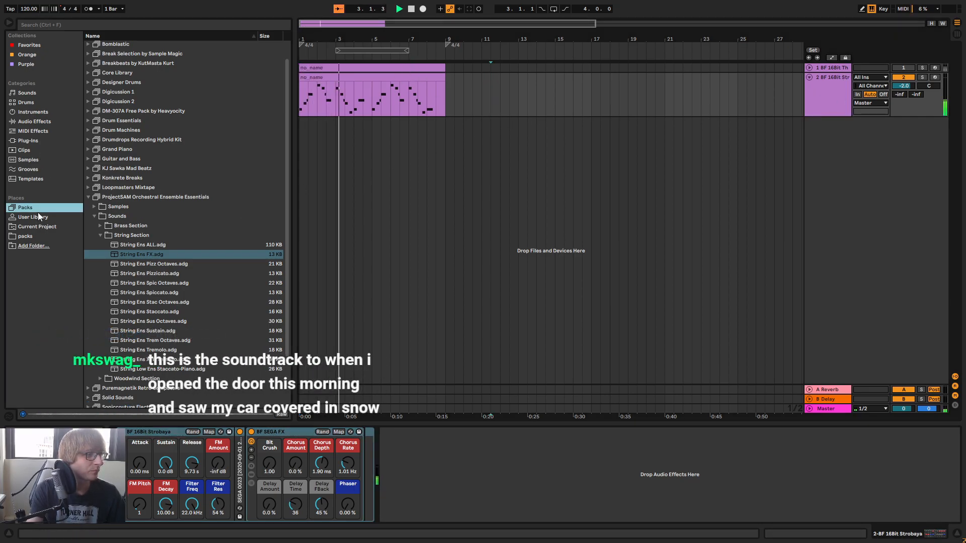
pyautogui.click(39, 218)
pyautogui.click(158, 335)
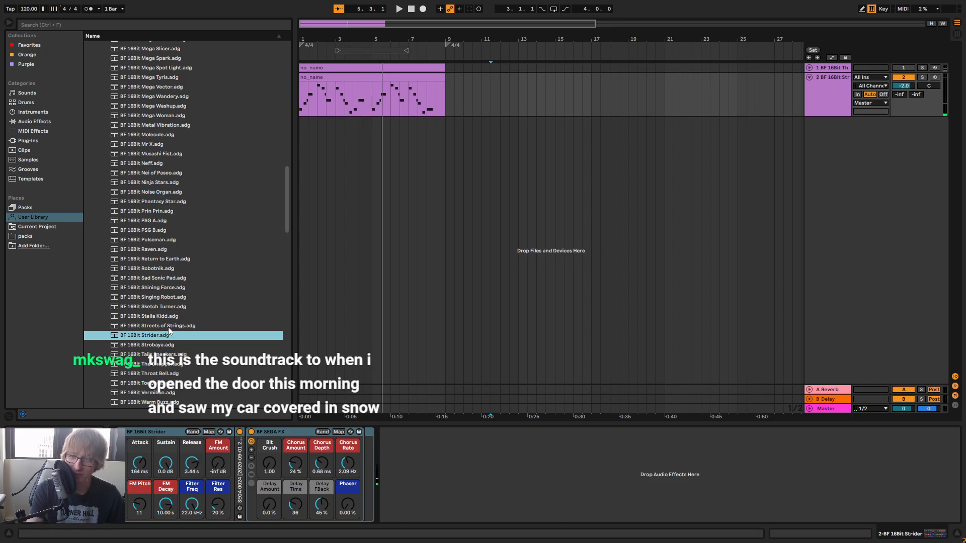
pyautogui.click(166, 326)
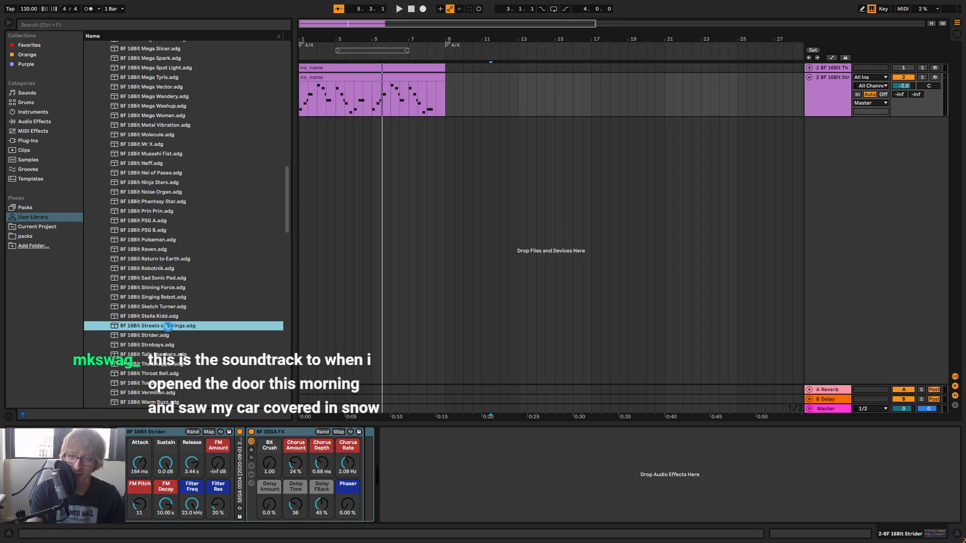
pyautogui.press('space')
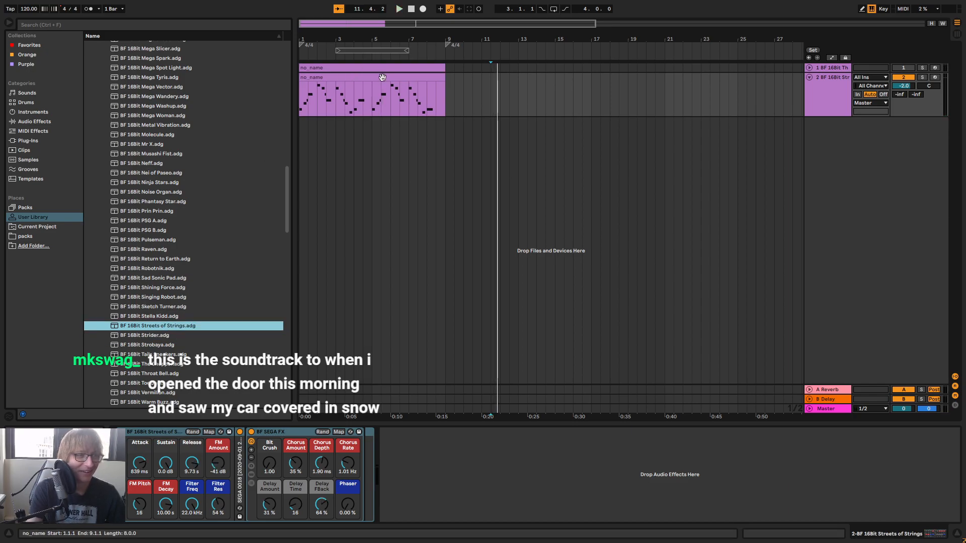
pyautogui.click(382, 78)
pyautogui.press('space')
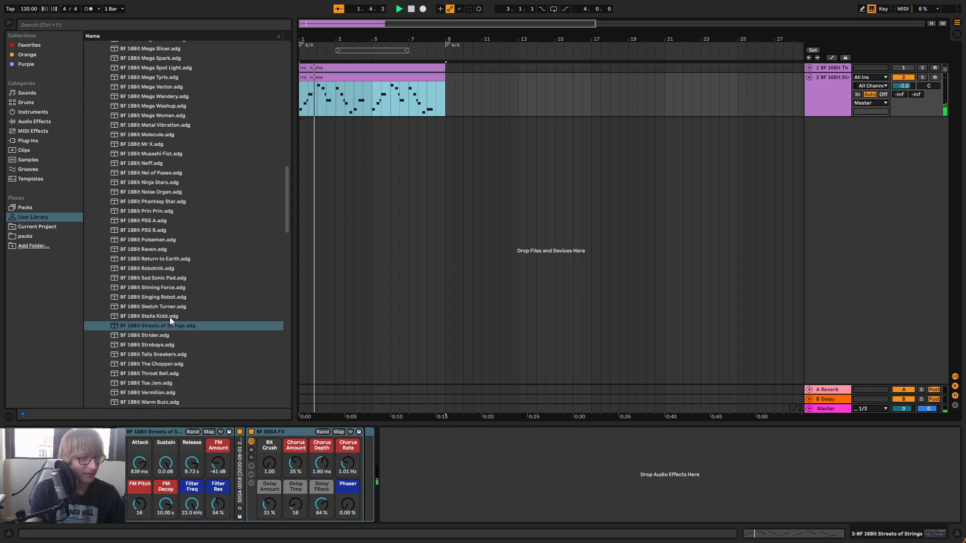
# Audition the BF 16Bit Stella Kidd and Sketch Turner presets on track 2 with the melody from bar 1
pyautogui.doubleClick(170, 317)
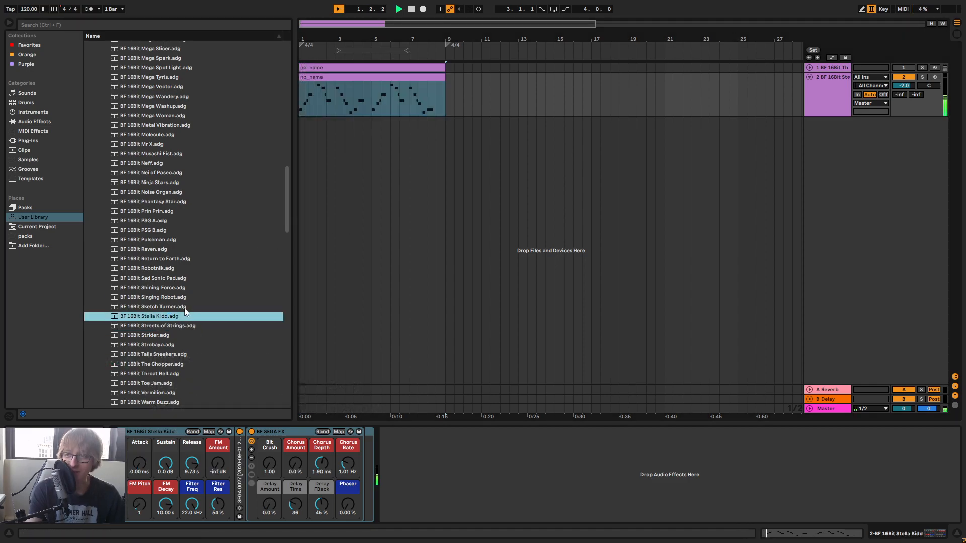
pyautogui.doubleClick(183, 308)
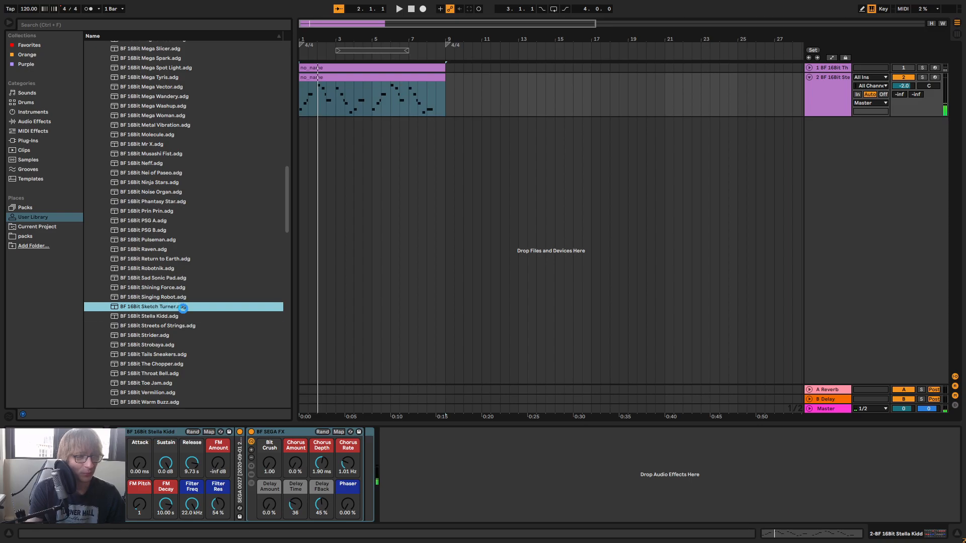
pyautogui.press('space')
pyautogui.press('space')
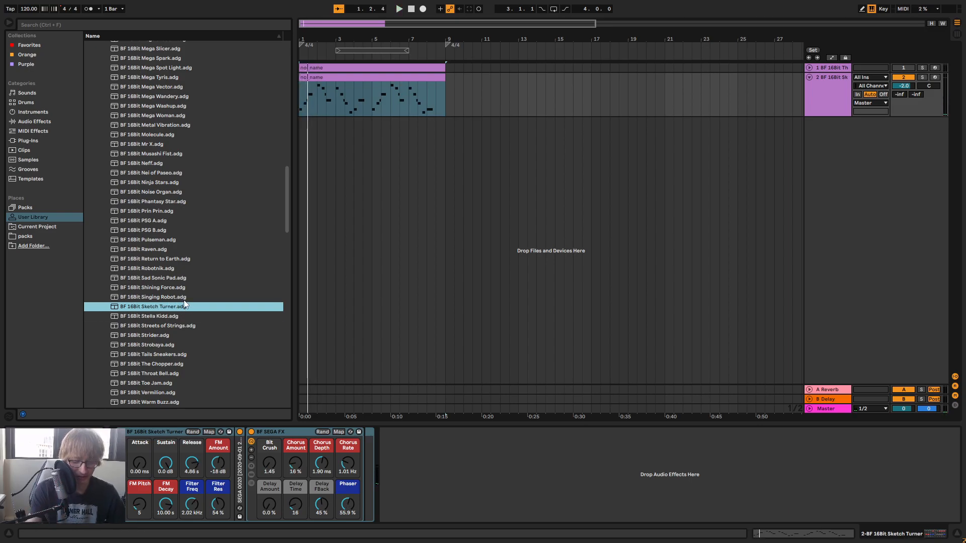
# Audition the BF 16Bit Singing Robot, Shining Force and Sad Sonic Pad presets on track 2, restarting playback between them
pyautogui.doubleClick(184, 296)
pyautogui.press('space')
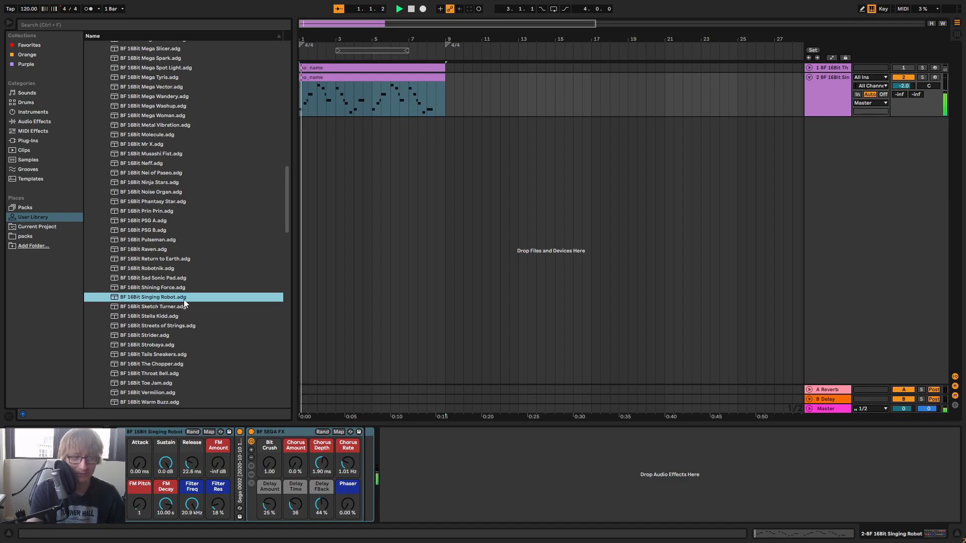
pyautogui.doubleClick(185, 288)
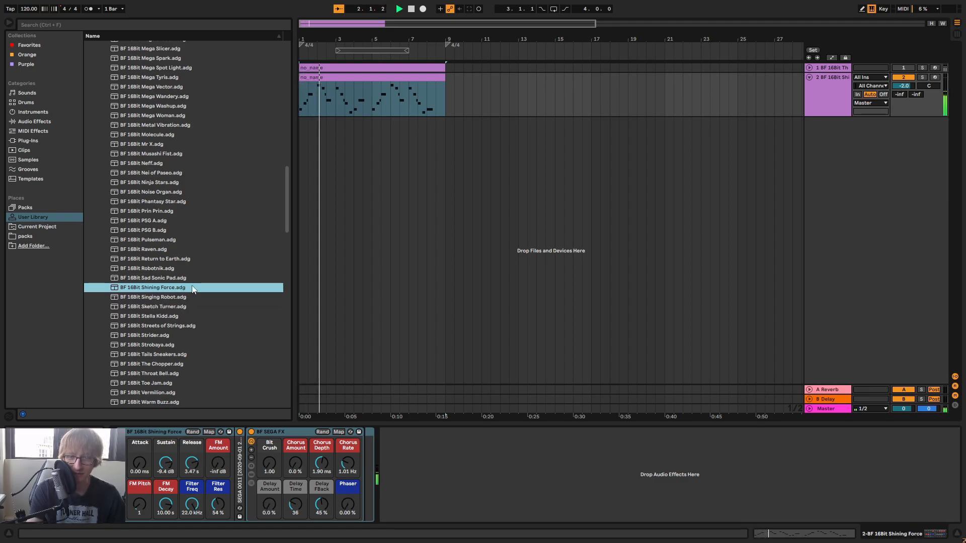
pyautogui.doubleClick(175, 278)
pyautogui.press('space')
pyautogui.press('space')
# Audition the BF 16Bit Robotnik, Return to Earth, Raven and Pulseman presets on track 2 with the melody
pyautogui.doubleClick(175, 268)
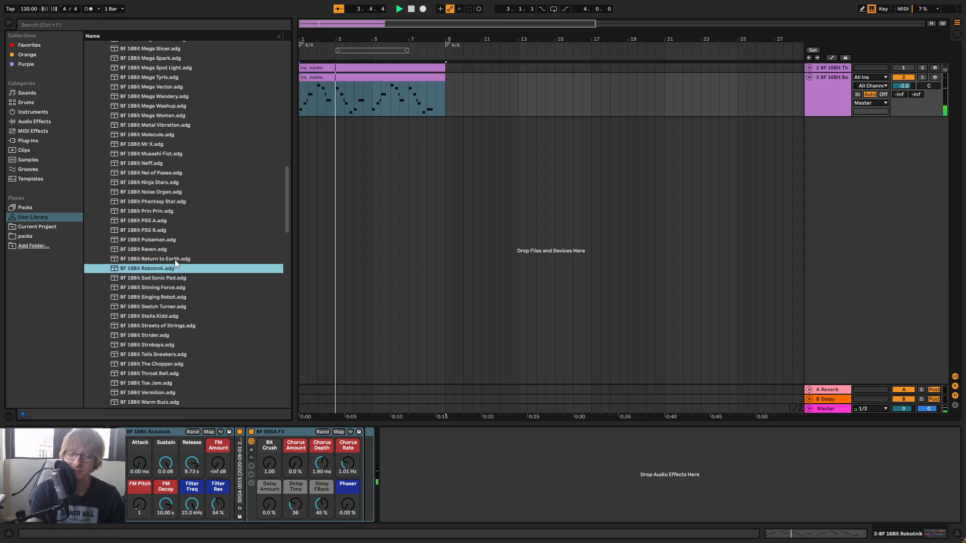
pyautogui.click(176, 260)
pyautogui.doubleClick(167, 251)
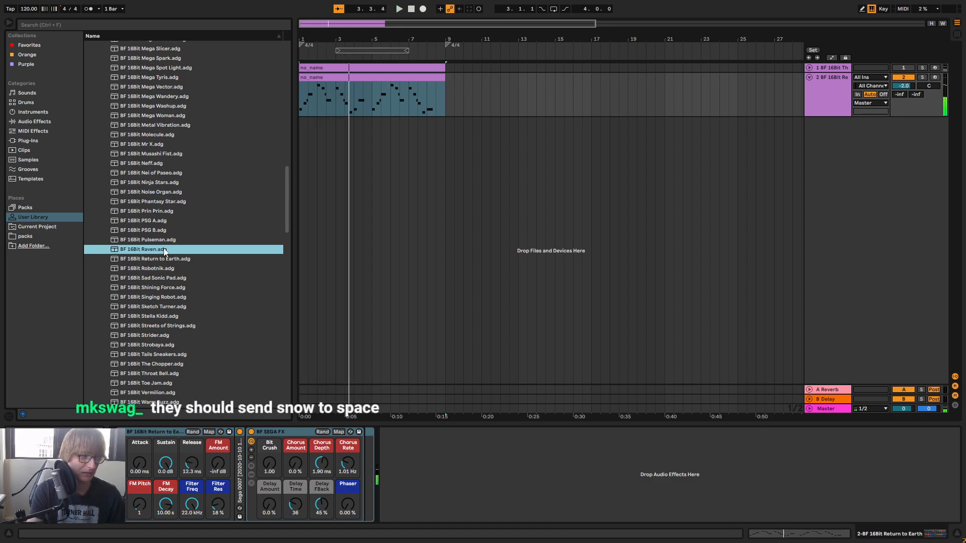
pyautogui.scroll(3, 215, 247)
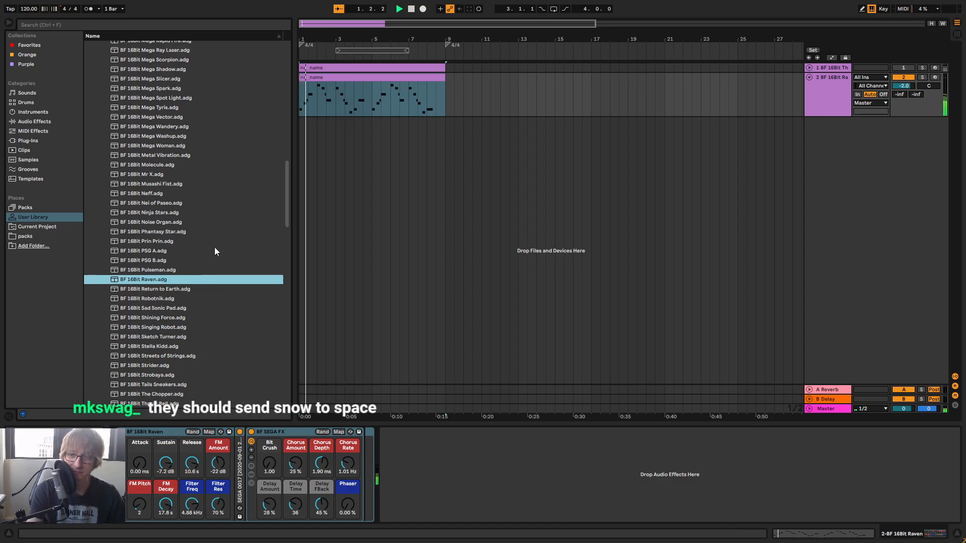
pyautogui.doubleClick(171, 272)
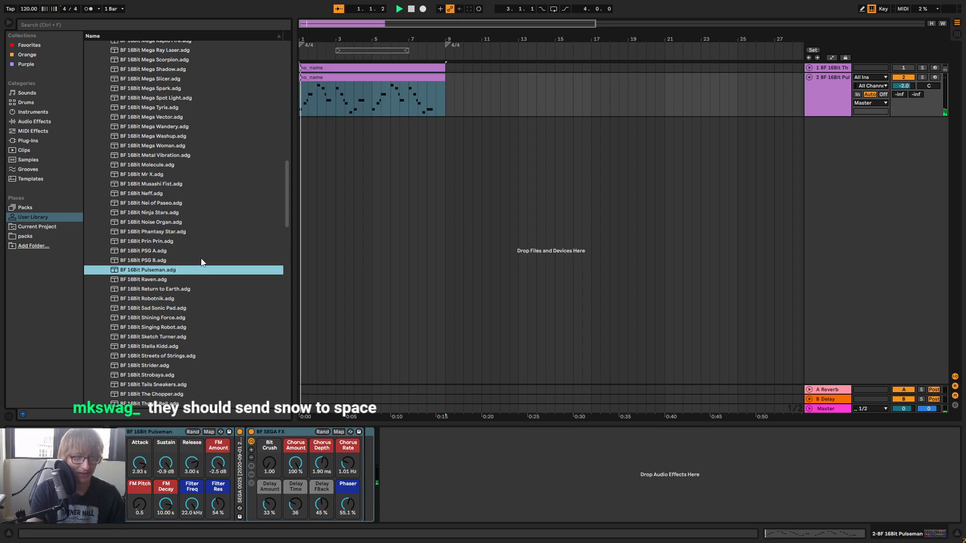
# Try the BF 16Bit PSG B, PSG A and Prin Prin presets on track 2, playing the clip from bar 1
pyautogui.scroll(2, 198, 260)
pyautogui.doubleClick(169, 282)
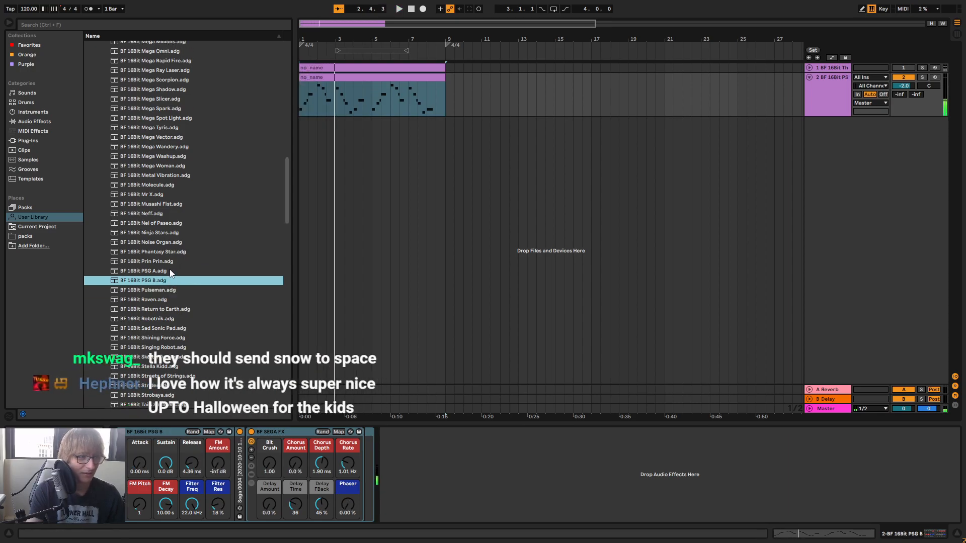
pyautogui.doubleClick(170, 272)
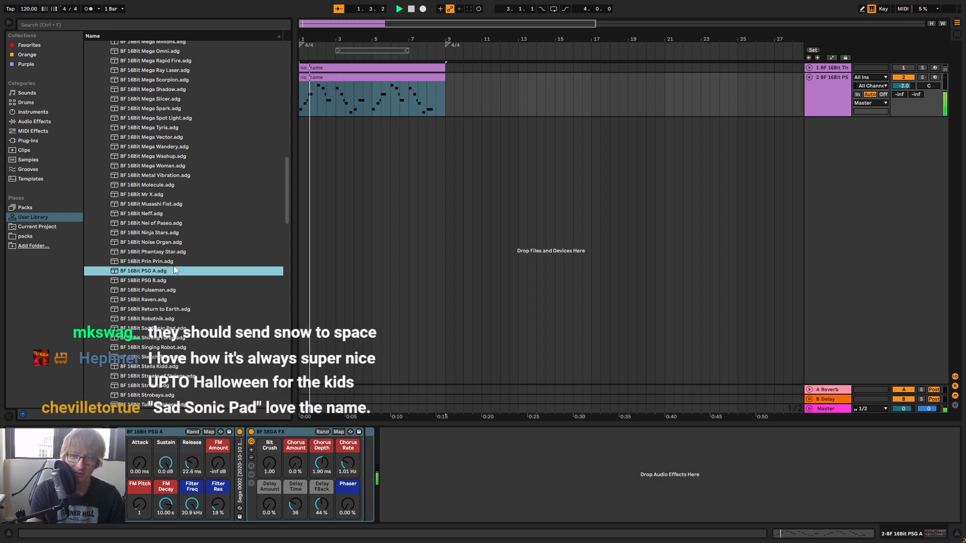
pyautogui.doubleClick(175, 265)
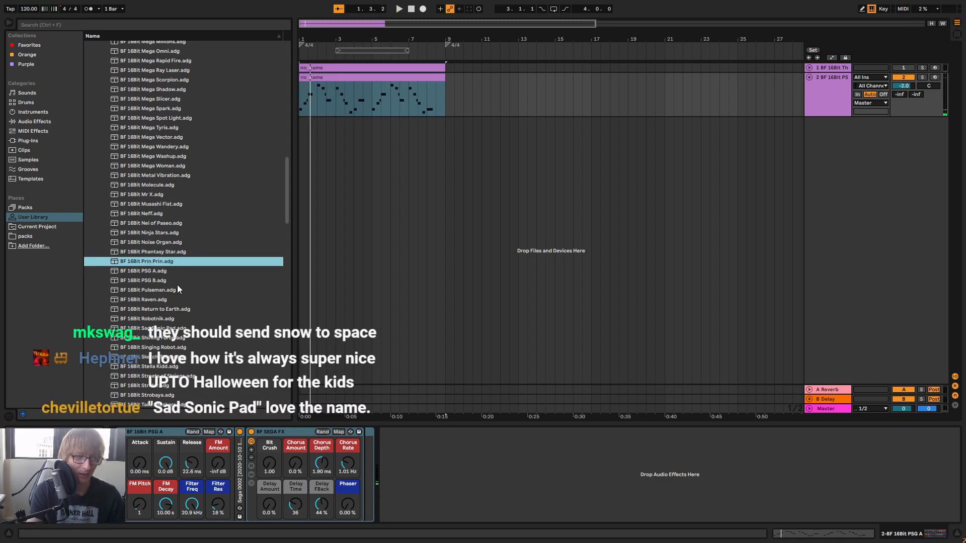
pyautogui.doubleClick(169, 262)
pyautogui.press('space')
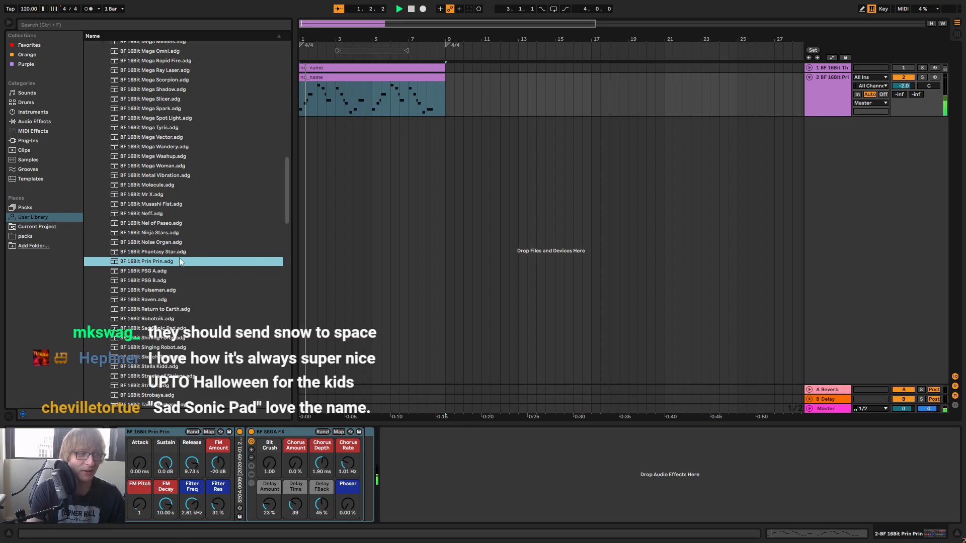
# Audition the BF 16Bit Phantasy Star, Noise Organ and Nei of Paseo presets on track 2 during playback
pyautogui.doubleClick(183, 253)
pyautogui.scroll(5, 218, 224)
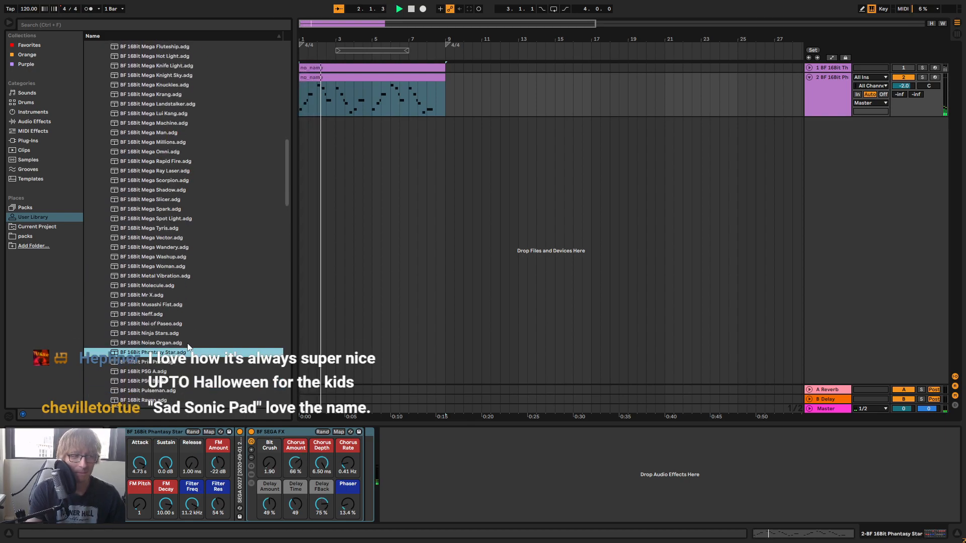
pyautogui.press('Up')
pyautogui.press('Return')
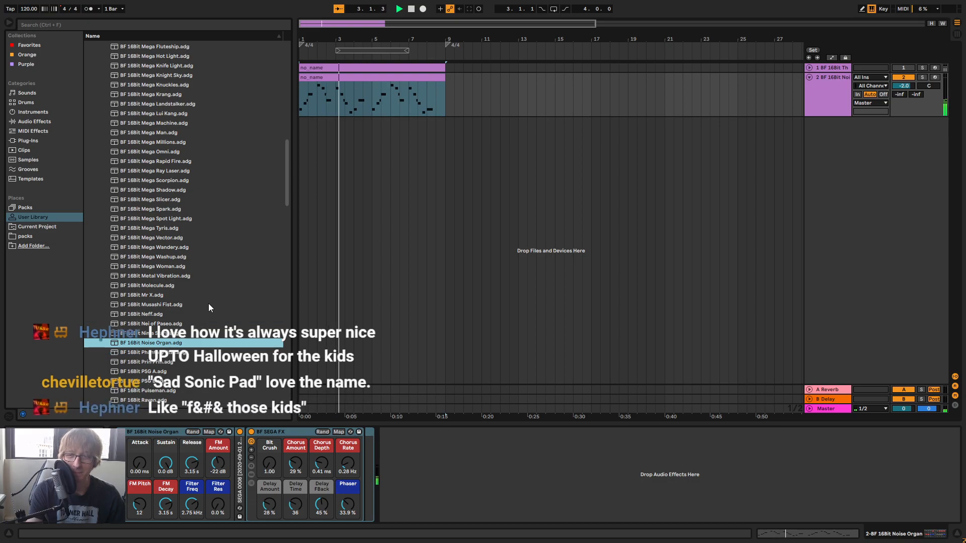
pyautogui.doubleClick(188, 324)
pyautogui.press('space')
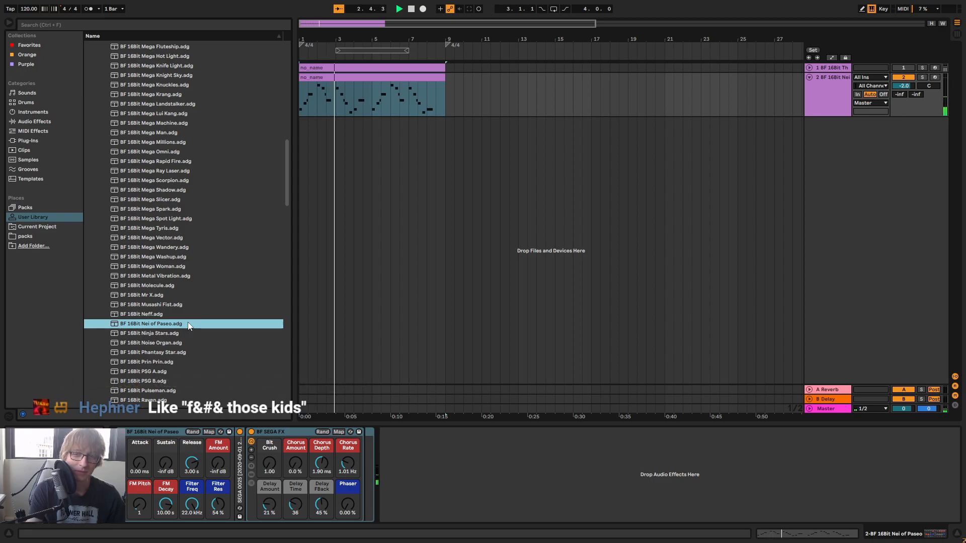
# Try the BF 16Bit Neff and Musashi Fist presets on track 2, restarting the melody for each
pyautogui.doubleClick(166, 315)
pyautogui.press('space')
pyautogui.press('space')
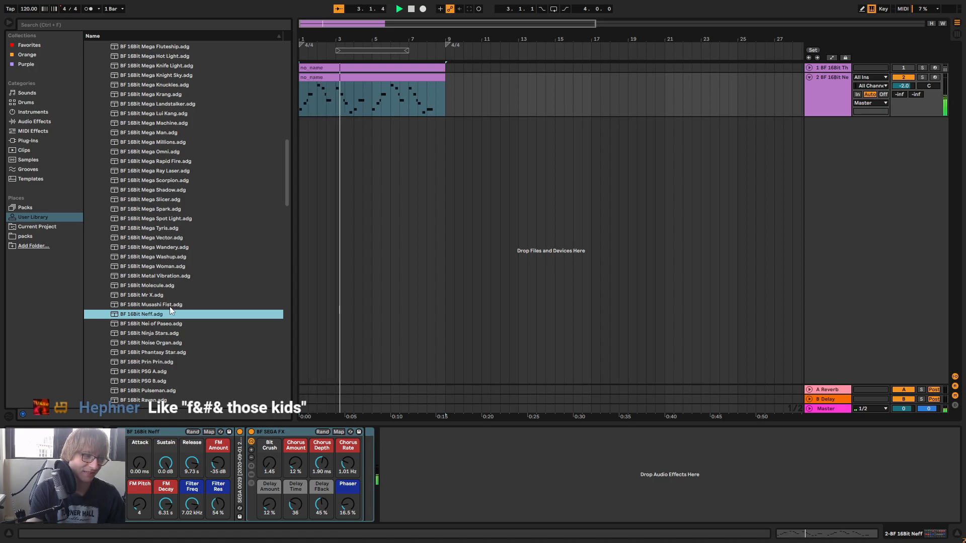
pyautogui.doubleClick(170, 305)
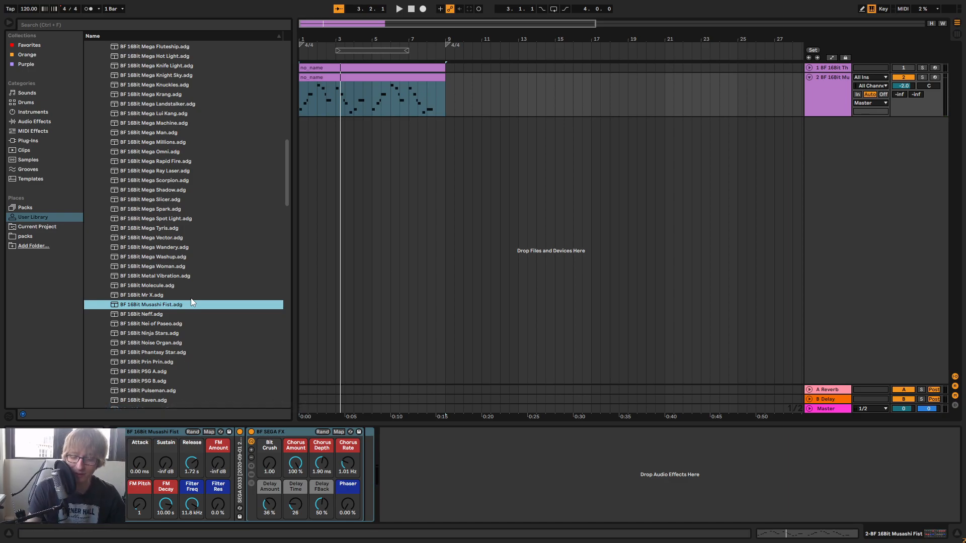
pyautogui.press('space')
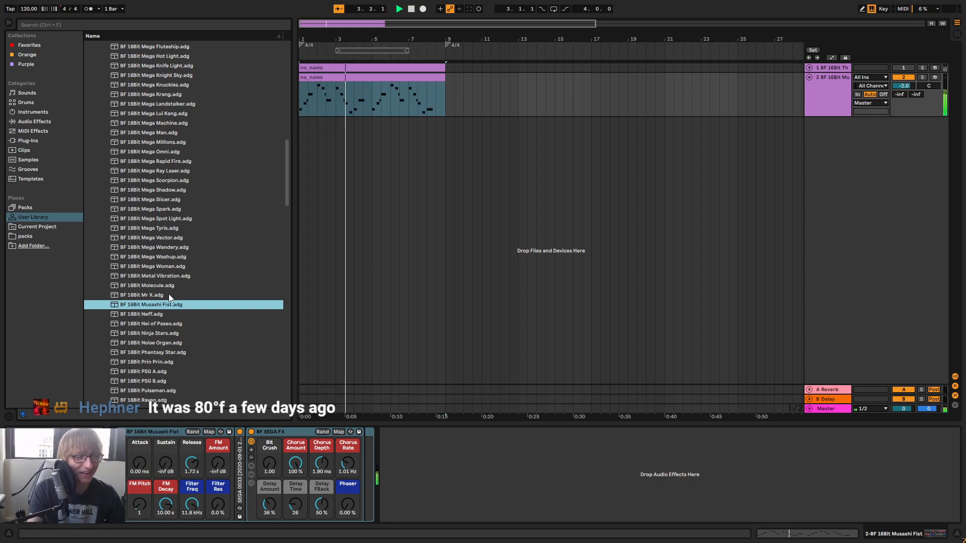
# Audition the BF 16Bit Mr X, Molecule, Metal Vibration and Mega Woman presets on track 2, restarting playback between them
pyautogui.doubleClick(170, 296)
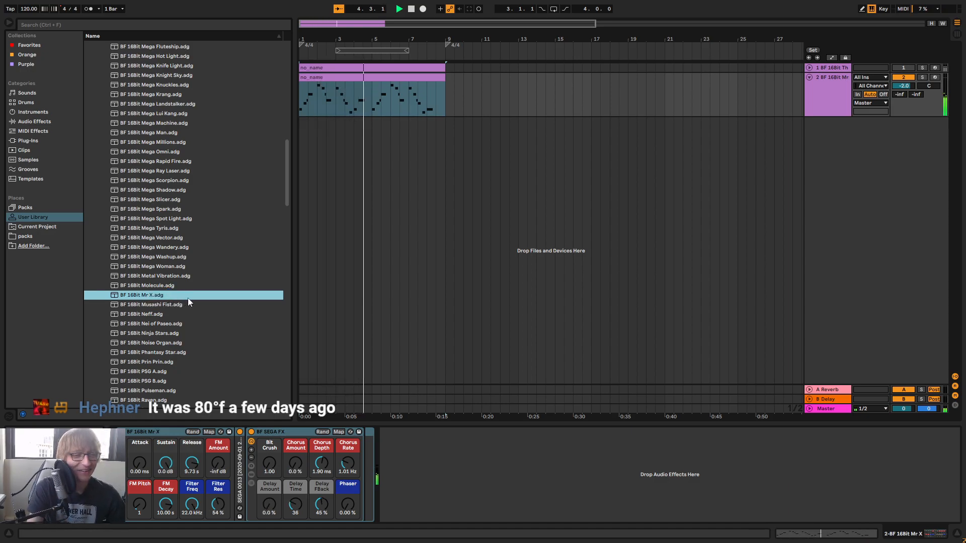
pyautogui.doubleClick(201, 285)
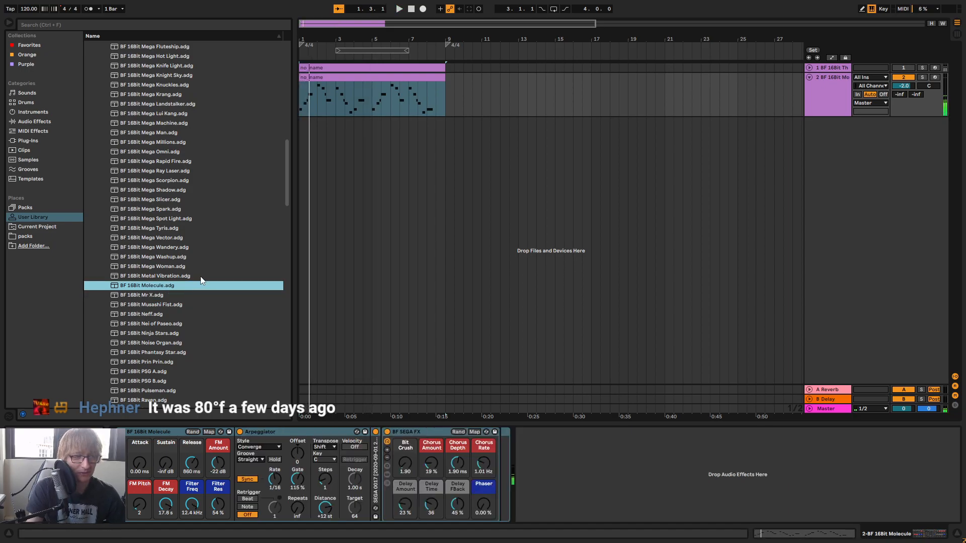
pyautogui.doubleClick(200, 276)
pyautogui.press('space')
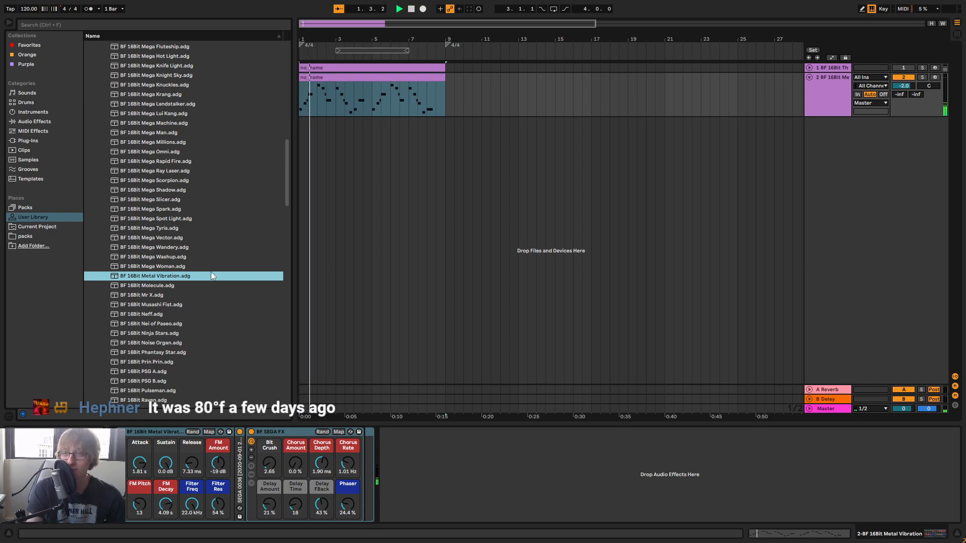
pyautogui.doubleClick(200, 268)
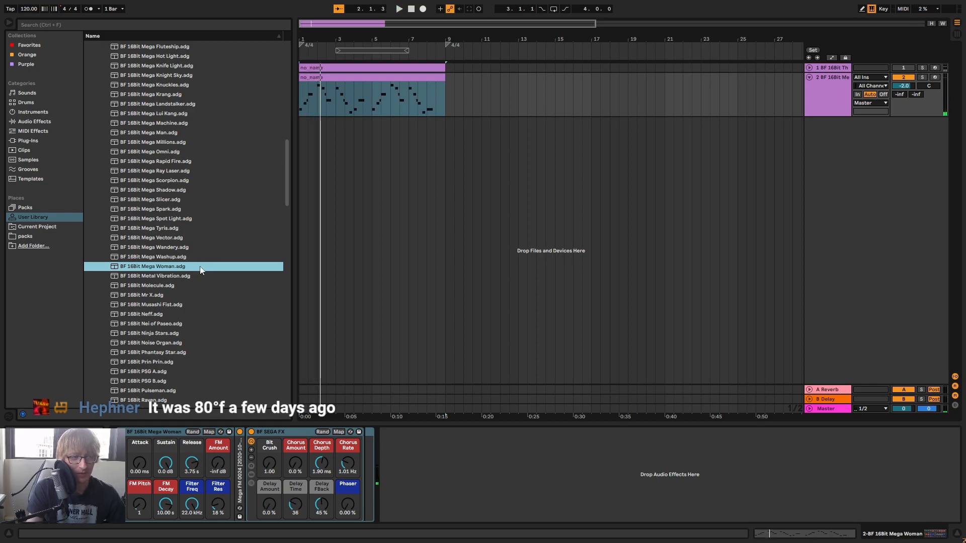
pyautogui.press('space')
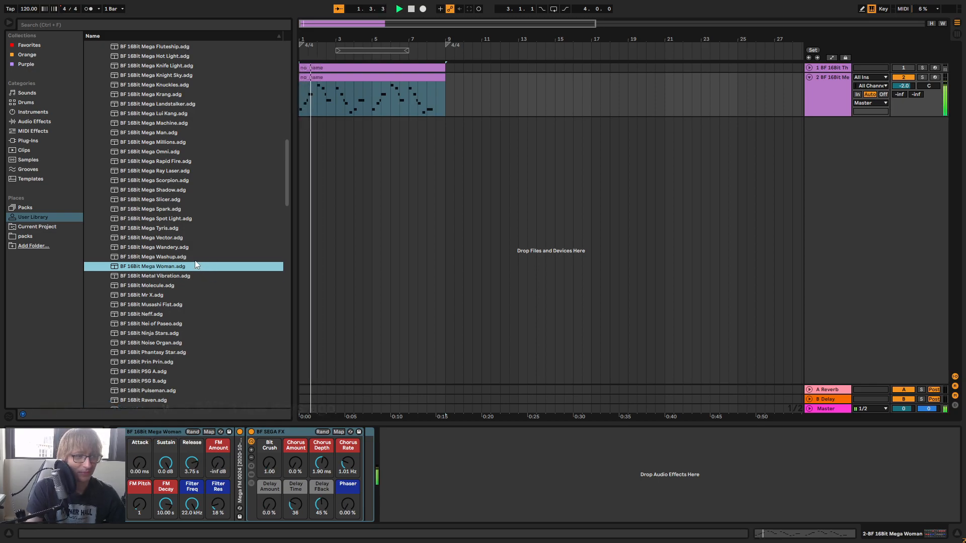
# Load BF 16Bit Mega Washup on track 2, play the melody, and lower FM Amount to -inf dB
pyautogui.doubleClick(199, 257)
pyautogui.press('space')
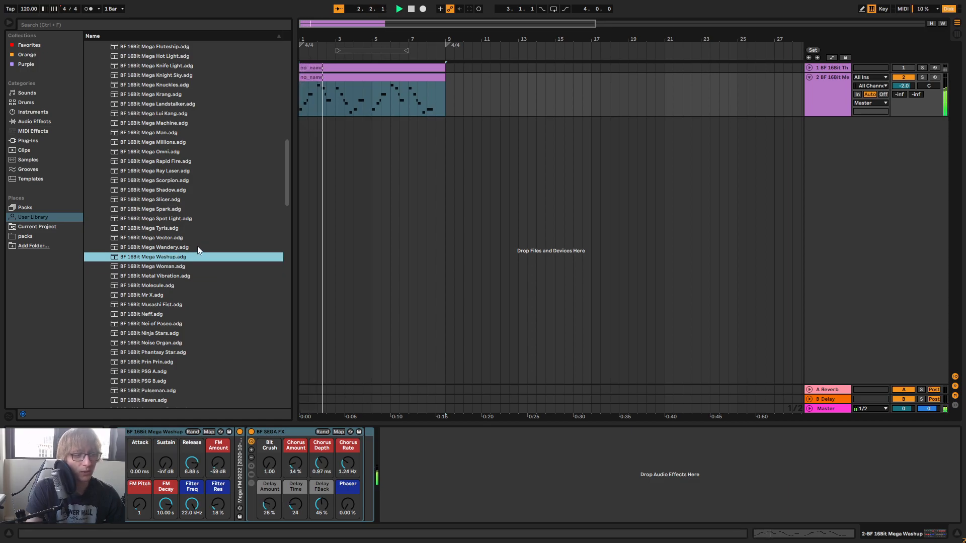
pyautogui.moveTo(265, 477); pyautogui.dragTo(220, 479)
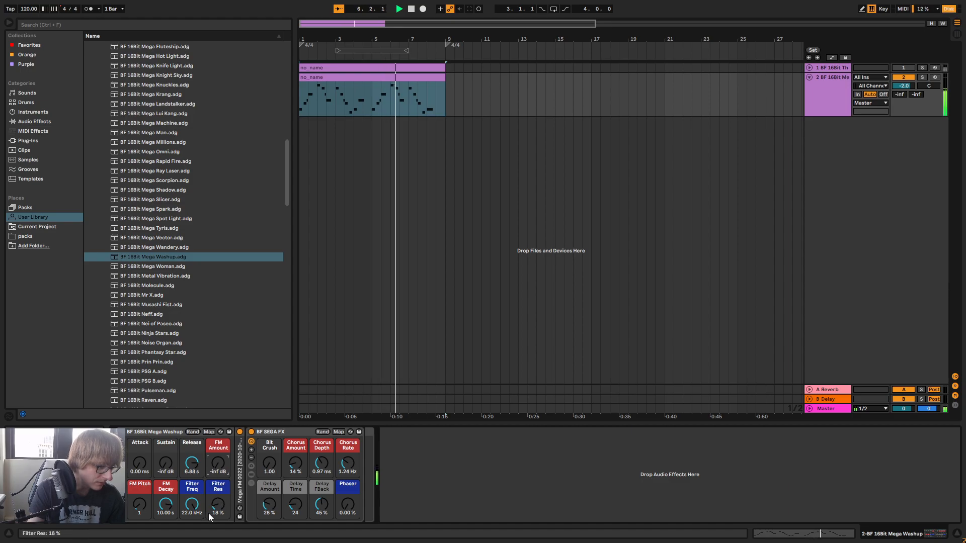
# Set Mega Washup's Release to 3.44 s, Chorus Amount to 28 %, Depth to 1.26 ms and Rate to 3.15 Hz, and replay the melody
pyautogui.moveTo(191, 463); pyautogui.dragTo(192, 468)
pyautogui.moveTo(341, 468); pyautogui.dragTo(291, 443)
pyautogui.moveTo(295, 463); pyautogui.dragTo(347, 512)
pyautogui.press('space')
pyautogui.press('space')
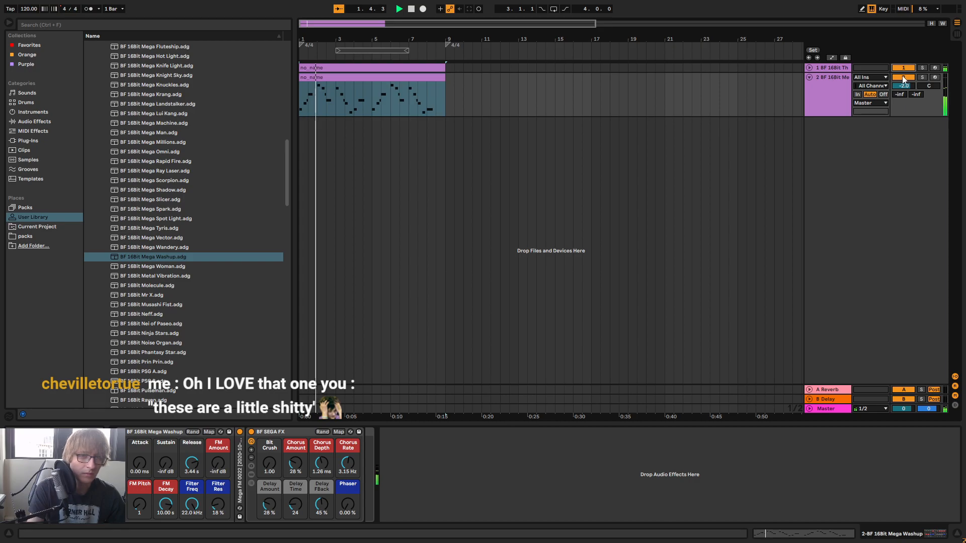
pyautogui.click(826, 85)
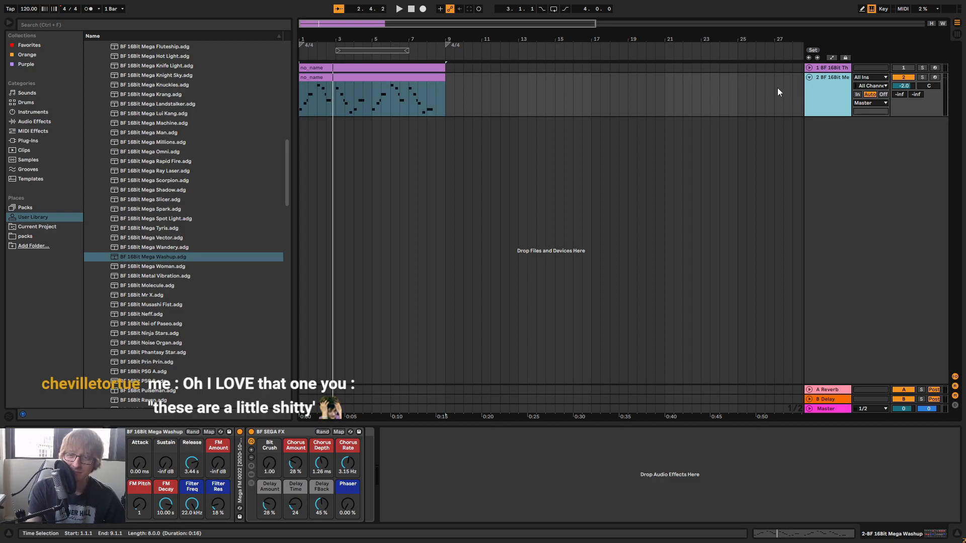
pyautogui.click(721, 94)
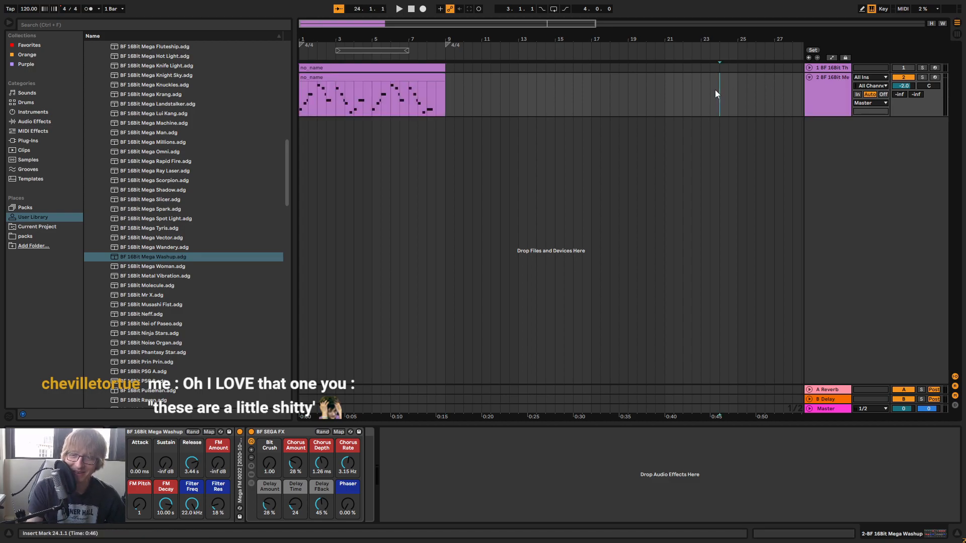
pyautogui.click(683, 132)
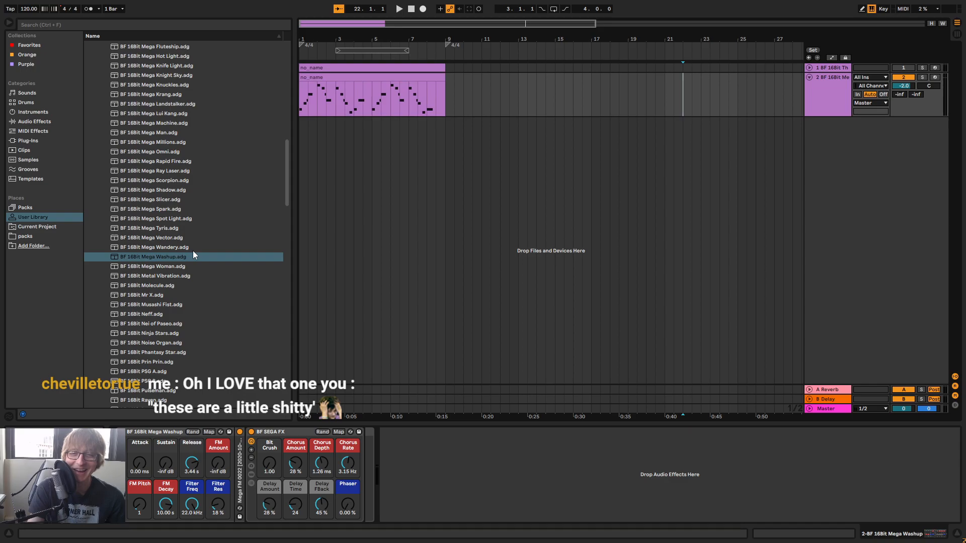
pyautogui.click(192, 250)
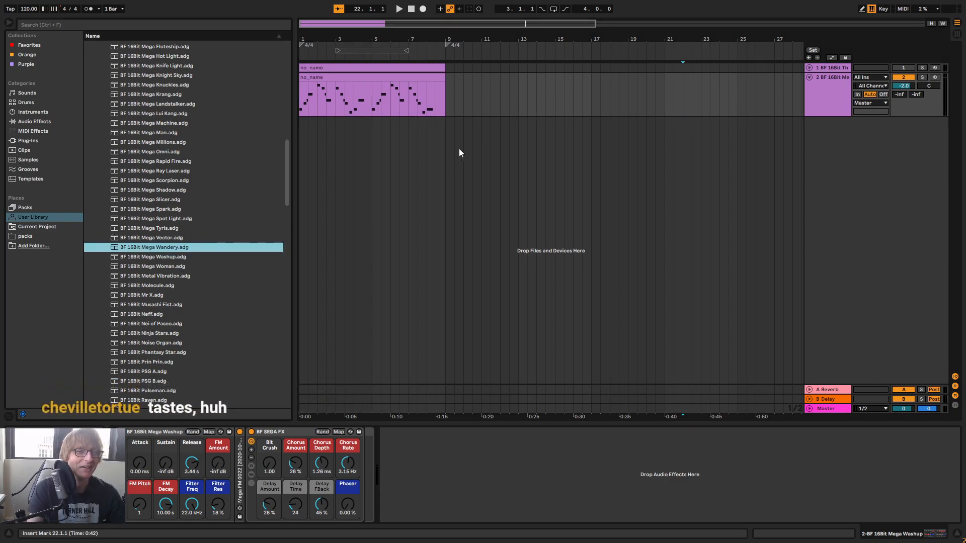
# Duplicate track 2 with its clip and Mega Washup preset, and select the copy, track 3
pyautogui.rightClick(836, 98)
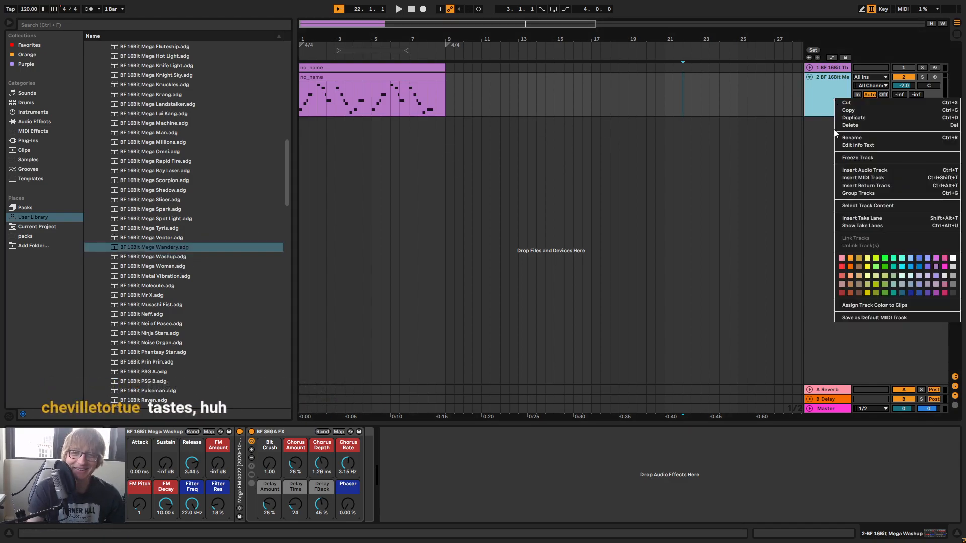
pyautogui.click(862, 118)
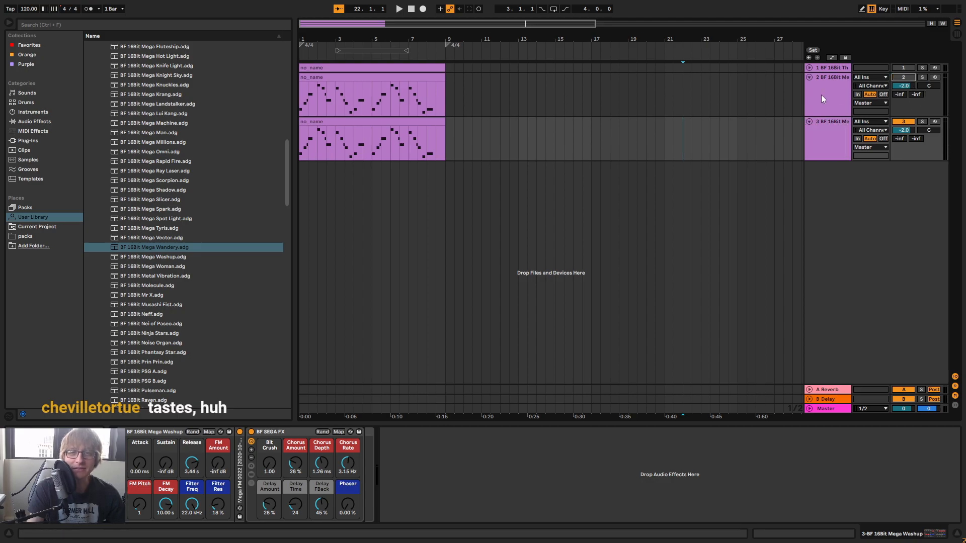
pyautogui.click(830, 148)
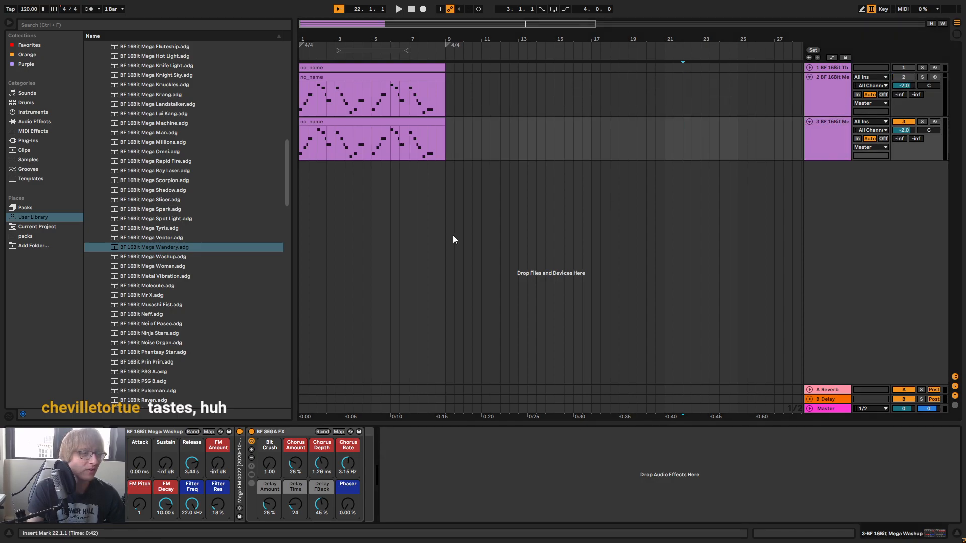
# Load the BF 16Bit Mega Woman preset on track 3 and listen to the melody from bar 1
pyautogui.doubleClick(191, 266)
pyautogui.hscroll(5, 400, 176)
pyautogui.press('space')
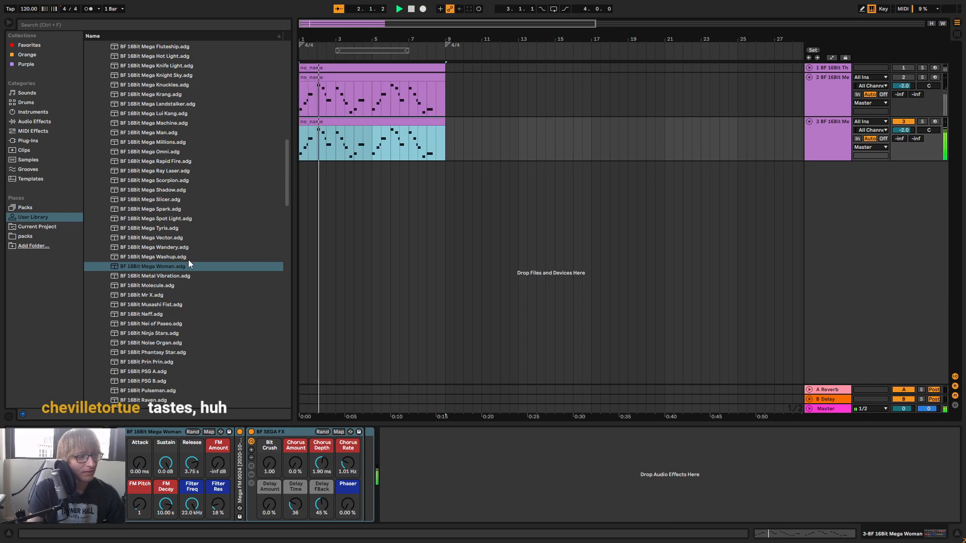
pyautogui.press('space')
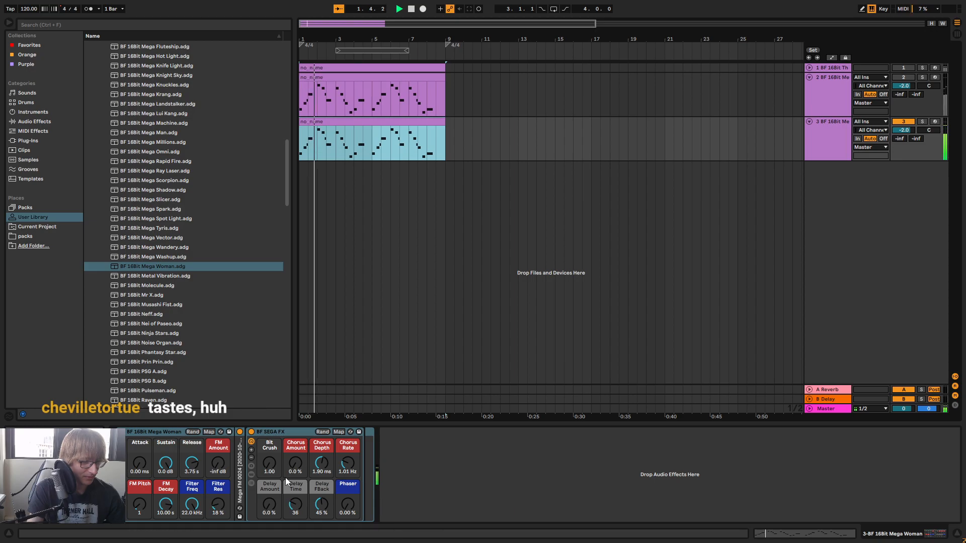
pyautogui.press('space')
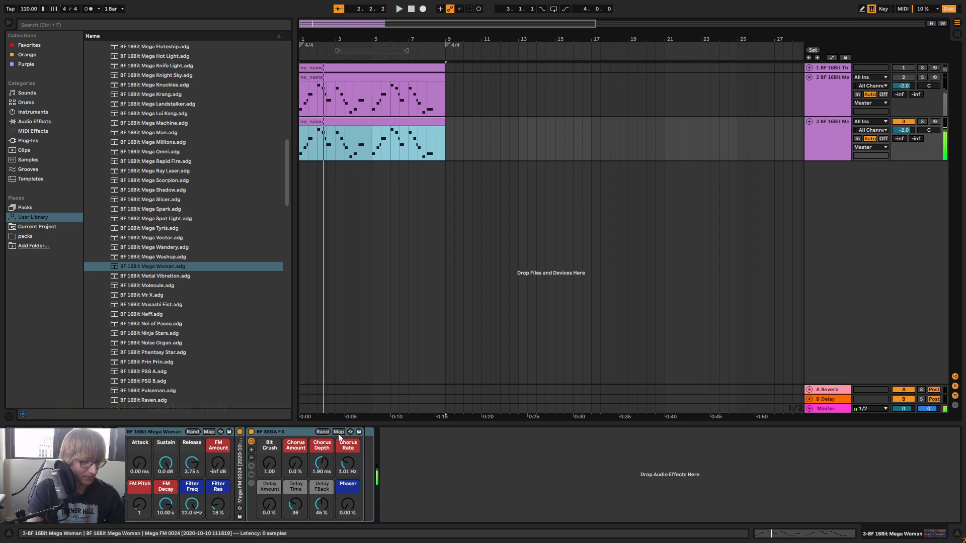
# Arm track 3 for recording, set Mega Woman's Attack to 571 ms, and play the melody with it
pyautogui.click(935, 122)
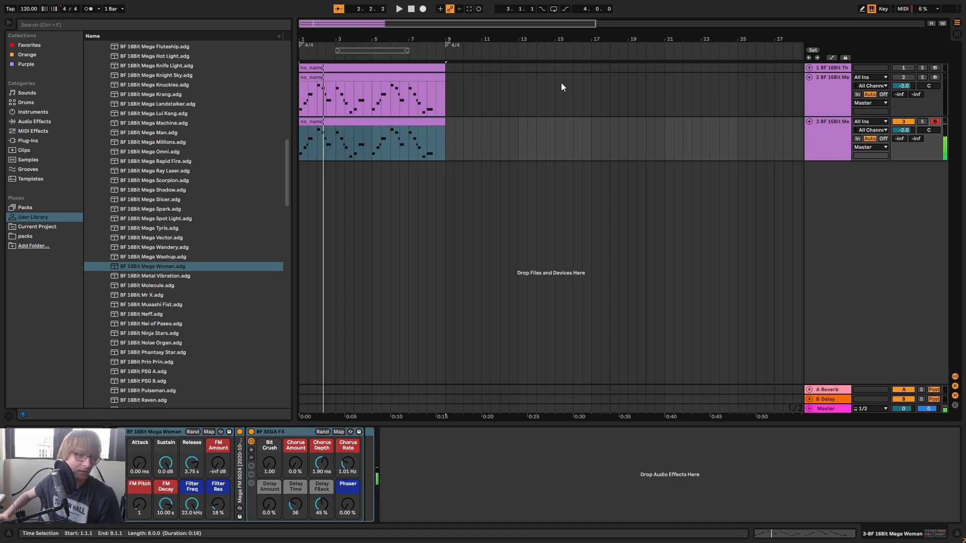
pyautogui.click(139, 464)
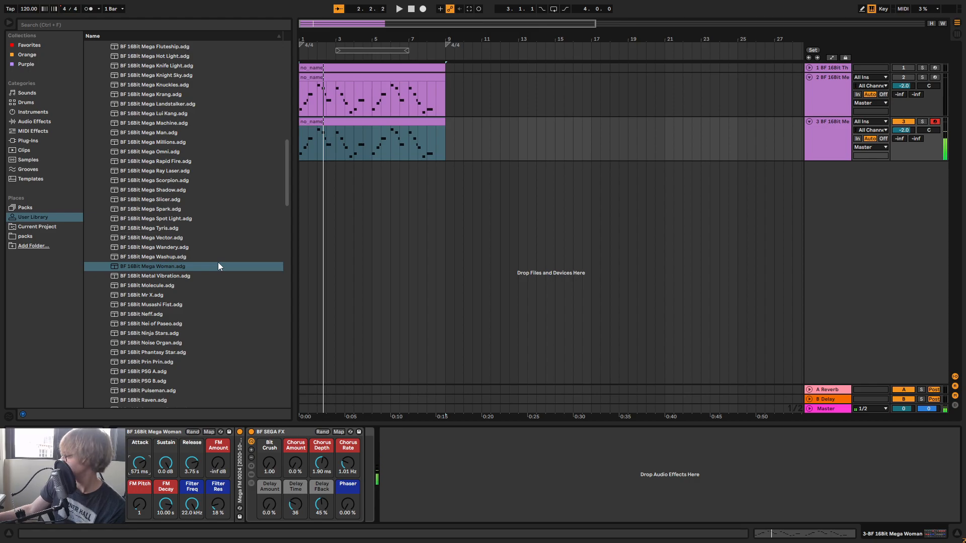
pyautogui.press('space')
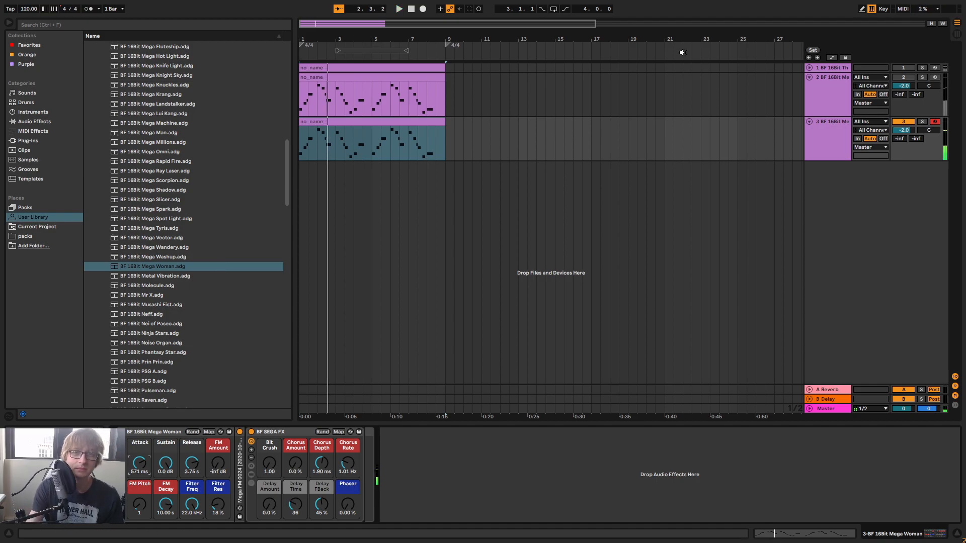
# Turn track 2 back on, mute track 3 and play the melody on track 2 alone
pyautogui.click(907, 78)
pyautogui.press('space')
pyautogui.click(906, 123)
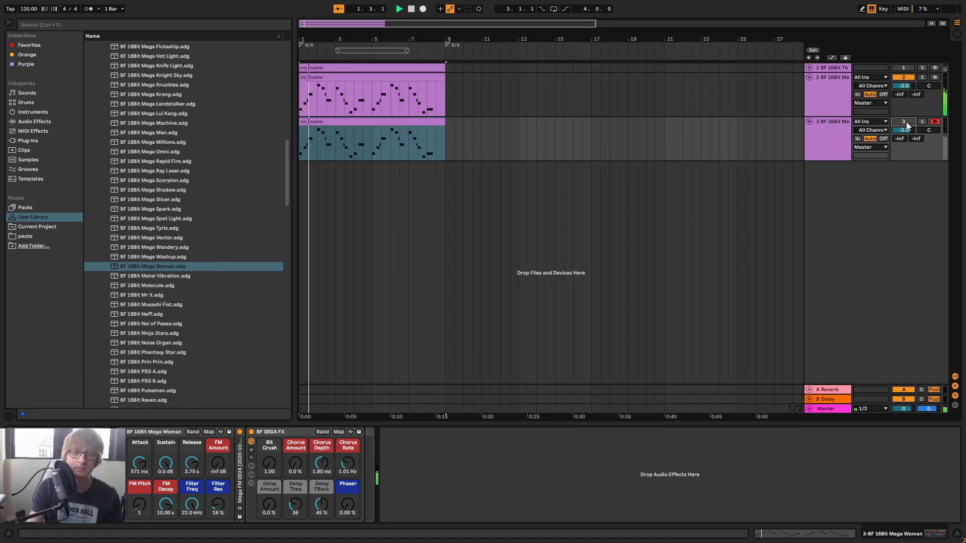
# Delete the melody clip from track 3 and turn the track back on
pyautogui.click(428, 127)
pyautogui.click(689, 157)
pyautogui.click(899, 123)
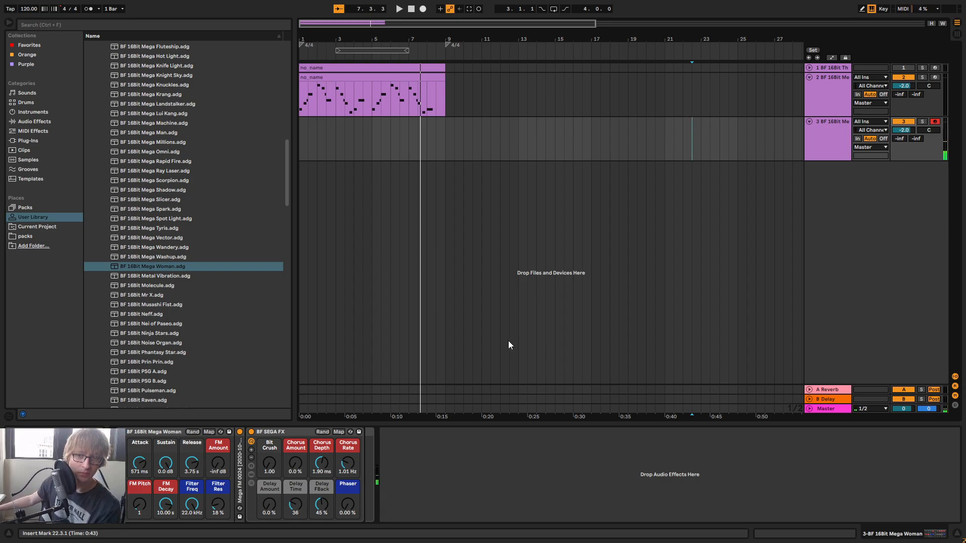
# Briefly play the track 2 melody and return the playback position to bar 1
pyautogui.press('space')
pyautogui.press('space')
pyautogui.moveTo(436, 40); pyautogui.dragTo(503, 34)
pyautogui.click(412, 9)
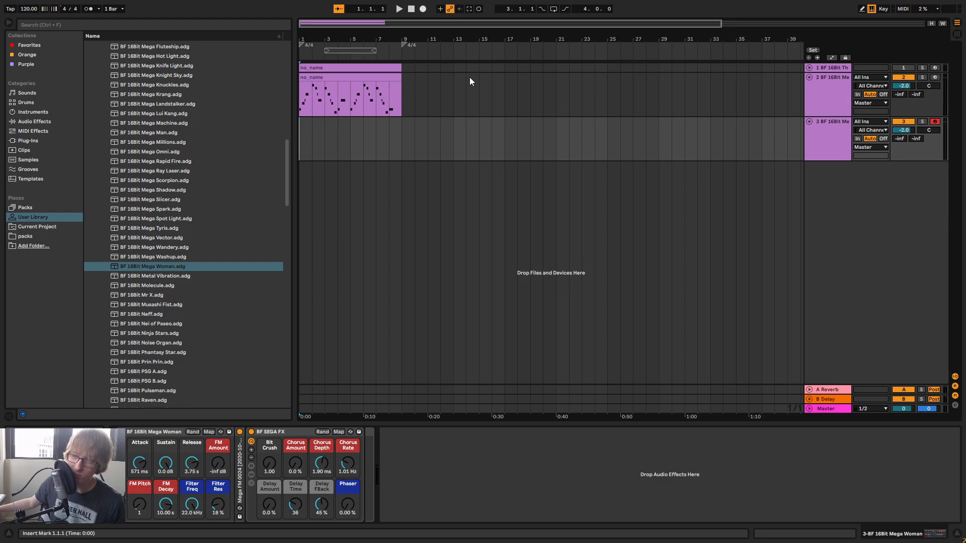
# Play the melody, then set Mega Woman's Delay Amount to 43 % and Delay Time to 28 on track 3
pyautogui.press('space')
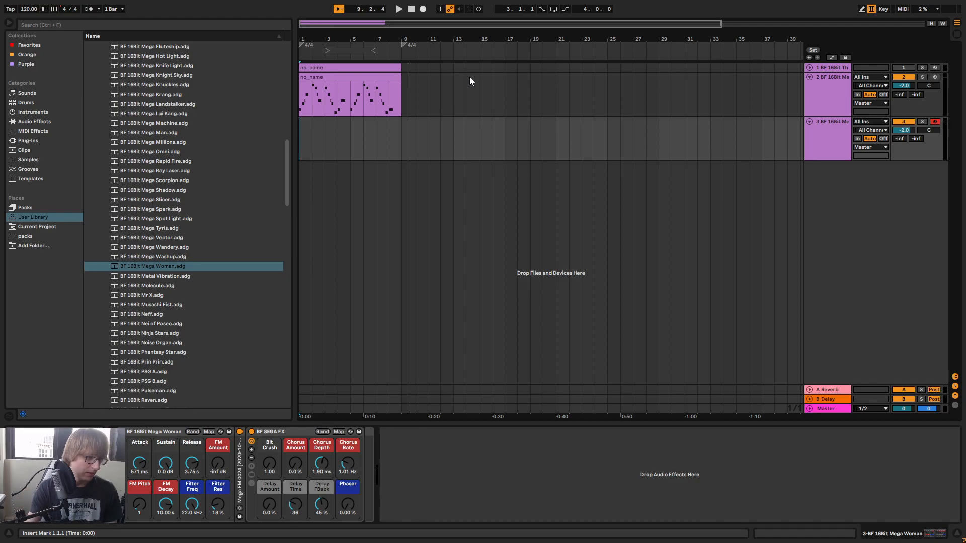
pyautogui.moveTo(271, 506); pyautogui.dragTo(271, 486)
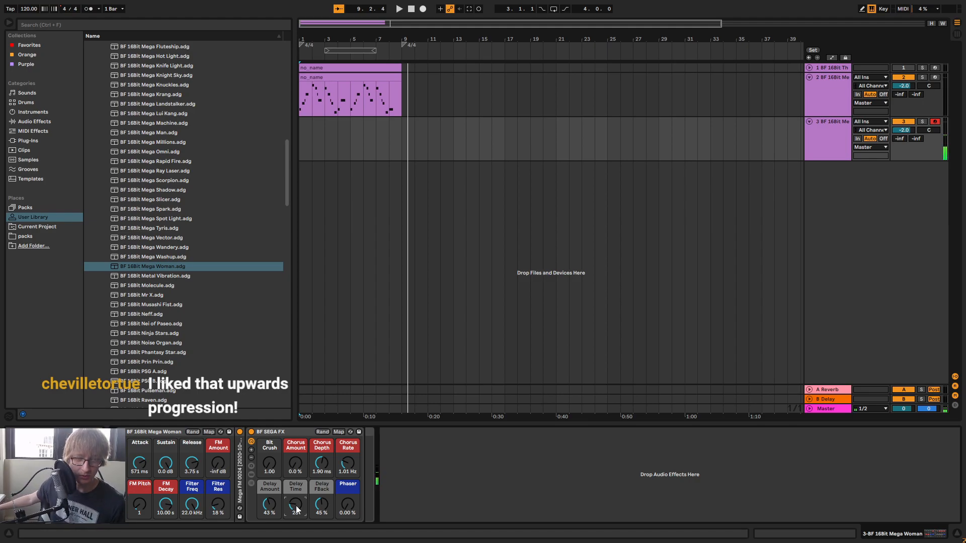
pyautogui.press('space')
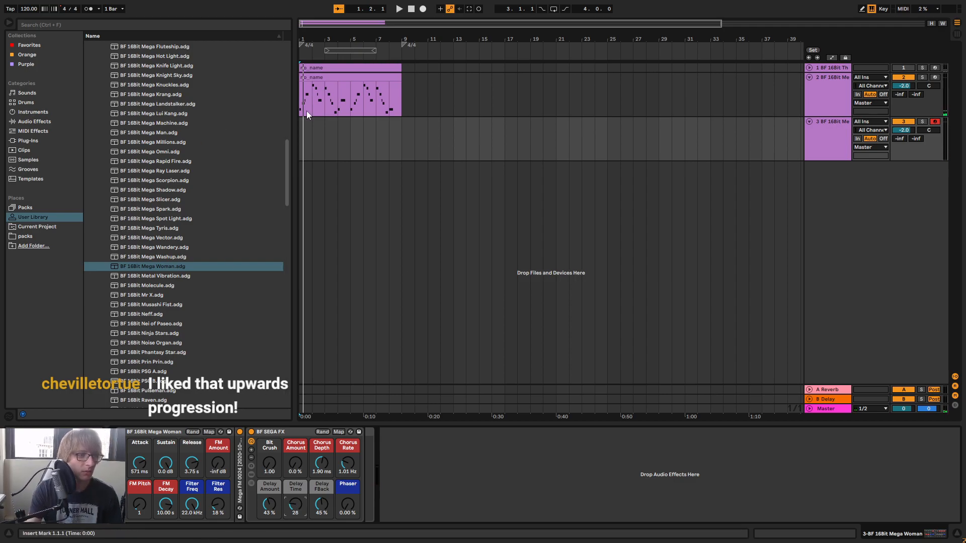
pyautogui.doubleClick(310, 143)
pyautogui.moveTo(312, 142); pyautogui.dragTo(350, 129)
pyautogui.rightClick(345, 122)
pyautogui.click(555, 152)
pyautogui.click(339, 123)
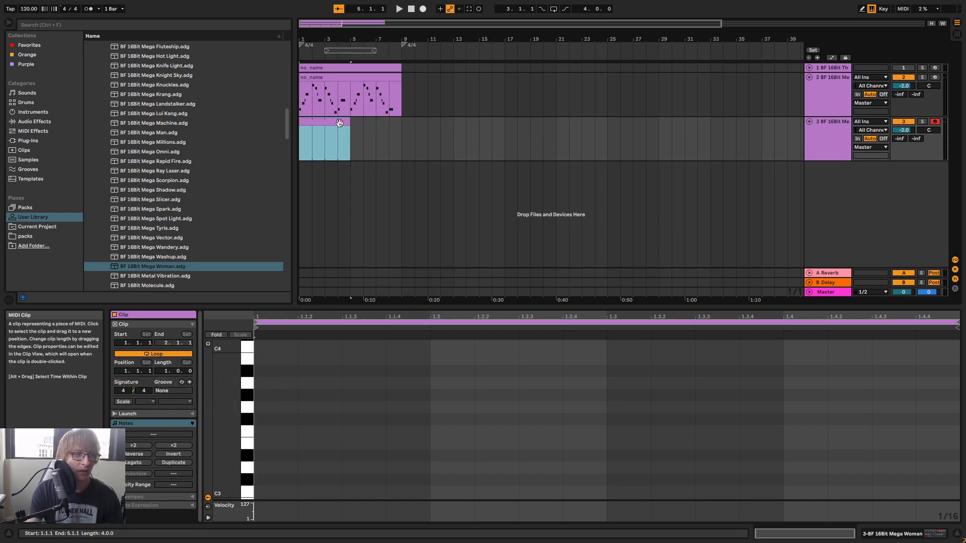
pyautogui.press('Delete')
# Play chords on track 3 over the melody from bar 1 and capture the performance as a MIDI clip
pyautogui.click(412, 9)
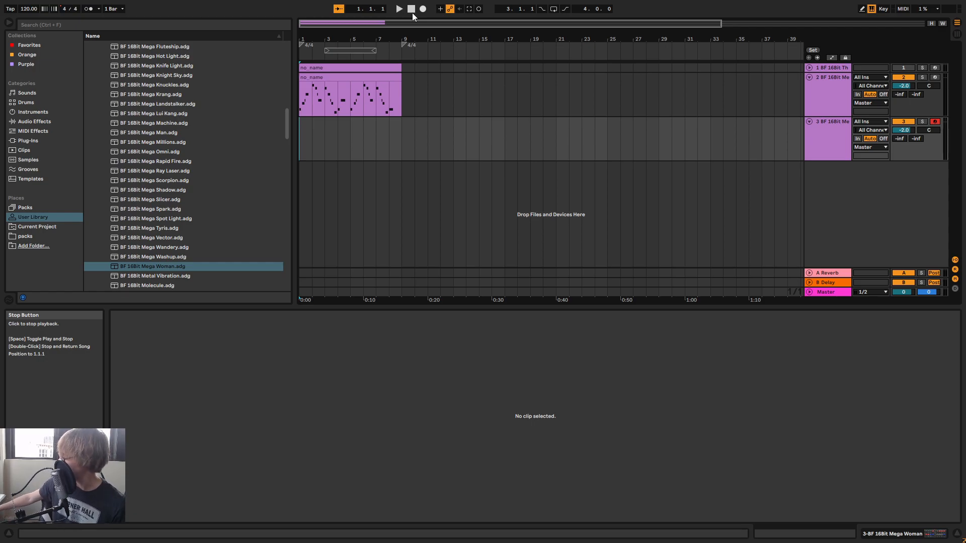
pyautogui.press('space')
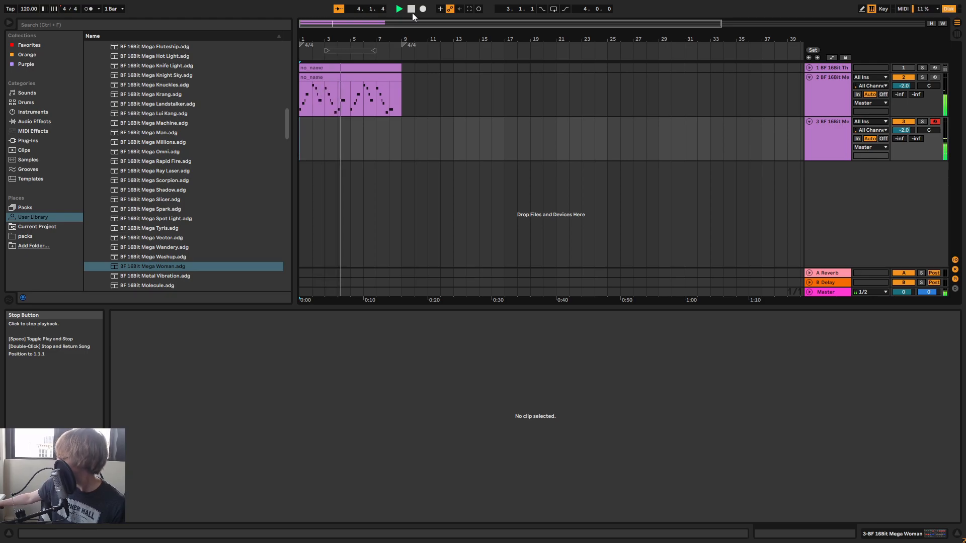
pyautogui.press('space')
pyautogui.press('space')
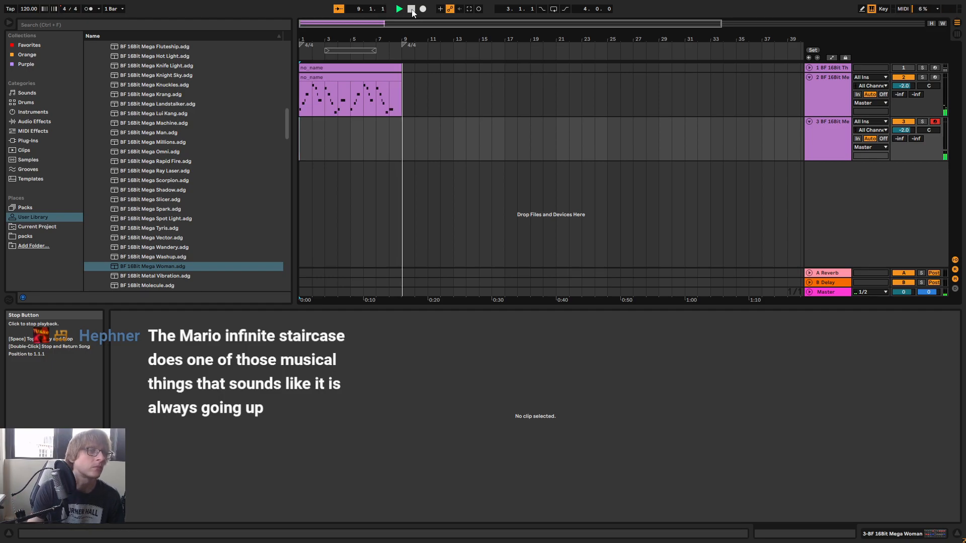
pyautogui.click(469, 9)
pyautogui.press('space')
# Extend the captured chord clip on track 3 back to bar 5 and consolidate it into one four-bar clip
pyautogui.moveTo(390, 121); pyautogui.dragTo(348, 120)
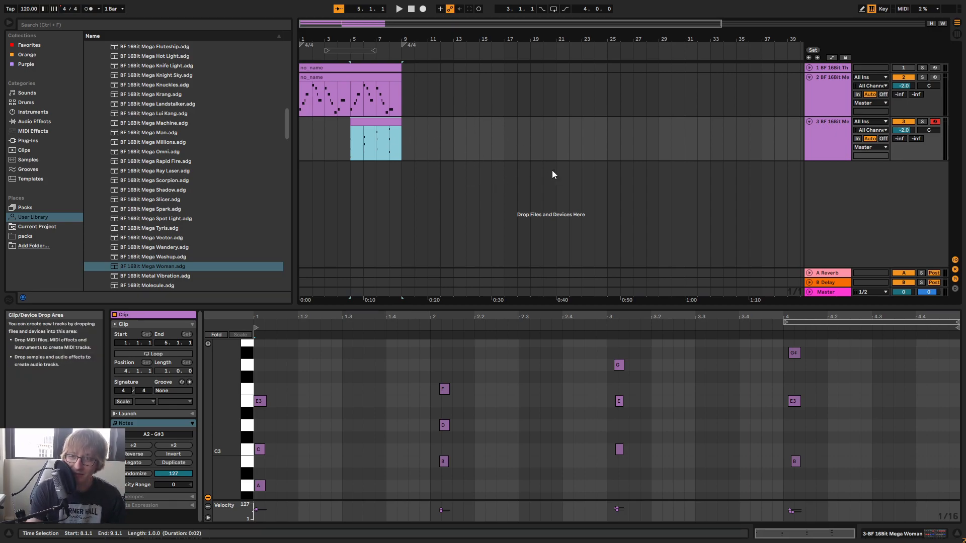
pyautogui.click(406, 135)
pyautogui.rightClick(386, 124)
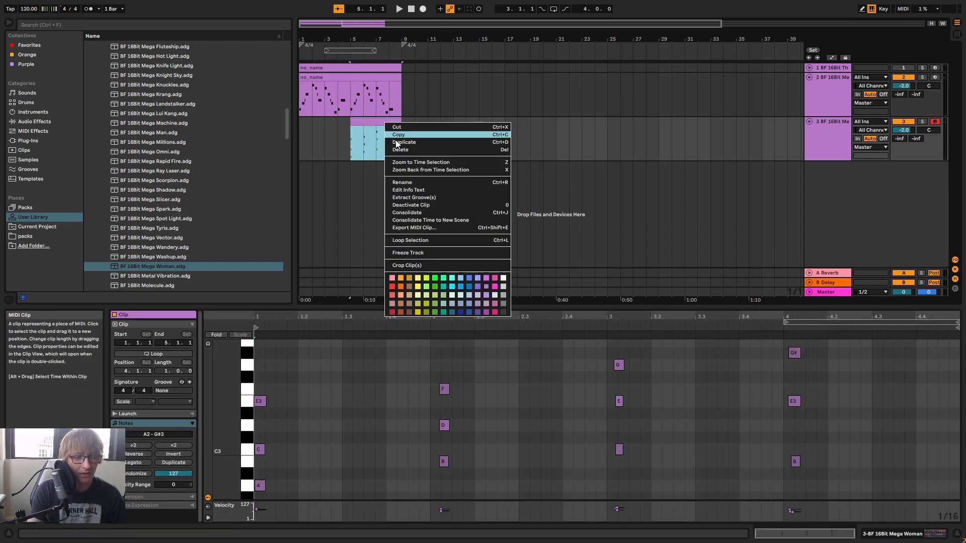
pyautogui.click(421, 212)
pyautogui.click(466, 141)
pyautogui.click(400, 138)
# Quantize all the chord notes, then requantize the bar 2 and bar 3 chords and the bar 4 B2 note onto their downbeats
pyautogui.moveTo(660, 306); pyautogui.dragTo(660, 200)
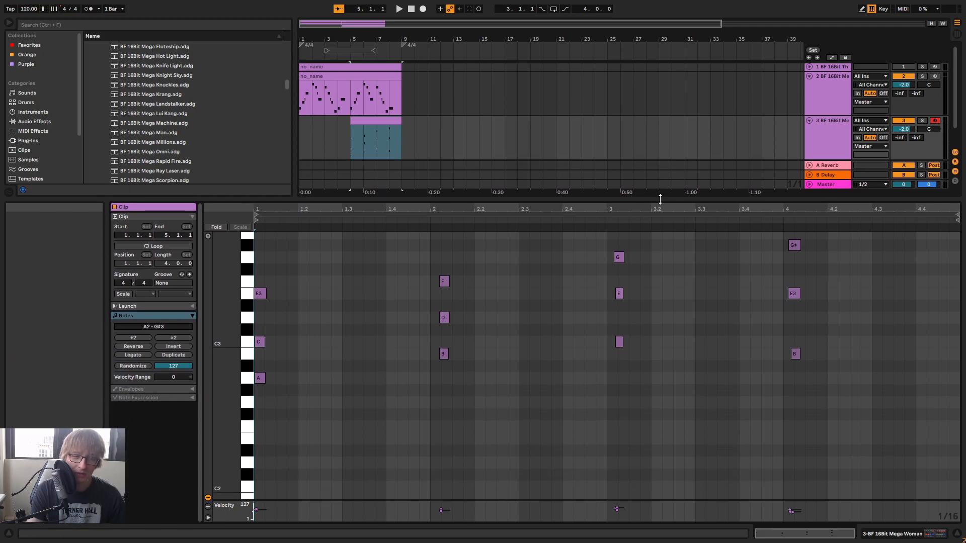
pyautogui.rightClick(695, 303)
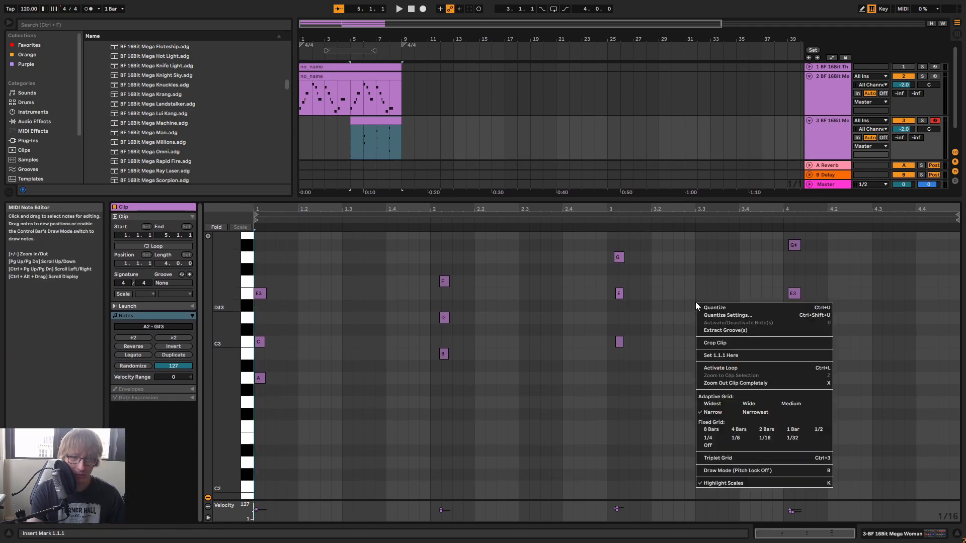
pyautogui.click(736, 307)
pyautogui.moveTo(609, 371); pyautogui.dragTo(659, 257)
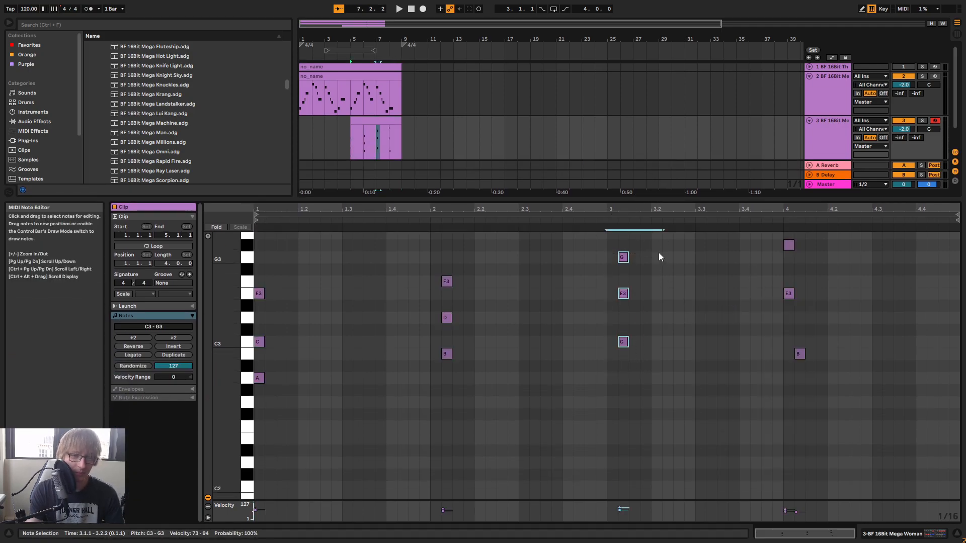
pyautogui.hotkey('ctrl', 'u')
pyautogui.moveTo(388, 359); pyautogui.dragTo(506, 246)
pyautogui.hotkey('ctrl', 'u')
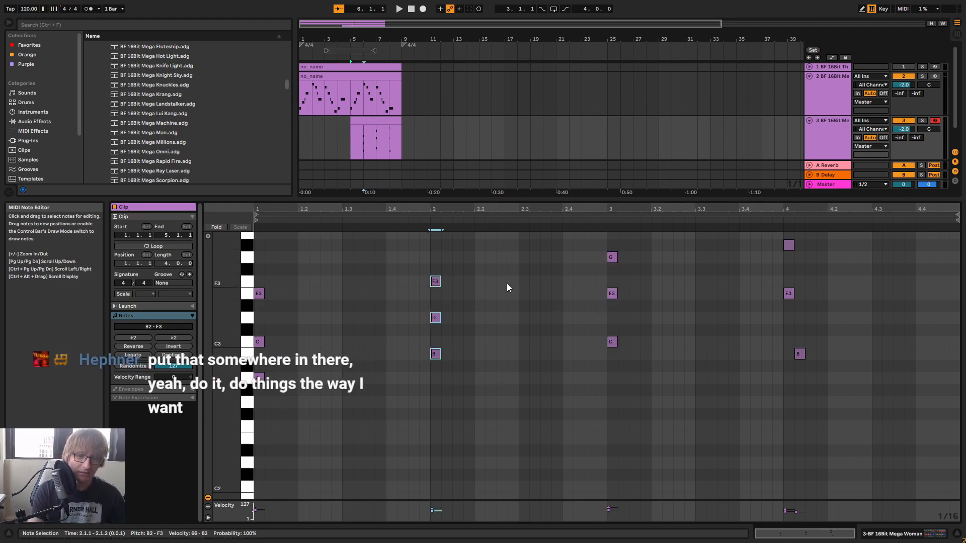
pyautogui.moveTo(783, 393); pyautogui.dragTo(868, 347)
pyautogui.hotkey('ctrl', 'u')
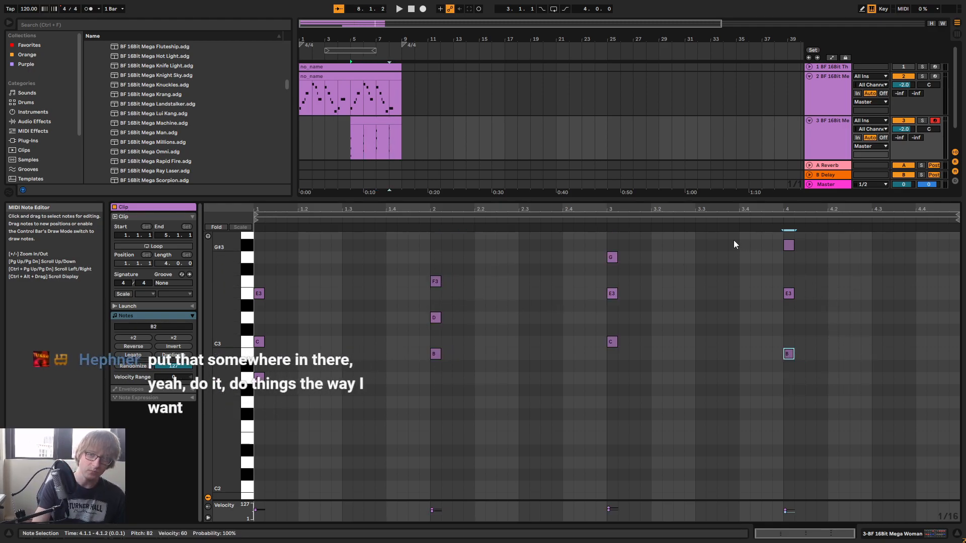
# Arm track 2 for recording and open its melody clip in the note editor
pyautogui.click(831, 93)
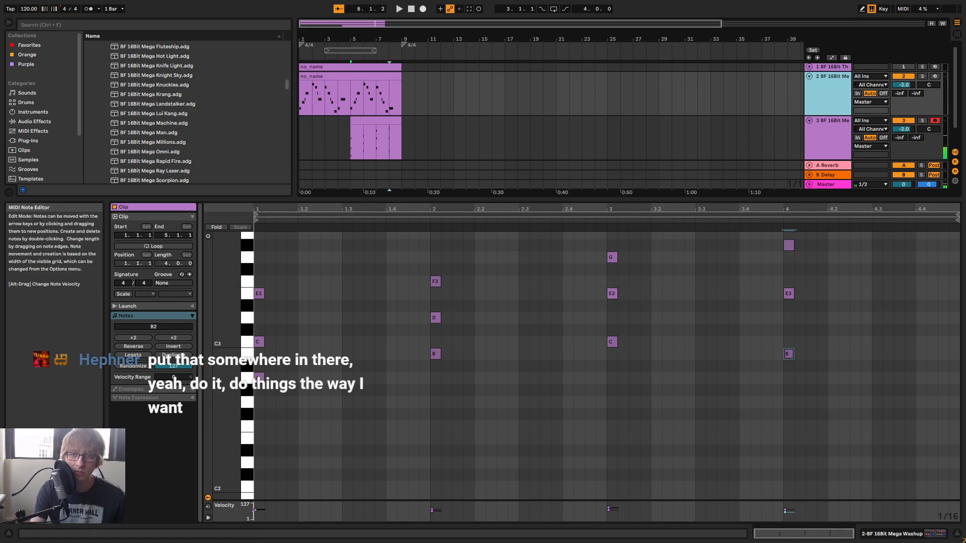
pyautogui.click(935, 77)
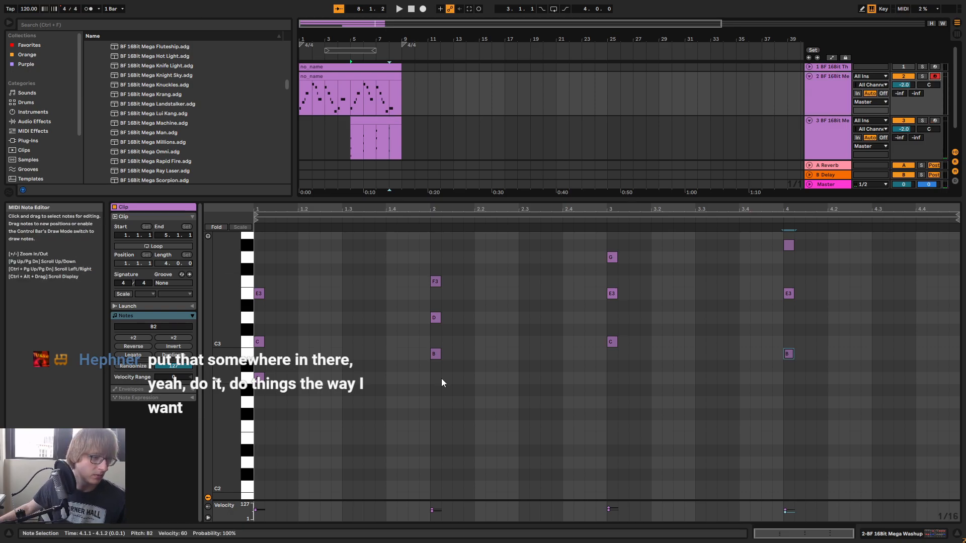
pyautogui.click(352, 76)
pyautogui.moveTo(230, 381); pyautogui.dragTo(217, 380)
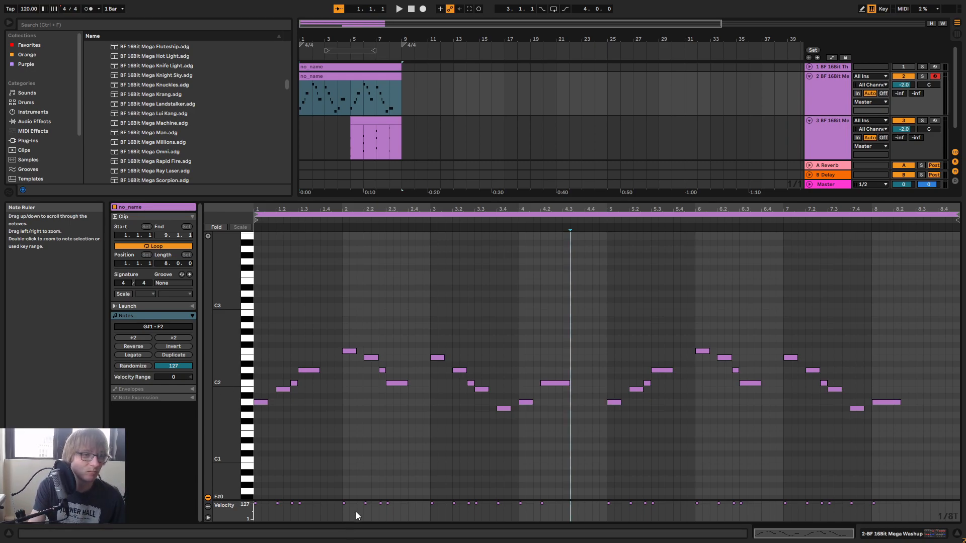
# Play the chord clip together with the melody from bar 5
pyautogui.press('space')
pyautogui.click(426, 140)
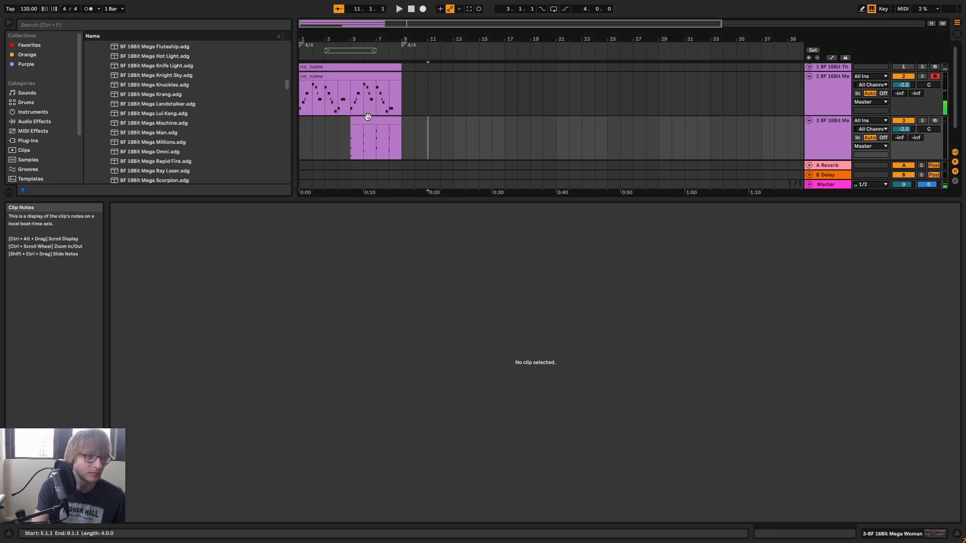
pyautogui.click(381, 122)
pyautogui.press('space')
pyautogui.press('space')
pyautogui.click(505, 151)
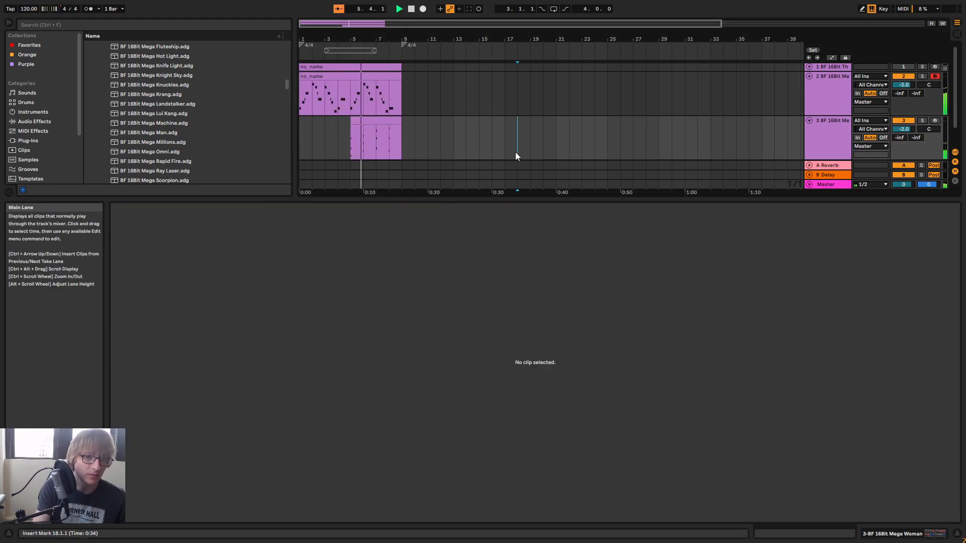
# Rename track 3 as Chords
pyautogui.click(839, 146)
pyautogui.rightClick(838, 144)
pyautogui.click(860, 180)
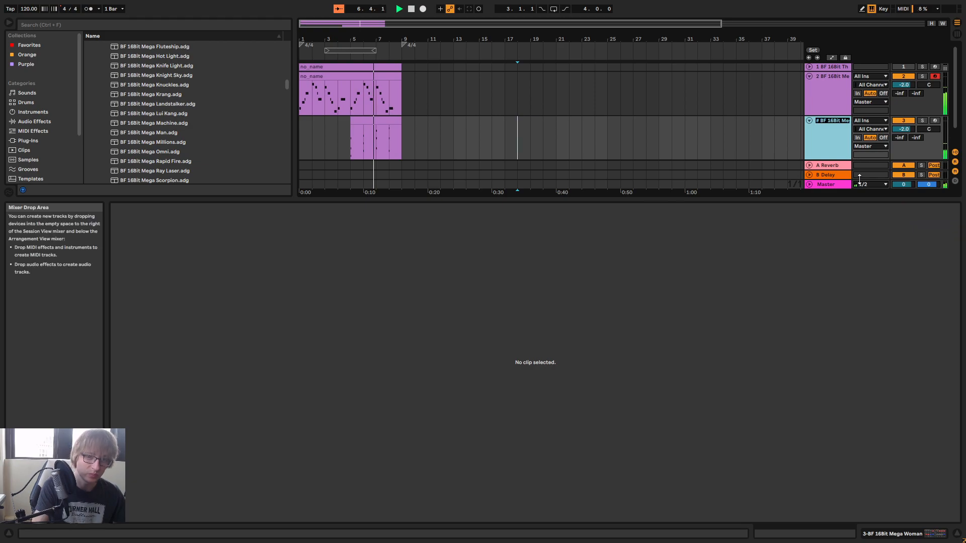
pyautogui.write('Chord')
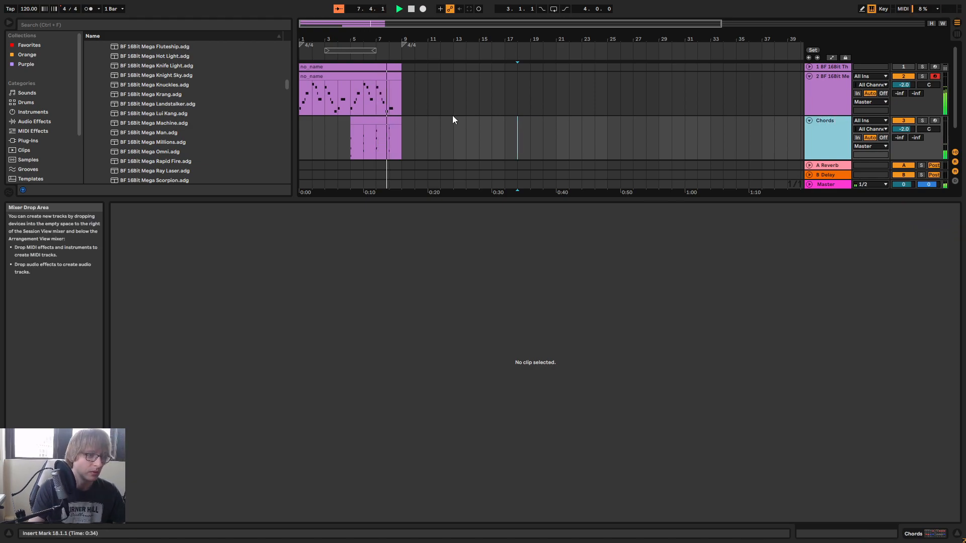
pyautogui.write('s')
pyautogui.press('Return')
# Open the chord clip in an enlarged note editor and raise the velocity of all its notes to about 101
pyautogui.click(387, 122)
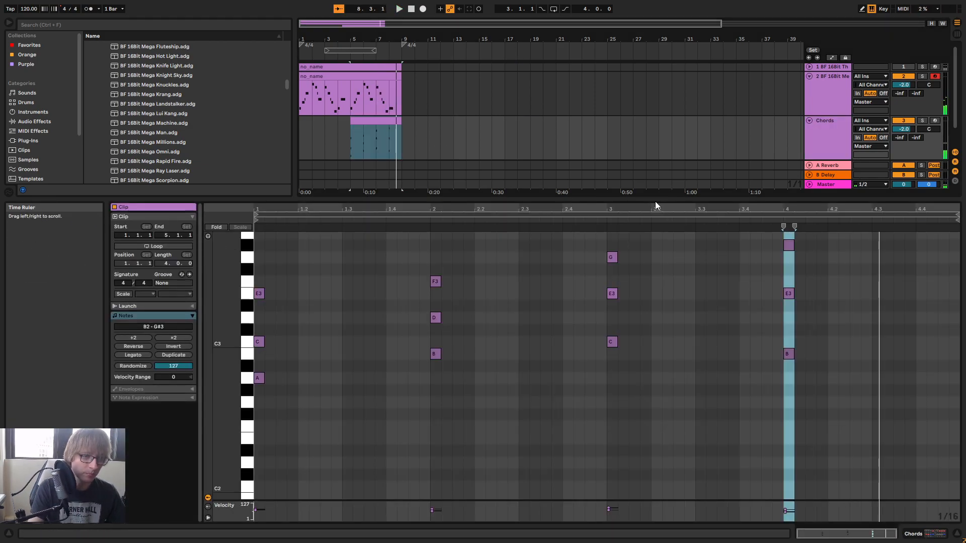
pyautogui.moveTo(658, 201); pyautogui.dragTo(664, 140)
pyautogui.scroll(2, 677, 249)
pyautogui.click(536, 280)
pyautogui.click(727, 307)
pyautogui.hotkey('ctrl', 'a')
pyautogui.moveTo(614, 295)
pyautogui.mouseDown()
pyautogui.moveTo(614, 322)
pyautogui.moveTo(614, 297)
pyautogui.mouseUp()
# Play the chord clip and listen to the bar 3 chord
pyautogui.press('space')
pyautogui.click(659, 261)
pyautogui.moveTo(226, 277)
pyautogui.mouseDown()
pyautogui.moveTo(252, 278)
pyautogui.moveTo(229, 277)
pyautogui.mouseUp()
pyautogui.press('space')
pyautogui.scroll(1, 506, 322)
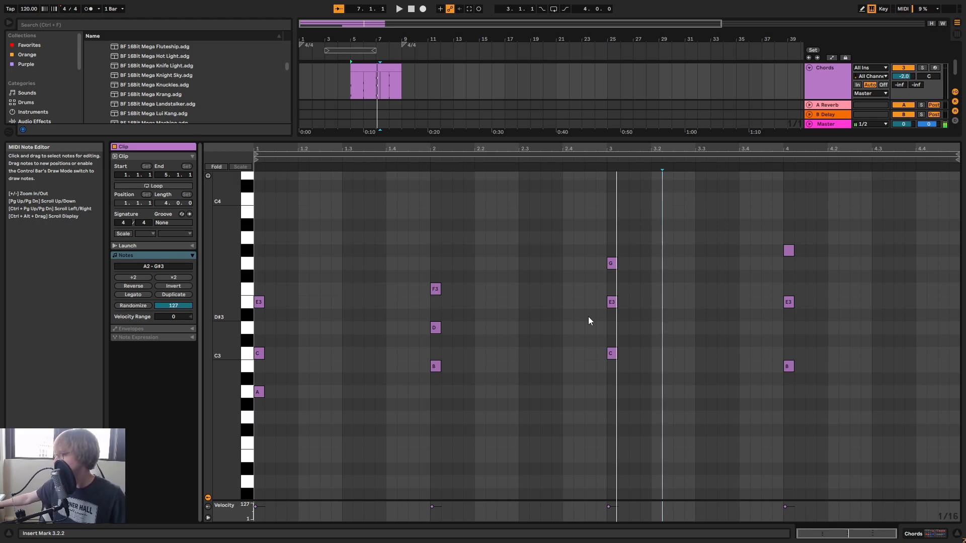
# Raise the top note of the bar 3 chord from G3 to A3 and play the chords
pyautogui.moveTo(586, 264); pyautogui.dragTo(640, 223)
pyautogui.press('Up')
pyautogui.press('Up')
pyautogui.press('space')
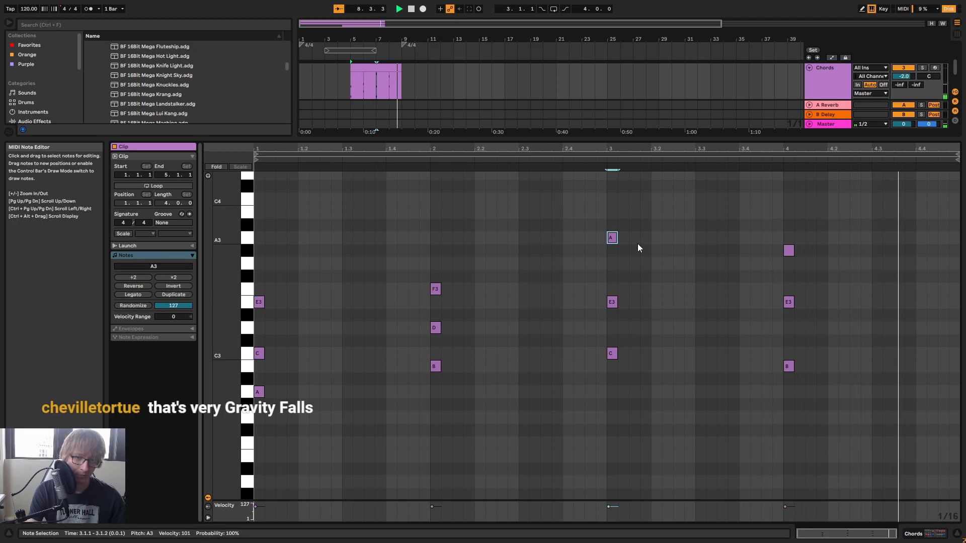
pyautogui.press('space')
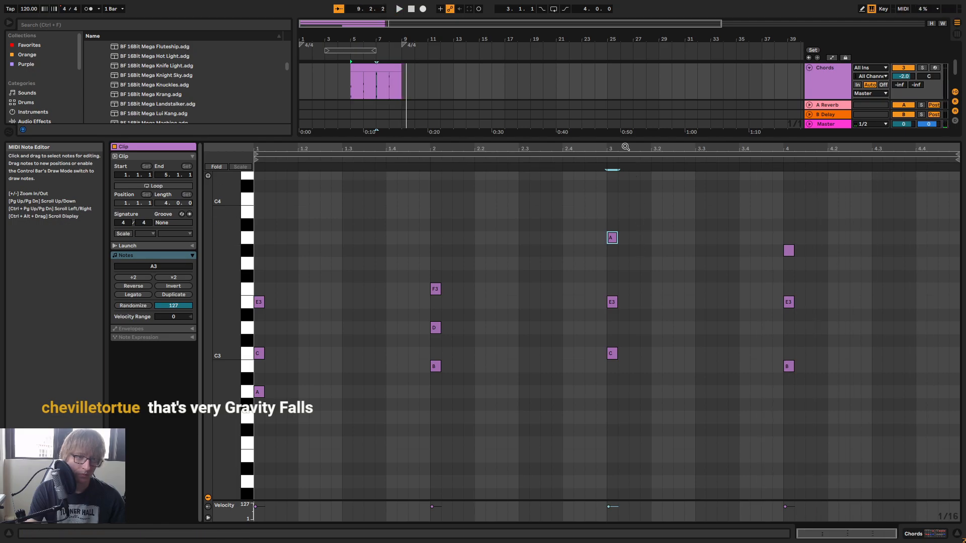
# Move the chord clip on the Chords track from bar 5 to bar 1
pyautogui.click(429, 96)
pyautogui.moveTo(429, 139); pyautogui.dragTo(428, 263)
pyautogui.moveTo(373, 120); pyautogui.dragTo(320, 125)
# Duplicate Mega Washup track 2 and delete the melody clip from the copy, track 3
pyautogui.click(836, 96)
pyautogui.rightClick(836, 96)
pyautogui.click(850, 116)
pyautogui.click(445, 162)
pyautogui.click(381, 125)
pyautogui.press('Delete')
# Move the chord clip from the Chords track to Mega Washup track 3, and play it with track 2 muted
pyautogui.moveTo(328, 166); pyautogui.dragTo(328, 153)
pyautogui.click(903, 78)
pyautogui.press('space')
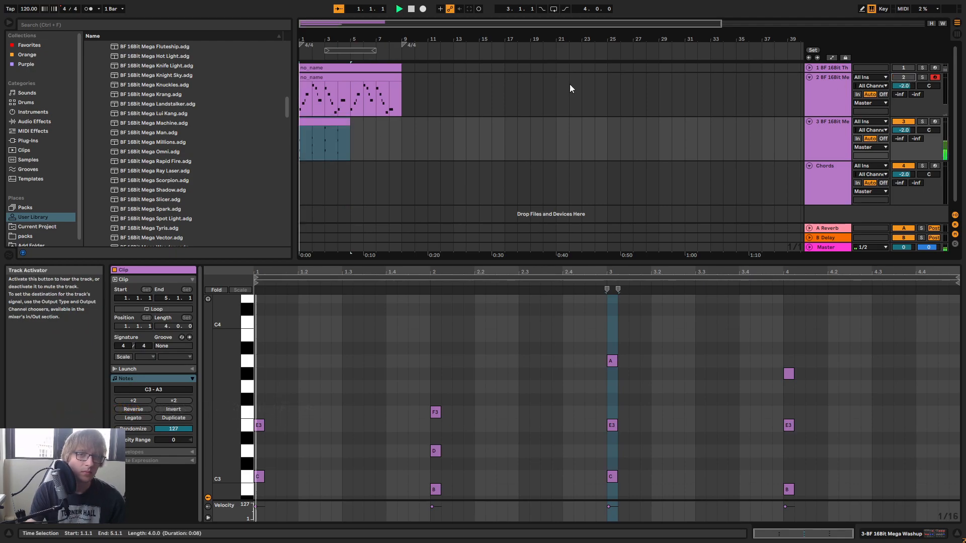
# Turn on looping for the chord clip, extend it to bar 9 and consolidate it into one eight-bar clip
pyautogui.click(414, 134)
pyautogui.click(339, 125)
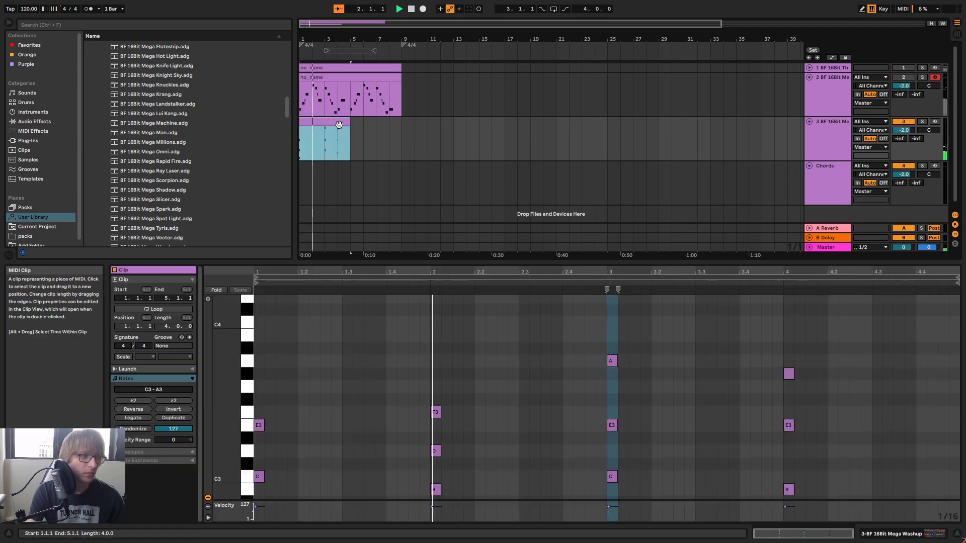
pyautogui.doubleClick(334, 121)
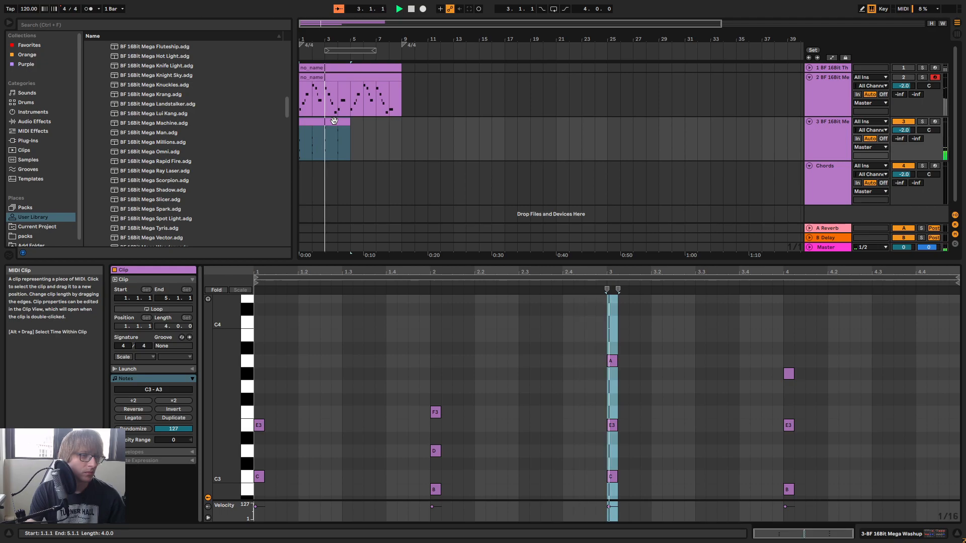
pyautogui.click(155, 311)
pyautogui.moveTo(350, 132); pyautogui.dragTo(401, 137)
pyautogui.rightClick(389, 124)
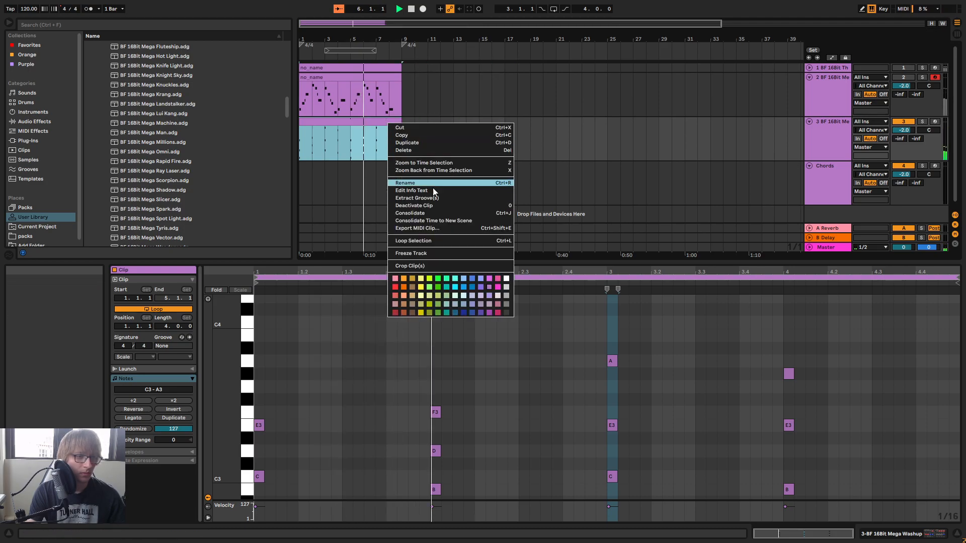
pyautogui.click(428, 214)
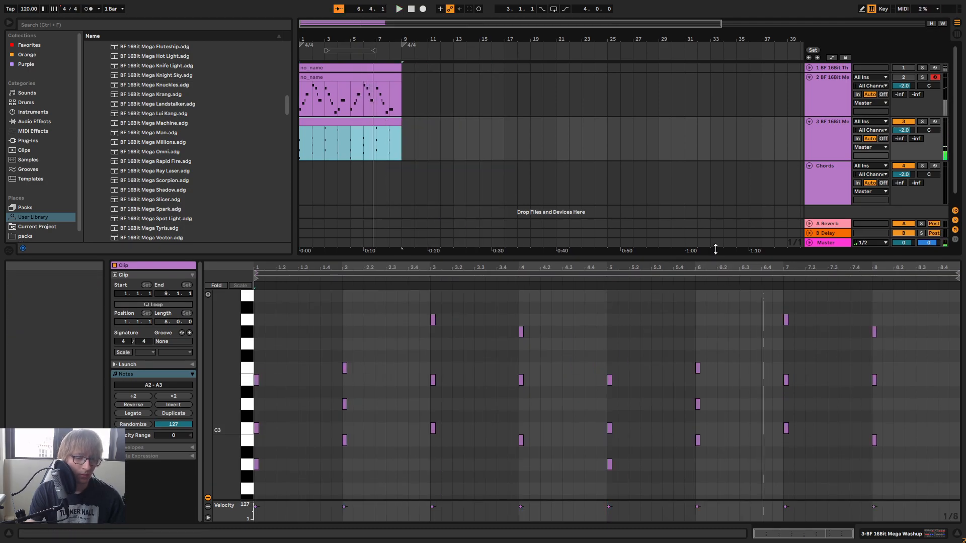
# Play the chord clip in an enlarged note editor and lower the bar 3 chord's A3 by an octave to A2
pyautogui.moveTo(714, 255); pyautogui.dragTo(677, 136)
pyautogui.press('space')
pyautogui.moveTo(416, 228); pyautogui.dragTo(449, 197)
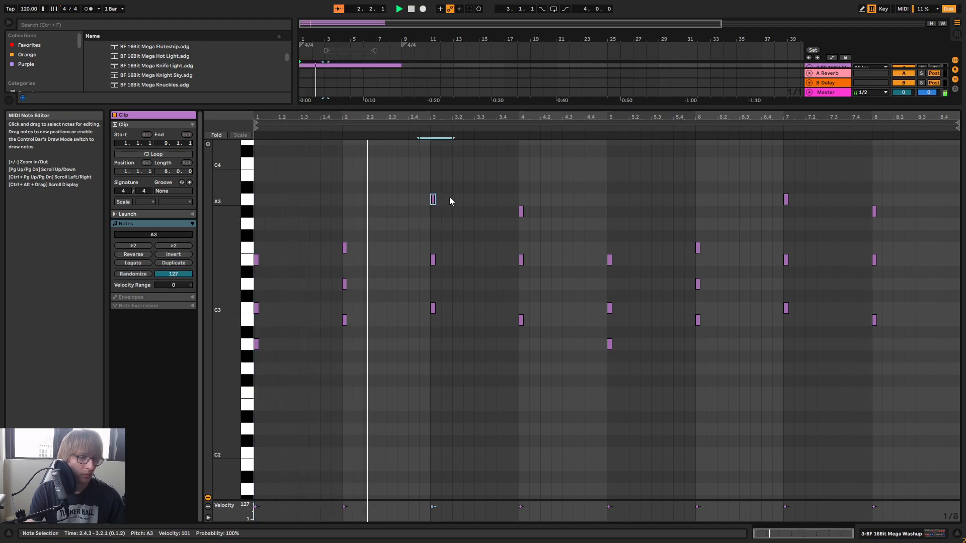
pyautogui.hotkey('shift', 'Down')
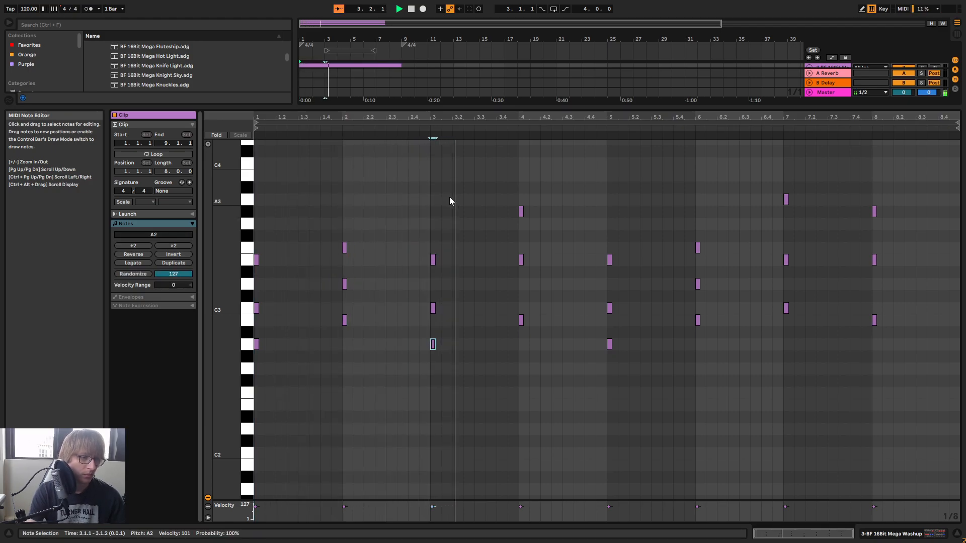
# Lower the bar 3 chord's E3 to D3, C3 to B2 and A2 to G#2, and play the clip
pyautogui.scroll(1, 449, 199)
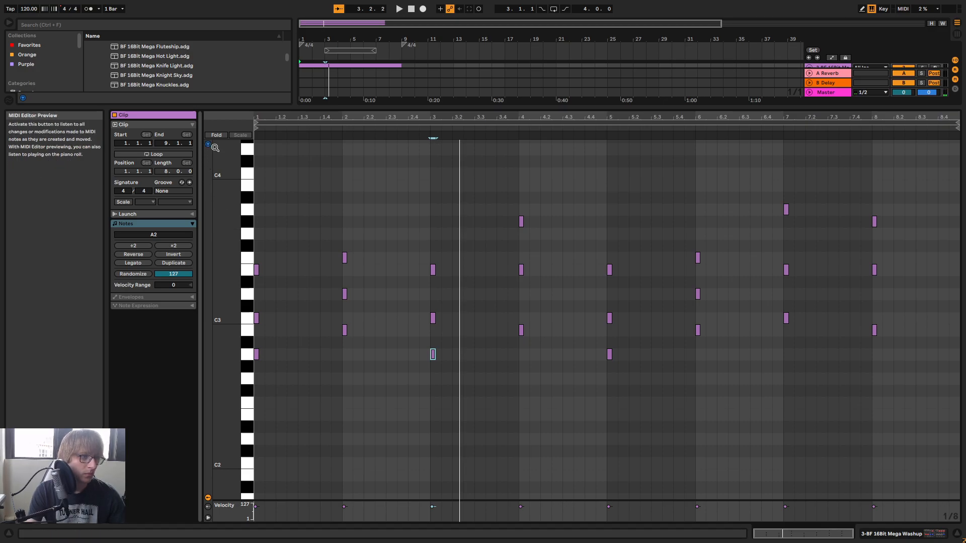
pyautogui.click(432, 271)
pyautogui.press('Down')
pyautogui.press('Down')
pyautogui.click(432, 319)
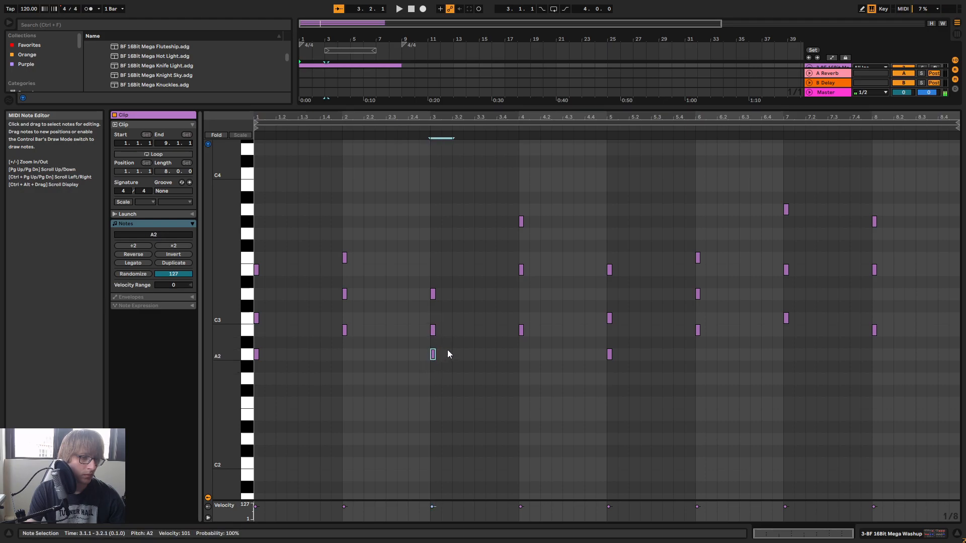
pyautogui.moveTo(395, 378); pyautogui.dragTo(445, 278)
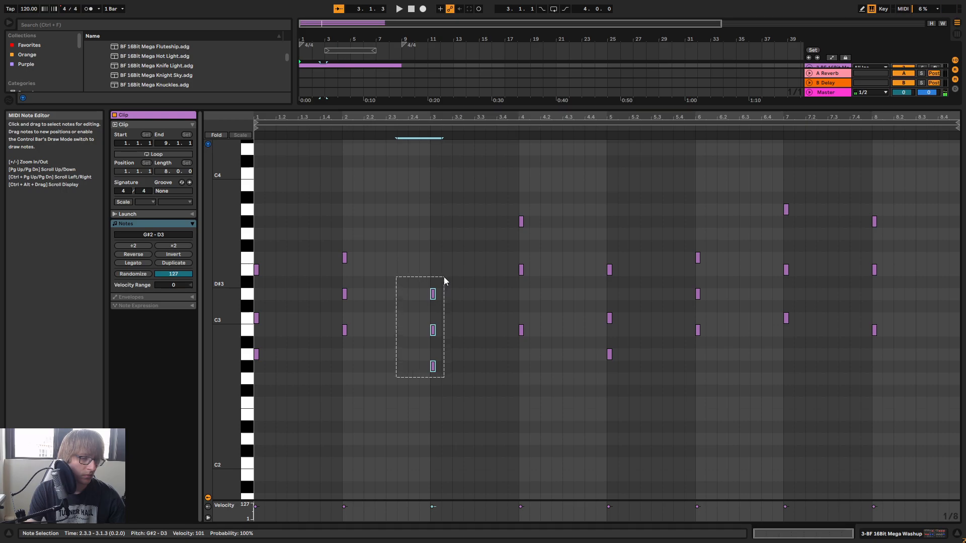
pyautogui.press('space')
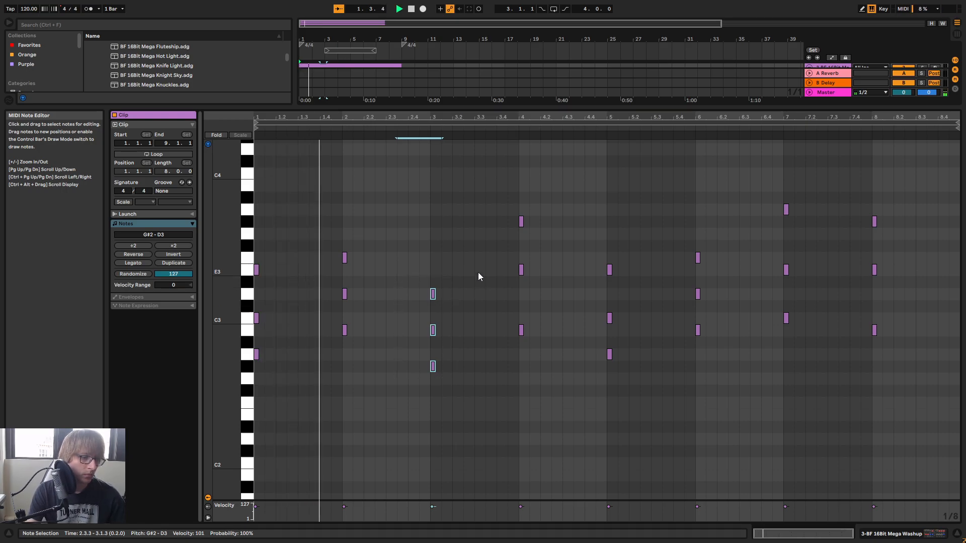
pyautogui.click(475, 271)
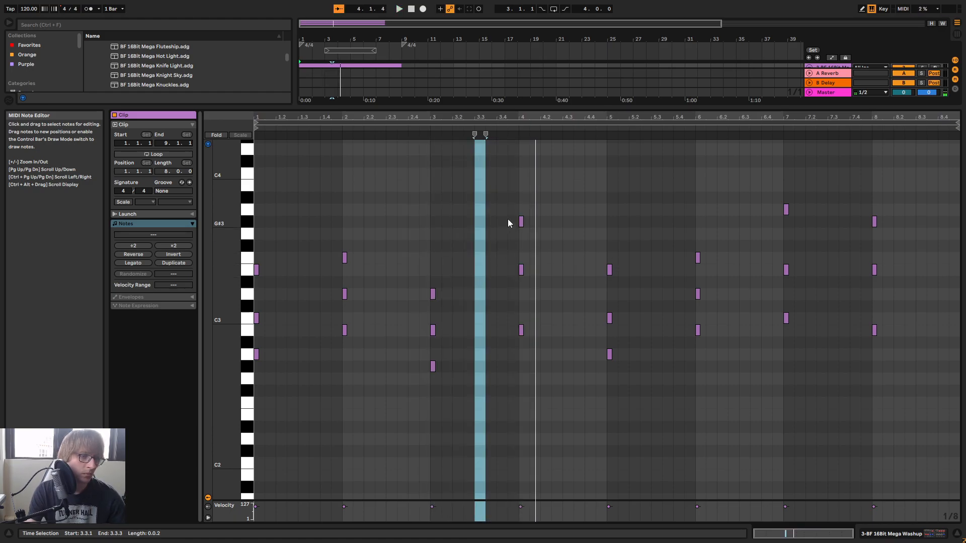
# Lower the bar 4 chord's E3 to D3 and G#3 to E3, and play the chords
pyautogui.press('space')
pyautogui.click(521, 270)
pyautogui.press('Down')
pyautogui.press('Down')
pyautogui.click(522, 221)
pyautogui.press('Down')
pyautogui.press('Down')
pyautogui.press('Down')
pyautogui.press('Down')
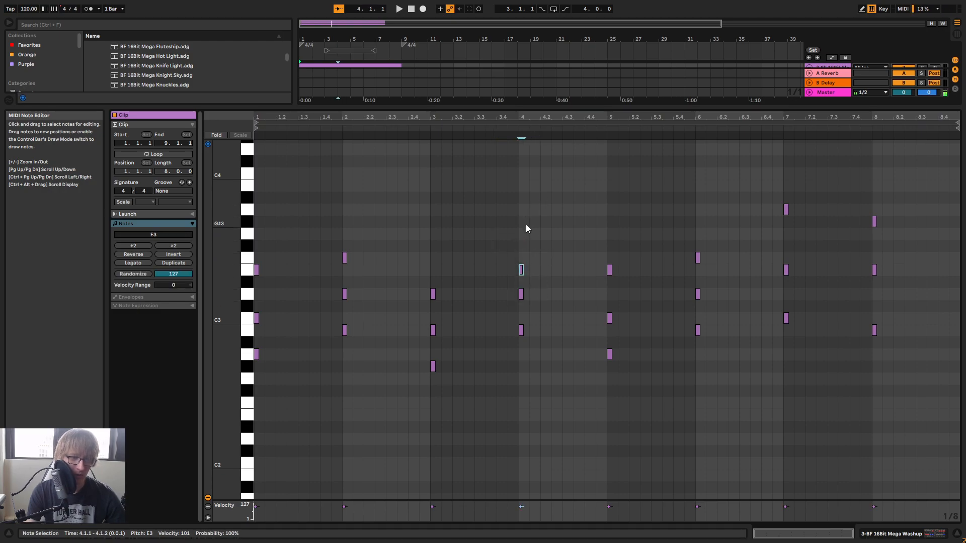
pyautogui.press('space')
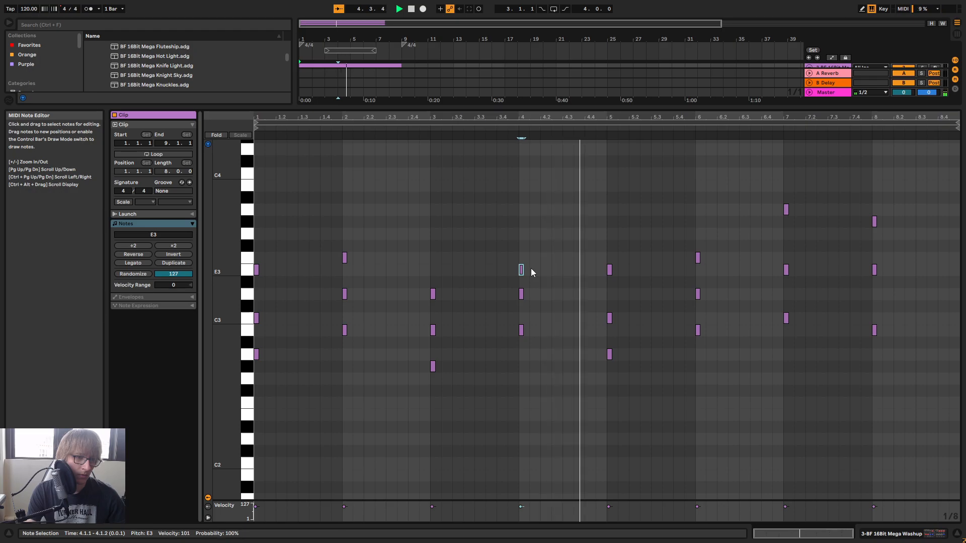
# Restore the larger arrangement view, move the chord clip from Mega Washup track 3 to the Chords track and play it
pyautogui.moveTo(220, 225)
pyautogui.mouseDown()
pyautogui.moveTo(237, 225)
pyautogui.moveTo(212, 224)
pyautogui.mouseUp()
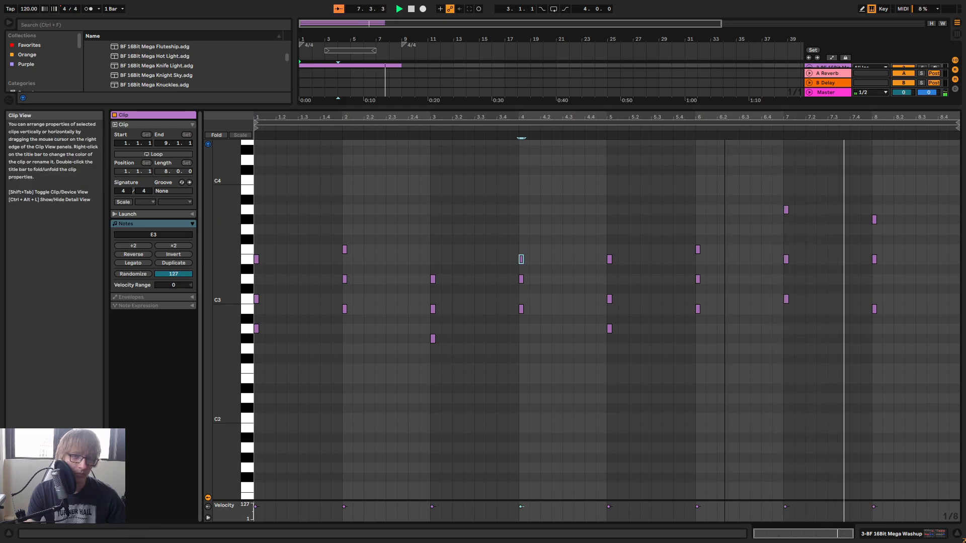
pyautogui.moveTo(740, 109); pyautogui.dragTo(695, 269)
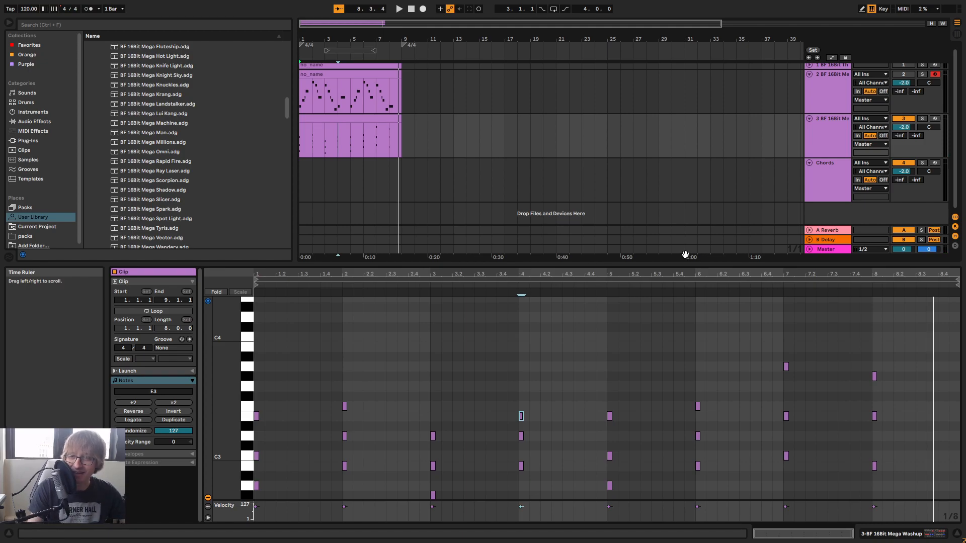
pyautogui.click(453, 136)
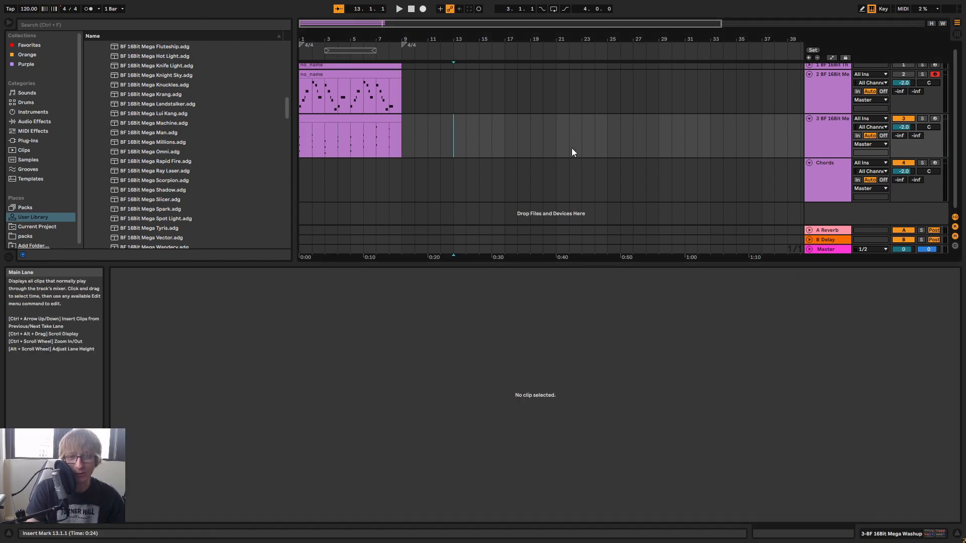
pyautogui.moveTo(358, 118); pyautogui.dragTo(357, 164)
pyautogui.press('space')
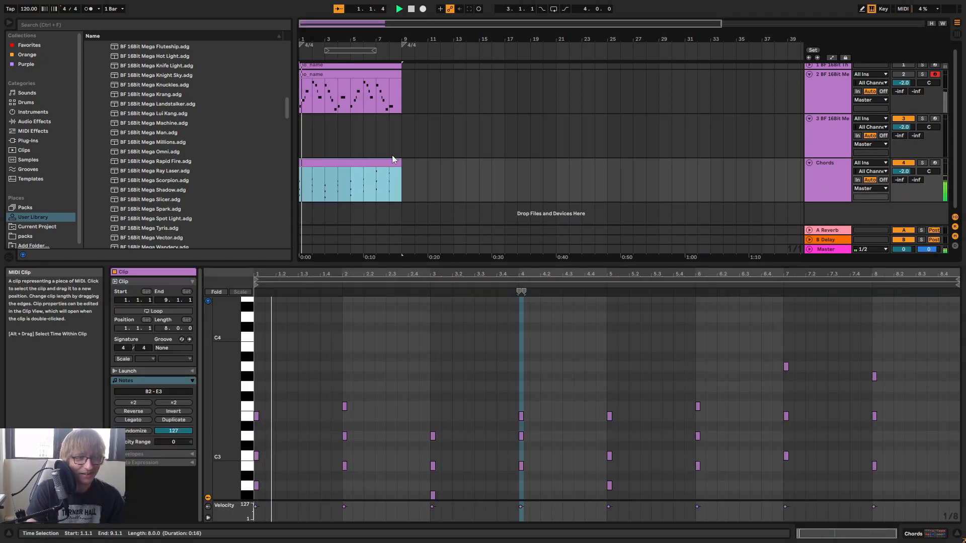
# Copy the chord clip from the Chords track to the start of Mega Washup track 3 and play both layers
pyautogui.press('space')
pyautogui.hotkey('ctrl', 'c')
pyautogui.click(301, 139)
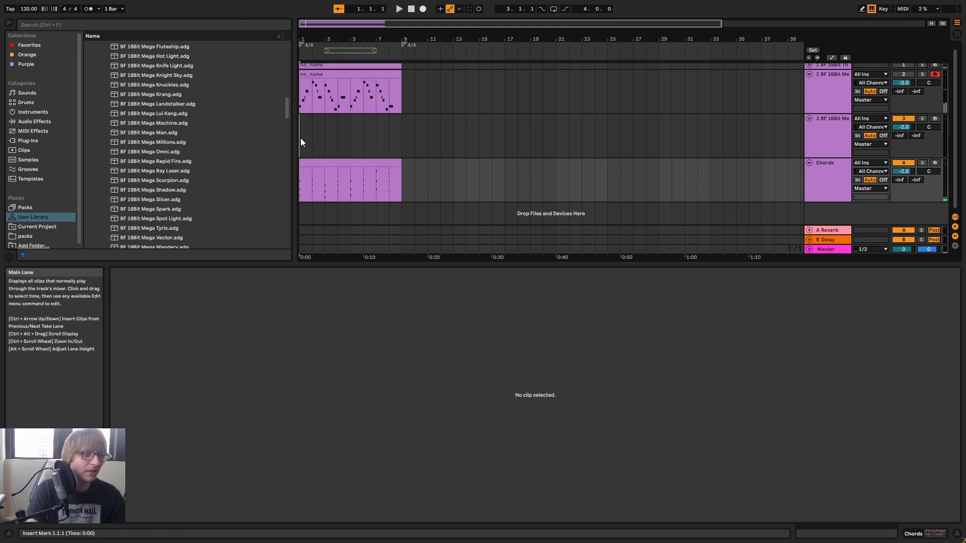
pyautogui.hotkey('ctrl', 'v')
pyautogui.press('space')
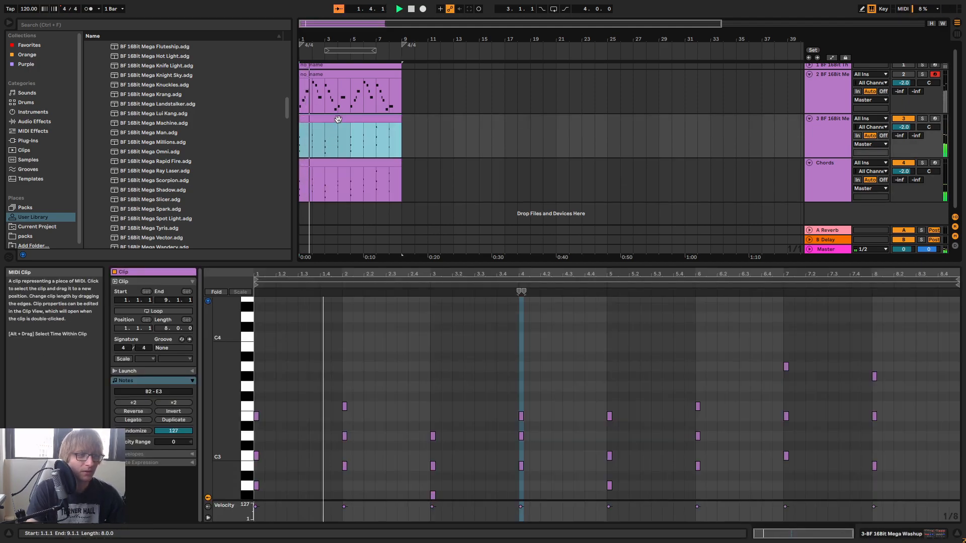
# Transpose all notes in Mega Washup track 3's chord clip down an octave and check the track levels in Session view
pyautogui.click(508, 408)
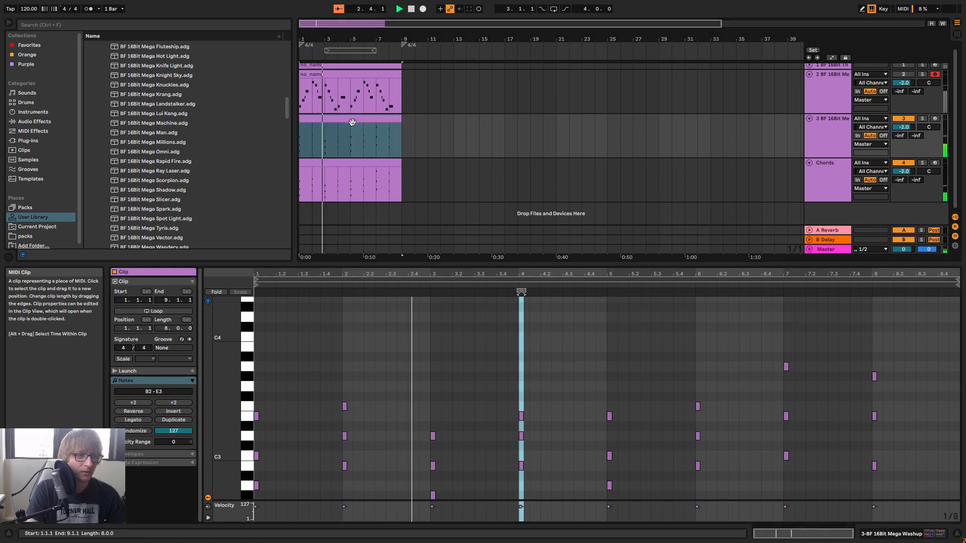
pyautogui.hotkey('ctrl', 'a')
pyautogui.hotkey('shift', 'Down')
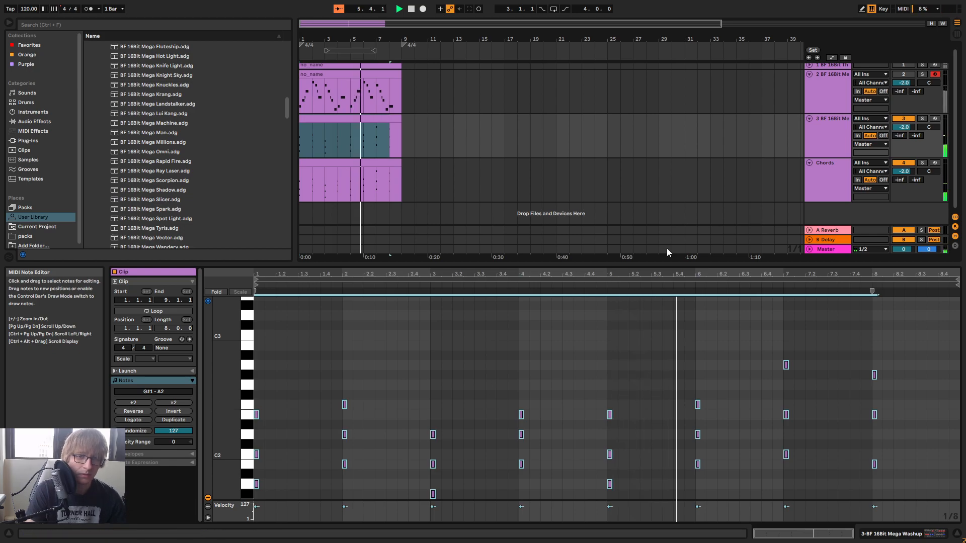
pyautogui.press('Tab')
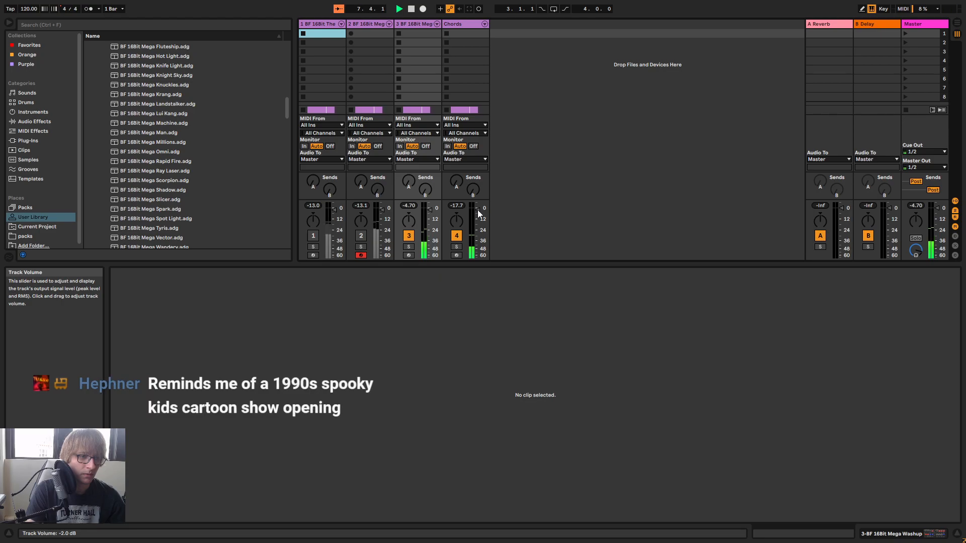
pyautogui.press('Tab')
pyautogui.click(690, 154)
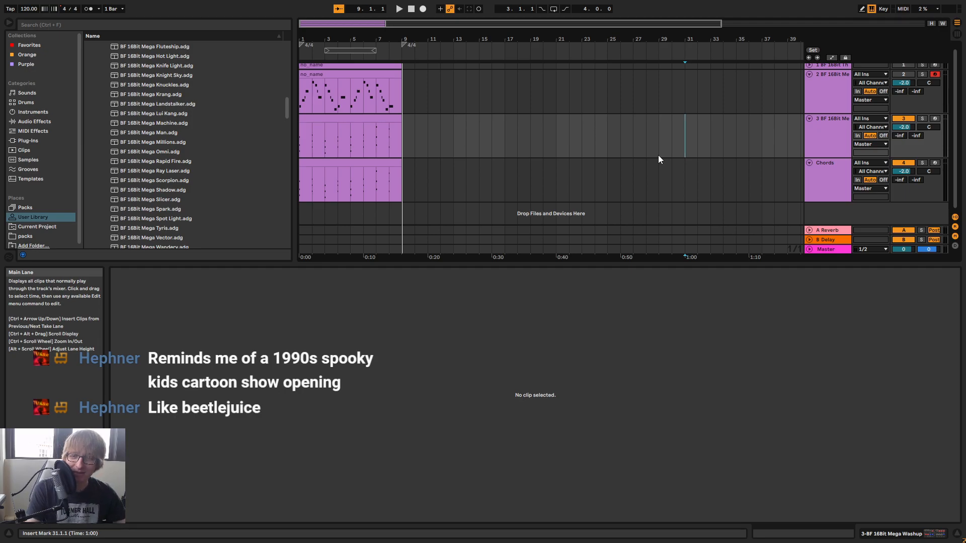
# Play the layered chords, select the chord clips on Mega Washup track 3 and the Chords track, and turn on looping for both
pyautogui.click(478, 139)
pyautogui.moveTo(351, 39); pyautogui.dragTo(351, 75)
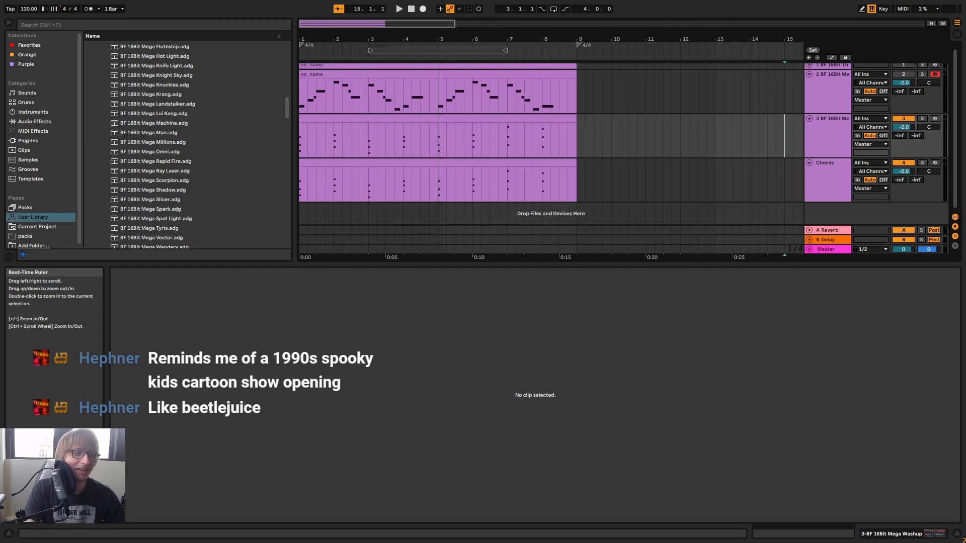
pyautogui.click(409, 123)
pyautogui.press('space')
pyautogui.click(452, 167)
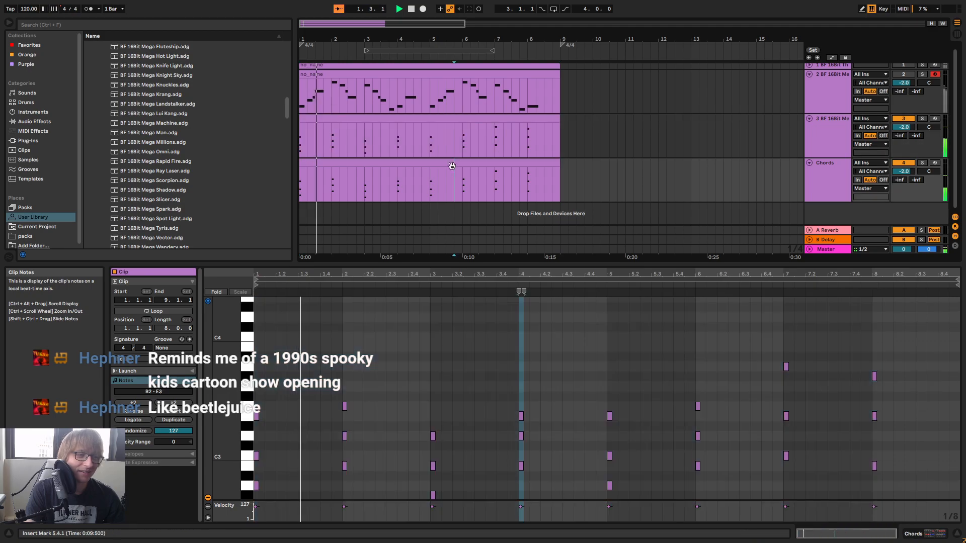
pyautogui.click(453, 164)
pyautogui.keyDown('shift'); pyautogui.click(486, 119); pyautogui.keyUp('shift')
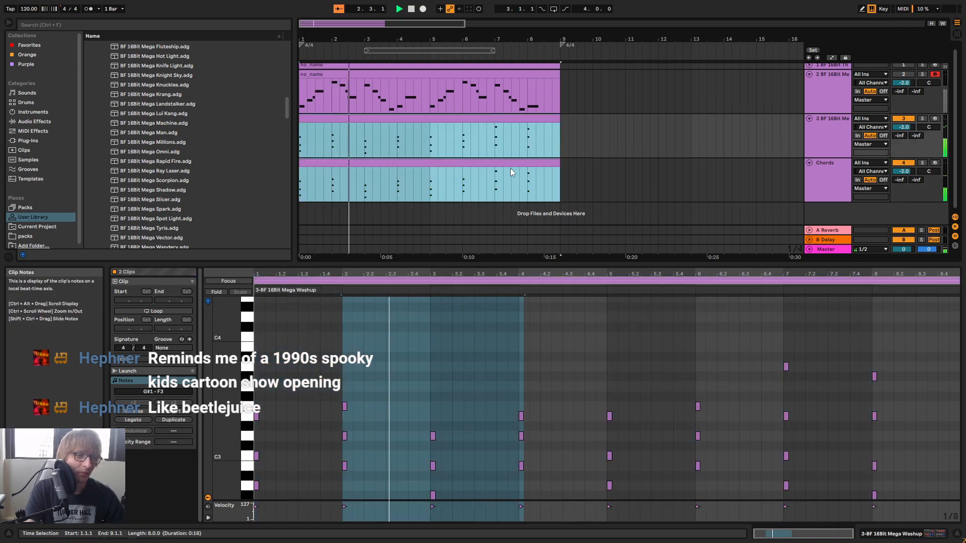
pyautogui.click(518, 163)
pyautogui.click(528, 119)
pyautogui.keyDown('shift'); pyautogui.click(537, 162); pyautogui.keyUp('shift')
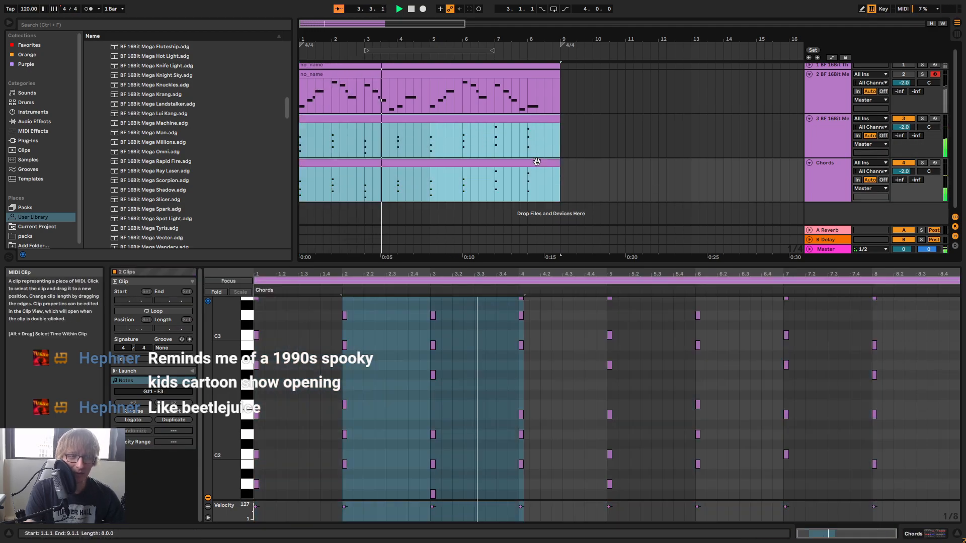
pyautogui.rightClick(537, 162)
pyautogui.click(542, 255)
pyautogui.click(169, 311)
# Extend both looped chord clips to bar 33
pyautogui.moveTo(559, 163); pyautogui.dragTo(846, 163)
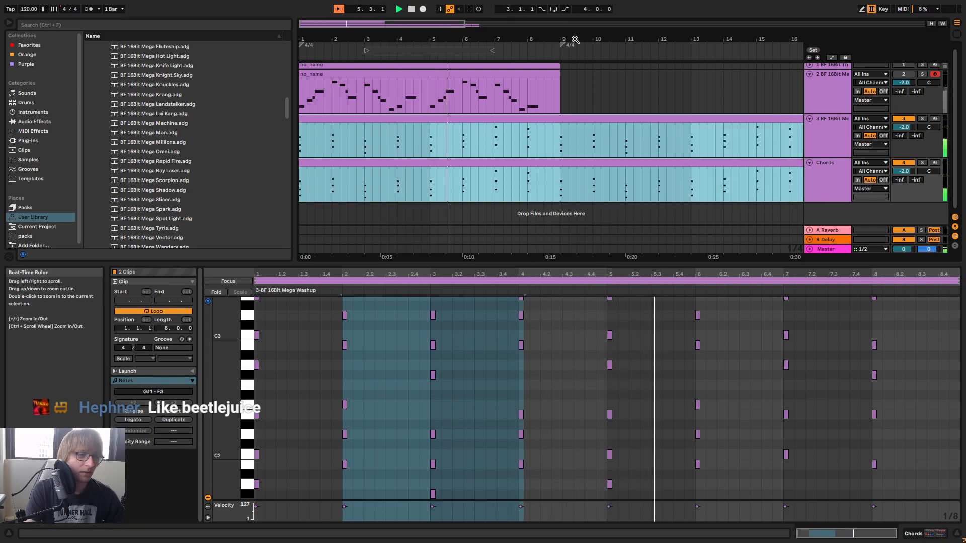
pyautogui.moveTo(576, 39); pyautogui.dragTo(376, 39)
pyautogui.moveTo(445, 120); pyautogui.dragTo(578, 119)
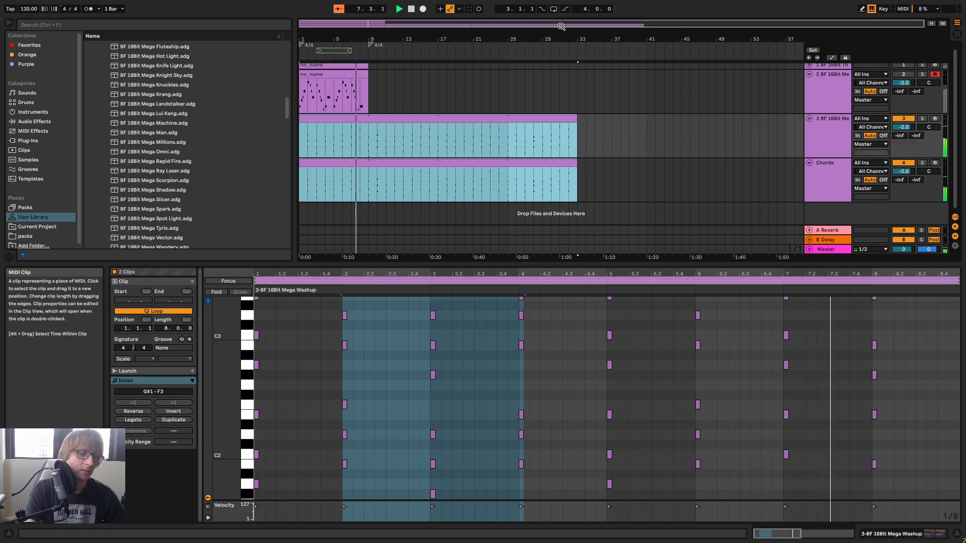
# Unmute Mega Washup track 2, play its melody over the chord layers and show the track's devices
pyautogui.moveTo(559, 37); pyautogui.dragTo(559, 72)
pyautogui.click(542, 95)
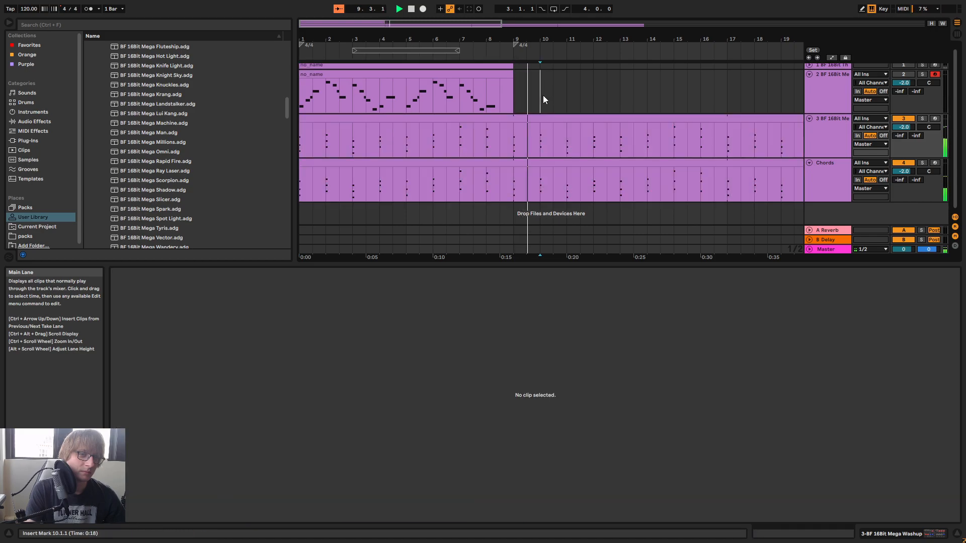
pyautogui.click(439, 72)
pyautogui.click(598, 101)
pyautogui.doubleClick(838, 101)
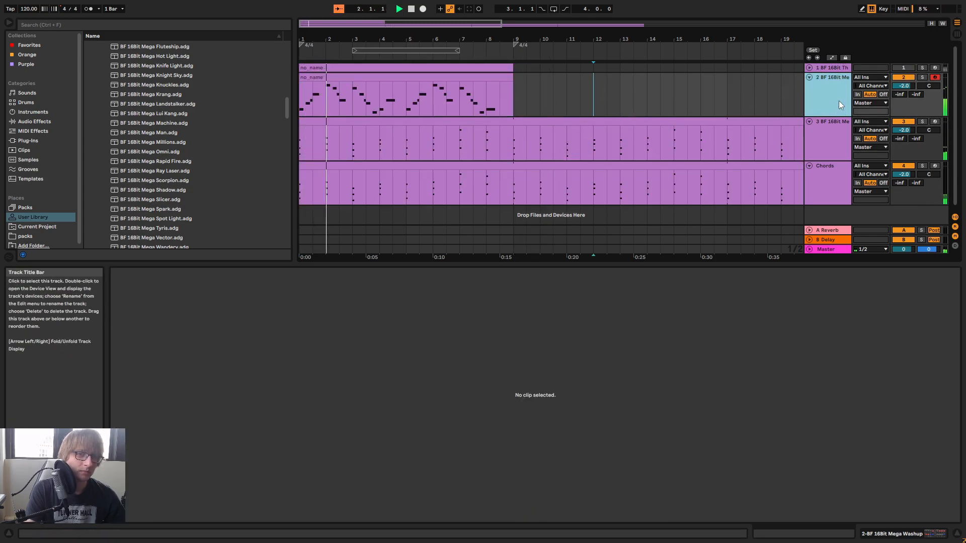
pyautogui.scroll(1, 178, 226)
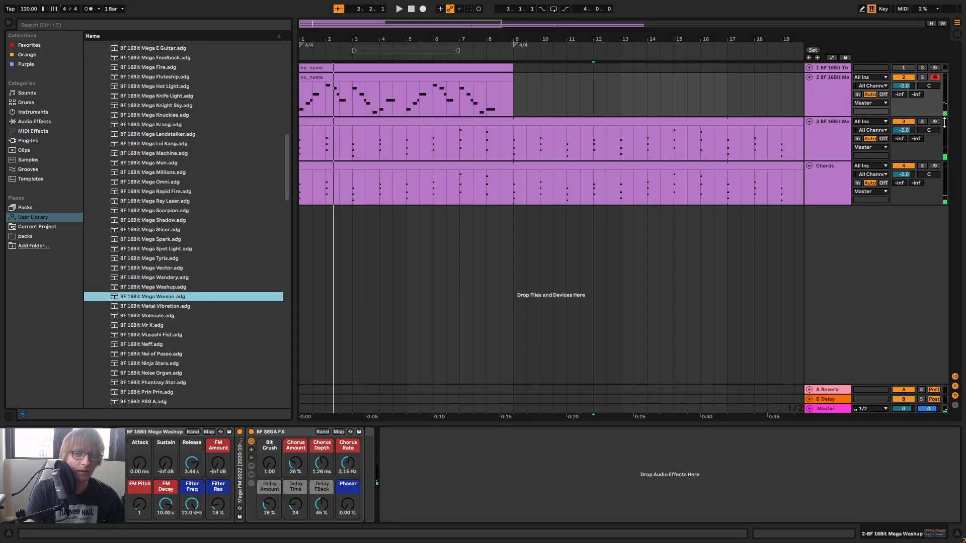
# Solo track 2, load the BF 16Bit Mega Tyris preset onto it and play the melody clip from bar 1
pyautogui.click(923, 78)
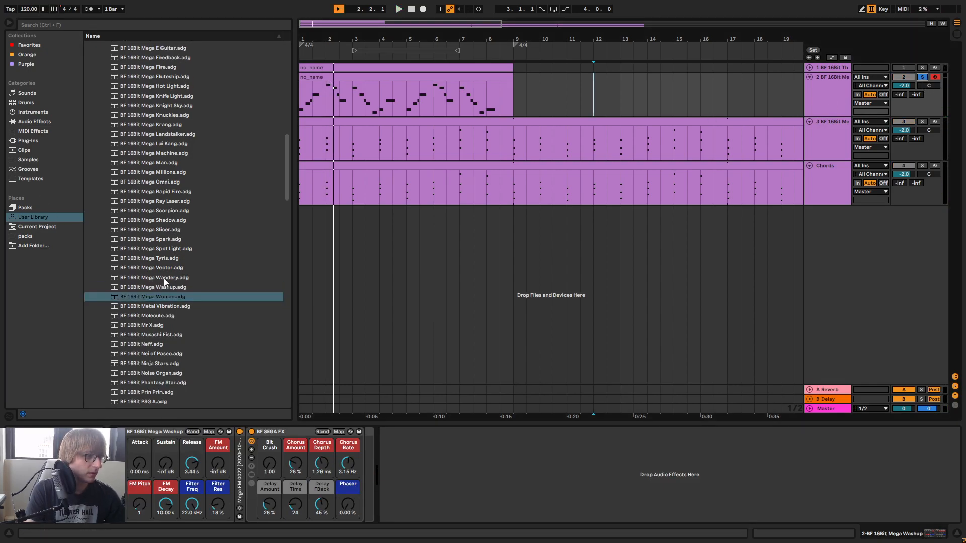
pyautogui.click(830, 95)
pyautogui.doubleClick(178, 259)
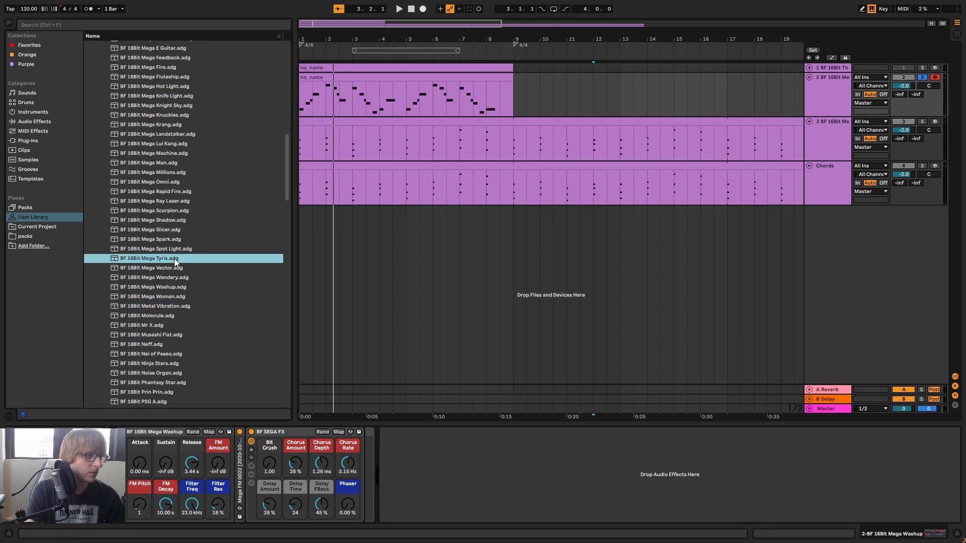
pyautogui.press('space')
pyautogui.press('space')
pyautogui.click(410, 77)
pyautogui.press('space')
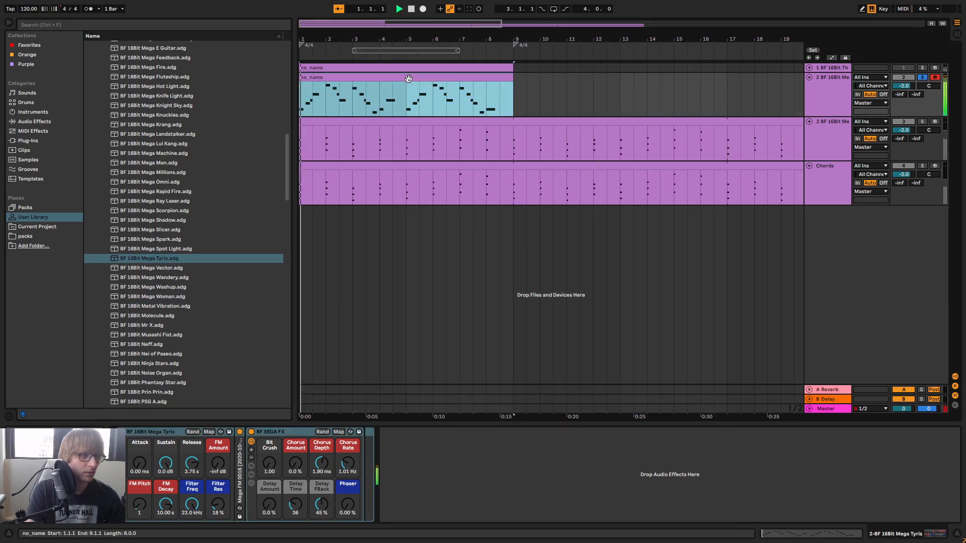
# Try the BF 16Bit Mega Spot Light, Mega Spark and Mega Slicer presets on track 2, playing the melody with each
pyautogui.doubleClick(164, 249)
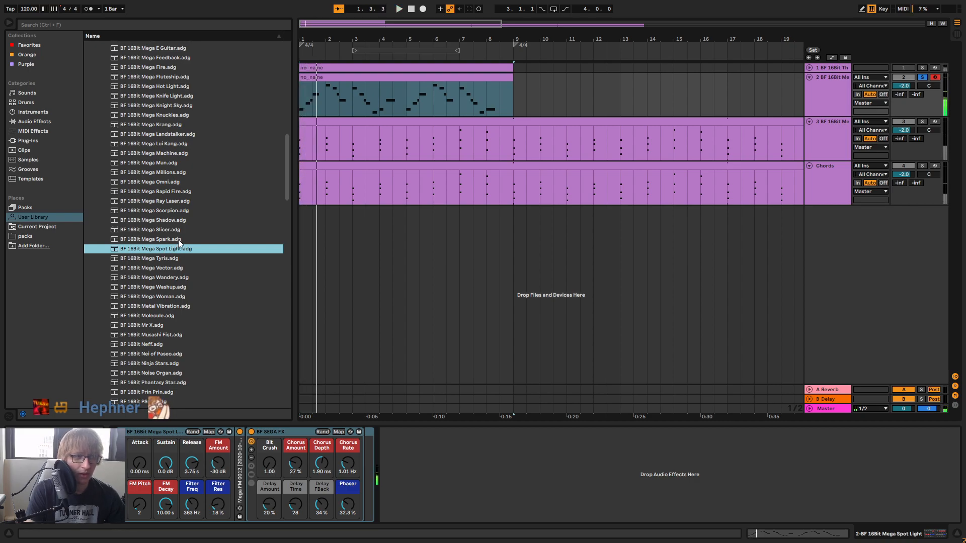
pyautogui.click(178, 239)
pyautogui.doubleClick(179, 240)
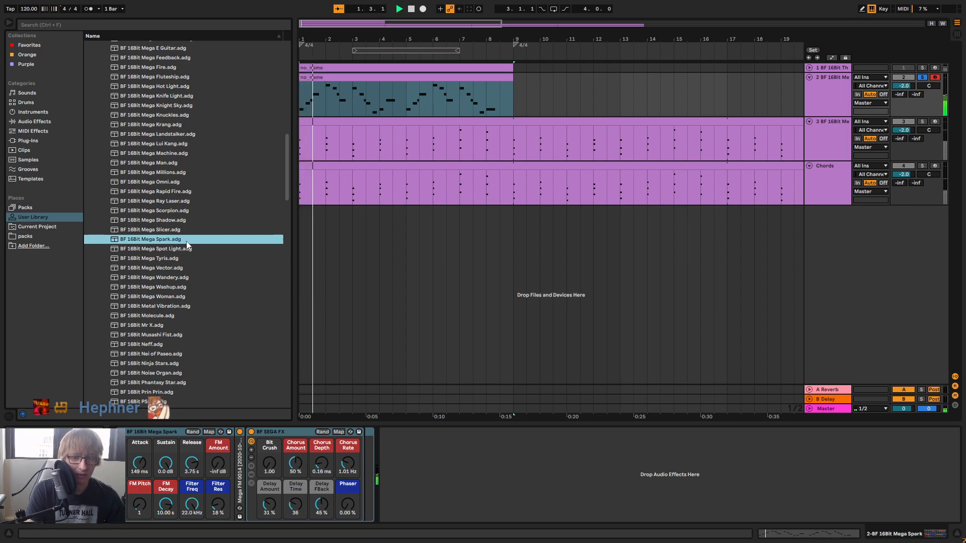
pyautogui.click(173, 230)
pyautogui.press('space')
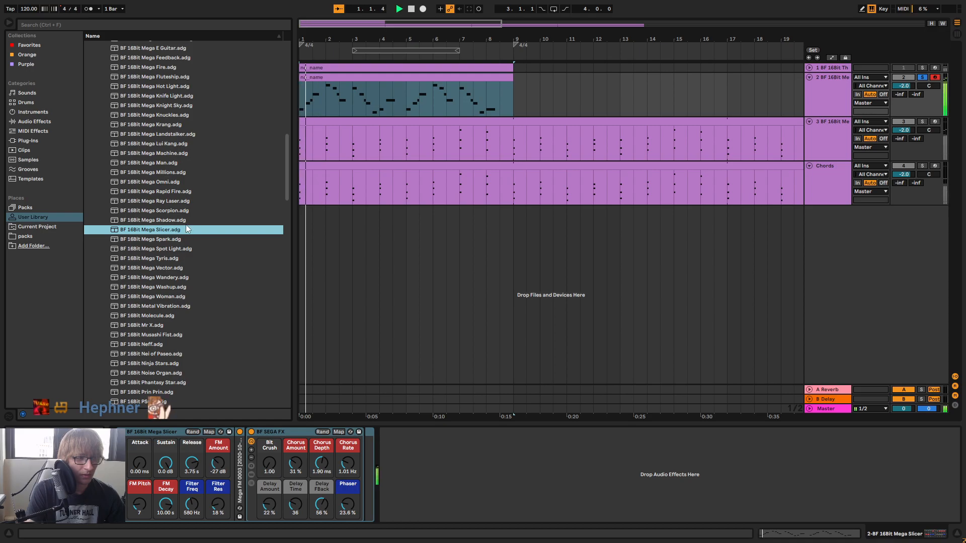
pyautogui.press('space')
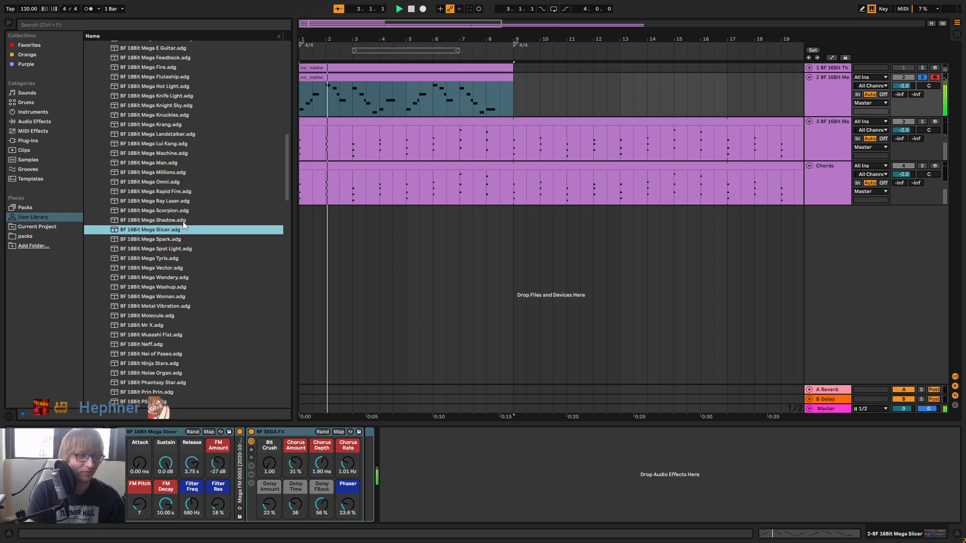
# Try the BF 16Bit Mega Shadow and Mega Scorpion presets on track 2, playing the melody from bar 1 with each
pyautogui.click(183, 222)
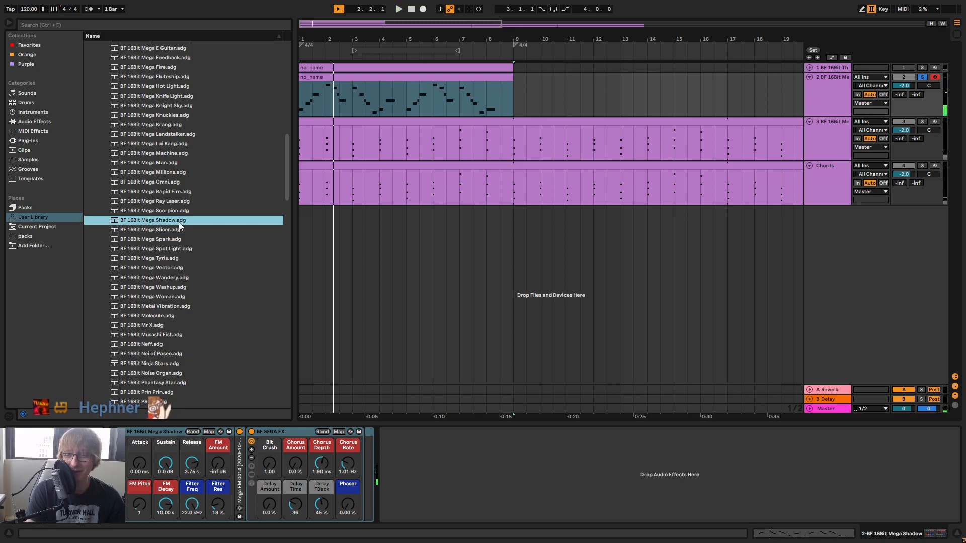
pyautogui.press('space')
pyautogui.press('space')
pyautogui.click(184, 213)
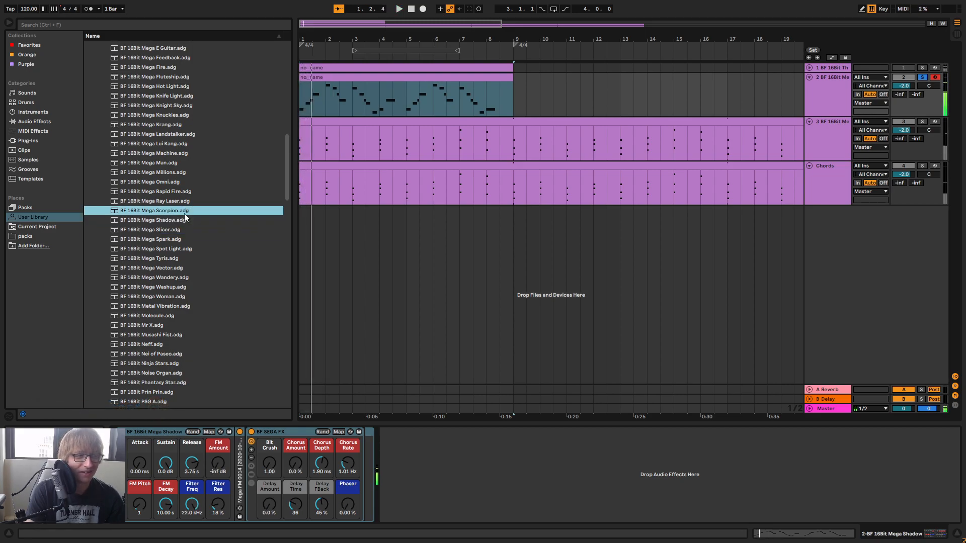
pyautogui.press('space')
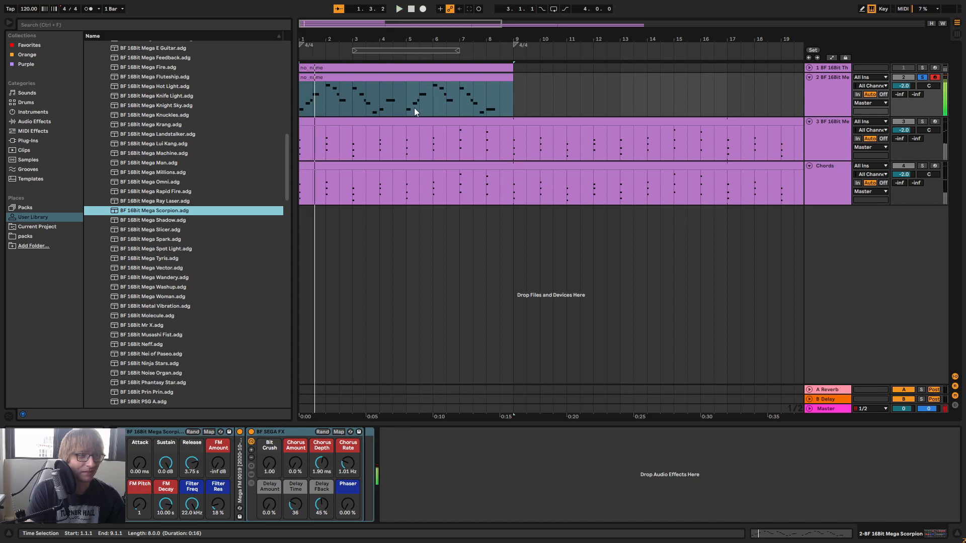
# Try the BF 16Bit Mega Ray Laser and Mega Rapid Fire presets on track 2 while playing the melody
pyautogui.click(184, 202)
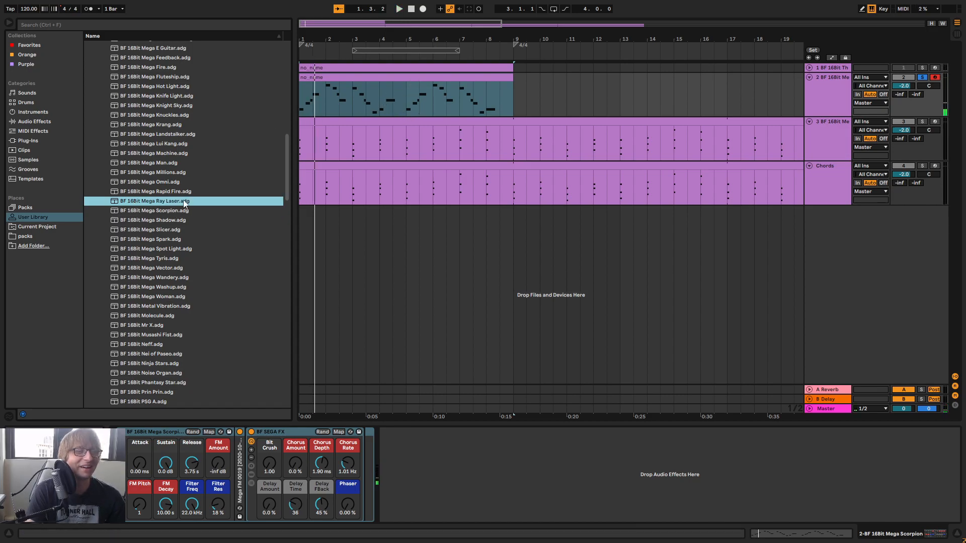
pyautogui.scroll(6, 210, 202)
pyautogui.press('space')
pyautogui.scroll(-1, 224, 287)
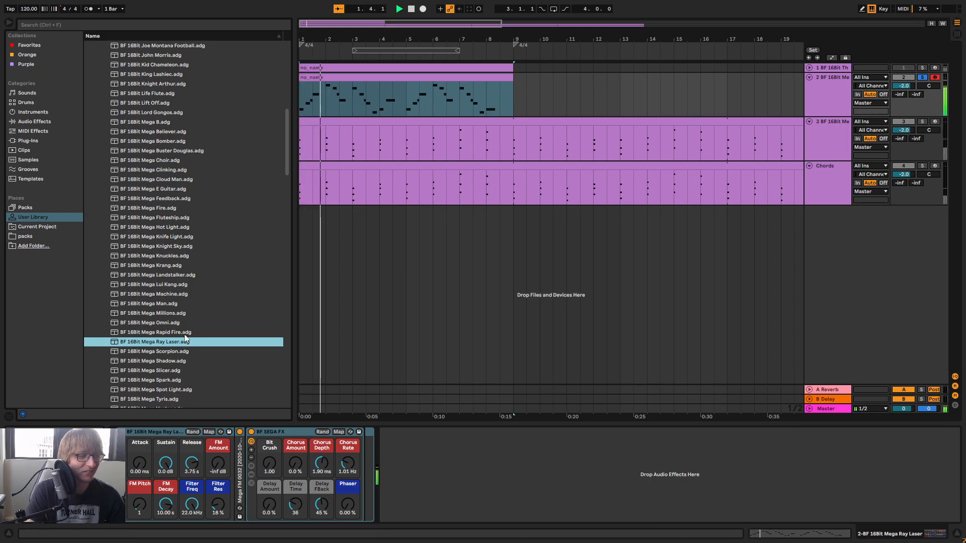
pyautogui.click(198, 333)
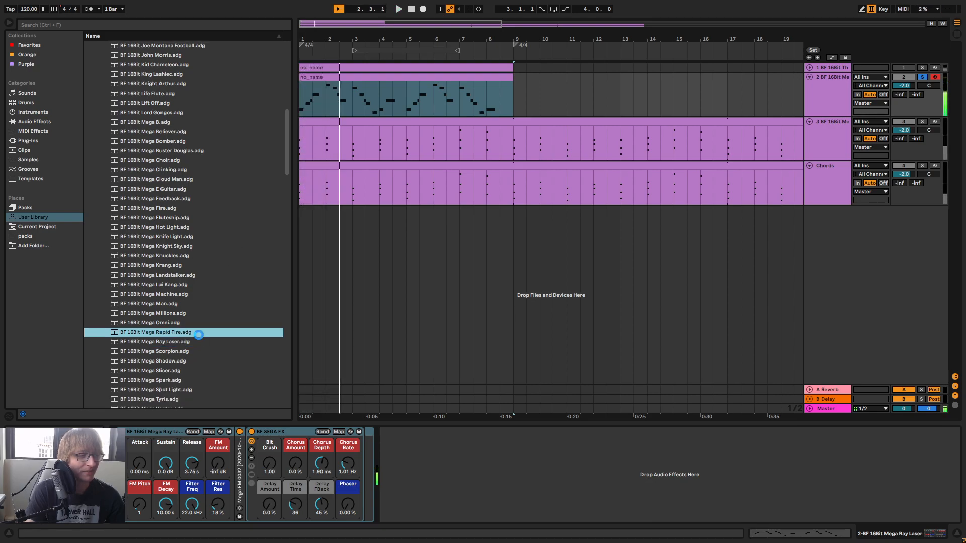
pyautogui.press('space')
pyautogui.press('space')
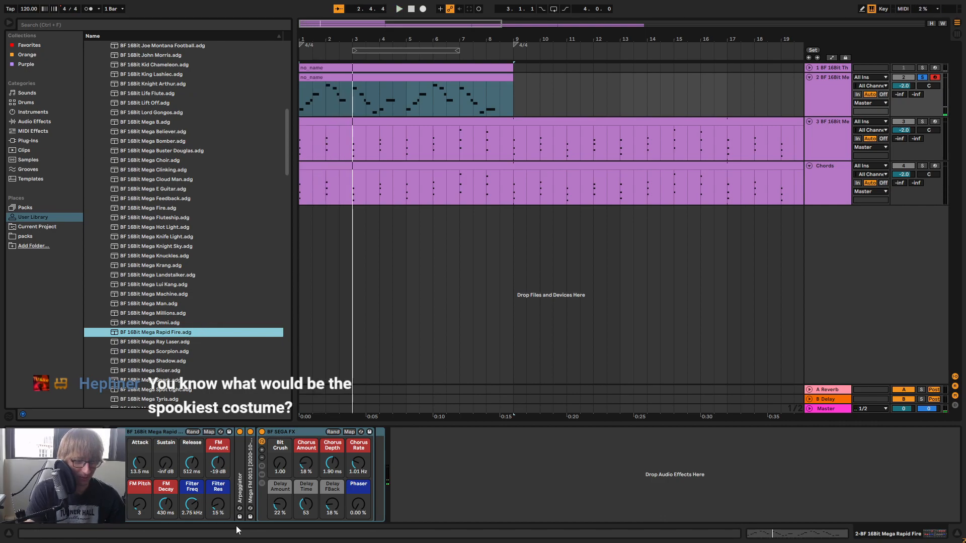
# Try the BF 16Bit Mega Omni and Mega Millions presets on track 2, playing the melody with each
pyautogui.click(171, 324)
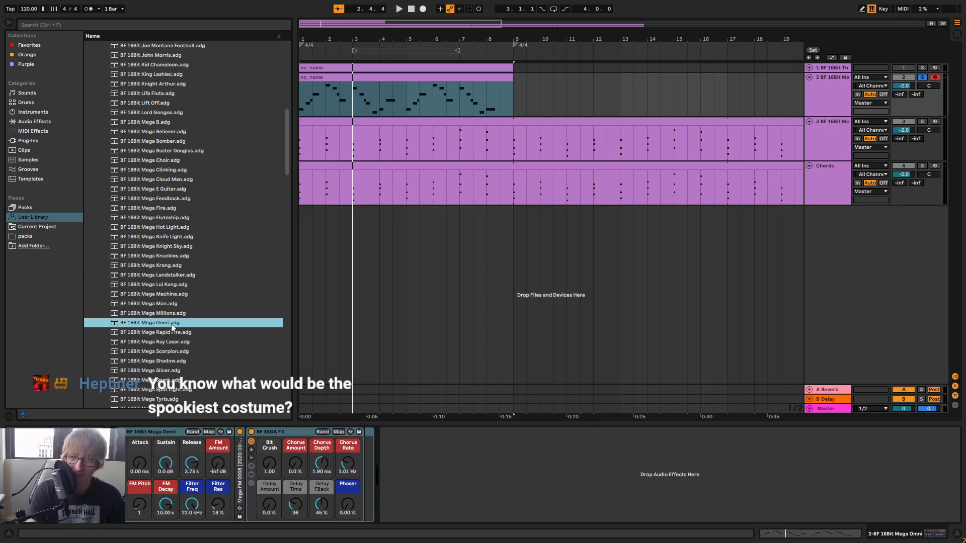
pyautogui.press('space')
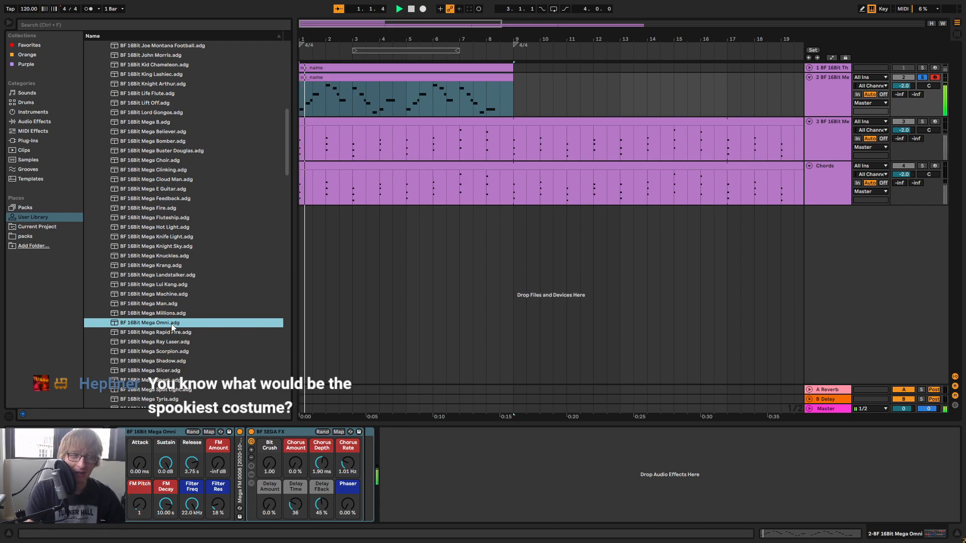
pyautogui.click(159, 313)
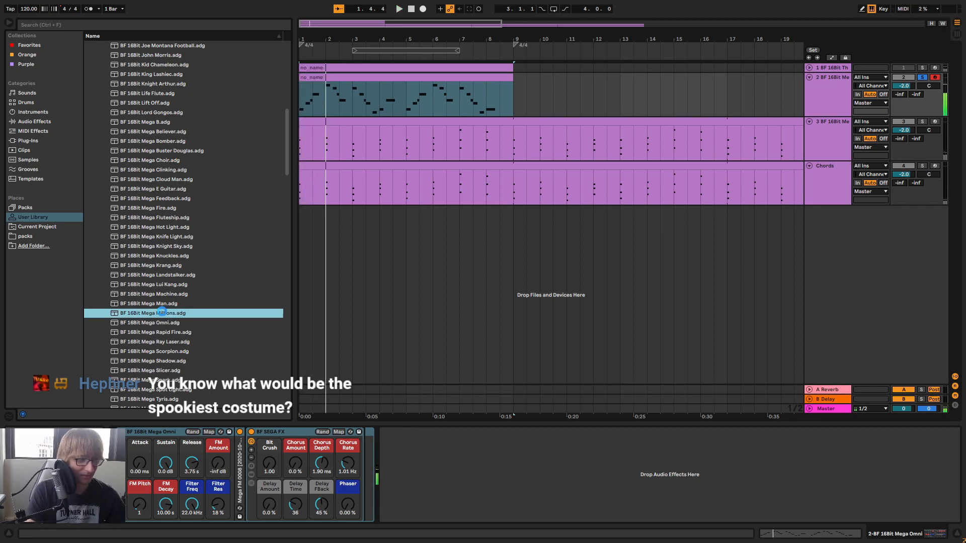
pyautogui.press('space')
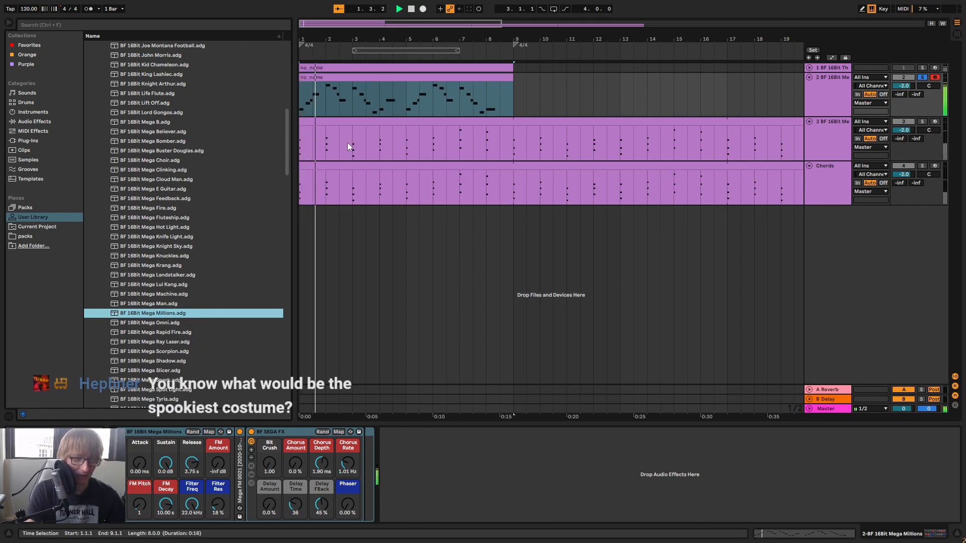
# Examine the melody clip's notes in the note editor with all of them selected, and return to track 2's devices
pyautogui.doubleClick(410, 81)
pyautogui.hotkey('ctrl', 'a')
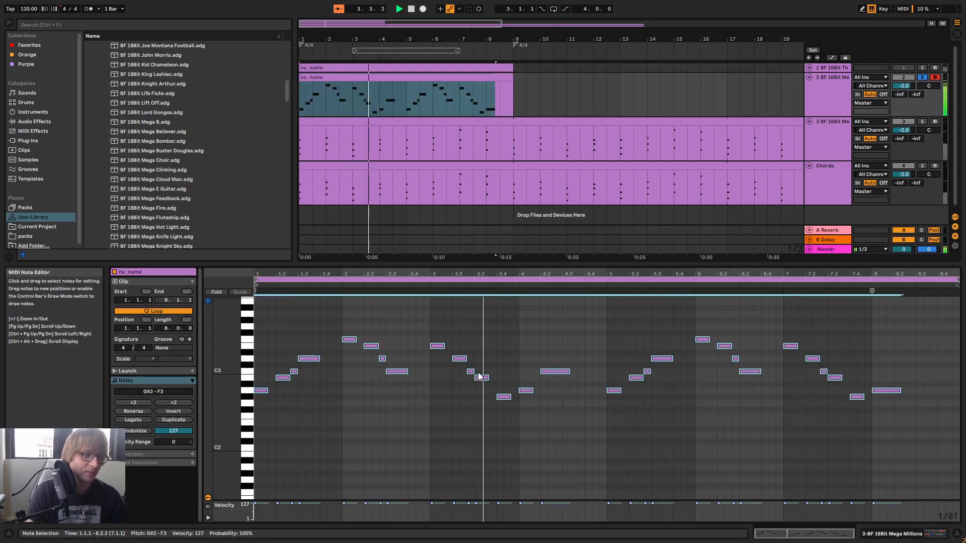
pyautogui.press('Tab')
pyautogui.press('Tab')
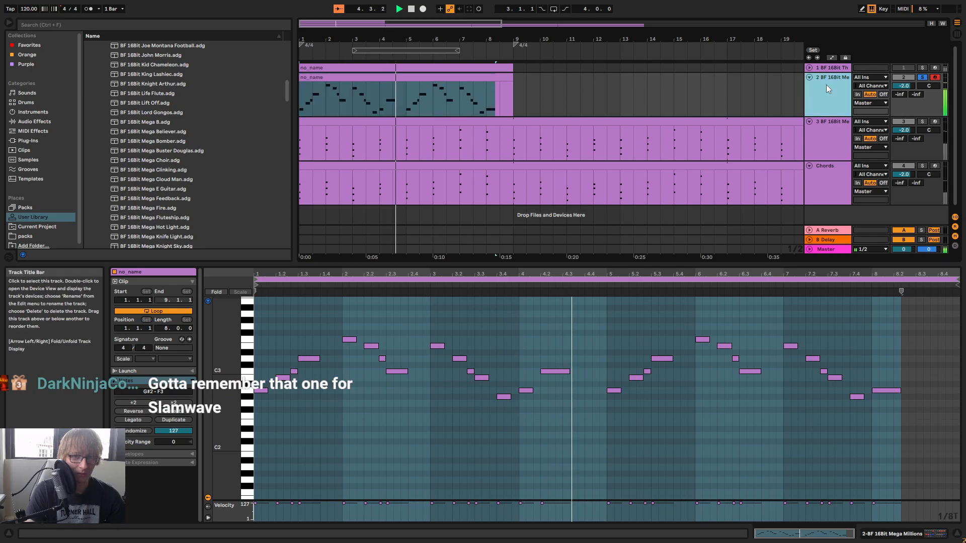
pyautogui.hotkey('shift', 'Tab')
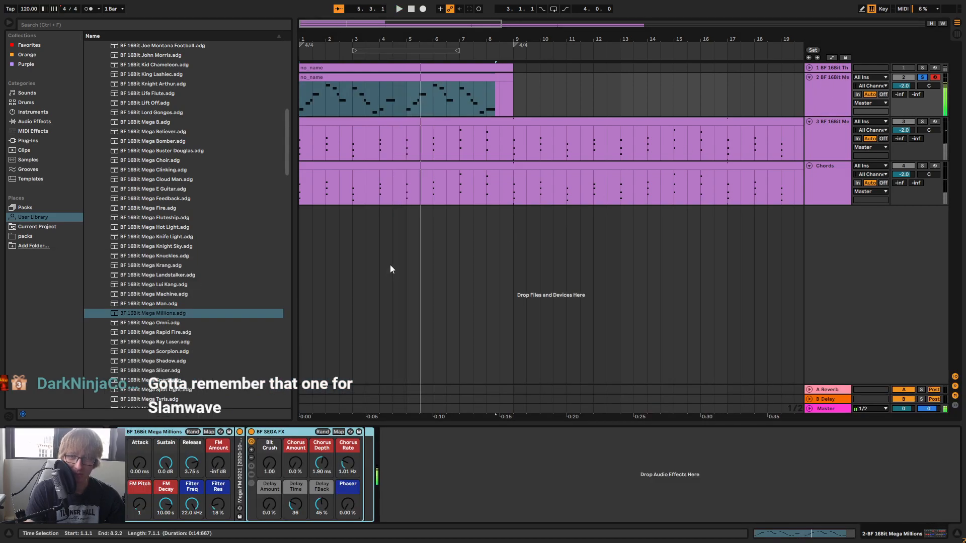
# With track 2 selected, try the BF 16Bit Mega Machine and Mega Lui Kang presets on the melody
pyautogui.click(177, 305)
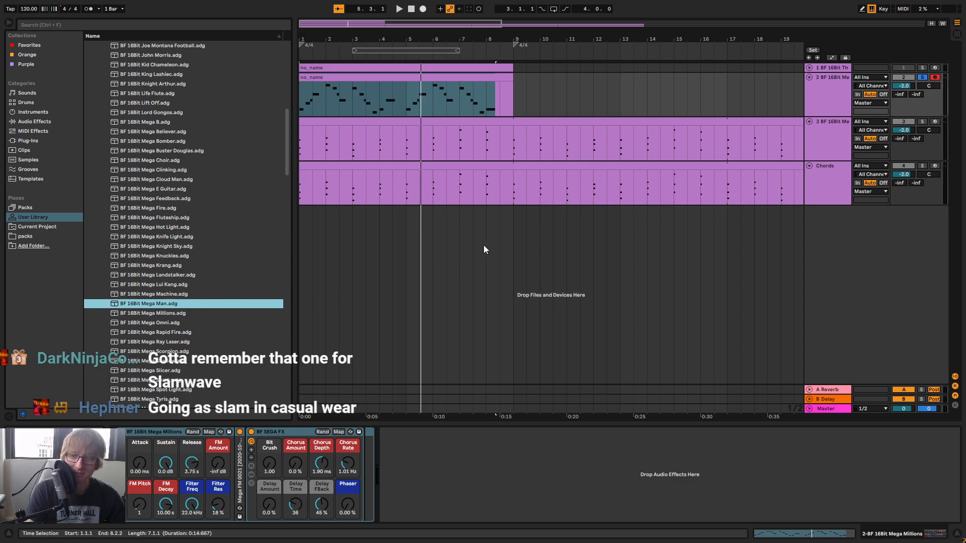
pyautogui.click(825, 101)
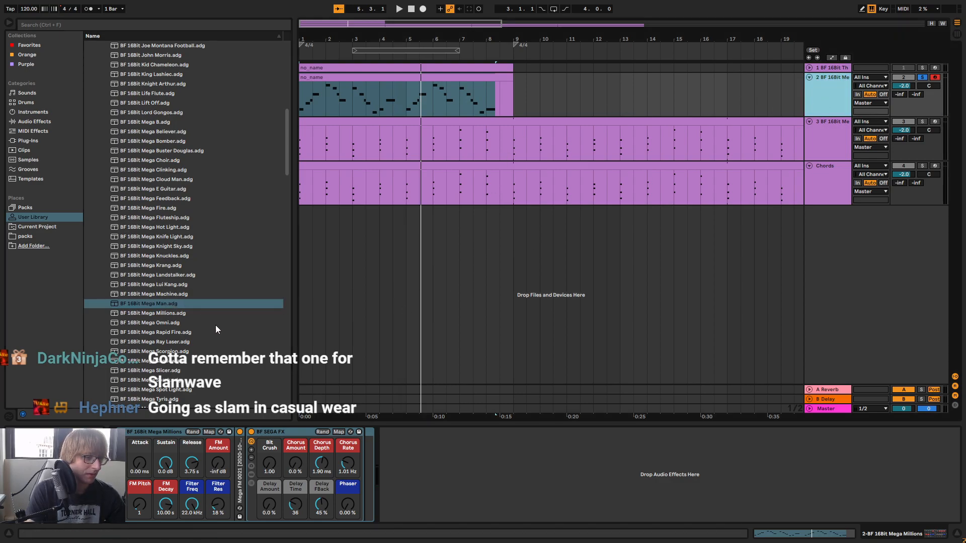
pyautogui.click(166, 295)
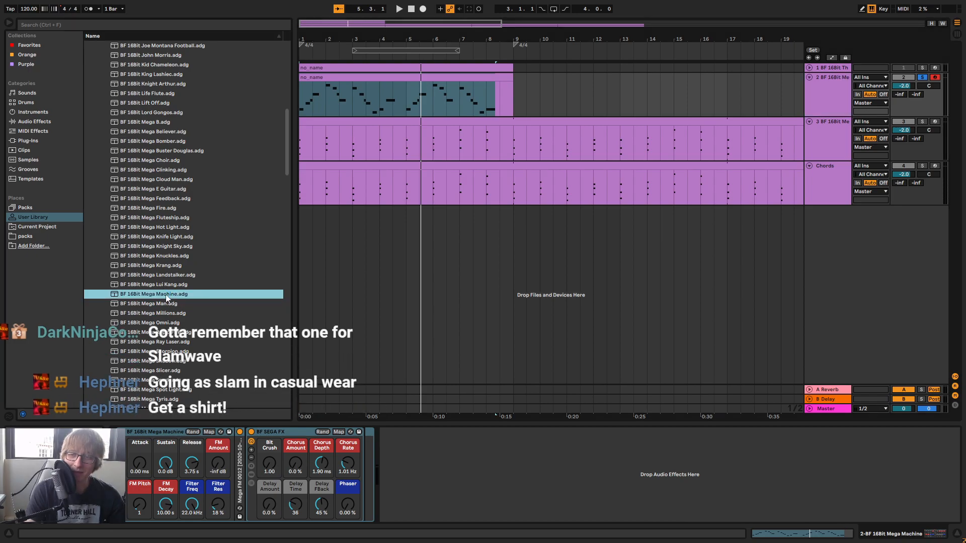
pyautogui.press('space')
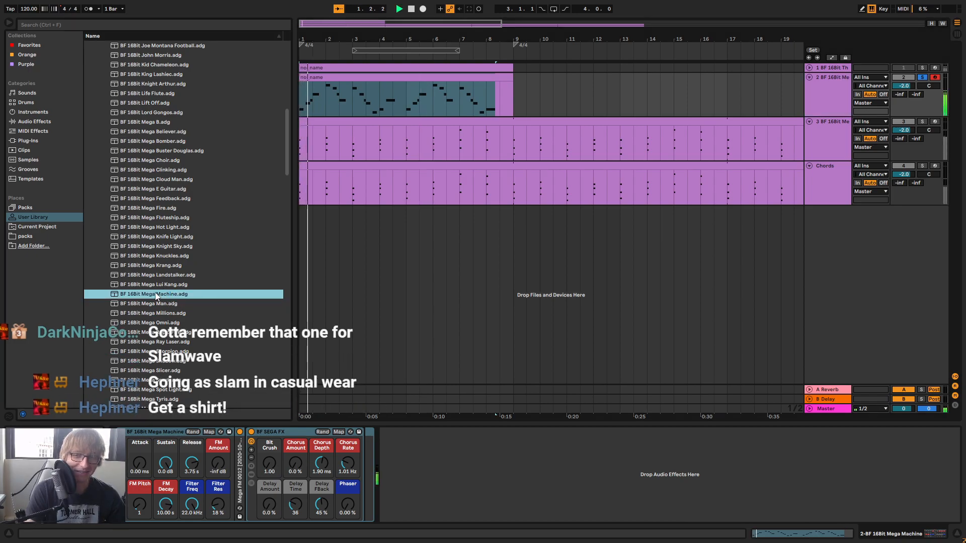
pyautogui.doubleClick(174, 284)
pyautogui.press('space')
pyautogui.press('space')
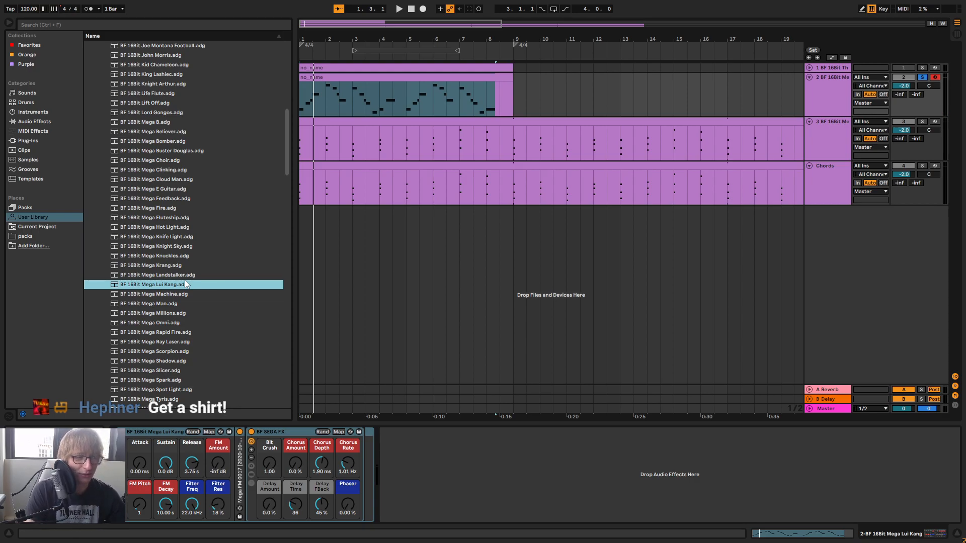
# Try the BF 16Bit Mega Landstalker, Mega Krang and Mega Knuckles presets on track 2 while playing the melody
pyautogui.doubleClick(203, 276)
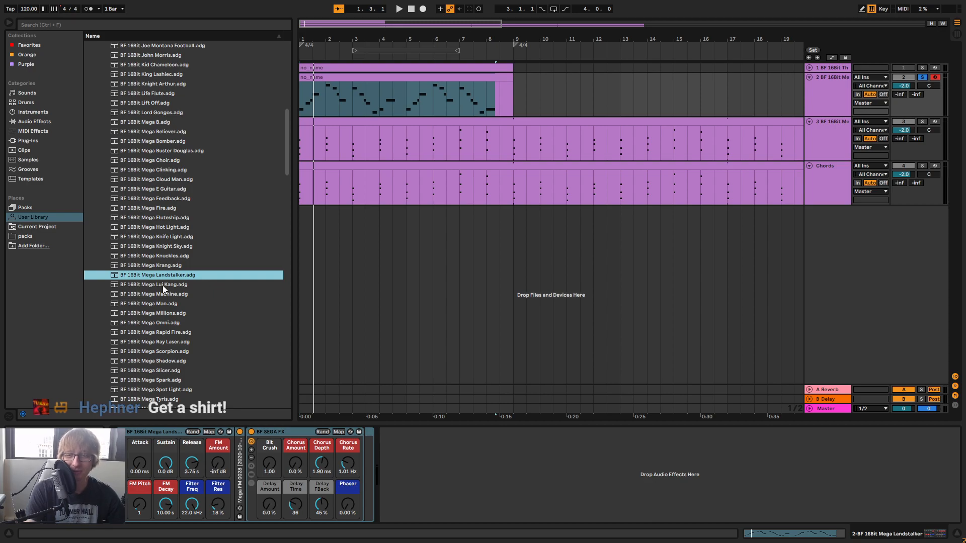
pyautogui.press('space')
pyautogui.click(185, 266)
pyautogui.doubleClick(190, 265)
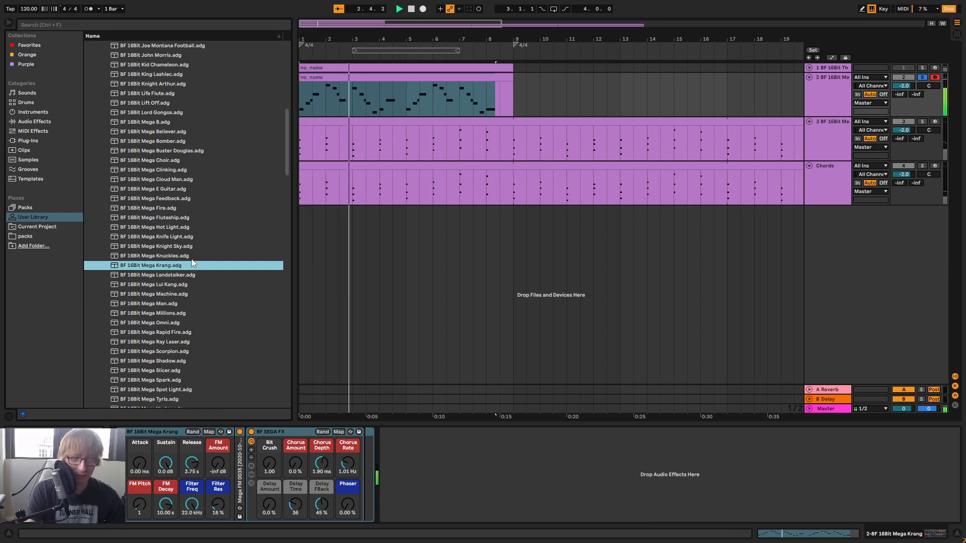
pyautogui.click(186, 256)
pyautogui.press('space')
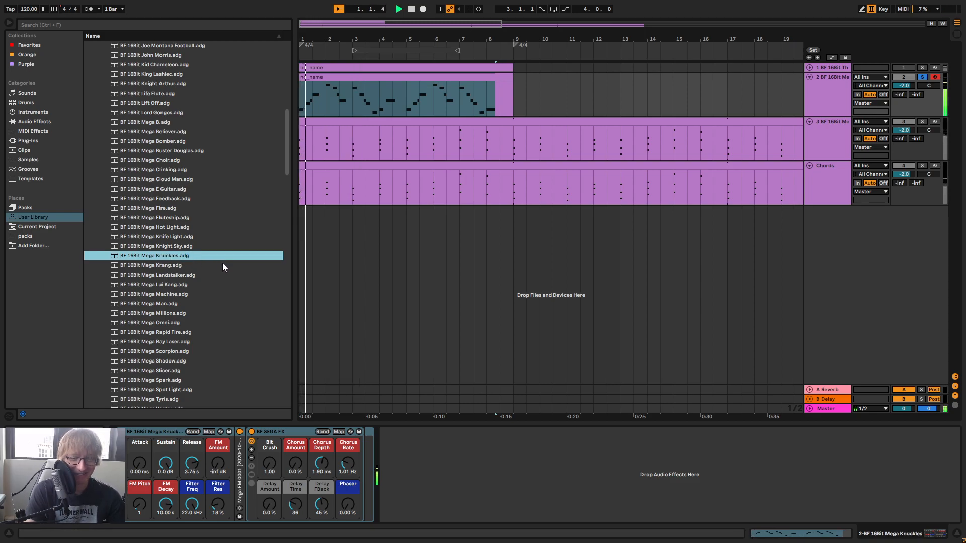
# Try the BF 16Bit Mega Knight Sky and Mega Knife Light presets on track 2 while playing the melody
pyautogui.doubleClick(186, 247)
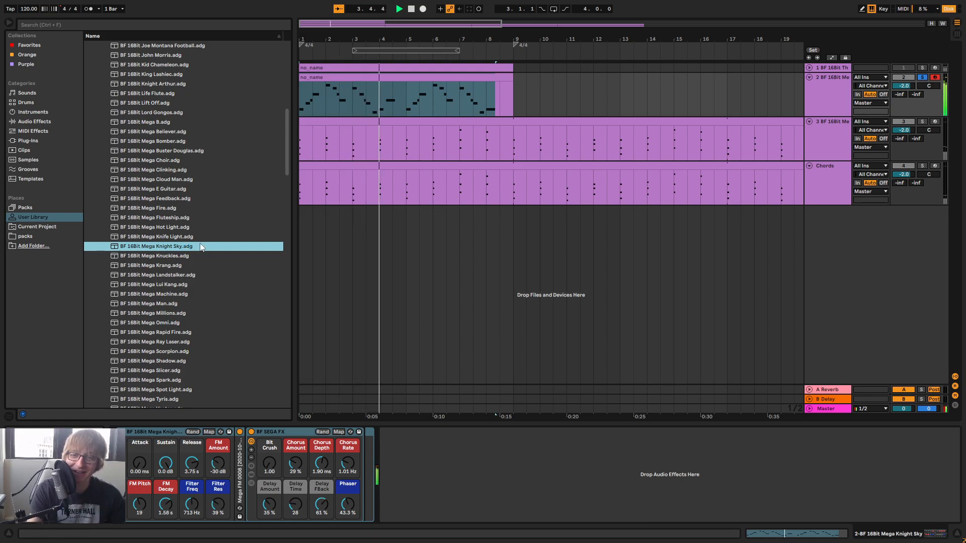
pyautogui.press('Up')
pyautogui.press('Return')
pyautogui.press('space')
pyautogui.press('space')
pyautogui.press('space')
# Try the BF 16Bit Mega Fluteship and Mega Hot Light presets on track 2, playing the melody with each
pyautogui.click(187, 218)
pyautogui.press('space')
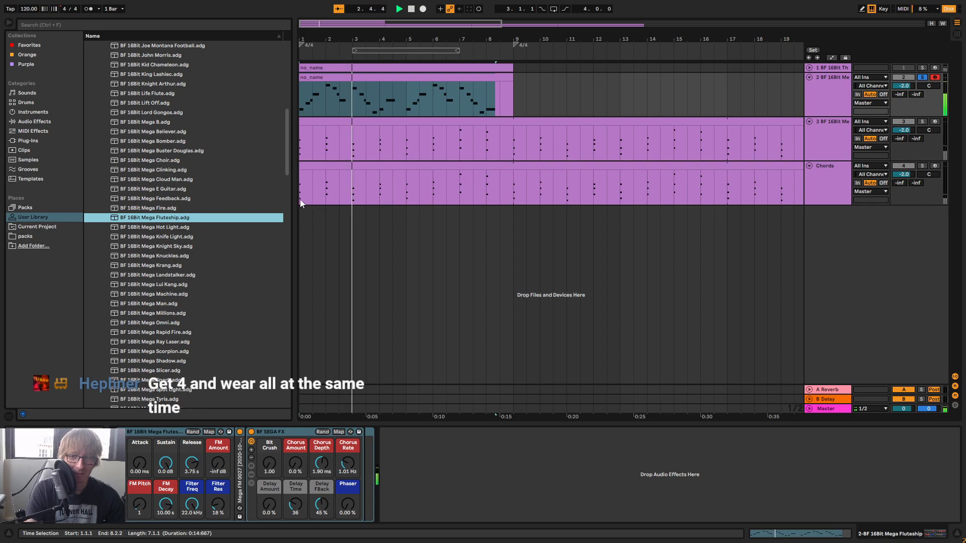
pyautogui.press('space')
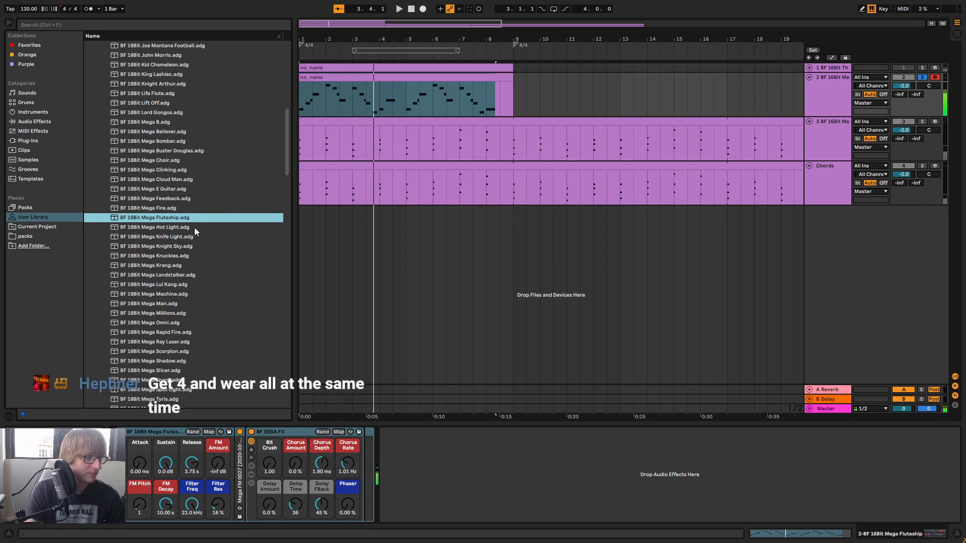
pyautogui.doubleClick(193, 229)
pyautogui.press('space')
pyautogui.press('space')
# Try the BF 16Bit Mega Fire, Mega E Guitar and Mega Cloud Man presets on track 2, playing the melody with each
pyautogui.doubleClick(201, 208)
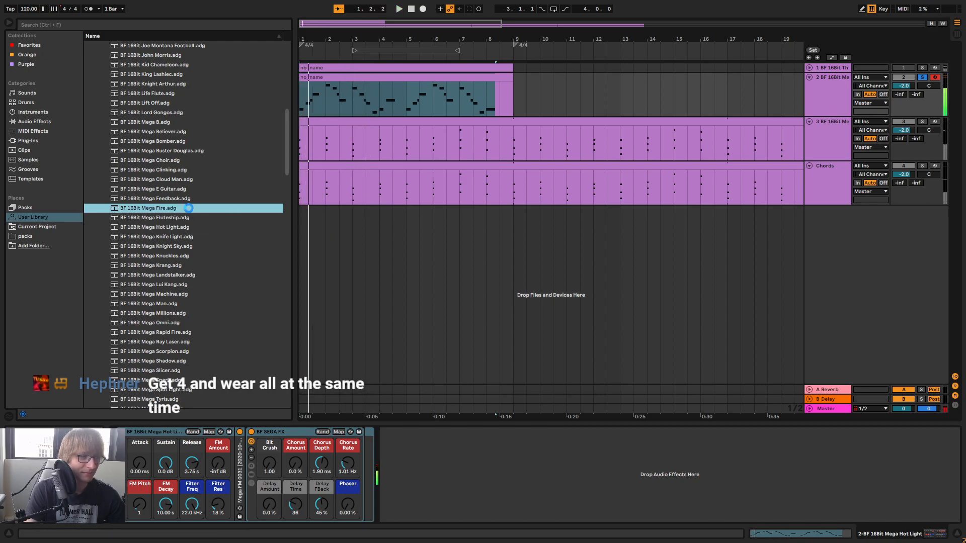
pyautogui.press('space')
pyautogui.doubleClick(189, 189)
pyautogui.press('space')
pyautogui.press('space')
pyautogui.doubleClick(195, 182)
pyautogui.press('space')
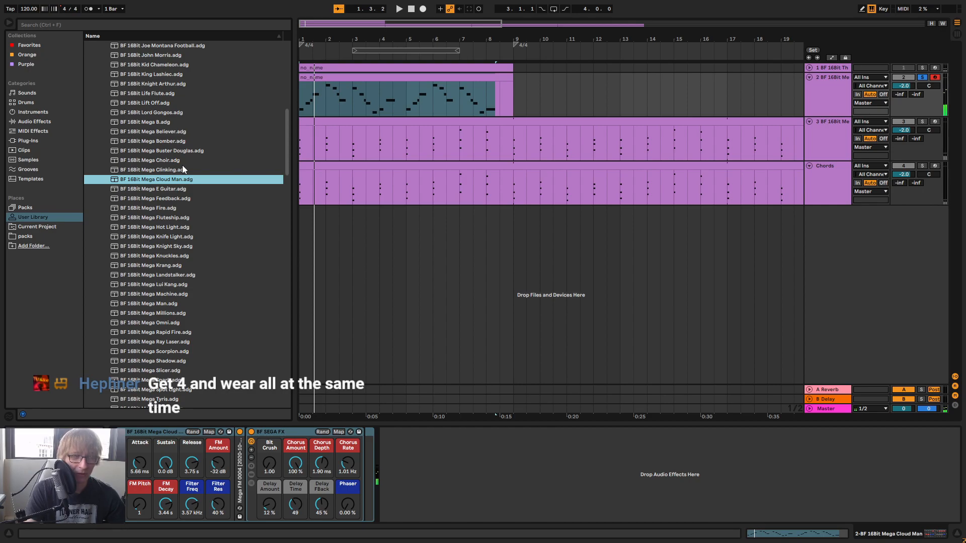
# Try the BF 16Bit Mega Clinking and Mega Choir presets on track 2, playing the melody with each
pyautogui.doubleClick(183, 169)
pyautogui.press('space')
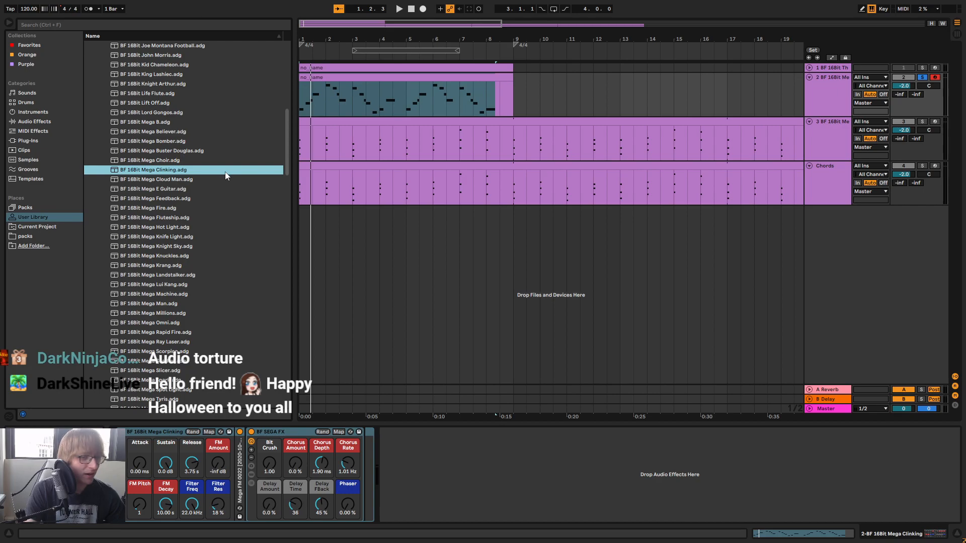
pyautogui.doubleClick(201, 161)
pyautogui.press('space')
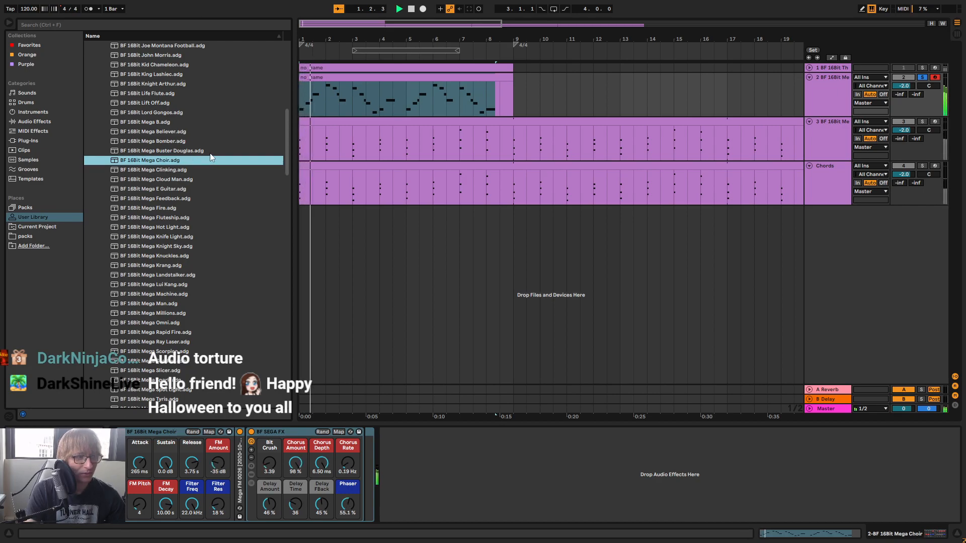
# Try the BF 16Bit Mega Buster Douglas, Mega Bomber and Mega Believer presets on track 2 while playing the melody
pyautogui.press('Up')
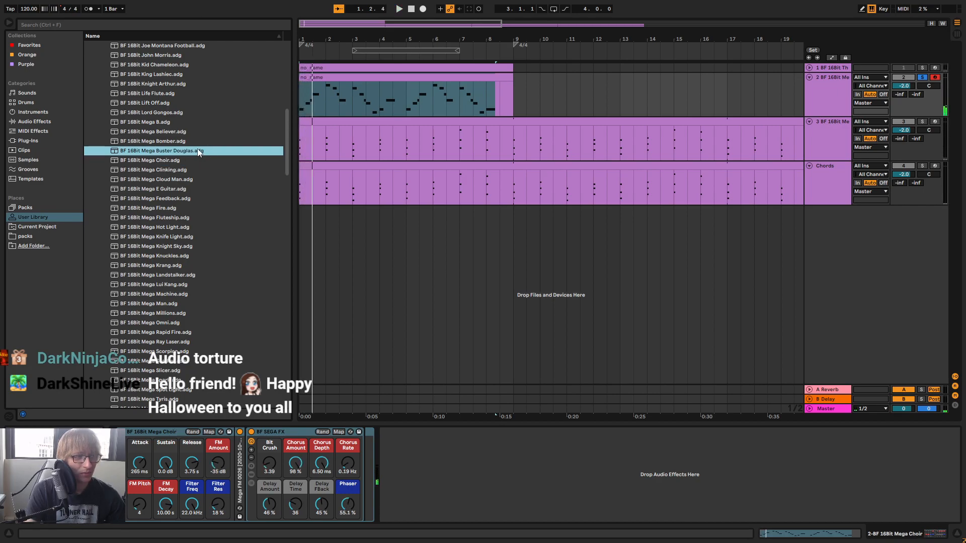
pyautogui.doubleClick(198, 151)
pyautogui.scroll(3, 207, 159)
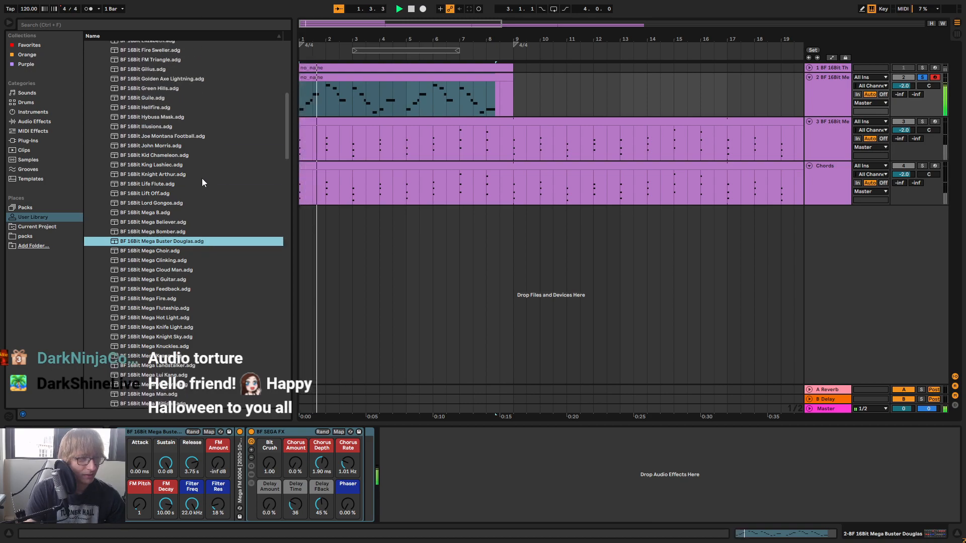
pyautogui.doubleClick(190, 232)
pyautogui.doubleClick(209, 222)
pyautogui.press('space')
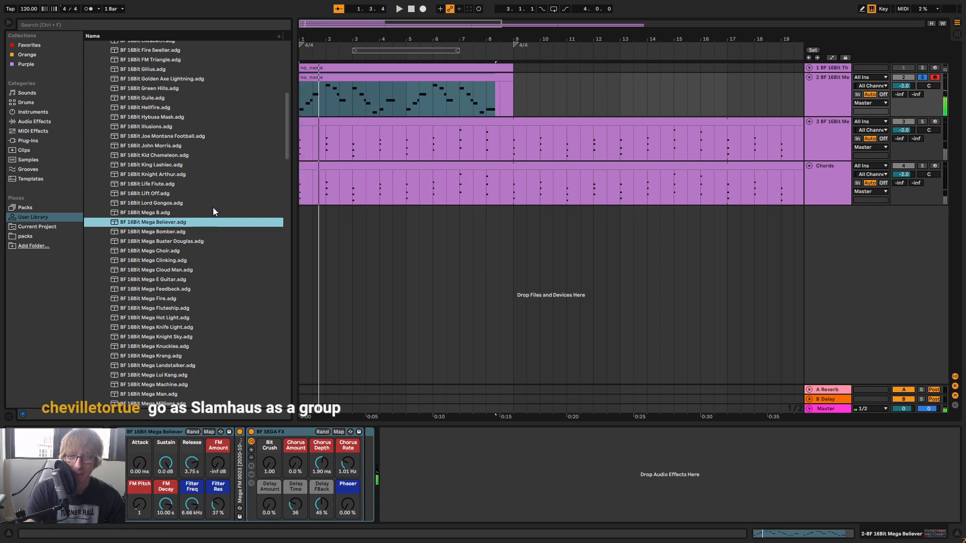
# Try the BF 16Bit Lord Gongos preset on track 2, replace it with BF 16Bit Lift Off and play the melody
pyautogui.doubleClick(213, 204)
pyautogui.press('space')
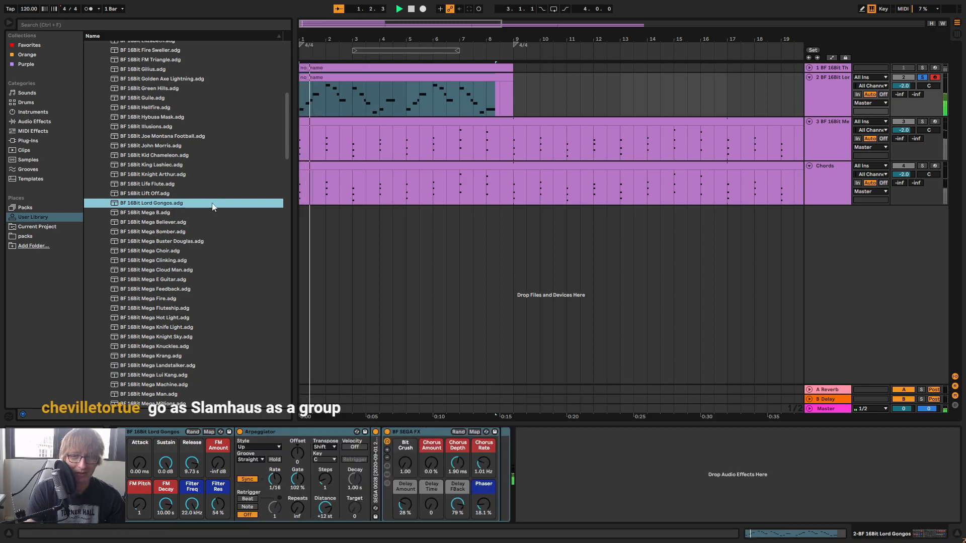
pyautogui.click(203, 195)
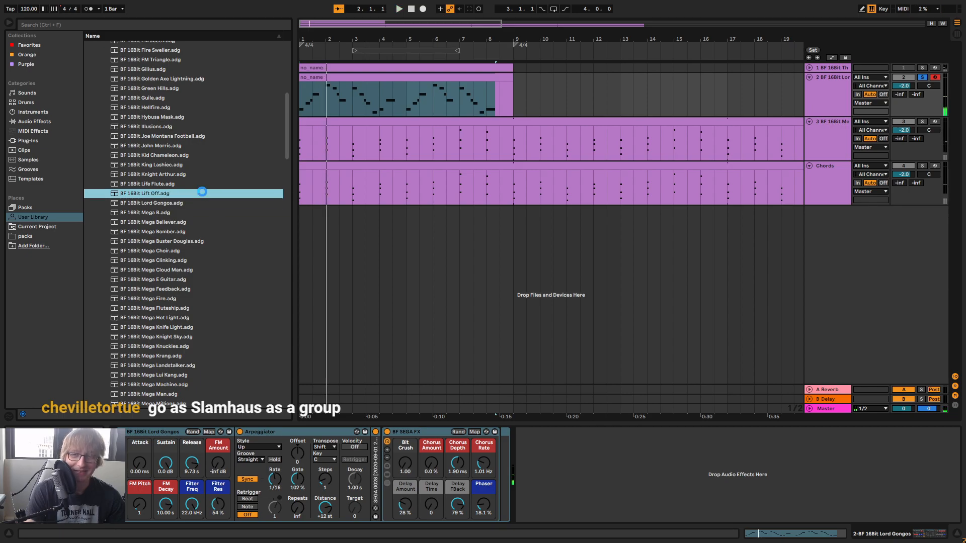
pyautogui.doubleClick(204, 194)
pyautogui.press('space')
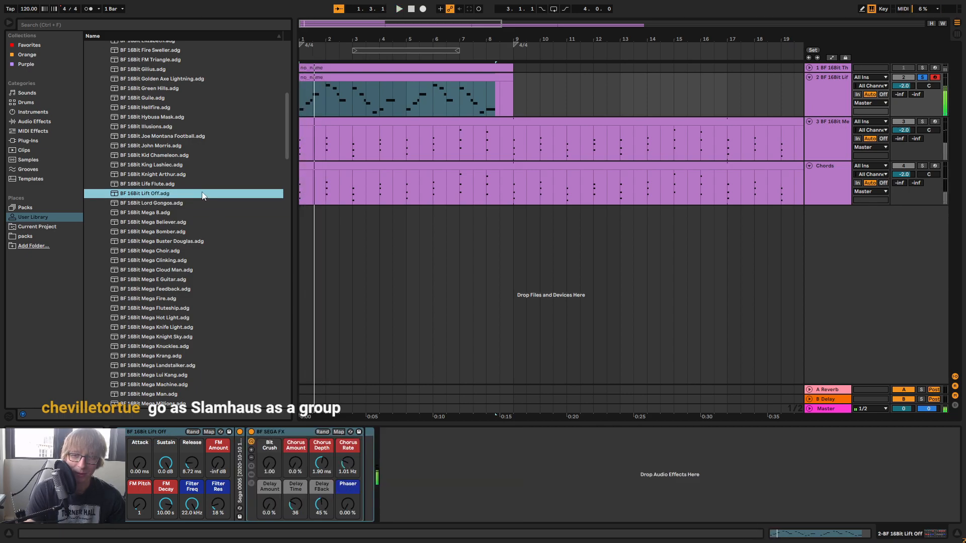
# Try the BF 16Bit Life Flute and Knight Arthur presets on track 2, playing the melody with each
pyautogui.doubleClick(201, 184)
pyautogui.press('space')
pyautogui.doubleClick(194, 174)
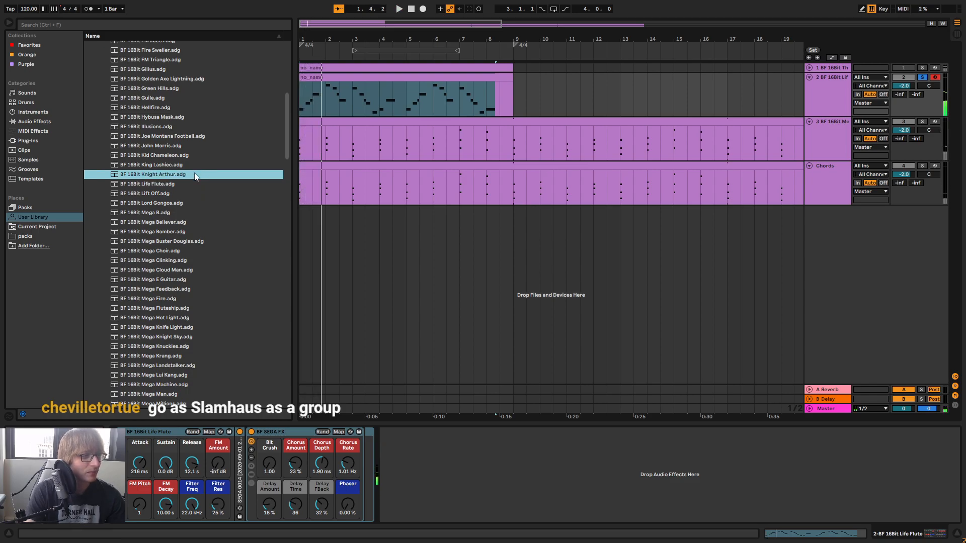
pyautogui.scroll(4, 213, 221)
pyautogui.press('space')
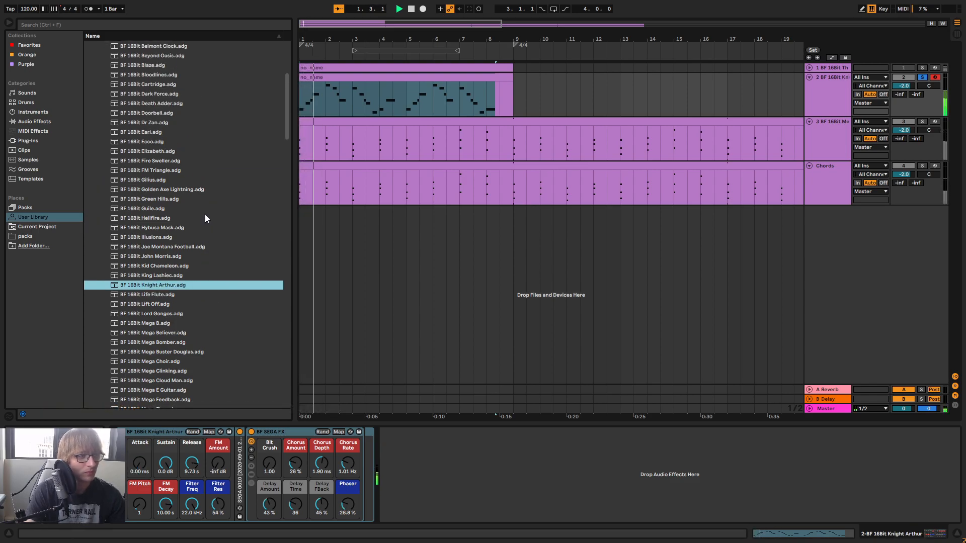
# Load the BF 16Bit King Lashiec preset on track 2 and unsolo the track to hear it with the chords
pyautogui.press('Up')
pyautogui.press('Return')
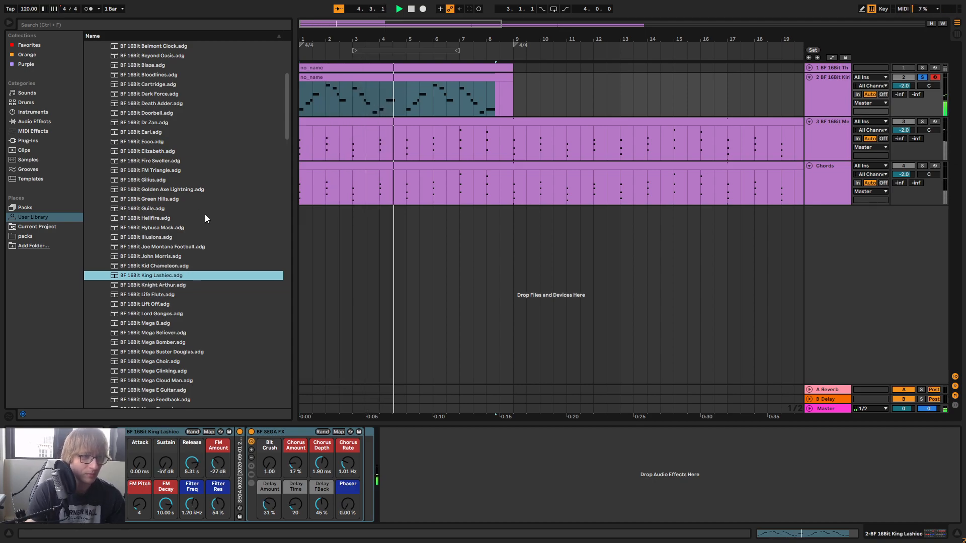
pyautogui.click(633, 96)
pyautogui.moveTo(524, 39); pyautogui.dragTo(524, 15)
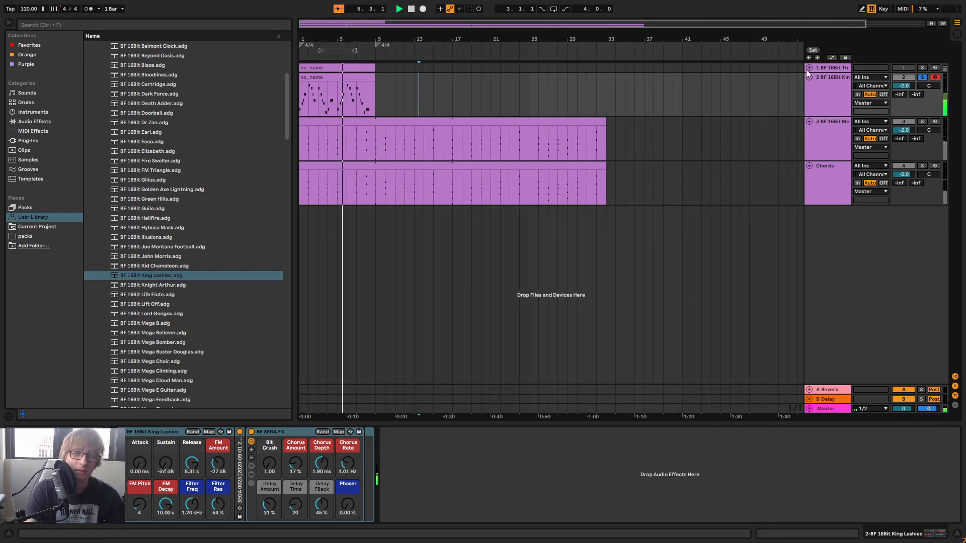
pyautogui.click(922, 77)
# Duplicate the eight-bar melody clip on track 2 so the copy starts at bar 9
pyautogui.click(396, 101)
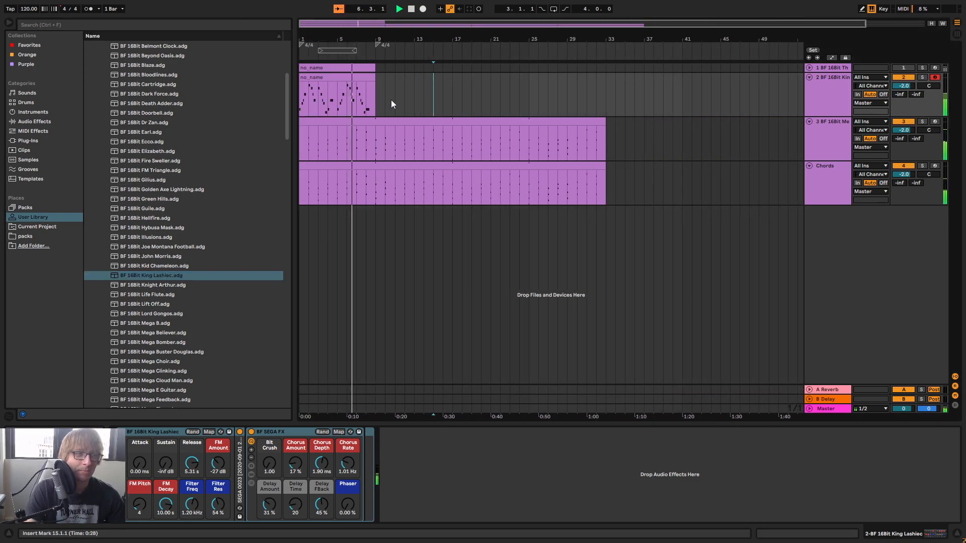
pyautogui.click(384, 101)
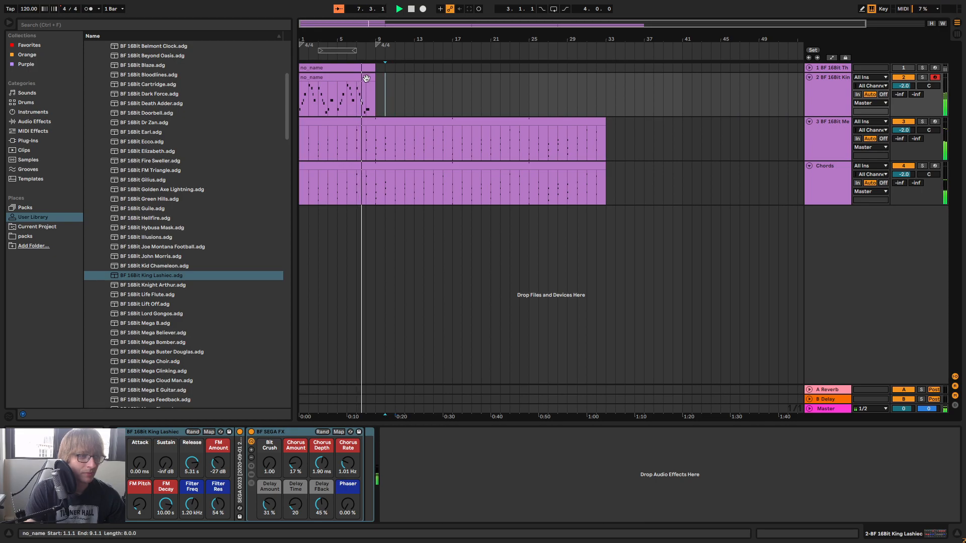
pyautogui.click(364, 75)
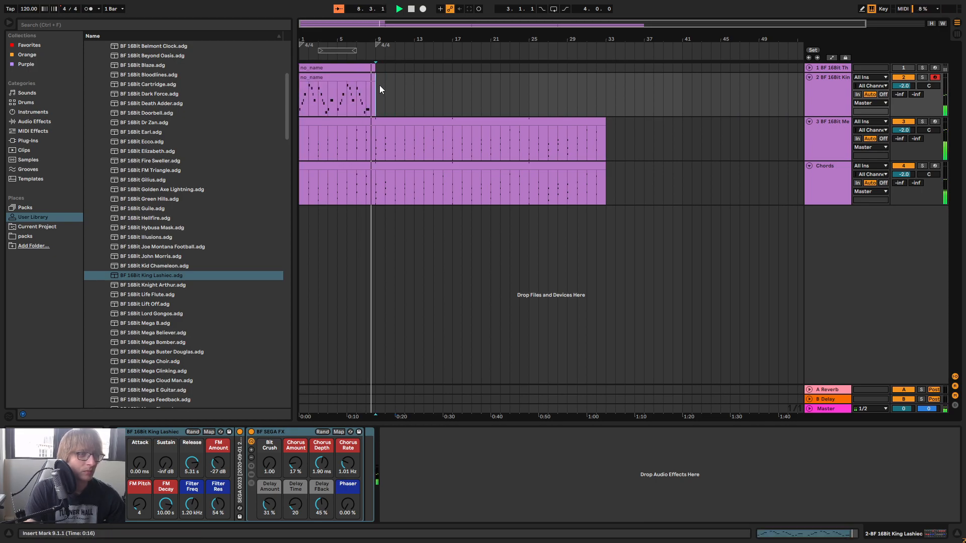
pyautogui.hotkey('ctrl', 'd')
# Loop the first melody clip on track 2 and extend it to bar 33, matching the chord clips
pyautogui.click(490, 100)
pyautogui.click(355, 78)
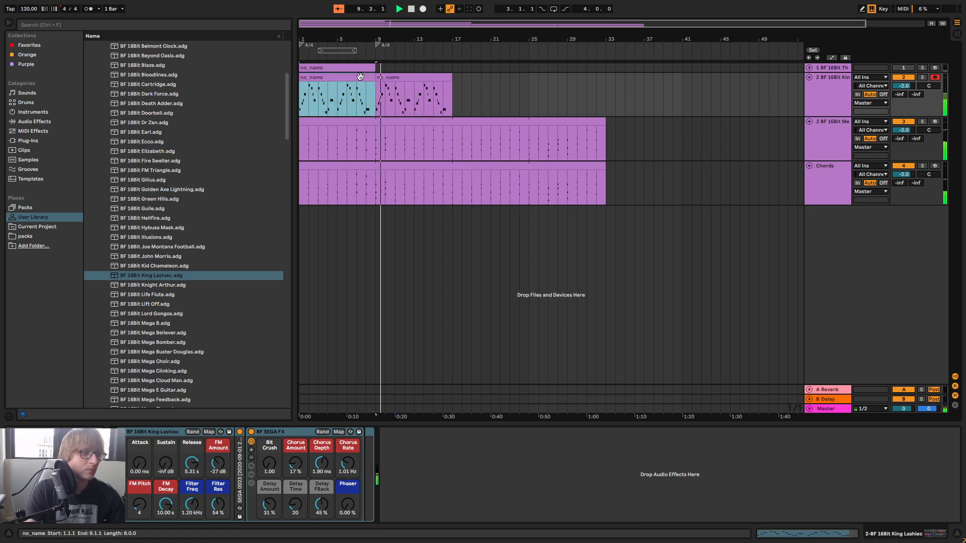
pyautogui.rightClick(357, 79)
pyautogui.click(388, 177)
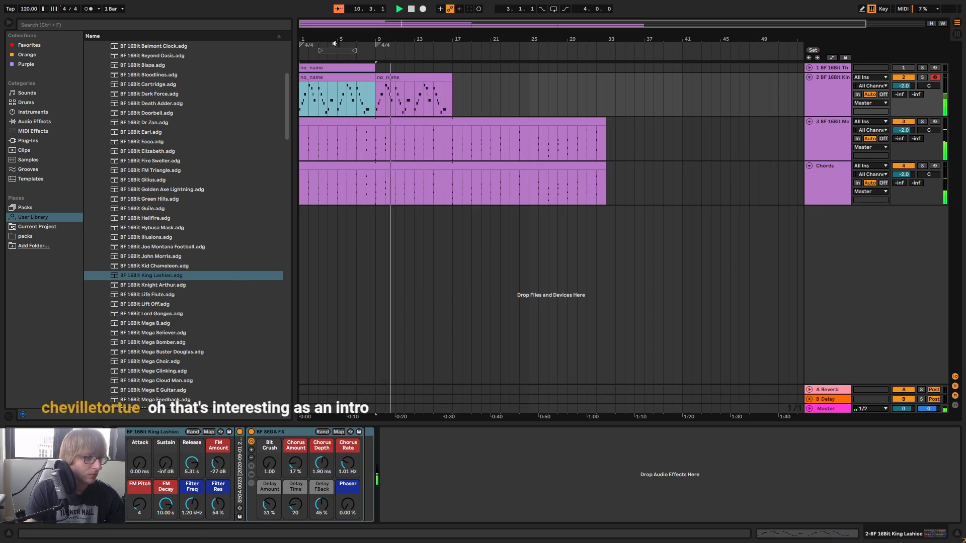
pyautogui.doubleClick(352, 79)
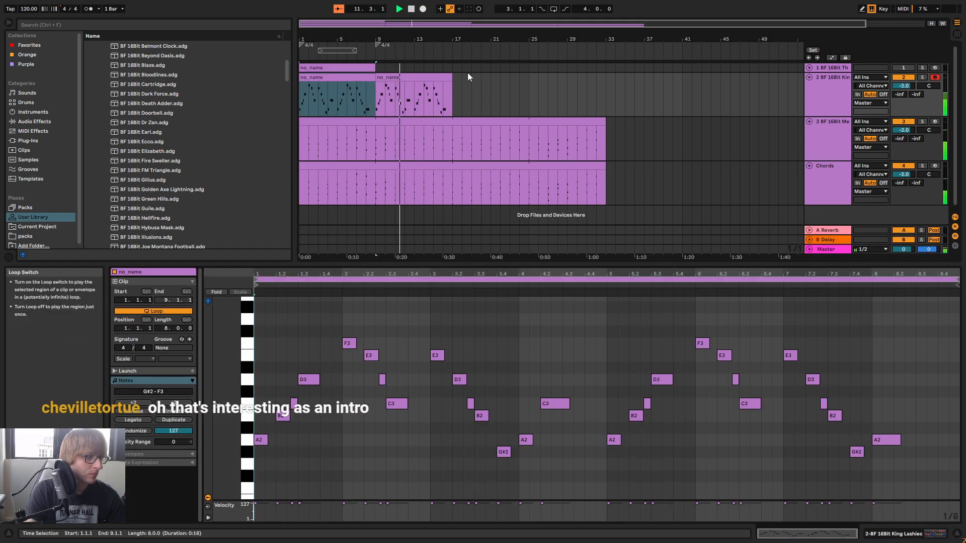
pyautogui.moveTo(374, 98); pyautogui.dragTo(600, 101)
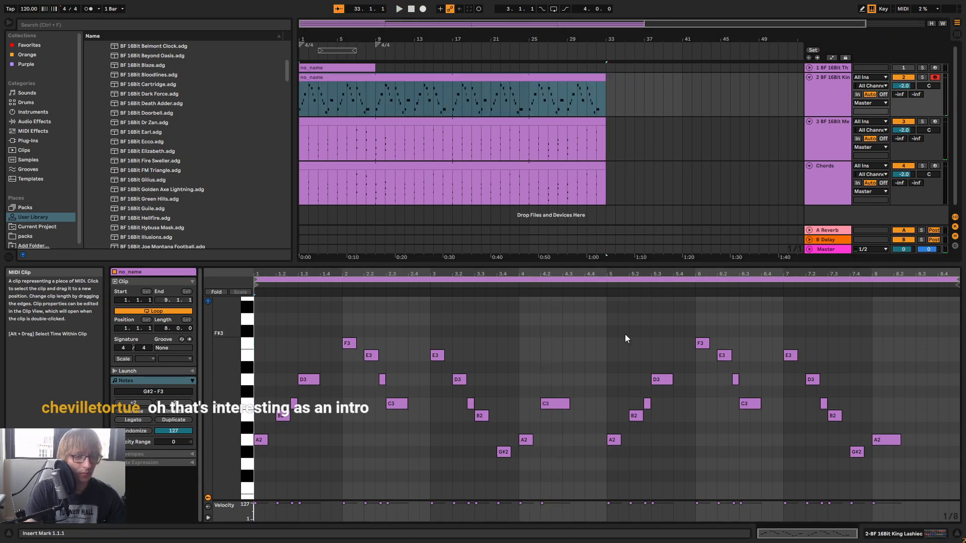
# Lower the long C3 note in bar 4 of the melody clip to E2
pyautogui.moveTo(594, 265); pyautogui.dragTo(614, 185)
pyautogui.moveTo(526, 382); pyautogui.dragTo(553, 332)
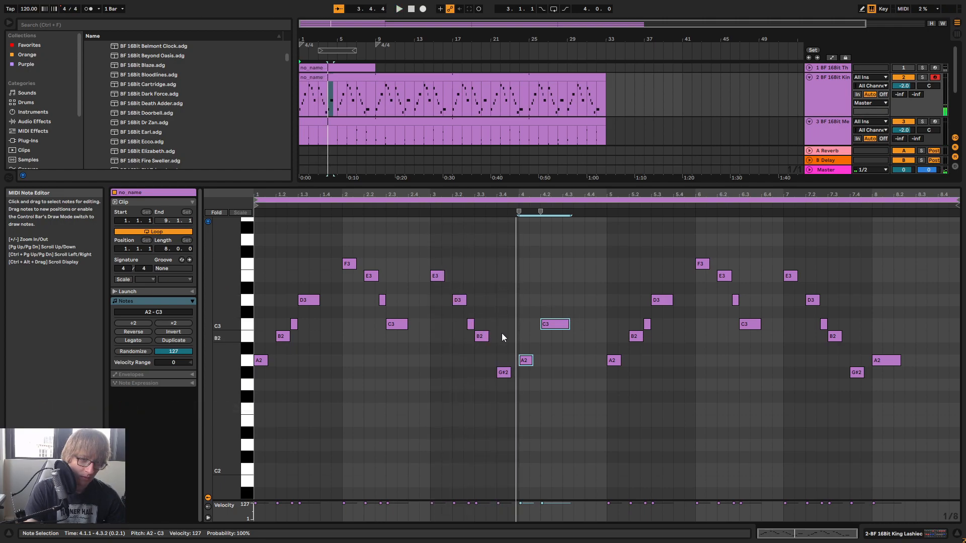
pyautogui.click(525, 361)
pyautogui.moveTo(552, 326); pyautogui.dragTo(545, 407)
pyautogui.hotkey('ctrl', 'z')
pyautogui.press('Down')
pyautogui.press('Down')
pyautogui.press('Down')
pyautogui.press('Down')
pyautogui.press('Down')
pyautogui.press('Down')
pyautogui.press('Down')
pyautogui.press('Down')
pyautogui.press('Down')
pyautogui.press('Up')
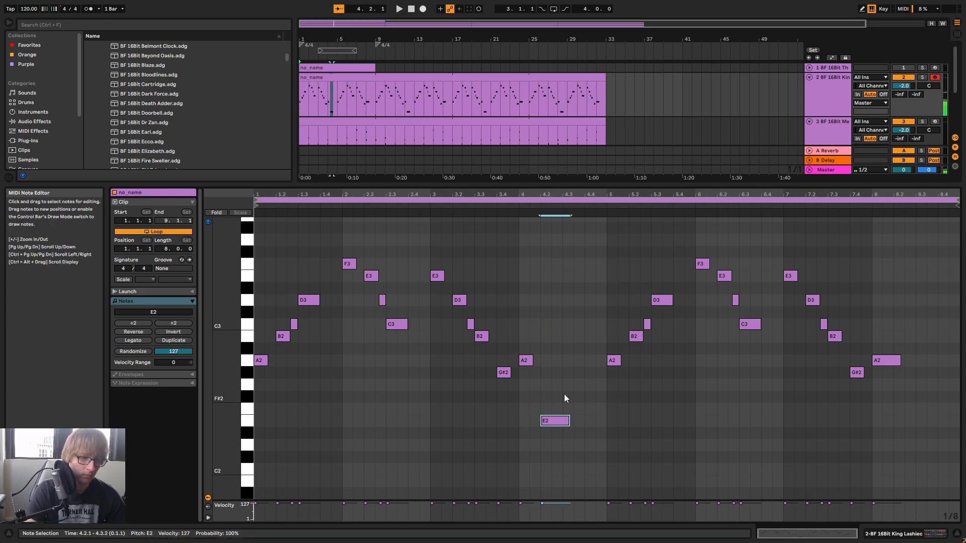
# Play the arrangement to check the edited bar 4 of the melody clip
pyautogui.click(469, 207)
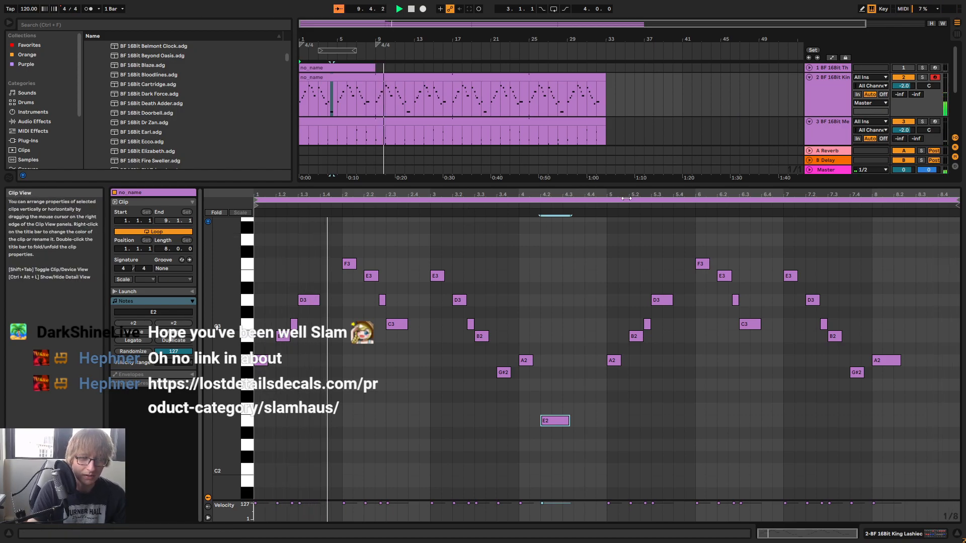
pyautogui.moveTo(641, 184); pyautogui.dragTo(616, 198)
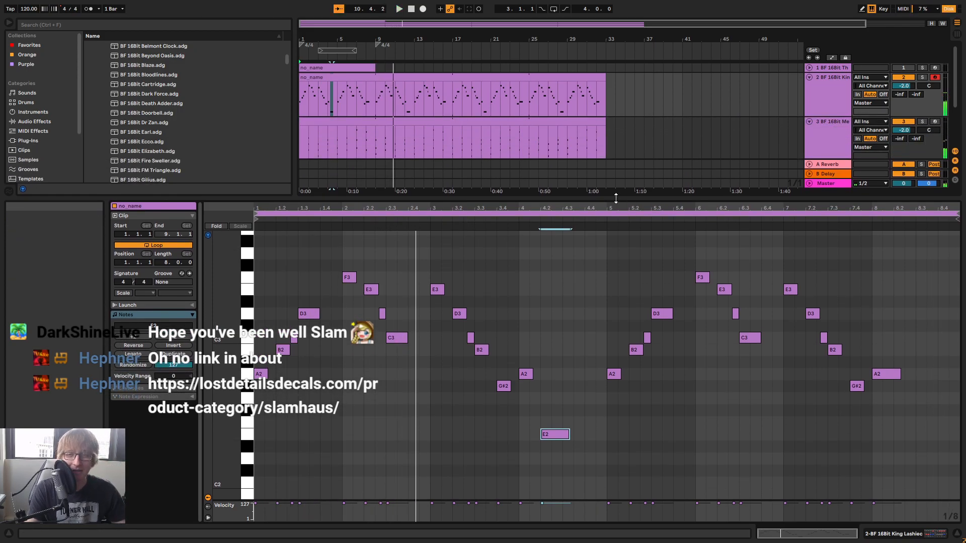
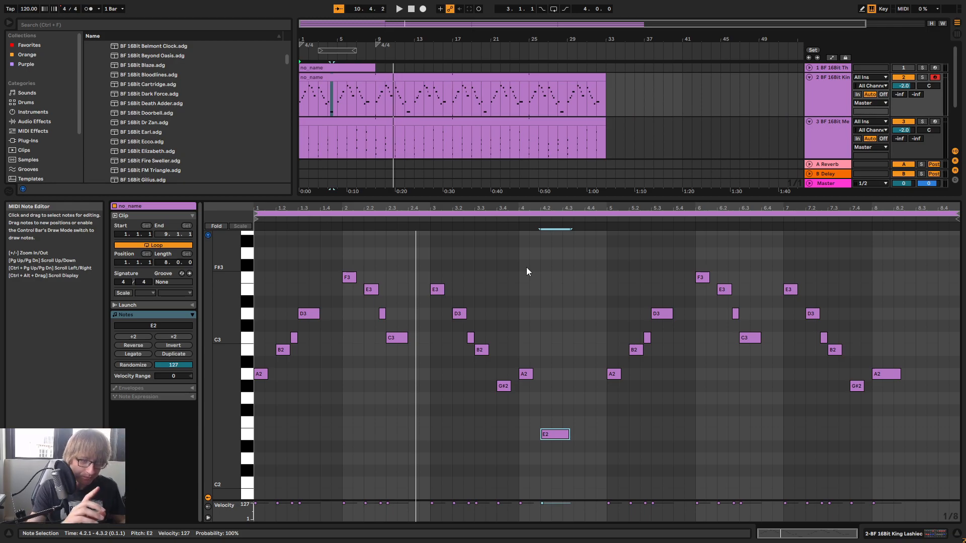
pyautogui.moveTo(481, 209); pyautogui.dragTo(542, 207)
pyautogui.press('space')
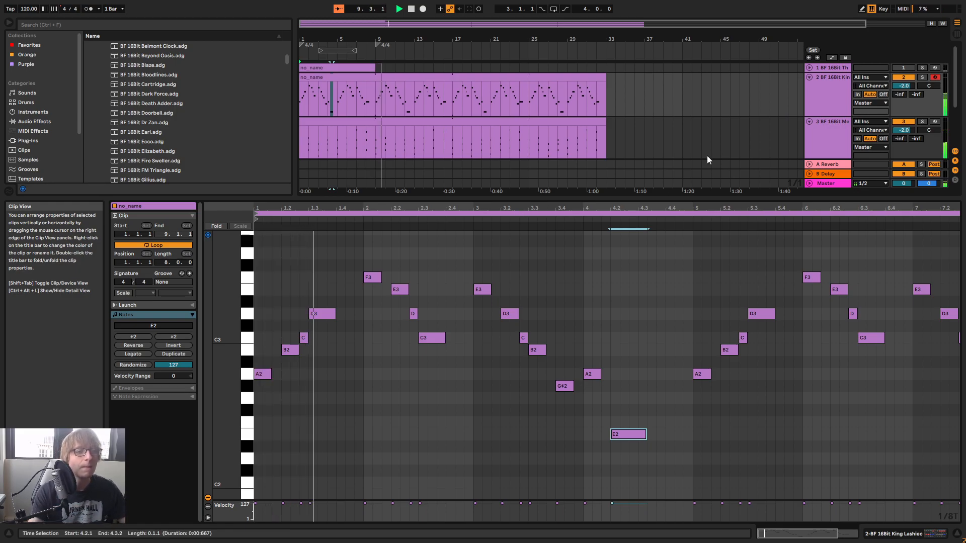
# Enlarge the arrangement area and fold track 3 and the Chords track
pyautogui.moveTo(609, 199); pyautogui.dragTo(608, 282)
pyautogui.click(779, 123)
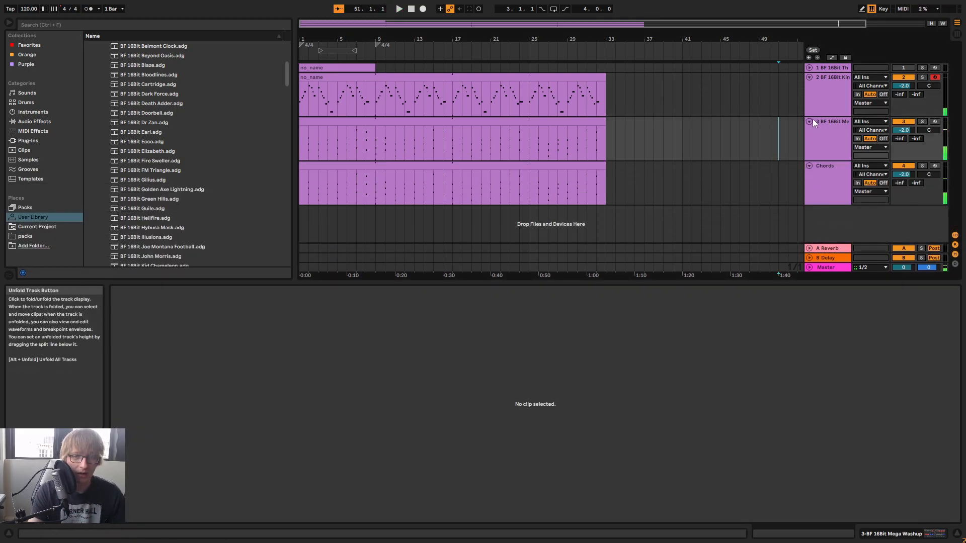
pyautogui.click(810, 121)
pyautogui.click(808, 132)
pyautogui.click(738, 107)
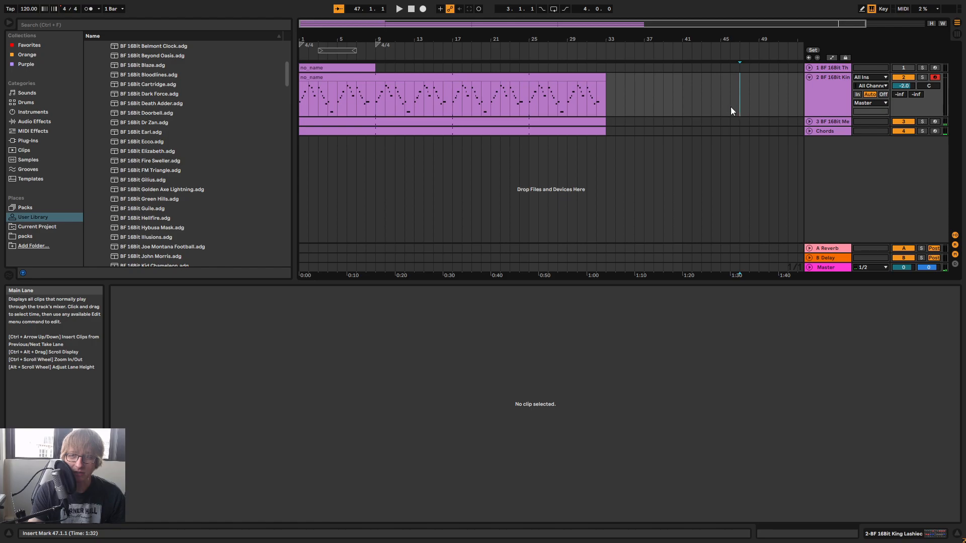
# Play the arrangement from the start and show the notes of the Chords clip
pyautogui.click(412, 9)
pyautogui.press('space')
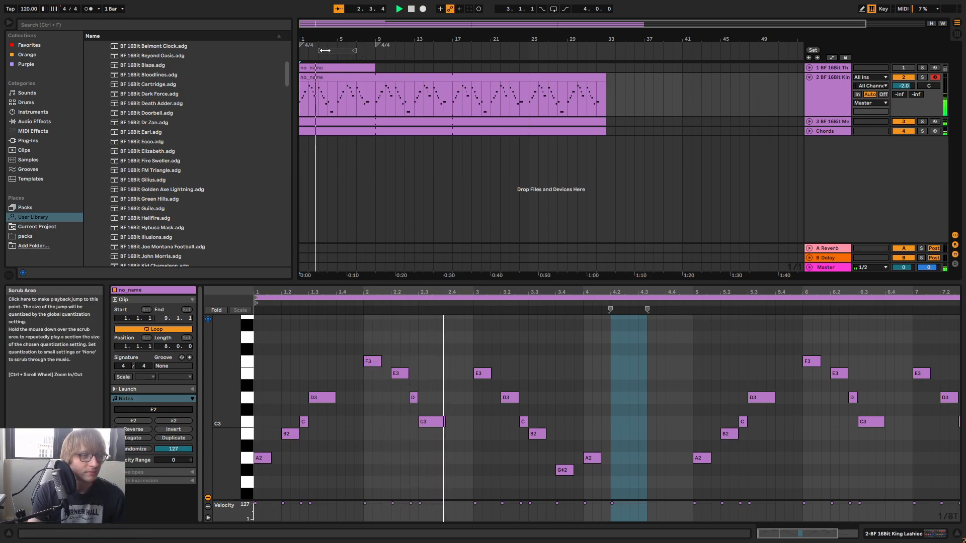
pyautogui.moveTo(319, 40); pyautogui.dragTo(343, 66)
pyautogui.click(652, 131)
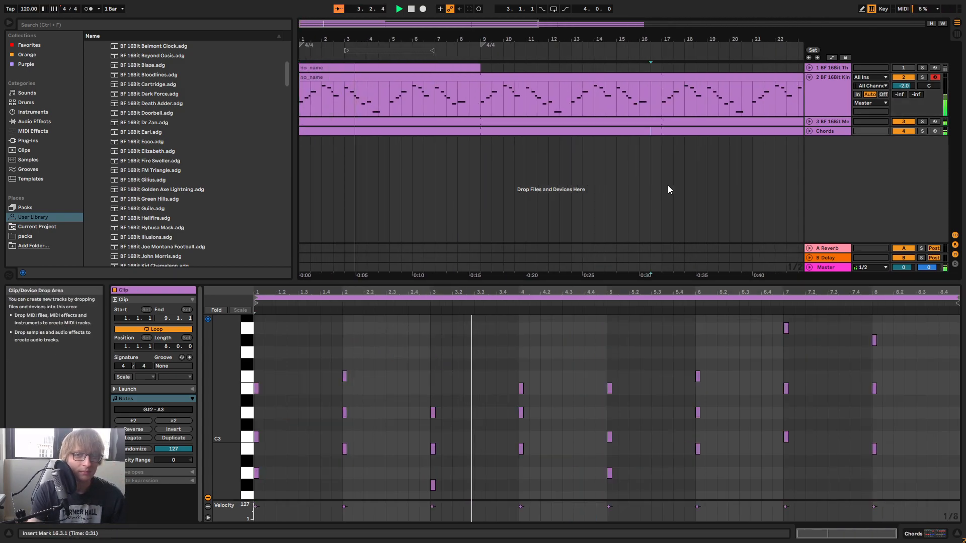
# Fold track 2 so that all tracks in the arrangement are collapsed
pyautogui.click(810, 78)
pyautogui.click(810, 78)
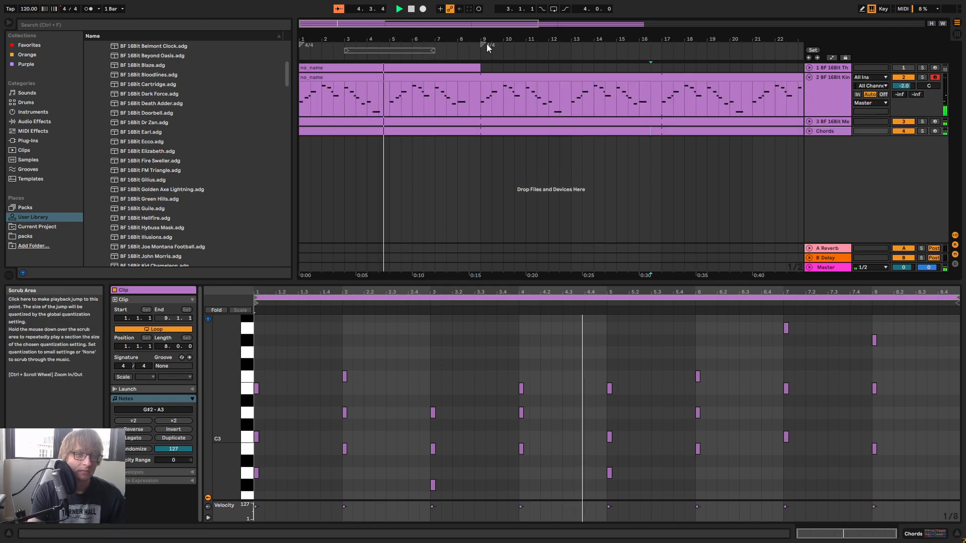
pyautogui.keyDown('ctrl'); pyautogui.scroll(-6, 468, 58); pyautogui.keyUp('ctrl')
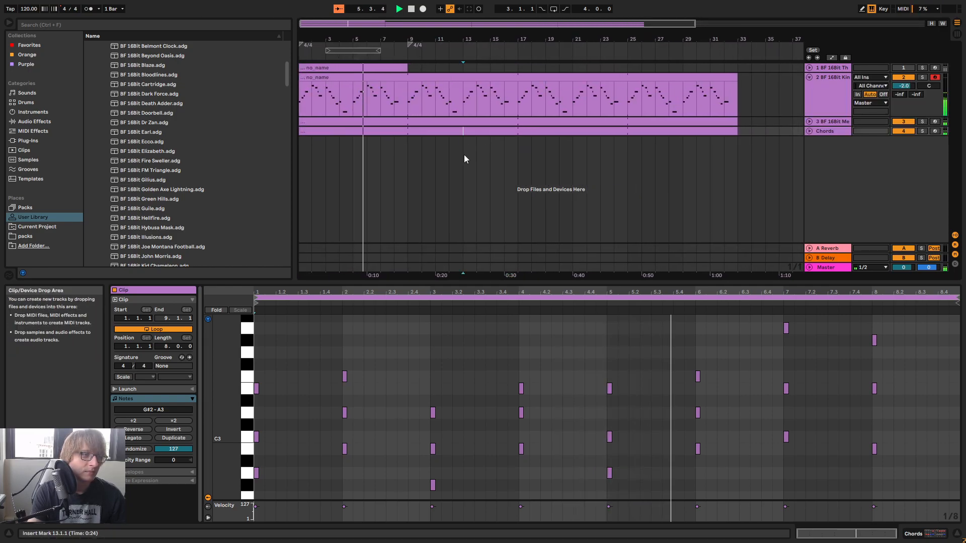
pyautogui.click(810, 77)
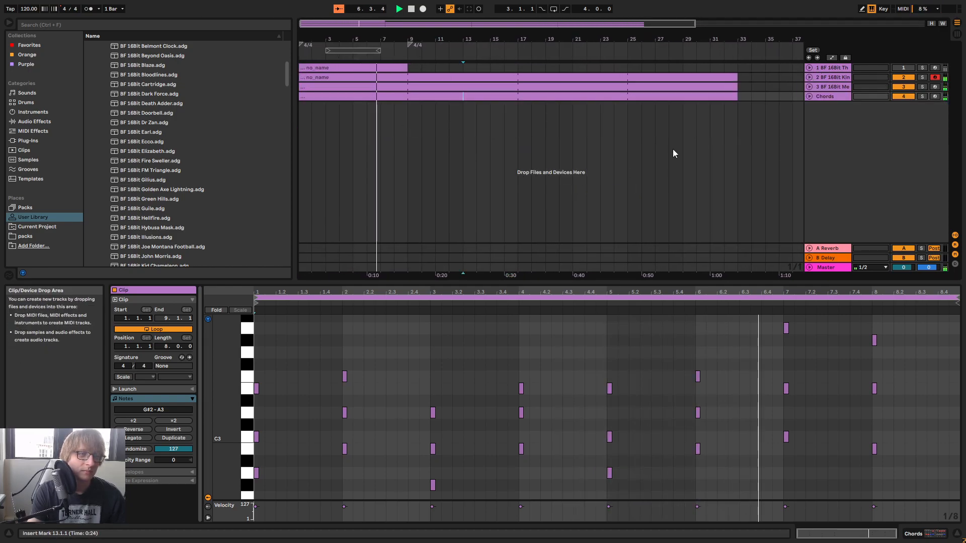
# Rename track 3 as Chords and stop playback
pyautogui.click(833, 89)
pyautogui.rightClick(834, 89)
pyautogui.click(859, 127)
pyautogui.write('Chords')
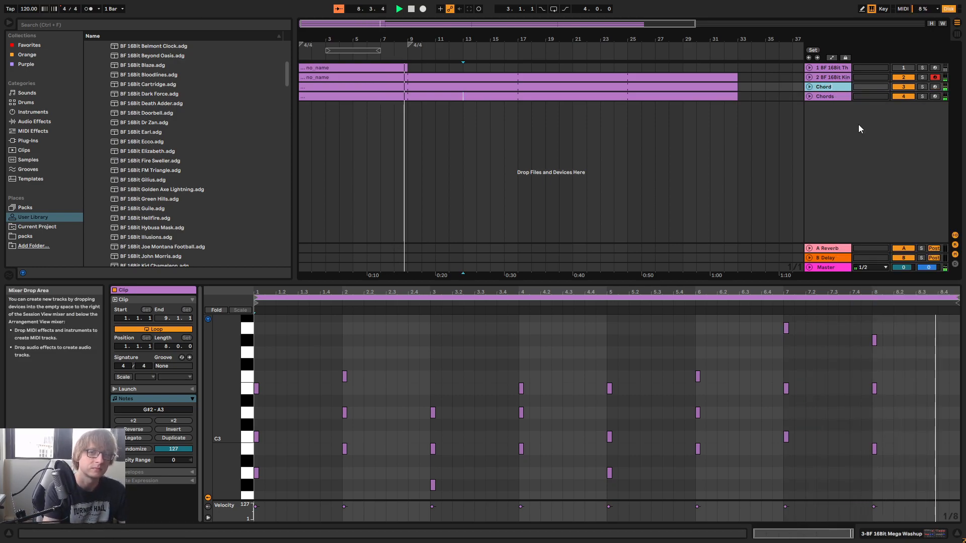
pyautogui.press('Return')
pyautogui.click(443, 141)
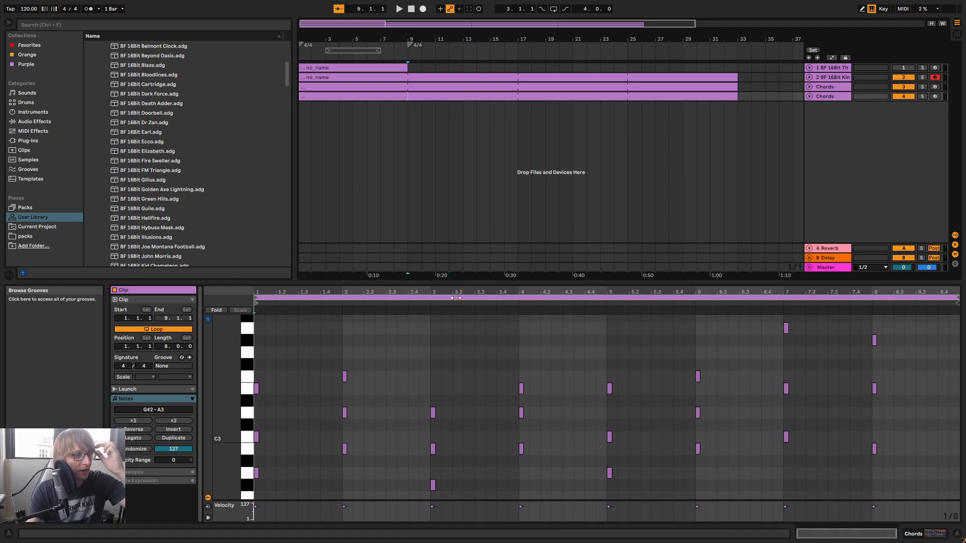
# Collapse the 16 Bit Project folder in the user library and expand the Coin Op kit
pyautogui.moveTo(435, 282); pyautogui.dragTo(435, 332)
pyautogui.scroll(10, 261, 205)
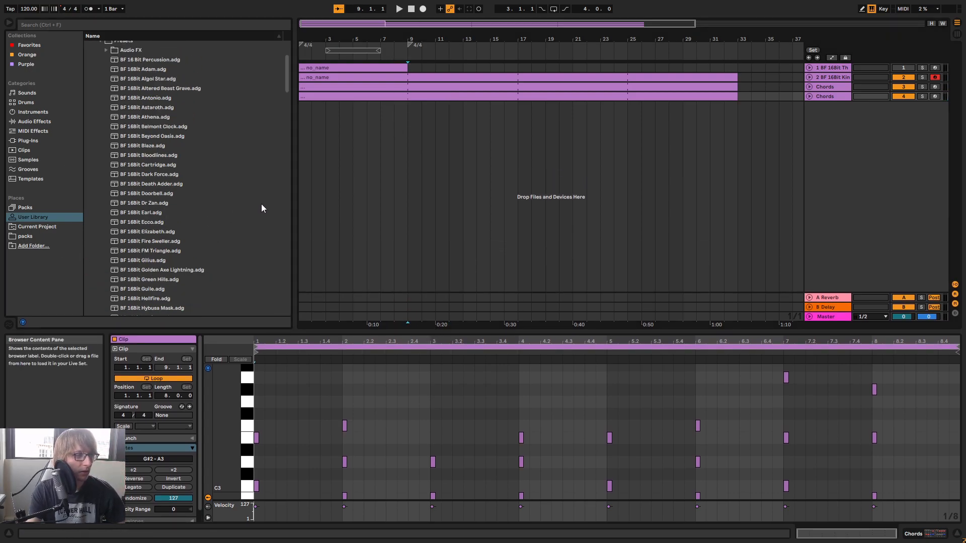
pyautogui.click(97, 103)
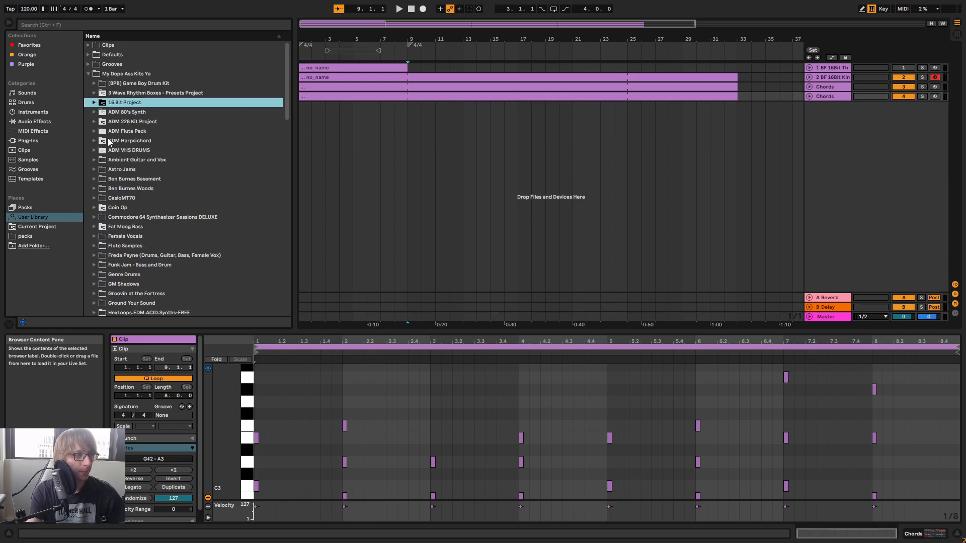
pyautogui.click(97, 200)
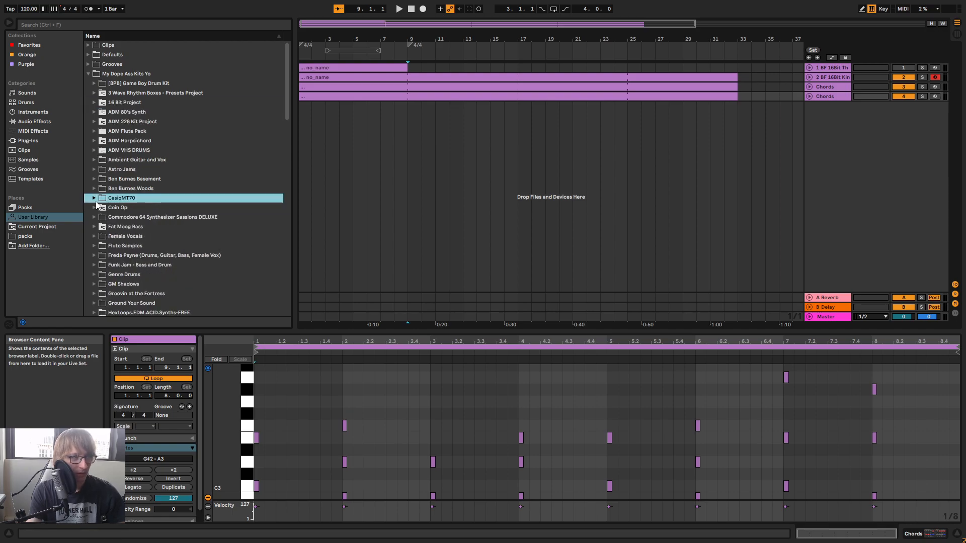
pyautogui.click(97, 210)
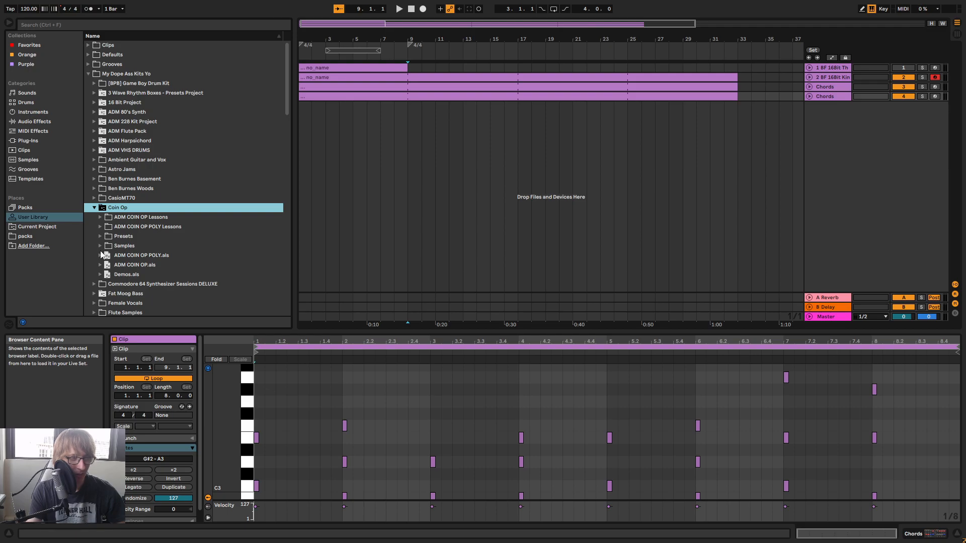
# Look through the Coin Op kit's subfolders and its instrument presets
pyautogui.click(101, 249)
pyautogui.click(102, 237)
pyautogui.click(101, 229)
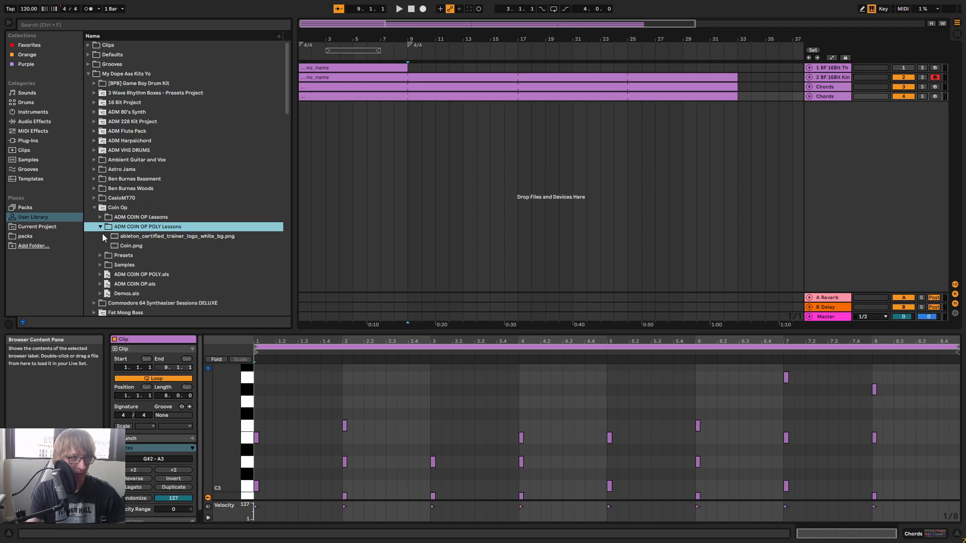
pyautogui.click(101, 263)
pyautogui.click(103, 236)
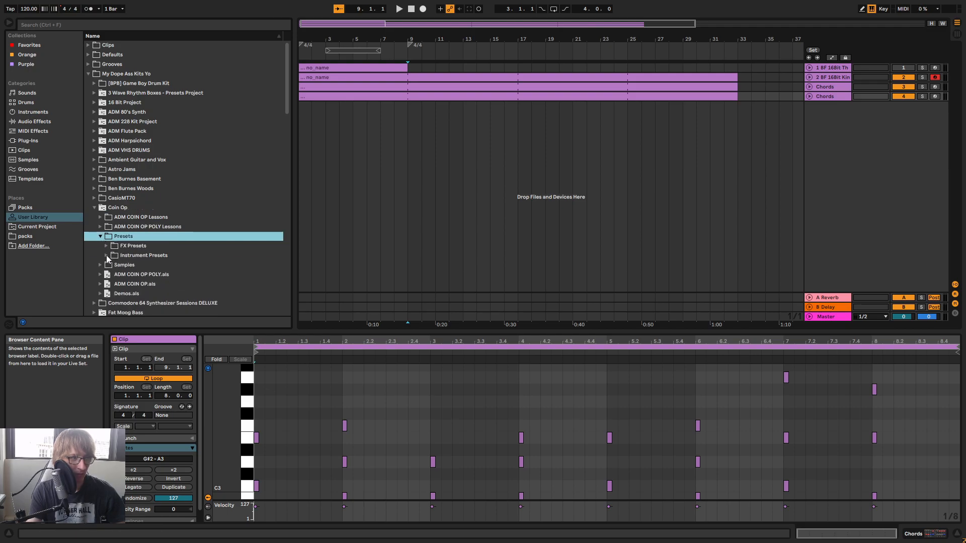
pyautogui.click(110, 255)
pyautogui.scroll(-2, 186, 300)
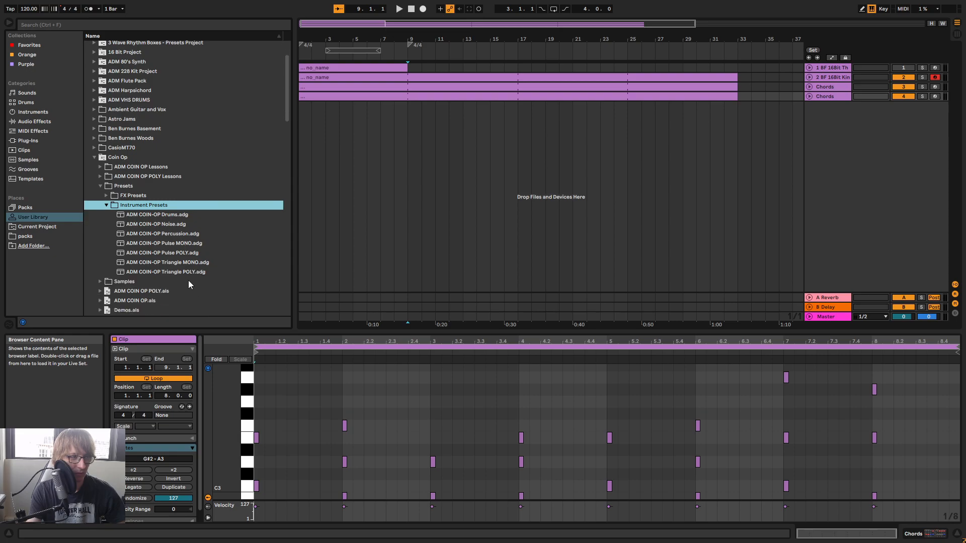
# Load ADM Drum Fills and FX from the Coin Op FX presets onto a new audio track
pyautogui.click(107, 196)
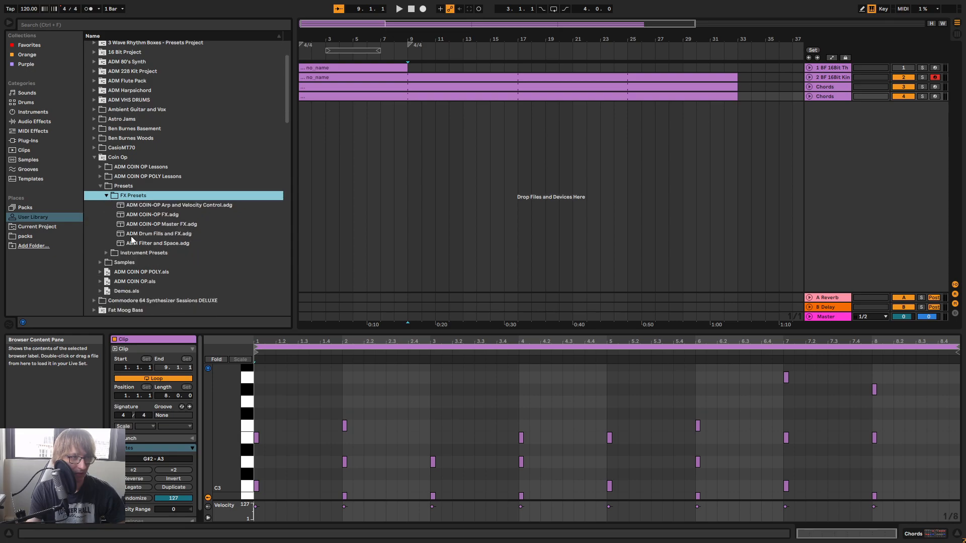
pyautogui.click(194, 234)
pyautogui.moveTo(833, 189); pyautogui.dragTo(833, 189)
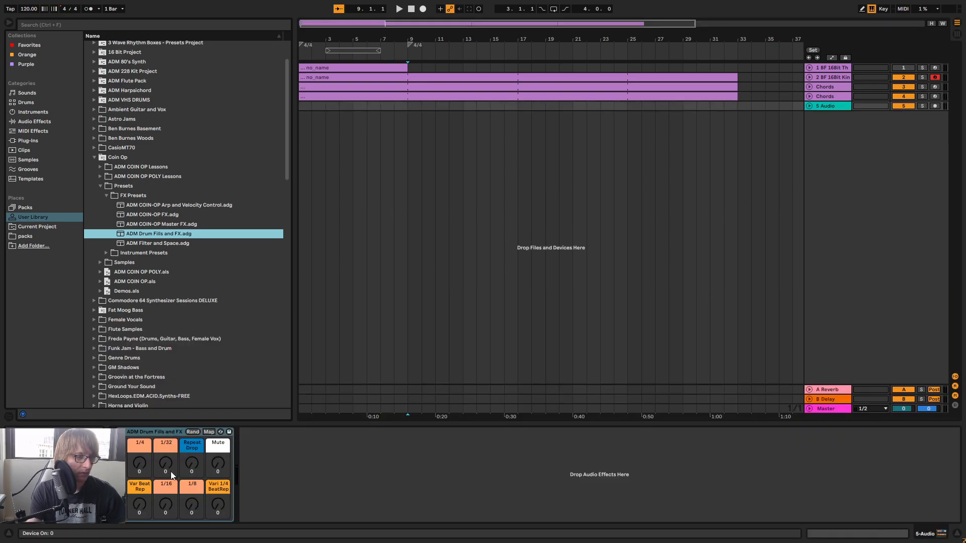
# Load ADM COIN-OP Drums from the Coin Op instrument presets onto a new track and delete the audio track holding ADM Drum Fills and FX
pyautogui.click(106, 196)
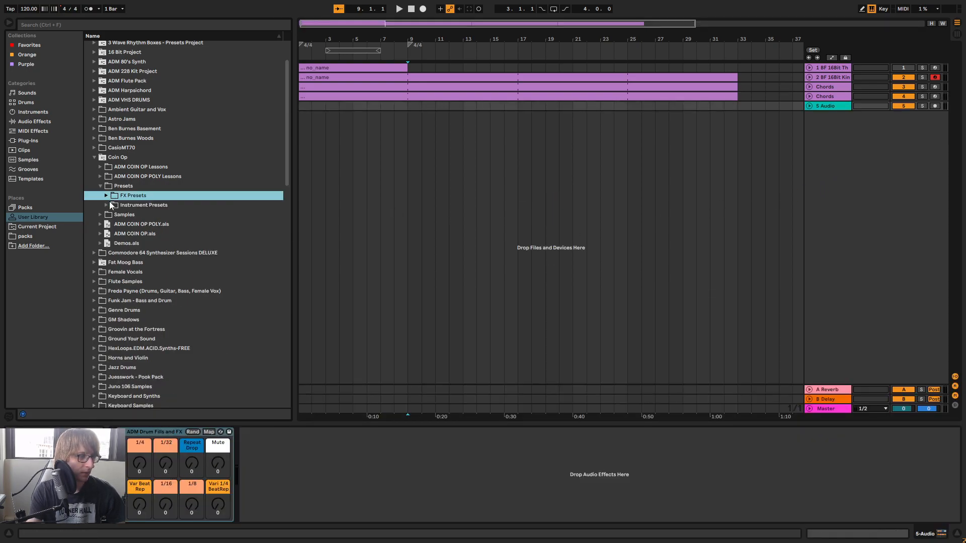
pyautogui.click(106, 206)
pyautogui.click(179, 216)
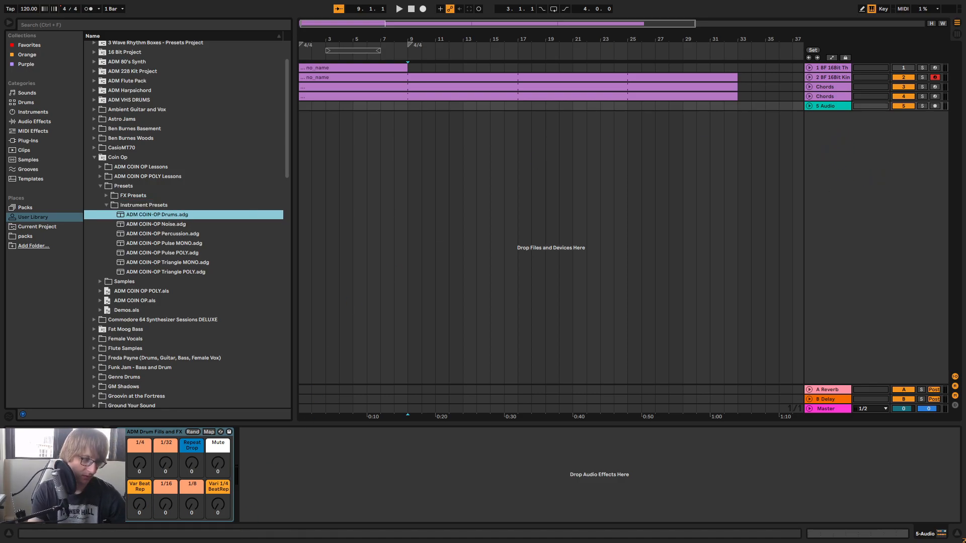
pyautogui.press('Return')
pyautogui.click(840, 107)
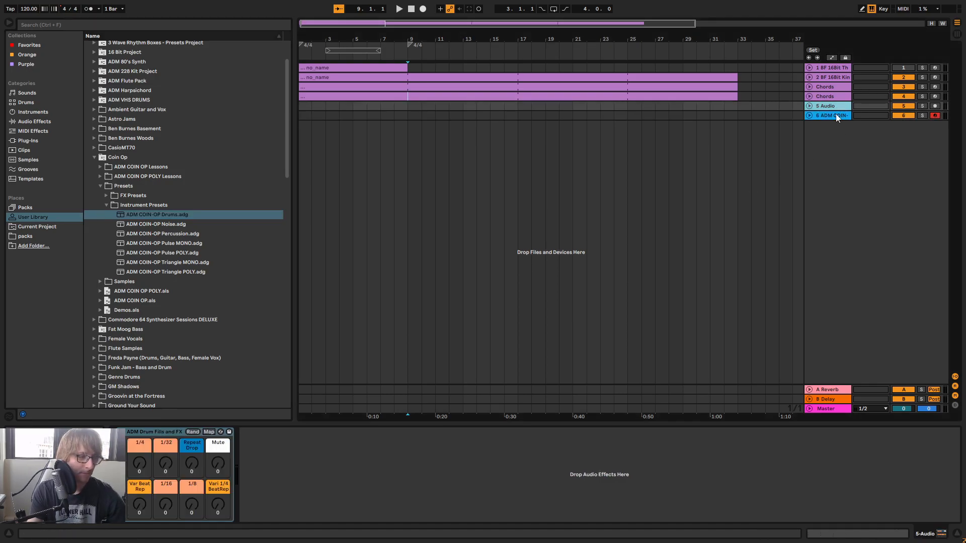
pyautogui.press('Delete')
pyautogui.click(478, 160)
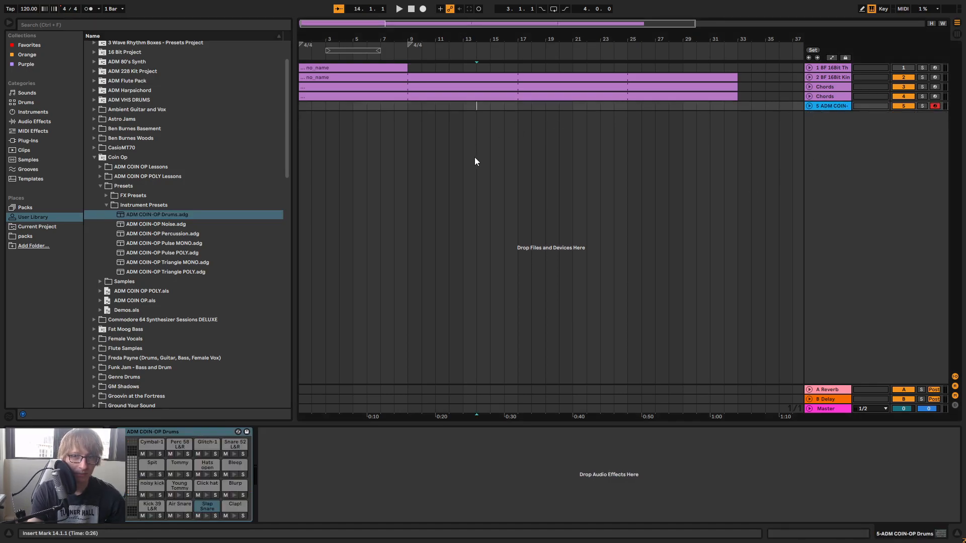
# Create a MIDI clip at bar 9 on the Coin-Op drum track and extend its loop to bar 17
pyautogui.doubleClick(419, 107)
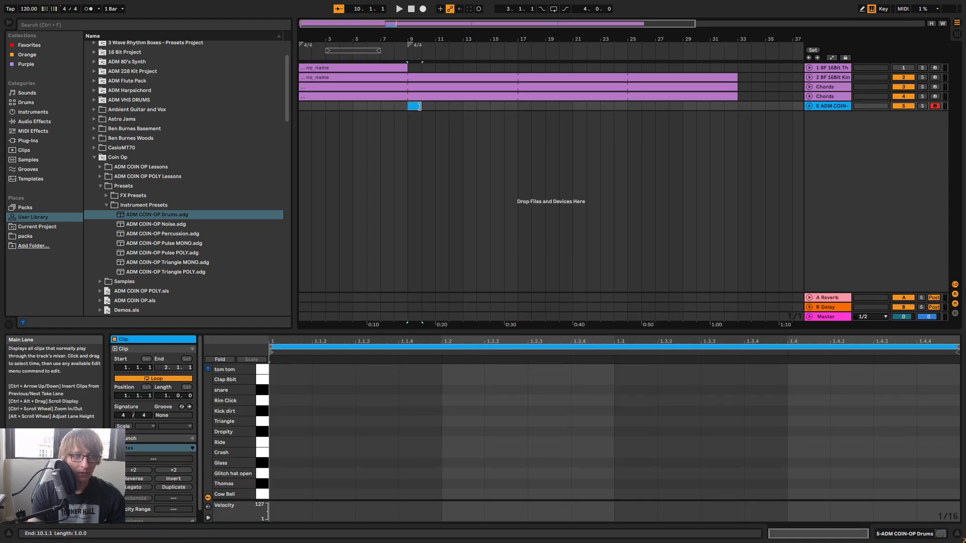
pyautogui.moveTo(421, 107); pyautogui.dragTo(518, 107)
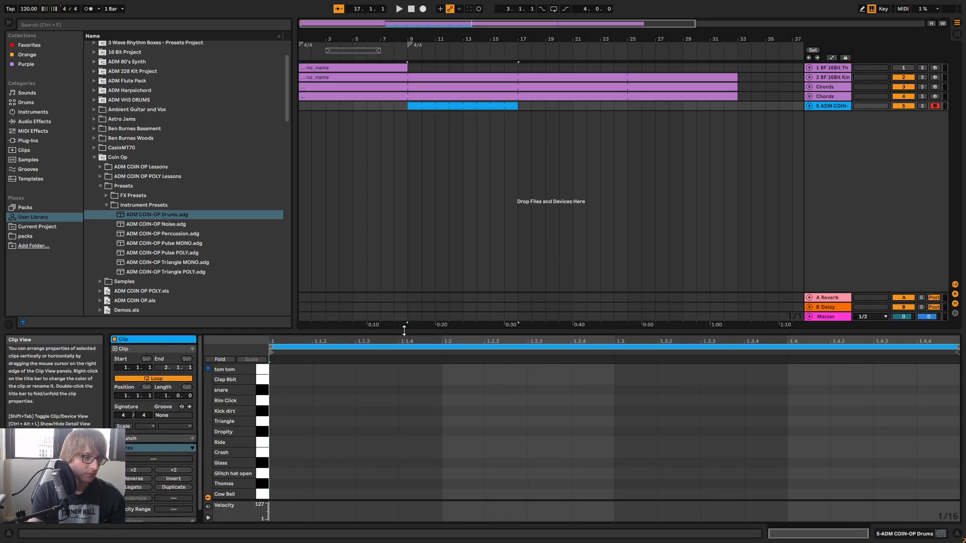
pyautogui.moveTo(404, 330); pyautogui.dragTo(407, 302)
pyautogui.press('Tab')
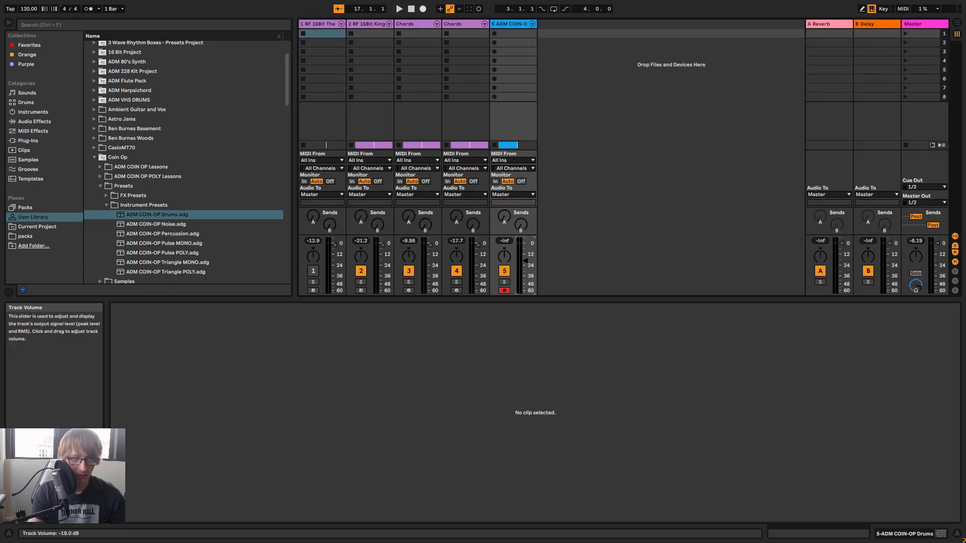
pyautogui.press('Tab')
# Add a sixteenth-length Rim Click note at the start of the drum clip and audition it with the song
pyautogui.moveTo(263, 381)
pyautogui.mouseDown()
pyautogui.moveTo(263, 358)
pyautogui.moveTo(264, 370)
pyautogui.mouseUp()
pyautogui.click(264, 370)
pyautogui.doubleClick(308, 370)
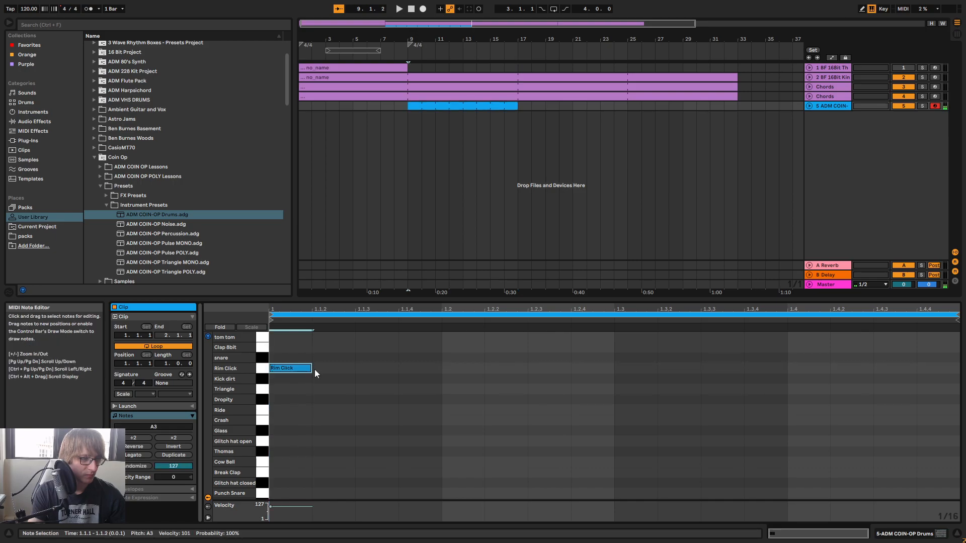
pyautogui.press('space')
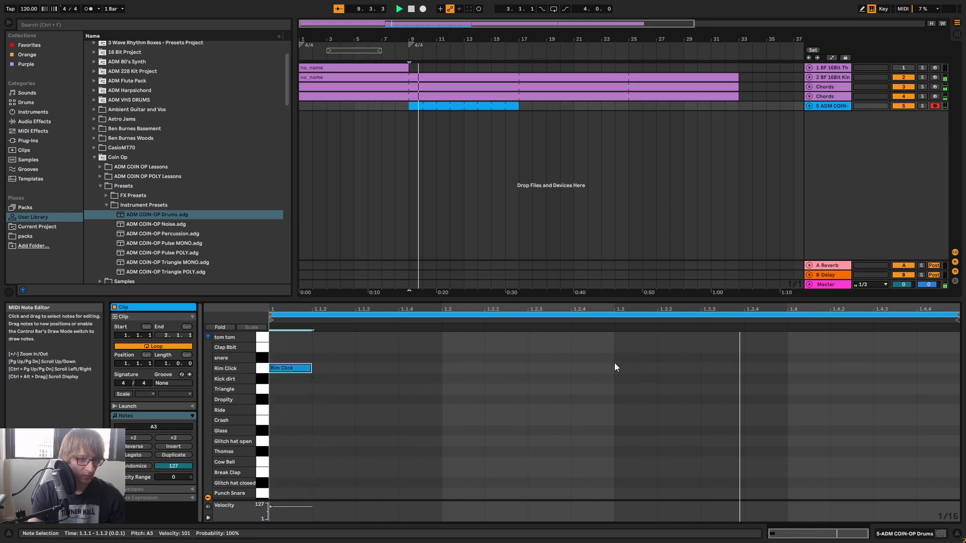
pyautogui.press('space')
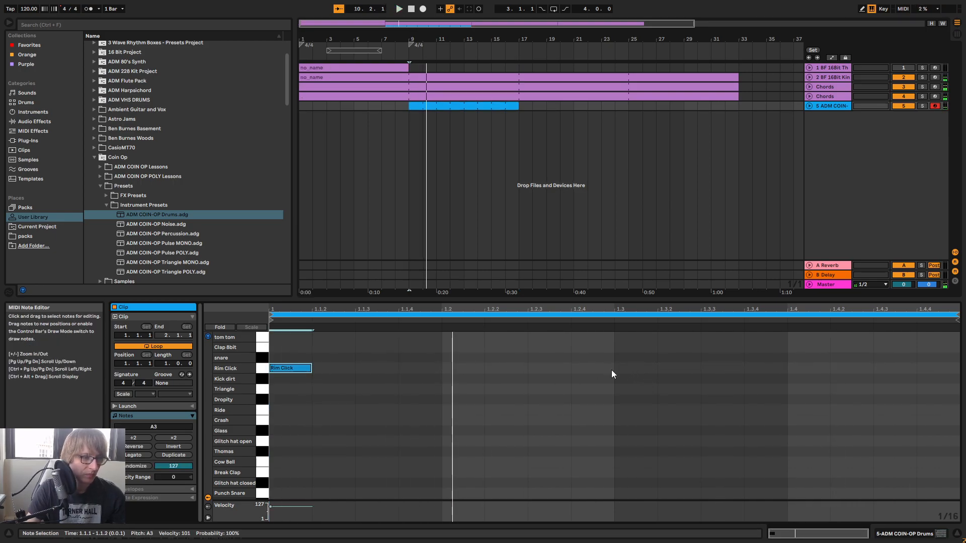
# Shorten the looped drum clip to two bars, ending at bar 11, and consolidate it
pyautogui.click(545, 120)
pyautogui.moveTo(518, 106); pyautogui.dragTo(436, 117)
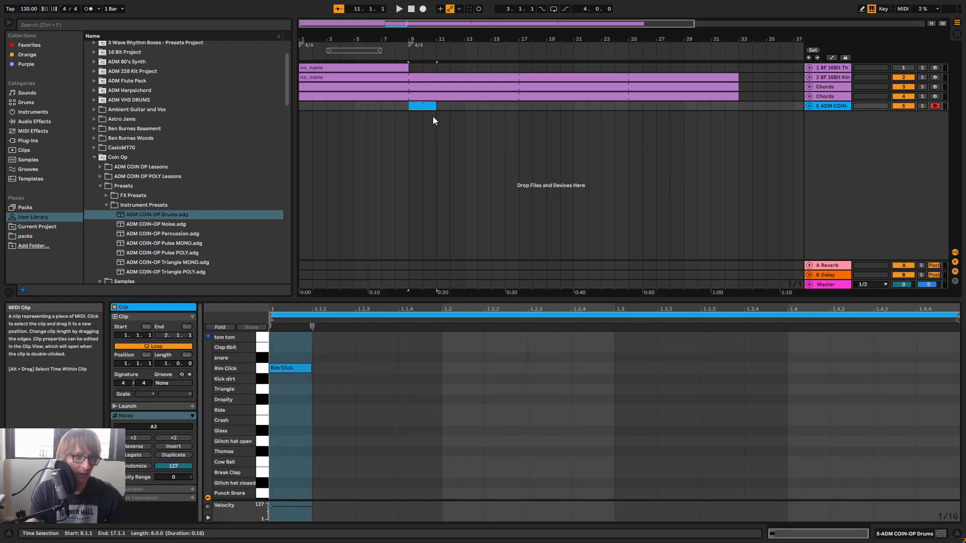
pyautogui.rightClick(425, 107)
pyautogui.click(463, 210)
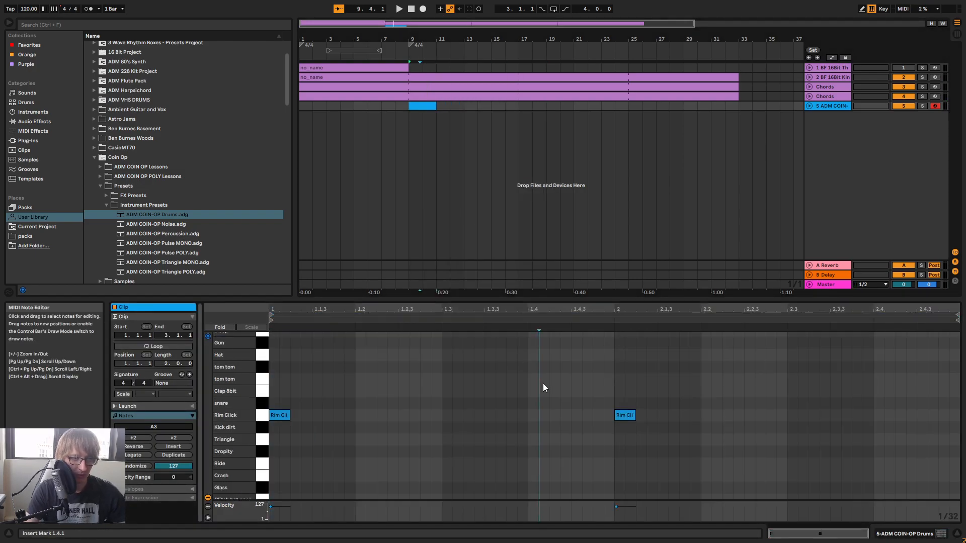
# Switch the note grid to triplets and extend the drum clip to bar 12
pyautogui.hotkey('ctrl', '3')
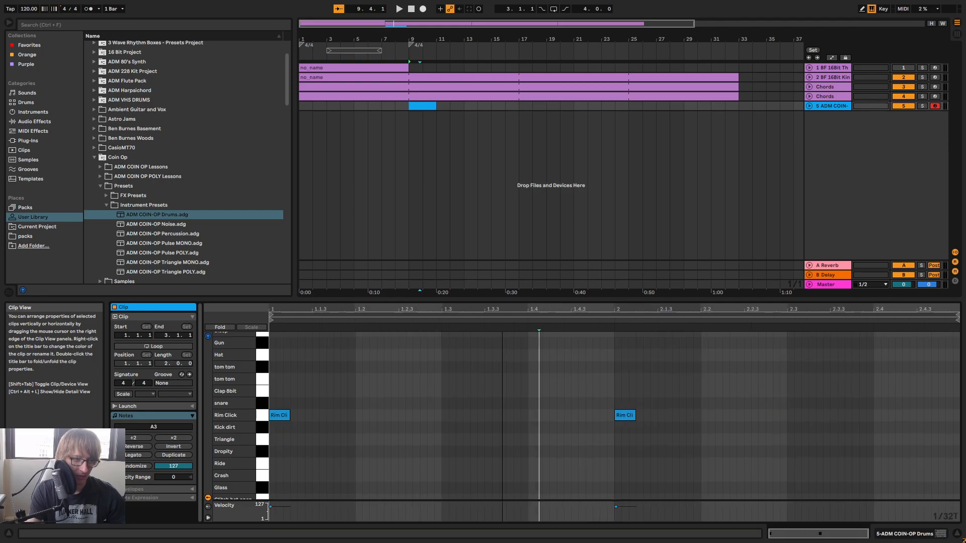
pyautogui.click(415, 373)
pyautogui.moveTo(434, 106); pyautogui.dragTo(450, 106)
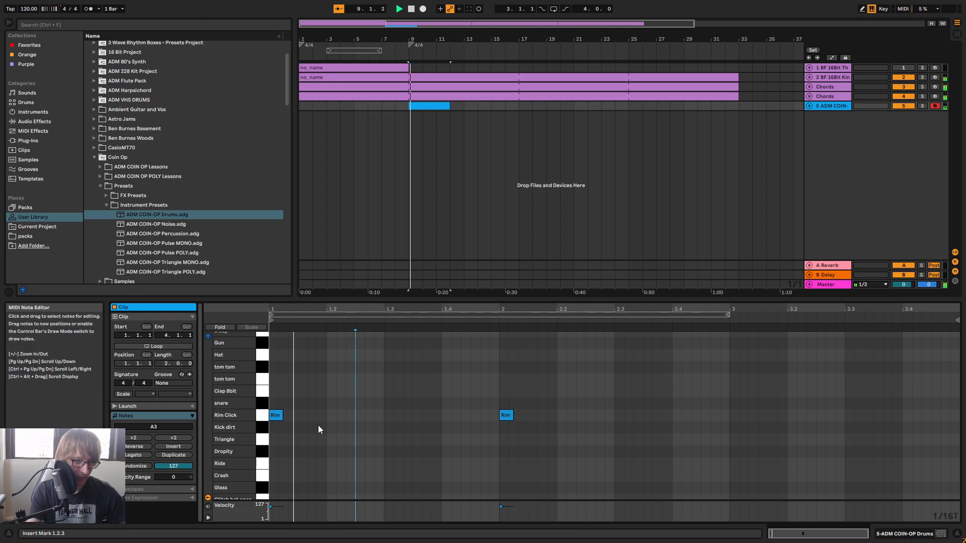
# Try an extra Rim Click note at different positions before beat 2, audition it, and delete it
pyautogui.doubleClick(302, 416)
pyautogui.press('space')
pyautogui.press('space')
pyautogui.moveTo(309, 403); pyautogui.dragTo(323, 420)
pyautogui.press('space')
pyautogui.press('Right')
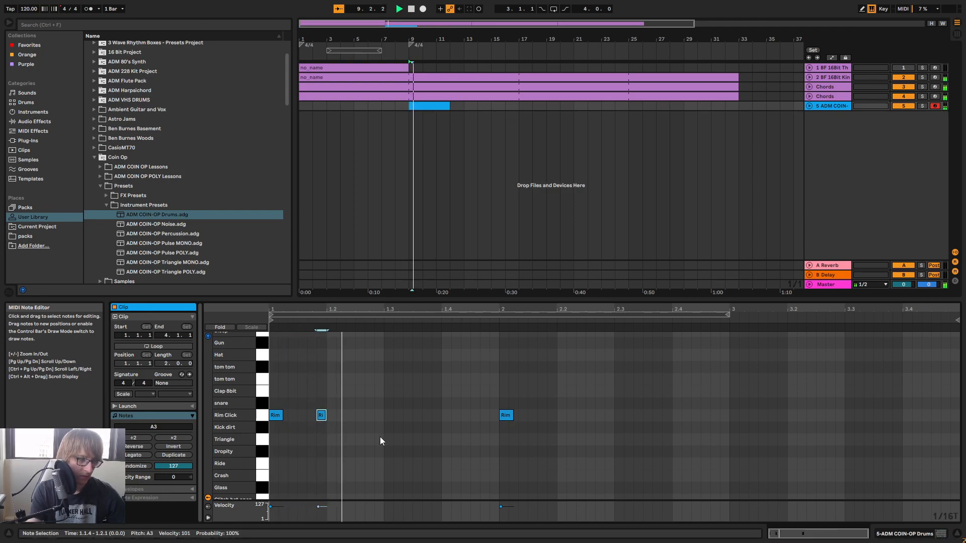
pyautogui.press('space')
pyautogui.moveTo(292, 310)
pyautogui.mouseDown()
pyautogui.moveTo(292, 325)
pyautogui.moveTo(297, 312)
pyautogui.mouseUp()
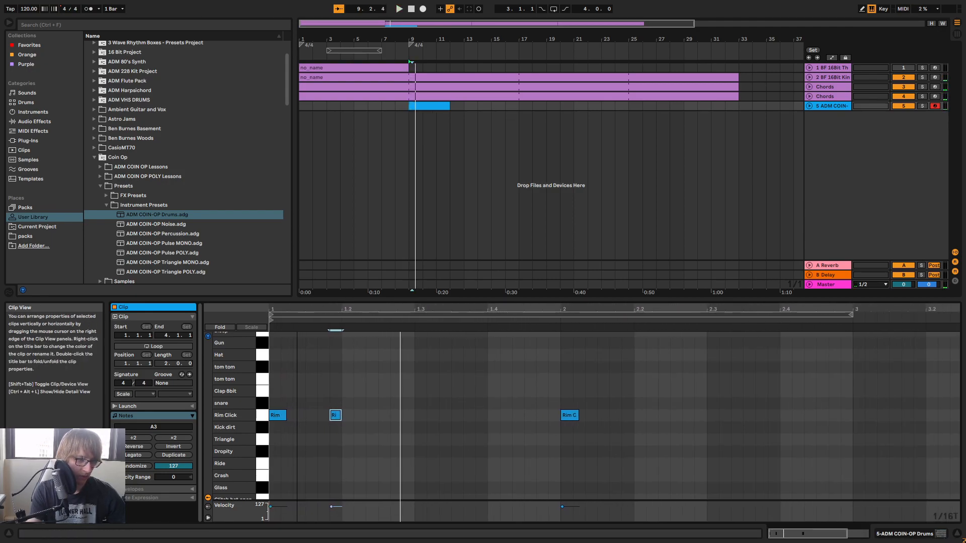
pyautogui.moveTo(333, 419); pyautogui.dragTo(299, 418)
pyautogui.press('space')
pyautogui.press('space')
pyautogui.press('Delete')
# Play the song from the drum clip to check the Rim Click timing against the other parts
pyautogui.press('space')
pyautogui.press('space')
pyautogui.moveTo(369, 307); pyautogui.dragTo(328, 308)
pyautogui.press('space')
pyautogui.press('space')
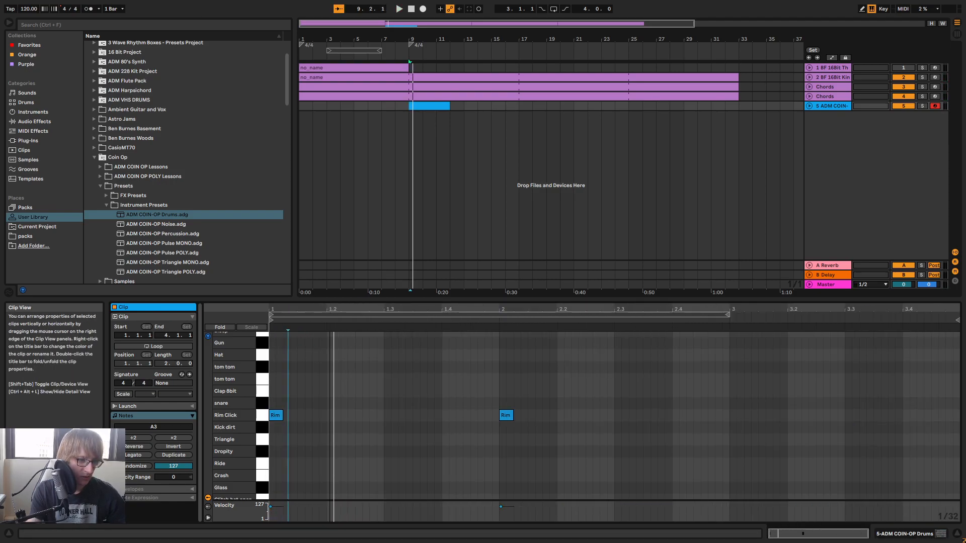
pyautogui.click(520, 411)
pyautogui.press('Right')
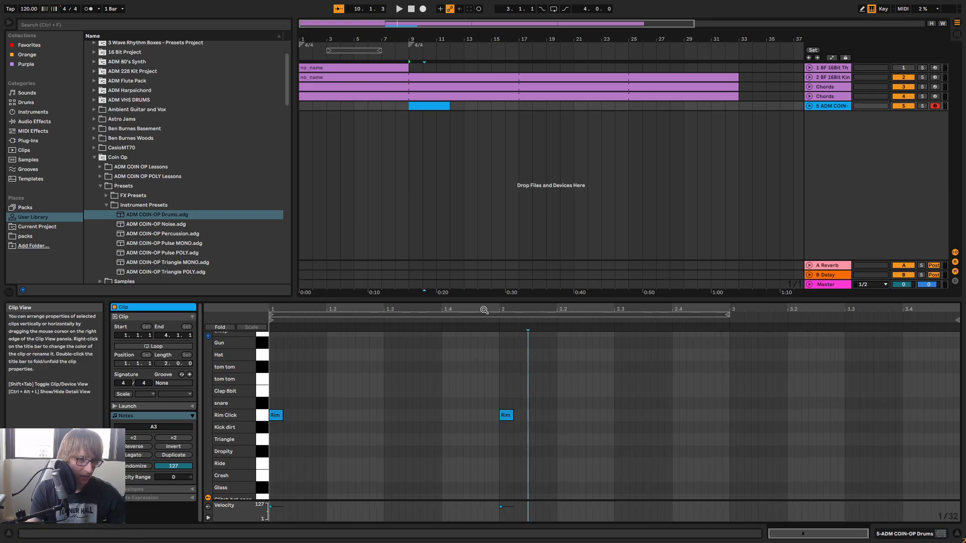
pyautogui.click(471, 344)
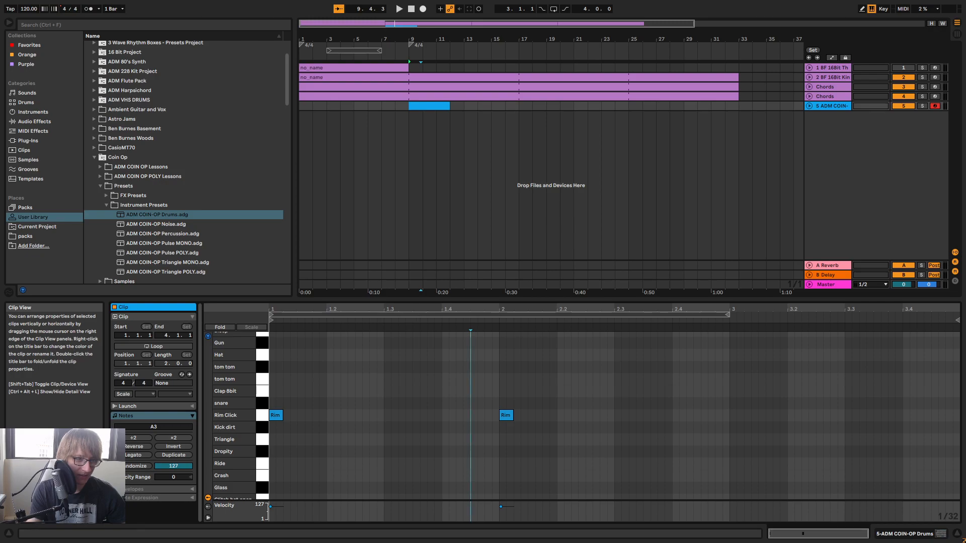
# Try extra Rim Click and snare notes before beat 4 with the clip extended to bar 14, and delete those notes
pyautogui.doubleClick(430, 415)
pyautogui.doubleClick(439, 418)
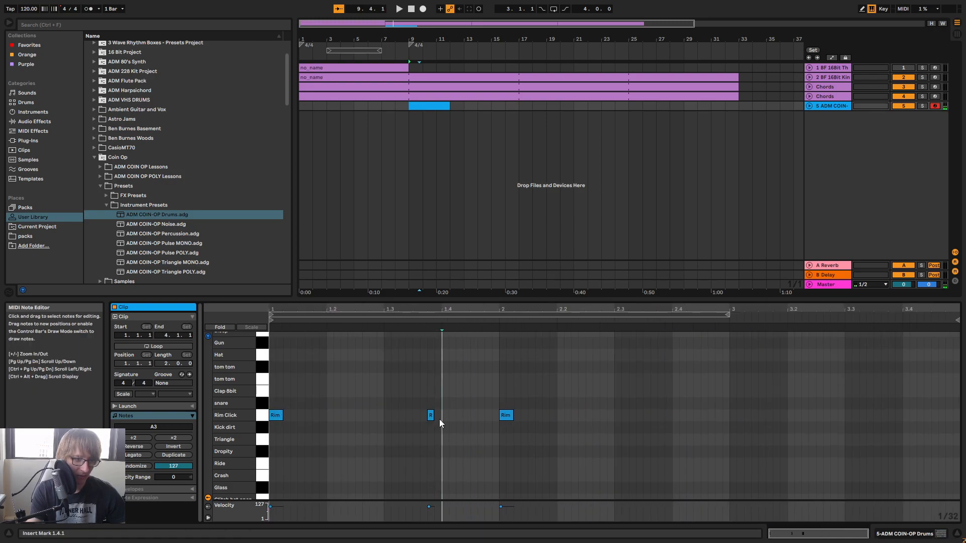
pyautogui.click(456, 385)
pyautogui.moveTo(439, 416); pyautogui.dragTo(431, 403)
pyautogui.moveTo(450, 106); pyautogui.dragTo(478, 107)
pyautogui.click(398, 382)
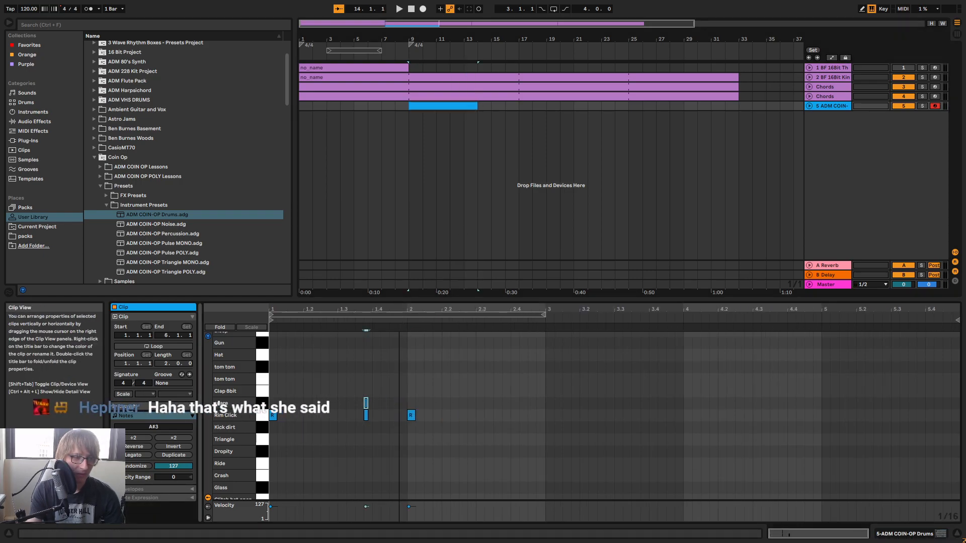
pyautogui.moveTo(375, 394); pyautogui.dragTo(348, 460)
pyautogui.press('Delete')
# Set the note editor grid to straight 1/8 notes and play the drum clip
pyautogui.moveTo(410, 306); pyautogui.dragTo(442, 345)
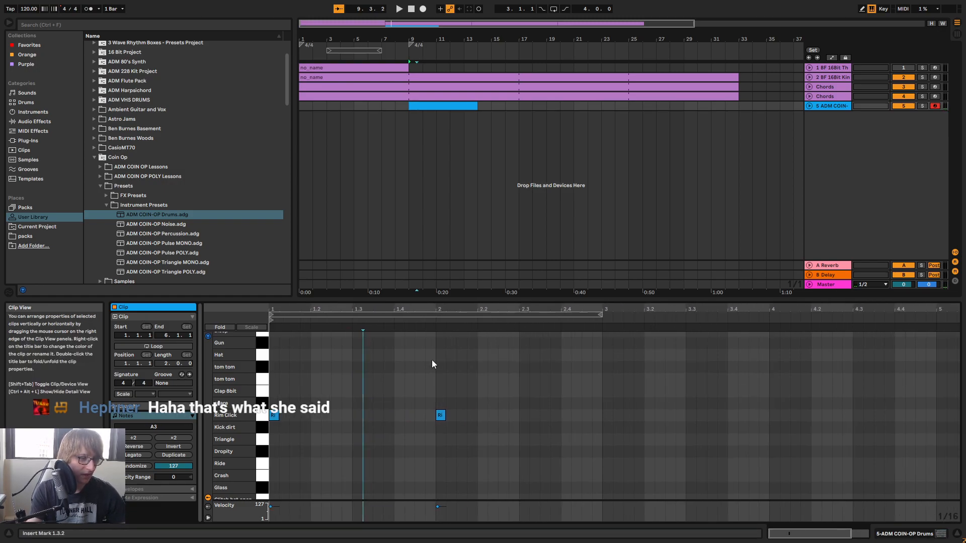
pyautogui.click(409, 381)
pyautogui.hotkey('ctrl', '4')
pyautogui.hotkey('ctrl', '2')
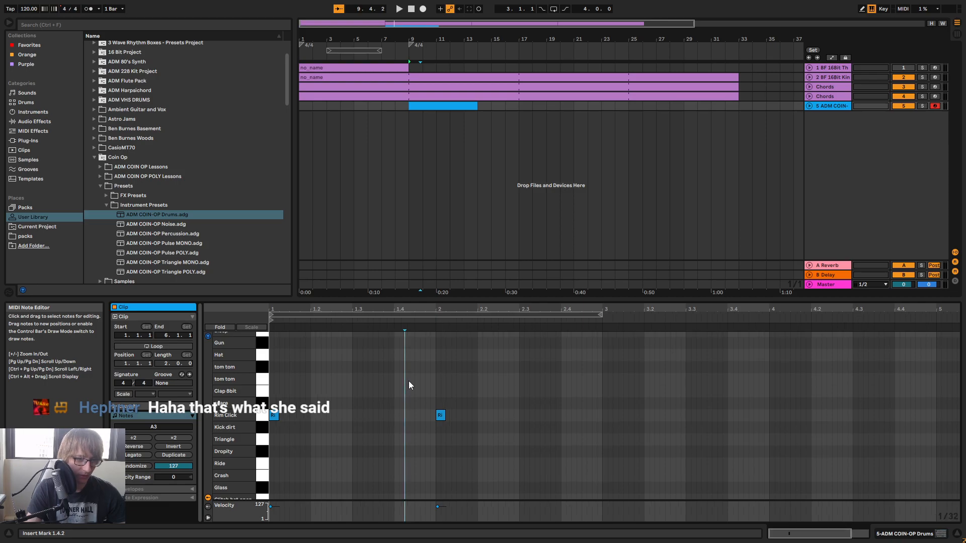
pyautogui.hotkey('ctrl', '1')
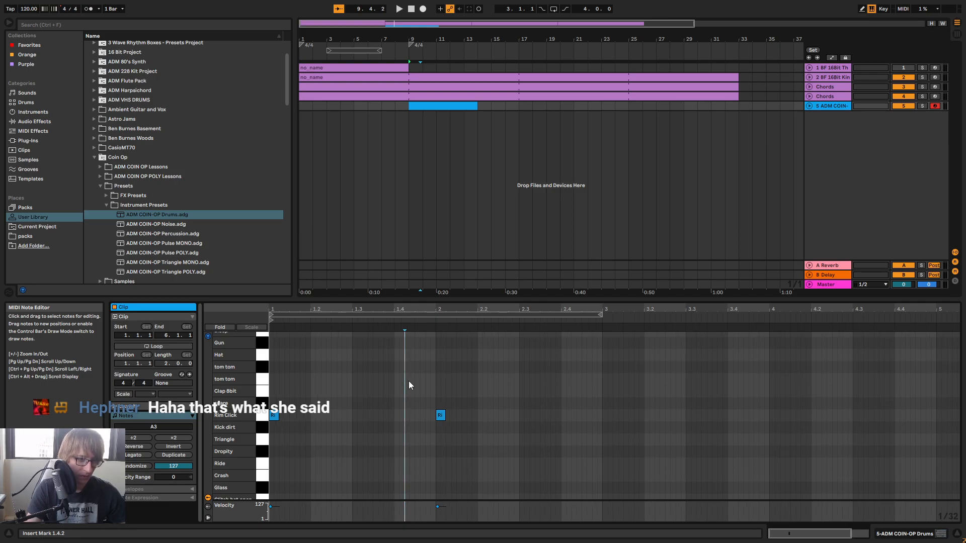
pyautogui.hotkey('ctrl', '2')
pyautogui.hotkey('ctrl', '2')
pyautogui.hotkey('ctrl', '3')
pyautogui.hotkey('ctrl', '1')
pyautogui.hotkey('ctrl', '1')
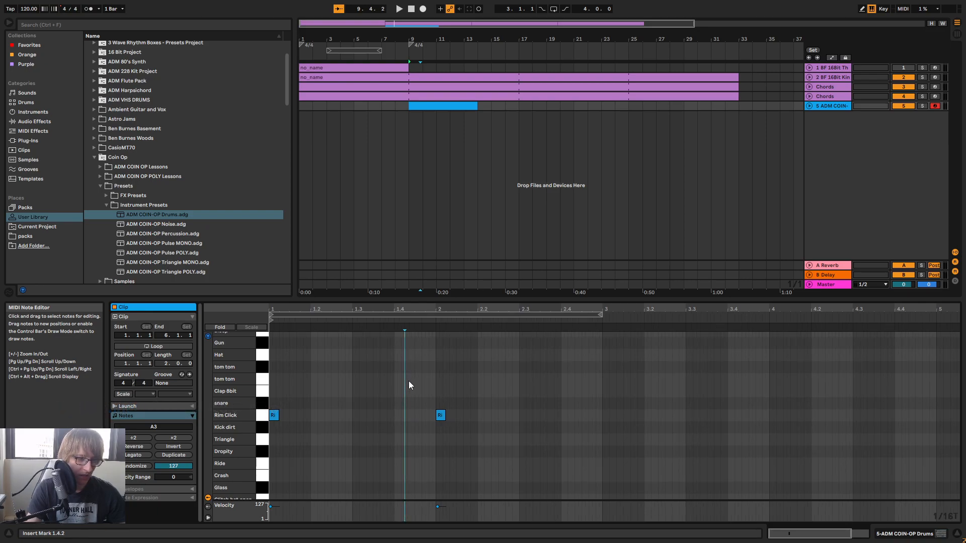
pyautogui.hotkey('ctrl', '2')
pyautogui.hotkey('ctrl', '2')
pyautogui.press('space')
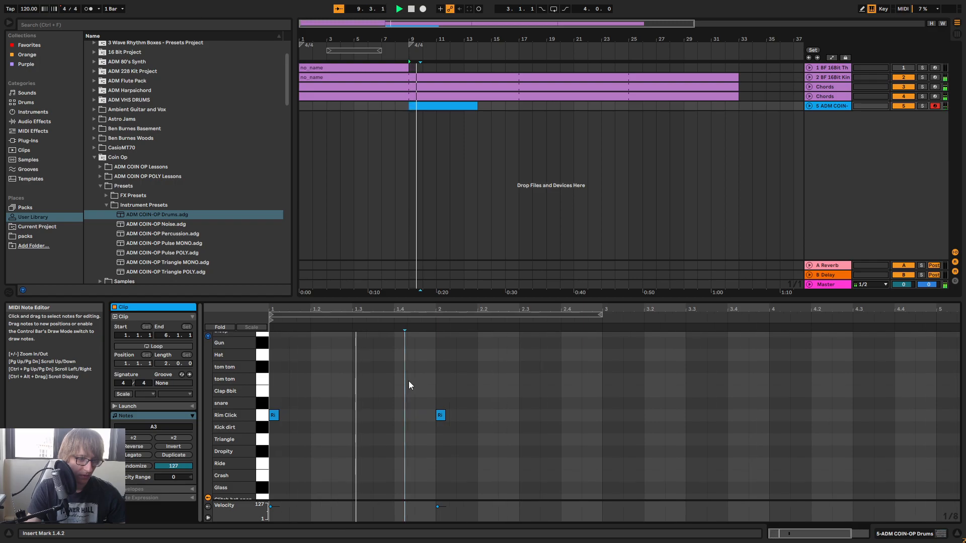
pyautogui.hotkey('ctrl', '3')
# Fill the first bar with eight consecutive 1/8 Rim Click notes, leaving bar 2 empty, and audition the pattern
pyautogui.moveTo(399, 310); pyautogui.dragTo(399, 295)
pyautogui.click(330, 431)
pyautogui.press('space')
pyautogui.doubleClick(310, 415)
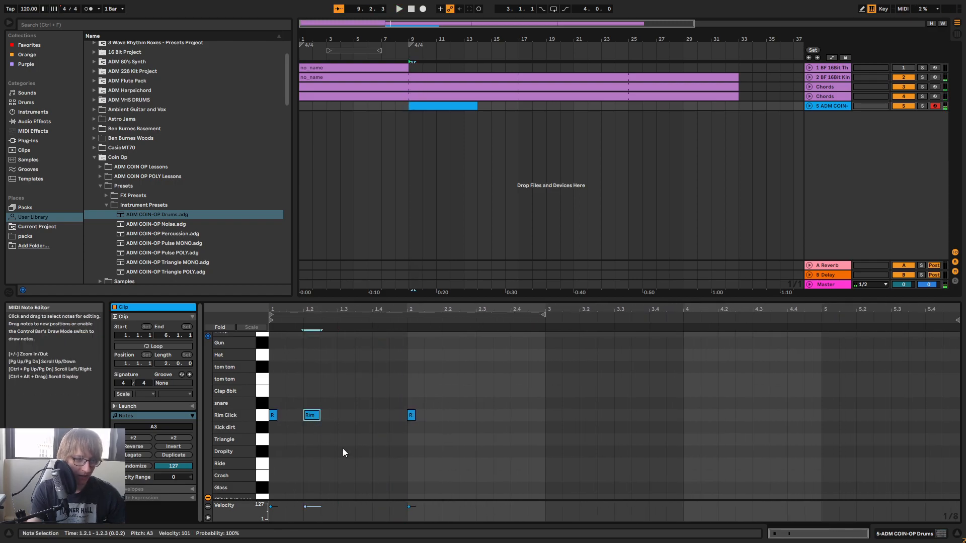
pyautogui.doubleClick(305, 415)
pyautogui.doubleClick(296, 416)
pyautogui.doubleClick(312, 415)
pyautogui.doubleClick(327, 415)
pyautogui.doubleClick(345, 416)
pyautogui.doubleClick(362, 416)
pyautogui.doubleClick(381, 415)
pyautogui.doubleClick(396, 415)
pyautogui.doubleClick(411, 415)
pyautogui.click(280, 416)
pyautogui.press('space')
pyautogui.click(441, 390)
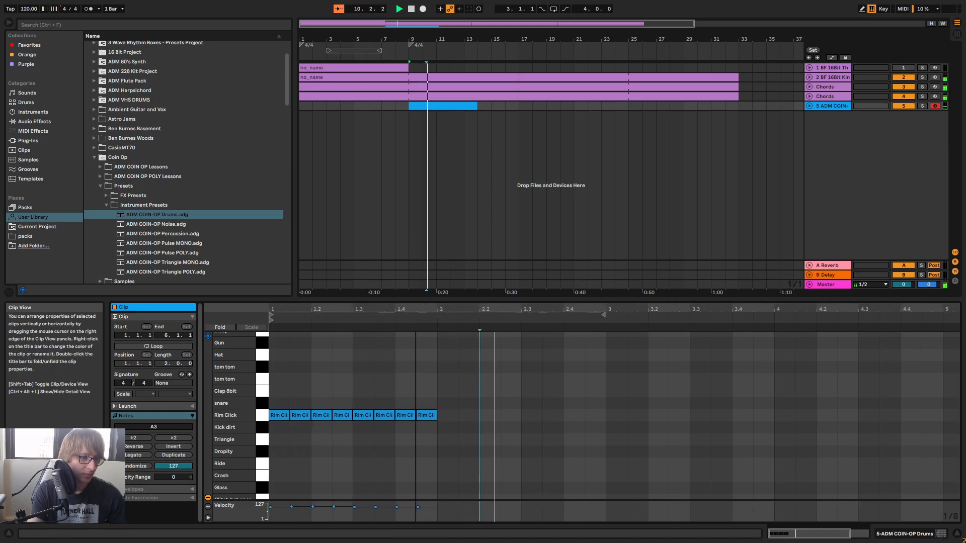
pyautogui.press('space')
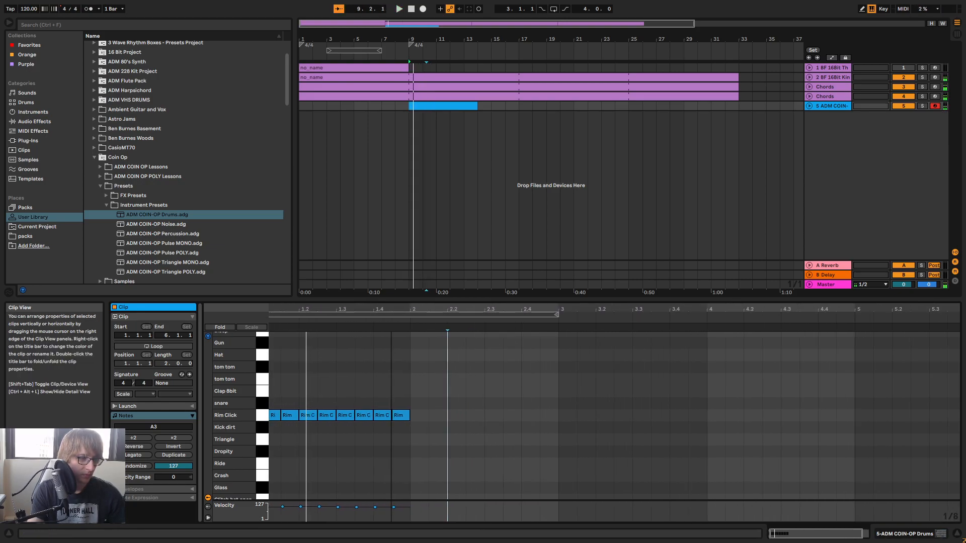
# Trim the starts of the four off-beat Rim Click notes so they begin on each beat's fourth sixteenth, and play the result
pyautogui.click(285, 415)
pyautogui.press('+')
pyautogui.moveTo(326, 309); pyautogui.dragTo(326, 305)
pyautogui.moveTo(334, 371); pyautogui.dragTo(316, 441)
pyautogui.click(317, 390)
pyautogui.click(305, 419)
pyautogui.keyDown('shift'); pyautogui.click(389, 414); pyautogui.keyUp('shift')
pyautogui.keyDown('shift'); pyautogui.click(445, 417); pyautogui.keyUp('shift')
pyautogui.keyDown('shift'); pyautogui.click(511, 415); pyautogui.keyUp('shift')
pyautogui.moveTo(499, 415); pyautogui.dragTo(514, 416)
pyautogui.press('space')
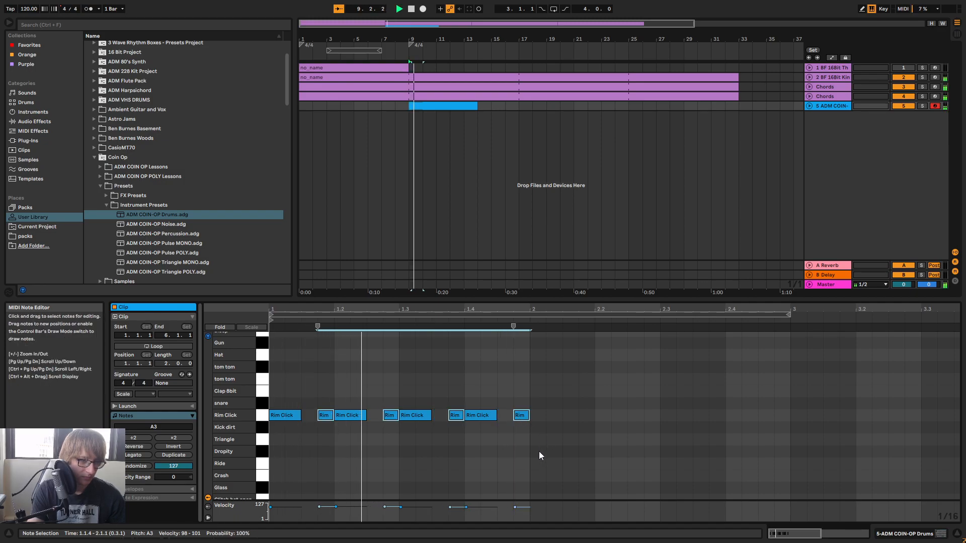
# Switch to the triplet grid, move the four off-beat Rim Click notes earlier for a shuffle feel, and play the pattern
pyautogui.hotkey('ctrl', '3')
pyautogui.press('space')
pyautogui.moveTo(513, 310); pyautogui.dragTo(579, 313)
pyautogui.moveTo(524, 392); pyautogui.dragTo(370, 418)
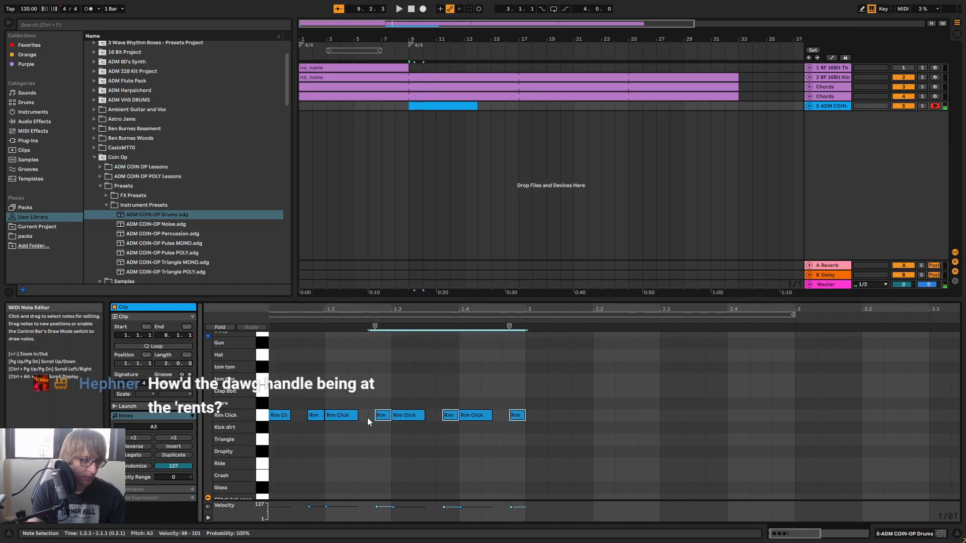
pyautogui.keyDown('shift'); pyautogui.click(315, 416); pyautogui.keyUp('shift')
pyautogui.press('Left')
pyautogui.press('space')
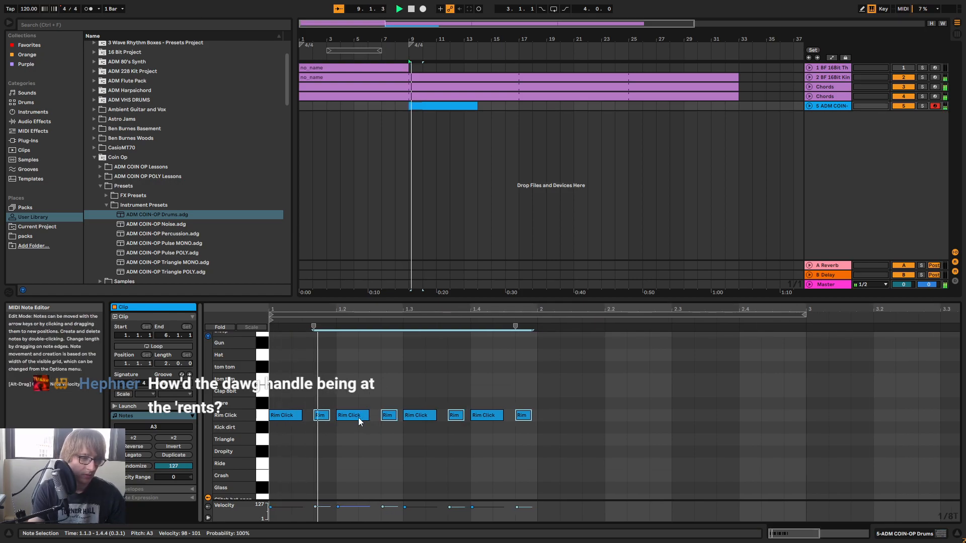
pyautogui.moveTo(448, 309); pyautogui.dragTo(397, 309)
pyautogui.moveTo(491, 383)
pyautogui.mouseDown()
pyautogui.moveTo(390, 455)
pyautogui.moveTo(271, 490)
pyautogui.mouseUp()
# Unfold the drum track, shorten its clip to one bar ending at bar 10, and consolidate it
pyautogui.click(561, 201)
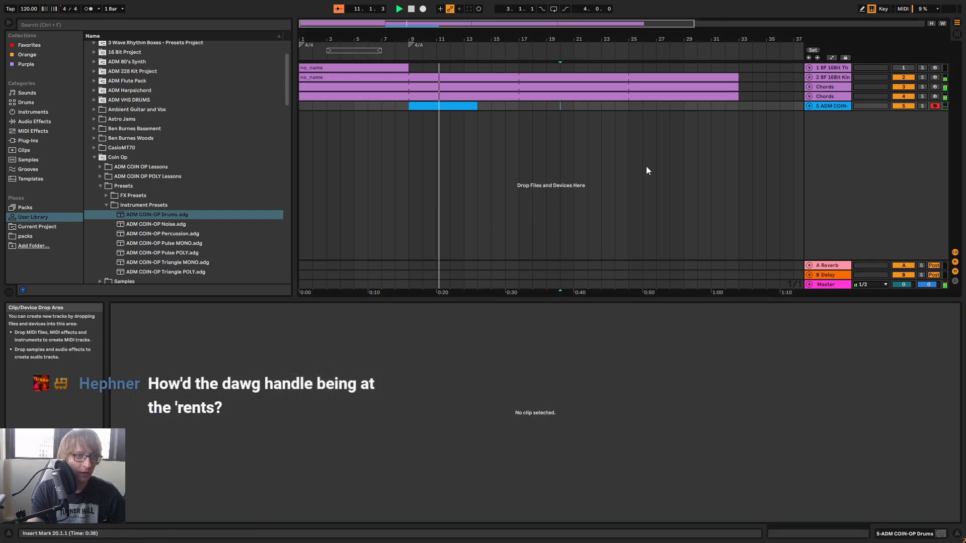
pyautogui.click(810, 107)
pyautogui.press('space')
pyautogui.click(572, 159)
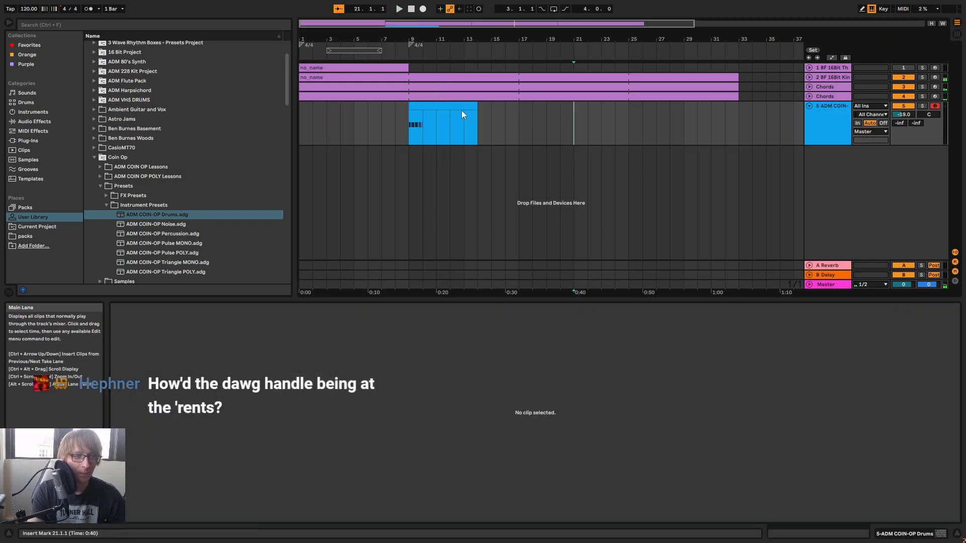
pyautogui.moveTo(472, 108); pyautogui.dragTo(423, 108)
pyautogui.rightClick(415, 107)
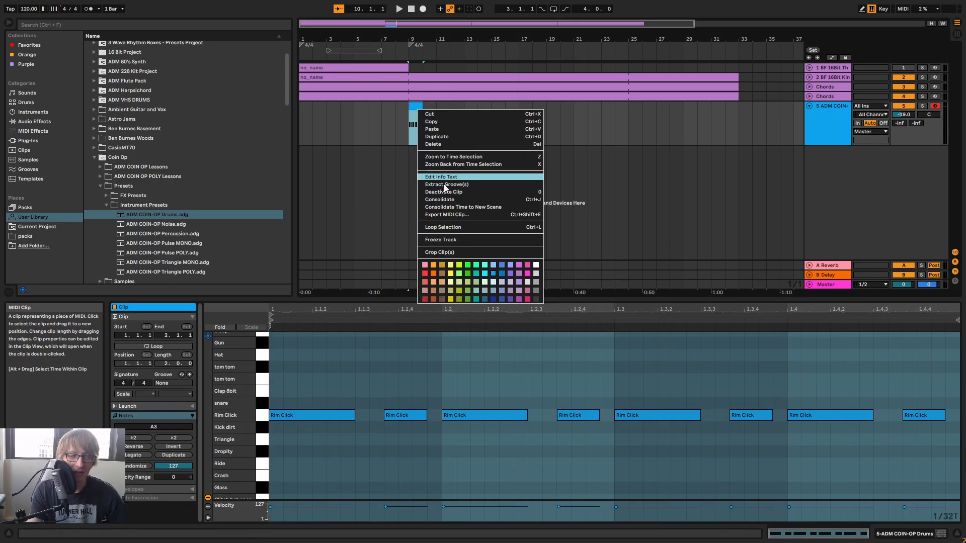
pyautogui.click(447, 201)
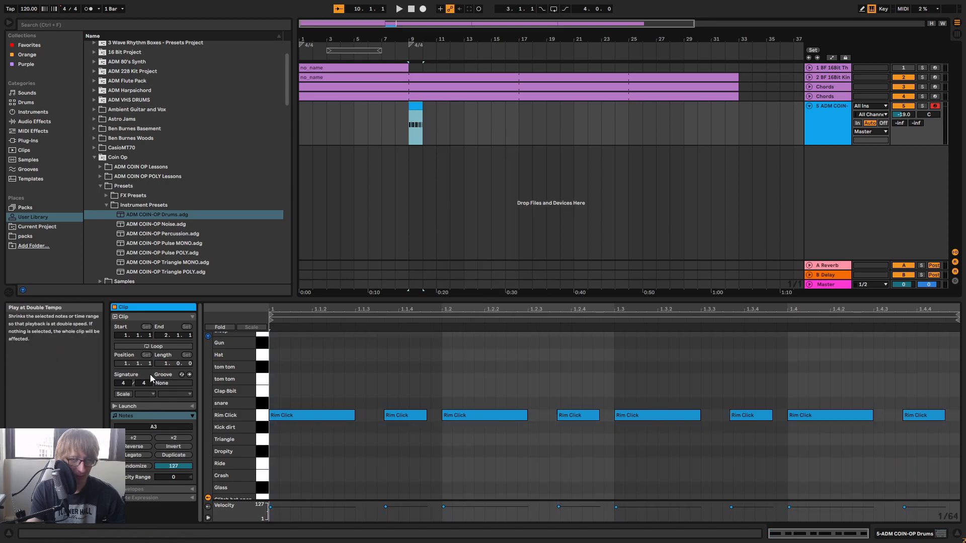
# Enable looping on the one-bar Rim Click clip and extend it to bar 41
pyautogui.click(166, 348)
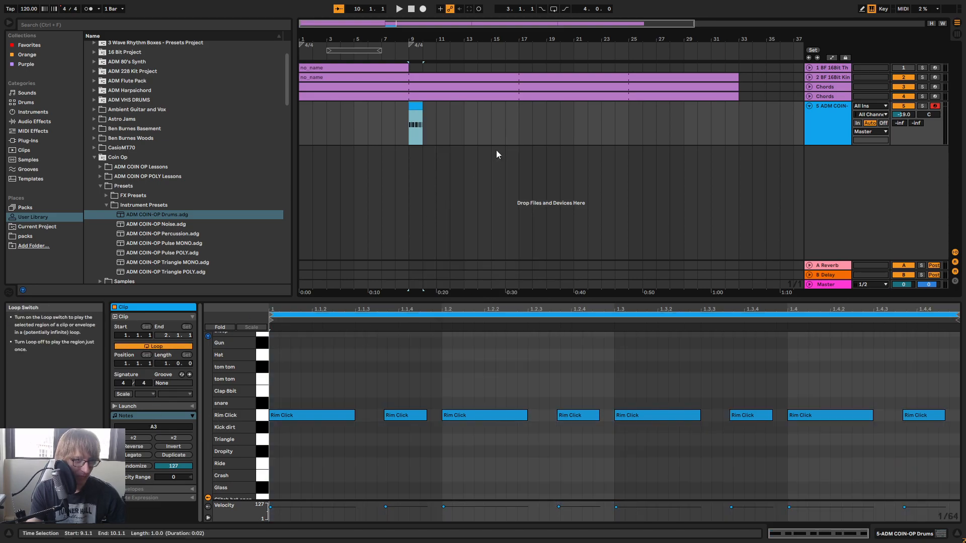
pyautogui.click(424, 107)
pyautogui.click(416, 107)
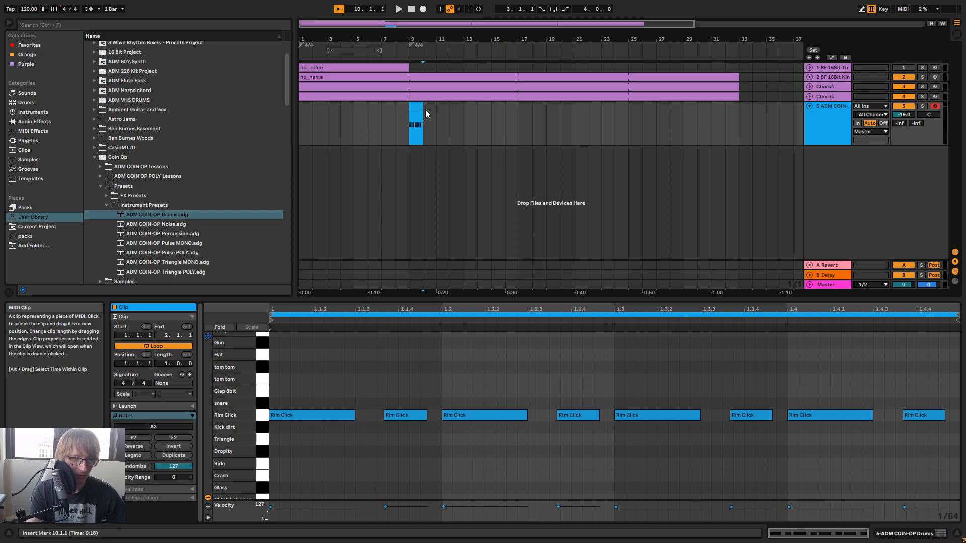
pyautogui.moveTo(422, 107); pyautogui.dragTo(804, 116)
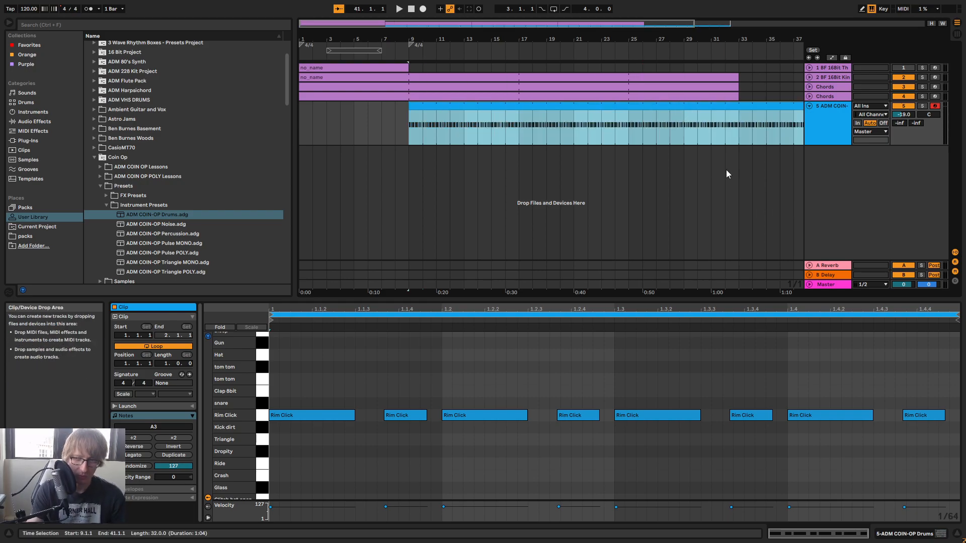
# Shorten the drum part on the ADM COIN-OP Drums track so it ends with the chords at bar 33
pyautogui.moveTo(750, 43); pyautogui.dragTo(589, 41)
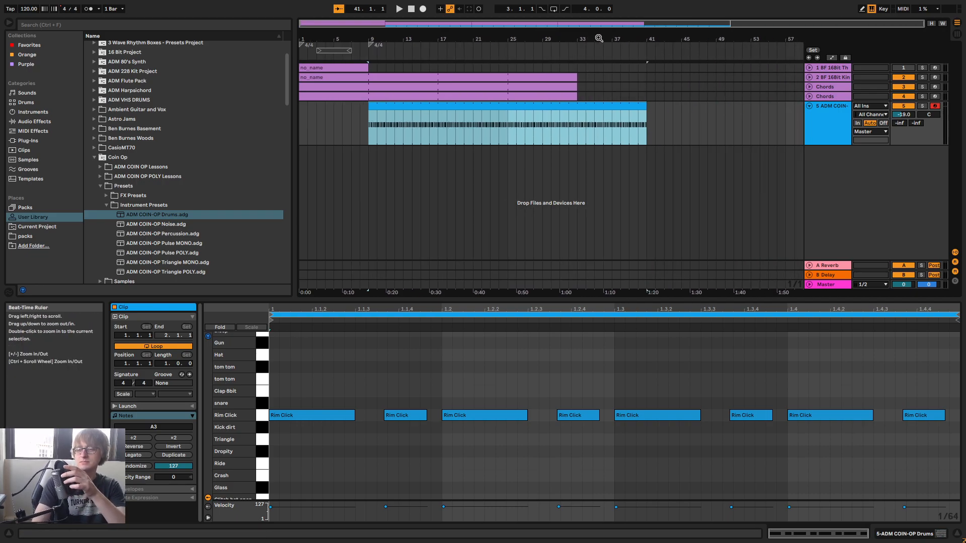
pyautogui.moveTo(638, 40); pyautogui.dragTo(637, 42)
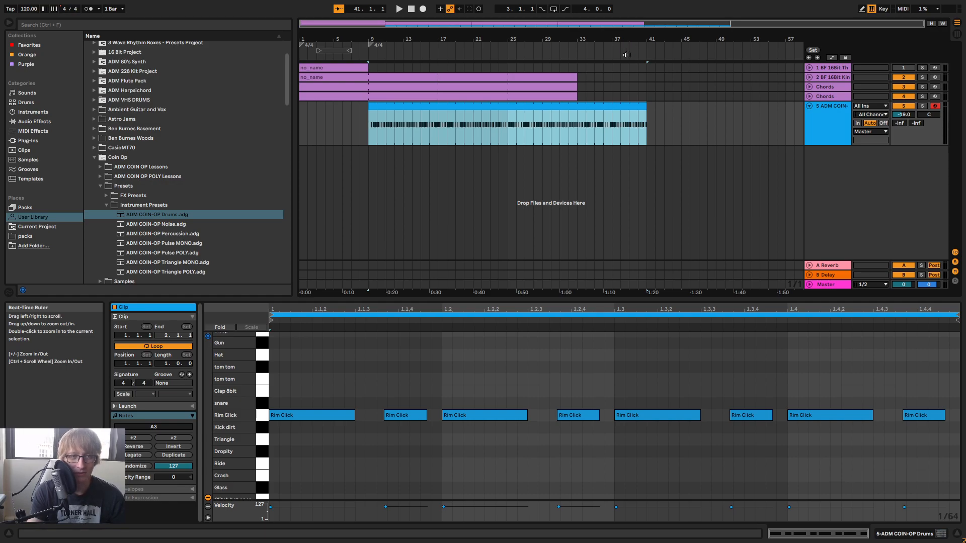
pyautogui.moveTo(573, 41); pyautogui.dragTo(577, 18)
pyautogui.click(696, 128)
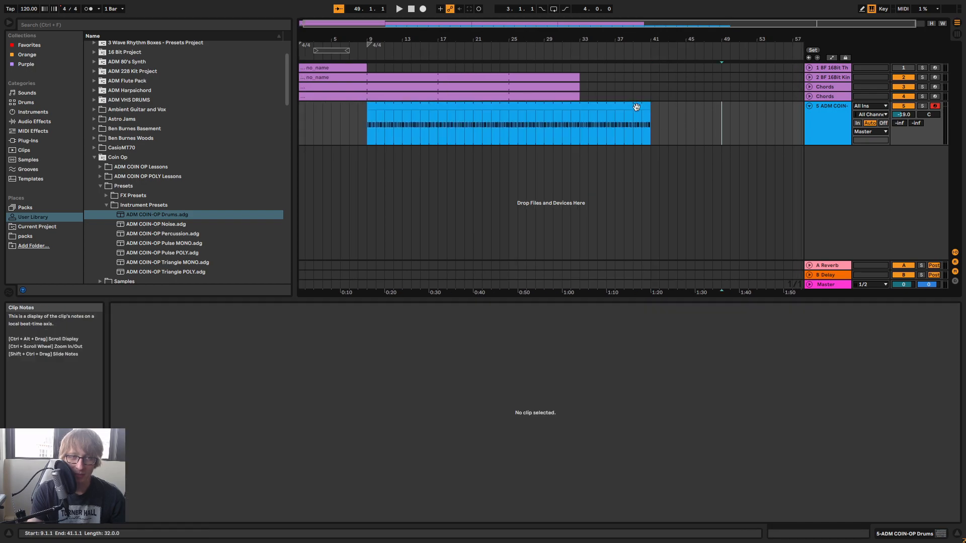
pyautogui.moveTo(650, 113); pyautogui.dragTo(579, 137)
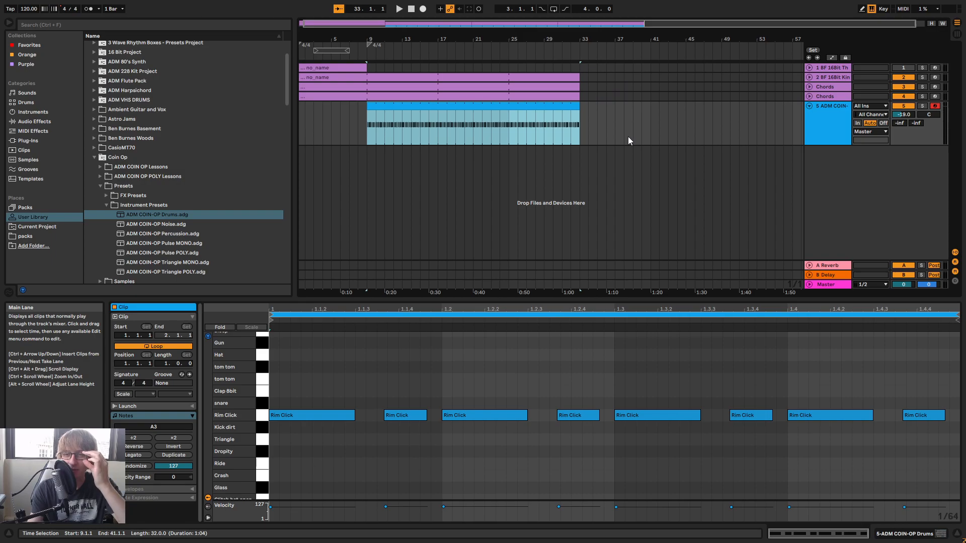
pyautogui.click(639, 113)
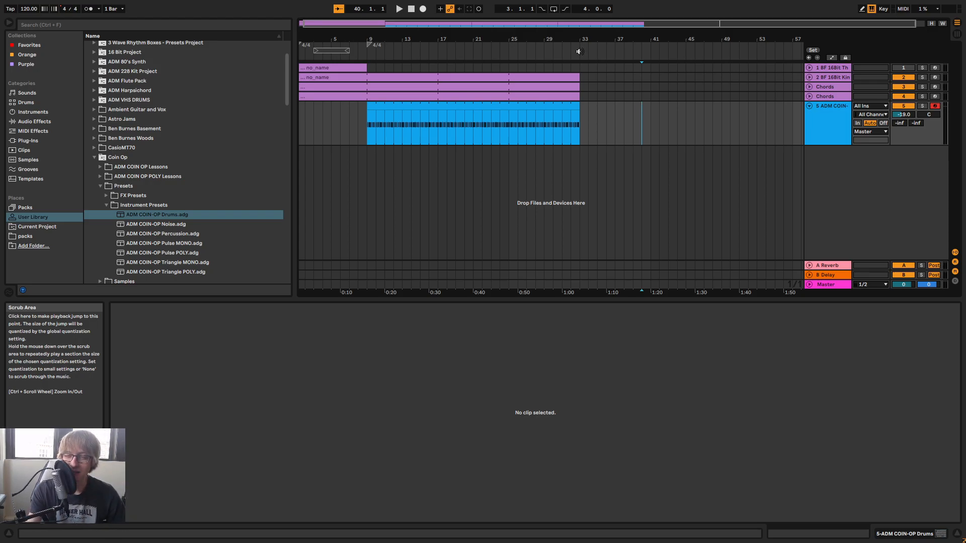
# Play the arrangement from bar 9 to hear the Rim Click pattern with the chords and lead
pyautogui.moveTo(381, 38); pyautogui.dragTo(532, 174)
pyautogui.click(509, 106)
pyautogui.click(508, 107)
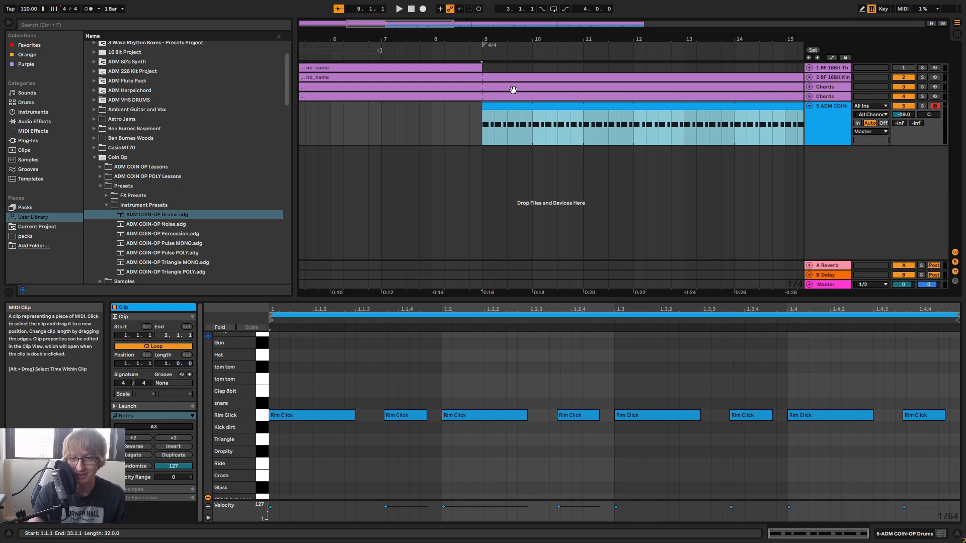
pyautogui.press('space')
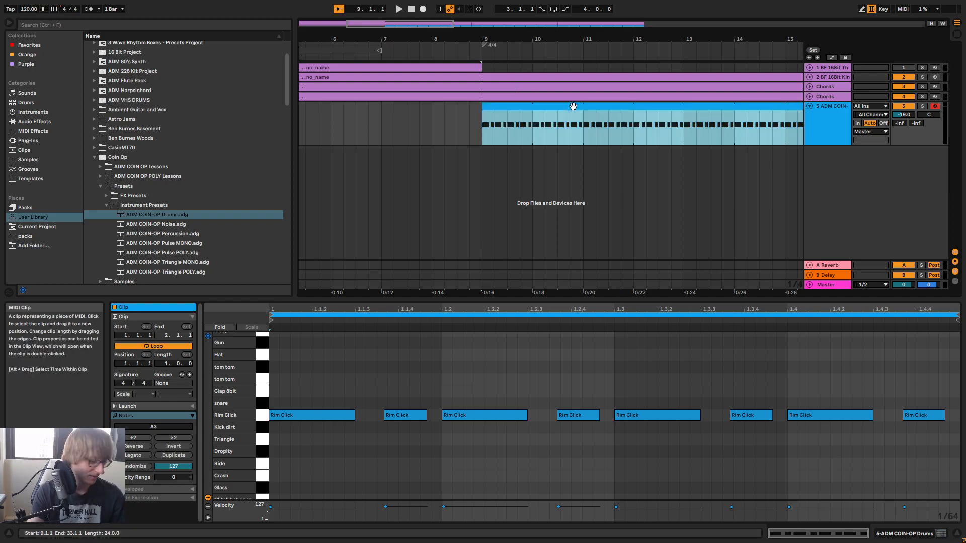
pyautogui.moveTo(666, 36)
pyautogui.mouseDown()
pyautogui.moveTo(360, 16)
pyautogui.moveTo(401, 15)
pyautogui.mouseUp()
pyautogui.click(623, 193)
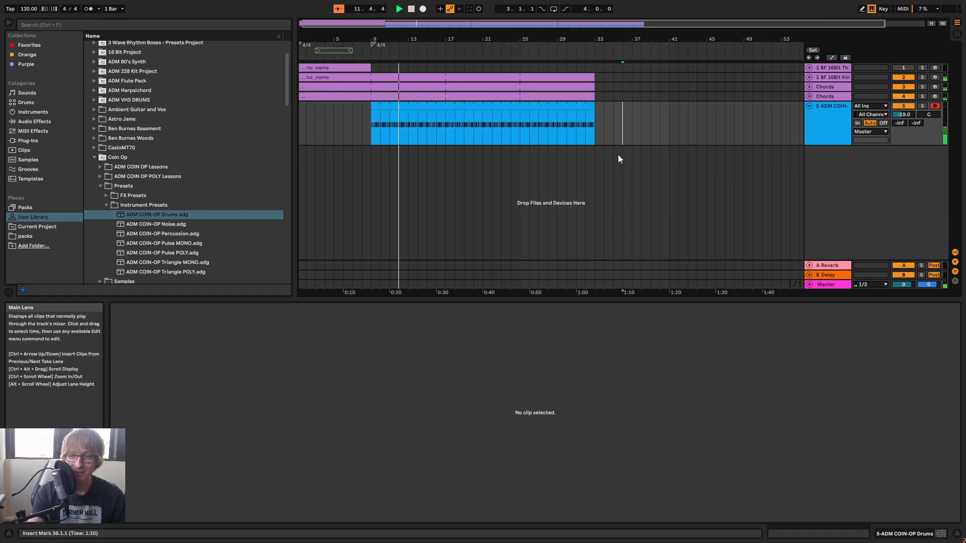
pyautogui.click(613, 97)
pyautogui.moveTo(493, 40); pyautogui.dragTo(679, 58)
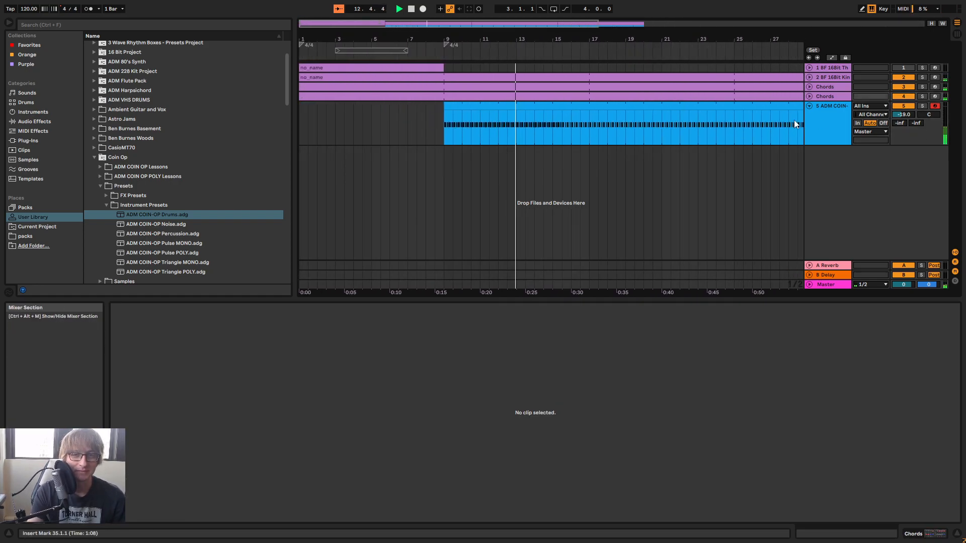
# Open the drum clip at bar 9 in an enlarged note editor and stop playback
pyautogui.click(833, 128)
pyautogui.doubleClick(832, 126)
pyautogui.click(597, 105)
pyautogui.moveTo(568, 298); pyautogui.dragTo(577, 190)
pyautogui.press('space')
# Move all notes of the drum clip down to the Glass row and play it from bar 9
pyautogui.hotkey('ctrl', 'a')
pyautogui.press('Down')
pyautogui.press('Down')
pyautogui.press('Down')
pyautogui.press('Down')
pyautogui.press('Down')
pyautogui.press('Down')
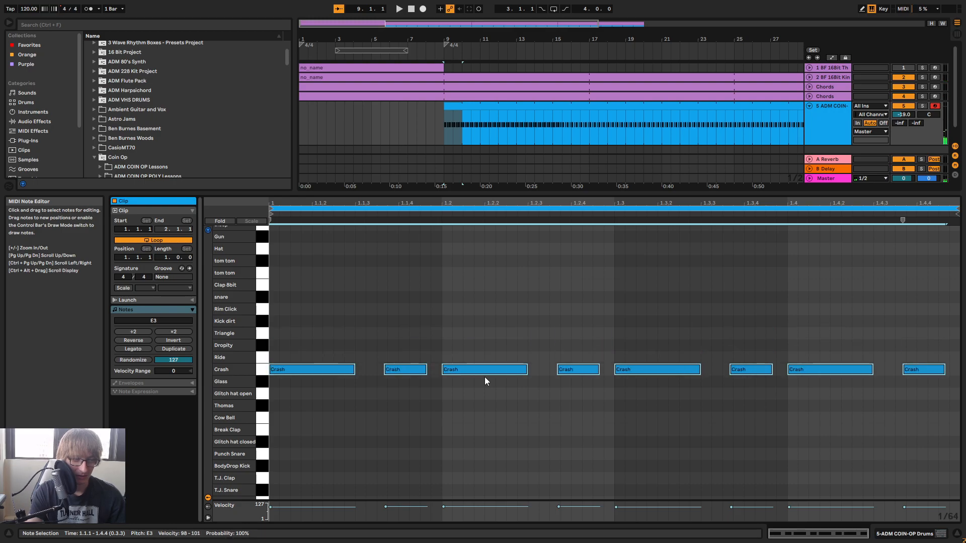
pyautogui.press('Down')
pyautogui.press('Down')
pyautogui.press('Up')
pyautogui.press('Up')
pyautogui.press('space')
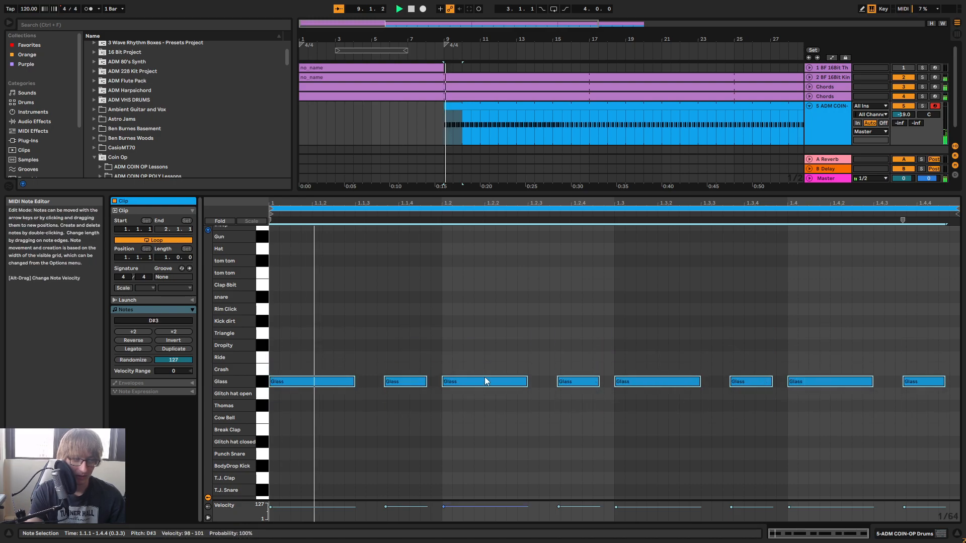
# Audition the pattern on lower drum sounds by moving the selected notes through Cow Bell to BodyDrop Kick
pyautogui.press('Down')
pyautogui.press('Down')
pyautogui.press('Down')
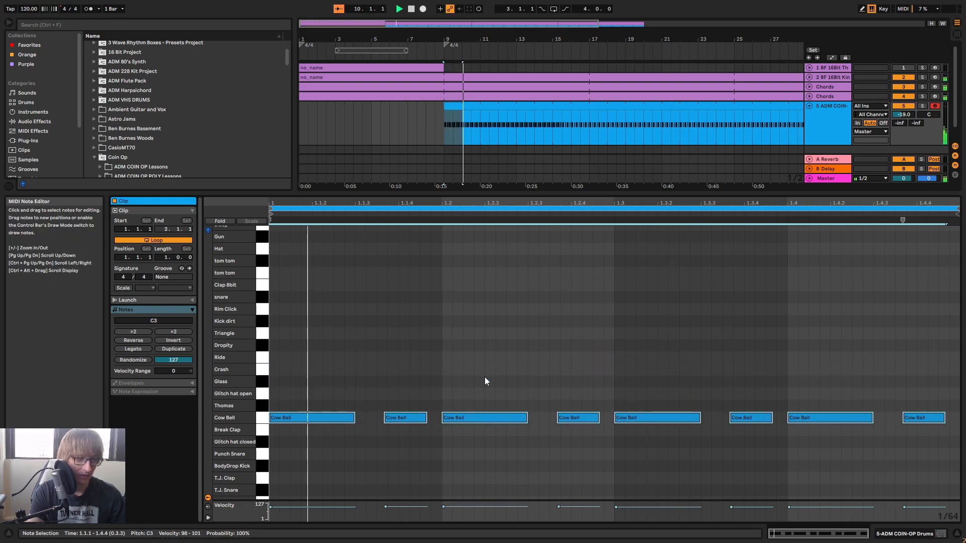
pyautogui.press('Down')
pyautogui.press('Down')
pyautogui.press('Down')
pyautogui.press('Down')
pyautogui.press('Down')
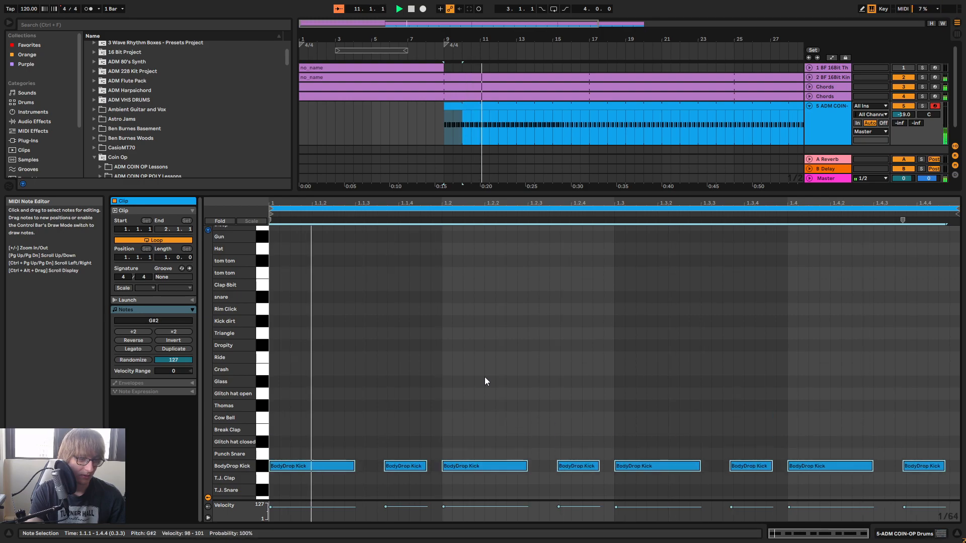
# Move the selected notes further down, past the T.J. Kick row
pyautogui.press('Down')
pyautogui.press('Down')
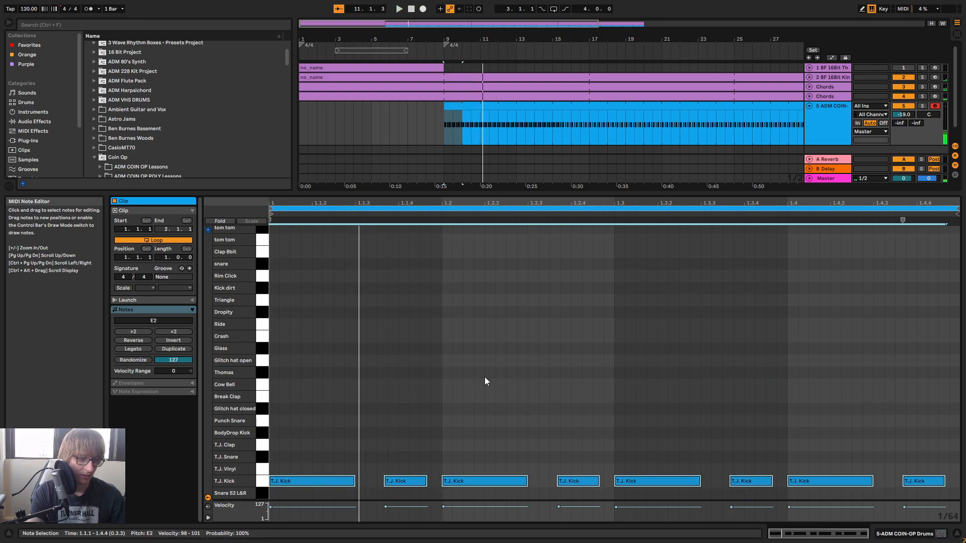
pyautogui.press('Down')
pyautogui.press('Down')
pyautogui.press('Down')
# Raise the ADM COIN-OP Drums track volume to -7.5 dB in the mixer and return to the arrangement
pyautogui.press('Tab')
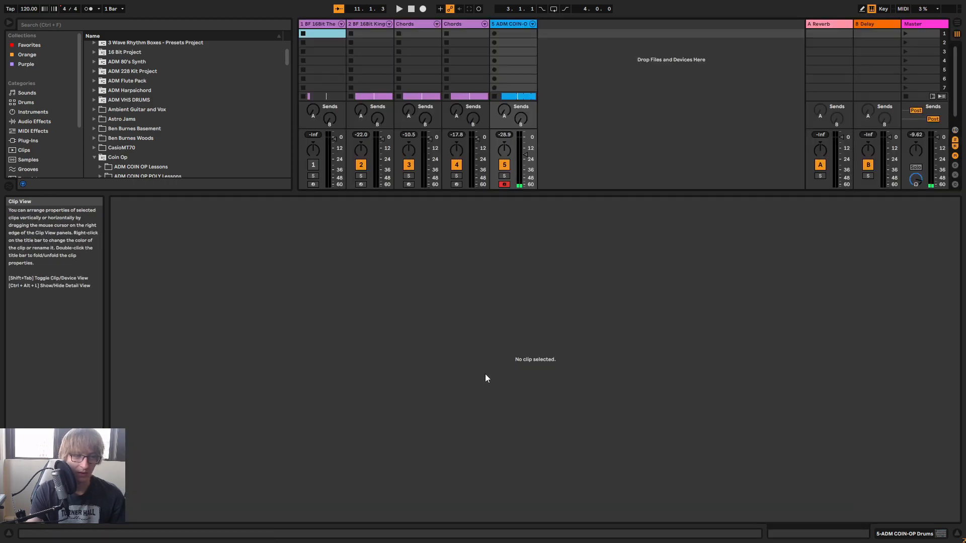
pyautogui.moveTo(532, 153); pyautogui.dragTo(532, 148)
pyautogui.press('Tab')
# Select all notes of the drum clip and try them on Cymbal-1 and Perc 58 L&R during playback
pyautogui.click(480, 348)
pyautogui.hotkey('ctrl', 'a')
pyautogui.press('Down')
pyautogui.scroll(-2, 545, 379)
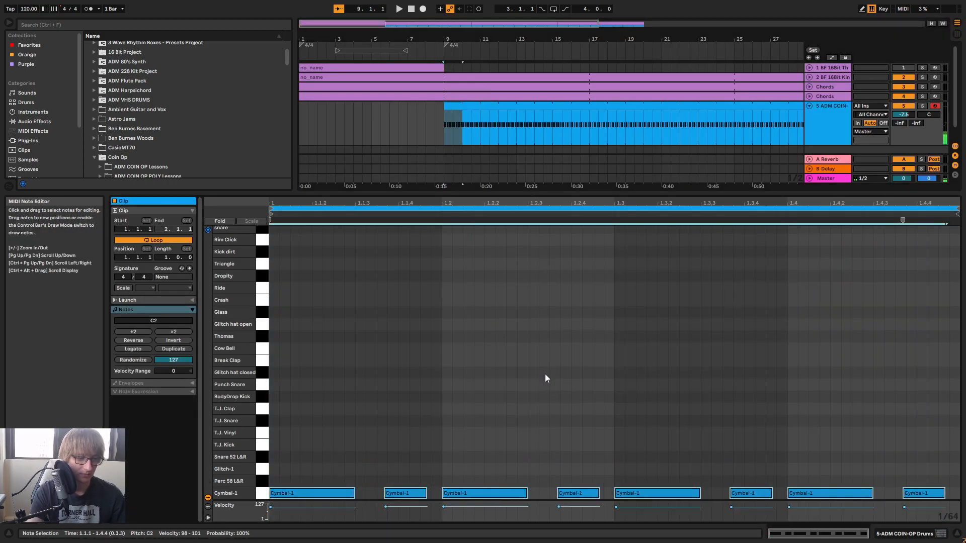
pyautogui.press('space')
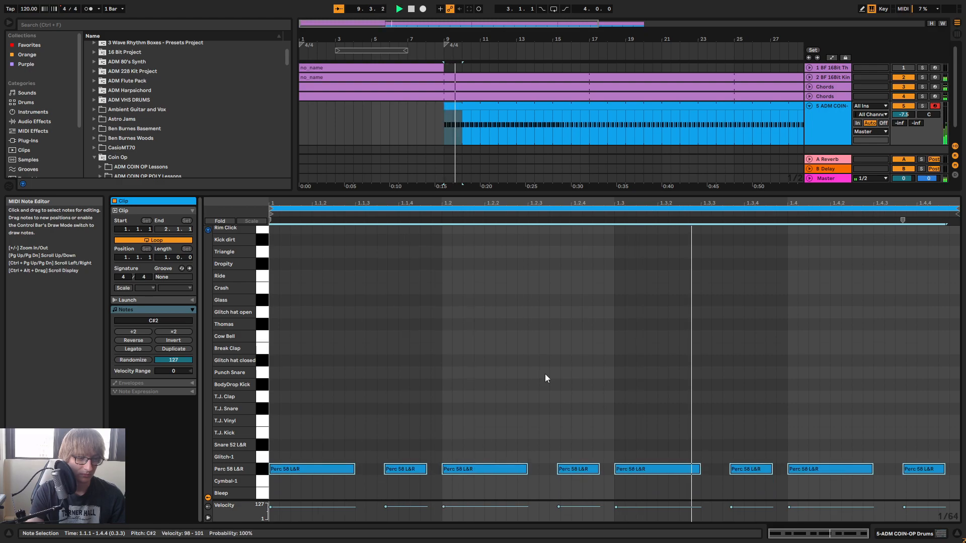
# Move the selected notes down through Hats open to the Click hat row
pyautogui.press('Down')
pyautogui.press('Down')
pyautogui.press('Down')
pyautogui.press('Down')
pyautogui.press('Down')
pyautogui.press('Down')
pyautogui.press('Down')
pyautogui.press('Down')
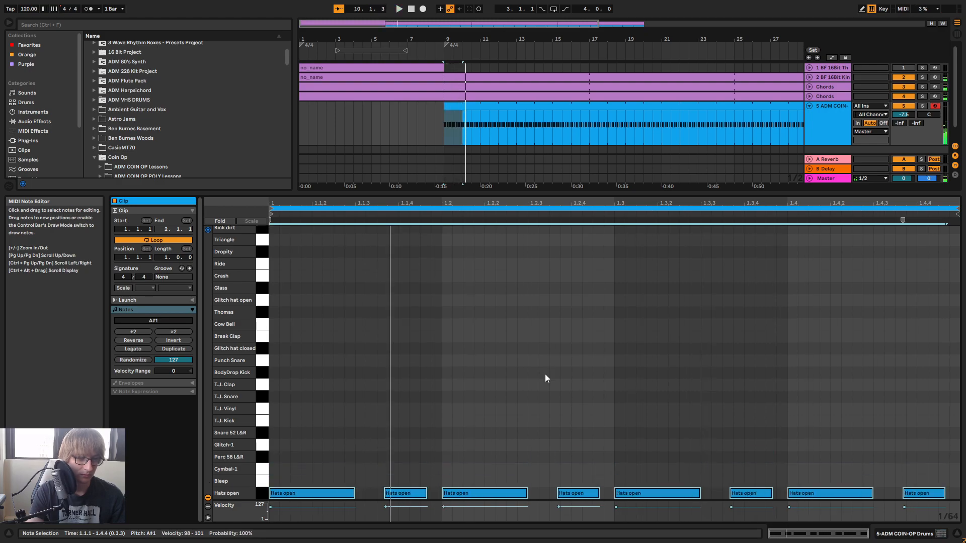
pyautogui.press('Up')
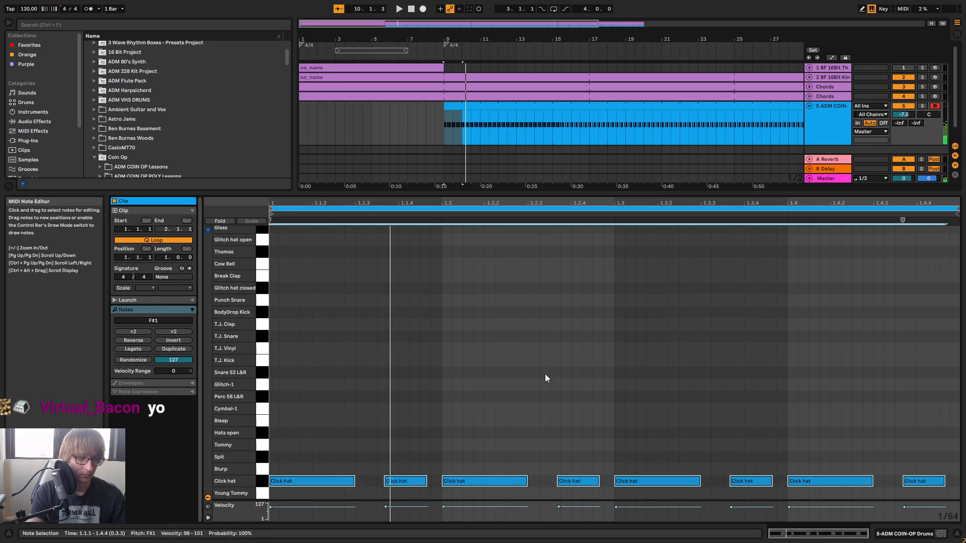
# Move the selected notes down to the Kick 39 L&R row and play the pattern from bar 9
pyautogui.press('Down')
pyautogui.press('Down')
pyautogui.press('Down')
pyautogui.press('Down')
pyautogui.press('Down')
pyautogui.press('Down')
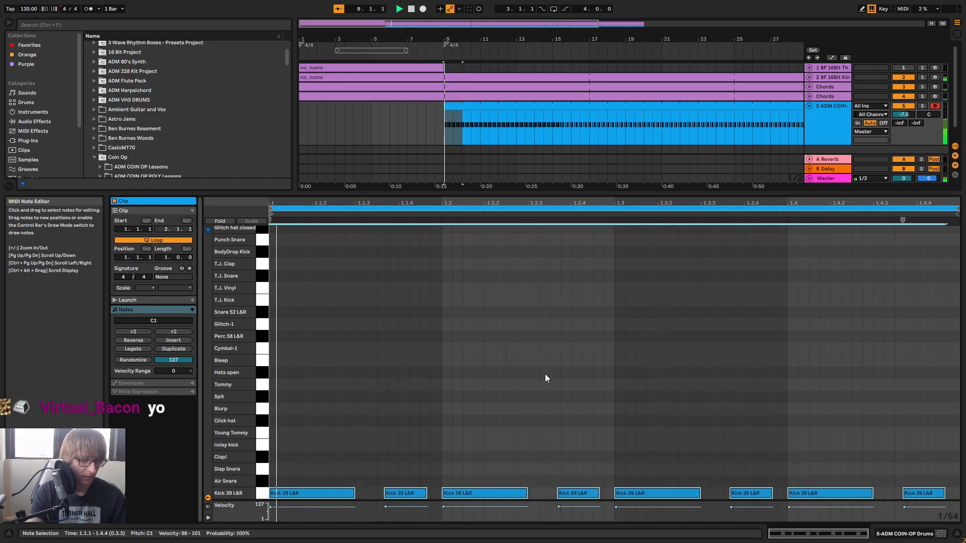
# Raise the selected notes from the kick row to compare Click hat and Spit while the arrangement plays
pyautogui.press('Up')
pyautogui.press('Up')
pyautogui.press('Up')
pyautogui.press('Up')
pyautogui.press('Up')
pyautogui.press('Up')
pyautogui.press('Up')
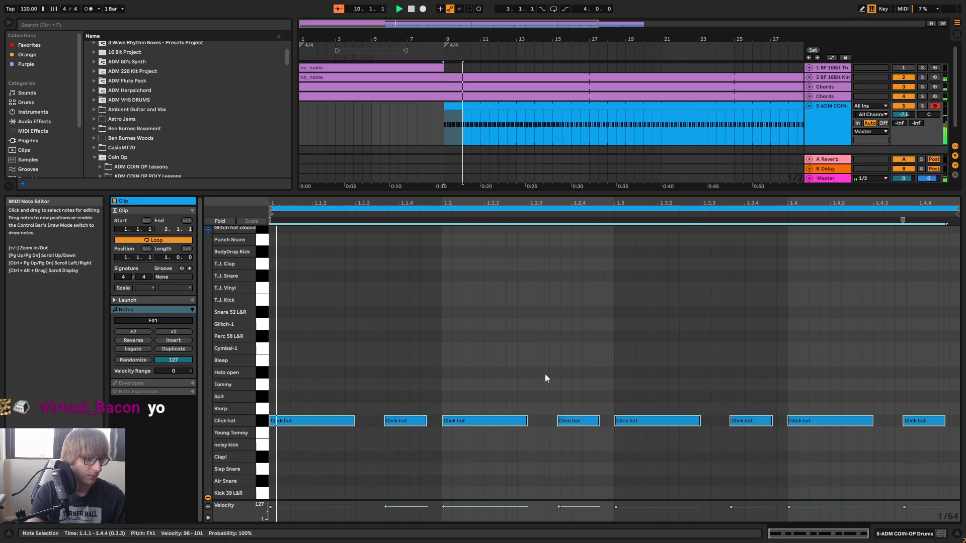
pyautogui.press('Up')
pyautogui.press('Up')
pyautogui.press('Up')
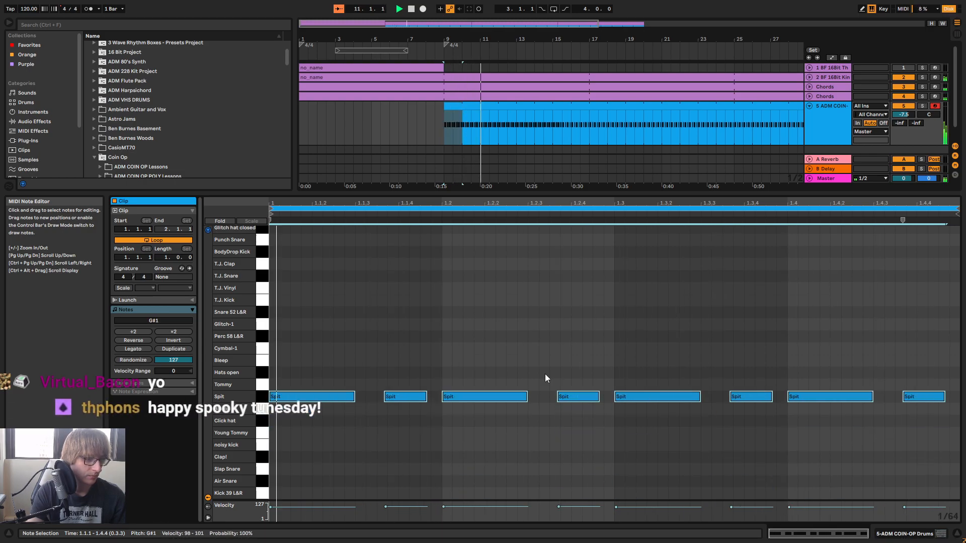
pyautogui.press('Down')
pyautogui.press('Down')
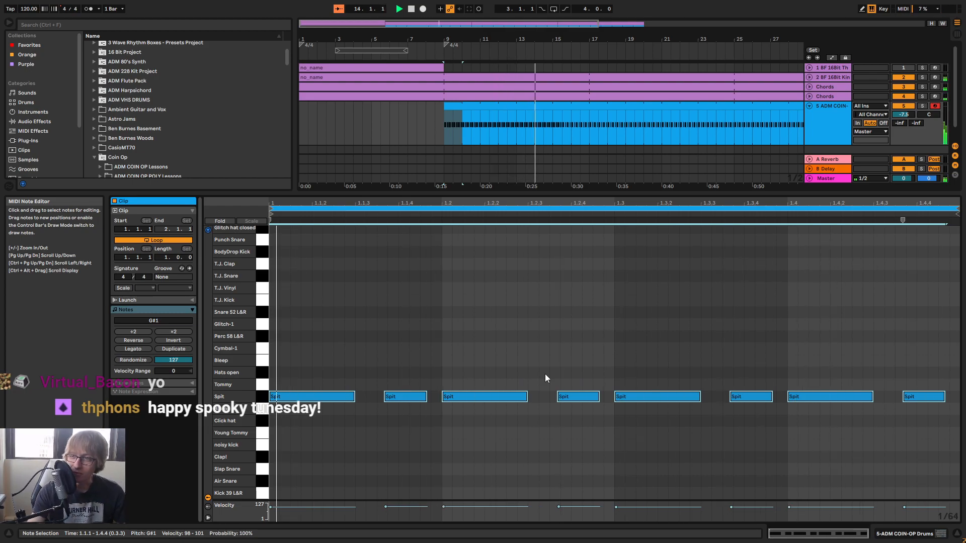
# Audition the pattern on Tommy and Perc 58 L&R by raising the selected notes during playback
pyautogui.press('Up')
pyautogui.press('Up')
pyautogui.press('Up')
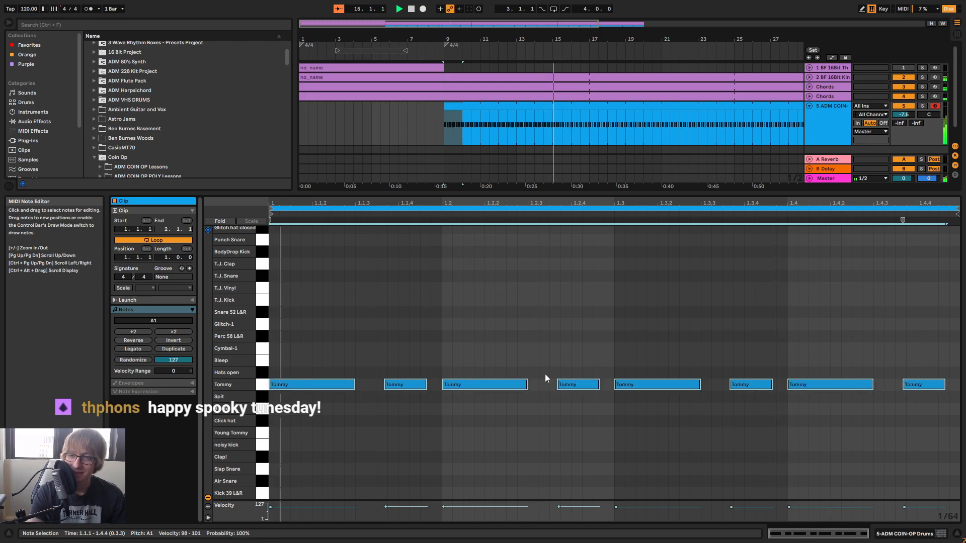
pyautogui.press('Up')
pyautogui.press('Up')
pyautogui.press('Up')
pyautogui.press('Up')
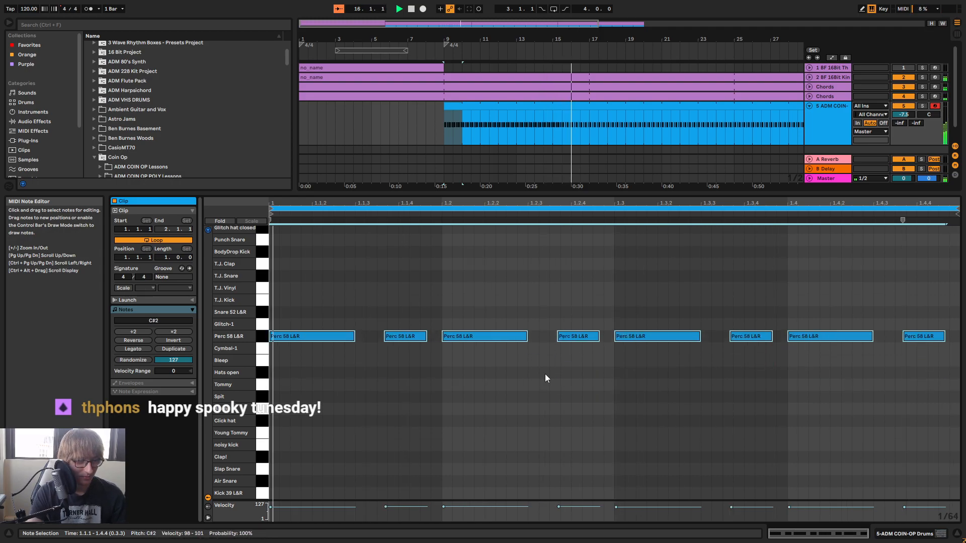
# Raise all notes of the drum clip to the Glitch hat closed row and play it from bar 9
pyautogui.press('Up')
pyautogui.press('Up')
pyautogui.press('Up')
pyautogui.press('Up')
pyautogui.press('Up')
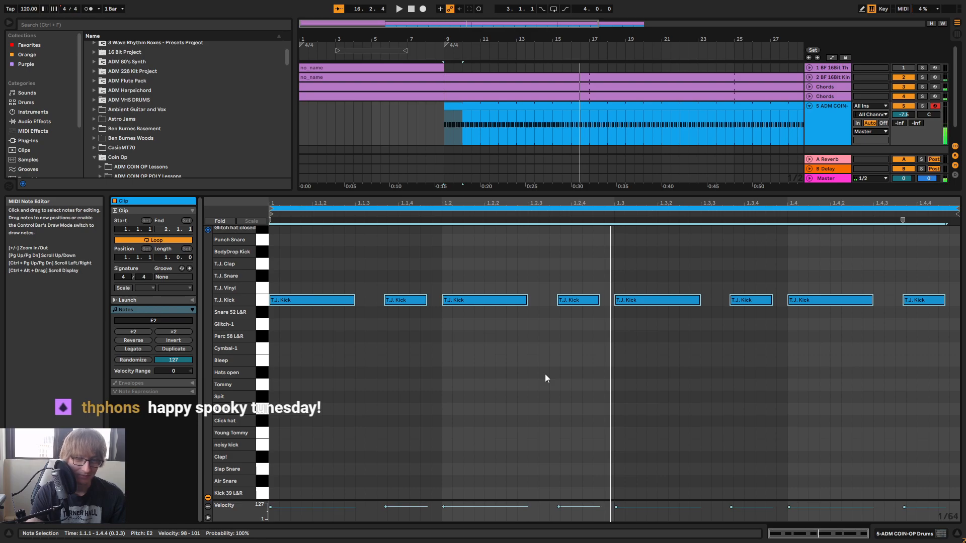
pyautogui.press('Up')
pyautogui.press('Up')
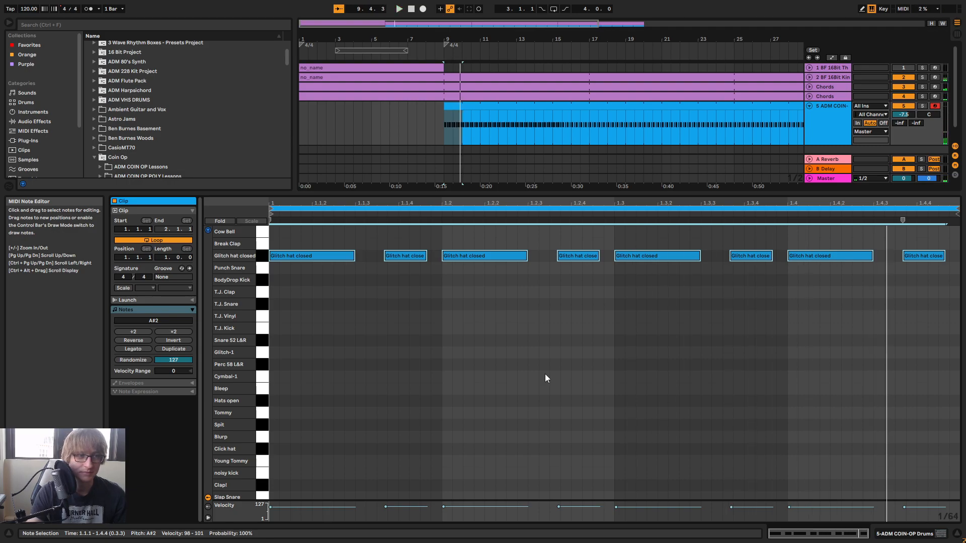
pyautogui.press('space')
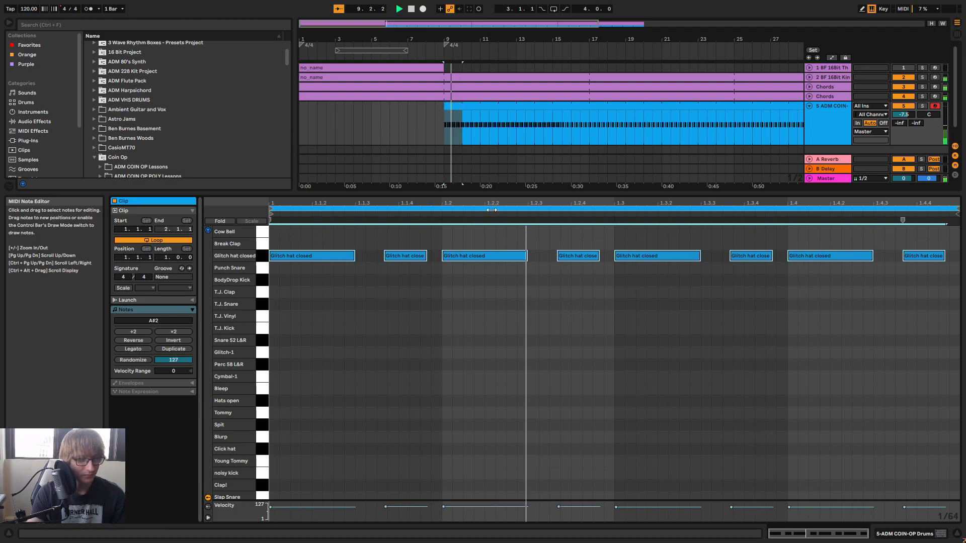
# Enlarge the arrangement area, open the Chords clip and play the song from its start
pyautogui.scroll(3, 544, 306)
pyautogui.scroll(5, 496, 358)
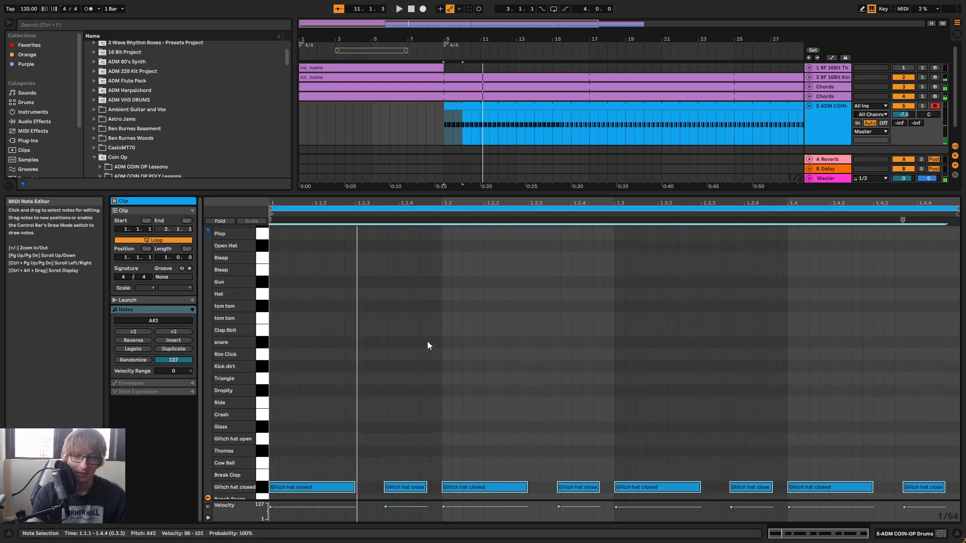
pyautogui.moveTo(505, 194); pyautogui.dragTo(496, 281)
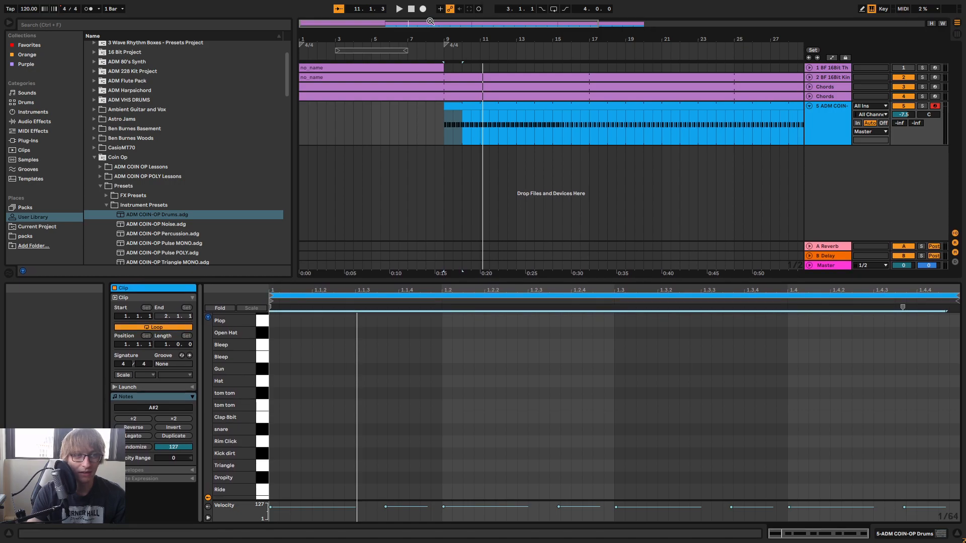
pyautogui.click(411, 9)
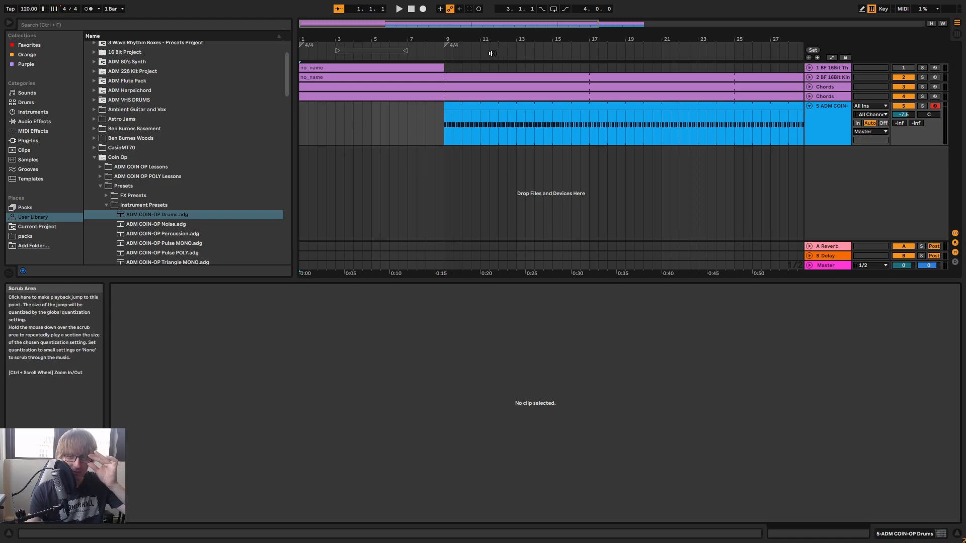
pyautogui.click(418, 142)
pyautogui.click(406, 89)
pyautogui.press('space')
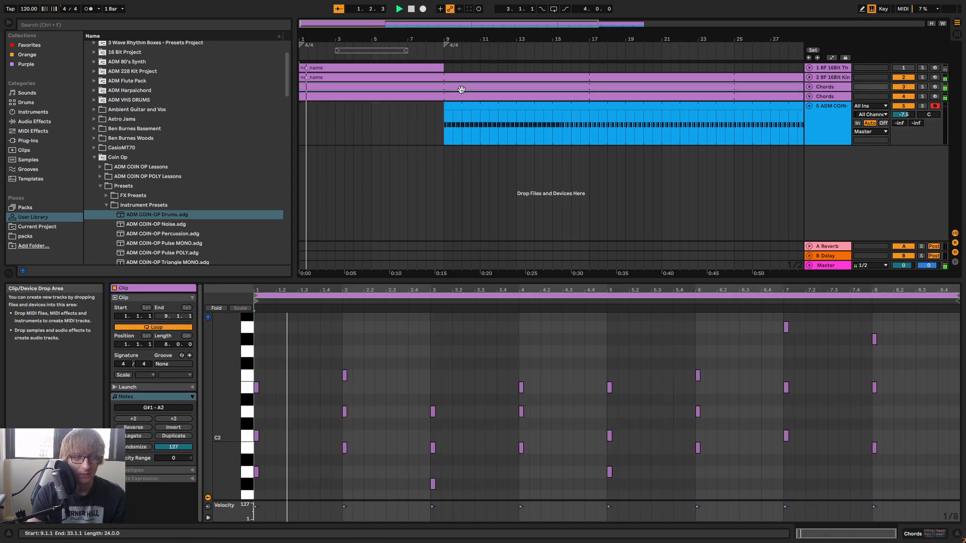
# Open the lead clip on track 2 and examine its notes around bar 4, including the low E2, during and after playback
pyautogui.click(397, 117)
pyautogui.click(388, 80)
pyautogui.moveTo(541, 437); pyautogui.dragTo(565, 438)
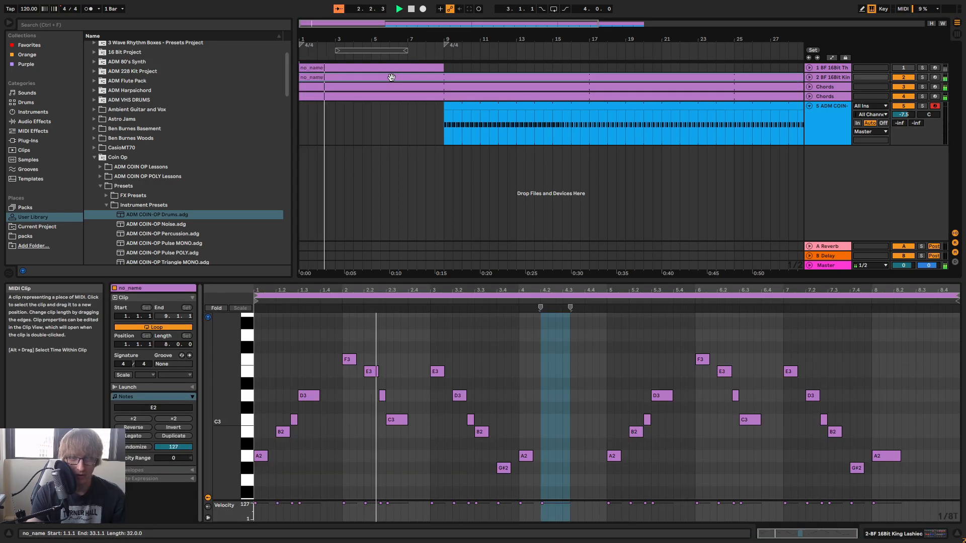
pyautogui.scroll(-3, 574, 418)
pyautogui.click(553, 341)
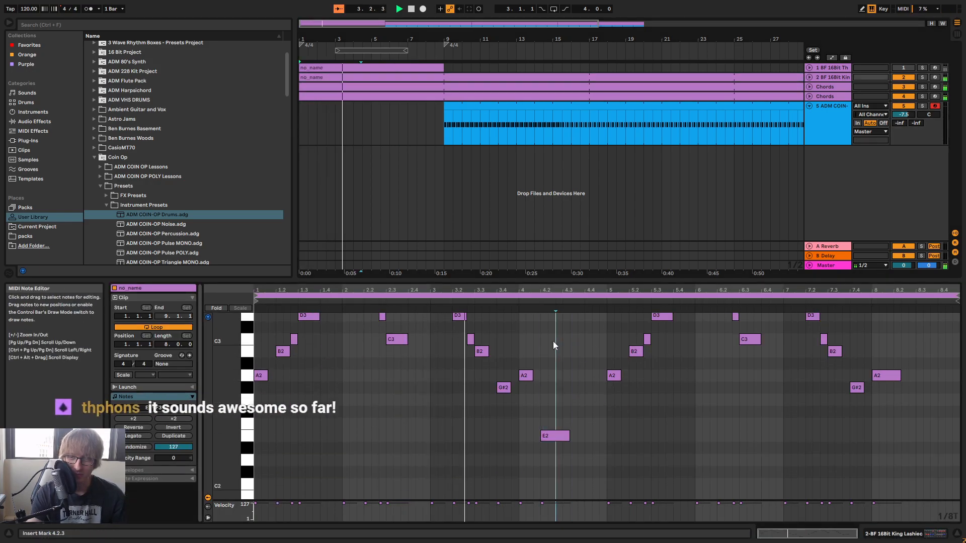
pyautogui.scroll(-2, 554, 370)
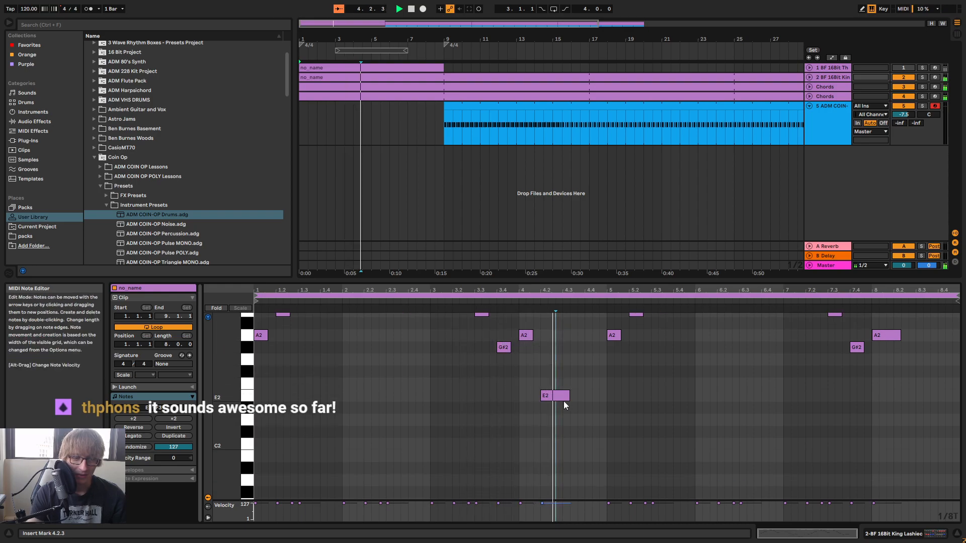
pyautogui.scroll(2, 553, 367)
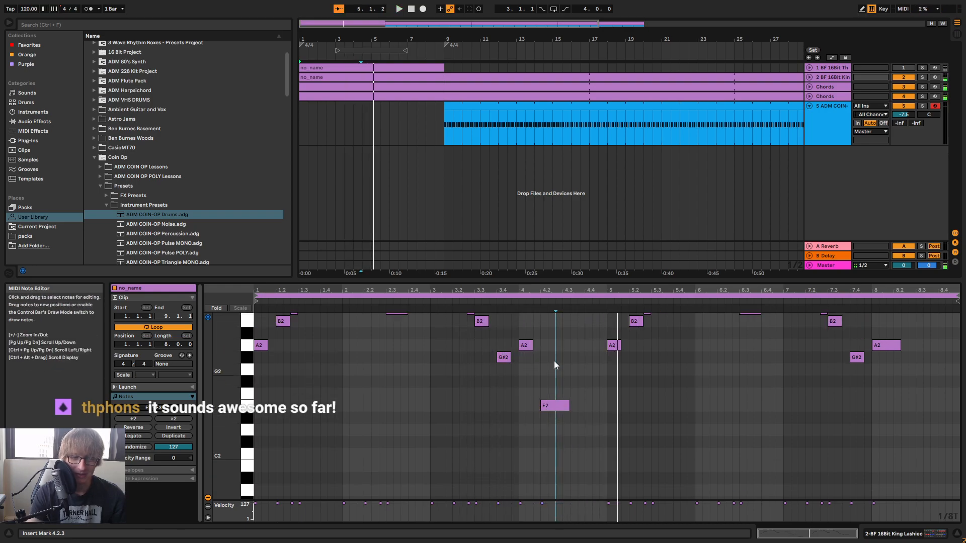
pyautogui.doubleClick(540, 342)
pyautogui.press('Up')
pyautogui.press('Delete')
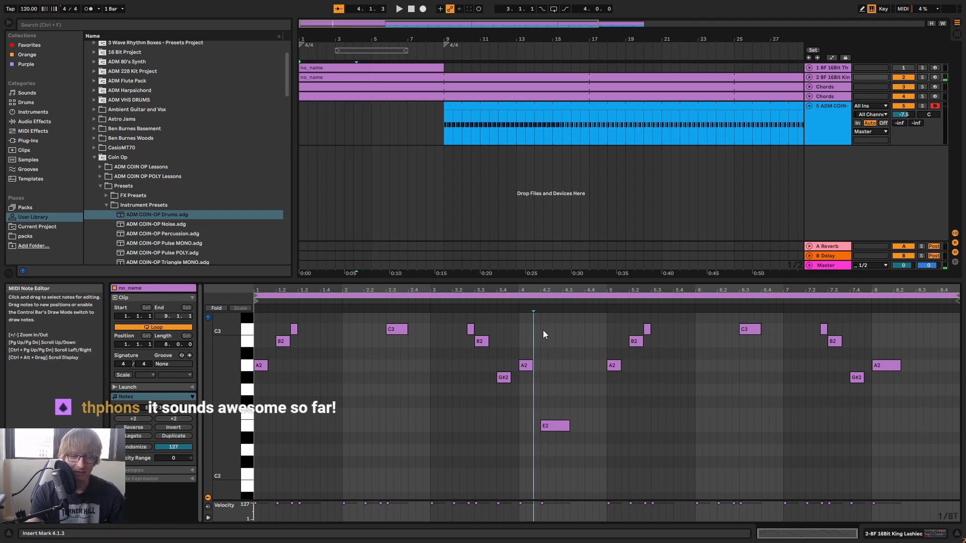
pyautogui.scroll(5, 550, 348)
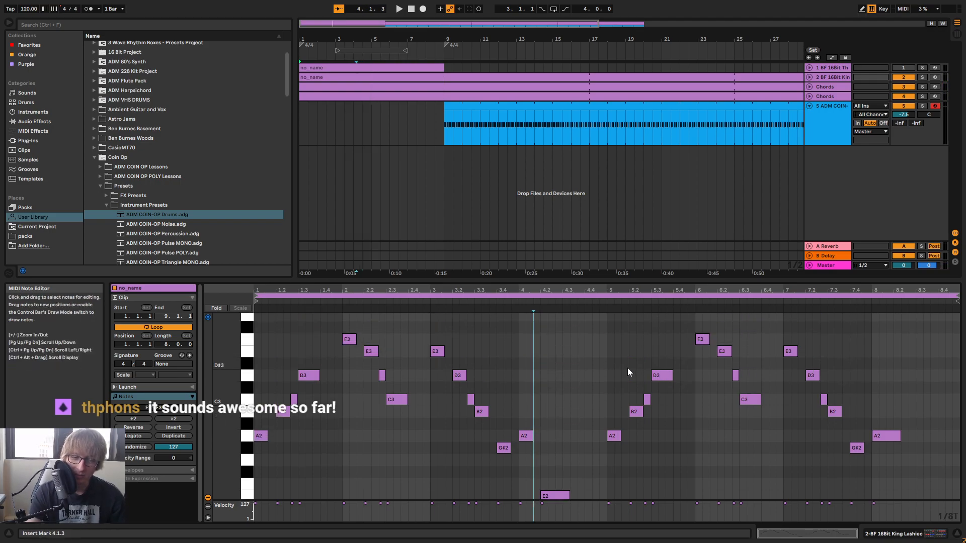
pyautogui.scroll(-5, 540, 418)
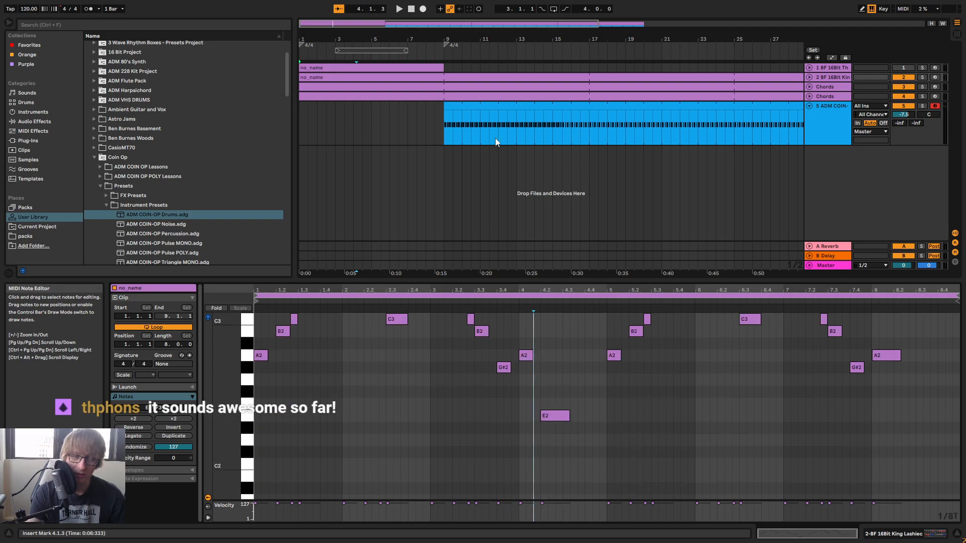
# Select the Chords clip and play the song from its start to hear the chords and lead together
pyautogui.click(399, 92)
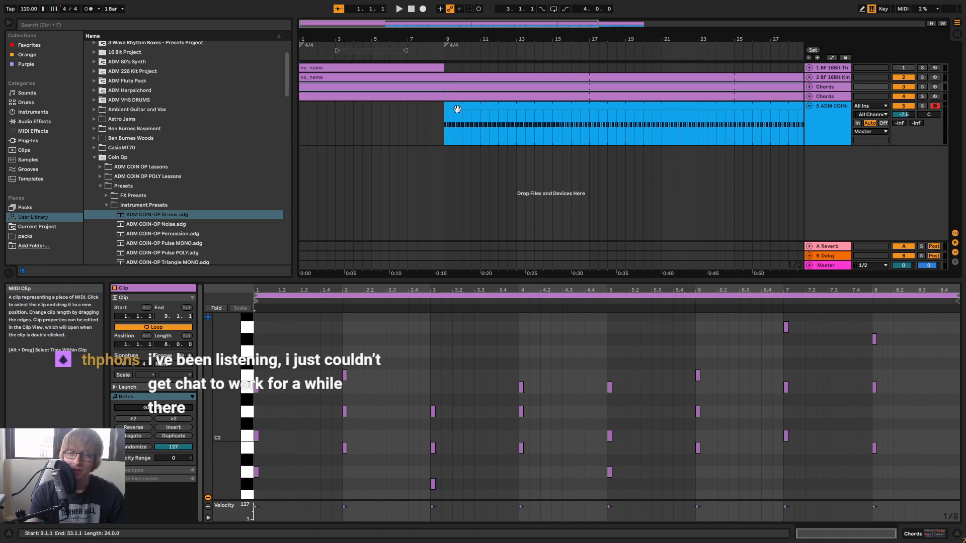
pyautogui.press('space')
pyautogui.click(401, 127)
pyautogui.click(478, 107)
pyautogui.click(411, 120)
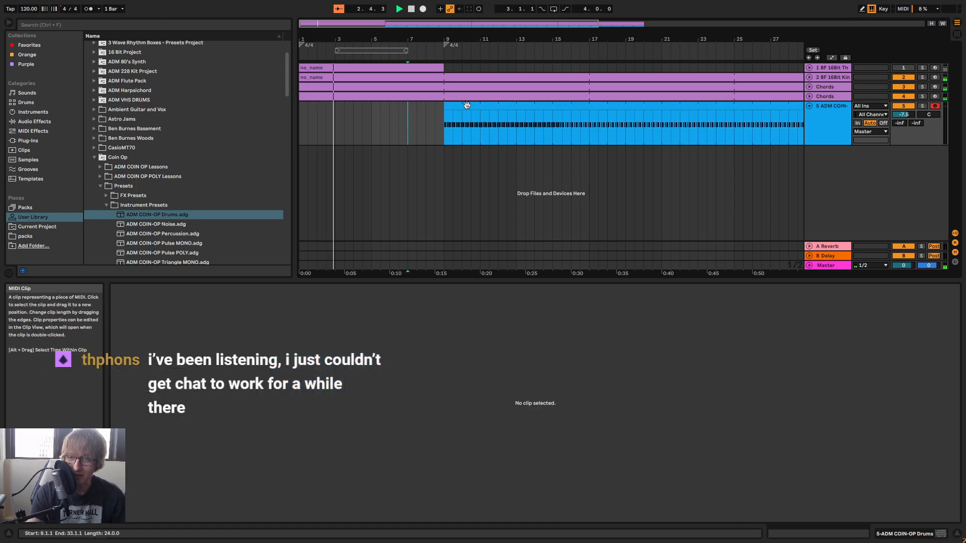
pyautogui.click(334, 129)
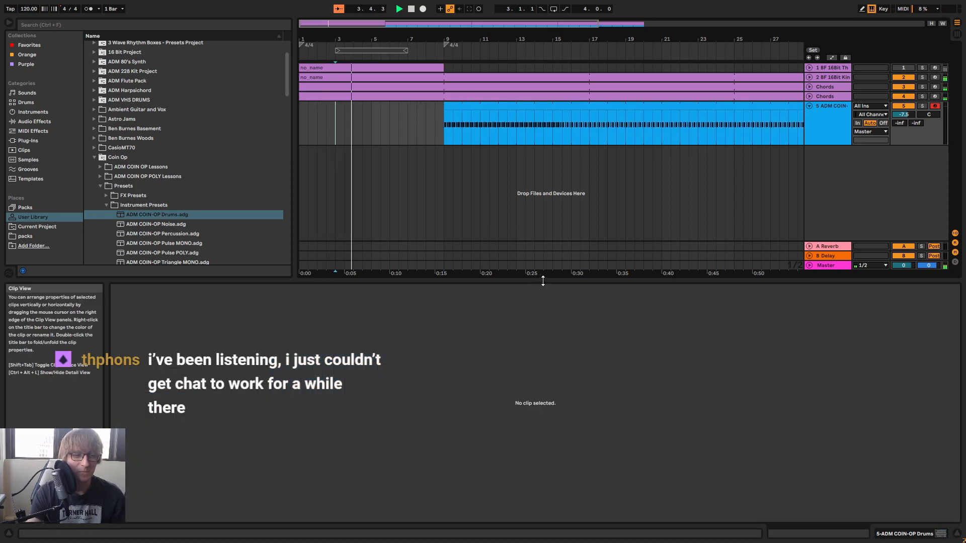
# Enlarge the arrangement area, unfold track 2 and shorten its lead clip to end at bar 9
pyautogui.moveTo(542, 281); pyautogui.dragTo(542, 425)
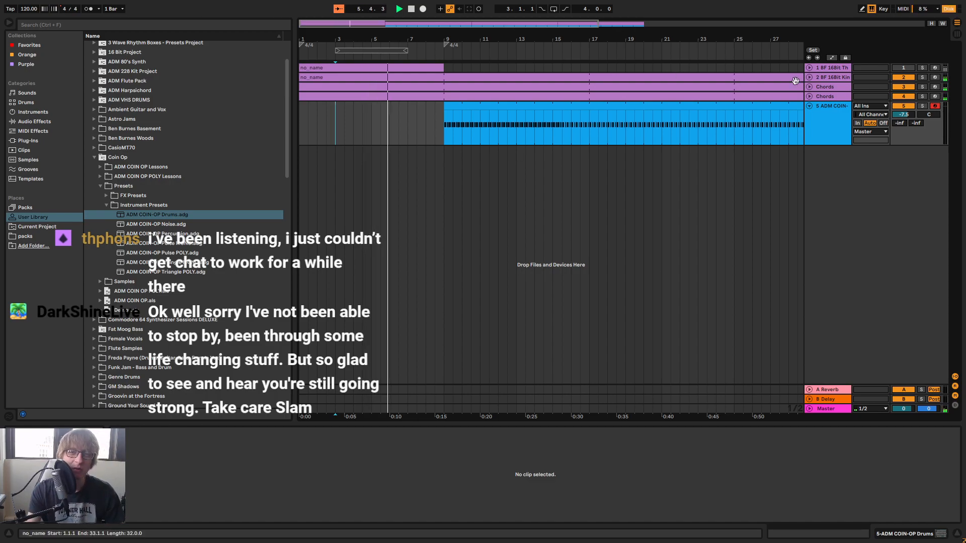
pyautogui.click(810, 78)
pyautogui.moveTo(578, 41); pyautogui.dragTo(444, 42)
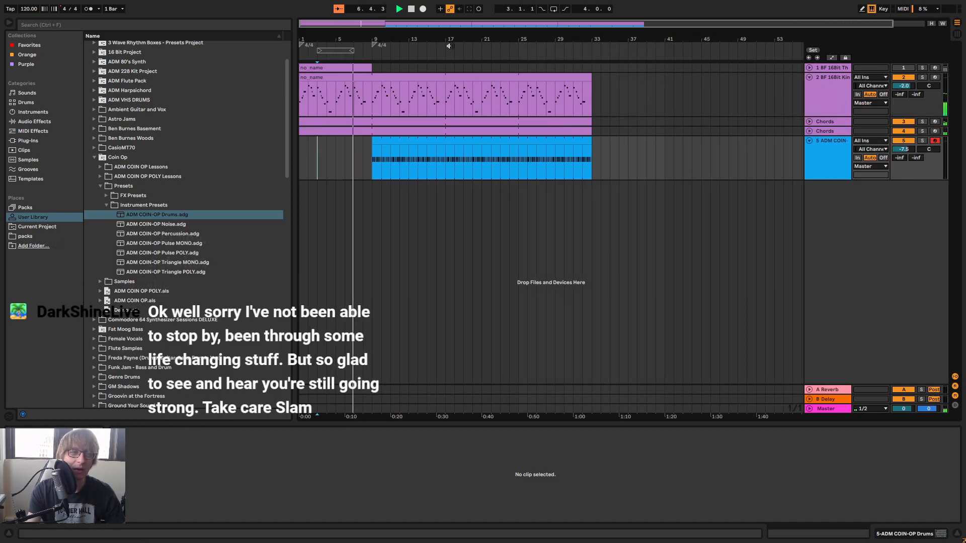
pyautogui.moveTo(591, 79); pyautogui.dragTo(374, 90)
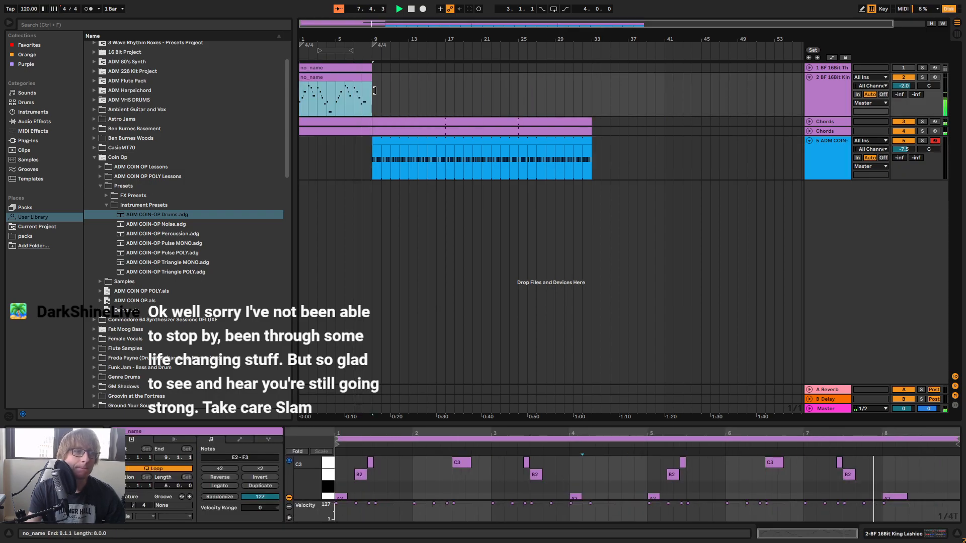
pyautogui.click(832, 100)
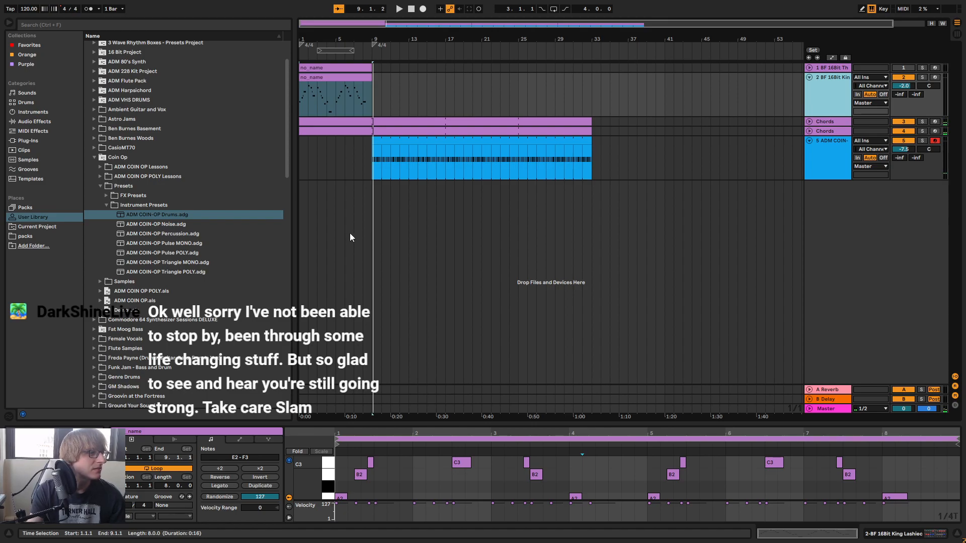
# Browse the device categories, return to the User Library, collapse Coin Op and expand the 16 Bit Project folder
pyautogui.click(480, 257)
pyautogui.click(36, 122)
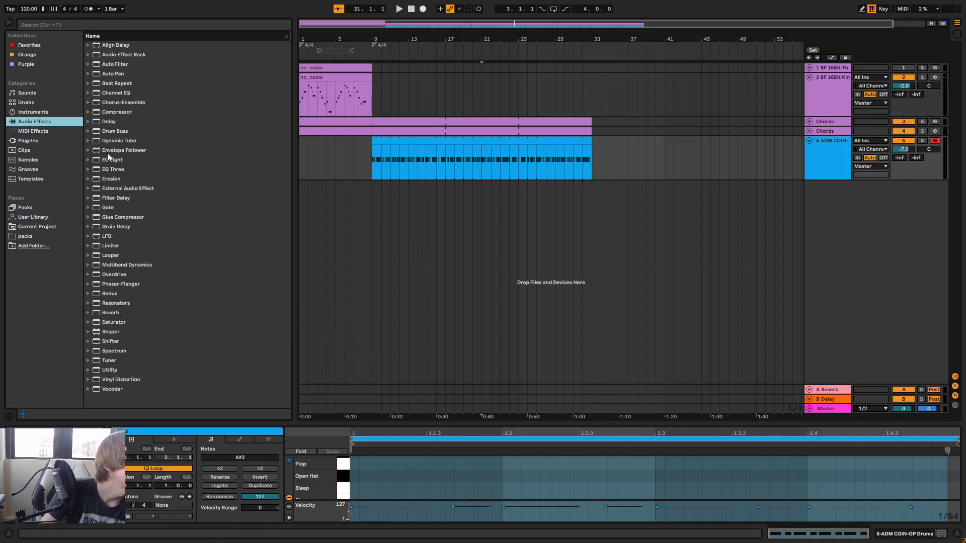
pyautogui.click(36, 142)
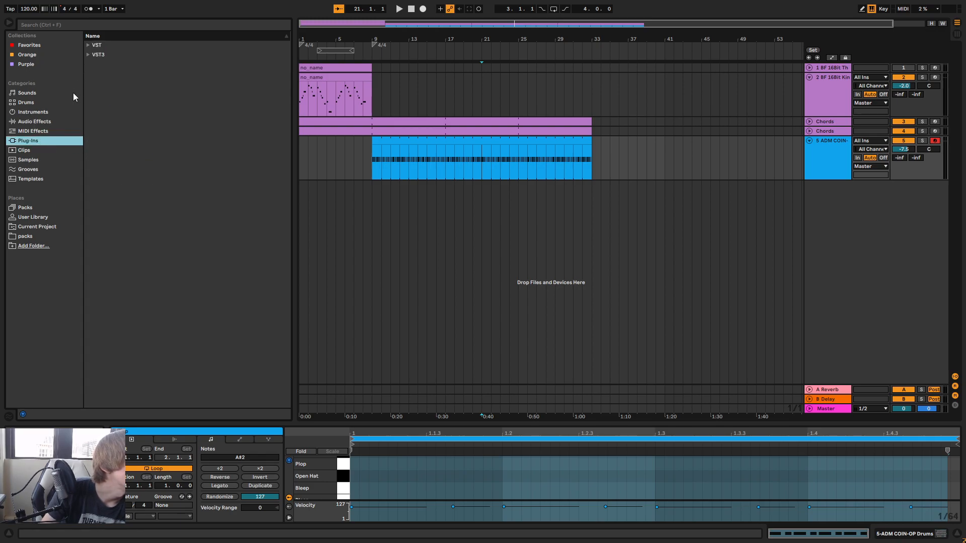
pyautogui.click(50, 131)
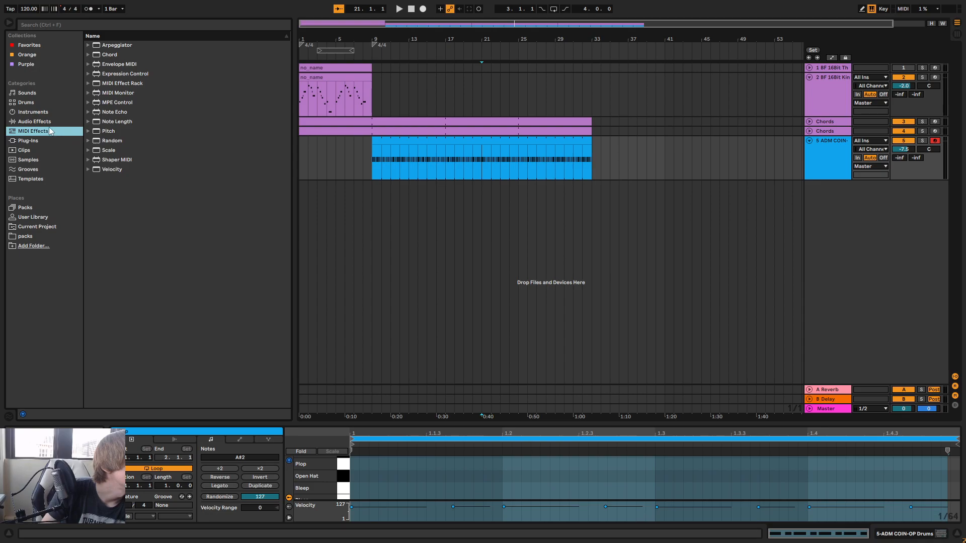
pyautogui.click(43, 141)
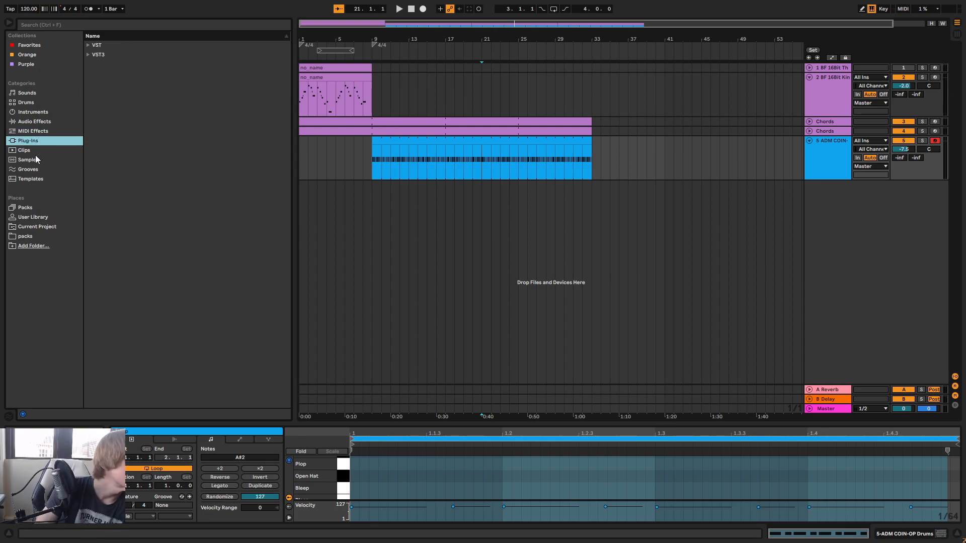
pyautogui.click(39, 216)
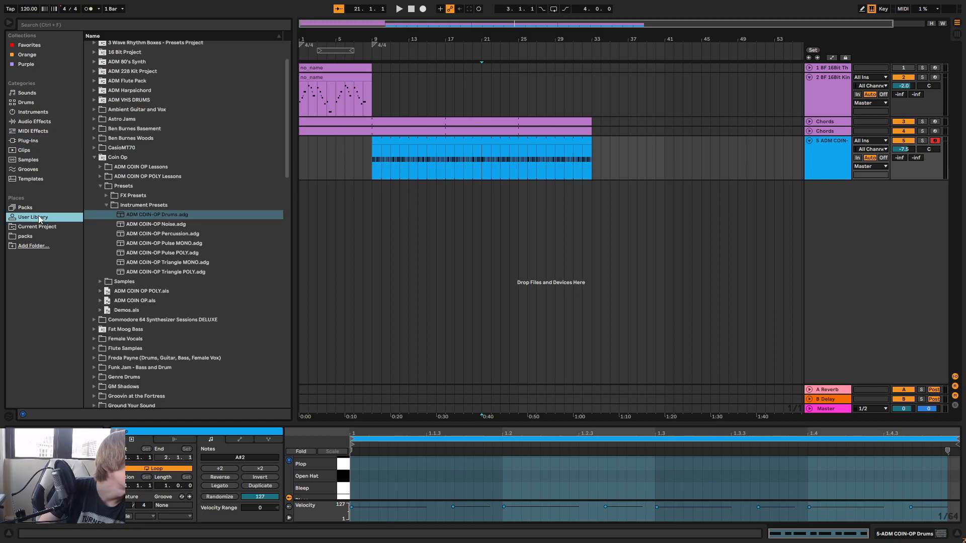
pyautogui.click(94, 158)
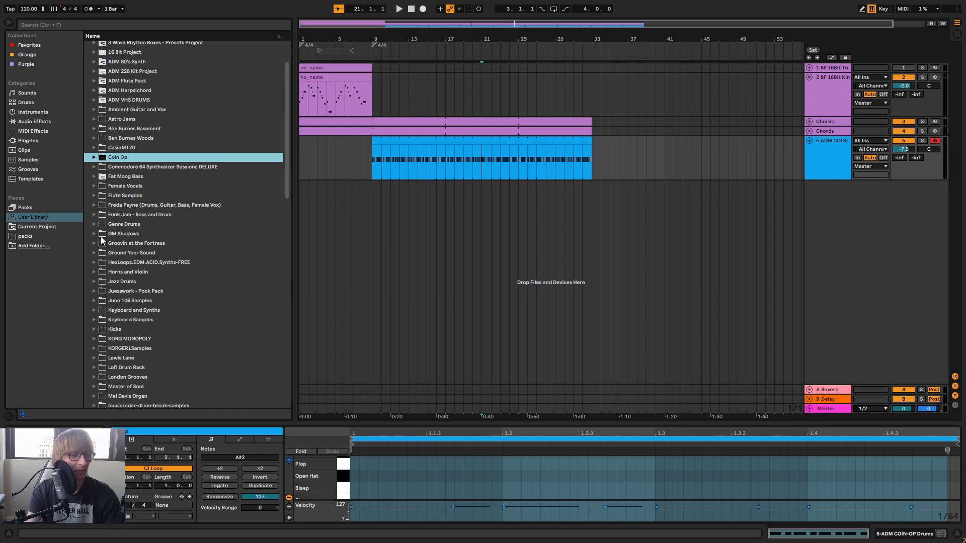
pyautogui.scroll(3, 101, 237)
pyautogui.click(95, 103)
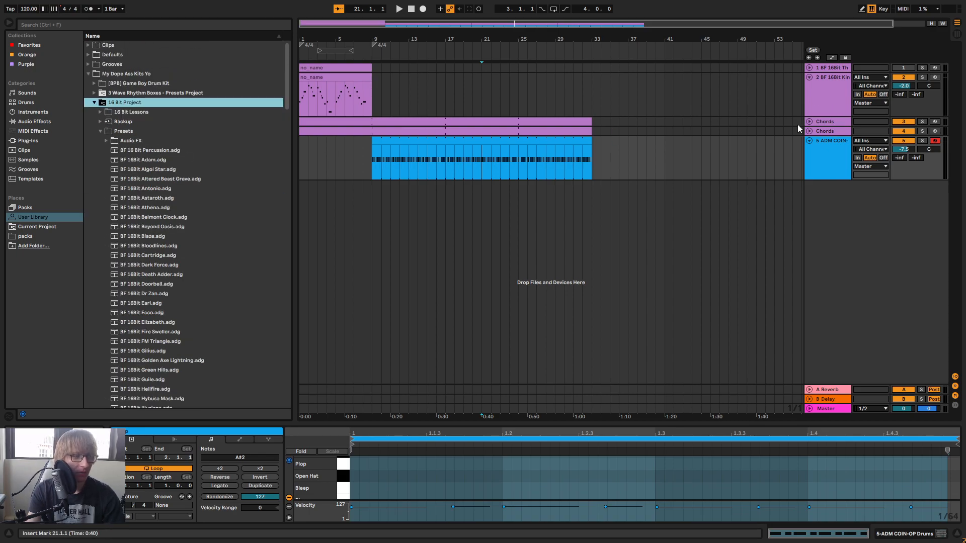
# Add the BF 16Bit Adam preset as a new MIDI track below the COIN-OP drums
pyautogui.click(149, 160)
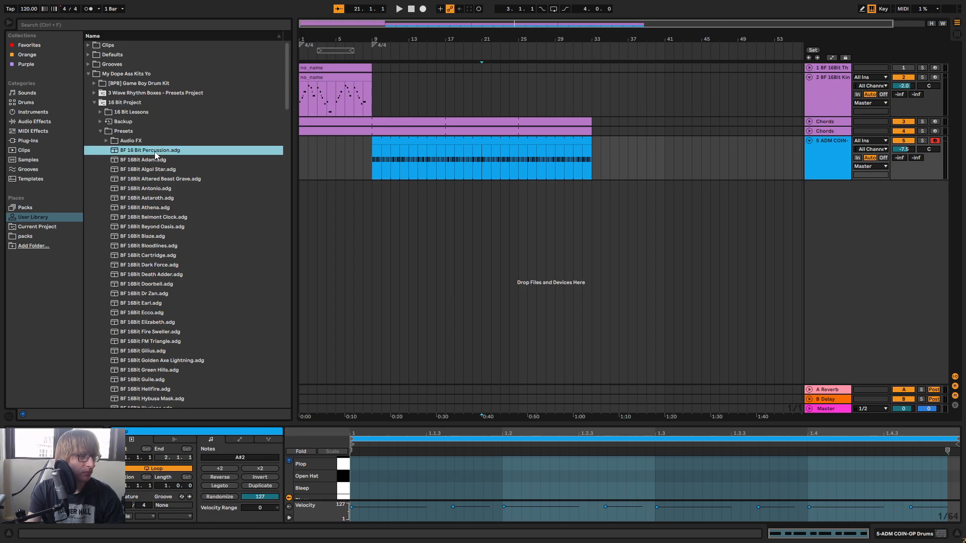
pyautogui.moveTo(141, 162); pyautogui.dragTo(885, 279)
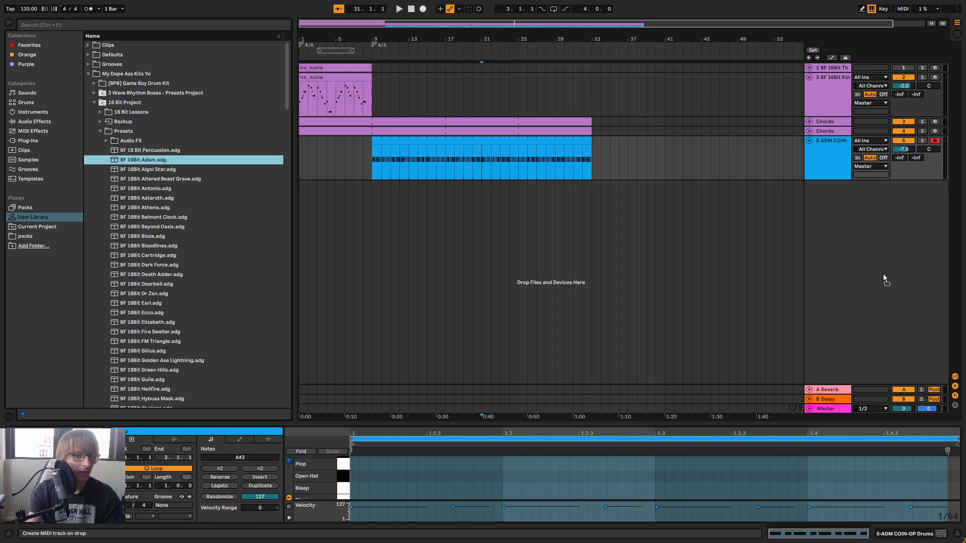
pyautogui.moveTo(792, 163); pyautogui.dragTo(795, 166)
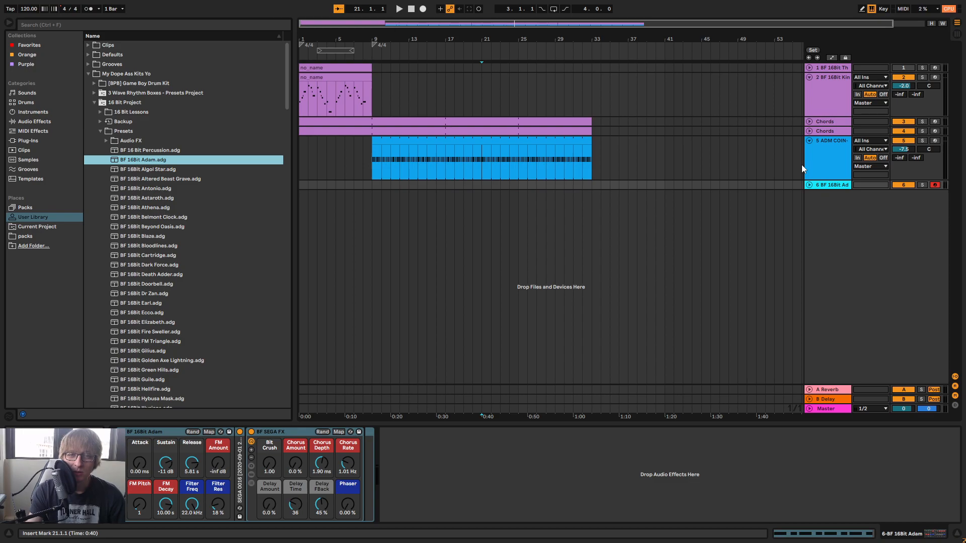
pyautogui.press('Tab')
pyautogui.press('Tab')
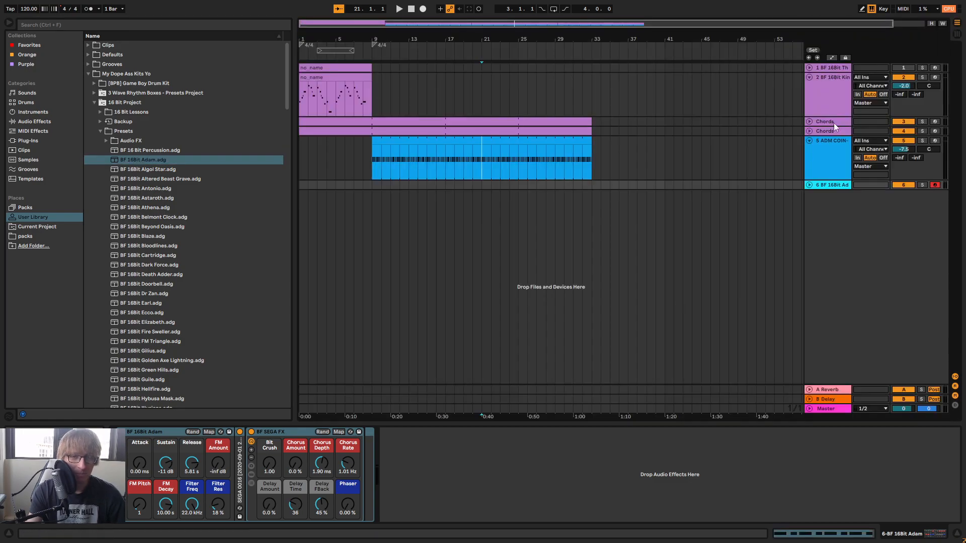
# Rename track 2, which holds the shortened lead clip, as Intro Lead
pyautogui.click(845, 107)
pyautogui.rightClick(829, 88)
pyautogui.click(853, 124)
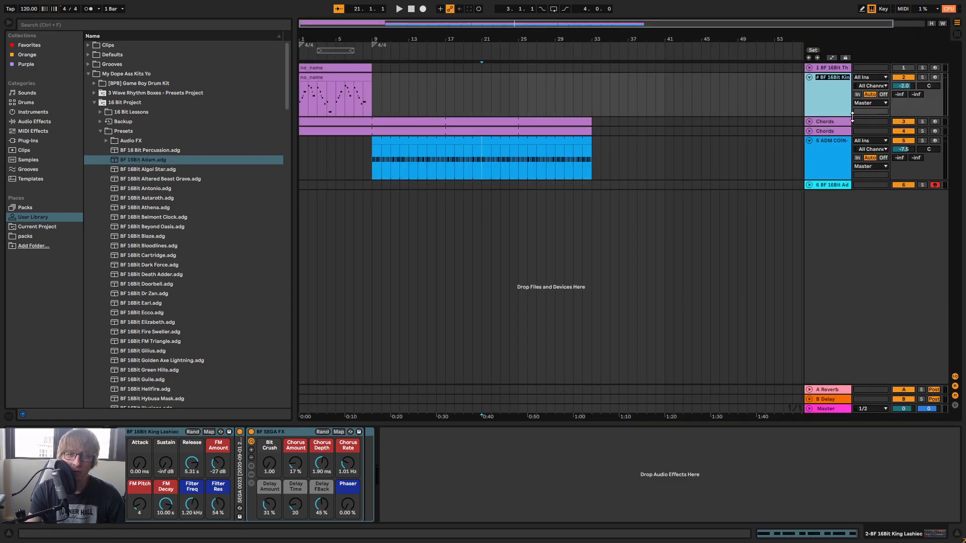
pyautogui.write('Intro Lead')
pyautogui.press('Return')
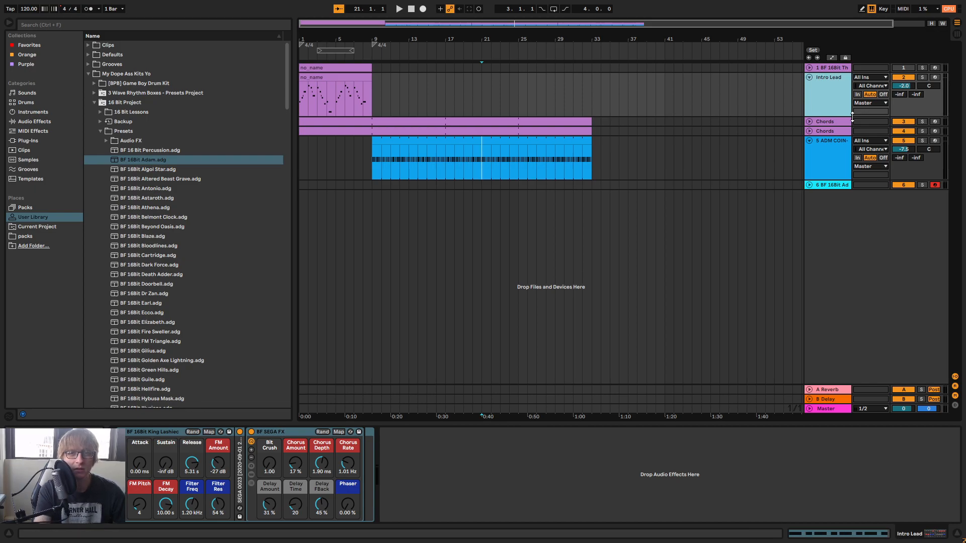
# Audition the BF 16Bit The Chopper track in solo, unsolo it, and try its clip at bar 9 with the drums
pyautogui.click(923, 68)
pyautogui.press('space')
pyautogui.click(341, 68)
pyautogui.press('space')
pyautogui.press('space')
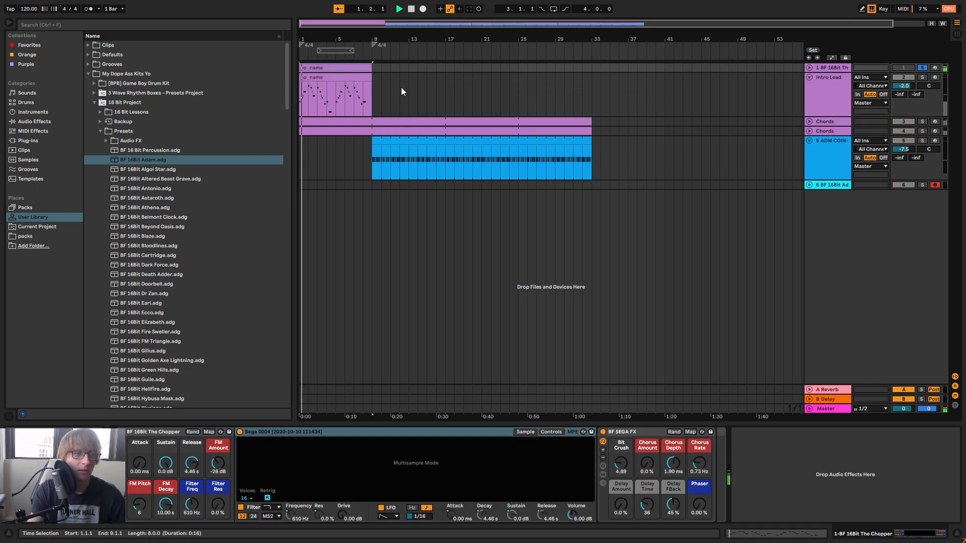
pyautogui.click(401, 91)
pyautogui.click(922, 68)
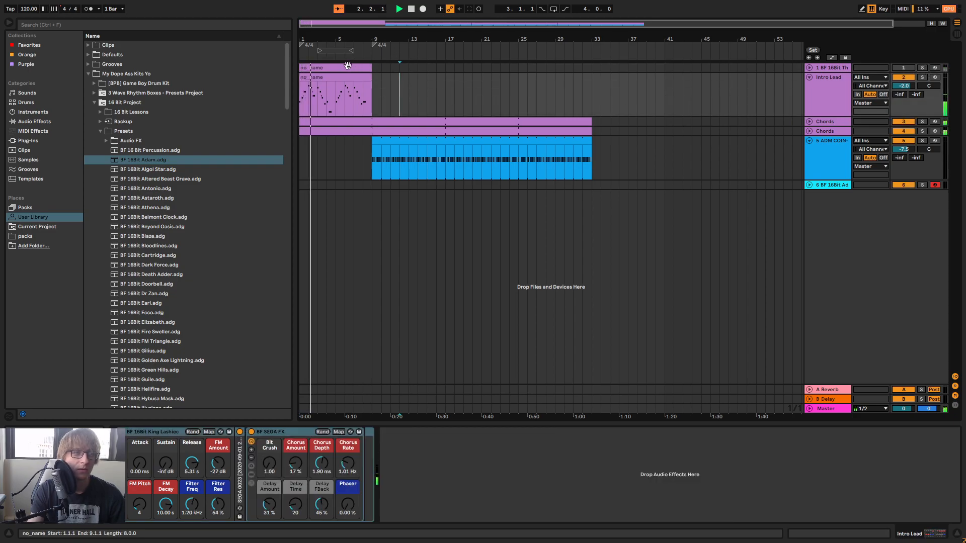
pyautogui.moveTo(347, 66); pyautogui.dragTo(421, 66)
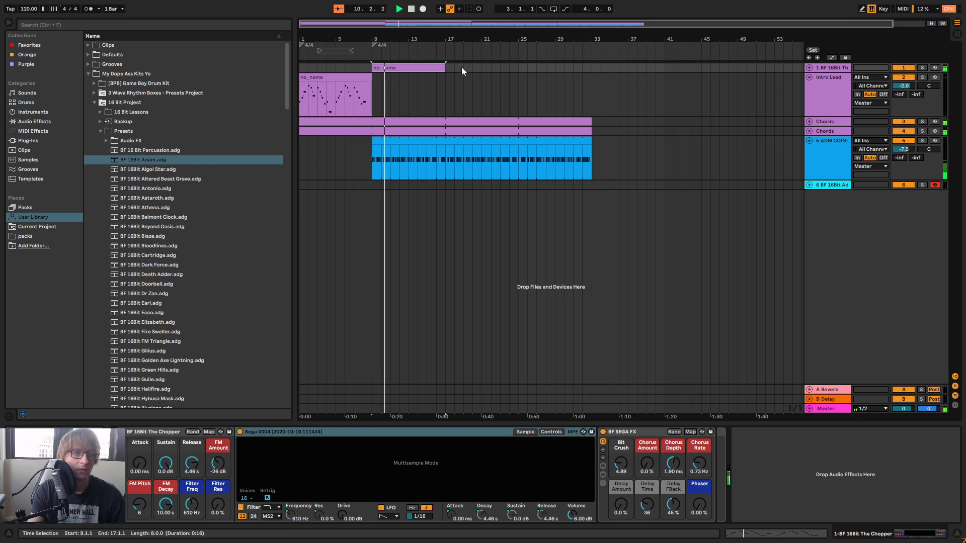
# Delete the clip on the BF 16Bit The Chopper track, remove the track and stop playback
pyautogui.press('Delete')
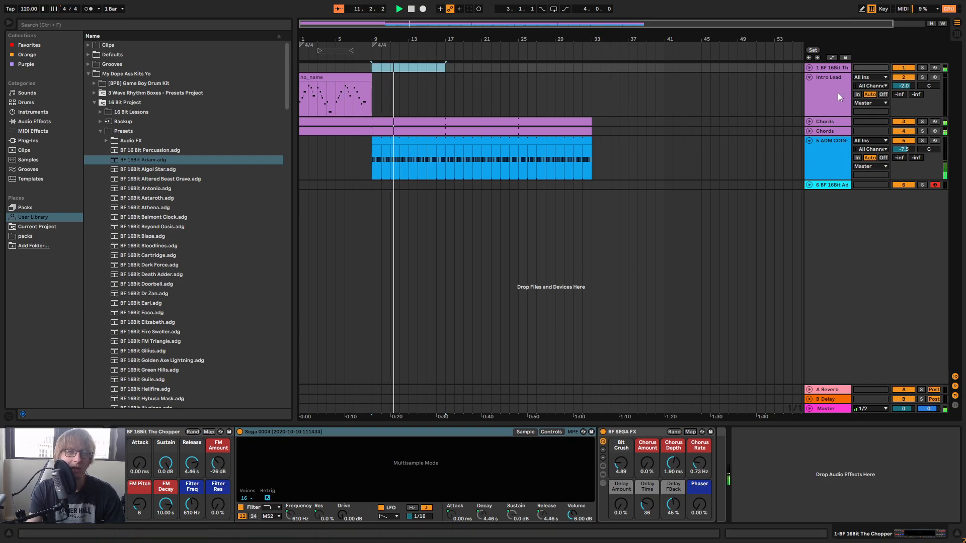
pyautogui.click(834, 69)
pyautogui.press('Delete')
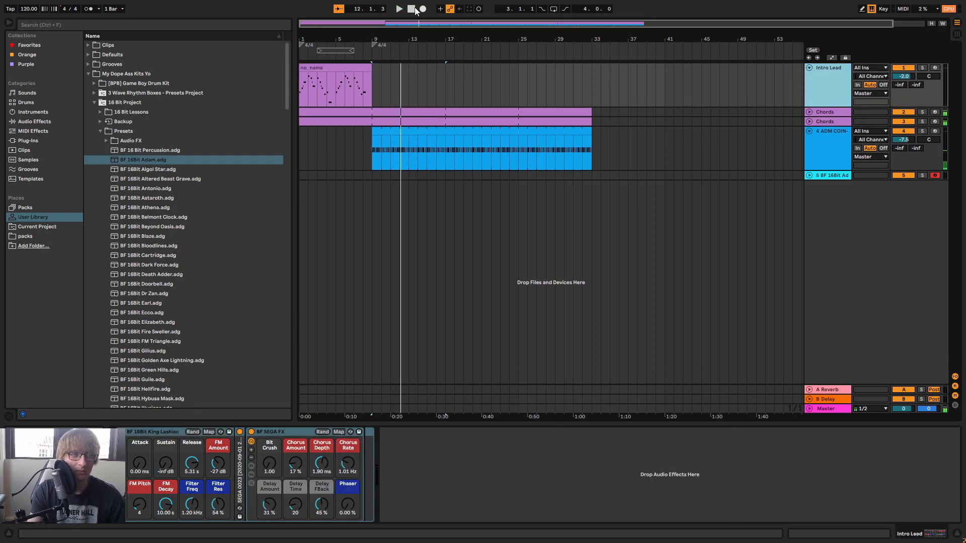
pyautogui.press('space')
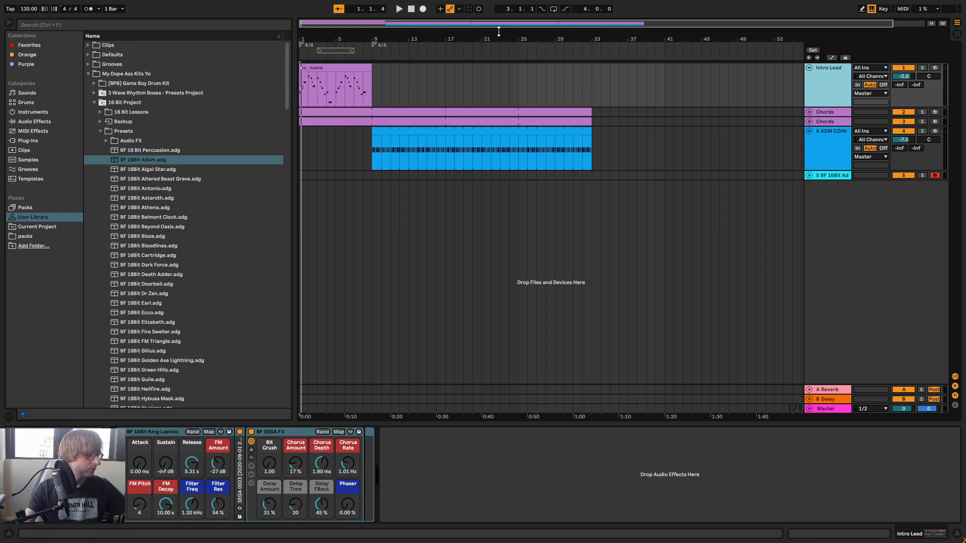
# Open the Intro Lead clip and play the song from bar 1
pyautogui.click(482, 175)
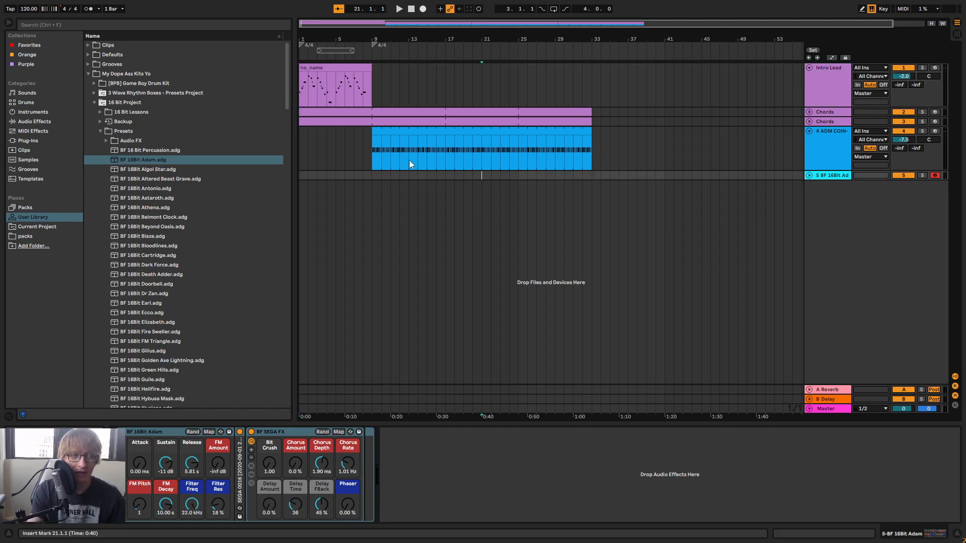
pyautogui.click(345, 63)
pyautogui.click(399, 8)
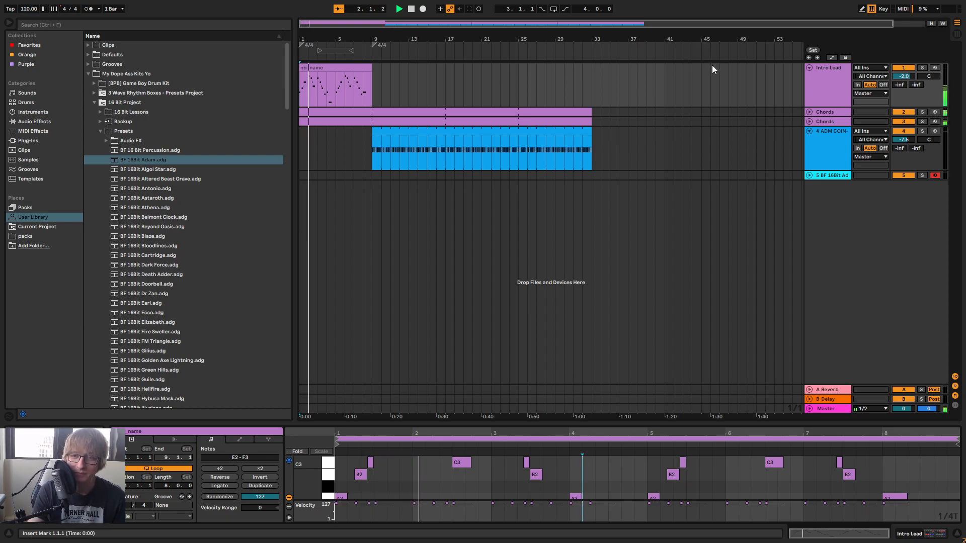
# Collapse the Intro Lead track, listen to the intro section and stop playback
pyautogui.click(809, 68)
pyautogui.click(712, 177)
pyautogui.click(337, 156)
pyautogui.moveTo(378, 35); pyautogui.dragTo(378, 33)
pyautogui.click(438, 157)
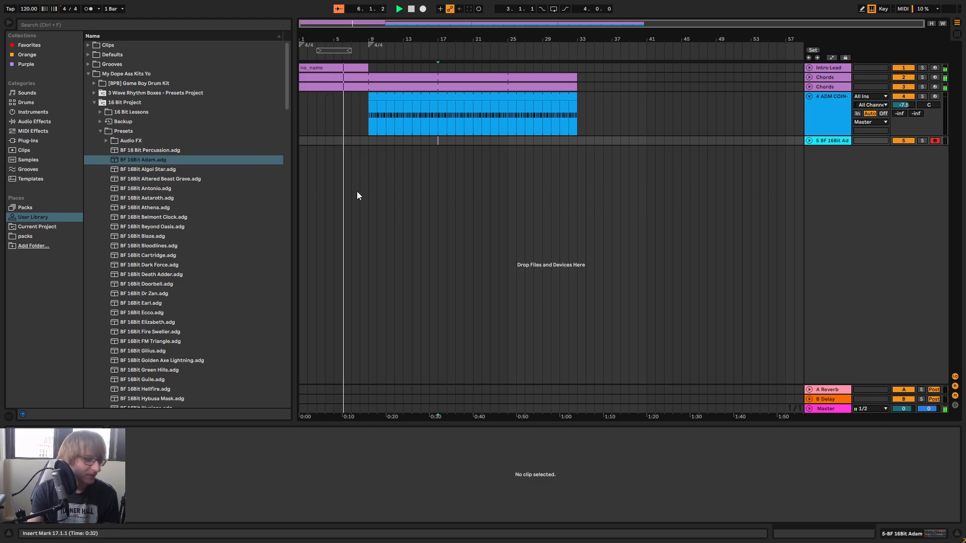
pyautogui.click(412, 211)
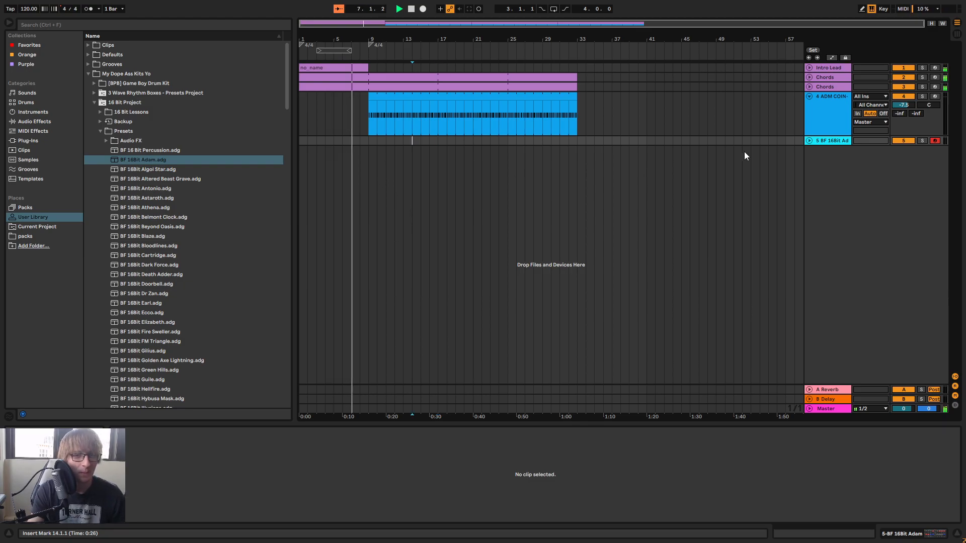
pyautogui.click(821, 77)
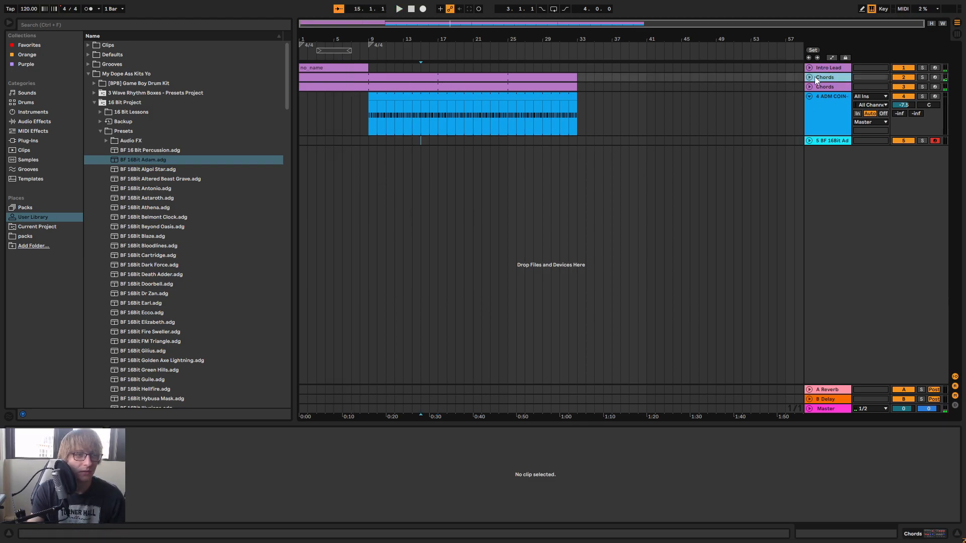
# Copy the Intro Lead clip to bar 9 of the BF 16Bit Adam track and play it, checking the levels in the mixer
pyautogui.click(353, 67)
pyautogui.click(375, 141)
pyautogui.hotkey('ctrl', 'v')
pyautogui.press('space')
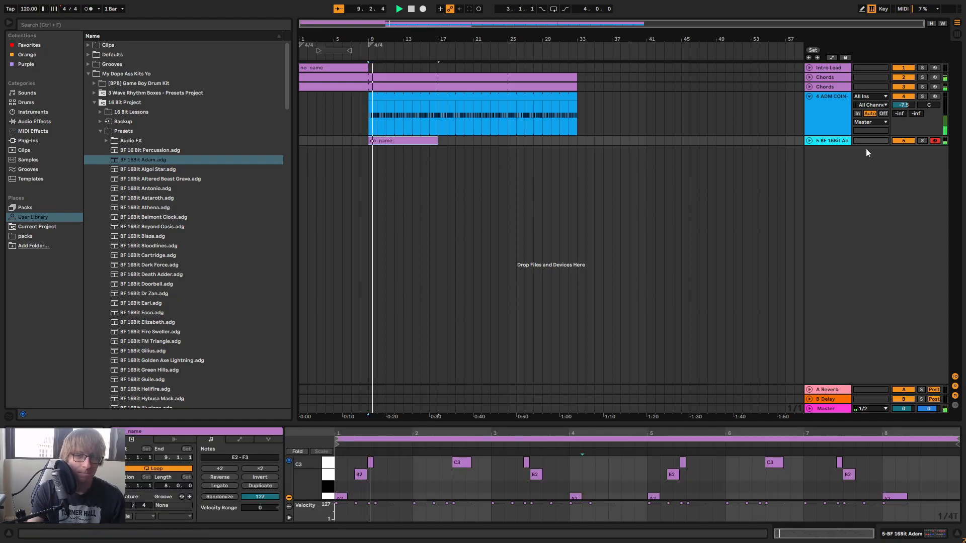
pyautogui.press('Tab')
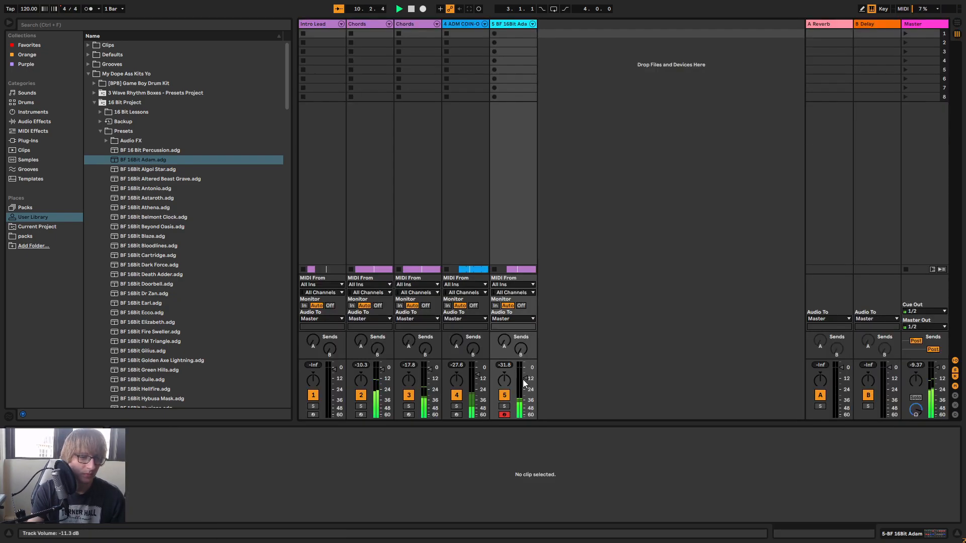
pyautogui.press('Tab')
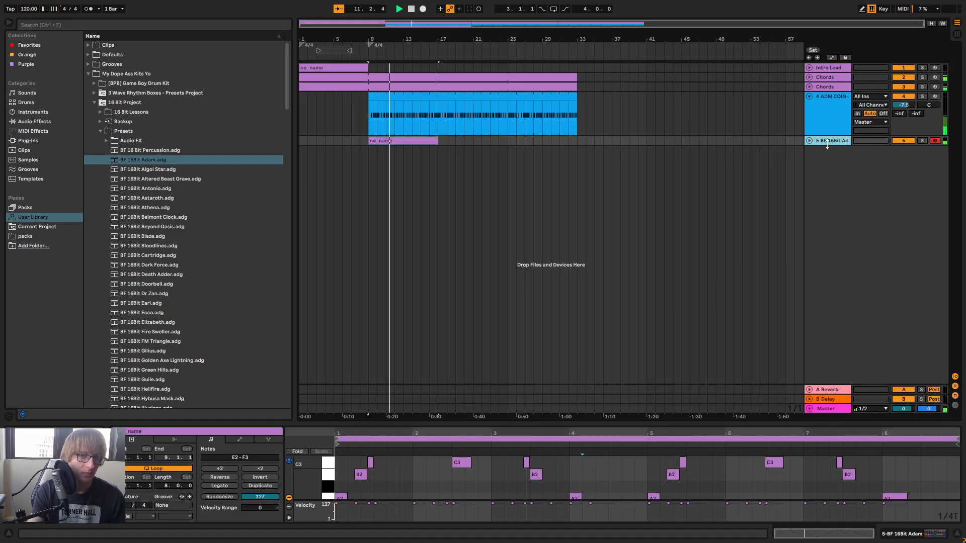
# Audition the BF 16Bit presets Algol Star, Altered Beast Grave and Antonio on track 5, and load Altered Beast Grave
pyautogui.click(832, 141)
pyautogui.doubleClick(176, 170)
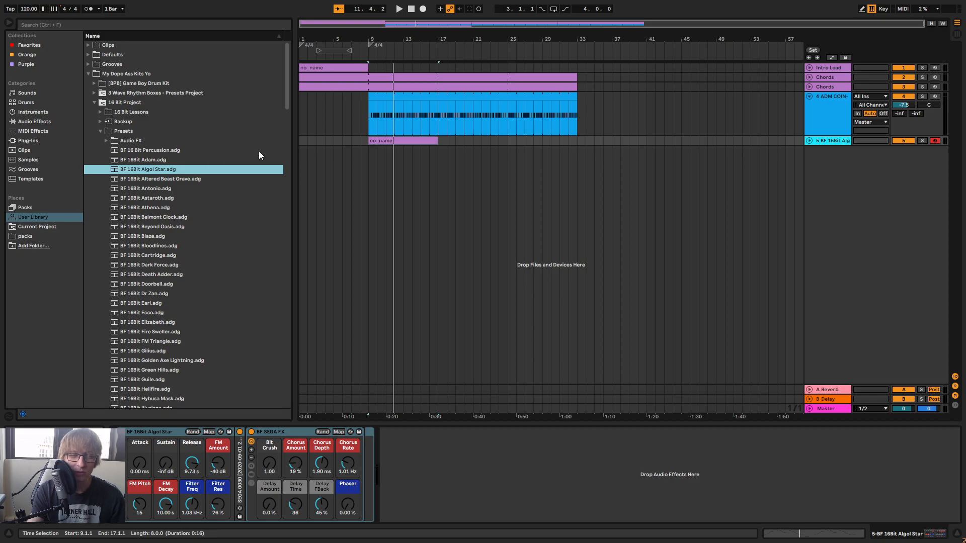
pyautogui.press('space')
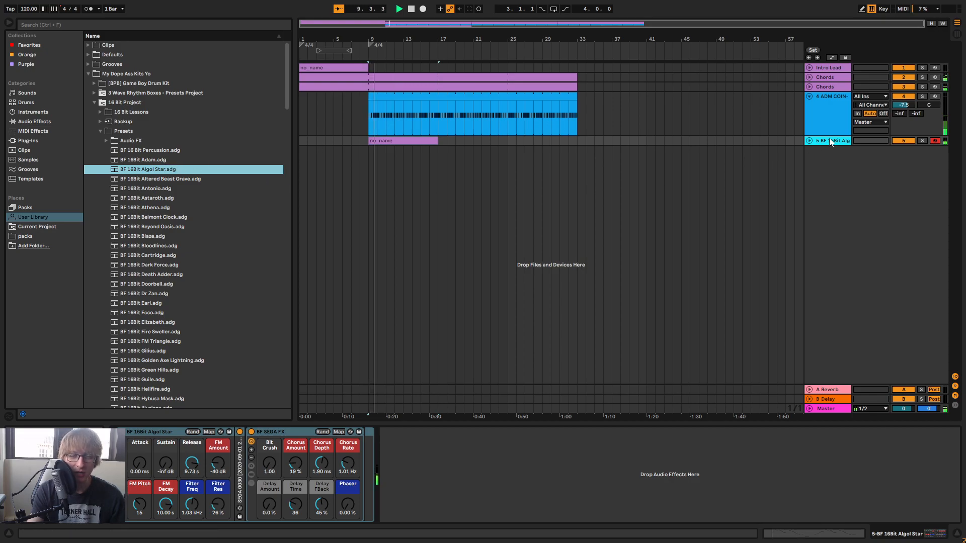
pyautogui.click(175, 179)
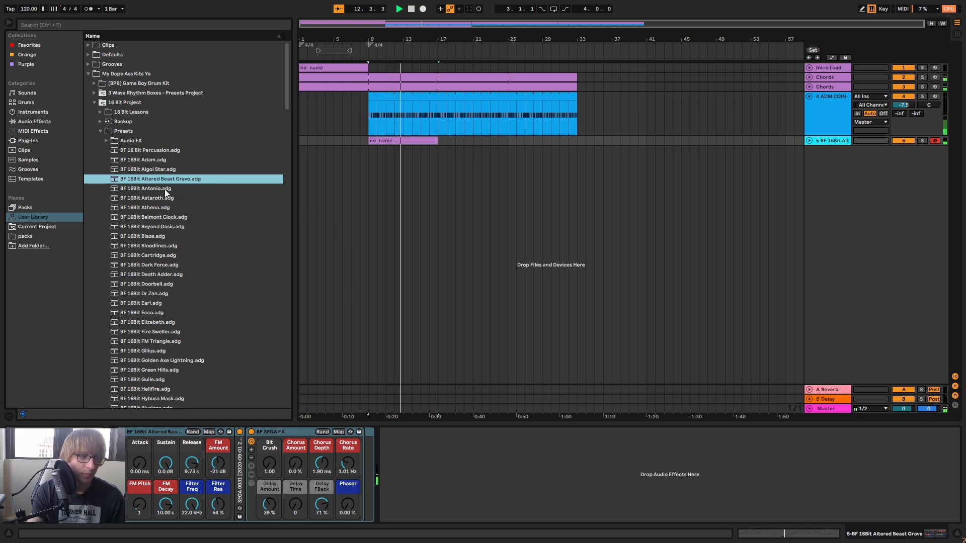
pyautogui.click(165, 189)
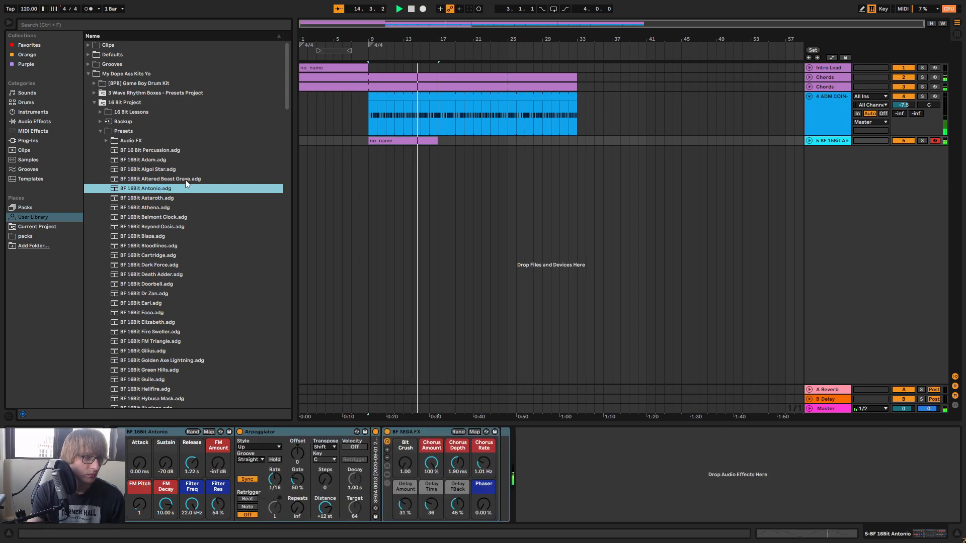
pyautogui.click(163, 179)
pyautogui.press('space')
# Solo the Altered Beast Grave track, extend its clip from bar 9 to bar 33, and unsolo it
pyautogui.click(923, 141)
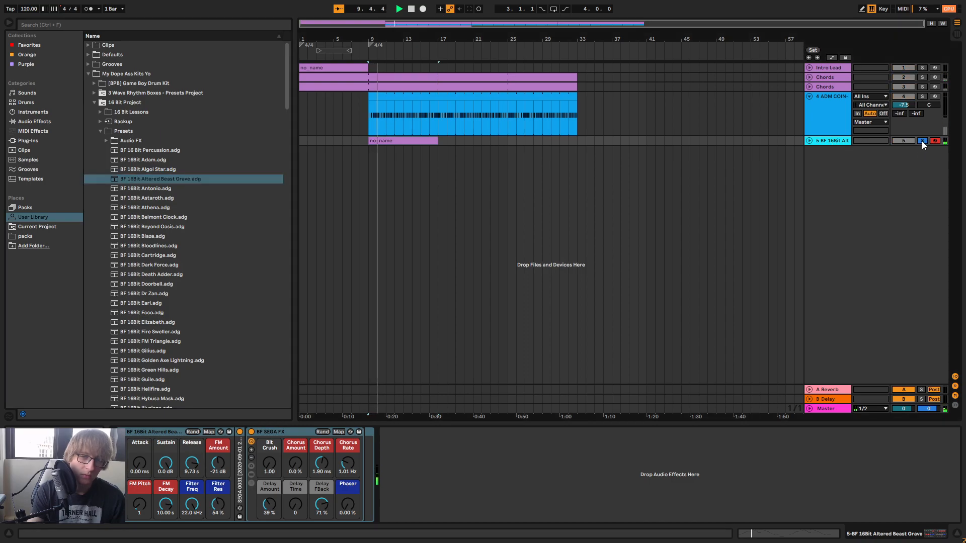
pyautogui.click(508, 143)
pyautogui.moveTo(434, 142); pyautogui.dragTo(577, 143)
pyautogui.click(648, 181)
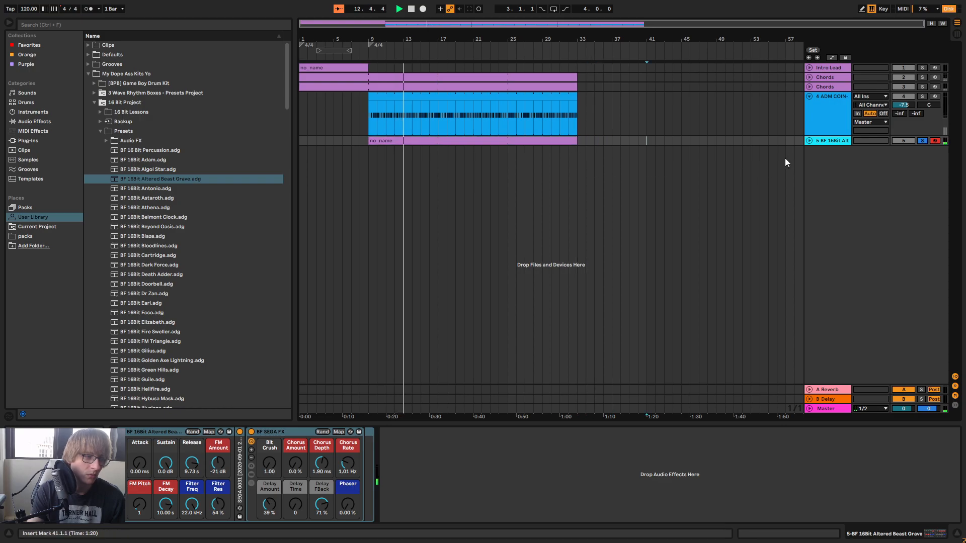
pyautogui.click(923, 141)
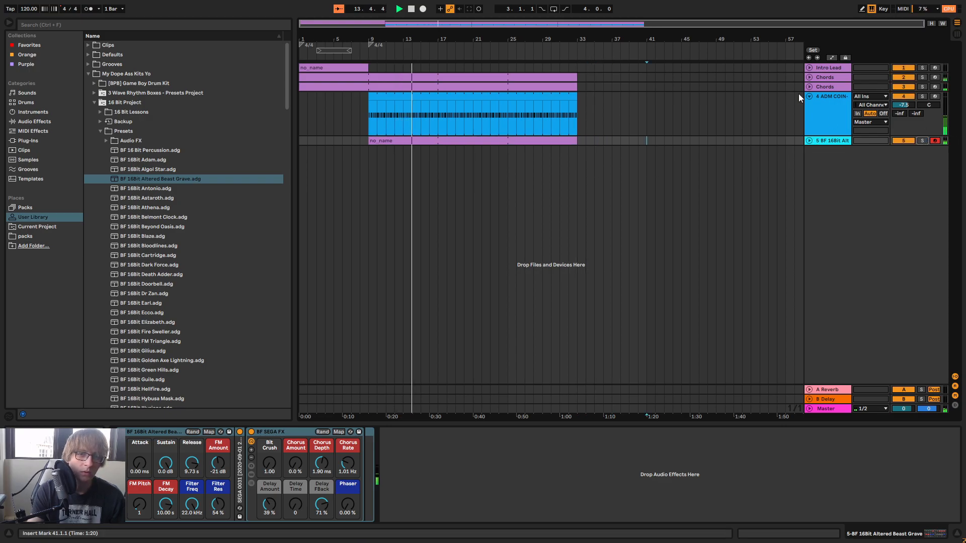
# Stop playback, collapse the COIN-OP drum track and rename it Hat
pyautogui.click(810, 97)
pyautogui.press('space')
pyautogui.moveTo(371, 40); pyautogui.dragTo(476, 67)
pyautogui.click(828, 96)
pyautogui.rightClick(828, 96)
pyautogui.click(846, 138)
pyautogui.write('Hat')
pyautogui.press('Return')
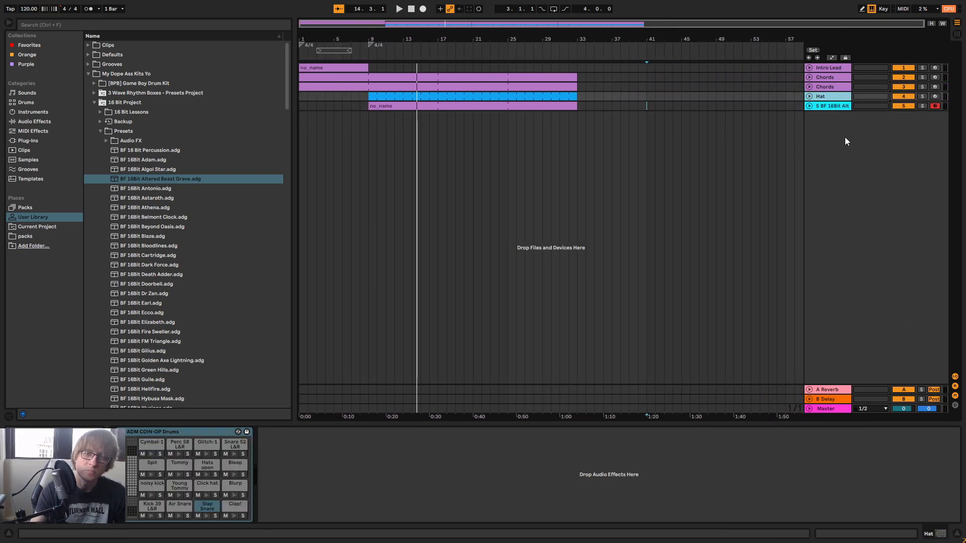
# Duplicate the Hat track and move one Hat track below the BF 16Bit Altered Beast Grave track
pyautogui.rightClick(829, 97)
pyautogui.click(755, 129)
pyautogui.rightClick(830, 97)
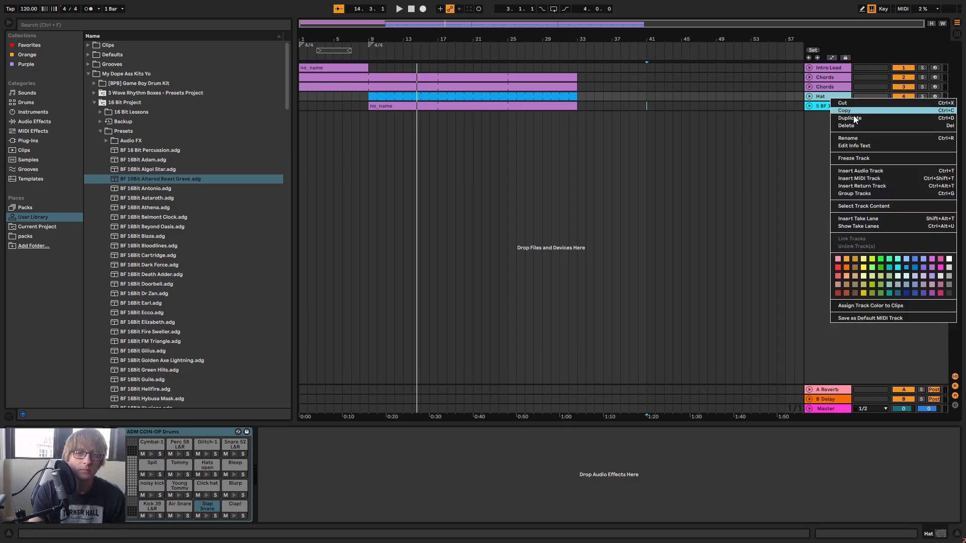
pyautogui.click(860, 118)
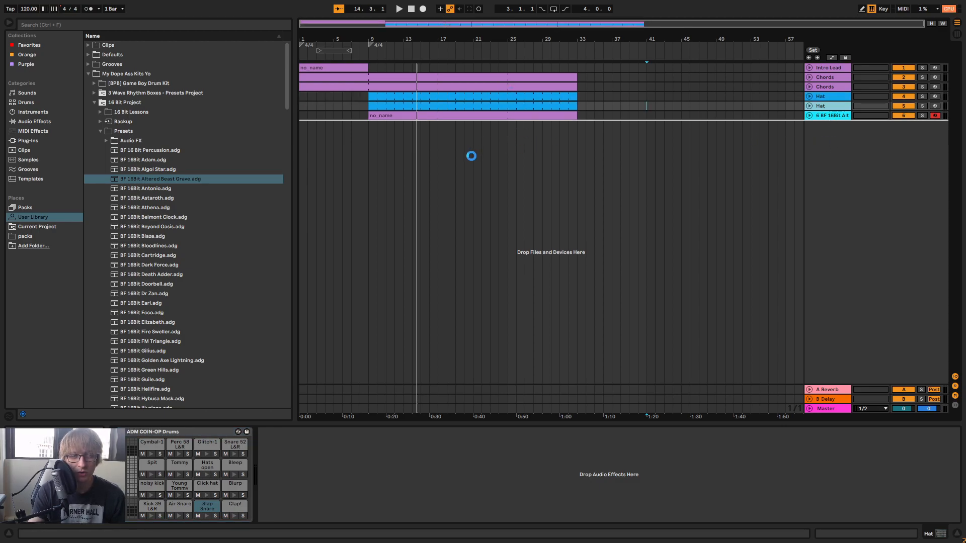
pyautogui.click(426, 115)
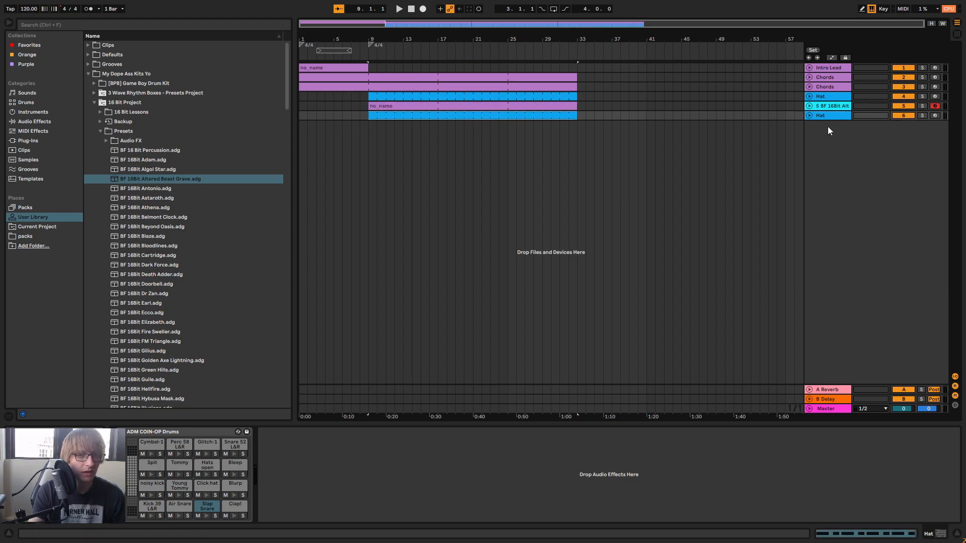
# Add the EQ Eight drum preset Hat EQ 1 to the upper Hat track
pyautogui.click(825, 96)
pyautogui.click(39, 129)
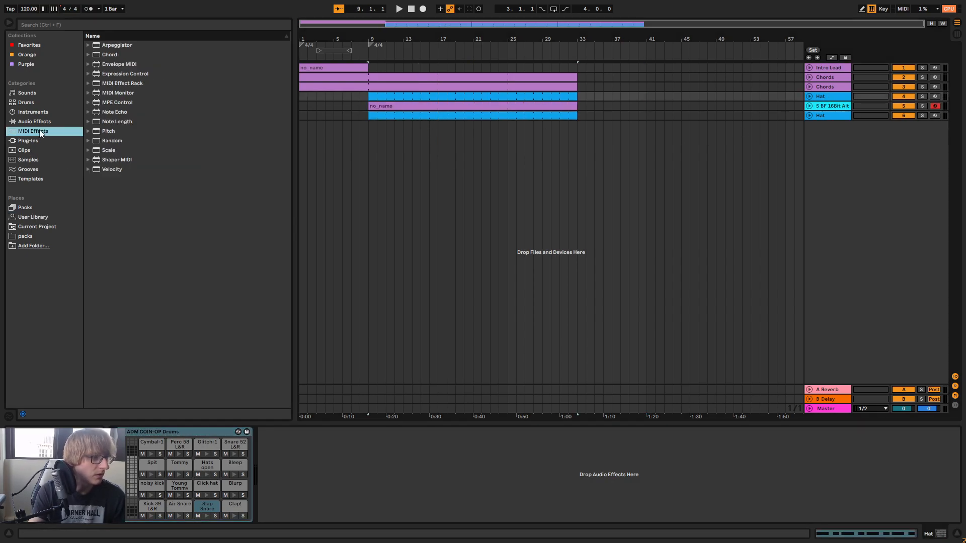
pyautogui.click(40, 124)
pyautogui.click(86, 156)
pyautogui.click(88, 159)
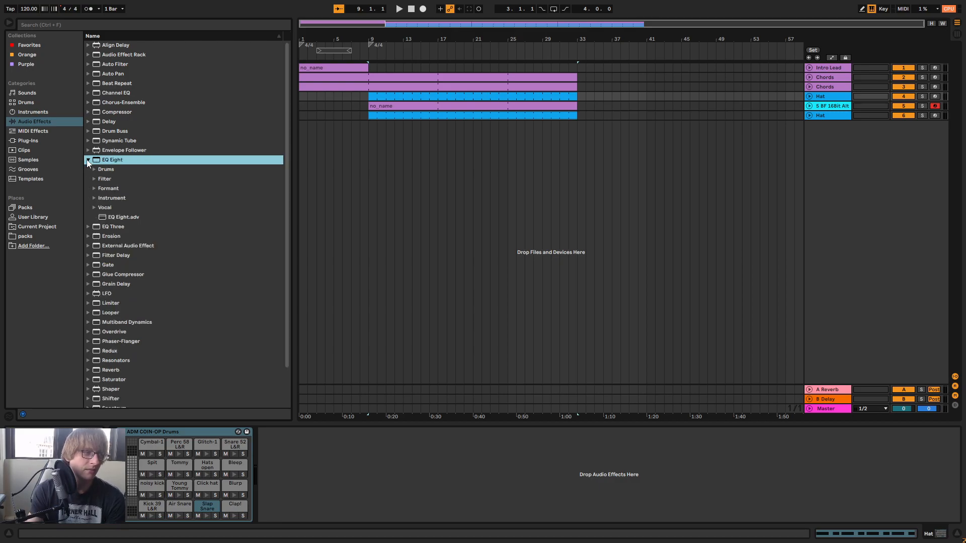
pyautogui.click(95, 169)
pyautogui.click(121, 218)
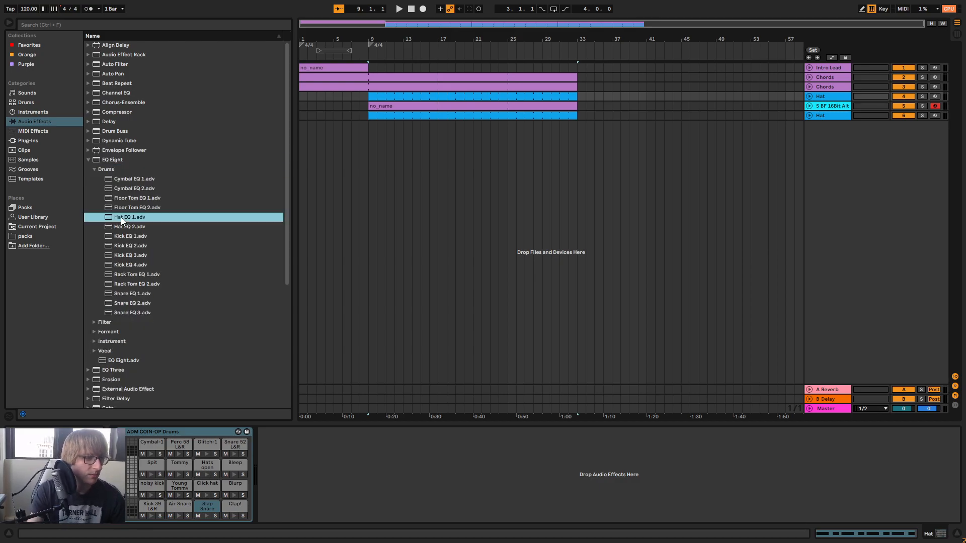
pyautogui.moveTo(898, 137); pyautogui.dragTo(824, 97)
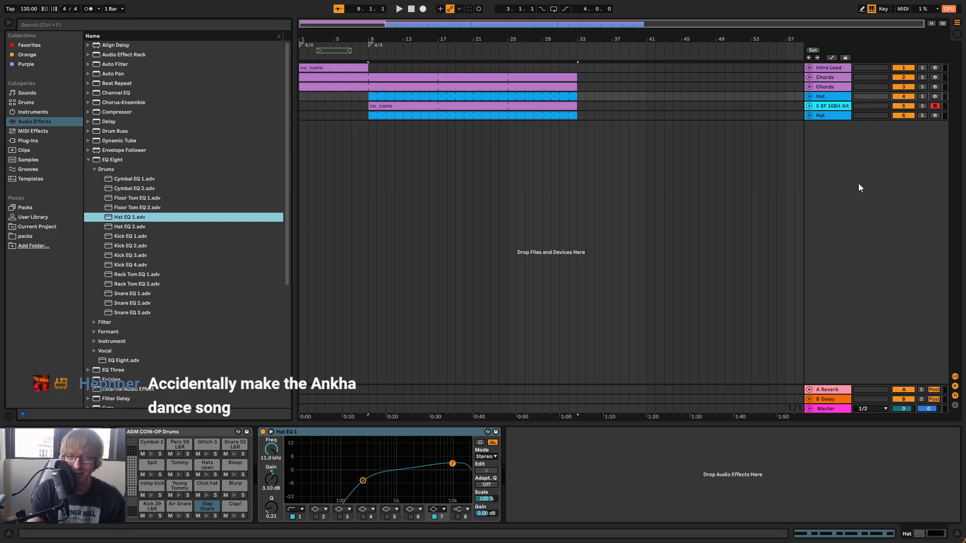
# Rename the lower Hat track as Kick and move the Altered Beast Grave track below it
pyautogui.click(826, 116)
pyautogui.rightClick(832, 115)
pyautogui.click(859, 159)
pyautogui.write('Kick')
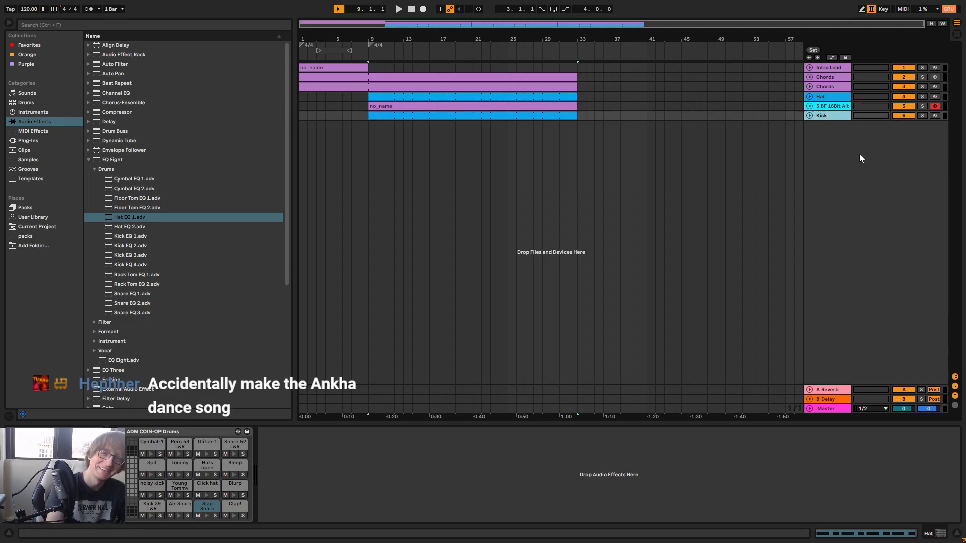
pyautogui.click(832, 106)
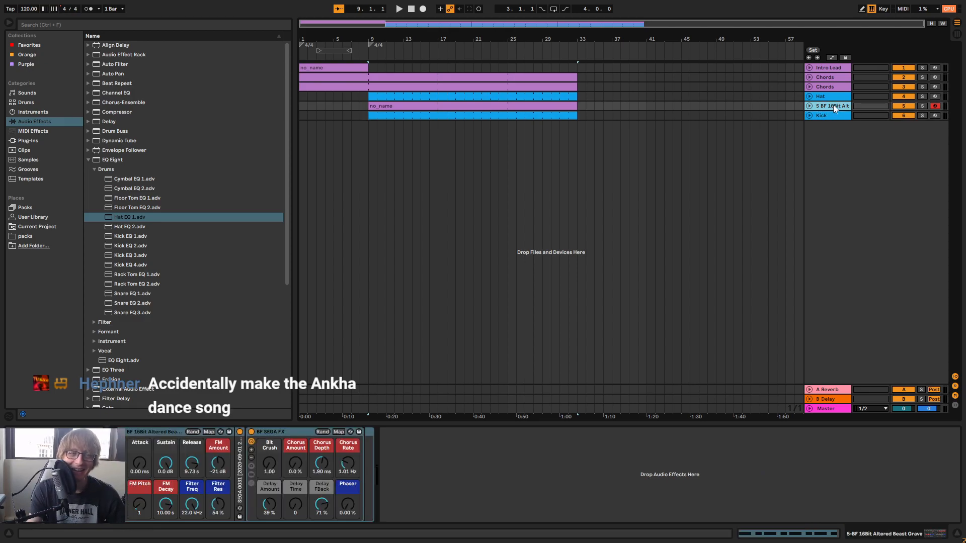
pyautogui.moveTo(827, 106)
pyautogui.mouseDown()
pyautogui.moveTo(808, 118)
pyautogui.moveTo(823, 121)
pyautogui.mouseUp()
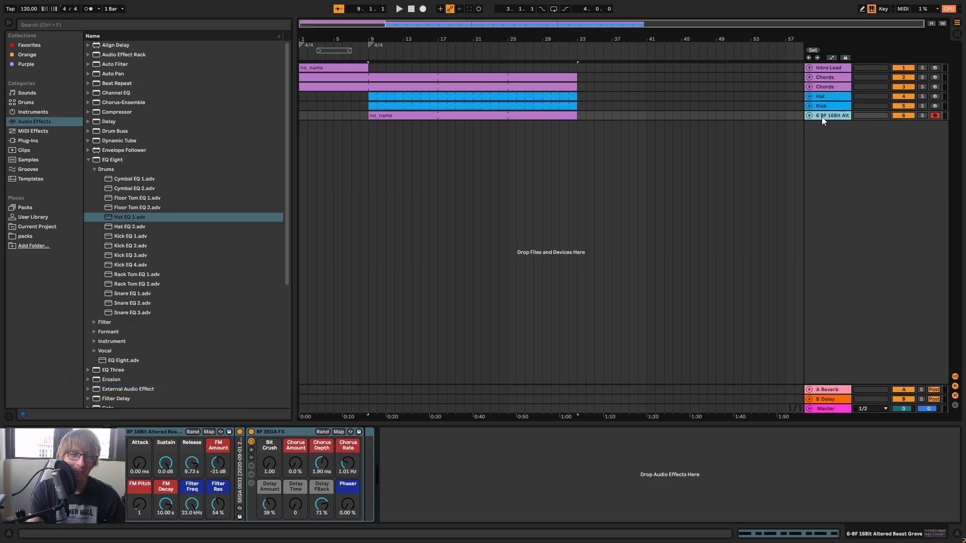
# Add the Kick EQ 2 preset to the Kick track and play the arrangement briefly
pyautogui.click(830, 107)
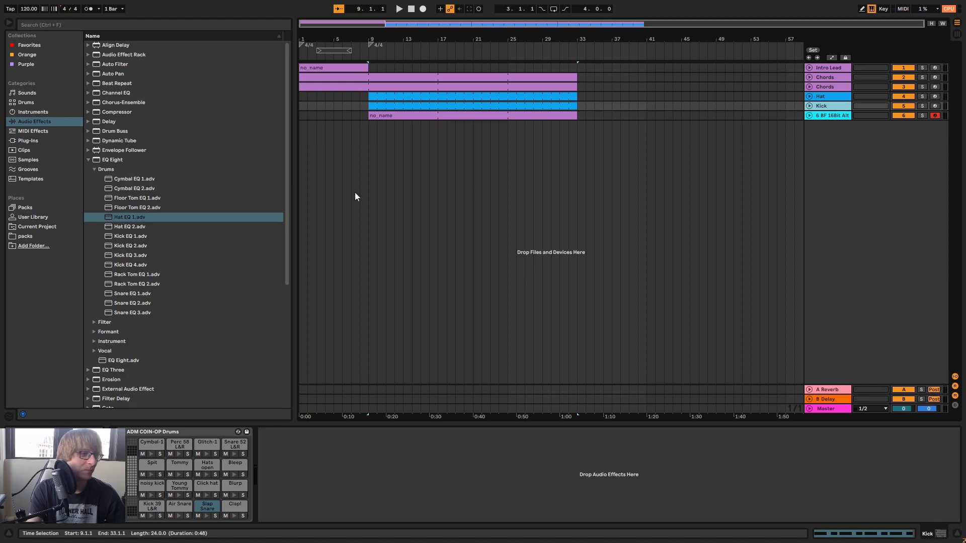
pyautogui.click(146, 246)
pyautogui.moveTo(130, 247); pyautogui.dragTo(813, 110)
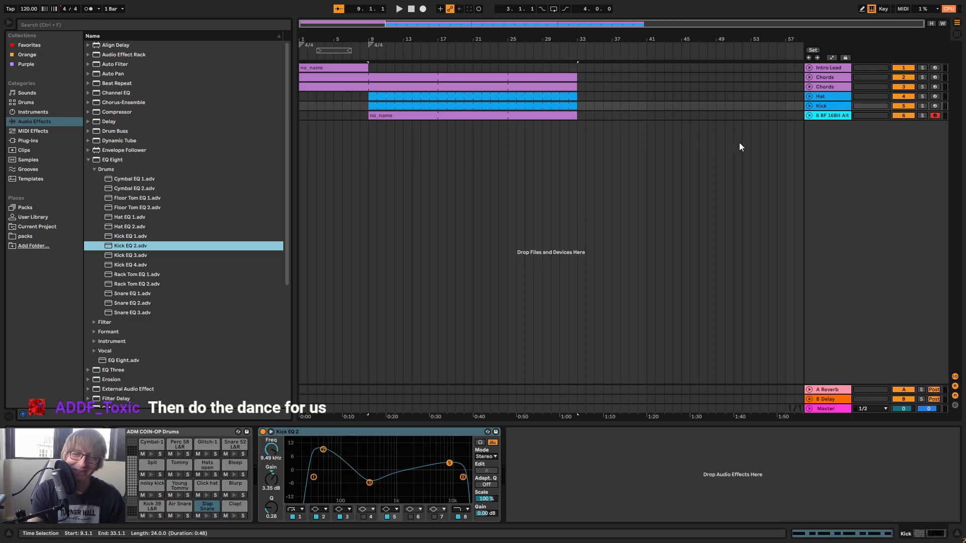
pyautogui.click(690, 146)
pyautogui.click(391, 104)
pyautogui.press('space')
pyautogui.press('space')
pyautogui.click(619, 158)
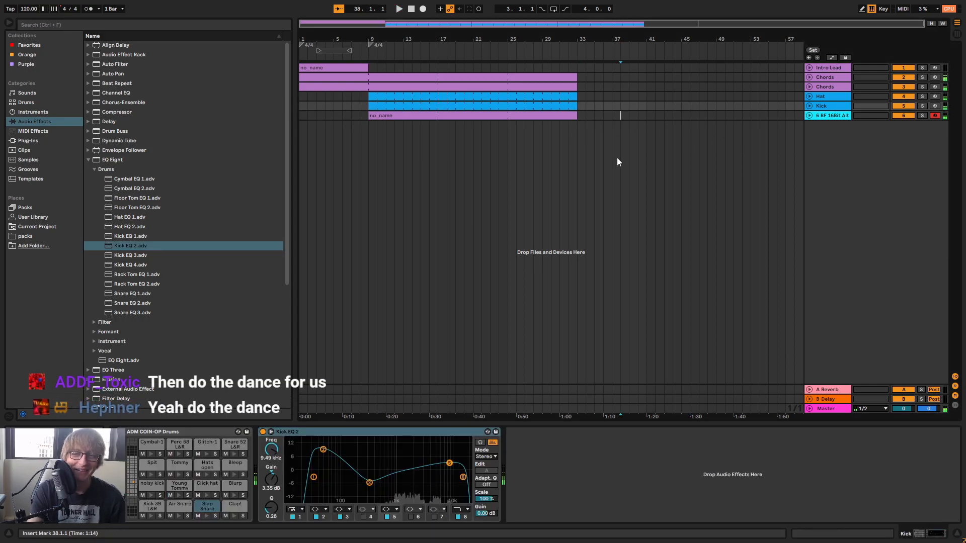
# Open the Kick track's clip in an enlarged note editor and delete all its Glitch hat closed notes
pyautogui.doubleClick(523, 104)
pyautogui.moveTo(555, 425); pyautogui.dragTo(511, 96)
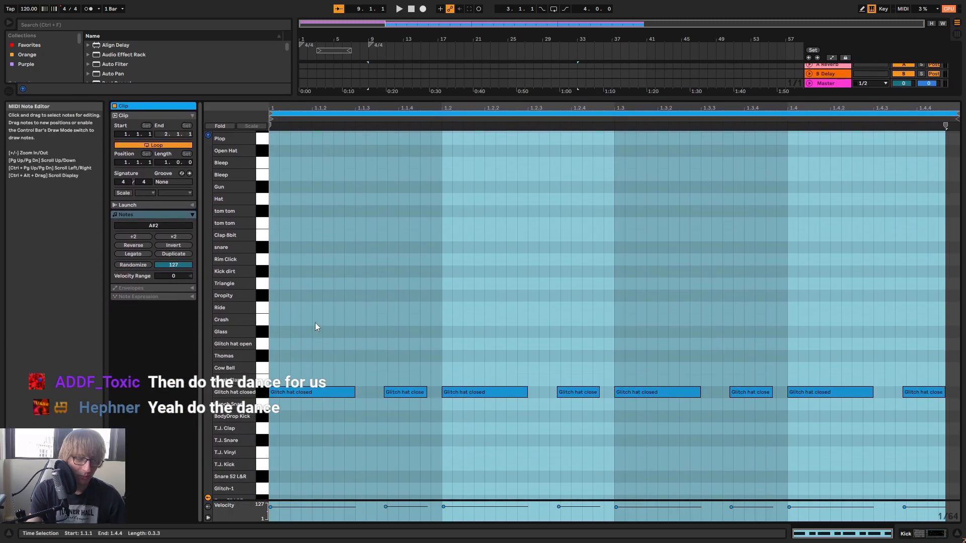
pyautogui.moveTo(324, 313); pyautogui.dragTo(332, 390)
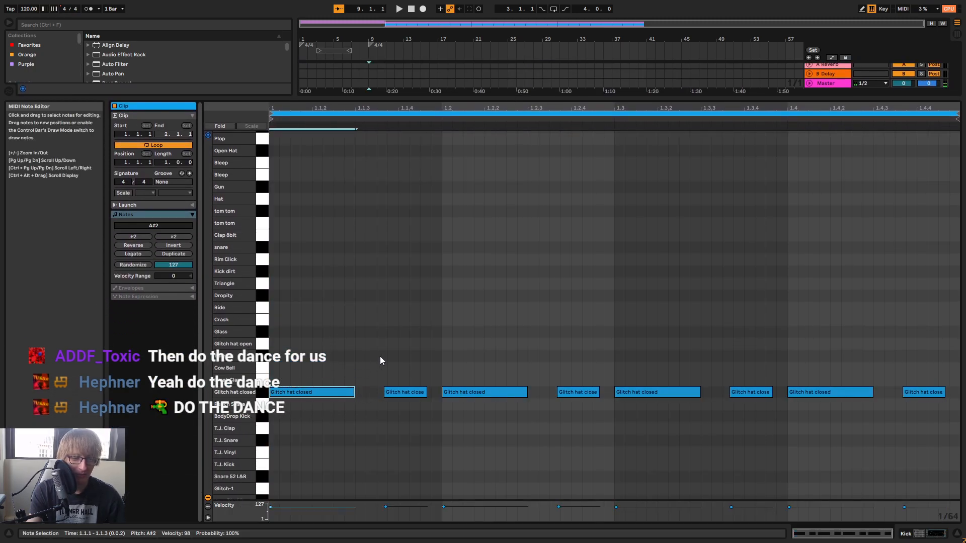
pyautogui.press('Delete')
pyautogui.click(411, 336)
pyautogui.hotkey('ctrl', 'a')
pyautogui.press('Delete')
pyautogui.press('space')
pyautogui.press('space')
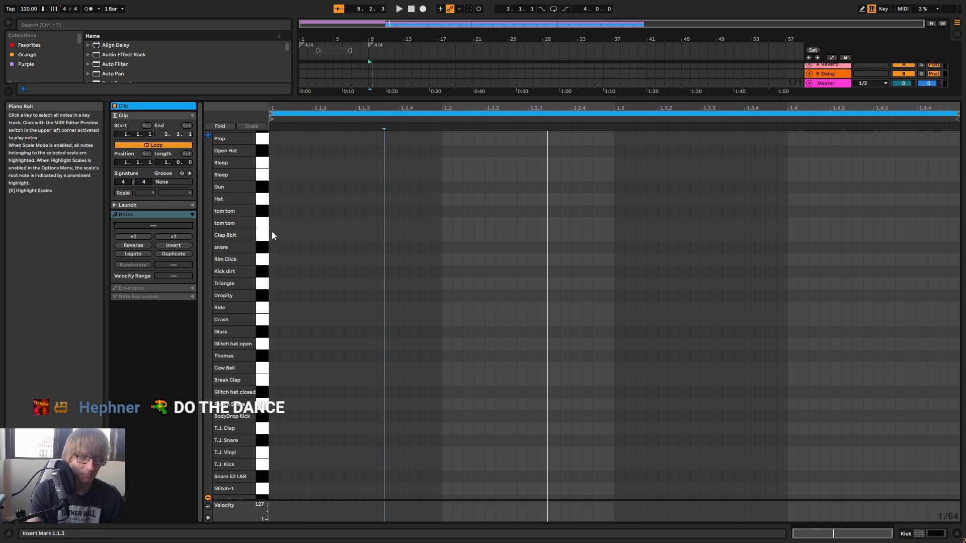
# Add Kicky notes on beats 1 and 3 of the Kick clip and play the pattern in the arrangement
pyautogui.scroll(6, 269, 231)
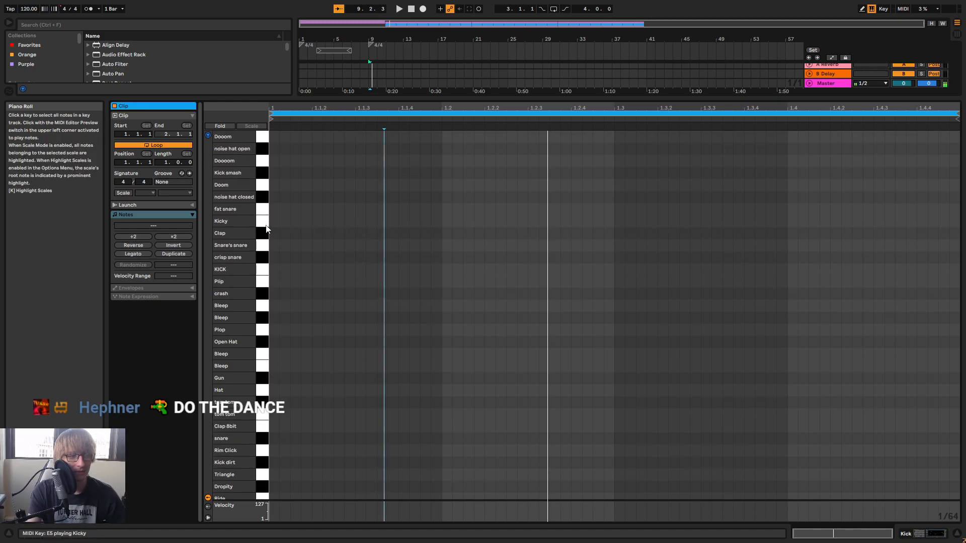
pyautogui.doubleClick(273, 222)
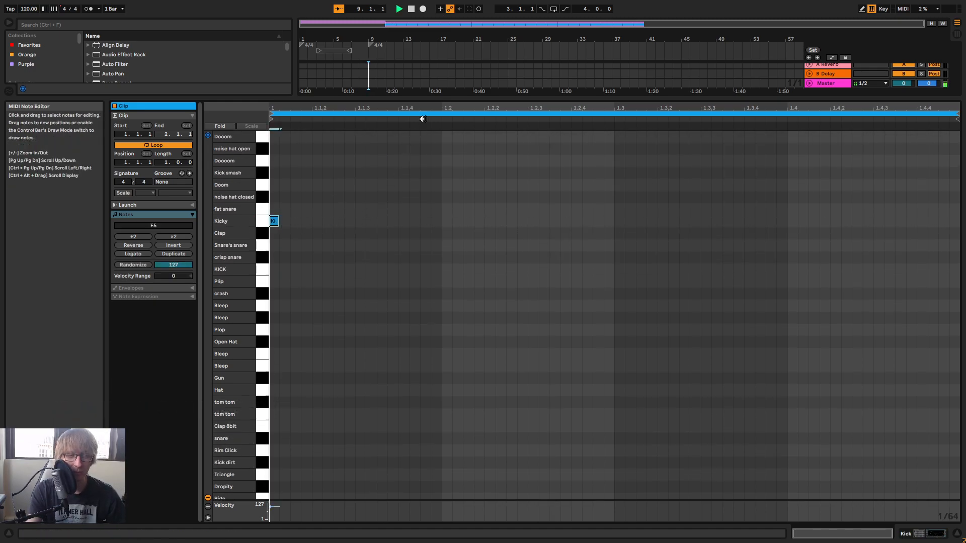
pyautogui.press('space')
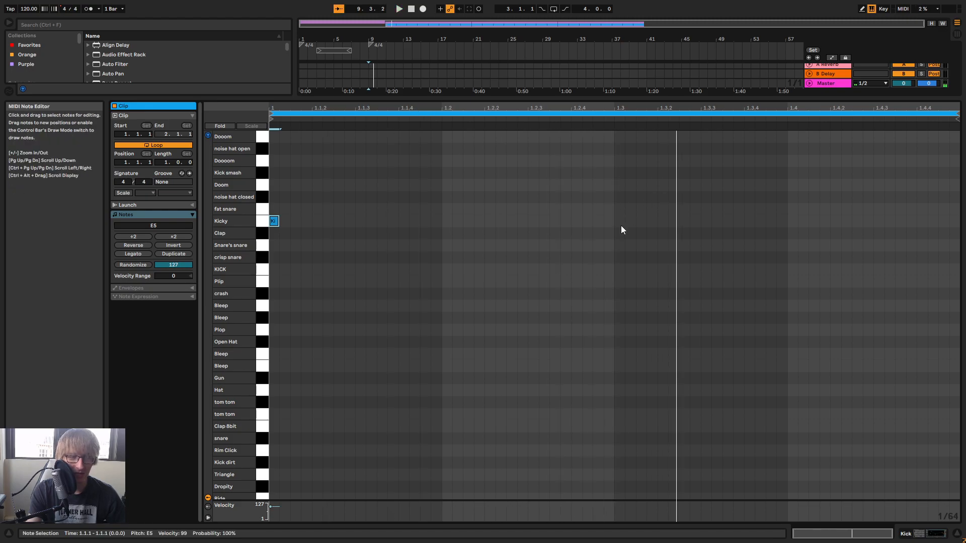
pyautogui.doubleClick(621, 221)
pyautogui.press('space')
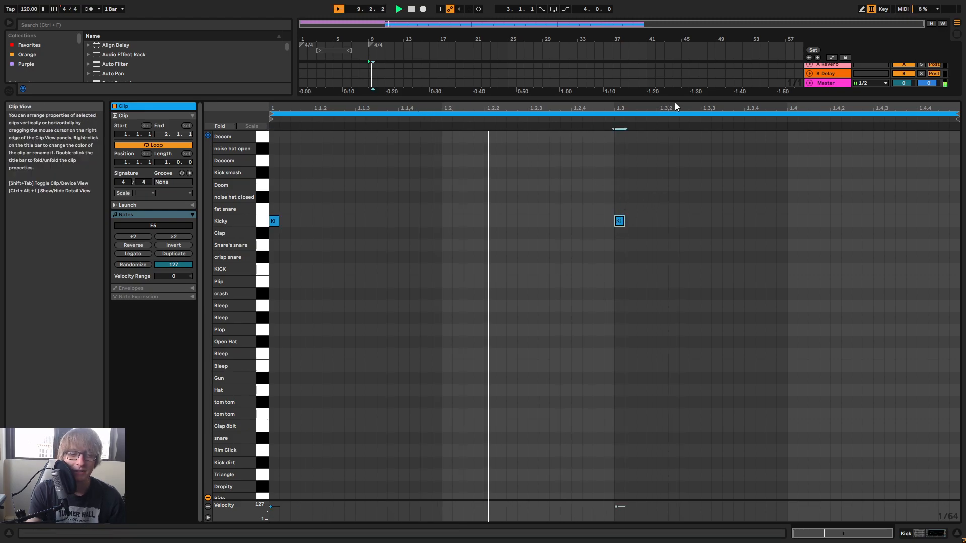
pyautogui.moveTo(673, 104); pyautogui.dragTo(657, 206)
pyautogui.click(542, 106)
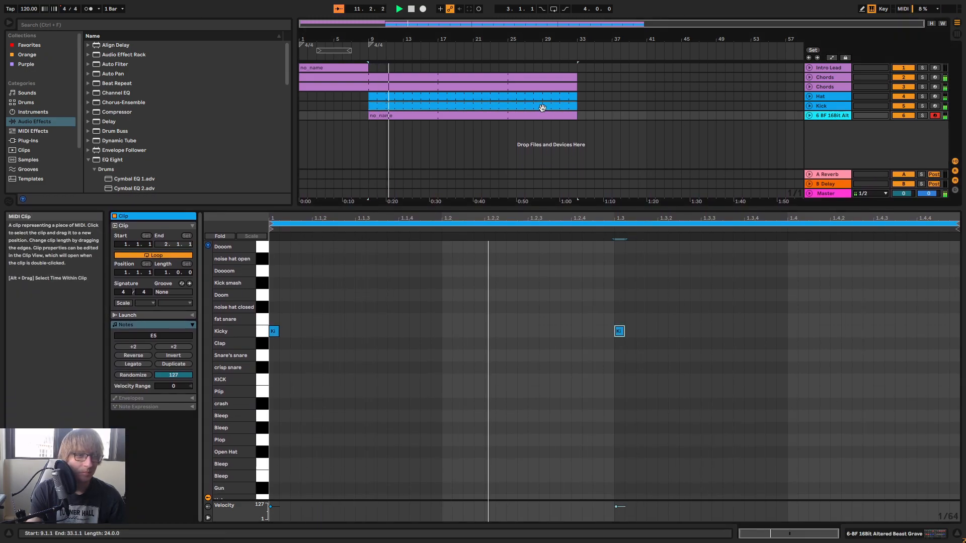
# Audition other drum sounds in the Kick clip's note editor, alone and with the arrangement playing
pyautogui.click(647, 316)
pyautogui.click(668, 285)
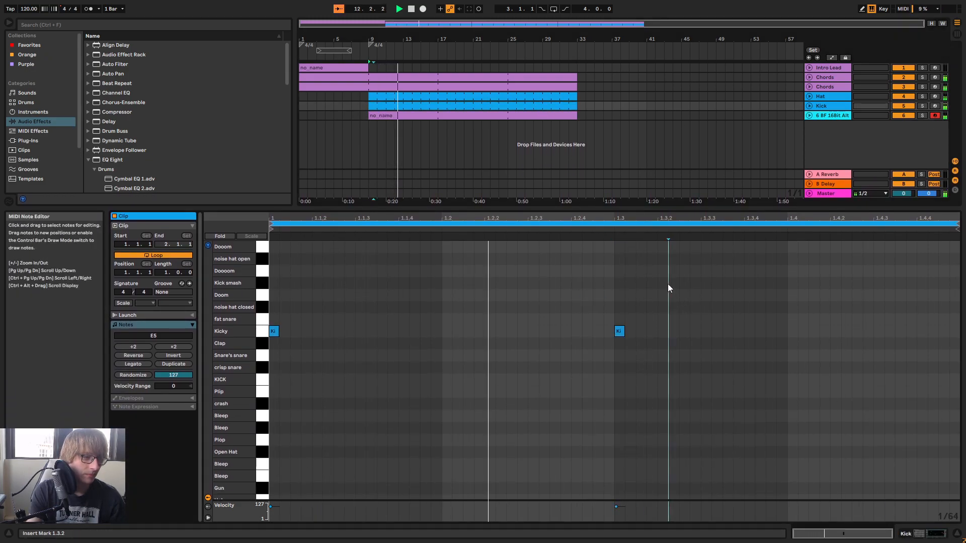
pyautogui.scroll(2, 294, 297)
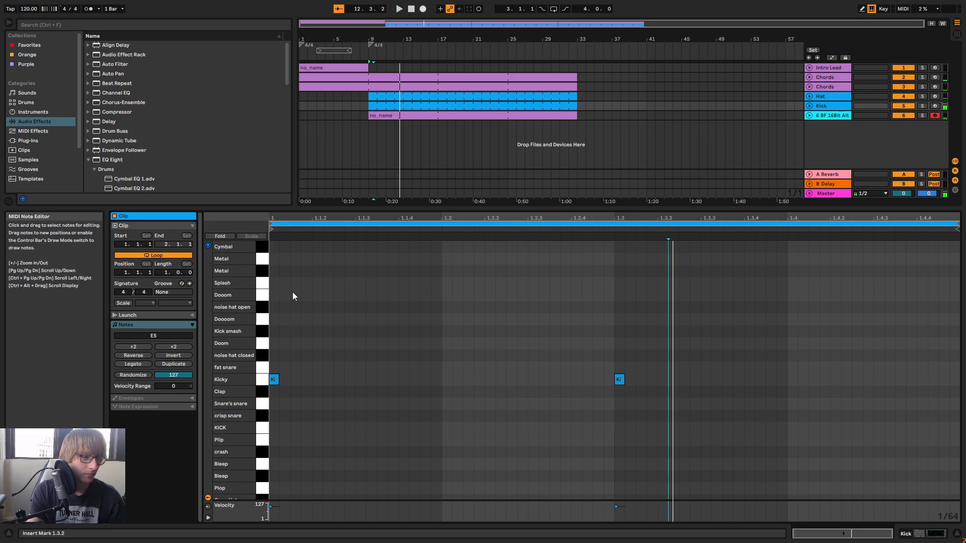
pyautogui.moveTo(261, 327); pyautogui.dragTo(263, 464)
pyautogui.press('space')
pyautogui.scroll(-3, 259, 463)
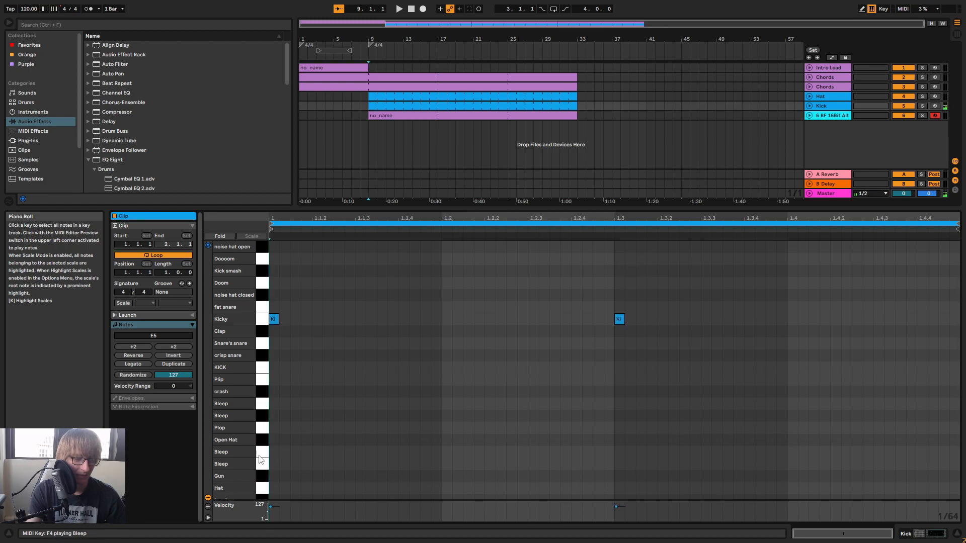
pyautogui.press('space')
pyautogui.scroll(-4, 266, 469)
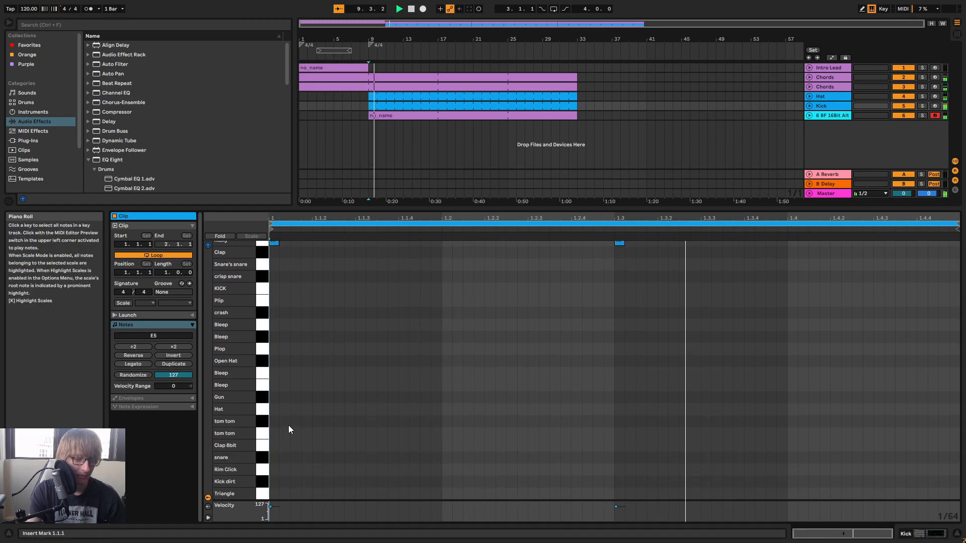
pyautogui.click(259, 484)
pyautogui.scroll(6, 265, 403)
pyautogui.click(262, 361)
pyautogui.click(262, 348)
# Try both kick notes on the sounds above up to Kick smash during playback, and return them to Kicky
pyautogui.moveTo(286, 343); pyautogui.dragTo(305, 377)
pyautogui.moveTo(664, 345); pyautogui.dragTo(281, 410)
pyautogui.press('Up')
pyautogui.press('Up')
pyautogui.press('Up')
pyautogui.press('Up')
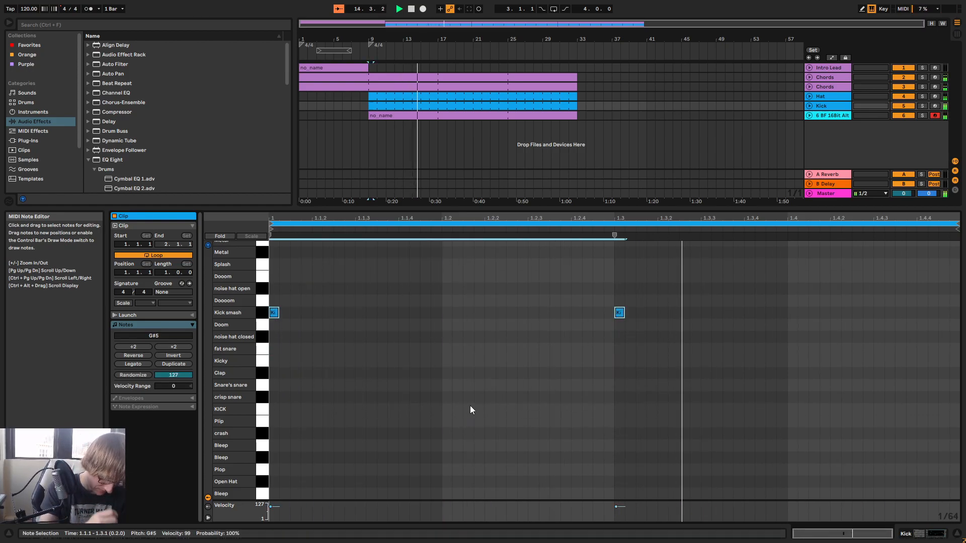
pyautogui.press('Down')
pyautogui.press('Down')
pyautogui.press('Down')
pyautogui.press('Down')
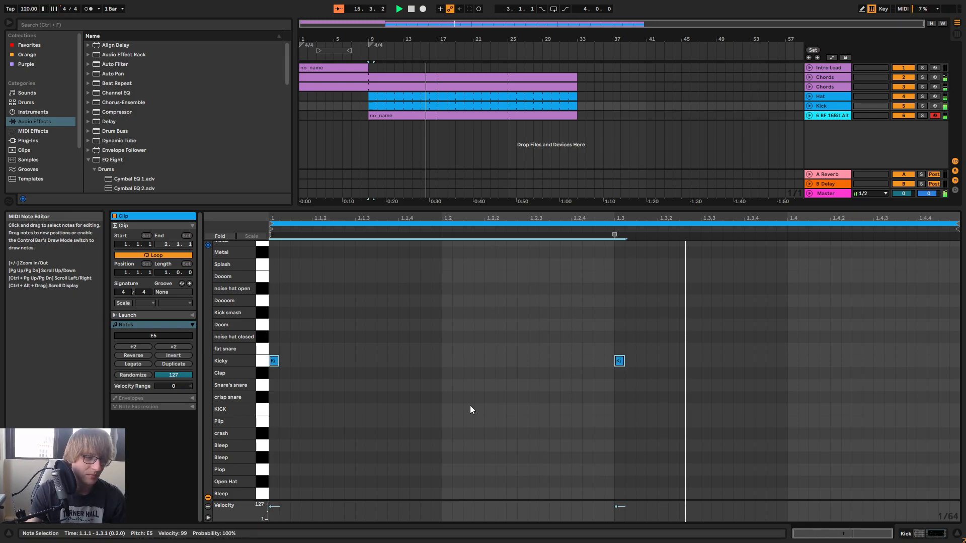
# Shrink the note editor, duplicate the Kick track and rename the copy as Snare
pyautogui.moveTo(702, 215); pyautogui.dragTo(703, 311)
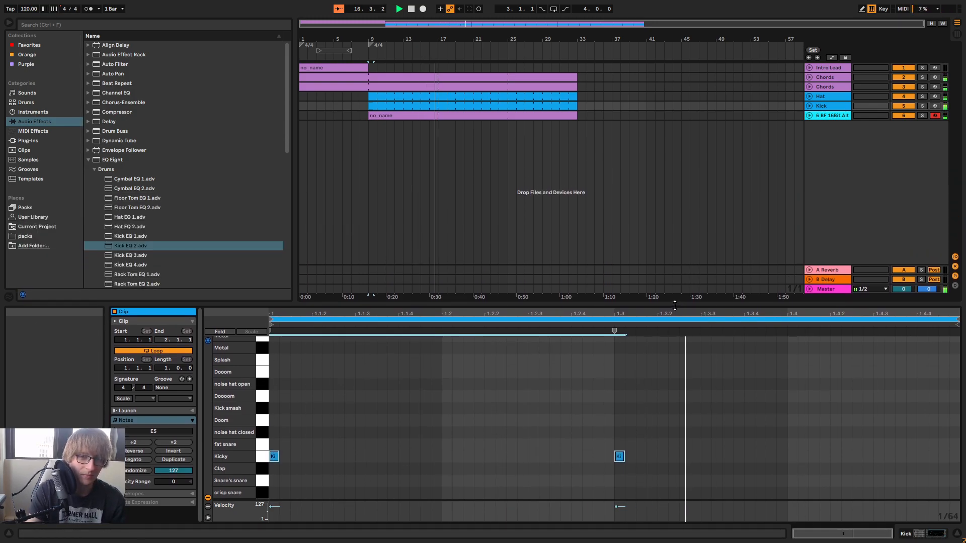
pyautogui.click(655, 166)
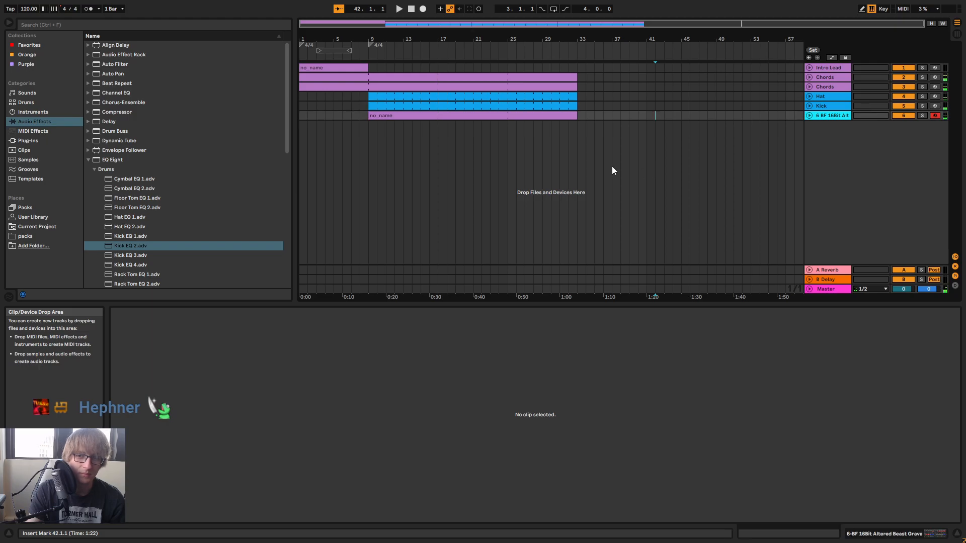
pyautogui.rightClick(825, 107)
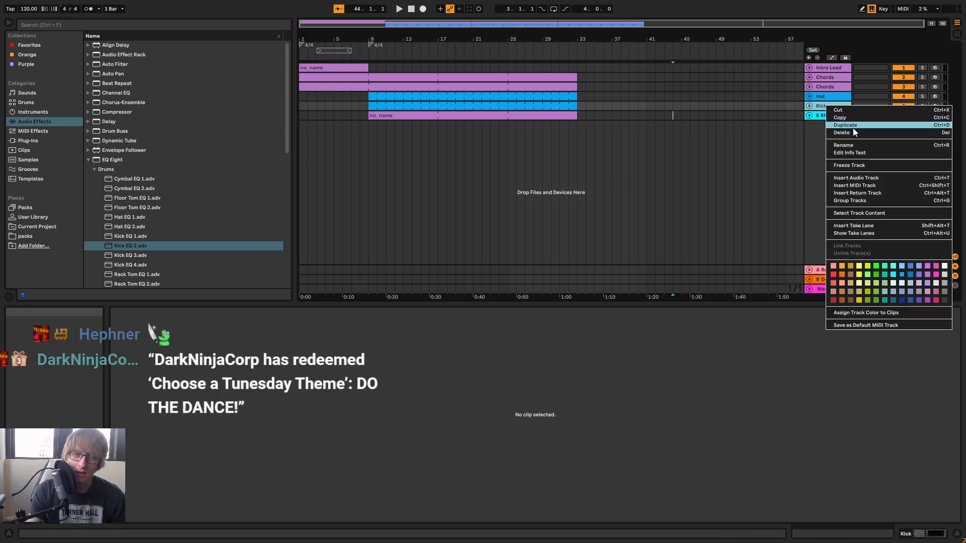
pyautogui.click(857, 127)
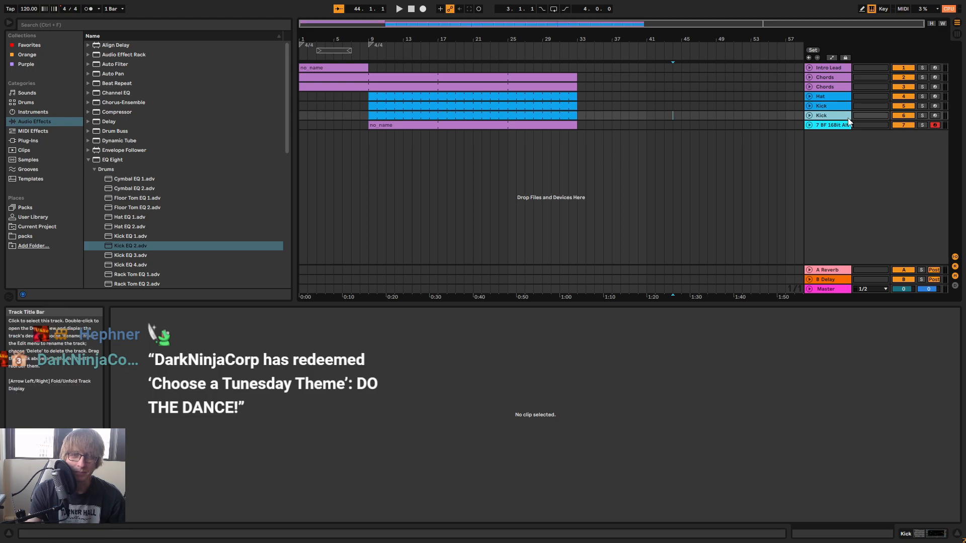
pyautogui.rightClick(838, 119)
pyautogui.click(859, 156)
pyautogui.write('Snare')
pyautogui.press('Return')
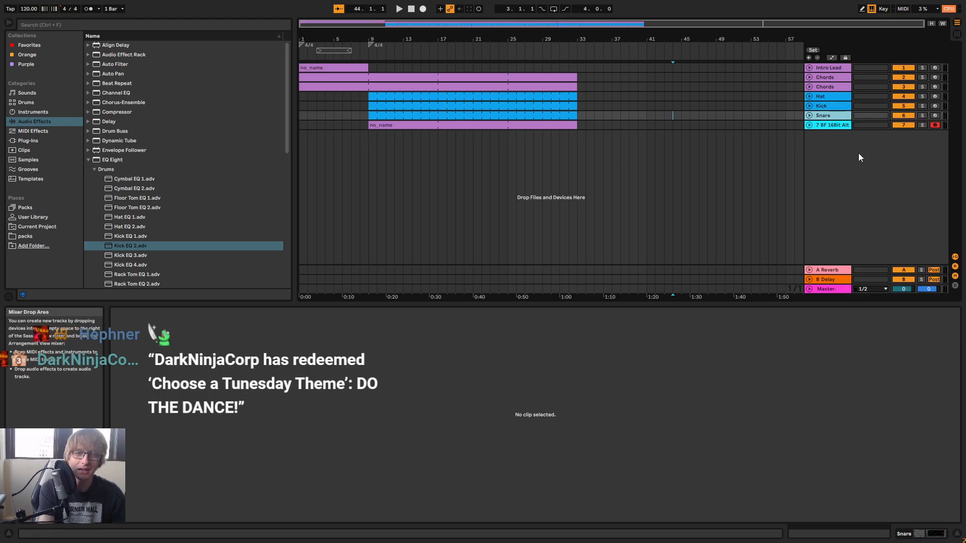
# Replace the Kick EQ 2 device on the Snare track with the Snare EQ 1 preset
pyautogui.click(826, 114)
pyautogui.click(382, 432)
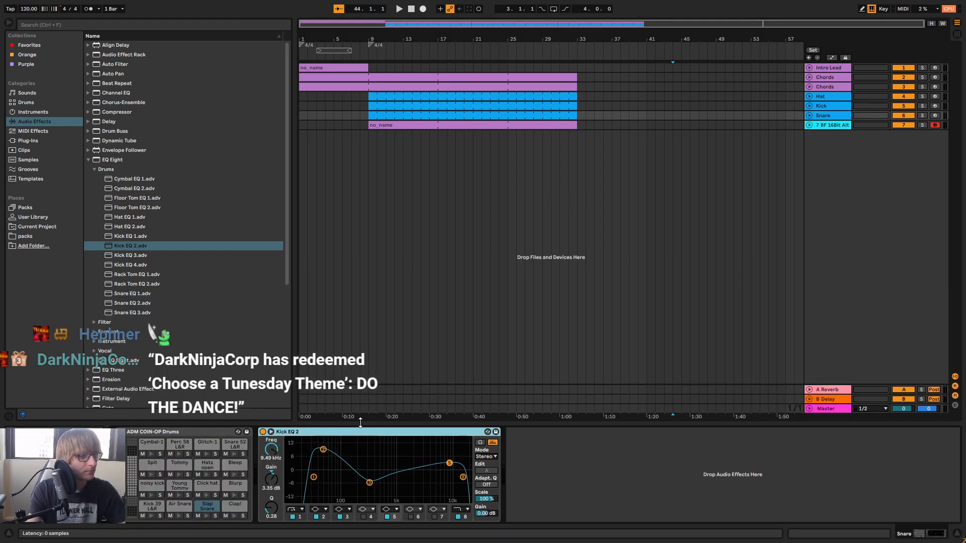
pyautogui.press('Delete')
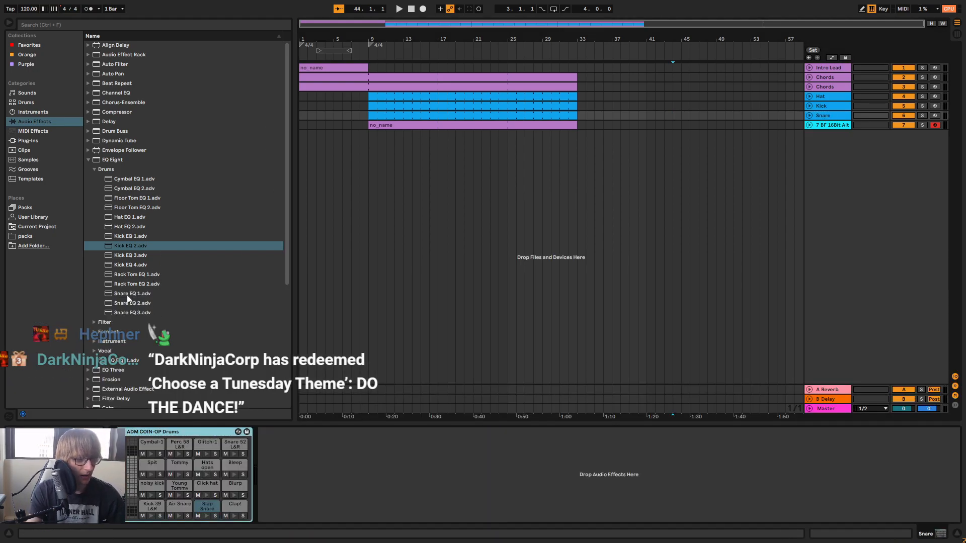
pyautogui.click(138, 294)
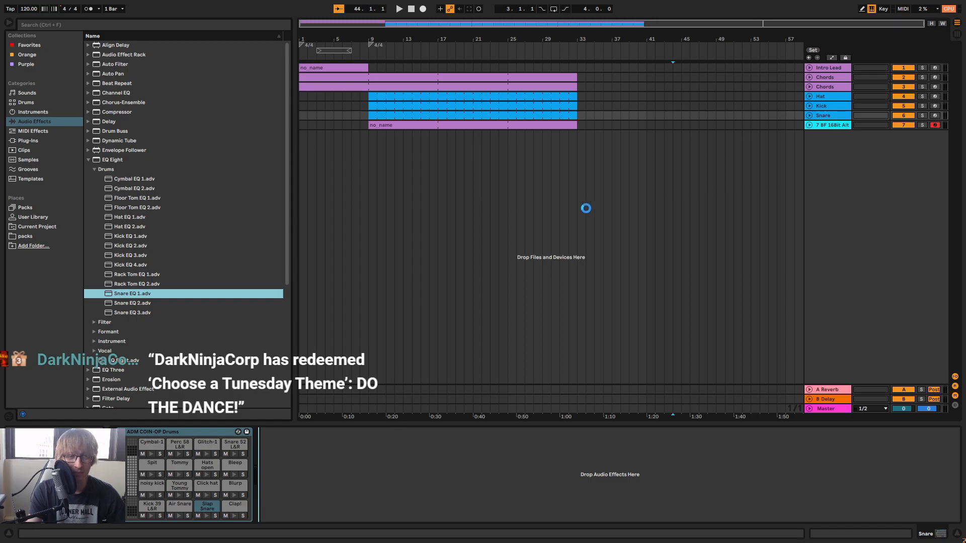
pyautogui.click(505, 192)
# Open the Snare track's clip in an enlarged note editor and delete all its kick notes
pyautogui.doubleClick(489, 115)
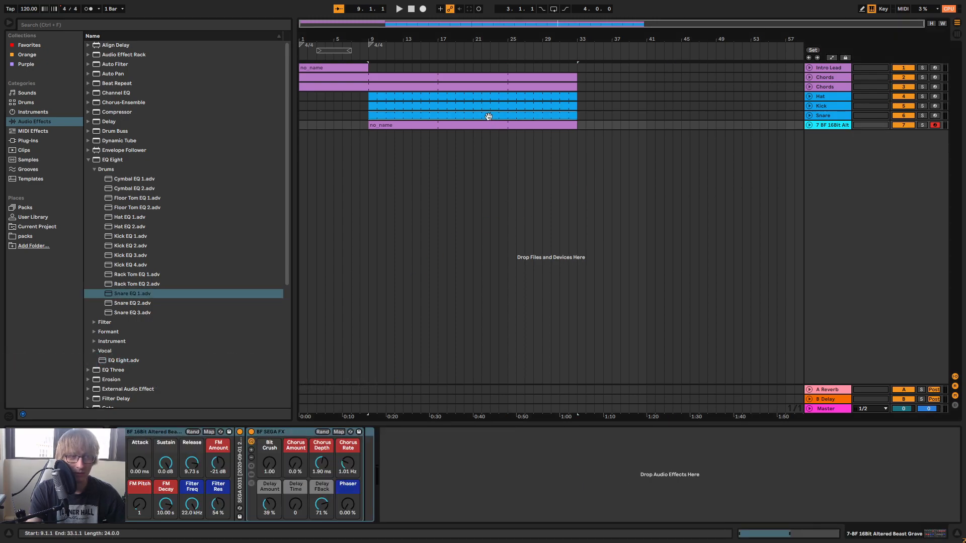
pyautogui.moveTo(560, 303); pyautogui.dragTo(583, 131)
pyautogui.moveTo(728, 265); pyautogui.dragTo(268, 345)
pyautogui.press('Delete')
# Audition the snare sounds and add Punch Snare notes on beats 2 and 4 of the Snare clip
pyautogui.click(265, 368)
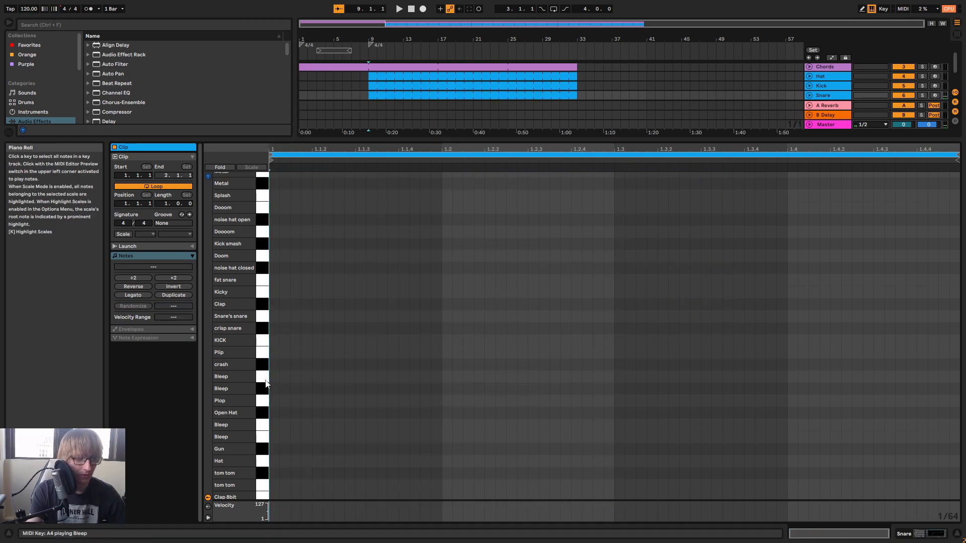
pyautogui.scroll(-3, 265, 430)
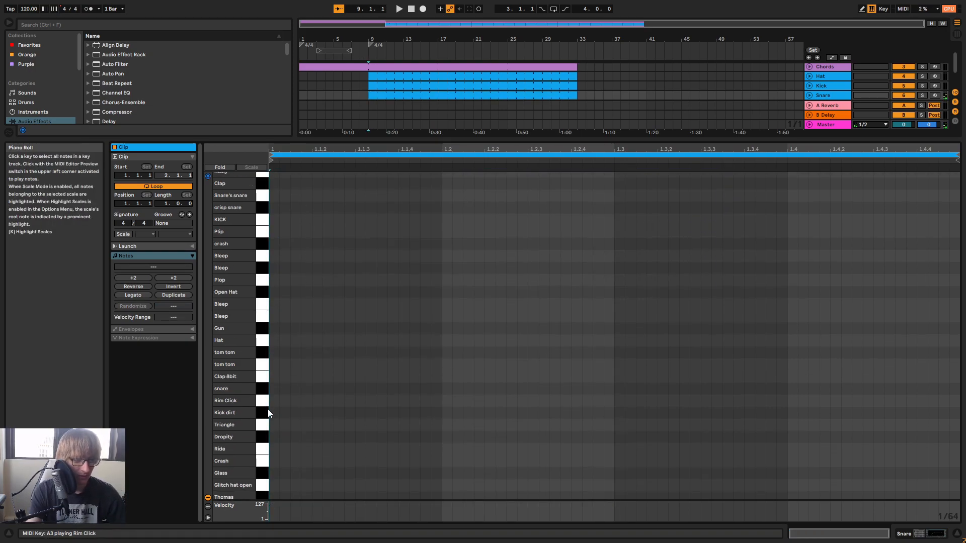
pyautogui.scroll(-2, 266, 462)
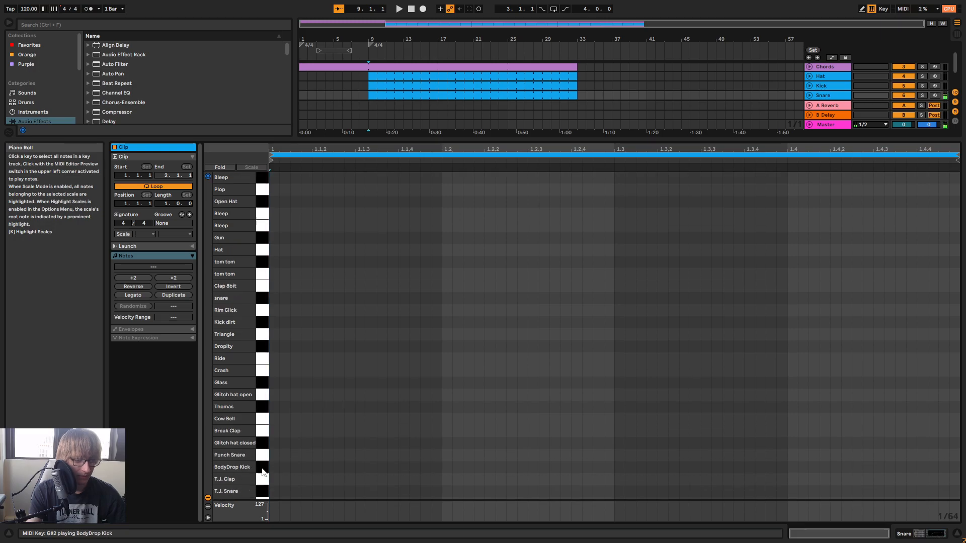
pyautogui.click(263, 492)
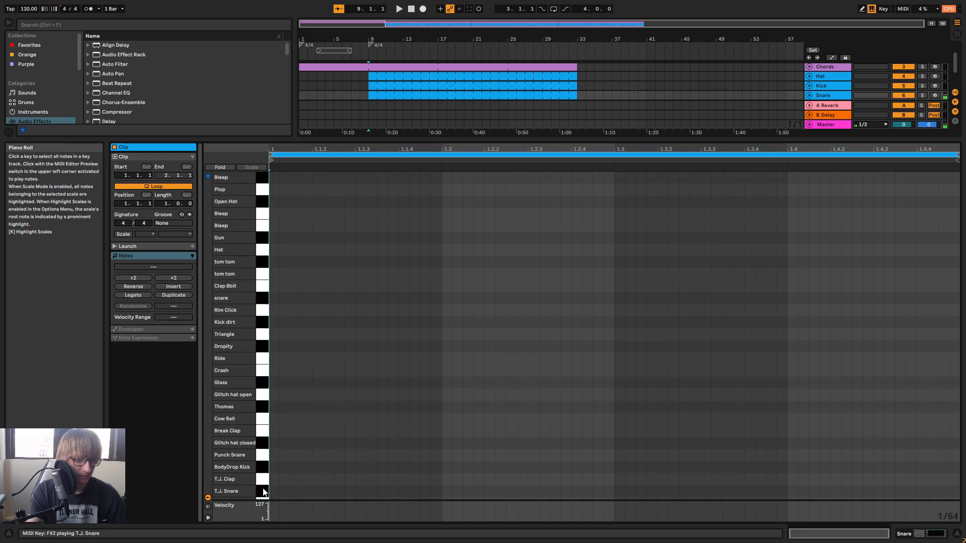
pyautogui.click(264, 472)
pyautogui.press('space')
pyautogui.doubleClick(447, 456)
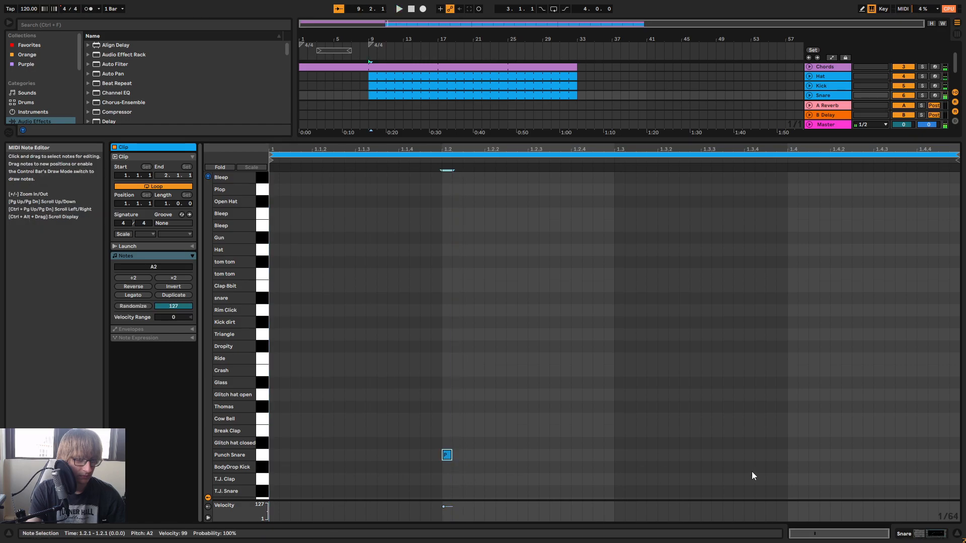
pyautogui.click(796, 456)
# Play the drum pattern, set the Snare track's volume to -14.0 dB in the mixer and return to the arrangement
pyautogui.press('space')
pyautogui.moveTo(657, 138); pyautogui.dragTo(635, 280)
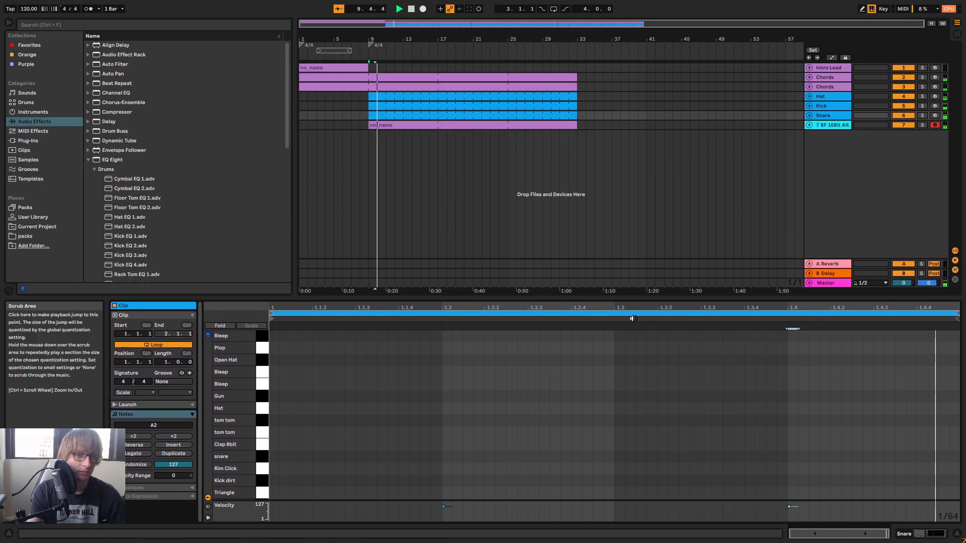
pyautogui.press('Tab')
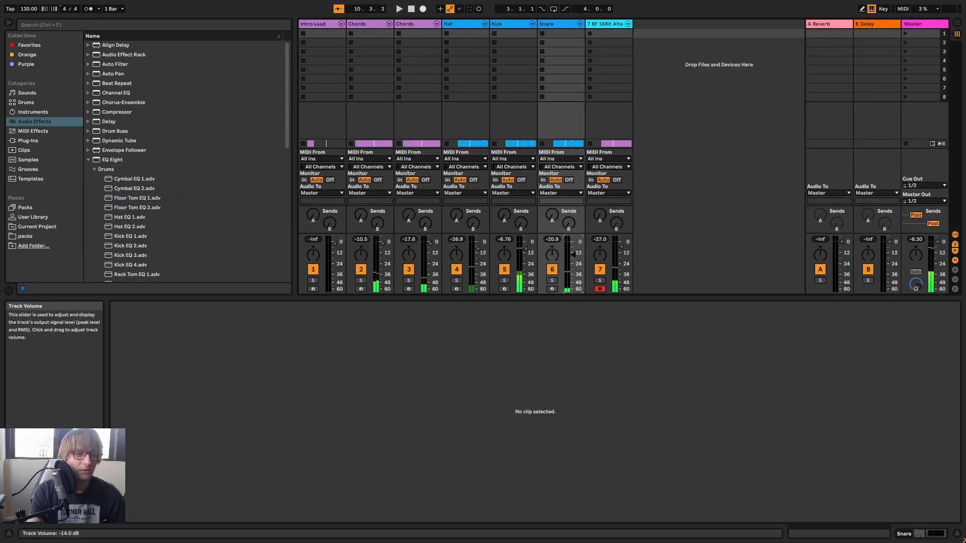
pyautogui.press('Tab')
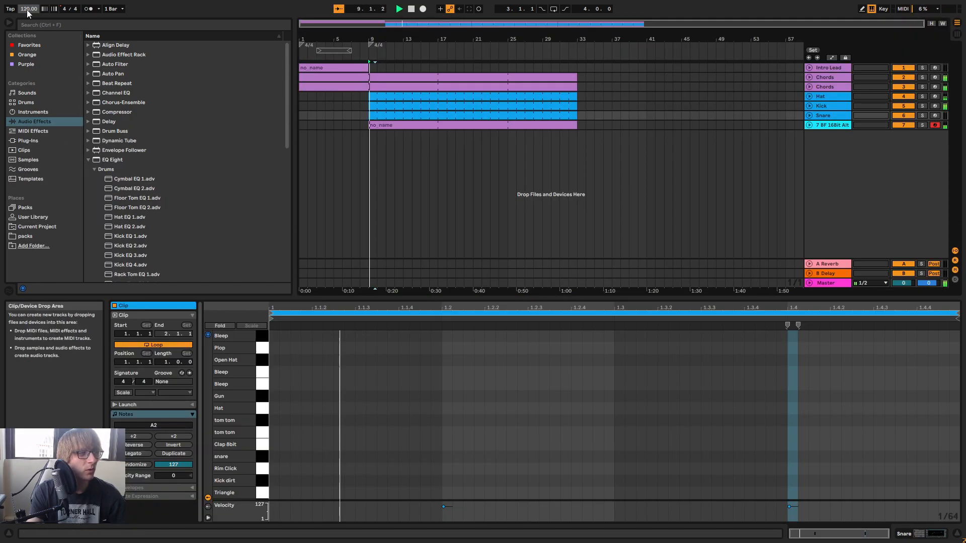
# Try project tempos of 144, 94, 126 and 135 BPM while the arrangement plays
pyautogui.scroll(1, 26, 11)
pyautogui.press('space')
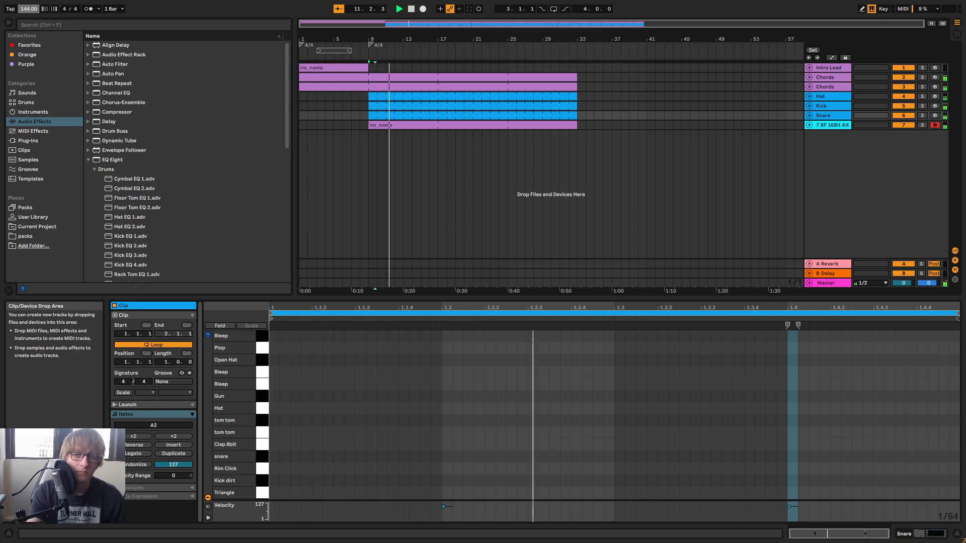
pyautogui.write('94')
pyautogui.press('Return')
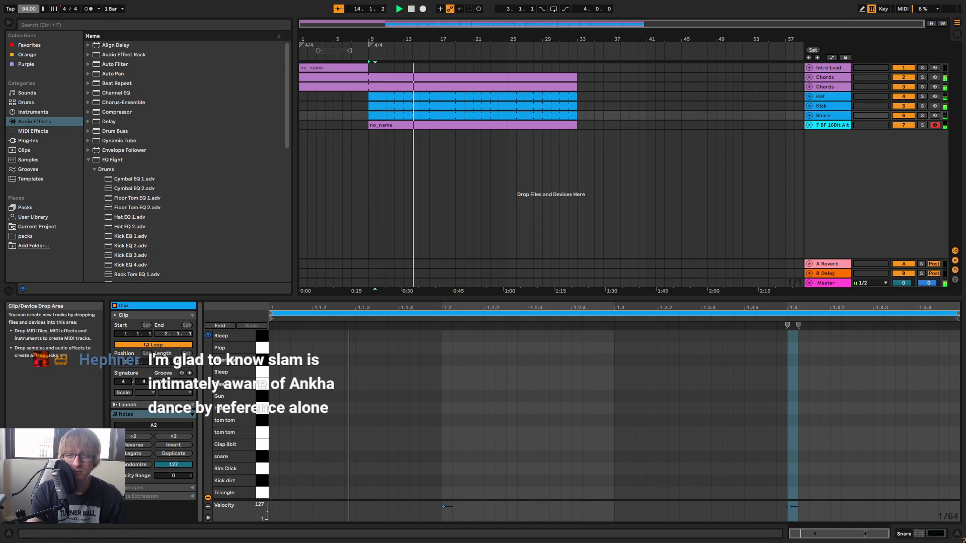
pyautogui.write('130')
pyautogui.press('Return')
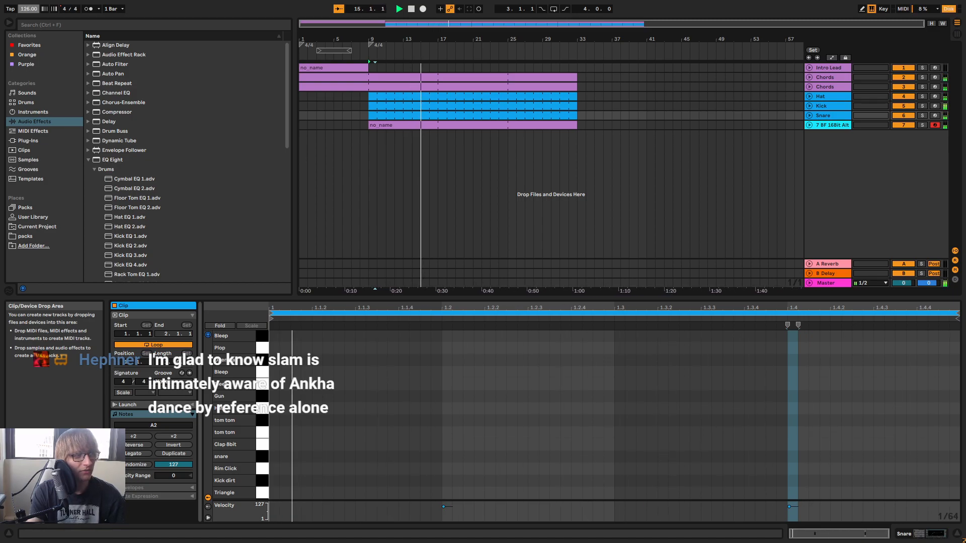
pyautogui.write('135')
pyautogui.press('Return')
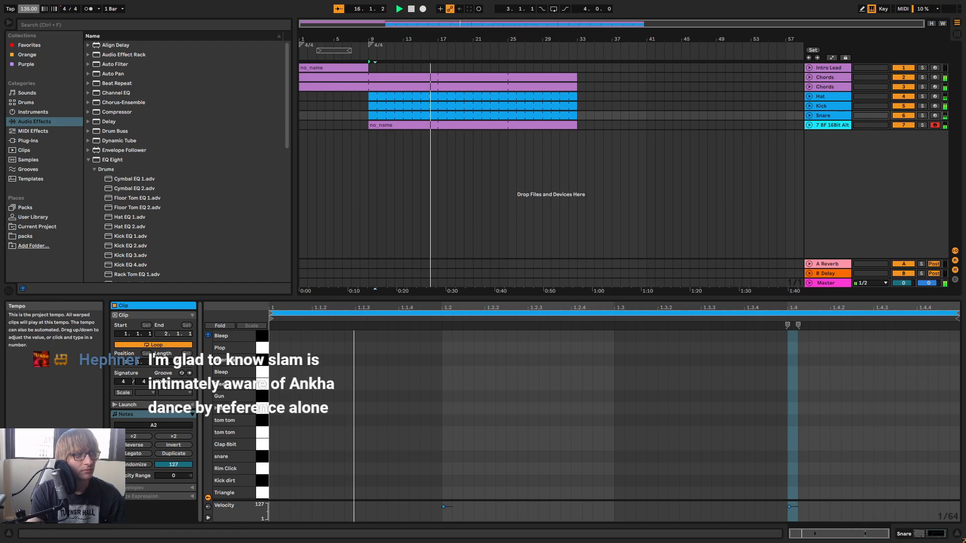
# Set the project tempo to 140 BPM and play the arrangement from the beginning
pyautogui.write('140')
pyautogui.press('Return')
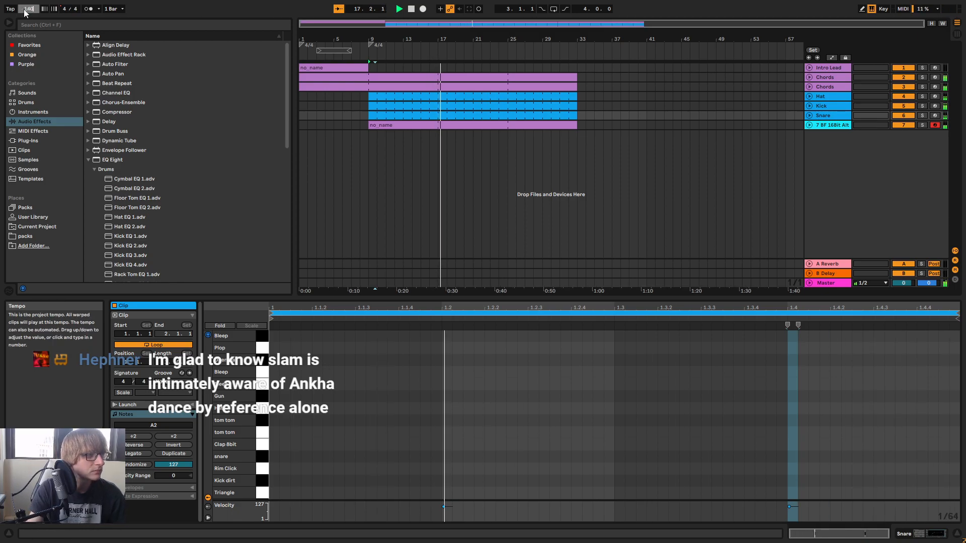
pyautogui.click(421, 125)
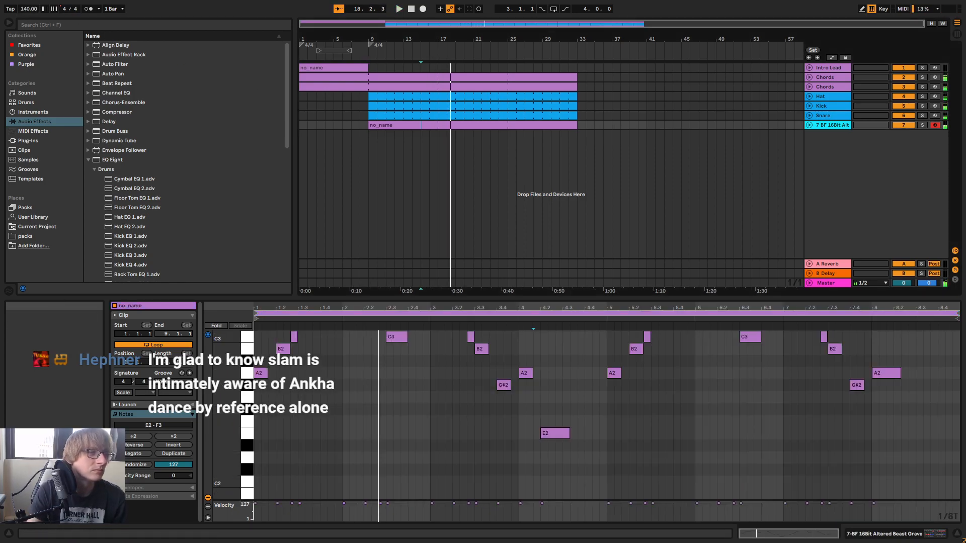
pyautogui.doubleClick(409, 10)
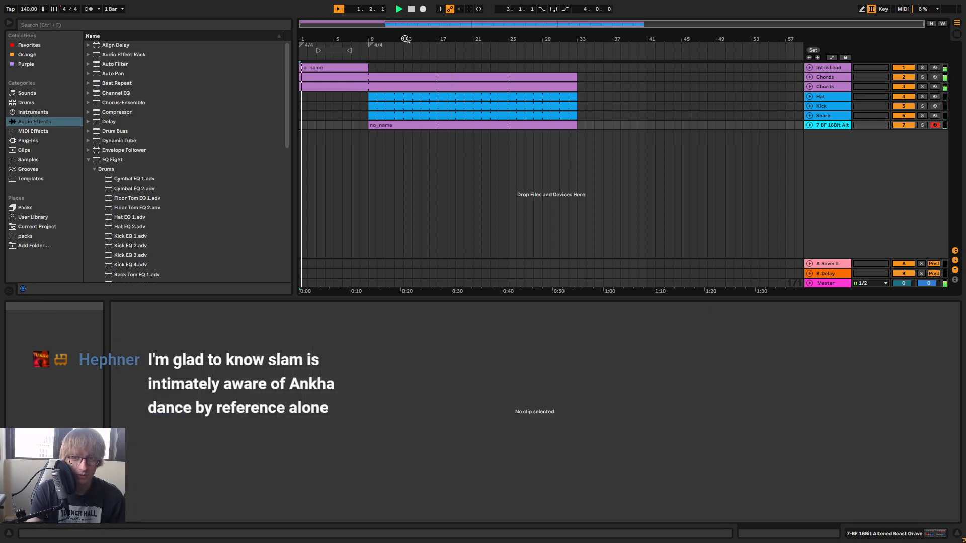
# Listen to the intro and its transition into bar 9 in a closer timeline view, then stop playback
pyautogui.moveTo(380, 40); pyautogui.dragTo(539, 46)
pyautogui.click(459, 115)
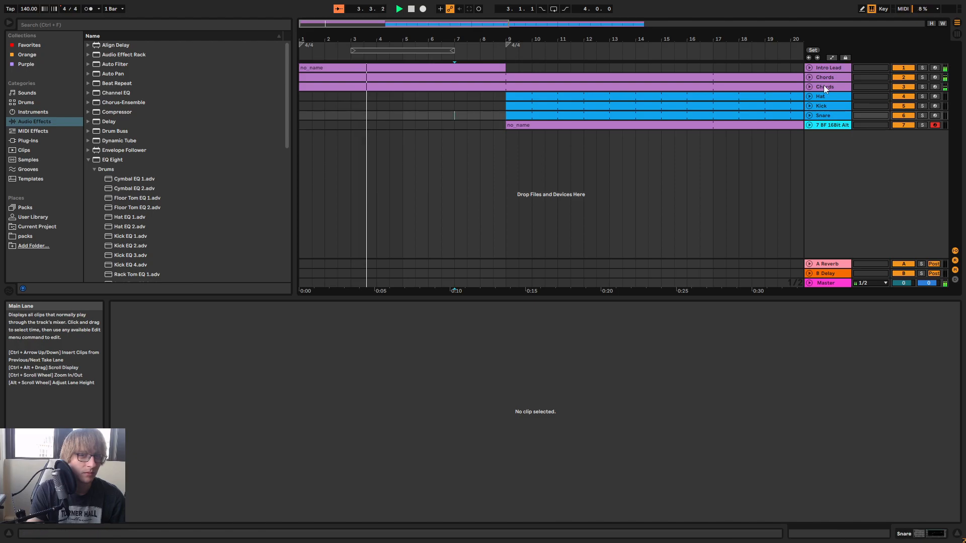
pyautogui.click(809, 78)
pyautogui.click(811, 77)
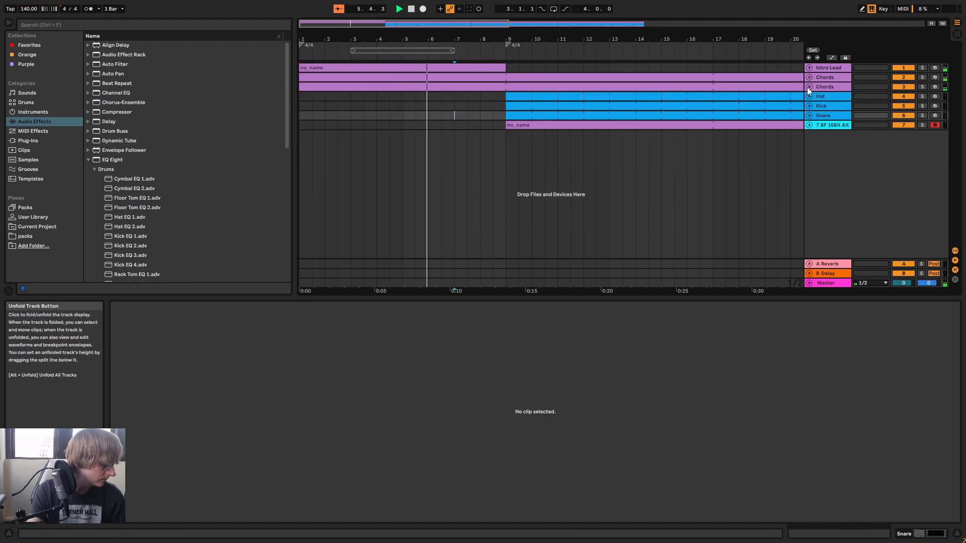
pyautogui.click(636, 125)
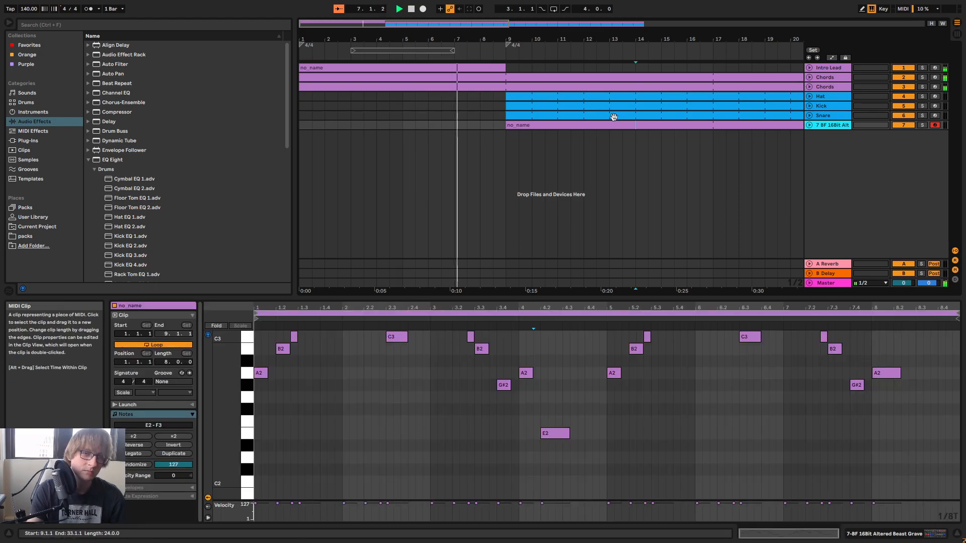
pyautogui.click(596, 125)
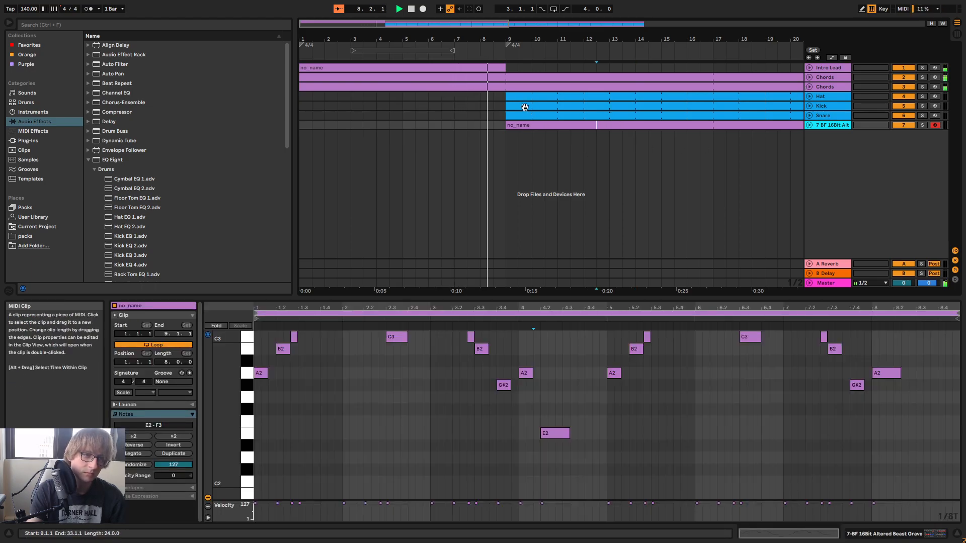
pyautogui.press('space')
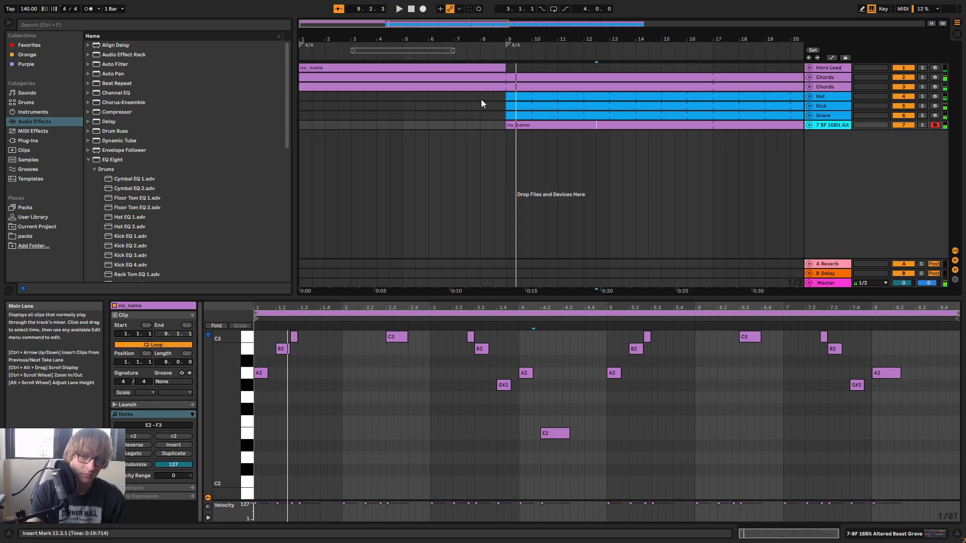
# Transpose both hits of the first Snare clip from Rim Click to Snare's snare (D5)
pyautogui.click(481, 96)
pyautogui.moveTo(527, 39); pyautogui.dragTo(400, 41)
pyautogui.click(323, 114)
pyautogui.click(420, 115)
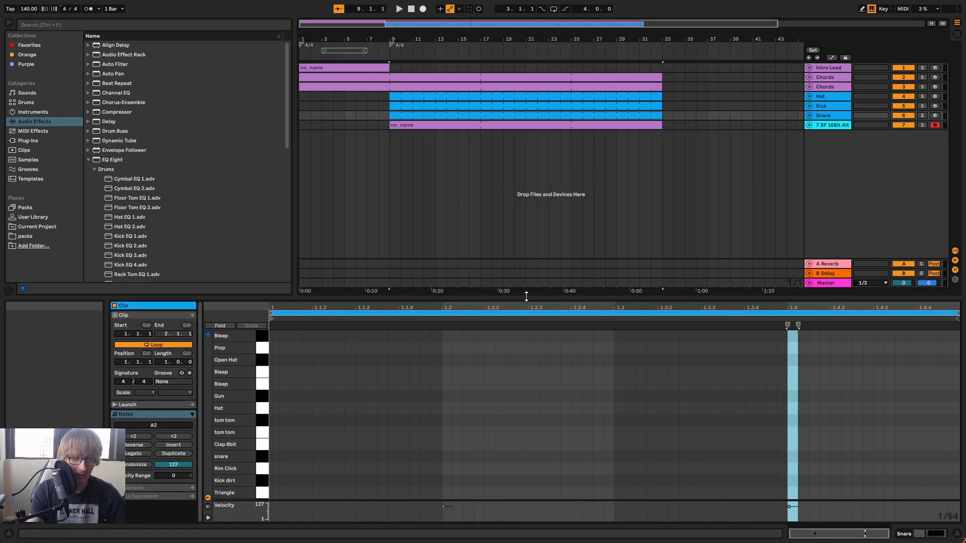
pyautogui.moveTo(527, 298); pyautogui.dragTo(542, 112)
pyautogui.hotkey('ctrl', 'a')
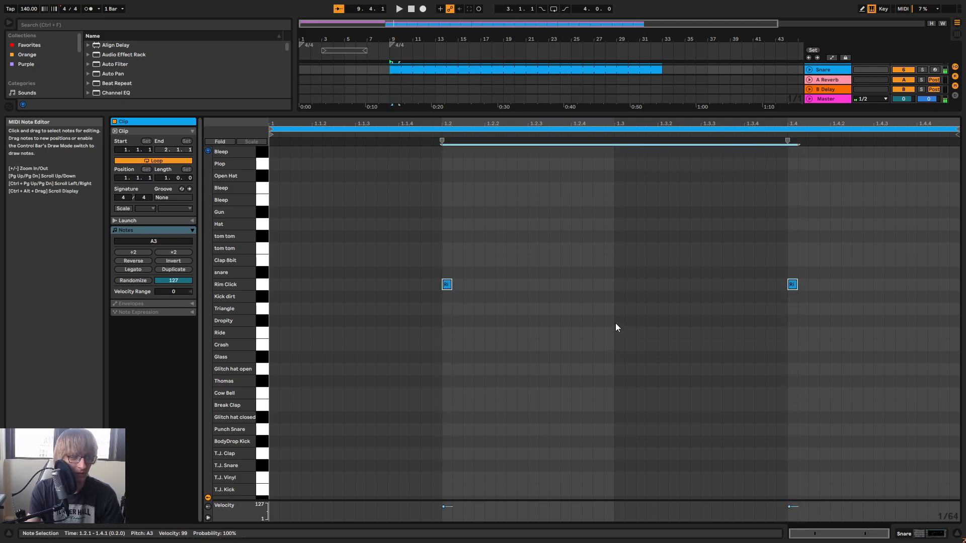
pyautogui.press('Up')
pyautogui.press('Up')
pyautogui.press('Up')
pyautogui.press('Up')
pyautogui.press('Up')
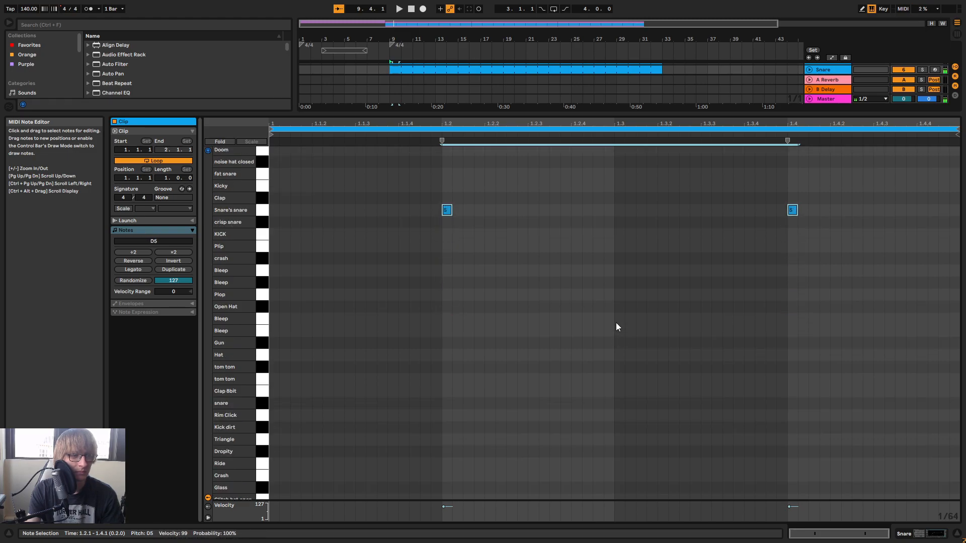
pyautogui.scroll(4, 601, 251)
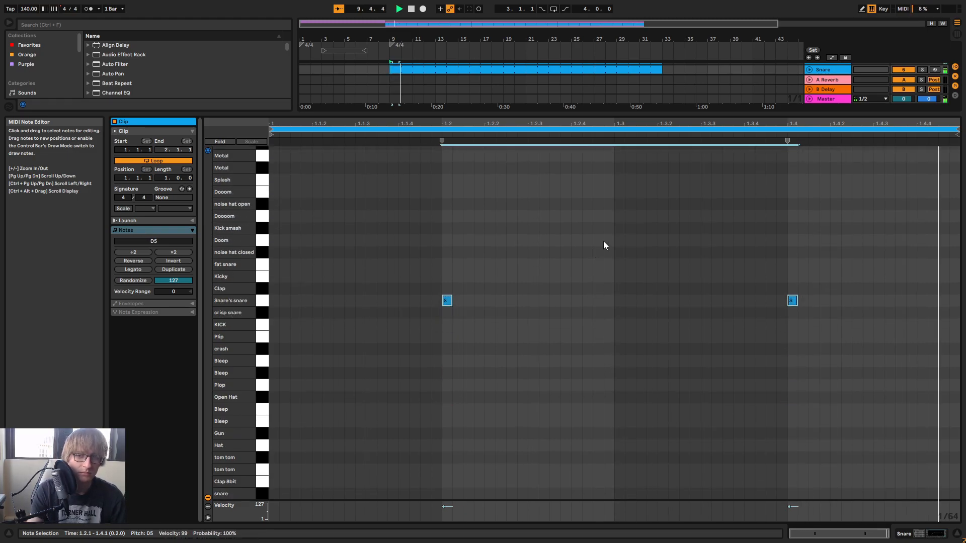
# Delete the beat 3 kick hit from the first Kick clip and play the result
pyautogui.moveTo(651, 114); pyautogui.dragTo(639, 311)
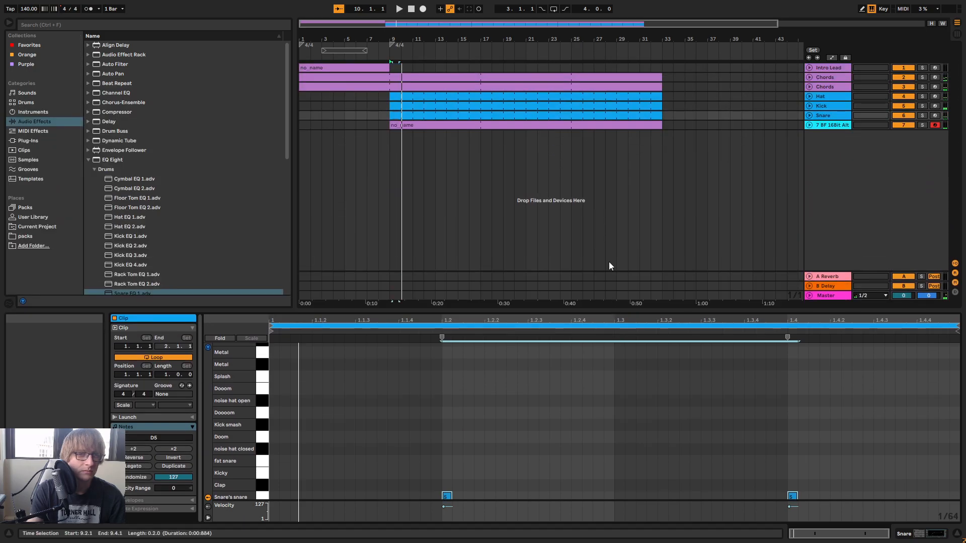
pyautogui.click(506, 116)
pyautogui.click(514, 106)
pyautogui.click(640, 397)
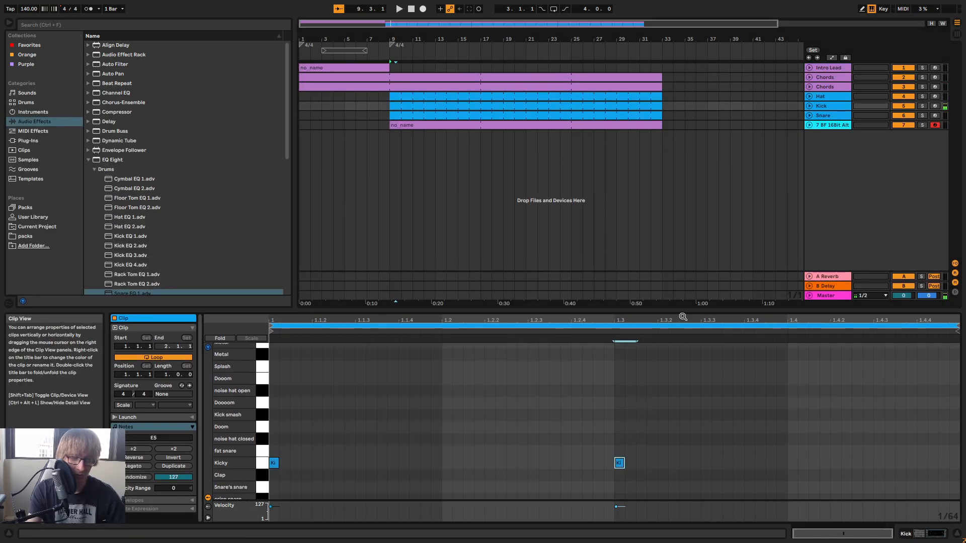
pyautogui.press('Delete')
pyautogui.press('space')
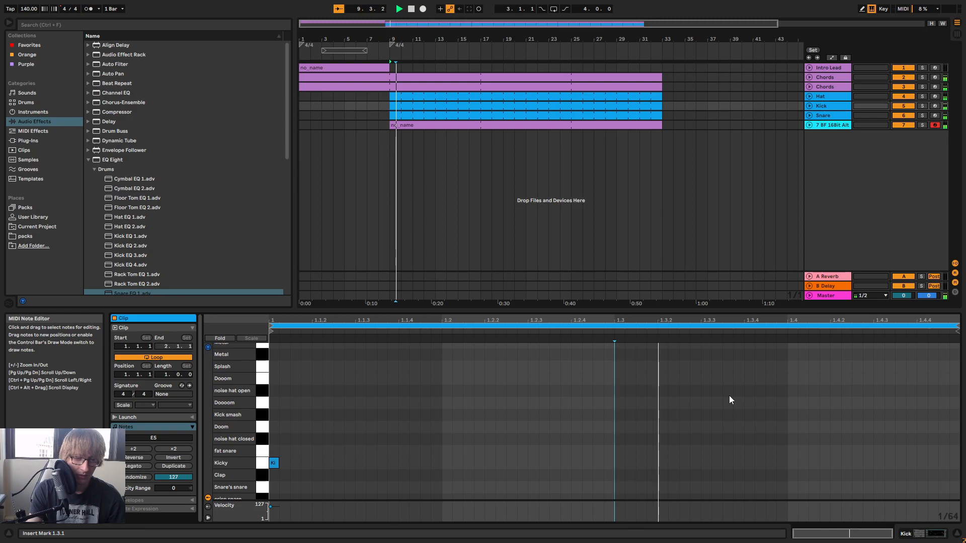
# Shorten the Kick and Snare parts to bar 17 and consolidate each into one eight-bar clip
pyautogui.click(664, 187)
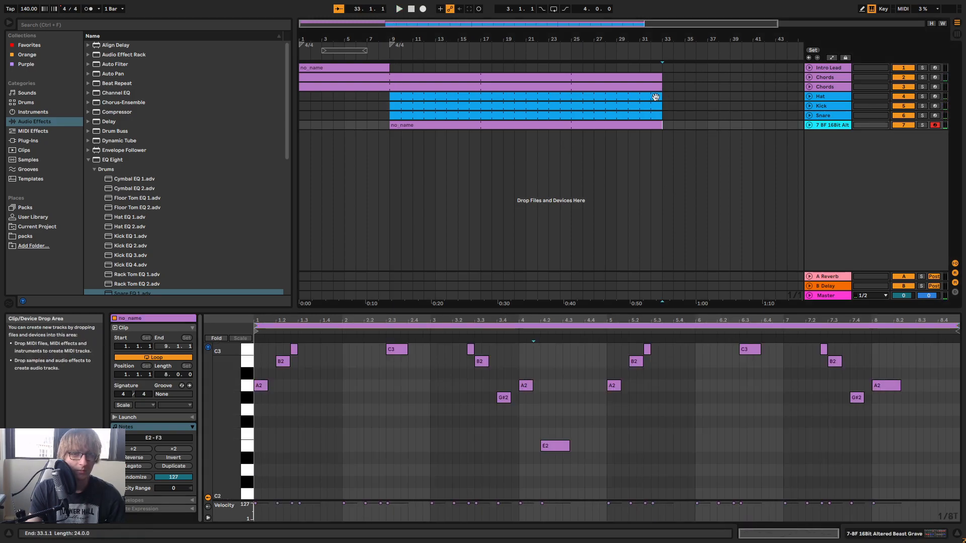
pyautogui.click(652, 107)
pyautogui.keyDown('shift'); pyautogui.click(652, 113); pyautogui.keyUp('shift')
pyautogui.moveTo(661, 115); pyautogui.dragTo(480, 114)
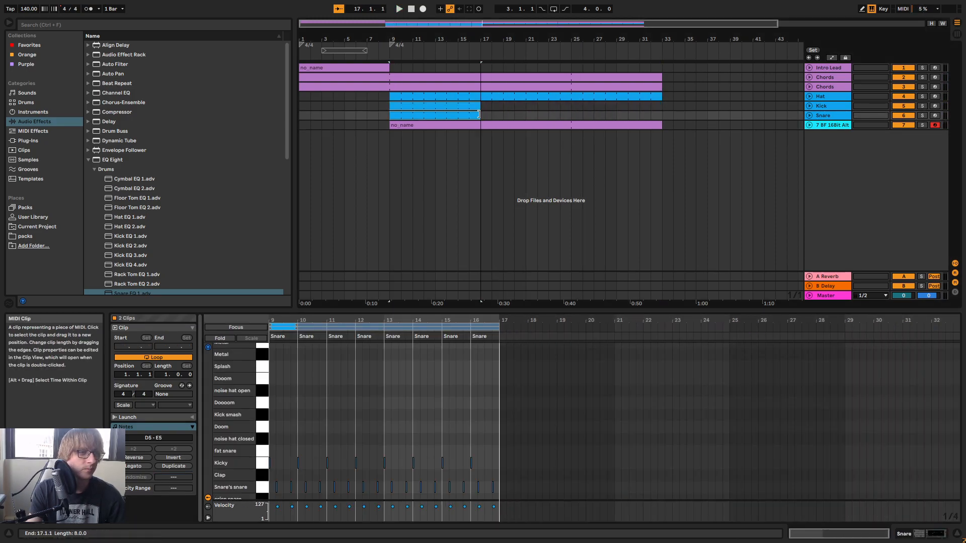
pyautogui.rightClick(475, 105)
pyautogui.click(499, 197)
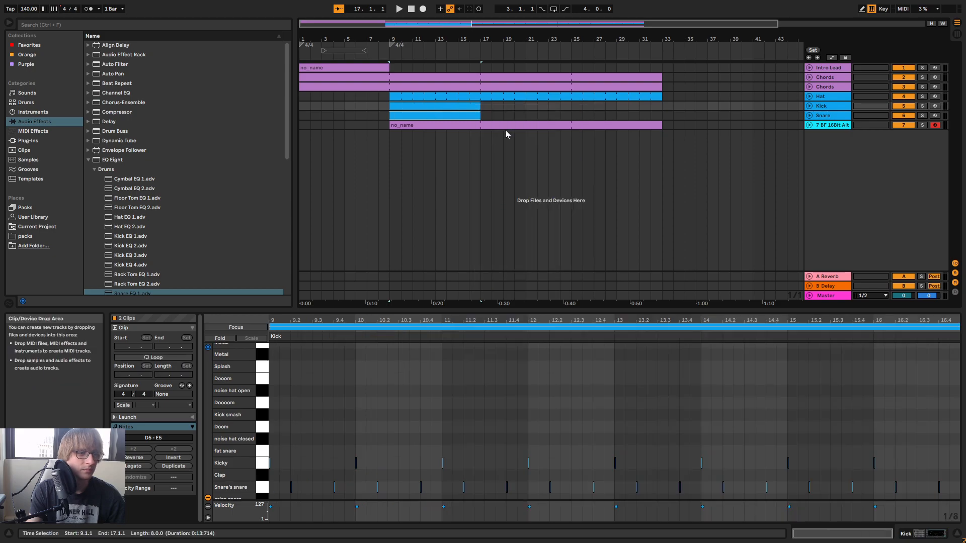
# Play the consolidated Kick clip and add a Kicky note at 1.3.3 in its first bar
pyautogui.click(537, 106)
pyautogui.click(468, 106)
pyautogui.press('space')
pyautogui.moveTo(457, 312); pyautogui.dragTo(598, 211)
pyautogui.press('space')
pyautogui.moveTo(324, 221); pyautogui.dragTo(357, 221)
pyautogui.press('space')
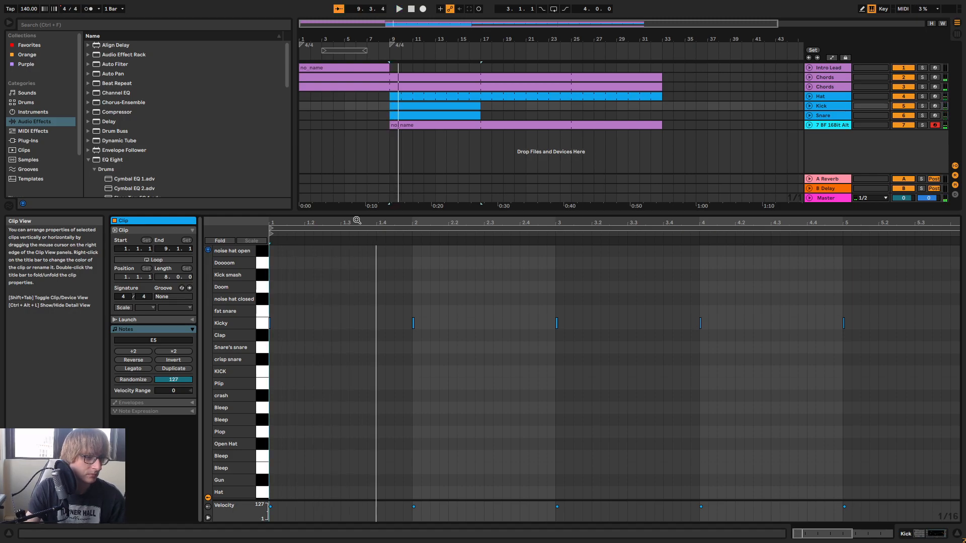
pyautogui.moveTo(416, 218); pyautogui.dragTo(356, 220)
pyautogui.doubleClick(331, 325)
pyautogui.press('space')
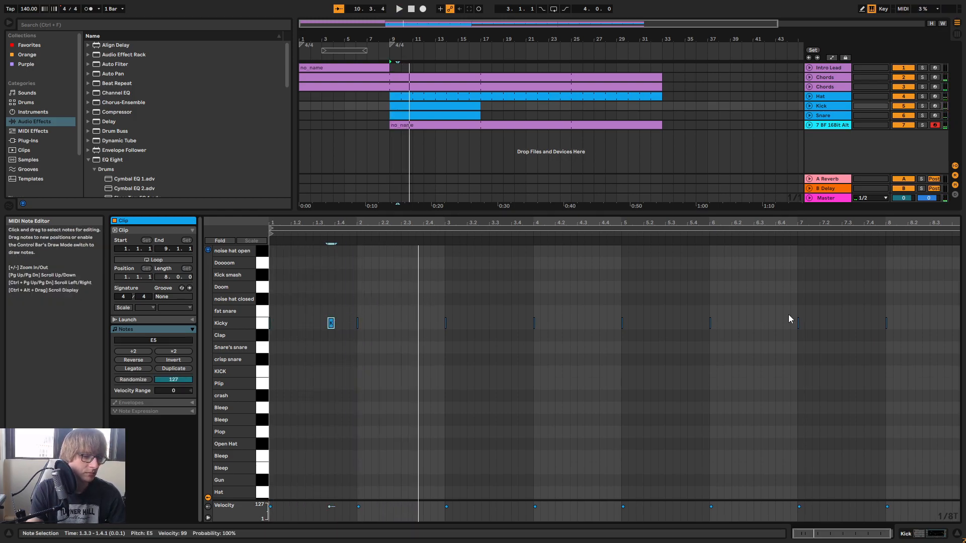
# Trim the Kick clip to its first bar, from bar 9 to bar 10, and consolidate it
pyautogui.moveTo(911, 303); pyautogui.dragTo(354, 384)
pyautogui.press('space')
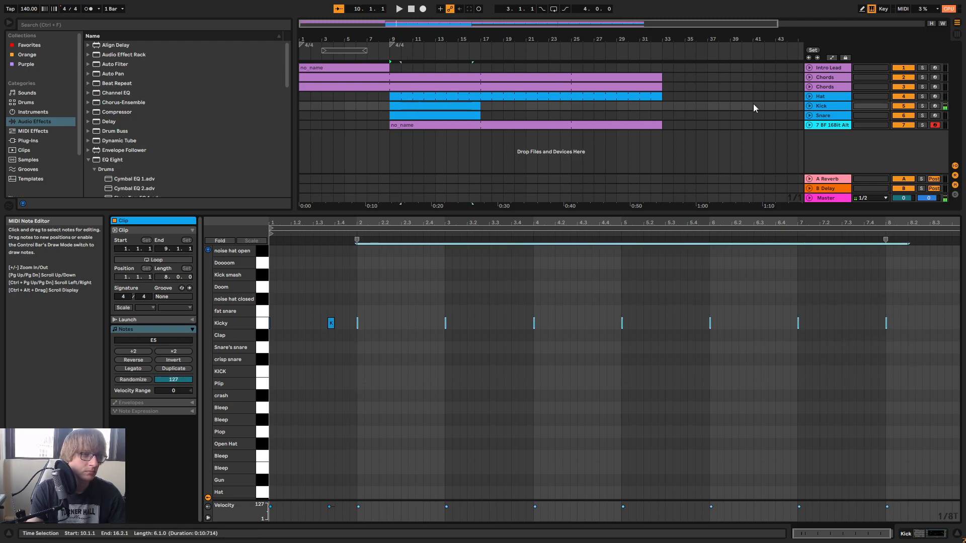
pyautogui.click(810, 105)
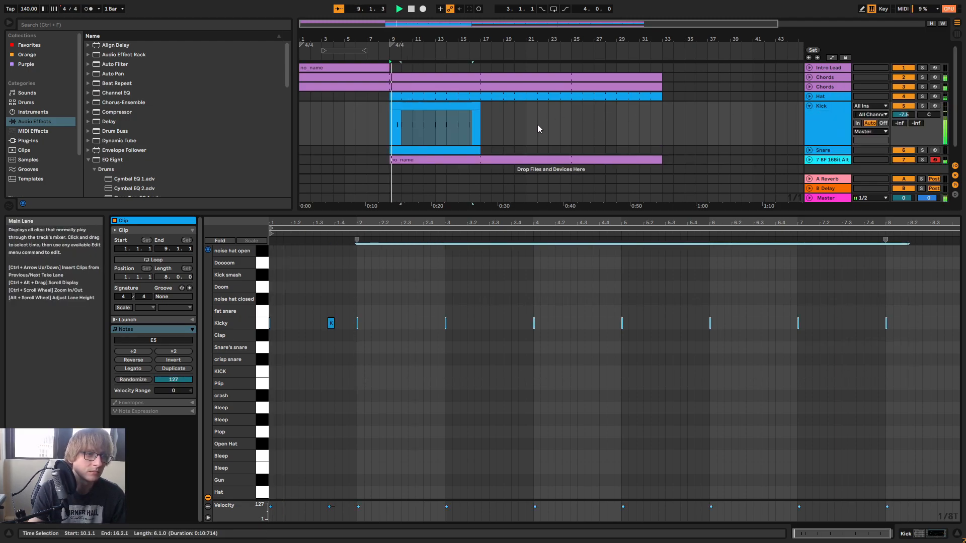
pyautogui.click(513, 126)
pyautogui.press('space')
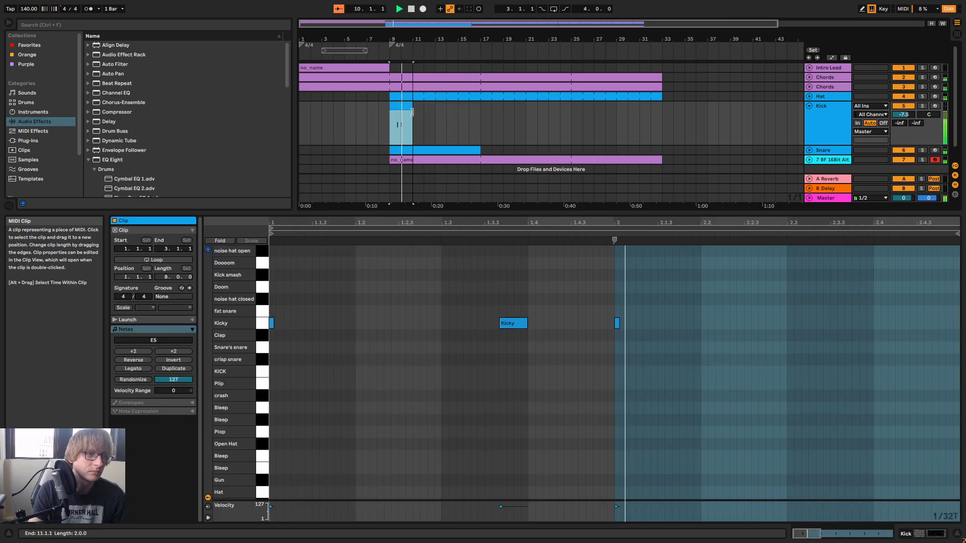
pyautogui.click(394, 116)
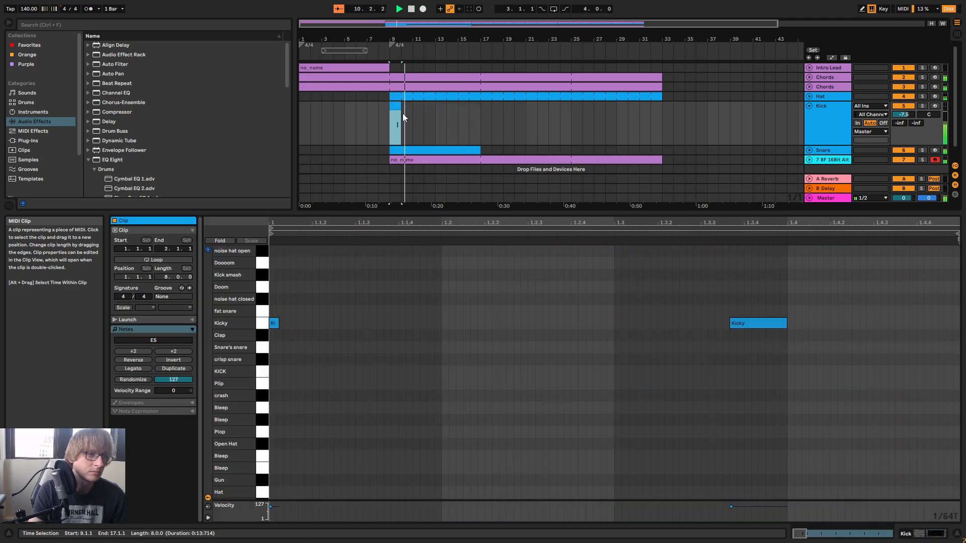
pyautogui.rightClick(393, 105)
pyautogui.click(407, 197)
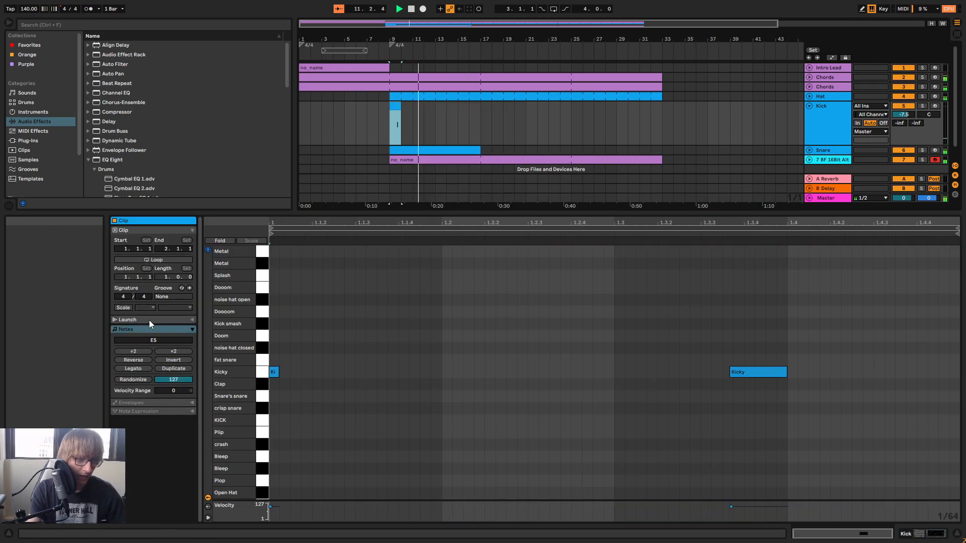
# Loop the one-bar Kick clip, extend it to bar 17 and consolidate it into an eight-bar clip
pyautogui.click(153, 259)
pyautogui.moveTo(401, 116); pyautogui.dragTo(481, 139)
pyautogui.rightClick(467, 107)
pyautogui.click(491, 205)
# Add a Kicky note at 2.4.3 in the Kick clip and nudge it slightly later on a triplet grid
pyautogui.press('space')
pyautogui.moveTo(345, 223); pyautogui.dragTo(348, 253)
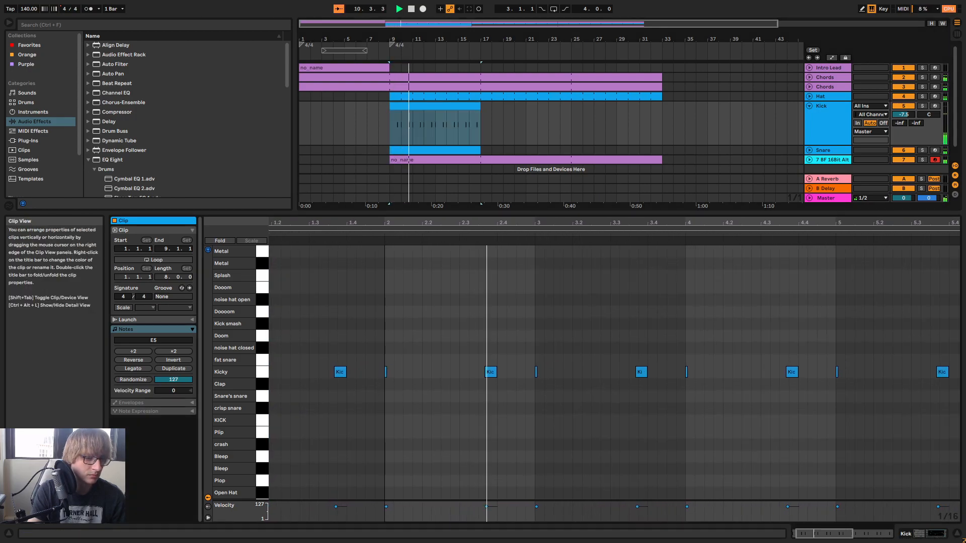
pyautogui.doubleClick(523, 373)
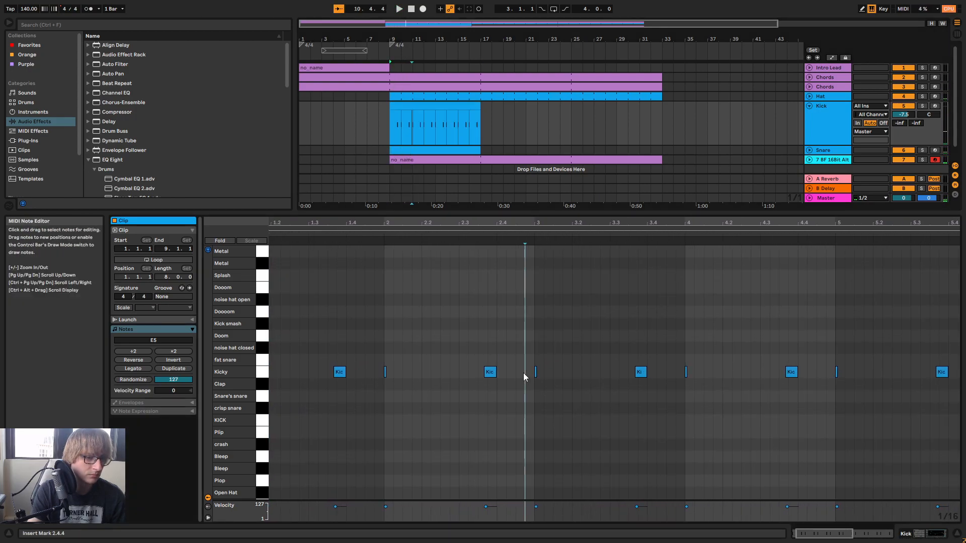
pyautogui.press('space')
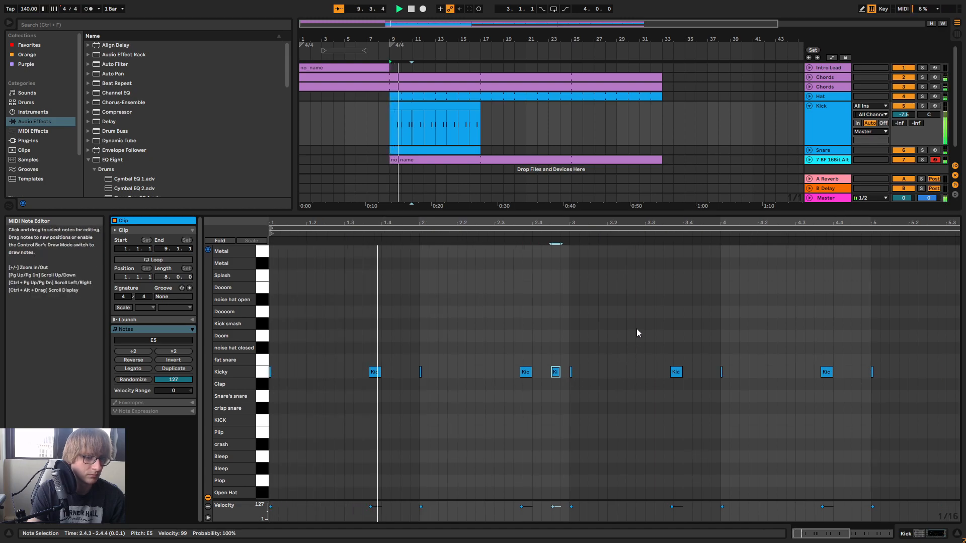
pyautogui.hotkey('ctrl', '3')
pyautogui.press('Right')
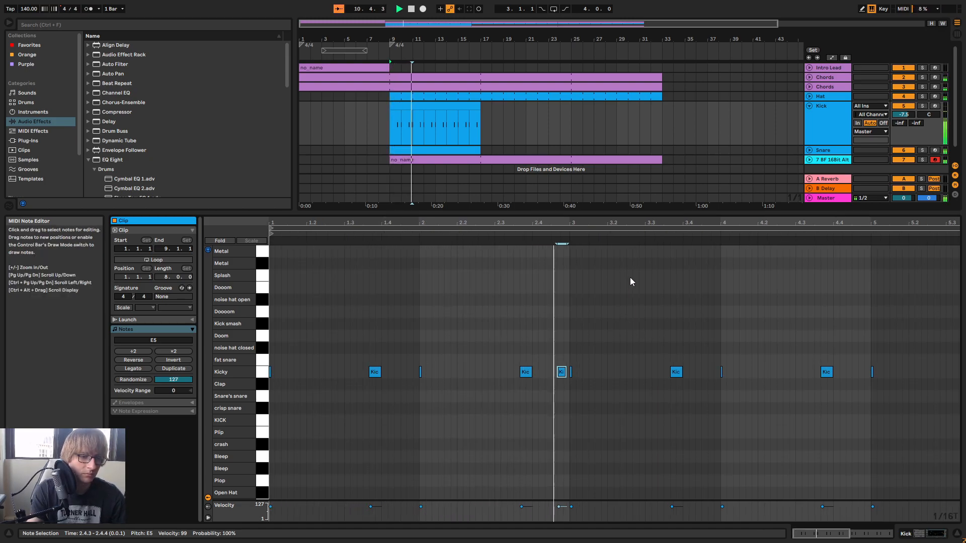
pyautogui.moveTo(610, 225); pyautogui.dragTo(610, 184)
pyautogui.moveTo(465, 222); pyautogui.dragTo(456, 227)
pyautogui.press('space')
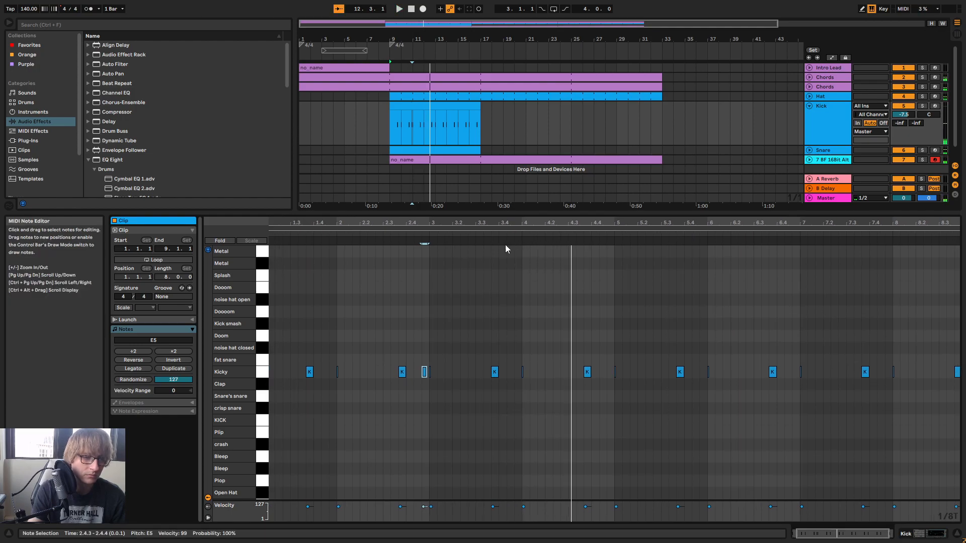
# Place an extra Kicky note at 4.2.3 in the Kick clip, remove the stray note before it and play the passage
pyautogui.click(431, 234)
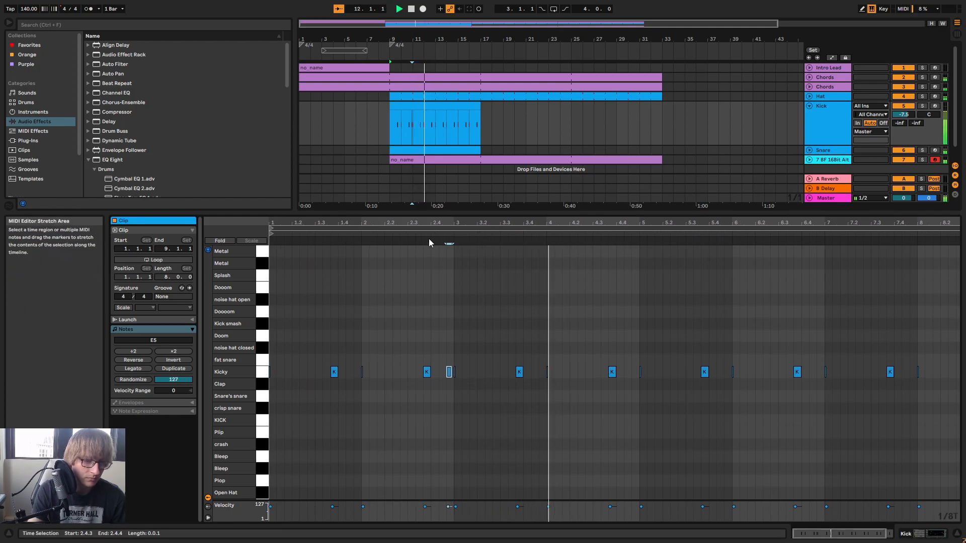
pyautogui.press('space')
pyautogui.doubleClick(582, 373)
pyautogui.click(592, 377)
pyautogui.doubleClick(589, 372)
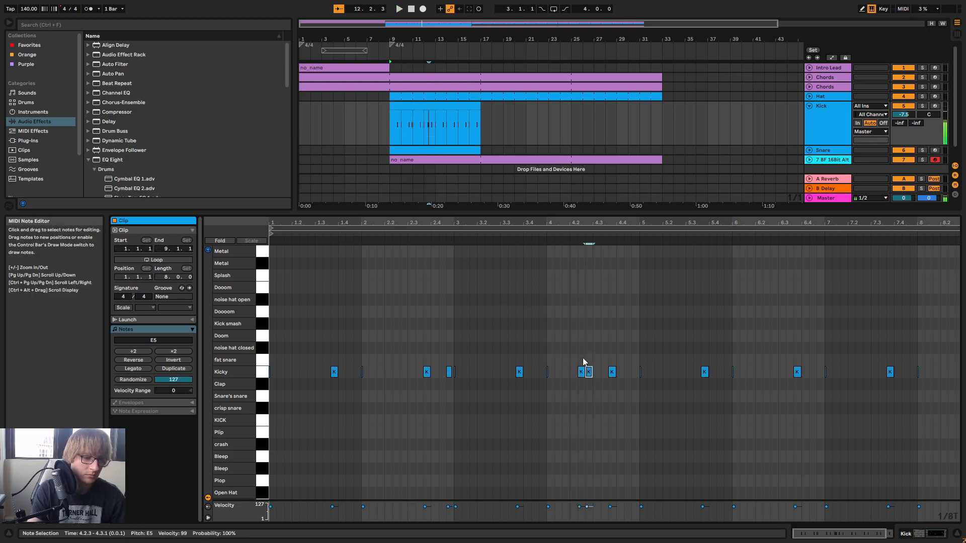
pyautogui.press('Delete')
pyautogui.click(508, 254)
pyautogui.press('space')
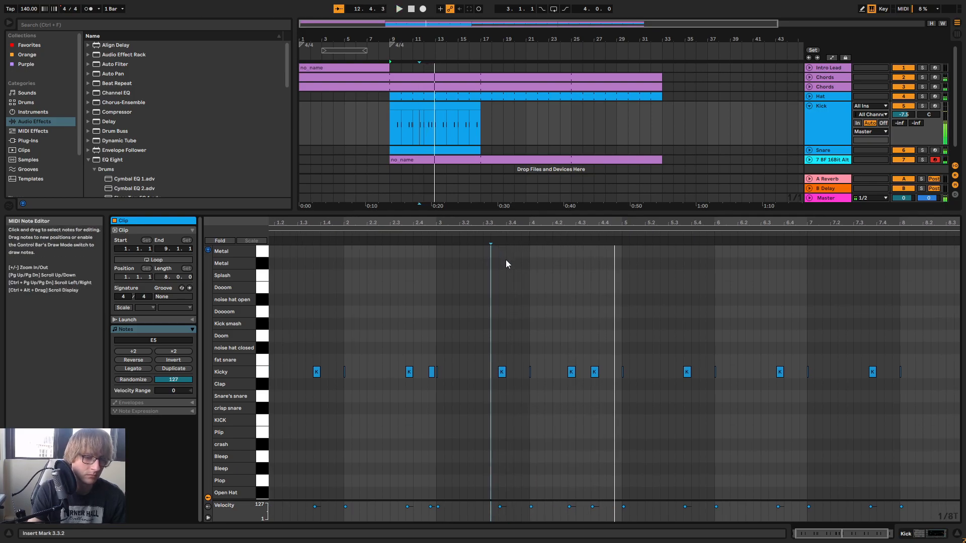
pyautogui.press('space')
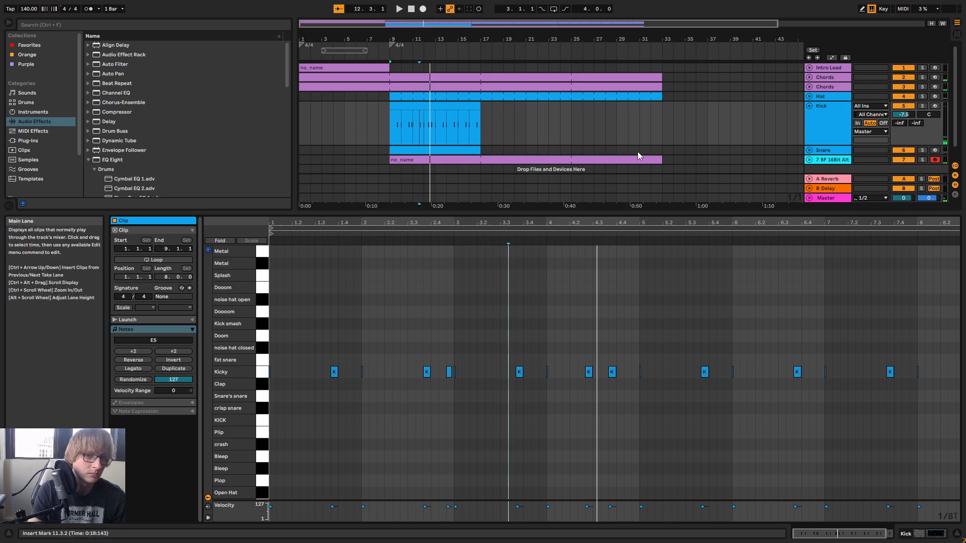
# Expand the Snare track, shorten its clip to end at bar 13, consolidate it to four bars and play it
pyautogui.click(809, 150)
pyautogui.click(478, 151)
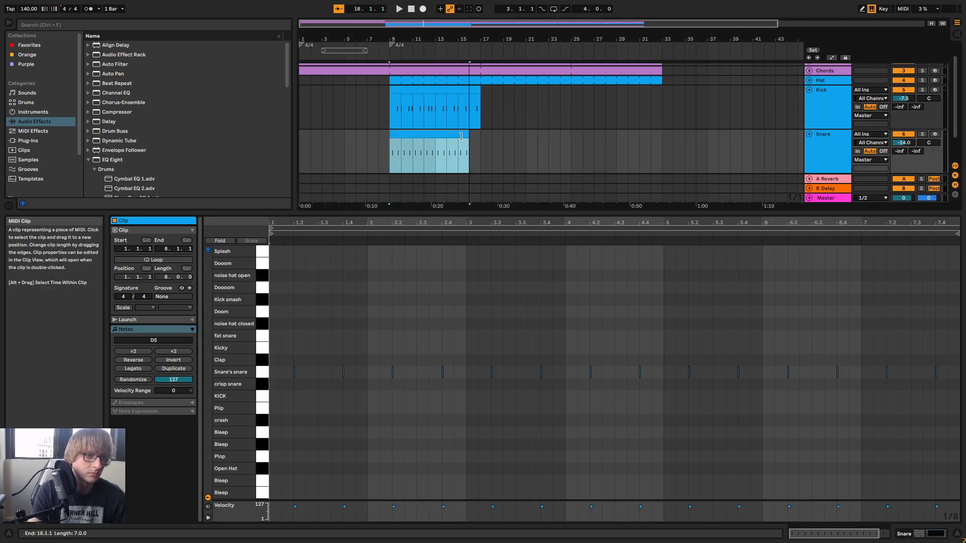
pyautogui.moveTo(480, 151); pyautogui.dragTo(436, 151)
pyautogui.rightClick(436, 142)
pyautogui.click(456, 233)
pyautogui.press('space')
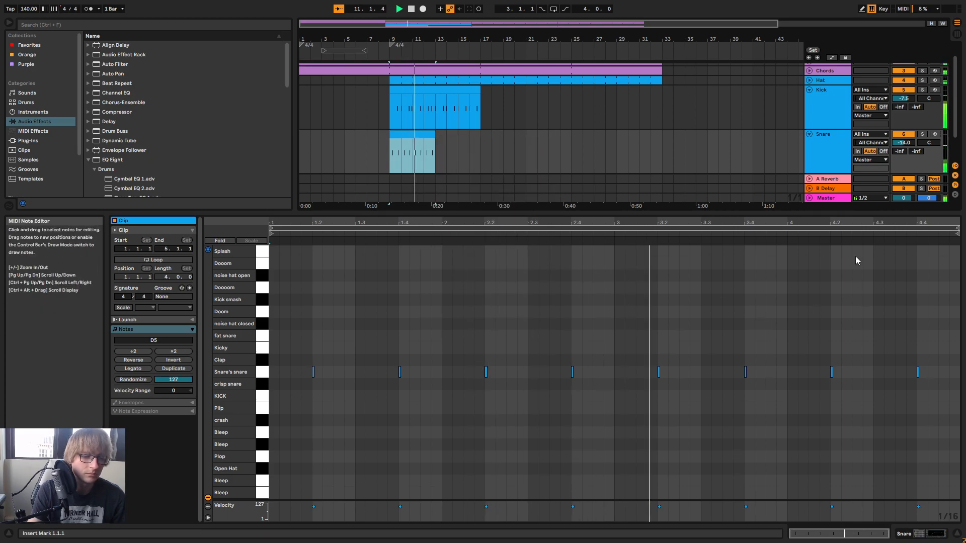
# Add a Snare's snare note at 4.3.1 in the fourth bar of the Snare clip and play the fill
pyautogui.click(846, 227)
pyautogui.click(846, 222)
pyautogui.moveTo(910, 222); pyautogui.dragTo(893, 226)
pyautogui.press('space')
pyautogui.moveTo(836, 340); pyautogui.dragTo(815, 374)
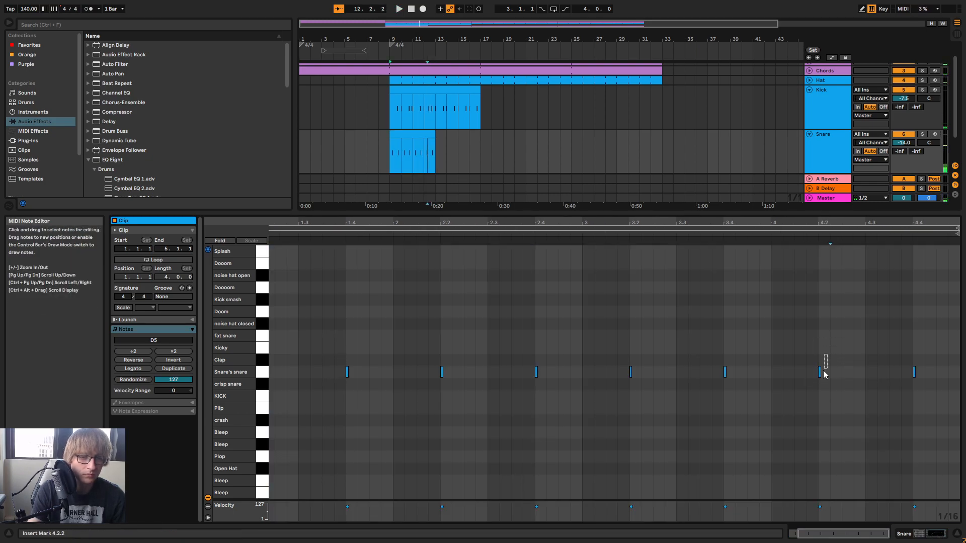
pyautogui.click(805, 241)
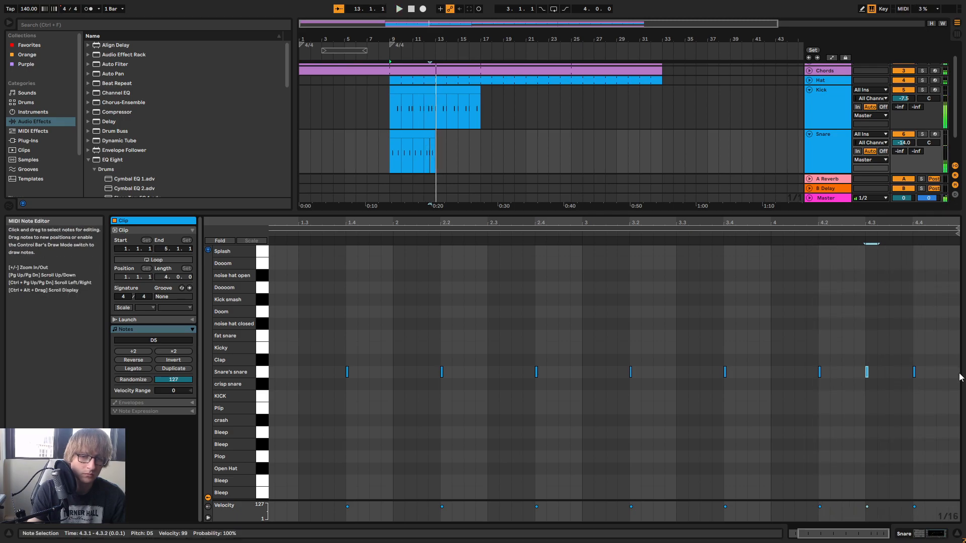
# Add a closing Snare's snare note after beat 4.4 and place it slightly later on the 1/16 triplet grid
pyautogui.click(853, 241)
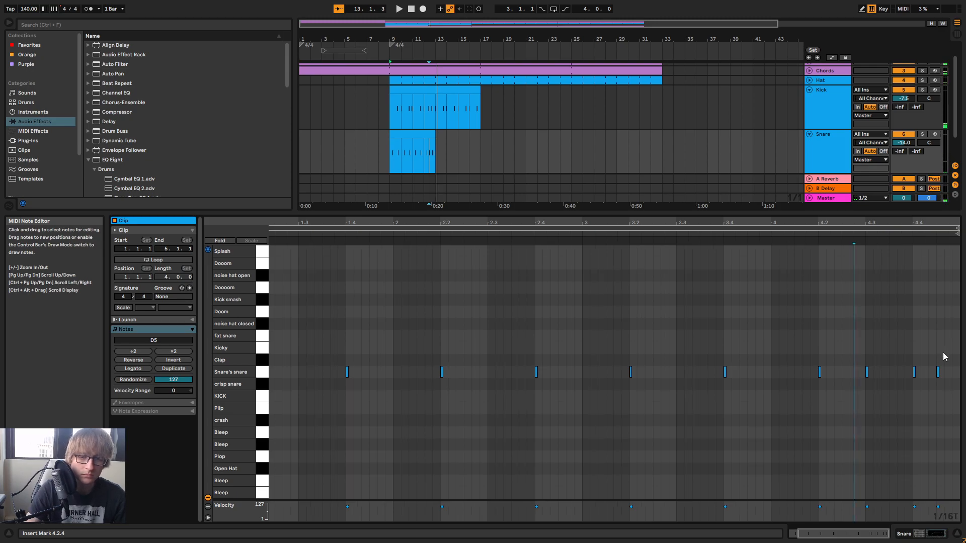
pyautogui.moveTo(926, 223)
pyautogui.mouseDown()
pyautogui.moveTo(926, 242)
pyautogui.moveTo(928, 201)
pyautogui.mouseUp()
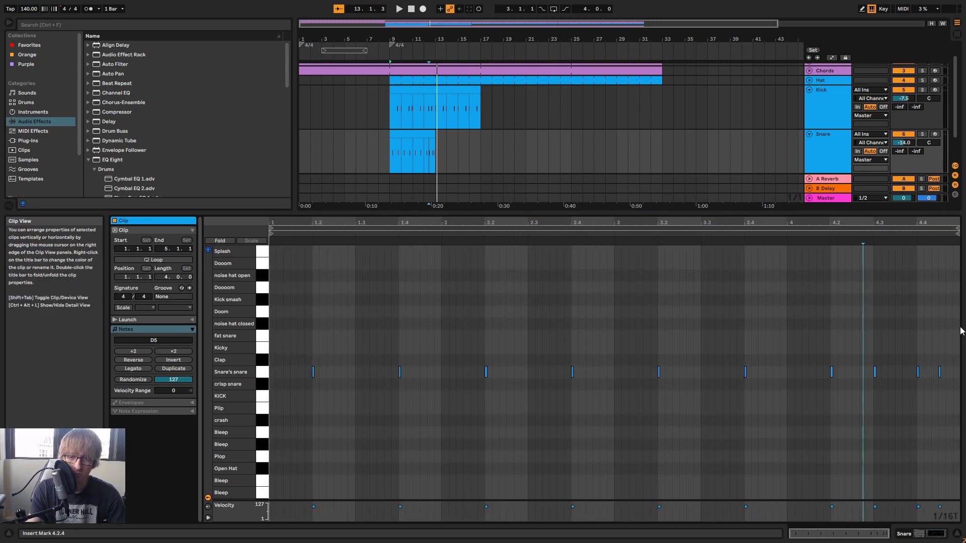
pyautogui.click(946, 374)
pyautogui.click(895, 241)
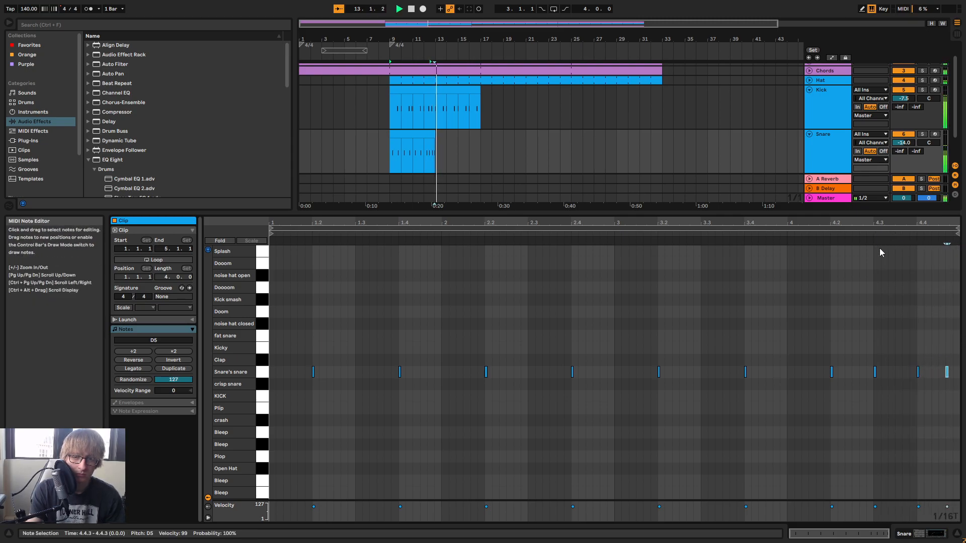
# Shorten the Kick clip to four bars so that it ends at bar 13 like the Snare clip
pyautogui.click(537, 151)
pyautogui.press('space')
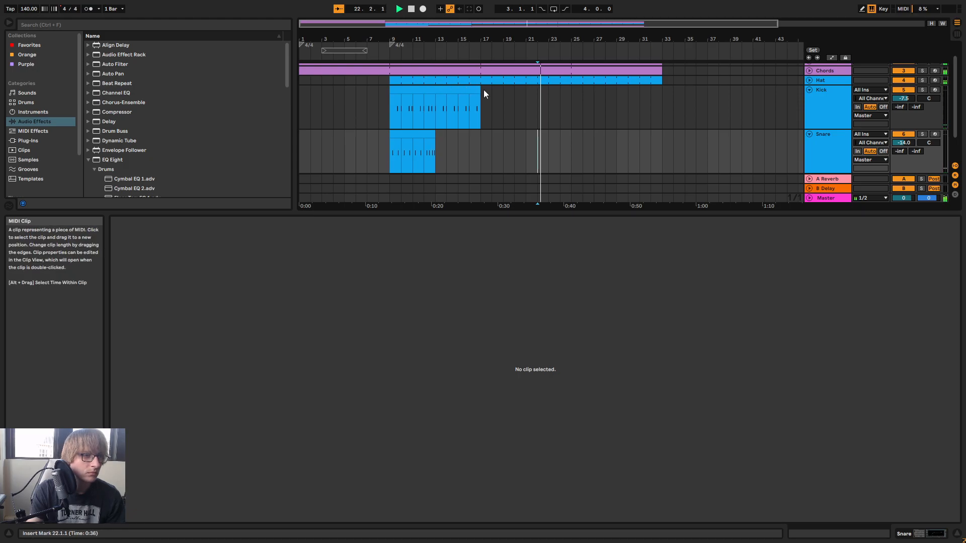
pyautogui.moveTo(482, 93); pyautogui.dragTo(435, 96)
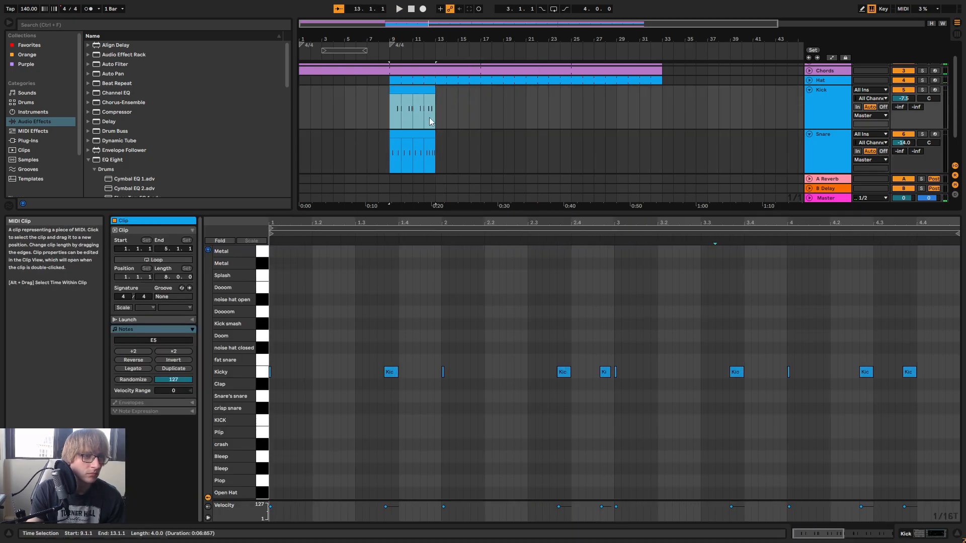
# Consolidate the Kick and Snare clips to four looping bars, extend both to end at bar 17 and play them
pyautogui.keyDown('shift'); pyautogui.click(424, 137); pyautogui.keyUp('shift')
pyautogui.rightClick(424, 137)
pyautogui.click(461, 222)
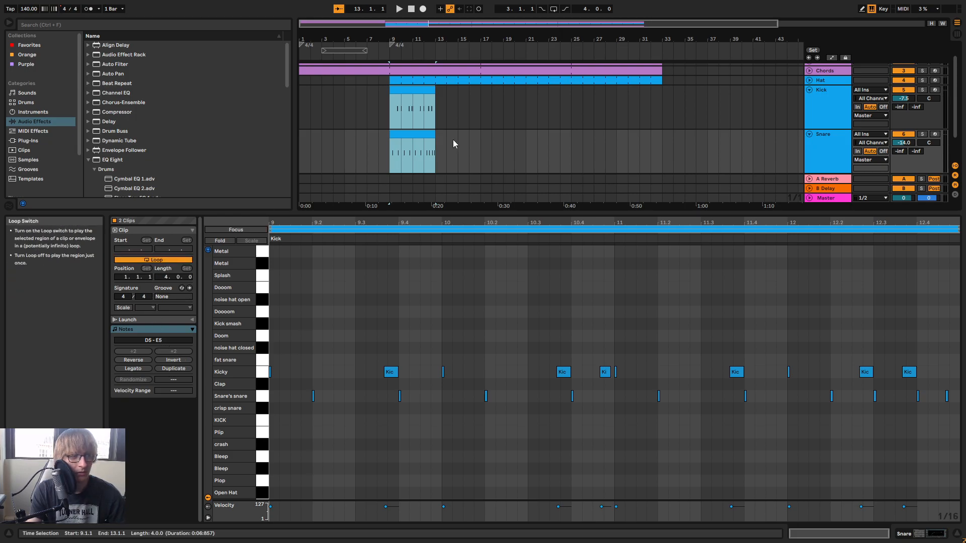
pyautogui.moveTo(434, 139); pyautogui.dragTo(480, 134)
pyautogui.press('space')
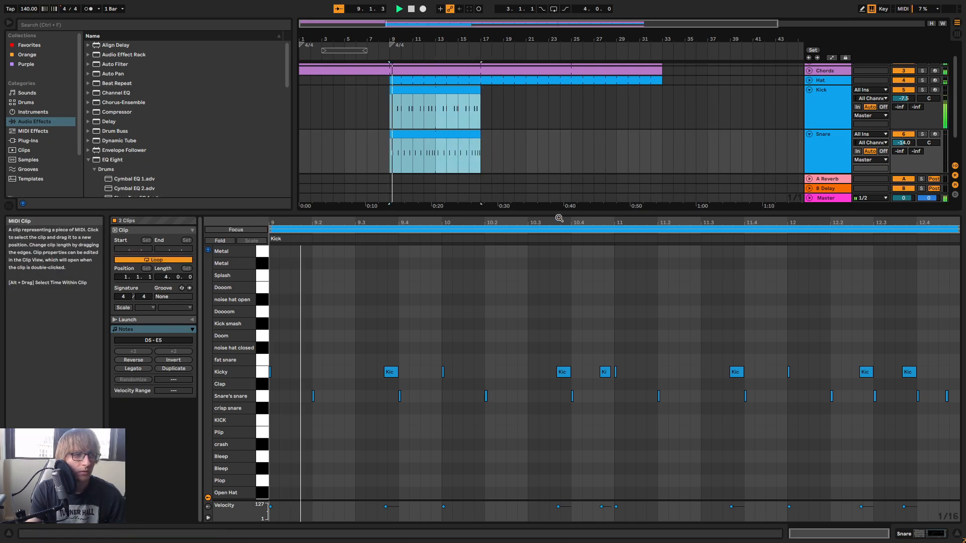
pyautogui.moveTo(556, 214); pyautogui.dragTo(549, 260)
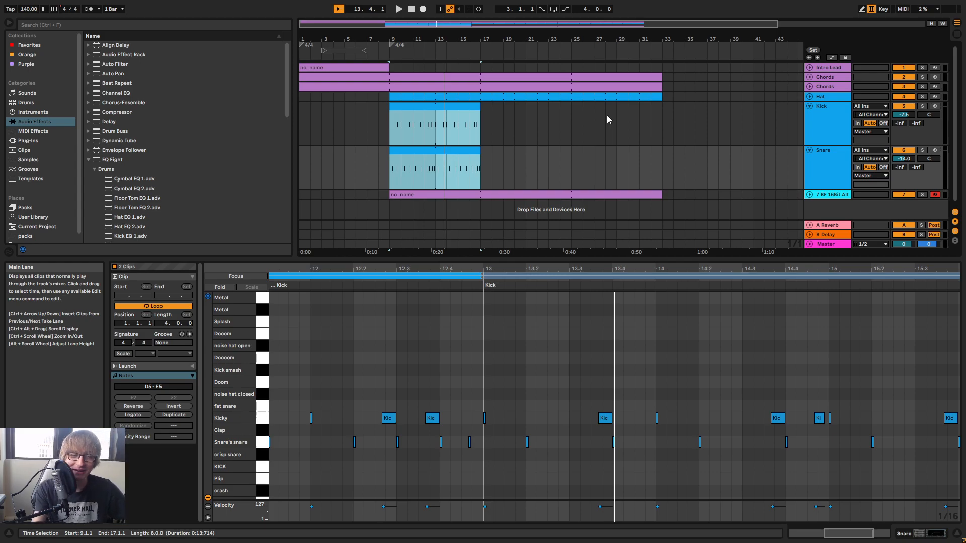
# Extend the Kick and Snare clips to end at bar 33 with the other parts and collapse both tracks
pyautogui.click(593, 122)
pyautogui.click(464, 108)
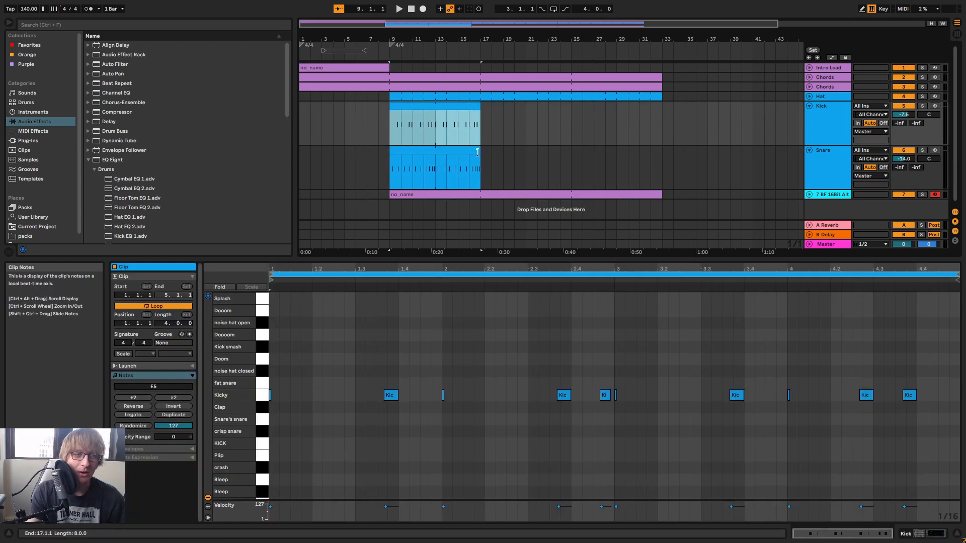
pyautogui.keyDown('shift'); pyautogui.click(460, 155); pyautogui.keyUp('shift')
pyautogui.moveTo(480, 161); pyautogui.dragTo(663, 176)
pyautogui.click(707, 139)
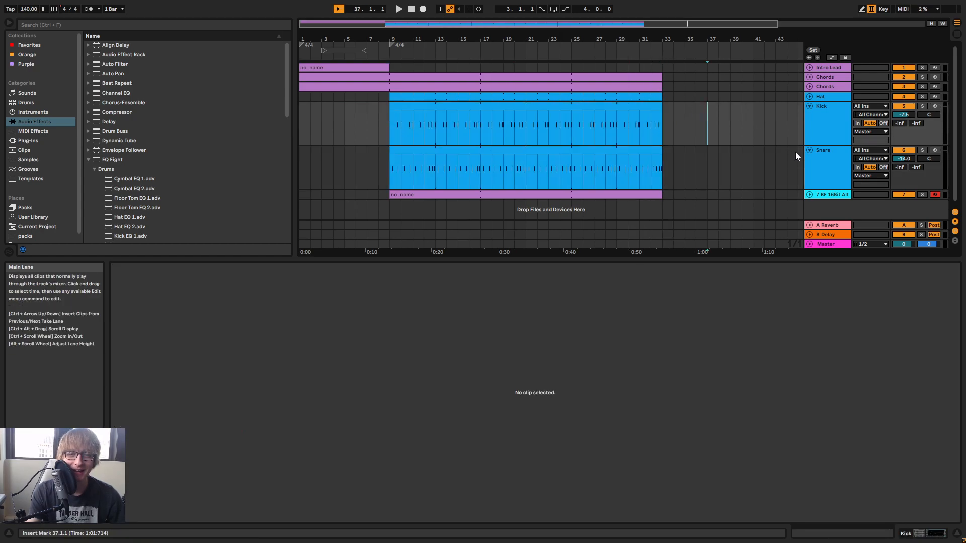
pyautogui.click(809, 150)
pyautogui.click(809, 106)
# Move the 4/4 time signature marker from bar 9 to bar 33 and delete all time signature changes
pyautogui.click(395, 47)
pyautogui.moveTo(395, 39); pyautogui.dragTo(498, 25)
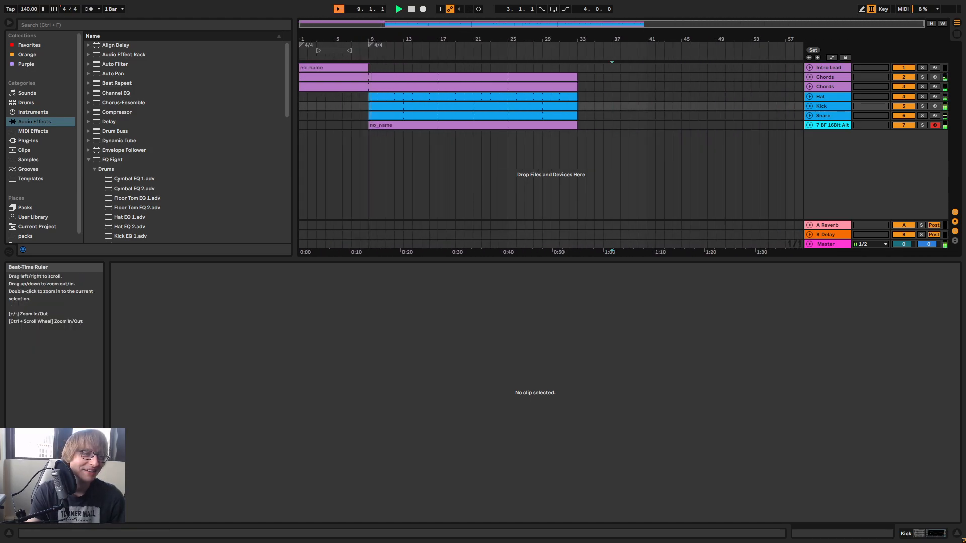
pyautogui.moveTo(369, 44)
pyautogui.mouseDown()
pyautogui.moveTo(629, 65)
pyautogui.moveTo(352, 58)
pyautogui.moveTo(808, 86)
pyautogui.moveTo(629, 74)
pyautogui.mouseUp()
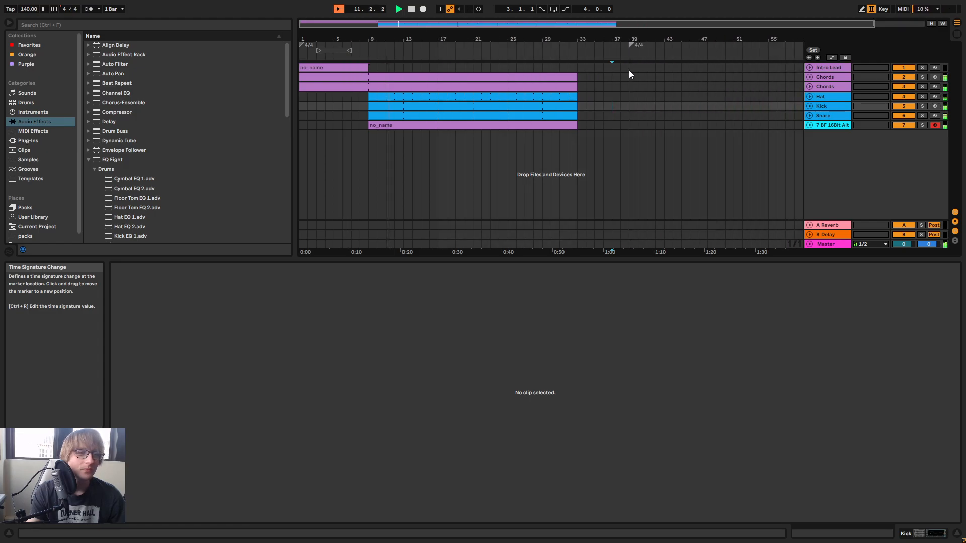
pyautogui.press('space')
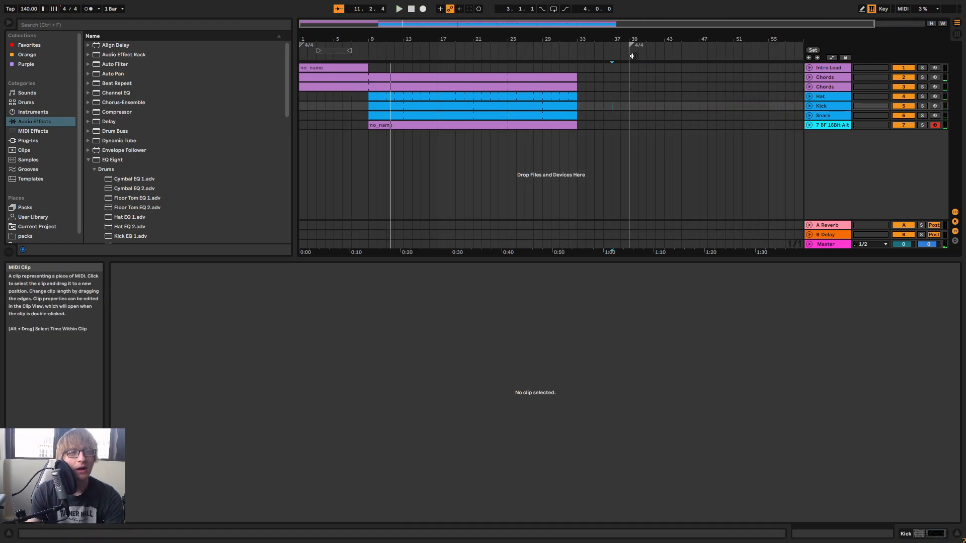
pyautogui.moveTo(630, 44)
pyautogui.mouseDown()
pyautogui.moveTo(602, 47)
pyautogui.moveTo(855, 73)
pyautogui.moveTo(639, 53)
pyautogui.moveTo(861, 62)
pyautogui.moveTo(965, 53)
pyautogui.moveTo(336, 38)
pyautogui.moveTo(204, 47)
pyautogui.moveTo(682, 62)
pyautogui.moveTo(580, 78)
pyautogui.mouseUp()
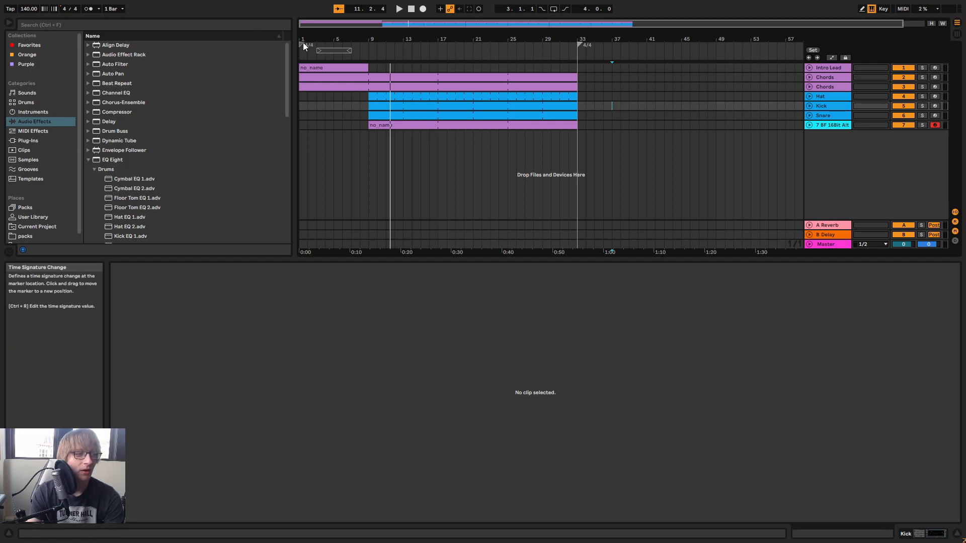
pyautogui.rightClick(580, 44)
pyautogui.click(604, 64)
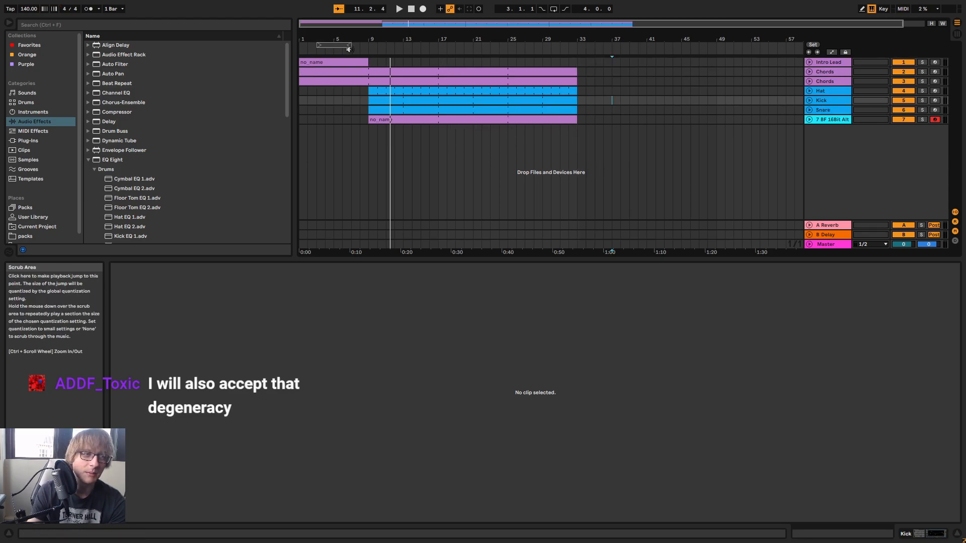
# Audition the intro and the section from bar 9, and move the four-bar loop brace to start at bar 1
pyautogui.click(310, 49)
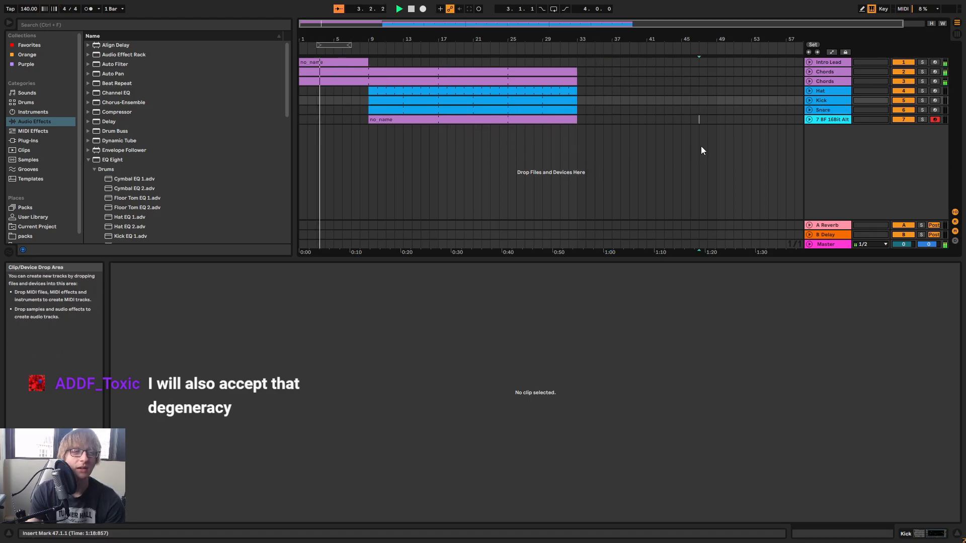
pyautogui.click(699, 119)
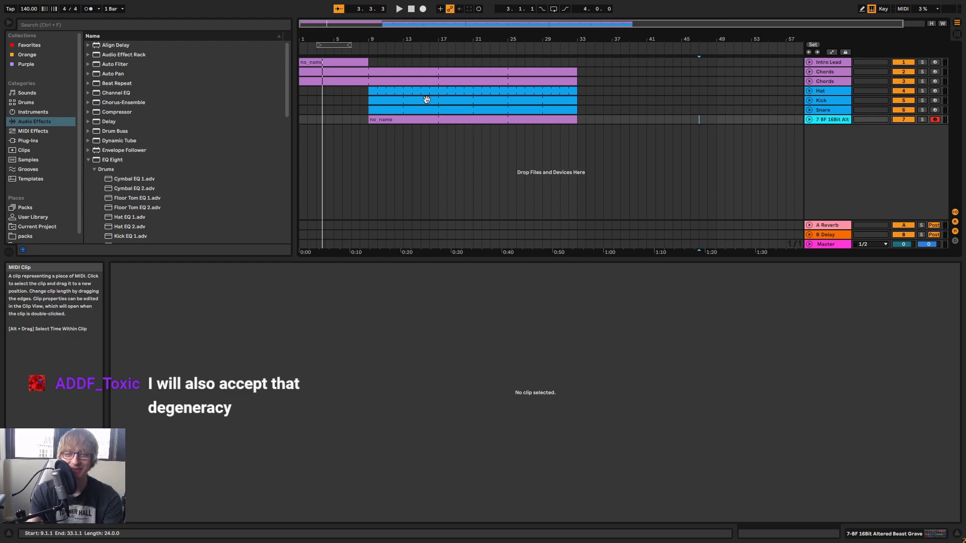
pyautogui.click(365, 47)
pyautogui.moveTo(386, 41); pyautogui.dragTo(438, 40)
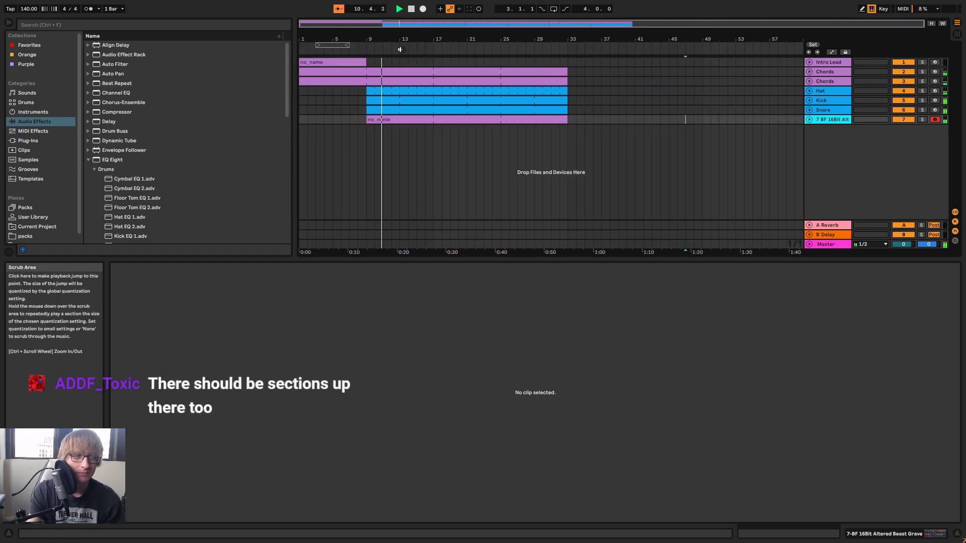
pyautogui.moveTo(333, 45); pyautogui.dragTo(316, 45)
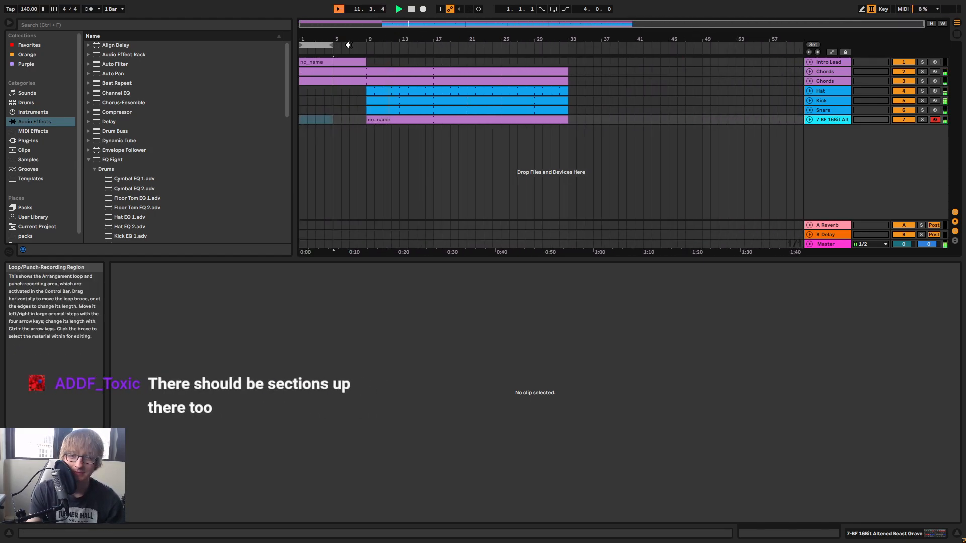
pyautogui.click(650, 140)
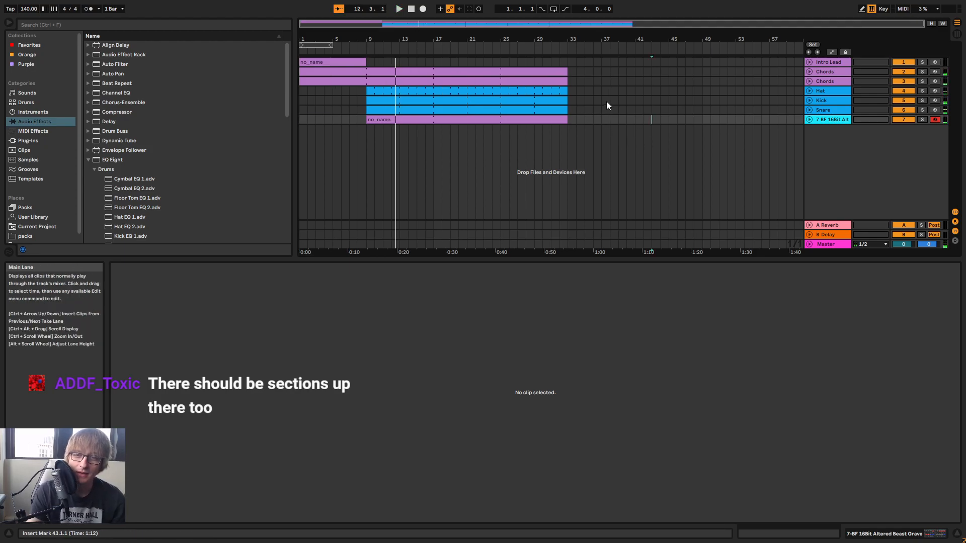
pyautogui.rightClick(532, 46)
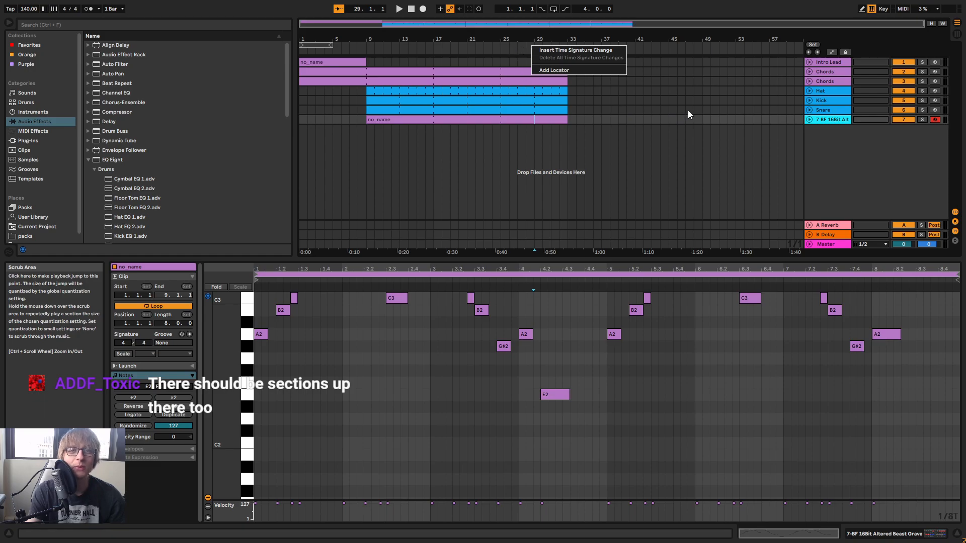
pyautogui.click(757, 90)
pyautogui.rightClick(540, 46)
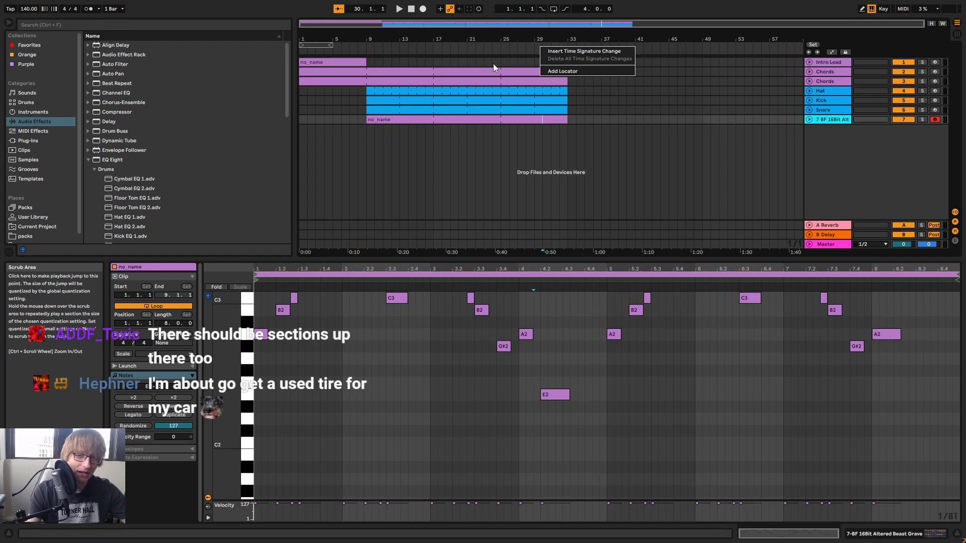
pyautogui.click(359, 82)
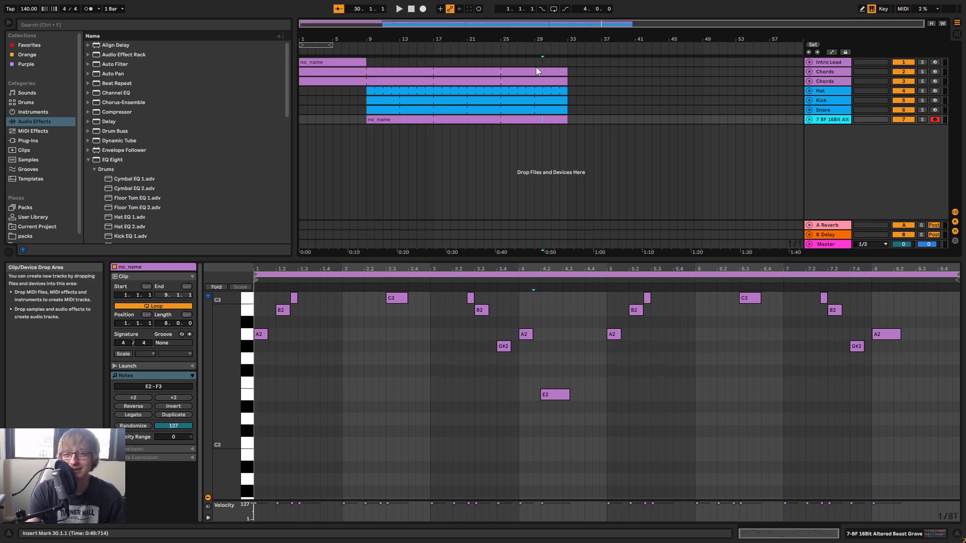
# Play the arrangement from bar 1 and from the drum entry at bar 9, and show the 16-bit lead track's devices
pyautogui.click(367, 49)
pyautogui.moveTo(394, 40); pyautogui.dragTo(455, 37)
pyautogui.click(412, 9)
pyautogui.click(399, 10)
pyautogui.click(407, 134)
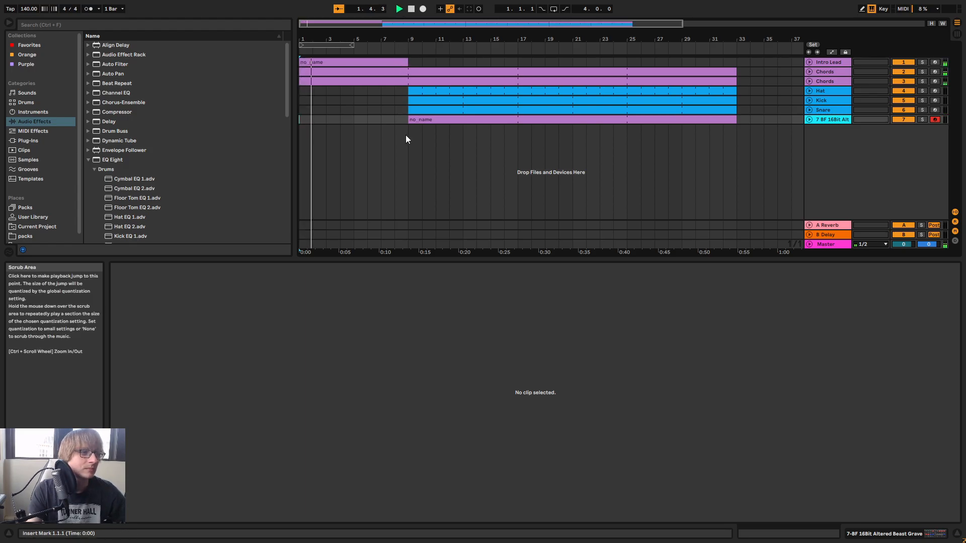
pyautogui.moveTo(443, 38); pyautogui.dragTo(388, 36)
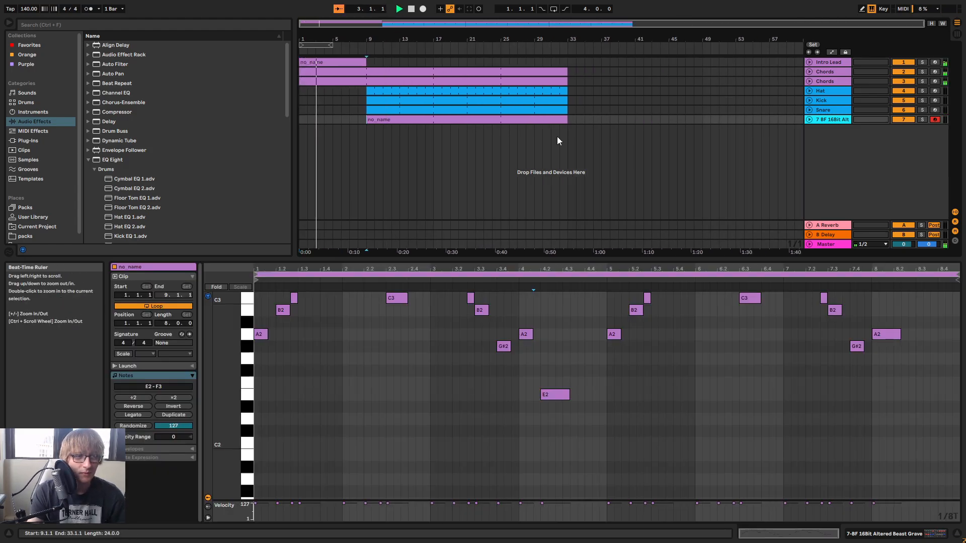
pyautogui.click(364, 51)
pyautogui.click(753, 121)
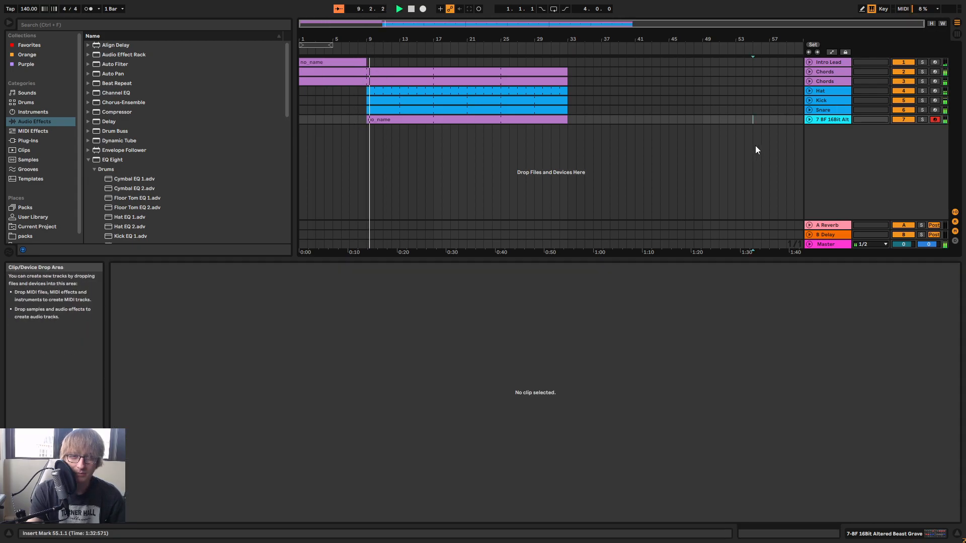
pyautogui.doubleClick(832, 121)
pyautogui.click(526, 131)
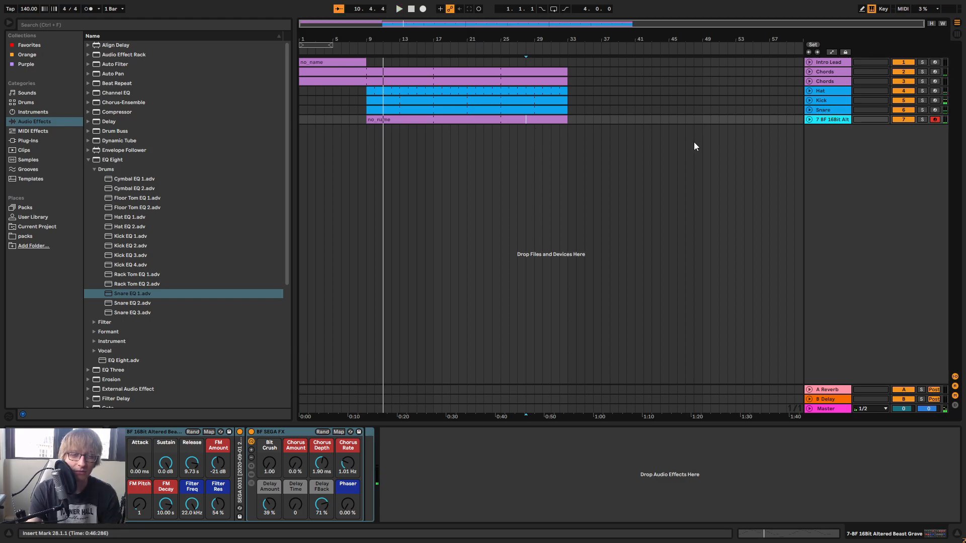
pyautogui.click(413, 215)
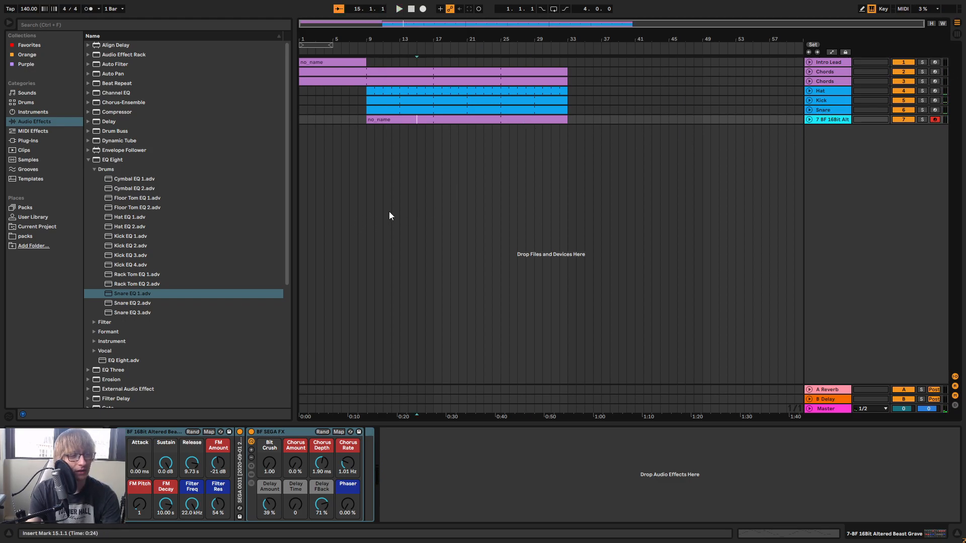
# Add the helm64 VST synth as a new track below the 16-bit lead and reposition its plug-in window
pyautogui.click(88, 159)
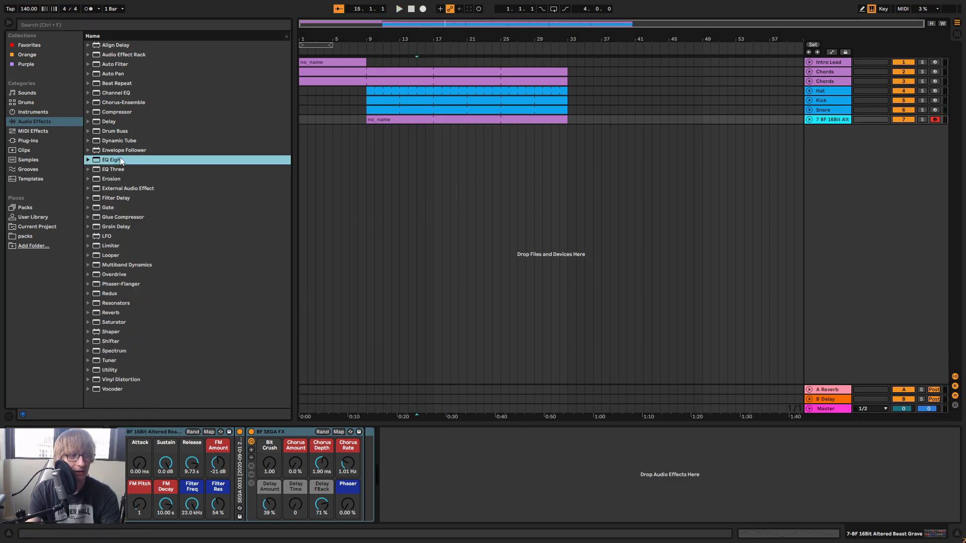
pyautogui.click(28, 141)
pyautogui.click(89, 44)
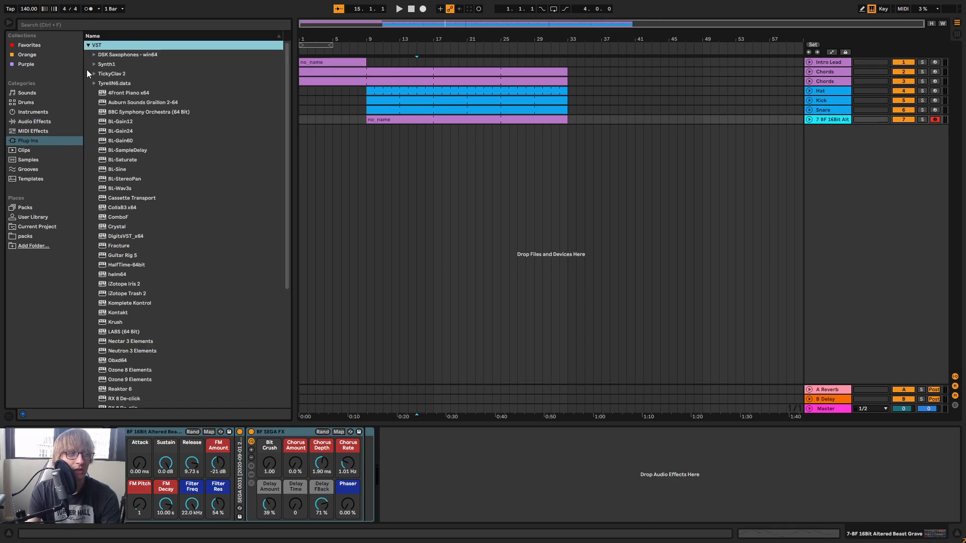
pyautogui.scroll(-6, 140, 203)
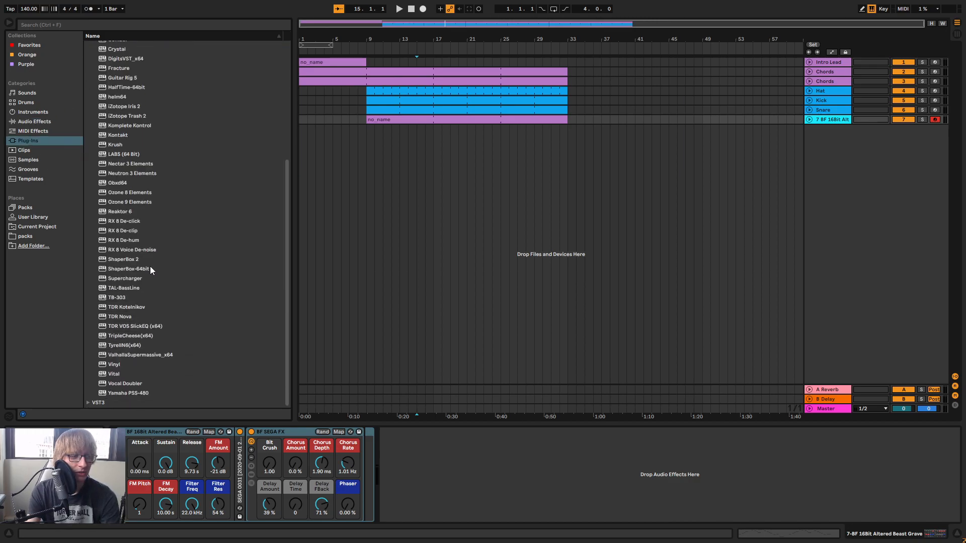
pyautogui.scroll(2, 142, 268)
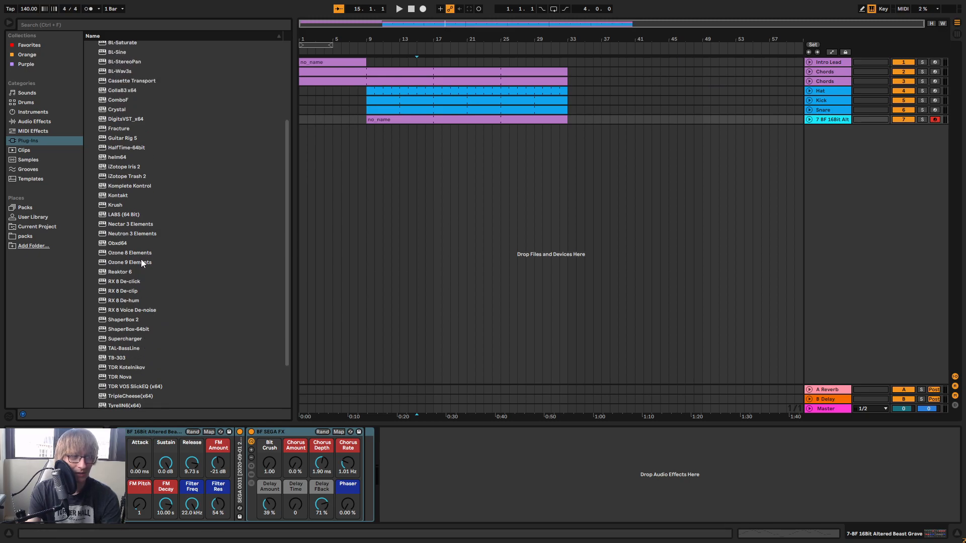
pyautogui.moveTo(124, 157); pyautogui.dragTo(856, 206)
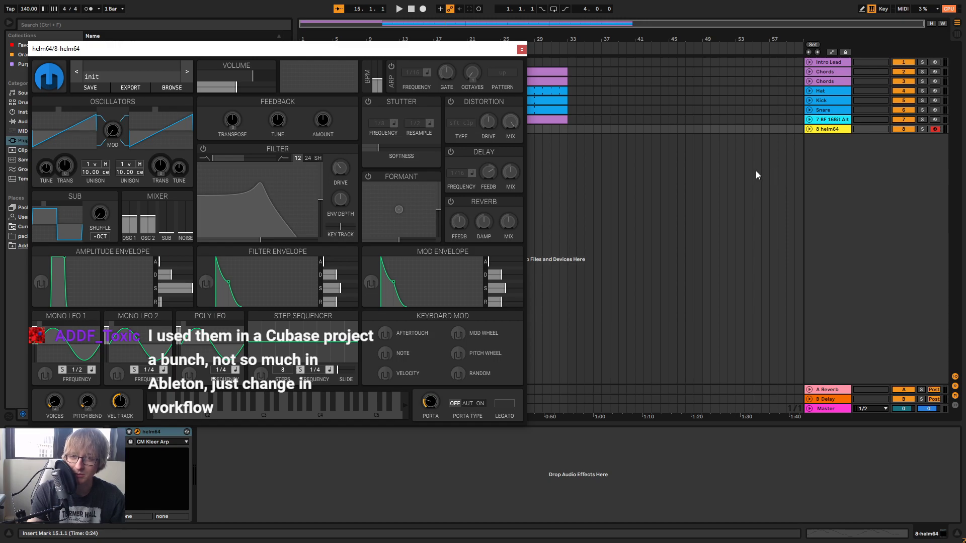
pyautogui.moveTo(391, 49); pyautogui.dragTo(758, 64)
# Browse the synth's user patches through the Keys, Lead and Bass categories
pyautogui.click(516, 80)
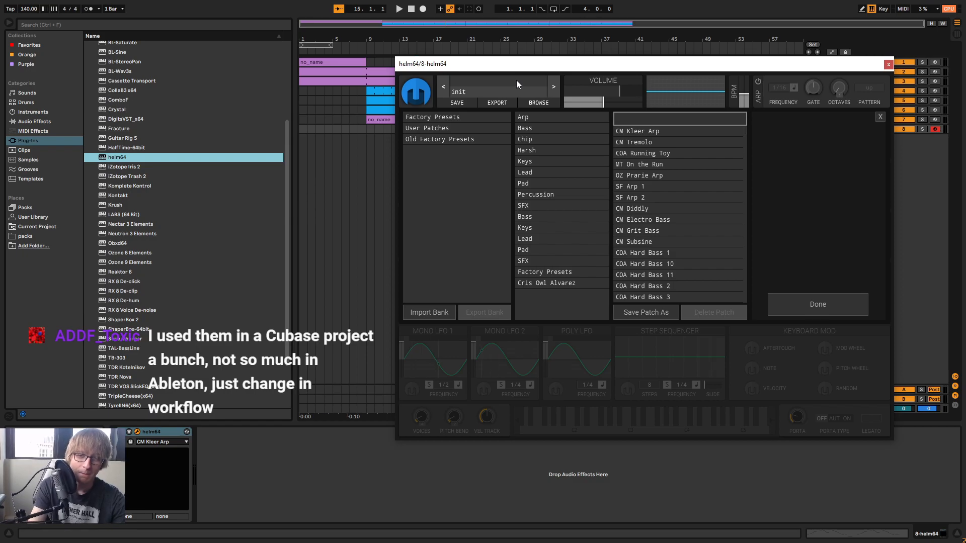
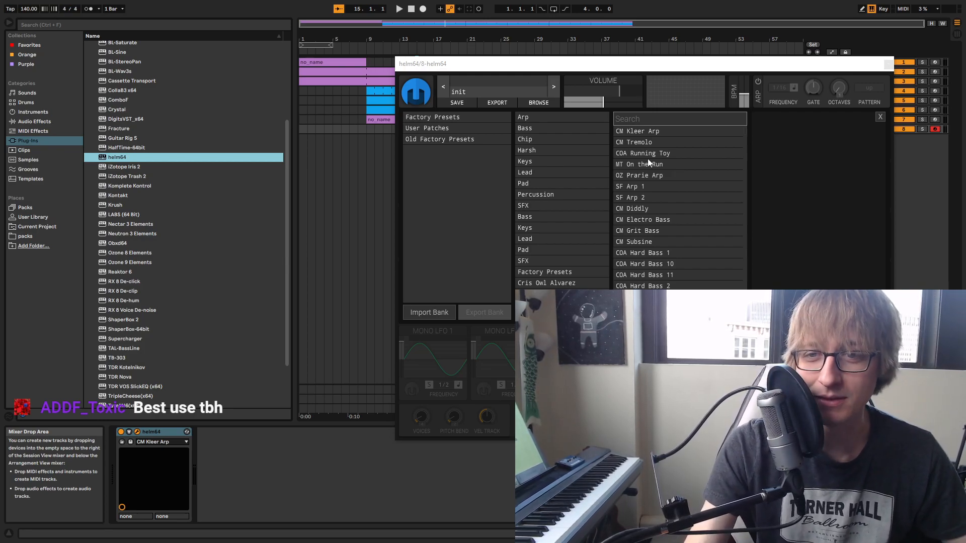
pyautogui.click(465, 129)
pyautogui.click(560, 128)
pyautogui.click(563, 142)
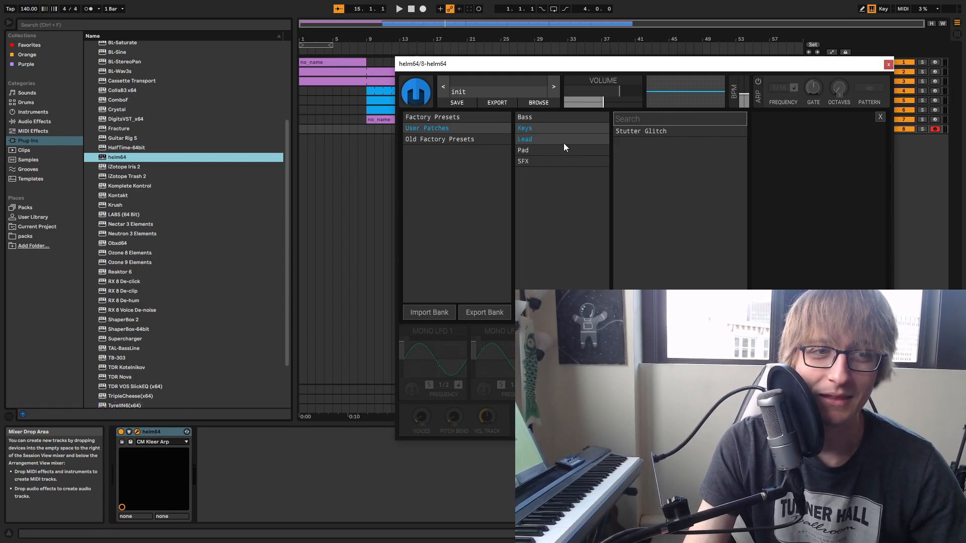
pyautogui.click(551, 130)
pyautogui.click(553, 116)
pyautogui.click(546, 139)
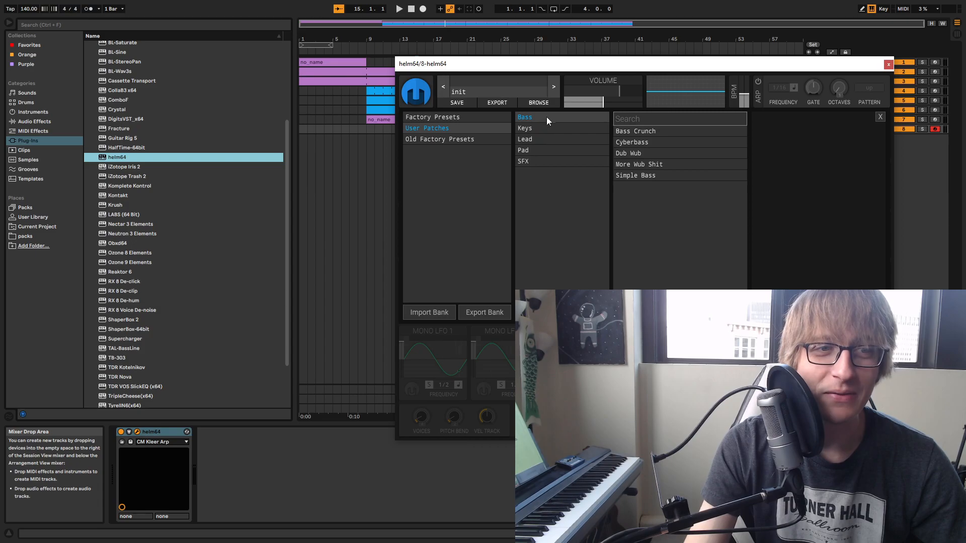
# Load the CM Subsine preset from the Bass category of the factory presets into helm64
pyautogui.click(465, 118)
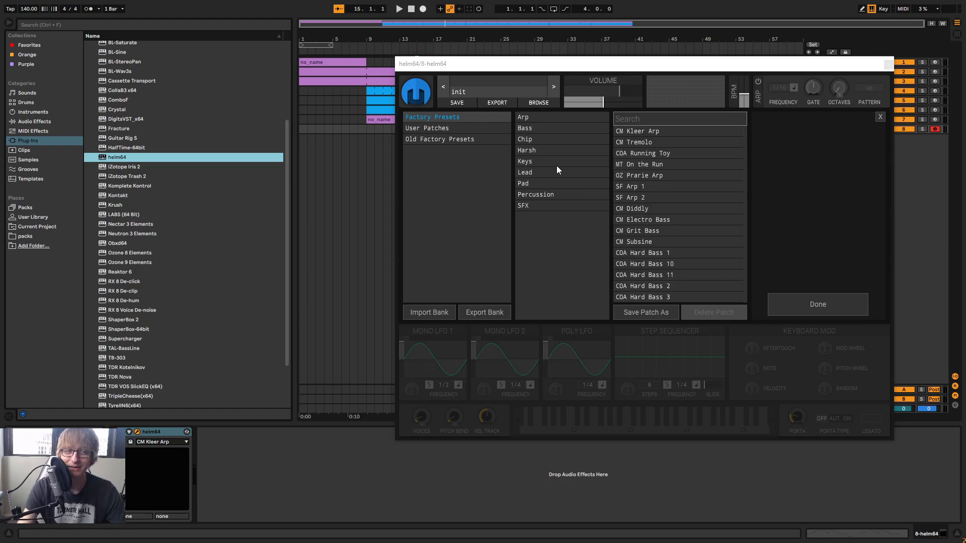
pyautogui.click(525, 128)
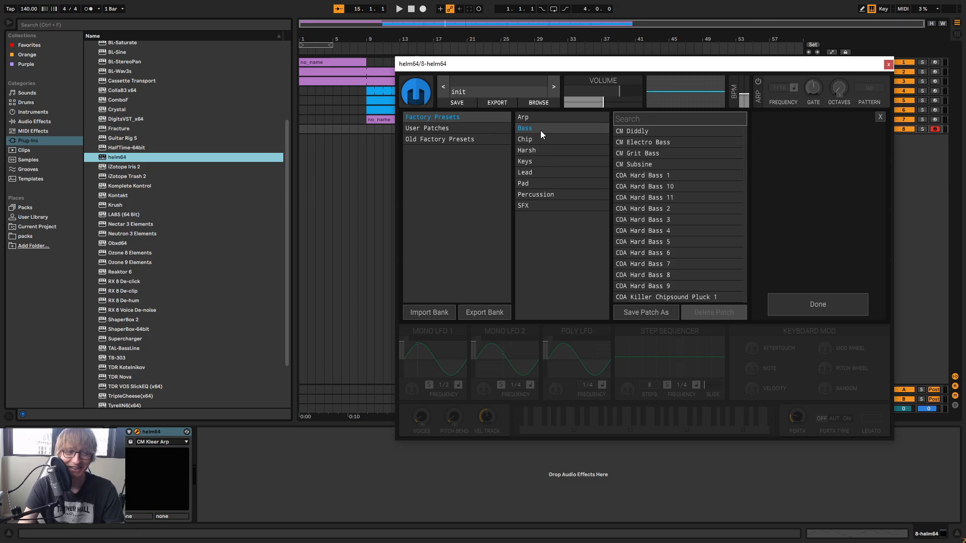
pyautogui.click(640, 167)
pyautogui.click(804, 303)
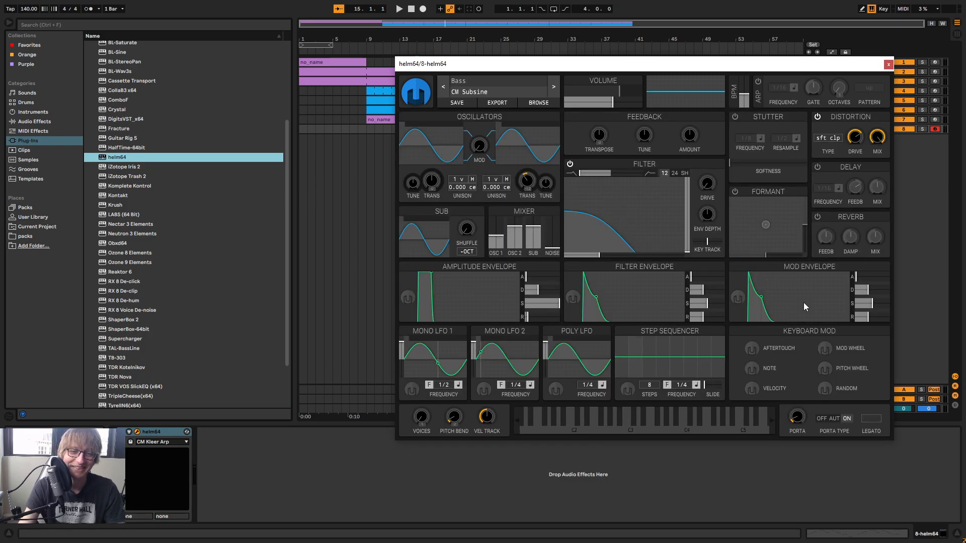
# Close the helm64 plug-in window and lower the helm64 track's volume in the mixer
pyautogui.click(888, 64)
pyautogui.press('Tab')
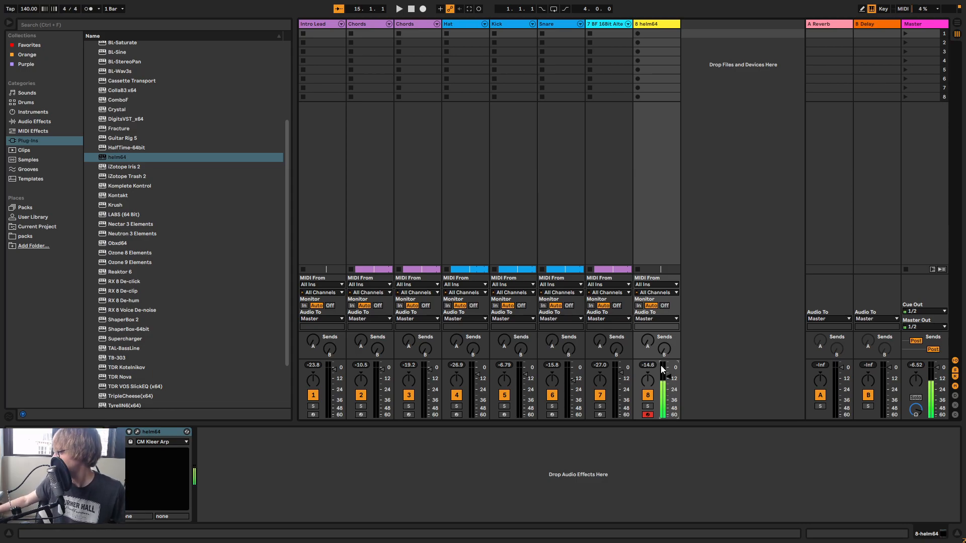
pyautogui.press('Tab')
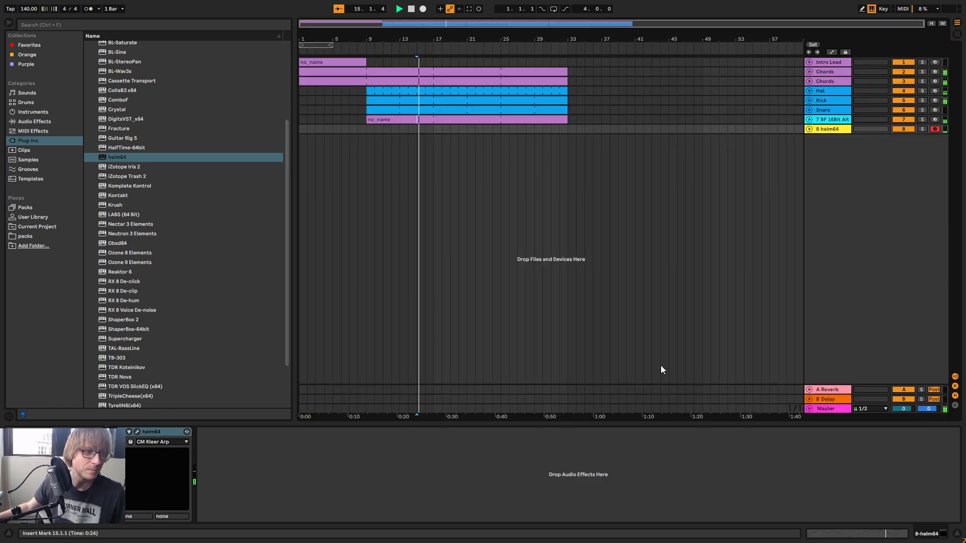
# Play from bar 9, capture the performed bassline as a MIDI clip on the helm64 track, and unfold that track
pyautogui.click(362, 50)
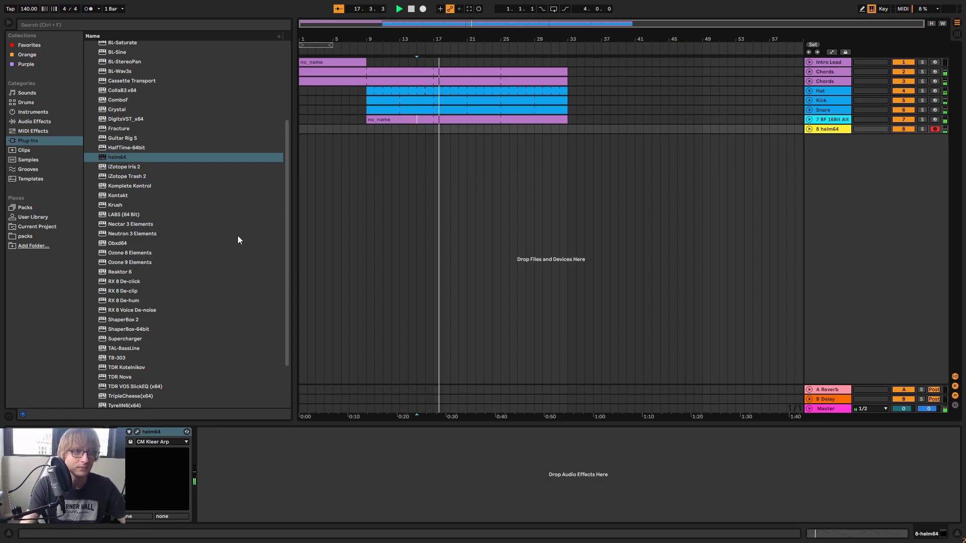
pyautogui.click(469, 9)
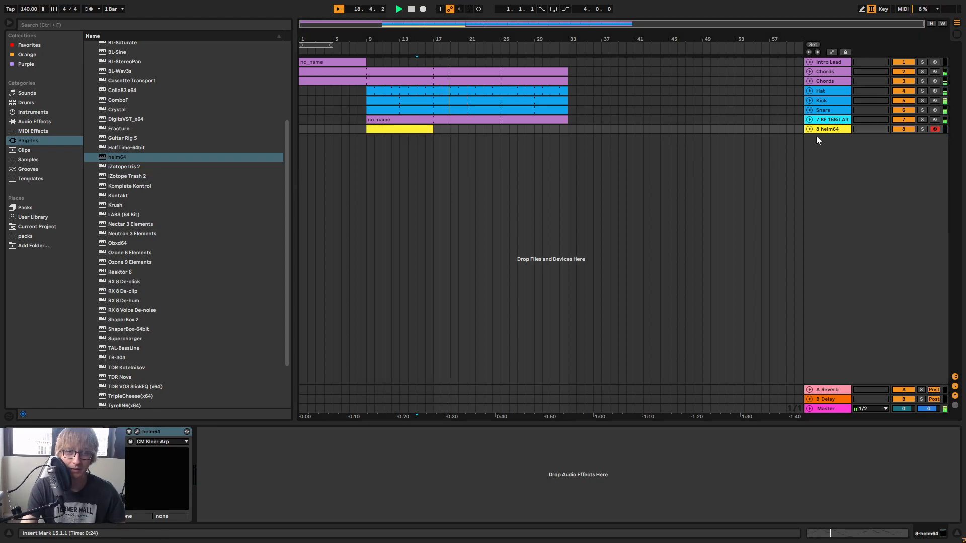
pyautogui.click(809, 129)
pyautogui.moveTo(502, 160); pyautogui.dragTo(507, 157)
pyautogui.press('space')
# Open the captured bass clip in an enlarged note editor and play it back
pyautogui.click(410, 129)
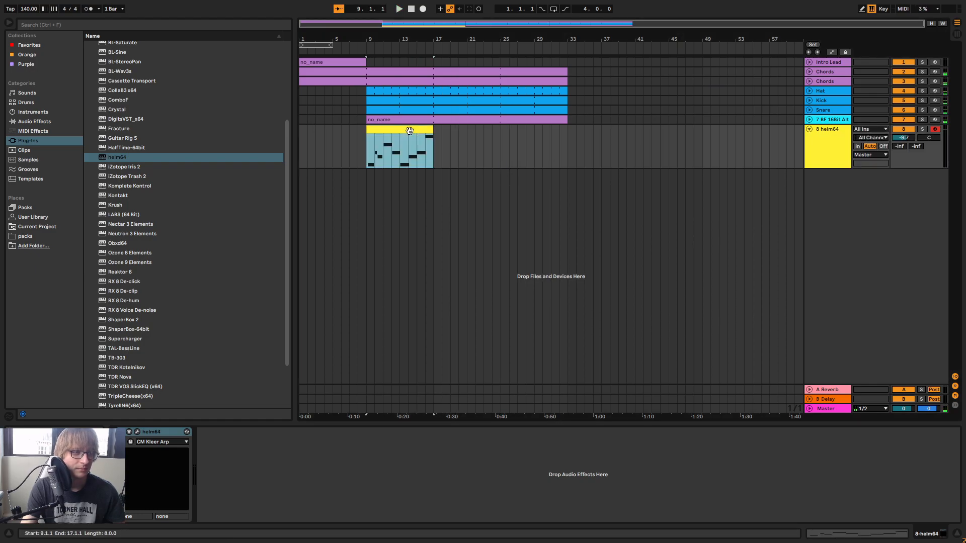
pyautogui.rightClick(411, 131)
pyautogui.click(448, 224)
pyautogui.doubleClick(403, 130)
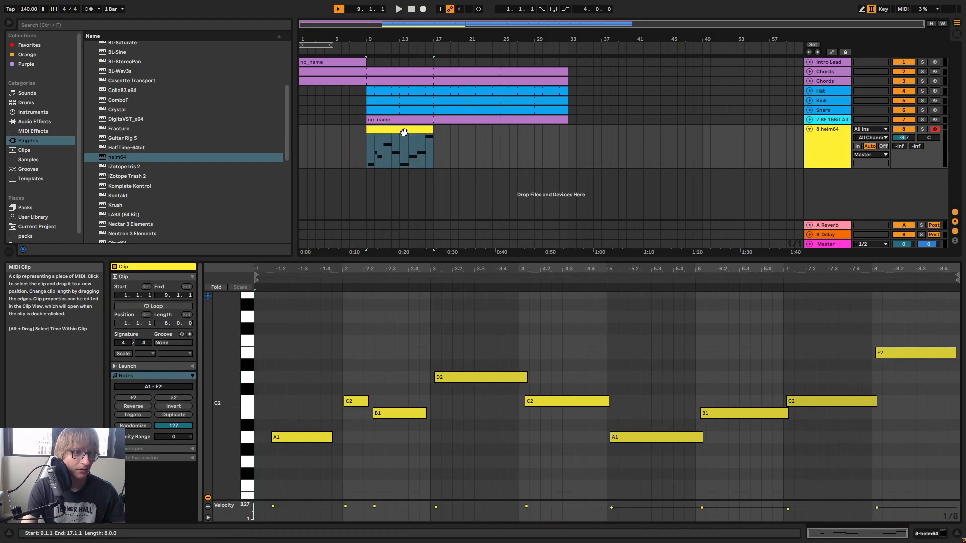
pyautogui.moveTo(486, 260); pyautogui.dragTo(505, 126)
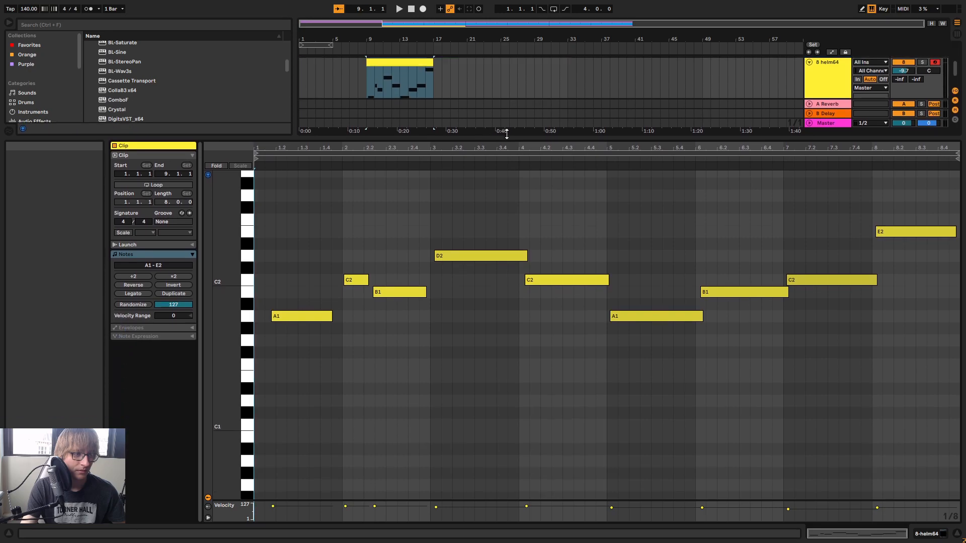
pyautogui.press('space')
pyautogui.press('space')
# Align the first A1 bass note with the clip start, extend it to a full bar and audition the clip
pyautogui.click(295, 305)
pyautogui.press('Left')
pyautogui.press('Left')
pyautogui.press('Left')
pyautogui.moveTo(314, 307); pyautogui.dragTo(346, 311)
pyautogui.click(428, 324)
pyautogui.rightClick(428, 324)
pyautogui.click(464, 331)
pyautogui.press('space')
pyautogui.press('space')
# Extend the first B1 note to the end of bar 2 and delete the short C2 note in that bar
pyautogui.moveTo(394, 283); pyautogui.dragTo(430, 280)
pyautogui.click(470, 327)
pyautogui.click(352, 270)
pyautogui.press('Delete')
pyautogui.press('space')
# Trim the second A1 note to one bar and extend the final E2 note to the end of the clip
pyautogui.click(547, 268)
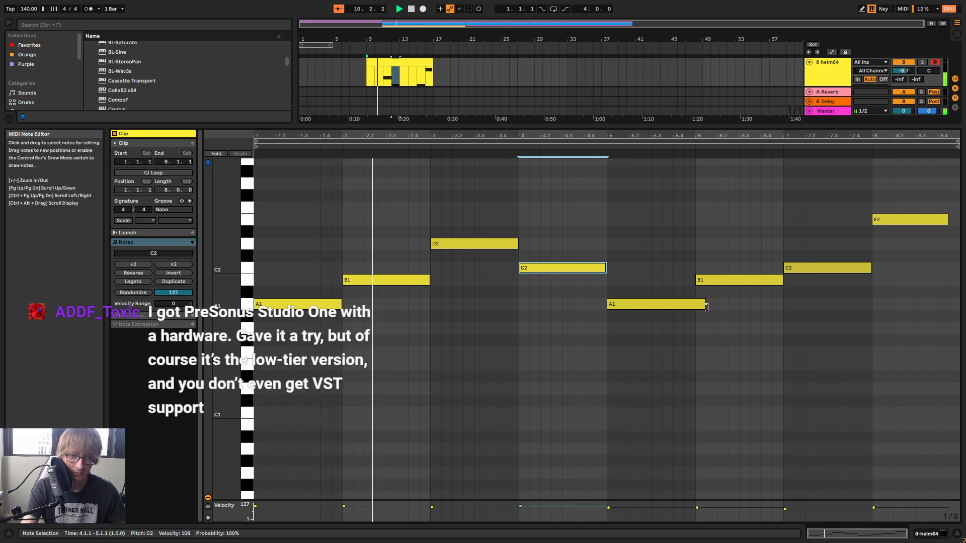
pyautogui.moveTo(705, 306); pyautogui.dragTo(696, 307)
pyautogui.click(873, 295)
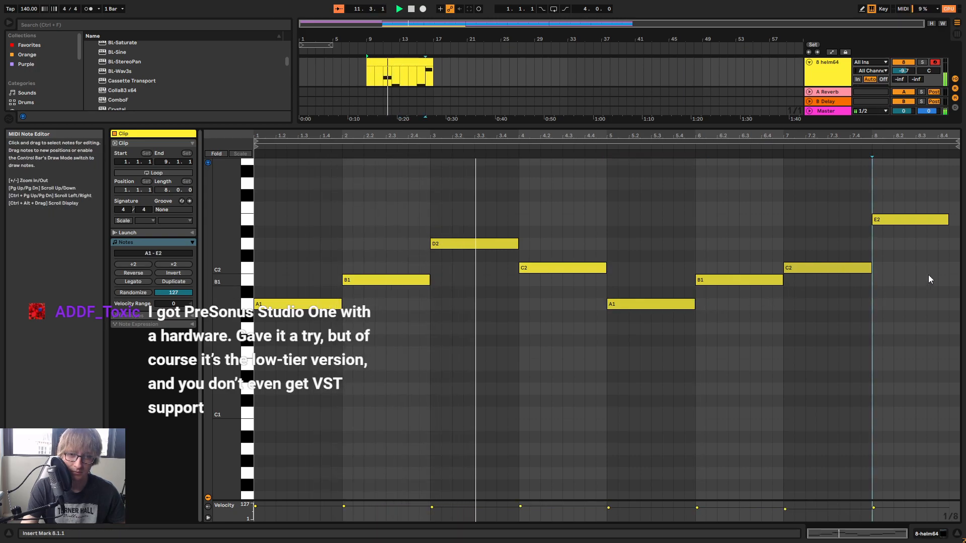
pyautogui.moveTo(948, 220); pyautogui.dragTo(860, 234)
pyautogui.click(800, 293)
# Even out the velocities of all the notes in the bass clip and audition the result
pyautogui.hotkey('ctrl', 'a')
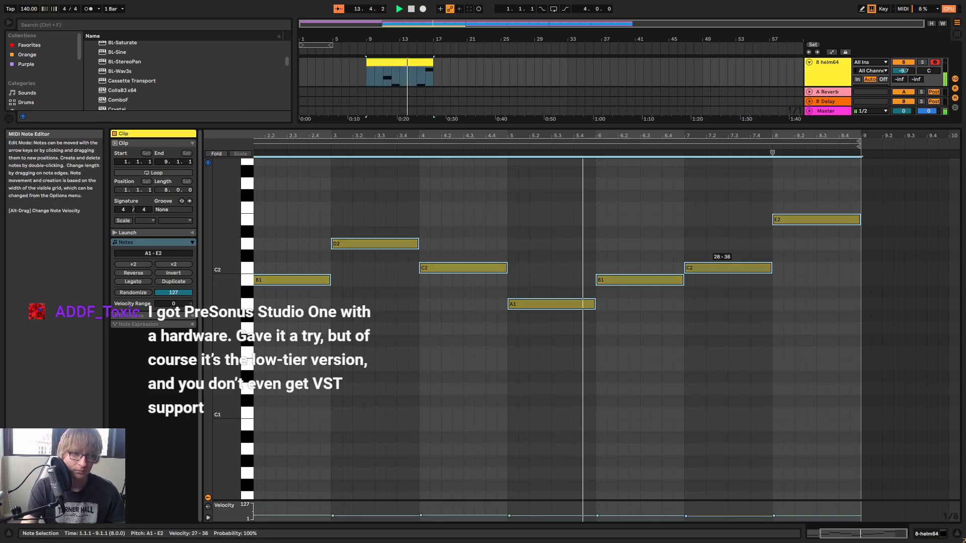
pyautogui.moveTo(718, 268); pyautogui.dragTo(719, 266)
pyautogui.press('space')
pyautogui.click(806, 263)
pyautogui.press('space')
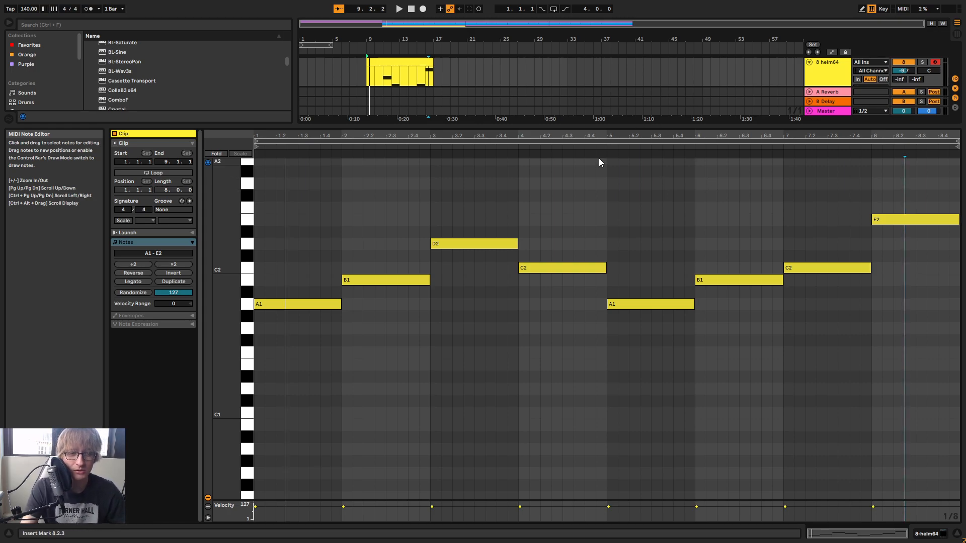
# Play the arrangement from bar 9 to hear the edited bassline with the other tracks
pyautogui.press('space')
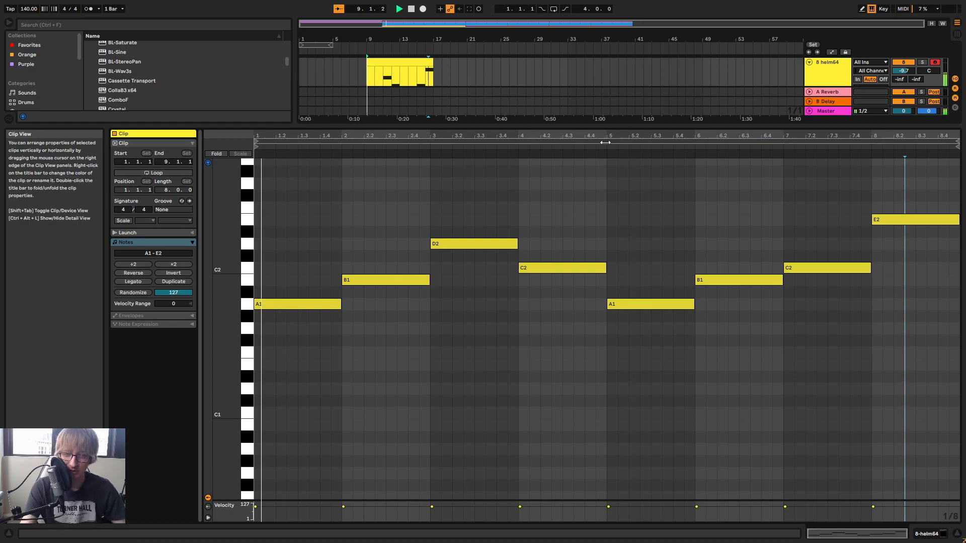
pyautogui.click(583, 201)
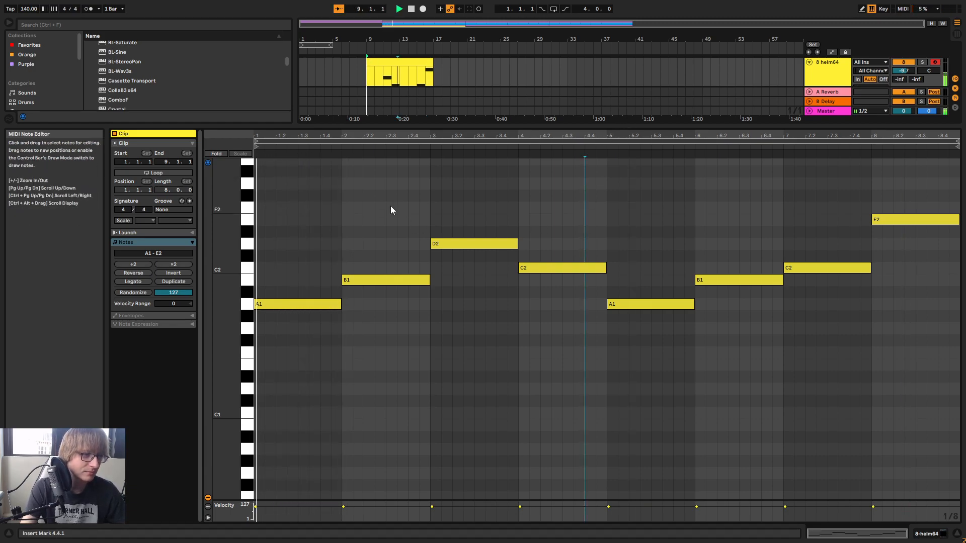
pyautogui.click(719, 194)
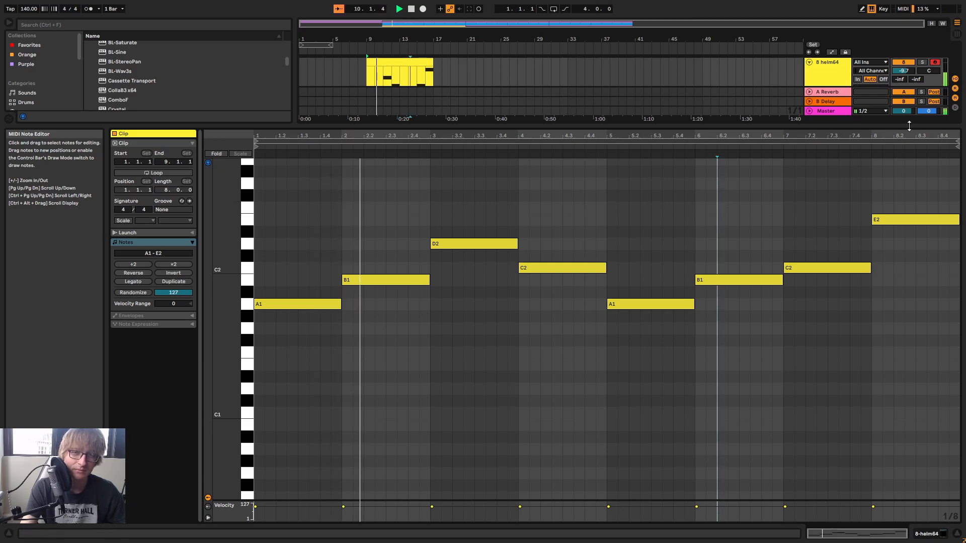
# Rename the helm64 track as Bass
pyautogui.click(838, 68)
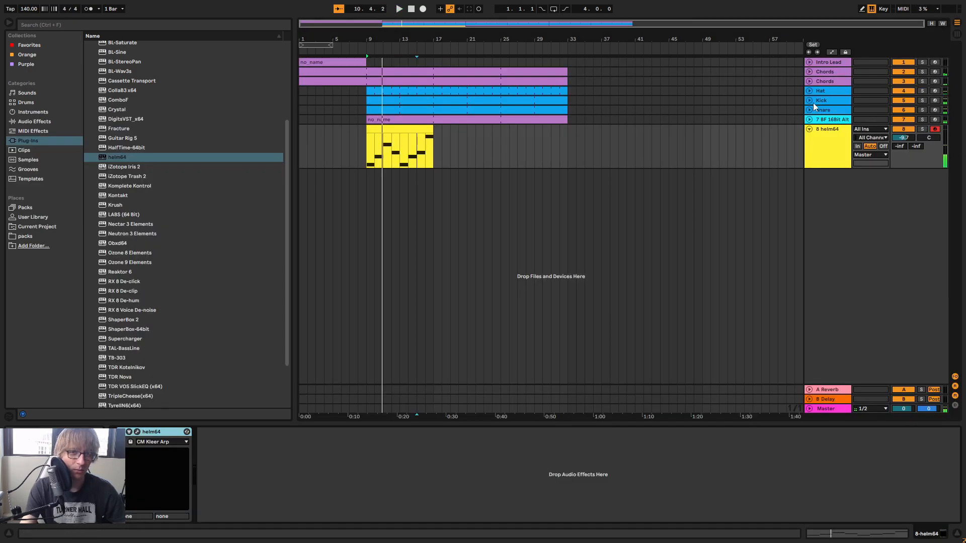
pyautogui.rightClick(821, 162)
pyautogui.click(850, 186)
pyautogui.write('Bass')
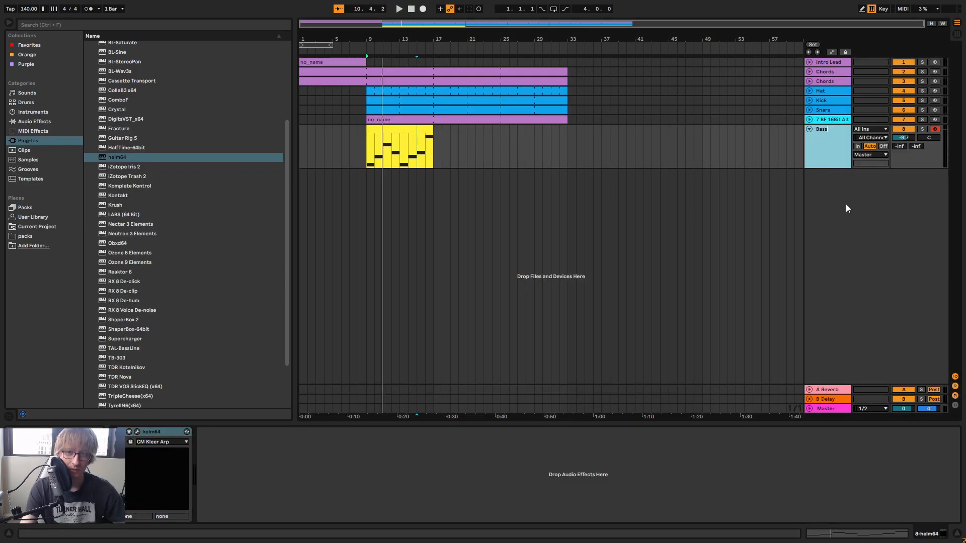
# Reshape the bass synth's amplitude envelope with no sustain and a decay of about 6.7 seconds while listening
pyautogui.click(138, 432)
pyautogui.moveTo(549, 308)
pyautogui.mouseDown()
pyautogui.moveTo(518, 302)
pyautogui.moveTo(543, 295)
pyautogui.mouseUp()
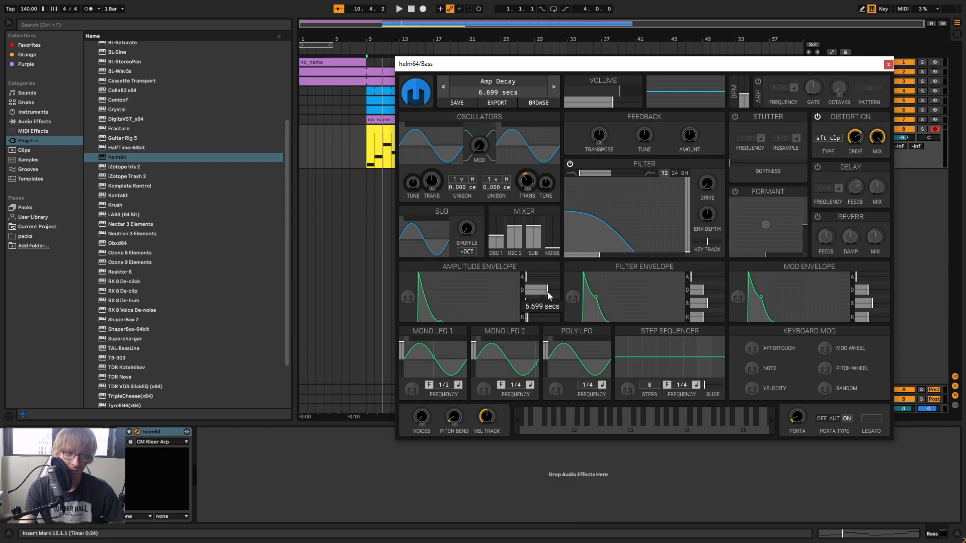
pyautogui.press('space')
pyautogui.moveTo(547, 297); pyautogui.dragTo(550, 297)
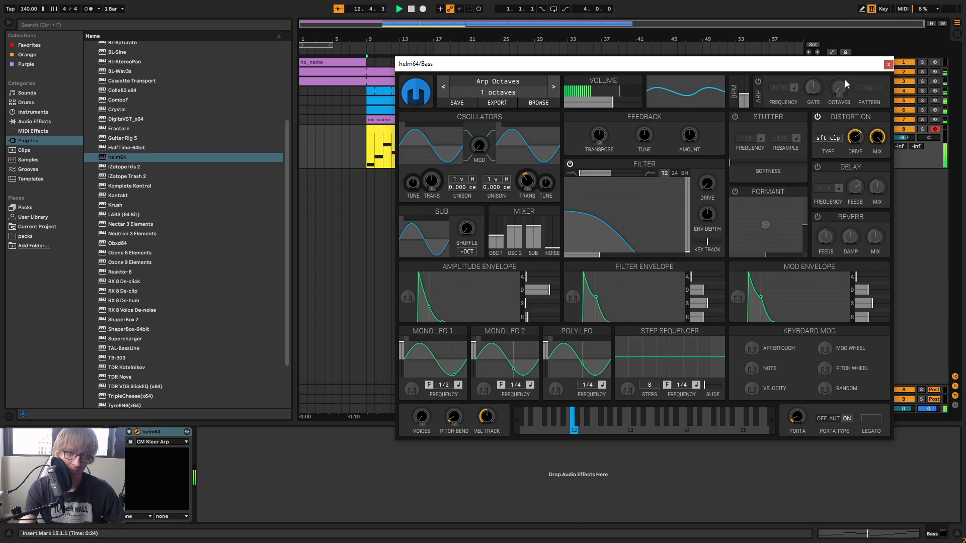
# Close the synth window and raise the Bass track's volume slightly in the mixer
pyautogui.click(888, 64)
pyautogui.press('Tab')
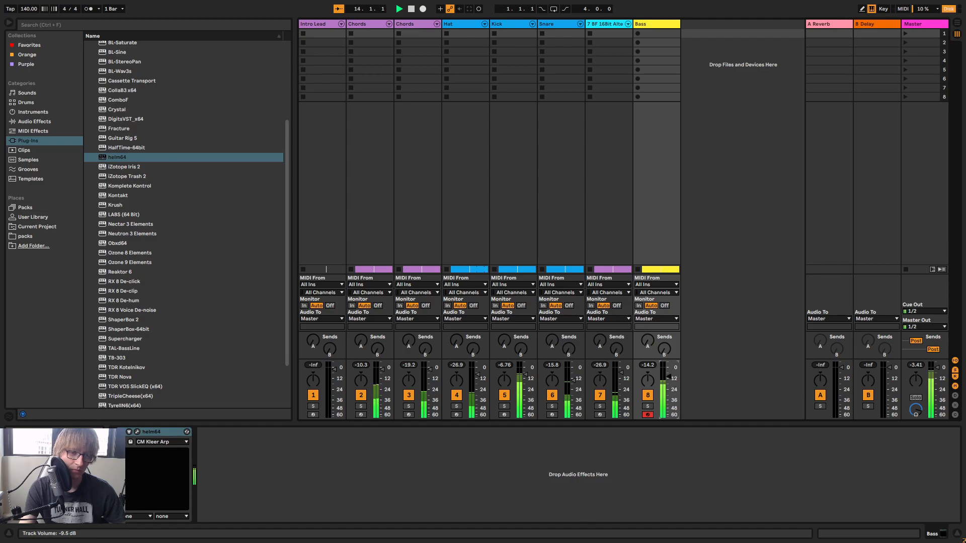
pyautogui.press('Tab')
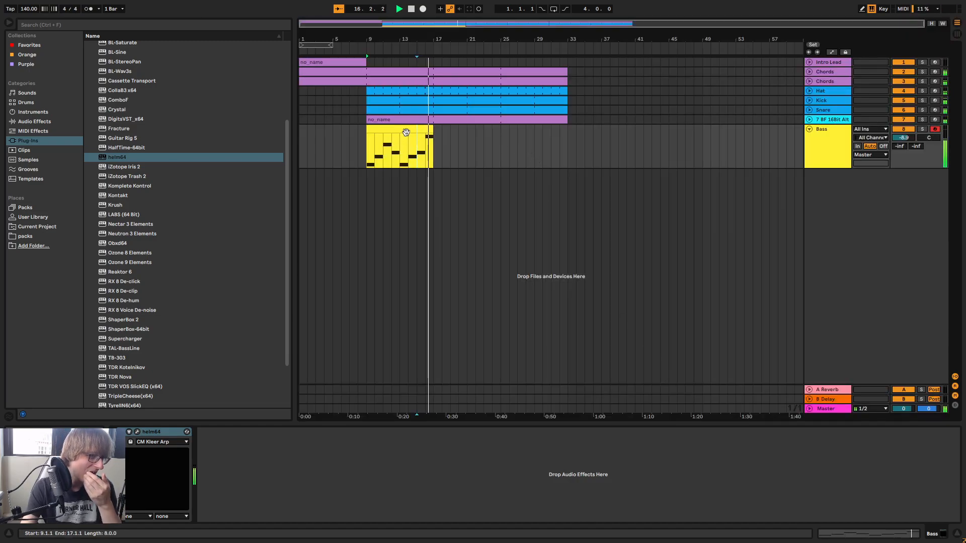
# Turn on looping for the bass clip and extend it to bar 33, matching the end of the other tracks
pyautogui.doubleClick(428, 138)
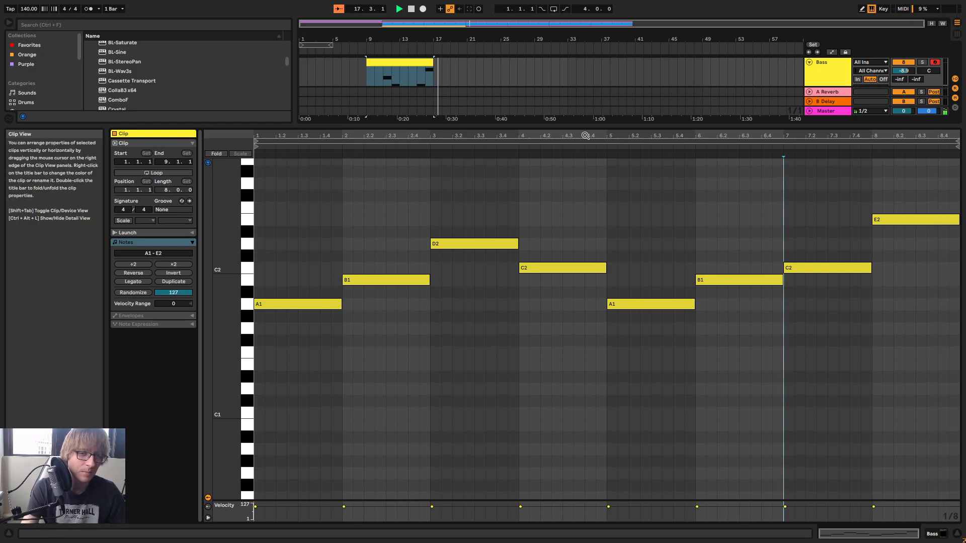
pyautogui.press('space')
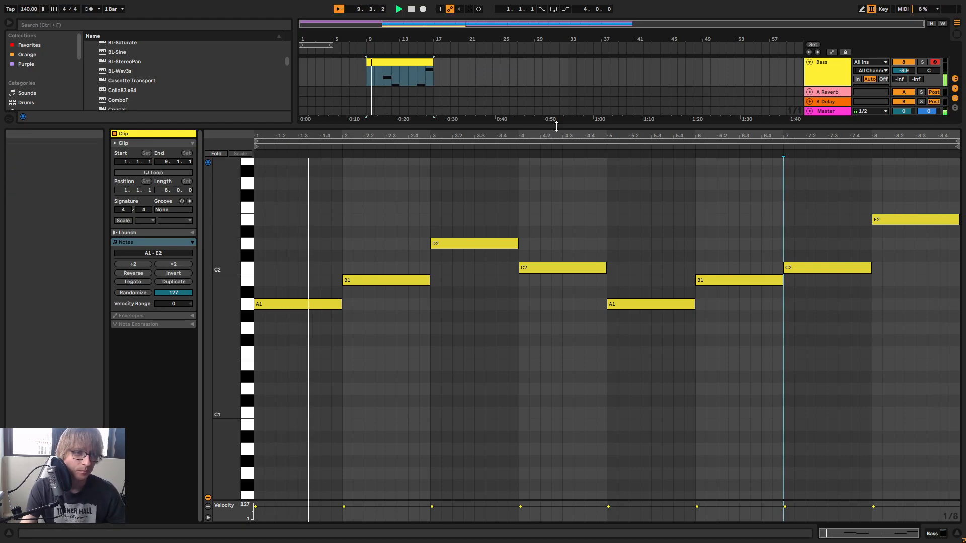
pyautogui.moveTo(557, 125); pyautogui.dragTo(548, 287)
pyautogui.click(464, 146)
pyautogui.click(409, 129)
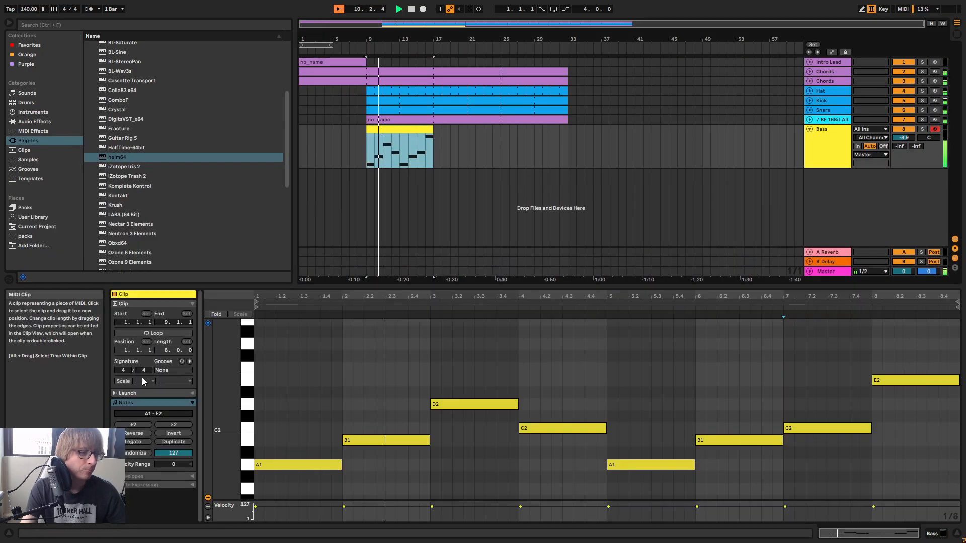
pyautogui.click(155, 333)
pyautogui.moveTo(432, 151); pyautogui.dragTo(569, 156)
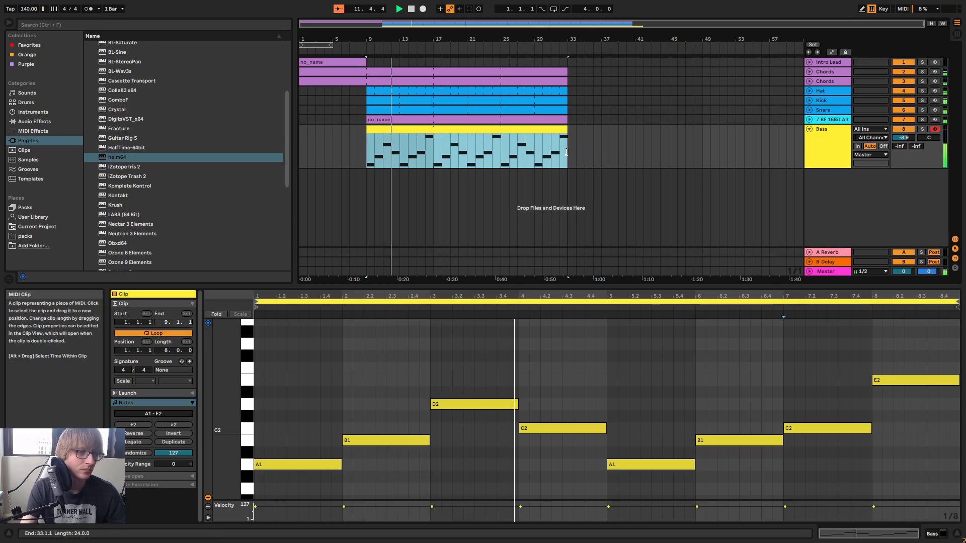
# Listen to the arrangement and examine the notes of the 16-bit lead clip and the bass clip
pyautogui.click(687, 331)
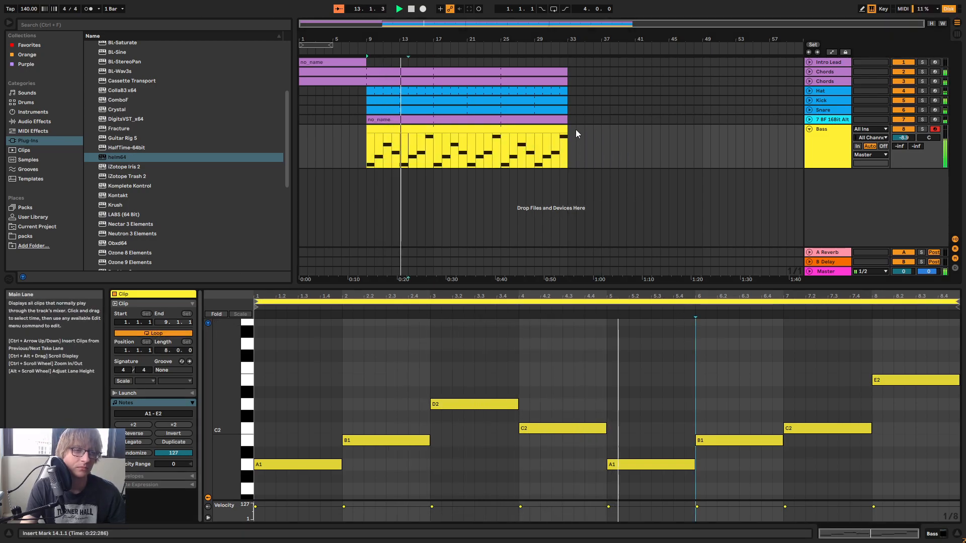
pyautogui.click(644, 154)
pyautogui.click(482, 120)
pyautogui.click(534, 352)
pyautogui.scroll(5, 683, 360)
pyautogui.click(857, 348)
pyautogui.click(468, 129)
pyautogui.click(594, 164)
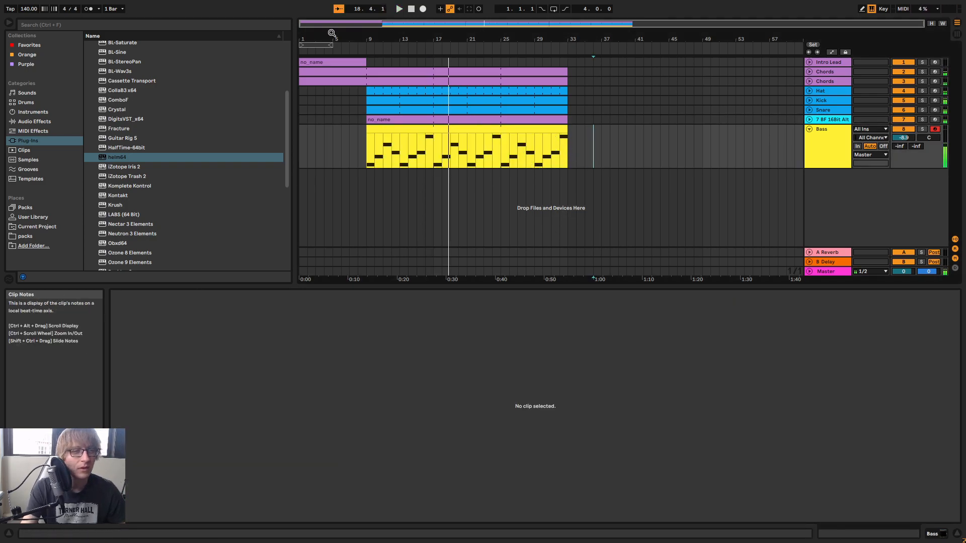
# Show the 16-bit lead clip's notes and play the arrangement from bar 9
pyautogui.moveTo(380, 39)
pyautogui.mouseDown()
pyautogui.moveTo(382, 76)
pyautogui.moveTo(383, 50)
pyautogui.mouseUp()
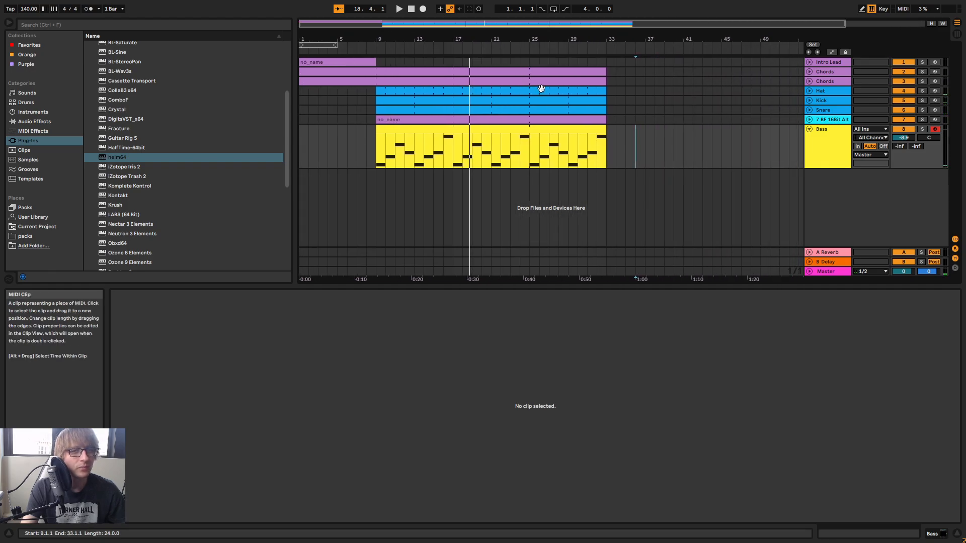
pyautogui.click(629, 120)
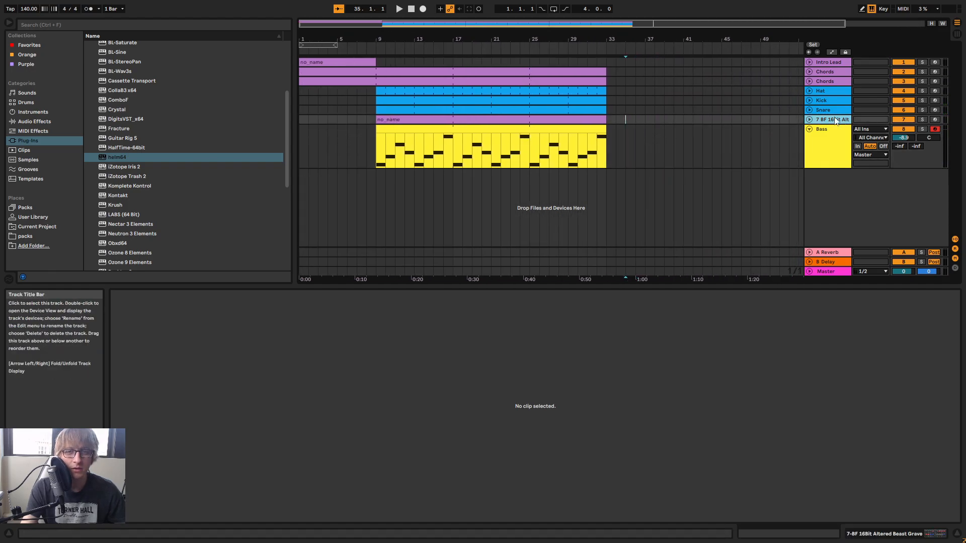
pyautogui.press('space')
pyautogui.click(478, 121)
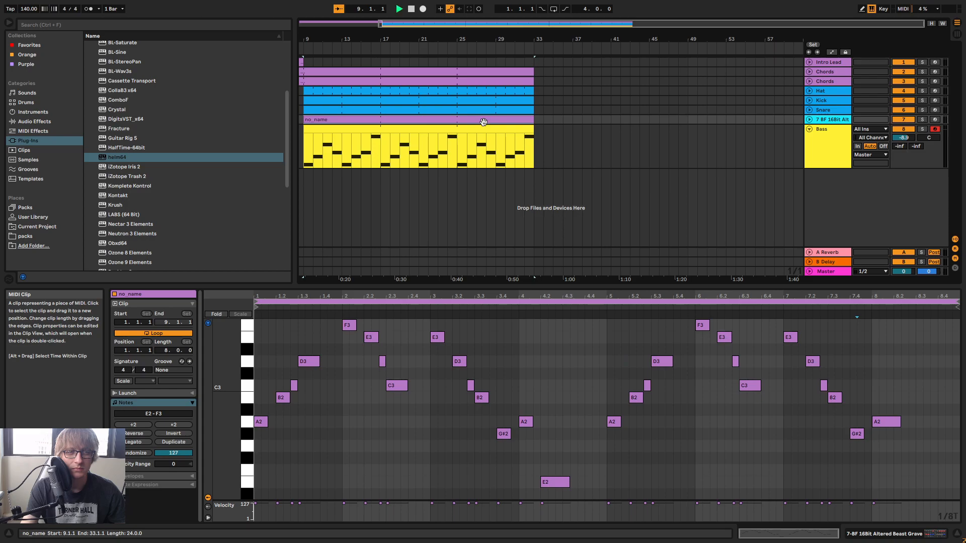
# Duplicate the 16-bit lead track together with its clip and rename the original track as Lead
pyautogui.rightClick(844, 124)
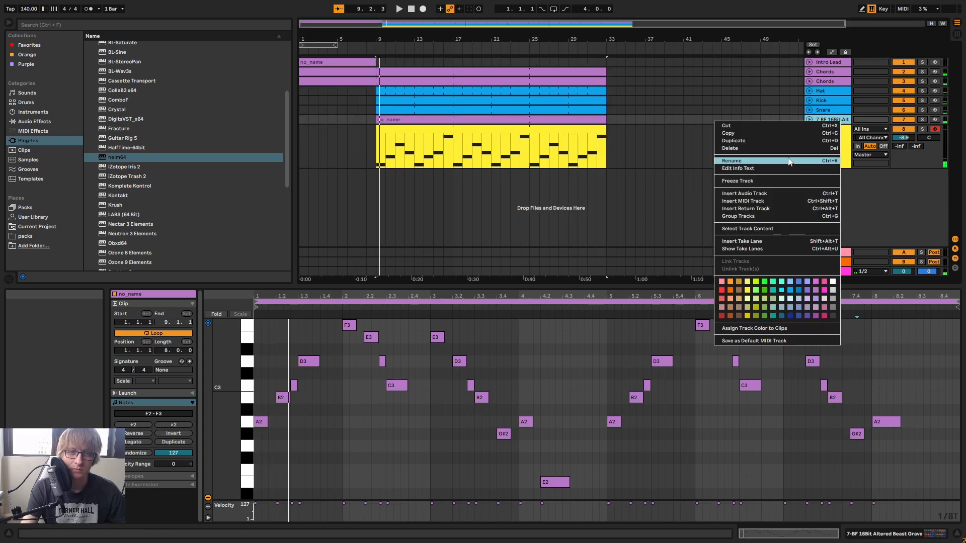
pyautogui.press('Escape')
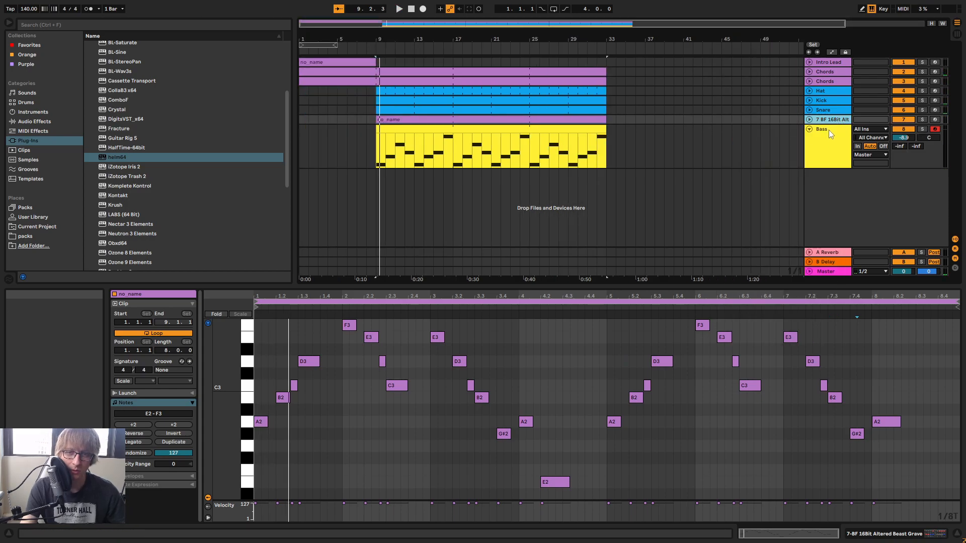
pyautogui.hotkey('ctrl', 'd')
pyautogui.click(833, 120)
pyautogui.rightClick(833, 119)
pyautogui.click(859, 157)
pyautogui.write('Lead')
# Replace the duplicated lead track's 16-bit instrument with the helm64 plug-in synth
pyautogui.click(833, 129)
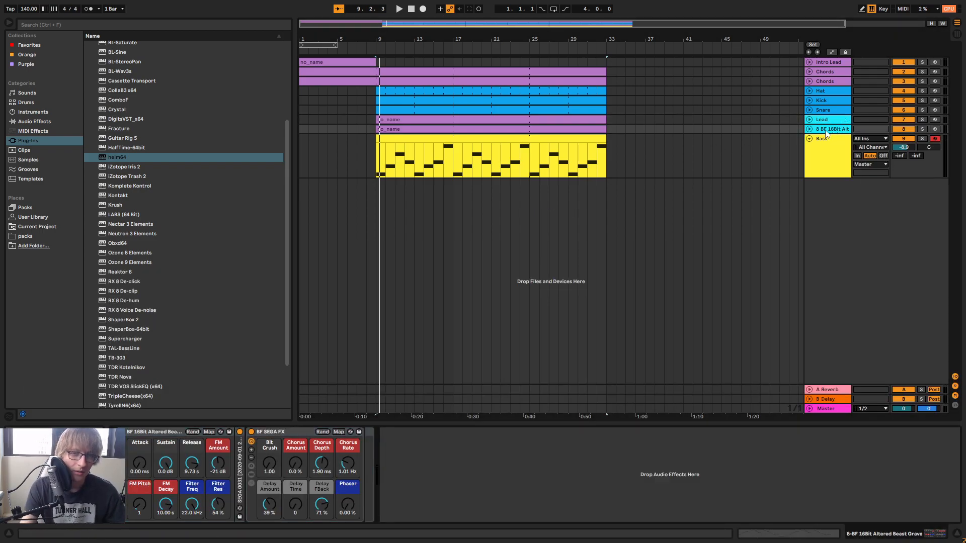
pyautogui.click(34, 122)
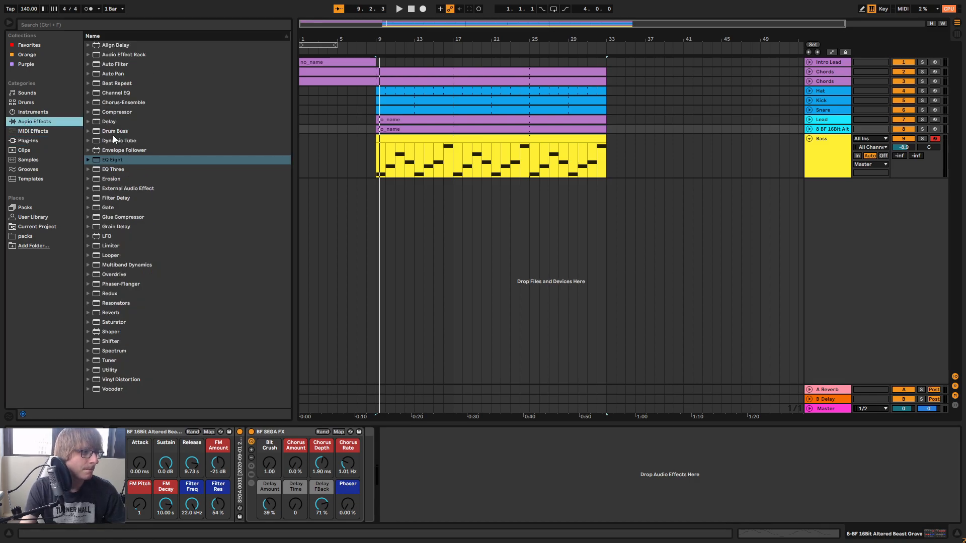
pyautogui.click(28, 217)
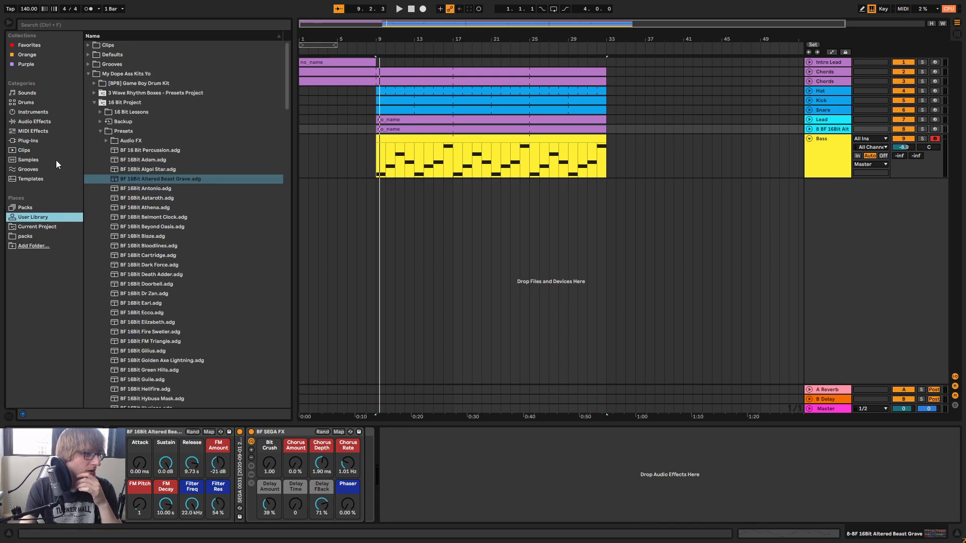
pyautogui.click(32, 144)
pyautogui.click(125, 158)
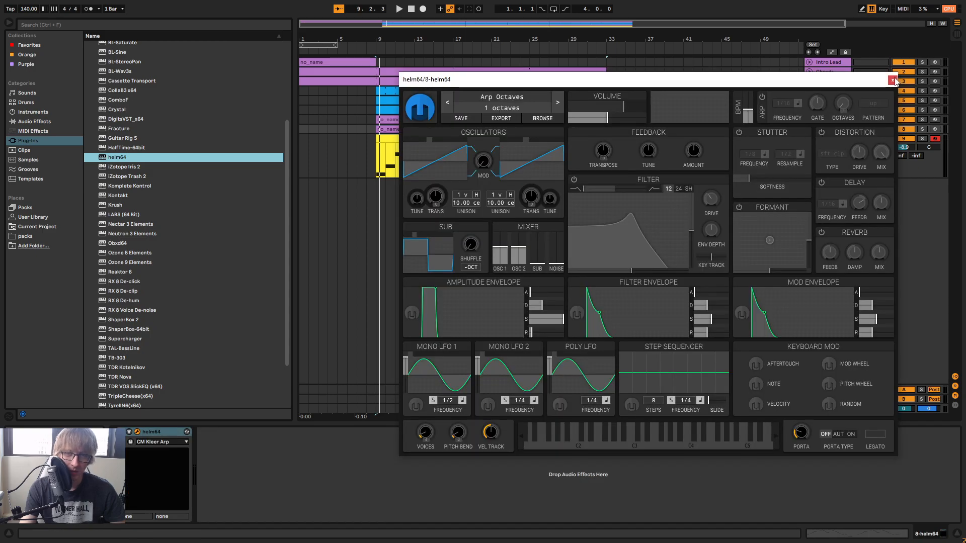
# Close the synth window, play the arrangement and set the helm64 track's volume to about -20 dB
pyautogui.click(893, 81)
pyautogui.press('Tab')
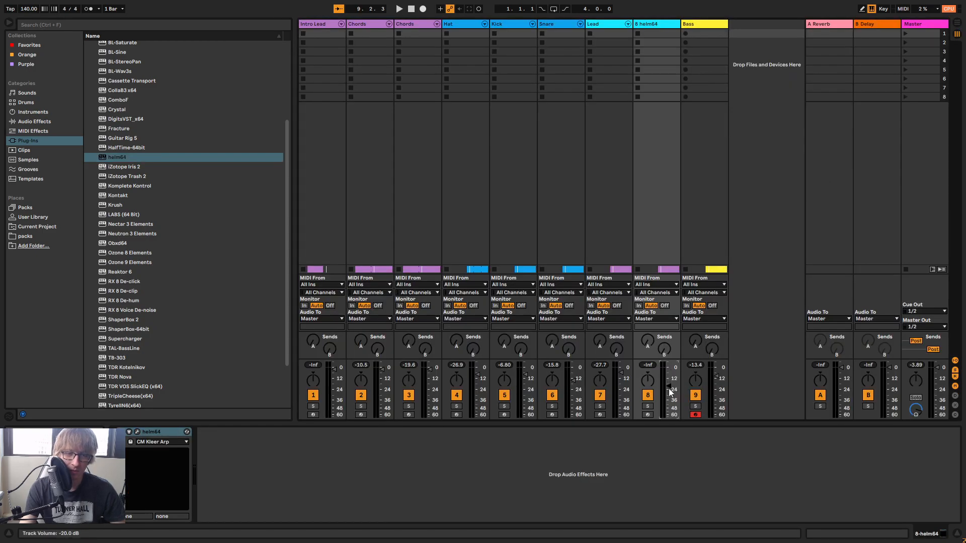
pyautogui.press('Tab')
pyautogui.press('Tab')
pyautogui.press('space')
pyautogui.moveTo(671, 387); pyautogui.dragTo(670, 385)
pyautogui.press('Tab')
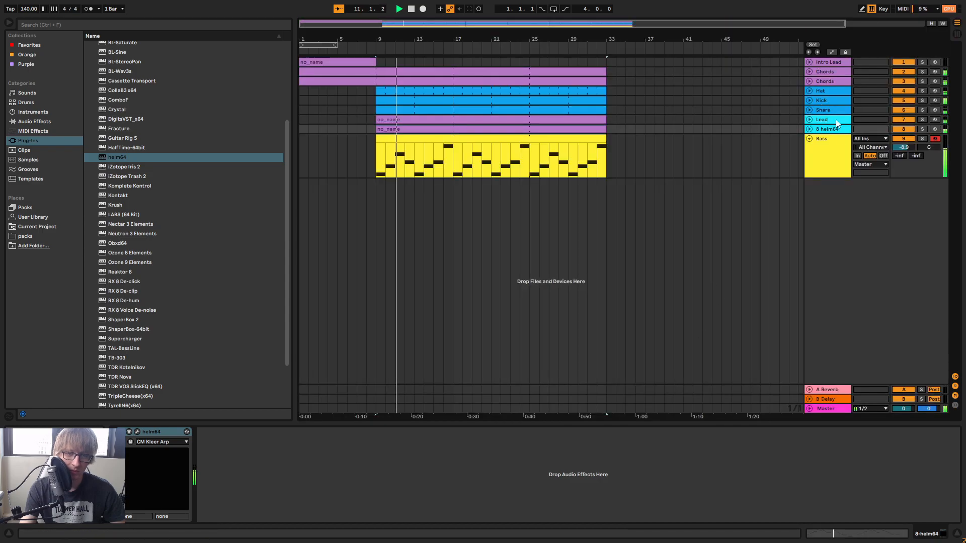
# Shape the helm64 amplitude envelope with no sustain and a decay of 4.997 secs
pyautogui.click(137, 432)
pyautogui.moveTo(555, 323)
pyautogui.mouseDown()
pyautogui.moveTo(528, 322)
pyautogui.moveTo(552, 307)
pyautogui.mouseUp()
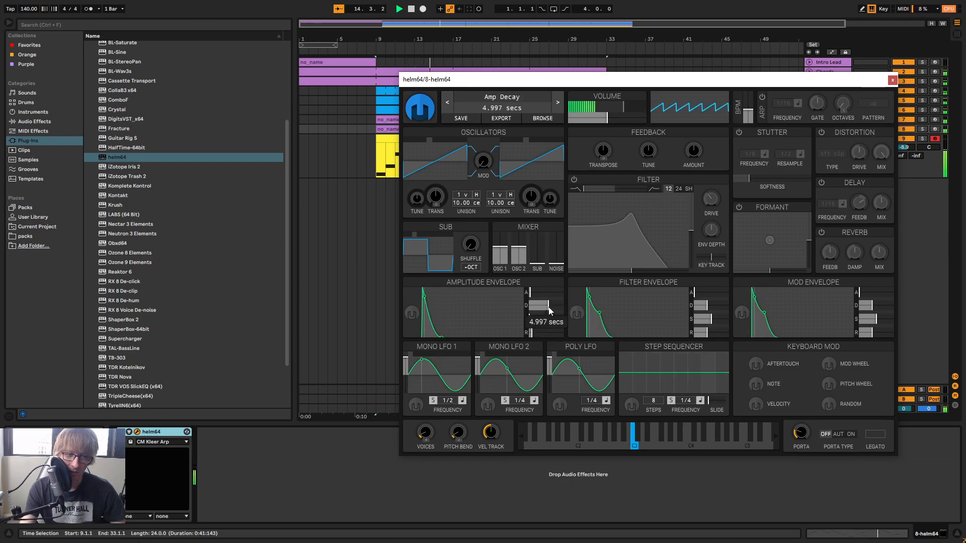
pyautogui.click(891, 80)
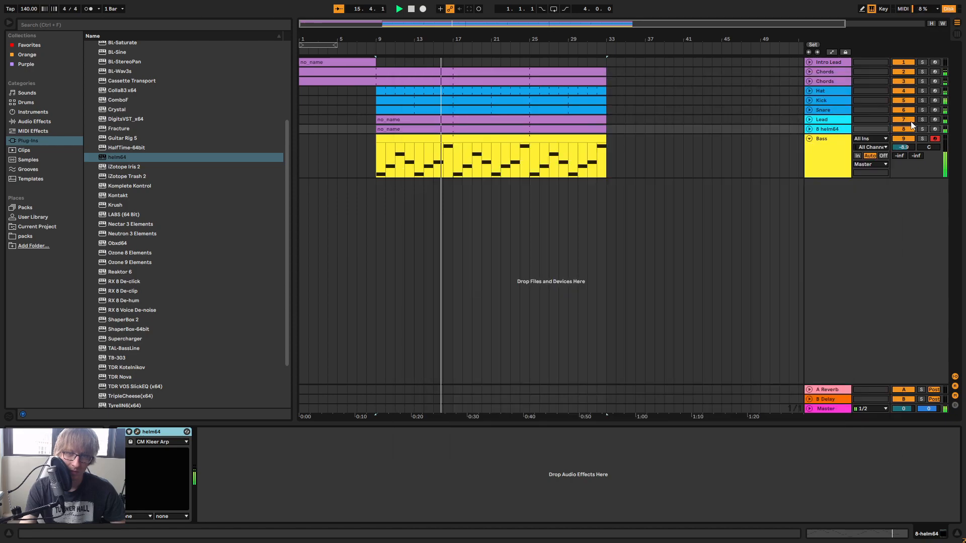
# Solo the helm64 track and check its synth settings during playback
pyautogui.press('Tab')
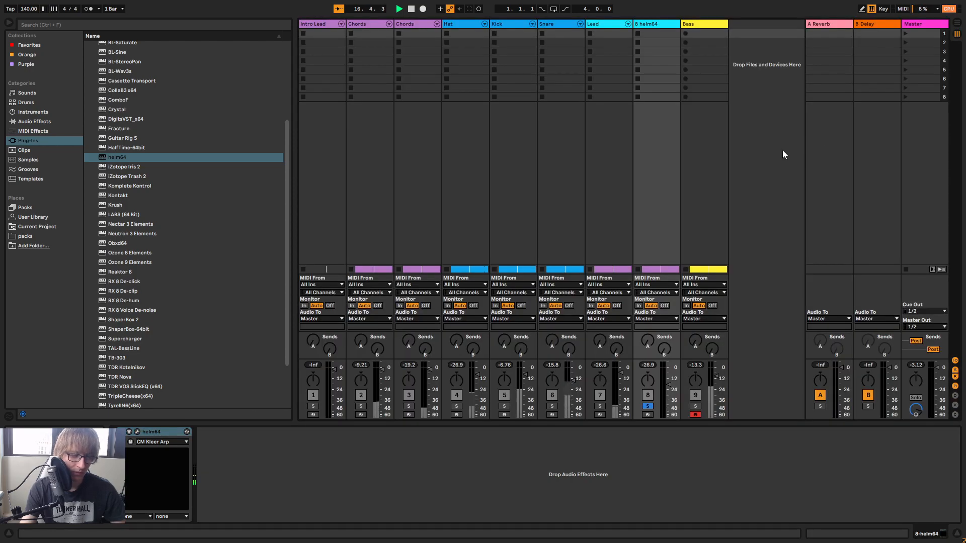
pyautogui.click(137, 433)
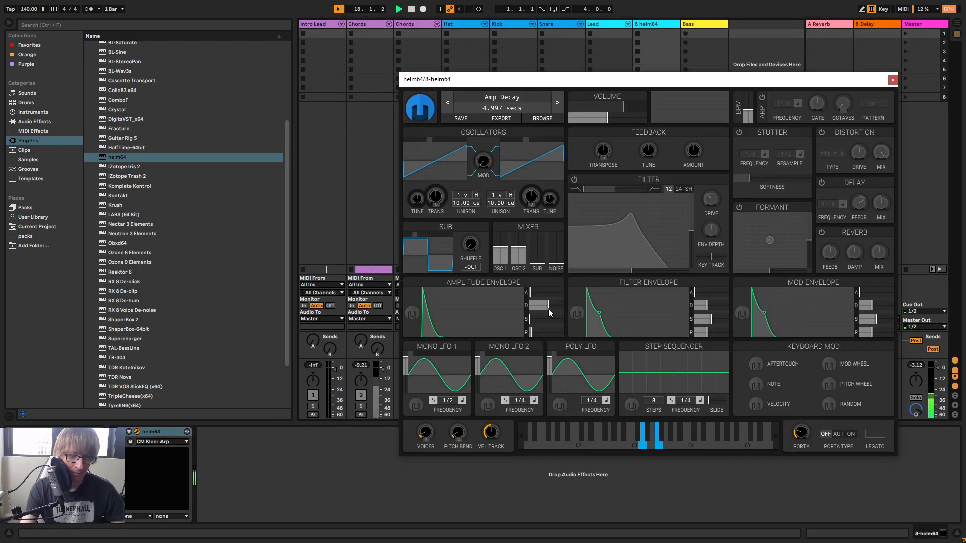
pyautogui.press('Tab')
pyautogui.click(892, 80)
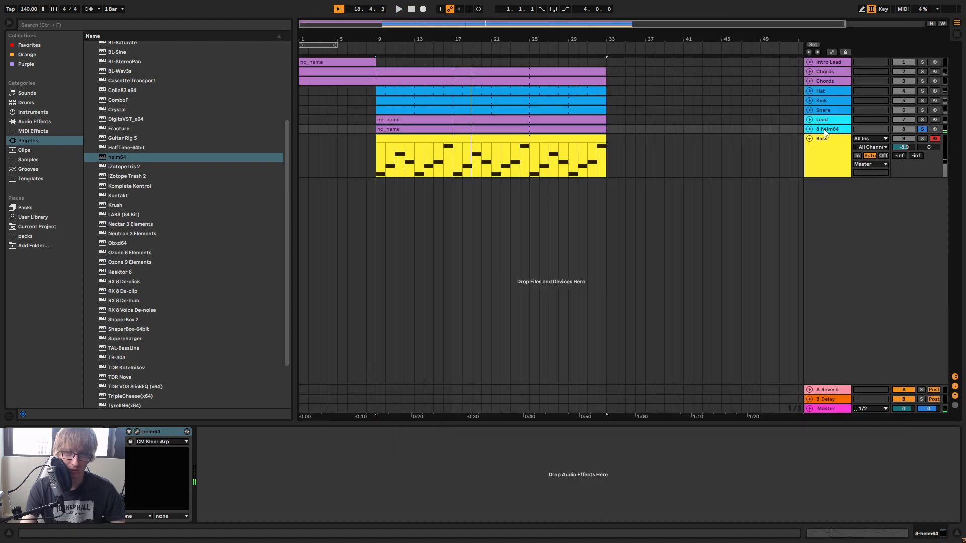
# Play the soloed helm64 track repeatedly from bar 9 and examine how its patch behaves in the synth window
pyautogui.click(138, 433)
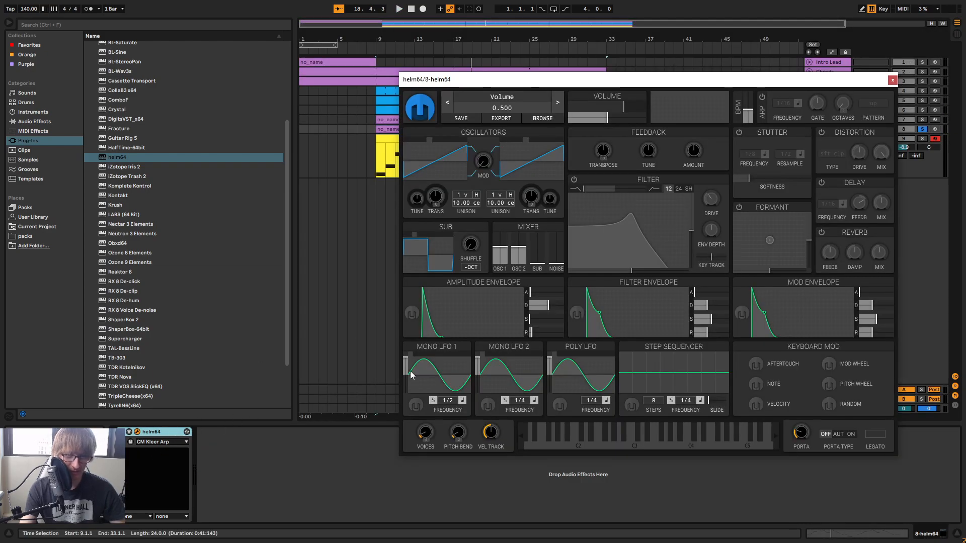
pyautogui.press('space')
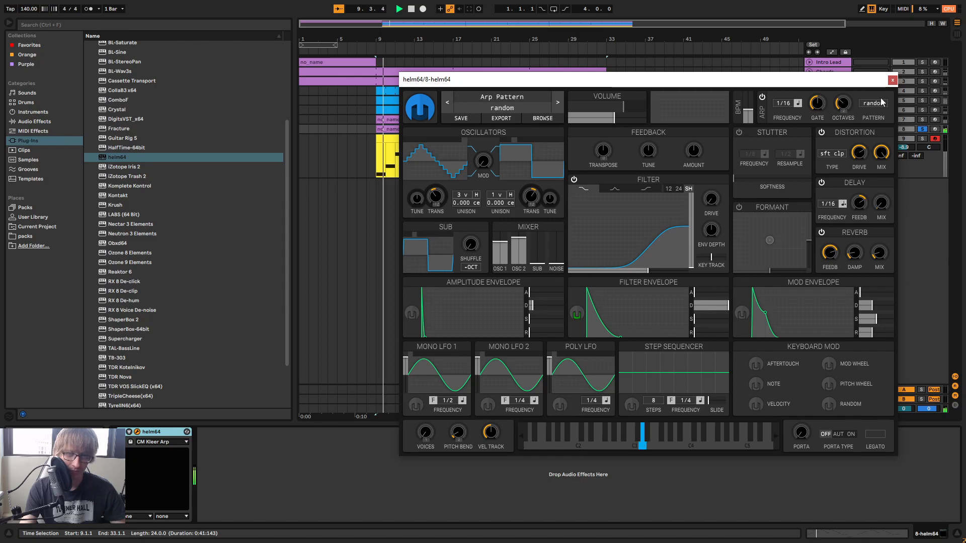
pyautogui.click(891, 81)
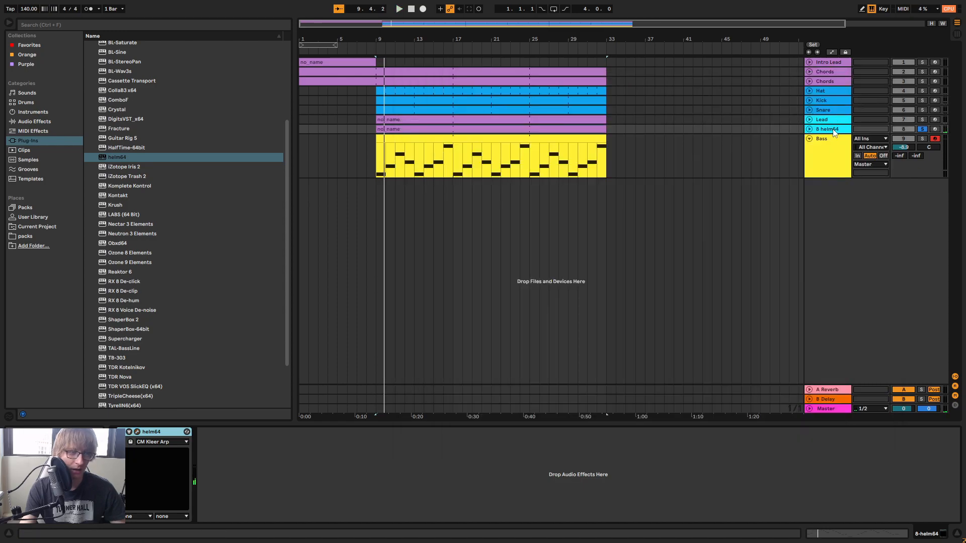
pyautogui.press('space')
pyautogui.press('space')
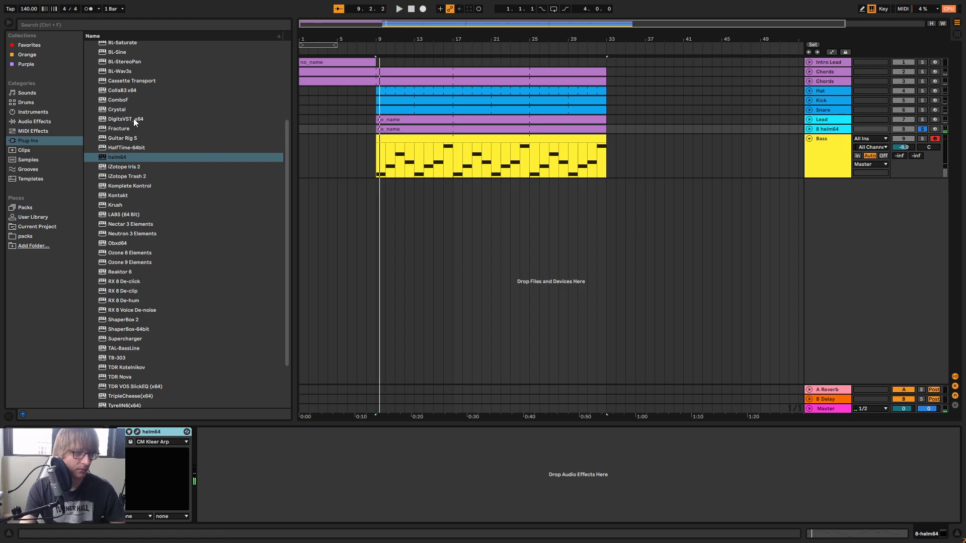
pyautogui.click(119, 158)
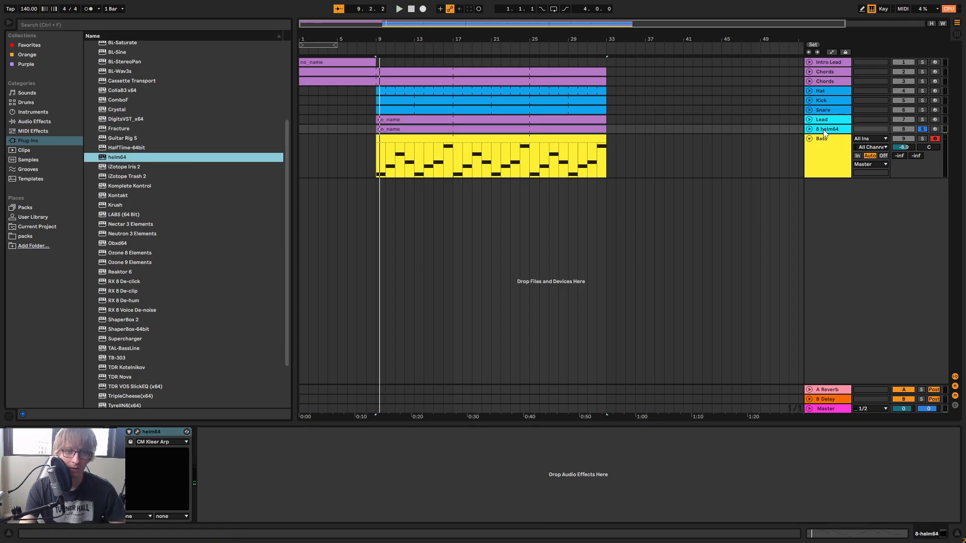
pyautogui.press('space')
pyautogui.press('space')
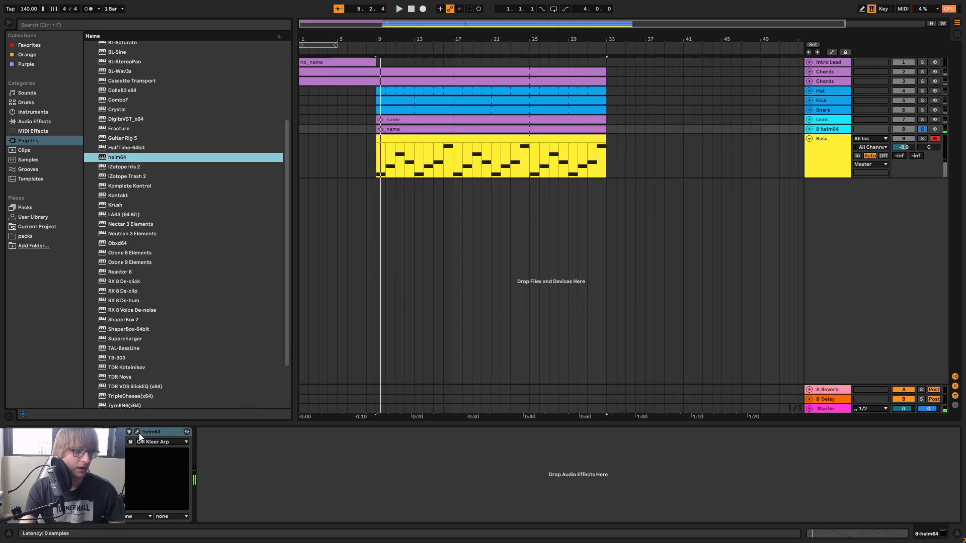
pyautogui.click(136, 431)
pyautogui.click(891, 78)
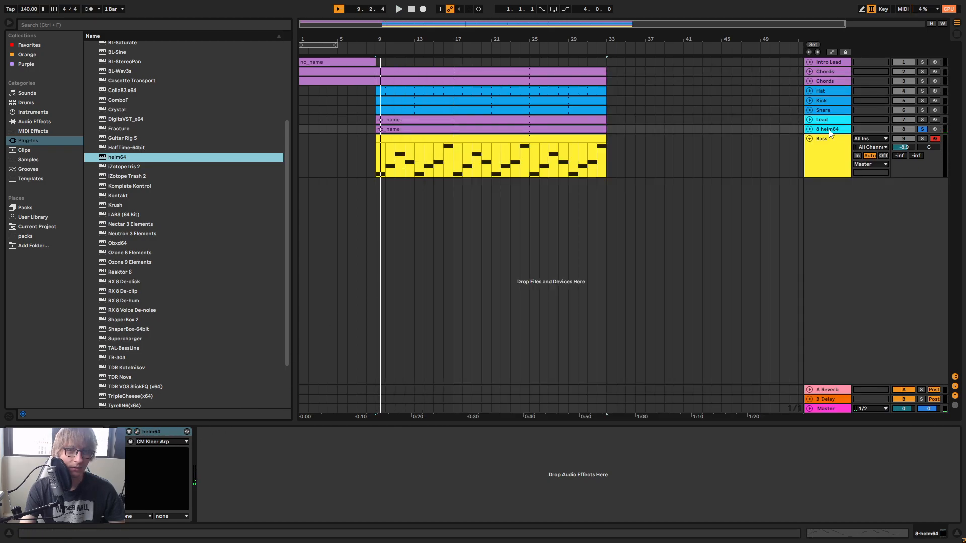
# Add a fresh helm64 instance on a new track below Bass and move the duplicated lead clip onto it
pyautogui.moveTo(125, 157); pyautogui.dragTo(405, 141)
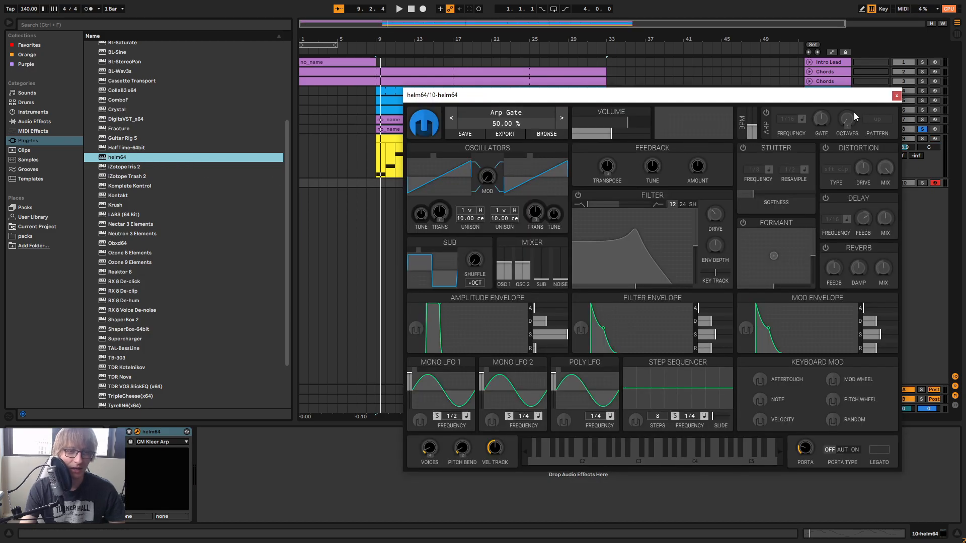
pyautogui.click(896, 95)
pyautogui.click(661, 146)
pyautogui.moveTo(409, 130); pyautogui.dragTo(410, 184)
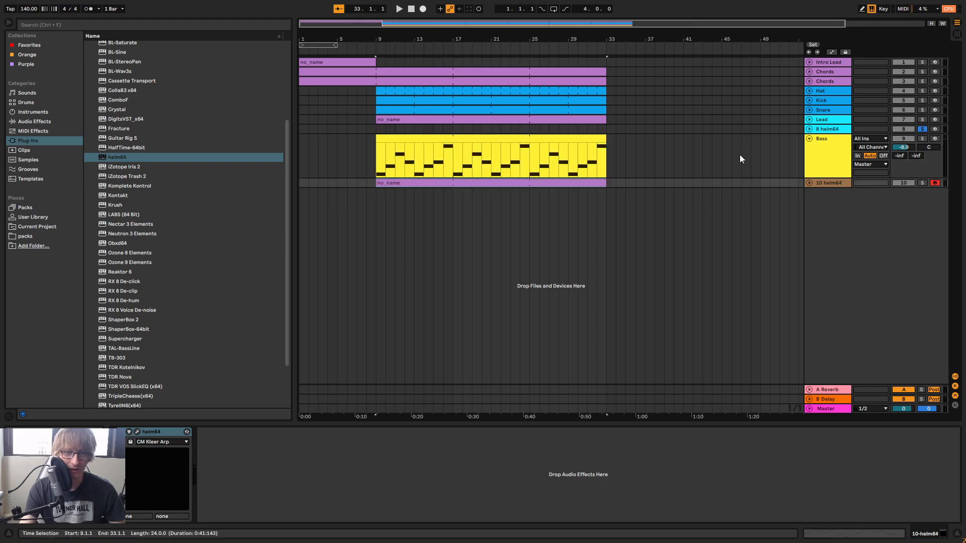
# Delete the emptied helm64 track above Bass and solo the new helm64 track
pyautogui.click(832, 129)
pyautogui.press('Delete')
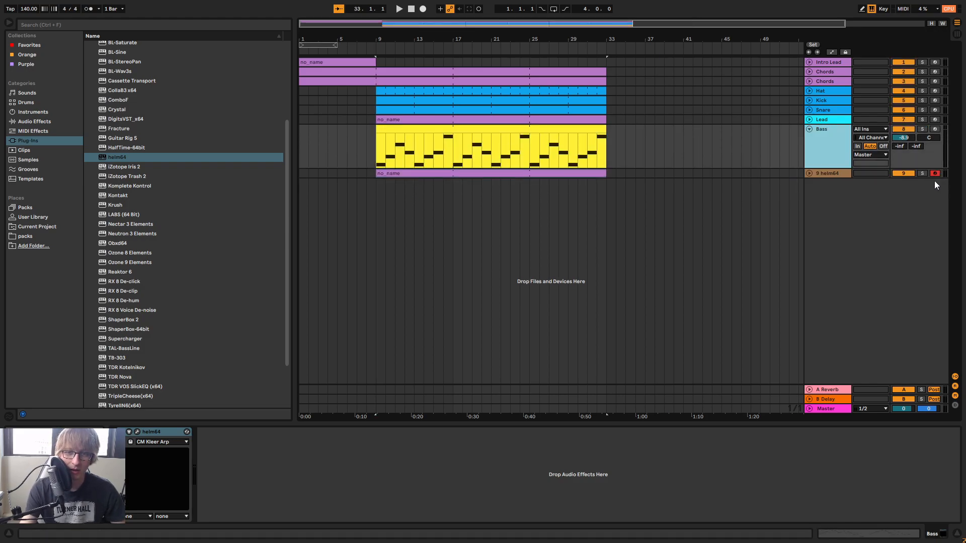
pyautogui.press('Tab')
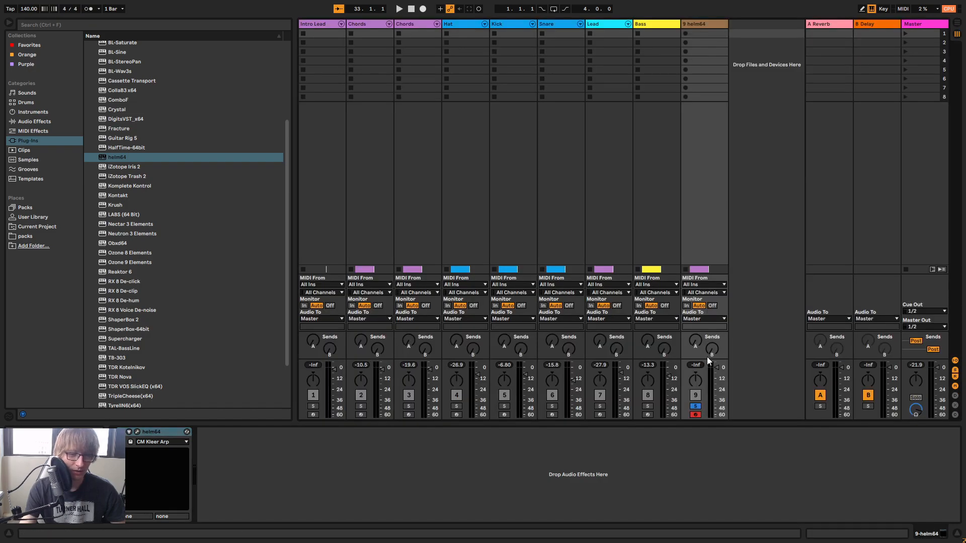
pyautogui.press('Tab')
pyautogui.doubleClick(824, 174)
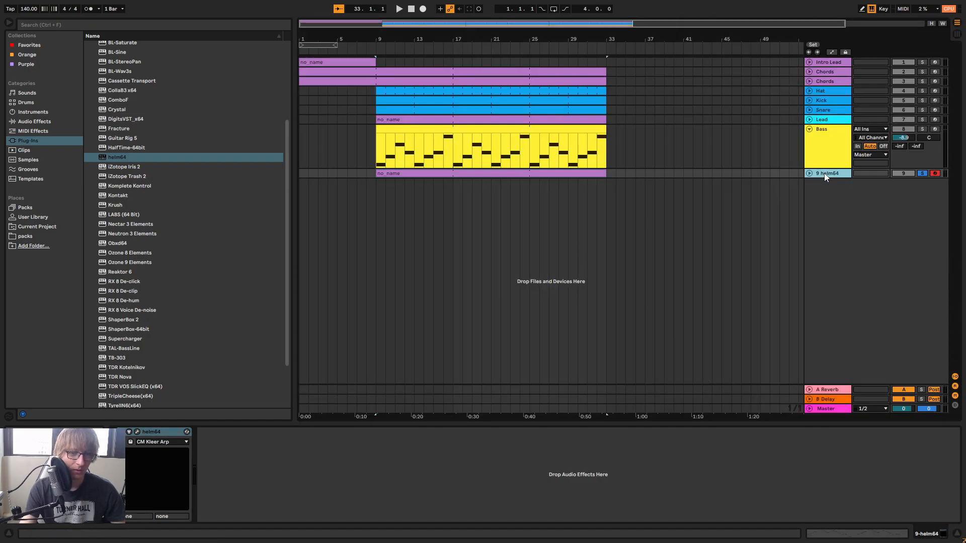
# Remove the new helm64's amplitude envelope sustain, set its decay to 0.779 secs and start playback
pyautogui.click(136, 432)
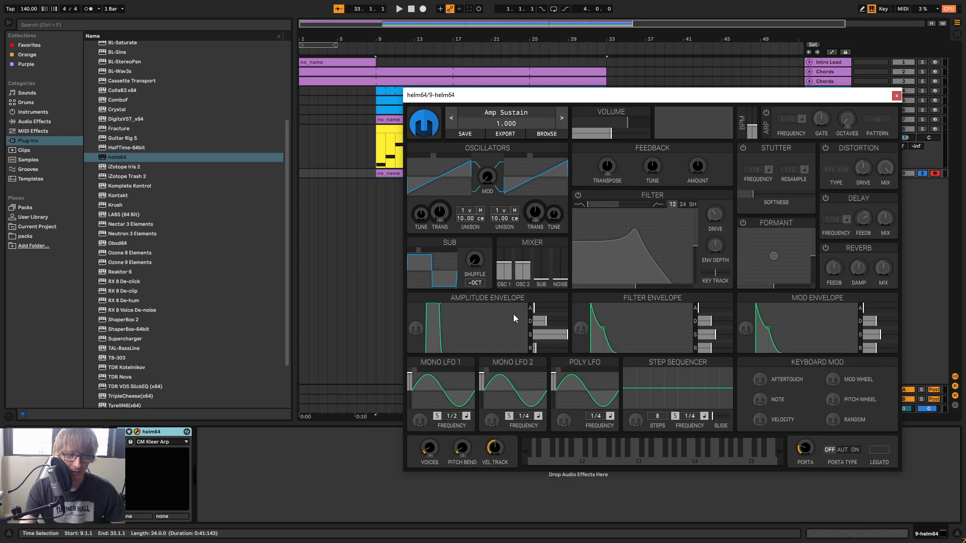
pyautogui.moveTo(564, 340); pyautogui.dragTo(540, 323)
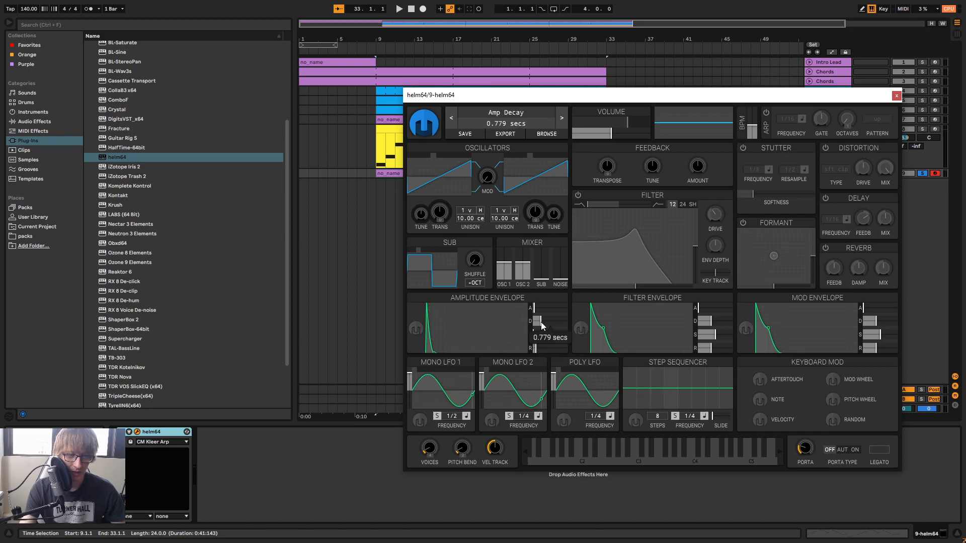
pyautogui.press('space')
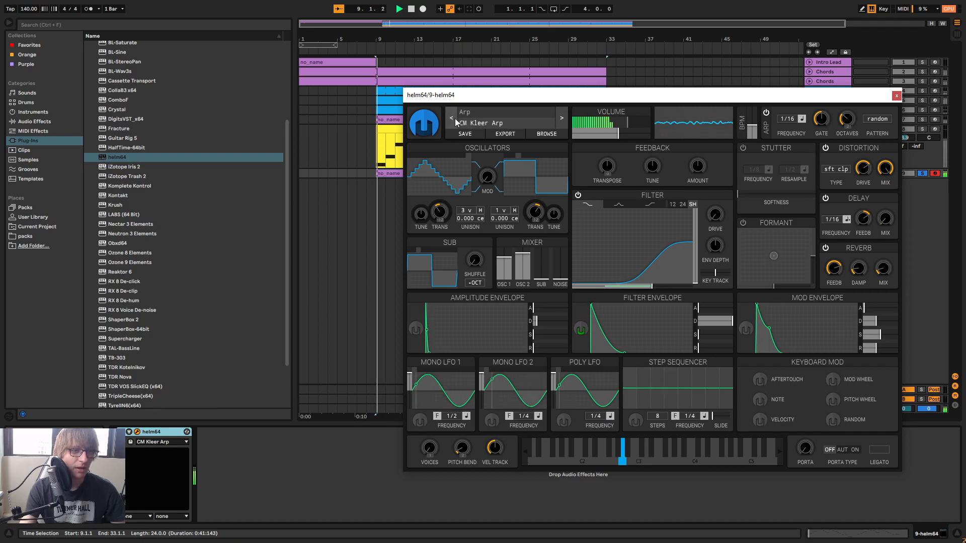
# Replay the soloed helm64 track from bar 9 to check its patch, and close the synth window
pyautogui.press('space')
pyautogui.press('space')
pyautogui.press('space')
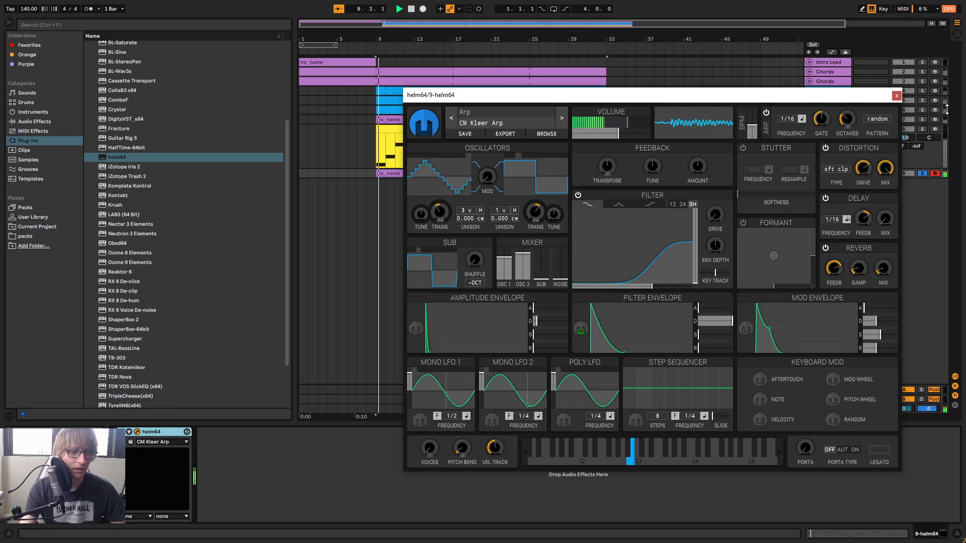
pyautogui.press('space')
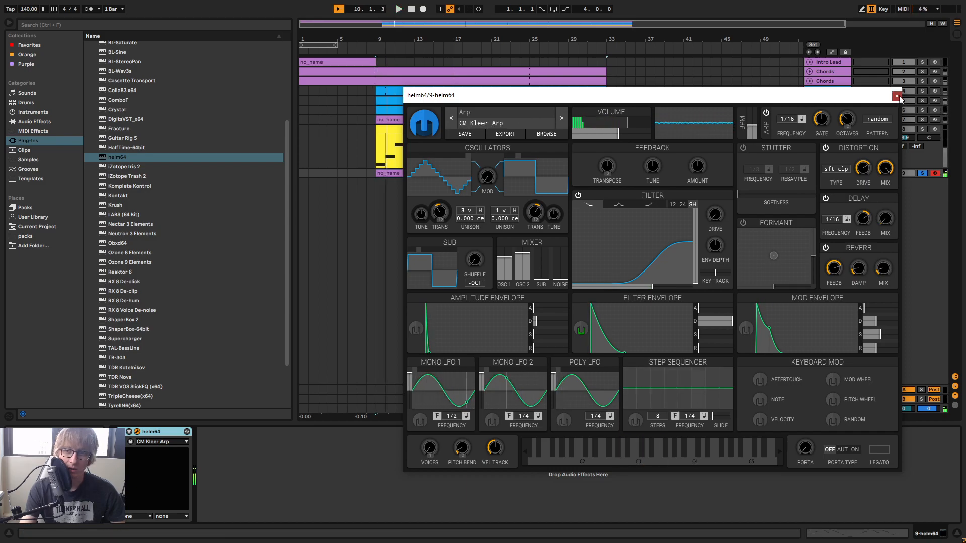
pyautogui.click(896, 95)
pyautogui.click(704, 173)
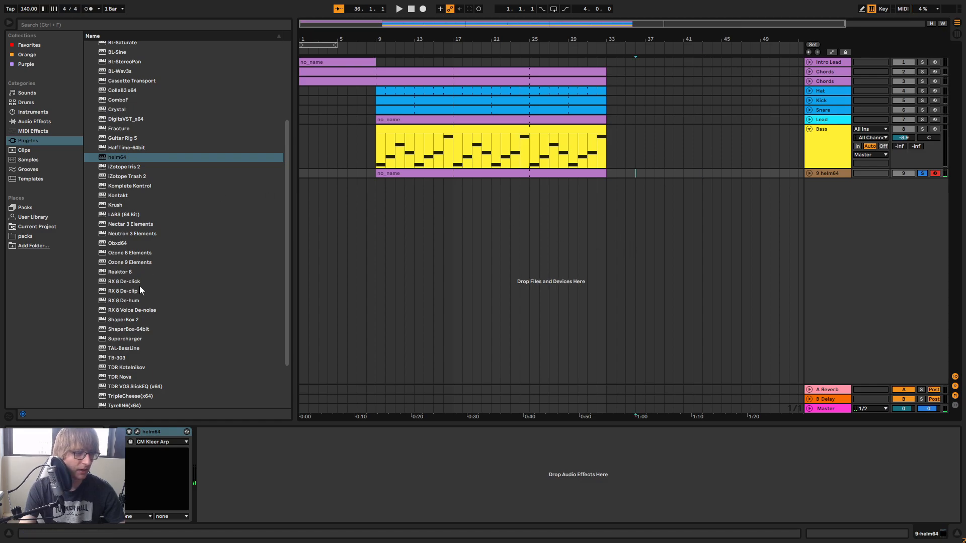
# Add another helm64 instance on a new track beneath the existing helm64 track
pyautogui.moveTo(124, 158); pyautogui.dragTo(831, 234)
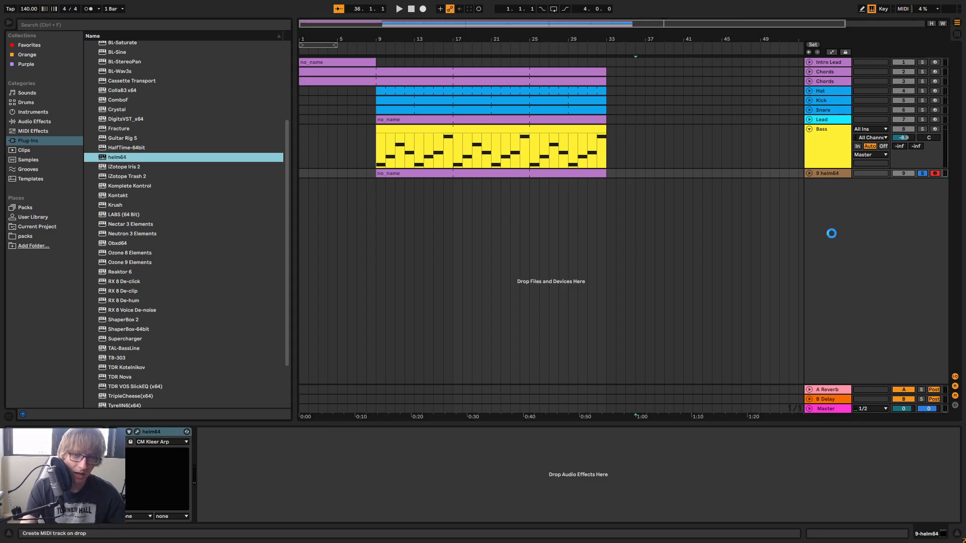
pyautogui.press('space')
pyautogui.press('space')
pyautogui.moveTo(594, 114); pyautogui.dragTo(699, 178)
pyautogui.press('space')
pyautogui.click(641, 141)
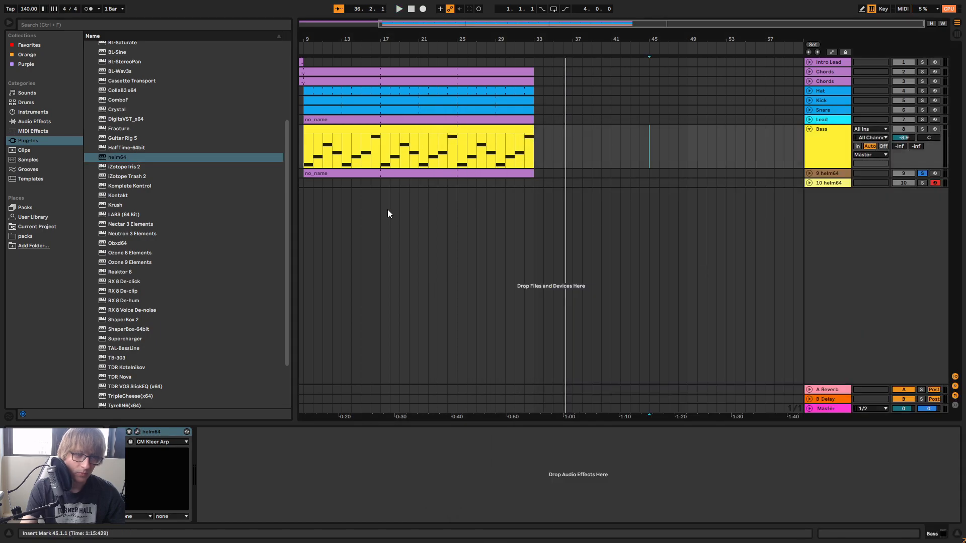
# Move the duplicated lead clip down from the upper helm64 track to the newest one, keeping its start at bar 9
pyautogui.press('space')
pyautogui.click(374, 184)
pyautogui.moveTo(358, 174); pyautogui.dragTo(358, 186)
# Solo the newest helm64 track, audition it from bar 9 and close its synth window
pyautogui.press('space')
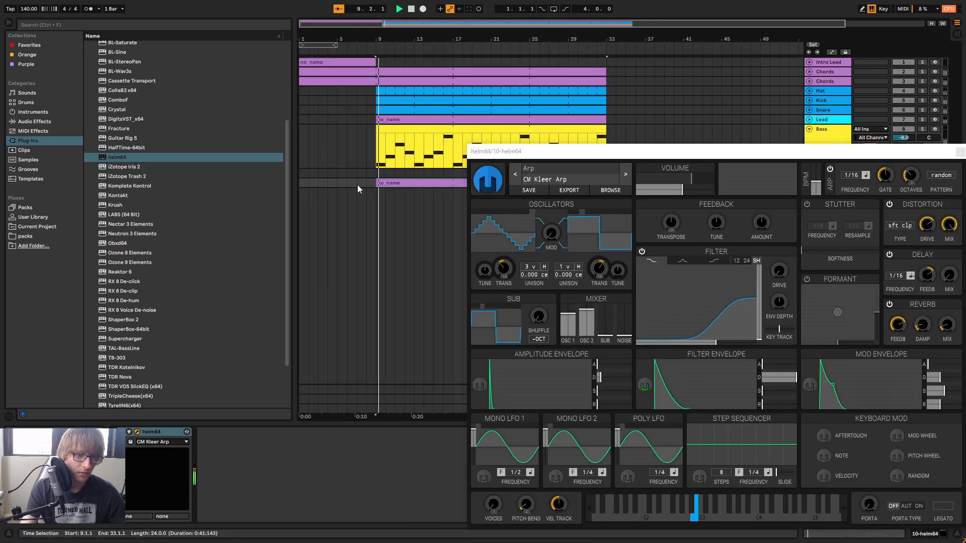
pyautogui.press('space')
pyautogui.moveTo(763, 154); pyautogui.dragTo(724, 270)
pyautogui.press('space')
pyautogui.click(922, 185)
pyautogui.press('space')
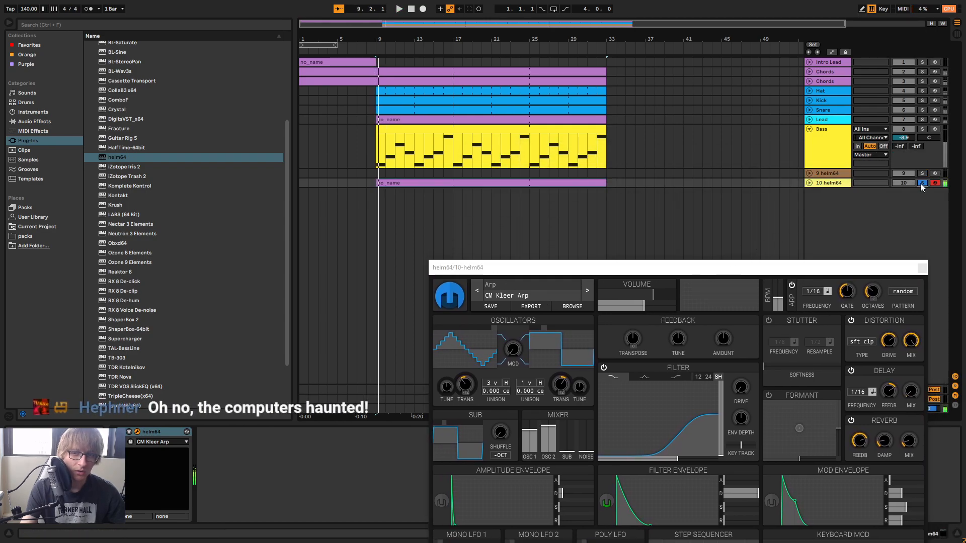
pyautogui.moveTo(796, 270); pyautogui.dragTo(780, 148)
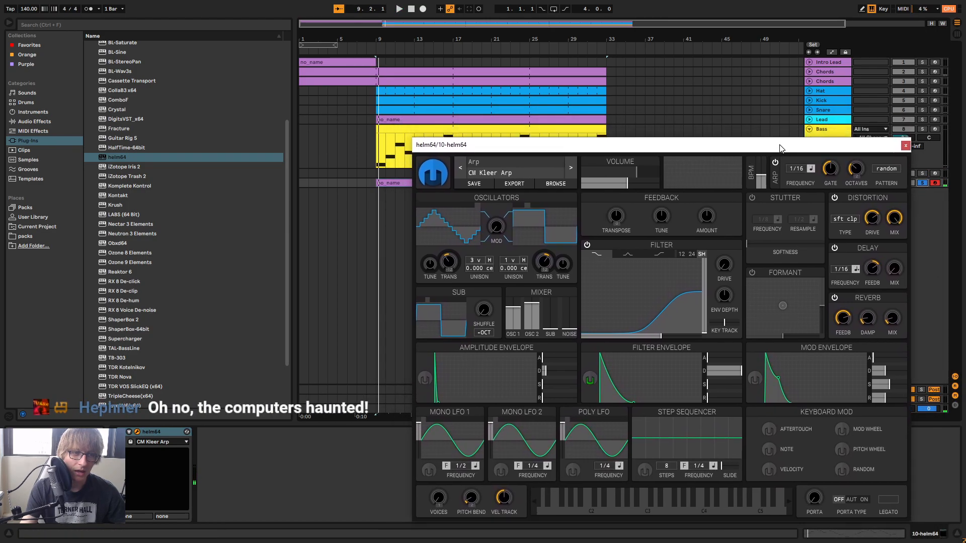
pyautogui.click(905, 146)
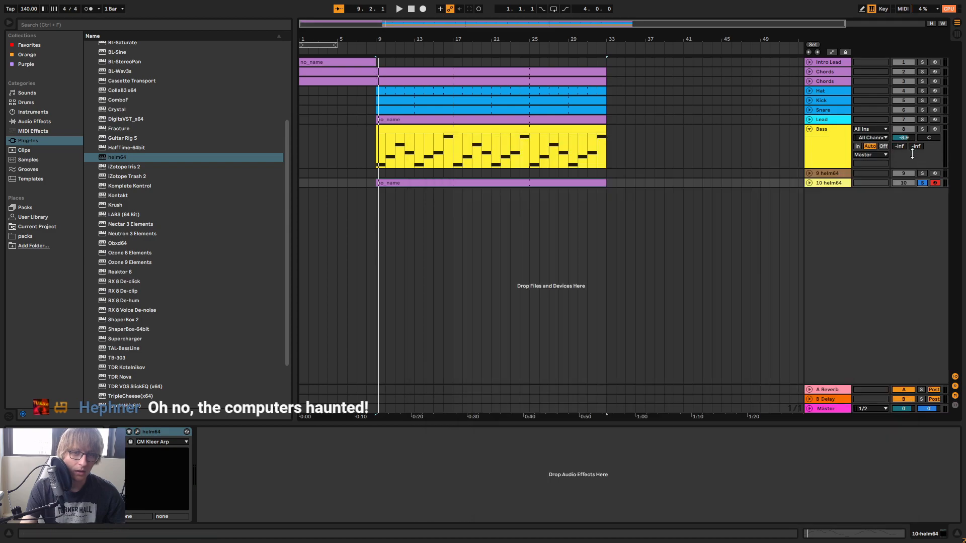
# Select bars 26 to 30 of the lead clip, add a third helm64 instance on a new bottom track and start playback
pyautogui.click(655, 183)
pyautogui.moveTo(539, 183); pyautogui.dragTo(578, 183)
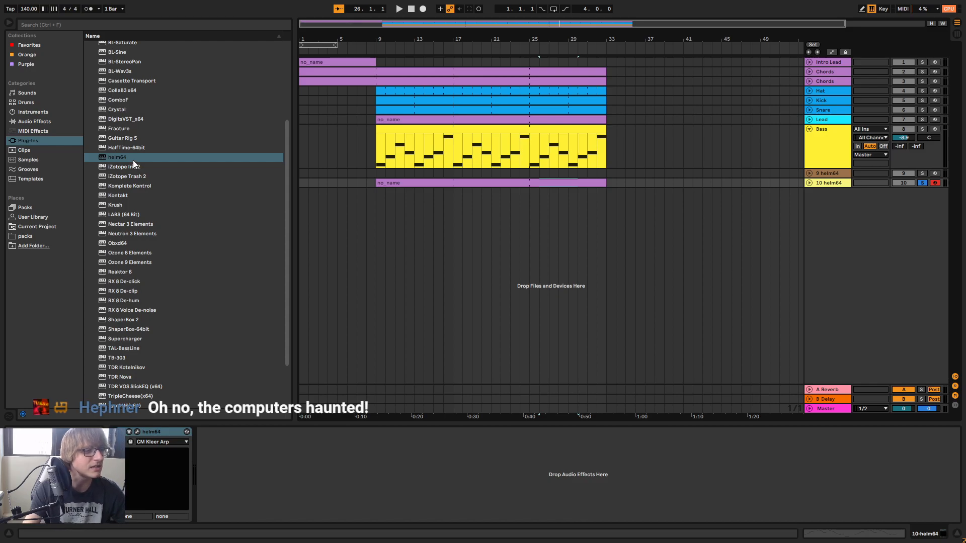
pyautogui.moveTo(133, 160); pyautogui.dragTo(754, 245)
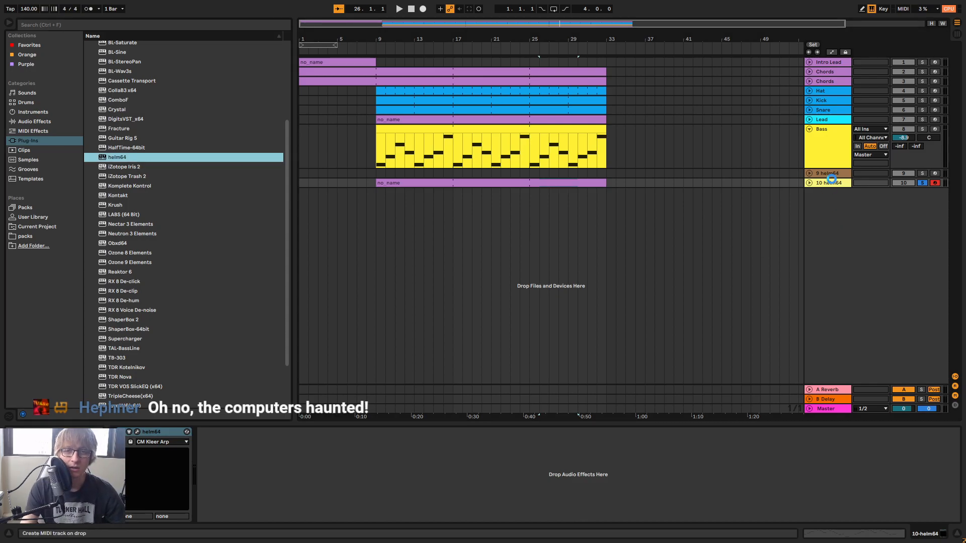
pyautogui.moveTo(832, 181); pyautogui.dragTo(839, 179)
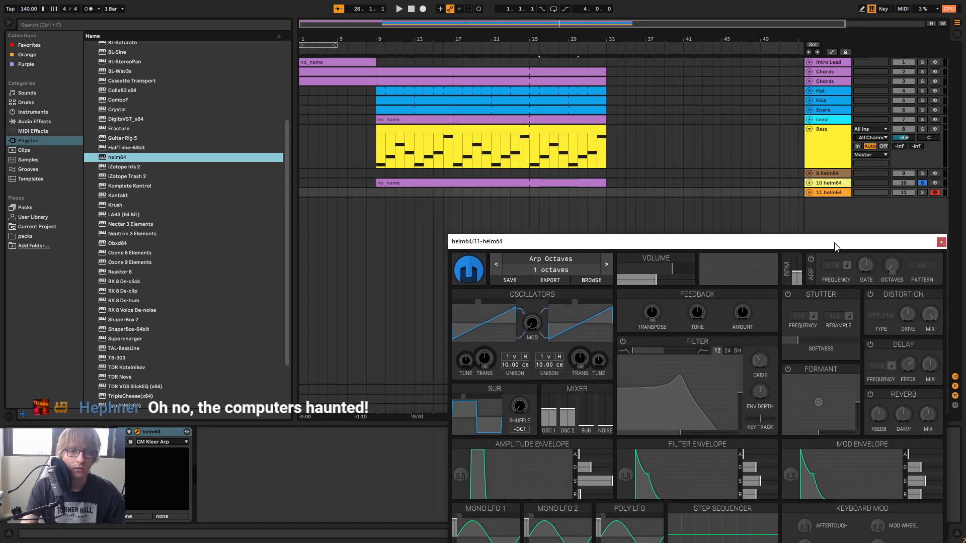
pyautogui.click(827, 194)
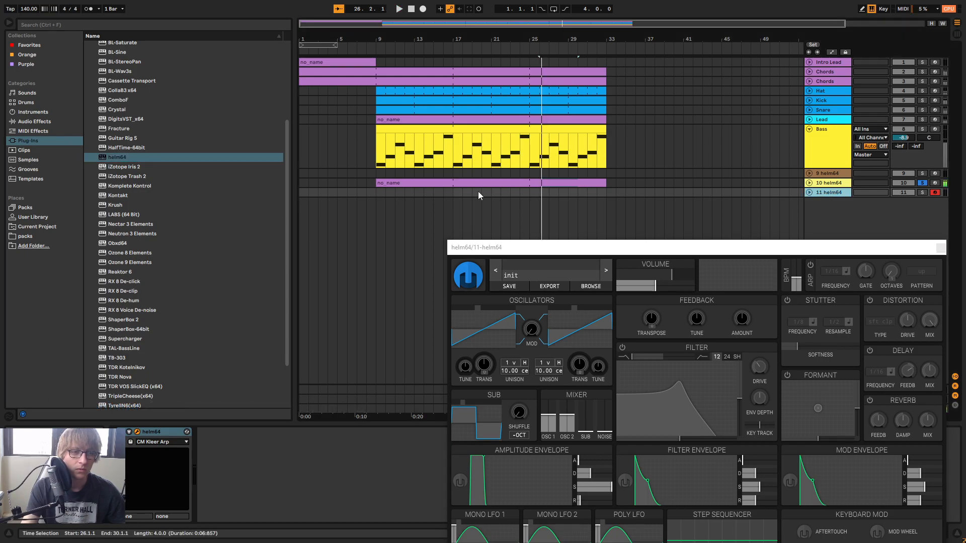
# Move the duplicated lead clip down to the bottom helm64 track, keeping its start at bar 9, and close the synth window
pyautogui.moveTo(466, 183); pyautogui.dragTo(464, 194)
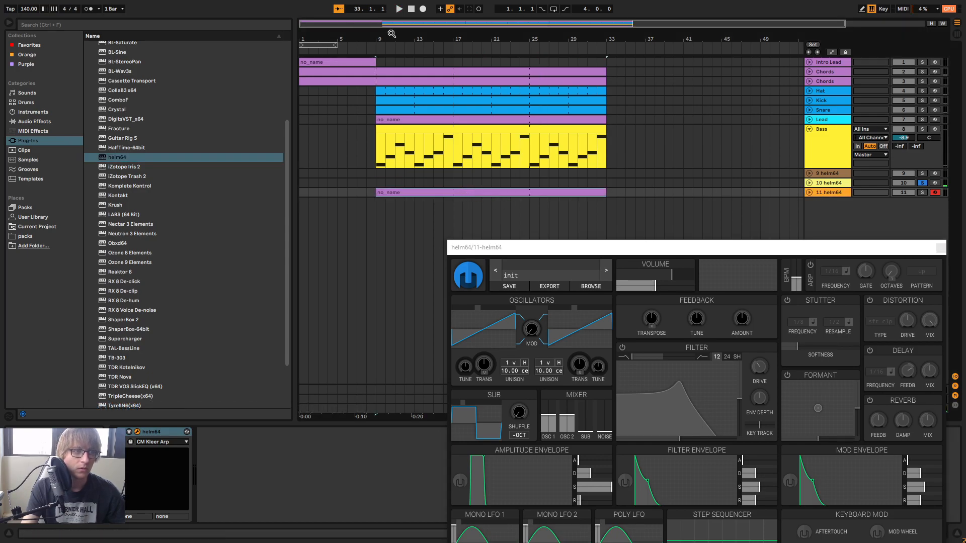
pyautogui.press('Tab')
pyautogui.moveTo(757, 256); pyautogui.dragTo(484, 258)
pyautogui.click(666, 262)
pyautogui.press('Tab')
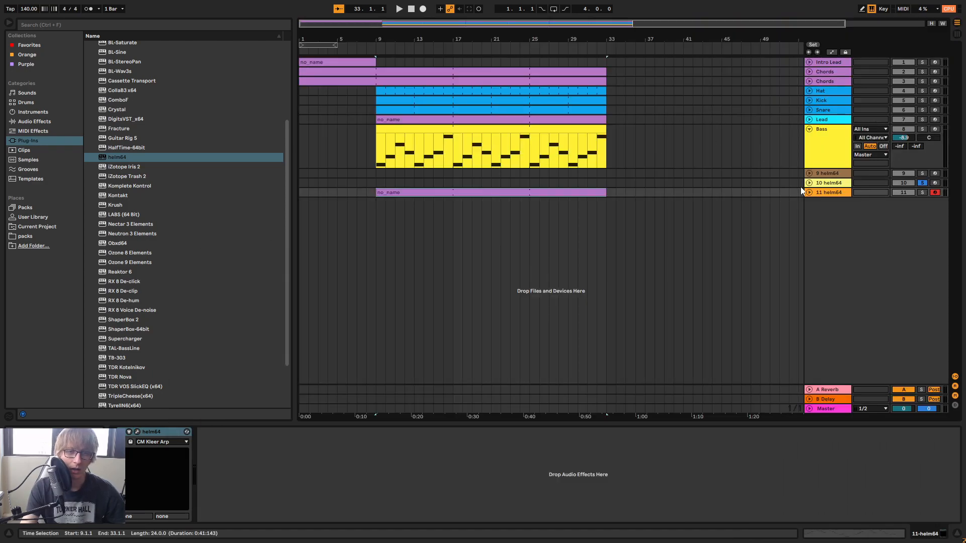
# Delete the two empty helm64 tracks above the one that holds the lead clip
pyautogui.click(836, 174)
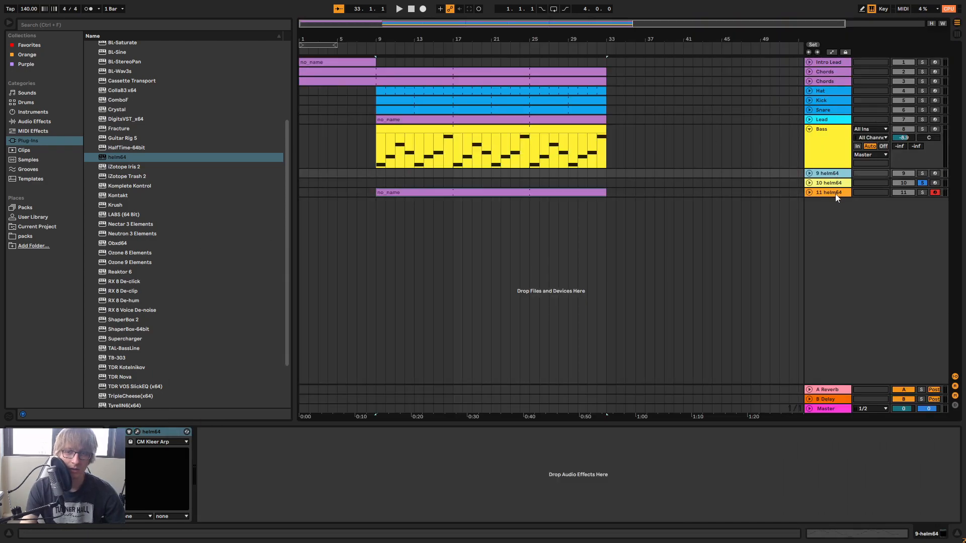
pyautogui.press('Delete')
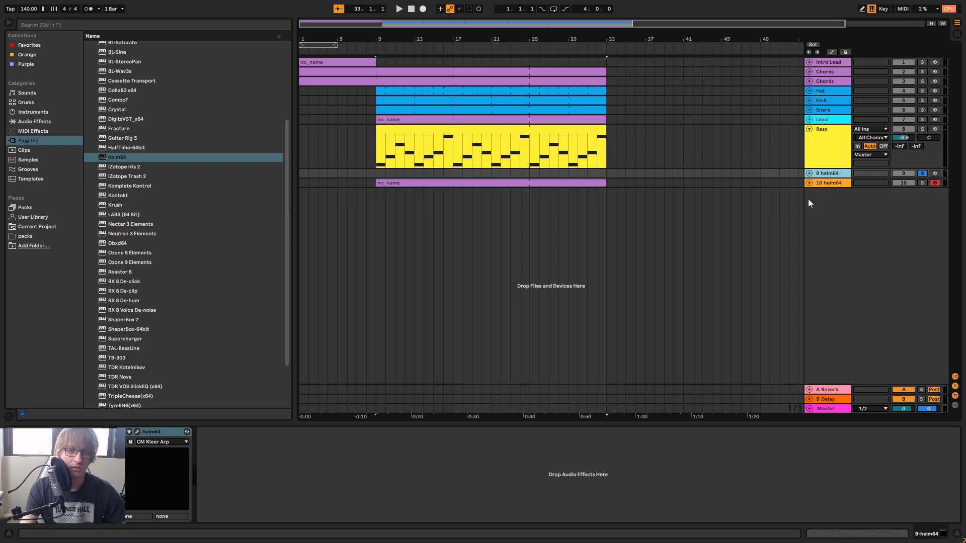
pyautogui.press('Delete')
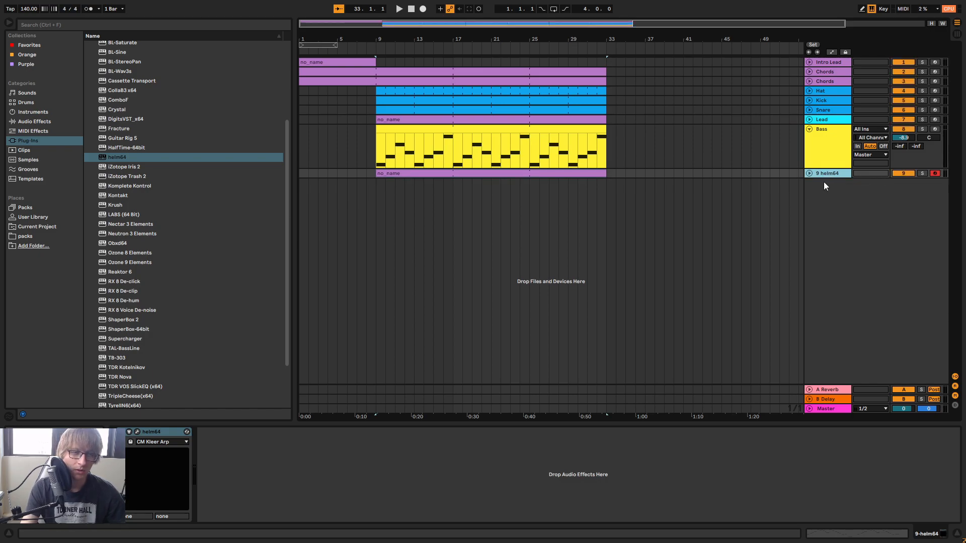
# Solo the remaining helm64 track for a short playback from around bar 7, and turn its solo off again
pyautogui.click(923, 174)
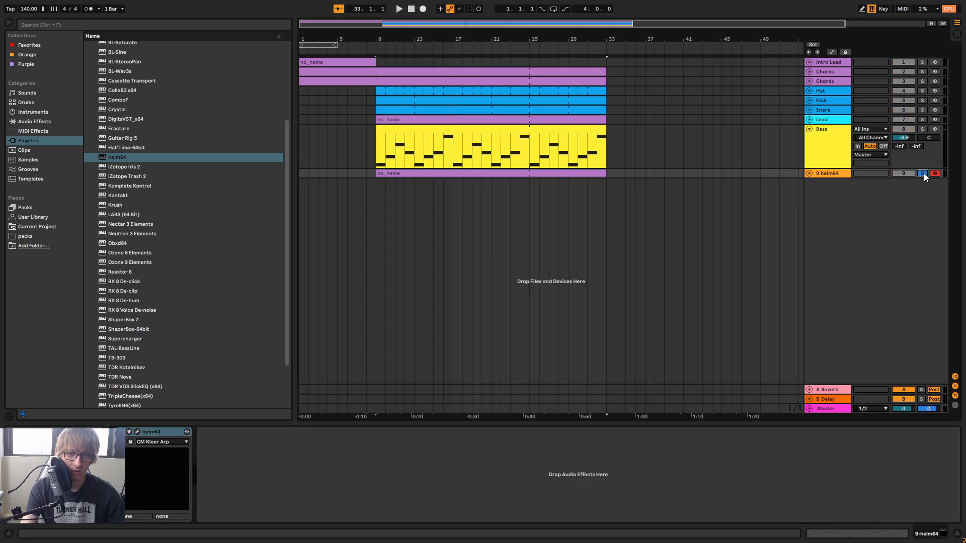
pyautogui.click(359, 51)
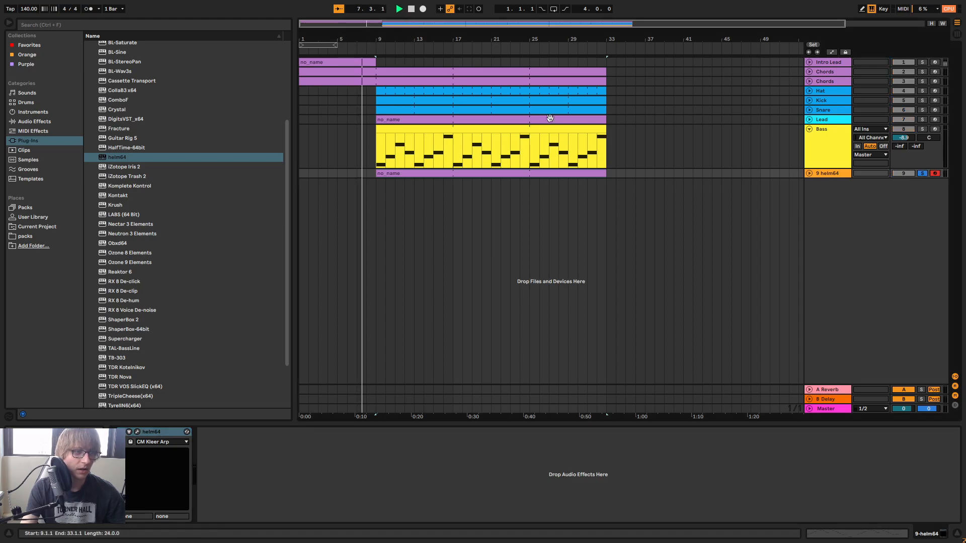
pyautogui.click(849, 146)
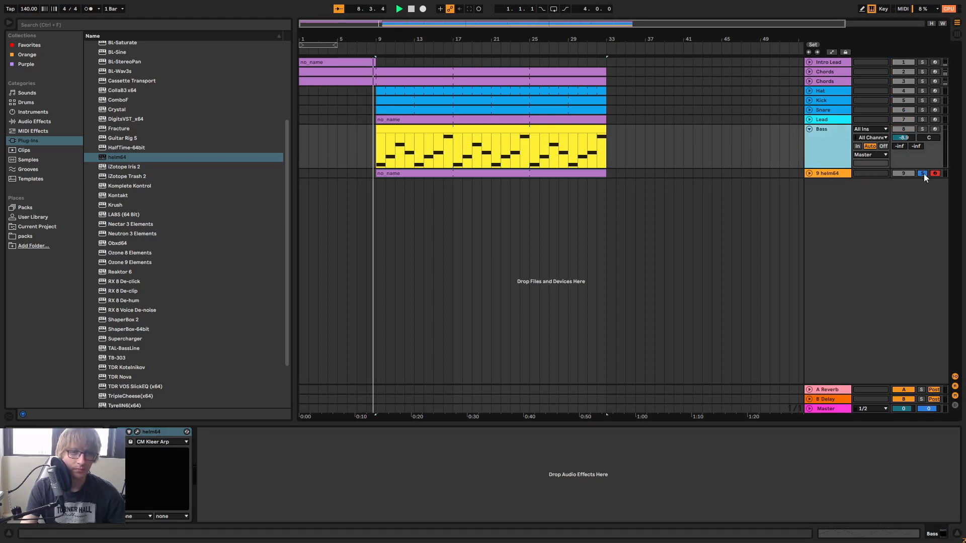
pyautogui.click(924, 173)
# Open the Bass track's helm64 synth and switch off its filter and distortion during playback
pyautogui.press('Tab')
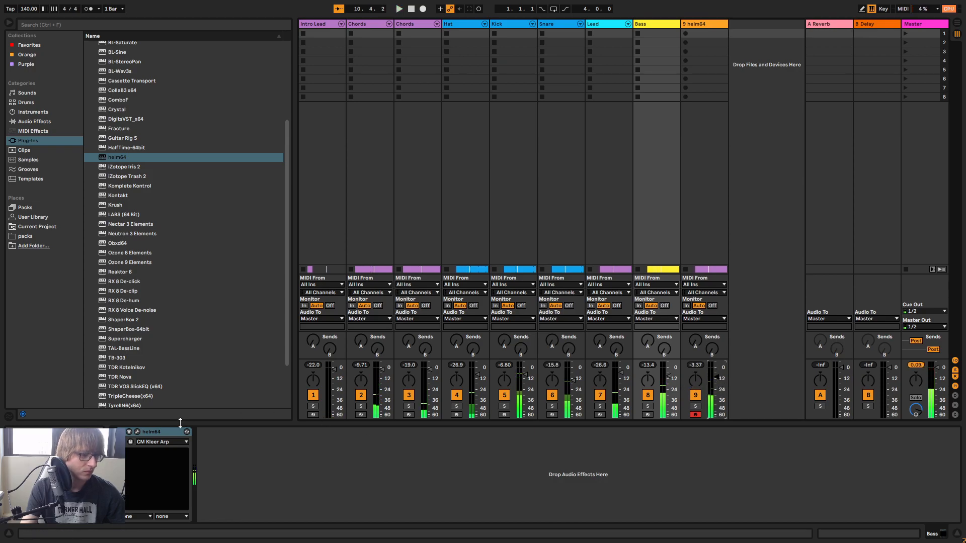
pyautogui.click(161, 443)
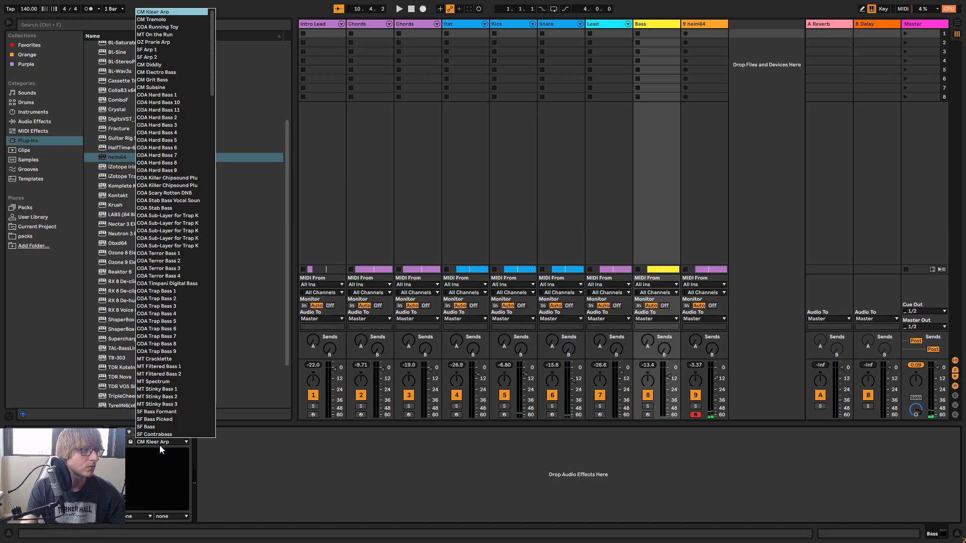
pyautogui.click(159, 446)
pyautogui.click(137, 433)
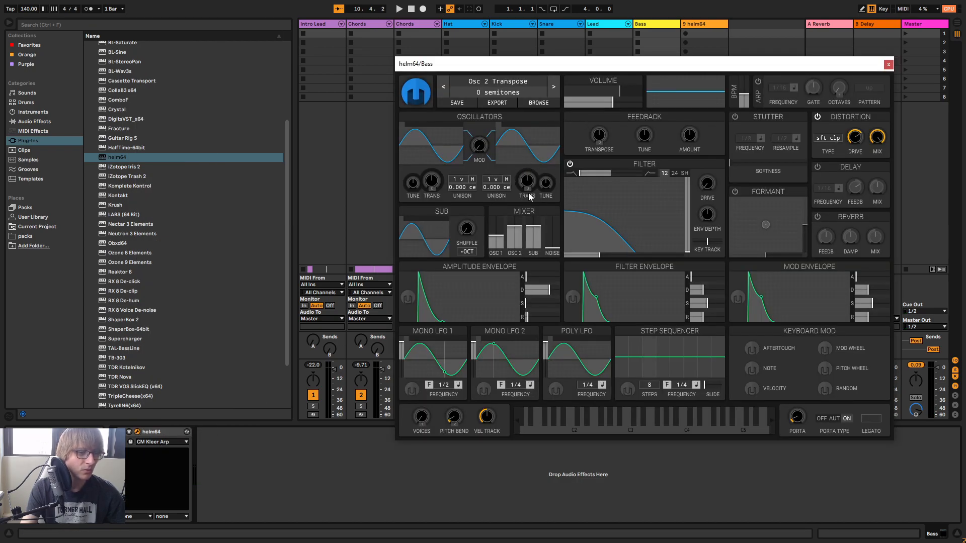
pyautogui.press('space')
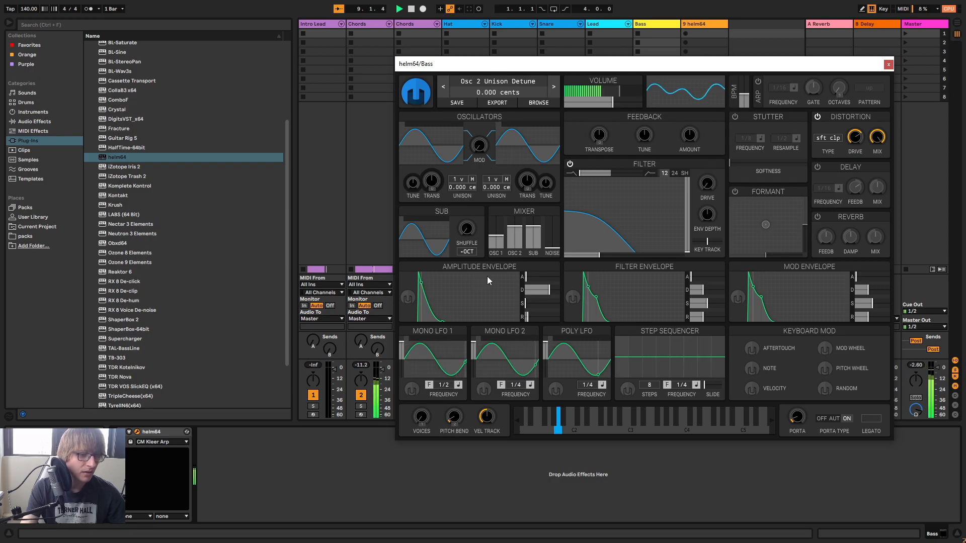
pyautogui.click(570, 164)
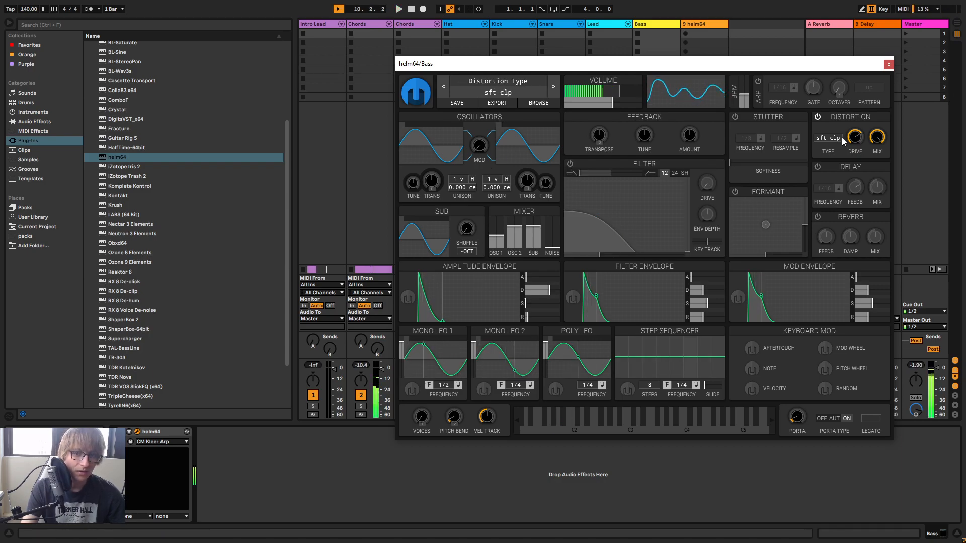
pyautogui.click(818, 116)
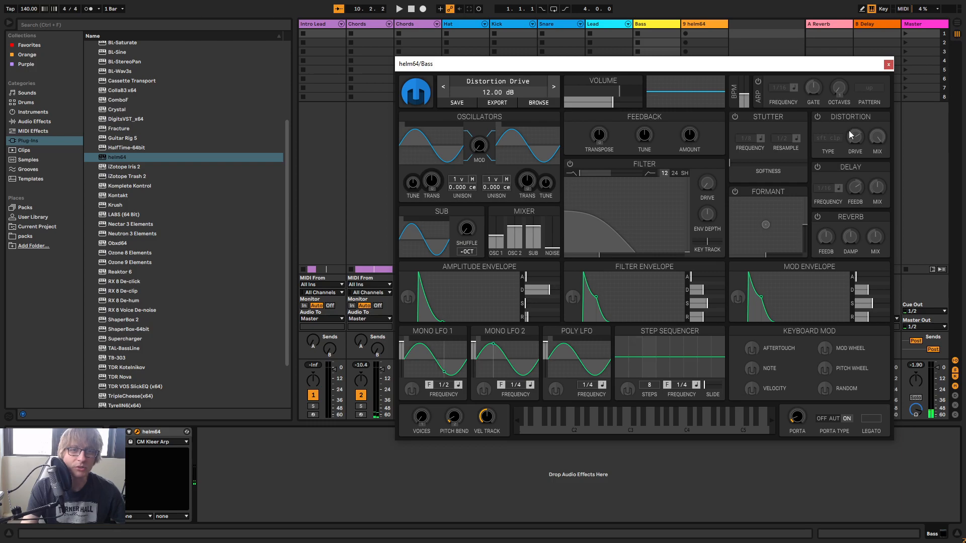
pyautogui.click(889, 64)
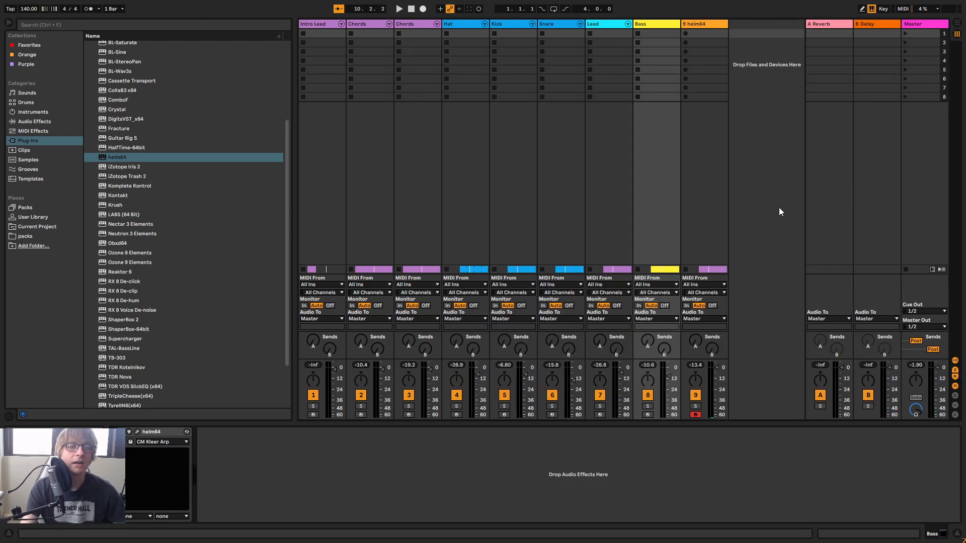
# Reload the factory bass patch CM Subsine in the Bass track's helm64 and set its amplitude decay to 7.972 seconds
pyautogui.press('Tab')
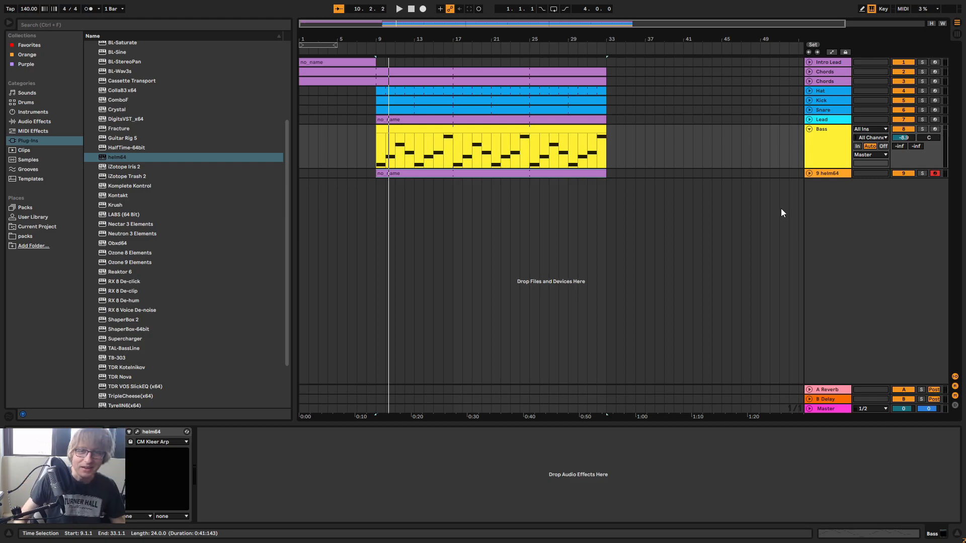
pyautogui.click(137, 432)
pyautogui.click(538, 103)
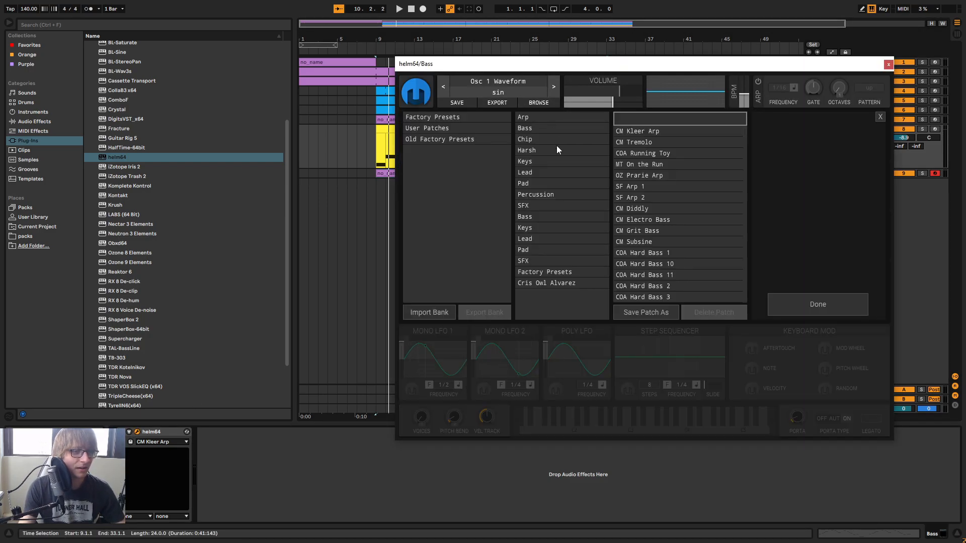
pyautogui.click(482, 117)
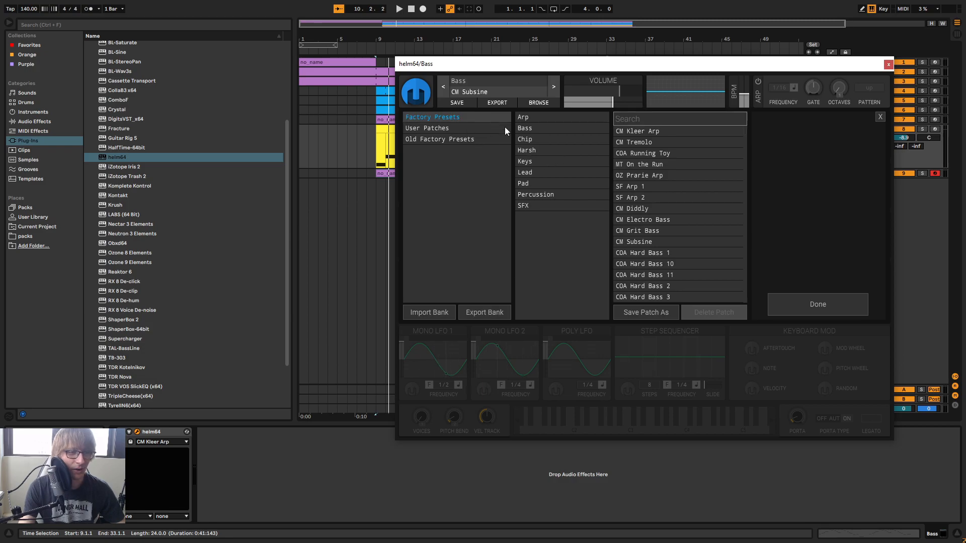
pyautogui.click(562, 129)
pyautogui.click(641, 164)
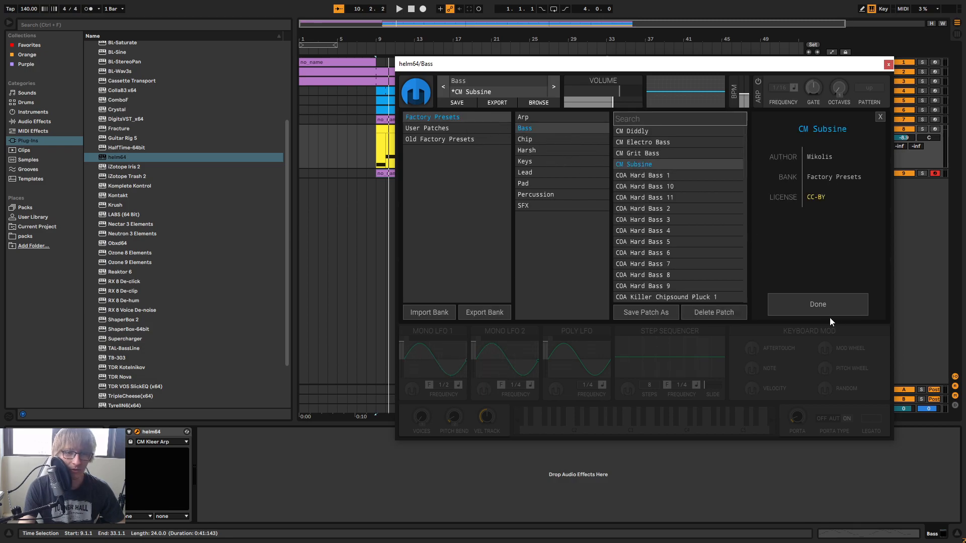
pyautogui.click(822, 313)
pyautogui.moveTo(554, 305)
pyautogui.mouseDown()
pyautogui.moveTo(521, 307)
pyautogui.moveTo(549, 290)
pyautogui.mouseUp()
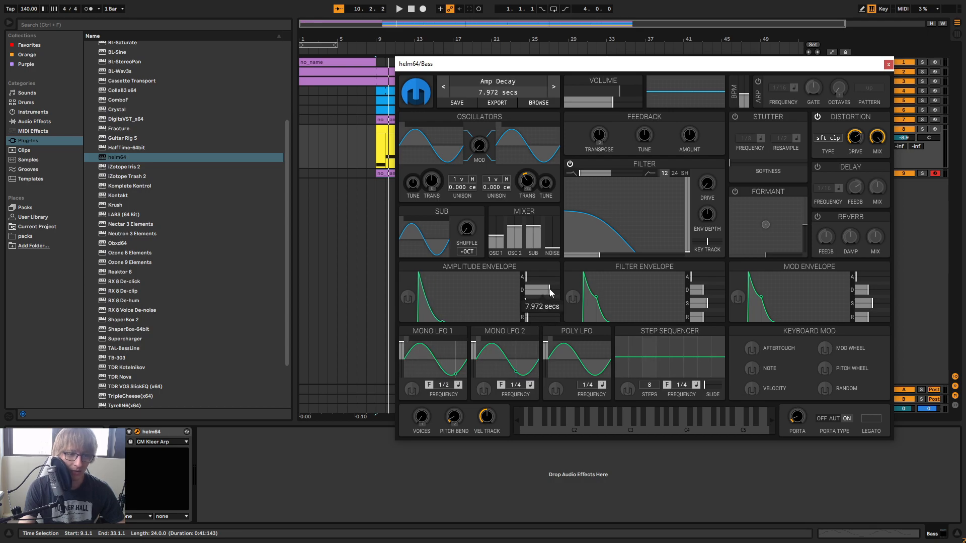
pyautogui.click(888, 65)
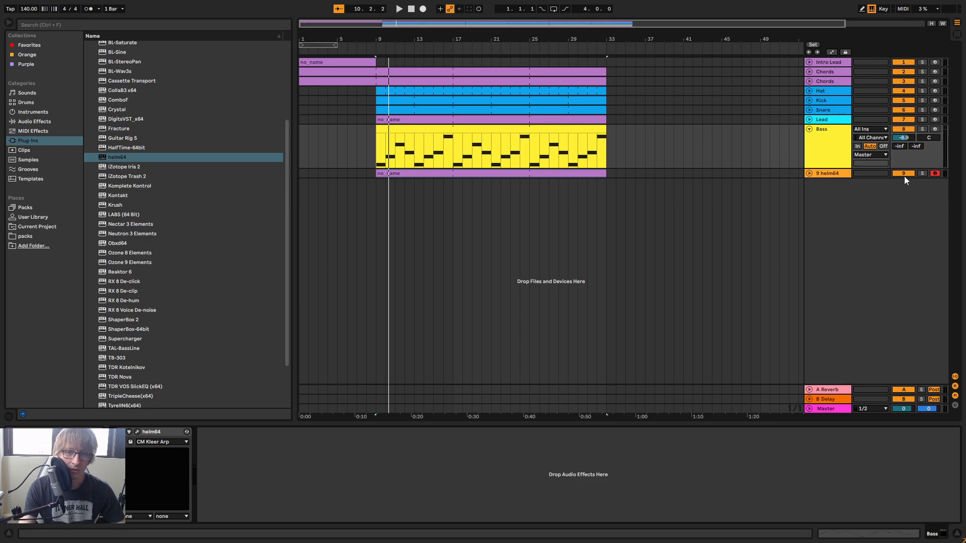
# Fold the Bass track, deactivate the helm64 track and play the arrangement from bar 9
pyautogui.click(810, 129)
pyautogui.press('space')
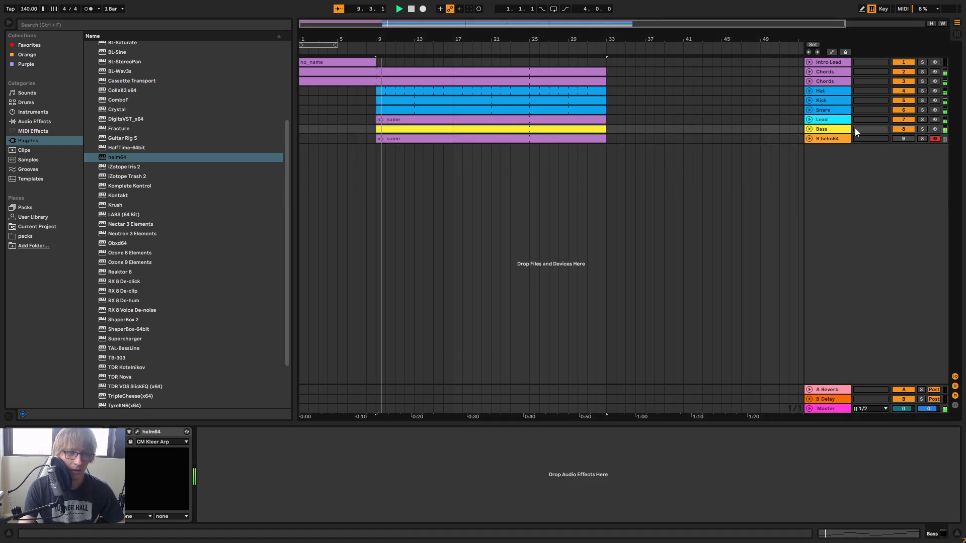
pyautogui.click(923, 130)
pyautogui.click(922, 129)
pyautogui.click(558, 238)
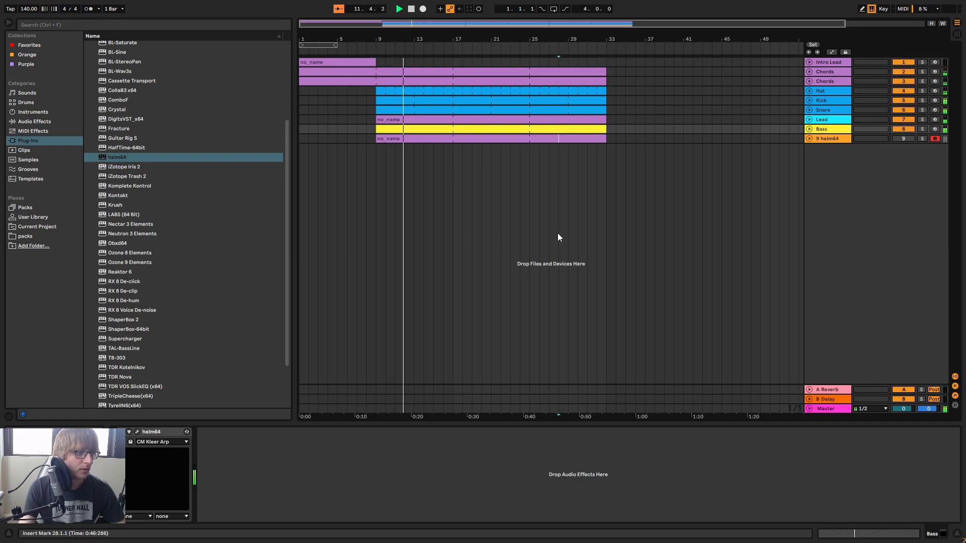
# Add a fresh helm64 instance on a new track below the existing helm64 track and close its synth window
pyautogui.moveTo(114, 159); pyautogui.dragTo(583, 227)
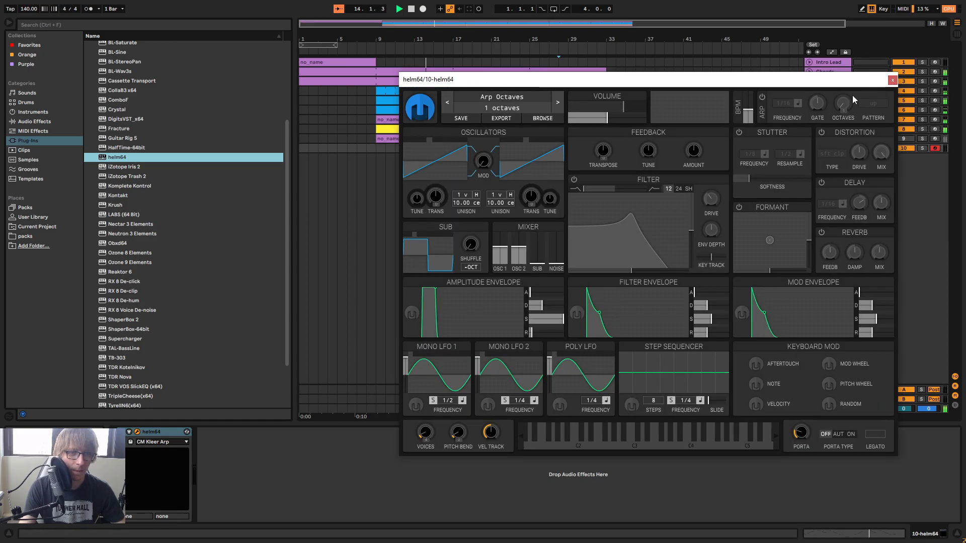
pyautogui.click(893, 80)
pyautogui.press('Tab')
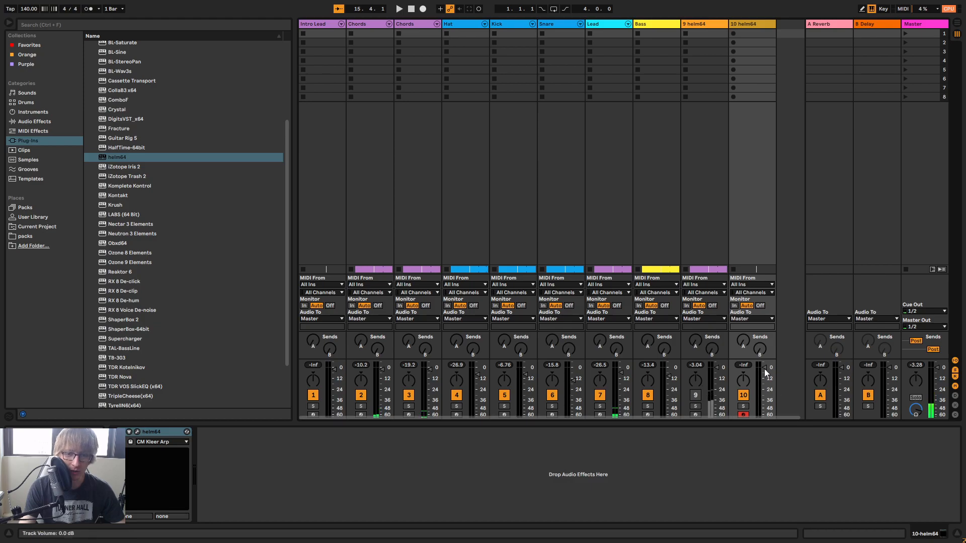
pyautogui.press('Tab')
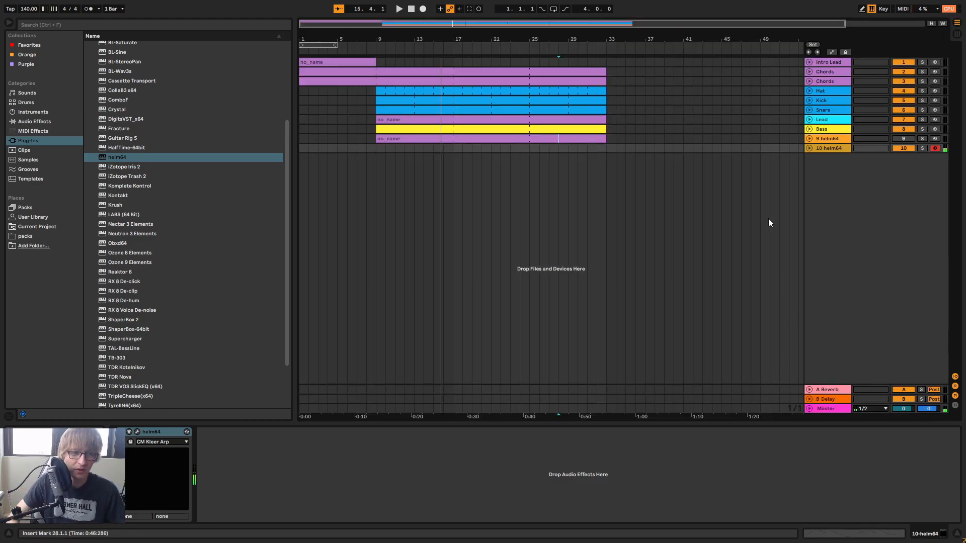
# Move the lead clip down to the newest helm64 track at bar 9 and delete the emptied helm64 track above it
pyautogui.click(606, 148)
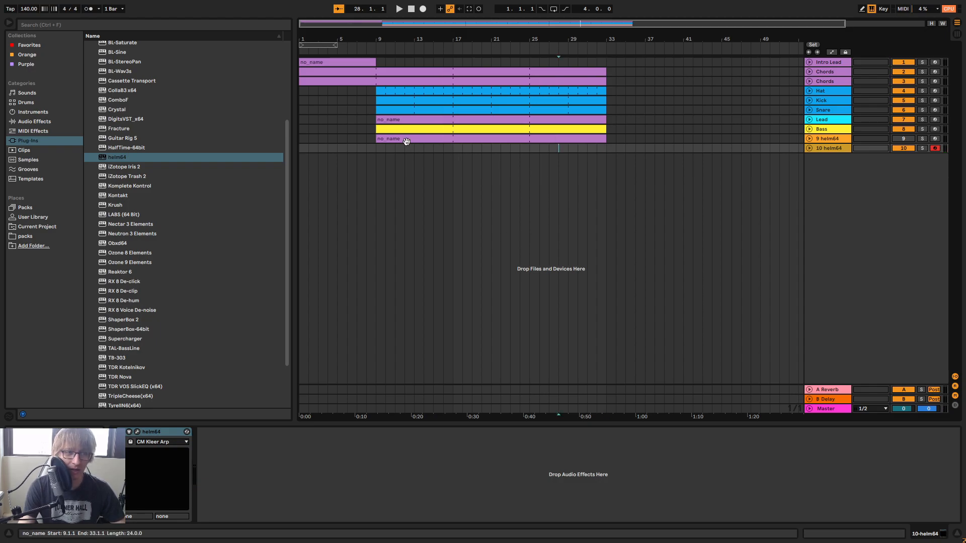
pyautogui.moveTo(402, 139); pyautogui.dragTo(400, 151)
pyautogui.press('space')
pyautogui.press('space')
pyautogui.click(722, 174)
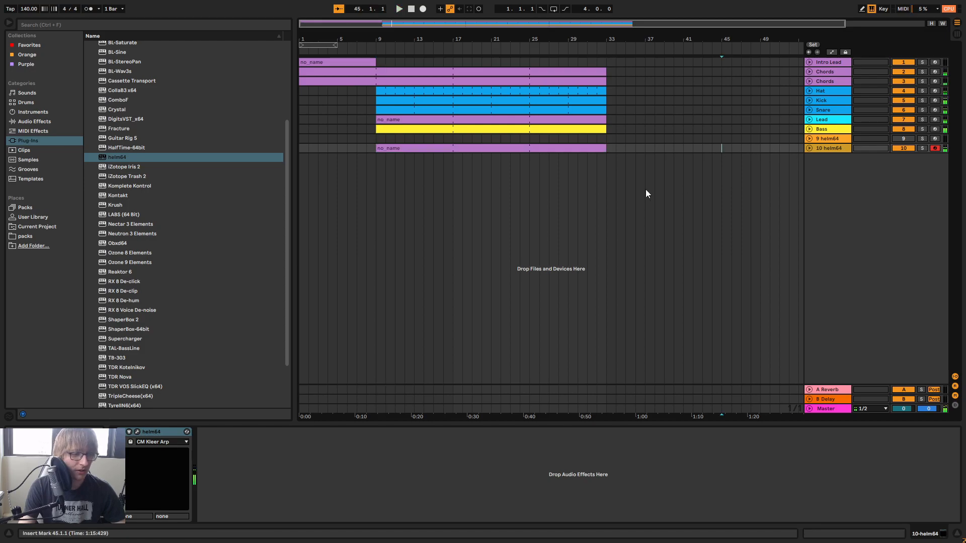
pyautogui.click(829, 140)
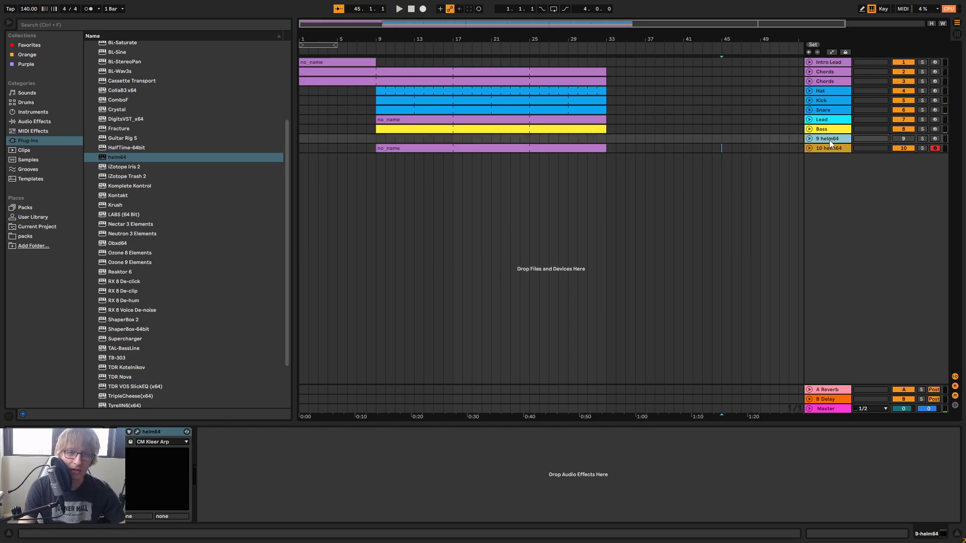
pyautogui.press('Delete')
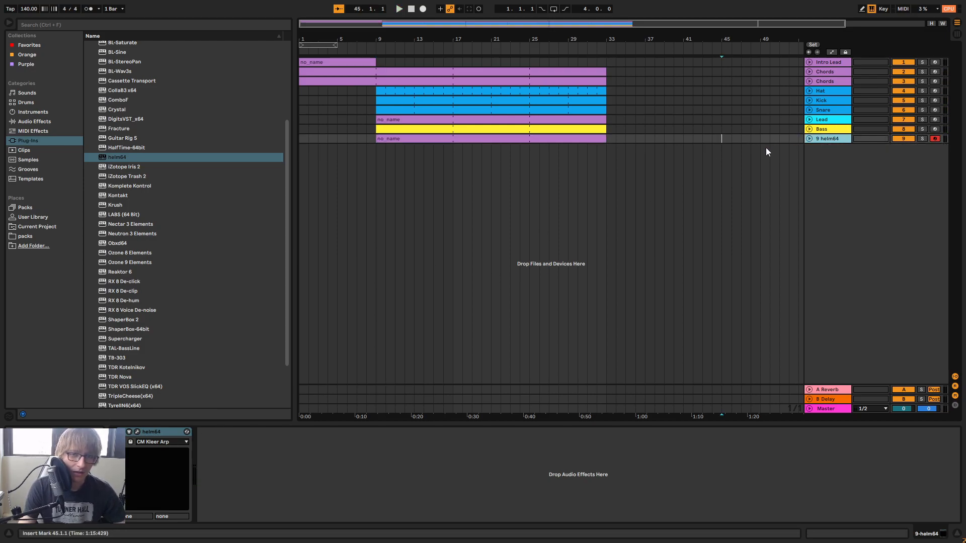
# Audition the arrangement from bar 9 with the new helm64 track, checking the helm64 and Bass tracks
pyautogui.press('space')
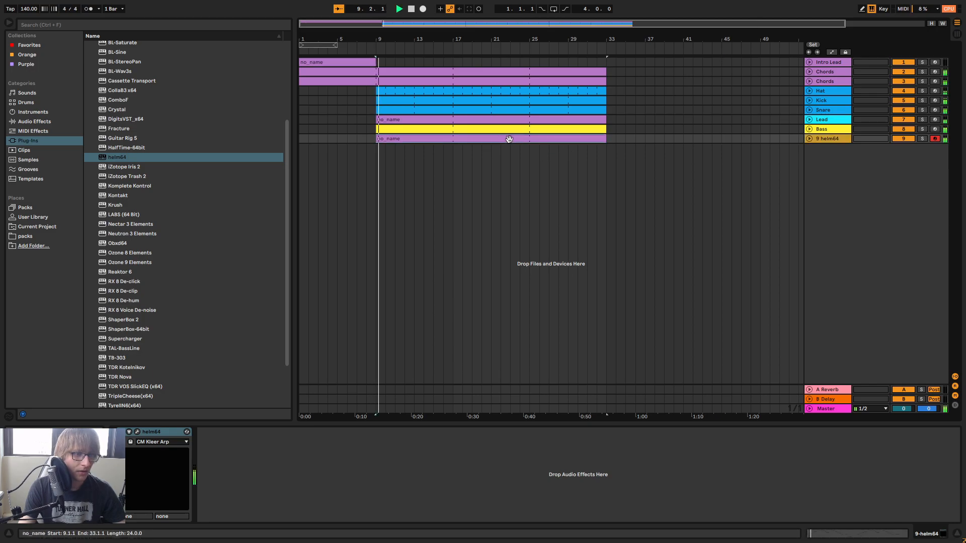
pyautogui.press('space')
pyautogui.click(833, 138)
pyautogui.click(835, 130)
pyautogui.press('space')
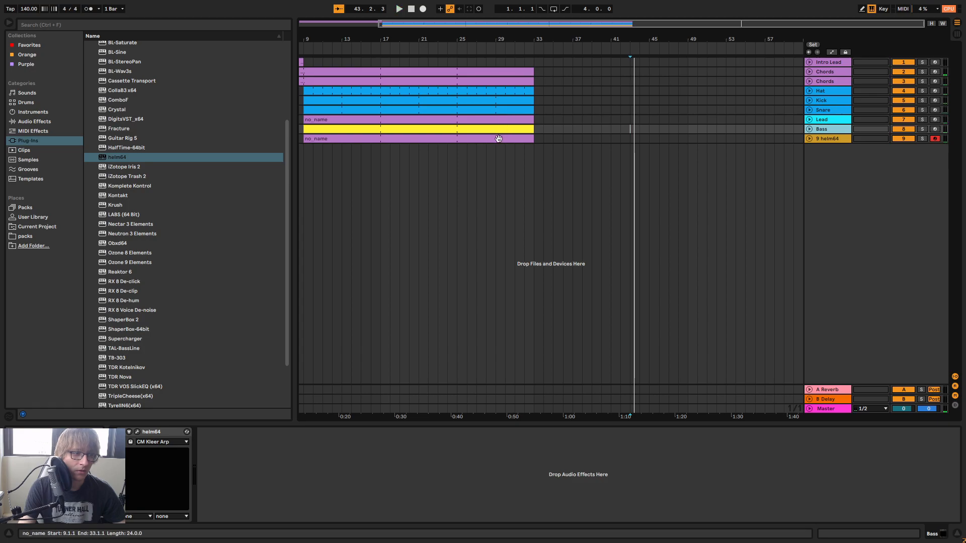
pyautogui.press('space')
pyautogui.press('space')
pyautogui.click(831, 139)
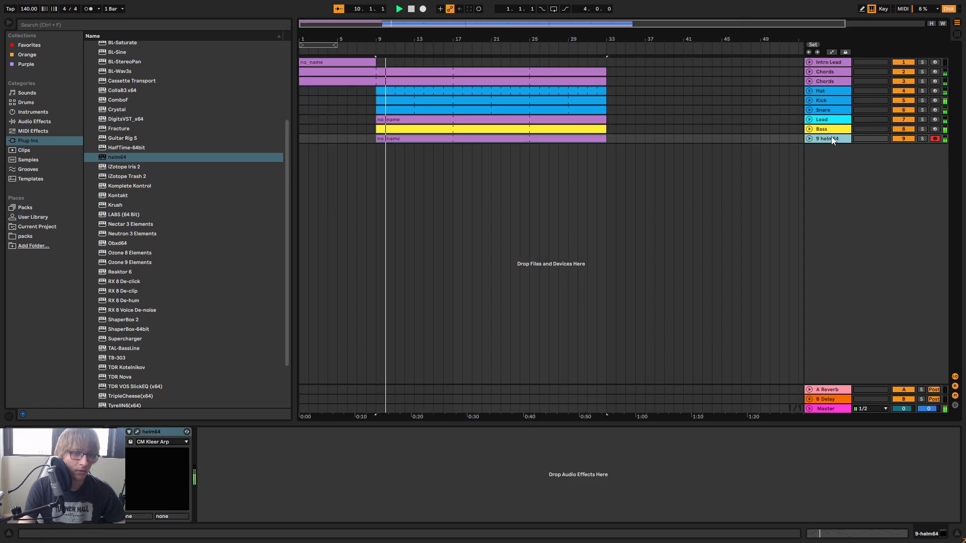
pyautogui.doubleClick(833, 139)
pyautogui.press('space')
pyautogui.press('space')
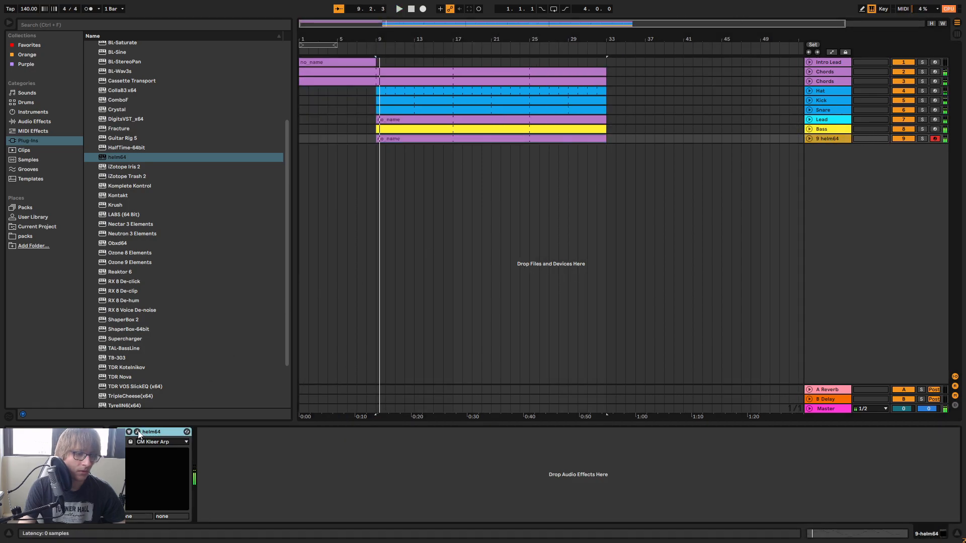
# Open the helm64 synth on track 9 and shorten its amplitude envelope decay to 1.249 secs
pyautogui.click(137, 432)
pyautogui.moveTo(624, 89); pyautogui.dragTo(644, 74)
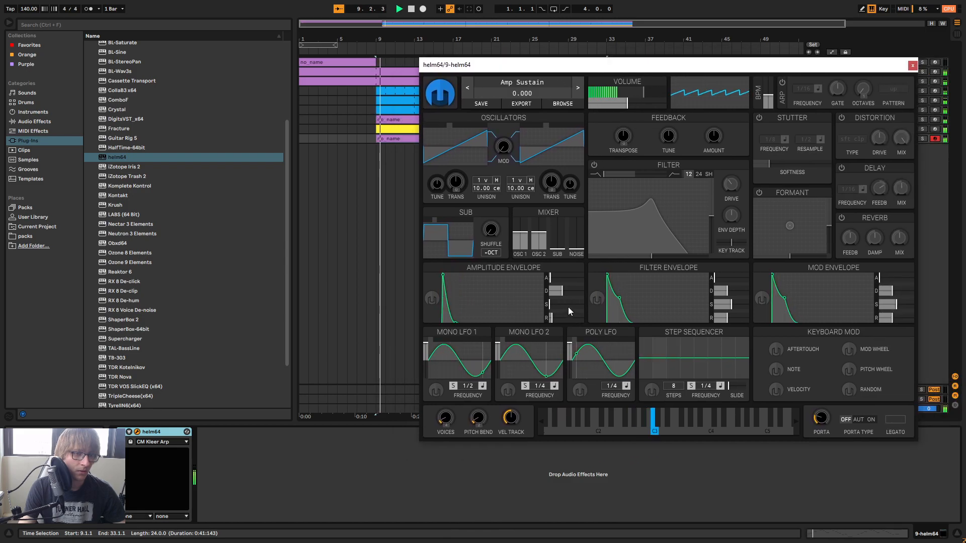
pyautogui.moveTo(563, 291); pyautogui.dragTo(560, 295)
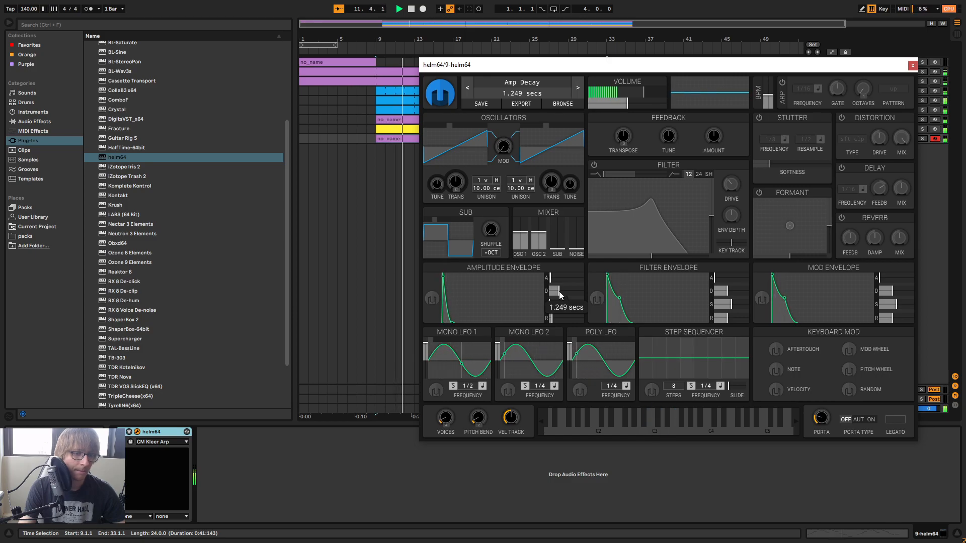
# Try the helm64 delay at a 1/32 tempo with an amp decay of 0.498 secs, and switch the delay off
pyautogui.click(842, 168)
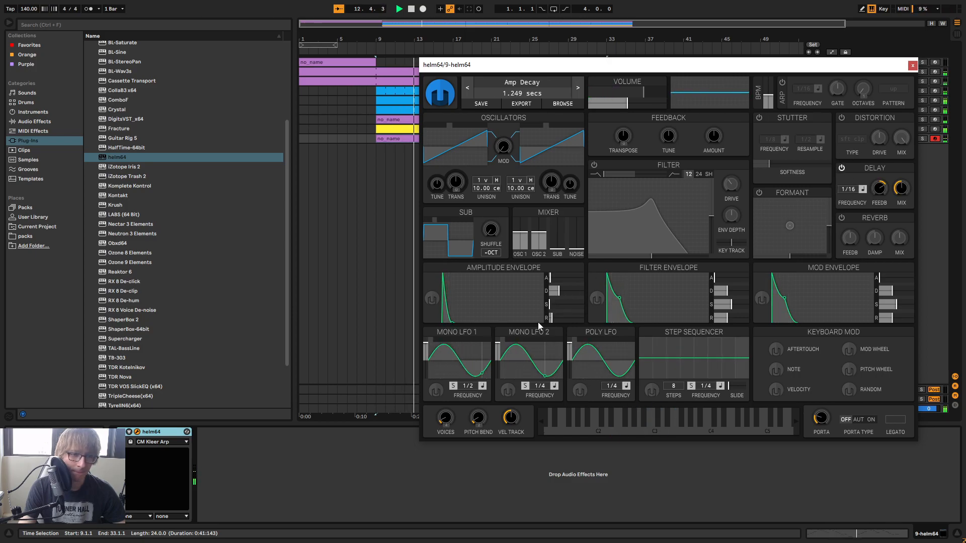
pyautogui.moveTo(560, 292); pyautogui.dragTo(556, 295)
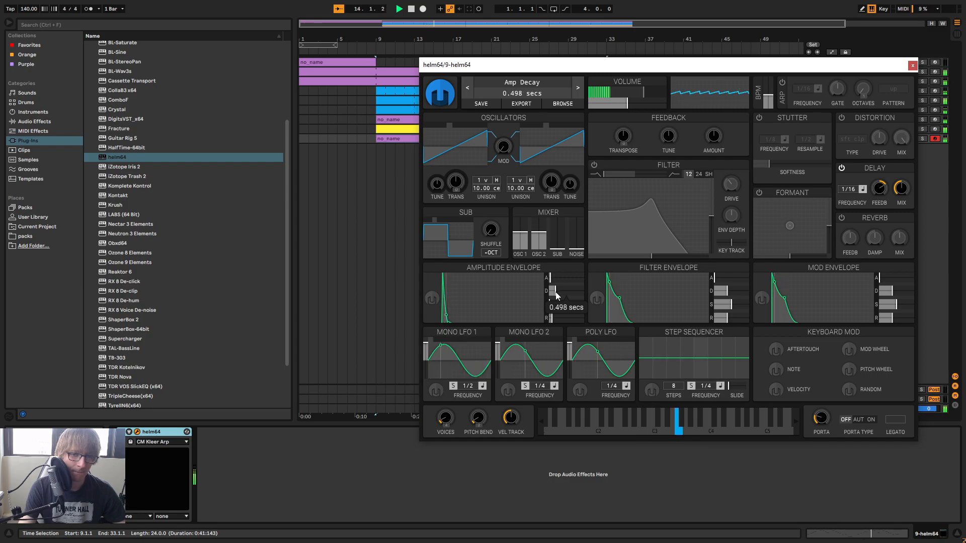
pyautogui.moveTo(855, 189)
pyautogui.mouseDown()
pyautogui.moveTo(880, 184)
pyautogui.moveTo(853, 183)
pyautogui.mouseUp()
pyautogui.click(863, 190)
pyautogui.click(906, 222)
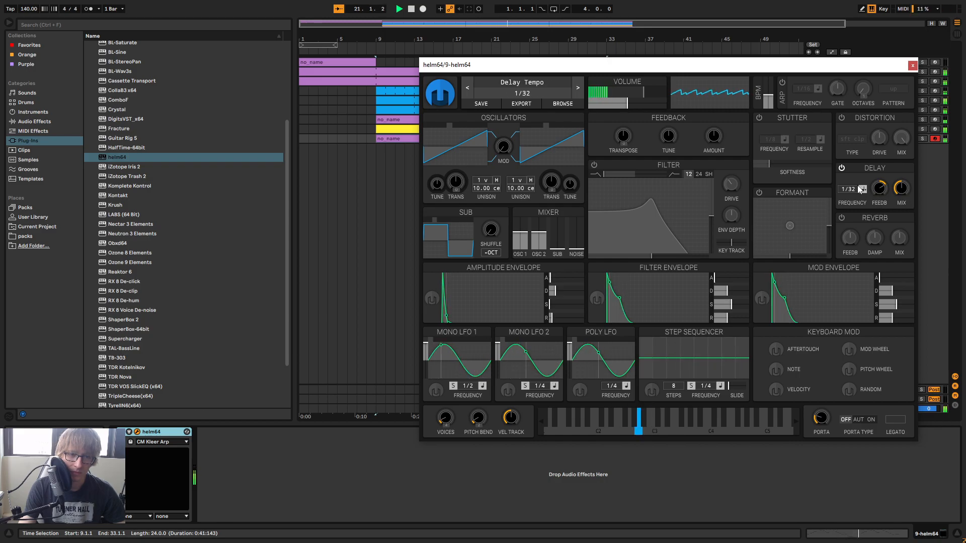
pyautogui.moveTo(840, 67); pyautogui.dragTo(814, 97)
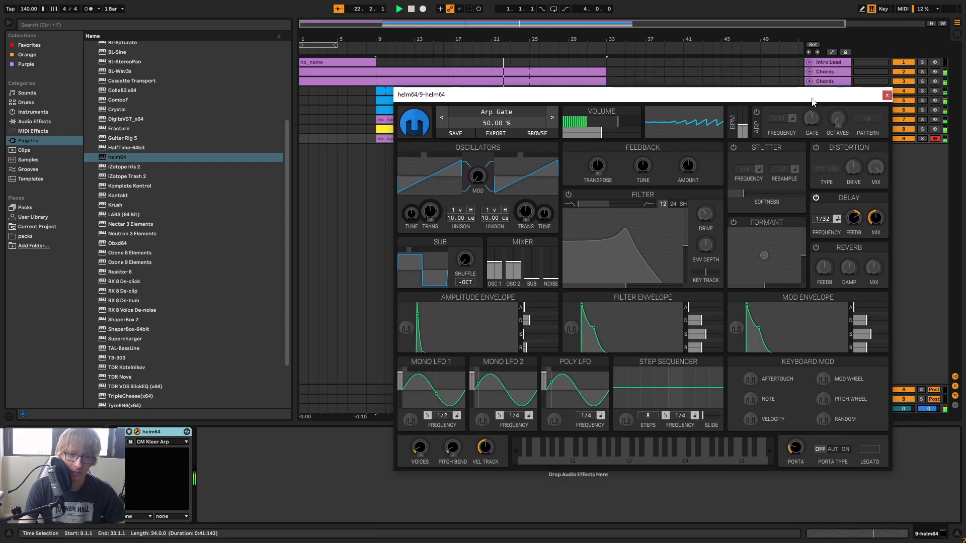
pyautogui.click(816, 197)
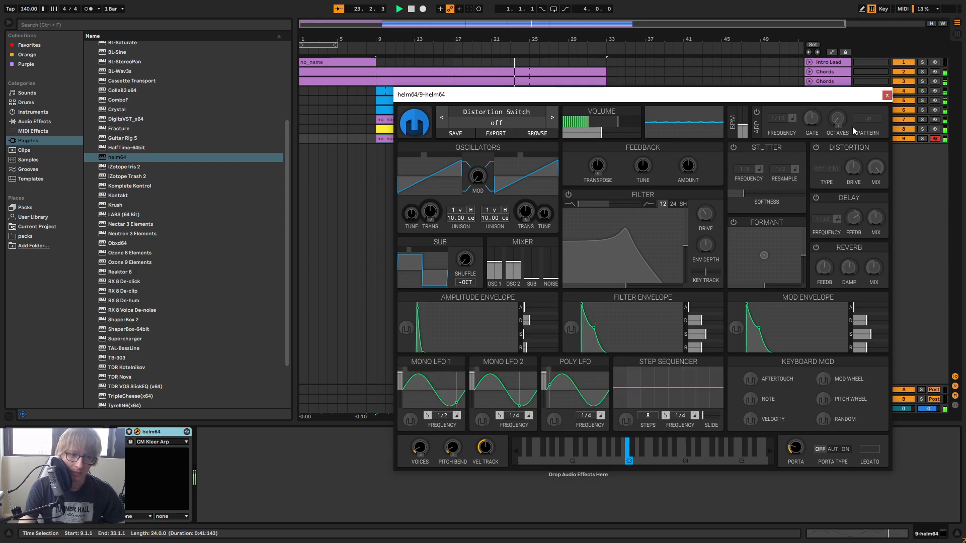
# Set the helm64 amp decay to 0.678 secs, enable the filter and lower its resonance
pyautogui.moveTo(529, 321); pyautogui.dragTo(531, 322)
pyautogui.click(569, 195)
pyautogui.moveTo(633, 245)
pyautogui.mouseDown()
pyautogui.moveTo(648, 251)
pyautogui.moveTo(640, 262)
pyautogui.moveTo(651, 246)
pyautogui.moveTo(654, 255)
pyautogui.moveTo(597, 244)
pyautogui.moveTo(653, 247)
pyautogui.moveTo(640, 248)
pyautogui.moveTo(654, 255)
pyautogui.moveTo(616, 251)
pyautogui.moveTo(629, 256)
pyautogui.mouseUp()
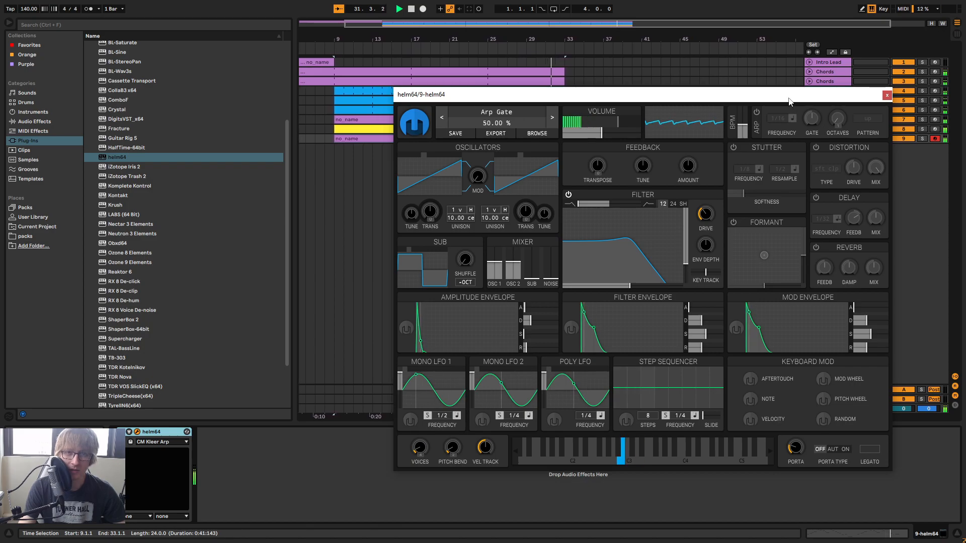
# Move the synth window clear of the tracks and play the arrangement from the helm64 clip at bar 9
pyautogui.moveTo(760, 94); pyautogui.dragTo(774, 235)
pyautogui.click(774, 186)
pyautogui.press('space')
pyautogui.press('space')
pyautogui.click(476, 136)
pyautogui.press('space')
pyautogui.press('space')
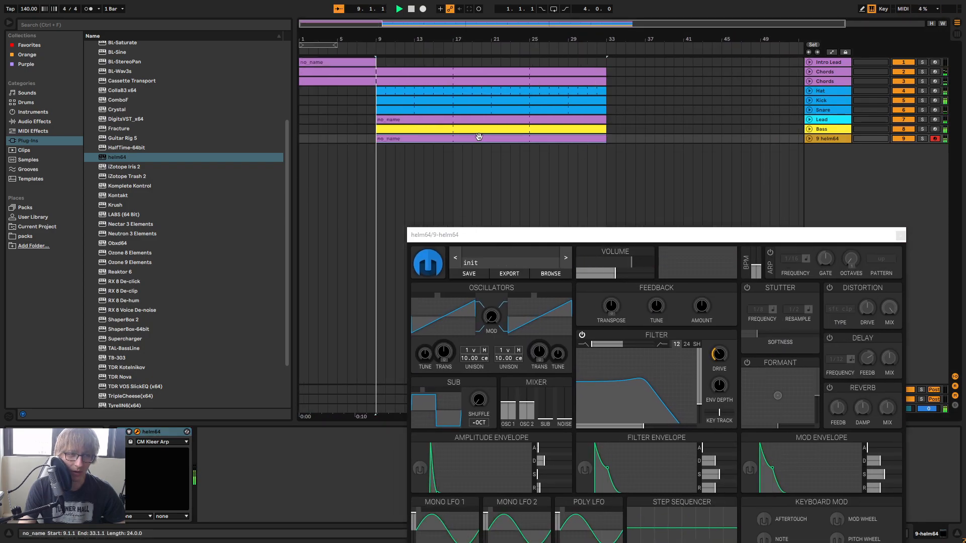
# Close the synth window, play from bar 9 and briefly solo the helm64 track to compare it in the mix
pyautogui.moveTo(648, 236); pyautogui.dragTo(606, 124)
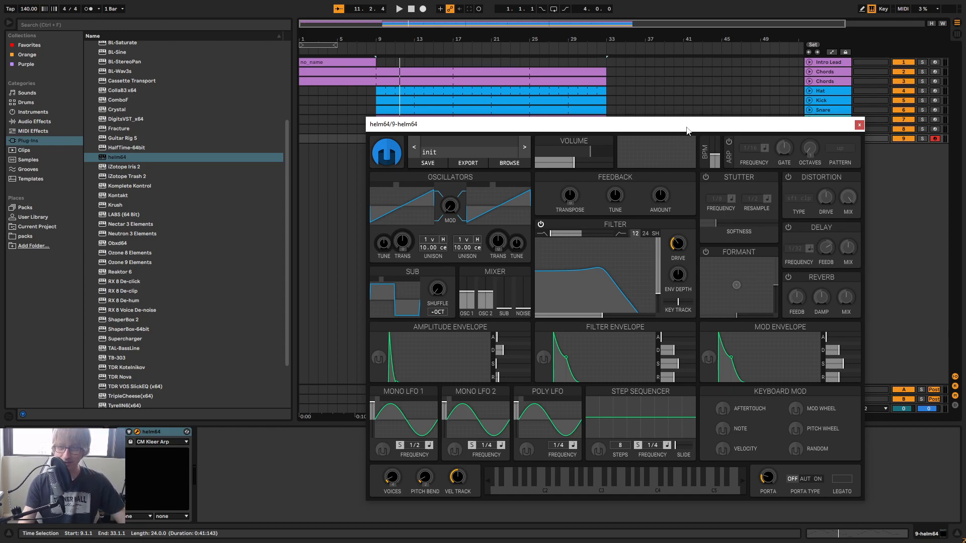
pyautogui.moveTo(781, 154)
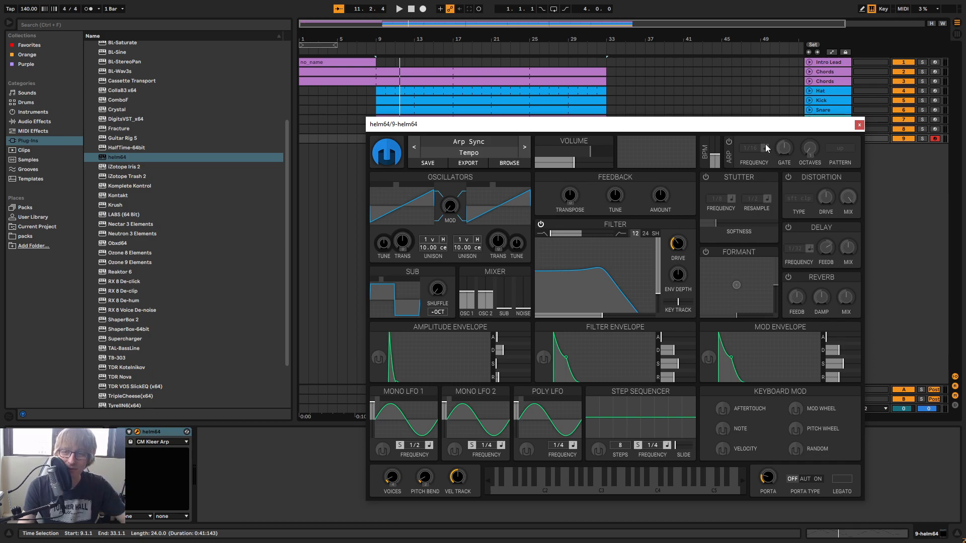
pyautogui.click(860, 126)
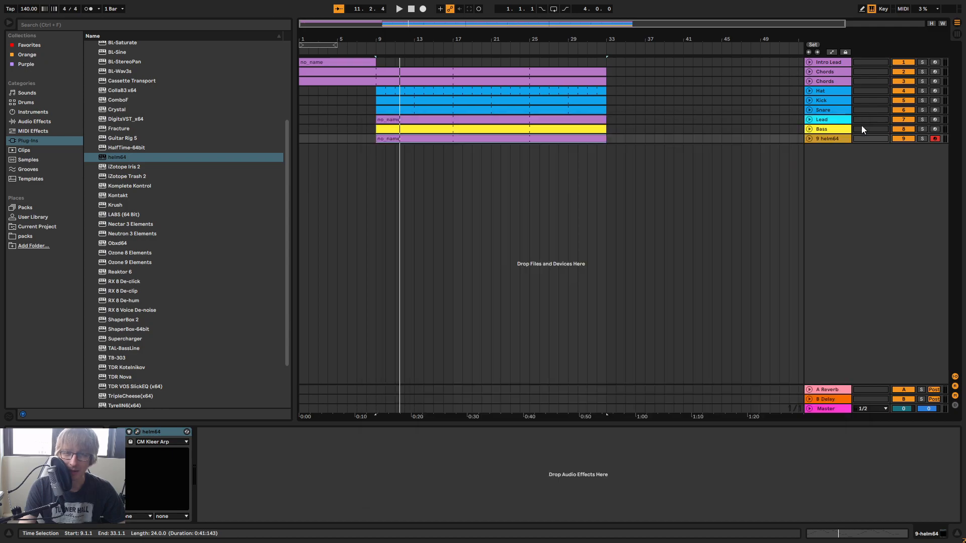
pyautogui.click(371, 47)
pyautogui.click(832, 137)
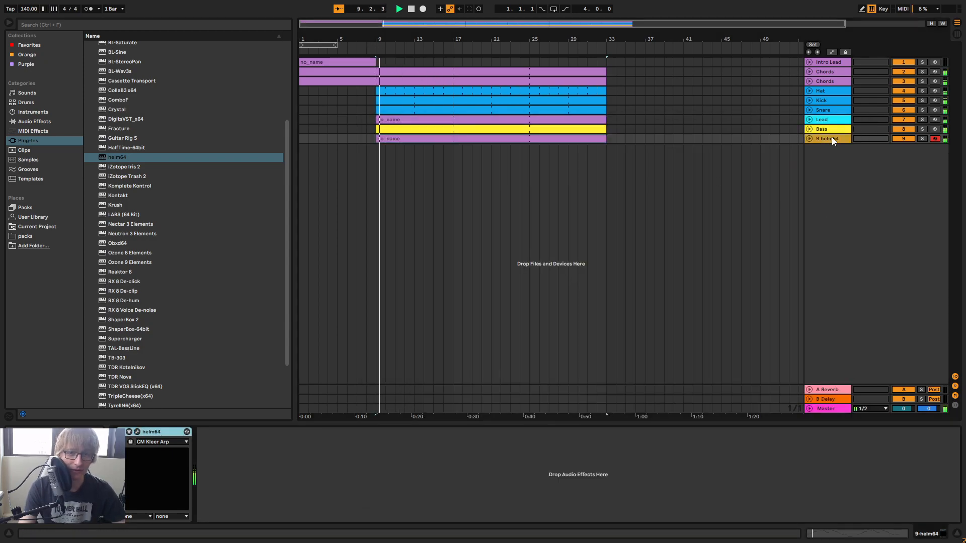
pyautogui.click(921, 139)
pyautogui.click(921, 139)
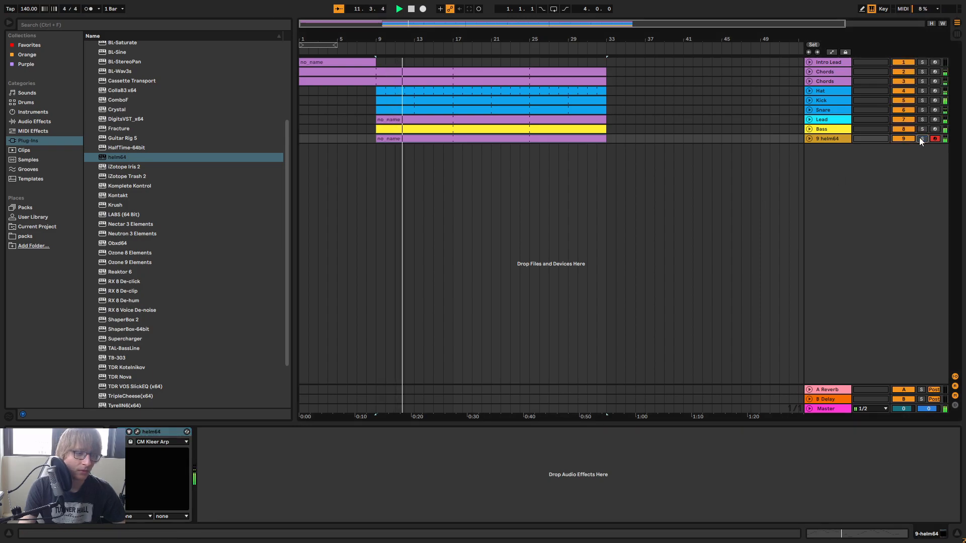
# Reopen the helm64 synth, turn off its filter and set both oscillators to square waveforms
pyautogui.click(137, 432)
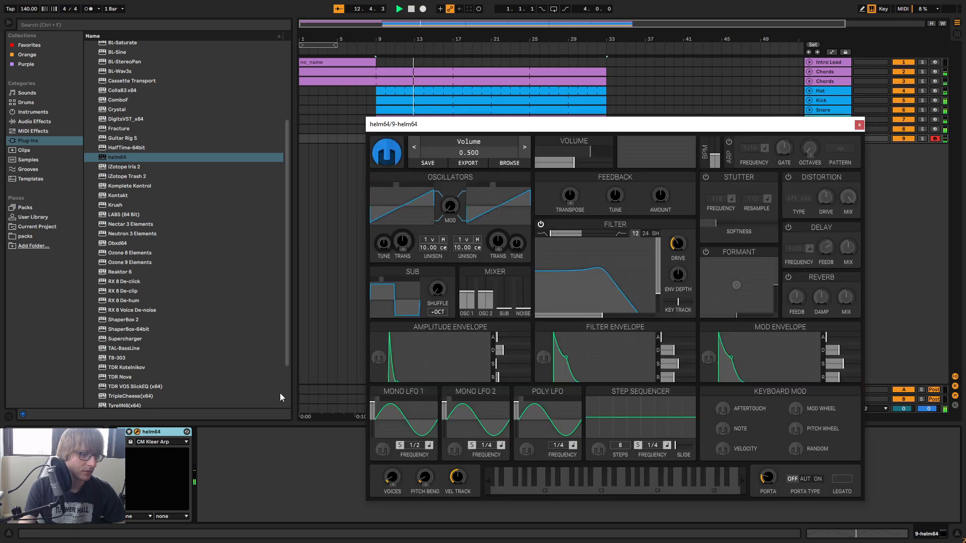
pyautogui.click(541, 224)
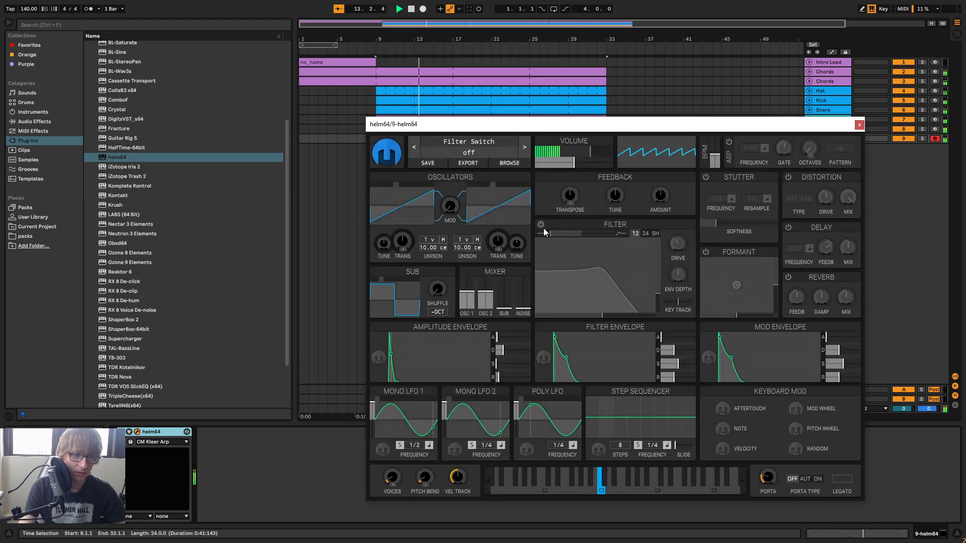
pyautogui.click(489, 184)
pyautogui.click(488, 184)
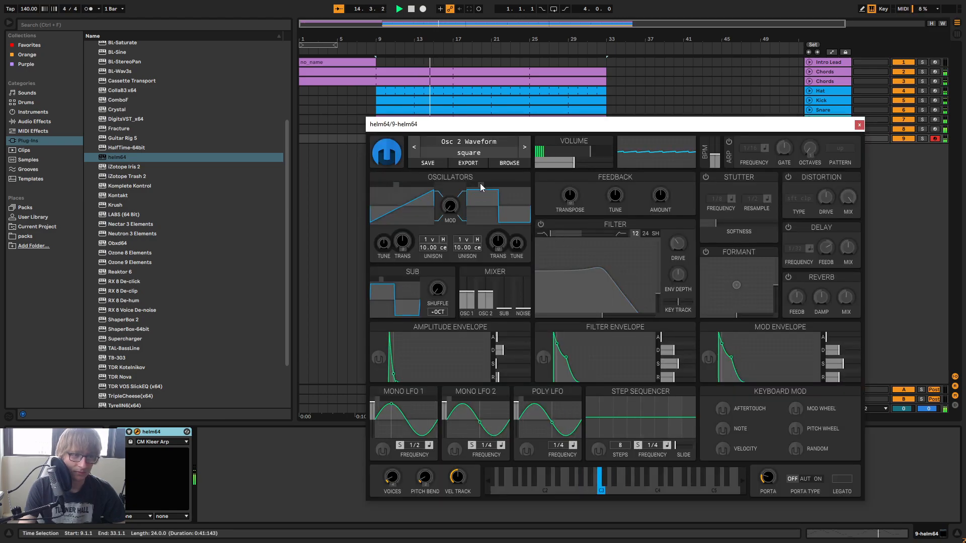
pyautogui.click(386, 185)
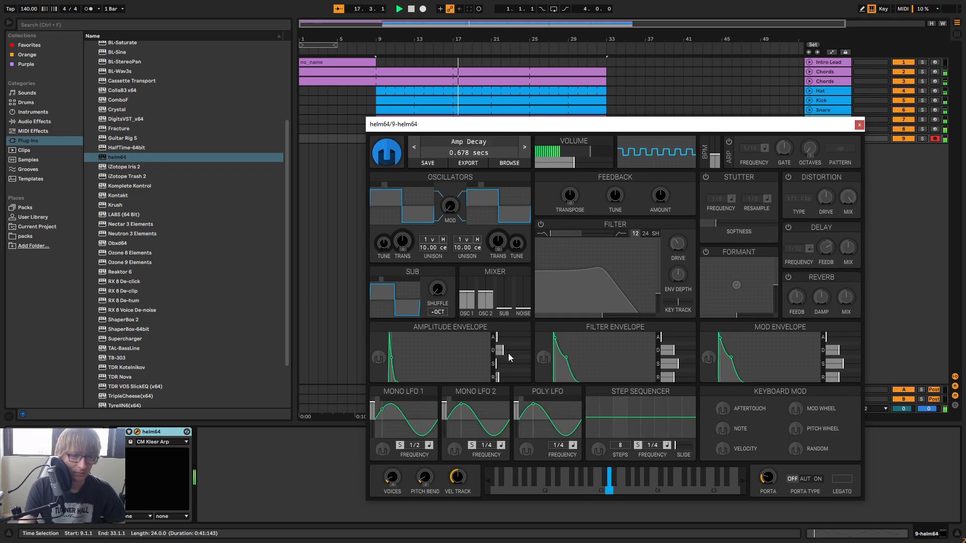
# Enable the formant filter in helm64, shift its point toward the lower left and close the synth window
pyautogui.click(706, 252)
pyautogui.moveTo(735, 283)
pyautogui.mouseDown()
pyautogui.moveTo(718, 282)
pyautogui.moveTo(733, 298)
pyautogui.moveTo(753, 278)
pyautogui.moveTo(718, 282)
pyautogui.moveTo(725, 292)
pyautogui.mouseUp()
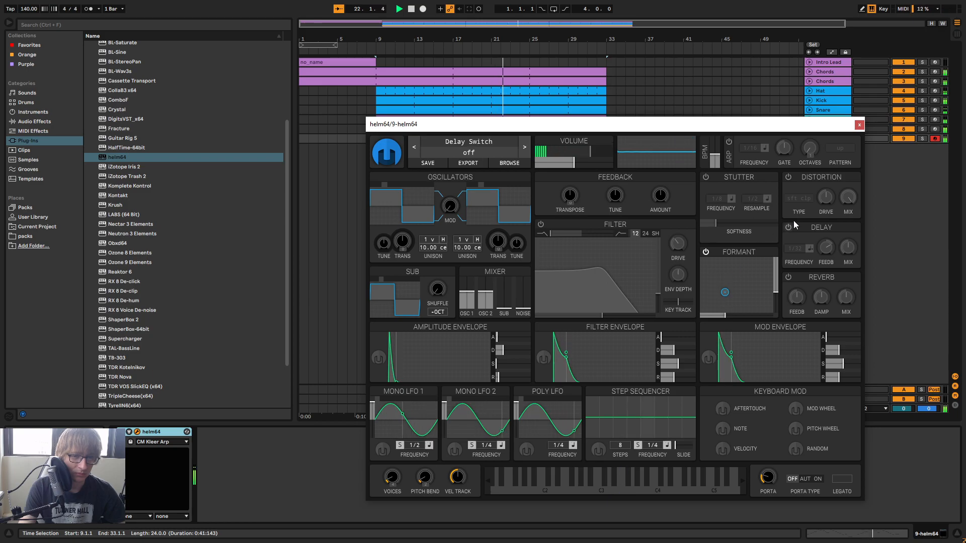
pyautogui.click(789, 277)
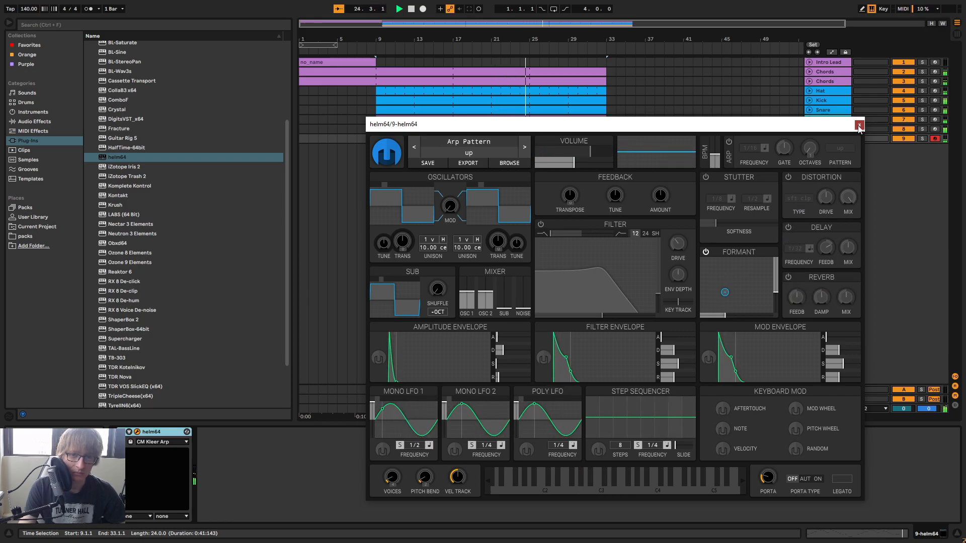
pyautogui.click(859, 124)
# Switch to the Session view mixer and delete the Reverb device from return track A
pyautogui.click(833, 121)
pyautogui.press('Tab')
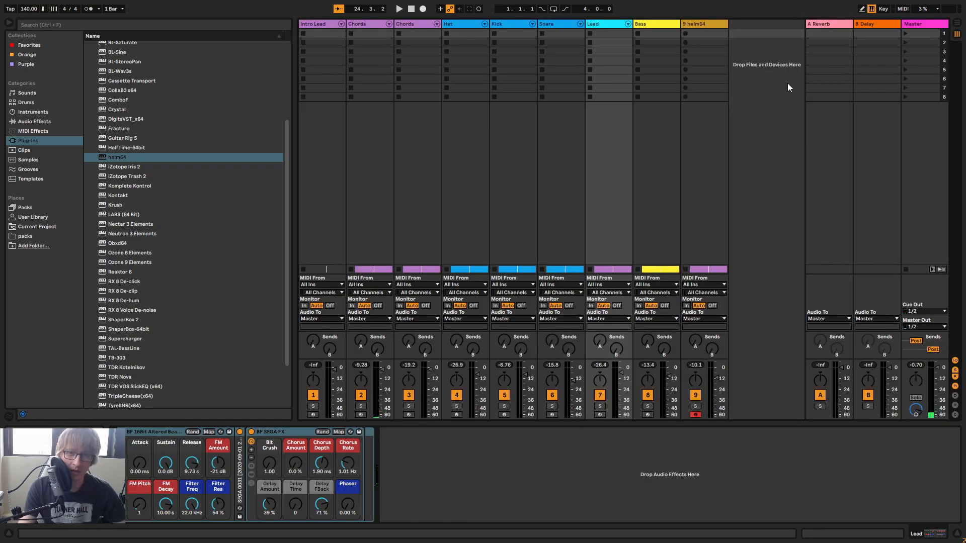
pyautogui.click(826, 24)
pyautogui.click(281, 433)
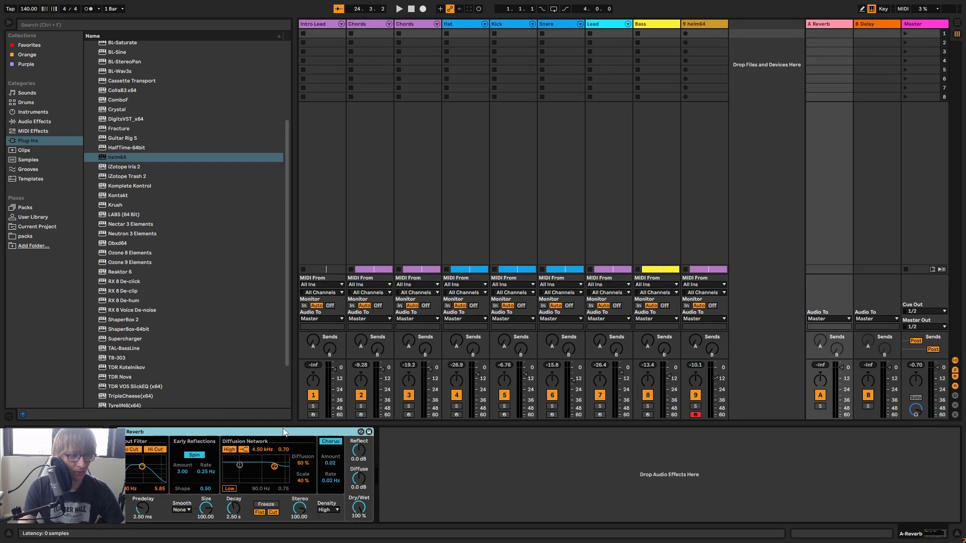
pyautogui.press('Delete')
# Load the Cathedral preset from the Hall reverbs onto return track A
pyautogui.click(44, 124)
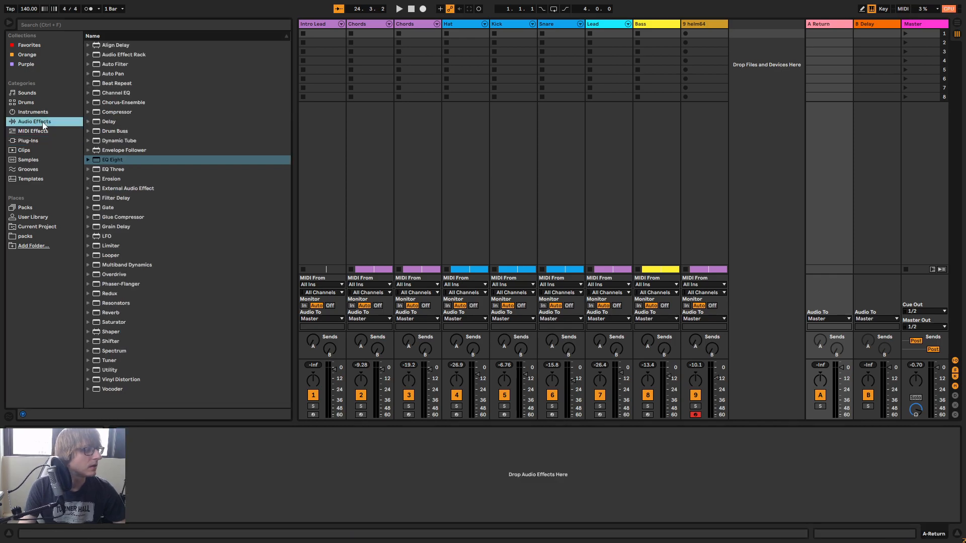
pyautogui.click(91, 313)
pyautogui.click(89, 314)
pyautogui.click(94, 323)
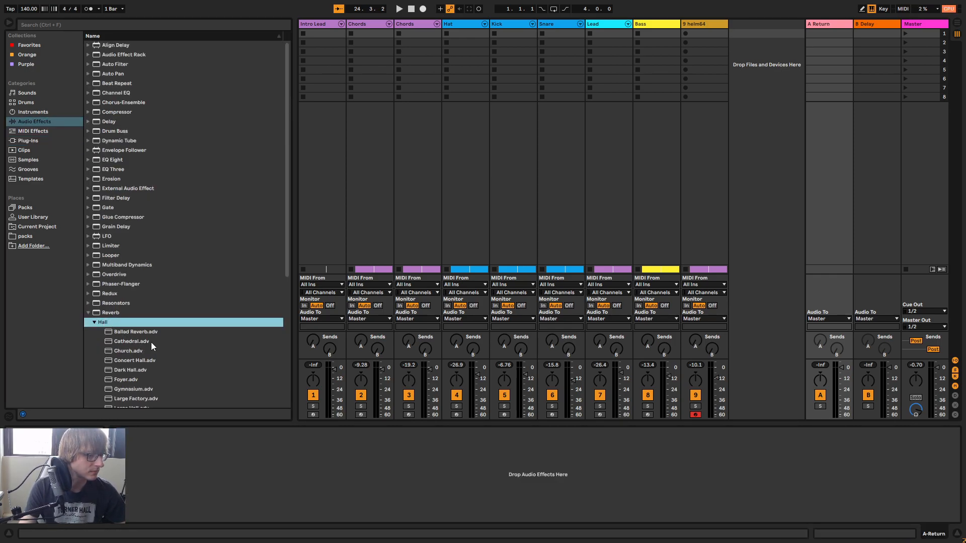
pyautogui.scroll(-5, 151, 344)
pyautogui.click(132, 323)
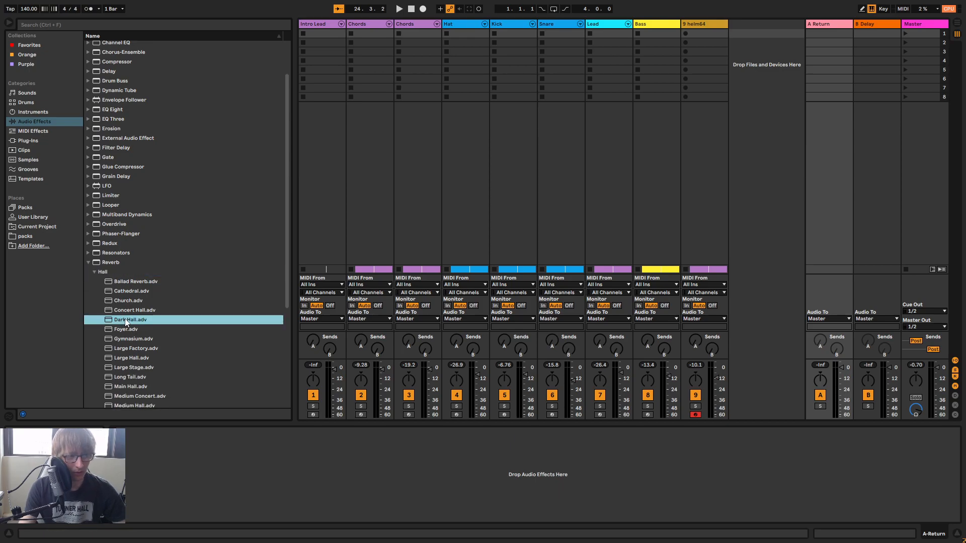
pyautogui.scroll(-4, 146, 322)
pyautogui.scroll(-8, 123, 292)
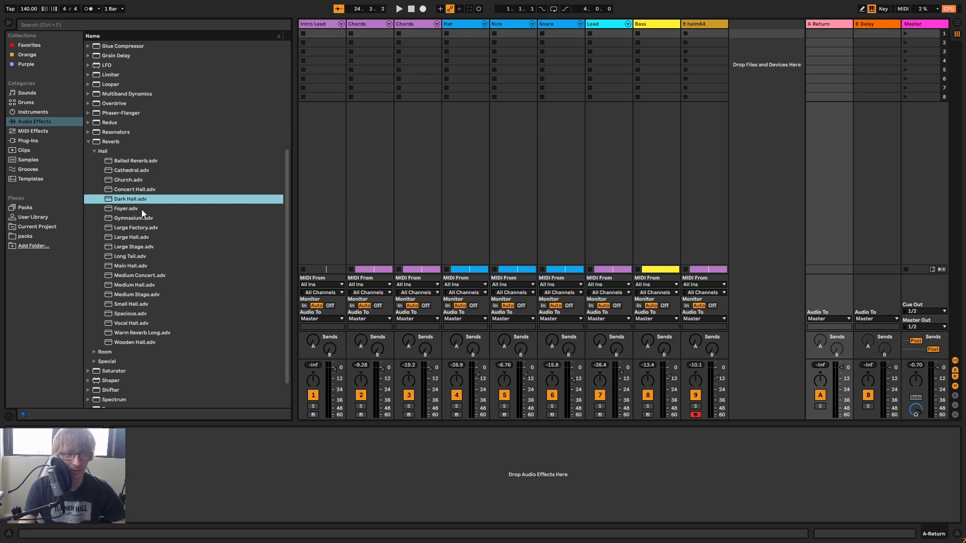
pyautogui.click(129, 171)
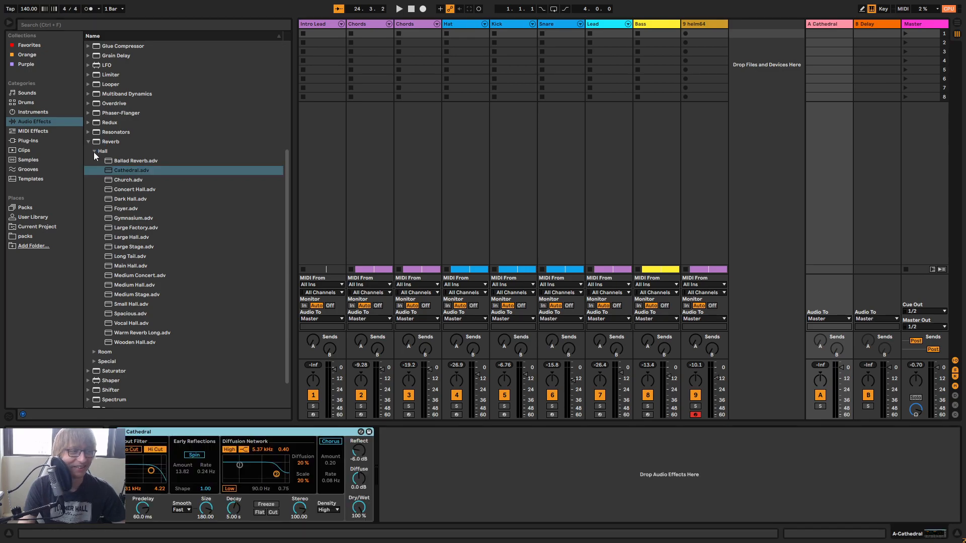
pyautogui.click(94, 152)
pyautogui.click(95, 327)
pyautogui.scroll(-6, 179, 313)
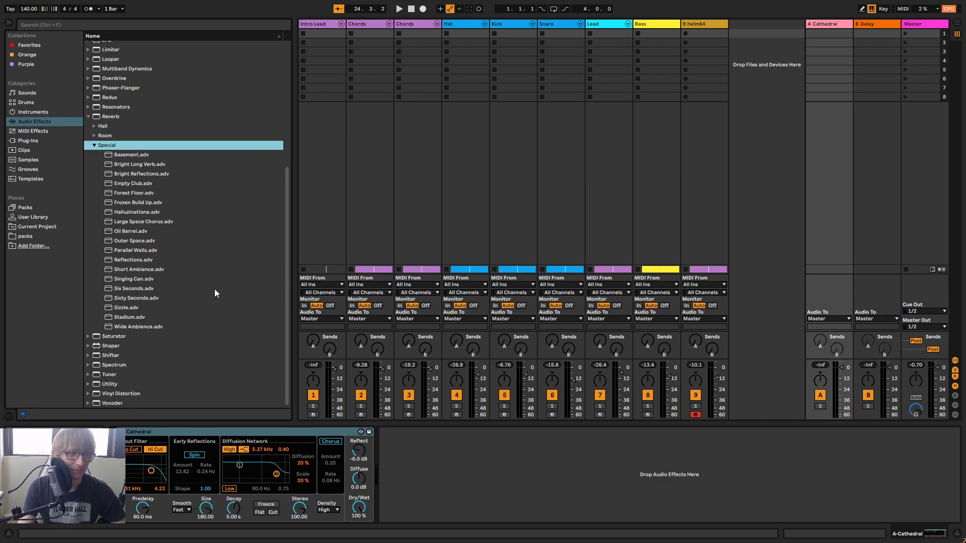
# Play the arrangement from bar 9 with the Session mixer shown and briefly solo the Lead track
pyautogui.press('Tab')
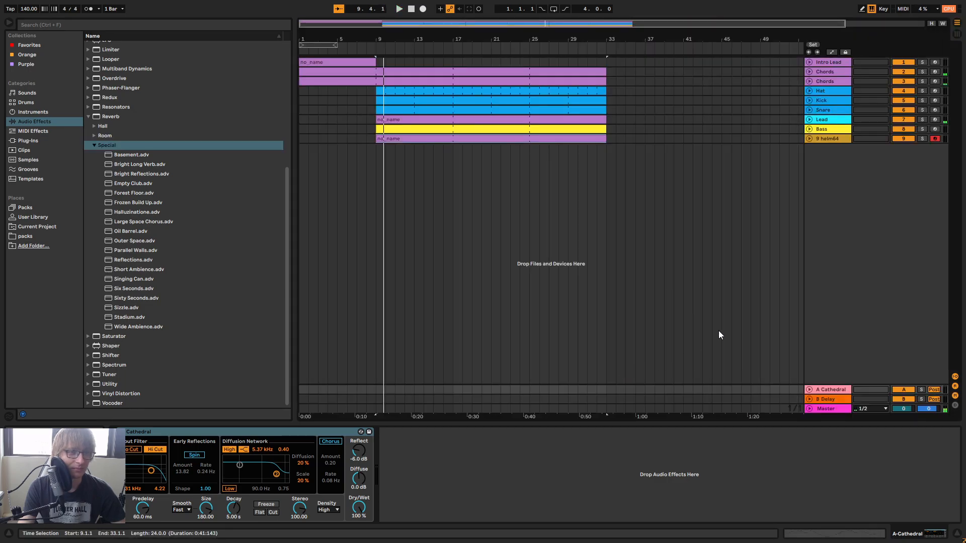
pyautogui.click(834, 122)
pyautogui.press('Tab')
pyautogui.press('space')
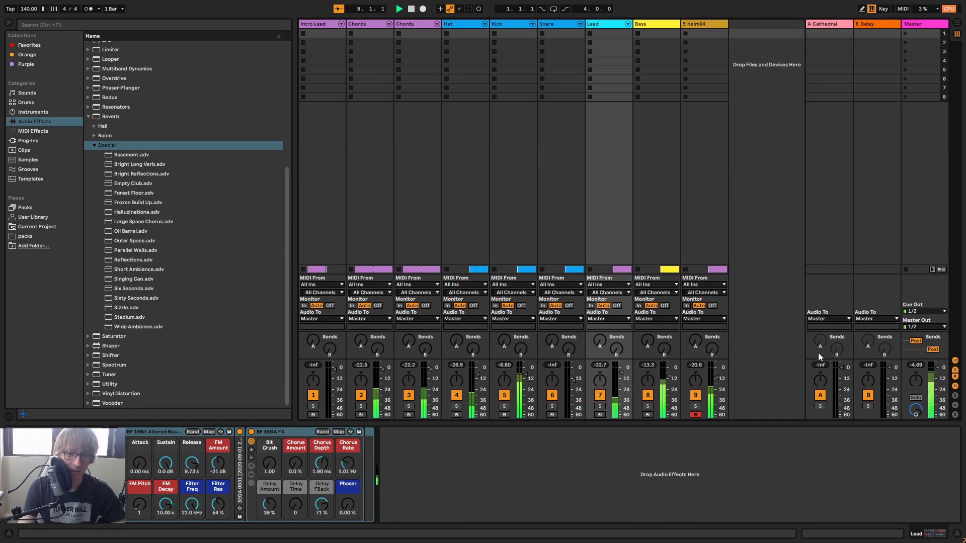
pyautogui.click(600, 407)
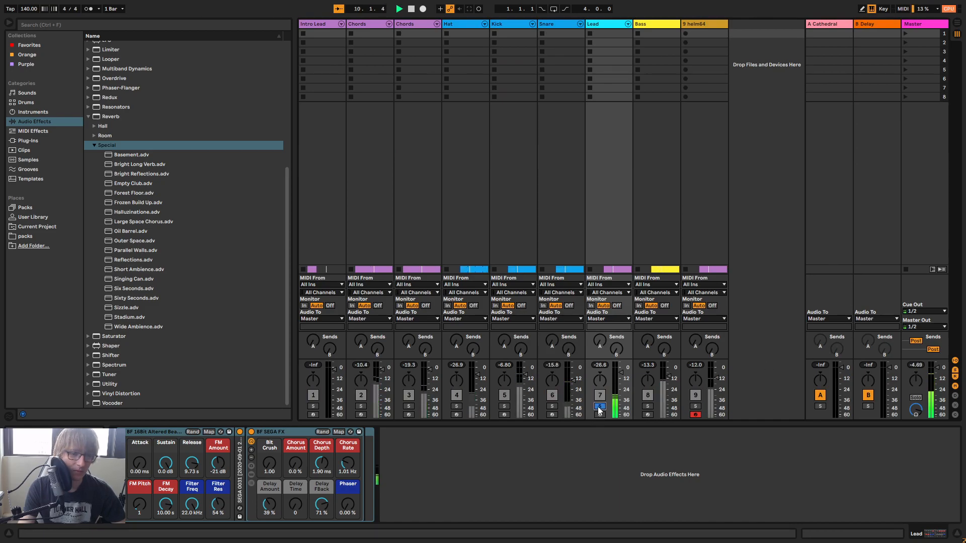
pyautogui.click(600, 407)
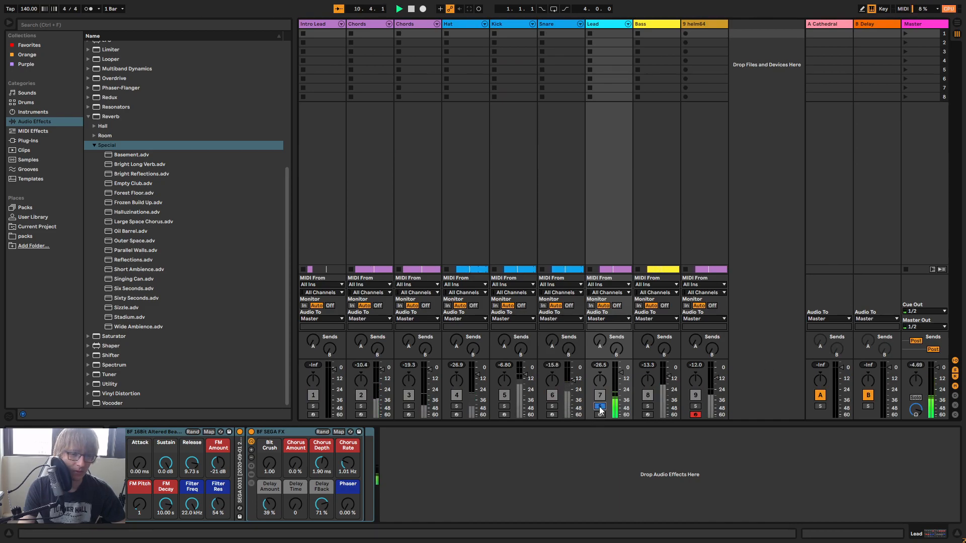
# Solo the helm64 track, raise its Send A to maximum, lower its volume to about -18 dB and unsolo it
pyautogui.click(696, 407)
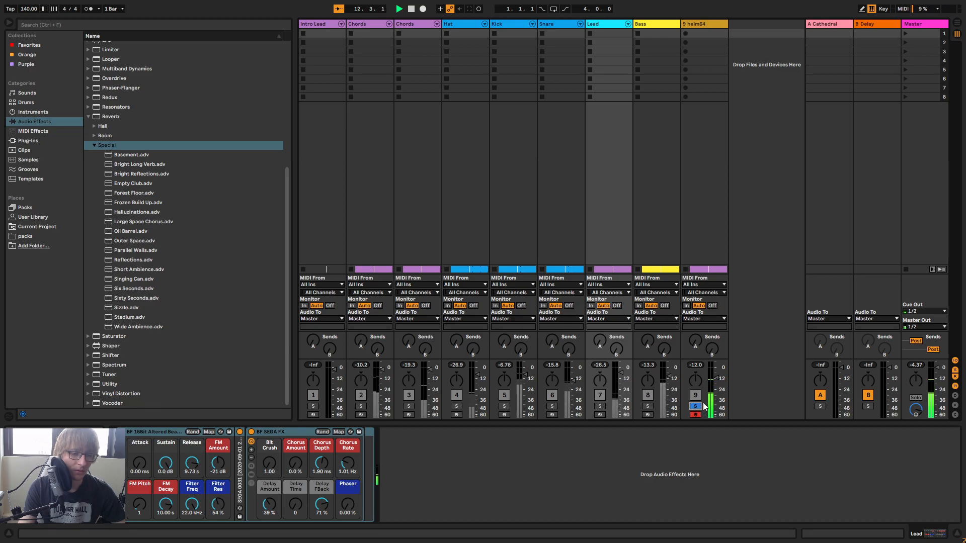
pyautogui.moveTo(696, 340); pyautogui.dragTo(695, 282)
pyautogui.moveTo(716, 384); pyautogui.dragTo(716, 384)
pyautogui.click(696, 407)
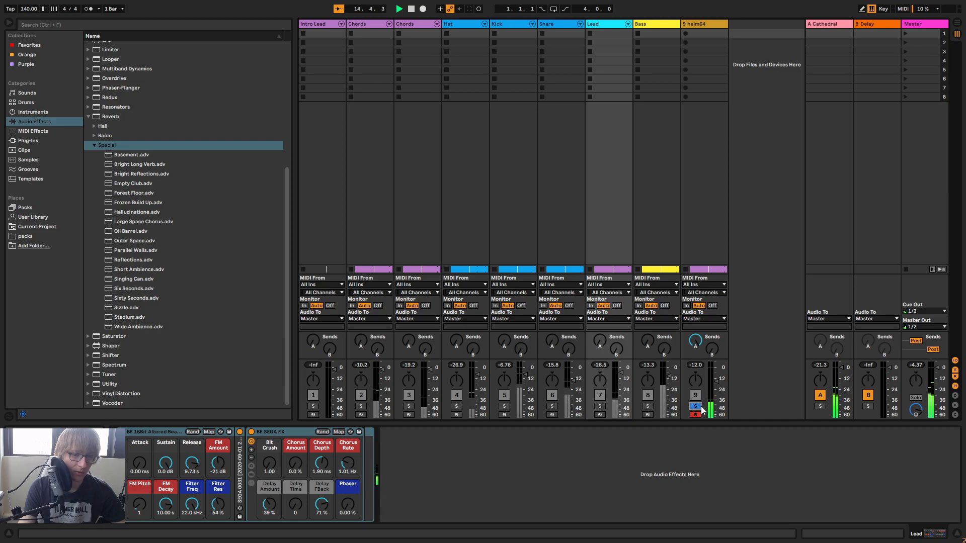
pyautogui.moveTo(717, 383); pyautogui.dragTo(717, 385)
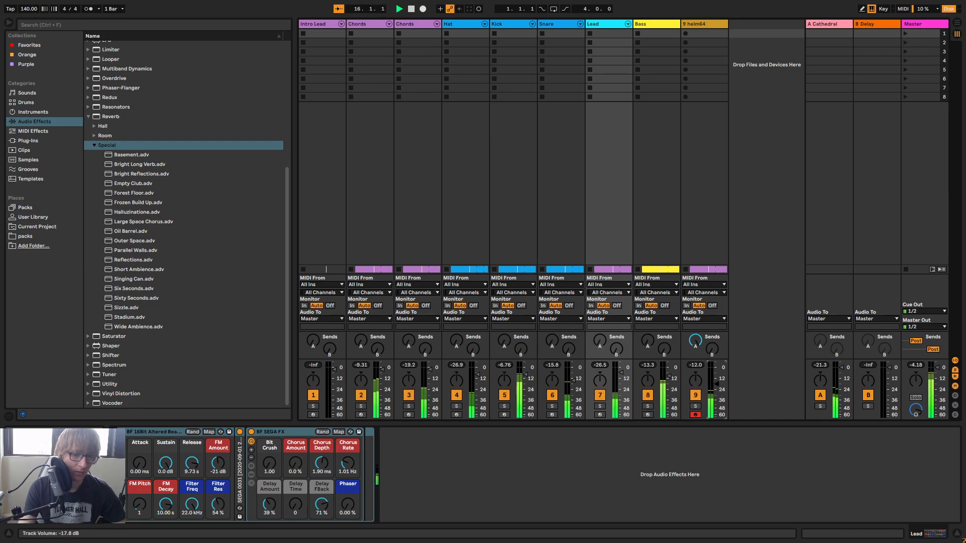
# Raise the Send A level partway on the Lead track and on both Chords tracks together
pyautogui.moveTo(600, 341)
pyautogui.mouseDown()
pyautogui.moveTo(600, 320)
pyautogui.moveTo(599, 348)
pyautogui.mouseUp()
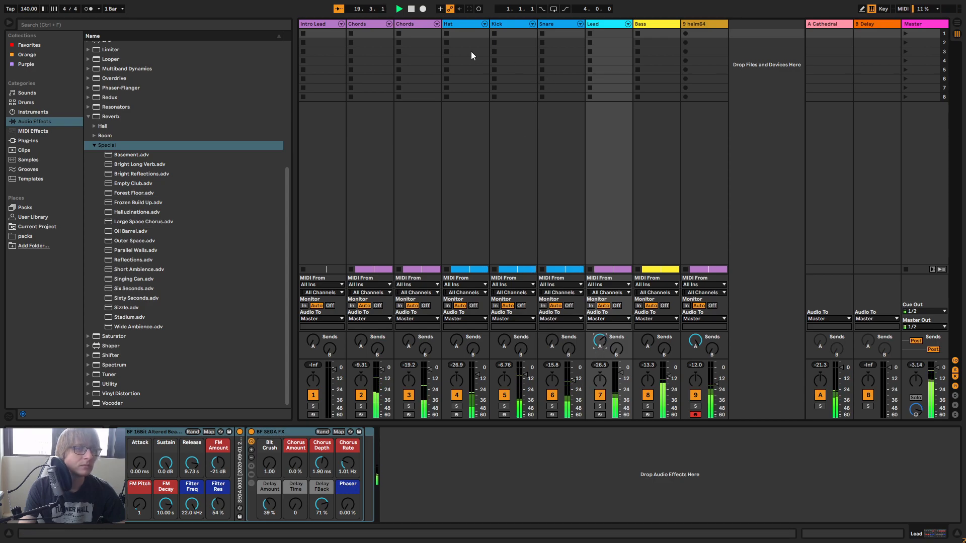
pyautogui.click(367, 24)
pyautogui.click(409, 24)
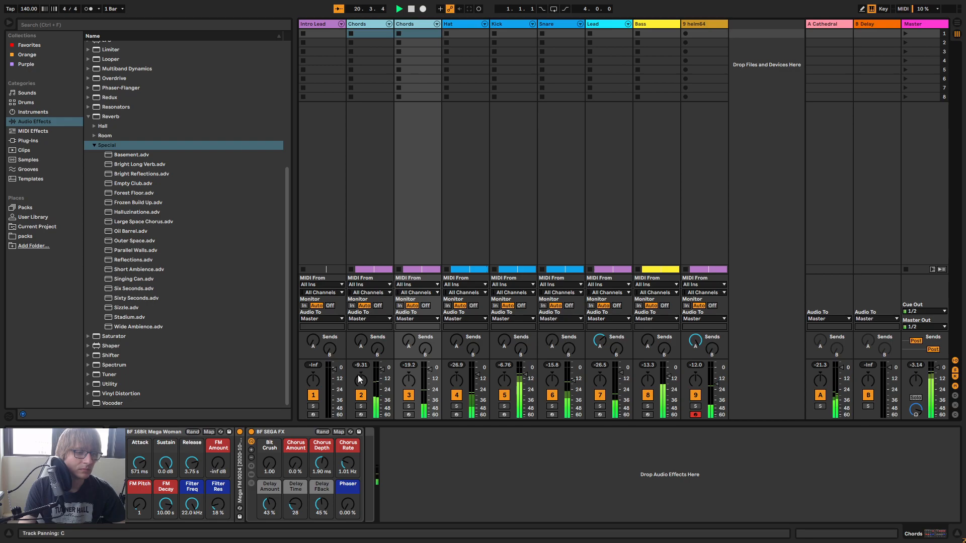
pyautogui.moveTo(358, 340); pyautogui.dragTo(358, 322)
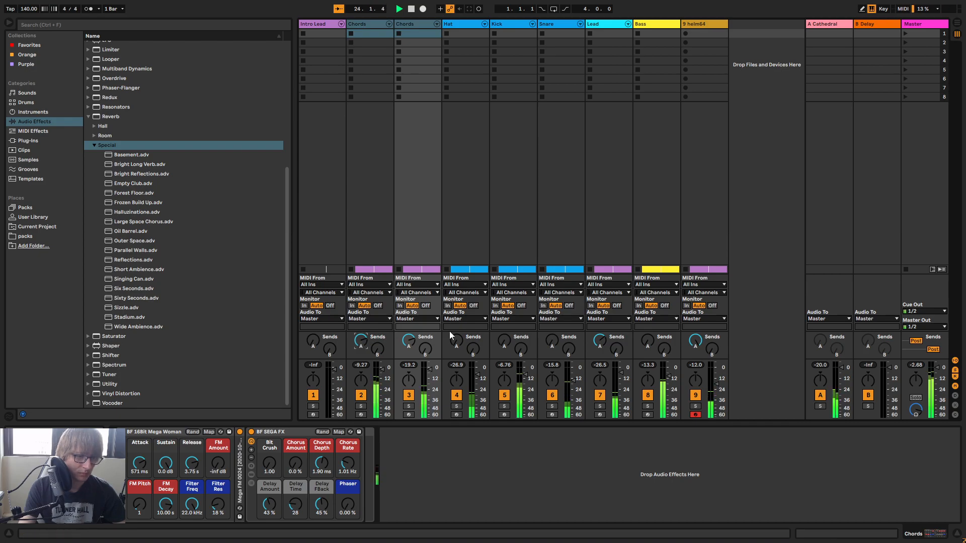
# Return to the Arrangement view, stop playback and show the empty bars after bar 33
pyautogui.press('Tab')
pyautogui.press('space')
pyautogui.moveTo(515, 39); pyautogui.dragTo(516, 31)
pyautogui.click(591, 101)
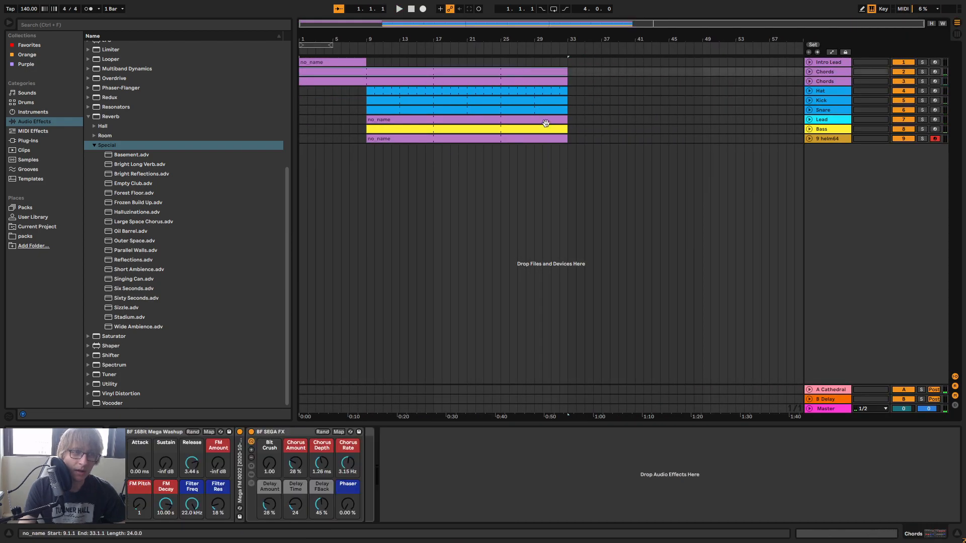
# Shorten all clips that run to bar 33 so they end at bar 25
pyautogui.click(541, 139)
pyautogui.moveTo(564, 139); pyautogui.dragTo(503, 143)
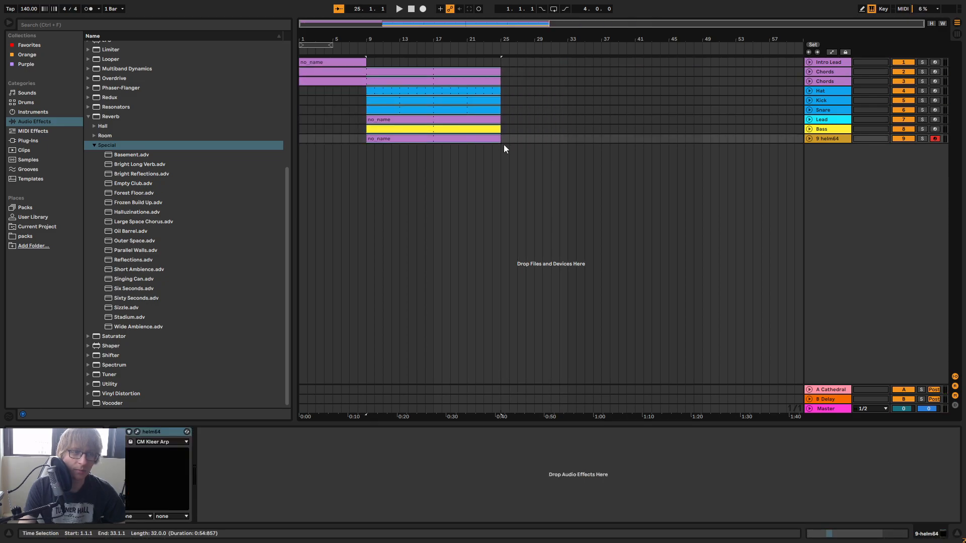
pyautogui.click(411, 9)
pyautogui.moveTo(431, 34)
pyautogui.mouseDown()
pyautogui.moveTo(431, 50)
pyautogui.moveTo(433, 35)
pyautogui.mouseUp()
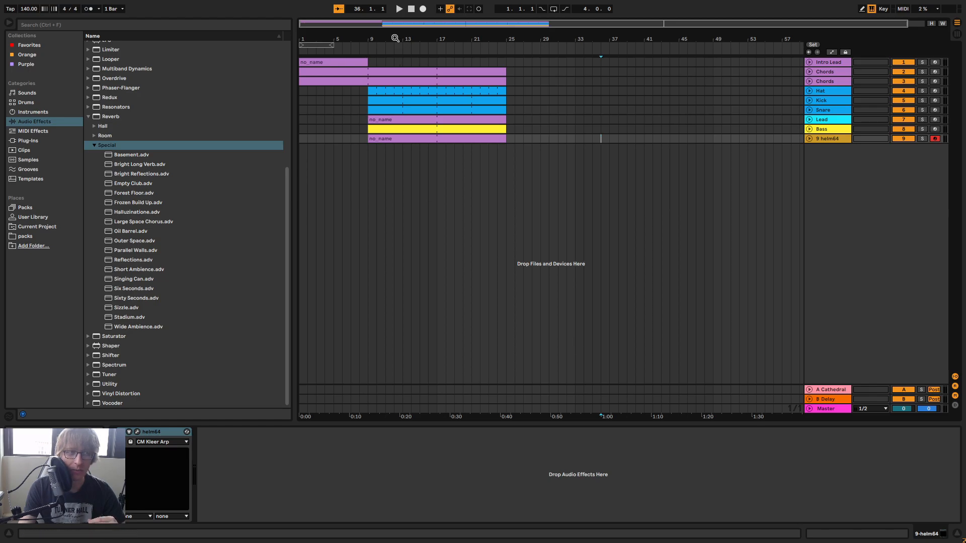
# Play the arrangement back from the beginning to listen to the transition into bar 9
pyautogui.moveTo(437, 59); pyautogui.dragTo(584, 174)
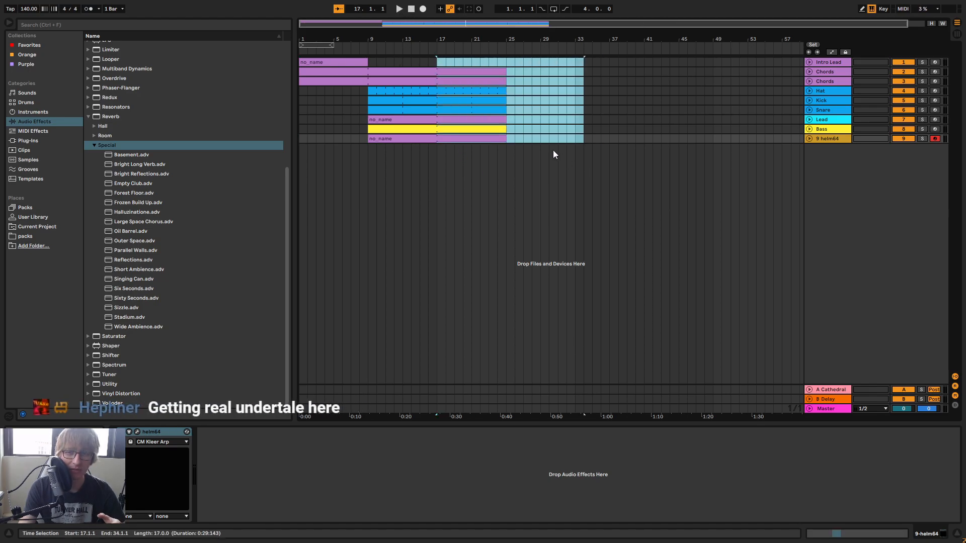
pyautogui.click(410, 10)
pyautogui.click(400, 11)
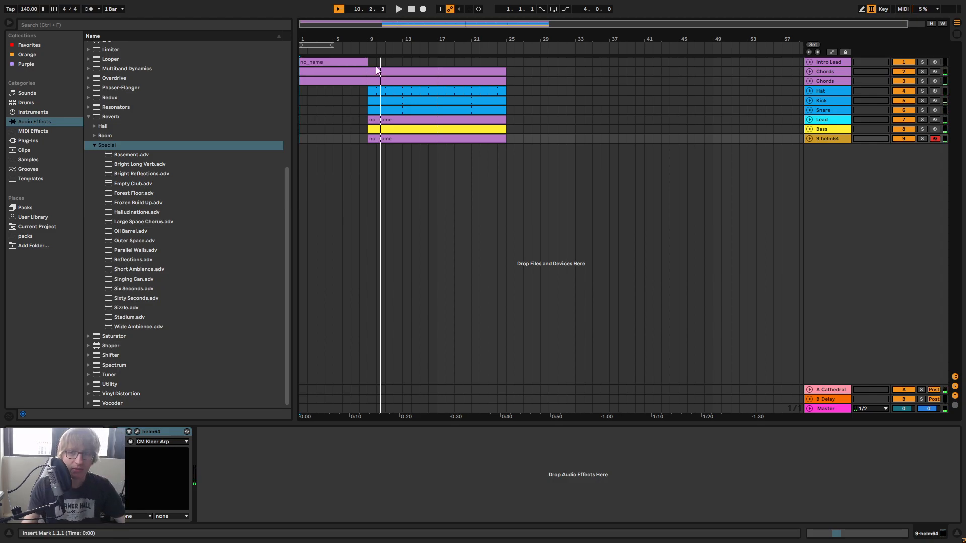
pyautogui.moveTo(355, 40); pyautogui.dragTo(497, 33)
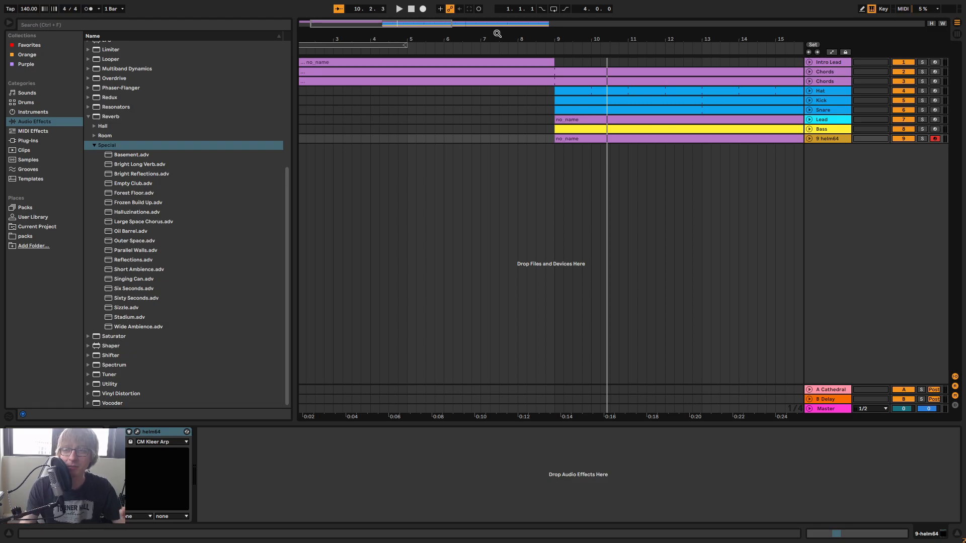
pyautogui.click(479, 53)
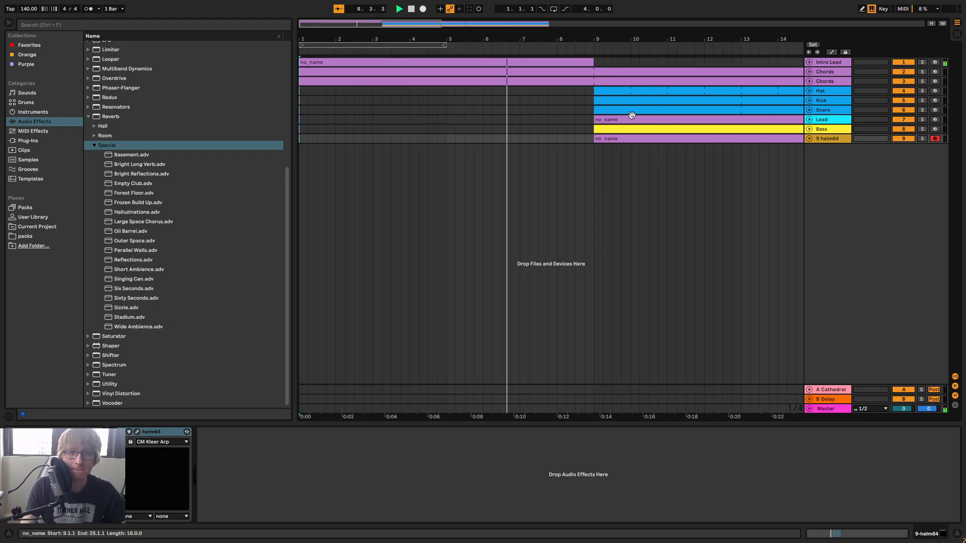
# Extend the start of the Kick and Snare clips back to 8.3.1
pyautogui.click(595, 110)
pyautogui.click(596, 103)
pyautogui.moveTo(595, 102); pyautogui.dragTo(575, 112)
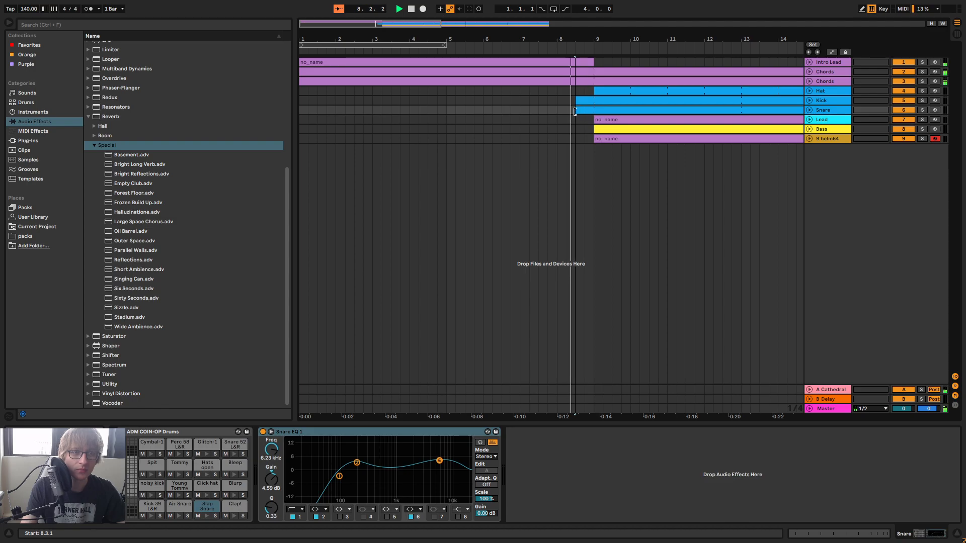
pyautogui.click(809, 110)
pyautogui.click(809, 101)
pyautogui.click(553, 53)
pyautogui.moveTo(575, 40); pyautogui.dragTo(363, 10)
pyautogui.click(809, 145)
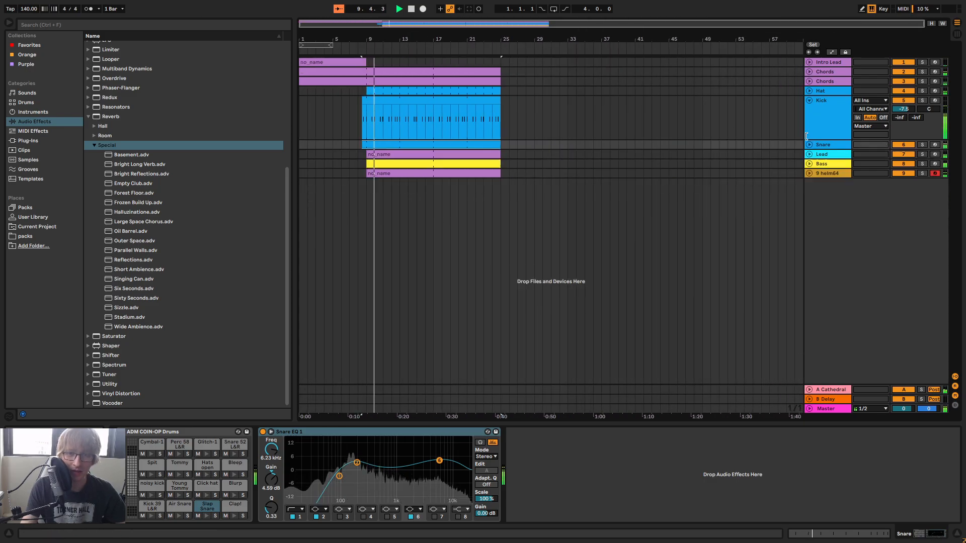
pyautogui.click(809, 101)
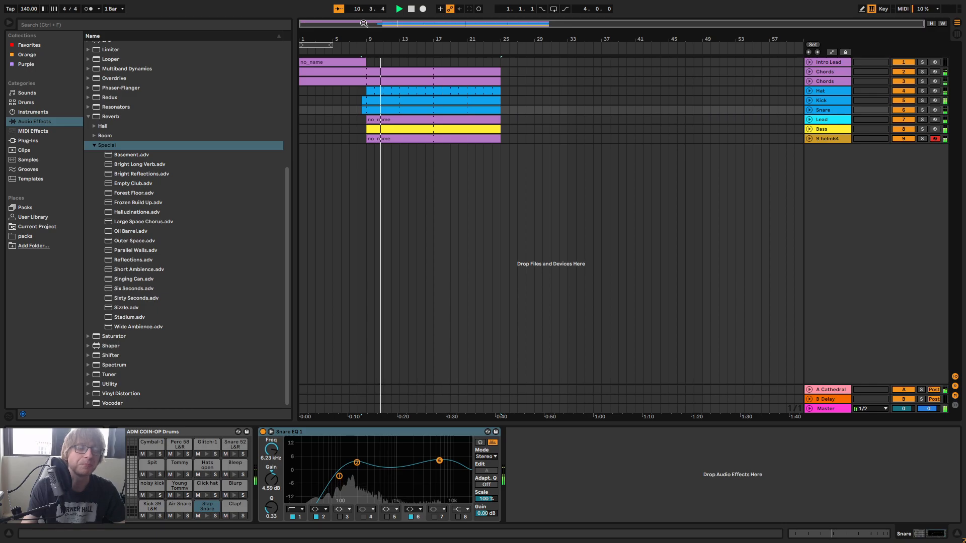
# Duplicate the Bass track and select the copy
pyautogui.moveTo(395, 33); pyautogui.dragTo(395, 84)
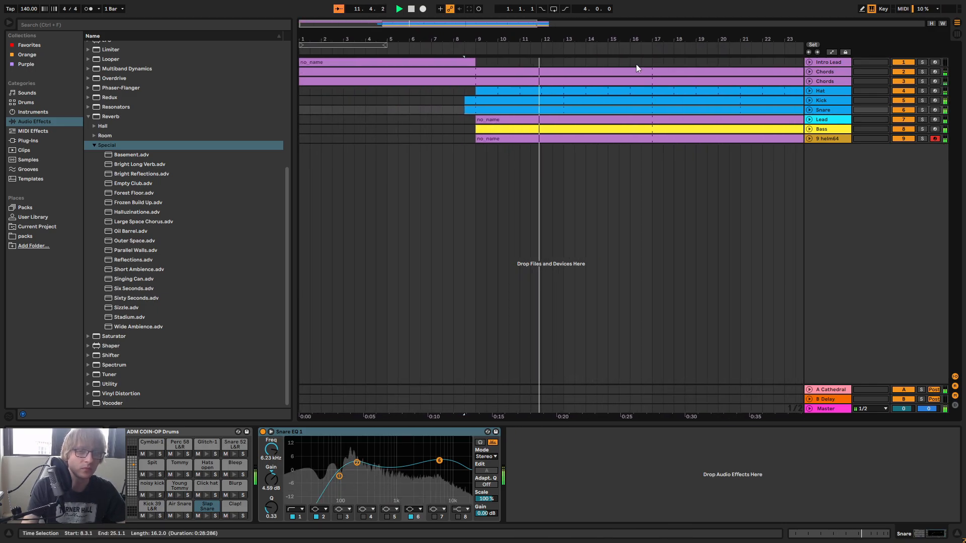
pyautogui.click(787, 204)
pyautogui.click(826, 130)
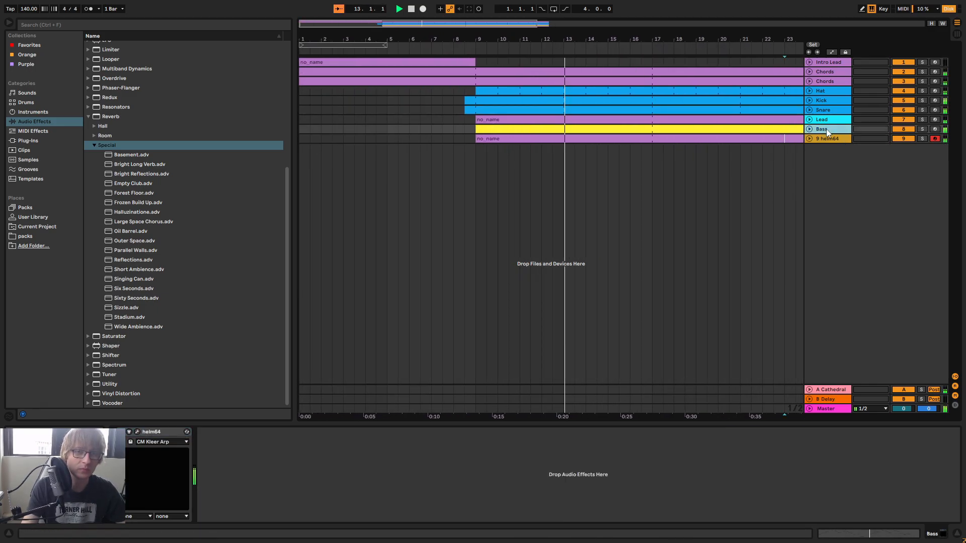
pyautogui.rightClick(827, 129)
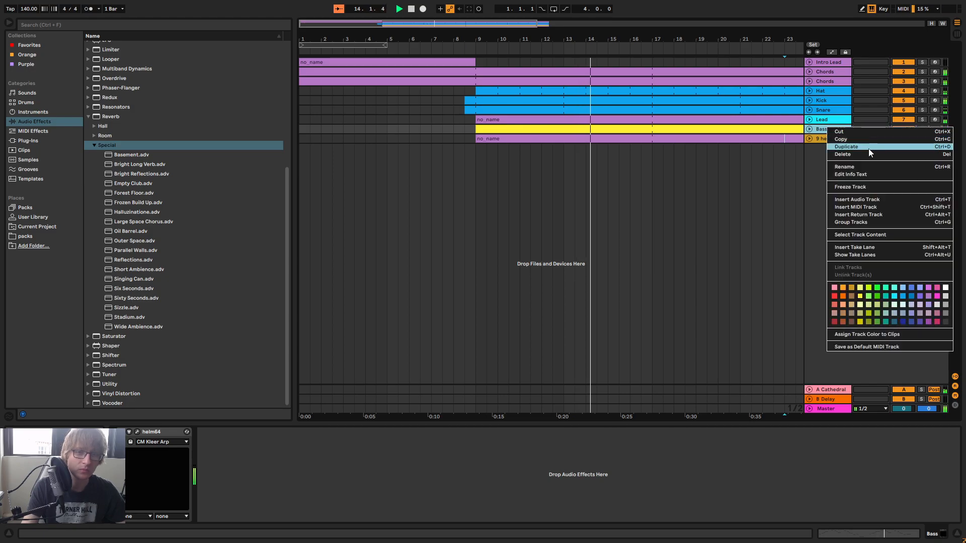
pyautogui.press('Escape')
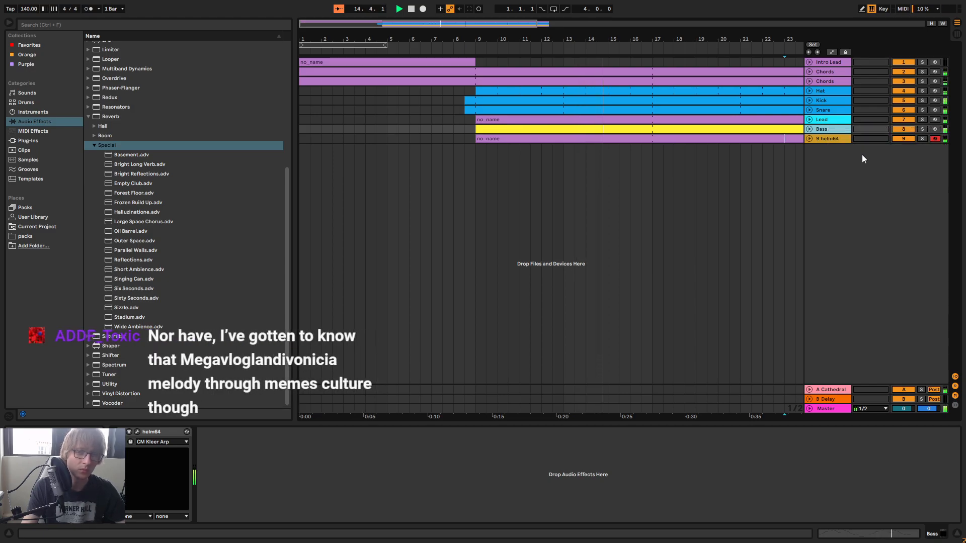
pyautogui.hotkey('ctrl', 'd')
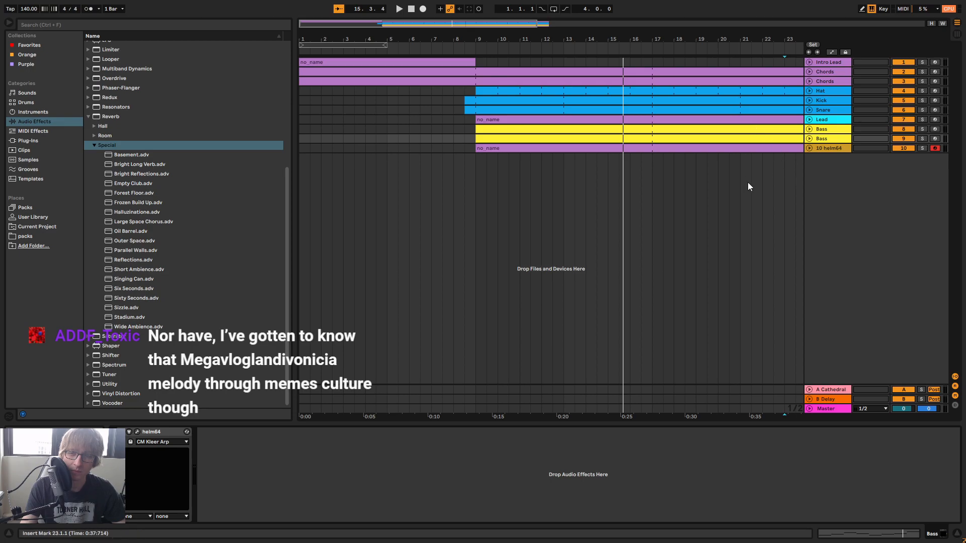
pyautogui.click(830, 141)
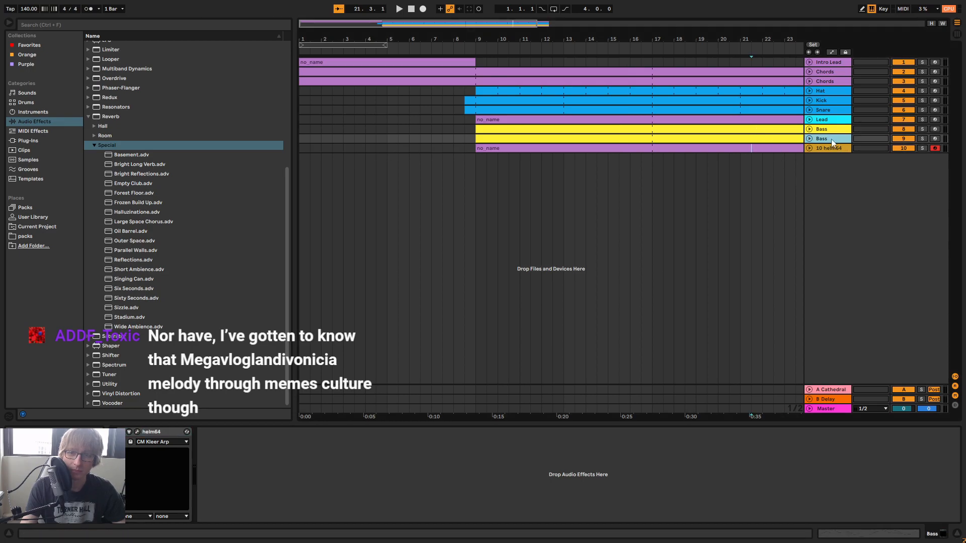
pyautogui.click(823, 130)
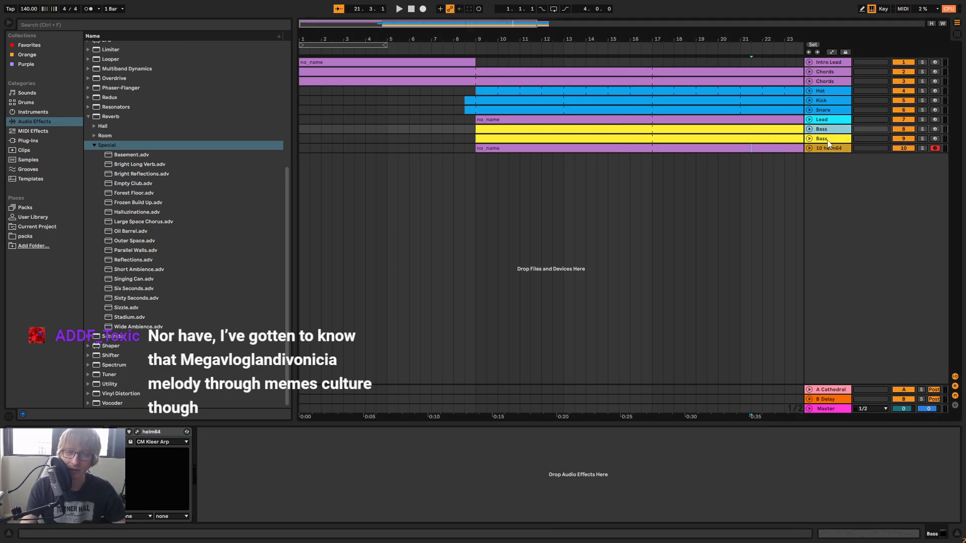
pyautogui.click(830, 142)
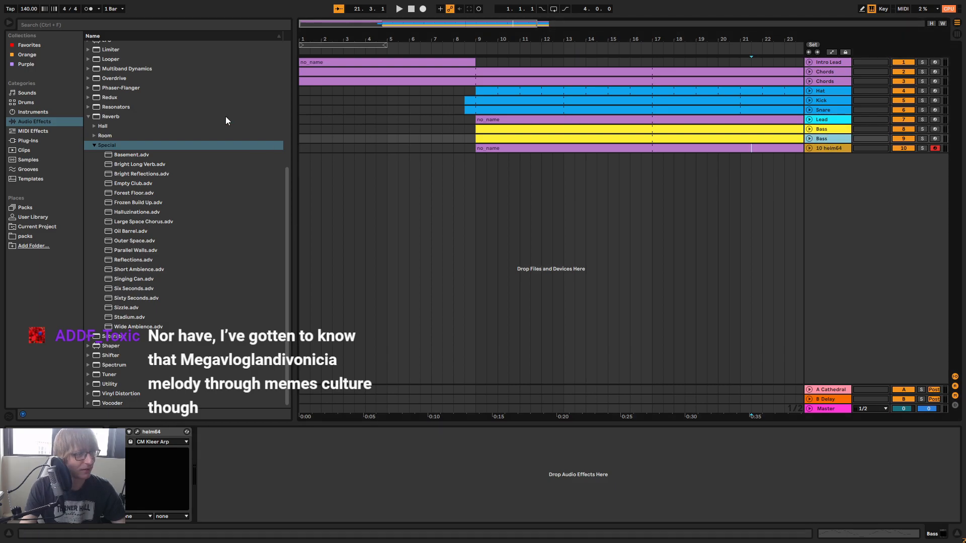
# Load the ADM COIN-OP Triangle MONO preset from the user library's Coin Op instrument presets onto the duplicated Bass track
pyautogui.click(34, 142)
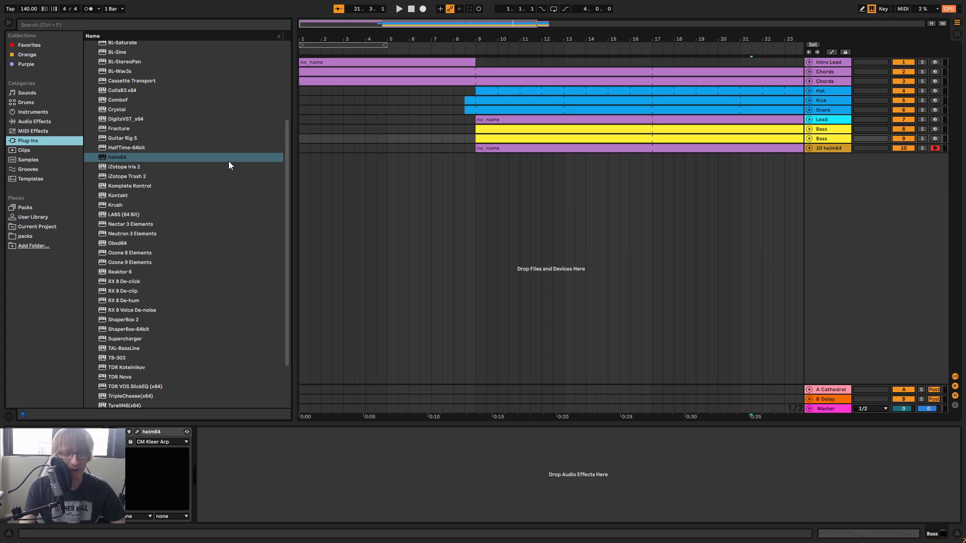
pyautogui.scroll(4, 224, 161)
pyautogui.scroll(-4, 212, 161)
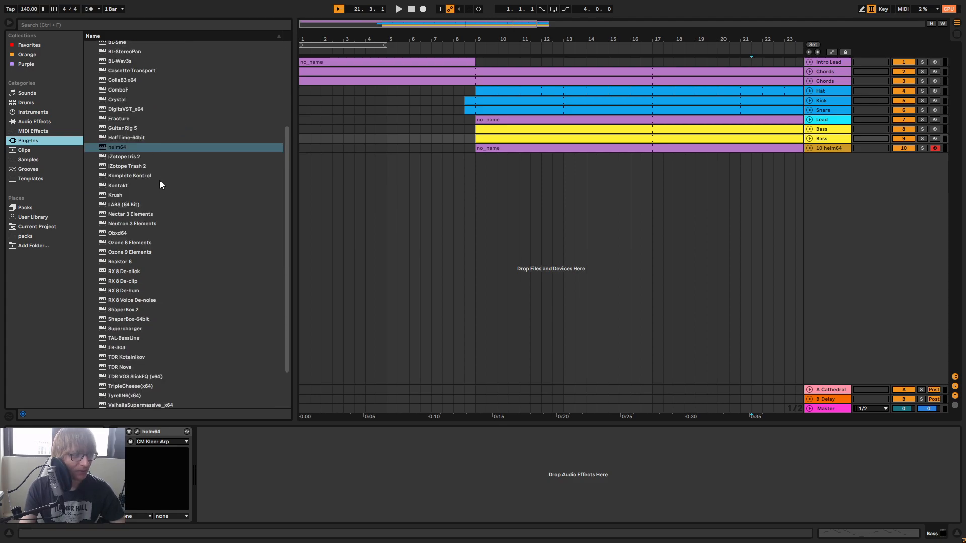
pyautogui.scroll(-2, 172, 184)
pyautogui.scroll(6, 190, 170)
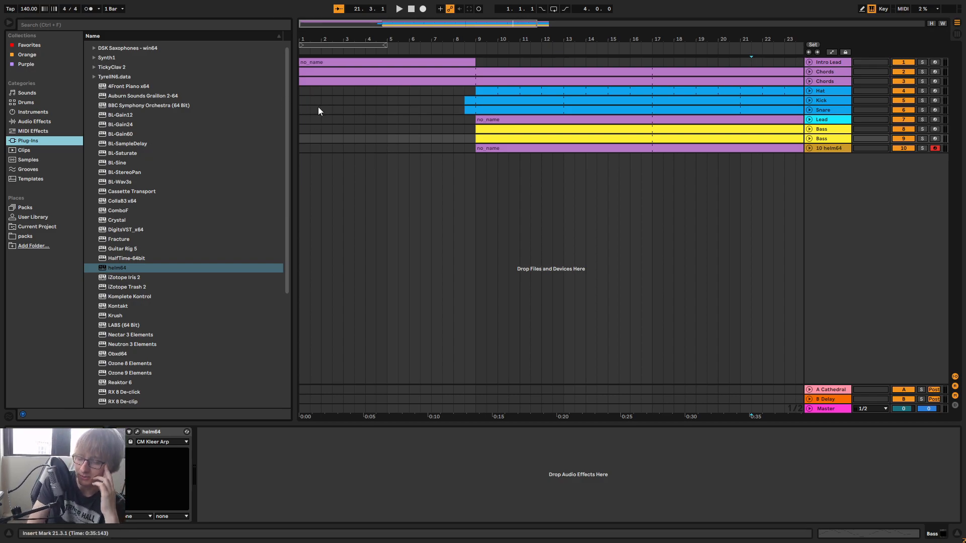
pyautogui.click(33, 217)
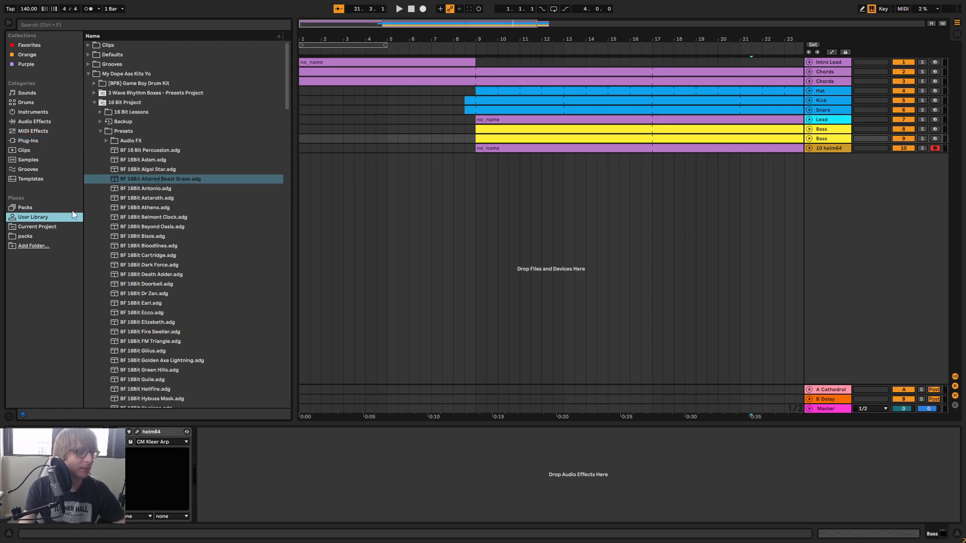
pyautogui.click(99, 106)
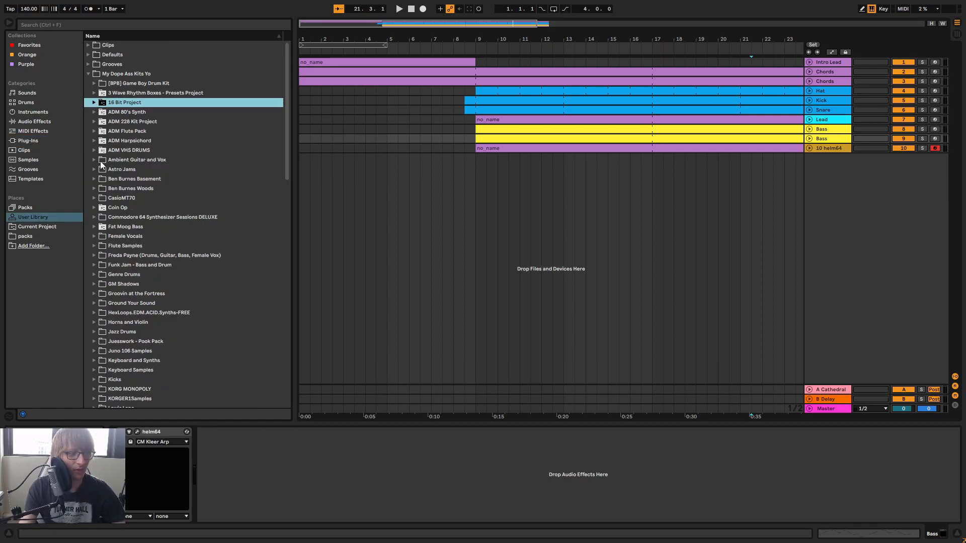
pyautogui.click(94, 208)
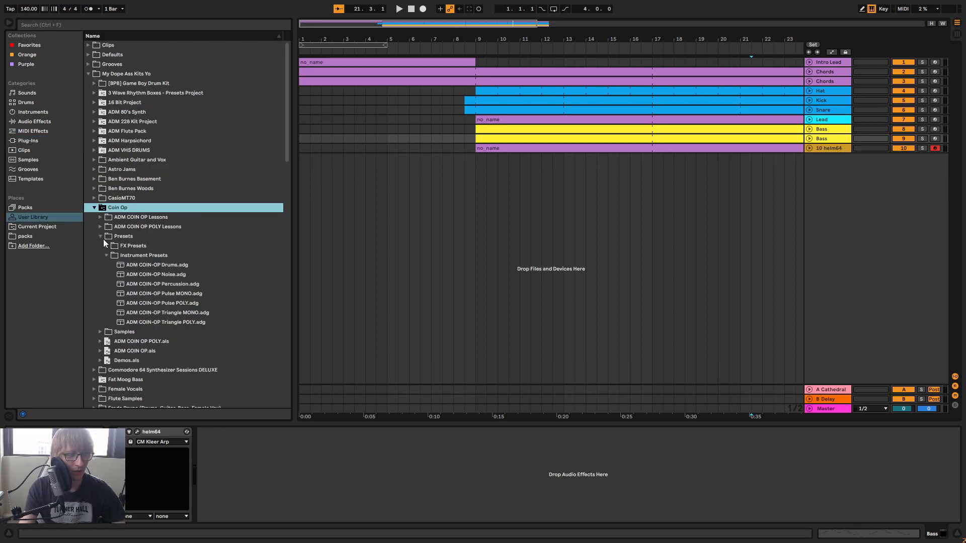
pyautogui.click(193, 314)
pyautogui.moveTo(319, 294); pyautogui.dragTo(851, 150)
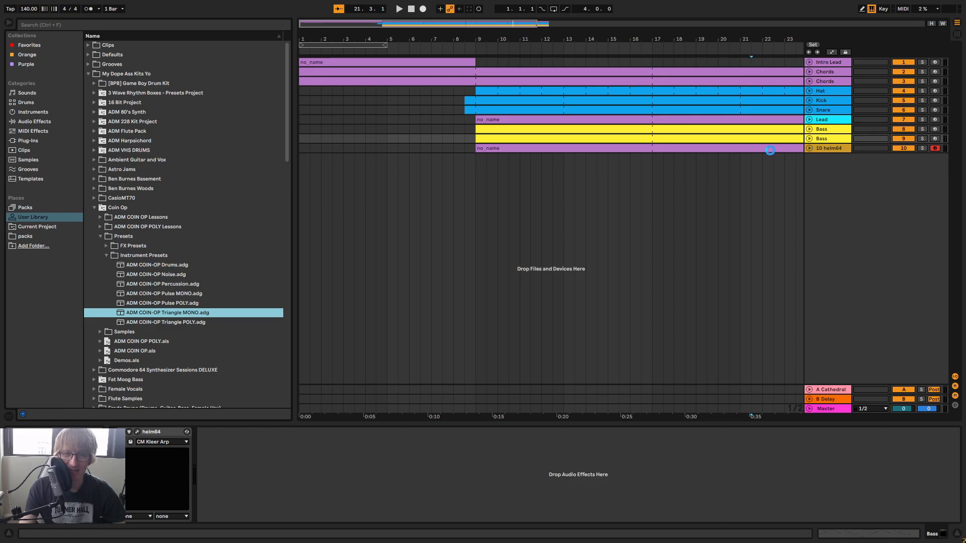
# Solo the duplicated Bass track, play its clip from bar 9 and show its instrument controls
pyautogui.doubleClick(729, 141)
pyautogui.click(923, 139)
pyautogui.press('space')
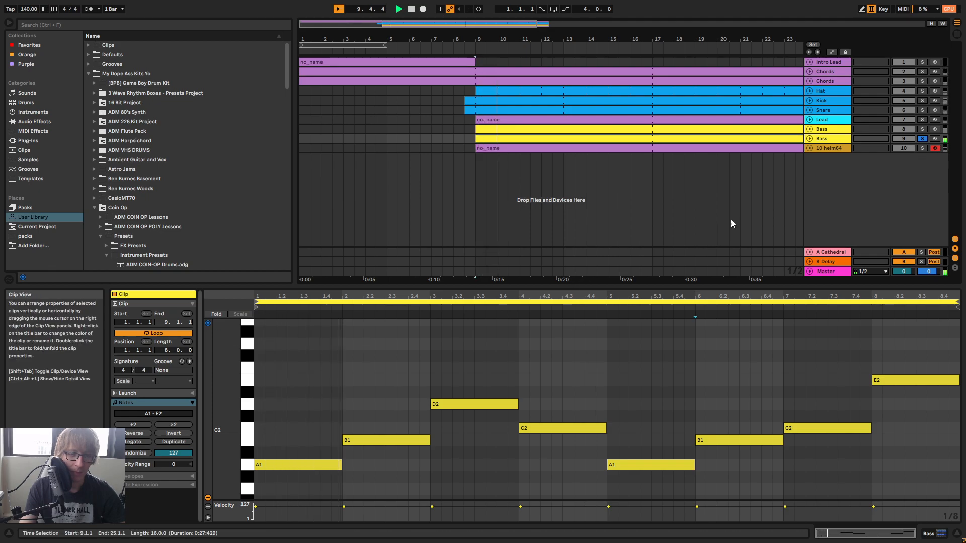
pyautogui.hotkey('shift', 'Tab')
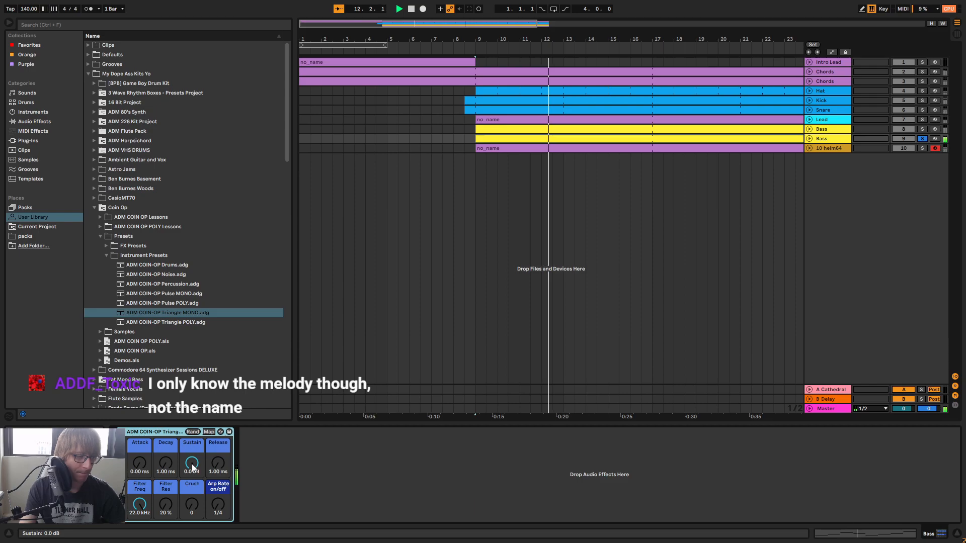
# Try the triangle instrument with sustain at -inf dB and release at 4.46 s
pyautogui.moveTo(192, 464); pyautogui.dragTo(215, 427)
pyautogui.press('space')
pyautogui.moveTo(189, 463); pyautogui.dragTo(217, 423)
pyautogui.press('space')
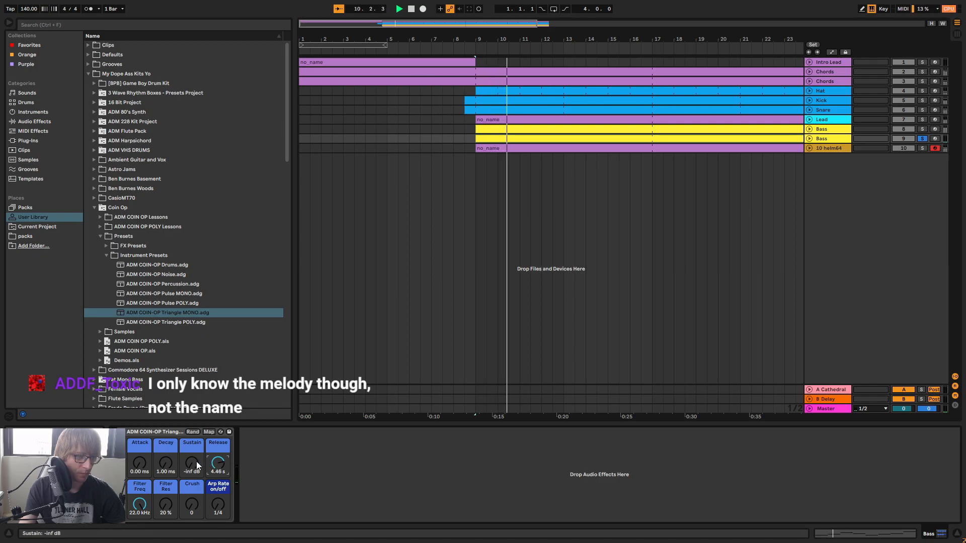
# Audition the triangle instrument's sustain at -18 dB, expand the original Bass track, and set the sustain to 0.0 dB
pyautogui.moveTo(196, 464)
pyautogui.mouseDown()
pyautogui.moveTo(192, 438)
pyautogui.moveTo(191, 463)
pyautogui.mouseUp()
pyautogui.press('space')
pyautogui.press('space')
pyautogui.click(810, 130)
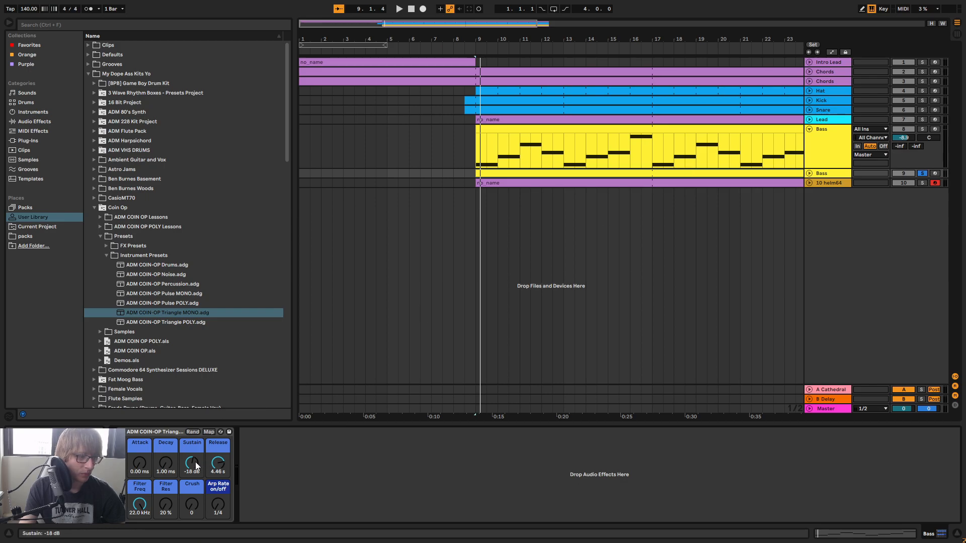
pyautogui.press('space')
pyautogui.moveTo(192, 463); pyautogui.dragTo(191, 444)
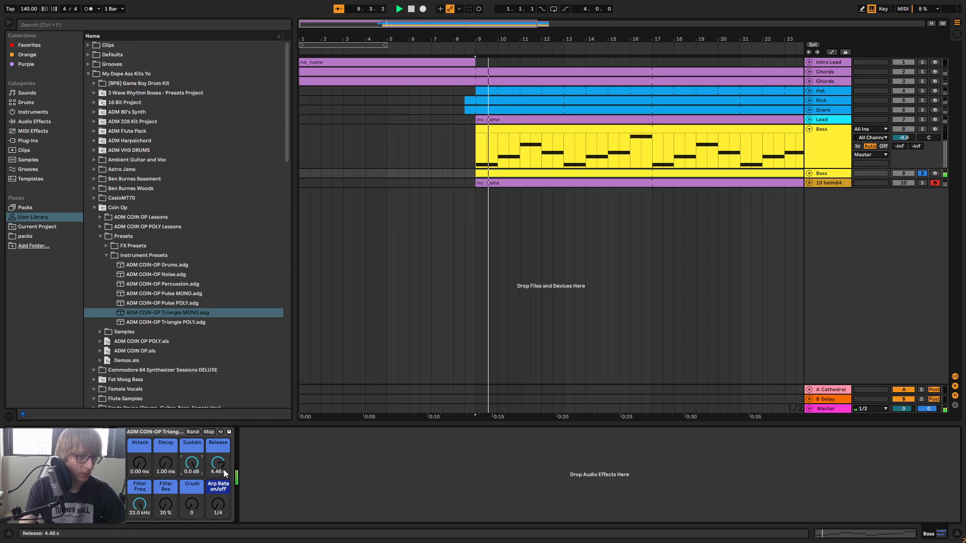
# Set the triangle instrument's release to 1.00 ms and its decay to about 6.7 s while auditioning the bass line
pyautogui.moveTo(218, 468); pyautogui.dragTo(218, 483)
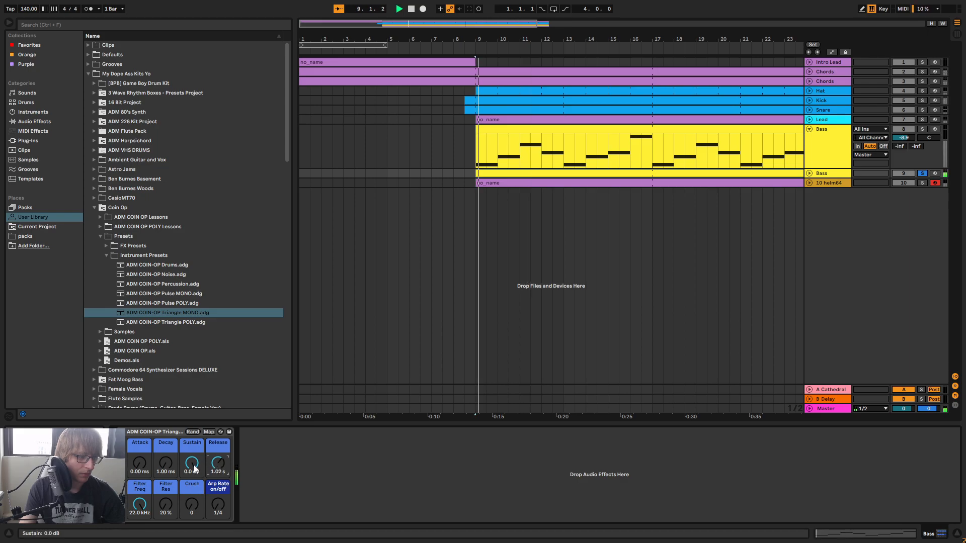
pyautogui.press('space')
pyautogui.moveTo(139, 465); pyautogui.dragTo(139, 513)
pyautogui.press('space')
pyautogui.moveTo(168, 466); pyautogui.dragTo(169, 403)
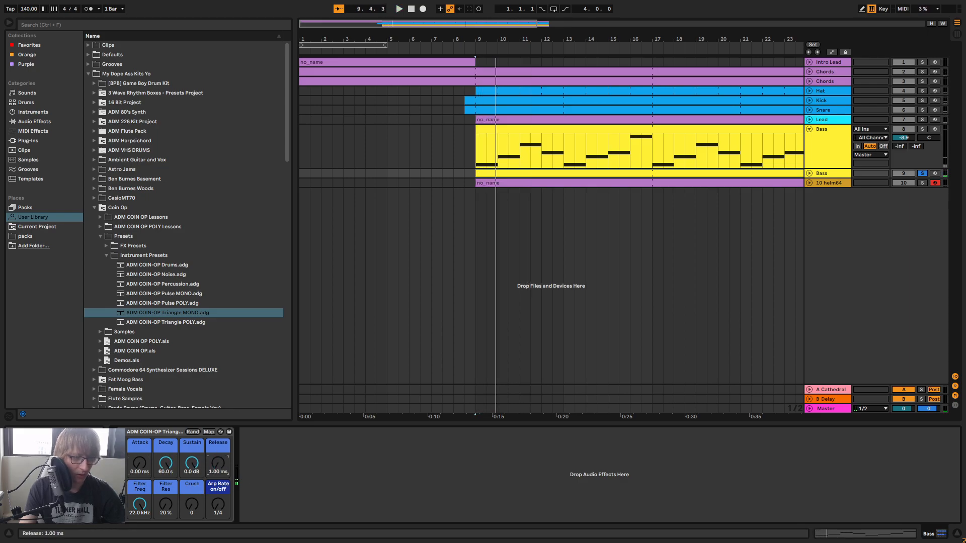
pyautogui.press('space')
pyautogui.moveTo(169, 464); pyautogui.dragTo(169, 486)
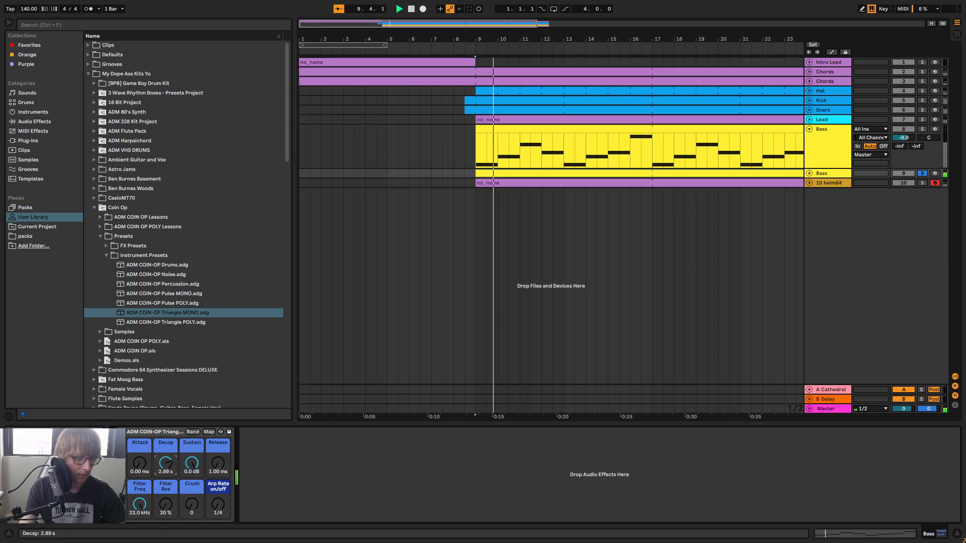
pyautogui.moveTo(166, 465)
pyautogui.mouseDown()
pyautogui.moveTo(166, 456)
pyautogui.moveTo(164, 468)
pyautogui.mouseUp()
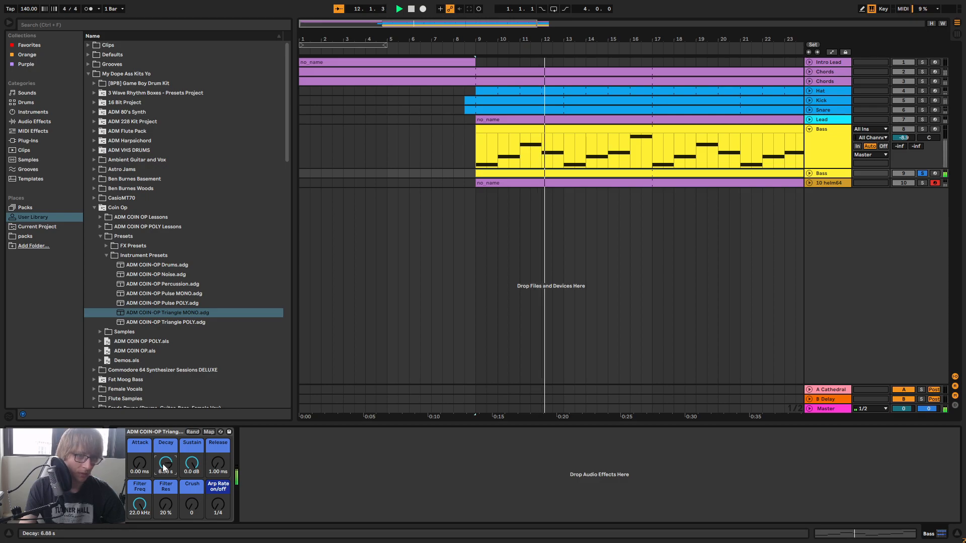
pyautogui.press('space')
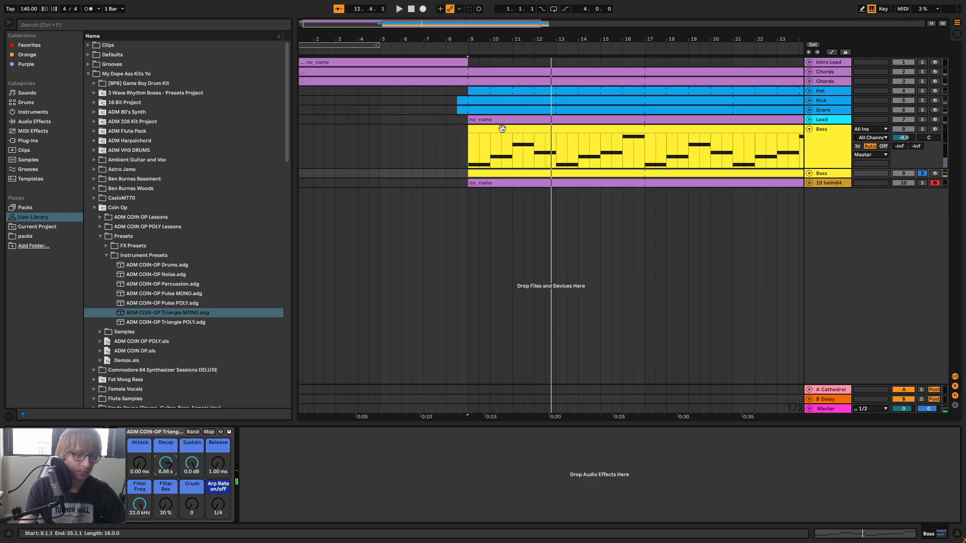
# Shorten all notes in the original Bass track's clip to eighth notes and play back from bar 9
pyautogui.press('space')
pyautogui.press('space')
pyautogui.doubleClick(555, 131)
pyautogui.click(519, 372)
pyautogui.hotkey('ctrl', 'a')
pyautogui.moveTo(340, 471); pyautogui.dragTo(264, 466)
pyautogui.press('space')
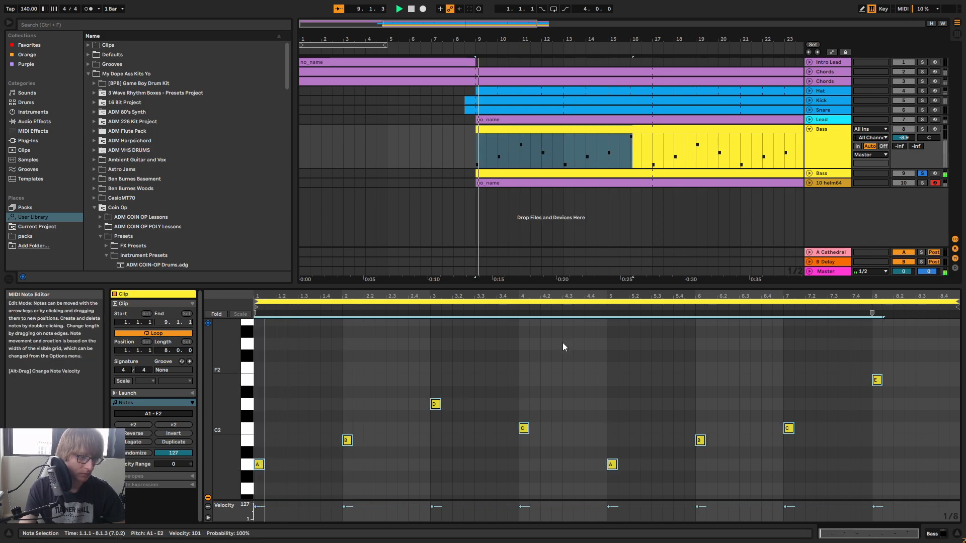
# Undo the note shortening in the upper Bass track's clip
pyautogui.click(630, 183)
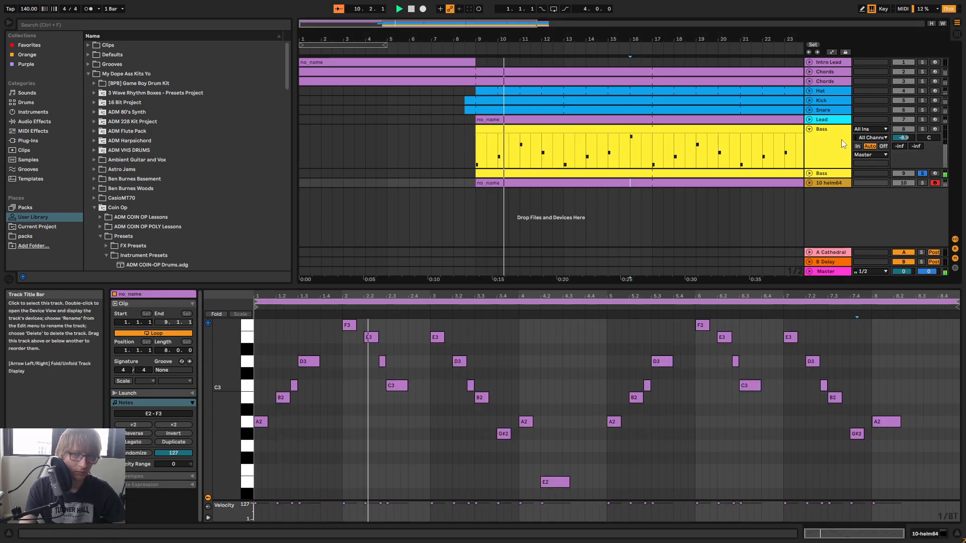
pyautogui.hotkey('ctrl', 'z')
pyautogui.click(598, 175)
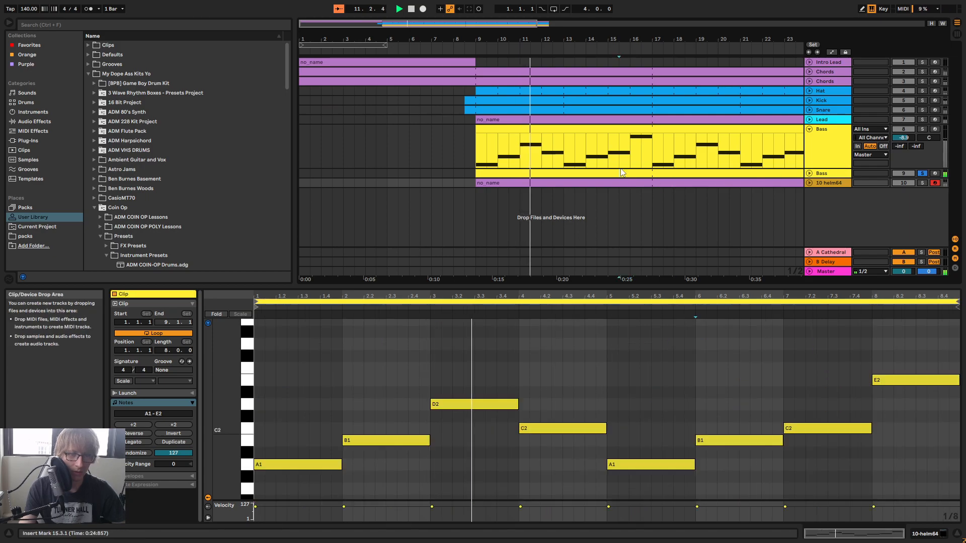
# Expand the lower Bass track and shorten all notes in its clip to eighth notes
pyautogui.click(810, 173)
pyautogui.click(507, 393)
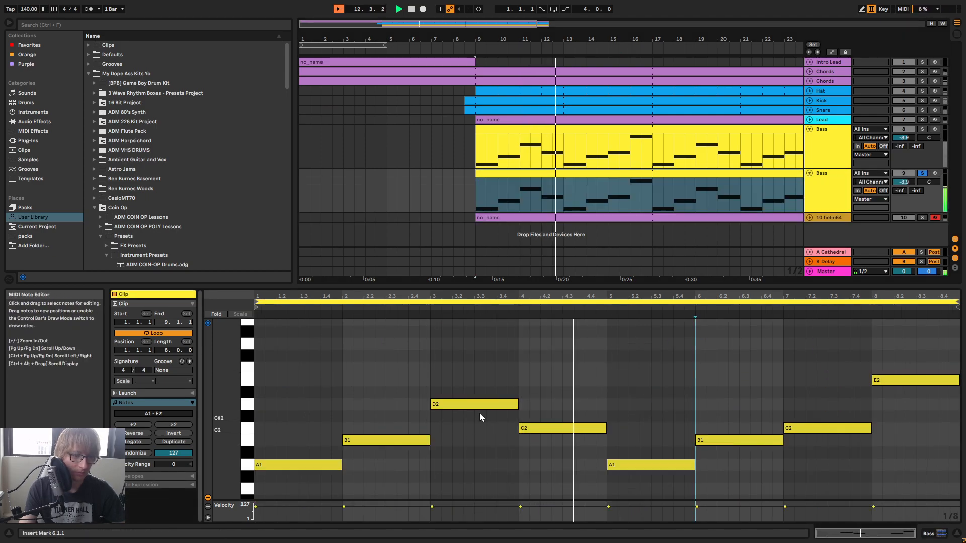
pyautogui.hotkey('ctrl', 'a')
pyautogui.moveTo(429, 441); pyautogui.dragTo(352, 441)
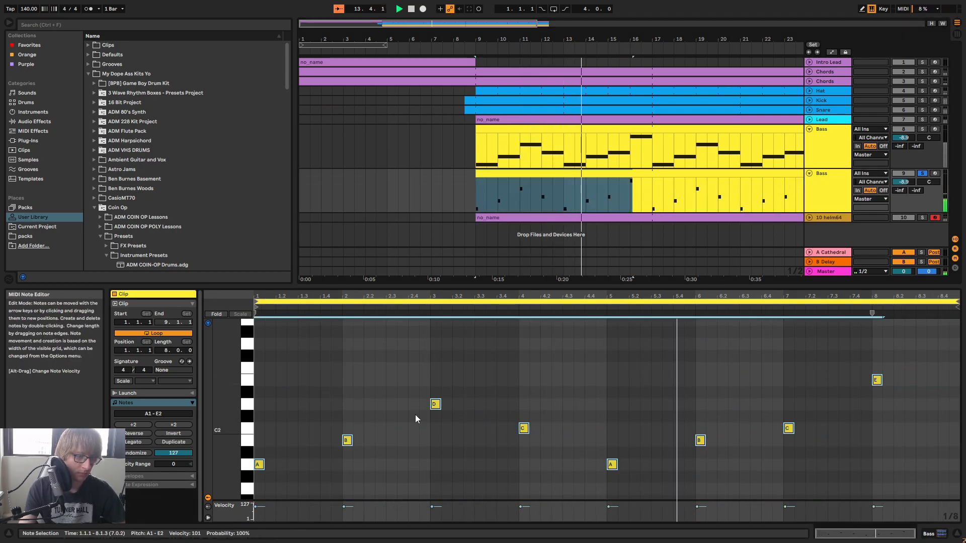
pyautogui.click(629, 363)
# Set the triangle instrument's release on the lower Bass track to 7.57 s while auditioning both bass tracks
pyautogui.doubleClick(838, 187)
pyautogui.moveTo(219, 465); pyautogui.dragTo(219, 419)
pyautogui.press('space')
pyautogui.press('space')
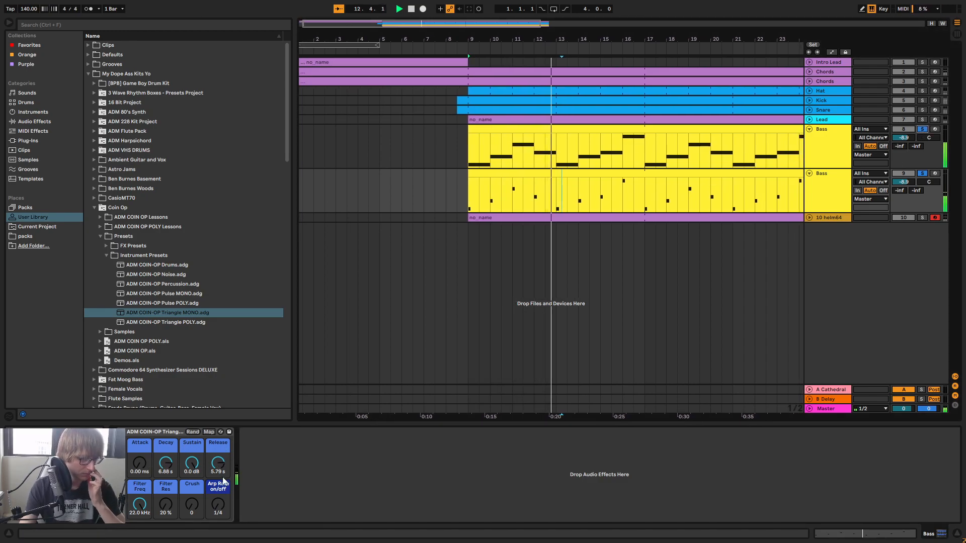
pyautogui.moveTo(219, 465); pyautogui.dragTo(219, 459)
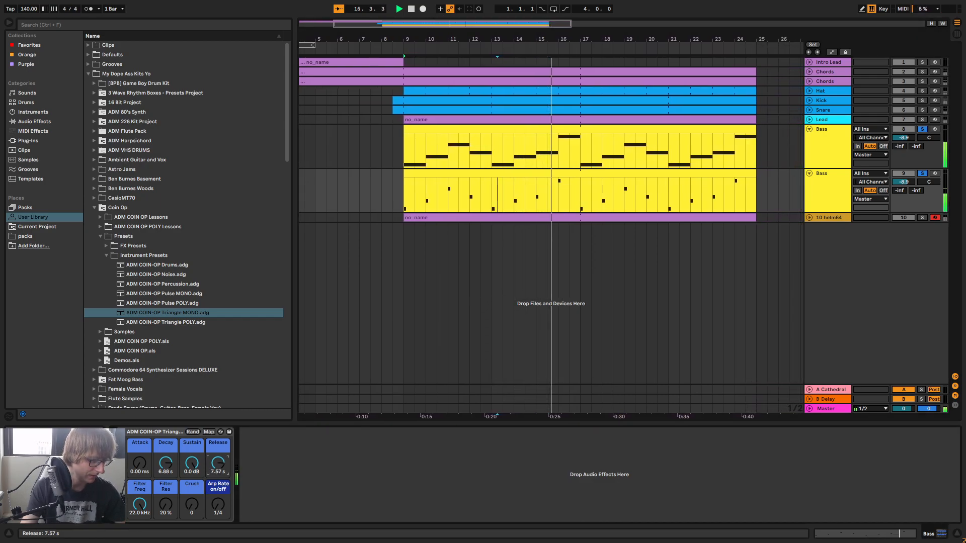
# Unsolo both Bass tracks to hear the full mix and collapse them in the arrangement
pyautogui.click(923, 129)
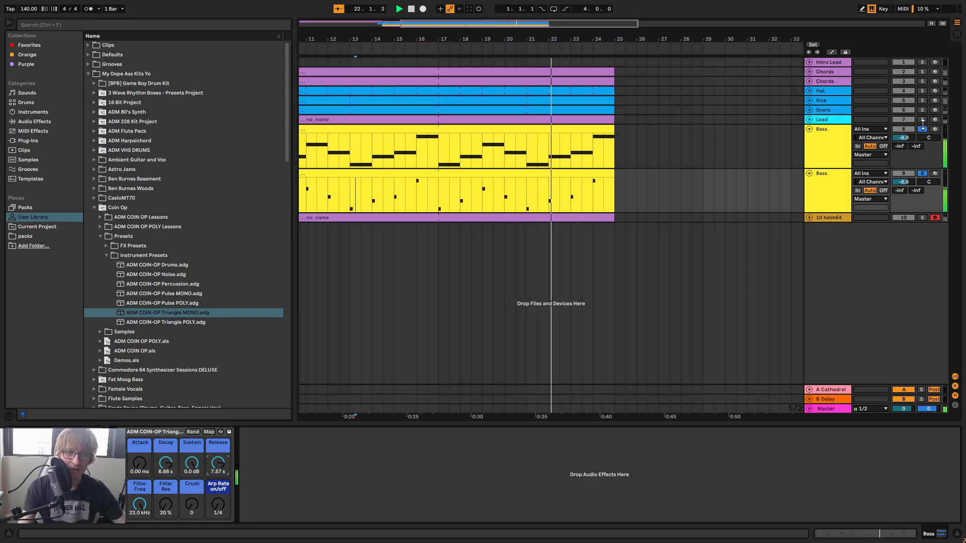
pyautogui.moveTo(617, 38); pyautogui.dragTo(760, 28)
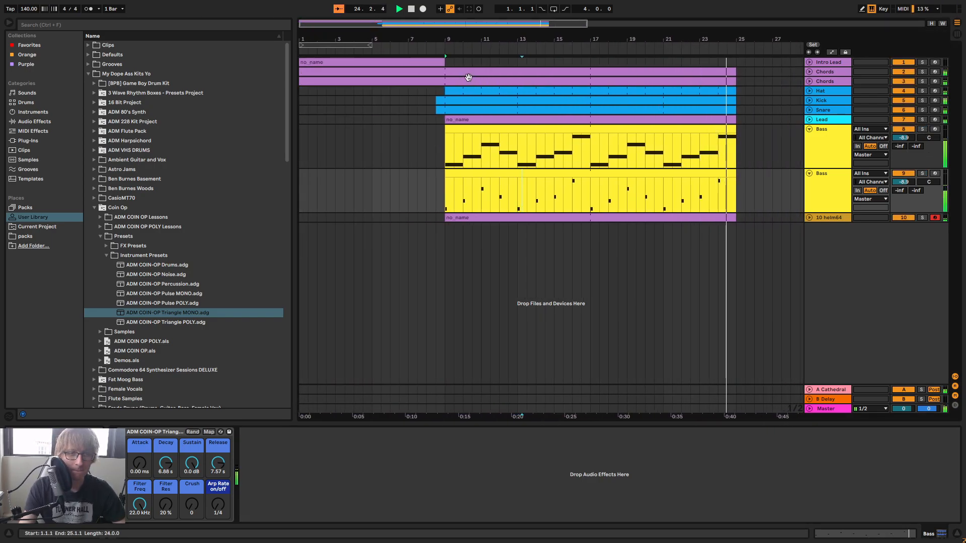
pyautogui.moveTo(803, 215); pyautogui.dragTo(811, 161)
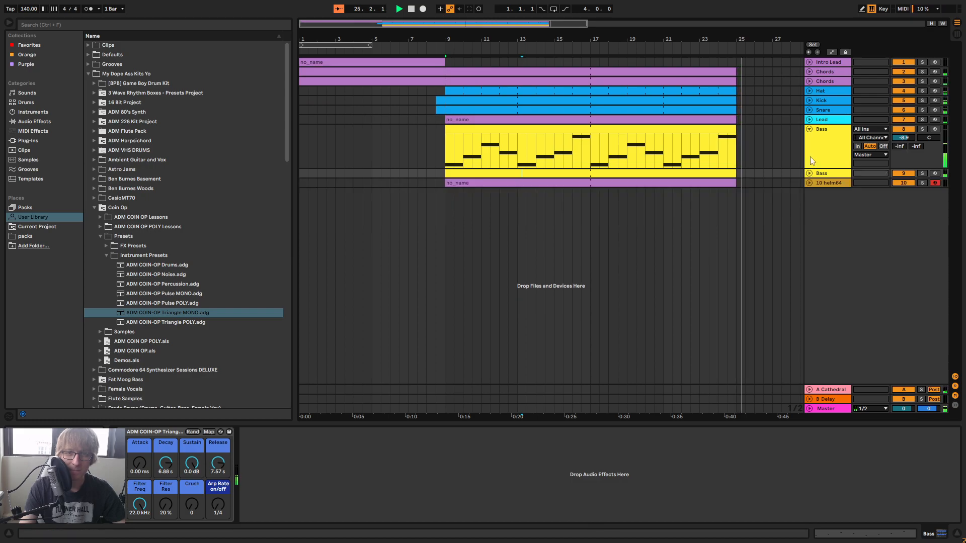
pyautogui.click(809, 129)
# Rename the upper Bass track as Bass Sub and move the triangle Bass track above it
pyautogui.rightClick(830, 129)
pyautogui.click(859, 166)
pyautogui.press('Right')
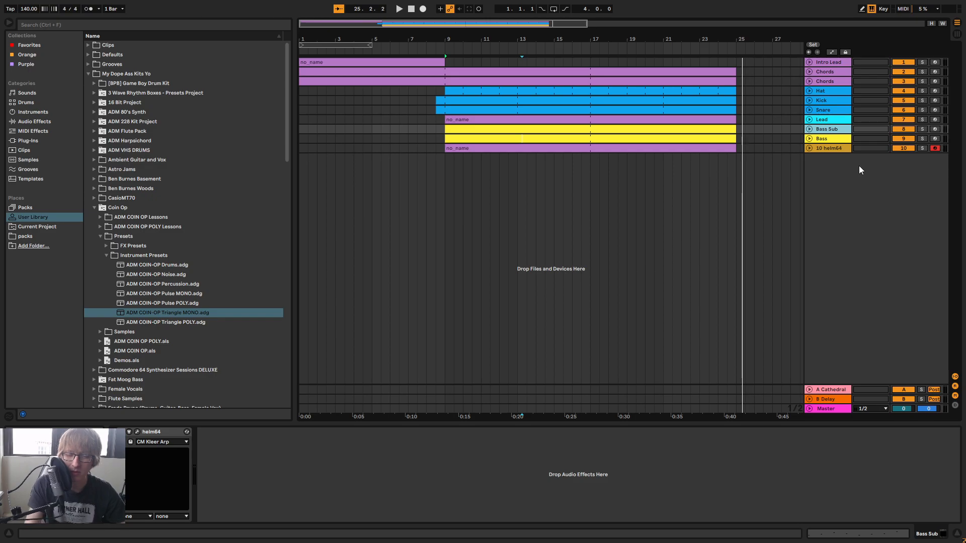
pyautogui.click(831, 139)
pyautogui.moveTo(827, 137); pyautogui.dragTo(836, 129)
pyautogui.moveTo(845, 199); pyautogui.dragTo(849, 205)
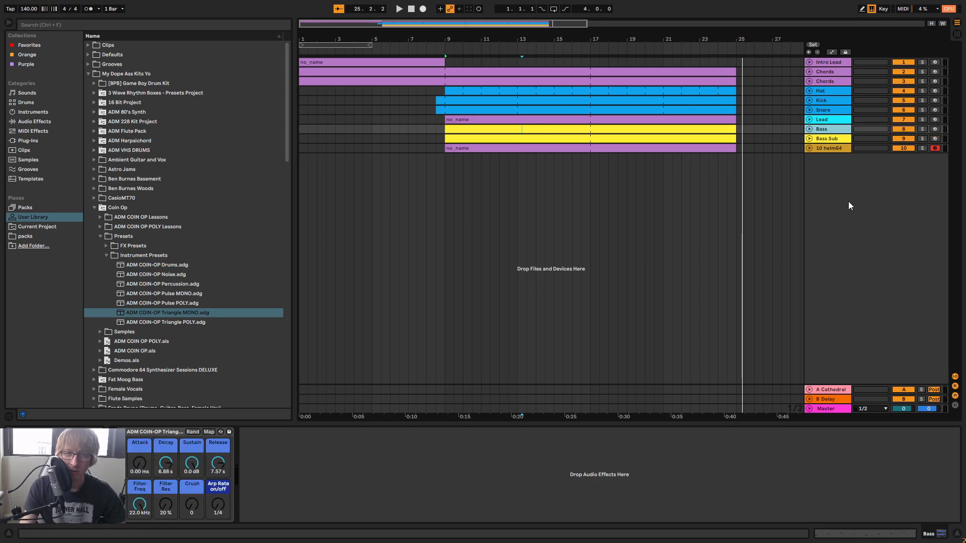
# Play back the section from bar 9 and set the Bass track's mixer volume to about -7.3 dB
pyautogui.click(832, 142)
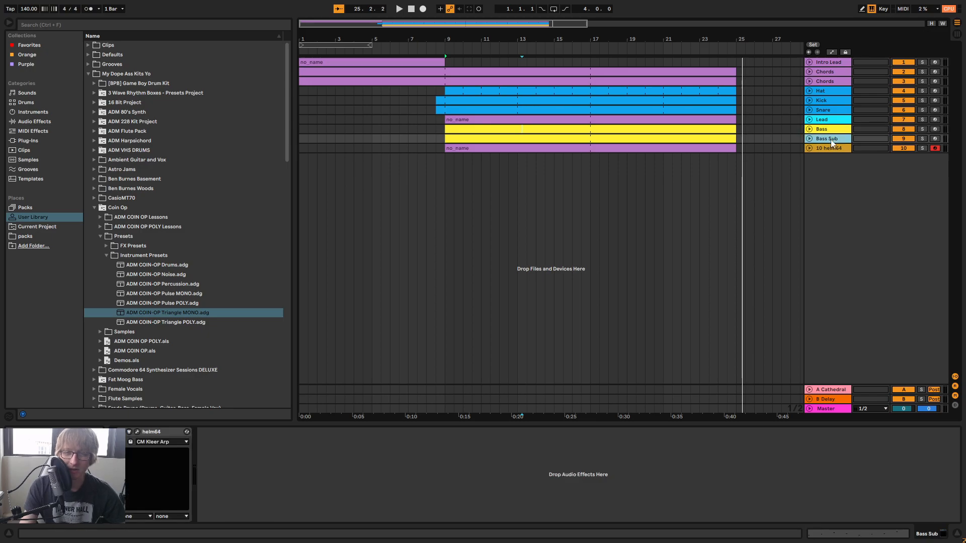
pyautogui.press('Tab')
pyautogui.press('Tab')
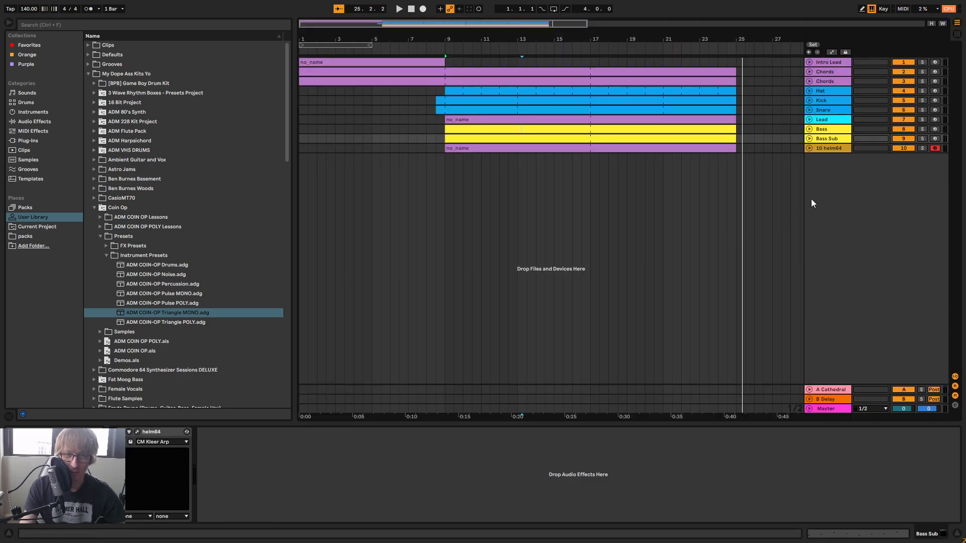
pyautogui.click(509, 130)
pyautogui.press('space')
pyautogui.press('Tab')
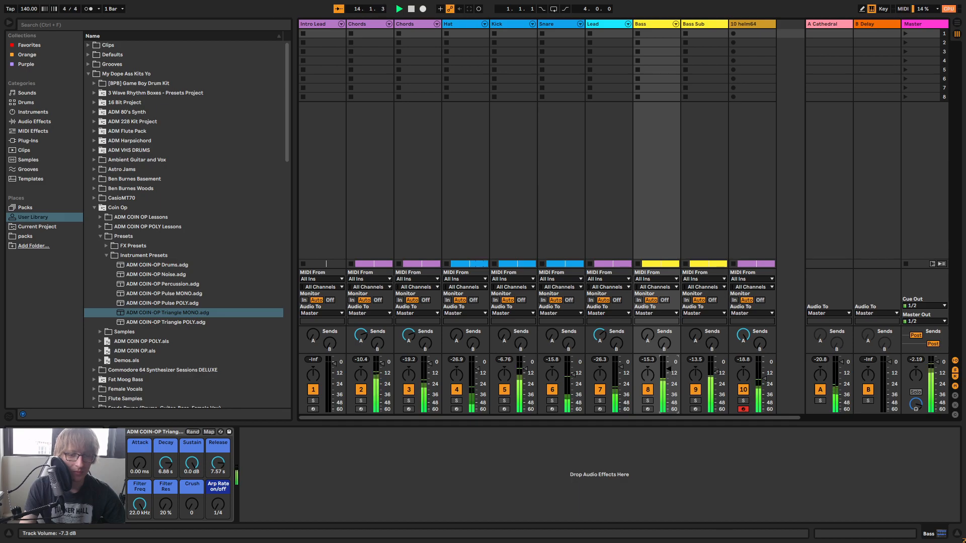
# Add an EQ Eight audio effect to the Bass Sub track and return to the arrangement
pyautogui.click(698, 30)
pyautogui.click(35, 122)
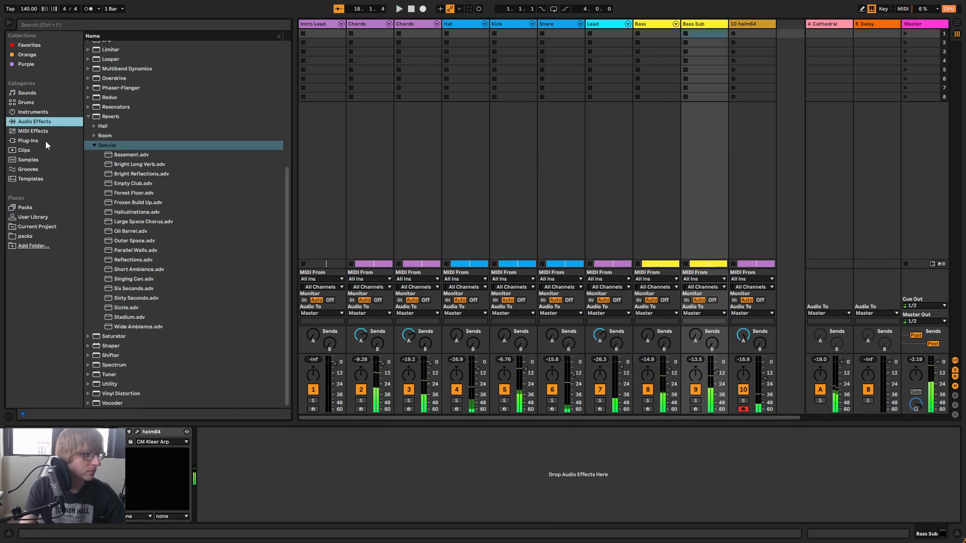
pyautogui.click(89, 115)
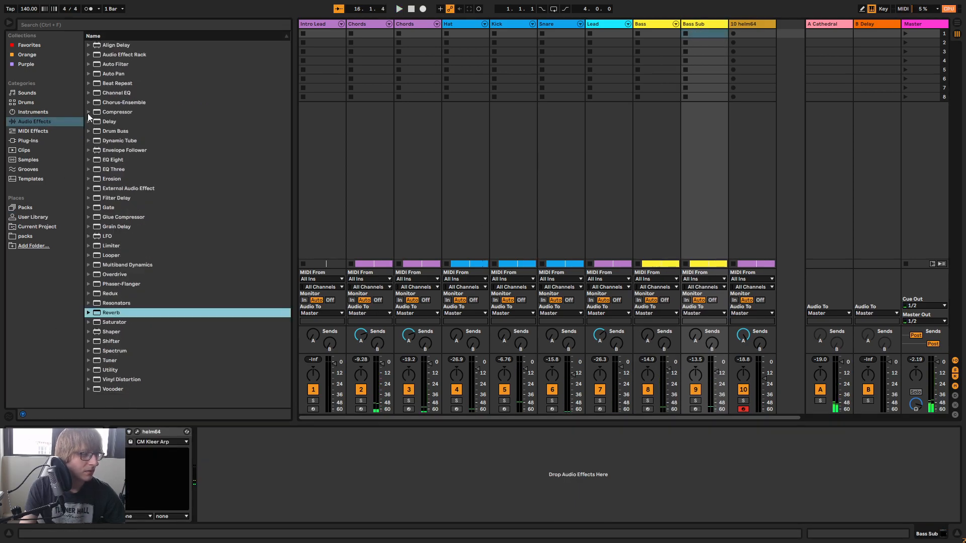
pyautogui.click(116, 160)
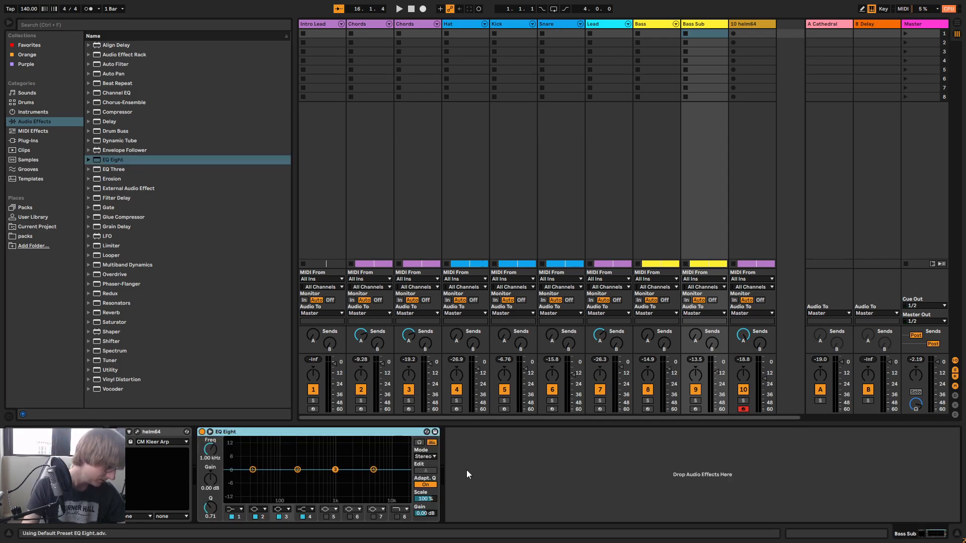
pyautogui.press('Tab')
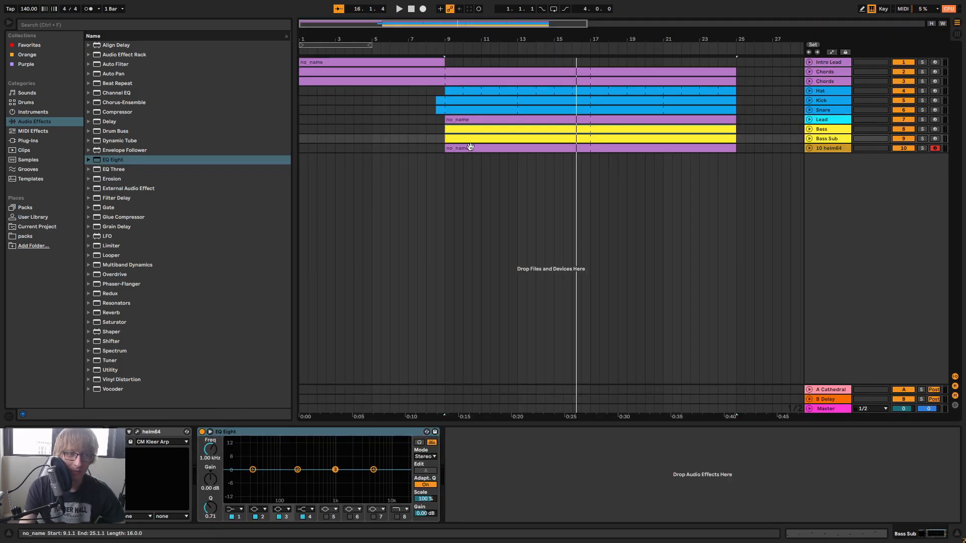
# Enable the high-cut band 8 in Bass Sub's EQ Eight and set it to about 4.64 kHz during playback
pyautogui.press('space')
pyautogui.click(397, 517)
pyautogui.moveTo(400, 479); pyautogui.dragTo(372, 477)
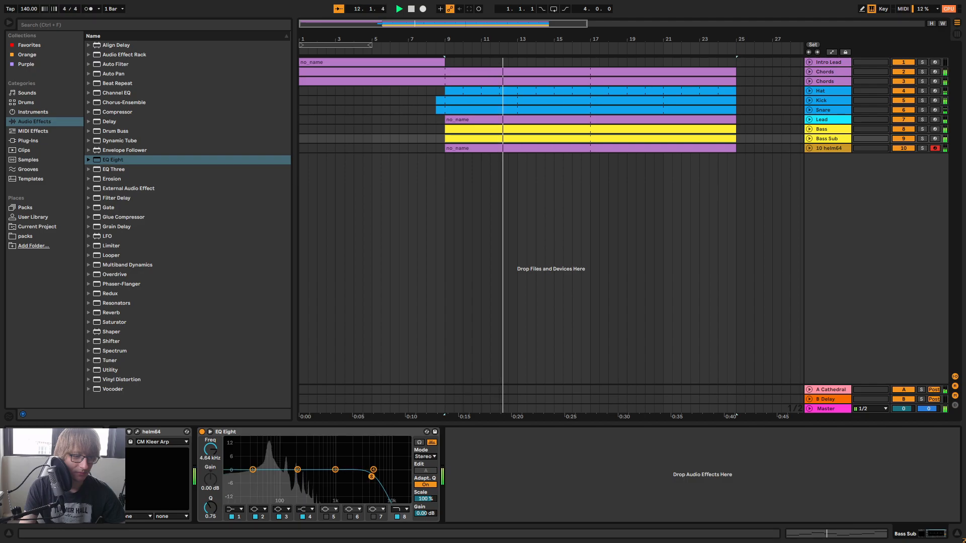
pyautogui.click(321, 439)
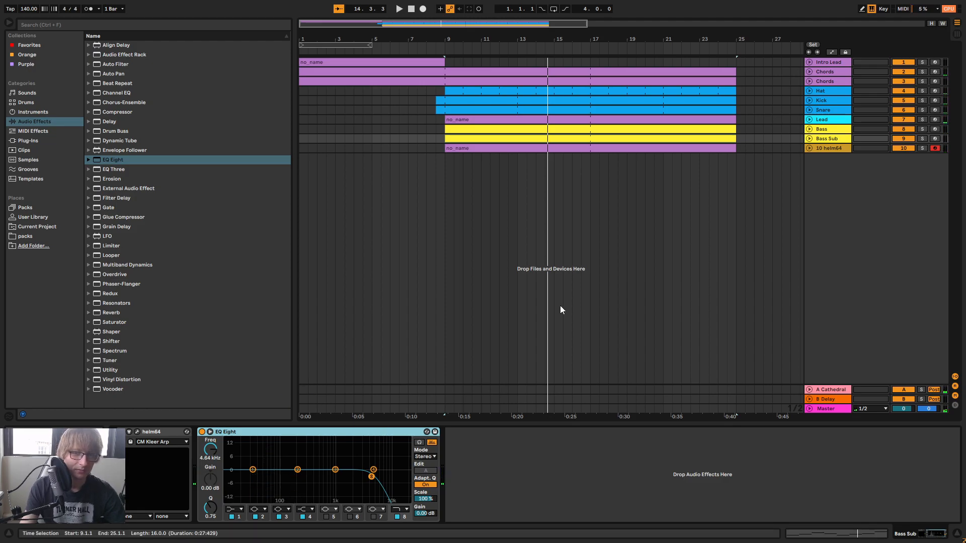
# Add an EQ Eight after the SEGA FX rack on the upper Chords track and start playback
pyautogui.click(831, 74)
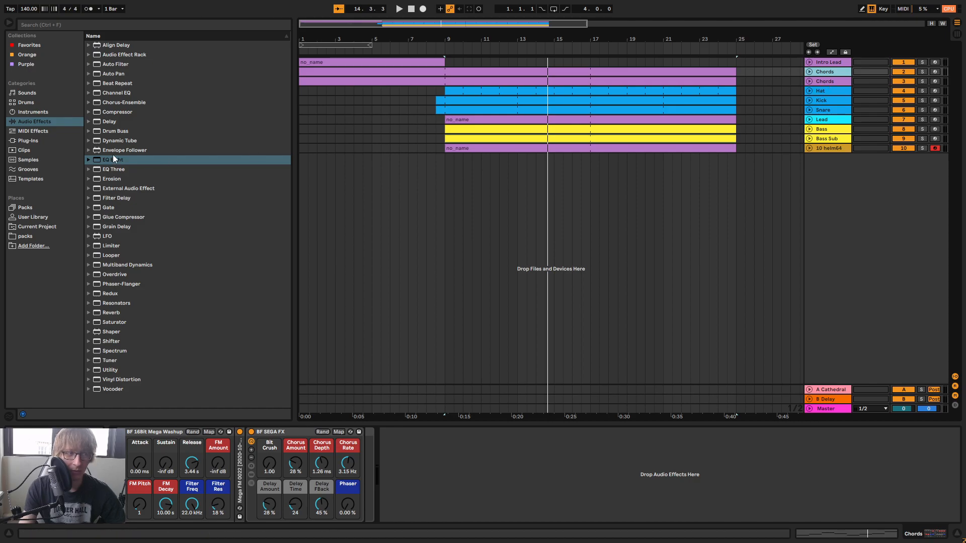
pyautogui.moveTo(114, 159); pyautogui.dragTo(256, 224)
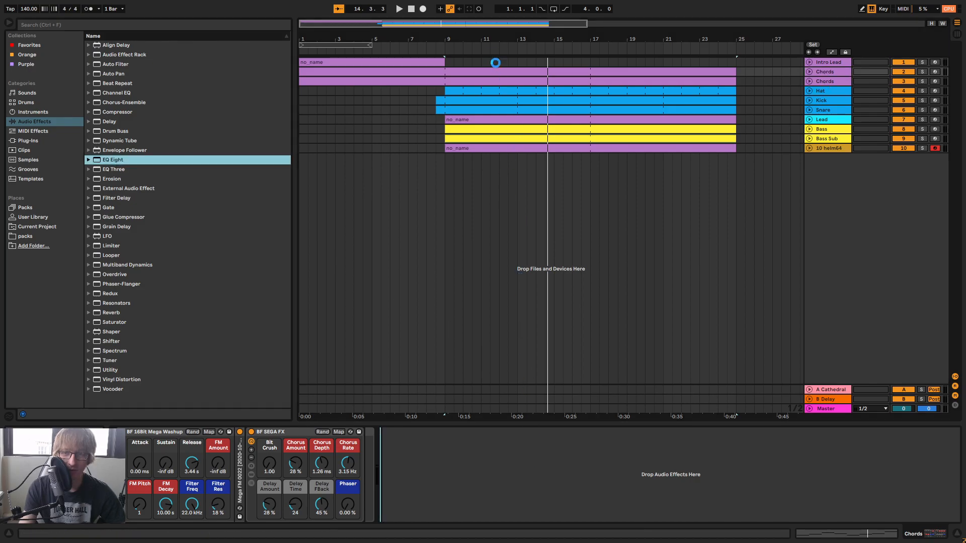
pyautogui.moveTo(497, 71); pyautogui.dragTo(503, 473)
pyautogui.press('space')
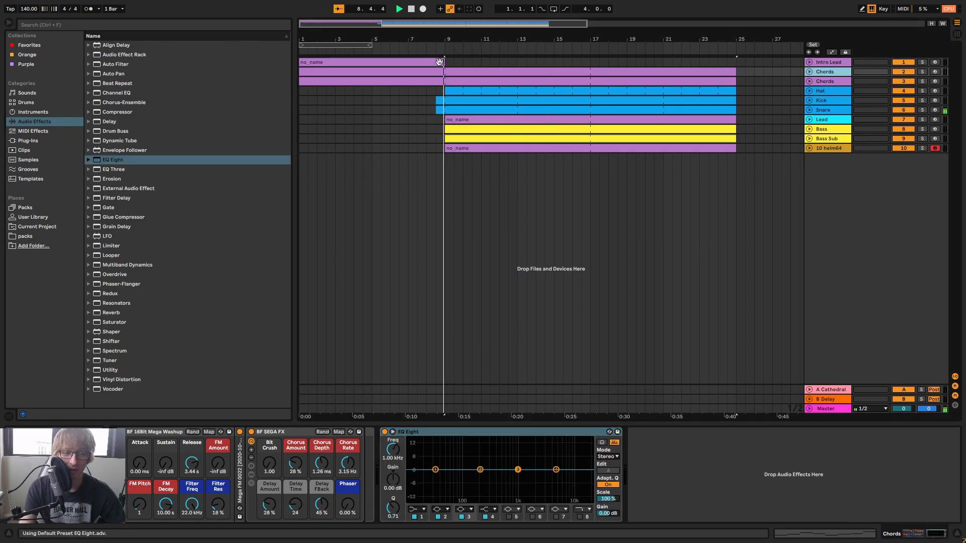
# Change band 1 of the upper Chords track's EQ Eight to a low cut at about 95.8 Hz
pyautogui.click(420, 511)
pyautogui.press('space')
pyautogui.press('space')
pyautogui.click(415, 459)
pyautogui.moveTo(395, 455); pyautogui.dragTo(395, 440)
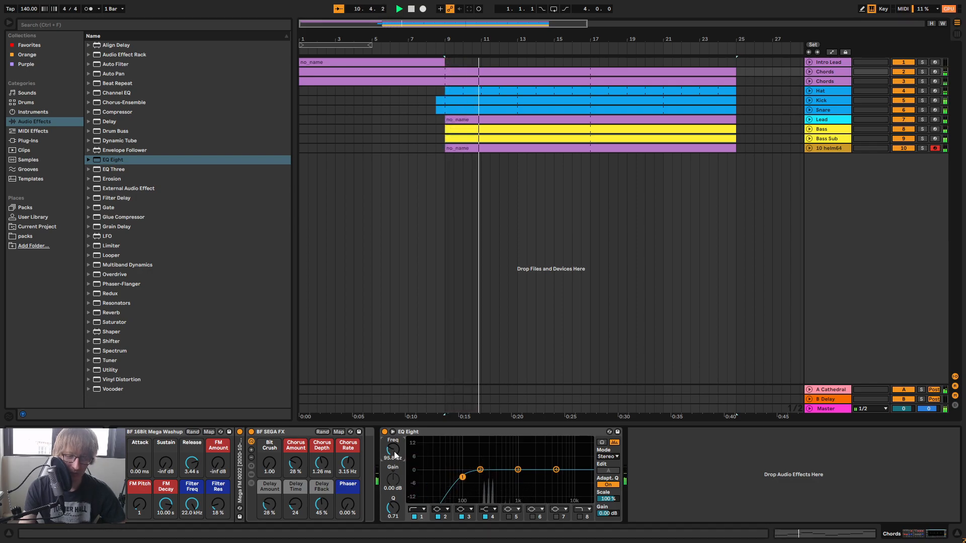
# Audition the upper Chords track in solo, copy its EQ Eight, and unsolo the track
pyautogui.click(923, 72)
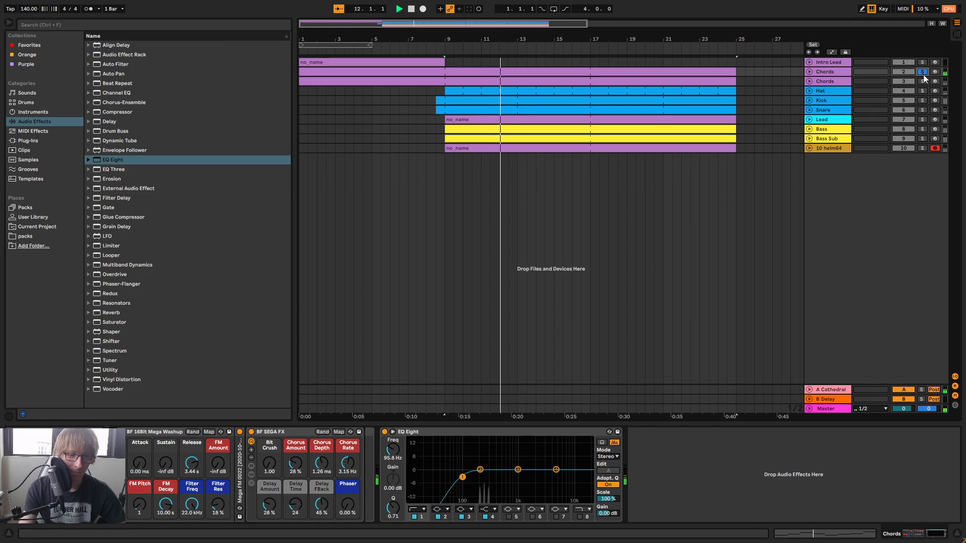
pyautogui.click(503, 434)
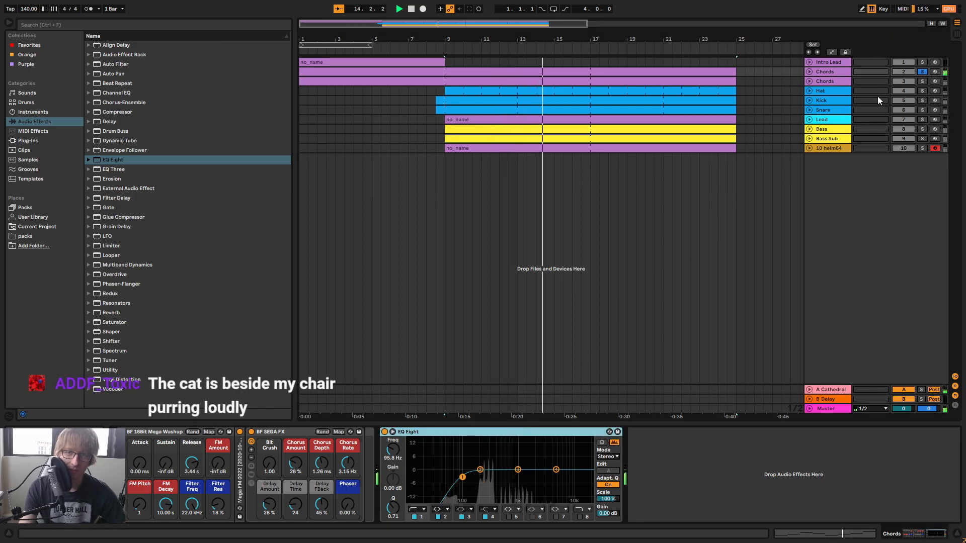
pyautogui.click(923, 71)
# Paste the low-cut EQ Eight onto the lower Chords track and play back from bar 9
pyautogui.click(826, 81)
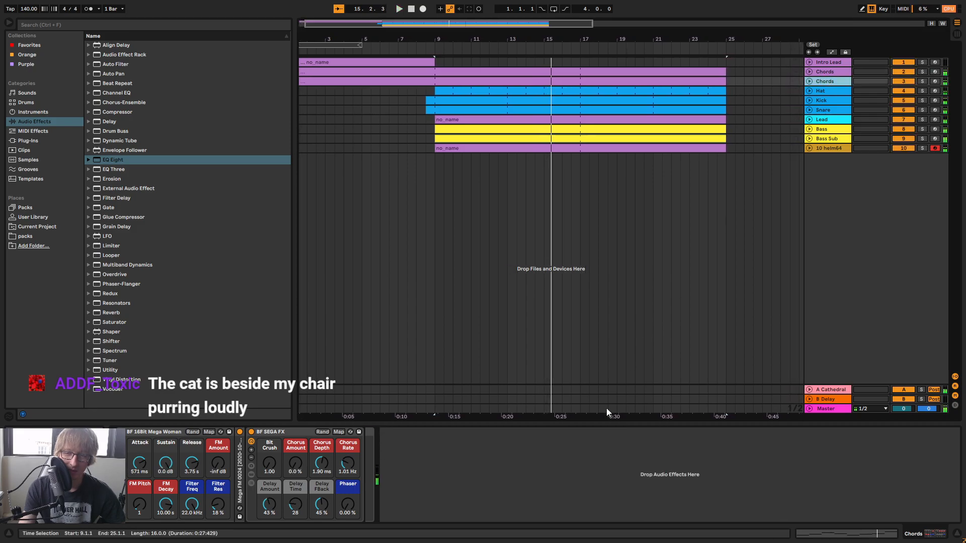
pyautogui.click(593, 465)
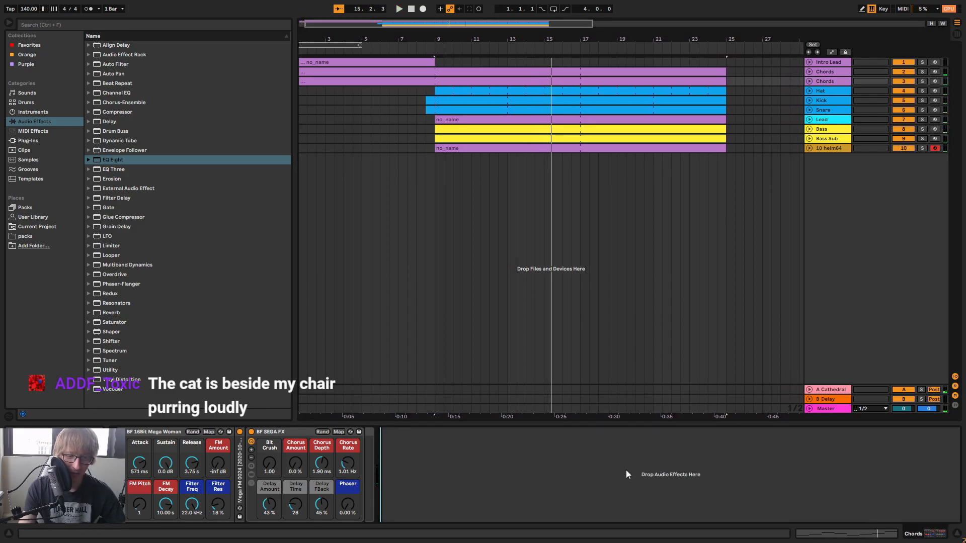
pyautogui.hotkey('ctrl', 'v')
pyautogui.press('space')
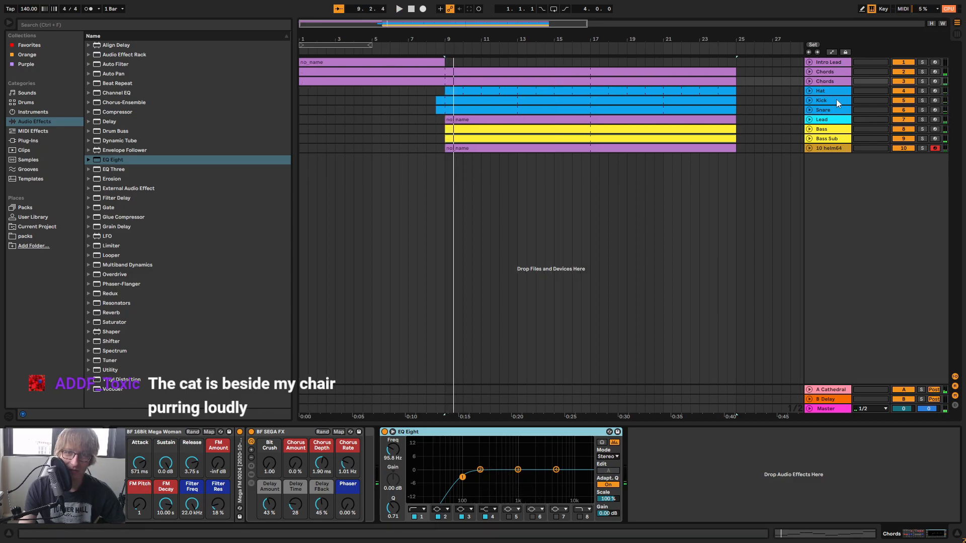
# Paste the low-cut EQ Eight onto the Lead track and resume playback
pyautogui.click(834, 121)
pyautogui.click(614, 469)
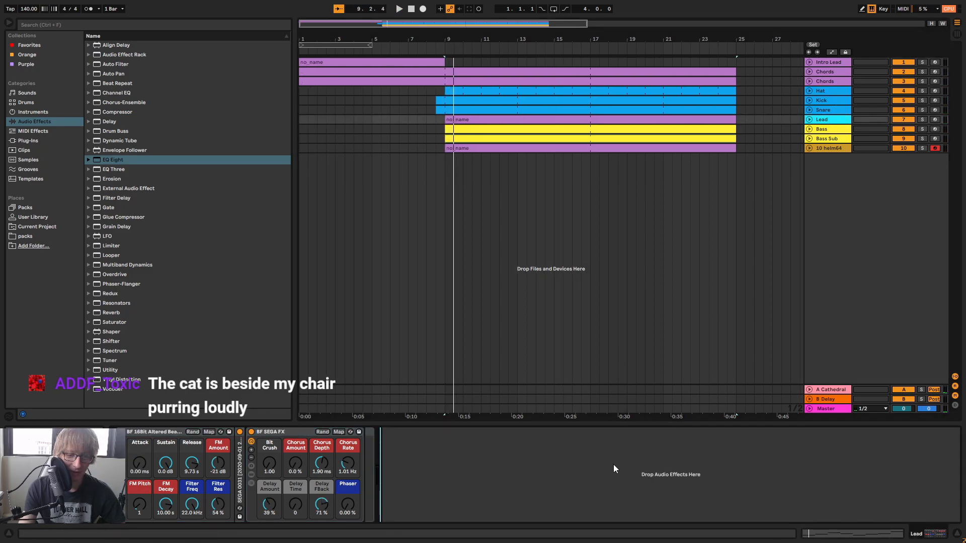
pyautogui.hotkey('ctrl', 'v')
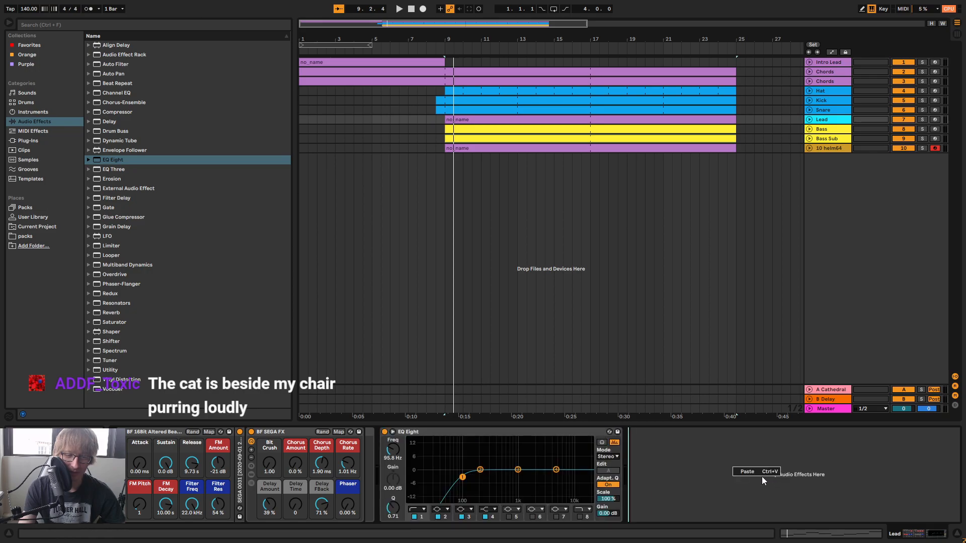
pyautogui.press('space')
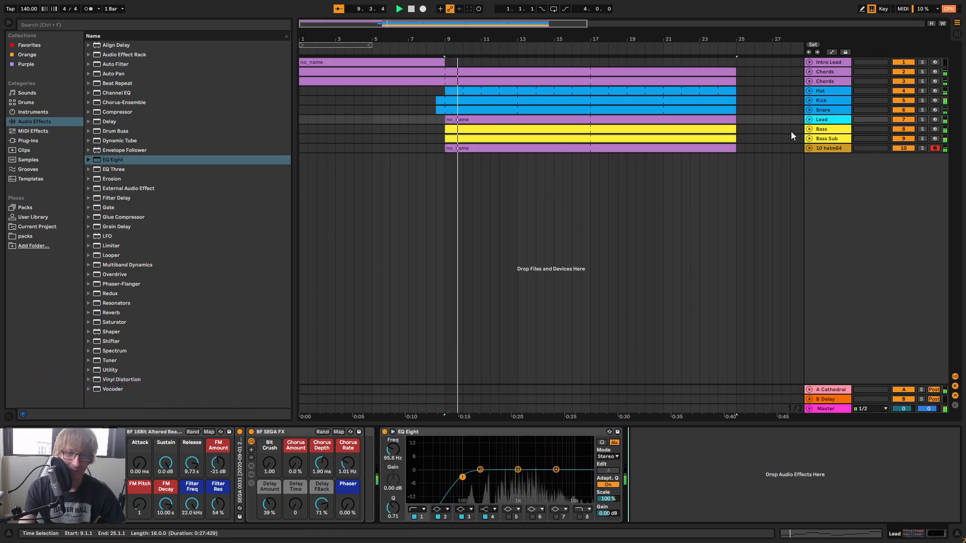
# Paste the low-cut EQ Eight onto the helm64 track during playback
pyautogui.click(828, 131)
pyautogui.click(827, 149)
pyautogui.rightClick(554, 474)
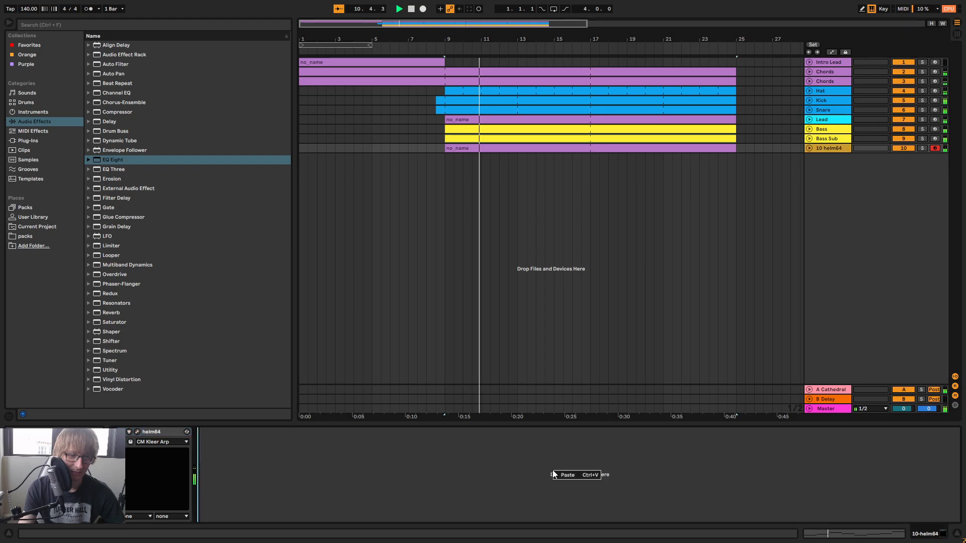
pyautogui.hotkey('ctrl', 'v')
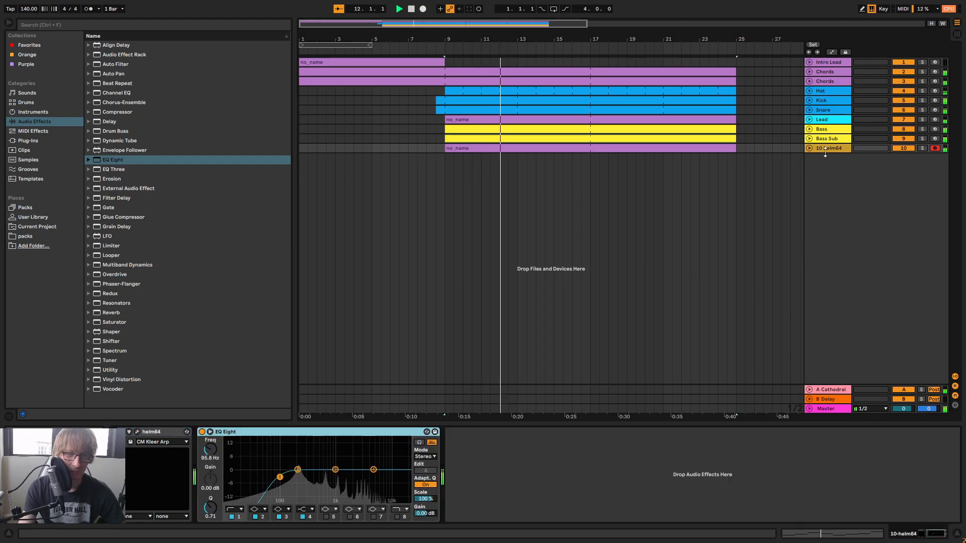
pyautogui.click(718, 187)
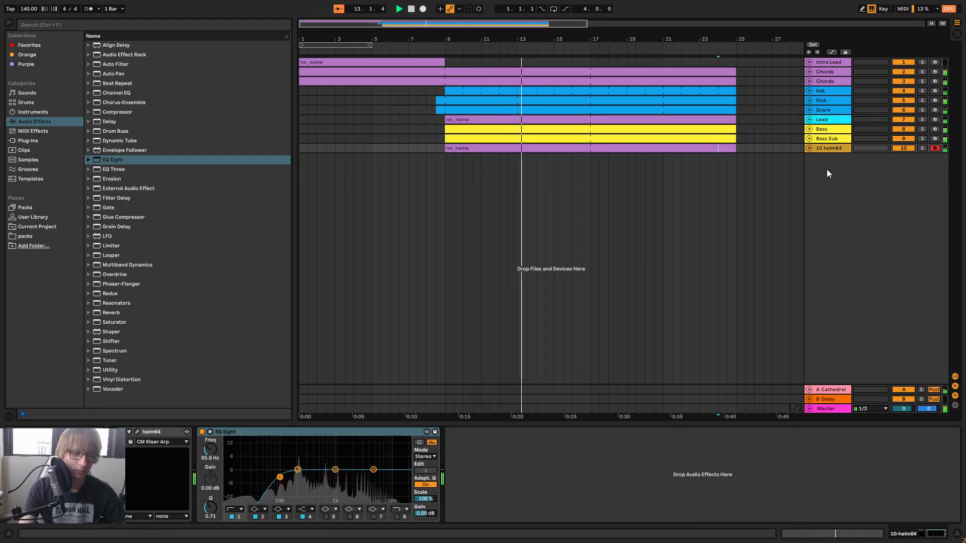
# Check the helm64 track in solo and move it directly below the Lead track
pyautogui.click(922, 148)
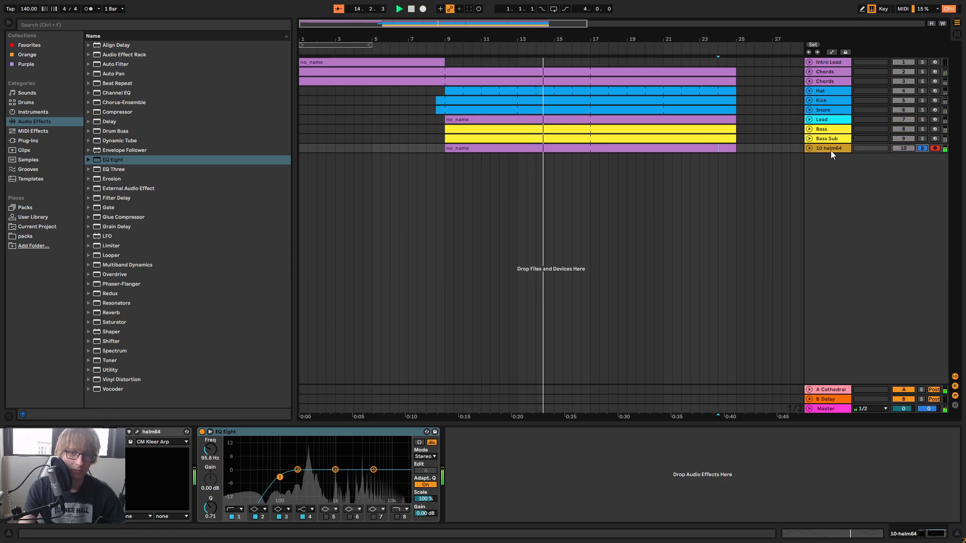
pyautogui.moveTo(828, 148); pyautogui.dragTo(826, 125)
pyautogui.click(835, 119)
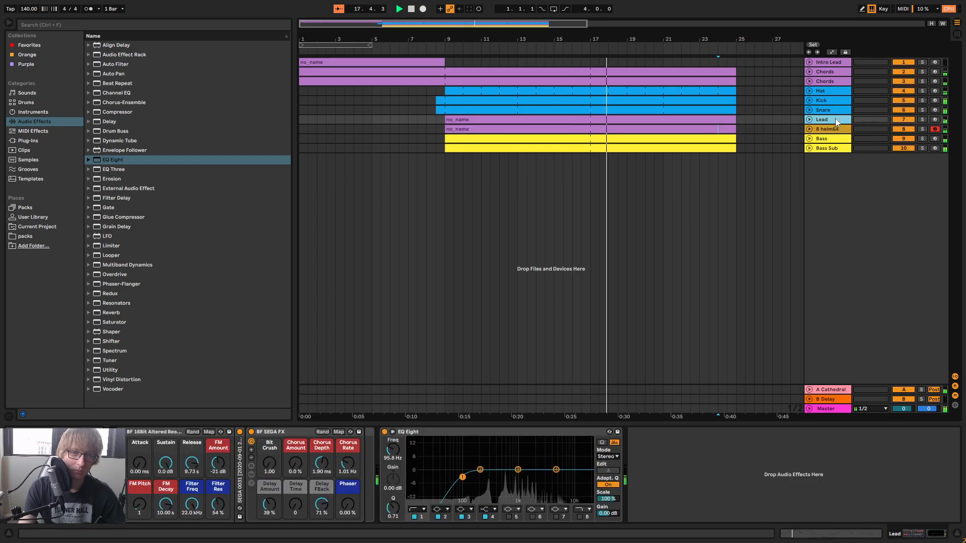
# Rename the helm64 track to Lead 2
pyautogui.click(830, 129)
pyautogui.rightClick(833, 129)
pyautogui.click(862, 161)
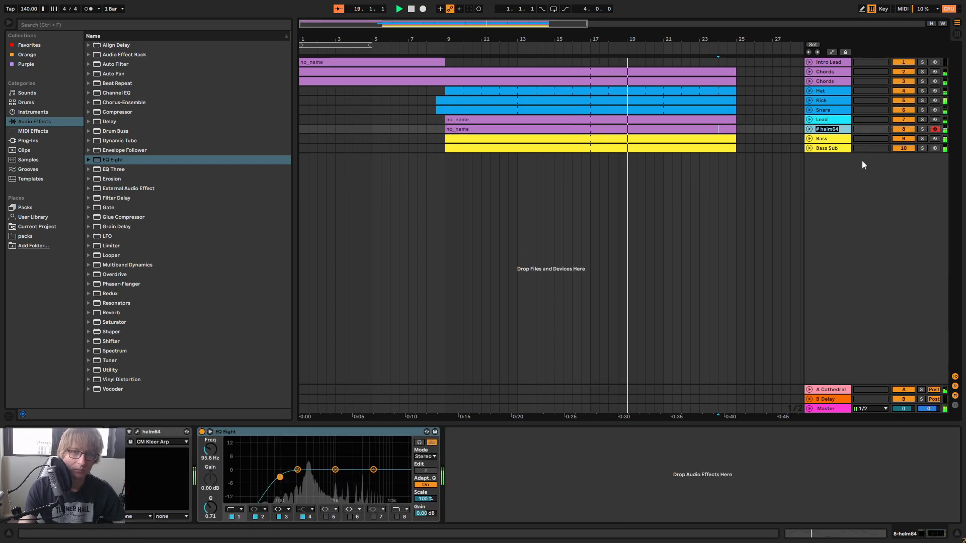
pyautogui.write('Lead 2')
pyautogui.press('Return')
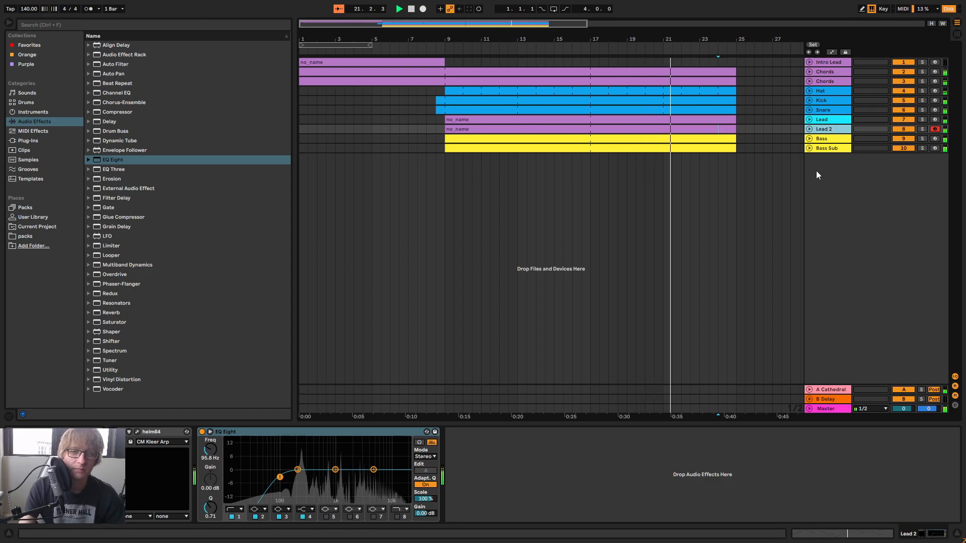
# Duplicate the Snare track and rename the copy to Crash
pyautogui.click(410, 9)
pyautogui.moveTo(434, 35); pyautogui.dragTo(367, 32)
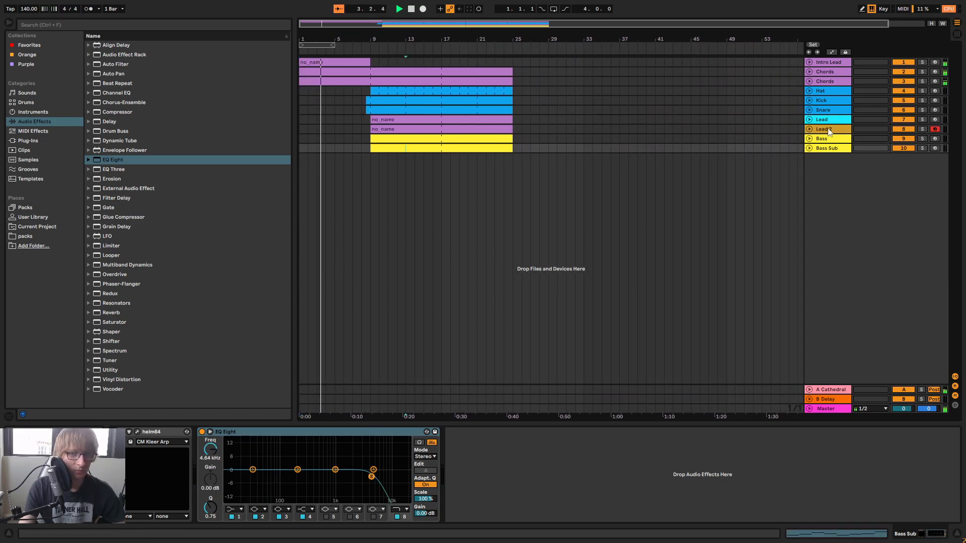
pyautogui.rightClick(833, 111)
pyautogui.click(854, 131)
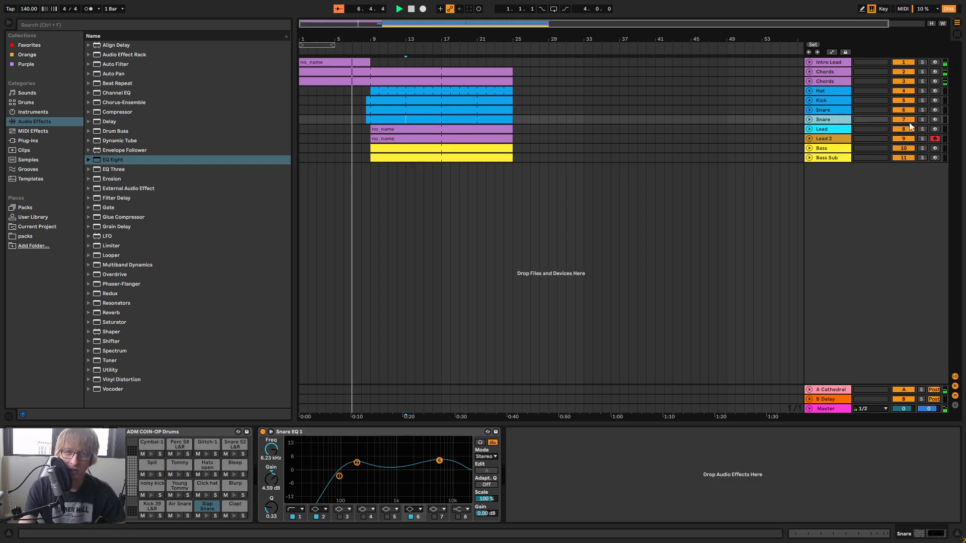
pyautogui.rightClick(833, 121)
pyautogui.click(851, 160)
pyautogui.write('Crash')
pyautogui.click(593, 81)
# Trim the clip on the Crash track so it runs from bar 9 to bar 13
pyautogui.click(353, 120)
pyautogui.moveTo(367, 119); pyautogui.dragTo(371, 119)
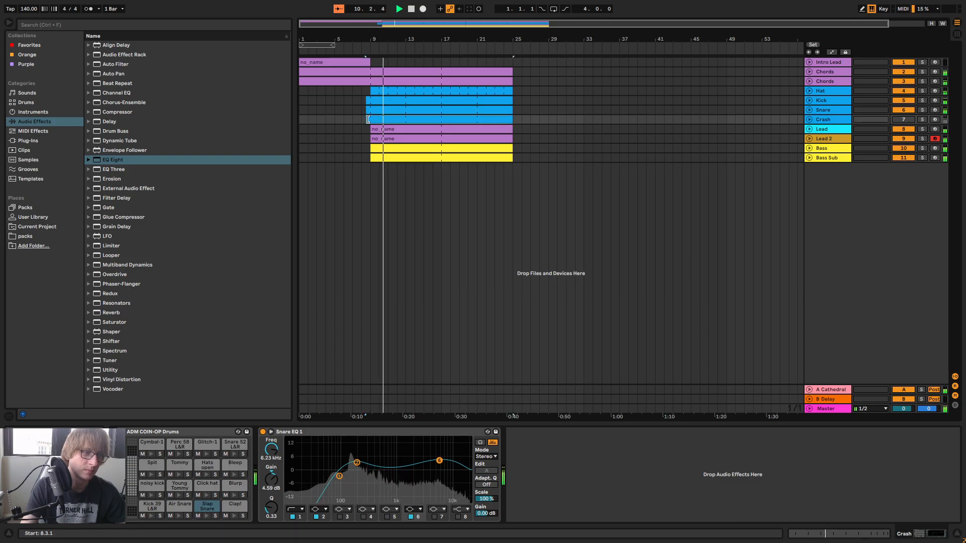
pyautogui.moveTo(513, 120); pyautogui.dragTo(403, 124)
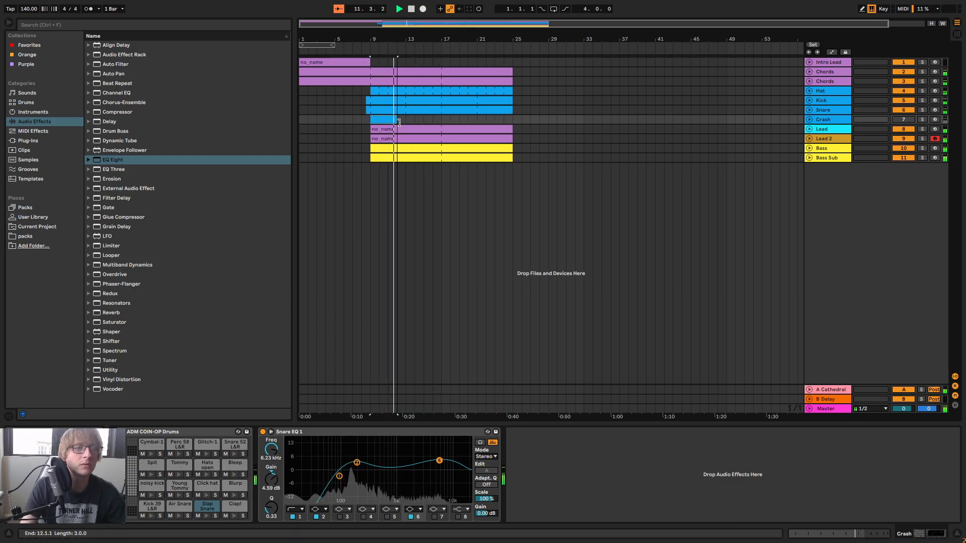
# Shorten the Lead and Lead 2 clips together so both end at bar 17
pyautogui.moveTo(395, 40); pyautogui.dragTo(447, 34)
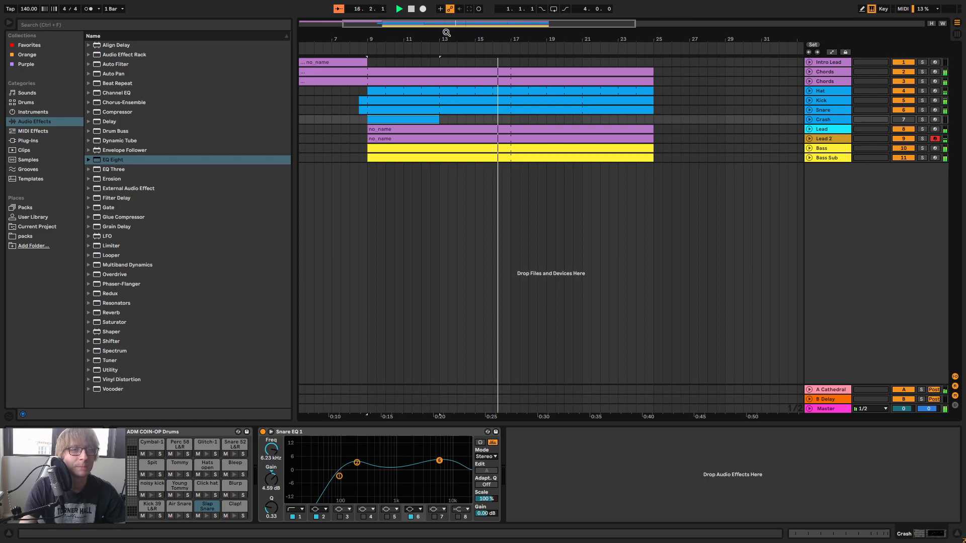
pyautogui.moveTo(521, 39); pyautogui.dragTo(592, 41)
pyautogui.click(748, 90)
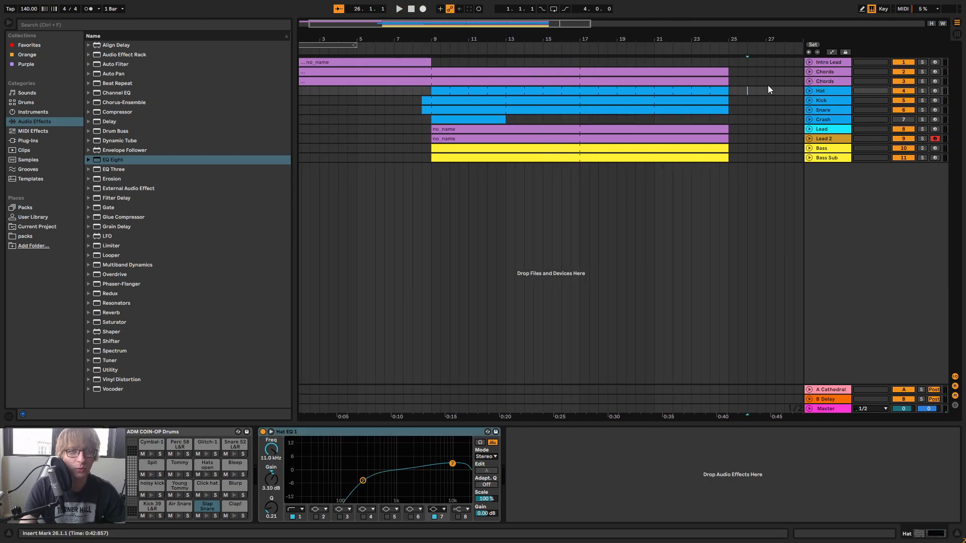
pyautogui.click(710, 129)
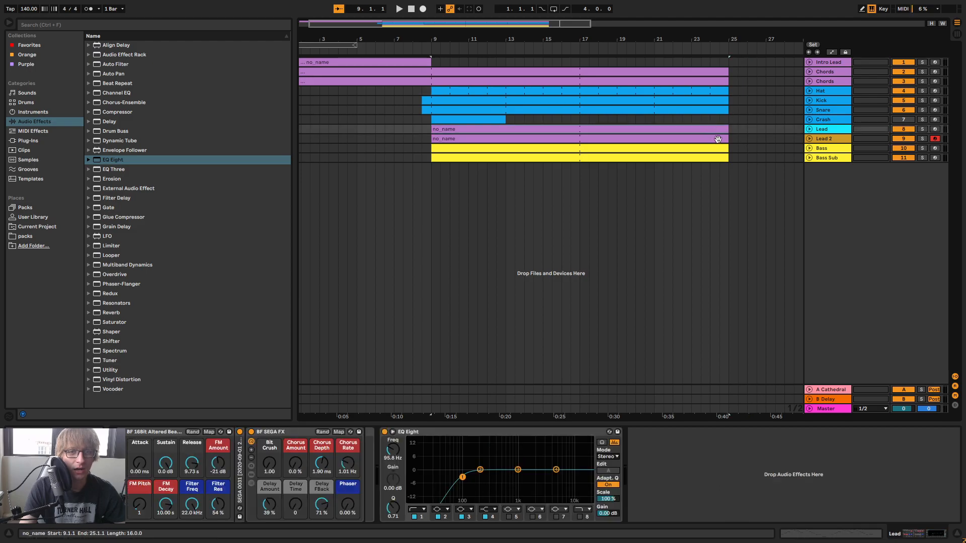
pyautogui.keyDown('shift'); pyautogui.click(715, 137); pyautogui.keyUp('shift')
pyautogui.moveTo(727, 139); pyautogui.dragTo(565, 147)
pyautogui.moveTo(546, 44); pyautogui.dragTo(570, 38)
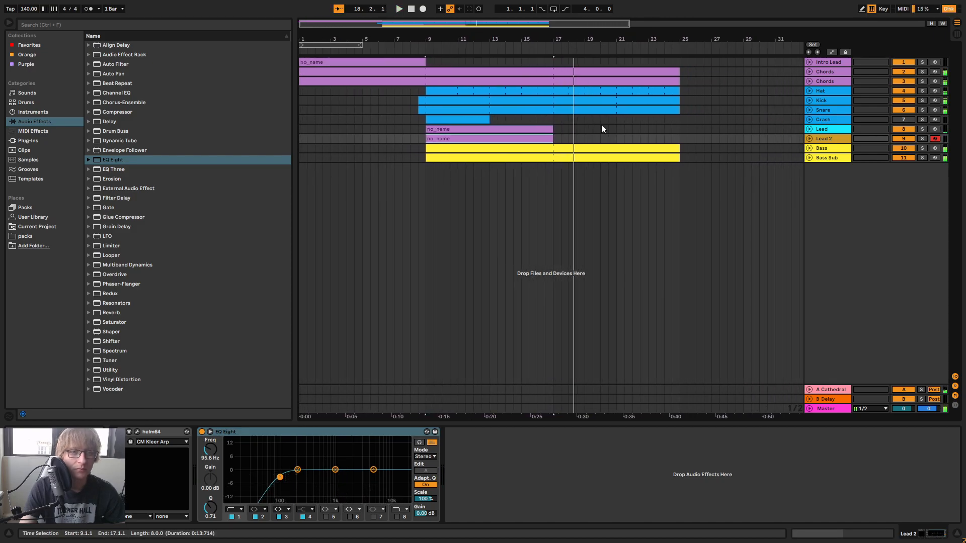
# Unfold the Bass Sub track and look over the section from bar 17 across the bass, lead and chord tracks
pyautogui.click(609, 157)
pyautogui.click(809, 158)
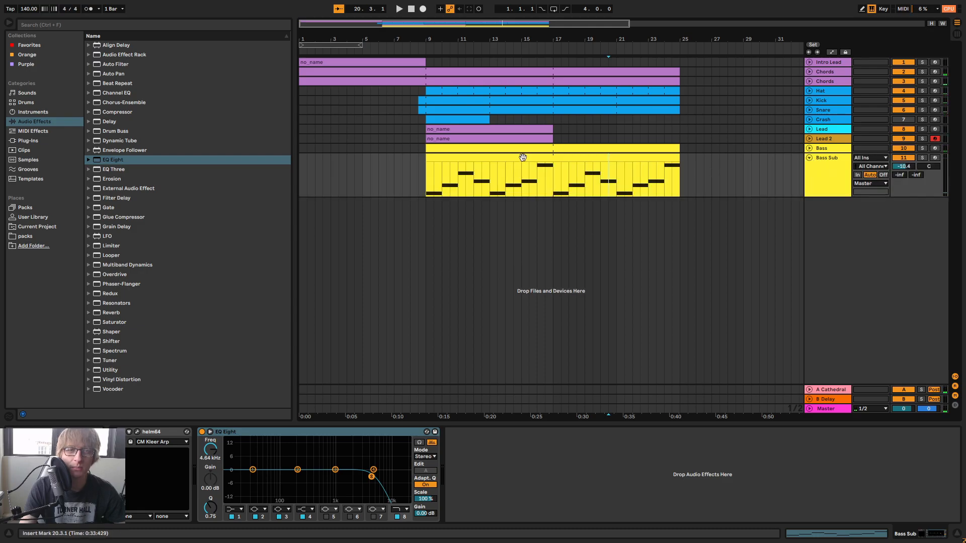
pyautogui.moveTo(562, 175); pyautogui.dragTo(744, 146)
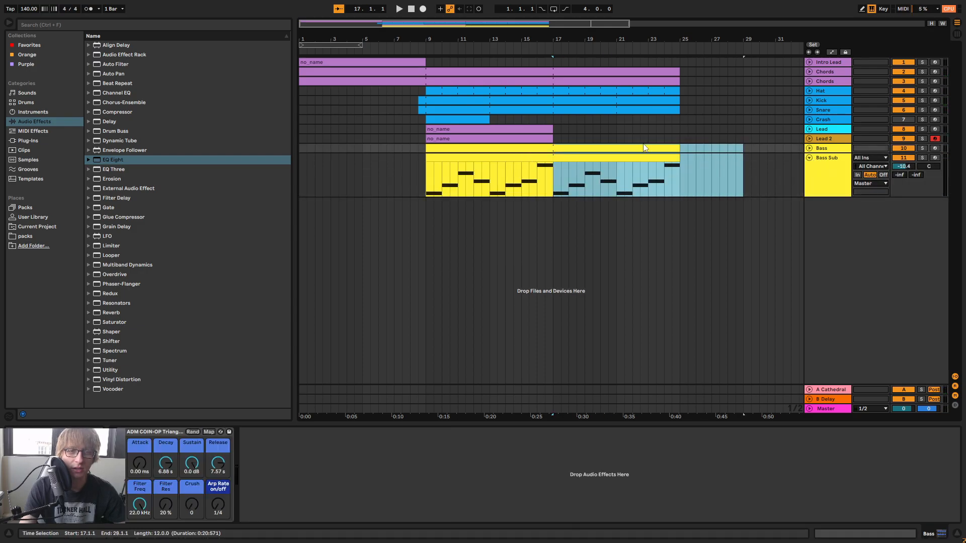
pyautogui.click(688, 129)
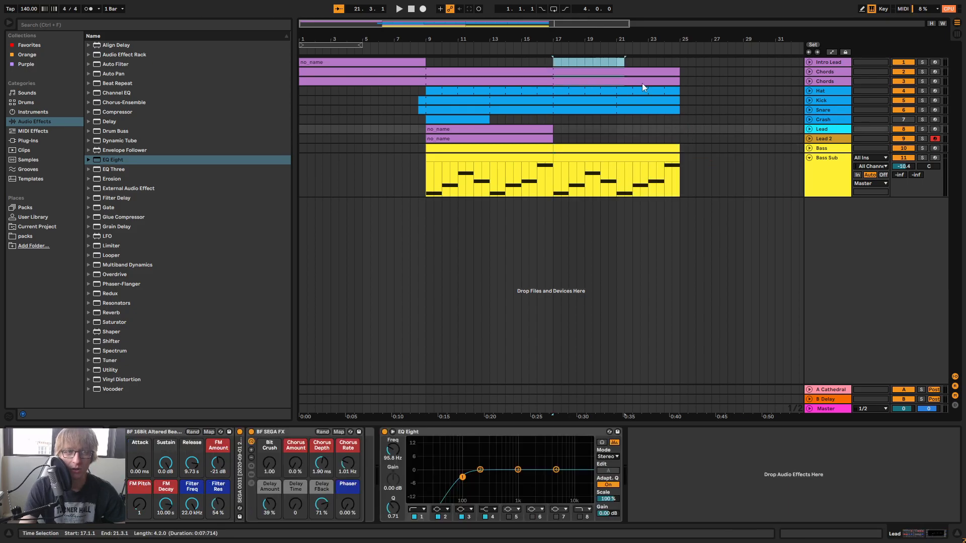
pyautogui.moveTo(705, 80); pyautogui.dragTo(704, 80)
pyautogui.moveTo(580, 72); pyautogui.dragTo(576, 70)
# Play the arrangement from bar 9 to review the lead section, and fold the Bass Sub track again
pyautogui.click(462, 131)
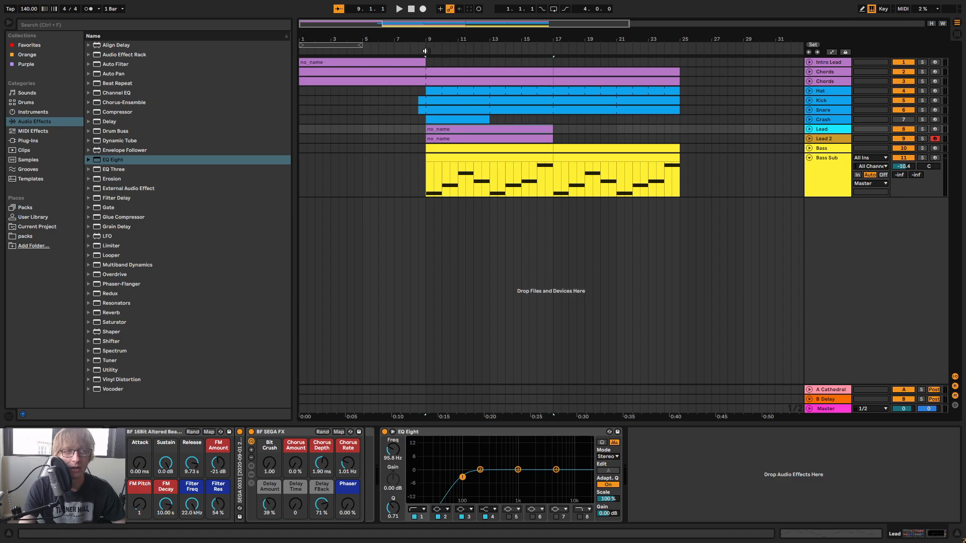
pyautogui.click(546, 247)
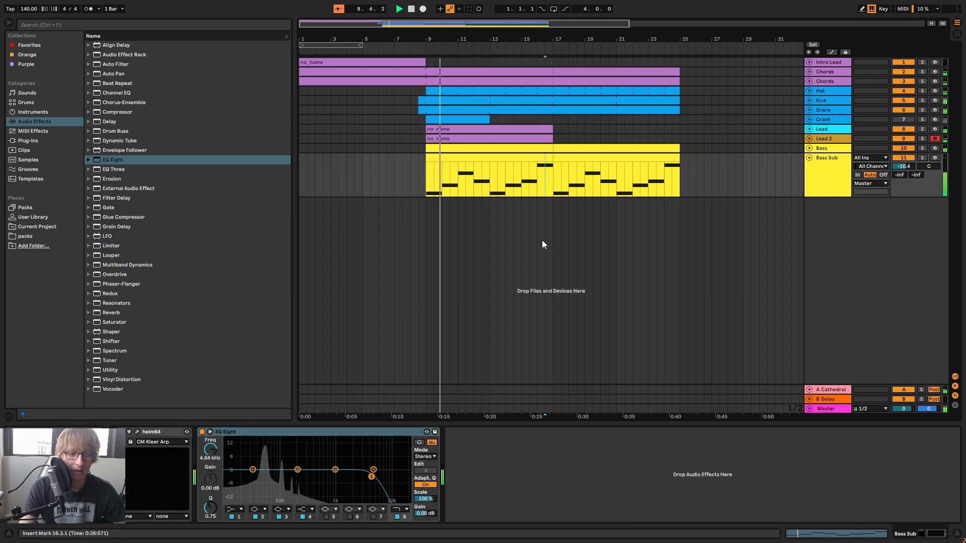
pyautogui.moveTo(560, 40); pyautogui.dragTo(524, 39)
pyautogui.click(640, 232)
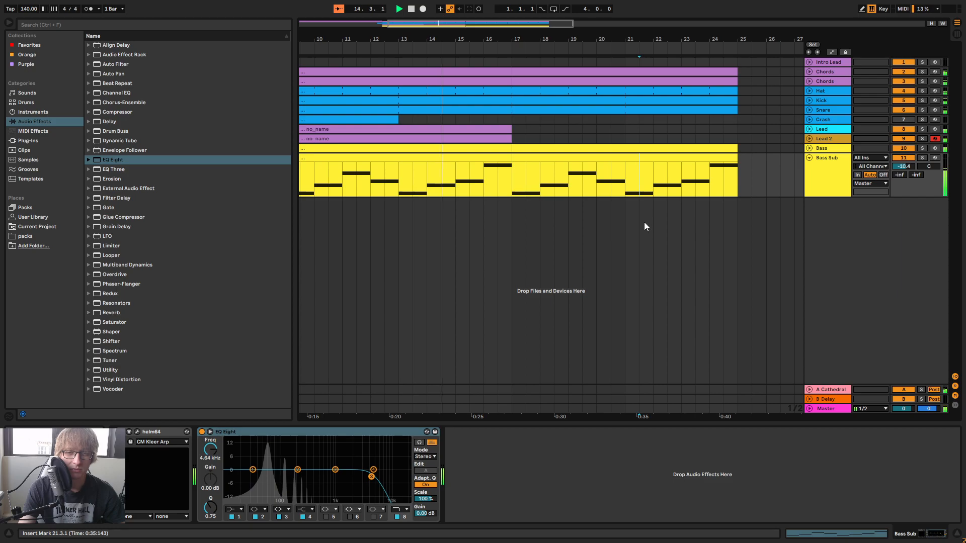
pyautogui.moveTo(523, 38); pyautogui.dragTo(550, 26)
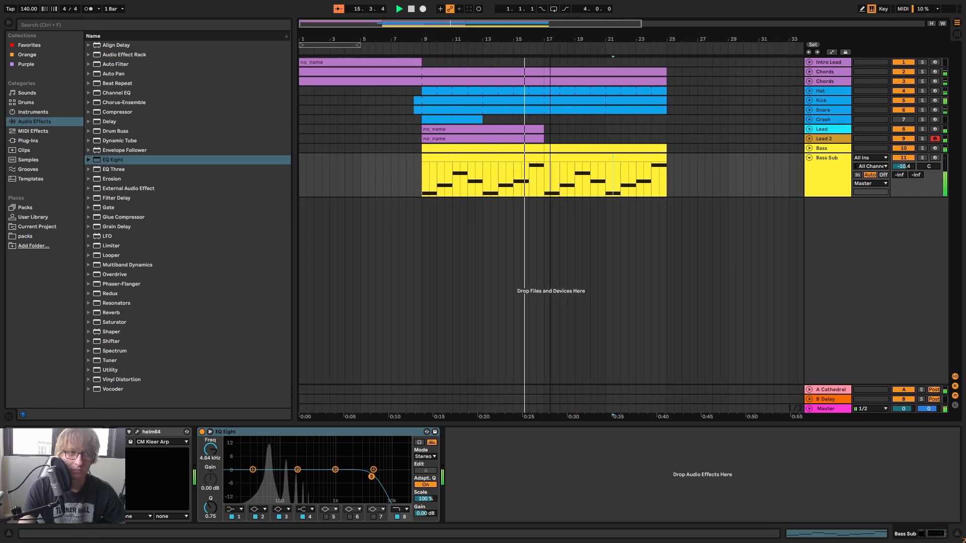
pyautogui.click(810, 157)
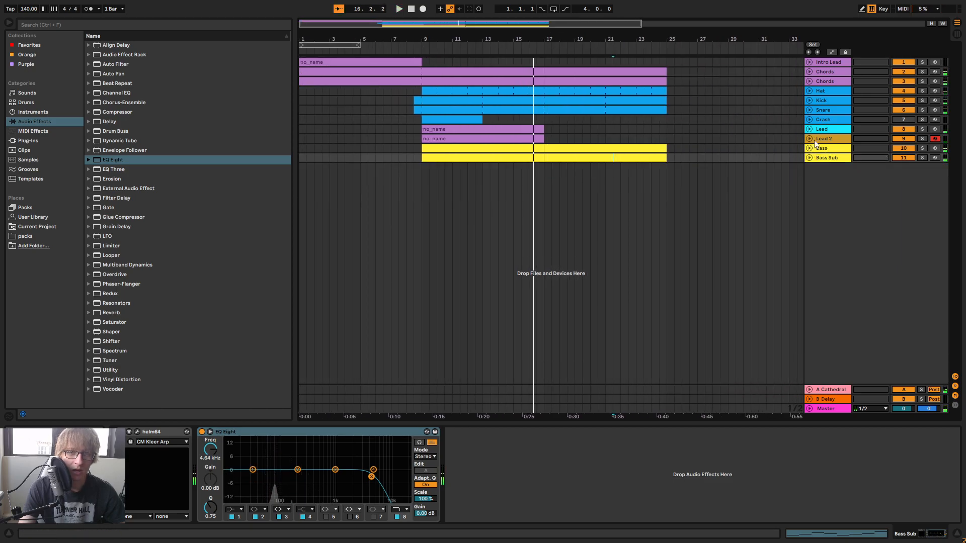
# Open the Crash track's clip and delete all of its notes
pyautogui.click(436, 120)
pyautogui.doubleClick(437, 119)
pyautogui.click(362, 445)
pyautogui.hotkey('ctrl', 'a')
pyautogui.press('Delete')
# Audition the Cymbal sound and add a Cymbal note at the clip's start, extended to about 3.4.2
pyautogui.scroll(2, 263, 371)
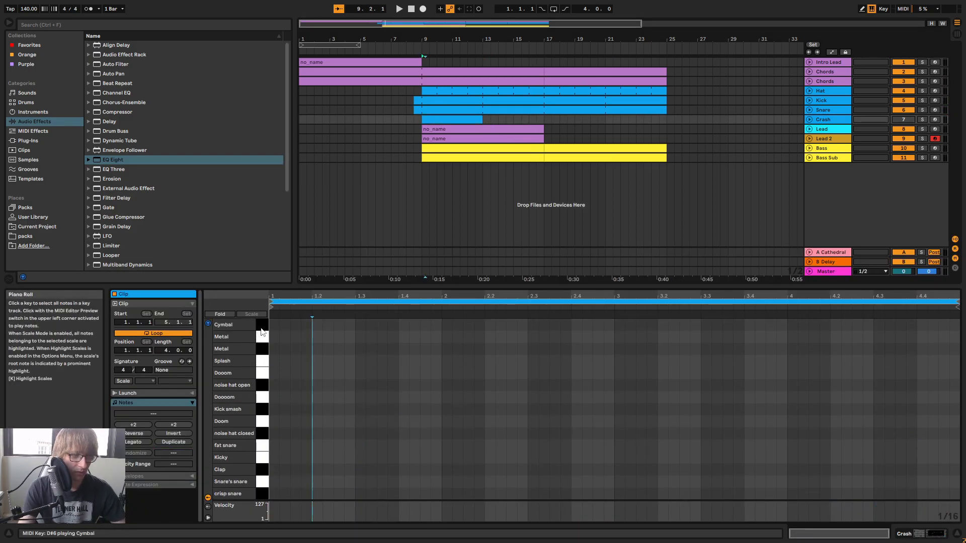
pyautogui.press('Tab')
pyautogui.press('Tab')
pyautogui.click(263, 329)
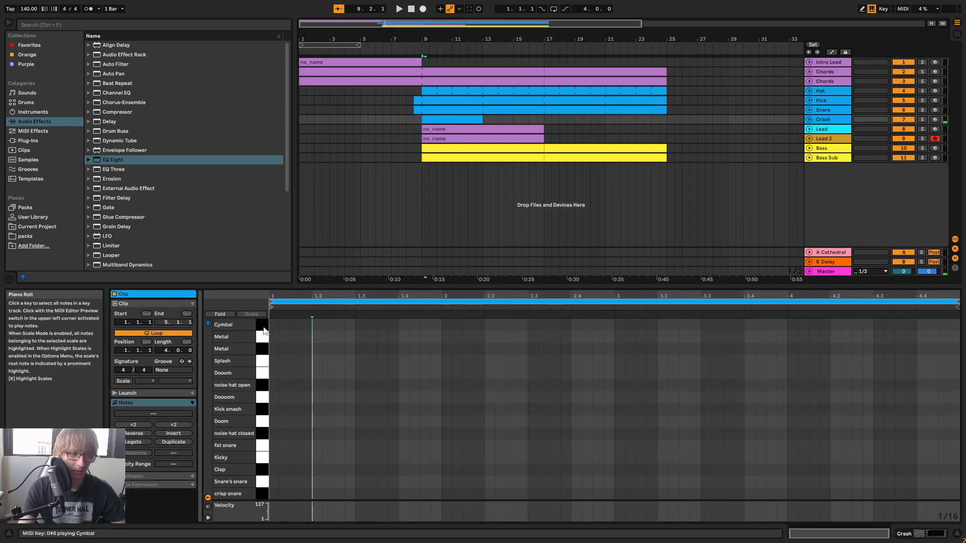
pyautogui.doubleClick(276, 325)
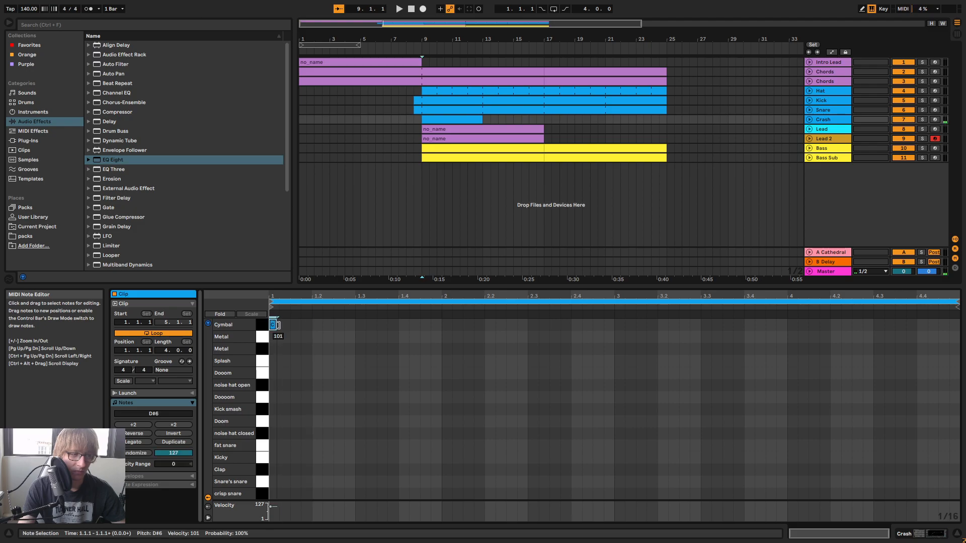
pyautogui.moveTo(279, 325); pyautogui.dragTo(754, 325)
# Set the Crash track's volume to -1.6 dB in solo during playback, and return the track to the active mix
pyautogui.press('space')
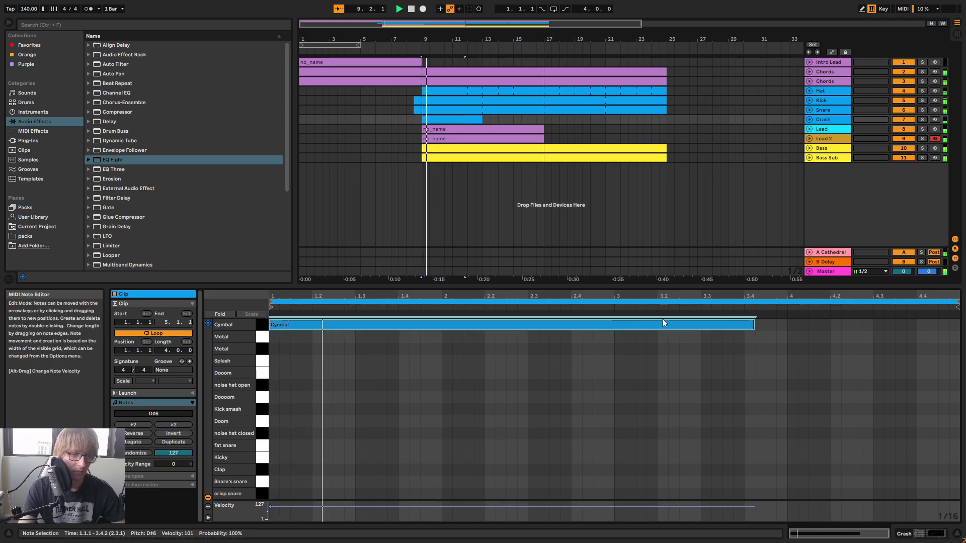
pyautogui.click(924, 120)
pyautogui.press('Tab')
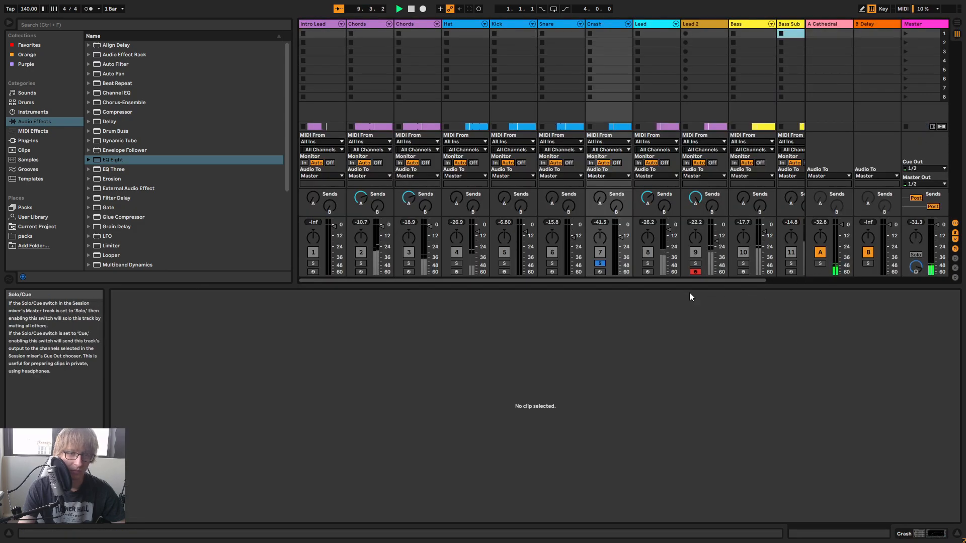
pyautogui.moveTo(623, 242); pyautogui.dragTo(623, 235)
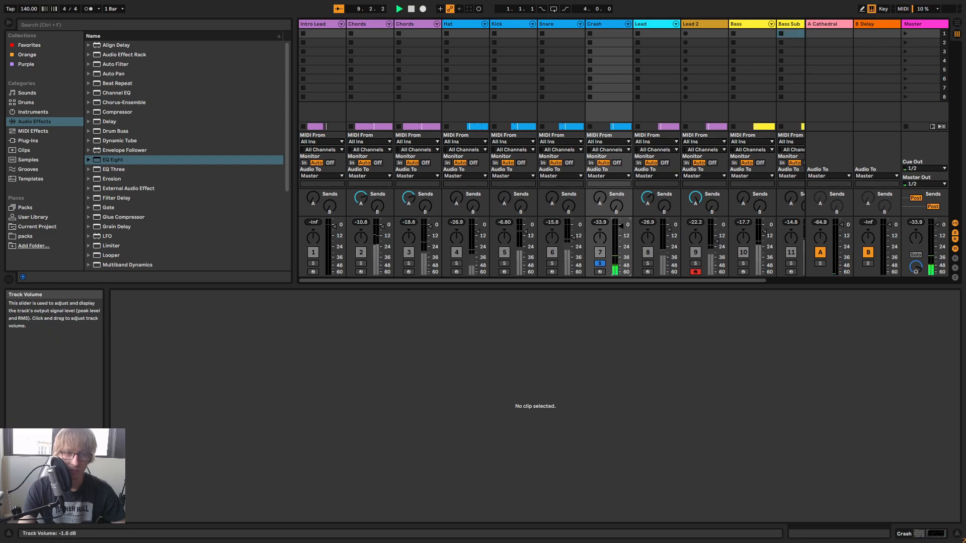
pyautogui.click(600, 264)
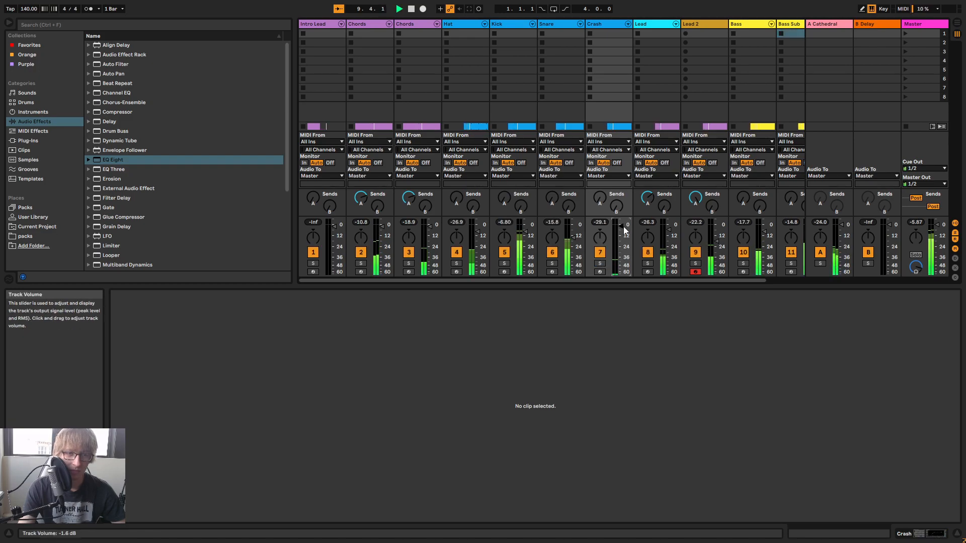
pyautogui.press('Tab')
# Try the long note in the Crash clip on lower drum sounds such as Kick smash
pyautogui.click(412, 62)
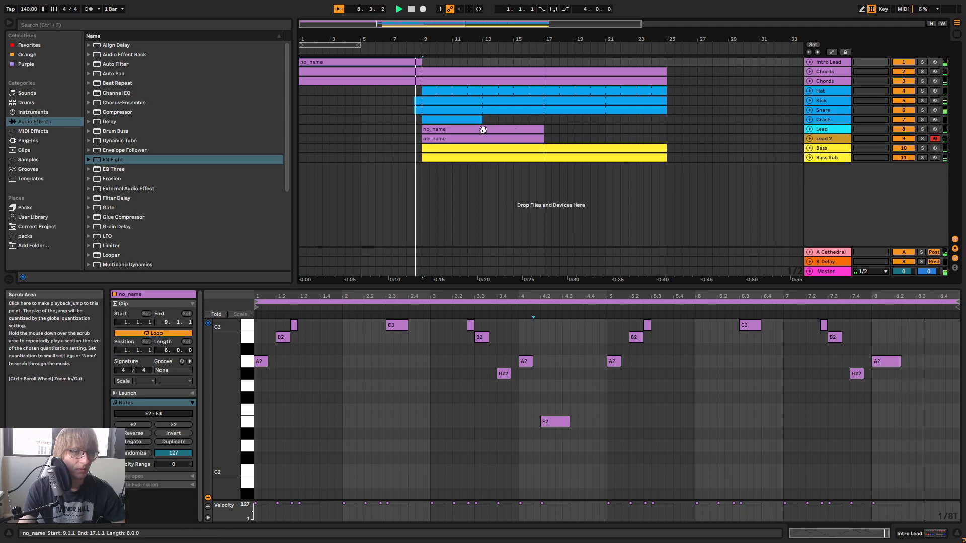
pyautogui.click(453, 119)
pyautogui.click(304, 327)
pyautogui.moveTo(304, 328); pyautogui.dragTo(306, 404)
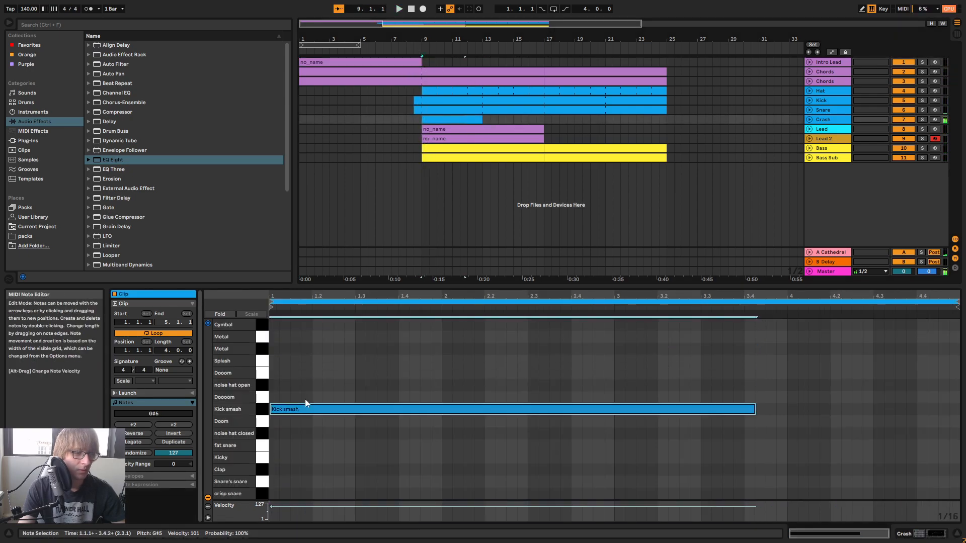
pyautogui.moveTo(322, 296)
pyautogui.mouseDown()
pyautogui.moveTo(322, 322)
pyautogui.moveTo(322, 297)
pyautogui.mouseUp()
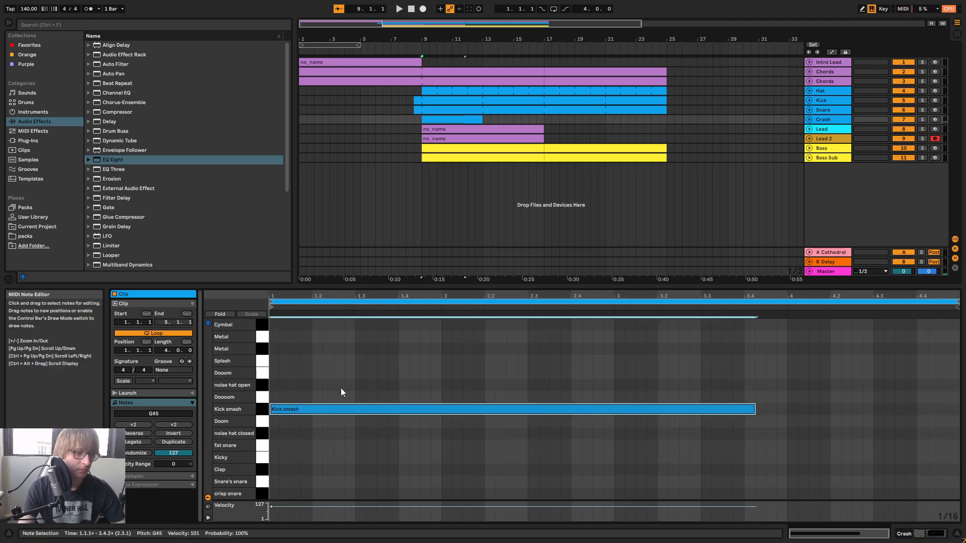
pyautogui.click(319, 432)
# Set the Crash track's volume to -14.5 dB and move the long note in its clip to the crash sound (A#4)
pyautogui.press('Tab')
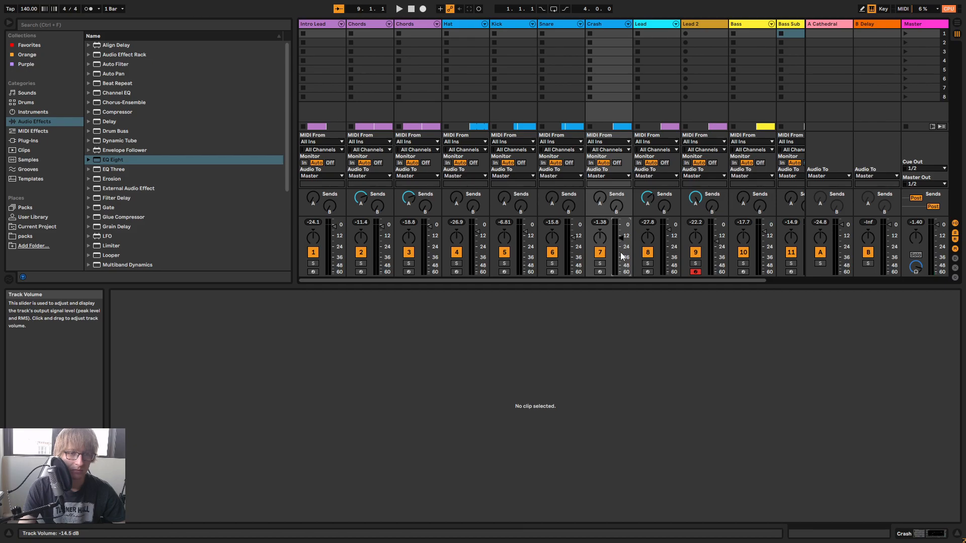
pyautogui.press('Tab')
pyautogui.click(390, 423)
pyautogui.press('Down')
pyautogui.press('Down')
pyautogui.press('Down')
pyautogui.press('Down')
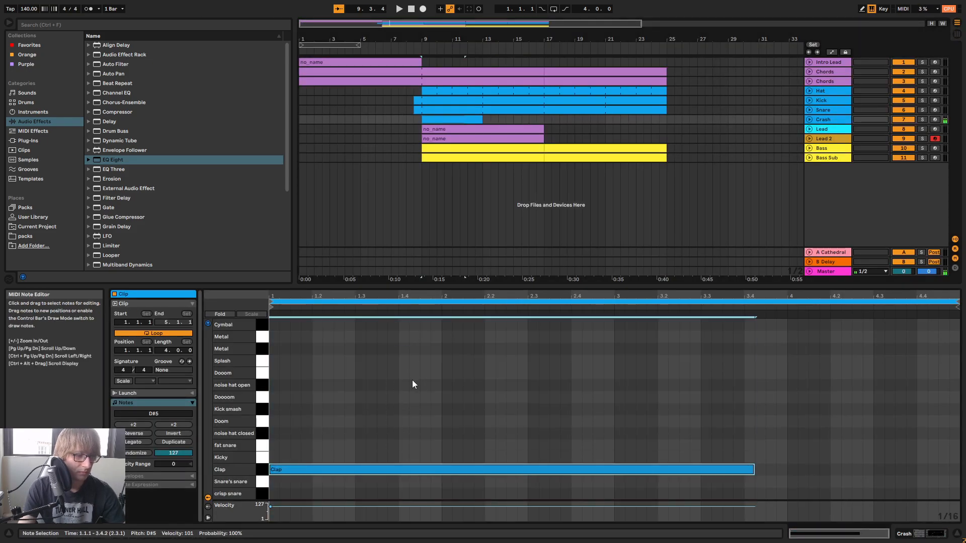
pyautogui.press('Down')
pyautogui.press('Down')
pyautogui.press('Down')
pyautogui.press('Down')
pyautogui.press('Down')
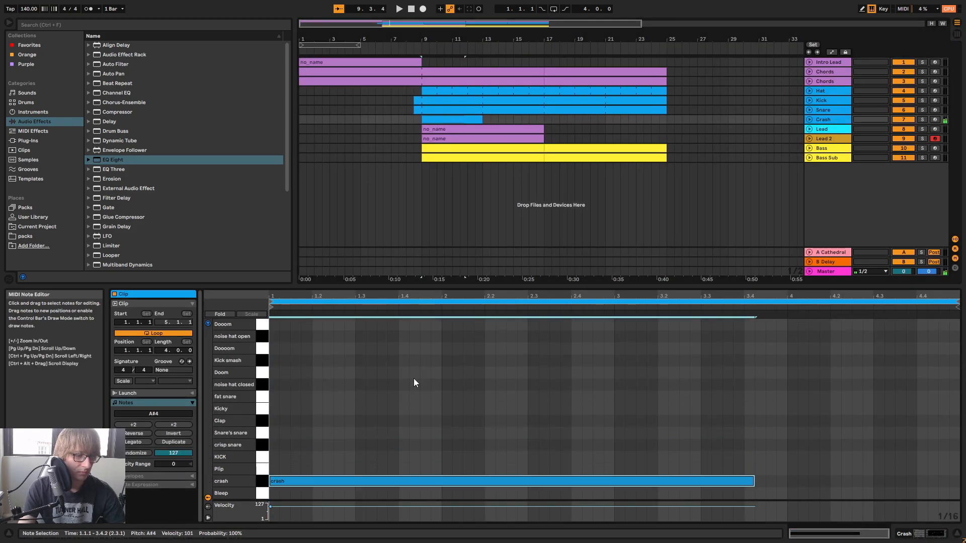
# Play back the crash in the mix and raise the Crash track's send to the Cathedral return
pyautogui.press('space')
pyautogui.press('Tab')
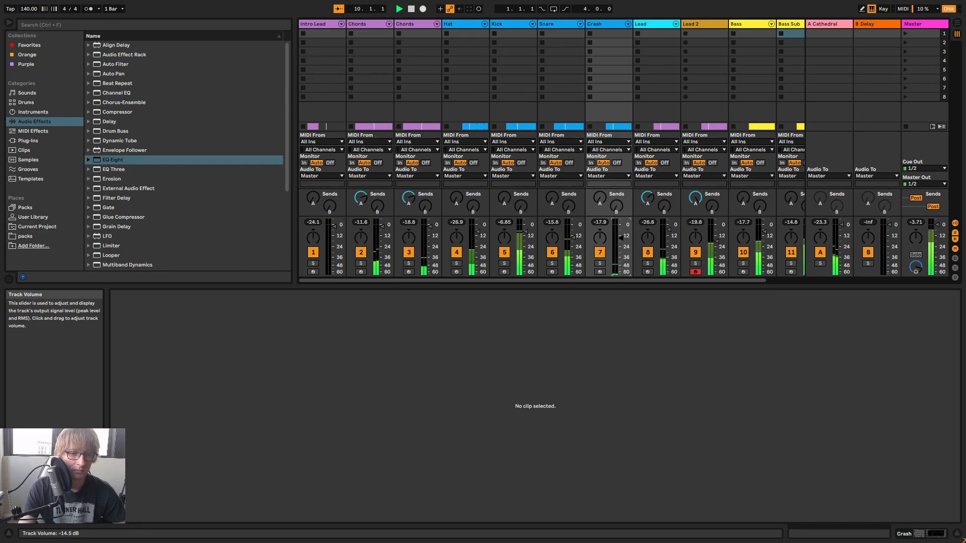
pyautogui.press('space')
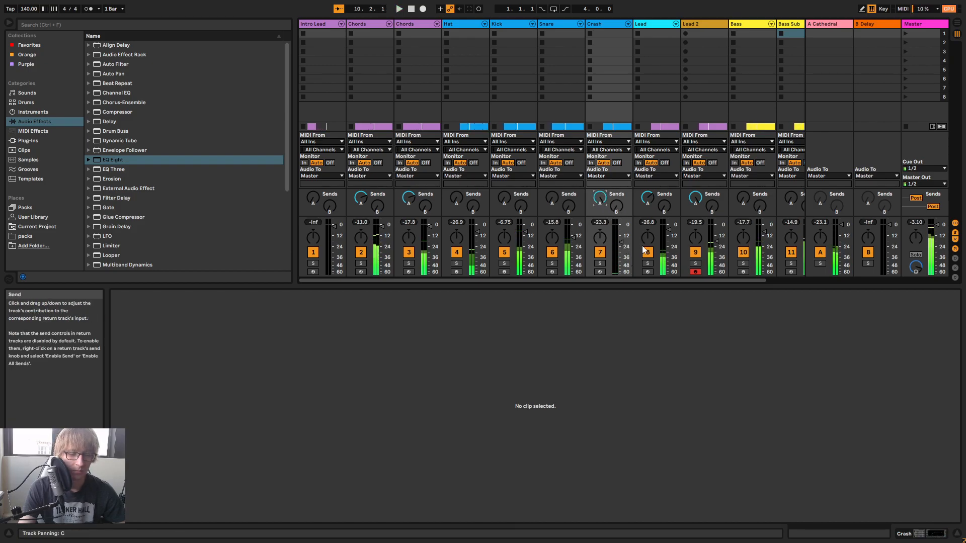
# Set the Crash track's send to the Cathedral return to 0.0 dB and play back the transition into bar 9
pyautogui.moveTo(604, 204); pyautogui.dragTo(604, 171)
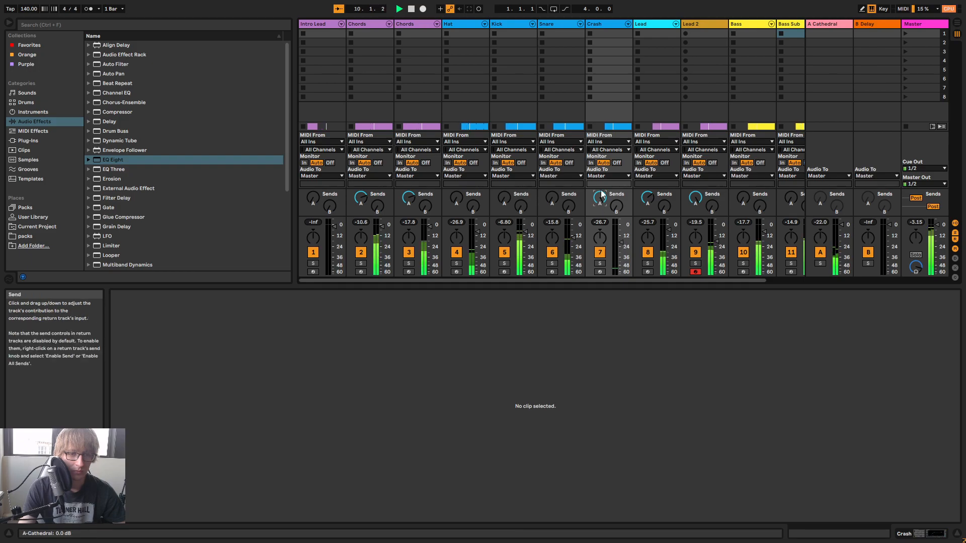
pyautogui.press('Tab')
pyautogui.click(405, 54)
pyautogui.press('Tab')
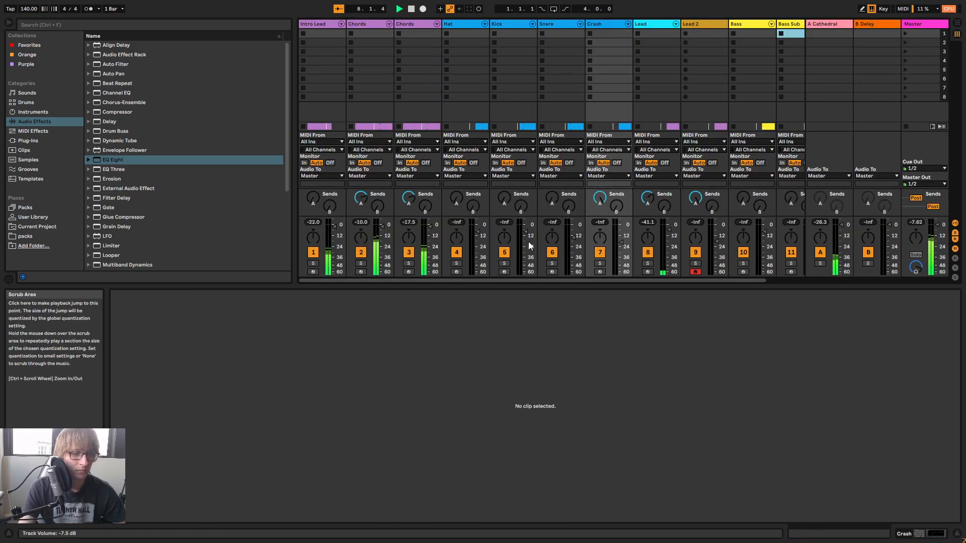
# Replace the Snare EQ 1 on the Crash track with the EQ Eight preset Cymbal EQ 1
pyautogui.click(603, 23)
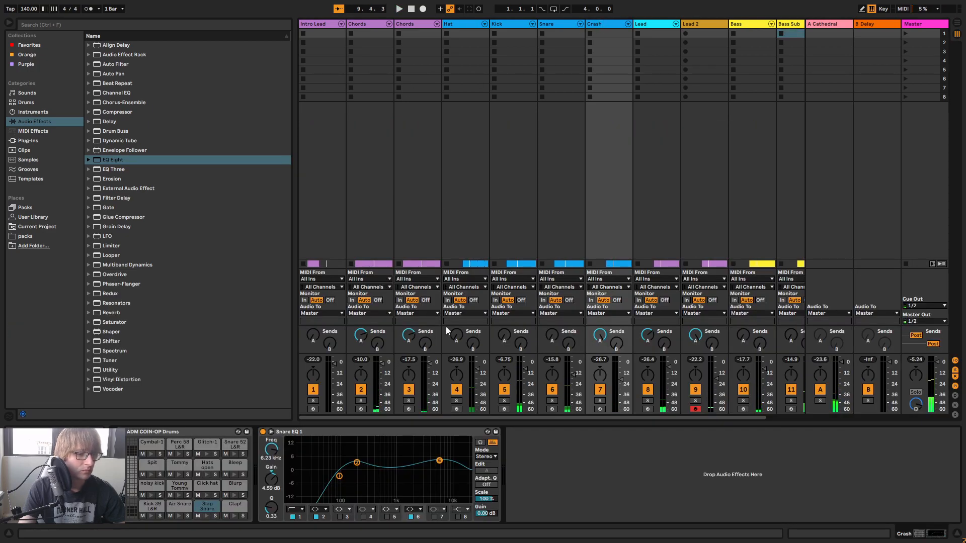
pyautogui.click(429, 432)
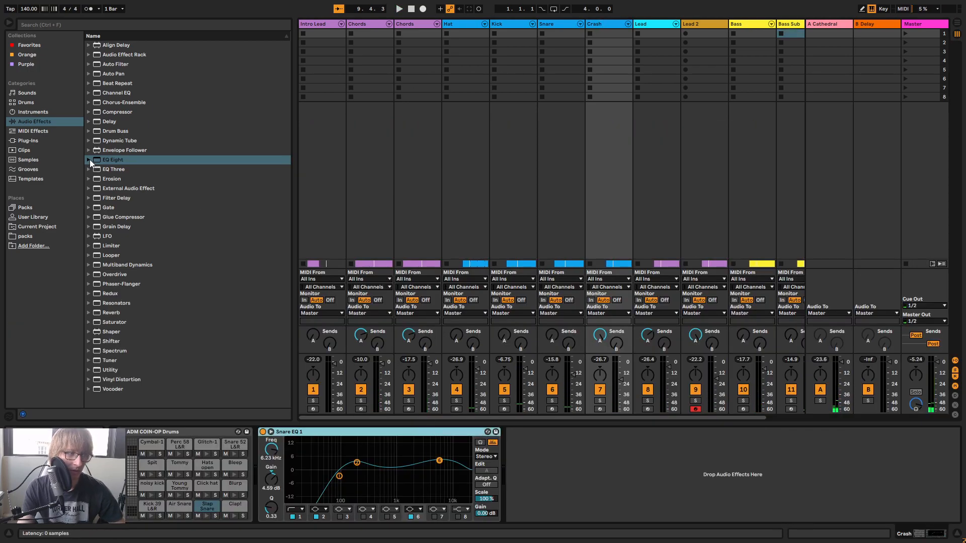
pyautogui.press('Delete')
pyautogui.click(89, 159)
pyautogui.click(116, 181)
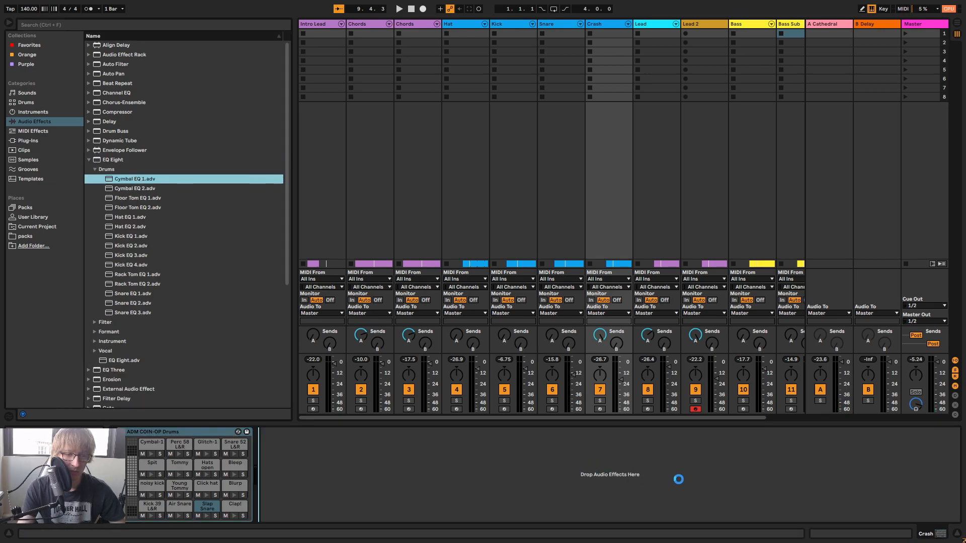
# Play back the arrangement from just before bar 9 towards bar 17 to hear the crash with its cymbal EQ
pyautogui.press('space')
pyautogui.press('space')
pyautogui.press('Tab')
pyautogui.click(408, 52)
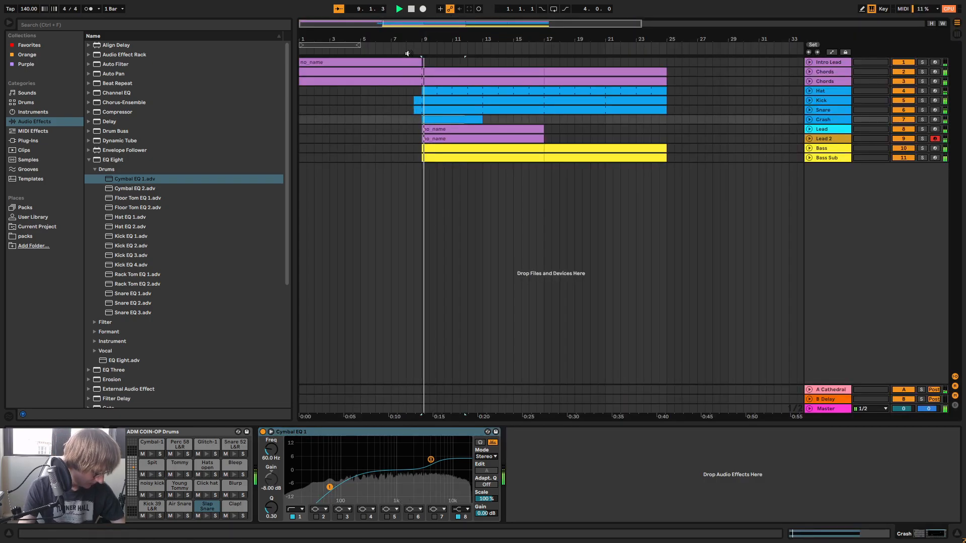
pyautogui.press('Tab')
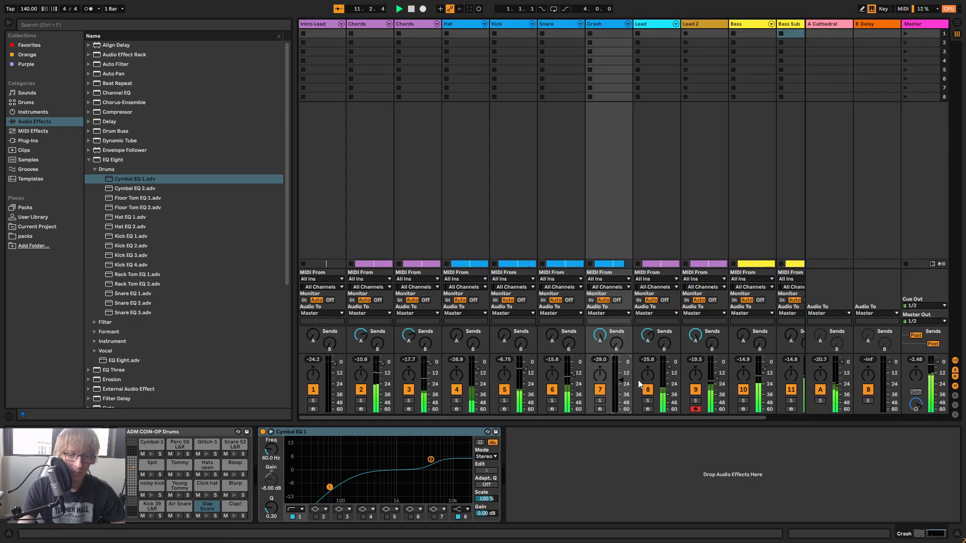
pyautogui.press('Tab')
pyautogui.click(727, 231)
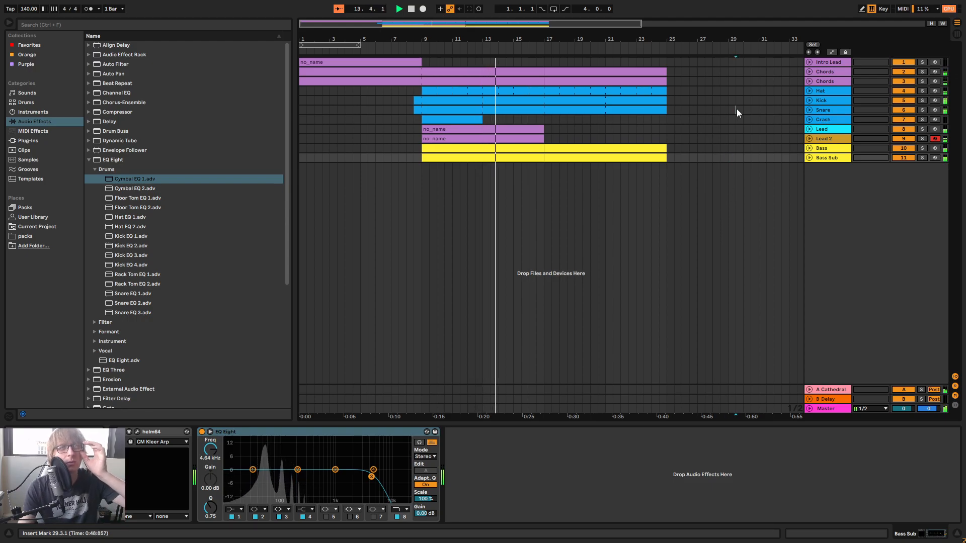
pyautogui.click(699, 120)
pyautogui.moveTo(548, 34); pyautogui.dragTo(477, 43)
pyautogui.click(668, 120)
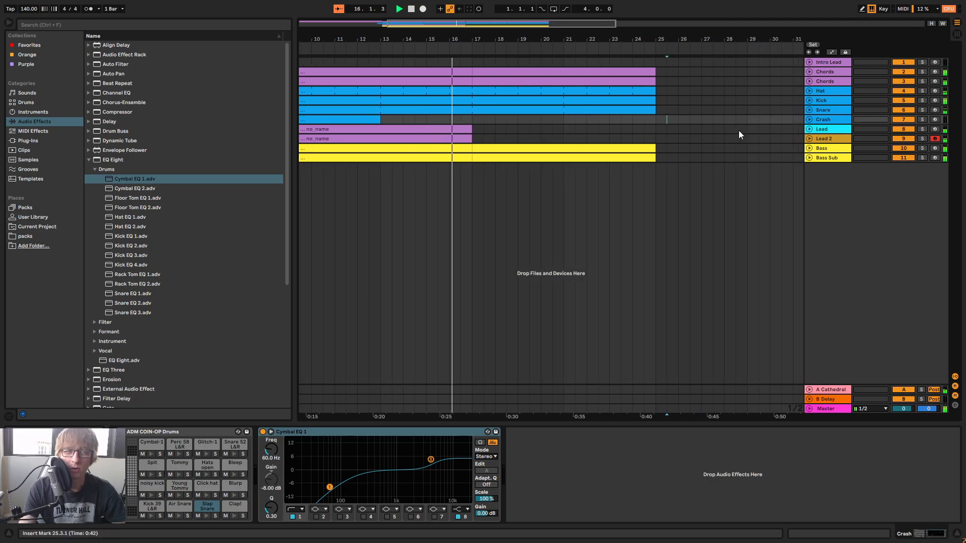
# Unfold the Hat and Snare tracks and consolidate the Snare clips from bar 9 to bar 17
pyautogui.click(810, 91)
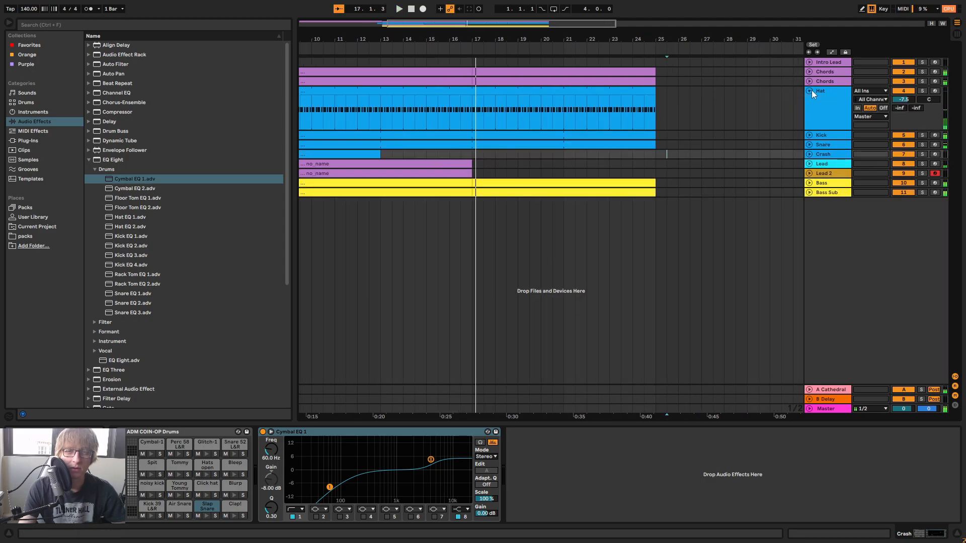
pyautogui.click(657, 135)
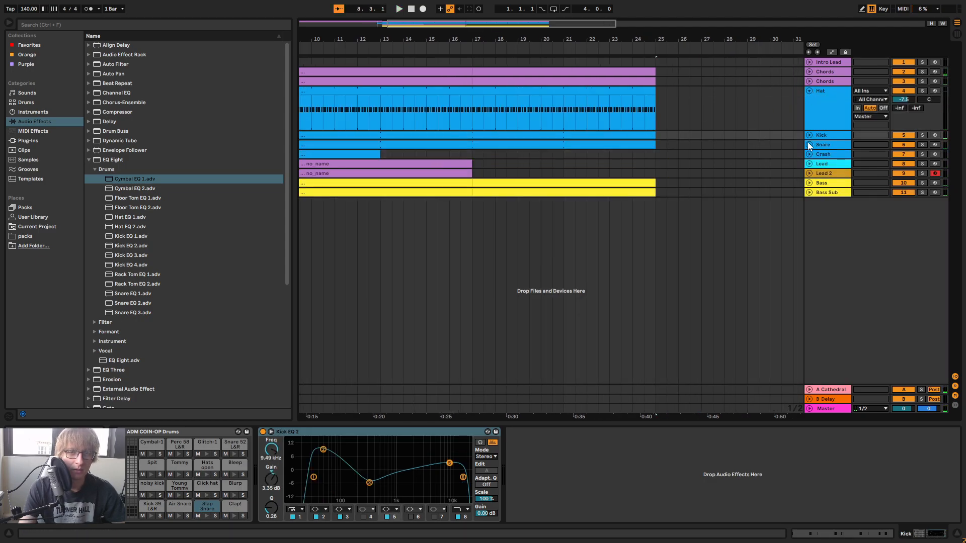
pyautogui.click(809, 145)
pyautogui.click(382, 167)
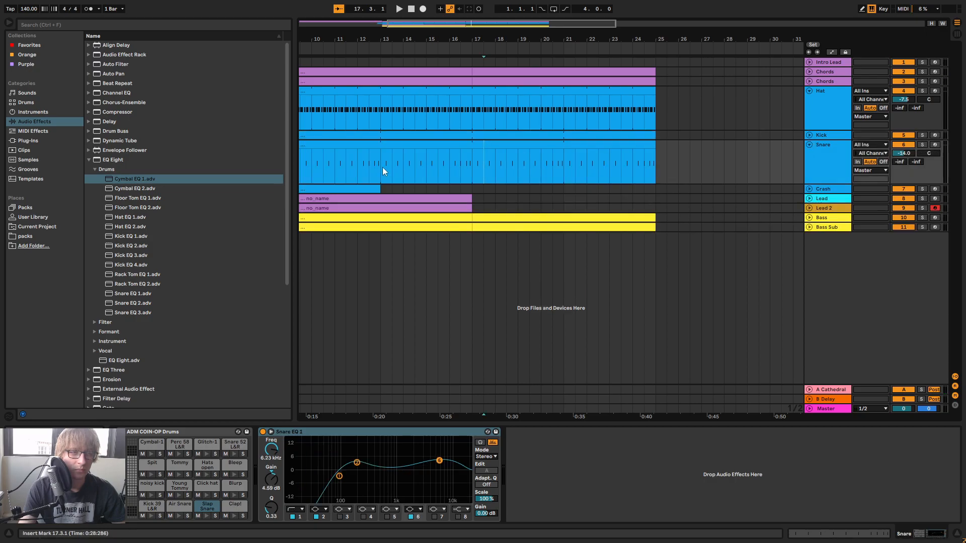
pyautogui.hscroll(-5, 499, 120)
pyautogui.moveTo(463, 160); pyautogui.dragTo(650, 138)
pyautogui.rightClick(649, 136)
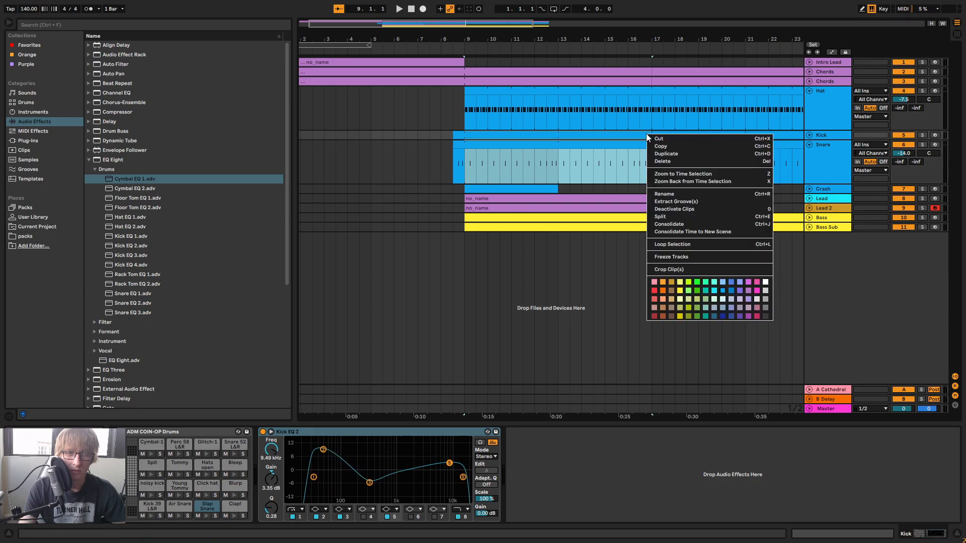
pyautogui.click(674, 225)
# Play back the lead-up to bar 17 and open the consolidated Snare clip's notes
pyautogui.click(610, 49)
pyautogui.moveTo(579, 39); pyautogui.dragTo(544, 96)
pyautogui.click(634, 162)
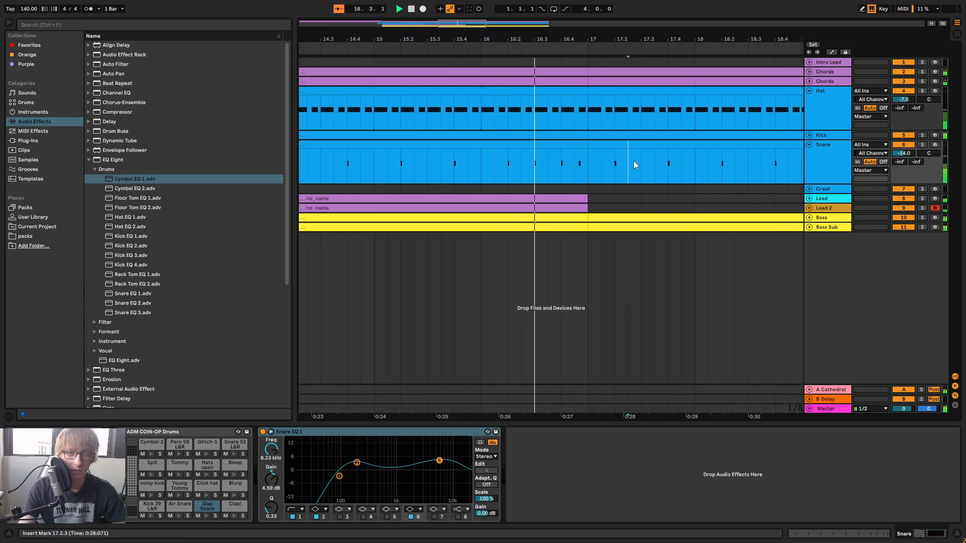
pyautogui.doubleClick(569, 151)
pyautogui.press('space')
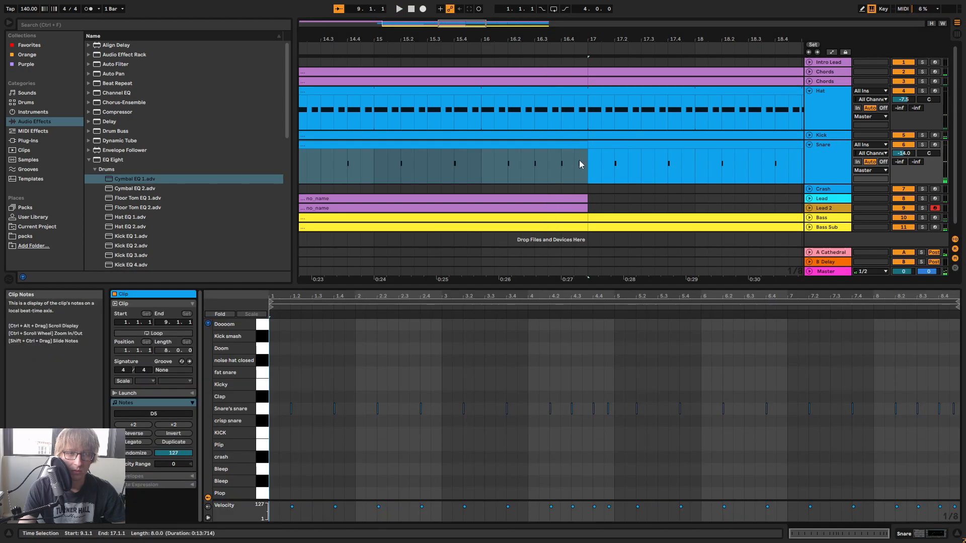
# Add an extra Snare's snare note between the clip's last two hits on a 1/8 triplet grid and play back the fill
pyautogui.click(841, 309)
pyautogui.moveTo(927, 297); pyautogui.dragTo(889, 332)
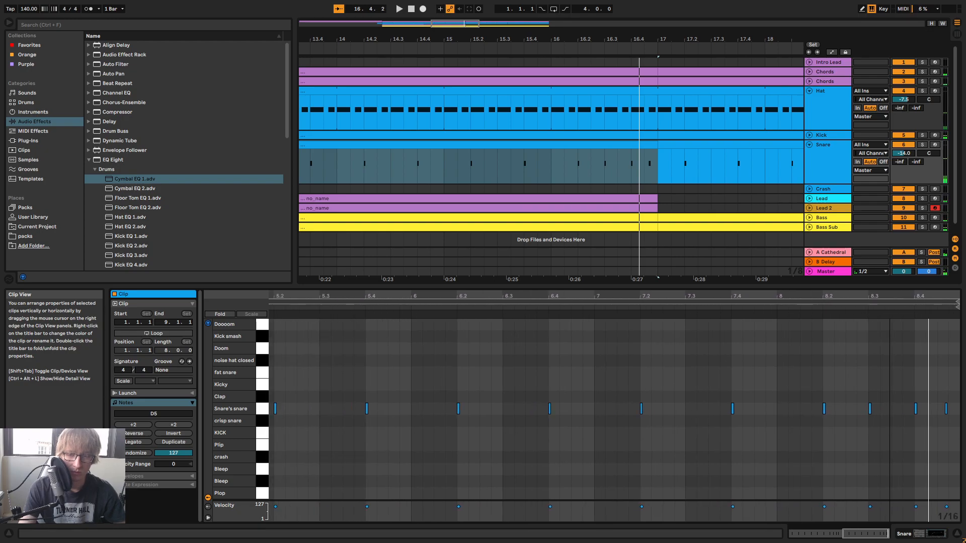
pyautogui.click(917, 408)
pyautogui.click(938, 386)
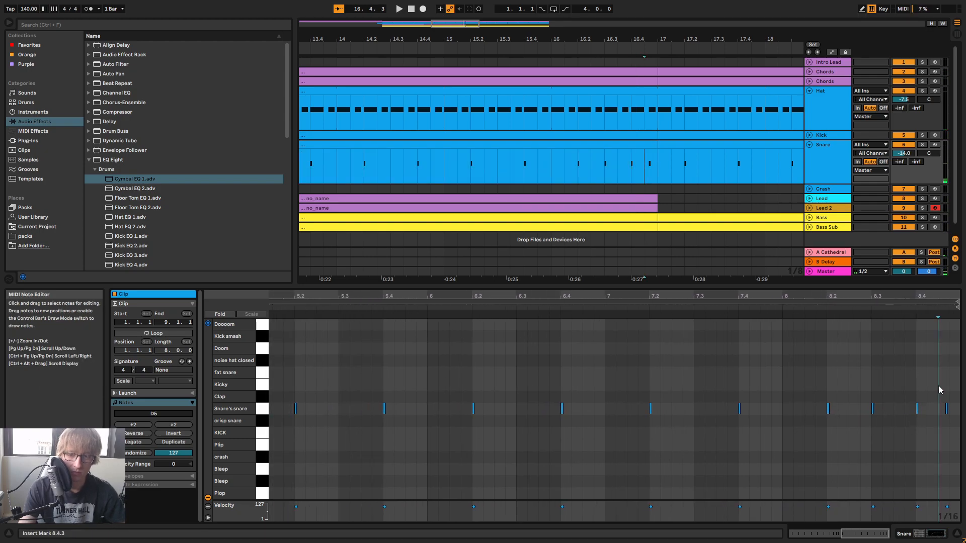
pyautogui.moveTo(947, 292); pyautogui.dragTo(937, 291)
pyautogui.moveTo(939, 380); pyautogui.dragTo(943, 381)
pyautogui.click(937, 384)
pyautogui.hotkey('ctrl', 'v')
pyautogui.press('space')
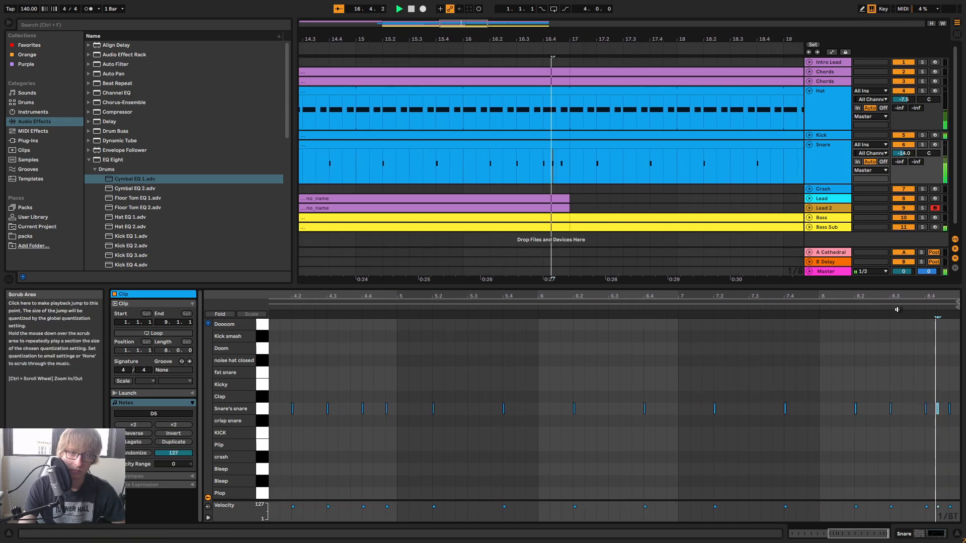
# Unfold the Kick track and play back the drums past bar 17
pyautogui.click(809, 135)
pyautogui.click(441, 47)
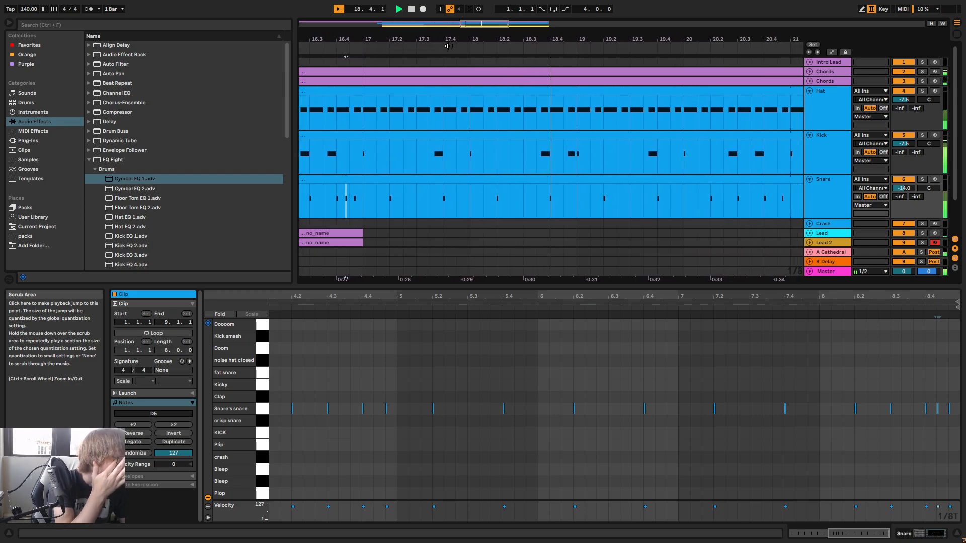
pyautogui.press('space')
pyautogui.moveTo(521, 38); pyautogui.dragTo(522, 10)
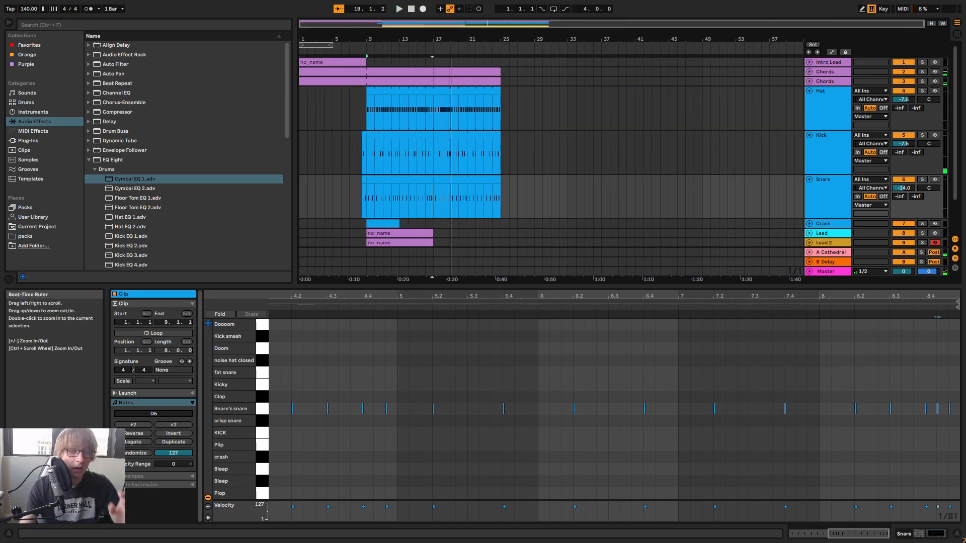
pyautogui.click(611, 93)
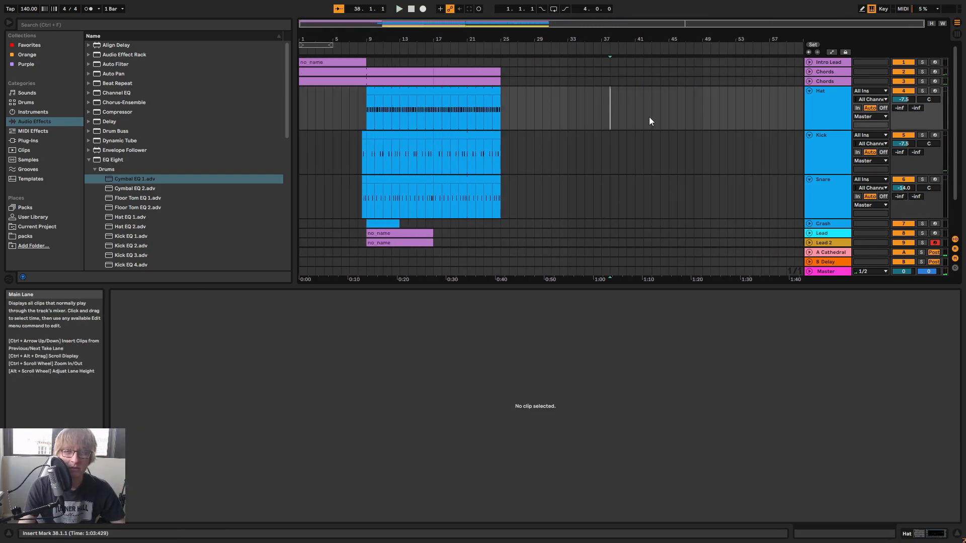
# Arm the lower and then the upper Chords track for playing live, and start playback ahead of bar 17
pyautogui.click(934, 81)
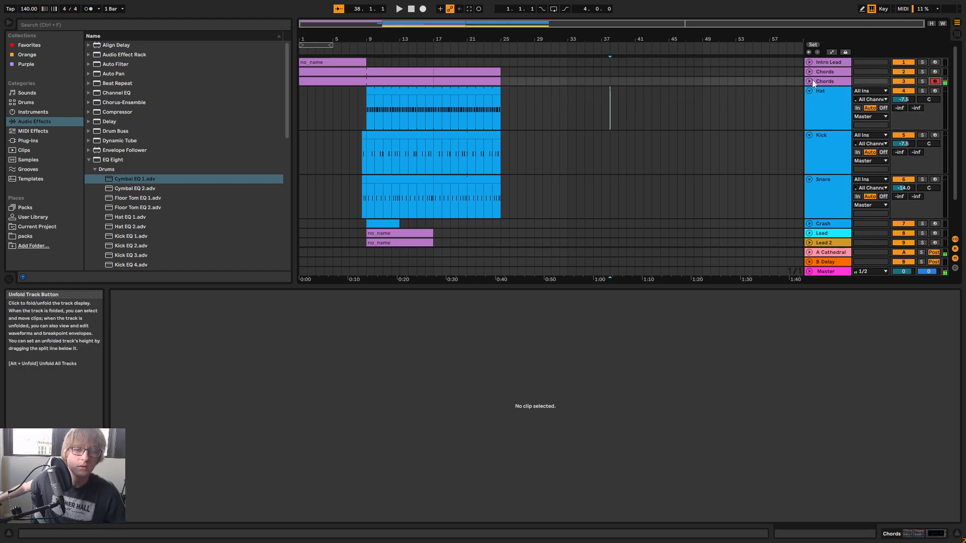
pyautogui.click(935, 72)
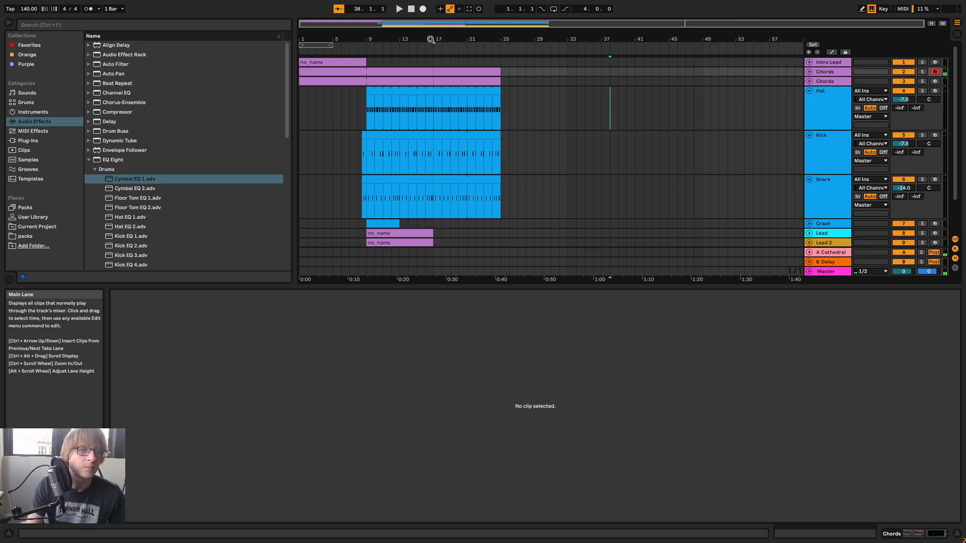
pyautogui.moveTo(420, 39); pyautogui.dragTo(513, 46)
pyautogui.click(513, 48)
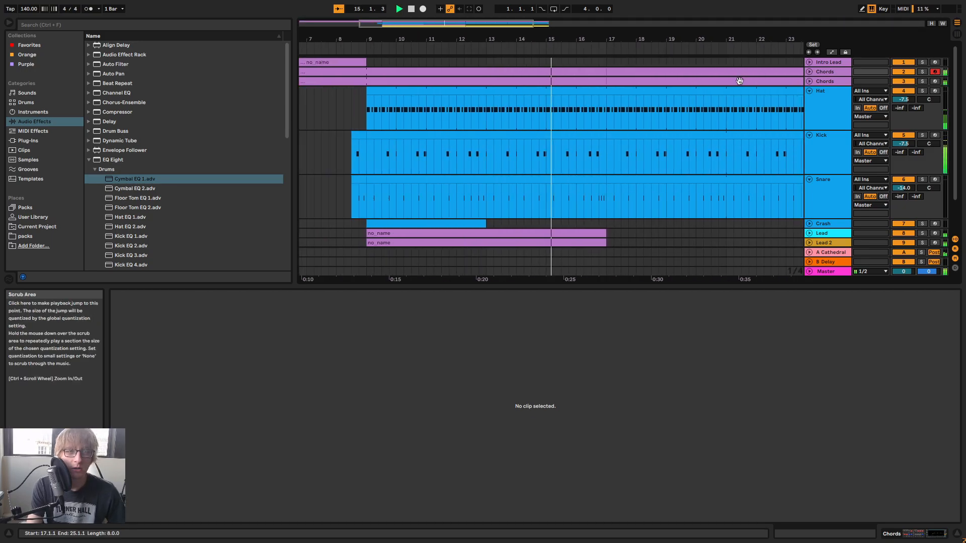
# Delete the lower Chords clip and the Bass clip from bar 17 on, and open the Bass Sub clip's notes
pyautogui.click(733, 81)
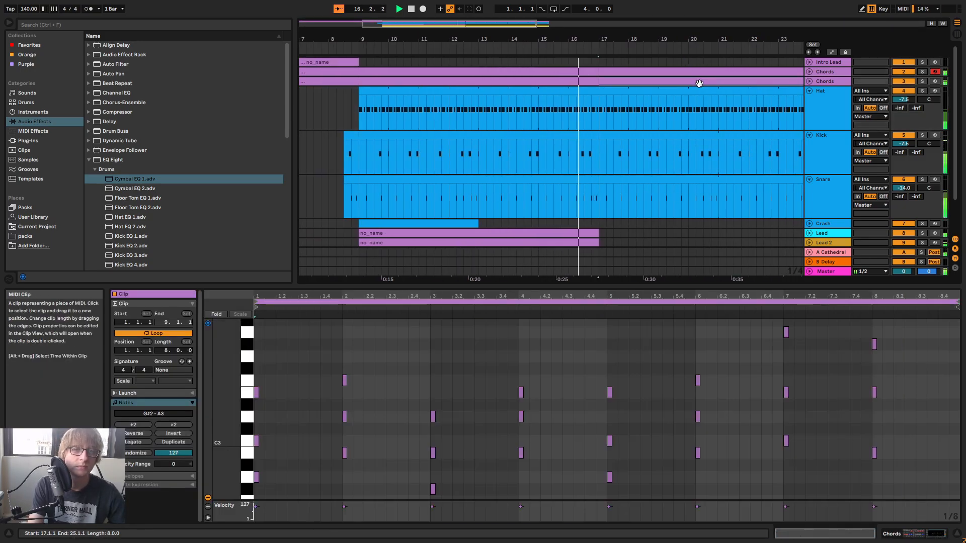
pyautogui.click(636, 84)
pyautogui.press('Delete')
pyautogui.scroll(-3, 644, 136)
pyautogui.press('space')
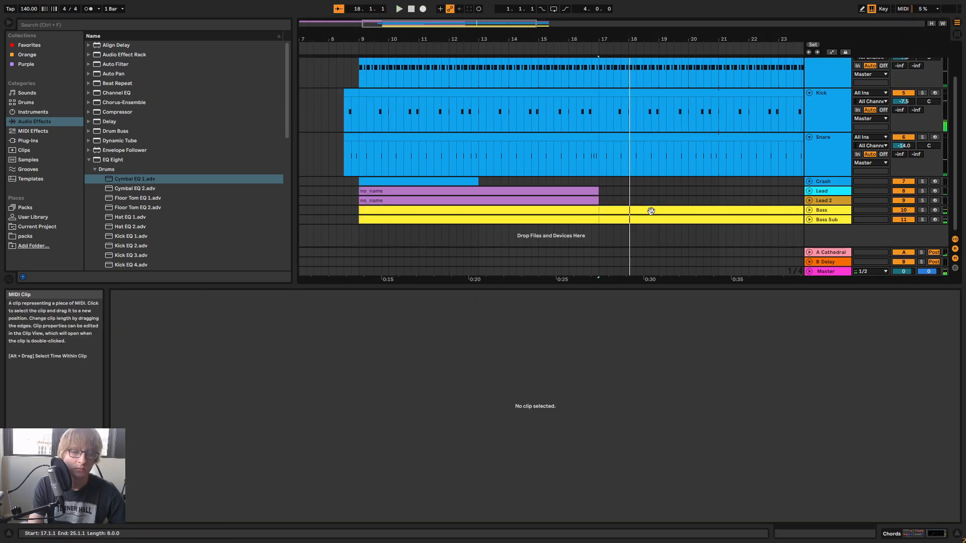
pyautogui.click(651, 211)
pyautogui.click(646, 220)
pyautogui.scroll(2, 649, 172)
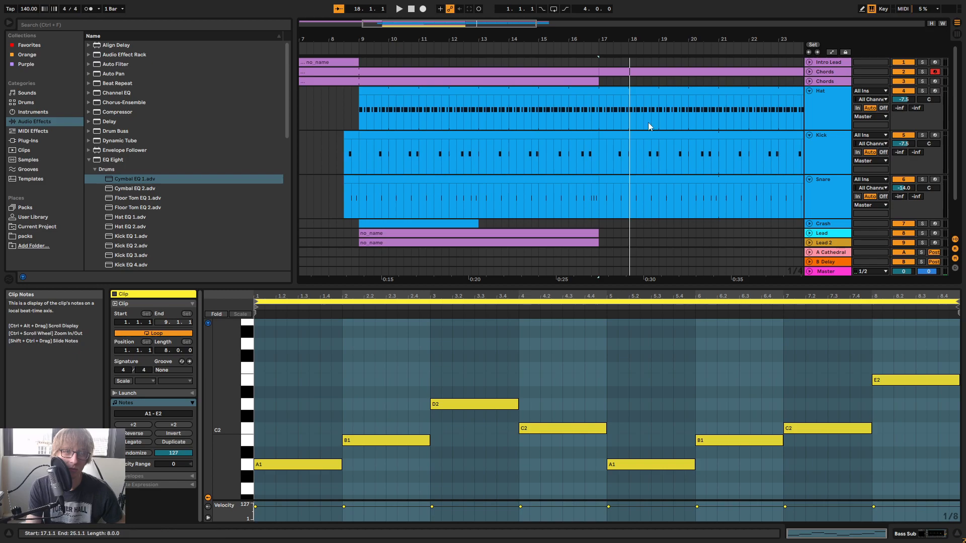
# Open the upper Chords clip at bar 17 in an enlarged note editor and play it back in short passages
pyautogui.click(633, 71)
pyautogui.press('space')
pyautogui.moveTo(531, 287); pyautogui.dragTo(504, 61)
pyautogui.press('space')
pyautogui.moveTo(226, 238); pyautogui.dragTo(209, 239)
pyautogui.press('space')
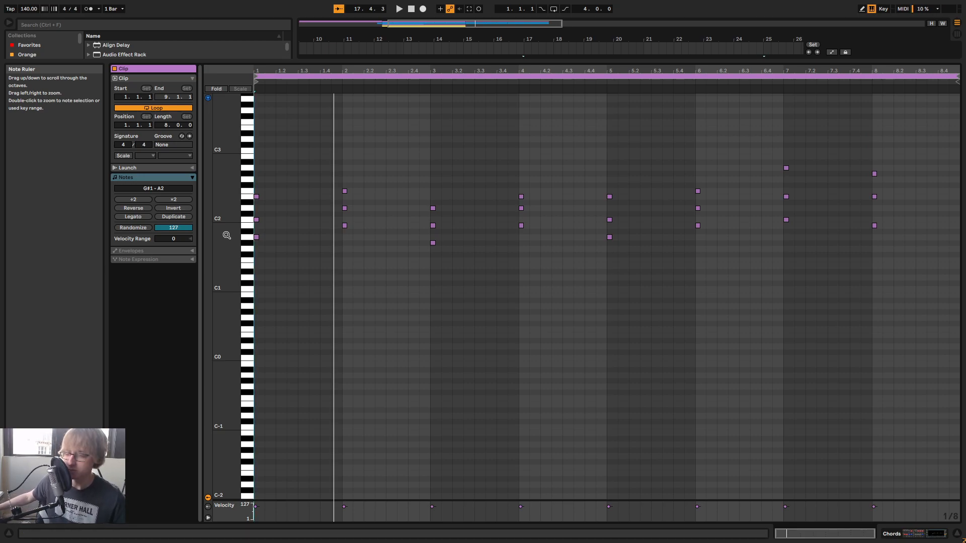
pyautogui.press('space')
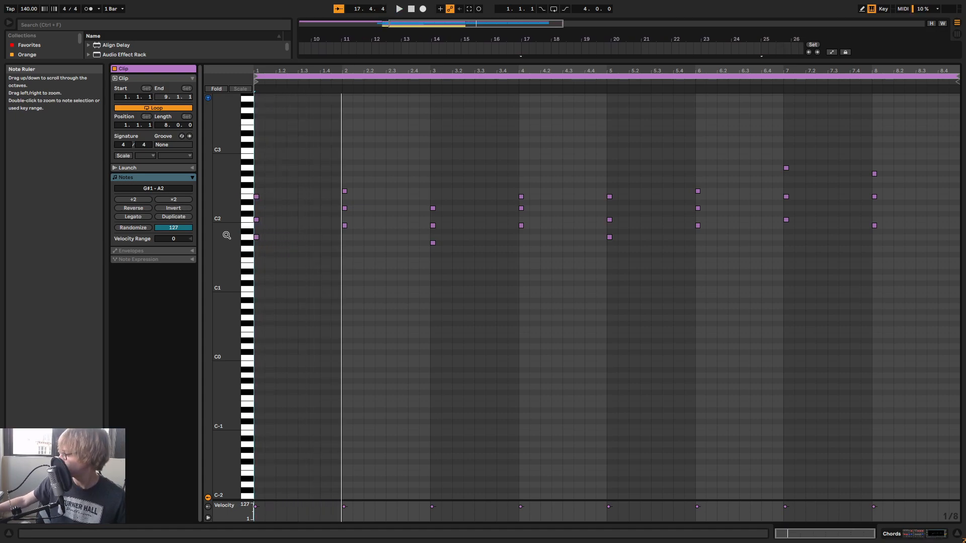
pyautogui.press('space')
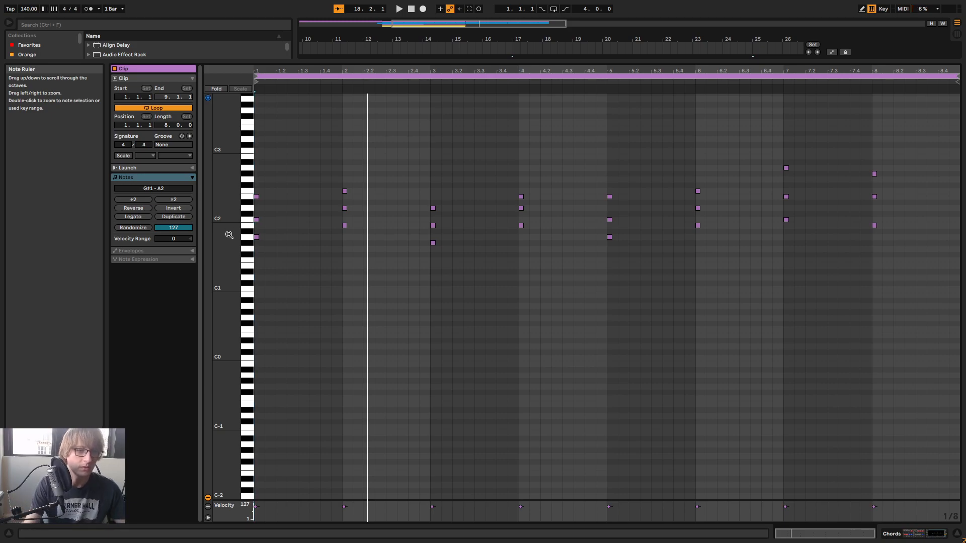
# Delete every note in the upper Chords clip except the first chord at 1.1.1 (A1, C2, E2)
pyautogui.click(311, 271)
pyautogui.hotkey('ctrl', 'a')
pyautogui.moveTo(259, 273); pyautogui.dragTo(256, 276)
pyautogui.press('Delete')
# Play back the section from bar 18 onwards with the reduced Chords clip to try out new chord ideas
pyautogui.press('space')
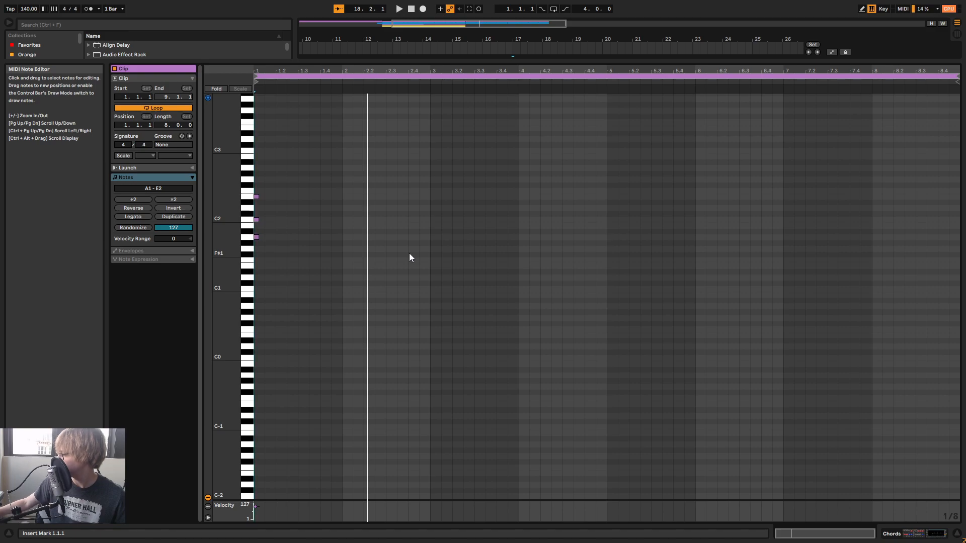
pyautogui.press('space')
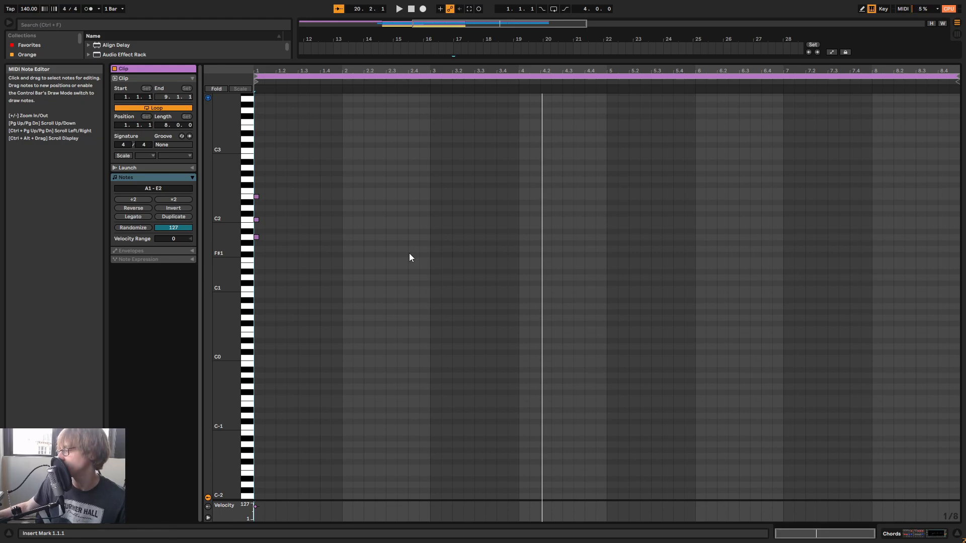
pyautogui.press('space')
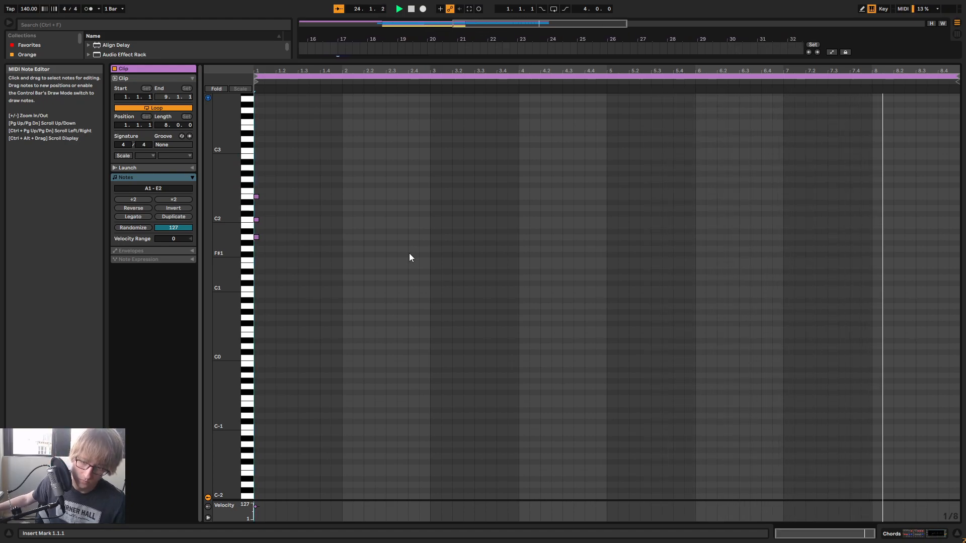
pyautogui.hotkey('alt', 'space')
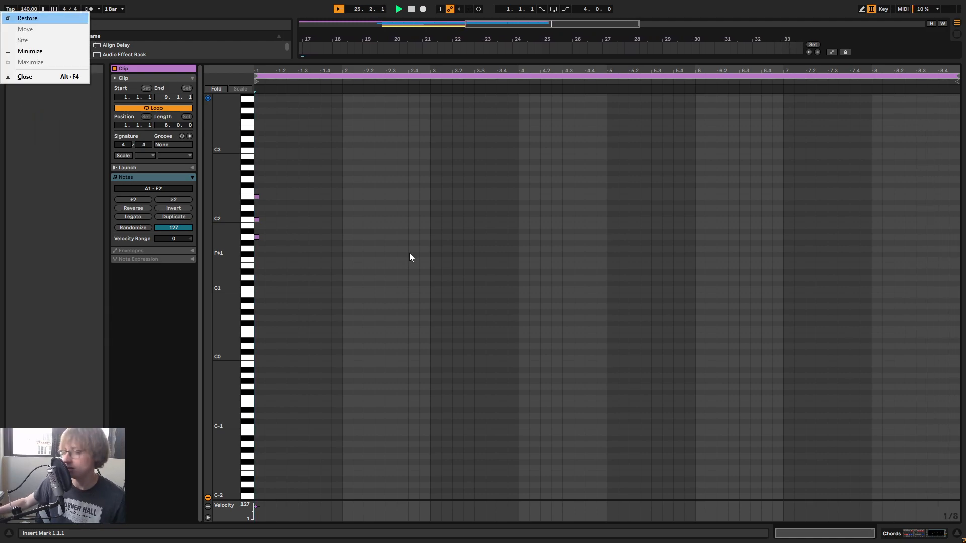
pyautogui.click(409, 252)
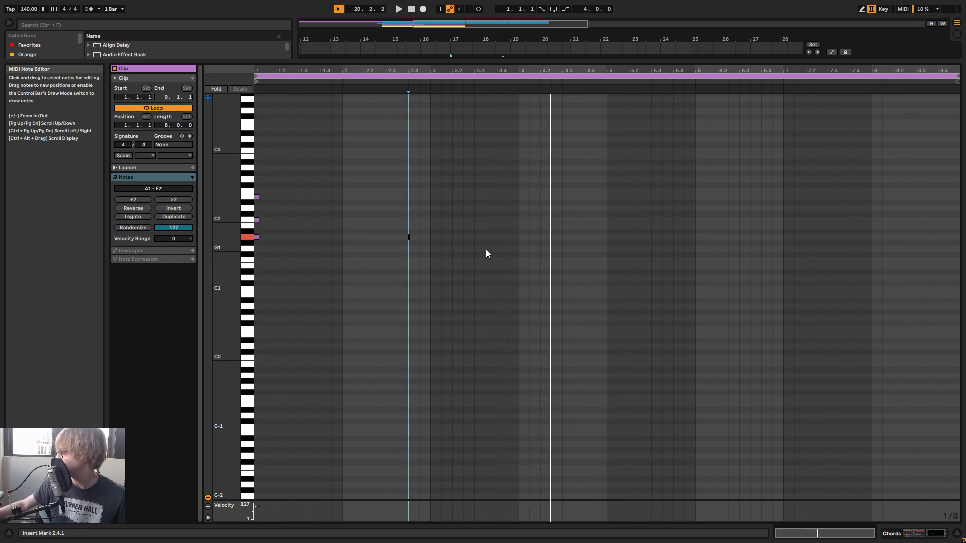
# Audition the first chord's notes and replay the section from bar 17 to try out further chord ideas
pyautogui.press('j')
pyautogui.press('k')
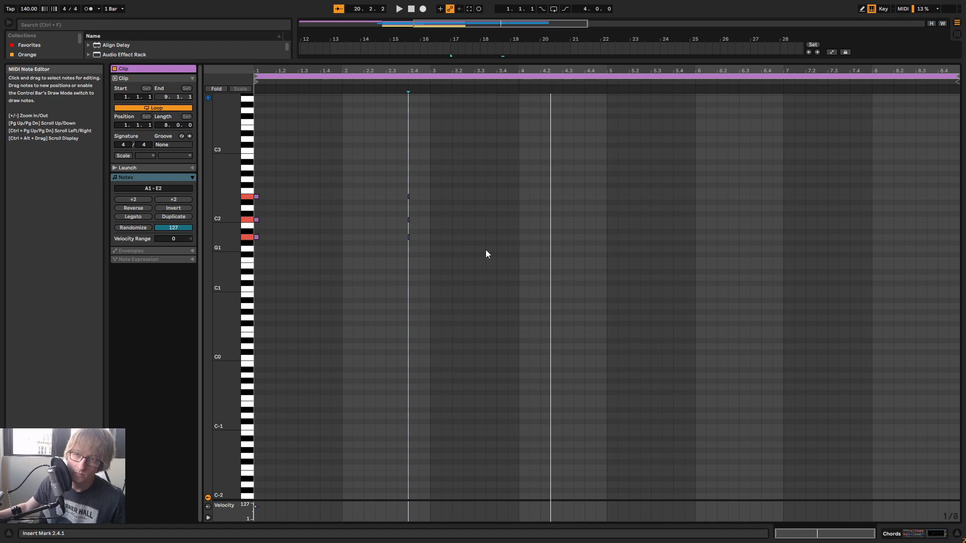
pyautogui.press('space')
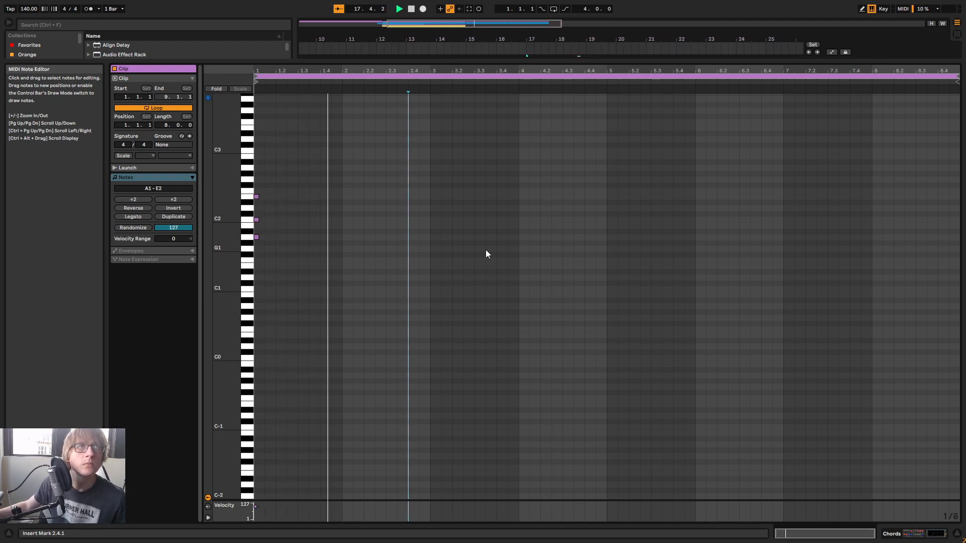
pyautogui.press('space')
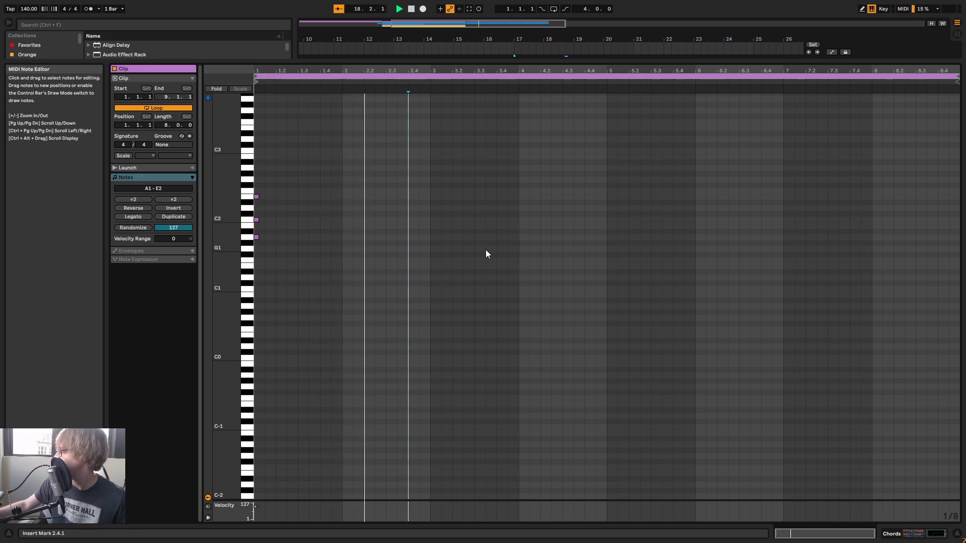
pyautogui.press('space')
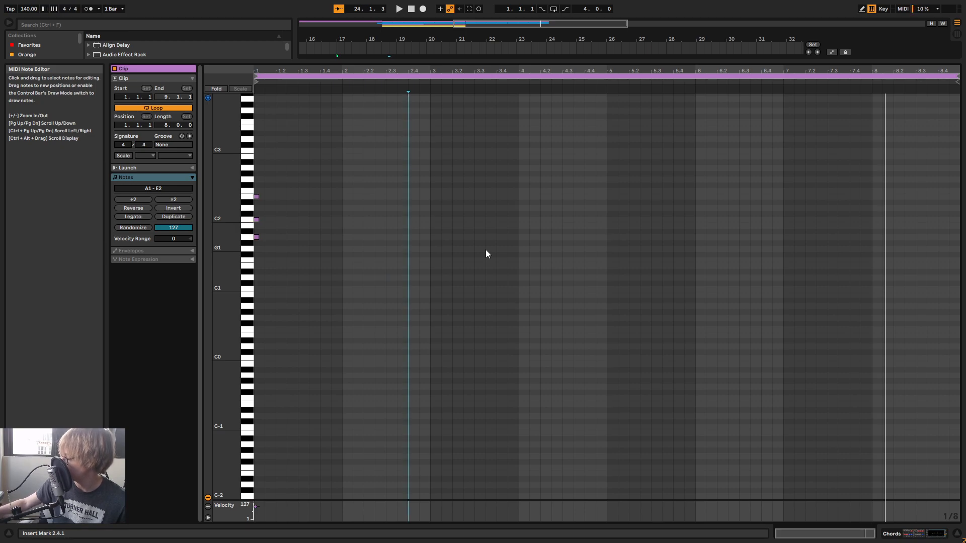
pyautogui.press('space')
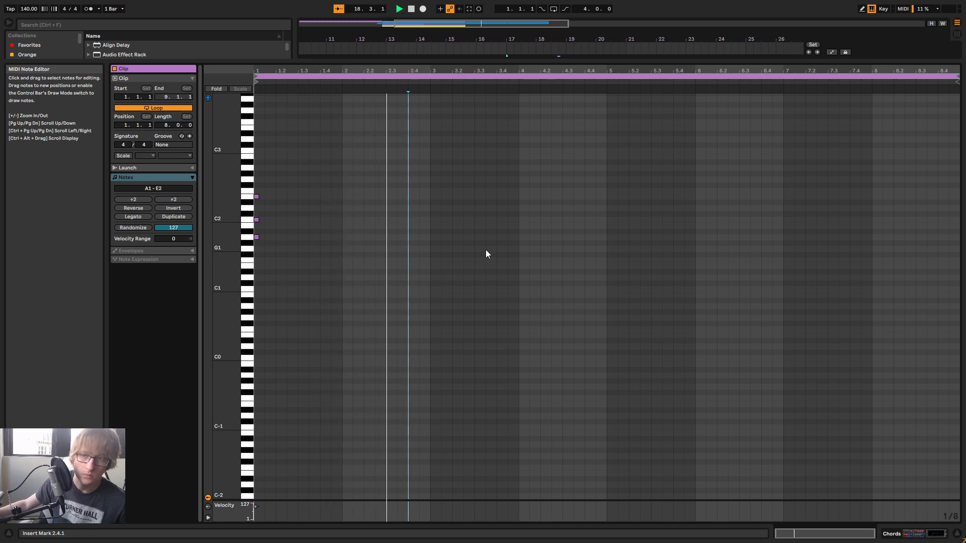
pyautogui.press('space')
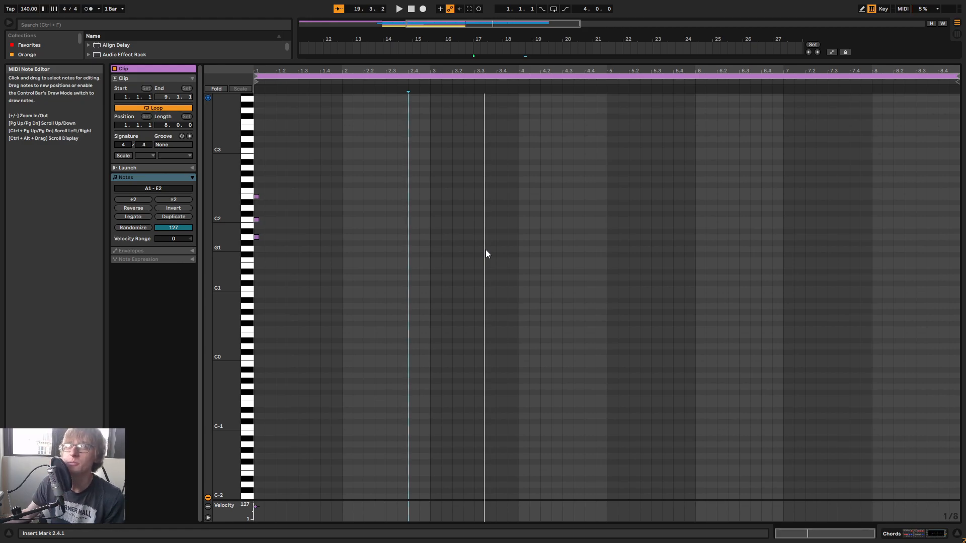
pyautogui.press('space')
# Shrink the note editor to reveal the arrangement and play the song from before the bar 17 section
pyautogui.moveTo(579, 62); pyautogui.dragTo(574, 236)
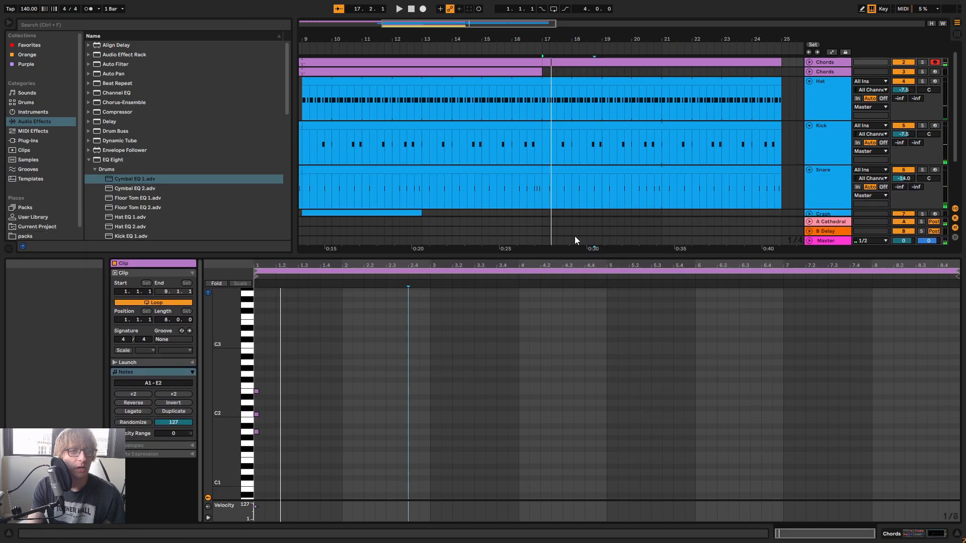
pyautogui.click(302, 52)
pyautogui.moveTo(558, 39); pyautogui.dragTo(363, 42)
pyautogui.scroll(-3, 650, 187)
pyautogui.scroll(3, 651, 188)
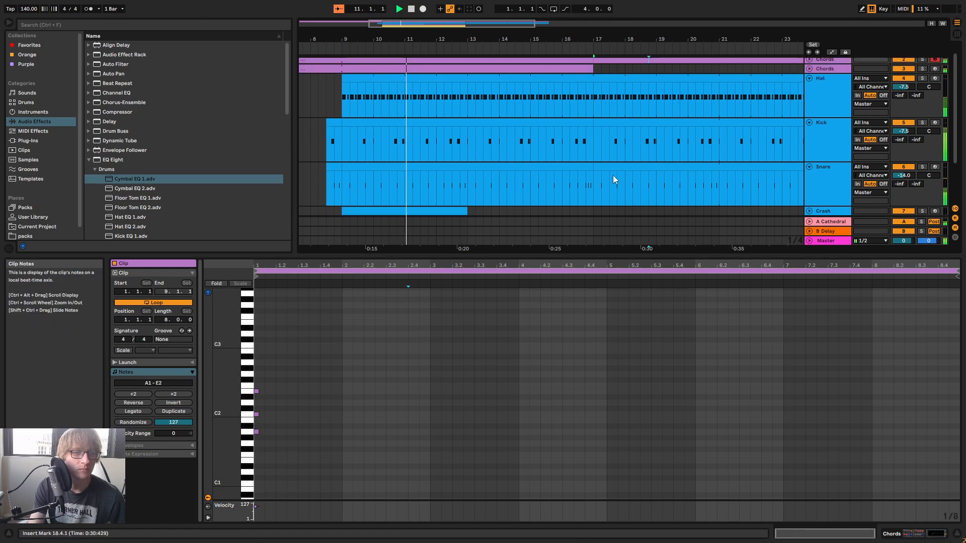
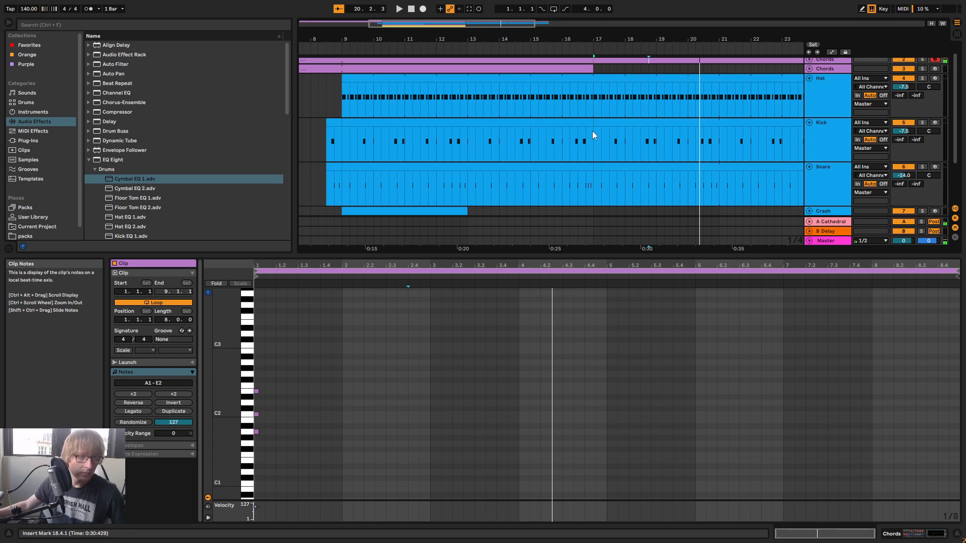
# Copy the chord at 1.1.1 to 2.1.1, raise the copy's top note to F2 and play it back
pyautogui.press('space')
pyautogui.press('space')
pyautogui.moveTo(304, 367); pyautogui.dragTo(254, 469)
pyautogui.click(341, 391)
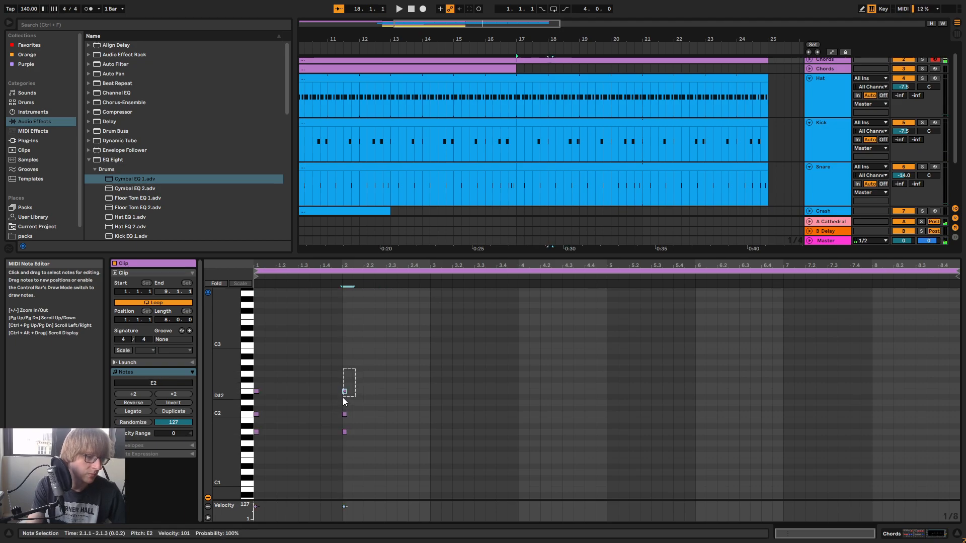
pyautogui.press('space')
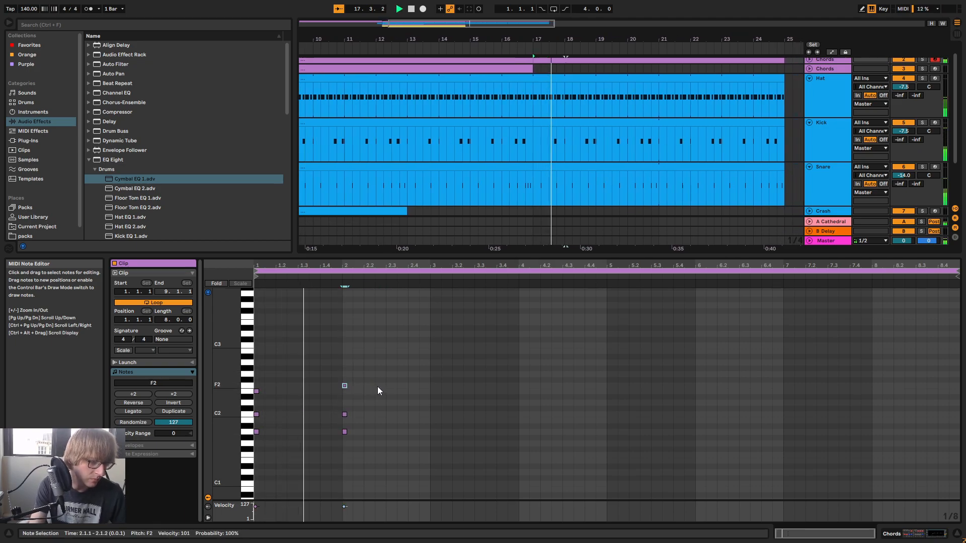
# Paste another copy of the chord at 3.1.1 with A1, D2 and F2, and play it back
pyautogui.click(430, 393)
pyautogui.hotkey('ctrl', 'v')
pyautogui.press('space')
pyautogui.moveTo(417, 417); pyautogui.dragTo(449, 388)
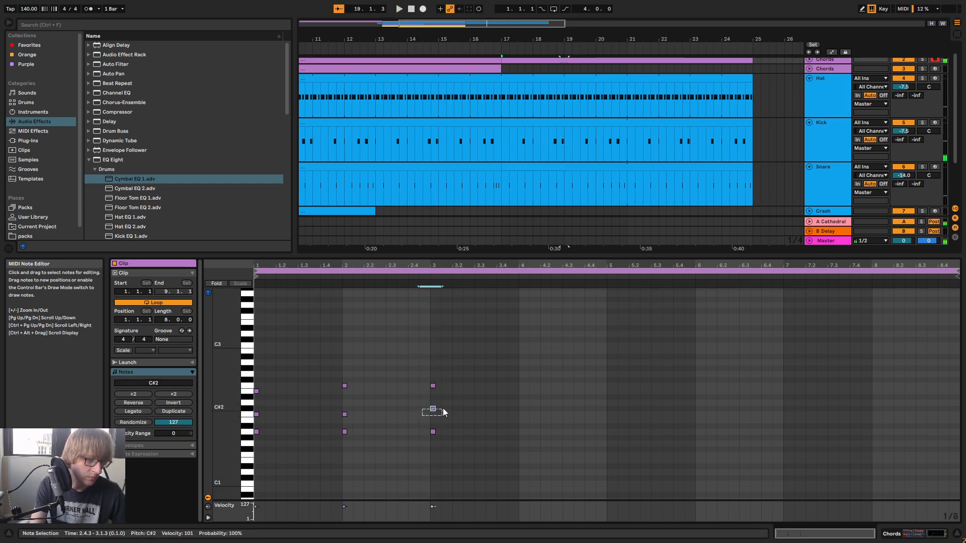
pyautogui.press('space')
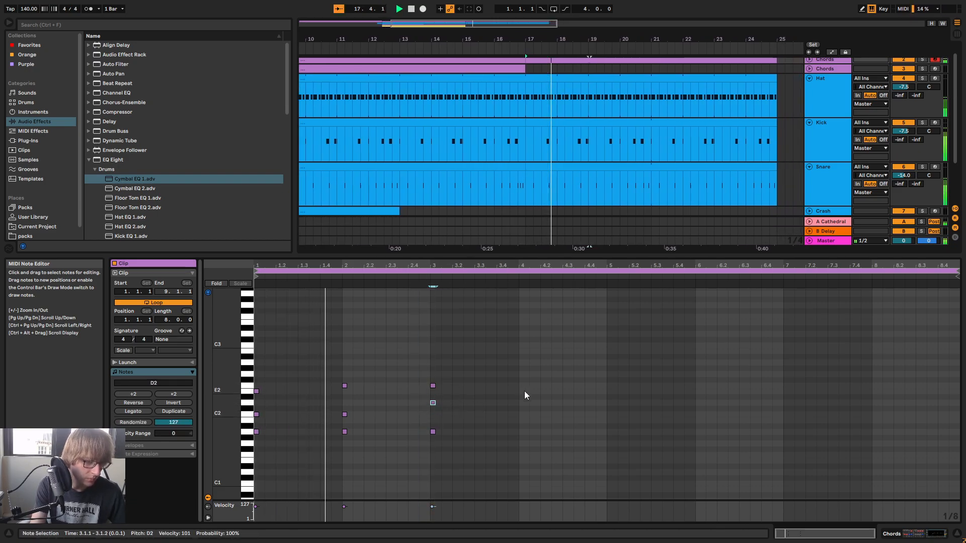
# Paste the chord at 4.1.1, raise its lowest note to B1 and play it back
pyautogui.click(520, 393)
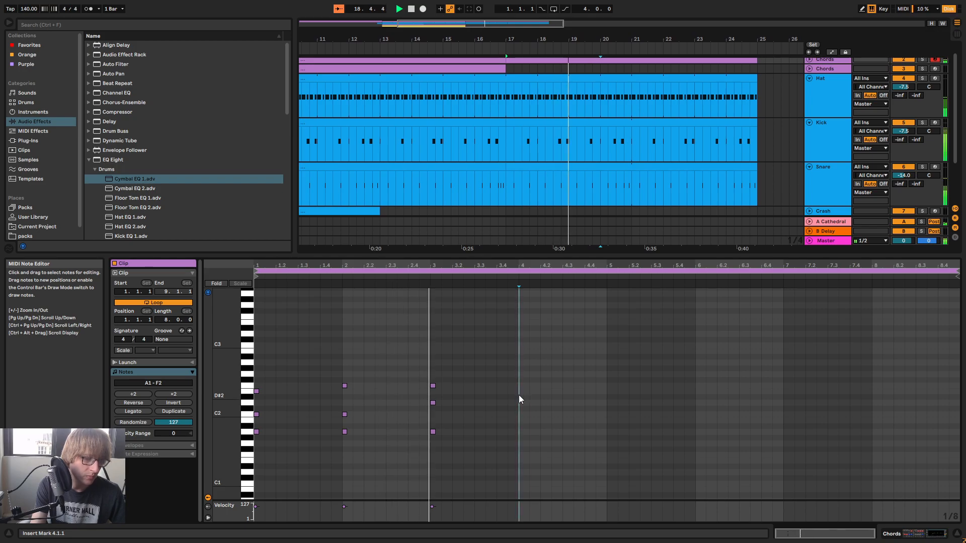
pyautogui.hotkey('ctrl', 'v')
pyautogui.press('space')
pyautogui.moveTo(506, 378); pyautogui.dragTo(526, 422)
pyautogui.press('Up')
pyautogui.press('Up')
pyautogui.press('Up')
pyautogui.press('space')
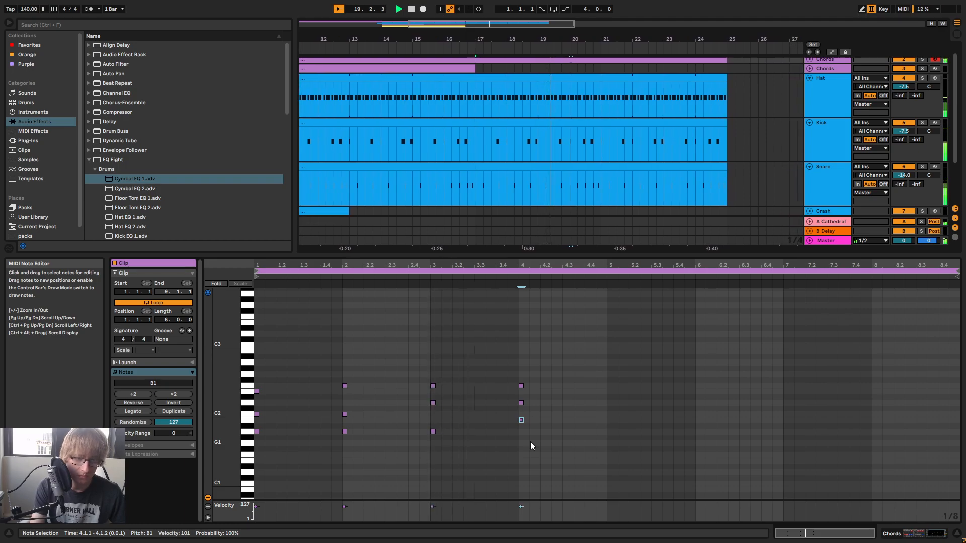
# Raise the top note of the chord at 4.1.1 to G2 and its middle note to E2 while checking by playback
pyautogui.moveTo(513, 384); pyautogui.dragTo(542, 394)
pyautogui.press('space')
pyautogui.press('Up')
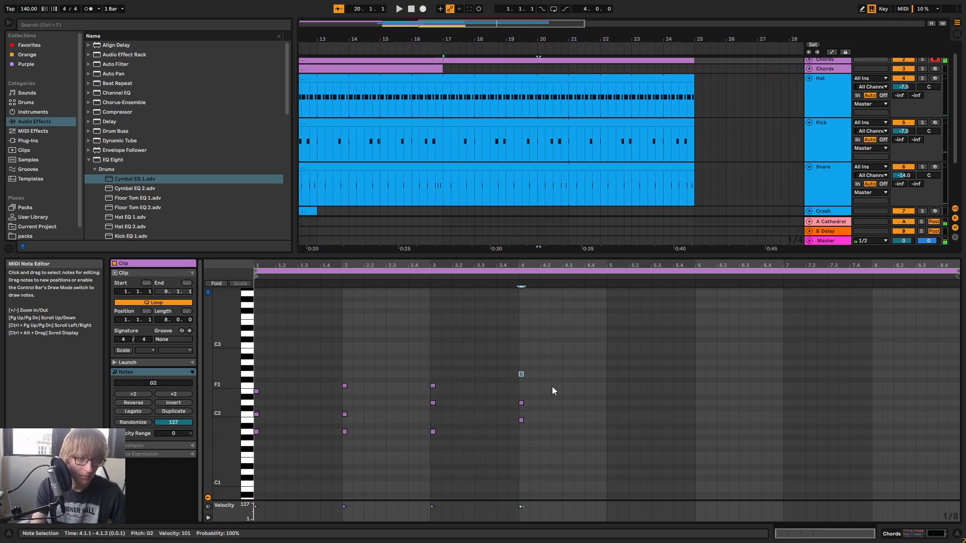
pyautogui.press('space')
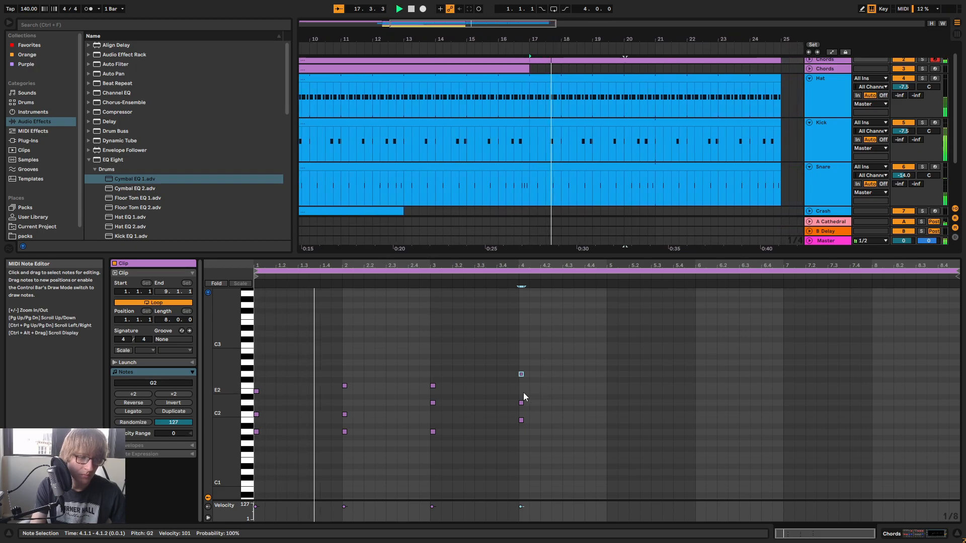
pyautogui.moveTo(524, 395); pyautogui.dragTo(518, 408)
pyautogui.press('Up')
pyautogui.press('Up')
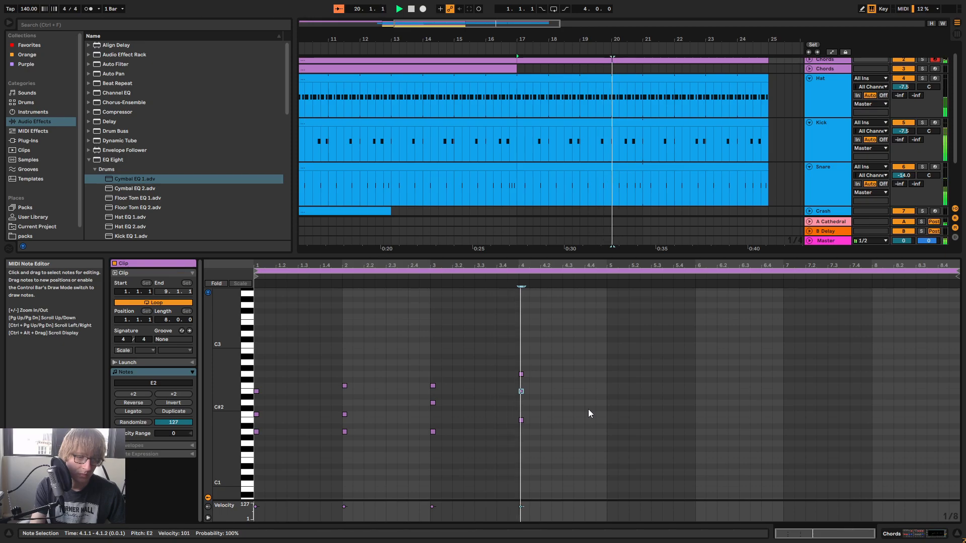
# Copy the chord at 3.1.1 (A1, D2, F2) to 4.3.1 and play back the progression
pyautogui.moveTo(509, 441); pyautogui.dragTo(521, 351)
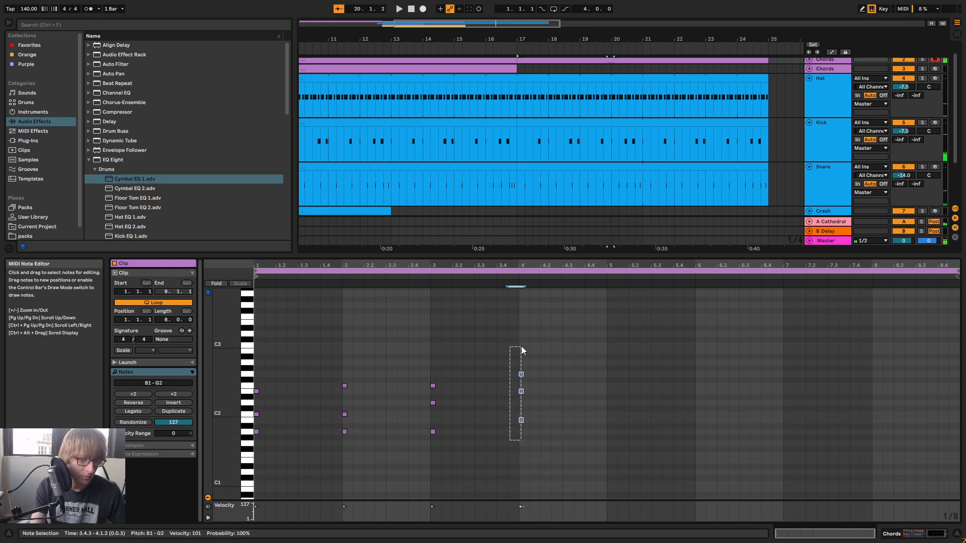
pyautogui.moveTo(428, 459); pyautogui.dragTo(442, 356)
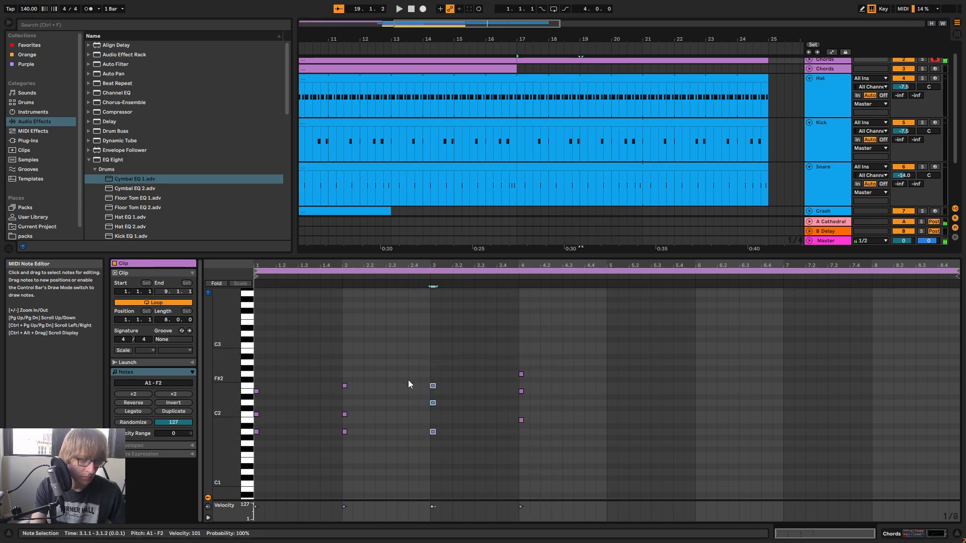
pyautogui.moveTo(430, 449); pyautogui.dragTo(461, 346)
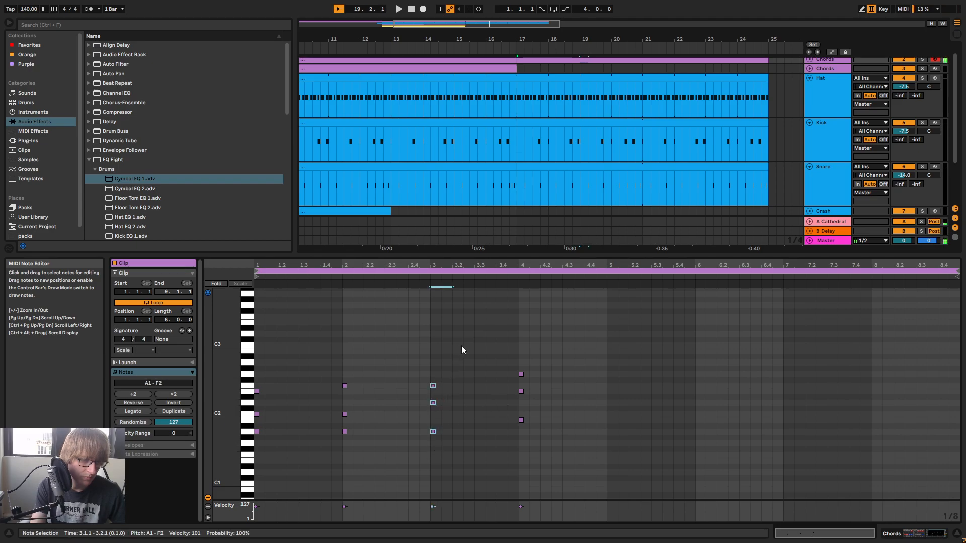
pyautogui.click(557, 376)
pyautogui.hotkey('ctrl', 'v')
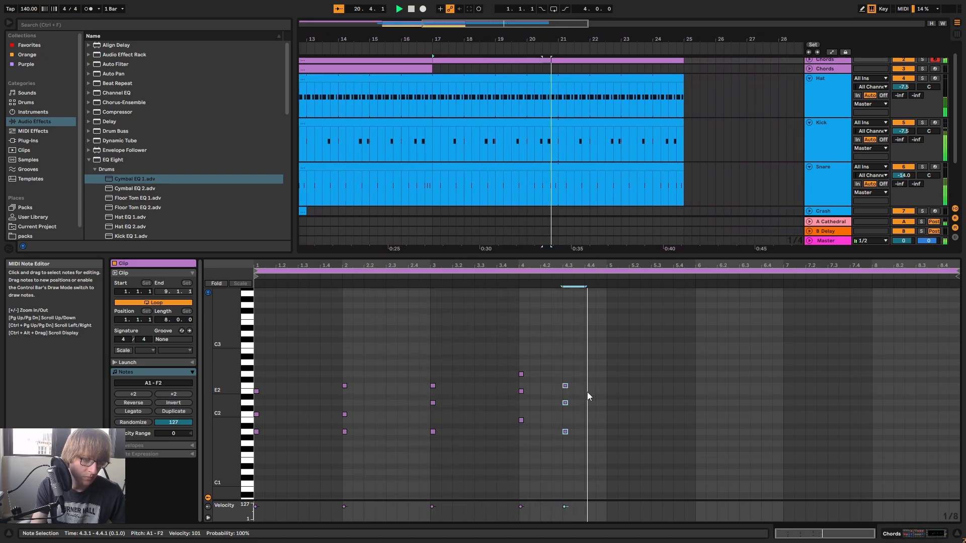
pyautogui.press('space')
# Duplicate the whole four-bar chord progression to 5.1.1 and play back the result
pyautogui.moveTo(290, 369); pyautogui.dragTo(264, 442)
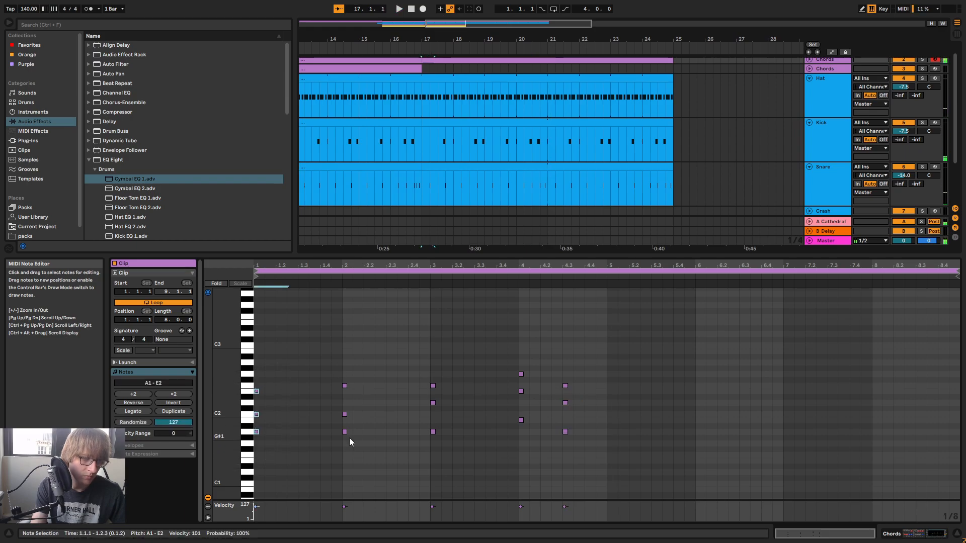
pyautogui.click(645, 345)
pyautogui.hotkey('ctrl', 'a')
pyautogui.click(606, 354)
pyautogui.hotkey('ctrl', 'v')
pyautogui.press('space')
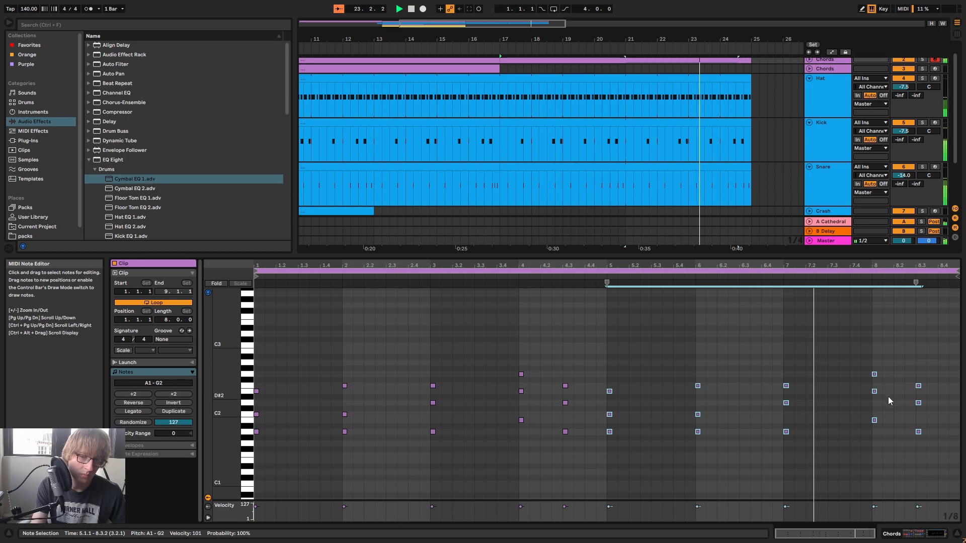
# Try C2 as the middle note of the chords at 8.3.1 and 4.3.1 and turn off note preview
pyautogui.click(918, 403)
pyautogui.moveTo(864, 428); pyautogui.dragTo(930, 353)
pyautogui.moveTo(307, 373); pyautogui.dragTo(253, 459)
pyautogui.press('space')
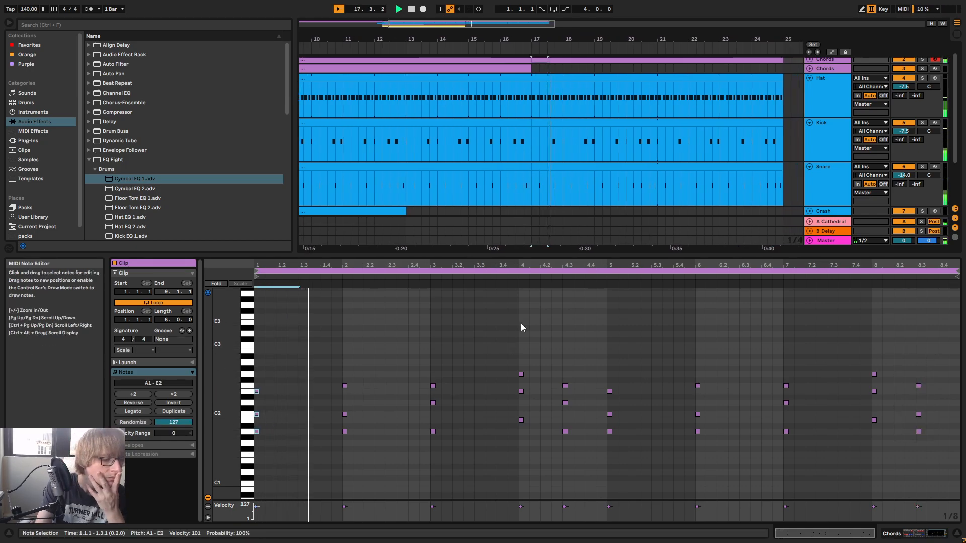
pyautogui.click(207, 293)
pyautogui.click(565, 414)
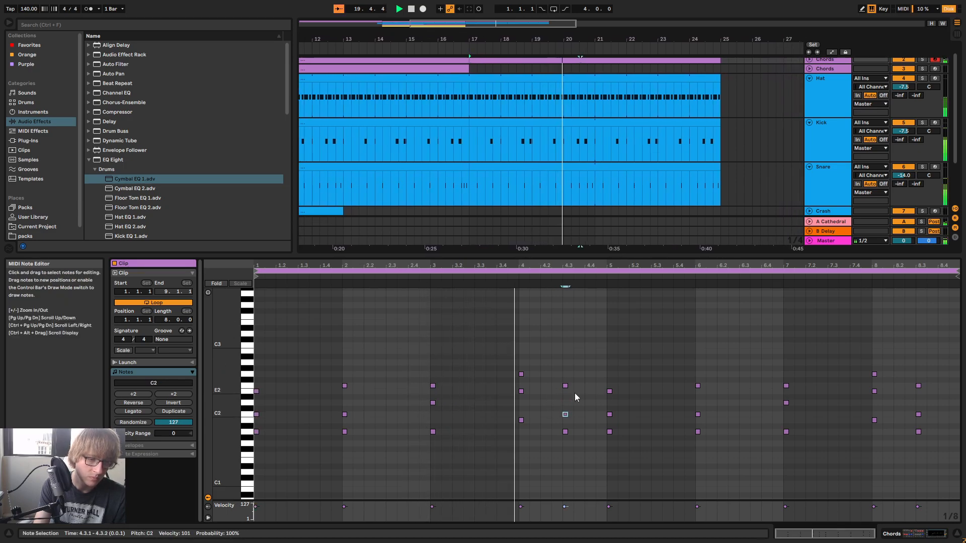
# Return the middle notes of the chords at 4.3.1 and 8.3.1 to D2 and turn note preview back on
pyautogui.press('Up')
pyautogui.press('Up')
pyautogui.click(919, 415)
pyautogui.press('Up')
pyautogui.press('Up')
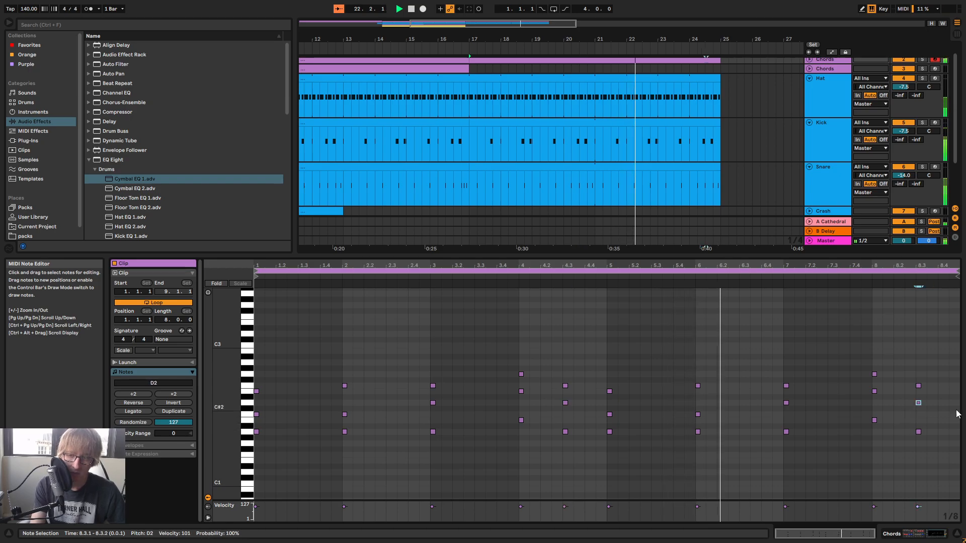
pyautogui.click(898, 348)
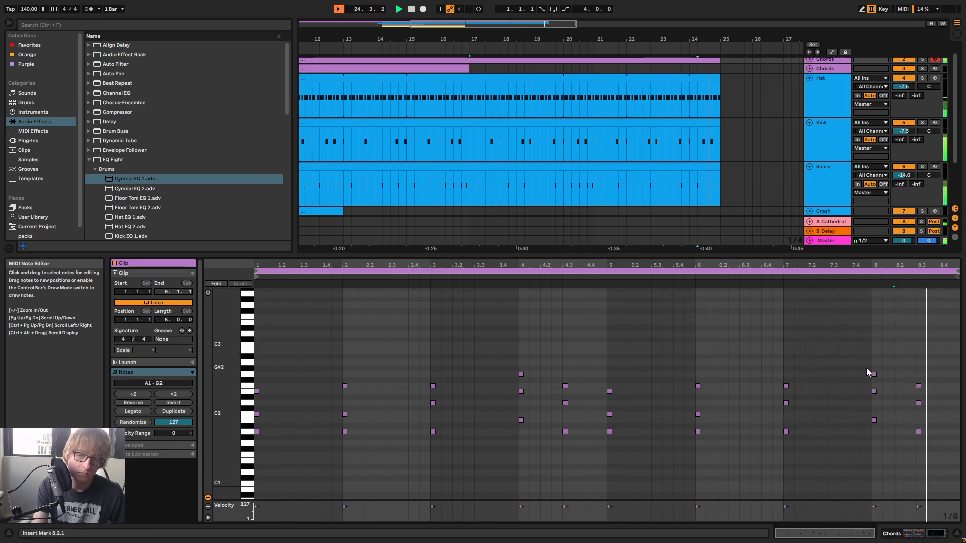
pyautogui.click(209, 293)
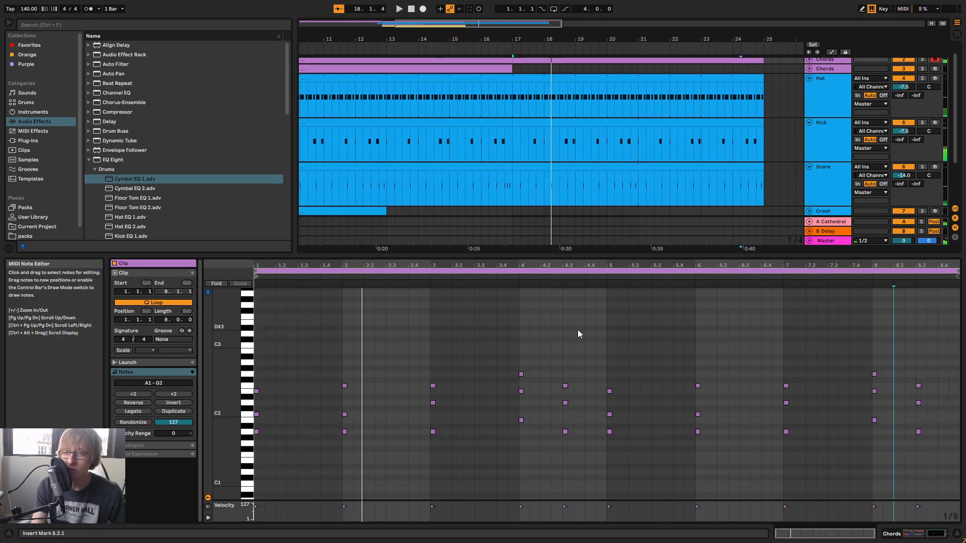
# Try G#2 as the top note of the chord at 4.1.1, then return it to G2
pyautogui.moveTo(504, 428); pyautogui.dragTo(541, 321)
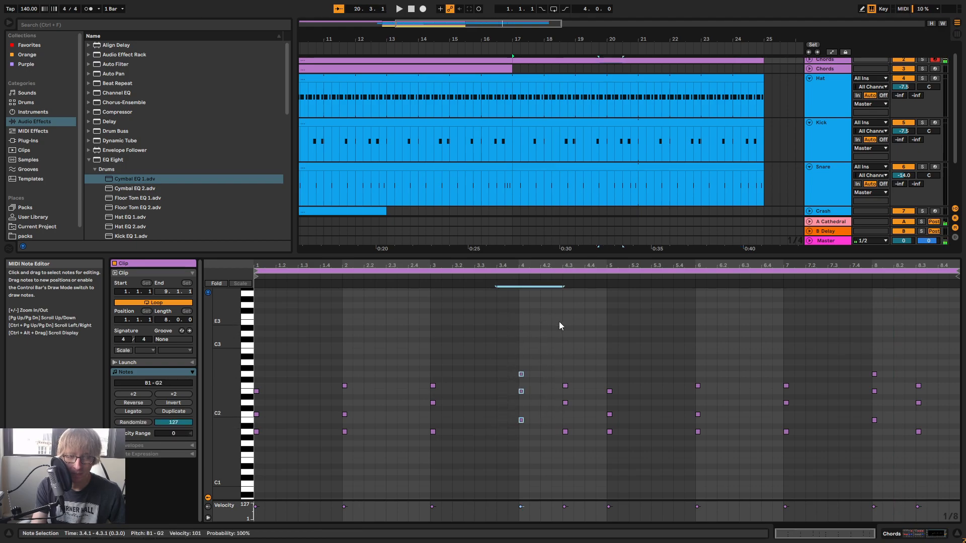
pyautogui.moveTo(488, 388); pyautogui.dragTo(529, 355)
pyautogui.press('Up')
pyautogui.moveTo(479, 442); pyautogui.dragTo(525, 342)
pyautogui.moveTo(512, 379); pyautogui.dragTo(525, 357)
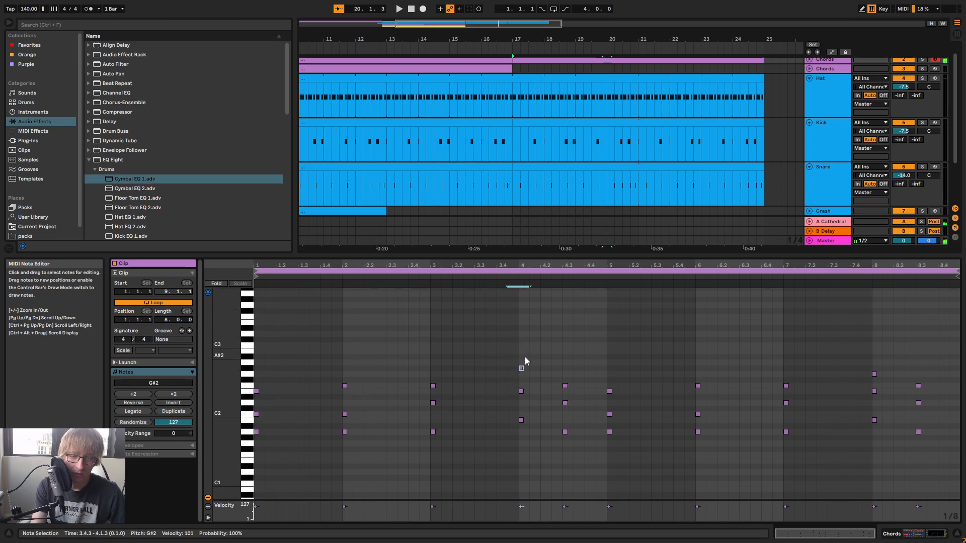
pyautogui.press('Down')
# Start playback, enlarge and zoom out the arrangement, and unfold the upper Chords track
pyautogui.press('space')
pyautogui.moveTo(656, 252); pyautogui.dragTo(624, 410)
pyautogui.moveTo(617, 40); pyautogui.dragTo(407, 20)
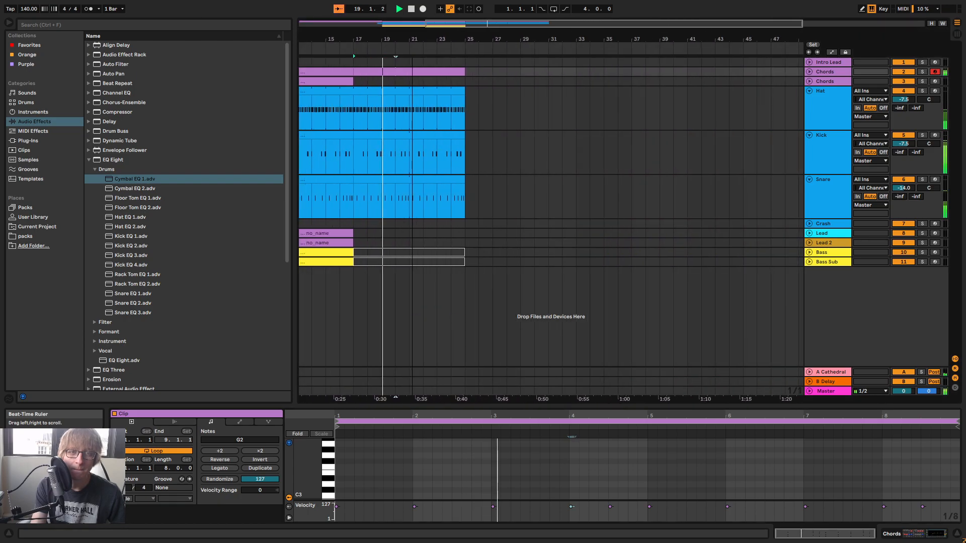
pyautogui.click(566, 152)
pyautogui.click(734, 83)
pyautogui.click(809, 72)
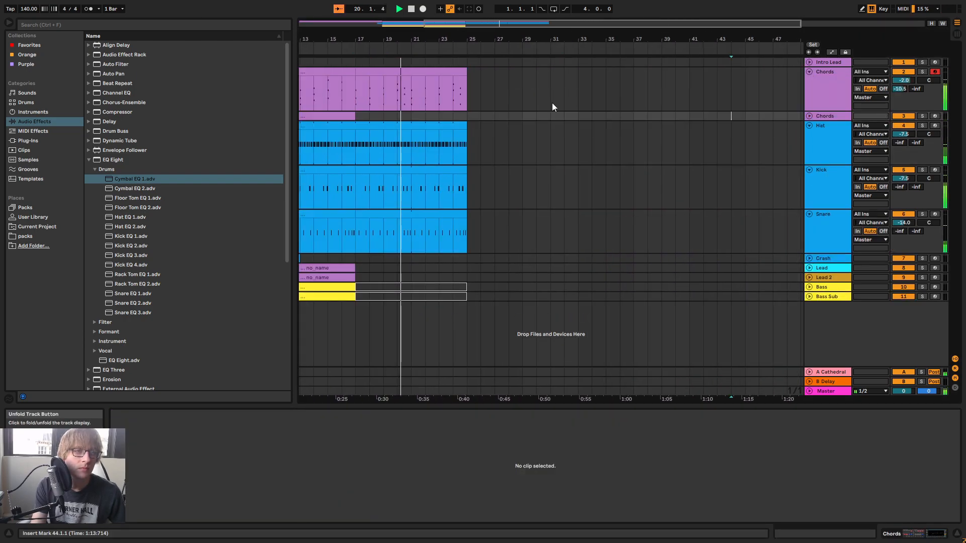
# Paste a copy of the eight-bar clip on the upper Chords track at bar 25
pyautogui.click(552, 98)
pyautogui.click(463, 96)
pyautogui.click(467, 87)
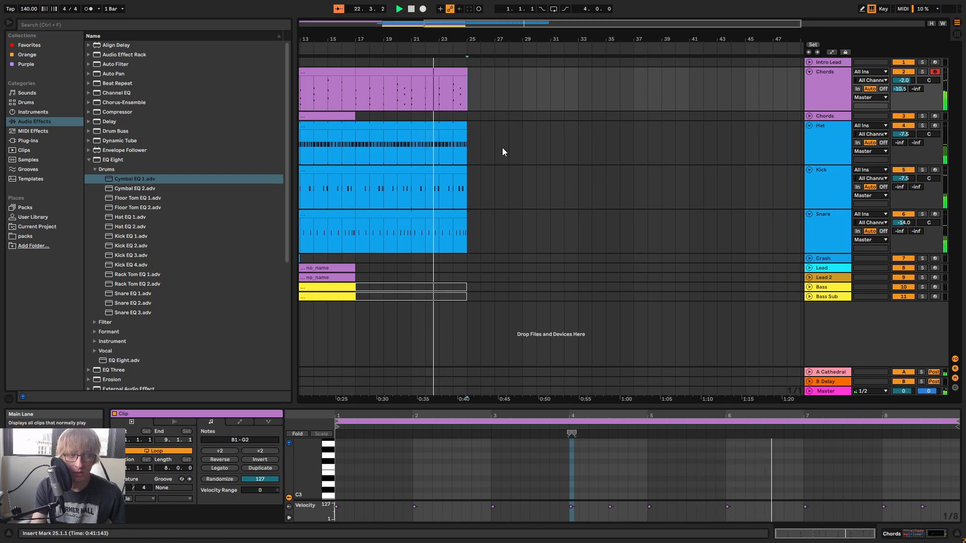
pyautogui.hotkey('ctrl', 'v')
pyautogui.click(531, 127)
# Consolidate the two adjoining clips on the upper Chords track into one clip spanning bars 17 to 33
pyautogui.click(440, 72)
pyautogui.keyDown('shift'); pyautogui.click(493, 73); pyautogui.keyUp('shift')
pyautogui.rightClick(493, 73)
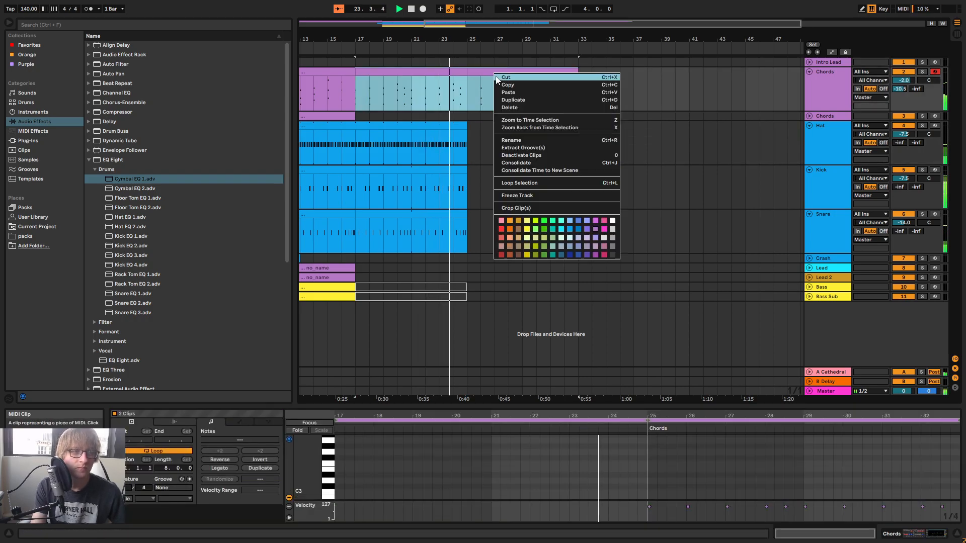
pyautogui.click(524, 164)
# Duplicate the Hat, Kick and Snare clips of bars 17 to 25 so the drums continue to bar 33
pyautogui.click(419, 126)
pyautogui.keyDown('shift'); pyautogui.click(455, 215); pyautogui.keyUp('shift')
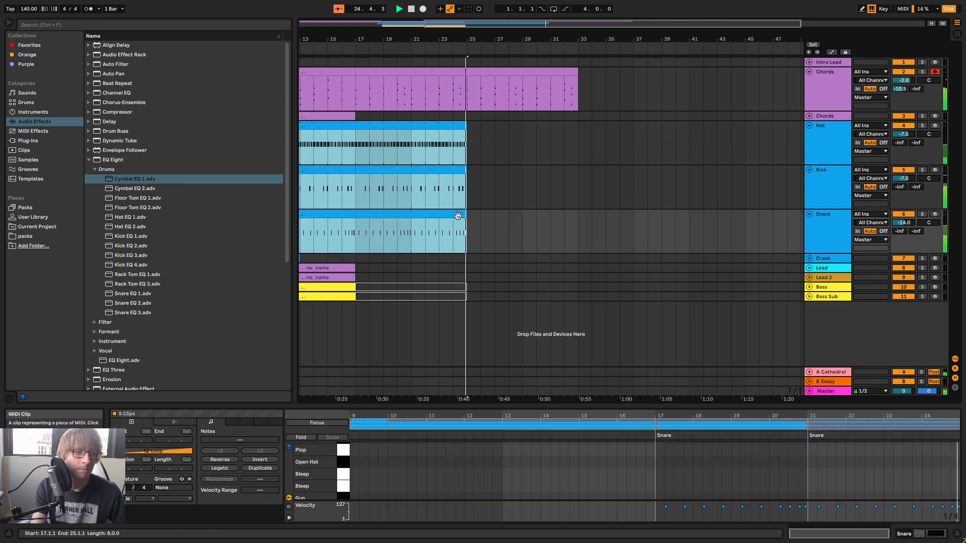
pyautogui.hotkey('ctrl', 'd')
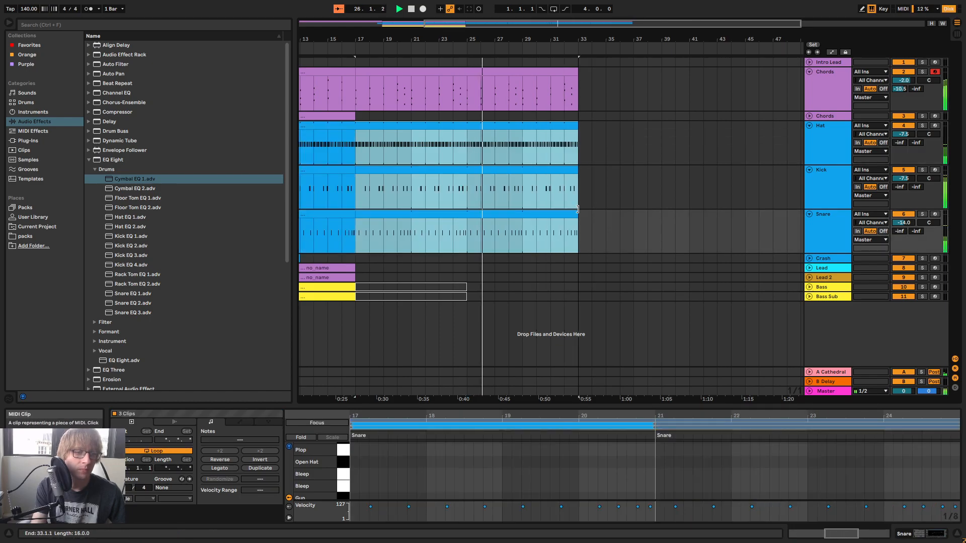
pyautogui.click(659, 198)
# Change the last chord at 16.3.1 in the consolidated Chords clip to B1, E2 and G#2 and play it back
pyautogui.click(554, 73)
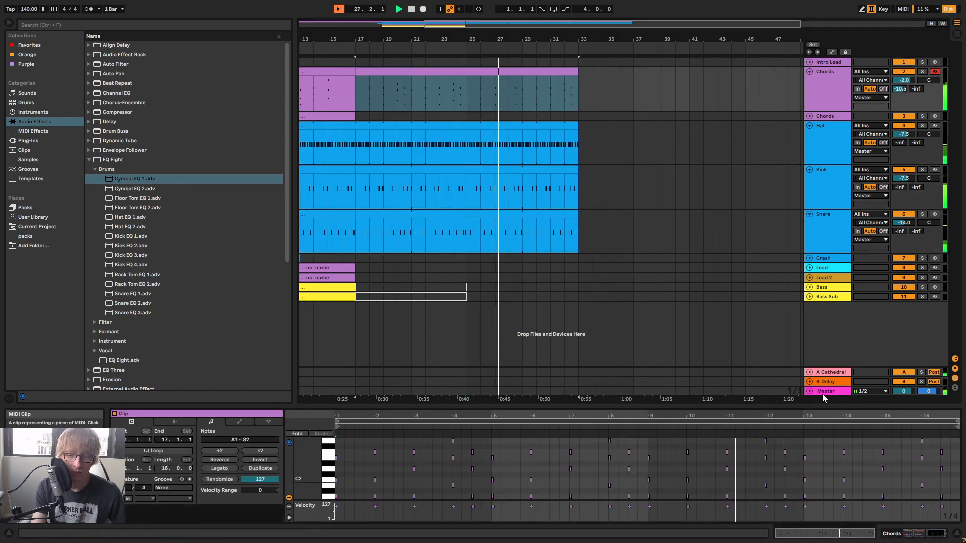
pyautogui.moveTo(842, 403); pyautogui.dragTo(908, 298)
pyautogui.scroll(5, 914, 296)
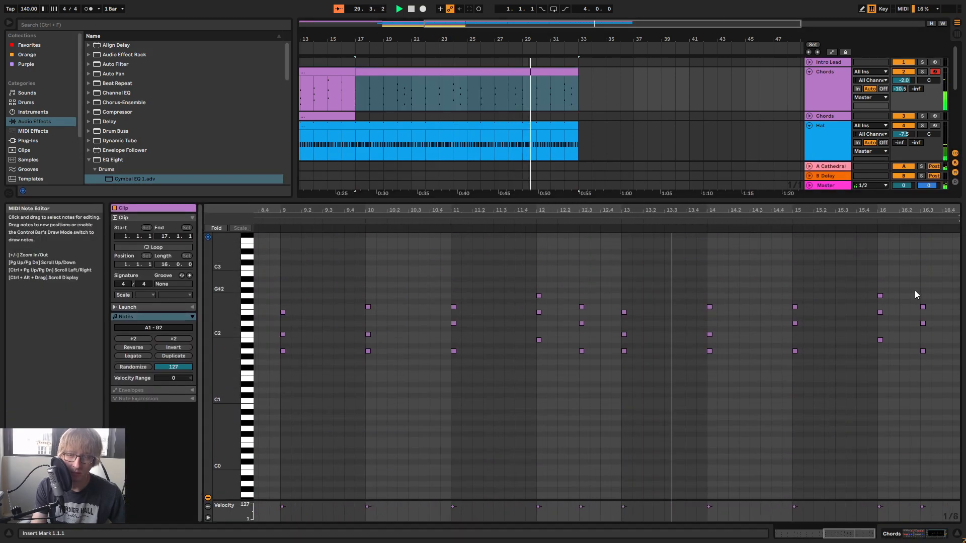
pyautogui.moveTo(913, 212); pyautogui.dragTo(885, 318)
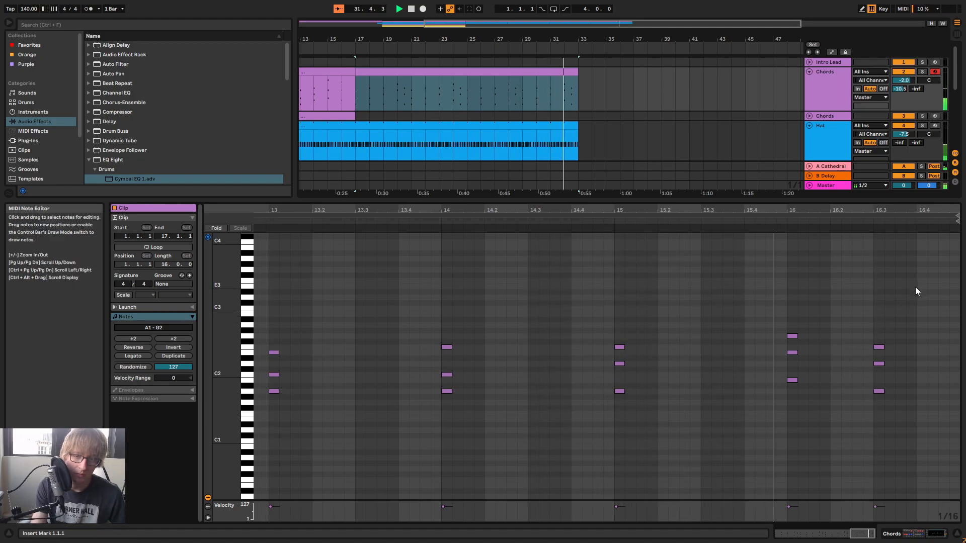
pyautogui.moveTo(801, 293); pyautogui.dragTo(801, 322)
pyautogui.moveTo(819, 401); pyautogui.dragTo(784, 447)
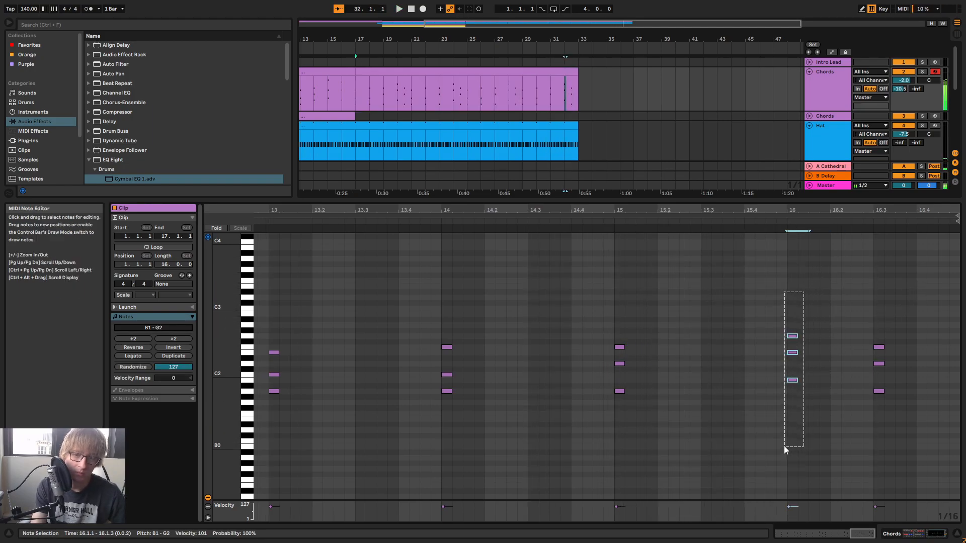
pyautogui.moveTo(895, 304); pyautogui.dragTo(883, 375)
pyautogui.press('Up')
pyautogui.press('Up')
pyautogui.click(753, 208)
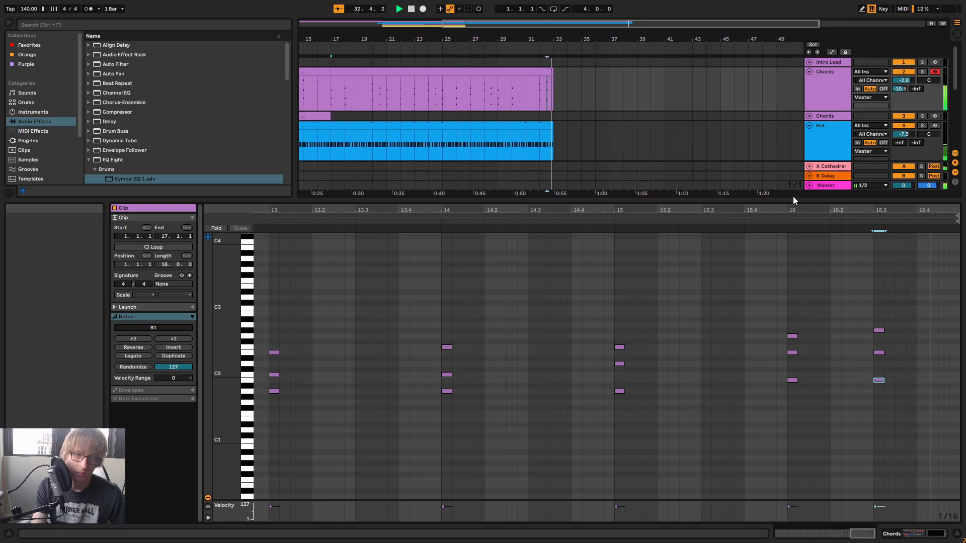
pyautogui.moveTo(882, 321); pyautogui.dragTo(870, 338)
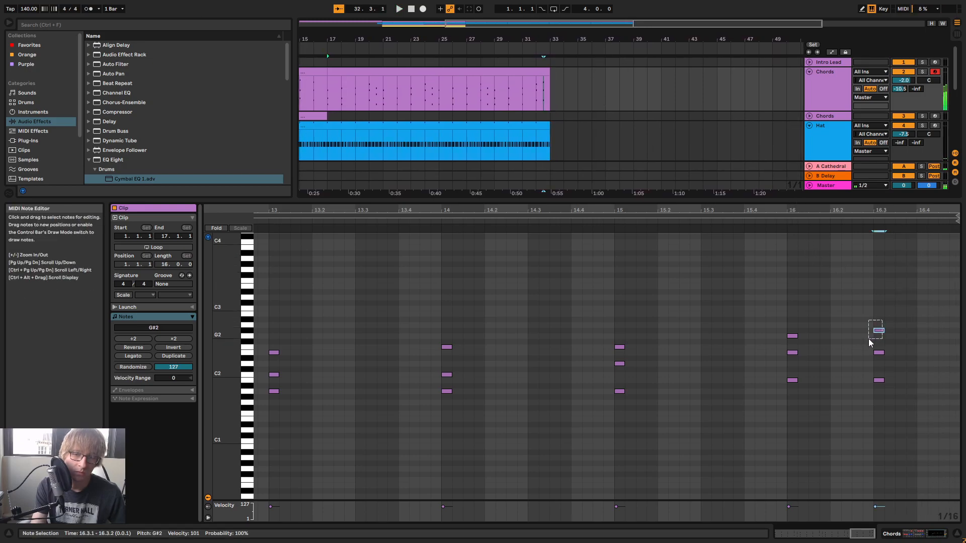
# Copy bars 9 to 17 across all tracks and paste the section at bar 33
pyautogui.moveTo(598, 40); pyautogui.dragTo(599, 58)
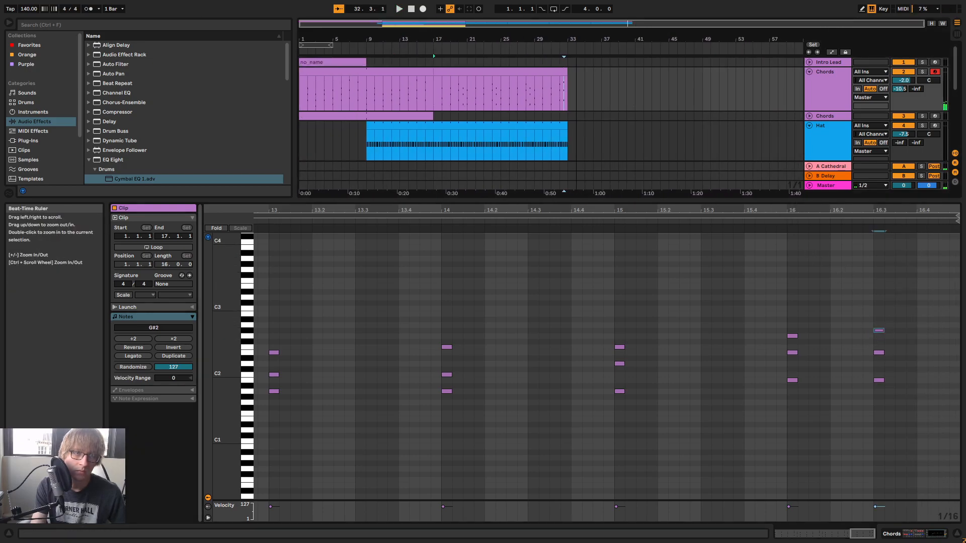
pyautogui.click(610, 71)
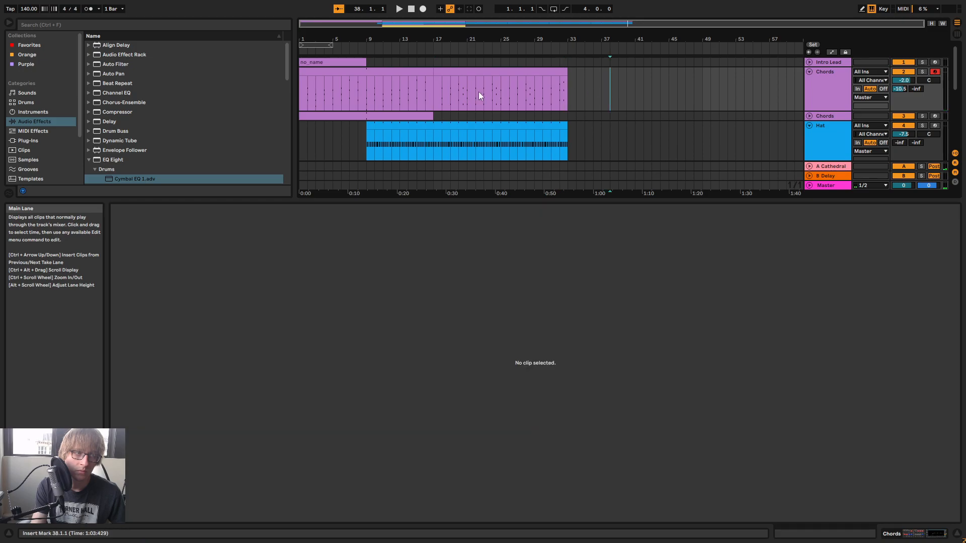
pyautogui.click(403, 79)
pyautogui.moveTo(368, 63); pyautogui.dragTo(433, 196)
pyautogui.scroll(-4, 446, 154)
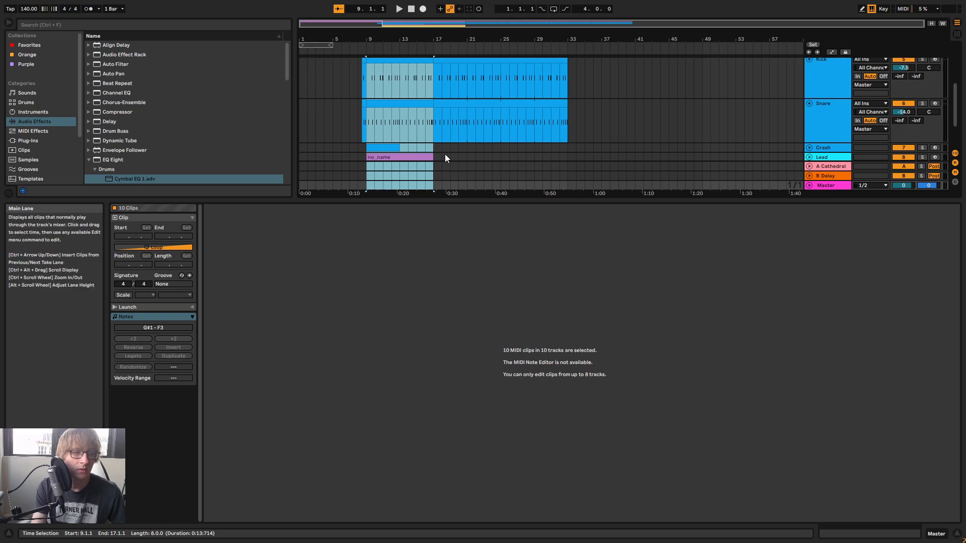
pyautogui.scroll(5, 498, 132)
pyautogui.scroll(1, 584, 80)
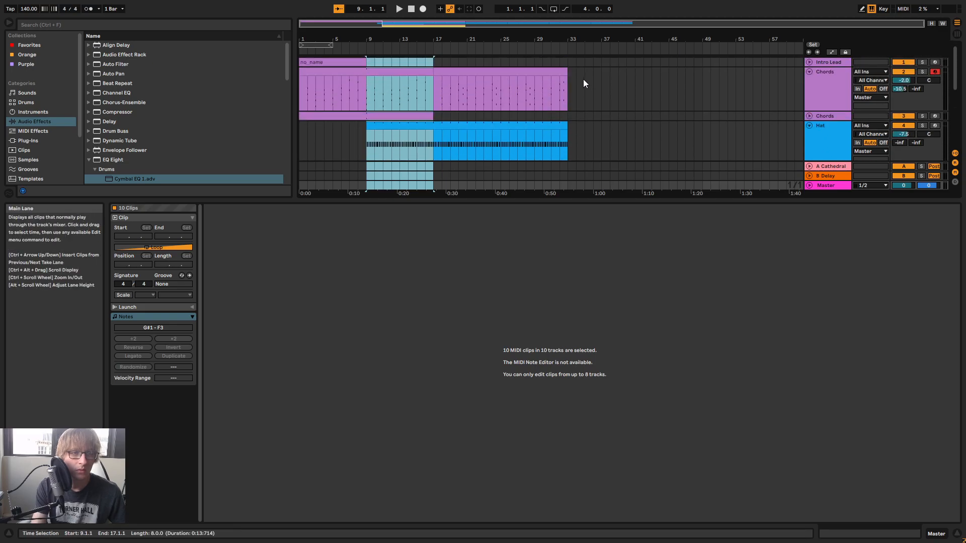
pyautogui.click(568, 67)
pyautogui.hotkey('ctrl', 'v')
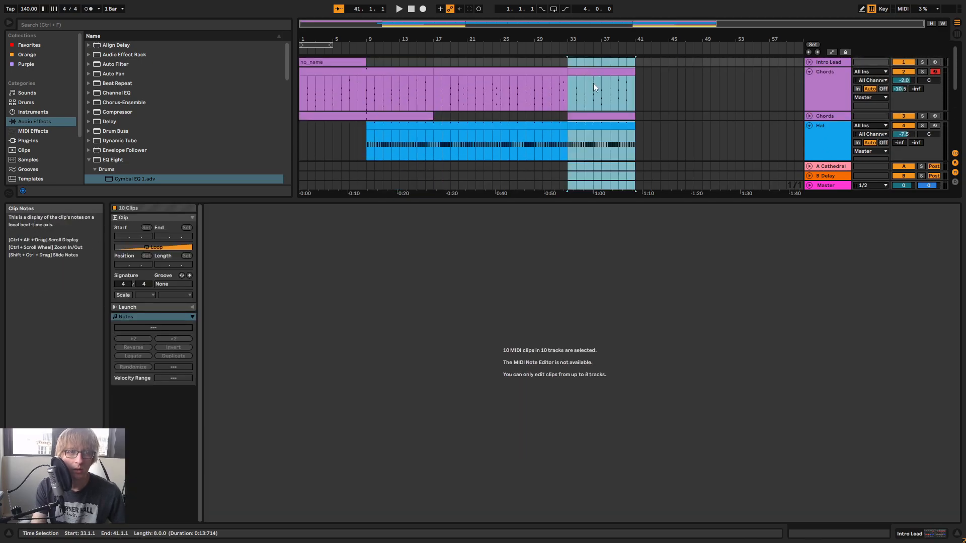
# Raise the lowest note of the first chord at bar 33 on the upper Chords track an octave to A2 and play it back
pyautogui.click(593, 86)
pyautogui.press('space')
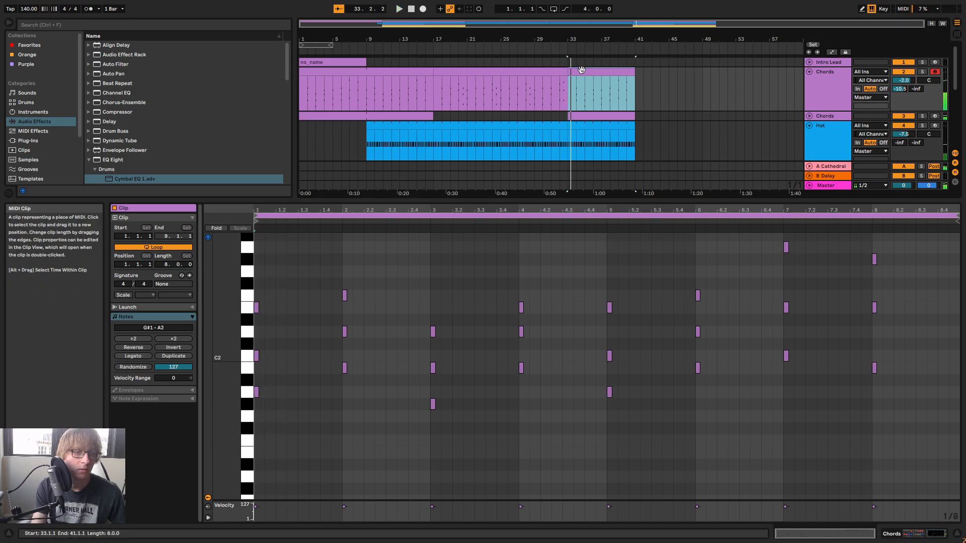
pyautogui.doubleClick(578, 71)
pyautogui.scroll(2, 274, 272)
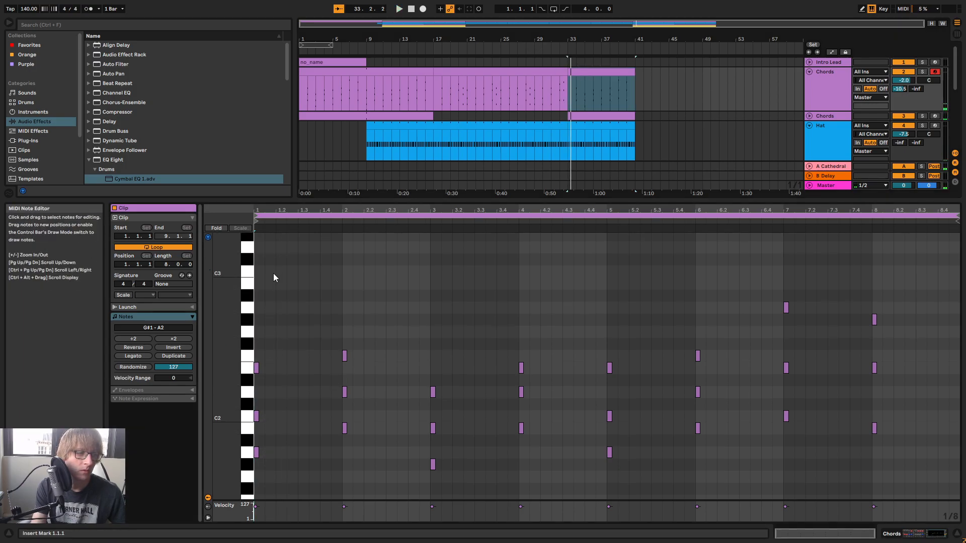
pyautogui.click(570, 97)
pyautogui.moveTo(564, 39); pyautogui.dragTo(579, 100)
pyautogui.moveTo(285, 438); pyautogui.dragTo(247, 466)
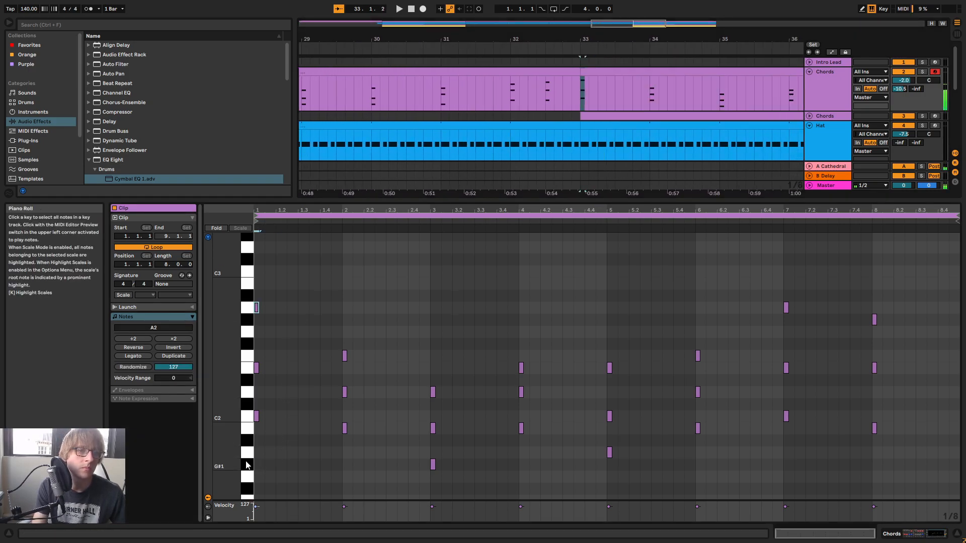
pyautogui.press('space')
pyautogui.click(432, 45)
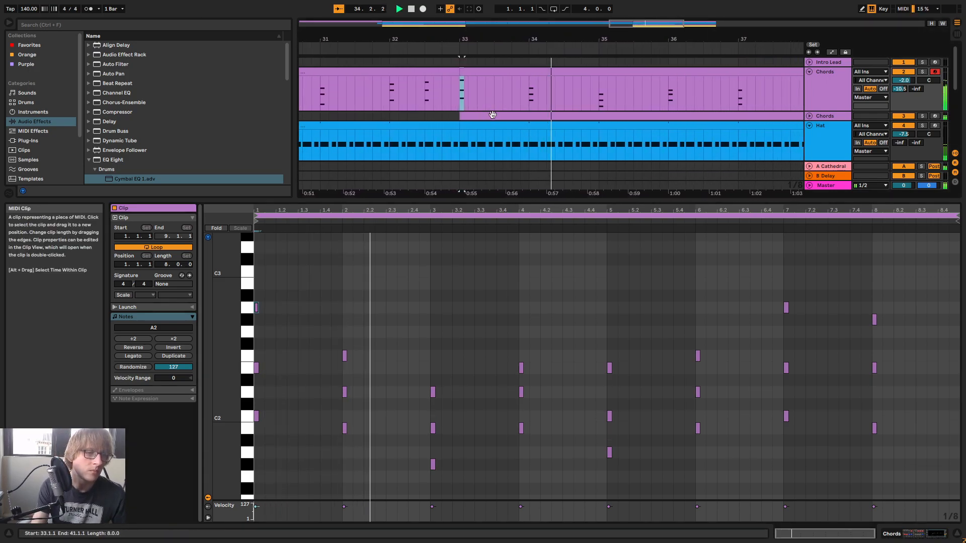
# Raise the lowest note of the first chord at bar 33 on the lower Chords track an octave to A3 and restart playback
pyautogui.click(490, 116)
pyautogui.press('space')
pyautogui.click(256, 391)
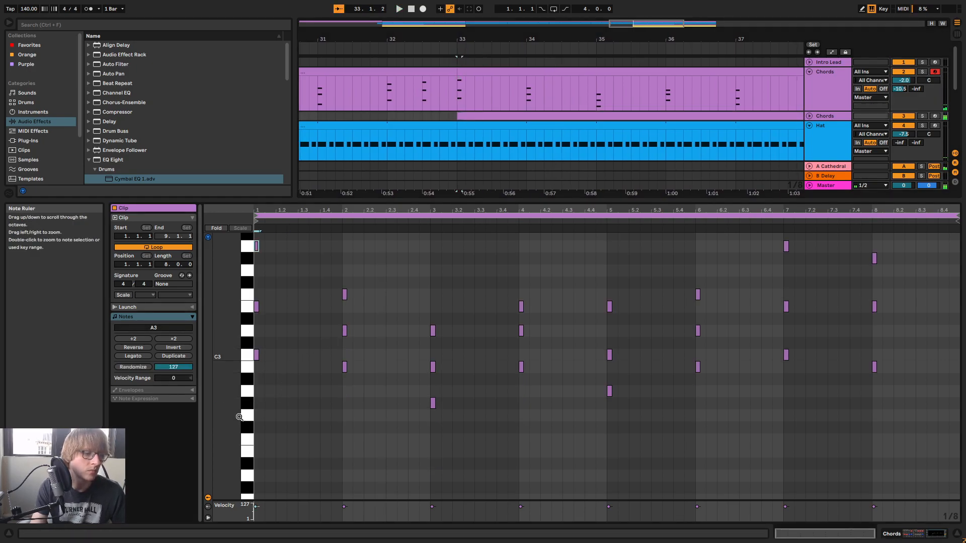
pyautogui.press('space')
# Unfold the lower Chords track and paste a copy of the upper track's 16-bar clip into it at bar 17
pyautogui.moveTo(632, 40); pyautogui.dragTo(619, 10)
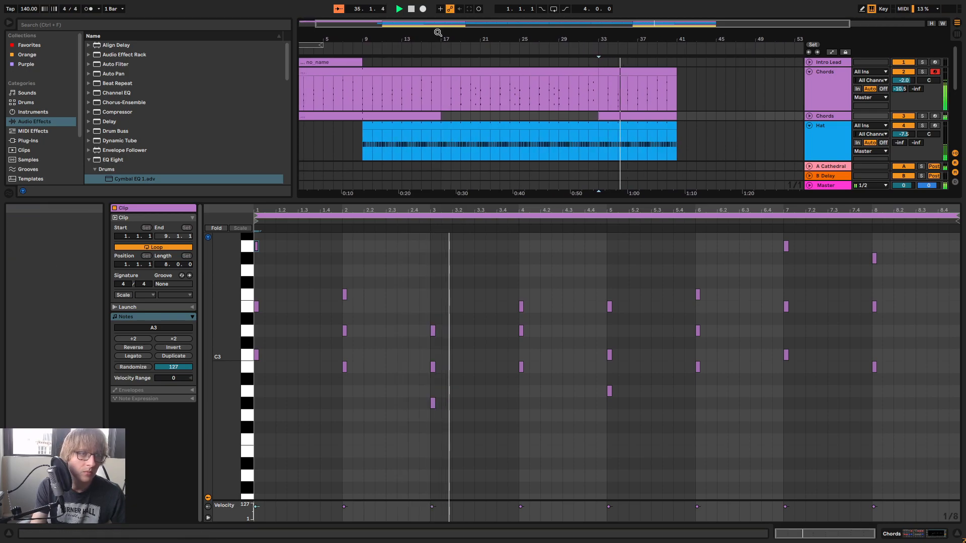
pyautogui.click(404, 48)
pyautogui.moveTo(490, 40); pyautogui.dragTo(479, 57)
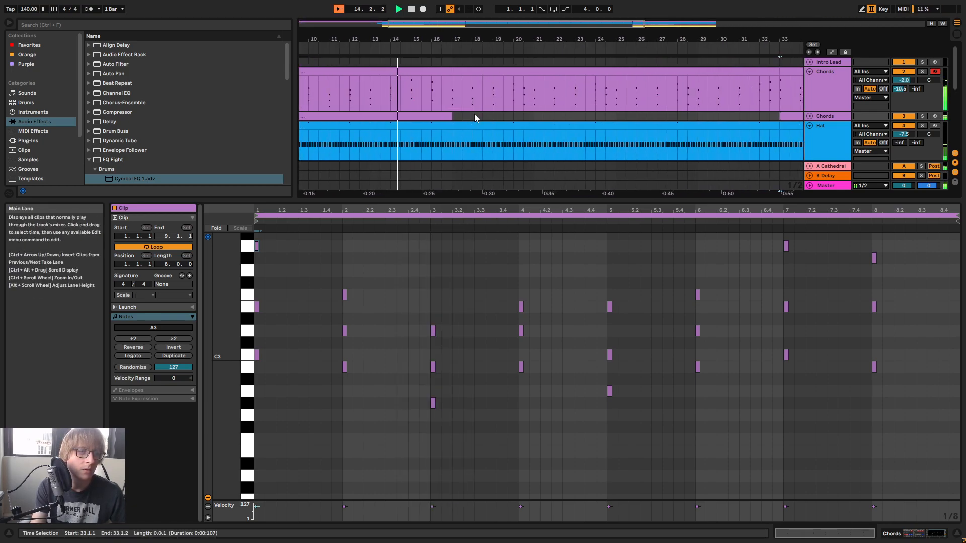
pyautogui.click(475, 116)
pyautogui.click(810, 115)
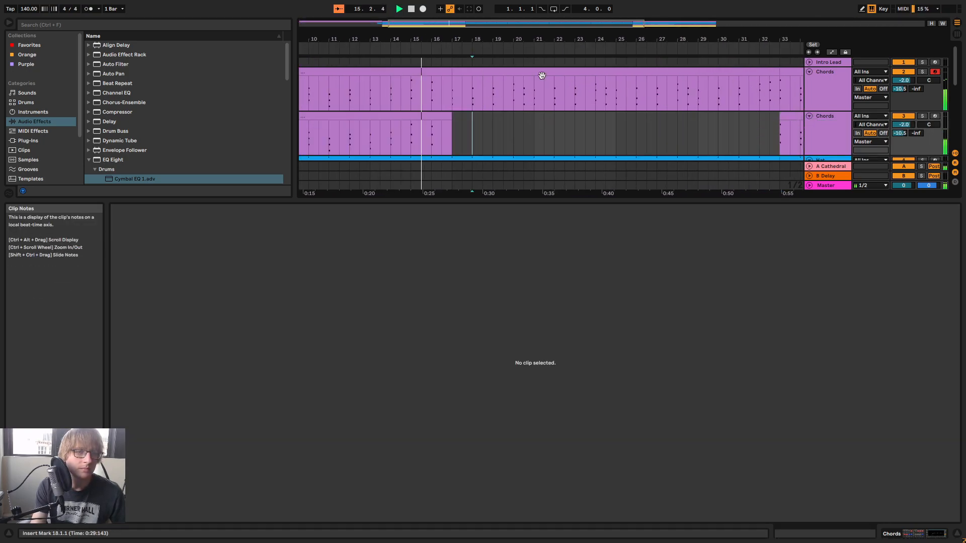
pyautogui.click(501, 73)
pyautogui.hotkey('ctrl', 'c')
pyautogui.click(458, 137)
pyautogui.hotkey('ctrl', 'v')
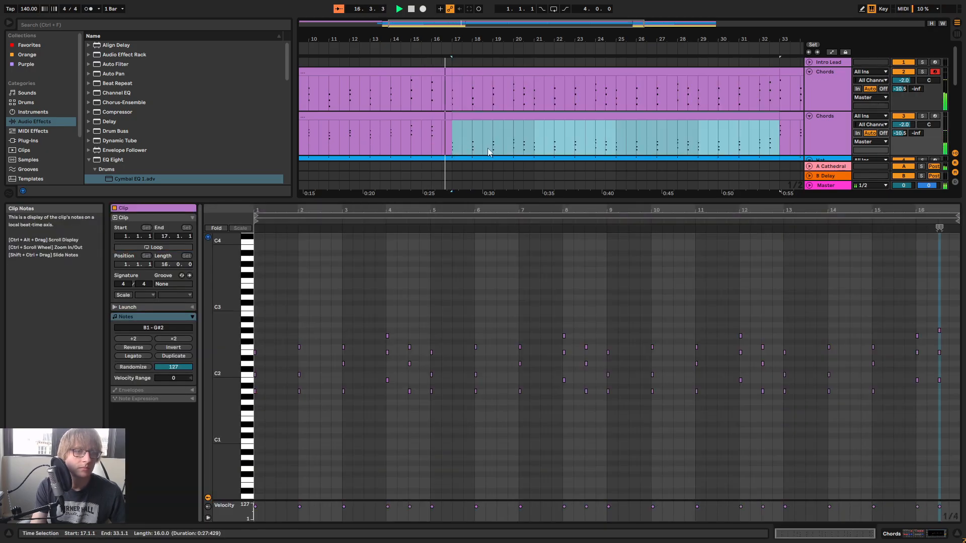
# Transpose all notes of the pasted lower Chords clip up one octave
pyautogui.click(552, 289)
pyautogui.hotkey('ctrl', 'a')
pyautogui.hotkey('shift', 'Up')
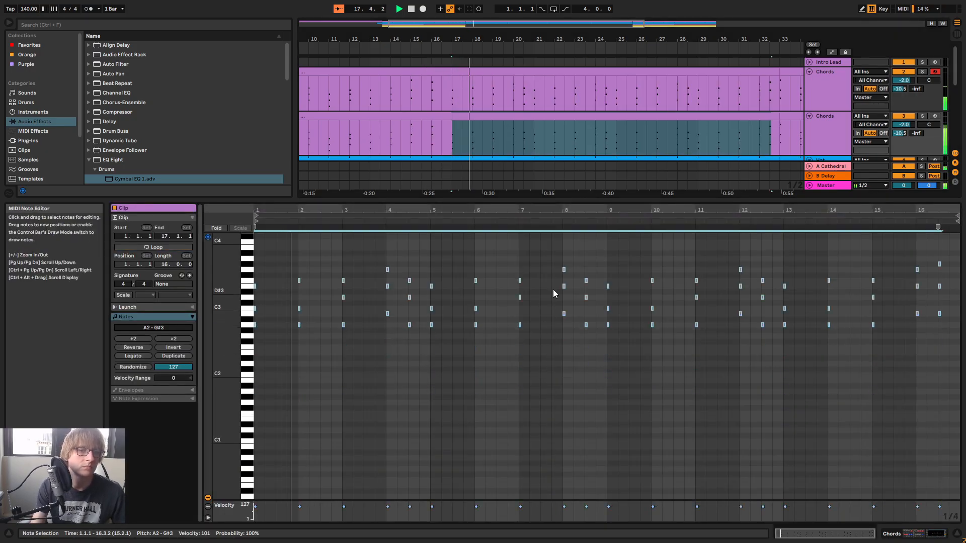
pyautogui.click(696, 389)
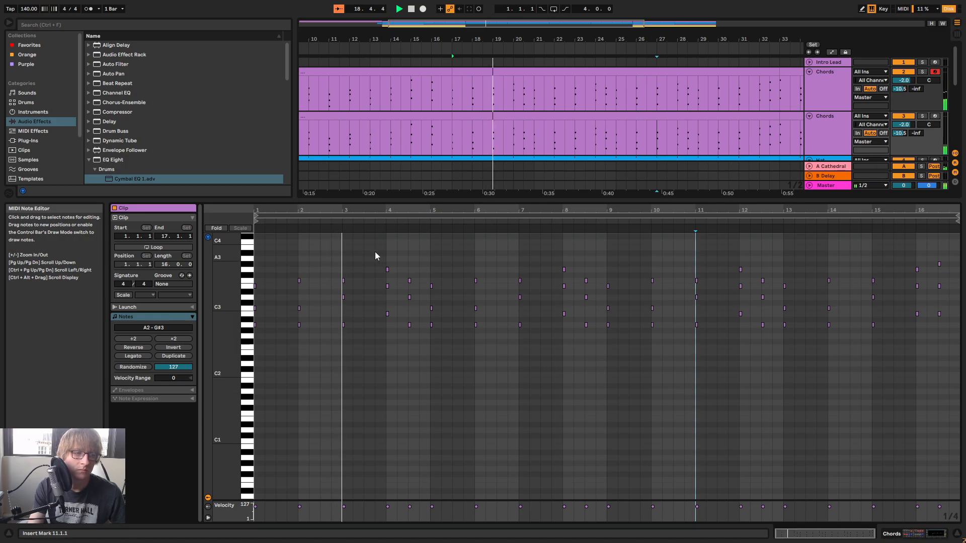
# Reactivate the Bass clip at bars 17 to 25, play it with the chords and enlarge its note editor
pyautogui.moveTo(567, 200); pyautogui.dragTo(578, 376)
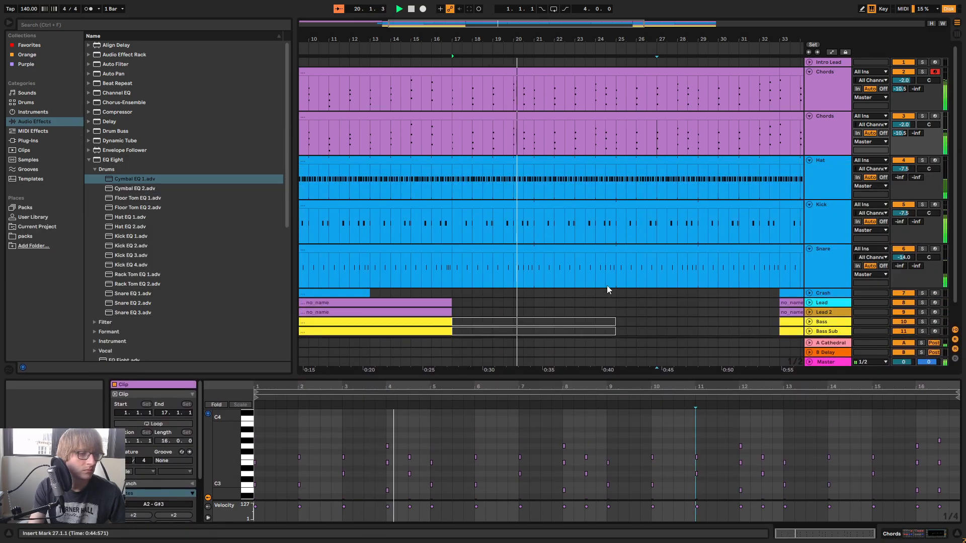
pyautogui.click(674, 293)
pyautogui.scroll(-1, 672, 297)
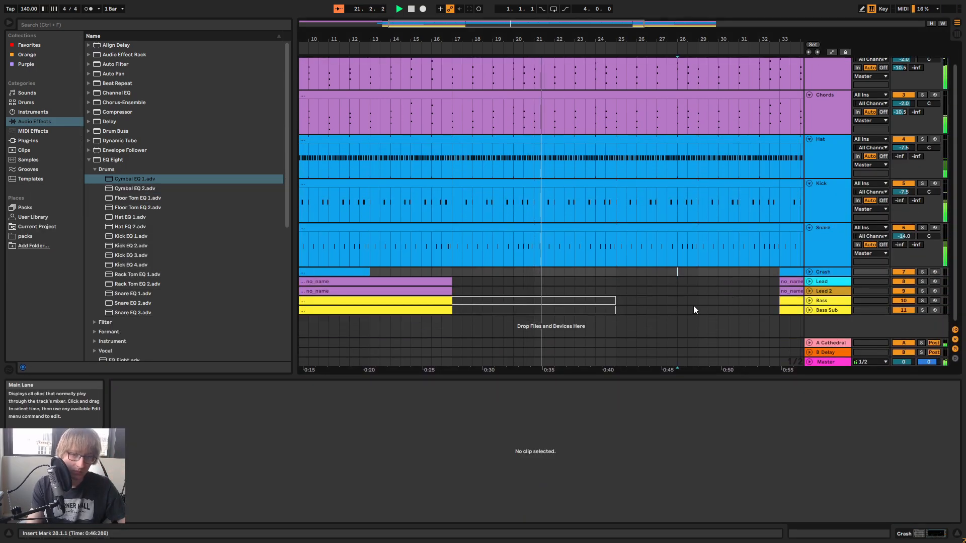
pyautogui.click(621, 310)
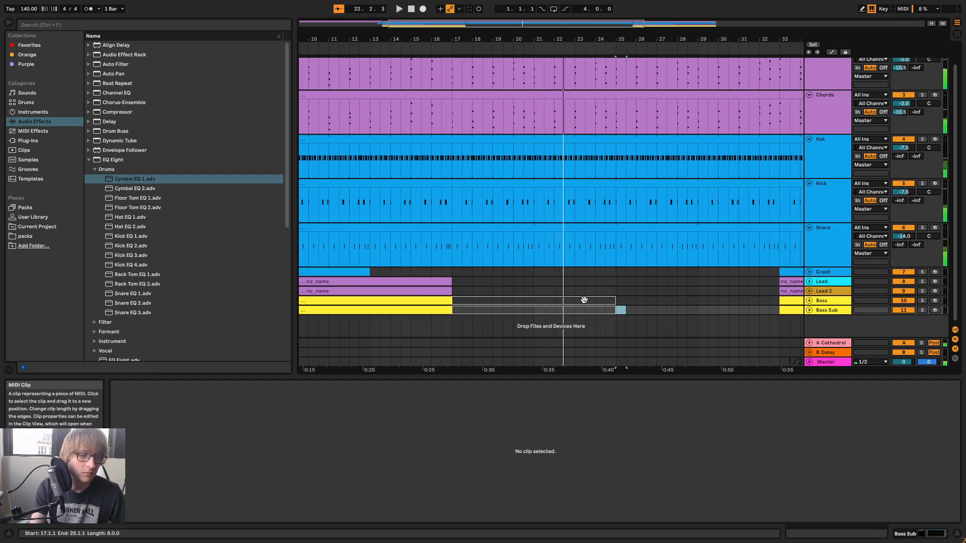
pyautogui.click(584, 300)
pyautogui.press('space')
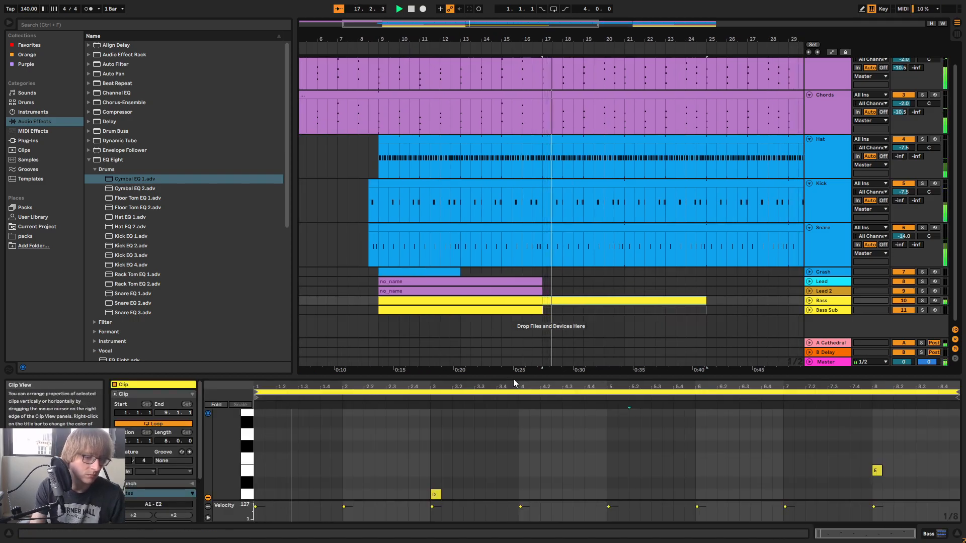
pyautogui.moveTo(556, 377); pyautogui.dragTo(556, 215)
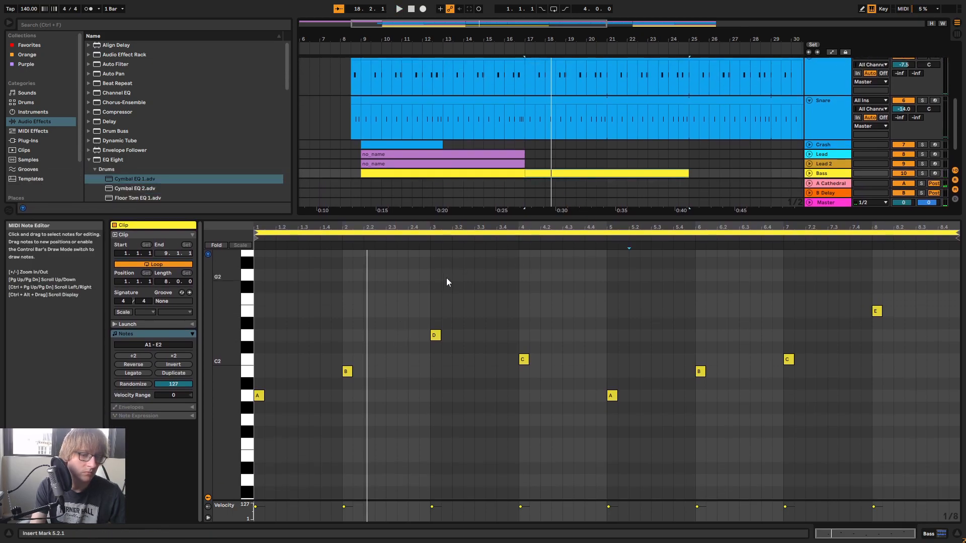
# Try the bass note at 2.1.1 a semitone higher, then return it to B1
pyautogui.press('space')
pyautogui.press('space')
pyautogui.click(347, 371)
pyautogui.press('Up')
pyautogui.press('Down')
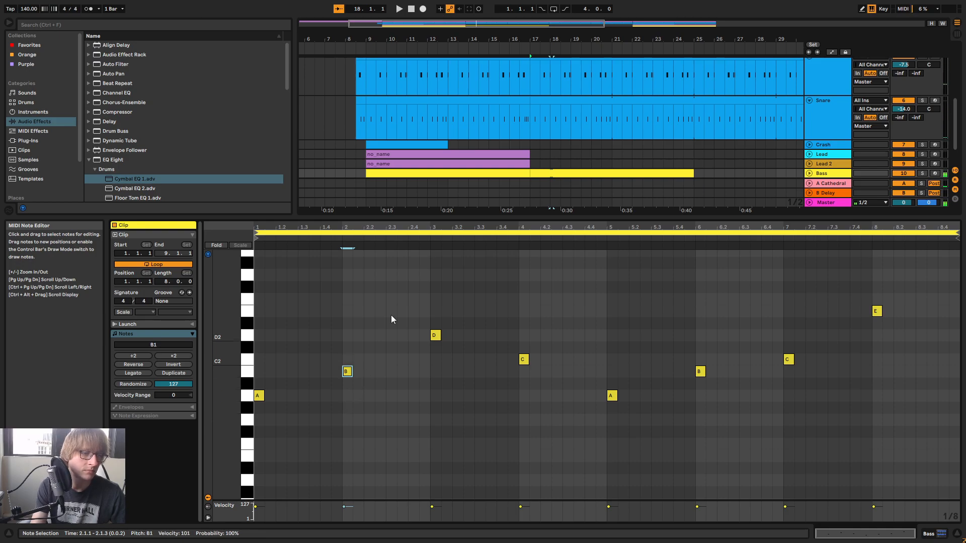
# Play the section from bar 17 and examine the upper Chords clip's notes against the bass line
pyautogui.scroll(4, 565, 134)
pyautogui.press('space')
pyautogui.scroll(-5, 564, 121)
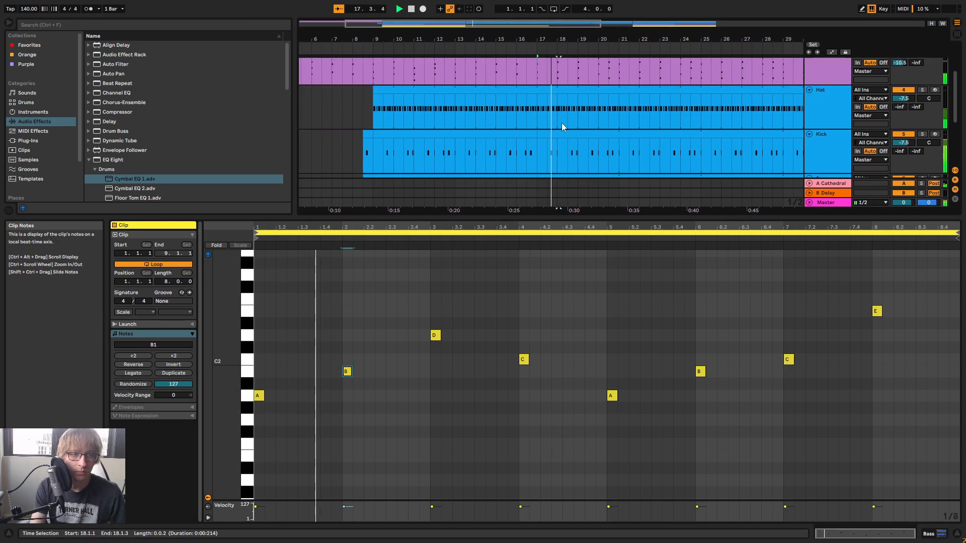
pyautogui.scroll(2, 574, 101)
pyautogui.press('space')
pyautogui.scroll(3, 572, 115)
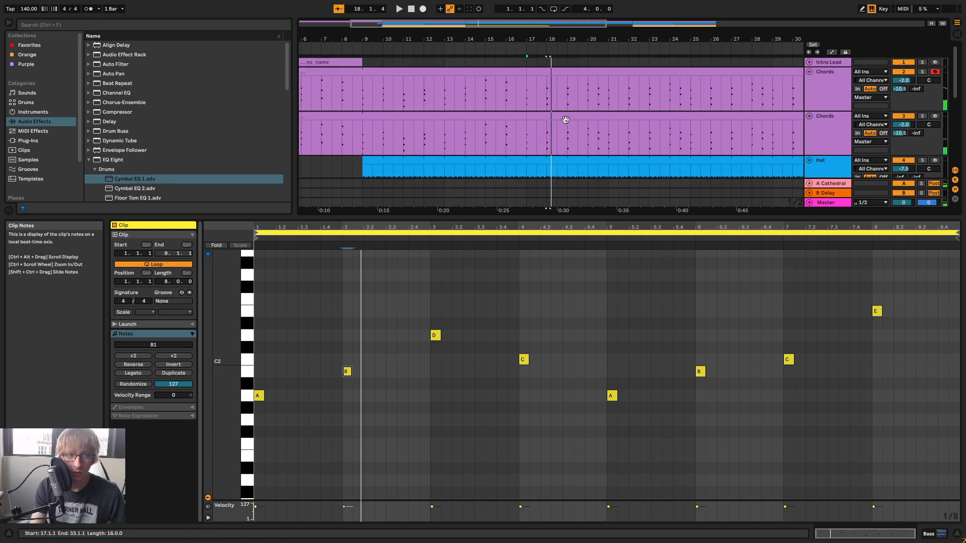
pyautogui.click(561, 71)
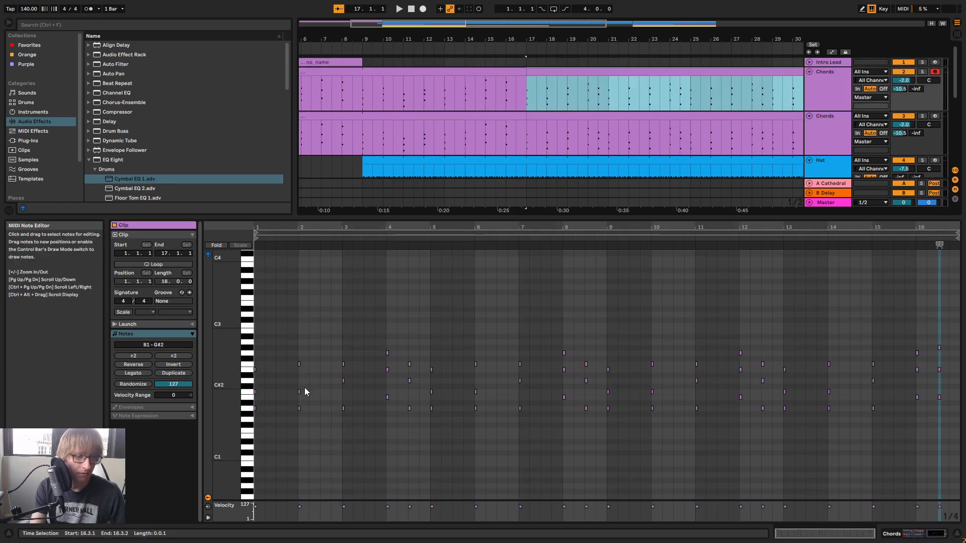
pyautogui.scroll(-5, 575, 111)
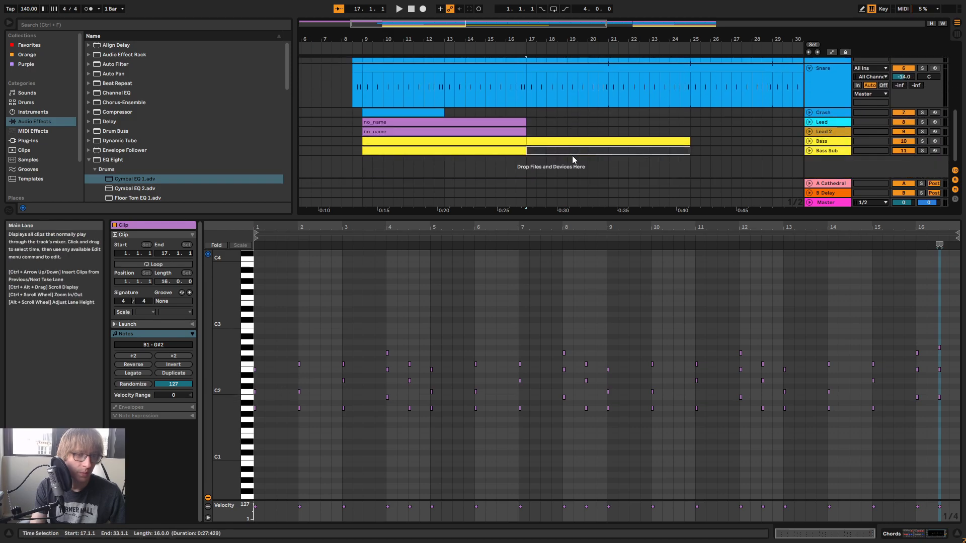
# Lower the bass note at 2.1.1 to F1 and play the section from bar 17
pyautogui.click(574, 150)
pyautogui.press('Left')
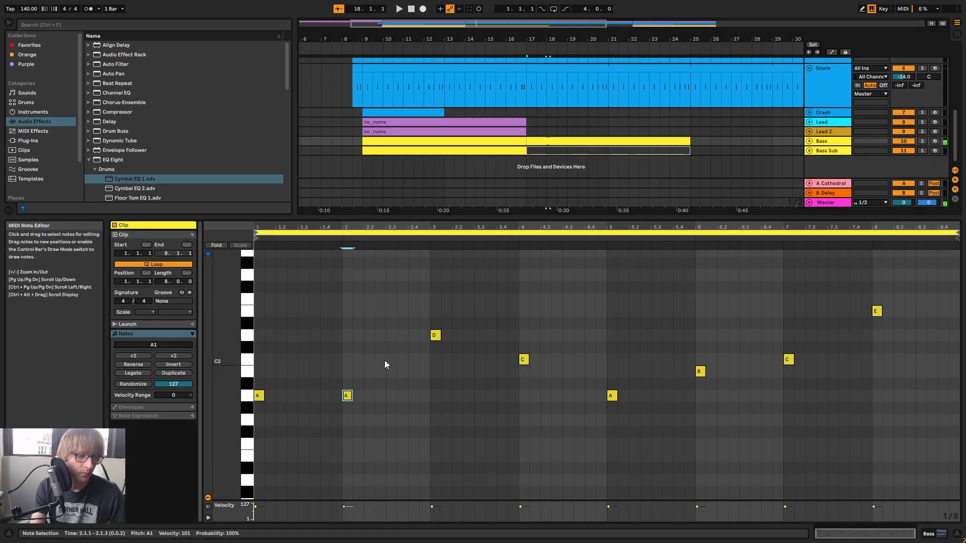
pyautogui.press('Down')
pyautogui.press('Down')
pyautogui.press('Down')
pyautogui.press('space')
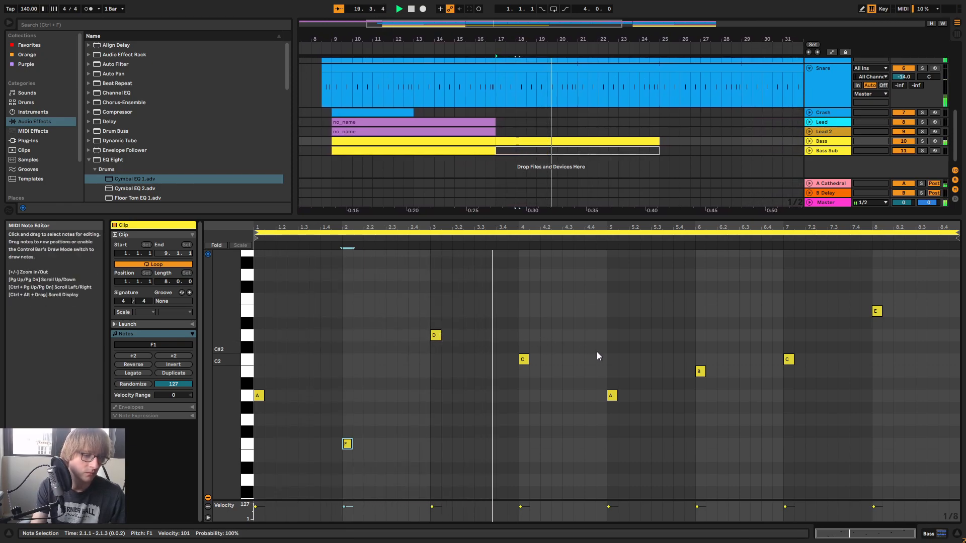
pyautogui.press('space')
# Raise the bass note at 4.1.1 to E2, add a D2 at 4.3.1 and audition the line
pyautogui.click(525, 381)
pyautogui.press('Up')
pyautogui.press('Up')
pyautogui.press('Up')
pyautogui.doubleClick(567, 335)
pyautogui.click(641, 332)
pyautogui.press('space')
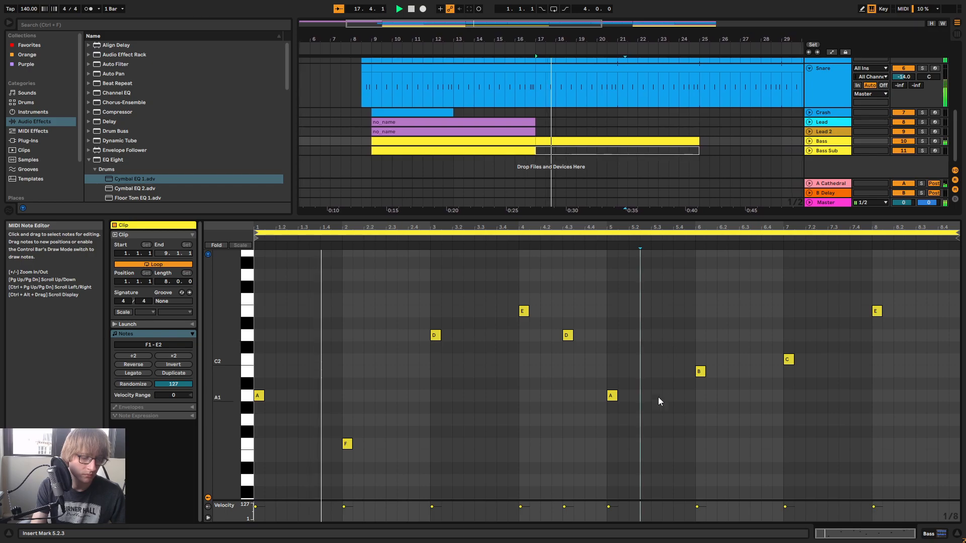
# Repeat the new bass pattern in the clip's second half: F1 at 6.1.1, D2 at 7.1.1 and an added D2 at 8.3.1
pyautogui.press('space')
pyautogui.click(702, 374)
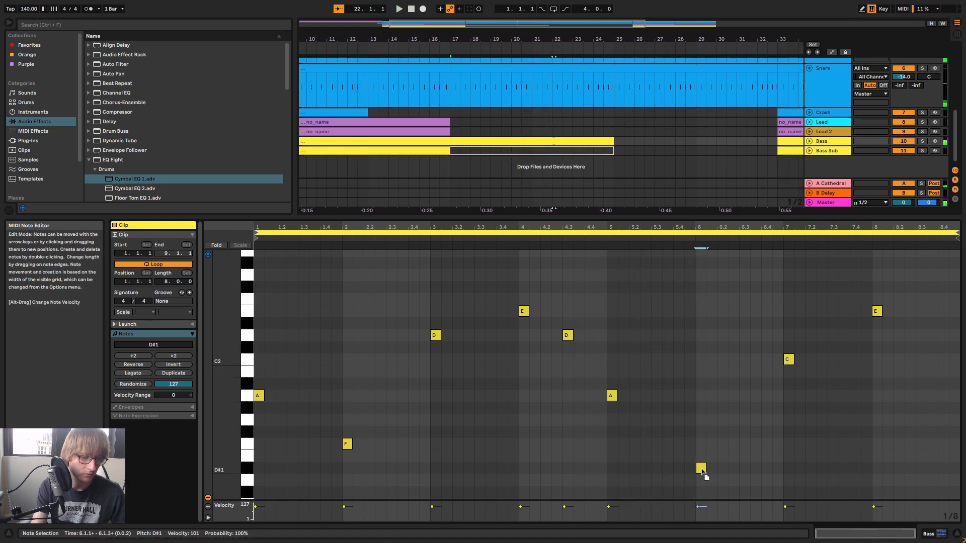
pyautogui.press('space')
pyautogui.click(788, 359)
pyautogui.press('Up')
pyautogui.press('Up')
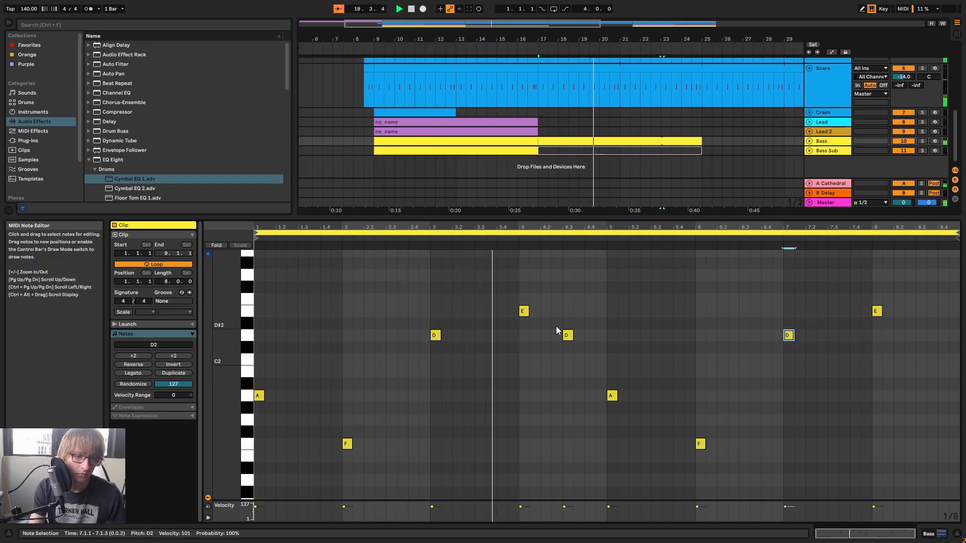
pyautogui.doubleClick(920, 335)
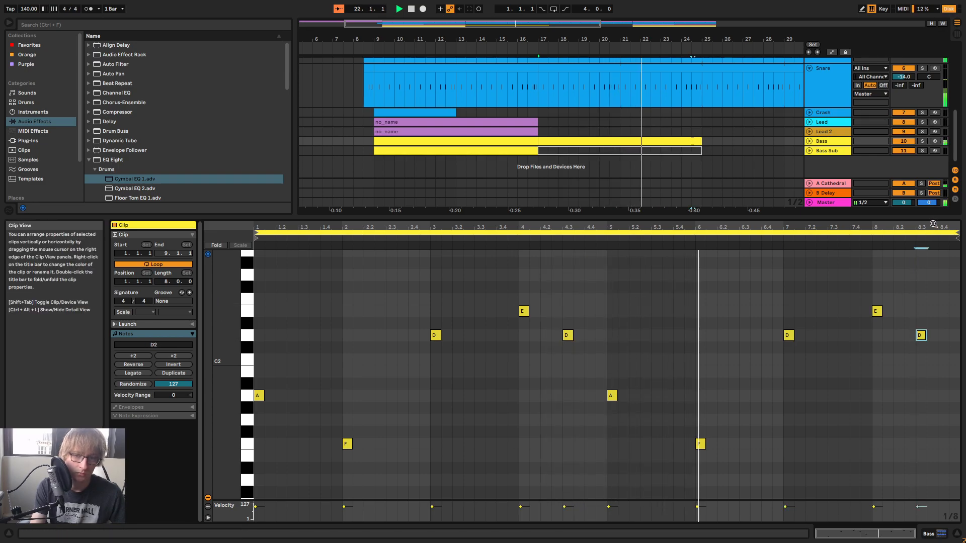
pyautogui.click(750, 317)
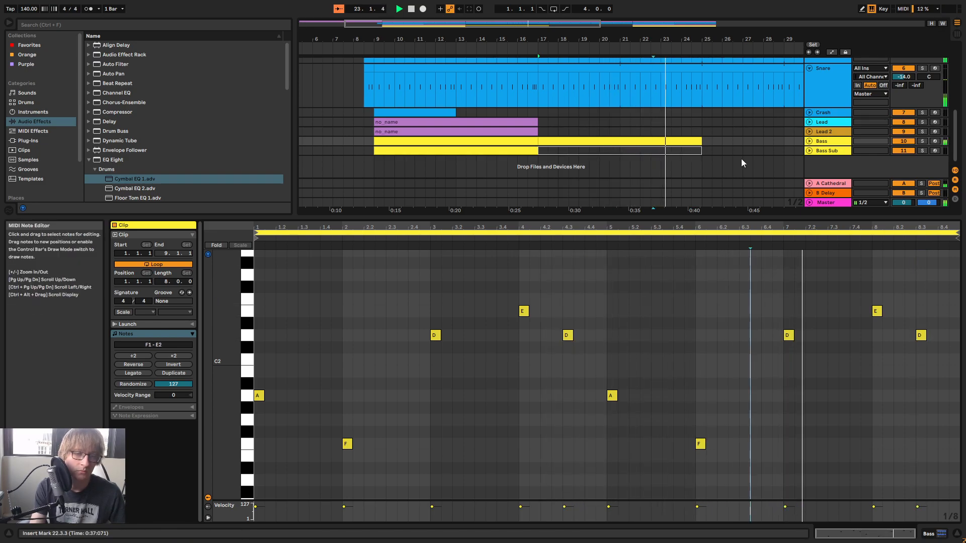
# Duplicate the Bass clip into bars 25 to 33 and consolidate both clips into one spanning bars 17 to 33
pyautogui.moveTo(695, 36); pyautogui.dragTo(448, 37)
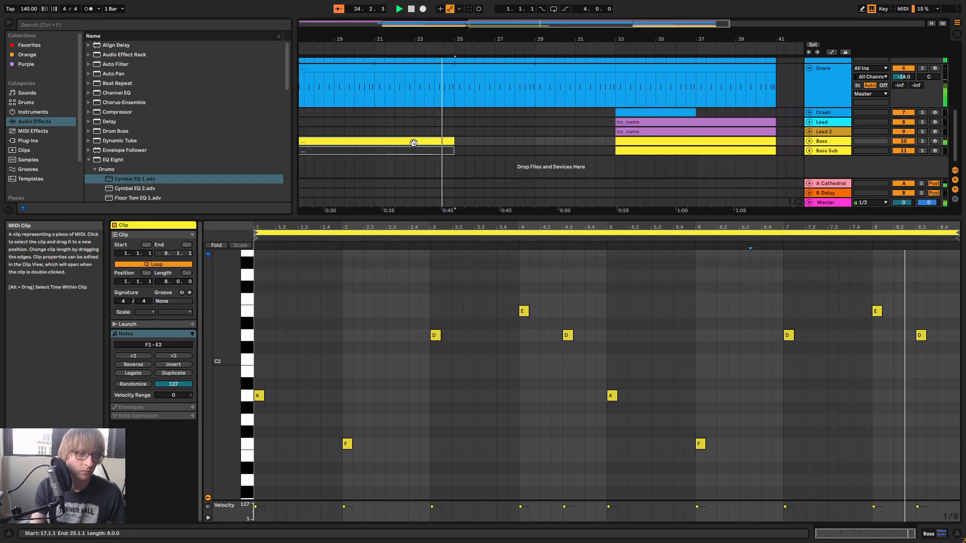
pyautogui.hotkey('ctrl', 'd')
pyautogui.click(505, 150)
pyautogui.click(430, 141)
pyautogui.keyDown('shift'); pyautogui.click(496, 139); pyautogui.keyUp('shift')
pyautogui.rightClick(495, 140)
pyautogui.click(508, 224)
pyautogui.click(783, 294)
# Examine the deactivated Bass Sub clip at bars 17 to 25 alongside the consolidated Bass clip
pyautogui.click(468, 150)
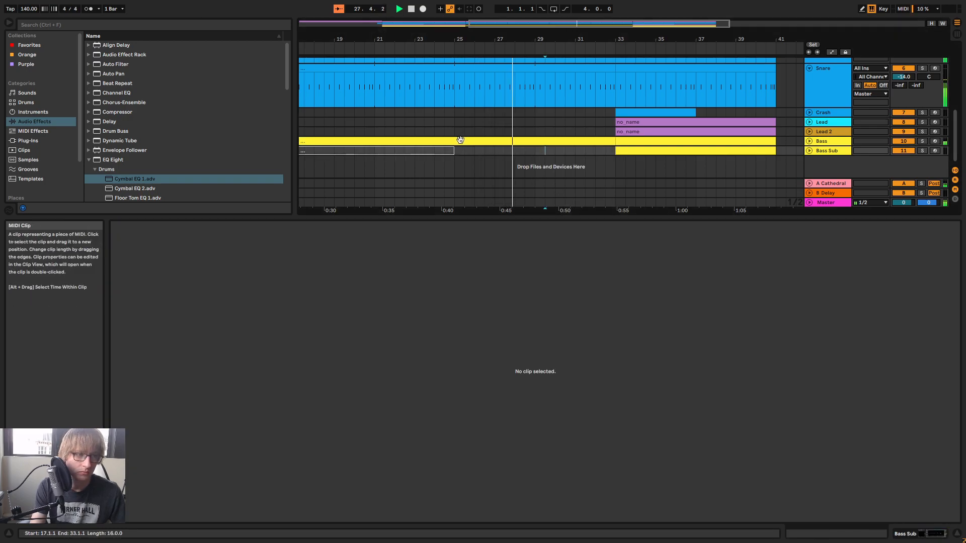
pyautogui.click(459, 141)
pyautogui.moveTo(449, 40); pyautogui.dragTo(556, 36)
pyautogui.click(456, 151)
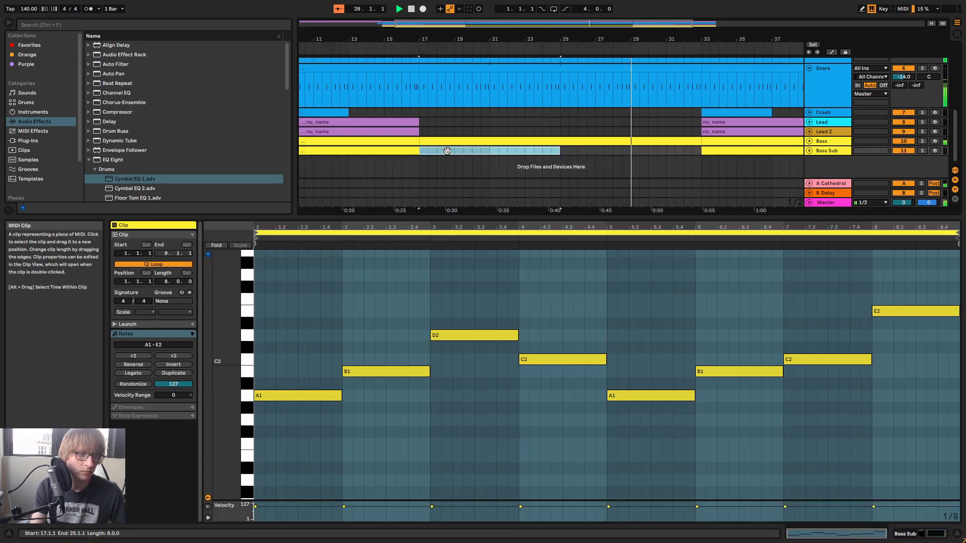
# Try higher pitches for the Bass clip's last note at 16.3.1, settle on G#1 and play from bar 17
pyautogui.click(671, 143)
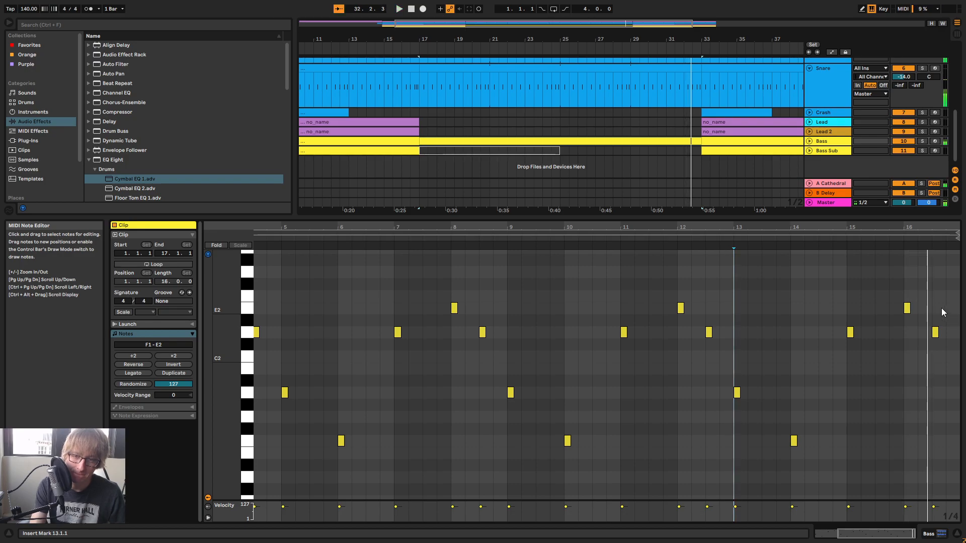
pyautogui.press('space')
pyautogui.moveTo(920, 289)
pyautogui.mouseDown()
pyautogui.moveTo(912, 316)
pyautogui.moveTo(938, 345)
pyautogui.mouseUp()
pyautogui.press('Up')
pyautogui.press('Up')
pyautogui.scroll(2, 942, 343)
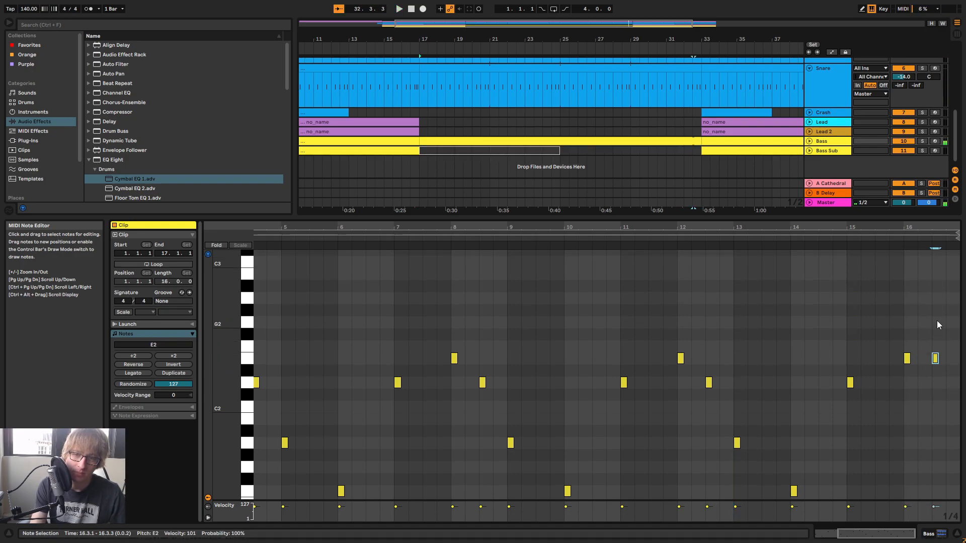
pyautogui.press('Up')
pyautogui.press('Up')
pyautogui.press('Up')
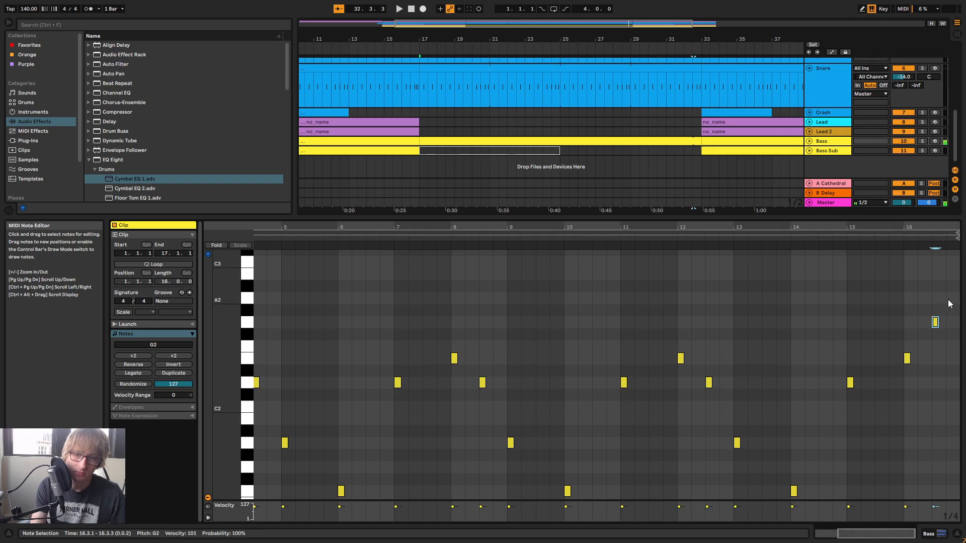
pyautogui.press('space')
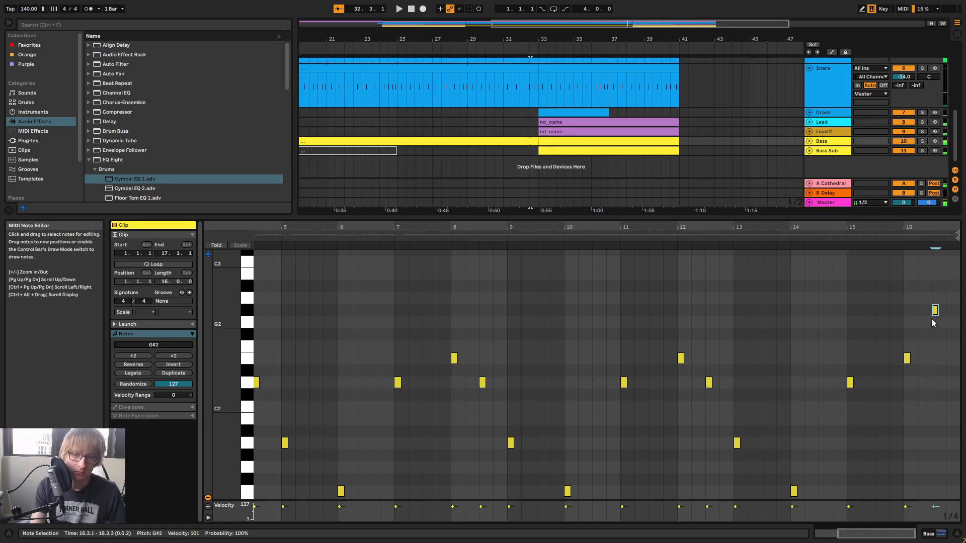
pyautogui.press('space')
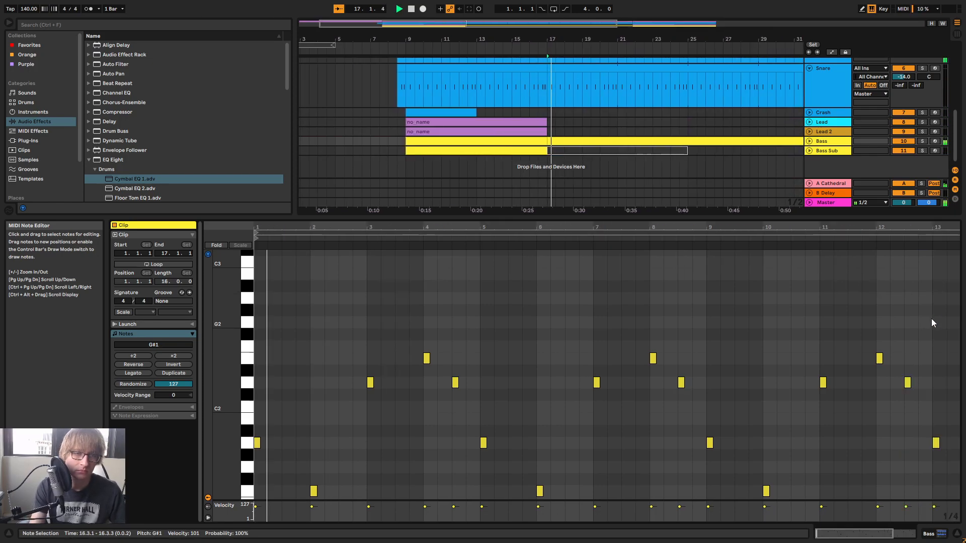
# Copy the consolidated Bass clip onto the Bass Sub track at bars 17 to 33, replacing the deactivated clip
pyautogui.click(707, 151)
pyautogui.click(698, 141)
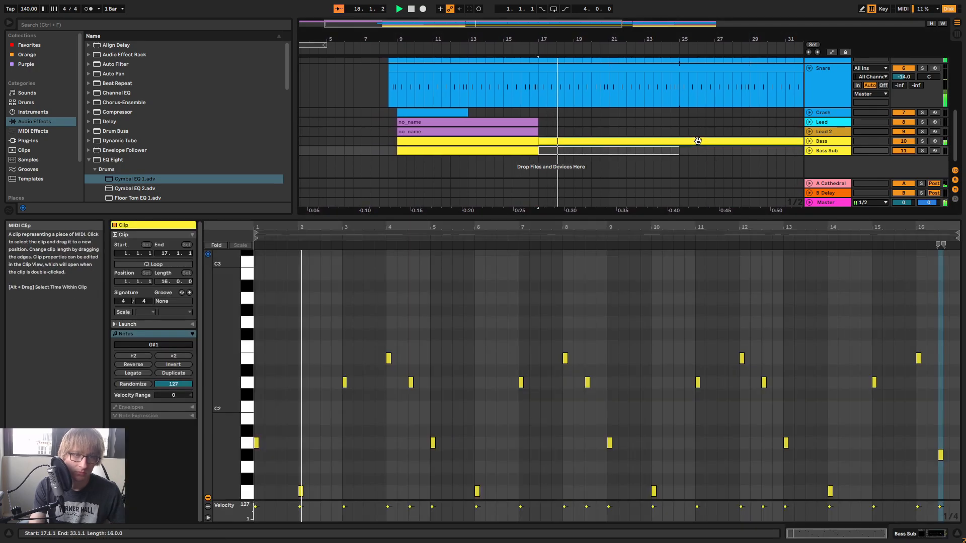
pyautogui.click(565, 151)
pyautogui.hotkey('ctrl', 'v')
# Lengthen all notes of the pasted Bass Sub clip to half a bar each
pyautogui.click(617, 312)
pyautogui.hotkey('ctrl', 'a')
pyautogui.moveTo(436, 227); pyautogui.dragTo(559, 284)
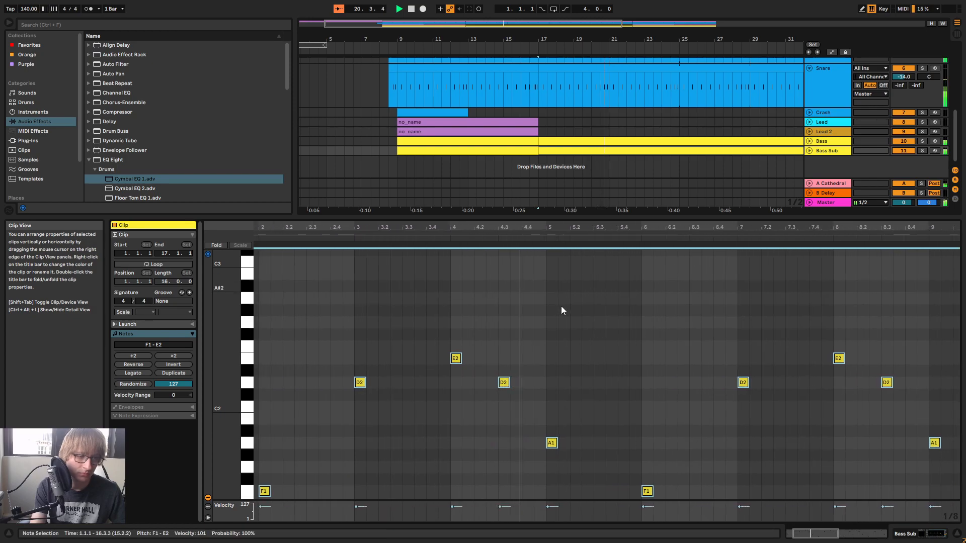
pyautogui.moveTo(510, 386); pyautogui.dragTo(546, 388)
# Leave the paired notes in bars 4, 8, 12 and 16 out of the selection and lengthen the remaining Bass Sub notes to a full bar
pyautogui.moveTo(460, 325); pyautogui.dragTo(512, 394)
pyautogui.moveTo(595, 234); pyautogui.dragTo(571, 274)
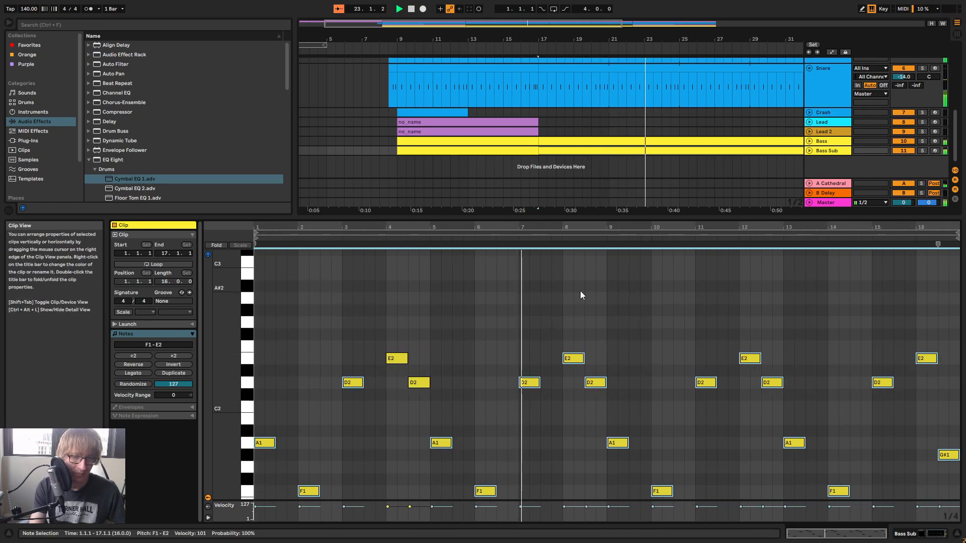
pyautogui.moveTo(580, 316); pyautogui.dragTo(594, 384)
pyautogui.scroll(-5, 841, 351)
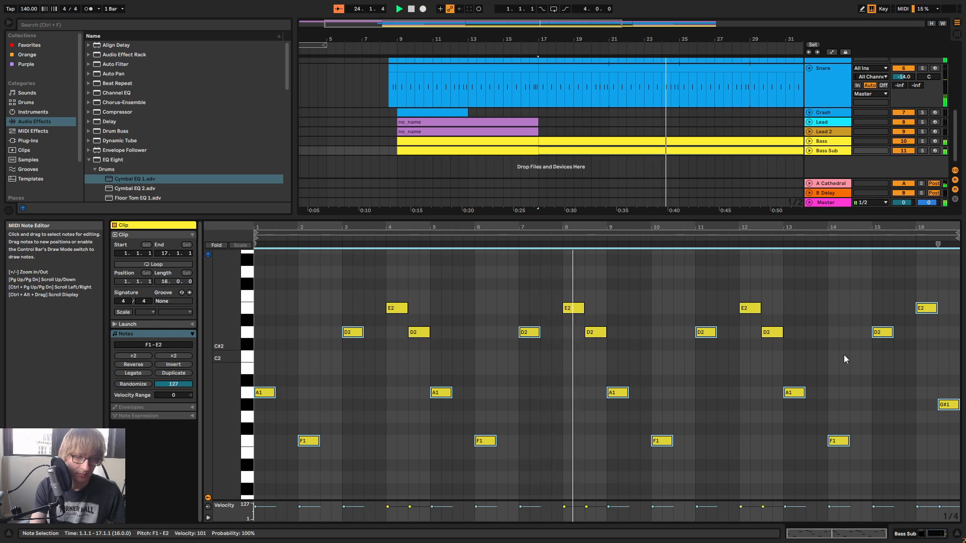
pyautogui.scroll(1, 952, 343)
pyautogui.moveTo(923, 277); pyautogui.dragTo(960, 453)
pyautogui.moveTo(896, 334); pyautogui.dragTo(917, 336)
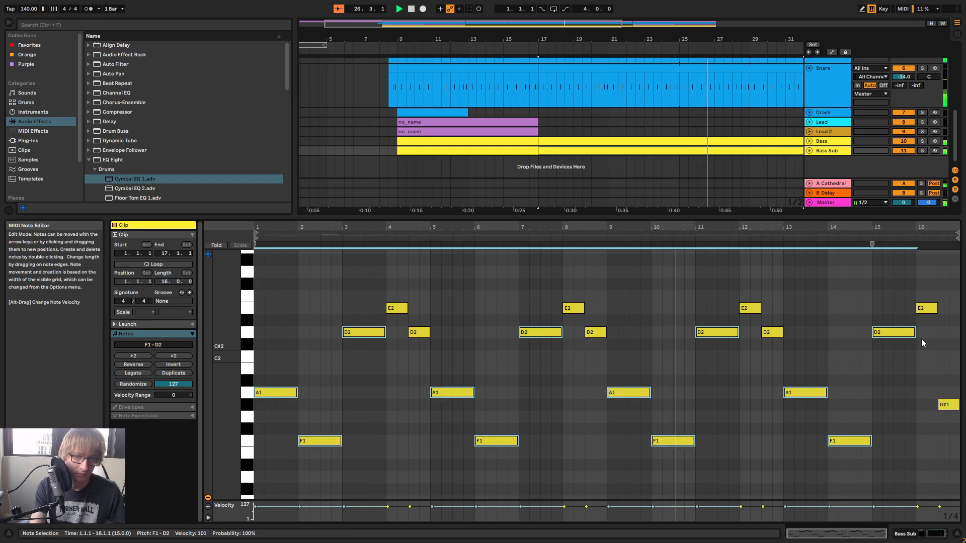
pyautogui.click(855, 295)
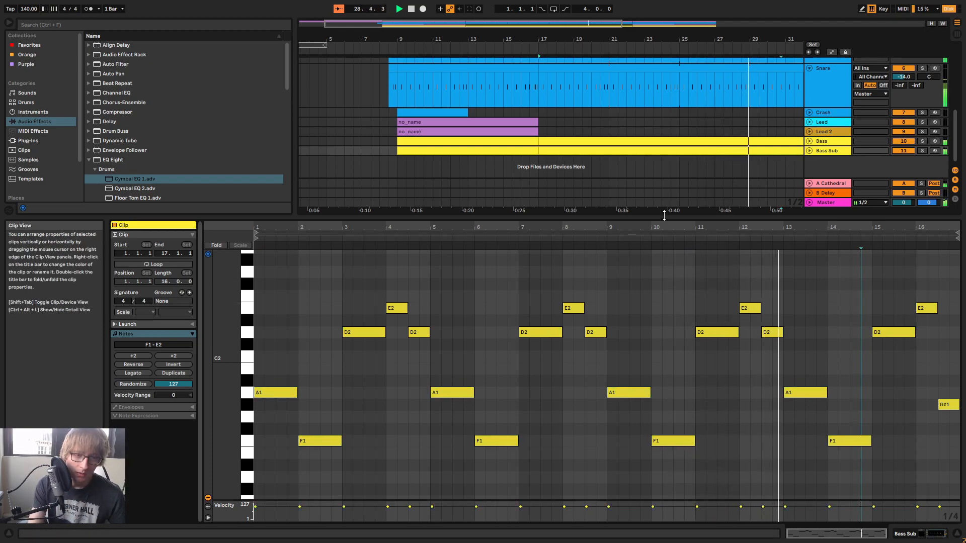
# Enlarge the arrangement area and review the whole song layout while it plays
pyautogui.moveTo(657, 225); pyautogui.dragTo(658, 410)
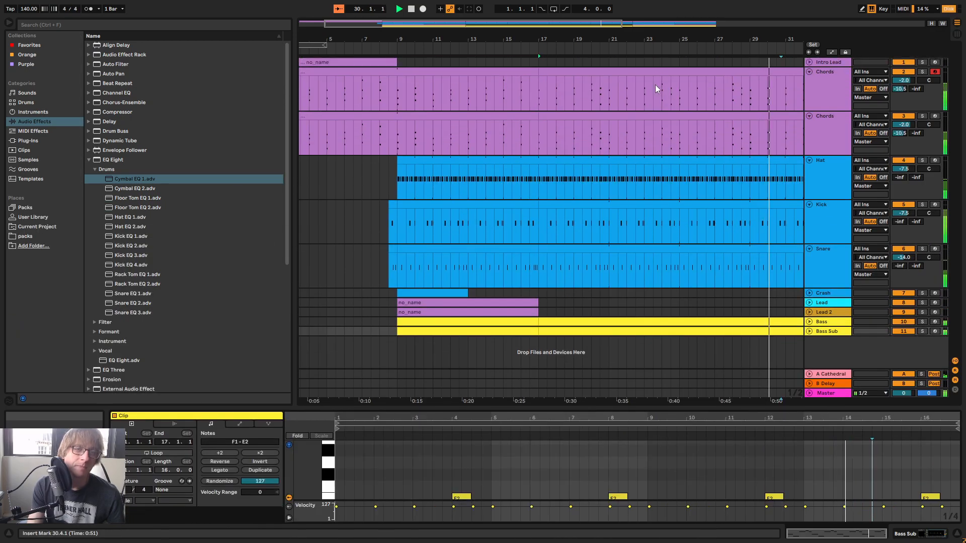
pyautogui.moveTo(685, 38); pyautogui.dragTo(508, 17)
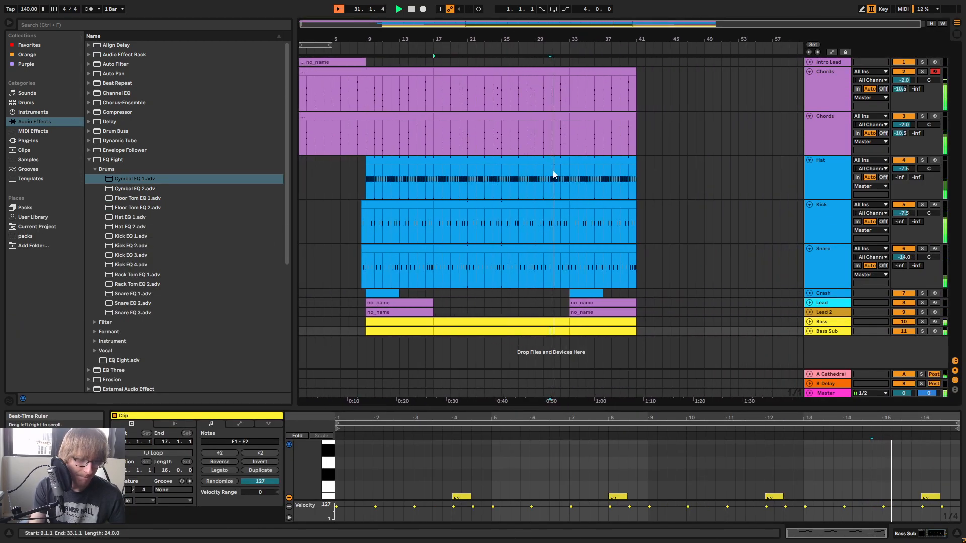
pyautogui.click(612, 332)
pyautogui.click(721, 312)
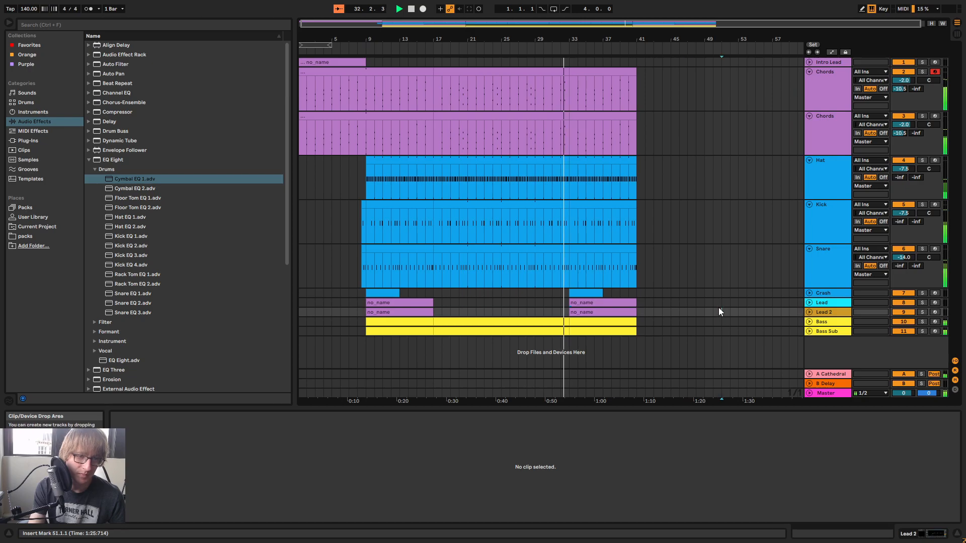
pyautogui.moveTo(572, 35)
pyautogui.mouseDown()
pyautogui.moveTo(573, 58)
pyautogui.moveTo(573, 25)
pyautogui.mouseUp()
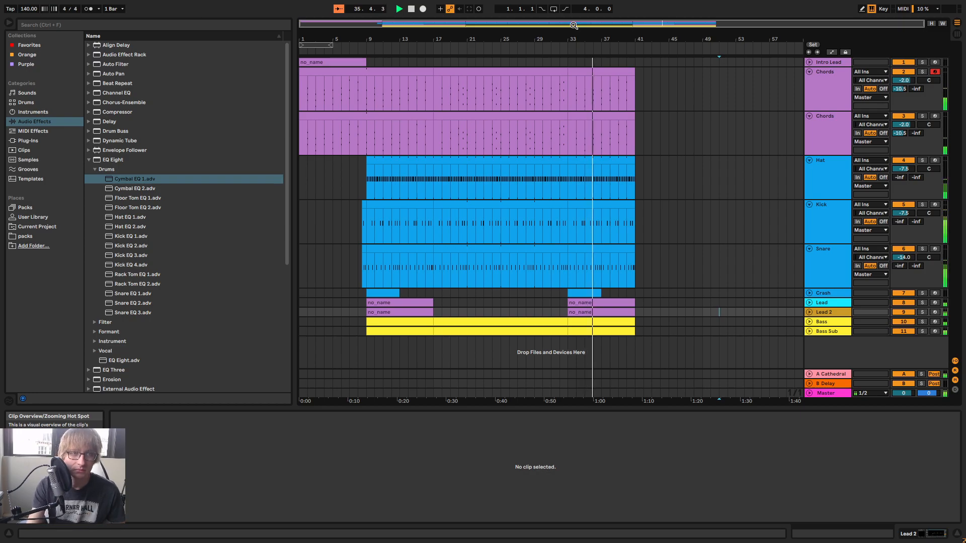
# Extend the chord, drum, lead and bass clips starting at bar 33 together so they end at bar 49
pyautogui.click(745, 134)
pyautogui.doubleClick(545, 85)
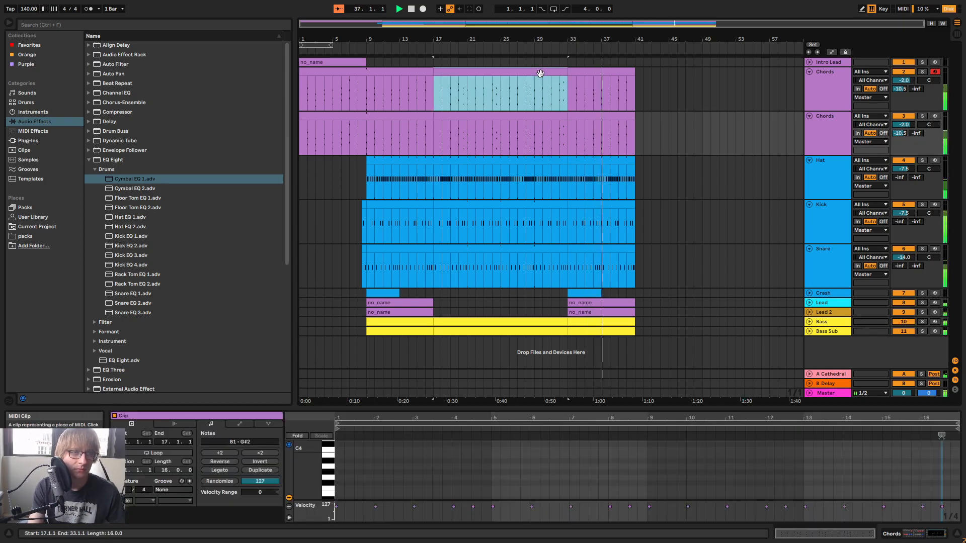
pyautogui.keyDown('shift'); pyautogui.click(639, 348); pyautogui.keyUp('shift')
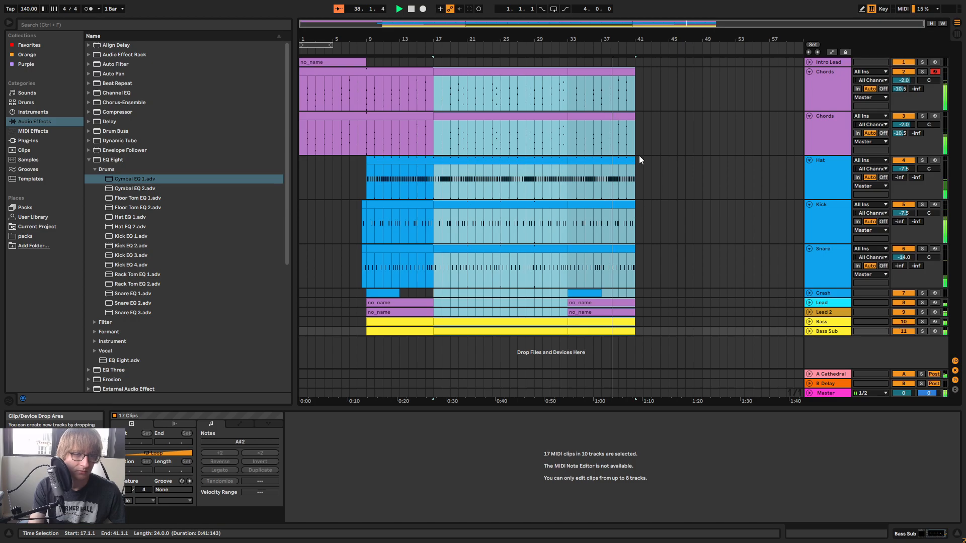
pyautogui.click(619, 79)
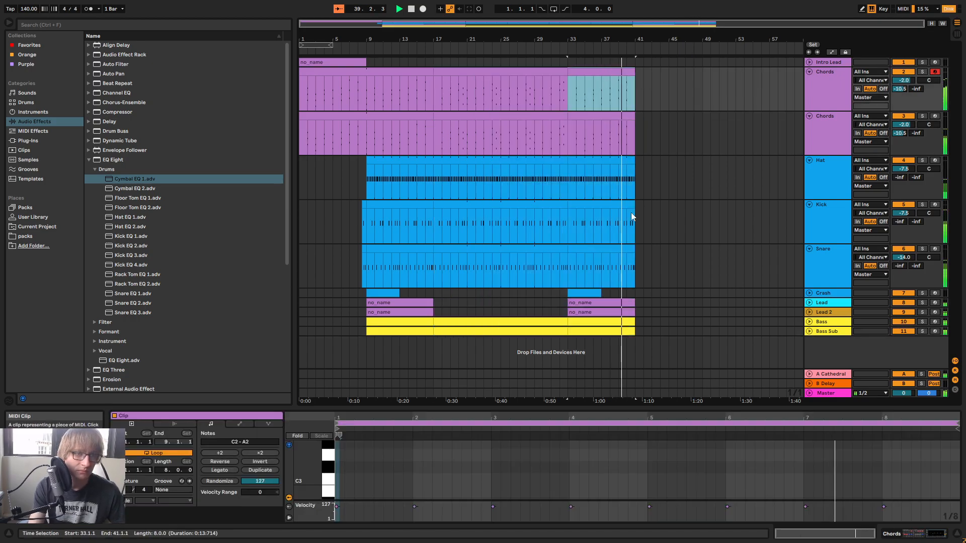
pyautogui.keyDown('shift'); pyautogui.click(631, 333); pyautogui.keyUp('shift')
pyautogui.moveTo(631, 333); pyautogui.dragTo(705, 345)
pyautogui.click(761, 267)
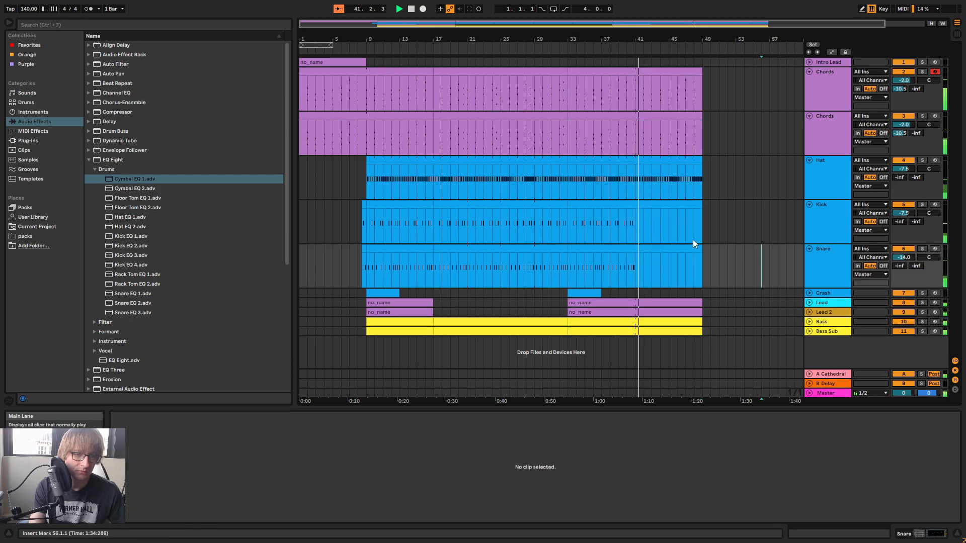
# Turn on looping for the Kick and Snare clips starting at bar 33 and make the Kick clip run to bar 49
pyautogui.click(677, 205)
pyautogui.moveTo(701, 205); pyautogui.dragTo(636, 219)
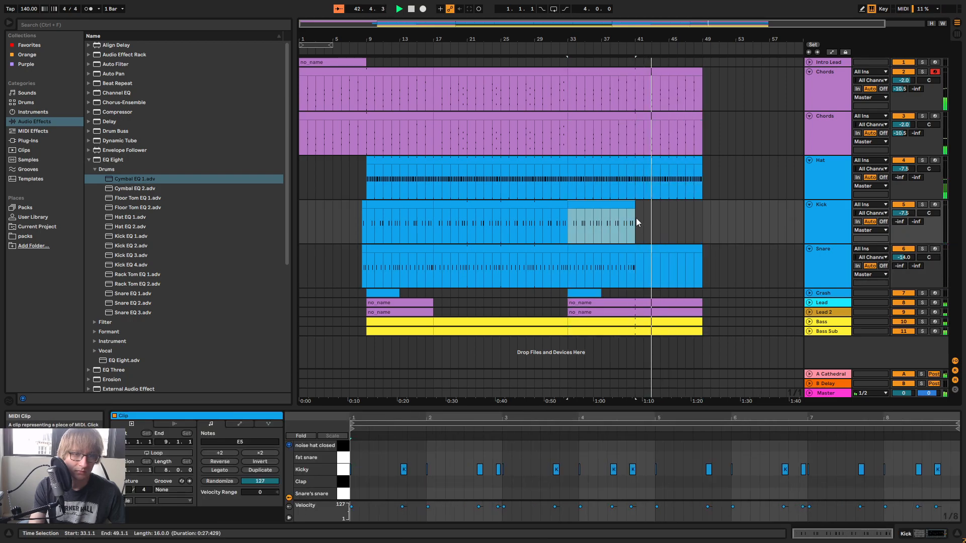
pyautogui.keyDown('shift'); pyautogui.click(640, 250); pyautogui.keyUp('shift')
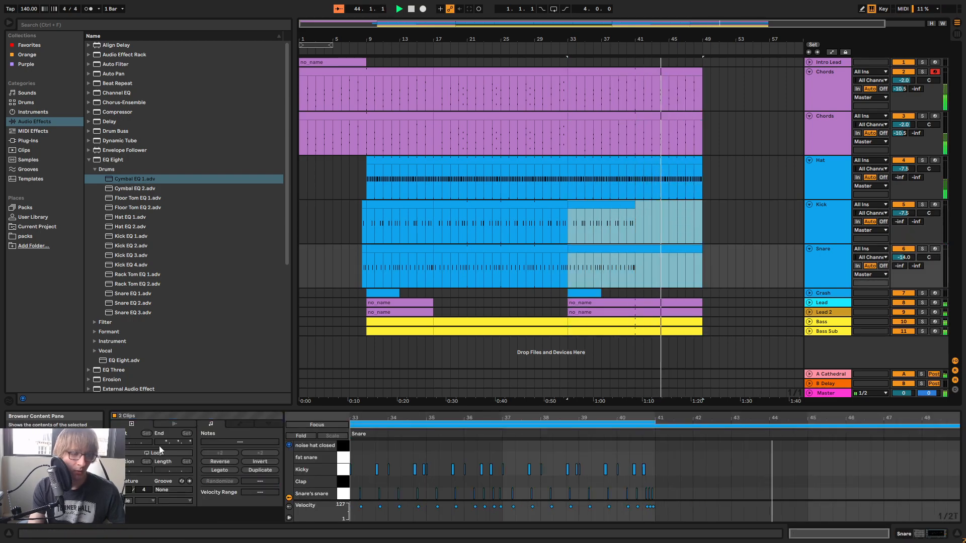
pyautogui.click(669, 230)
pyautogui.moveTo(636, 211); pyautogui.dragTo(704, 210)
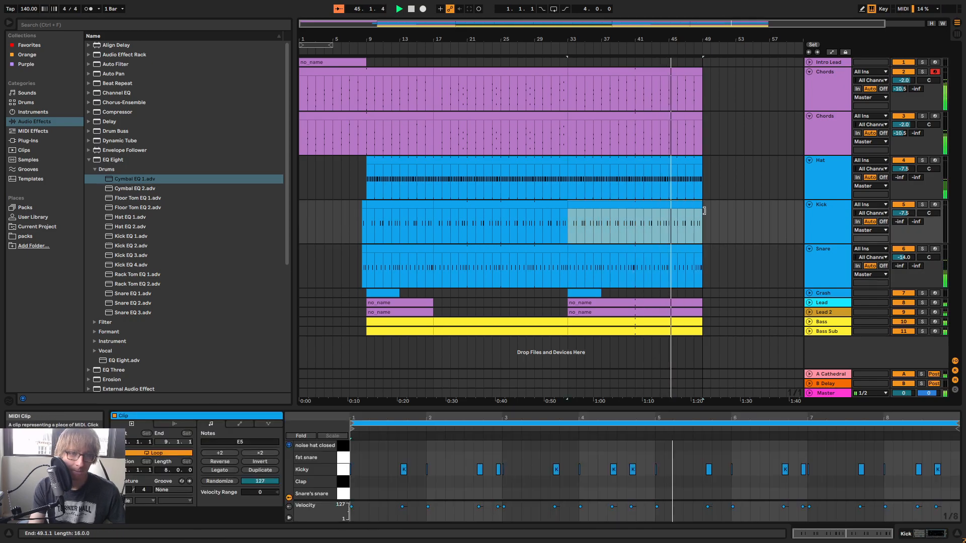
pyautogui.click(741, 218)
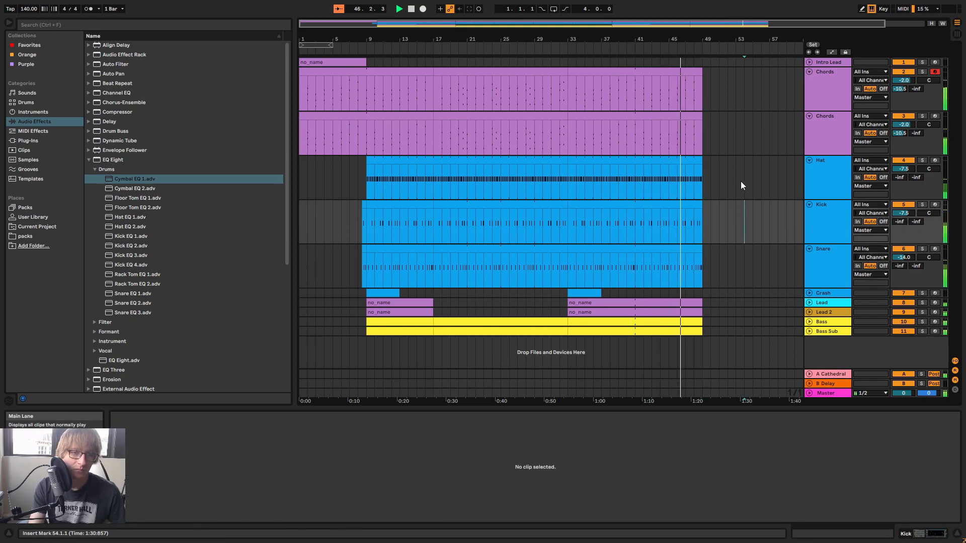
# Duplicate the bar 17–49 section on all tracks from Chords to Bass Sub so the arrangement runs to bar 81
pyautogui.click(743, 267)
pyautogui.click(810, 322)
pyautogui.click(809, 323)
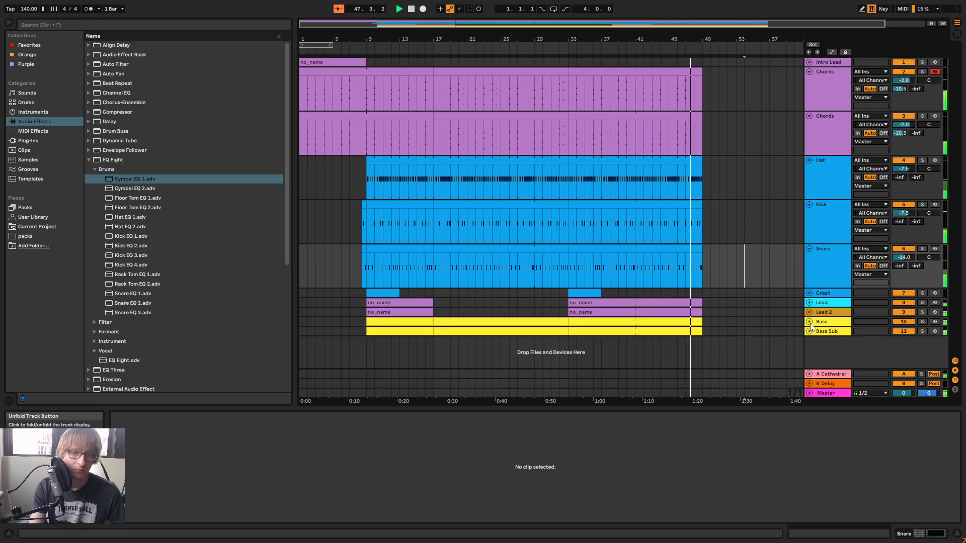
pyautogui.click(455, 81)
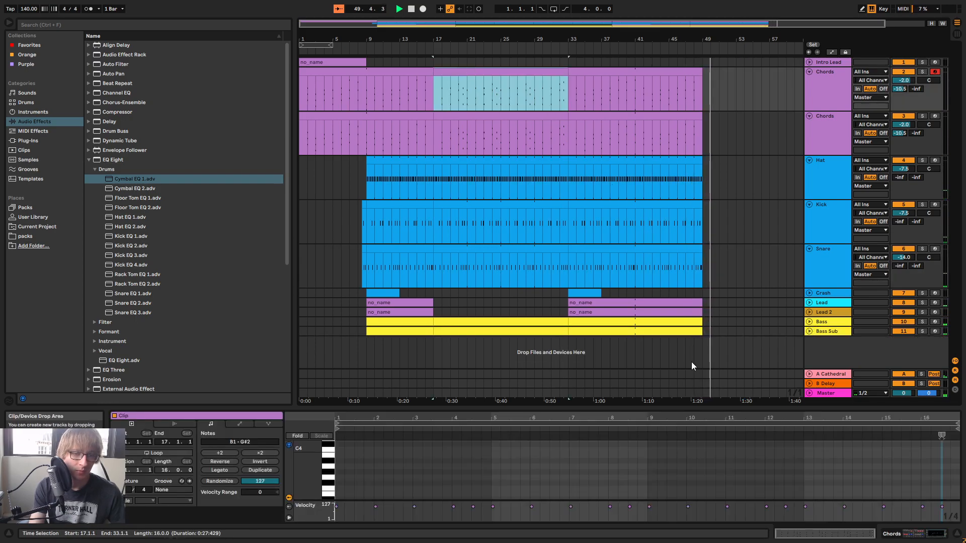
pyautogui.keyDown('shift'); pyautogui.click(709, 358); pyautogui.keyUp('shift')
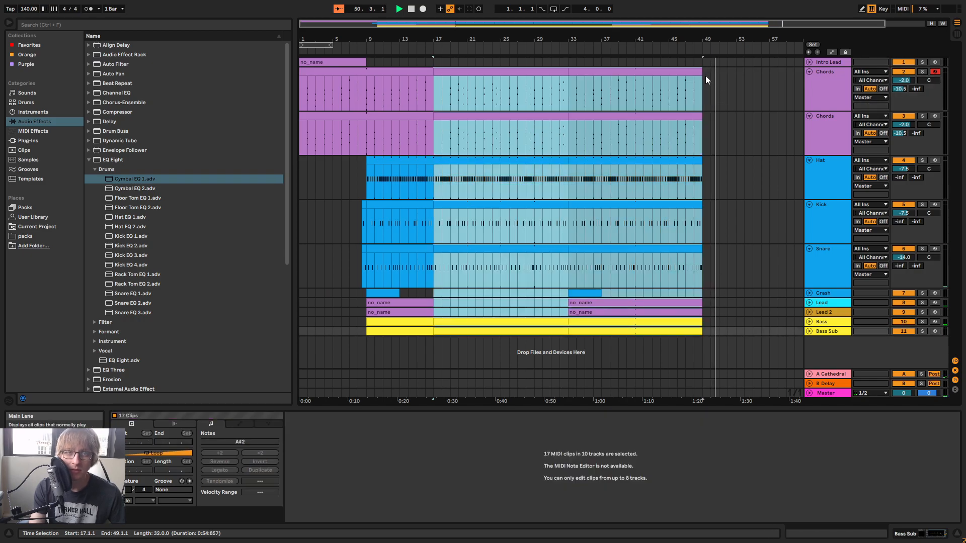
pyautogui.hotkey('ctrl', 'd')
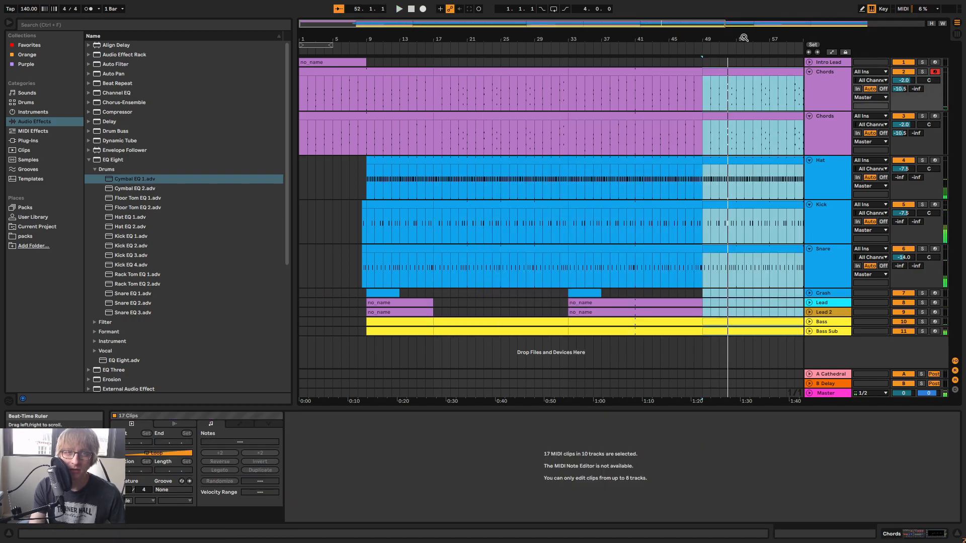
pyautogui.moveTo(744, 38); pyautogui.dragTo(743, 28)
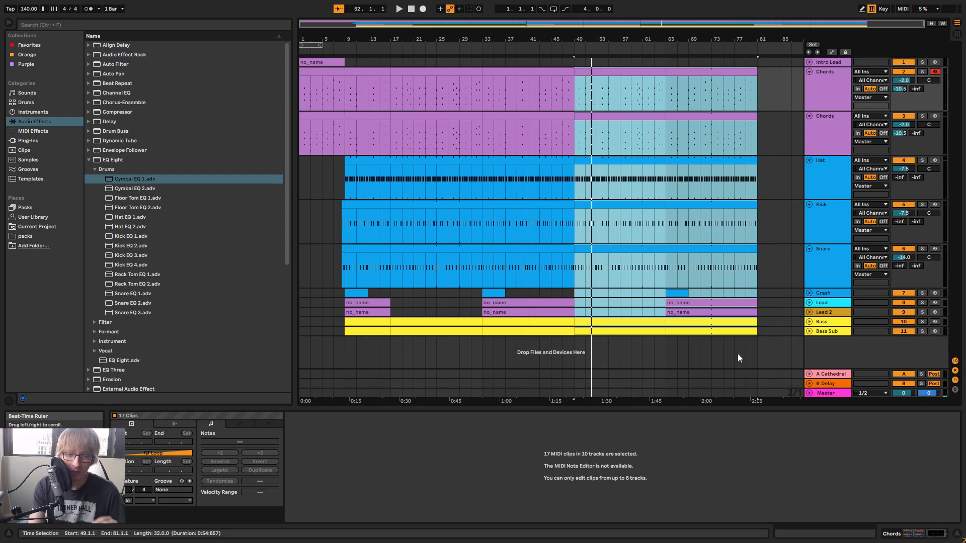
pyautogui.click(784, 322)
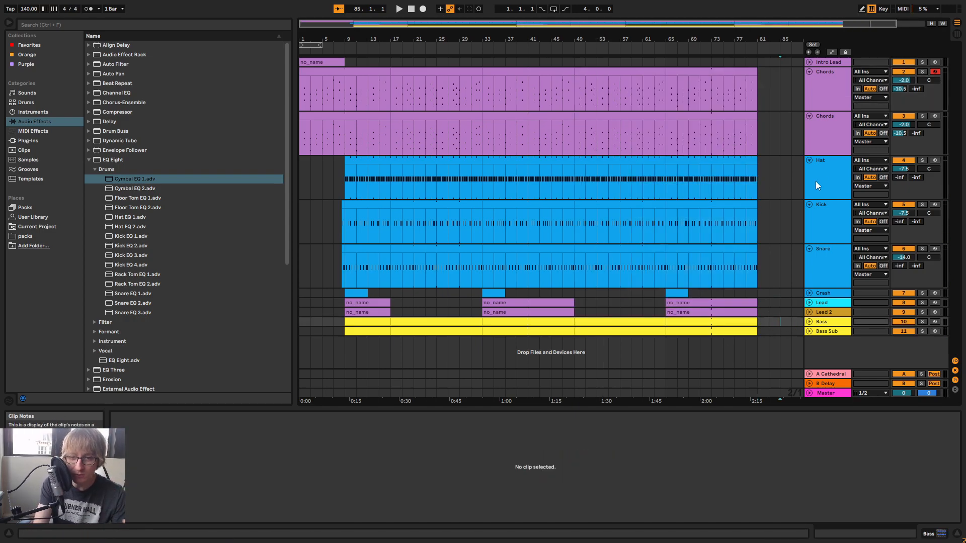
# Collapse the two Chords tracks and the Hat, Kick and Snare tracks, and return playback to the song's start
pyautogui.moveTo(773, 35); pyautogui.dragTo(733, 37)
pyautogui.moveTo(529, 45); pyautogui.dragTo(552, 39)
pyautogui.moveTo(566, 318); pyautogui.dragTo(654, 84)
pyautogui.moveTo(413, 37); pyautogui.dragTo(919, 171)
pyautogui.click(809, 116)
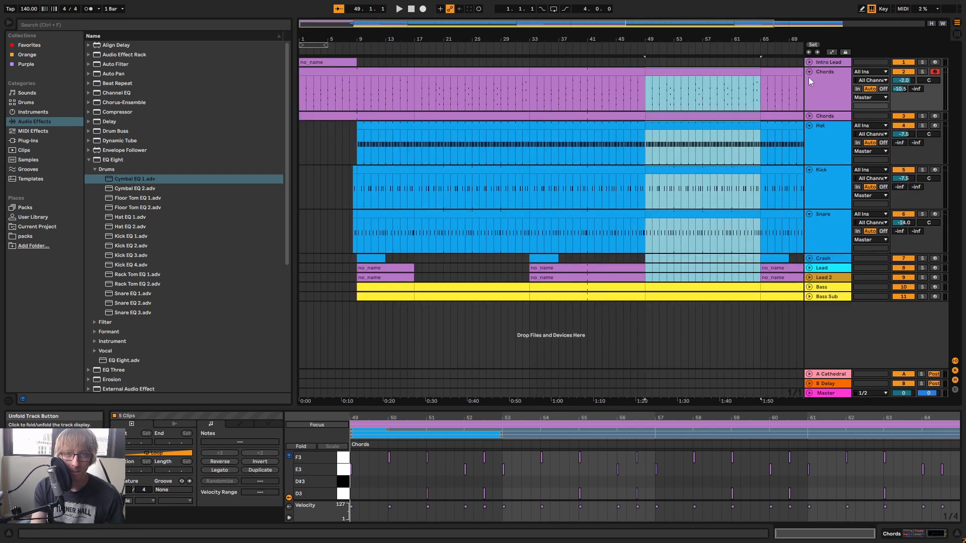
pyautogui.click(809, 72)
pyautogui.click(808, 91)
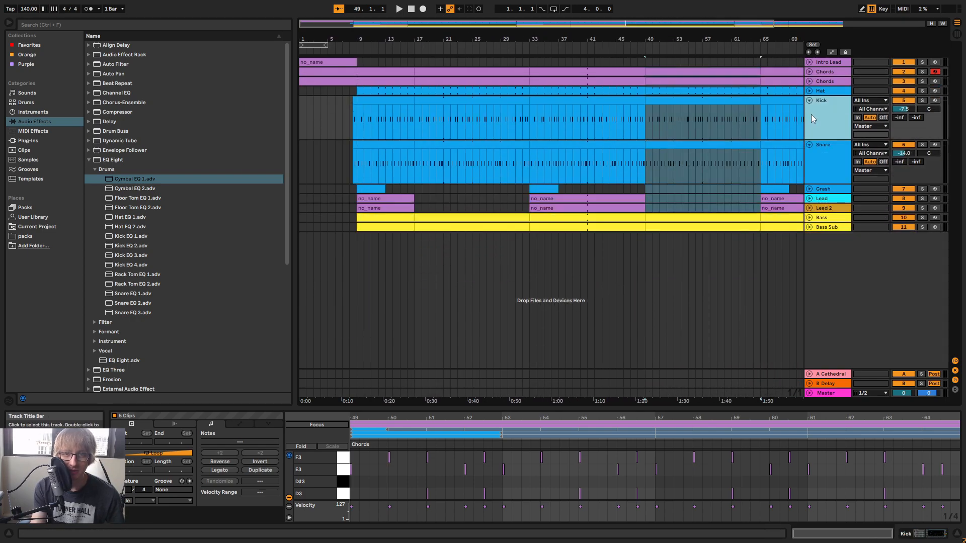
pyautogui.click(809, 101)
pyautogui.click(809, 110)
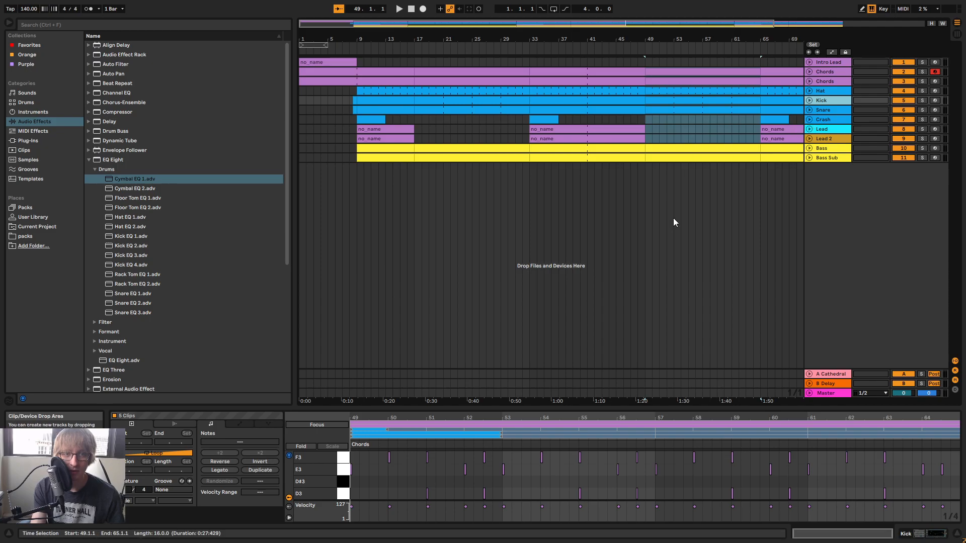
pyautogui.click(577, 211)
pyautogui.click(614, 190)
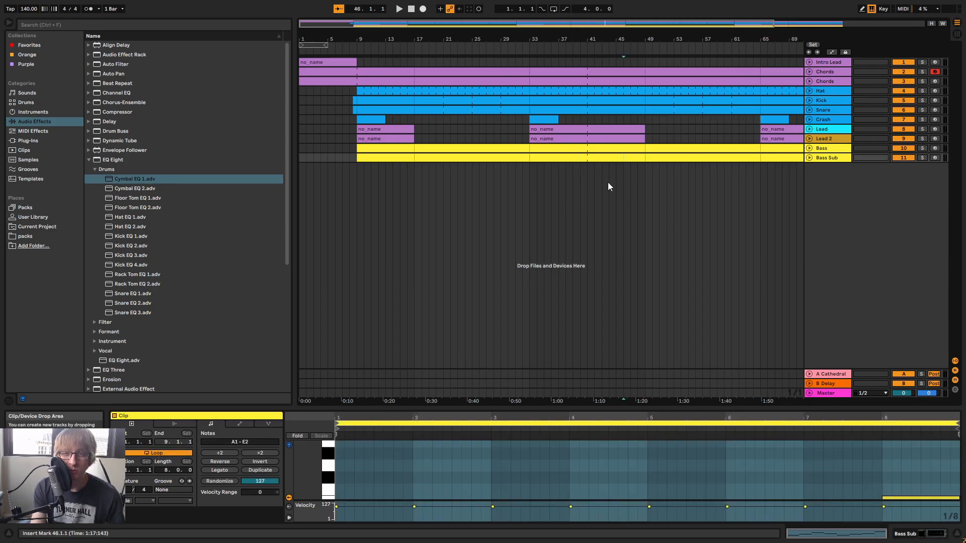
pyautogui.click(411, 9)
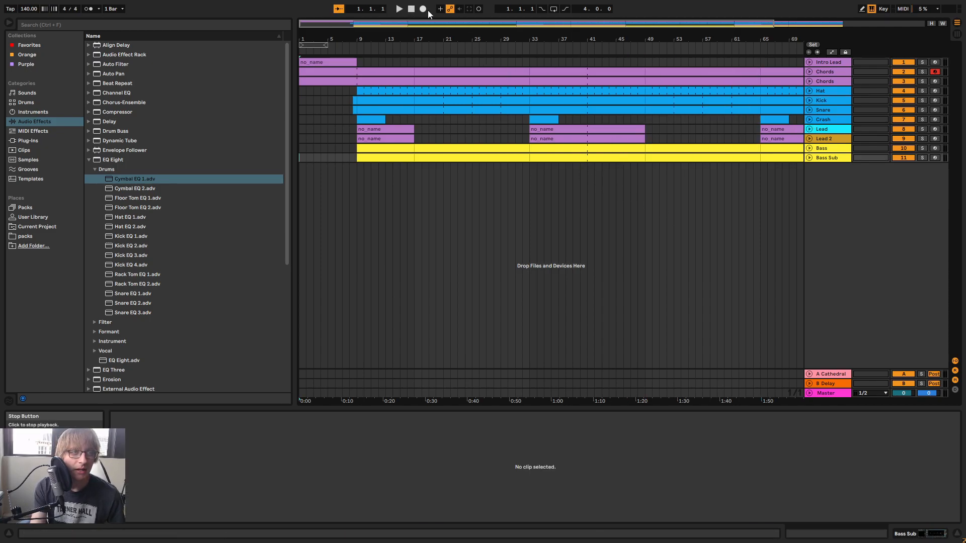
pyautogui.moveTo(485, 37); pyautogui.dragTo(485, 20)
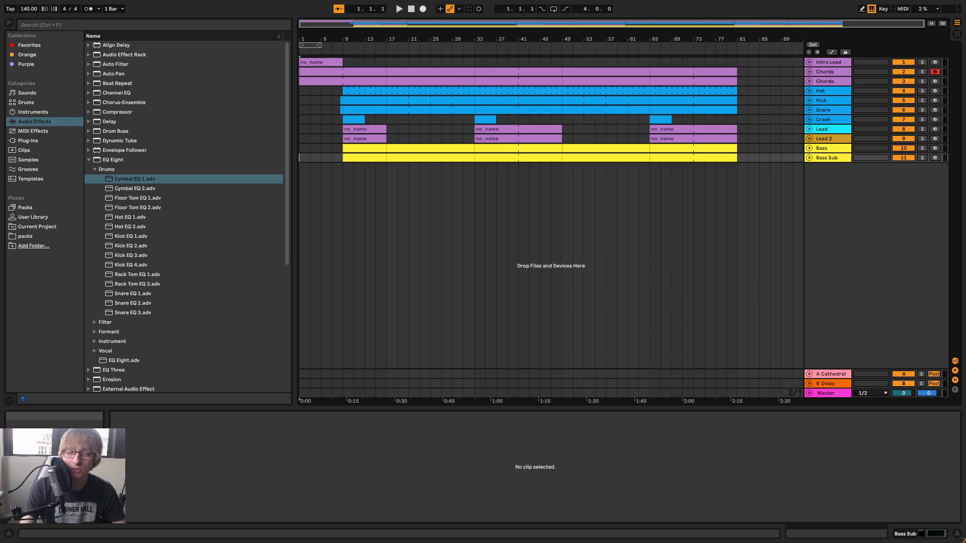
# Save the Live Set in the Current Ableton folder under the name October 31st
pyautogui.click(616, 204)
pyautogui.hotkey('ctrl', 'shift', 's')
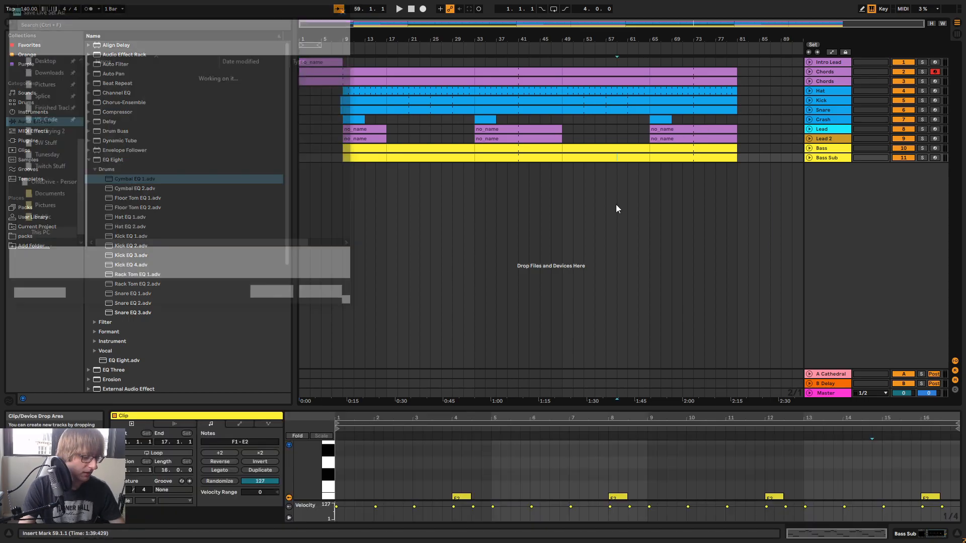
pyautogui.click(95, 25)
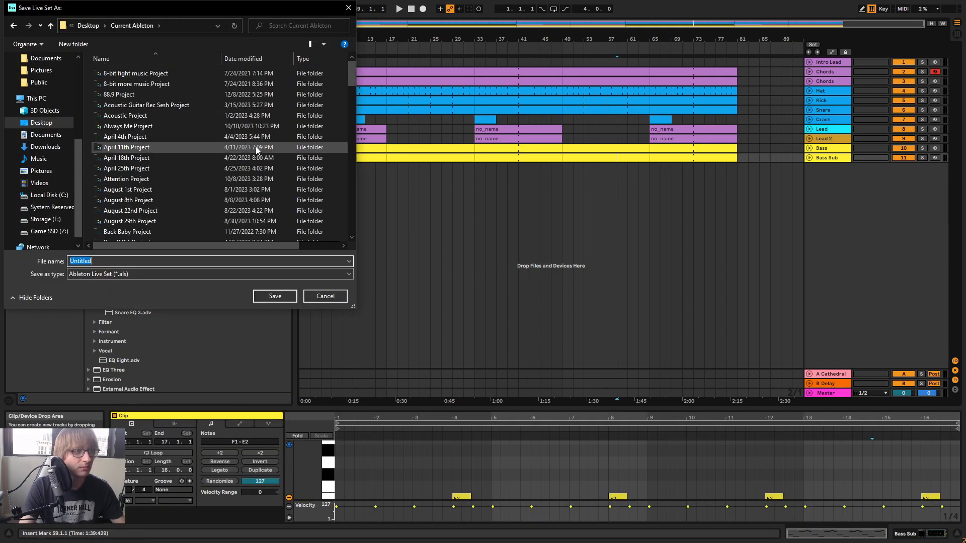
pyautogui.write('Ocotbe')
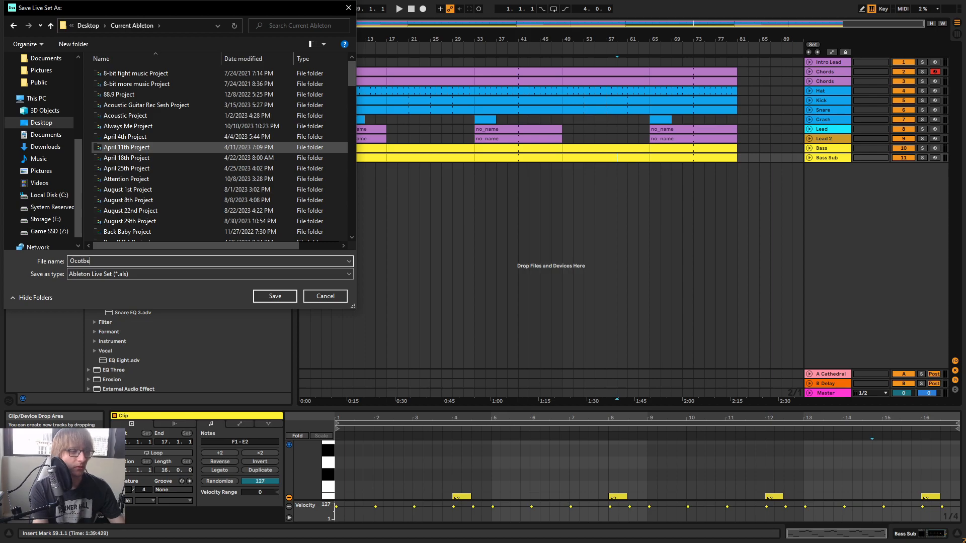
pyautogui.press('BackSpace')
pyautogui.press('BackSpace')
pyautogui.press('BackSpace')
pyautogui.write('tober ')
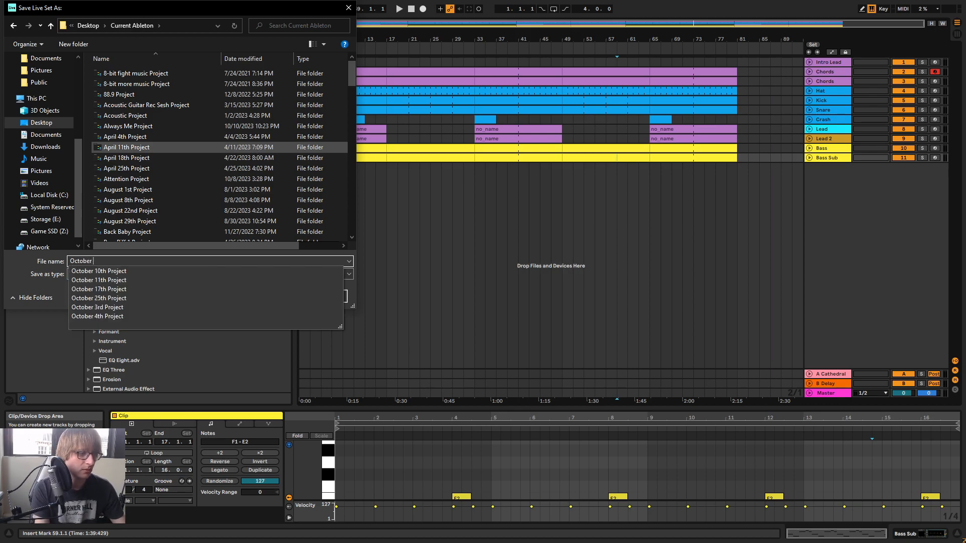
pyautogui.write('31st')
pyautogui.press('Return')
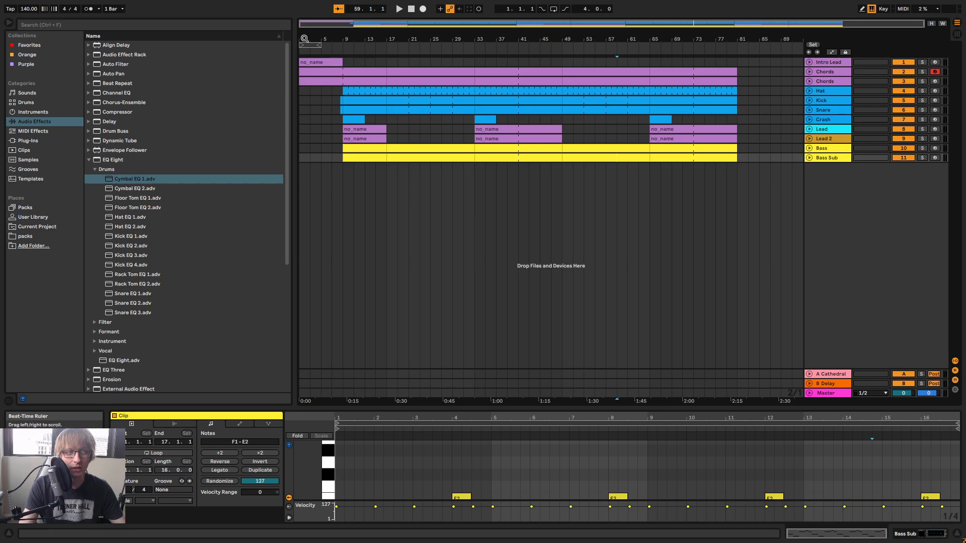
# Load the Synth1 VST64 plug-in onto a new track below Bass Sub
pyautogui.click(411, 9)
pyautogui.click(399, 8)
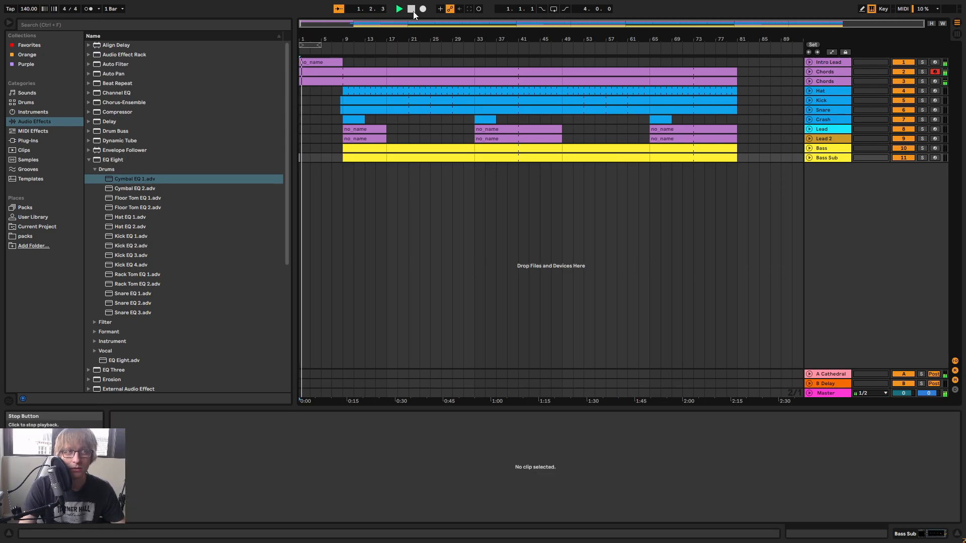
pyautogui.press('space')
pyautogui.moveTo(379, 41); pyautogui.dragTo(402, 66)
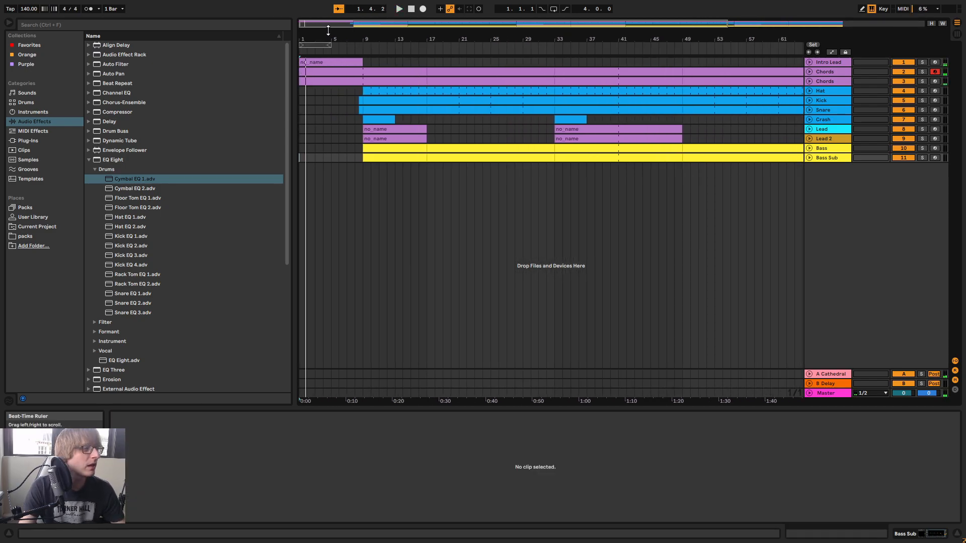
pyautogui.click(41, 113)
pyautogui.click(38, 141)
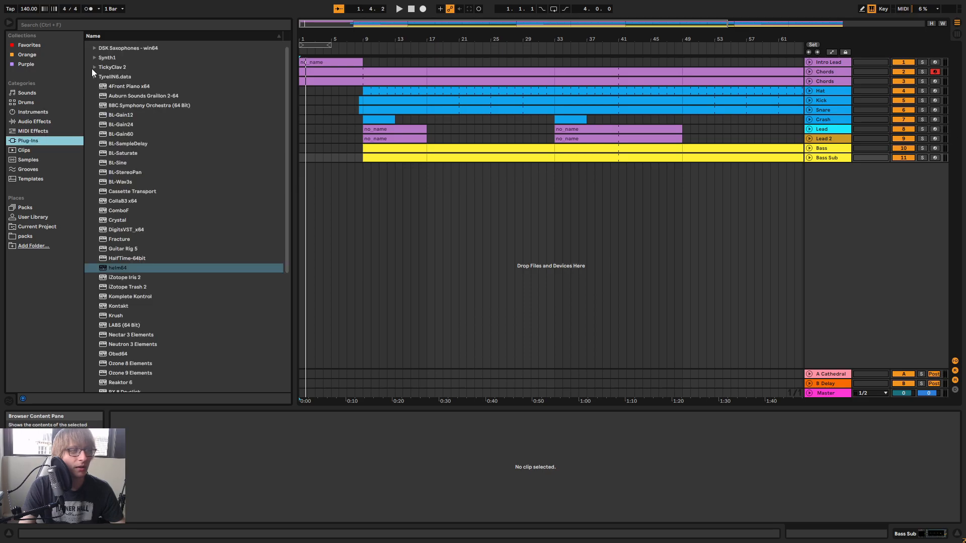
pyautogui.click(94, 57)
pyautogui.click(147, 70)
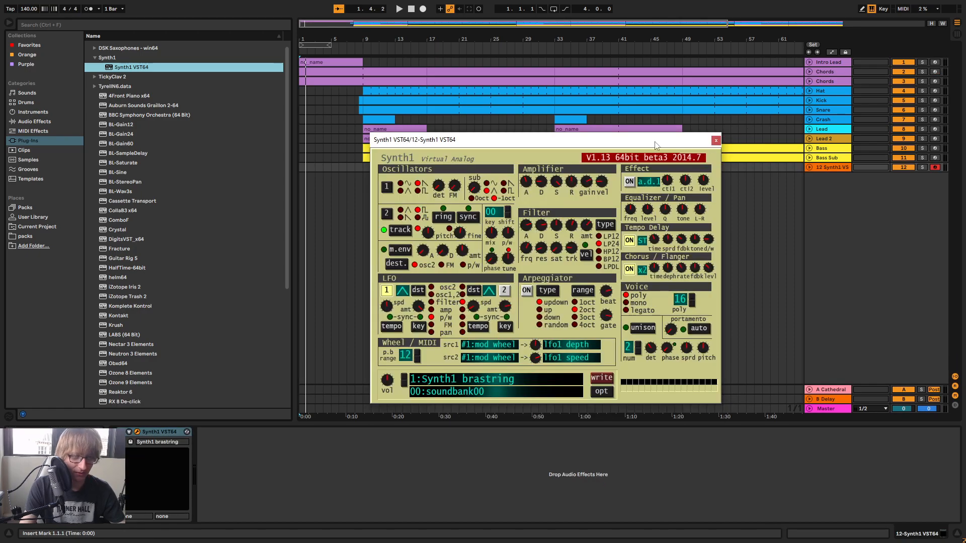
# Load the 128:Emergency FX preset from soundbank01 in Synth1 and close the plug-in window
pyautogui.click(490, 386)
pyautogui.click(352, 162)
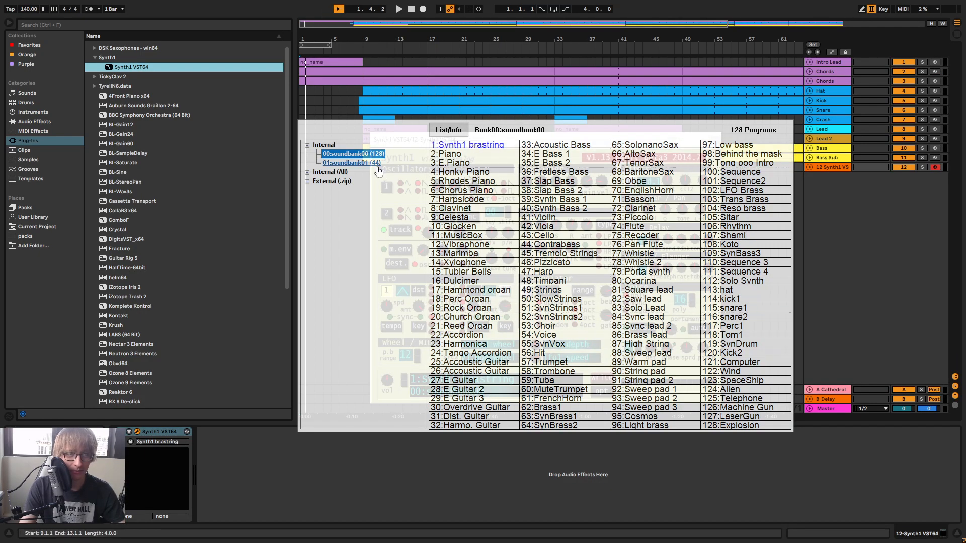
pyautogui.click(748, 427)
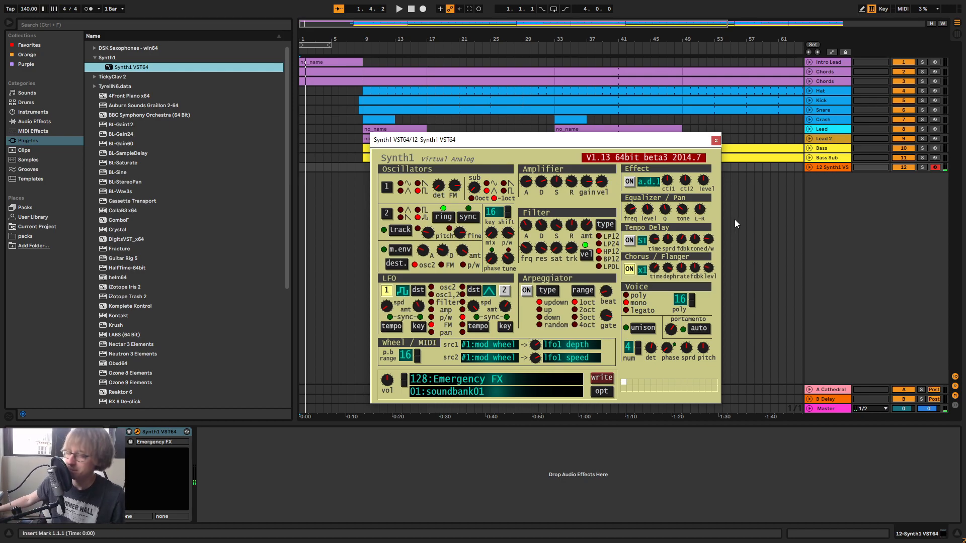
pyautogui.click(716, 140)
# Raise the Synth1 track's send to the A Cathedral return in the mixer
pyautogui.press('Tab')
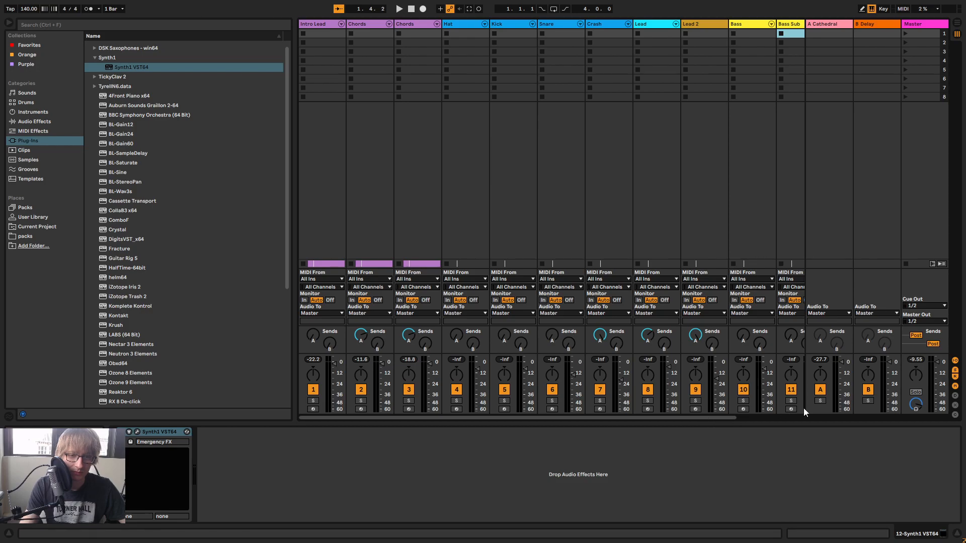
pyautogui.moveTo(727, 418); pyautogui.dragTo(845, 416)
pyautogui.moveTo(736, 336)
pyautogui.mouseDown()
pyautogui.moveTo(736, 322)
pyautogui.moveTo(736, 342)
pyautogui.mouseUp()
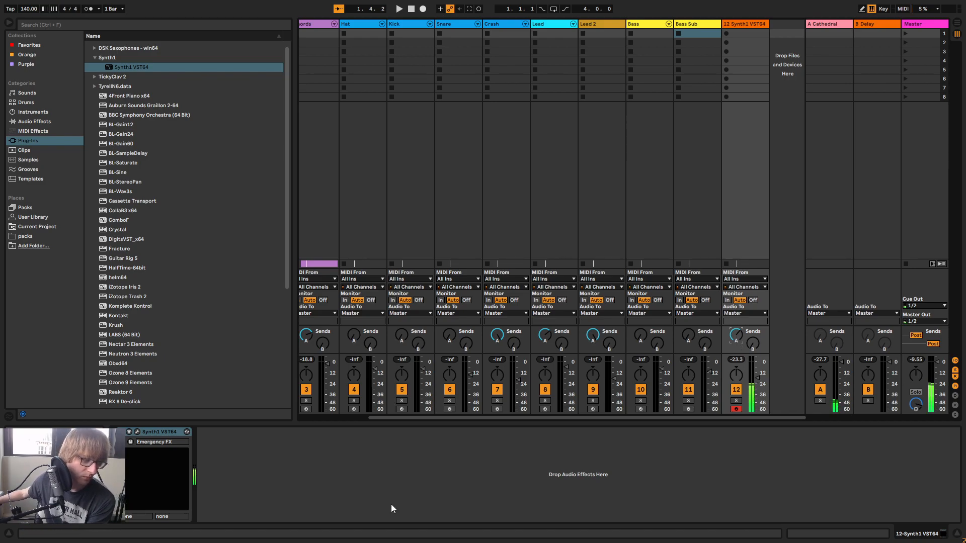
# Reopen Synth1 and change its preset to 127:Goldorak FX from soundbank01
pyautogui.click(138, 434)
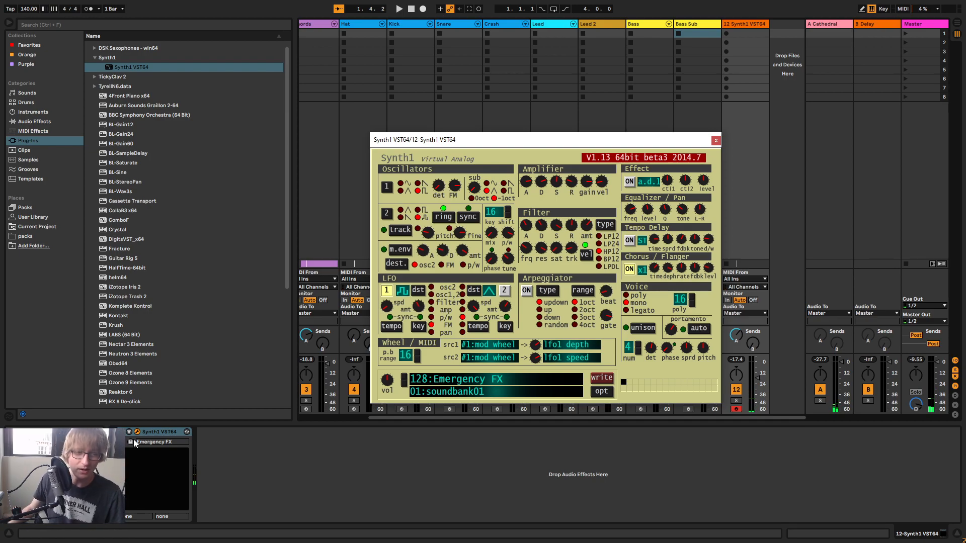
pyautogui.click(507, 384)
pyautogui.click(762, 420)
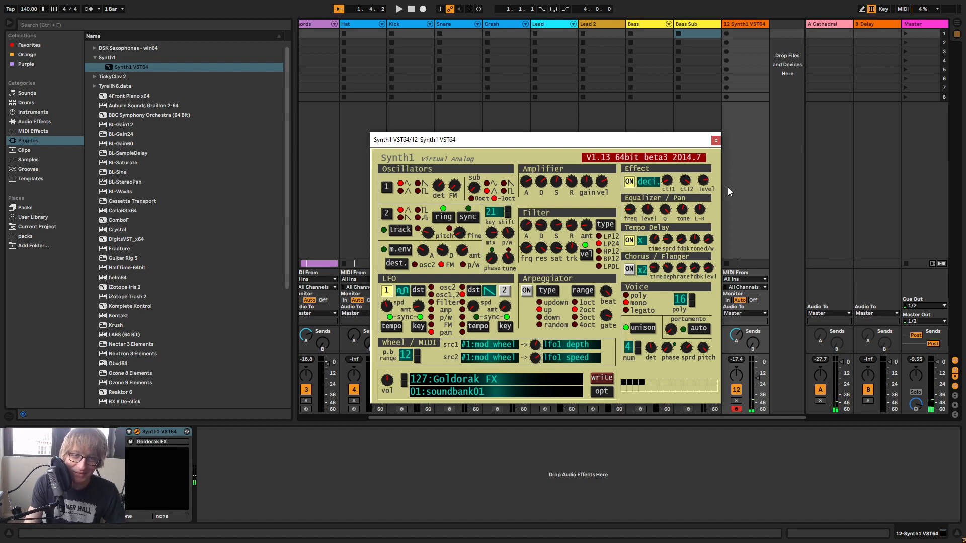
# Audition the effect with the song, lower the Synth1 track's volume slightly and switch off LFO 1
pyautogui.press('space')
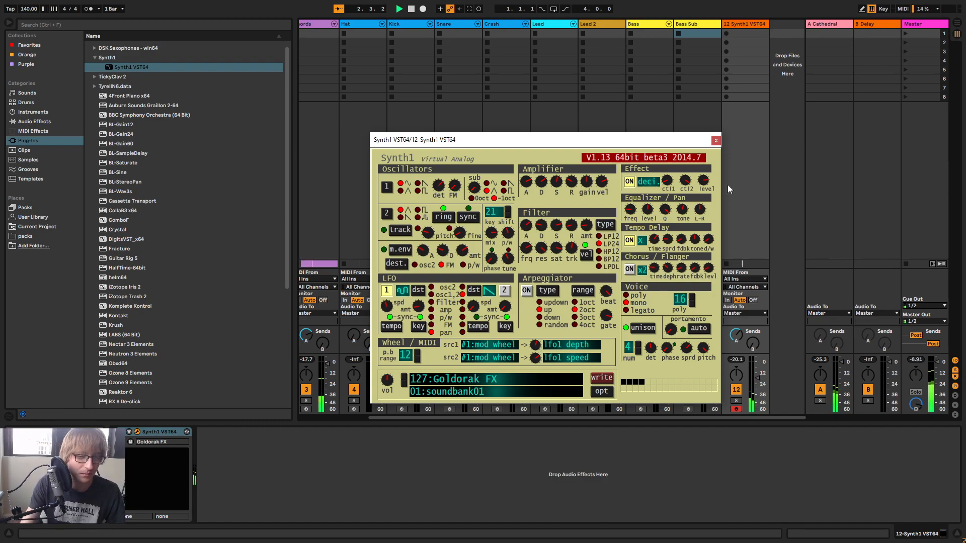
pyautogui.moveTo(759, 378); pyautogui.dragTo(759, 380)
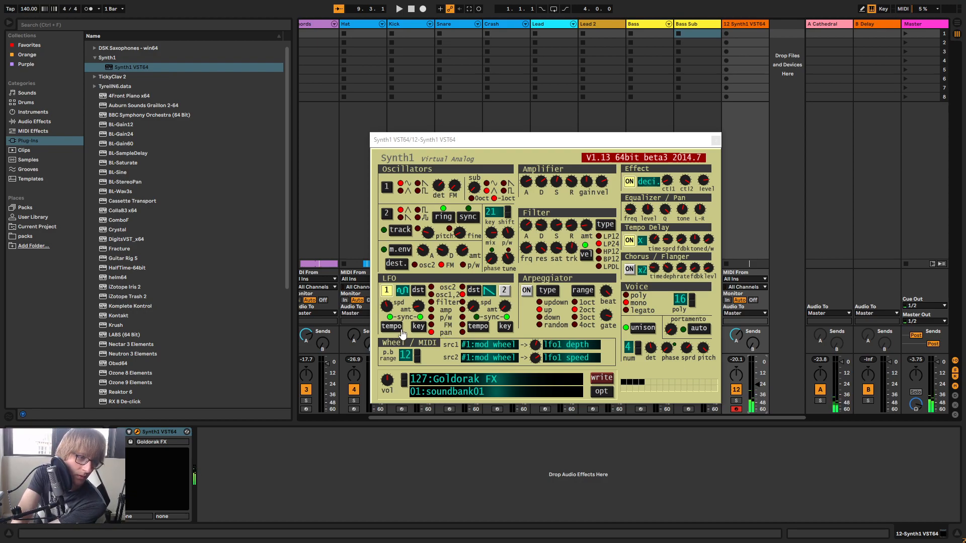
pyautogui.click(386, 292)
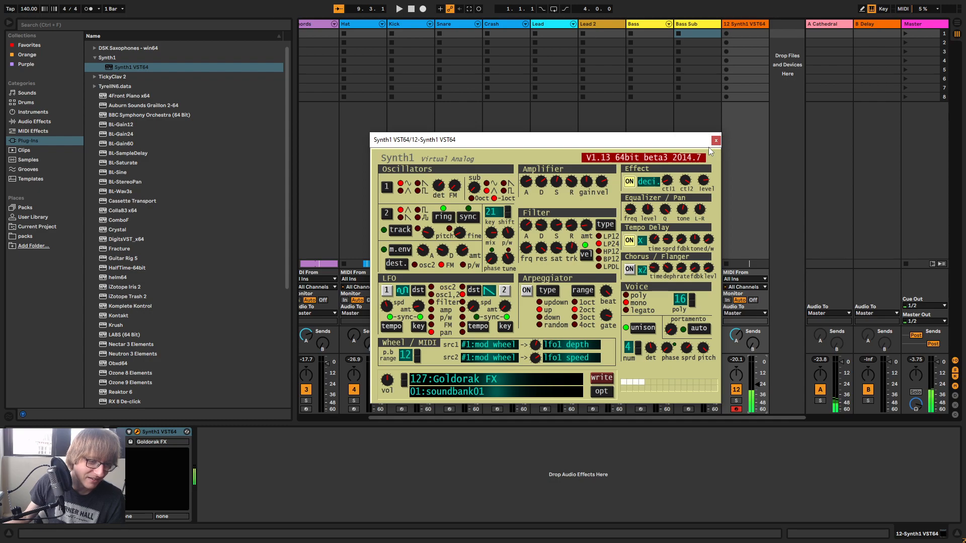
# Play the Goldorak FX sound along with the arrangement, capture it as a MIDI clip at bars 8–10, and close Synth1
pyautogui.press('Tab')
pyautogui.press('space')
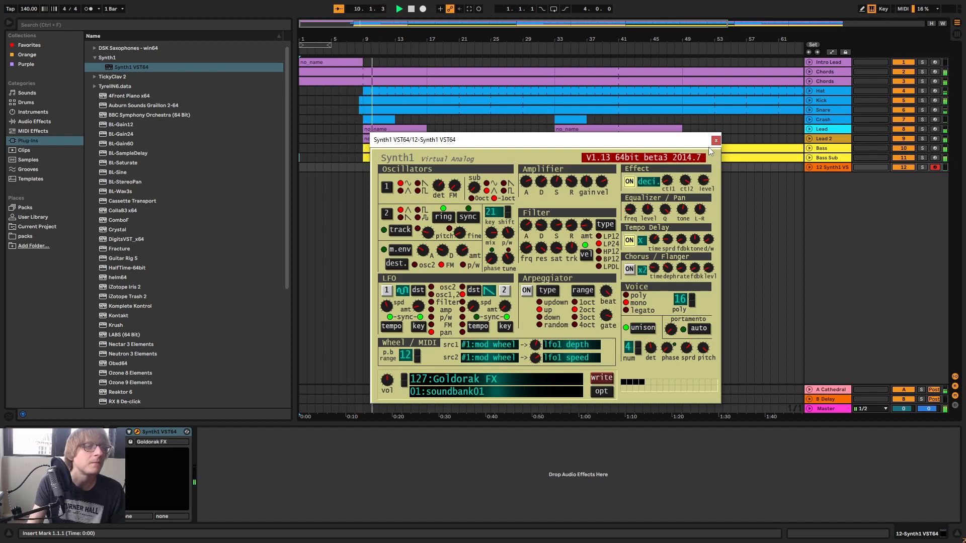
pyautogui.click(469, 9)
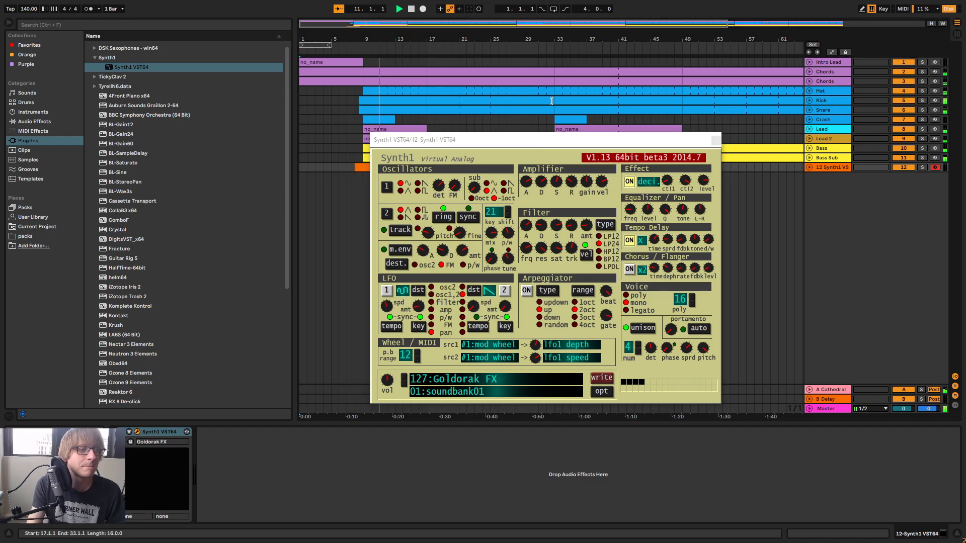
pyautogui.click(709, 141)
# Listen to the captured Synth1 clip from bar 8 and open its notes in the MIDI editor
pyautogui.click(359, 167)
pyautogui.press('space')
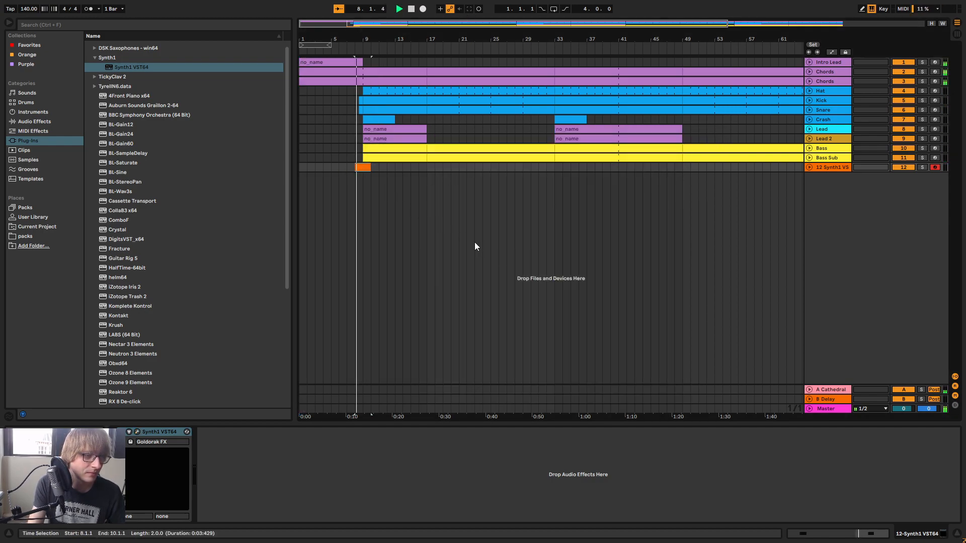
pyautogui.rightClick(365, 167)
pyautogui.click(398, 265)
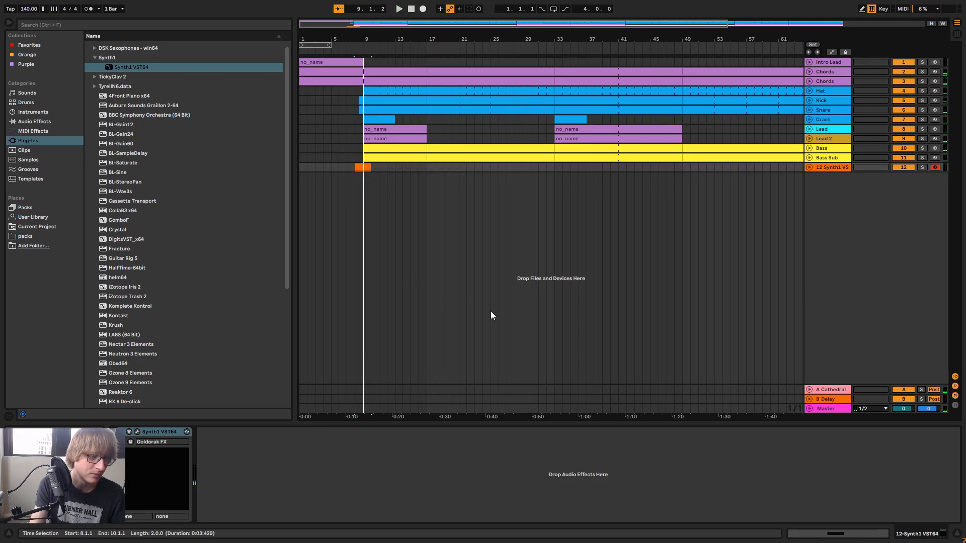
pyautogui.press('space')
pyautogui.doubleClick(360, 167)
pyautogui.press('space')
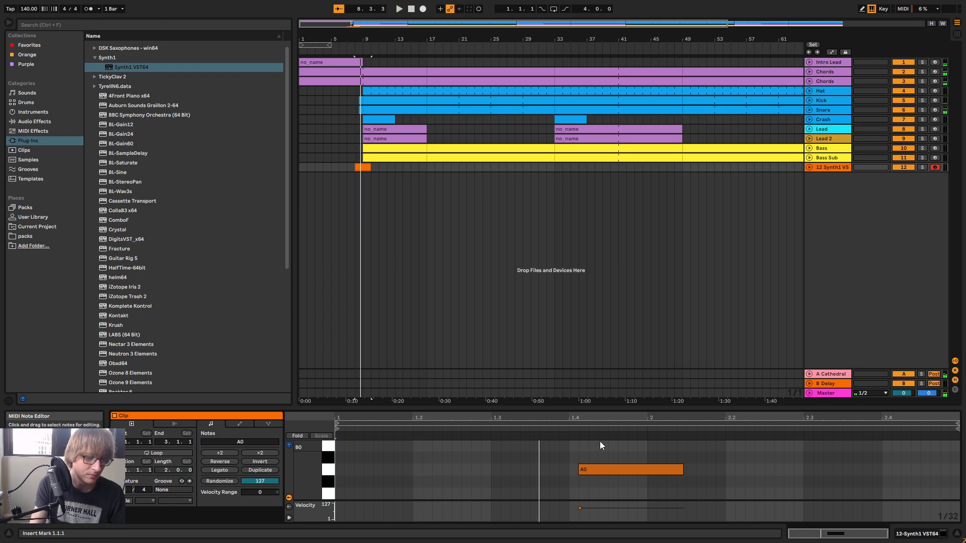
# Quantize the A0 note in the Synth1 clip, nudge it earlier to start at 1.3, and listen to it
pyautogui.moveTo(582, 405); pyautogui.dragTo(587, 342)
pyautogui.click(559, 432)
pyautogui.moveTo(562, 429); pyautogui.dragTo(575, 382)
pyautogui.hotkey('ctrl', 'u')
pyautogui.press('Left')
pyautogui.press('Left')
pyautogui.press('Left')
pyautogui.press('Left')
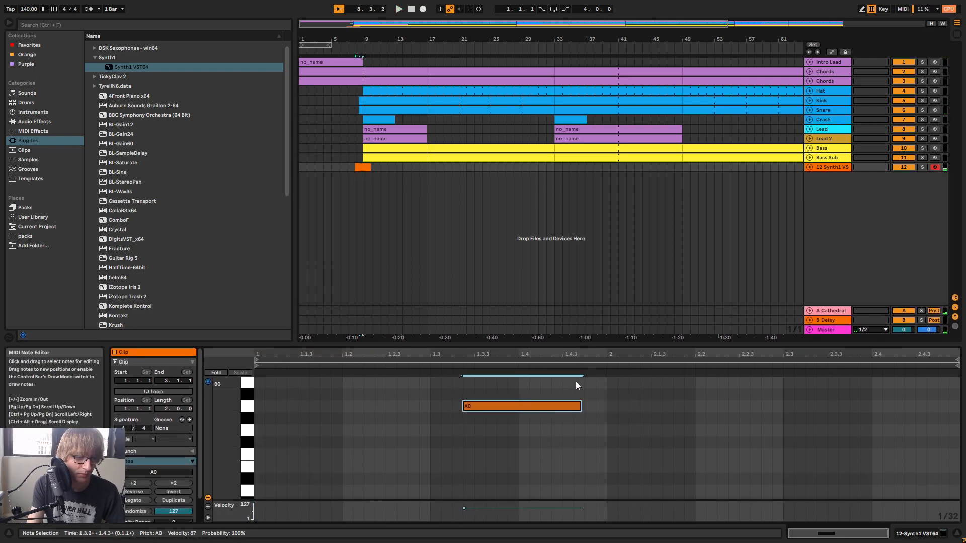
pyautogui.press('Left')
pyautogui.press('Left')
pyautogui.press('Left')
pyautogui.press('space')
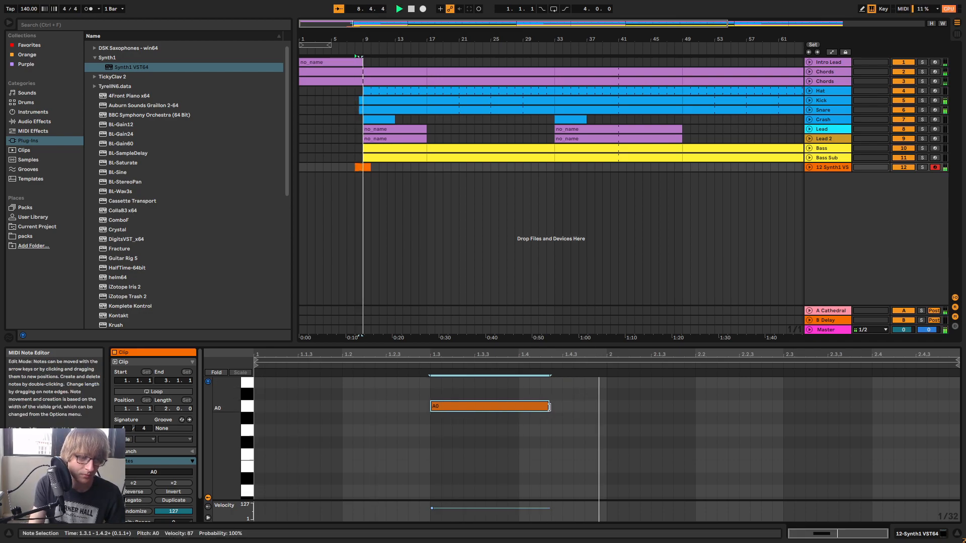
# Lengthen the A0 note to end at beat 2 of the clip ruler and play the transition
pyautogui.press('space')
pyautogui.moveTo(548, 409); pyautogui.dragTo(606, 409)
pyautogui.press('space')
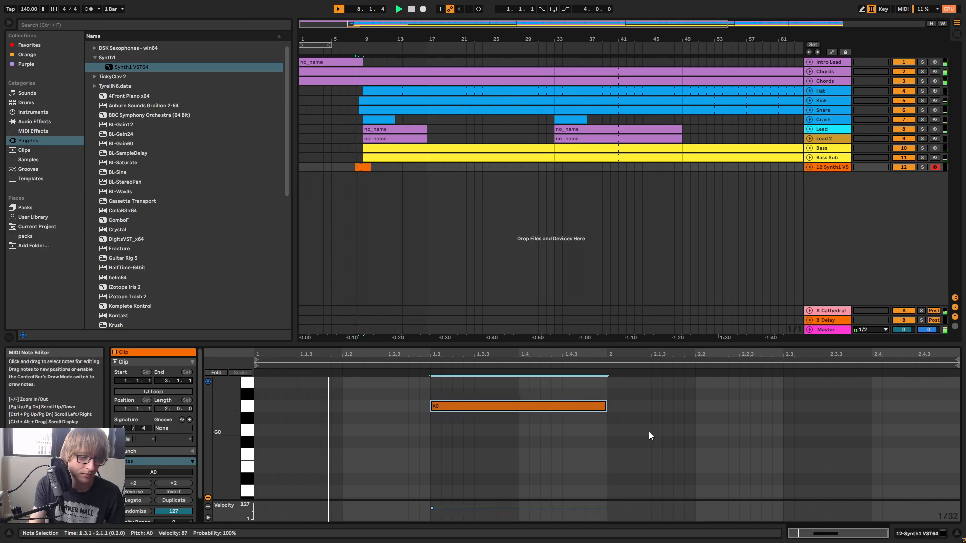
pyautogui.click(640, 429)
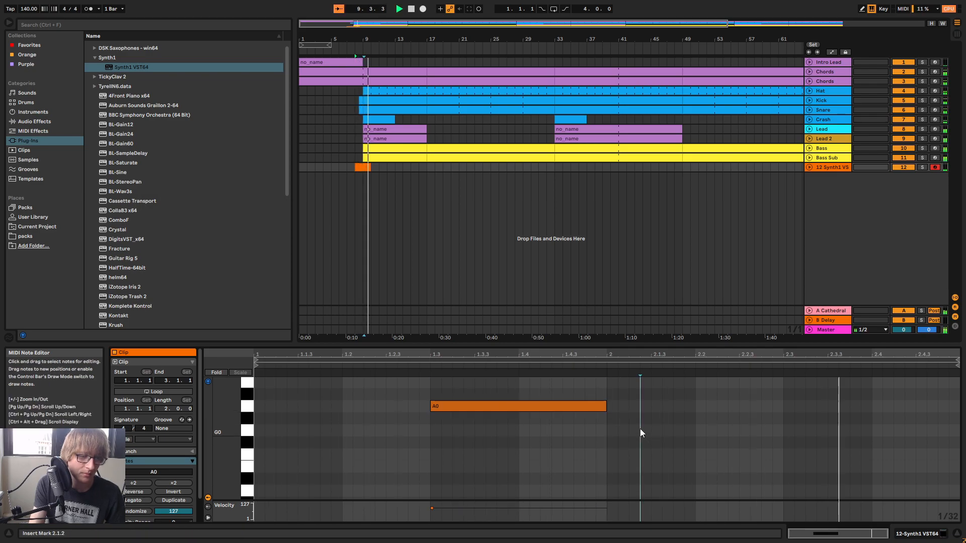
# Solo the Synth1 track and try freezing it
pyautogui.click(918, 169)
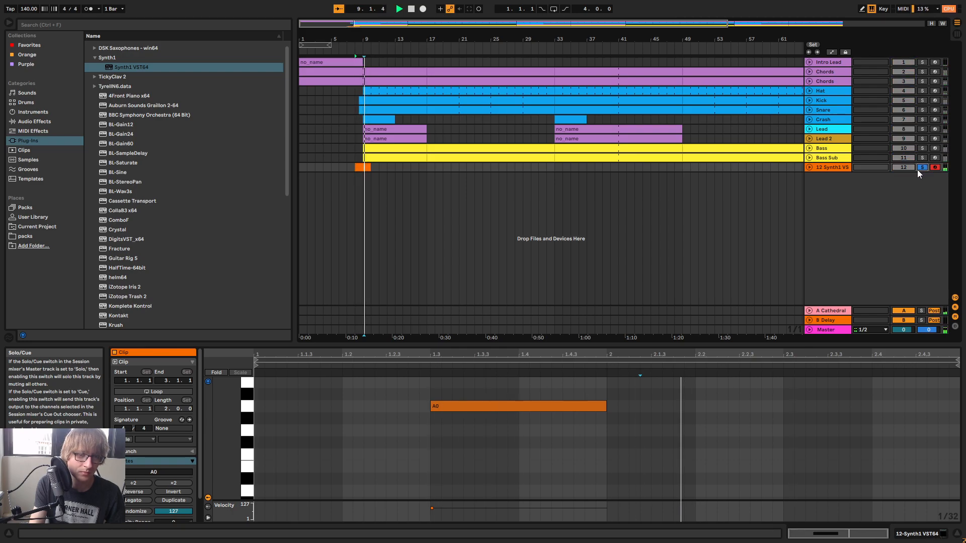
pyautogui.rightClick(836, 167)
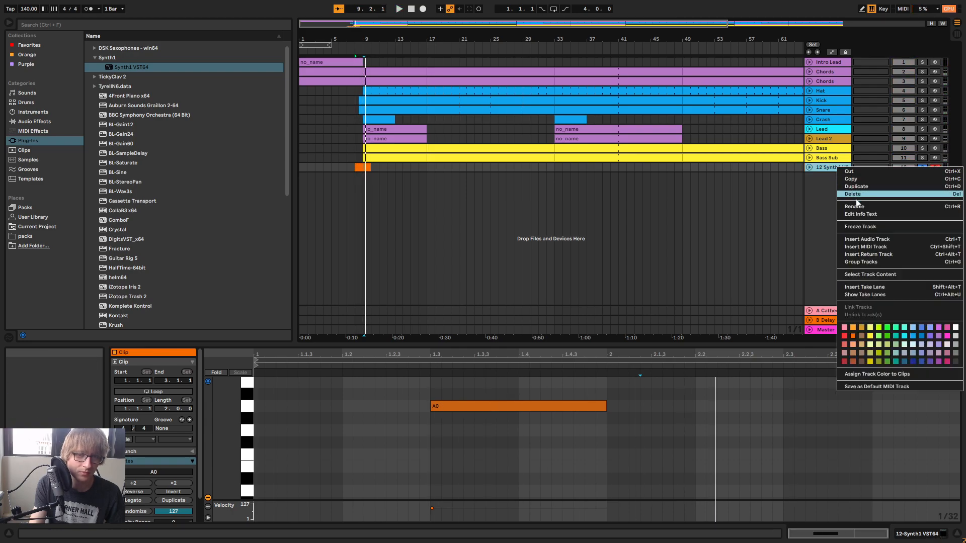
pyautogui.click(862, 229)
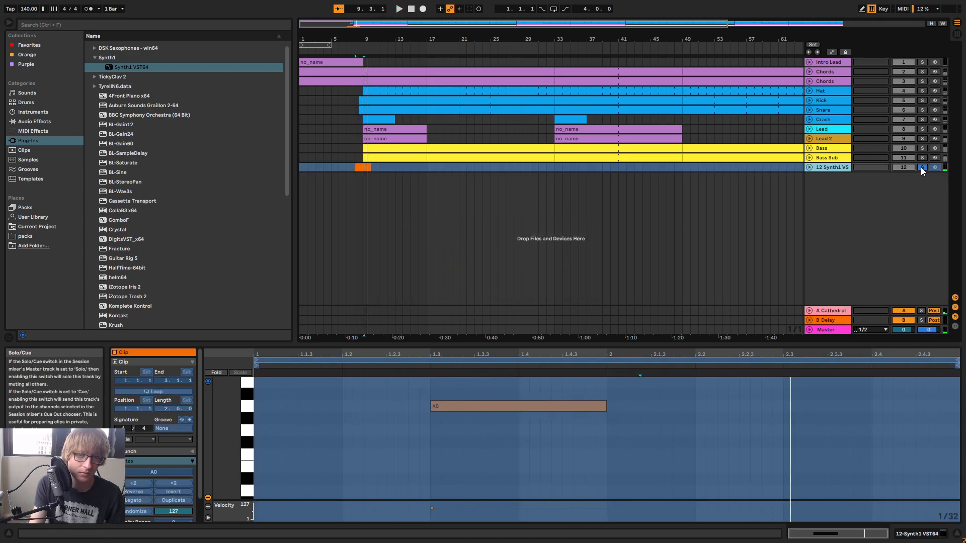
pyautogui.rightClick(839, 171)
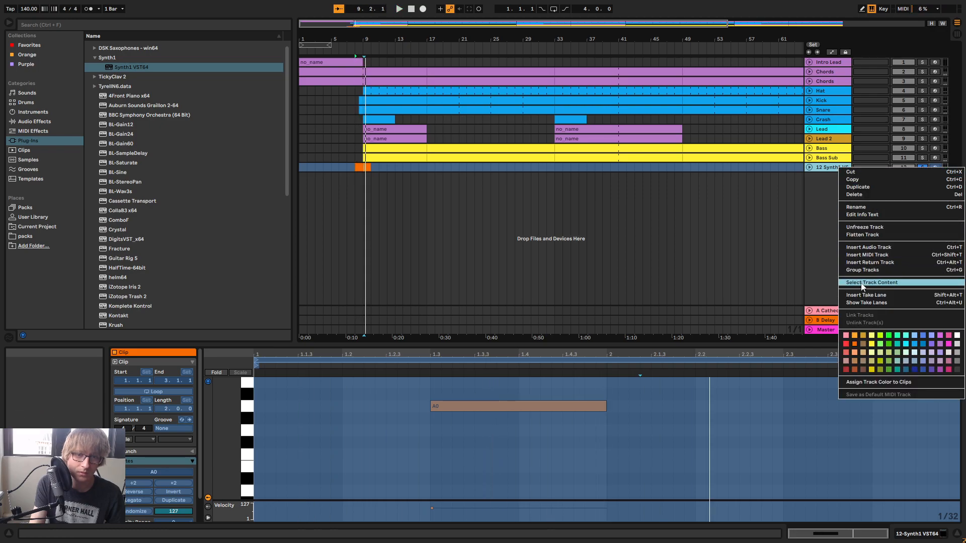
pyautogui.click(868, 228)
# Freeze the Synth1 track again, compare it soloed and with the full mix, and unfreeze it
pyautogui.rightClick(837, 170)
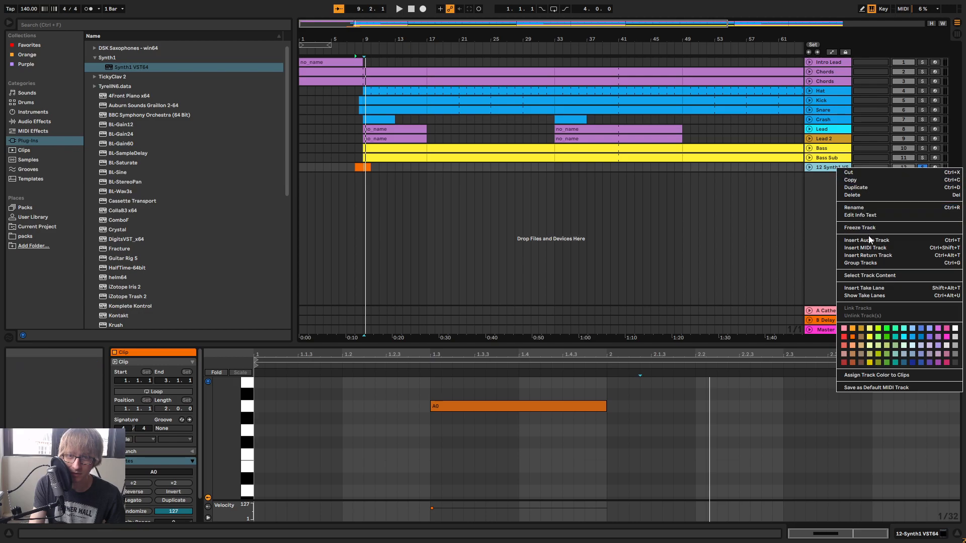
pyautogui.click(858, 228)
pyautogui.press('space')
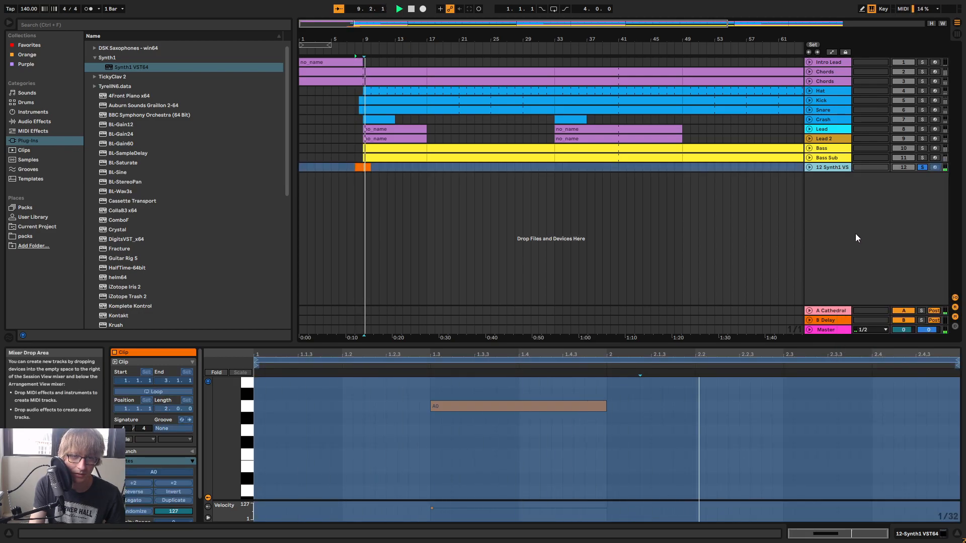
pyautogui.click(922, 167)
pyautogui.press('space')
pyautogui.press('space')
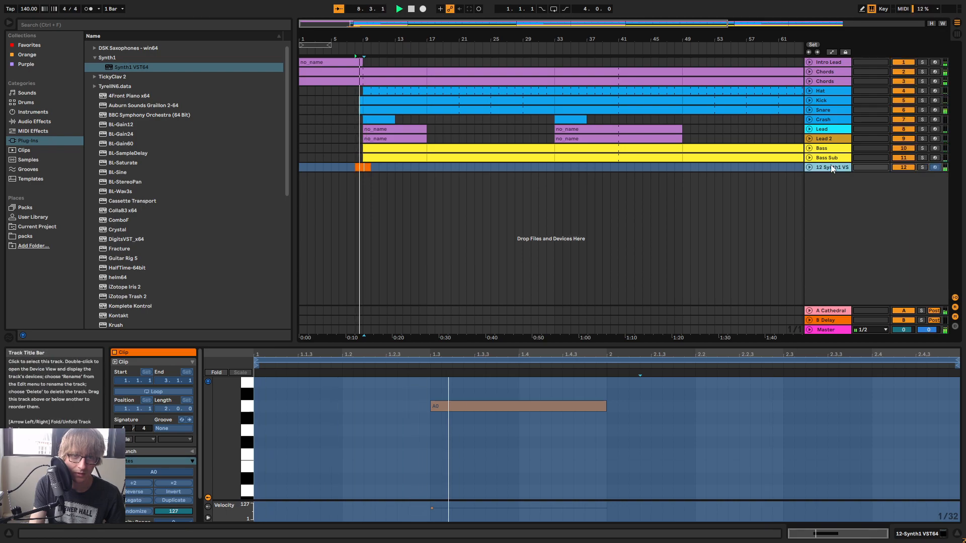
pyautogui.rightClick(847, 168)
pyautogui.click(857, 227)
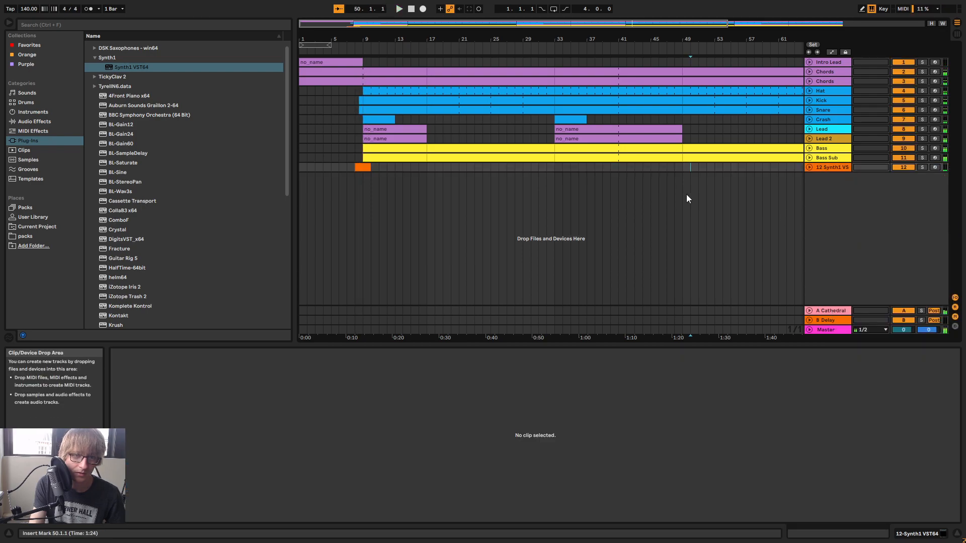
# Play the Synth1 clip from bar 8, try an extra short A0 note at 2.2, and delete it
pyautogui.moveTo(474, 42); pyautogui.dragTo(519, 25)
pyautogui.click(339, 167)
pyautogui.press('space')
pyautogui.press('space')
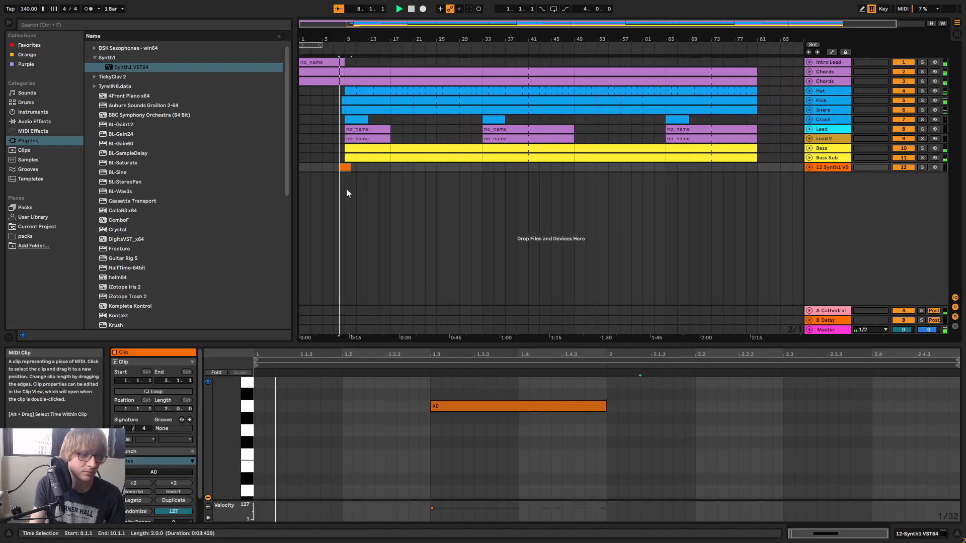
pyautogui.doubleClick(700, 407)
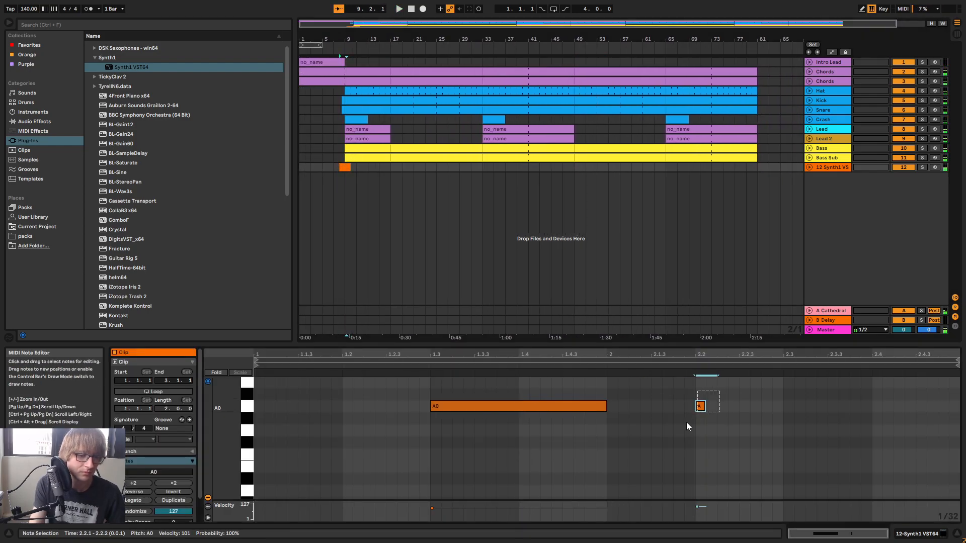
pyautogui.press('Delete')
# Freeze the Synth1 track
pyautogui.click(656, 228)
pyautogui.rightClick(842, 170)
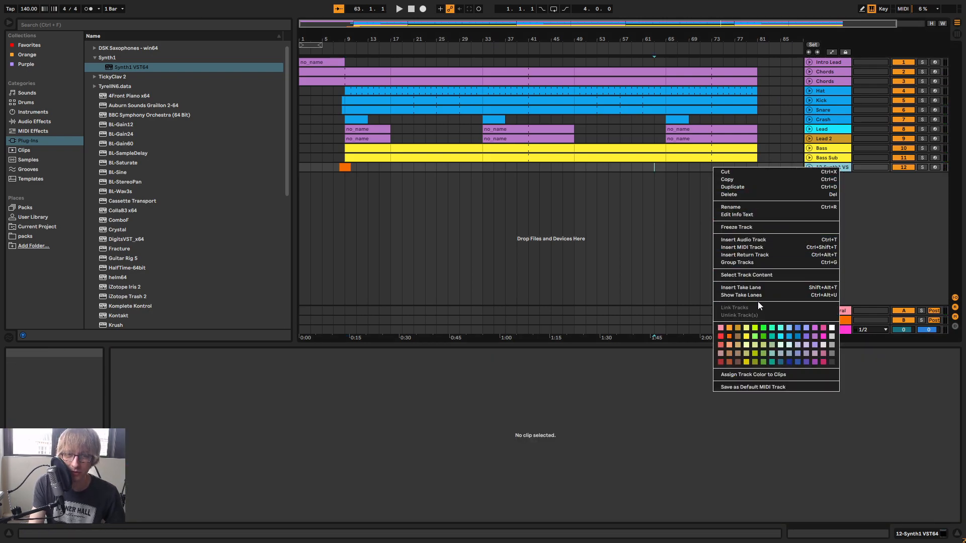
pyautogui.click(750, 227)
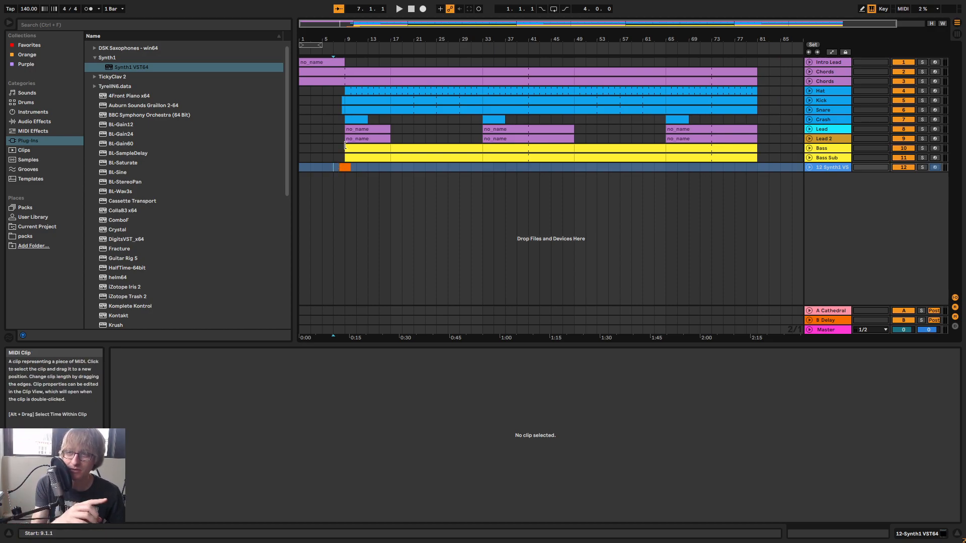
# Listen to the frozen Synth1 transition from bar 7, in the full mix and soloed
pyautogui.moveTo(353, 38); pyautogui.dragTo(493, 78)
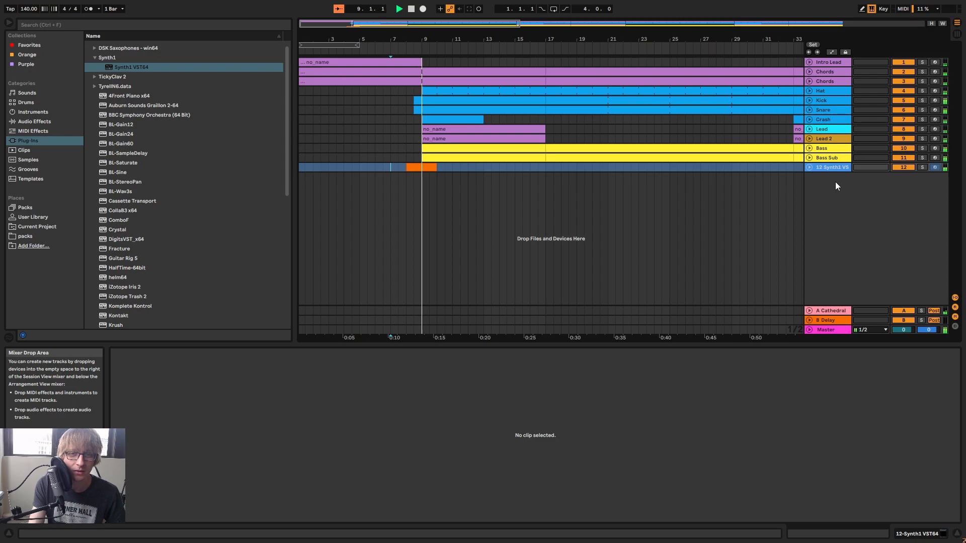
pyautogui.press('space')
pyautogui.press('space')
pyautogui.click(834, 168)
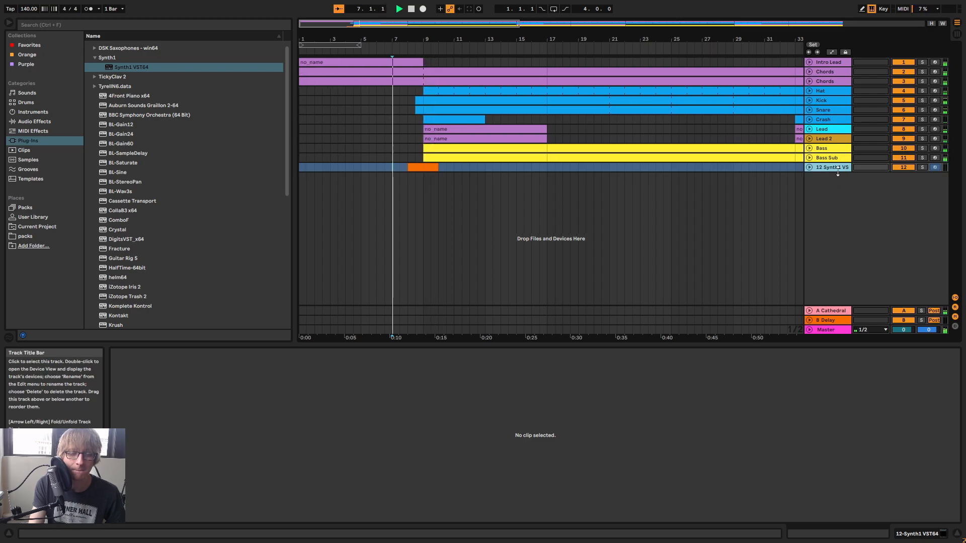
pyautogui.click(925, 168)
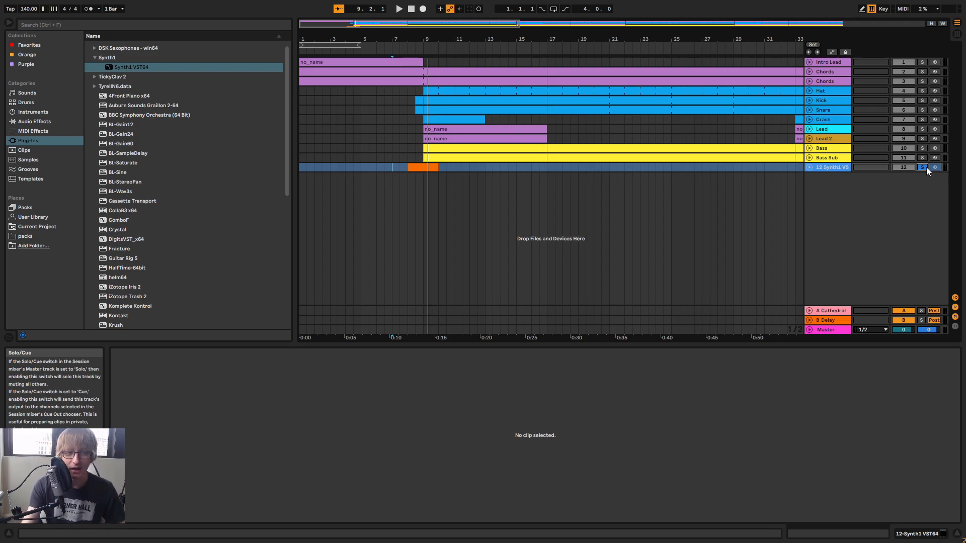
pyautogui.click(710, 203)
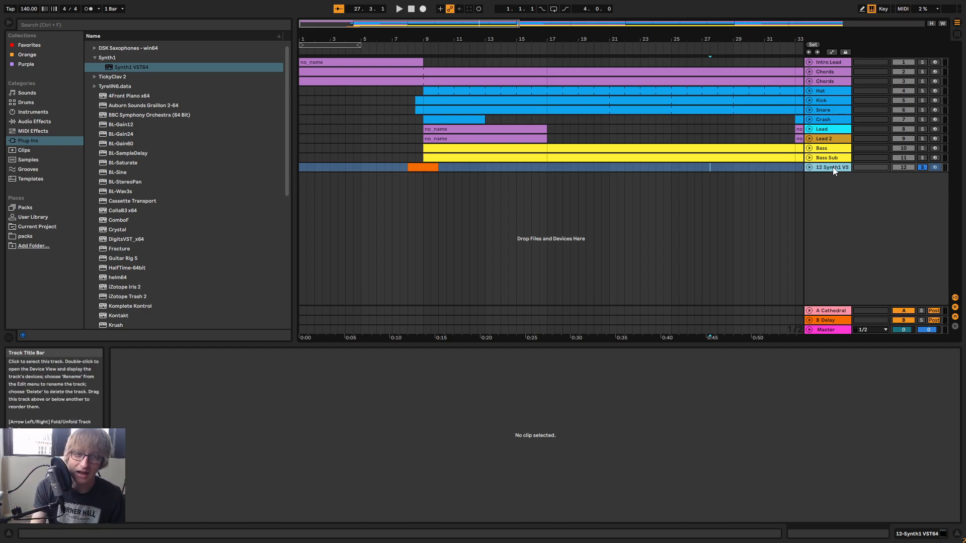
pyautogui.click(655, 199)
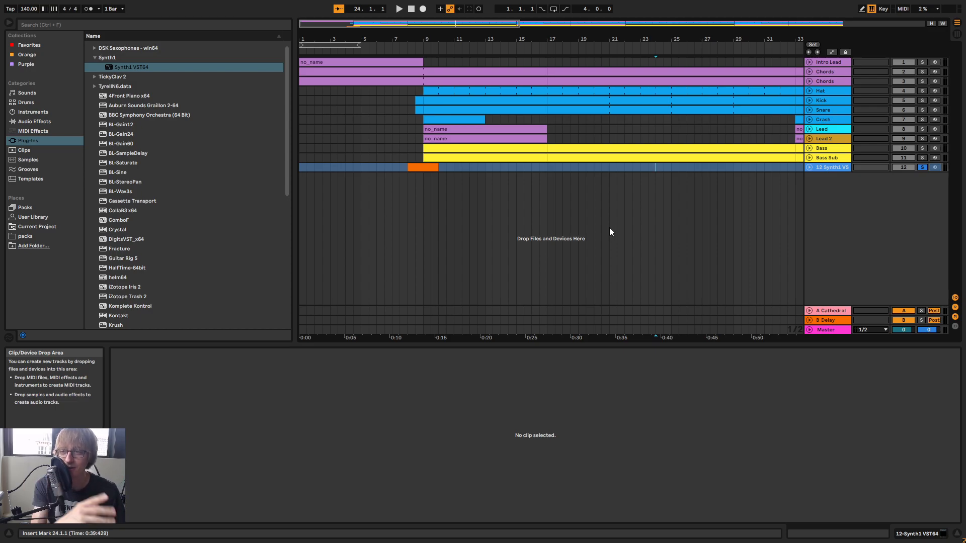
pyautogui.moveTo(435, 35); pyautogui.dragTo(435, 10)
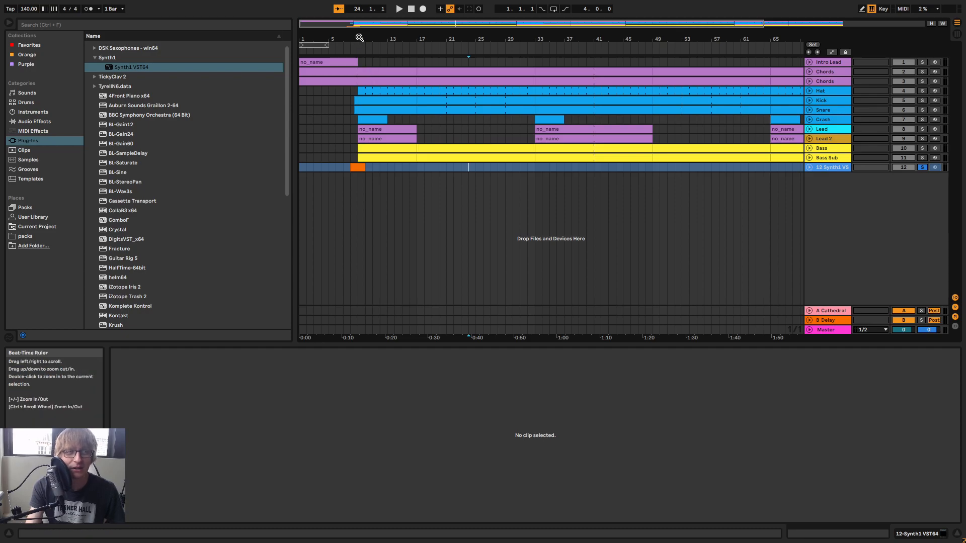
pyautogui.moveTo(360, 37); pyautogui.dragTo(393, 37)
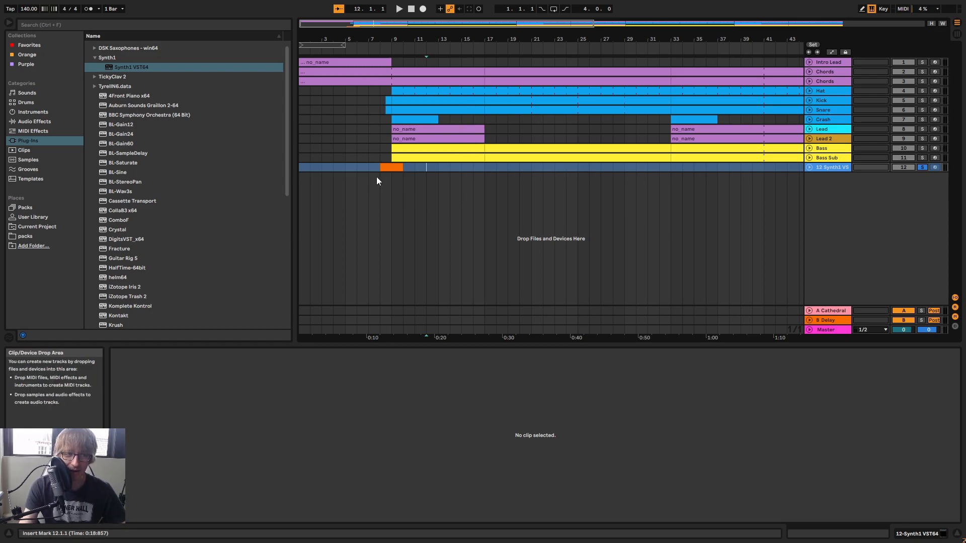
# Replay the transition from bar 8 while setting the Synth1 track's Cathedral send to 0.0 dB and its volume to about -28.1 dB
pyautogui.click(391, 166)
pyautogui.press('space')
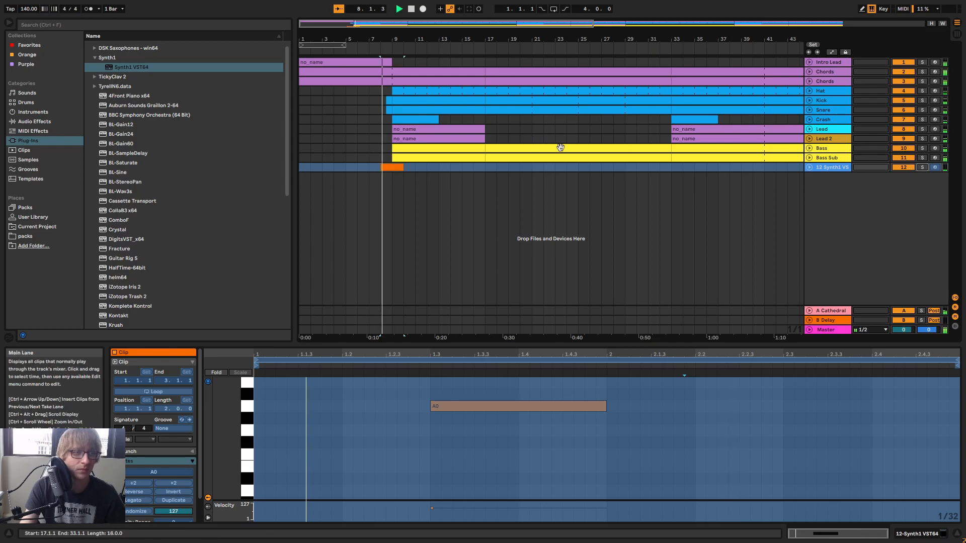
pyautogui.press('Tab')
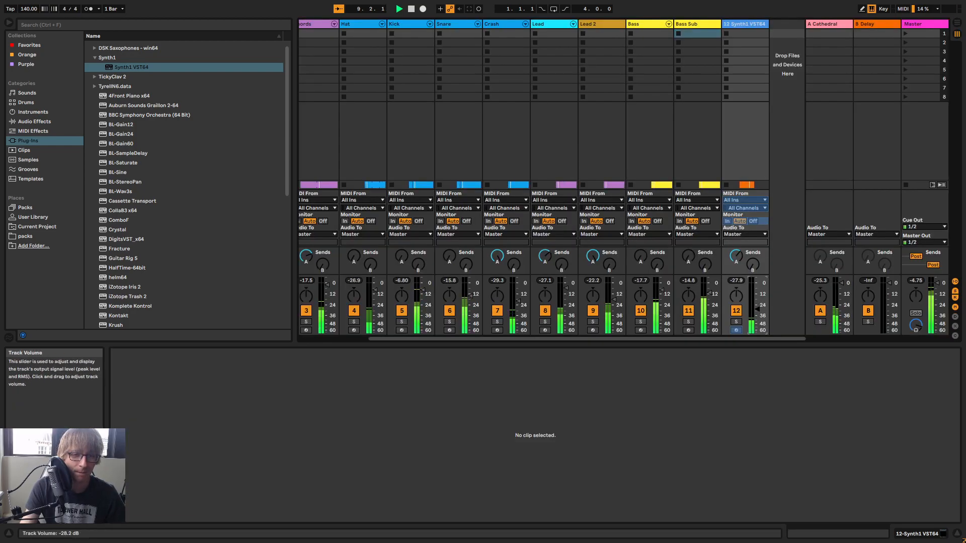
pyautogui.press('space')
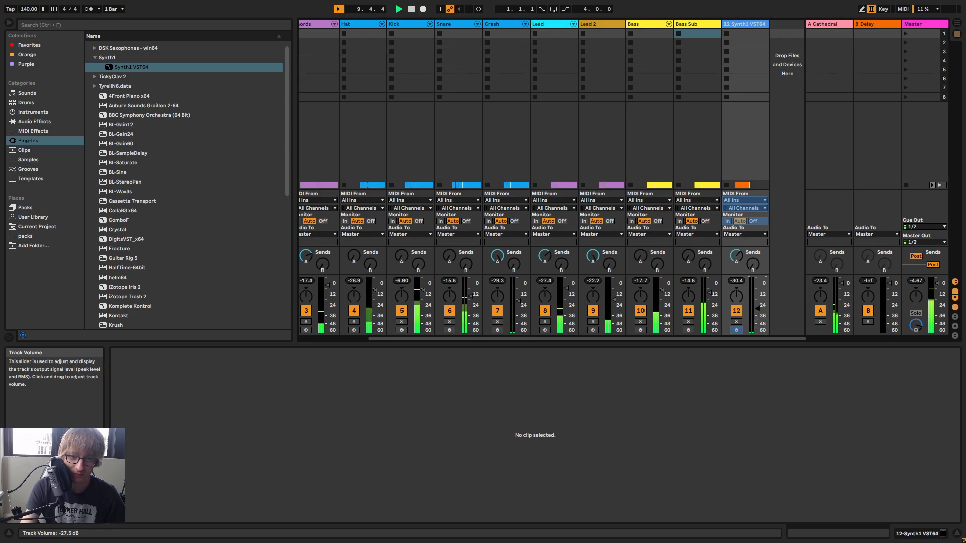
pyautogui.press('Tab')
pyautogui.press('Tab')
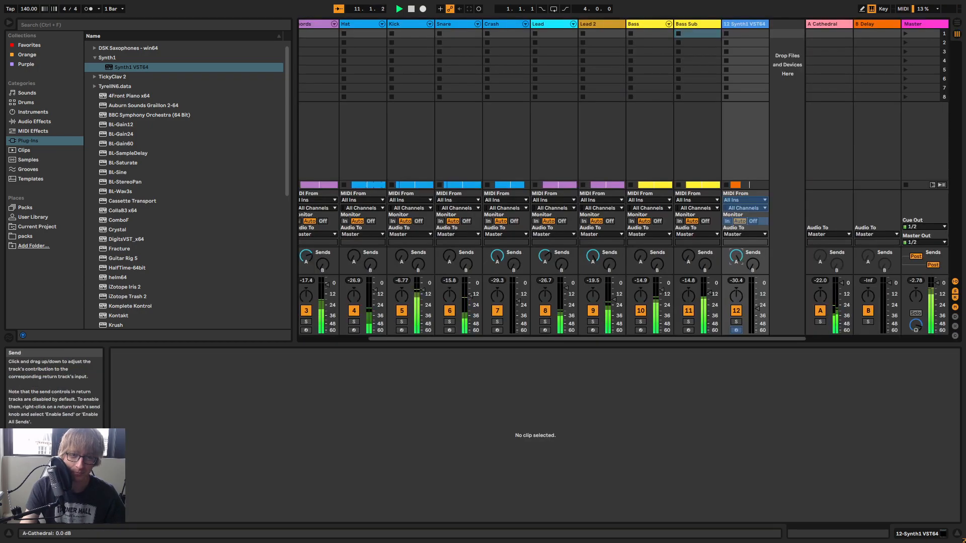
pyautogui.press('space')
pyautogui.press('space')
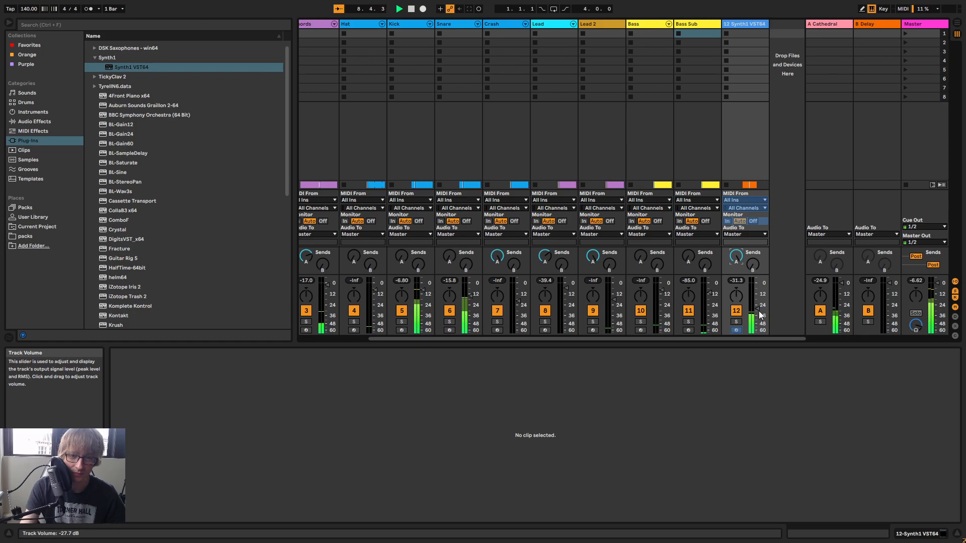
pyautogui.press('space')
pyautogui.press('space')
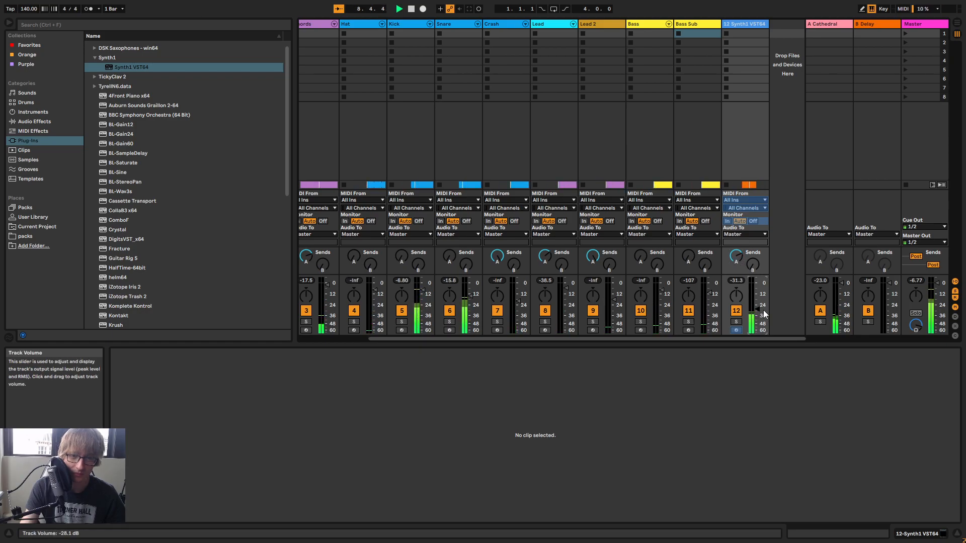
pyautogui.press('Tab')
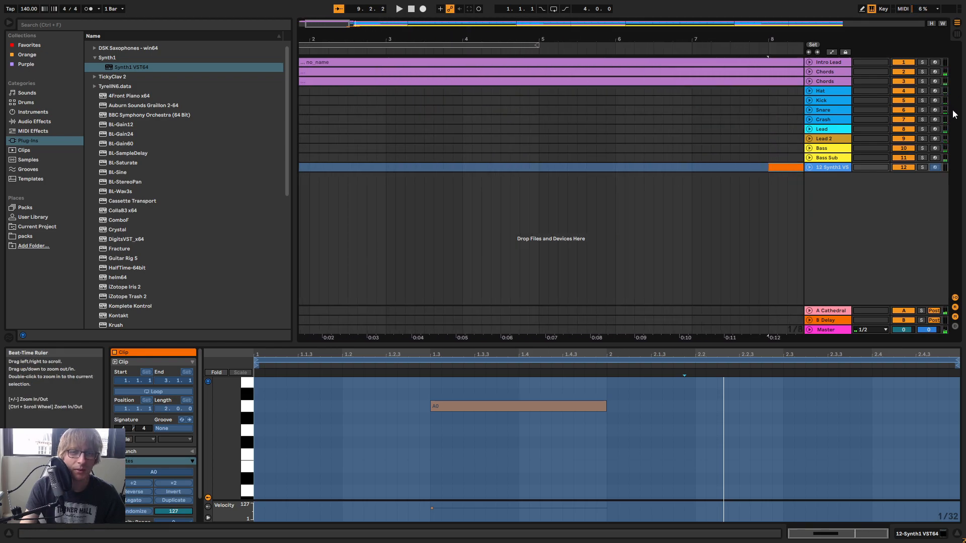
pyautogui.press('Tab')
pyautogui.press('Tab')
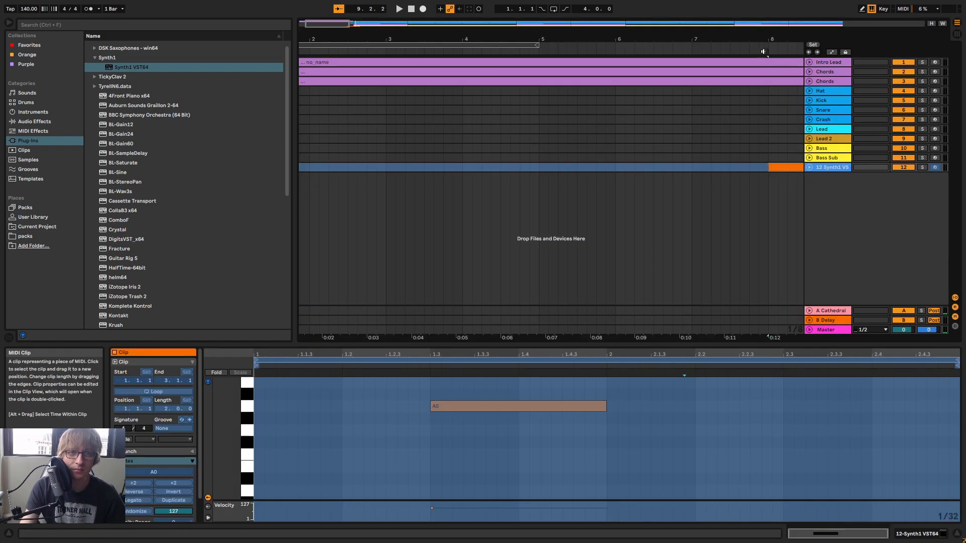
# Solo the Synth1 track, play the transition and shorten its clip to end at bar 9
pyautogui.press('space')
pyautogui.click(920, 166)
pyautogui.press('space')
pyautogui.press('space')
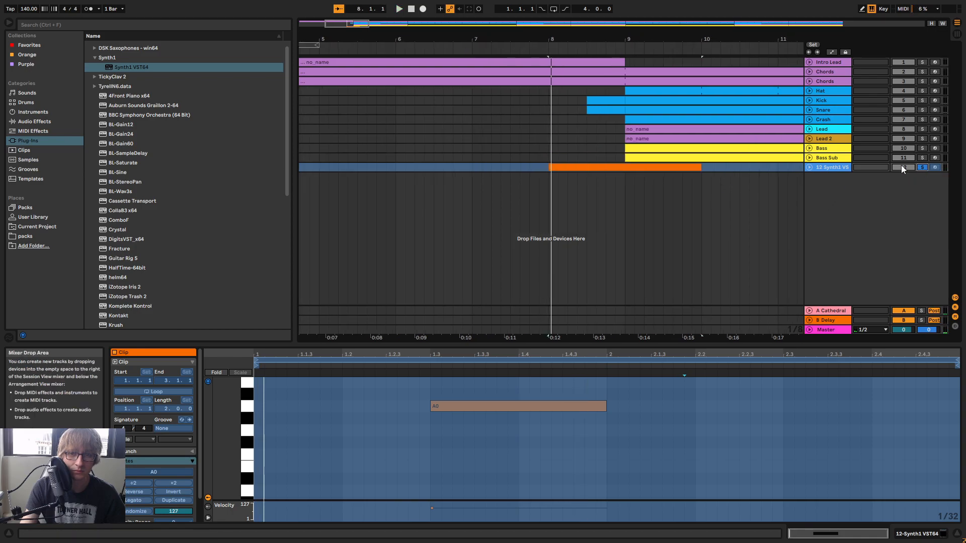
pyautogui.moveTo(701, 167); pyautogui.dragTo(624, 169)
# Listen to the shortened Synth1 clip soloed, unsolo the track and replay the transition with the full mix
pyautogui.click(537, 48)
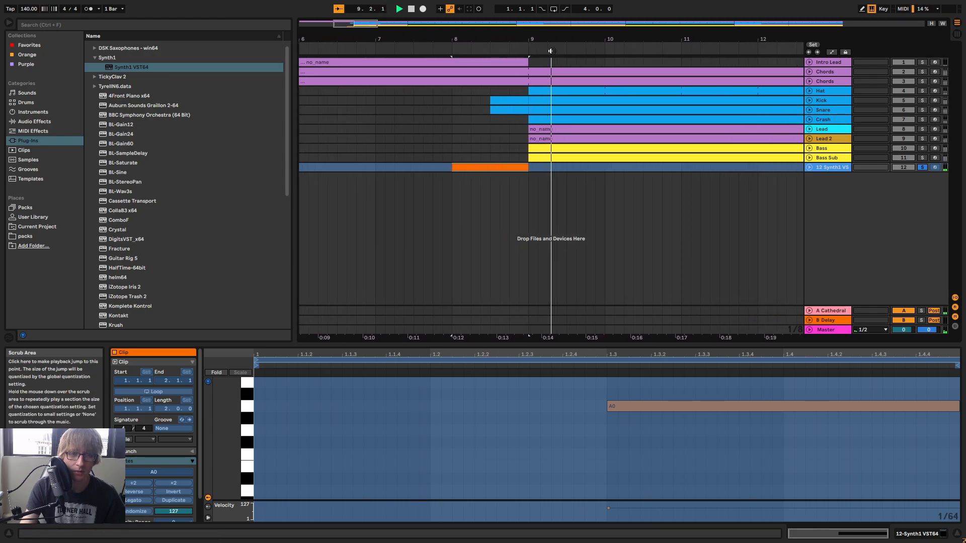
pyautogui.press('space')
pyautogui.click(924, 168)
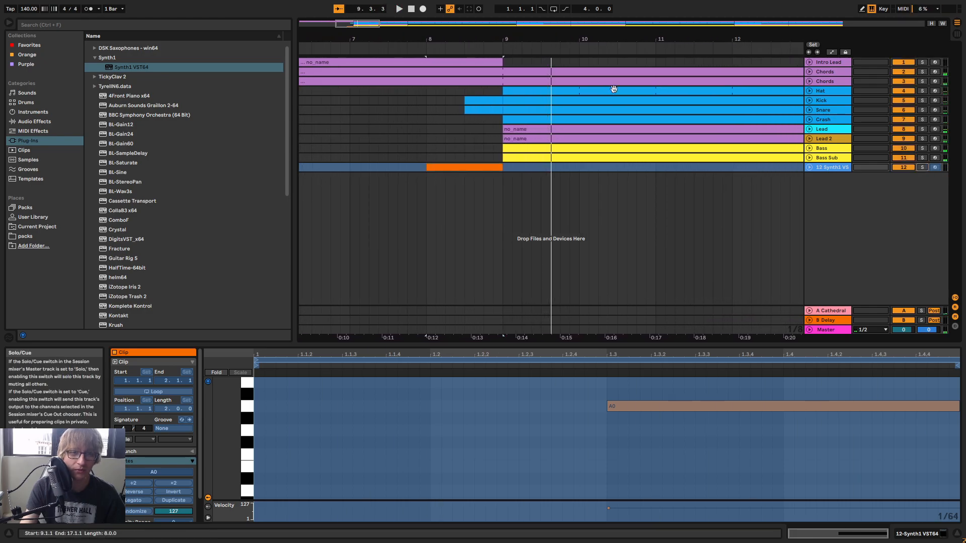
pyautogui.click(417, 47)
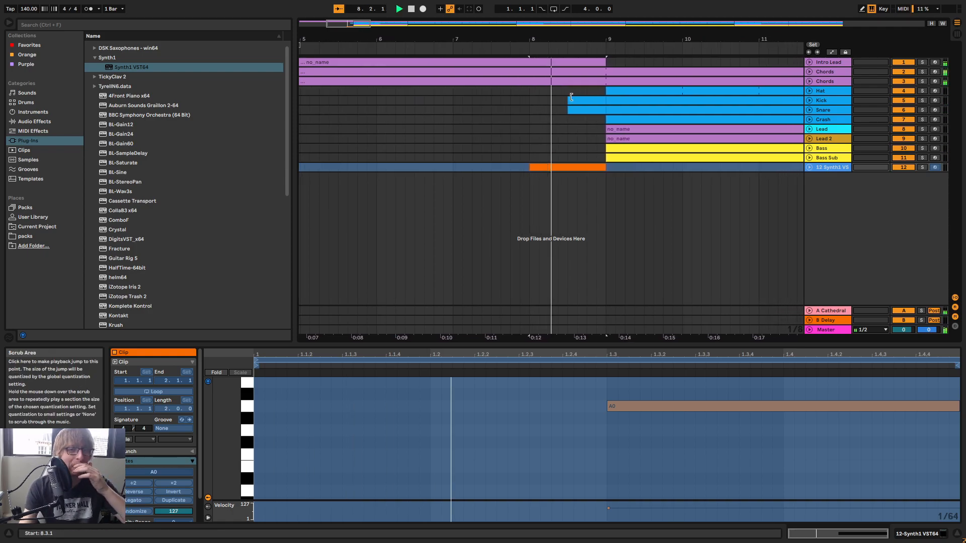
# Bring the whole arrangement into view and play it from bar 7 through the transition into bar 9
pyautogui.moveTo(600, 36); pyautogui.dragTo(600, 3)
pyautogui.click(754, 205)
pyautogui.click(334, 50)
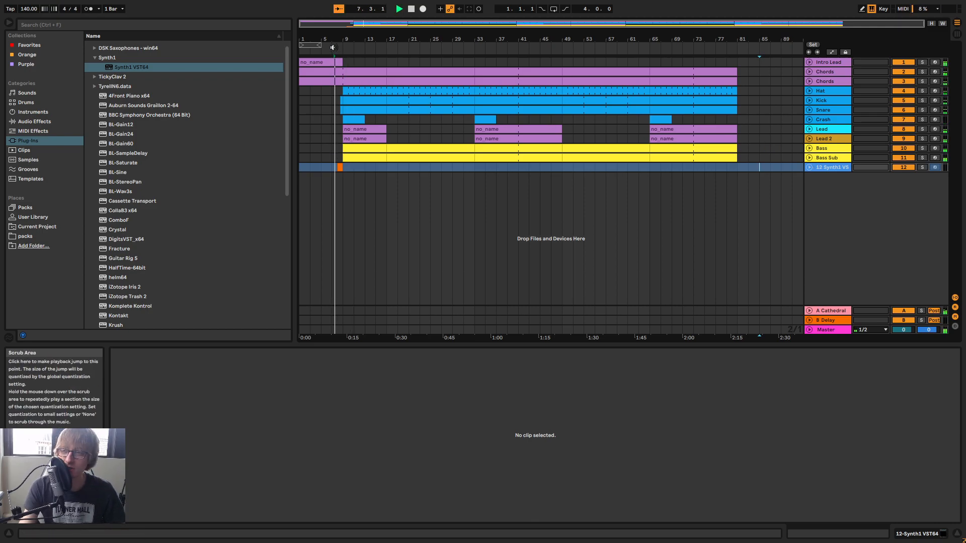
# Rename the Synth1 track Chip Trans and glance at its level in the mixer
pyautogui.rightClick(834, 168)
pyautogui.click(868, 209)
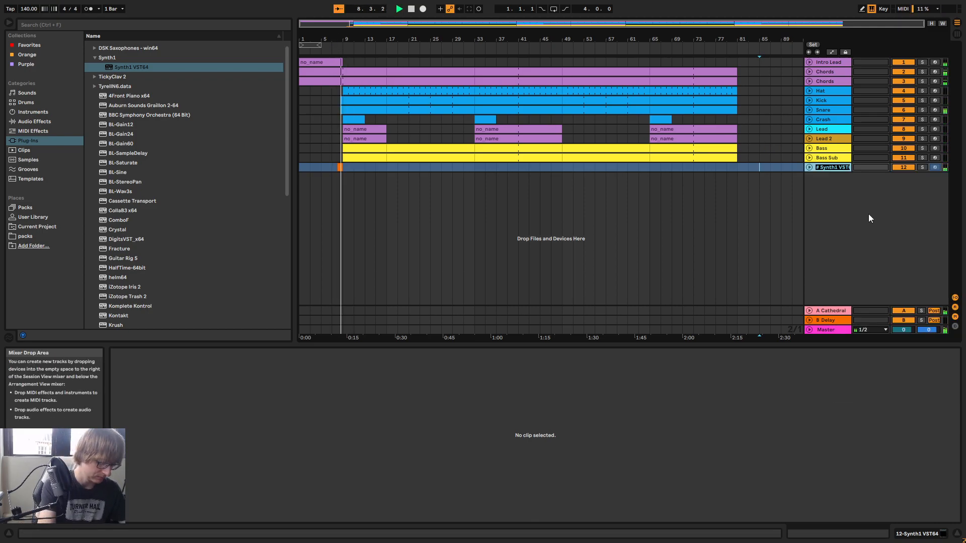
pyautogui.write('Chip')
pyautogui.press('Return')
pyautogui.write('Trans')
pyautogui.press('Return')
pyautogui.press('Tab')
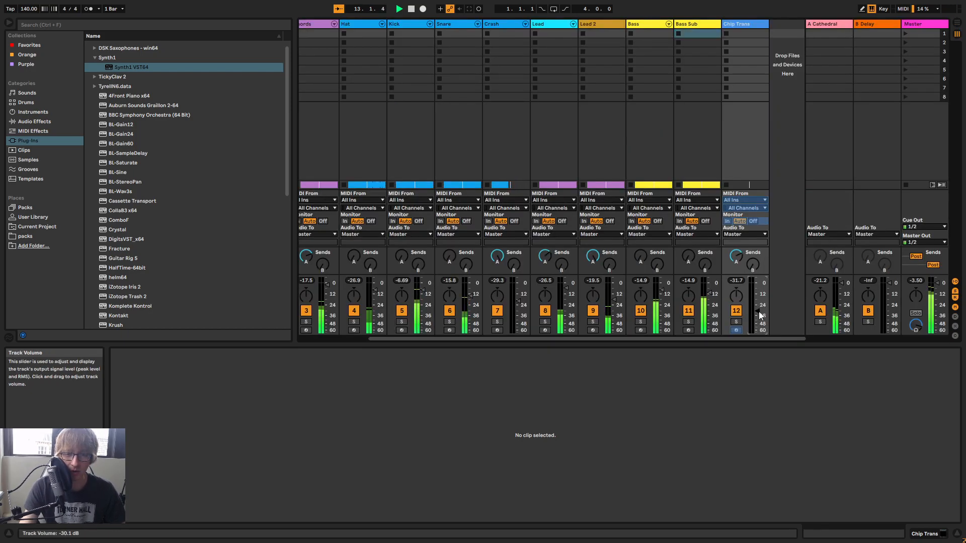
pyautogui.press('Tab')
# Copy the Chip Trans transition clip so it also plays in the bars before bar 33 and bar 65
pyautogui.moveTo(355, 40); pyautogui.dragTo(435, 41)
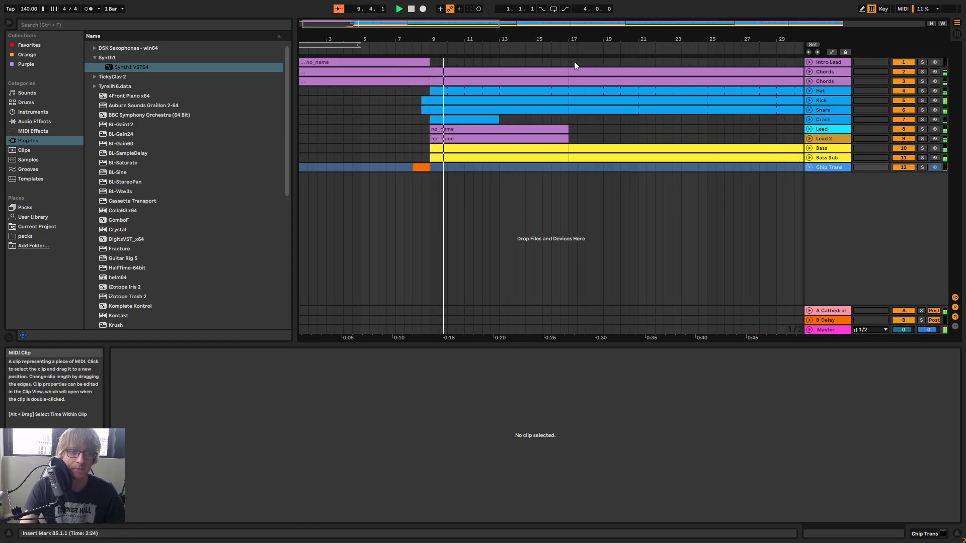
pyautogui.moveTo(460, 38); pyautogui.dragTo(441, 21)
pyautogui.moveTo(331, 168); pyautogui.dragTo(351, 171)
pyautogui.hotkey('ctrl', 'c')
pyautogui.click(461, 166)
pyautogui.hotkey('ctrl', 'v')
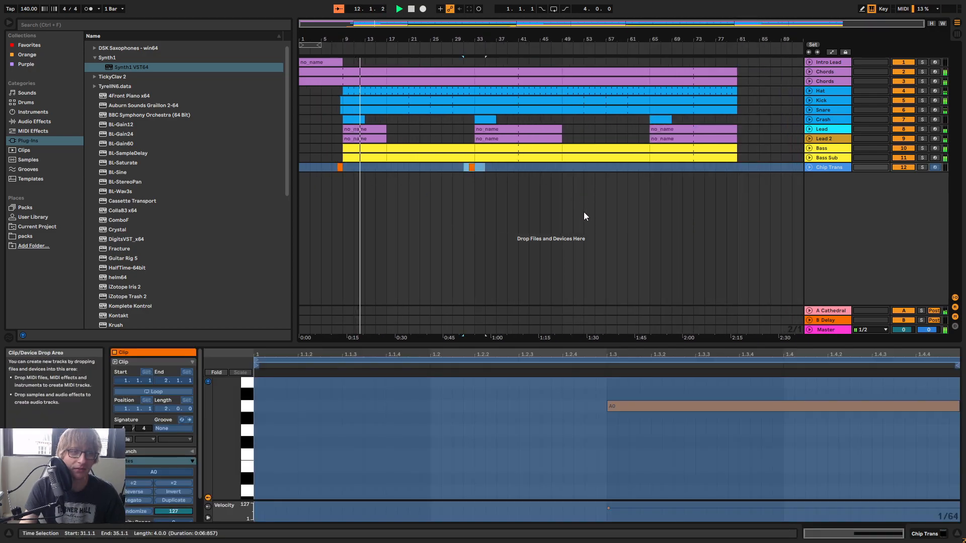
pyautogui.hotkey('ctrl', 'z')
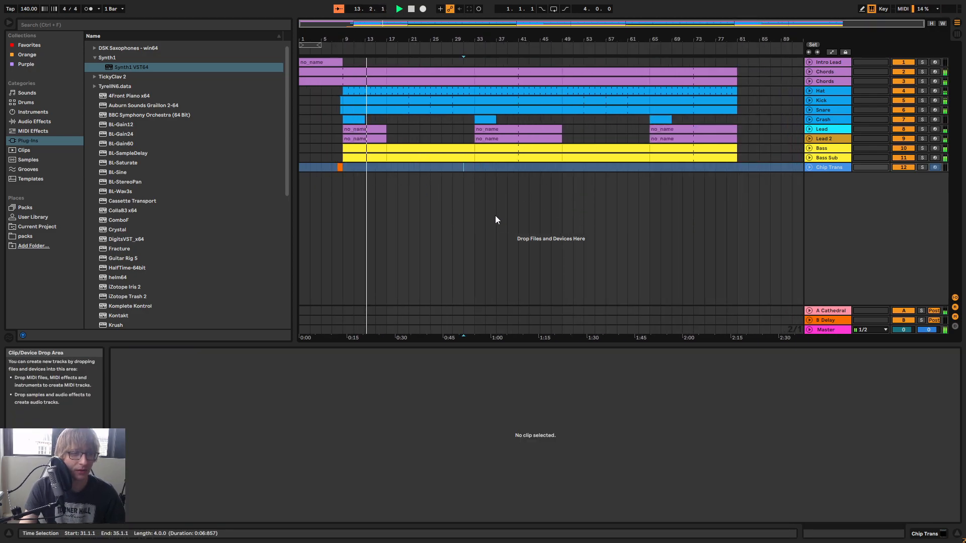
pyautogui.hotkey('ctrl', 'v')
pyautogui.click(643, 168)
pyautogui.hotkey('ctrl', 'v')
pyautogui.click(696, 212)
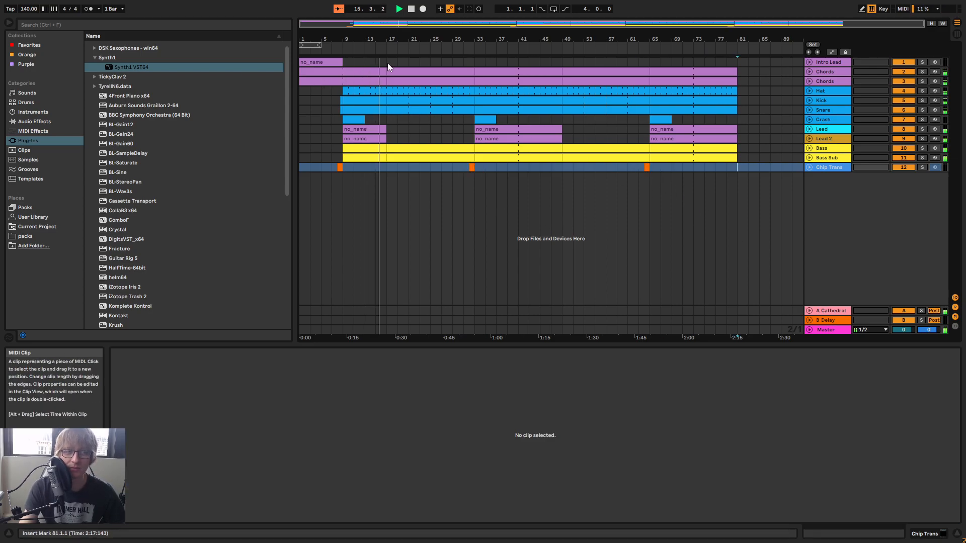
# Inspect the gap in the Lead and Lead 2 tracks between bars 17 and 33 and play into it
pyautogui.moveTo(395, 39); pyautogui.dragTo(503, 61)
pyautogui.click(538, 129)
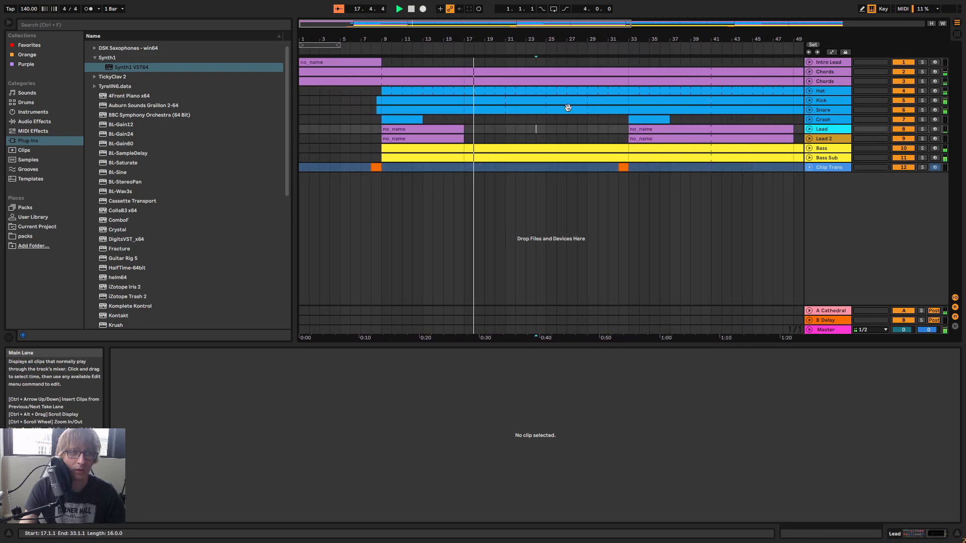
pyautogui.click(557, 138)
pyautogui.moveTo(534, 37); pyautogui.dragTo(611, 36)
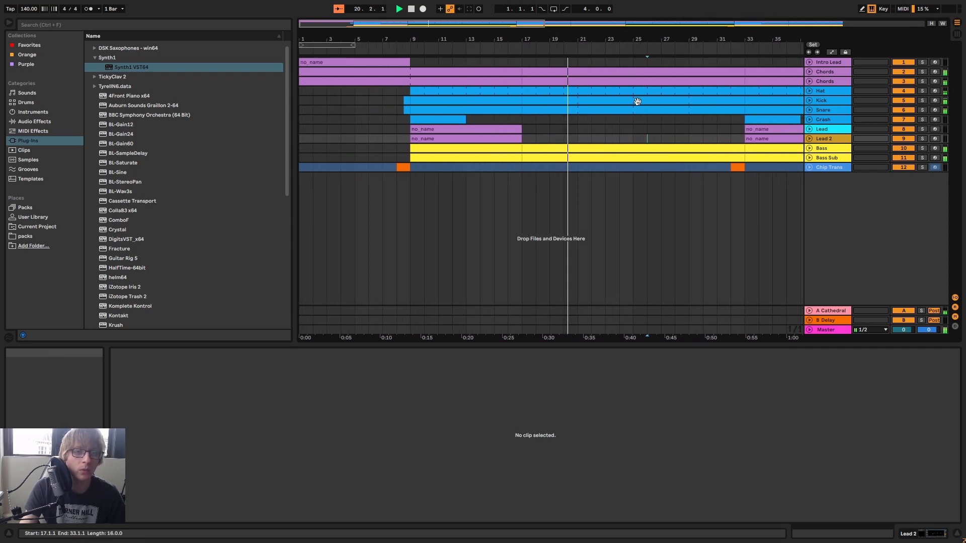
pyautogui.click(688, 128)
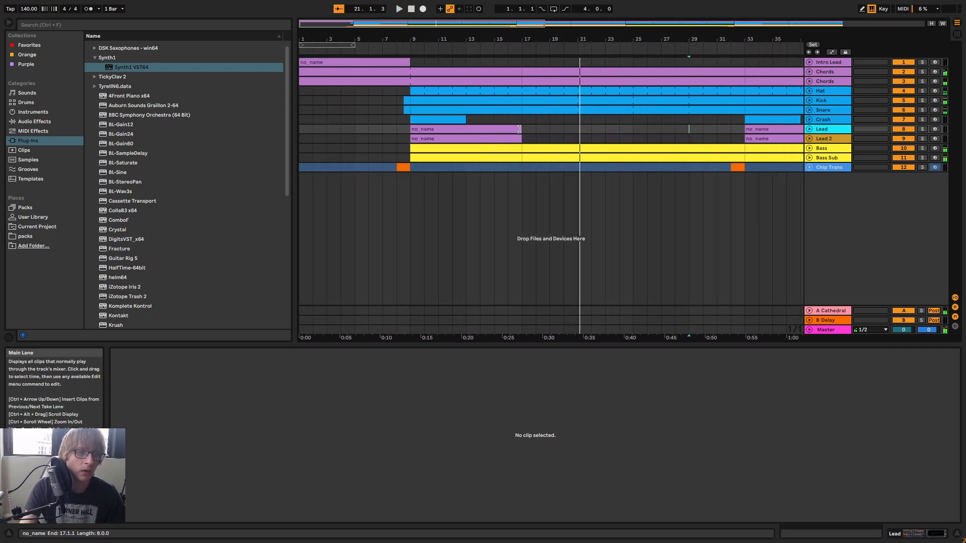
pyautogui.click(489, 45)
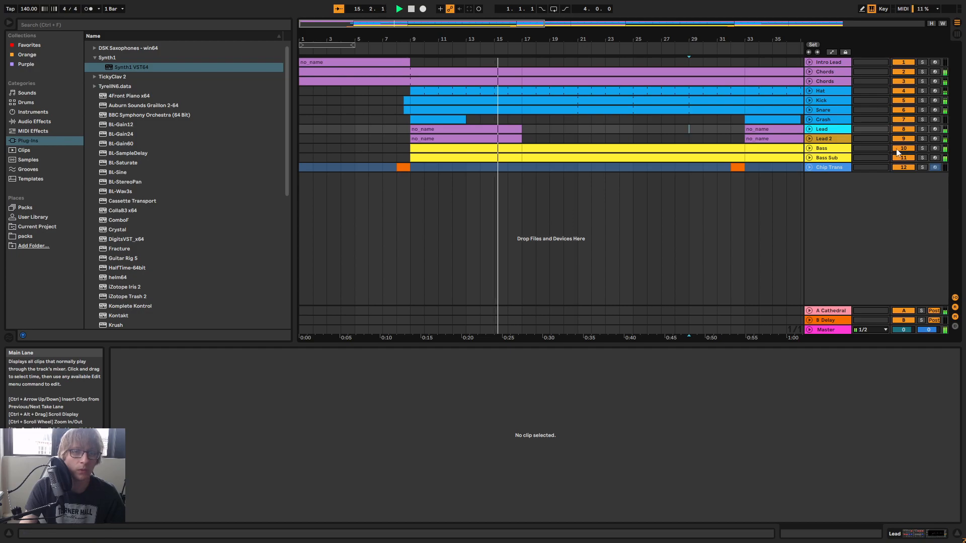
# Insert an empty MIDI clip on the Lead track from bar 17 to bar 25 and enlarge the note editor
pyautogui.click(535, 130)
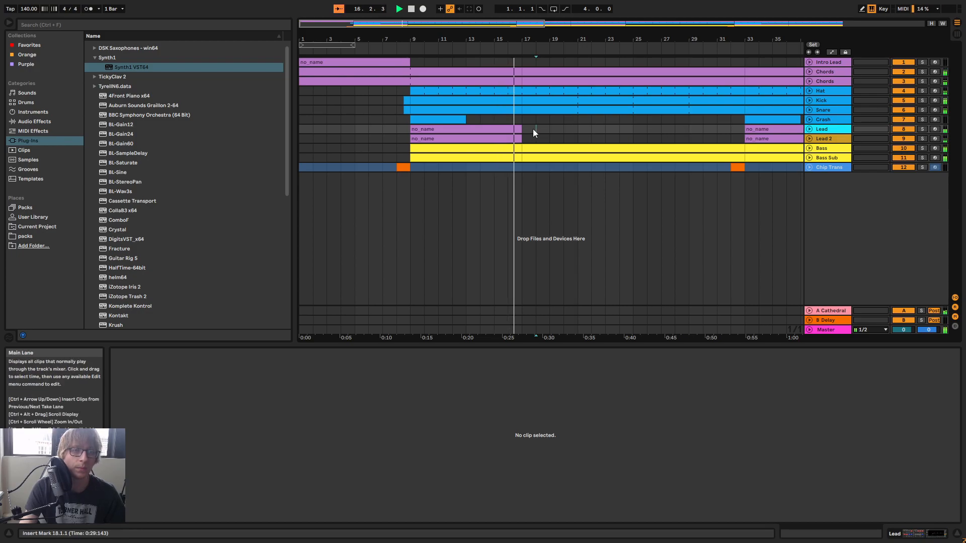
pyautogui.doubleClick(533, 130)
pyautogui.moveTo(534, 132); pyautogui.dragTo(632, 132)
pyautogui.rightClick(622, 133)
pyautogui.click(648, 230)
pyautogui.moveTo(561, 345); pyautogui.dragTo(601, 160)
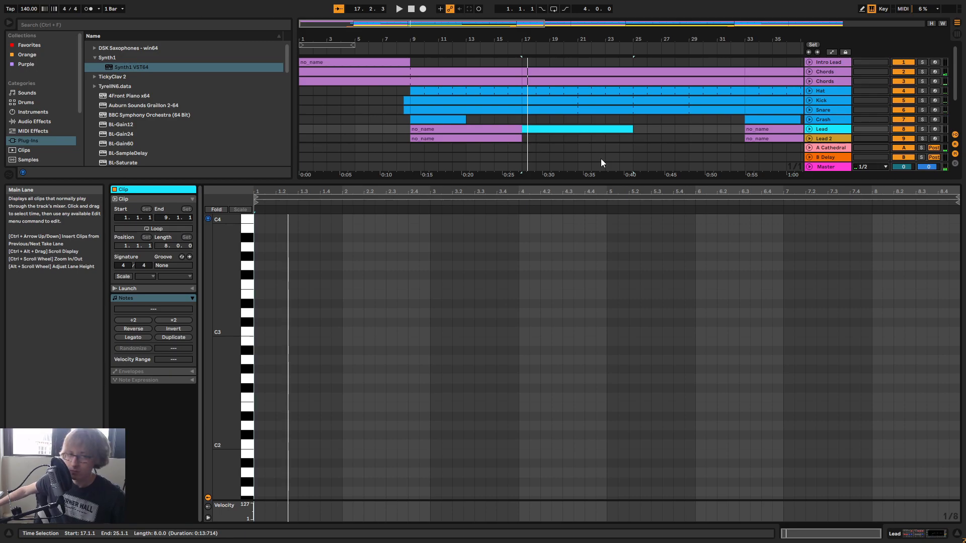
# Arm the Lead track, improvise a melody over playback from bar 17 and capture the played notes as MIDI
pyautogui.click(935, 130)
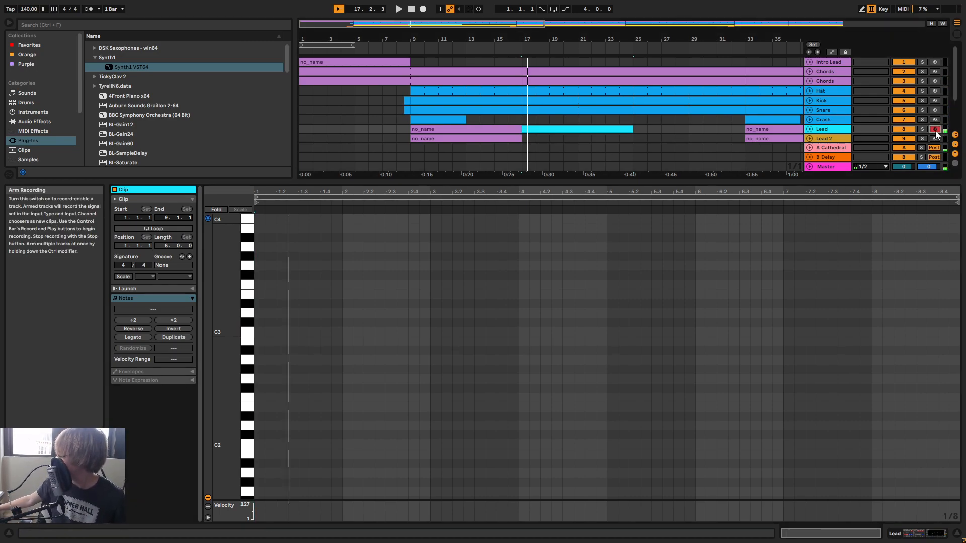
pyautogui.press('space')
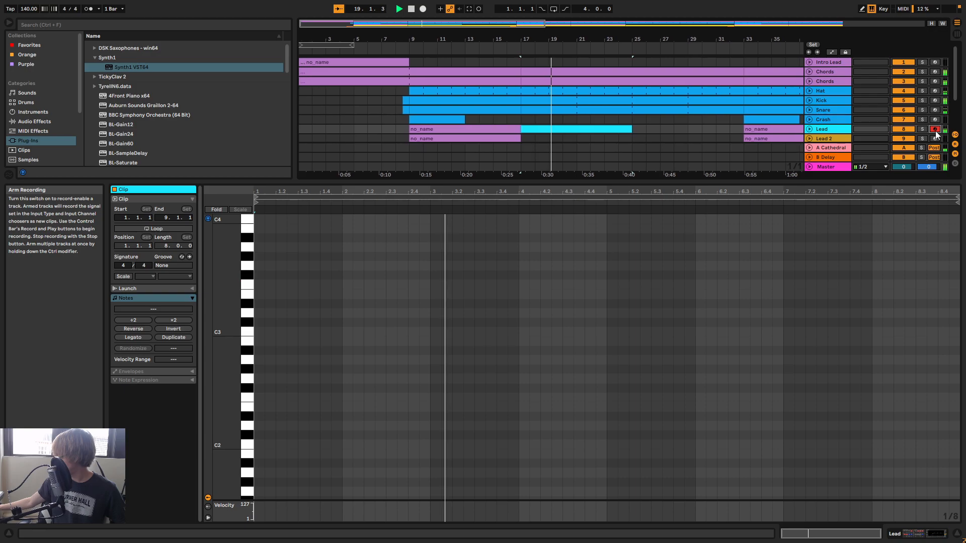
pyautogui.press('space')
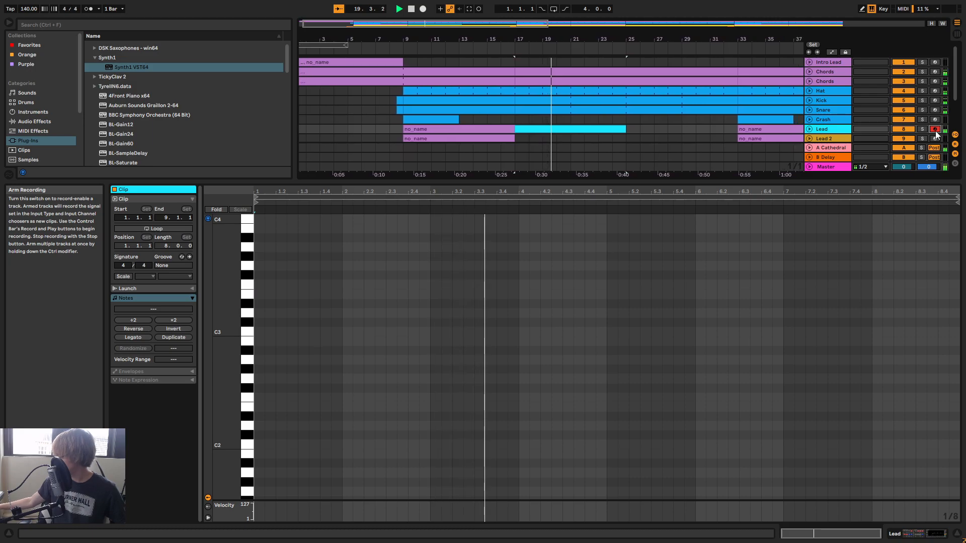
pyautogui.press('s')
pyautogui.press('d')
pyautogui.press('a')
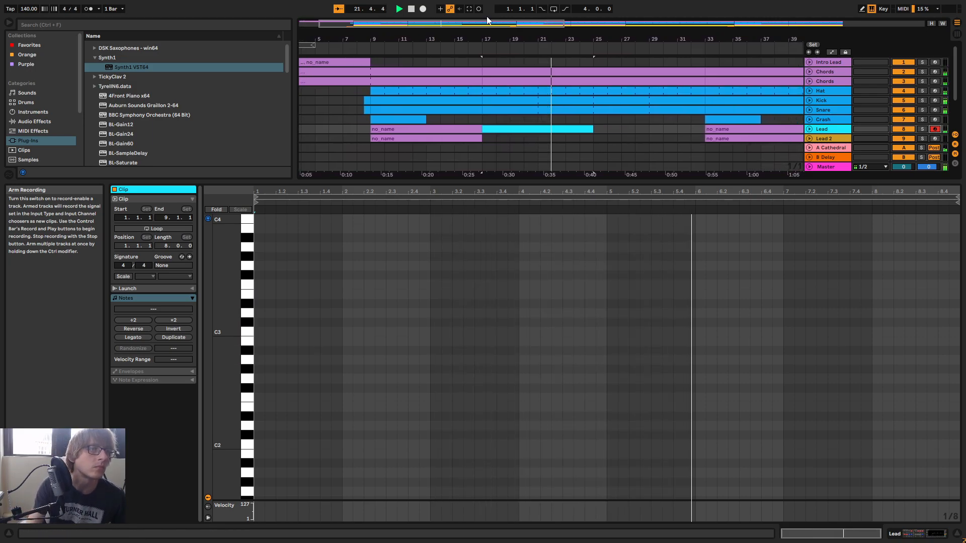
pyautogui.click(469, 9)
pyautogui.press('space')
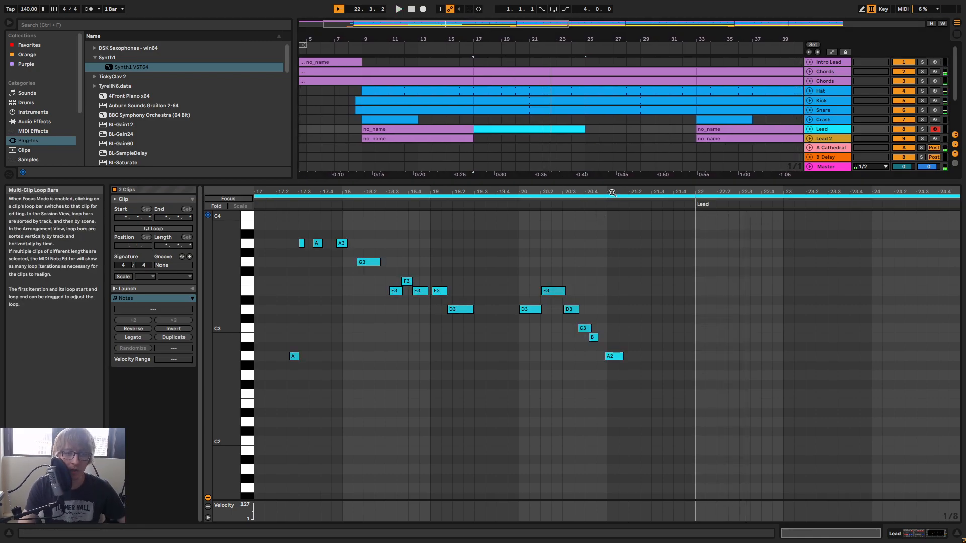
# Open the captured Lead clip at bar 17 in the note editor and play it back
pyautogui.moveTo(623, 181); pyautogui.dragTo(609, 233)
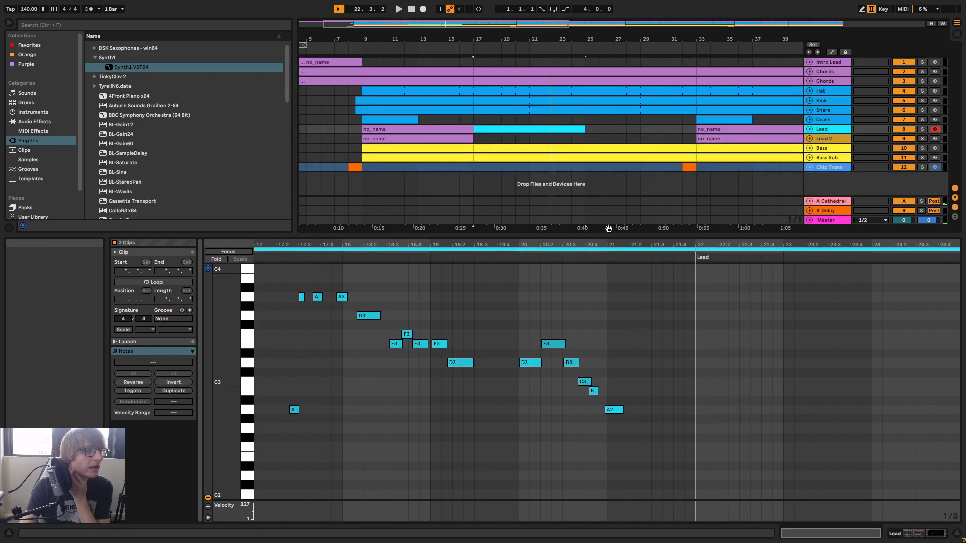
pyautogui.click(524, 129)
pyautogui.press('space')
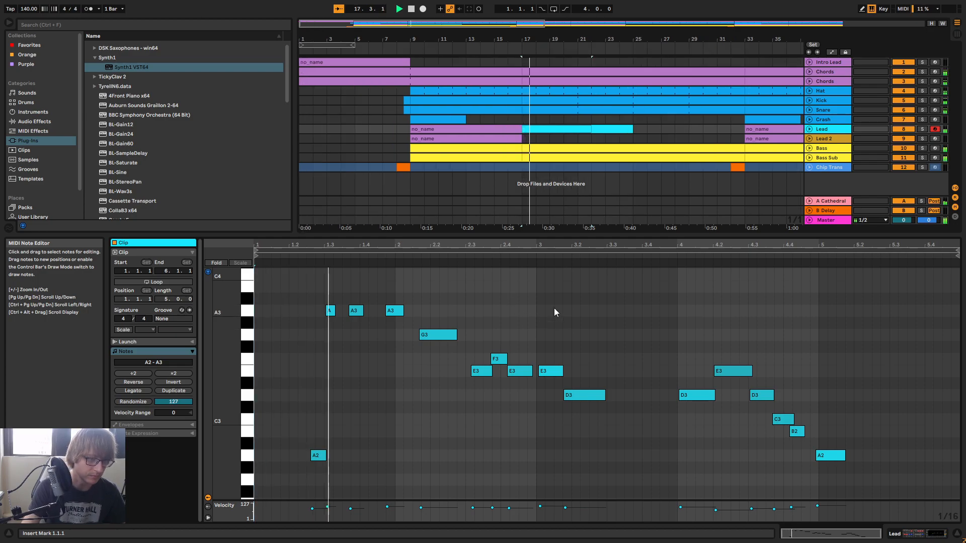
# Try quantizing all notes of the captured Lead melody to the 1/16 grid and listen to it
pyautogui.click(481, 313)
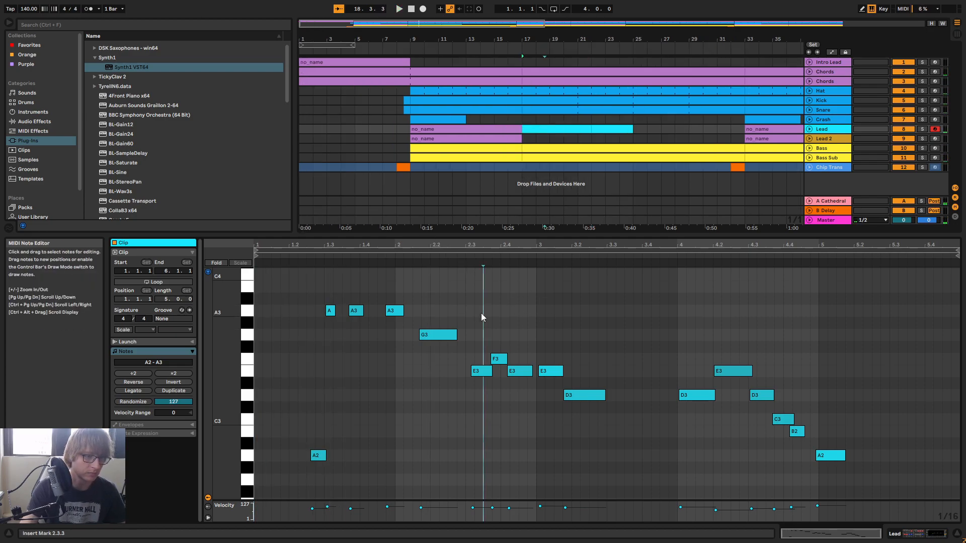
pyautogui.rightClick(481, 313)
pyautogui.click(515, 318)
pyautogui.hotkey('ctrl', 'a')
pyautogui.hotkey('ctrl', 'u')
pyautogui.press('space')
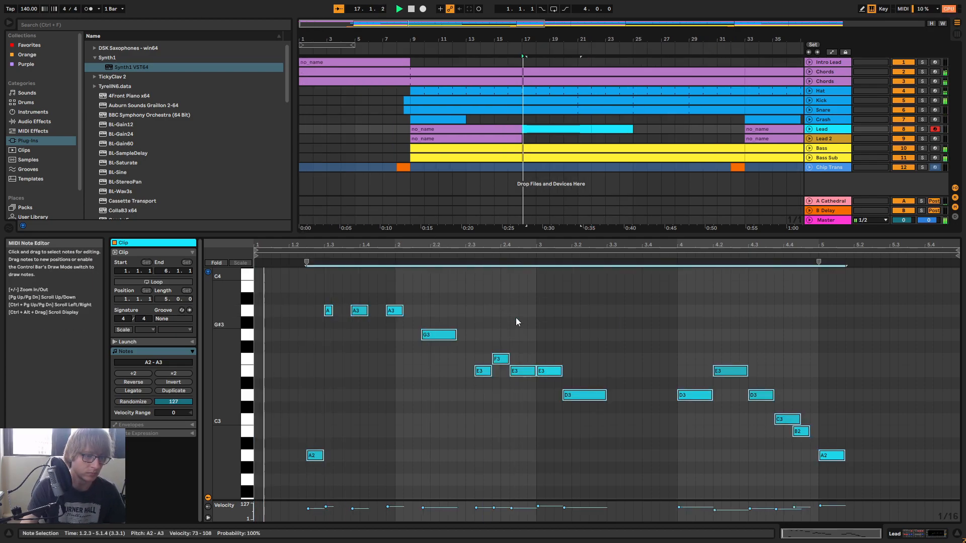
pyautogui.press('space')
pyautogui.hotkey('ctrl', 'z')
# Extend the captured Lead clip to end at bar 28
pyautogui.click(513, 288)
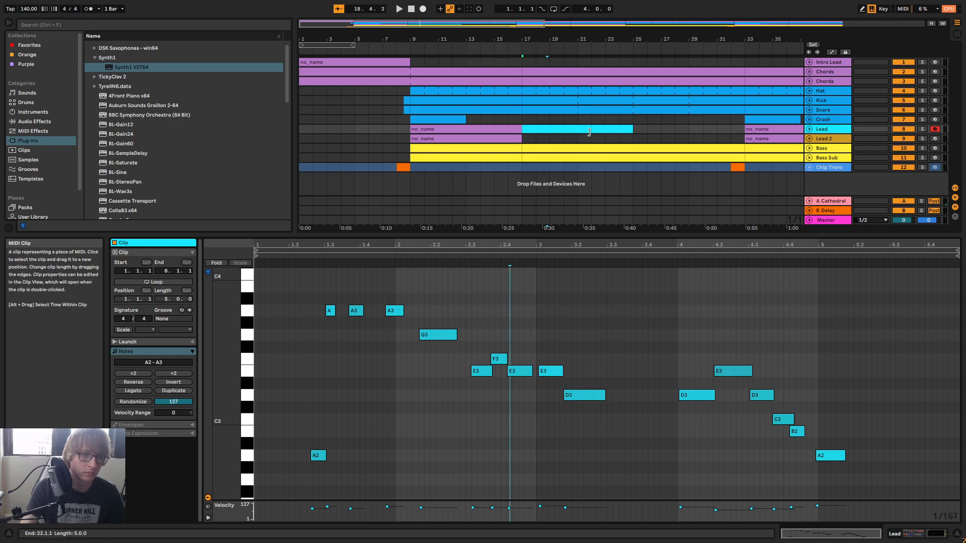
pyautogui.moveTo(632, 130); pyautogui.dragTo(677, 130)
pyautogui.click(398, 314)
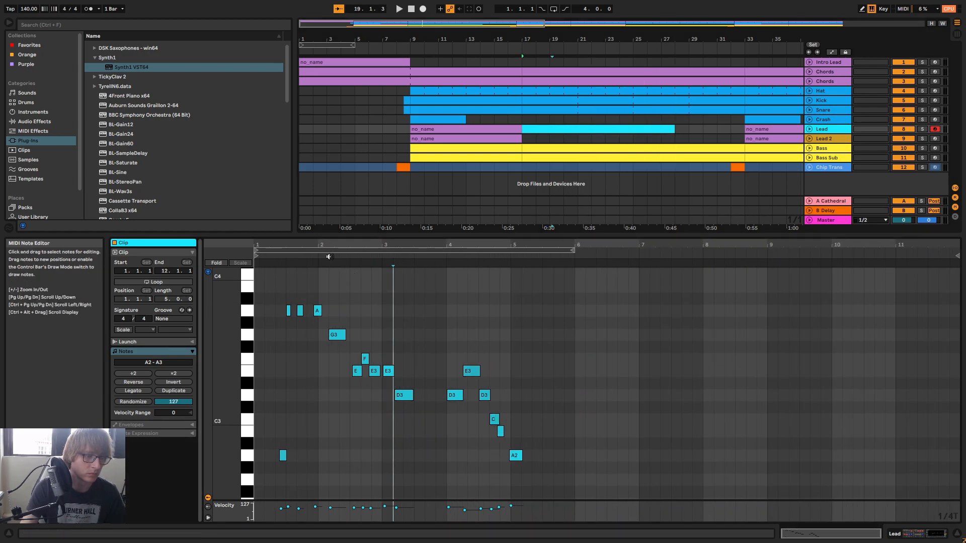
pyautogui.moveTo(335, 245)
pyautogui.mouseDown()
pyautogui.moveTo(338, 254)
pyautogui.moveTo(344, 248)
pyautogui.mouseUp()
pyautogui.click(399, 328)
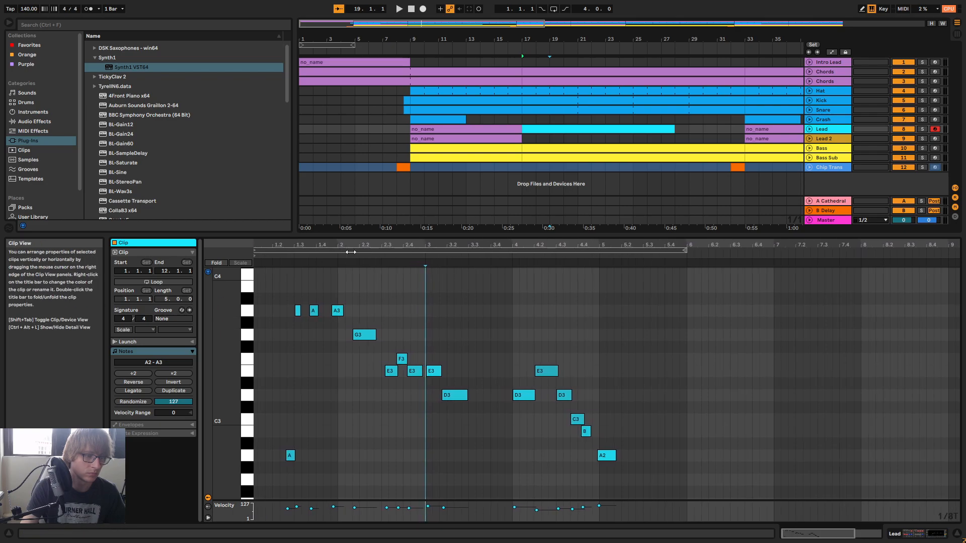
# Quantize all notes of the Lead melody to the 1/8 triplet grid and play it
pyautogui.rightClick(493, 313)
pyautogui.click(521, 318)
pyautogui.press('space')
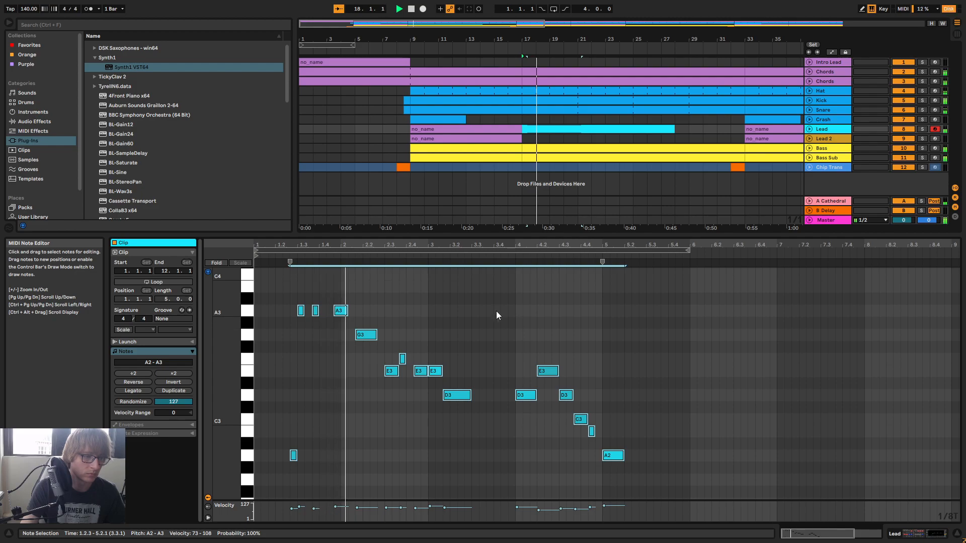
# Move the melody's second A3 note to beat 1.4 and the third A3 to 2.1.1, replaying the phrase after each change
pyautogui.click(315, 311)
pyautogui.press('space')
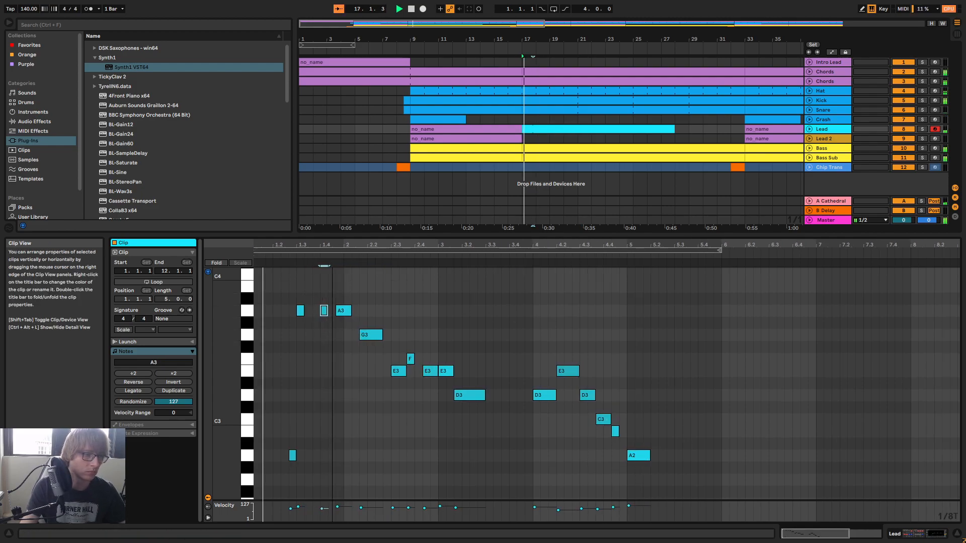
pyautogui.press('+')
pyautogui.press('space')
pyautogui.press('-')
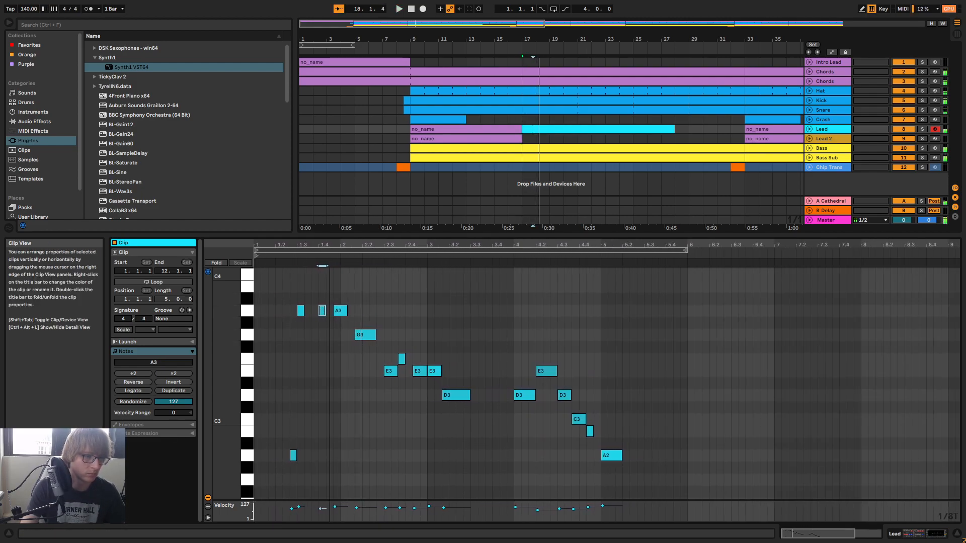
pyautogui.press('space')
pyautogui.click(345, 310)
pyautogui.press('space')
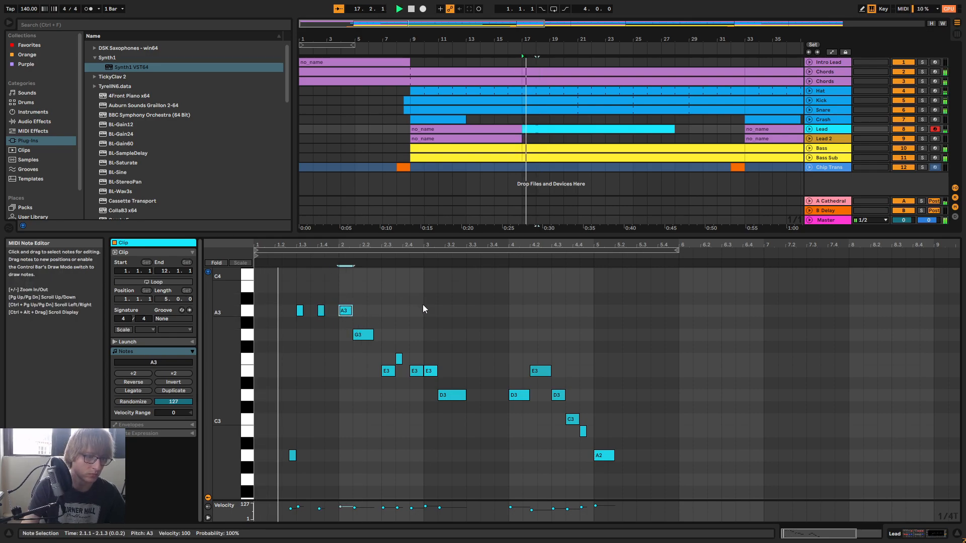
pyautogui.press('+')
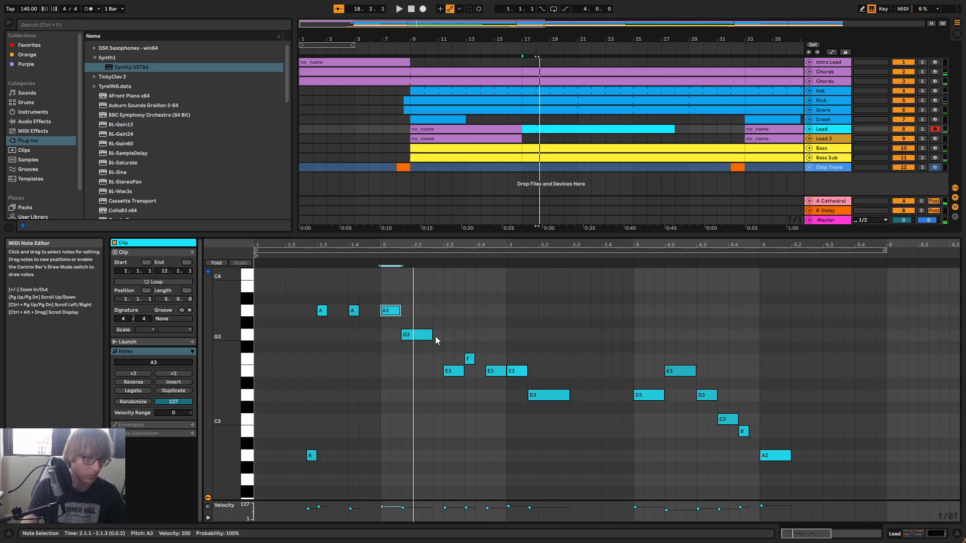
pyautogui.press('space')
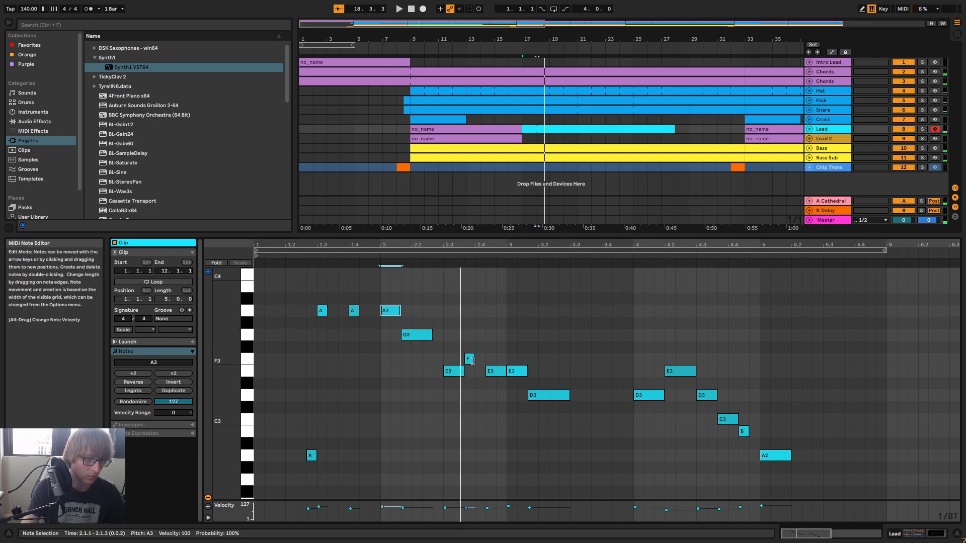
# Move the E3 after the F3 to 2.4.1 and the following E3 directly behind it, replaying the phrase
pyautogui.click(490, 387)
pyautogui.moveTo(495, 370); pyautogui.dragTo(485, 370)
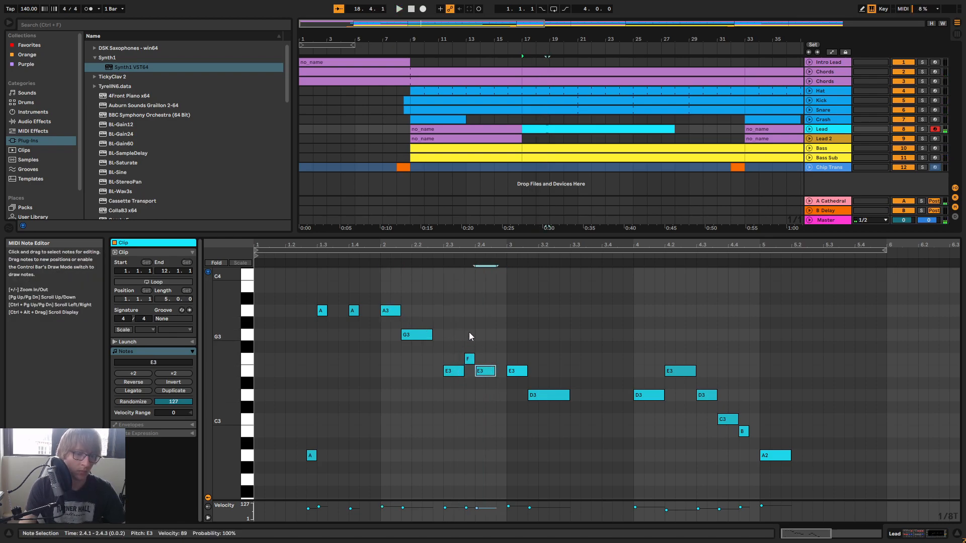
pyautogui.click(297, 255)
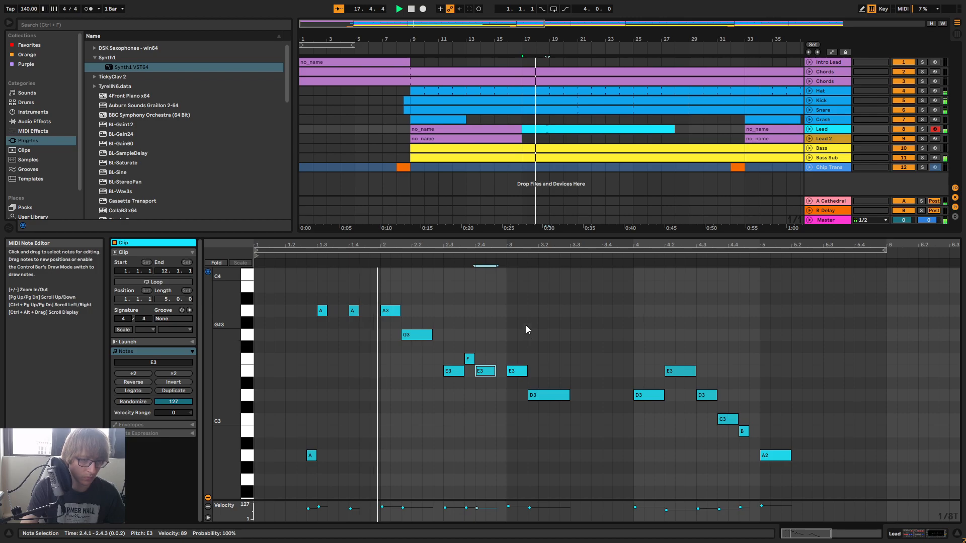
pyautogui.press('space')
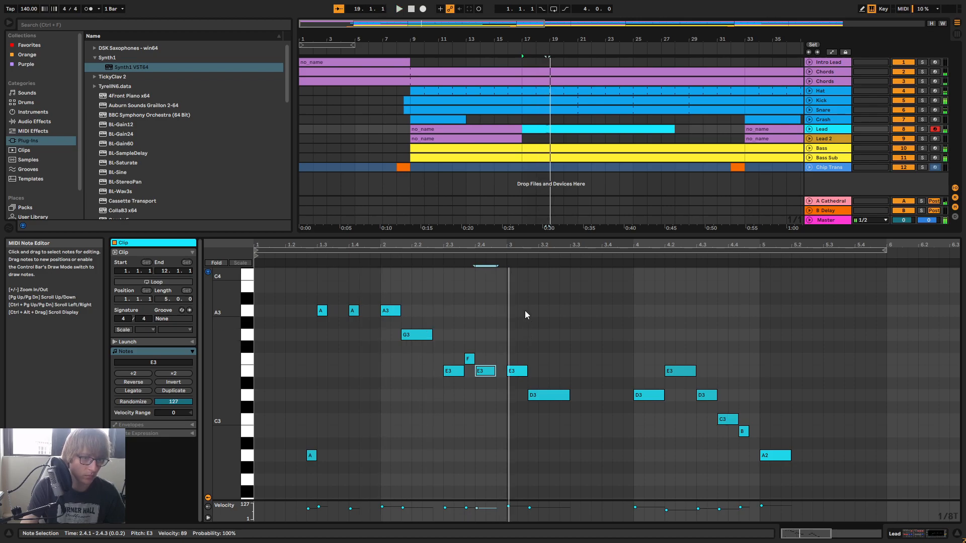
pyautogui.moveTo(521, 320); pyautogui.dragTo(510, 386)
pyautogui.hotkey('ctrl', 'a')
pyautogui.press('space')
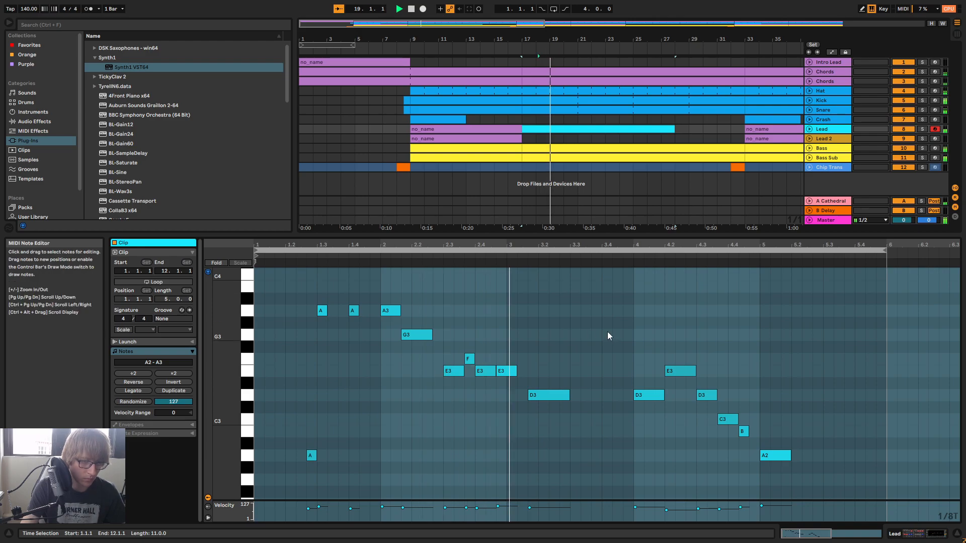
# Try shifting the D3 note after the repeated E3 notes one grid step earlier and listen to the phrase
pyautogui.press('space')
pyautogui.moveTo(565, 330); pyautogui.dragTo(543, 400)
pyautogui.press('Left')
pyautogui.click(429, 262)
pyautogui.press('space')
pyautogui.press('Right')
pyautogui.click(548, 341)
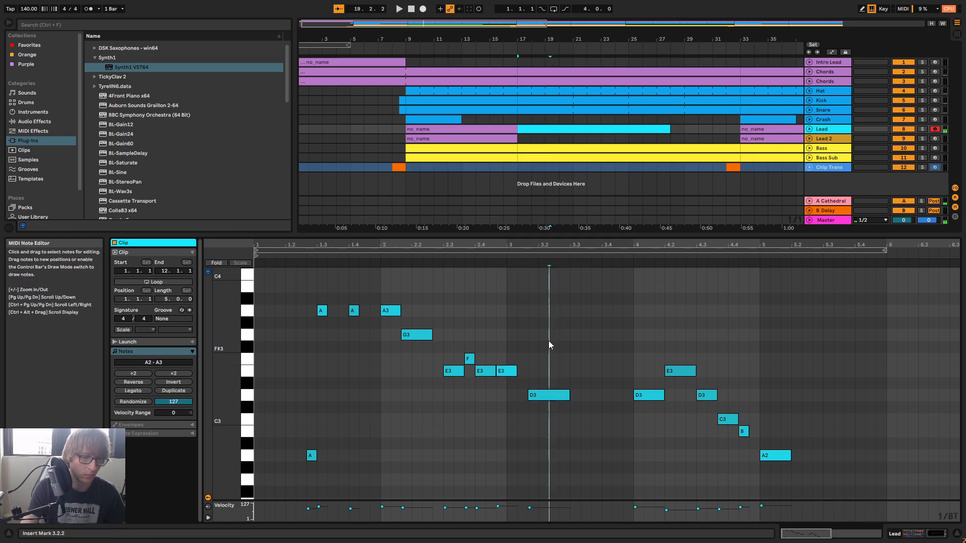
# Even out the velocity of all Lead melody notes to 91 and replay the melody
pyautogui.hotkey('ctrl', 'a')
pyautogui.moveTo(505, 371)
pyautogui.mouseDown()
pyautogui.moveTo(496, 433)
pyautogui.moveTo(496, 384)
pyautogui.mouseUp()
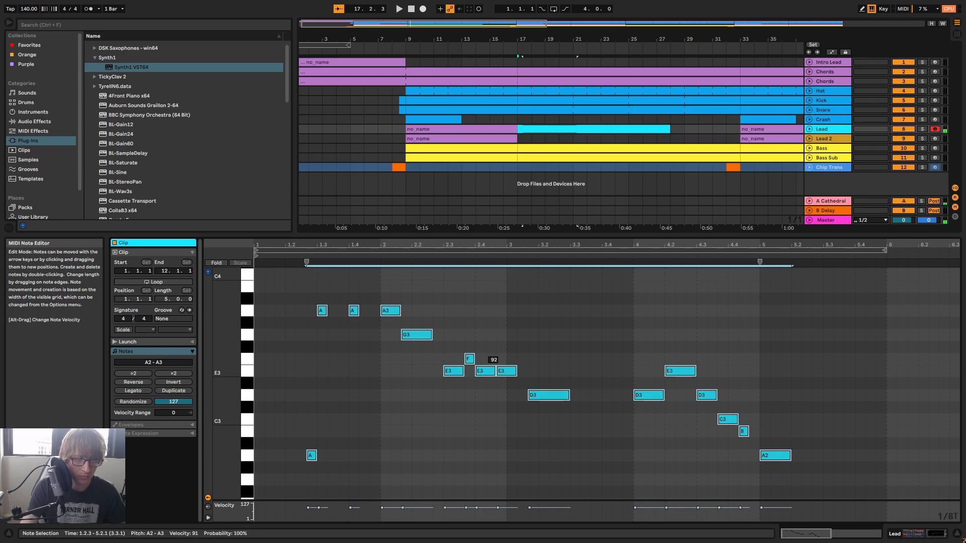
pyautogui.press('space')
pyautogui.click(582, 320)
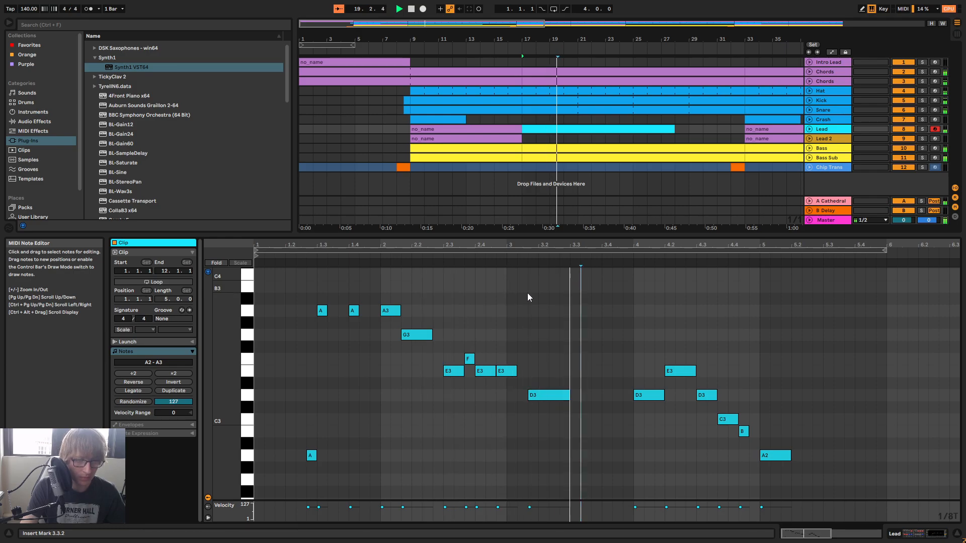
# Play back the lead clip's melody from several points through bars 1 to 5 to judge its phrasing
pyautogui.click(696, 308)
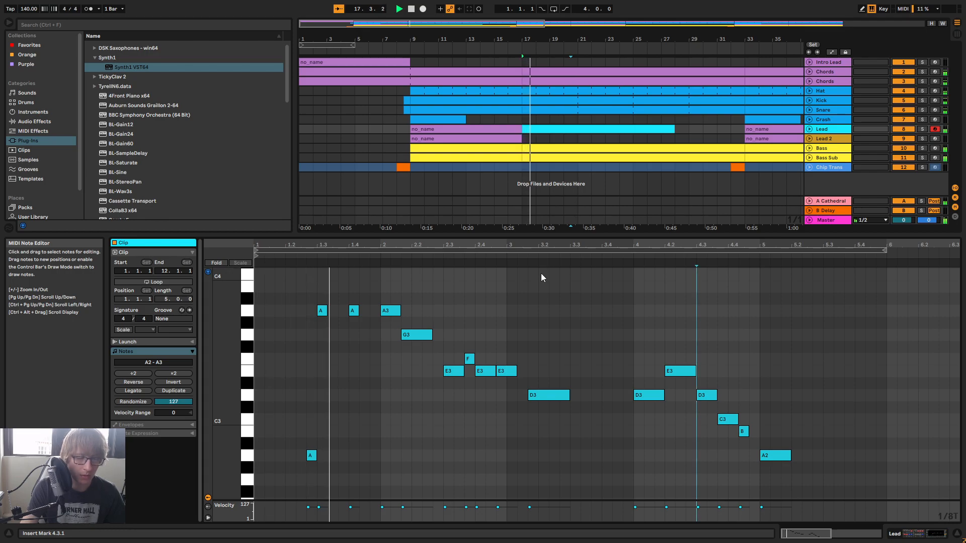
pyautogui.moveTo(568, 245); pyautogui.dragTo(567, 232)
pyautogui.press('space')
pyautogui.press('space')
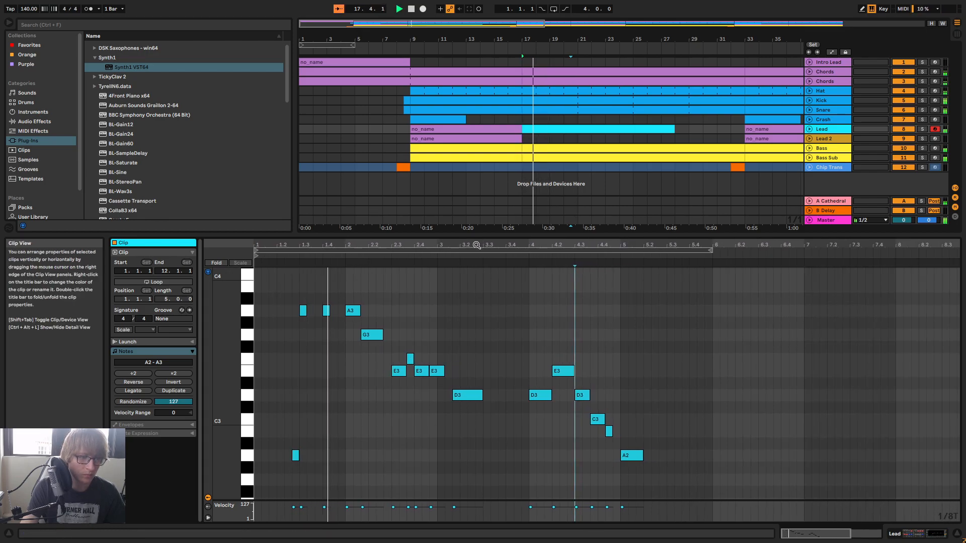
pyautogui.click(338, 255)
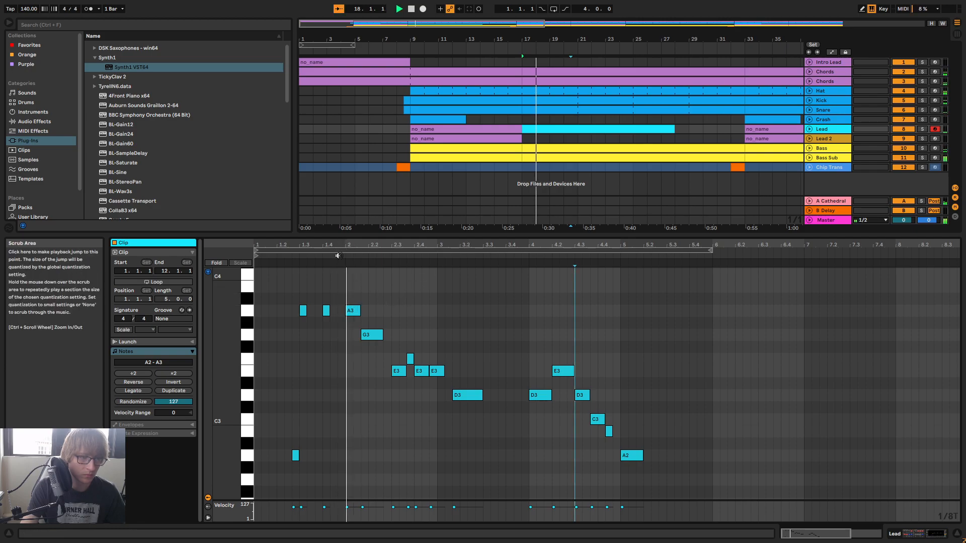
pyautogui.press('space')
pyautogui.click(338, 255)
pyautogui.moveTo(390, 245)
pyautogui.mouseDown()
pyautogui.moveTo(391, 265)
pyautogui.moveTo(391, 245)
pyautogui.mouseUp()
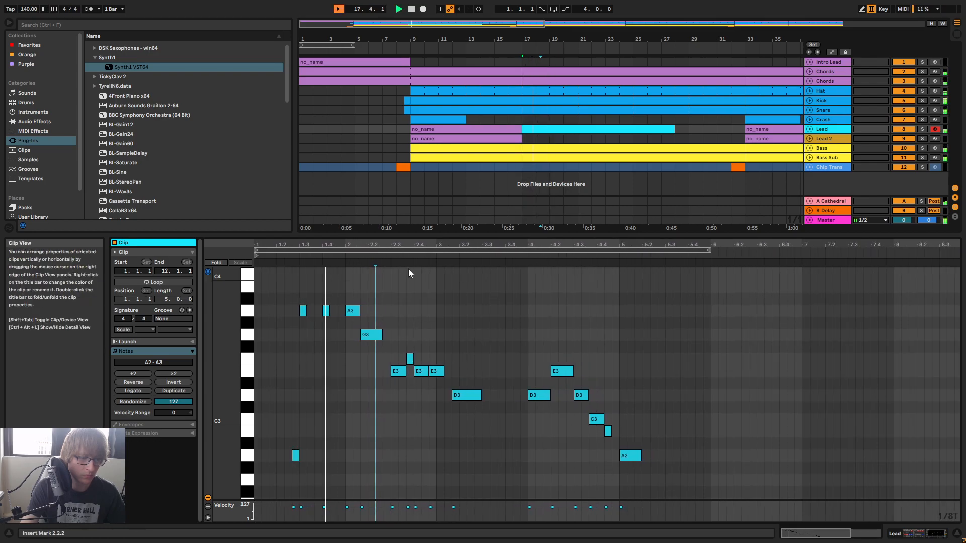
pyautogui.click(422, 282)
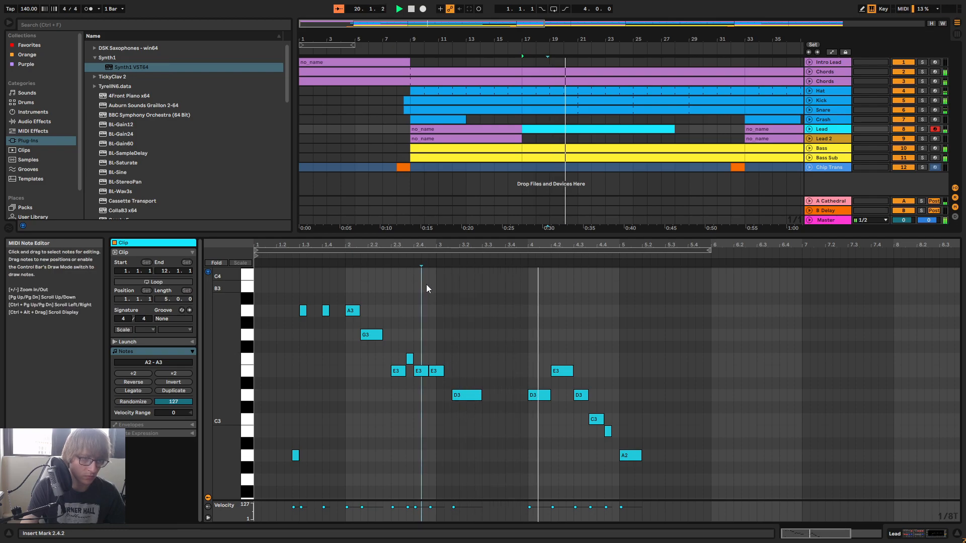
pyautogui.press('space')
pyautogui.click(336, 251)
pyautogui.press('space')
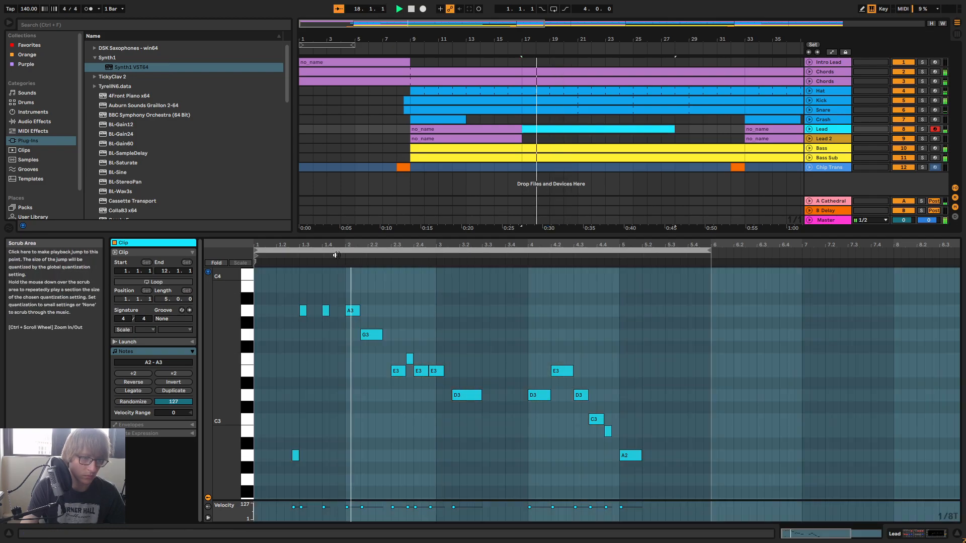
pyautogui.click(549, 326)
pyautogui.click(515, 333)
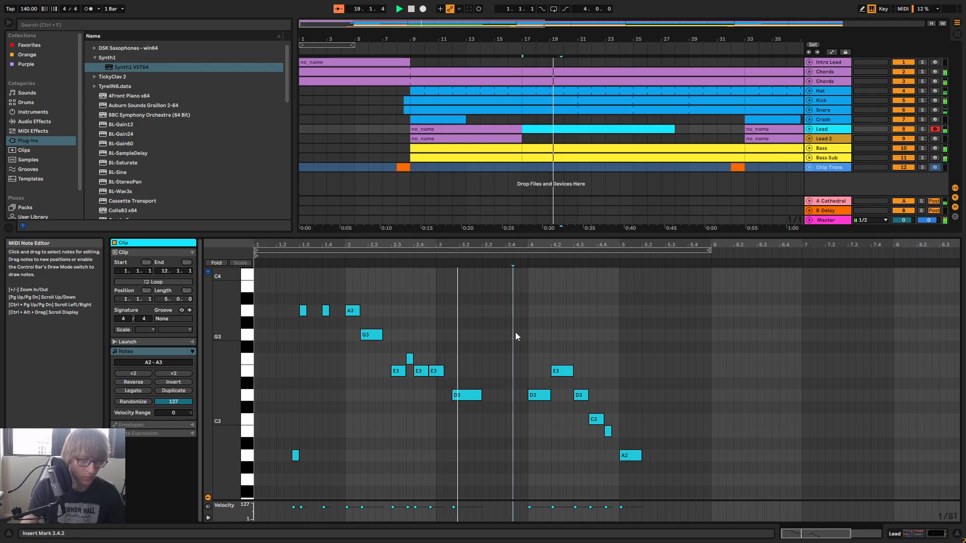
pyautogui.press('space')
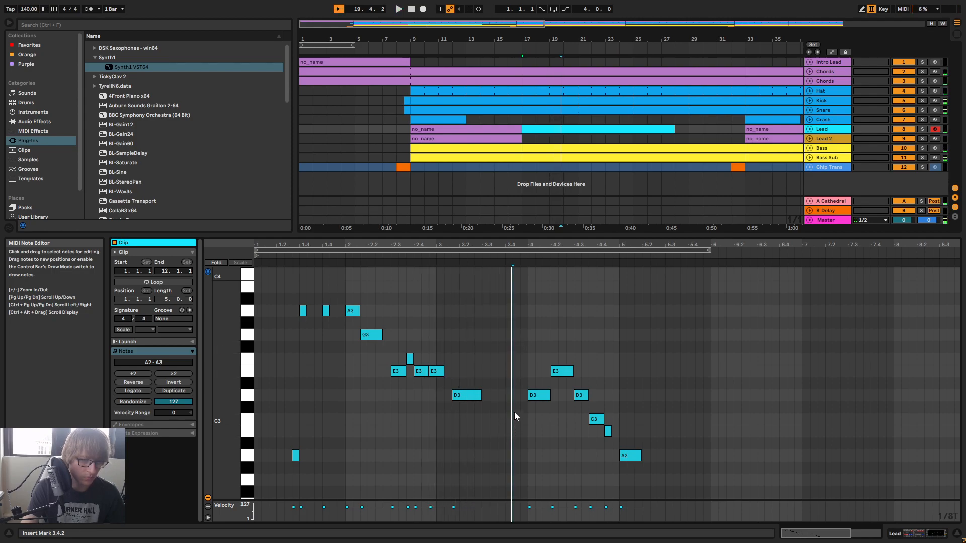
pyautogui.press('space')
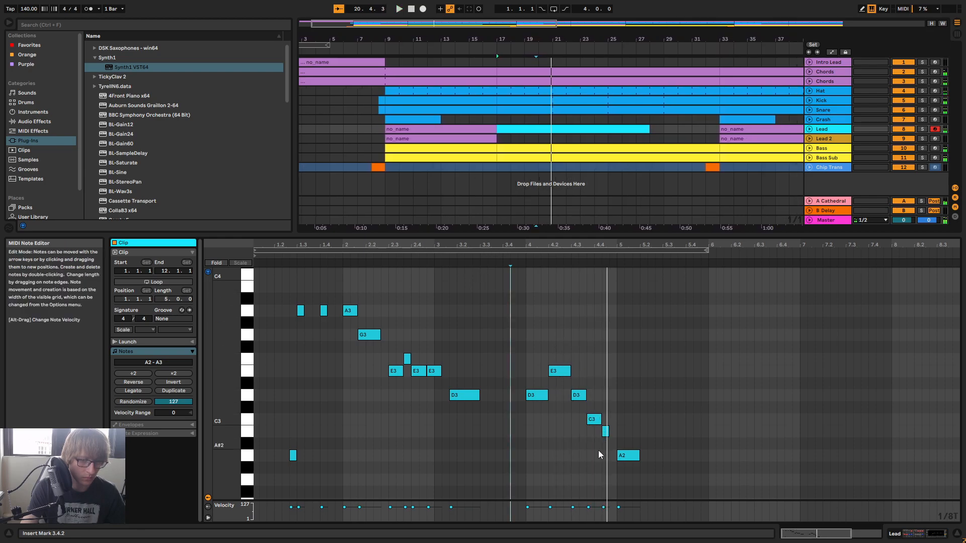
# Move the B2 note before bar 5 to 4.4.1 and try starting the long A2 note at 4.4.3
pyautogui.press('space')
pyautogui.moveTo(600, 455); pyautogui.dragTo(619, 433)
pyautogui.press('Left')
pyautogui.click(619, 454)
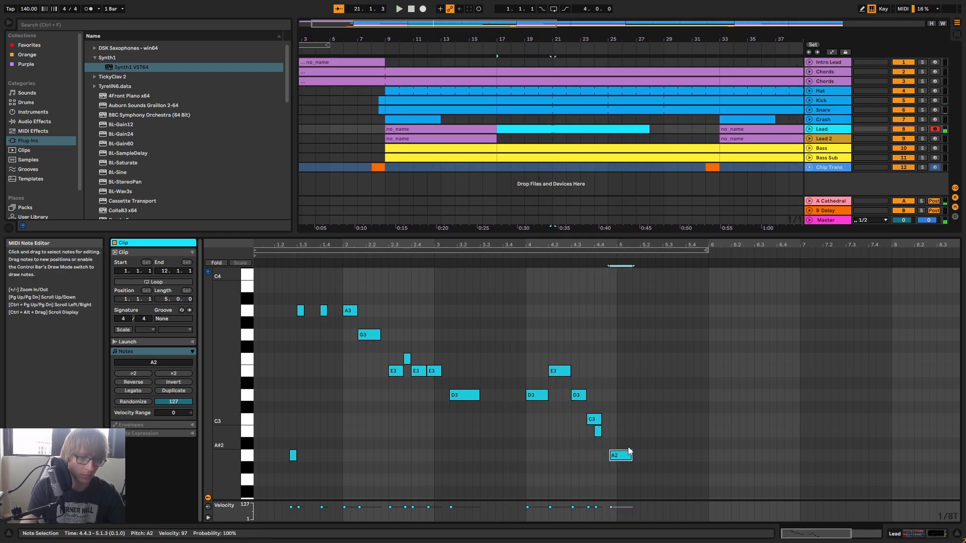
pyautogui.press('space')
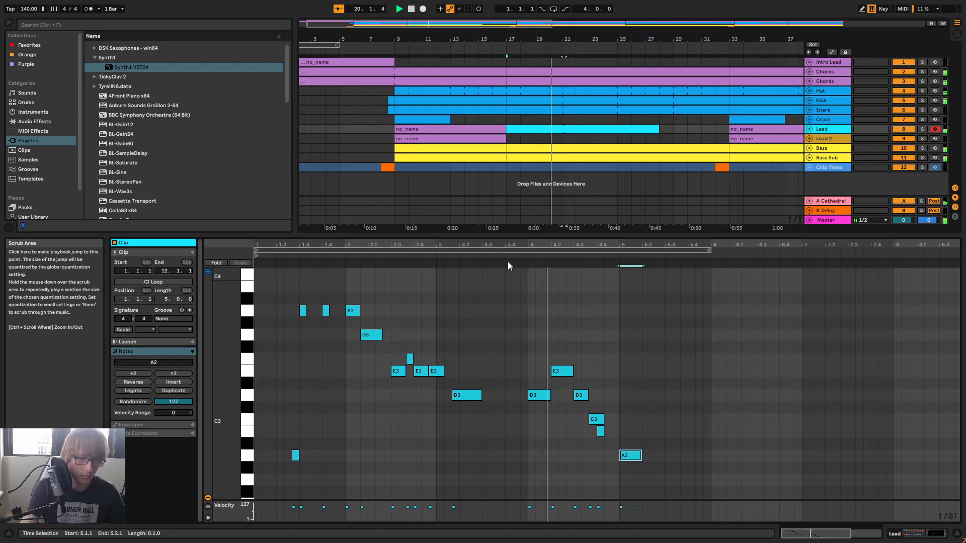
# Shorten the C3 note before bar 5 to one grid step, extend B2 to 4.4.3 and start A2 at 4.4.3
pyautogui.press('space')
pyautogui.click(592, 420)
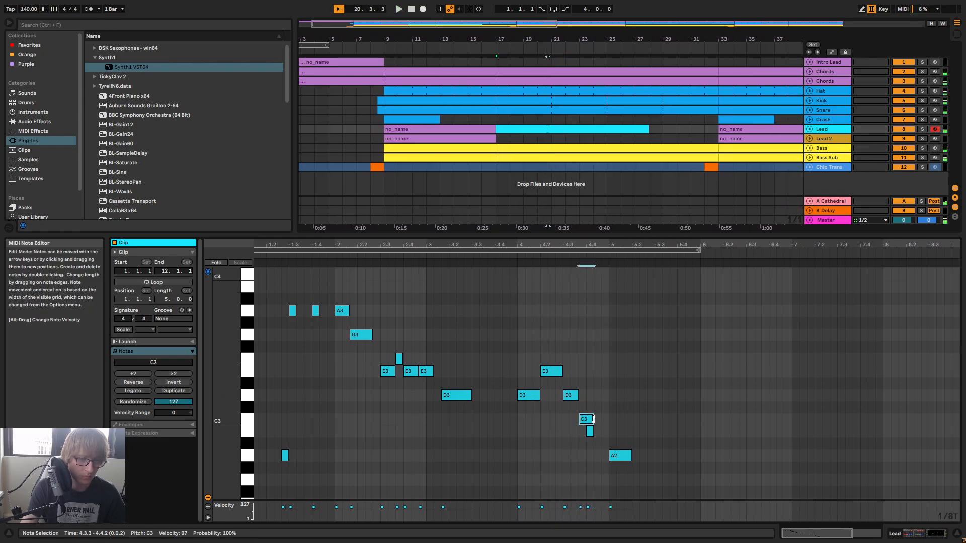
pyautogui.click(613, 476)
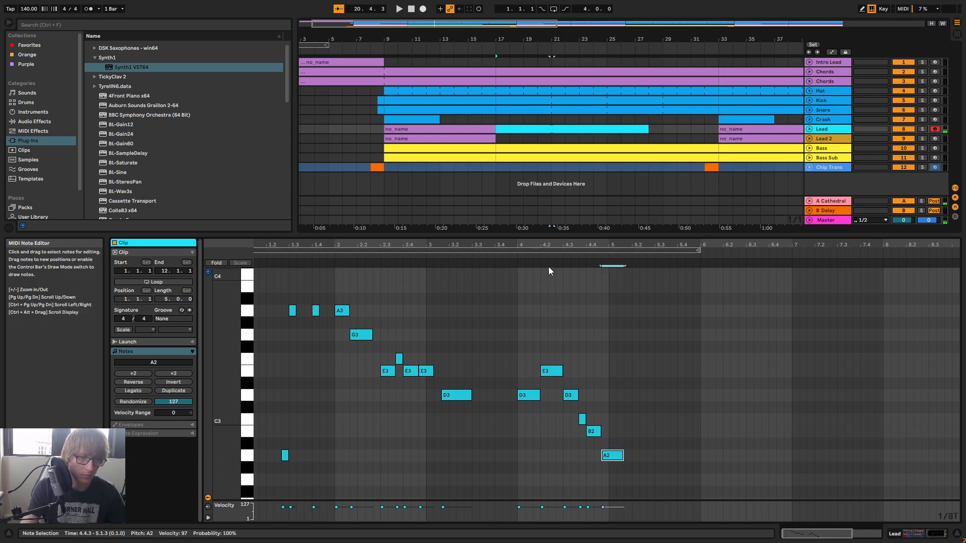
pyautogui.press('space')
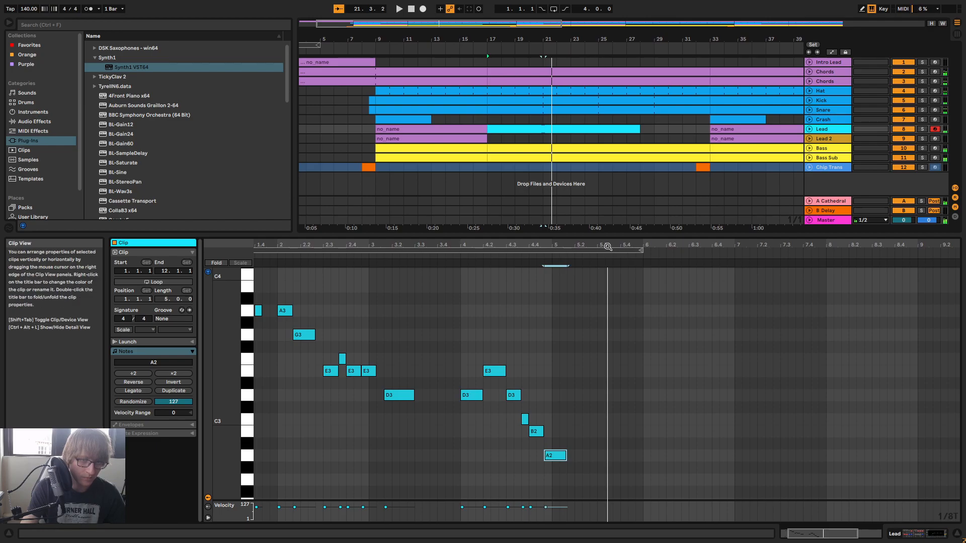
# Copy all notes of the lead phrase and paste the duplicate starting at bar 5
pyautogui.moveTo(608, 247); pyautogui.dragTo(607, 214)
pyautogui.click(559, 392)
pyautogui.press('space')
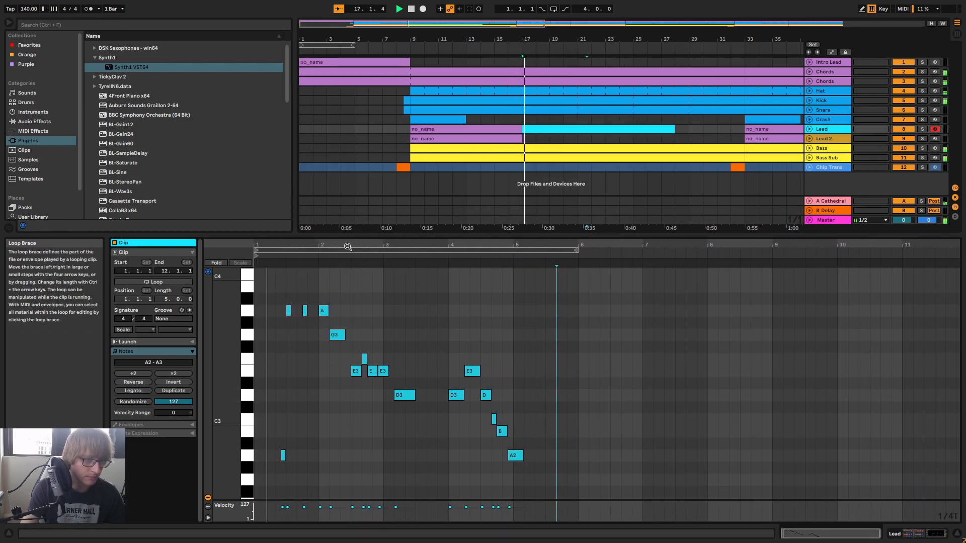
pyautogui.moveTo(550, 282); pyautogui.dragTo(203, 521)
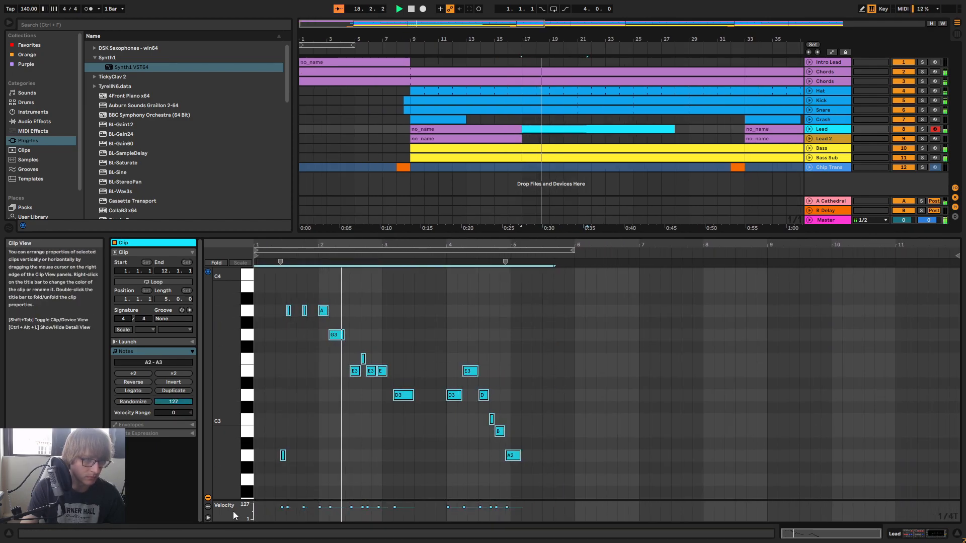
pyautogui.click(511, 348)
pyautogui.hotkey('ctrl', 'v')
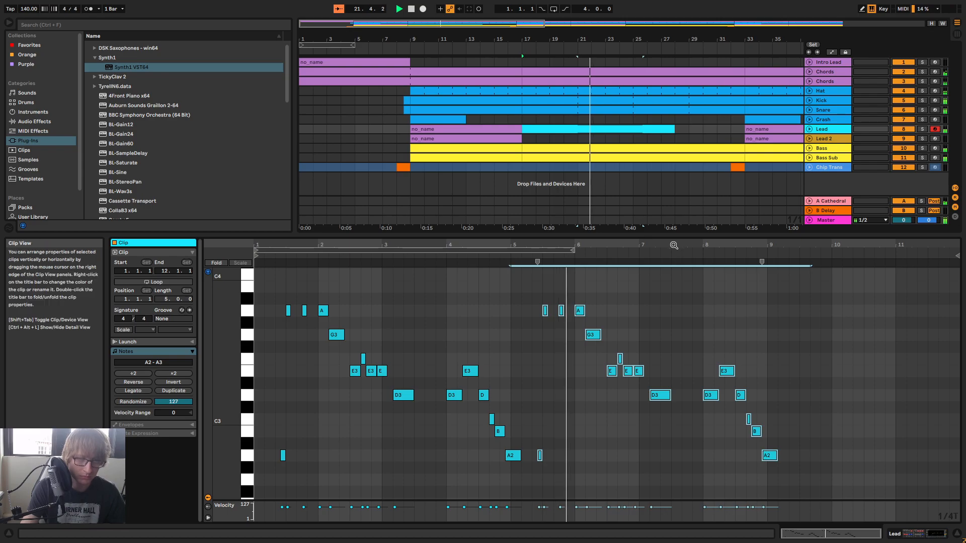
# In bar 6 of the duplicated phrase, shorten the G3 note to one grid step and add an F3 at 6.2.1
pyautogui.scroll(2, 684, 323)
pyautogui.scroll(1, 647, 348)
pyautogui.click(441, 255)
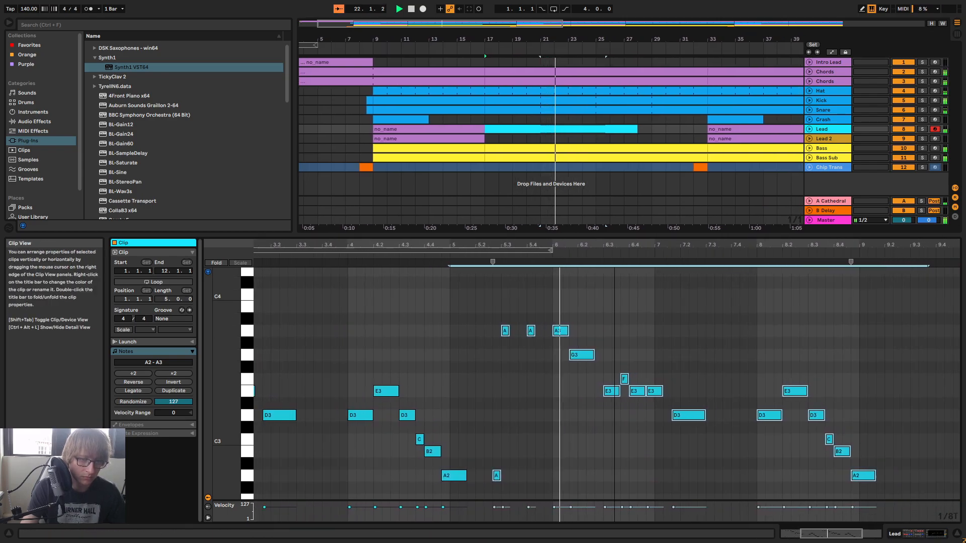
pyautogui.click(579, 392)
pyautogui.press('space')
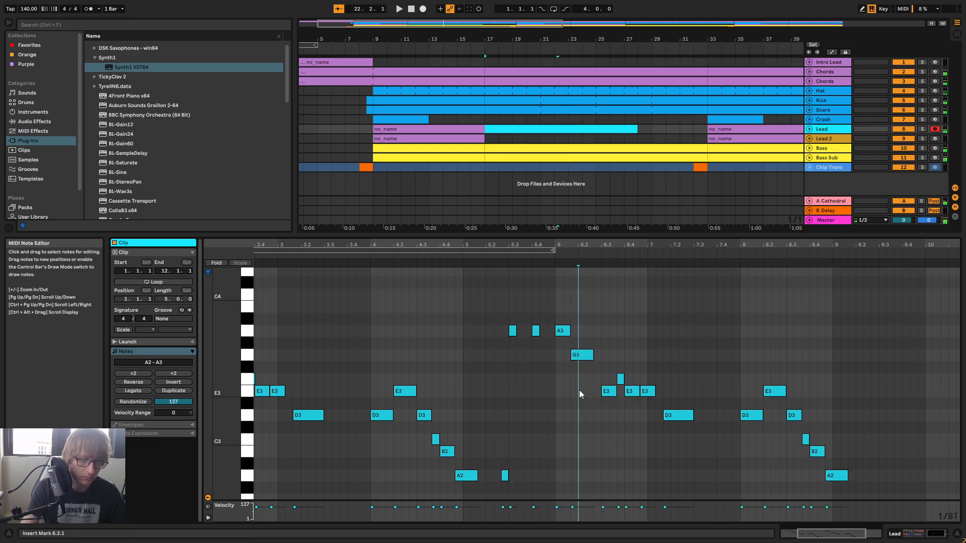
pyautogui.click(518, 256)
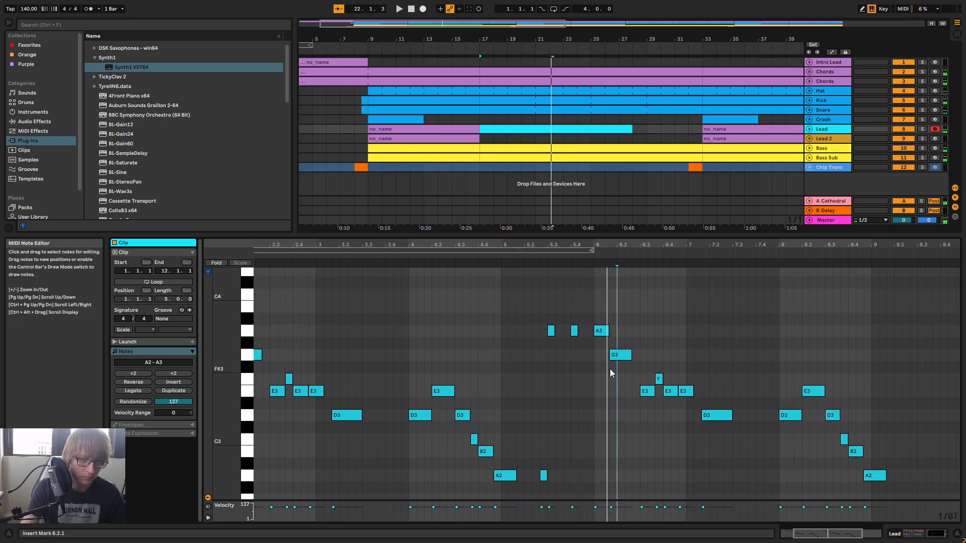
pyautogui.doubleClick(621, 367)
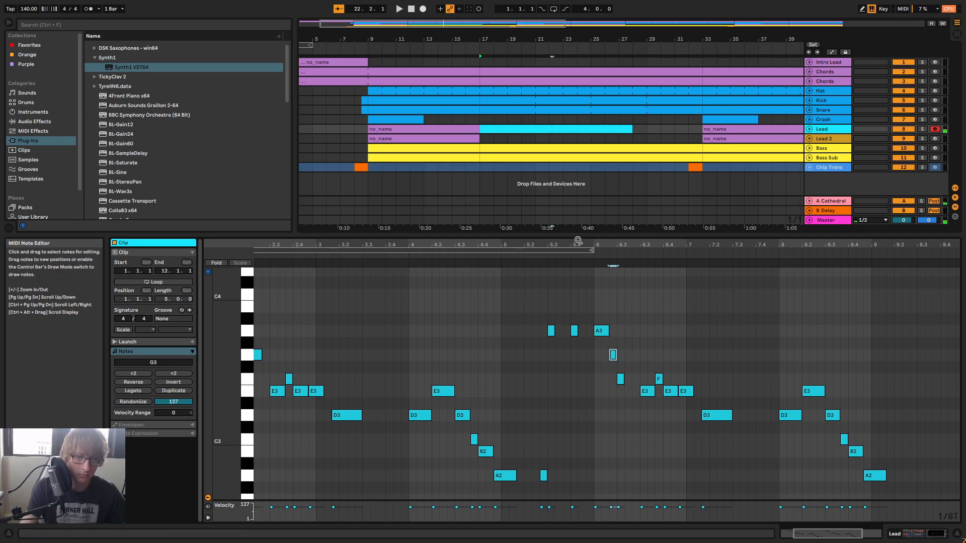
# Try adding an E3 note at 6.2.2 after the new F3, extended to 6.3.1
pyautogui.click(558, 256)
pyautogui.scroll(3, 587, 247)
pyautogui.doubleClick(604, 391)
pyautogui.press('space')
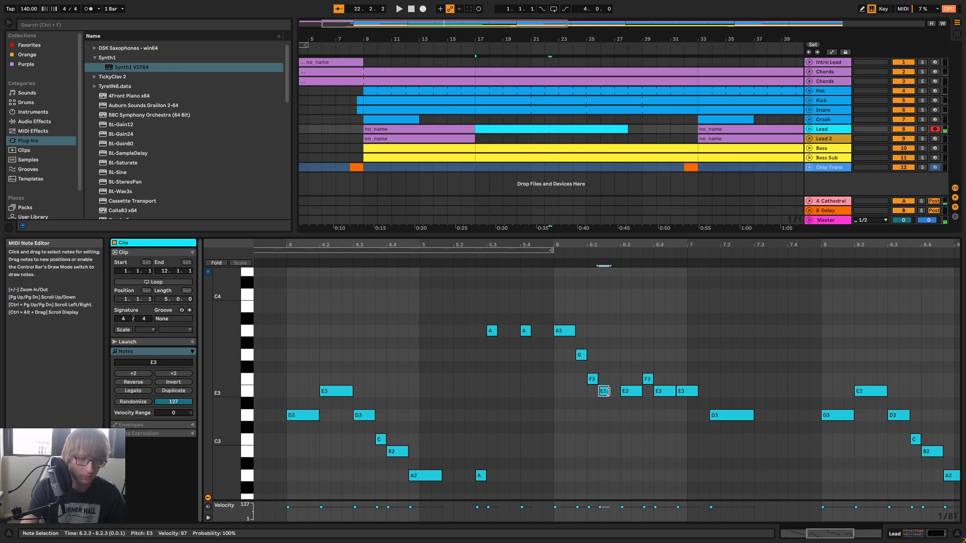
pyautogui.click(468, 257)
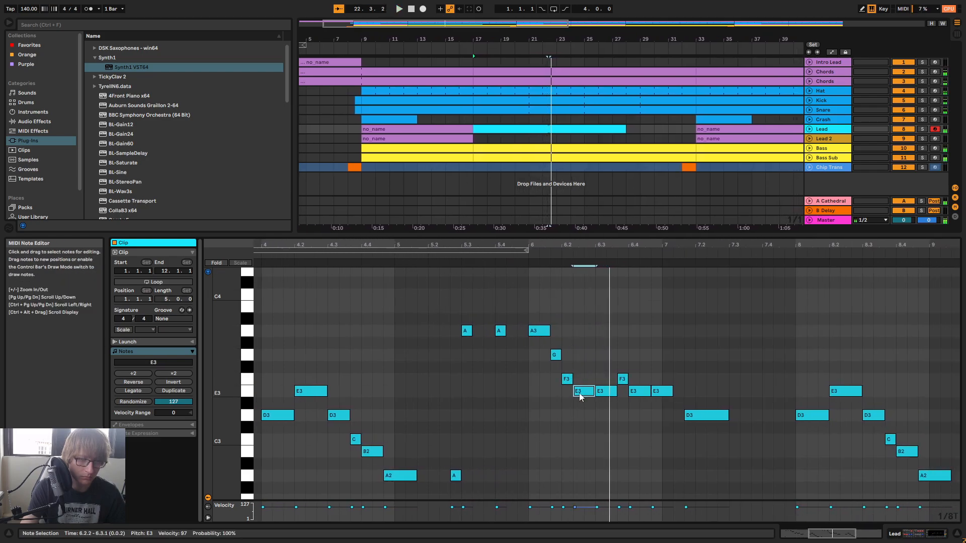
pyautogui.press('space')
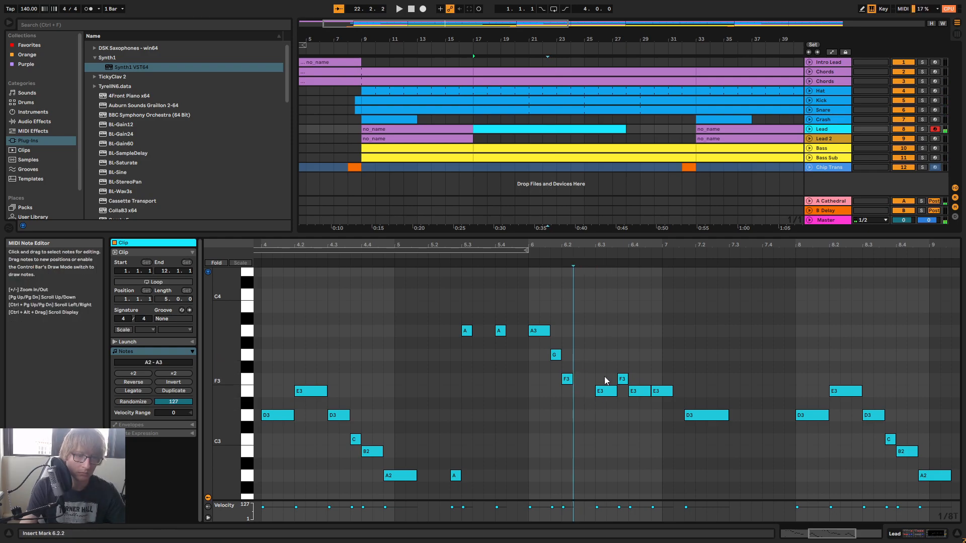
# Extend the first E3 note in bar 6 to start at 6.2.3 and lengthen the preceding F3 to end there
pyautogui.click(481, 258)
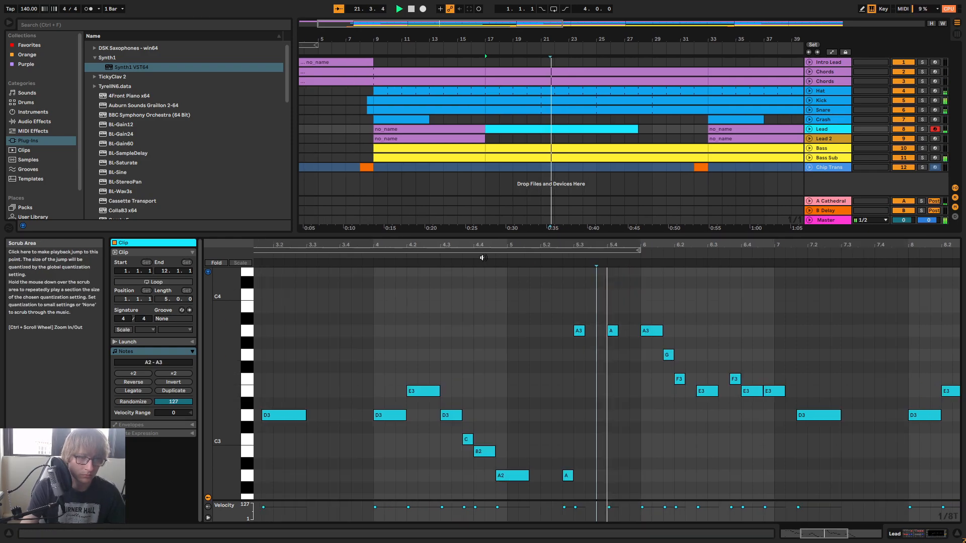
pyautogui.press('space')
pyautogui.moveTo(560, 391); pyautogui.dragTo(572, 391)
pyautogui.click(410, 259)
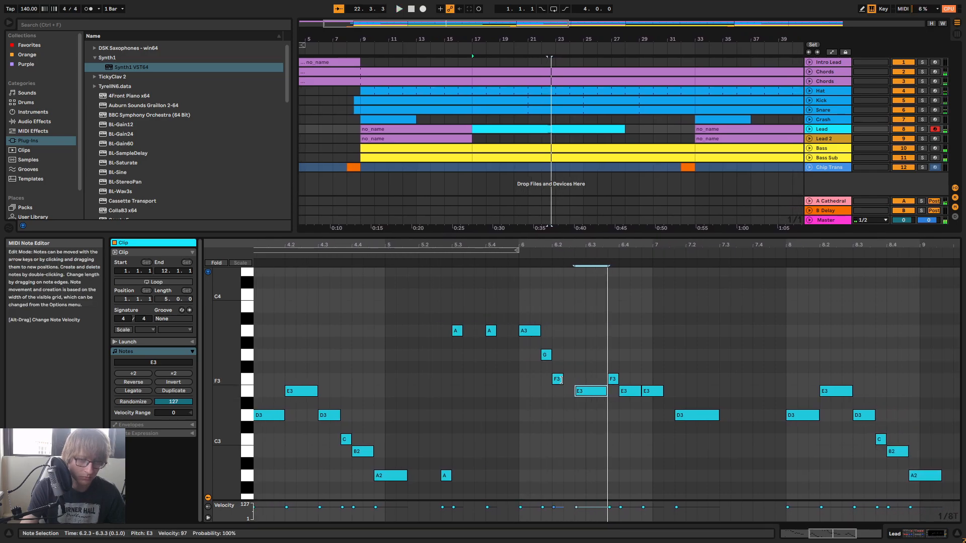
pyautogui.click(431, 258)
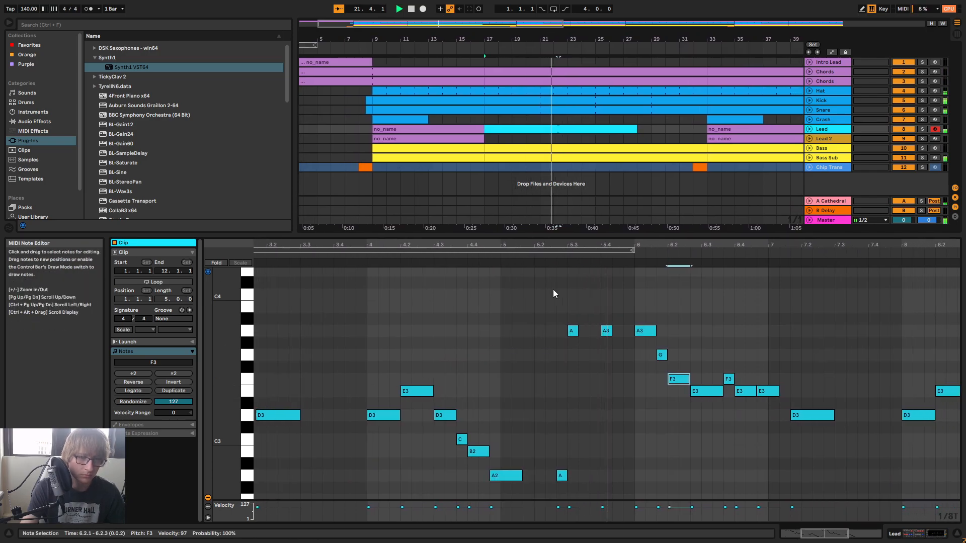
# Try moving the second F3 in bar 6 to 6.4.1 and shortening the following E3 to start at 6.4.2
pyautogui.press('space')
pyautogui.click(590, 356)
pyautogui.click(579, 382)
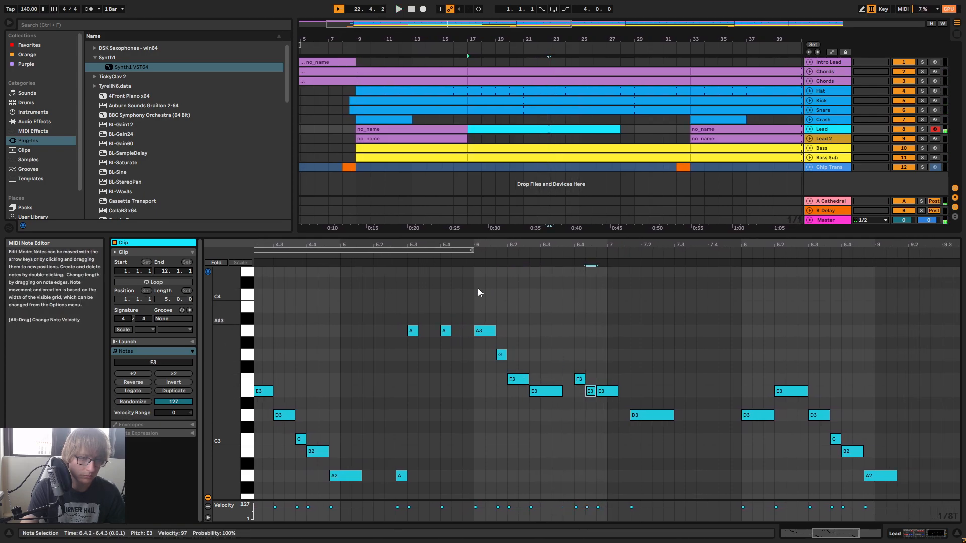
pyautogui.click(427, 250)
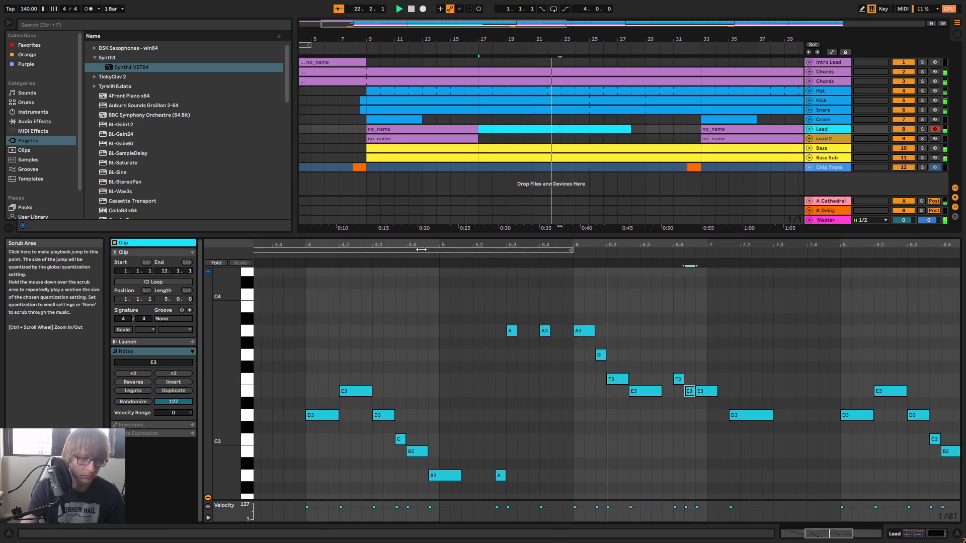
# Return the second F3 in bar 6 to 6.3.3, extend the following E3 back to 6.4.1, and replay the duplicated phrase
pyautogui.press('space')
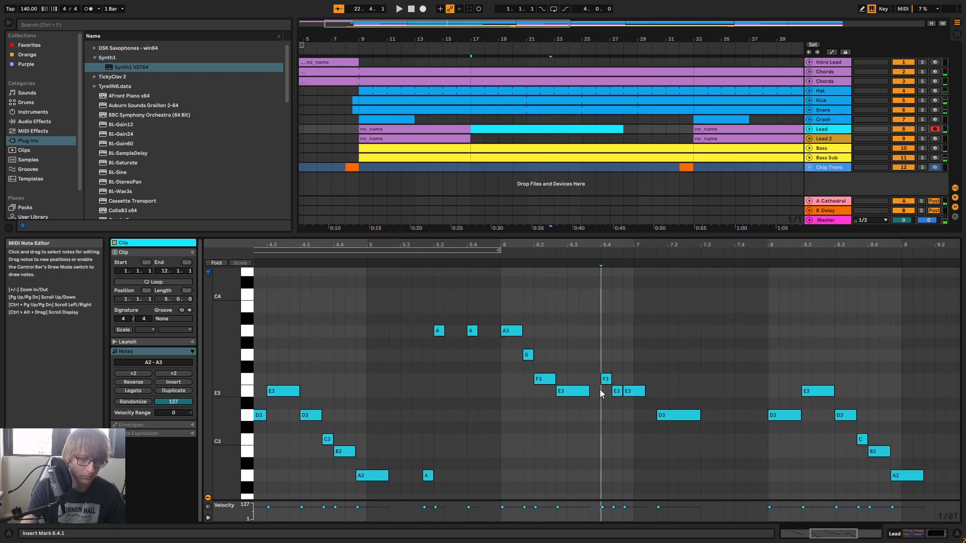
pyautogui.click(459, 256)
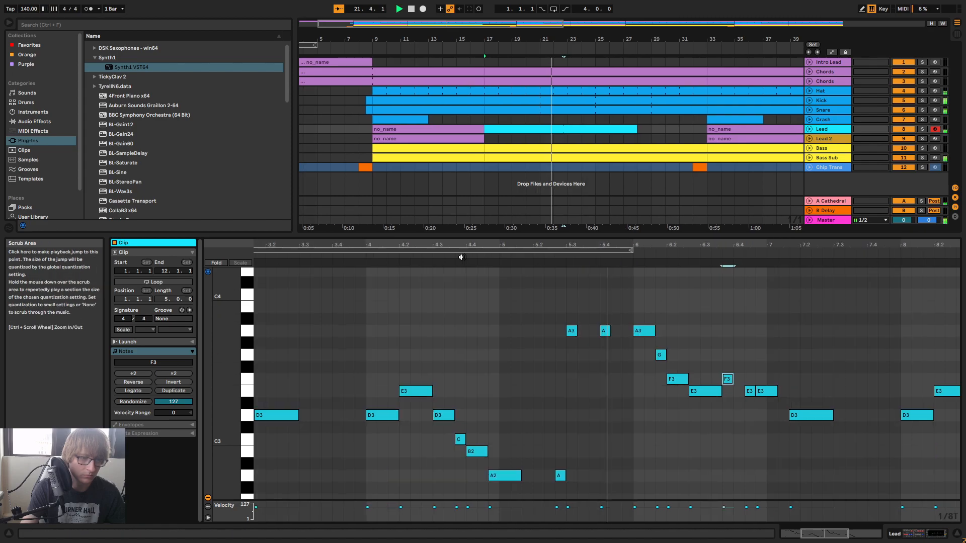
pyautogui.press('space')
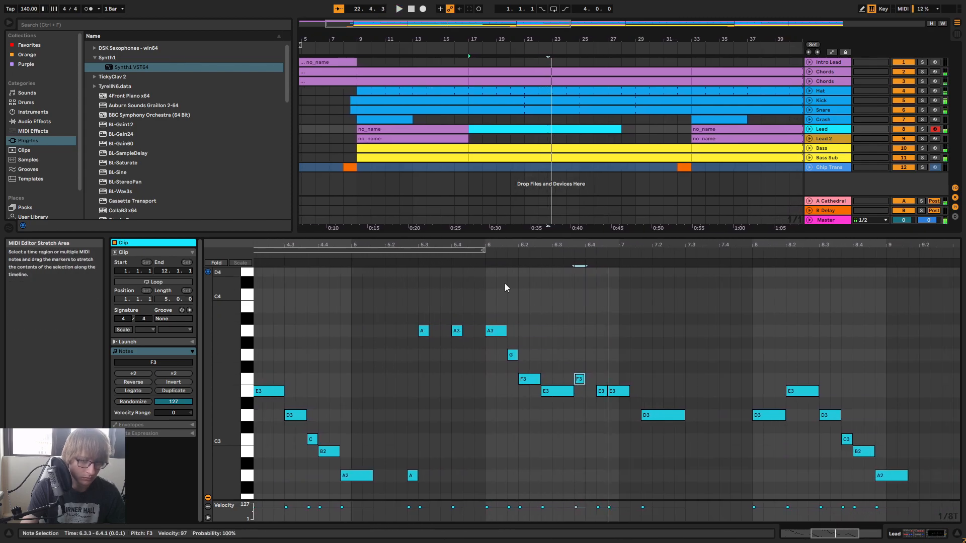
pyautogui.click(592, 391)
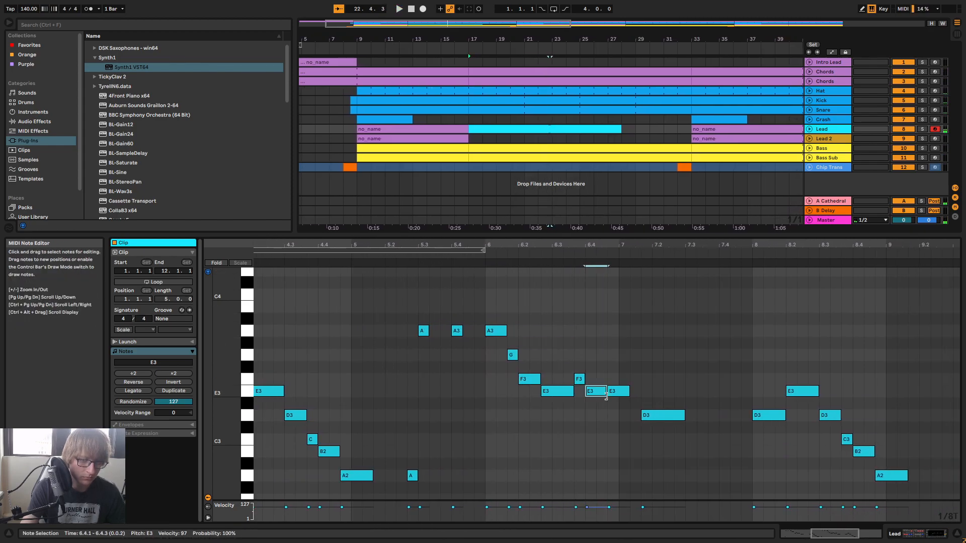
pyautogui.click(388, 259)
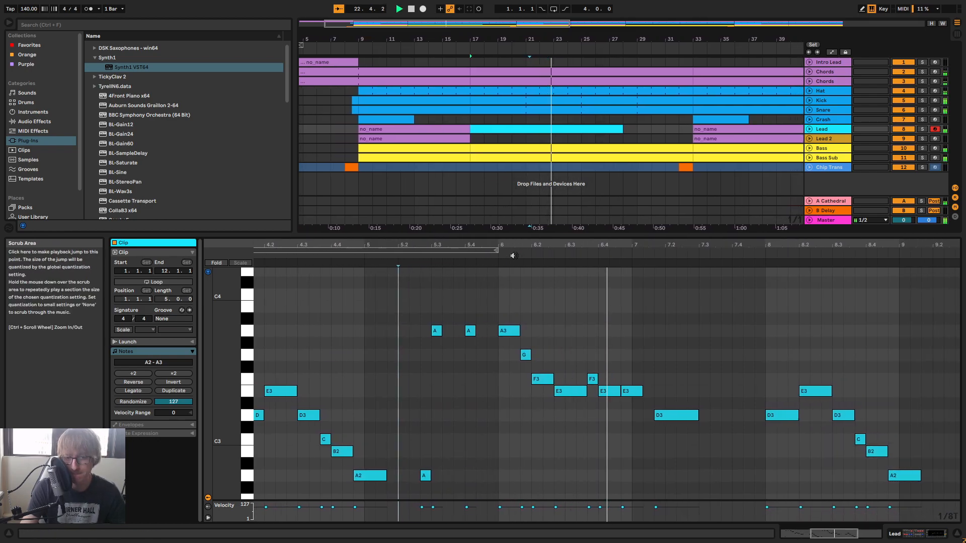
pyautogui.moveTo(614, 244); pyautogui.dragTo(615, 196)
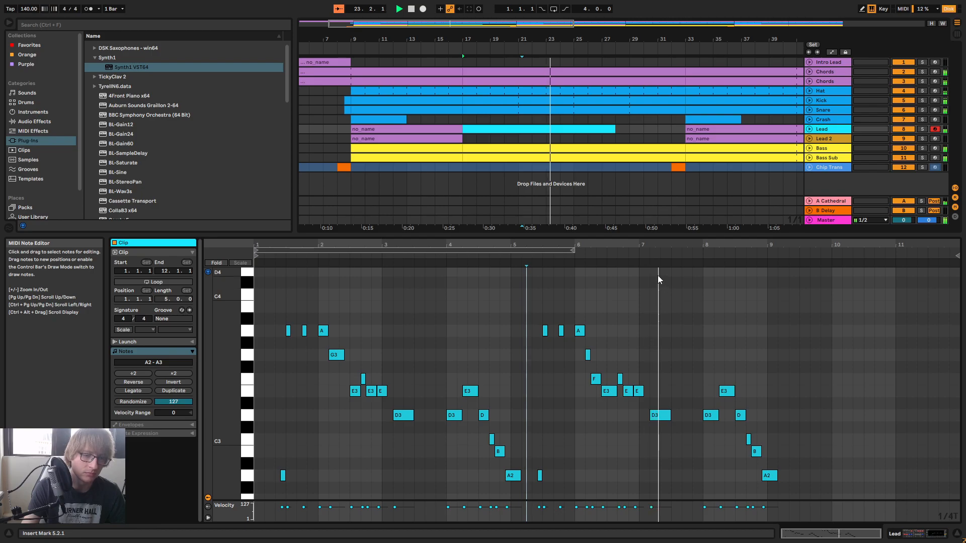
# Try adding a short note at 7.3.2 after bar 7's D3, raising it to C3 and then D3, and audition it
pyautogui.click(613, 253)
pyautogui.moveTo(717, 245); pyautogui.dragTo(703, 263)
pyautogui.press('space')
pyautogui.scroll(-3, 692, 397)
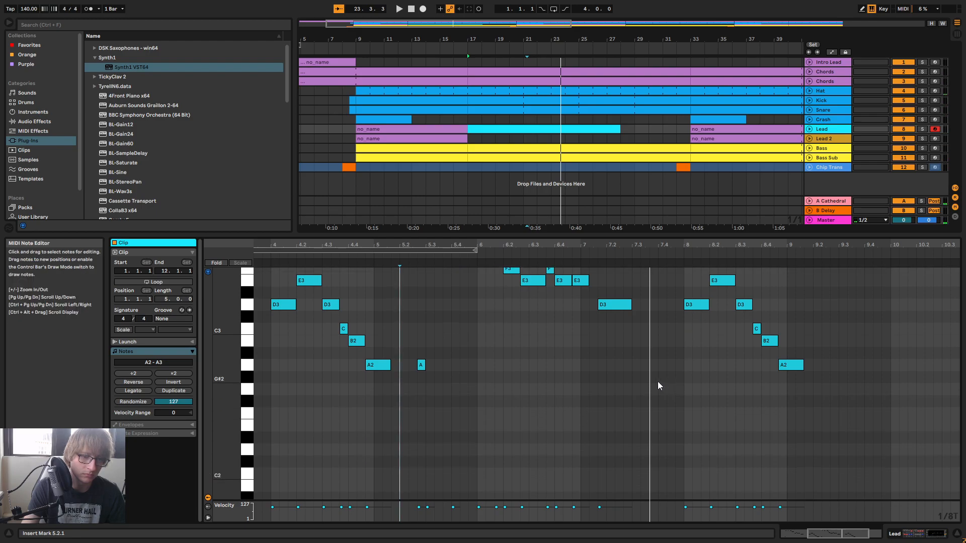
pyautogui.doubleClick(645, 389)
pyautogui.press('Up')
pyautogui.press('Up')
pyautogui.press('Up')
pyautogui.press('Up')
pyautogui.press('Up')
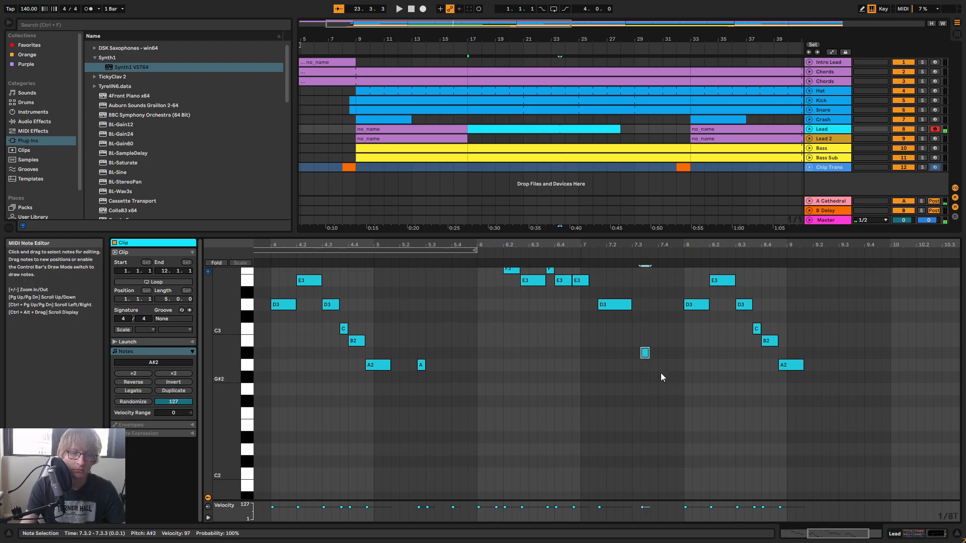
pyautogui.scroll(1, 674, 361)
pyautogui.press('Up')
pyautogui.press('Up')
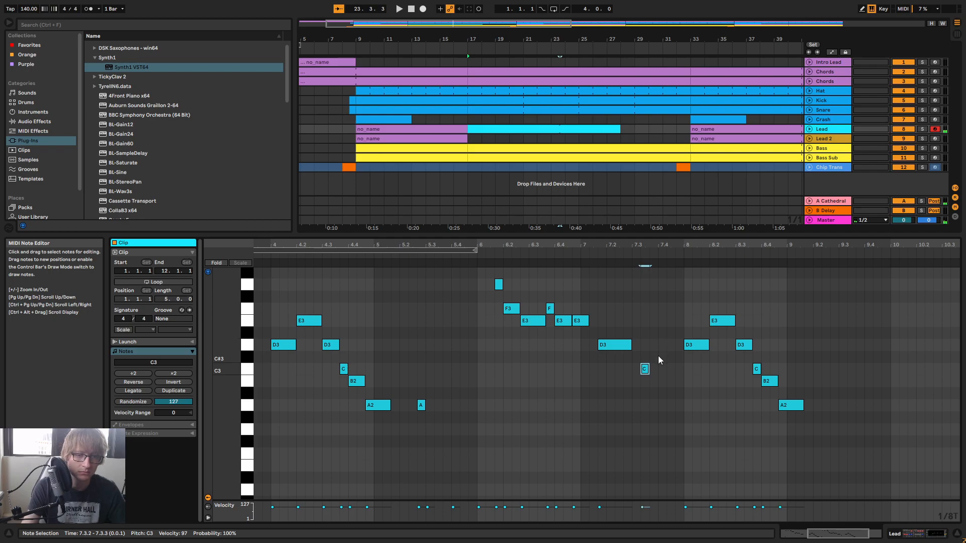
pyautogui.click(582, 257)
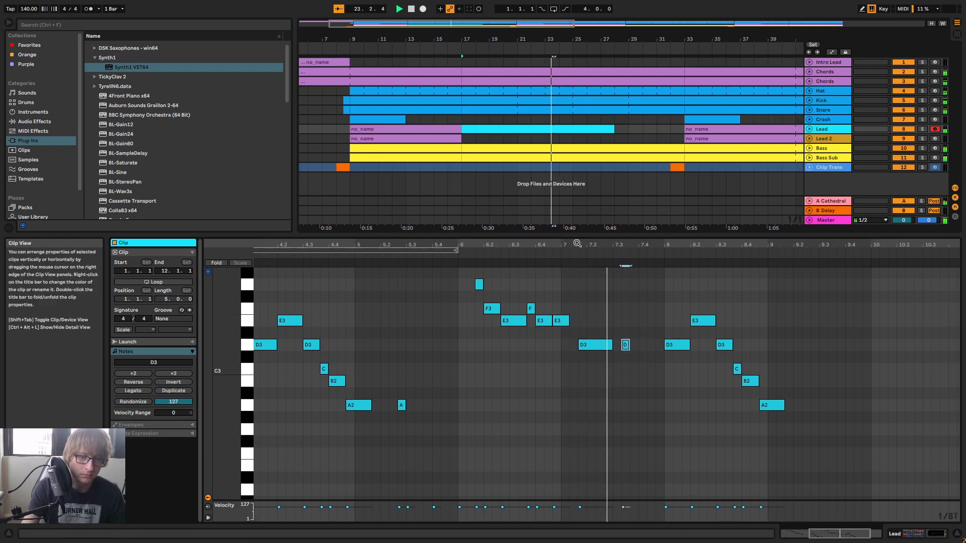
pyautogui.press('space')
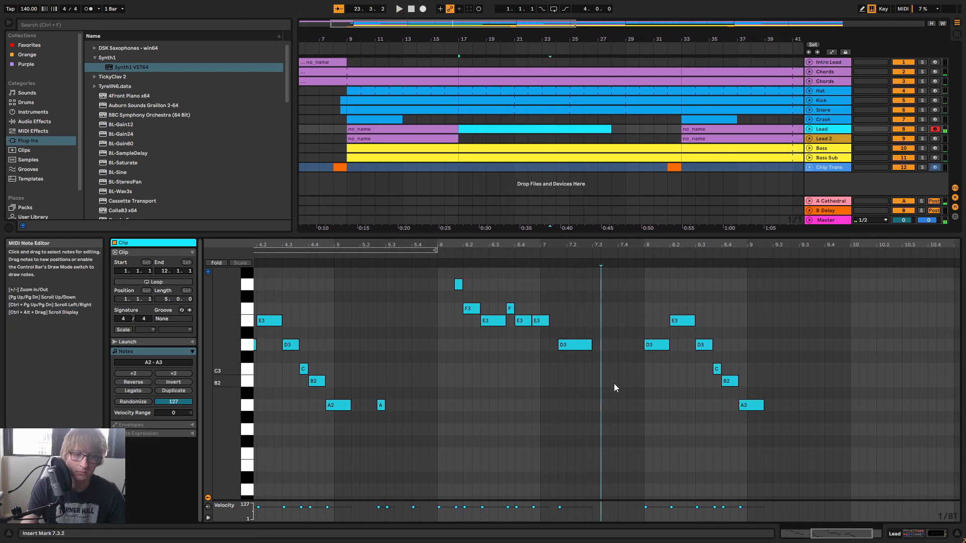
# Try a pickup into bar 8 with a short C3 at 7.3.3 and a D3 at 7.4.1, and audition it
pyautogui.click(549, 262)
pyautogui.scroll(-2, 593, 266)
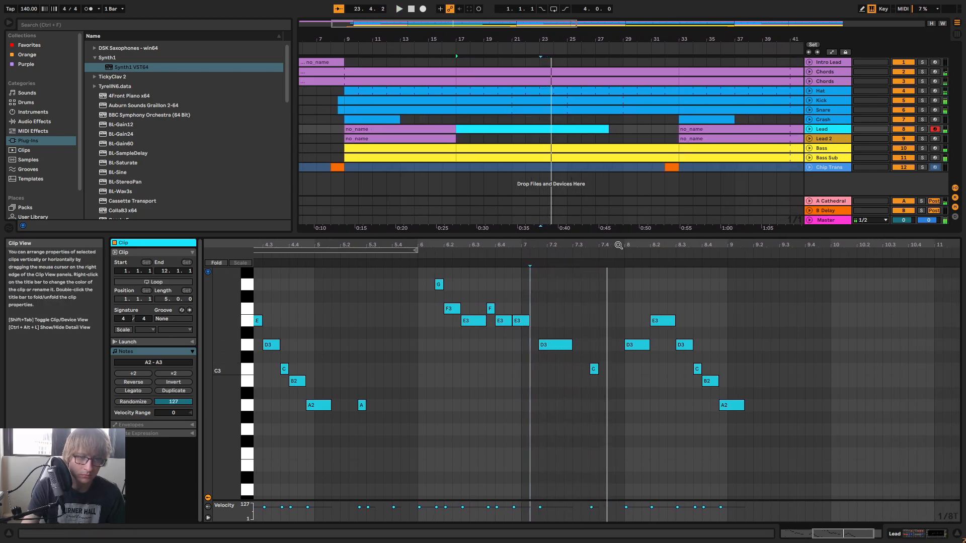
pyautogui.scroll(1, 639, 362)
pyautogui.doubleClick(621, 347)
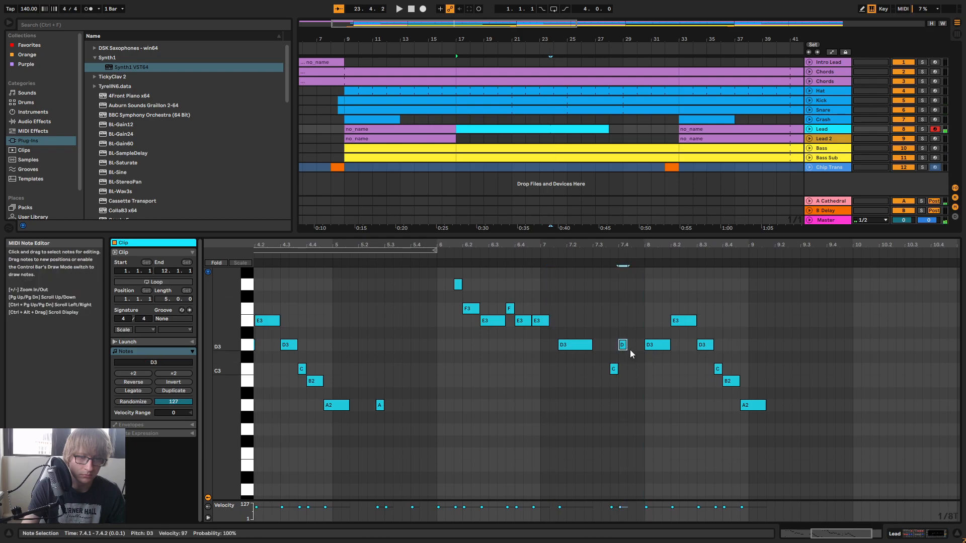
pyautogui.click(662, 344)
pyautogui.press('space')
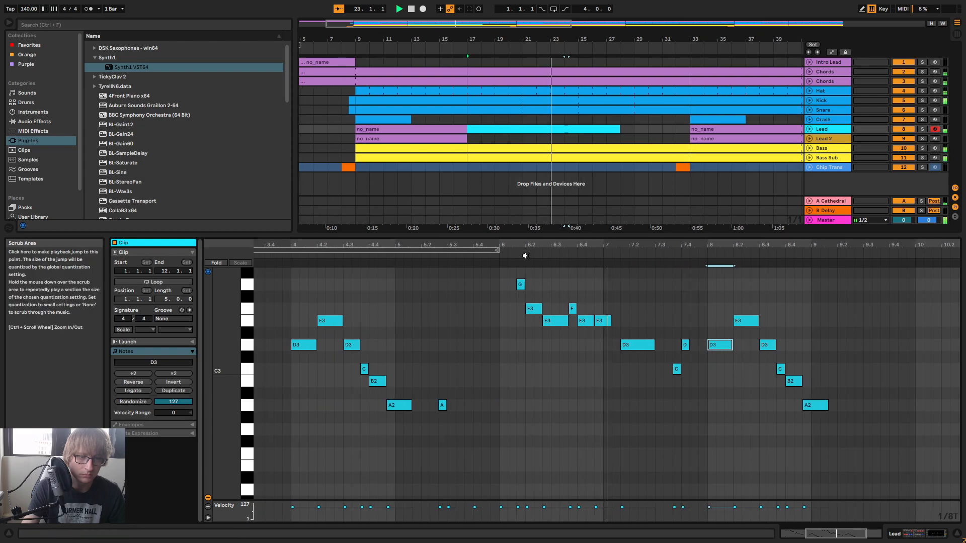
# Replace the short D3 at 7.4.1 with a C3 at 7.4.3 and replay the lead-in to bar 8
pyautogui.press('space')
pyautogui.click(646, 379)
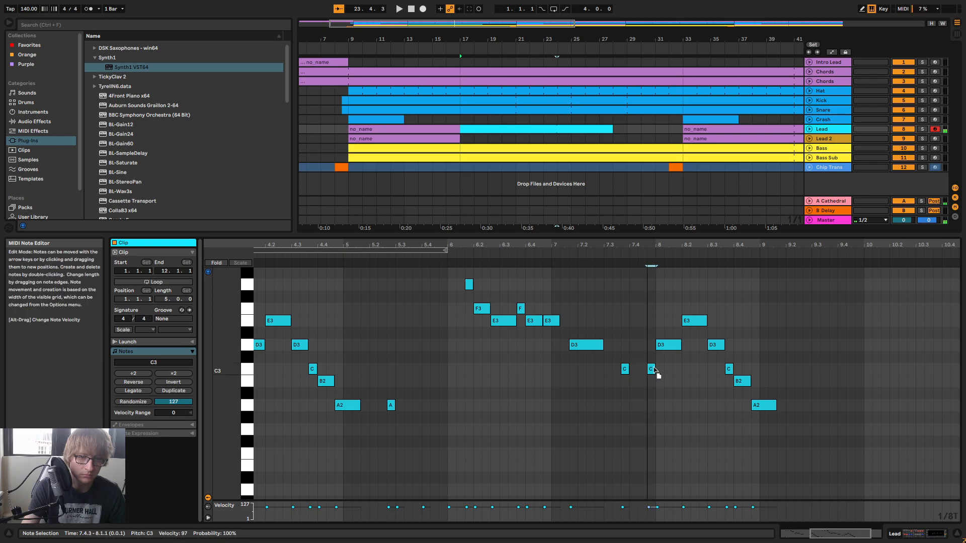
pyautogui.click(539, 254)
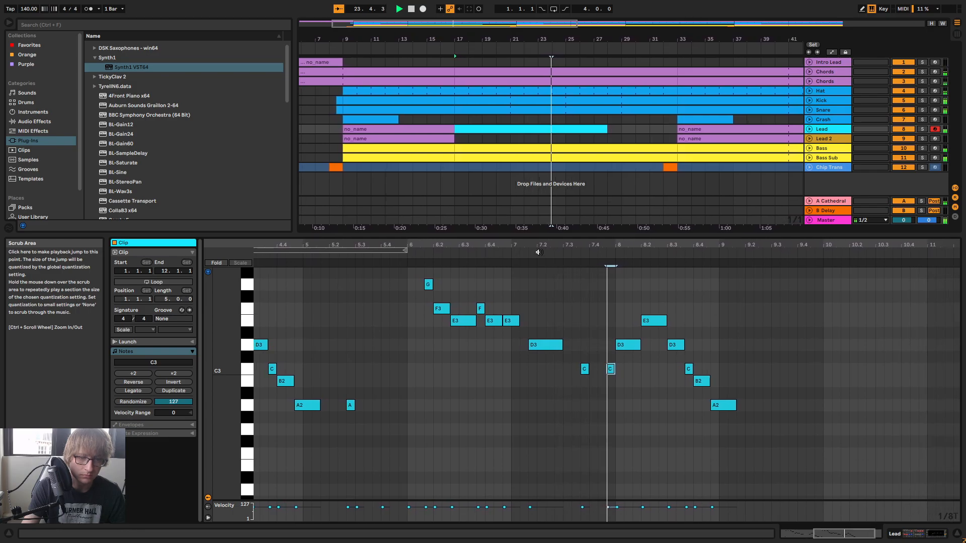
# Try adding a B2 at 7.4.1 and an A2 at 7.4.2 between the two short C3 notes, and audition the run
pyautogui.doubleClick(522, 382)
pyautogui.press('space')
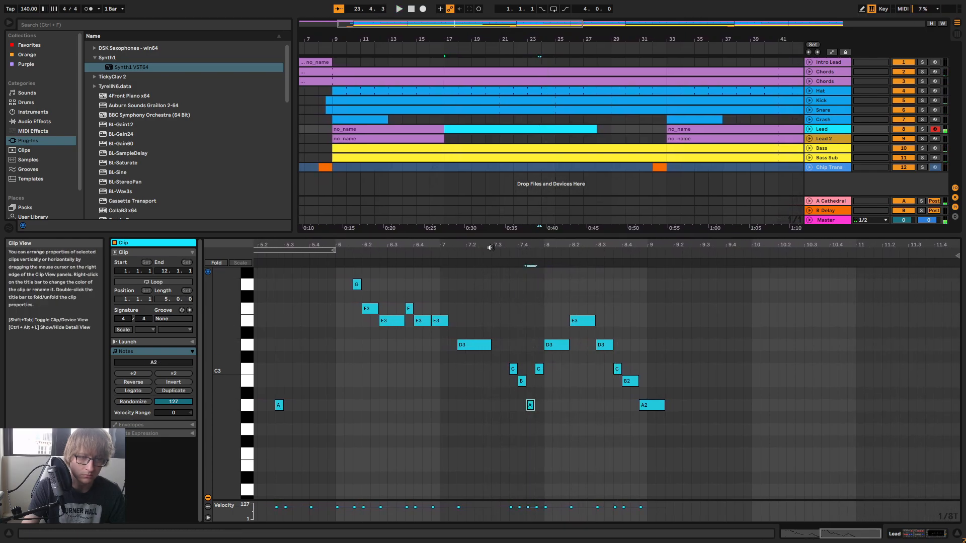
pyautogui.press('space')
pyautogui.press('space')
# Remove the B2 at 7.4.1 from the pickup run and replay the repeated phrase
pyautogui.click(548, 410)
pyautogui.doubleClick(565, 381)
pyautogui.click(538, 255)
pyautogui.press('space')
pyautogui.click(540, 371)
pyautogui.click(377, 254)
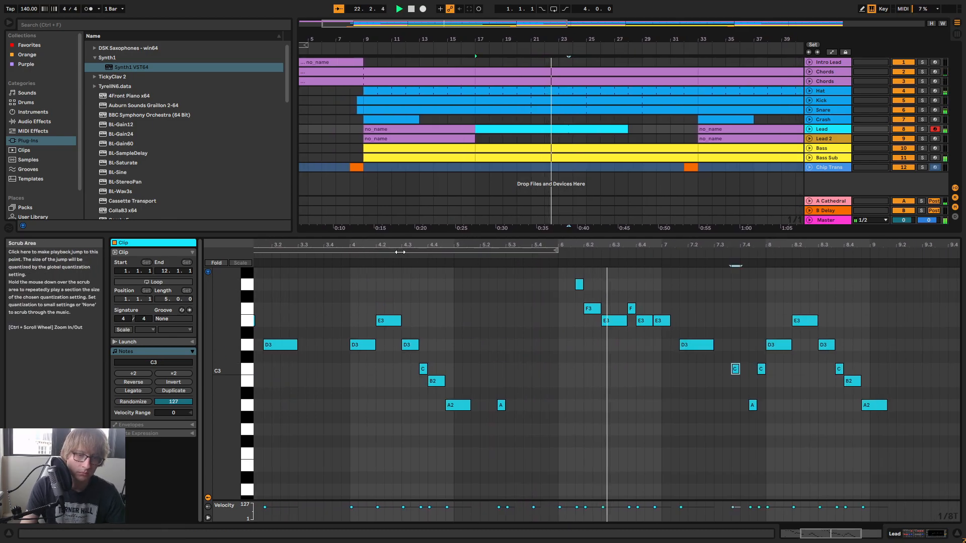
# Move the short C3 at 7.3.3 to A2 at 7.4.1, remove the A2 at 7.4.2, and replay bar 7
pyautogui.moveTo(691, 243); pyautogui.dragTo(691, 248)
pyautogui.press('space')
pyautogui.moveTo(651, 371)
pyautogui.mouseDown()
pyautogui.moveTo(672, 402)
pyautogui.moveTo(656, 407)
pyautogui.mouseUp()
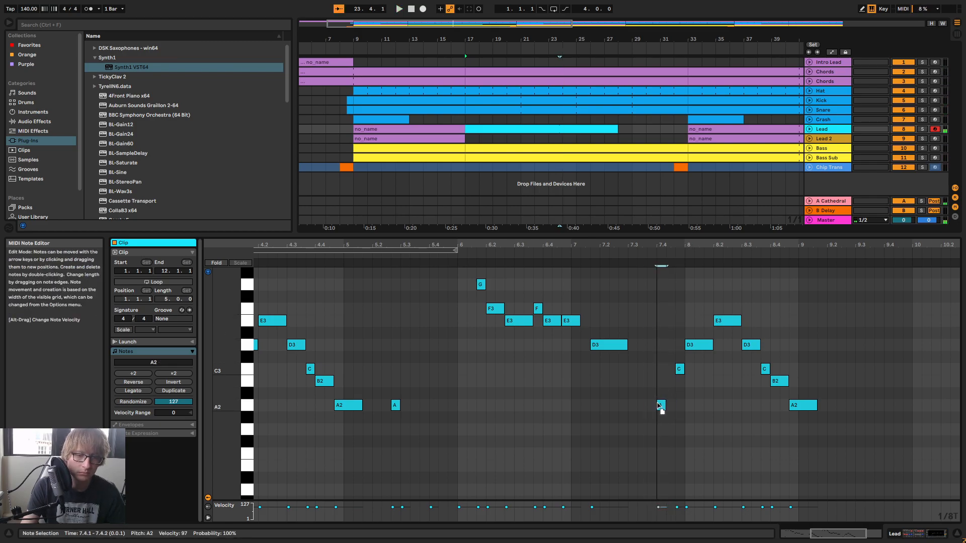
pyautogui.click(529, 250)
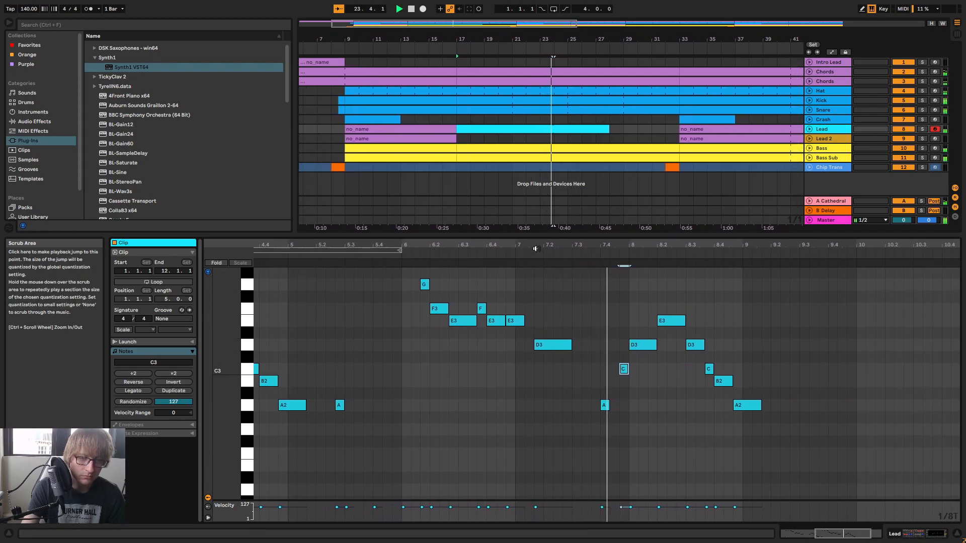
# Try moving the short A2 in bar 7 to 7.3.2 and replay the phrase
pyautogui.press('space')
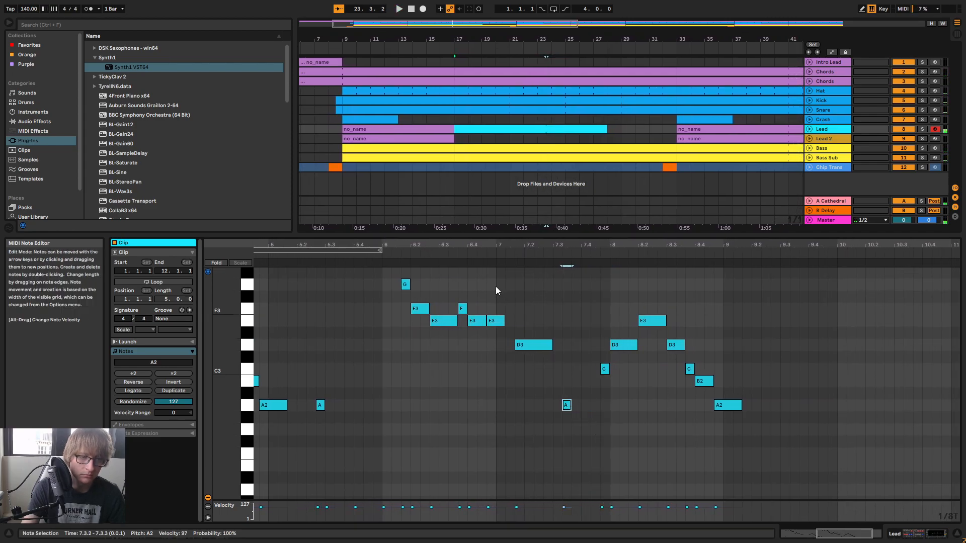
pyautogui.press('space')
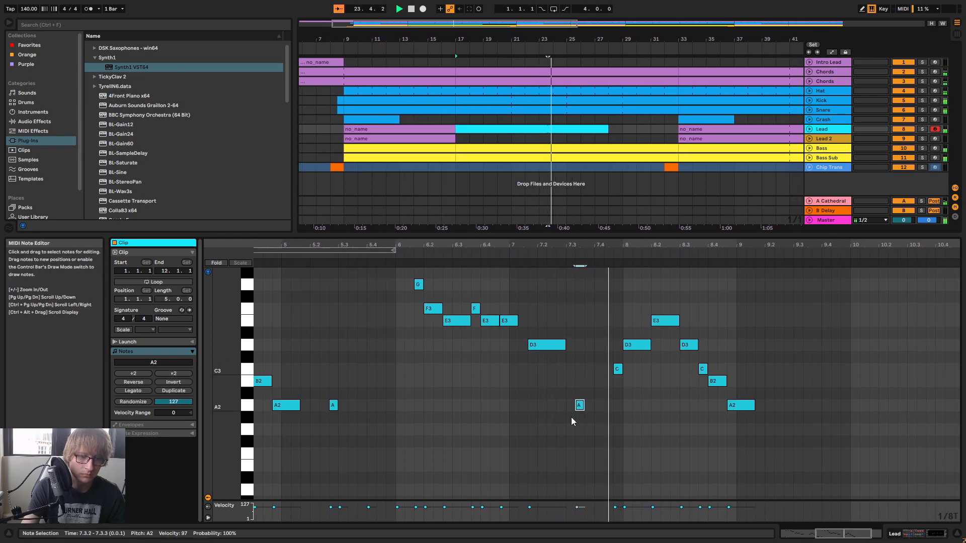
pyautogui.click(492, 258)
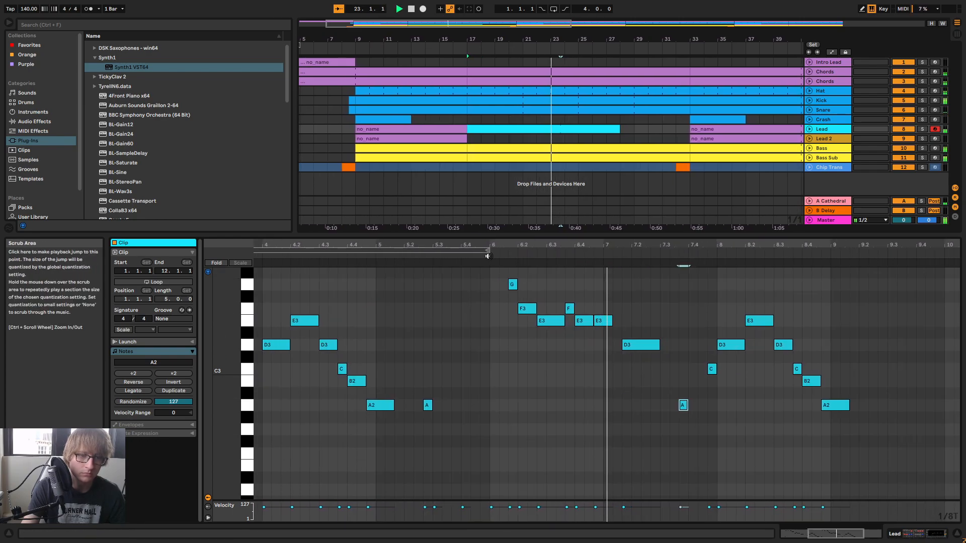
# Move the short A2 in bar 7 to 7.3.3 and the following C3 to 7.4.1, and play from bar 7
pyautogui.press('space')
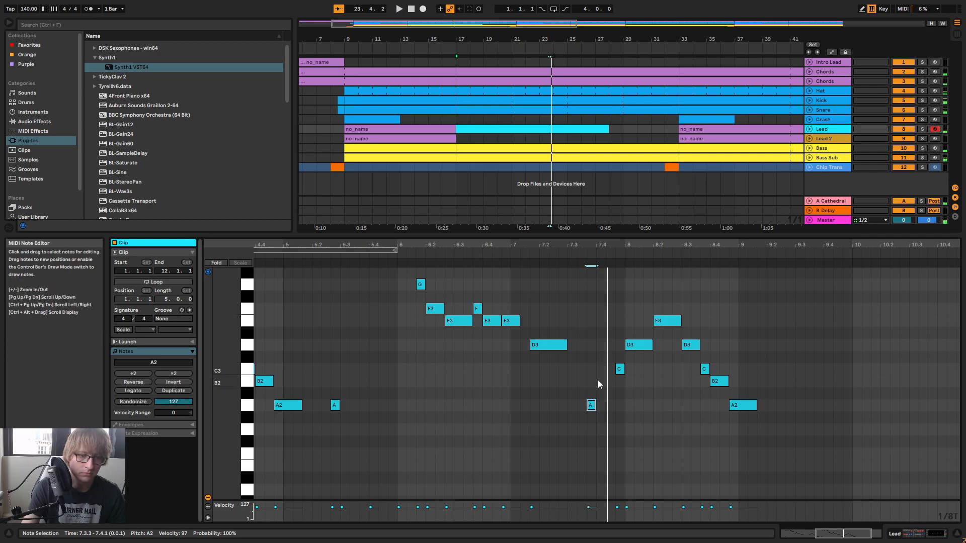
pyautogui.moveTo(620, 368); pyautogui.dragTo(601, 370)
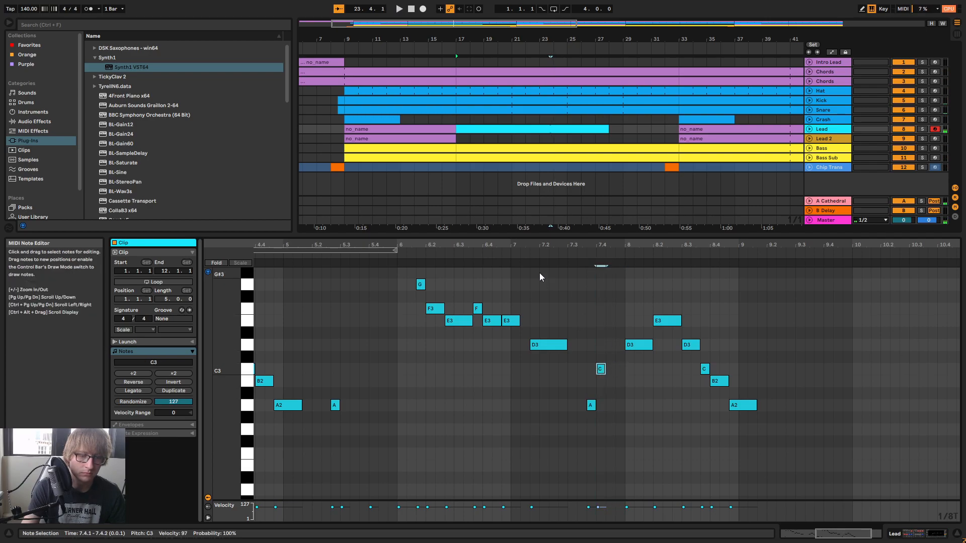
pyautogui.click(512, 254)
pyautogui.press('space')
# Add a C#3 at 7.4.3 leading into bar 8's D3 and play back the repeated phrase
pyautogui.press('space')
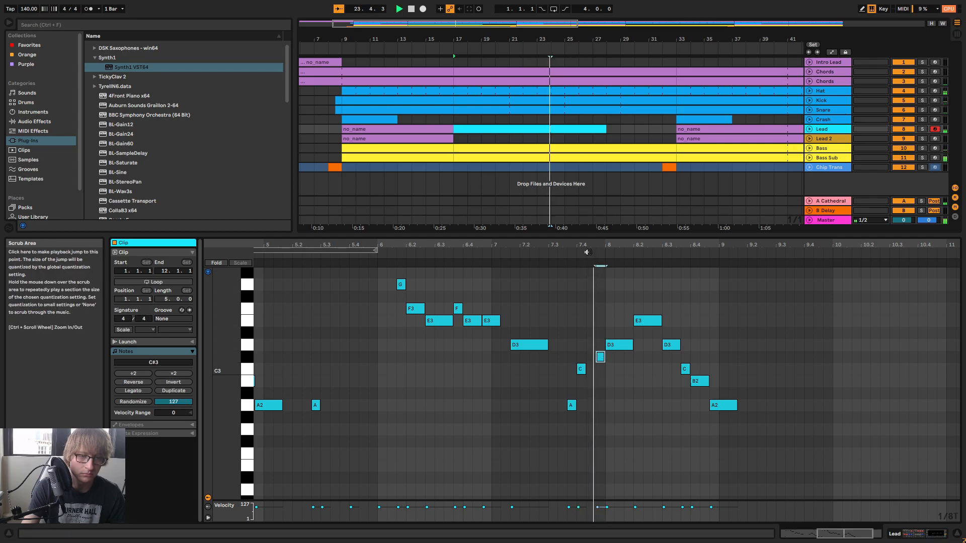
pyautogui.click(600, 335)
pyautogui.press('space')
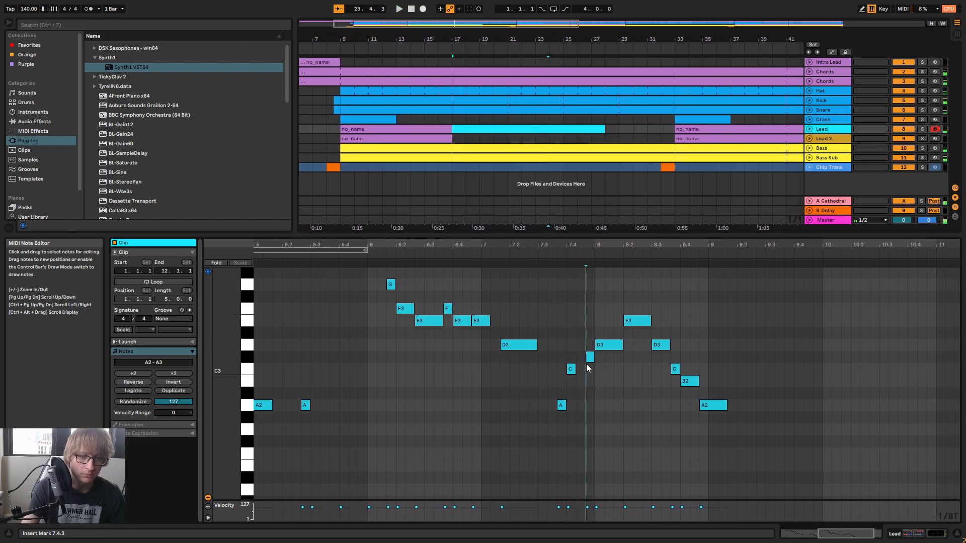
pyautogui.press('space')
pyautogui.moveTo(641, 244); pyautogui.dragTo(473, 239)
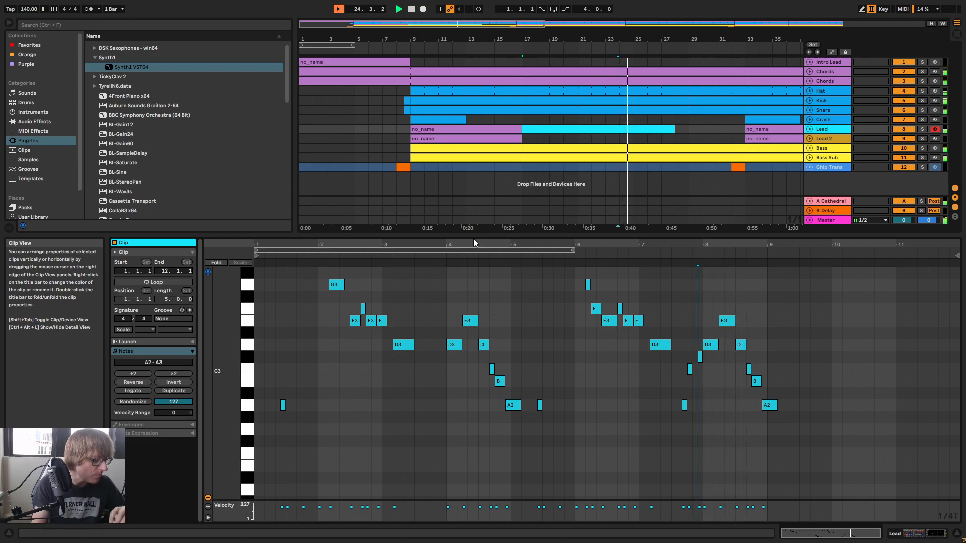
pyautogui.press('space')
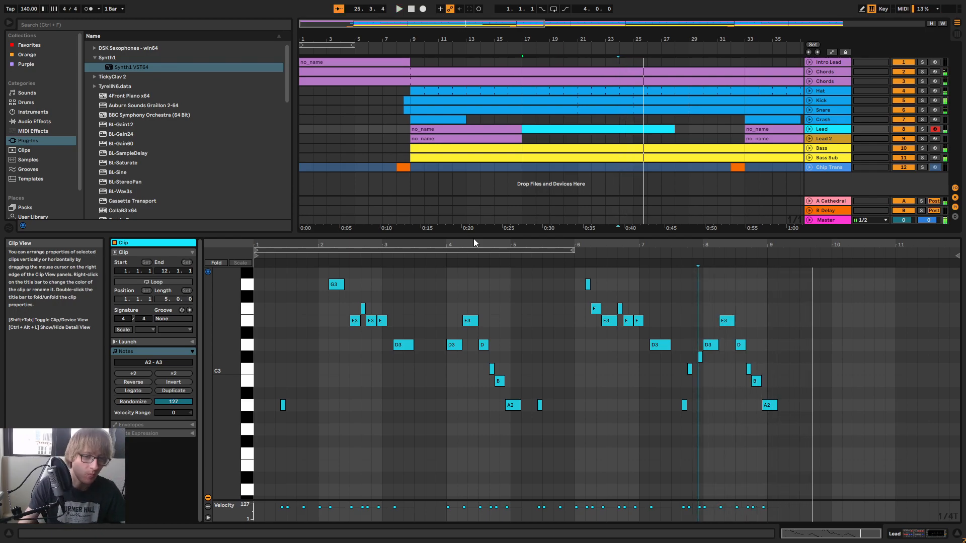
pyautogui.click(667, 258)
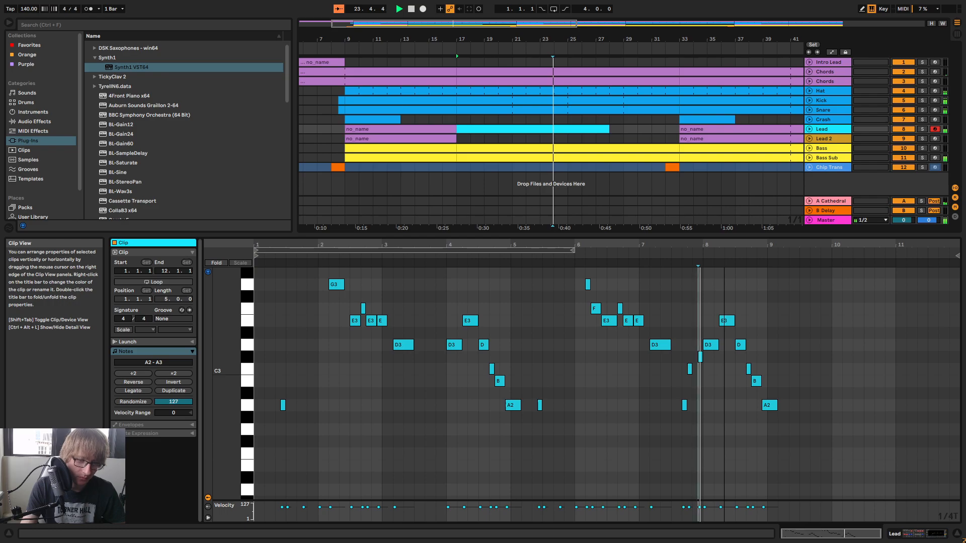
# Copy all the notes of the eight-bar melody, paste them starting at 9.1.1, and play the transition into the copy
pyautogui.click(852, 385)
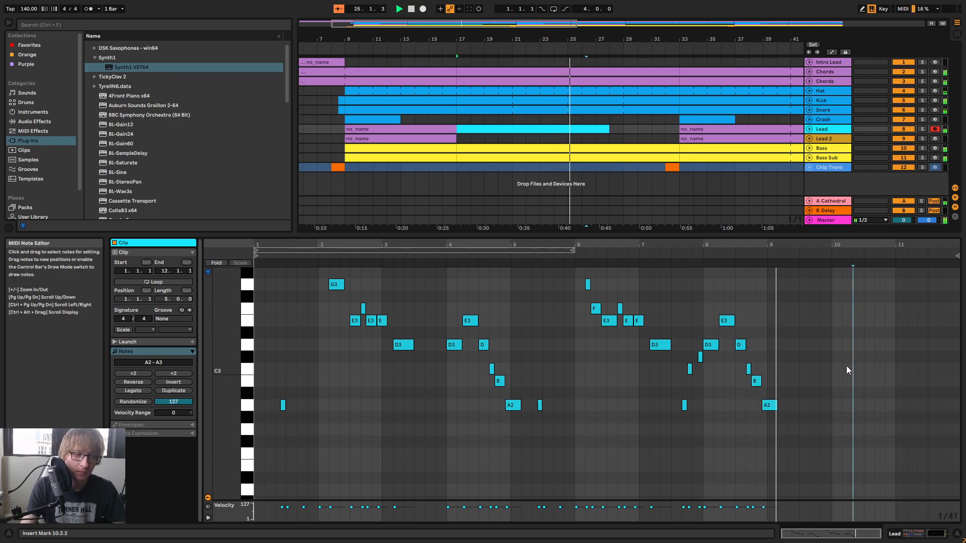
pyautogui.scroll(5, 800, 322)
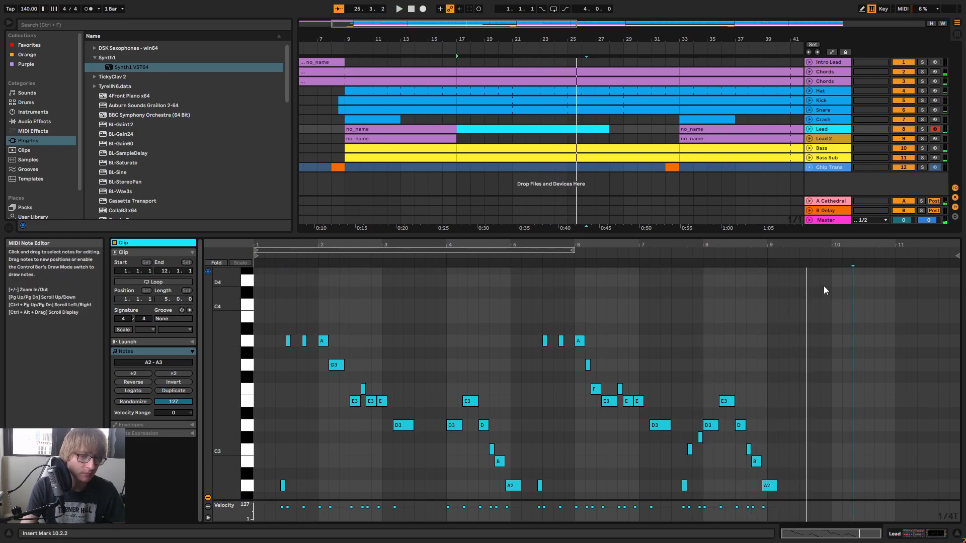
pyautogui.scroll(-1, 824, 287)
pyautogui.press('space')
pyautogui.moveTo(822, 268); pyautogui.dragTo(130, 538)
pyautogui.hotkey('ctrl', 'c')
pyautogui.click(766, 364)
pyautogui.hotkey('ctrl', 'v')
pyautogui.click(668, 259)
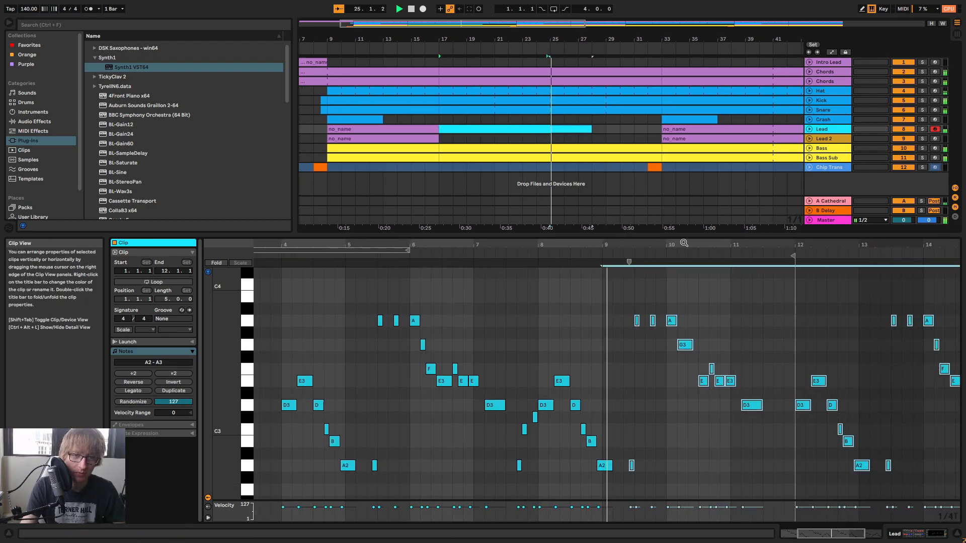
pyautogui.moveTo(668, 246); pyautogui.dragTo(610, 264)
pyautogui.press('space')
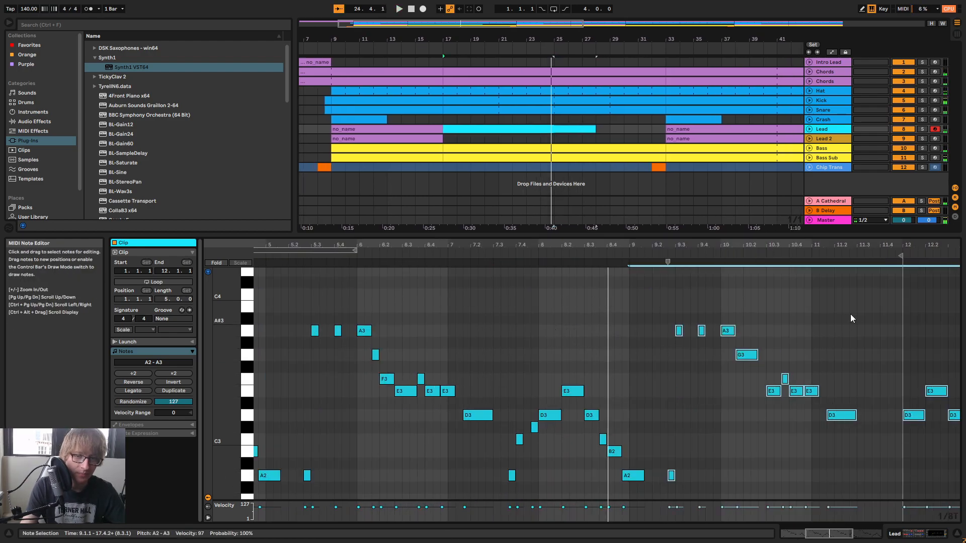
# Raise the A3 at 9.4.1 in the pasted phrase to C4 and play the passage into bar 10
pyautogui.moveTo(864, 244); pyautogui.dragTo(716, 219)
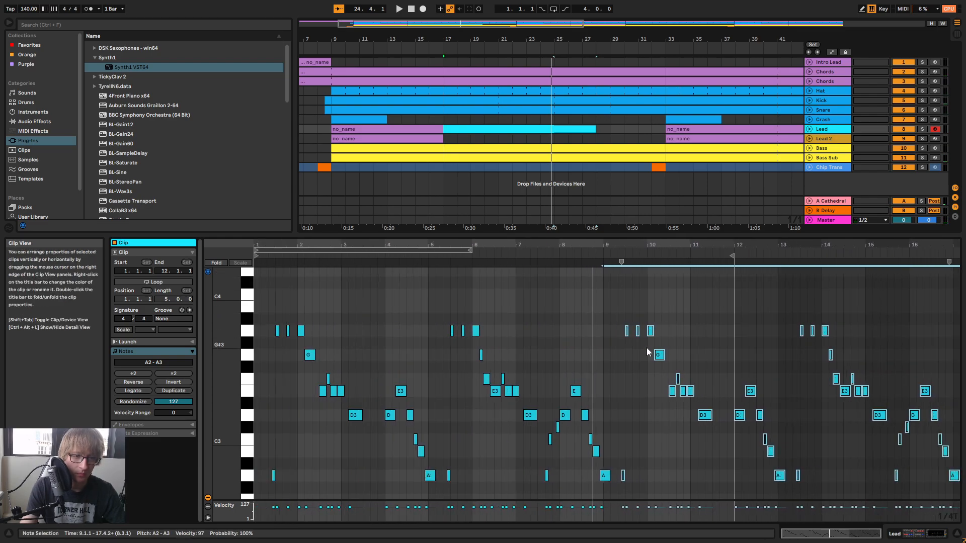
pyautogui.click(633, 430)
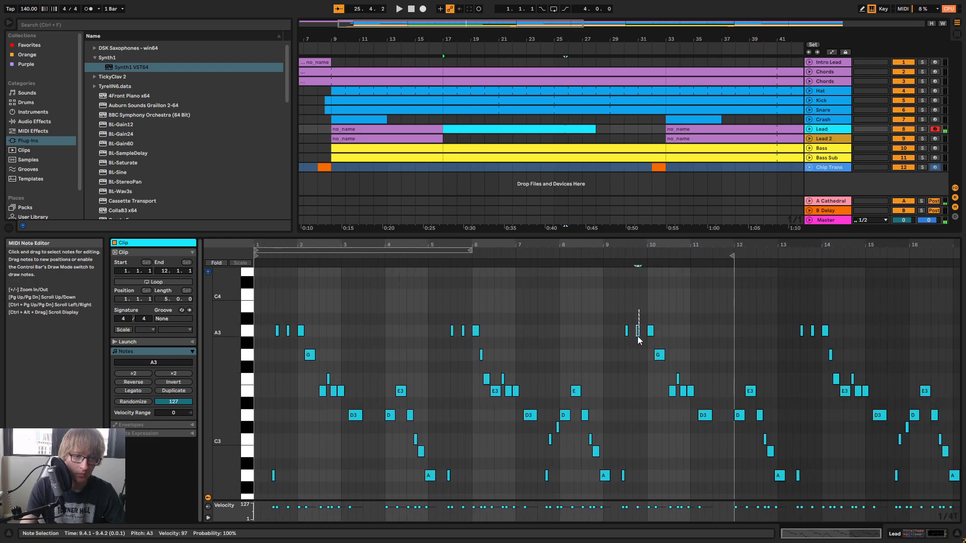
pyautogui.press('space')
pyautogui.moveTo(597, 255); pyautogui.dragTo(668, 249)
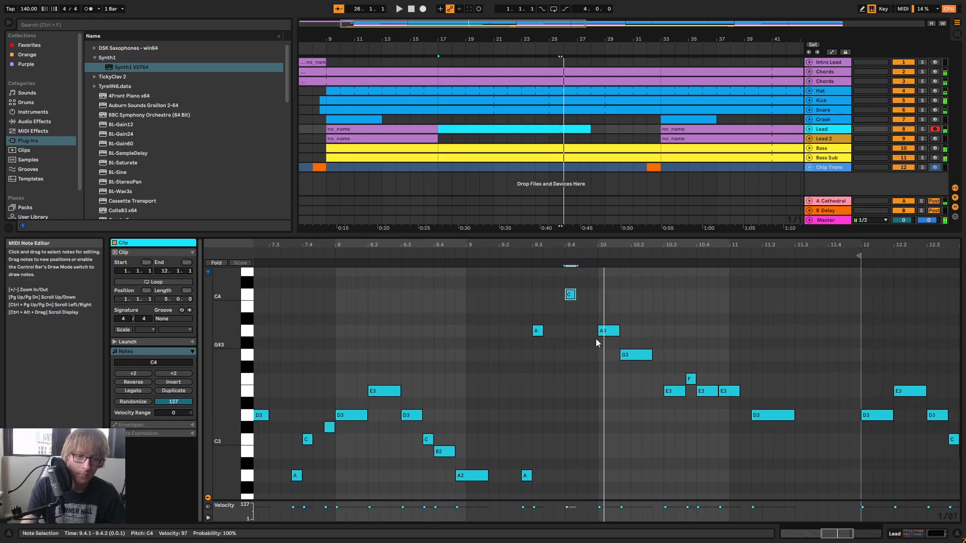
# Lower the A3 at 10.1.1 to G3 and the following note at 10.1.3 to F3, and audition the change
pyautogui.moveTo(605, 332); pyautogui.dragTo(638, 382)
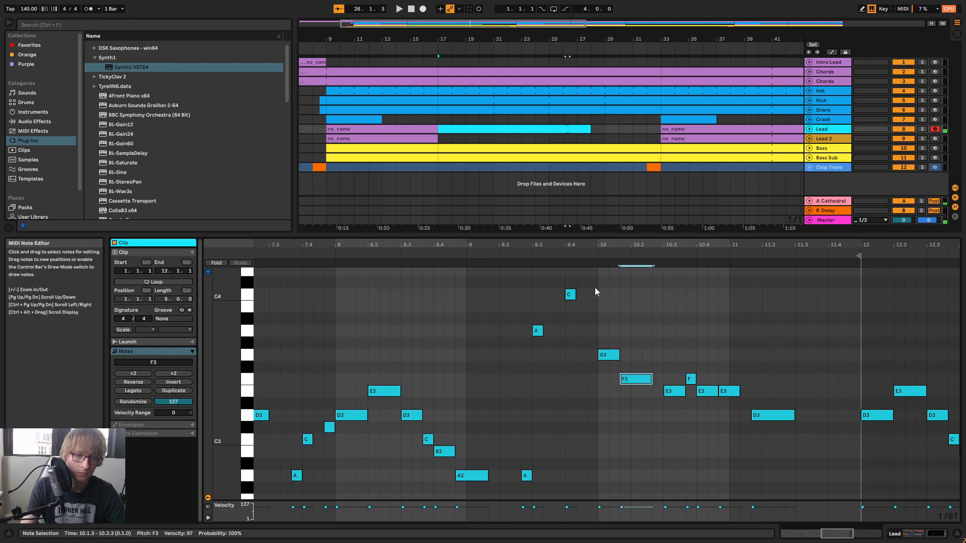
pyautogui.click(521, 255)
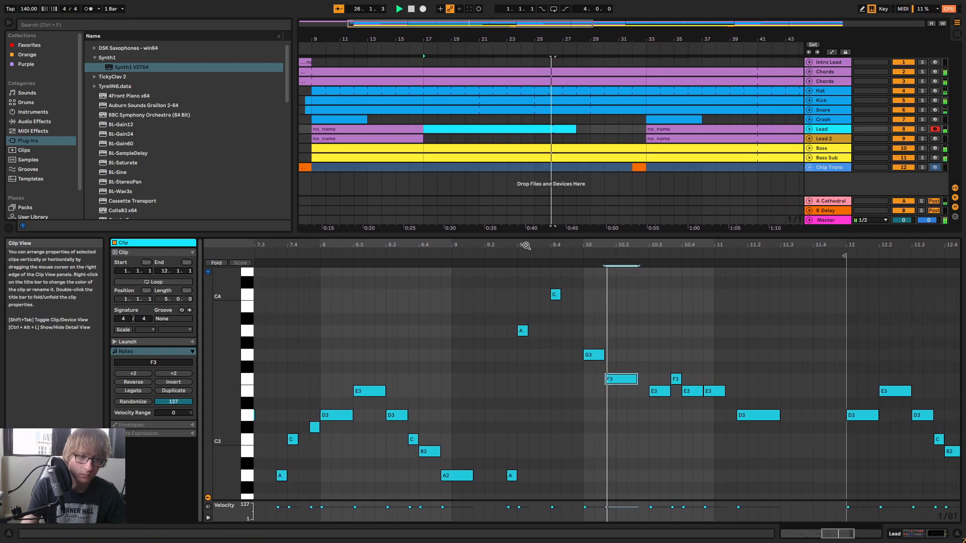
pyautogui.click(552, 342)
pyautogui.press('space')
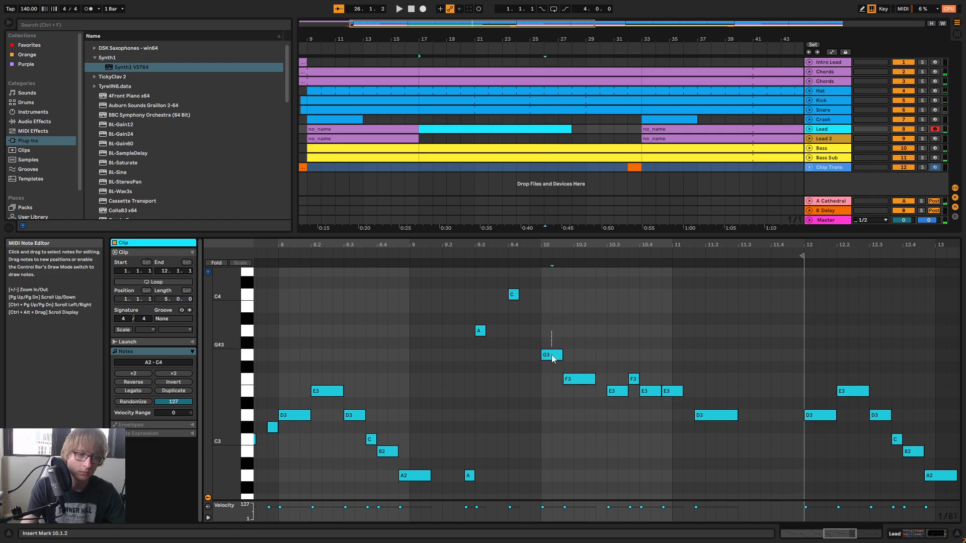
pyautogui.click(572, 381)
pyautogui.click(457, 257)
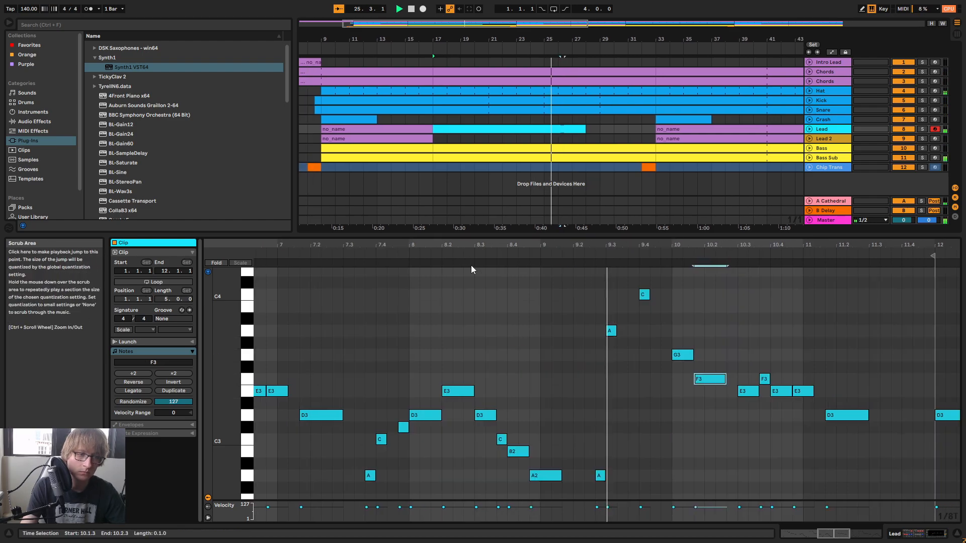
# Shorten the F3 at 10.1.3 to one grid unit, add an E3 at 10.2.1 and an F3 at 10.2.2, and audition them
pyautogui.press('space')
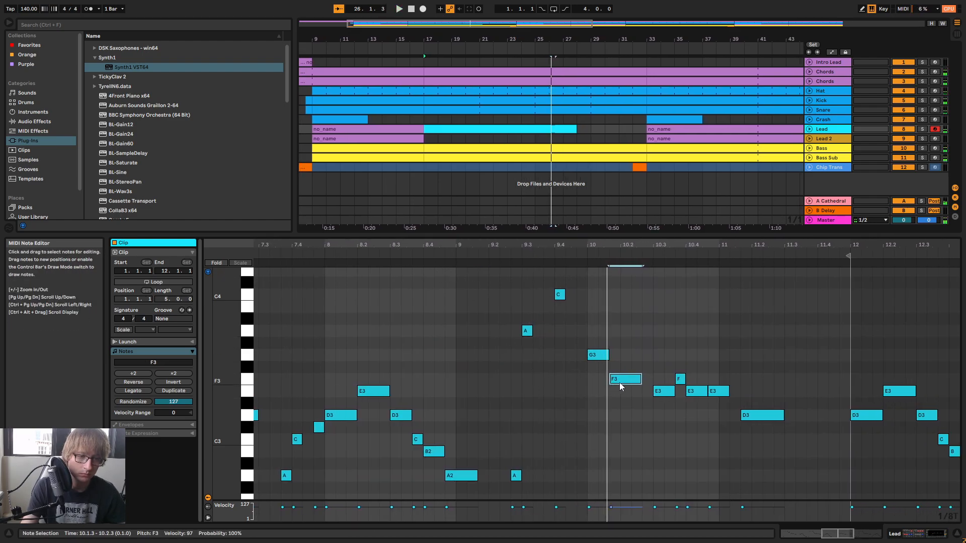
pyautogui.moveTo(641, 379); pyautogui.dragTo(620, 379)
pyautogui.doubleClick(628, 393)
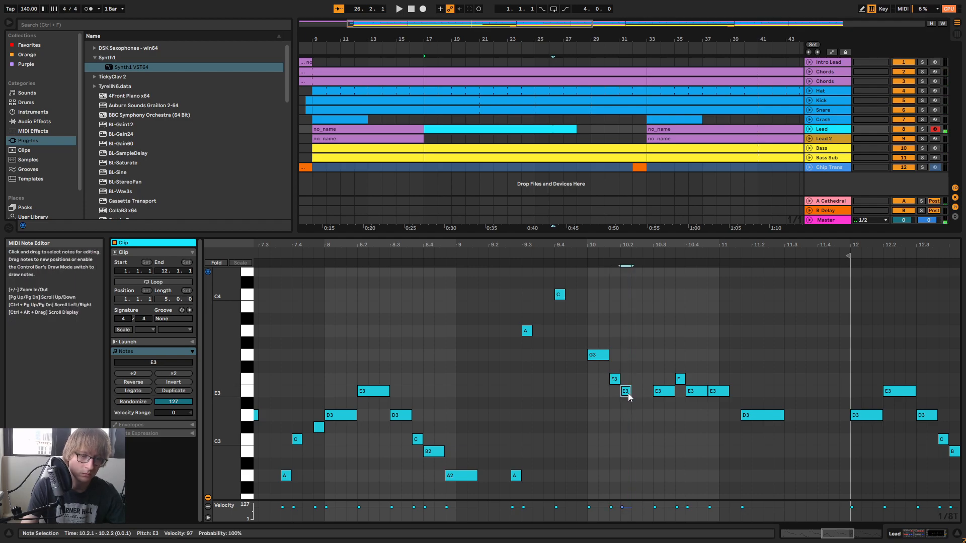
pyautogui.doubleClick(635, 358)
pyautogui.click(524, 247)
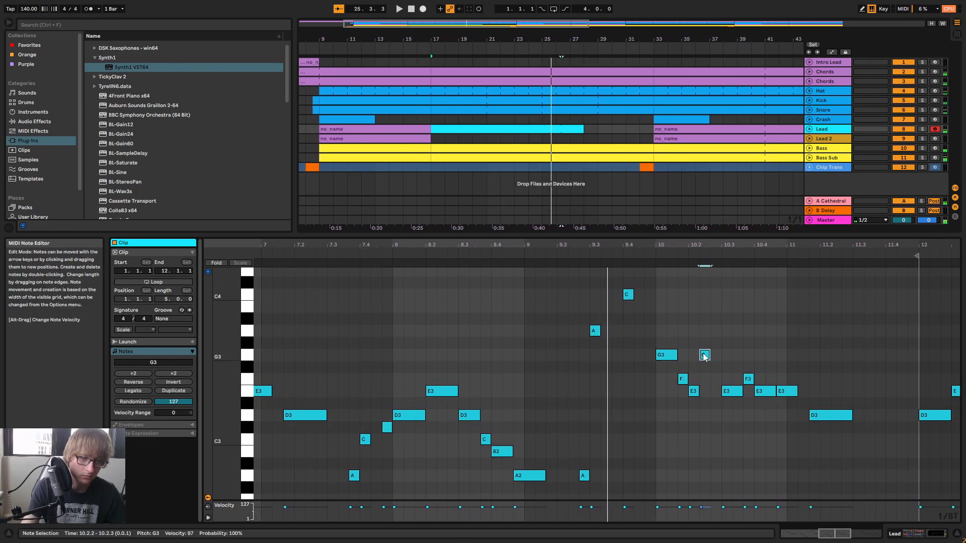
pyautogui.moveTo(706, 362); pyautogui.dragTo(706, 387)
pyautogui.click(623, 248)
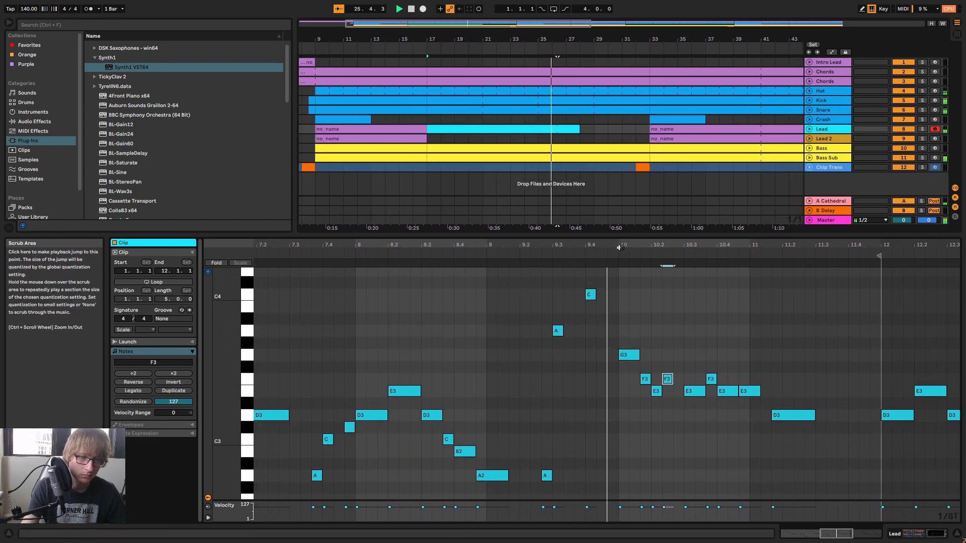
pyautogui.press('space')
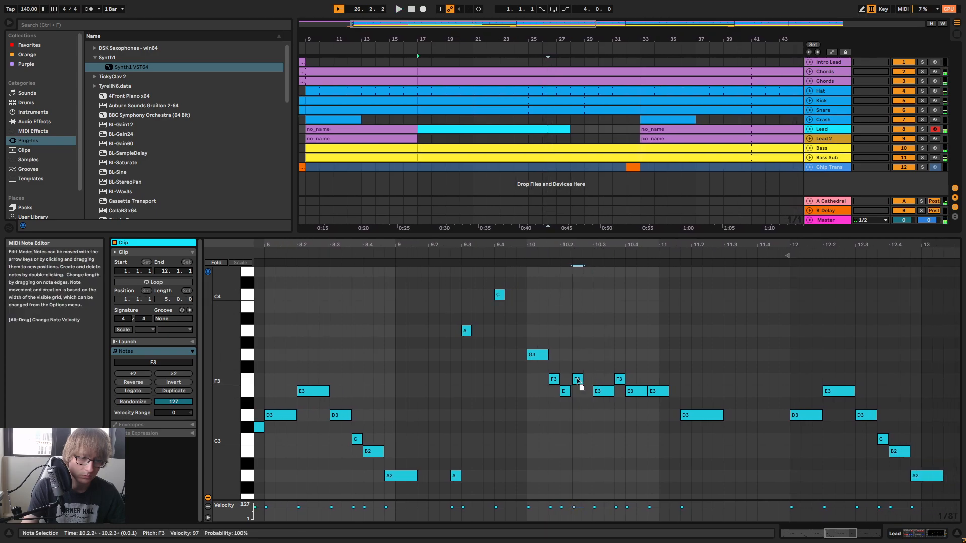
# Replace the E3 at 10.2.3 with the F3 from 10.2.2, lengthen it and the E3 at 10.2.1 to 0.0.2, and play
pyautogui.click(604, 393)
pyautogui.press('Delete')
pyautogui.moveTo(591, 380); pyautogui.dragTo(602, 381)
pyautogui.click(583, 393)
pyautogui.press('space')
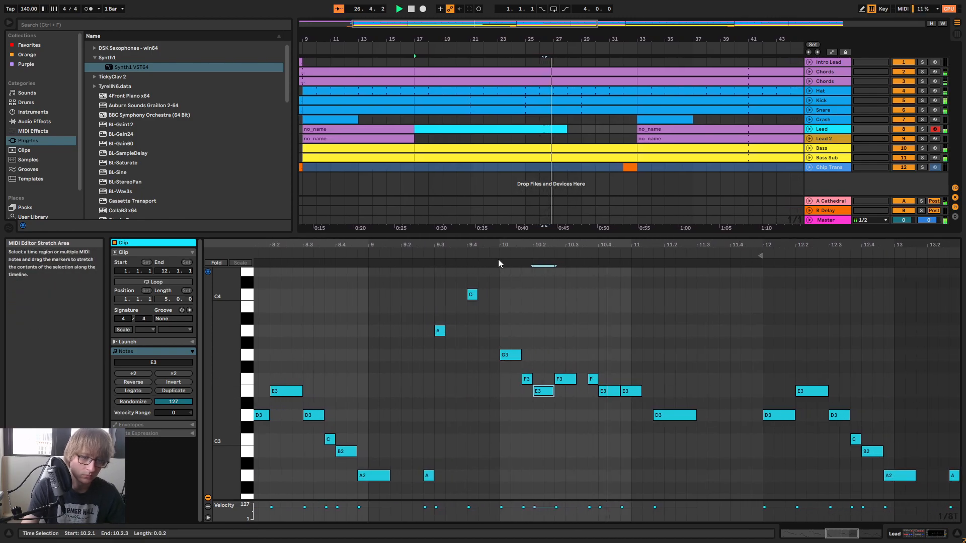
# Raise the F3 at 10.3.3 to G3 and the E3 at 10.4.1 to F3, and play the melody from its start
pyautogui.click(570, 380)
pyautogui.press('space')
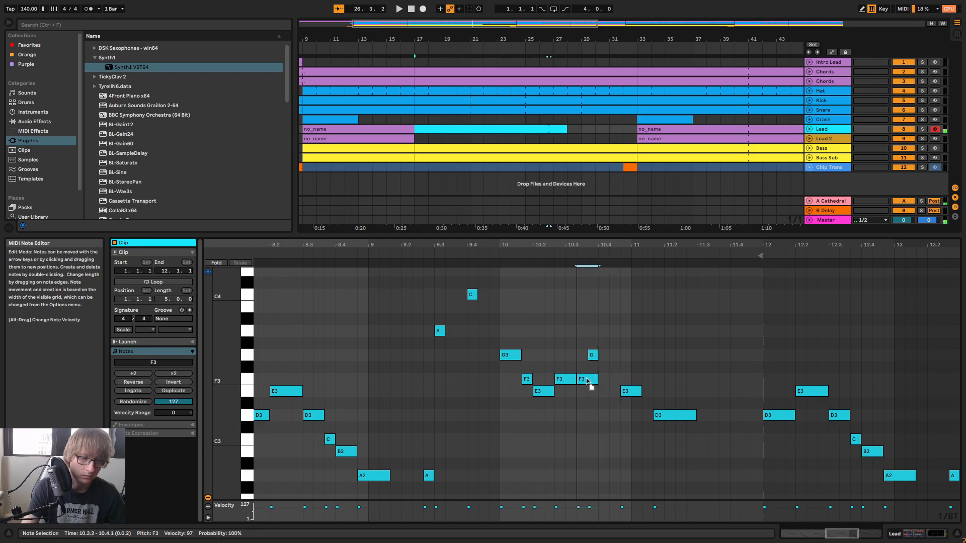
pyautogui.click(457, 260)
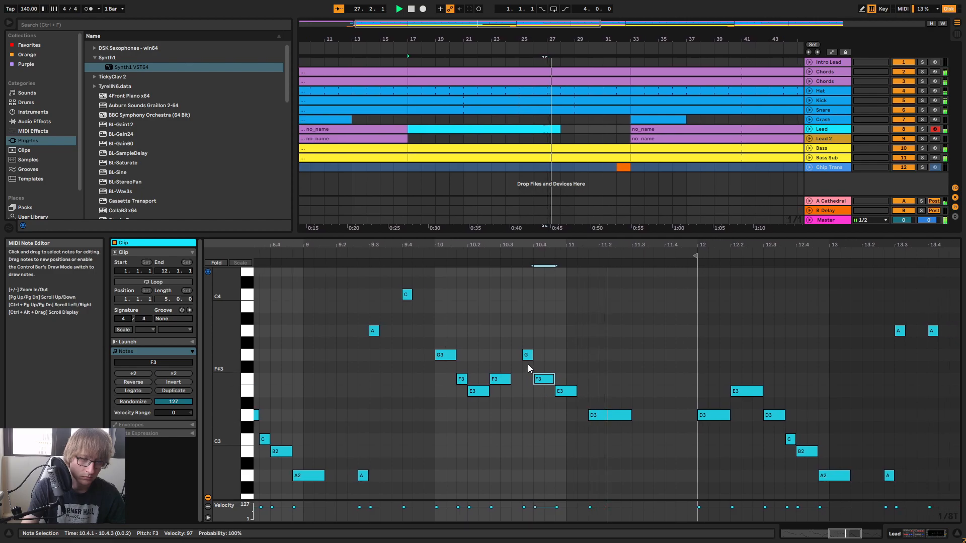
pyautogui.press('space')
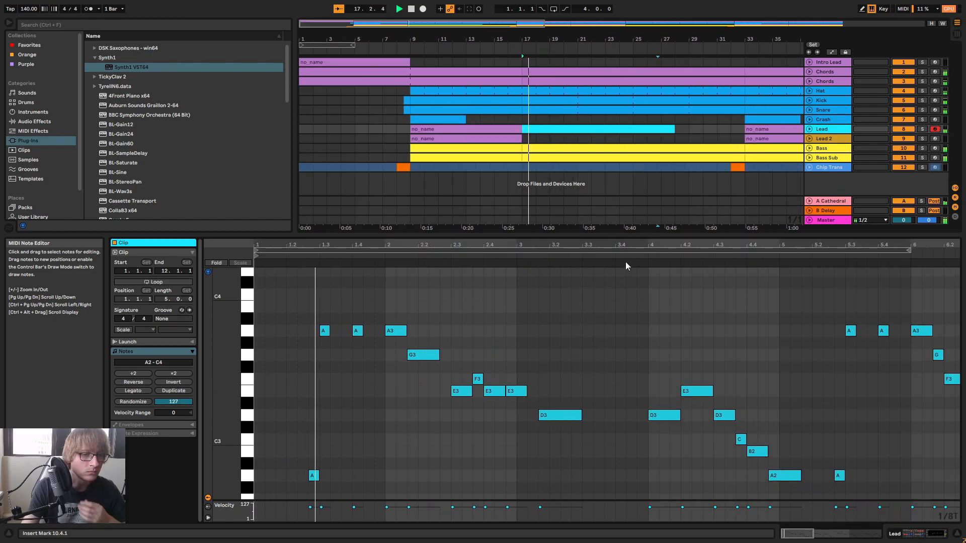
pyautogui.moveTo(655, 246); pyautogui.dragTo(388, 246)
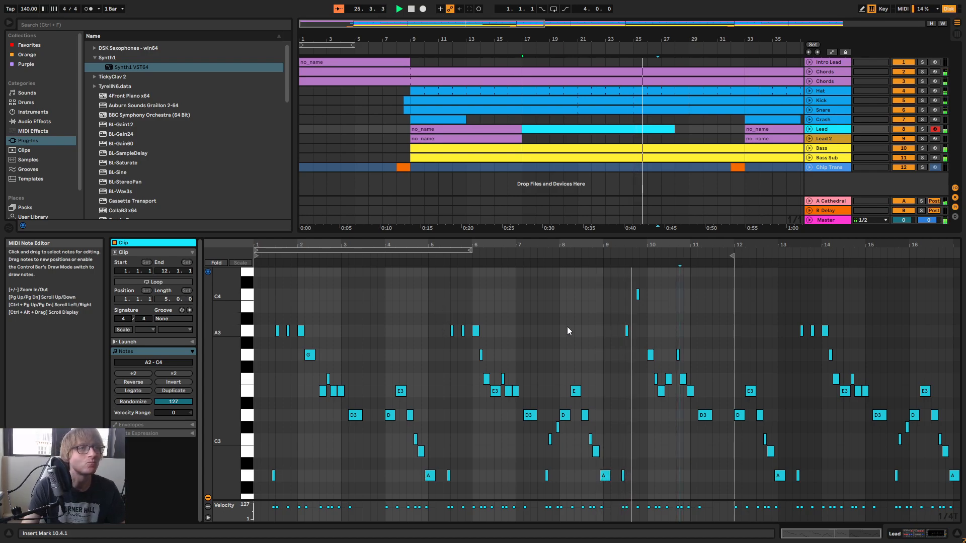
pyautogui.moveTo(690, 245); pyautogui.dragTo(664, 274)
pyautogui.press('space')
# Play bar 10 again and raise the F3 at 10.4.1 to A3
pyautogui.moveTo(613, 331); pyautogui.dragTo(623, 348)
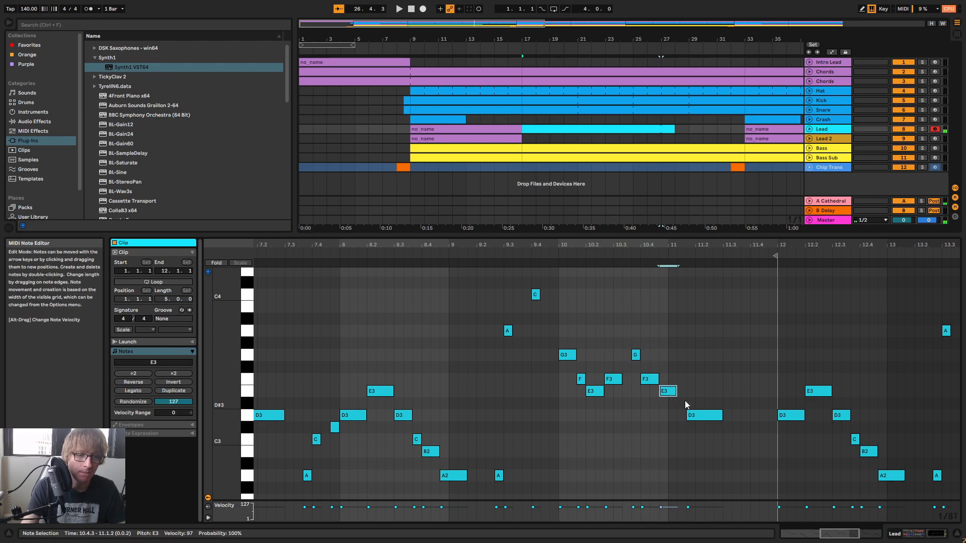
pyautogui.click(489, 256)
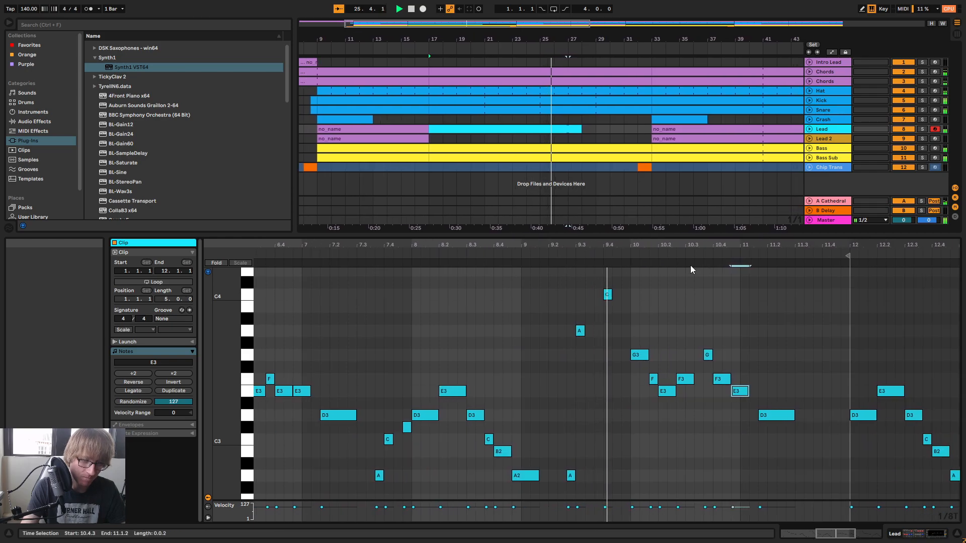
pyautogui.click(601, 355)
pyautogui.press('space')
# Try the E3 at 10.4.3 as F3 and the D3 at 11.1.3 as E3, and play the passage
pyautogui.click(634, 394)
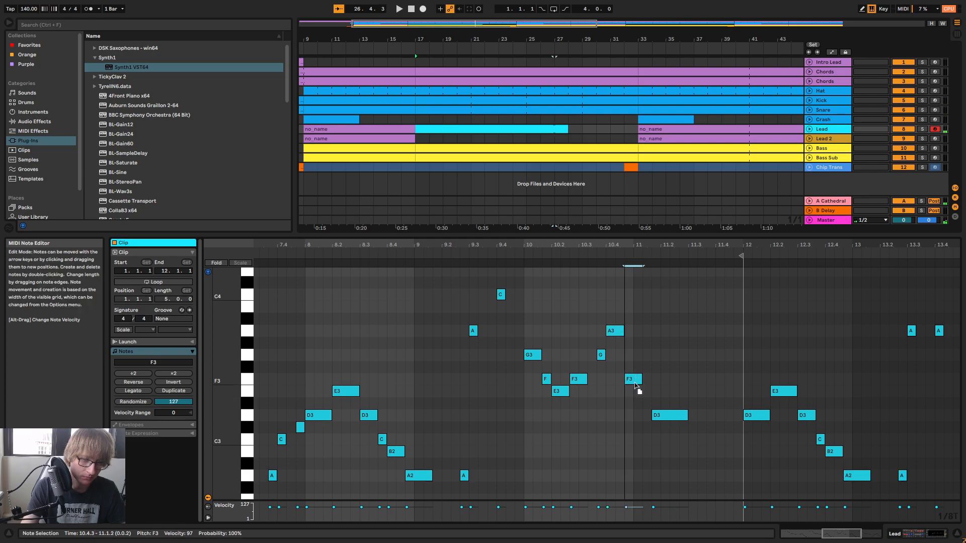
pyautogui.moveTo(667, 421); pyautogui.dragTo(664, 403)
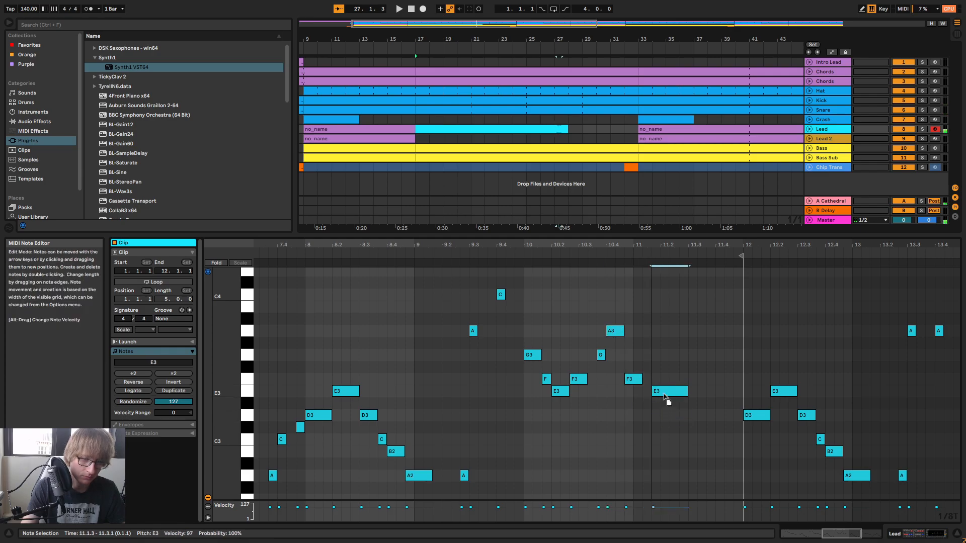
pyautogui.press('space')
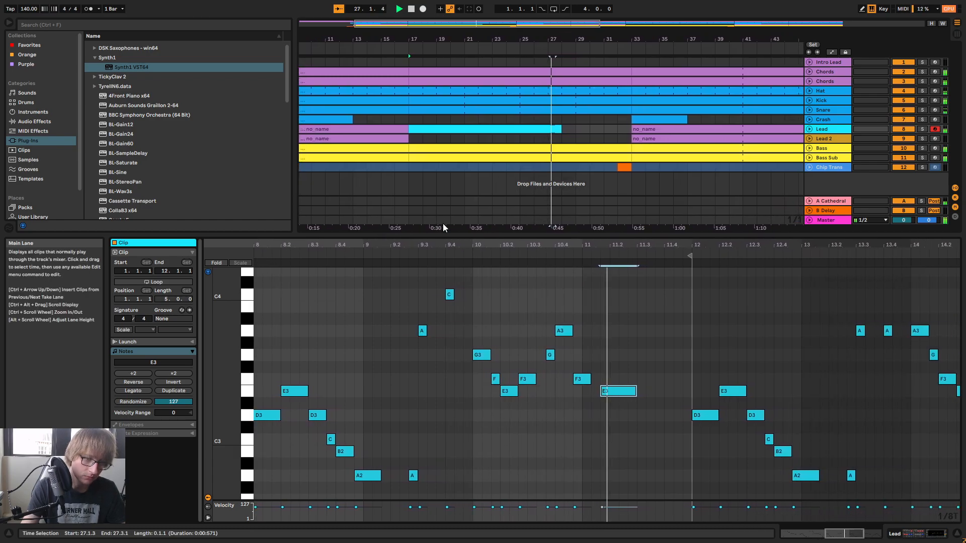
pyautogui.press('space')
# Return the note at 10.4.3 to E3 and the note at 11.1.3 to D3, and play through the whole melody
pyautogui.click(558, 380)
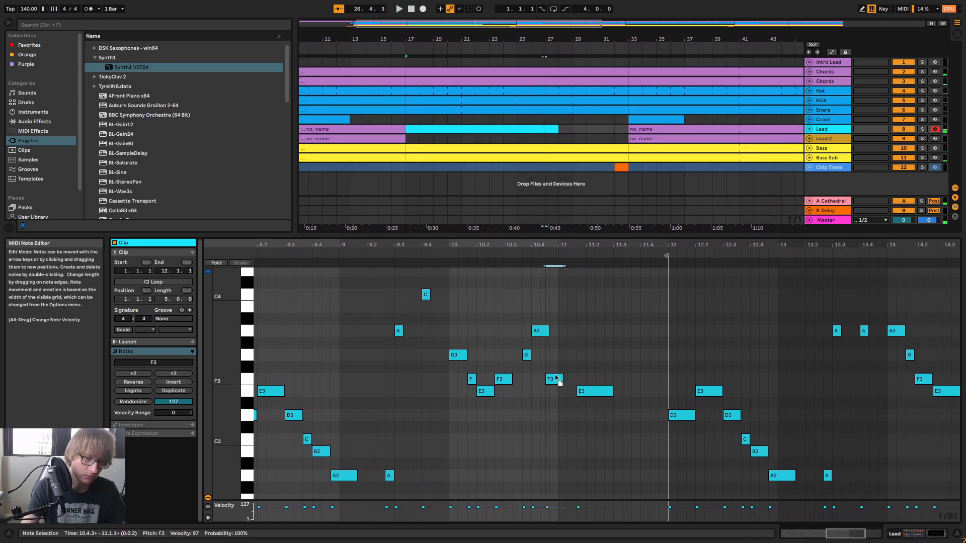
pyautogui.moveTo(562, 358); pyautogui.dragTo(556, 358)
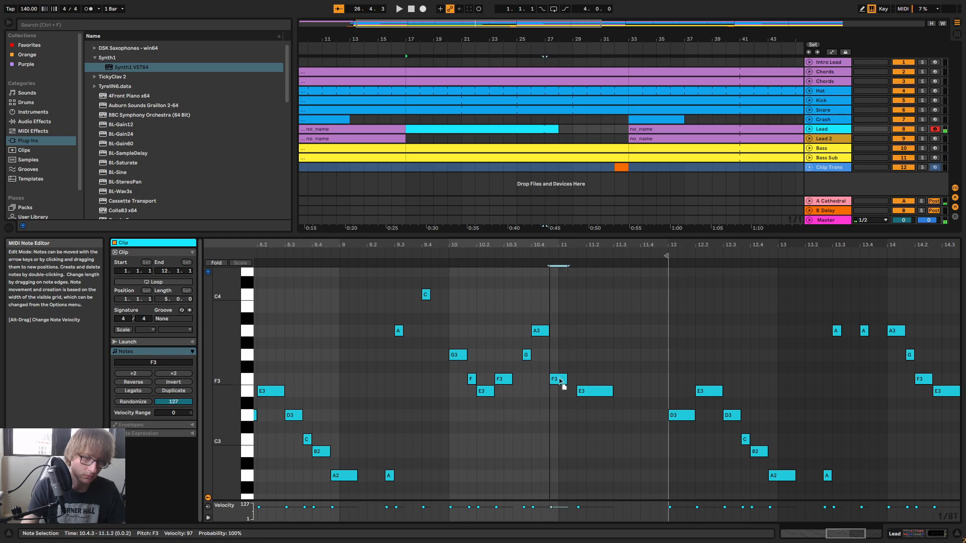
pyautogui.moveTo(596, 391); pyautogui.dragTo(597, 414)
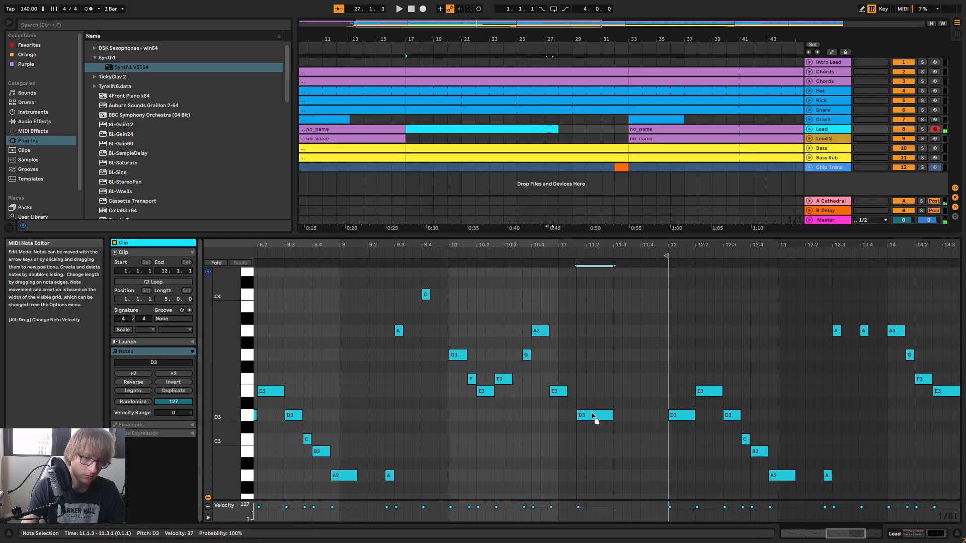
pyautogui.click(406, 257)
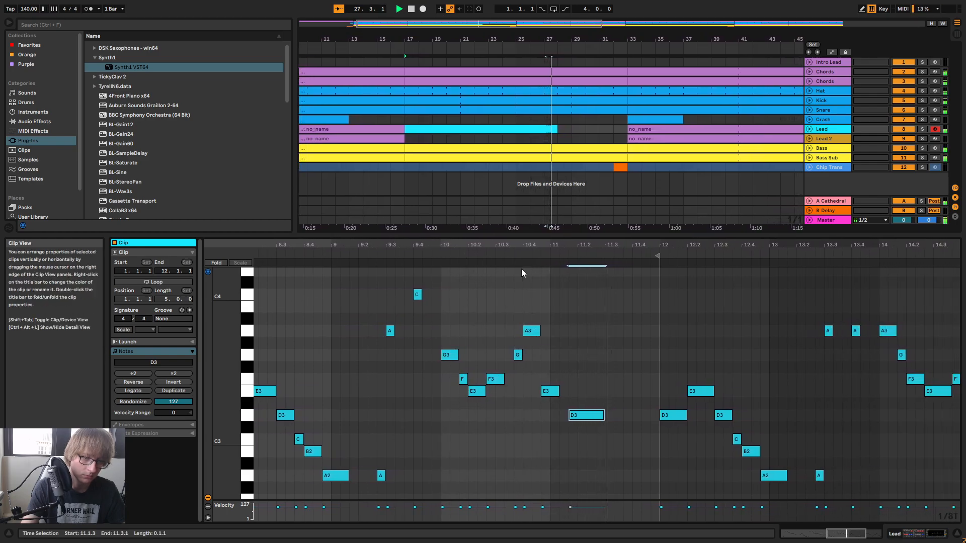
pyautogui.moveTo(552, 245); pyautogui.dragTo(704, 248)
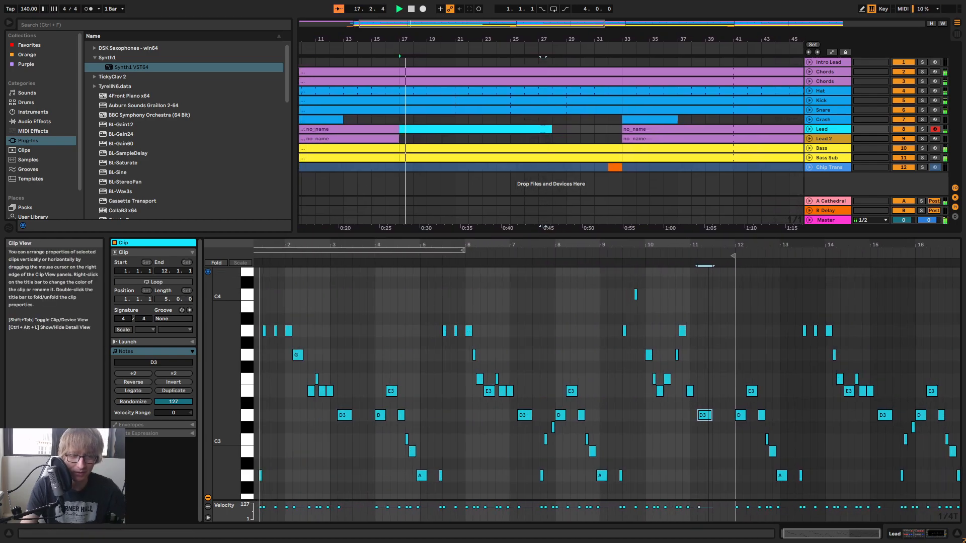
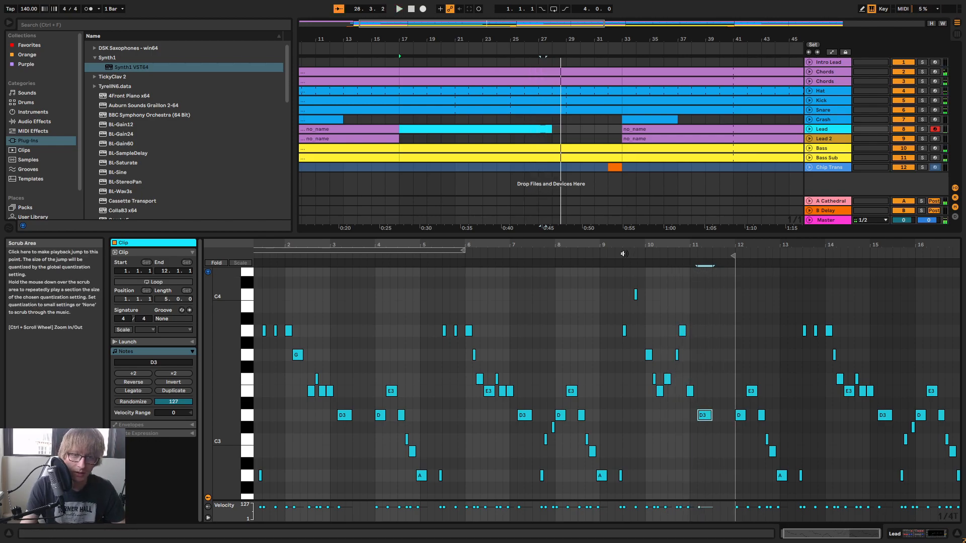
# Extend the Lead clip in the arrangement up to bar 33 so it meets the following Lead clip
pyautogui.click(567, 138)
pyautogui.hscroll(-3, 581, 129)
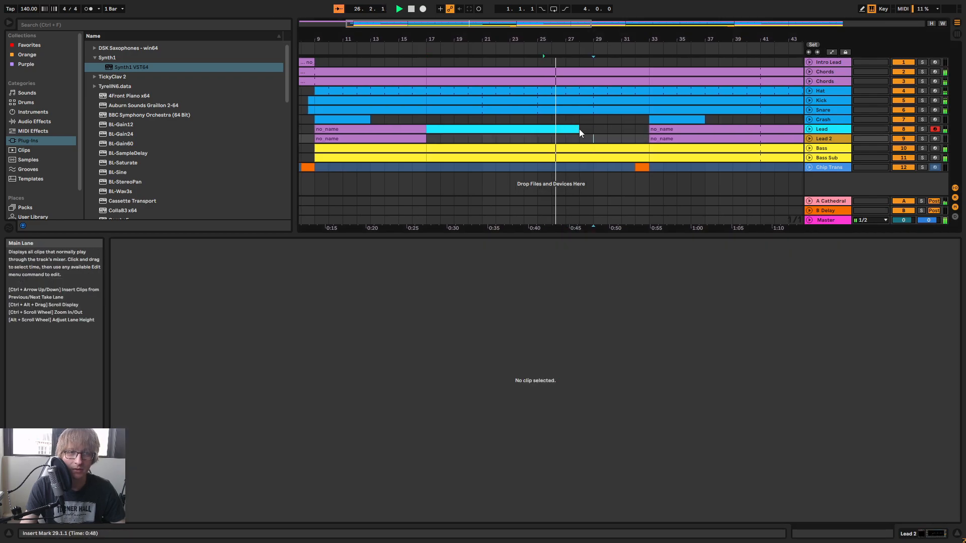
pyautogui.moveTo(582, 129); pyautogui.dragTo(654, 131)
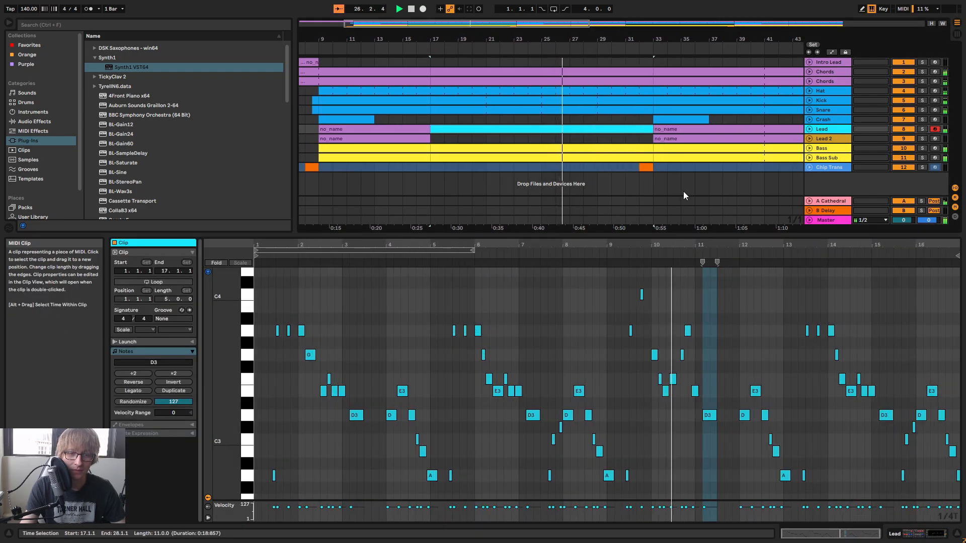
pyautogui.click(774, 299)
pyautogui.moveTo(765, 242); pyautogui.dragTo(703, 242)
pyautogui.press('space')
# Copy the A2, C3 and C#3 pickup before bar 8 and paste it at 11.3.3, leading into bar 12
pyautogui.scroll(-2, 636, 345)
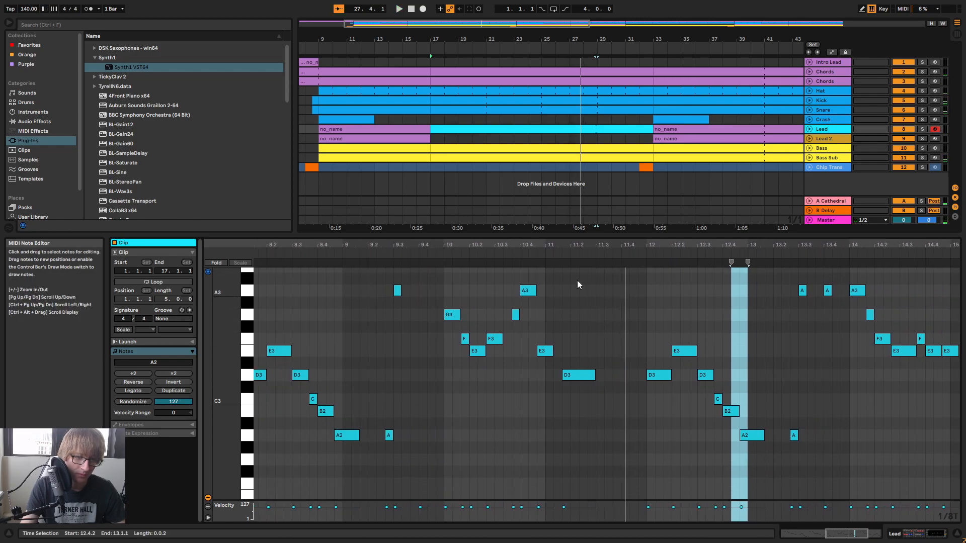
pyautogui.press('space')
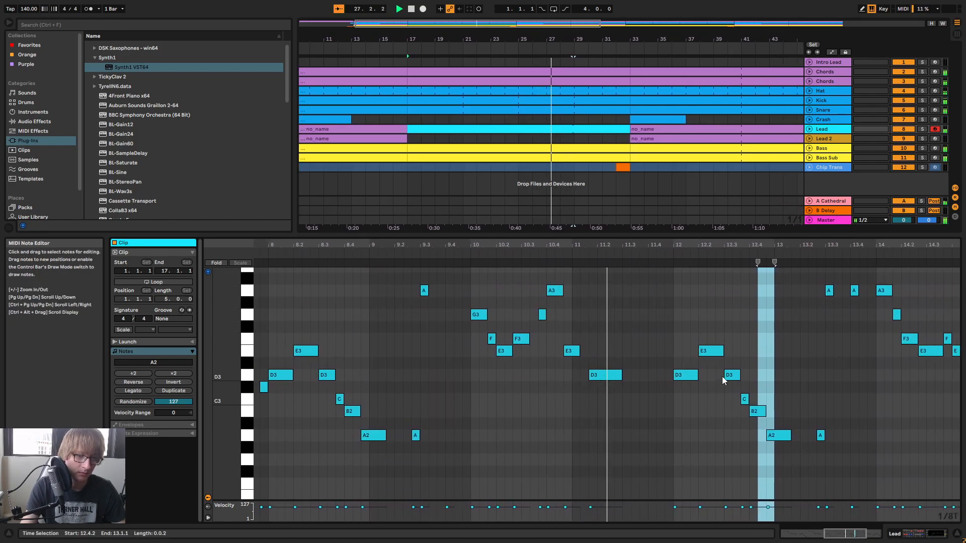
pyautogui.press('space')
pyautogui.moveTo(632, 245); pyautogui.dragTo(726, 203)
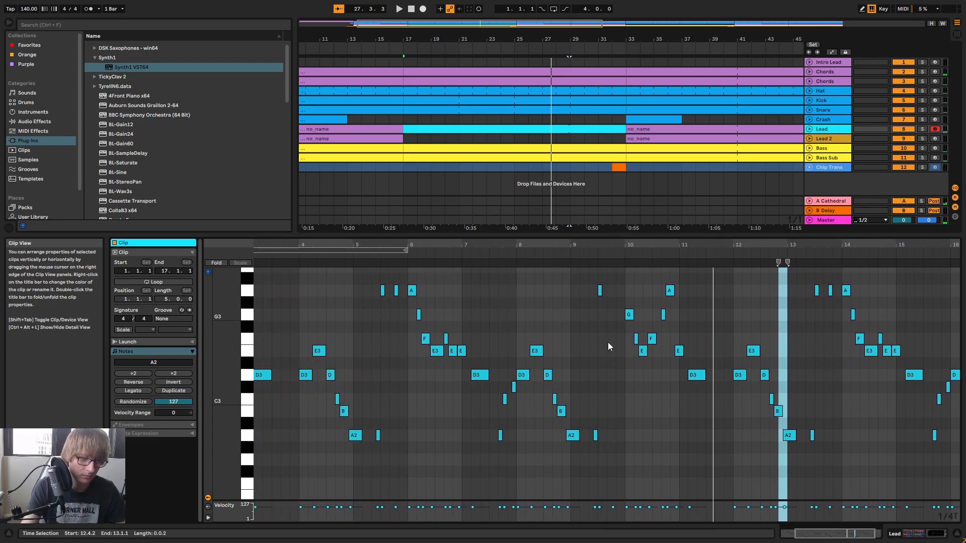
pyautogui.click(498, 451)
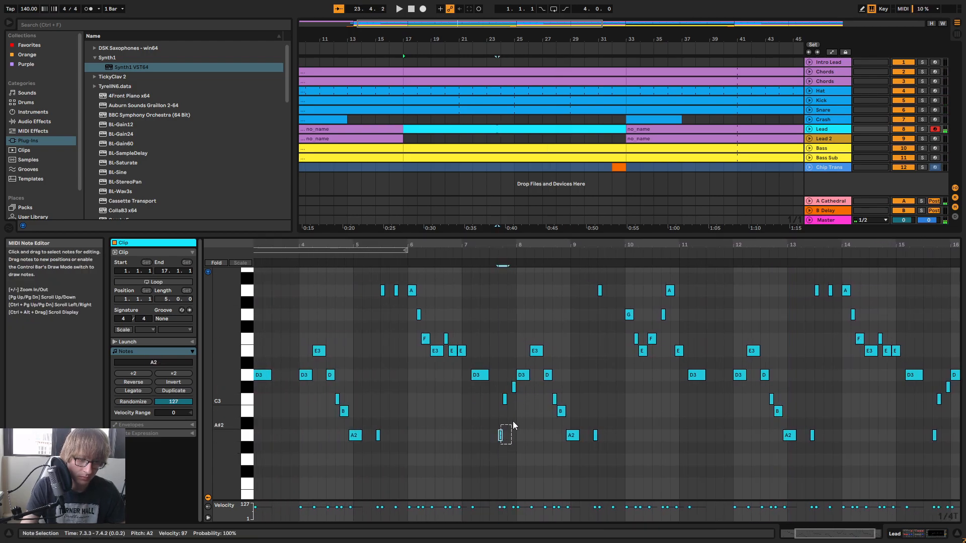
pyautogui.hotkey('ctrl', 'v')
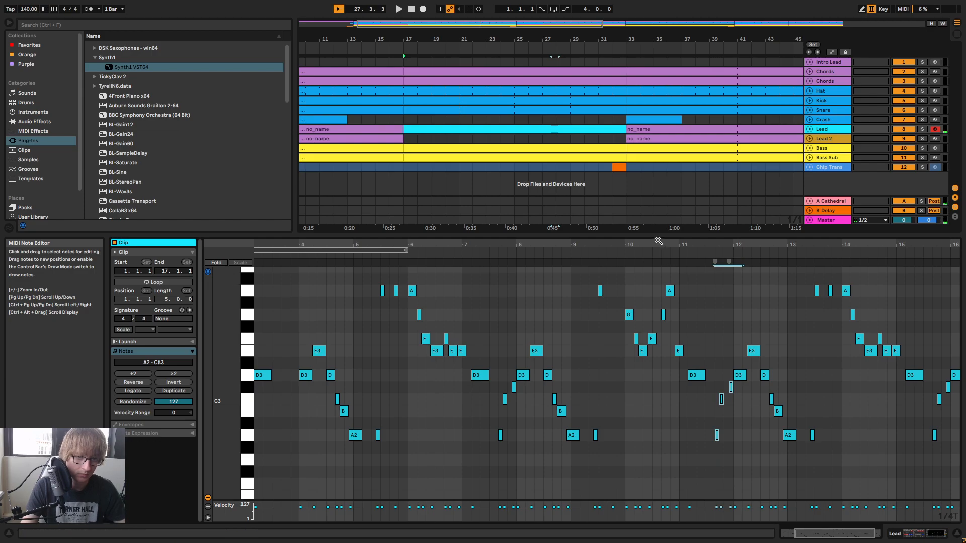
pyautogui.click(657, 256)
# Raise the pasted A2 at 11.3.3 to E3 and the C3 at 11.4.1 to D3
pyautogui.moveTo(675, 245); pyautogui.dragTo(634, 285)
pyautogui.press('space')
pyautogui.moveTo(595, 451); pyautogui.dragTo(601, 436)
pyautogui.press('Up')
pyautogui.press('Up')
pyautogui.press('Up')
pyautogui.press('Up')
pyautogui.press('Up')
pyautogui.press('Up')
pyautogui.press('Up')
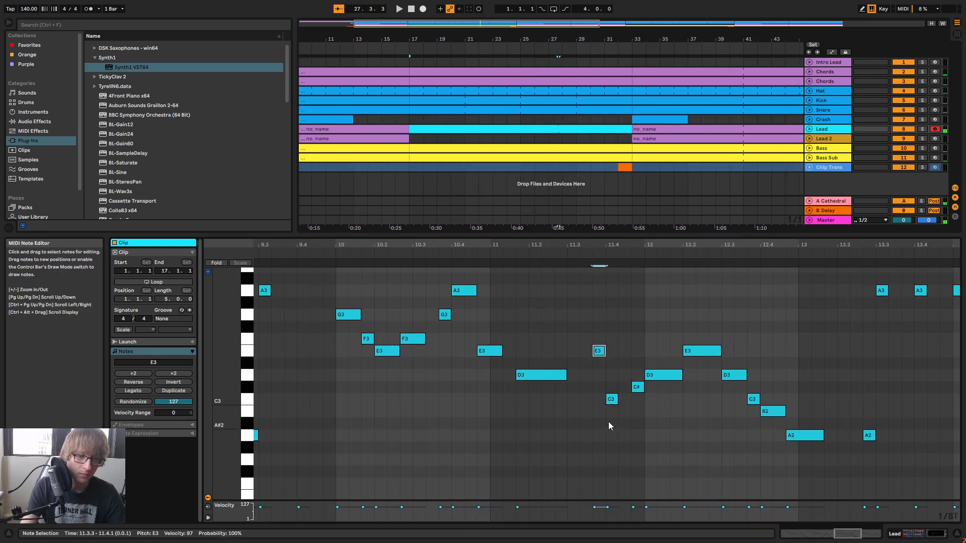
pyautogui.click(612, 399)
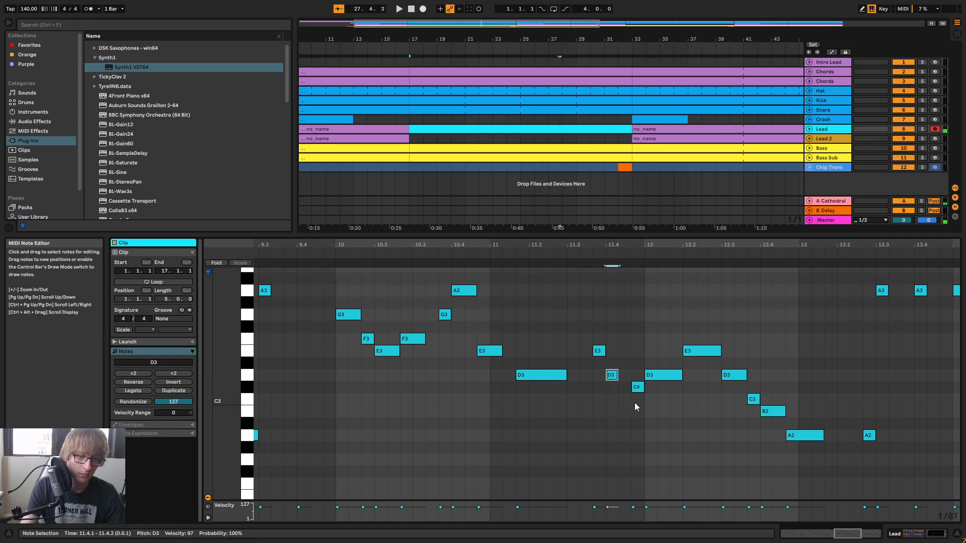
# Lower the pasted C#3 at 11.4.3 to A2 and play the transition into bar 12
pyautogui.press('Down')
pyautogui.press('Down')
pyautogui.press('Down')
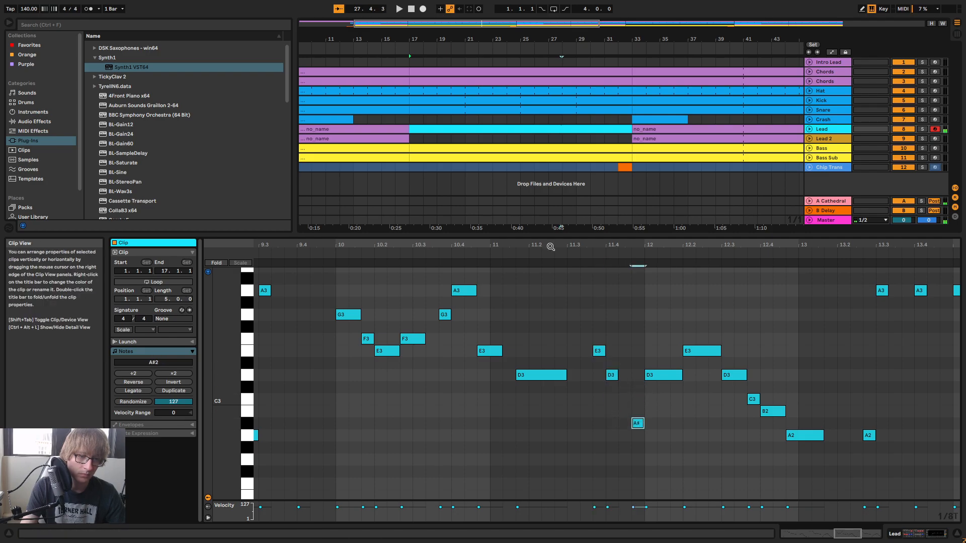
pyautogui.press('space')
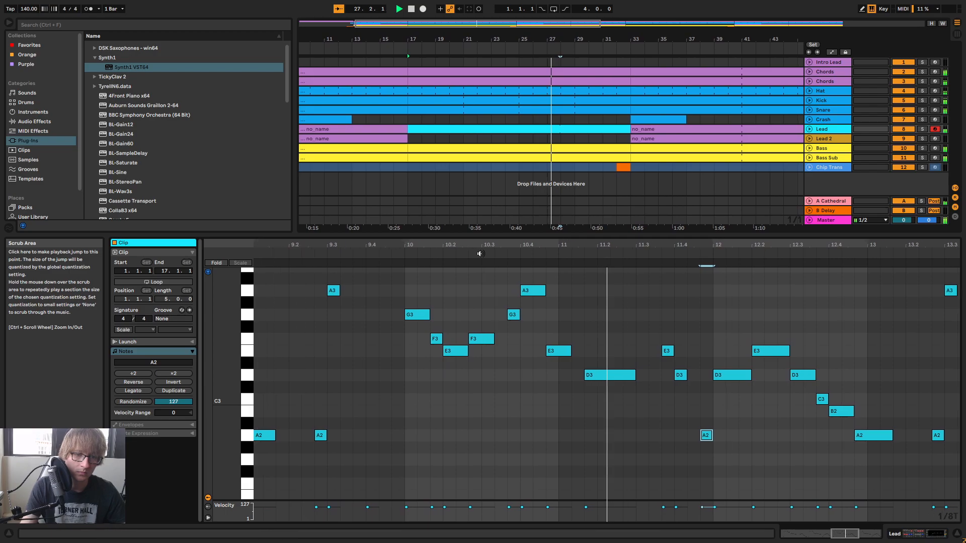
# Lower the D3 at 12.1.1 to C3 and the E3 at 12.2.1 to D3, and audition bar 12
pyautogui.click(624, 379)
pyautogui.press('Down')
pyautogui.press('Down')
pyautogui.press('Down')
pyautogui.press('Down')
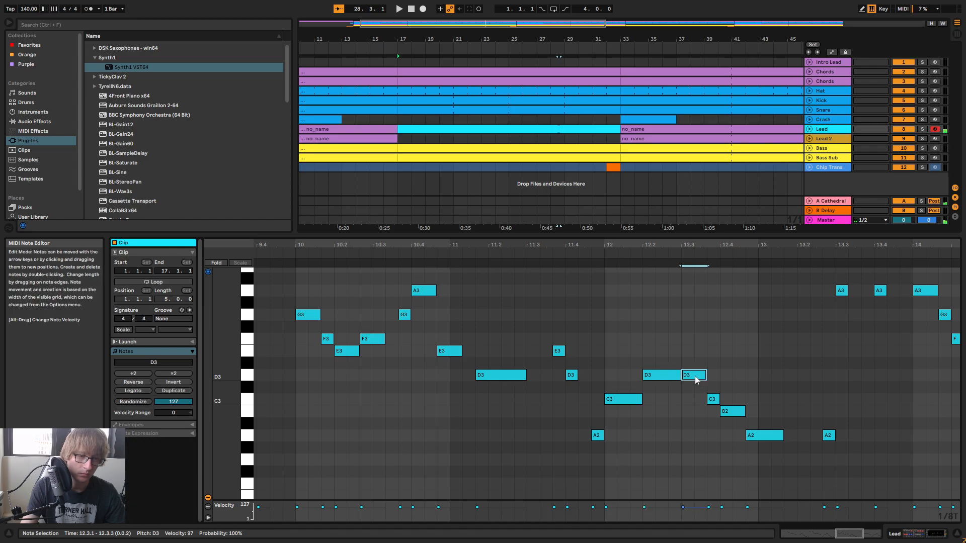
pyautogui.click(558, 253)
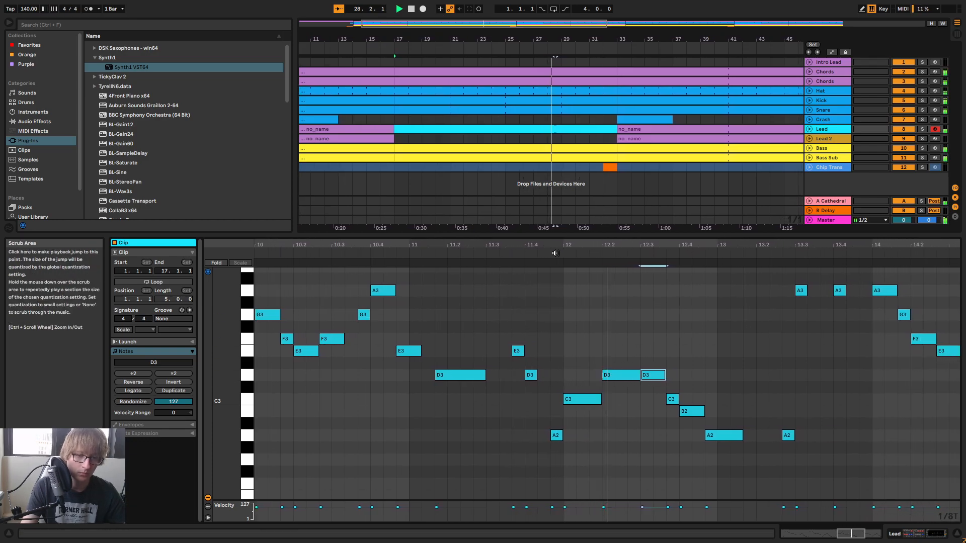
# Raise the D3 at 12.3.1 to E3 and check the notes that follow it in bar 12
pyautogui.press('space')
pyautogui.press('Up')
pyautogui.click(646, 401)
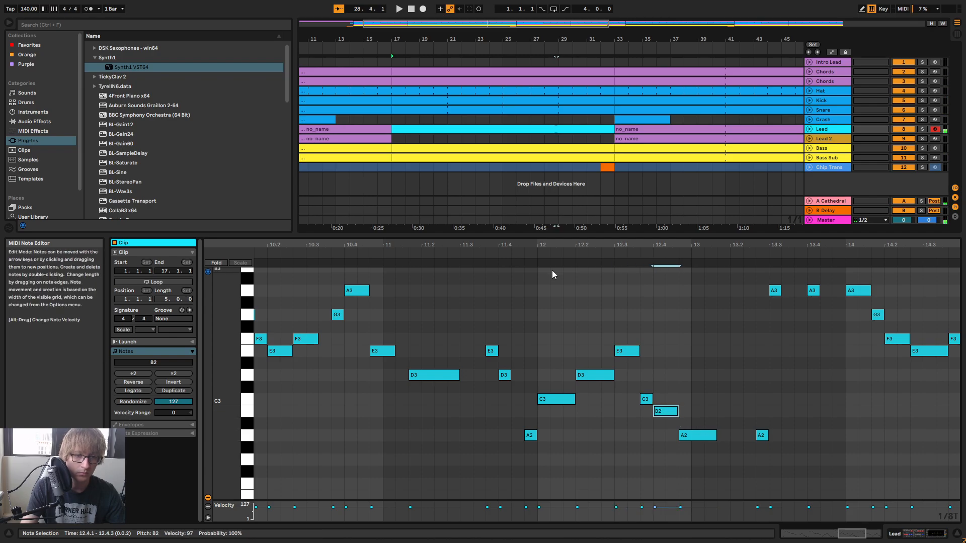
# Audition bar 14 and lower the F3 at 14.3.3 to D3 and the E3 at 14.4.1 to C3
pyautogui.press('space')
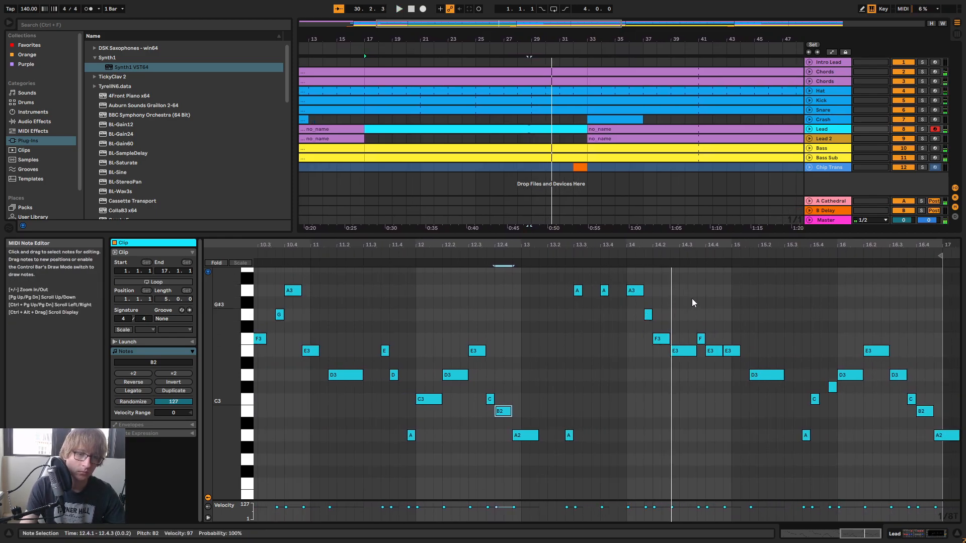
pyautogui.scroll(1, 693, 300)
pyautogui.moveTo(668, 320); pyautogui.dragTo(656, 345)
pyautogui.click(688, 361)
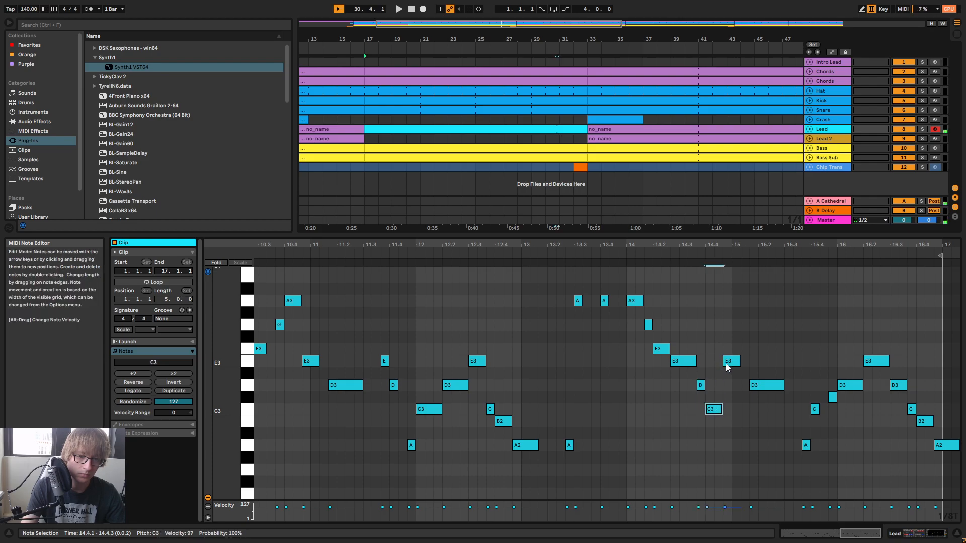
# Try the E3 at 14.4.3 as D3, audition bar 14, and return the note to E3
pyautogui.press('Down')
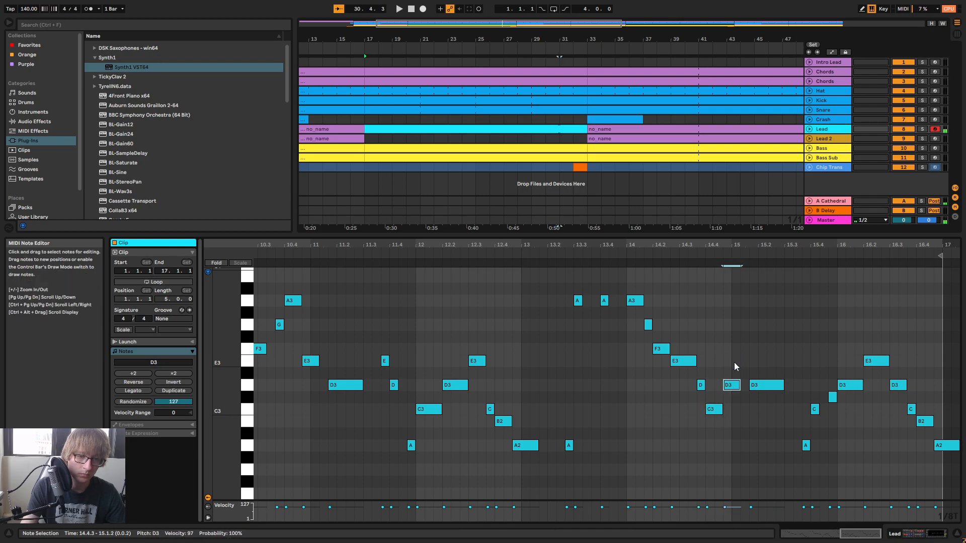
pyautogui.click(606, 257)
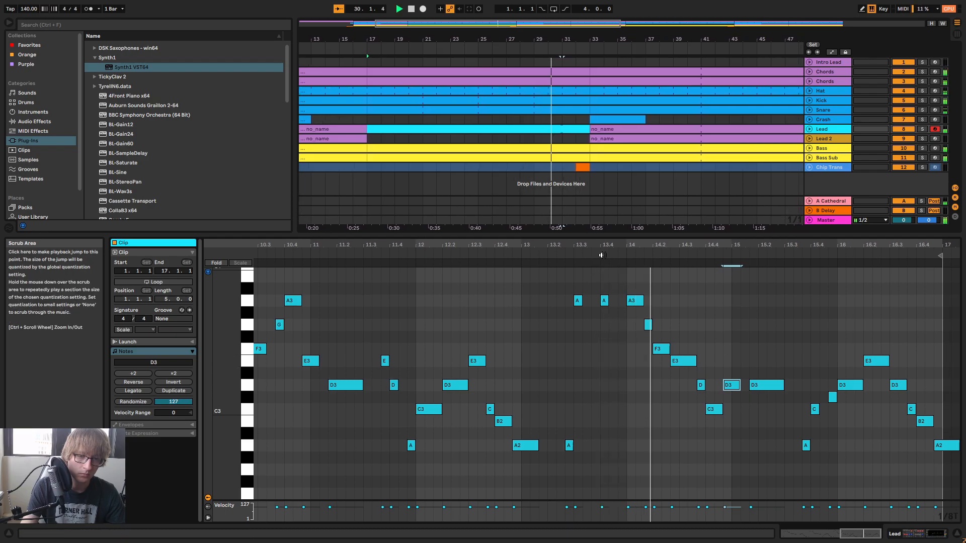
pyautogui.press('space')
pyautogui.click(685, 397)
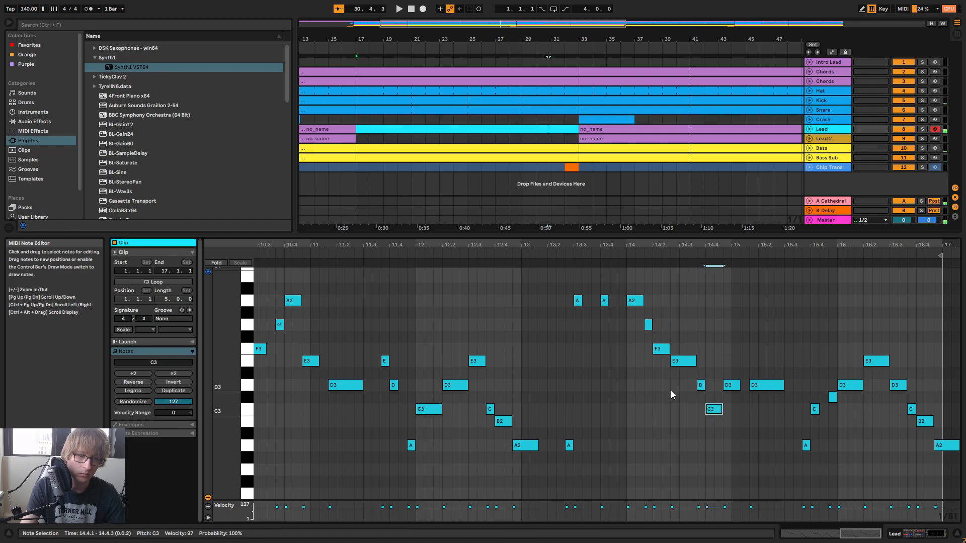
pyautogui.click(732, 385)
pyautogui.press('Up')
pyautogui.press('Up')
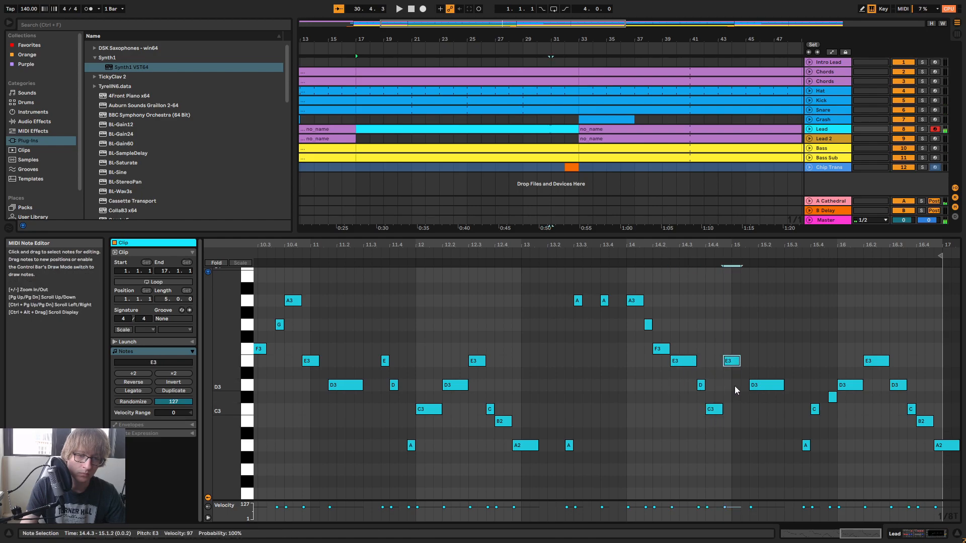
# Play through bars 14 and 15 and raise the A2 at 15.3.3 to C3
pyautogui.click(587, 257)
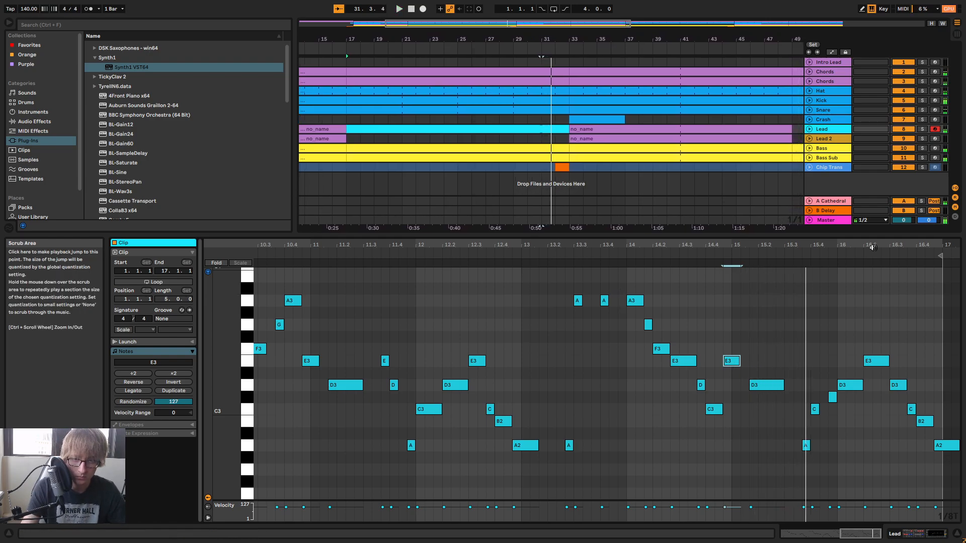
pyautogui.scroll(-2, 842, 346)
pyautogui.doubleClick(768, 403)
pyautogui.press('space')
pyautogui.press('Up')
pyautogui.press('Up')
pyautogui.press('Up')
pyautogui.press('Up')
pyautogui.press('Up')
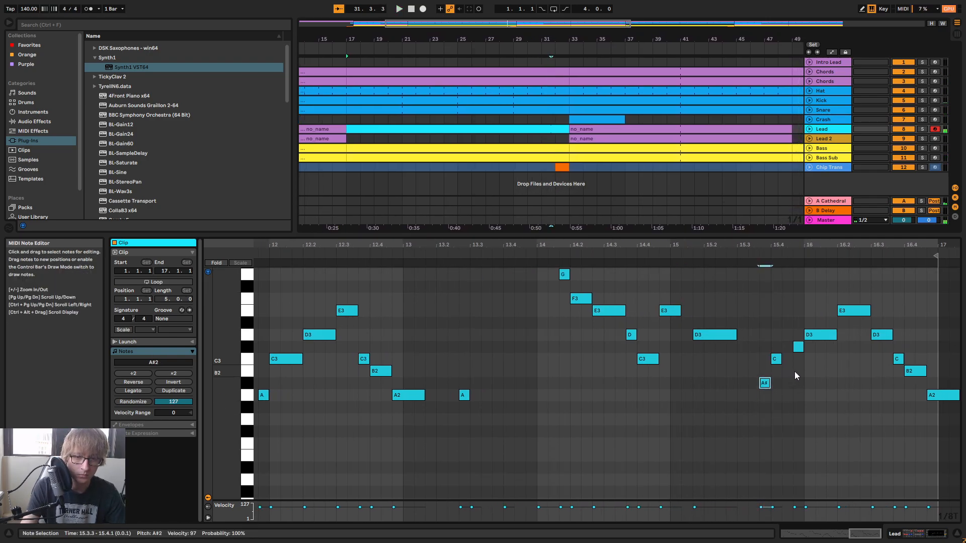
# Lower the C3 at 15.4.1 to B2 and the C#3 at 15.4.3 to A2, and audition the end of bar 15
pyautogui.click(778, 360)
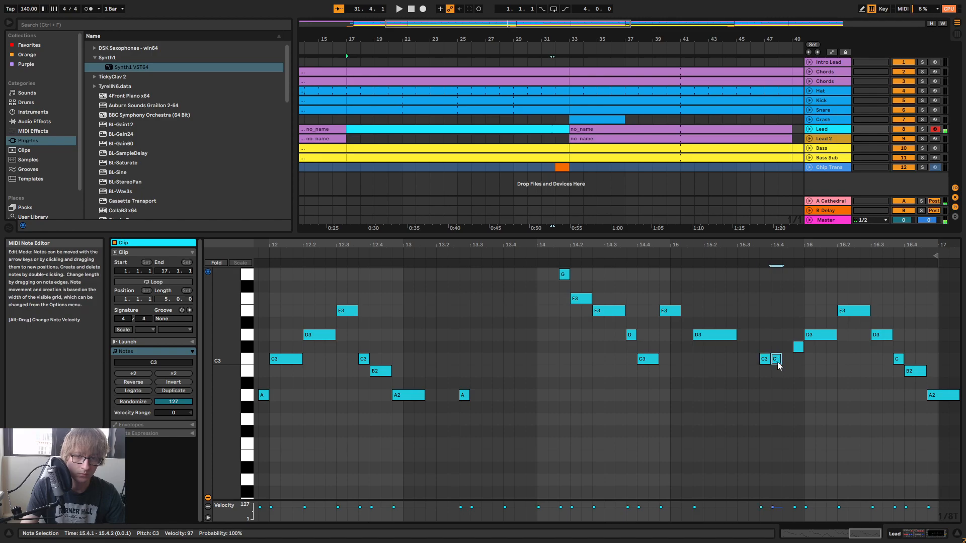
pyautogui.press('Down')
pyautogui.press('Down')
pyautogui.press('Up')
pyautogui.press('Down')
pyautogui.press('Down')
pyautogui.press('space')
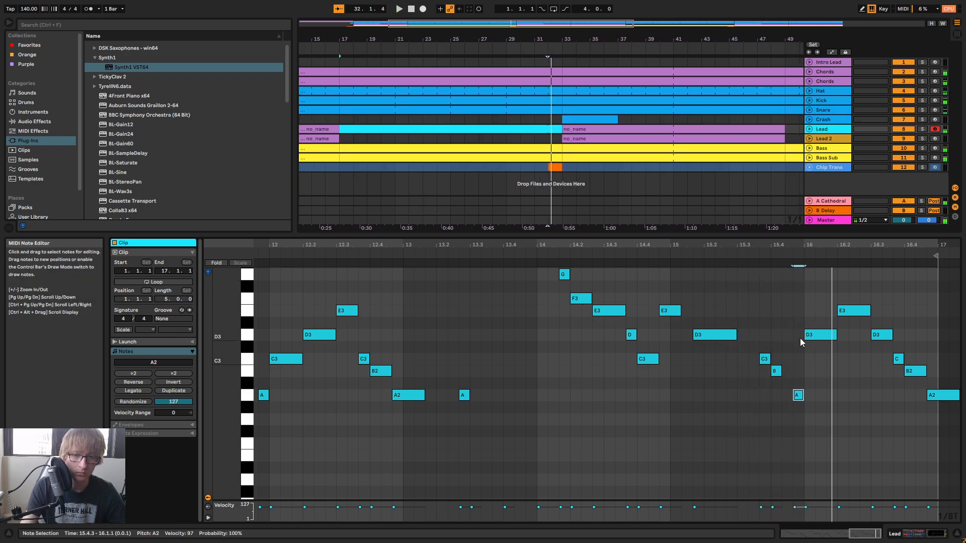
pyautogui.press('space')
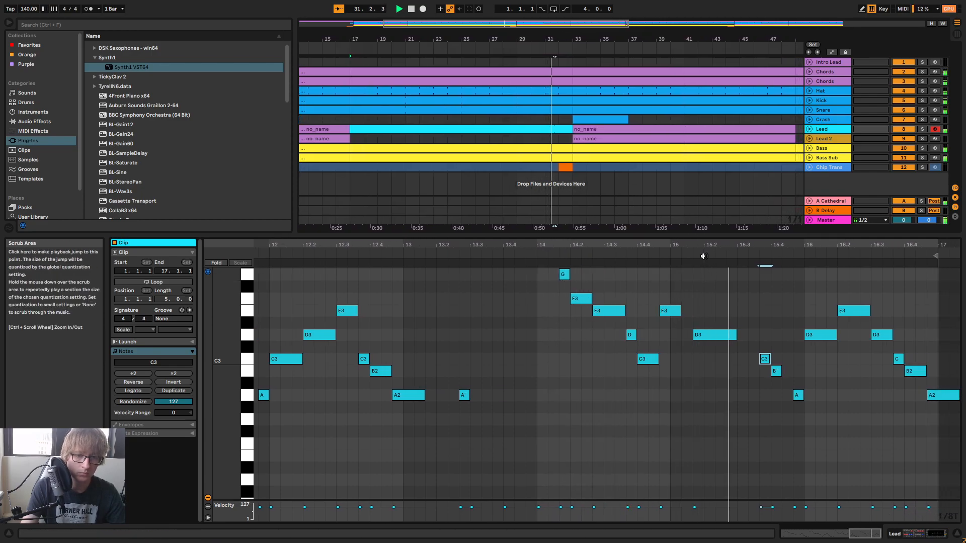
pyautogui.click(823, 362)
pyautogui.press('space')
# Try the D3 at 16.1.1 as G#2 and play bar 16
pyautogui.click(799, 395)
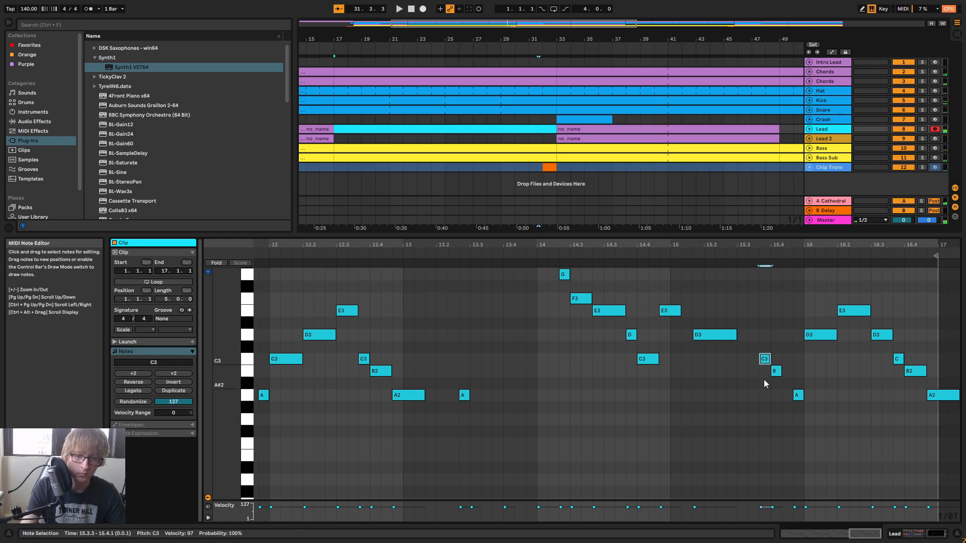
pyautogui.click(820, 337)
pyautogui.press('Down')
pyautogui.press('Down')
pyautogui.press('Down')
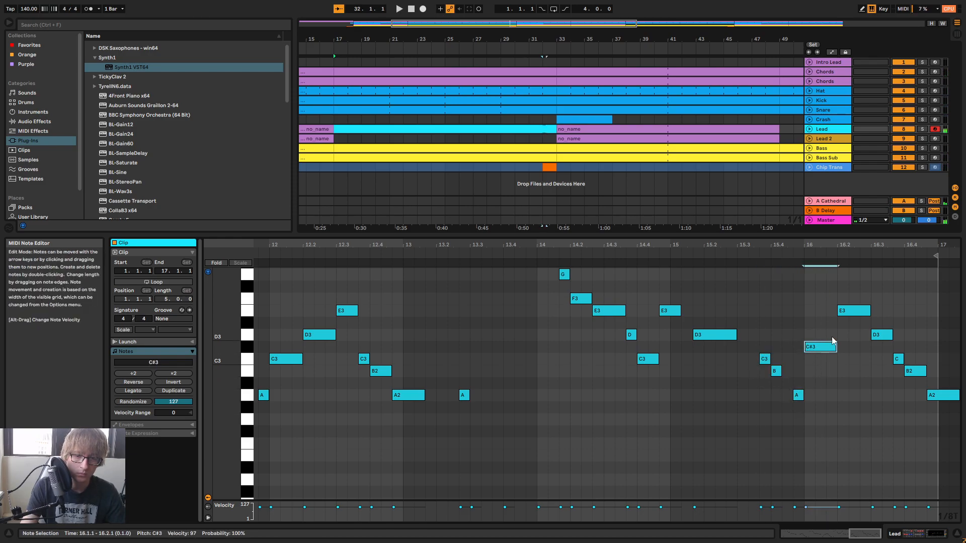
pyautogui.press('space')
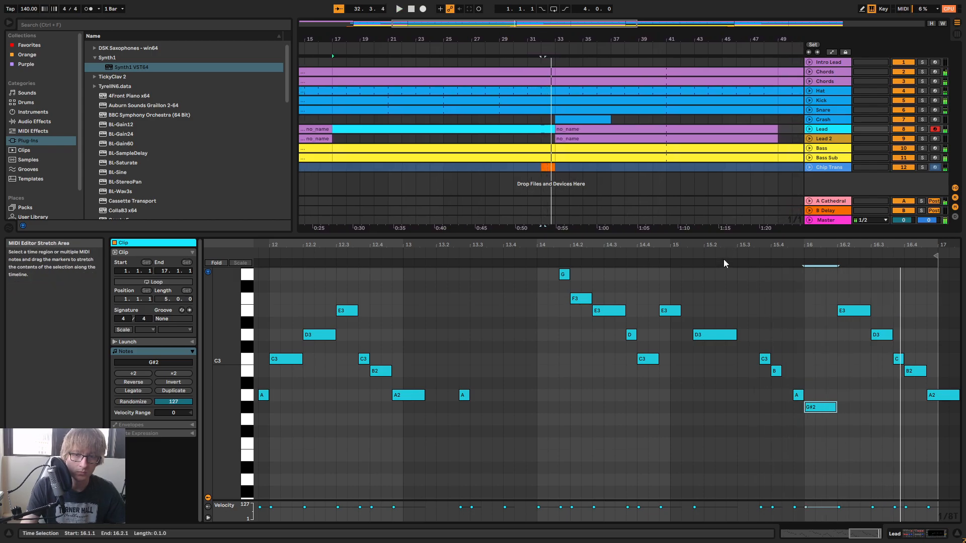
# Set the note at 16.1.1 to B2 and play the transition from bar 15
pyautogui.press('Up')
pyautogui.press('Up')
pyautogui.press('Up')
pyautogui.press('Up')
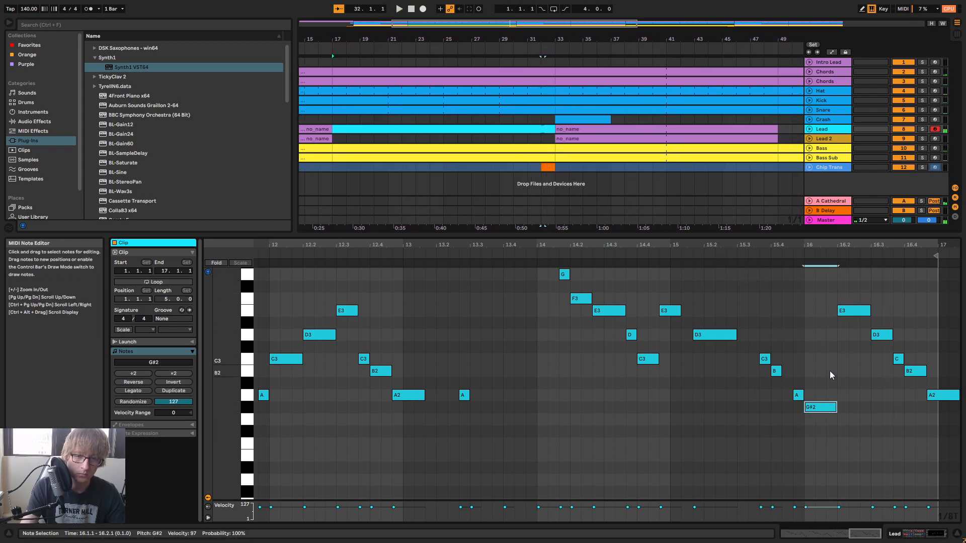
pyautogui.click(710, 252)
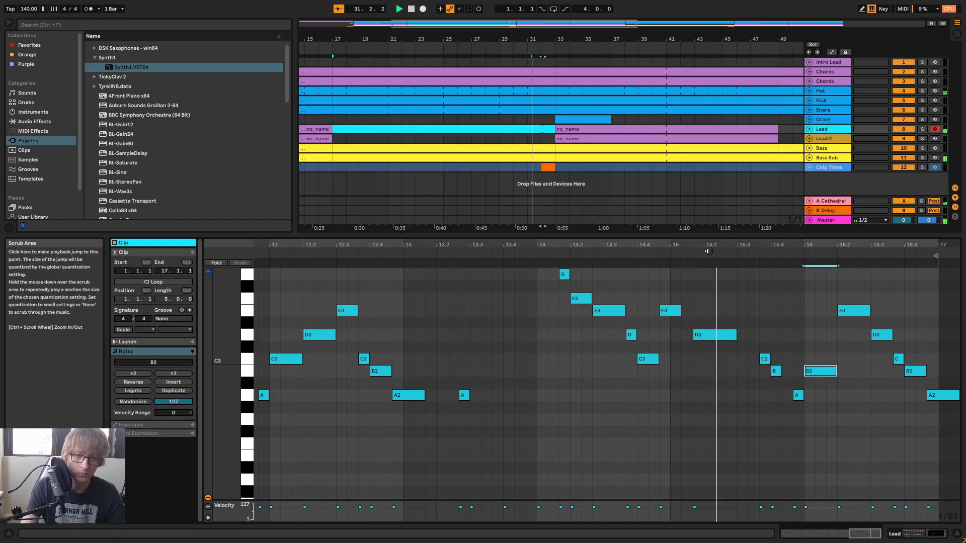
# Lower the E3 at 16.2.1 to D3 and raise the D3 at 16.3.1 to E3
pyautogui.click(854, 312)
pyautogui.moveTo(858, 316); pyautogui.dragTo(882, 338)
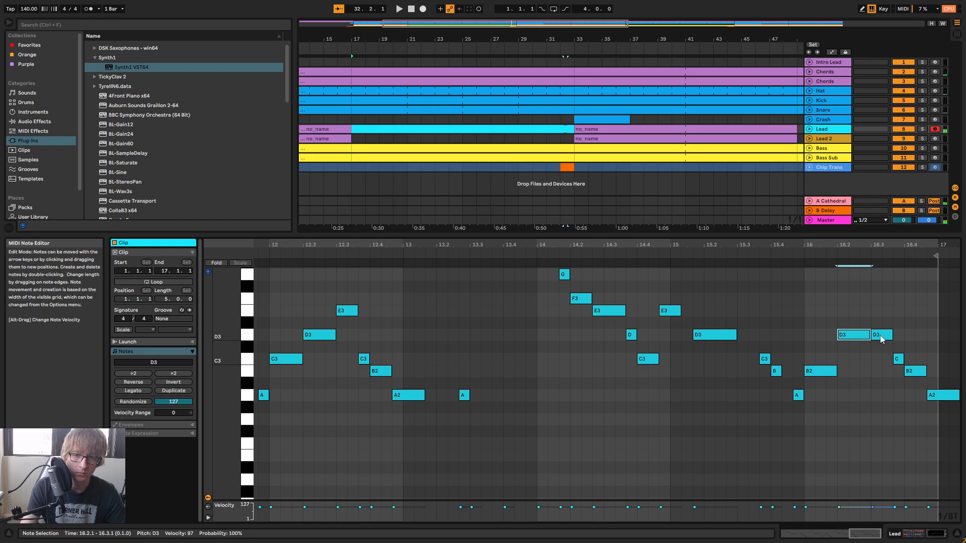
pyautogui.click(883, 338)
pyautogui.press('Up')
pyautogui.press('Up')
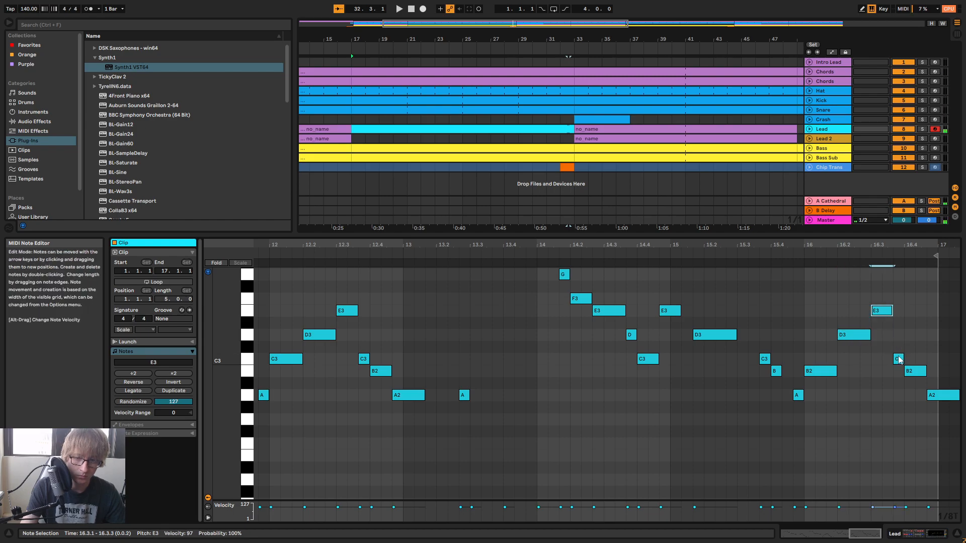
# Raise the short C3 at 16.3.3 to F3 so the line in bar 16 keeps climbing
pyautogui.press('Up')
pyautogui.press('Up')
pyautogui.press('Up')
pyautogui.press('Up')
pyautogui.press('Up')
pyautogui.scroll(1, 918, 379)
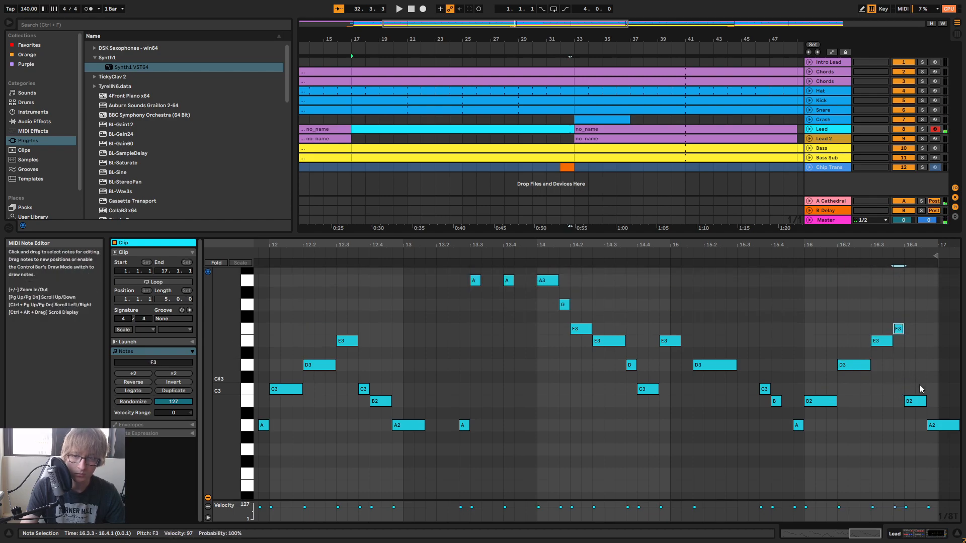
# Raise the B2 at 16.4.1 to G#3 and audition bar 16
pyautogui.click(916, 400)
pyautogui.press('Up')
pyautogui.press('Up')
pyautogui.press('Up')
pyautogui.press('Up')
pyautogui.press('Up')
pyautogui.press('Up')
pyautogui.press('Up')
pyautogui.press('Up')
pyautogui.press('Up')
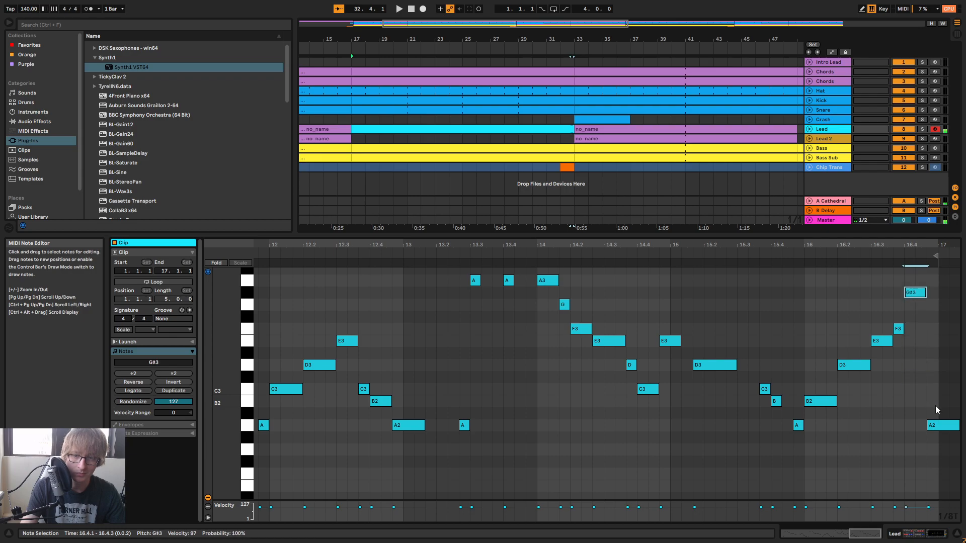
pyautogui.click(767, 254)
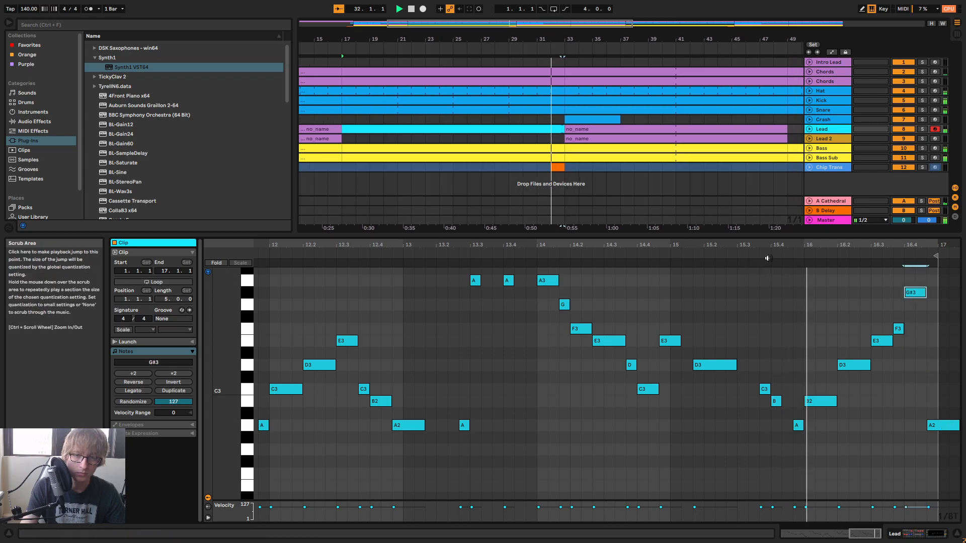
pyautogui.press('space')
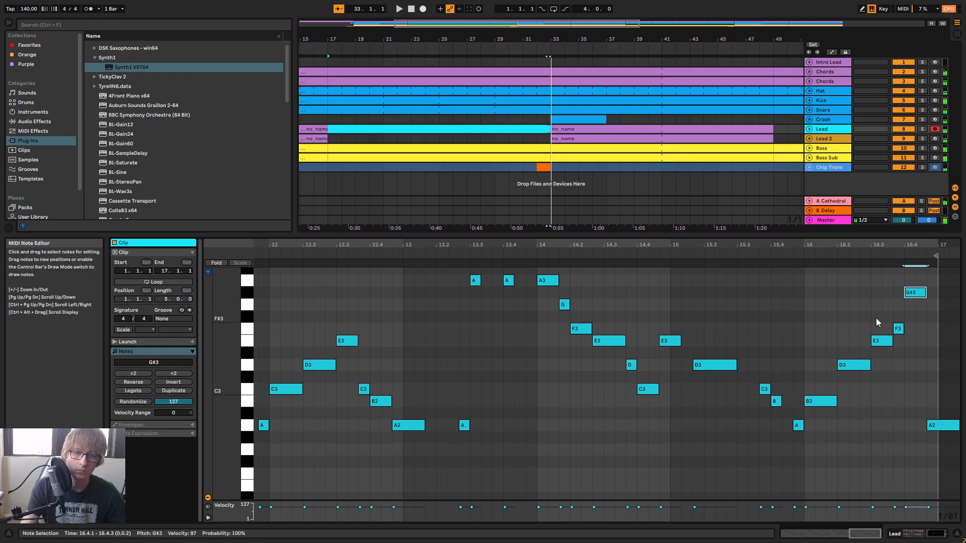
# Raise the A2 at 16.4.3 to A3, shortened to end at 17.1.1, and audition the ending
pyautogui.scroll(2, 877, 318)
pyautogui.click(941, 467)
pyautogui.press('Up')
pyautogui.press('Up')
pyautogui.press('Up')
pyautogui.press('Up')
pyautogui.press('Up')
pyautogui.press('Up')
pyautogui.press('Up')
pyautogui.press('Up')
pyautogui.press('Up')
pyautogui.press('Up')
pyautogui.press('Up')
pyautogui.press('Up')
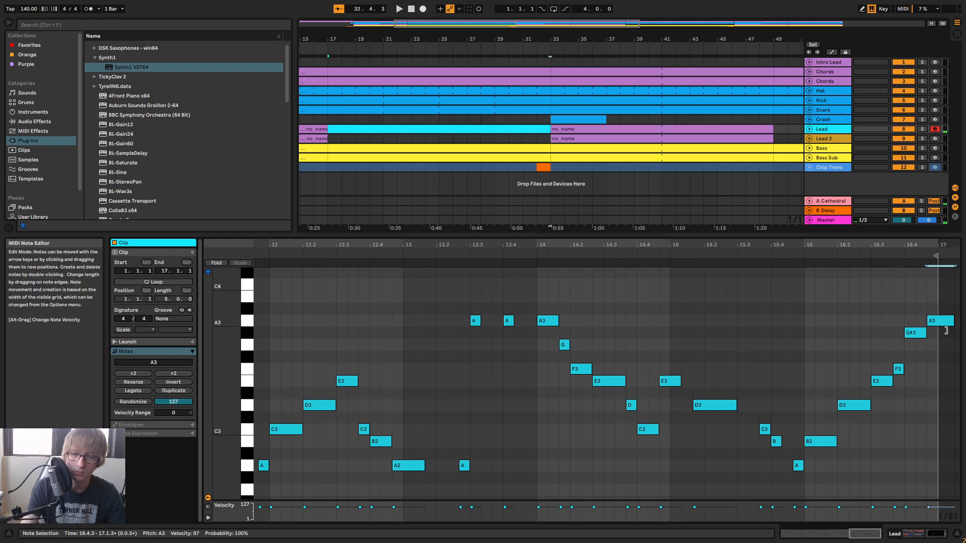
pyautogui.click(788, 244)
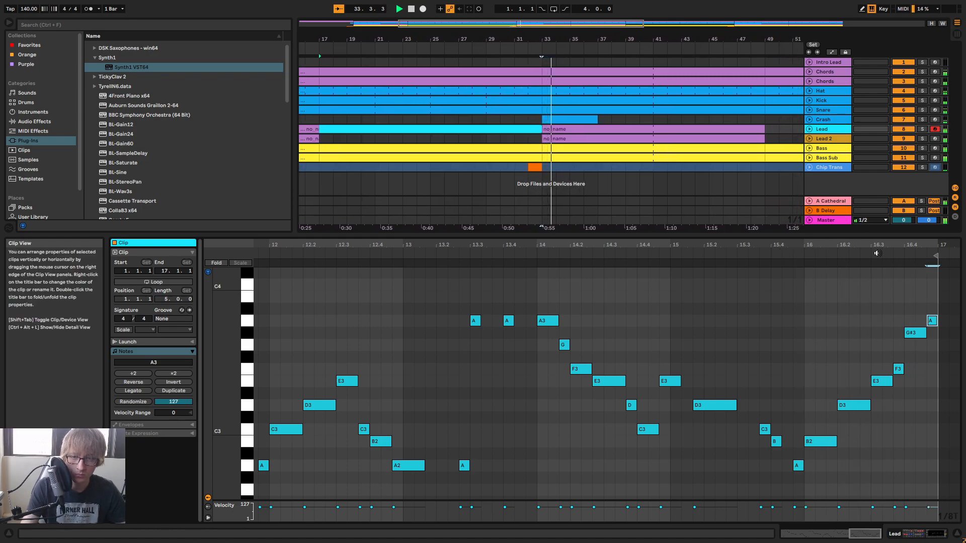
pyautogui.press('space')
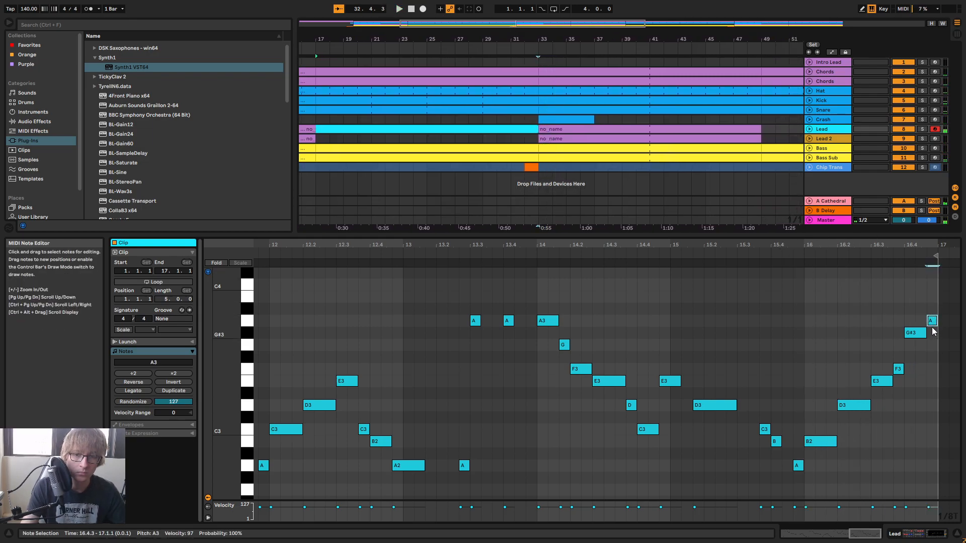
# Try the G#3 at 16.4.1 as G#2 and as A3, audition it, and return the note to G#3
pyautogui.click(916, 335)
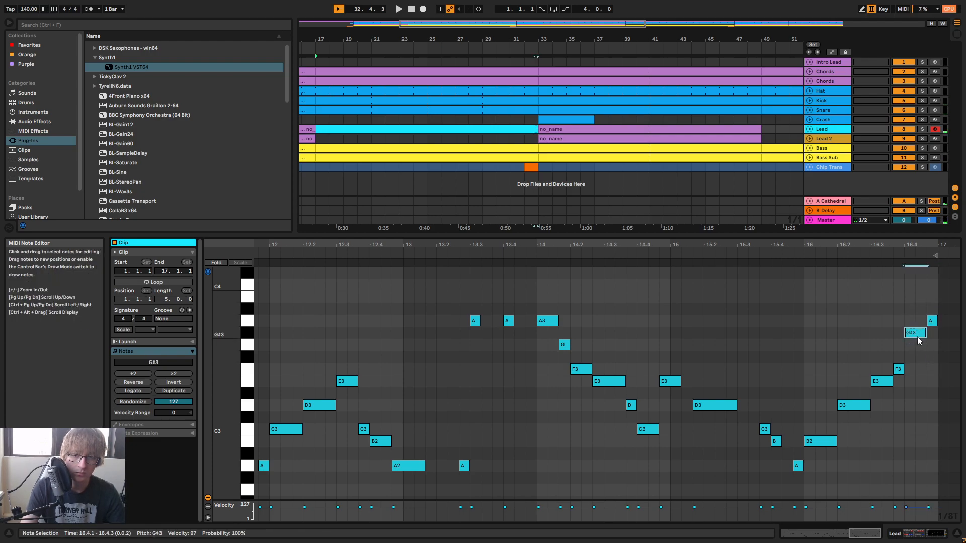
pyautogui.hotkey('shift', 'Down')
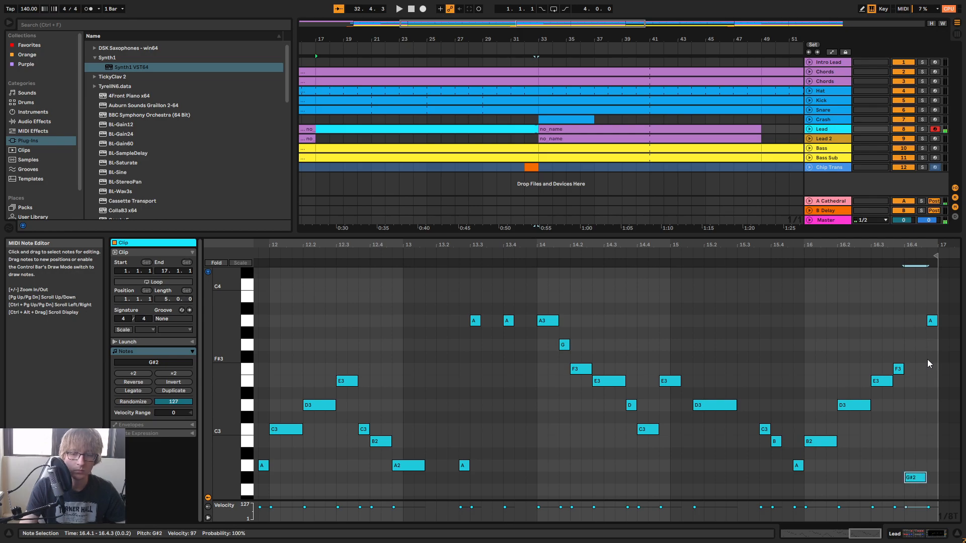
pyautogui.press('Up')
pyautogui.hotkey('shift', 'Up')
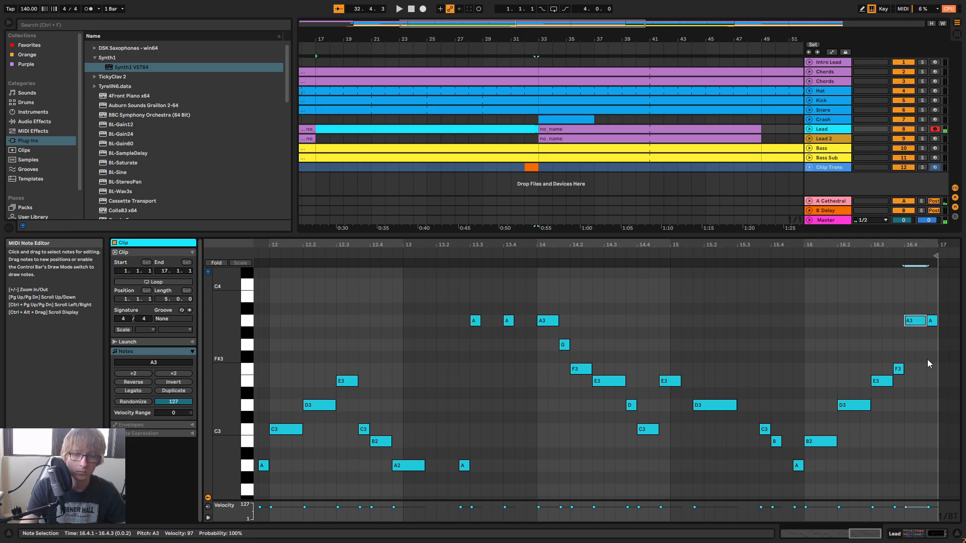
pyautogui.click(678, 255)
pyautogui.scroll(-2, 910, 302)
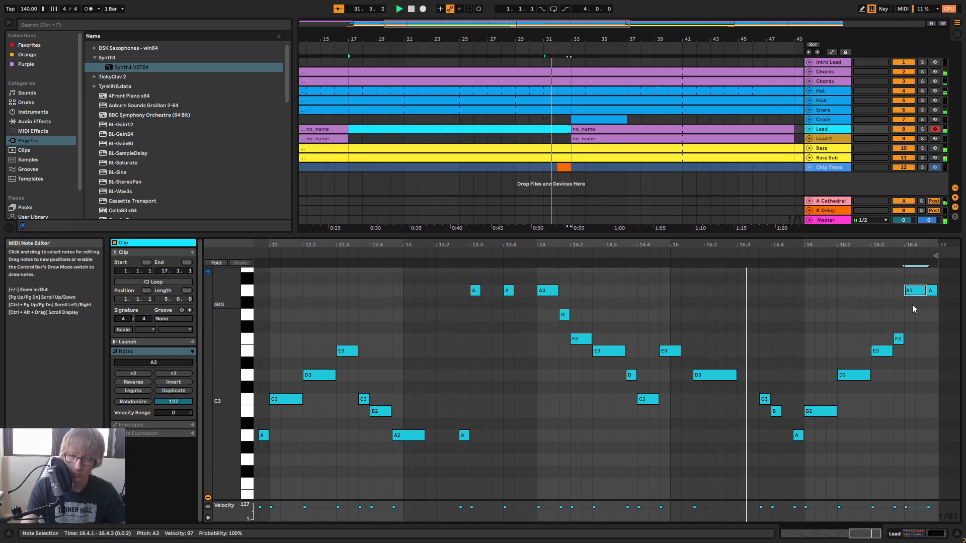
pyautogui.scroll(-2, 874, 363)
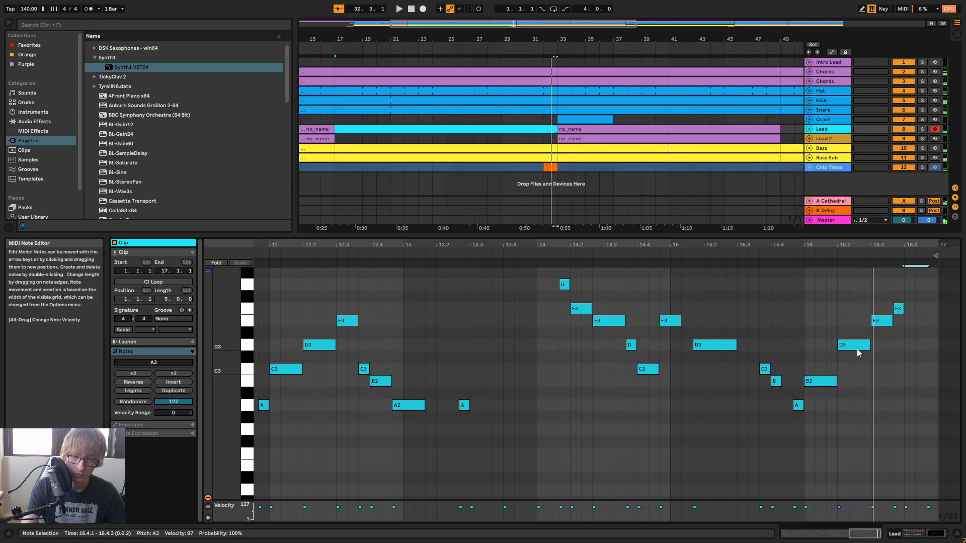
pyautogui.click(898, 308)
pyautogui.scroll(1, 923, 295)
pyautogui.click(916, 272)
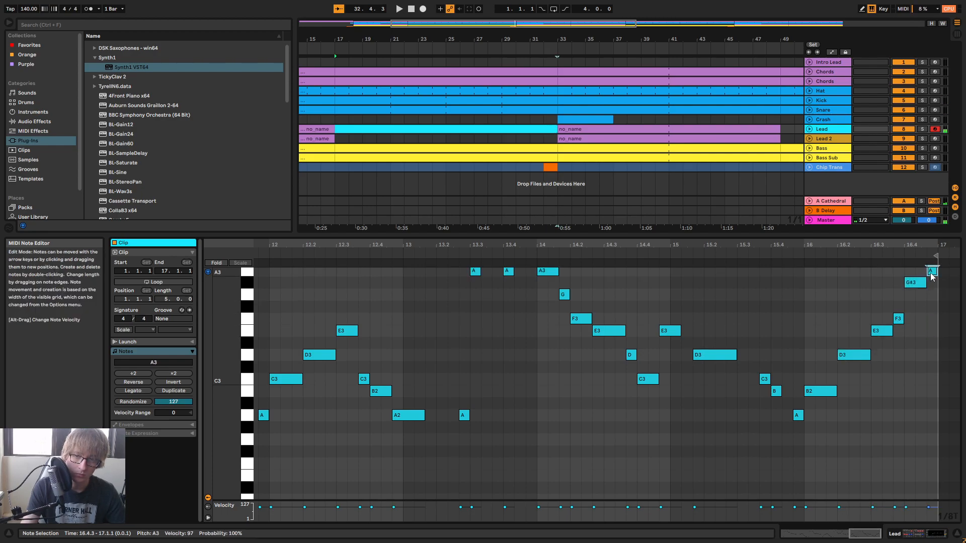
# Try the final A3 at 16.4.3 as A2, return it to A3, and play the ending past bar 33 of the arrangement
pyautogui.press('Down')
pyautogui.press('Up')
pyautogui.hotkey('shift', 'Down')
pyautogui.click(789, 257)
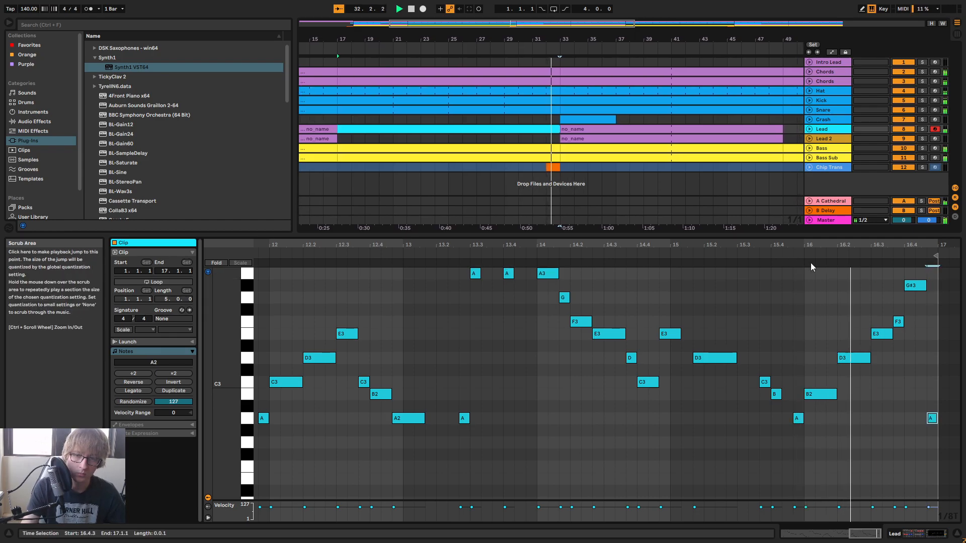
pyautogui.click(929, 317)
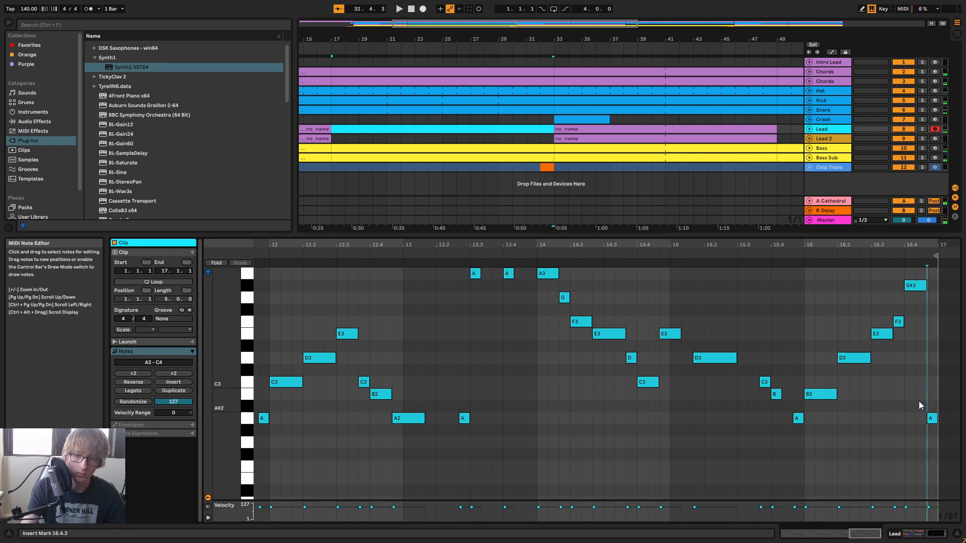
pyautogui.moveTo(938, 429); pyautogui.dragTo(935, 431)
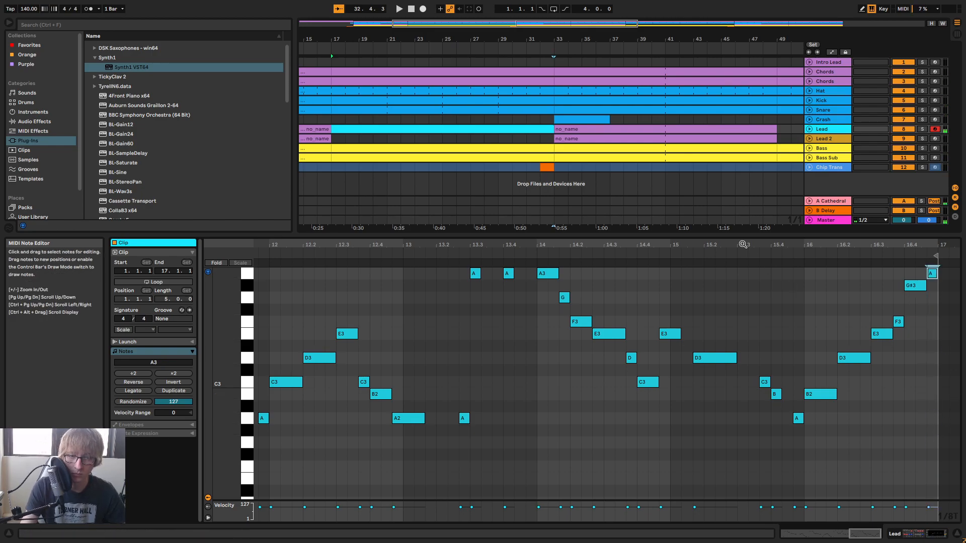
pyautogui.click(658, 253)
pyautogui.scroll(2, 805, 341)
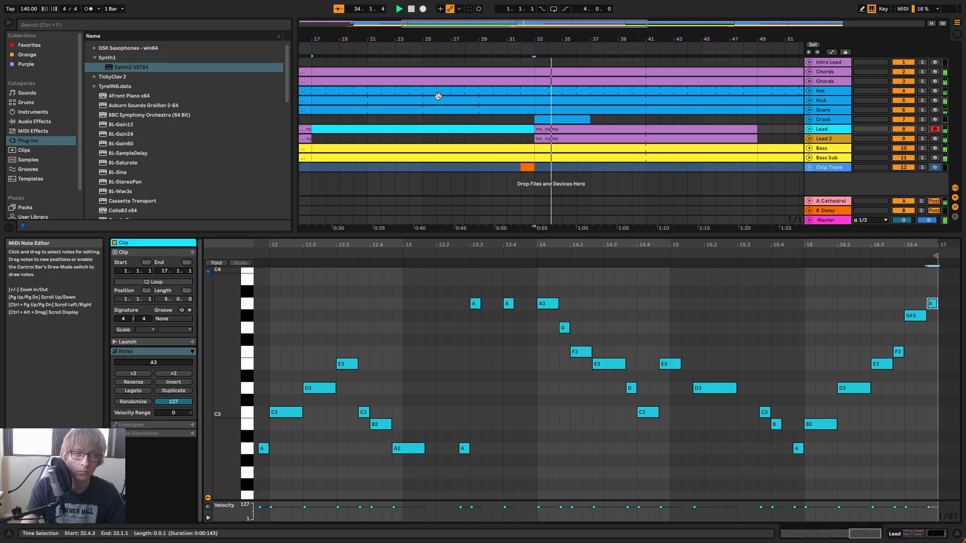
# Play the arrangement from about bar 9 through the reworked Lead clip and review how bars 17 to 33 fit the whole track
pyautogui.moveTo(357, 40); pyautogui.dragTo(377, 60)
pyautogui.click(360, 49)
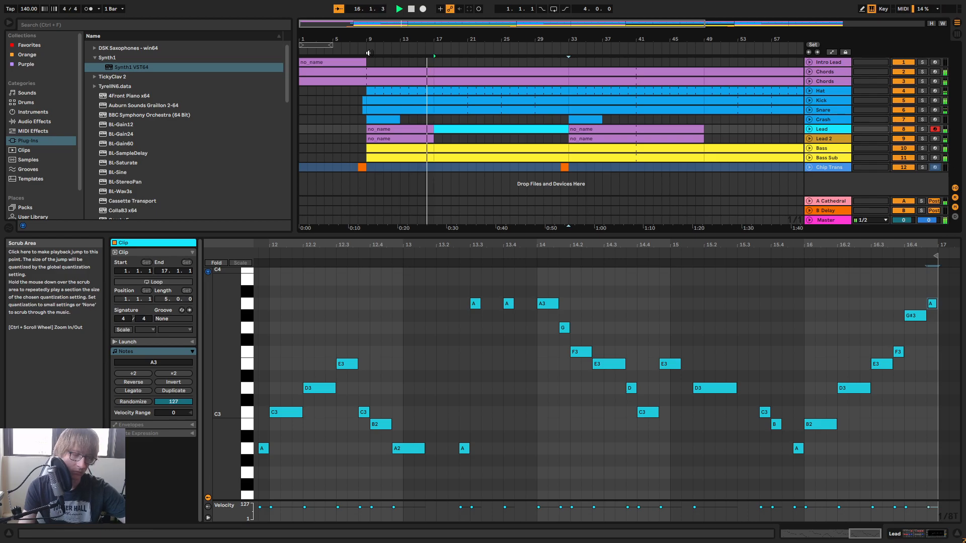
pyautogui.moveTo(615, 234); pyautogui.dragTo(613, 423)
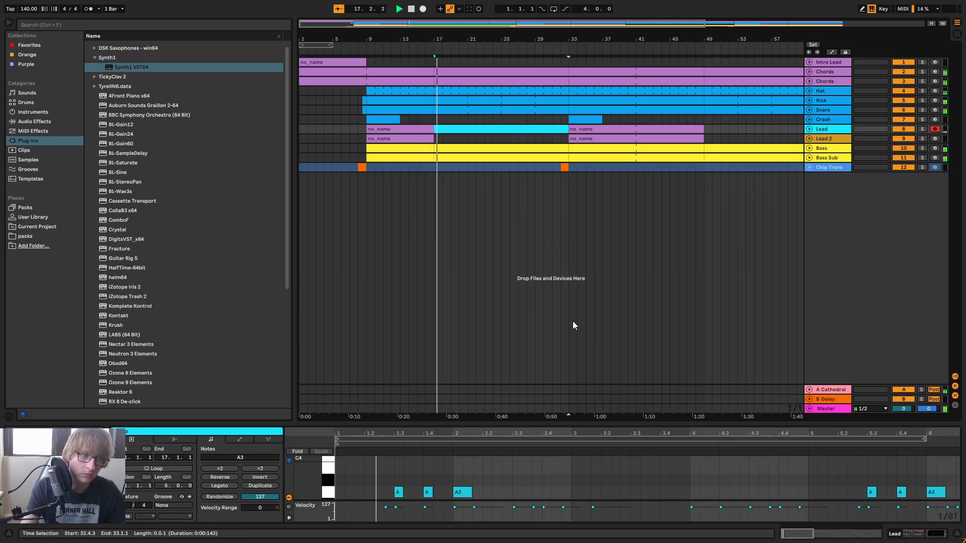
pyautogui.click(502, 167)
pyautogui.moveTo(448, 39); pyautogui.dragTo(448, 68)
pyautogui.moveTo(566, 40); pyautogui.dragTo(566, 33)
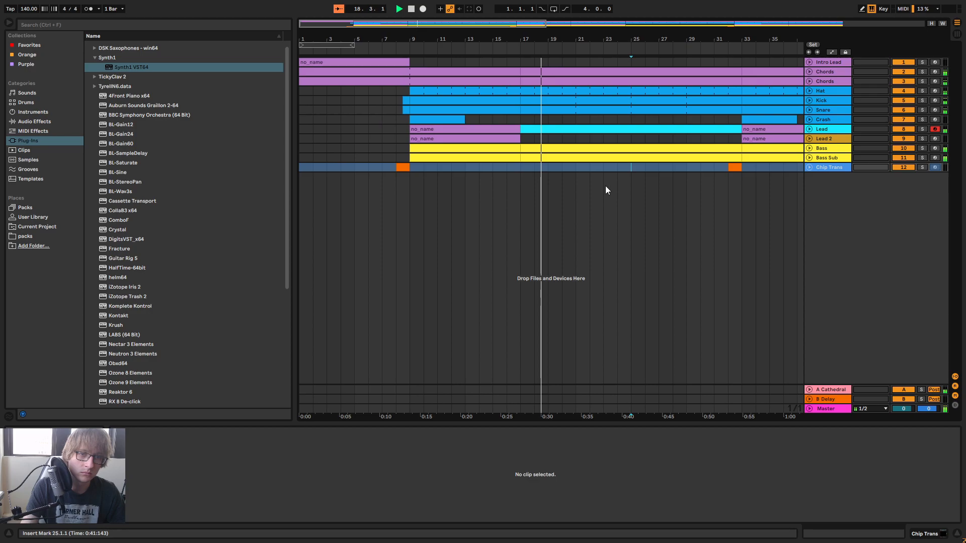
pyautogui.moveTo(558, 128)
pyautogui.mouseDown()
pyautogui.moveTo(561, 139)
pyautogui.moveTo(566, 130)
pyautogui.mouseUp()
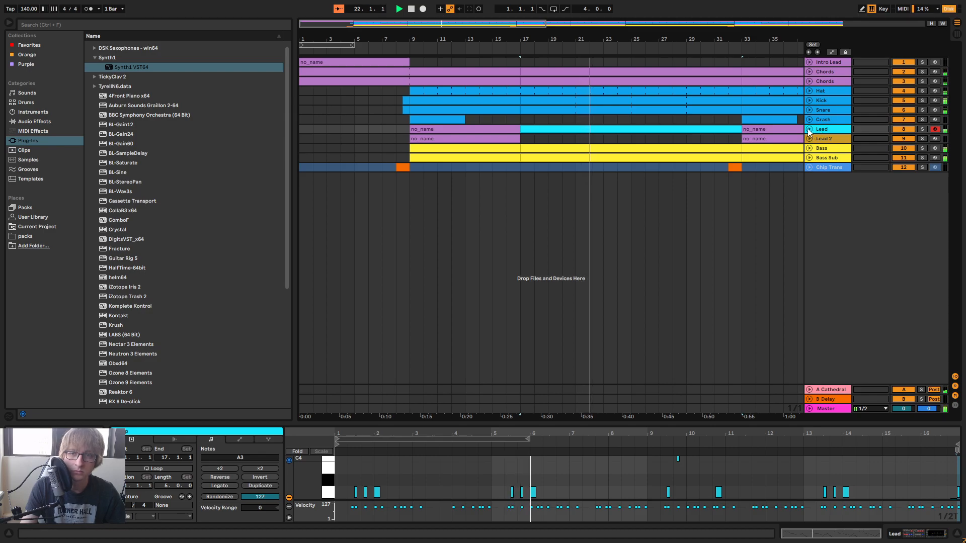
pyautogui.scroll(-5, 680, 236)
pyautogui.click(667, 242)
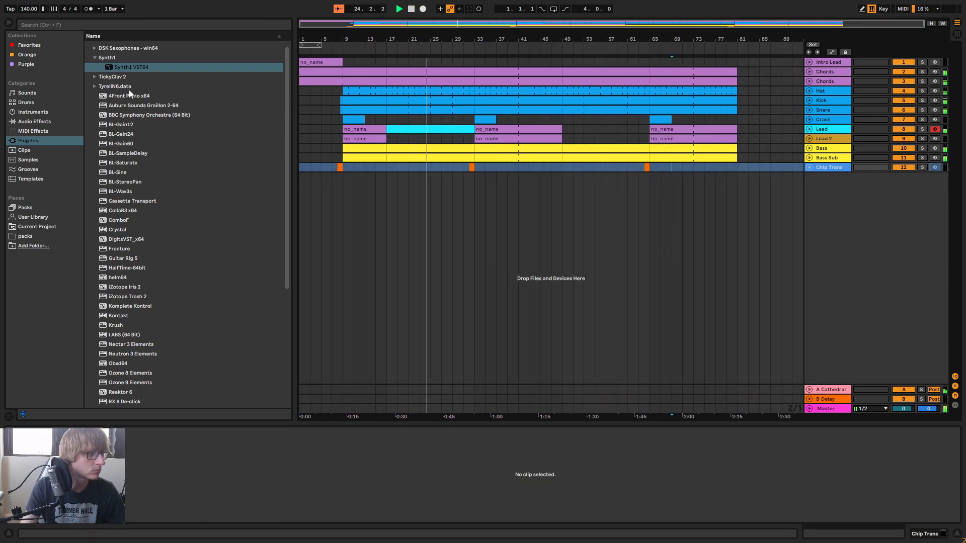
# Add a new MIDI track with Synth1 and load preset 15, Spoopy, from soundbank01
pyautogui.moveTo(143, 69); pyautogui.dragTo(902, 246)
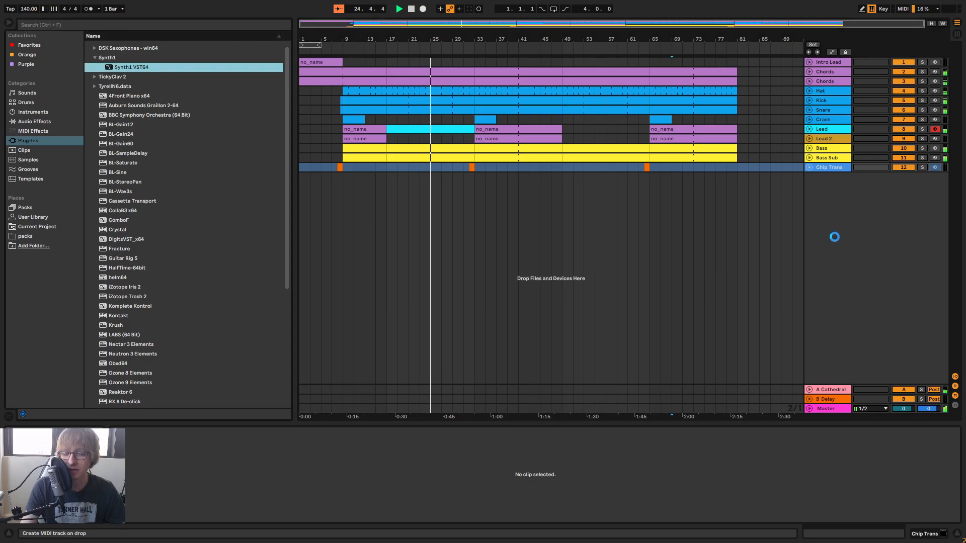
pyautogui.moveTo(524, 142); pyautogui.dragTo(514, 126)
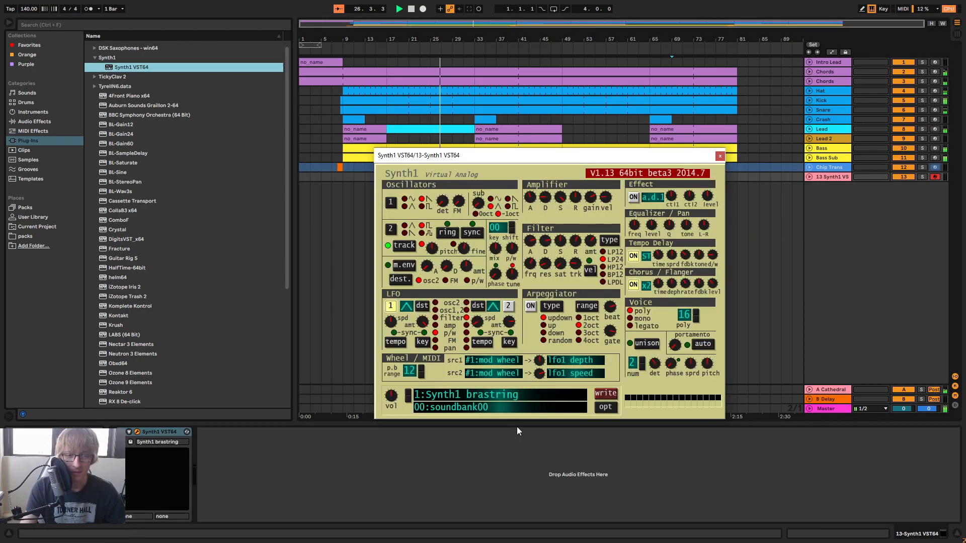
pyautogui.click(519, 405)
pyautogui.click(355, 178)
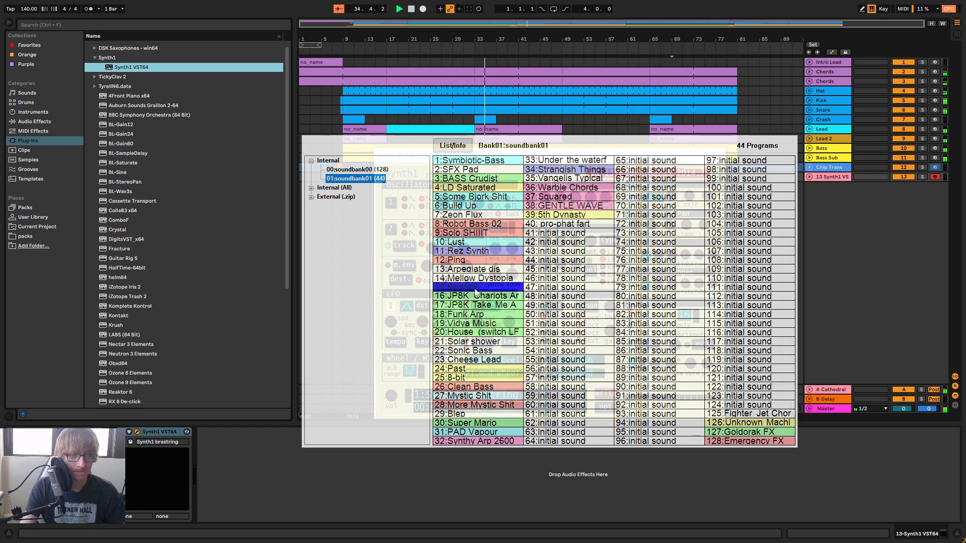
pyautogui.click(456, 287)
pyautogui.click(720, 157)
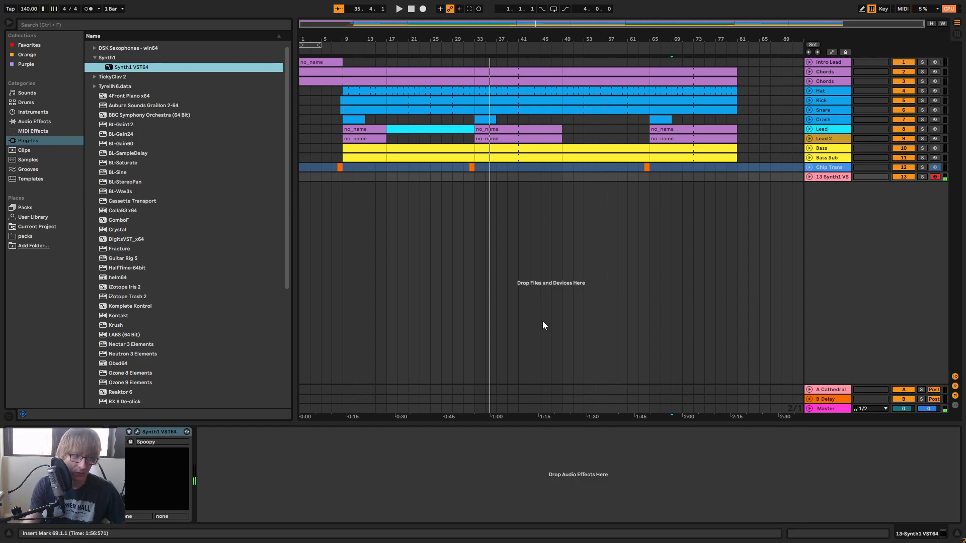
# Switch the new track's Synth1 to preset 36, Warble Chords, and audition it against the playing arrangement
pyautogui.click(137, 432)
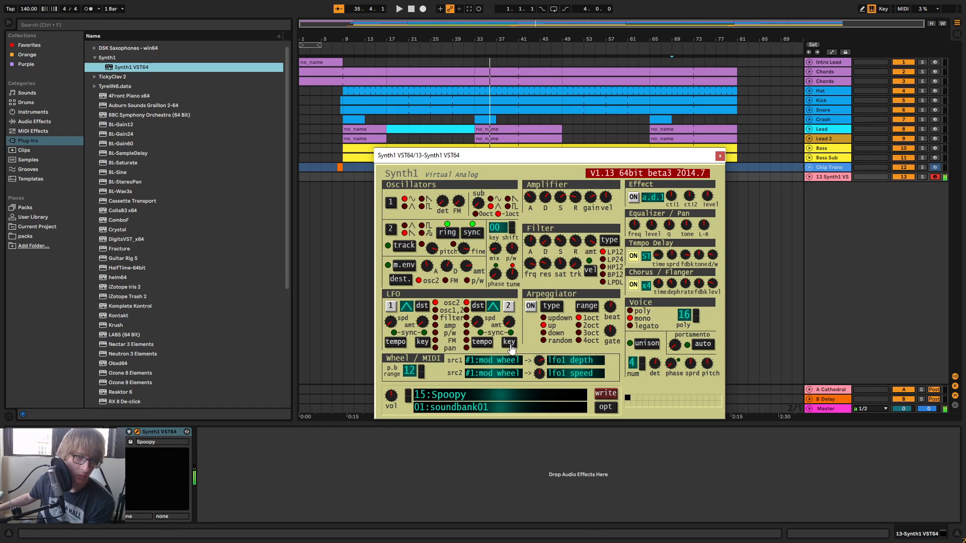
pyautogui.click(527, 400)
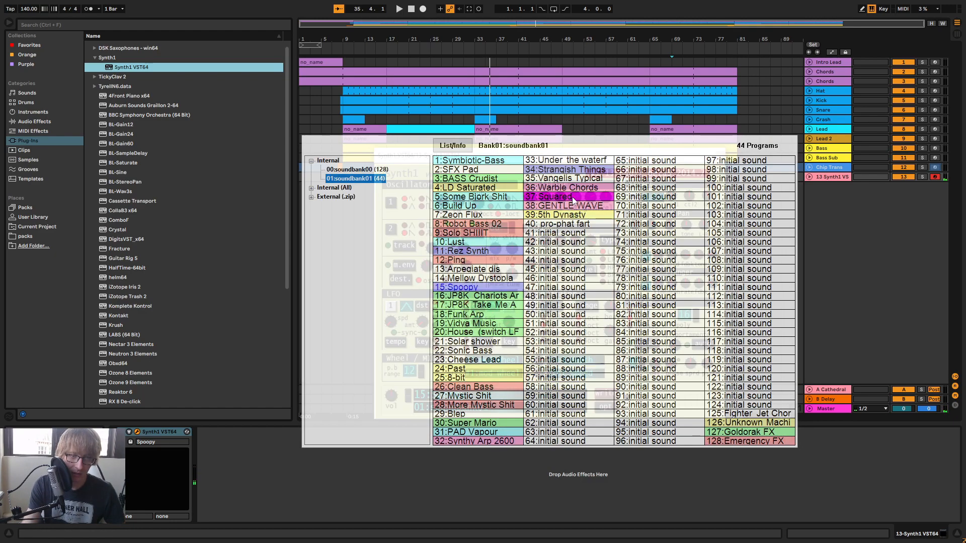
pyautogui.click(502, 399)
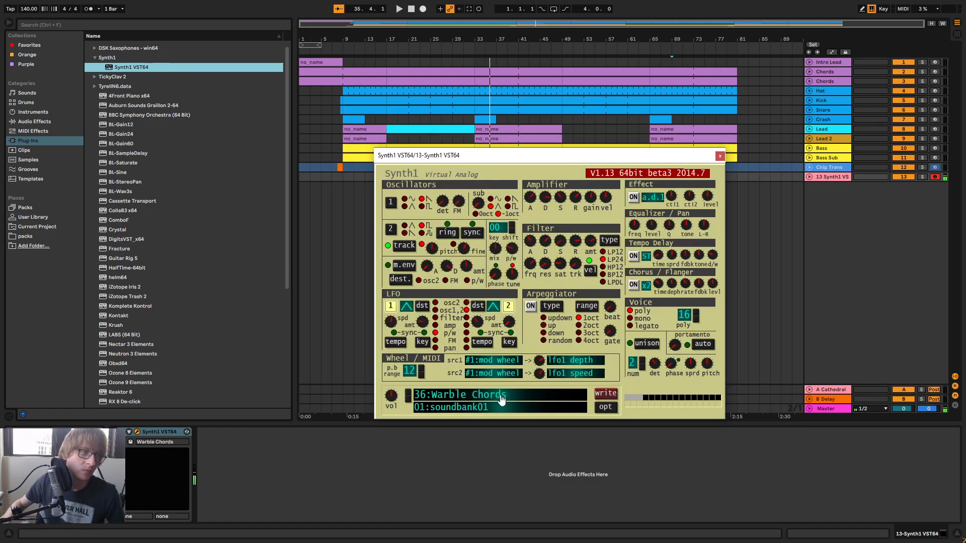
pyautogui.click(339, 52)
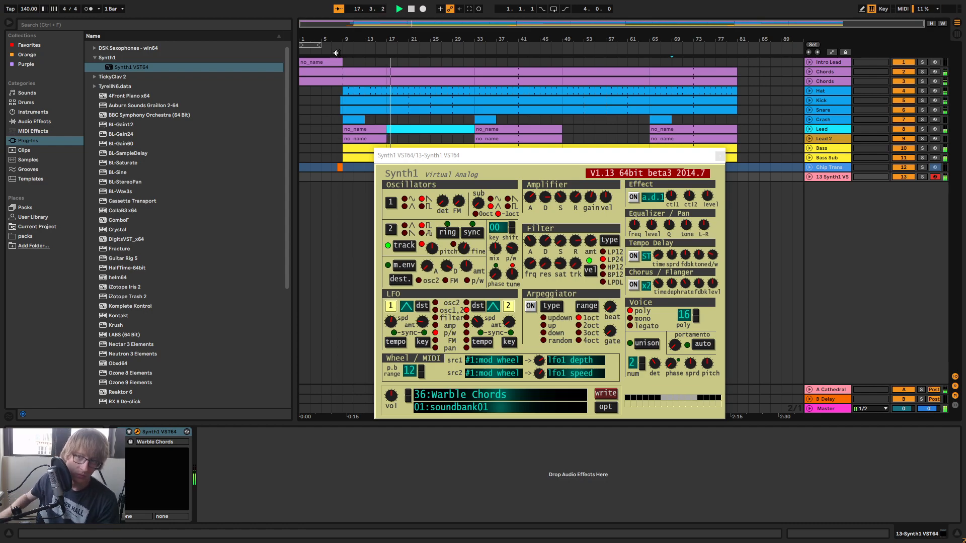
pyautogui.click(462, 400)
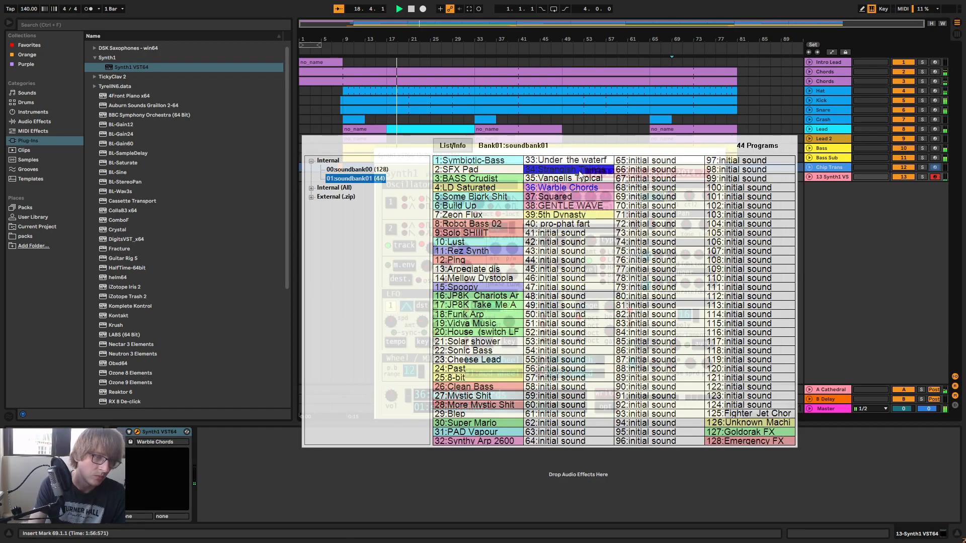
pyautogui.click(753, 94)
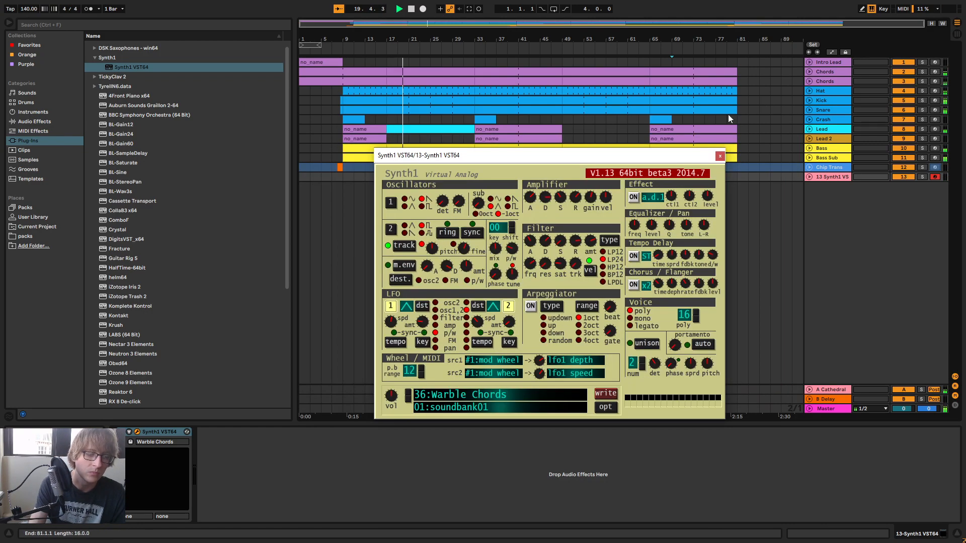
pyautogui.click(720, 156)
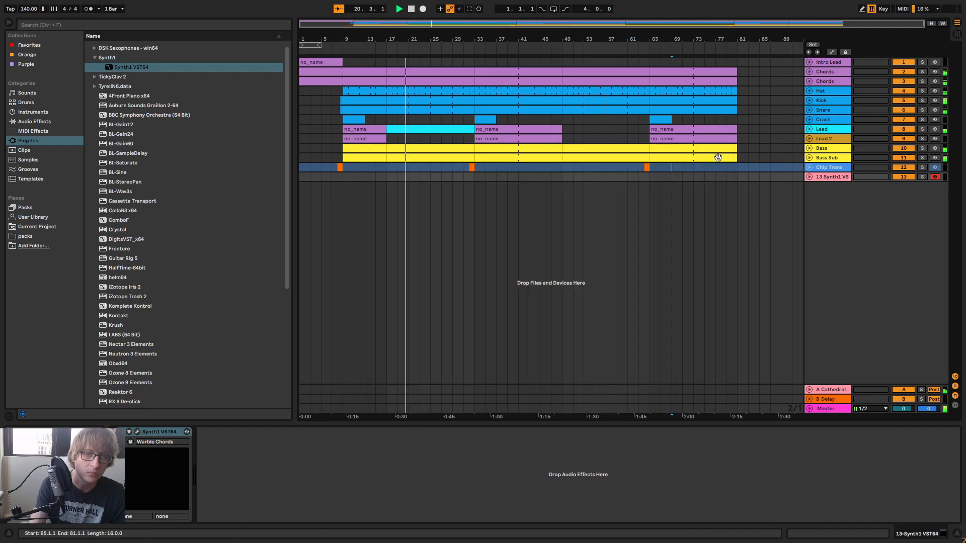
# Duplicate the Lead 2 track and move the copy below the new Synth1 track
pyautogui.rightClick(836, 139)
pyautogui.click(854, 159)
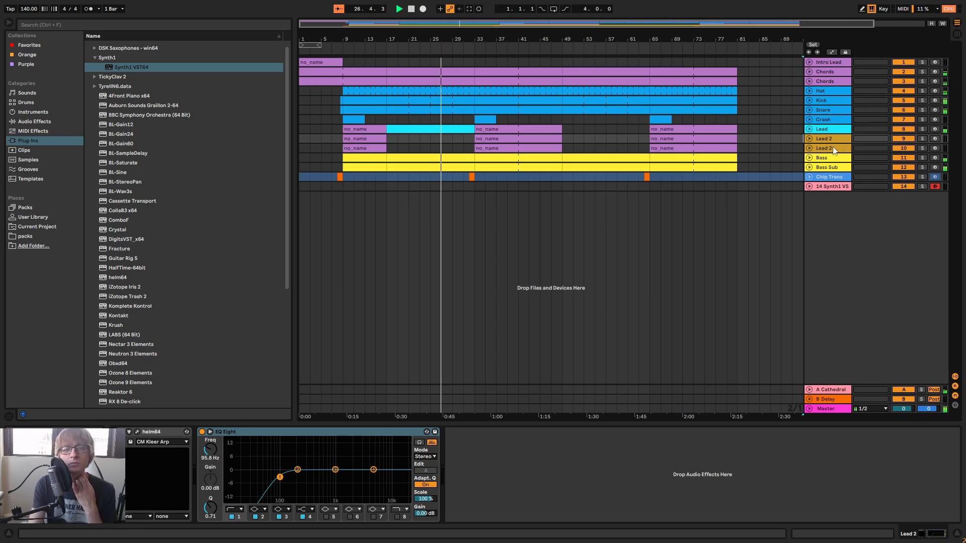
pyautogui.moveTo(835, 148); pyautogui.dragTo(840, 214)
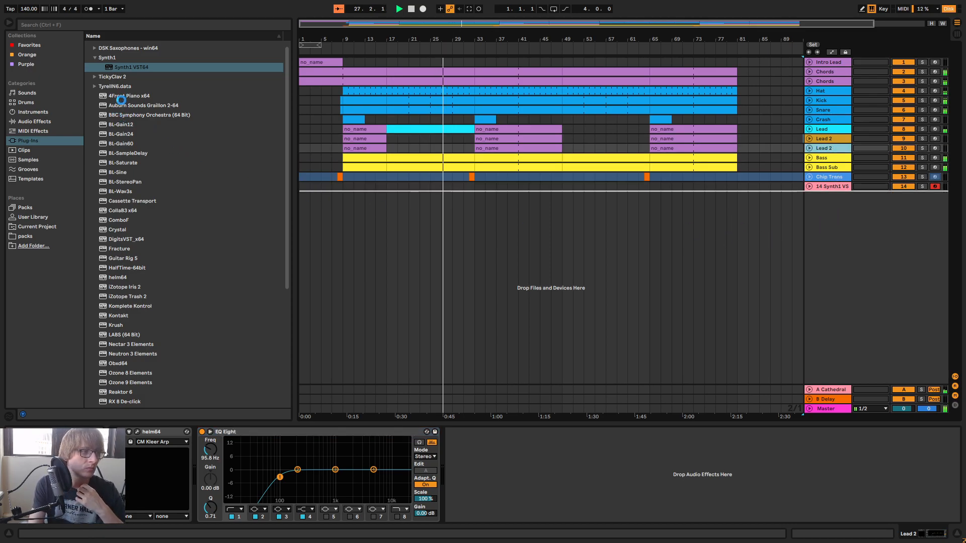
# Replace the copied Lead 2 track's Helm instrument with Synth1 and solo the track, playing from bar 33
pyautogui.moveTo(145, 67); pyautogui.dragTo(829, 189)
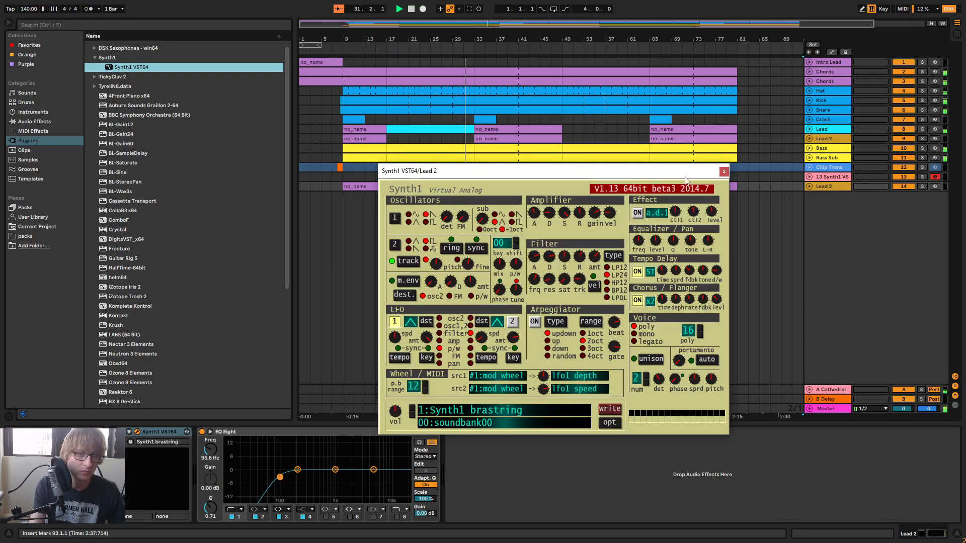
pyautogui.click(724, 172)
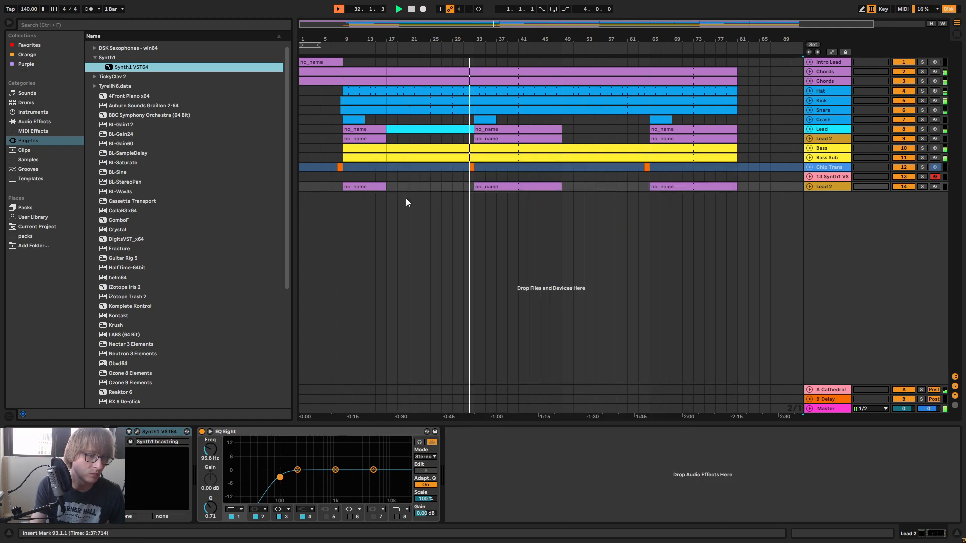
pyautogui.click(910, 187)
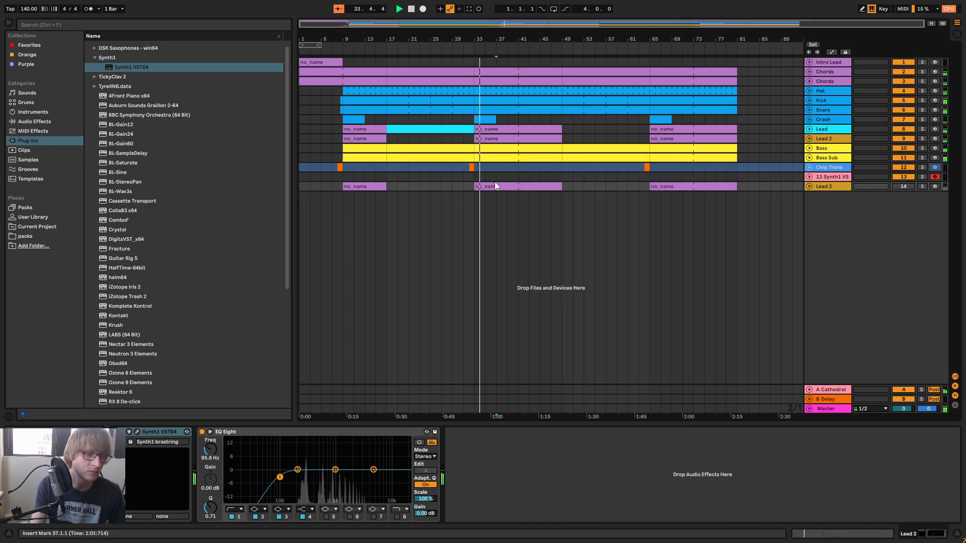
pyautogui.click(922, 186)
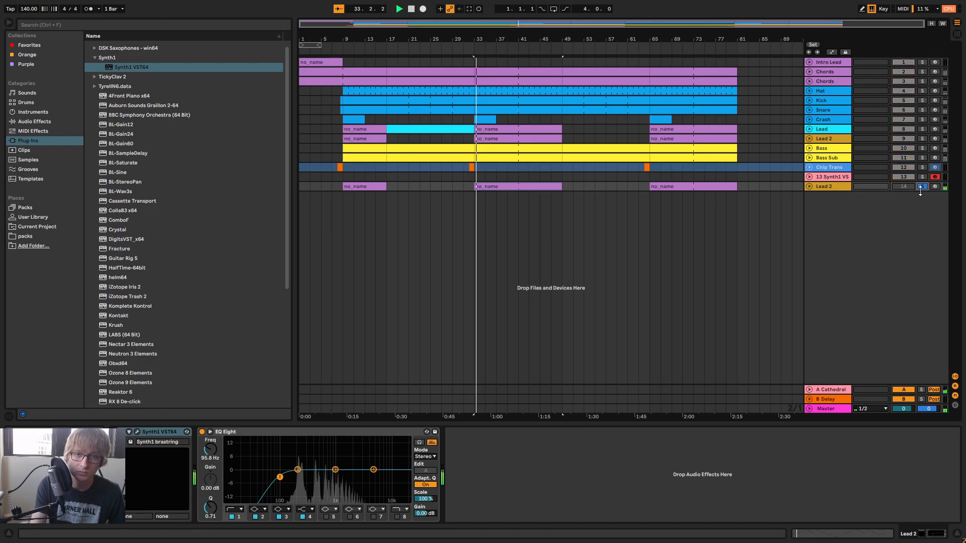
# Load soundbank01 preset 35, Vangelis Typical Ninteen, in the copied Lead 2 track's Synth1
pyautogui.click(137, 432)
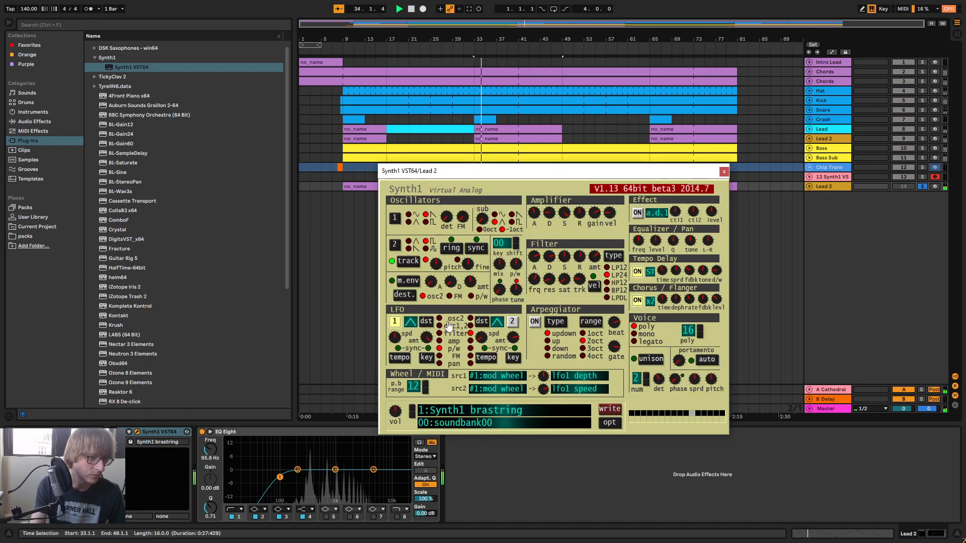
pyautogui.click(498, 418)
pyautogui.click(375, 194)
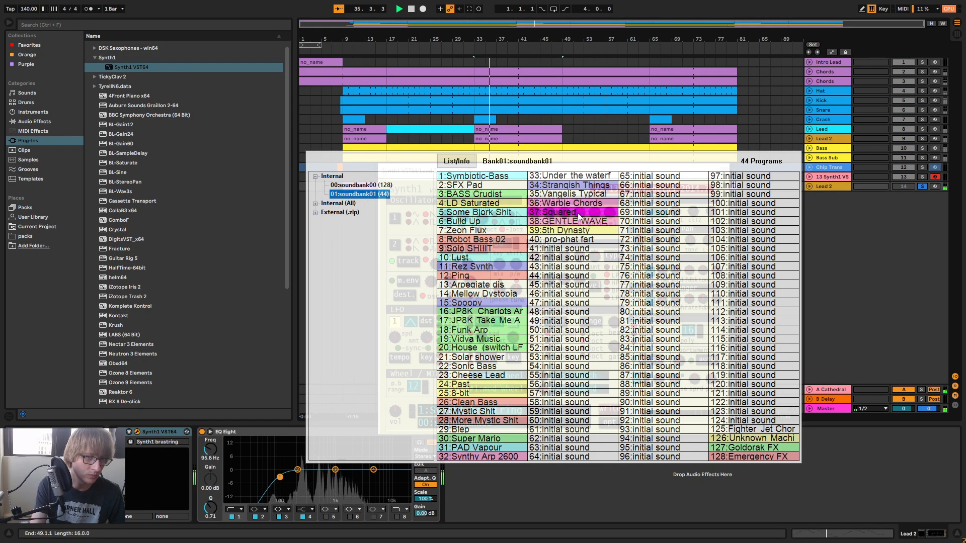
pyautogui.click(579, 204)
pyautogui.click(412, 418)
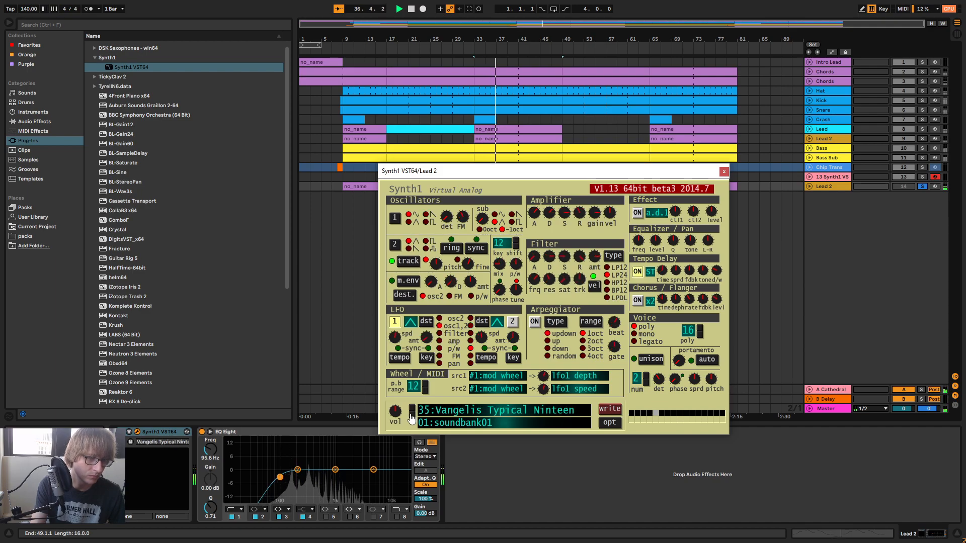
pyautogui.click(724, 171)
# Check the soloed Lead 2 copy in the mixer and replay its part from bar 33
pyautogui.press('Tab')
pyautogui.moveTo(715, 417); pyautogui.dragTo(773, 418)
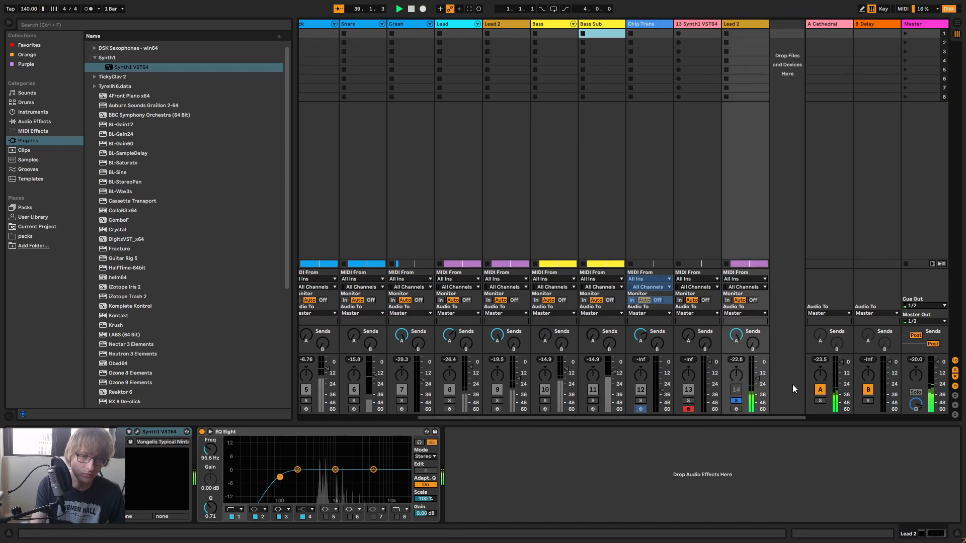
pyautogui.press('Tab')
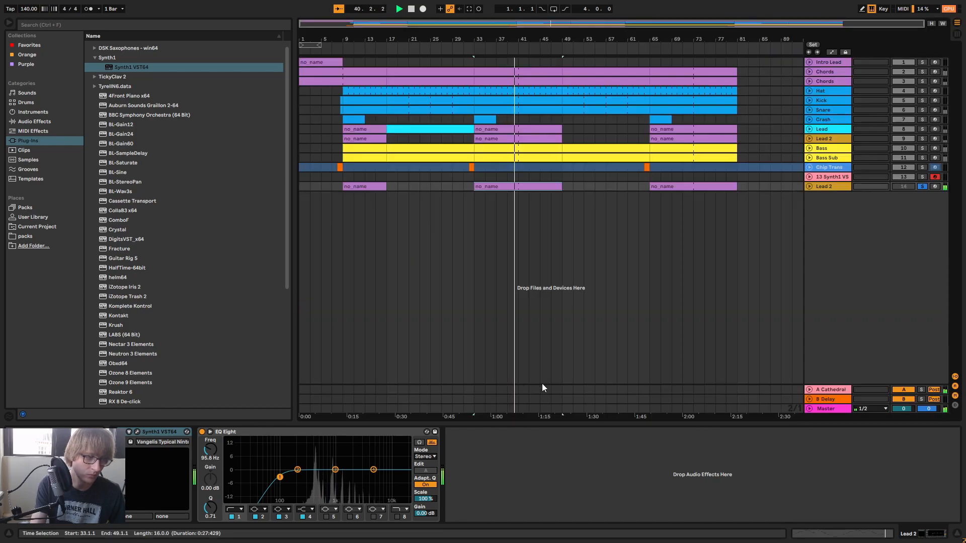
pyautogui.press('space')
pyautogui.press('space')
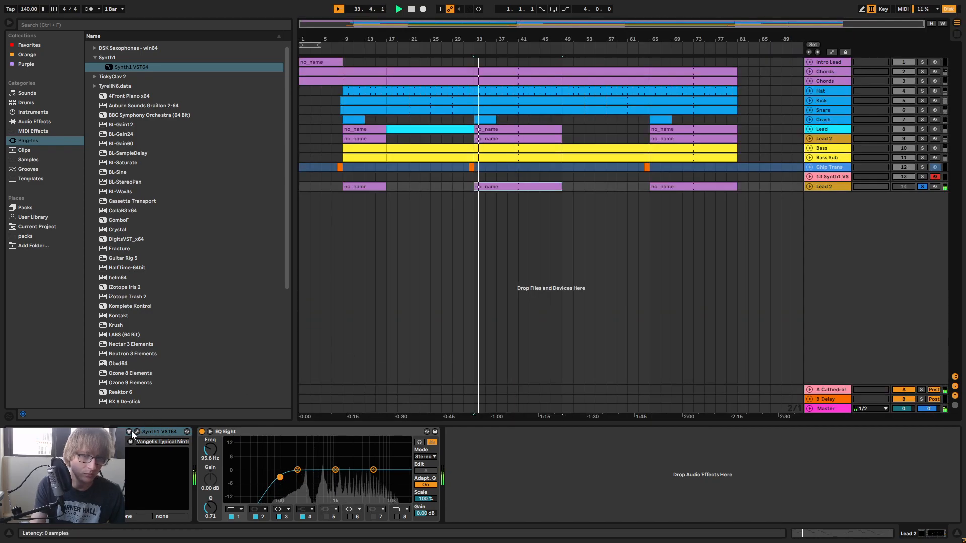
pyautogui.press('space')
pyautogui.press('space')
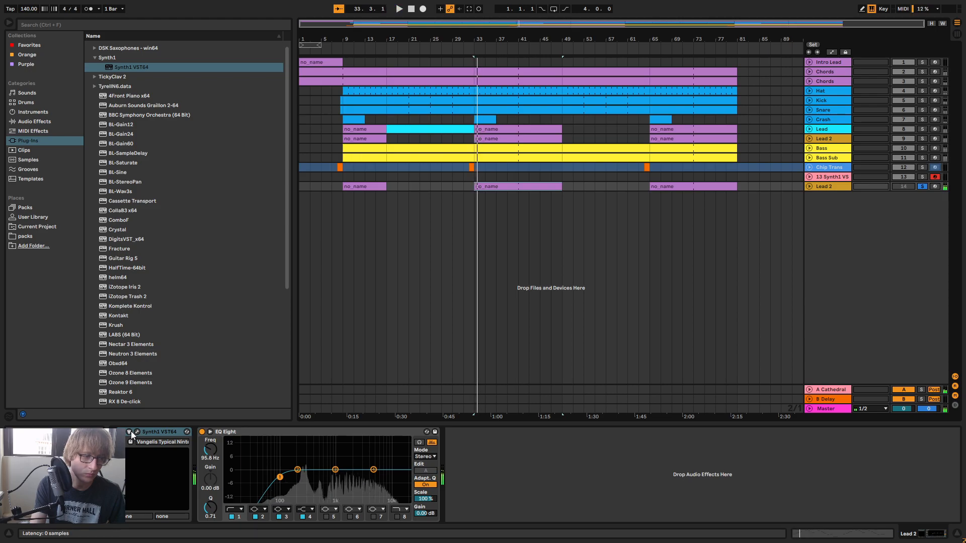
# Reopen the copied Lead 2 track's Synth1, try to reload preset 35, Vangelis Typical, and play it from bar 33
pyautogui.click(131, 431)
pyautogui.click(136, 433)
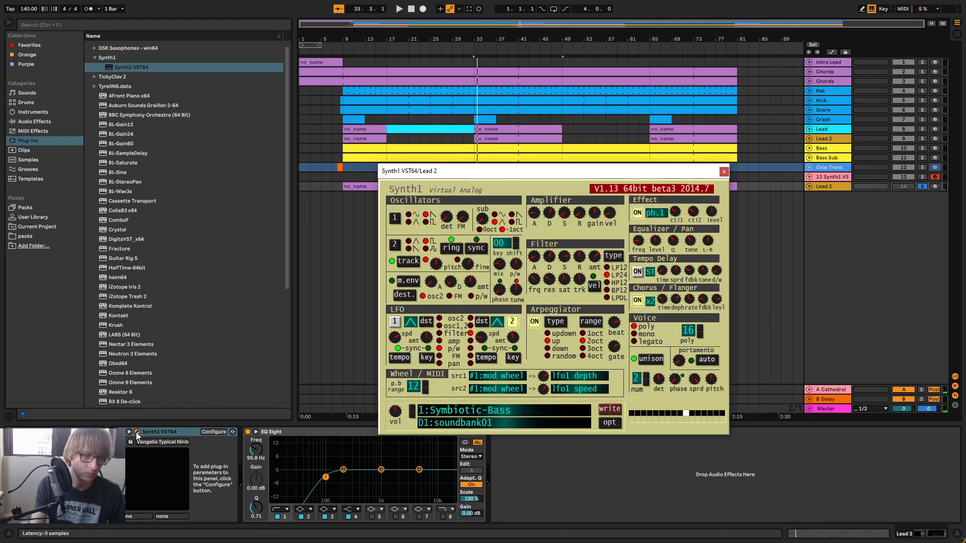
pyautogui.click(128, 433)
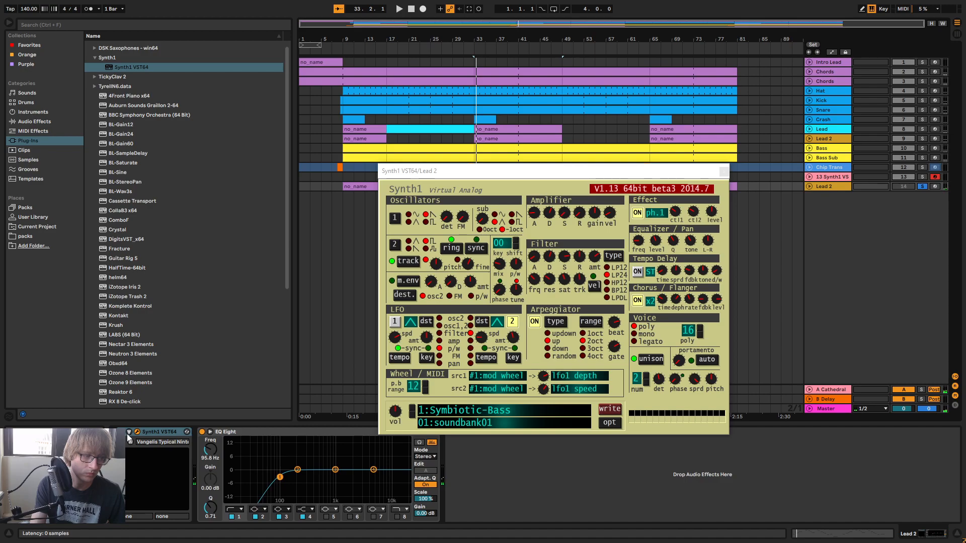
pyautogui.click(503, 410)
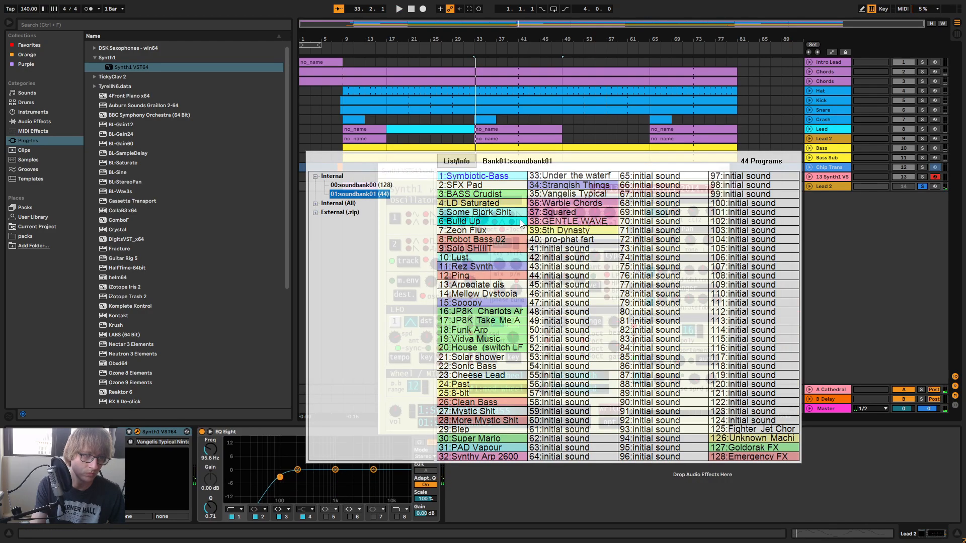
pyautogui.click(579, 195)
pyautogui.press('space')
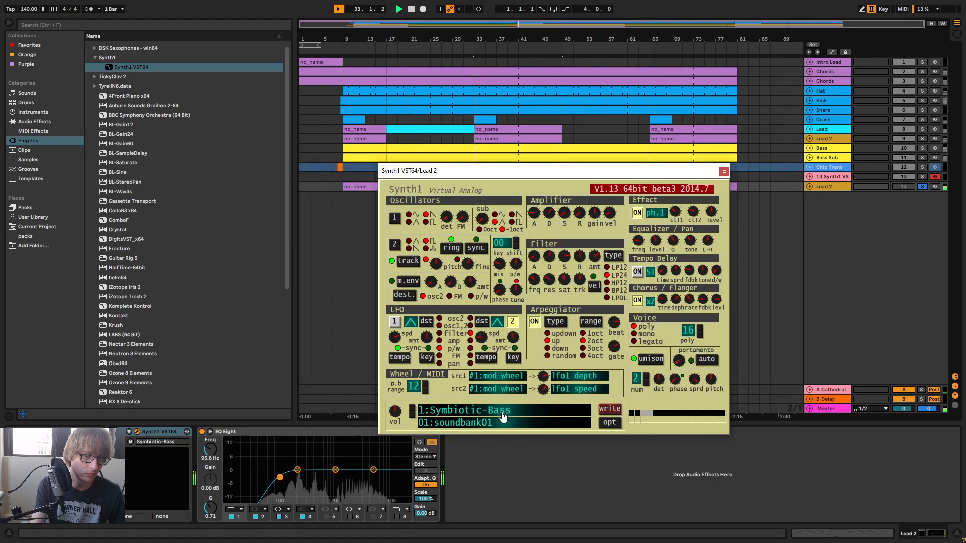
# Try to switch the Lead 2 copy's Synth1 to preset 36, Warble Chords, and play it
pyautogui.click(503, 412)
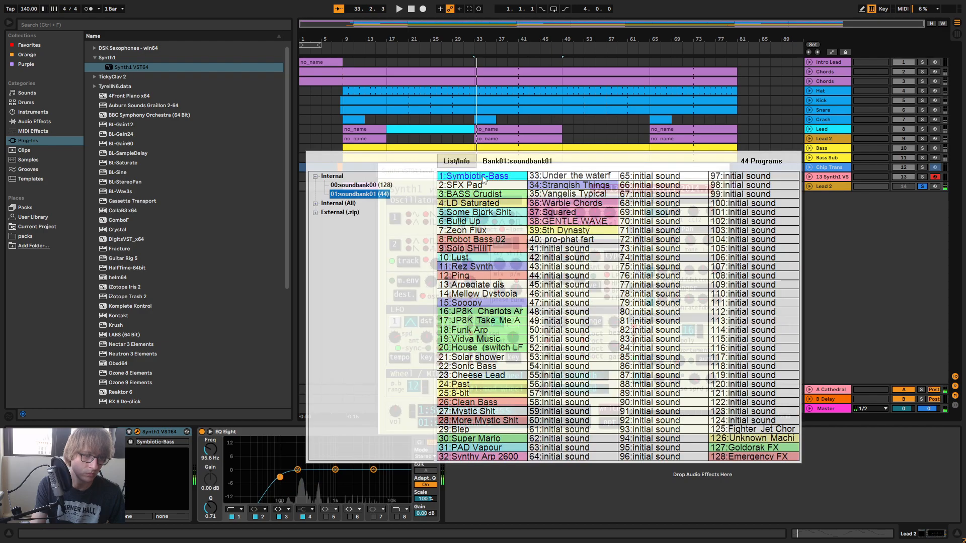
pyautogui.click(603, 206)
pyautogui.press('space')
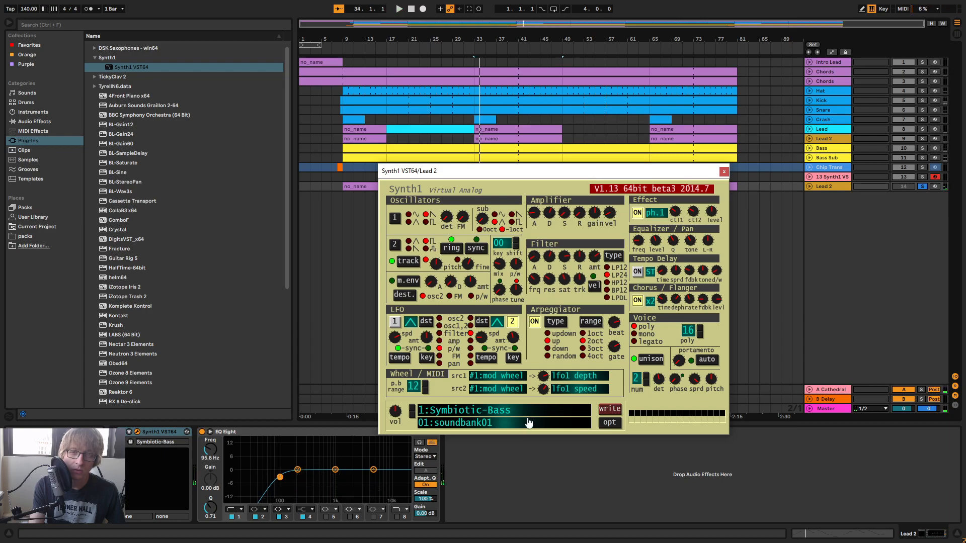
# Compare the devices on the neighbouring Synth1 tracks, unsolo the Lead 2 copy and play the mix from bar 33
pyautogui.click(832, 168)
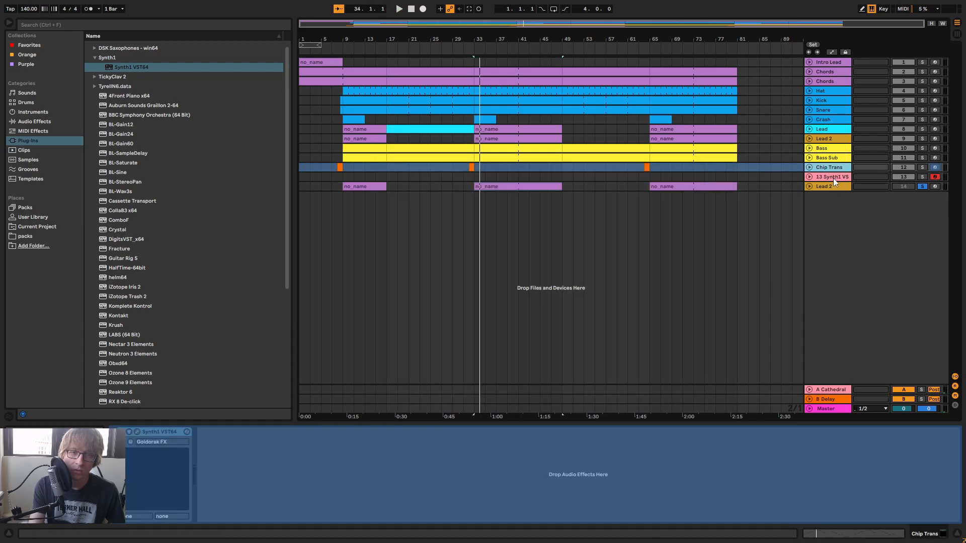
pyautogui.click(834, 185)
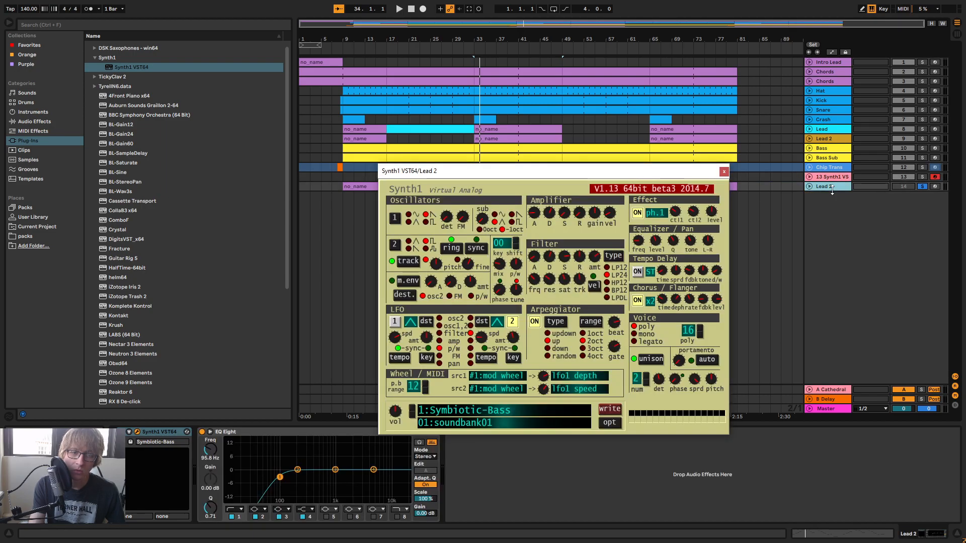
pyautogui.click(830, 178)
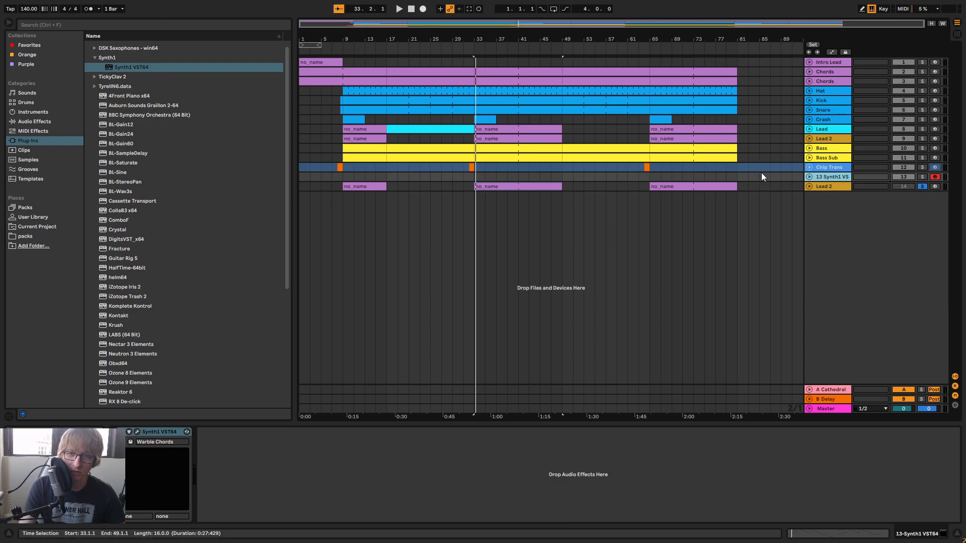
pyautogui.click(923, 186)
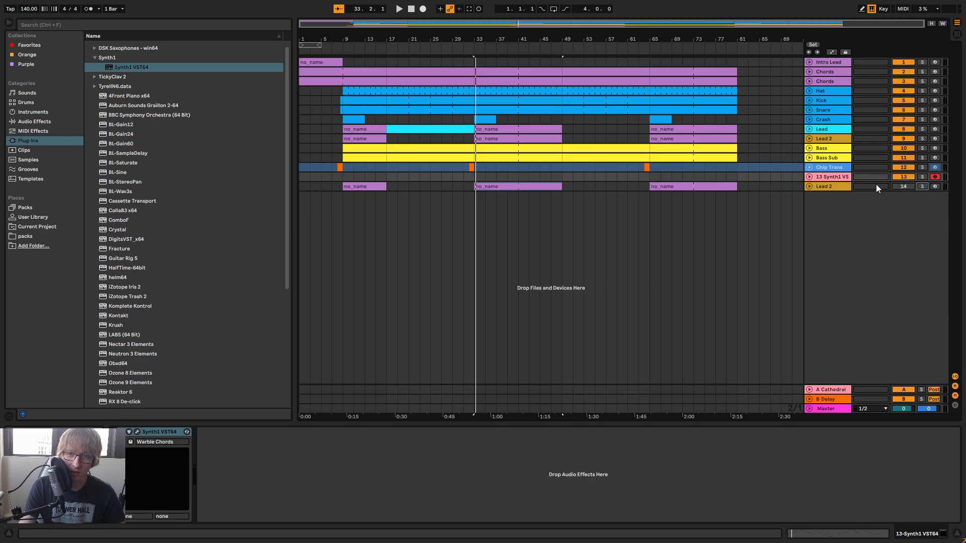
pyautogui.click(830, 187)
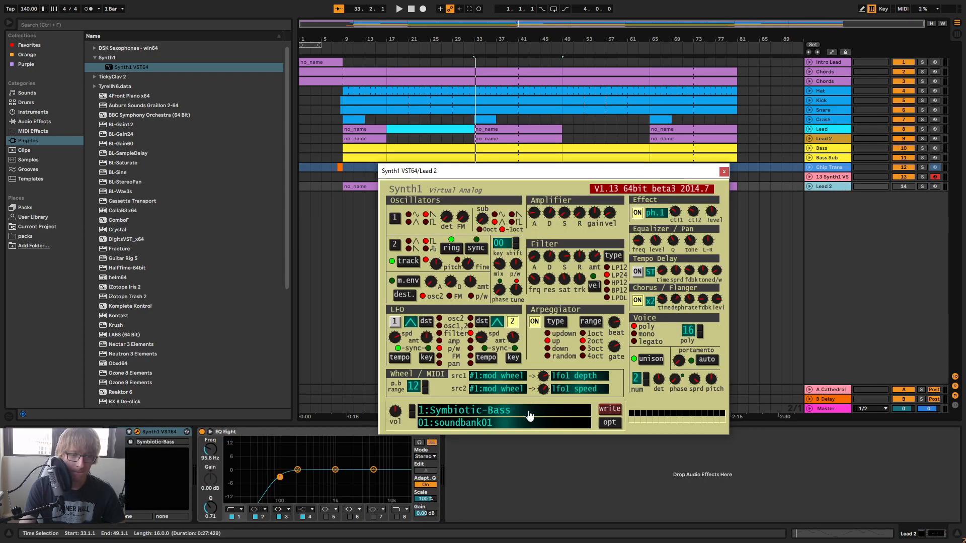
pyautogui.press('space')
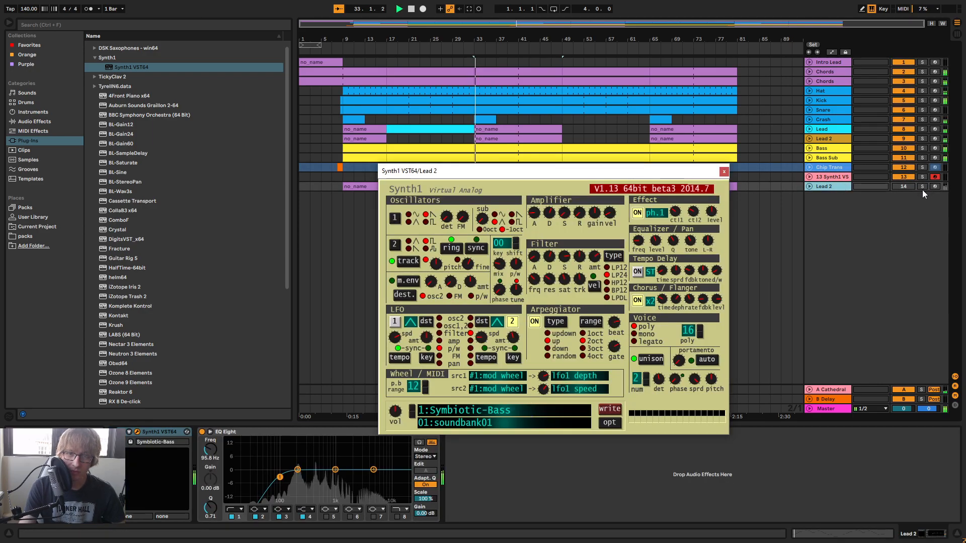
# Arm and reactivate the Lead 2 copy, solo it again and play it from bar 33
pyautogui.click(934, 187)
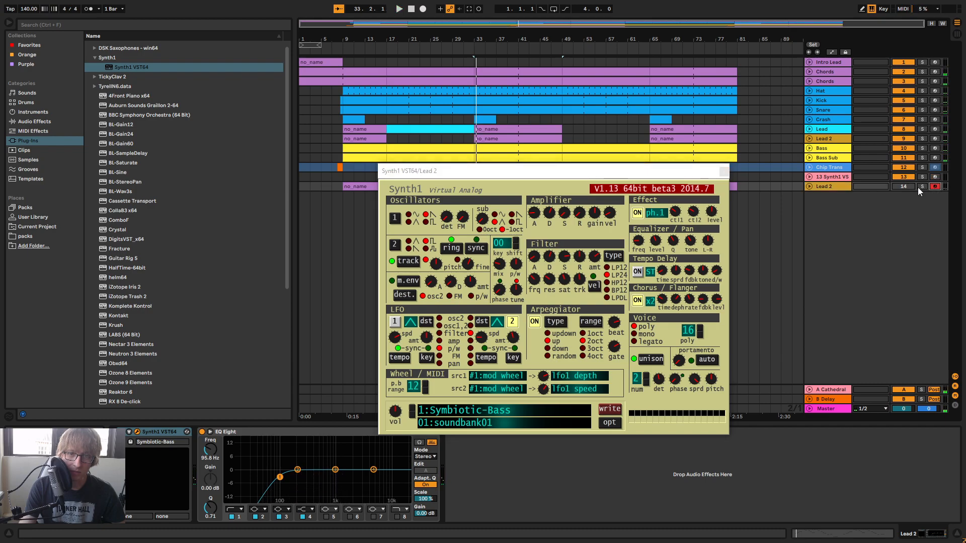
pyautogui.press('space')
pyautogui.click(905, 187)
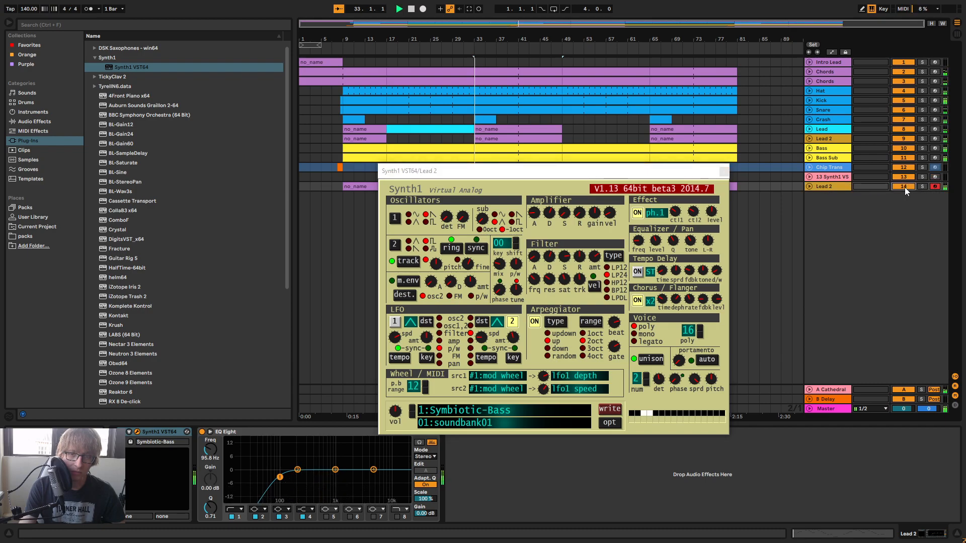
pyautogui.press('space')
pyautogui.moveTo(613, 171); pyautogui.dragTo(646, 161)
pyautogui.click(922, 187)
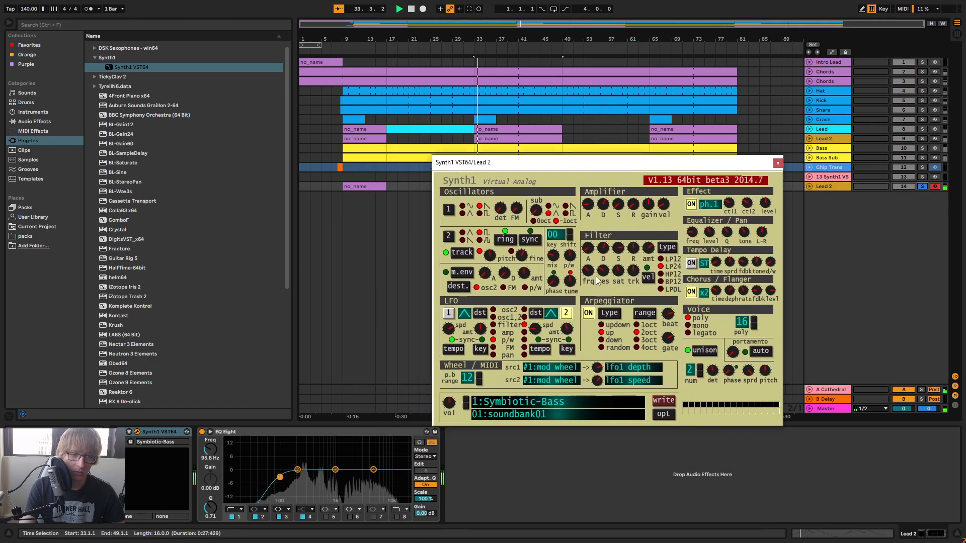
# Try to switch the Lead 2 copy's Synth1 to soundbank01 preset 37, Squared, and play it from bar 33
pyautogui.click(565, 401)
pyautogui.click(643, 205)
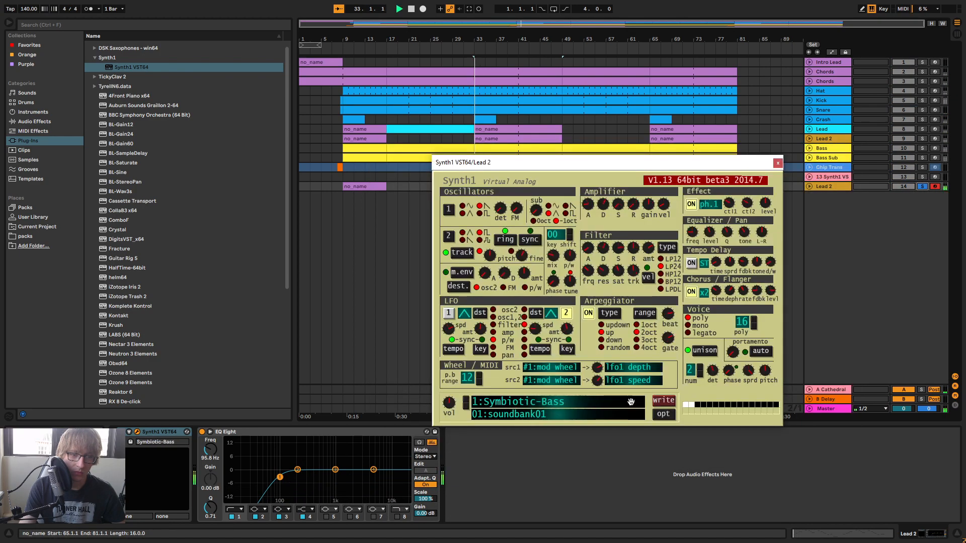
pyautogui.press('space')
pyautogui.press('space')
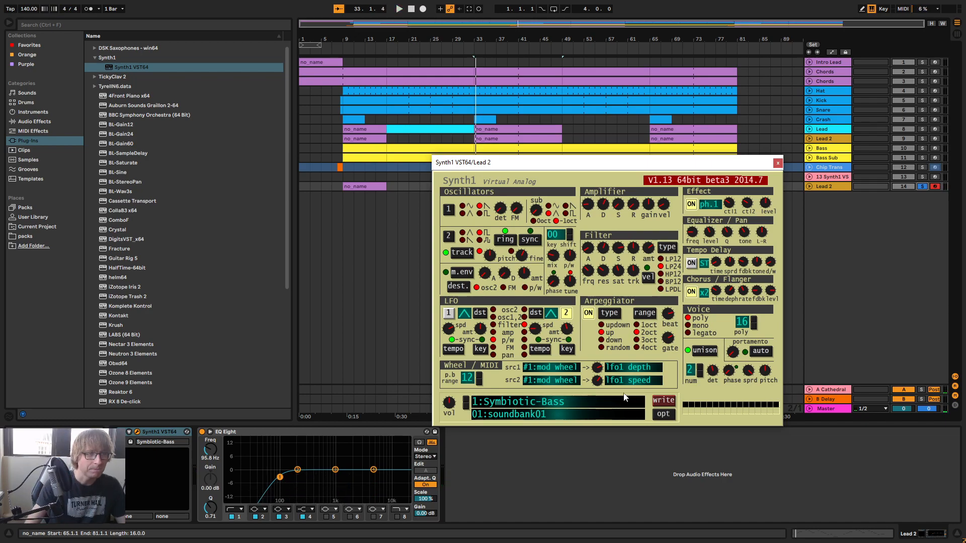
pyautogui.click(626, 397)
pyautogui.click(602, 195)
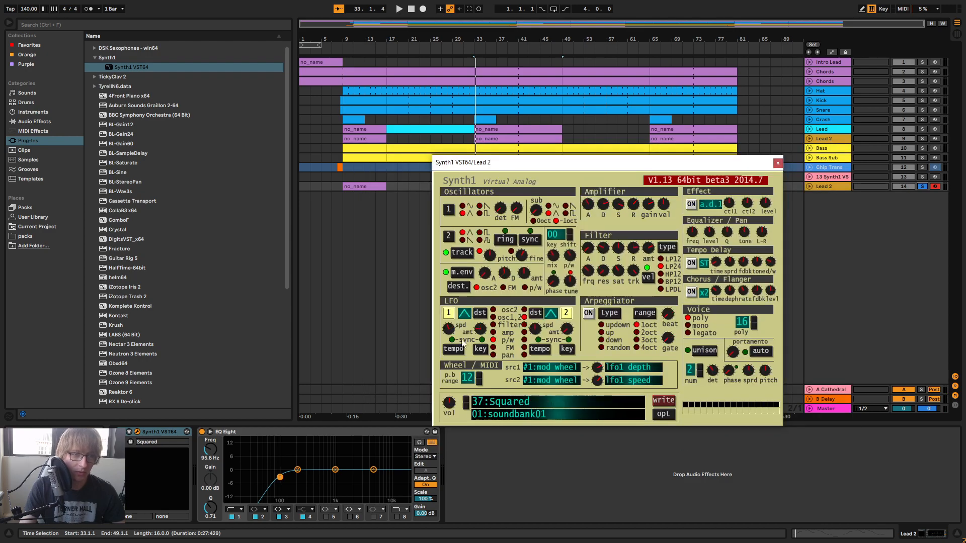
pyautogui.click(399, 9)
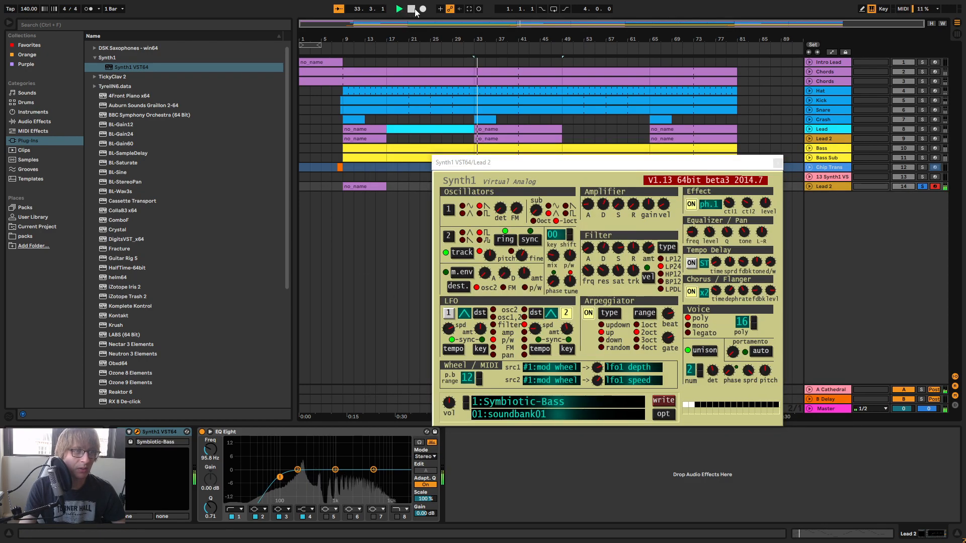
pyautogui.click(843, 310)
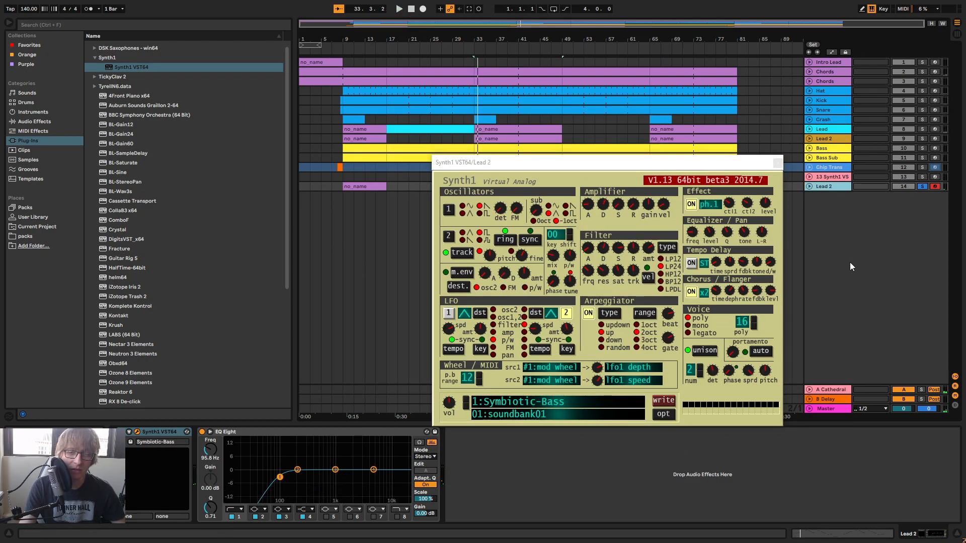
# Try to load soundbank01 preset 36, Warble Chords, in the Lead 2 copy's Synth1 and play the part from bar 33
pyautogui.moveTo(743, 162); pyautogui.dragTo(696, 191)
pyautogui.click(828, 178)
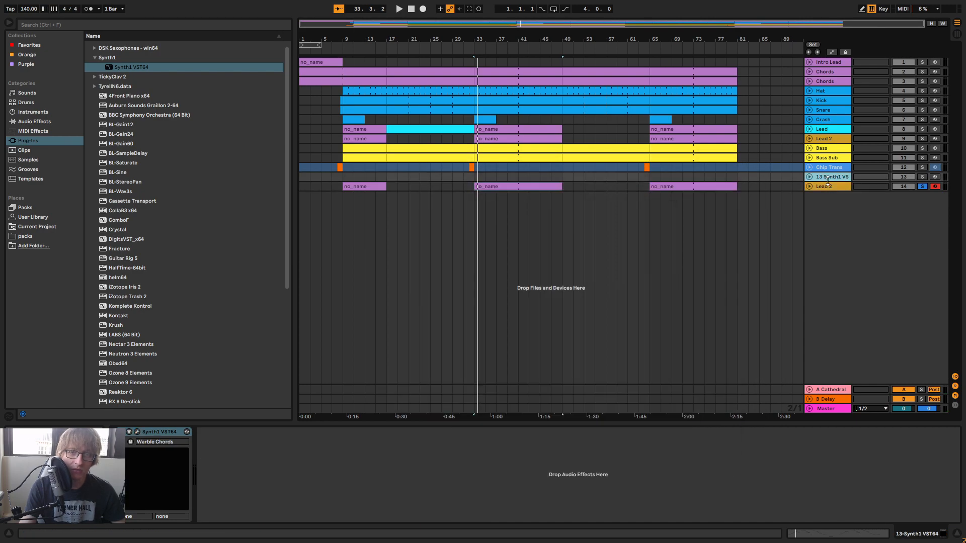
pyautogui.click(829, 187)
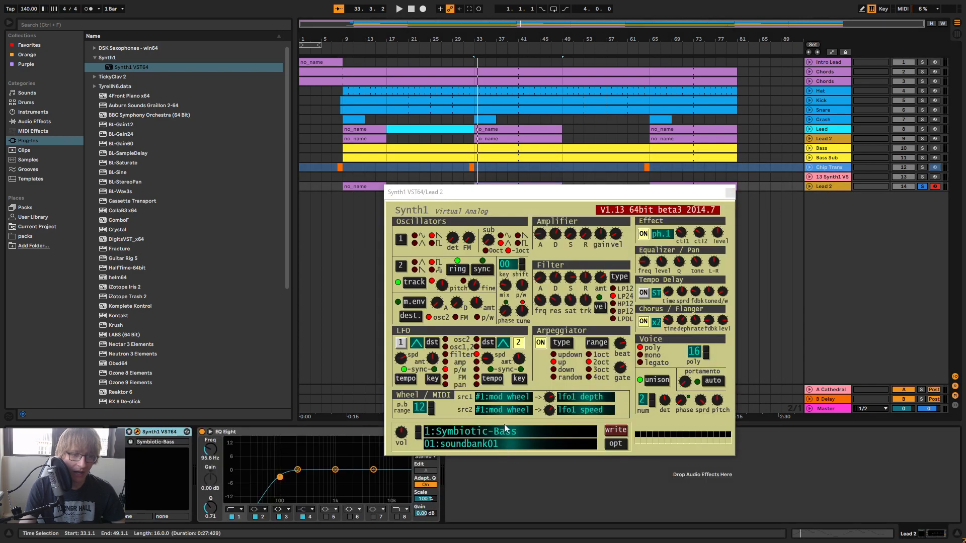
pyautogui.click(519, 435)
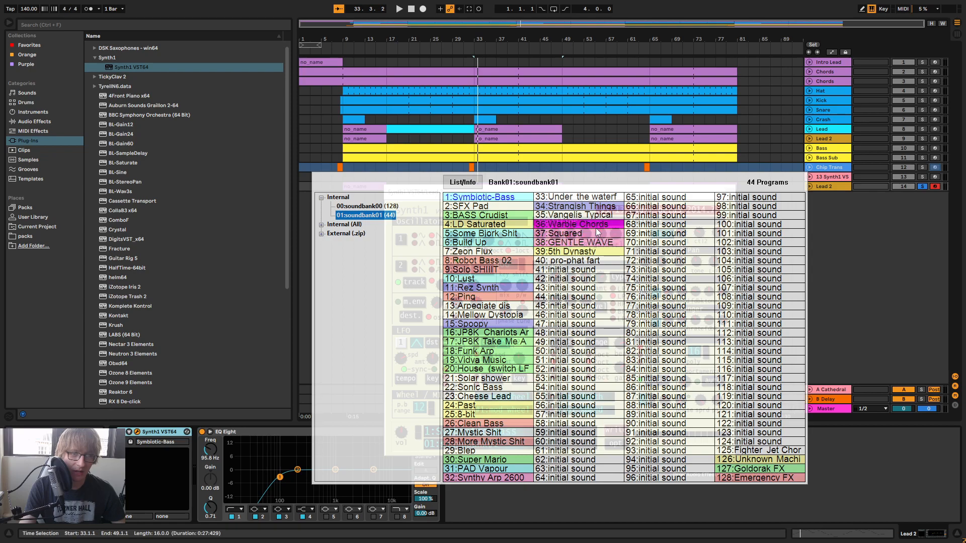
pyautogui.click(582, 226)
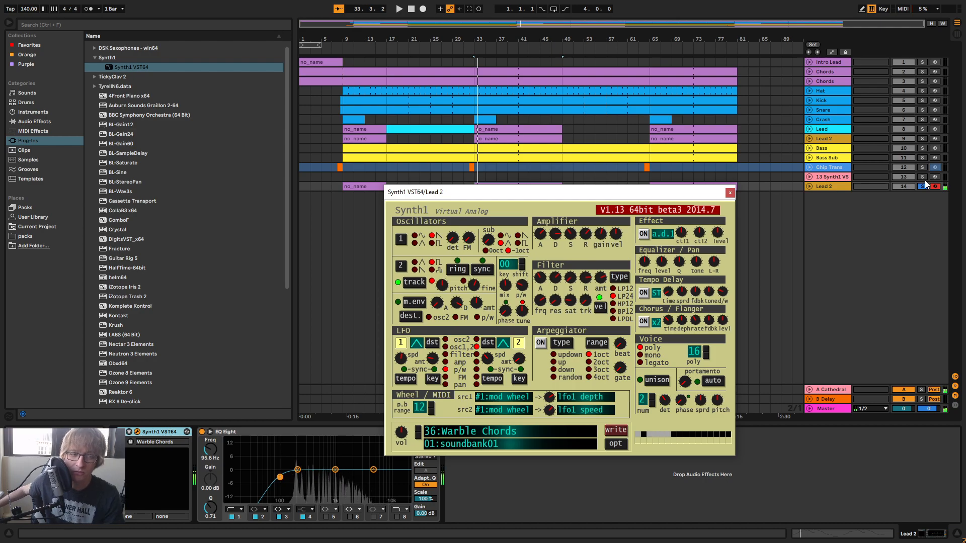
pyautogui.click(398, 9)
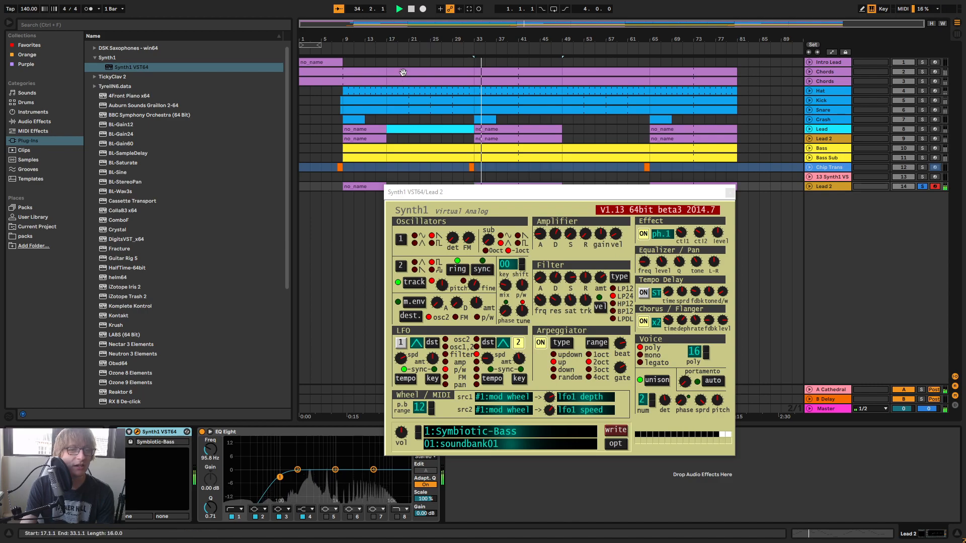
pyautogui.click(411, 9)
# Close the Lead 2 copy's Synth1 and compare the devices on Chip Trans, the 13 Synth1 track and the copy
pyautogui.click(771, 239)
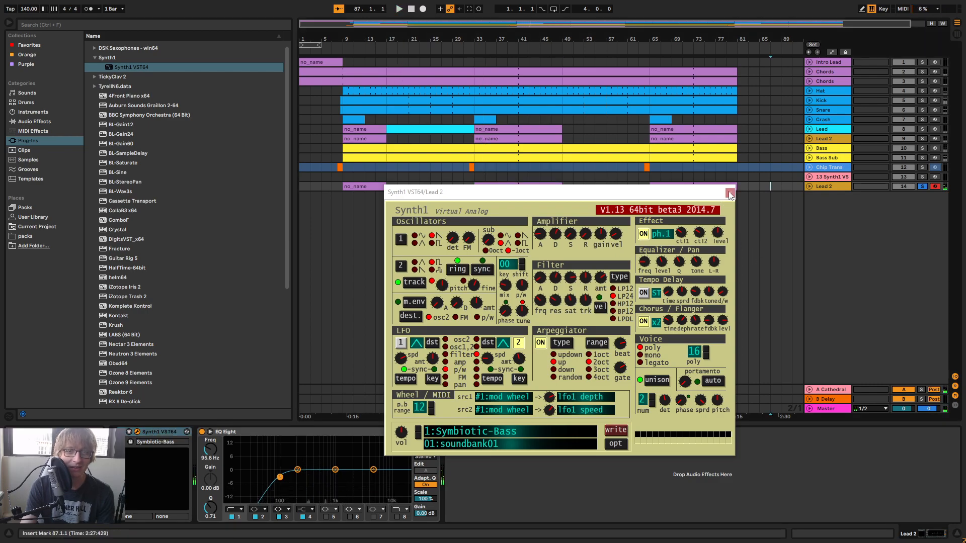
pyautogui.click(730, 194)
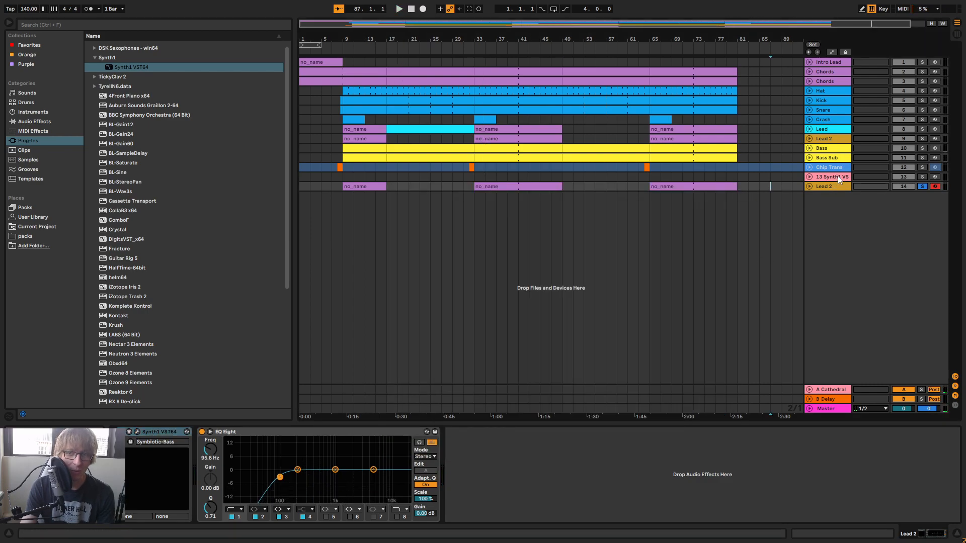
pyautogui.click(837, 176)
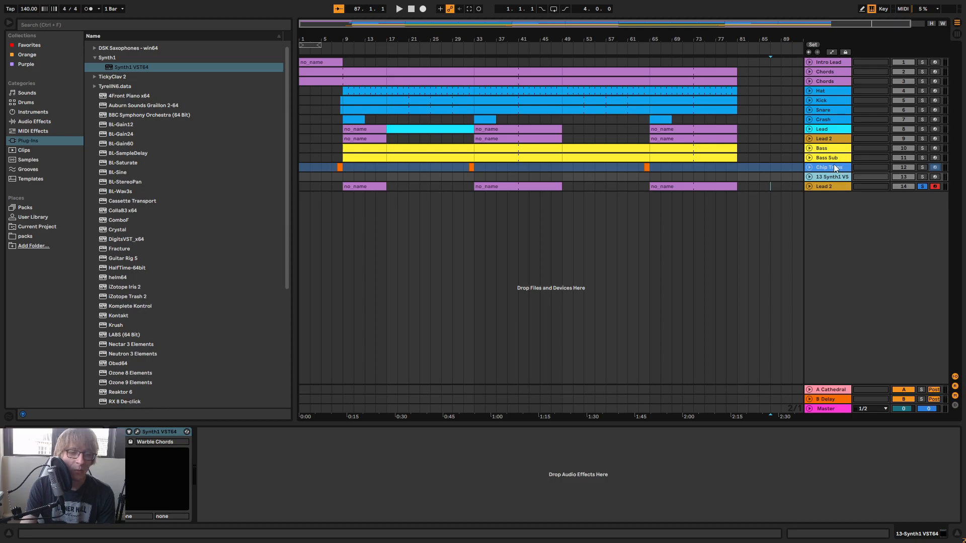
pyautogui.click(835, 169)
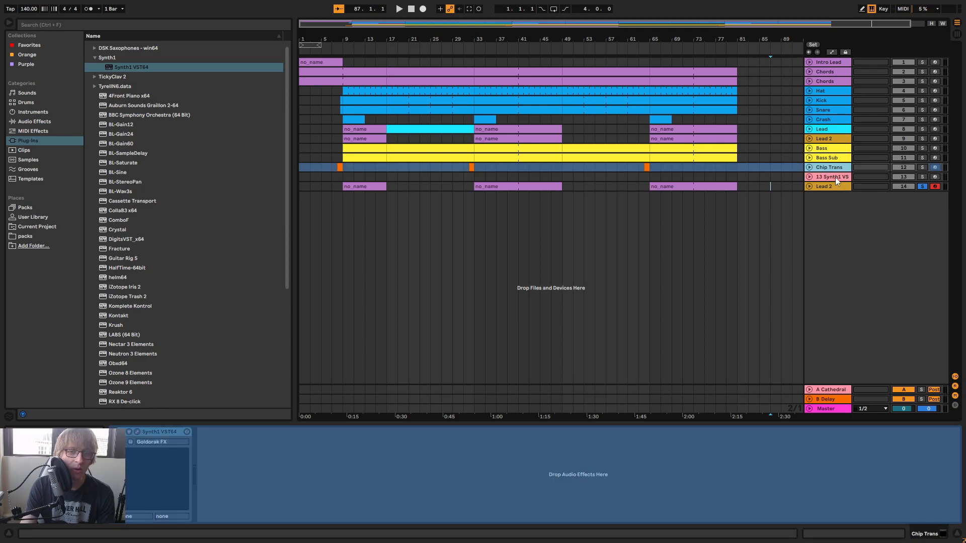
pyautogui.click(835, 177)
pyautogui.click(835, 186)
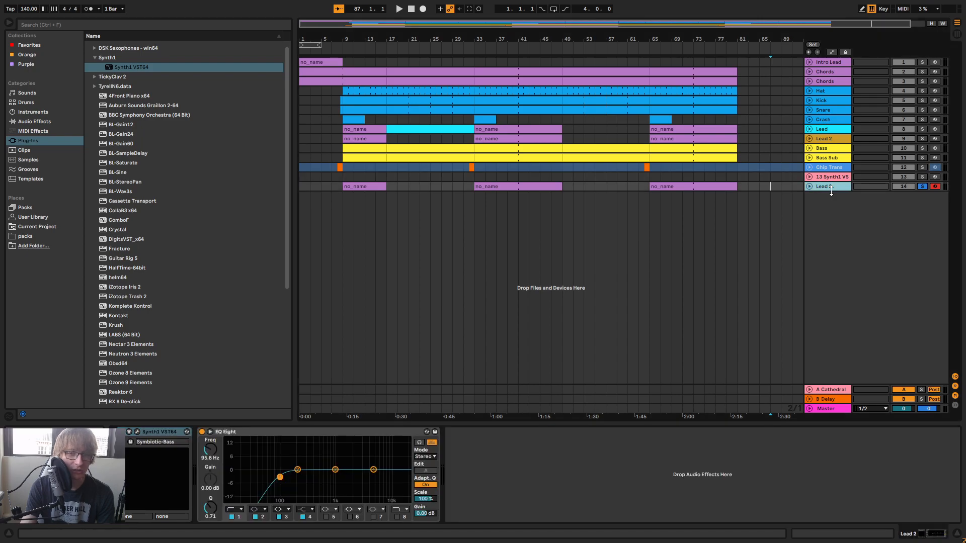
pyautogui.click(832, 176)
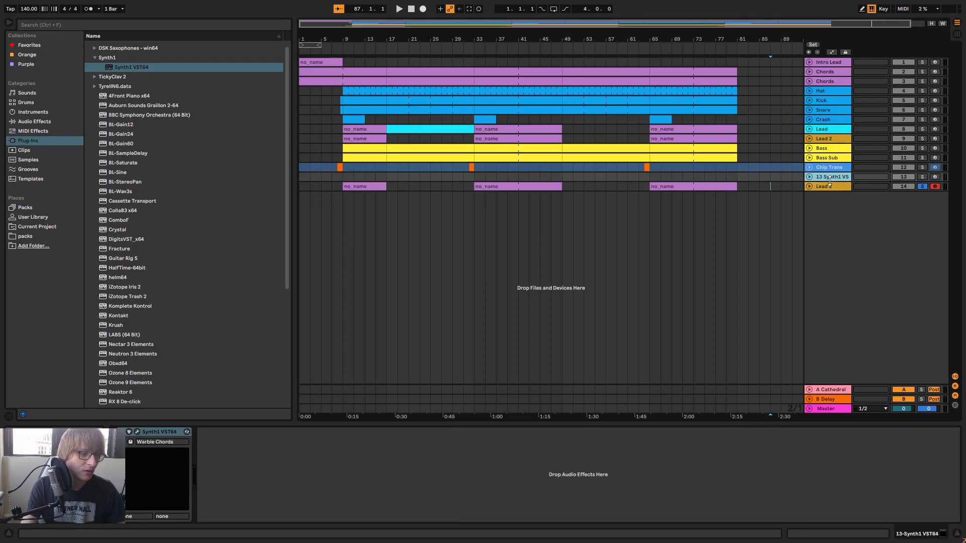
# Add Synth1 VST64 on a new MIDI track below the Lead 2 copy and close its plug-in window
pyautogui.moveTo(133, 67); pyautogui.dragTo(399, 103)
pyautogui.click(829, 186)
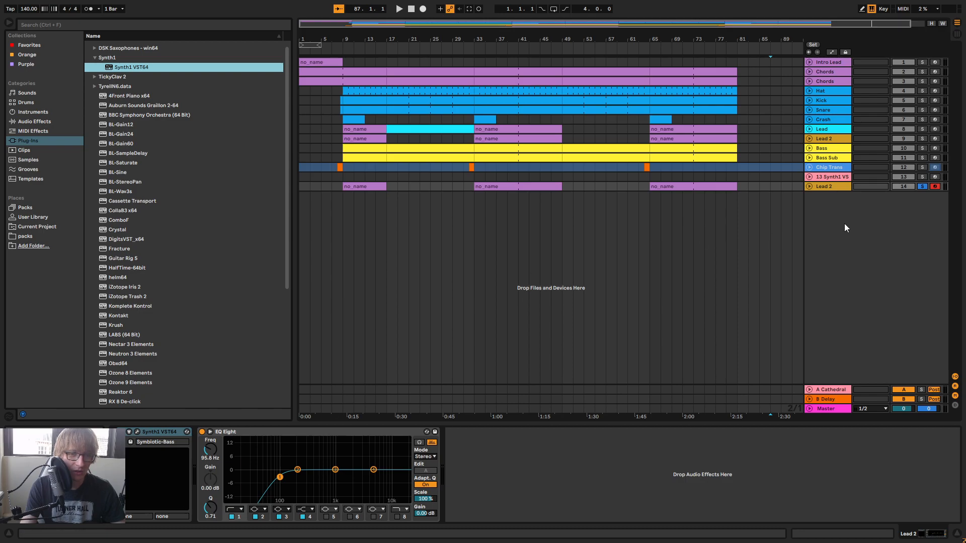
pyautogui.click(835, 186)
pyautogui.click(832, 176)
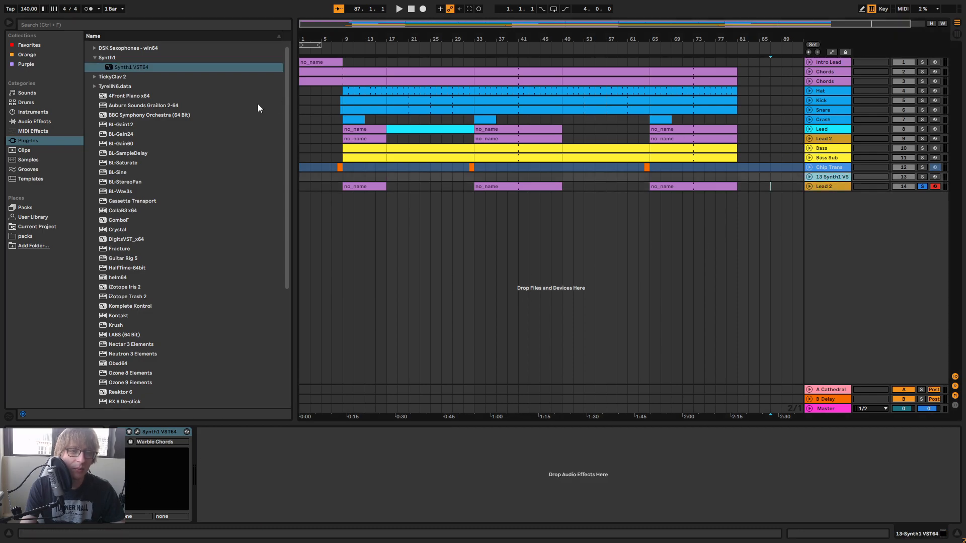
pyautogui.moveTo(127, 71); pyautogui.dragTo(910, 258)
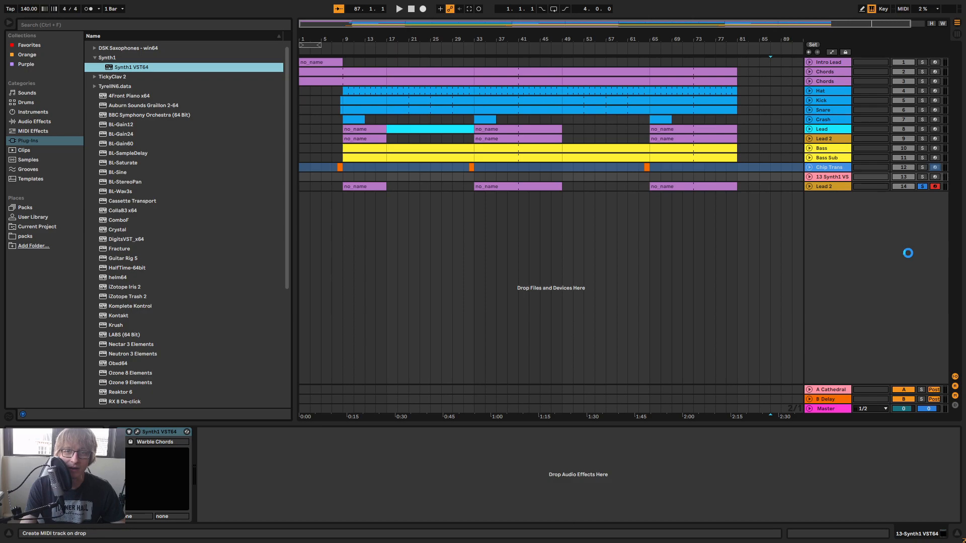
pyautogui.moveTo(691, 217); pyautogui.dragTo(692, 216)
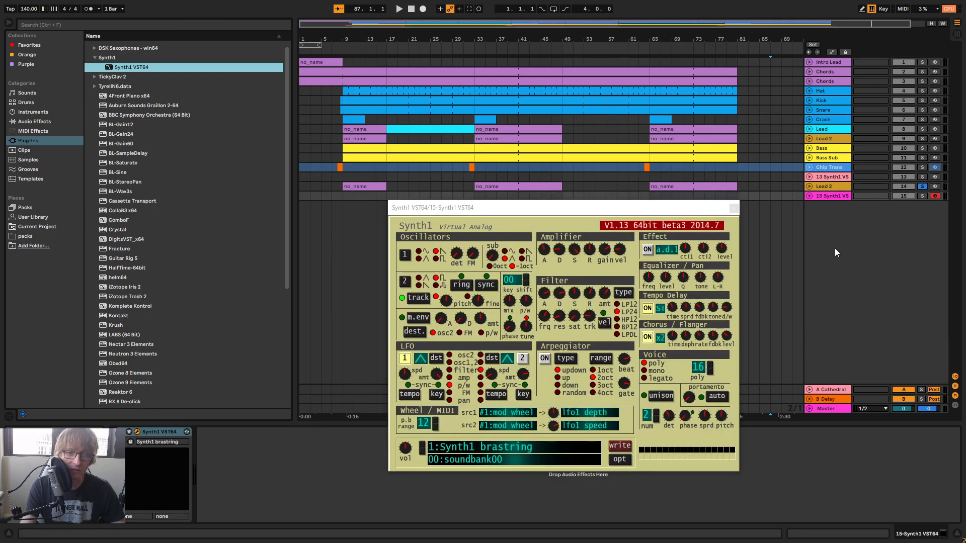
pyautogui.click(734, 211)
# Move the bar 65 clip from the Lead 2 copy to the new Synth1 track and play it
pyautogui.moveTo(661, 188); pyautogui.dragTo(667, 199)
pyautogui.press('space')
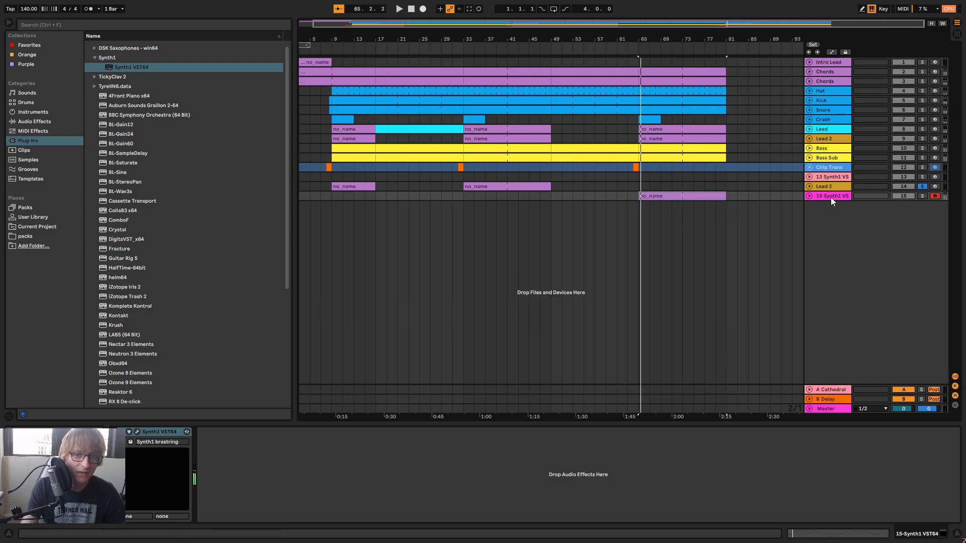
pyautogui.doubleClick(831, 197)
pyautogui.click(487, 197)
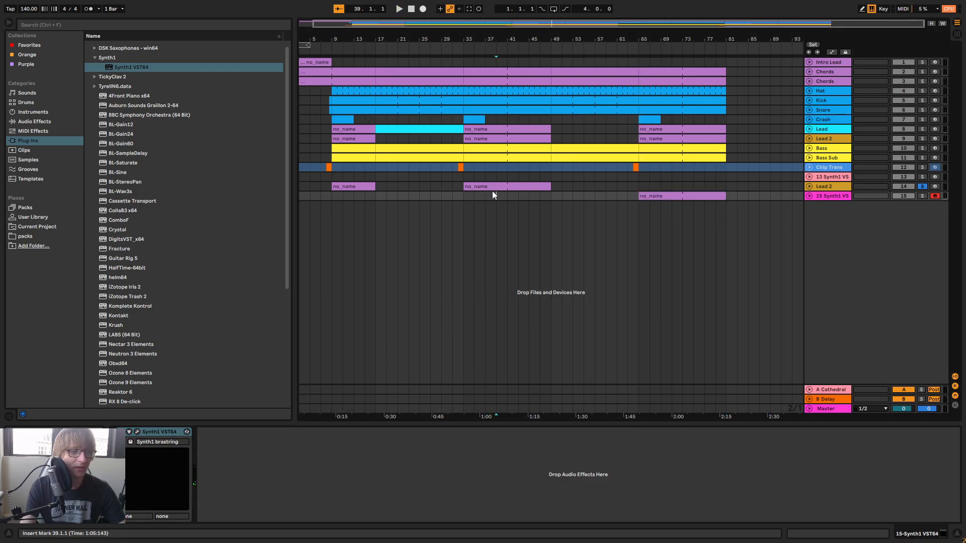
# Delete the Lead 2 copy's remaining clips at bars 9 and 33, along with the track itself
pyautogui.click(344, 185)
pyautogui.press('Delete')
pyautogui.click(493, 187)
pyautogui.press('Delete')
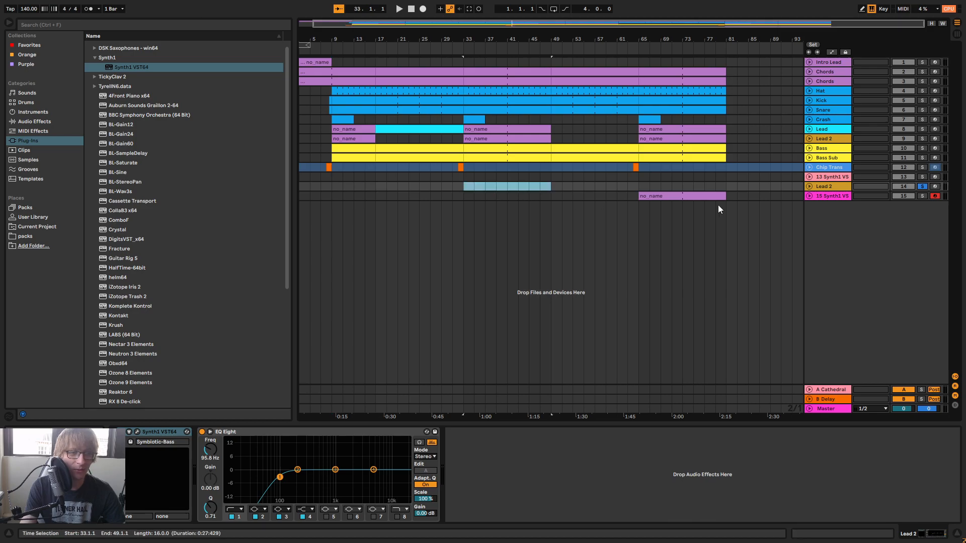
pyautogui.click(835, 188)
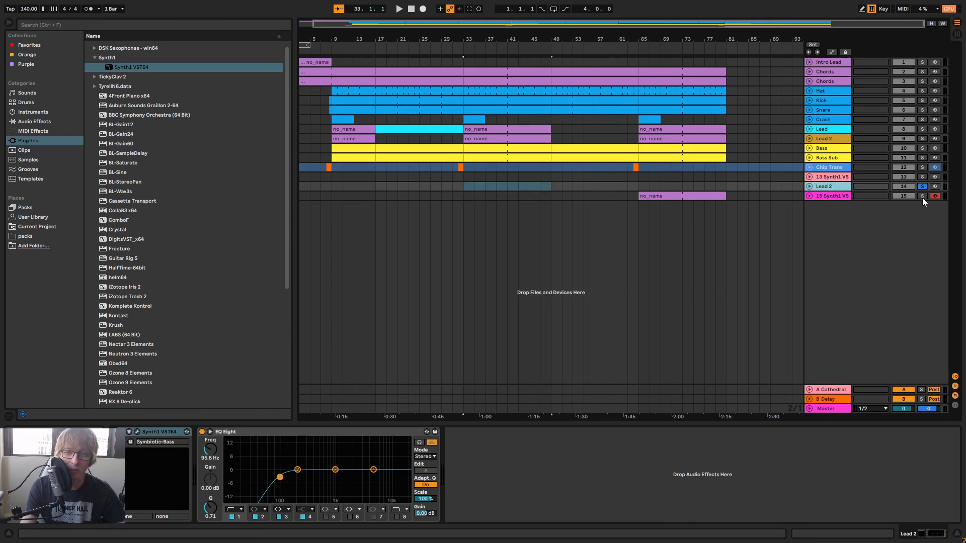
pyautogui.press('Delete')
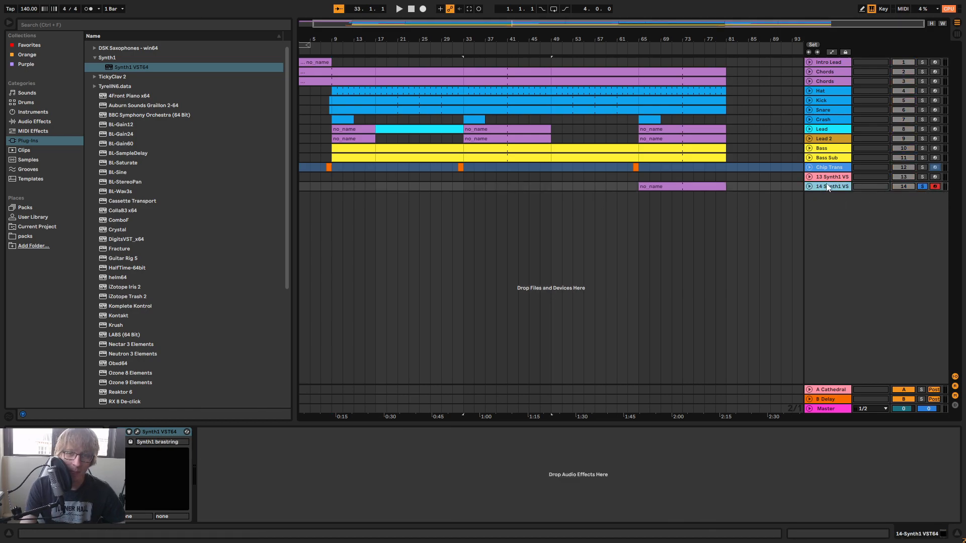
# Load the 37:Squared preset from soundbank01 into track 14's Synth1 and play the bar 65 clip
pyautogui.click(138, 432)
pyautogui.click(137, 433)
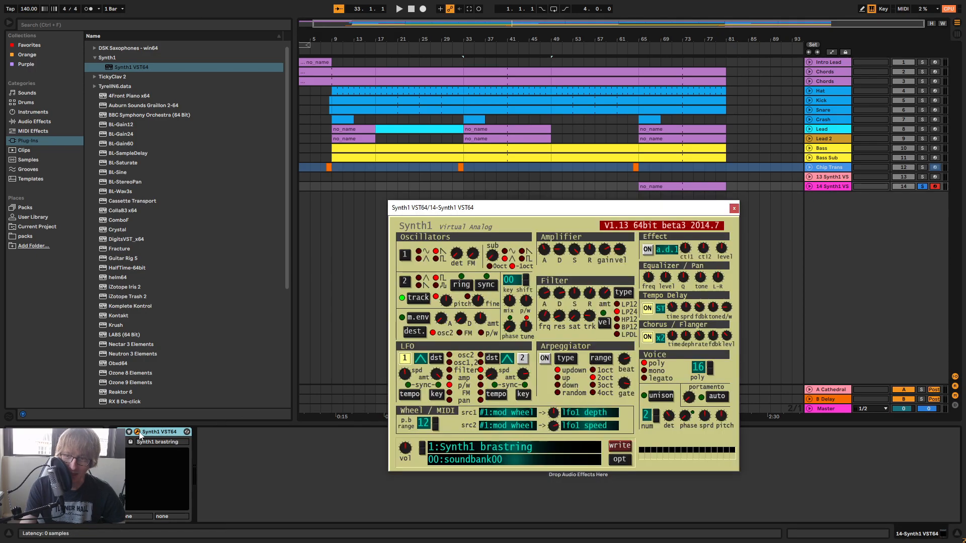
pyautogui.click(513, 448)
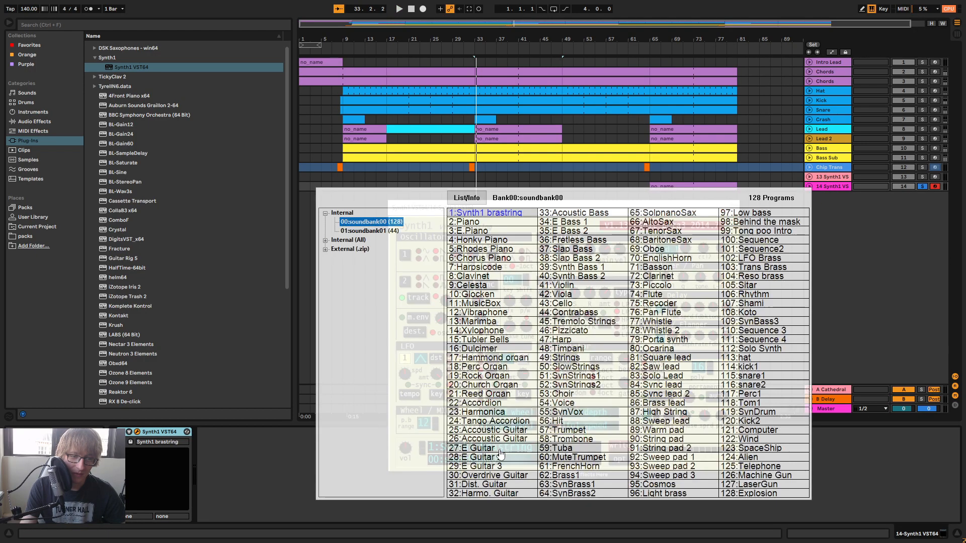
pyautogui.click(370, 231)
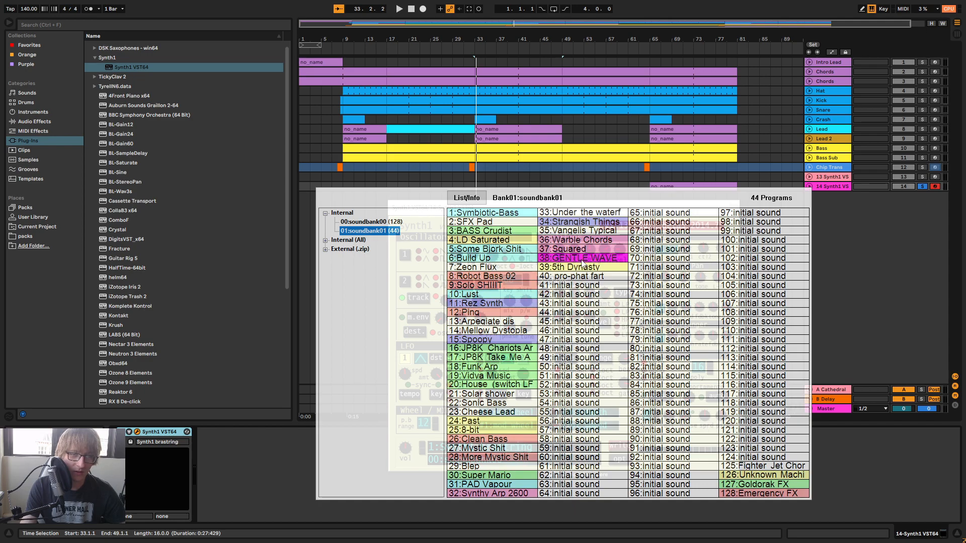
pyautogui.click(595, 250)
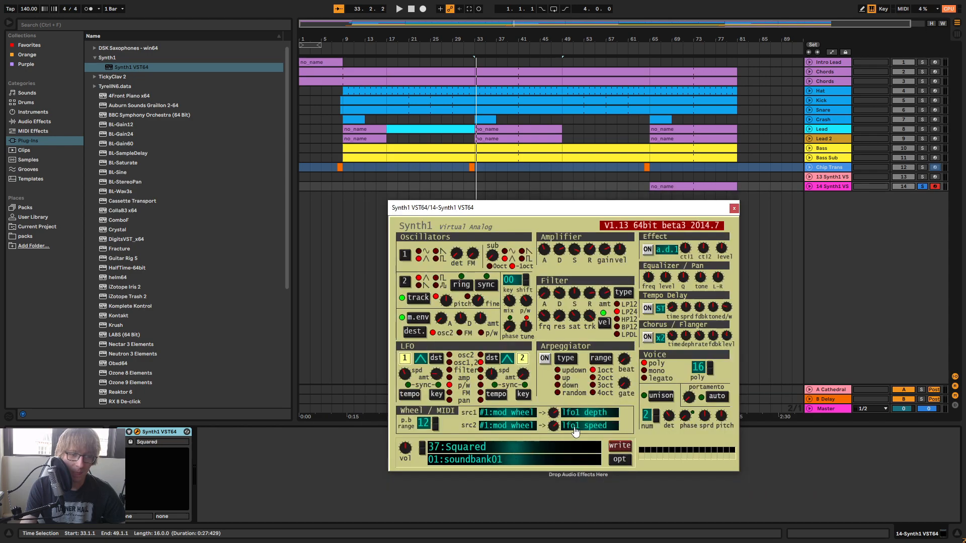
pyautogui.click(684, 184)
pyautogui.press('space')
pyautogui.press('space')
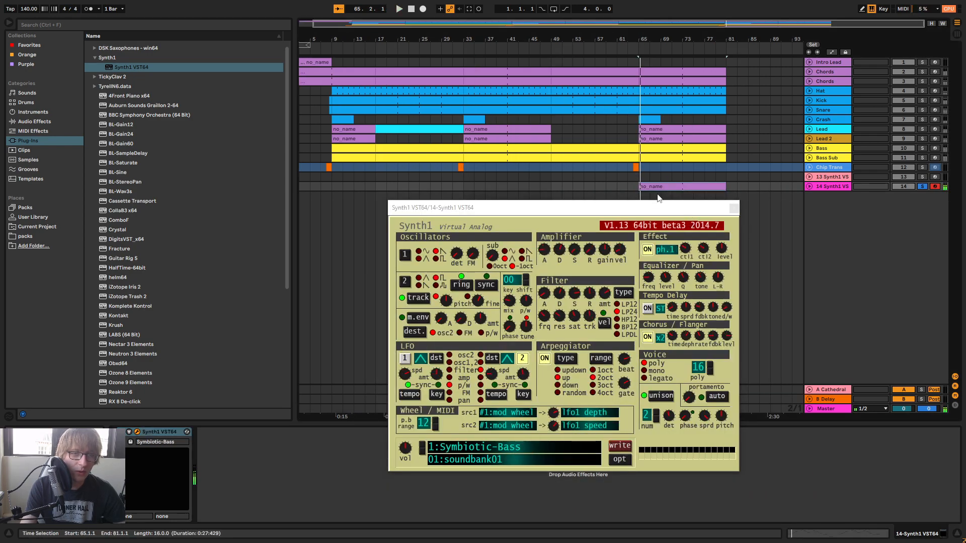
# Close the Synth1 window and check the options and notes of track 14's bar 65 clip
pyautogui.rightClick(698, 188)
pyautogui.click(667, 212)
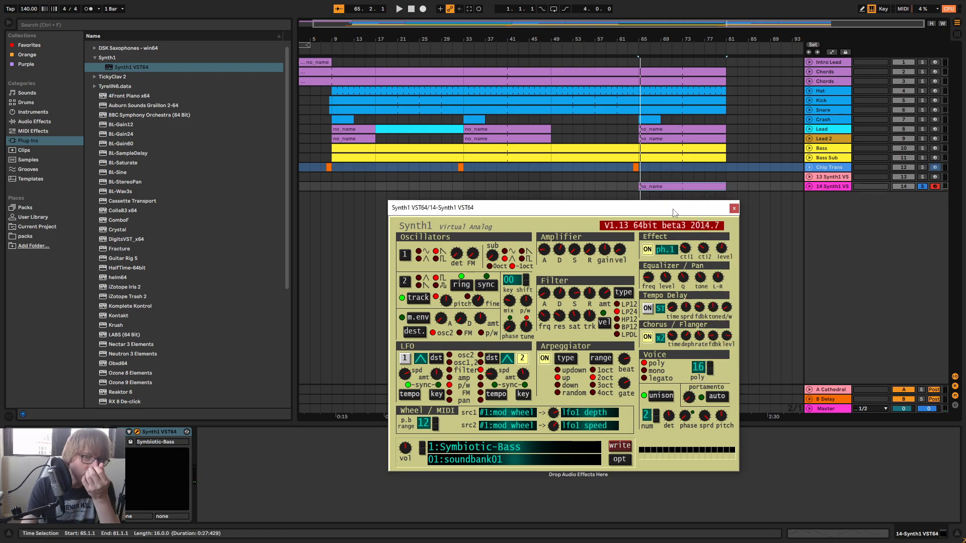
pyautogui.click(733, 208)
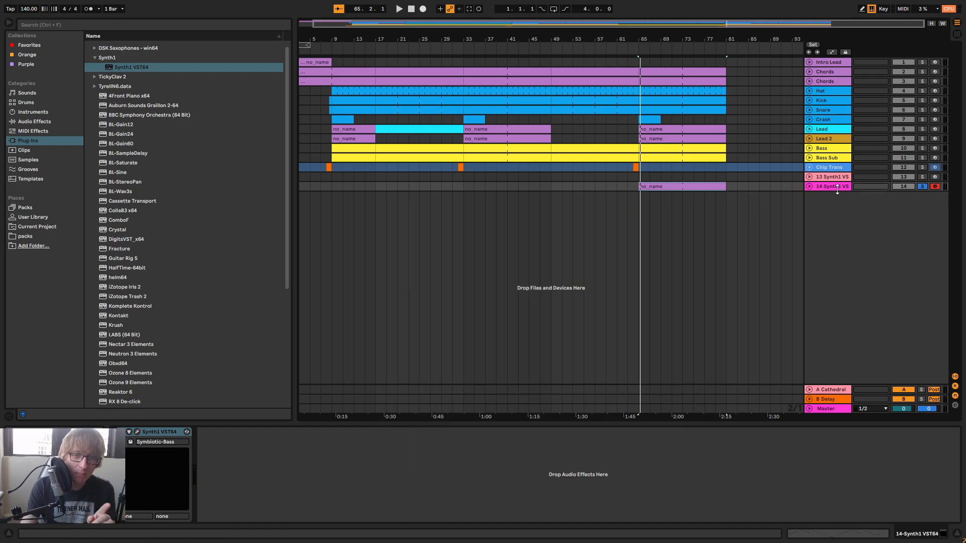
pyautogui.rightClick(667, 187)
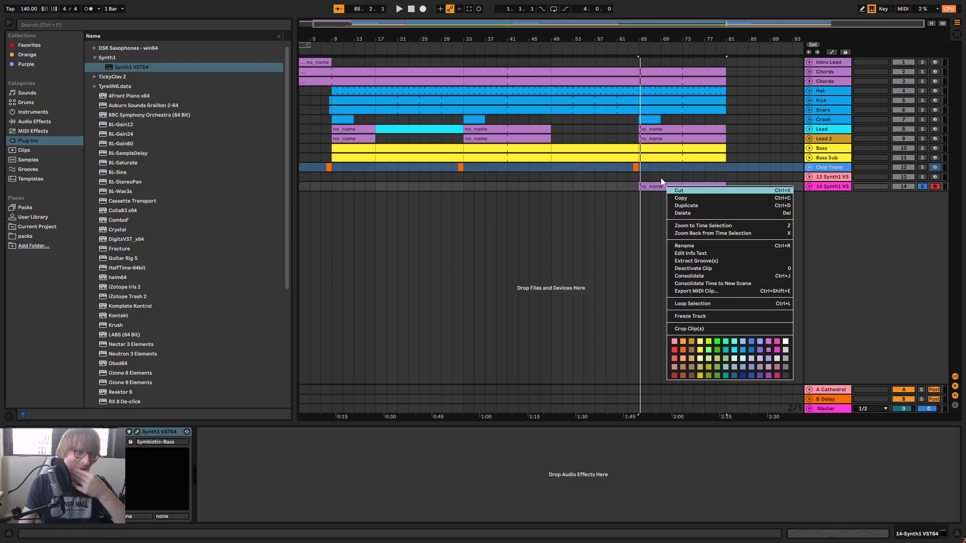
pyautogui.press('Escape')
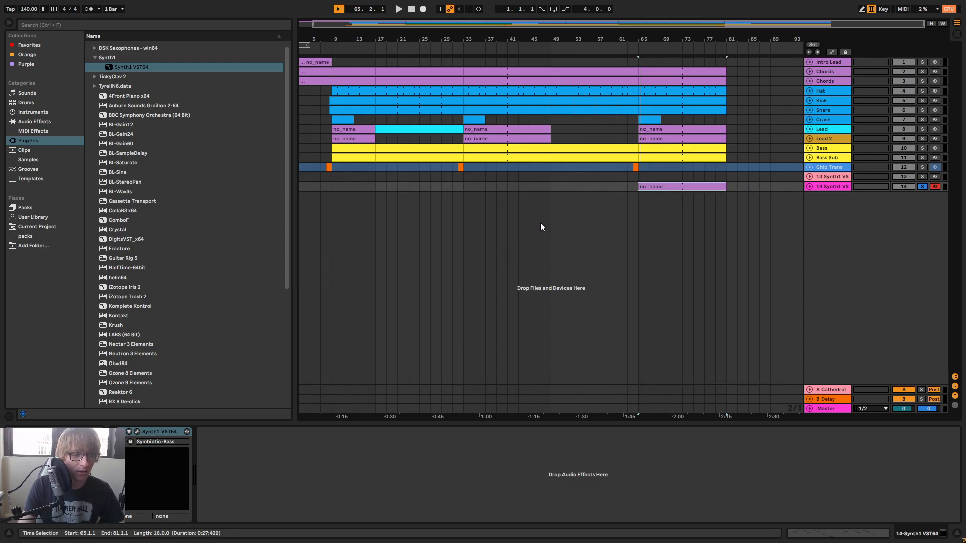
pyautogui.doubleClick(700, 186)
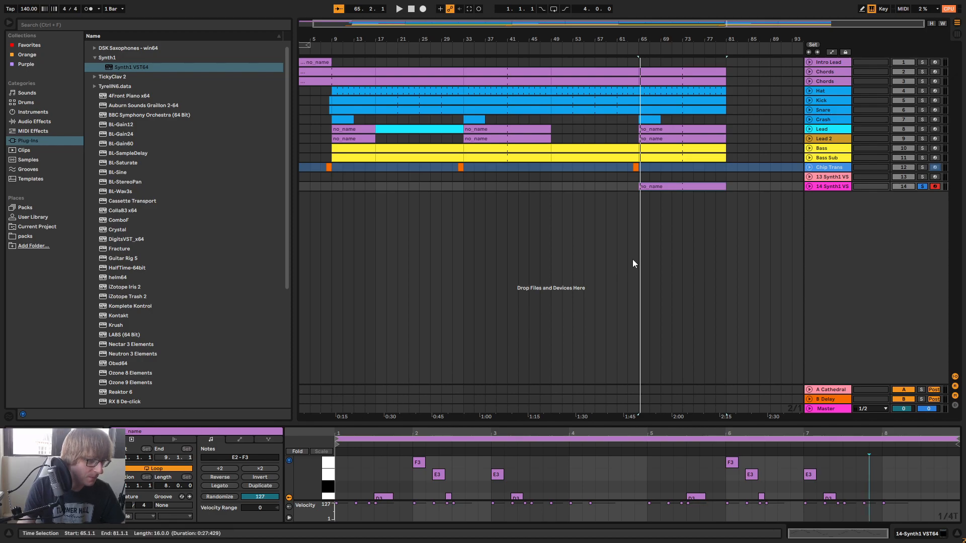
pyautogui.rightClick(703, 186)
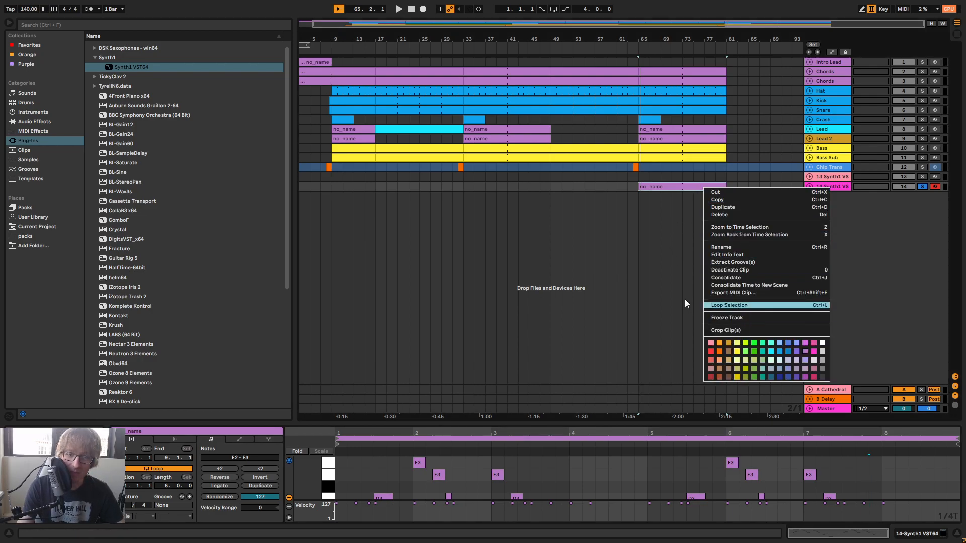
pyautogui.press('Escape')
pyautogui.click(832, 185)
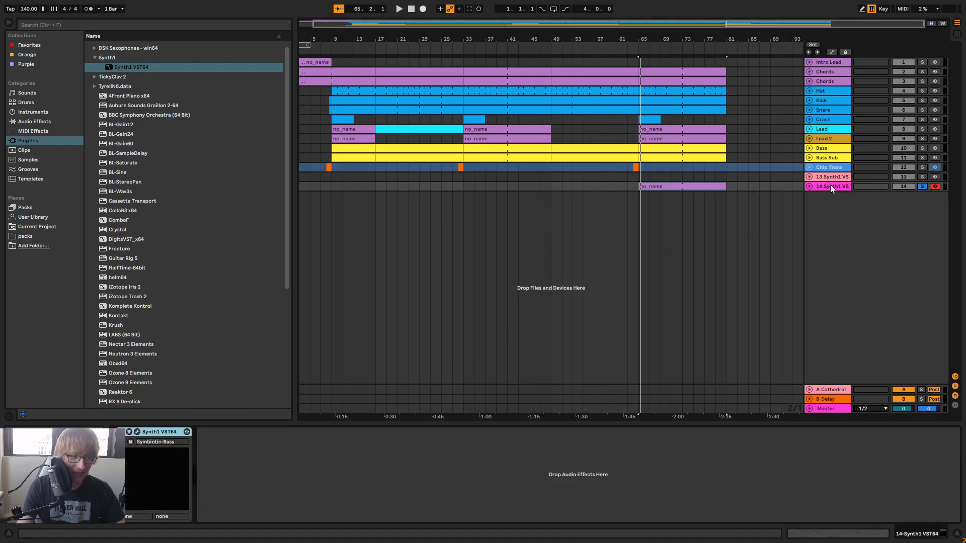
# Play the bar 65 clip again, check which preset Synth1 has loaded and close its window
pyautogui.rightClick(701, 187)
pyautogui.press('Escape')
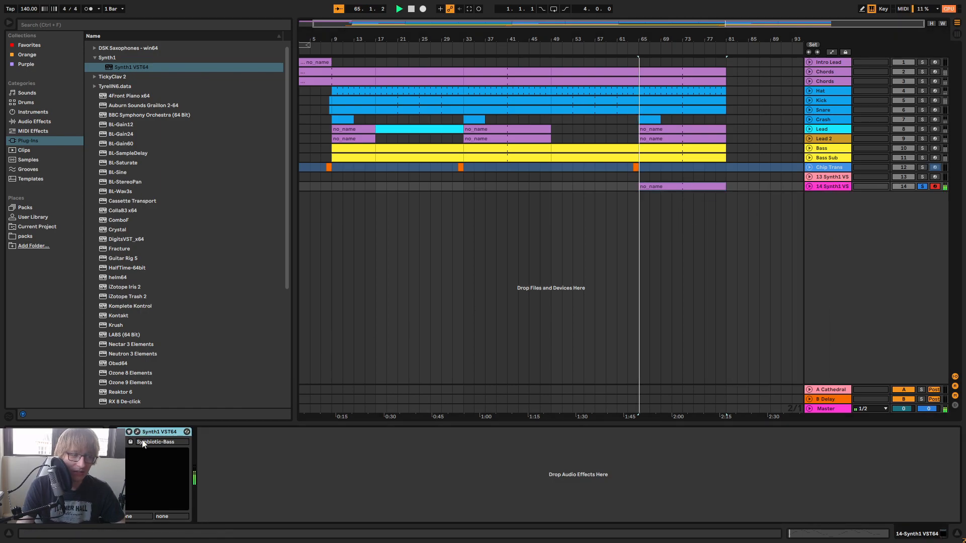
pyautogui.click(137, 432)
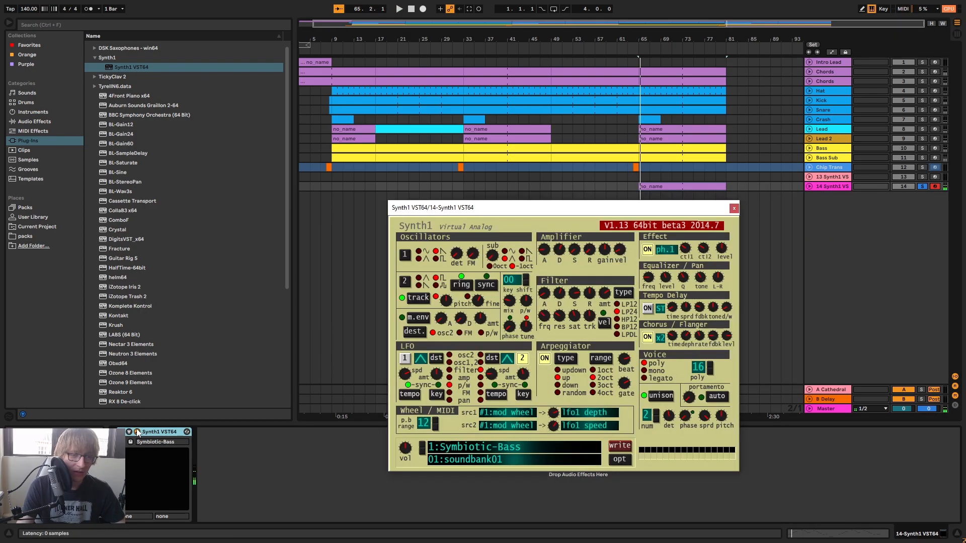
pyautogui.click(734, 209)
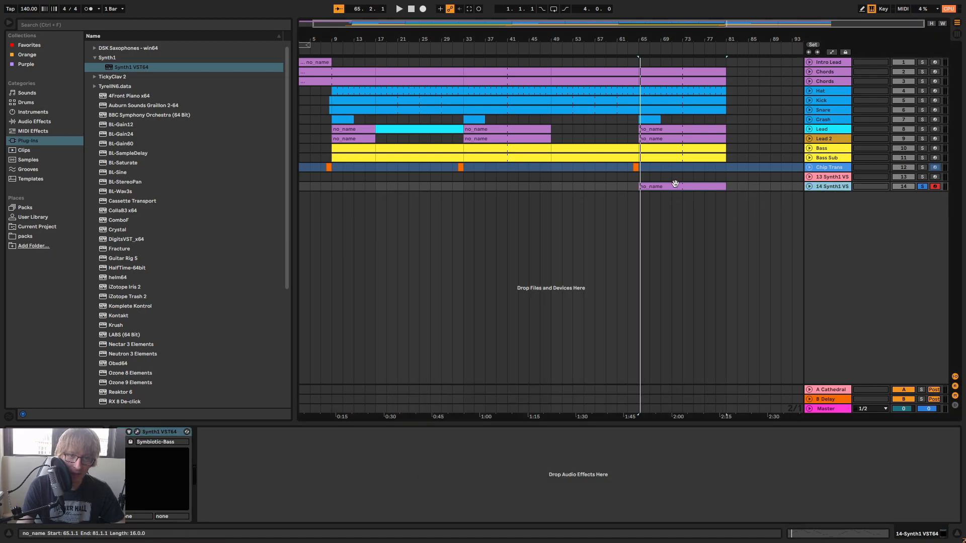
# Unfold track 14 and open the bar 65 clip's envelopes in an enlarged clip view
pyautogui.click(809, 186)
pyautogui.rightClick(714, 189)
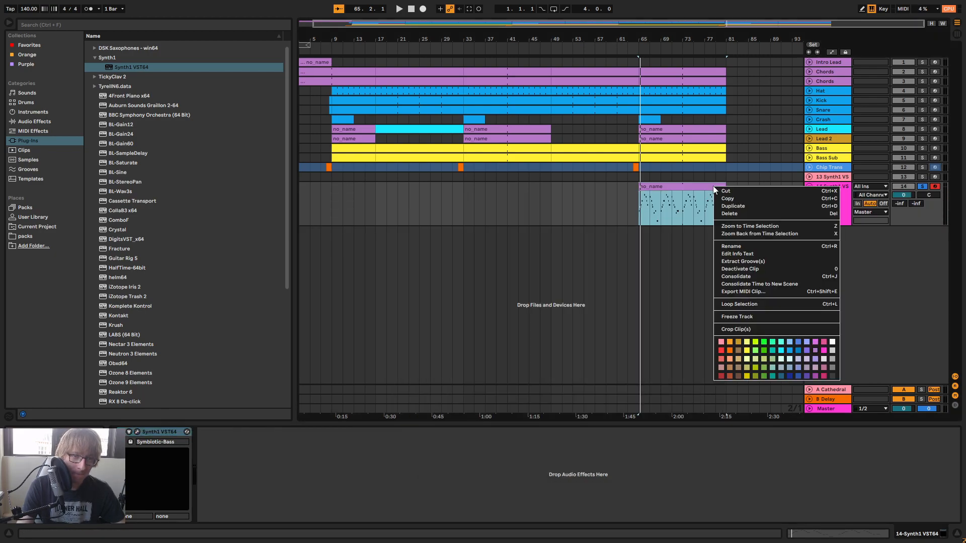
pyautogui.click(679, 186)
pyautogui.doubleClick(818, 203)
pyautogui.click(698, 187)
pyautogui.doubleClick(698, 187)
pyautogui.moveTo(428, 425); pyautogui.dragTo(429, 173)
pyautogui.click(191, 364)
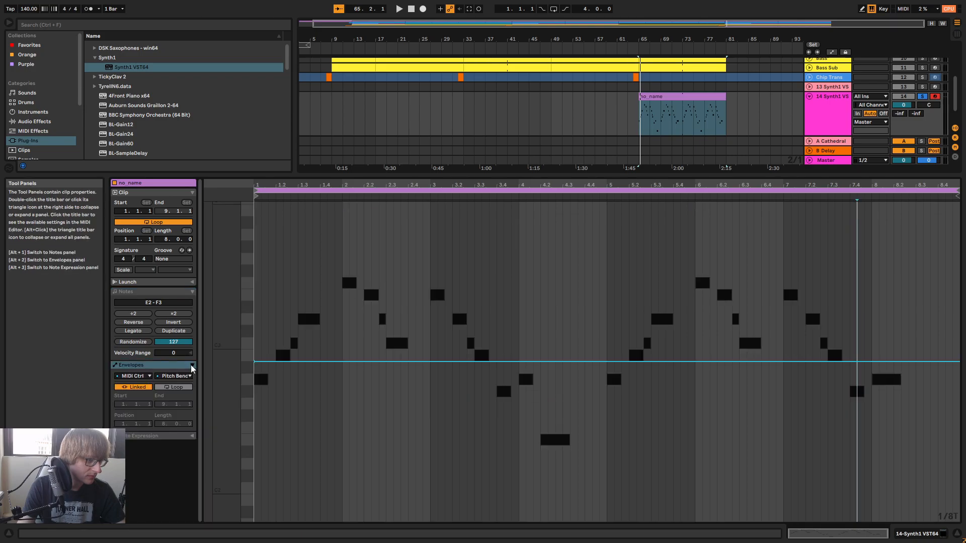
# Inspect the clip's Pan, Expression Controller and Modulation Wheel envelopes and restore the arrangement view's size
pyautogui.click(175, 376)
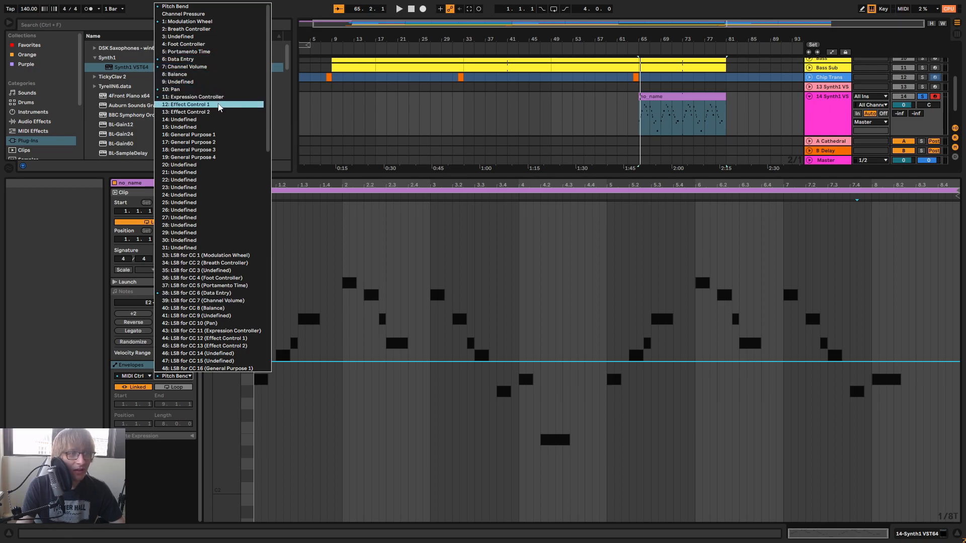
pyautogui.click(210, 90)
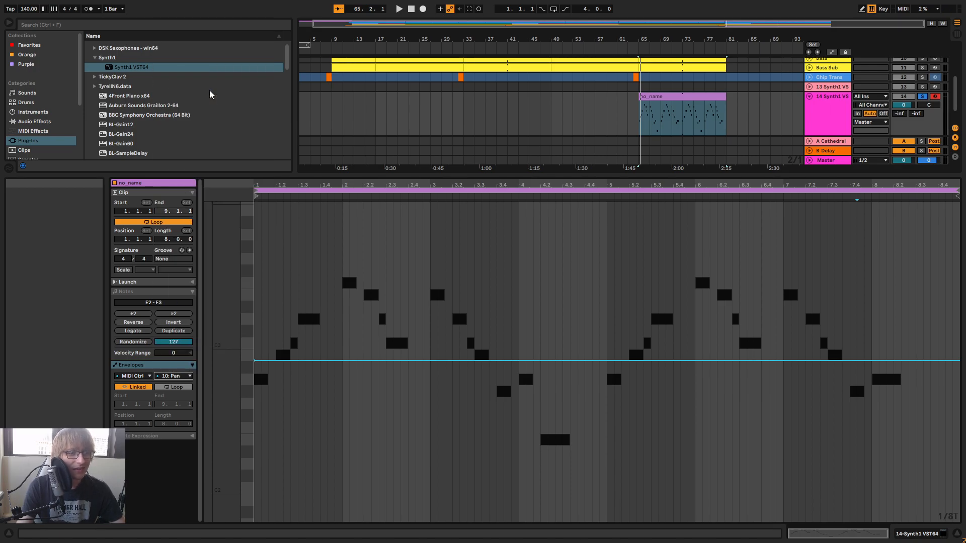
pyautogui.click(189, 376)
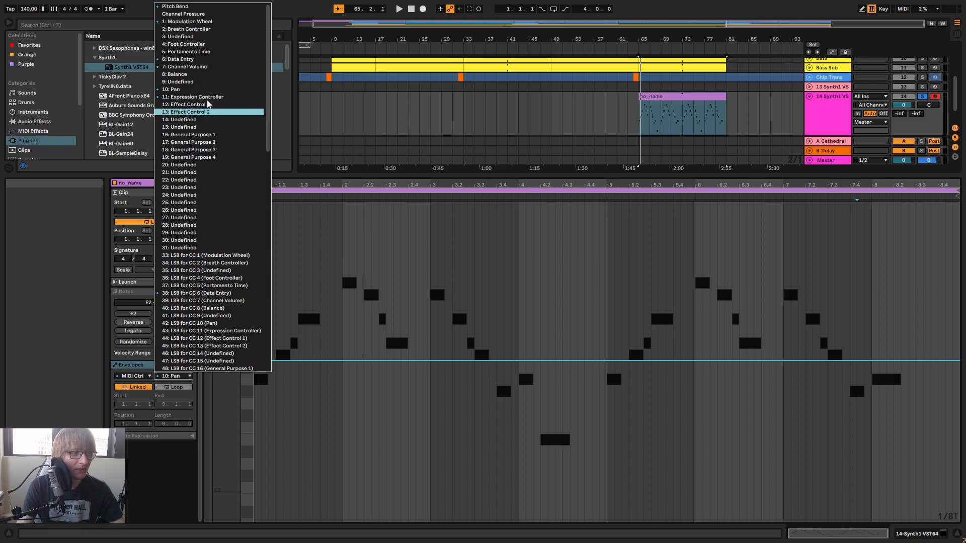
pyautogui.click(210, 97)
pyautogui.click(174, 375)
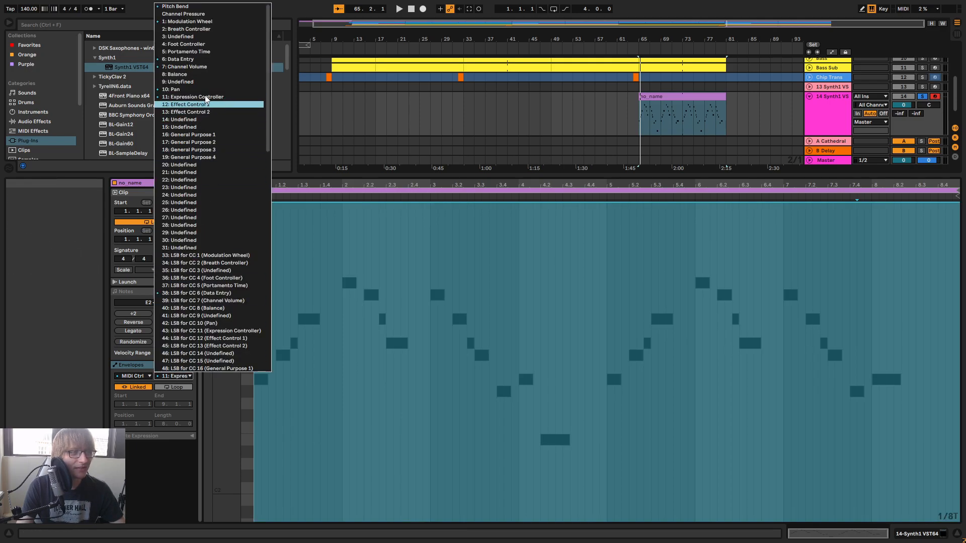
pyautogui.click(200, 25)
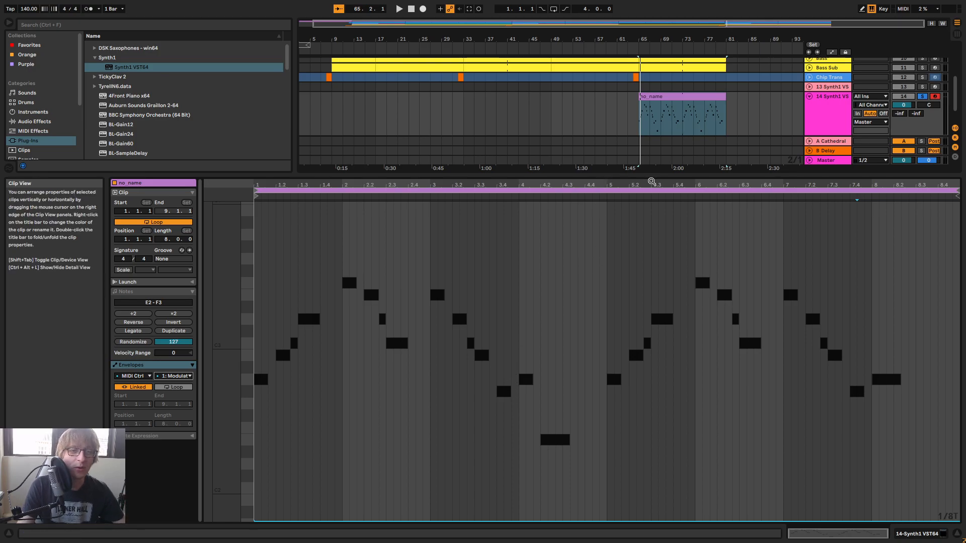
pyautogui.moveTo(654, 175); pyautogui.dragTo(601, 381)
pyautogui.click(737, 215)
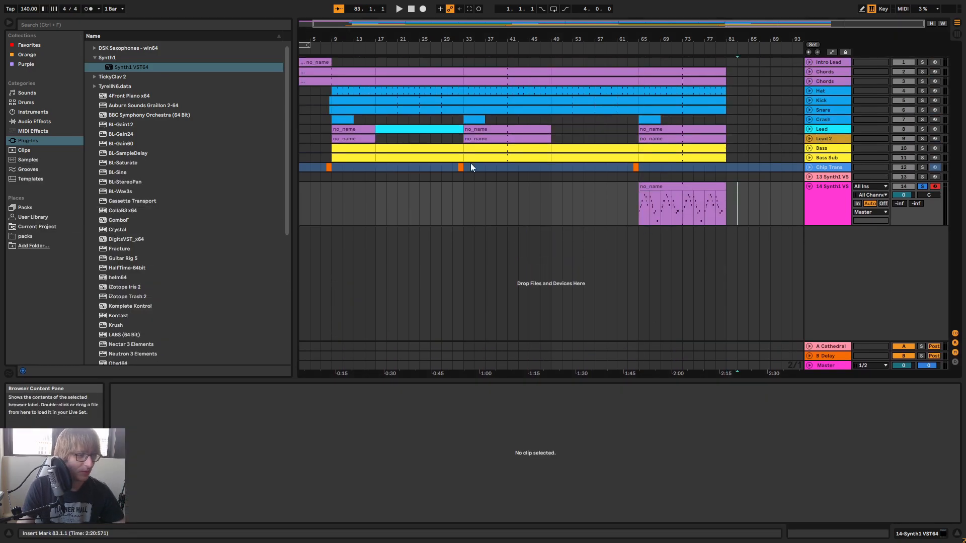
# Add Synth1 VST64 on a new MIDI track below track 14 and close its plug-in window
pyautogui.click(819, 204)
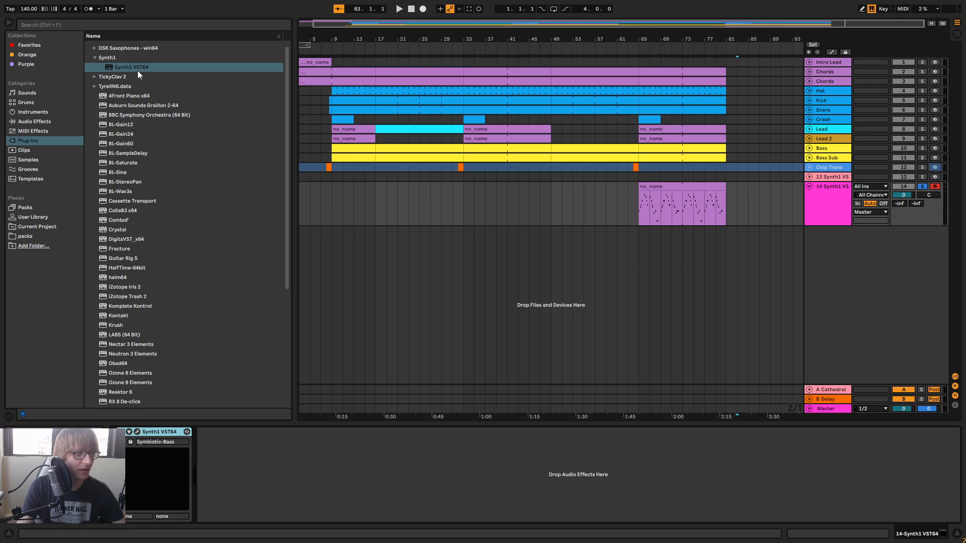
pyautogui.moveTo(137, 68); pyautogui.dragTo(688, 223)
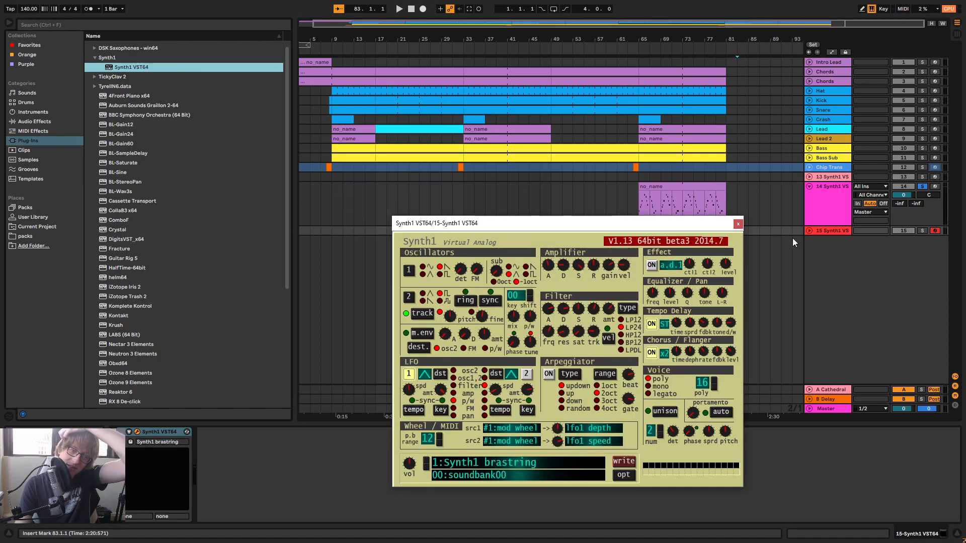
pyautogui.click(743, 222)
# Create an empty MIDI clip on track 15 from bar 65 to bar 73 and consolidate it
pyautogui.doubleClick(642, 232)
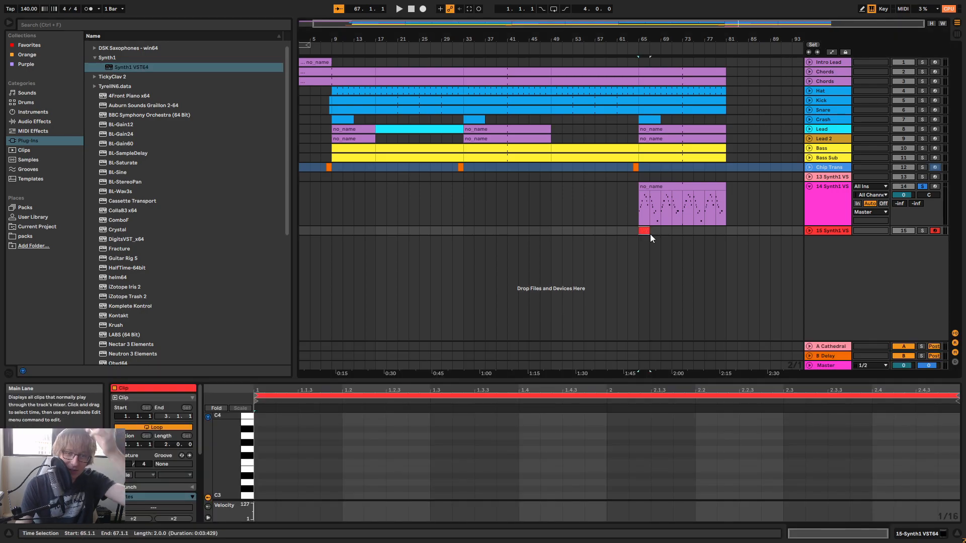
pyautogui.moveTo(650, 233); pyautogui.dragTo(678, 236)
pyautogui.rightClick(665, 231)
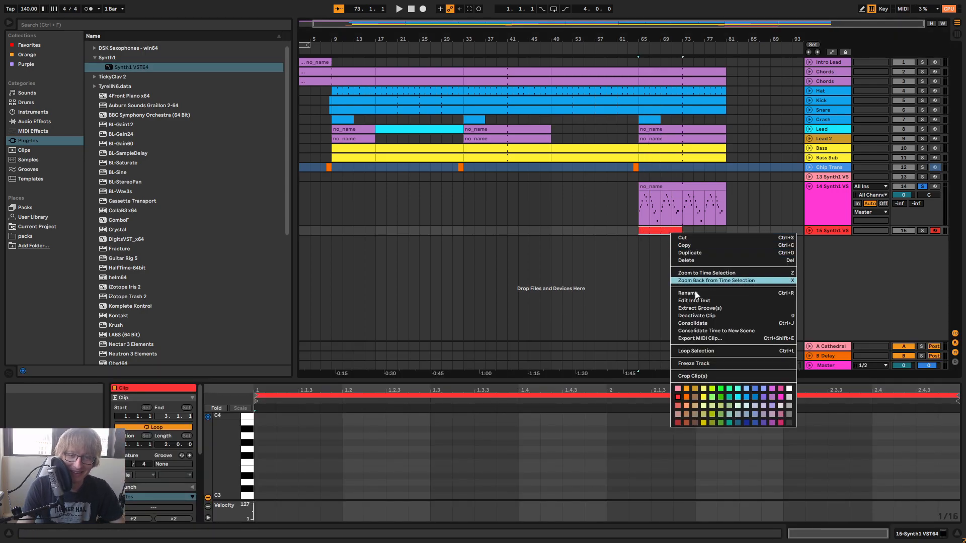
pyautogui.click(702, 328)
# Copy all the notes from track 14's bar 65 clip into the empty clip on track 15
pyautogui.click(679, 196)
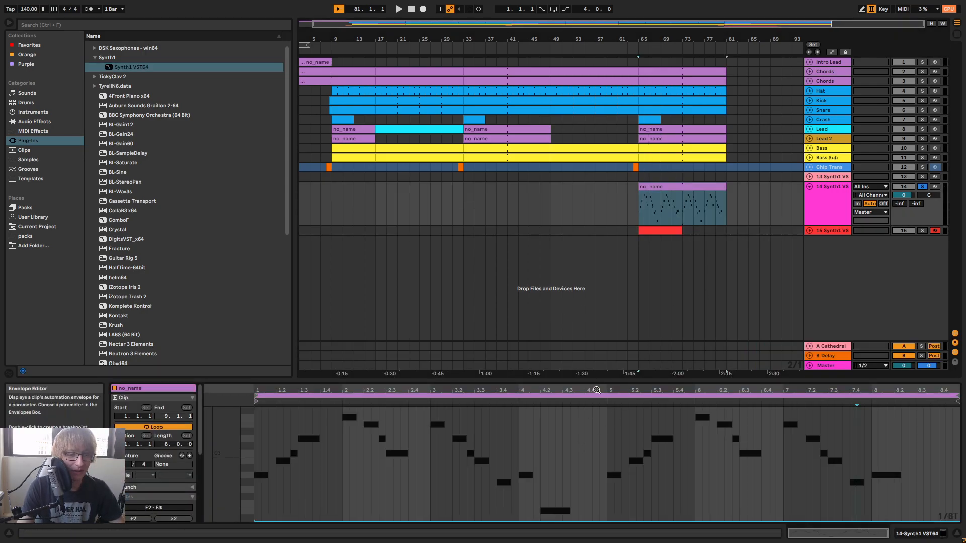
pyautogui.moveTo(606, 381); pyautogui.dragTo(605, 184)
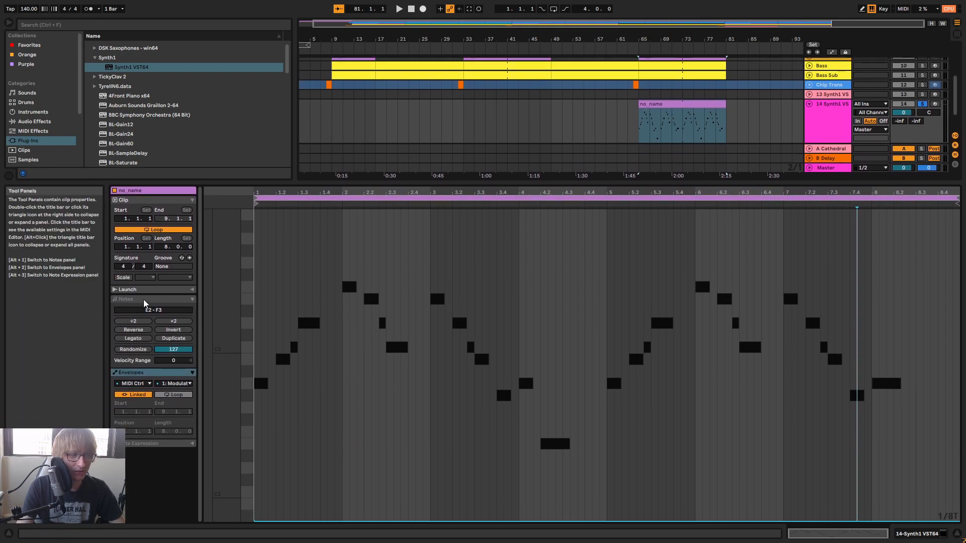
pyautogui.click(591, 255)
pyautogui.hotkey('ctrl', 'a')
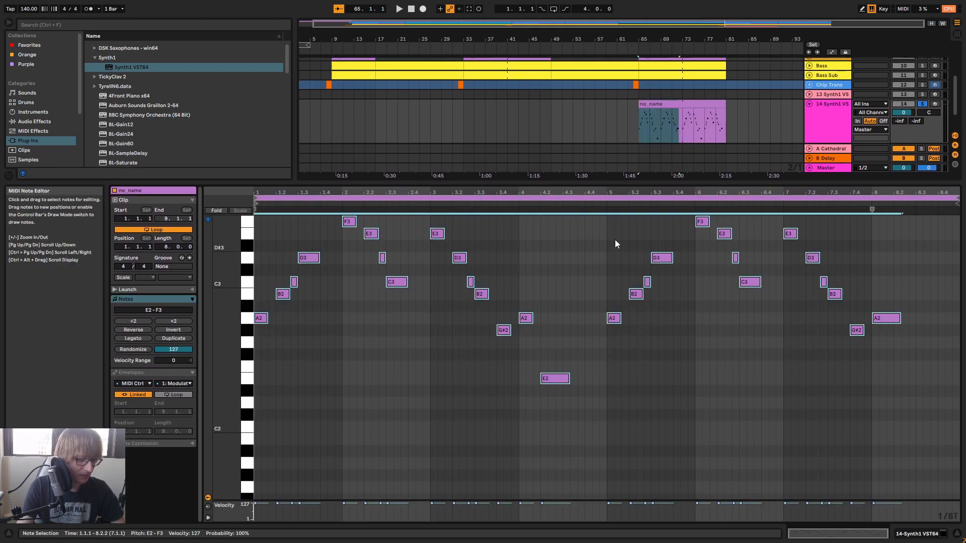
pyautogui.click(684, 121)
pyautogui.scroll(-3, 748, 109)
pyautogui.doubleClick(670, 116)
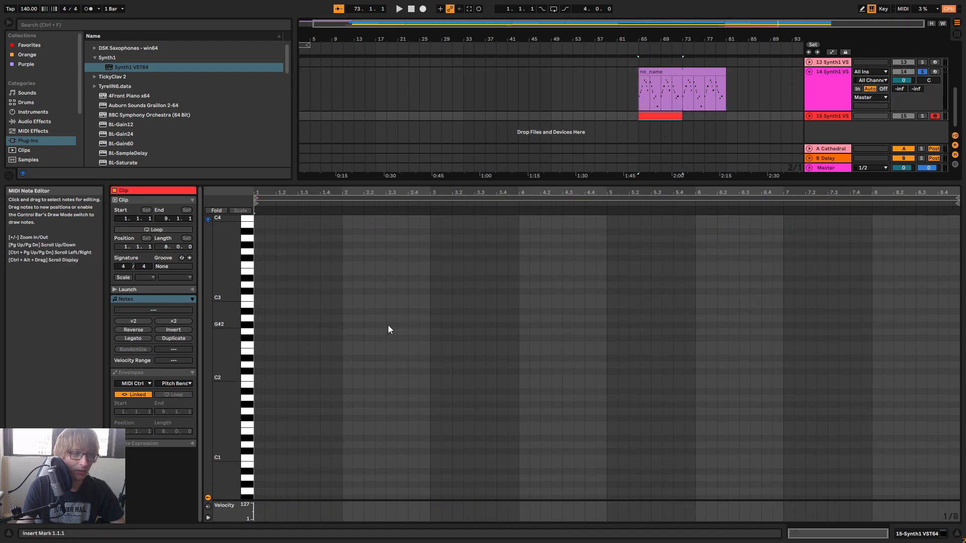
pyautogui.hotkey('ctrl', 'v')
pyautogui.scroll(2, 696, 280)
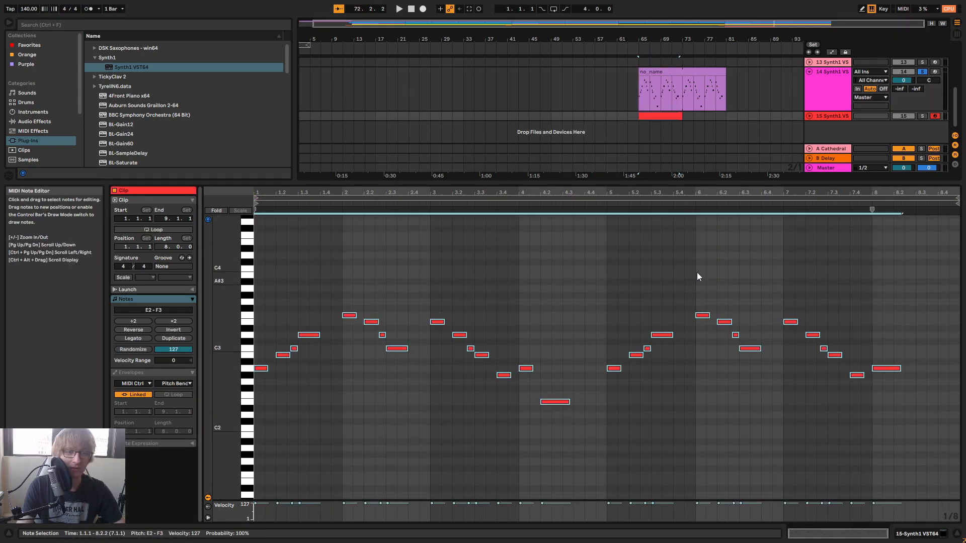
# Delete the old Synth1 track 14 with its purple clip and enlarge the arrangement view
pyautogui.click(830, 92)
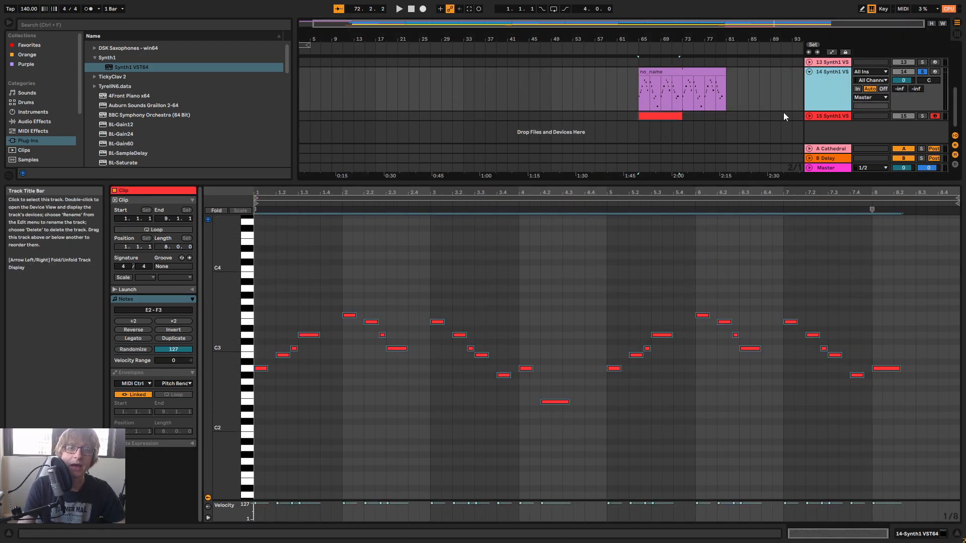
pyautogui.press('Delete')
pyautogui.click(715, 105)
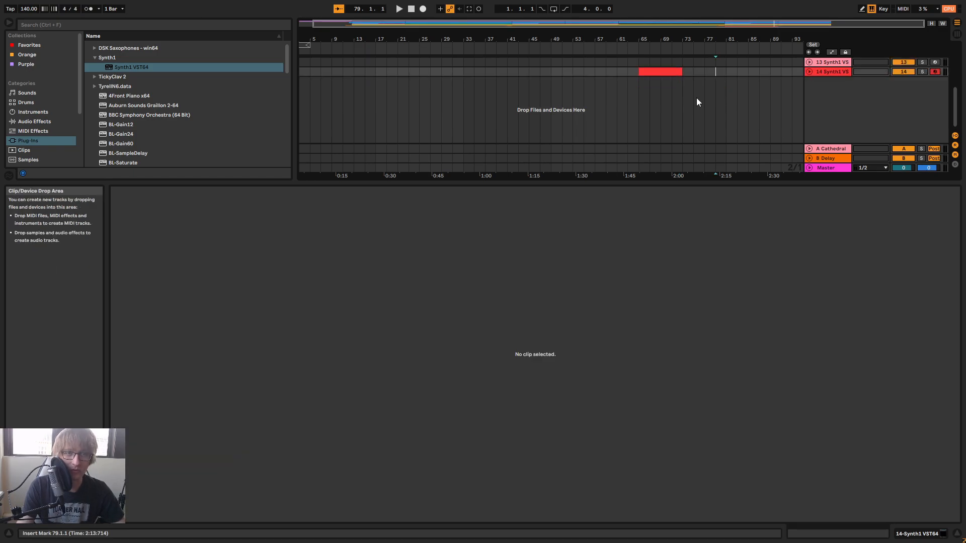
pyautogui.scroll(3, 699, 99)
pyautogui.moveTo(733, 181); pyautogui.dragTo(682, 395)
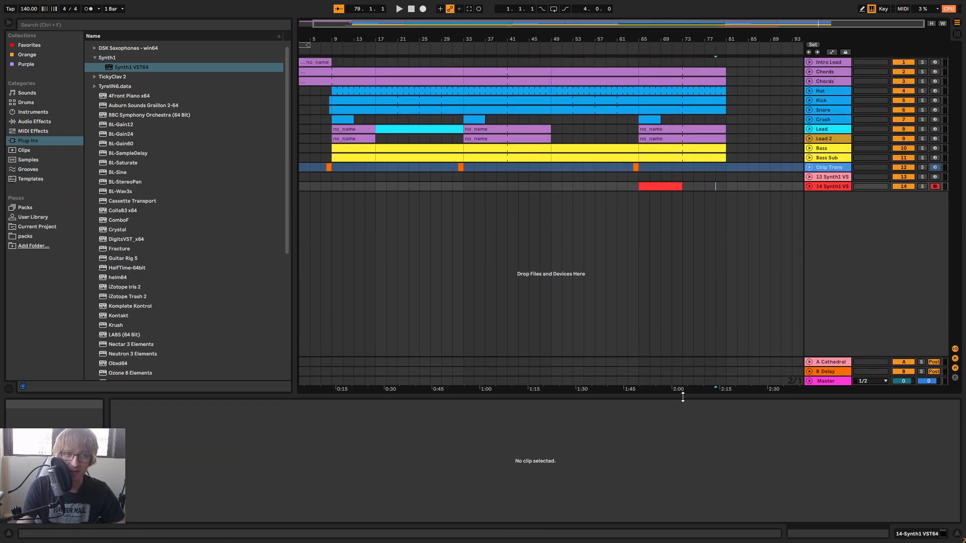
# Play track 14's red clip from bar 65 and solo the track
pyautogui.click(660, 185)
pyautogui.press('space')
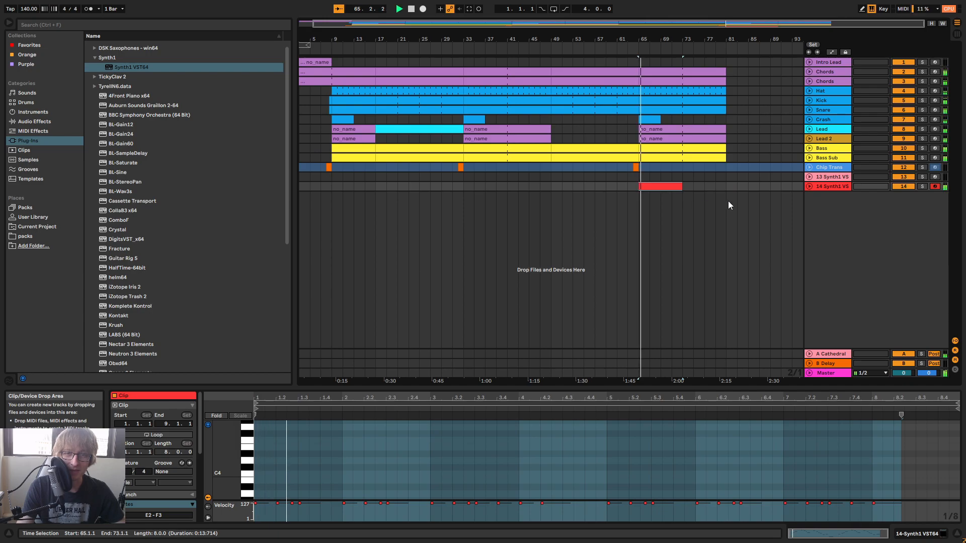
pyautogui.click(773, 217)
pyautogui.click(923, 186)
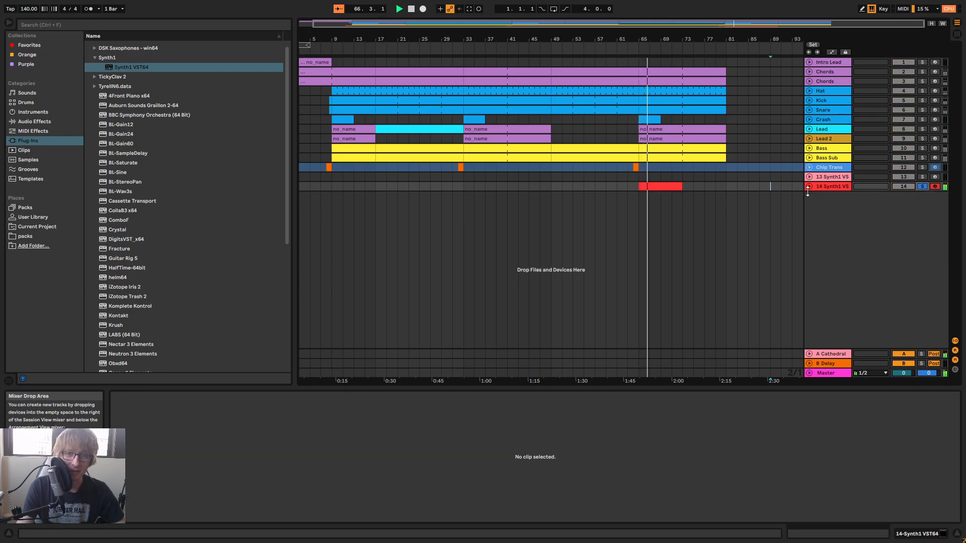
# Open Synth1 on track 14 and load preset 36:Warble Chords from soundbank01
pyautogui.doubleClick(814, 186)
pyautogui.press('space')
pyautogui.click(137, 432)
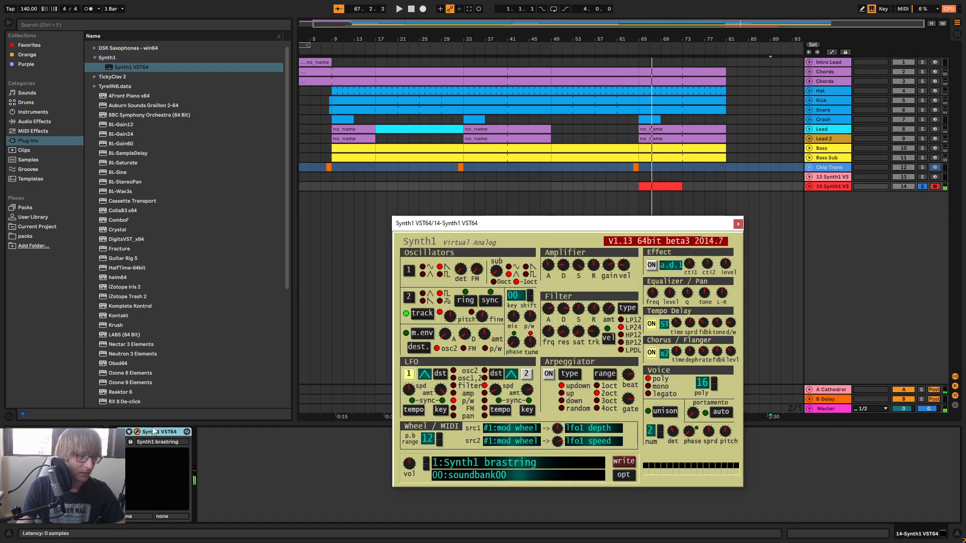
pyautogui.click(515, 470)
pyautogui.click(373, 246)
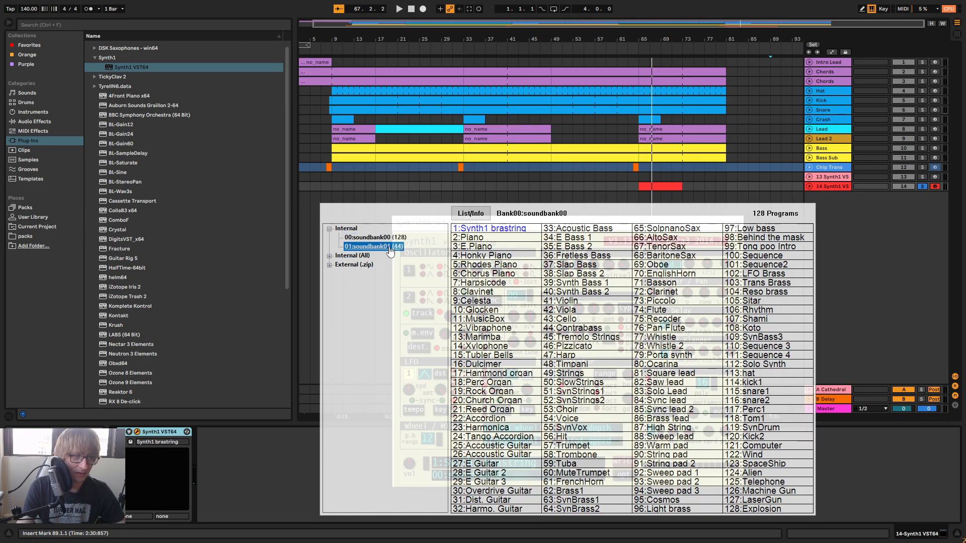
pyautogui.click(615, 256)
pyautogui.press('space')
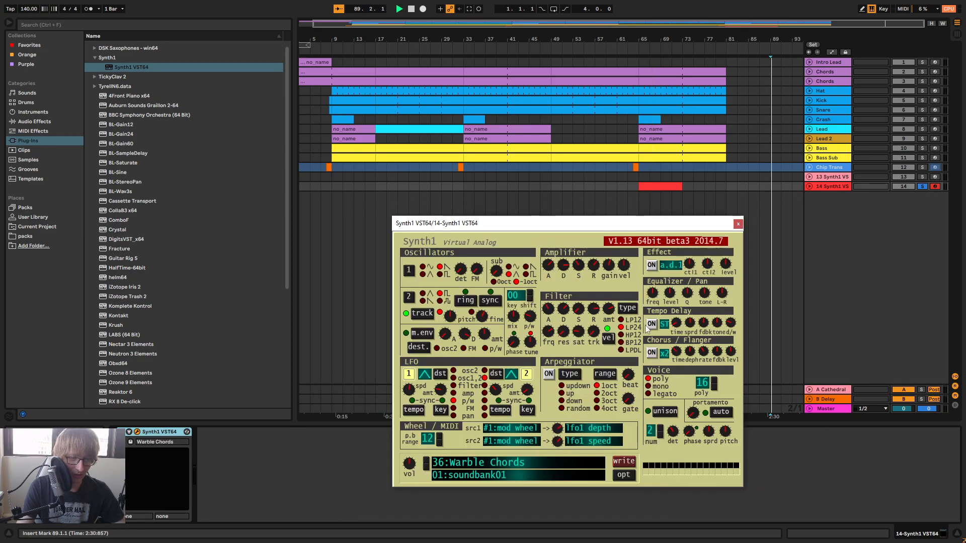
# Audition the Warble Chords preset by playing the soloed clip from bar 65
pyautogui.click(664, 185)
pyautogui.press('space')
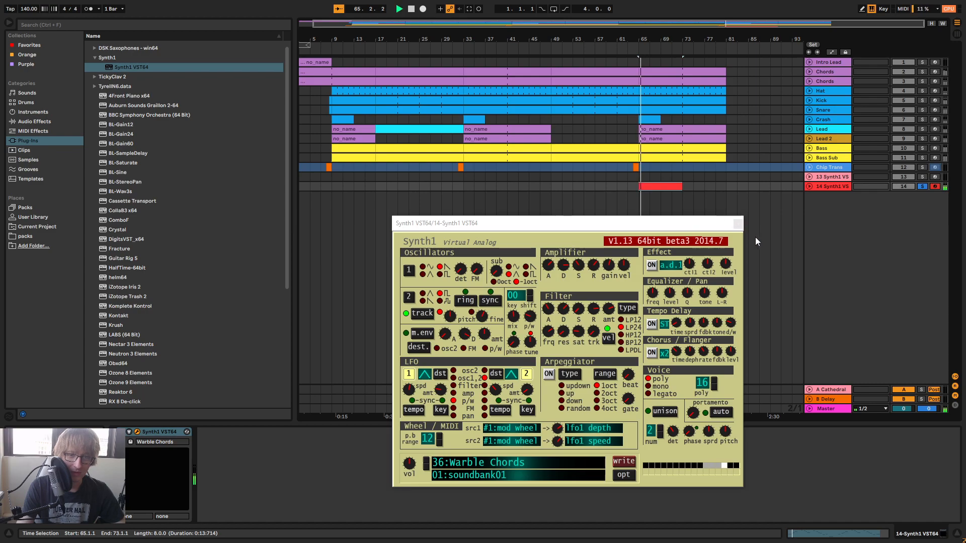
pyautogui.press('space')
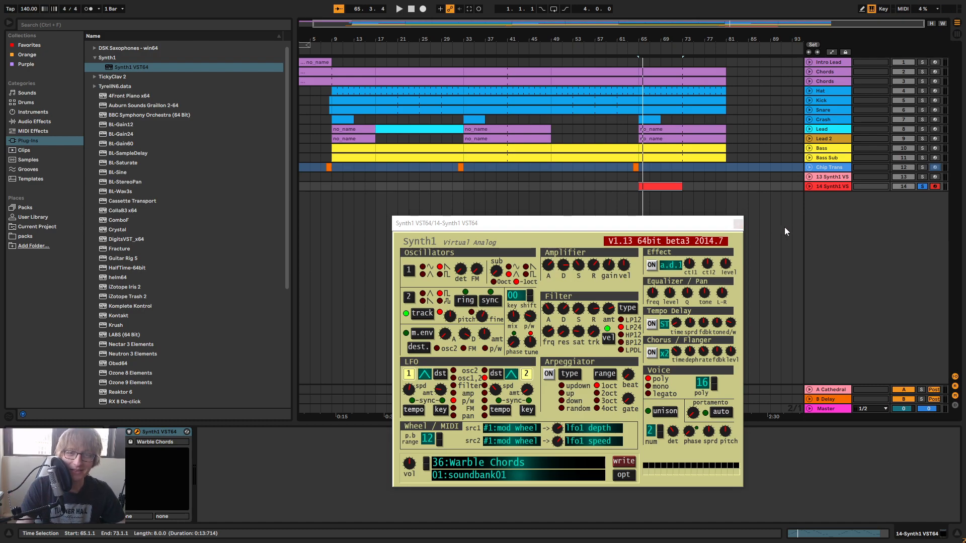
# Extend track 14's looped clip from bar 73 to bar 81
pyautogui.click(749, 188)
pyautogui.doubleClick(662, 187)
pyautogui.press('space')
pyautogui.moveTo(682, 186); pyautogui.dragTo(730, 189)
# Switch Synth1 on track 14 to preset 35:Vangelis Typical Ninteen from soundbank01
pyautogui.moveTo(717, 223); pyautogui.dragTo(794, 71)
pyautogui.click(607, 311)
pyautogui.click(678, 95)
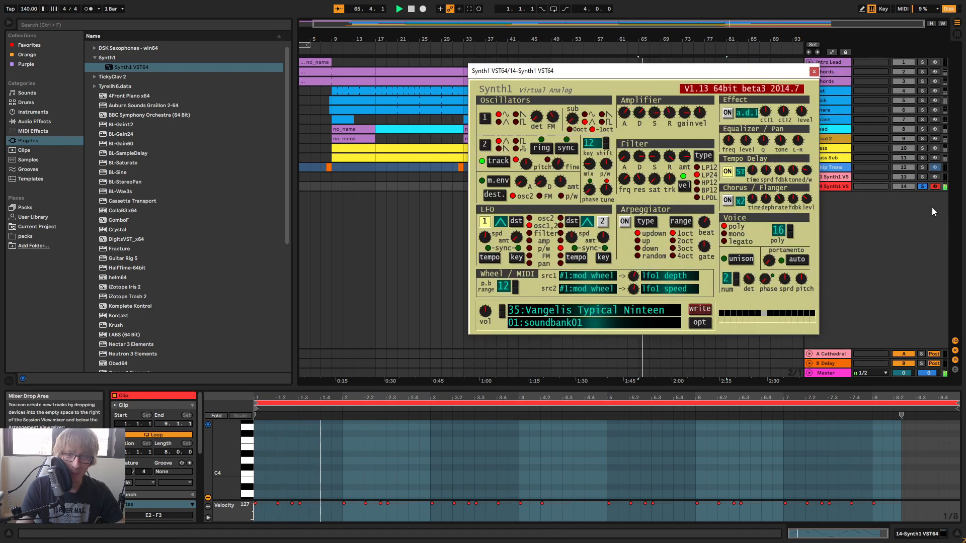
# Unsolo track 14 to hear it in the full mix and close the Synth1 window
pyautogui.click(922, 187)
pyautogui.moveTo(775, 73); pyautogui.dragTo(779, 233)
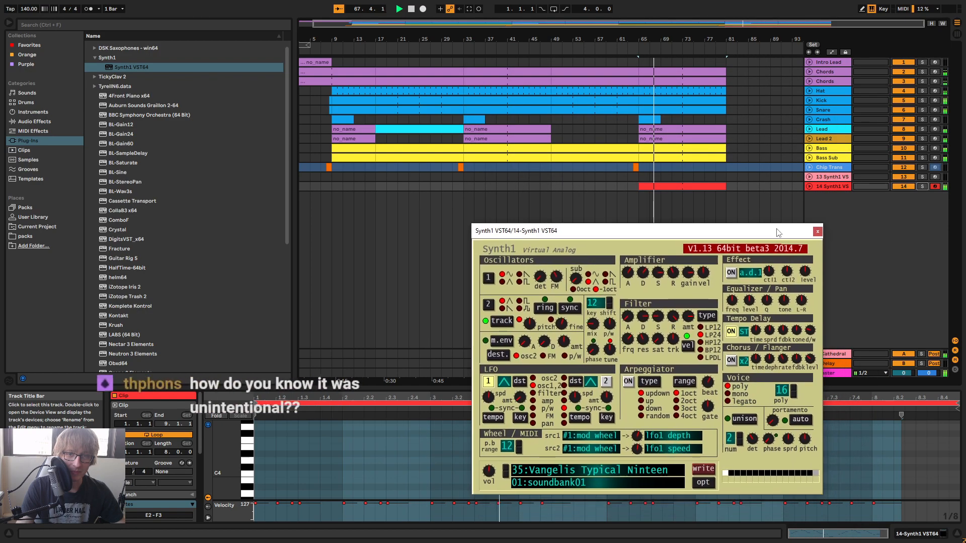
pyautogui.click(817, 231)
# Check track 14's volume and peak level in the Session View mixer
pyautogui.press('Tab')
pyautogui.press('Tab')
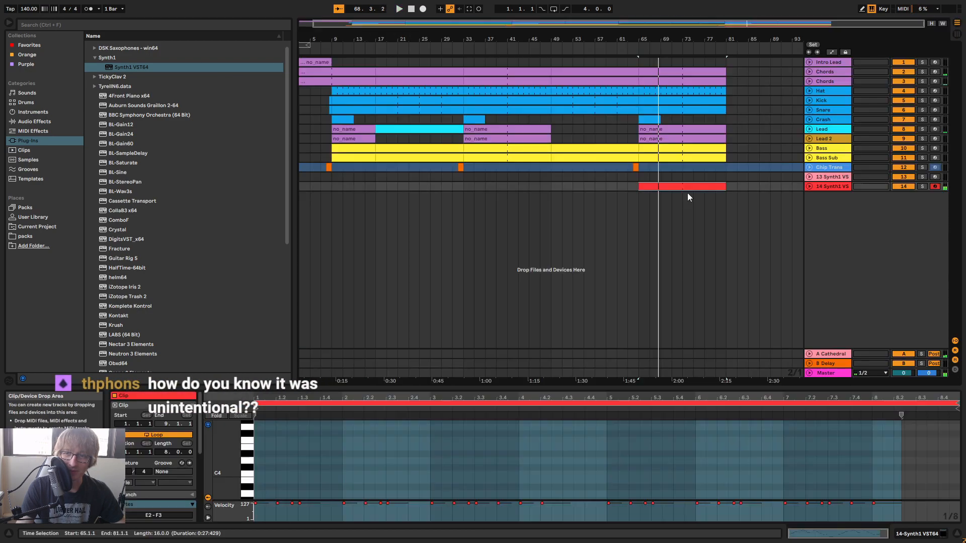
pyautogui.click(714, 231)
pyautogui.click(669, 186)
pyautogui.press('Tab')
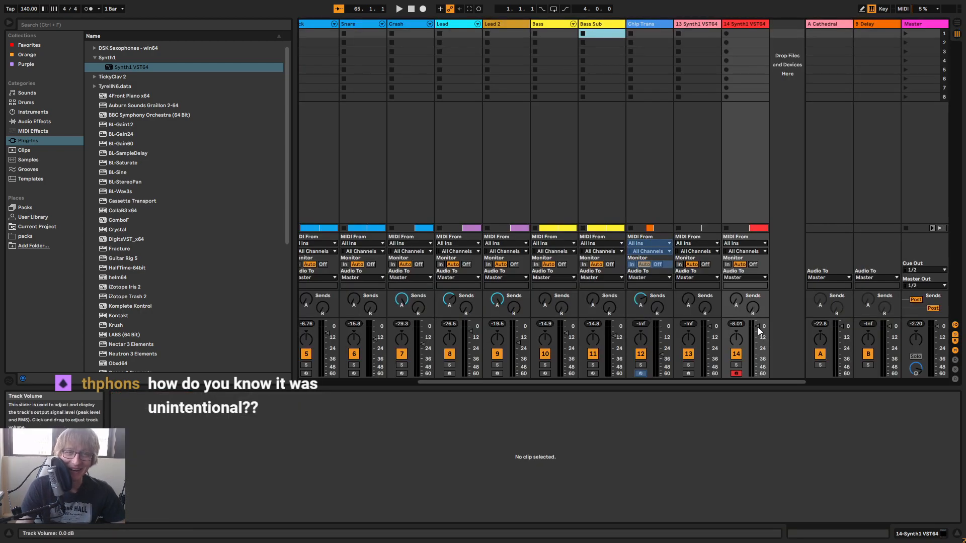
pyautogui.press('Tab')
# Rename track 14 to Lead 3
pyautogui.rightClick(837, 186)
pyautogui.click(869, 225)
pyautogui.write('Lead')
pyautogui.press('Return')
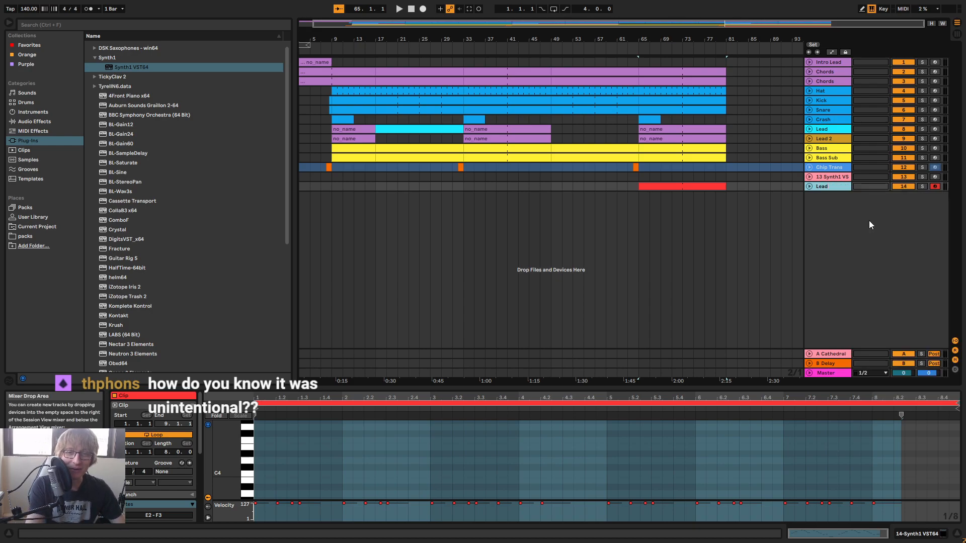
pyautogui.rightClick(818, 189)
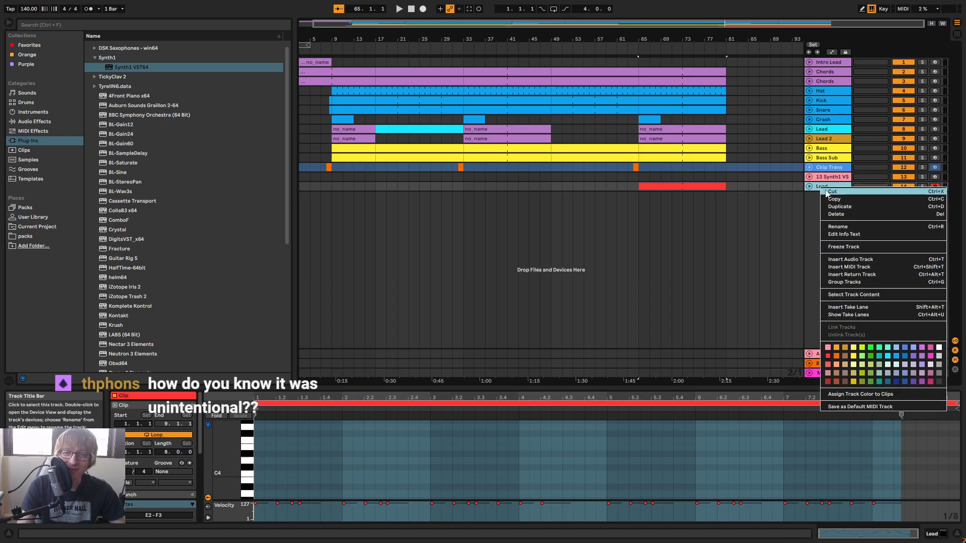
pyautogui.click(855, 224)
pyautogui.press('Right')
pyautogui.write('3')
pyautogui.press('Return')
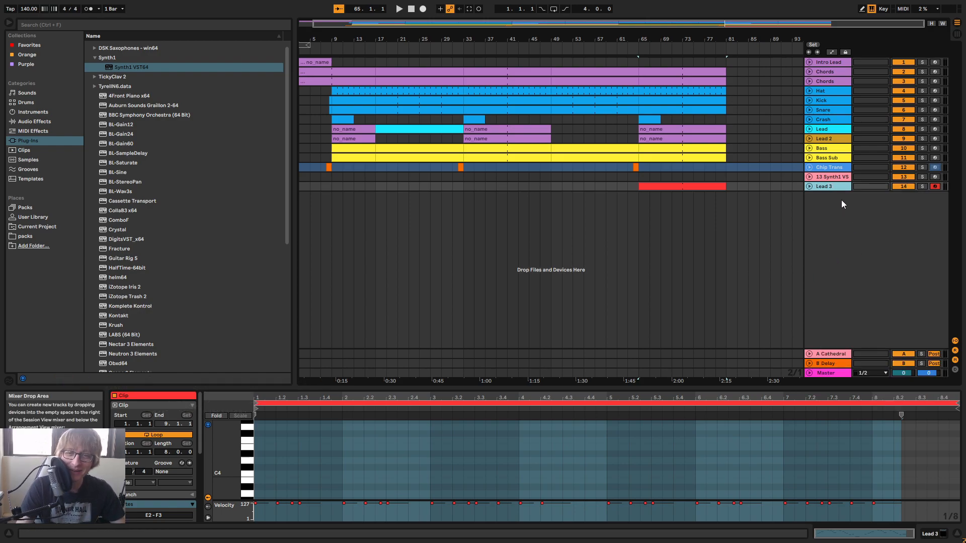
# Delete the empty Synth1 track 13 above Lead 3
pyautogui.click(836, 177)
pyautogui.click(834, 186)
pyautogui.click(832, 176)
pyautogui.click(834, 185)
pyautogui.click(833, 177)
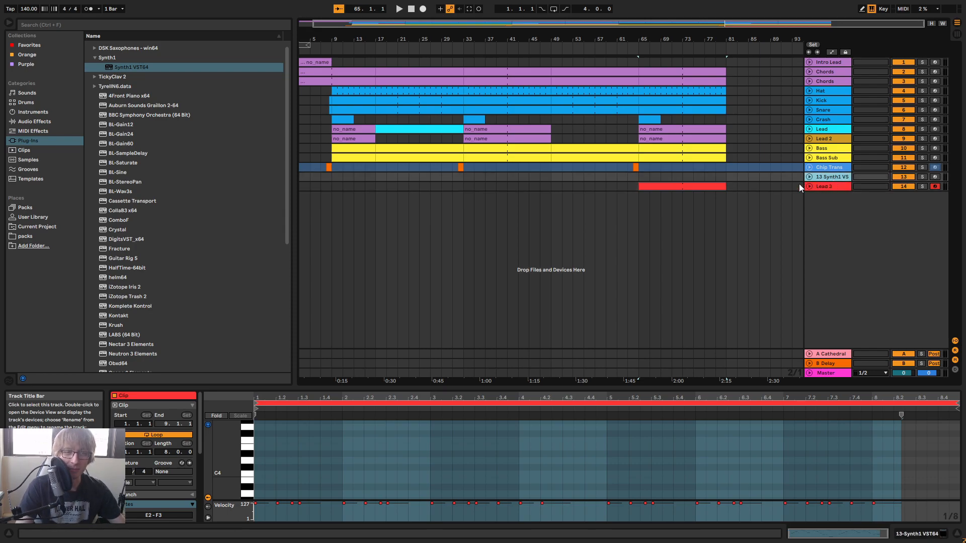
pyautogui.press('Delete')
# Open the Lead 3 clip at bar 65 and enlarge its note editor to examine the whole melody
pyautogui.moveTo(475, 23); pyautogui.dragTo(480, 25)
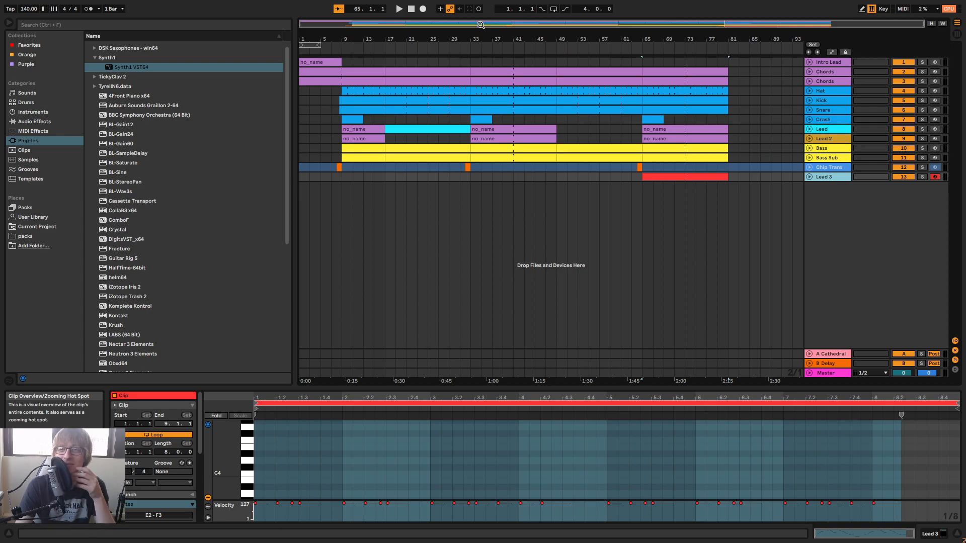
pyautogui.click(739, 177)
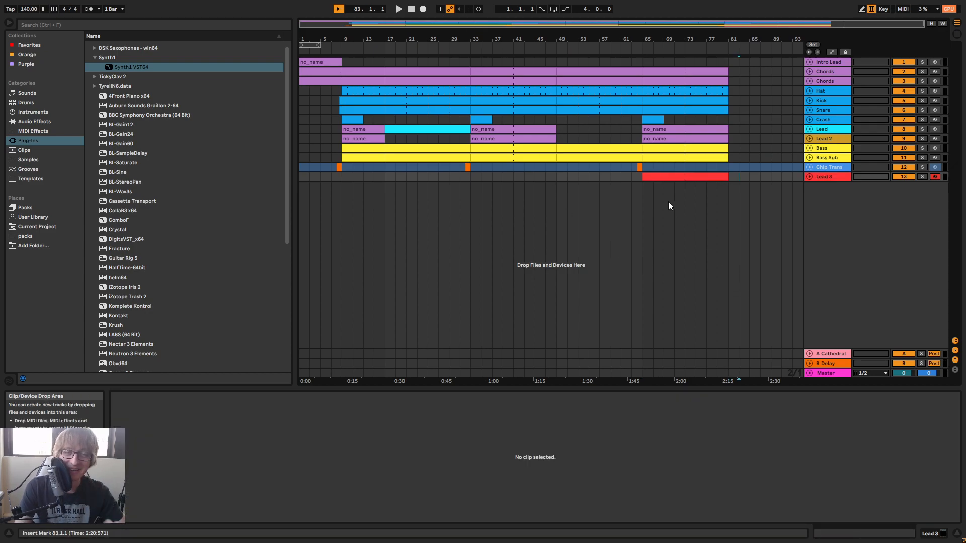
pyautogui.click(694, 177)
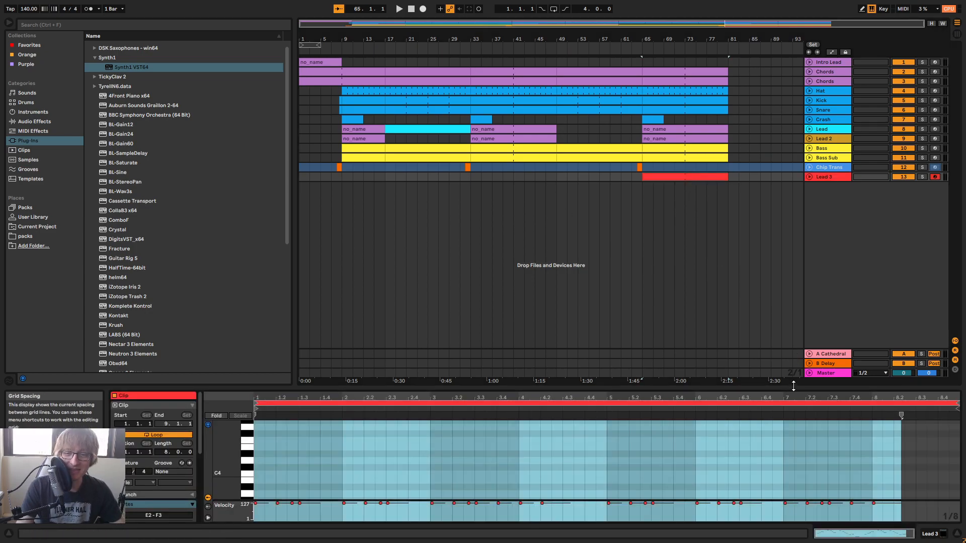
pyautogui.moveTo(793, 386); pyautogui.dragTo(761, 305)
pyautogui.press('space')
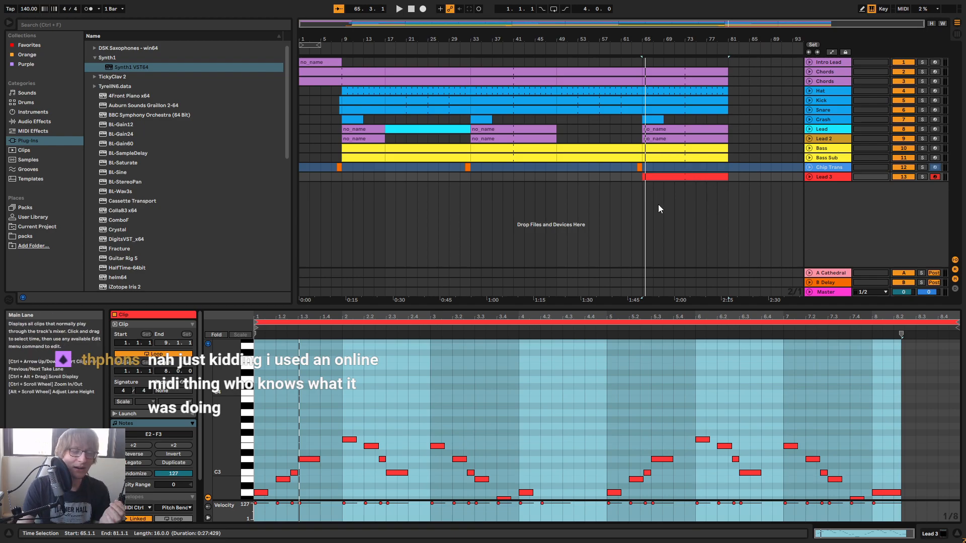
pyautogui.doubleClick(829, 175)
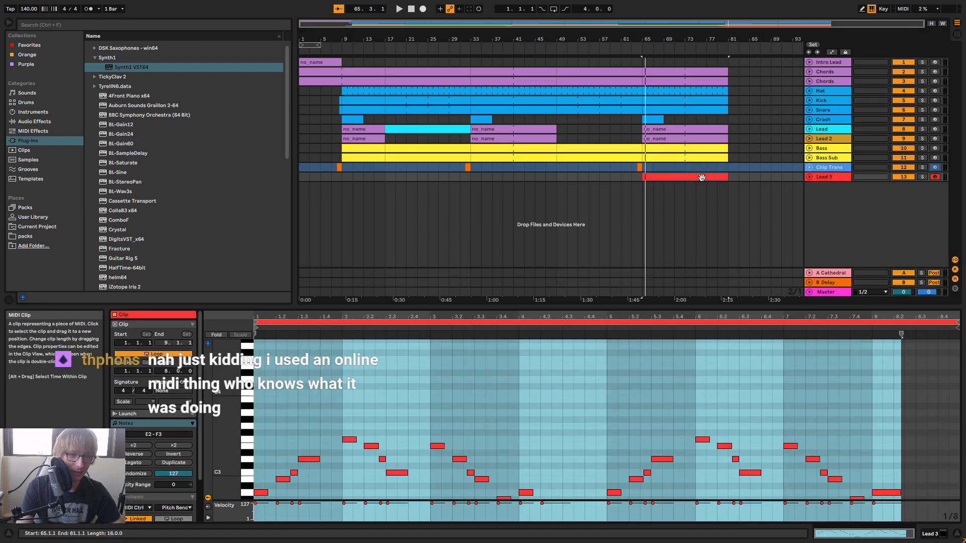
pyautogui.doubleClick(699, 177)
pyautogui.moveTo(585, 308); pyautogui.dragTo(620, 71)
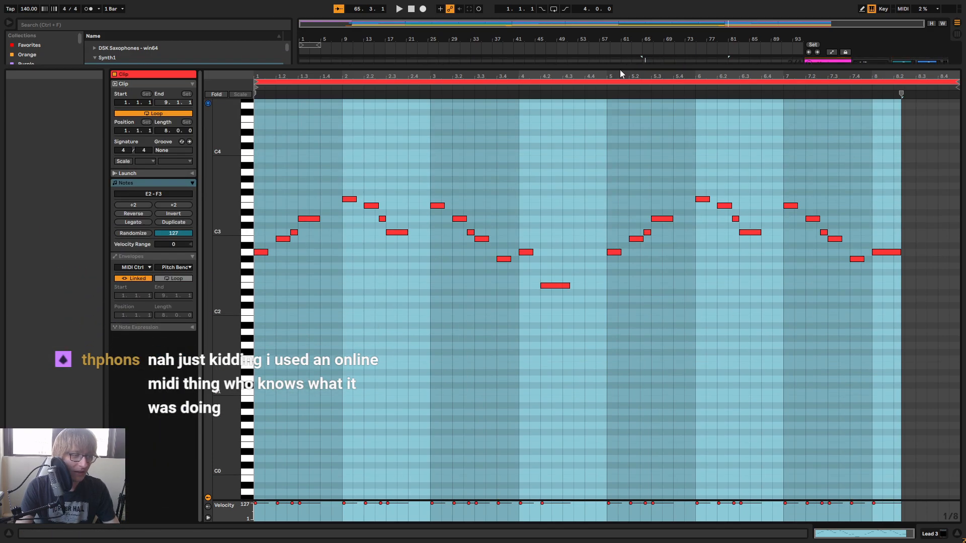
# Examine the MIDI controller envelopes available for the Lead 3 clip and shrink the clip editor again
pyautogui.click(149, 269)
pyautogui.click(174, 267)
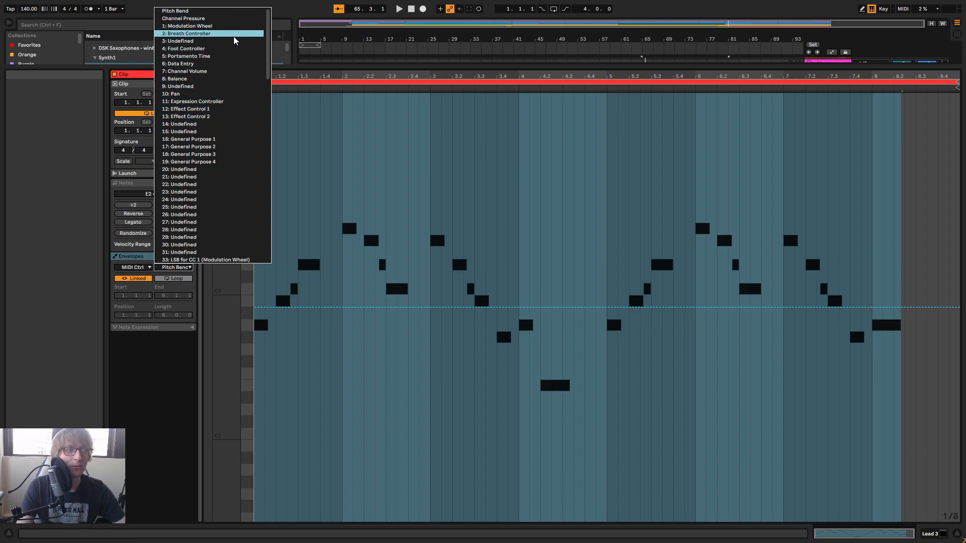
pyautogui.scroll(-8, 211, 151)
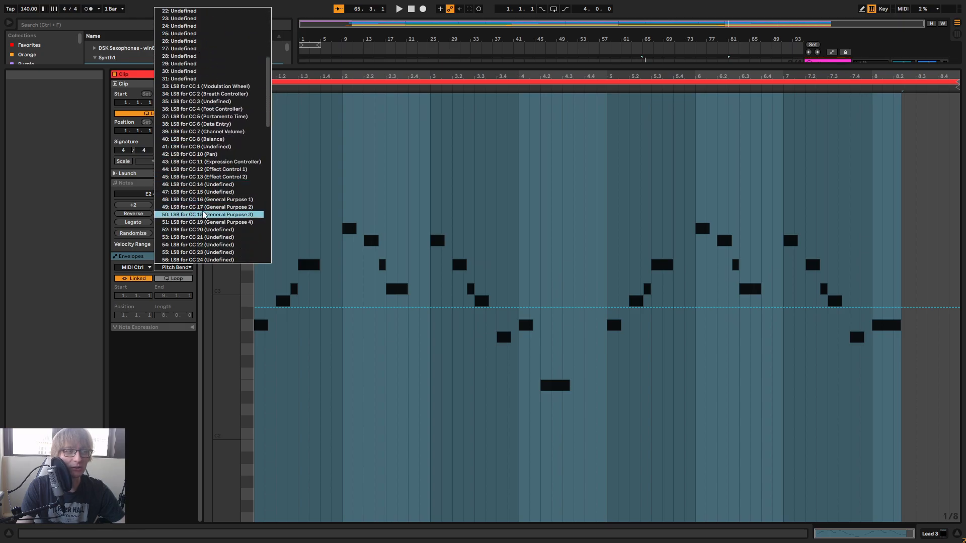
pyautogui.scroll(-20, 204, 215)
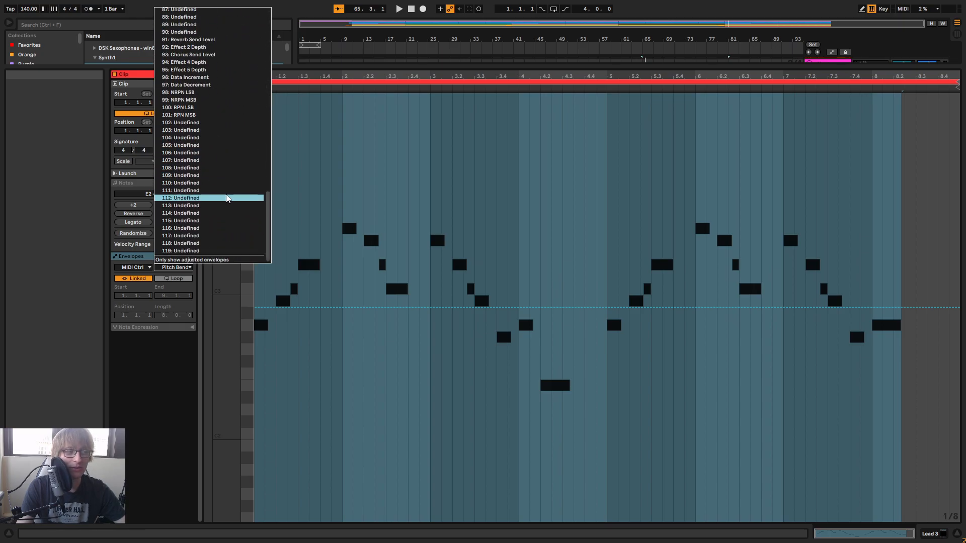
pyautogui.click(577, 189)
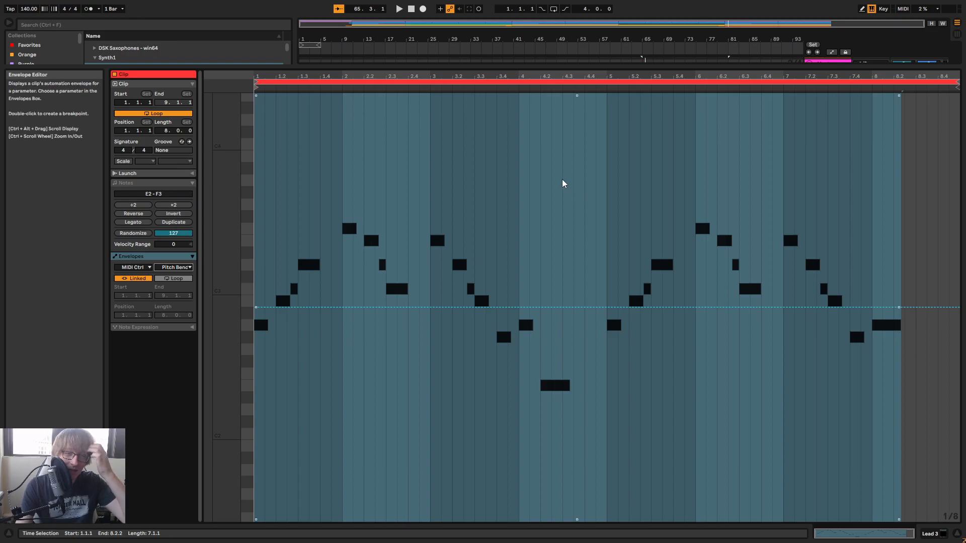
pyautogui.moveTo(627, 65); pyautogui.dragTo(588, 271)
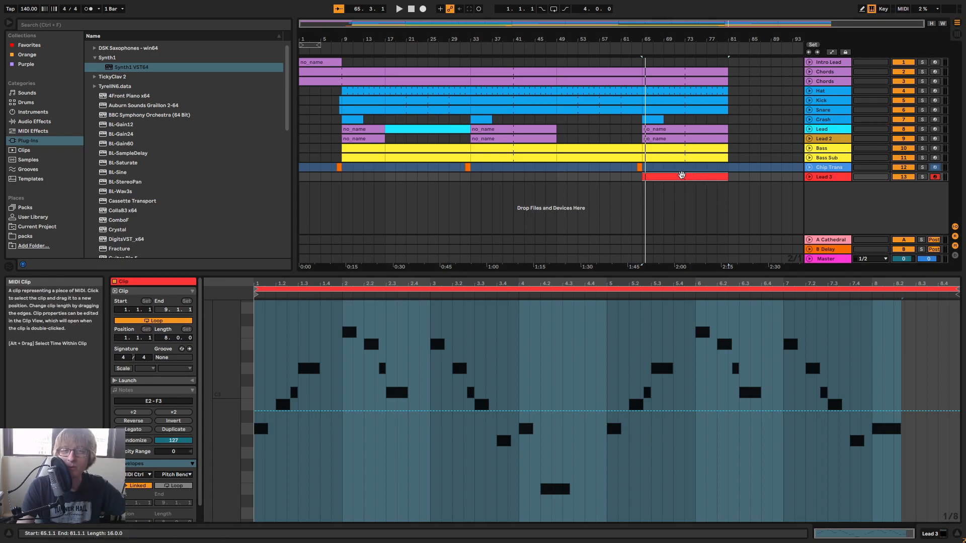
# Raise Lead 3's send to the A-Cathedral return to about -9.2 dB while playing from bar 65
pyautogui.click(699, 179)
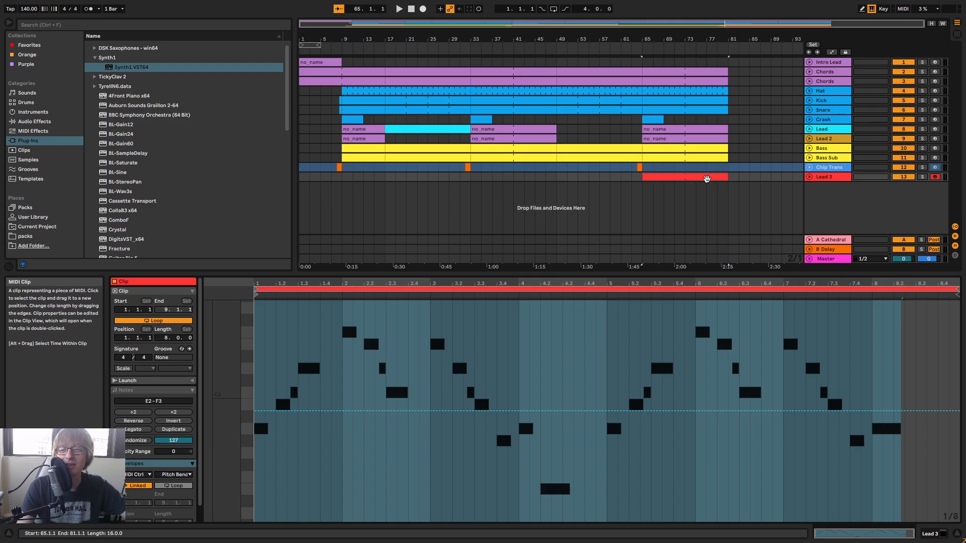
pyautogui.press('space')
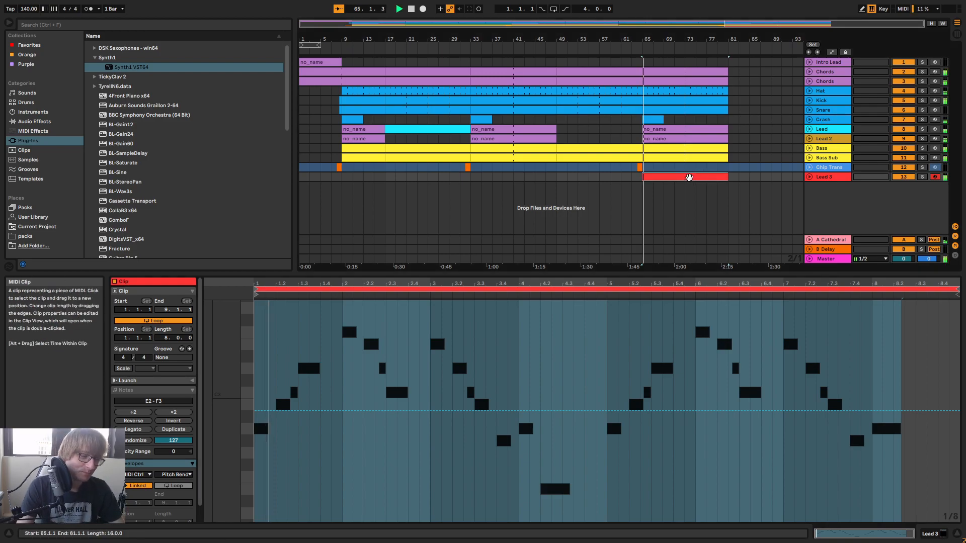
pyautogui.click(749, 178)
pyautogui.doubleClick(824, 177)
pyautogui.press('Tab')
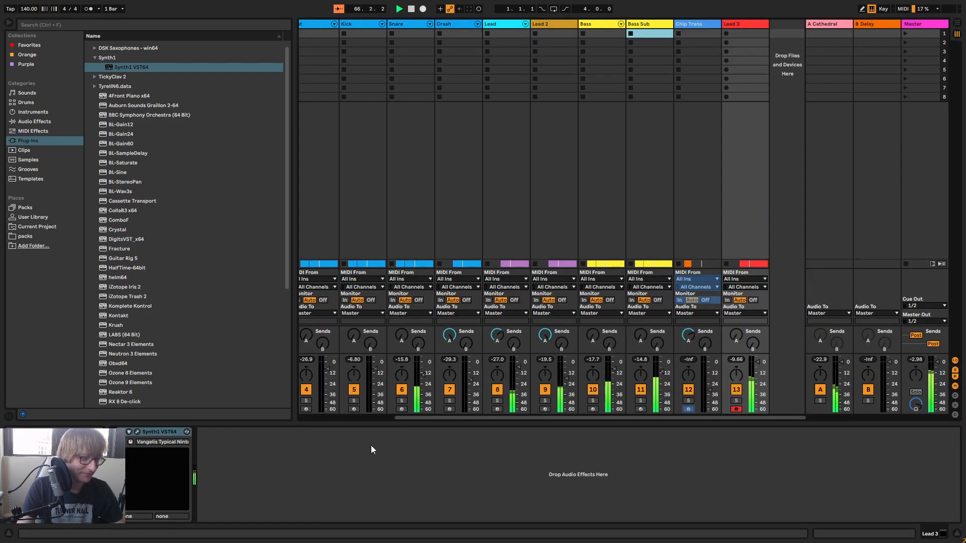
pyautogui.moveTo(738, 342); pyautogui.dragTo(737, 282)
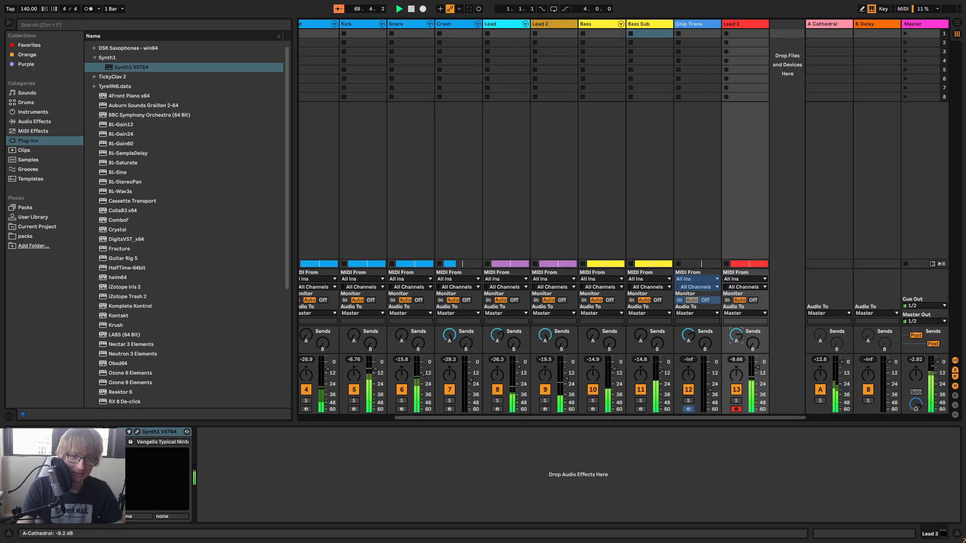
pyautogui.press('Tab')
pyautogui.press('space')
# Duplicate the Lead 3 track together with its clip
pyautogui.doubleClick(695, 176)
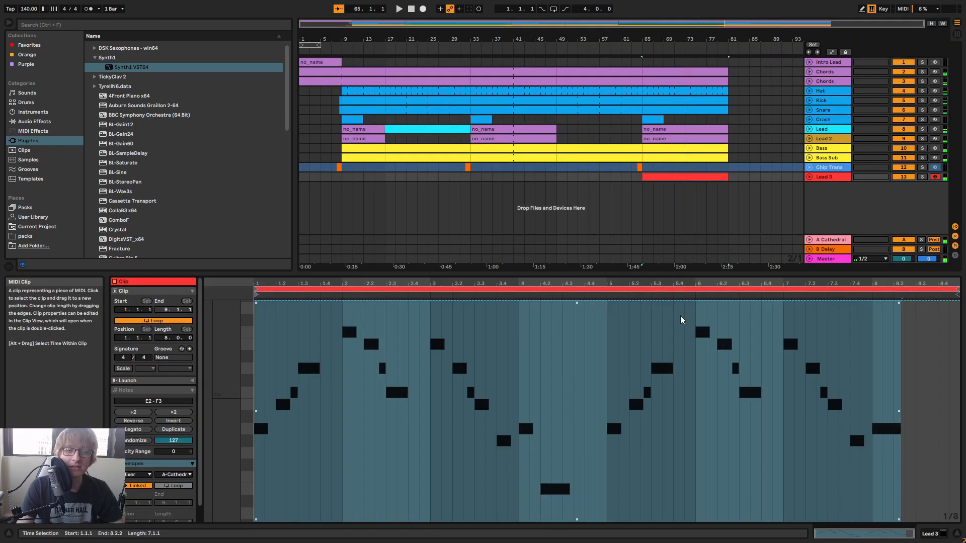
pyautogui.click(678, 177)
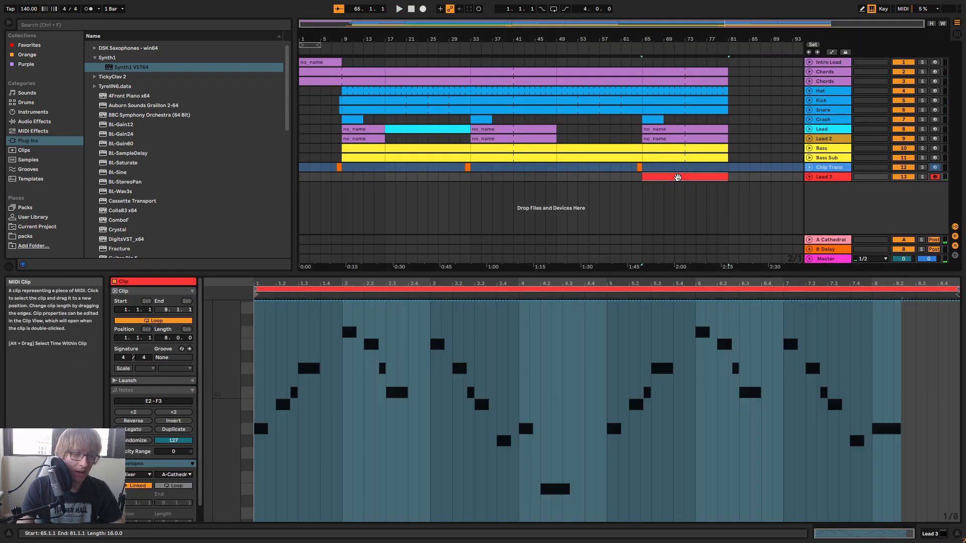
pyautogui.rightClick(829, 177)
pyautogui.click(800, 211)
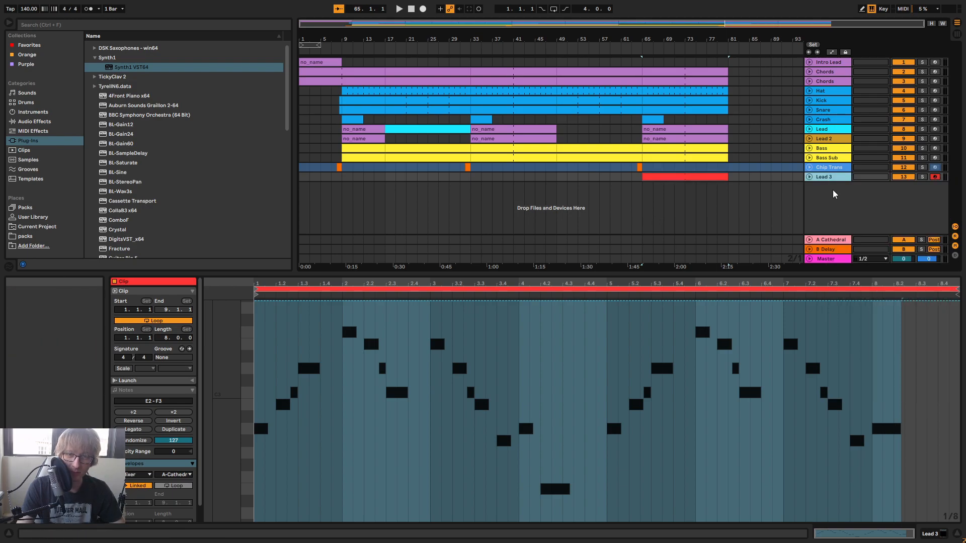
pyautogui.hotkey('ctrl', 'd')
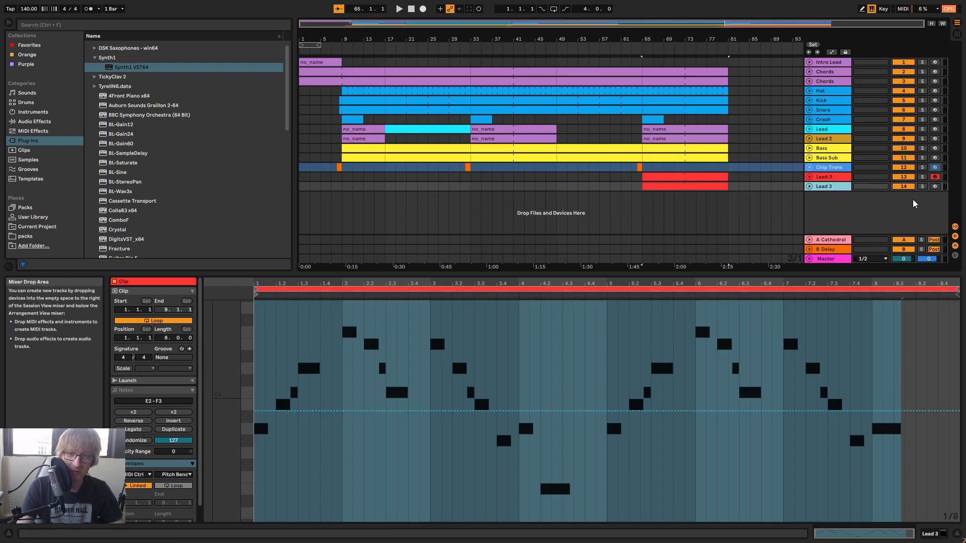
# Rename the upper Lead 3 track to Pad and move its clip to start at bar 33
pyautogui.rightClick(828, 178)
pyautogui.click(838, 214)
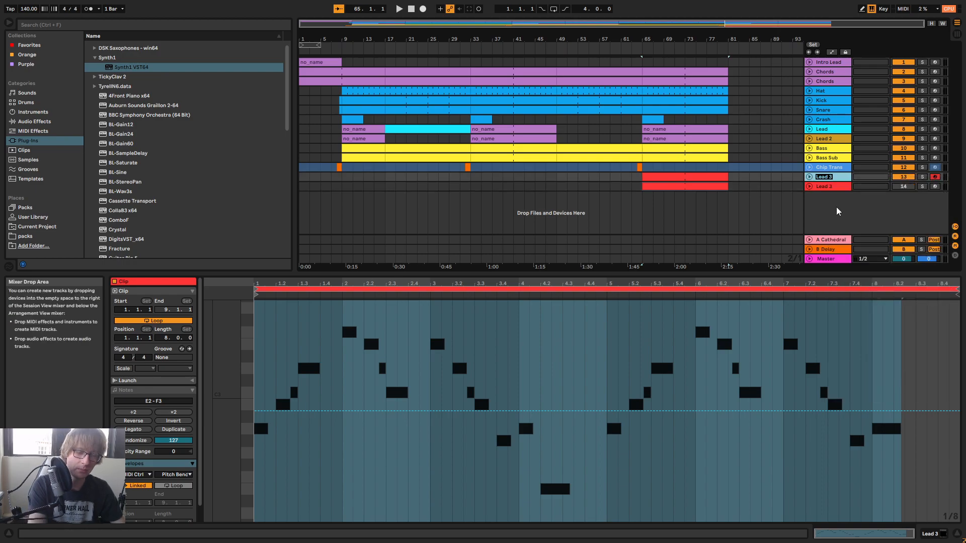
pyautogui.moveTo(668, 186); pyautogui.dragTo(524, 182)
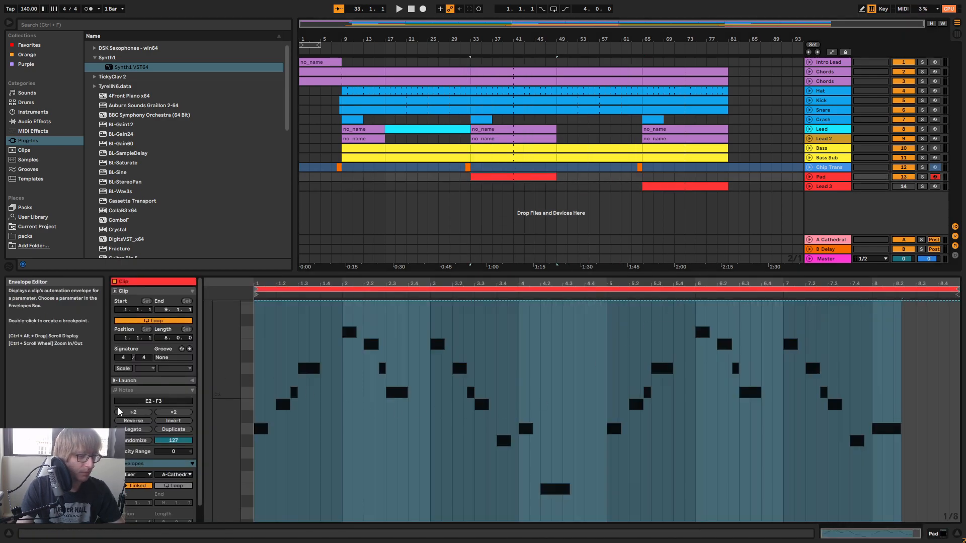
# Replace the Pad track's melody clip at bar 33 with a newly recorded two-voice harmony part
pyautogui.click(540, 360)
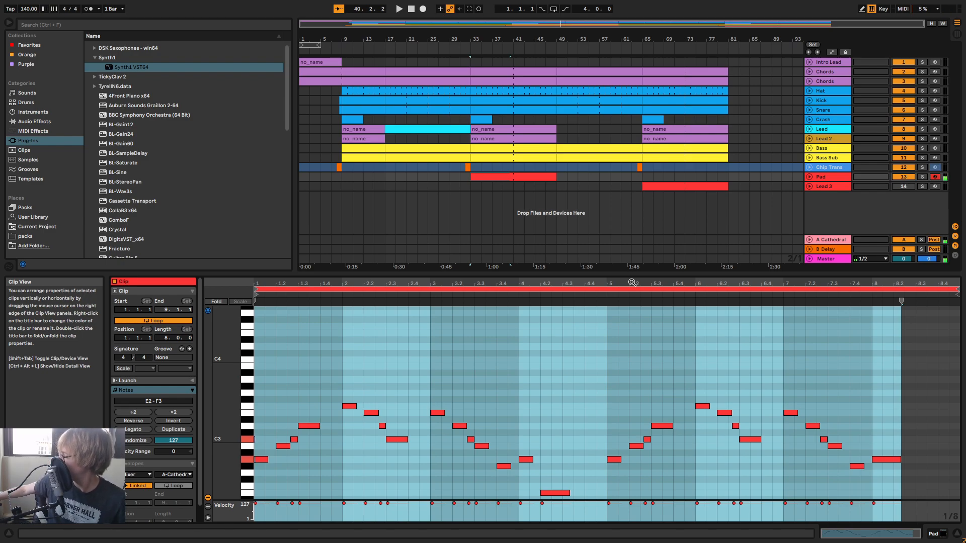
pyautogui.click(505, 182)
pyautogui.click(461, 48)
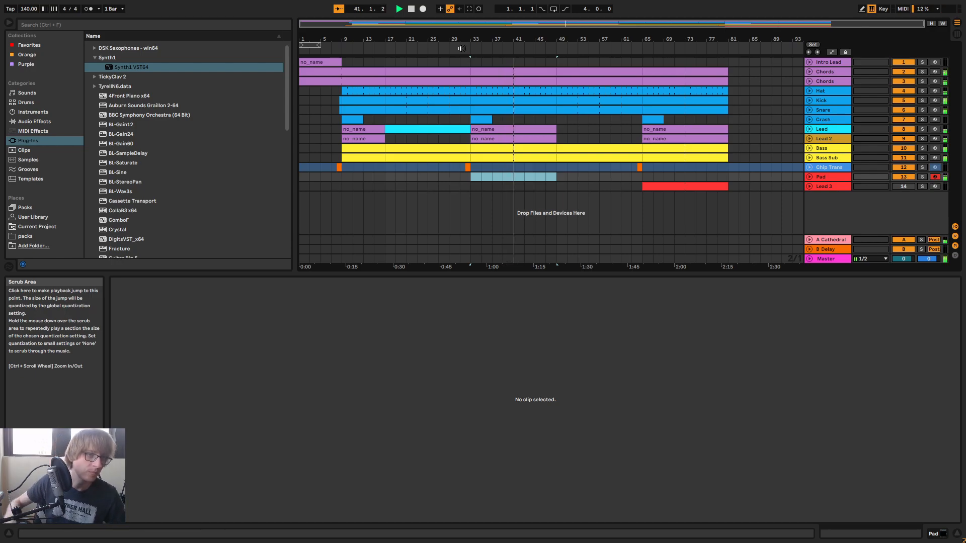
pyautogui.click(471, 9)
pyautogui.press('space')
# Consolidate the recorded Pad clip between bars 33 and 41
pyautogui.click(493, 183)
pyautogui.click(494, 179)
pyautogui.rightClick(494, 179)
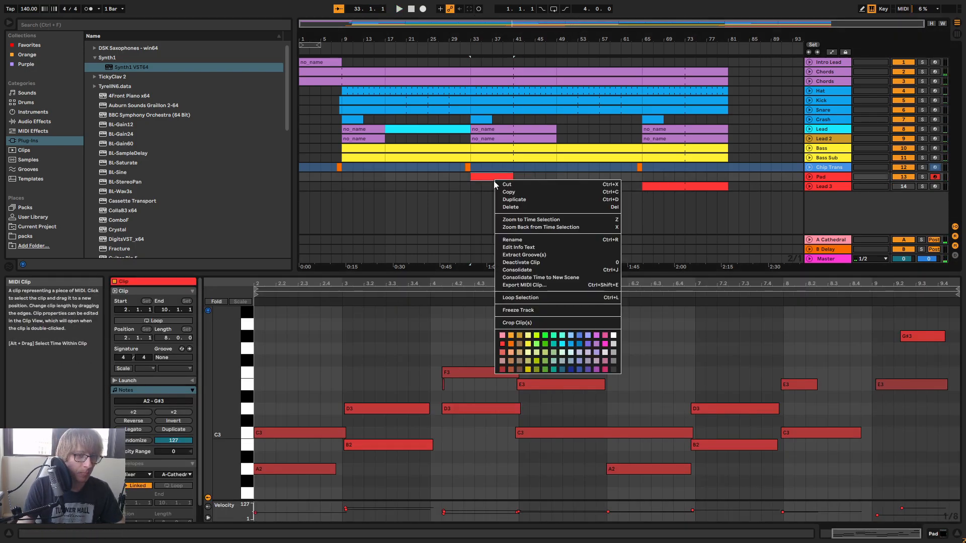
pyautogui.click(533, 276)
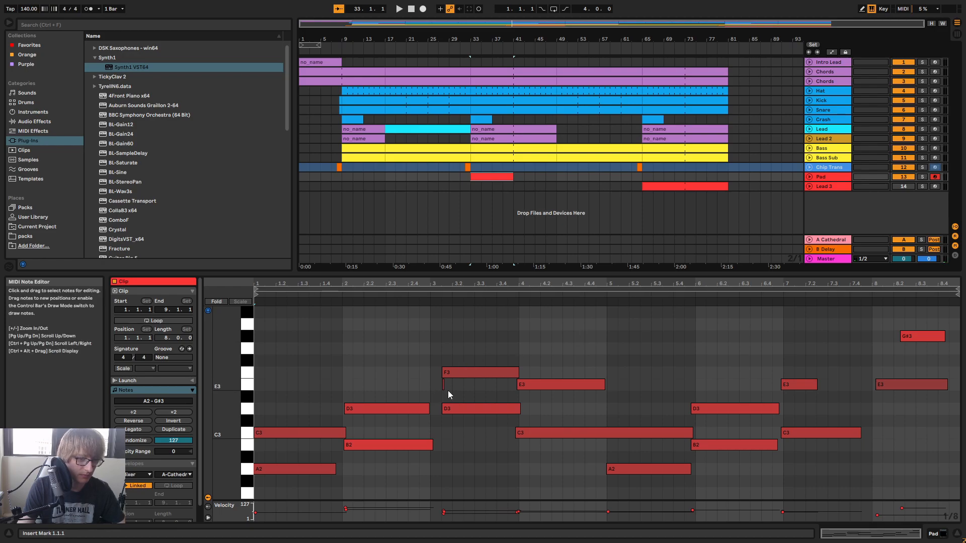
# Delete the stray short E3 note and move the G#3 and the D3 and F3 pair earlier towards bars 8 and 3
pyautogui.click(438, 391)
pyautogui.moveTo(906, 336); pyautogui.dragTo(884, 336)
pyautogui.moveTo(462, 346); pyautogui.dragTo(467, 405)
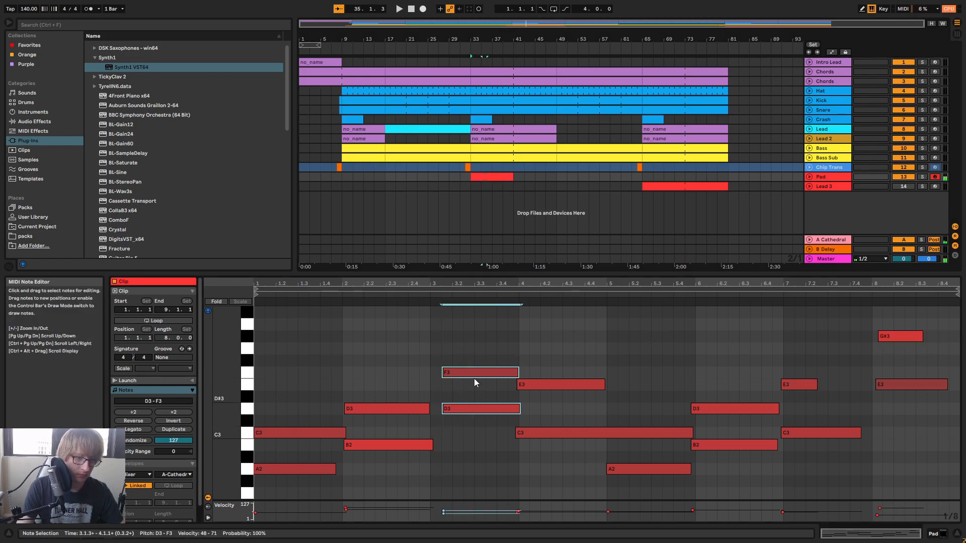
pyautogui.press('Left')
pyautogui.rightClick(488, 350)
pyautogui.click(677, 351)
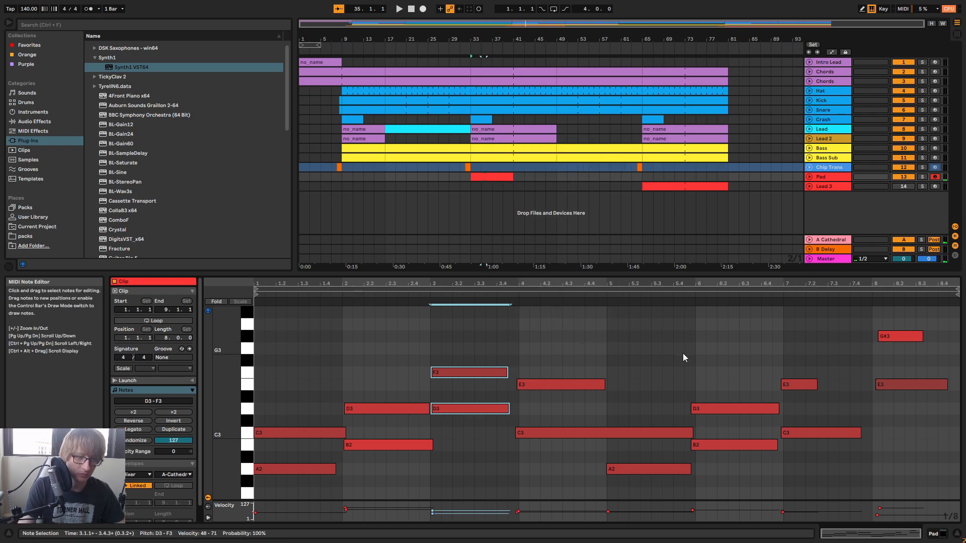
# Quantize all notes in the Pad clip and play it back
pyautogui.click(684, 353)
pyautogui.hotkey('ctrl', 'a')
pyautogui.rightClick(666, 350)
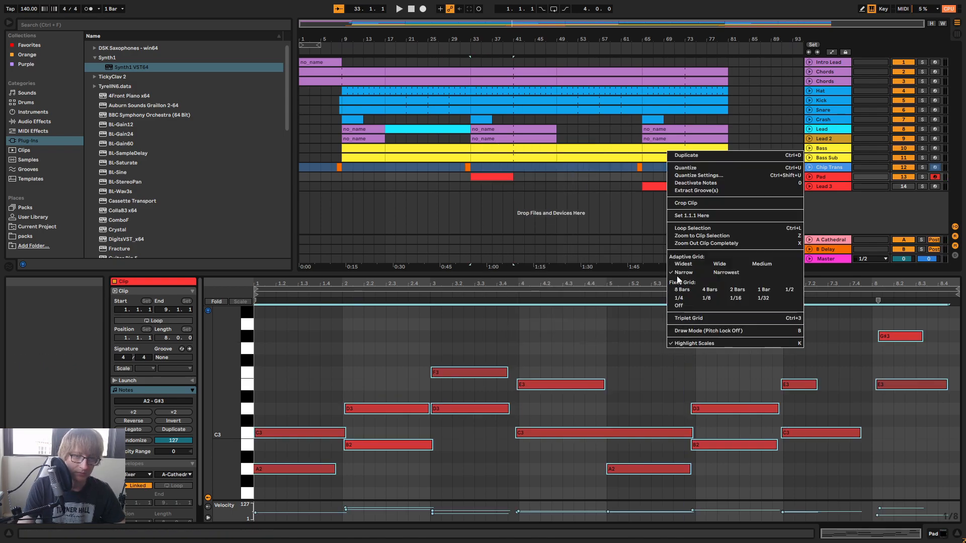
pyautogui.click(685, 171)
pyautogui.press('space')
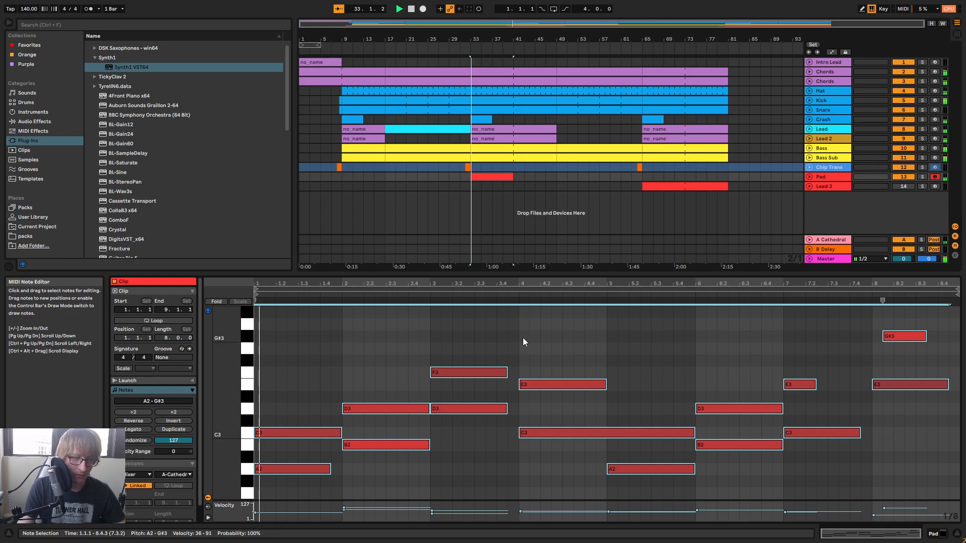
# Extend the bar 1 A2 and the bar 3 pair to full bars, and split the long C3 into one-bar notes in bars 4 and 5
pyautogui.click(352, 455)
pyautogui.moveTo(331, 470); pyautogui.dragTo(343, 470)
pyautogui.moveTo(506, 436); pyautogui.dragTo(518, 371)
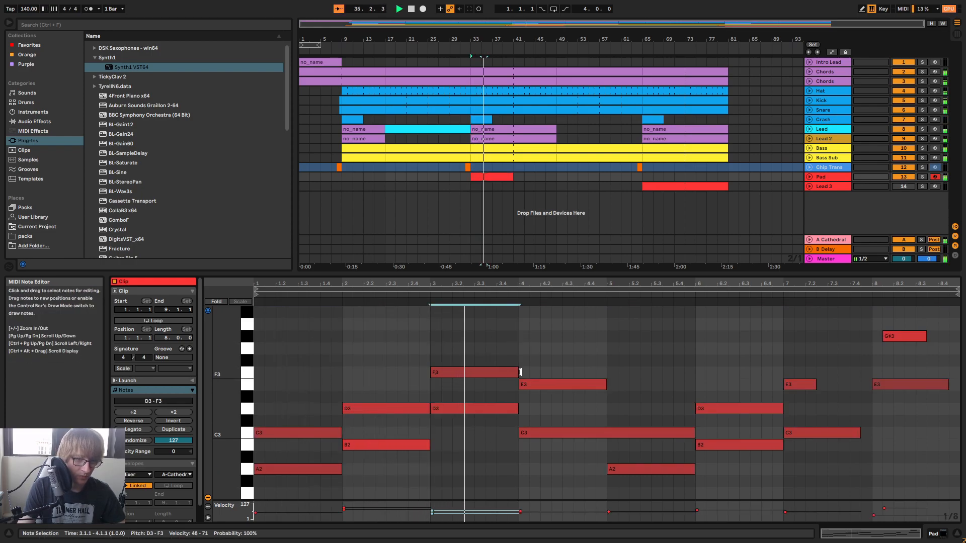
pyautogui.click(575, 418)
pyautogui.moveTo(697, 432)
pyautogui.mouseDown()
pyautogui.moveTo(607, 433)
pyautogui.moveTo(695, 433)
pyautogui.mouseUp()
pyautogui.doubleClick(613, 435)
pyautogui.click(679, 417)
# Even out the velocities of all notes in the Pad clip at about 85
pyautogui.hotkey('ctrl', 'a')
pyautogui.press('space')
pyautogui.moveTo(756, 410); pyautogui.dragTo(756, 390)
pyautogui.press('space')
pyautogui.click(805, 385)
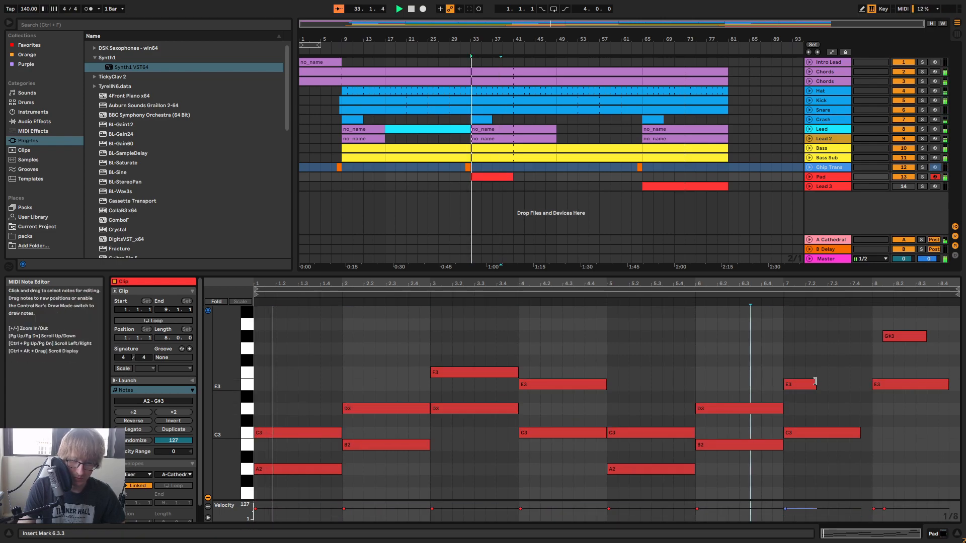
# Lengthen the C3 and E3 in bar 7 to the bar line and make the G#3 and E3 fill bar 8
pyautogui.moveTo(815, 386); pyautogui.dragTo(871, 386)
pyautogui.moveTo(861, 434); pyautogui.dragTo(871, 434)
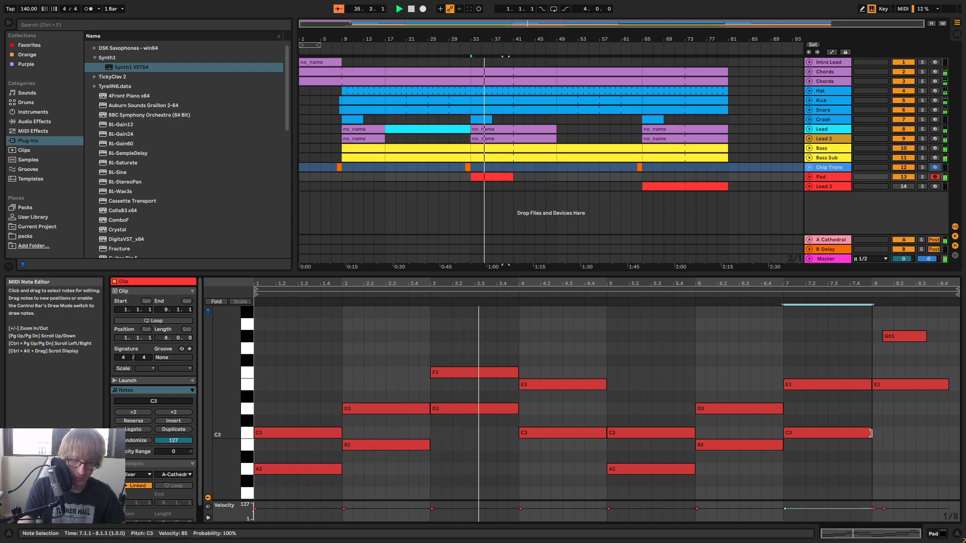
pyautogui.moveTo(902, 336); pyautogui.dragTo(872, 338)
pyautogui.moveTo(860, 385); pyautogui.dragTo(871, 386)
# Lower all Pad notes to velocity 68, enlarge the note editor, and play the clip from bar 33
pyautogui.hotkey('ctrl', 'a')
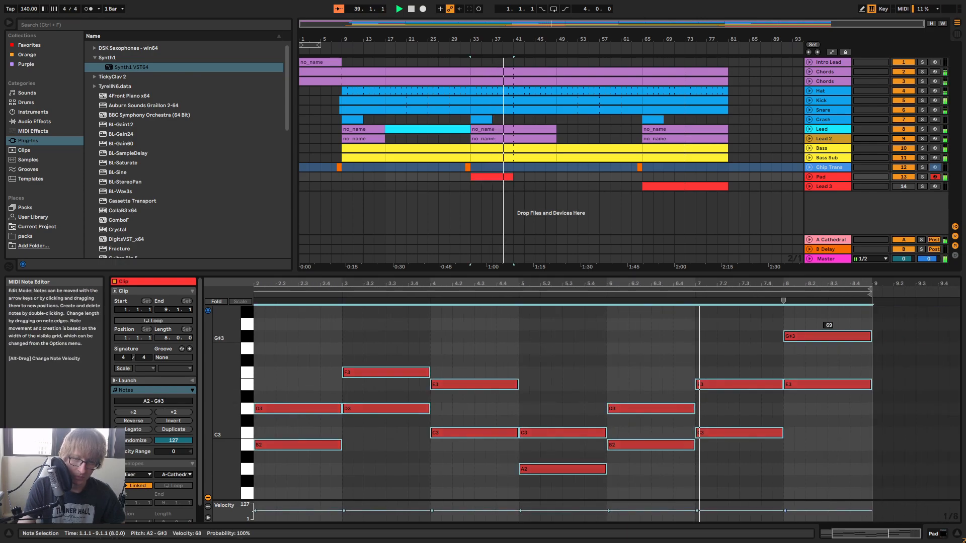
pyautogui.click(818, 351)
pyautogui.moveTo(760, 276); pyautogui.dragTo(704, 218)
pyautogui.click(522, 167)
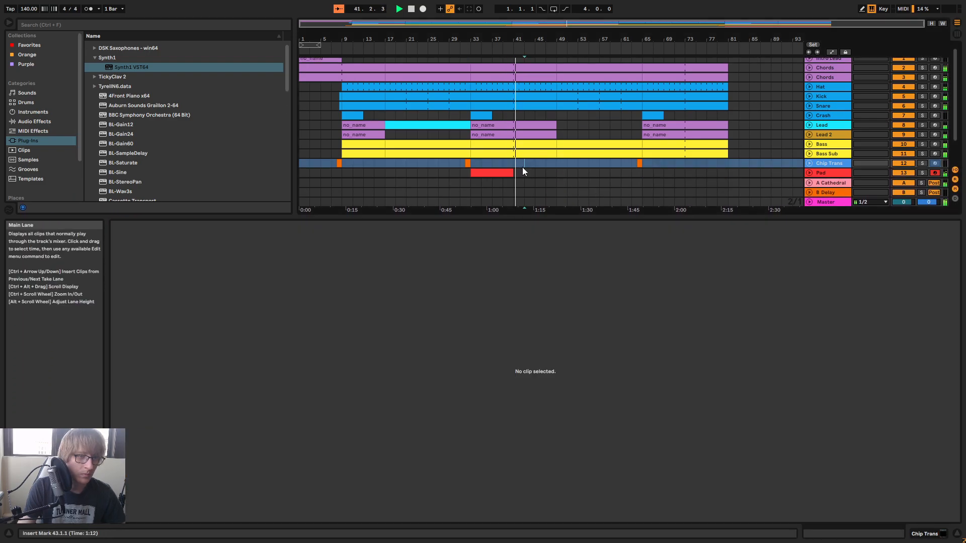
pyautogui.click(540, 181)
pyautogui.press('space')
pyautogui.click(503, 172)
pyautogui.press('space')
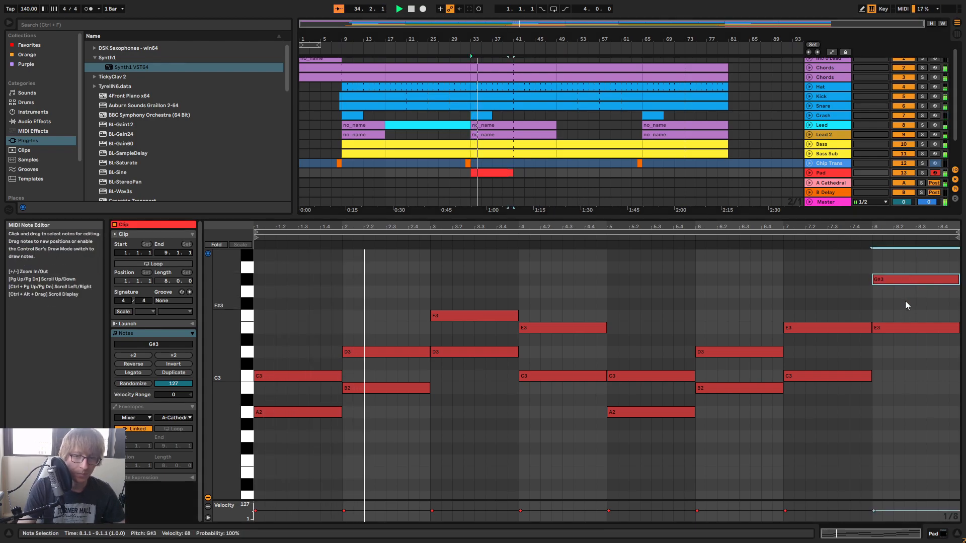
# Try transposing the G#3 in bar 8 down an octave and shifting it together with the E3, and undo the transpositions
pyautogui.hotkey('shift', 'Down')
pyautogui.moveTo(914, 311); pyautogui.dragTo(913, 363)
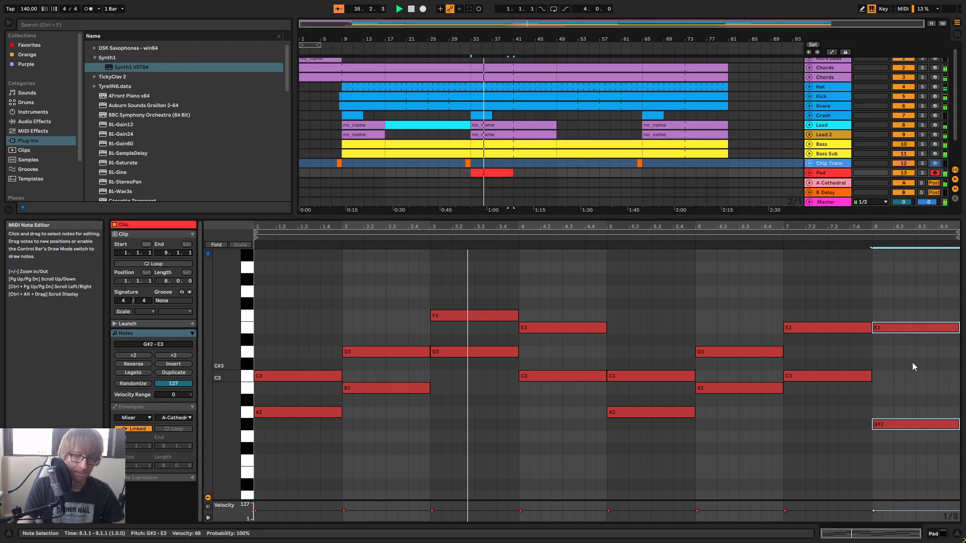
pyautogui.hotkey('shift', 'Down')
pyautogui.hotkey('shift', 'Up')
pyautogui.scroll(4, 936, 362)
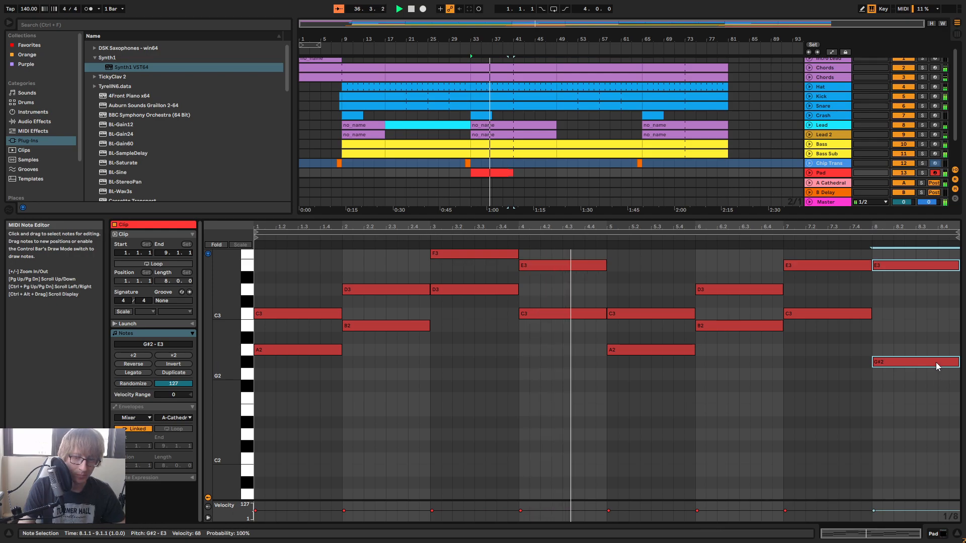
pyautogui.hotkey('ctrl', 'z')
pyautogui.hotkey('ctrl', 'z')
pyautogui.hotkey('ctrl', 'z')
pyautogui.click(838, 302)
pyautogui.scroll(4, 847, 301)
pyautogui.scroll(2, 829, 295)
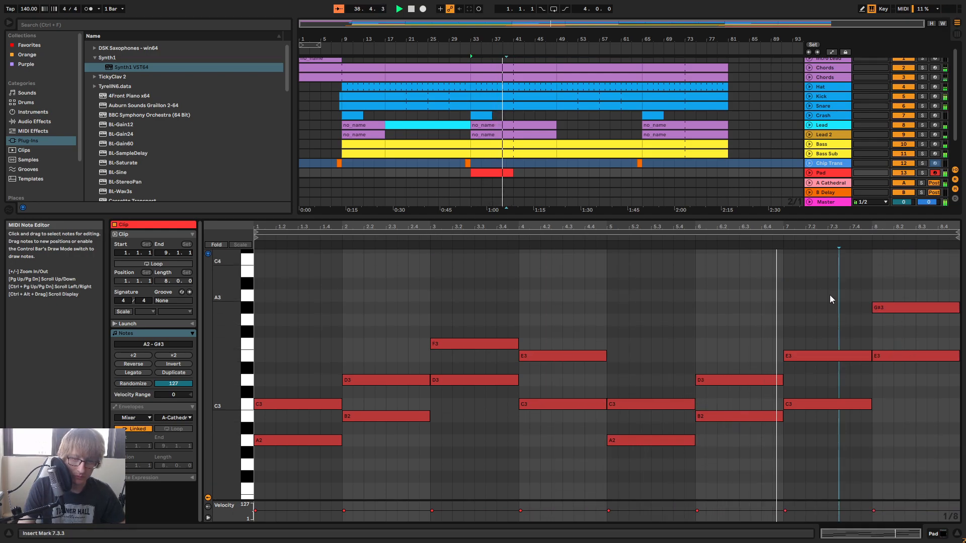
pyautogui.click(811, 290)
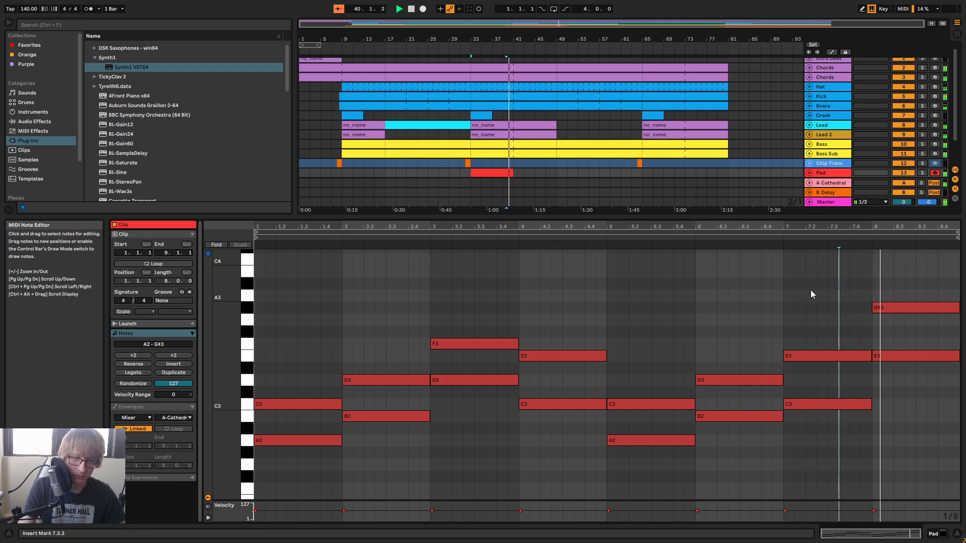
# Consolidate the edited Pad clip and turn on its loop
pyautogui.click(499, 170)
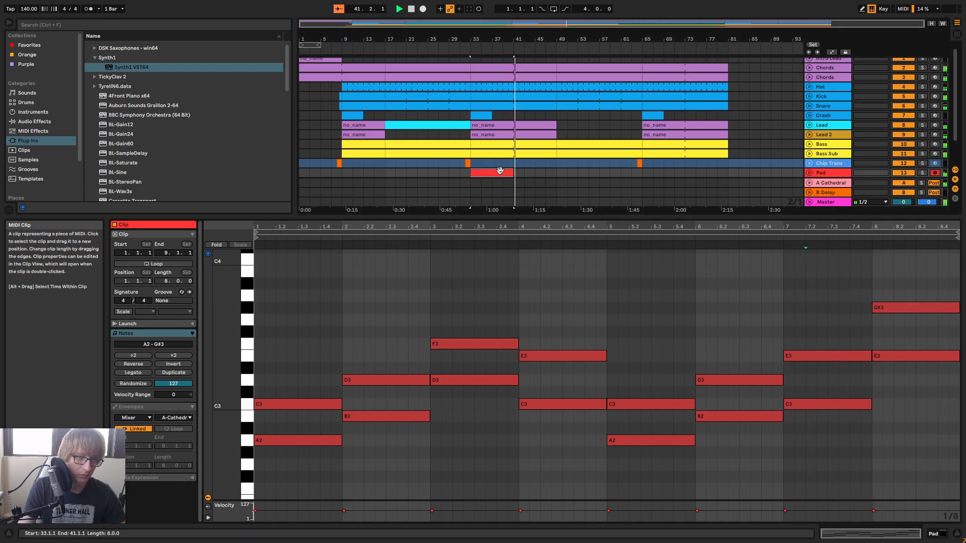
pyautogui.rightClick(494, 173)
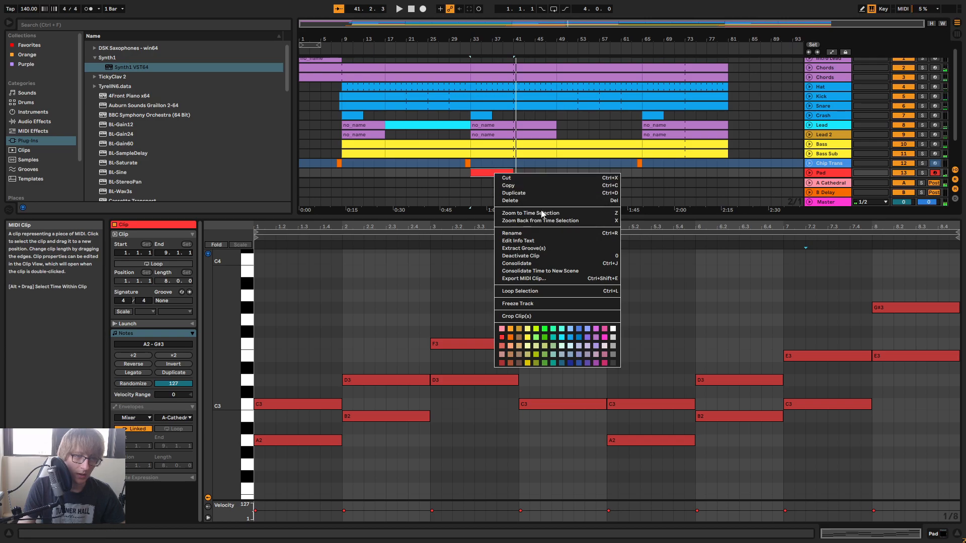
pyautogui.click(518, 263)
pyautogui.click(150, 265)
# Shrink the note editor and extend the looped Pad clip to end at bar 49 during playback
pyautogui.press('space')
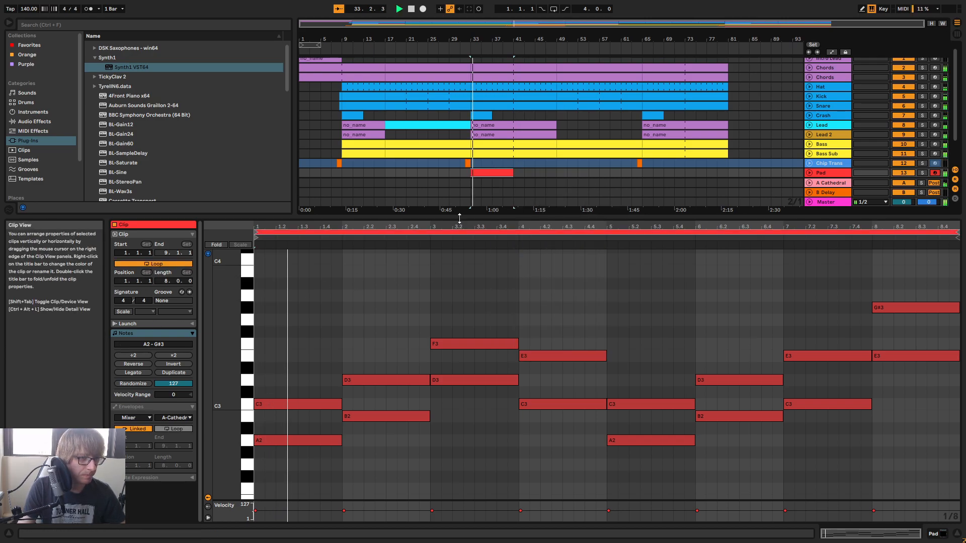
pyautogui.moveTo(457, 216); pyautogui.dragTo(416, 334)
pyautogui.moveTo(518, 174); pyautogui.dragTo(557, 176)
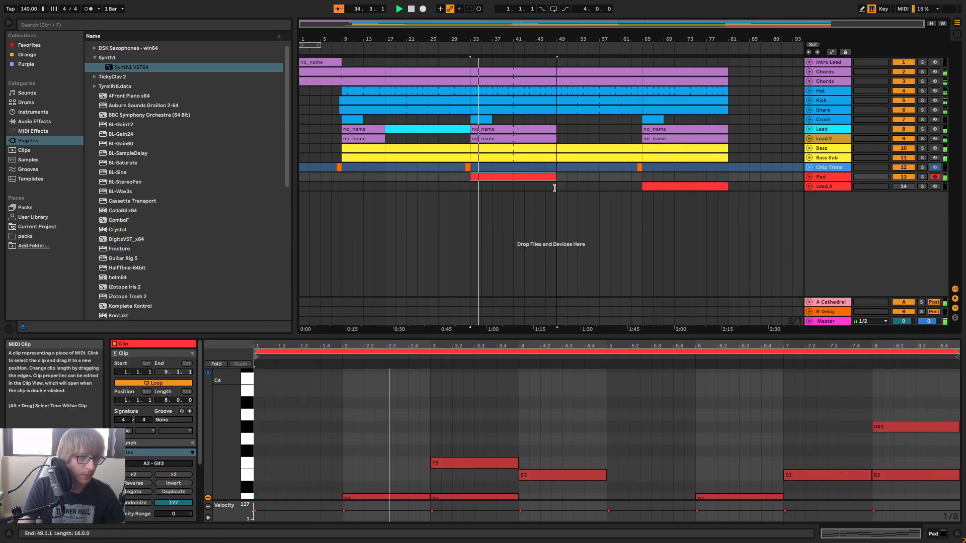
# Raise the Pad track's send to A-Cathedral to 0.0 dB and set its volume to about -15.3 dB
pyautogui.press('Tab')
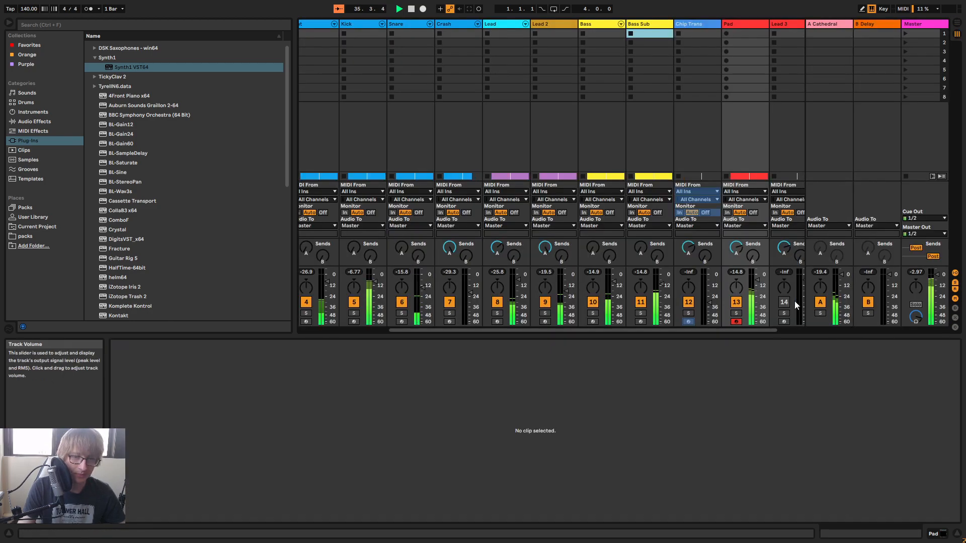
pyautogui.moveTo(764, 327); pyautogui.dragTo(853, 332)
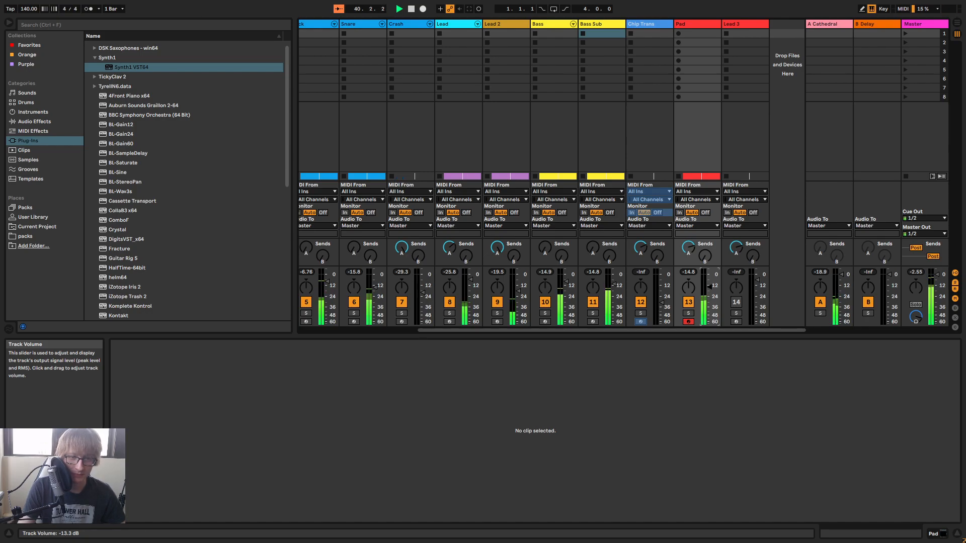
pyautogui.press('Tab')
pyautogui.press('Tab')
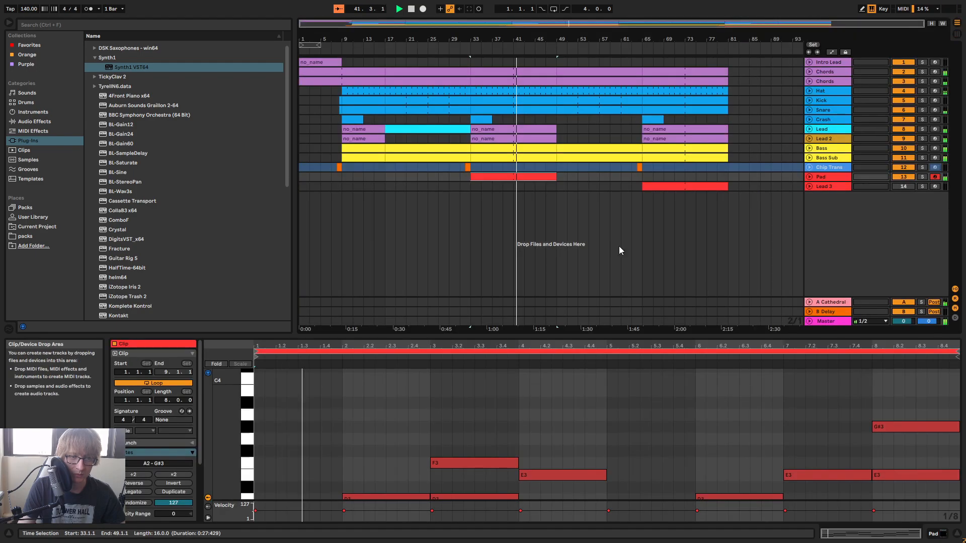
pyautogui.moveTo(693, 251); pyautogui.dragTo(693, 236)
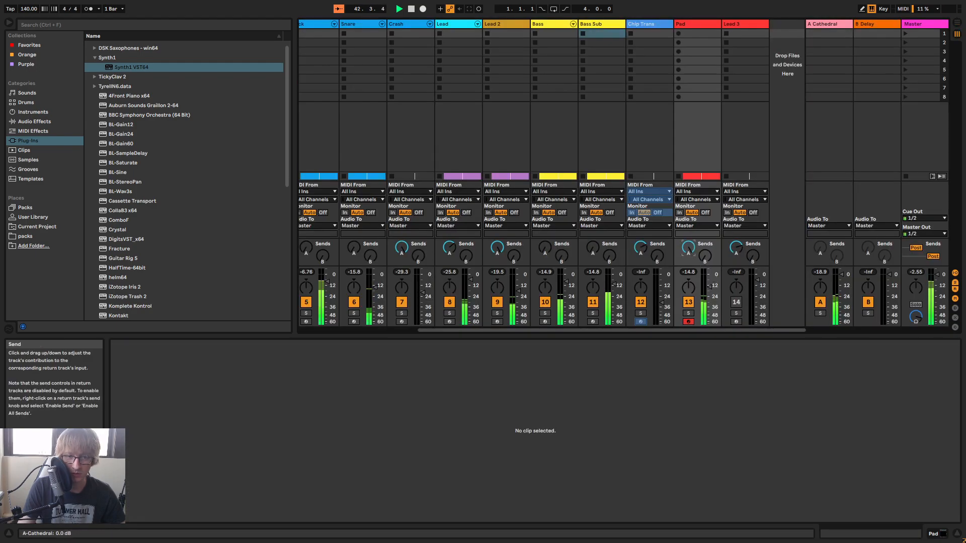
pyautogui.moveTo(710, 286); pyautogui.dragTo(710, 286)
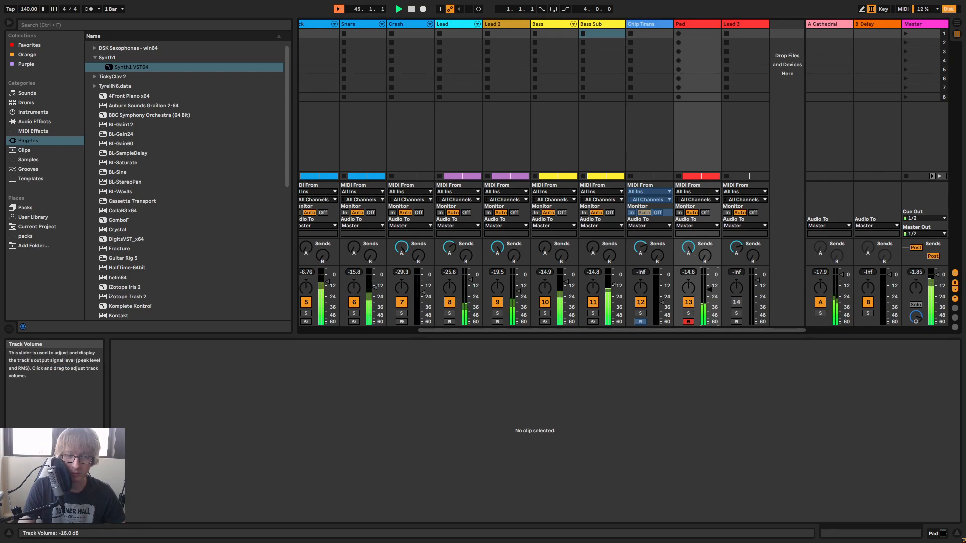
pyautogui.moveTo(710, 290); pyautogui.dragTo(710, 289)
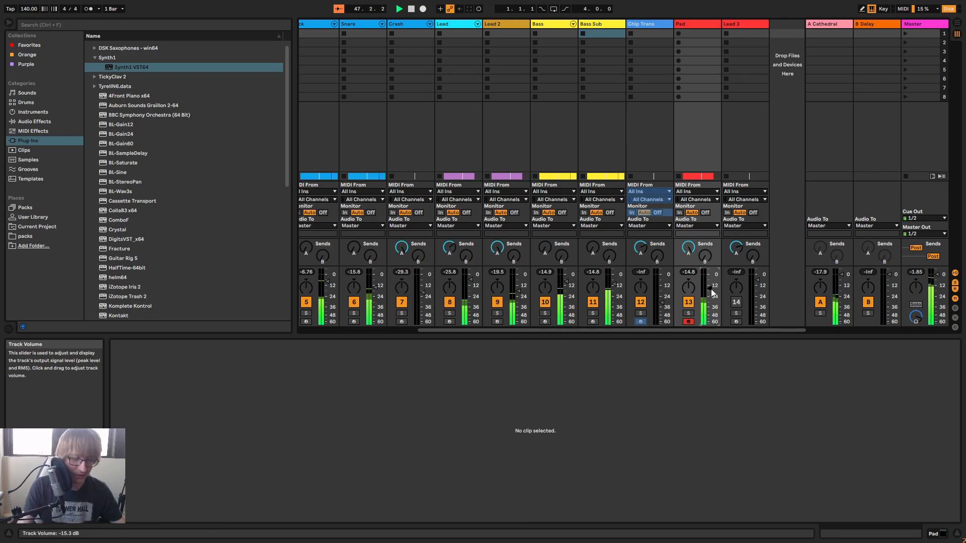
pyautogui.press('Tab')
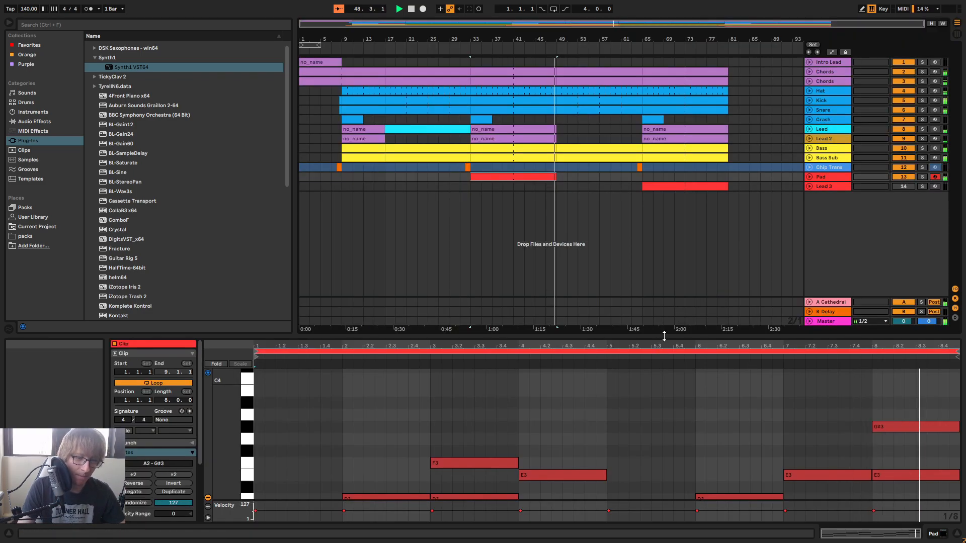
# Copy the 16-bar Pad clip to bar 65 on the same track and stop playback
pyautogui.moveTo(663, 336); pyautogui.dragTo(627, 422)
pyautogui.click(590, 202)
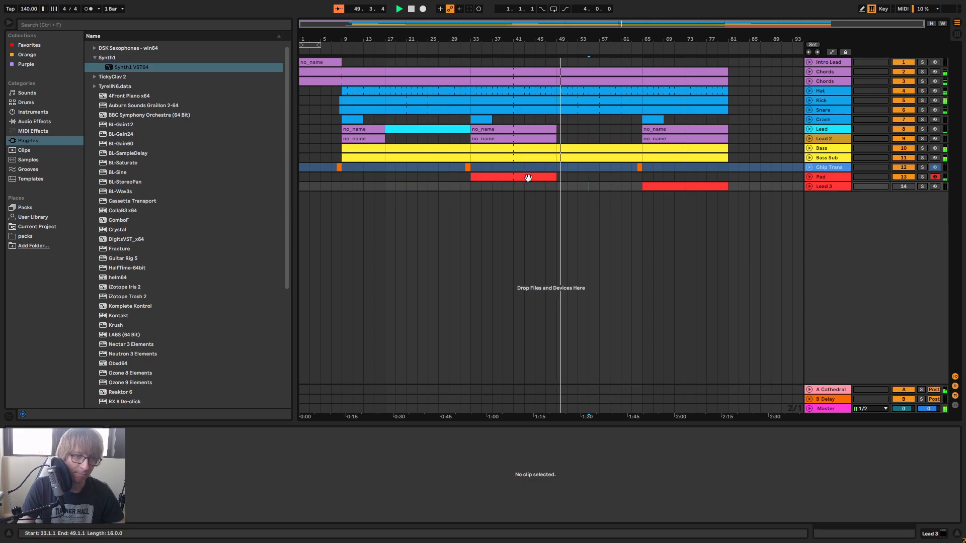
pyautogui.click(677, 187)
pyautogui.click(647, 177)
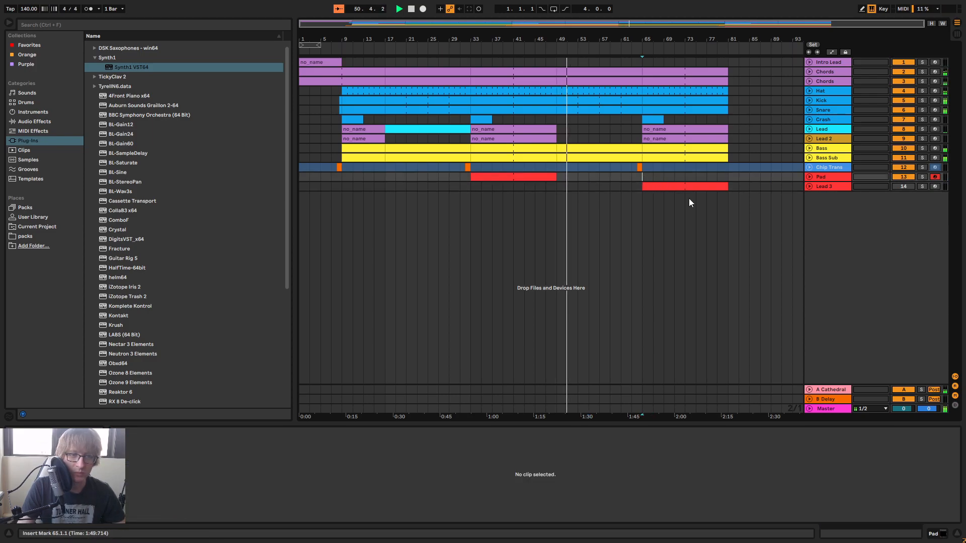
pyautogui.hotkey('ctrl', 'v')
pyautogui.click(656, 222)
pyautogui.click(581, 236)
pyautogui.click(685, 211)
pyautogui.press('space')
# Move the Lead 3 clip to start at bar 33 and open the Lead 2 clip in the same section
pyautogui.moveTo(673, 187); pyautogui.dragTo(502, 190)
pyautogui.click(513, 188)
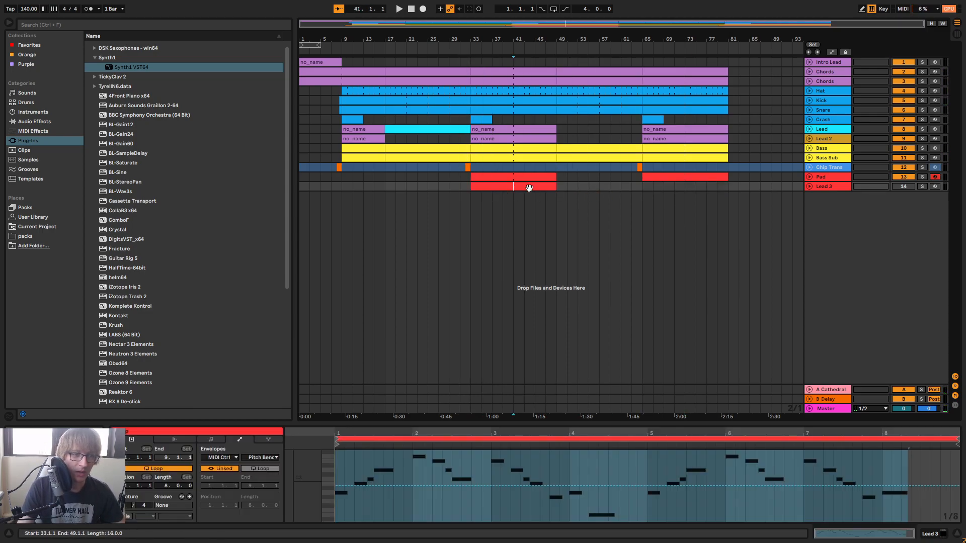
pyautogui.click(489, 139)
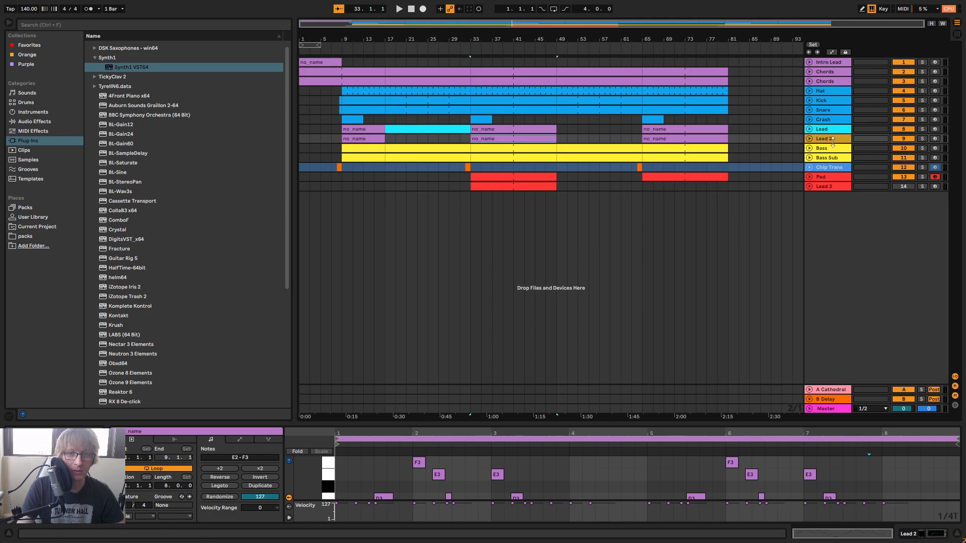
# Recolour the Lead 2 clips starting at bars 33, 65 and 9 red
pyautogui.click(809, 139)
pyautogui.hotkey('ctrl', 'v')
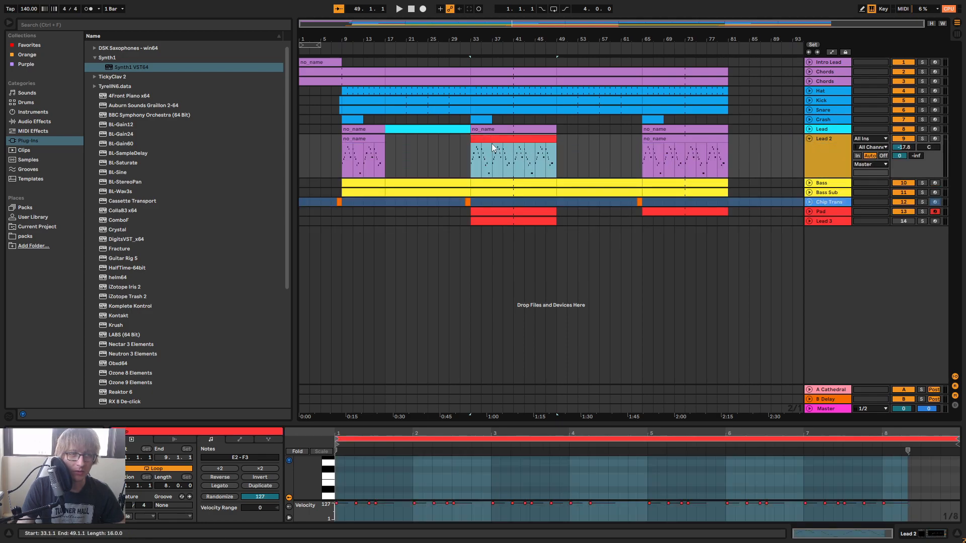
pyautogui.click(667, 139)
pyautogui.hotkey('ctrl', 'v')
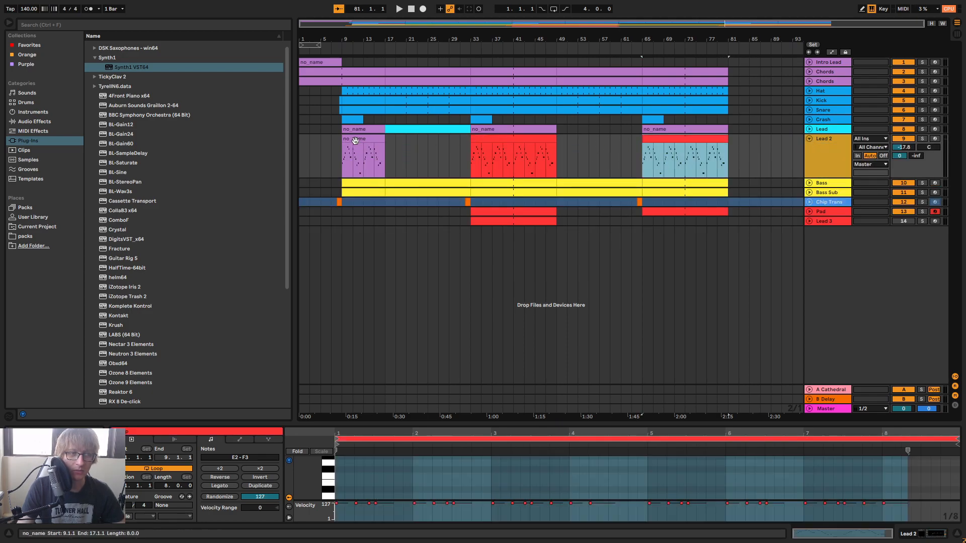
pyautogui.click(355, 139)
pyautogui.hotkey('ctrl', 'v')
pyautogui.moveTo(428, 142); pyautogui.dragTo(384, 145)
# Recolour the purple Lead clips starting at bars 33, 65 and 9 red, leaving the cyan clip as it is
pyautogui.click(826, 132)
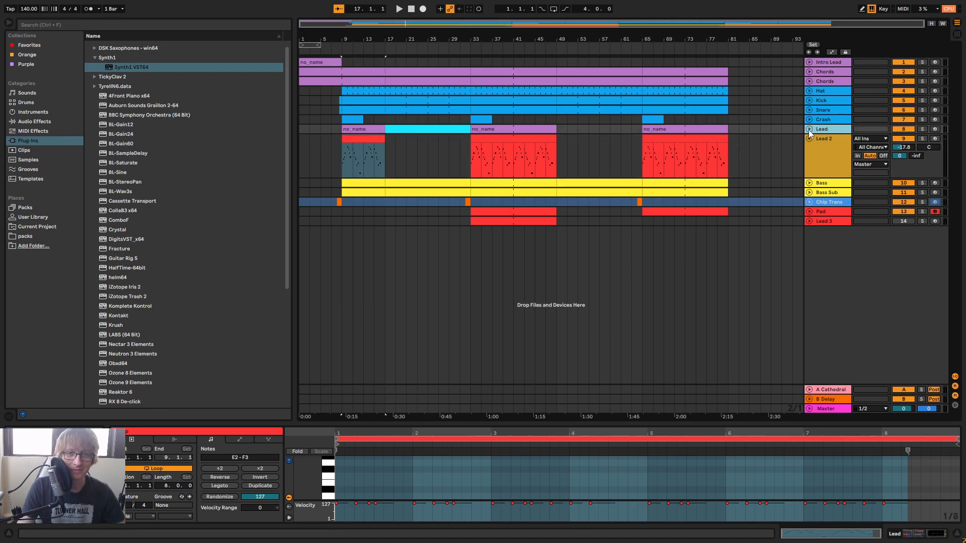
pyautogui.click(809, 129)
pyautogui.click(504, 131)
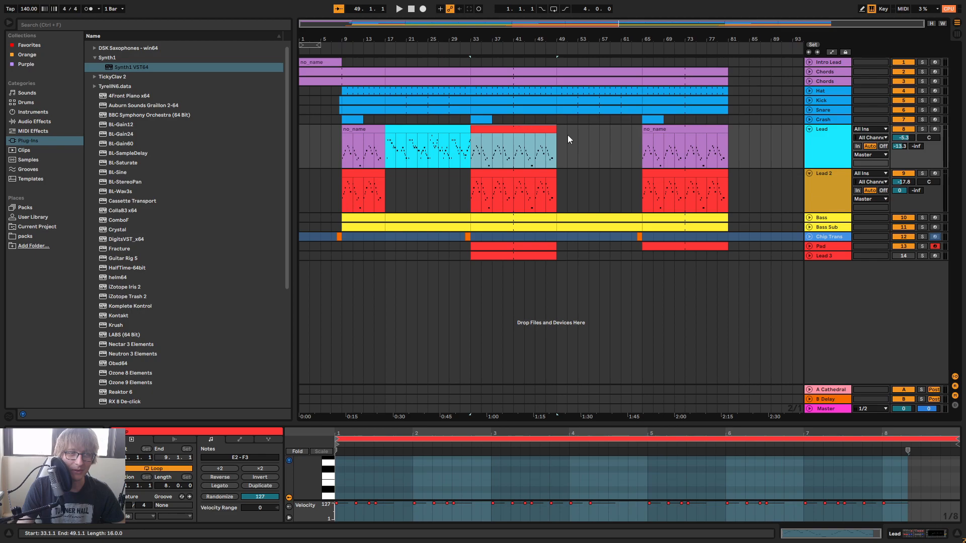
pyautogui.click(694, 166)
pyautogui.hotkey('ctrl', 'v')
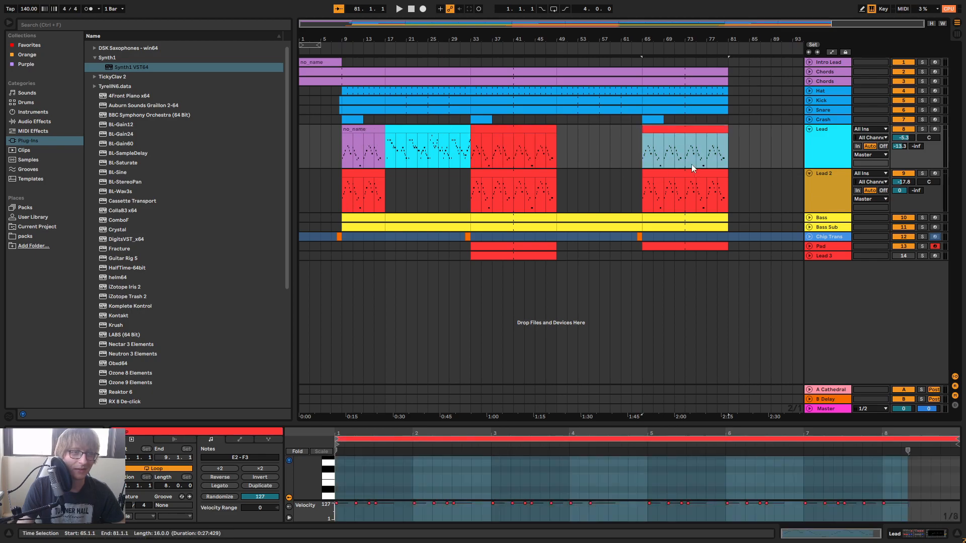
pyautogui.click(557, 143)
pyautogui.hotkey('ctrl', 'v')
pyautogui.moveTo(641, 129); pyautogui.dragTo(364, 145)
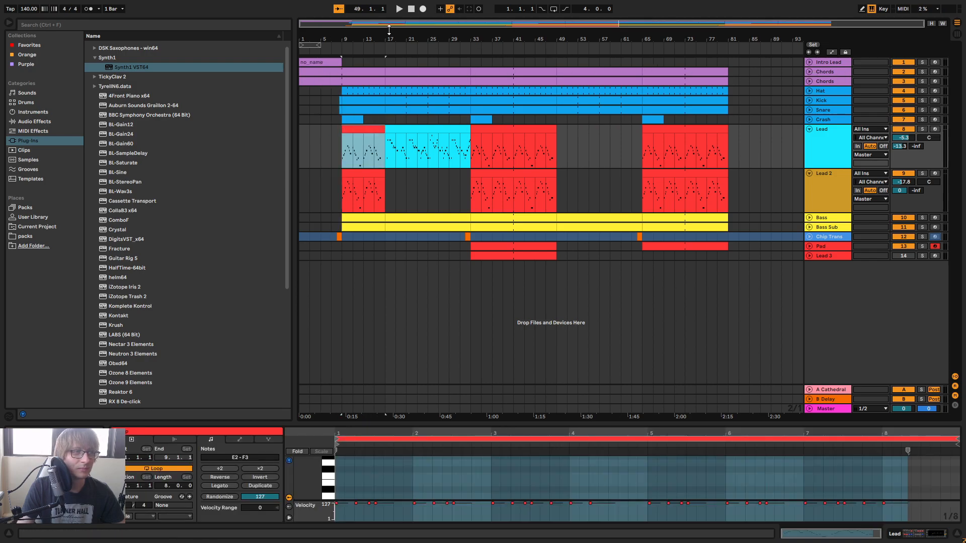
# Recolour the Intro Lead clip red and start playback from the beginning
pyautogui.click(318, 64)
pyautogui.hotkey('ctrl', 'v')
pyautogui.press('space')
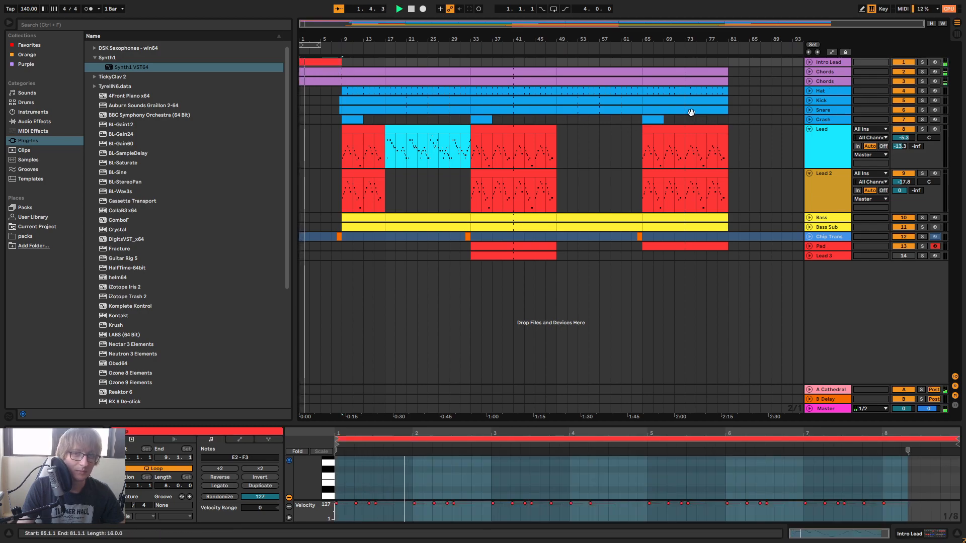
# Collapse the Lead and Lead 2 tracks, then stop playback and save the Set
pyautogui.moveTo(399, 40); pyautogui.dragTo(442, 39)
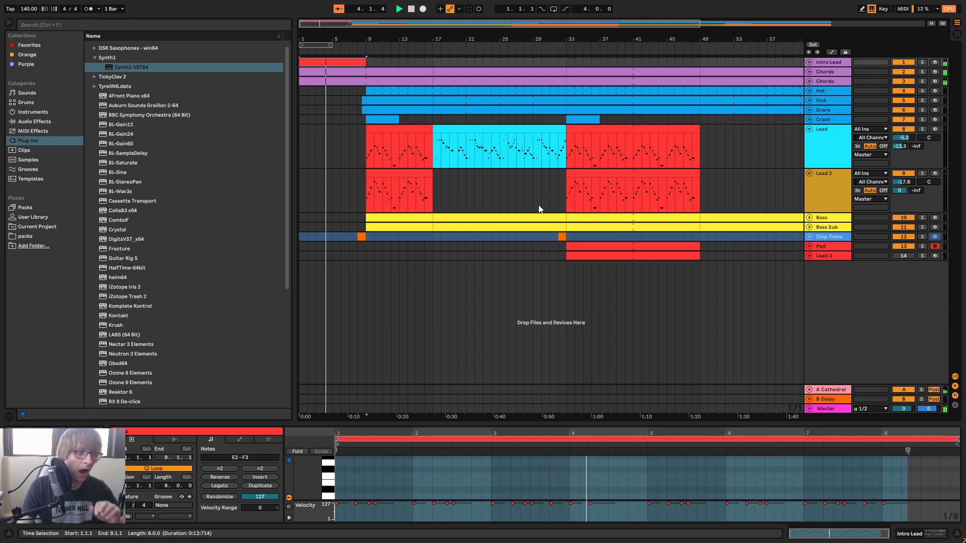
pyautogui.click(549, 255)
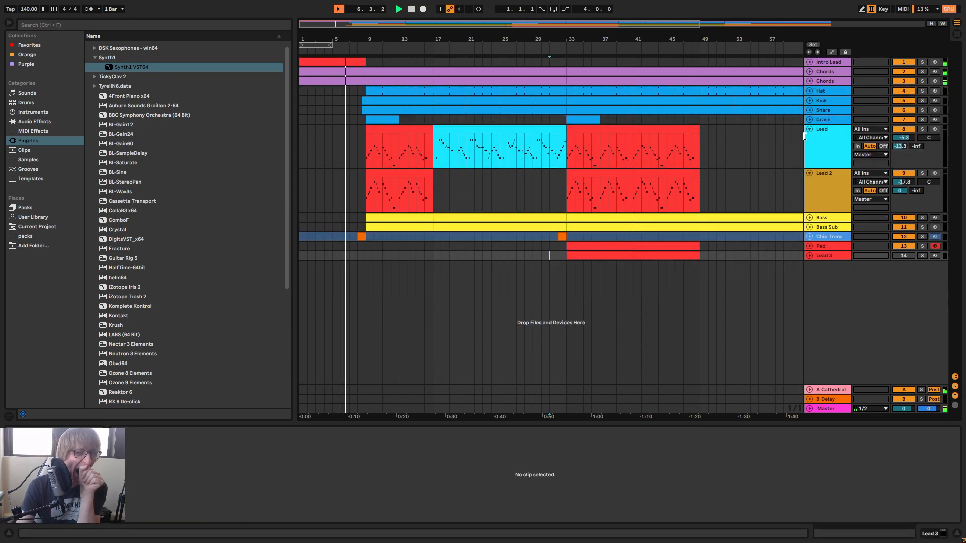
pyautogui.click(809, 129)
pyautogui.click(810, 139)
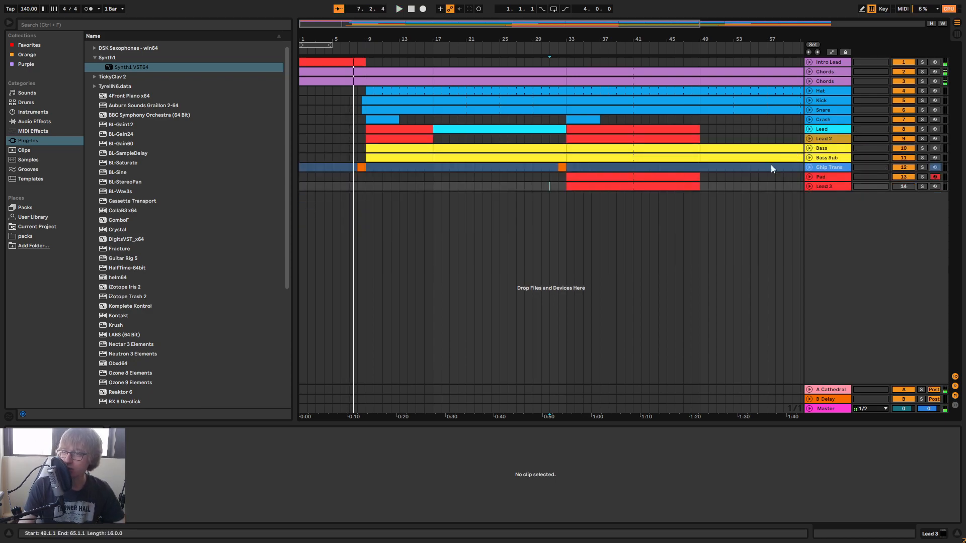
pyautogui.click(735, 186)
pyautogui.press('space')
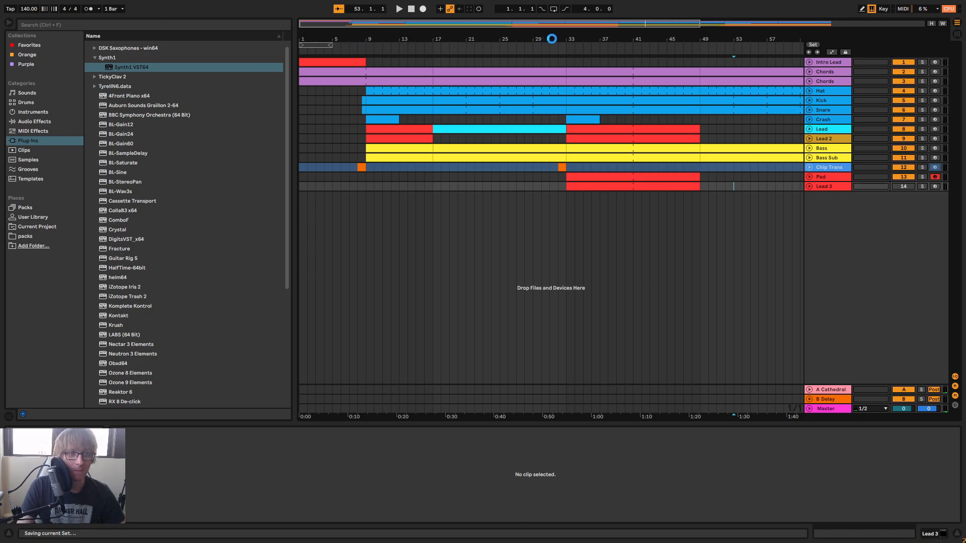
# Copy the 16-bar cyan Lead clip from bar 17 to bar 49 on the same track
pyautogui.moveTo(651, 39); pyautogui.dragTo(650, 22)
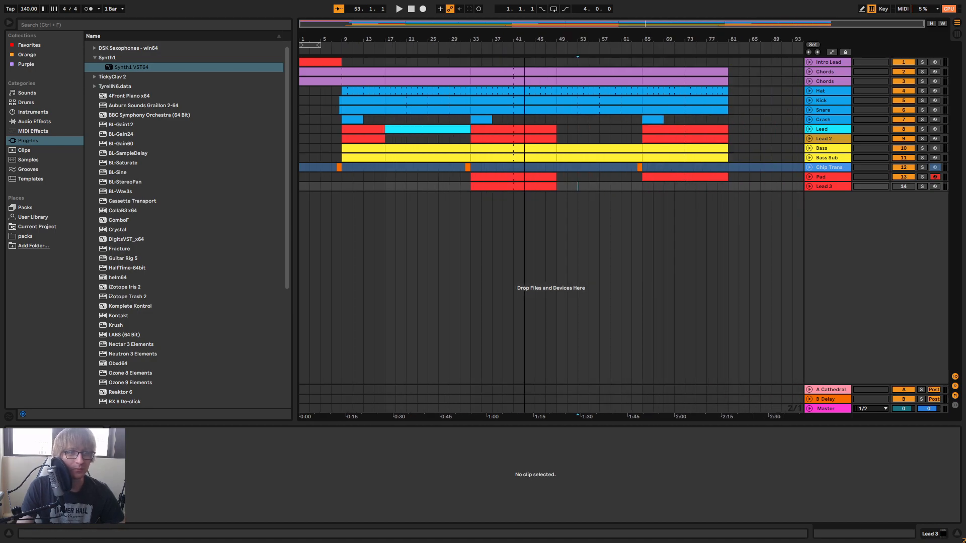
pyautogui.click(426, 128)
pyautogui.hotkey('ctrl', 'c')
pyautogui.click(558, 131)
pyautogui.hotkey('ctrl', 'v')
pyautogui.click(634, 187)
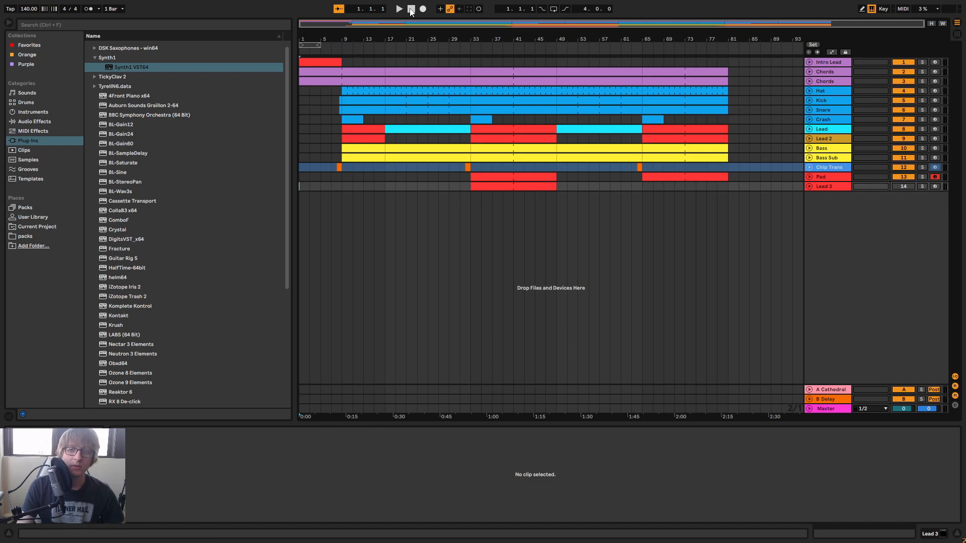
pyautogui.moveTo(560, 59); pyautogui.dragTo(644, 183)
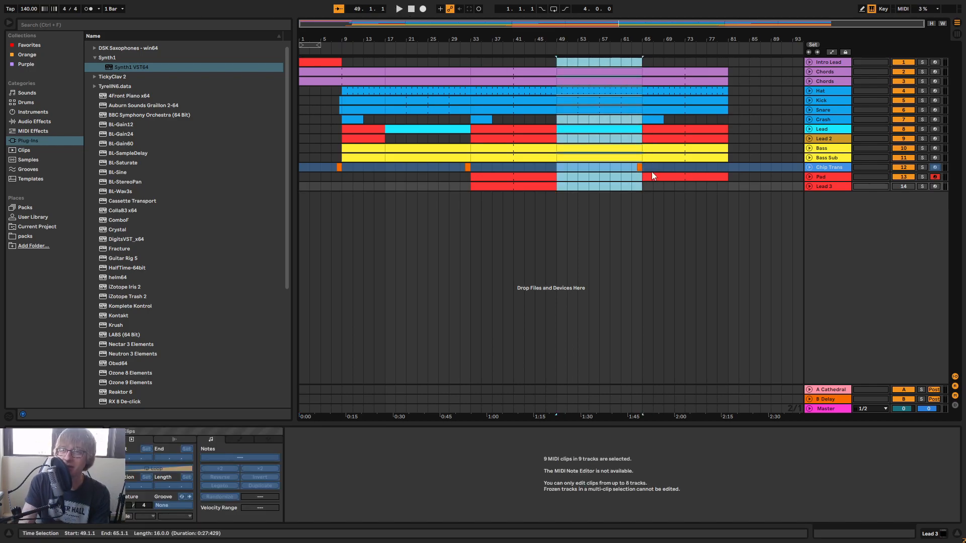
pyautogui.press('Delete')
pyautogui.click(620, 186)
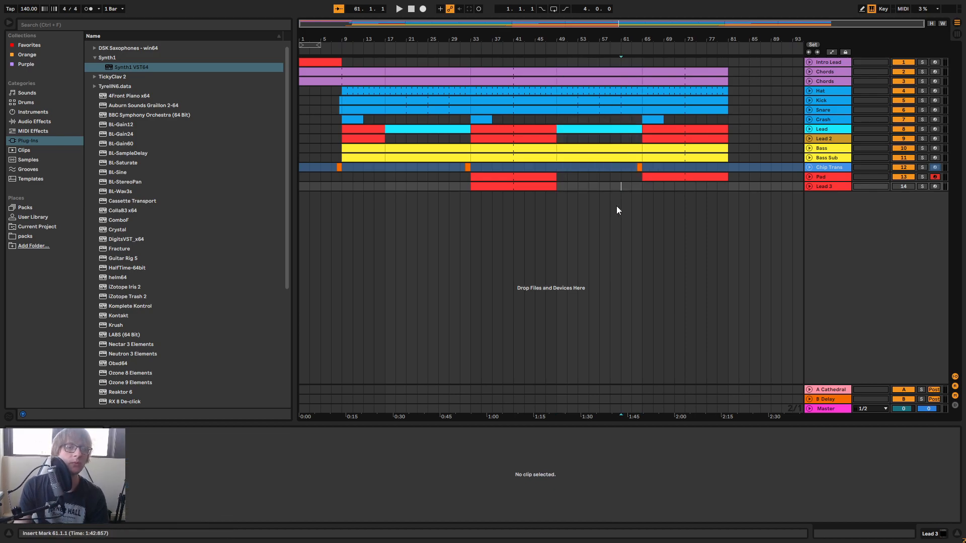
# Trim the starts of the Snare, Kick and Hat clips at bar 49 to bar 57, leaving an eight-bar drum break
pyautogui.moveTo(572, 34); pyautogui.dragTo(565, 37)
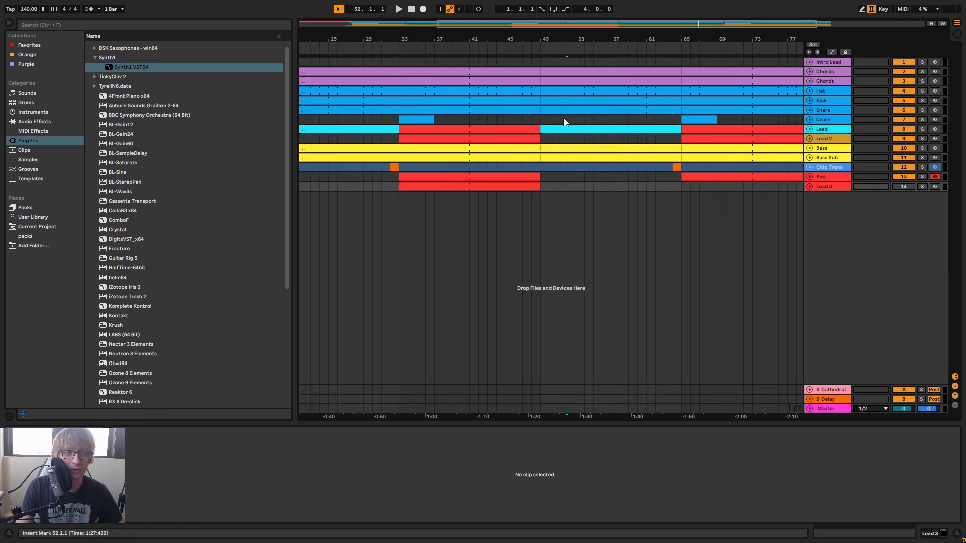
pyautogui.moveTo(543, 111); pyautogui.dragTo(610, 111)
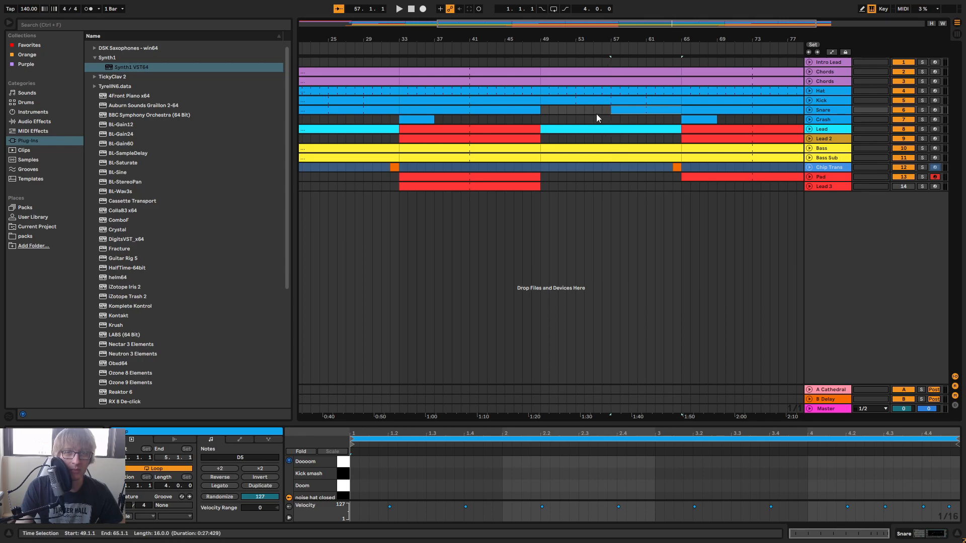
pyautogui.click(569, 112)
pyautogui.moveTo(543, 100); pyautogui.dragTo(612, 104)
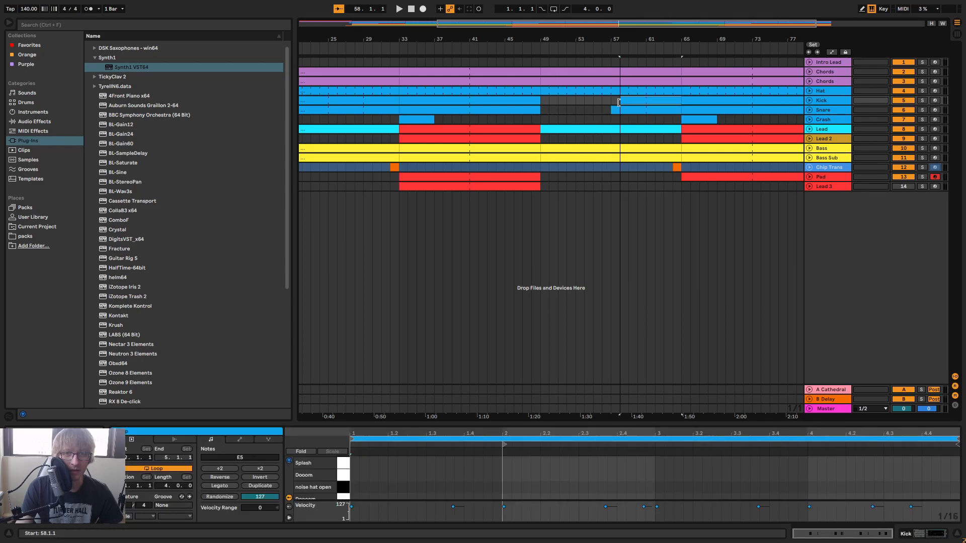
pyautogui.click(567, 100)
pyautogui.moveTo(545, 89); pyautogui.dragTo(611, 95)
pyautogui.click(588, 111)
pyautogui.moveTo(593, 38); pyautogui.dragTo(587, 20)
pyautogui.click(589, 110)
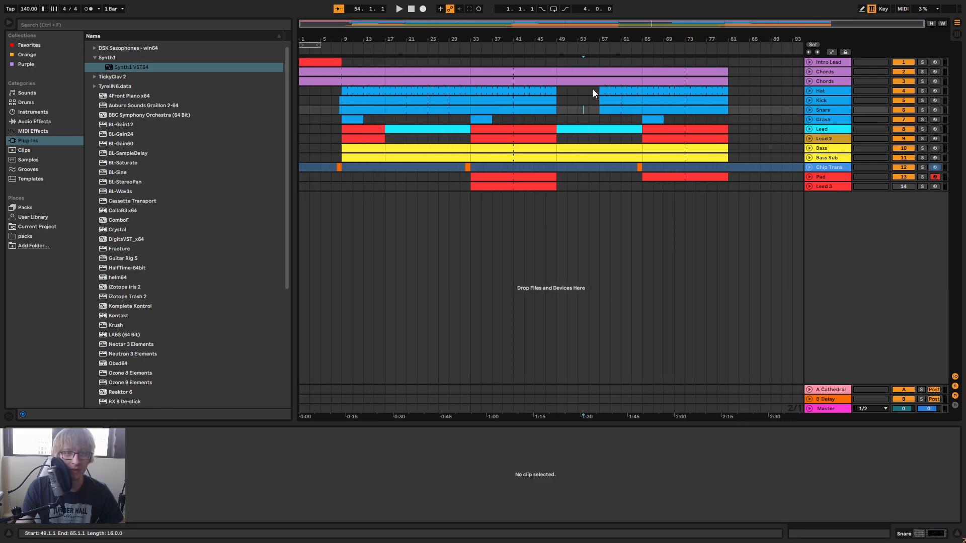
# Extend the start of the Kick clip after the break back to bar 53
pyautogui.moveTo(600, 101); pyautogui.dragTo(578, 102)
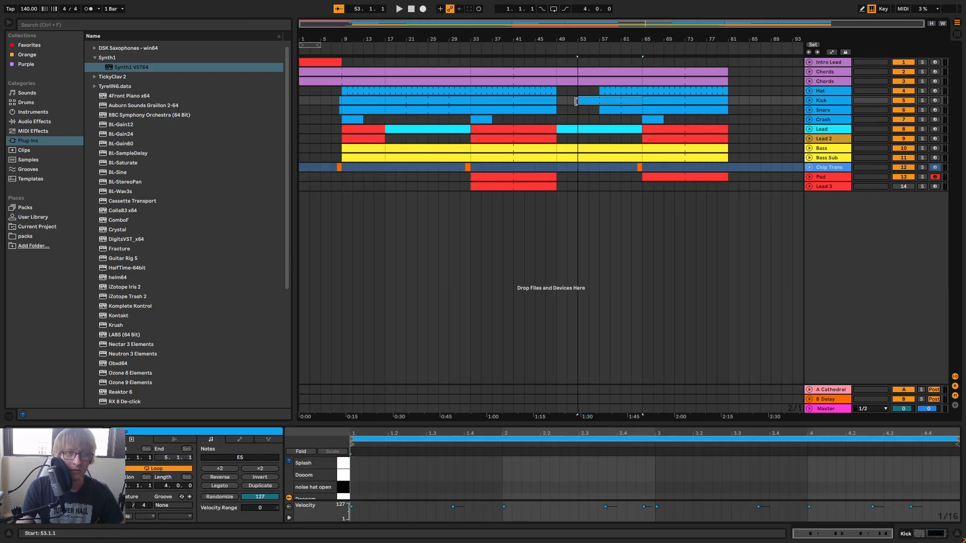
pyautogui.click(591, 114)
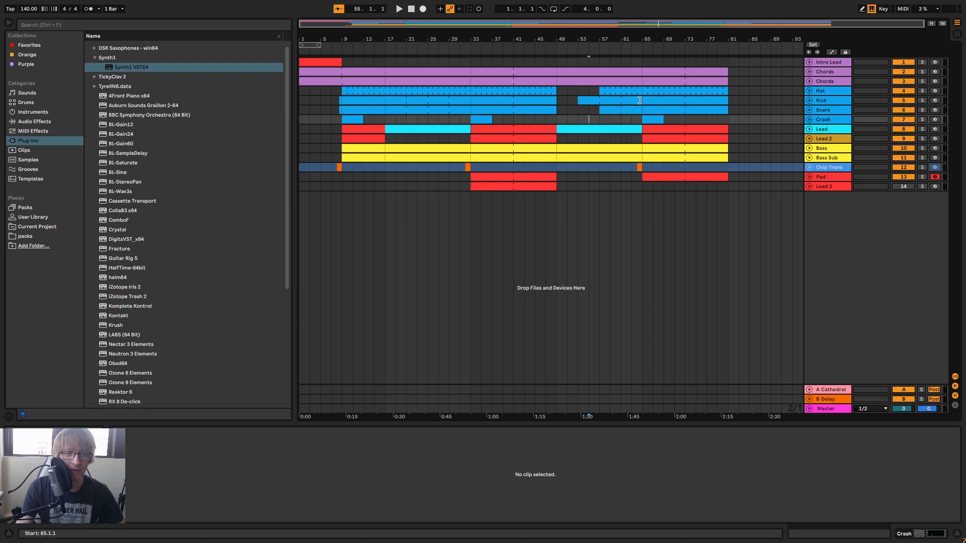
pyautogui.click(590, 167)
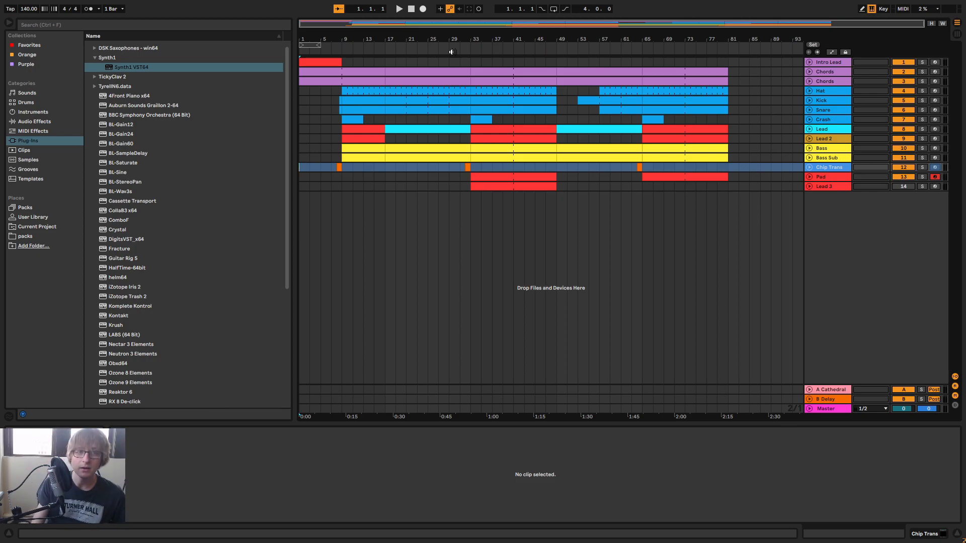
# Play the whole arrangement from bar 1 to review it and stop near the end
pyautogui.click(399, 10)
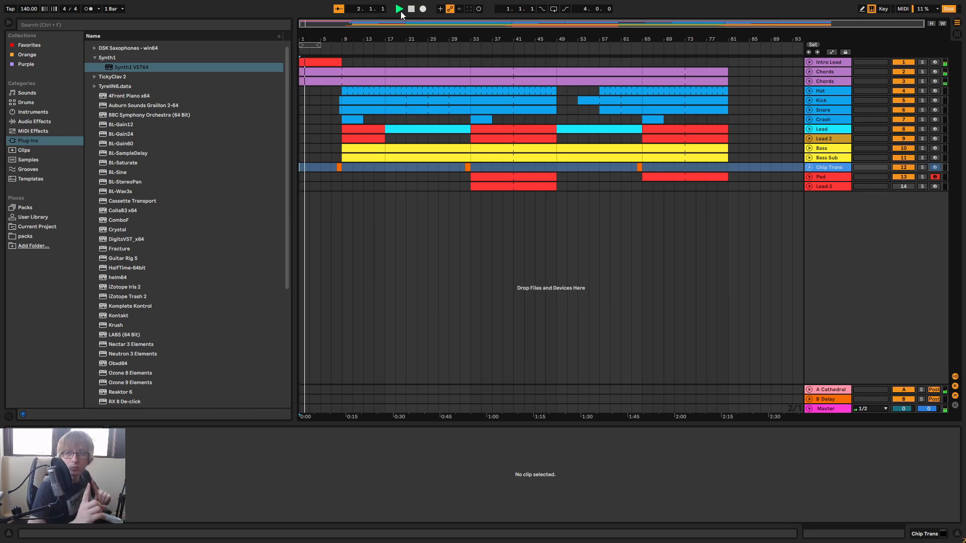
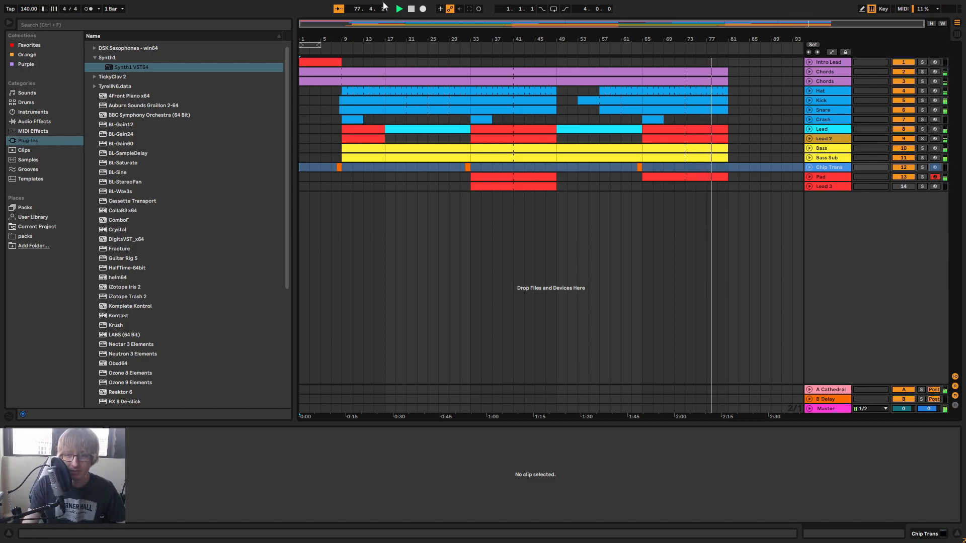
pyautogui.click(413, 11)
pyautogui.click(646, 243)
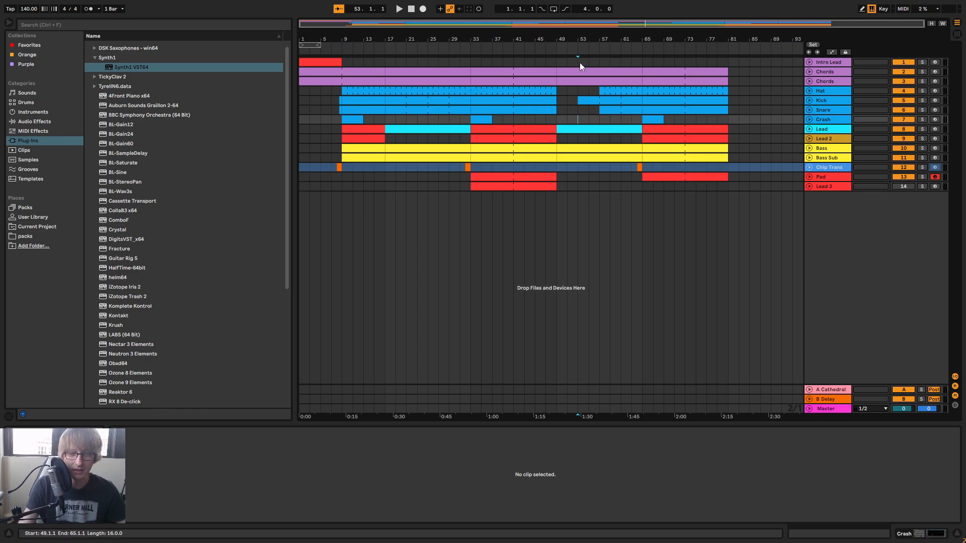
# Listen to the section from bar 9, the cyan Lead clip from bar 17 and the Intro Lead clip to compare their levels
pyautogui.moveTo(577, 42); pyautogui.dragTo(736, 87)
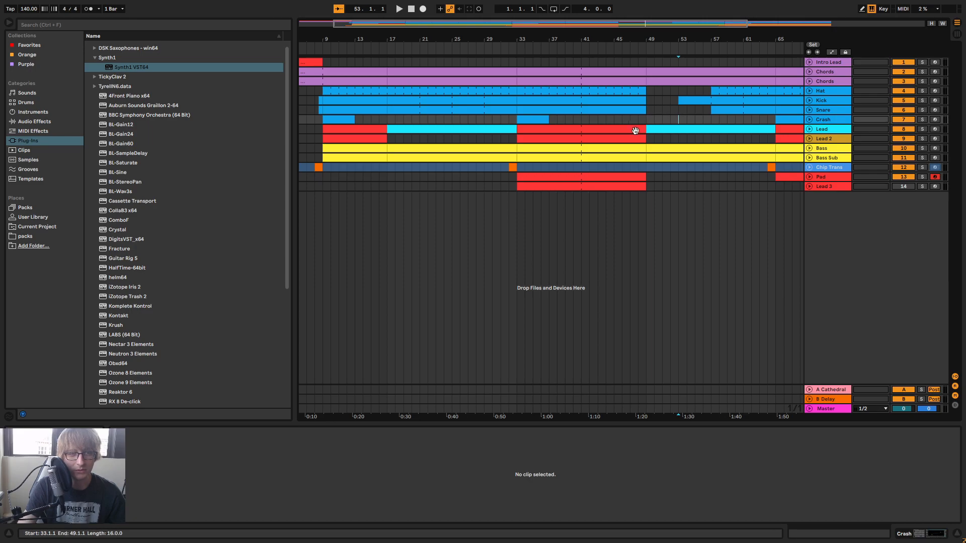
pyautogui.moveTo(484, 36)
pyautogui.mouseDown()
pyautogui.moveTo(506, 33)
pyautogui.moveTo(491, 31)
pyautogui.mouseUp()
pyautogui.click(354, 46)
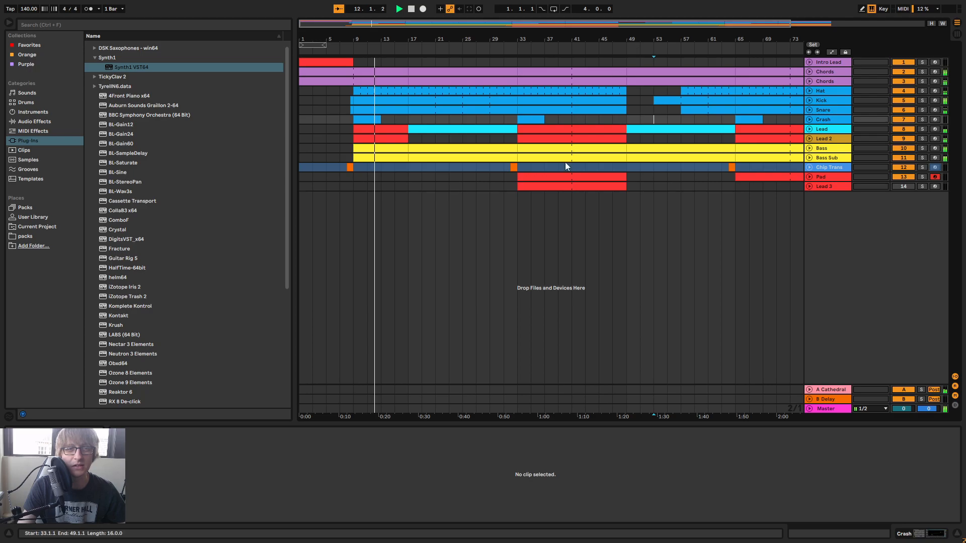
pyautogui.click(462, 131)
pyautogui.press('space')
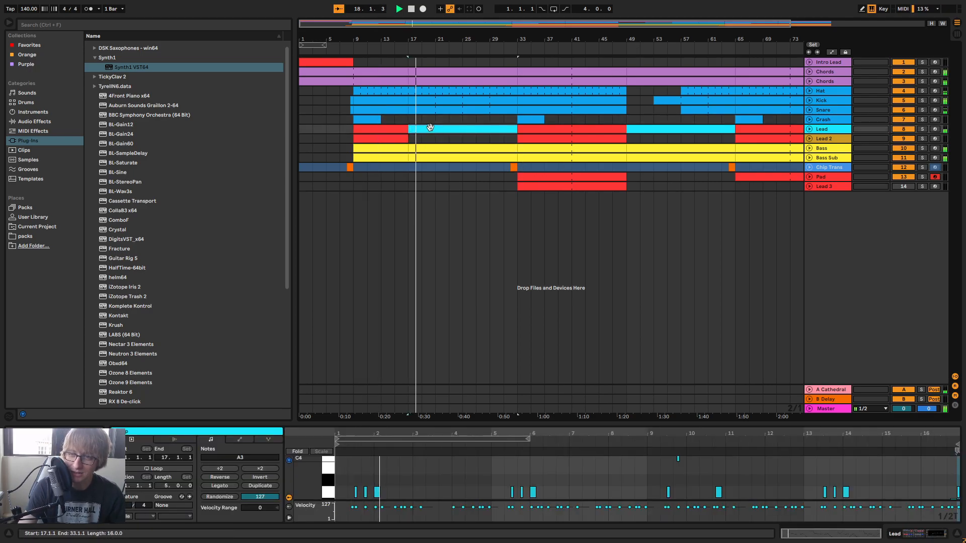
pyautogui.click(319, 64)
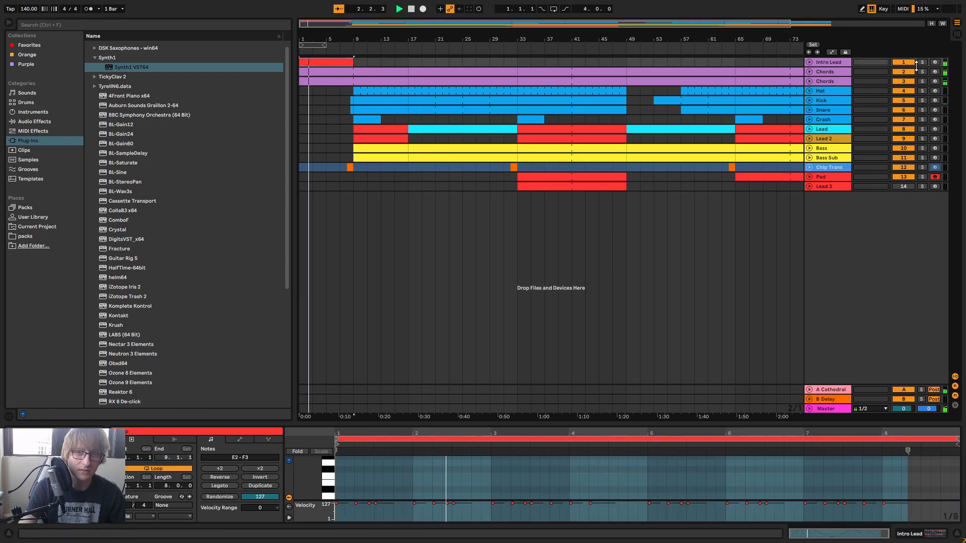
pyautogui.click(461, 127)
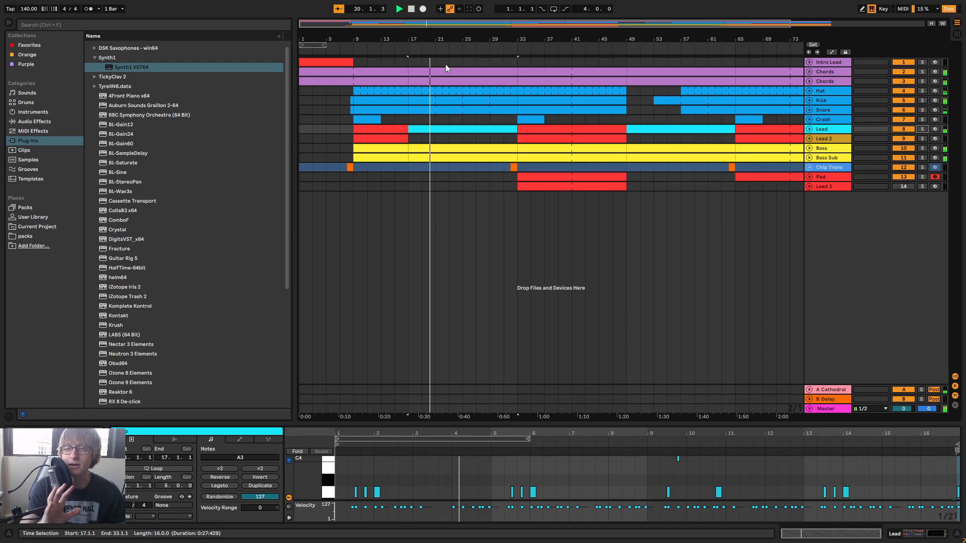
# Set the Lead track's volume to about -4.5 dB in the mixer and check it briefly in solo
pyautogui.press('Tab')
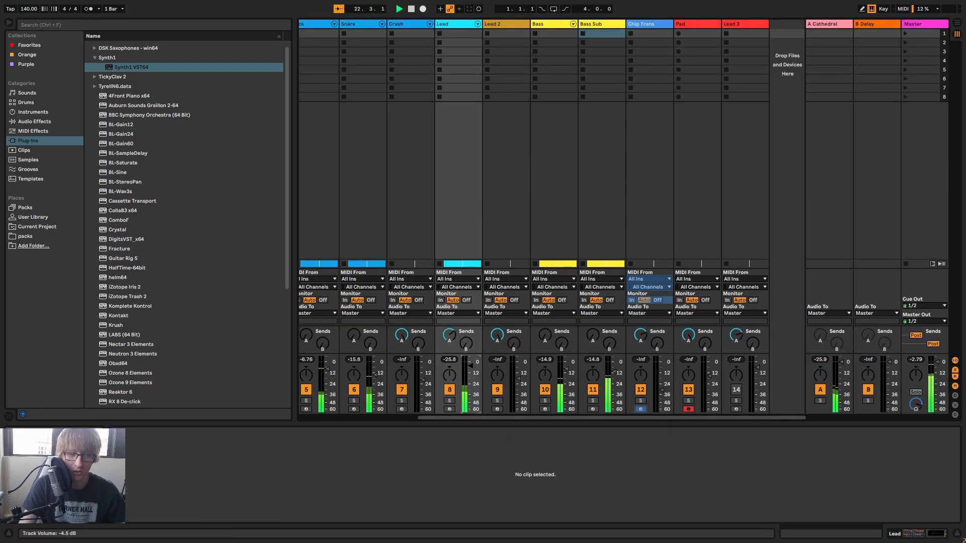
pyautogui.click(452, 401)
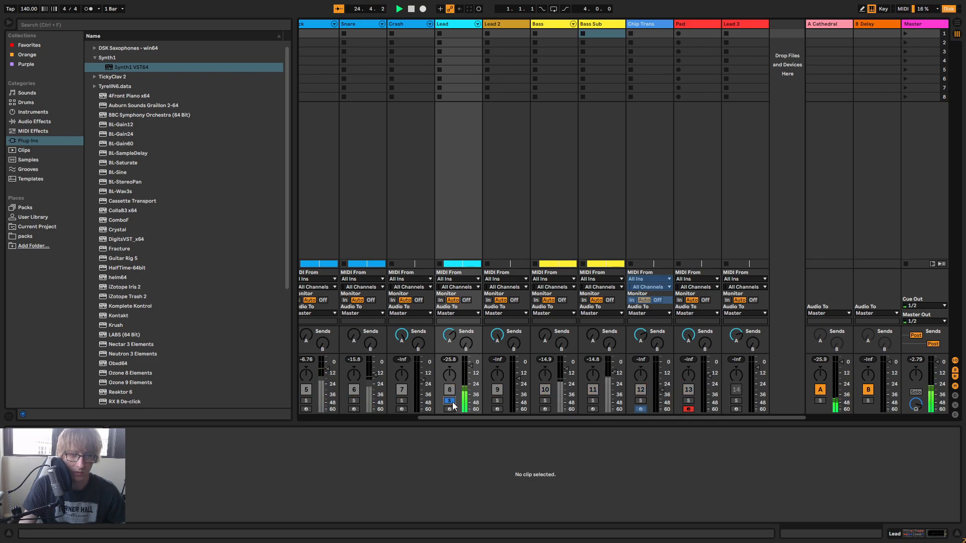
pyautogui.click(450, 402)
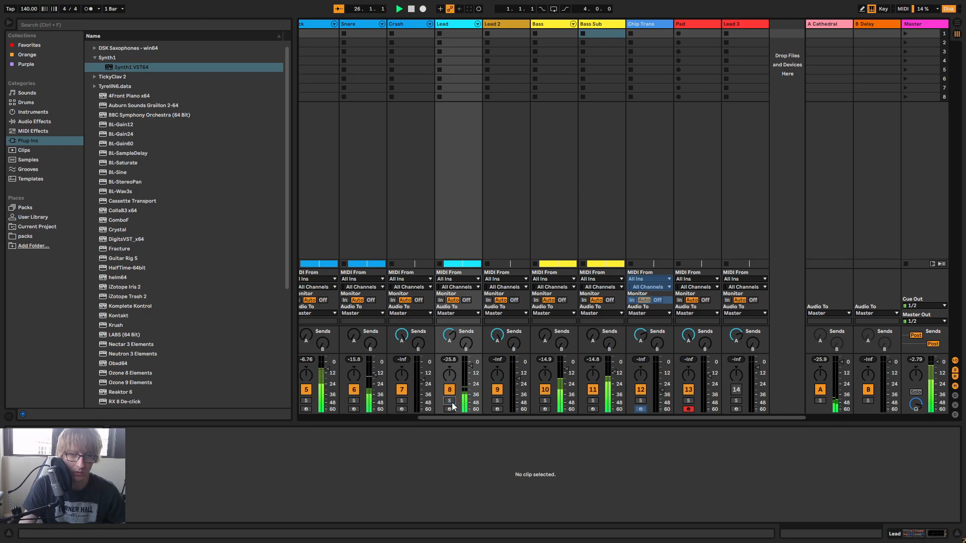
pyautogui.press('Tab')
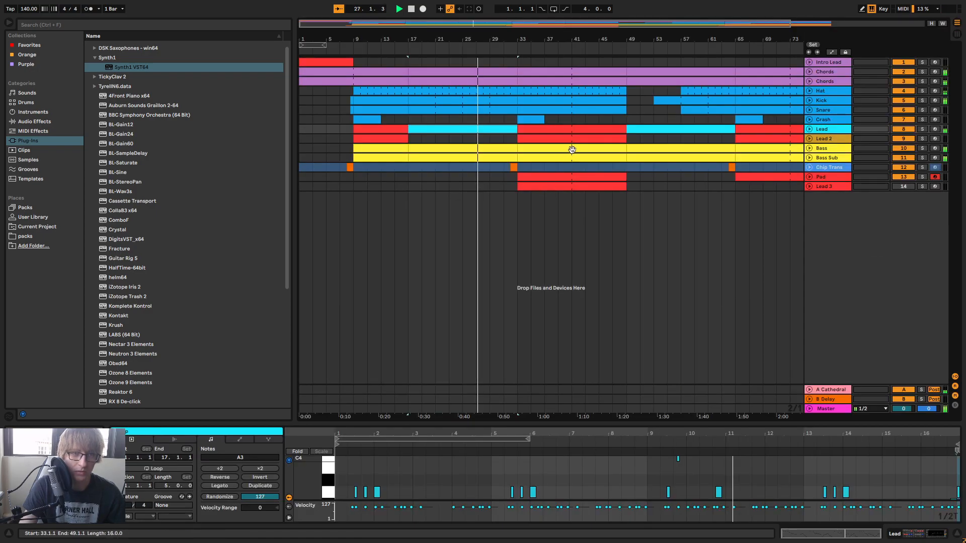
# Solo the second Chords track during playback and show its devices alongside the mixer
pyautogui.click(922, 81)
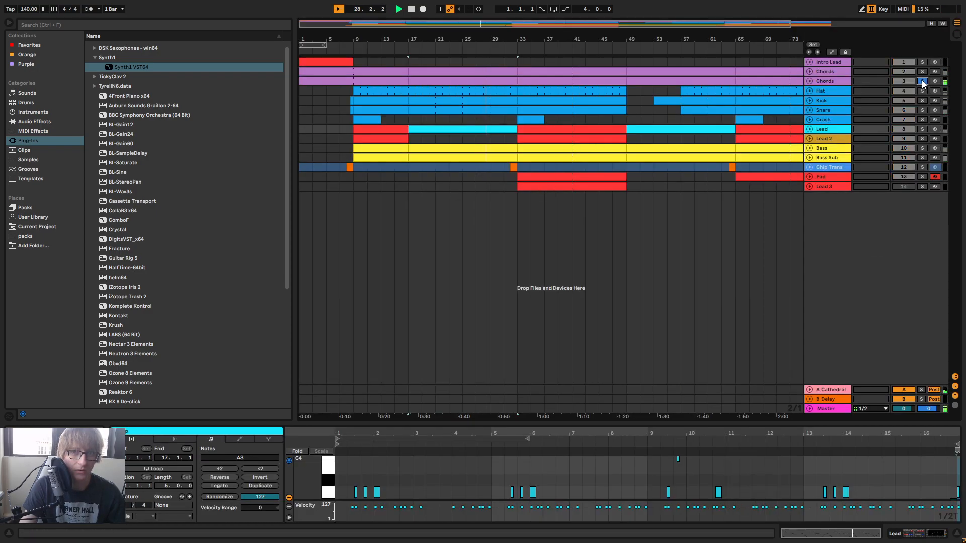
pyautogui.click(831, 79)
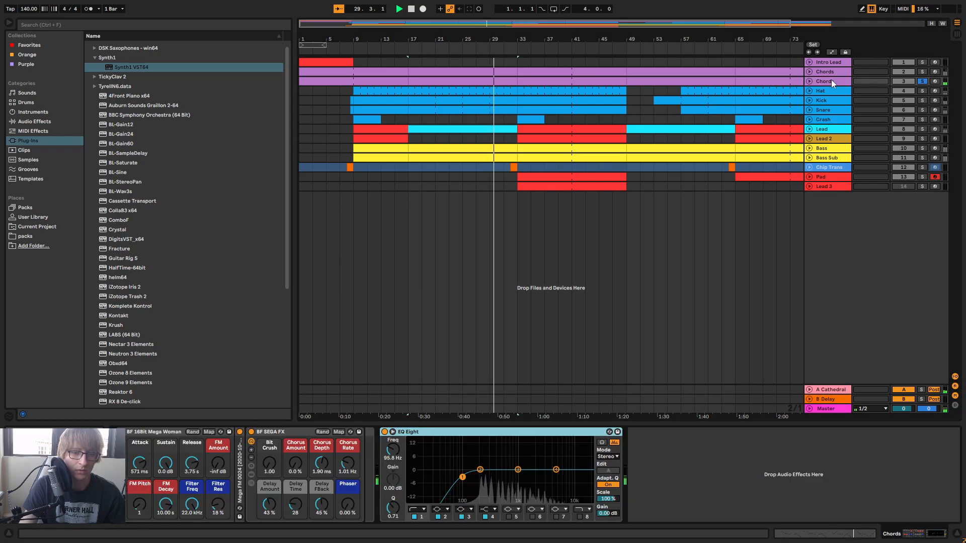
pyautogui.press('Tab')
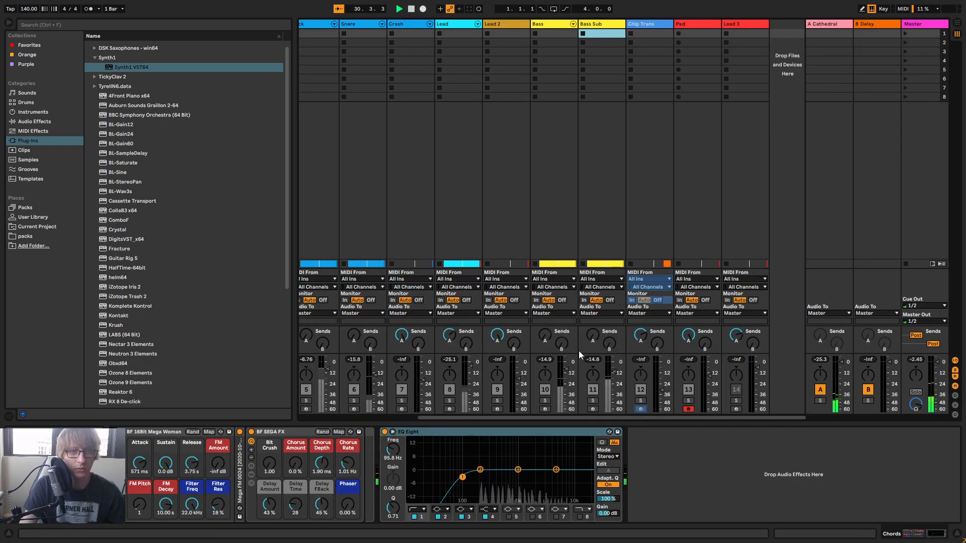
# Rename the second Chords track, directly above the Hat track in the arrangement, as Chords 2
pyautogui.press('Tab')
pyautogui.rightClick(831, 82)
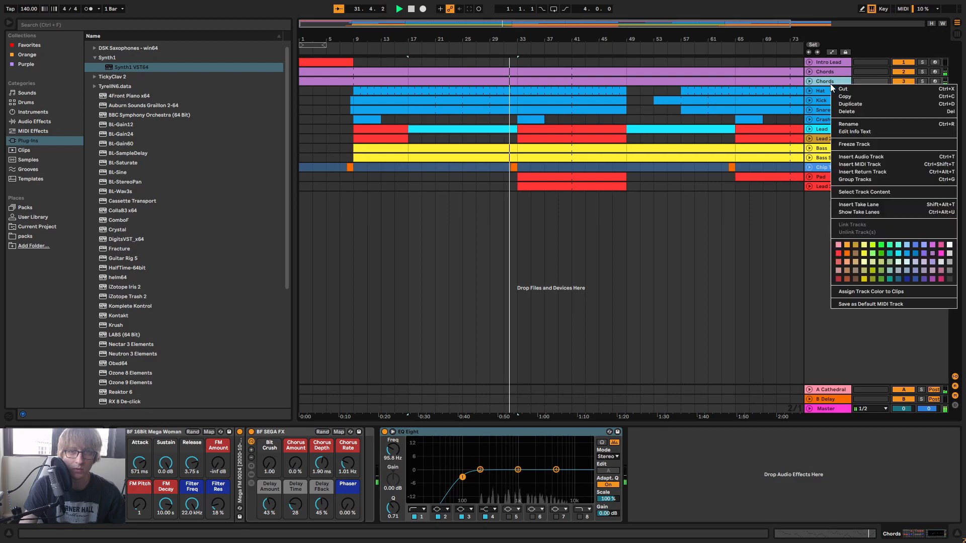
pyautogui.click(848, 123)
pyautogui.press('Right')
pyautogui.write('2')
pyautogui.press('Return')
# Lower the Chords 2 track's volume to -3.9 dB in the mixer and return to the arrangement
pyautogui.press('Tab')
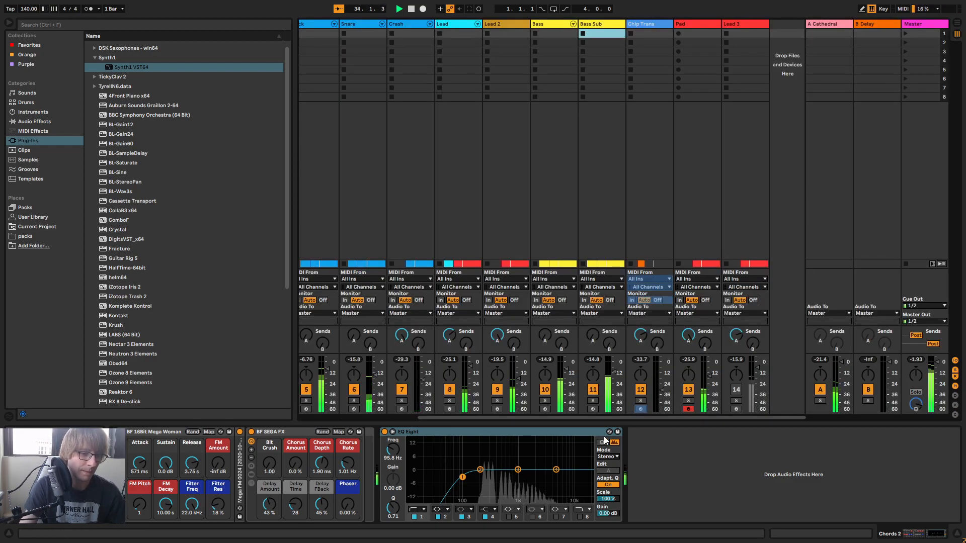
pyautogui.moveTo(603, 418); pyautogui.dragTo(358, 378)
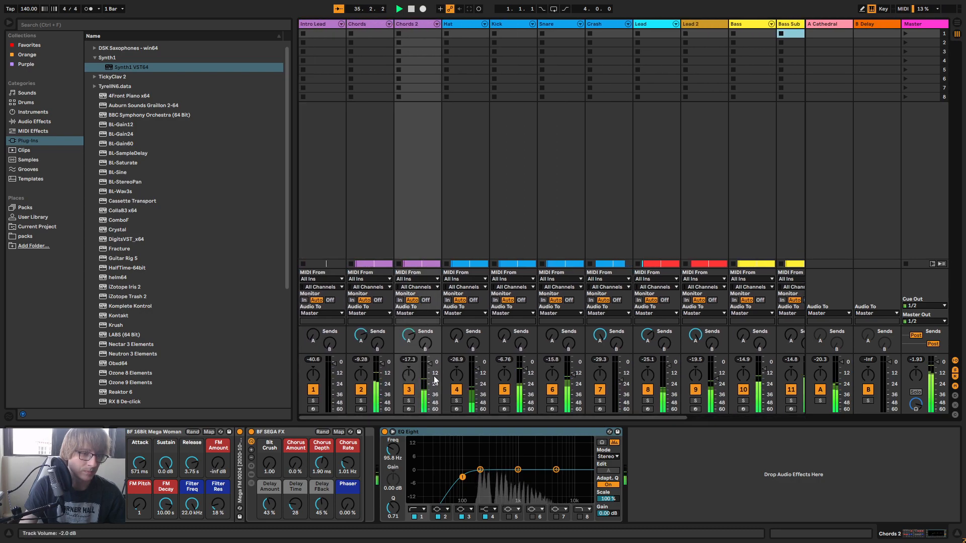
pyautogui.moveTo(430, 364); pyautogui.dragTo(430, 366)
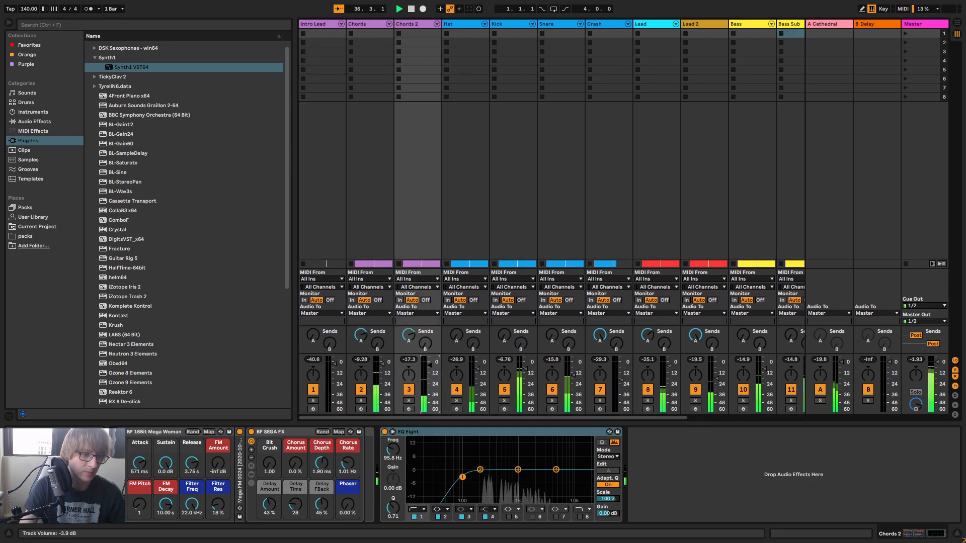
pyautogui.press('Tab')
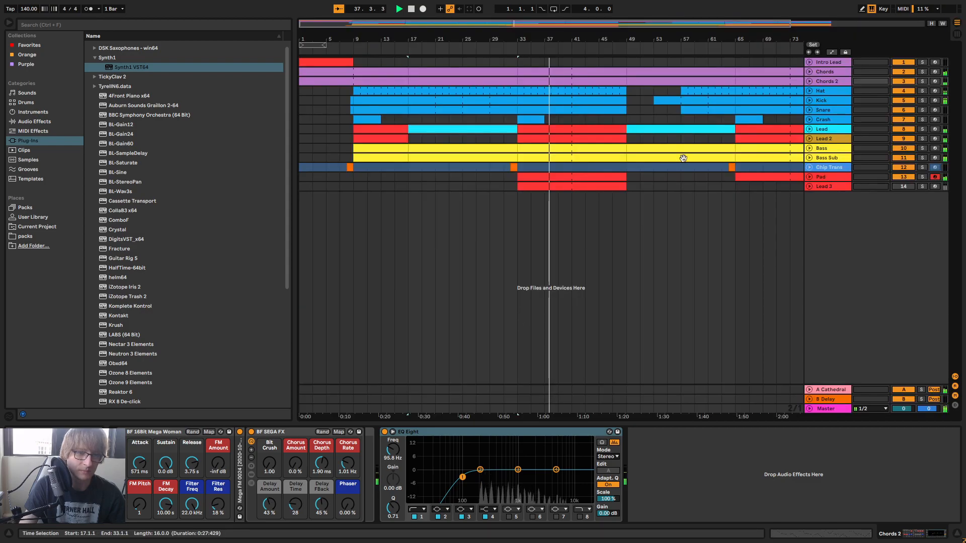
# Play the arrangement from bar 9 to hear the section, and stop playback
pyautogui.click(695, 186)
pyautogui.moveTo(581, 36); pyautogui.dragTo(580, 21)
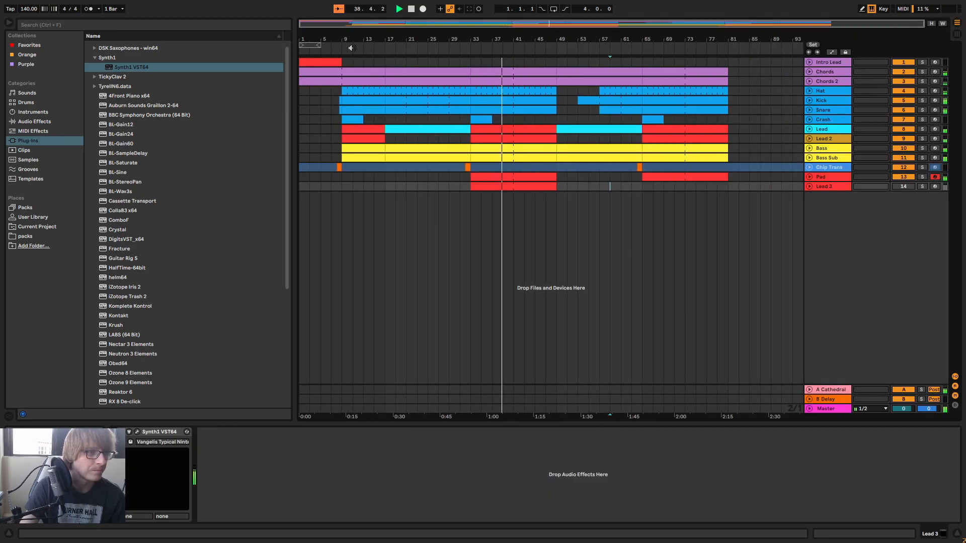
pyautogui.moveTo(360, 34); pyautogui.dragTo(373, 46)
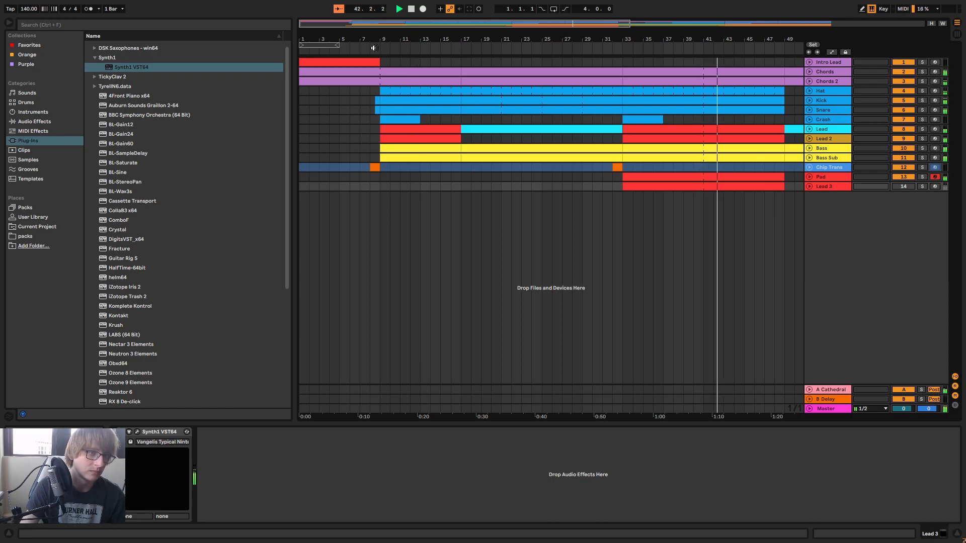
pyautogui.click(373, 48)
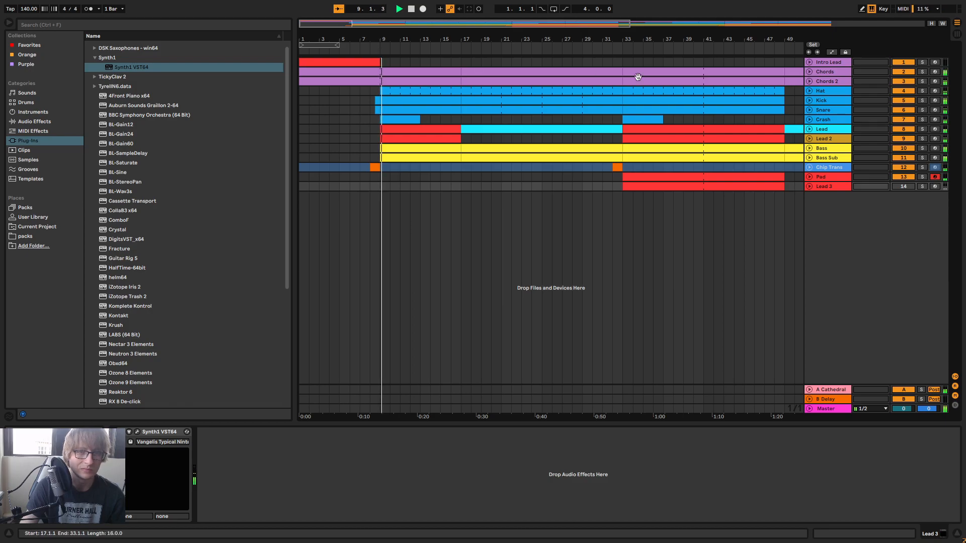
pyautogui.press('space')
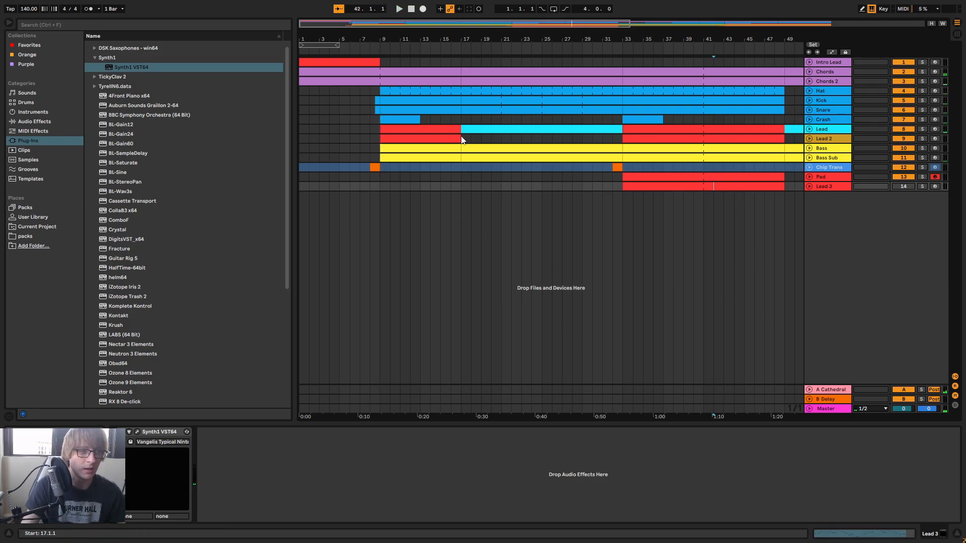
# Unfold the Chords track and copy its notes from bar 9 to bar 17
pyautogui.click(810, 73)
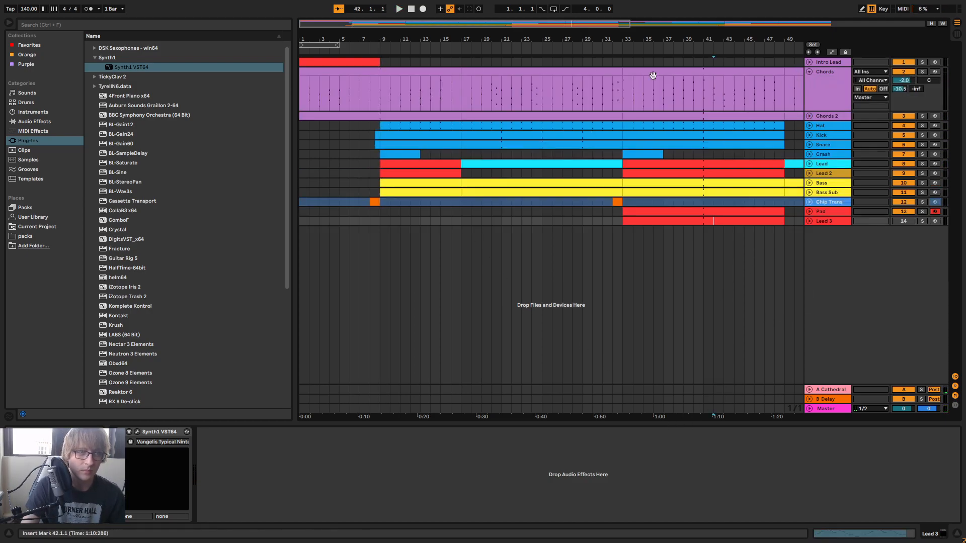
pyautogui.click(588, 96)
pyautogui.moveTo(382, 96); pyautogui.dragTo(457, 88)
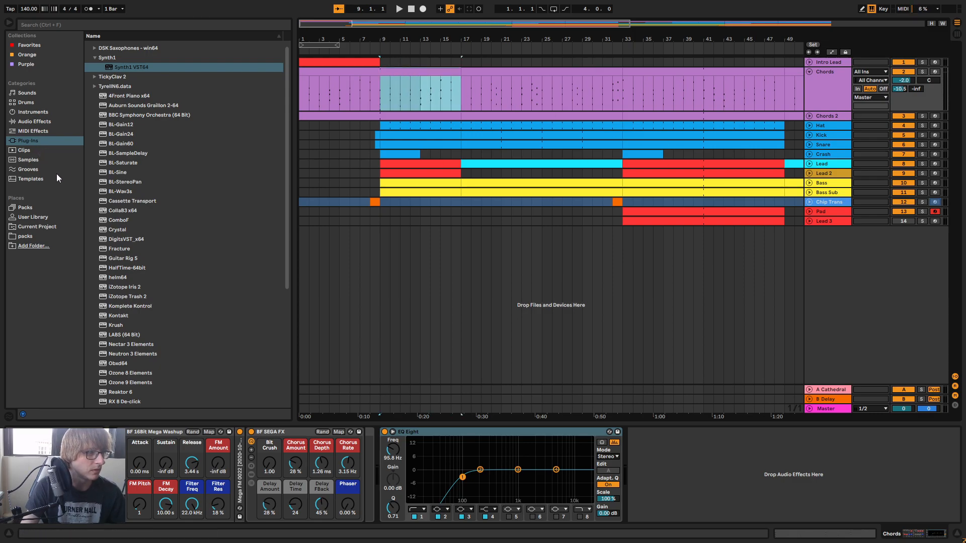
# Load the ADM COIN-OP Pulse POLY.adg preset from the User Library onto a new MIDI track below Lead 3
pyautogui.click(34, 217)
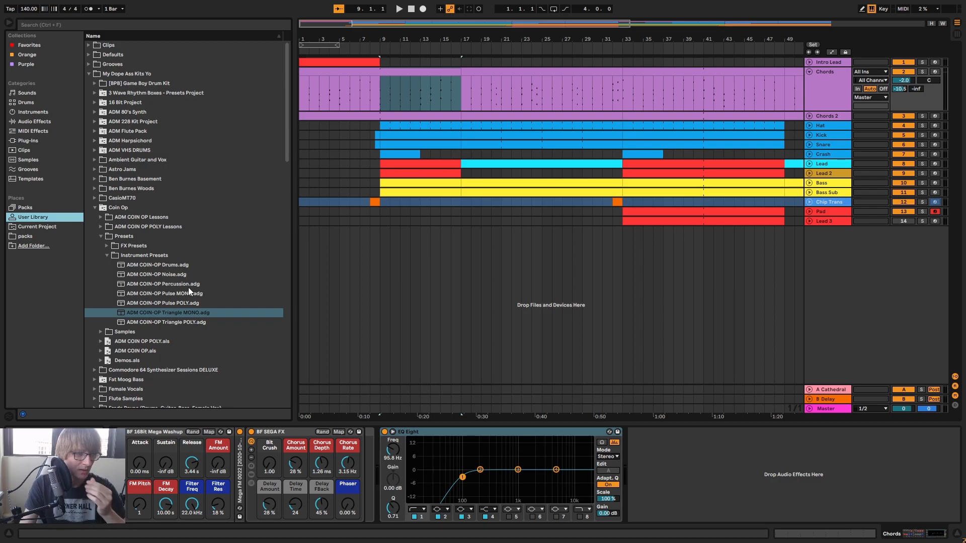
pyautogui.click(148, 304)
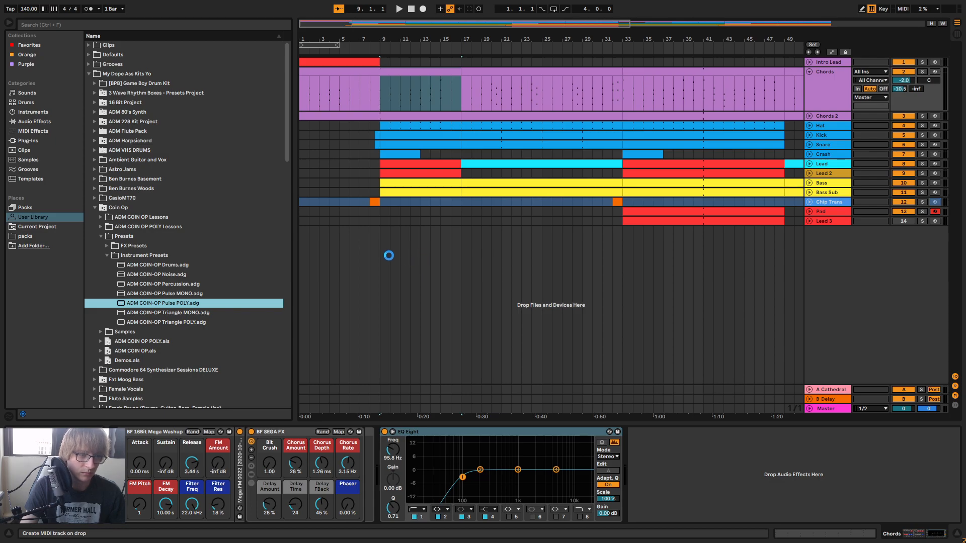
pyautogui.moveTo(645, 232); pyautogui.dragTo(646, 234)
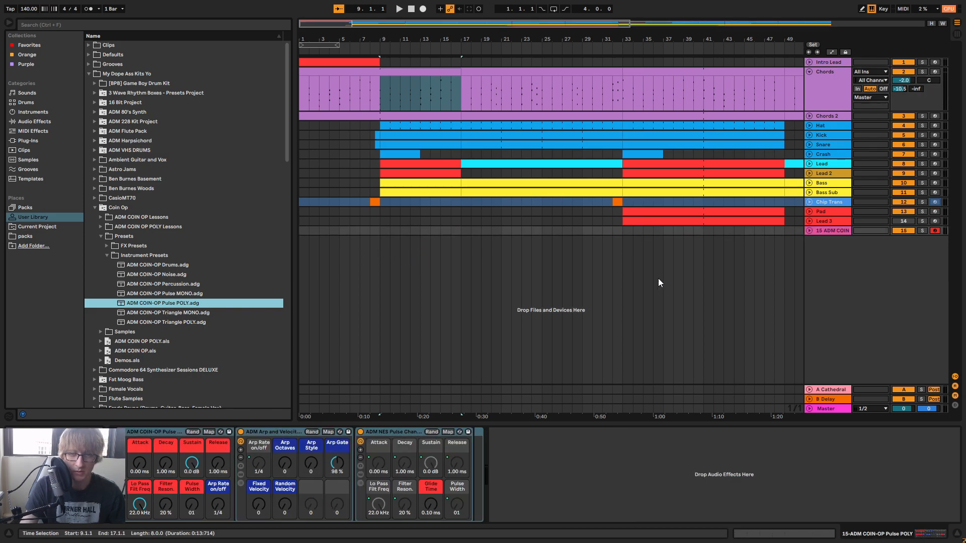
# Paste the copied chords at bar 9 on the new Pulse POLY track and open the clip's notes
pyautogui.click(388, 231)
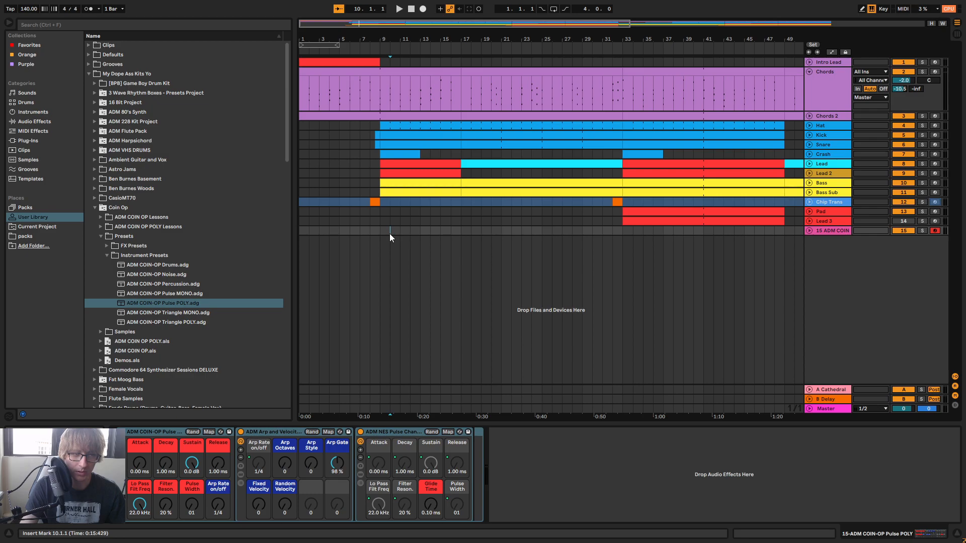
pyautogui.hotkey('ctrl', 'v')
pyautogui.doubleClick(443, 231)
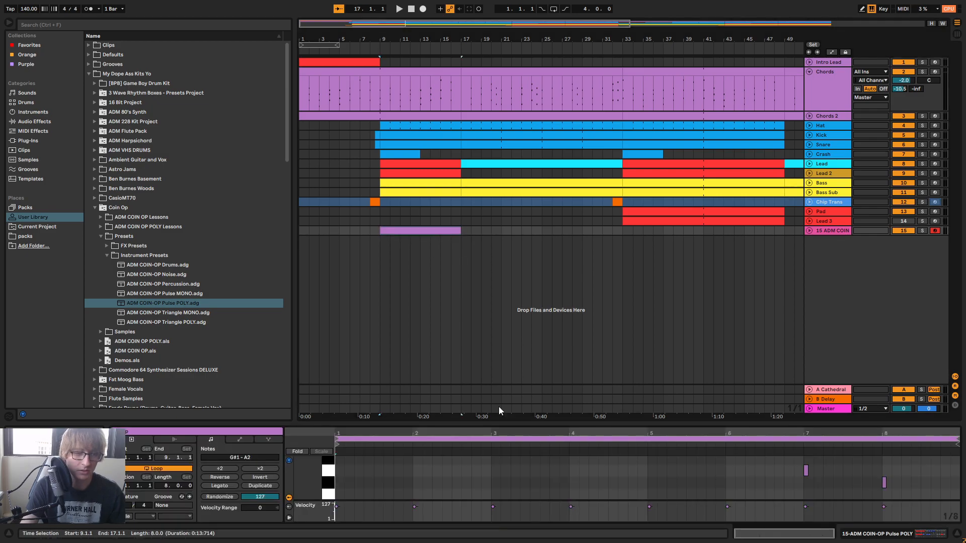
# Lower the Pulse POLY track's volume to about -17 dB and play the section from bar 9
pyautogui.press('Tab')
pyautogui.moveTo(633, 415); pyautogui.dragTo(773, 380)
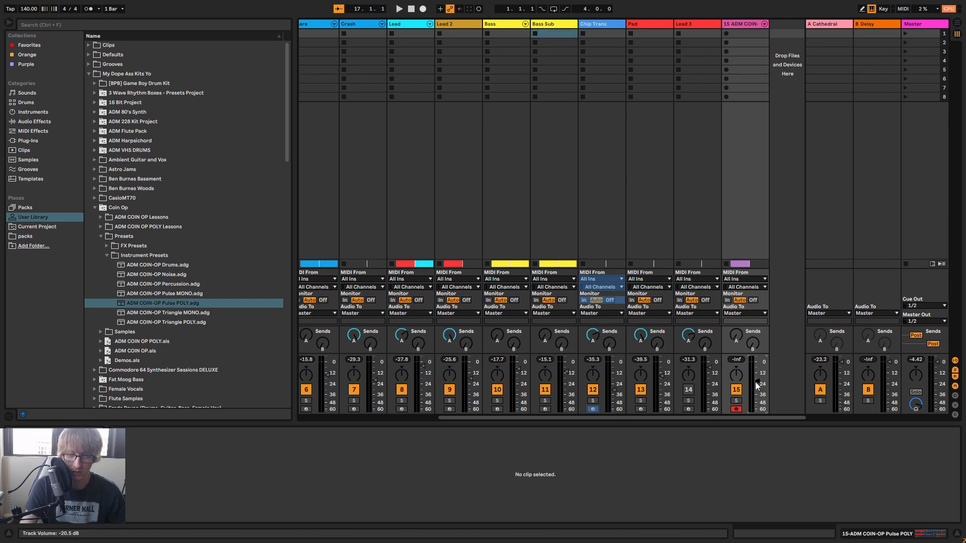
pyautogui.press('space')
pyautogui.press('space')
pyautogui.press('Tab')
pyautogui.press('space')
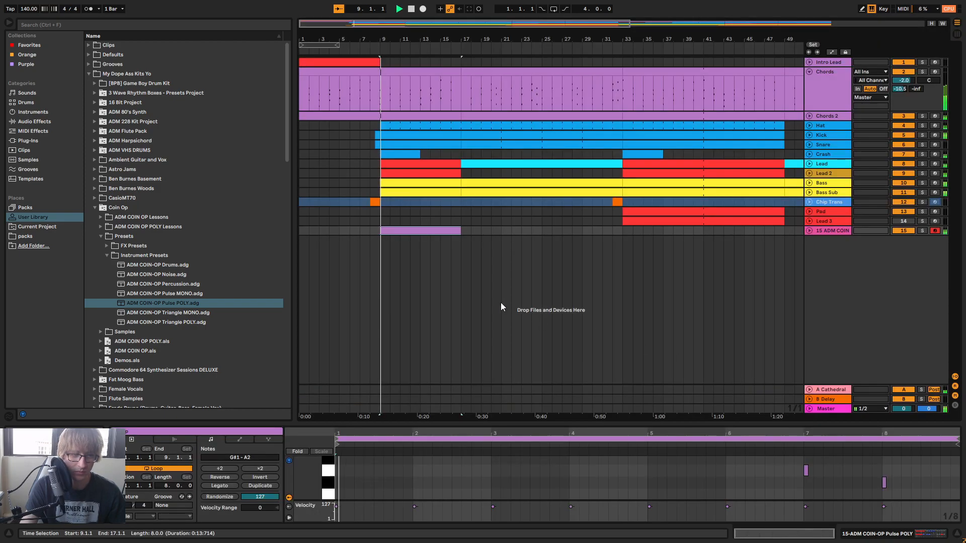
pyautogui.press('space')
# Enlarge the note editor, lengthen all chord notes in the Pulse POLY clip to one full bar each, and play them back
pyautogui.moveTo(593, 422); pyautogui.dragTo(621, 201)
pyautogui.click(538, 310)
pyautogui.hotkey('ctrl', 'a')
pyautogui.moveTo(524, 309); pyautogui.dragTo(607, 322)
pyautogui.press('space')
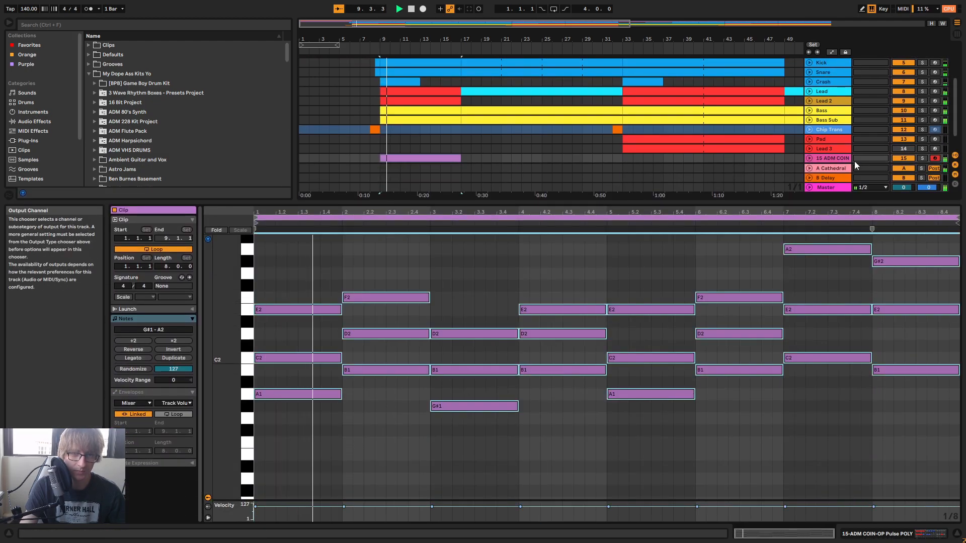
pyautogui.click(629, 283)
pyautogui.moveTo(674, 201)
pyautogui.mouseDown()
pyautogui.moveTo(672, 301)
pyautogui.moveTo(659, 241)
pyautogui.mouseUp()
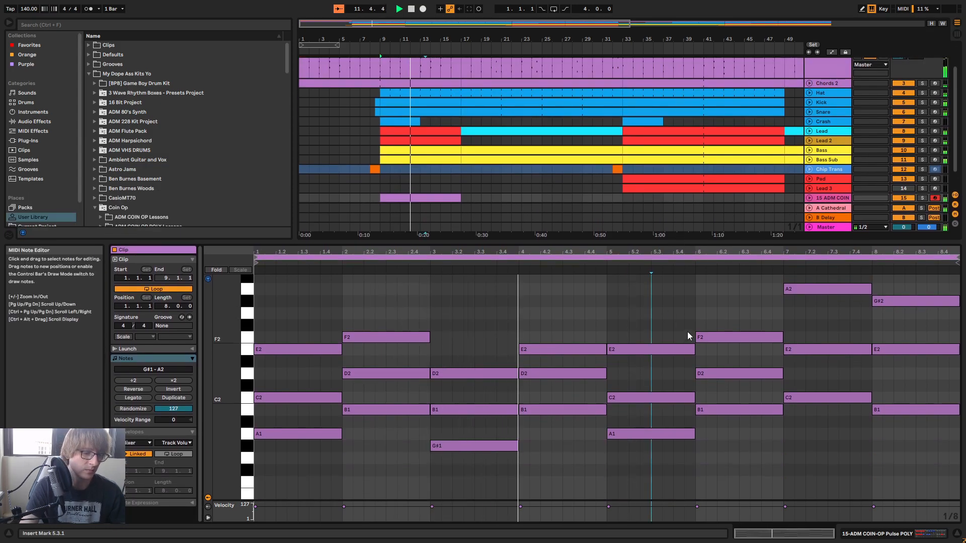
# Set the Pulse POLY instrument's Pulse Width to 04 and its Attack to 519 ms while replaying the section
pyautogui.click(830, 198)
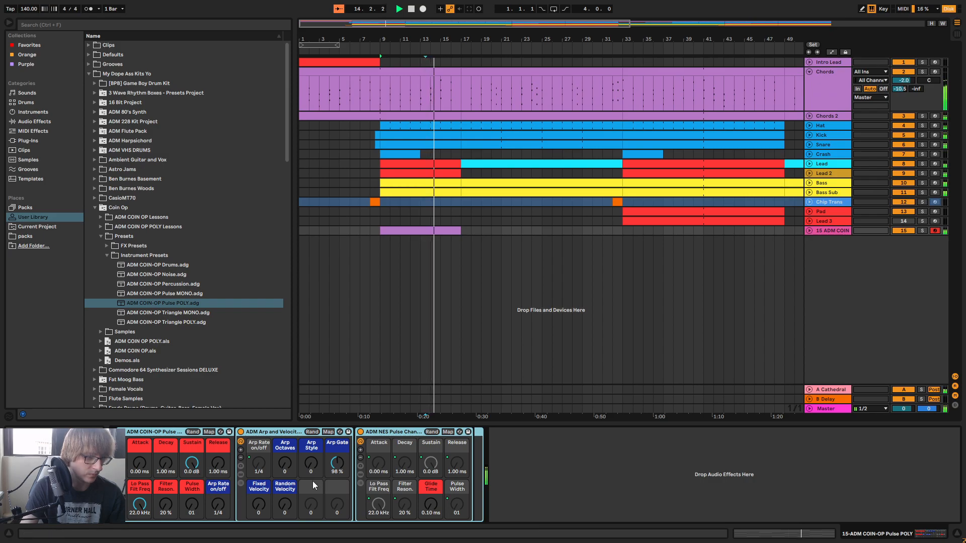
pyautogui.moveTo(190, 505); pyautogui.dragTo(195, 504)
pyautogui.press('space')
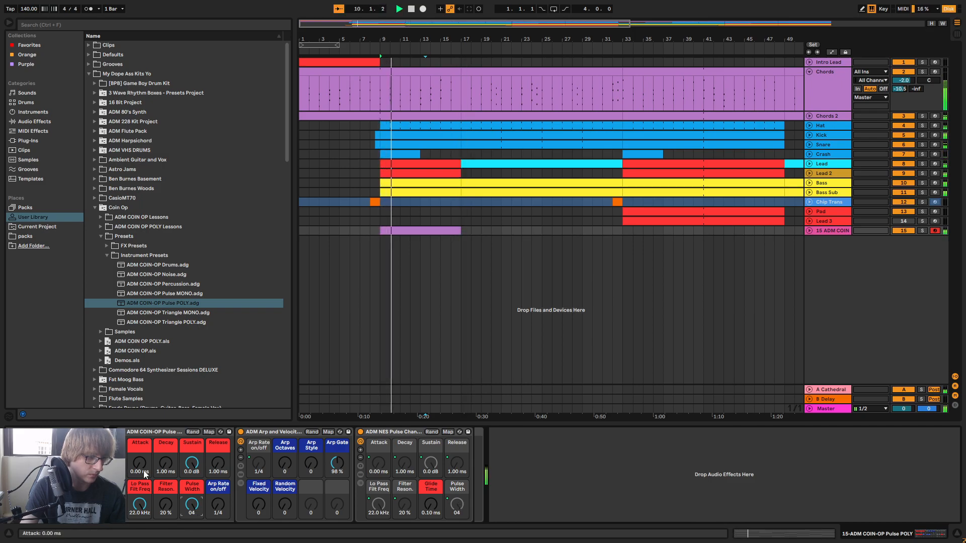
pyautogui.moveTo(147, 475); pyautogui.dragTo(147, 448)
pyautogui.press('space')
pyautogui.press('space')
pyautogui.press('space')
pyautogui.press('space')
pyautogui.press('space')
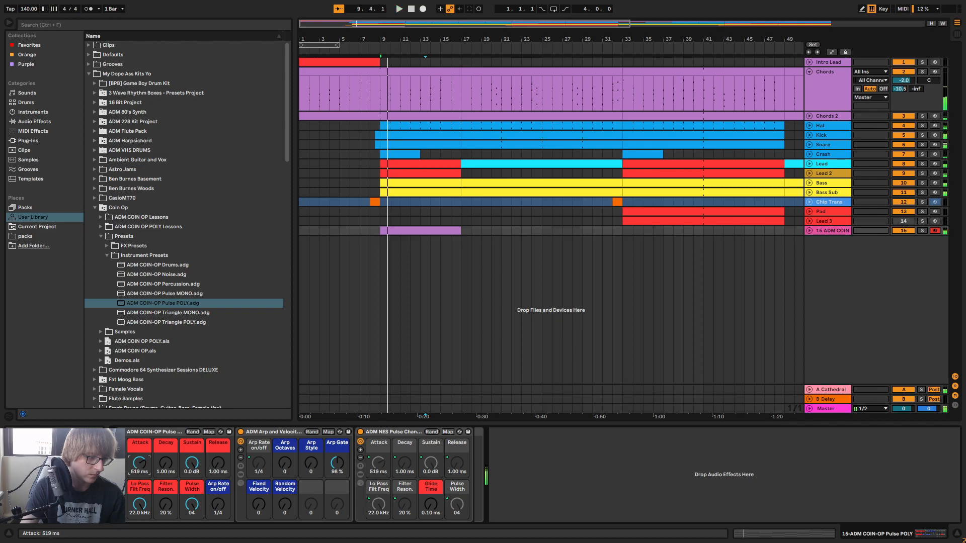
# Solo the Pulse POLY track and unfold it to show its notes around bar 9
pyautogui.click(923, 231)
pyautogui.press('space')
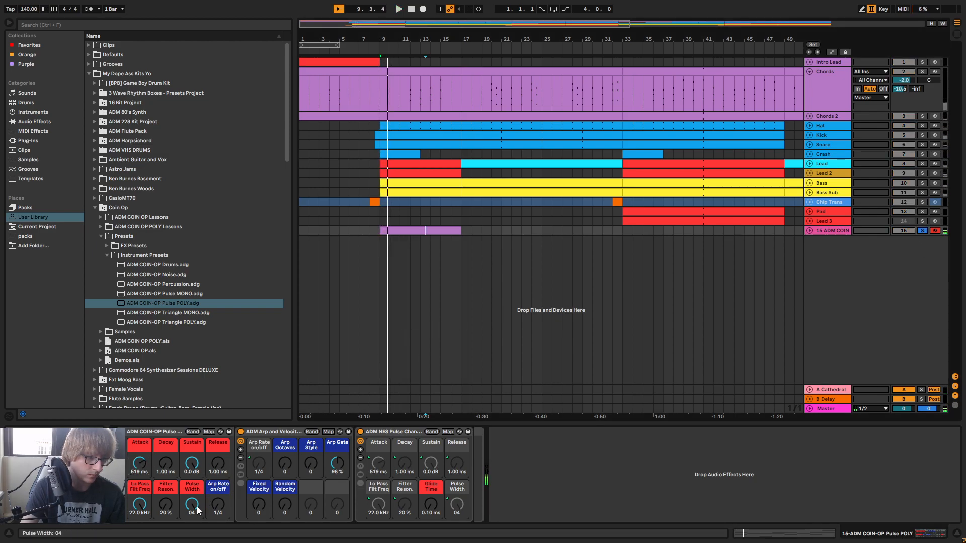
pyautogui.click(810, 231)
pyautogui.moveTo(385, 41); pyautogui.dragTo(477, 108)
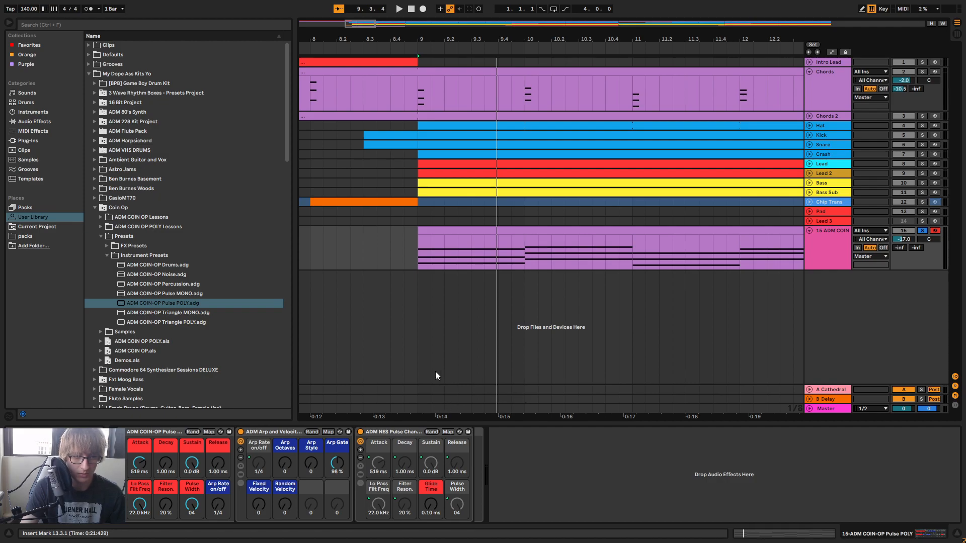
# Set the Pulse POLY instrument's Attack to 692 ms and its Release to 693 ms
pyautogui.moveTo(139, 463); pyautogui.dragTo(139, 448)
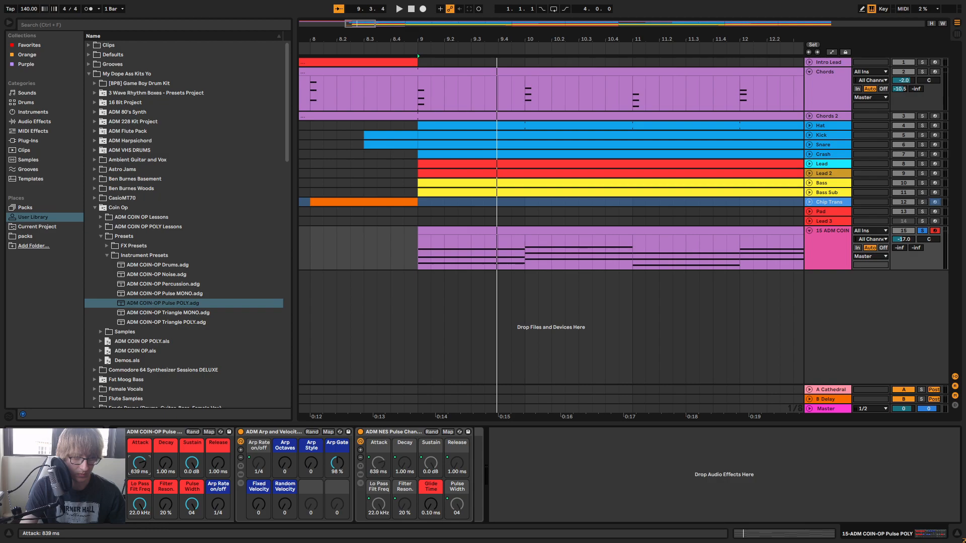
pyautogui.press('space')
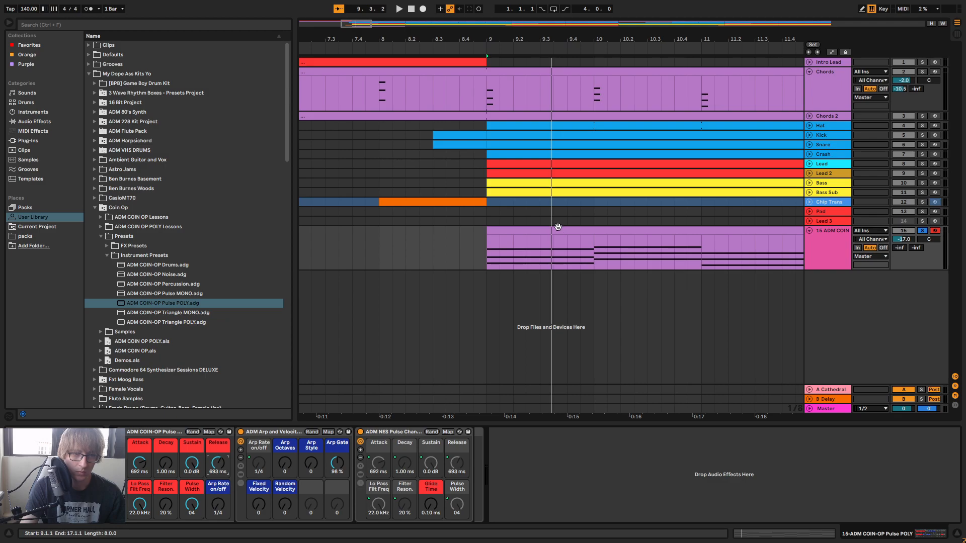
# Shorten all chord notes in the Pulse POLY clip to half a bar each and play the clip
pyautogui.doubleClick(557, 247)
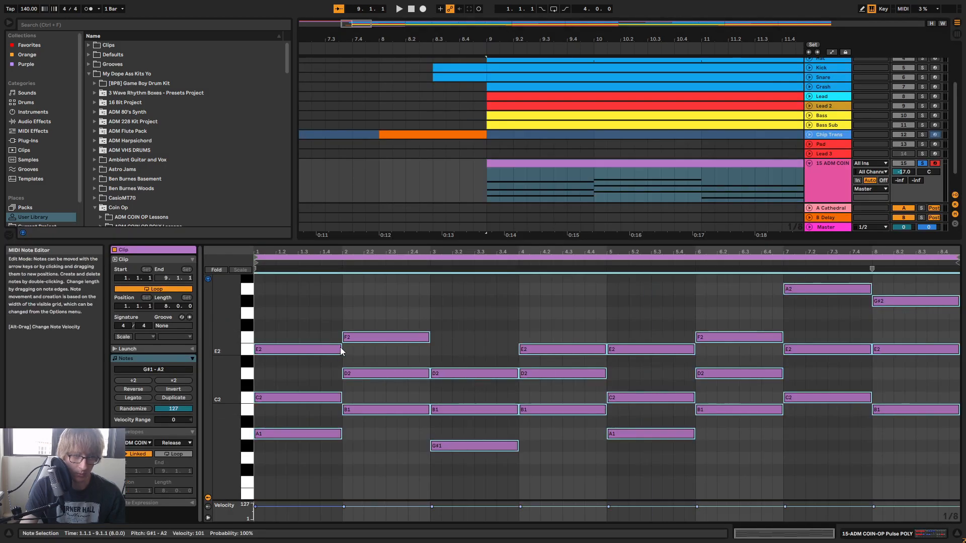
pyautogui.moveTo(341, 351); pyautogui.dragTo(298, 351)
pyautogui.press('space')
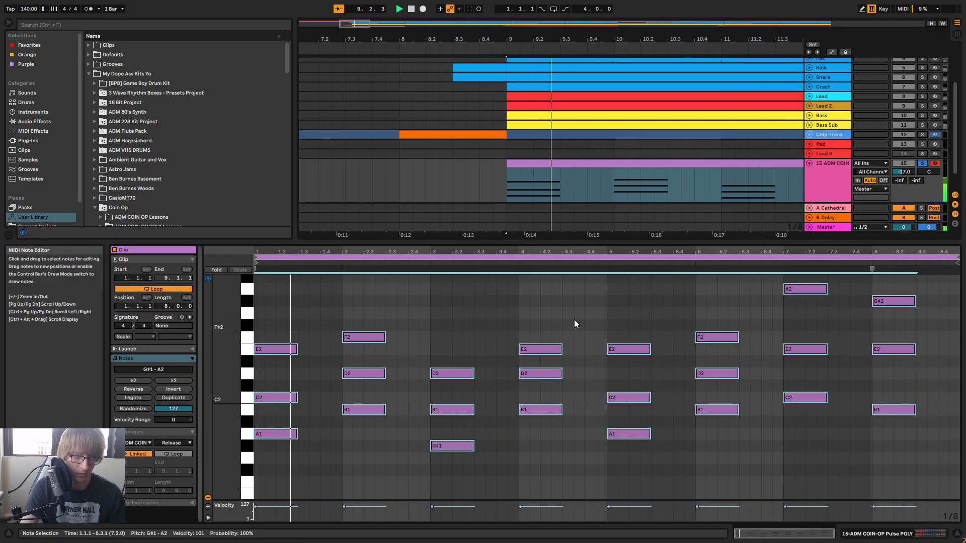
# Raise the Pulse POLY instrument's Release to 6.31 s and unsolo the track to hear it in the full mix
pyautogui.press('Tab')
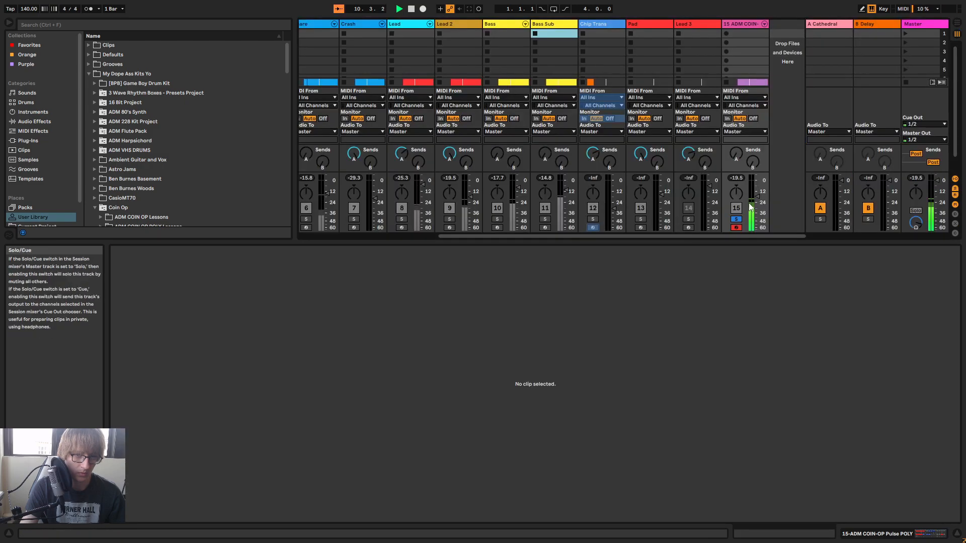
pyautogui.press('Tab')
pyautogui.hotkey('shift', 'Tab')
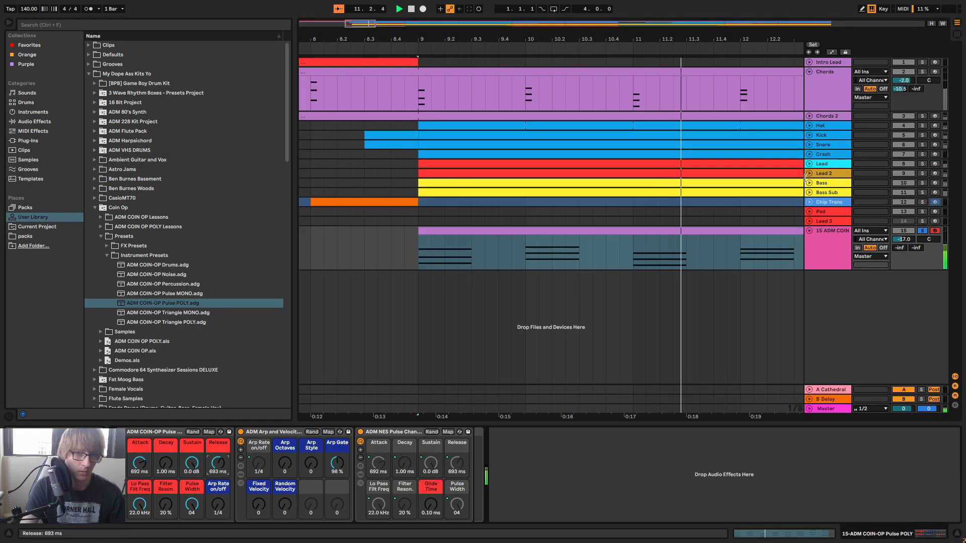
pyautogui.click(392, 360)
pyautogui.moveTo(221, 463); pyautogui.dragTo(221, 453)
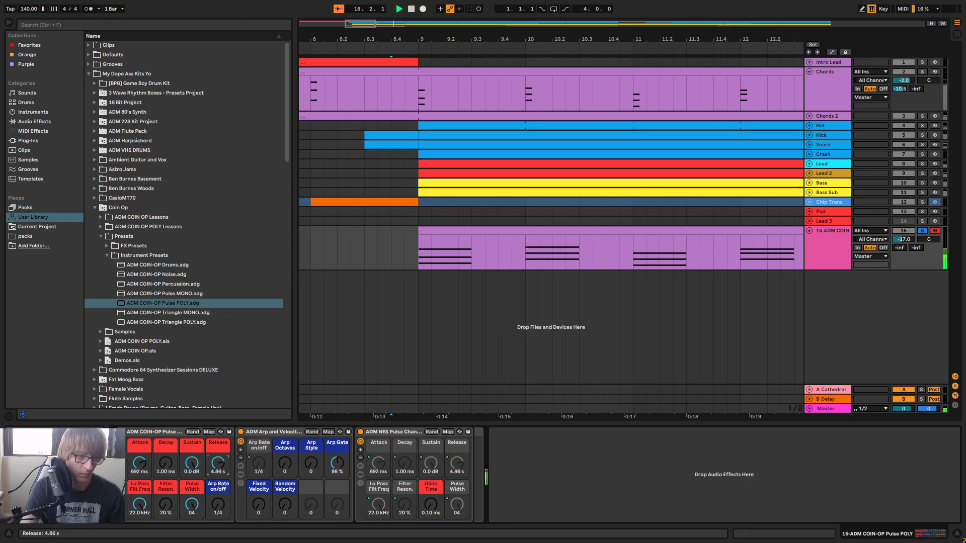
pyautogui.click(923, 231)
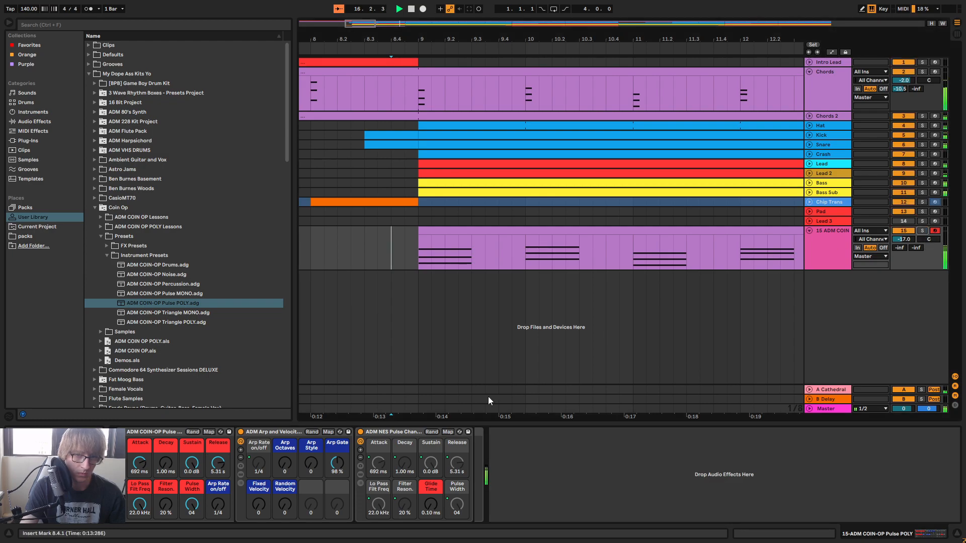
pyautogui.moveTo(218, 463); pyautogui.dragTo(218, 455)
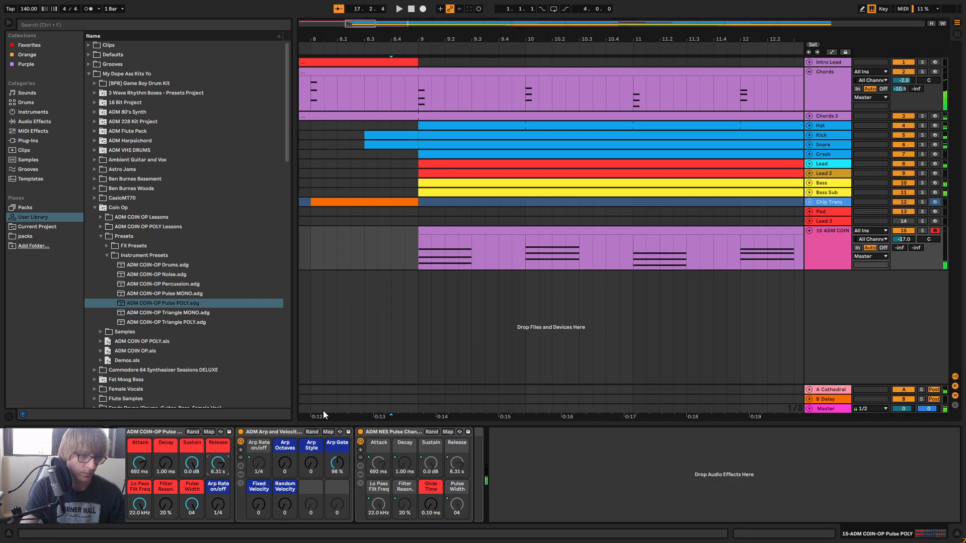
pyautogui.press('space')
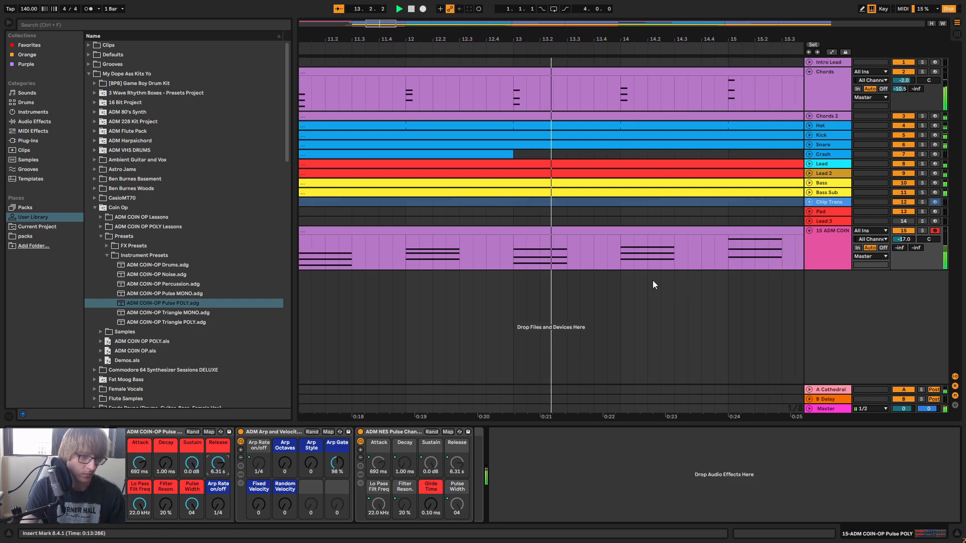
# Lower the Pulse POLY track volume to -19.1 dB and transpose all chord notes in its clip up one octave
pyautogui.press('Tab')
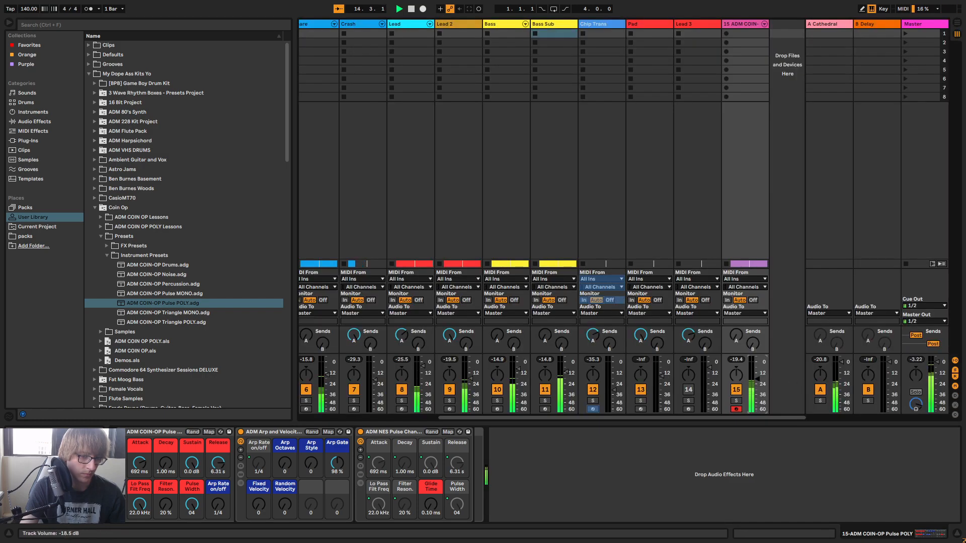
pyautogui.press('Tab')
pyautogui.hotkey('shift', 'Tab')
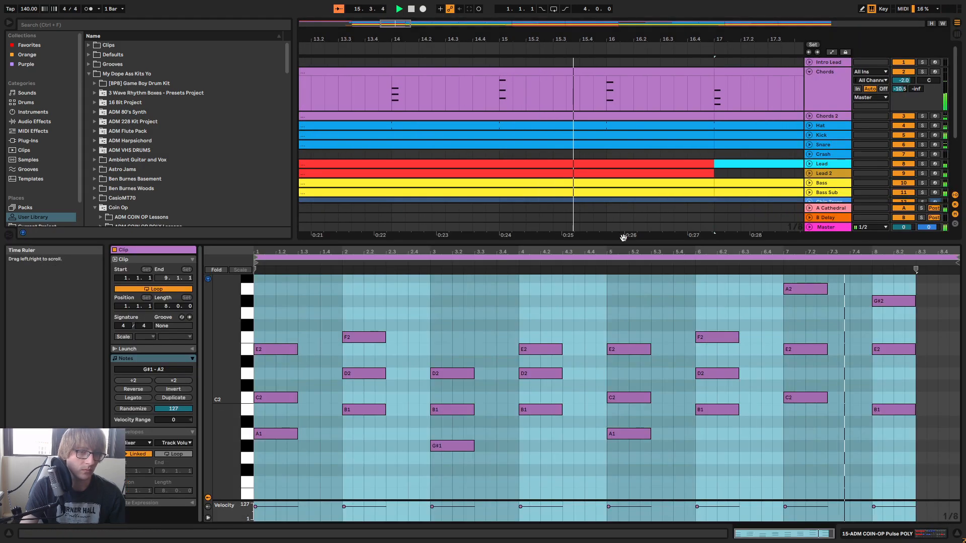
pyautogui.hotkey('ctrl', 'a')
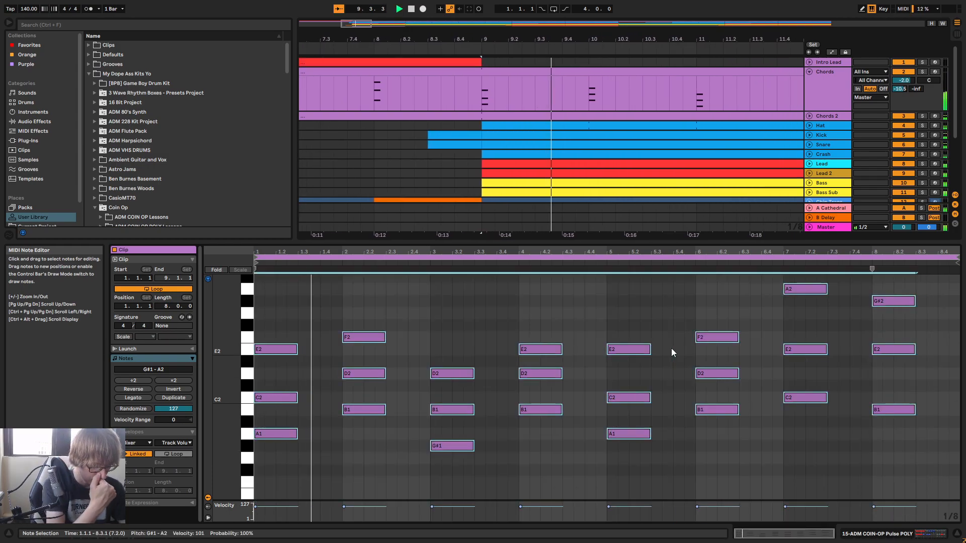
pyautogui.hotkey('shift', 'Up')
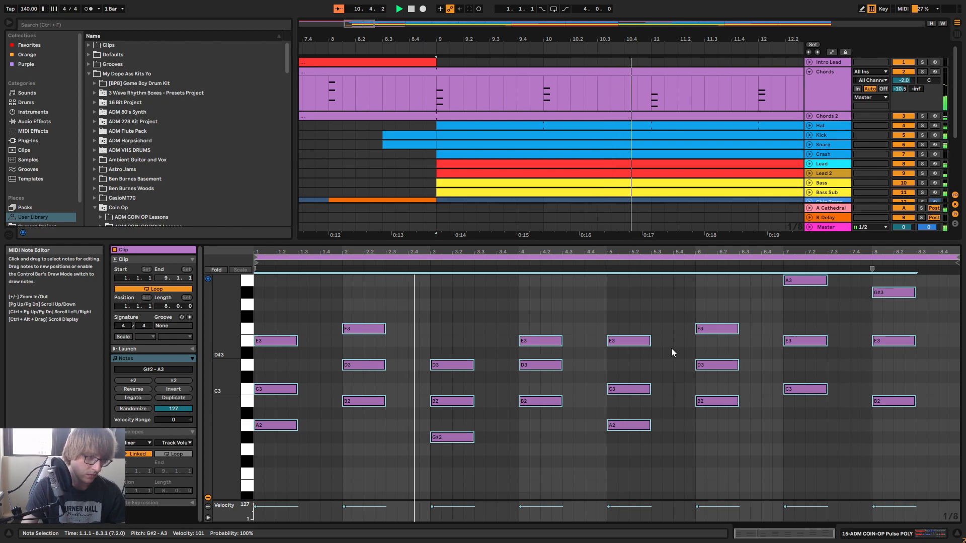
# Try a Pulse Width of 01 on the Pulse POLY instrument and listen to it in the mix
pyautogui.scroll(-3, 695, 177)
pyautogui.click(694, 177)
pyautogui.doubleClick(835, 142)
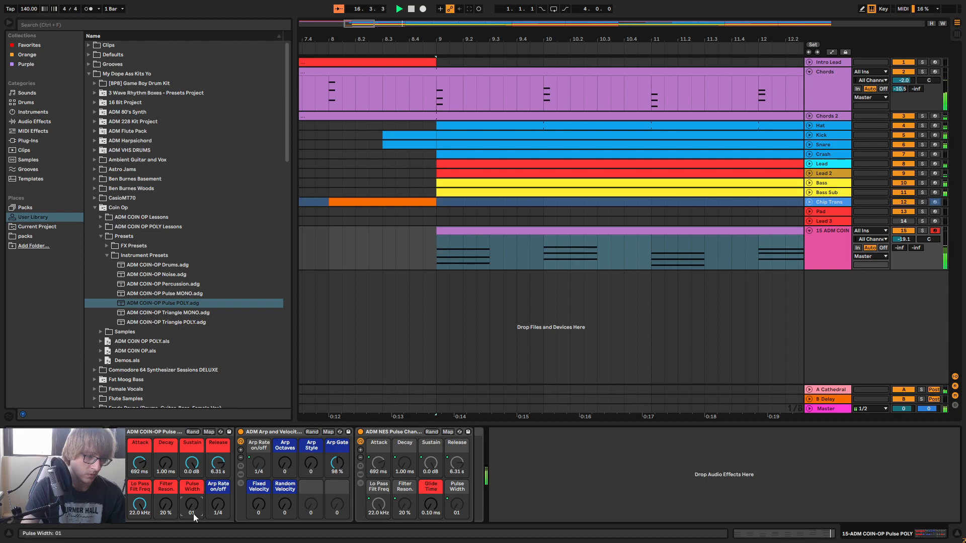
pyautogui.press('space')
pyautogui.press('space')
# Compare the Pulse POLY chords an octave lower by transposing all clip notes down and back up during playback
pyautogui.doubleClick(648, 231)
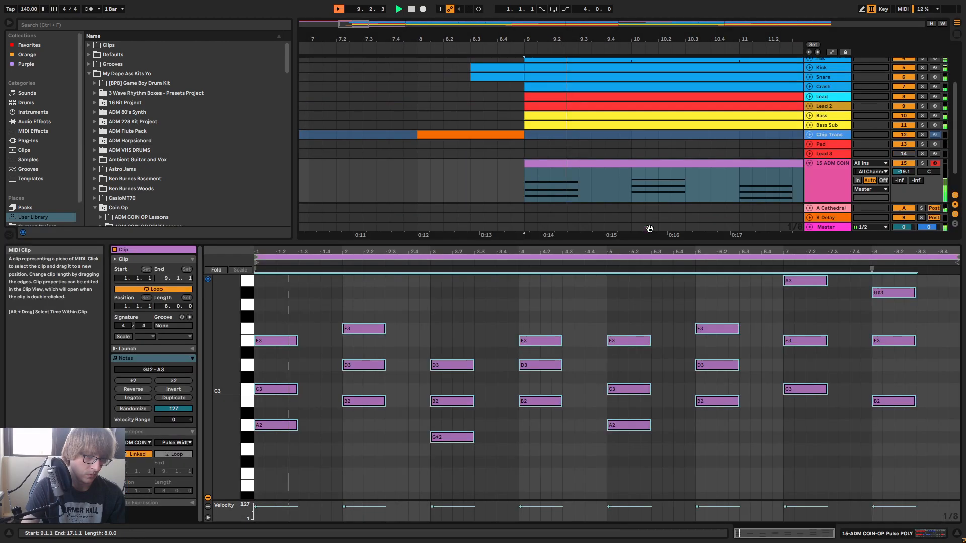
pyautogui.click(607, 424)
pyautogui.hotkey('ctrl', 'a')
pyautogui.hotkey('shift', 'Down')
pyautogui.hotkey('shift', 'Up')
pyautogui.press('space')
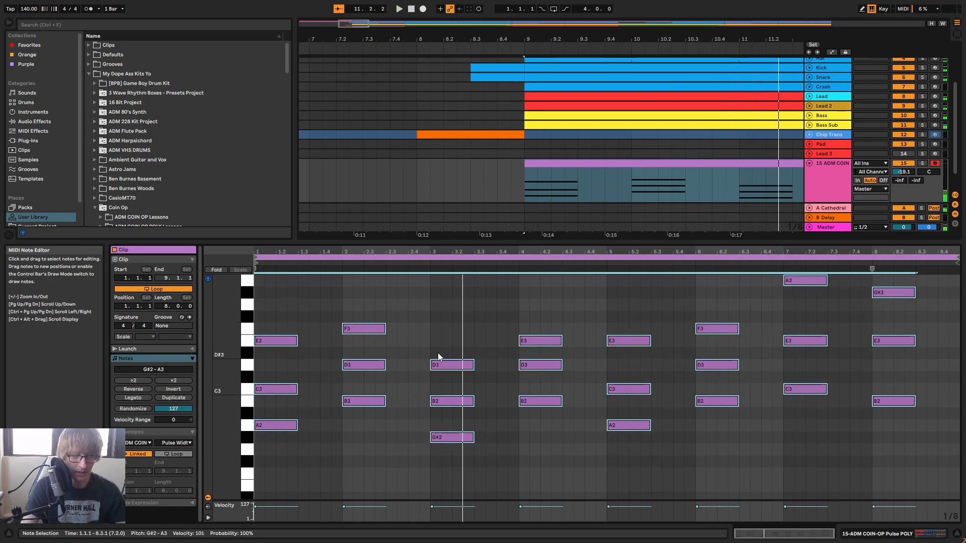
# Try to invert the Pulse POLY chords by moving the top note of all eight chords down one octave
pyautogui.click(461, 324)
pyautogui.moveTo(262, 312); pyautogui.dragTo(418, 343)
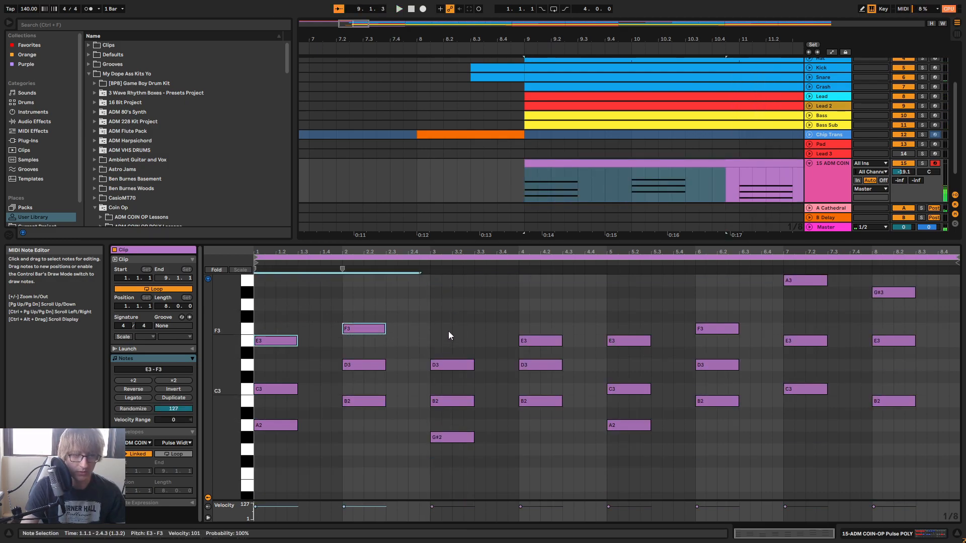
pyautogui.keyDown('shift'); pyautogui.click(451, 364); pyautogui.keyUp('shift')
pyautogui.keyDown('shift'); pyautogui.click(539, 341); pyautogui.keyUp('shift')
pyautogui.keyDown('shift'); pyautogui.click(629, 340); pyautogui.keyUp('shift')
pyautogui.keyDown('shift'); pyautogui.click(717, 329); pyautogui.keyUp('shift')
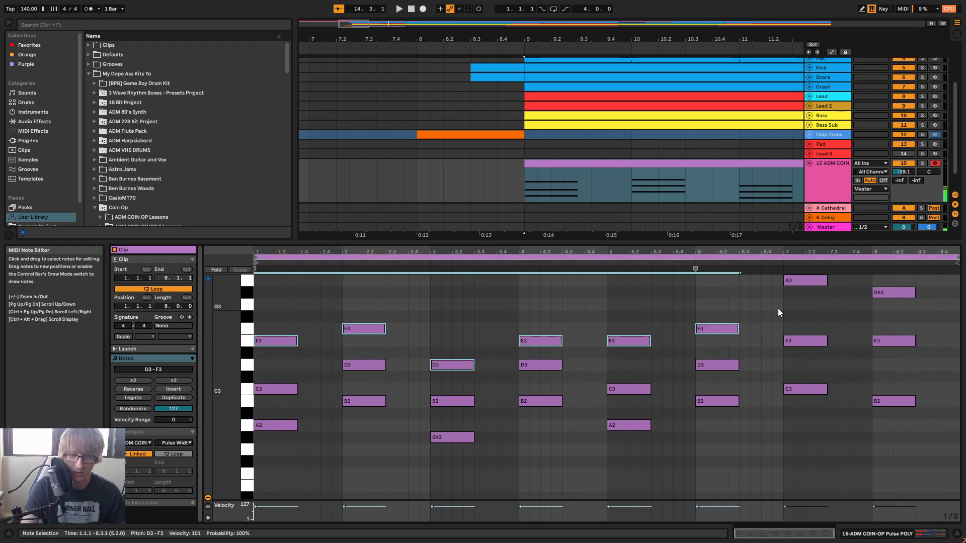
pyautogui.scroll(2, 780, 317)
pyautogui.keyDown('shift'); pyautogui.click(805, 300); pyautogui.keyUp('shift')
pyautogui.keyDown('shift'); pyautogui.click(893, 313); pyautogui.keyUp('shift')
pyautogui.hotkey('shift', 'Down')
# Play the inverted chord voicing, undo the octave move of the top notes, and listen to the original voicing
pyautogui.press('space')
pyautogui.click(464, 325)
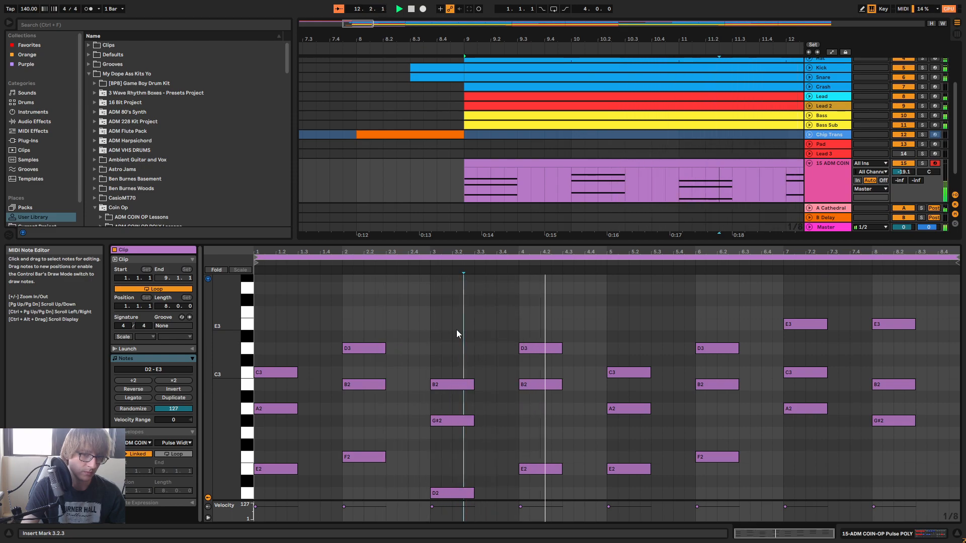
pyautogui.click(434, 314)
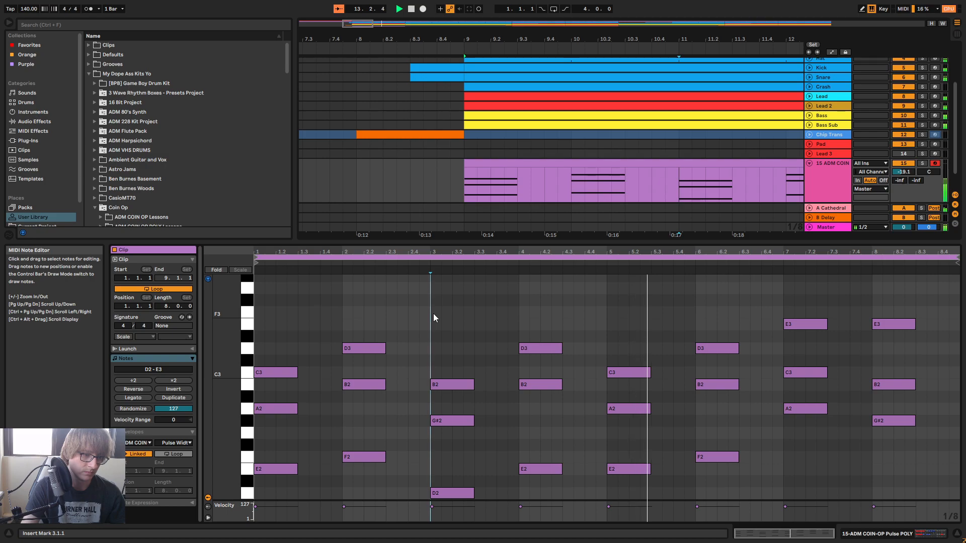
pyautogui.scroll(-2, 434, 313)
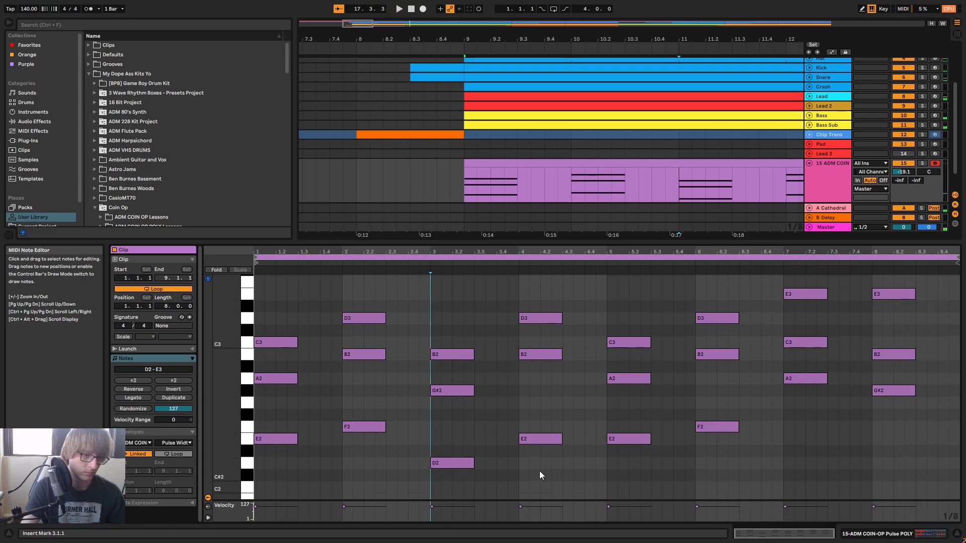
pyautogui.press('space')
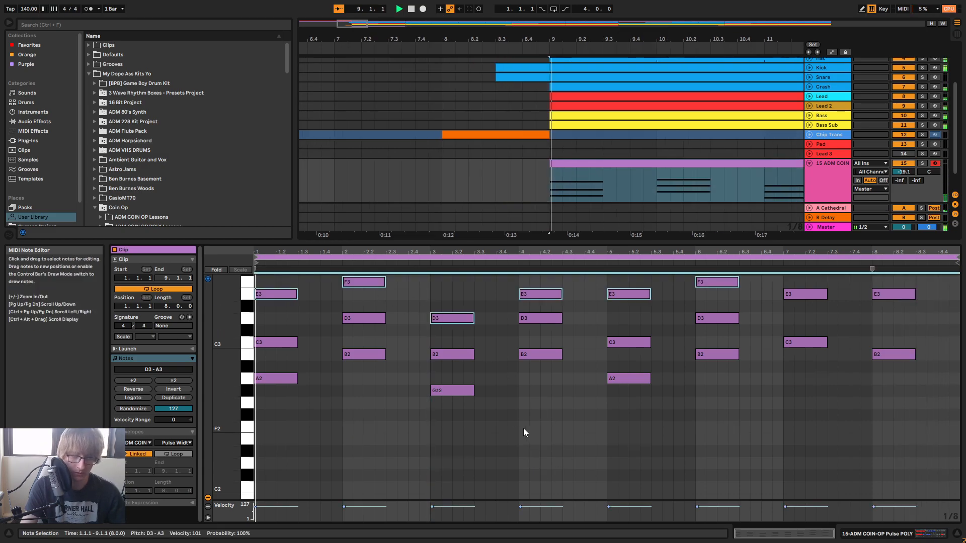
pyautogui.scroll(5, 488, 352)
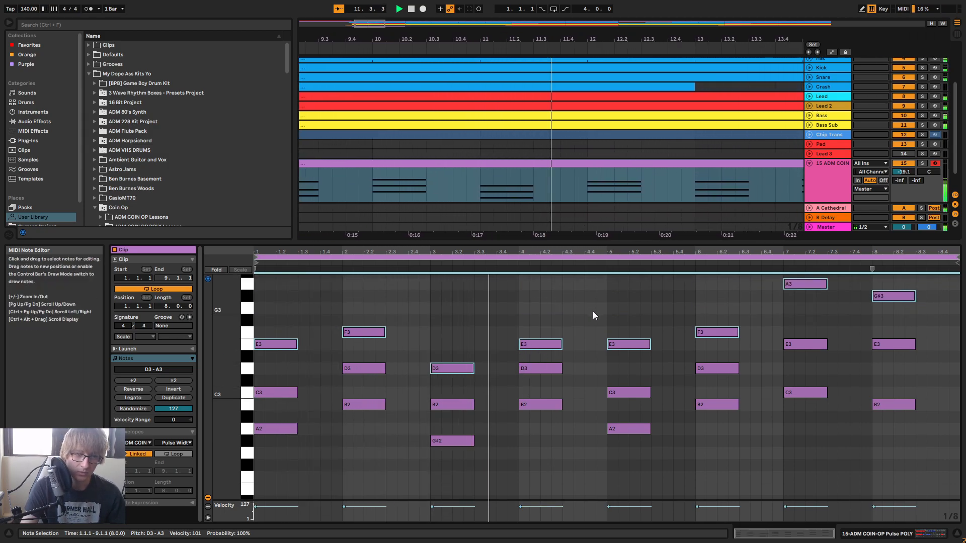
pyautogui.click(639, 293)
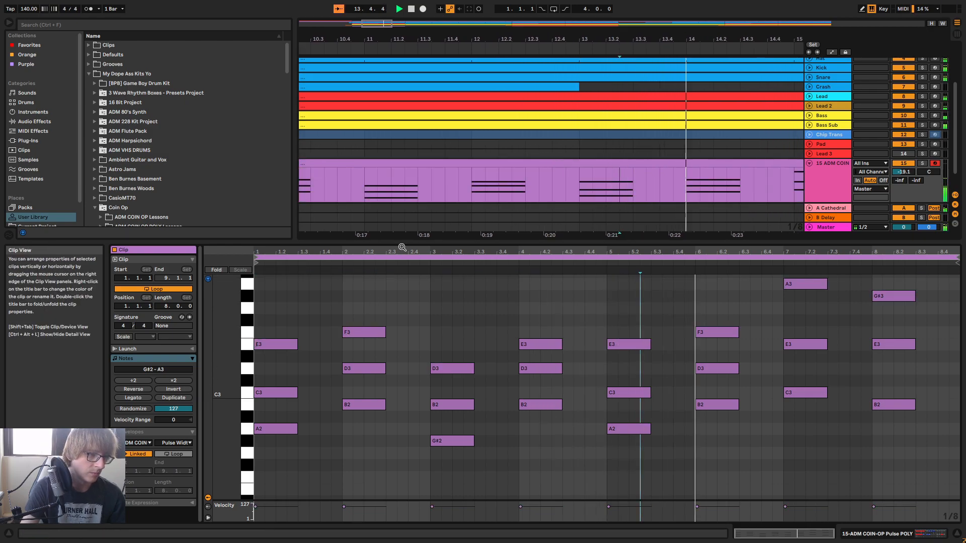
# Raise the Pulse POLY track's send to the Cathedral return and lower its volume to -25.3 dB in the mixer
pyautogui.moveTo(407, 242); pyautogui.dragTo(398, 377)
pyautogui.press('Tab')
pyautogui.press('space')
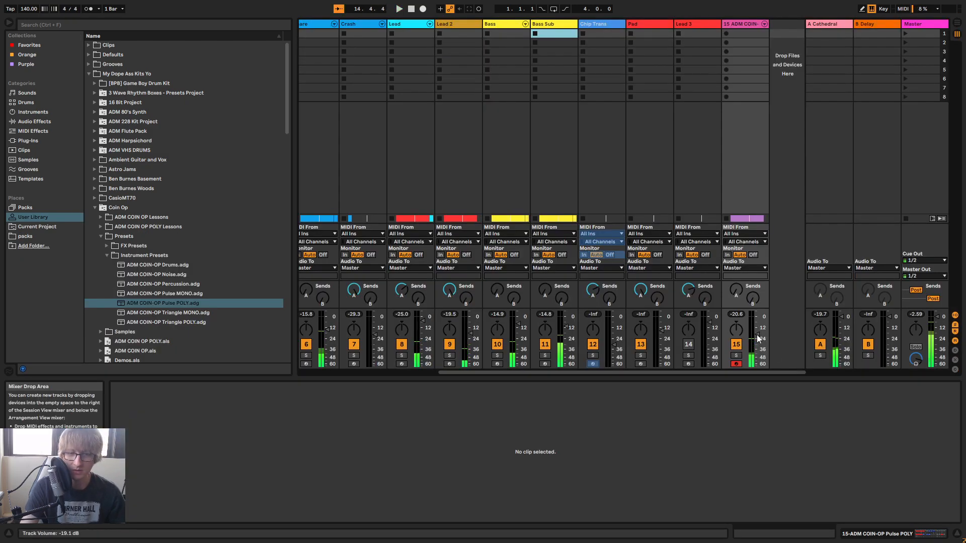
pyautogui.moveTo(757, 334); pyautogui.dragTo(758, 336)
pyautogui.click(735, 290)
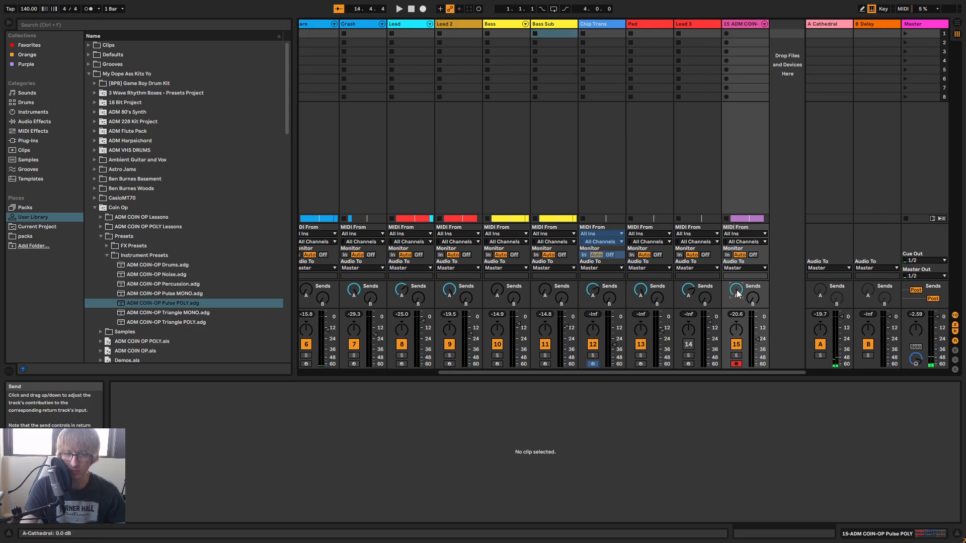
pyautogui.press('space')
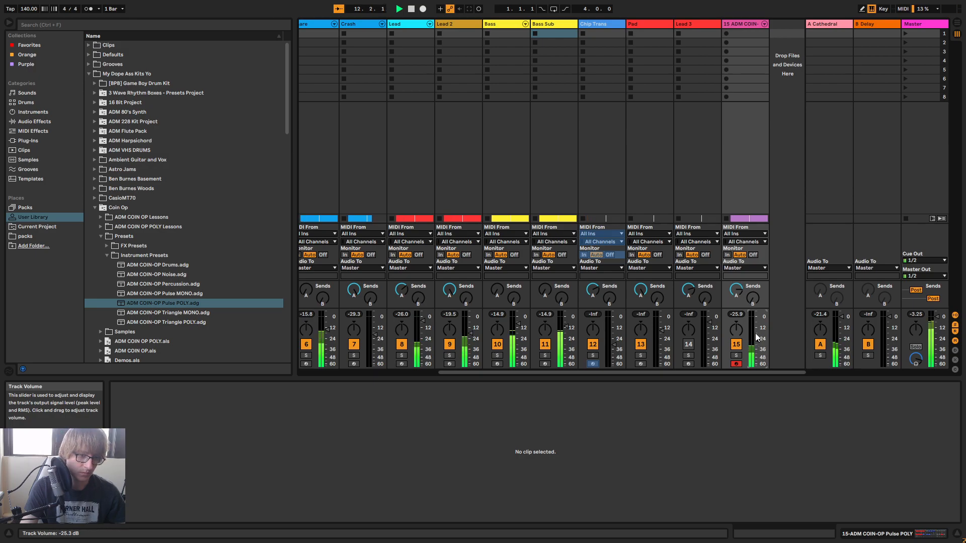
# Add the Delay audio effect after the instrument on the Pulse POLY track
pyautogui.click(752, 25)
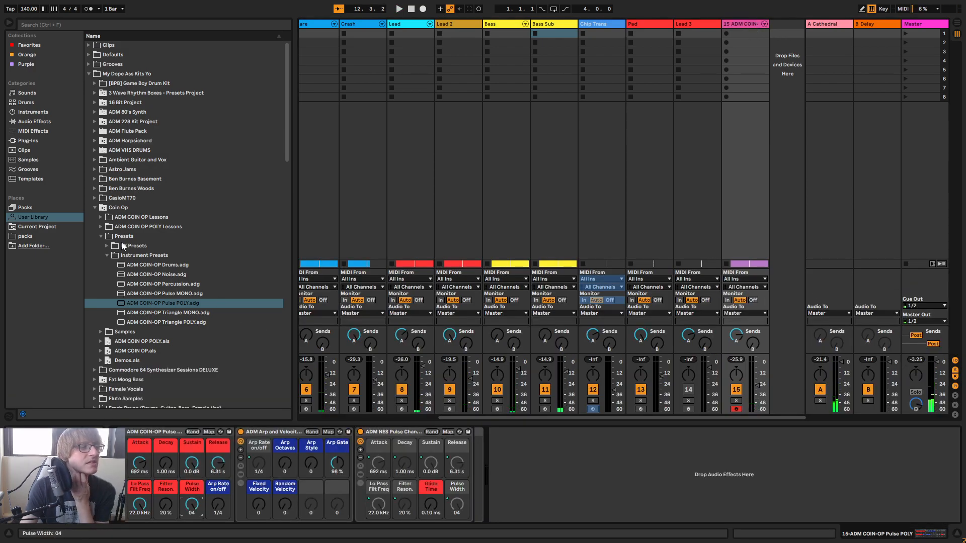
pyautogui.click(87, 72)
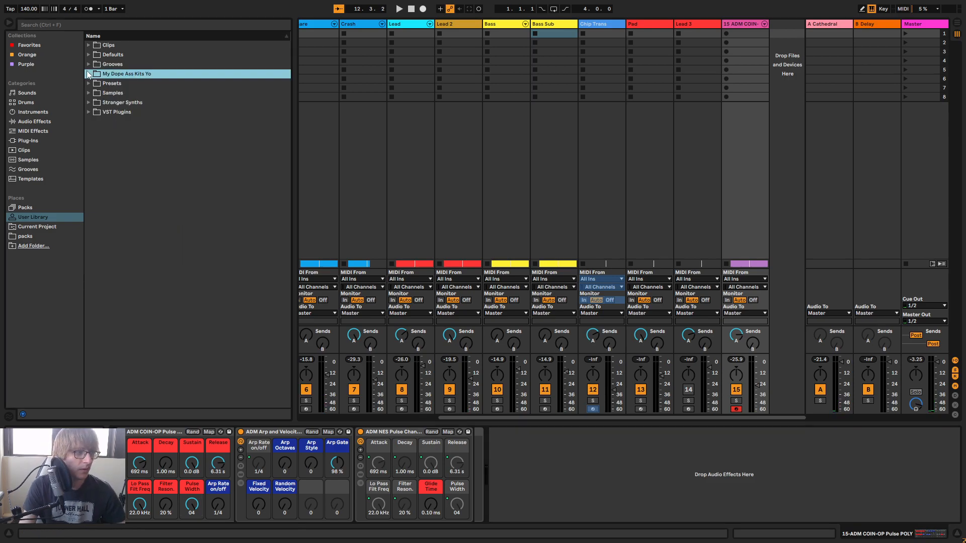
pyautogui.click(44, 122)
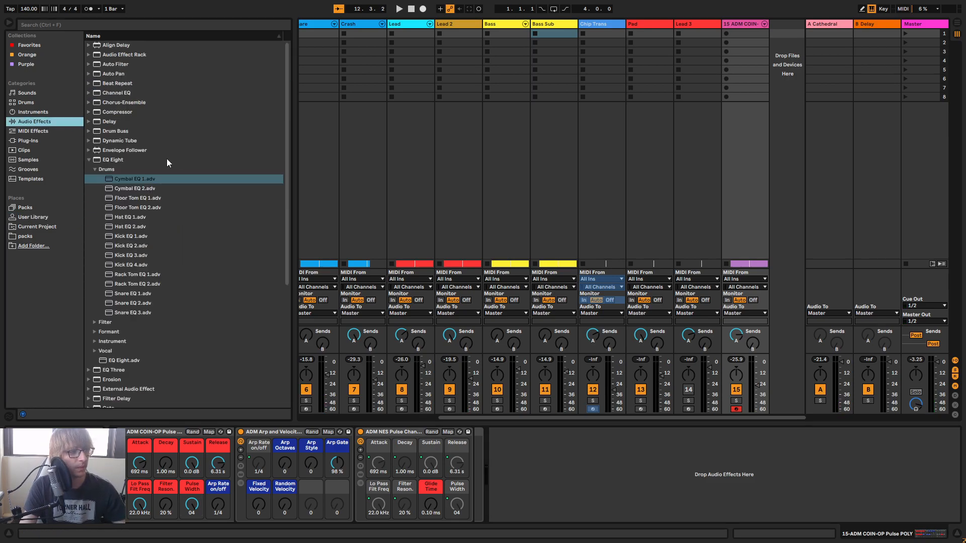
pyautogui.click(89, 160)
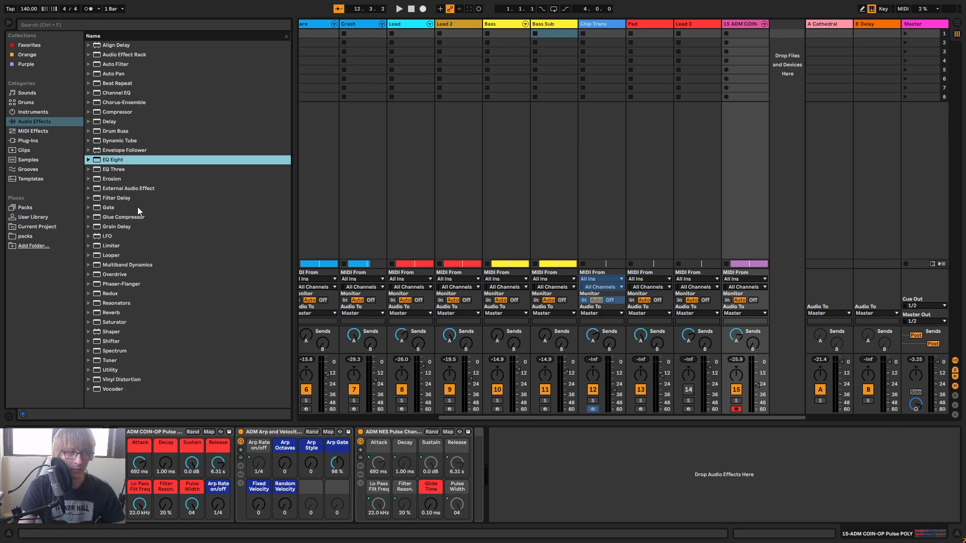
pyautogui.moveTo(113, 122); pyautogui.dragTo(557, 492)
# Try unsynced delay times with 10.5 ms on the left channel, then bypass and delete the Delay effect
pyautogui.click(539, 448)
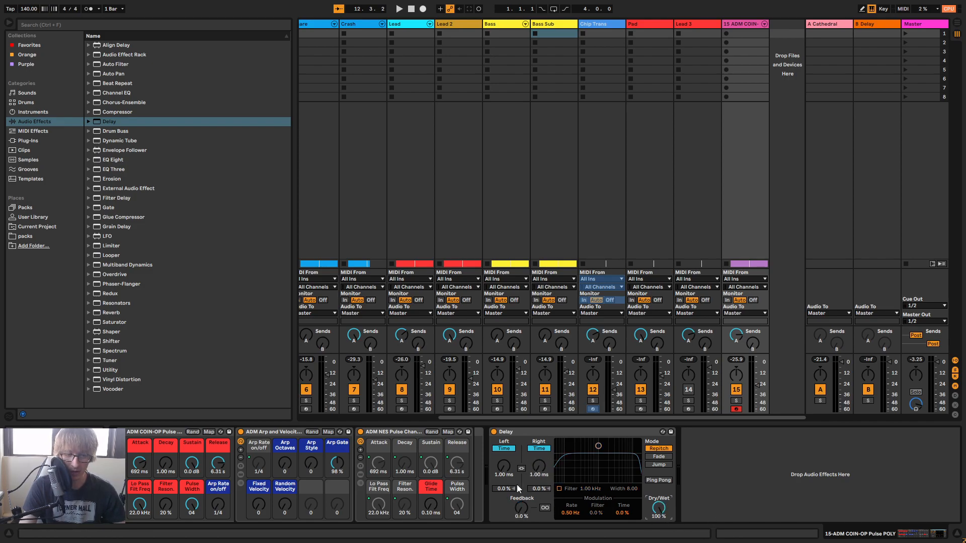
pyautogui.moveTo(539, 467); pyautogui.dragTo(539, 461)
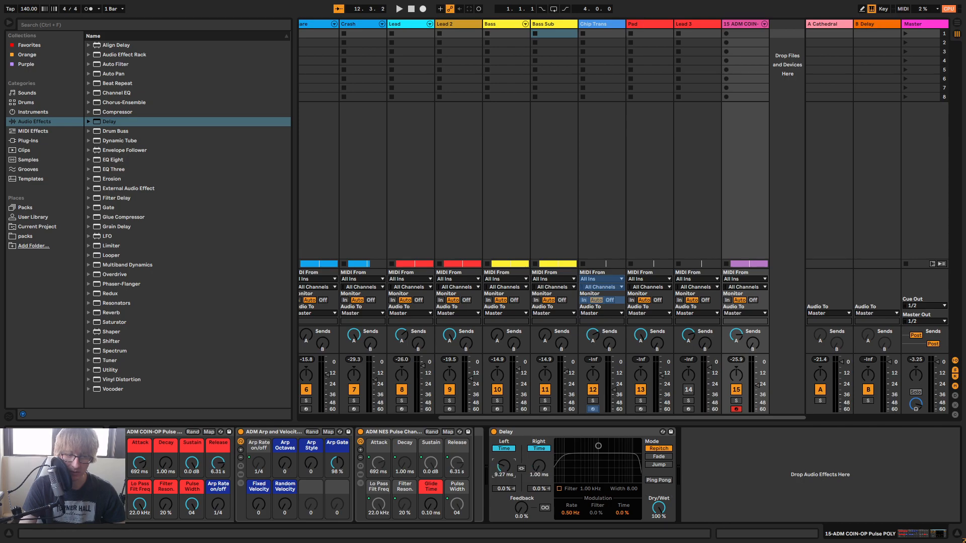
pyautogui.press('space')
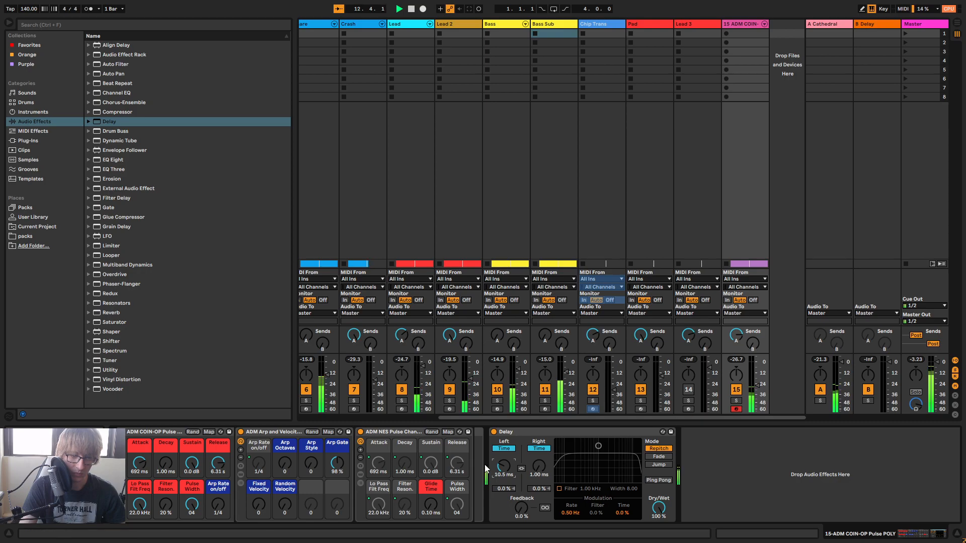
pyautogui.click(493, 431)
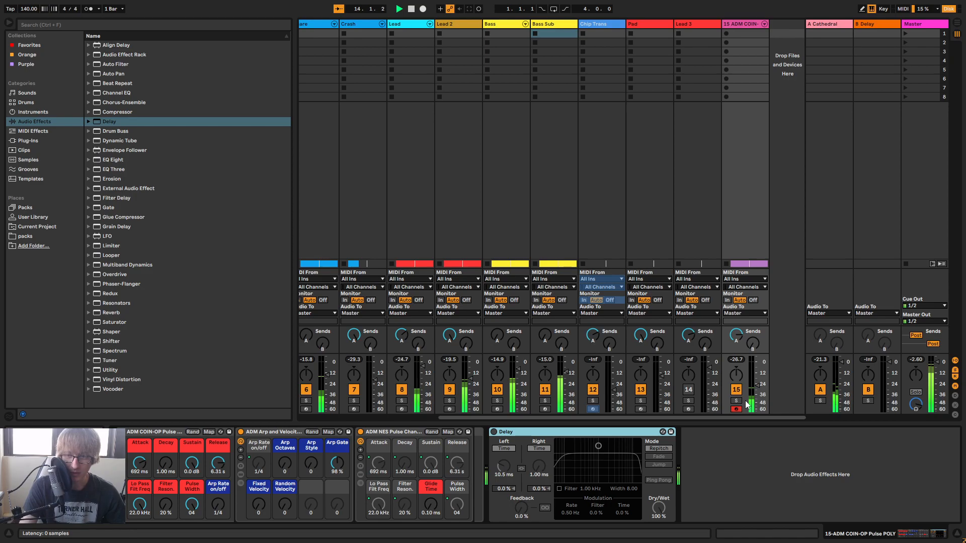
pyautogui.press('Delete')
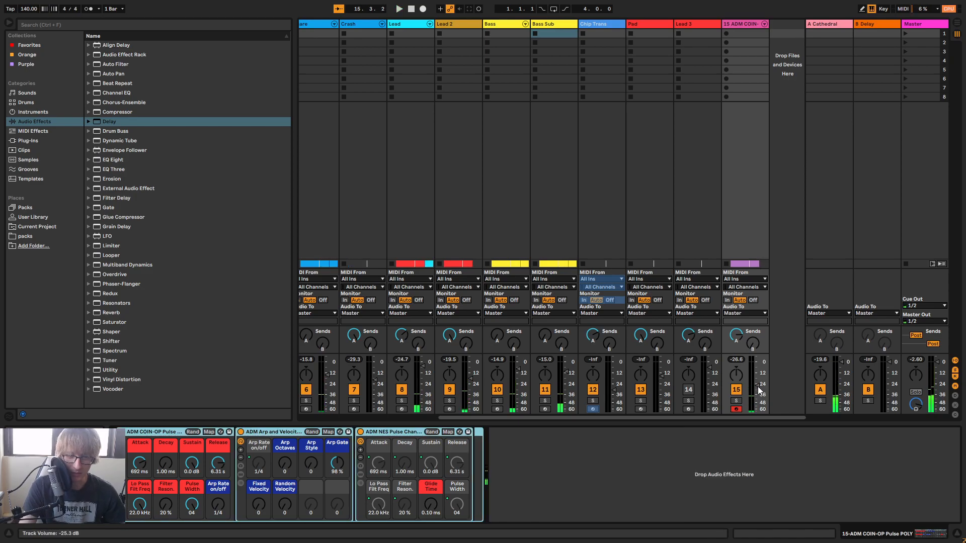
# Set the Pulse POLY track volume to -26.7 dB while playing the song
pyautogui.press('Tab')
pyautogui.press('space')
pyautogui.press('Tab')
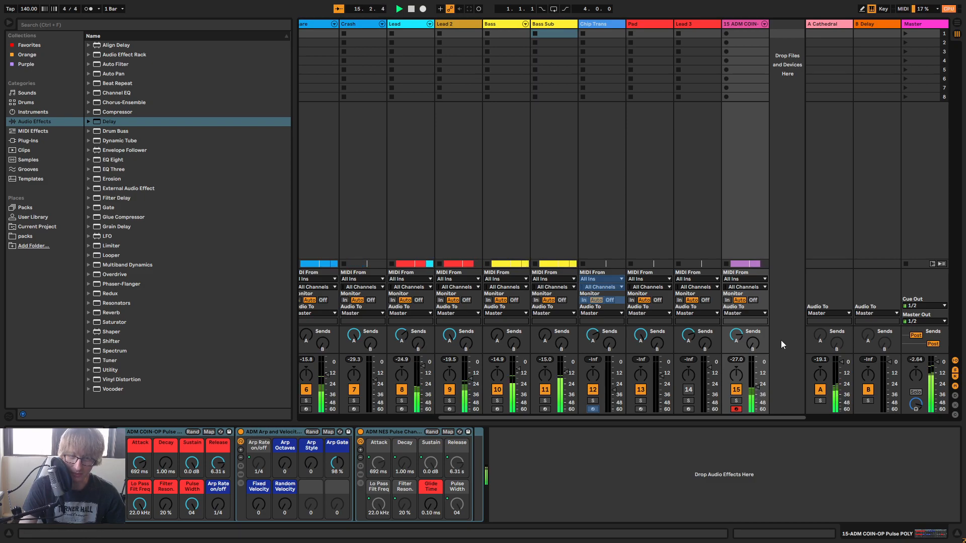
# Copy the Pulse POLY chord clip from bar 9 to bar 33 in the arrangement
pyautogui.press('Tab')
pyautogui.moveTo(638, 36); pyautogui.dragTo(395, 25)
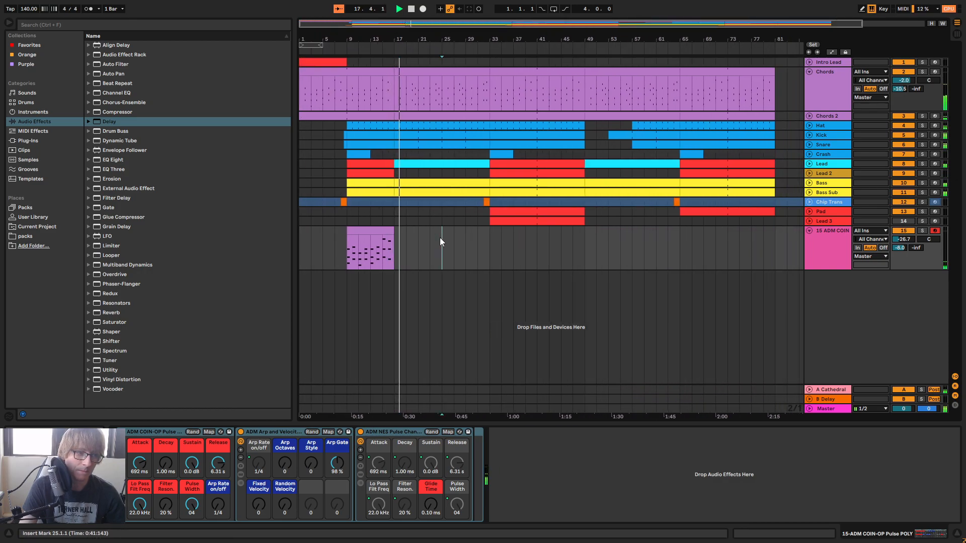
pyautogui.click(364, 231)
pyautogui.click(490, 241)
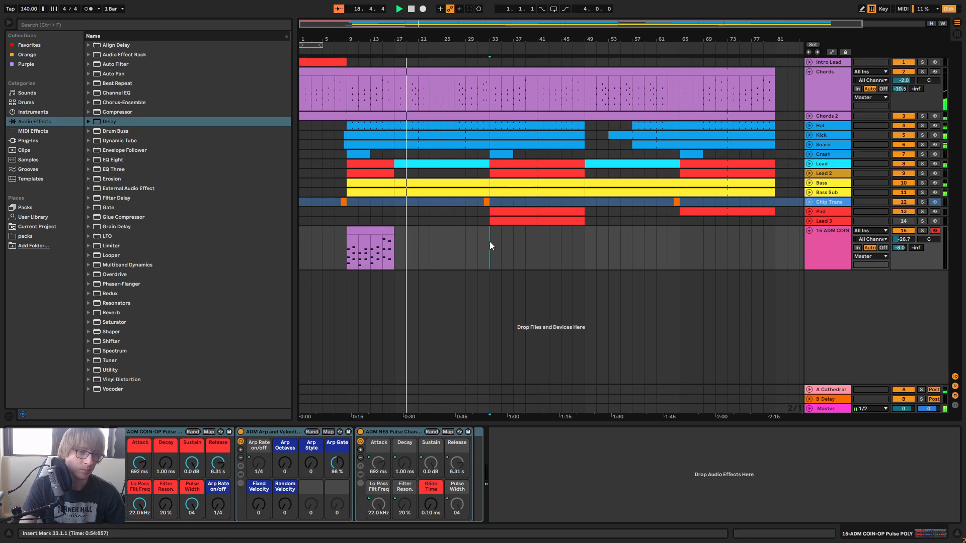
pyautogui.hotkey('ctrl', 'v')
# Open the copied Pulse POLY clip at bar 33 and extend its loop to end at bar 49
pyautogui.click(573, 251)
pyautogui.rightClick(520, 234)
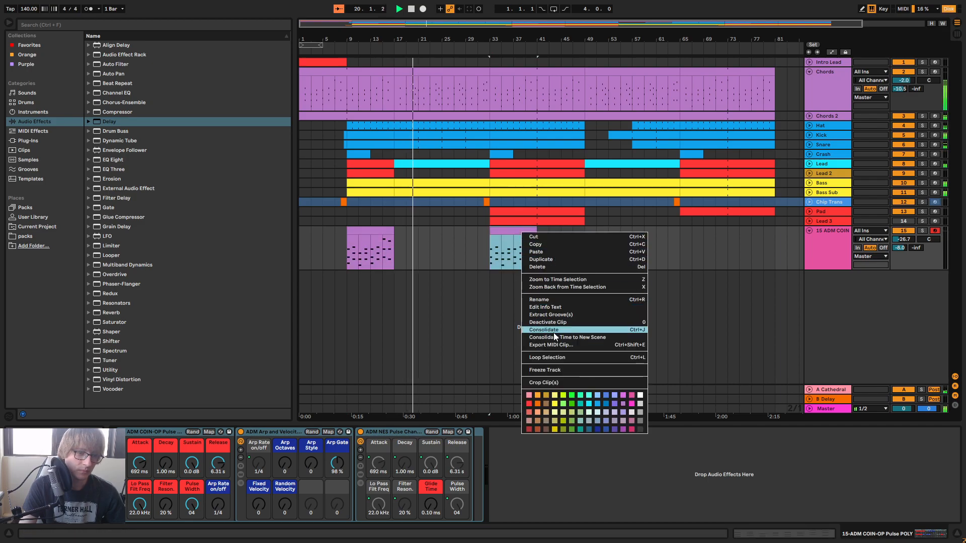
pyautogui.click(507, 337)
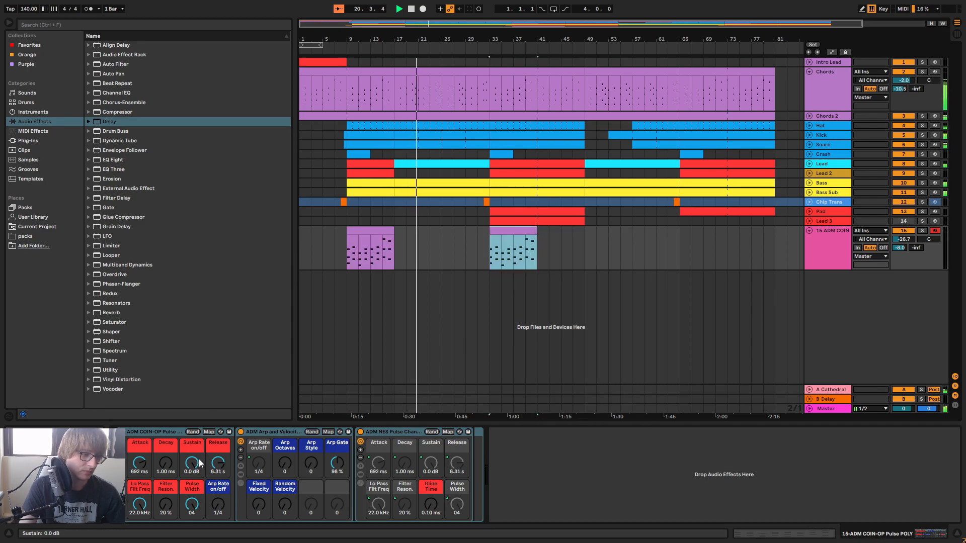
pyautogui.doubleClick(526, 237)
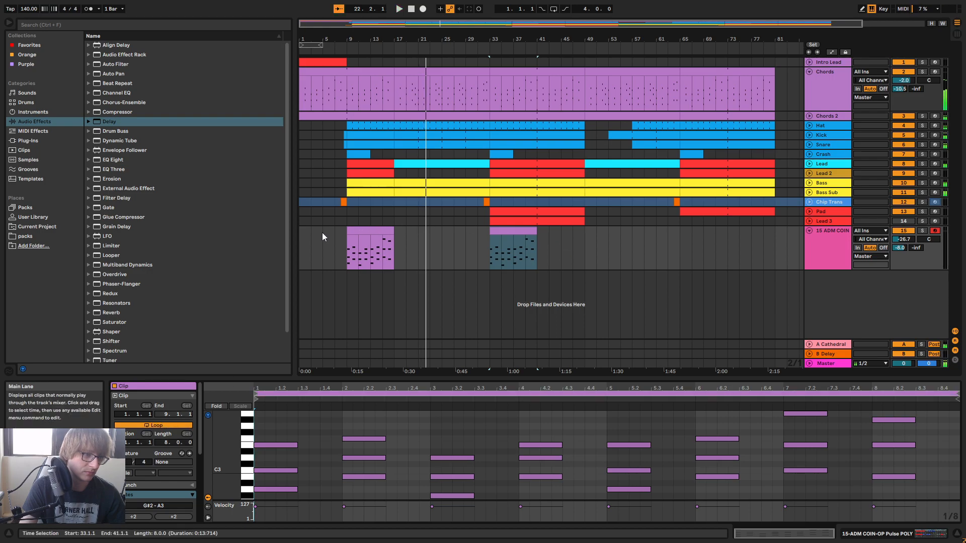
pyautogui.click(335, 238)
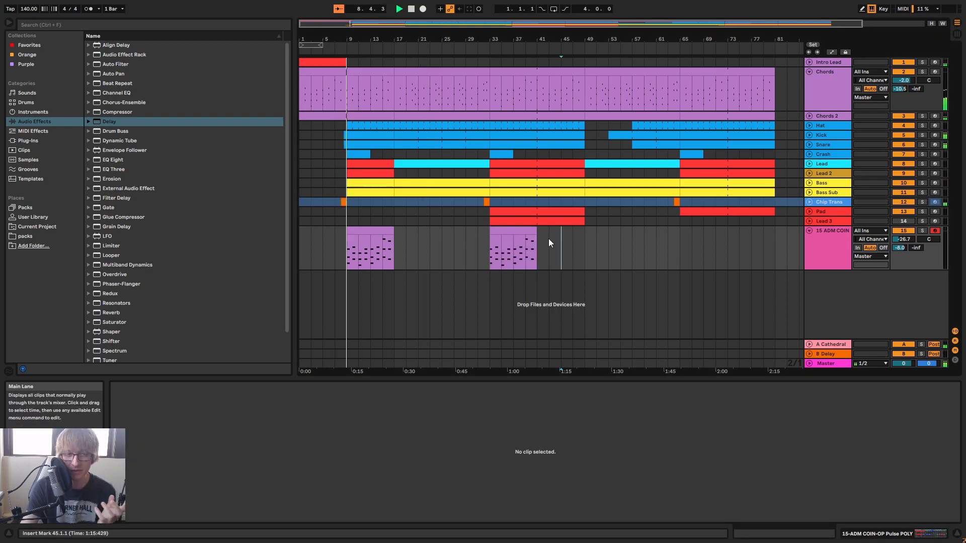
pyautogui.moveTo(536, 240); pyautogui.dragTo(584, 240)
pyautogui.click(715, 255)
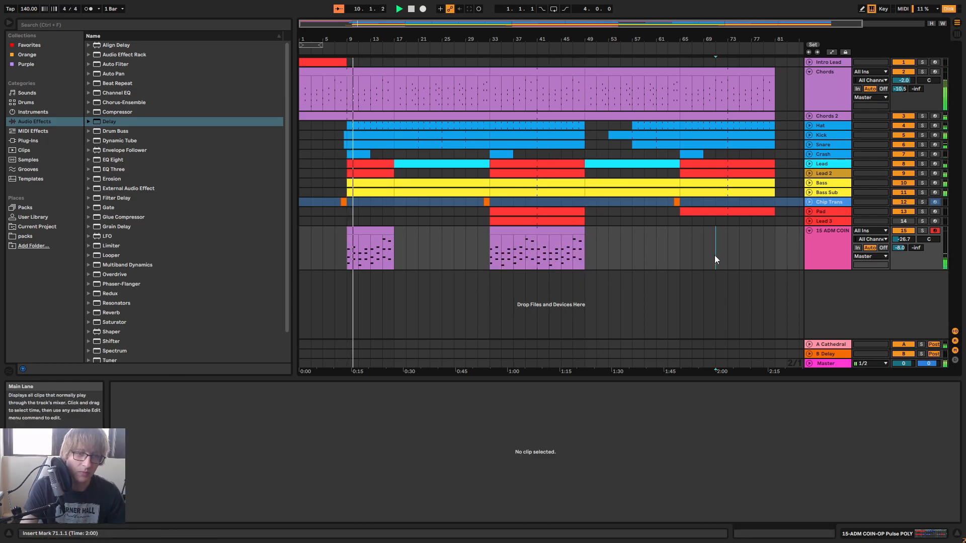
# Copy the Pulse POLY chord clip from bar 33 to bar 65 in the arrangement
pyautogui.click(562, 234)
pyautogui.hotkey('ctrl', 'c')
pyautogui.click(680, 239)
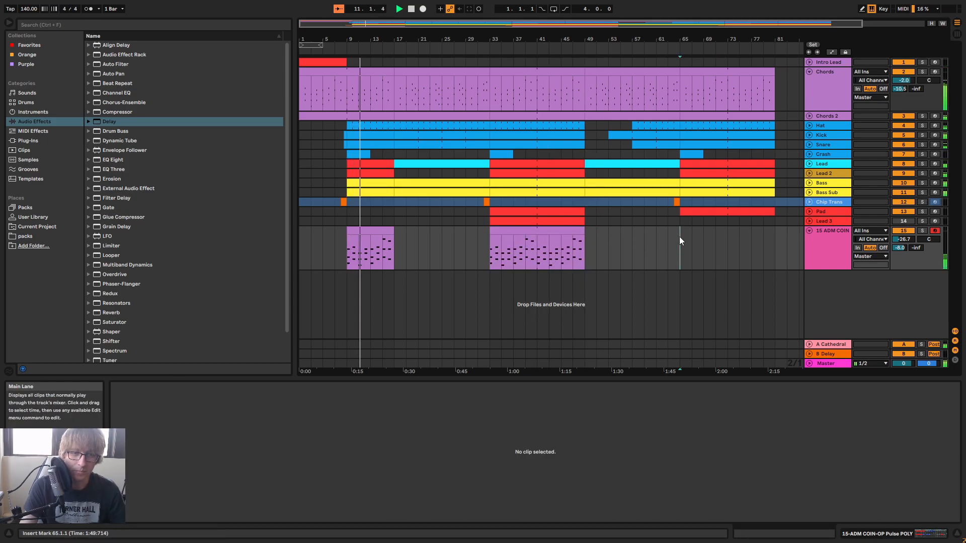
pyautogui.hotkey('ctrl', 'v')
pyautogui.click(742, 259)
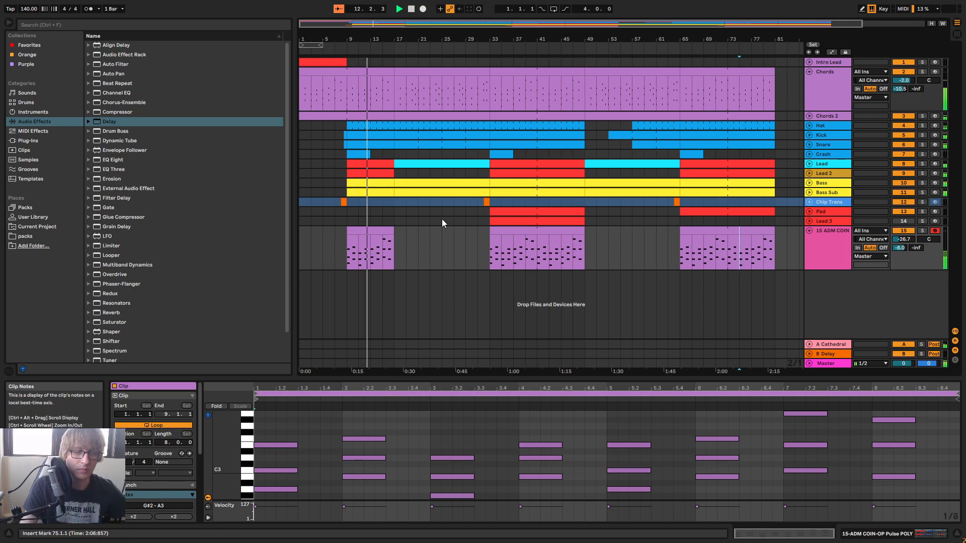
# Move the Lead 3 clip from bar 33 to bar 9 and play the song from there
pyautogui.click(418, 221)
pyautogui.click(480, 236)
pyautogui.press('space')
pyautogui.moveTo(522, 221); pyautogui.dragTo(379, 224)
pyautogui.press('space')
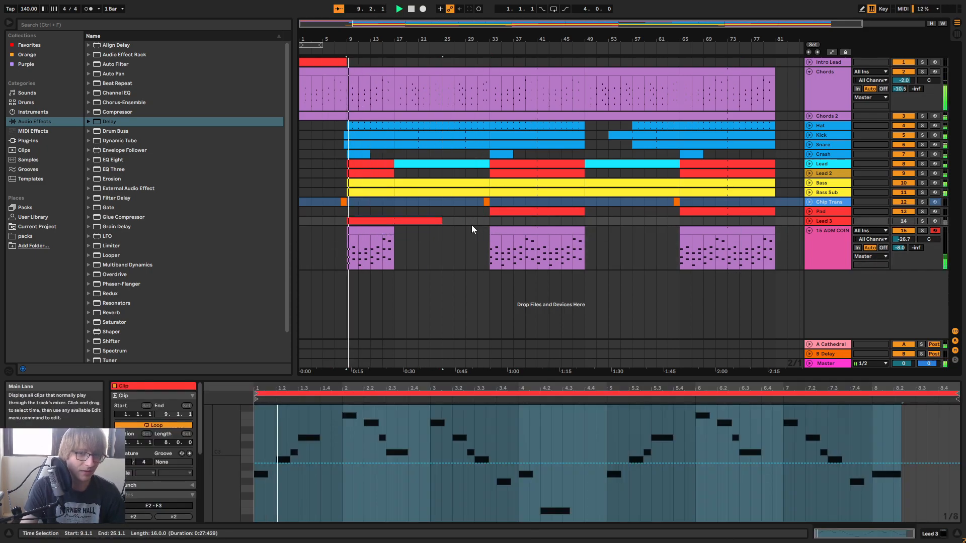
# Activate the Lead 3 track and deactivate the Lead 2 track
pyautogui.click(899, 222)
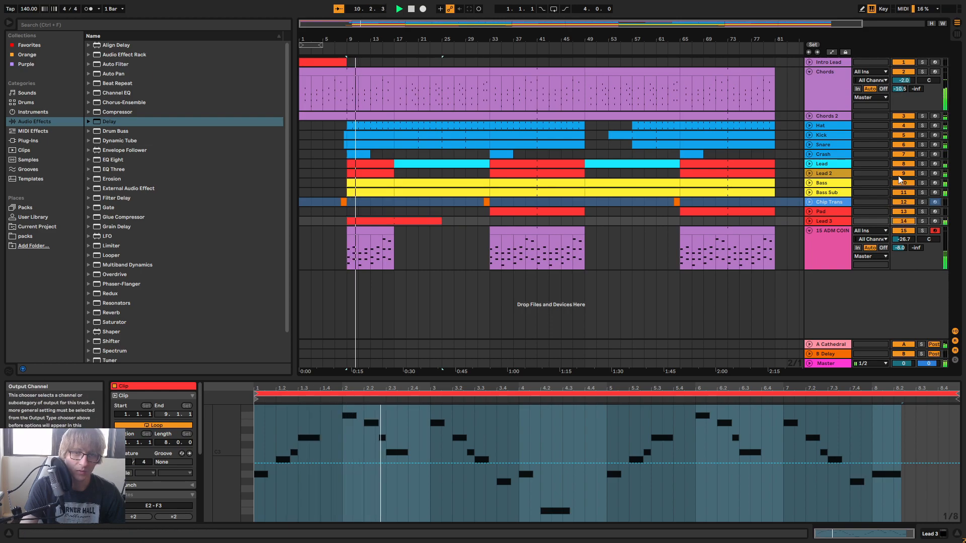
pyautogui.click(913, 173)
pyautogui.click(922, 173)
pyautogui.click(923, 174)
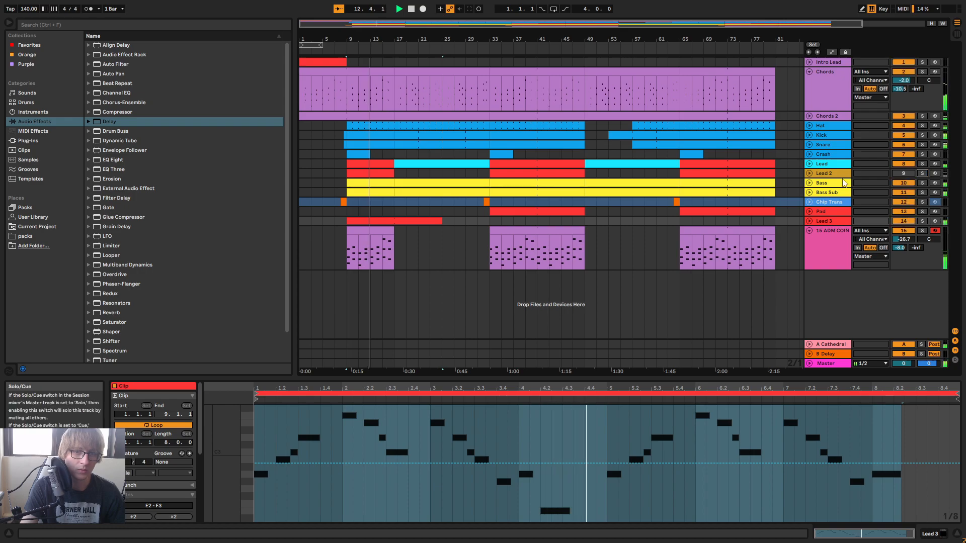
# Load Synth1 preset 34:Strangish Things on Lead 3 and compare it with 35:Vangelis Typical Ninteen during playback
pyautogui.press('space')
pyautogui.doubleClick(833, 221)
pyautogui.click(138, 432)
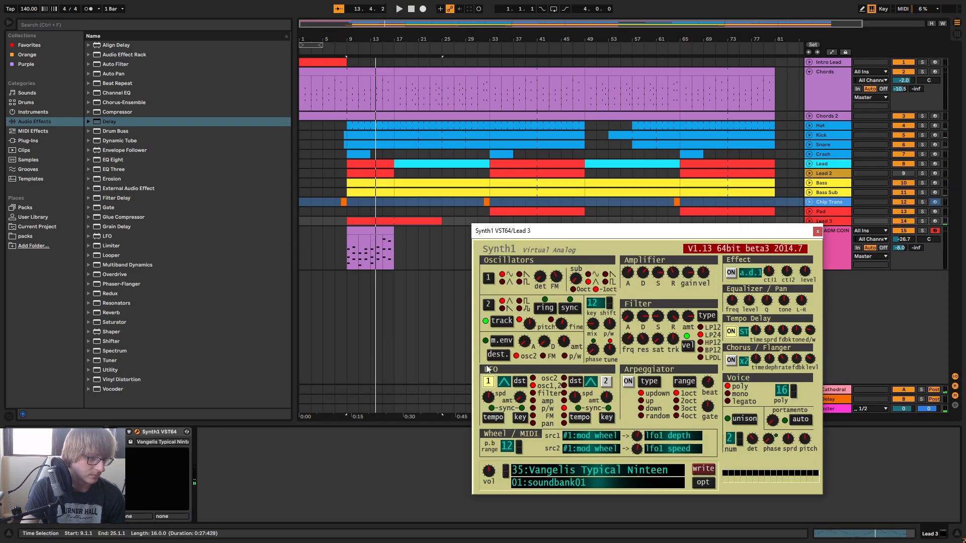
pyautogui.click(553, 476)
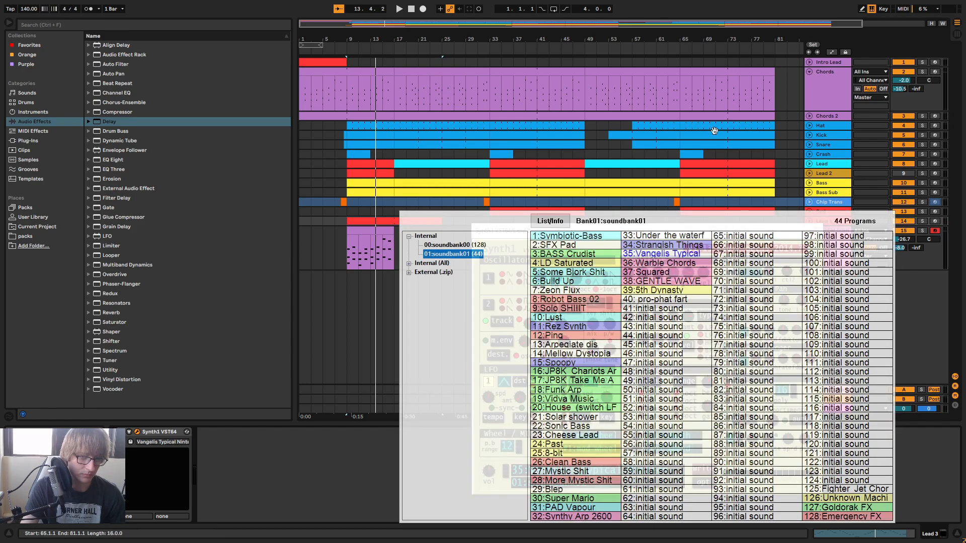
pyautogui.click(660, 236)
pyautogui.press('space')
pyautogui.click(507, 475)
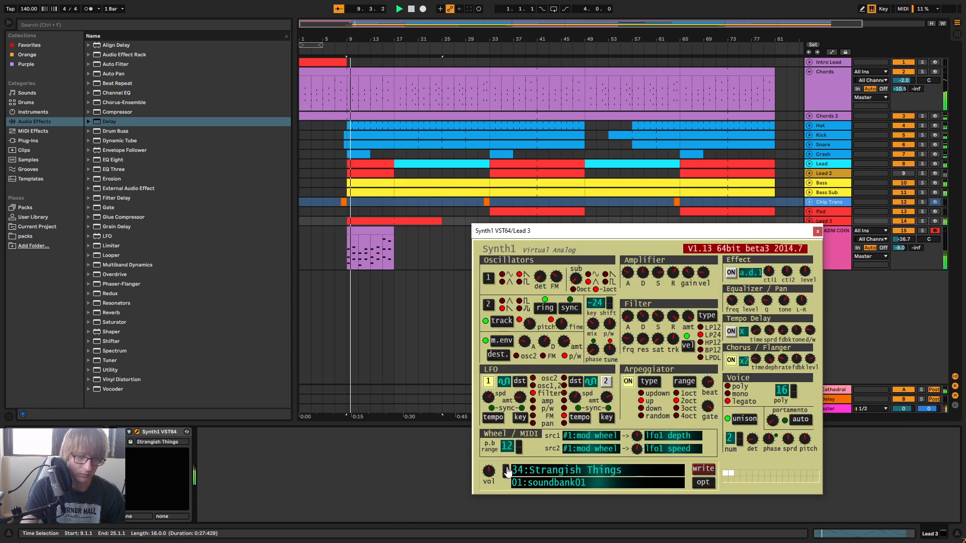
pyautogui.click(507, 472)
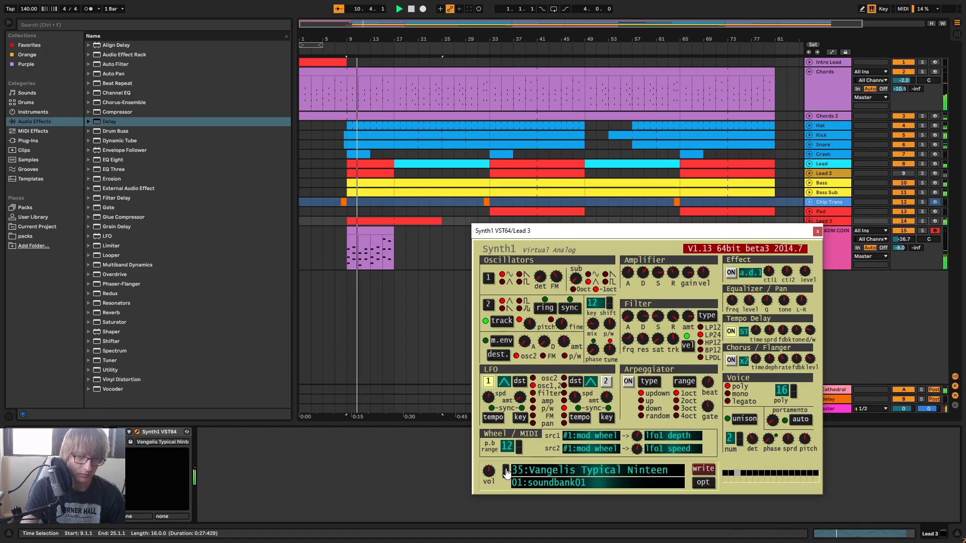
pyautogui.click(506, 475)
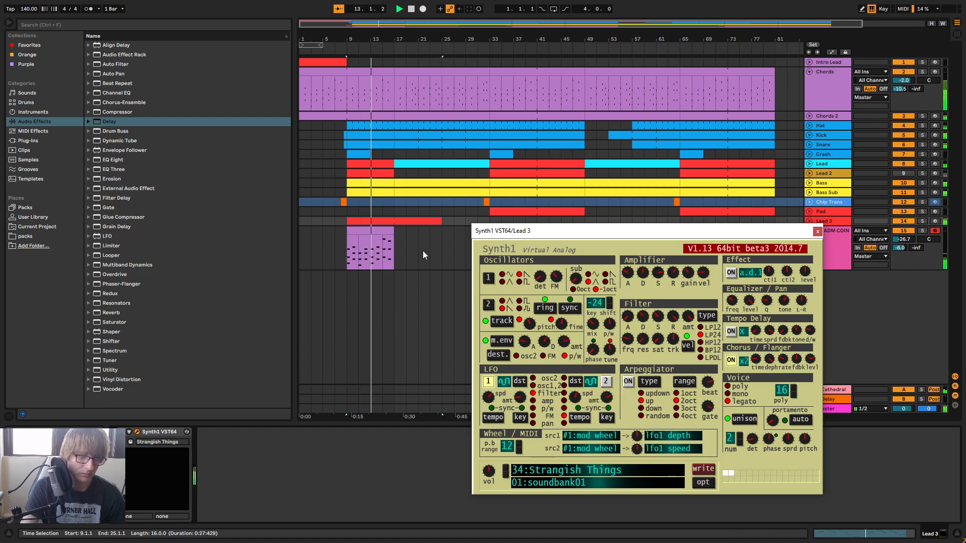
pyautogui.click(817, 232)
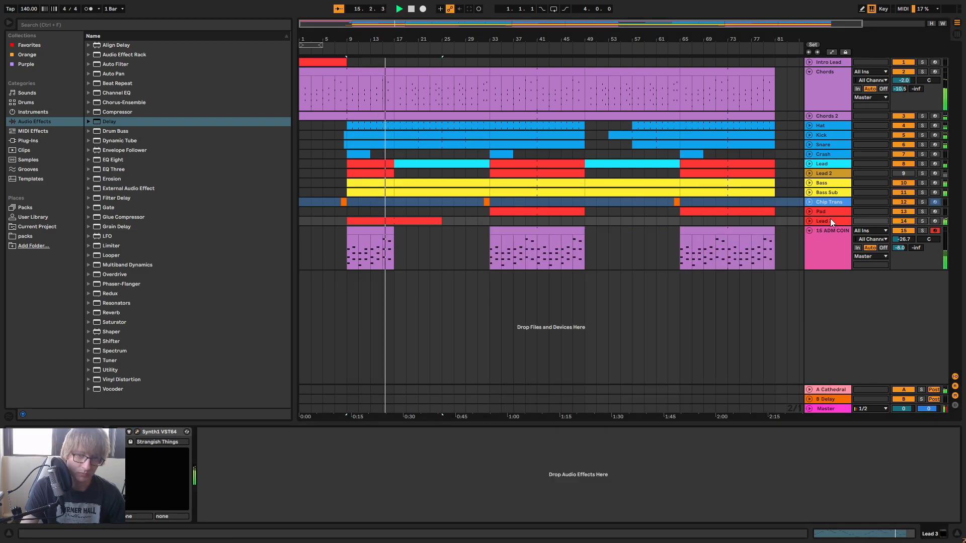
# Solo Lead 3 and transpose all notes of its bar 9 clip up one octave to E3-F4
pyautogui.click(923, 221)
pyautogui.click(432, 221)
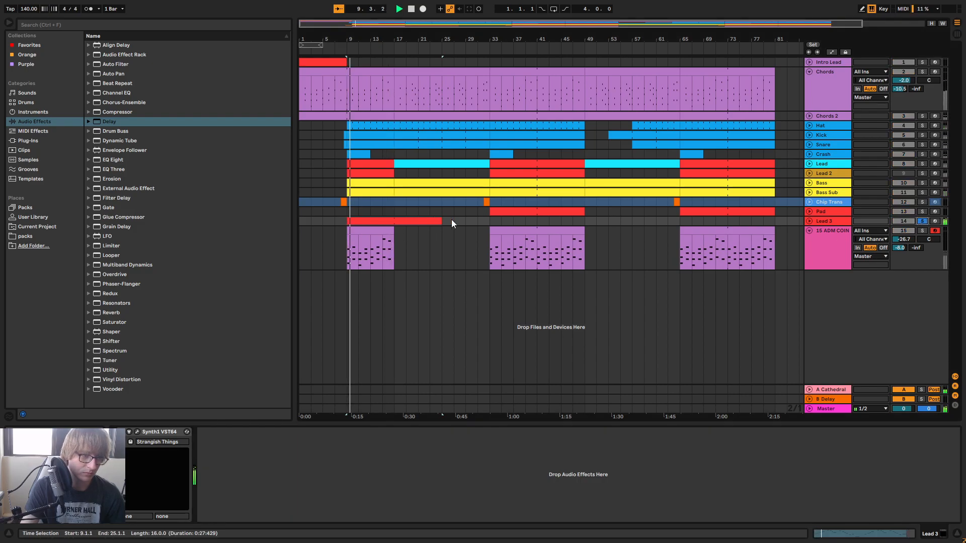
pyautogui.doubleClick(400, 222)
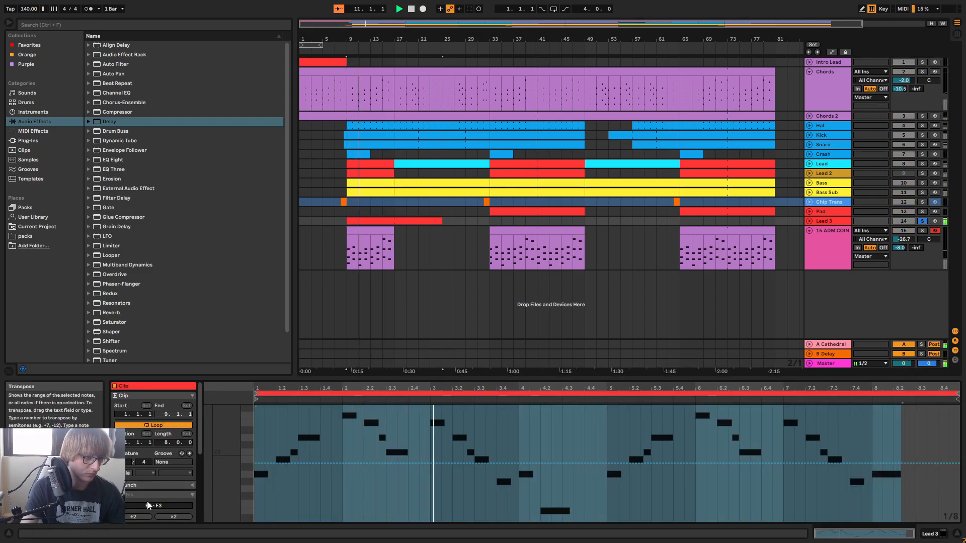
pyautogui.click(147, 496)
pyautogui.click(493, 442)
pyautogui.hotkey('ctrl', 'a')
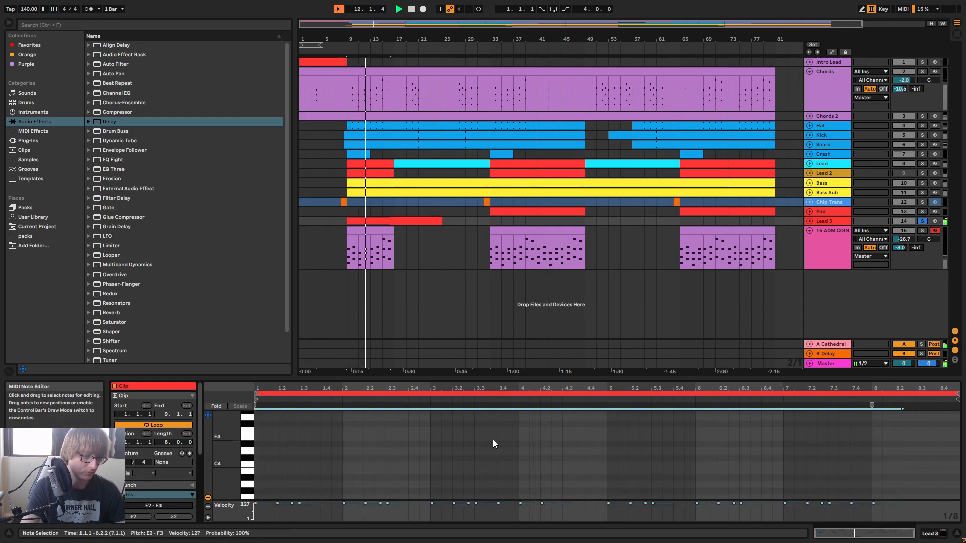
pyautogui.hotkey('shift', 'Up')
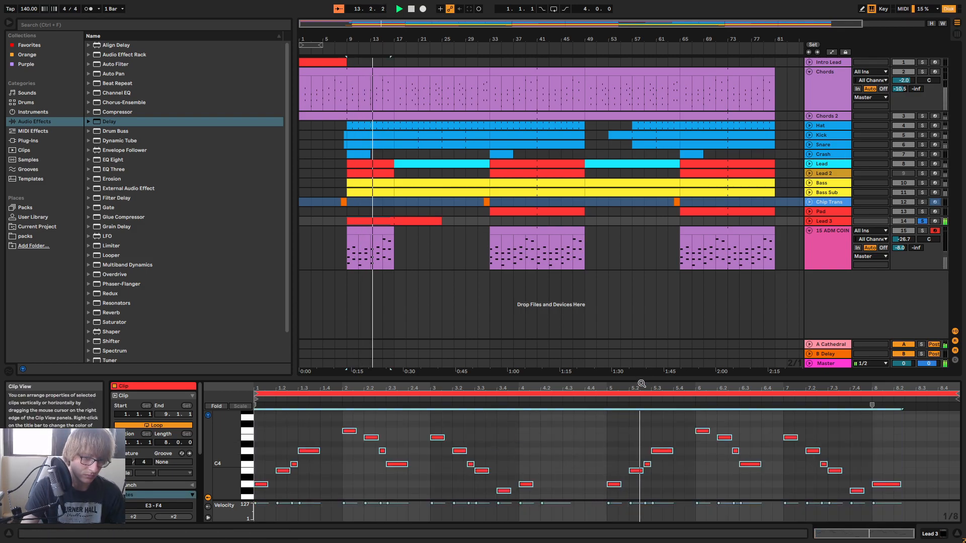
pyautogui.moveTo(648, 379); pyautogui.dragTo(717, 186)
pyautogui.click(732, 321)
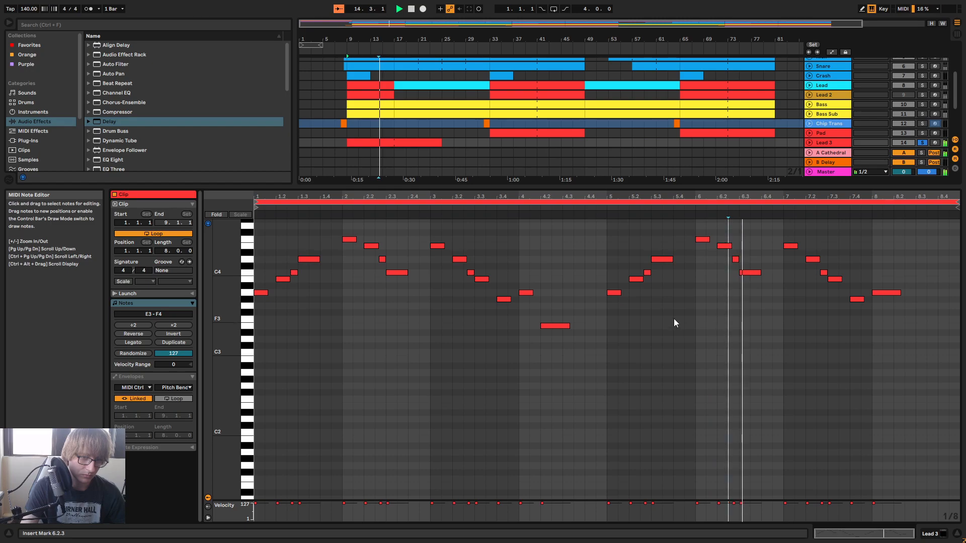
pyautogui.moveTo(648, 197); pyautogui.dragTo(662, 311)
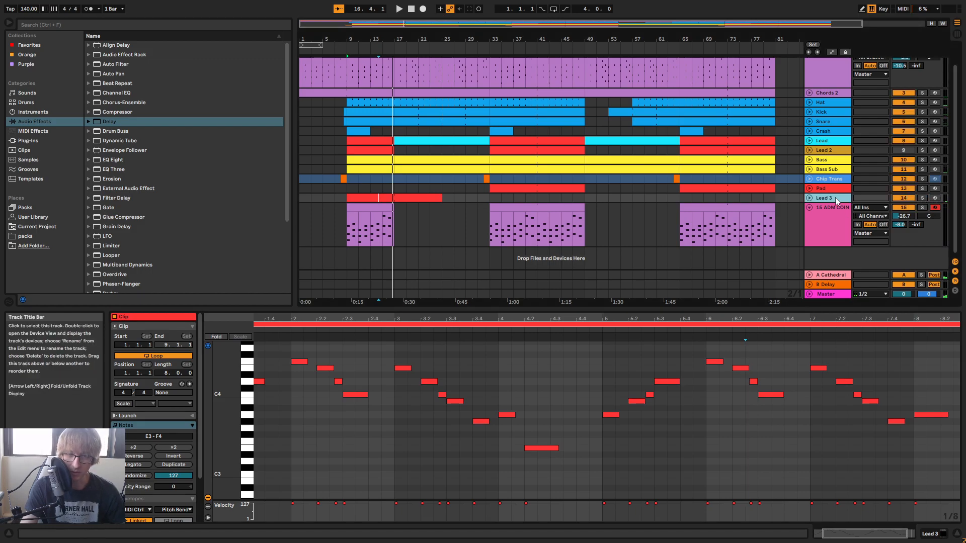
# Set the Lead 3 track volume to -12.0 dB in the Session mixer while playing the song
pyautogui.press('Tab')
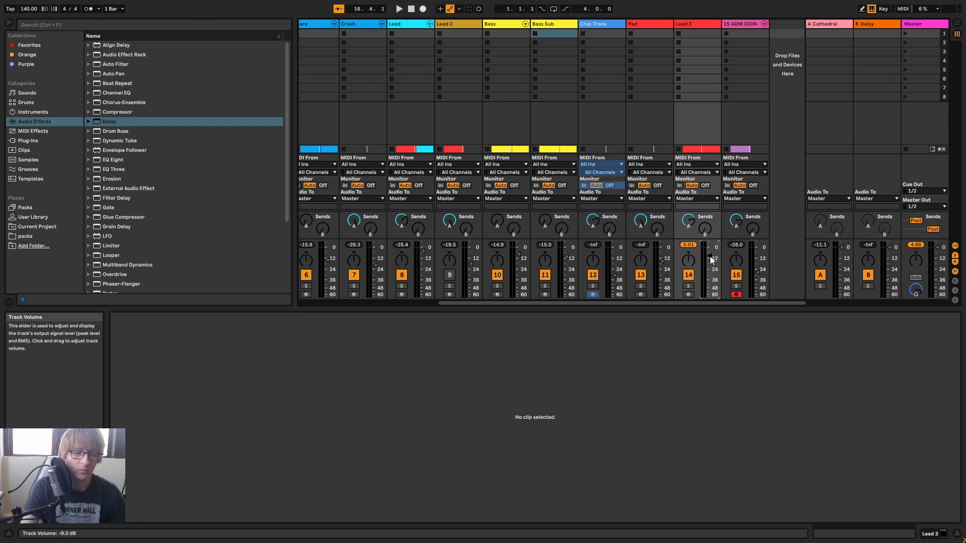
pyautogui.press('space')
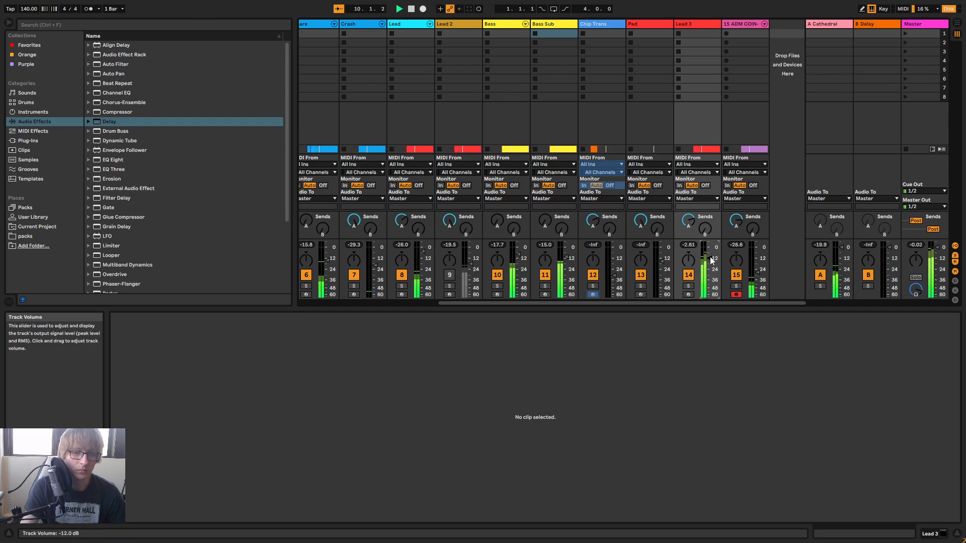
pyautogui.press('space')
# Add the Glue Compressor preset Guitar - Controlled Dynamics to Lead 3, with Threshold -16.2 dB and Makeup 10.5 dB, and readjust the track volume
pyautogui.doubleClick(690, 25)
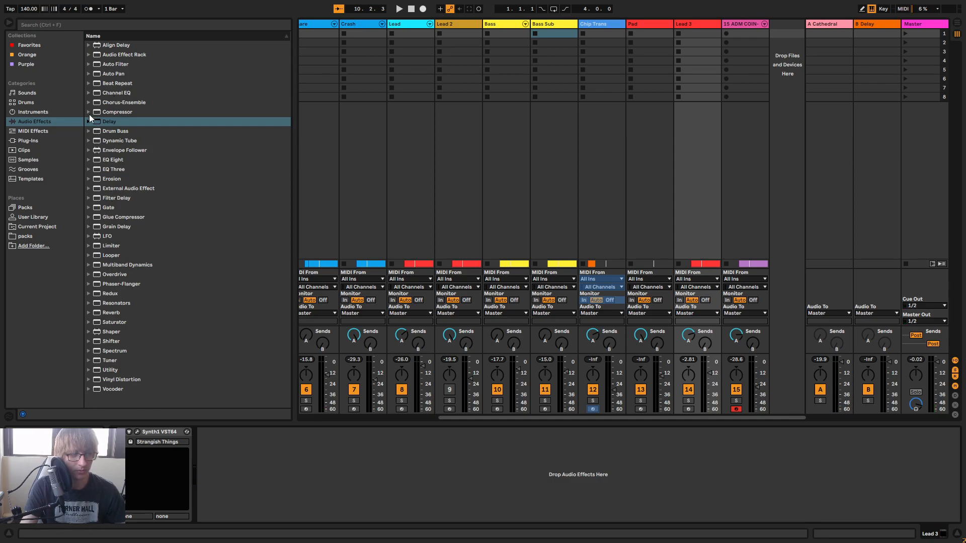
pyautogui.click(89, 217)
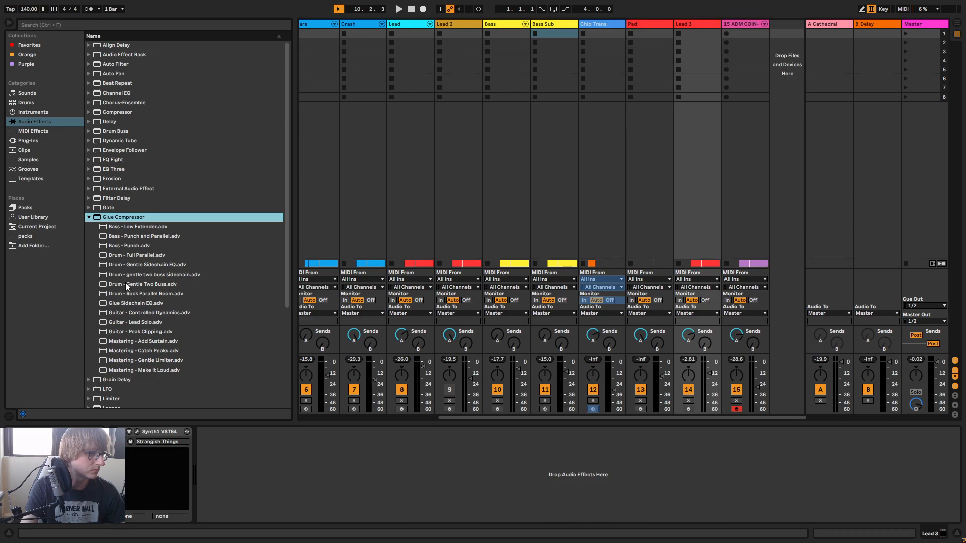
pyautogui.moveTo(145, 315)
pyautogui.mouseDown()
pyautogui.moveTo(288, 463)
pyautogui.moveTo(244, 424)
pyautogui.moveTo(267, 483)
pyautogui.moveTo(249, 482)
pyautogui.mouseUp()
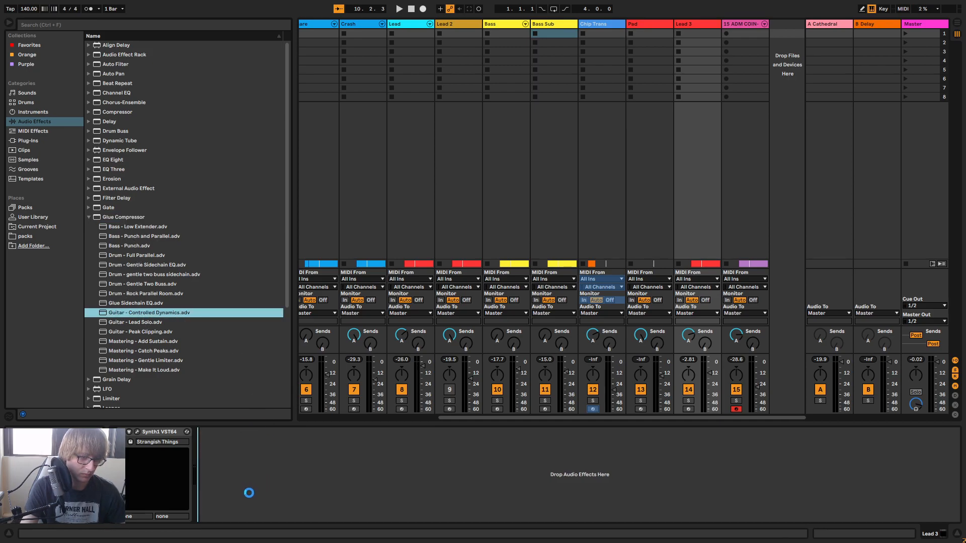
pyautogui.press('space')
pyautogui.moveTo(255, 499); pyautogui.dragTo(285, 461)
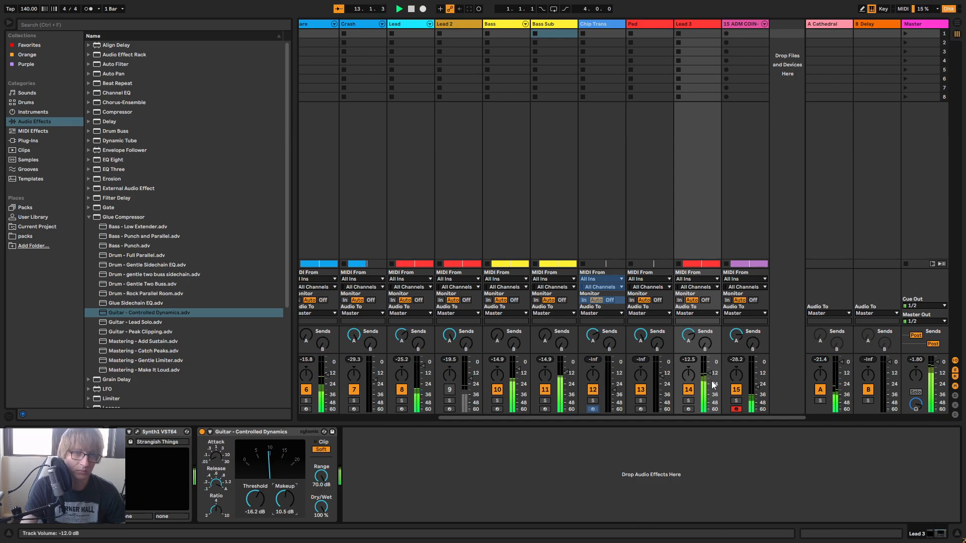
pyautogui.moveTo(710, 373); pyautogui.dragTo(710, 373)
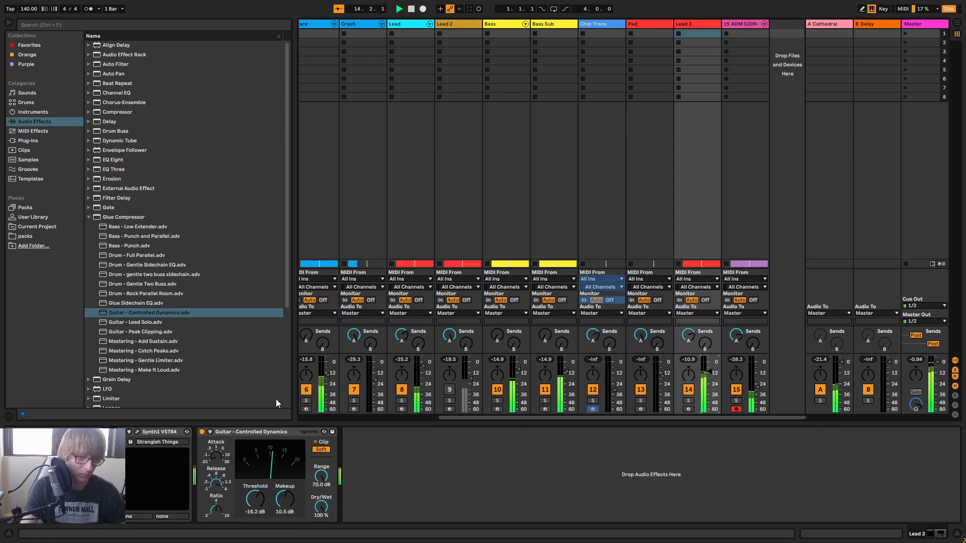
pyautogui.click(137, 431)
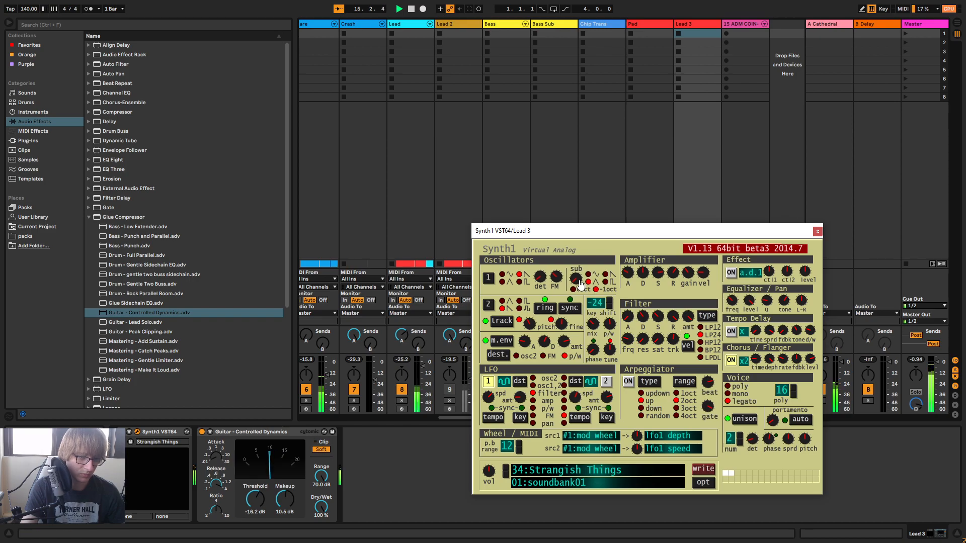
pyautogui.click(819, 232)
# Shorten the Lead 3 clip in the arrangement to end at bar 17 and play it from bar 9
pyautogui.press('Tab')
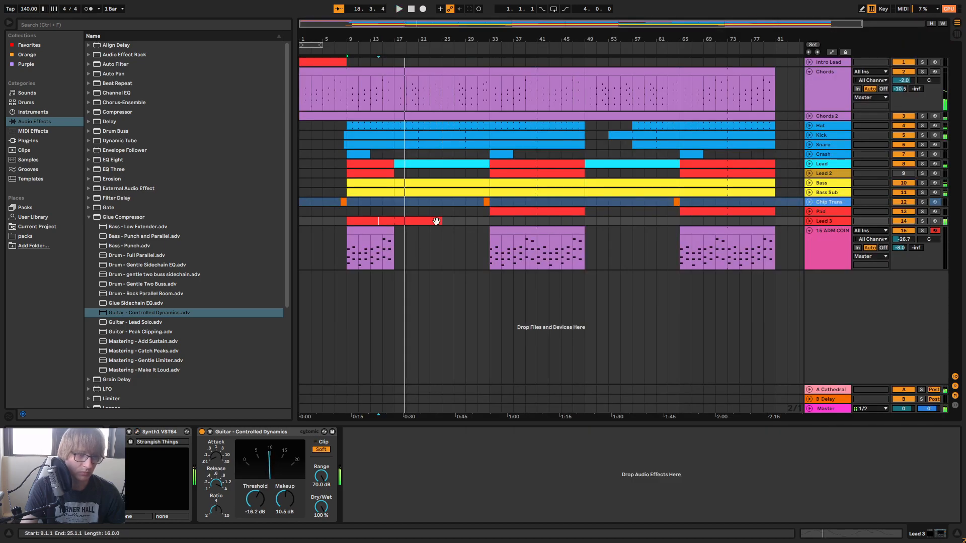
pyautogui.moveTo(439, 222); pyautogui.dragTo(395, 222)
pyautogui.press('space')
pyautogui.press('space')
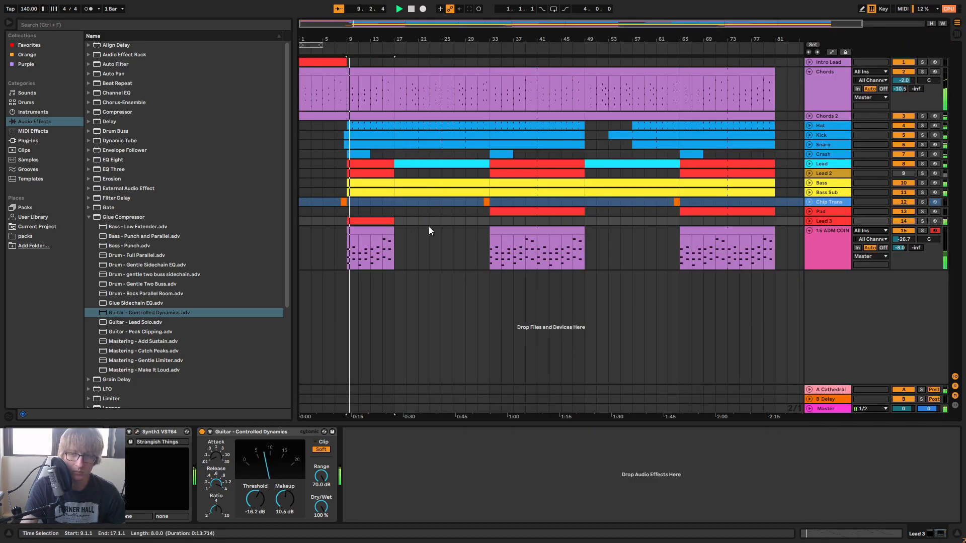
pyautogui.click(429, 228)
pyautogui.click(442, 221)
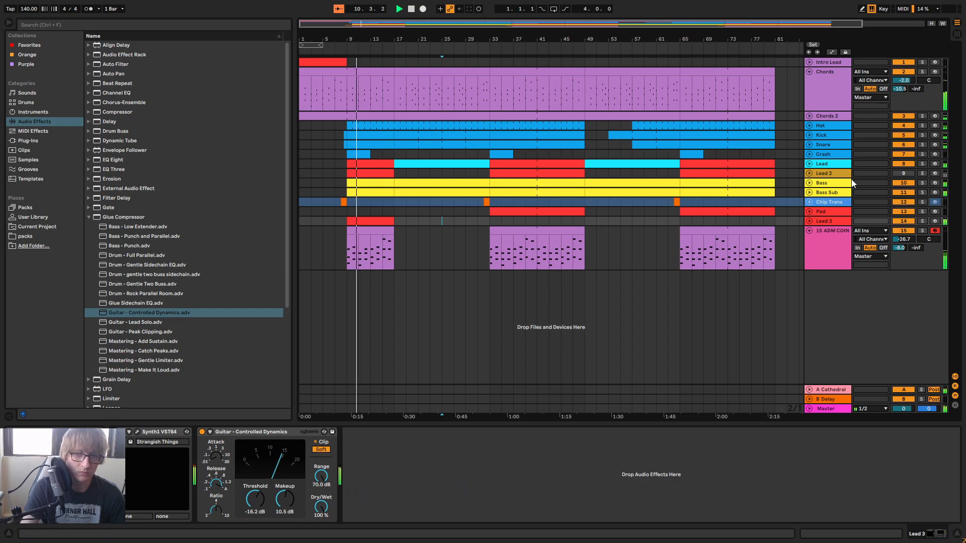
pyautogui.click(451, 215)
# Try the Lead 3 clip's notes one octave higher and one octave lower, then return them to E3-F4
pyautogui.doubleClick(380, 220)
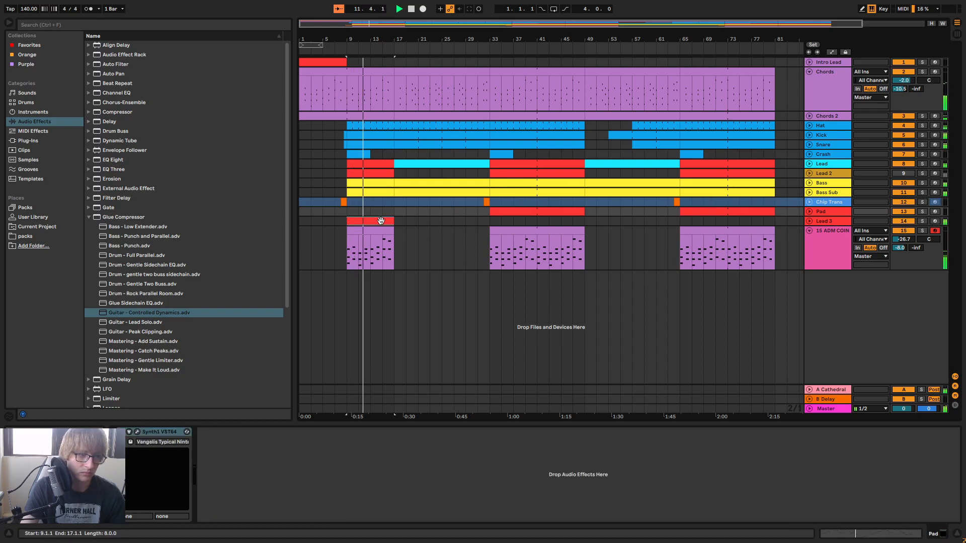
pyautogui.hotkey('ctrl', 'a')
pyautogui.hotkey('shift', 'Up')
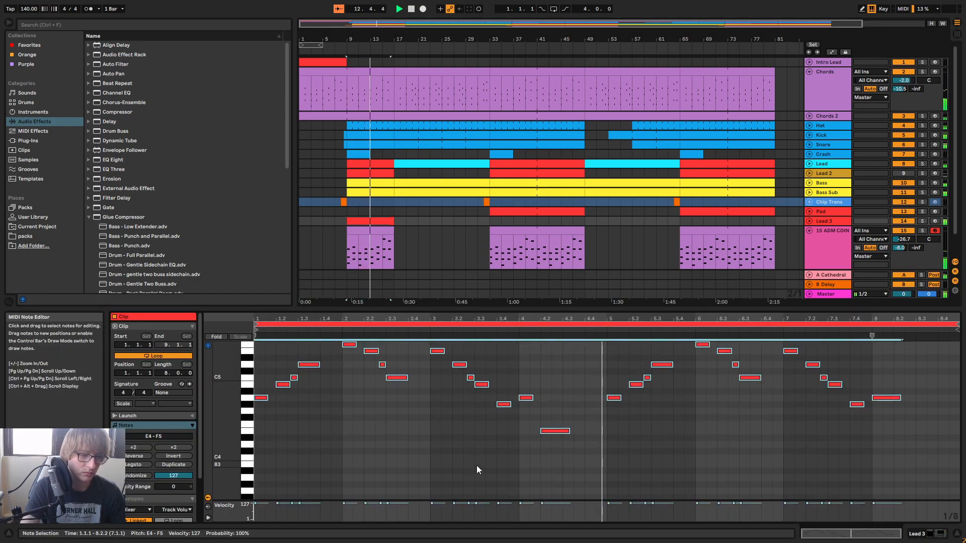
pyautogui.hotkey('shift', 'Down')
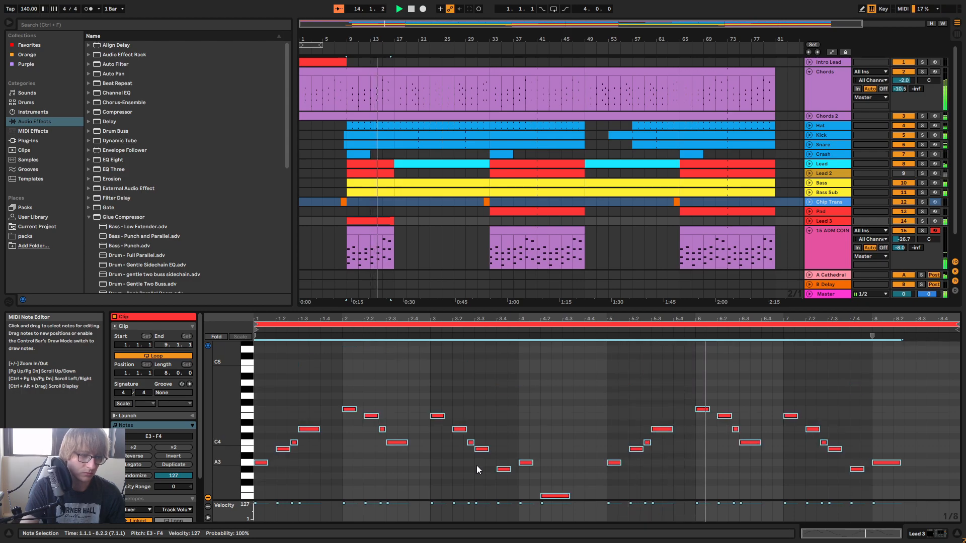
pyautogui.hotkey('shift', 'Down')
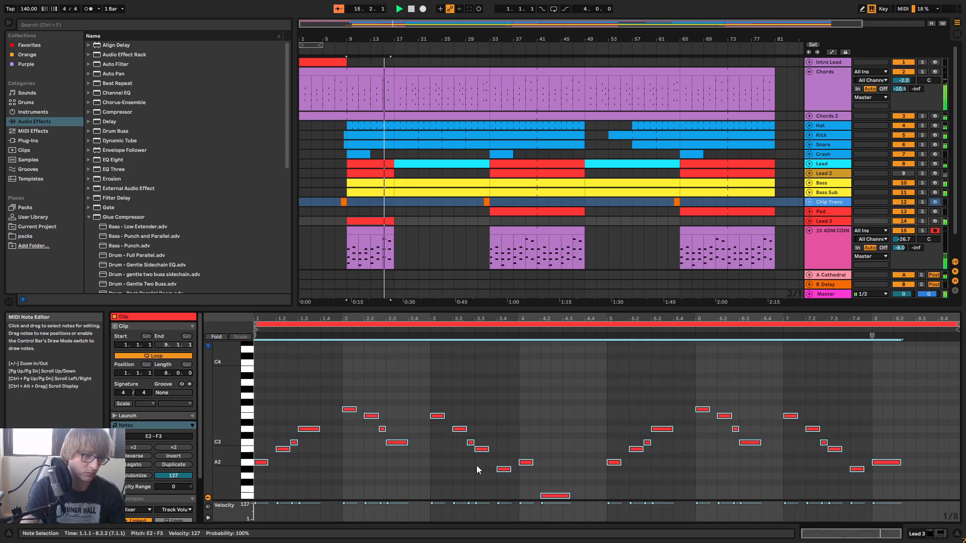
pyautogui.hotkey('shift', 'Up')
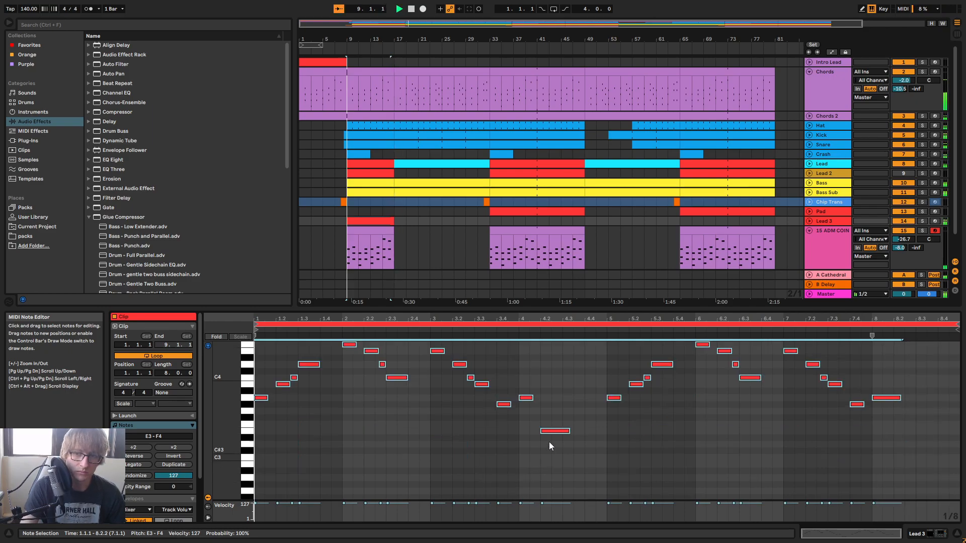
pyautogui.click(571, 344)
pyautogui.moveTo(585, 308); pyautogui.dragTo(608, 241)
pyautogui.scroll(2, 695, 351)
pyautogui.scroll(1, 694, 352)
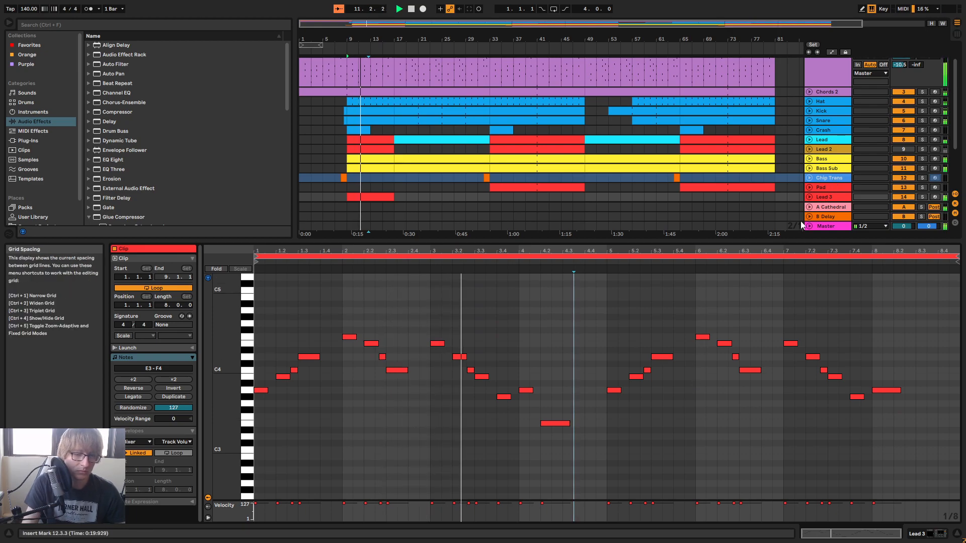
pyautogui.scroll(-3, 835, 123)
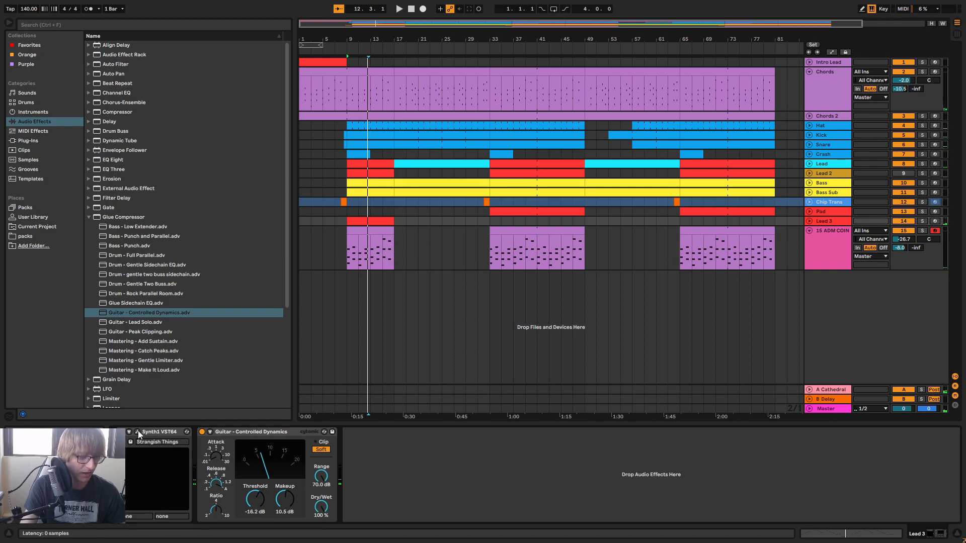
# Open the Synth1 editor on Lead 3 and play the song from bar 9
pyautogui.click(187, 431)
pyautogui.moveTo(703, 224); pyautogui.dragTo(600, 162)
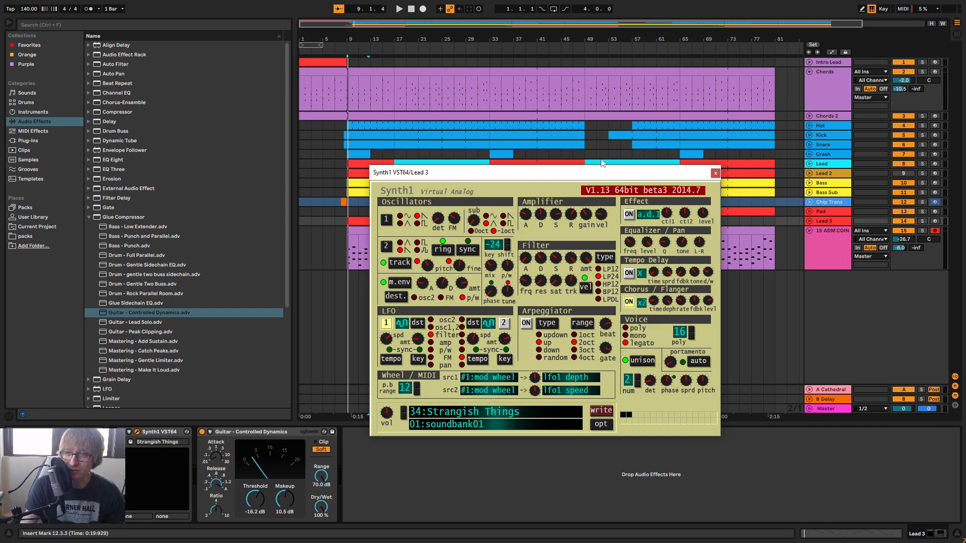
pyautogui.click(602, 161)
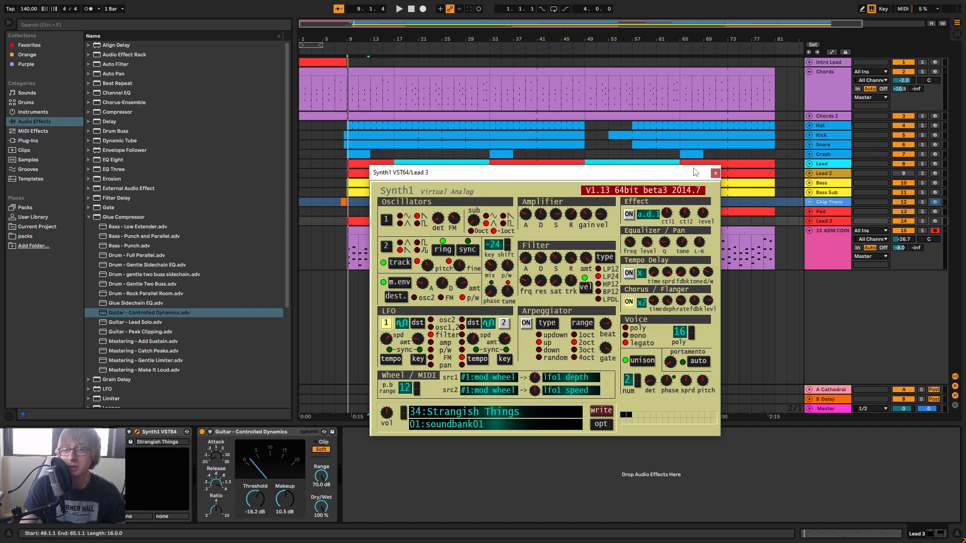
pyautogui.press('space')
pyautogui.moveTo(660, 177); pyautogui.dragTo(668, 123)
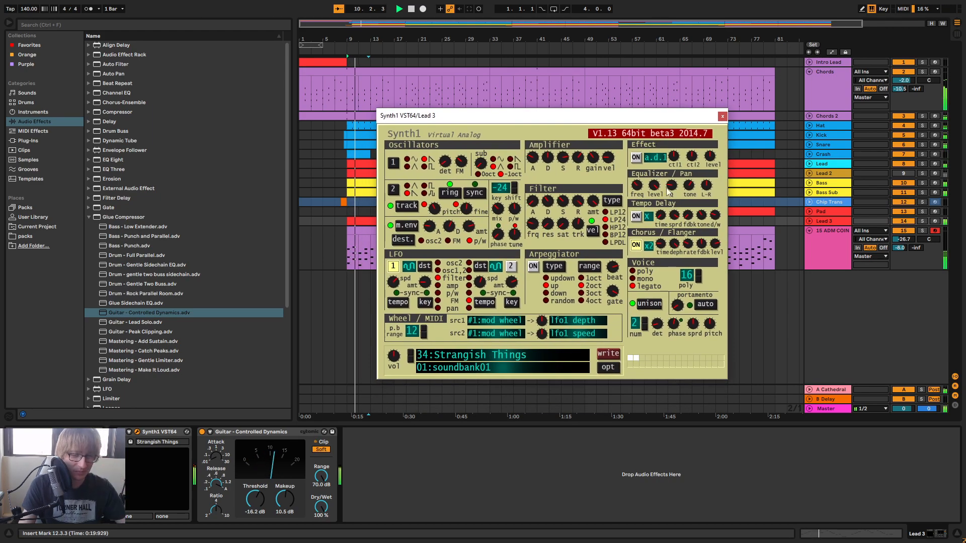
# Solo Lead 3 and compare its Synth1 sound with Chorus/Flanger off and on, leaving the effect enabled
pyautogui.click(649, 245)
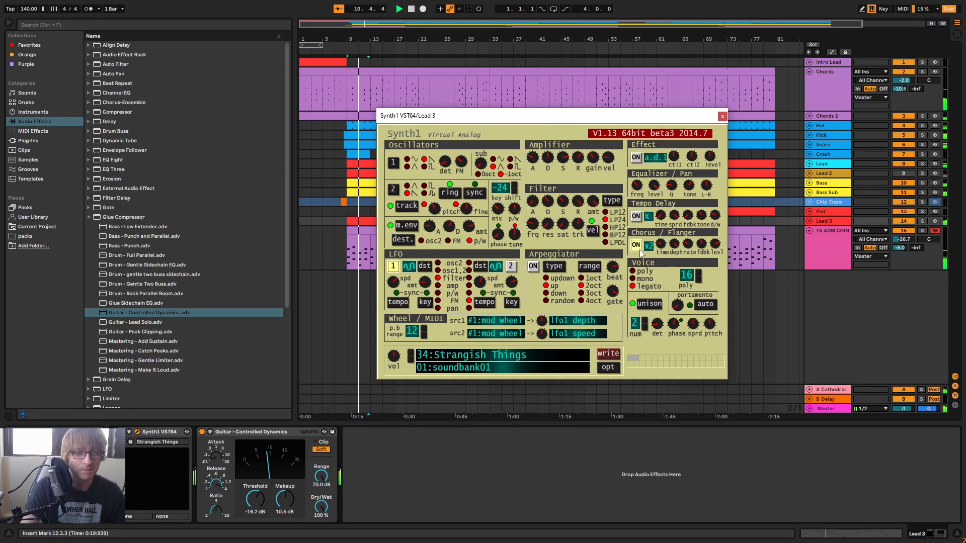
pyautogui.click(922, 231)
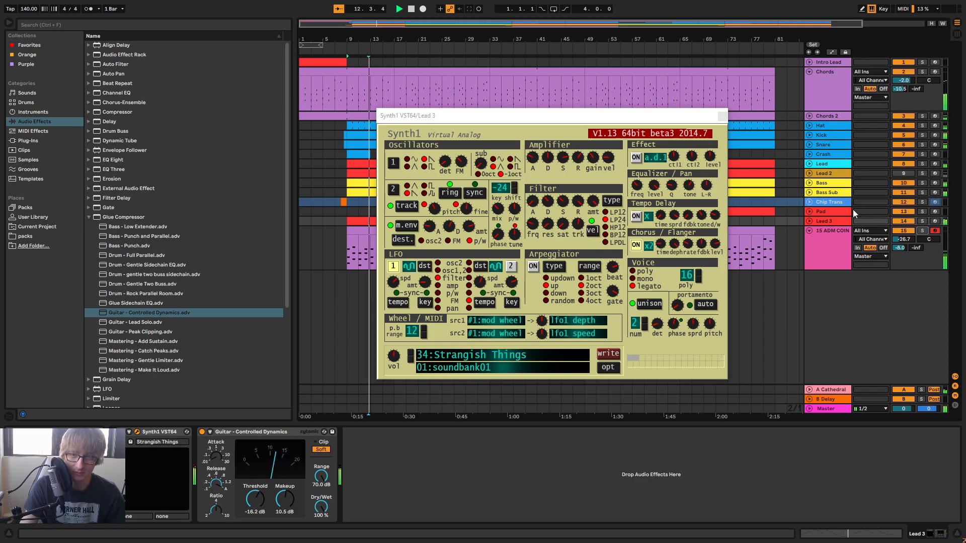
pyautogui.click(922, 222)
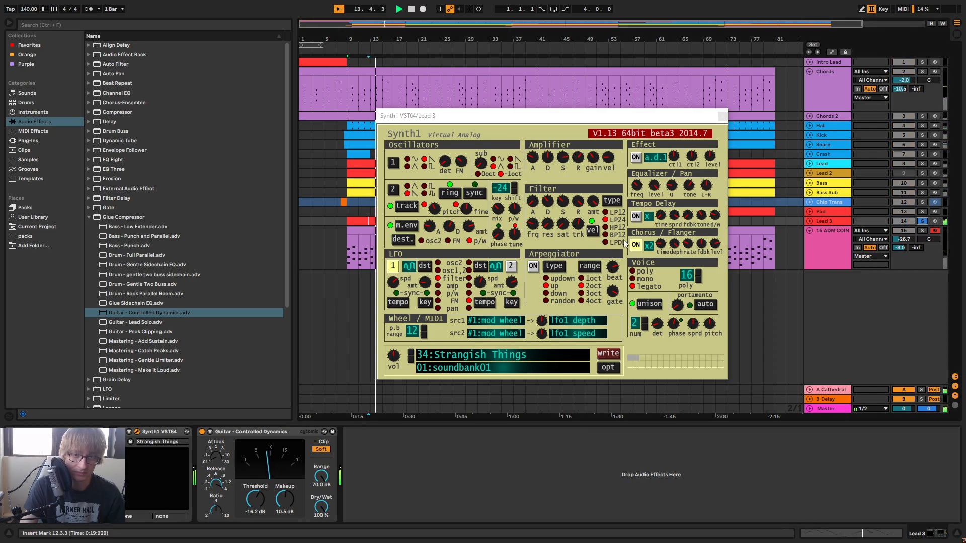
pyautogui.click(637, 247)
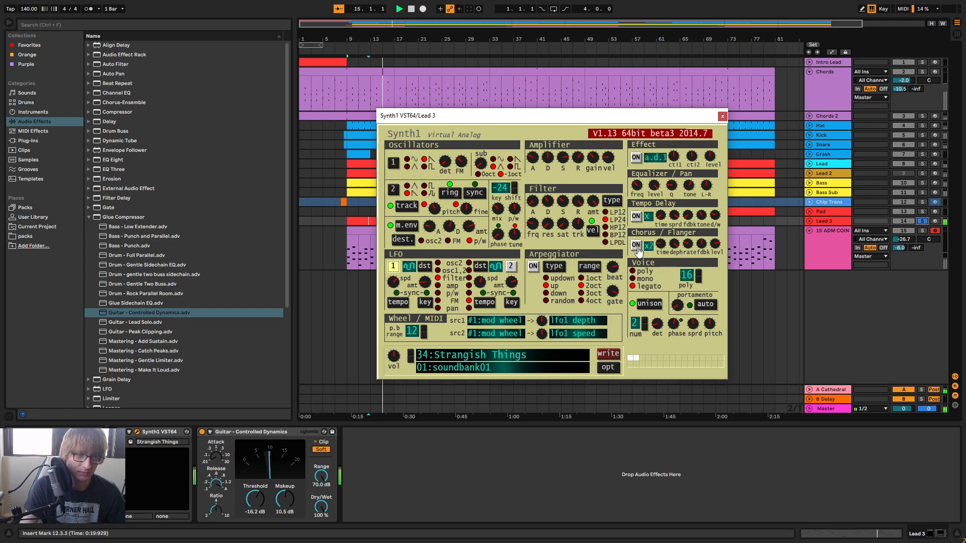
pyautogui.click(637, 247)
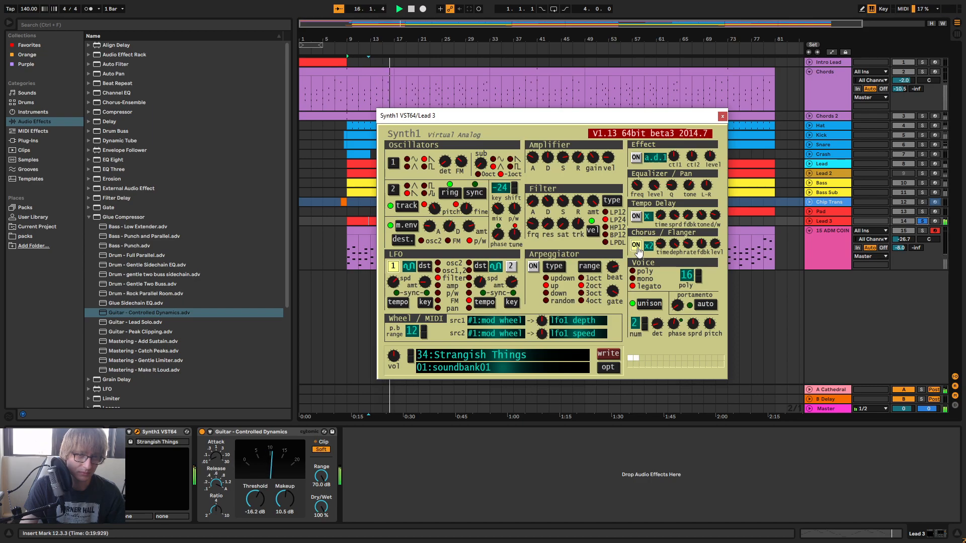
pyautogui.press('space')
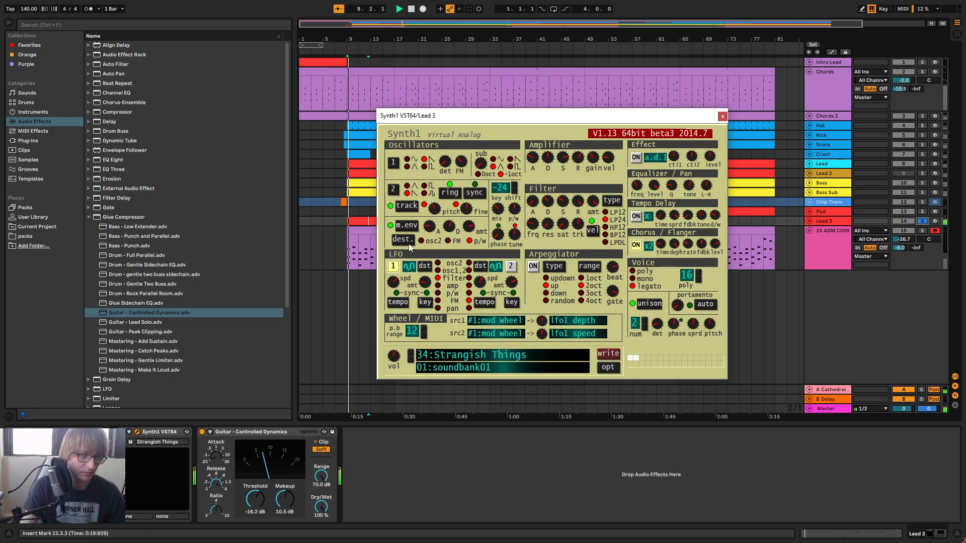
# Compare the Synth1 sound with LFO 1 off and on, leave it enabled, and unsolo Lead 3
pyautogui.click(393, 270)
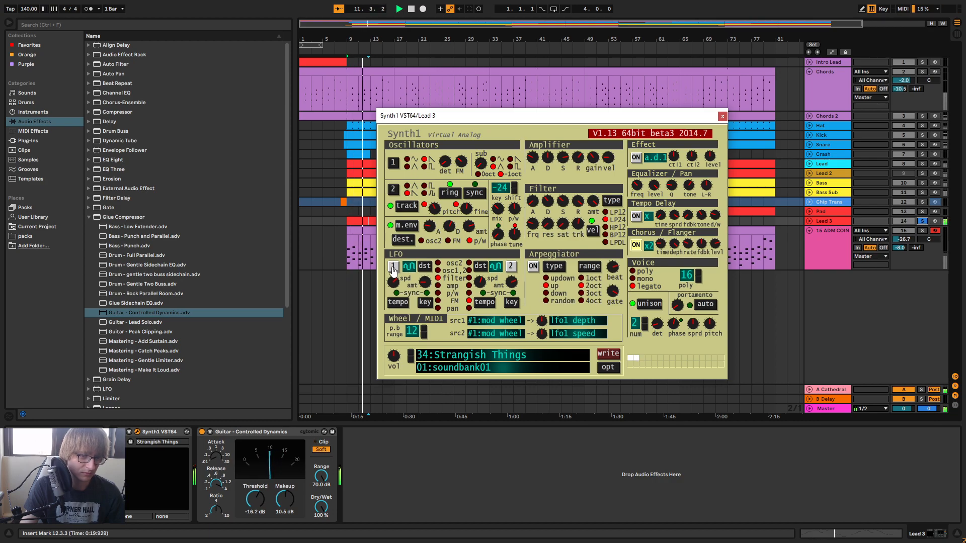
pyautogui.click(394, 270)
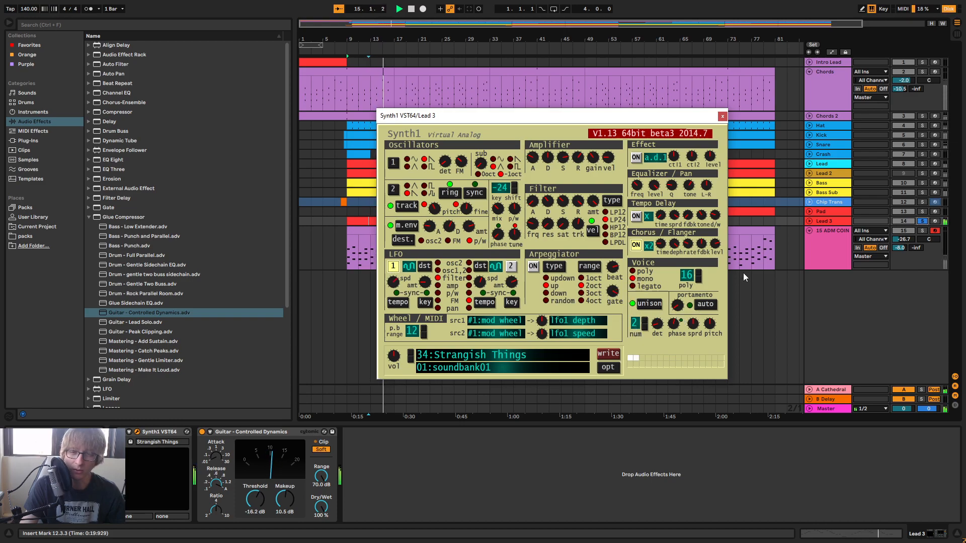
pyautogui.click(922, 221)
pyautogui.press('space')
pyautogui.press('space')
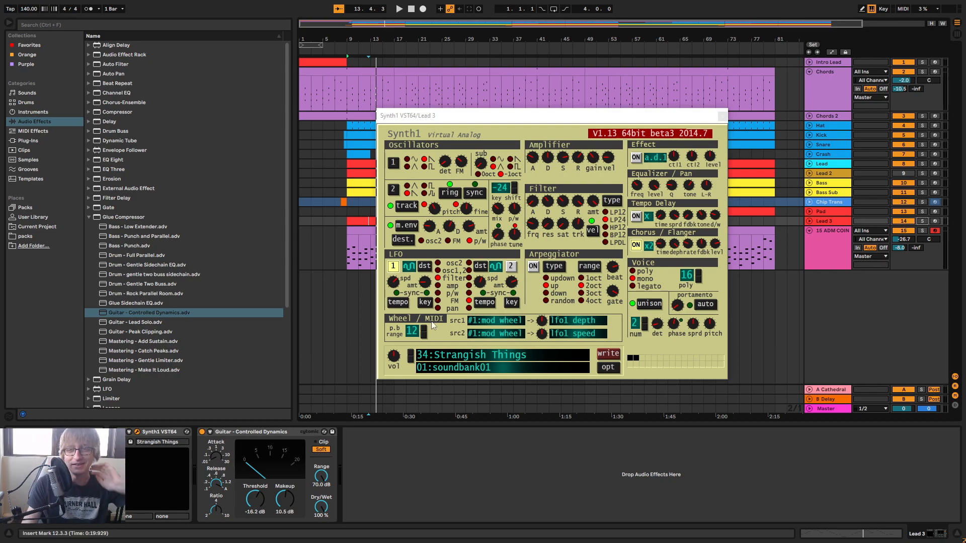
# Close the Synth1 editor and review the Lead 3 clip's notes while playing from bar 9
pyautogui.click(727, 116)
pyautogui.press('space')
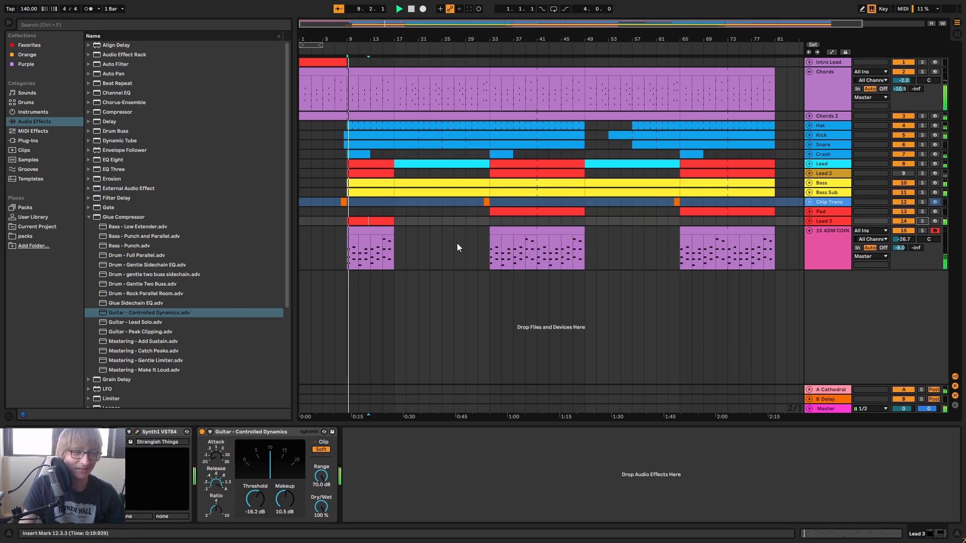
pyautogui.click(453, 249)
pyautogui.doubleClick(371, 221)
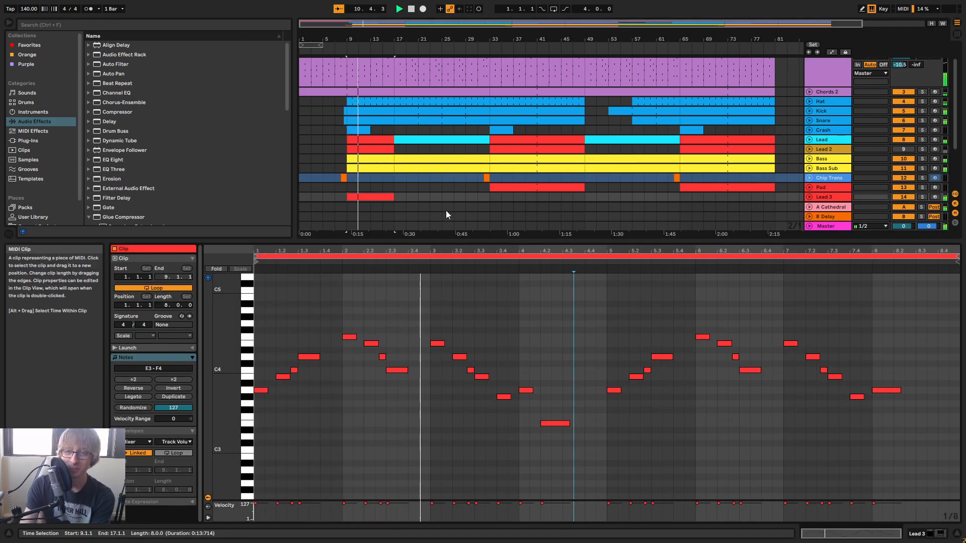
pyautogui.press('space')
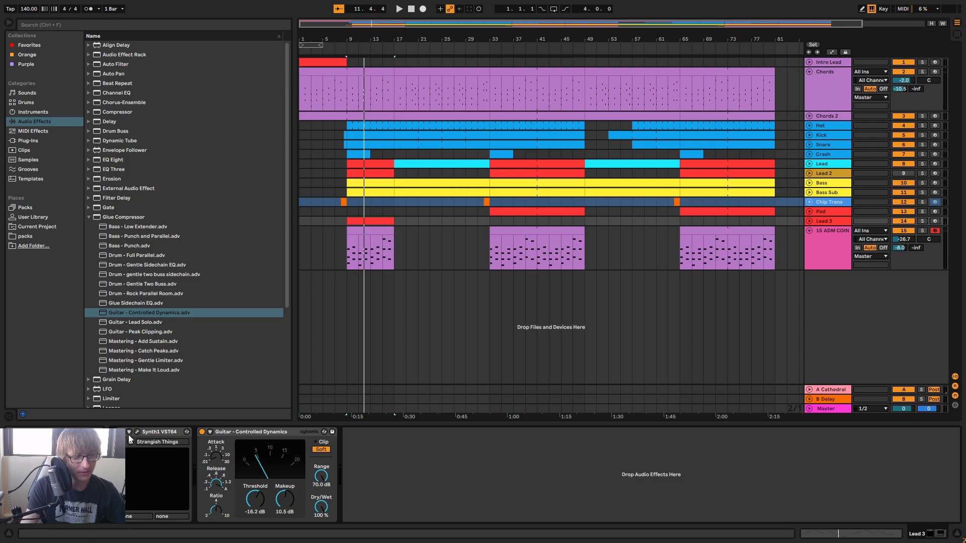
# Try raising Synth1's oscillator 2 key shift to 00 during playback, and return it to -24
pyautogui.click(130, 442)
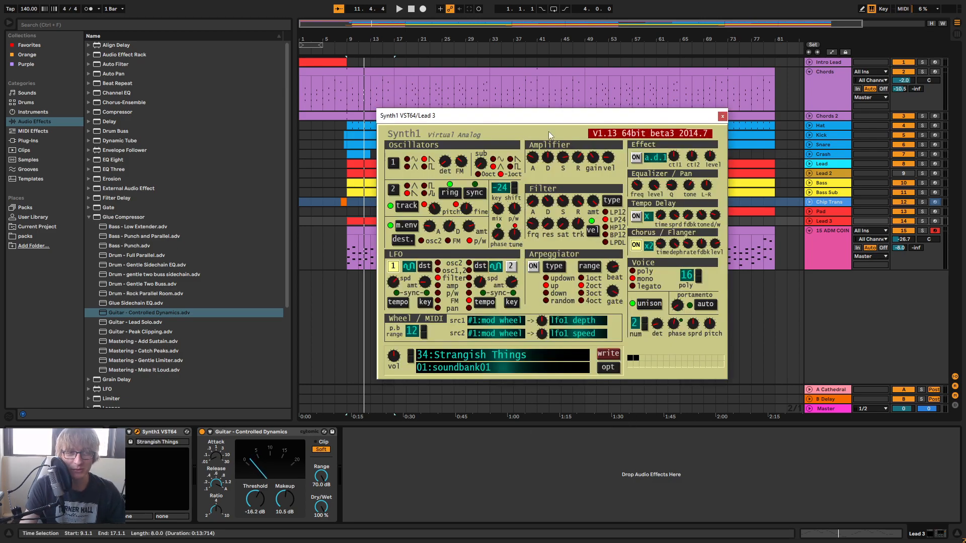
pyautogui.moveTo(555, 118); pyautogui.dragTo(745, 133)
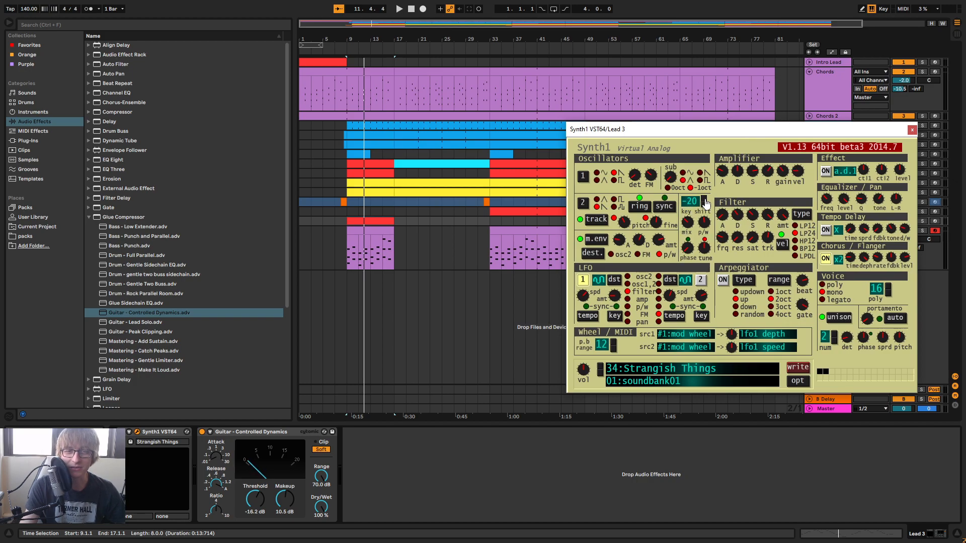
pyautogui.press('space')
pyautogui.click(704, 201)
pyautogui.click(705, 201)
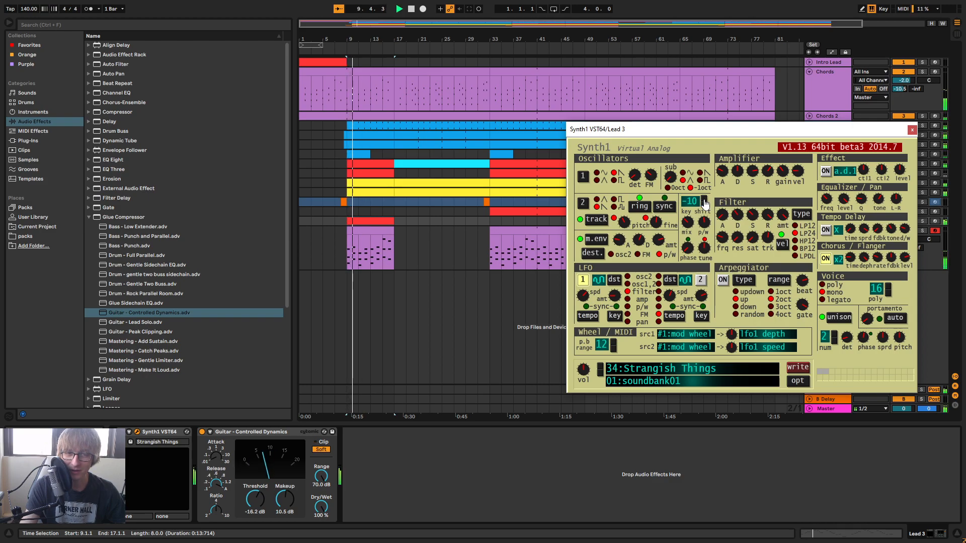
pyautogui.click(704, 202)
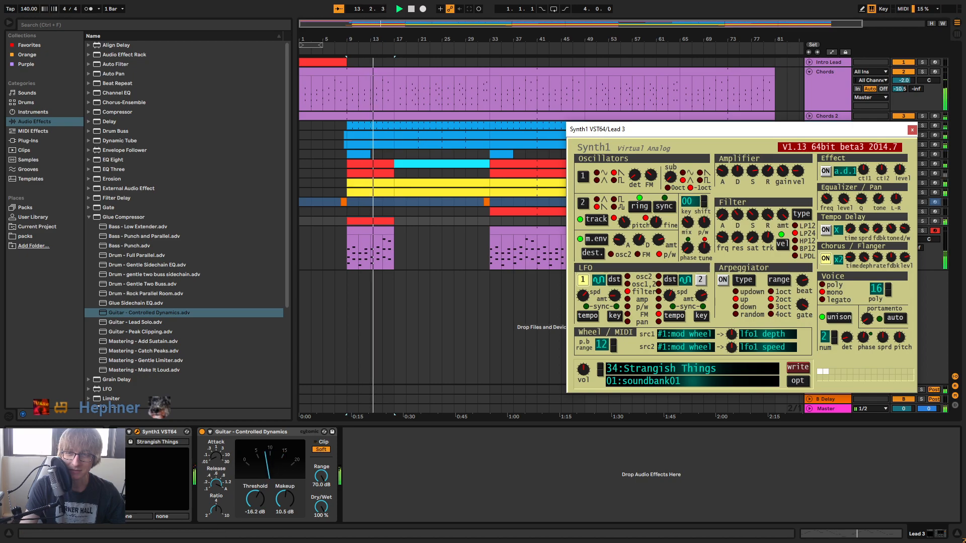
pyautogui.click(704, 207)
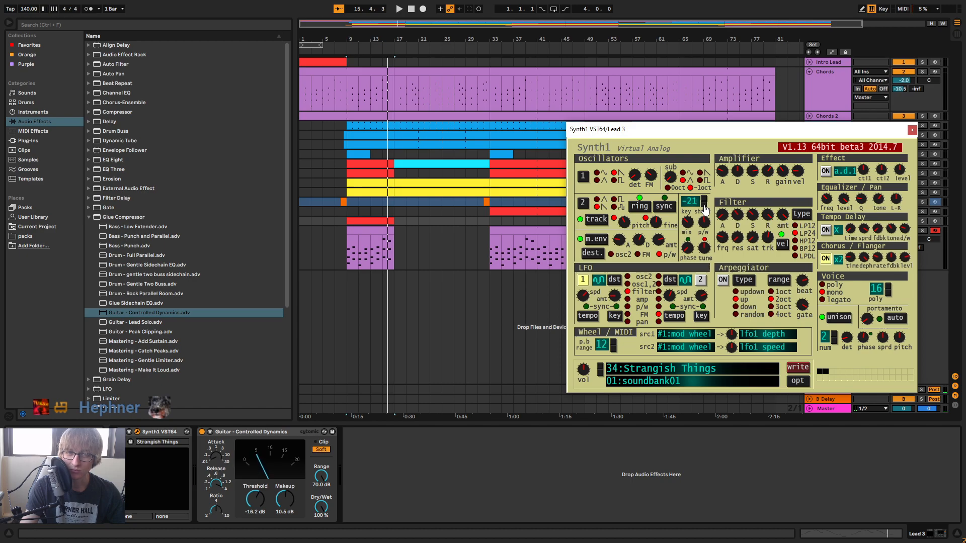
pyautogui.press('space')
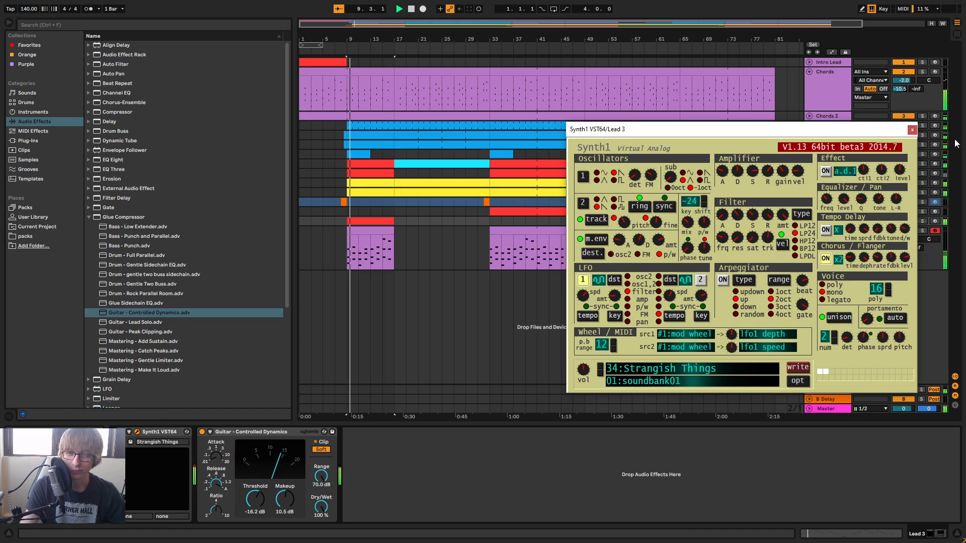
# Listen to Lead 3 in the full mix, close the Synth1 editor and stop playback at the Lead 3 clip
pyautogui.moveTo(862, 131); pyautogui.dragTo(794, 129)
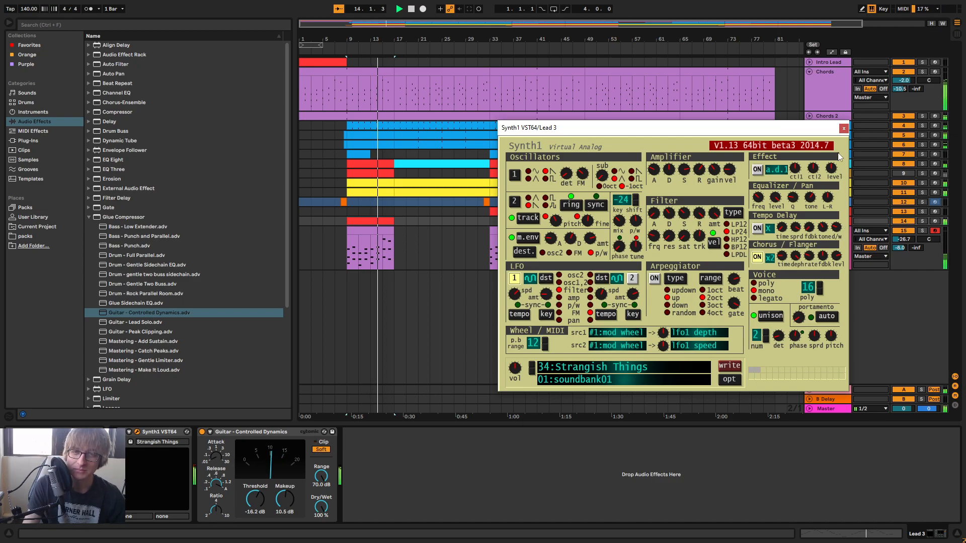
pyautogui.moveTo(785, 130); pyautogui.dragTo(761, 229)
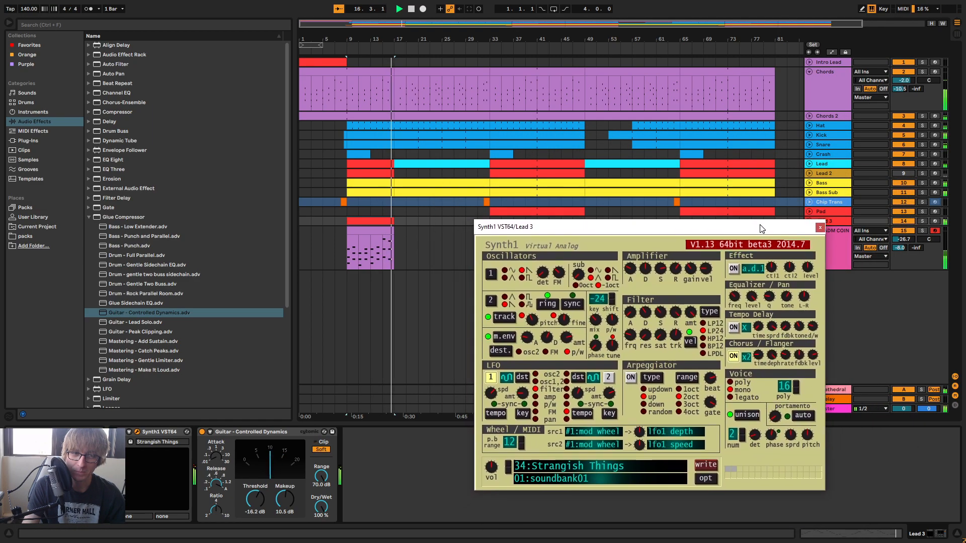
pyautogui.click(820, 228)
pyautogui.click(383, 221)
pyautogui.click(430, 222)
pyautogui.press('space')
pyautogui.click(380, 222)
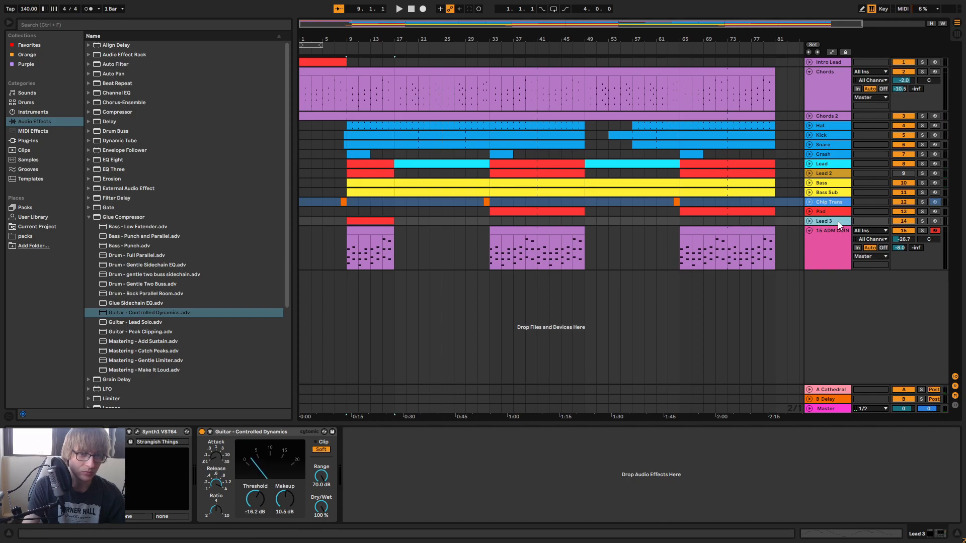
pyautogui.moveTo(355, 40); pyautogui.dragTo(458, 43)
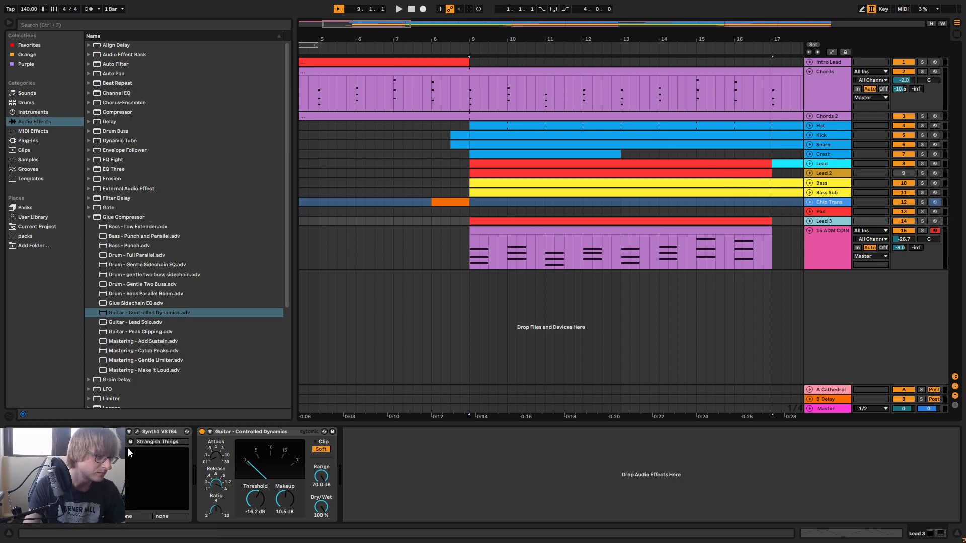
pyautogui.click(137, 432)
pyautogui.moveTo(561, 232); pyautogui.dragTo(483, 298)
pyautogui.click(744, 294)
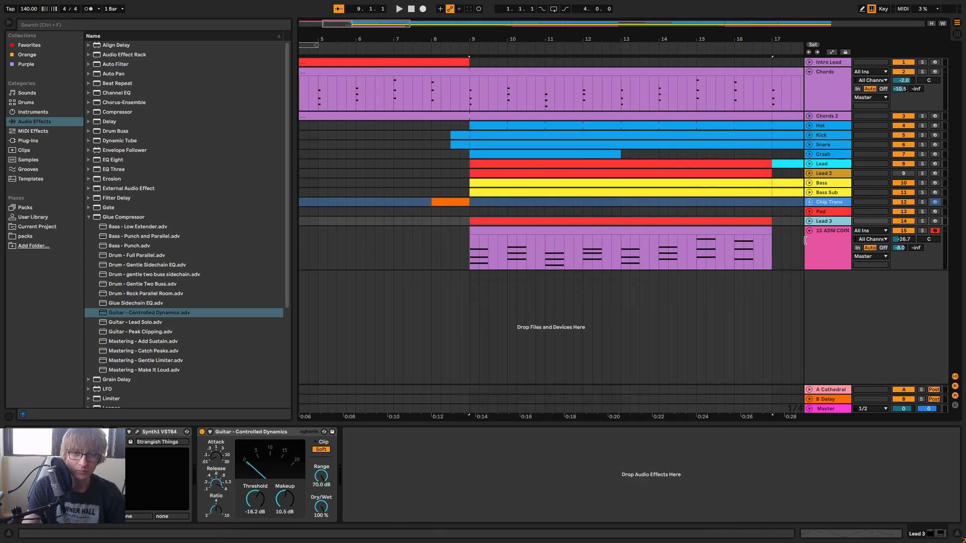
# Lower the Lead 3 track volume slightly in the Session mixer and return to the arrangement
pyautogui.press('Tab')
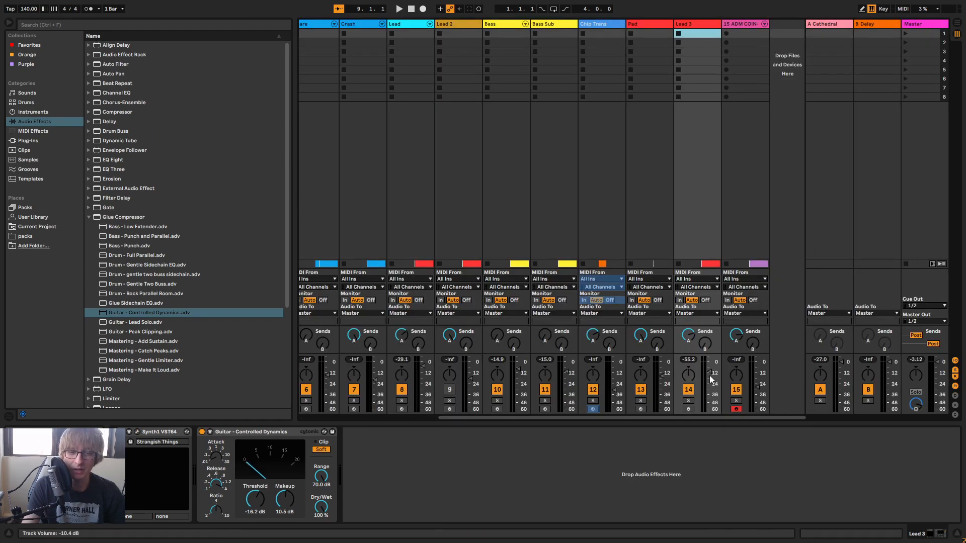
pyautogui.moveTo(710, 379); pyautogui.dragTo(710, 381)
pyautogui.press('Tab')
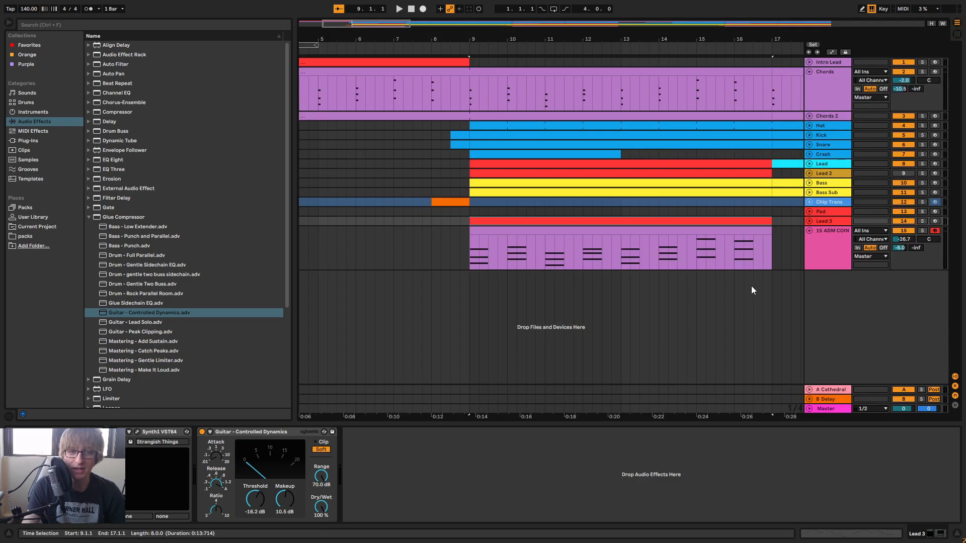
# Move the Lead 3 track up between the Lead and Lead 2 tracks
pyautogui.press('-')
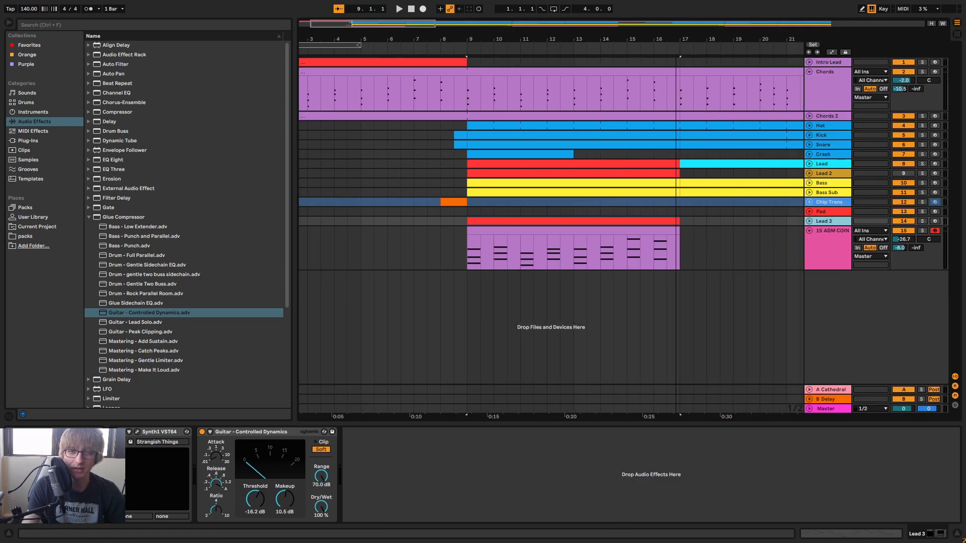
pyautogui.moveTo(825, 223); pyautogui.dragTo(831, 177)
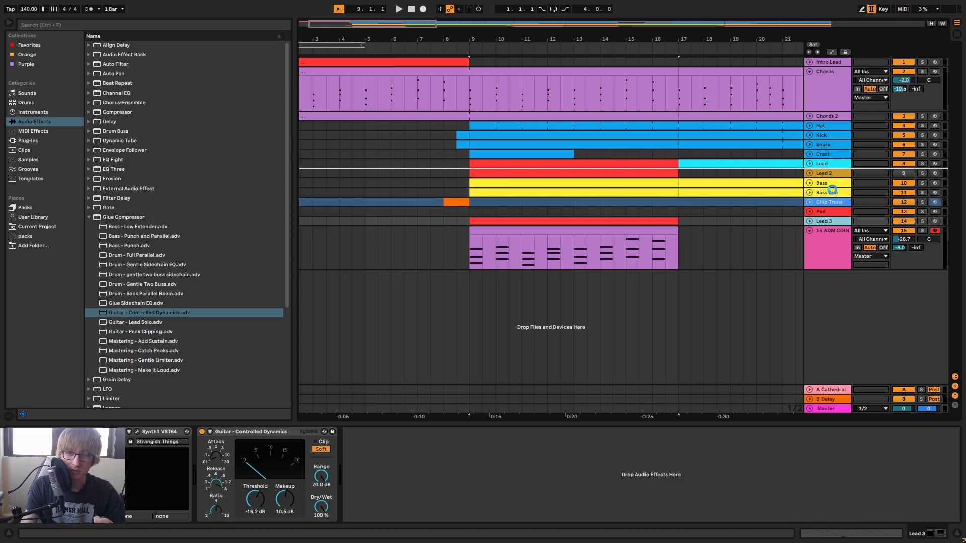
pyautogui.moveTo(830, 178); pyautogui.dragTo(831, 171)
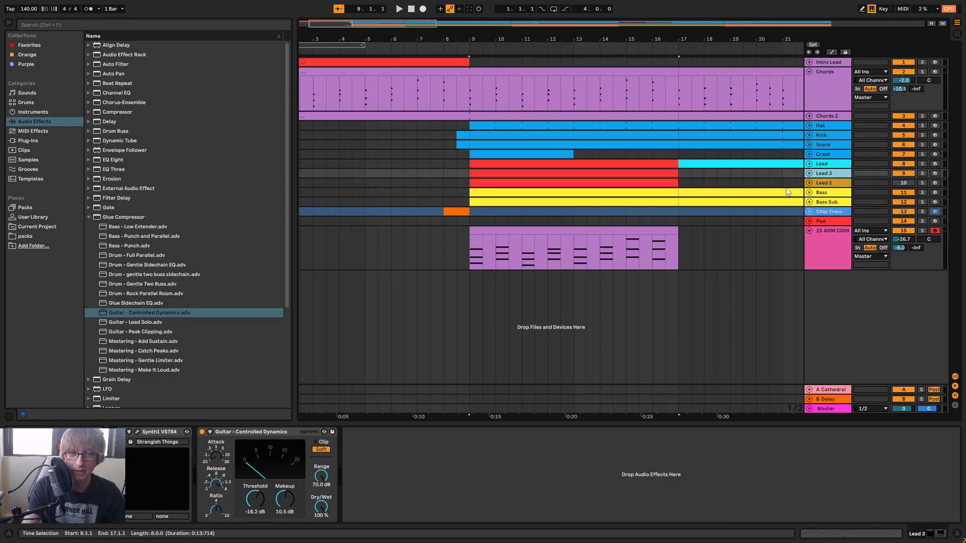
# Copy the Lead 3 clip to bars 33 and 65, extending the copies to end at bars 49 and 81
pyautogui.click(833, 186)
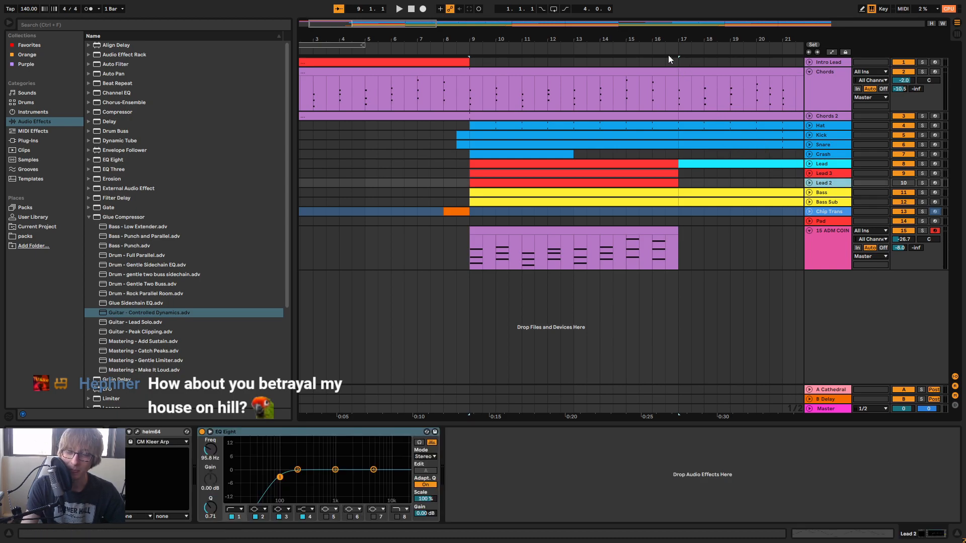
pyautogui.moveTo(656, 41); pyautogui.dragTo(385, 36)
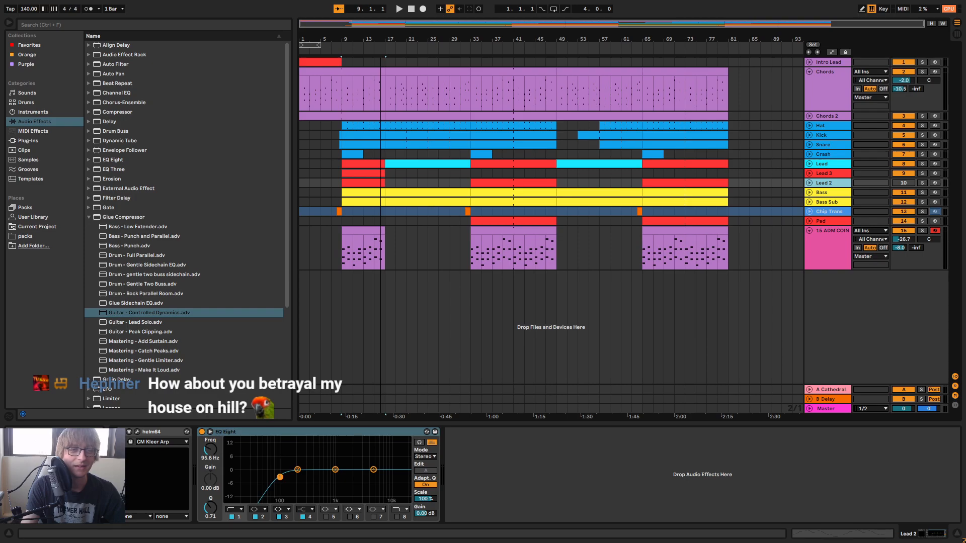
pyautogui.click(429, 183)
pyautogui.click(372, 175)
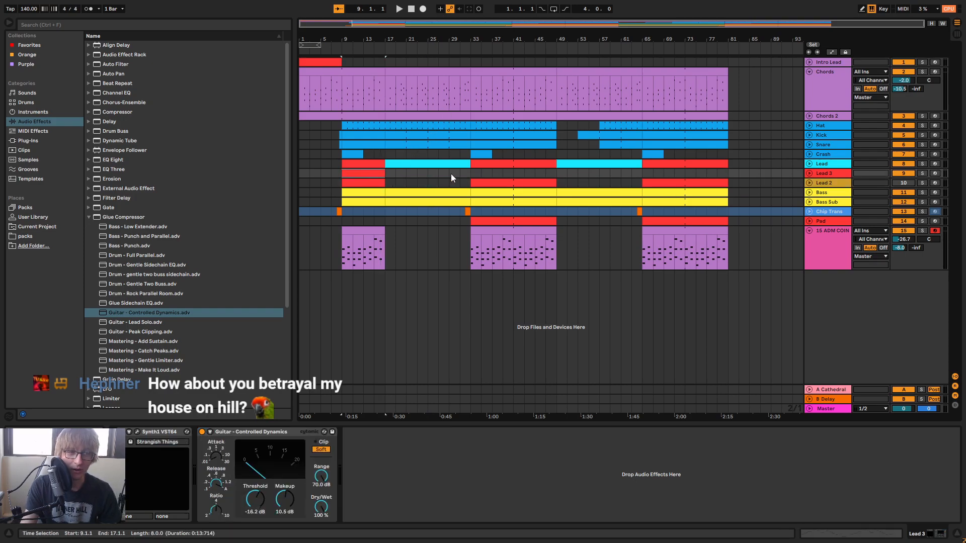
pyautogui.click(472, 172)
pyautogui.hotkey('ctrl', 'v')
pyautogui.moveTo(512, 176); pyautogui.dragTo(557, 177)
pyautogui.click(642, 176)
pyautogui.hotkey('ctrl', 'v')
pyautogui.click(771, 183)
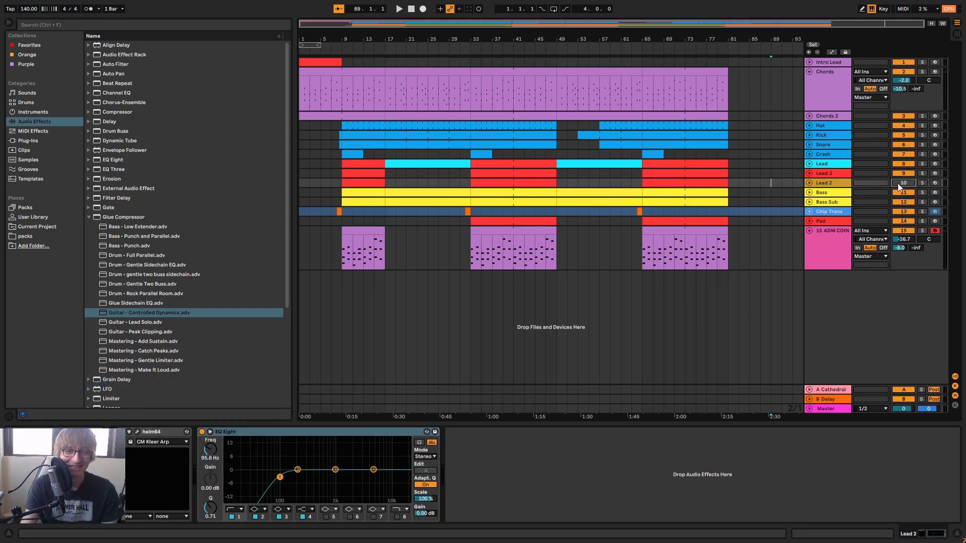
# Replace the Helm instrument on the Lead 2 track with the Synth1 VST64 plug-in
pyautogui.doubleClick(837, 182)
pyautogui.click(838, 173)
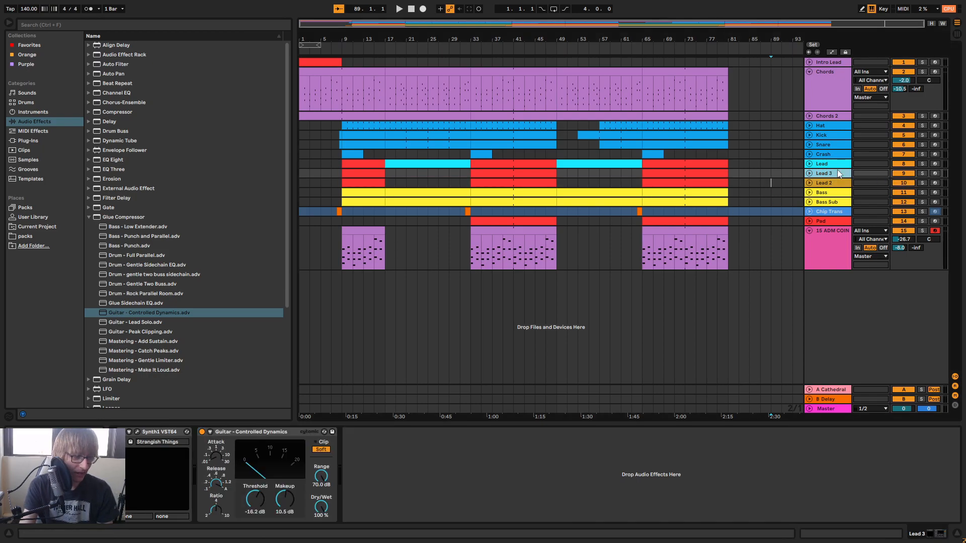
pyautogui.click(837, 182)
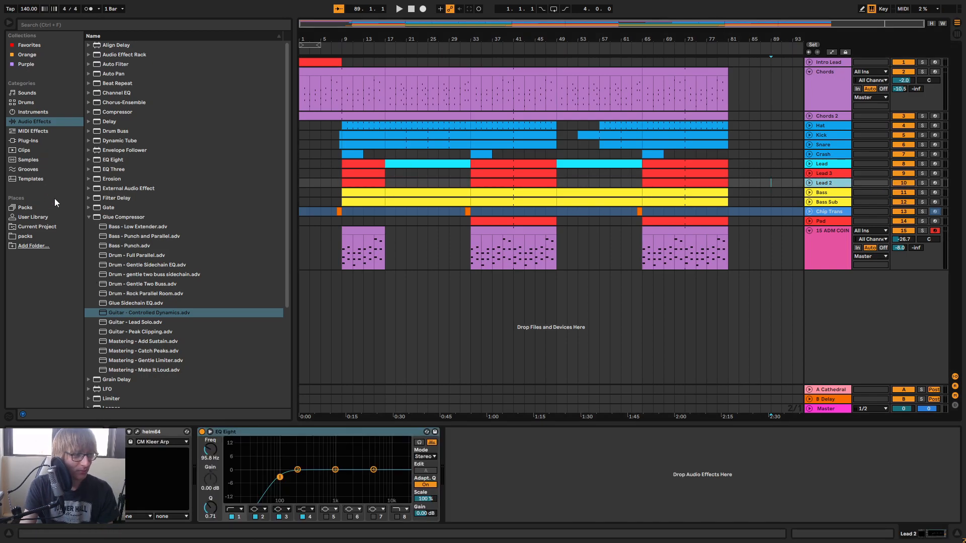
pyautogui.click(46, 141)
pyautogui.click(149, 68)
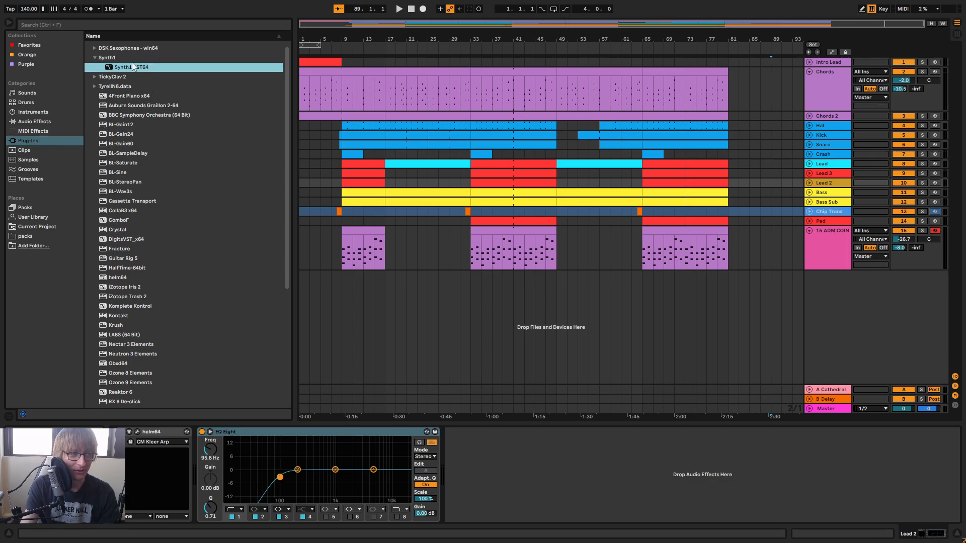
pyautogui.moveTo(171, 420); pyautogui.dragTo(166, 436)
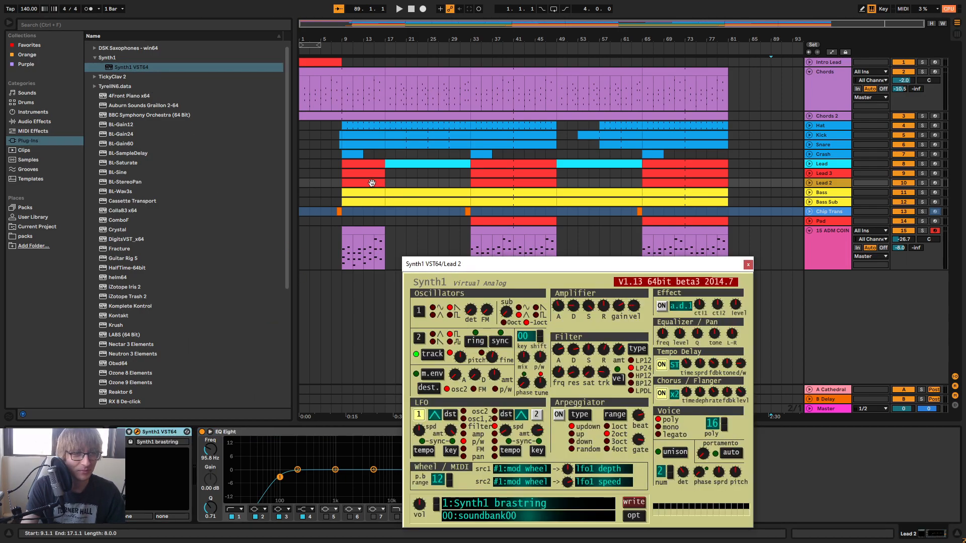
# Solo Lead 2, play from its bar 9 clip and audition Symbiotic-Bass, SFX Pad and BASS Crudist from Synth1's soundbank01
pyautogui.click(371, 186)
pyautogui.press('space')
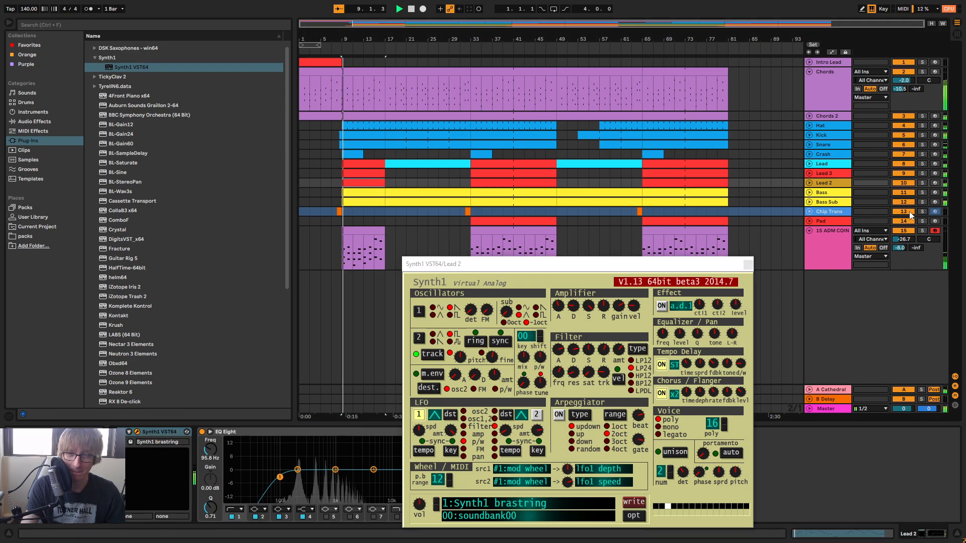
pyautogui.click(923, 182)
pyautogui.click(511, 503)
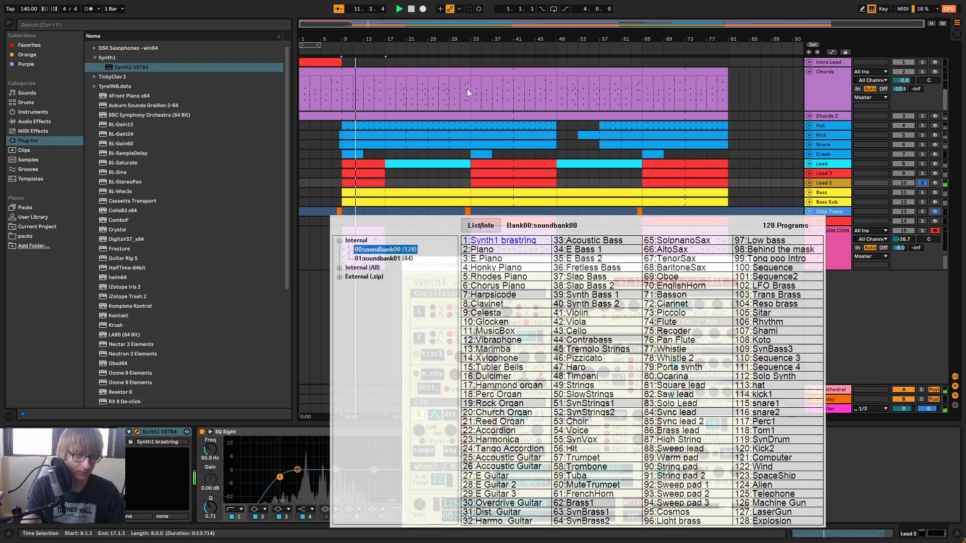
pyautogui.click(384, 258)
pyautogui.click(503, 241)
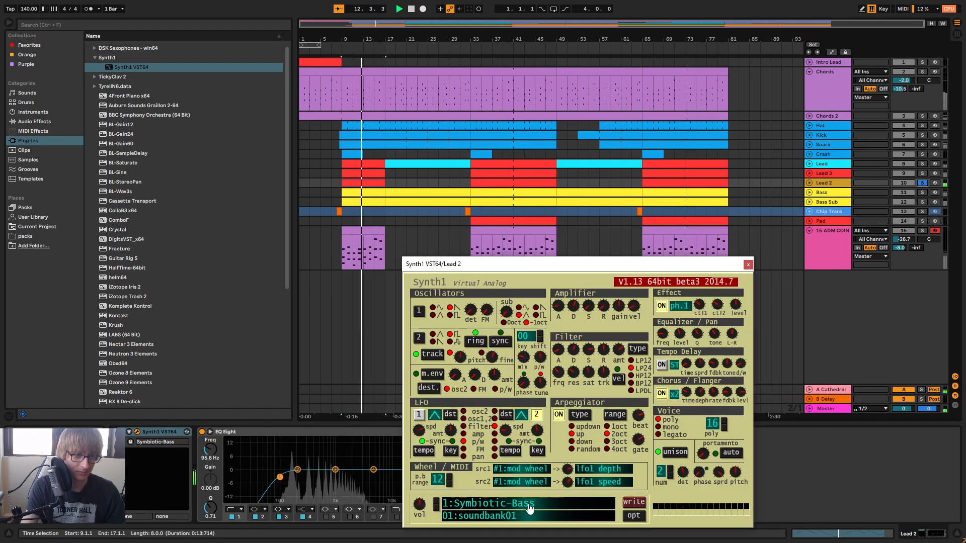
pyautogui.click(437, 504)
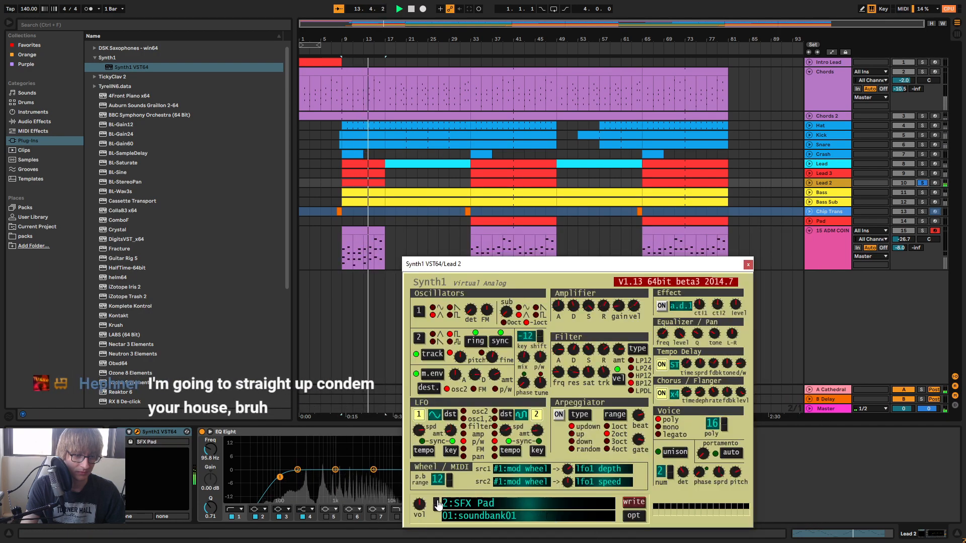
pyautogui.click(437, 504)
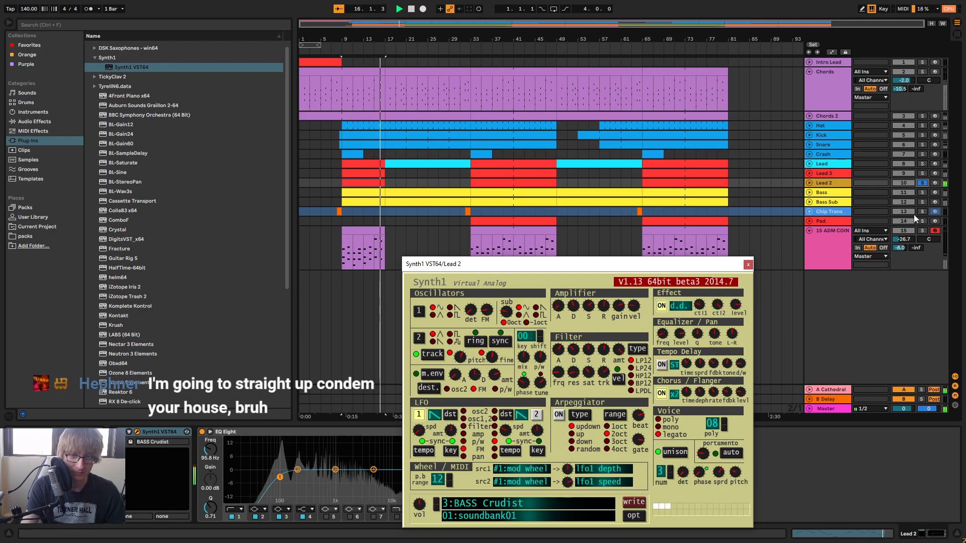
# Unsolo Lead 2, move the synth window up and try presets 4 (LD Saturated) and 5 in the full mix
pyautogui.click(922, 183)
pyautogui.moveTo(598, 263); pyautogui.dragTo(606, 128)
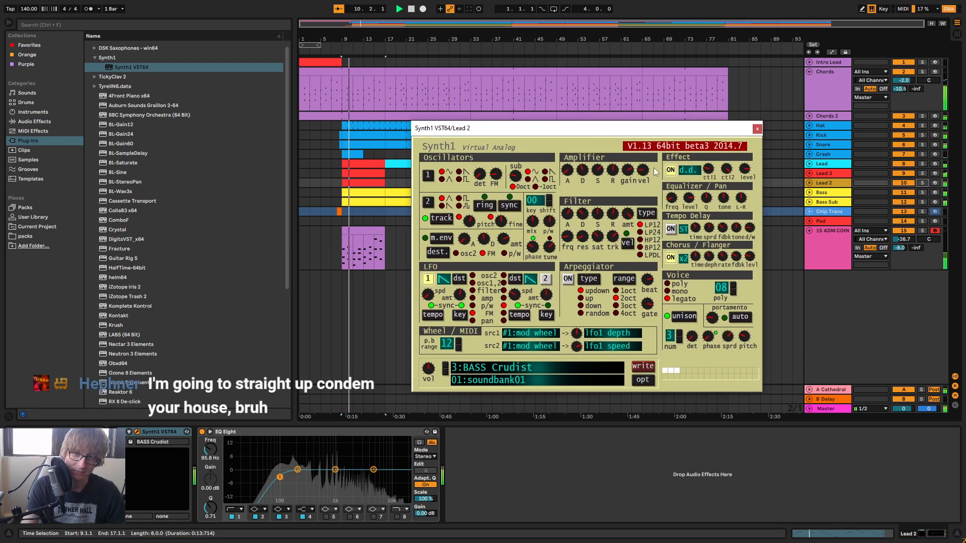
pyautogui.click(581, 373)
pyautogui.click(511, 159)
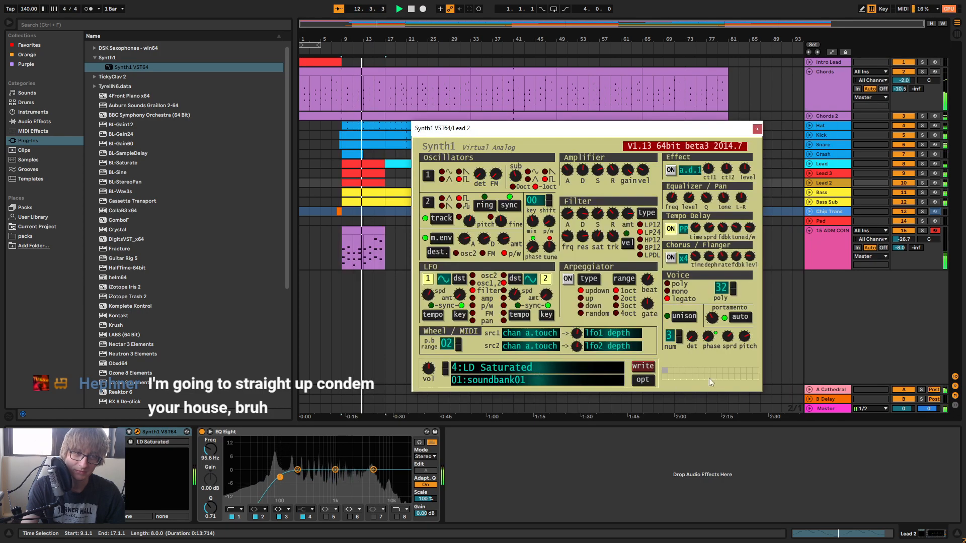
pyautogui.click(572, 372)
pyautogui.click(508, 170)
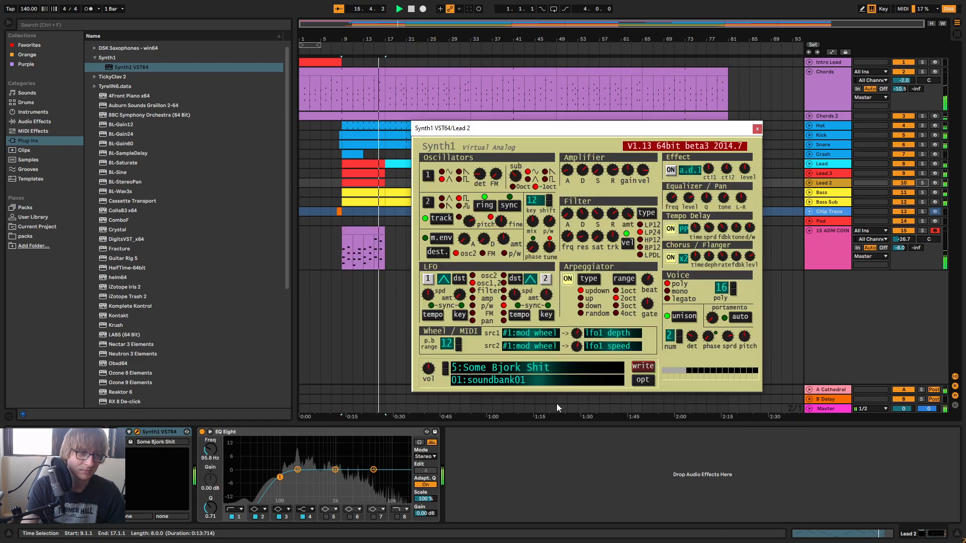
# Audition the soundbank01 presets from 6 up to Robot Bass 02 on Lead 2 and close the Synth1 editor
pyautogui.click(447, 371)
pyautogui.click(447, 371)
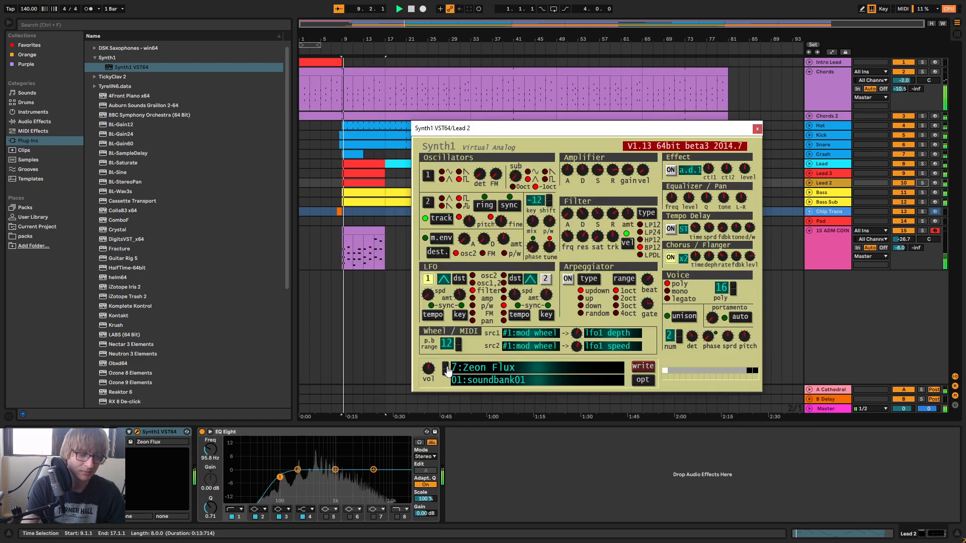
pyautogui.click(447, 371)
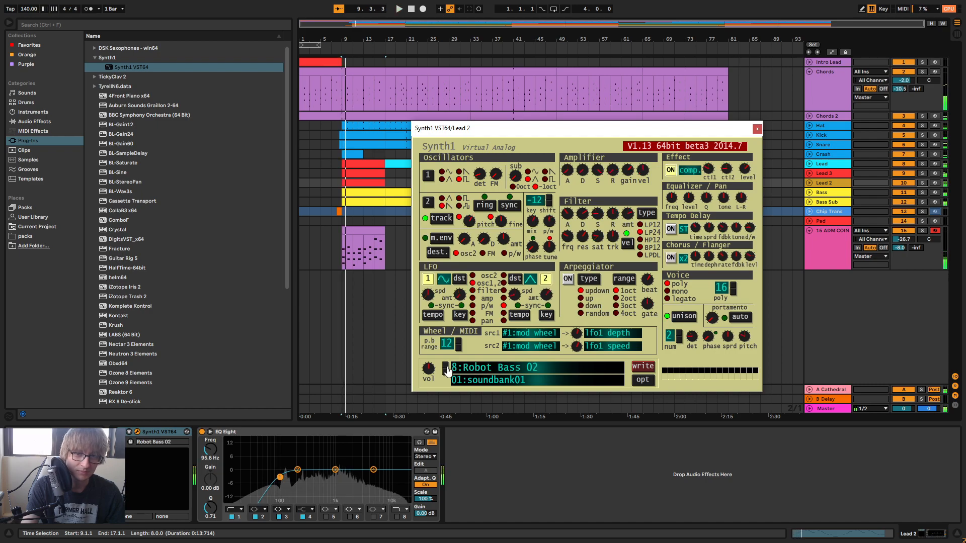
pyautogui.click(758, 129)
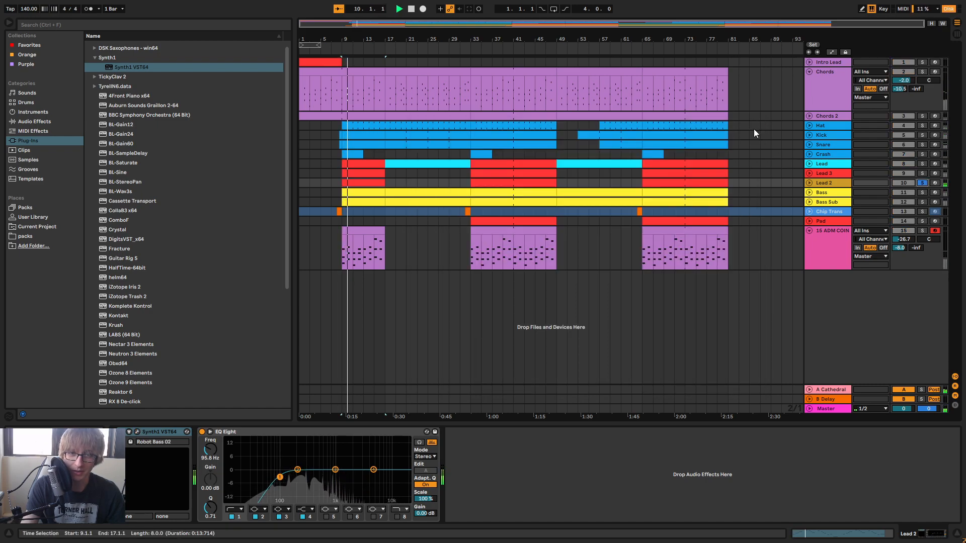
# With the Session mixer showing, restart playback and load preset 9 of soundbank01 in Lead 2's Synth1
pyautogui.press('Tab')
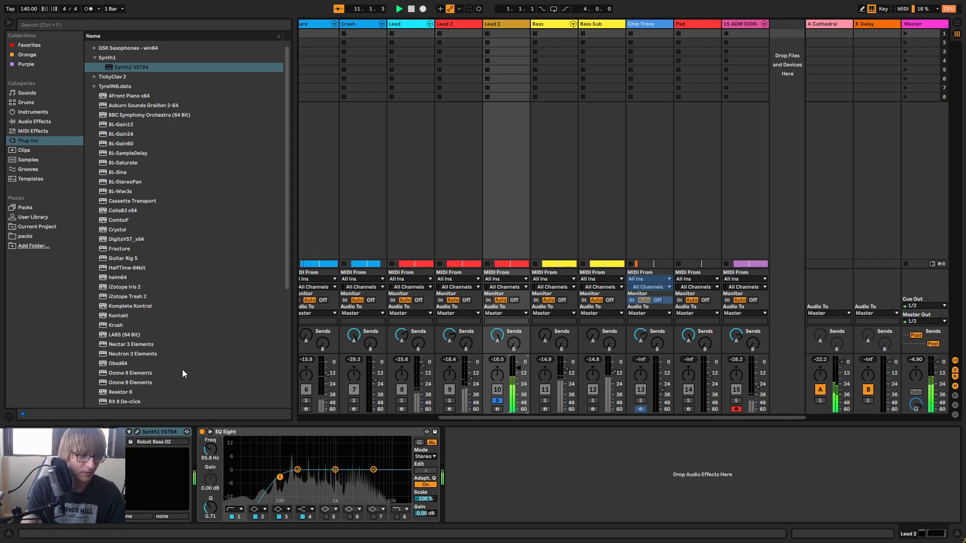
pyautogui.click(137, 431)
pyautogui.press('space')
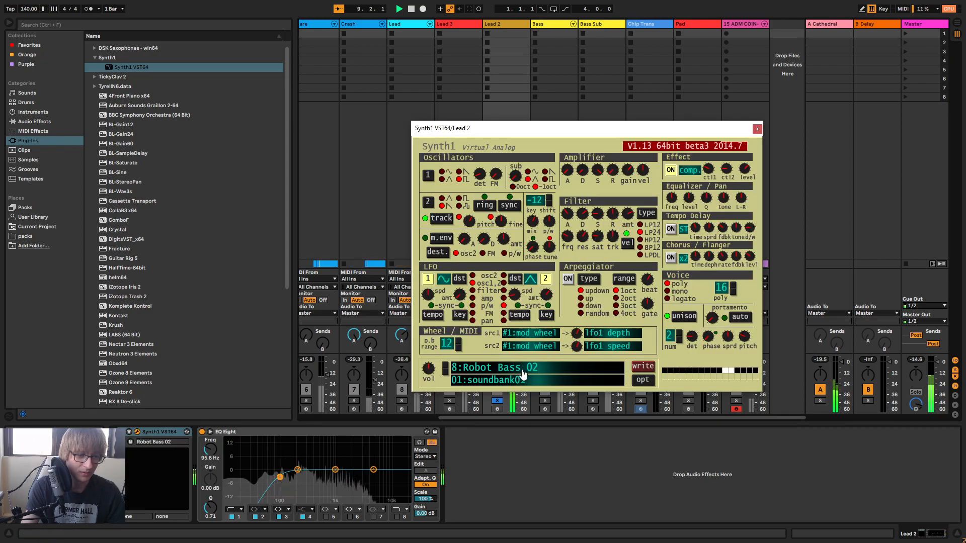
pyautogui.click(551, 372)
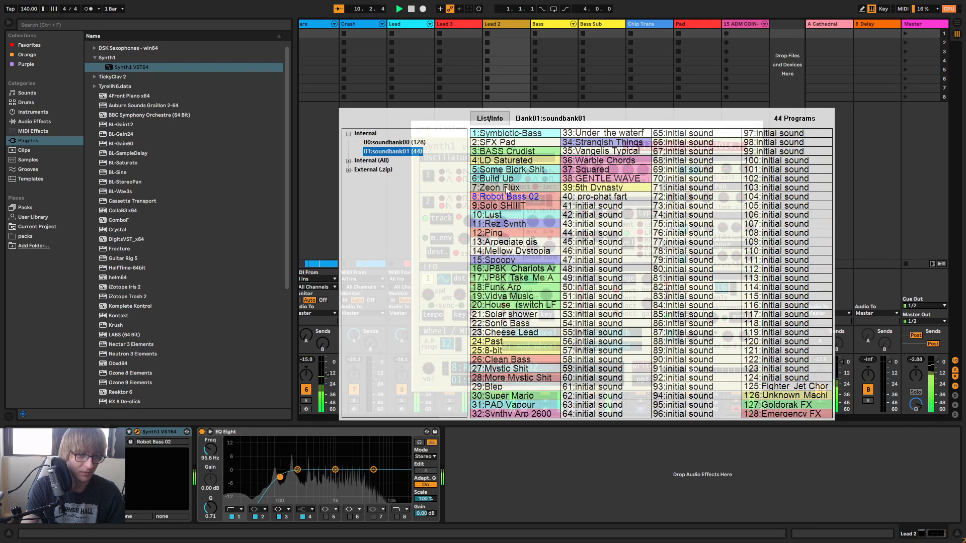
pyautogui.click(514, 206)
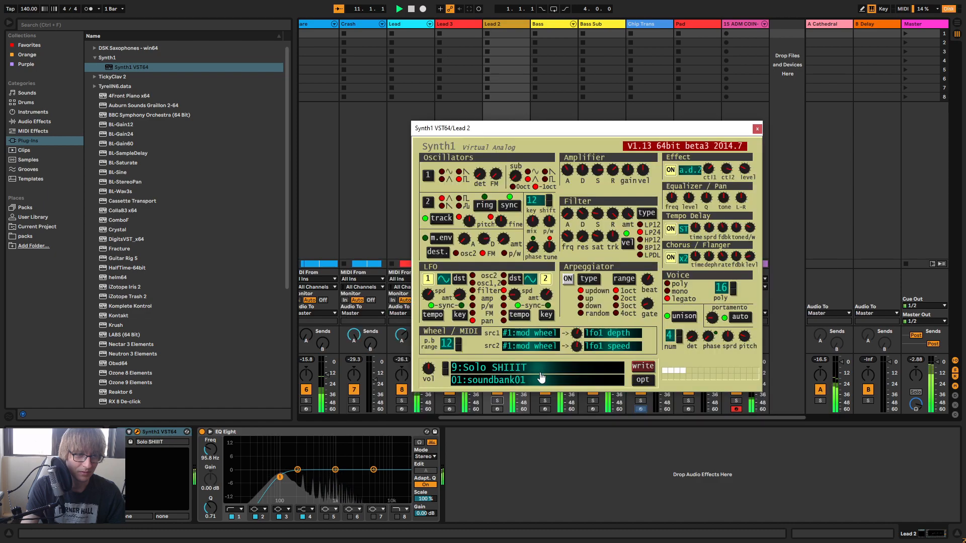
# Audition presets 10 to 13, ending on Arpegiate dis, and move the synth window clear of the mixer faders
pyautogui.click(445, 368)
pyautogui.click(445, 370)
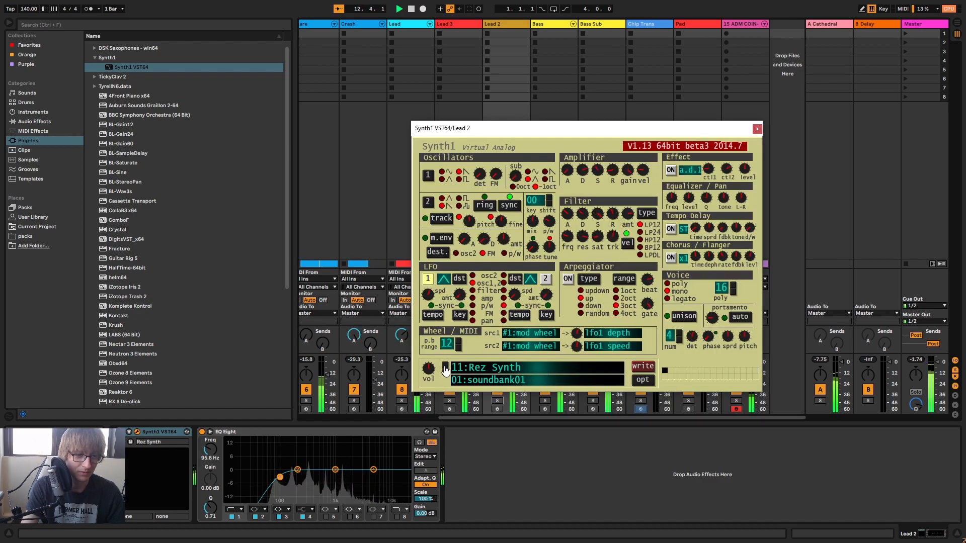
pyautogui.click(445, 370)
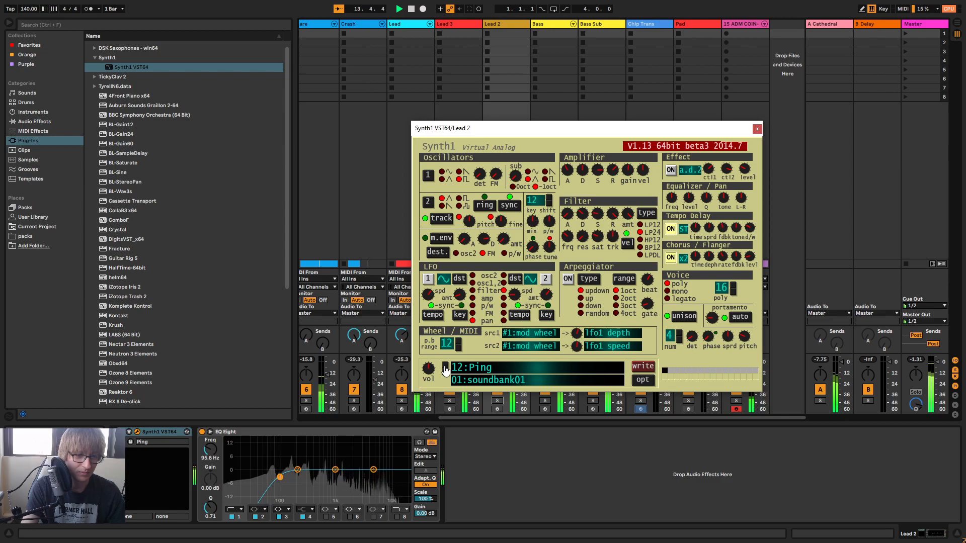
pyautogui.click(445, 370)
pyautogui.moveTo(530, 127); pyautogui.dragTo(682, 35)
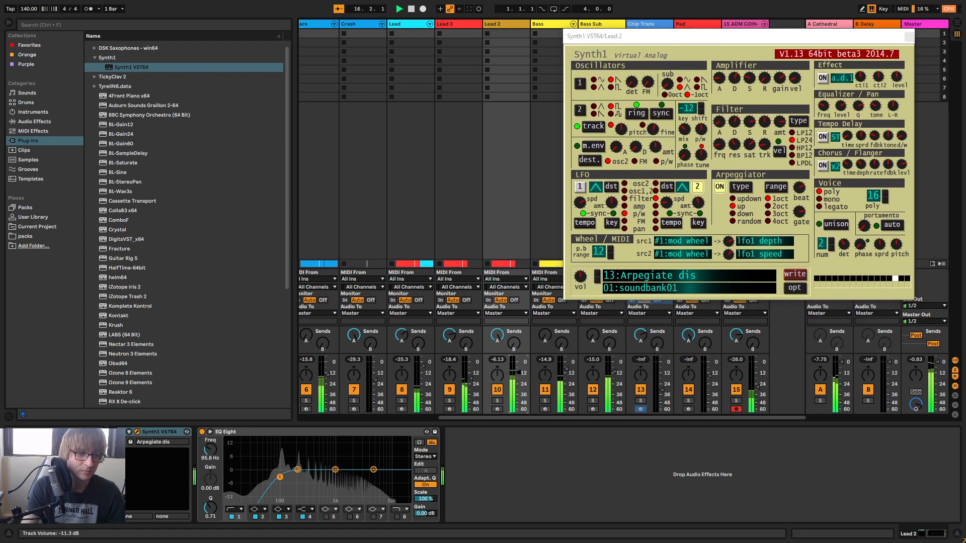
# Compare the Arpegiate dis preset with its arpeggiator on and off and try a different arpeggiator beat setting
pyautogui.click(720, 187)
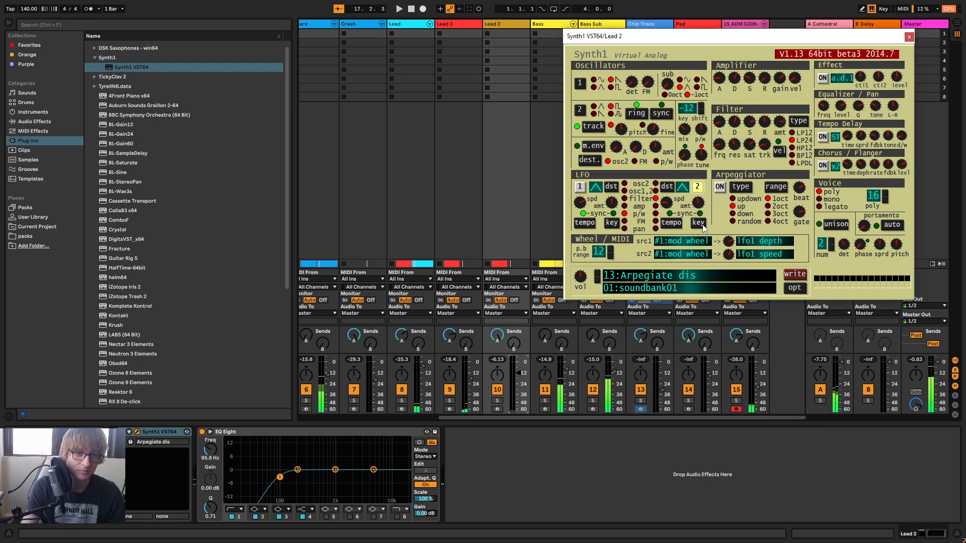
pyautogui.press('space')
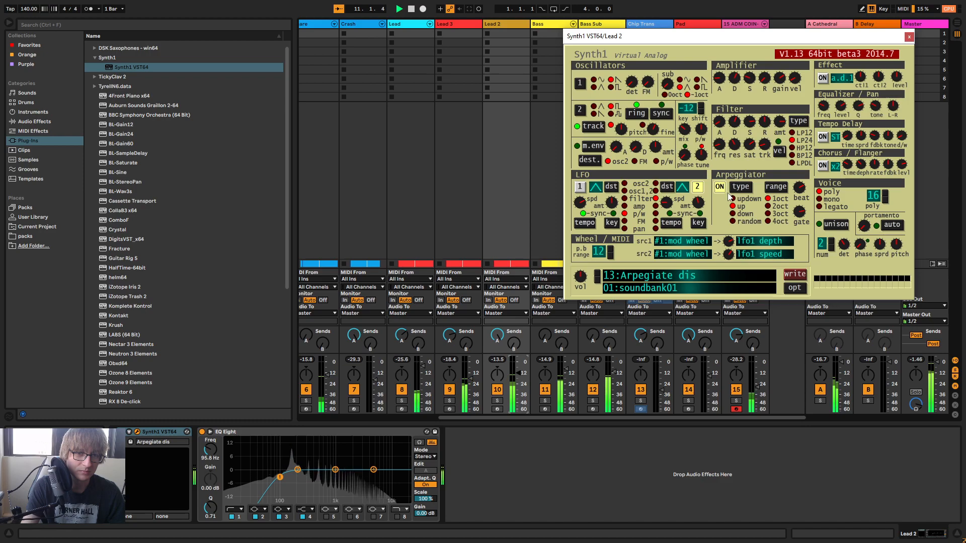
pyautogui.moveTo(802, 190); pyautogui.dragTo(818, 162)
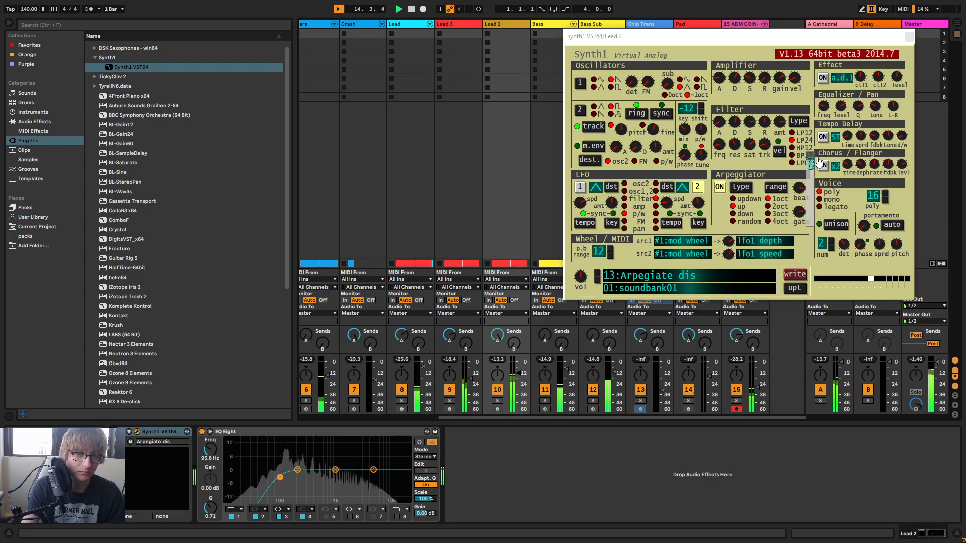
pyautogui.click(720, 187)
# Audition presets 14 to 19, from Mellow Dystopia to Vidya Music, and raise the Lead 2 track volume to about -2.6 dB
pyautogui.click(598, 277)
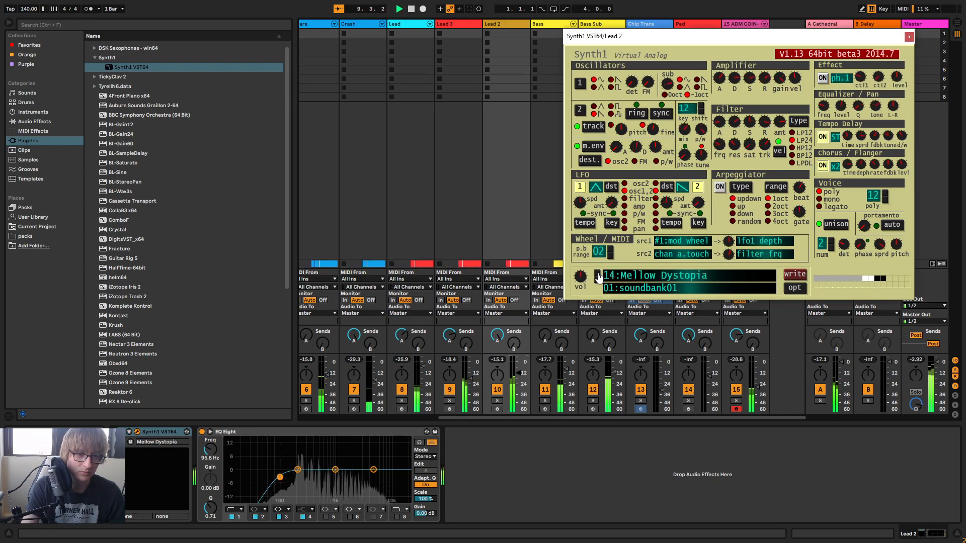
pyautogui.click(597, 277)
pyautogui.click(597, 278)
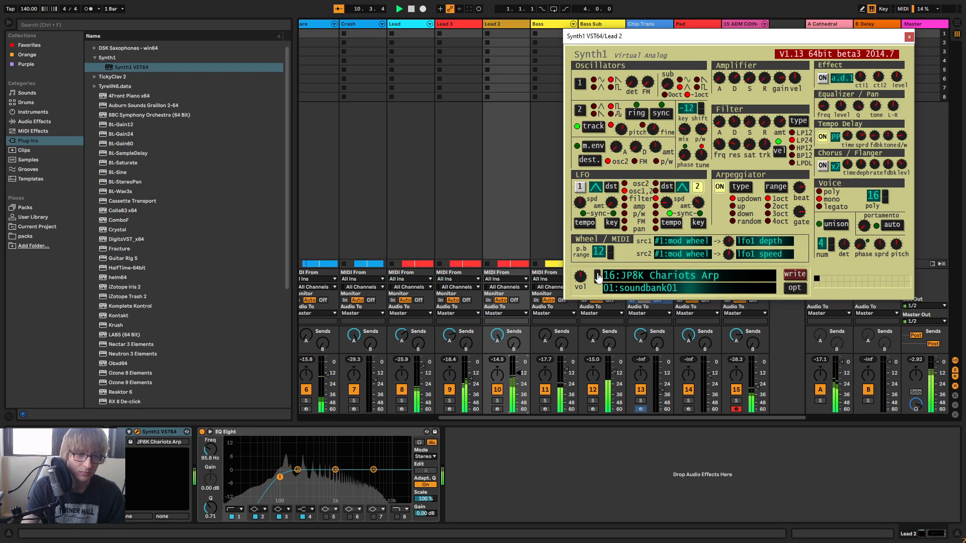
pyautogui.click(597, 277)
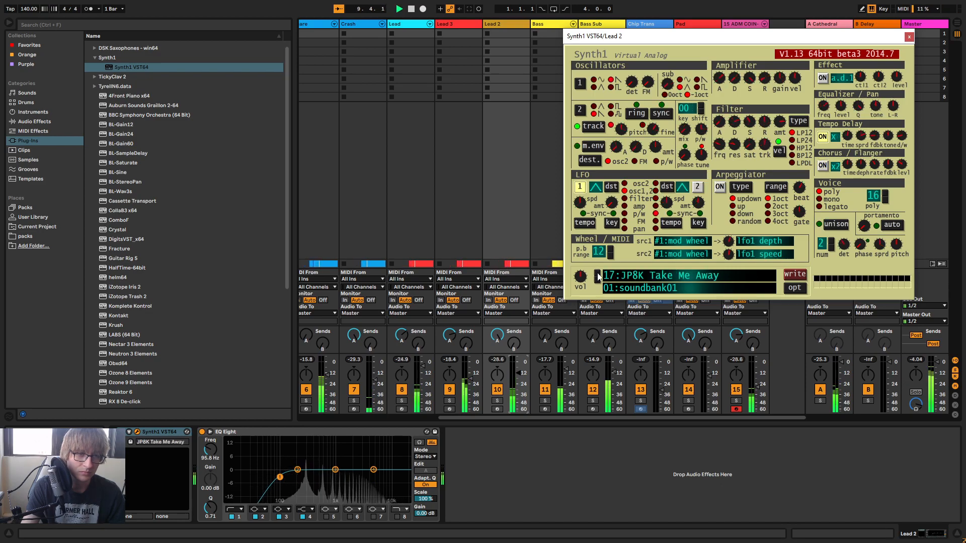
pyautogui.click(598, 277)
pyautogui.click(597, 277)
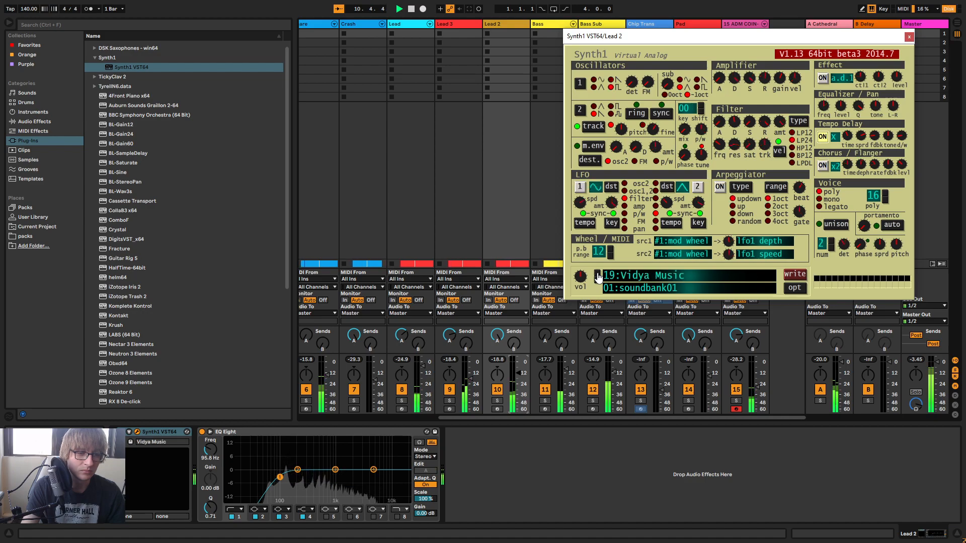
pyautogui.moveTo(519, 374); pyautogui.dragTo(519, 364)
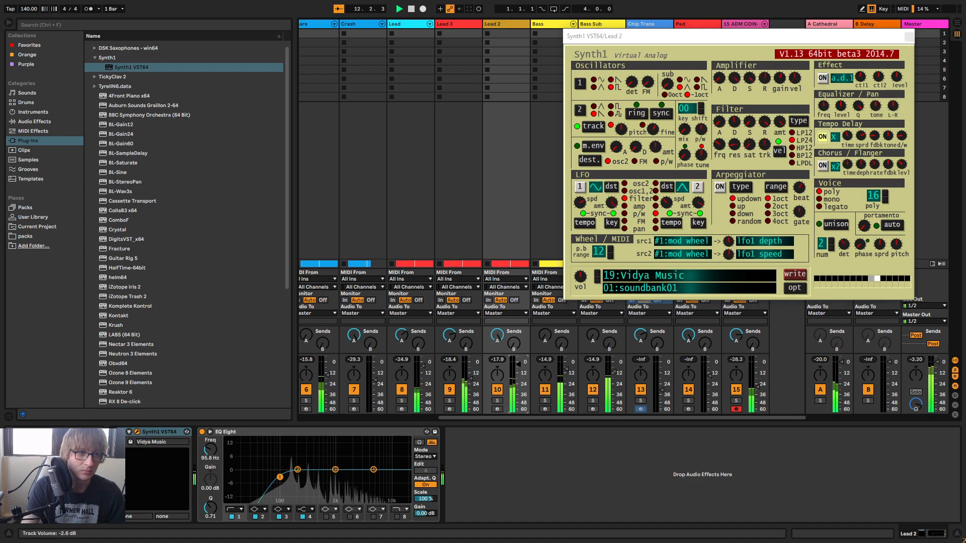
# Audition presets 20 to 23 on Lead 2, ending with a return from Cheese Lead to Sonic Bass
pyautogui.click(598, 277)
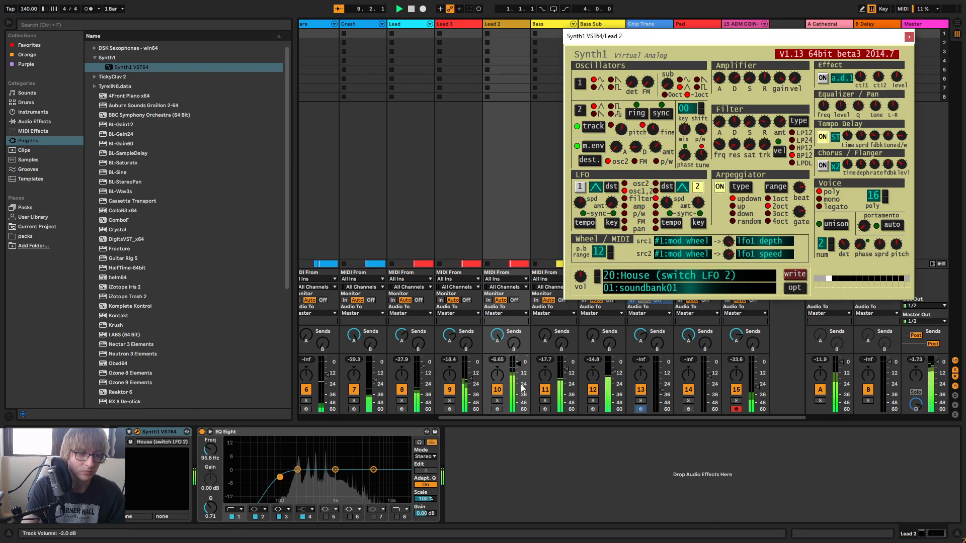
pyautogui.click(599, 277)
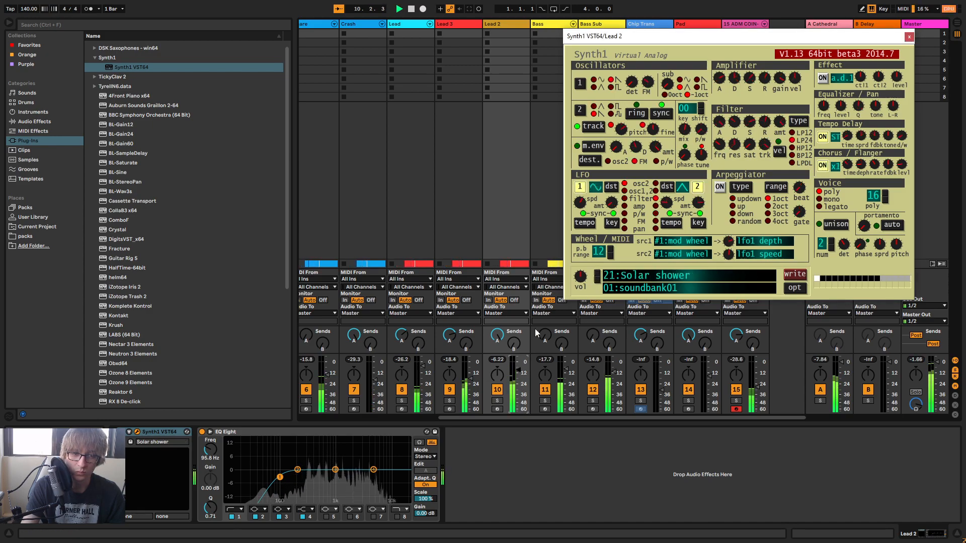
pyautogui.click(597, 276)
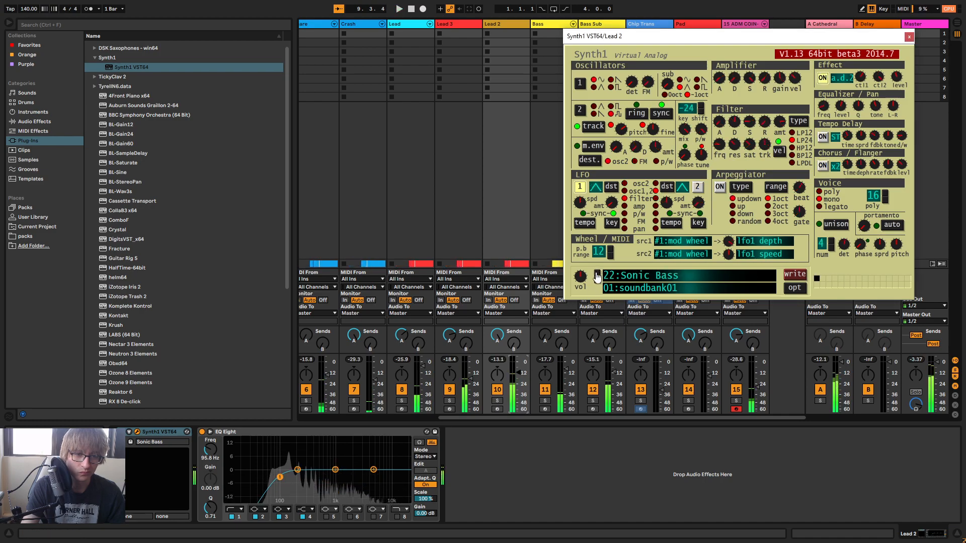
pyautogui.click(597, 276)
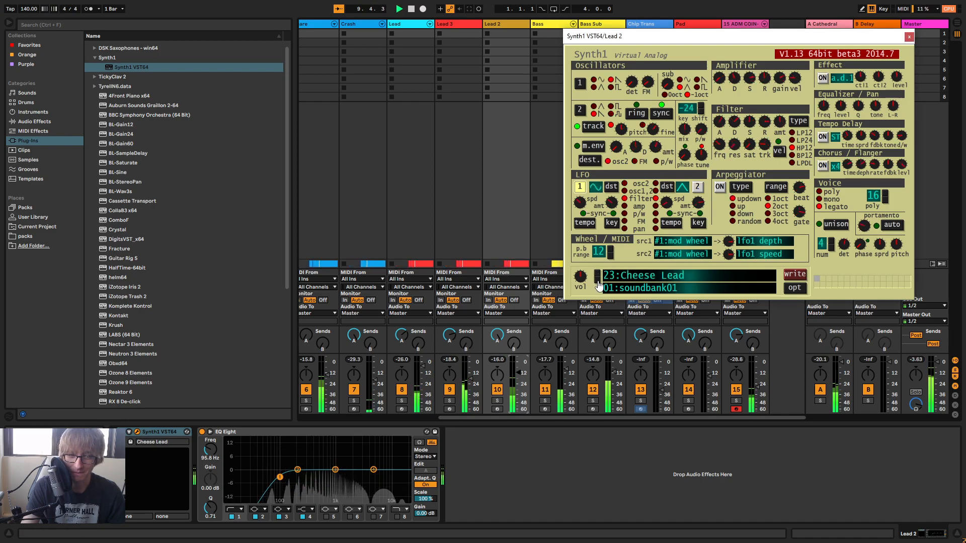
pyautogui.click(598, 283)
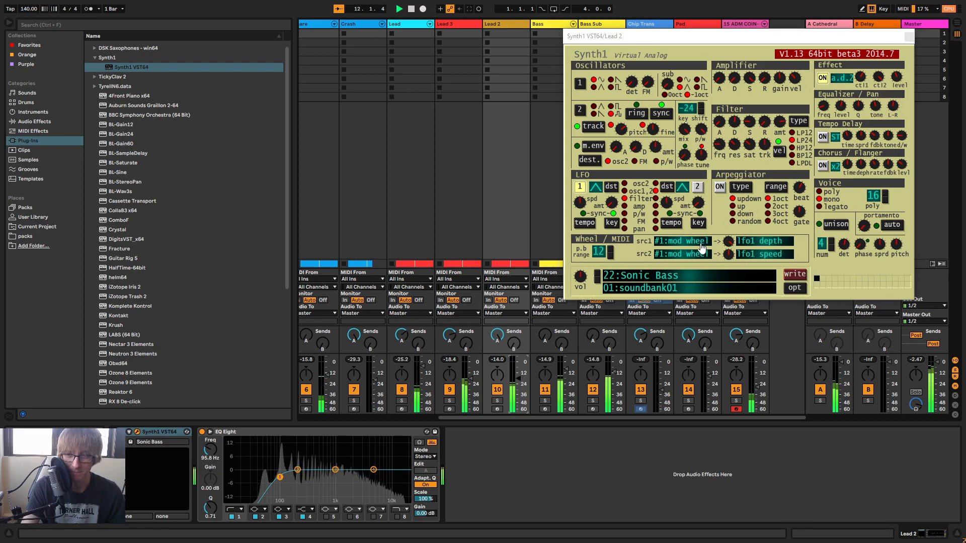
# Audition presets 23 Cheese Lead and 24 Past on Lead 2, setting the track volume to about -12 dB
pyautogui.click(598, 275)
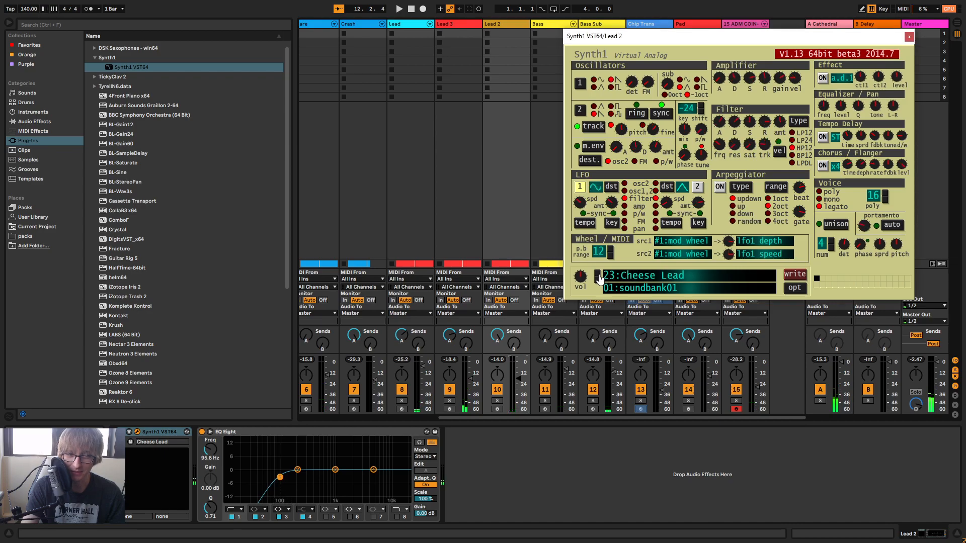
pyautogui.moveTo(520, 379); pyautogui.dragTo(520, 378)
pyautogui.click(598, 275)
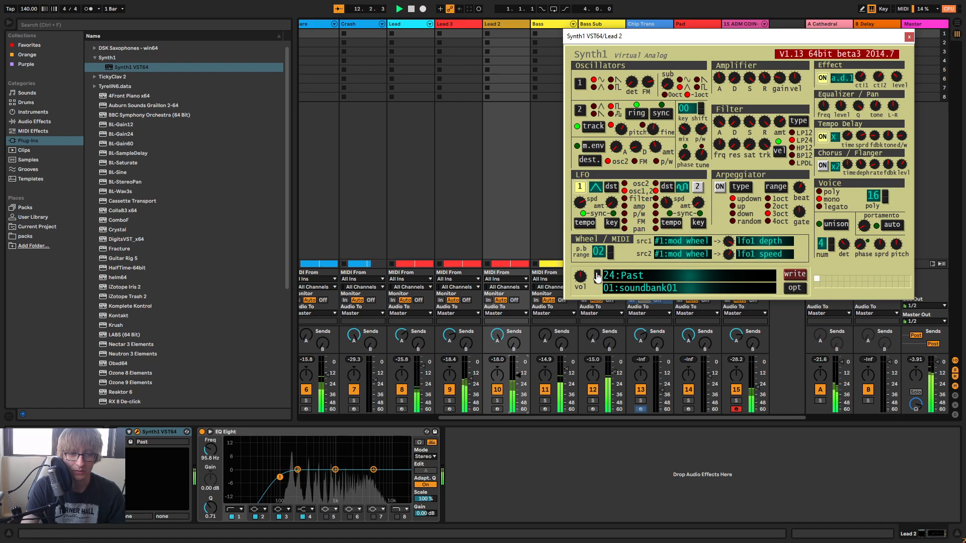
pyautogui.moveTo(521, 381); pyautogui.dragTo(521, 377)
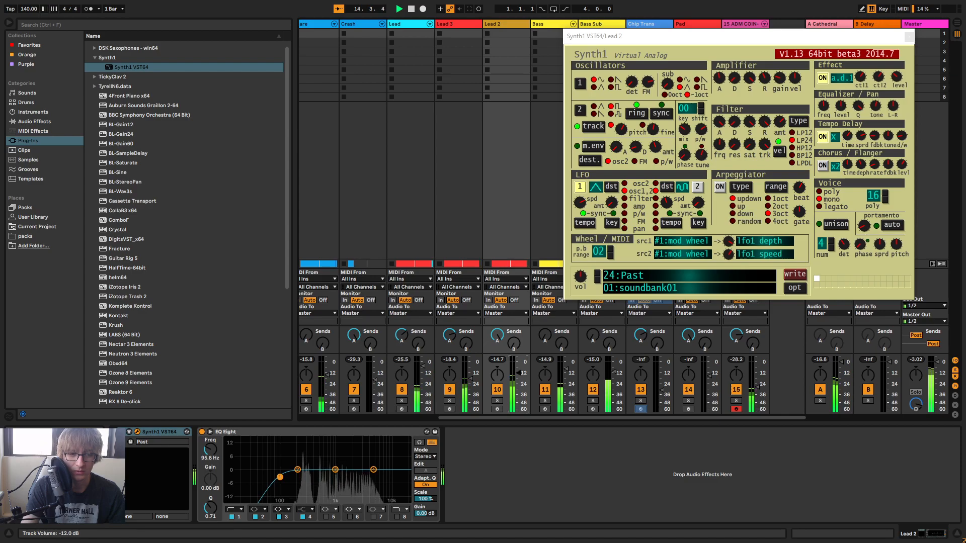
# Replay the Past preset in the mix, fine-tune the Lead 2 volume to about -12.4 dB and close the synth window
pyautogui.moveTo(720, 86); pyautogui.dragTo(729, 114)
pyautogui.click(683, 50)
pyautogui.press('space')
pyautogui.press('space')
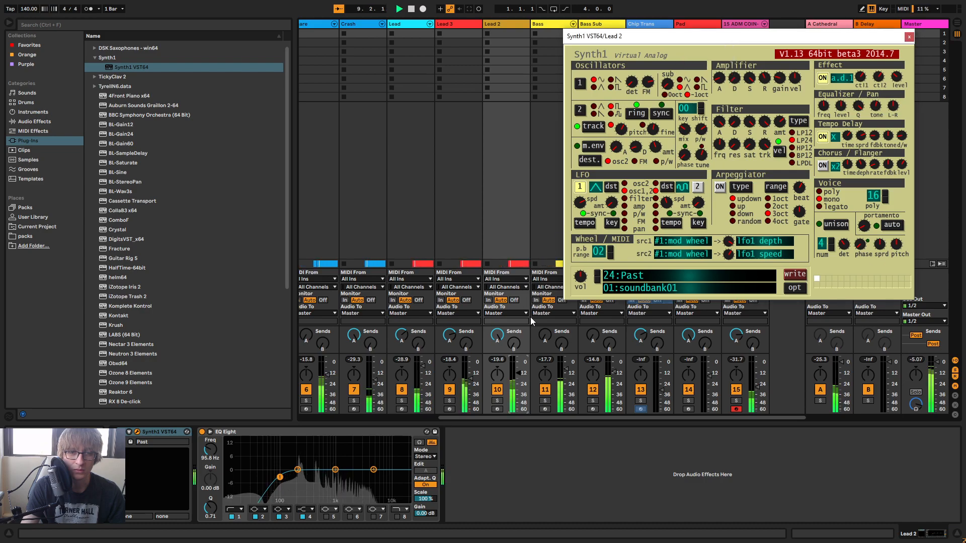
pyautogui.click(516, 376)
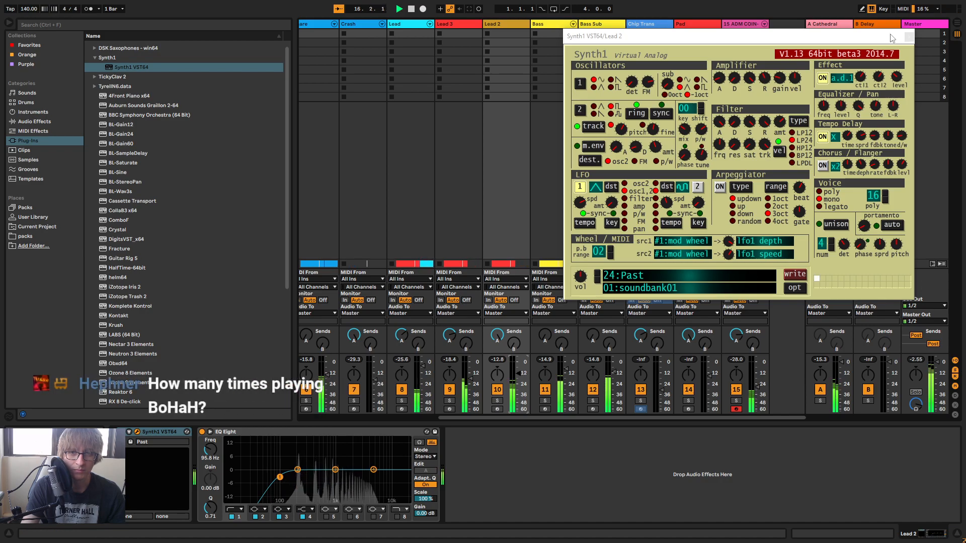
pyautogui.click(909, 38)
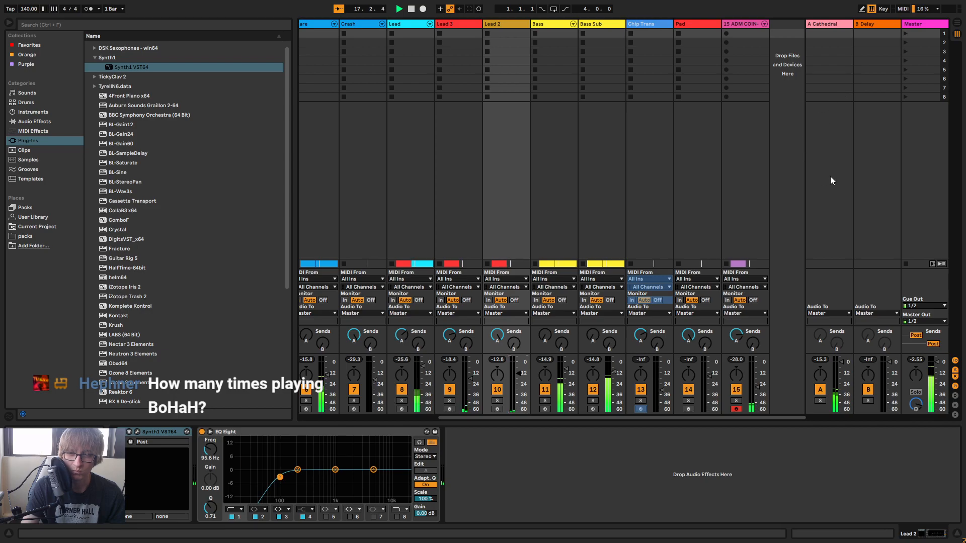
# Show the arrangement and listen on past the first lead section, placing the insert mark at bar 29 on Lead 2
pyautogui.press('Tab')
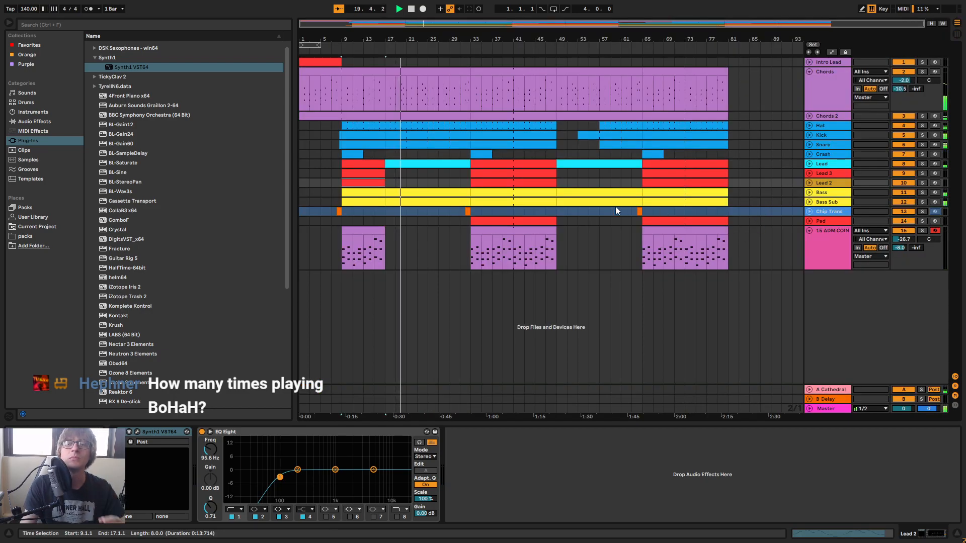
pyautogui.click(455, 241)
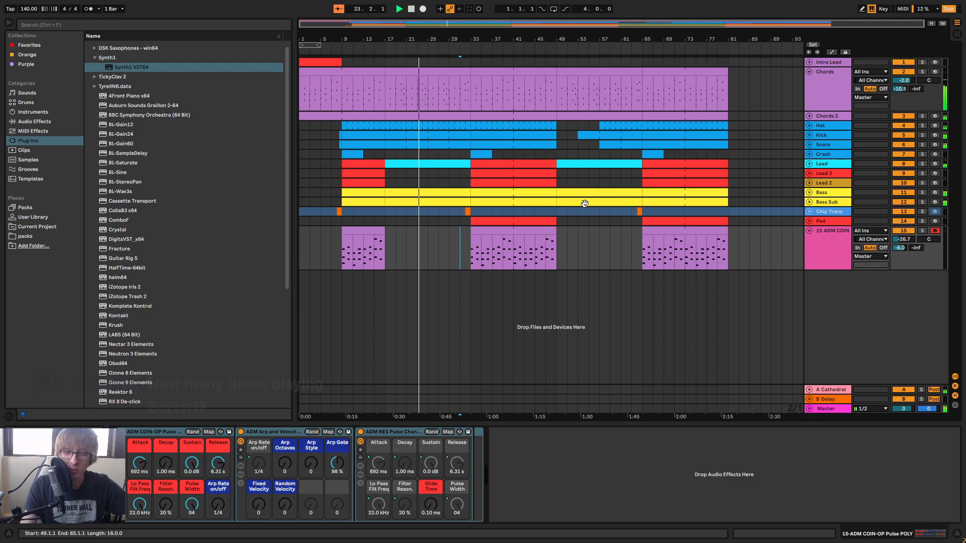
pyautogui.click(610, 183)
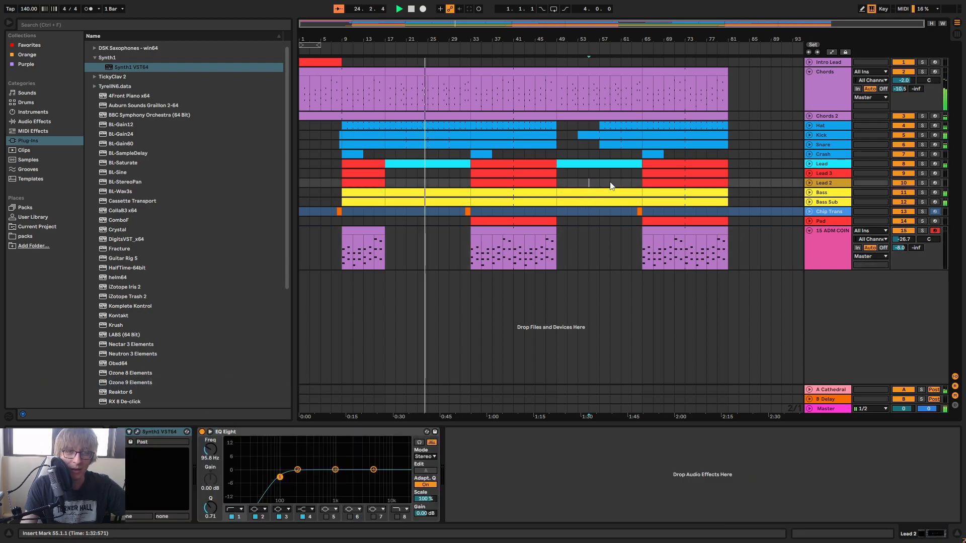
pyautogui.click(449, 182)
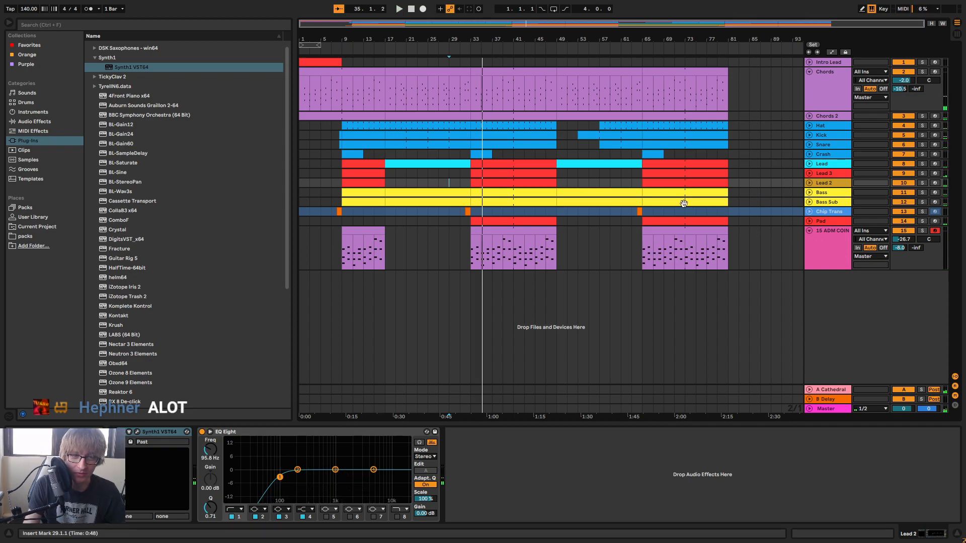
# Play the section from bar 33 with Lead 2 soloed, then unsoloed, and compare its notes and level with Lead 3
pyautogui.press('space')
pyautogui.click(923, 183)
pyautogui.click(809, 183)
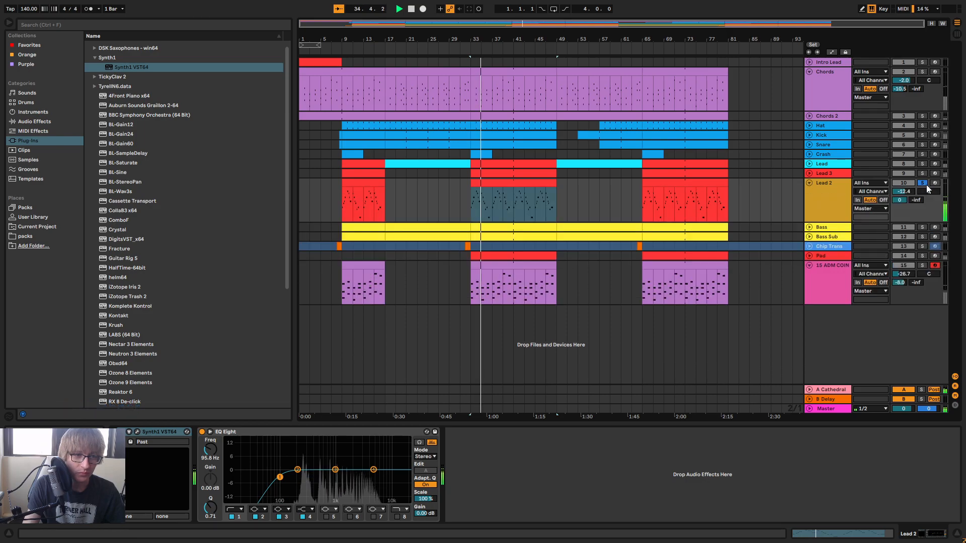
pyautogui.click(809, 174)
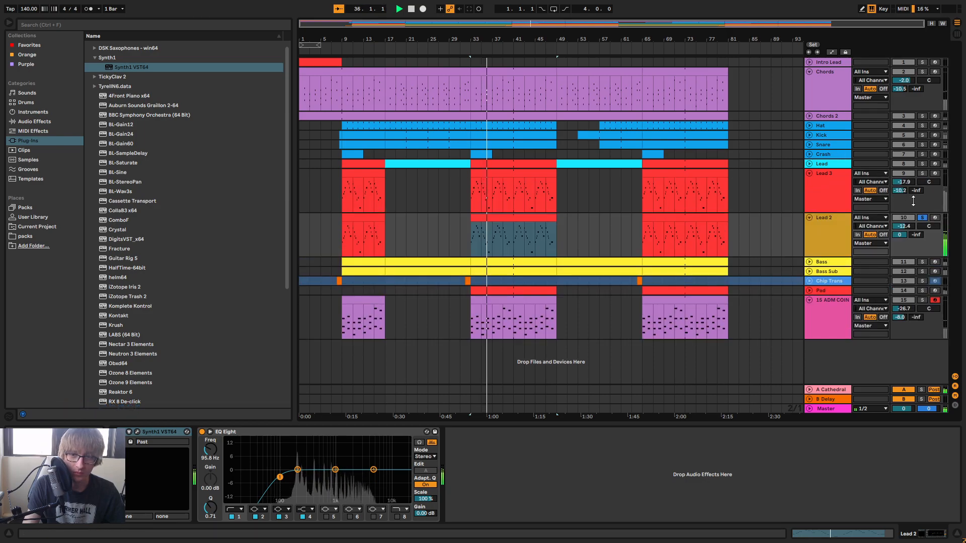
pyautogui.click(922, 218)
pyautogui.click(809, 217)
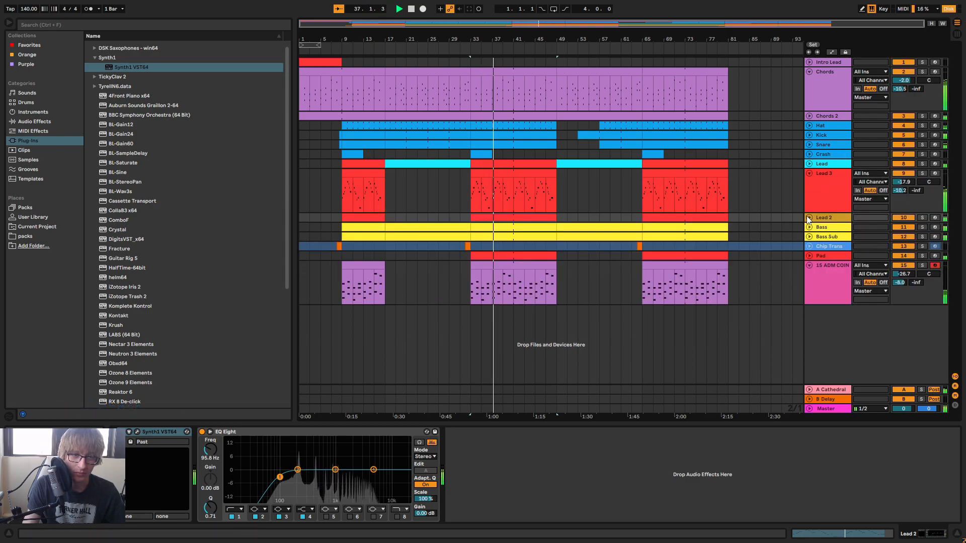
pyautogui.click(809, 174)
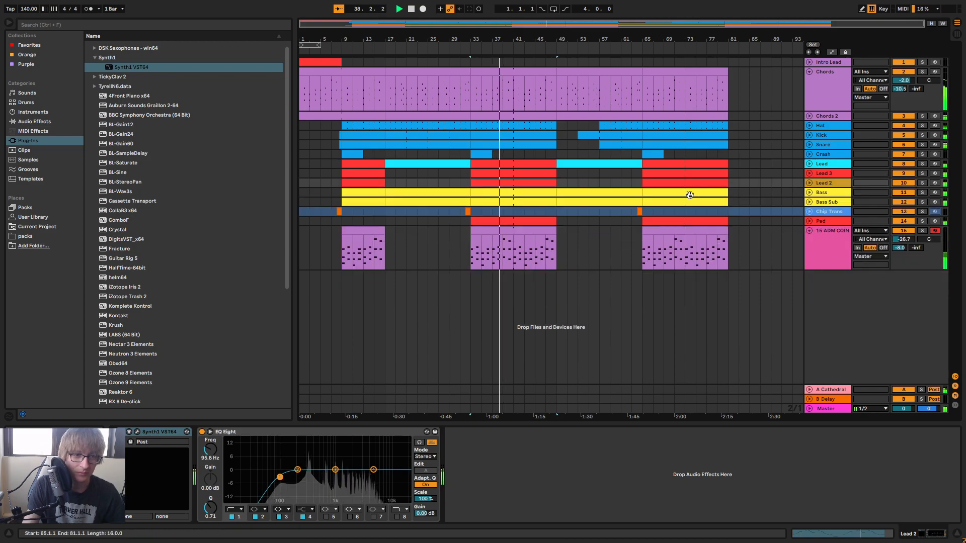
# Fold the ADM COIN track and examine the notes and levels of the Pad and Bass Sub tracks
pyautogui.click(810, 231)
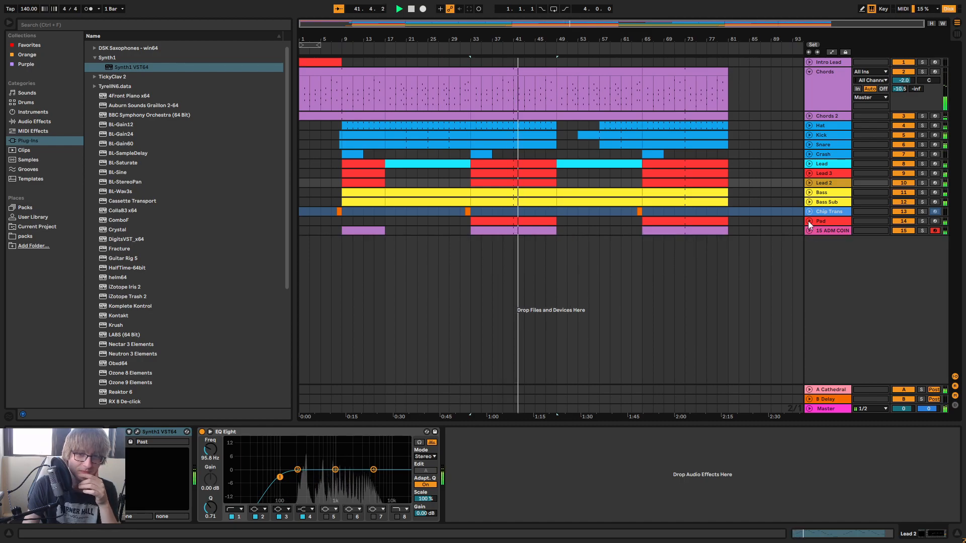
pyautogui.click(810, 222)
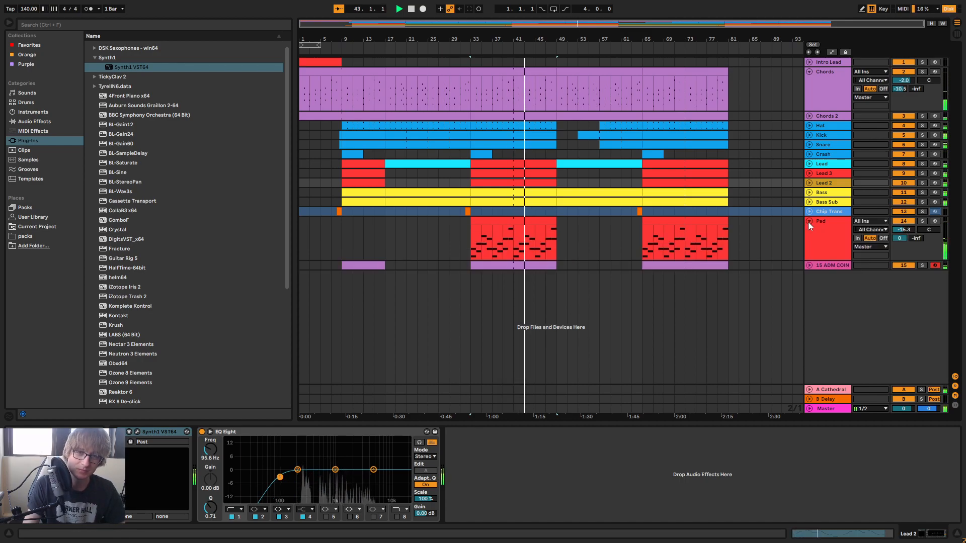
pyautogui.click(809, 222)
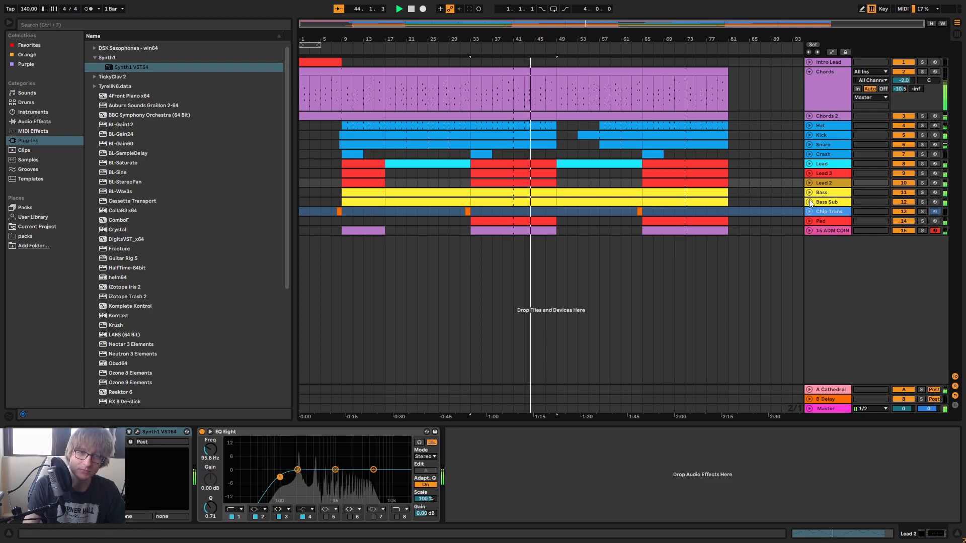
pyautogui.click(810, 202)
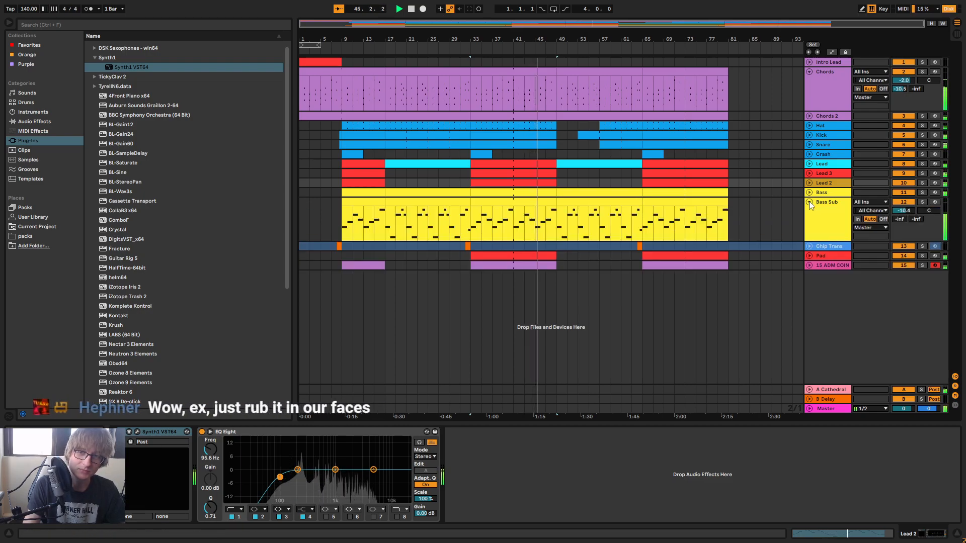
pyautogui.click(809, 202)
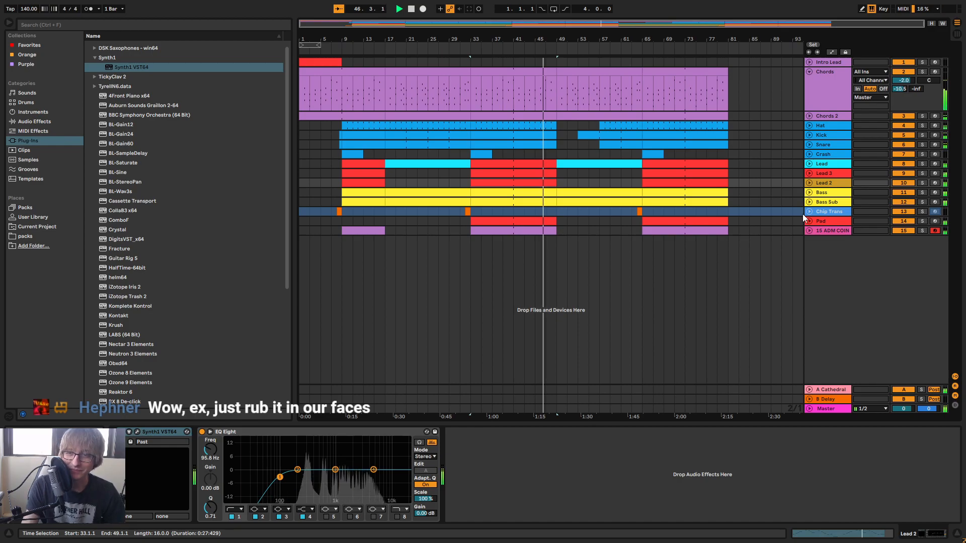
# Replay the Lead 2 clip at bar 33 in the full mix with its track settings unfolded
pyautogui.click(810, 183)
pyautogui.click(489, 182)
pyautogui.press('space')
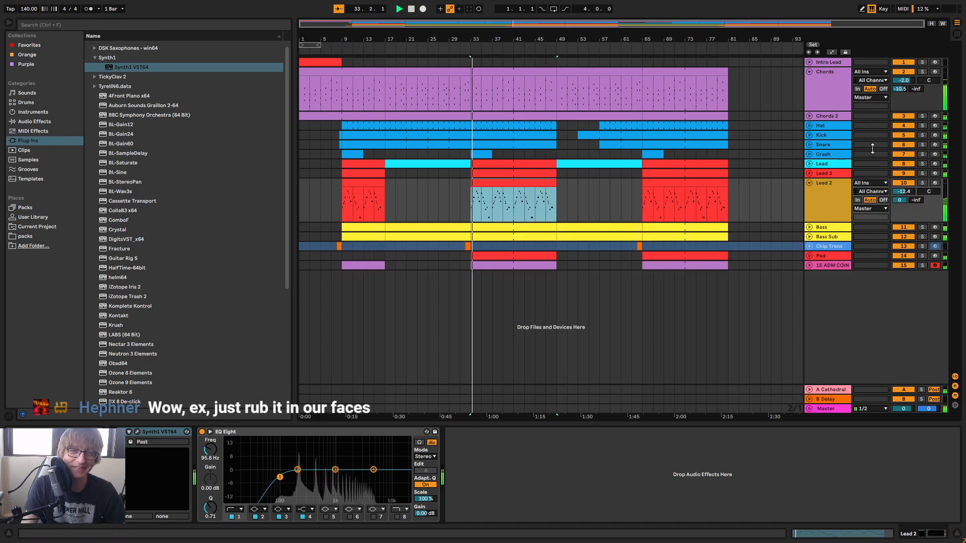
pyautogui.click(810, 183)
# Play from bar 7 and compare the mix with Lead 3 muted and unmuted
pyautogui.press('space')
pyautogui.moveTo(490, 41); pyautogui.dragTo(537, 42)
pyautogui.click(344, 179)
pyautogui.press('space')
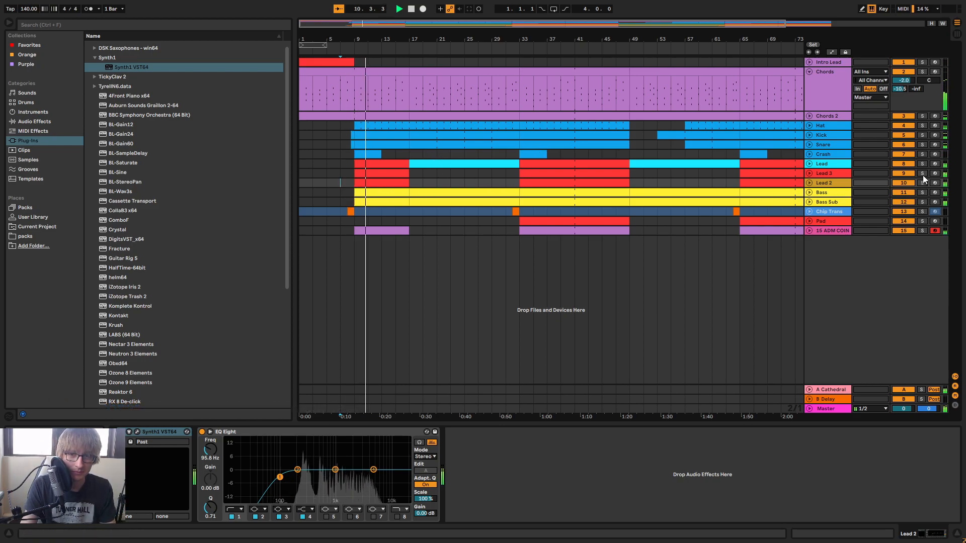
pyautogui.click(903, 173)
pyautogui.click(903, 174)
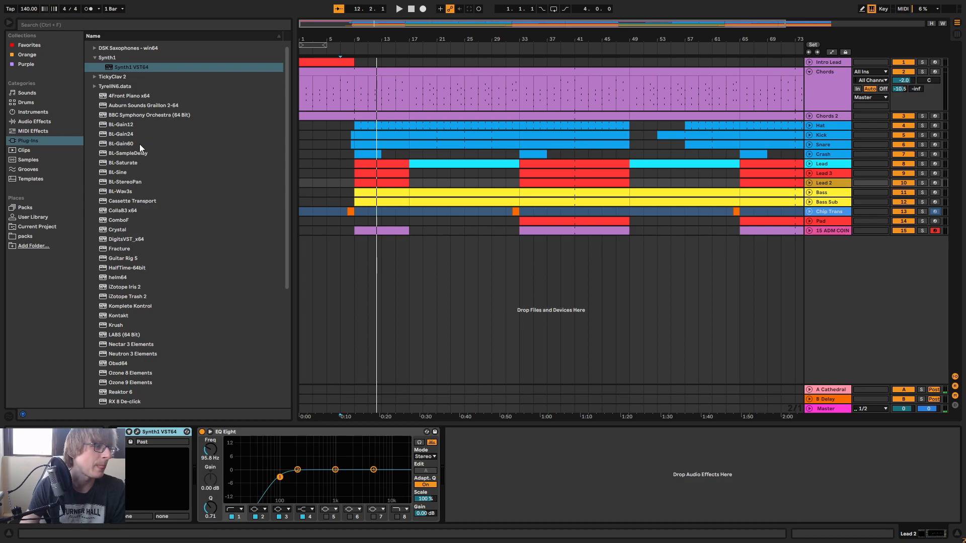
# Solo Lead 2 over its first clip while browsing the plug-ins, then unsolo it and stop playback
pyautogui.click(922, 185)
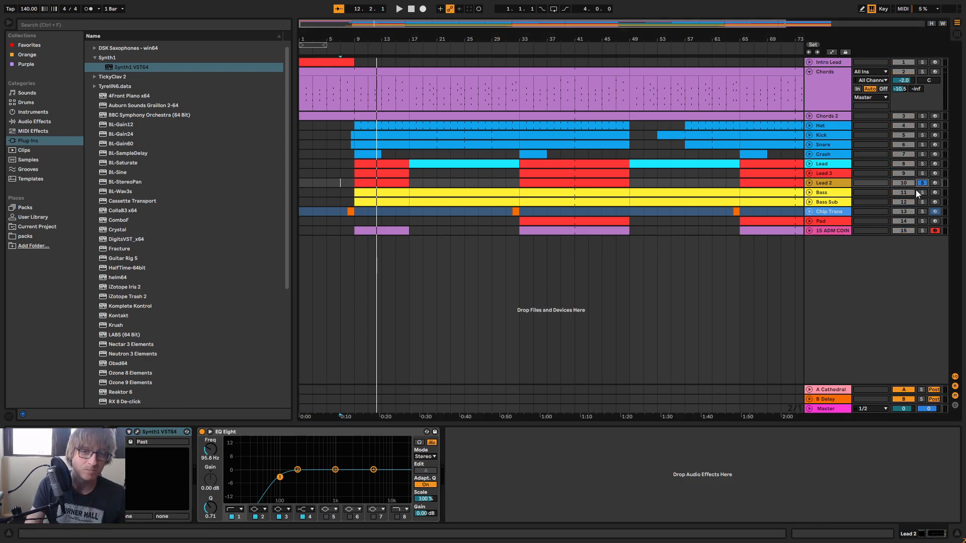
pyautogui.click(379, 182)
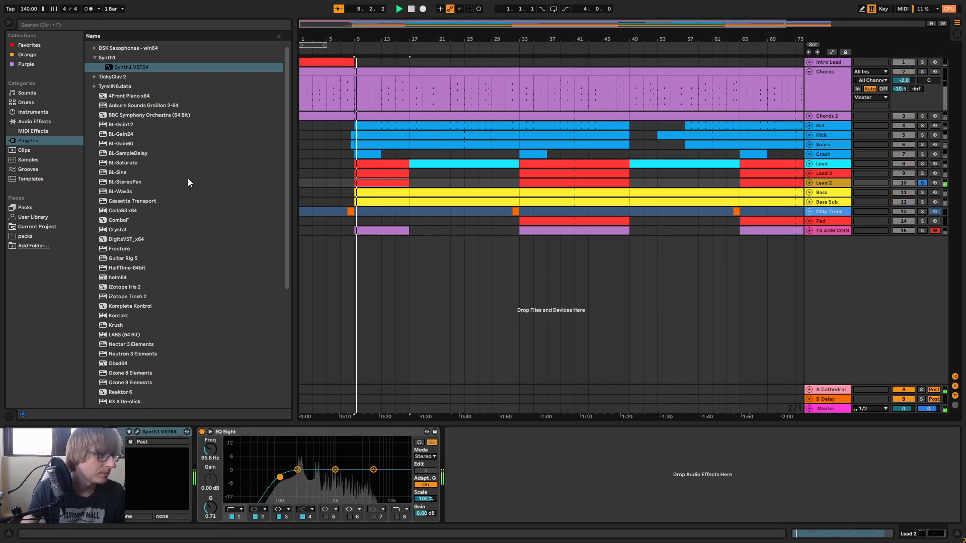
pyautogui.scroll(-3, 142, 161)
pyautogui.scroll(3, 157, 196)
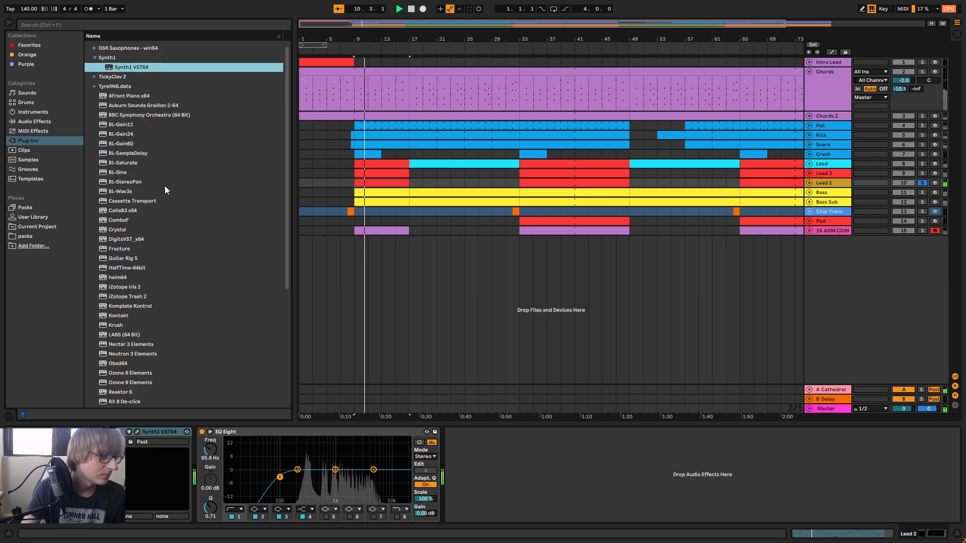
pyautogui.click(923, 182)
pyautogui.press('space')
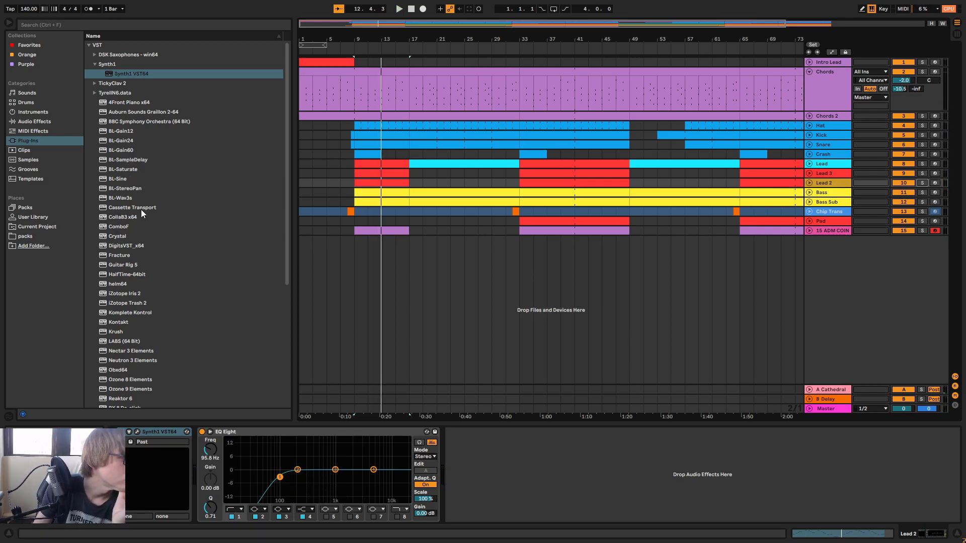
# Load the ComboF organ on a new MIDI track, toggle its vibrato and vibrato speed switches, and close its window
pyautogui.scroll(-2, 158, 248)
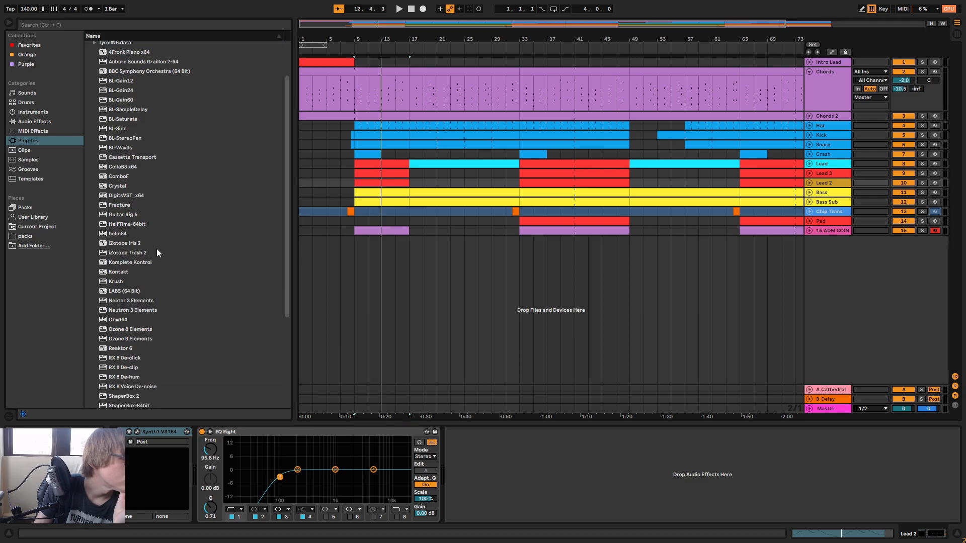
pyautogui.click(127, 177)
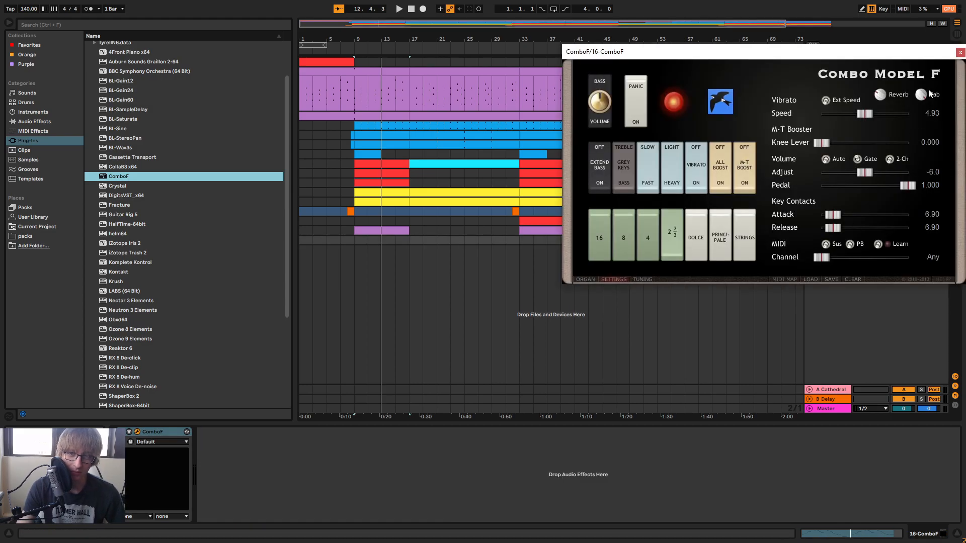
pyautogui.click(686, 189)
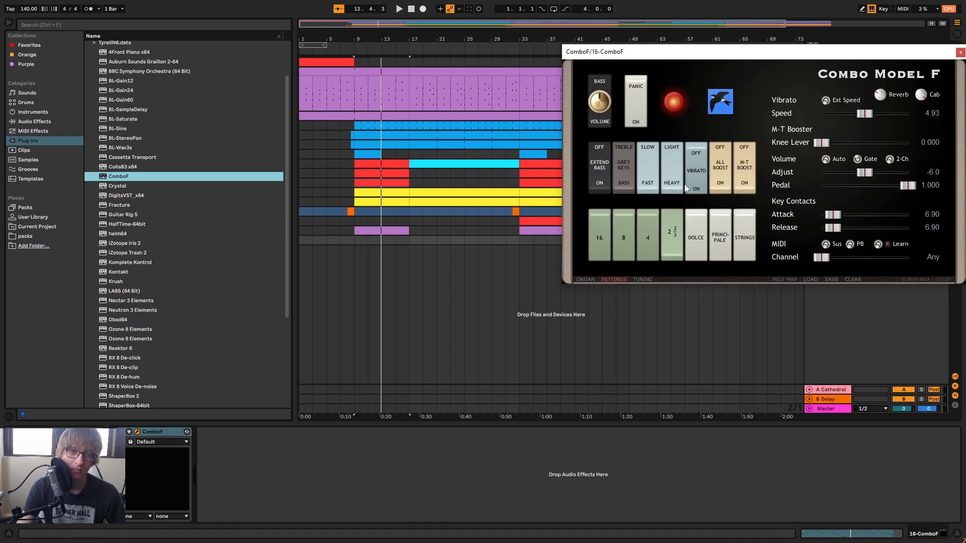
pyautogui.click(649, 189)
pyautogui.click(961, 51)
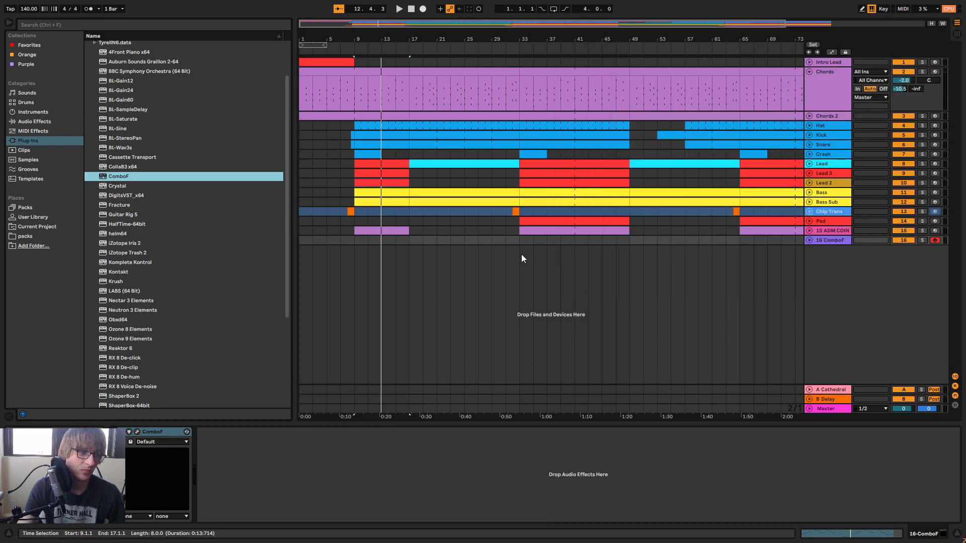
# Copy the Lead 2 clip at bars 9 to 17 to the same position on the ComboF track
pyautogui.click(507, 246)
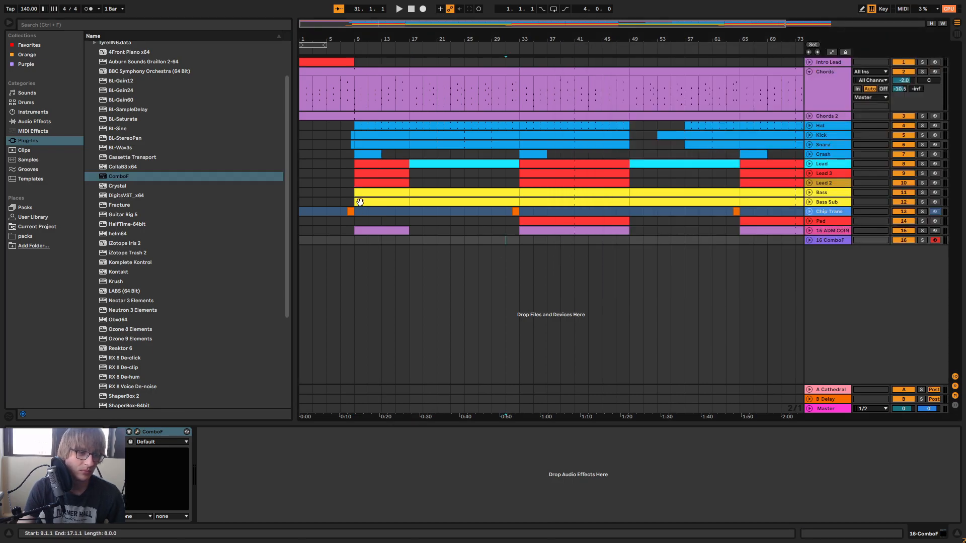
pyautogui.click(381, 182)
pyautogui.hotkey('ctrl', 'c')
pyautogui.click(357, 240)
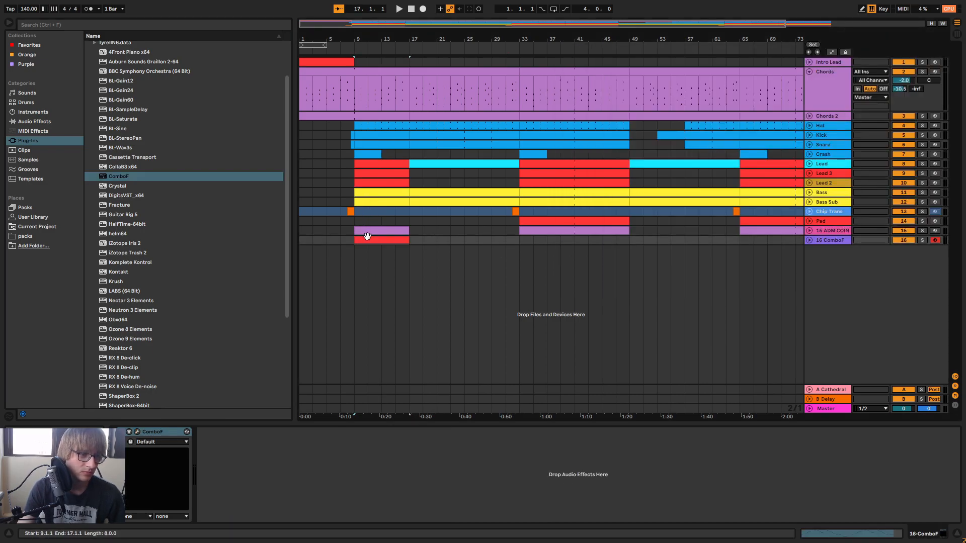
pyautogui.hotkey('ctrl', 'v')
# Play the copied part in the mixer view and set the ComboF track volume to about -2 dB
pyautogui.press('Tab')
pyautogui.moveTo(731, 414); pyautogui.dragTo(754, 414)
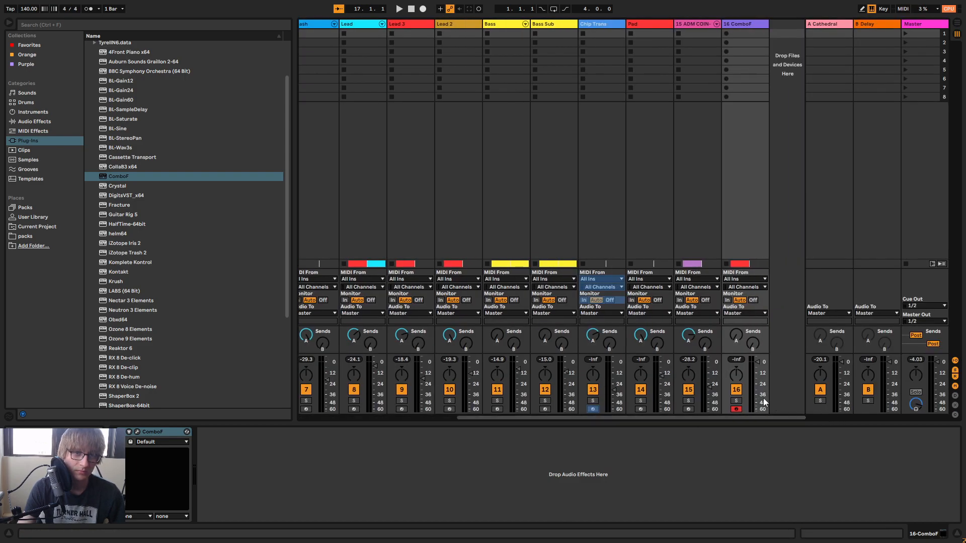
pyautogui.press('space')
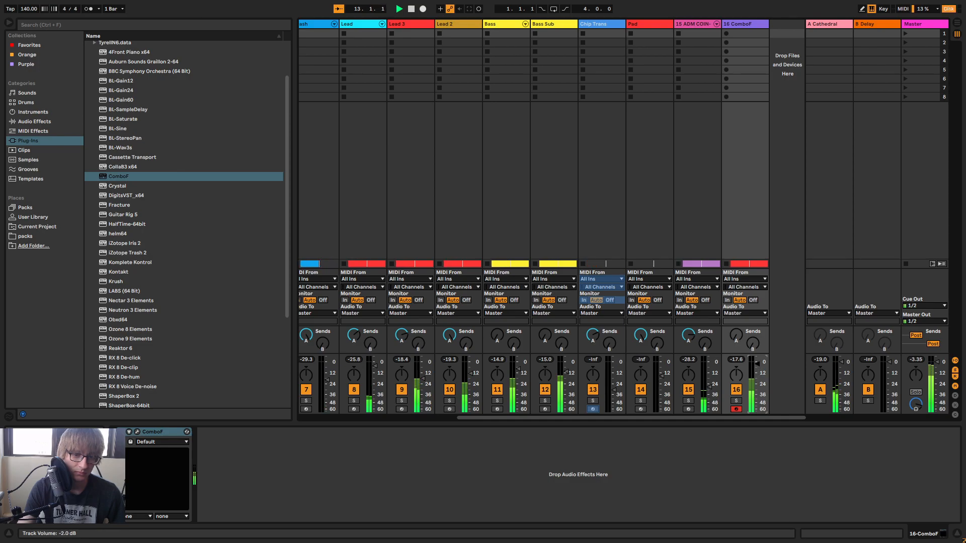
pyautogui.moveTo(758, 364); pyautogui.dragTo(758, 365)
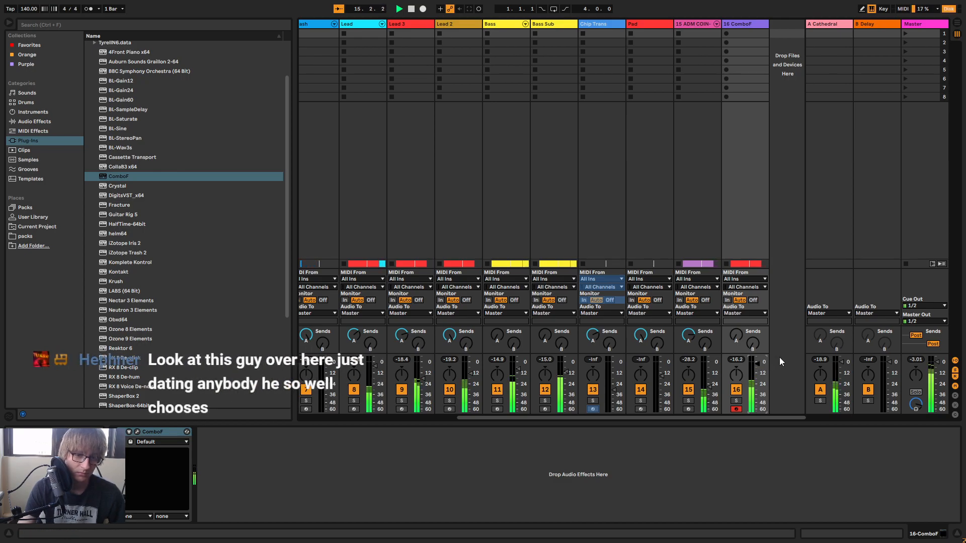
# Rename the ComboF track as Lead 4 in the arrangement and move it directly below Lead 2
pyautogui.press('Tab')
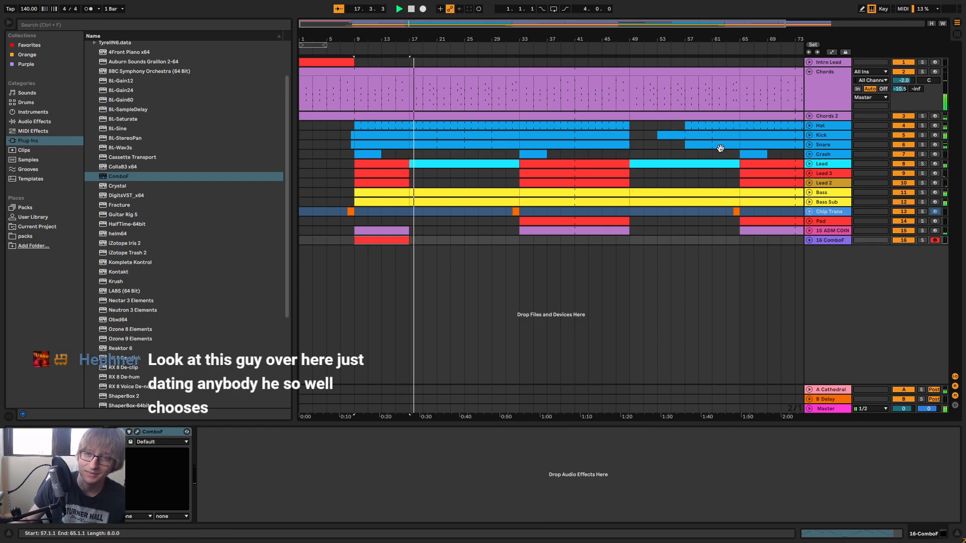
pyautogui.press('space')
pyautogui.press('space')
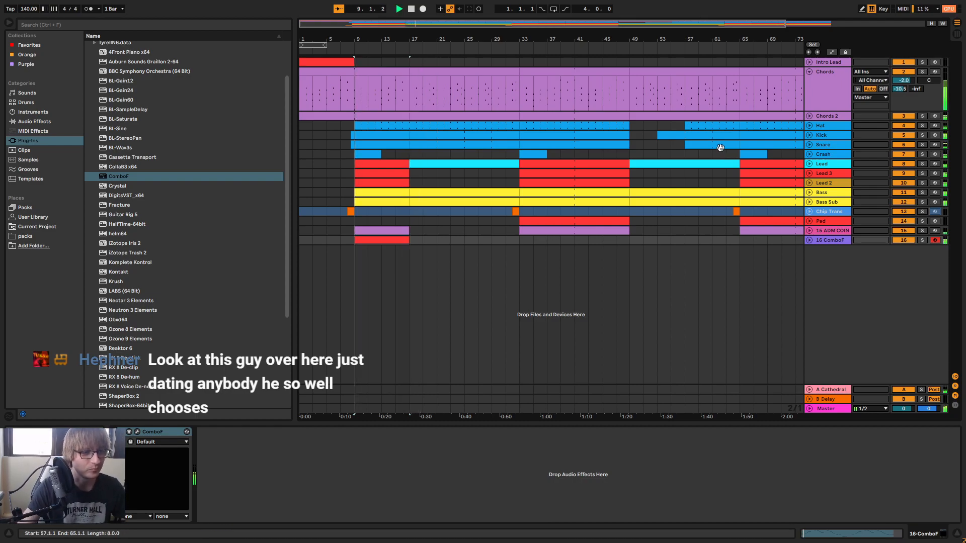
pyautogui.click(742, 241)
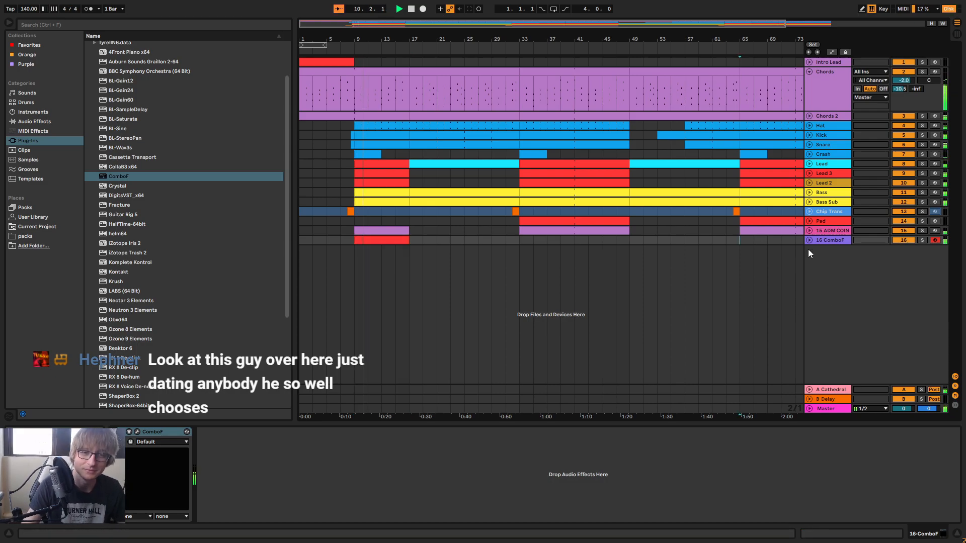
pyautogui.rightClick(835, 240)
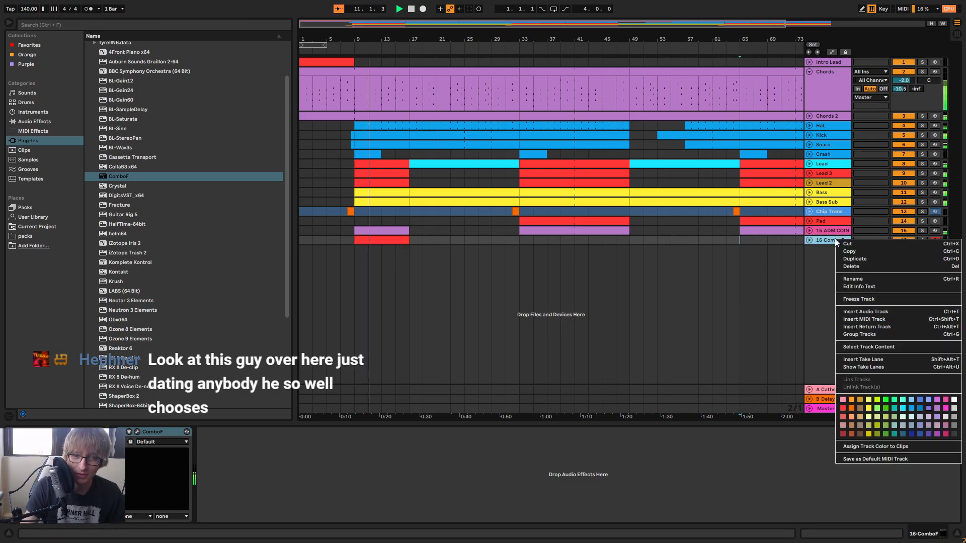
pyautogui.click(862, 278)
pyautogui.write('Lead 4')
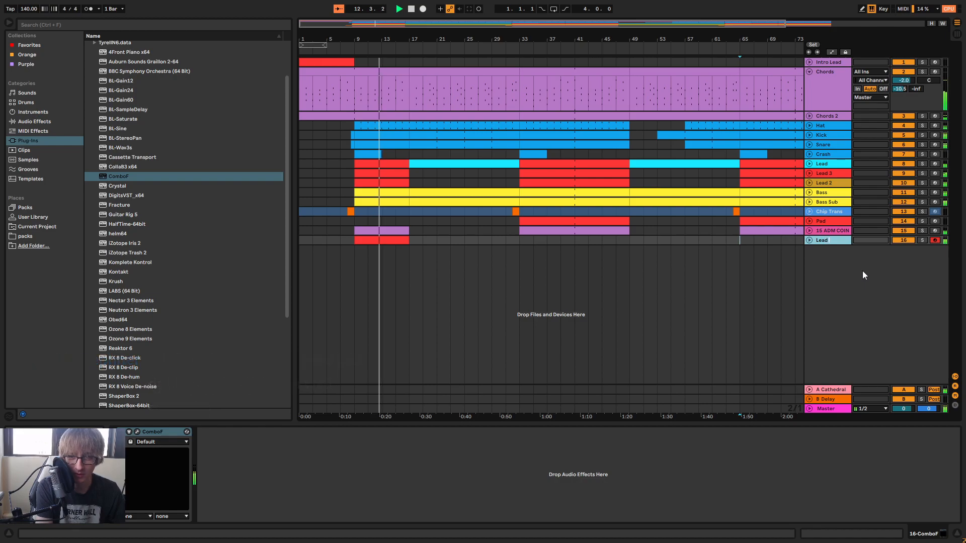
pyautogui.press('Return')
pyautogui.moveTo(834, 240); pyautogui.dragTo(835, 191)
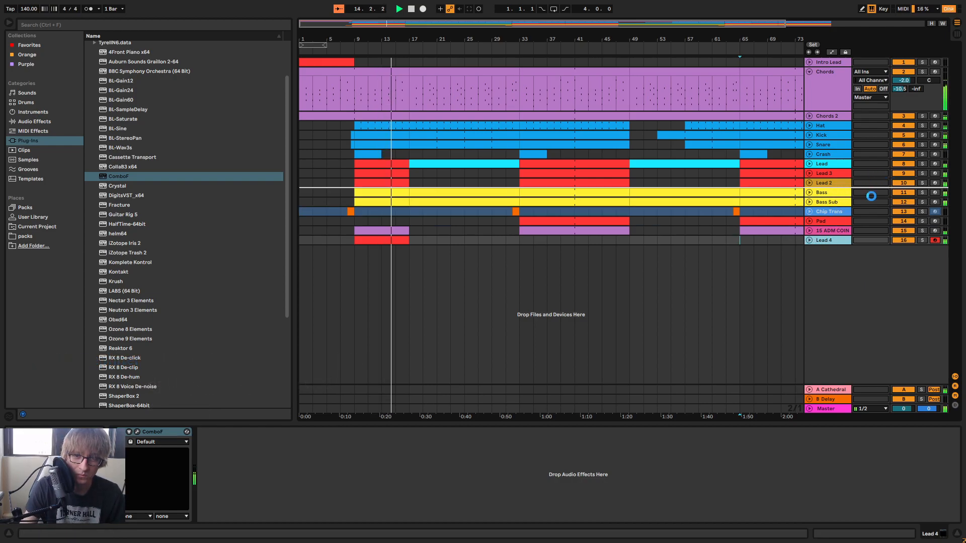
# Compare the lead layers during playback from bar 9 by soloing Lead 3 and muting and unmuting Lead 3 and Lead 2
pyautogui.moveTo(908, 167); pyautogui.dragTo(904, 174)
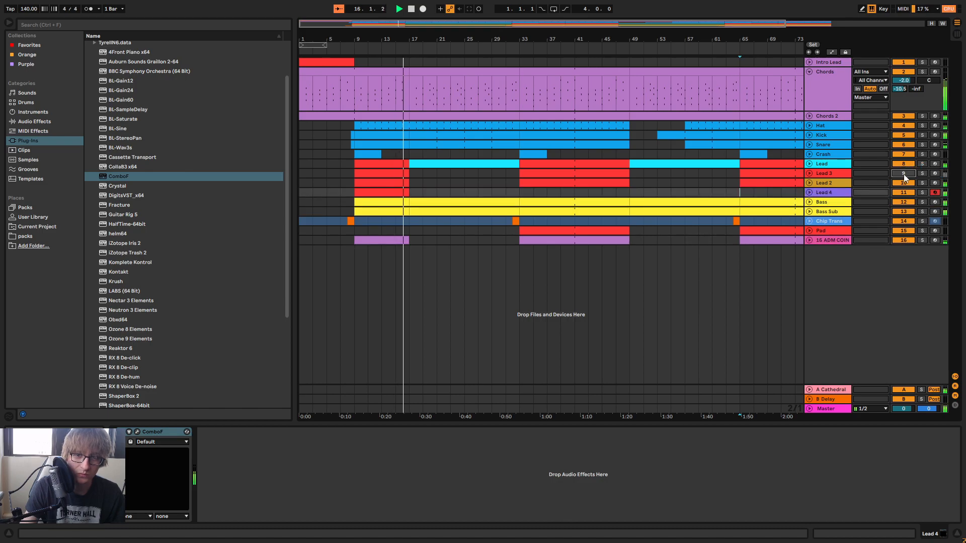
pyautogui.click(923, 173)
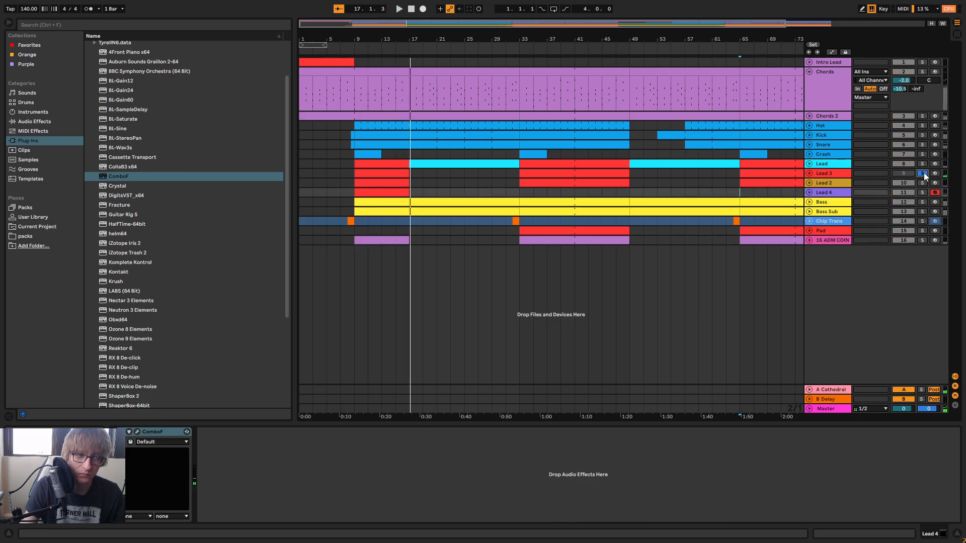
pyautogui.click(740, 193)
pyautogui.click(922, 173)
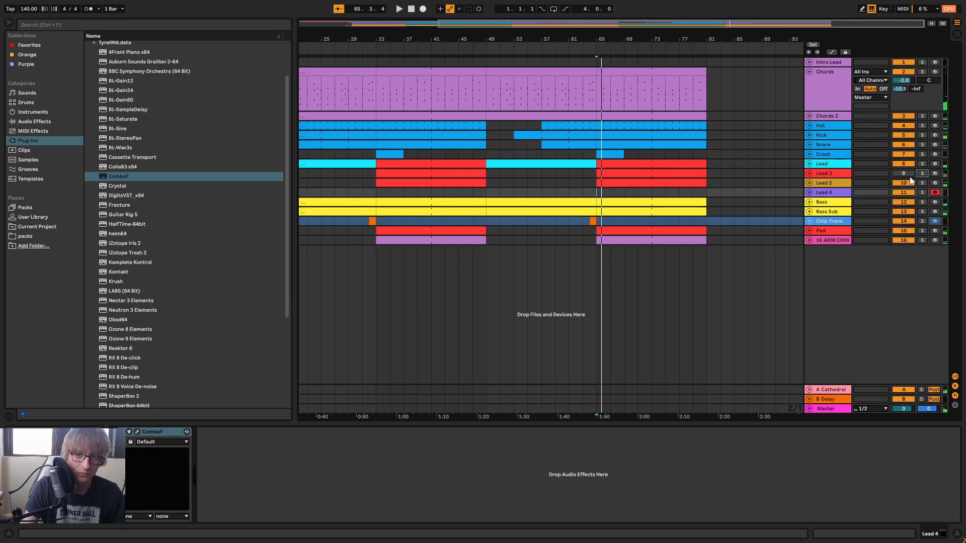
pyautogui.moveTo(621, 41); pyautogui.dragTo(660, 41)
pyautogui.click(336, 47)
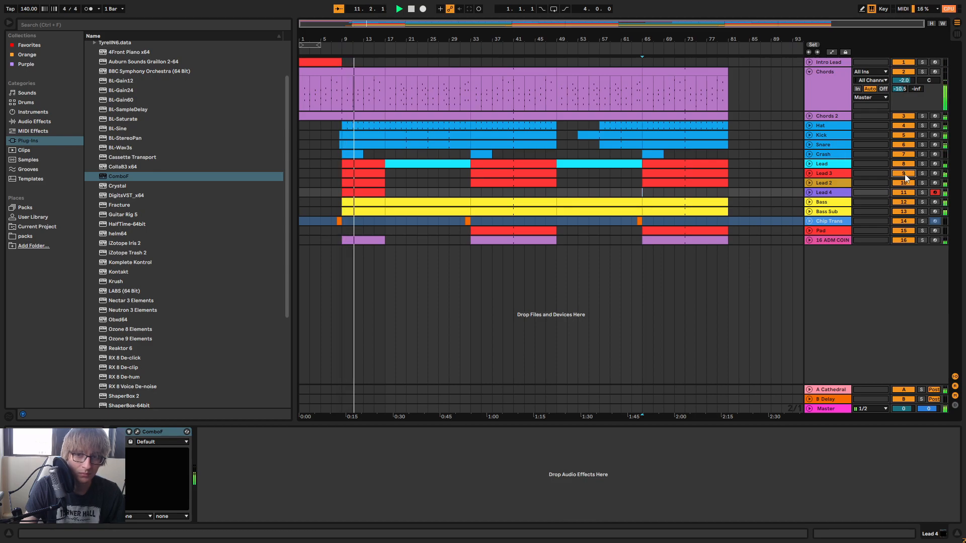
pyautogui.click(905, 174)
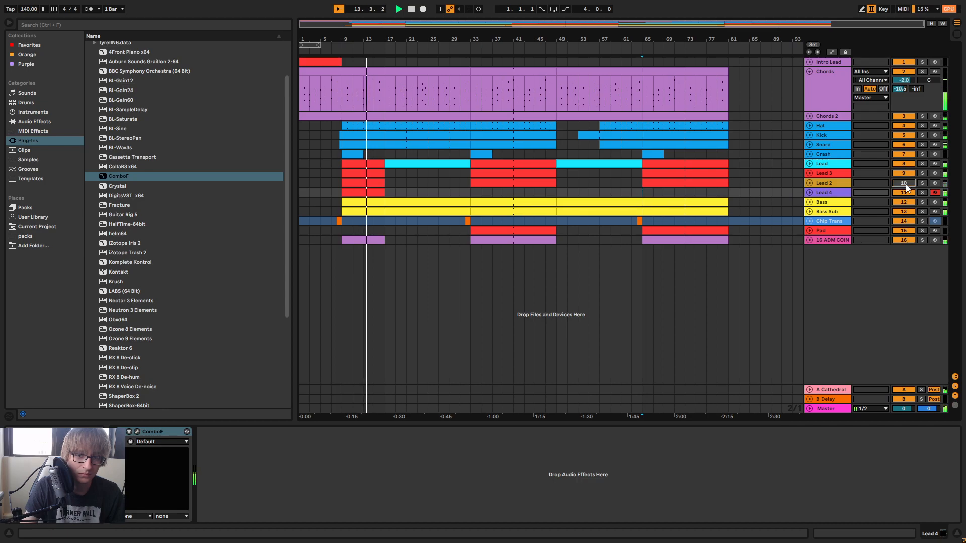
pyautogui.click(905, 184)
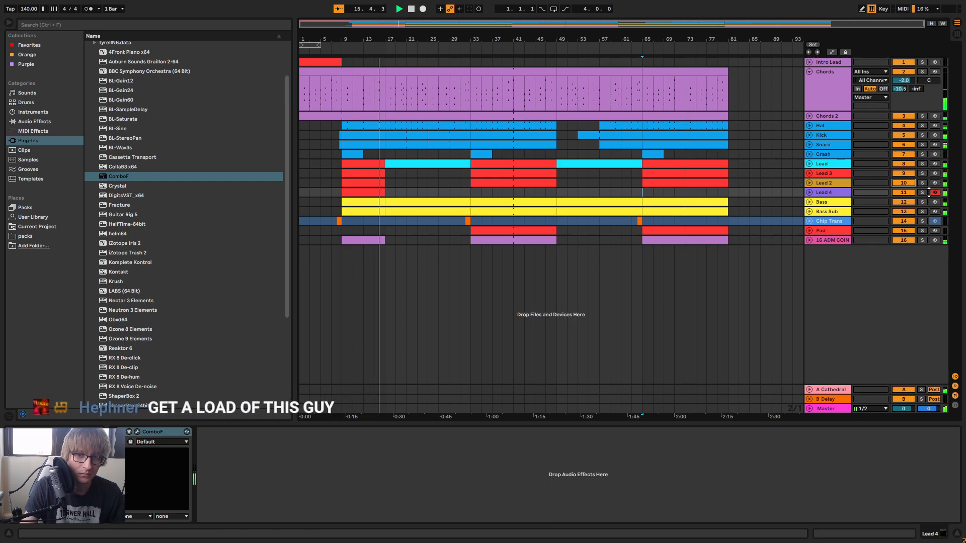
# Solo Lead 4 together with Lead 2 and play their first clips from bar 9
pyautogui.click(924, 192)
pyautogui.keyDown('ctrl'); pyautogui.click(923, 184); pyautogui.keyUp('ctrl')
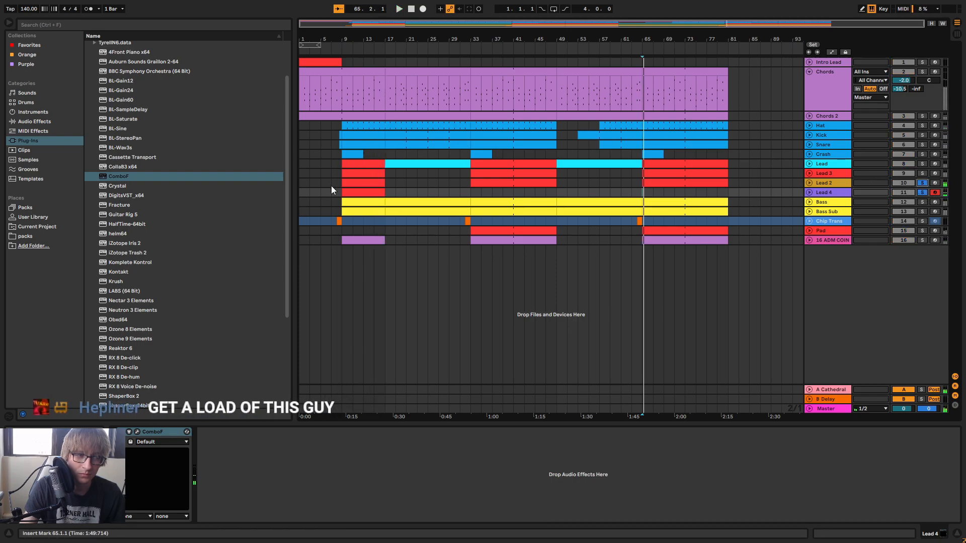
pyautogui.click(363, 183)
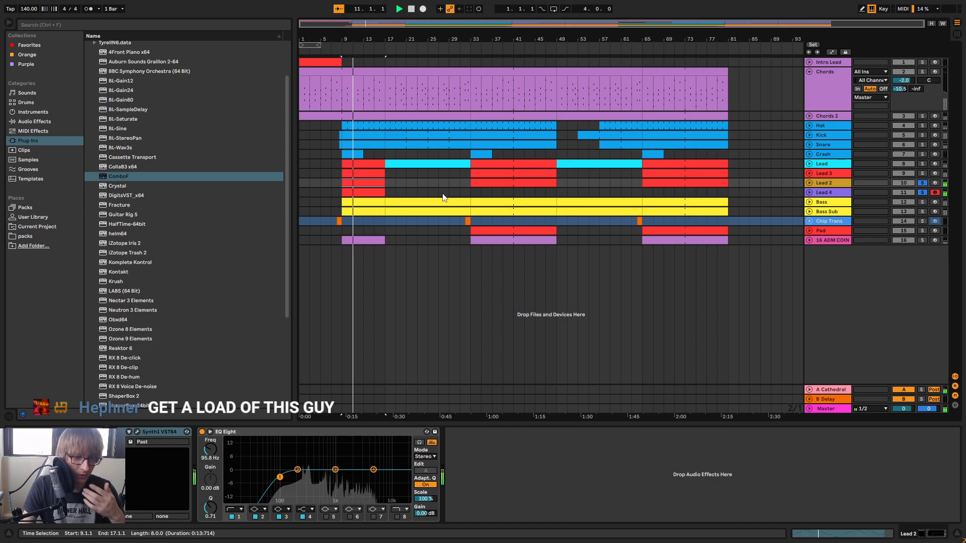
# Copy the lead clip on the Lead 4 track so it fills bars 33 to 49 and 65 to 81
pyautogui.click(417, 193)
pyautogui.click(356, 195)
pyautogui.hotkey('ctrl', 'c')
pyautogui.click(472, 195)
pyautogui.hotkey('ctrl', 'v')
pyautogui.moveTo(512, 195); pyautogui.dragTo(557, 195)
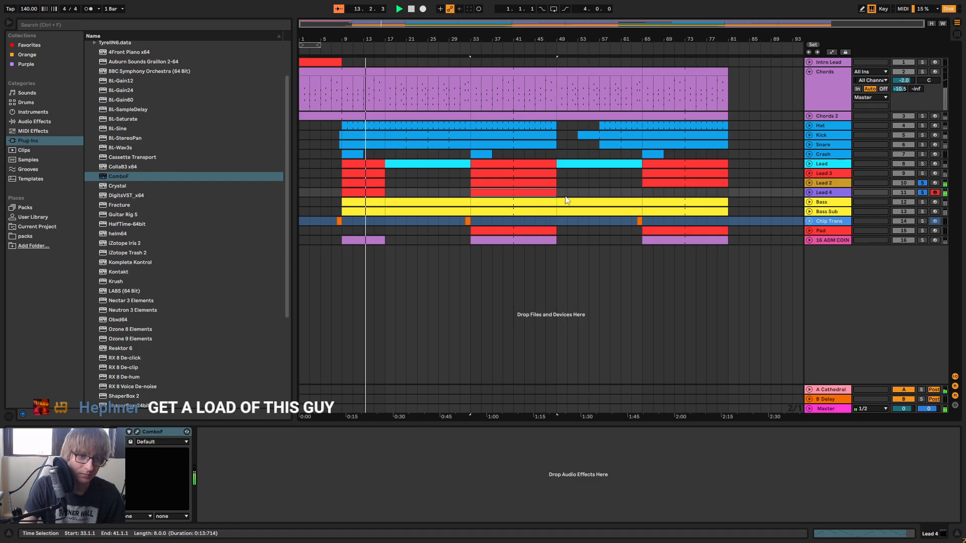
pyautogui.hotkey('ctrl', 'c')
pyautogui.click(643, 192)
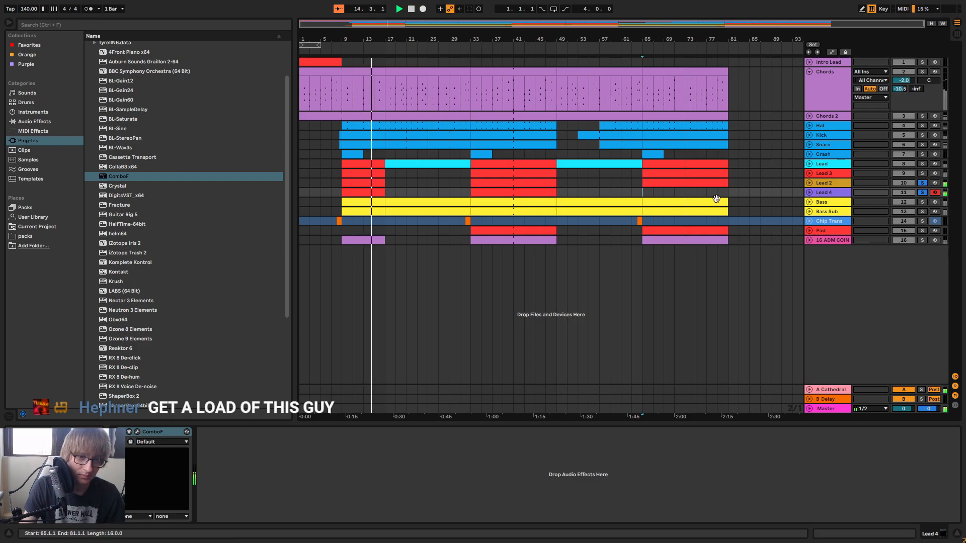
pyautogui.hotkey('ctrl', 'v')
pyautogui.click(760, 193)
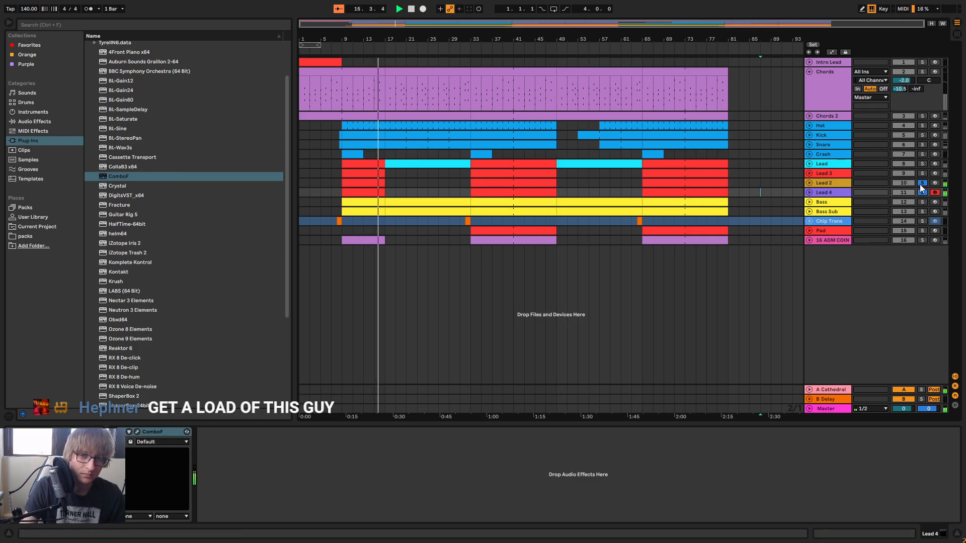
# Deactivate the Lead track's clip at bars 9 to 17 and clear the solos on Lead 2 and Lead 4
pyautogui.press('space')
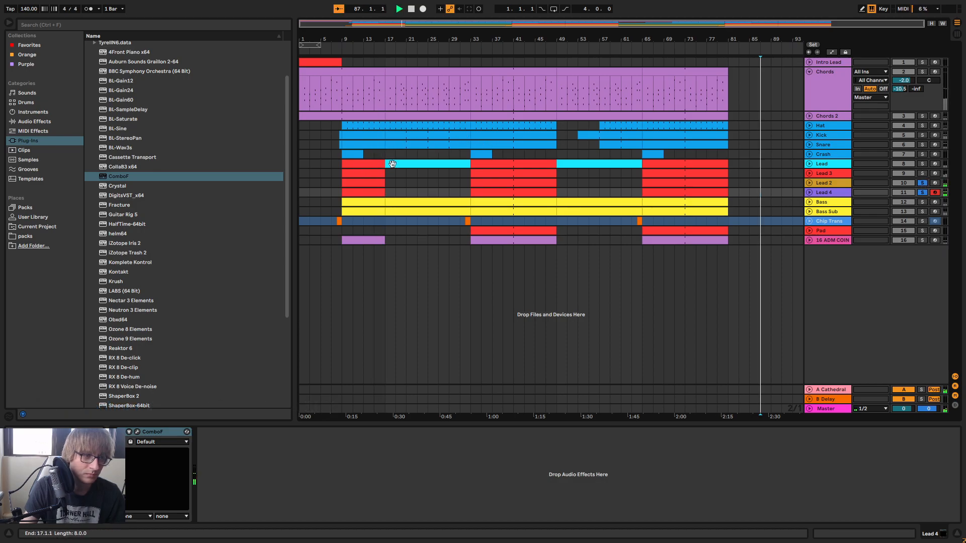
pyautogui.click(364, 164)
pyautogui.press('space')
pyautogui.click(922, 163)
pyautogui.click(923, 164)
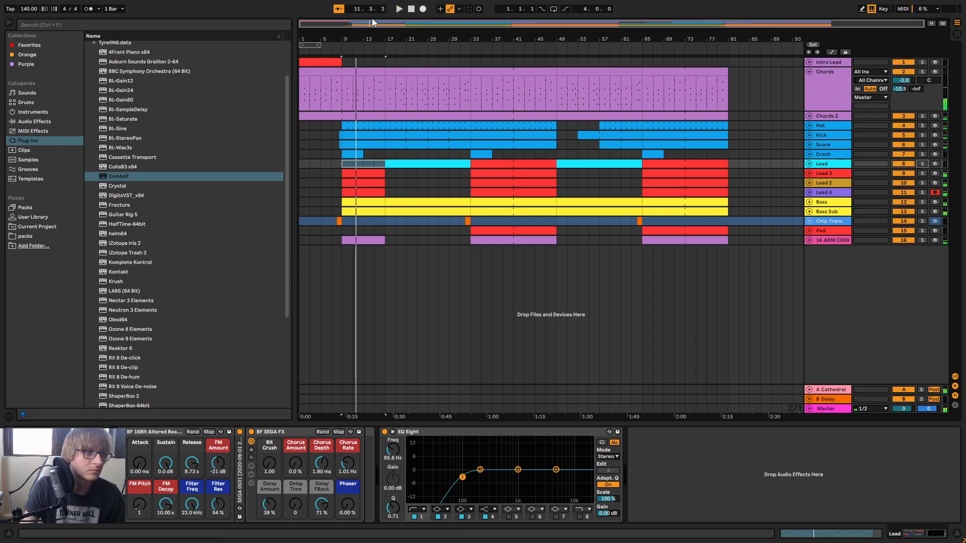
# Play the song from the start and try deactivating the Lead track's clips at bars 33 to 49 and 65 to 81
pyautogui.click(414, 10)
pyautogui.press('space')
pyautogui.moveTo(329, 38)
pyautogui.mouseDown()
pyautogui.moveTo(332, 61)
pyautogui.moveTo(335, 39)
pyautogui.mouseUp()
pyautogui.click(557, 180)
pyautogui.click(539, 164)
pyautogui.press('0')
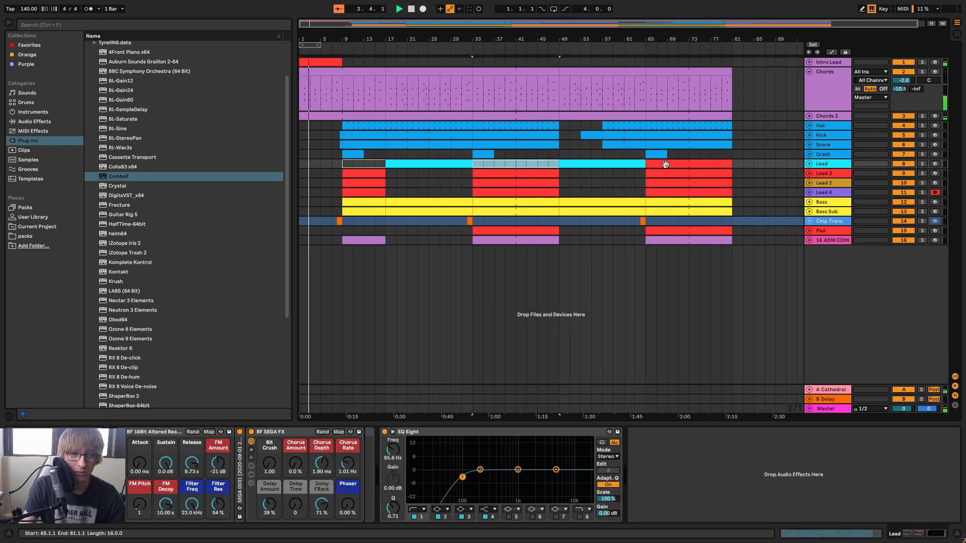
pyautogui.click(661, 164)
pyautogui.press('0')
pyautogui.click(614, 183)
pyautogui.click(685, 163)
pyautogui.press('0')
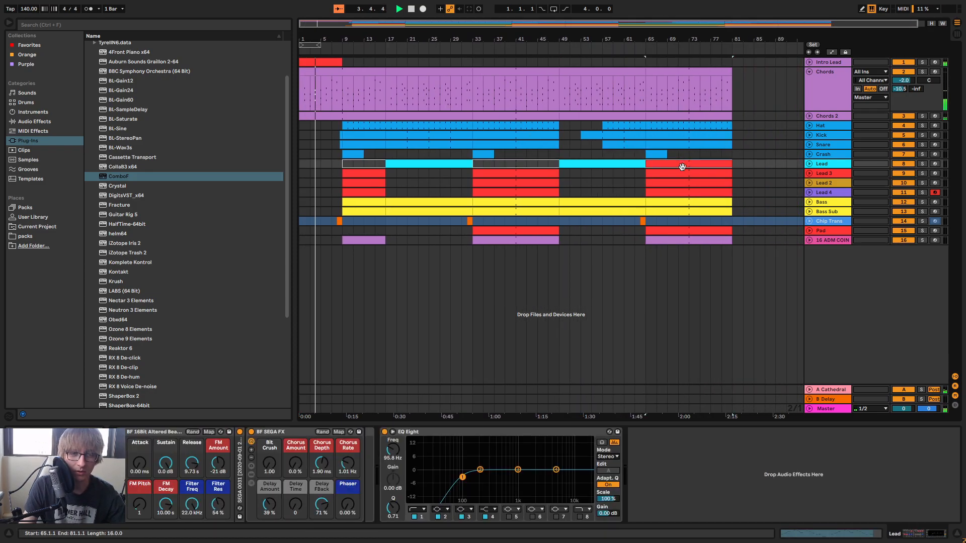
# Collapse the Chords track and replay the section from bar 9 to judge it without the main Lead clip
pyautogui.scroll(-2, 593, 151)
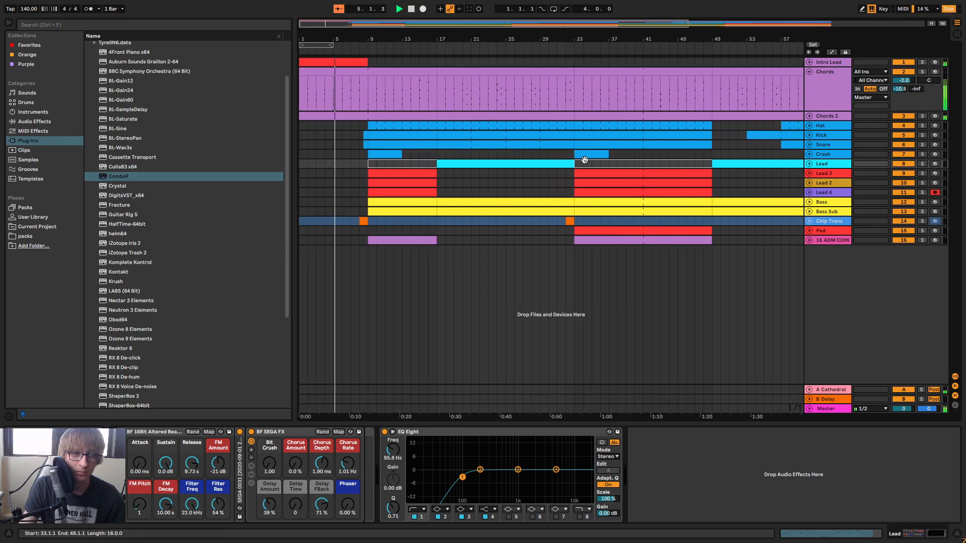
pyautogui.click(486, 183)
pyautogui.click(809, 72)
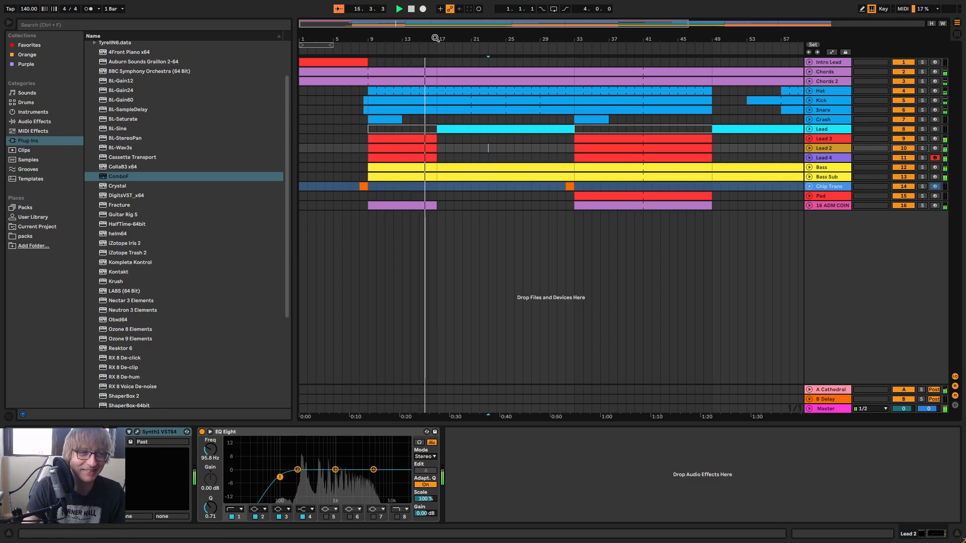
pyautogui.moveTo(434, 36); pyautogui.dragTo(500, 38)
pyautogui.press('space')
pyautogui.click(402, 51)
# Reactivate the Lead track's clips at bars 9 to 17 and 33 to 49
pyautogui.click(500, 130)
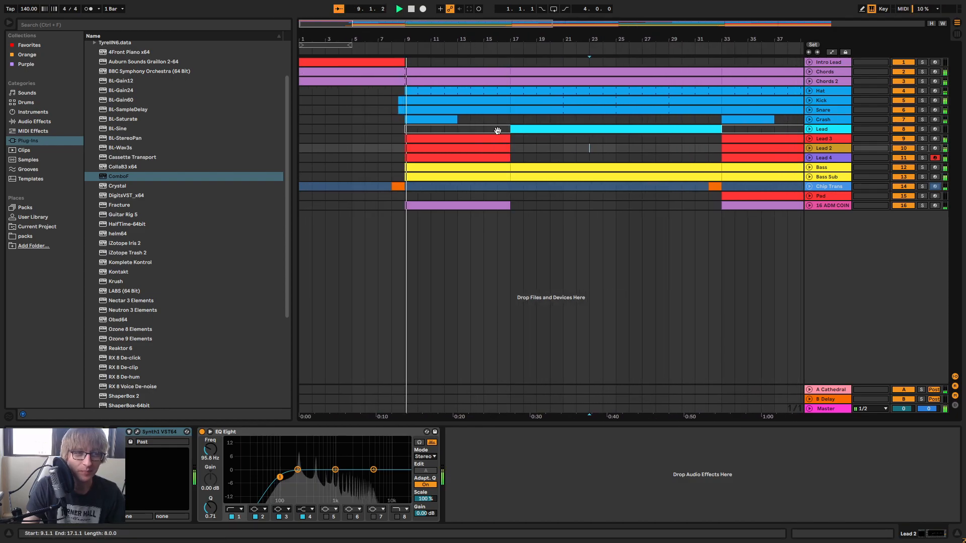
pyautogui.press('0')
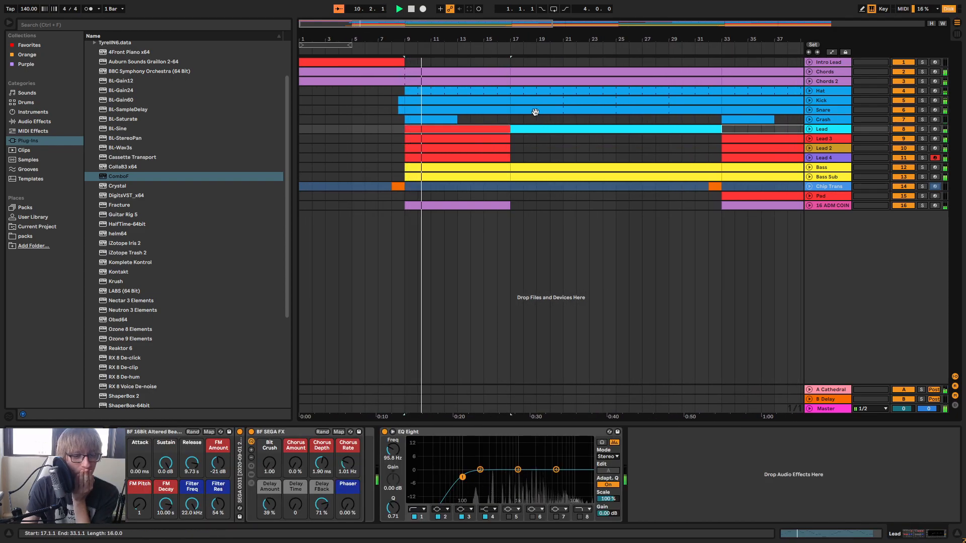
pyautogui.press('-')
pyautogui.click(630, 157)
pyautogui.click(589, 130)
pyautogui.press('0')
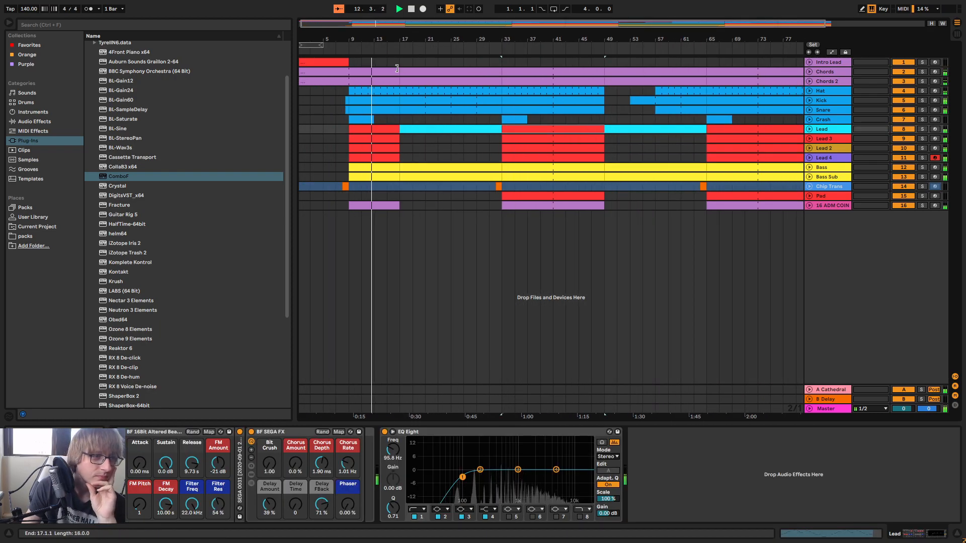
# Expand the ADM COIN-OP Pulse POLY track to examine its chord notes during playback, and collapse it again
pyautogui.moveTo(371, 39); pyautogui.dragTo(473, 38)
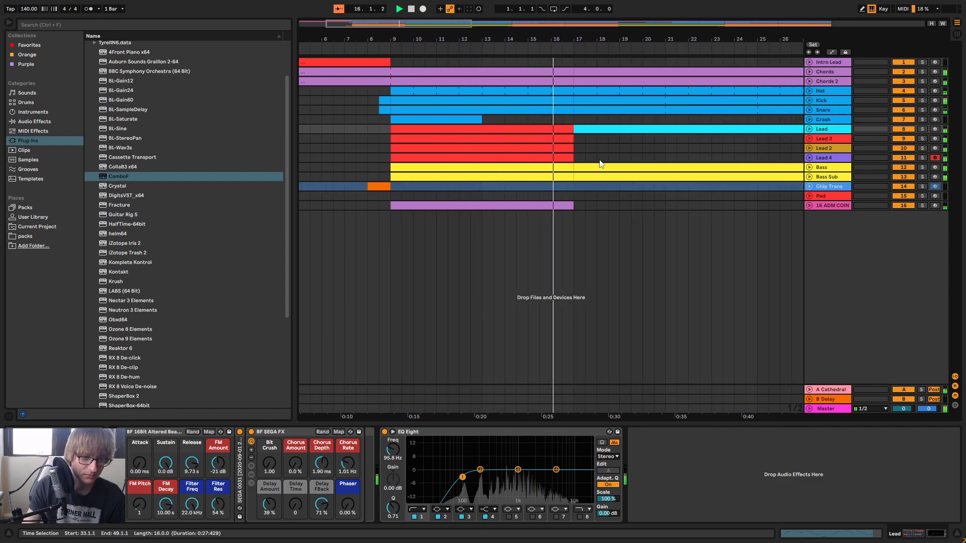
pyautogui.click(711, 238)
pyautogui.click(812, 205)
pyautogui.click(809, 205)
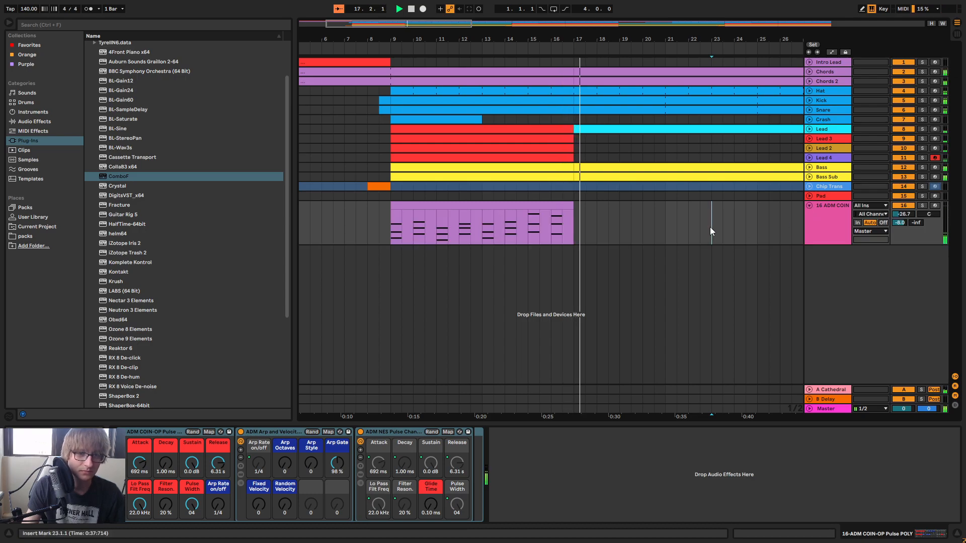
pyautogui.moveTo(598, 38); pyautogui.dragTo(442, 33)
pyautogui.click(471, 214)
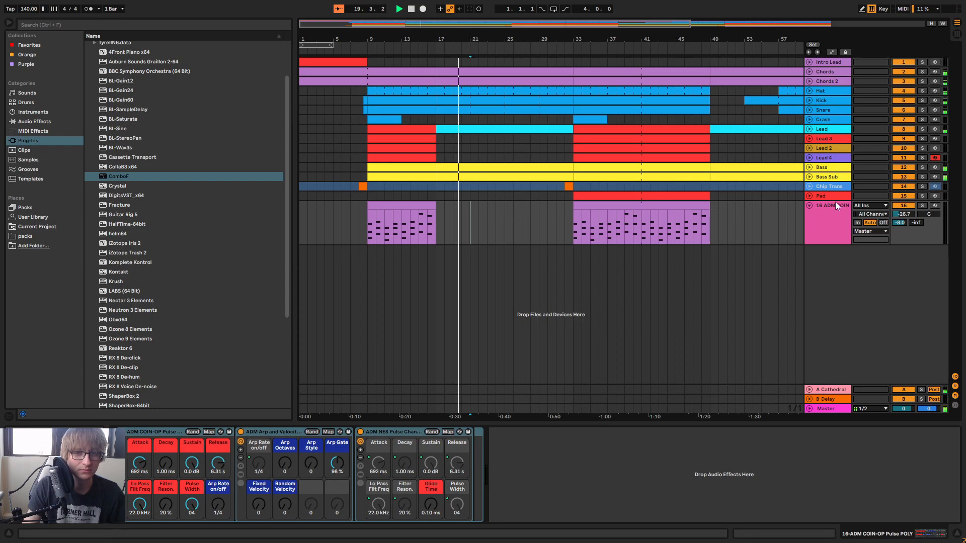
pyautogui.click(809, 205)
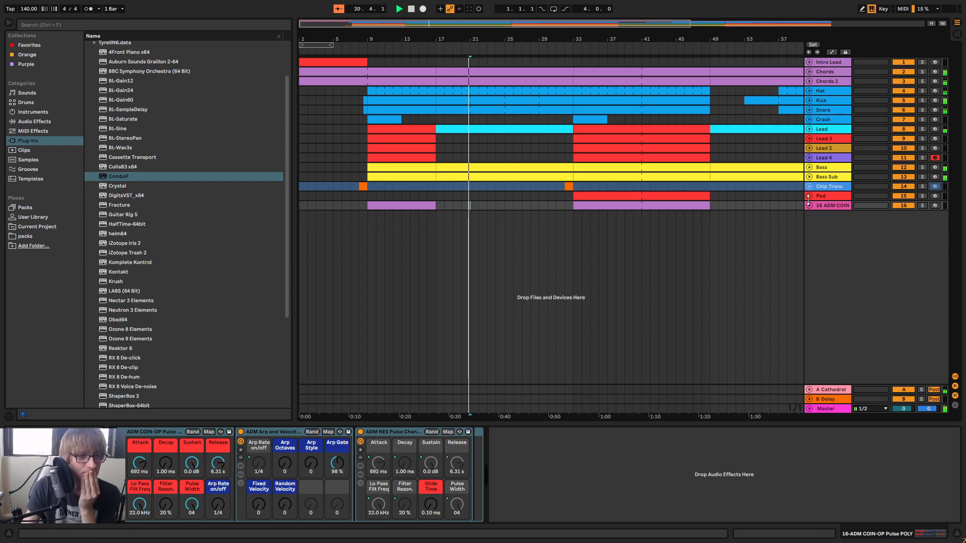
# Stop playback and expand the Pad and Chords tracks to examine their notes
pyautogui.click(539, 147)
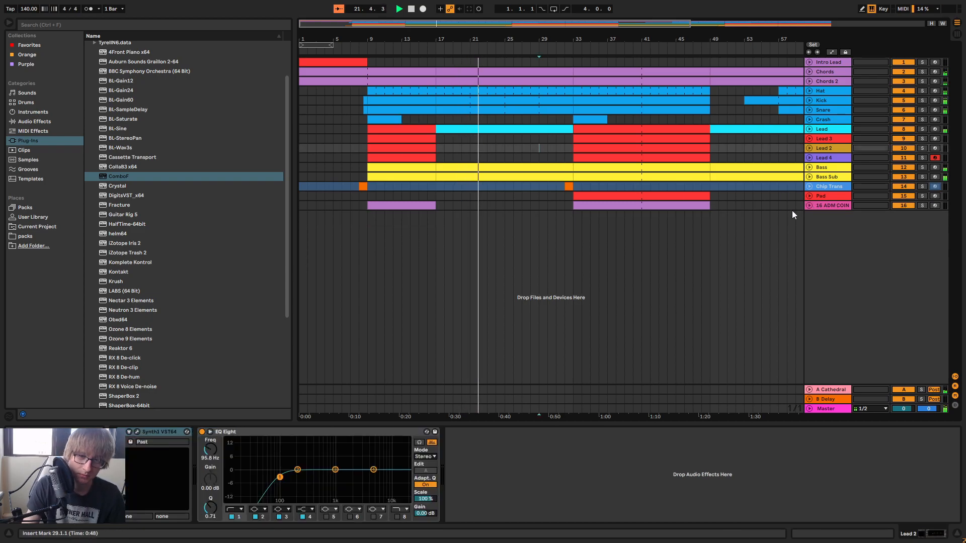
pyautogui.click(809, 197)
pyautogui.click(809, 196)
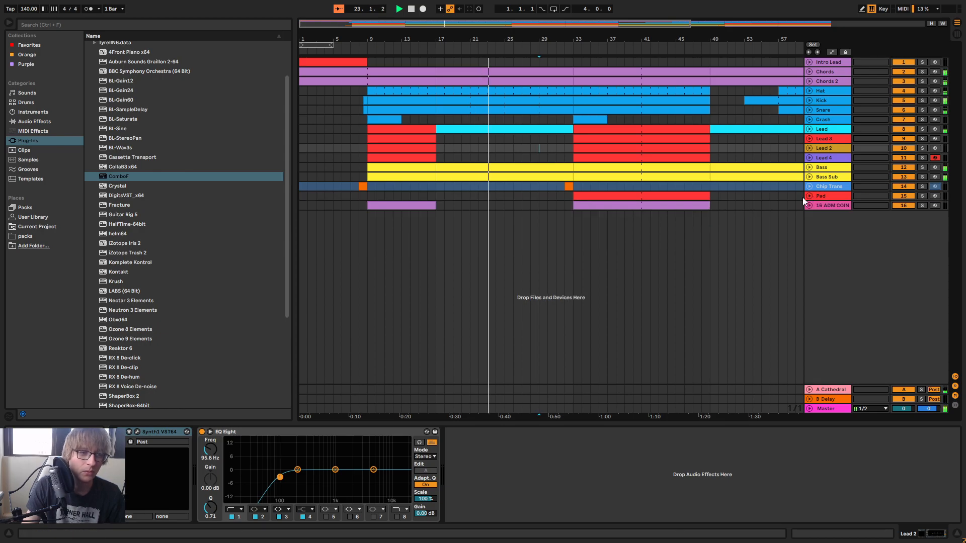
pyautogui.click(530, 197)
pyautogui.moveTo(367, 207); pyautogui.dragTo(421, 210)
pyautogui.click(809, 197)
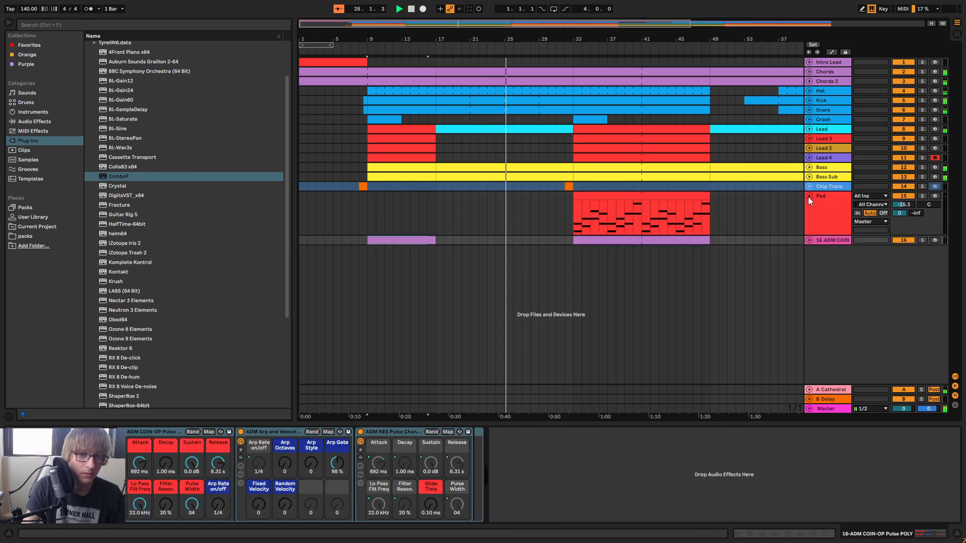
pyautogui.click(556, 213)
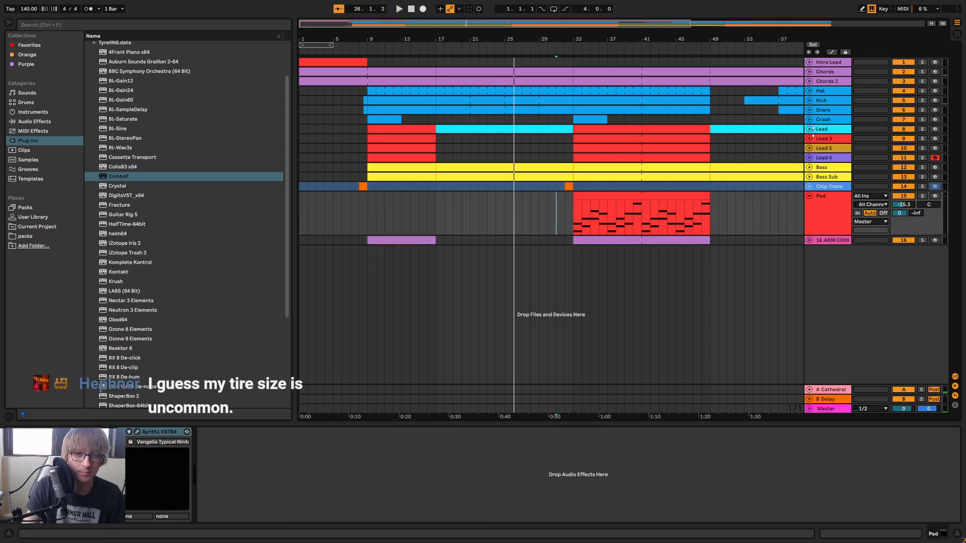
pyautogui.click(809, 72)
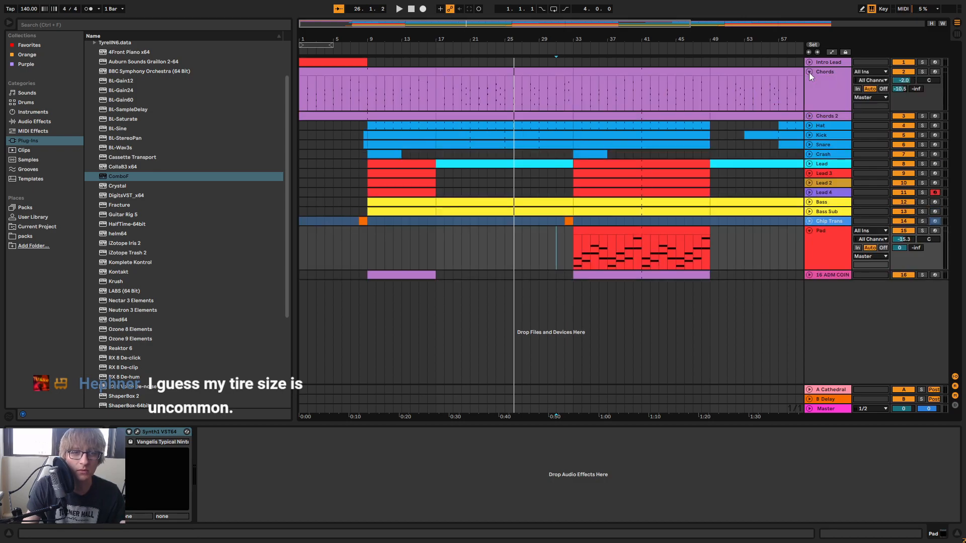
# Copy the Chords track's bars 25 to 33 onto the Pad track at bar 25
pyautogui.click(505, 93)
pyautogui.moveTo(575, 89); pyautogui.dragTo(574, 90)
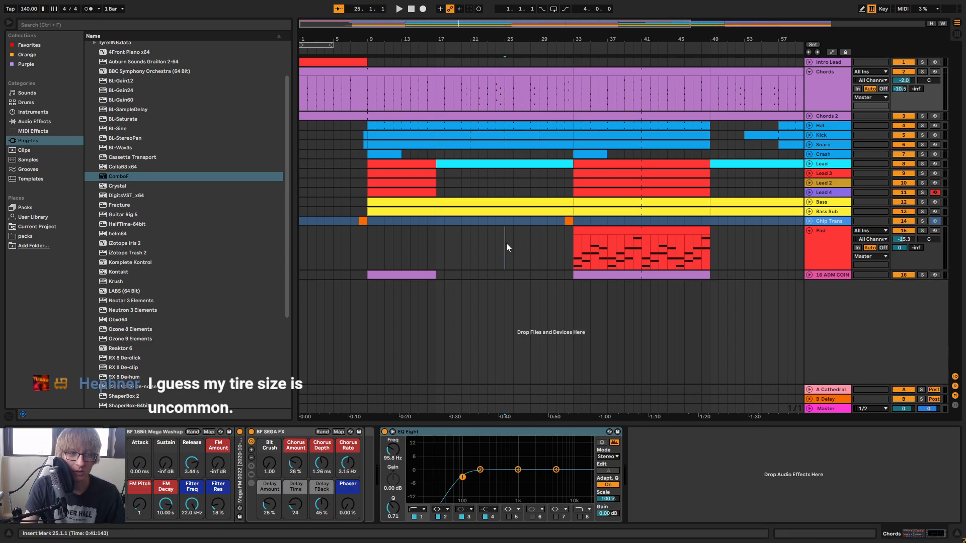
pyautogui.click(506, 243)
pyautogui.hotkey('ctrl', 'v')
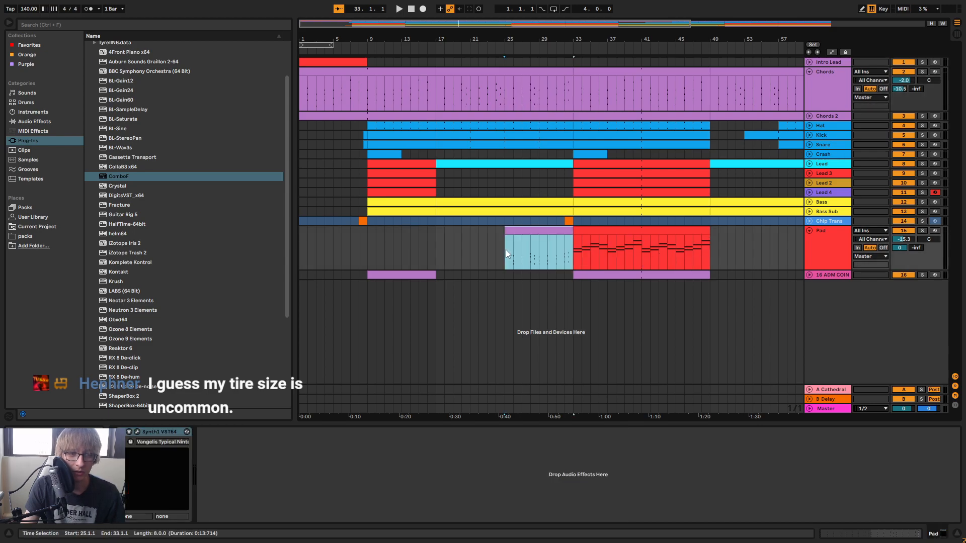
# Open the pasted chord clip on the Pad track, examine its notes and audition it from bar 25
pyautogui.doubleClick(541, 233)
pyautogui.hotkey('ctrl', 'a')
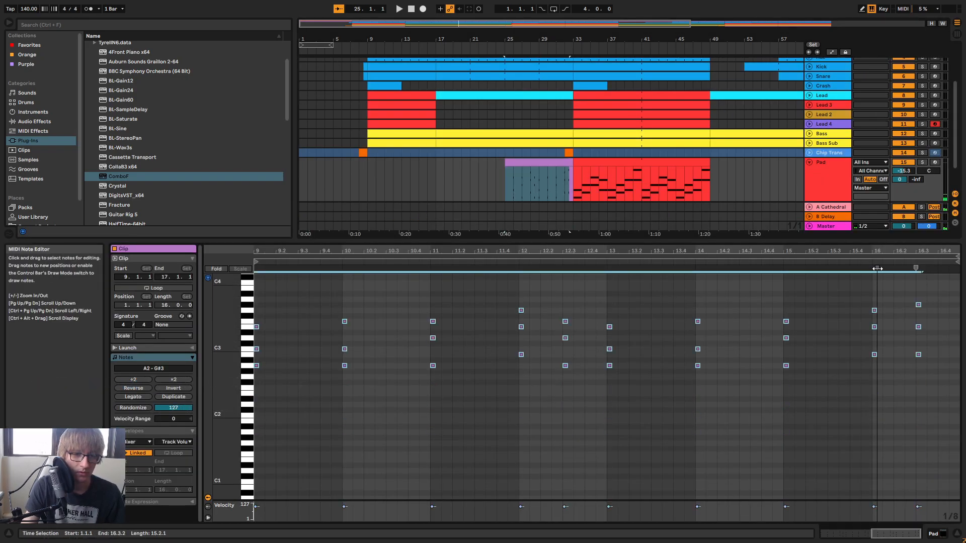
pyautogui.moveTo(939, 292); pyautogui.dragTo(901, 309)
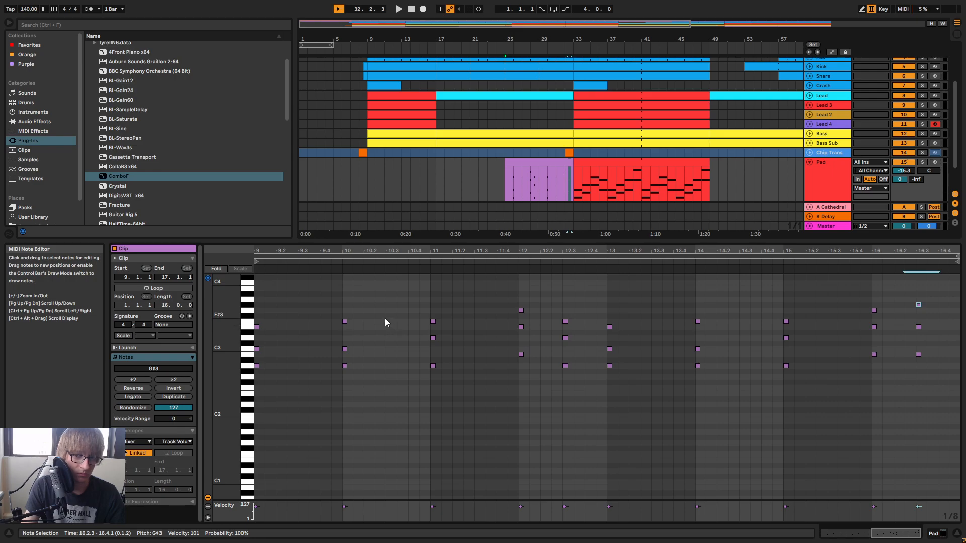
pyautogui.press('space')
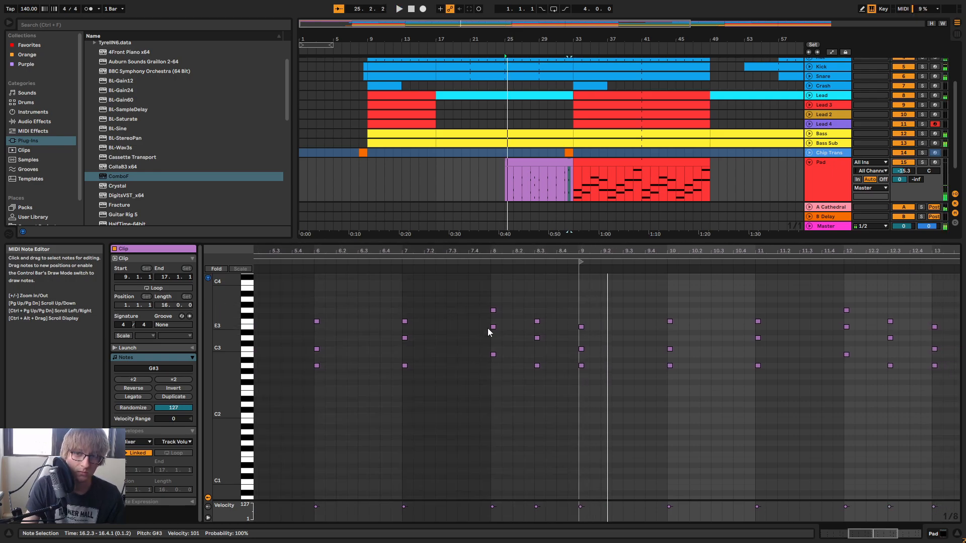
pyautogui.press('space')
pyautogui.hotkey('ctrl', 'a')
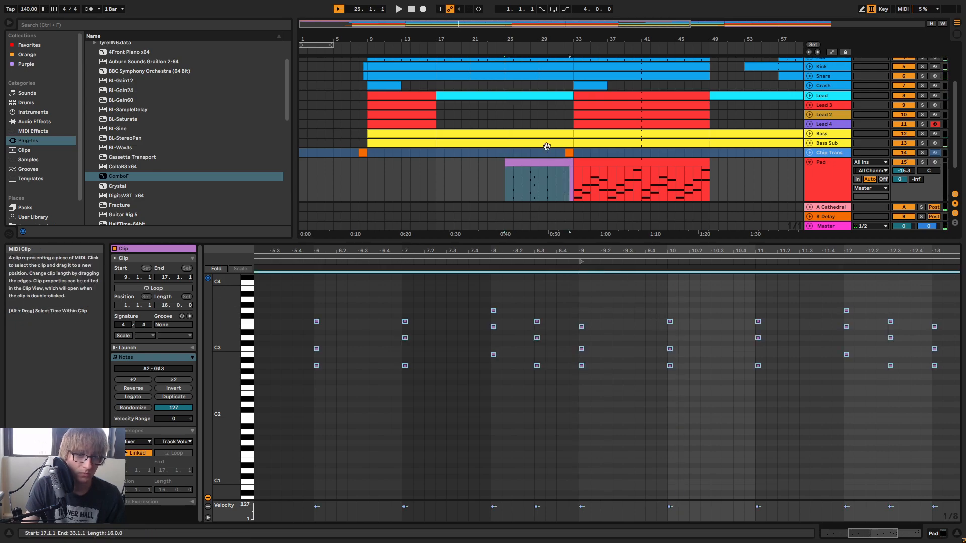
# Copy the Pad clip from bars 33 to 41 over the section starting at bar 25 and play it back
pyautogui.click(650, 188)
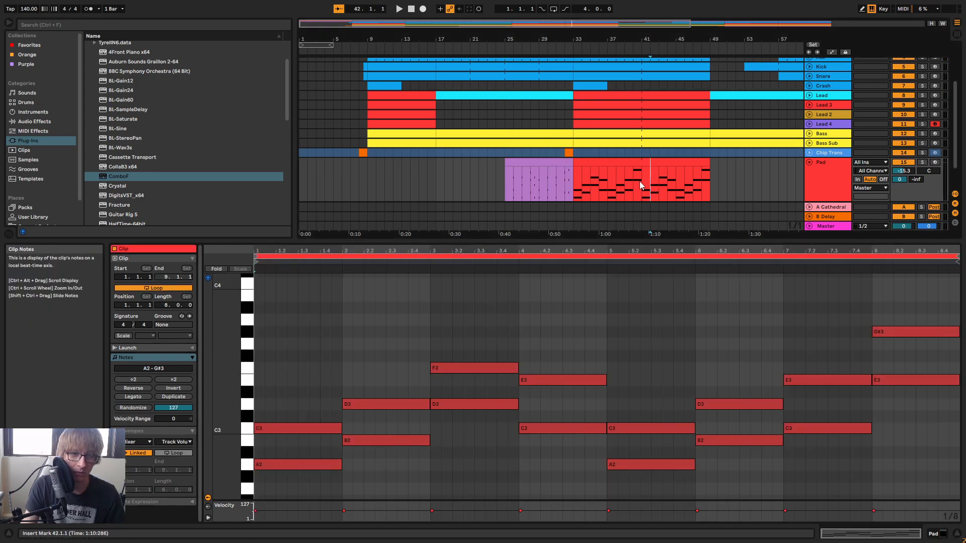
pyautogui.moveTo(642, 186); pyautogui.dragTo(562, 179)
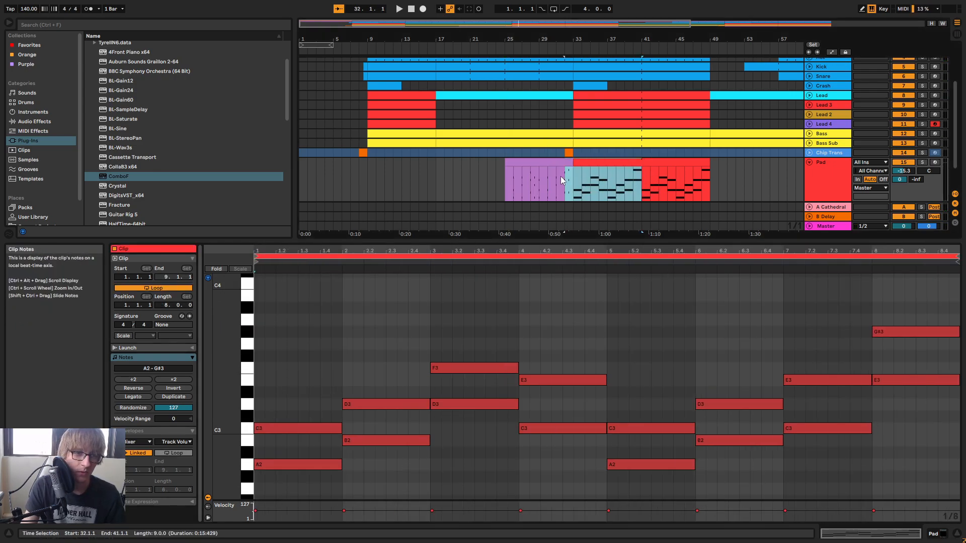
pyautogui.click(505, 173)
pyautogui.press('space')
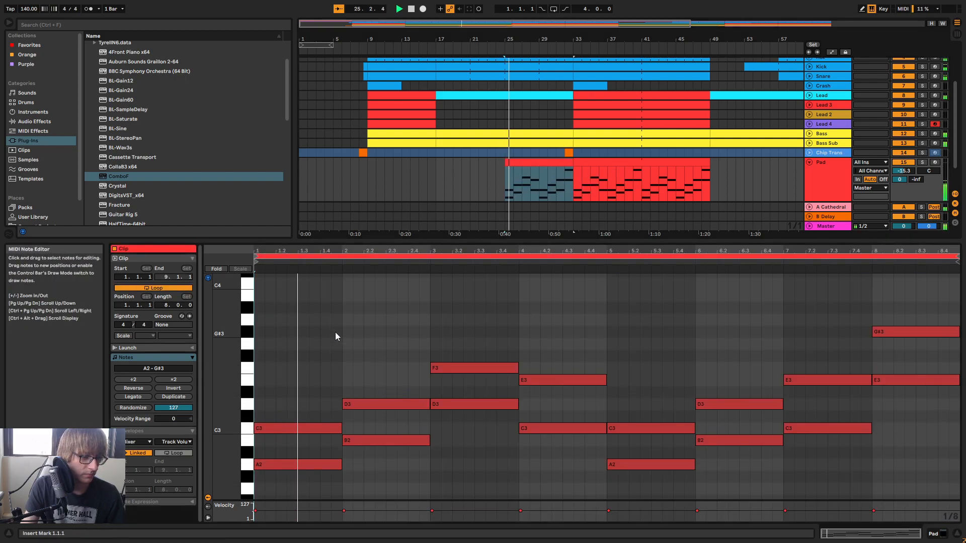
# Lower the new Pad clip's second-bar notes to A2 and F2
pyautogui.press('space')
pyautogui.moveTo(362, 334); pyautogui.dragTo(397, 433)
pyautogui.press('Down')
pyautogui.press('Down')
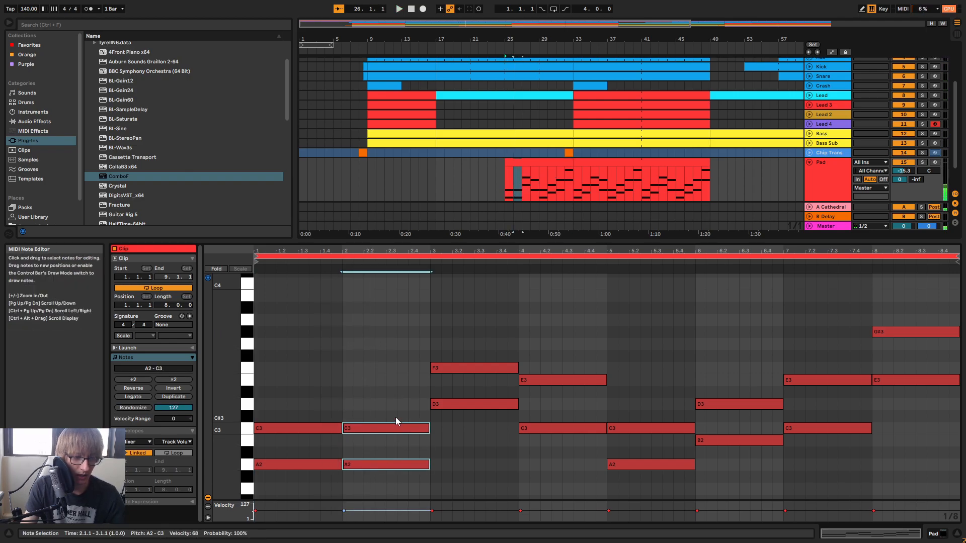
pyautogui.press('Down')
pyautogui.press('Down')
pyautogui.press('Down')
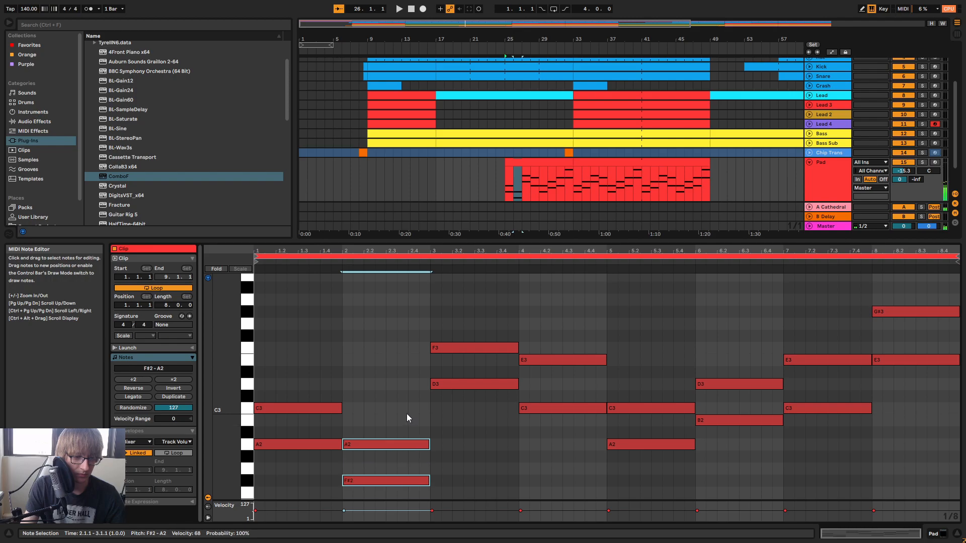
pyautogui.click(372, 459)
pyautogui.moveTo(372, 482); pyautogui.dragTo(376, 498)
# Play the Pad clip from bar 25 and raise its fourth-bar notes to G3 and E3
pyautogui.press('space')
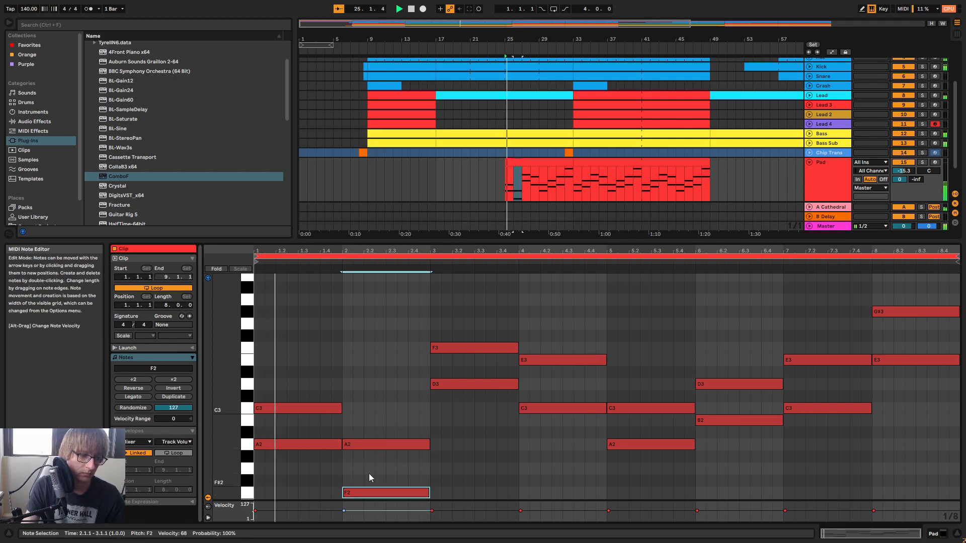
pyautogui.scroll(-3, 397, 358)
pyautogui.scroll(2, 520, 391)
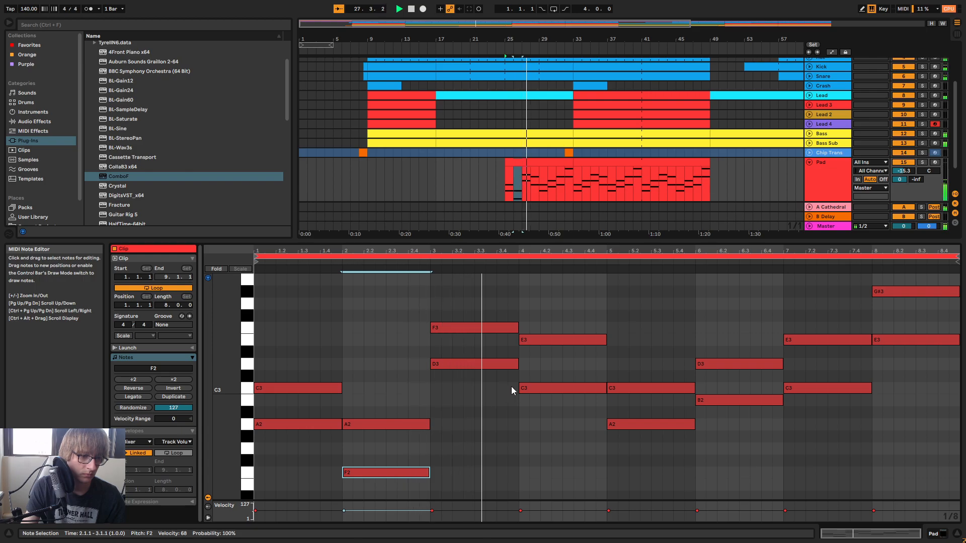
pyautogui.moveTo(555, 414); pyautogui.dragTo(566, 333)
pyautogui.press('Up')
pyautogui.press('Up')
pyautogui.press('Up')
pyautogui.press('Up')
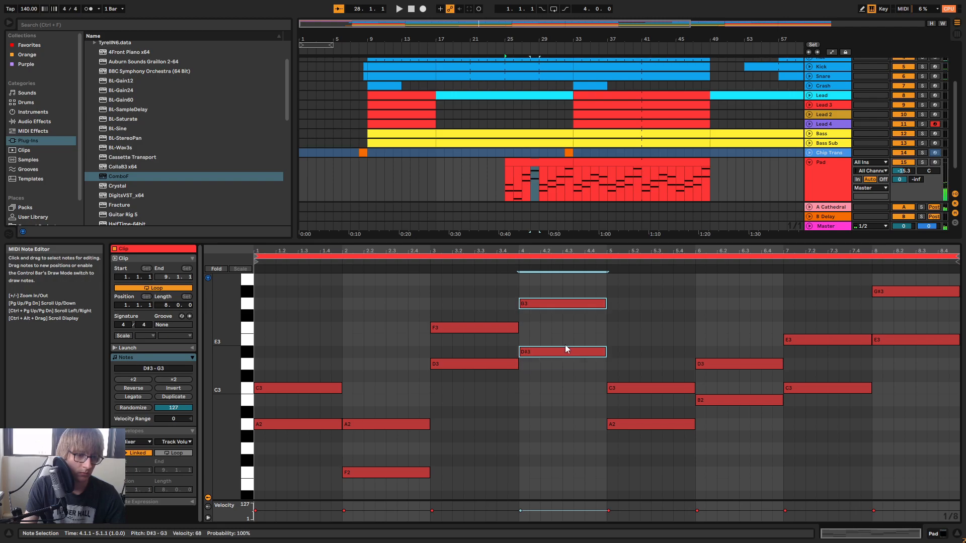
pyautogui.click(578, 292)
pyautogui.press('Down')
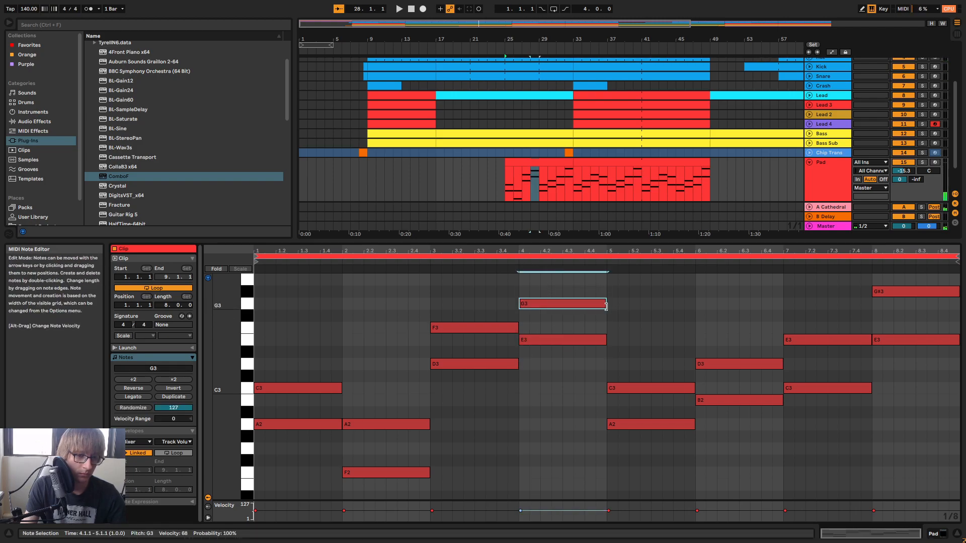
# Shorten the fourth-bar G3 and E3 notes to half a bar, fill the second half with a shortened copy of the third-bar notes, and audition it
pyautogui.keyDown('shift'); pyautogui.click(590, 338); pyautogui.keyUp('shift')
pyautogui.moveTo(606, 304); pyautogui.dragTo(563, 305)
pyautogui.moveTo(506, 374); pyautogui.dragTo(515, 327)
pyautogui.hotkey('ctrl', 'c')
pyautogui.click(560, 321)
pyautogui.hotkey('ctrl', 'v')
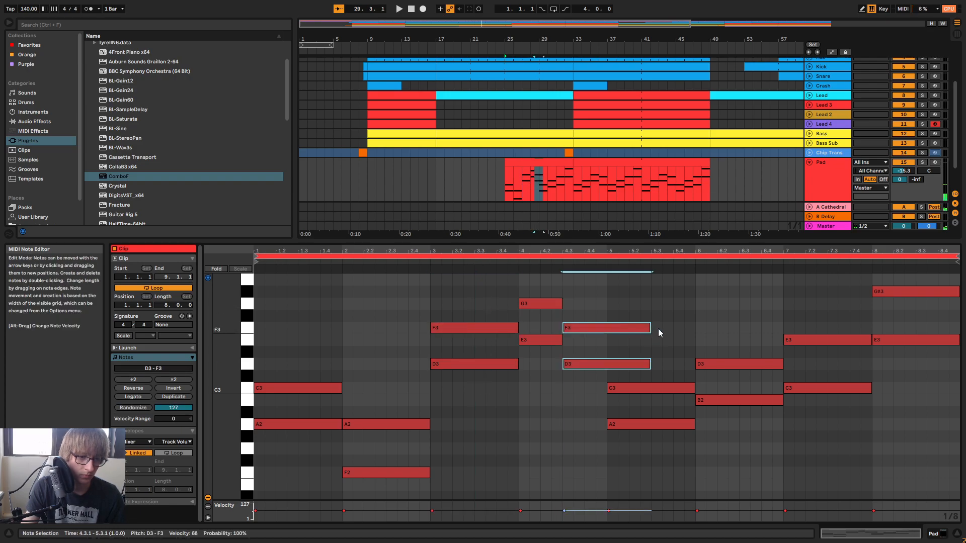
pyautogui.moveTo(651, 328); pyautogui.dragTo(608, 327)
pyautogui.press('space')
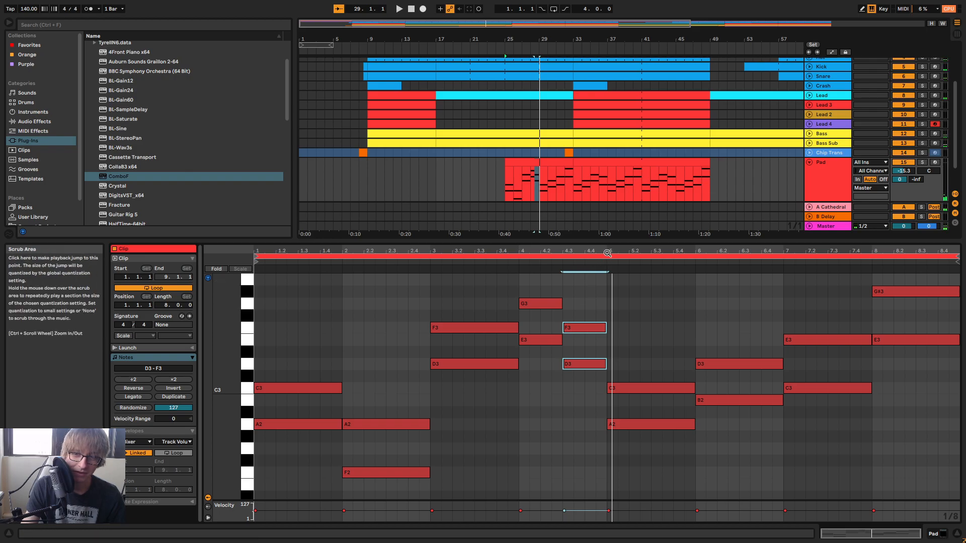
pyautogui.click(524, 262)
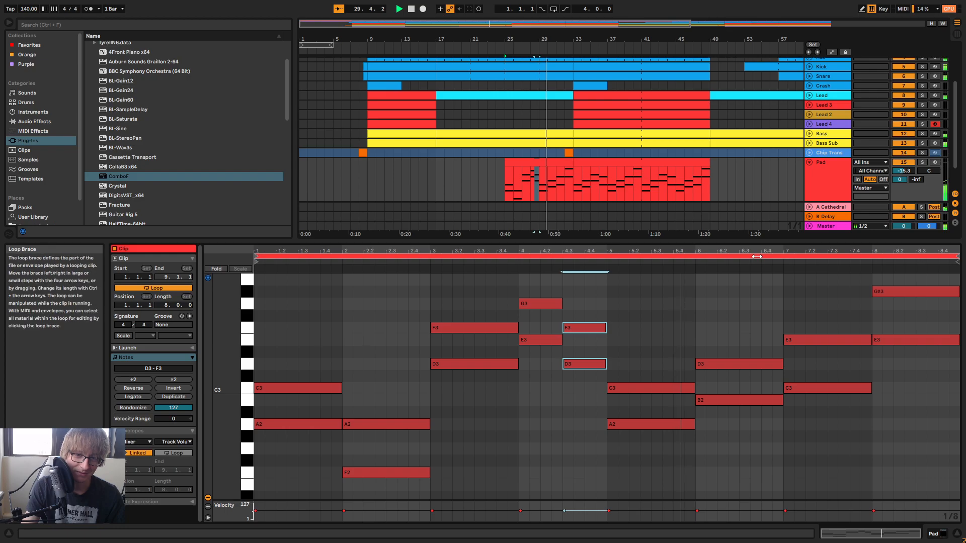
pyautogui.press('space')
# Replace the Pad clip's notes from bar 5 onward with a duplicate of its first four bars and listen to the result
pyautogui.moveTo(672, 449); pyautogui.dragTo(959, 279)
pyautogui.press('Delete')
pyautogui.hotkey('ctrl', 'a')
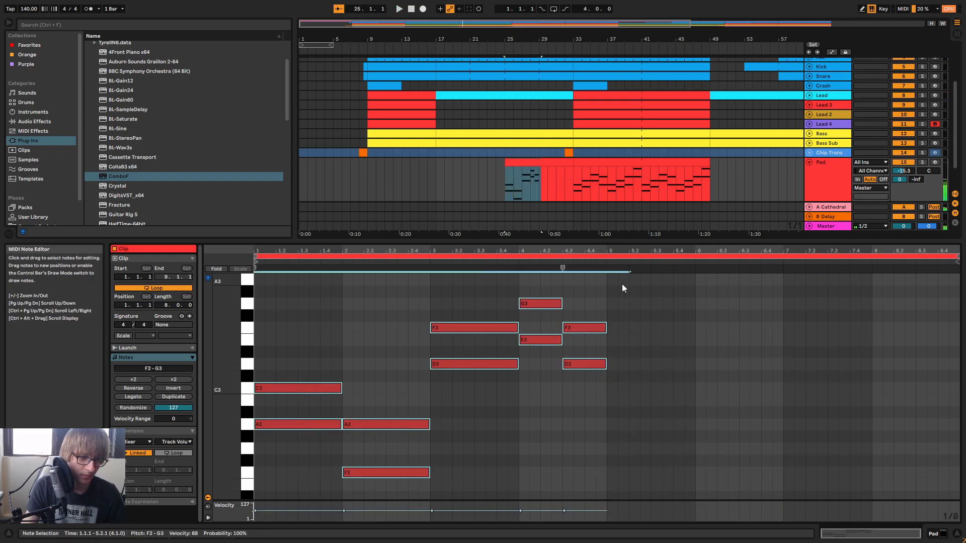
pyautogui.hotkey('ctrl', 'd')
pyautogui.press('space')
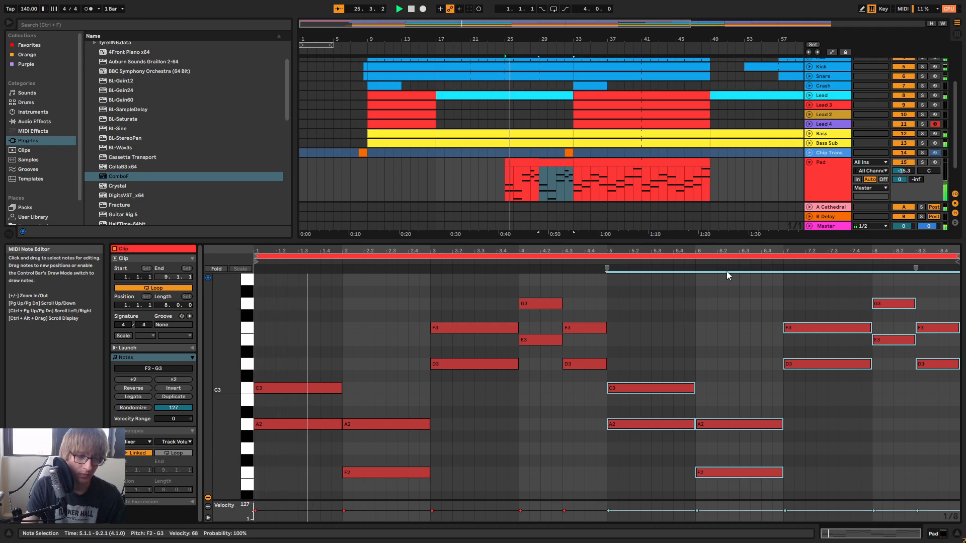
pyautogui.moveTo(726, 250)
pyautogui.mouseDown()
pyautogui.moveTo(726, 259)
pyautogui.moveTo(725, 251)
pyautogui.mouseUp()
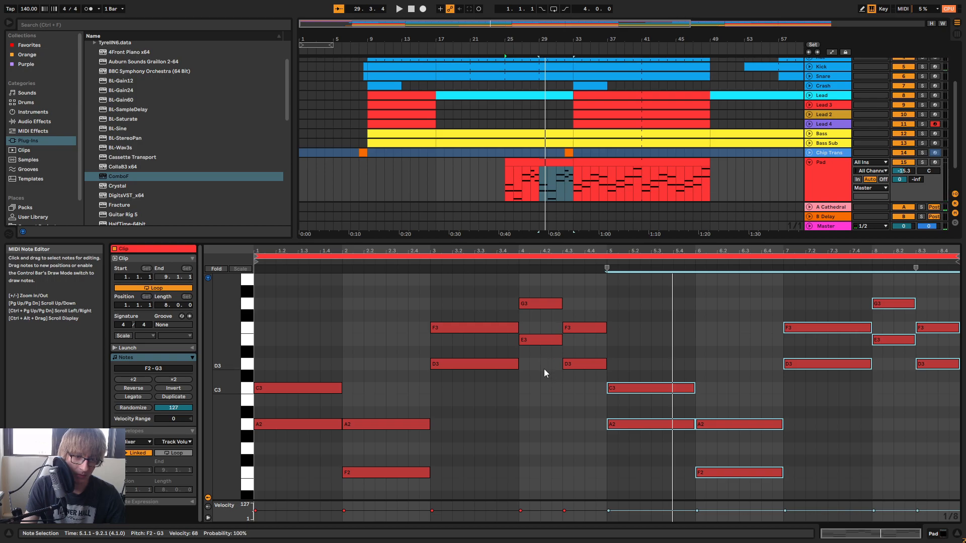
pyautogui.click(431, 266)
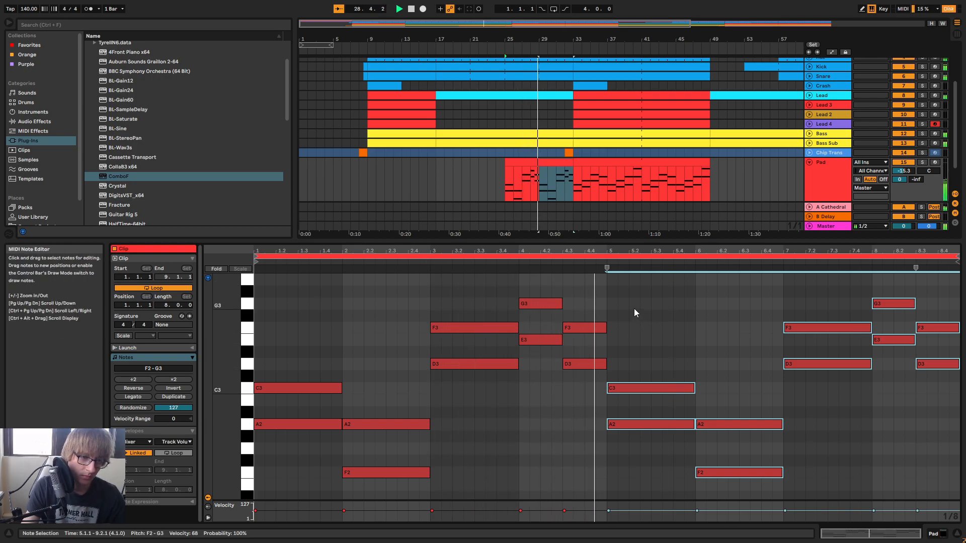
pyautogui.click(759, 323)
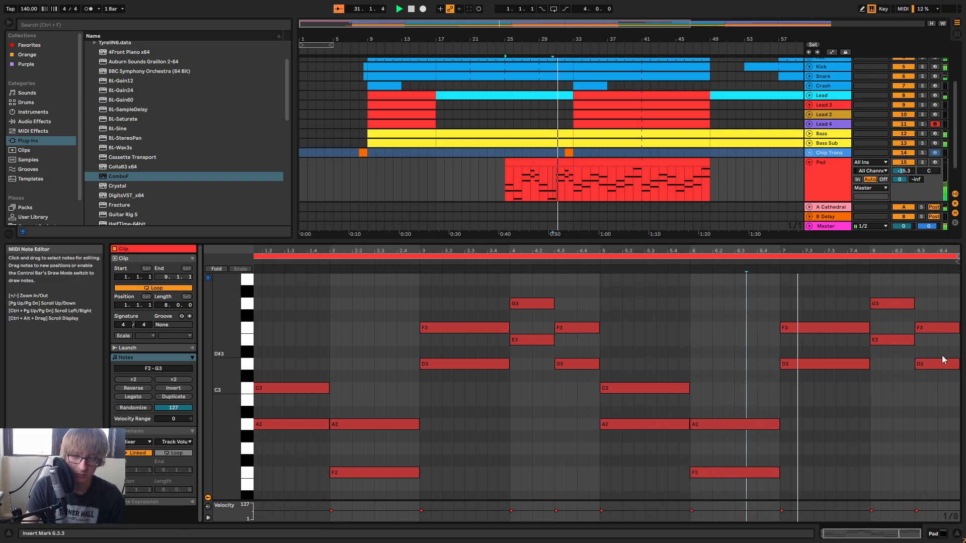
# Turn the clip's final chord into G#3 over a held E3, removing the last D3, and replay bar 8
pyautogui.press('space')
pyautogui.moveTo(934, 325); pyautogui.dragTo(934, 290)
pyautogui.click(923, 363)
pyautogui.press('Delete')
pyautogui.moveTo(913, 341); pyautogui.dragTo(958, 340)
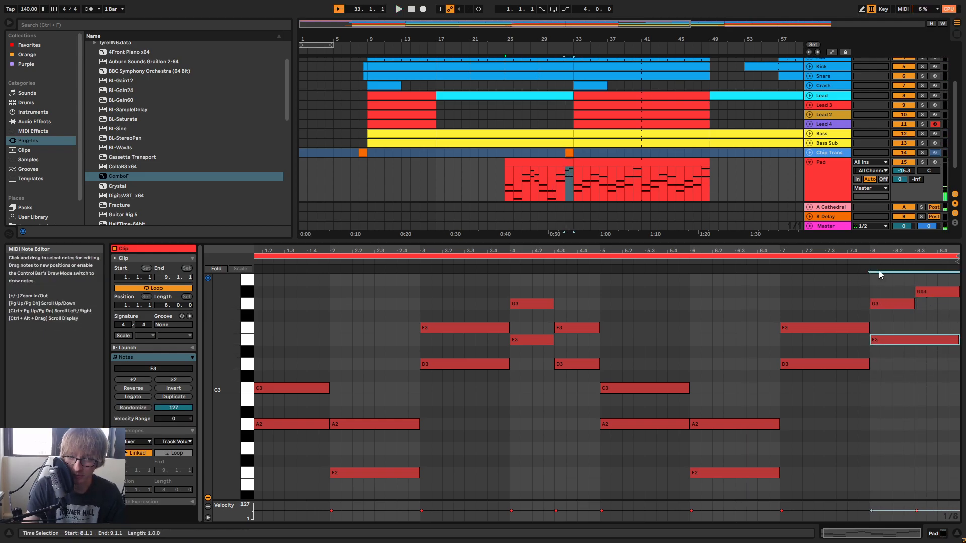
pyautogui.click(868, 261)
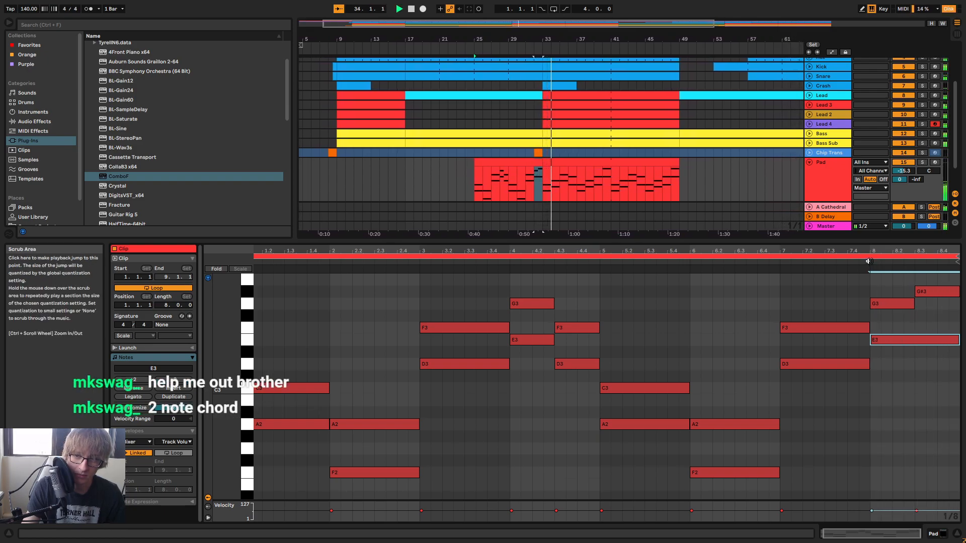
# Play the Pad clip from bar 25 with more of the pitch range shown to review the revised two-note chords
pyautogui.click(734, 290)
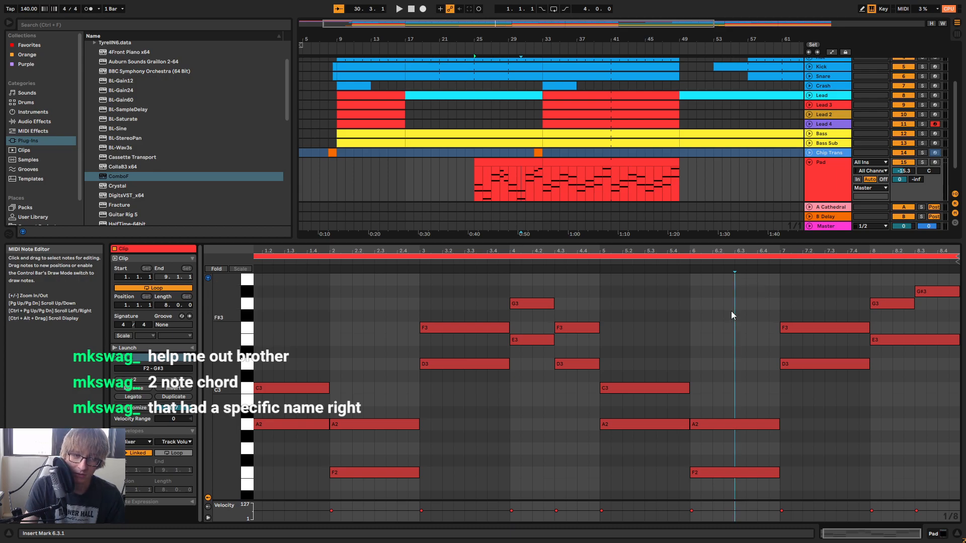
pyautogui.press('space')
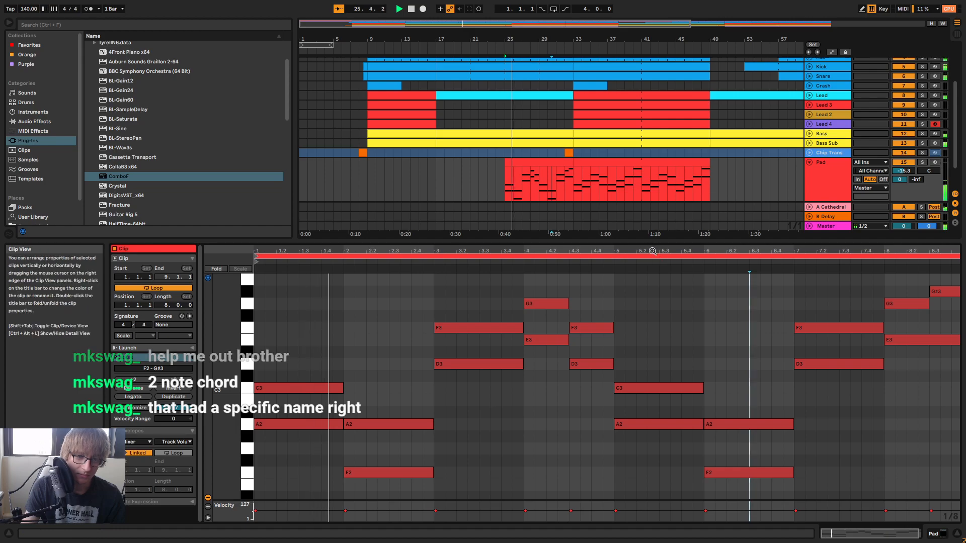
pyautogui.moveTo(653, 252); pyautogui.dragTo(652, 239)
pyautogui.moveTo(221, 311); pyautogui.dragTo(243, 308)
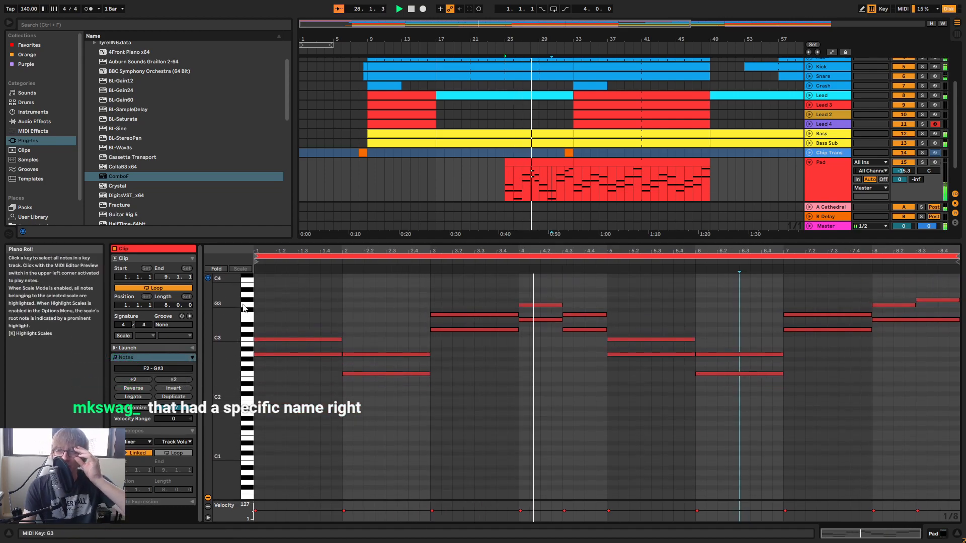
pyautogui.click(753, 333)
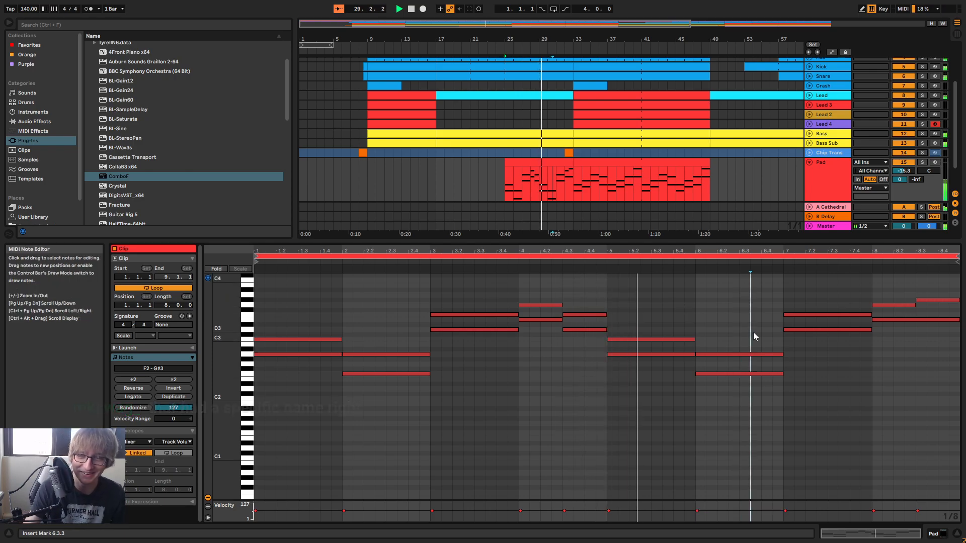
pyautogui.press('space')
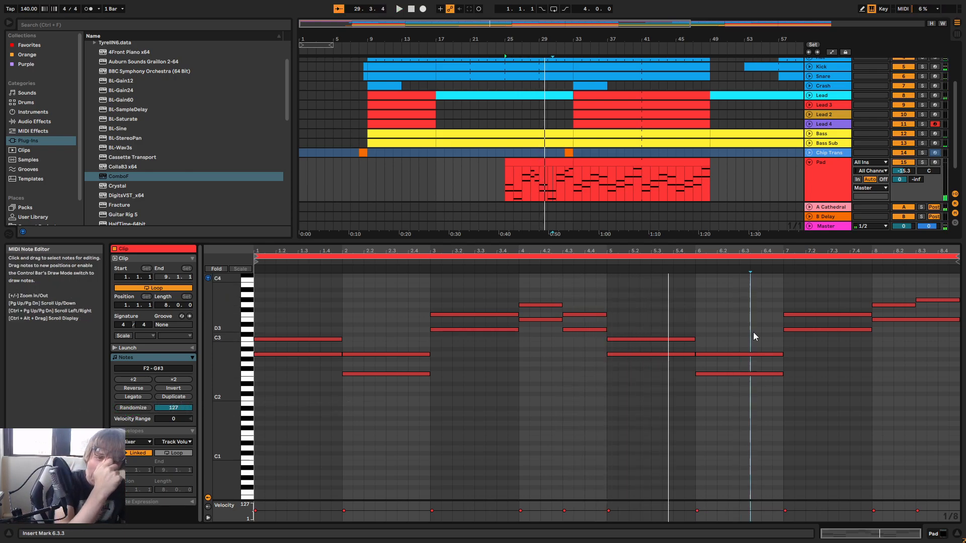
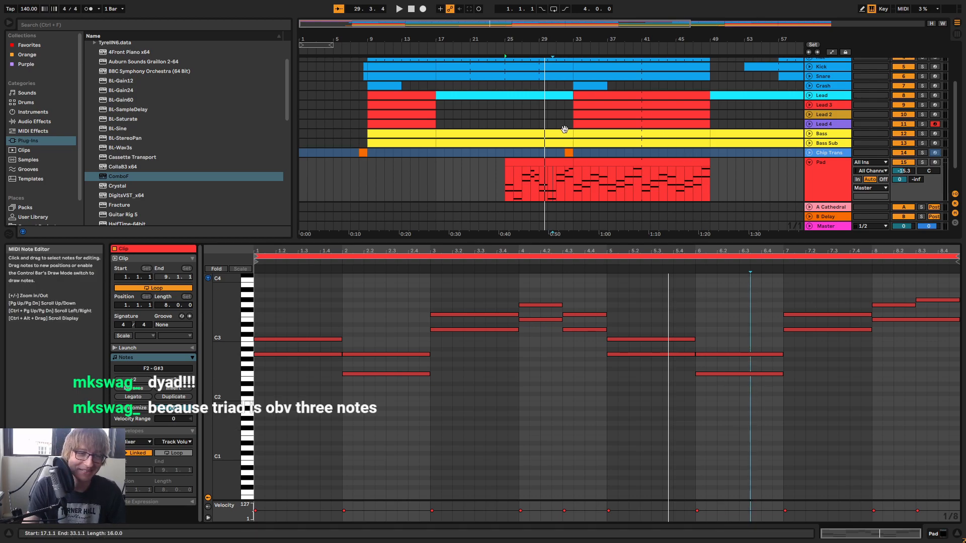
# Replay the arrangement from bar 25, examining the Pad notes in an enlarged editor and the full track overview, and stop playback
pyautogui.click(527, 163)
pyautogui.press('space')
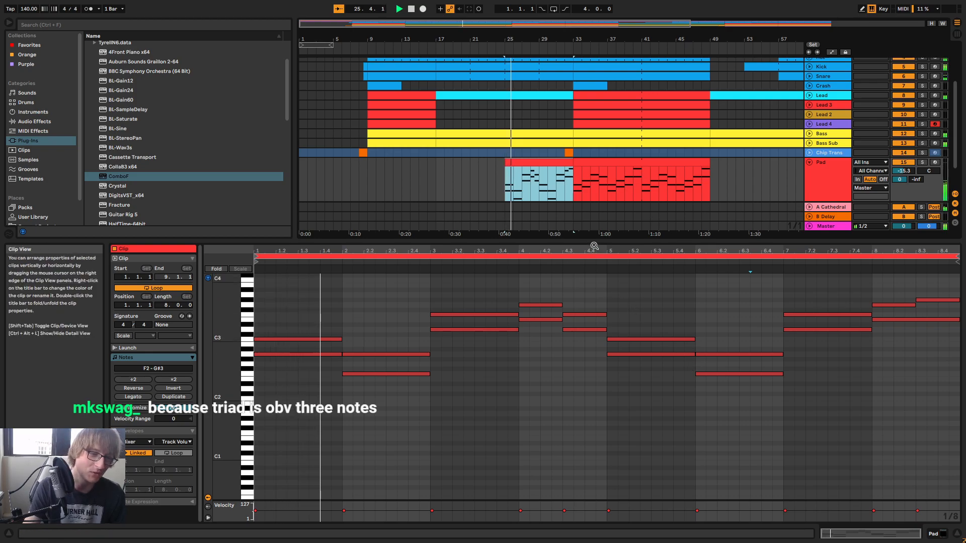
pyautogui.moveTo(597, 241); pyautogui.dragTo(613, 147)
pyautogui.scroll(1, 682, 290)
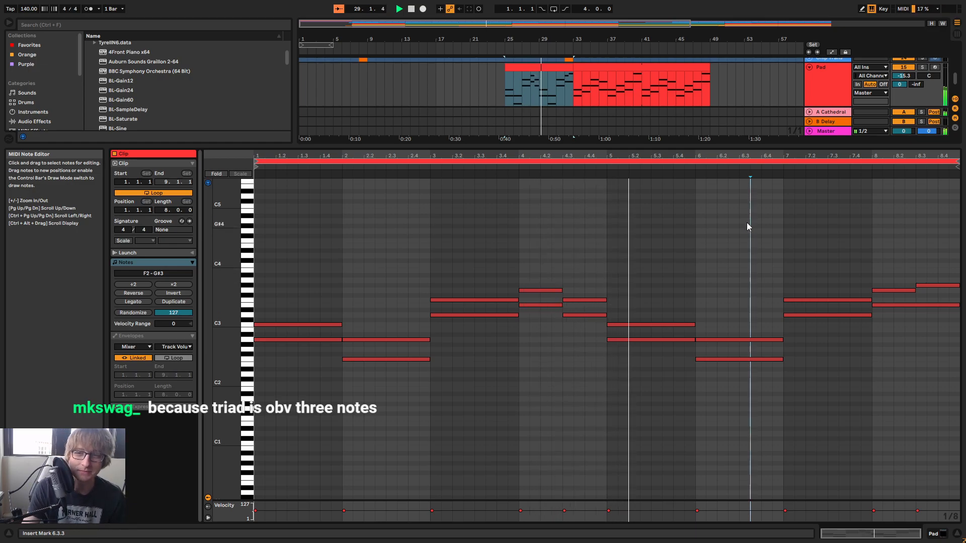
pyautogui.click(783, 233)
pyautogui.moveTo(851, 156)
pyautogui.mouseDown()
pyautogui.moveTo(840, 167)
pyautogui.moveTo(855, 155)
pyautogui.moveTo(855, 174)
pyautogui.moveTo(854, 155)
pyautogui.mouseUp()
pyautogui.moveTo(771, 150); pyautogui.dragTo(761, 396)
pyautogui.click(762, 257)
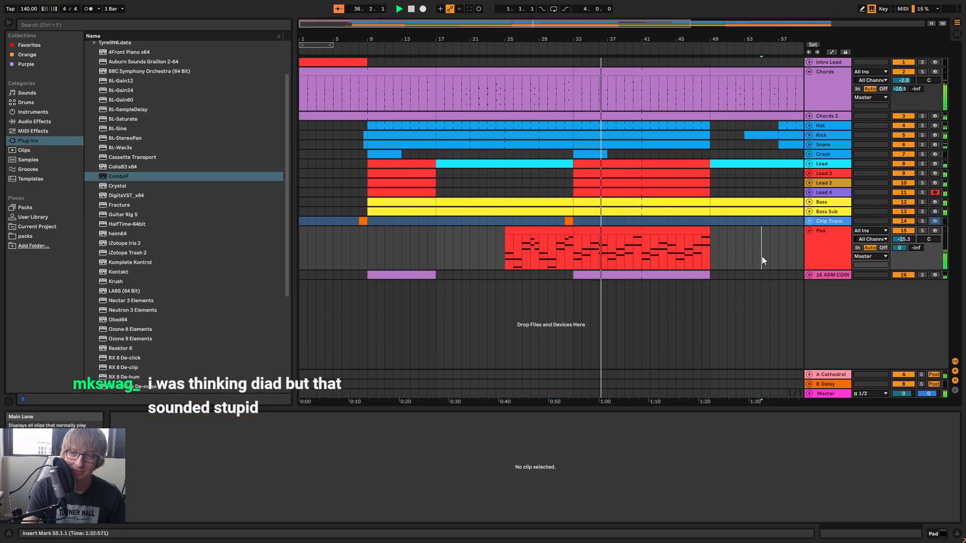
pyautogui.click(735, 266)
pyautogui.press('space')
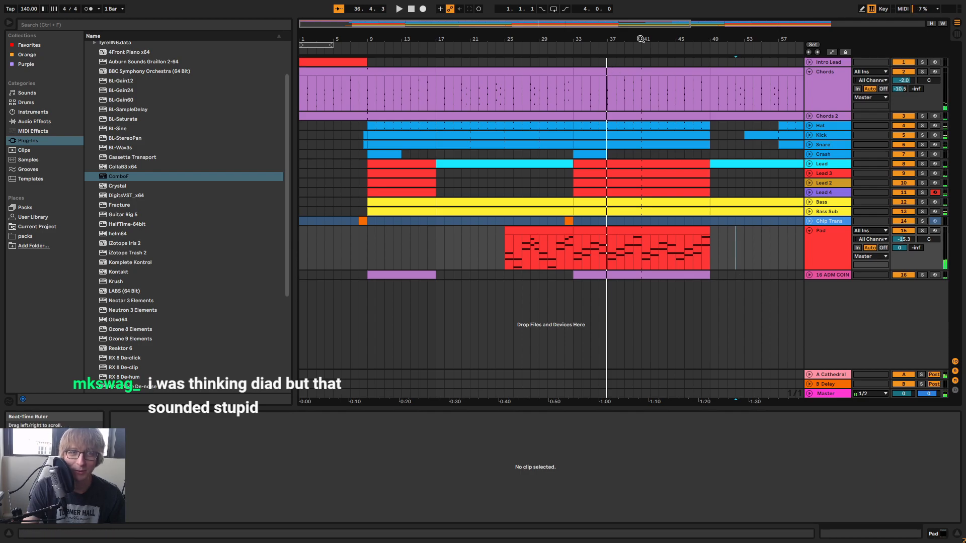
# Fill the Pad track's gap between bars 49 and 65 with two copies of its clip from bar 25, and consolidate them
pyautogui.moveTo(641, 39); pyautogui.dragTo(641, 20)
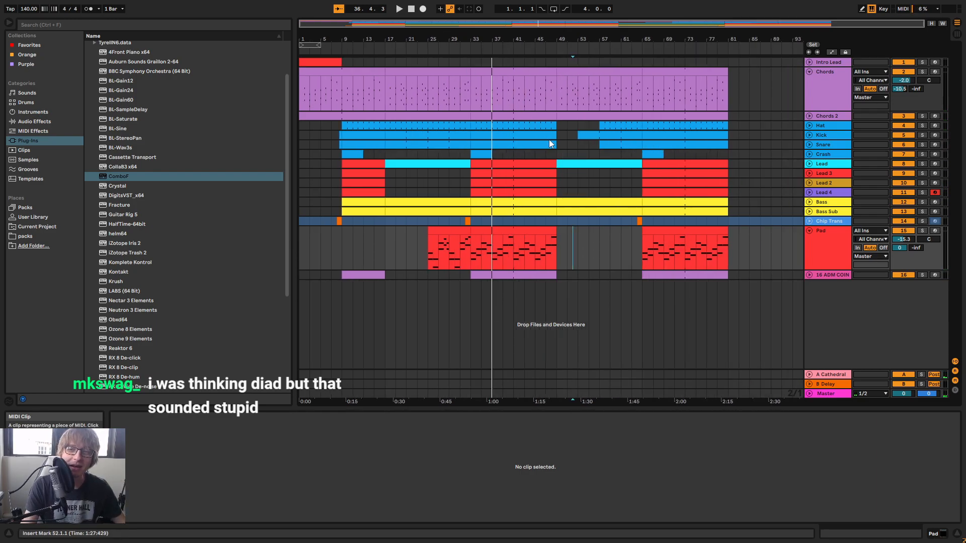
pyautogui.click(451, 231)
pyautogui.click(557, 236)
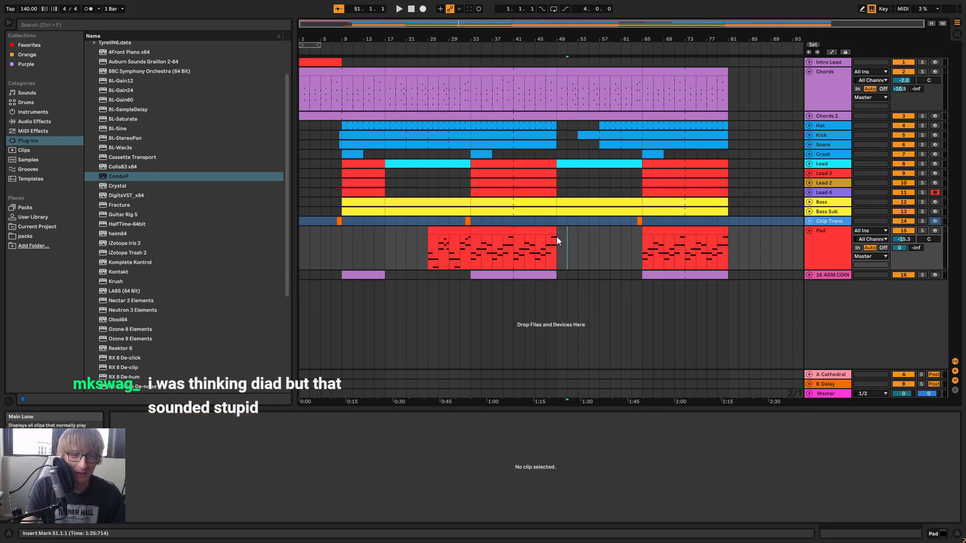
pyautogui.hotkey('ctrl', 'v')
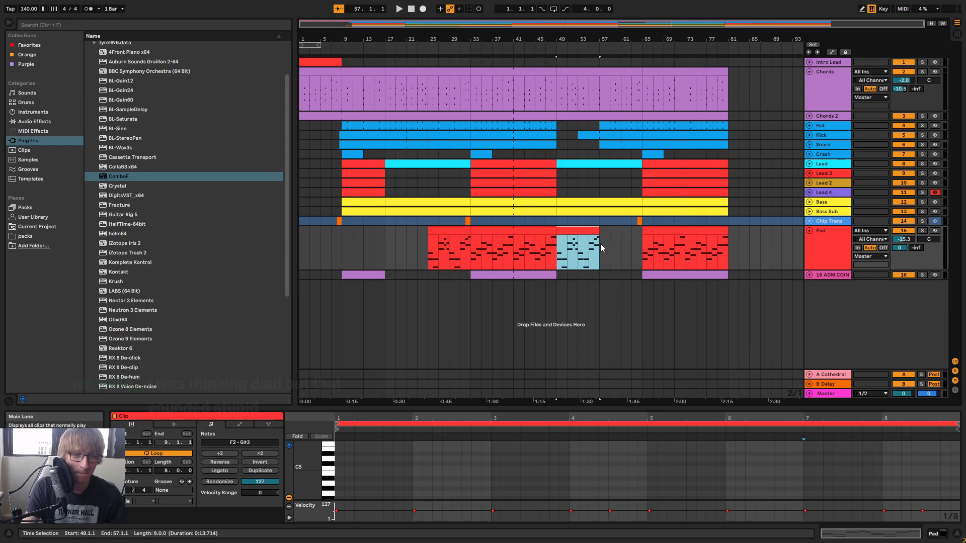
pyautogui.hotkey('ctrl', 'v')
pyautogui.moveTo(610, 250); pyautogui.dragTo(564, 231)
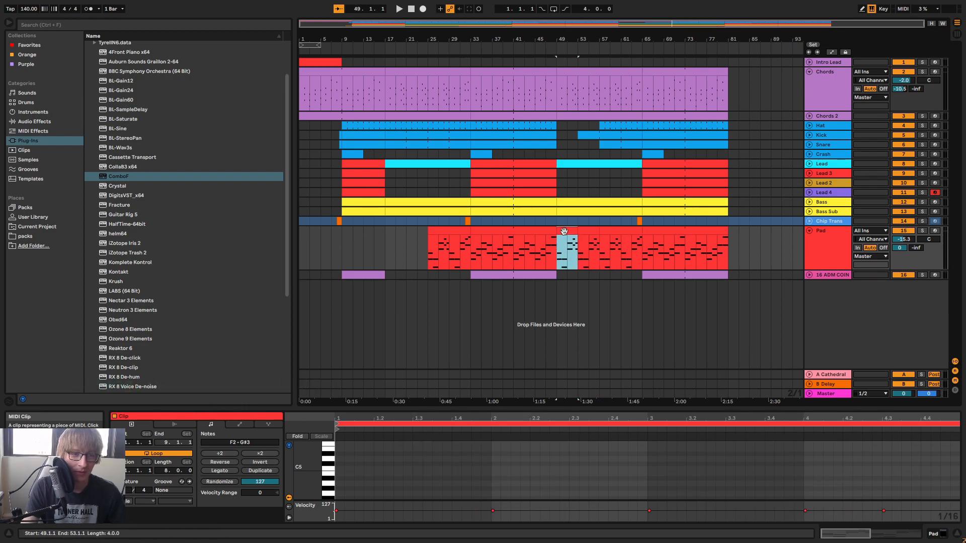
pyautogui.rightClick(621, 232)
pyautogui.click(651, 327)
# Play from bar 49, unfold the Bass and Bass Sub tracks and trim the start of both bar 49 clips to 57.3.1
pyautogui.press('space')
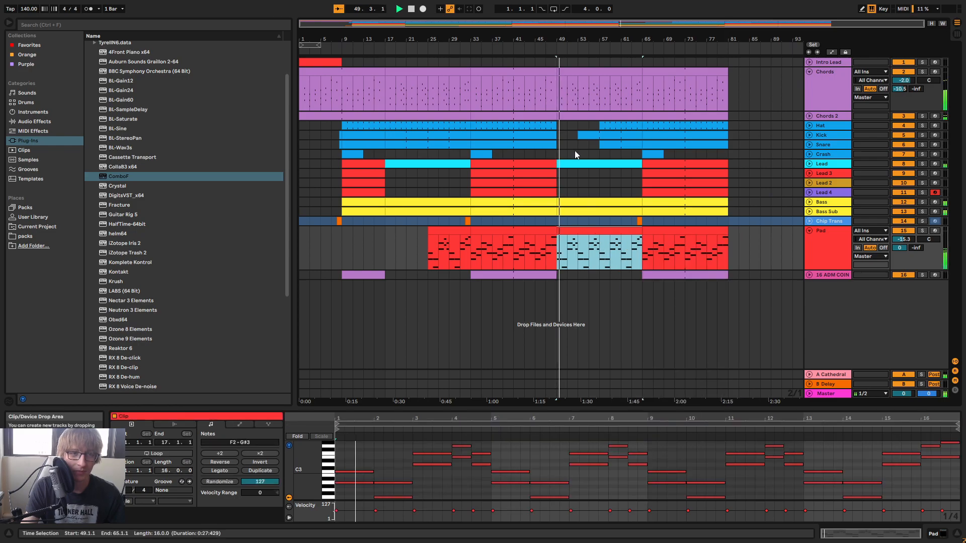
pyautogui.keyDown('ctrl'); pyautogui.scroll(5, 578, 164); pyautogui.keyUp('ctrl')
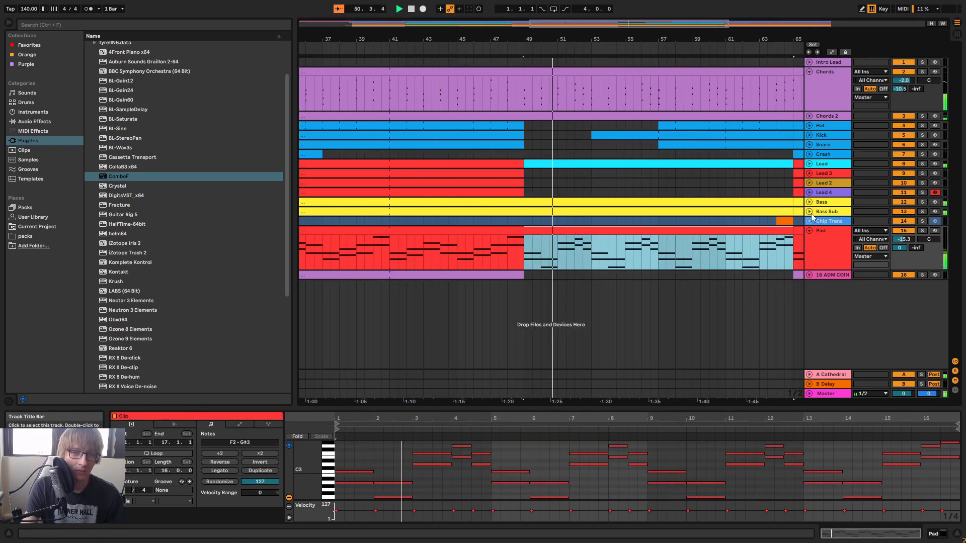
pyautogui.click(810, 212)
pyautogui.click(810, 202)
pyautogui.click(592, 246)
pyautogui.keyDown('shift'); pyautogui.click(547, 200); pyautogui.keyUp('shift')
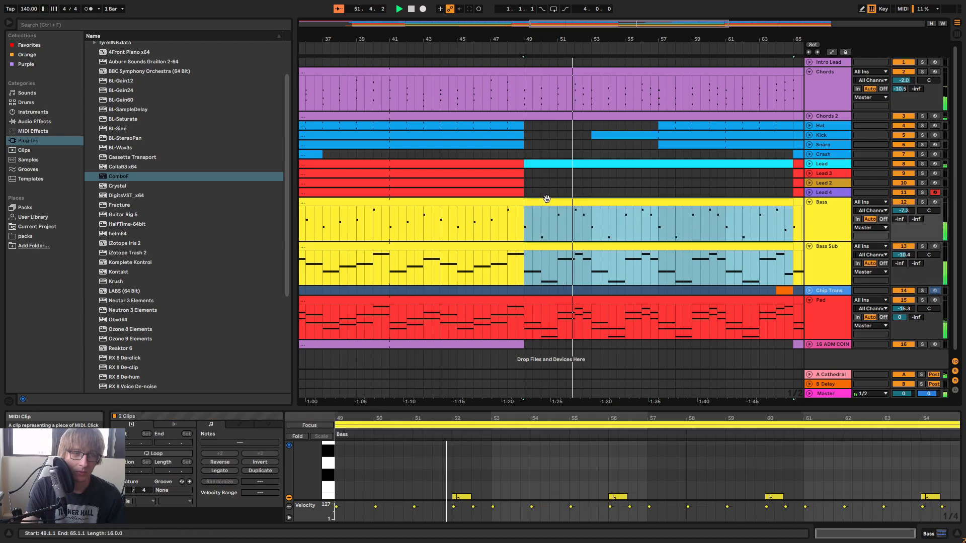
pyautogui.moveTo(525, 212); pyautogui.dragTo(665, 204)
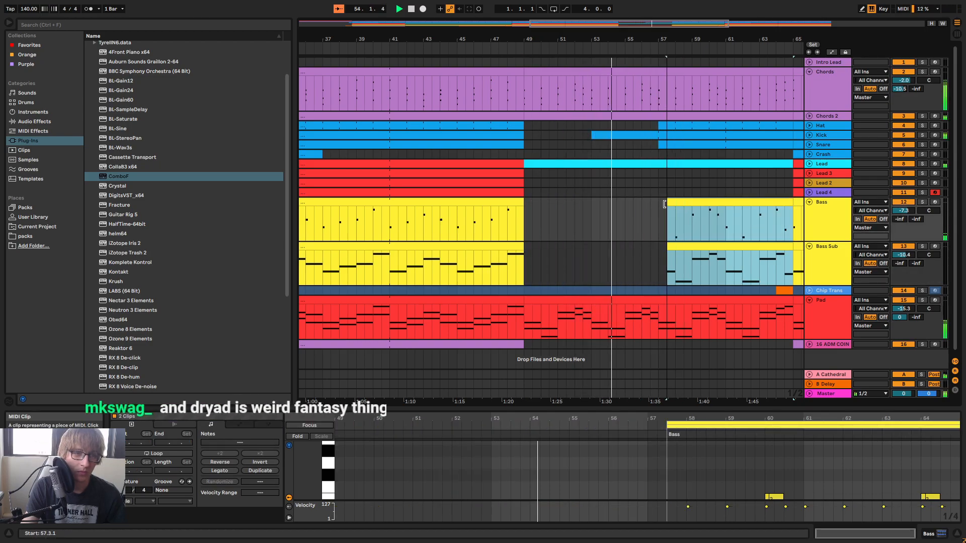
# Remove the Kick's lead-in from bar 53 so its part enters at bar 57
pyautogui.click(582, 134)
pyautogui.moveTo(591, 135); pyautogui.dragTo(660, 135)
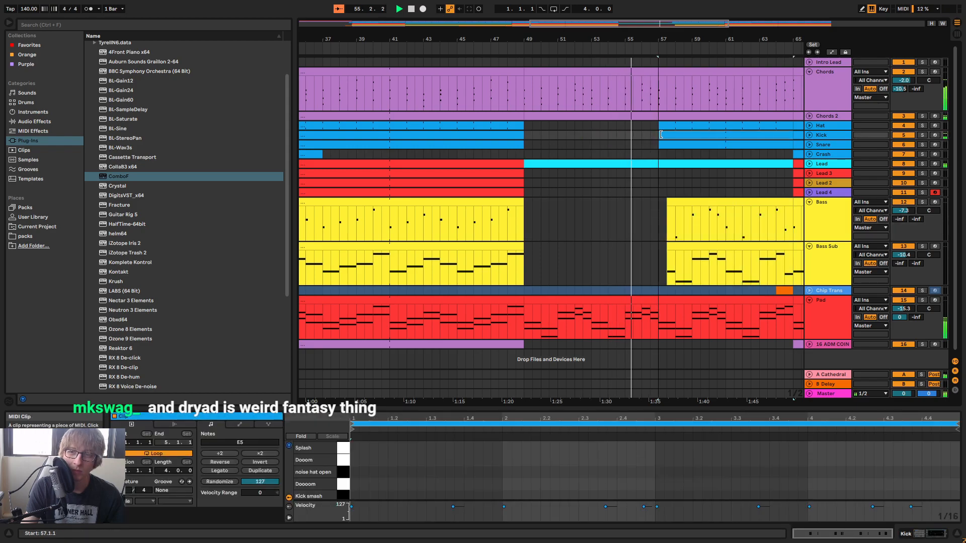
pyautogui.click(674, 135)
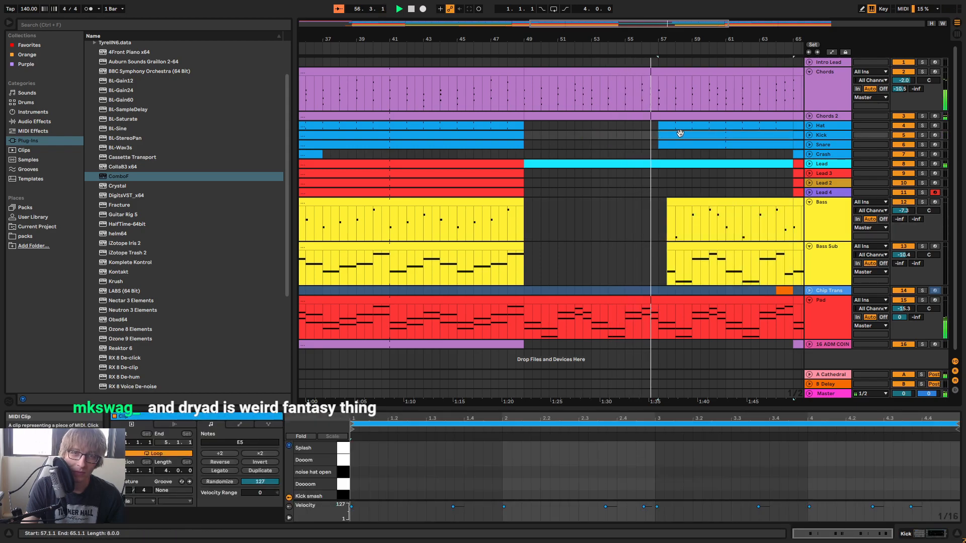
# Extend the starts of the trimmed Bass and Bass Sub clips back to 57.1.1 while replaying the transition into bar 49
pyautogui.press('space')
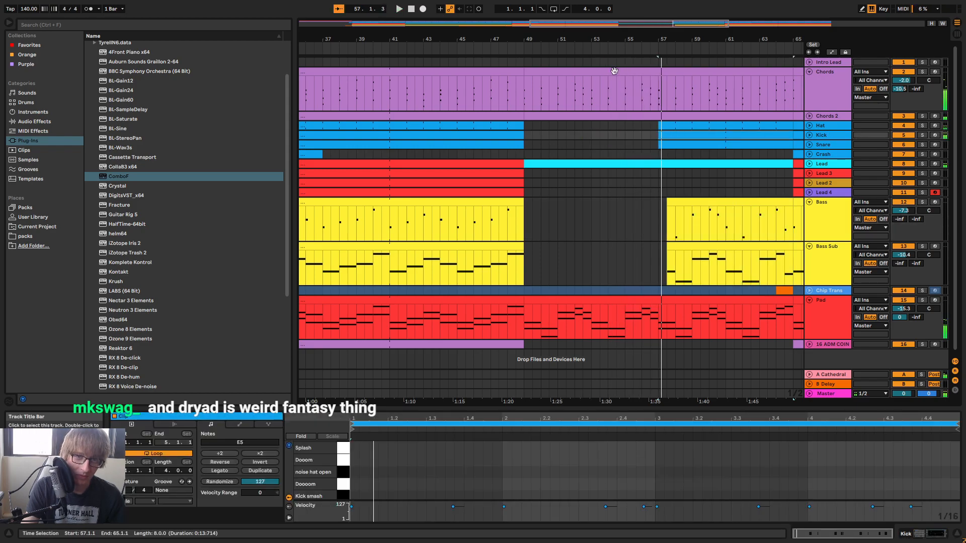
pyautogui.click(498, 48)
pyautogui.click(703, 232)
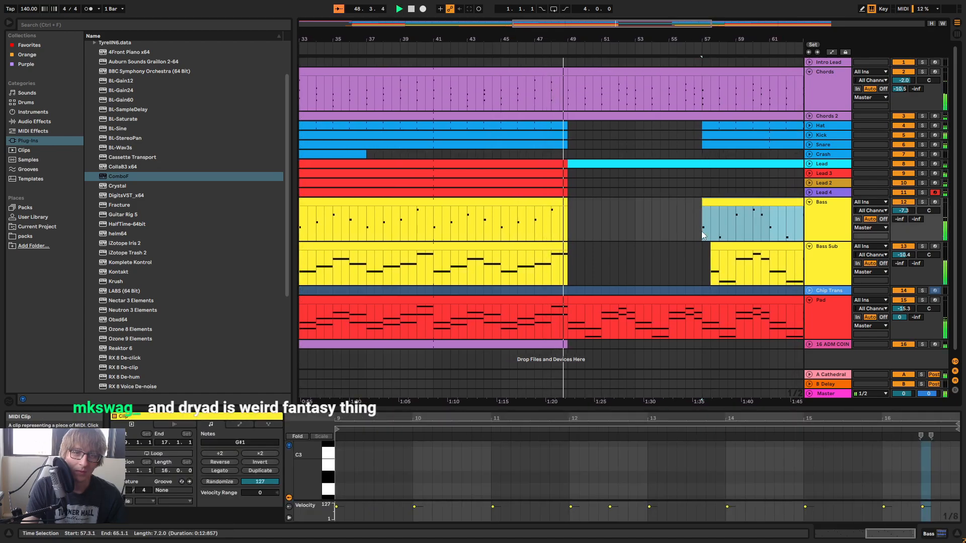
pyautogui.click(695, 250)
pyautogui.moveTo(712, 247); pyautogui.dragTo(702, 246)
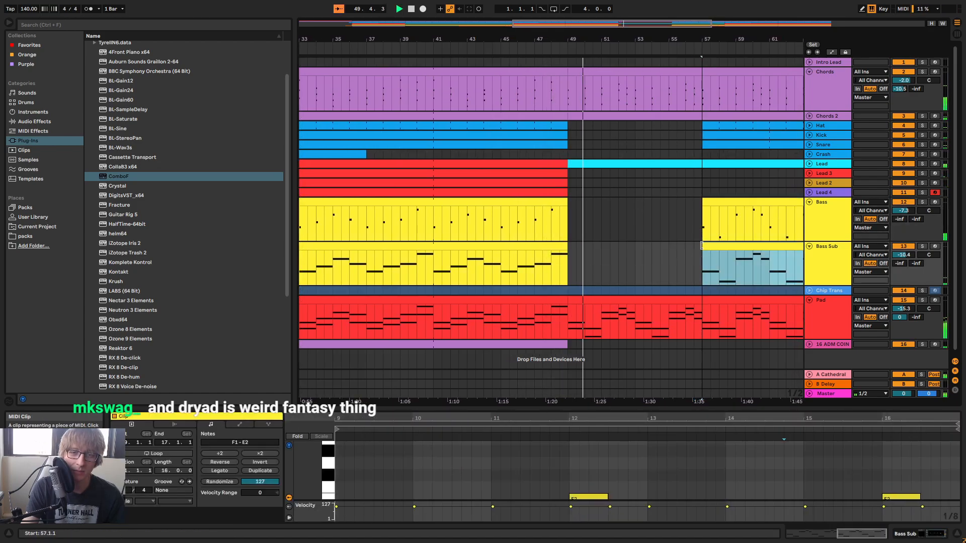
pyautogui.click(660, 221)
pyautogui.moveTo(598, 39); pyautogui.dragTo(600, 82)
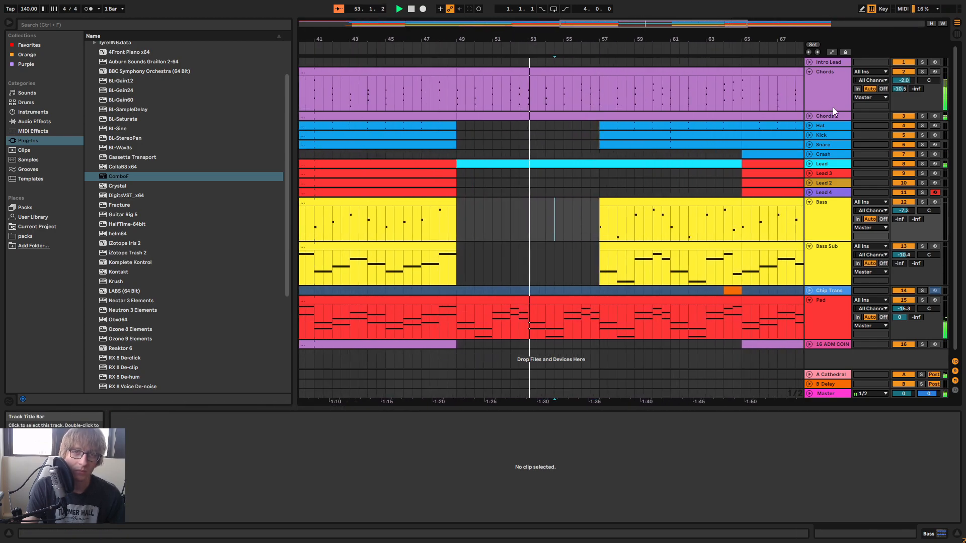
# Fold the Chords track and listen to the section after bar 49 where the bass and drums drop out
pyautogui.click(810, 72)
pyautogui.click(810, 80)
pyautogui.click(810, 79)
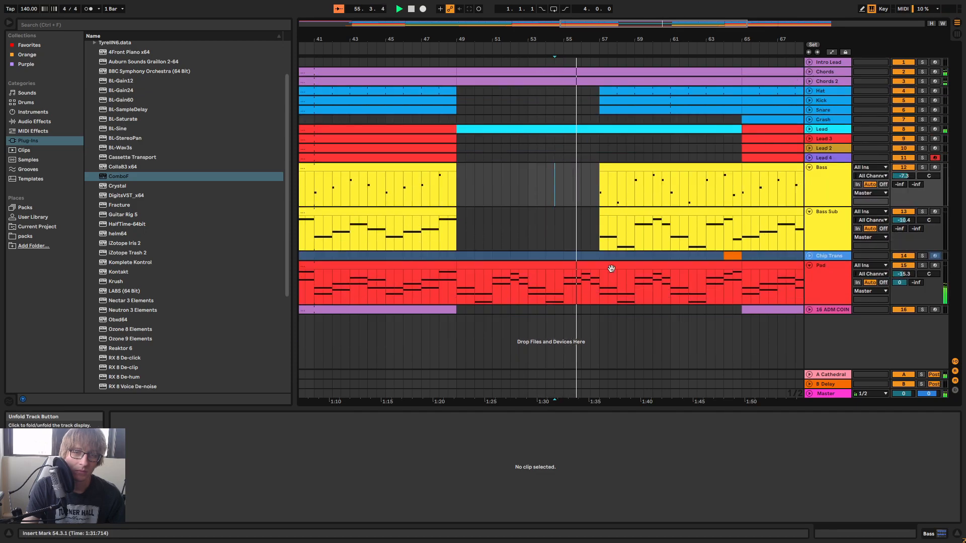
pyautogui.click(566, 224)
pyautogui.moveTo(579, 42)
pyautogui.mouseDown()
pyautogui.moveTo(591, 54)
pyautogui.moveTo(570, 28)
pyautogui.moveTo(606, 16)
pyautogui.mouseUp()
pyautogui.click(580, 48)
pyautogui.press('space')
# Copy the Crash clip from bar 65 to bar 57 and play the song from there
pyautogui.click(686, 213)
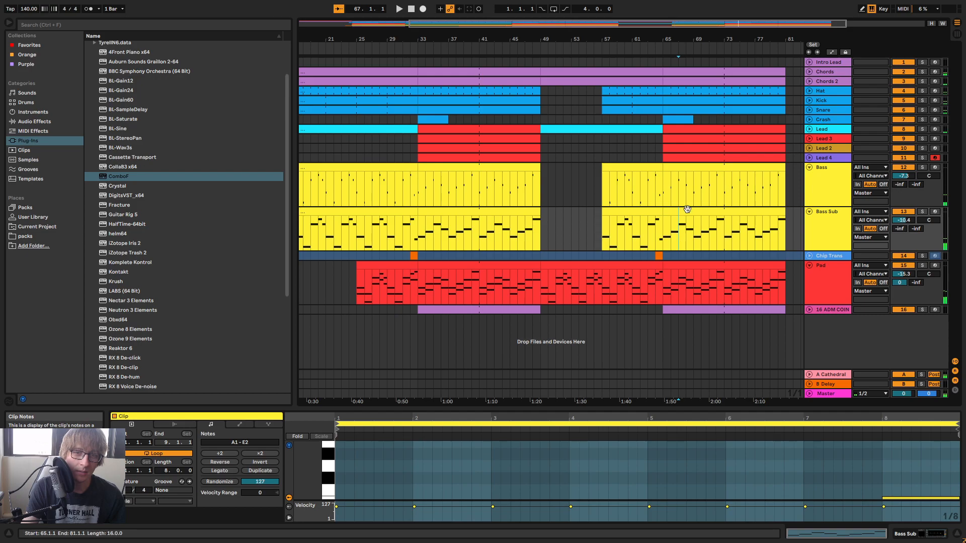
pyautogui.click(669, 120)
pyautogui.hotkey('ctrl', 'c')
pyautogui.click(604, 120)
pyautogui.hotkey('ctrl', 'v')
pyautogui.click(592, 49)
pyautogui.click(546, 49)
pyautogui.click(553, 48)
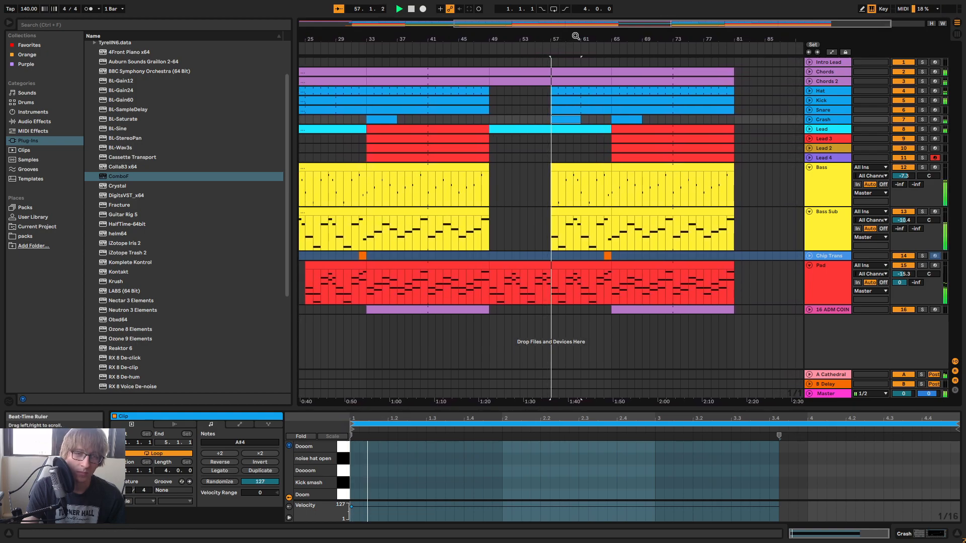
# Fold the Bass and Bass Sub tracks and unfold the 16-ADM COIN-OP Pulse POLY track to show its clips
pyautogui.moveTo(575, 36)
pyautogui.mouseDown()
pyautogui.moveTo(599, 23)
pyautogui.moveTo(564, 75)
pyautogui.moveTo(574, 28)
pyautogui.moveTo(574, 50)
pyautogui.mouseUp()
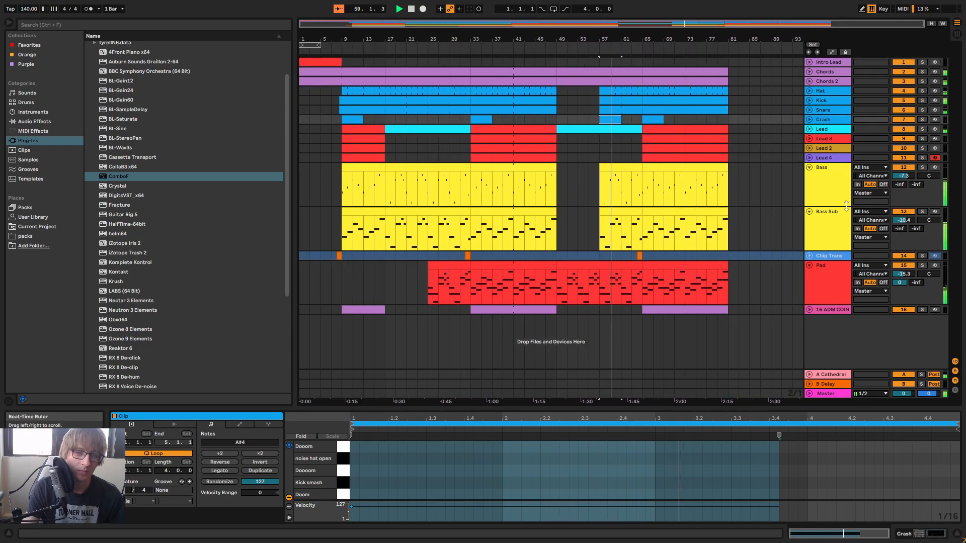
pyautogui.click(809, 211)
pyautogui.click(809, 167)
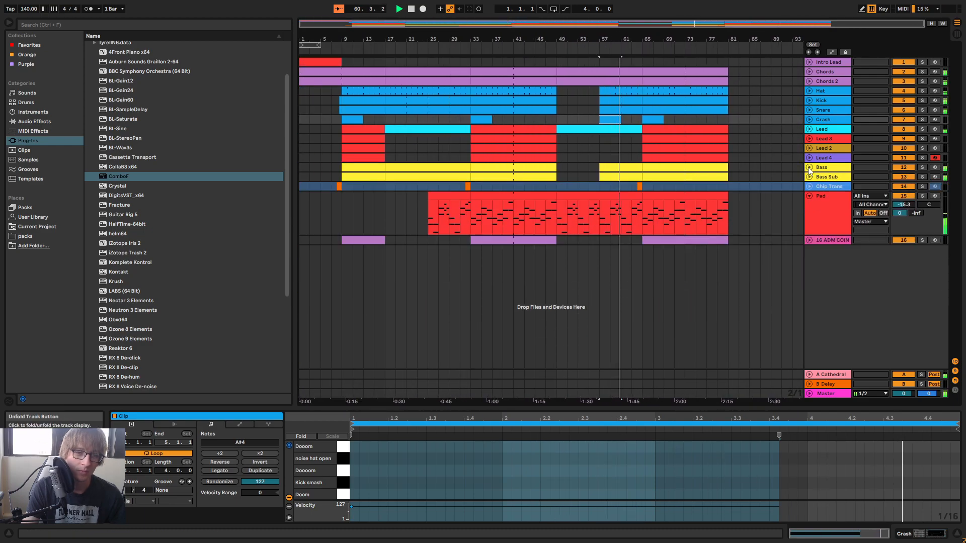
pyautogui.click(645, 240)
pyautogui.click(810, 240)
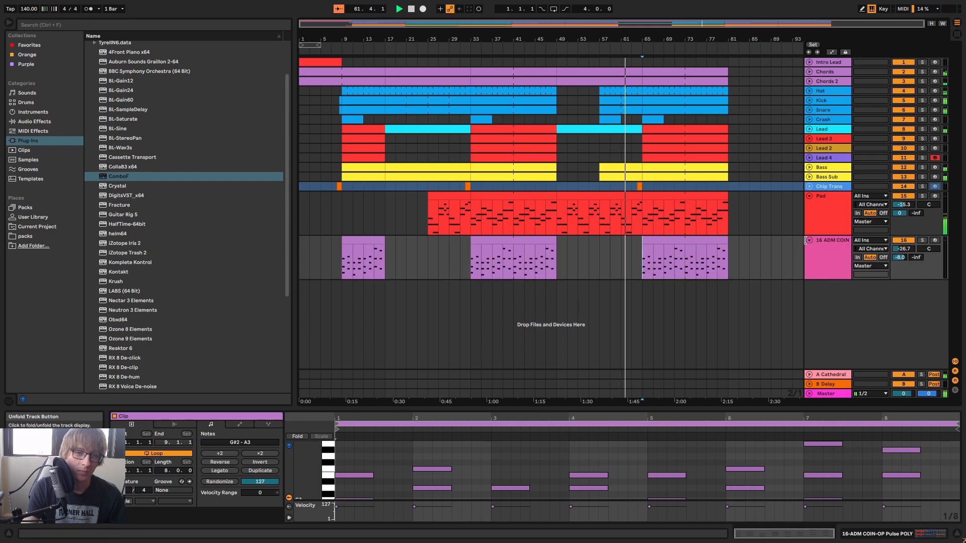
# Examine the COIN-OP clip at bar 65 and the Lead clip at bar 49, and replay from about bar 61
pyautogui.moveTo(614, 39); pyautogui.dragTo(614, 63)
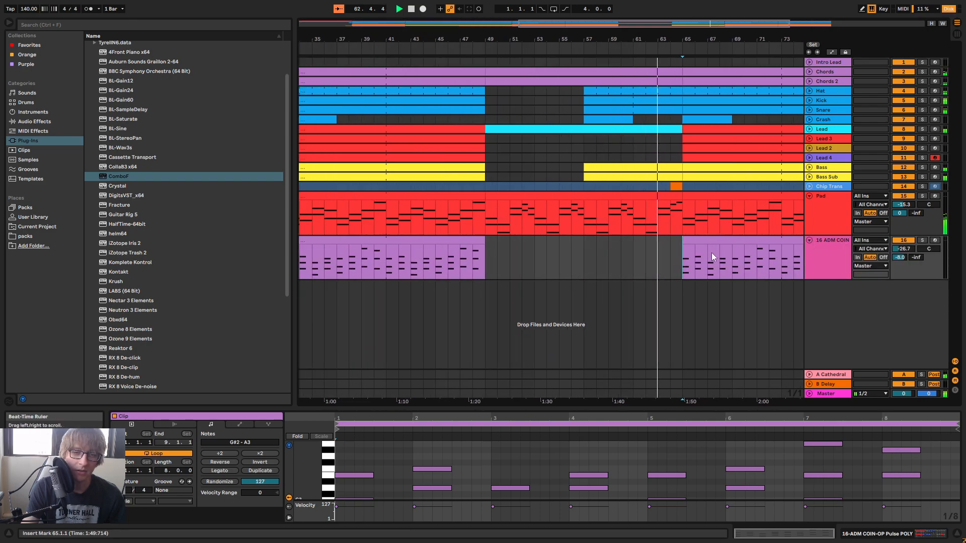
pyautogui.click(713, 241)
pyautogui.press('space')
pyautogui.moveTo(663, 40); pyautogui.dragTo(628, 41)
pyautogui.click(632, 130)
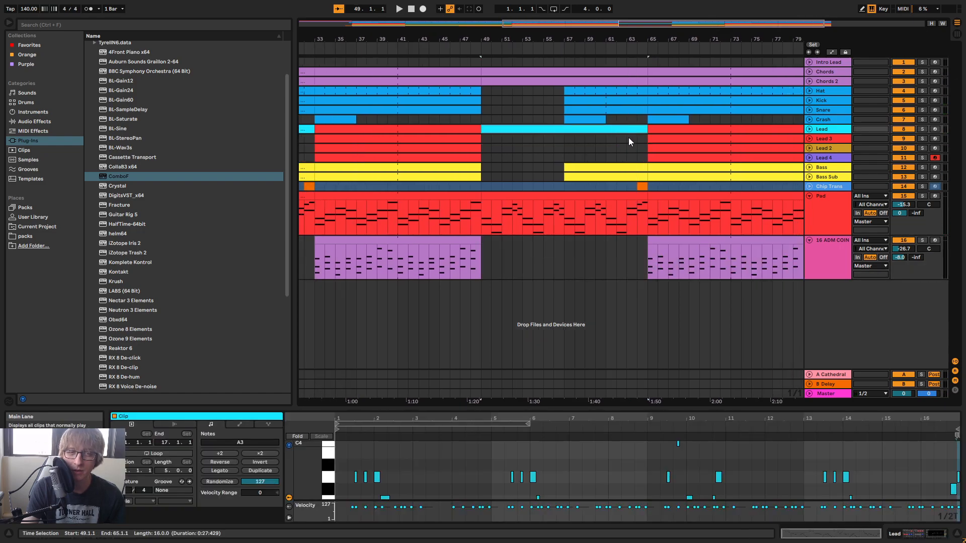
pyautogui.click(614, 49)
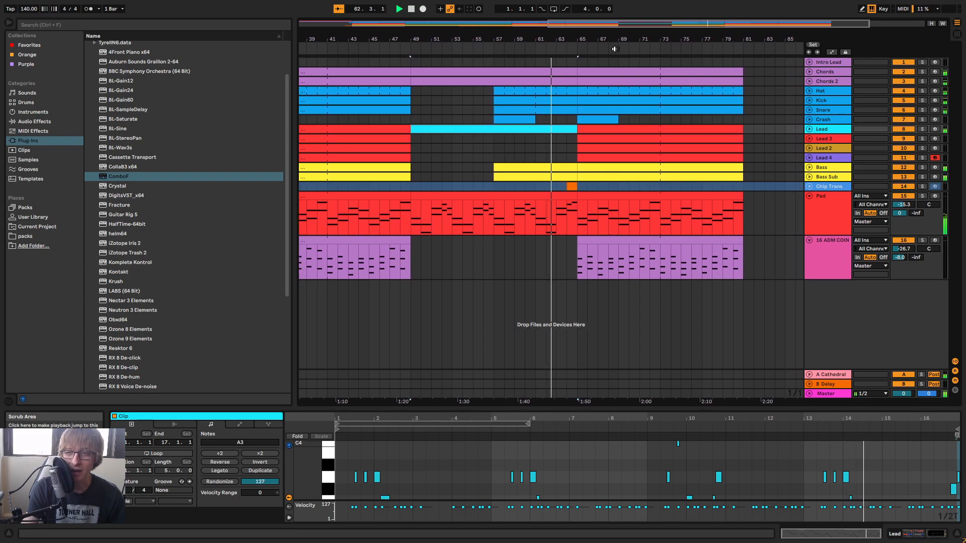
pyautogui.moveTo(591, 40)
pyautogui.mouseDown()
pyautogui.moveTo(528, 39)
pyautogui.moveTo(594, 34)
pyautogui.moveTo(581, 38)
pyautogui.mouseUp()
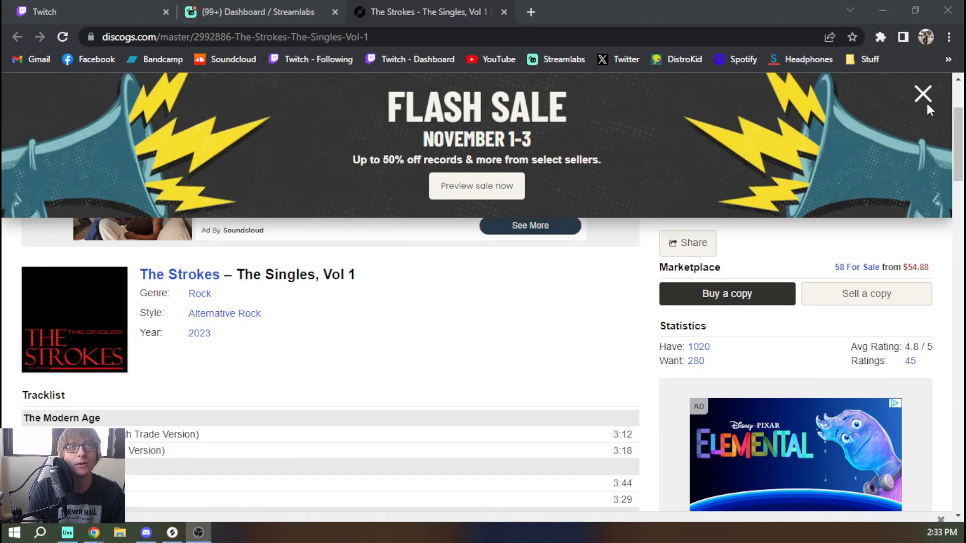
# Switch to Chrome, dismiss the flash sale banner on The Strokes – The Singles, Vol 1 Discogs page and read its tracklist
pyautogui.click(925, 96)
pyautogui.scroll(-3, 503, 314)
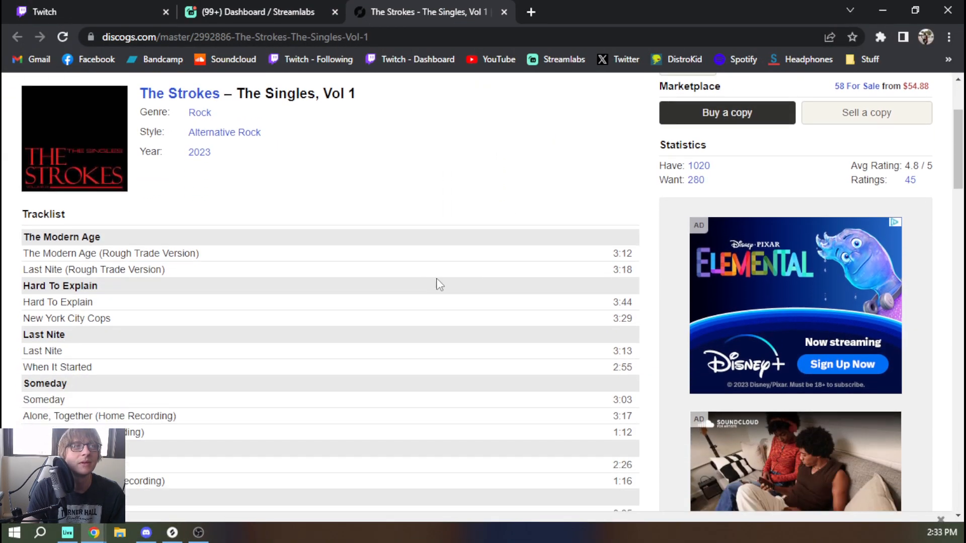
pyautogui.scroll(-3, 166, 222)
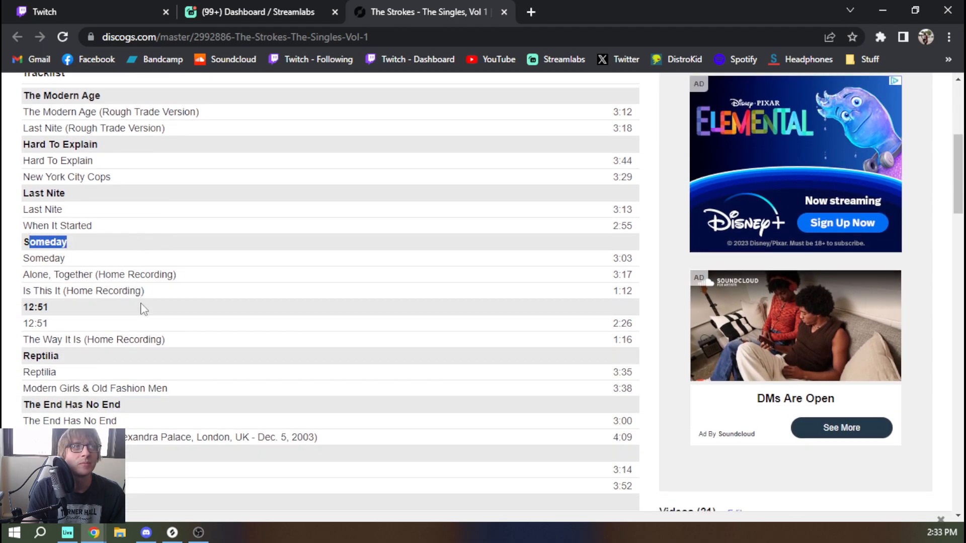
pyautogui.scroll(-3, 143, 308)
pyautogui.moveTo(191, 138); pyautogui.dragTo(111, 138)
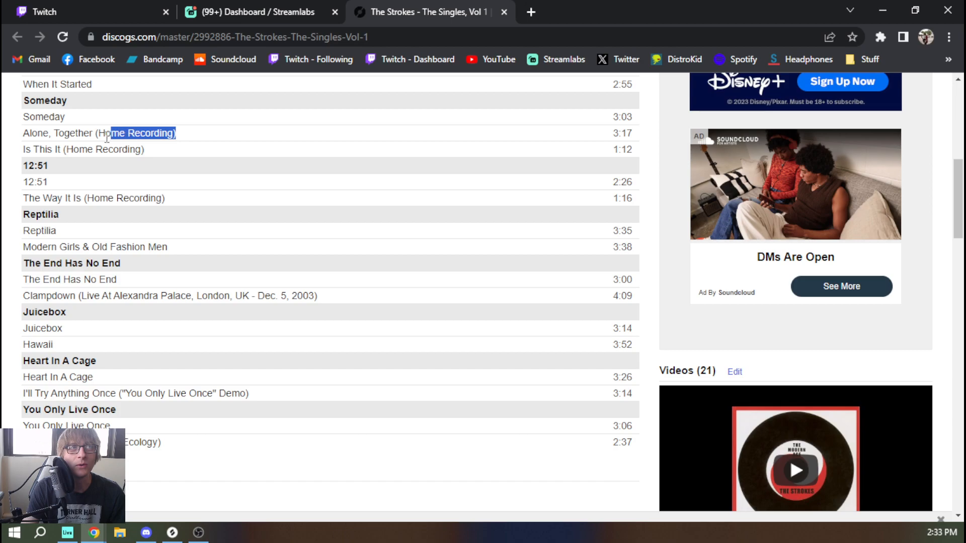
pyautogui.moveTo(170, 200); pyautogui.dragTo(28, 185)
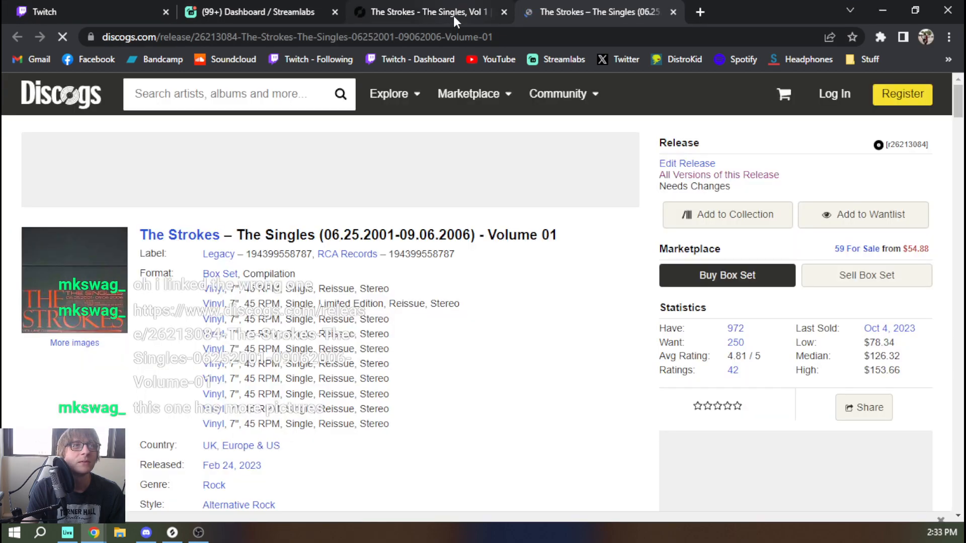
# Close the tab with the first Discogs page and examine the tracklist credits of the Volume 01 box set release
pyautogui.middleClick(454, 10)
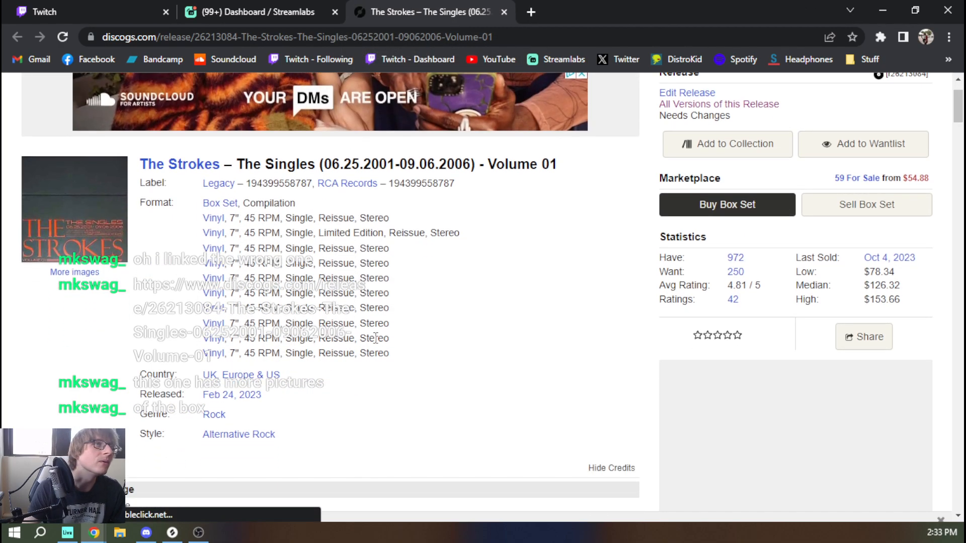
pyautogui.scroll(-1, 408, 201)
pyautogui.scroll(-5, 538, 267)
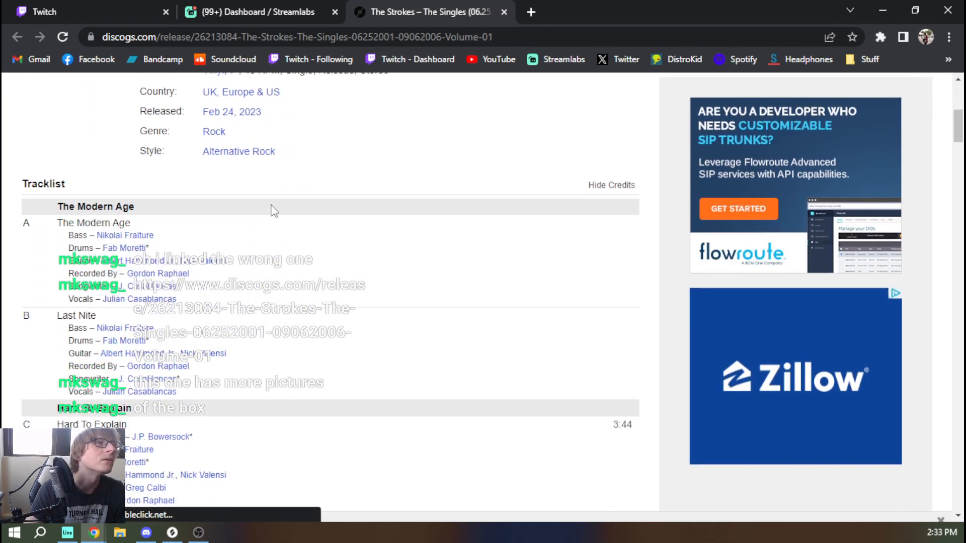
pyautogui.scroll(-2, 269, 210)
pyautogui.scroll(2, 302, 216)
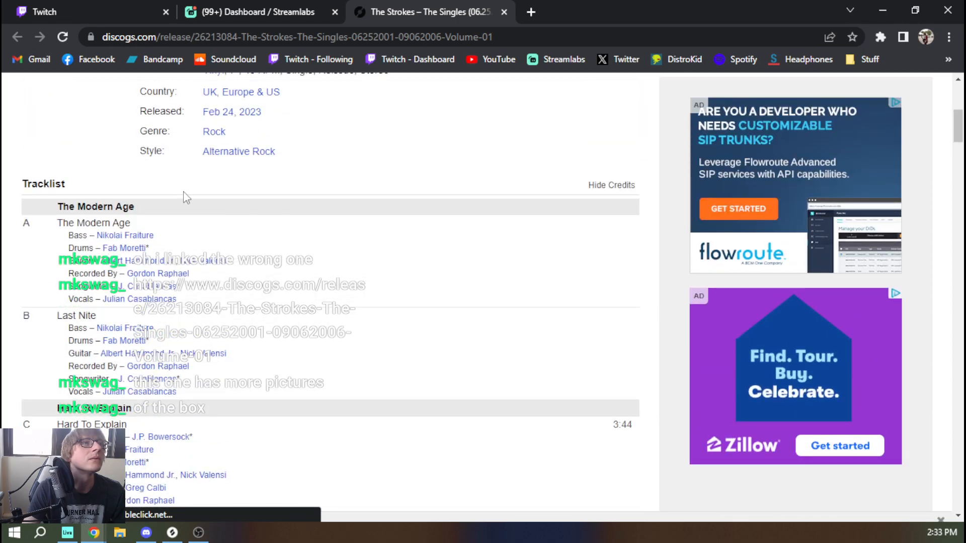
pyautogui.scroll(-5, 196, 207)
pyautogui.scroll(-20, 352, 231)
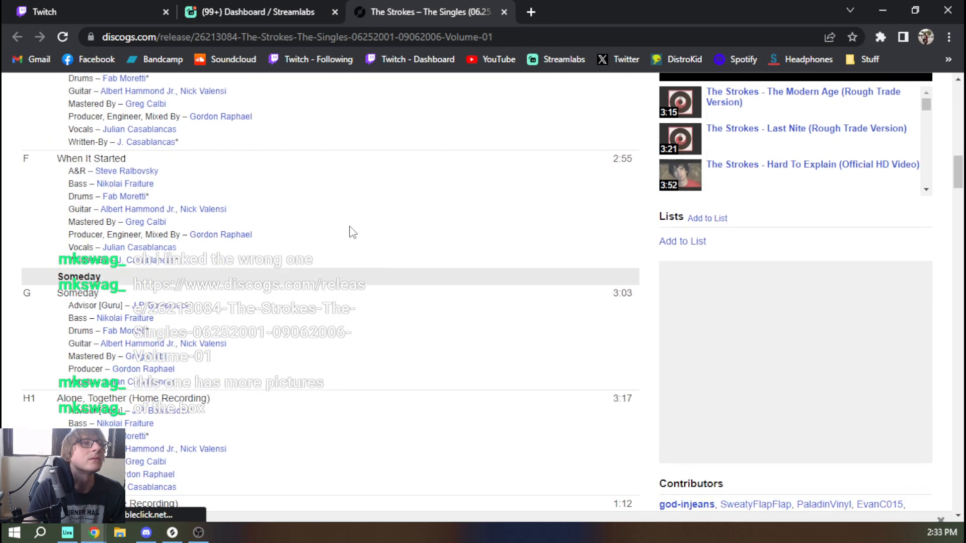
pyautogui.scroll(19, 345, 245)
pyautogui.scroll(20, 369, 275)
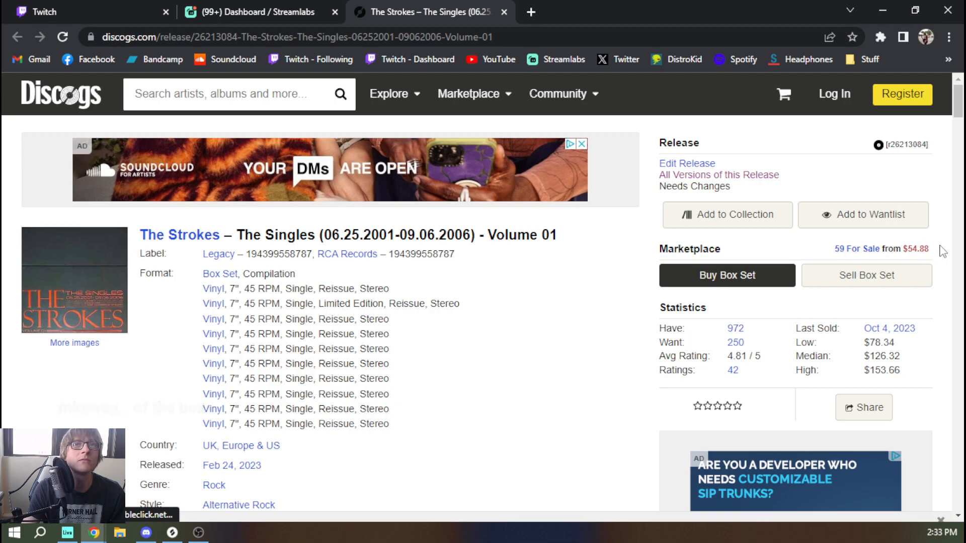
# Review the box set's release details and open its image gallery from the cover picture
pyautogui.scroll(-3, 456, 362)
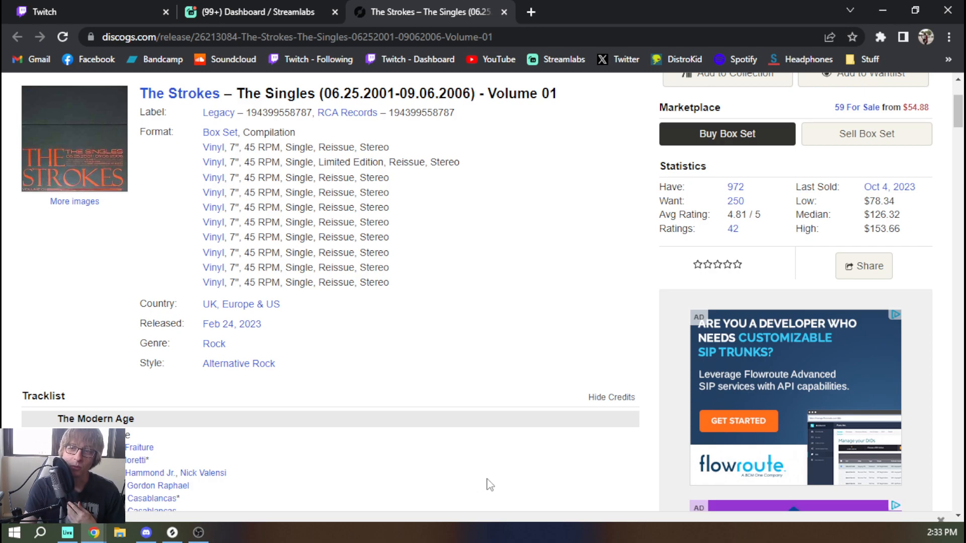
pyautogui.scroll(-4, 89, 217)
pyautogui.scroll(7, 77, 213)
pyautogui.click(74, 318)
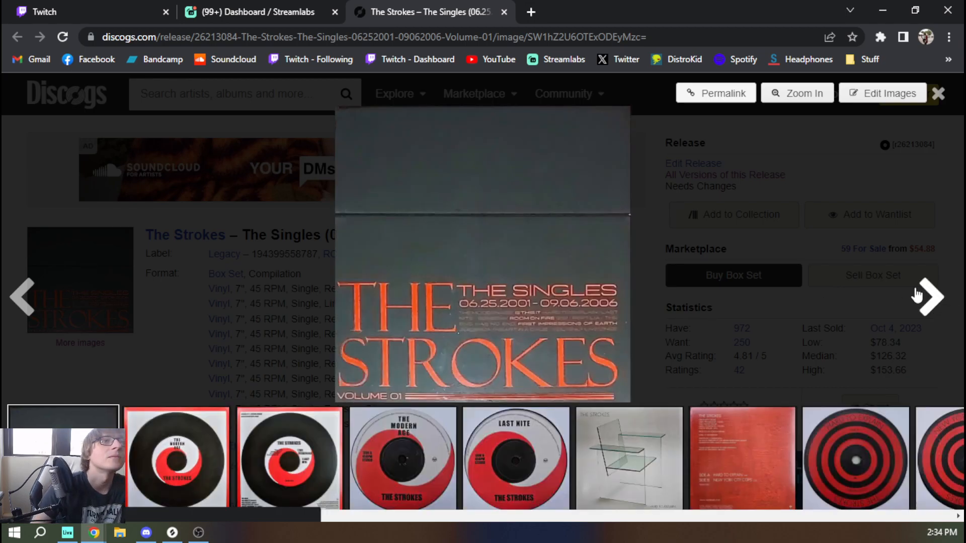
# Page through the box set's gallery photos from the cover to past the Reptilia sleeve, and close the gallery
pyautogui.click(923, 295)
pyautogui.click(923, 295)
pyautogui.click(923, 294)
pyautogui.click(923, 294)
pyautogui.click(923, 294)
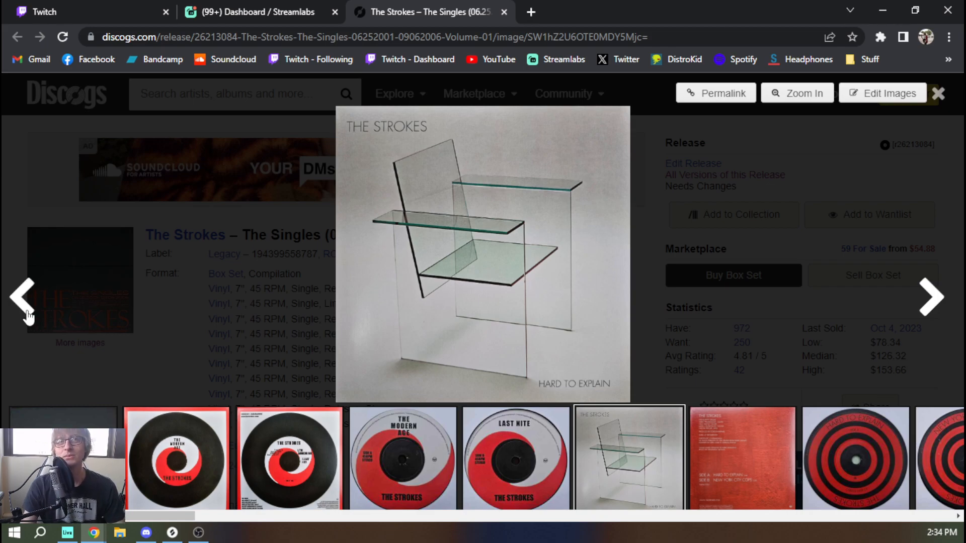
pyautogui.click(926, 314)
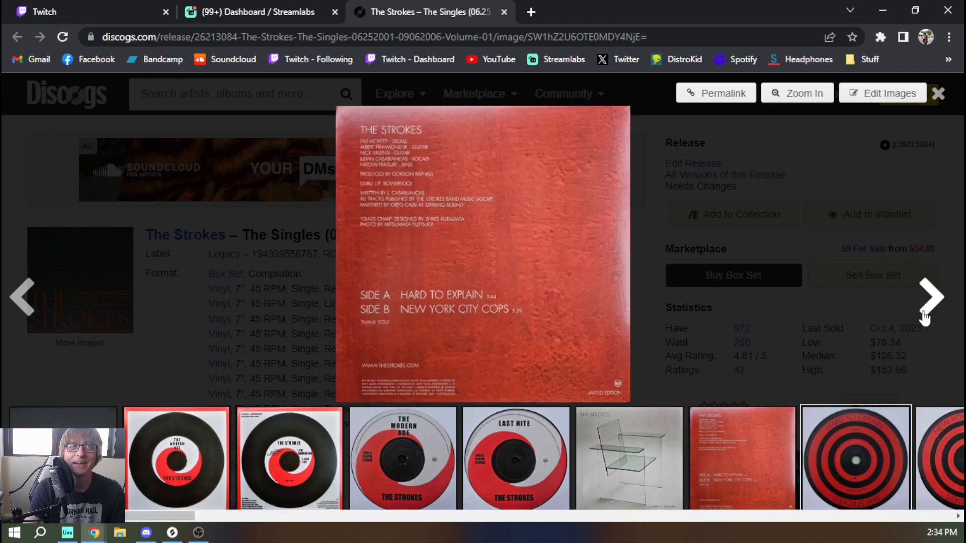
pyautogui.click(926, 314)
pyautogui.click(925, 316)
pyautogui.click(925, 316)
pyautogui.click(925, 316)
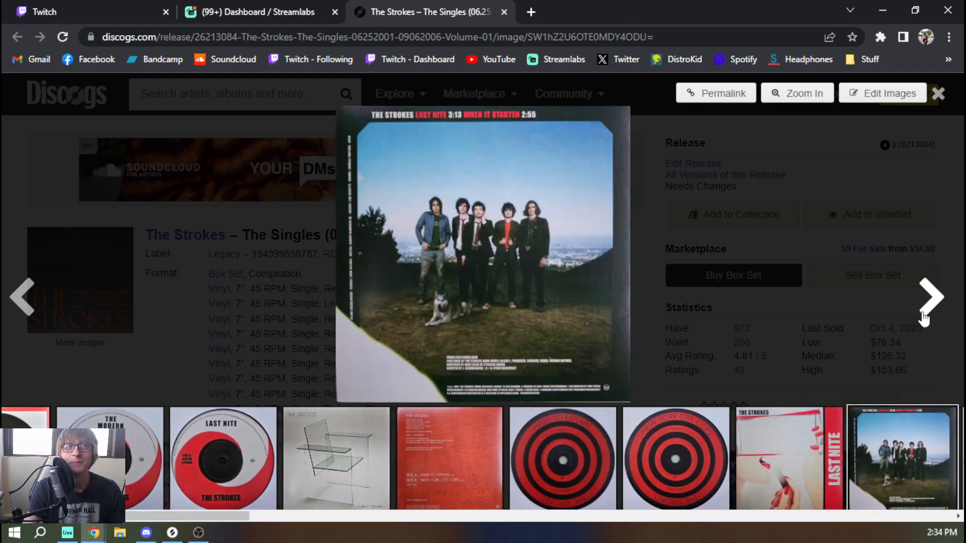
pyautogui.click(929, 316)
pyautogui.click(928, 316)
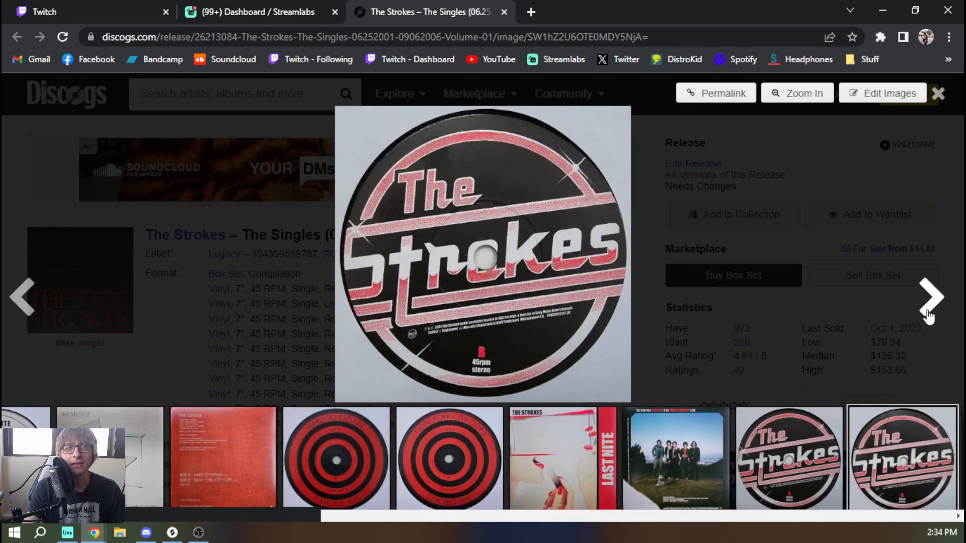
pyautogui.click(928, 316)
pyautogui.click(929, 316)
pyautogui.click(929, 315)
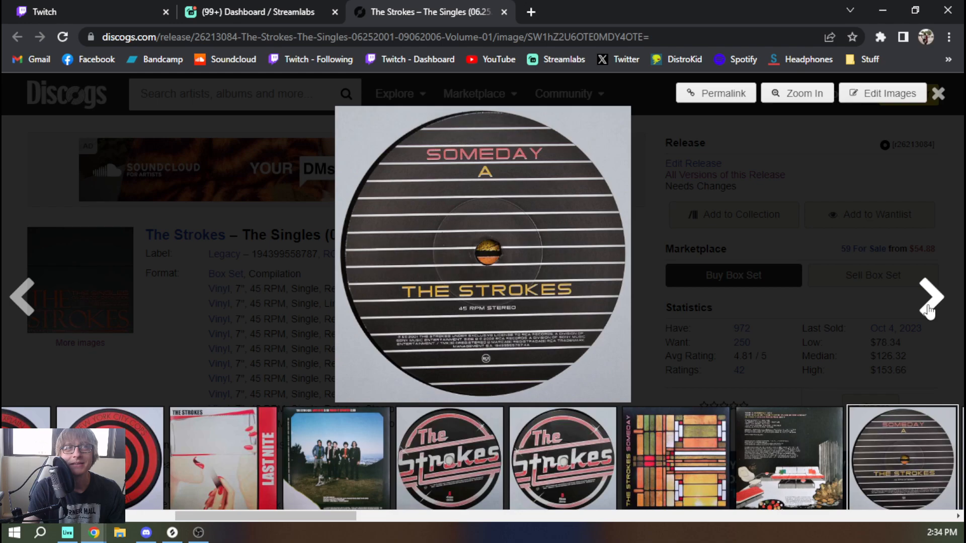
pyautogui.click(929, 311)
pyautogui.click(929, 311)
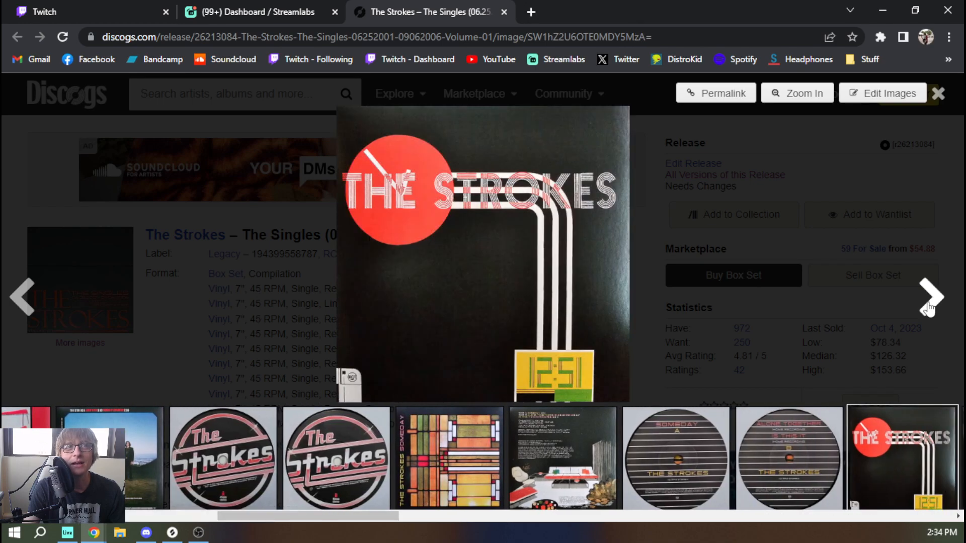
pyautogui.click(929, 309)
pyautogui.click(929, 309)
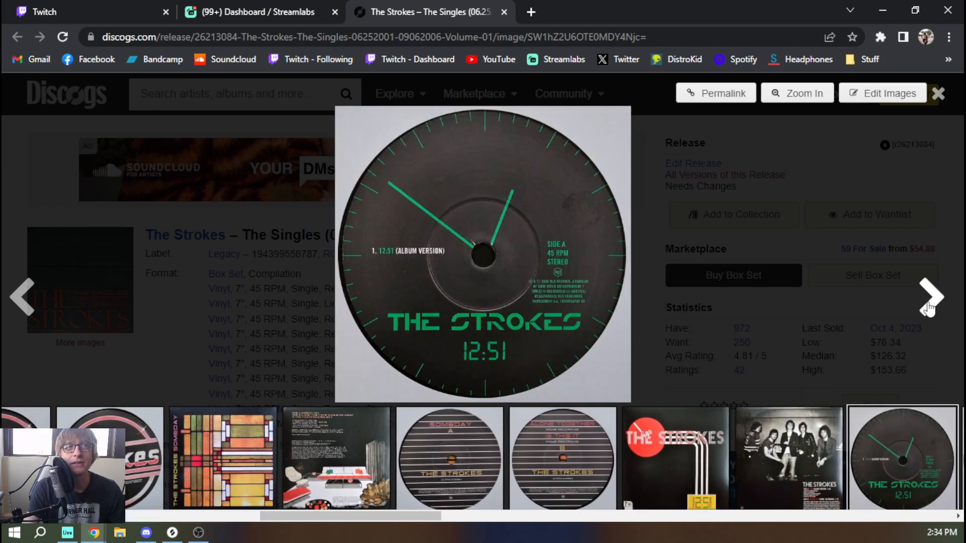
pyautogui.click(929, 309)
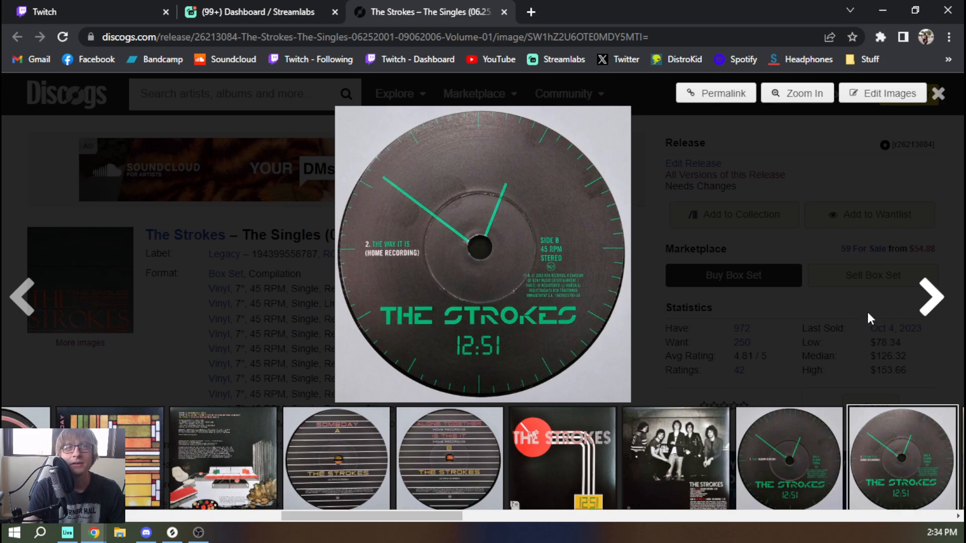
pyautogui.click(916, 305)
pyautogui.click(915, 305)
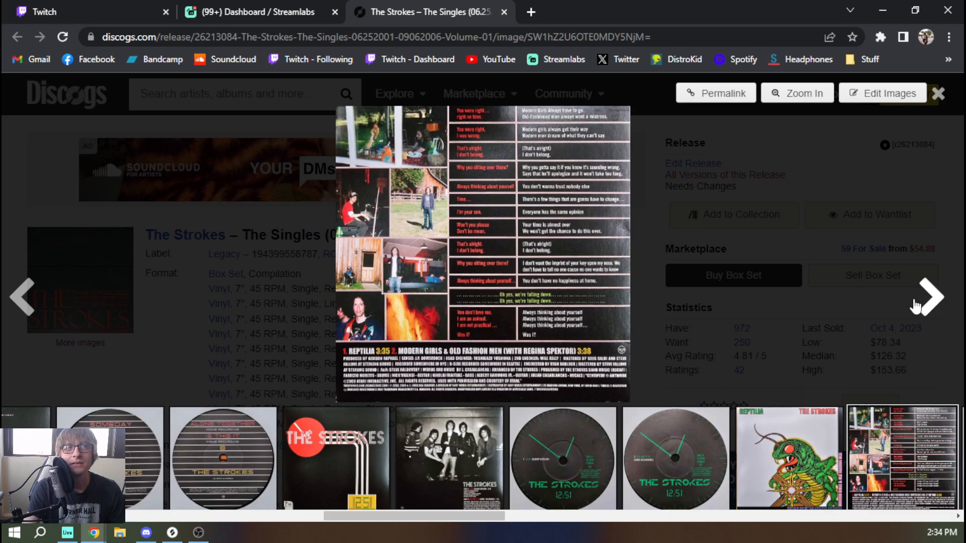
pyautogui.click(916, 305)
pyautogui.press('Escape')
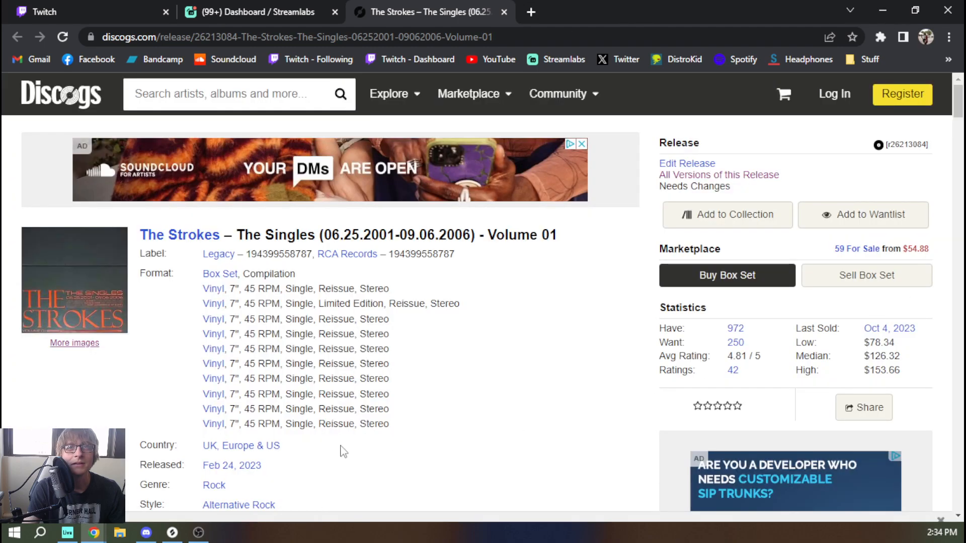
pyautogui.scroll(-8, 357, 446)
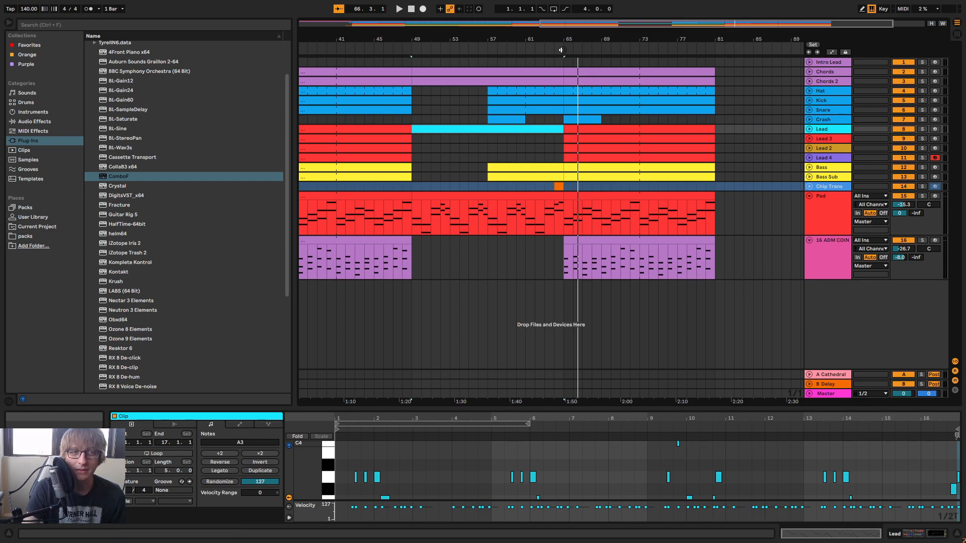
# Switch to Ableton Live and replay the arrangement from bar 65 with the whole song in view
pyautogui.click(564, 48)
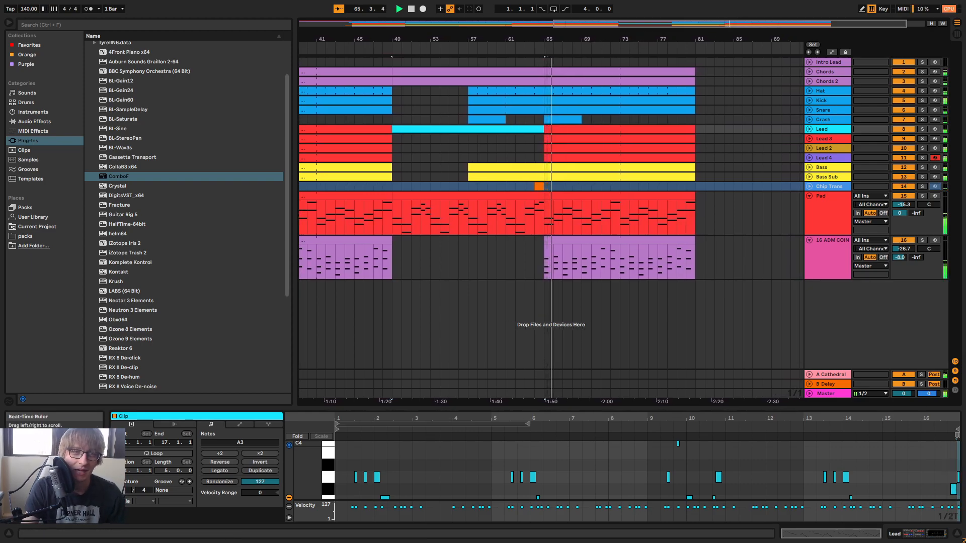
pyautogui.moveTo(605, 38); pyautogui.dragTo(604, 13)
pyautogui.click(627, 273)
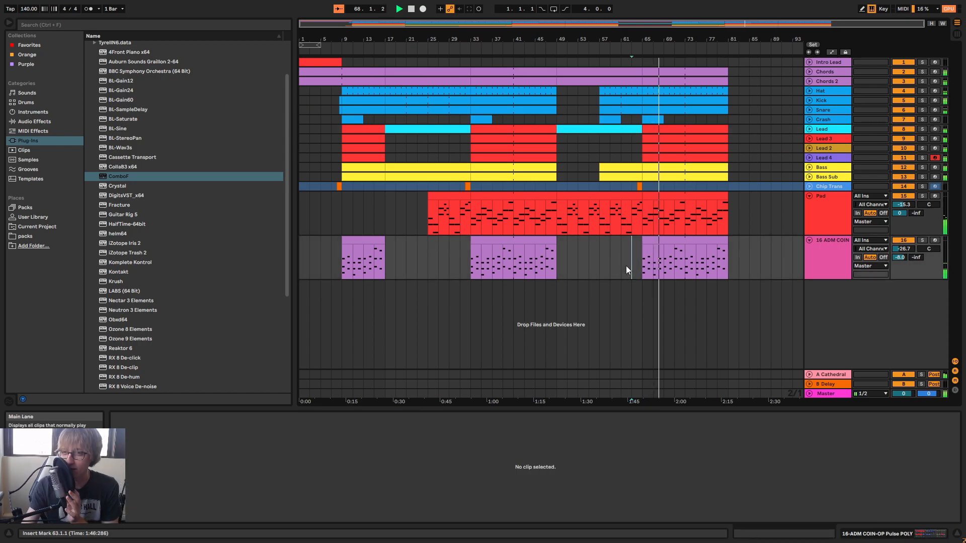
pyautogui.click(595, 252)
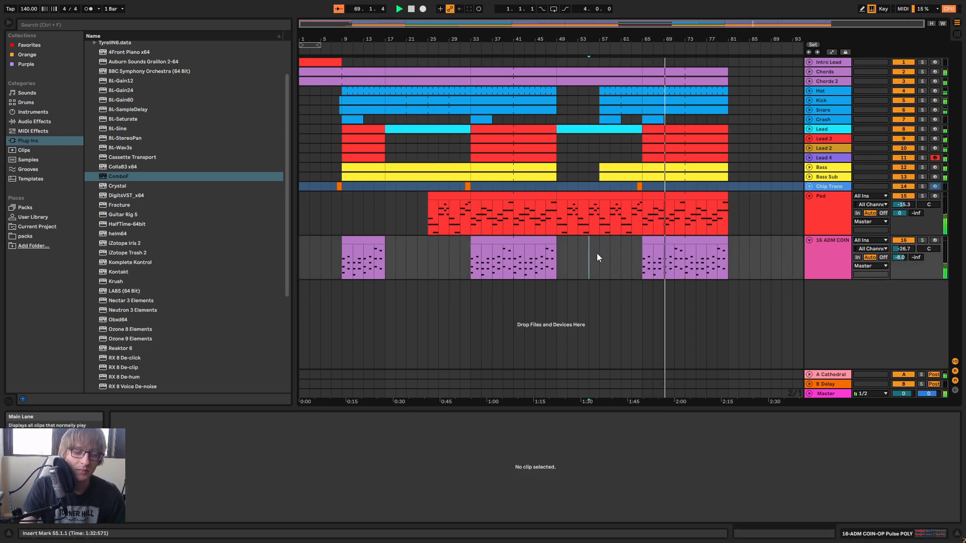
# Fold the Pad and 16-ADM COIN-OP tracks in the arrangement
pyautogui.click(810, 196)
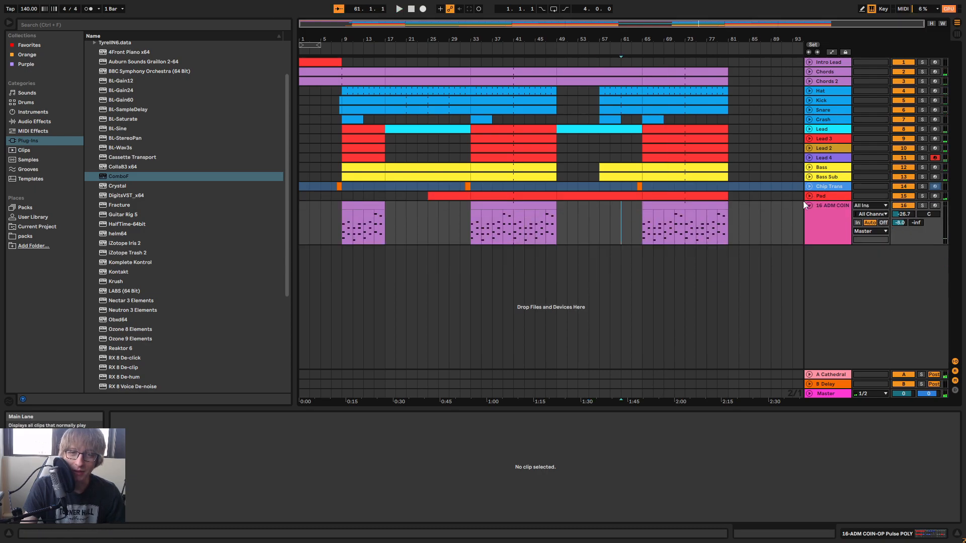
pyautogui.moveTo(563, 45); pyautogui.dragTo(643, 58)
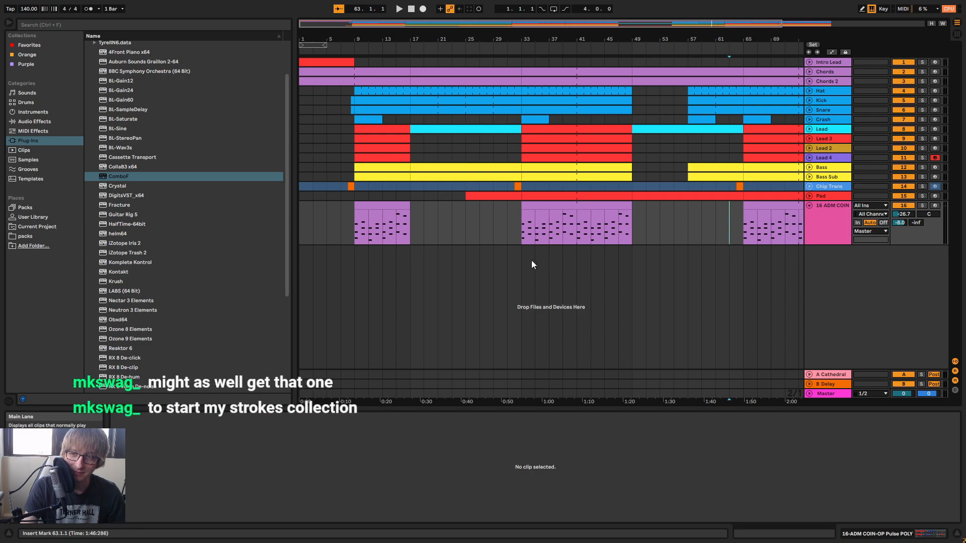
pyautogui.click(809, 206)
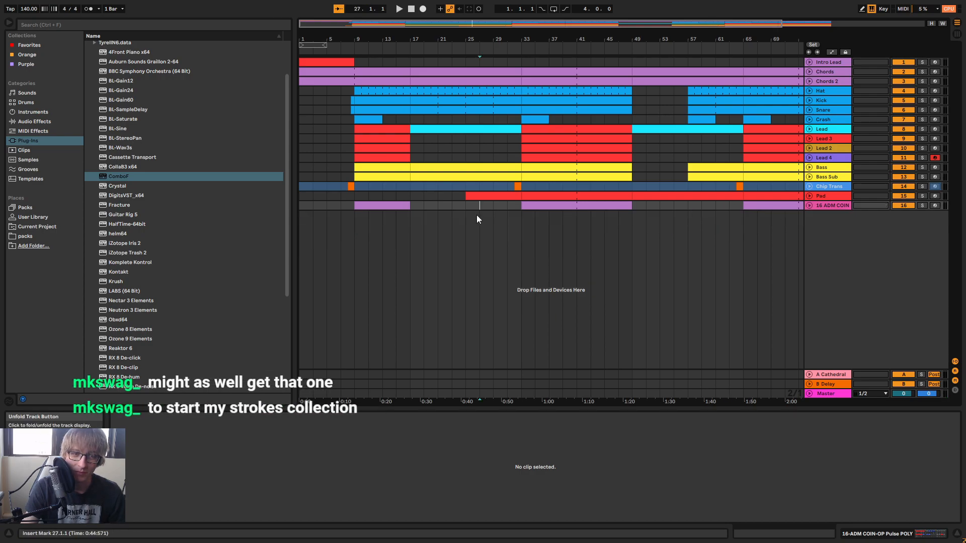
# Rename the 16-ADM COIN-OP track to Swell Pulse
pyautogui.rightClick(837, 204)
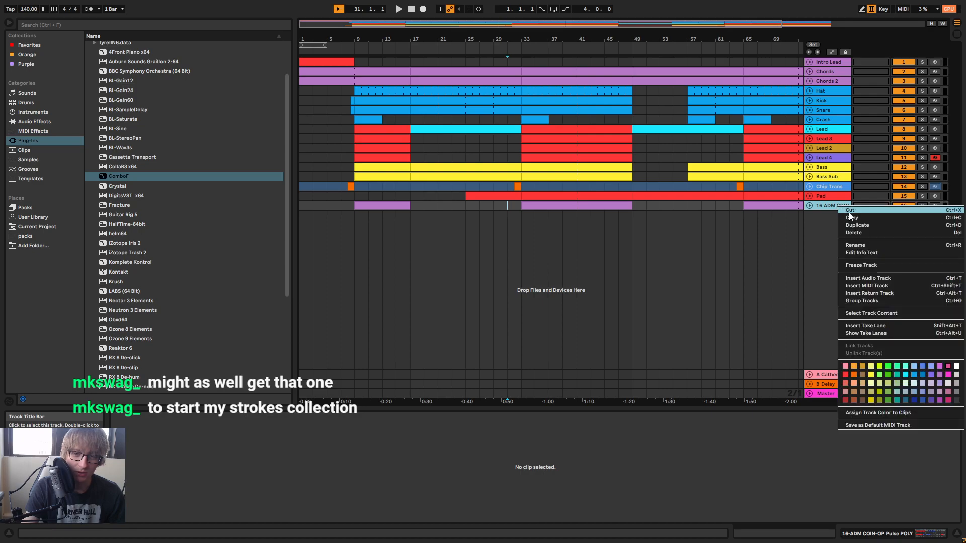
pyautogui.click(879, 243)
pyautogui.write('Swe')
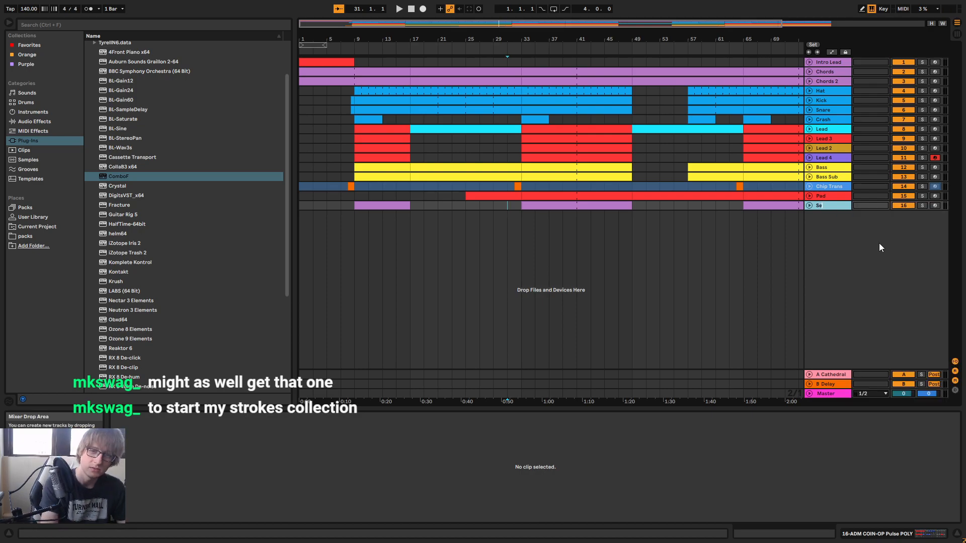
pyautogui.write('ll Pu')
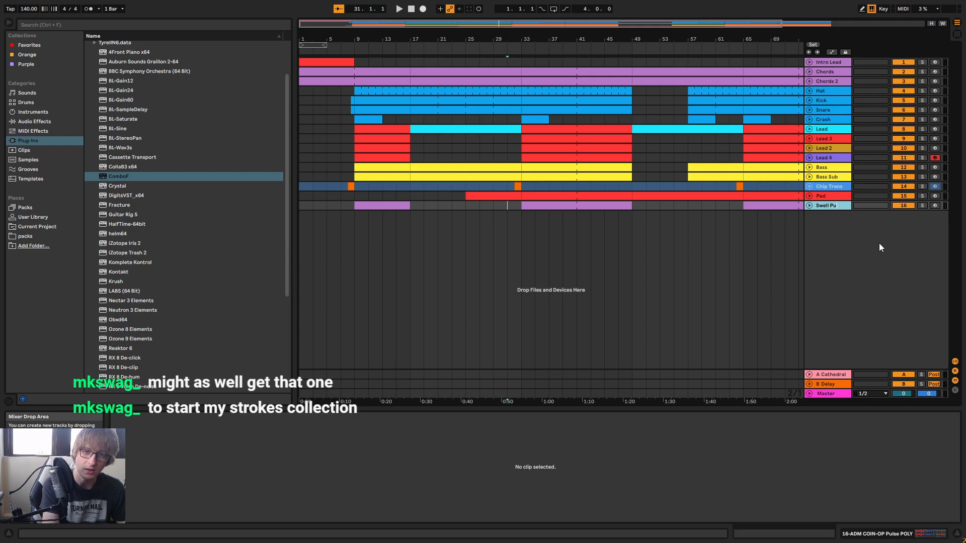
pyautogui.write('lse')
pyautogui.press('Return')
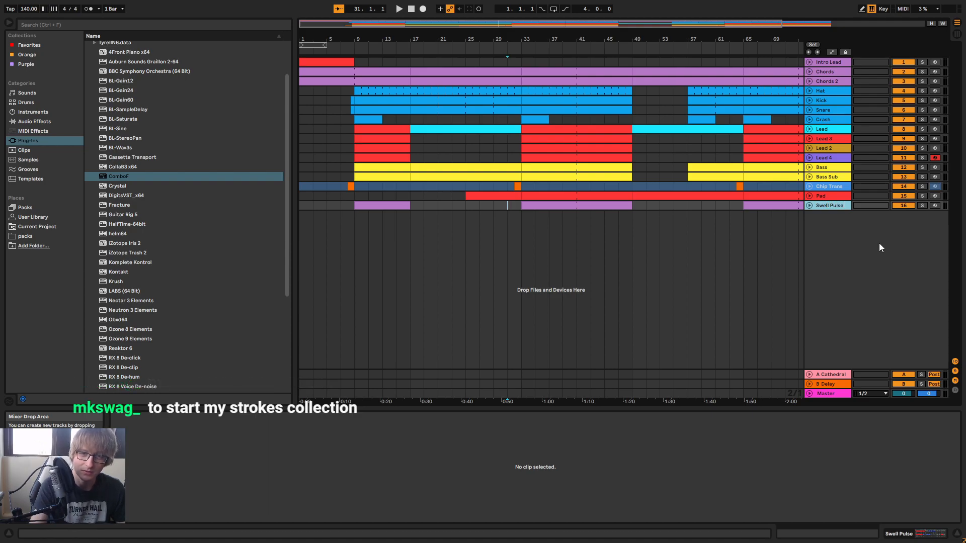
# Play the Swell Pulse clip from bar 33, soloing the track briefly and returning to the full mix
pyautogui.click(591, 205)
pyautogui.press('space')
pyautogui.click(923, 206)
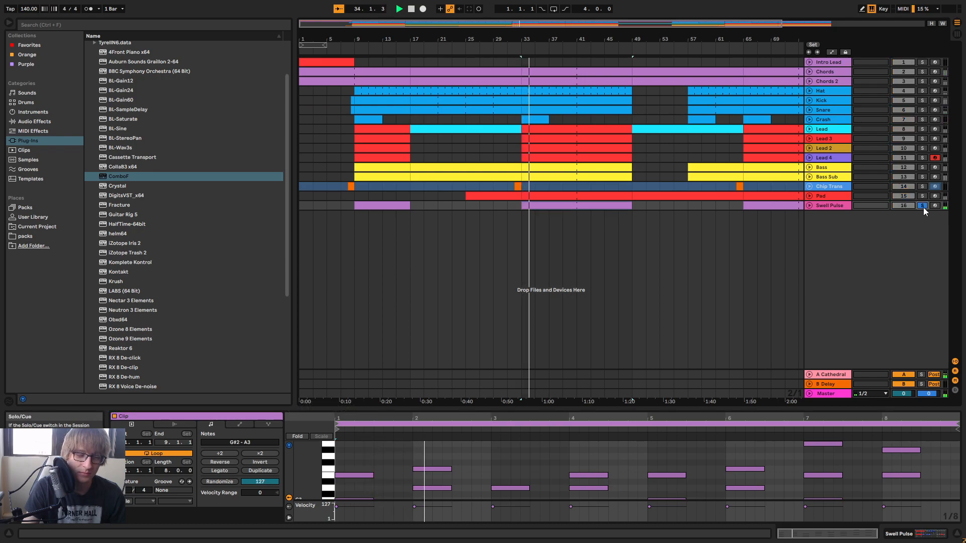
pyautogui.click(923, 206)
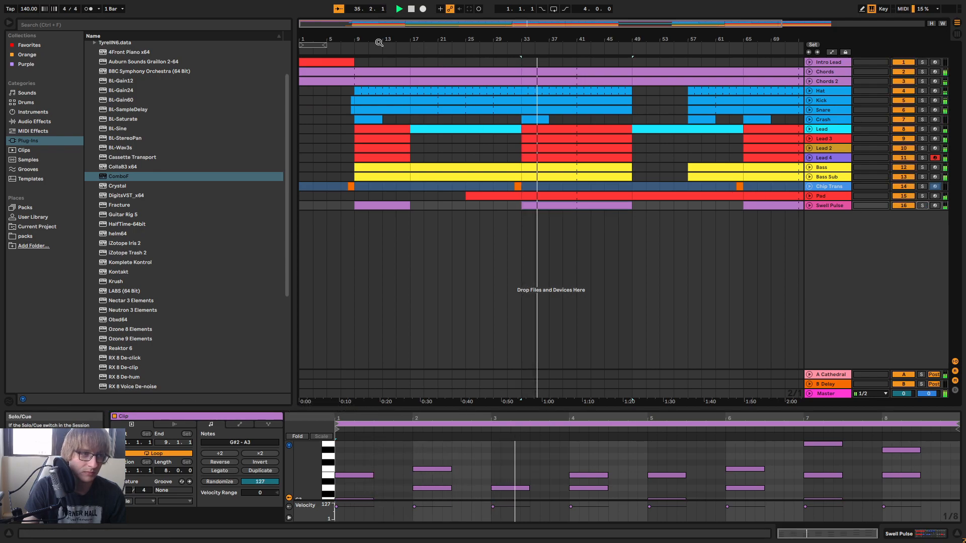
# Set the Swell Pulse track's volume to -28.2 dB in the mixer and return to the arrangement
pyautogui.press('Tab')
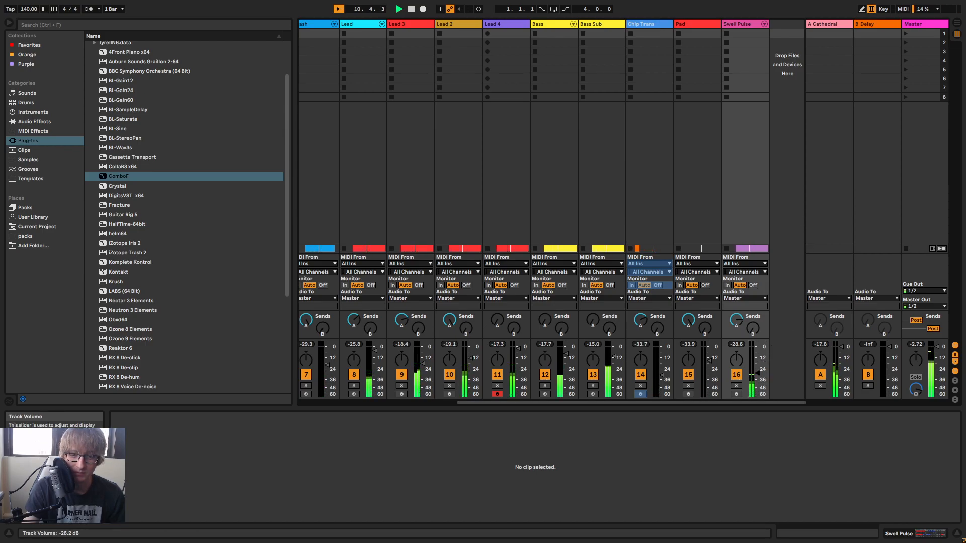
pyautogui.press('Tab')
pyautogui.click(500, 207)
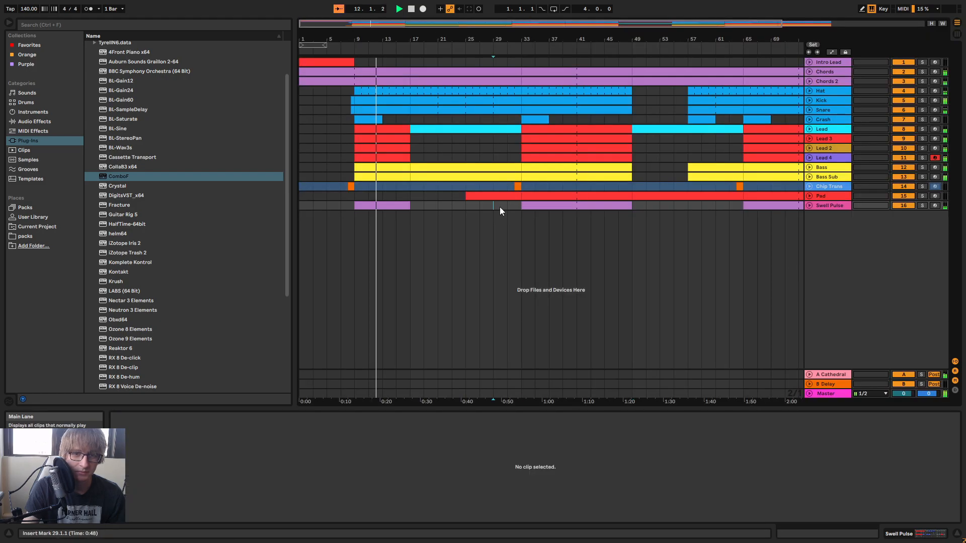
pyautogui.click(453, 148)
# Open the ComboF instrument on the Lead 4 track and stop playback
pyautogui.moveTo(377, 37); pyautogui.dragTo(483, 76)
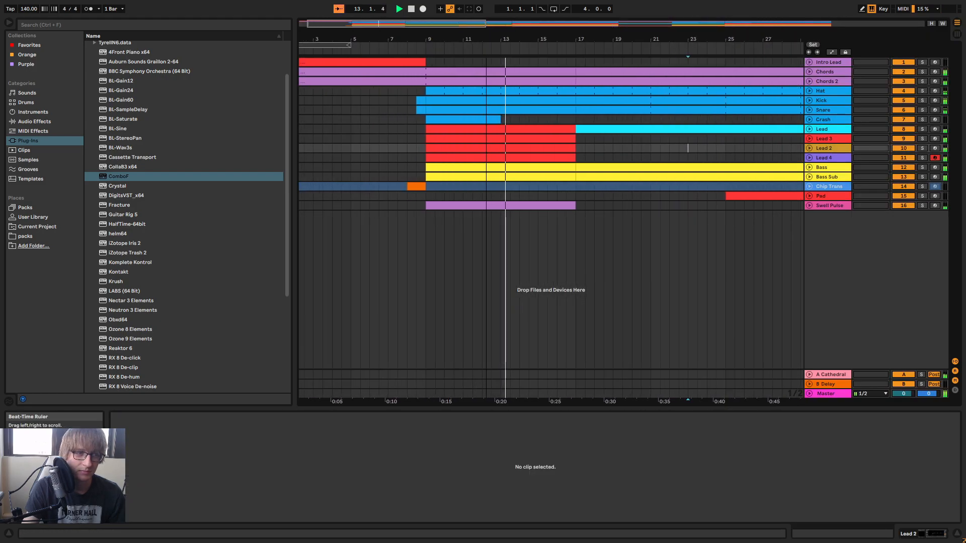
pyautogui.click(687, 159)
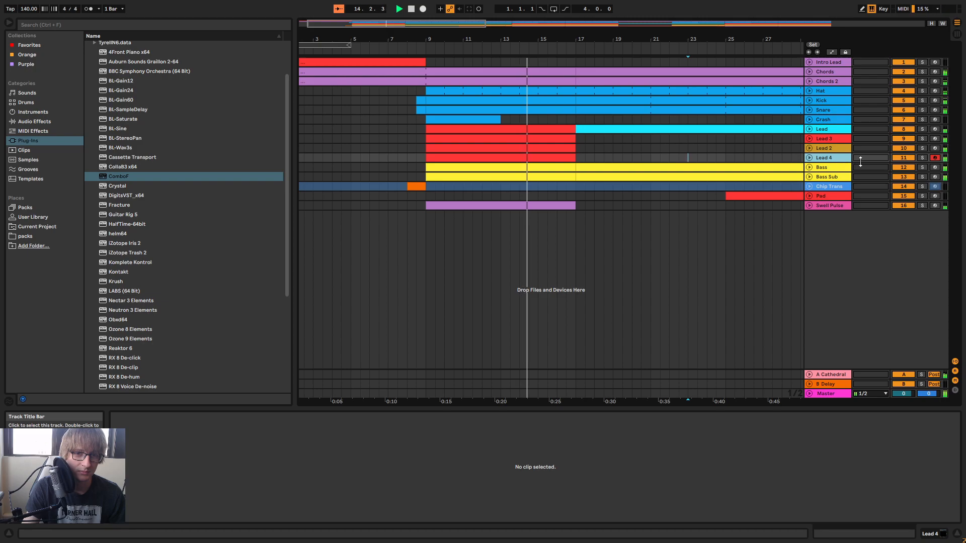
pyautogui.click(828, 160)
pyautogui.click(137, 432)
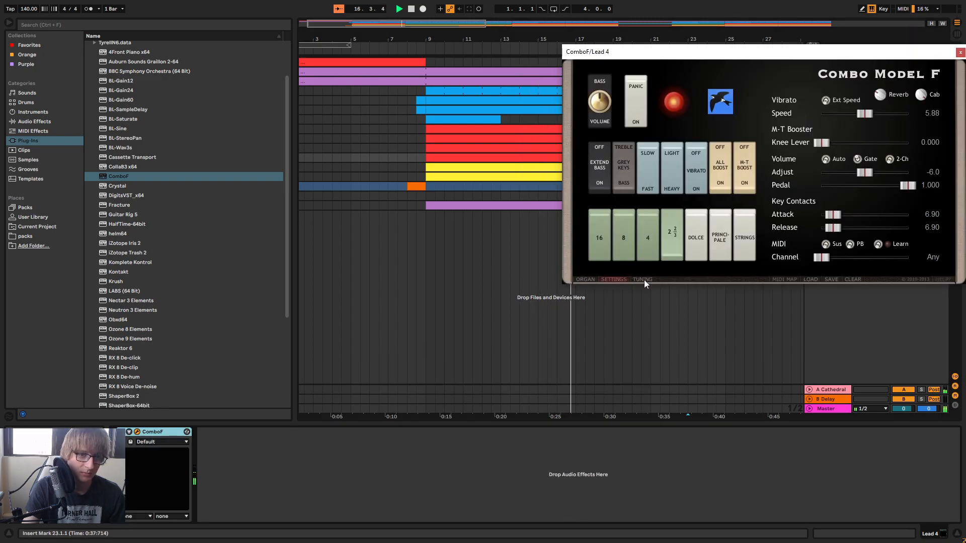
pyautogui.press('space')
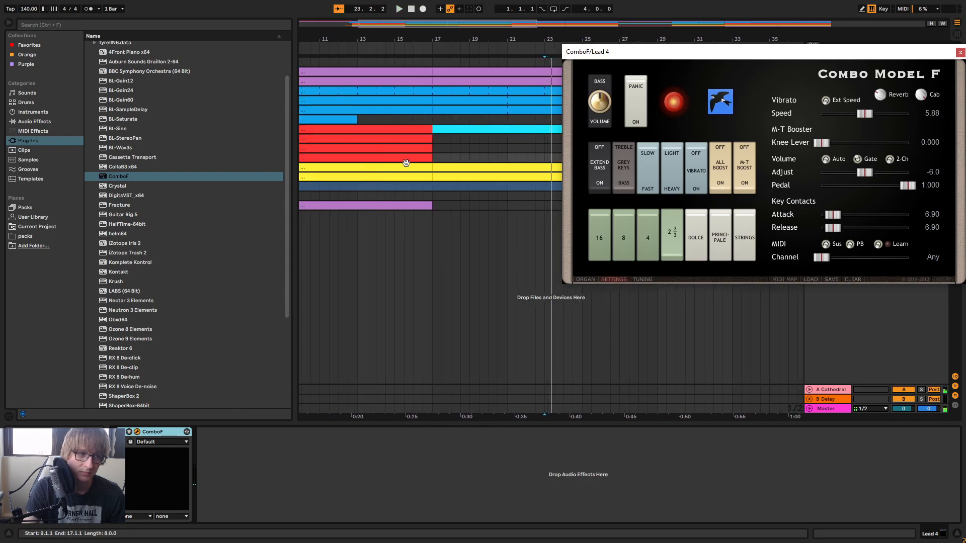
# Audition Lead 4 from bar 9, soloed, while comparing both positions of ComboF's ALL BOOST and M-T BOOST switches
pyautogui.click(401, 158)
pyautogui.press('space')
pyautogui.press('space')
pyautogui.click(723, 181)
pyautogui.click(749, 178)
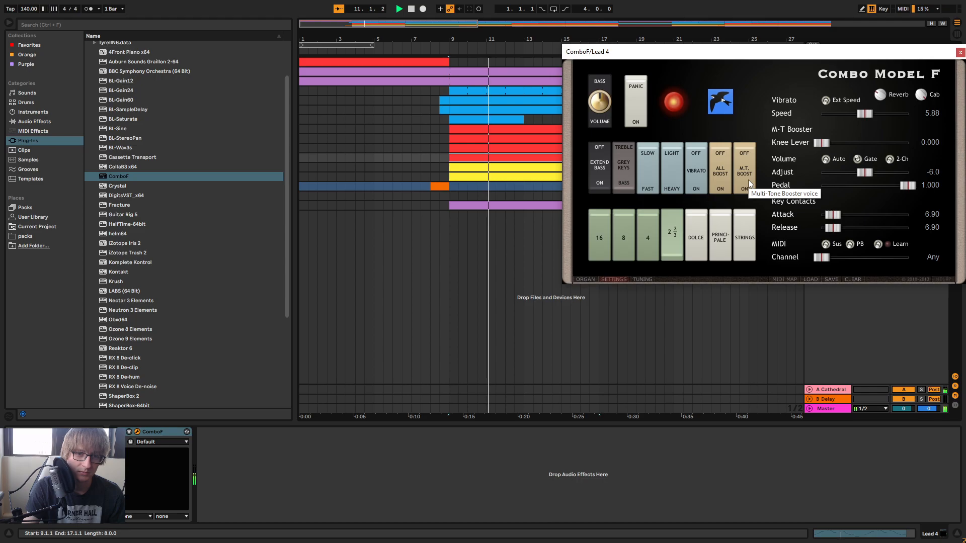
pyautogui.moveTo(837, 61); pyautogui.dragTo(766, 294)
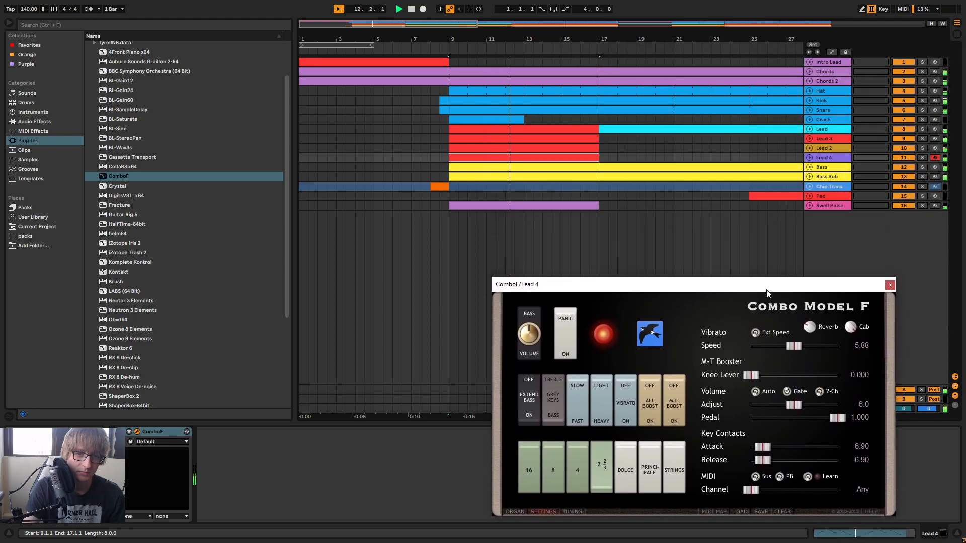
pyautogui.click(656, 398)
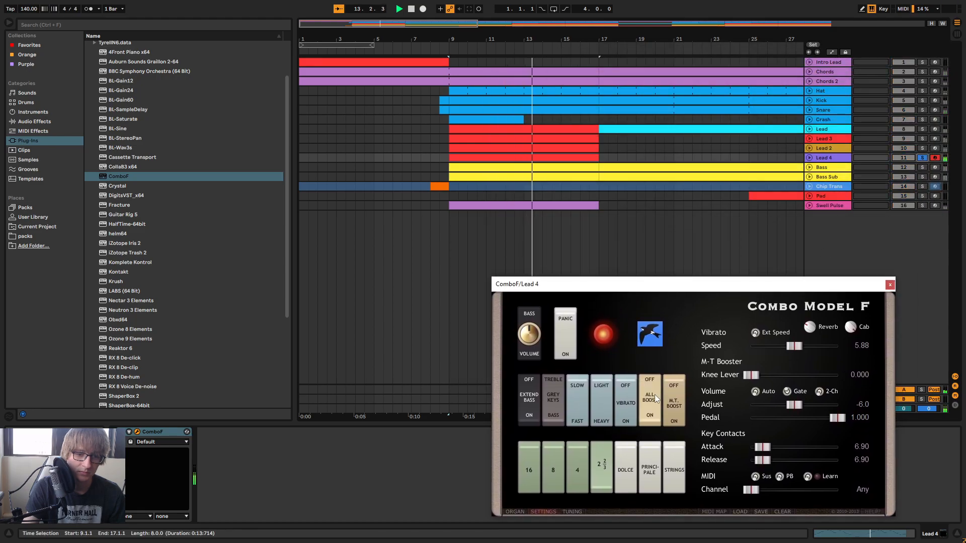
pyautogui.click(652, 410)
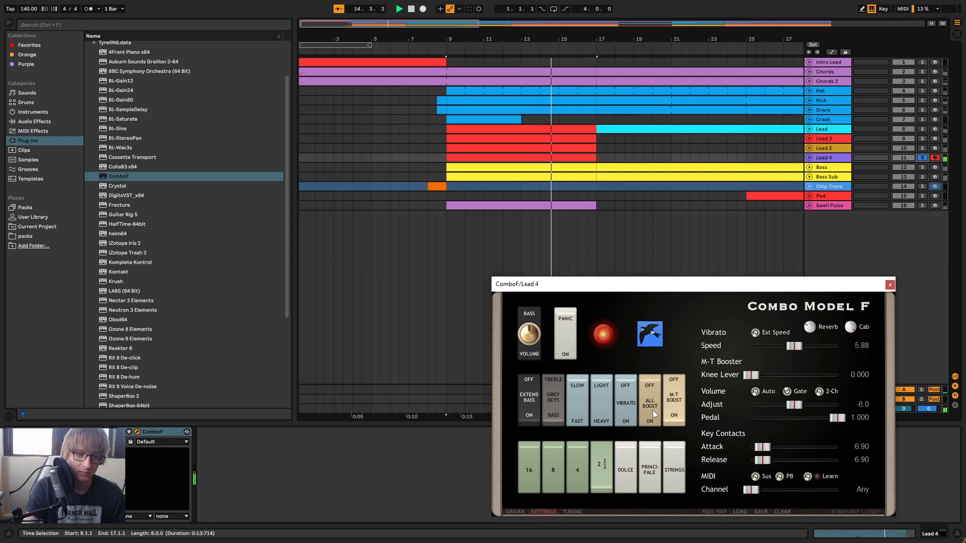
pyautogui.click(675, 413)
pyautogui.click(652, 413)
pyautogui.click(675, 413)
# Replay Lead 4 from bar 9 and switch on the PRINCIPALE and STRINGS voices in ComboF
pyautogui.press('space')
pyautogui.press('space')
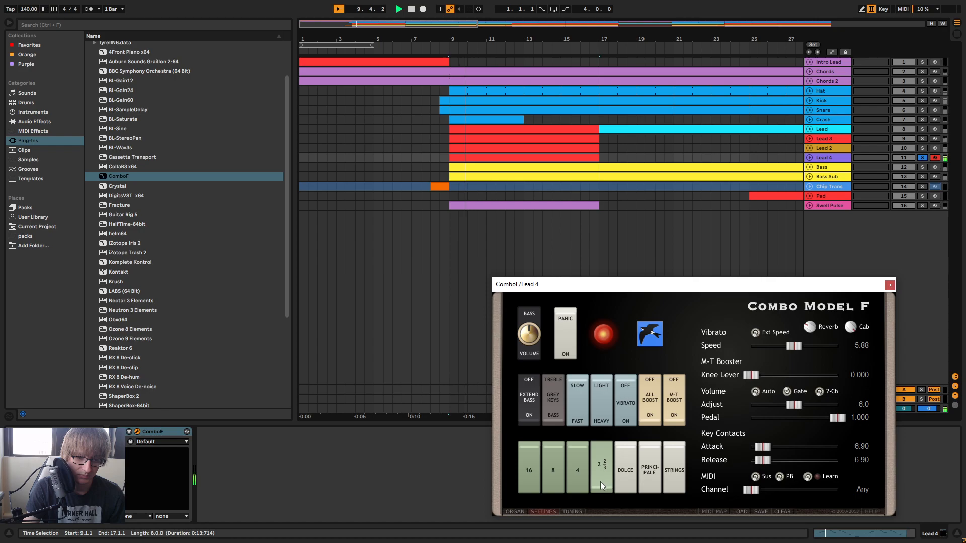
pyautogui.click(651, 466)
pyautogui.click(672, 465)
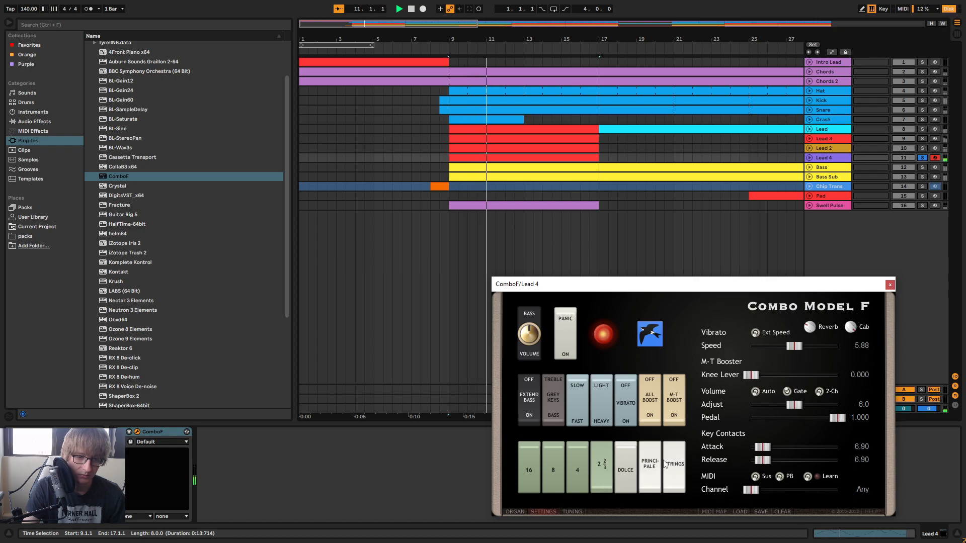
# Toggle the Dolce stop and try the Panic switch on Lead 4's ComboF organ while replaying the section
pyautogui.click(628, 462)
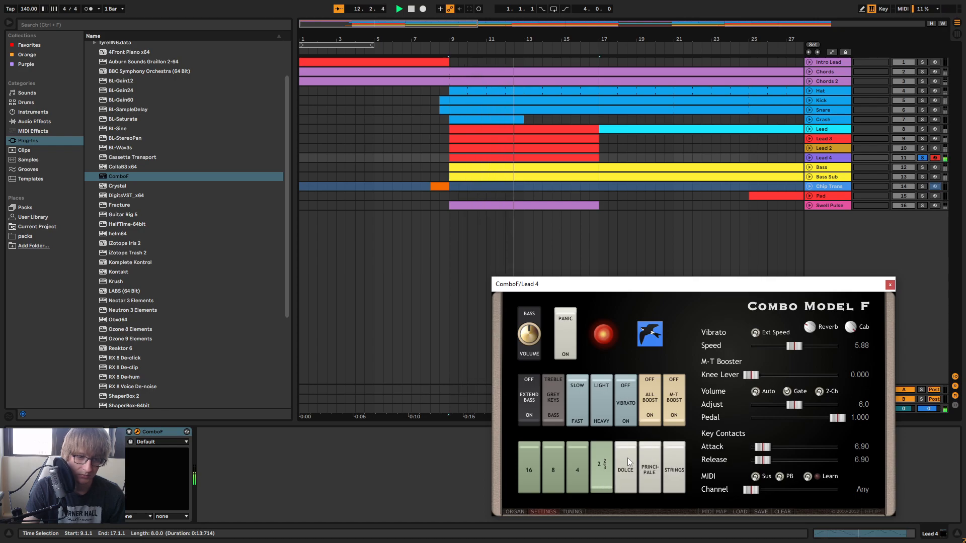
pyautogui.click(568, 321)
pyautogui.click(568, 321)
pyautogui.click(567, 321)
pyautogui.click(568, 324)
pyautogui.press('space')
pyautogui.press('space')
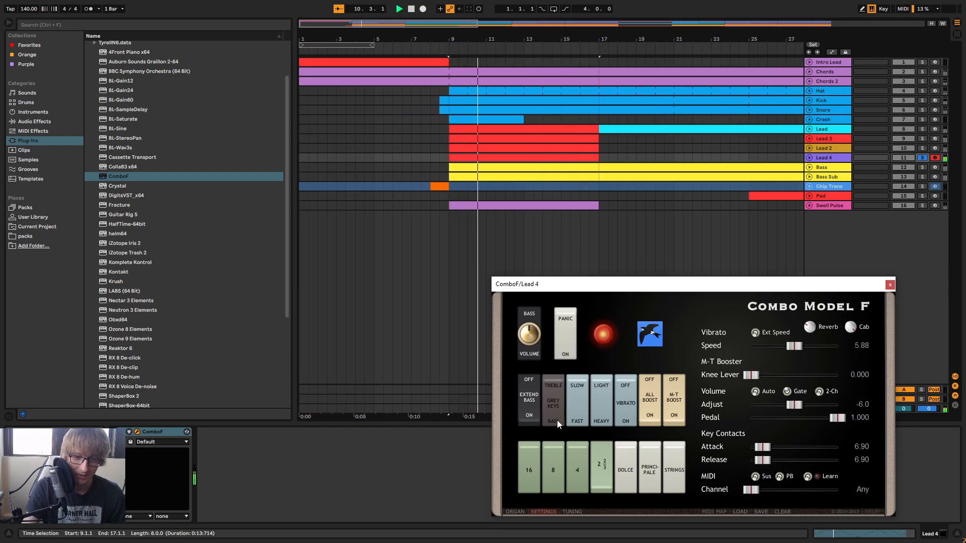
# Try the Extend Bass switch on and off on the ComboF organ, then close the plug-in window
pyautogui.click(533, 421)
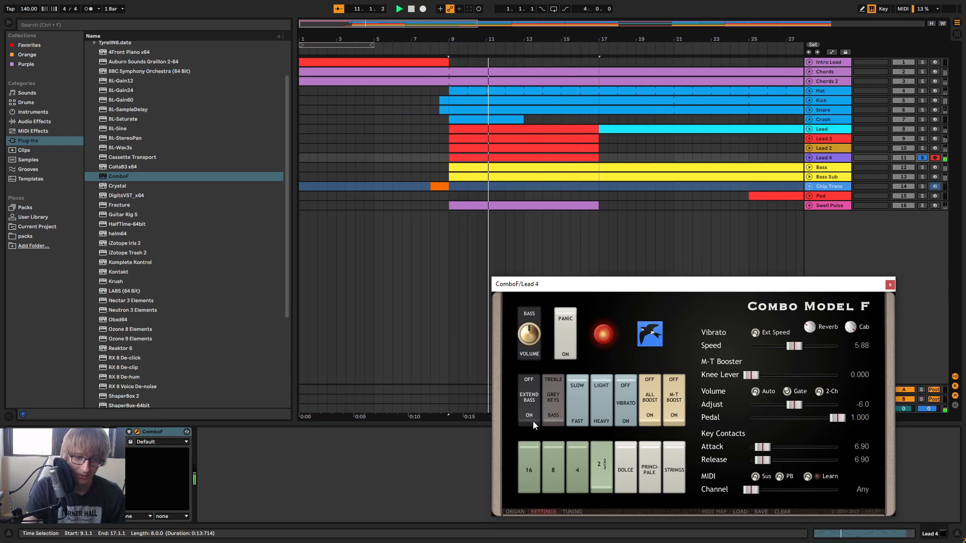
pyautogui.click(529, 386)
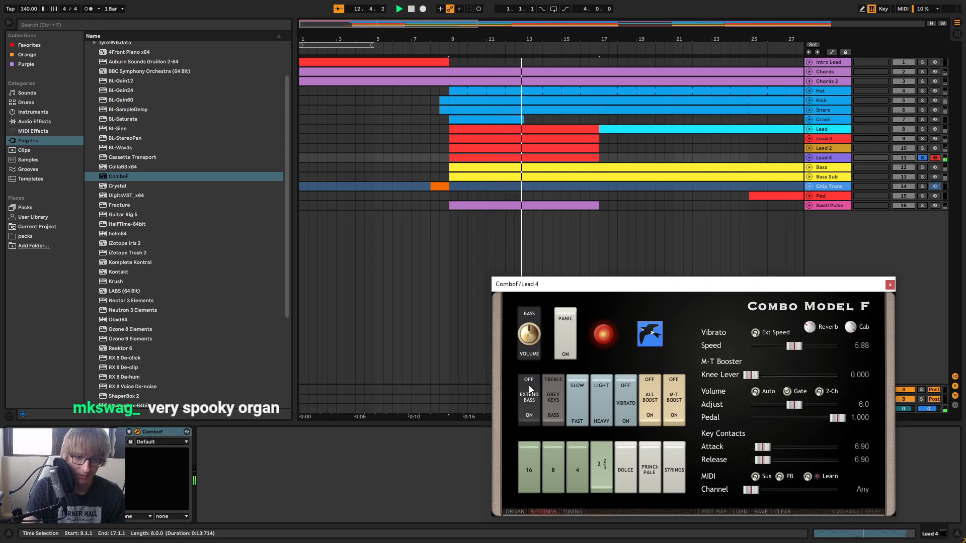
pyautogui.press('space')
pyautogui.click(890, 284)
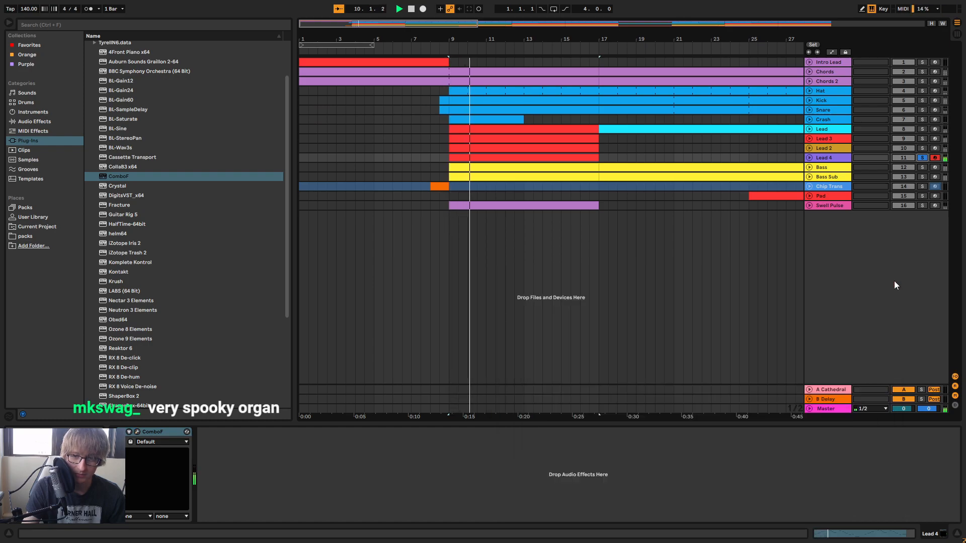
# Unsolo Lead 4 and listen to the organ lead within the full mix
pyautogui.click(922, 158)
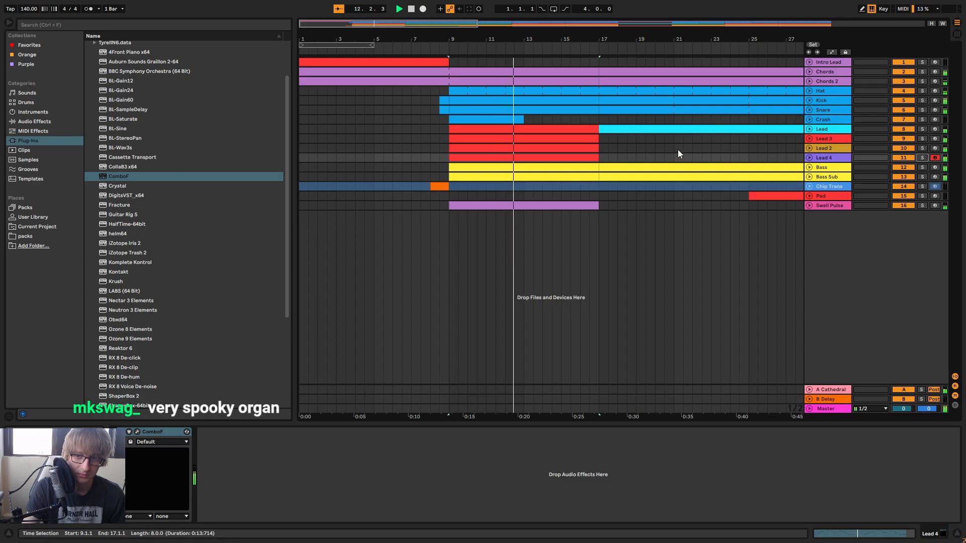
pyautogui.click(669, 130)
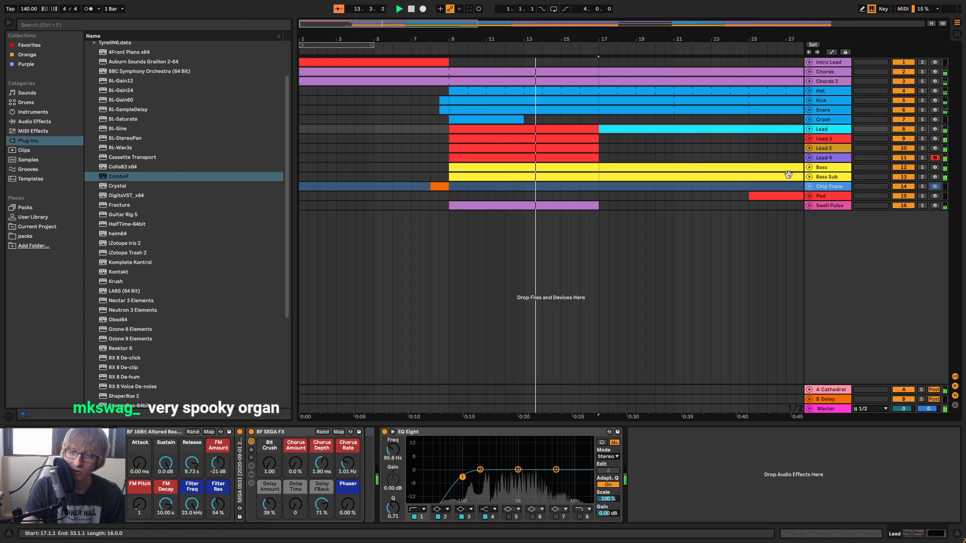
pyautogui.click(657, 149)
pyautogui.press('space')
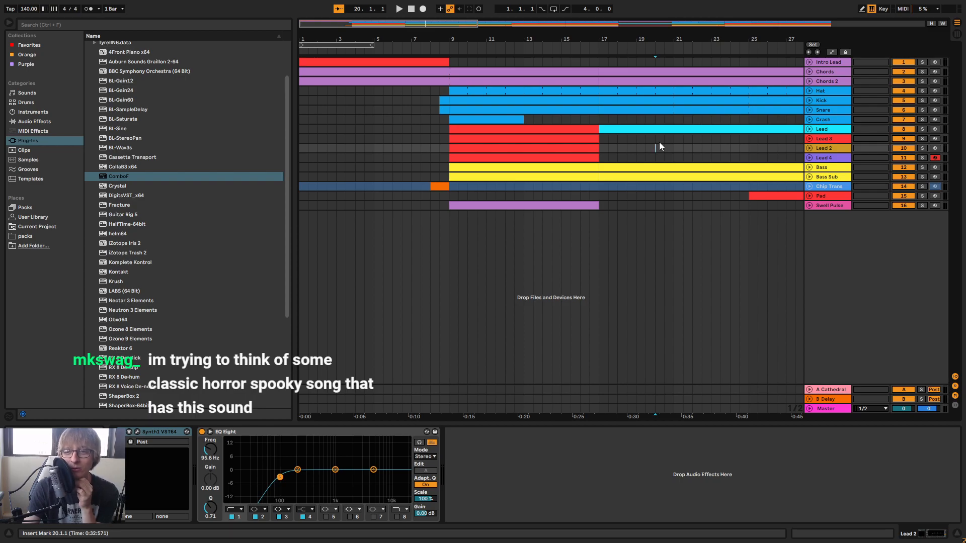
# Play the full mix from bar 9 and check the lead tracks' levels in the mixer view
pyautogui.click(562, 149)
pyautogui.press('space')
pyautogui.click(725, 158)
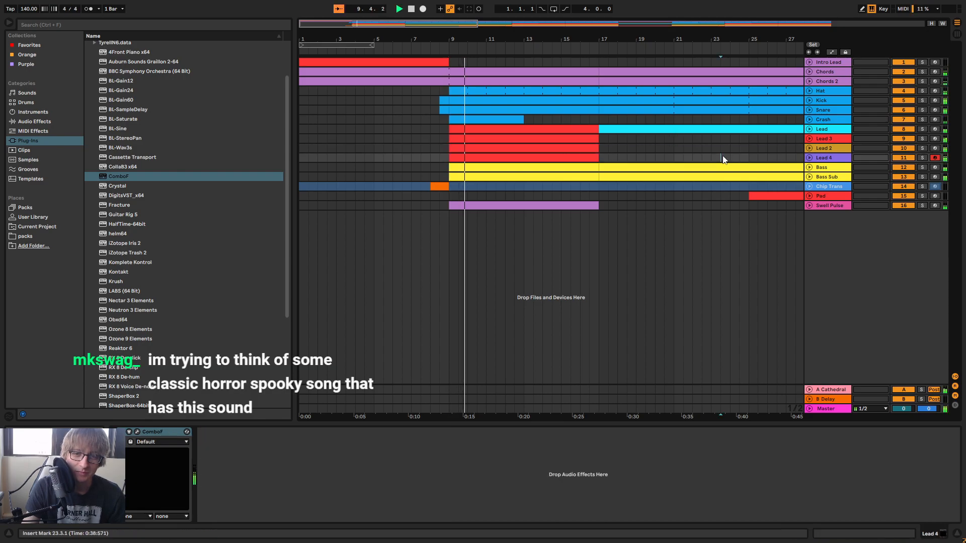
pyautogui.press('Tab')
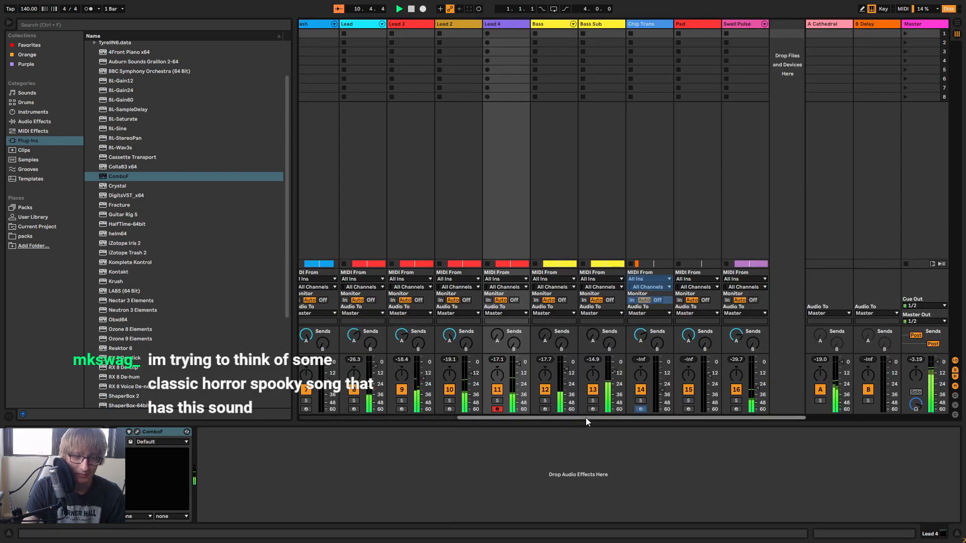
pyautogui.press('Tab')
pyautogui.press('space')
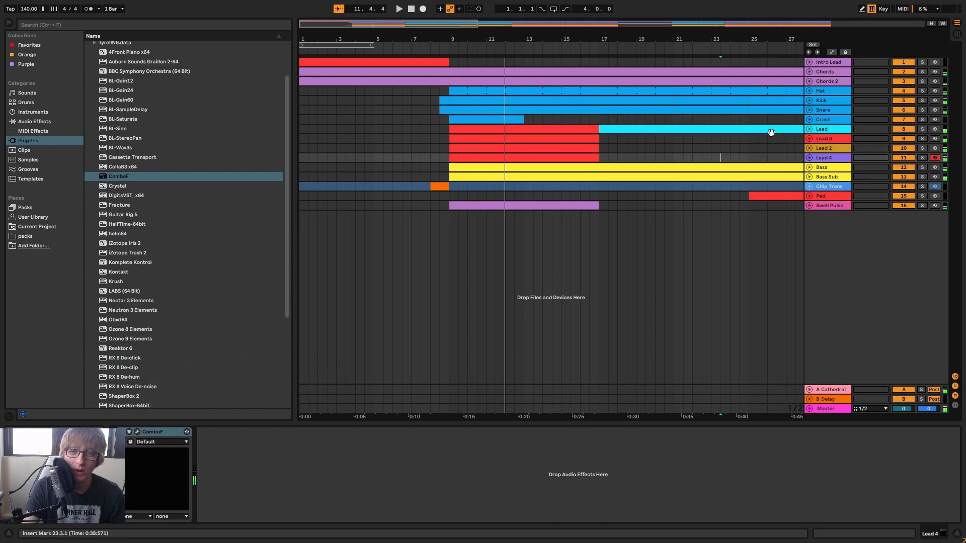
# Solo Lead 2 and Lead 4 from bar 9, adding Lead 3 to compare how the parts blend
pyautogui.click(771, 130)
pyautogui.click(923, 149)
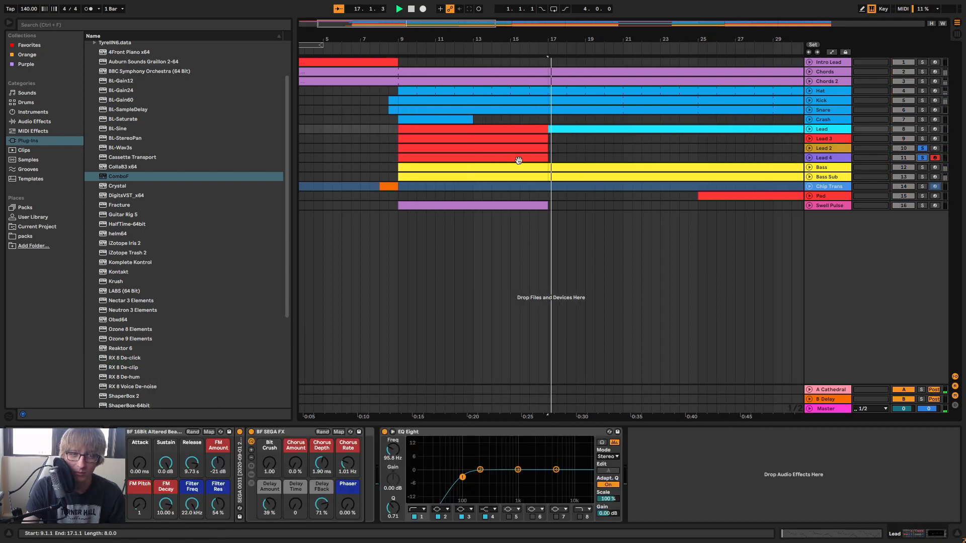
pyautogui.click(510, 148)
pyautogui.press('space')
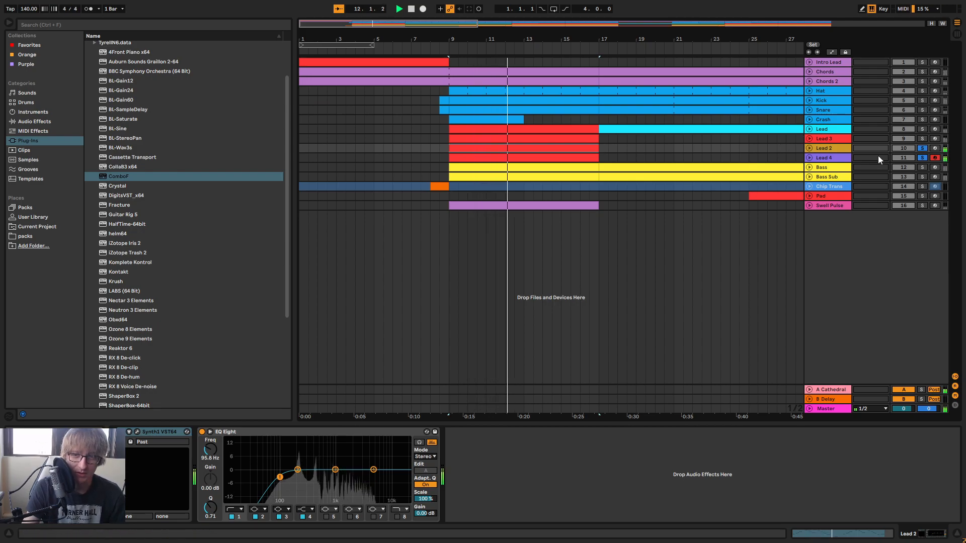
pyautogui.click(923, 138)
pyautogui.click(924, 157)
pyautogui.click(923, 158)
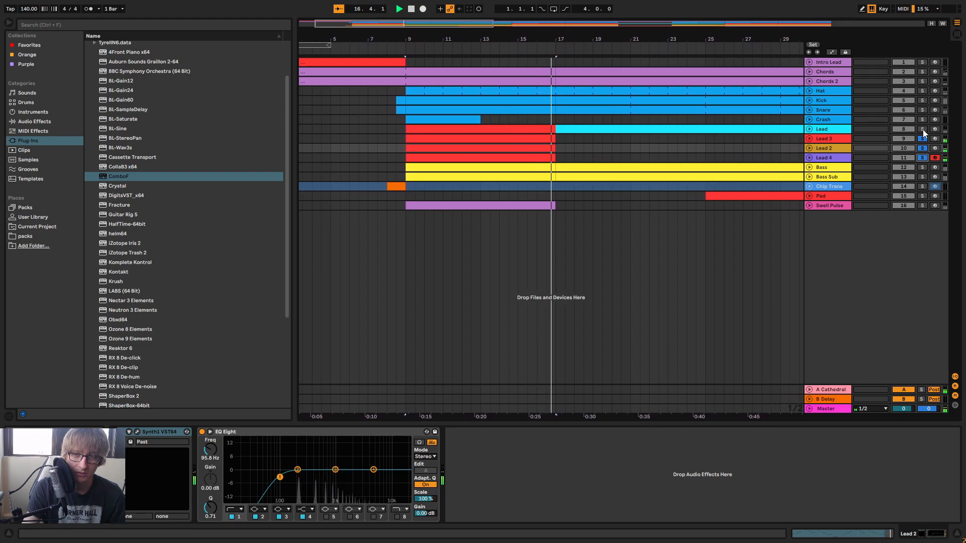
# Add Lead to the soloed lead tracks, listen to all four together and clear the solos
pyautogui.click(923, 129)
pyautogui.keyDown('ctrl'); pyautogui.click(922, 139); pyautogui.keyUp('ctrl')
pyautogui.keyDown('ctrl'); pyautogui.click(922, 149); pyautogui.keyUp('ctrl')
pyautogui.keyDown('ctrl'); pyautogui.click(922, 159); pyautogui.keyUp('ctrl')
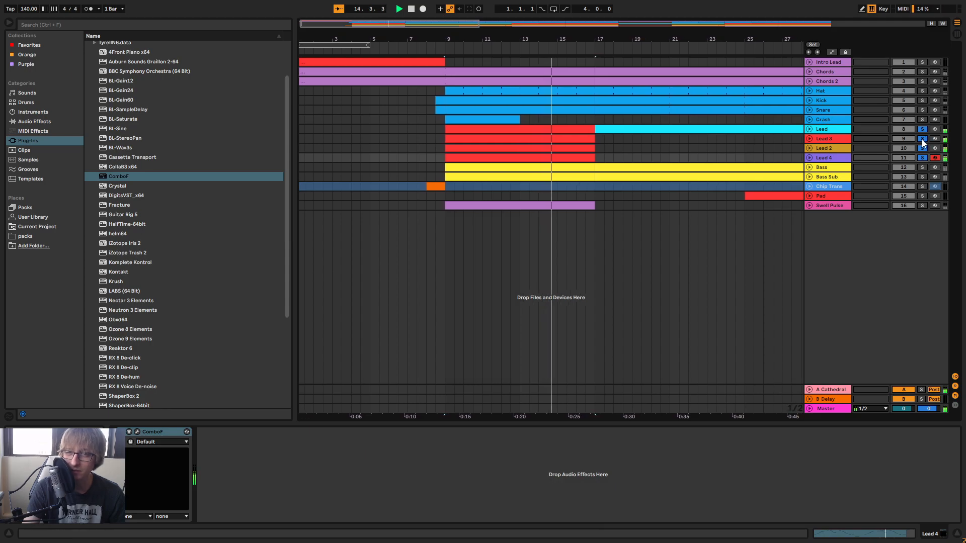
pyautogui.click(922, 139)
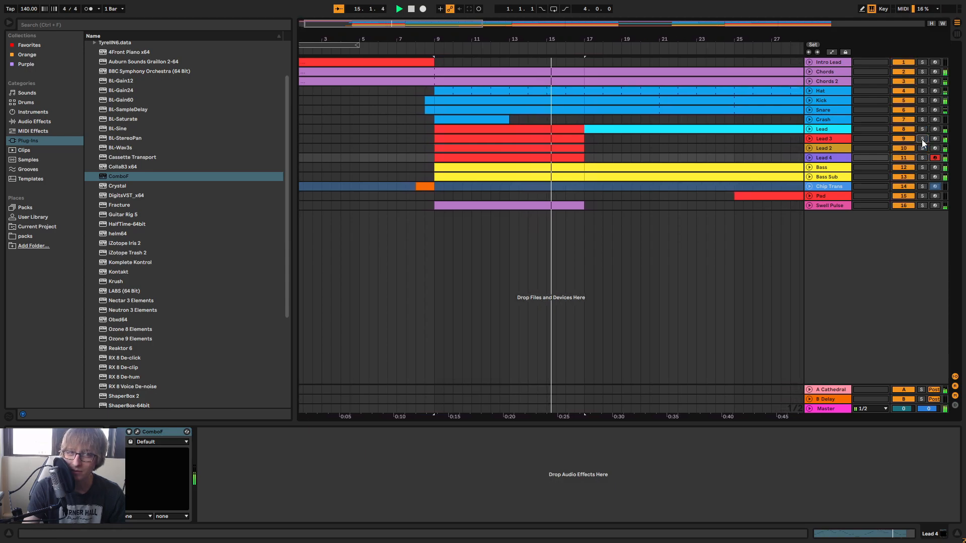
# Unfold the Hat track and deactivate its clip section from bar 17 to bar 25
pyautogui.click(668, 138)
pyautogui.press('w')
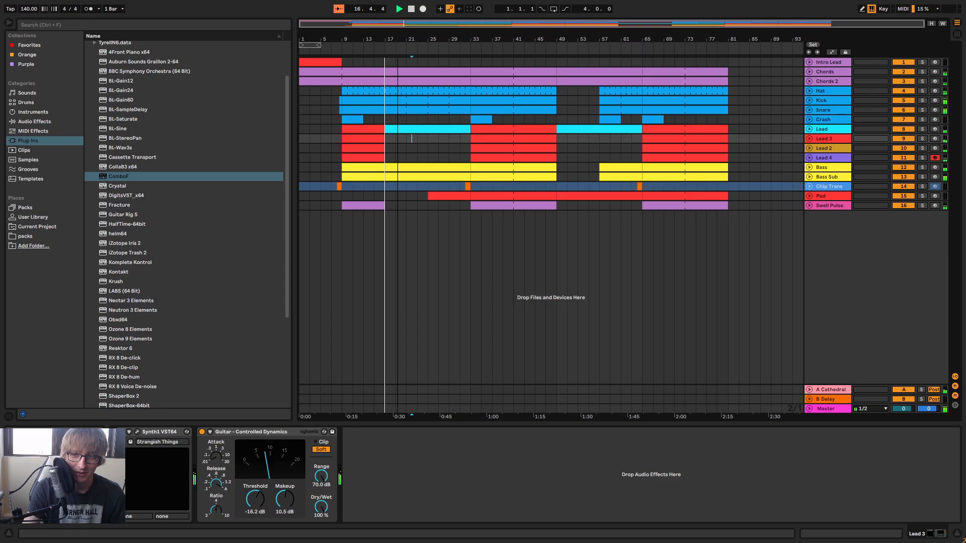
pyautogui.click(449, 149)
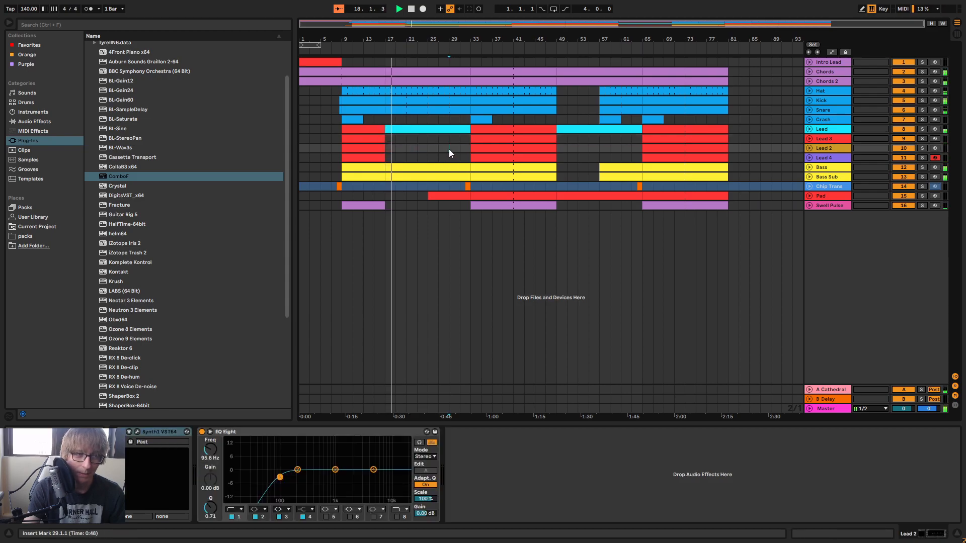
pyautogui.moveTo(416, 39)
pyautogui.mouseDown()
pyautogui.moveTo(422, 83)
pyautogui.moveTo(542, 88)
pyautogui.moveTo(578, 121)
pyautogui.mouseUp()
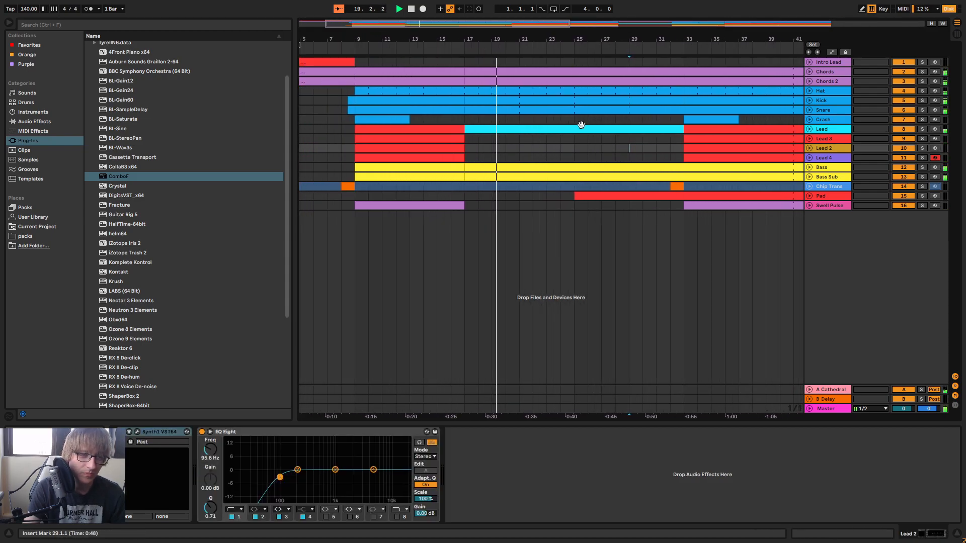
pyautogui.click(599, 157)
pyautogui.moveTo(519, 39); pyautogui.dragTo(520, 36)
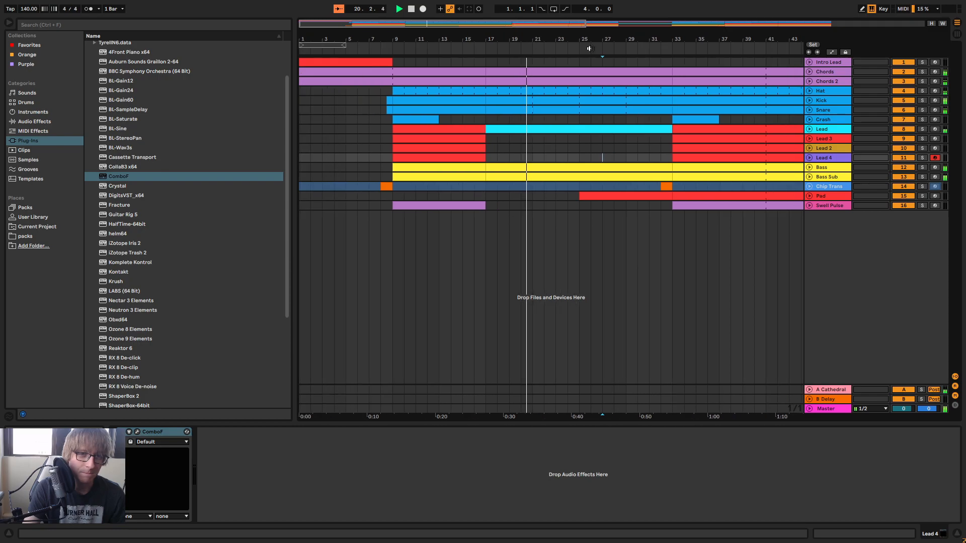
pyautogui.click(810, 91)
pyautogui.moveTo(499, 94); pyautogui.dragTo(578, 103)
pyautogui.press('0')
pyautogui.click(472, 45)
pyautogui.moveTo(519, 35); pyautogui.dragTo(520, 53)
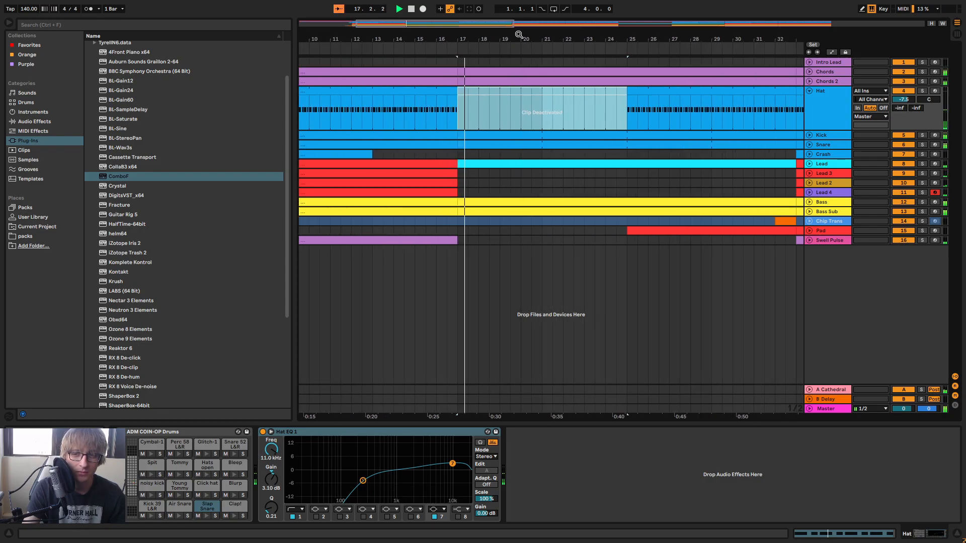
pyautogui.click(810, 92)
pyautogui.click(810, 91)
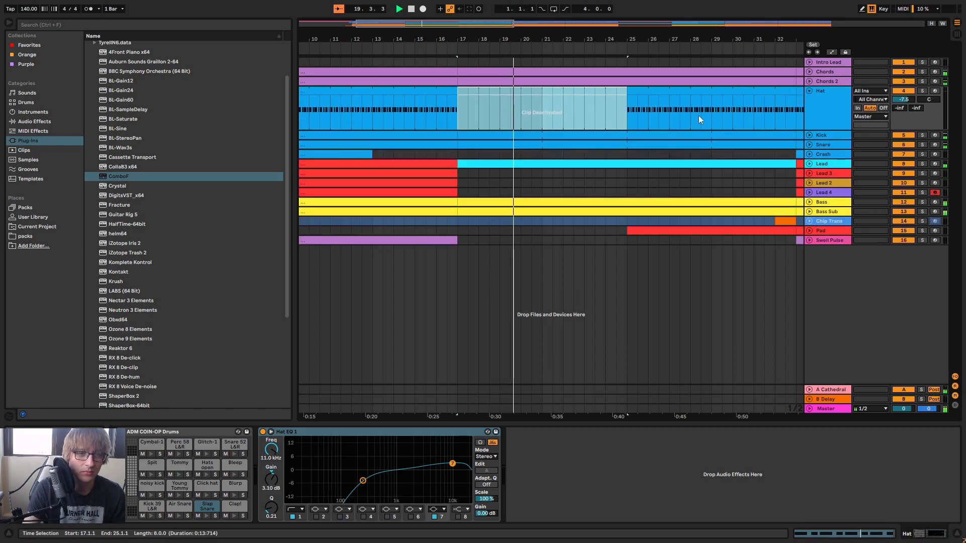
# On Chords 2, enable EQ Eight's band 8 as a high cut at 3.52 kHz with Q 0.75, checking the track in solo
pyautogui.click(808, 136)
pyautogui.click(829, 82)
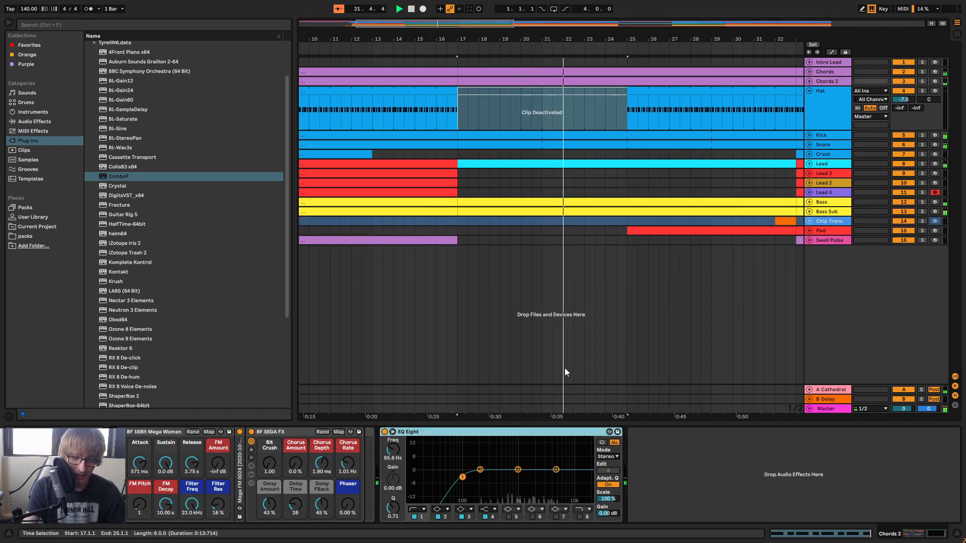
pyautogui.click(580, 518)
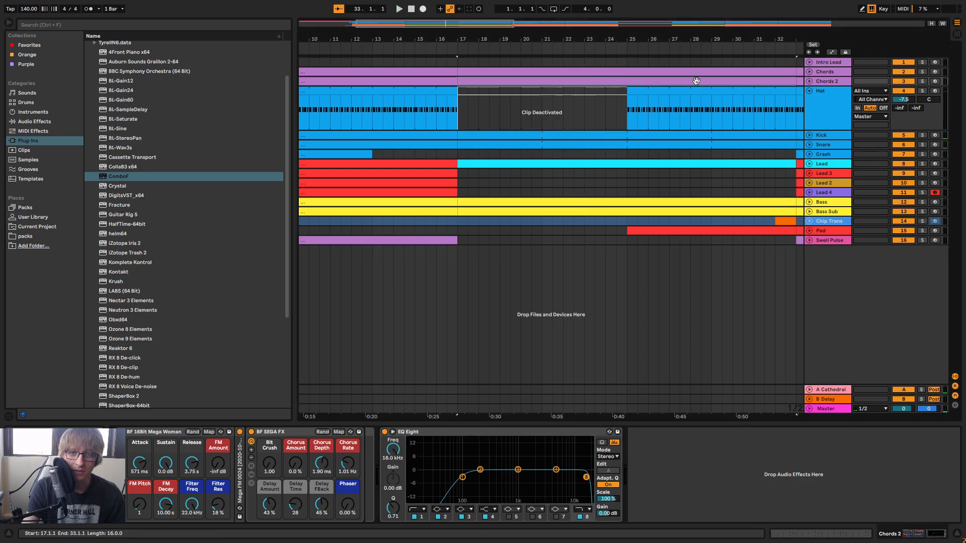
pyautogui.press('space')
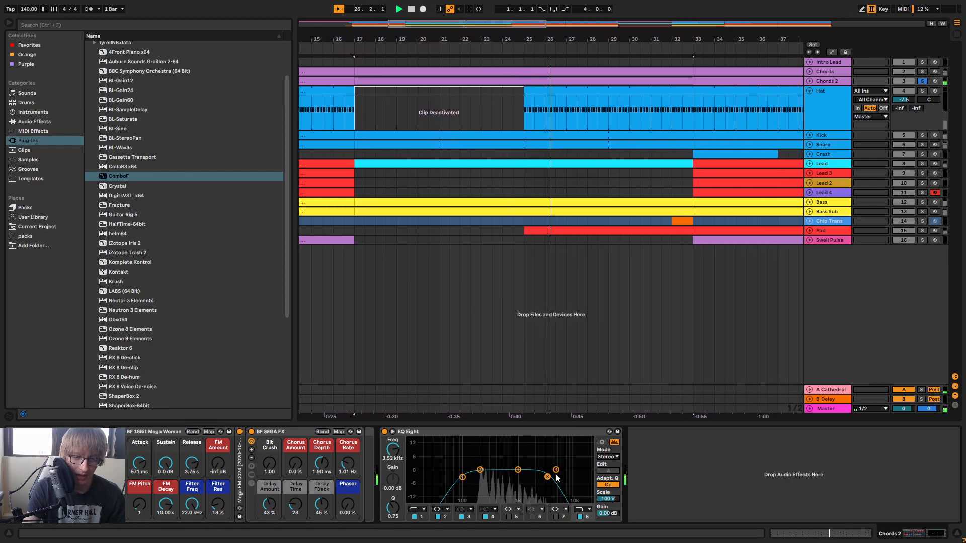
pyautogui.click(923, 82)
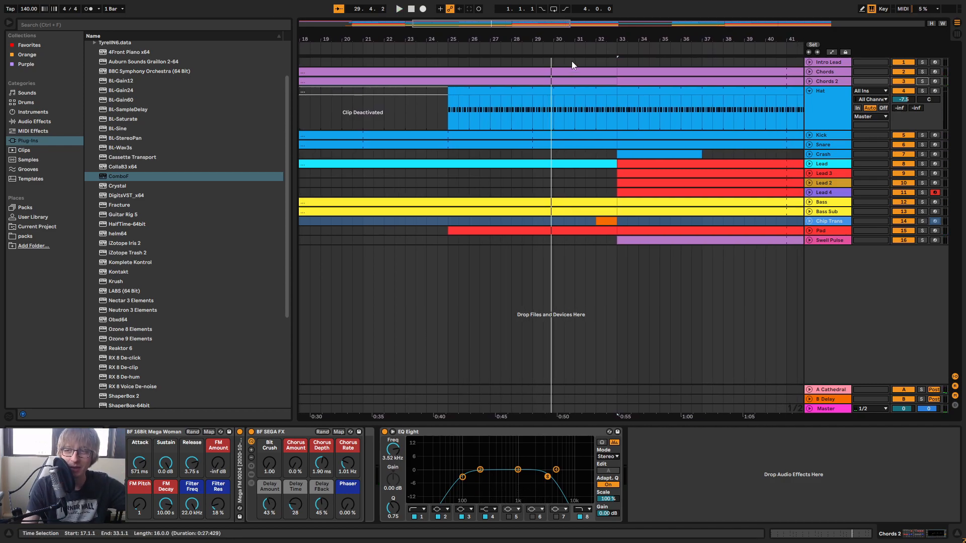
# Replay the section around bar 25 with all tracks and fold the Hat track
pyautogui.click(441, 49)
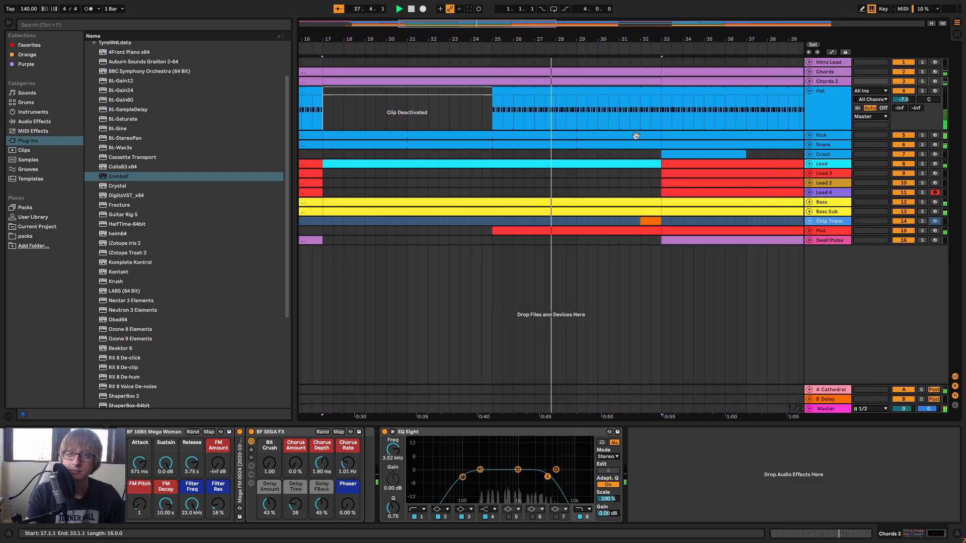
pyautogui.moveTo(590, 37); pyautogui.dragTo(495, 40)
pyautogui.click(656, 112)
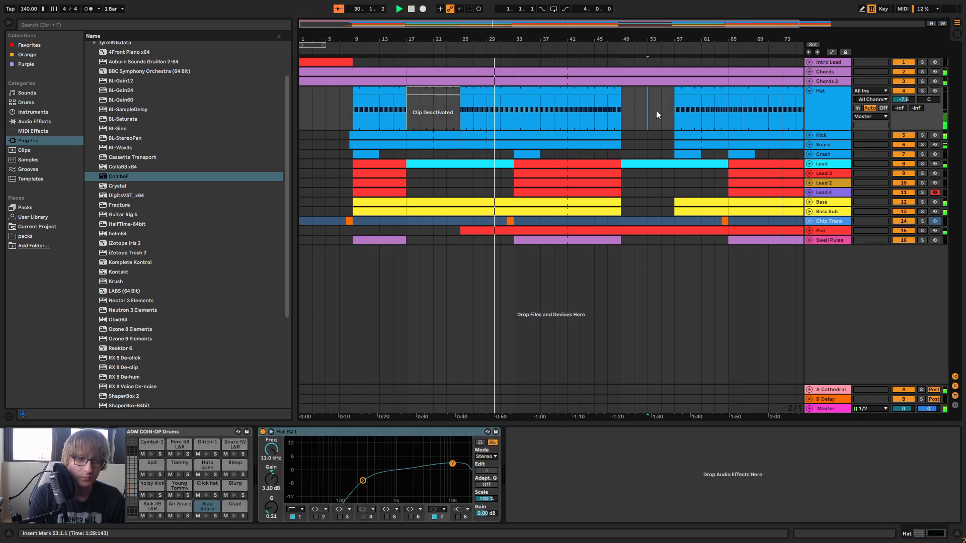
pyautogui.click(809, 90)
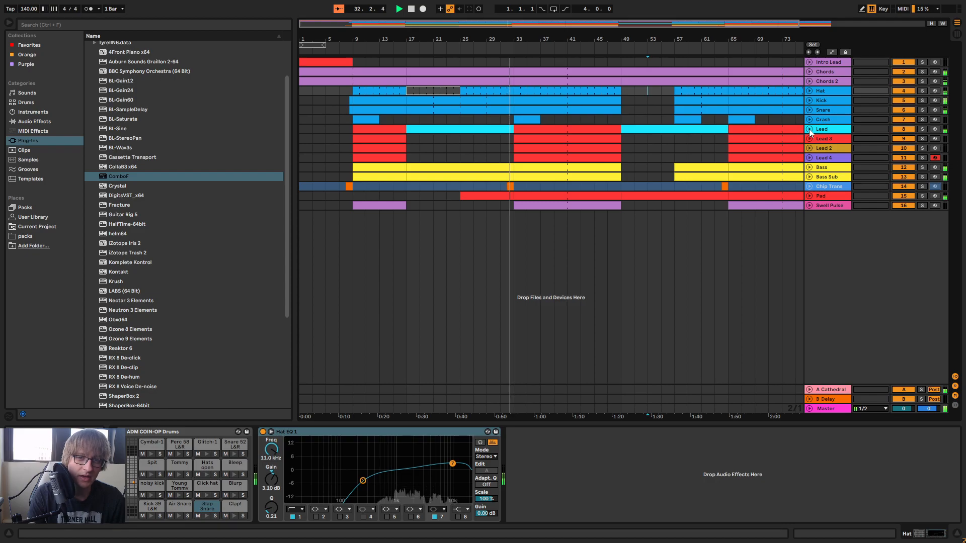
# Replay the approach to bar 33, then unfold the Lead track and open its bars 17–33 clip for note editing
pyautogui.moveTo(511, 43); pyautogui.dragTo(501, 59)
pyautogui.click(453, 46)
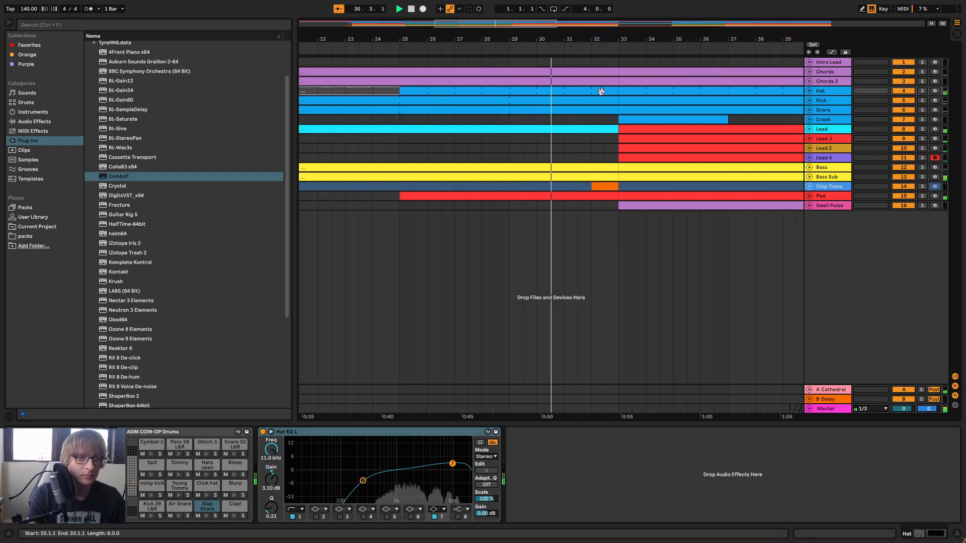
pyautogui.click(810, 129)
pyautogui.press('space')
pyautogui.moveTo(556, 40); pyautogui.dragTo(564, 143)
pyautogui.doubleClick(547, 156)
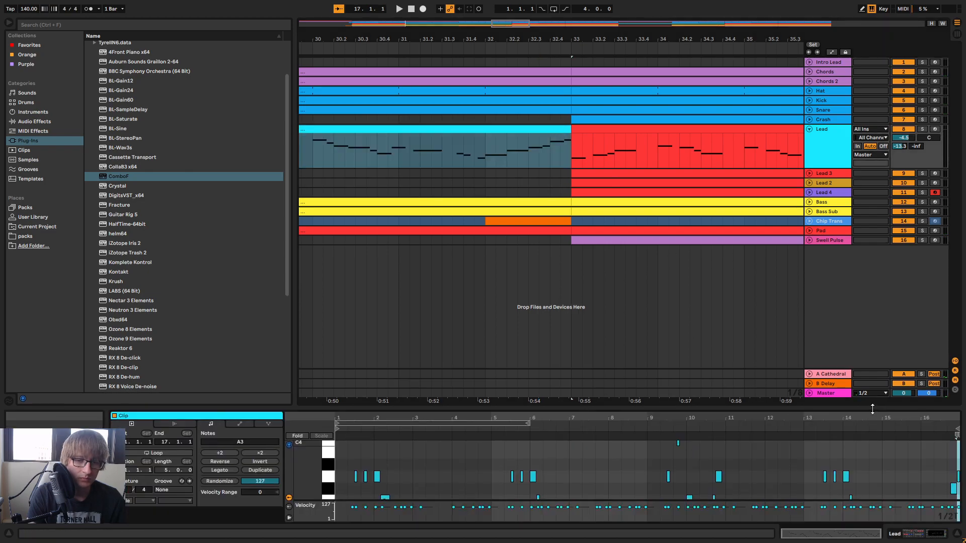
# Enlarge the note editor, delete the note above the Lead clip's final G#3 and extend that G#3 to the clip's end
pyautogui.moveTo(870, 413); pyautogui.dragTo(869, 237)
pyautogui.moveTo(949, 294); pyautogui.dragTo(961, 305)
pyautogui.press('Delete')
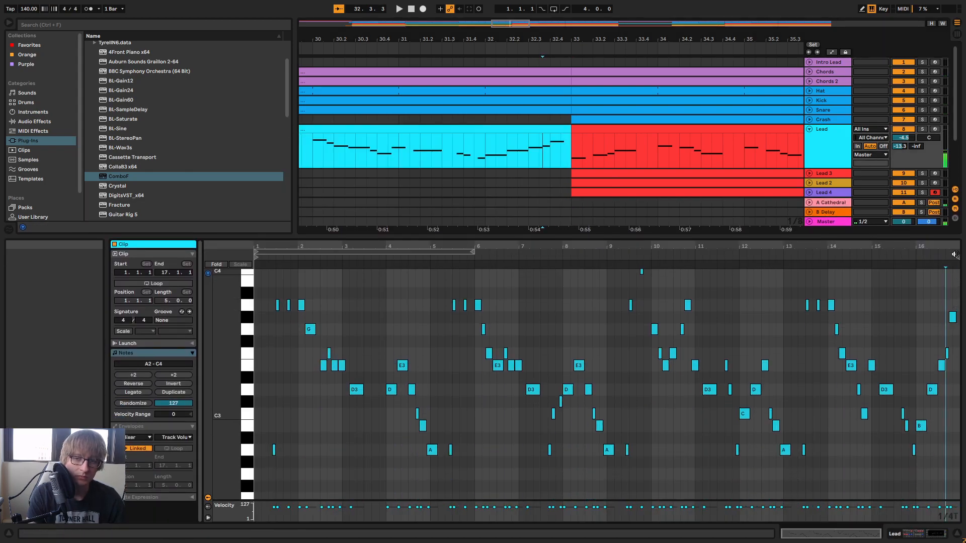
pyautogui.moveTo(955, 245); pyautogui.dragTo(955, 283)
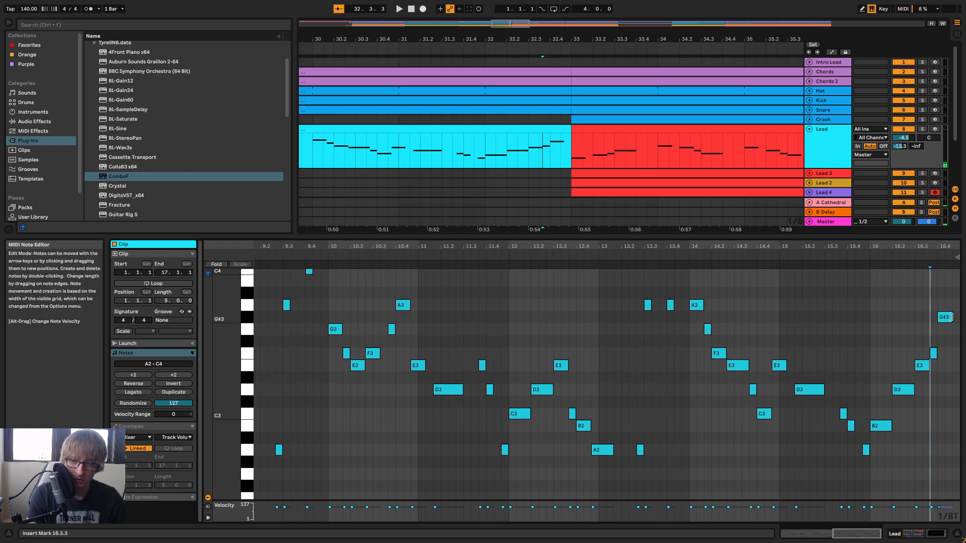
# Play the Lead transition from bar 32 into the section starting at bar 33
pyautogui.click(522, 55)
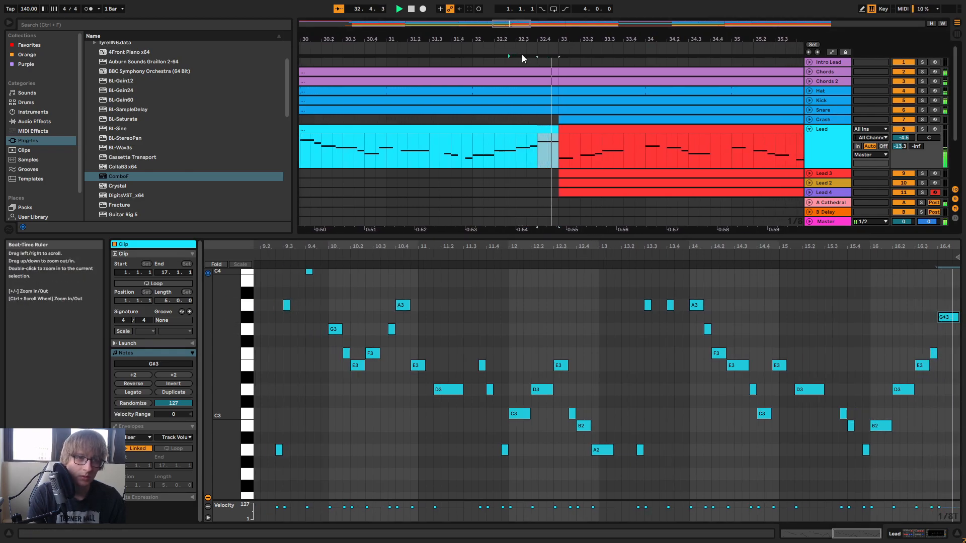
pyautogui.moveTo(587, 40); pyautogui.dragTo(523, 21)
pyautogui.scroll(-3, 533, 121)
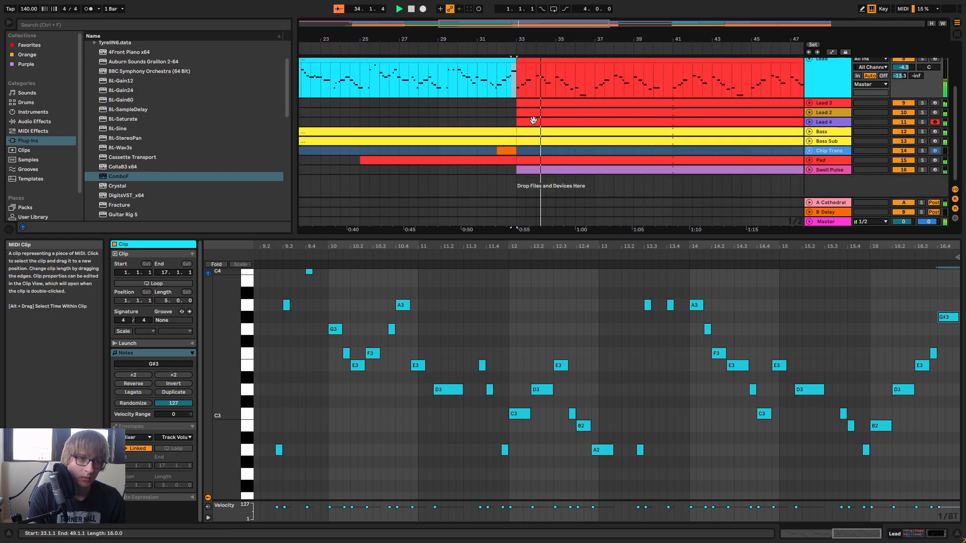
# Replay the Lead transition into the section at bar 33, then fold the Lead track
pyautogui.click(422, 48)
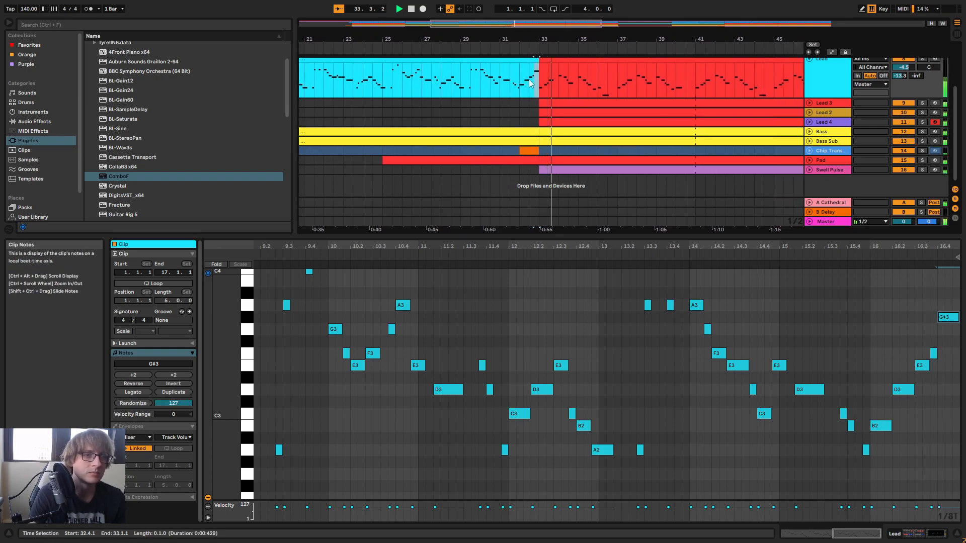
pyautogui.scroll(3, 557, 87)
pyautogui.click(686, 120)
pyautogui.moveTo(658, 41); pyautogui.dragTo(573, 33)
pyautogui.click(809, 99)
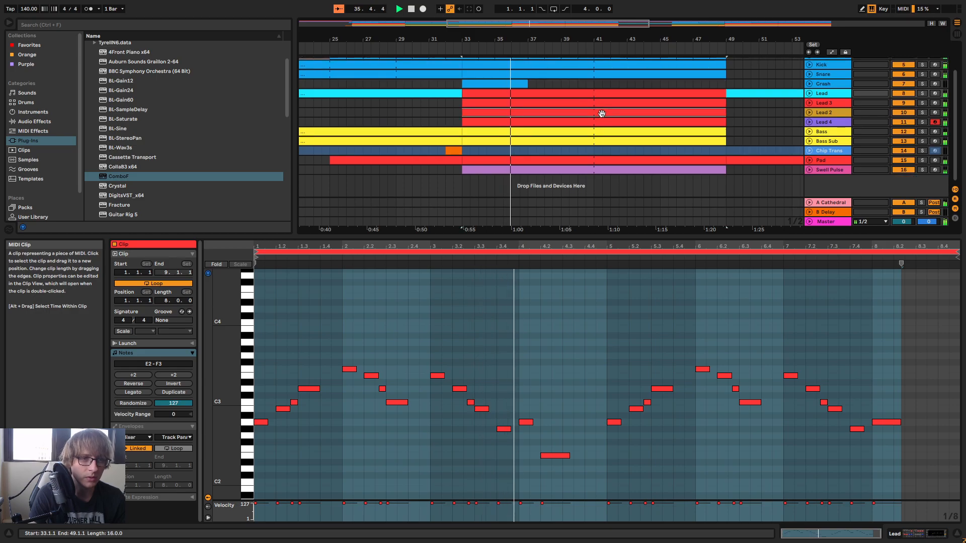
# Open the Lead clip spanning bars 33–49 for note editing, reduce the editor's height and stop playback
pyautogui.click(696, 93)
pyautogui.moveTo(718, 235); pyautogui.dragTo(701, 260)
pyautogui.click(658, 112)
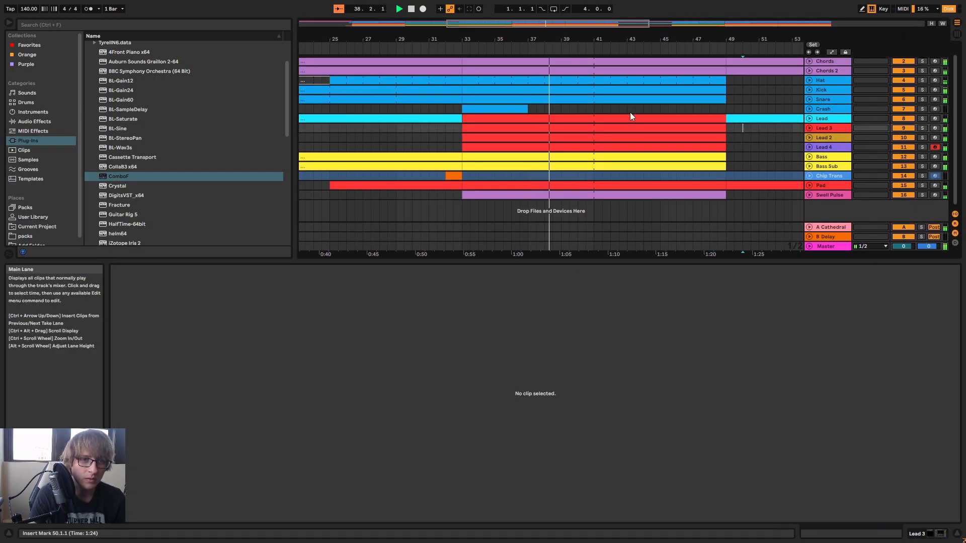
pyautogui.click(578, 117)
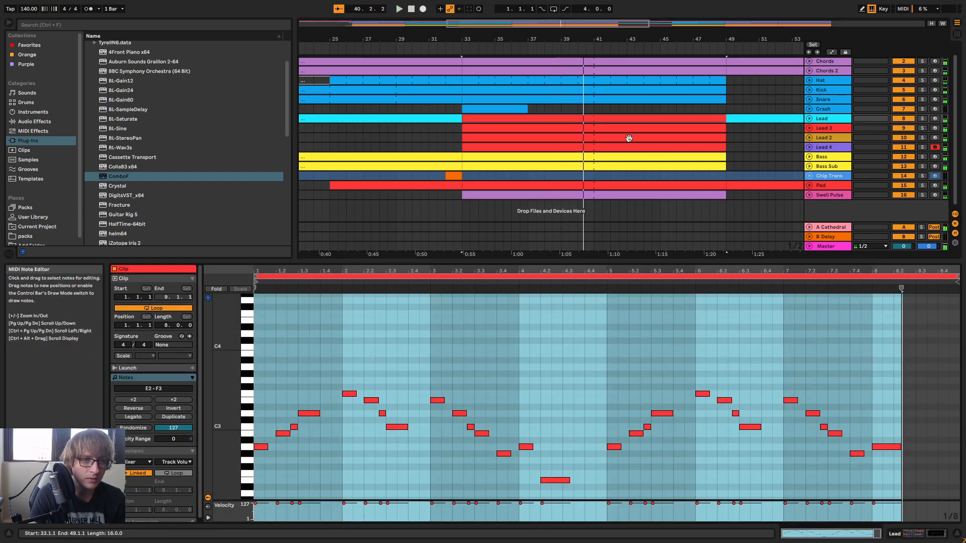
pyautogui.click(683, 139)
pyautogui.press('space')
# Unfold the Lead track, select its bars 33–41, and play that section with the note editor enlarged
pyautogui.click(809, 118)
pyautogui.moveTo(588, 128); pyautogui.dragTo(490, 121)
pyautogui.click(492, 121)
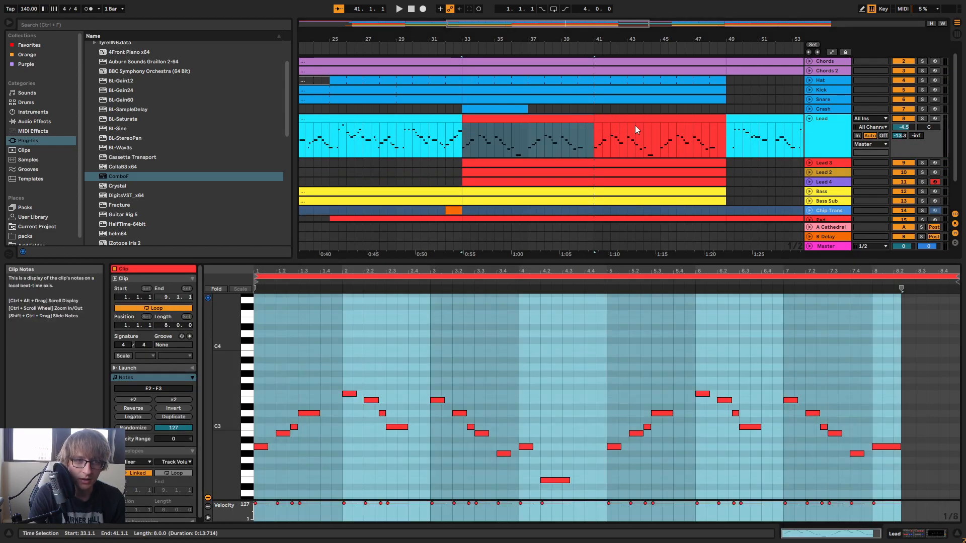
pyautogui.scroll(-2, 632, 130)
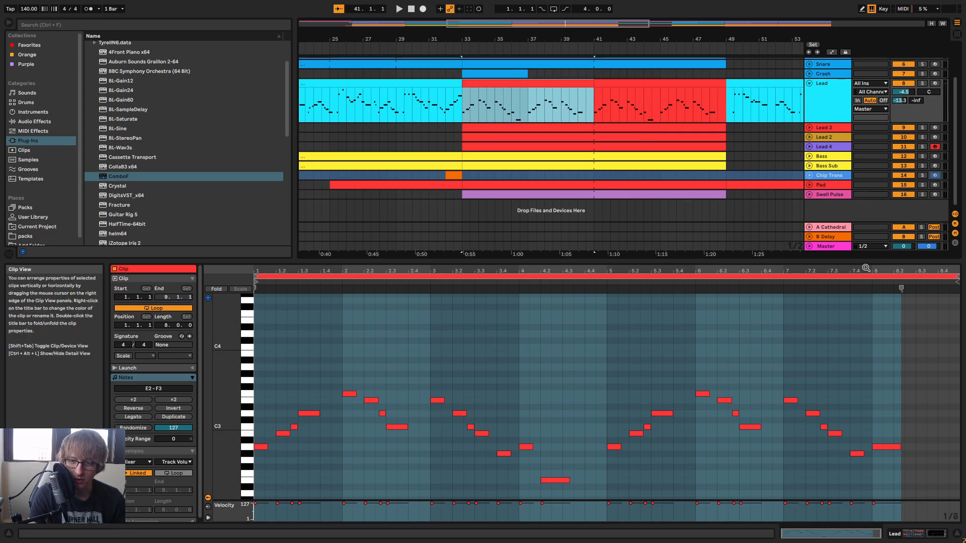
pyautogui.moveTo(869, 261); pyautogui.dragTo(865, 81)
pyautogui.press('space')
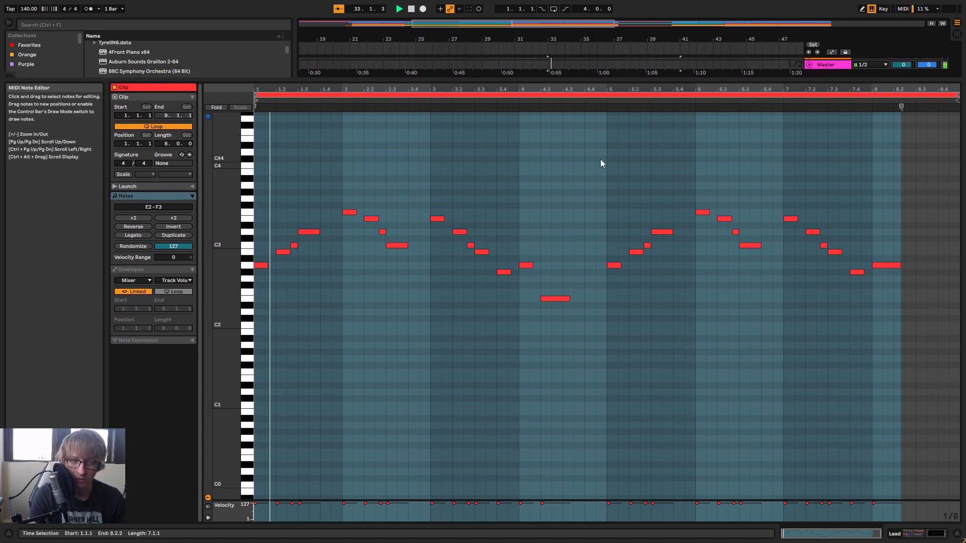
# Shorten the Lead clip's final A2 note in bar 8 to one beat and replay the ending
pyautogui.scroll(2, 822, 190)
pyautogui.click(830, 186)
pyautogui.moveTo(870, 88)
pyautogui.mouseDown()
pyautogui.moveTo(870, 108)
pyautogui.moveTo(826, 114)
pyautogui.moveTo(870, 89)
pyautogui.mouseUp()
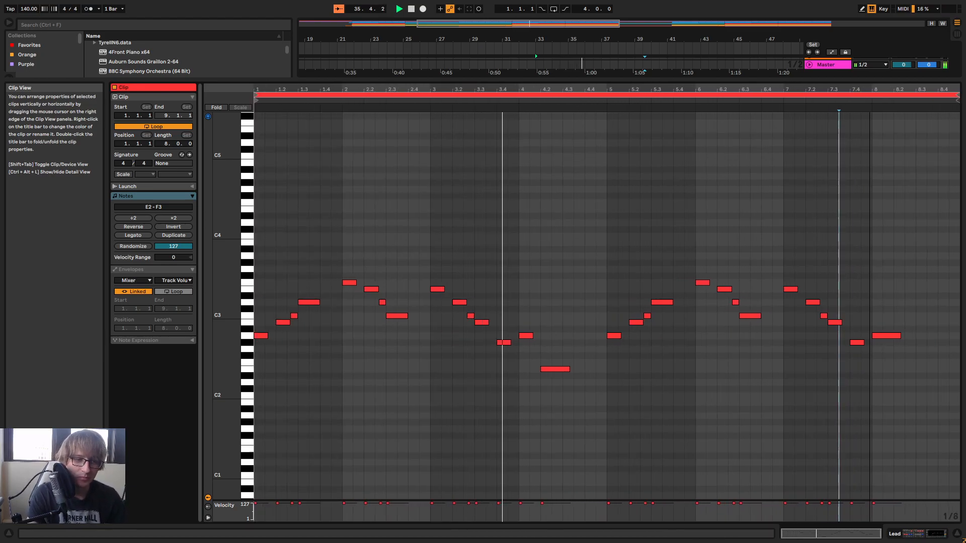
pyautogui.moveTo(895, 89)
pyautogui.mouseDown()
pyautogui.moveTo(894, 114)
pyautogui.moveTo(899, 85)
pyautogui.mouseUp()
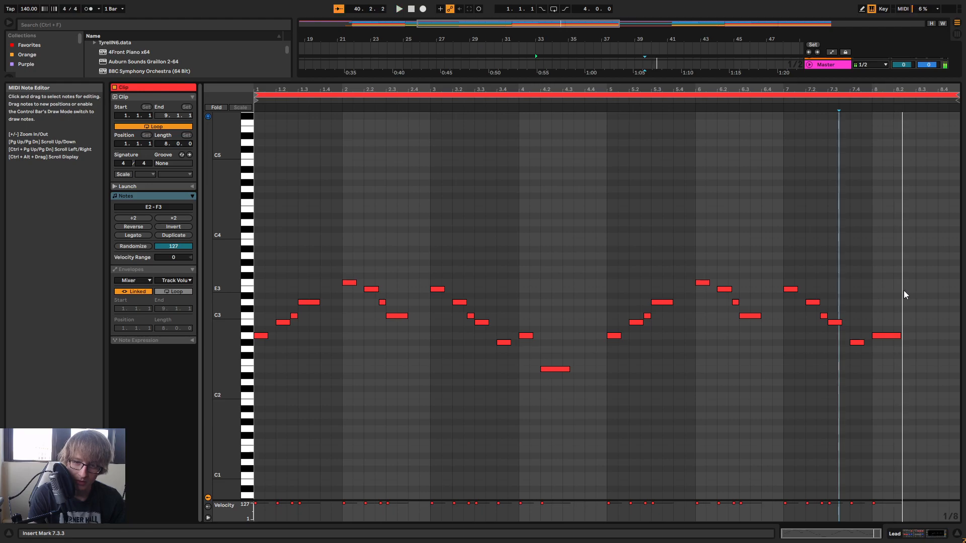
pyautogui.moveTo(899, 337); pyautogui.dragTo(898, 338)
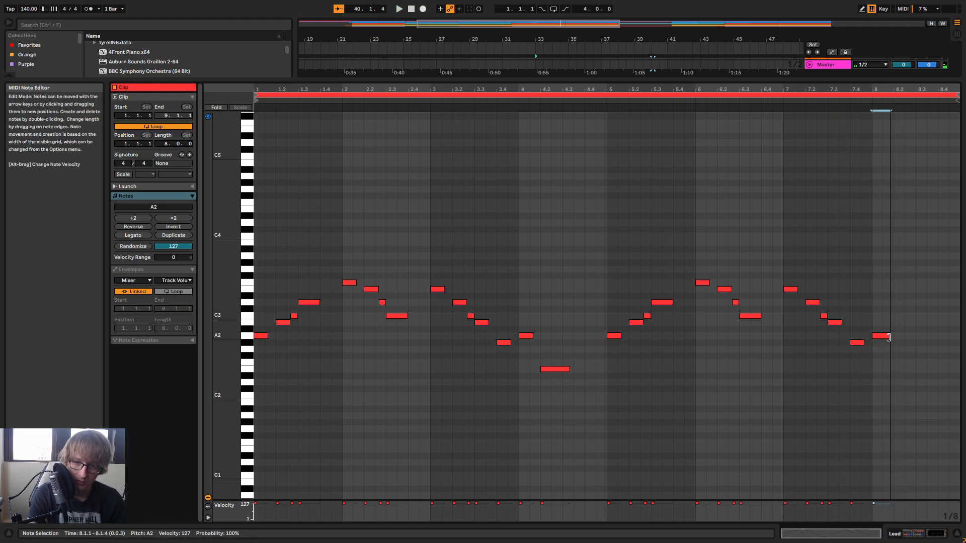
pyautogui.click(802, 109)
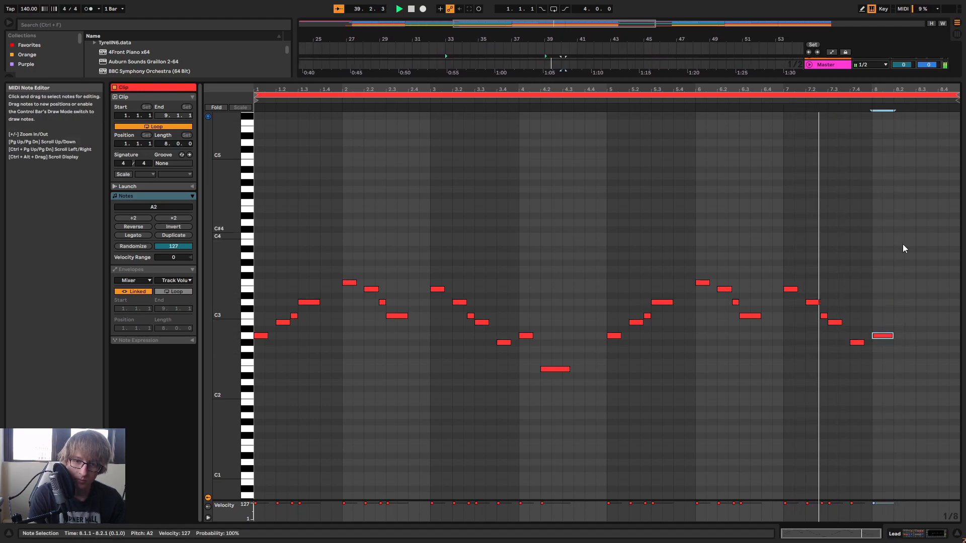
pyautogui.doubleClick(897, 289)
pyautogui.press('Up')
pyautogui.press('Up')
pyautogui.press('Up')
pyautogui.press('Up')
pyautogui.press('Up')
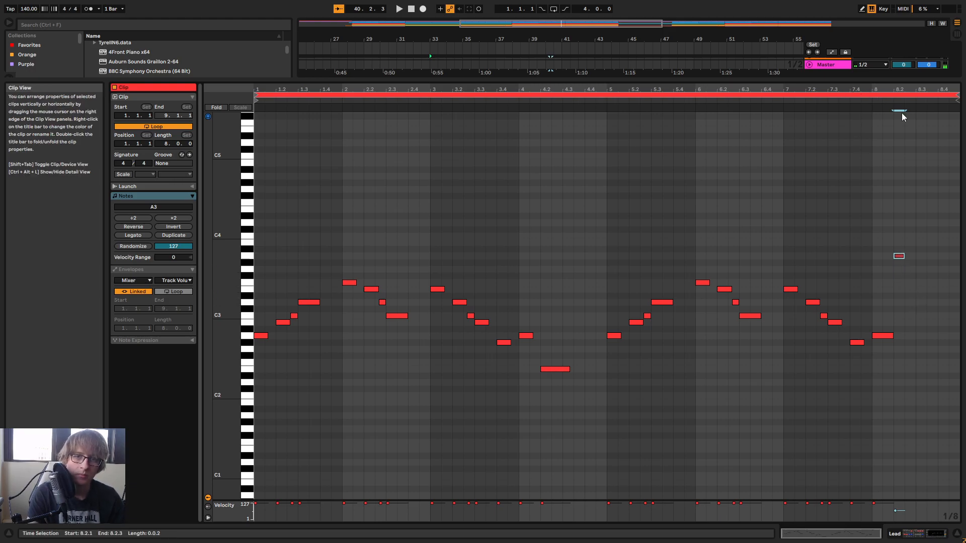
pyautogui.press('Delete')
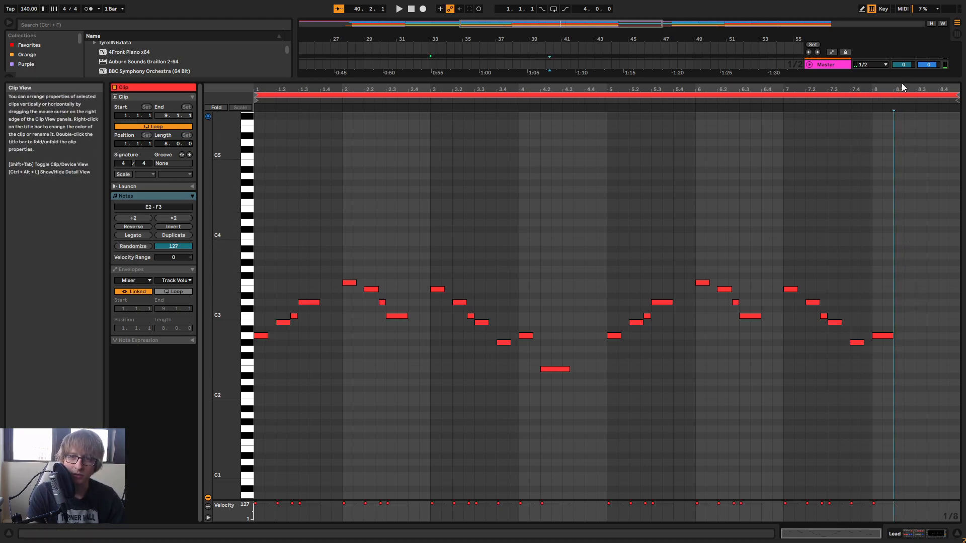
# Reduce the note editor, open the Lead 4 clip at bars 33–49 and play that track soloed
pyautogui.moveTo(901, 80)
pyautogui.mouseDown()
pyautogui.moveTo(864, 315)
pyautogui.moveTo(864, 296)
pyautogui.mouseUp()
pyautogui.click(669, 193)
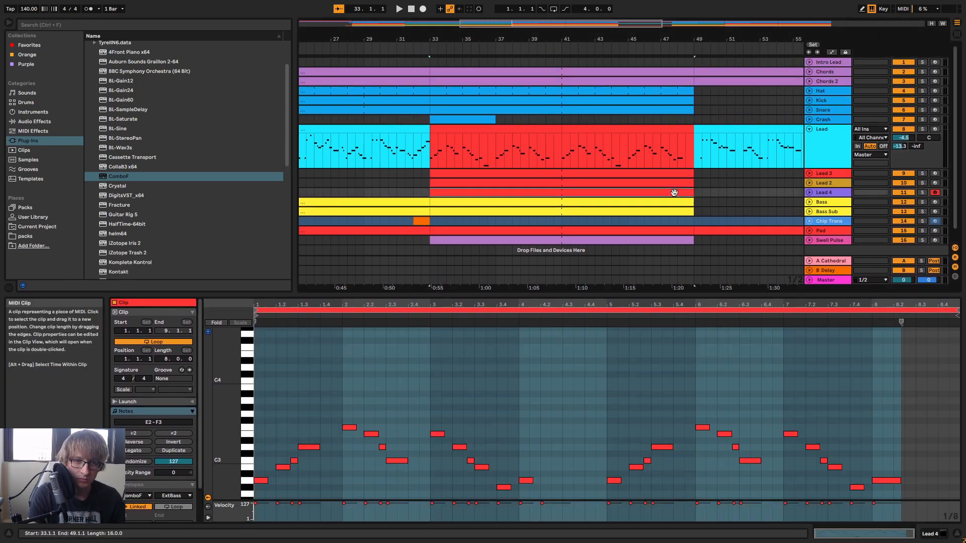
pyautogui.press('space')
pyautogui.rightClick(829, 194)
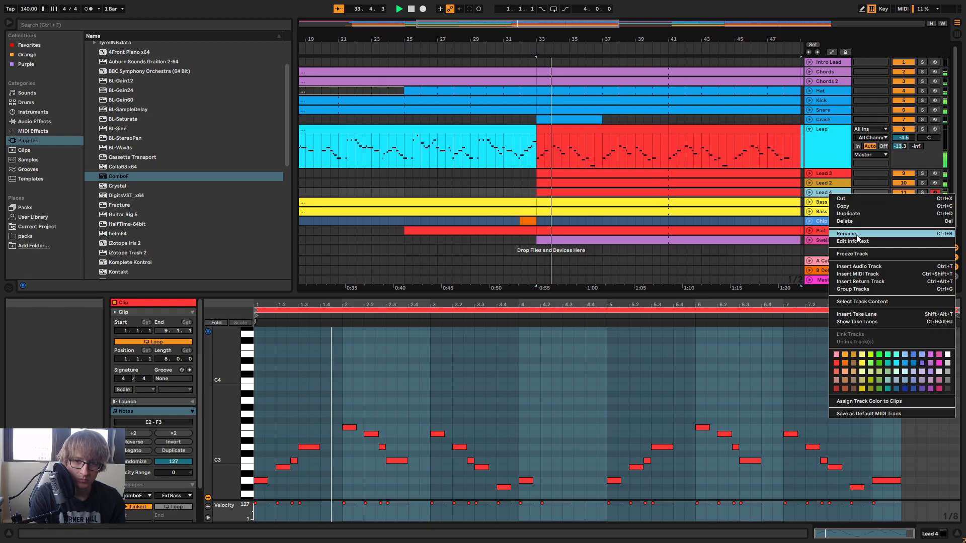
pyautogui.click(931, 195)
pyautogui.click(922, 193)
# Rename the Lead 4 track as Organ
pyautogui.rightClick(831, 192)
pyautogui.click(861, 231)
pyautogui.write('Organ')
pyautogui.press('Return')
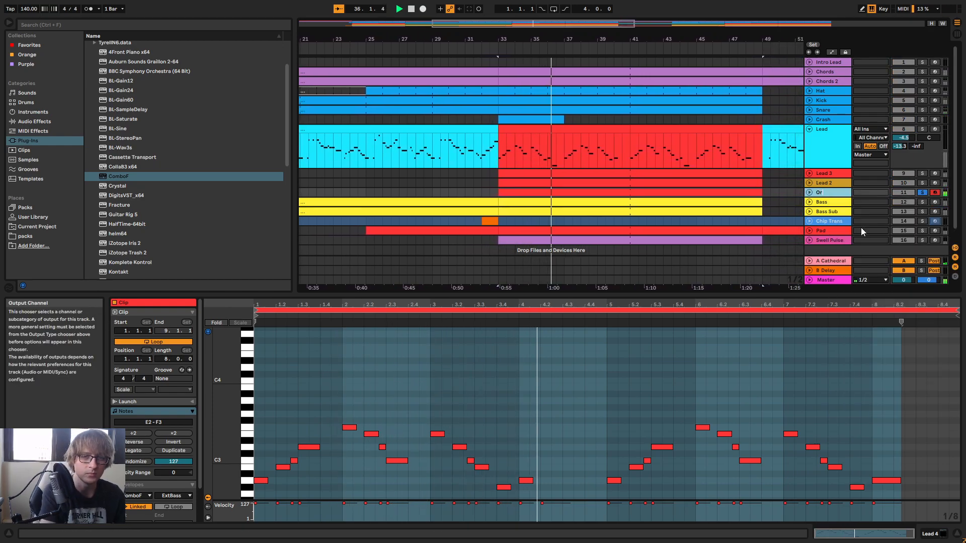
# Unsolo the Organ track and raise its send to the A Cathedral return in the mixer
pyautogui.press('Tab')
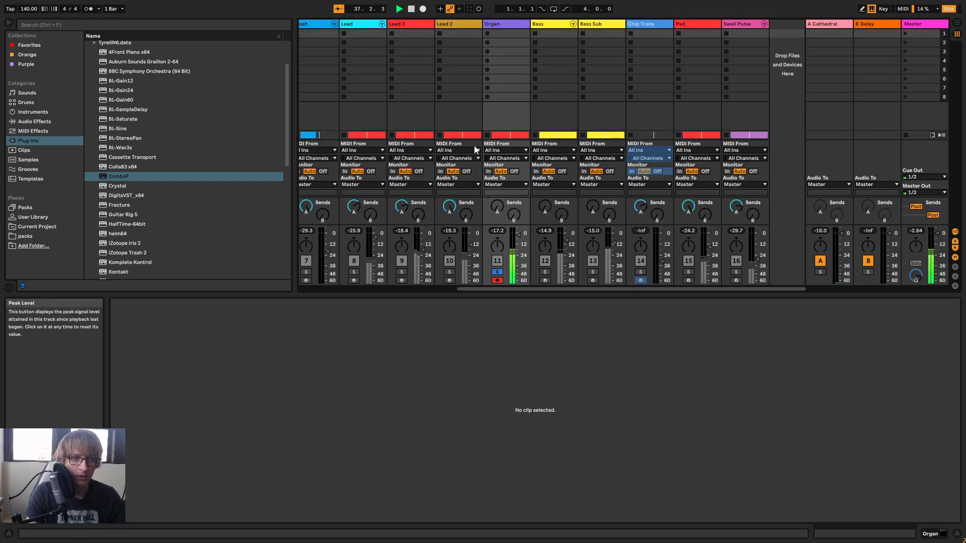
pyautogui.click(497, 271)
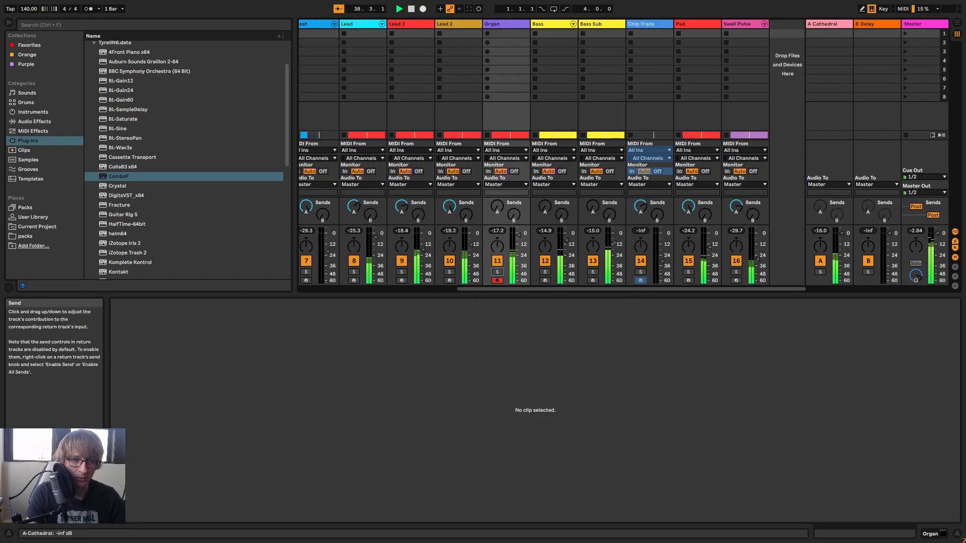
pyautogui.moveTo(498, 207); pyautogui.dragTo(498, 202)
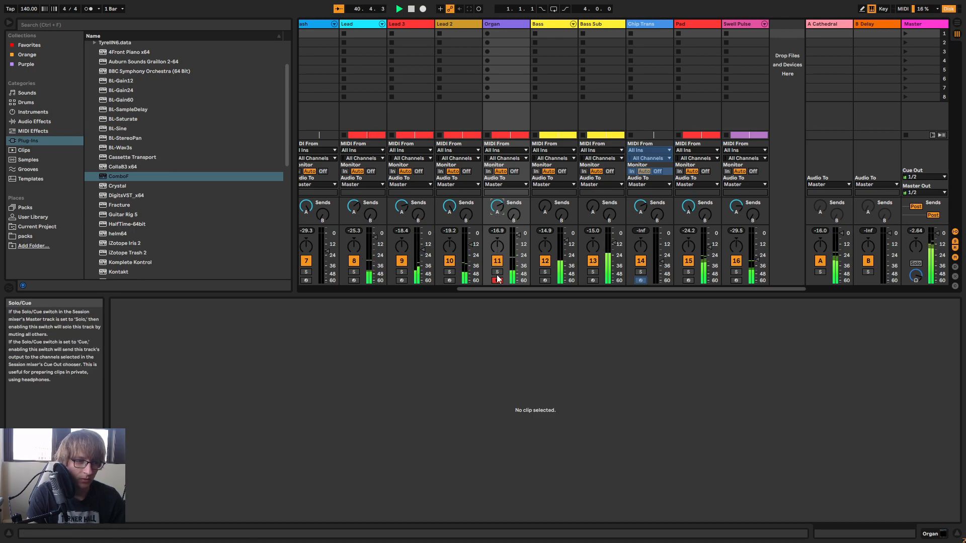
pyautogui.press('Tab')
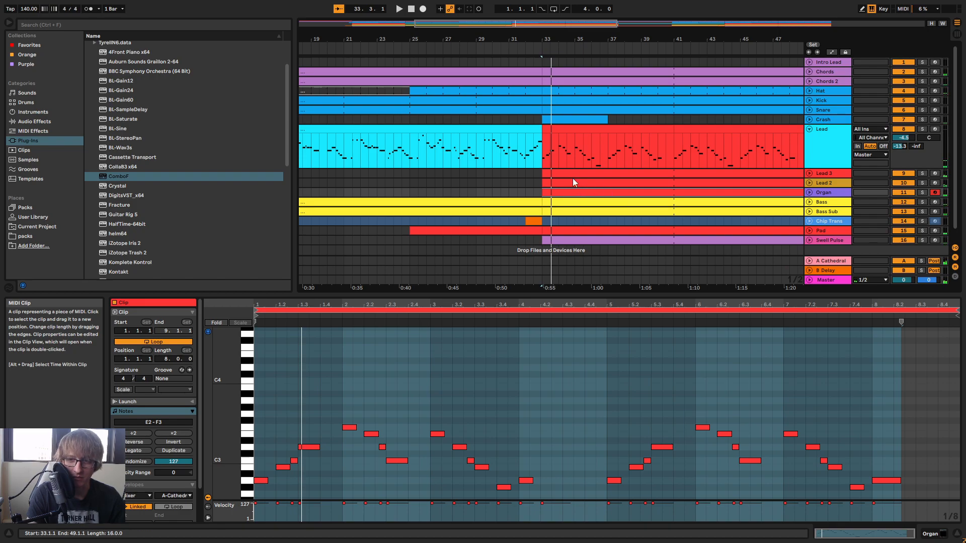
# Replay the section from bar 33, then consolidate the Organ clip at bars 33–49 into one 16-bar clip
pyautogui.press('space')
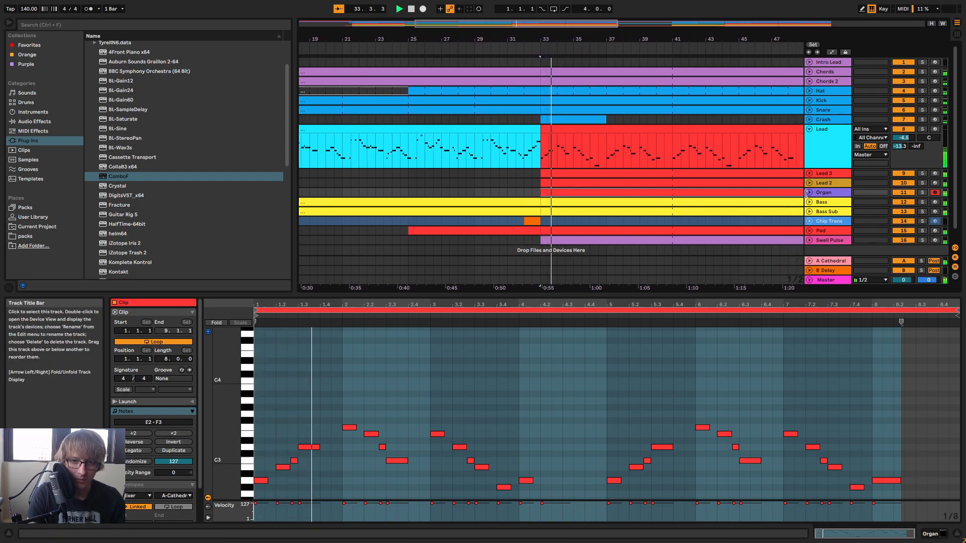
pyautogui.click(810, 193)
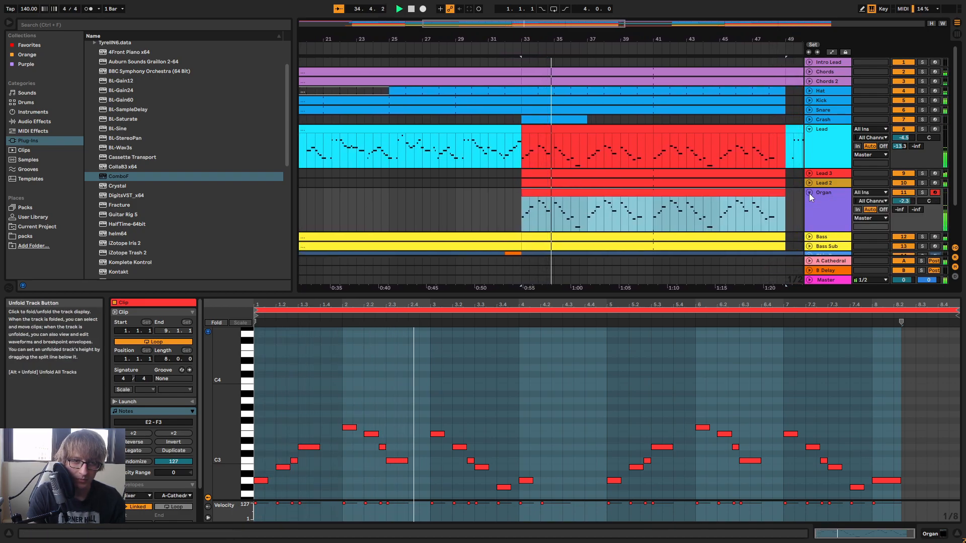
pyautogui.click(809, 193)
pyautogui.press('space')
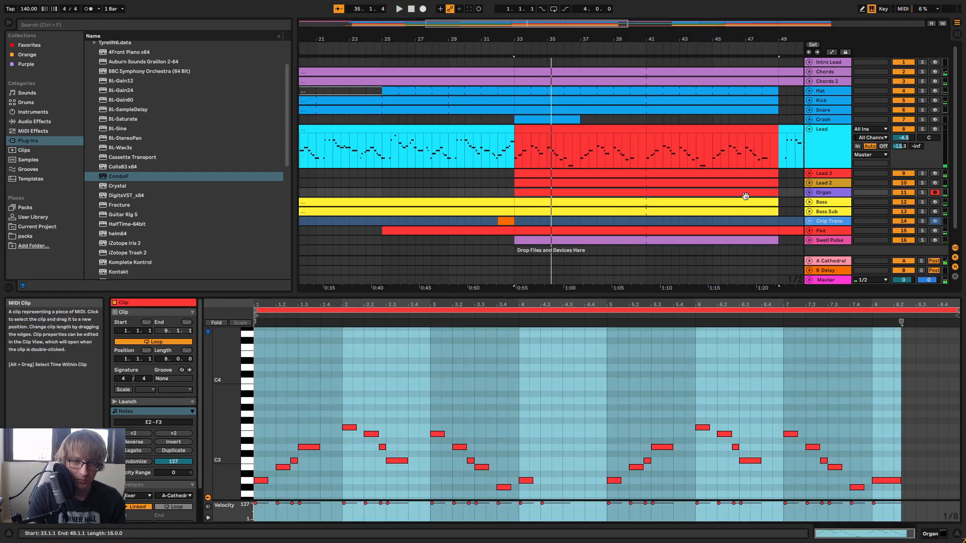
pyautogui.rightClick(745, 194)
pyautogui.click(775, 291)
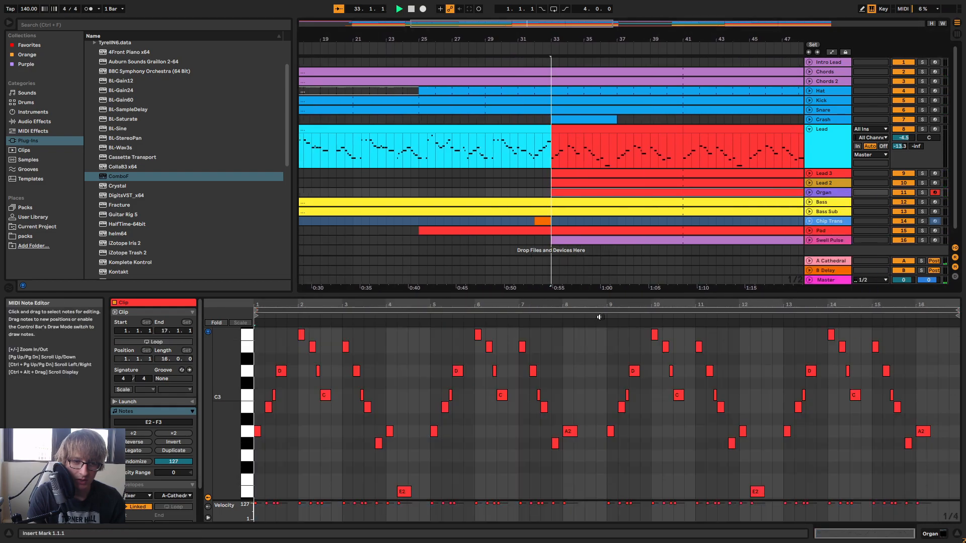
# Enlarge the Organ clip's note editor, shorten the A2 note at 8.1.1 to one beat and replay the passage
pyautogui.click(513, 316)
pyautogui.moveTo(612, 296); pyautogui.dragTo(574, 266)
pyautogui.scroll(2, 640, 235)
pyautogui.press('space')
pyautogui.moveTo(574, 324); pyautogui.dragTo(562, 324)
pyautogui.click(484, 148)
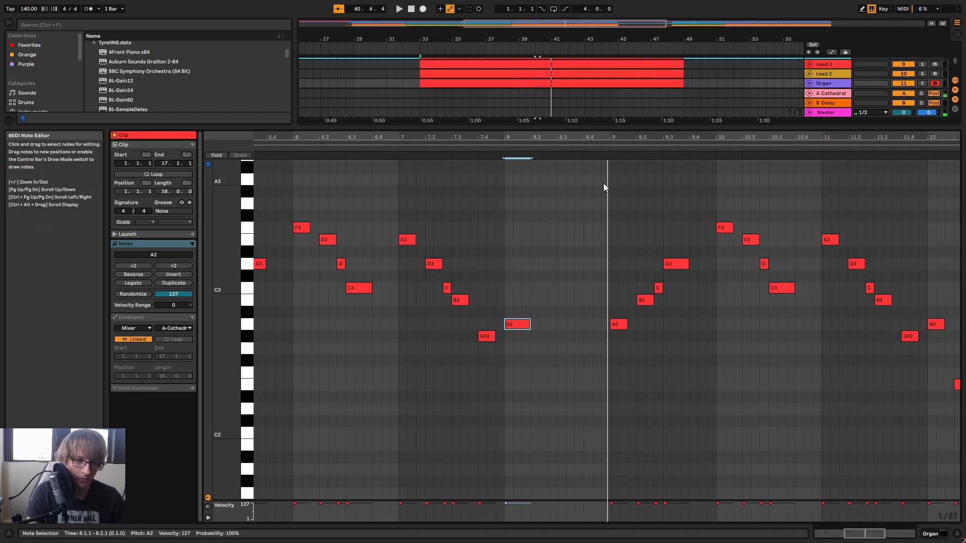
# Add a short A3 note at 8.2.1 in the Organ clip and play the passage leading to it
pyautogui.doubleClick(535, 282)
pyautogui.moveTo(535, 282); pyautogui.dragTo(575, 233)
pyautogui.press('Up')
pyautogui.press('Up')
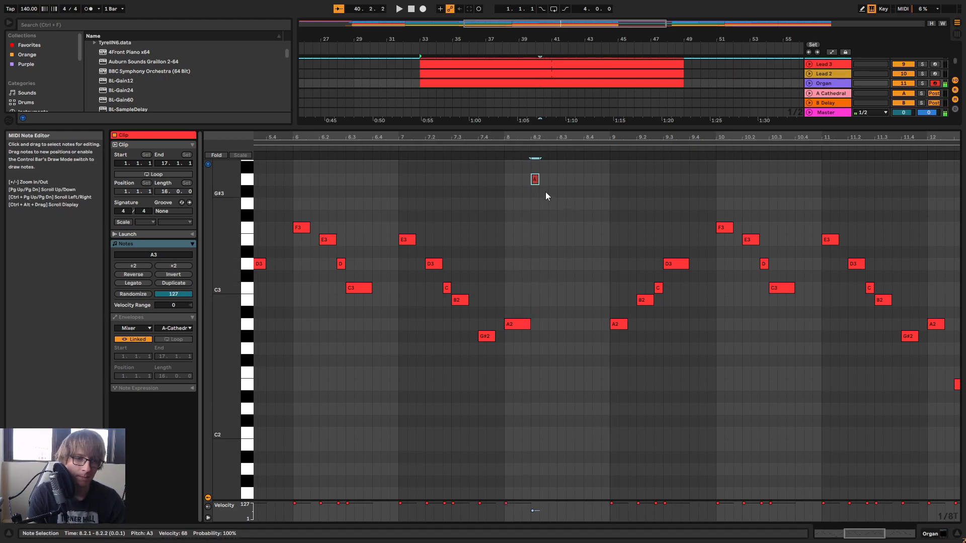
pyautogui.click(411, 153)
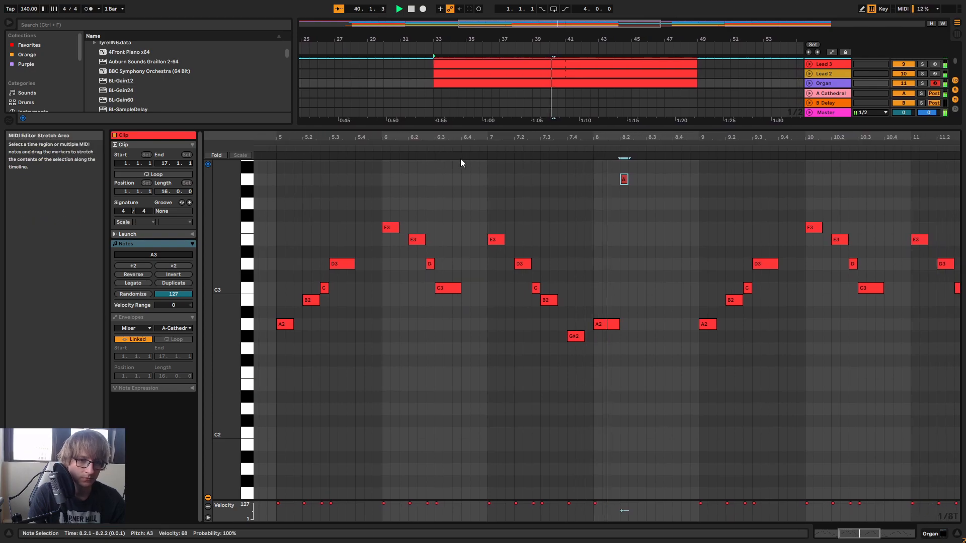
pyautogui.press('space')
# Continue the Organ run after the A3 with eighth-triplet-grid notes G3, E3, G3, E3, D3, E3, D3 and C3 up to bar 9
pyautogui.doubleClick(602, 204)
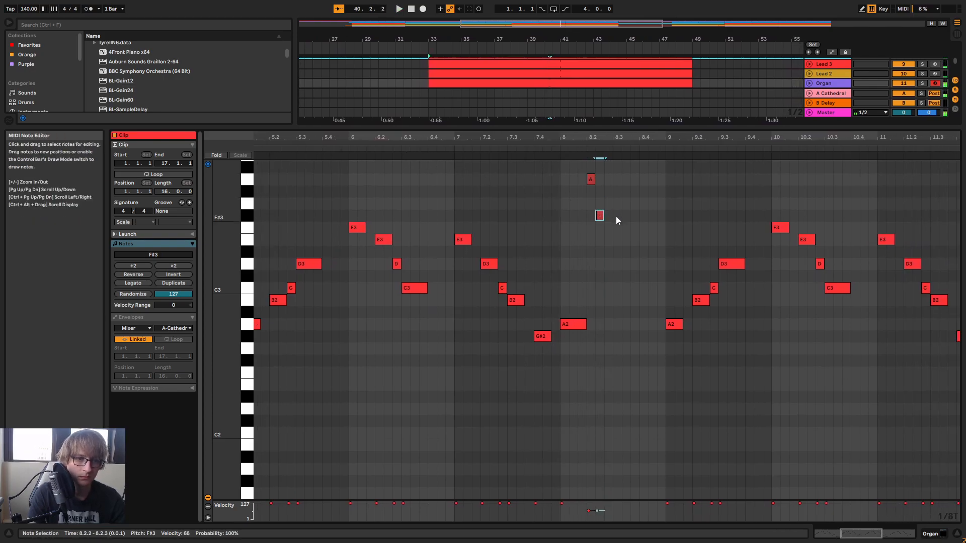
pyautogui.doubleClick(609, 241)
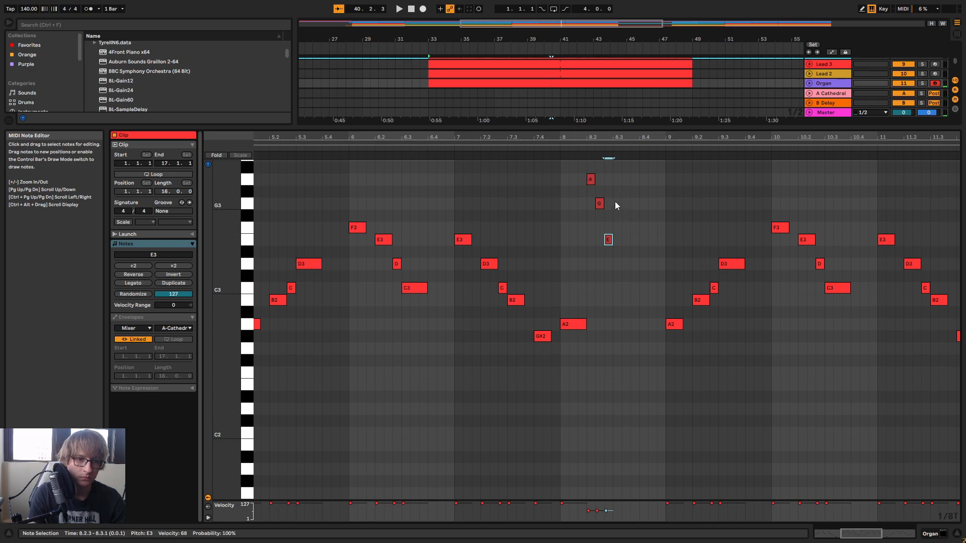
pyautogui.doubleClick(626, 240)
pyautogui.doubleClick(635, 263)
pyautogui.doubleClick(643, 241)
pyautogui.click(657, 266)
pyautogui.doubleClick(662, 291)
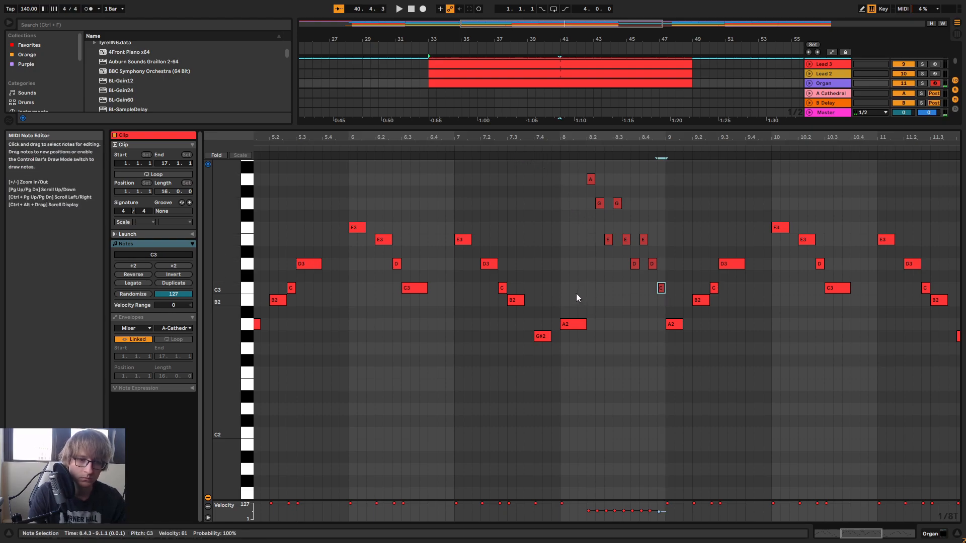
# Raise the velocities of all the Organ run's notes in bar 8 to 91–101 and play the run
pyautogui.moveTo(650, 176); pyautogui.dragTo(668, 170)
pyautogui.keyDown('alt'); pyautogui.moveTo(609, 239); pyautogui.dragTo(609, 226); pyautogui.keyUp('alt')
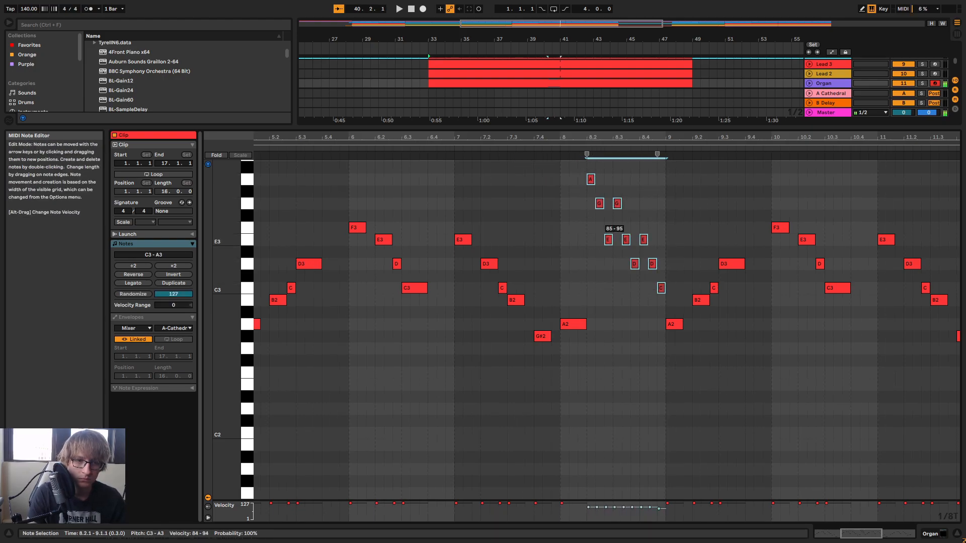
pyautogui.press('space')
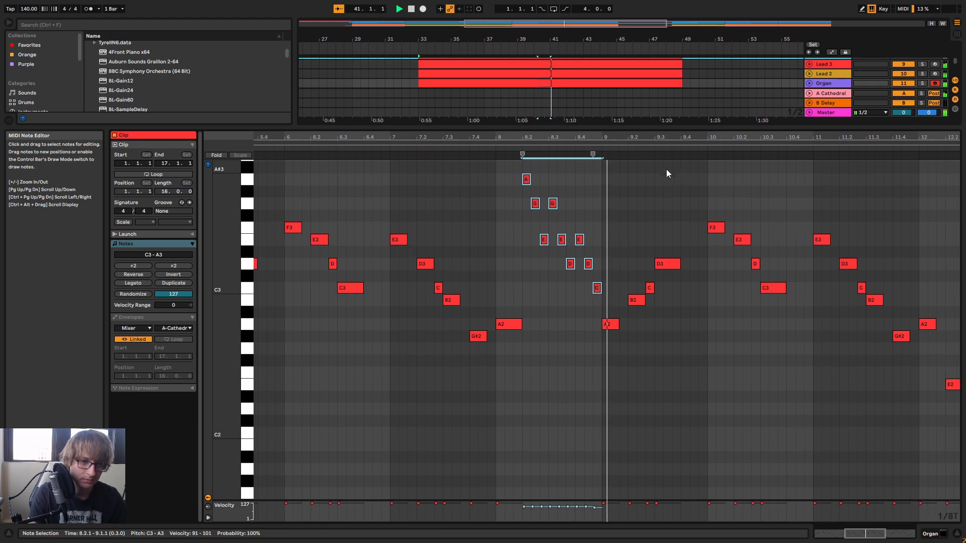
pyautogui.press('space')
pyautogui.scroll(3, 510, 202)
pyautogui.scroll(-1, 550, 202)
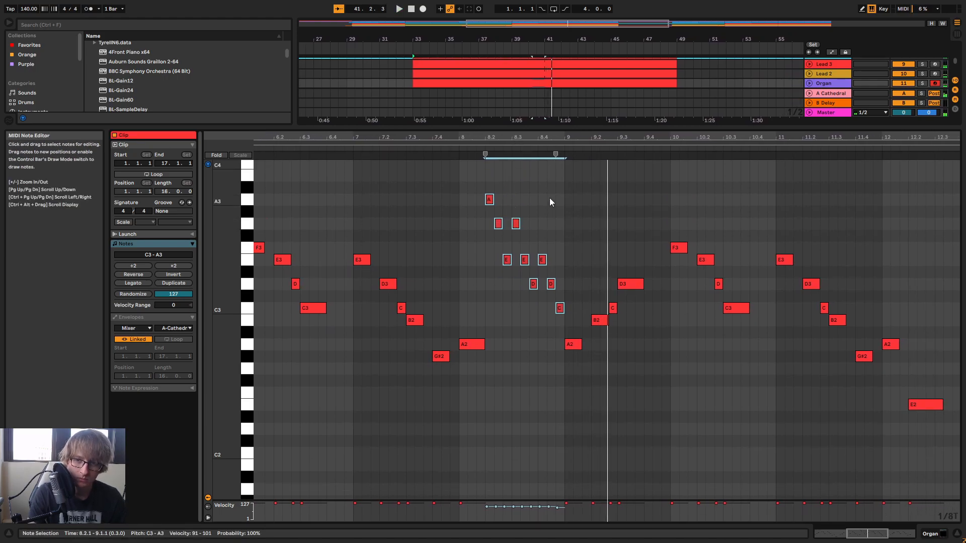
# Play the Organ run and raise its first note at 8.2.1 to C4
pyautogui.click(308, 155)
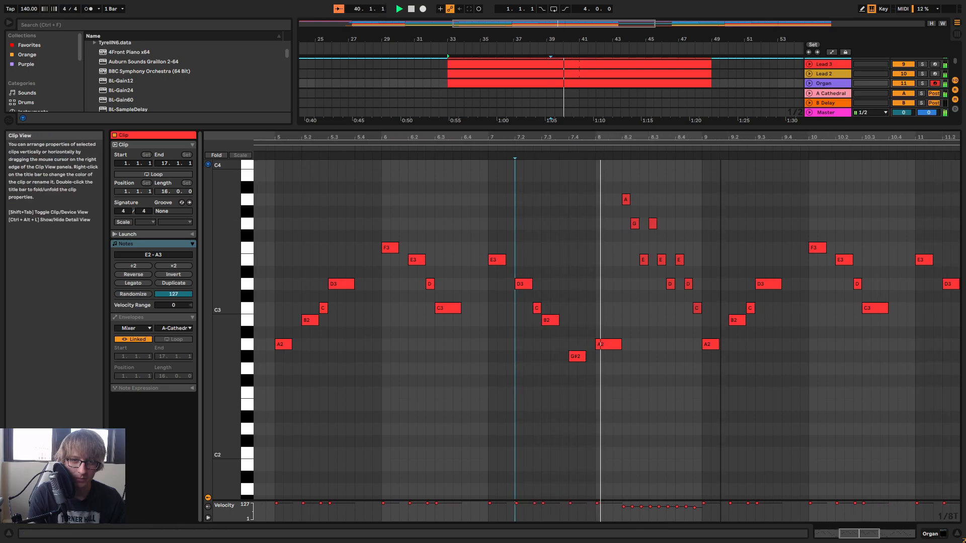
pyautogui.scroll(6, 535, 243)
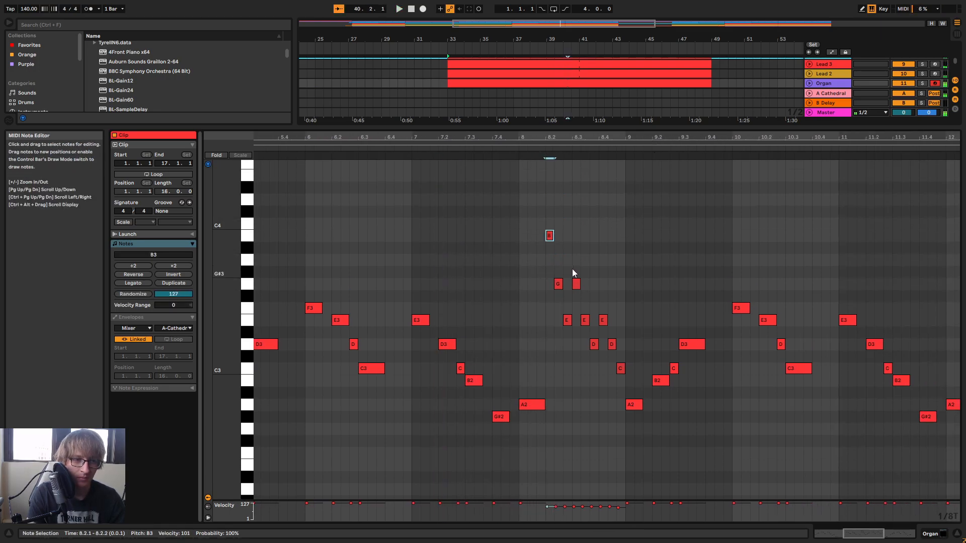
pyautogui.press('Up')
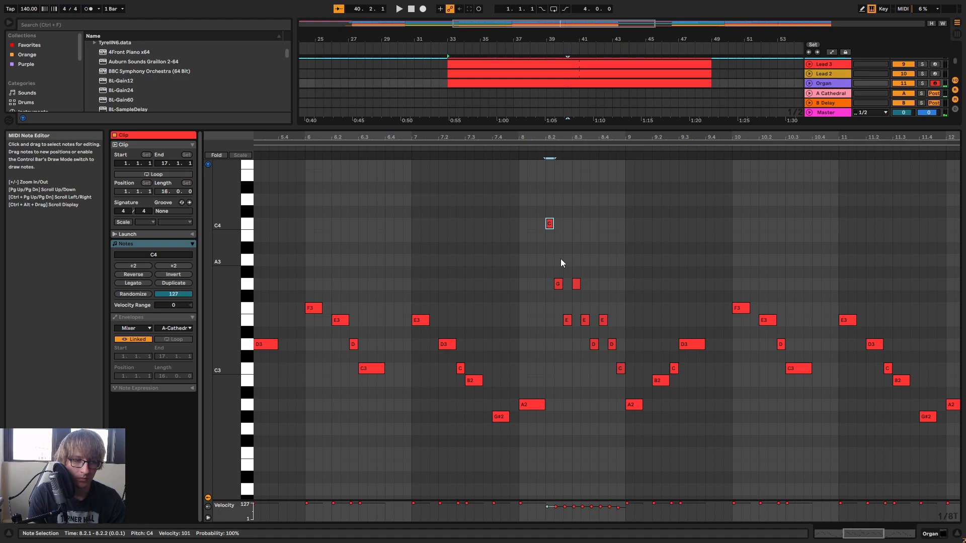
# Raise the Organ run's second note at 8.2.2 to B3 and its third note at 8.2.3 to A3
pyautogui.click(559, 284)
pyautogui.press('Up')
pyautogui.press('Up')
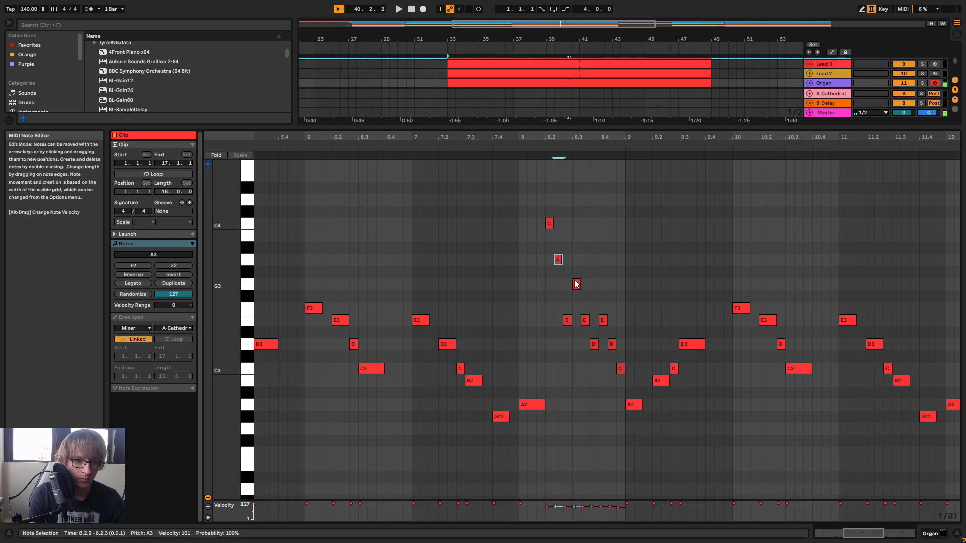
pyautogui.click(560, 279)
pyautogui.press('Up')
pyautogui.press('Up')
pyautogui.press('Up')
pyautogui.press('Up')
pyautogui.press('Up')
pyautogui.press('Up')
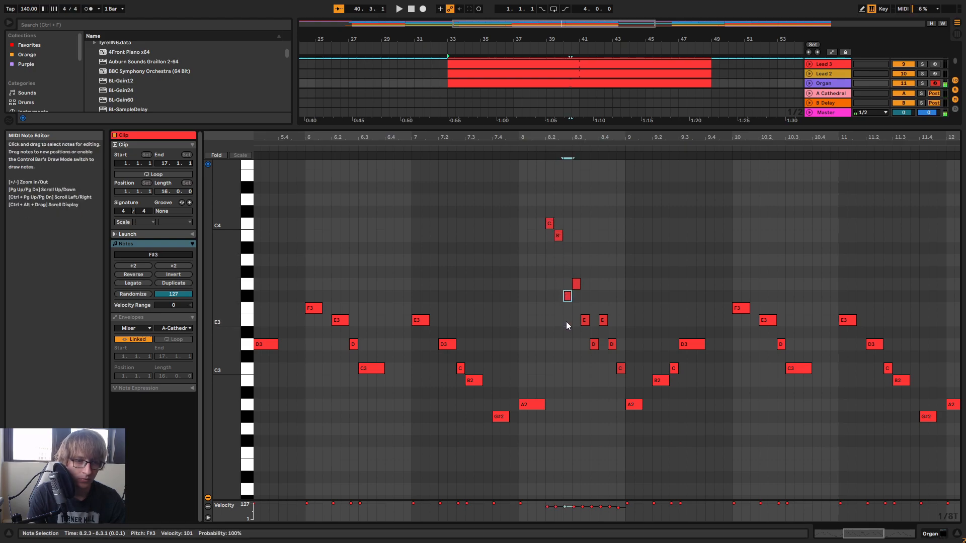
pyautogui.click(526, 144)
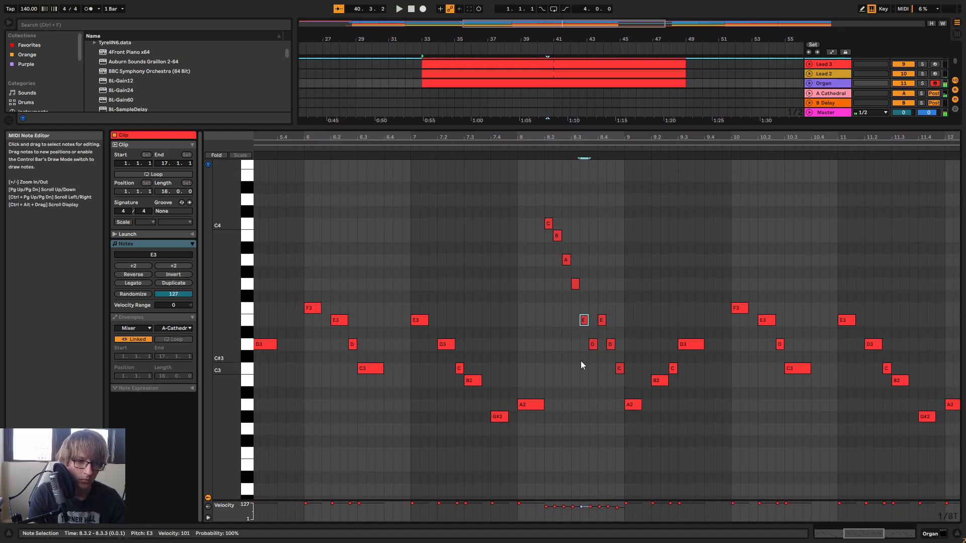
# Lower the Organ run's notes at 8.4.1 to C3 and at 8.4.2 to A2
pyautogui.click(602, 320)
pyautogui.press('Down')
pyautogui.press('Down')
pyautogui.press('Down')
pyautogui.press('Down')
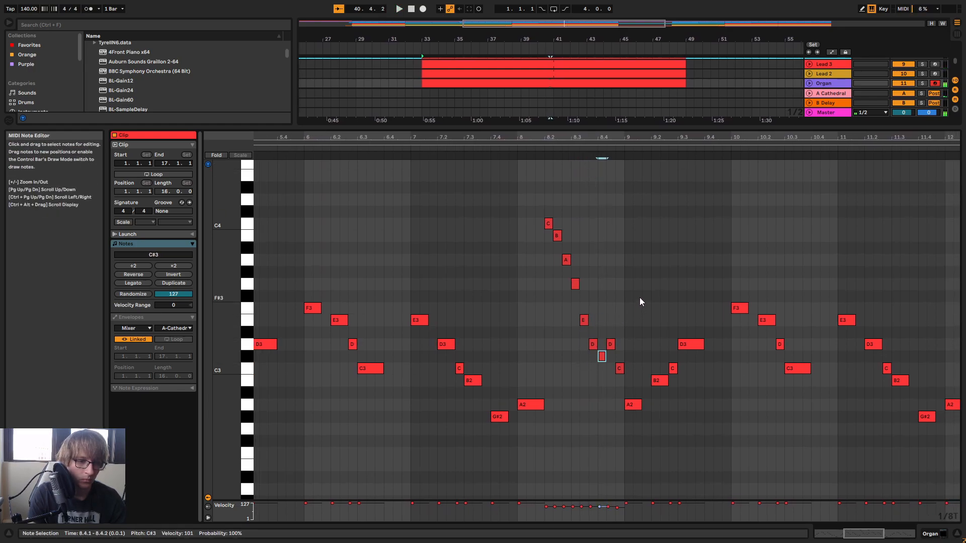
pyautogui.click(610, 344)
pyautogui.press('Down')
pyautogui.press('Down')
pyautogui.press('Down')
pyautogui.press('Down')
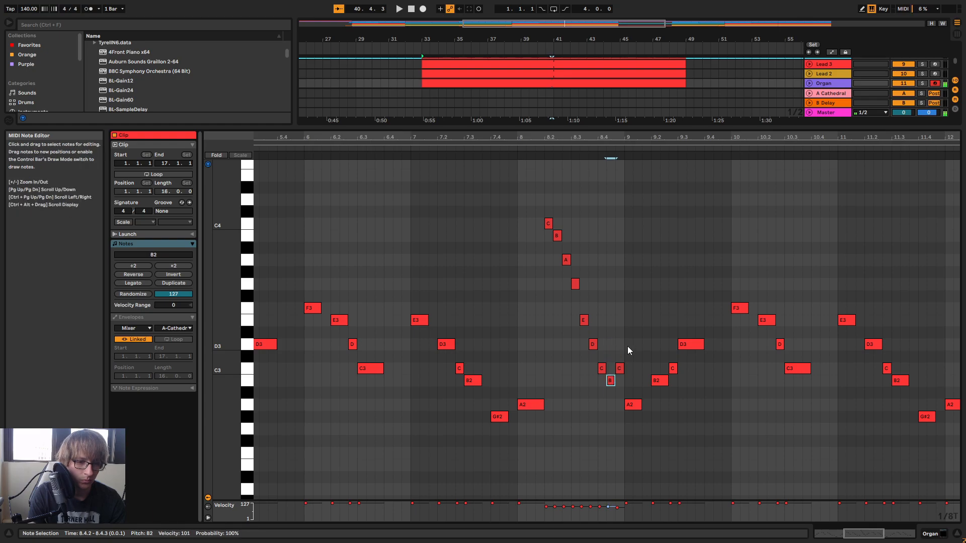
pyautogui.press('Down')
# Lower the Organ run's last note at 8.4.3 to G#2 and play the descending run
pyautogui.click(620, 368)
pyautogui.press('Down')
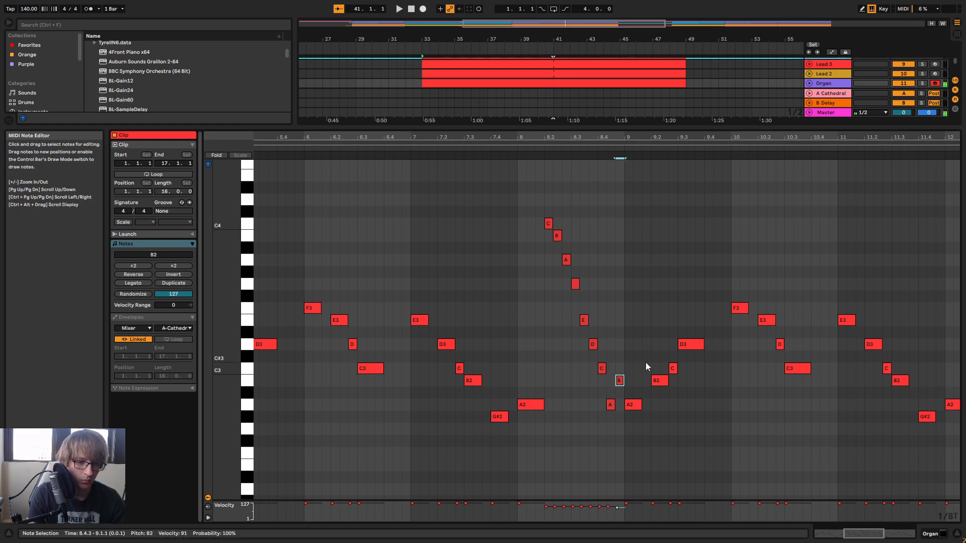
pyautogui.press('space')
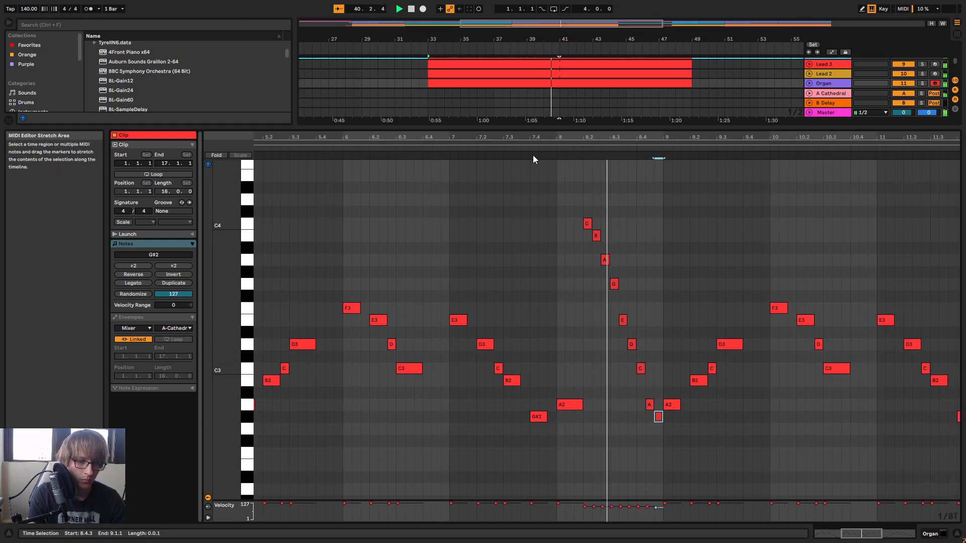
pyautogui.moveTo(625, 136); pyautogui.dragTo(657, 133)
pyautogui.press('space')
pyautogui.press('space')
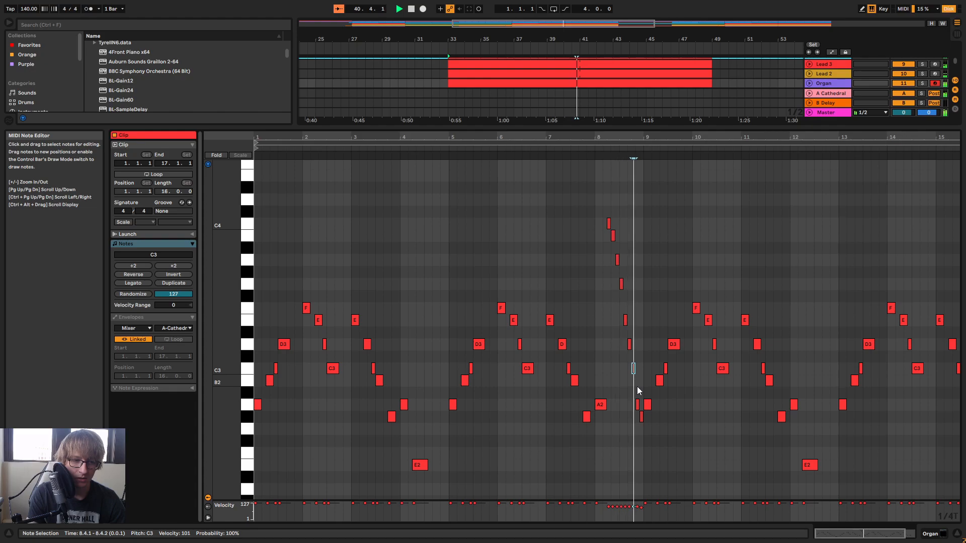
# Replay the Organ passage through the run in bar 8 and on into bar 10
pyautogui.moveTo(644, 137); pyautogui.dragTo(610, 153)
pyautogui.press('space')
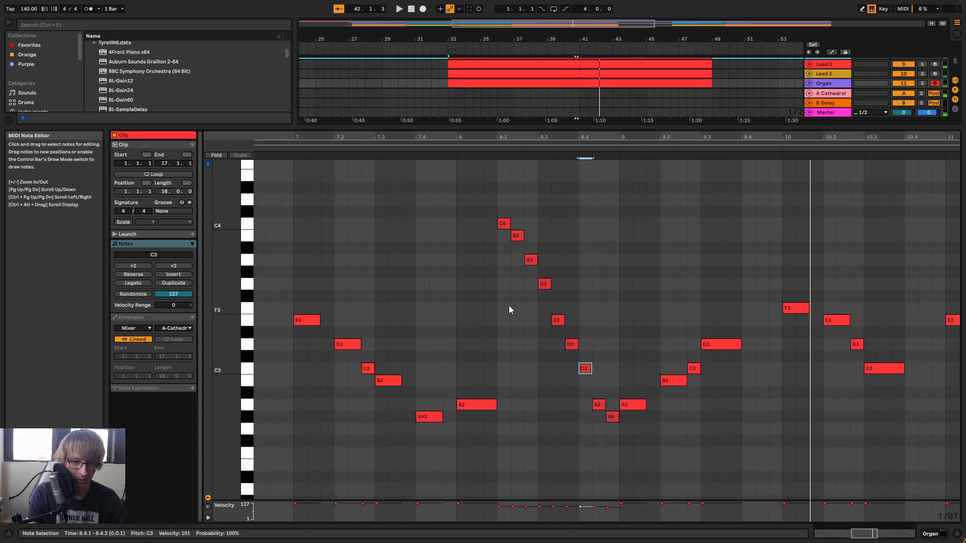
pyautogui.click(495, 147)
pyautogui.click(421, 152)
pyautogui.moveTo(687, 137); pyautogui.dragTo(415, 113)
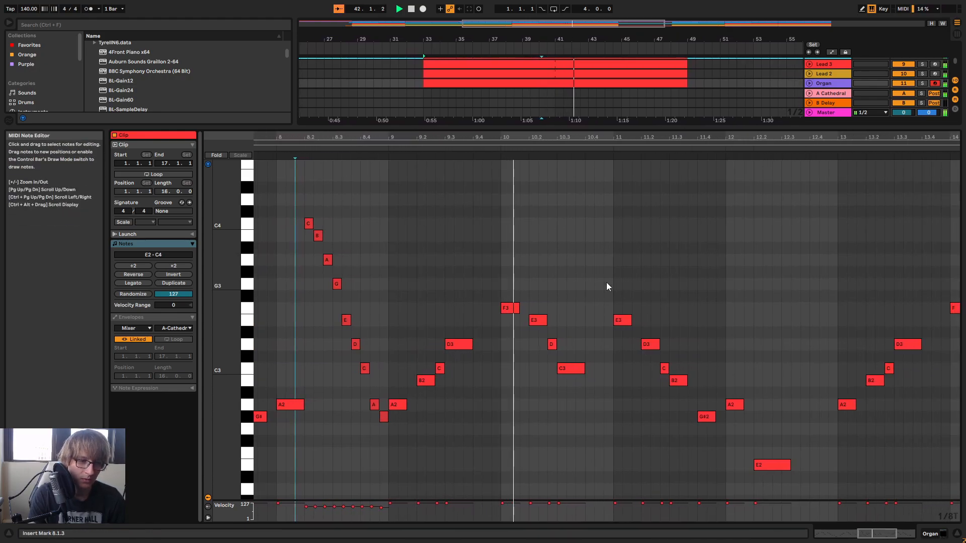
# Enlarge the arrangement, unfold the Lead 2, Lead 3 and Organ tracks and copy the Organ clip at bar 33
pyautogui.moveTo(507, 137); pyautogui.dragTo(629, 246)
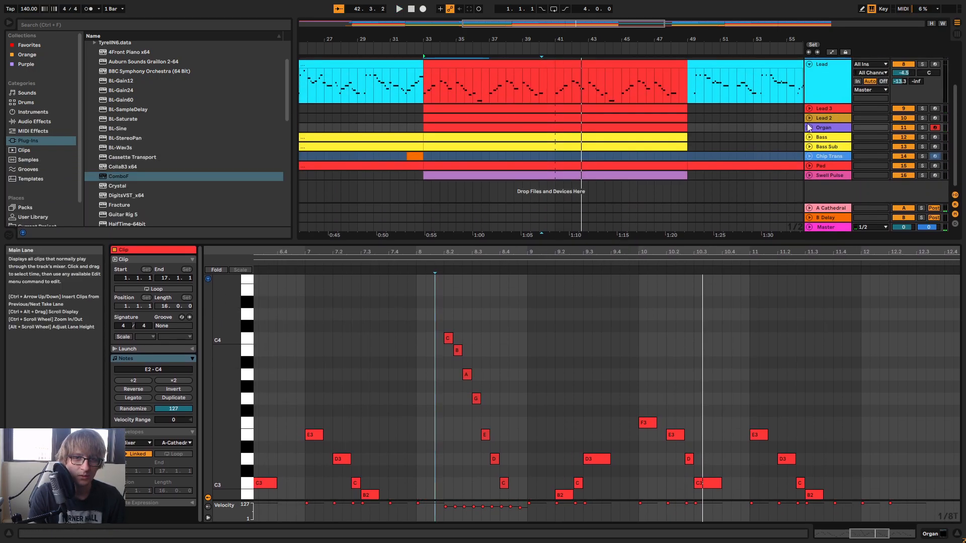
pyautogui.click(810, 118)
pyautogui.click(809, 109)
pyautogui.scroll(-5, 650, 178)
pyautogui.click(624, 145)
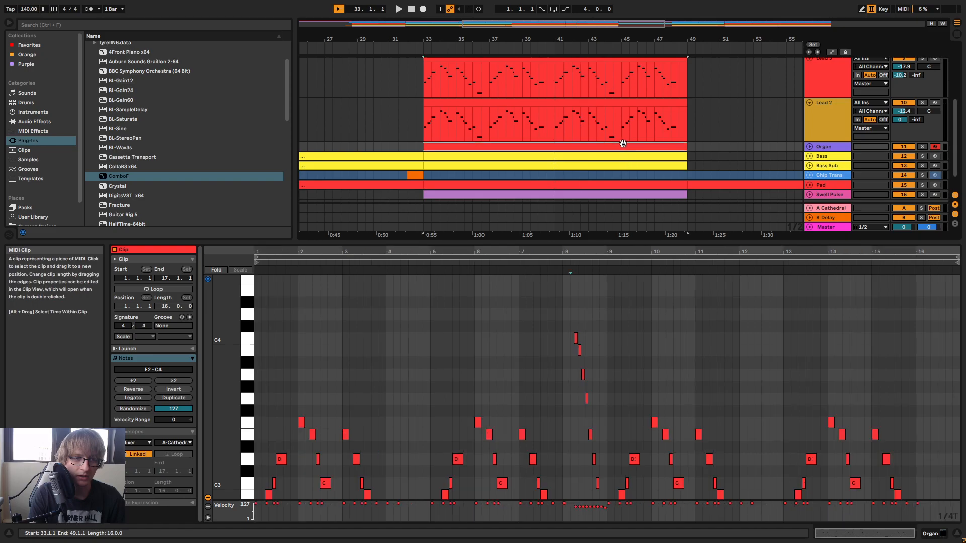
pyautogui.click(809, 146)
pyautogui.moveTo(623, 39); pyautogui.dragTo(557, 4)
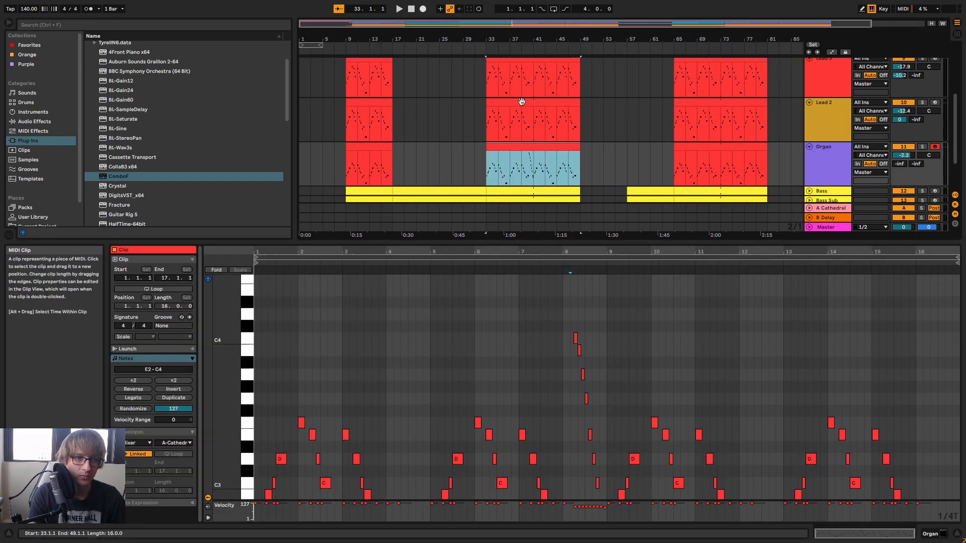
# Replace the Lead 2 material from bar 33 to bar 49 with the copied Organ clip
pyautogui.click(522, 101)
pyautogui.scroll(2, 595, 119)
pyautogui.hotkey('ctrl', 'z')
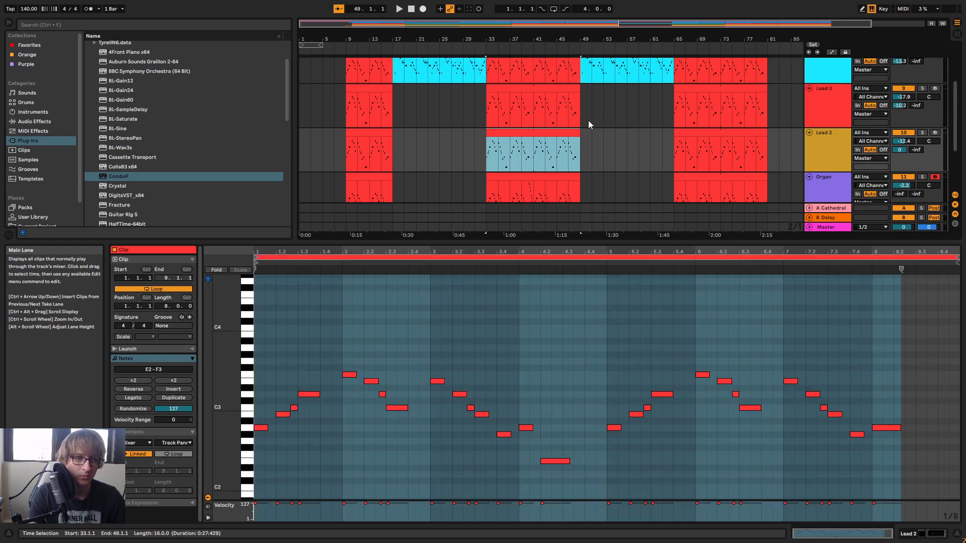
pyautogui.click(602, 153)
pyautogui.click(521, 132)
pyautogui.hotkey('ctrl', 'v')
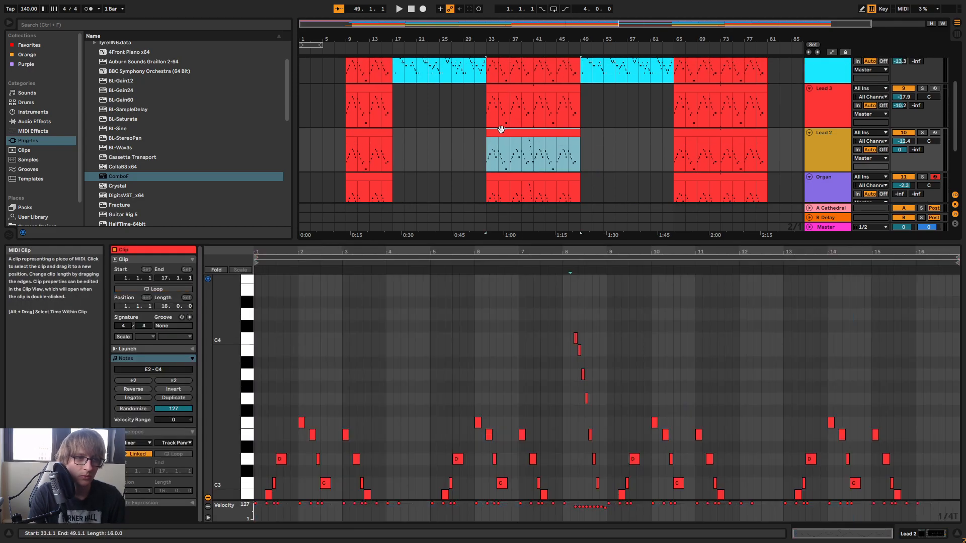
# Paste the Organ clip over Lead 3 at bar 33 and transpose all its notes up one octave to E3–C5
pyautogui.click(514, 95)
pyautogui.hotkey('ctrl', 'v')
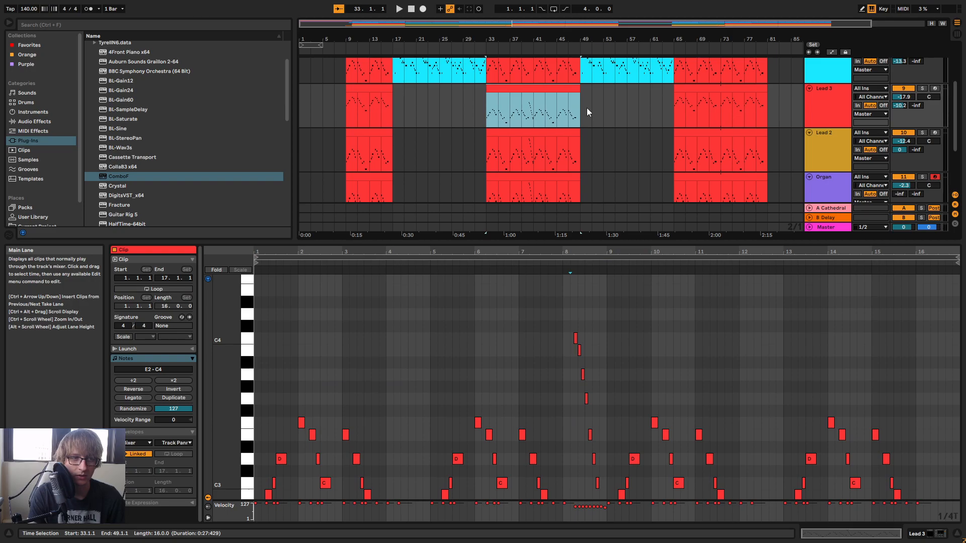
pyautogui.click(691, 336)
pyautogui.click(545, 88)
pyautogui.click(687, 336)
pyautogui.hotkey('ctrl', 'a')
pyautogui.hotkey('shift', 'Up')
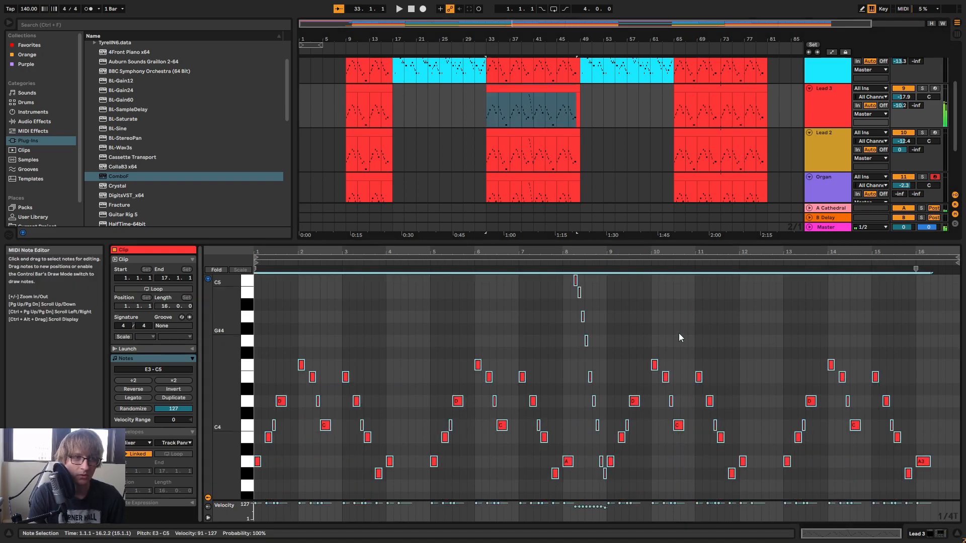
# Replace the Lead track's melody from bar 33 to bar 49 with the copied Organ clip
pyautogui.click(623, 99)
pyautogui.scroll(2, 584, 106)
pyautogui.click(514, 75)
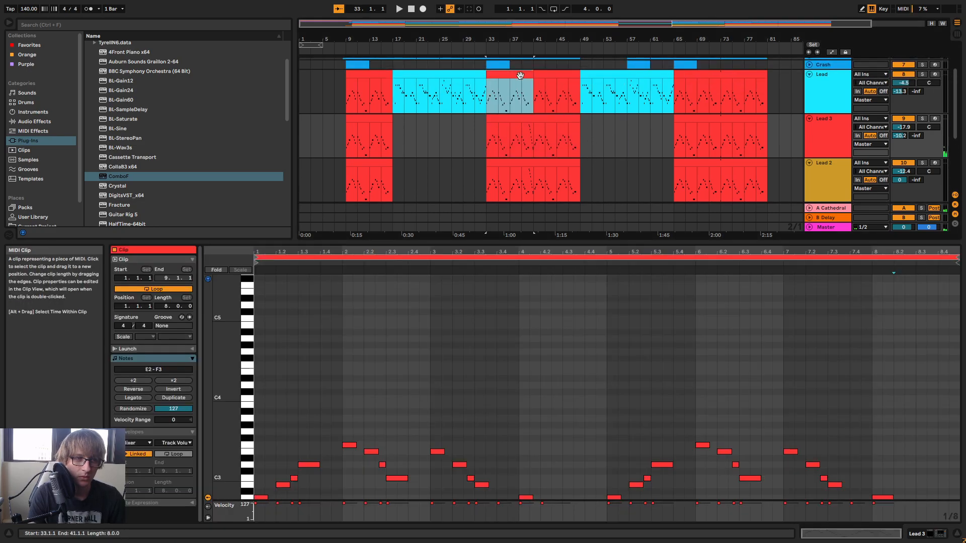
pyautogui.hotkey('shift', 'Right')
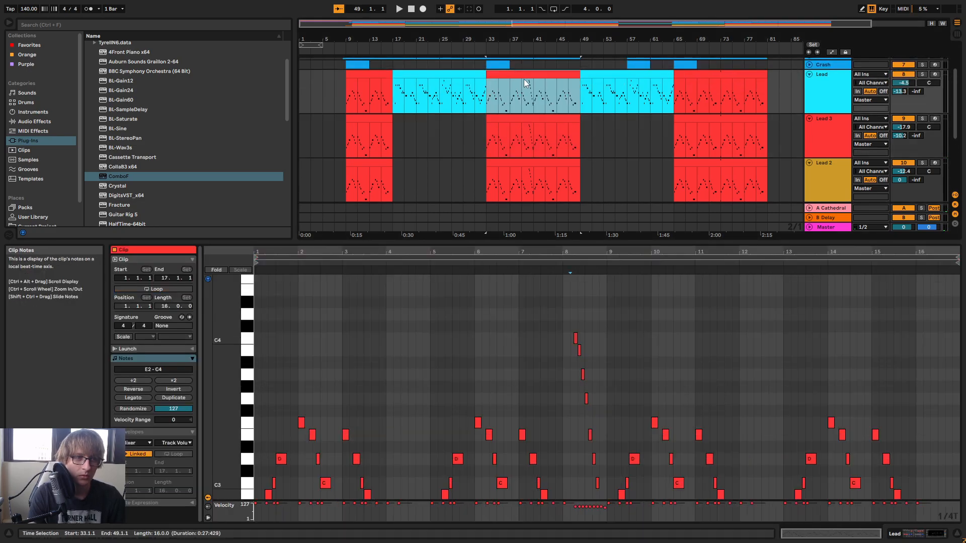
# Play the section from bar 33 through the bar 40 run and check the run across the lead and Organ tracks
pyautogui.press('space')
pyautogui.scroll(-2, 594, 146)
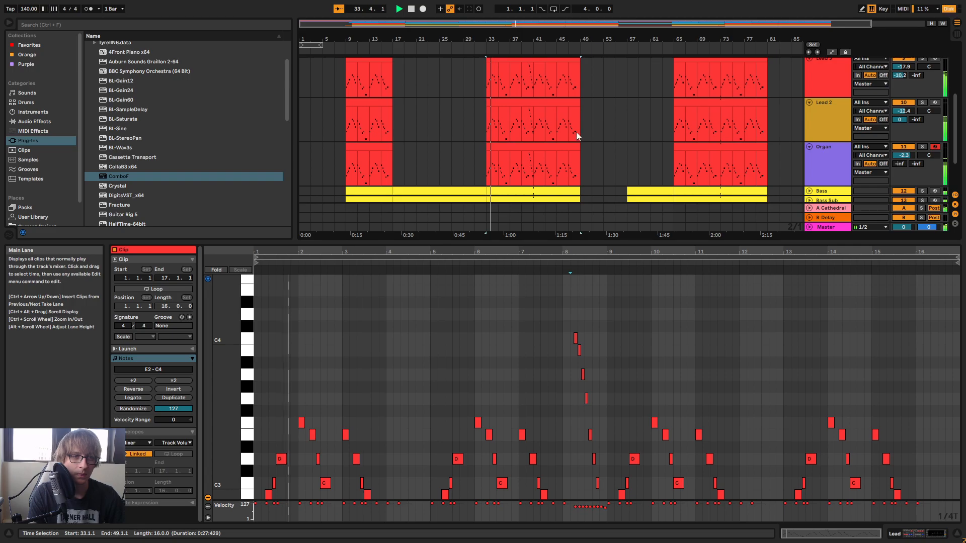
pyautogui.scroll(2, 596, 68)
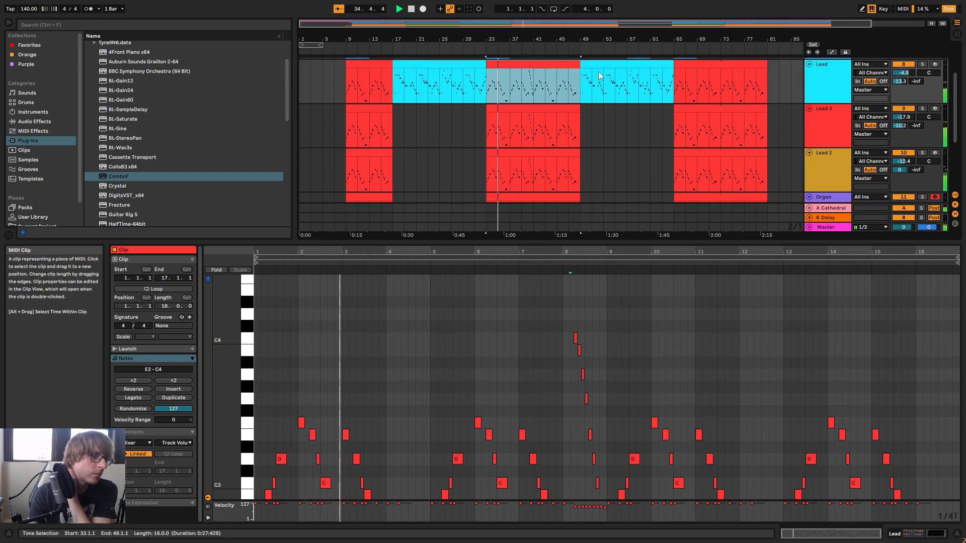
pyautogui.doubleClick(604, 38)
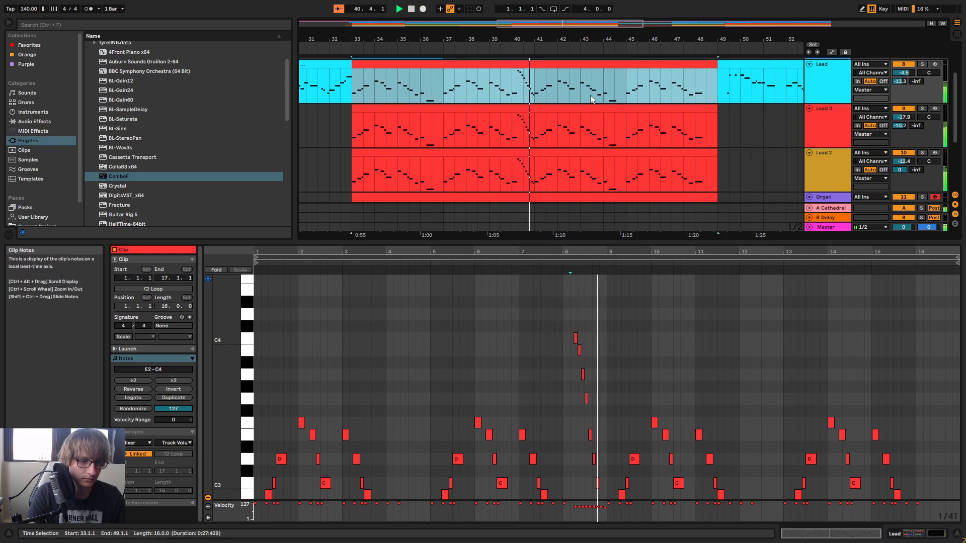
pyautogui.moveTo(660, 243); pyautogui.dragTo(671, 284)
pyautogui.click(499, 48)
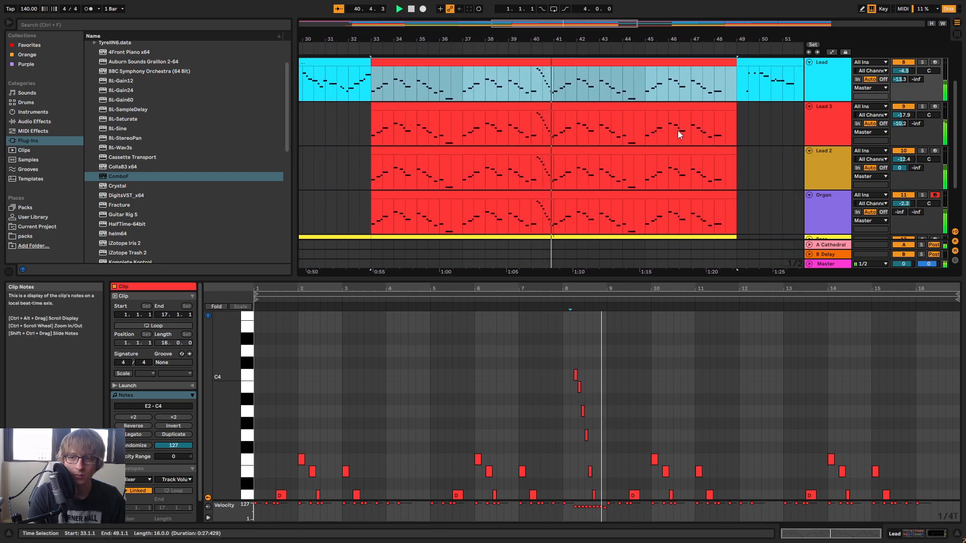
pyautogui.scroll(-3, 678, 123)
pyautogui.click(739, 130)
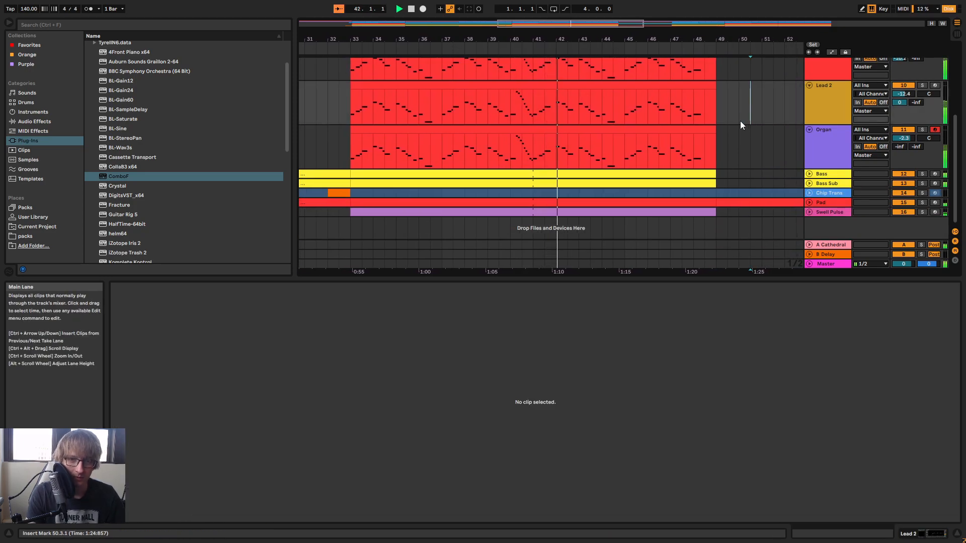
# Open the Organ clip at bar 33 in an enlarged note editor and play it up to clip bar 11
pyautogui.click(628, 132)
pyautogui.press('space')
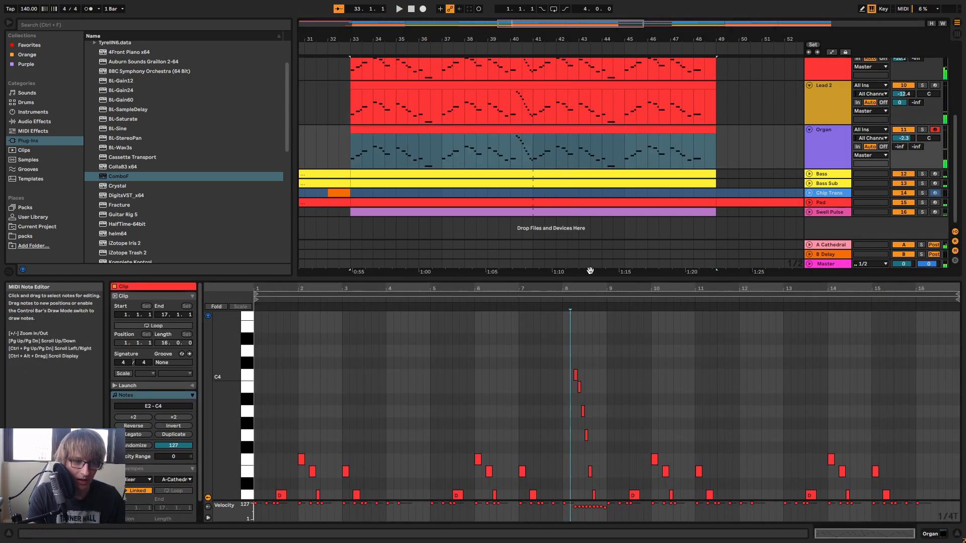
pyautogui.moveTo(608, 279); pyautogui.dragTo(497, 125)
pyautogui.click(573, 120)
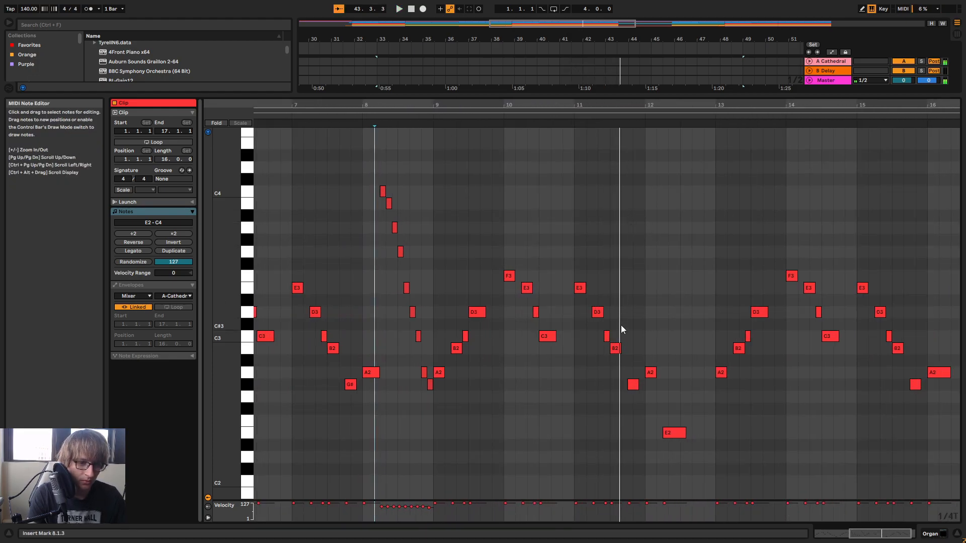
# Raise the Organ clip's note at 11.4.1 to E3 and play the passage
pyautogui.click(615, 348)
pyautogui.click(633, 386)
pyautogui.moveTo(648, 102); pyautogui.dragTo(647, 123)
pyautogui.press('Up')
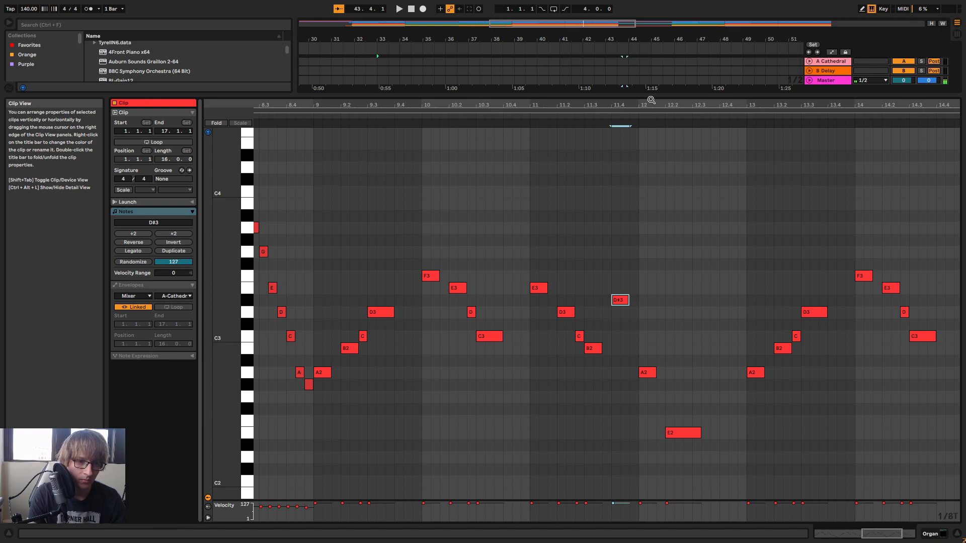
pyautogui.click(527, 119)
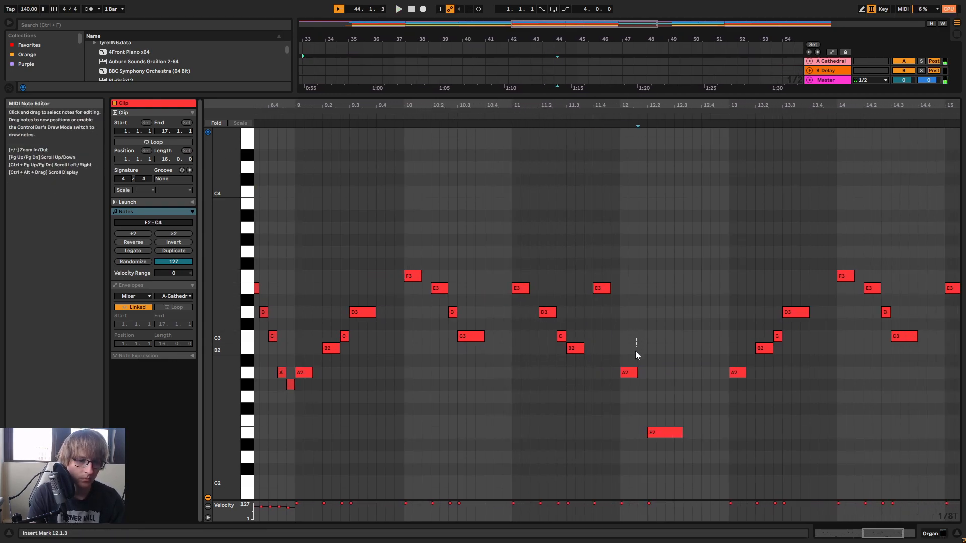
# Raise the Organ clip's notes at 12.1.1 to C3 and at 12.2.1 to A2, and play the passage
pyautogui.press('Up')
pyautogui.press('Up')
pyautogui.press('Up')
pyautogui.click(667, 434)
pyautogui.press('Up')
pyautogui.press('Up')
pyautogui.press('Up')
pyautogui.press('Up')
pyautogui.press('Up')
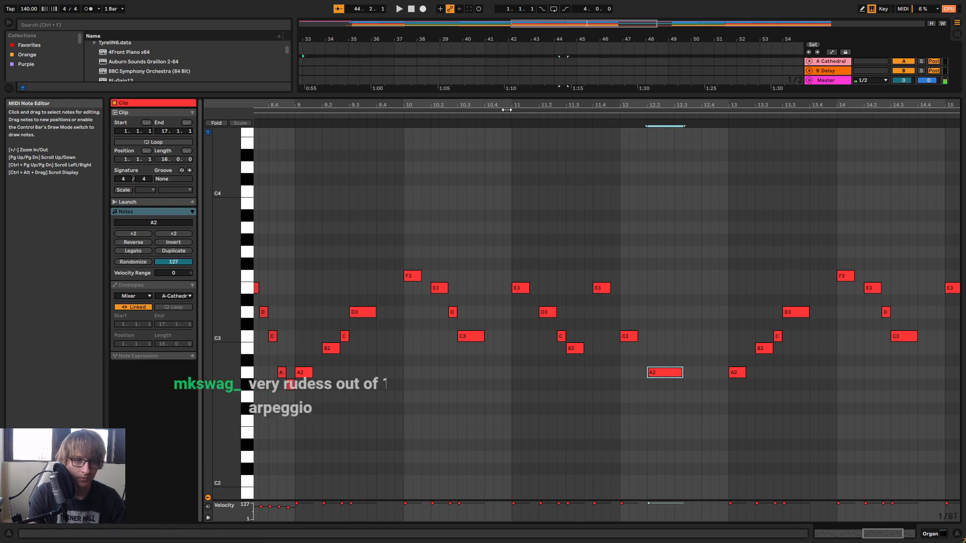
pyautogui.click(504, 120)
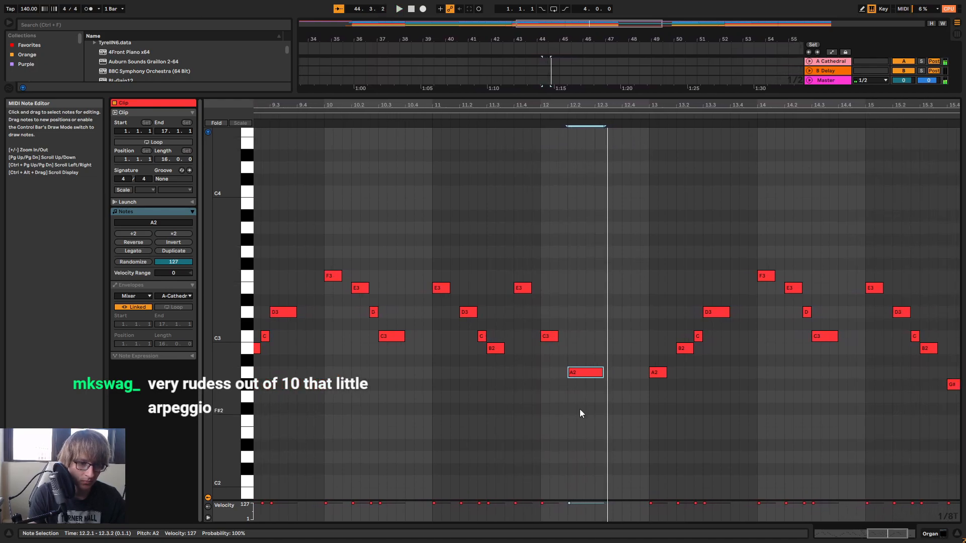
# Add a rising run of short G2, A2, B2 and C3 notes from 12.3.2 in the Organ clip and play it
pyautogui.doubleClick(611, 398)
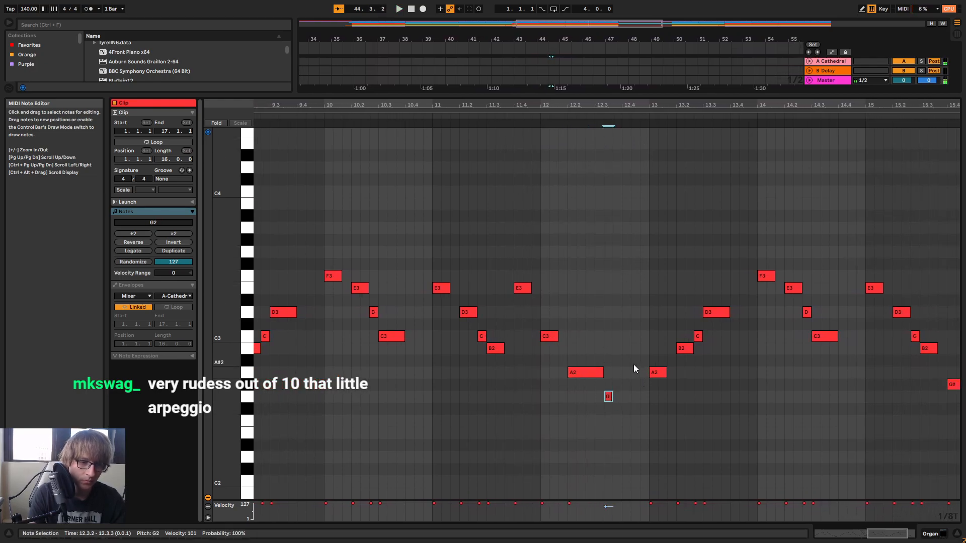
pyautogui.doubleClick(617, 373)
pyautogui.doubleClick(626, 348)
pyautogui.click(633, 340)
pyautogui.doubleClick(634, 336)
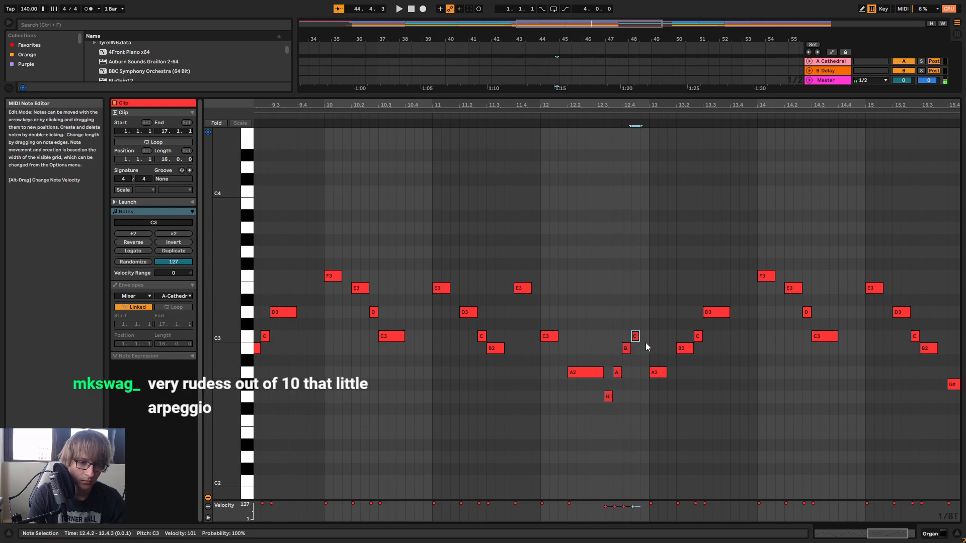
pyautogui.click(515, 120)
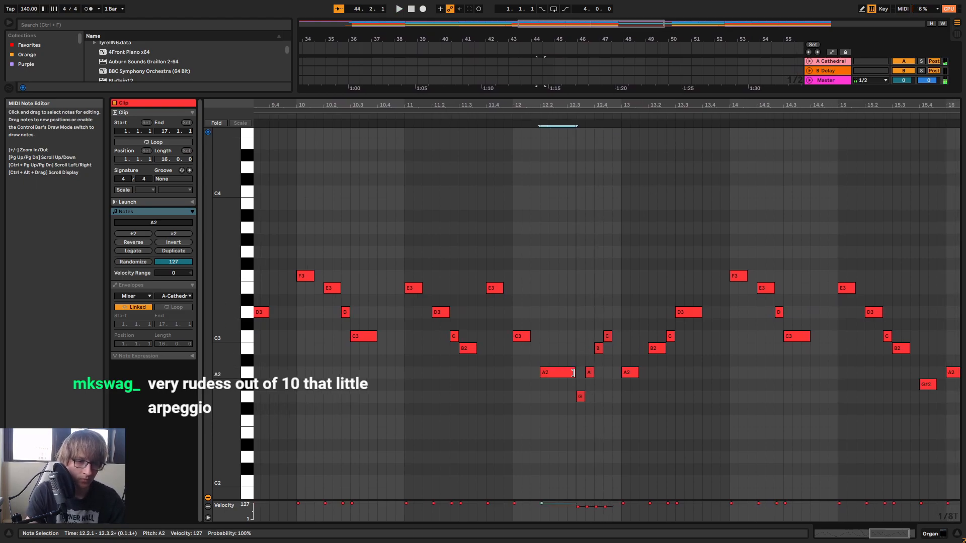
# Shift the four-note run one grid step earlier so it starts at 12.3.1, and play the passage
pyautogui.moveTo(574, 405); pyautogui.dragTo(611, 322)
pyautogui.press('Left')
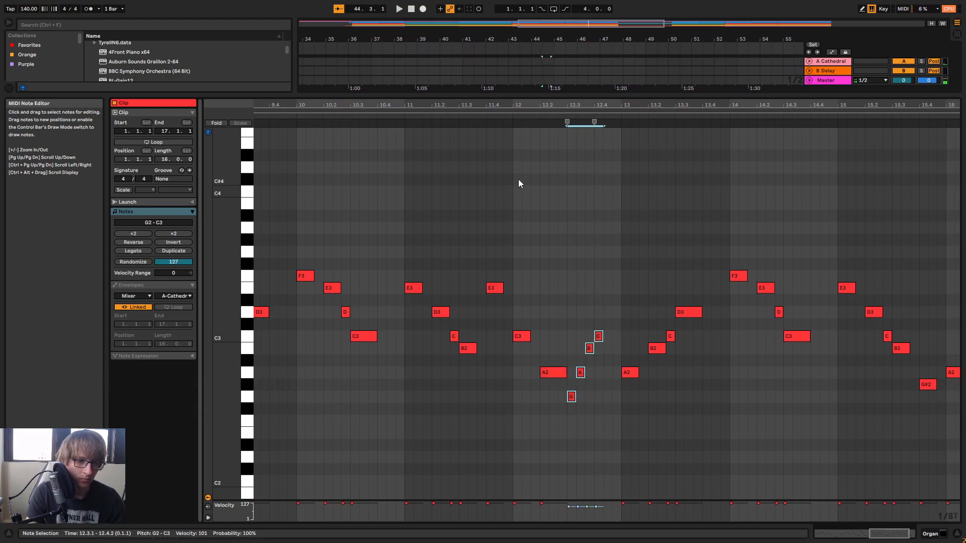
pyautogui.click(499, 109)
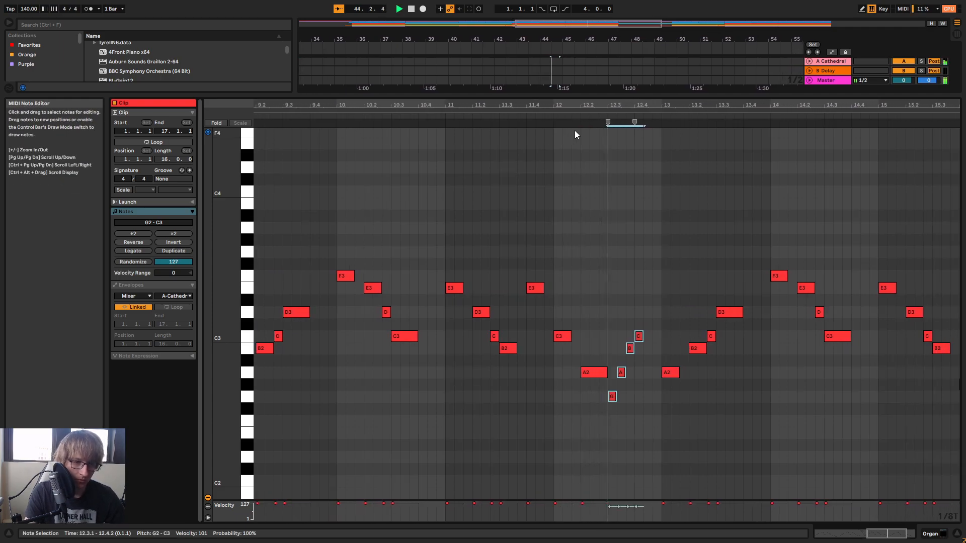
pyautogui.press('space')
# Raise the run's first note at 12.3.1 to G#2 and play the passage
pyautogui.click(569, 425)
pyautogui.press('Up')
pyautogui.click(579, 398)
pyautogui.press('space')
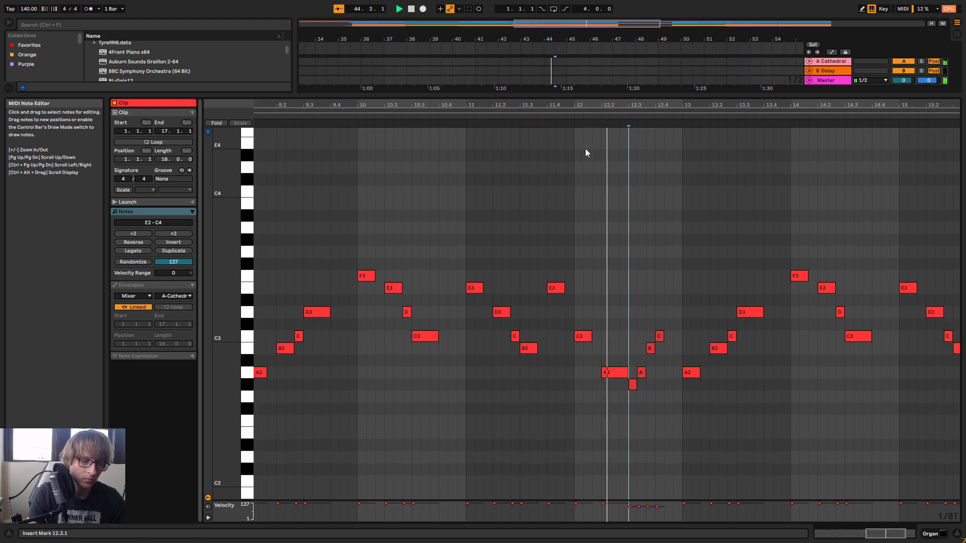
pyautogui.press('space')
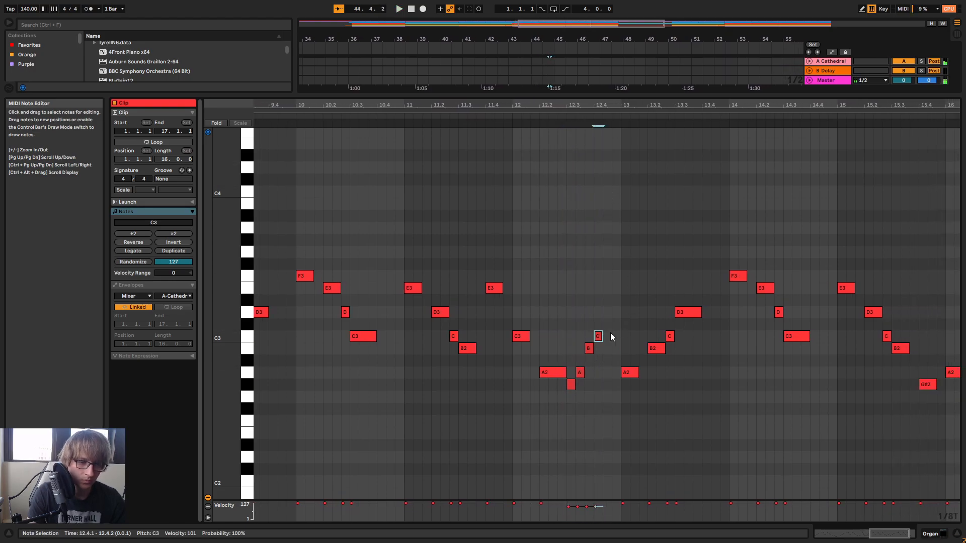
# Extend the run with short notes B2 at 12.4.2 and G#2 at 12.4.3, and play it
pyautogui.doubleClick(607, 348)
pyautogui.doubleClick(616, 374)
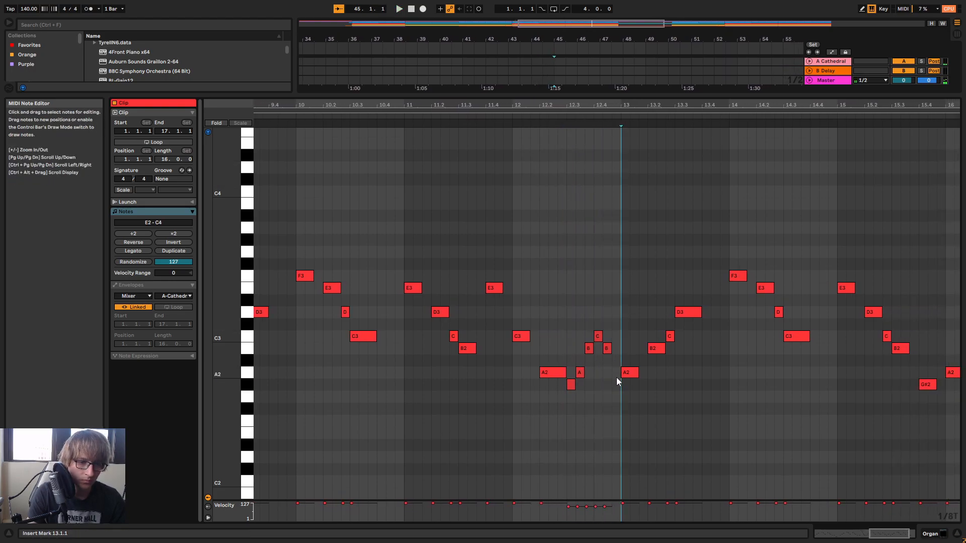
pyautogui.click(475, 115)
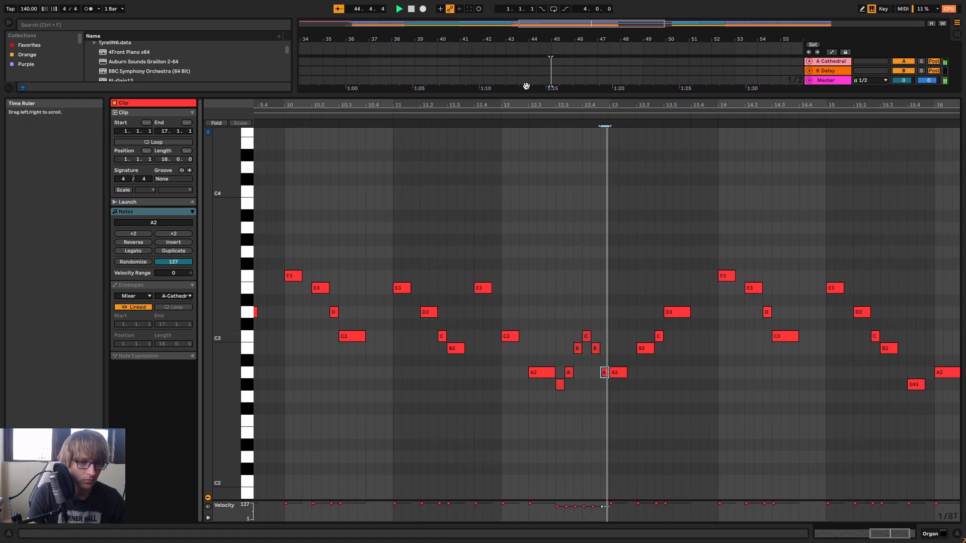
pyautogui.press('space')
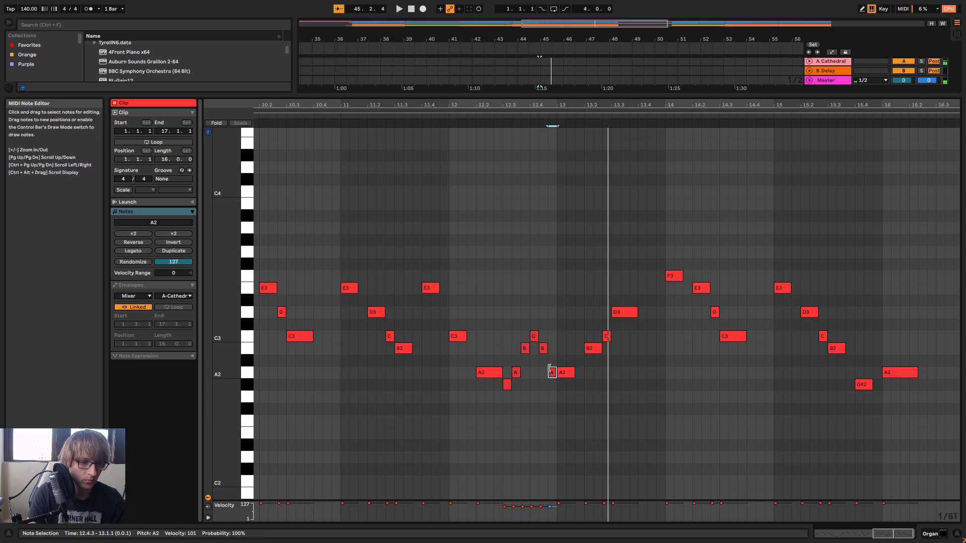
pyautogui.click(482, 117)
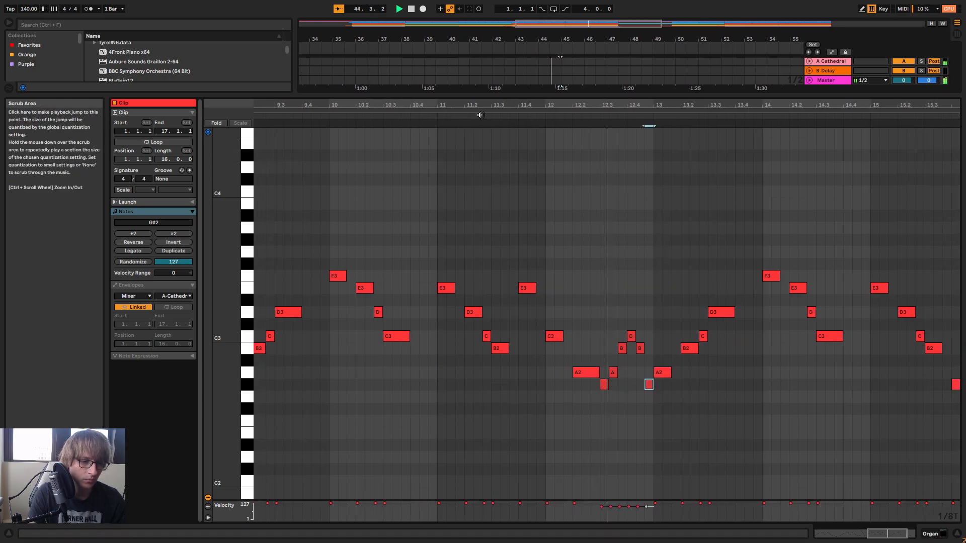
# Play the Organ melody from clip bar 8 through bar 14 and check how both runs sit in it
pyautogui.moveTo(535, 105); pyautogui.dragTo(652, 103)
pyautogui.click(609, 116)
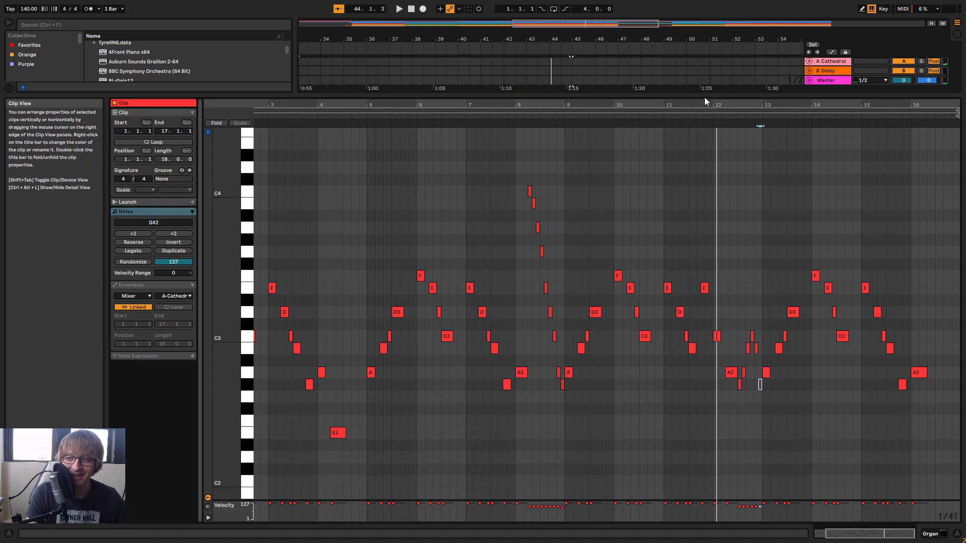
pyautogui.click(675, 116)
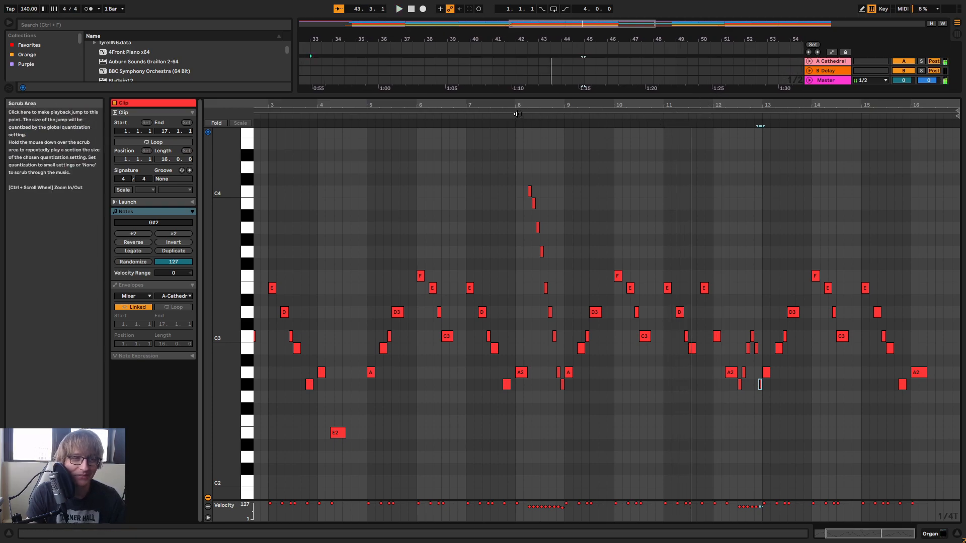
pyautogui.click(517, 114)
pyautogui.moveTo(734, 106); pyautogui.dragTo(567, 105)
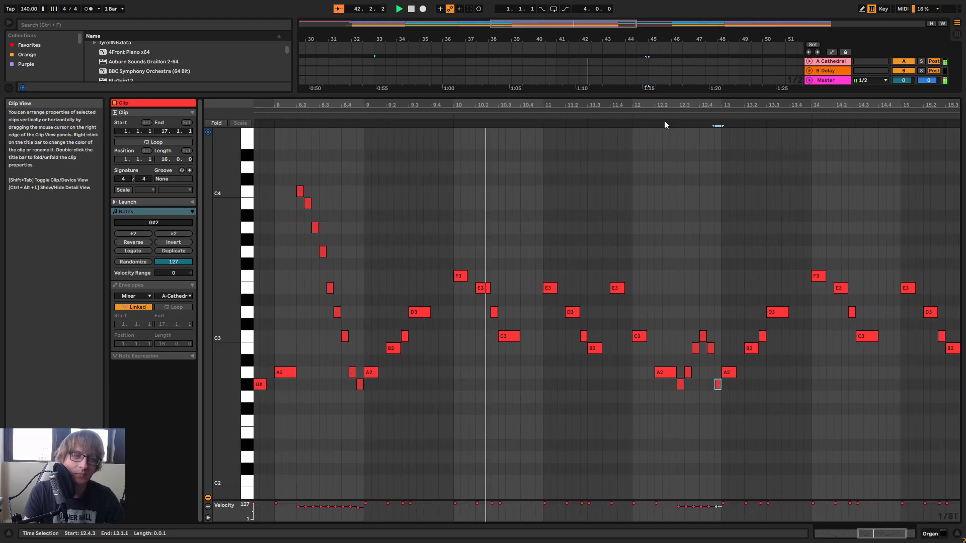
pyautogui.moveTo(746, 106); pyautogui.dragTo(597, 132)
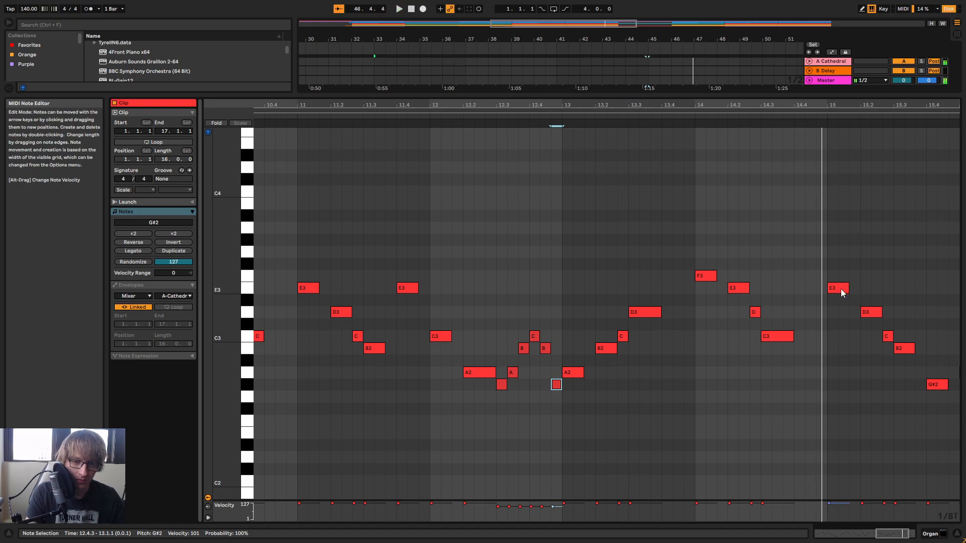
# Raise the Organ clip's note at 15.1.1 to G3 and play into clip bar 15
pyautogui.press('Up')
pyautogui.press('Up')
pyautogui.press('Up')
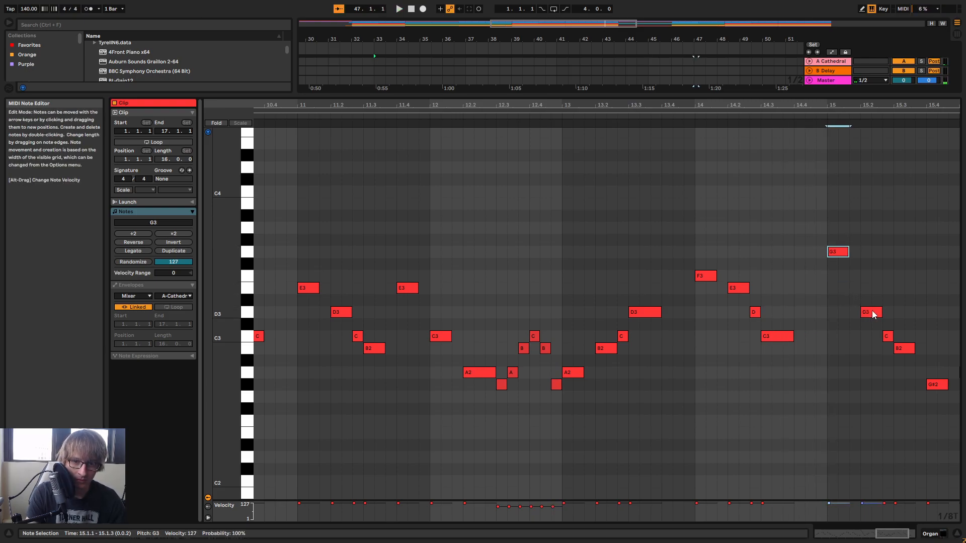
pyautogui.click(685, 118)
pyautogui.moveTo(809, 105); pyautogui.dragTo(825, 102)
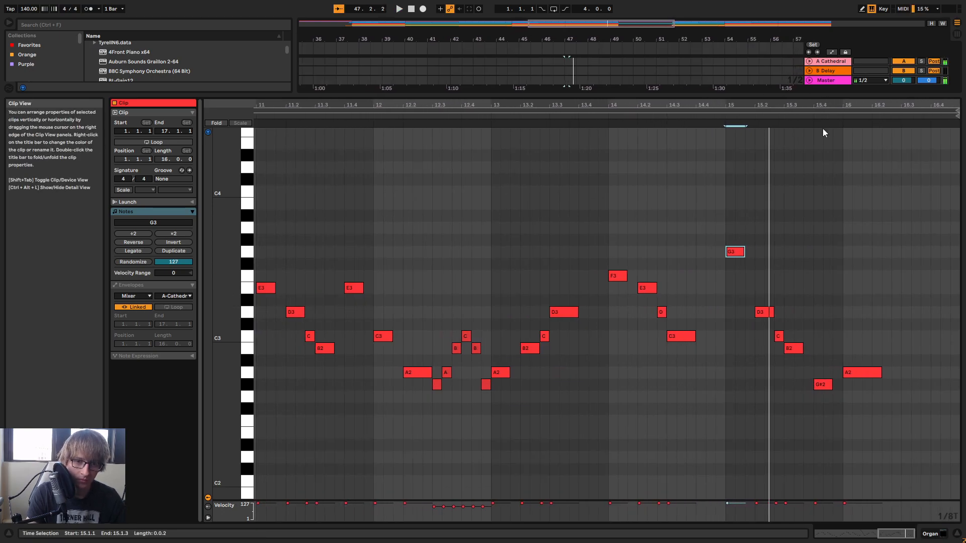
# Raise the notes at 15.2.1 to E3 and 15.2.3 to D3, delete the clip's remaining notes, and play the passage
pyautogui.press('Up')
pyautogui.doubleClick(780, 324)
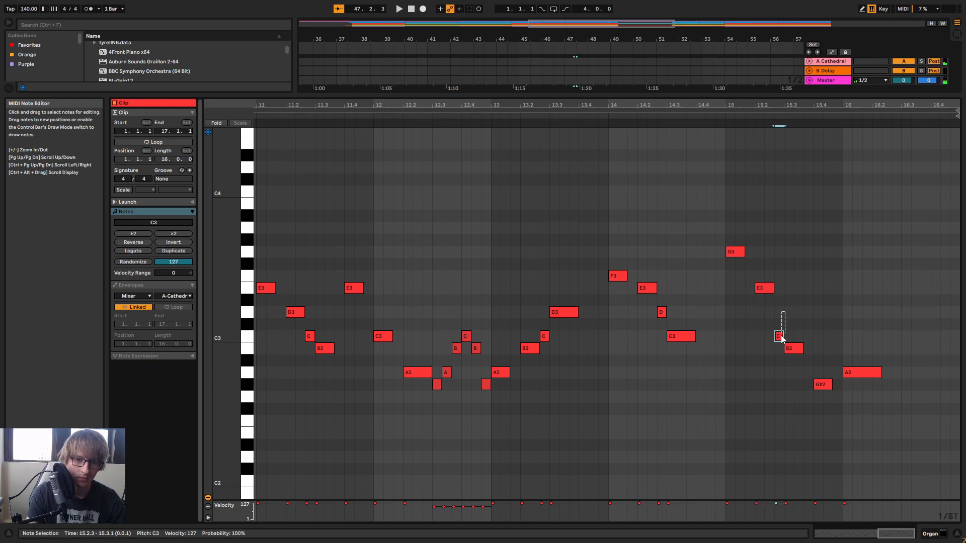
pyautogui.moveTo(804, 403); pyautogui.dragTo(949, 335)
pyautogui.press('Delete')
pyautogui.click(732, 121)
pyautogui.press('space')
# Deactivate the Lead, Lead 3 and Lead 2 clips from bar 47 to bar 49 in the arrangement, and play the section
pyautogui.moveTo(754, 94); pyautogui.dragTo(738, 298)
pyautogui.scroll(2, 550, 151)
pyautogui.moveTo(551, 186); pyautogui.dragTo(584, 77)
pyautogui.press('0')
pyautogui.click(465, 50)
pyautogui.hscroll(-3, 734, 171)
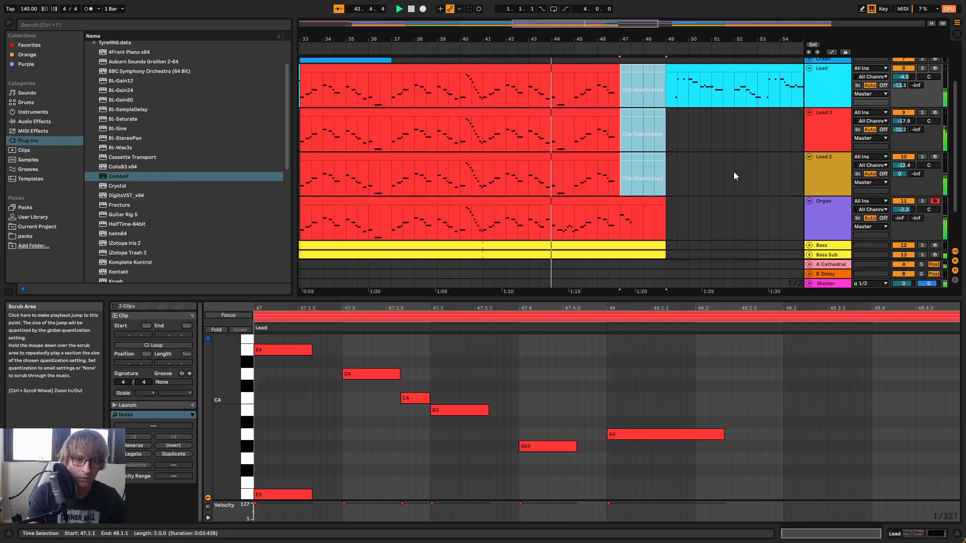
# Reopen the Organ clip in an enlarged note editor focused on clip bars 13 to 16
pyautogui.scroll(-2, 676, 175)
pyautogui.click(644, 169)
pyautogui.moveTo(832, 301); pyautogui.dragTo(836, 129)
pyautogui.moveTo(901, 135); pyautogui.dragTo(767, 135)
pyautogui.press('space')
# Copy the G3, E3, D3 figure from 15.1.1 and paste it at 15.3.1
pyautogui.moveTo(784, 255); pyautogui.dragTo(672, 398)
pyautogui.click(736, 282)
pyautogui.click(743, 278)
pyautogui.hotkey('ctrl', 'v')
# Raise the copied figure's first note at 15.3.1 to G#3 and play the passage
pyautogui.click(758, 283)
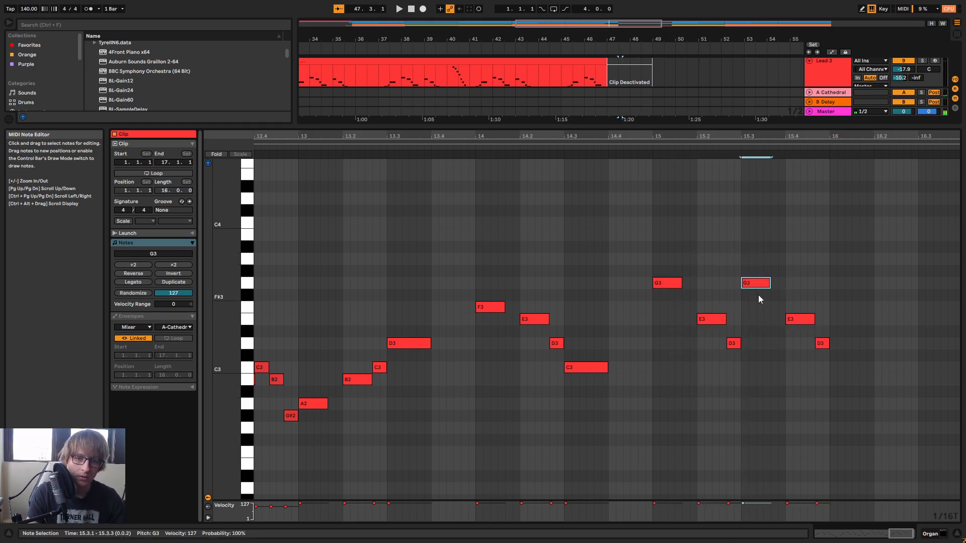
pyautogui.moveTo(802, 269); pyautogui.dragTo(825, 361)
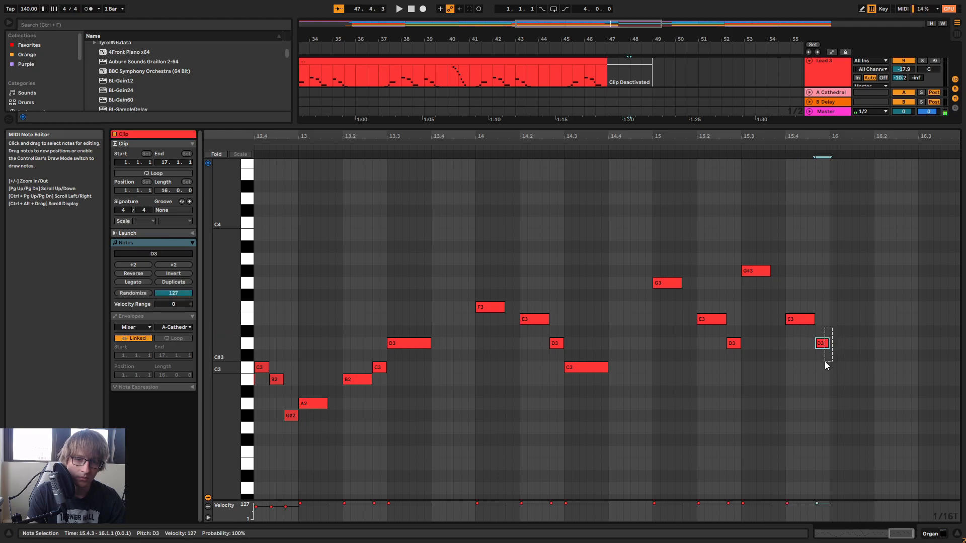
pyautogui.press('space')
pyautogui.press('-')
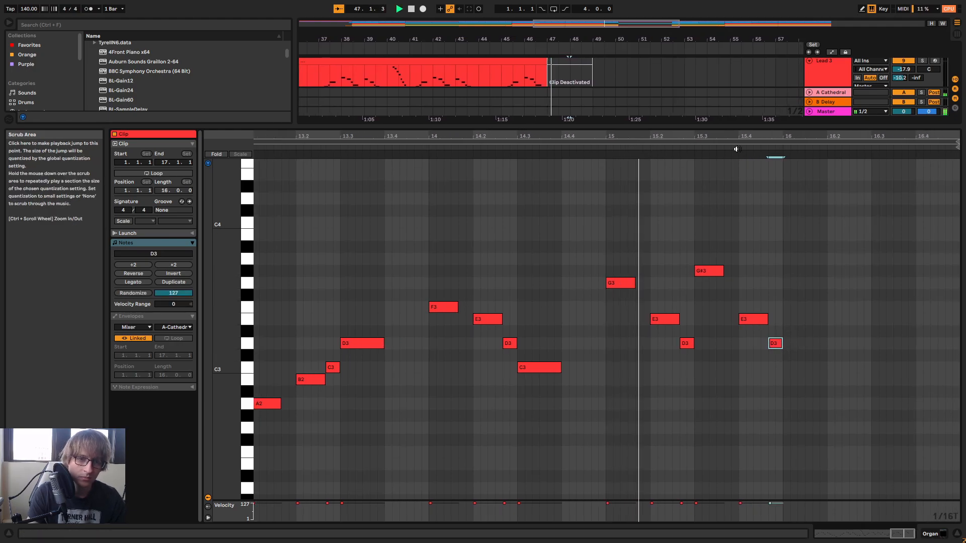
pyautogui.press('-')
pyautogui.press('space')
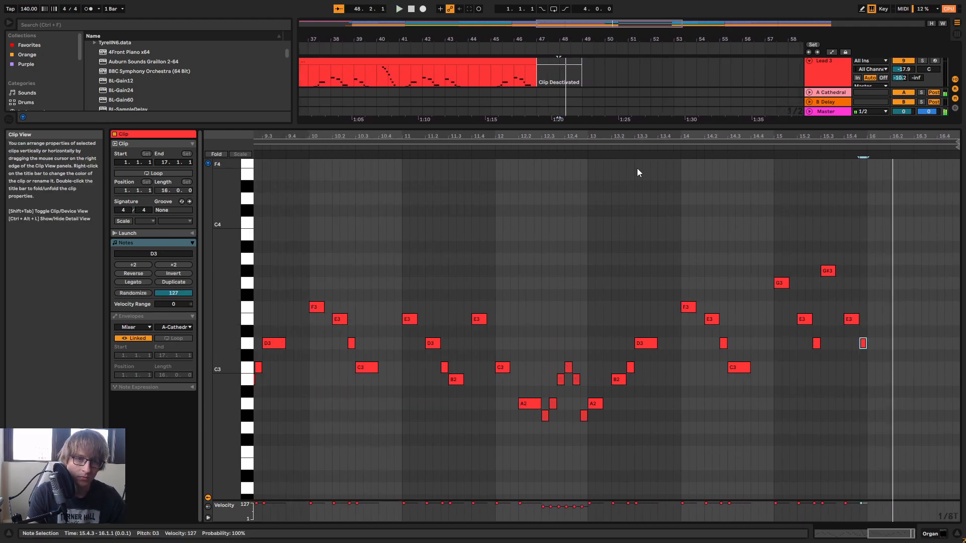
pyautogui.click(585, 148)
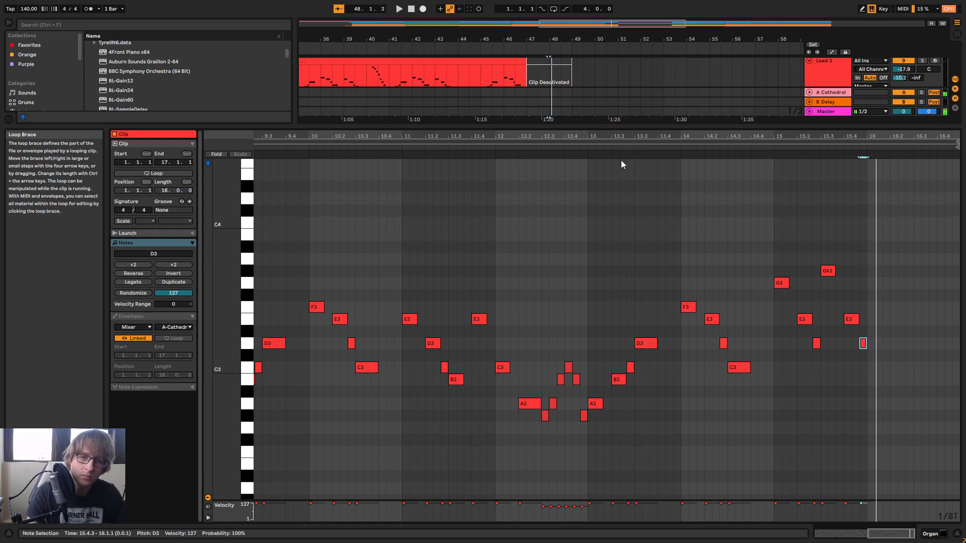
# Paste the three-note figure again at 16.1.1 and raise its first note to G#3
pyautogui.click(873, 245)
pyautogui.press('space')
pyautogui.hotkey('ctrl', 'v')
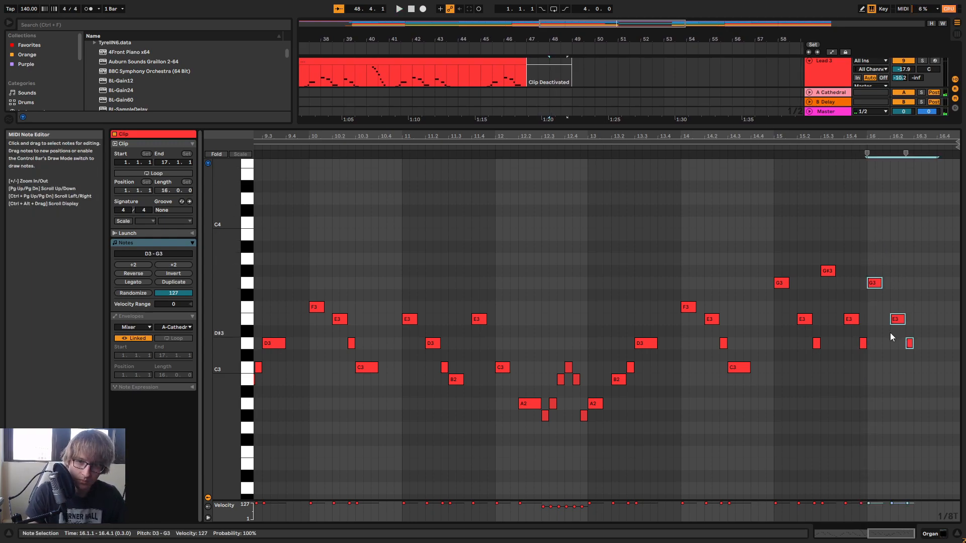
# Try raising the notes at 16.2.1 to F#3 and at 16.2.3 to E3, and play the passage
pyautogui.click(898, 319)
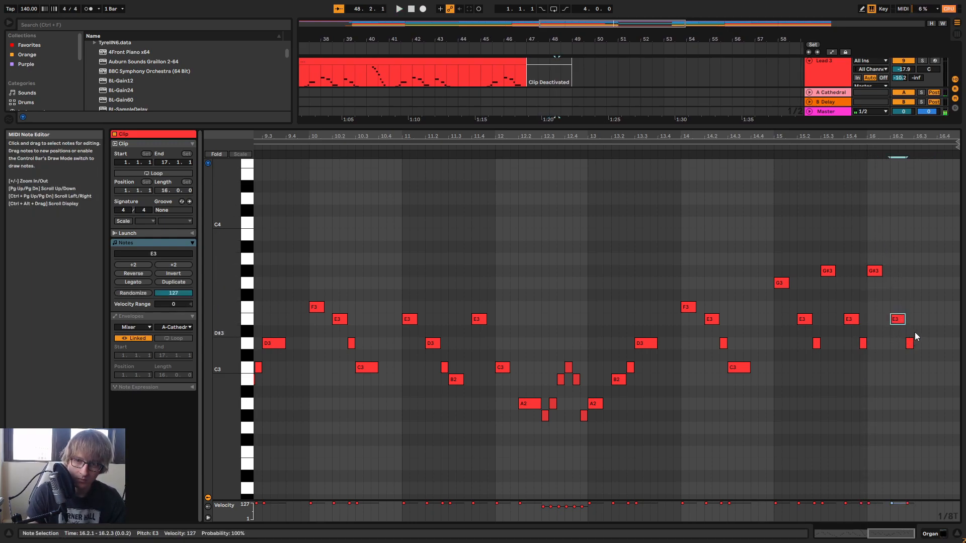
pyautogui.press('Up')
pyautogui.click(909, 343)
pyautogui.press('Up')
pyautogui.press('Up')
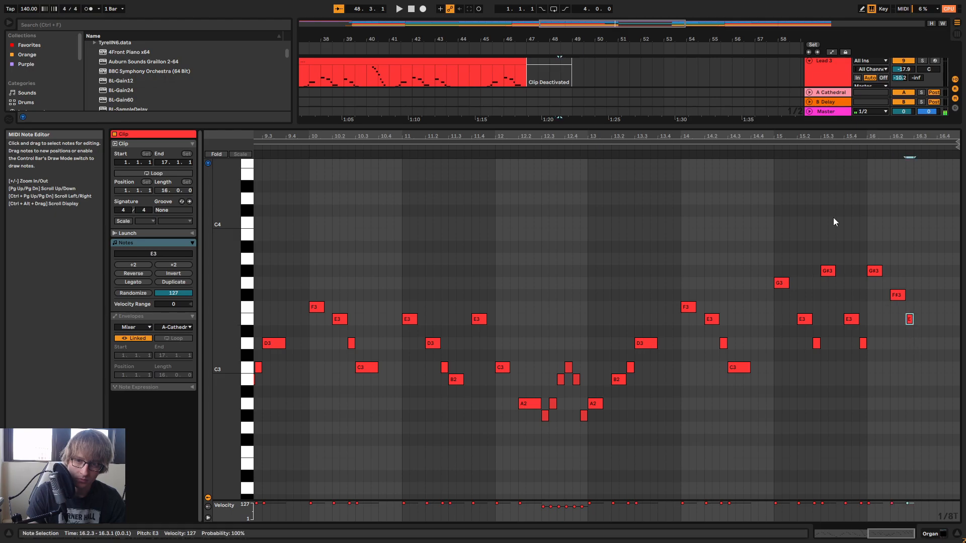
pyautogui.click(765, 152)
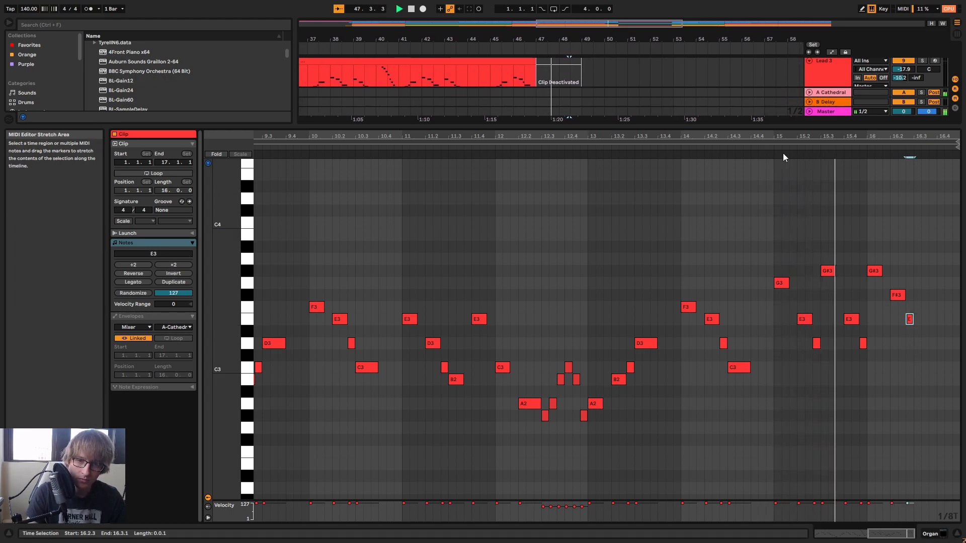
pyautogui.press('space')
# Undo the pitch changes to the notes at 16.2.1 and 16.2.3
pyautogui.moveTo(896, 322); pyautogui.dragTo(922, 283)
pyautogui.click(902, 296)
pyautogui.hotkey('ctrl', 'z')
pyautogui.hotkey('ctrl', 'z')
pyautogui.hotkey('ctrl', 'z')
# Play the Organ melody from clip bar 12 and check the repeated figures in bars 15 and 16
pyautogui.click(574, 149)
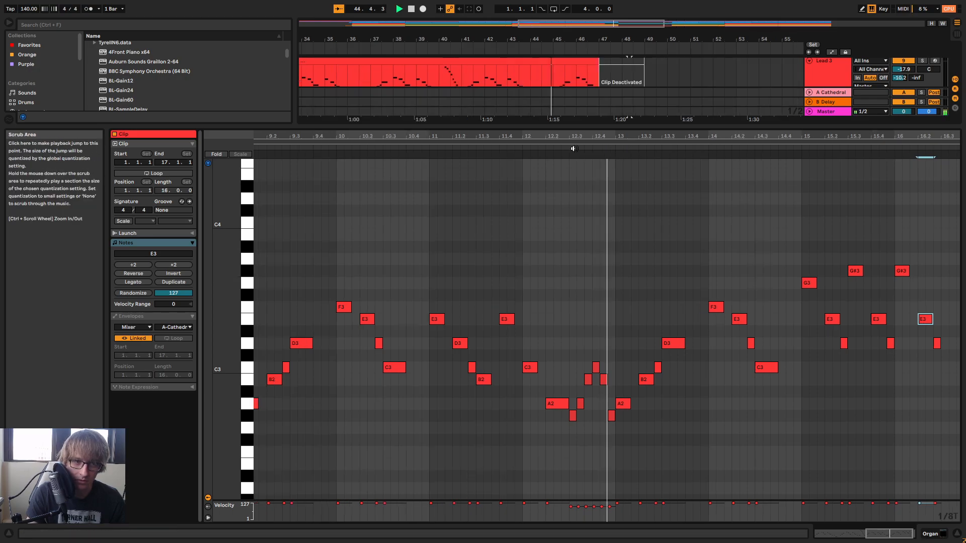
pyautogui.moveTo(783, 136); pyautogui.dragTo(806, 124)
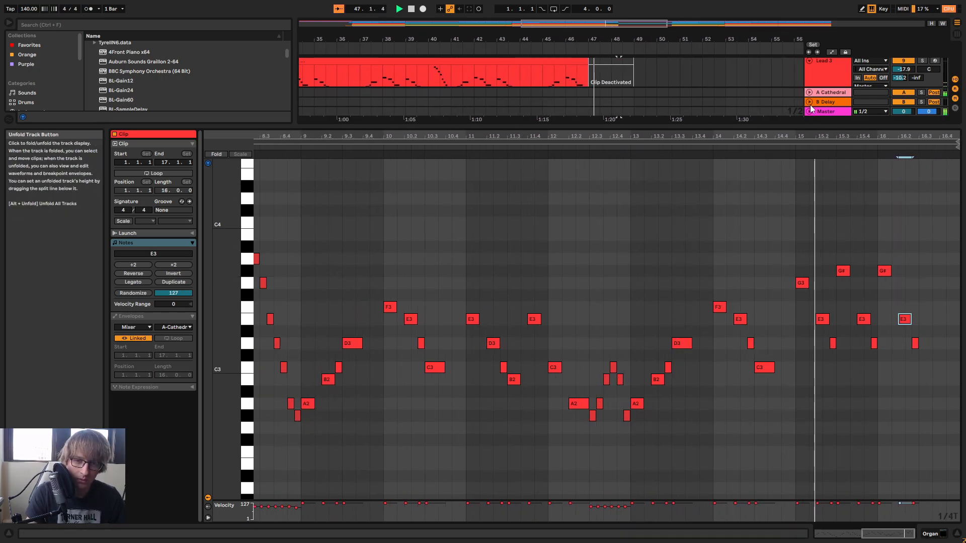
pyautogui.press('space')
# Try lowering the note at 15.3.1 to G3 and the note at 16.2.3 to C3, then restore both pitches
pyautogui.click(844, 273)
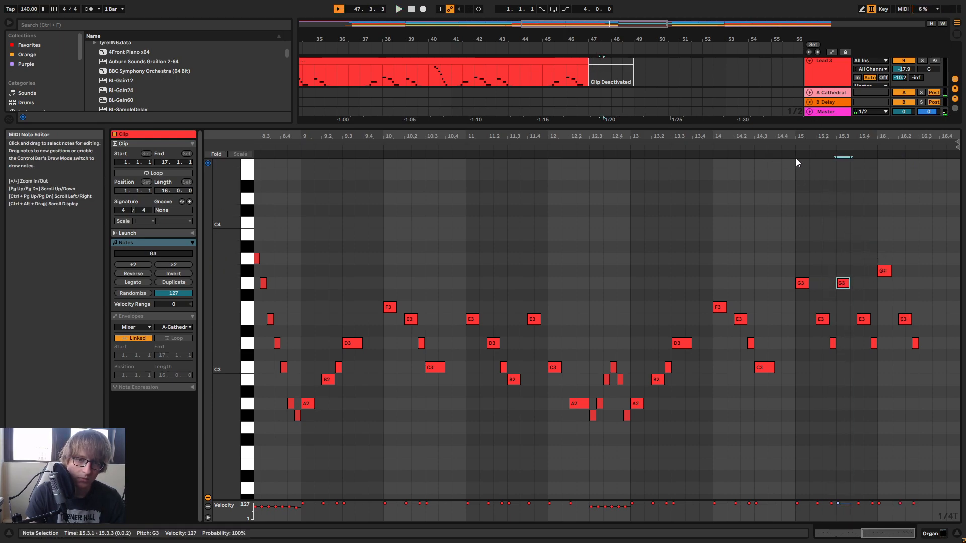
pyautogui.click(820, 148)
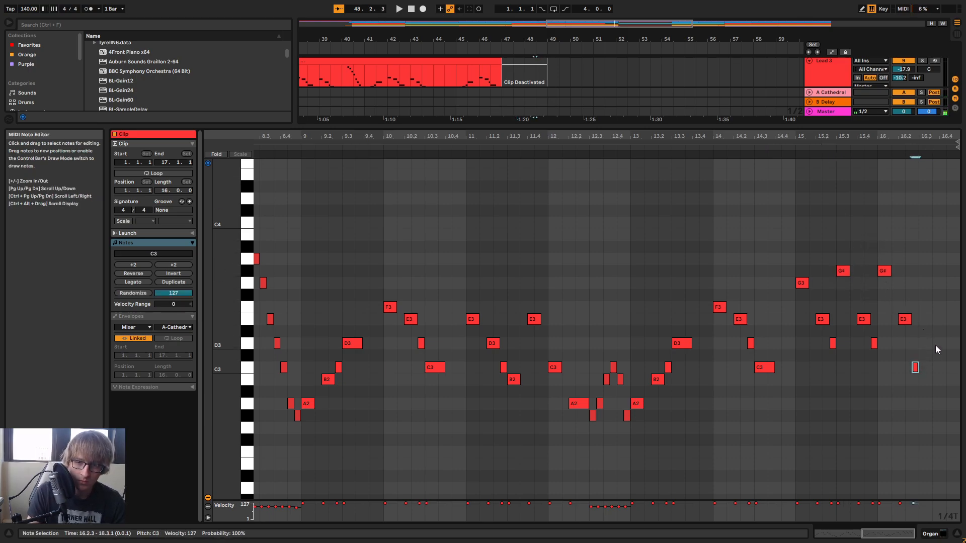
pyautogui.press('Up')
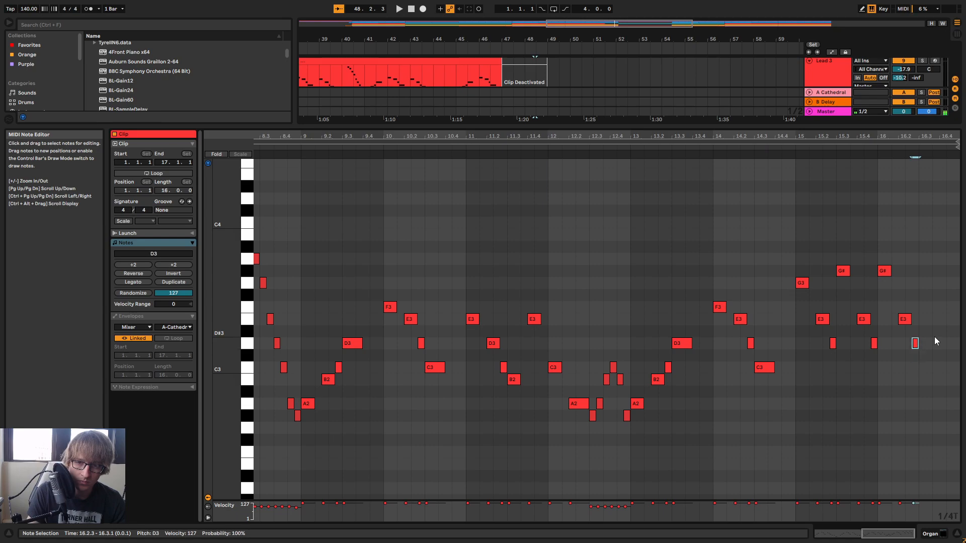
# Play the Organ melody from clip bar 13 into the repeated figures of bars 15 and 16
pyautogui.press('space')
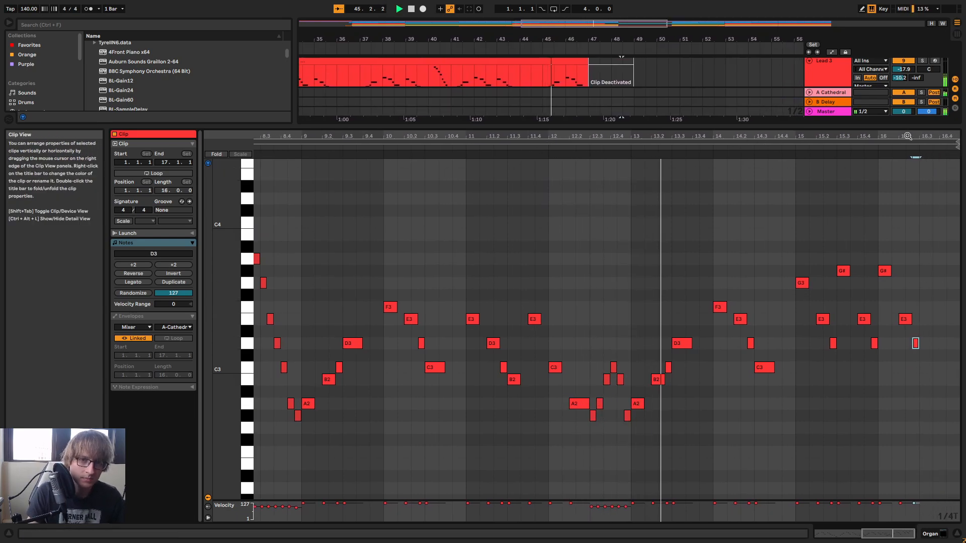
pyautogui.moveTo(904, 136)
pyautogui.mouseDown()
pyautogui.moveTo(866, 156)
pyautogui.moveTo(884, 138)
pyautogui.mouseUp()
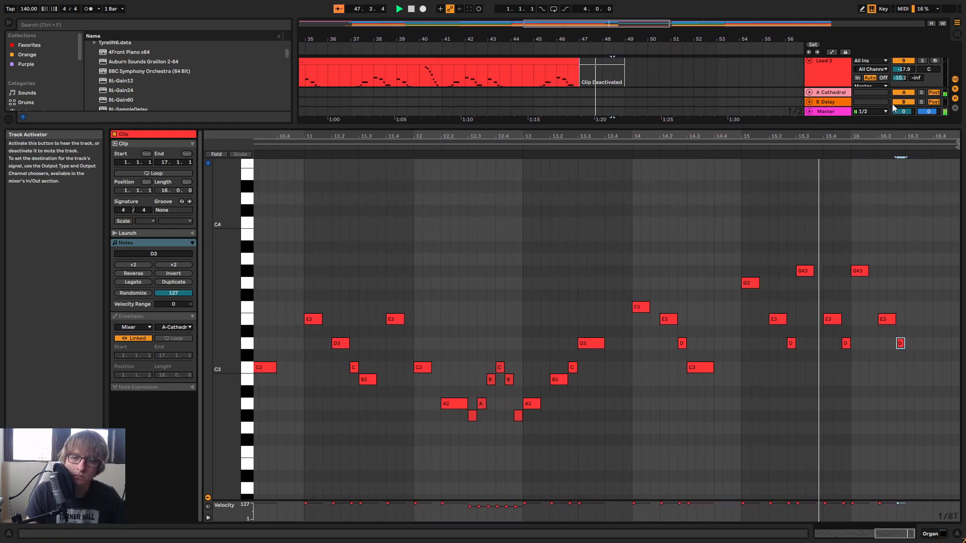
# Play the Organ melody from clip bar 9 through the figures in bars 15 and 16, replaying the ending
pyautogui.press('space')
pyautogui.moveTo(939, 248); pyautogui.dragTo(861, 394)
pyautogui.click(906, 285)
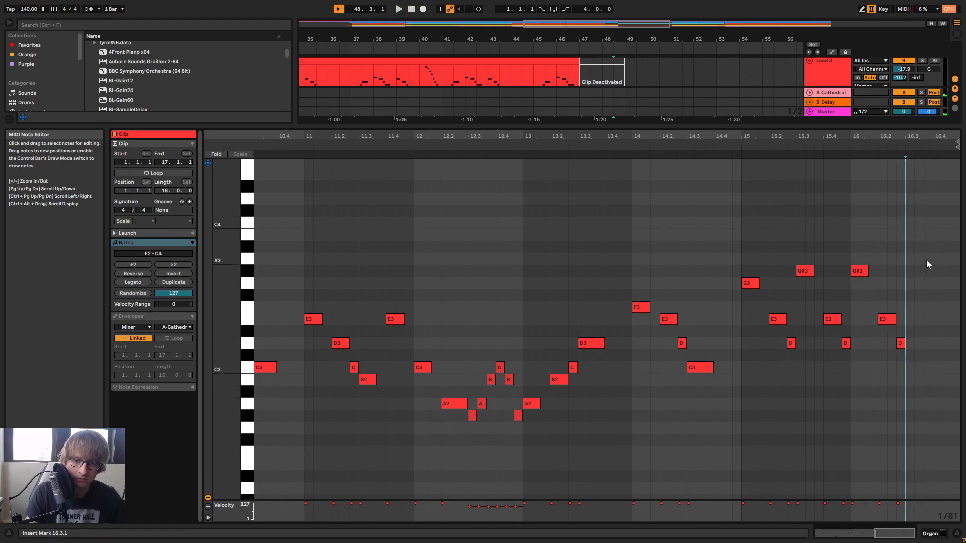
pyautogui.doubleClick(546, 133)
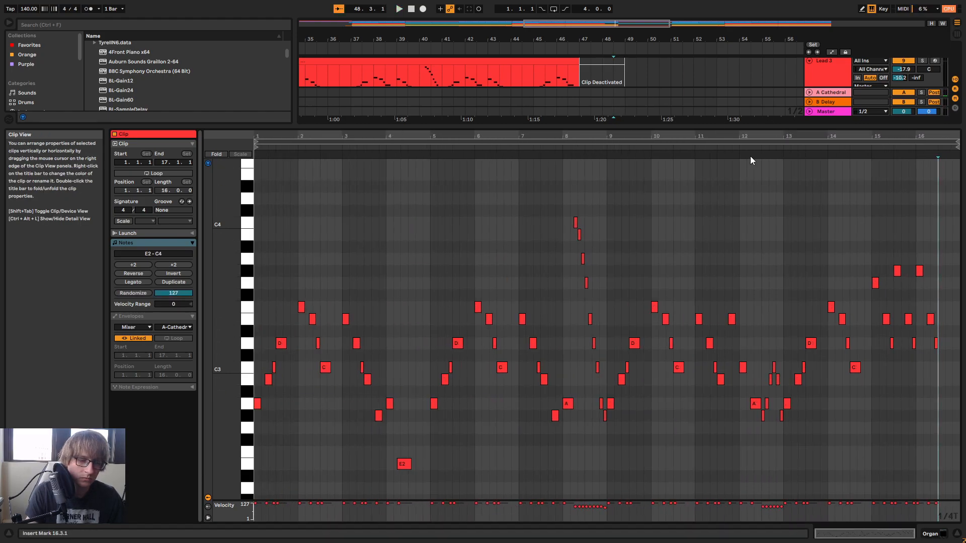
pyautogui.click(611, 146)
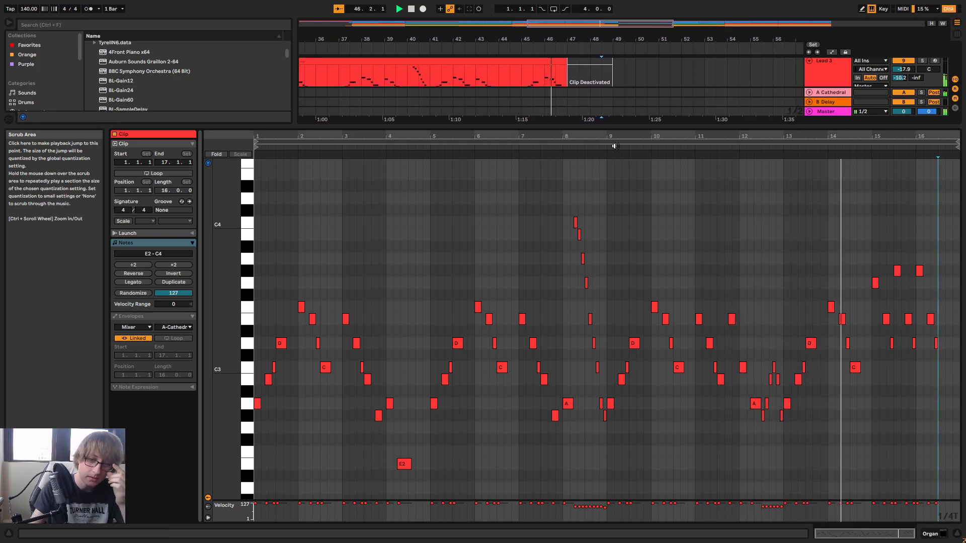
pyautogui.moveTo(916, 135); pyautogui.dragTo(851, 178)
pyautogui.press('space')
pyautogui.moveTo(861, 242); pyautogui.dragTo(862, 280)
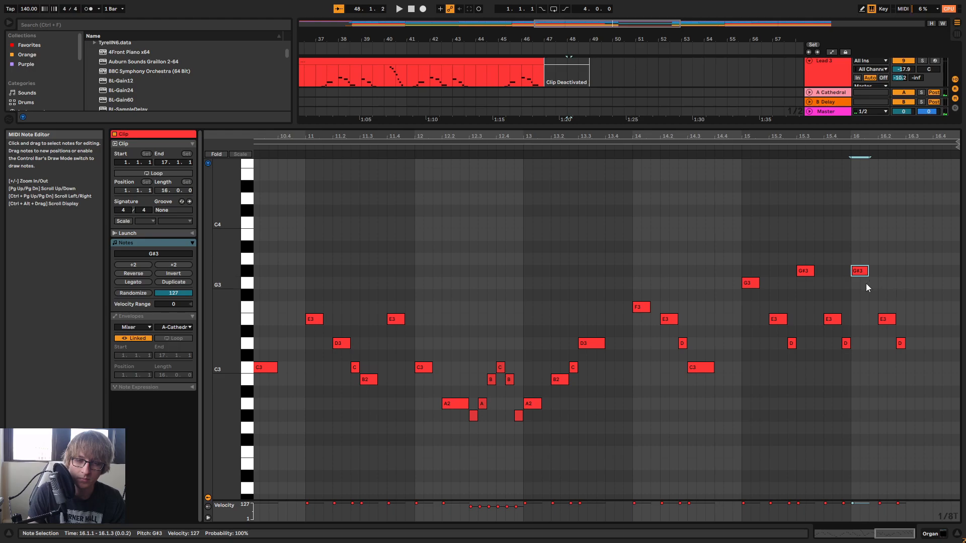
pyautogui.press('space')
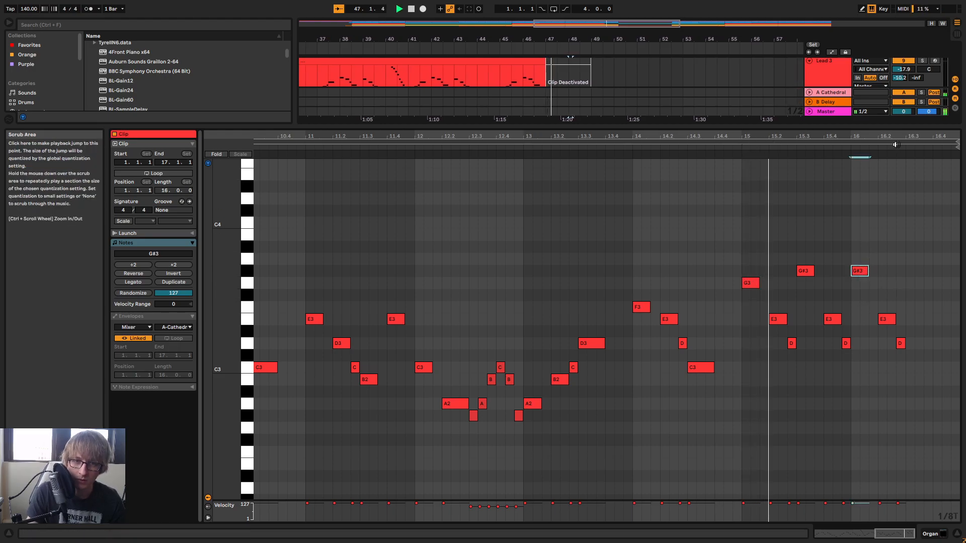
pyautogui.press('space')
# Shorten the G#3 at 16.1.1 to one triplet step and add E3 at 16.1.2, D3 at 16.1.3 and B2 at 16.2.1
pyautogui.moveTo(900, 146)
pyautogui.mouseDown()
pyautogui.moveTo(890, 135)
pyautogui.moveTo(883, 151)
pyautogui.mouseUp()
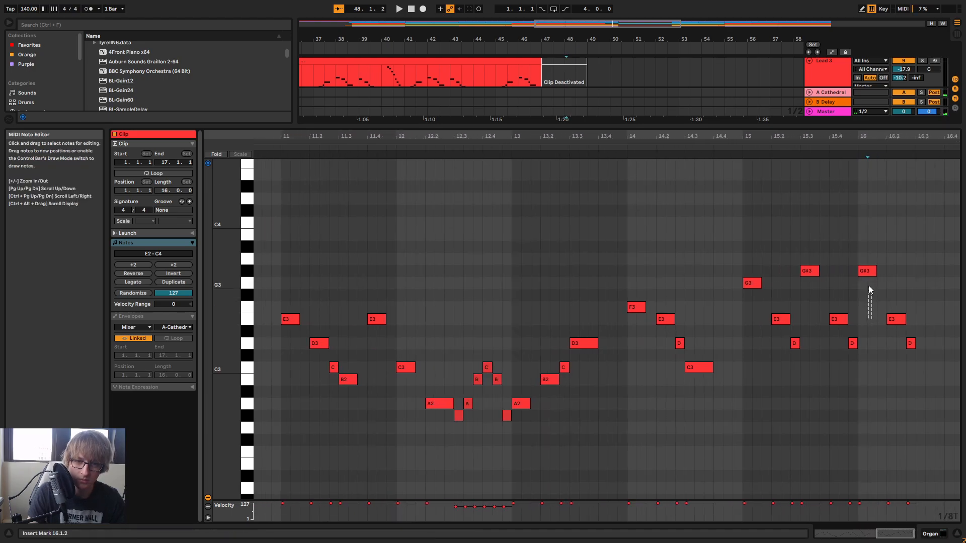
pyautogui.doubleClick(872, 320)
pyautogui.moveTo(876, 272); pyautogui.dragTo(866, 274)
pyautogui.doubleClick(881, 343)
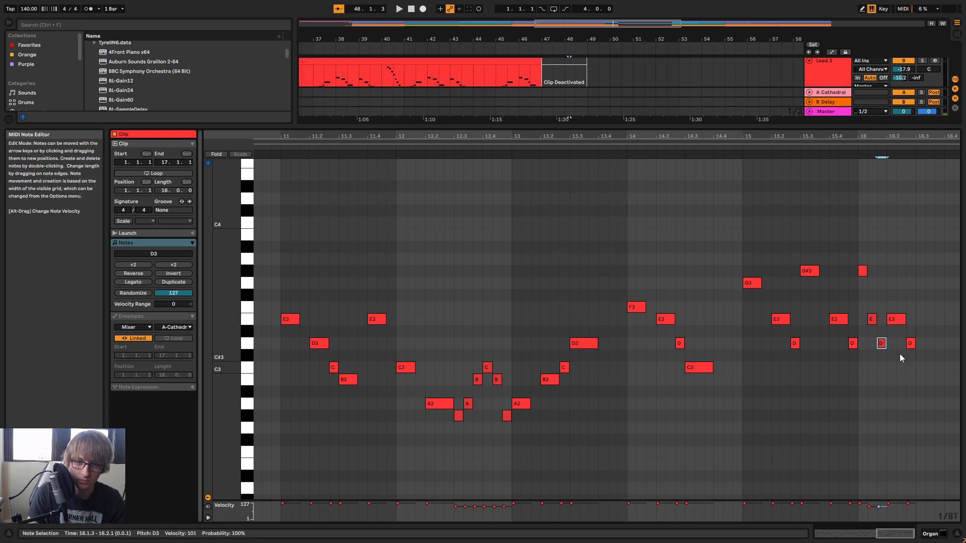
pyautogui.doubleClick(892, 368)
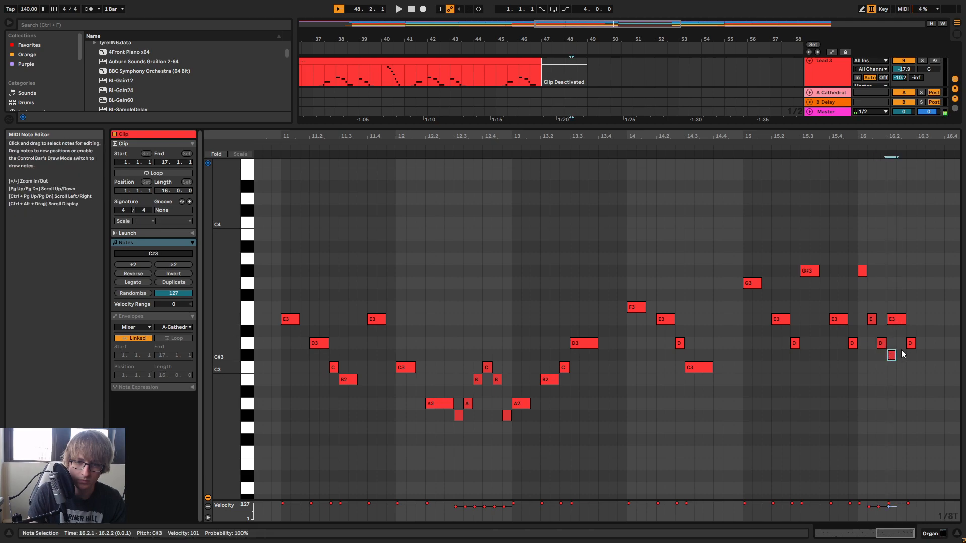
pyautogui.press('Down')
pyautogui.press('Down')
# Rework the rest of the figure to a D3 at 16.2.2 and a short E3 at 16.2.3, removing the old closing D3
pyautogui.doubleClick(900, 342)
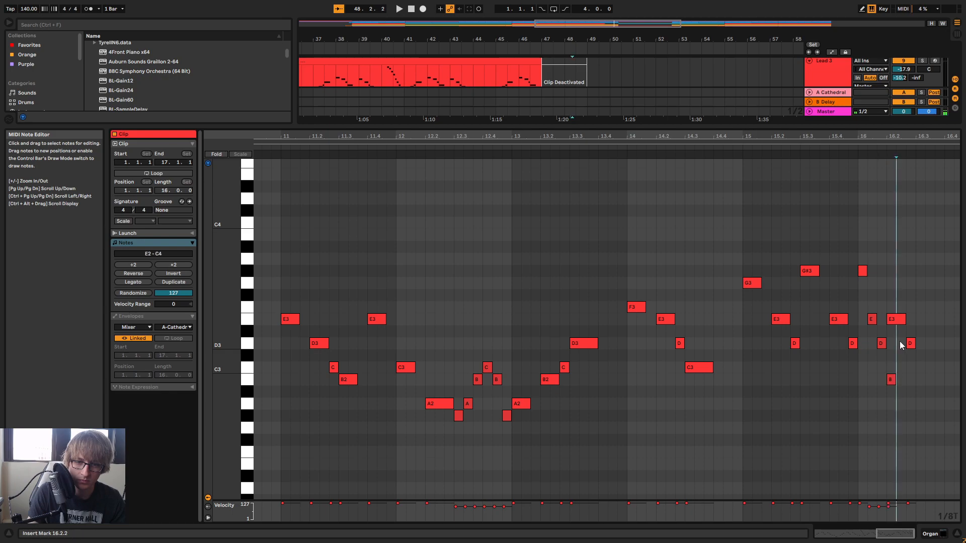
pyautogui.moveTo(896, 319)
pyautogui.mouseDown()
pyautogui.moveTo(921, 323)
pyautogui.moveTo(911, 324)
pyautogui.mouseUp()
pyautogui.doubleClick(913, 344)
pyautogui.click(920, 322)
# Copy the six-note triplet figure starting at 16.1.1 and paste it at 16.3.1
pyautogui.moveTo(864, 396); pyautogui.dragTo(922, 263)
pyautogui.click(917, 272)
pyautogui.hotkey('ctrl', 'v')
# Play the Organ melody from clip bar 14 to check the repeated triplet figures in bar 16
pyautogui.press('space')
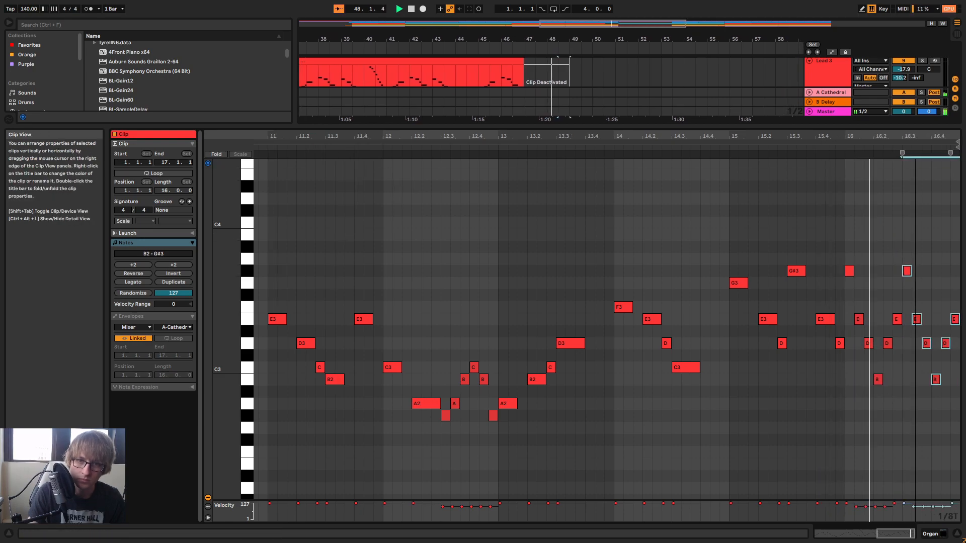
pyautogui.press('-')
pyautogui.moveTo(932, 136); pyautogui.dragTo(912, 150)
pyautogui.press('space')
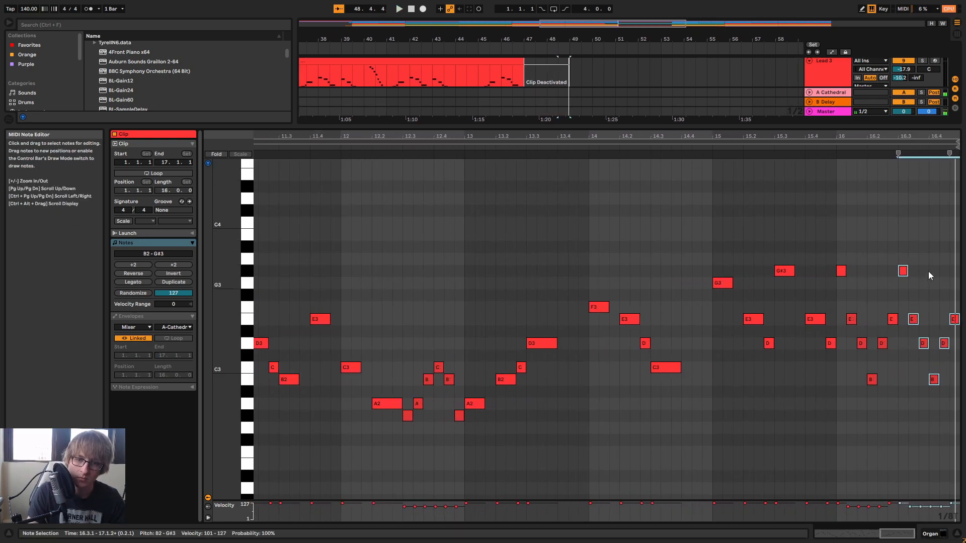
pyautogui.click(660, 152)
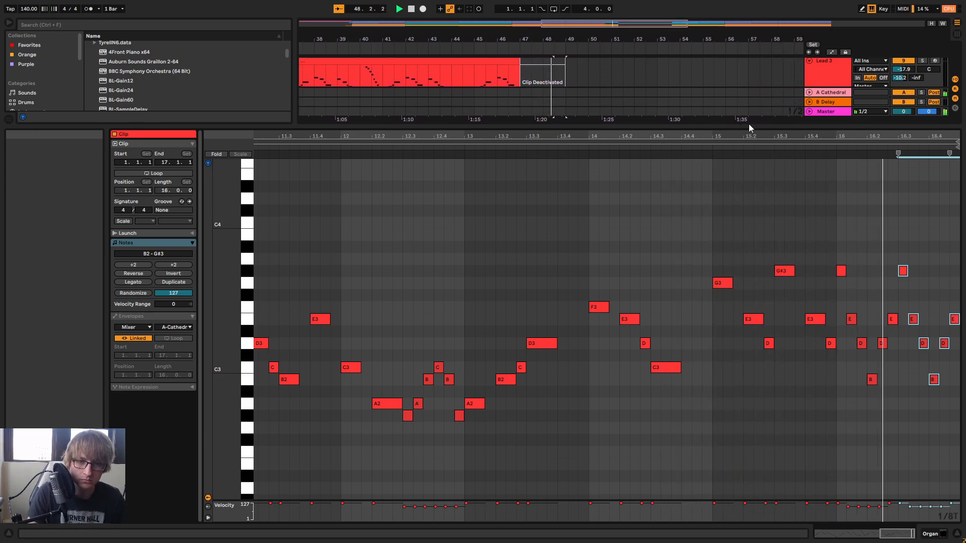
# Change the last four triplet notes from 16.3.3 to G#3, B3, G#3 and B3 for a rising ending, and start playback
pyautogui.click(905, 256)
pyautogui.moveTo(917, 287); pyautogui.dragTo(915, 323)
pyautogui.click(923, 342)
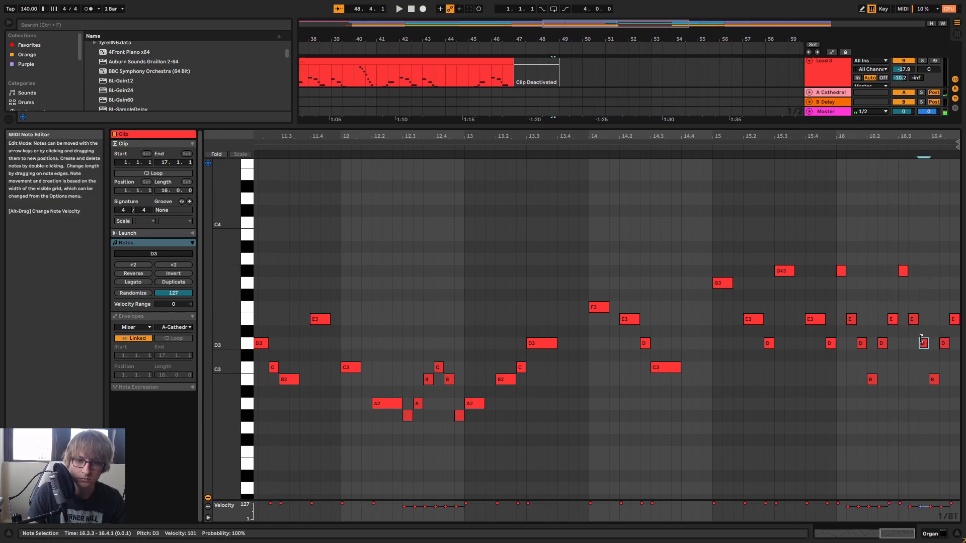
pyautogui.press('Up')
pyautogui.moveTo(933, 380); pyautogui.dragTo(937, 271)
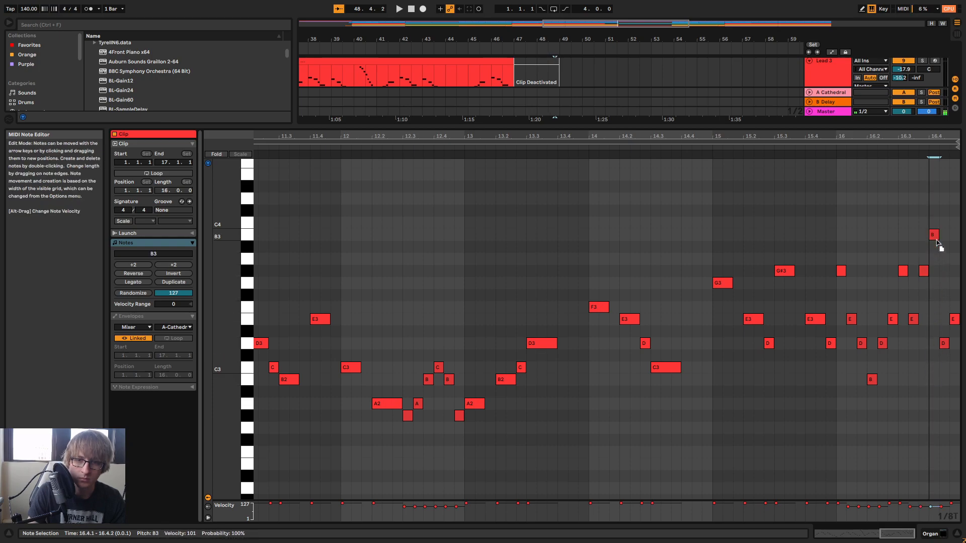
pyautogui.doubleClick(942, 283)
pyautogui.moveTo(954, 319); pyautogui.dragTo(954, 235)
pyautogui.press('space')
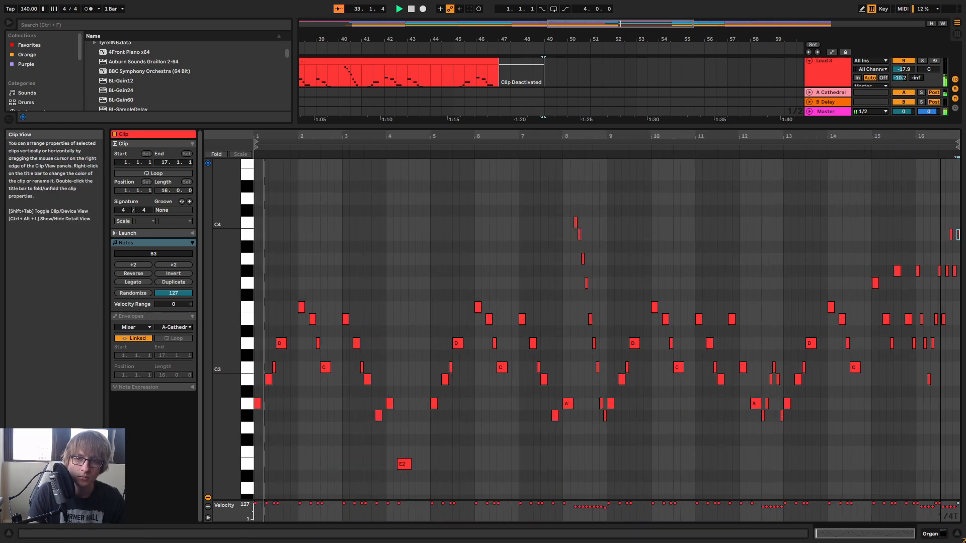
# Copy the finished Organ clip over the bar 33 clips on the Lead 2, Lead and Lead 3 tracks
pyautogui.moveTo(874, 126); pyautogui.dragTo(825, 377)
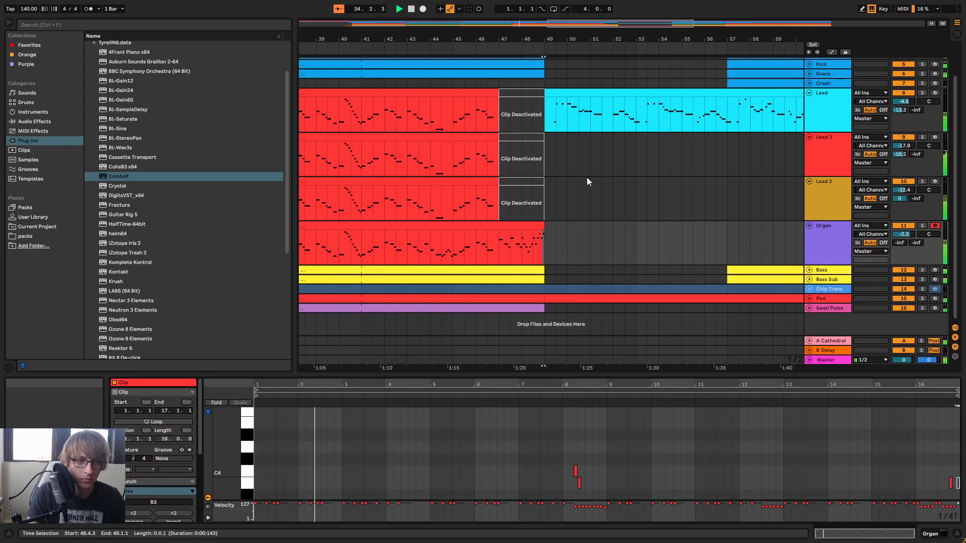
pyautogui.click(613, 199)
pyautogui.moveTo(498, 40); pyautogui.dragTo(722, 22)
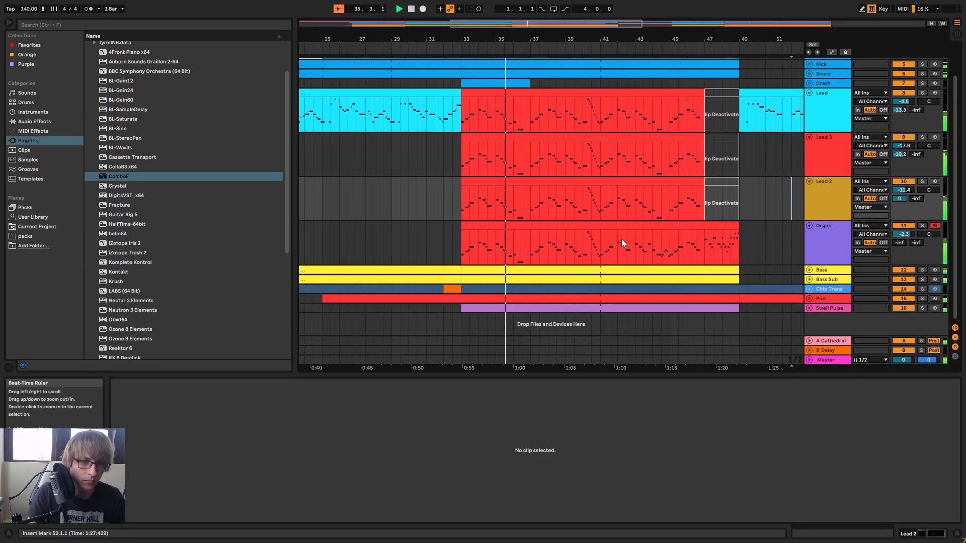
pyautogui.click(622, 239)
pyautogui.click(613, 180)
pyautogui.hotkey('ctrl', 'v')
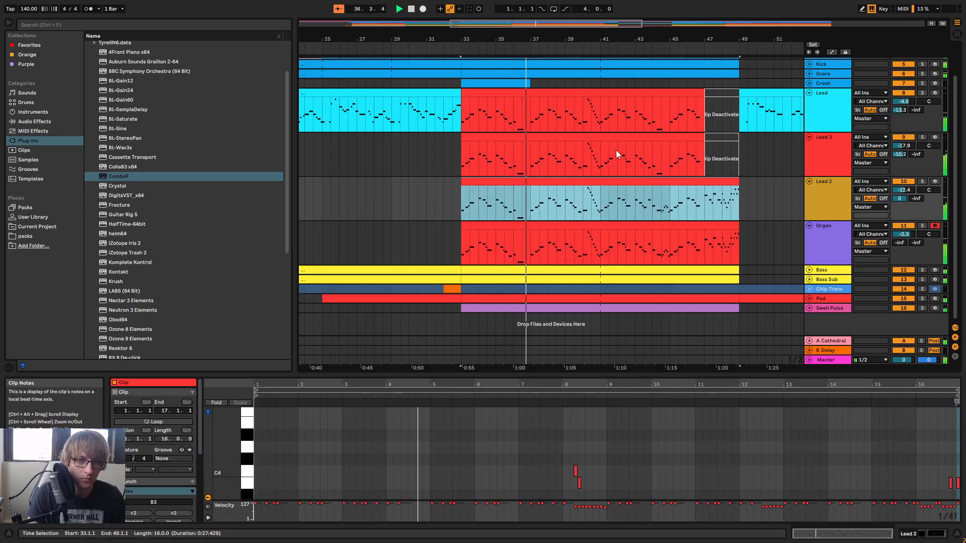
pyautogui.click(645, 93)
pyautogui.hotkey('ctrl', 'v')
pyautogui.click(647, 136)
pyautogui.hotkey('ctrl', 'v')
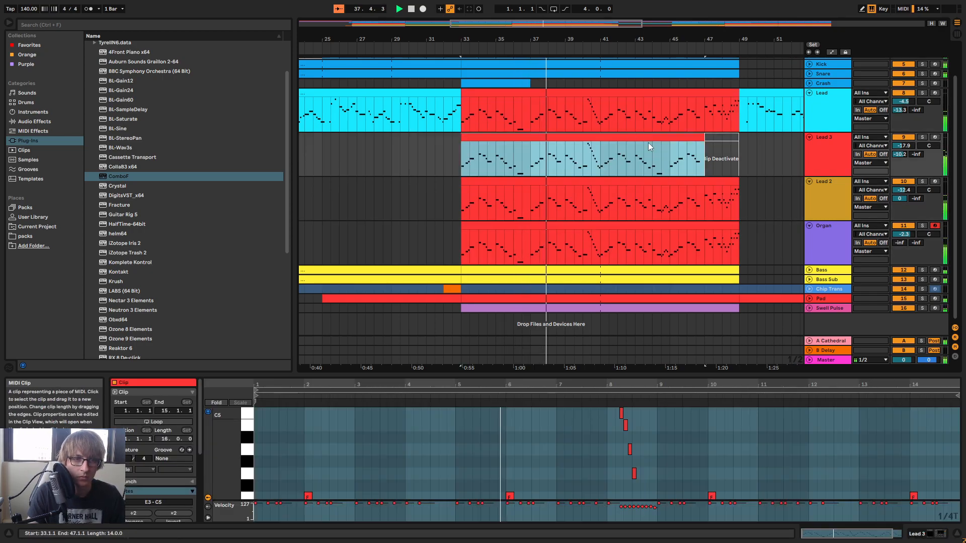
# Transpose all notes of the pasted Lead 3 clip up one octave and let the arrangement play past bar 49
pyautogui.click(770, 458)
pyautogui.hotkey('ctrl', 'a')
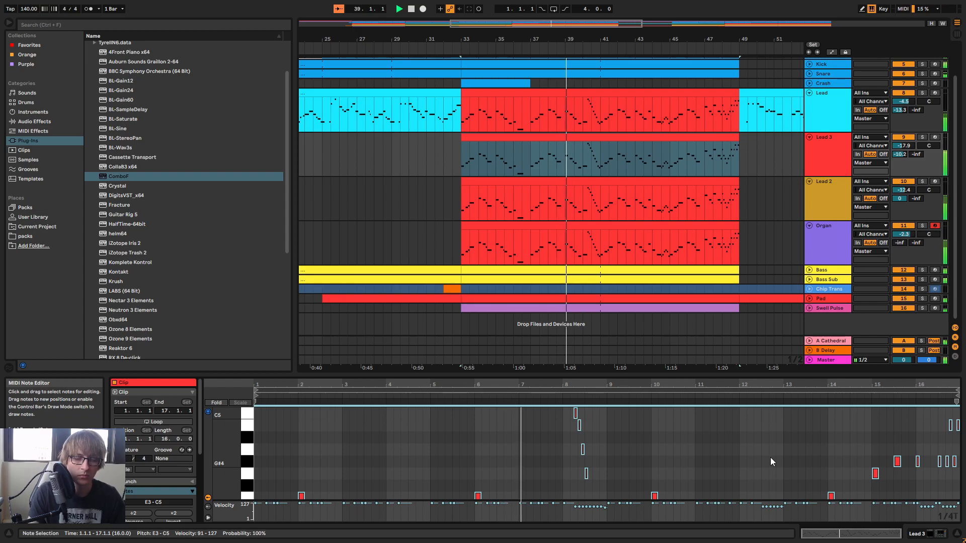
pyautogui.click(783, 162)
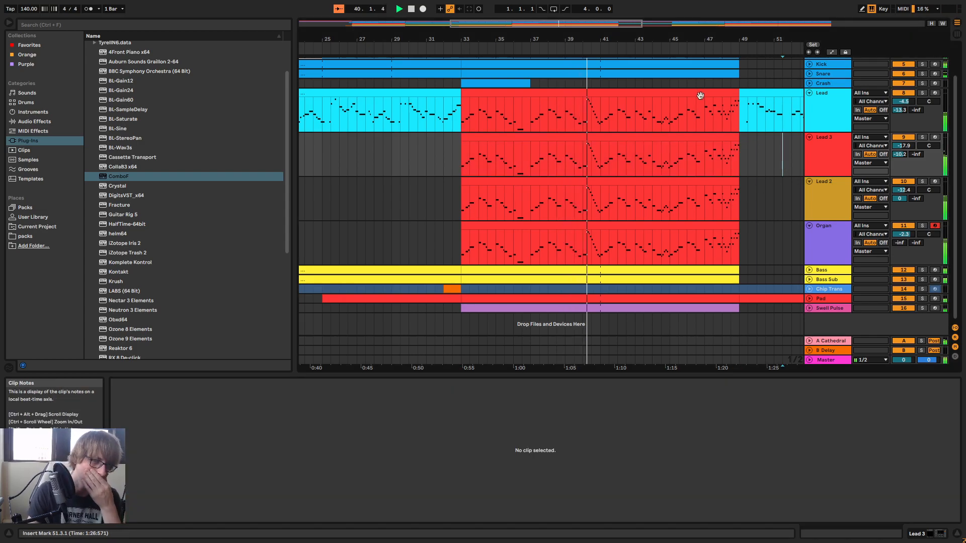
pyautogui.moveTo(683, 39); pyautogui.dragTo(553, 32)
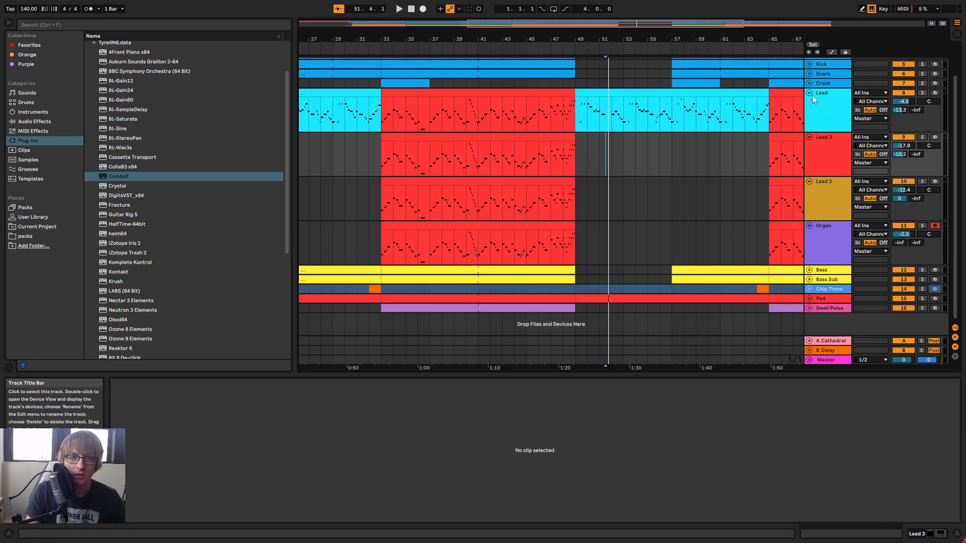
# Collapse the Lead, Lead 3, Lead 2 and Organ tracks in the arrangement
pyautogui.click(809, 93)
pyautogui.click(807, 104)
pyautogui.click(809, 148)
pyautogui.click(810, 162)
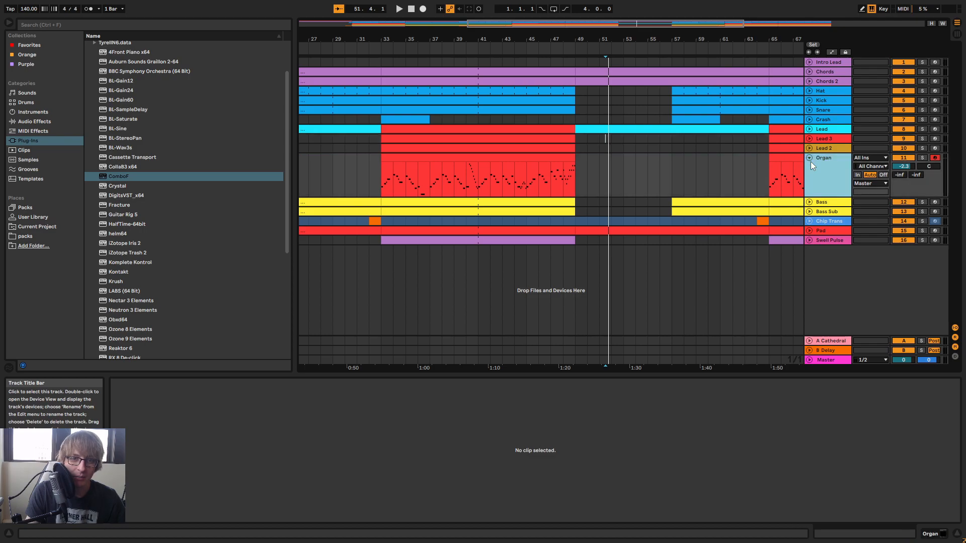
pyautogui.click(811, 159)
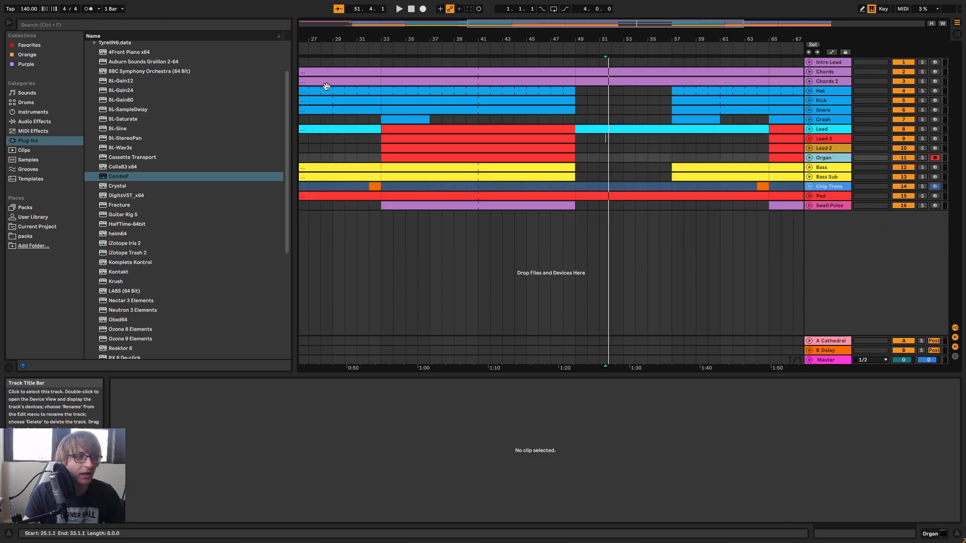
# Look through the browser's audio effects and fold up the Glue Compressor presets
pyautogui.click(42, 132)
pyautogui.click(50, 123)
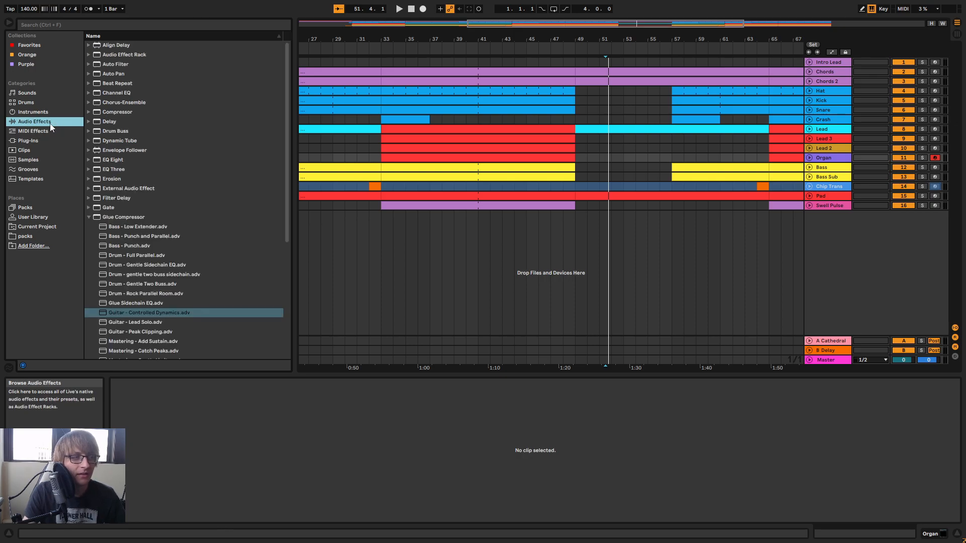
pyautogui.click(39, 160)
pyautogui.click(49, 122)
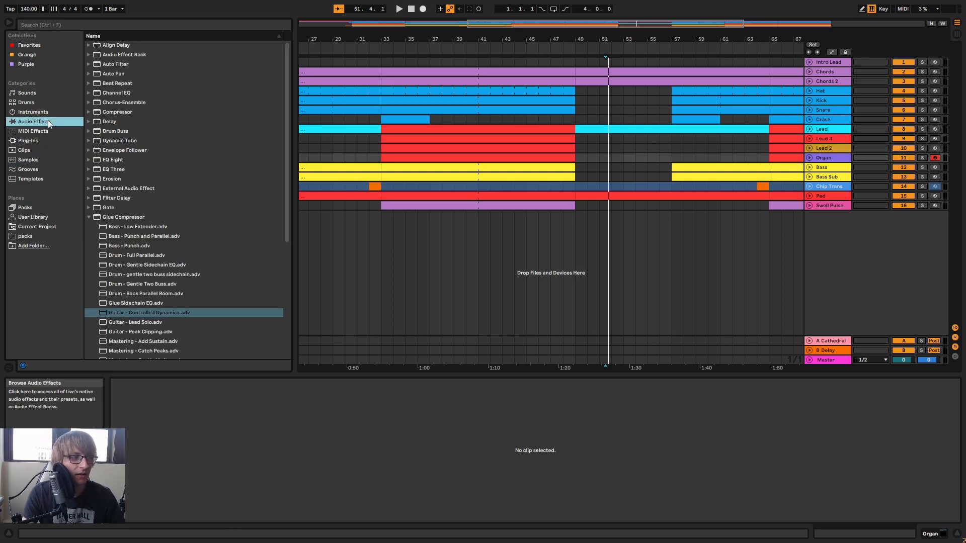
pyautogui.click(93, 219)
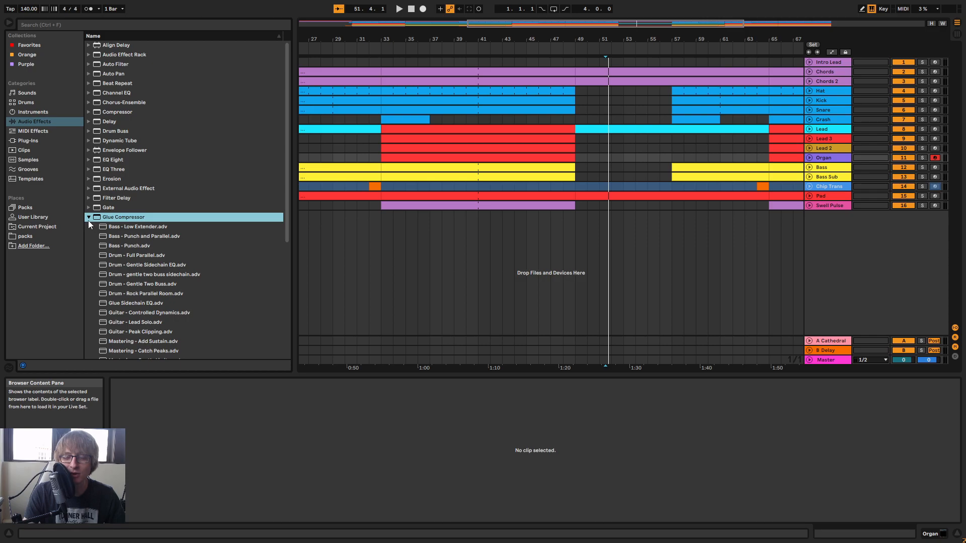
pyautogui.click(89, 218)
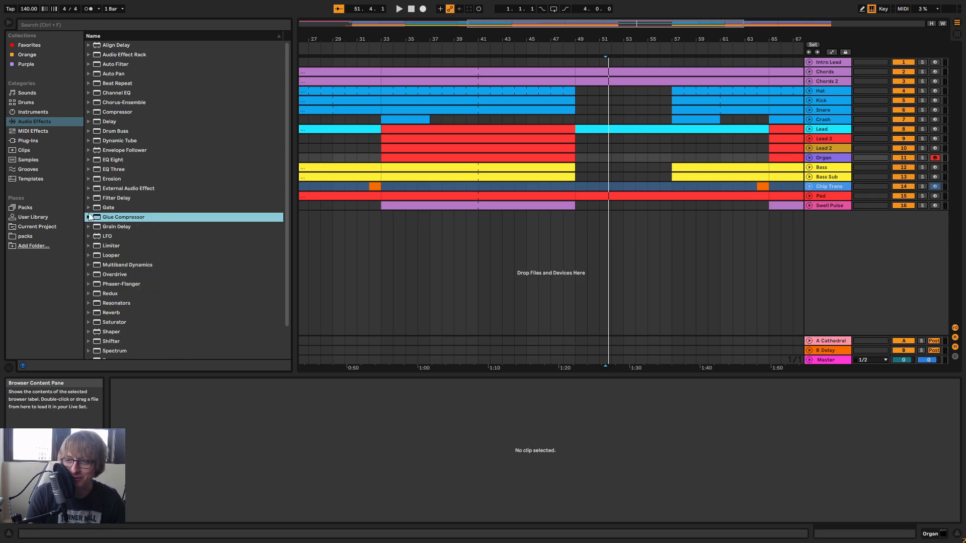
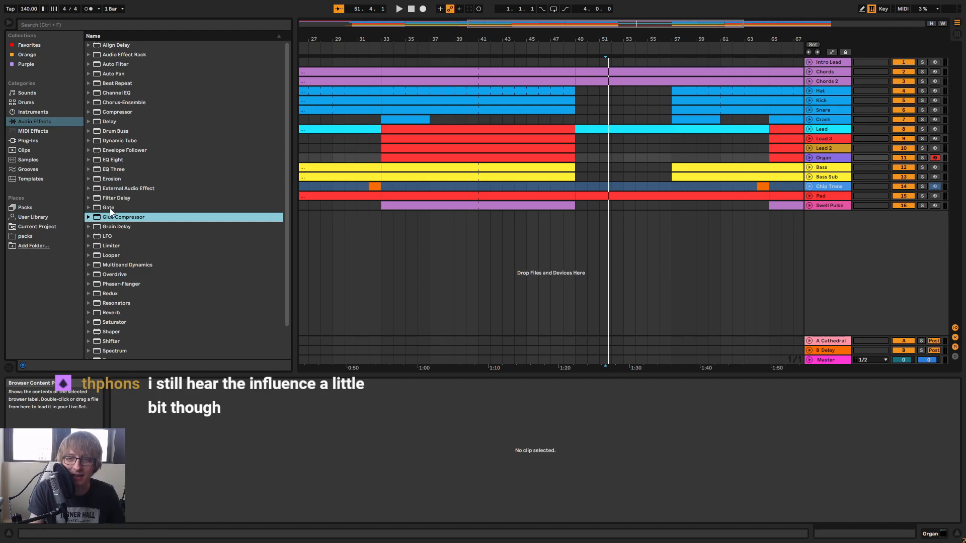
# Play the arrangement around the transitions near bars 32 and 48
pyautogui.moveTo(622, 37); pyautogui.dragTo(553, 63)
pyautogui.click(553, 50)
pyautogui.moveTo(682, 55); pyautogui.dragTo(625, 38)
pyautogui.press('space')
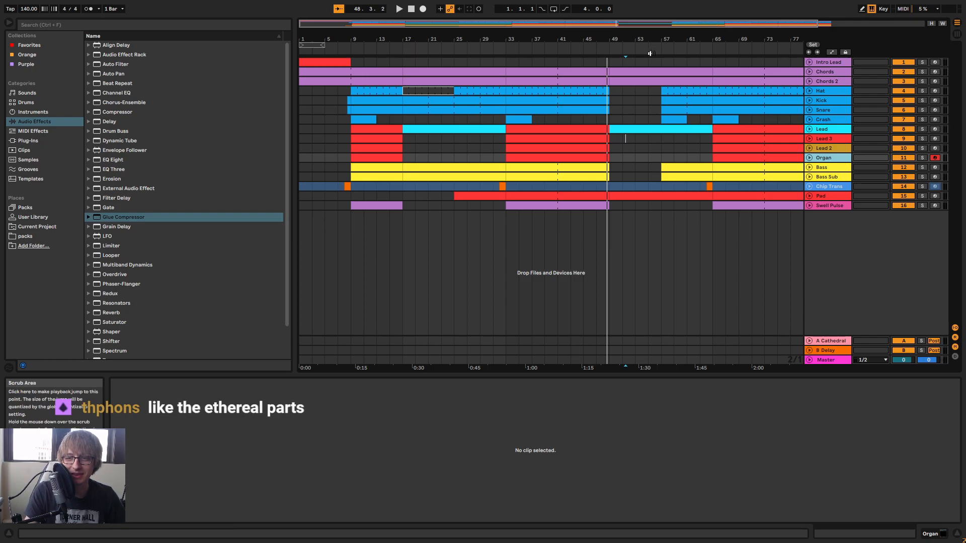
pyautogui.click(497, 50)
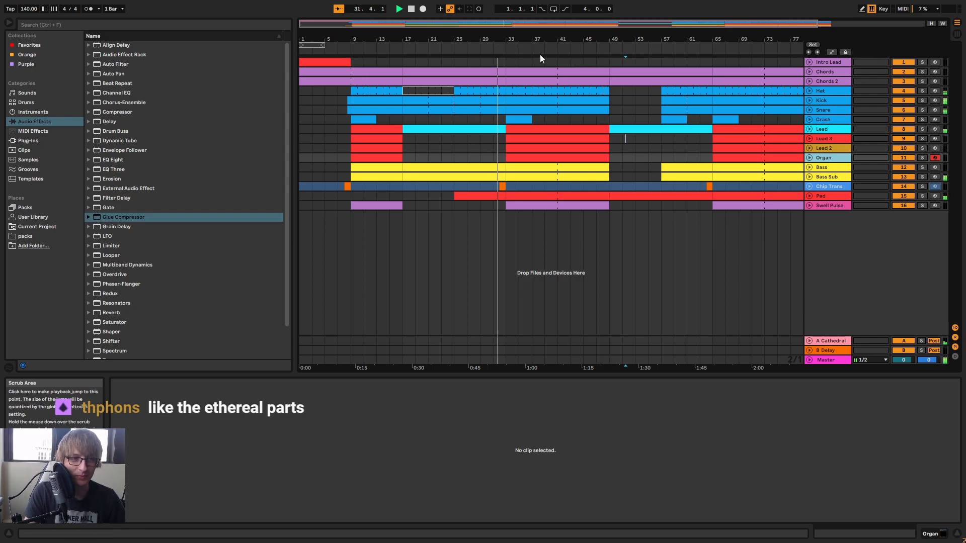
pyautogui.press('space')
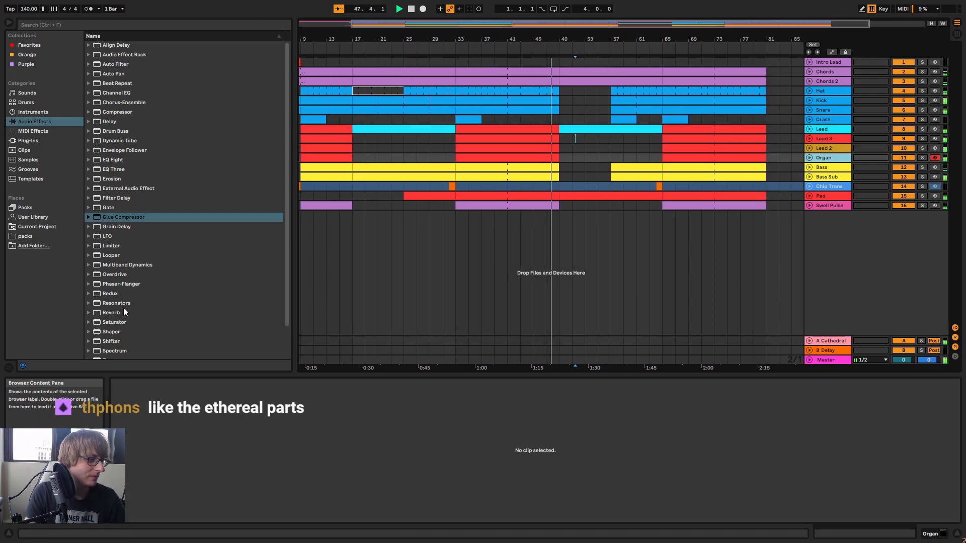
# Load the ADM COIN-OP Noise.adg preset from the User Library's Coin Op kit onto a new track below Swell Pulse
pyautogui.click(24, 139)
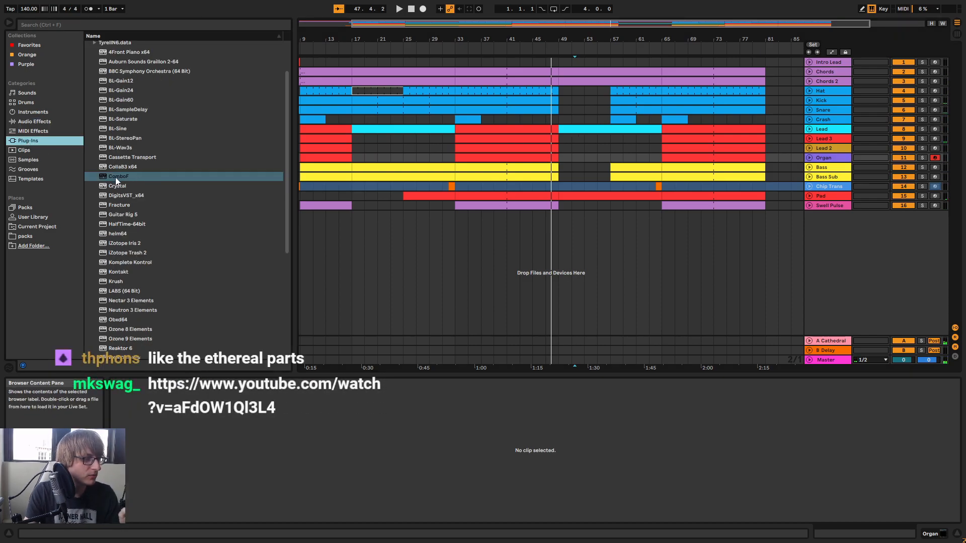
pyautogui.click(43, 219)
pyautogui.click(86, 74)
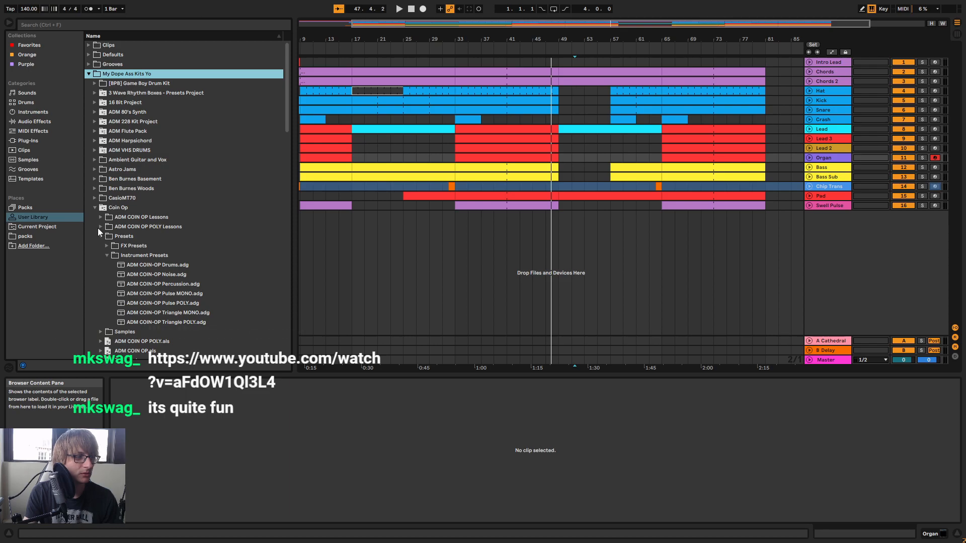
pyautogui.moveTo(170, 276); pyautogui.dragTo(850, 250)
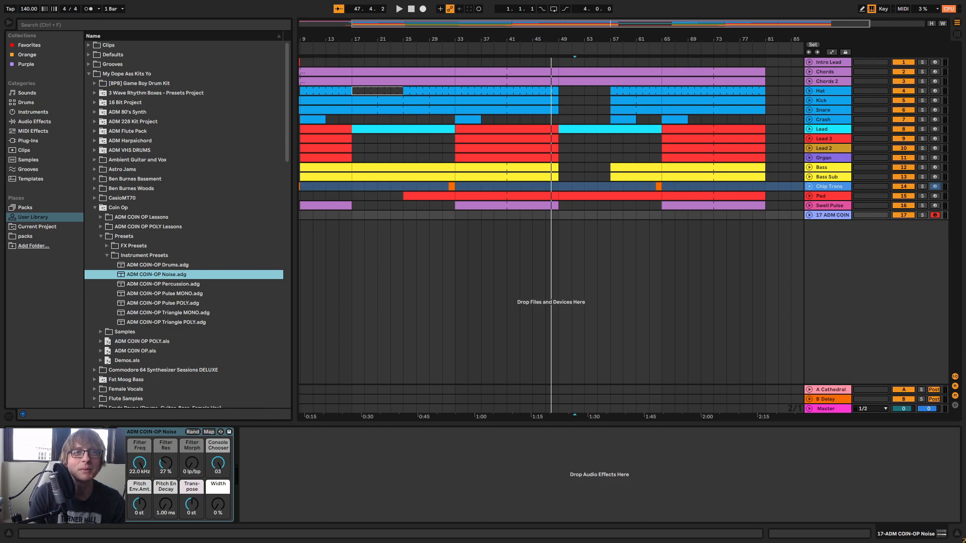
pyautogui.hotkey('alt', 'Tab')
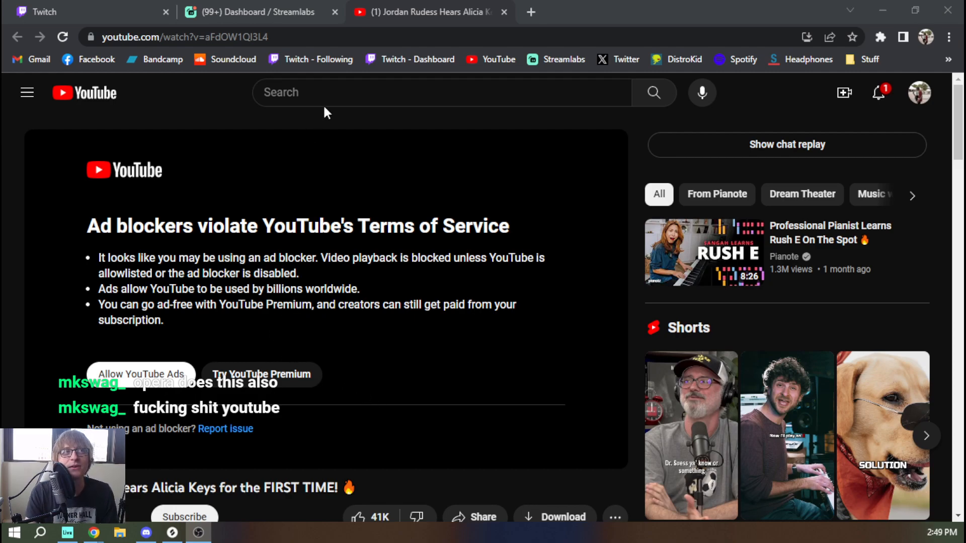
pyautogui.click(360, 40)
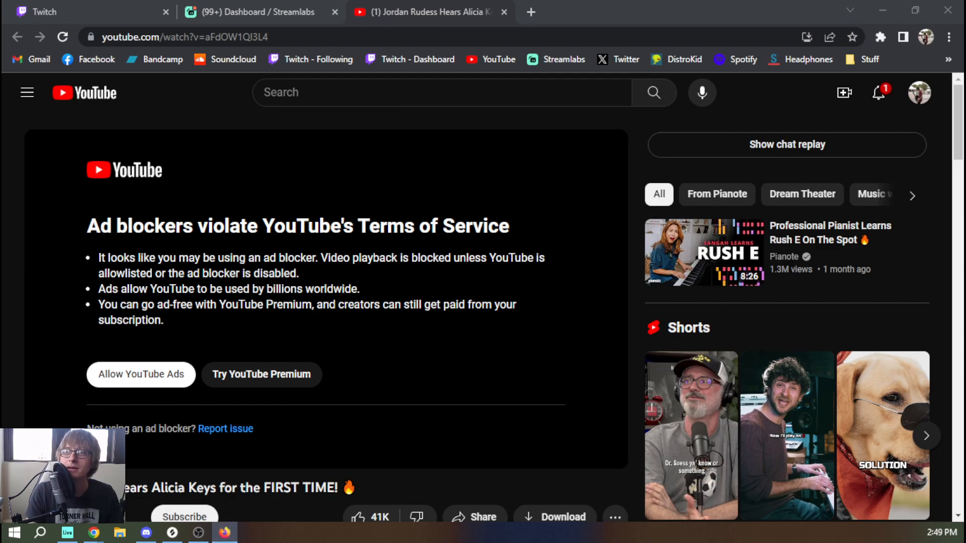
pyautogui.write('https://www.youtube.com/watch?v=aFdOW1QI3L4')
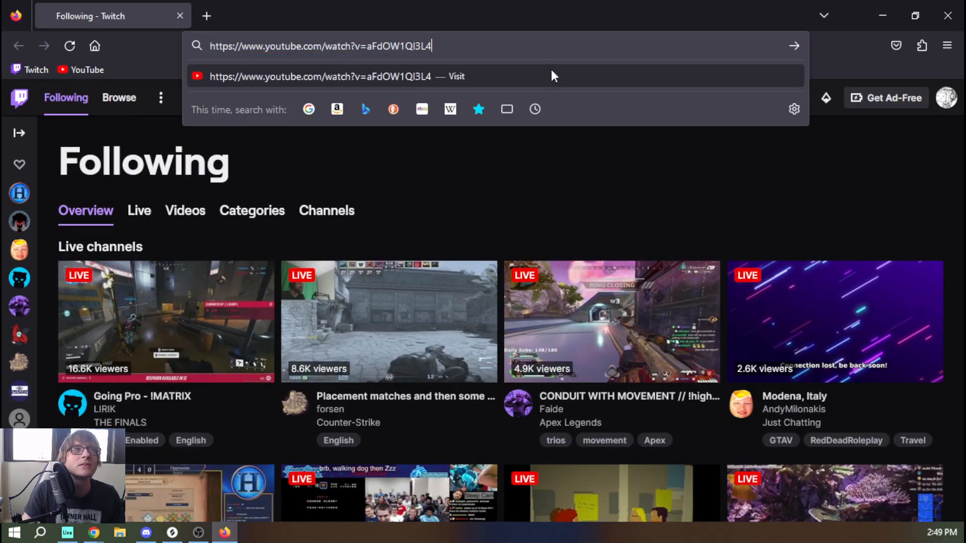
pyautogui.press('Return')
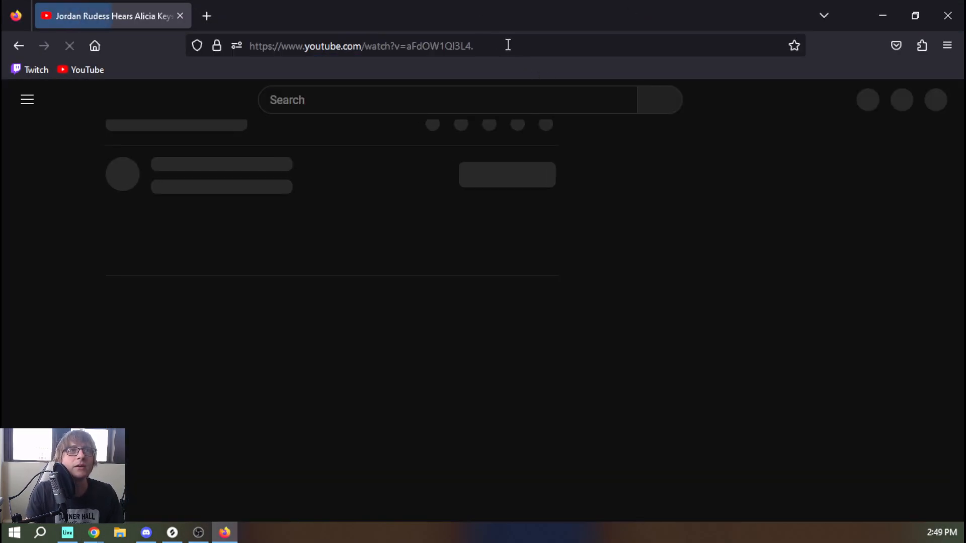
pyautogui.click(517, 45)
pyautogui.click(517, 45)
pyautogui.write('https://www.youtube.com/watch?v=aFdOW1QI3L4')
pyautogui.press('Return')
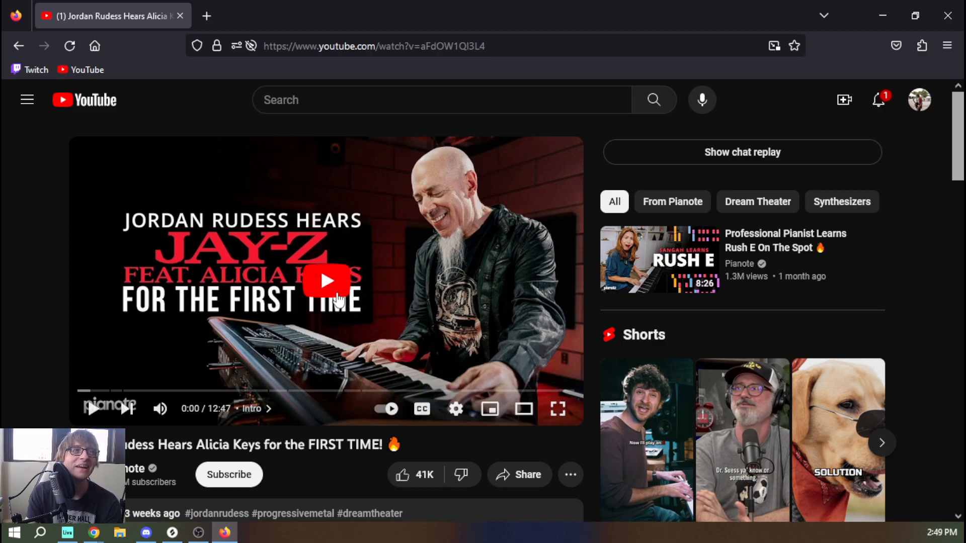
# Look over the YouTube video's description and comments, and briefly start and pause its playback
pyautogui.scroll(-3, 112, 327)
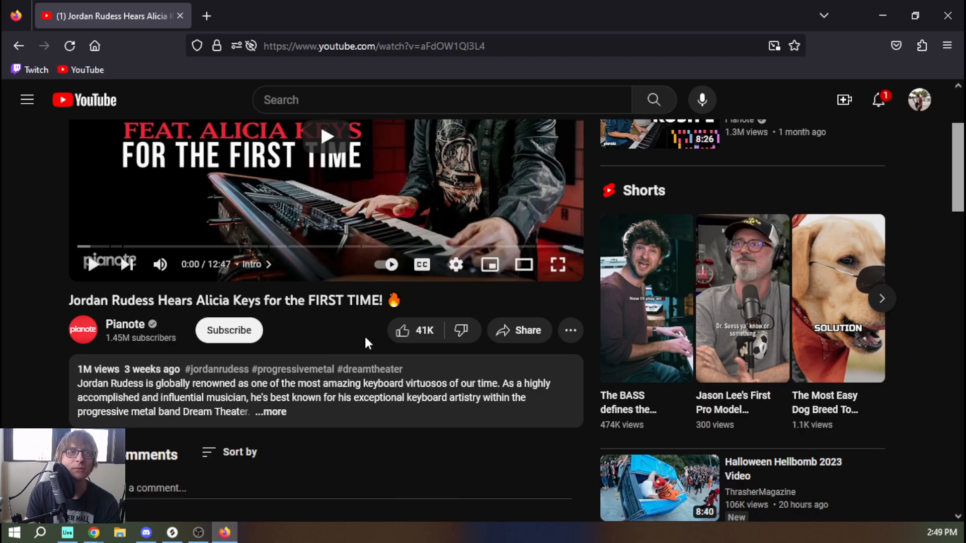
pyautogui.scroll(-7, 354, 333)
pyautogui.scroll(10, 393, 357)
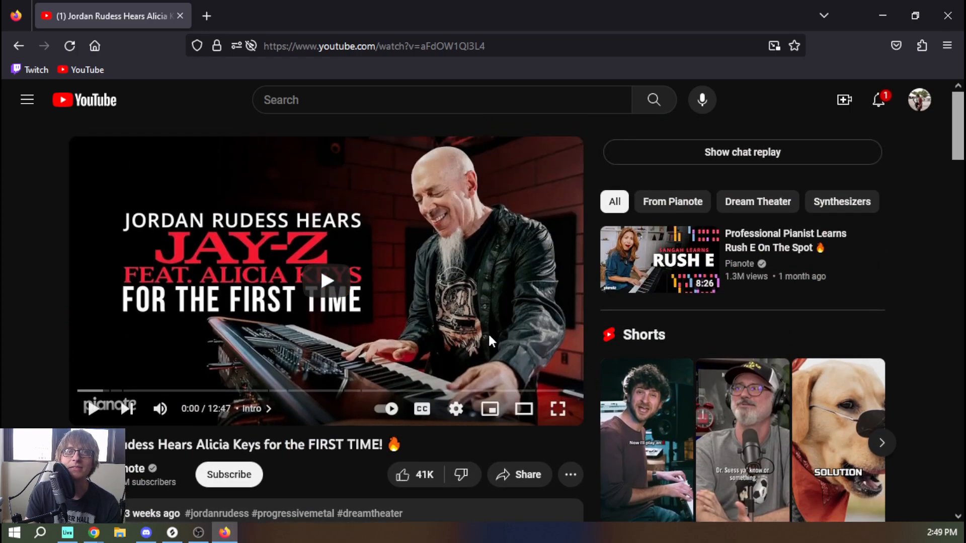
pyautogui.click(93, 409)
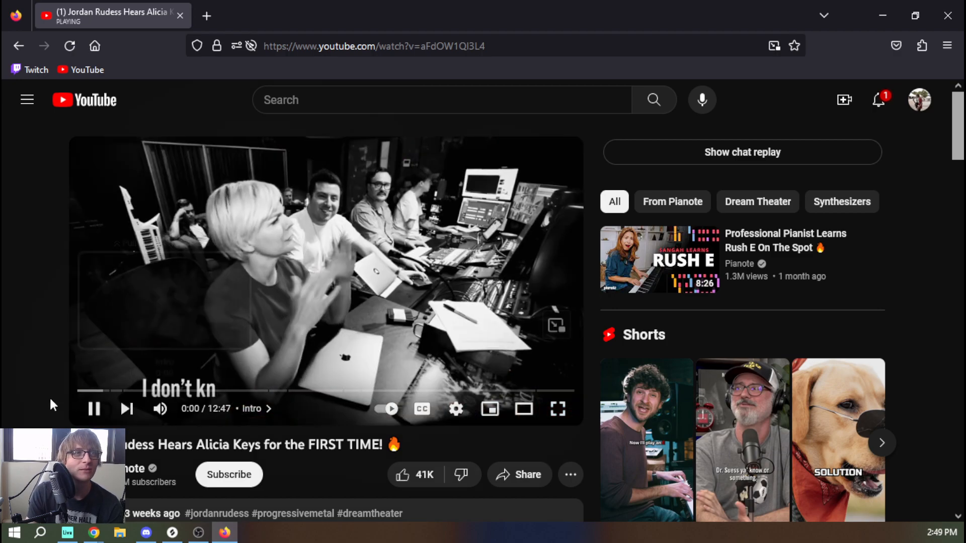
pyautogui.click(93, 409)
pyautogui.scroll(-4, 310, 327)
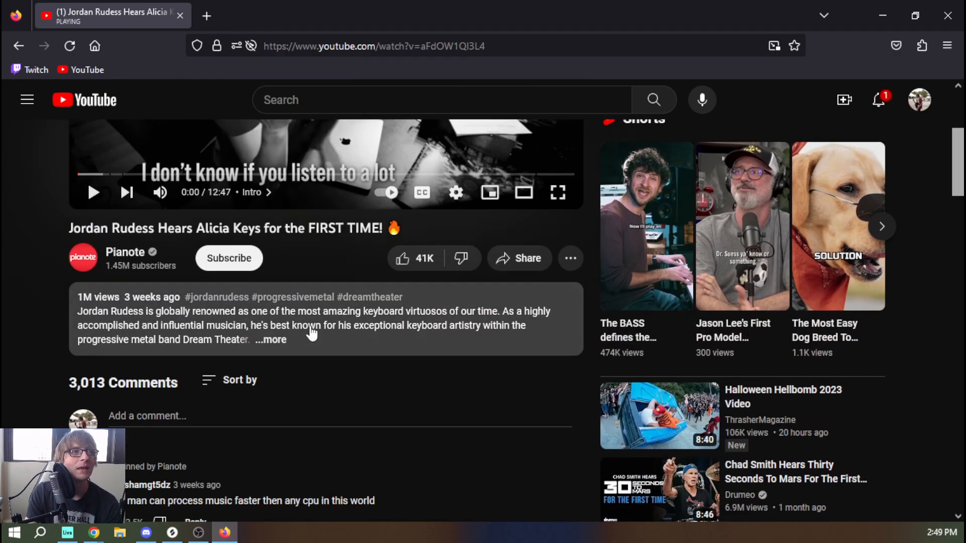
pyautogui.scroll(4, 703, 129)
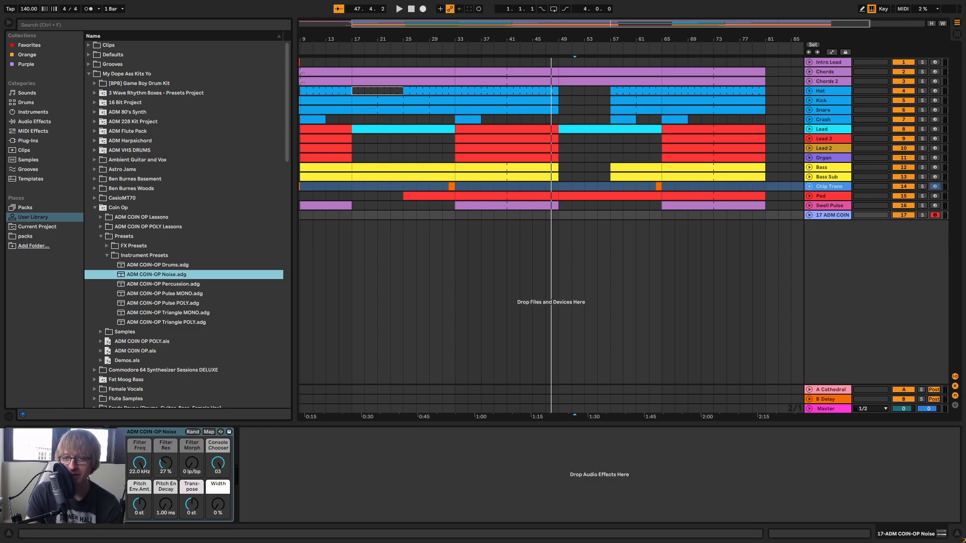
# Return to Ableton Live and play the arrangement from bar 33
pyautogui.moveTo(653, 37); pyautogui.dragTo(638, 38)
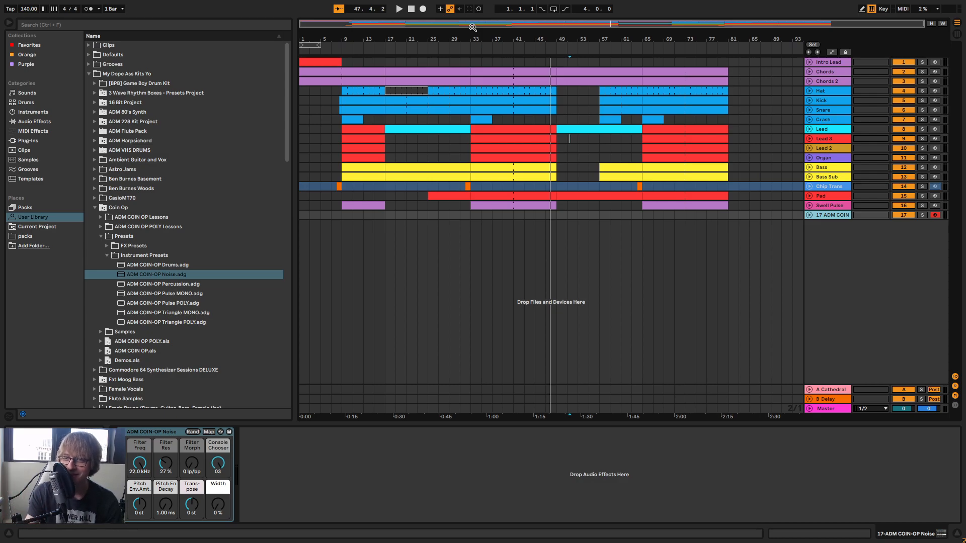
pyautogui.click(472, 49)
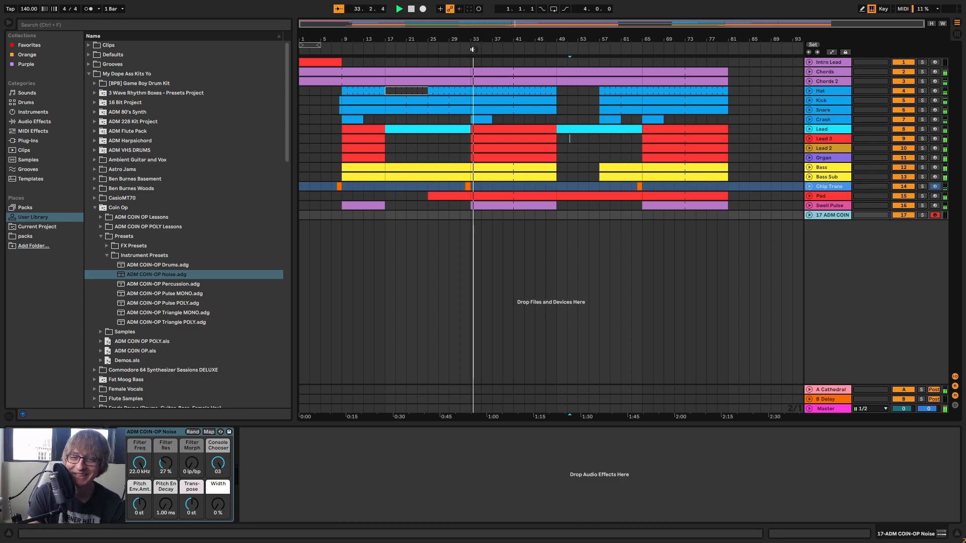
pyautogui.moveTo(472, 49); pyautogui.dragTo(482, 25)
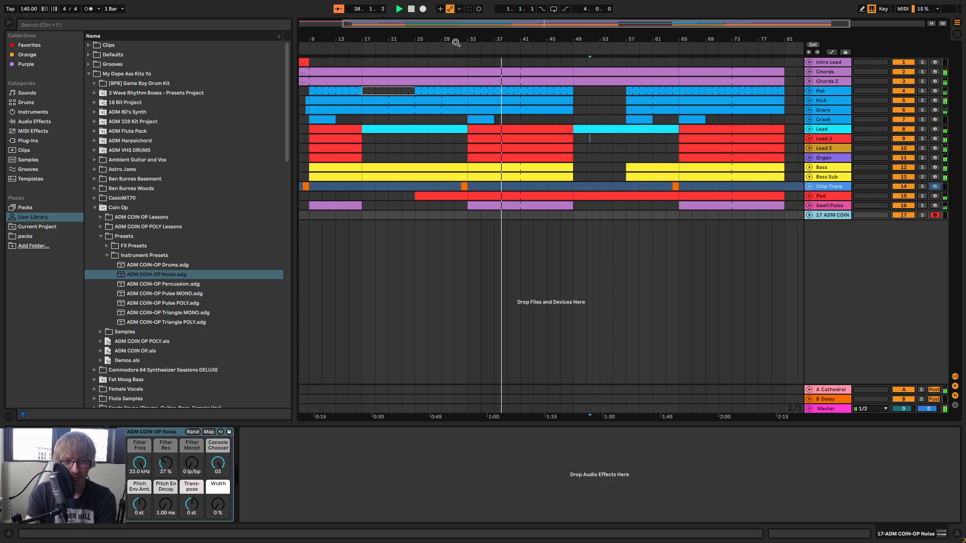
pyautogui.click(725, 274)
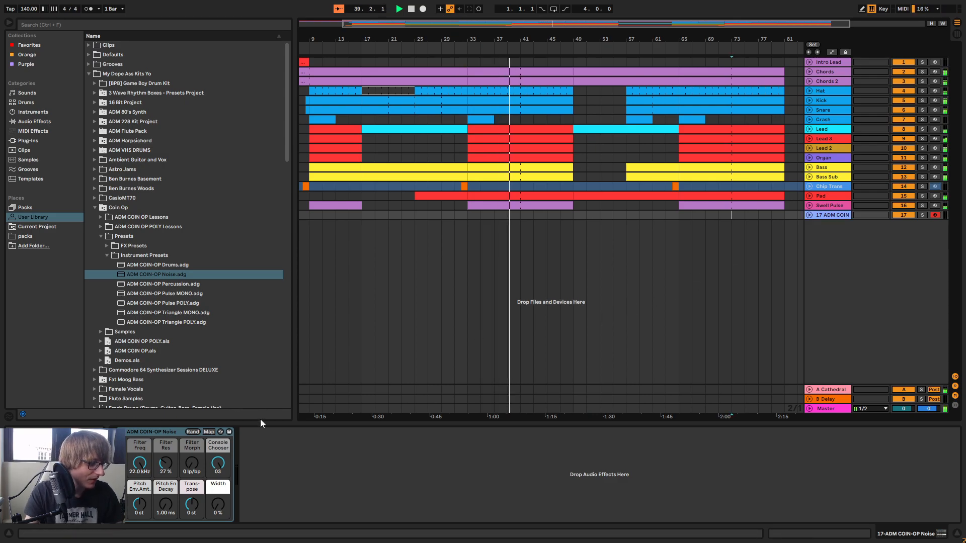
pyautogui.click(645, 227)
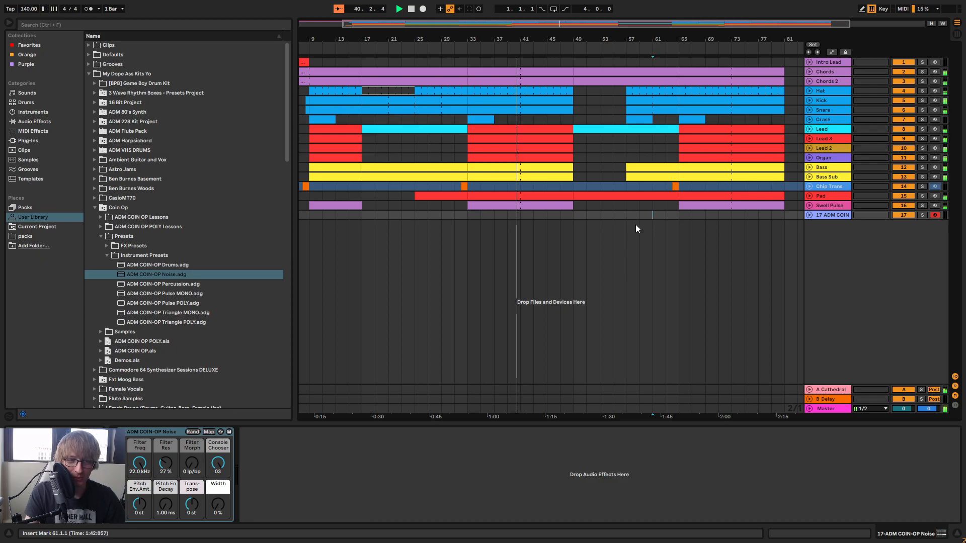
# Create a six-bar MIDI clip from bar 45 to bar 51 on the ADM COIN-OP Noise track, with looping off
pyautogui.doubleClick(554, 216)
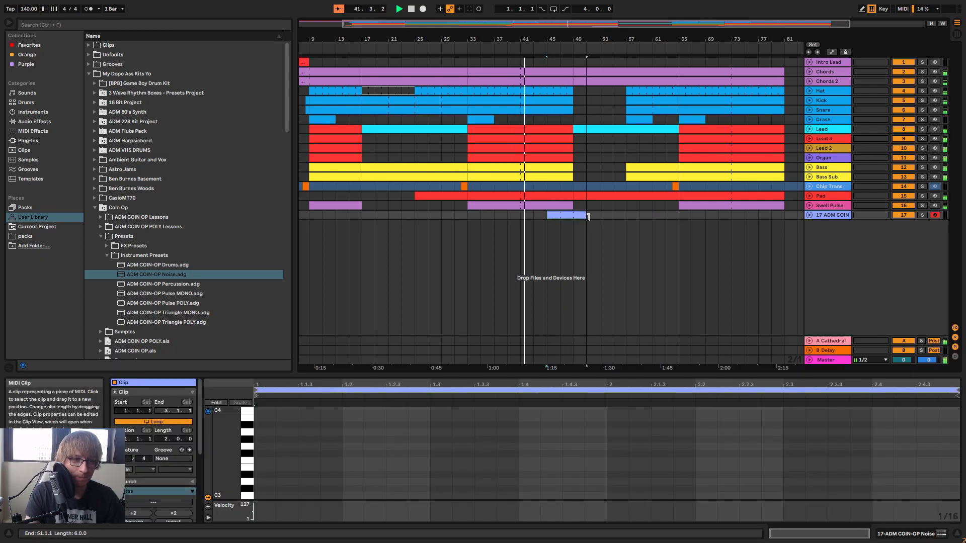
pyautogui.rightClick(565, 216)
pyautogui.click(590, 307)
pyautogui.press('Tab')
pyautogui.press('Tab')
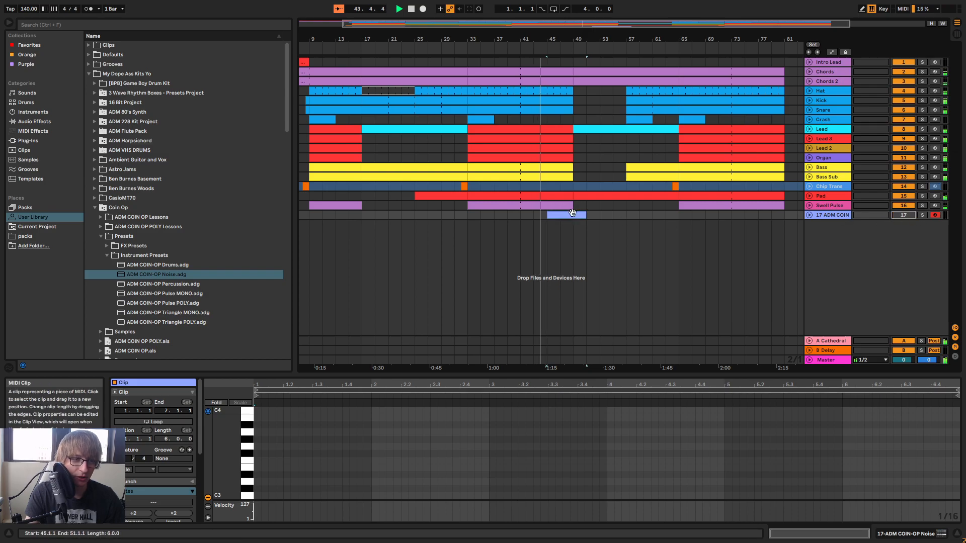
# Enlarge the clip's note editor and add one A4 note sustained across all six bars
pyautogui.moveTo(403, 376); pyautogui.dragTo(397, 224)
pyautogui.scroll(5, 255, 347)
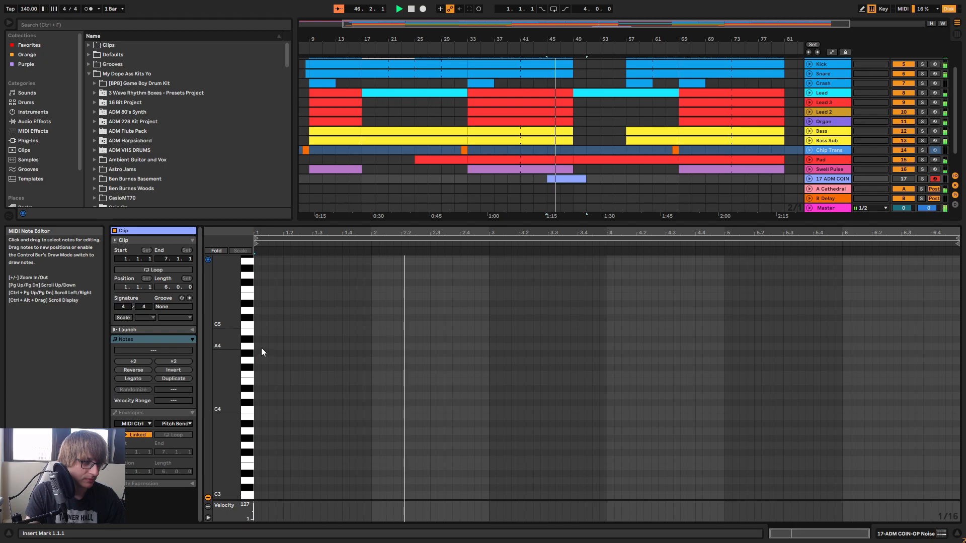
pyautogui.doubleClick(257, 346)
pyautogui.moveTo(261, 346); pyautogui.dragTo(799, 369)
pyautogui.click(633, 186)
pyautogui.click(569, 179)
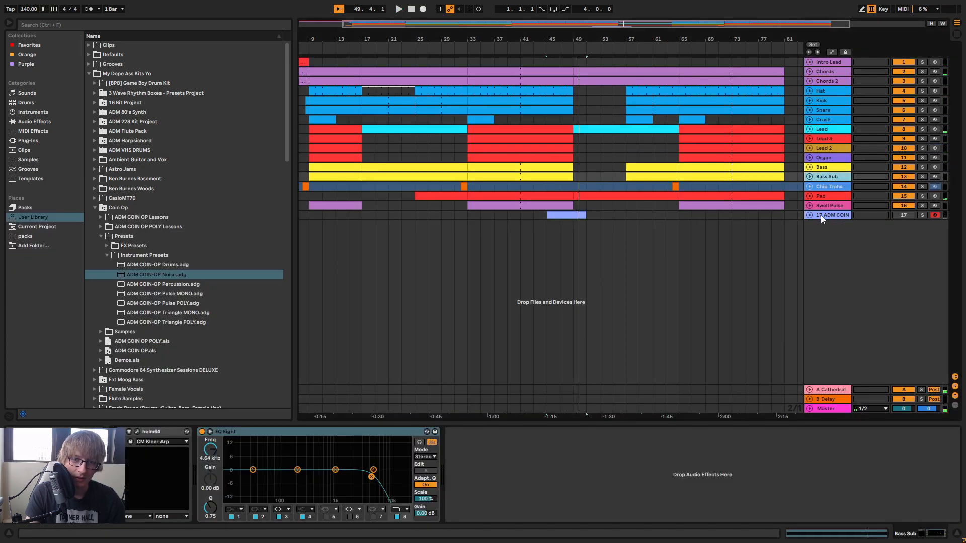
# Rename the ADM COIN-OP Noise track as Noise
pyautogui.rightClick(823, 215)
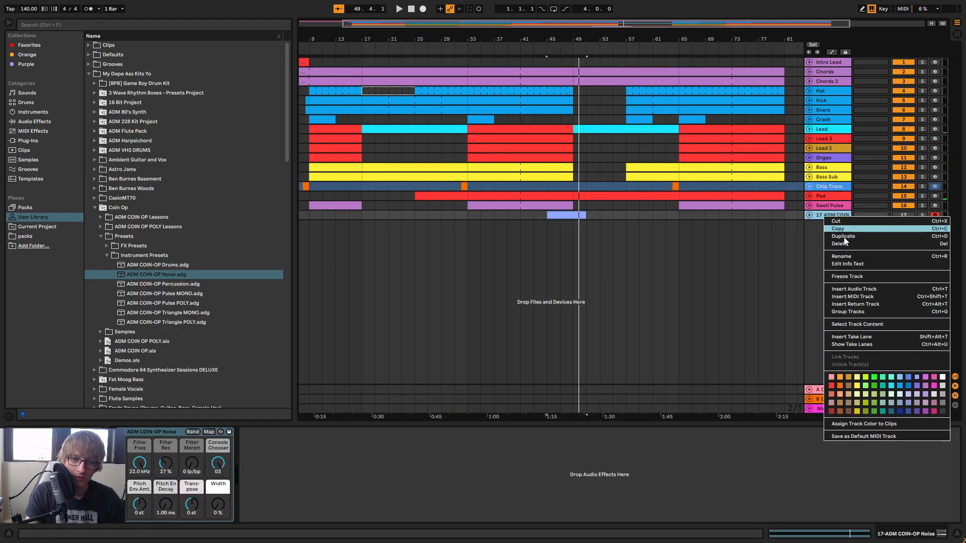
pyautogui.click(849, 256)
pyautogui.write('Noise')
pyautogui.press('Return')
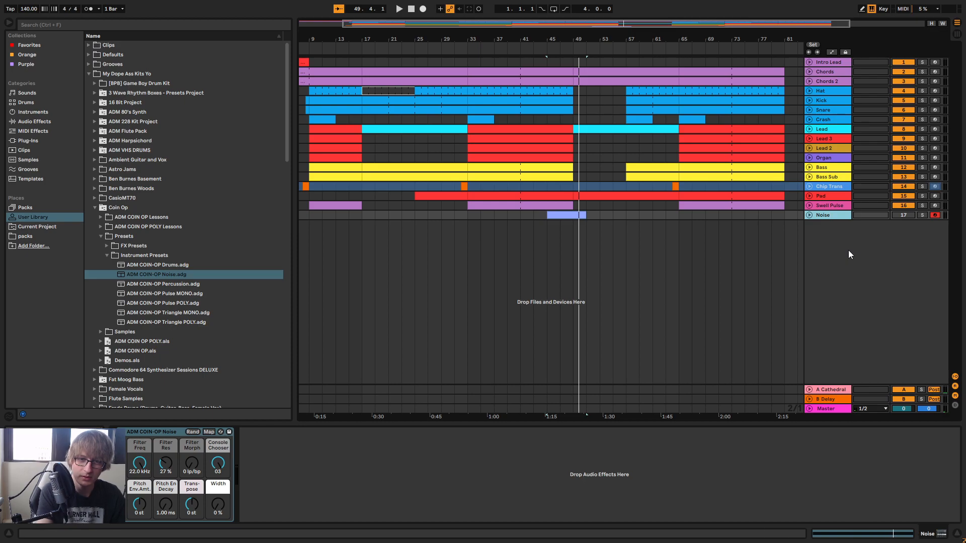
# Raise the Noise track's send to the A Cathedral return in the mixer
pyautogui.doubleClick(571, 215)
pyautogui.press('Tab')
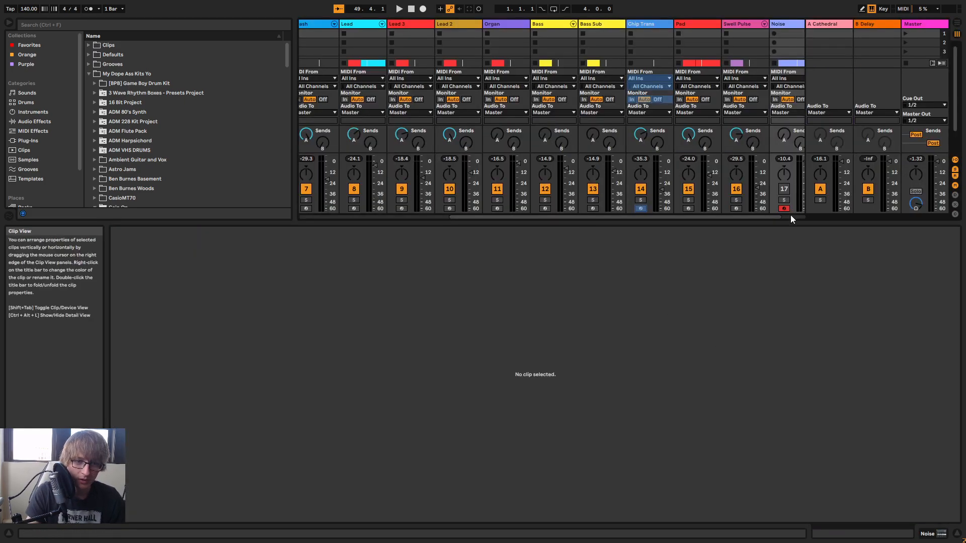
pyautogui.hscroll(1, 765, 219)
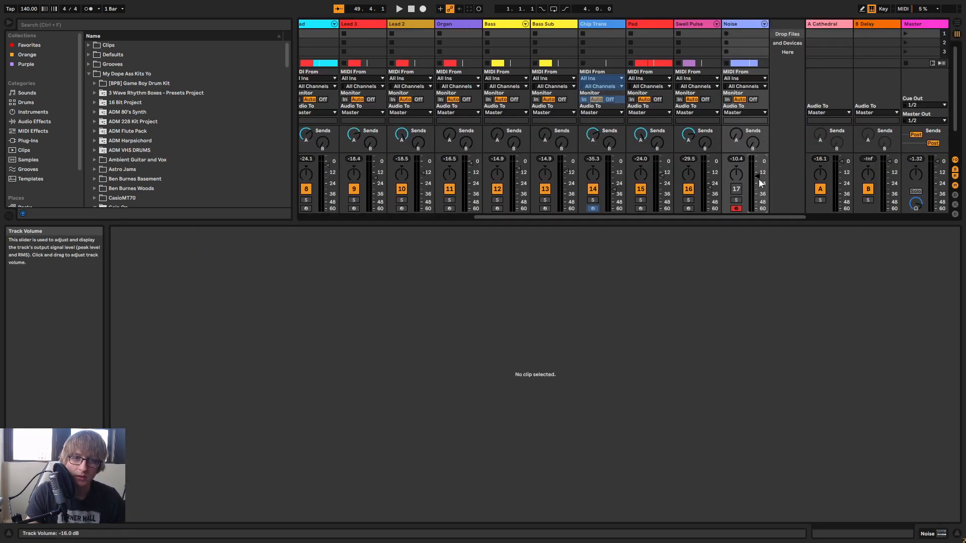
pyautogui.moveTo(742, 138); pyautogui.dragTo(741, 120)
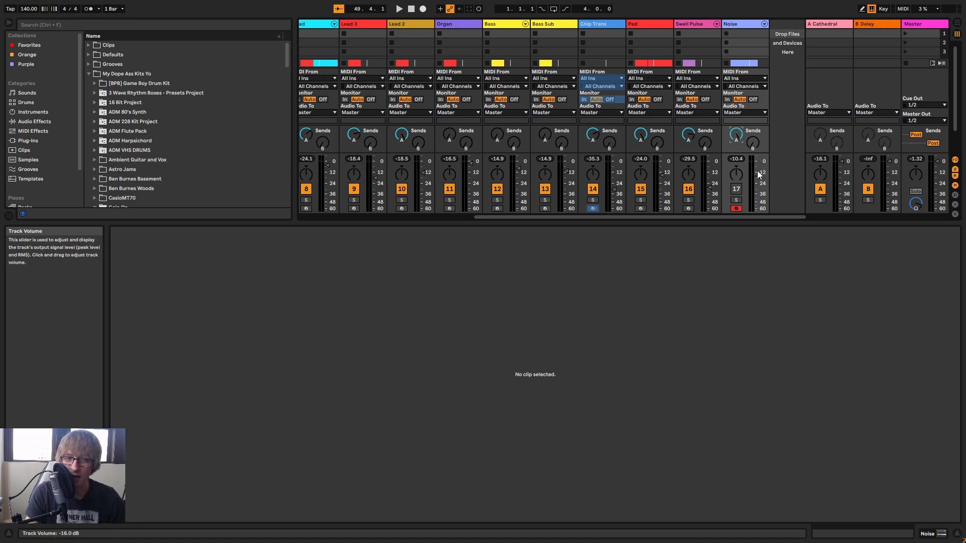
pyautogui.press('Tab')
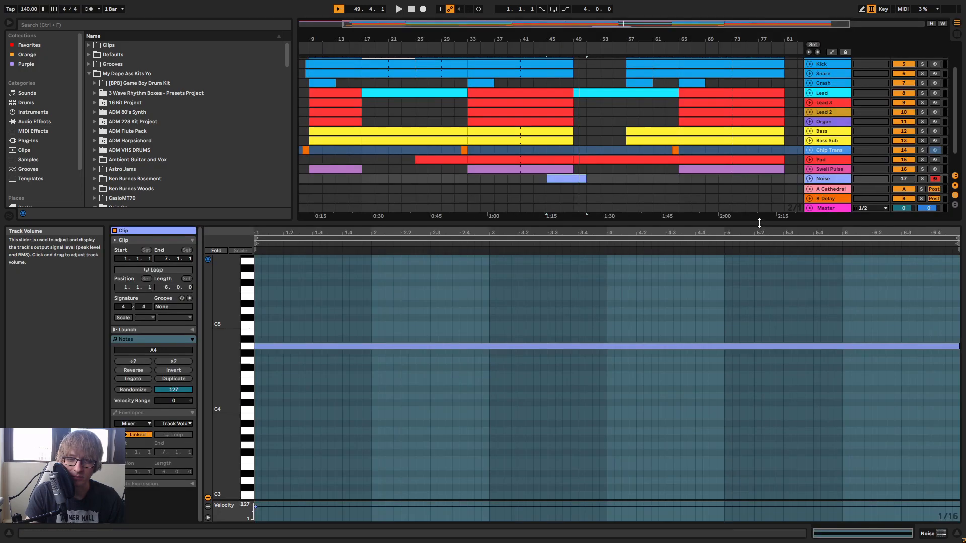
# Shorten the Noise clip to four bars, ending at bar 49, and play the arrangement from bar 45
pyautogui.click(572, 179)
pyautogui.moveTo(586, 180); pyautogui.dragTo(570, 182)
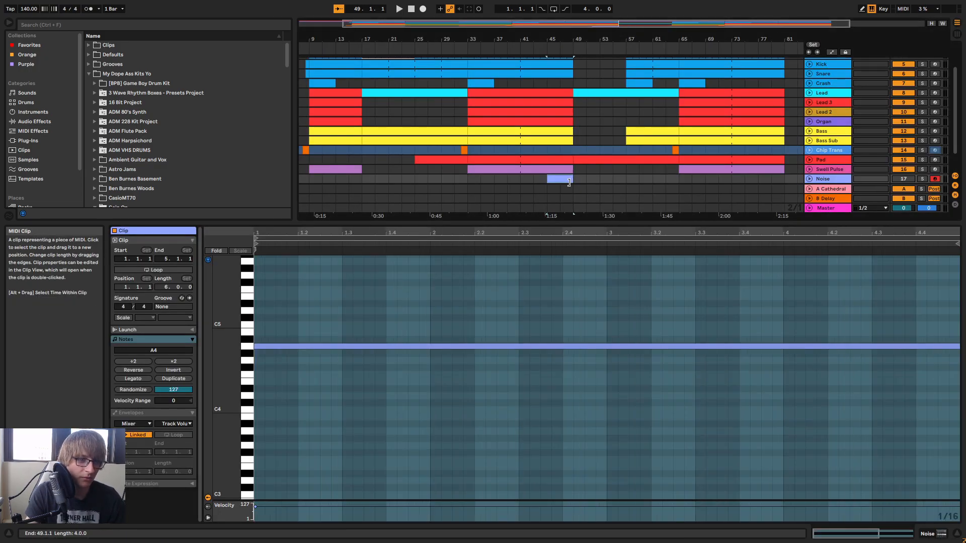
pyautogui.click(546, 52)
pyautogui.press('space')
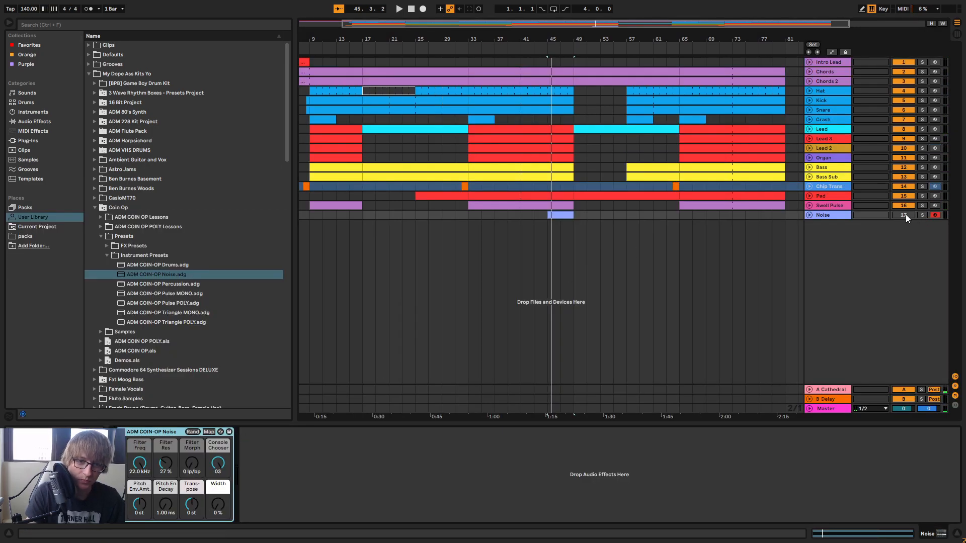
# Set the Noise instrument's Console Chooser to 01, Filter Res to 46 % and Filter Freq to 30 Hz during playback
pyautogui.press('Tab')
pyautogui.press('space')
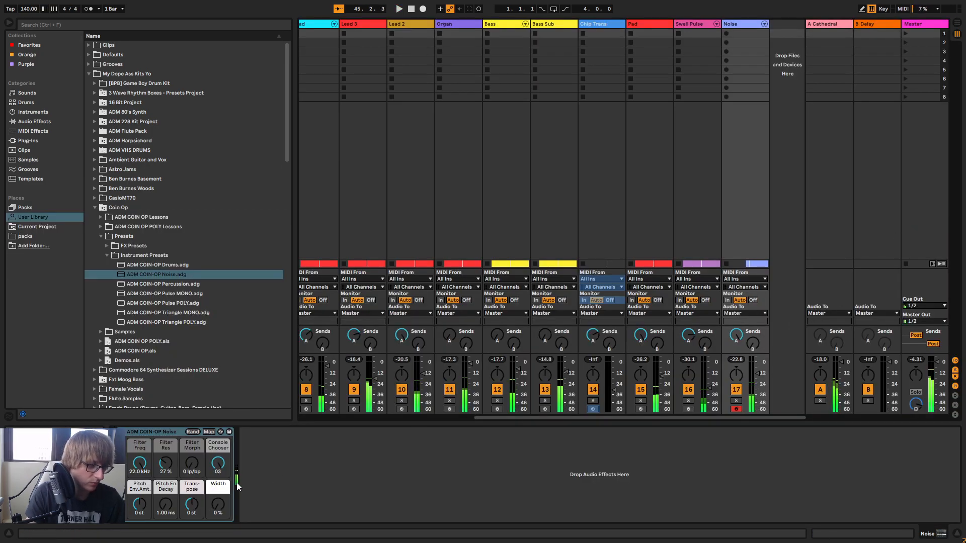
pyautogui.moveTo(219, 468); pyautogui.dragTo(220, 472)
pyautogui.press('space')
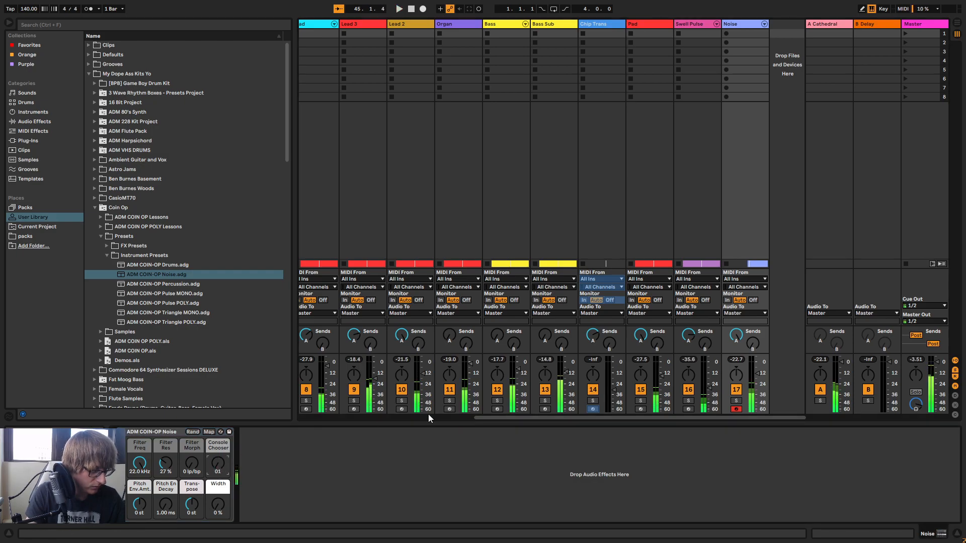
pyautogui.press('space')
pyautogui.moveTo(165, 464); pyautogui.dragTo(140, 483)
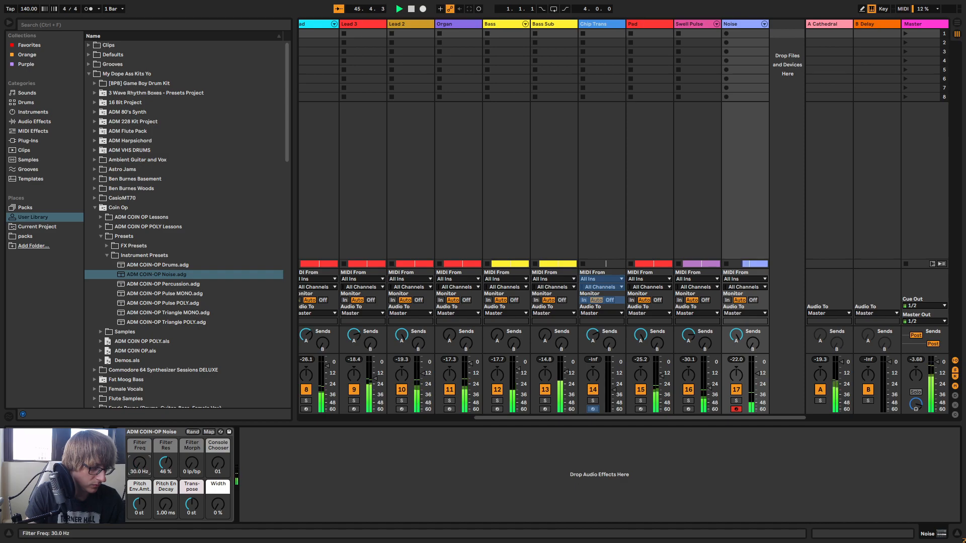
# Add an EQ Eight to the Noise track and set its band 1 to a low-cut filter
pyautogui.press('Tab')
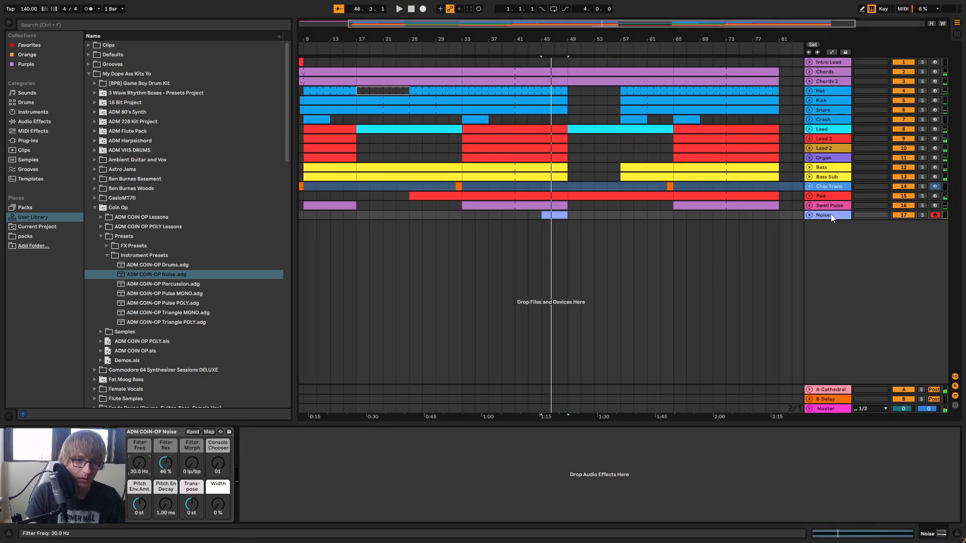
pyautogui.click(34, 122)
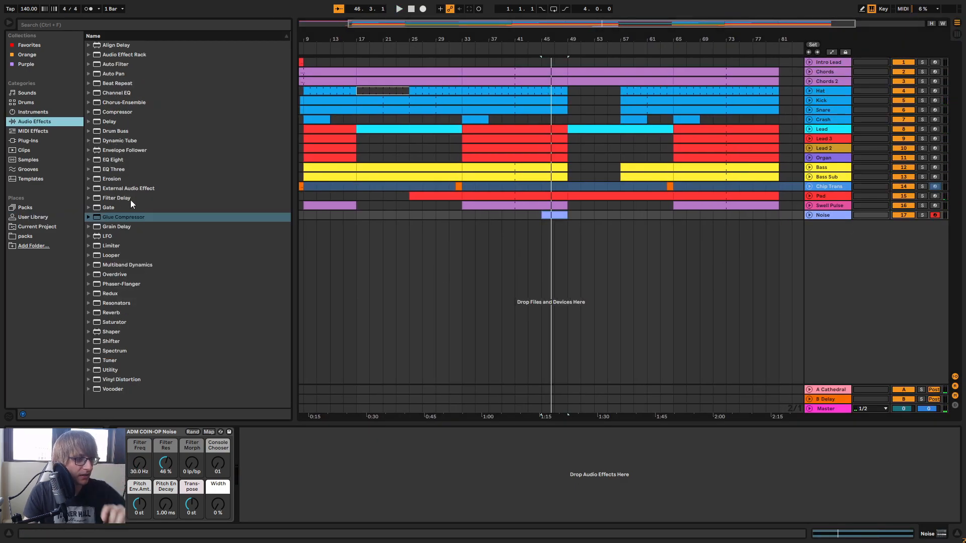
pyautogui.click(118, 160)
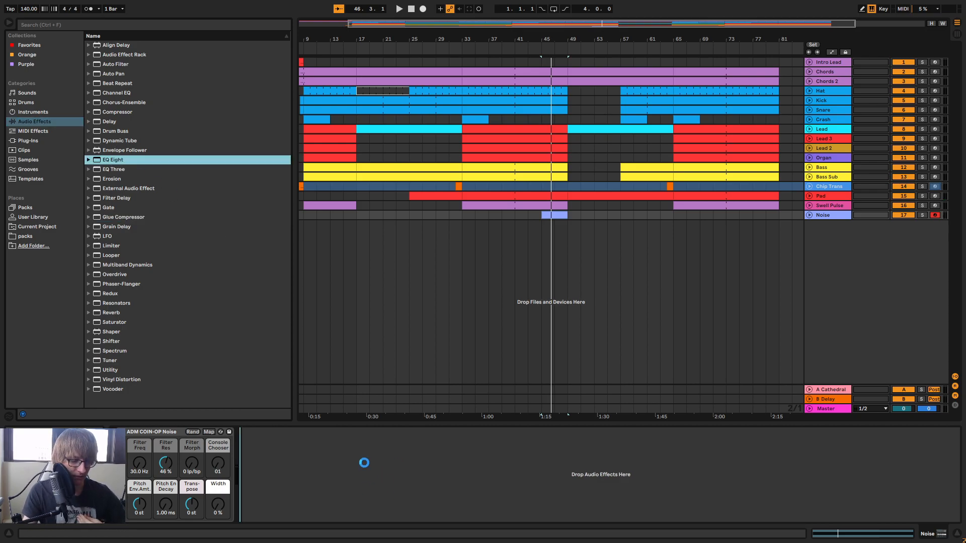
pyautogui.click(285, 509)
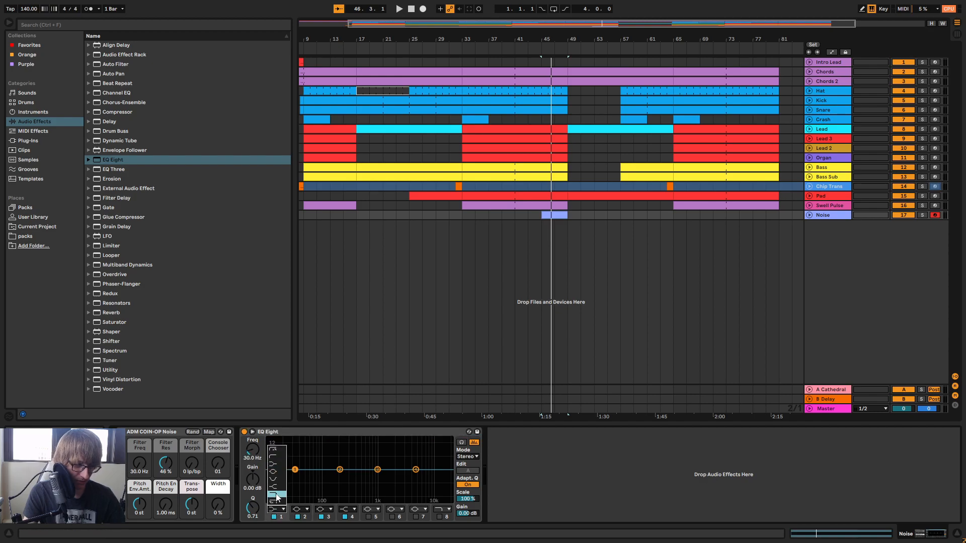
pyautogui.click(274, 456)
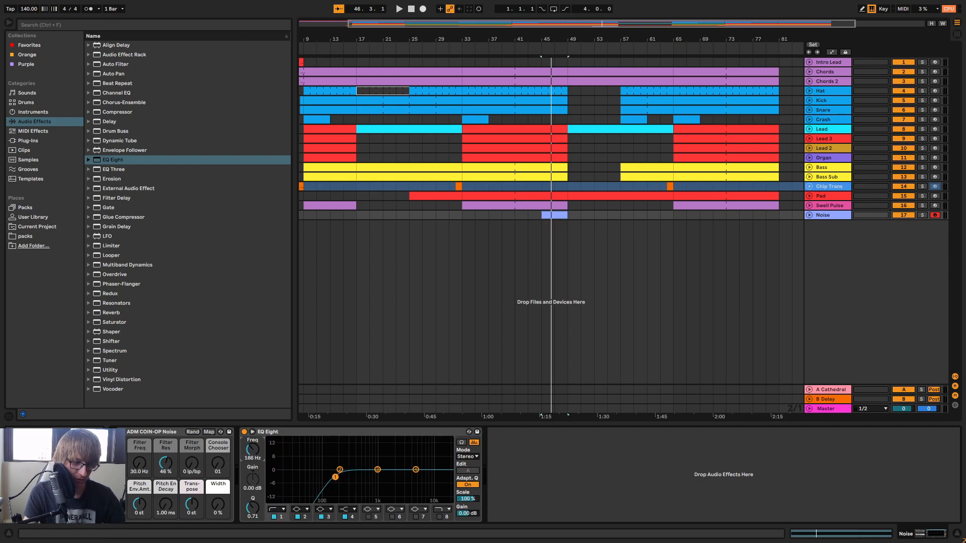
# Set the Noise EQ Eight's low-cut frequency to 255 Hz and show the ADM COIN-OP Noise Filter Freq automation on the Noise track
pyautogui.click(528, 456)
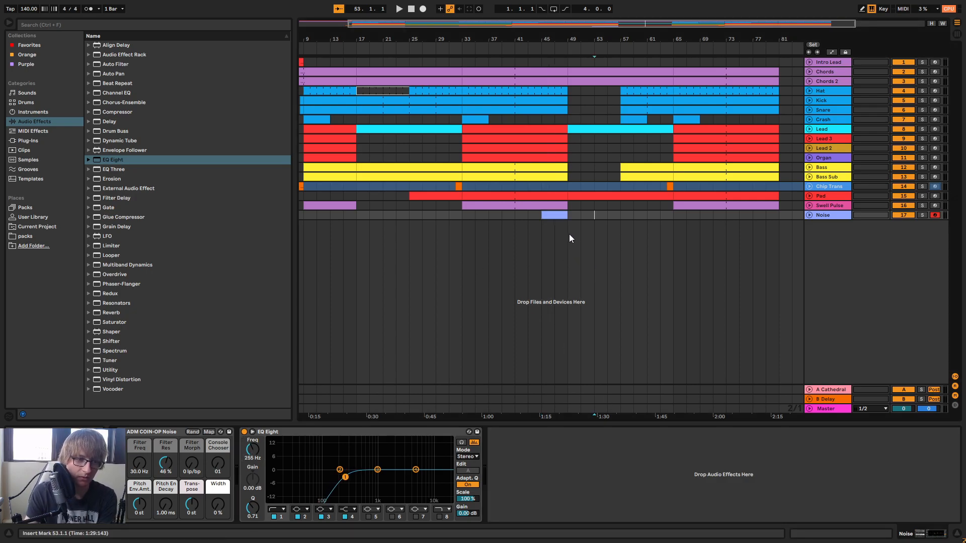
pyautogui.doubleClick(554, 215)
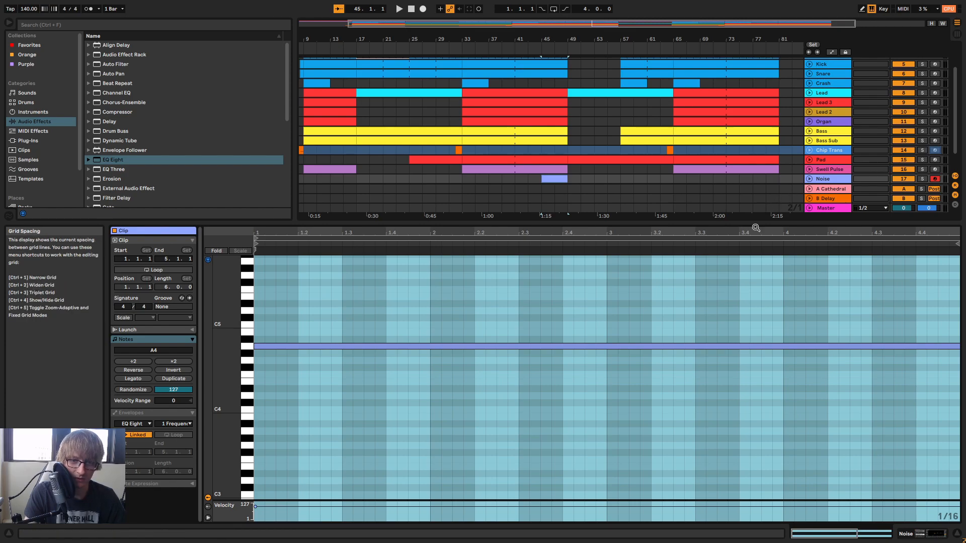
pyautogui.moveTo(758, 222); pyautogui.dragTo(718, 326)
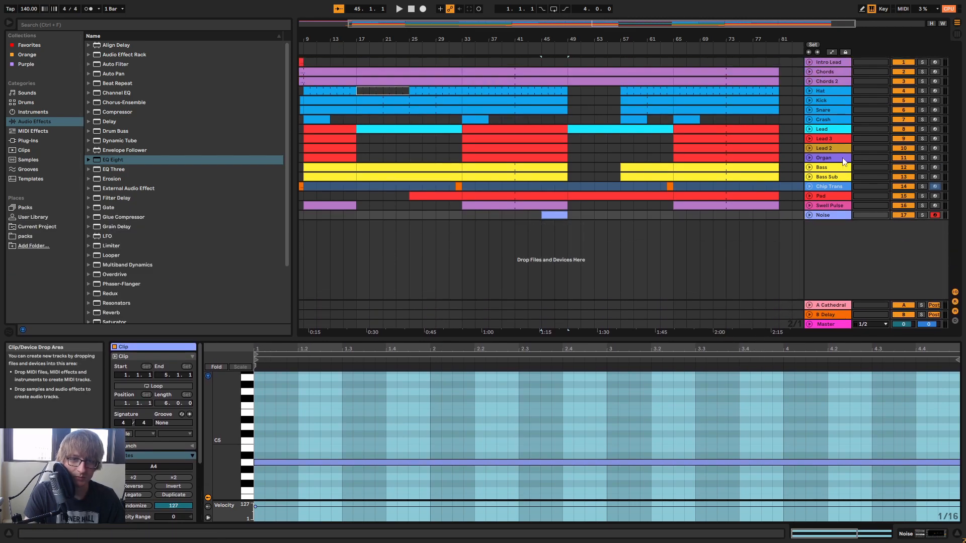
pyautogui.click(809, 215)
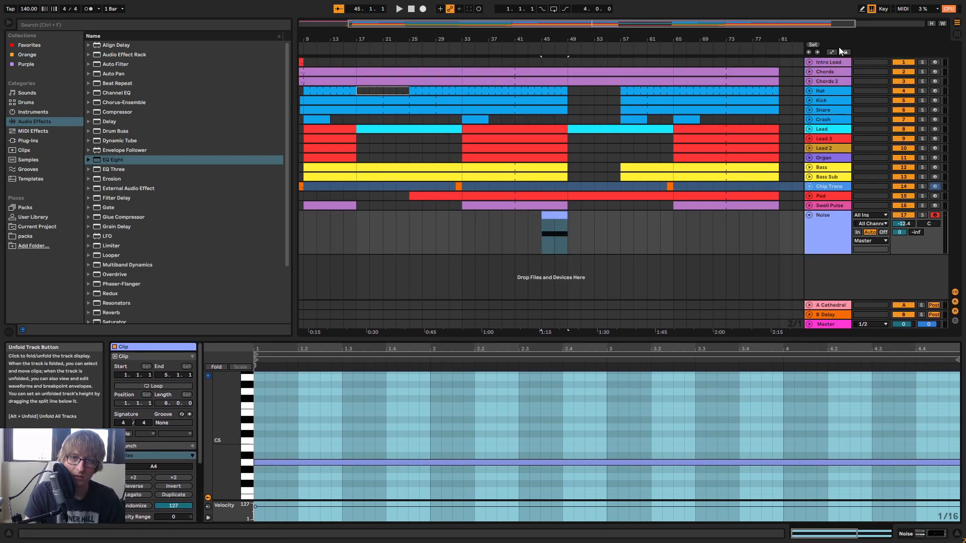
pyautogui.click(831, 53)
pyautogui.click(829, 224)
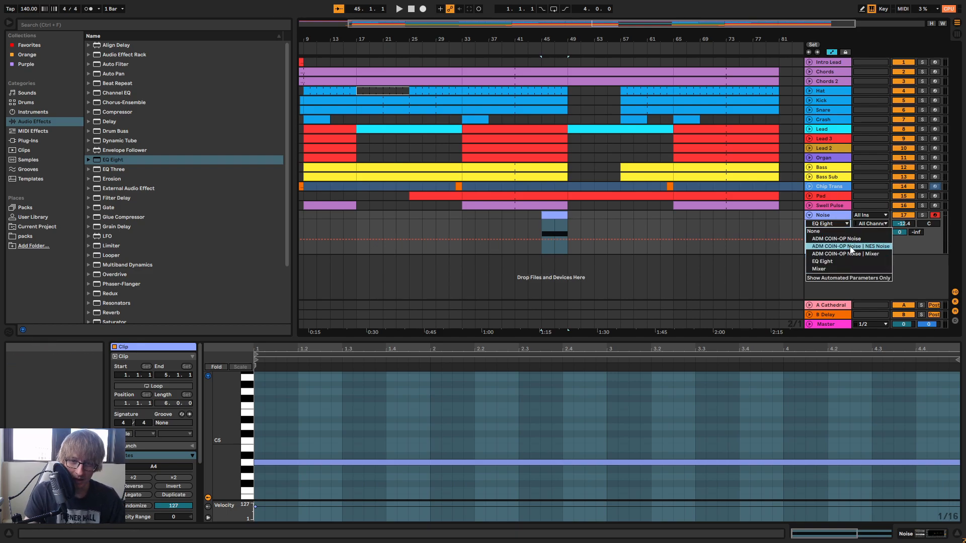
pyautogui.click(833, 219)
pyautogui.doubleClick(828, 216)
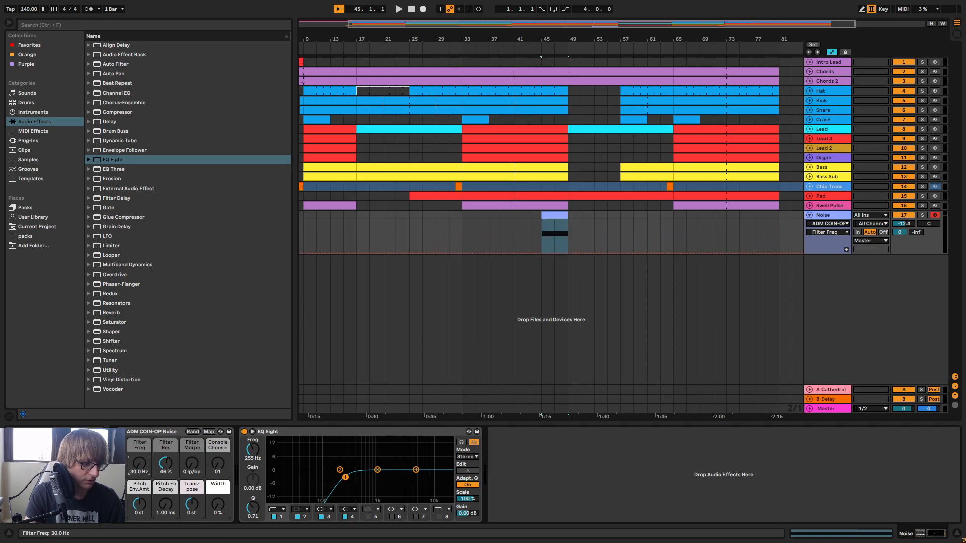
# Draw a curved Filter Freq automation rise from 30 Hz at bar 45 to 11.1 kHz at bar 49 and audition it
pyautogui.click(542, 254)
pyautogui.moveTo(570, 253); pyautogui.dragTo(569, 225)
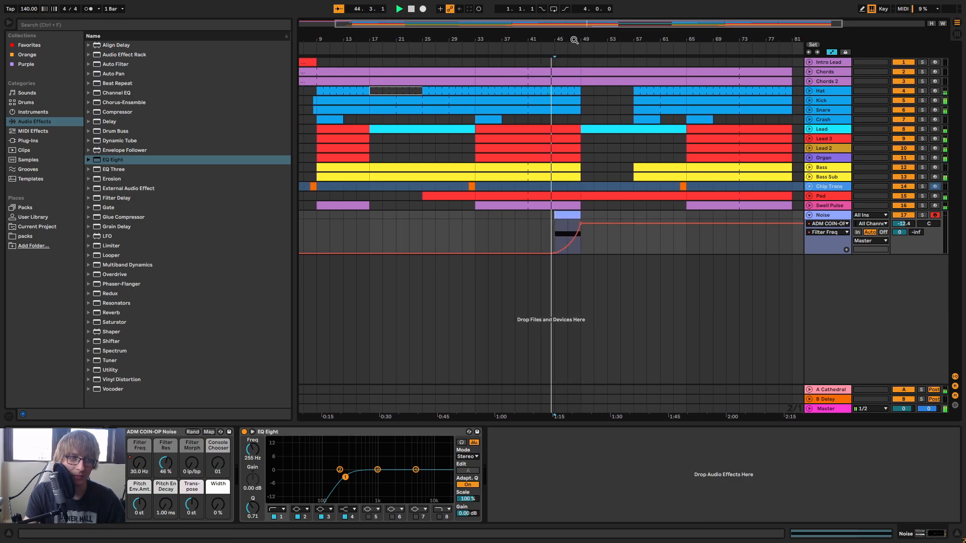
pyautogui.moveTo(535, 49); pyautogui.dragTo(535, 80)
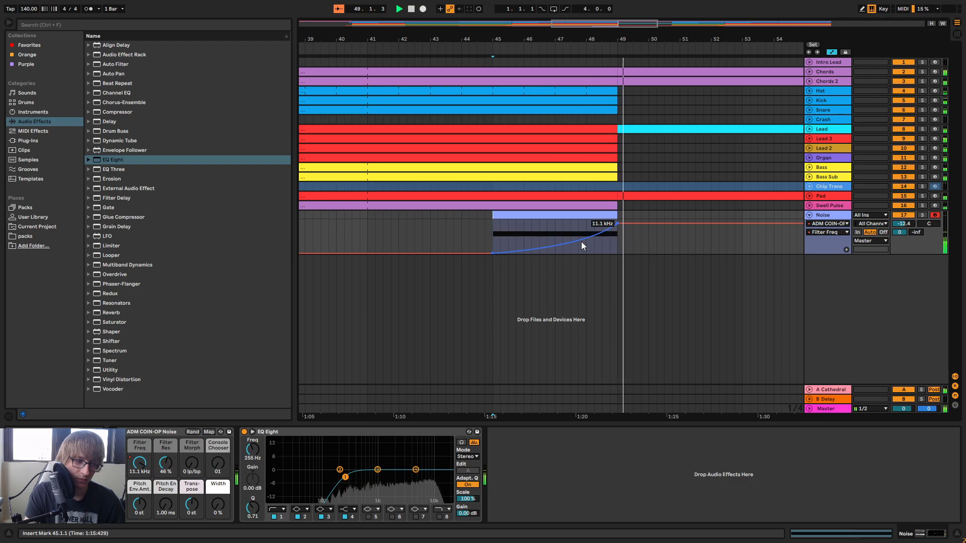
pyautogui.hotkey('alt', 'space')
pyautogui.click(505, 35)
pyautogui.moveTo(505, 34); pyautogui.dragTo(554, 43)
pyautogui.click(533, 229)
pyautogui.press('space')
# Extend the Noise clip's start back to bar 41 and stretch its A4 note across the full eight bars
pyautogui.moveTo(582, 216); pyautogui.dragTo(504, 216)
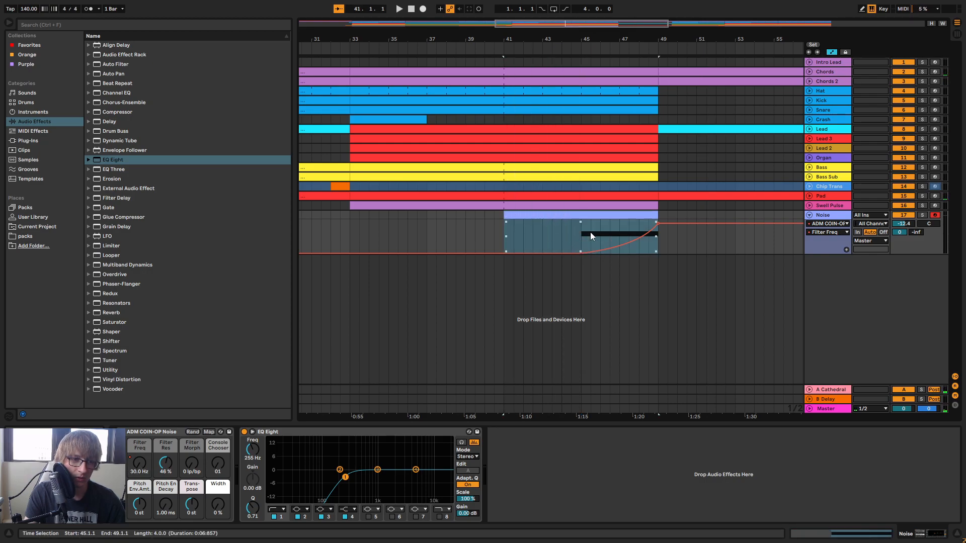
pyautogui.doubleClick(587, 216)
pyautogui.click(633, 485)
pyautogui.click(625, 464)
pyautogui.press('Left')
pyautogui.press('Left')
pyautogui.press('Left')
pyautogui.press('Left')
pyautogui.press('Left')
pyautogui.press('Left')
pyautogui.press('Left')
pyautogui.press('Left')
pyautogui.press('Left')
pyautogui.press('Left')
pyautogui.press('Left')
pyautogui.press('Left')
pyautogui.press('Left')
pyautogui.press('Left')
pyautogui.press('Left')
pyautogui.press('Left')
pyautogui.press('Left')
pyautogui.press('Left')
pyautogui.press('Left')
pyautogui.press('Left')
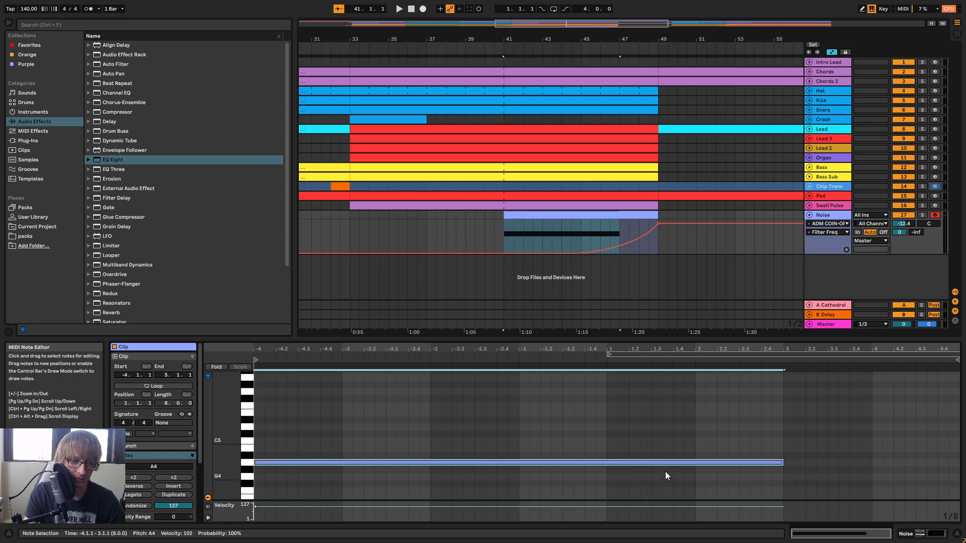
pyautogui.moveTo(783, 463); pyautogui.dragTo(915, 463)
pyautogui.click(571, 247)
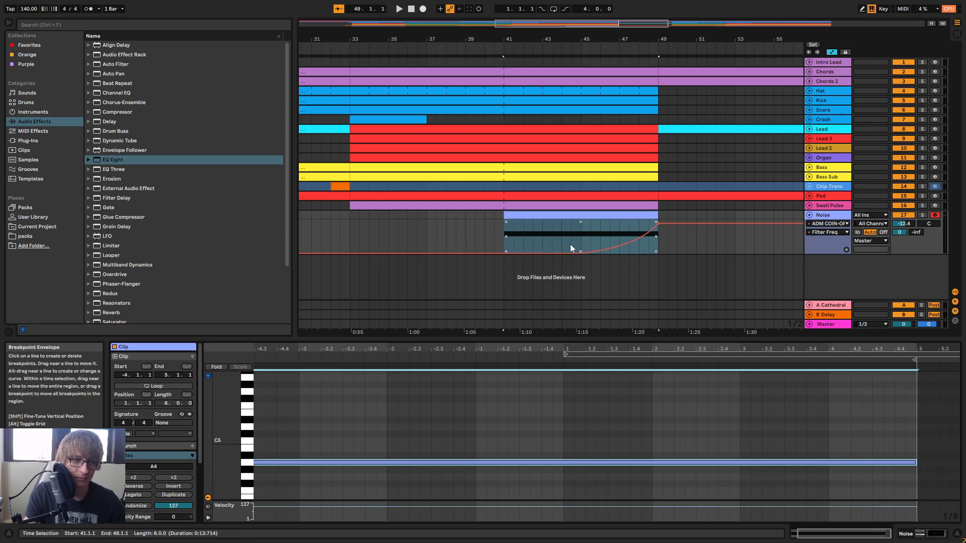
# Move the start of the Filter Freq rise back to bar 41 at 30 Hz and play the section
pyautogui.click(697, 207)
pyautogui.moveTo(581, 254); pyautogui.dragTo(494, 253)
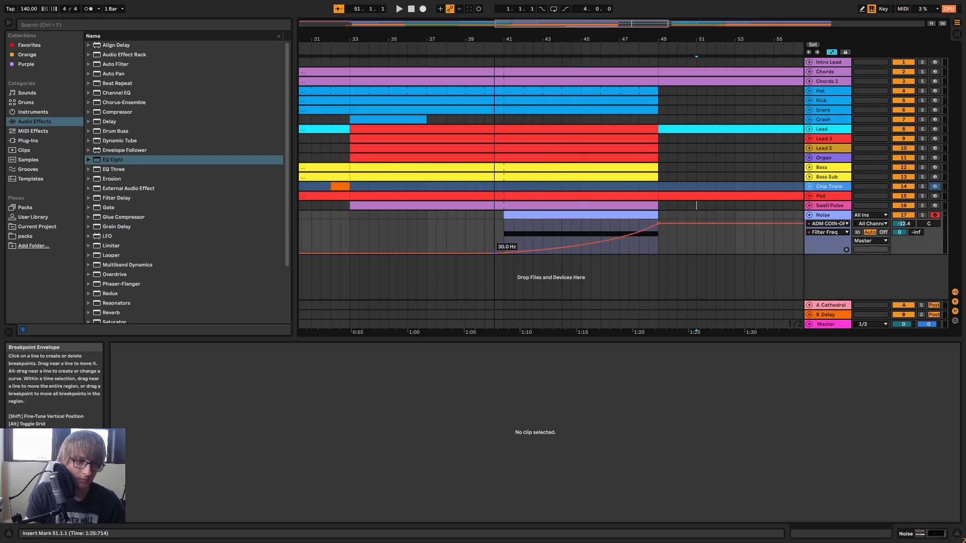
pyautogui.press('space')
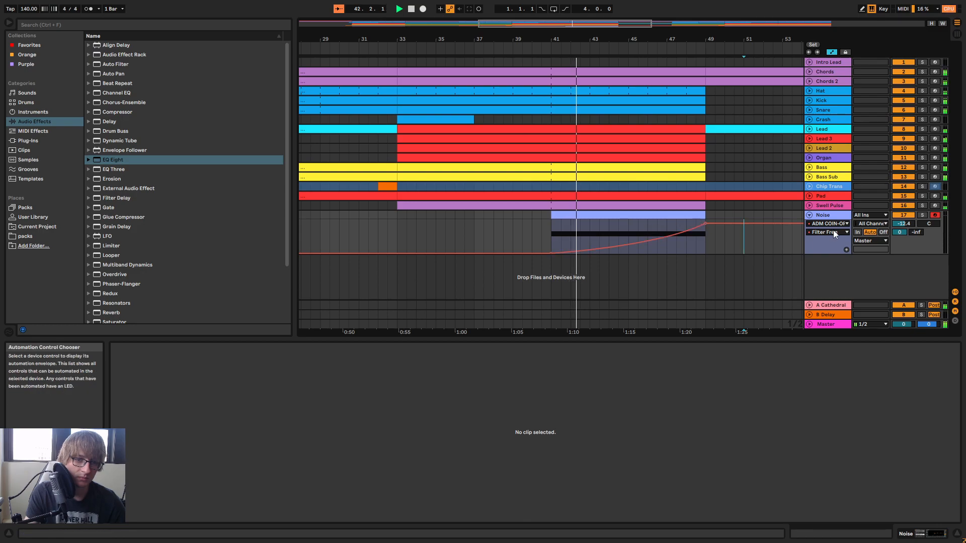
pyautogui.click(824, 215)
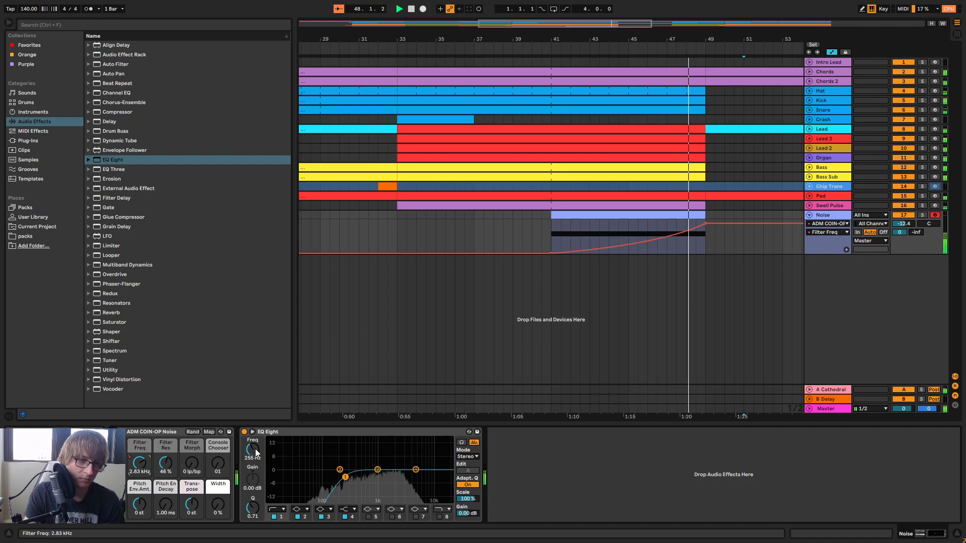
# Raise the Filter Freq envelope's starting level at bar 41 and fine-tune it while playing from there
pyautogui.moveTo(551, 252); pyautogui.dragTo(551, 240)
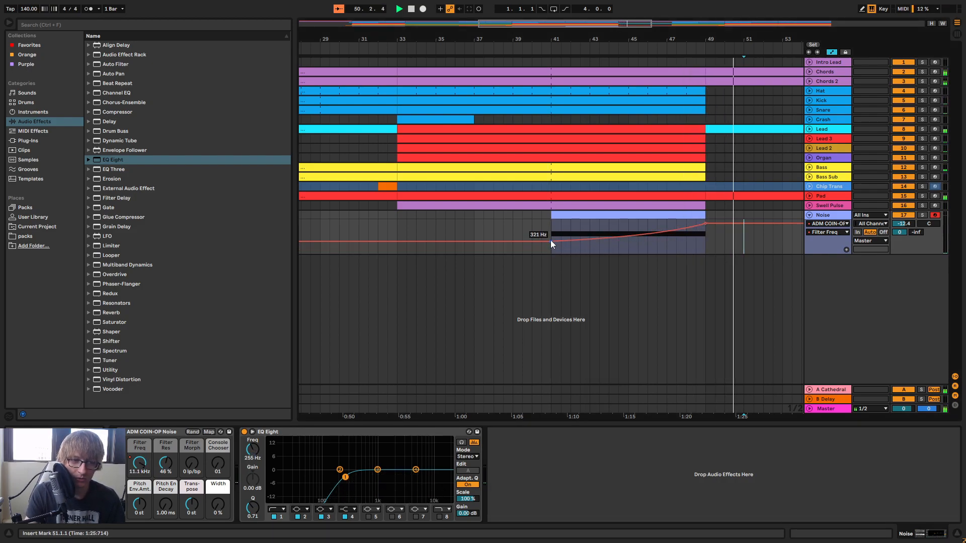
pyautogui.click(549, 43)
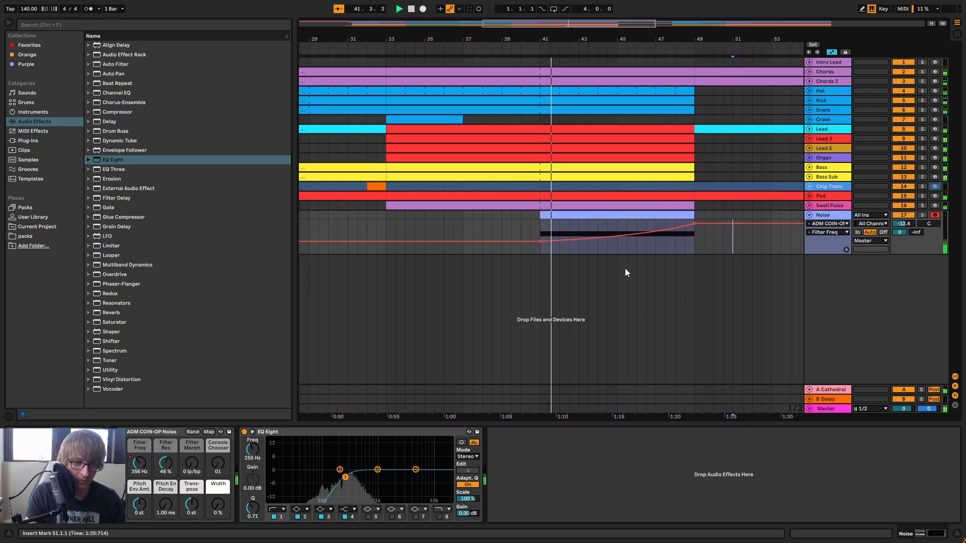
pyautogui.moveTo(526, 243); pyautogui.dragTo(526, 247)
pyautogui.click(508, 223)
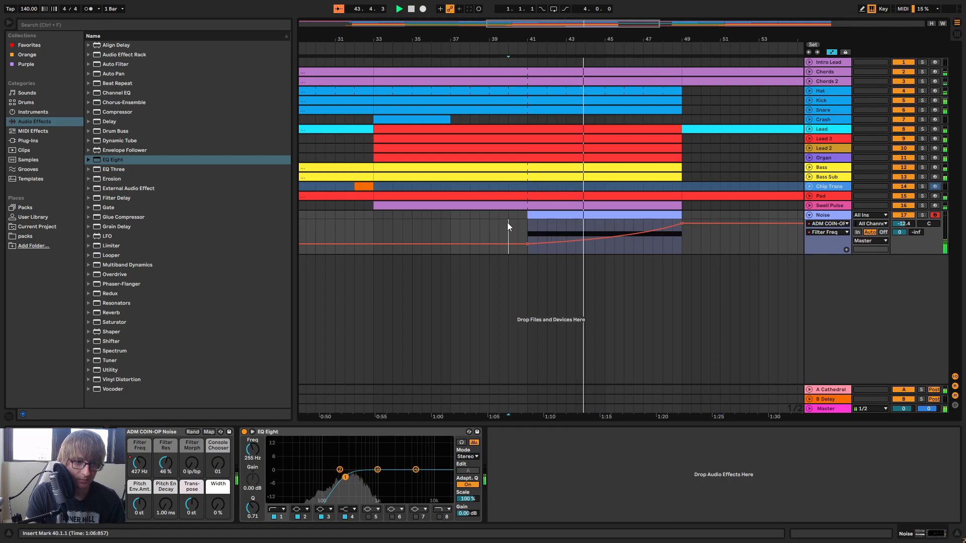
# Adjust the Filter Freq ramp's curvature and raise its end point at bar 49 to 22.0 kHz during playback
pyautogui.keyDown('alt'); pyautogui.moveTo(627, 235); pyautogui.dragTo(626, 234); pyautogui.keyUp('alt')
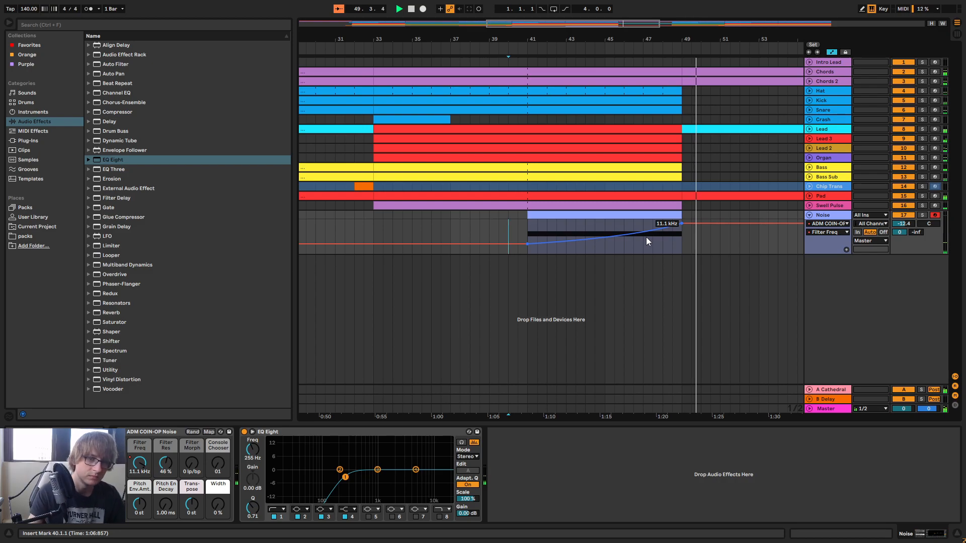
pyautogui.moveTo(682, 222); pyautogui.dragTo(682, 221)
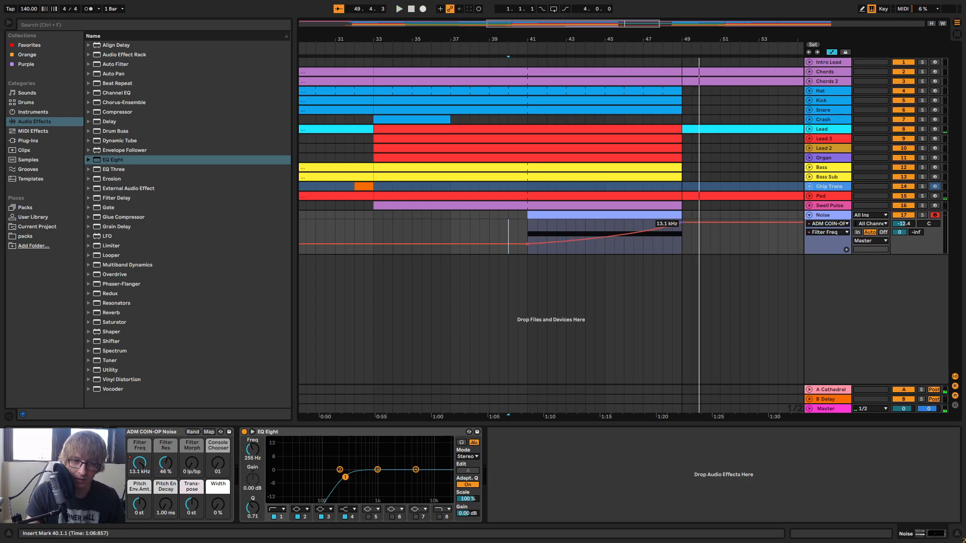
pyautogui.click(519, 50)
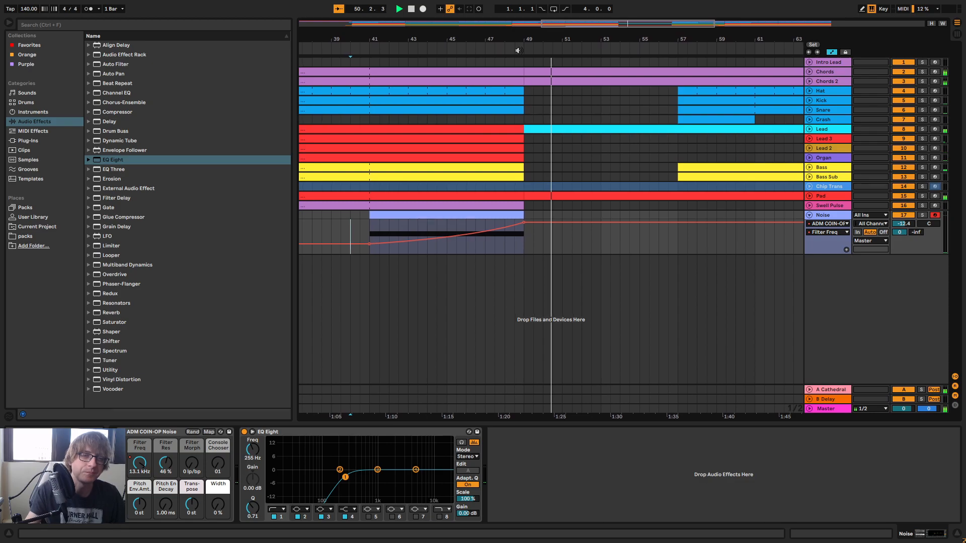
pyautogui.moveTo(513, 222); pyautogui.dragTo(512, 220)
pyautogui.press('space')
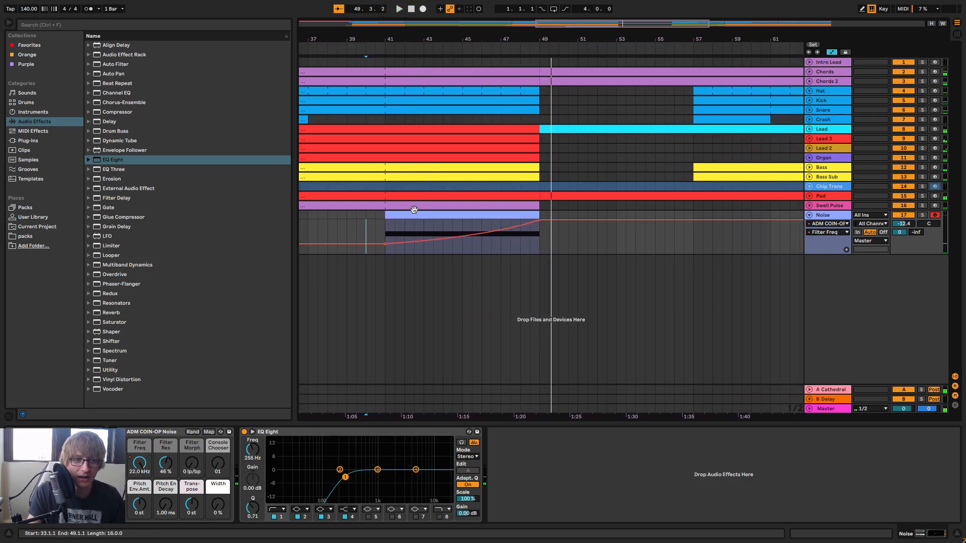
# Lower the Filter Freq envelope's end point at bar 49 to 16.5 kHz and play the transition
pyautogui.moveTo(540, 223); pyautogui.dragTo(540, 225)
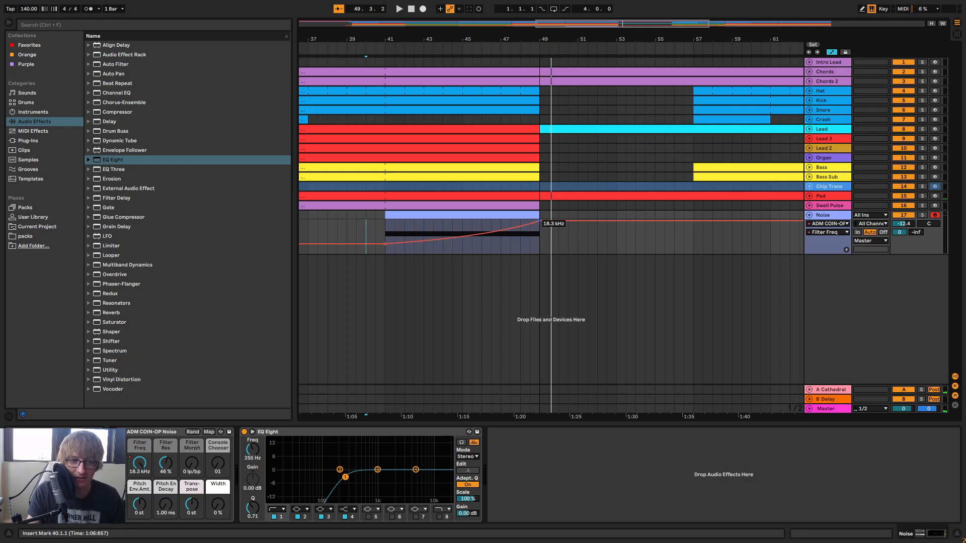
pyautogui.click(469, 47)
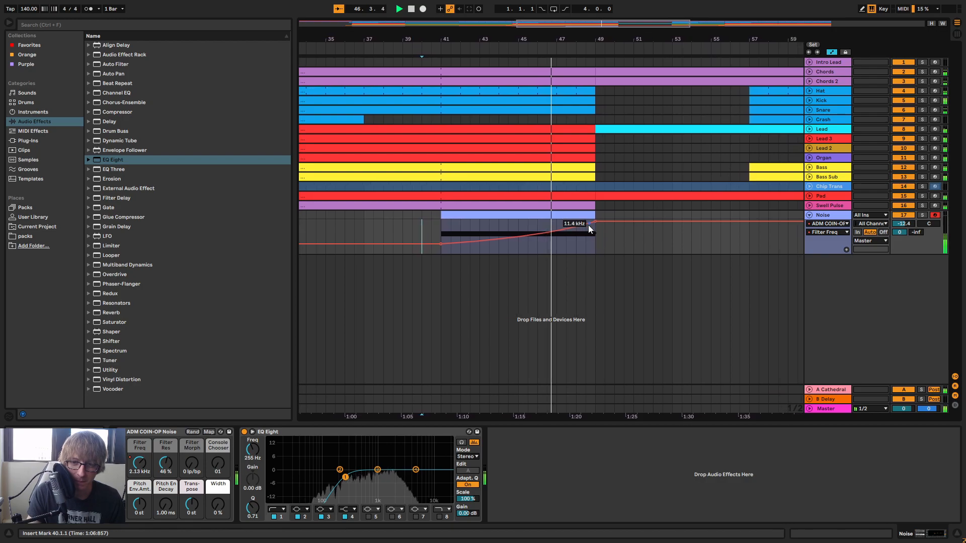
pyautogui.click(608, 242)
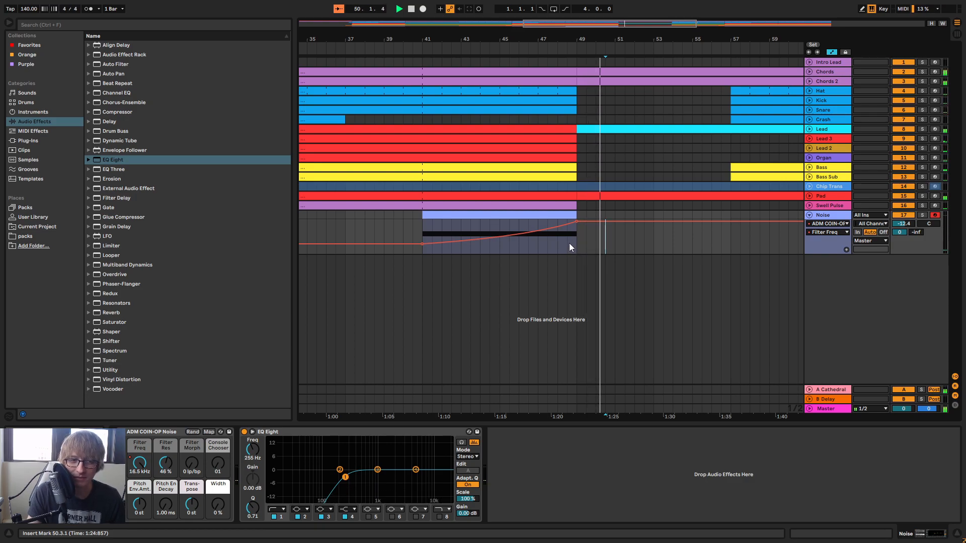
pyautogui.moveTo(499, 40); pyautogui.dragTo(536, 37)
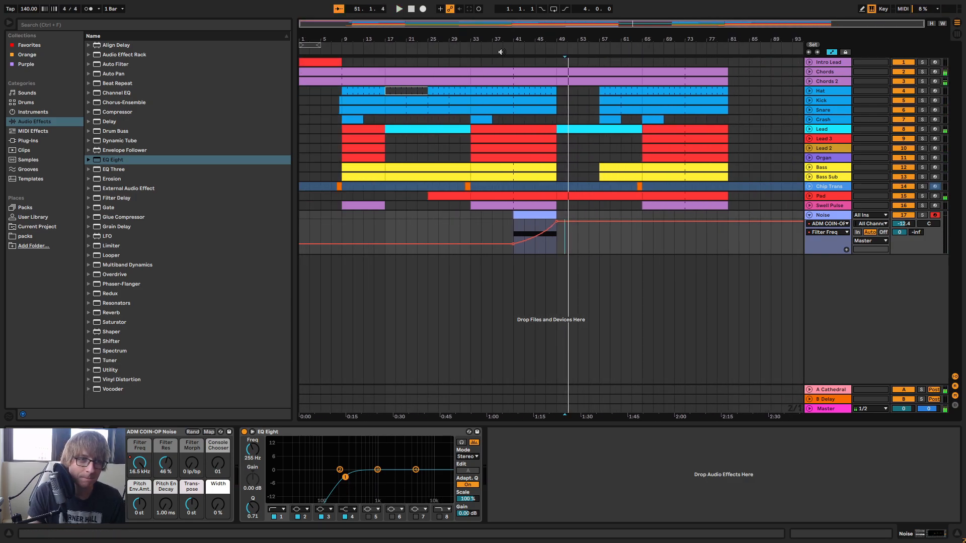
# Check the track levels in the mixer during playback and return to the arrangement at bar 57
pyautogui.press('Tab')
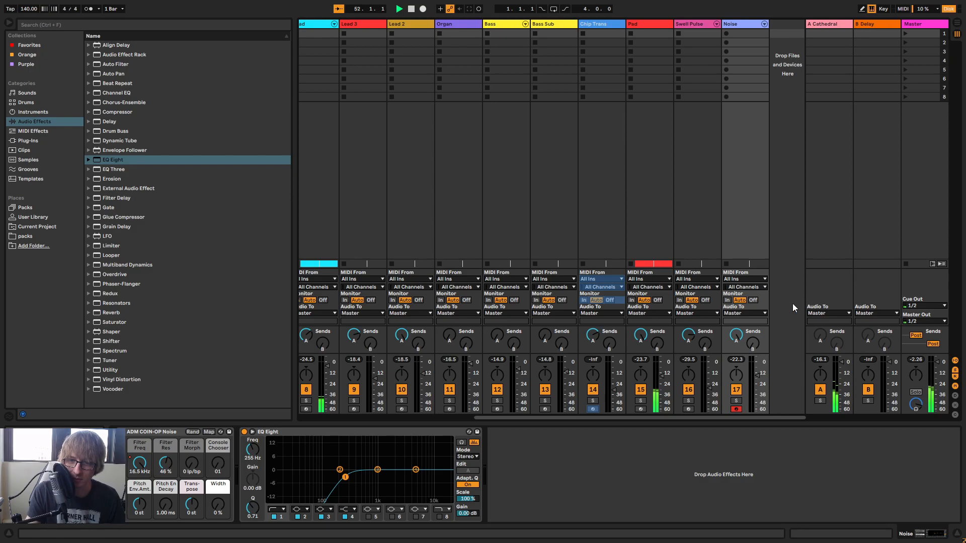
pyautogui.press('Tab')
pyautogui.click(600, 145)
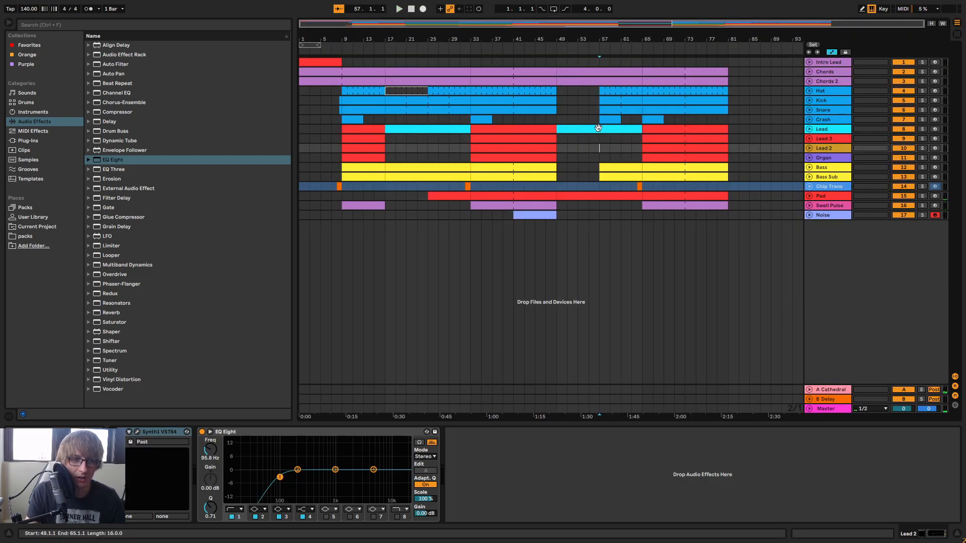
# Open the Lead clip spanning bars 49 to 65 in the note editor and enlarge the editor
pyautogui.moveTo(598, 37); pyautogui.dragTo(529, 44)
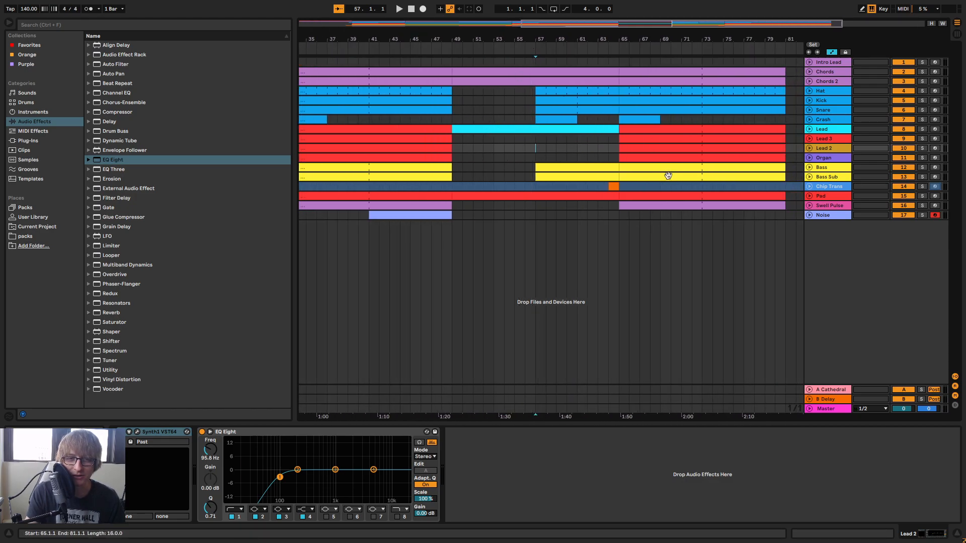
pyautogui.doubleClick(556, 126)
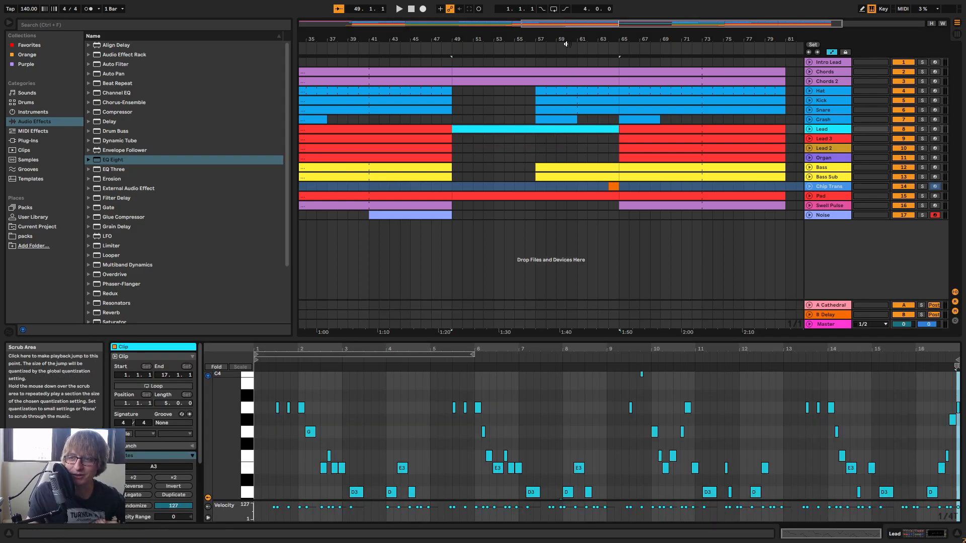
pyautogui.click(525, 149)
pyautogui.click(511, 128)
pyautogui.moveTo(567, 342); pyautogui.dragTo(579, 157)
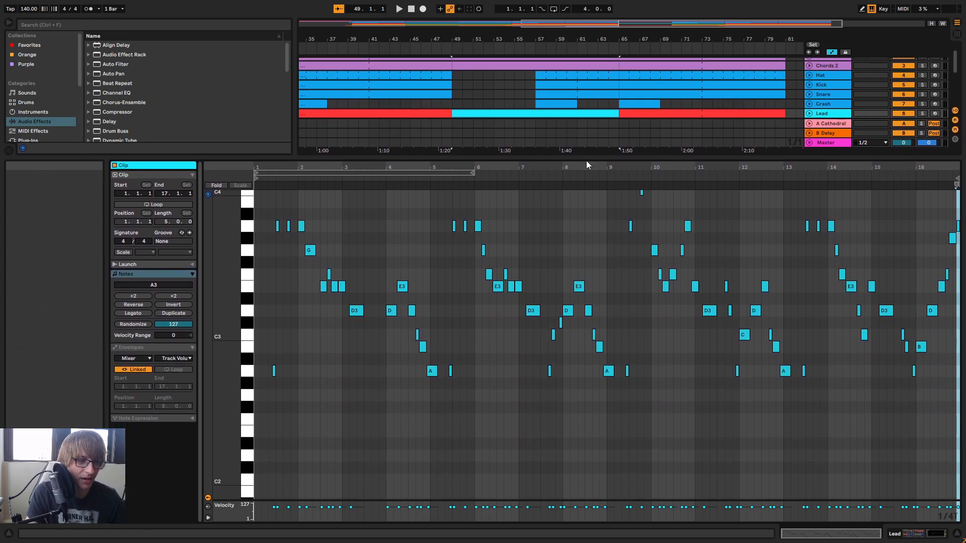
# Play the Lead clip from bar 49 and examine its melody notes up close
pyautogui.press('space')
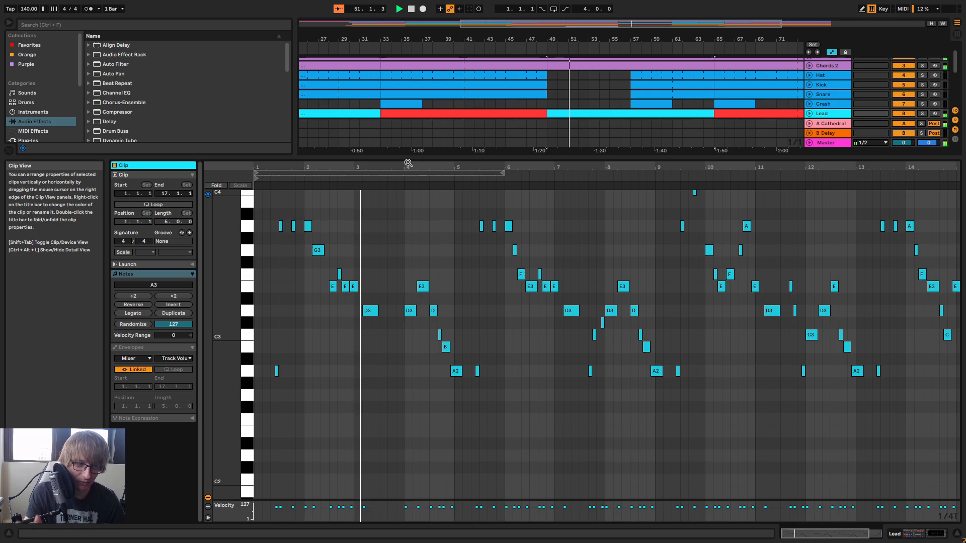
pyautogui.moveTo(400, 168); pyautogui.dragTo(400, 151)
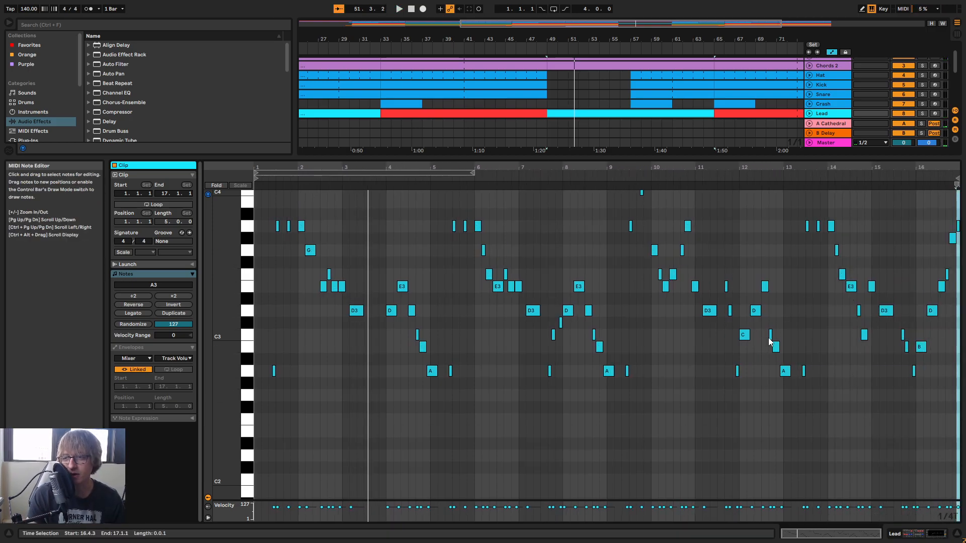
pyautogui.moveTo(370, 167); pyautogui.dragTo(370, 186)
pyautogui.press('space')
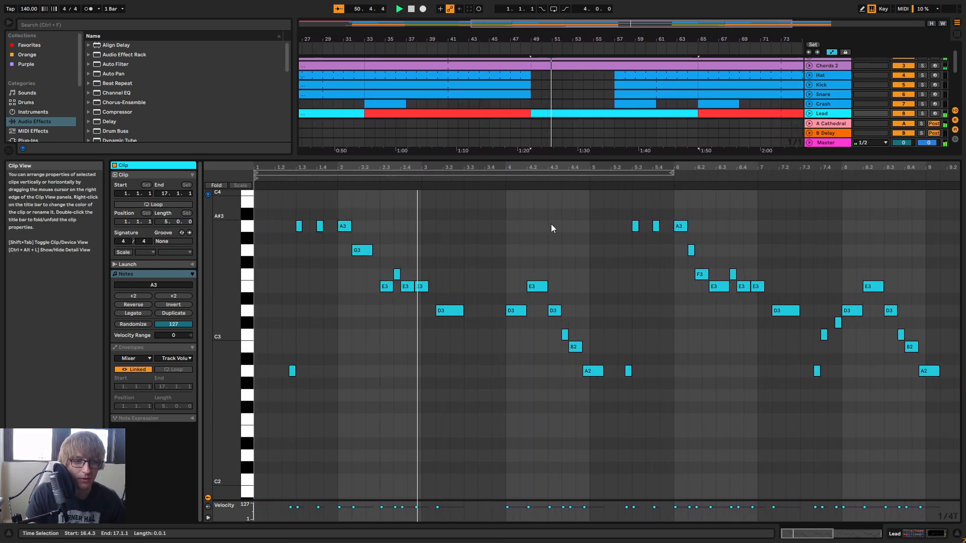
pyautogui.scroll(3, 569, 262)
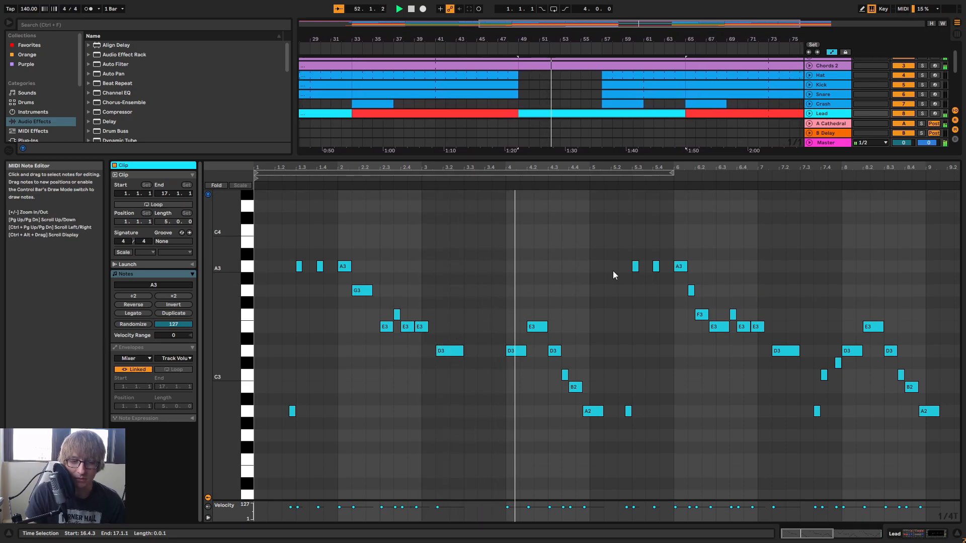
pyautogui.moveTo(699, 162); pyautogui.dragTo(699, 231)
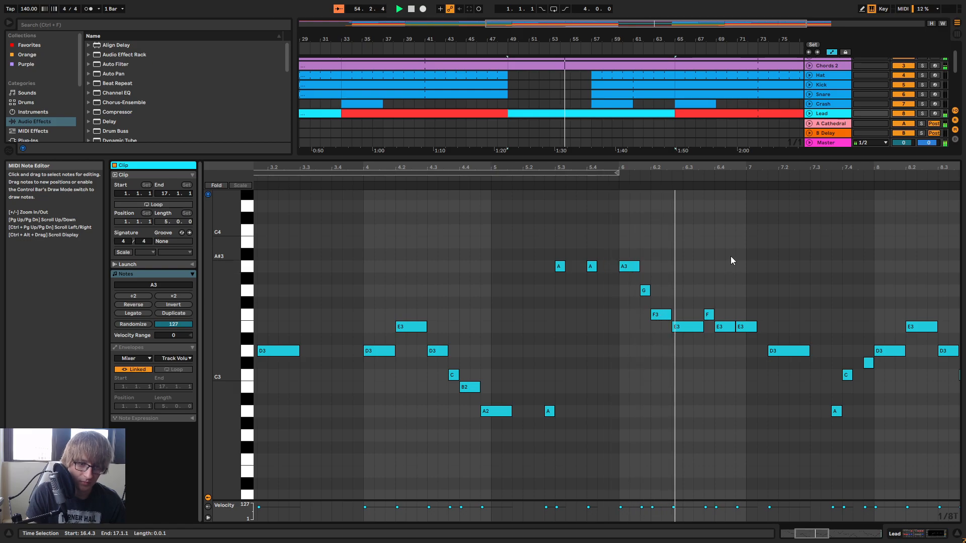
# Play the phrase around bar 7 of the Lead clip and raise the short A2 note at 7.3.3 to A3
pyautogui.click(727, 327)
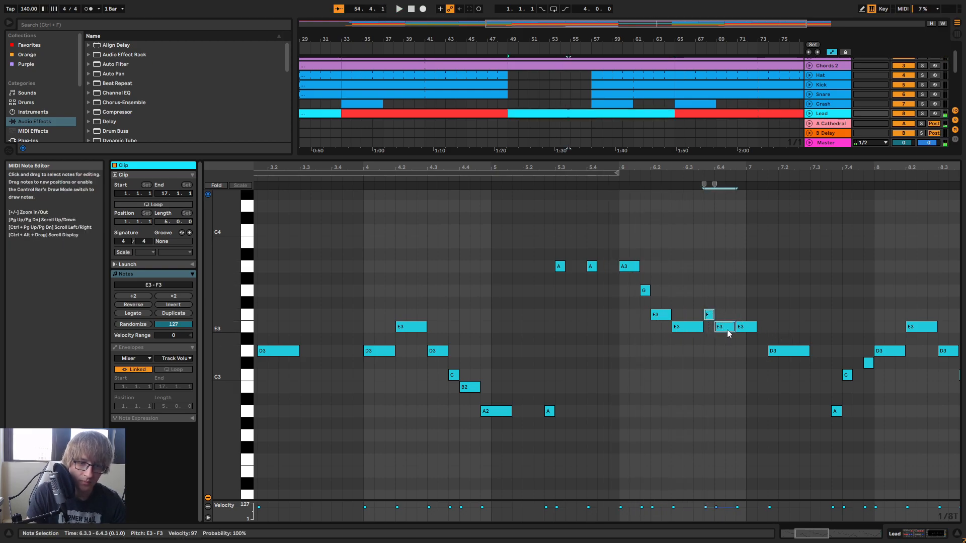
pyautogui.click(750, 327)
pyautogui.click(546, 185)
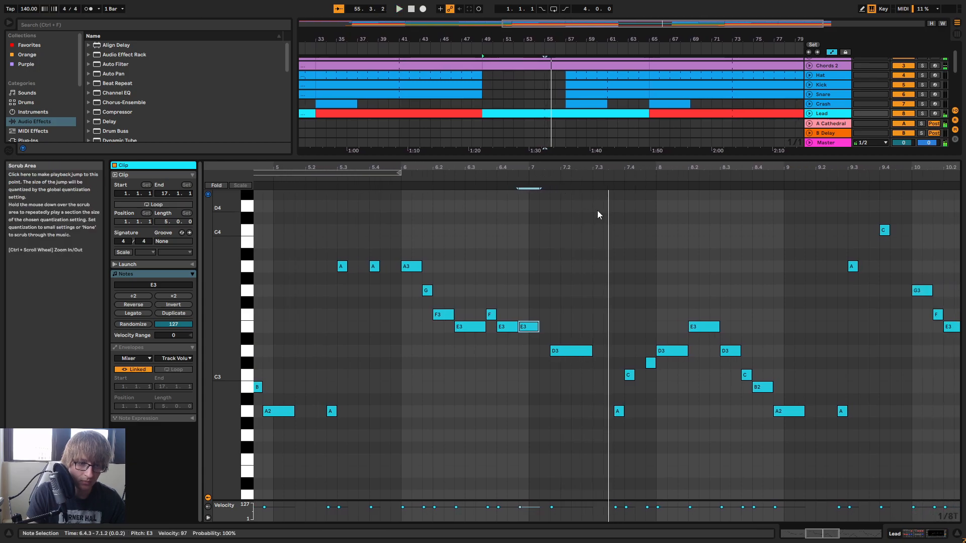
pyautogui.press('Up')
pyautogui.press('Up')
pyautogui.press('Up')
pyautogui.press('Up')
pyautogui.press('Up')
pyautogui.press('Up')
pyautogui.press('Up')
pyautogui.press('Up')
pyautogui.press('Up')
pyautogui.press('Up')
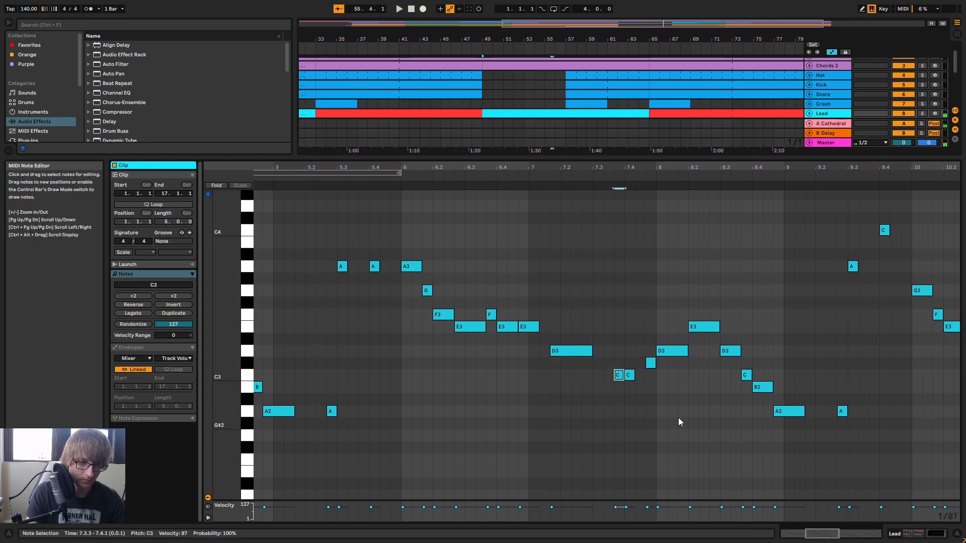
# Raise the short C3 note at beat 7.4 to G3
pyautogui.click(628, 375)
pyautogui.press('Up')
pyautogui.press('Up')
pyautogui.press('Up')
pyautogui.press('Up')
pyautogui.press('Up')
pyautogui.press('Up')
pyautogui.press('Up')
pyautogui.press('Up')
pyautogui.press('Down')
# Raise the short note just before bar 8 to F3 and play the phrase
pyautogui.click(650, 363)
pyautogui.press('Up')
pyautogui.press('Up')
pyautogui.press('Up')
pyautogui.press('Up')
pyautogui.press('Up')
pyautogui.press('Down')
pyautogui.press('space')
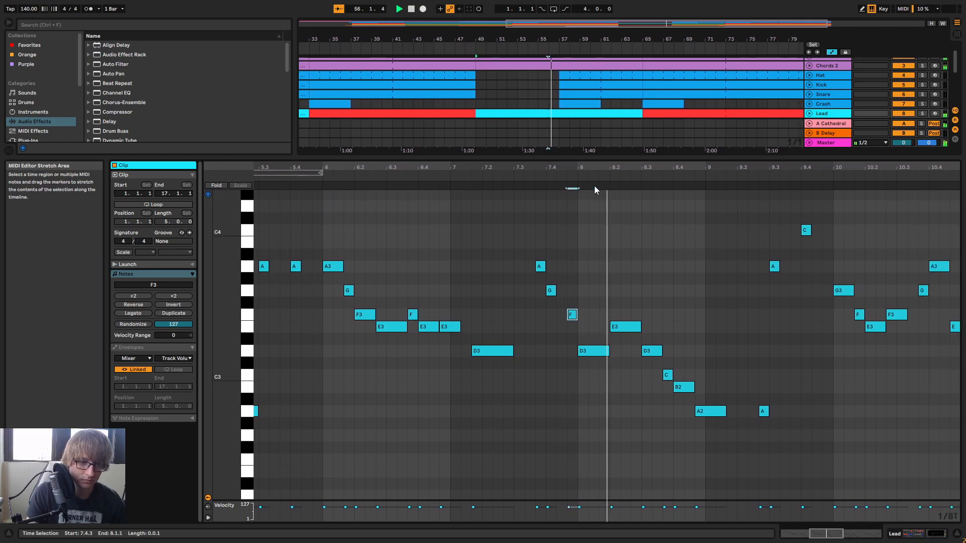
# Raise the three descending notes from beat 8.3 onwards to F3, E3 and D3
pyautogui.click(611, 328)
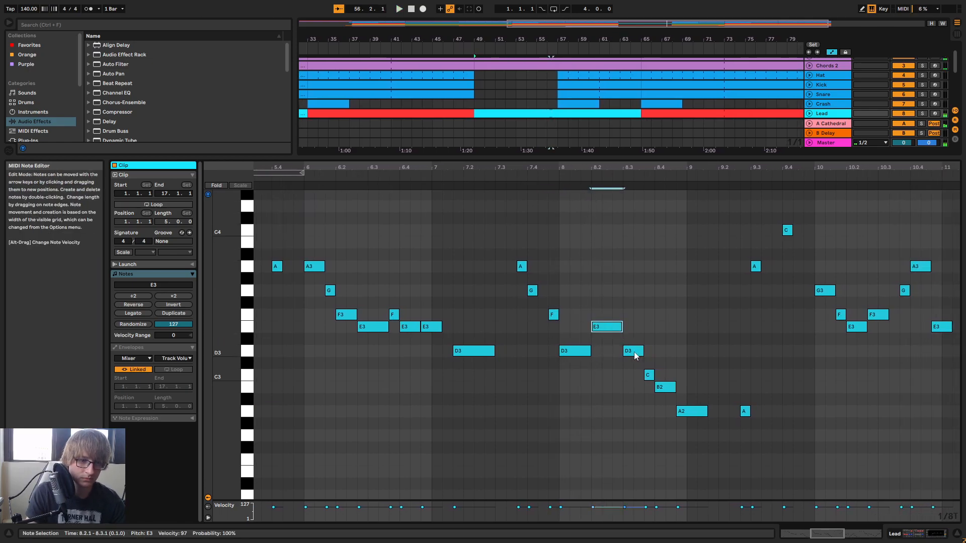
pyautogui.press('Up')
pyautogui.press('Up')
pyautogui.click(649, 375)
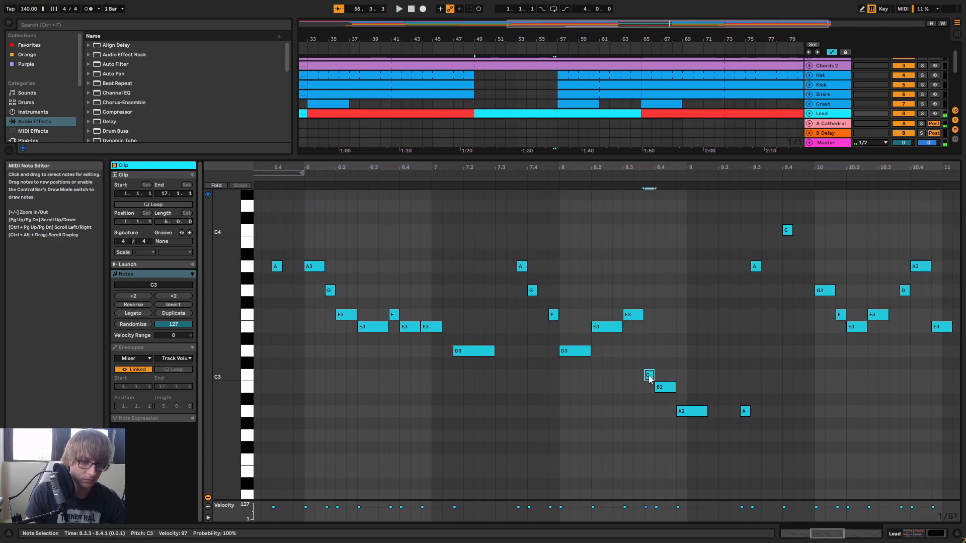
pyautogui.click(669, 385)
pyautogui.press('Up')
pyautogui.press('Up')
pyautogui.press('Up')
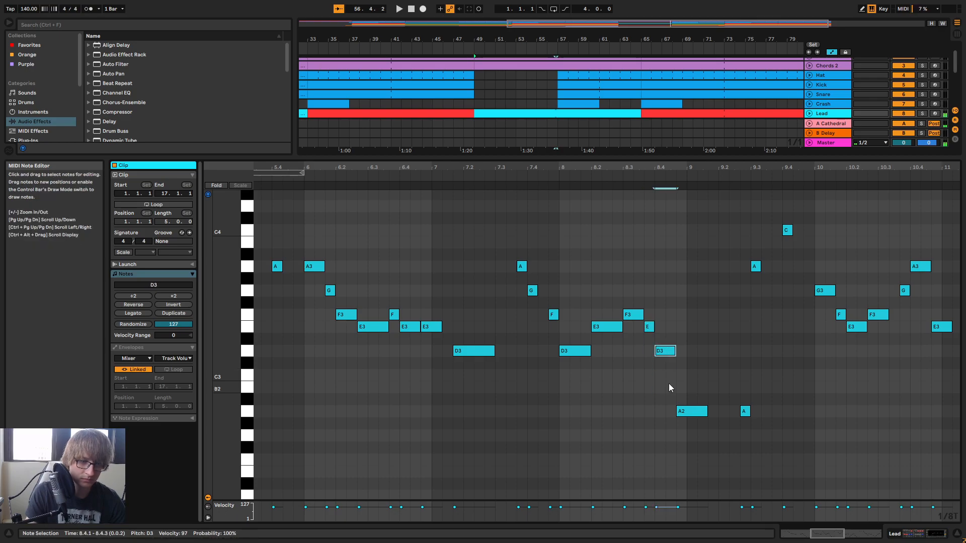
# Try the long A2 note leading into bar 9 on E3, play it, and return the note to A2
pyautogui.click(690, 394)
pyautogui.click(688, 410)
pyautogui.press('Up')
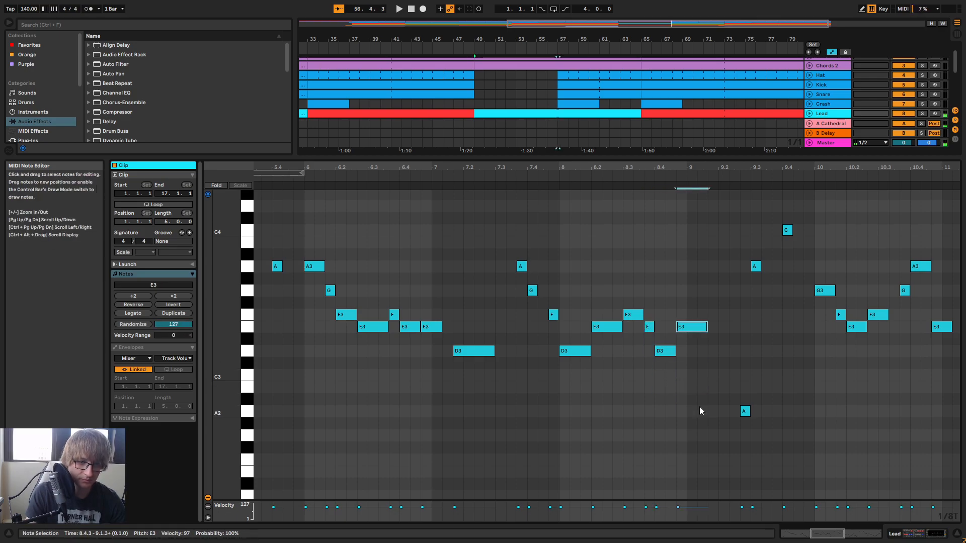
pyautogui.press('space')
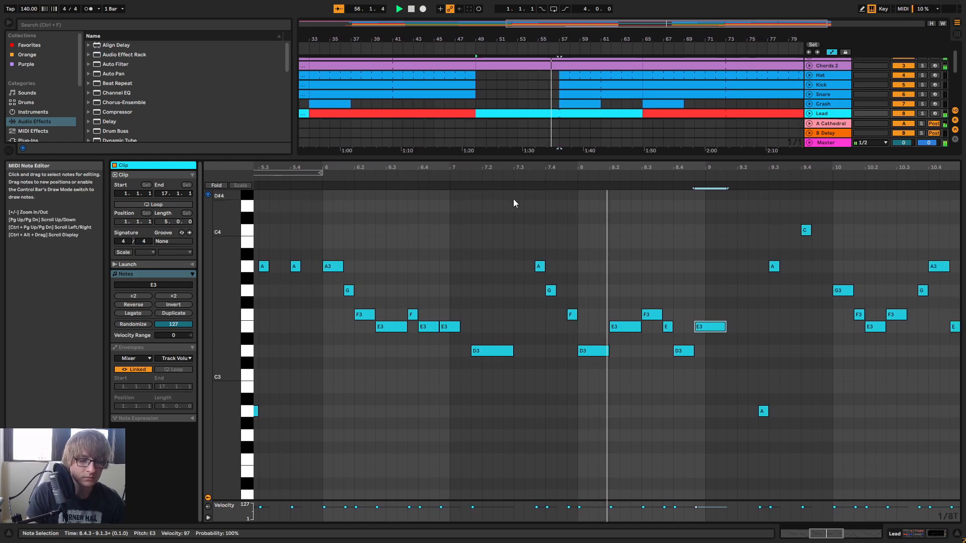
pyautogui.press('space')
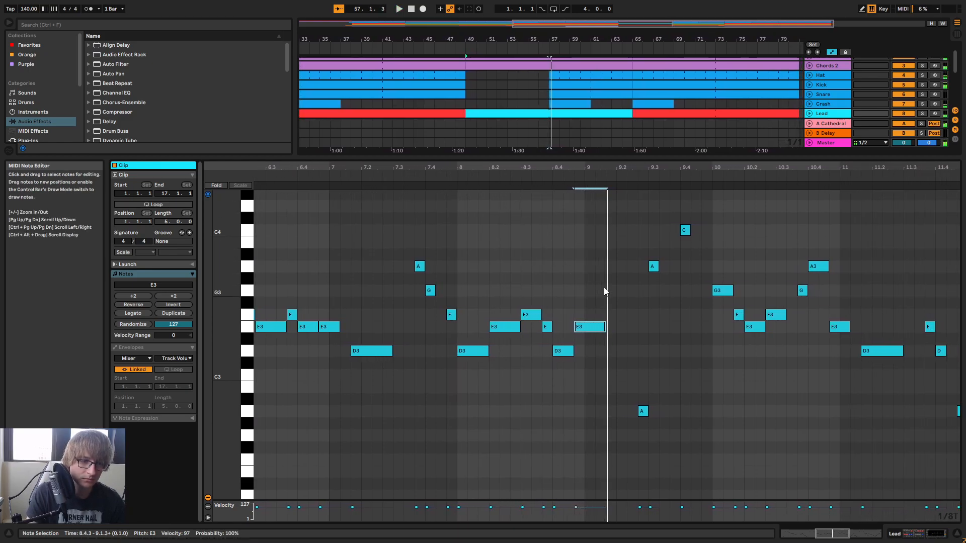
pyautogui.press('Down')
pyautogui.press('Down')
pyautogui.press('Down')
pyautogui.press('Down')
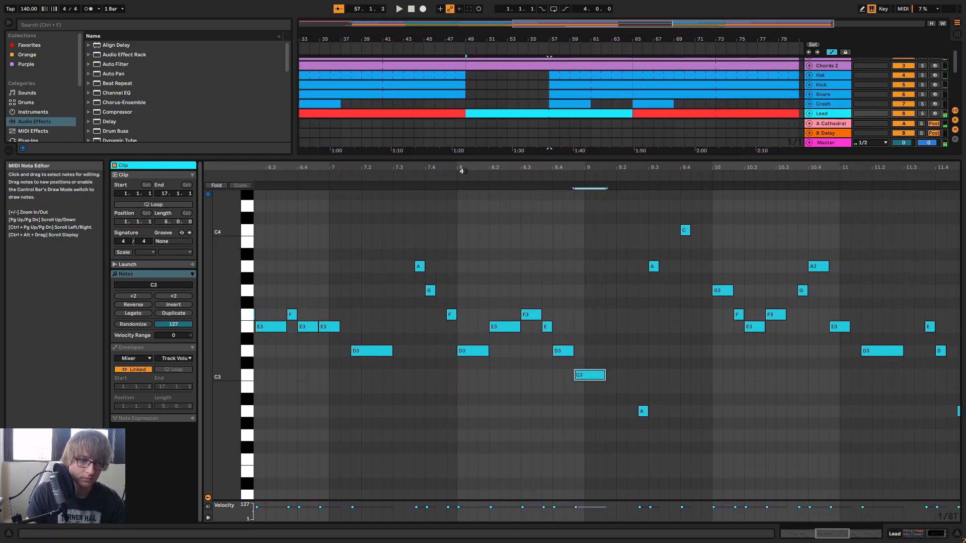
pyautogui.press('Down')
pyautogui.press('Down')
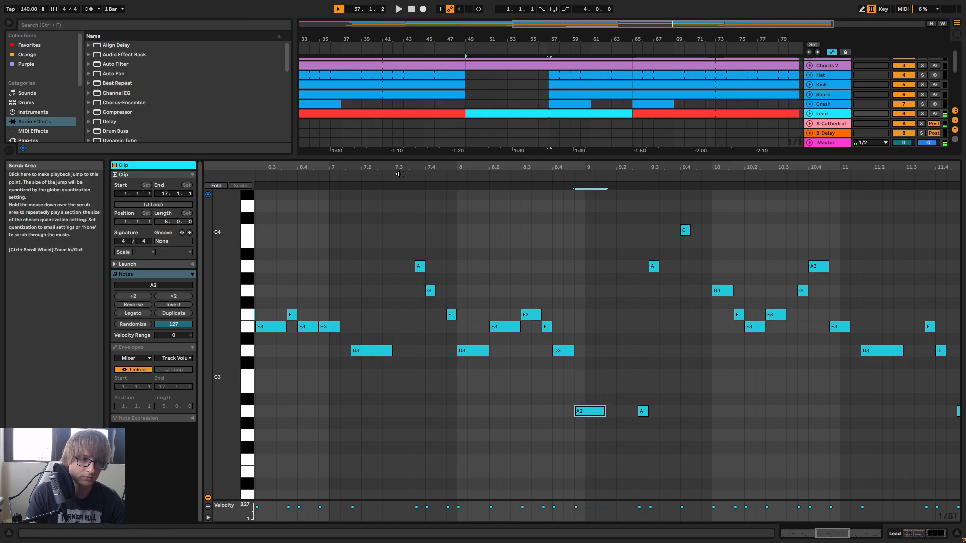
# Replay the melody from bar 7 and listen to the reworked notes leading into bar 9
pyautogui.click(440, 185)
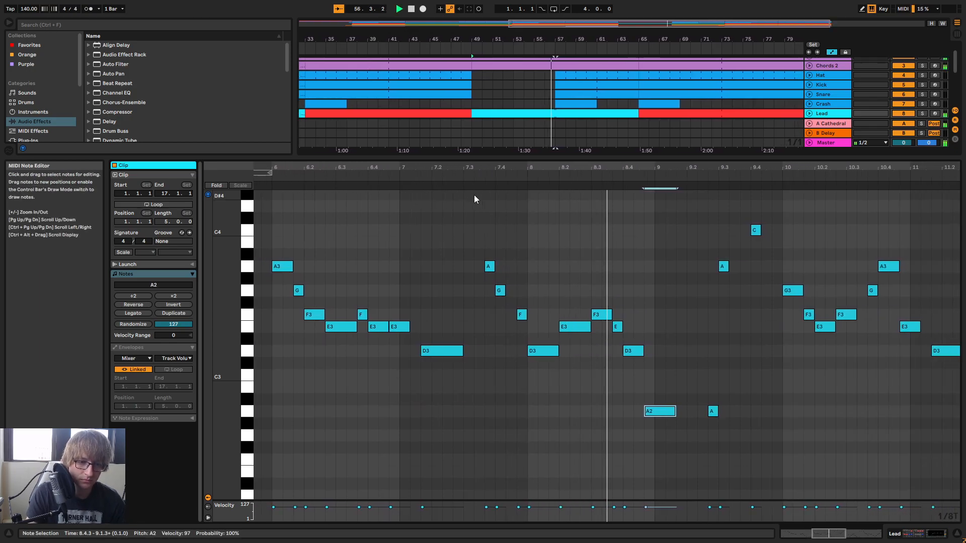
pyautogui.press('space')
pyautogui.click(577, 313)
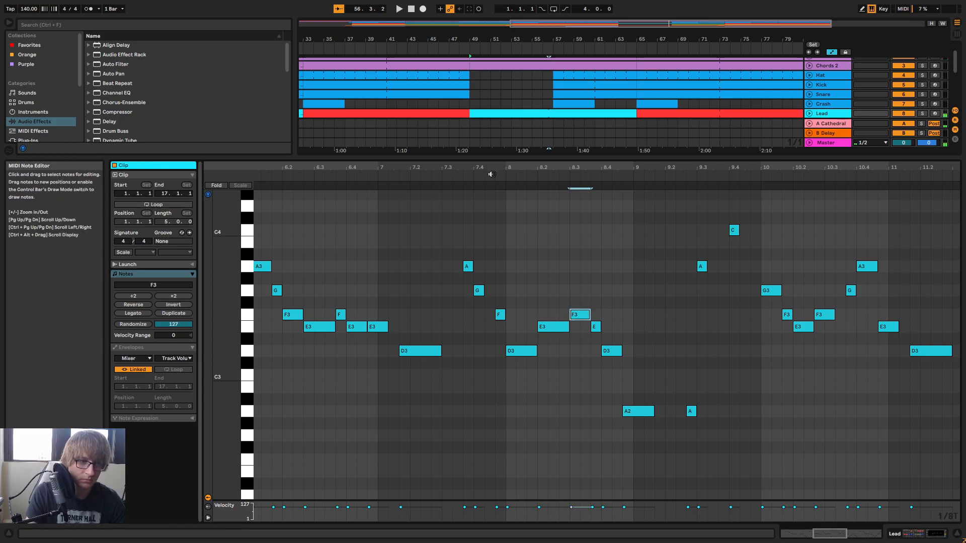
pyautogui.click(481, 178)
pyautogui.press('space')
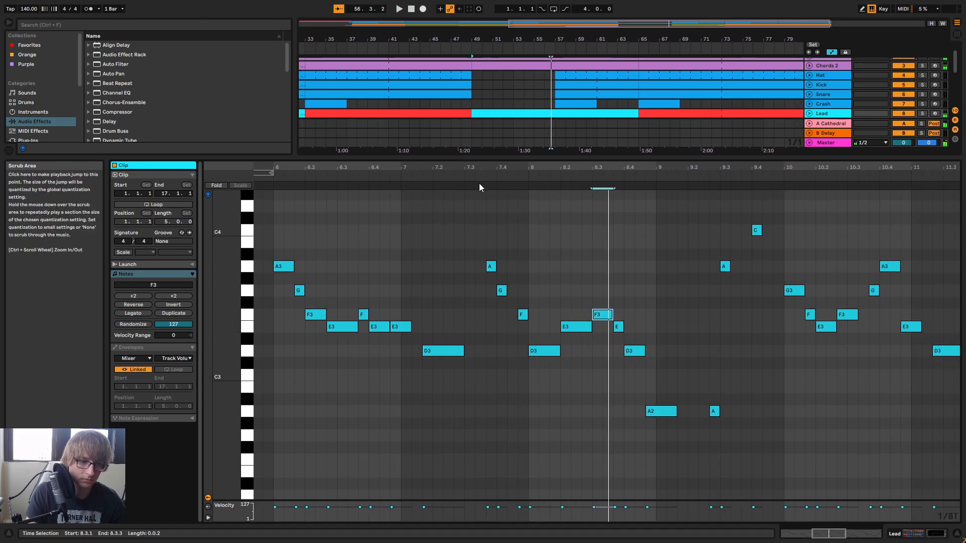
pyautogui.click(464, 171)
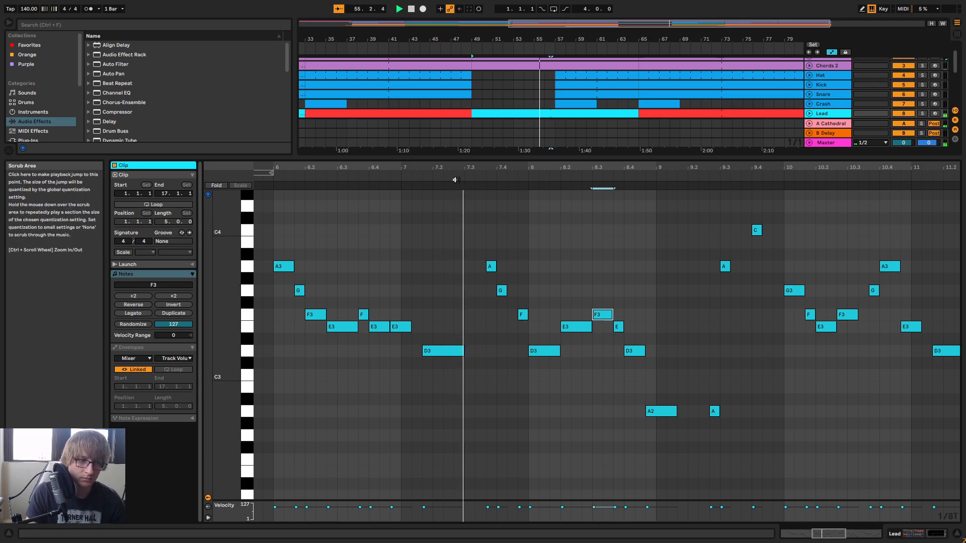
# Raise the D3 note at the start of bar 8 to E3 and lower the E3 note at beat 8.2 to D3
pyautogui.click(606, 316)
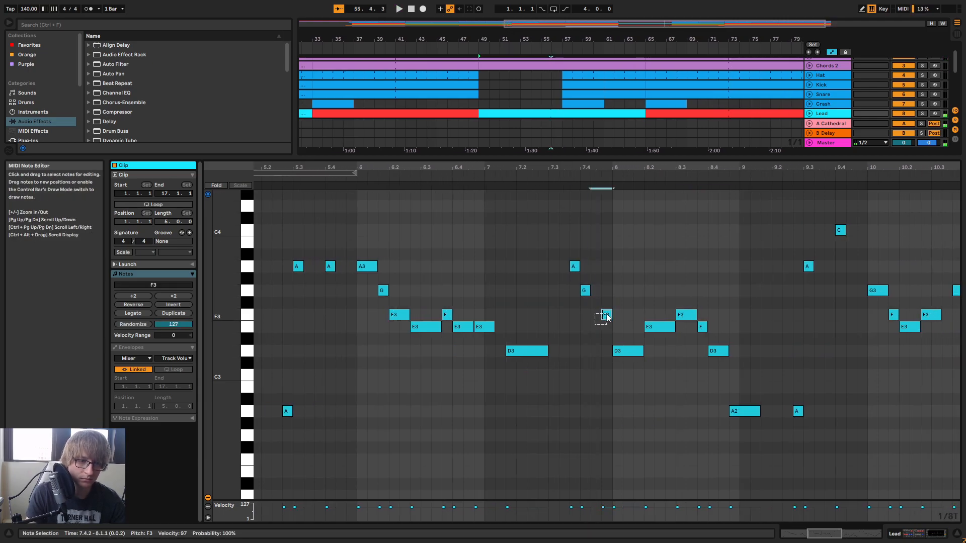
pyautogui.click(629, 353)
pyautogui.press('space')
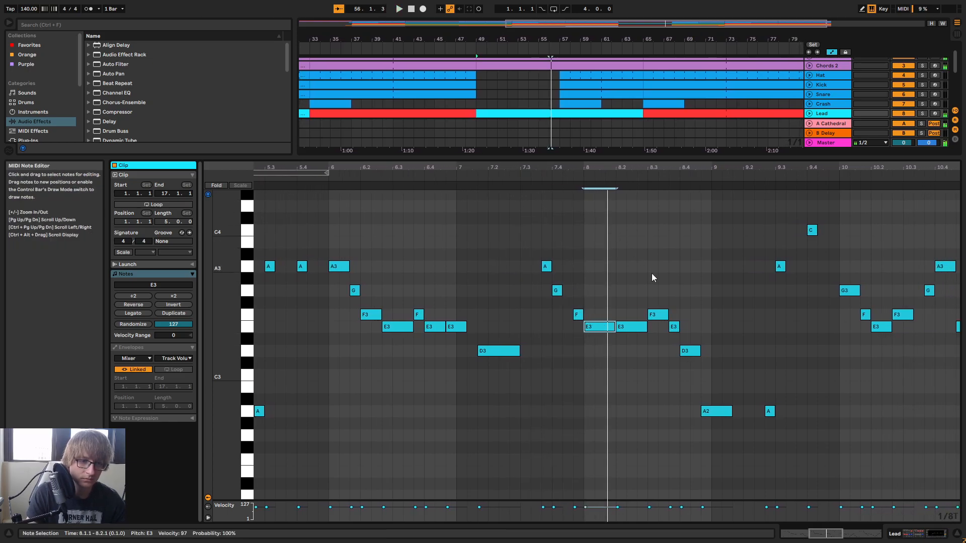
pyautogui.press('Down')
pyautogui.press('Down')
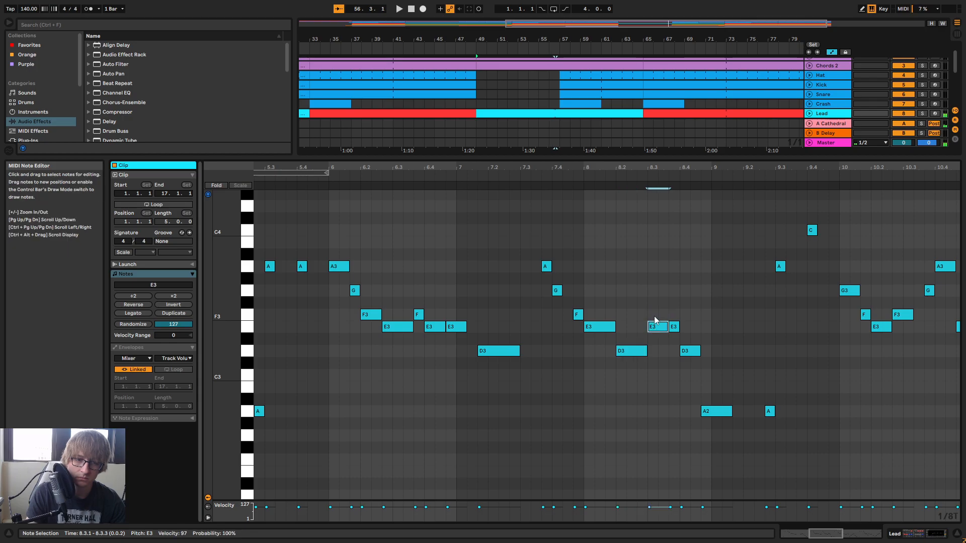
# Lower the D3 note at beat 8.4 to C3 and play the phrase
pyautogui.click(582, 174)
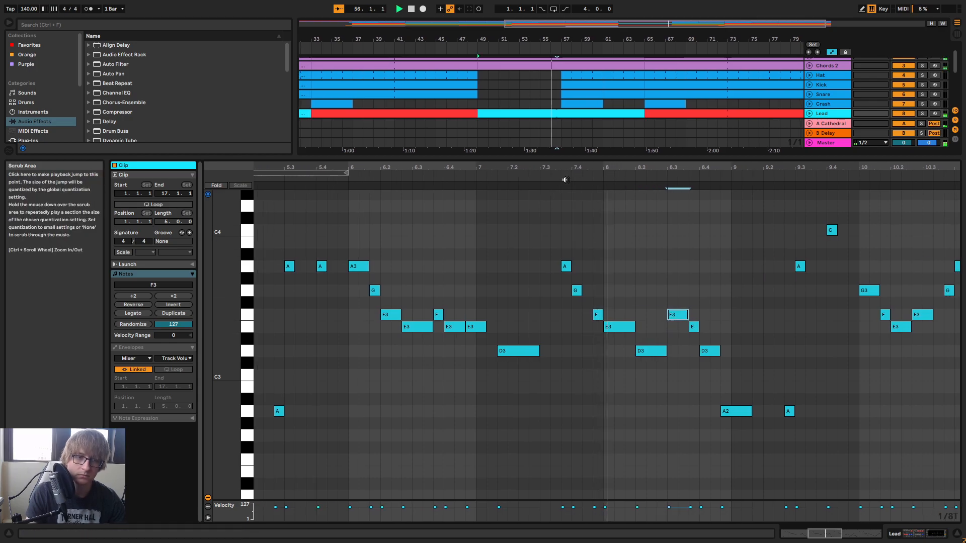
pyautogui.click(612, 326)
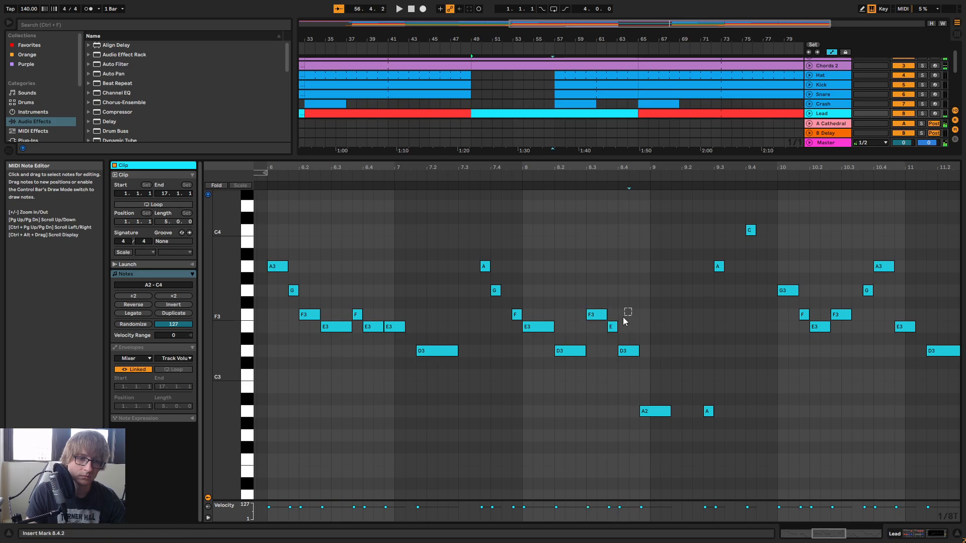
pyautogui.press('Down')
pyautogui.press('Down')
pyautogui.press('space')
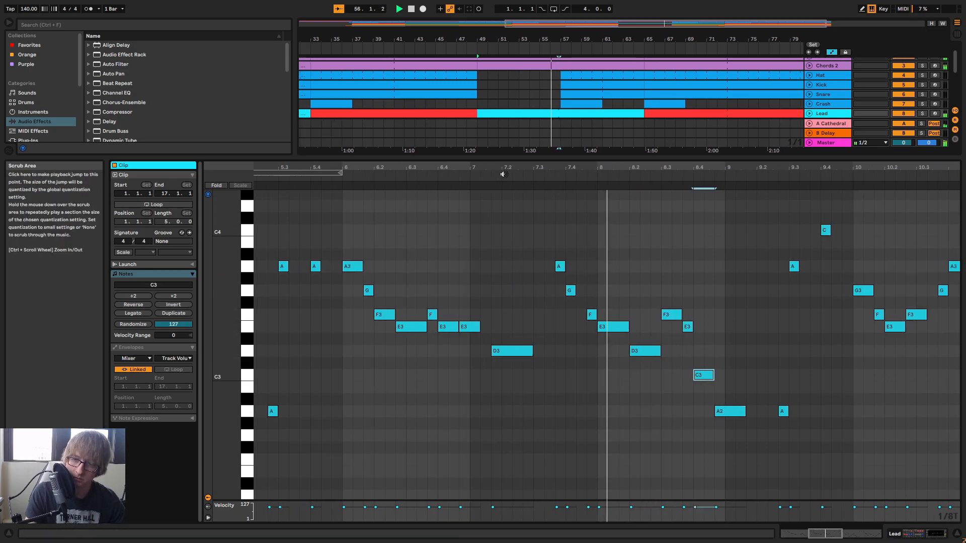
# Show the whole Lead clip and play it from the beginning to review the melody
pyautogui.press('space')
pyautogui.click(360, 177)
pyautogui.moveTo(655, 167); pyautogui.dragTo(580, 126)
pyautogui.press('space')
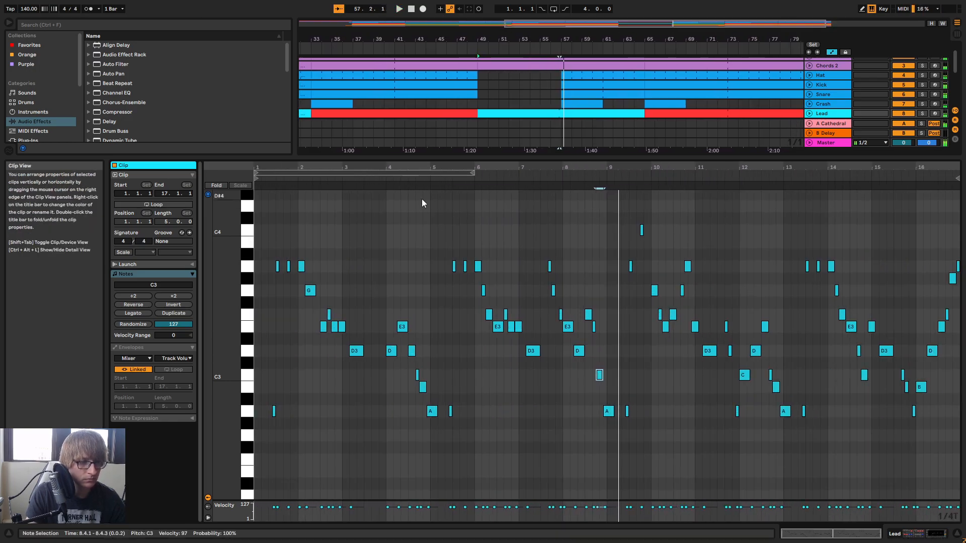
pyautogui.press('space')
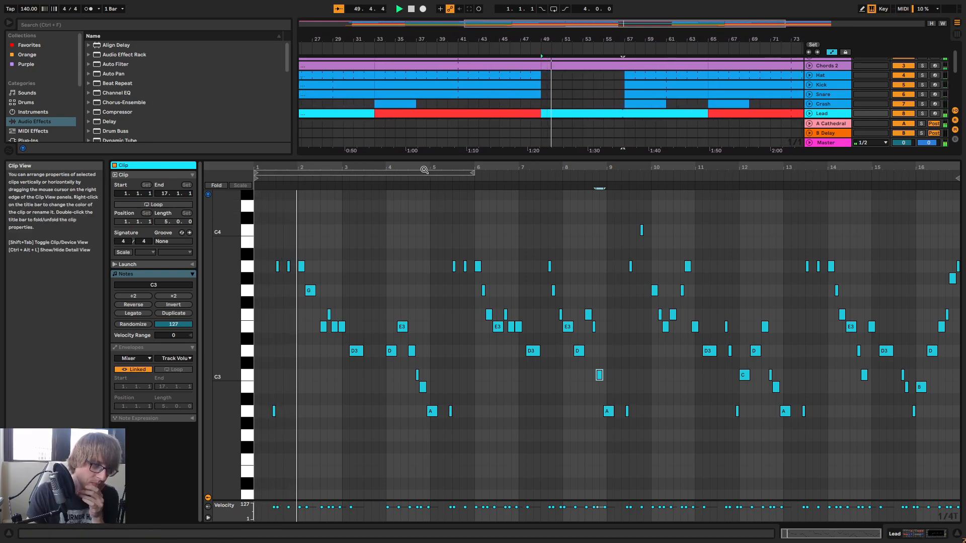
# Raise the short G3 note at 6.1.3 to C4
pyautogui.moveTo(414, 168); pyautogui.dragTo(357, 169)
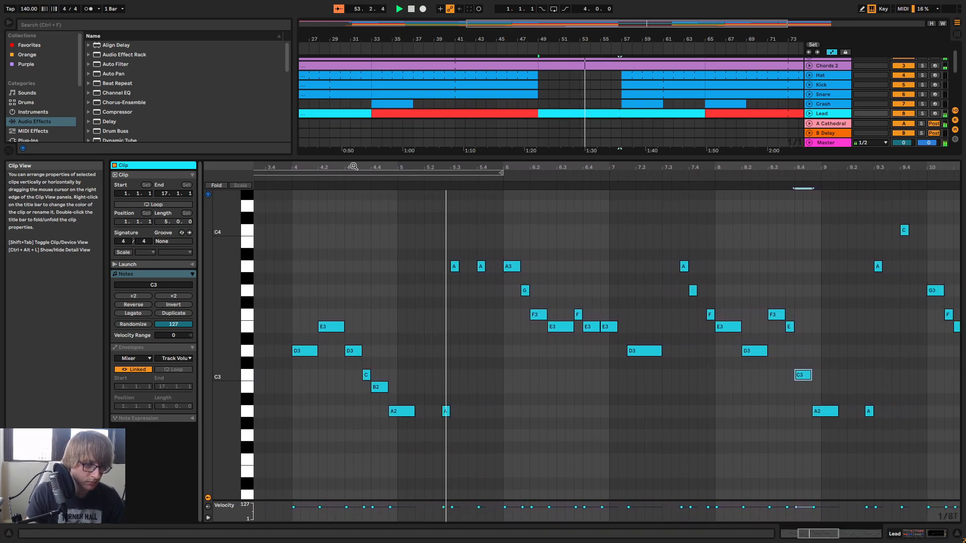
pyautogui.press('space')
pyautogui.moveTo(537, 275); pyautogui.dragTo(527, 298)
pyautogui.press('Up')
pyautogui.press('Up')
pyautogui.press('Up')
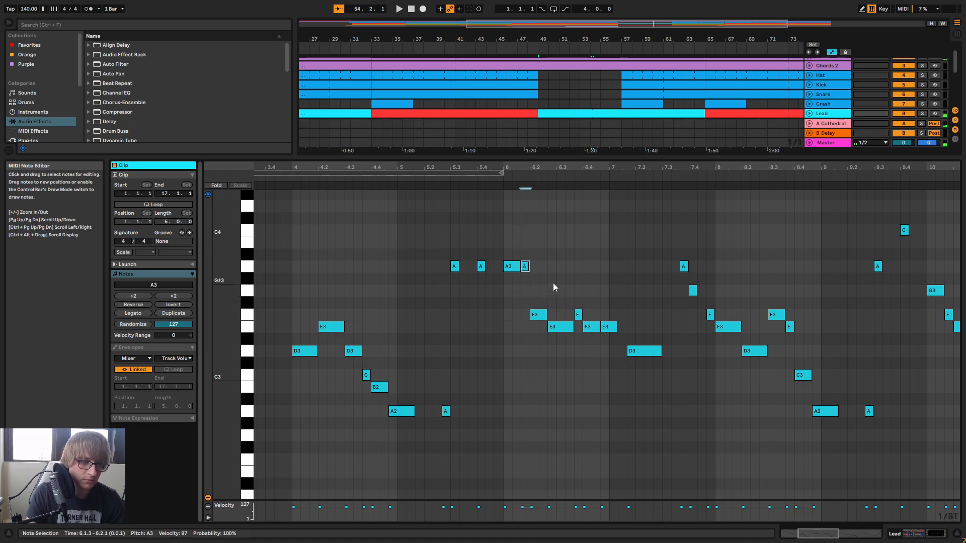
pyautogui.press('Up')
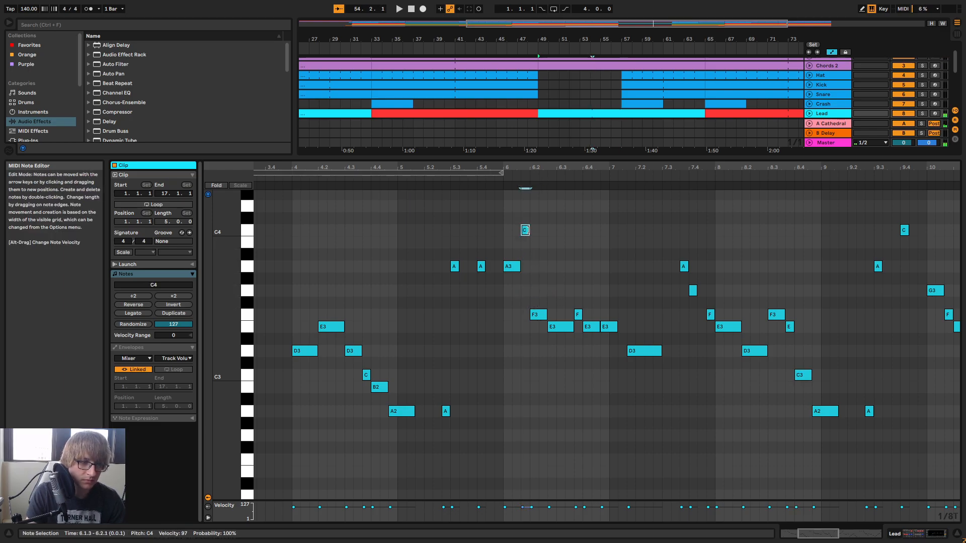
# Delete the F3 note at beat 6.2, resize the preceding C4 note to end at 6.2.2, and play the clip
pyautogui.click(539, 315)
pyautogui.press('Delete')
pyautogui.click(557, 327)
pyautogui.click(466, 180)
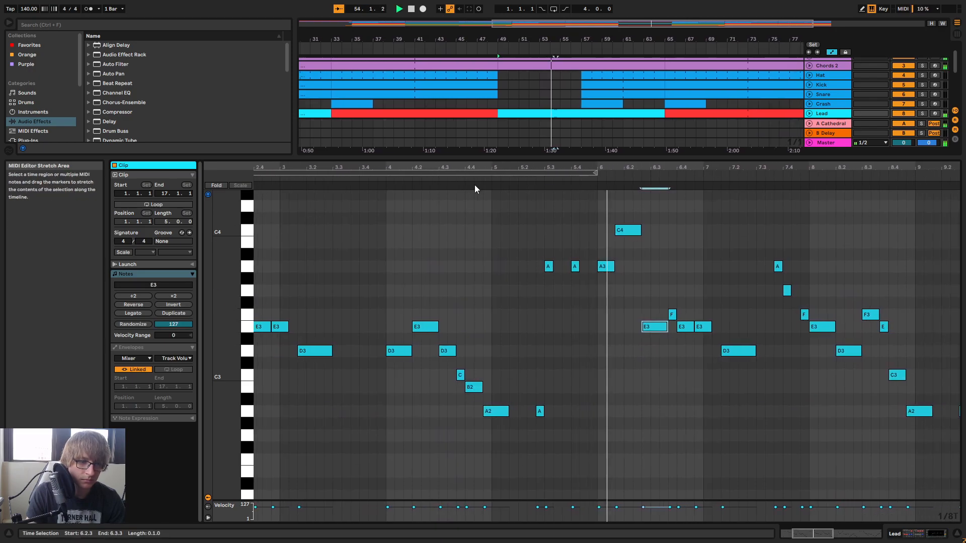
pyautogui.press('space')
pyautogui.moveTo(531, 231); pyautogui.dragTo(523, 231)
pyautogui.press('space')
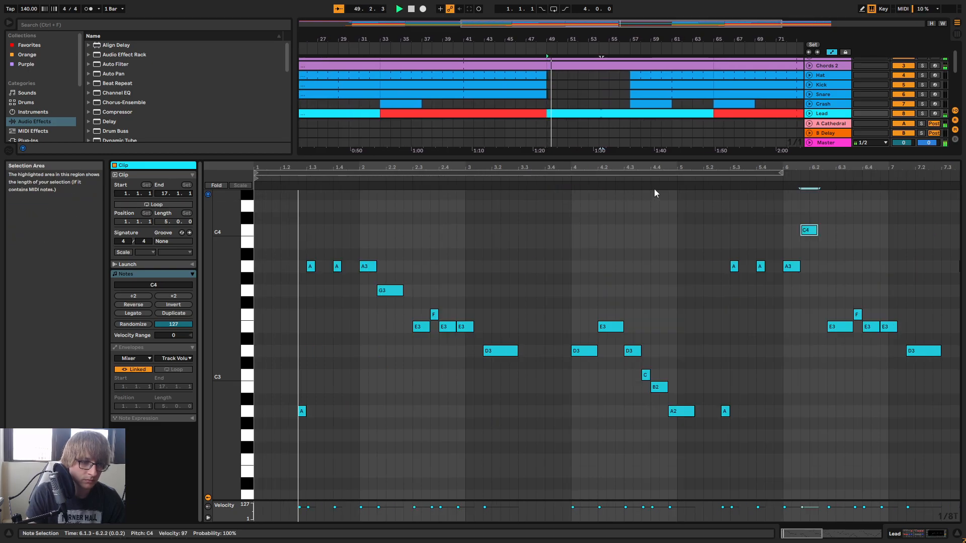
# Trim the start of the E3 note after the C4 to beat 6.3 and listen through bar 9
pyautogui.click(828, 346)
pyautogui.moveTo(829, 327); pyautogui.dragTo(837, 326)
pyautogui.click(847, 272)
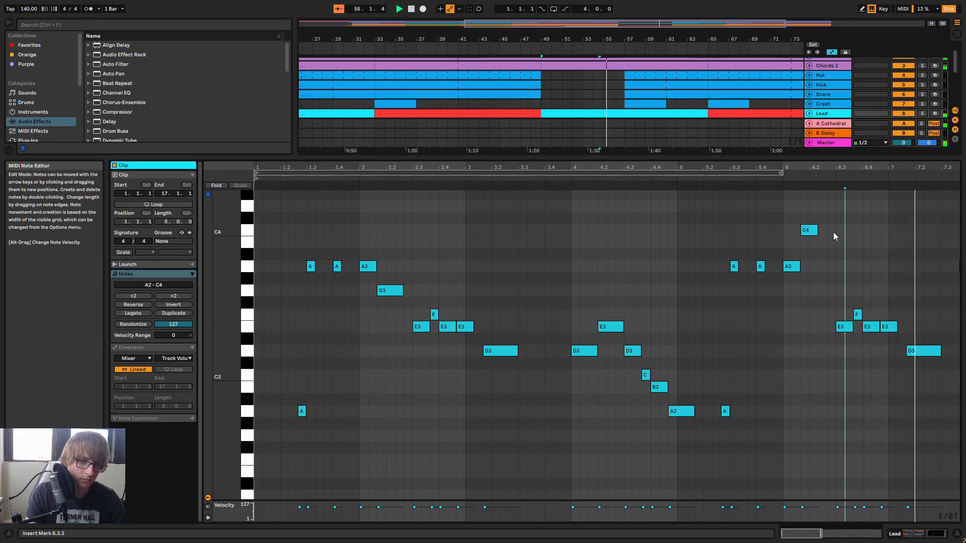
pyautogui.moveTo(873, 168); pyautogui.dragTo(446, 167)
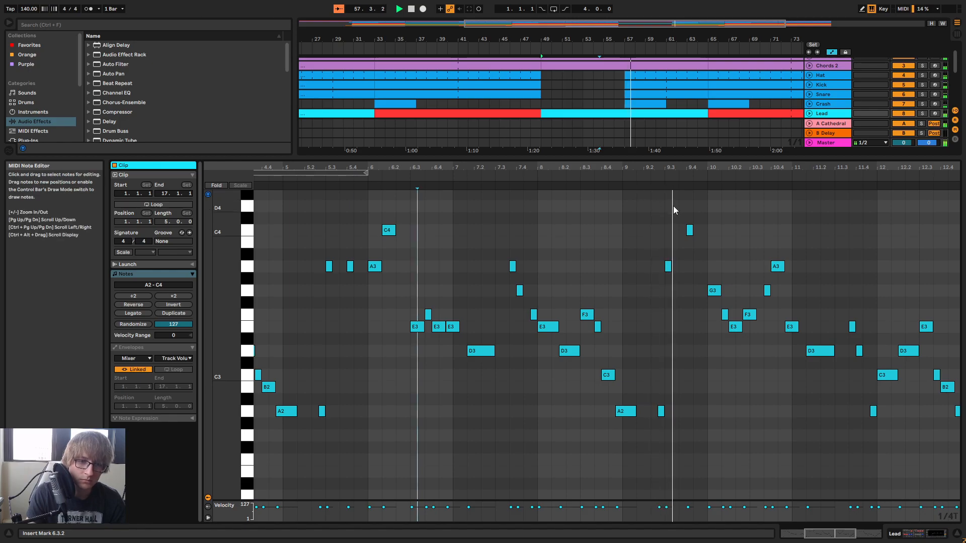
pyautogui.press('space')
# Raise the G3 note at the start of bar 10 to D4 and play from around bar 9
pyautogui.moveTo(720, 168); pyautogui.dragTo(645, 168)
pyautogui.click(587, 411)
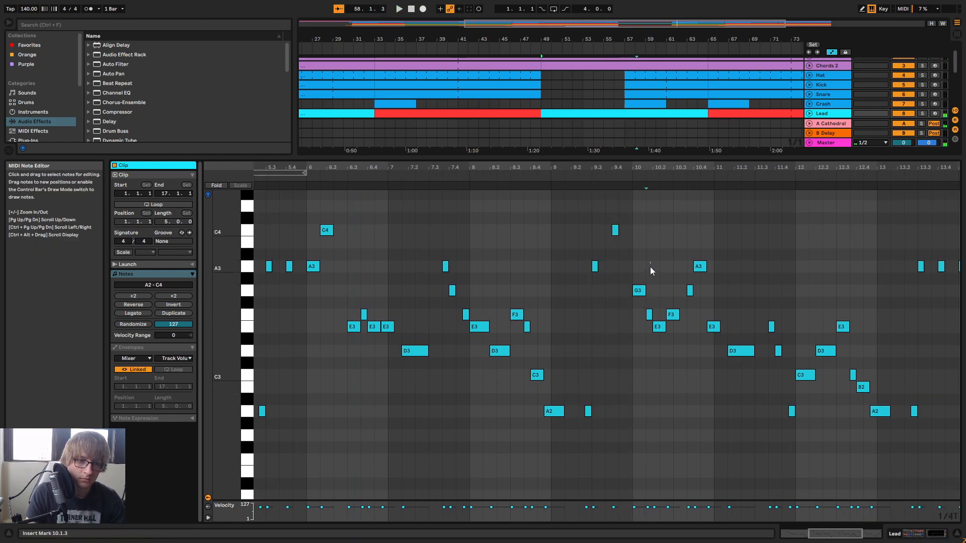
pyautogui.press('Up')
pyautogui.press('Up')
pyautogui.press('Up')
pyautogui.press('Up')
pyautogui.press('Up')
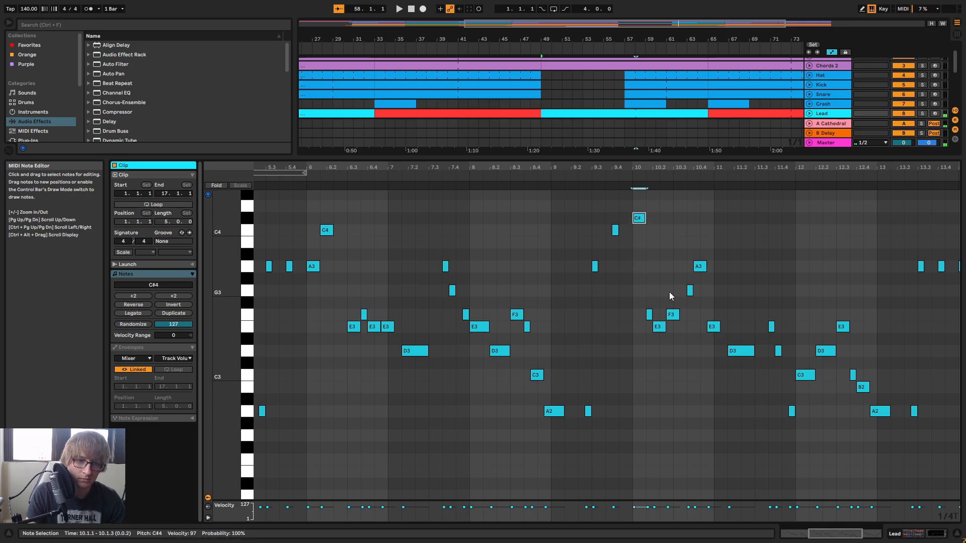
pyautogui.click(563, 176)
# Raise the short F3 note at 10.1.3 to C4 and play the passage into bar 10
pyautogui.moveTo(774, 168); pyautogui.dragTo(670, 170)
pyautogui.press('space')
pyautogui.moveTo(574, 262); pyautogui.dragTo(553, 305)
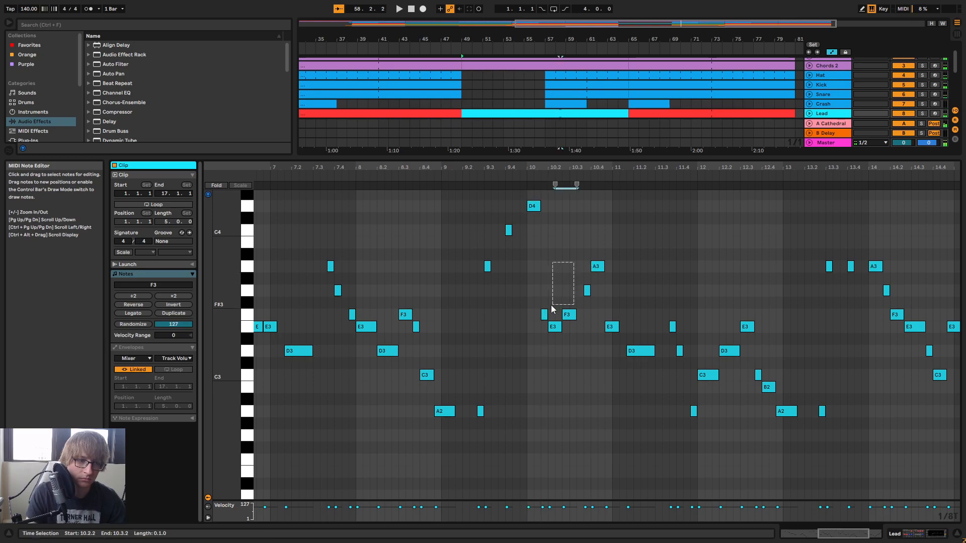
pyautogui.press('Up')
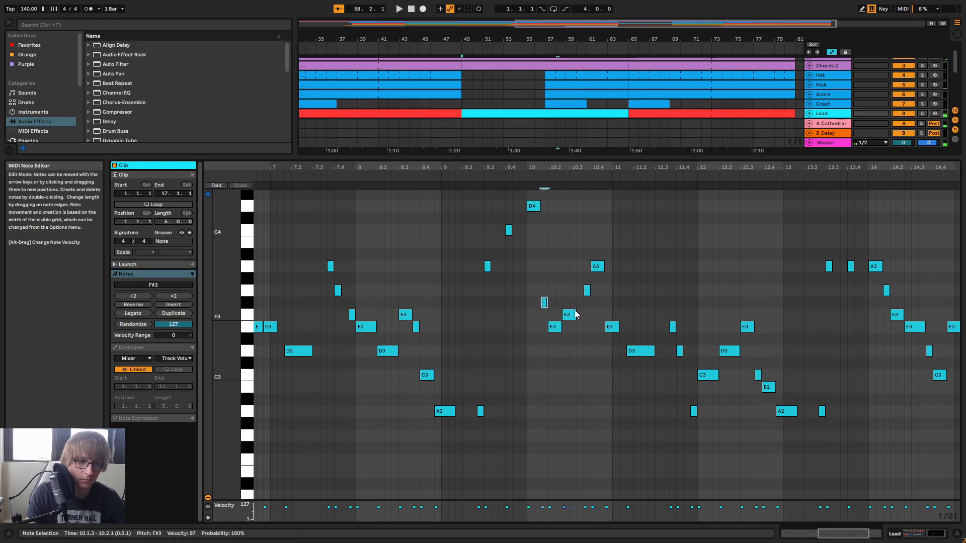
pyautogui.click(478, 179)
pyautogui.moveTo(668, 170); pyautogui.dragTo(661, 181)
pyautogui.press('space')
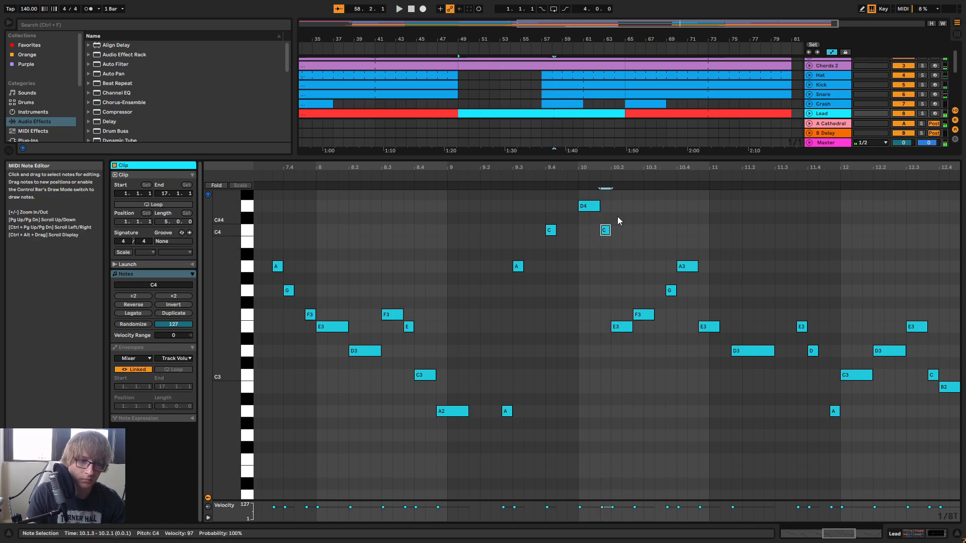
# Raise the E3 note at 10.2.1 to B3 and the F3 note at 10.2.3 to A3, listening from around bar 9
pyautogui.moveTo(633, 317); pyautogui.dragTo(643, 267)
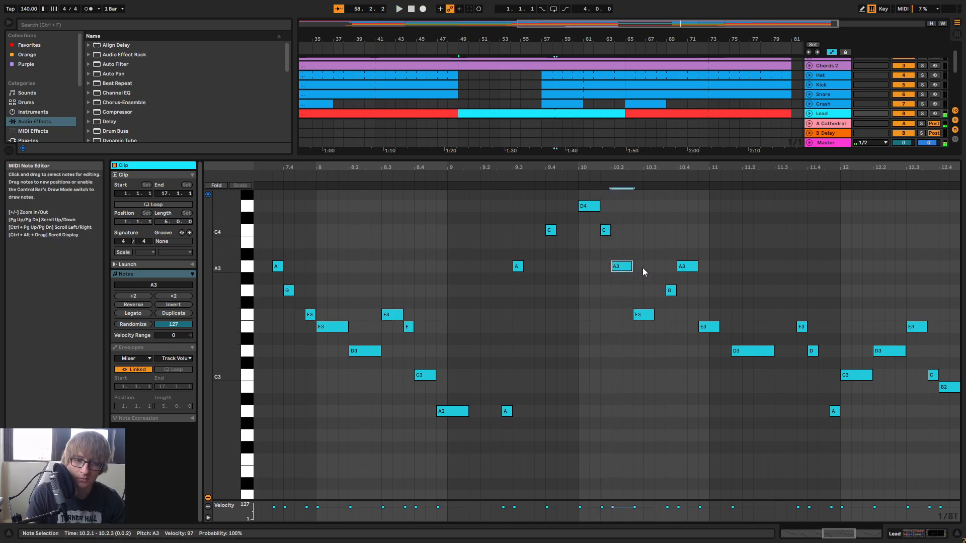
pyautogui.click(502, 182)
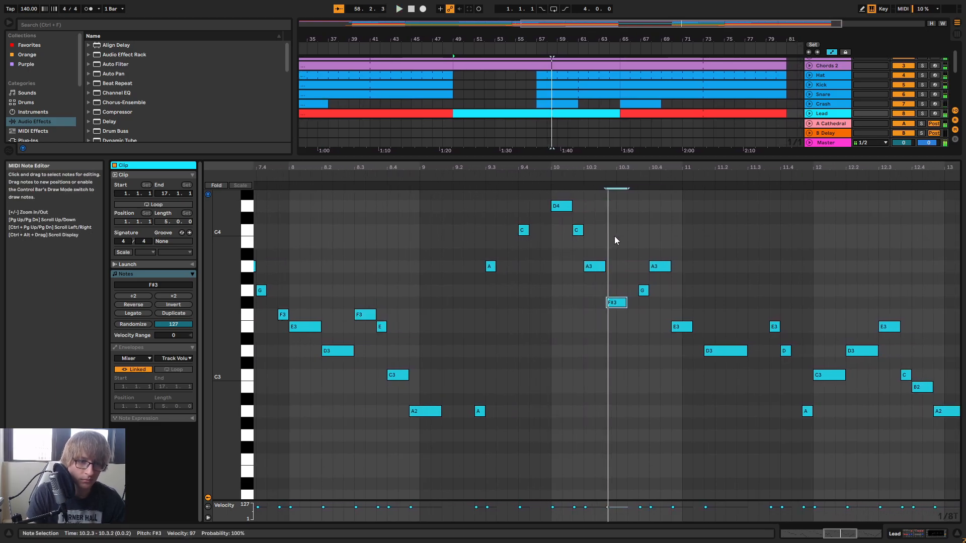
pyautogui.click(593, 268)
pyautogui.press('Up')
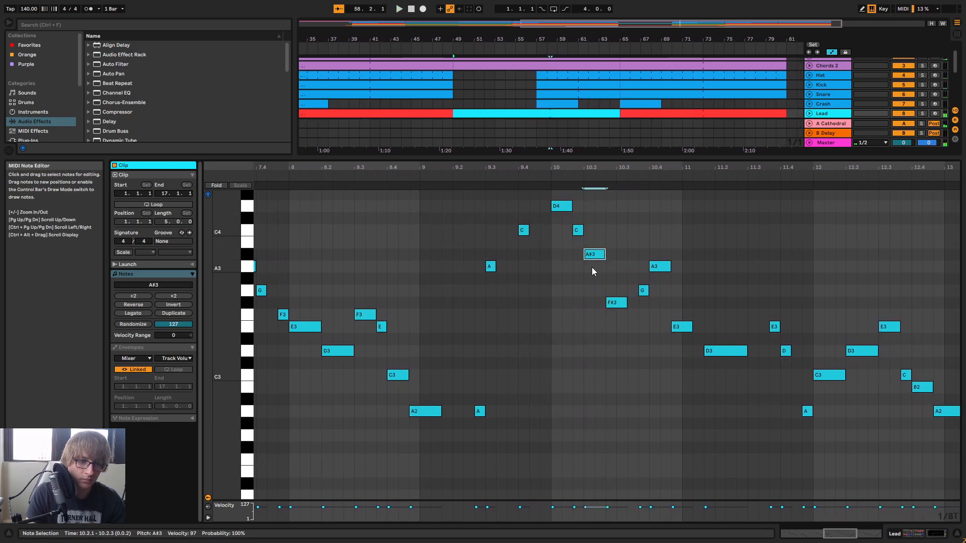
pyautogui.click(506, 186)
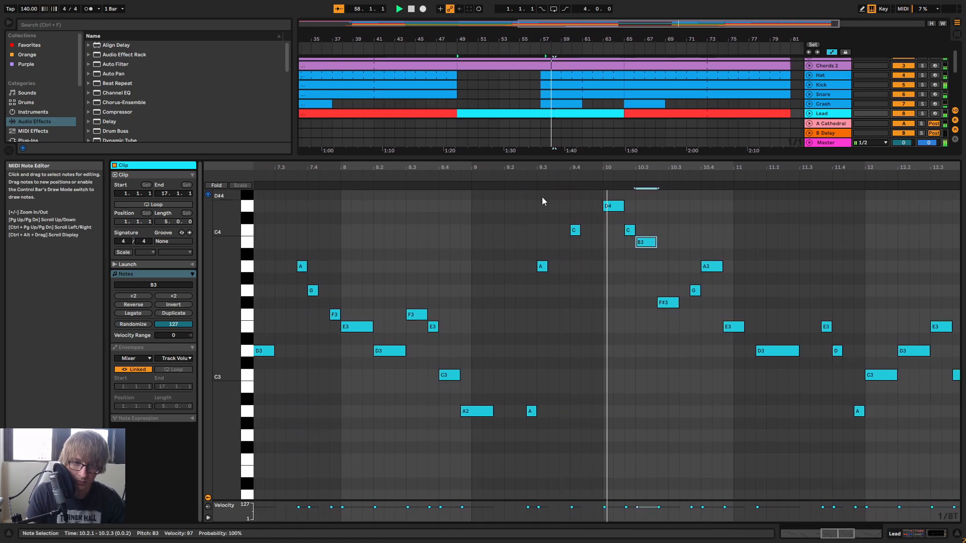
pyautogui.click(621, 304)
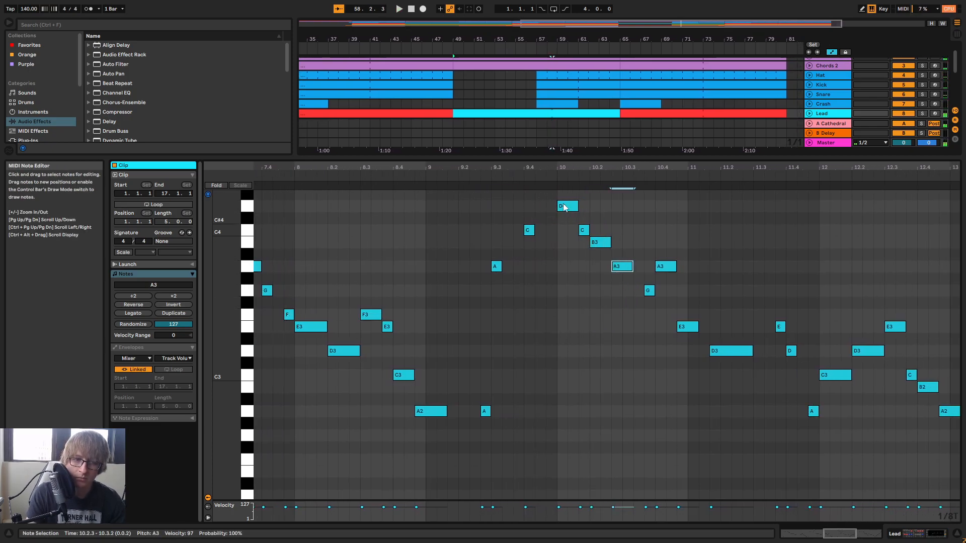
pyautogui.press('space')
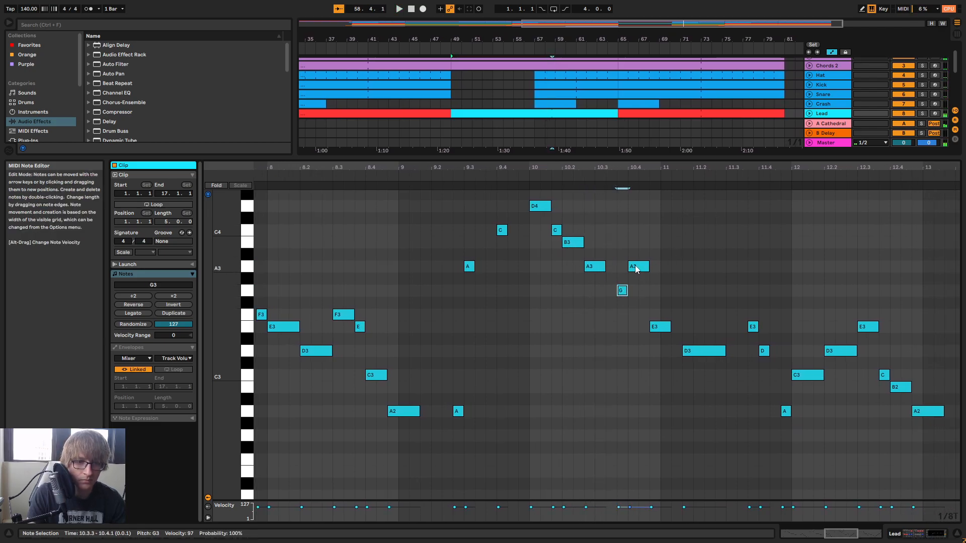
# Lower the G3 note at 10.3.3 to F3 and the A3 note at 10.4.1 to G3, and play the phrase
pyautogui.click(626, 305)
pyautogui.click(498, 177)
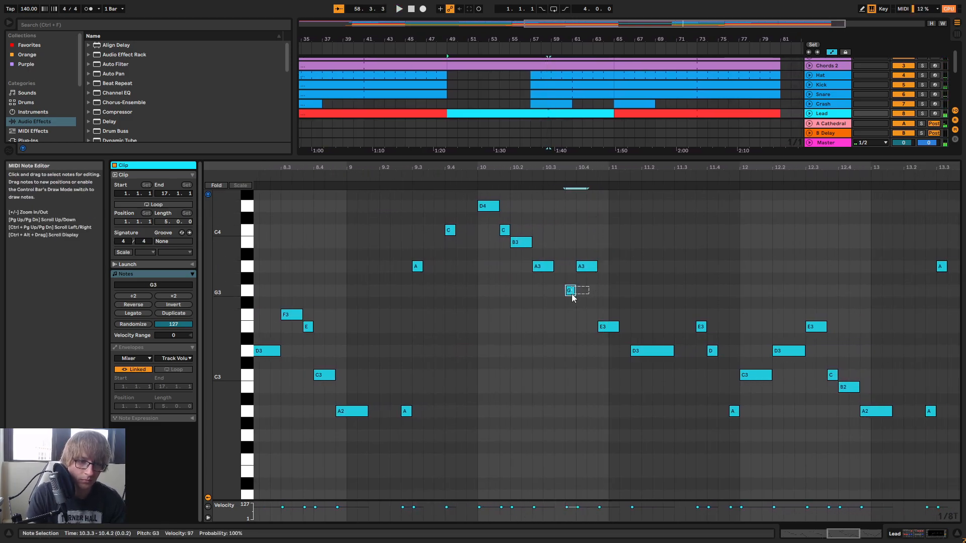
pyautogui.click(399, 175)
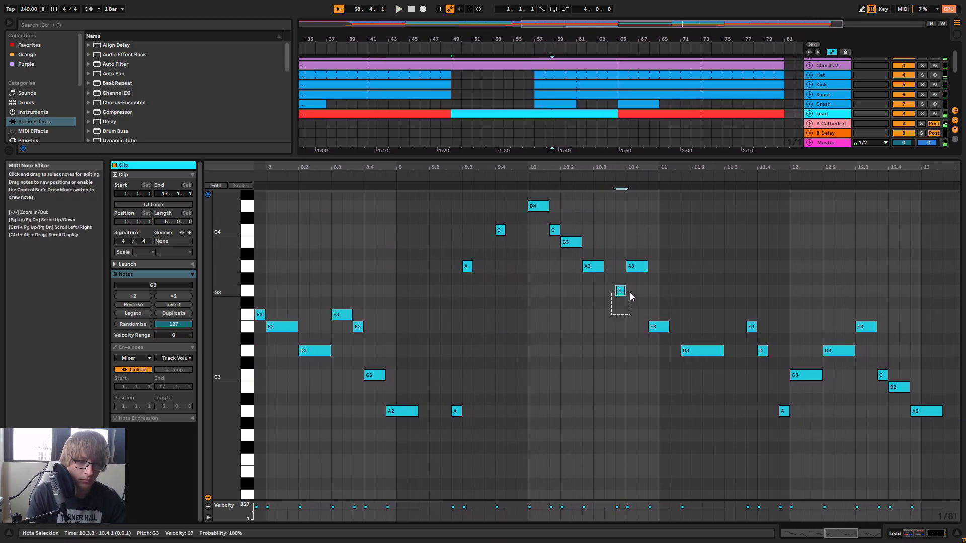
pyautogui.press('Down')
pyautogui.press('Down')
pyautogui.click(645, 265)
pyautogui.press('Down')
pyautogui.press('Down')
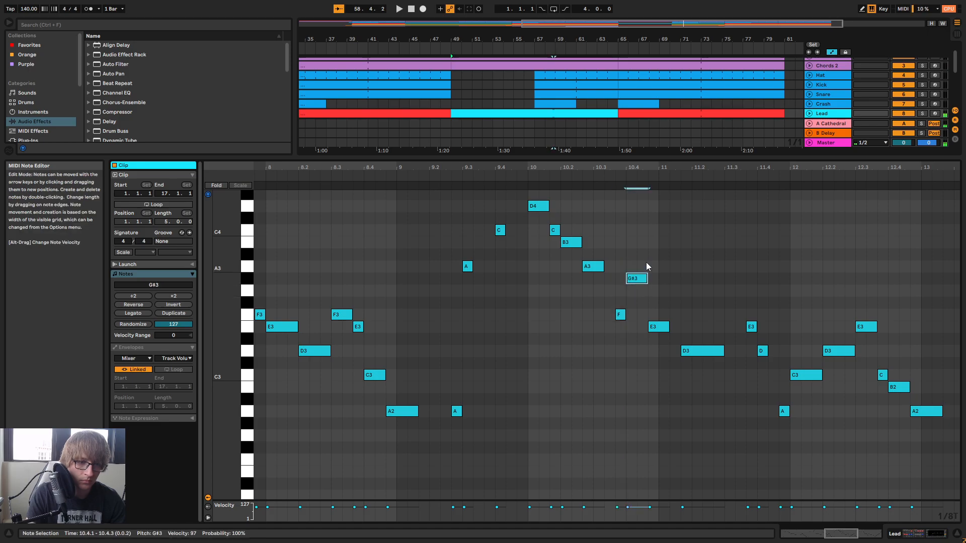
pyautogui.press('space')
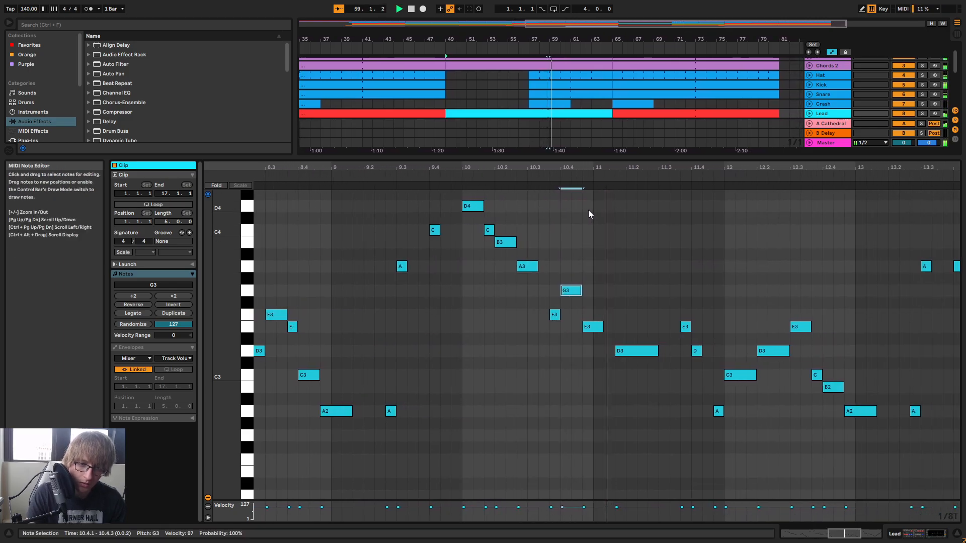
pyautogui.click(340, 180)
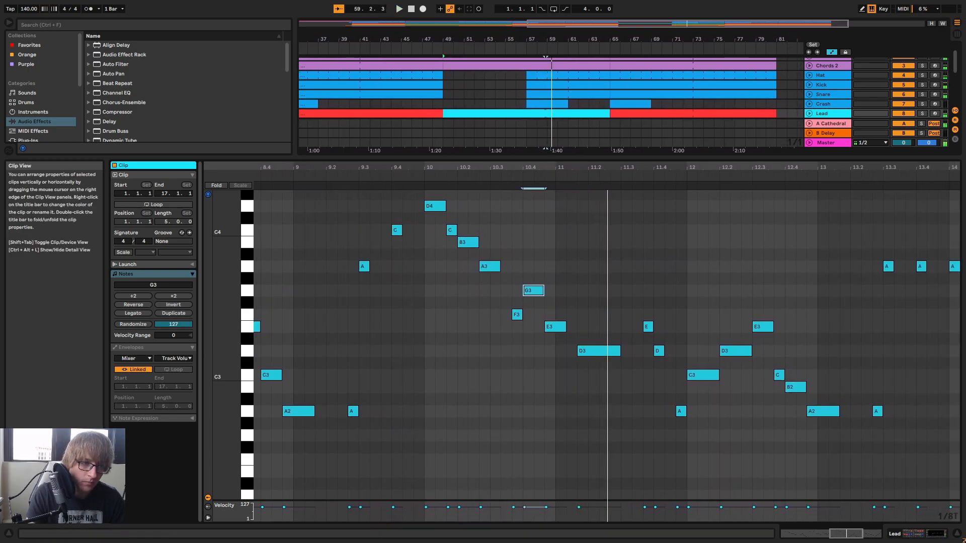
# Replay the bar 10 phrase, raise the short F3 note at 10.3.3 to A3, and listen again
pyautogui.moveTo(517, 167); pyautogui.dragTo(657, 165)
pyautogui.click(468, 176)
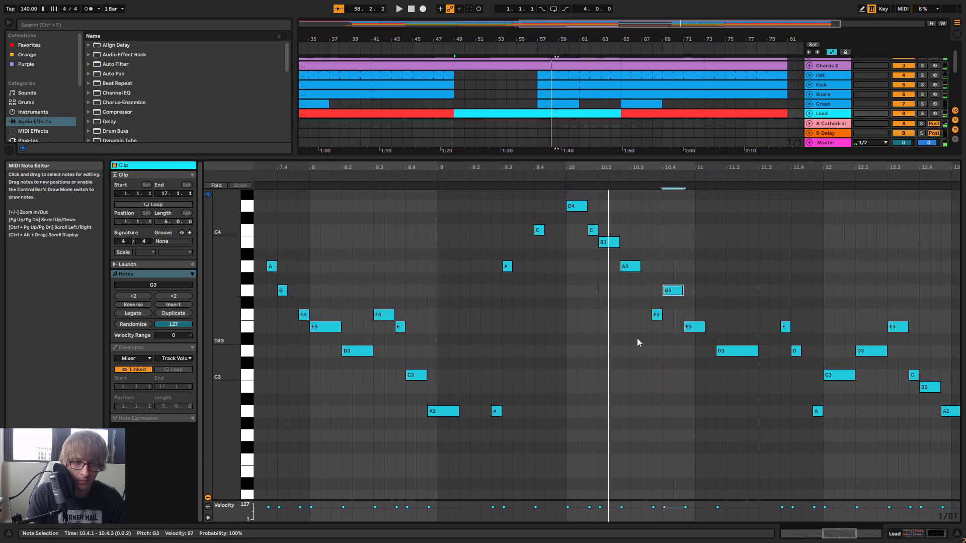
pyautogui.click(550, 180)
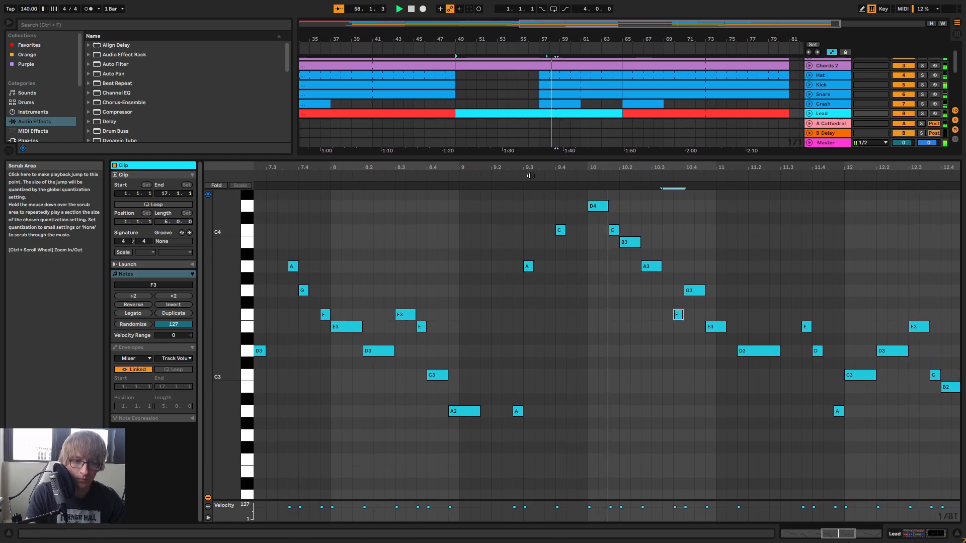
pyautogui.moveTo(614, 305); pyautogui.dragTo(620, 301)
pyautogui.press('Up')
pyautogui.press('Up')
pyautogui.press('Up')
pyautogui.press('Up')
pyautogui.click(483, 176)
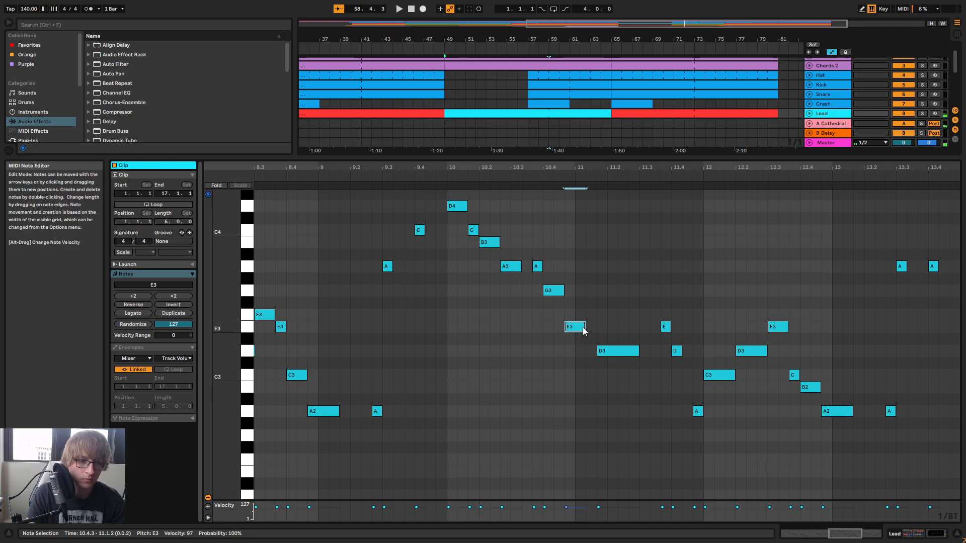
# Raise the E3 note at 10.4.3 to F3 and the D3 note at 11.1.3 to E3, and play from bar 9
pyautogui.click(622, 351)
pyautogui.press('Up')
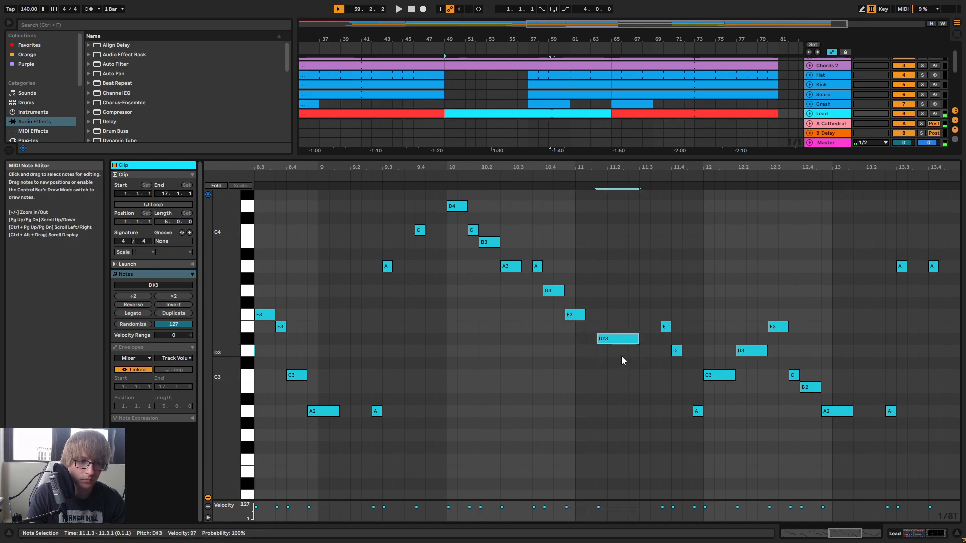
pyautogui.click(380, 175)
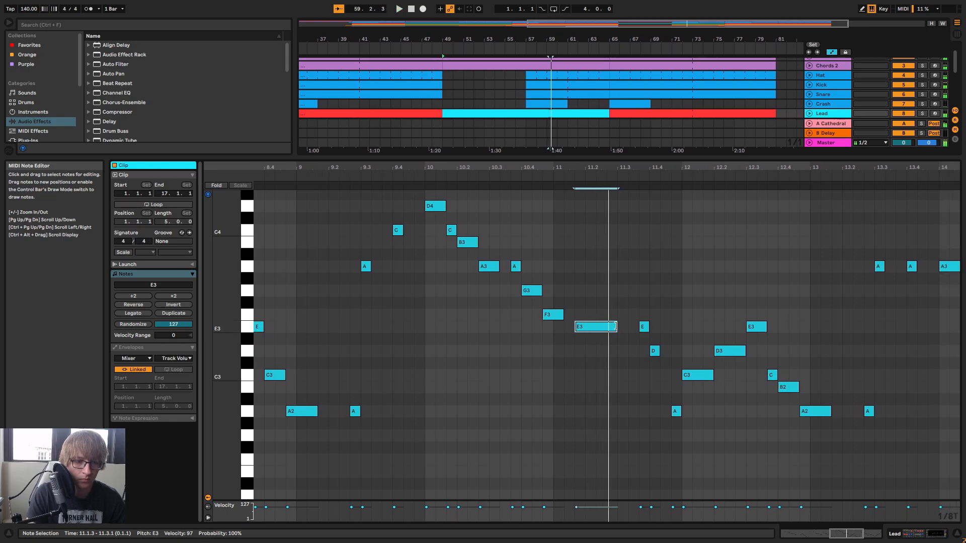
# Add a one-beat D3 note at 11.2.3, shorten the preceding E3 note to end where it starts, and play
pyautogui.doubleClick(614, 355)
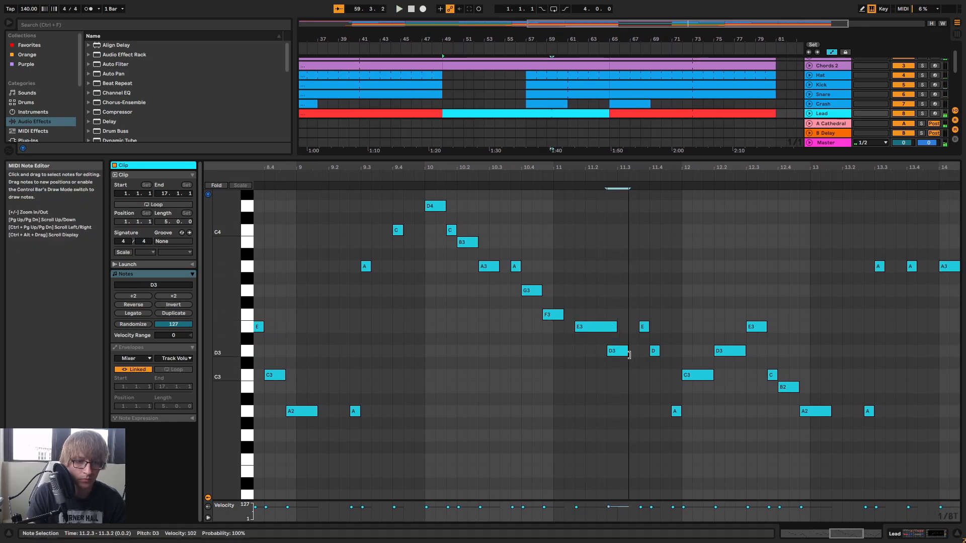
pyautogui.moveTo(629, 355); pyautogui.dragTo(639, 352)
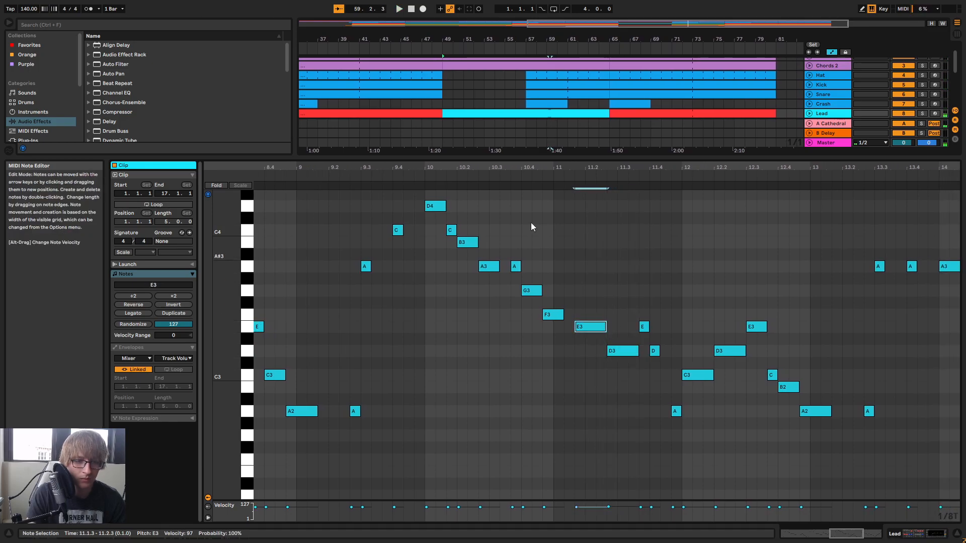
pyautogui.click(498, 174)
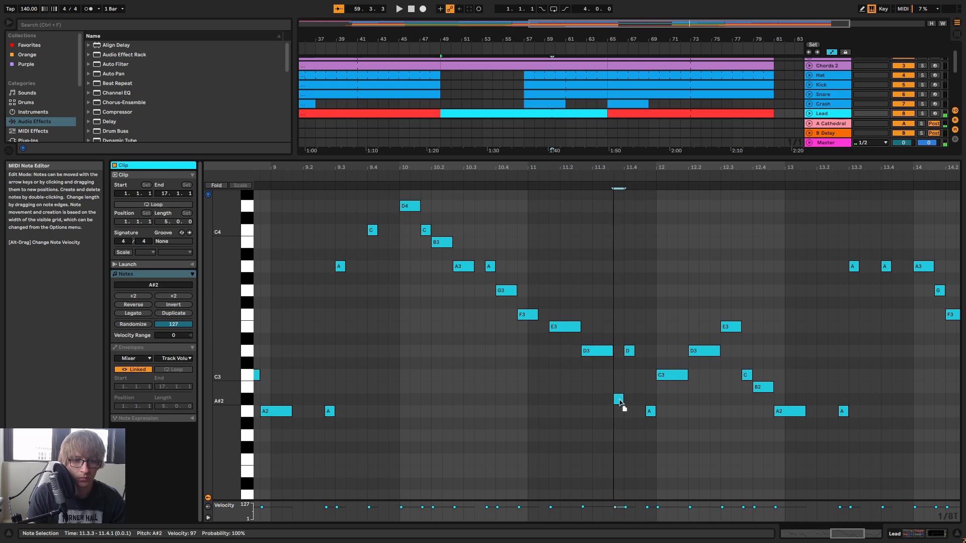
# Delete the short D3 note at 11.4.1, and lower the E3 note at 11.3.3 to A2, extended to 11.4.3
pyautogui.doubleClick(630, 350)
pyautogui.click(624, 411)
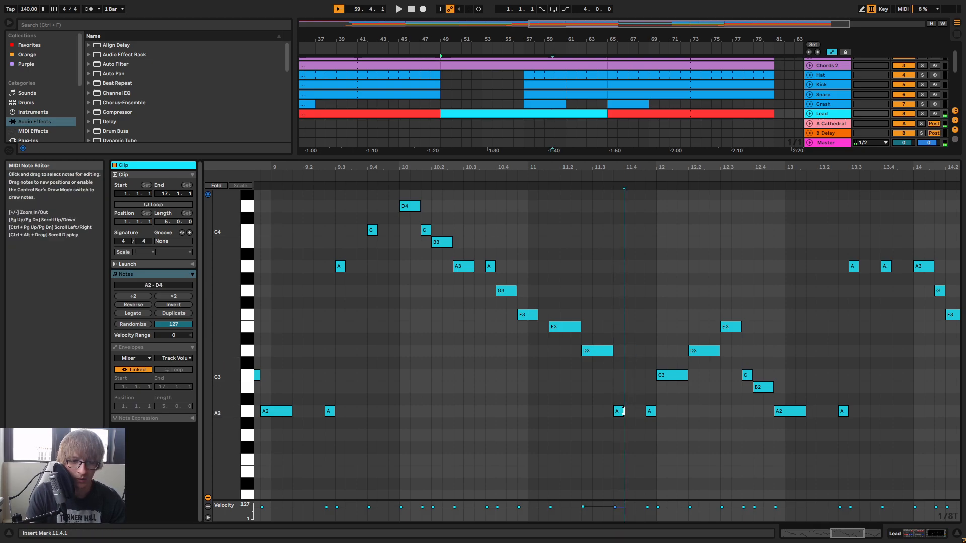
pyautogui.moveTo(624, 412); pyautogui.dragTo(644, 419)
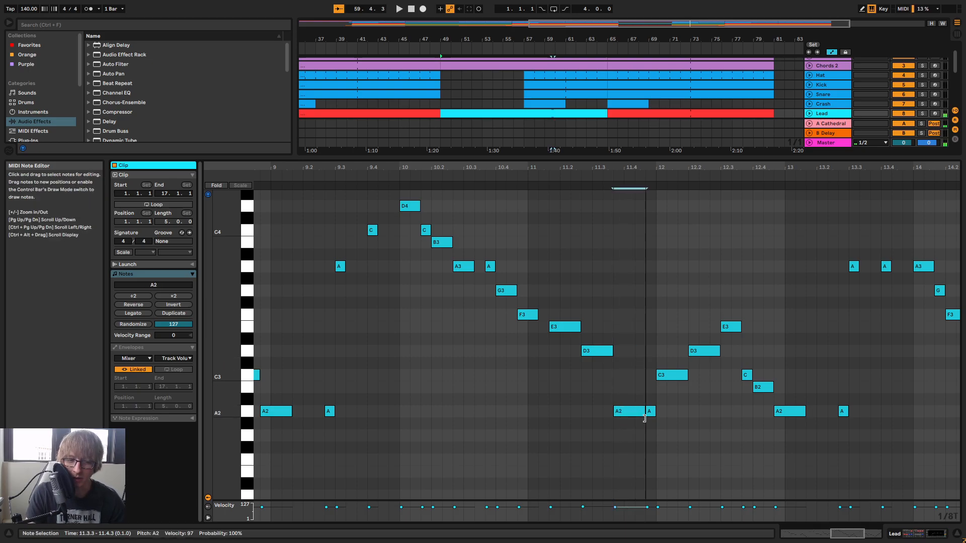
pyautogui.click(396, 178)
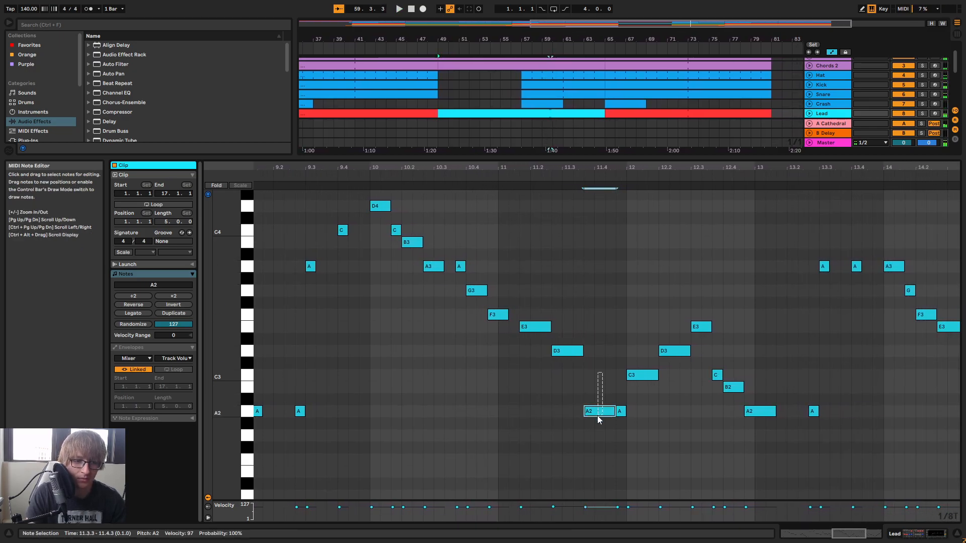
# Raise the one-beat A2 note at 11.3.3 to C3 and play from just before bar 10
pyautogui.press('Up')
pyautogui.press('Up')
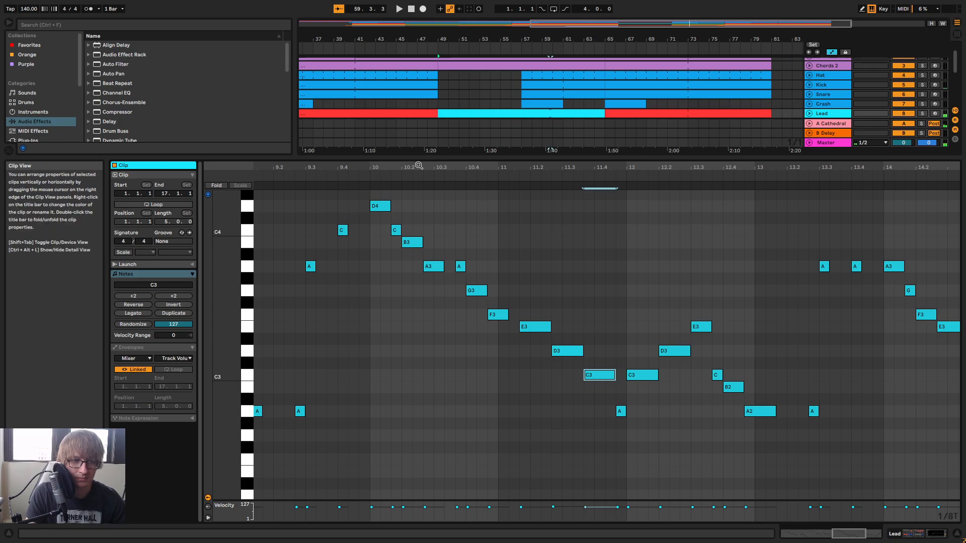
pyautogui.click(362, 173)
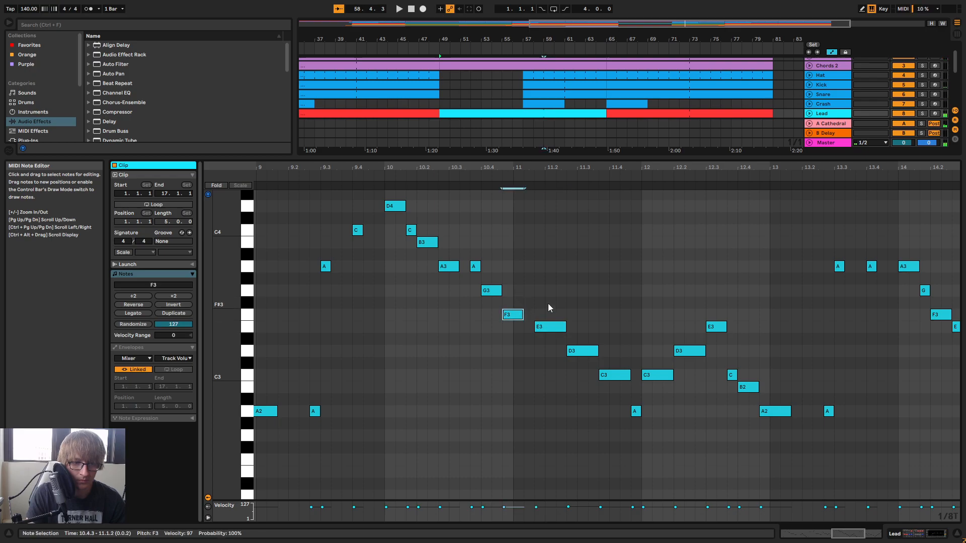
# Raise the short A2 note at 11.4.3 to E3 and extend it to 12.1.3 in place of the C3 note at bar 12
pyautogui.click(383, 177)
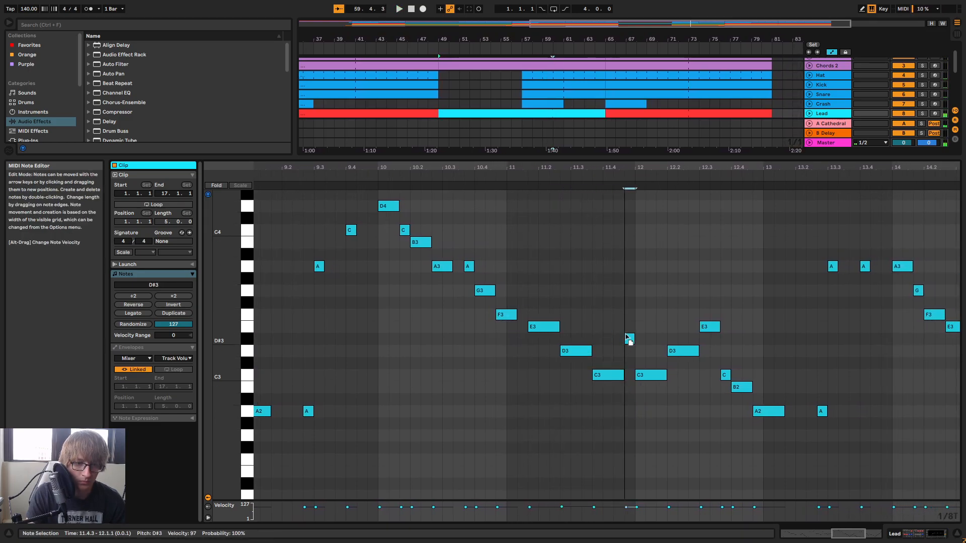
pyautogui.click(548, 175)
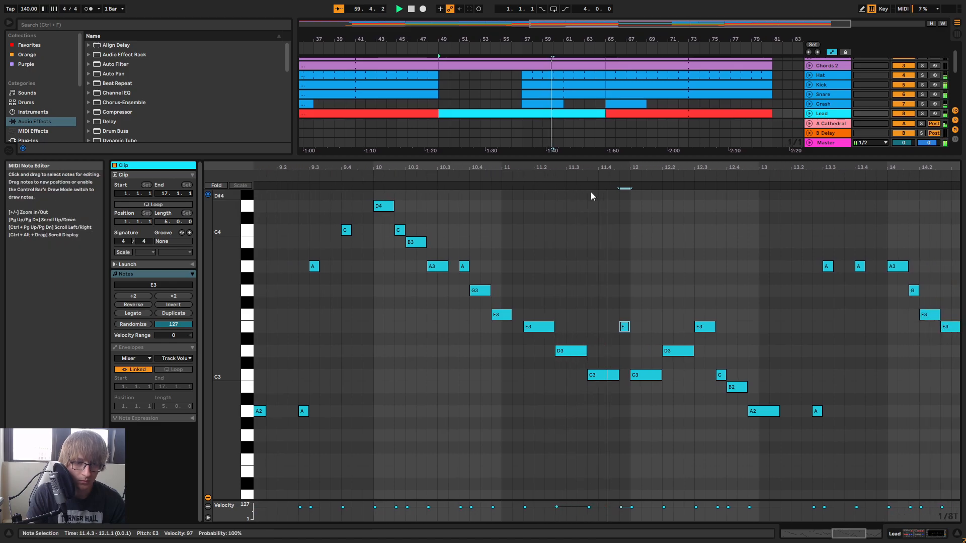
pyautogui.press('space')
pyautogui.click(578, 340)
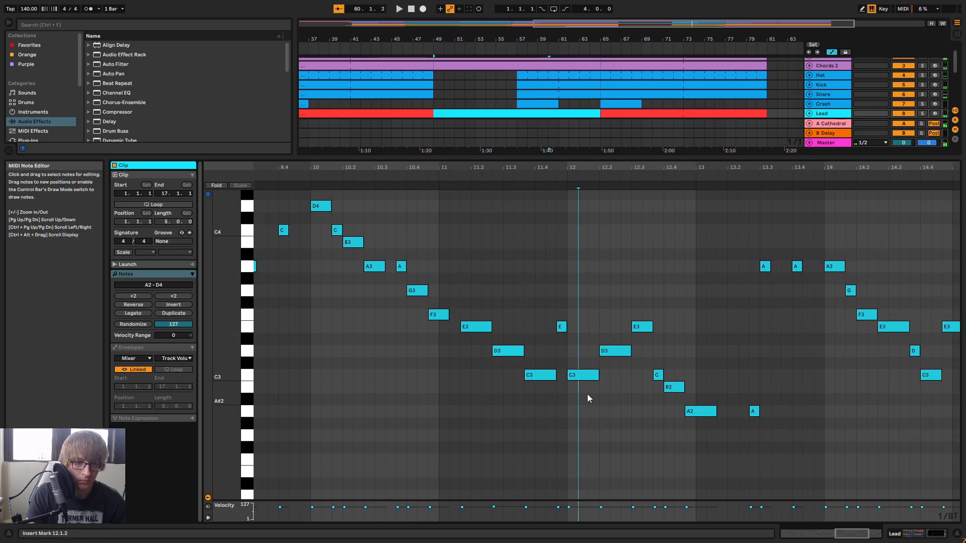
pyautogui.click(354, 173)
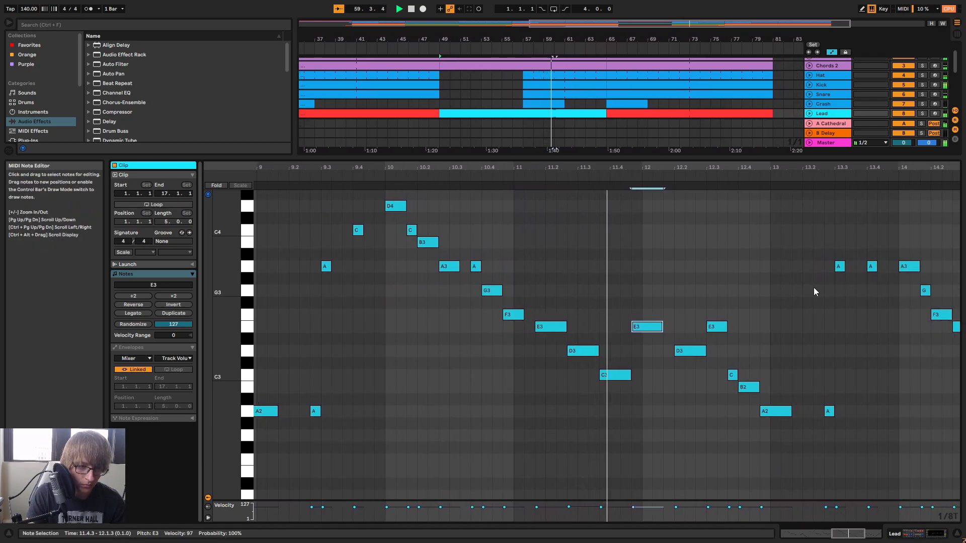
# Lower the D3 note at 12.1.3 to B2 and delete the E3, C3, B2 and A2 notes that follow it
pyautogui.click(623, 354)
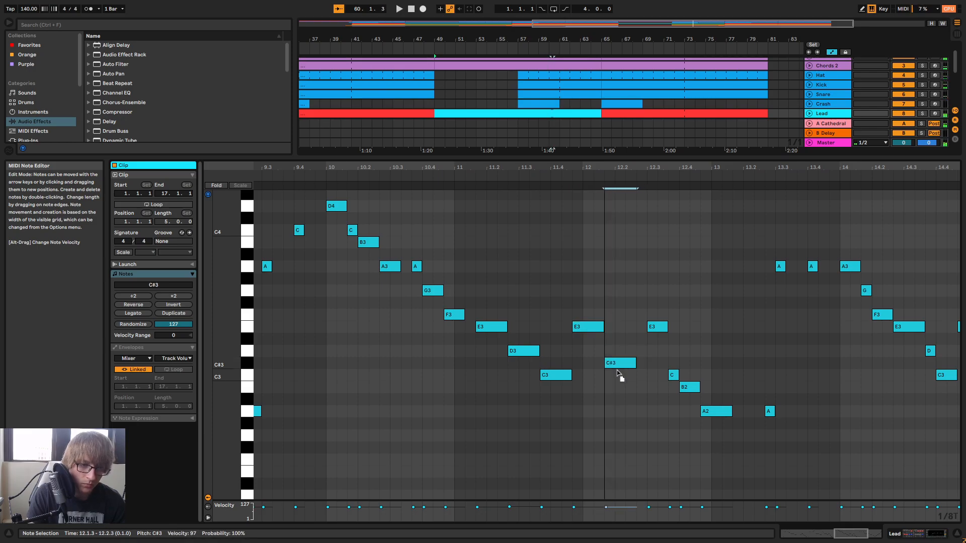
pyautogui.moveTo(656, 411); pyautogui.dragTo(693, 325)
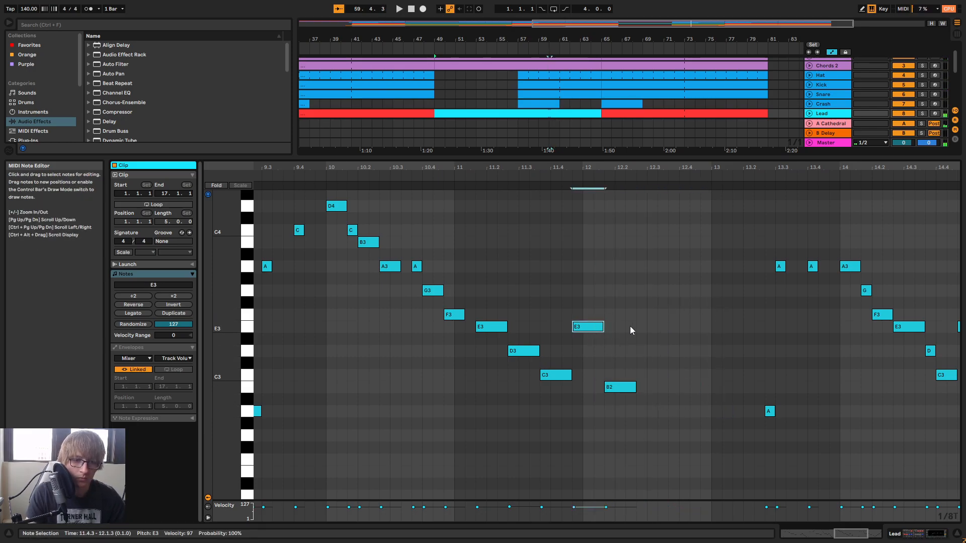
# Add a one-beat C3 note at 12.2.3 and a one-beat E3 note at 12.3.3 after the B2
pyautogui.doubleClick(647, 327)
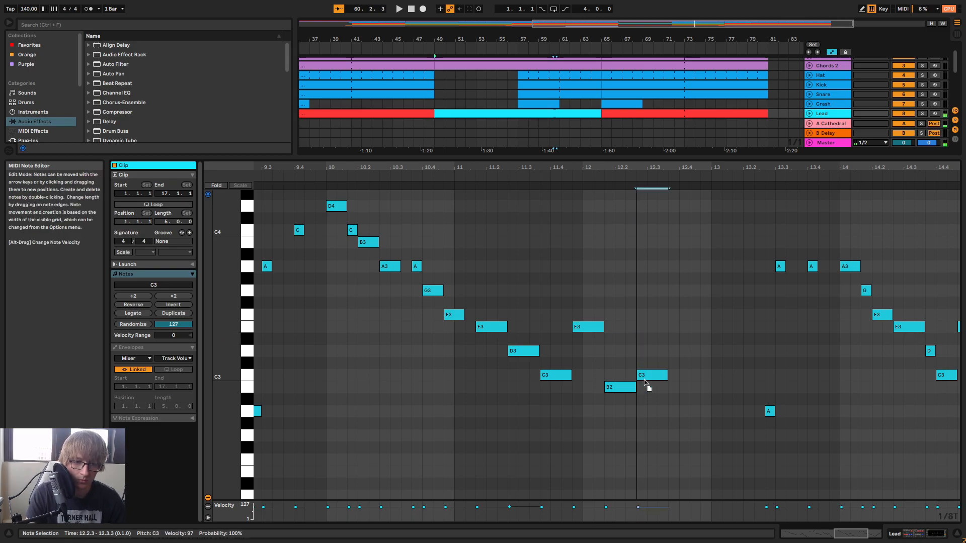
pyautogui.moveTo(644, 380); pyautogui.dragTo(646, 379)
pyautogui.doubleClick(676, 328)
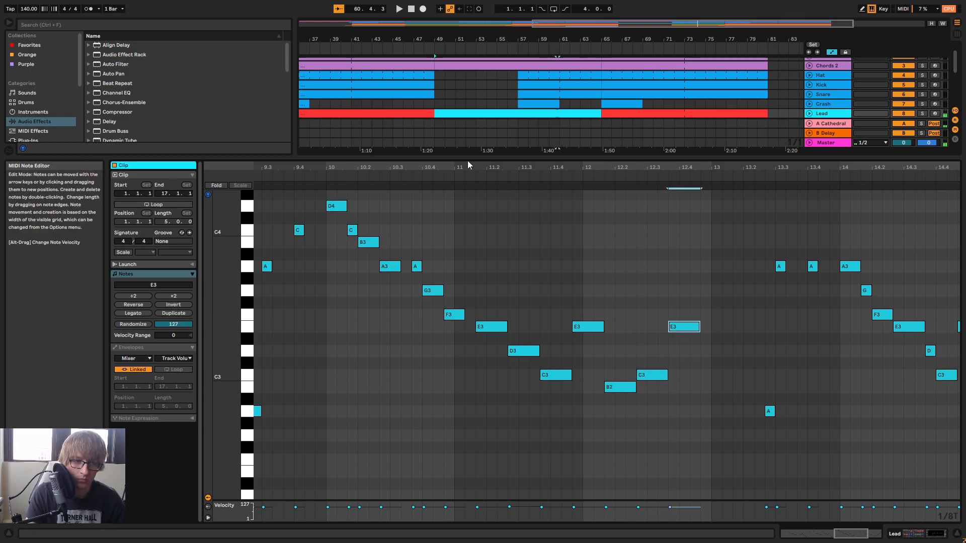
# Play the phrase from about bar 10 to 13, and add a one-beat A2 note at 12.4.3 after the E3
pyautogui.click(324, 176)
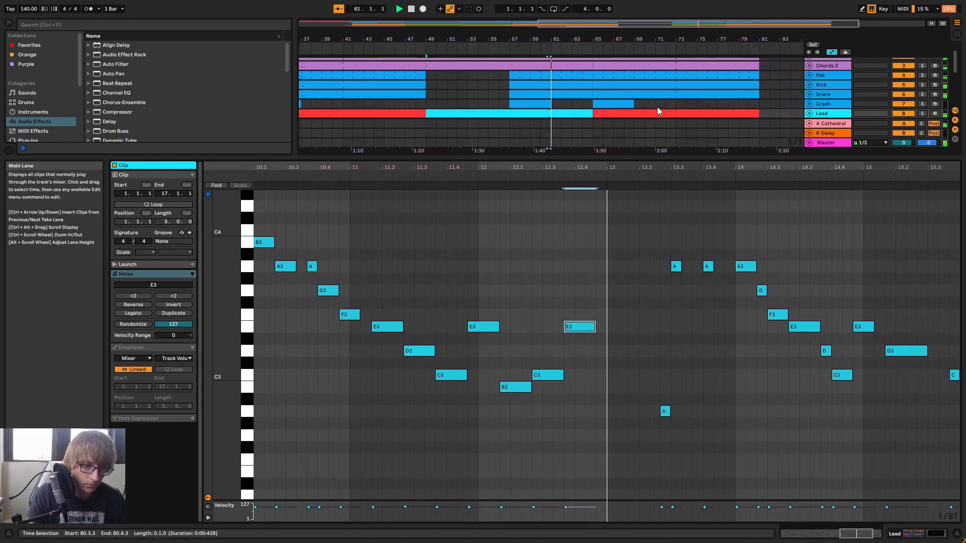
pyautogui.press('space')
pyautogui.moveTo(600, 169); pyautogui.dragTo(596, 146)
pyautogui.click(505, 181)
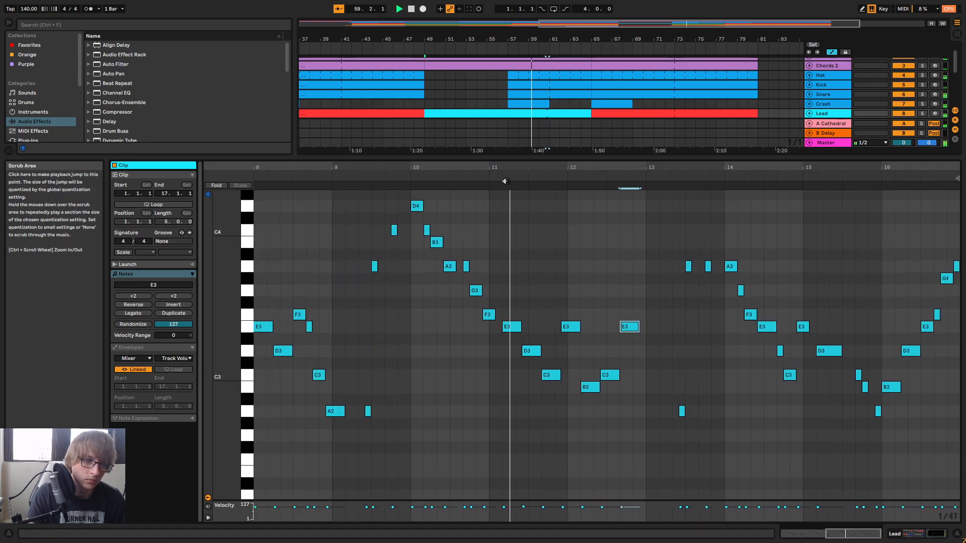
pyautogui.click(720, 348)
pyautogui.moveTo(730, 168); pyautogui.dragTo(683, 187)
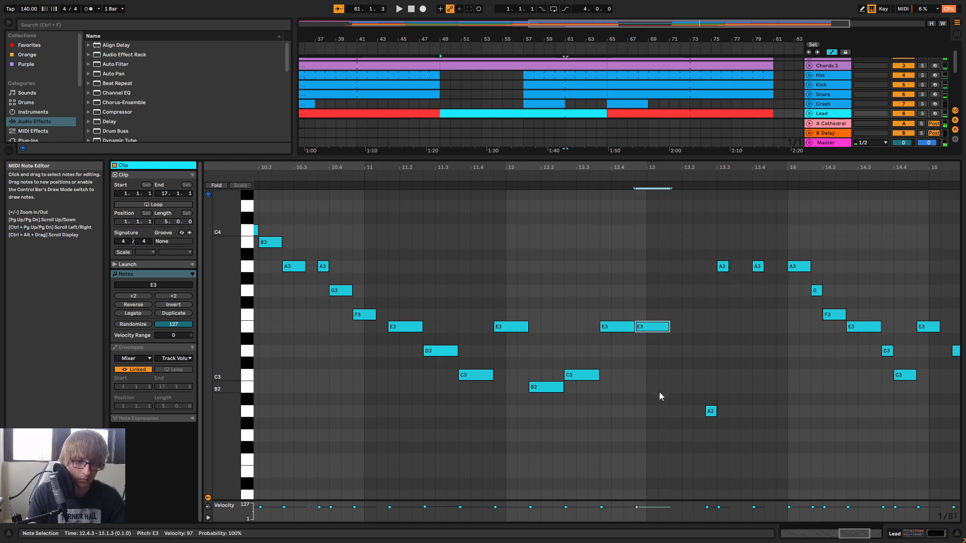
pyautogui.press('Down')
pyautogui.press('Down')
pyautogui.press('Down')
pyautogui.press('Down')
pyautogui.press('Down')
pyautogui.press('Down')
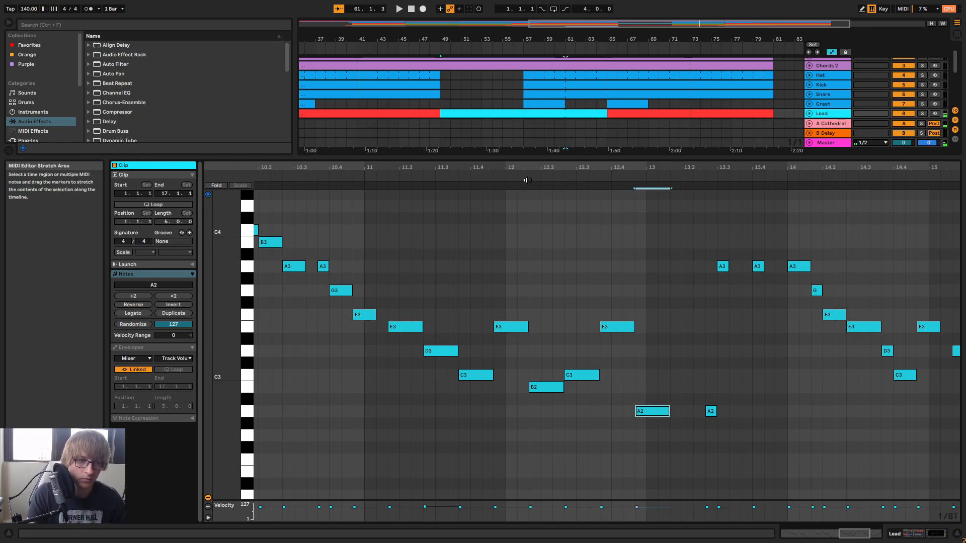
# Play back the reworked melody from about bar 9 through bar 14 to check how the new A2 ending leads on
pyautogui.click(581, 190)
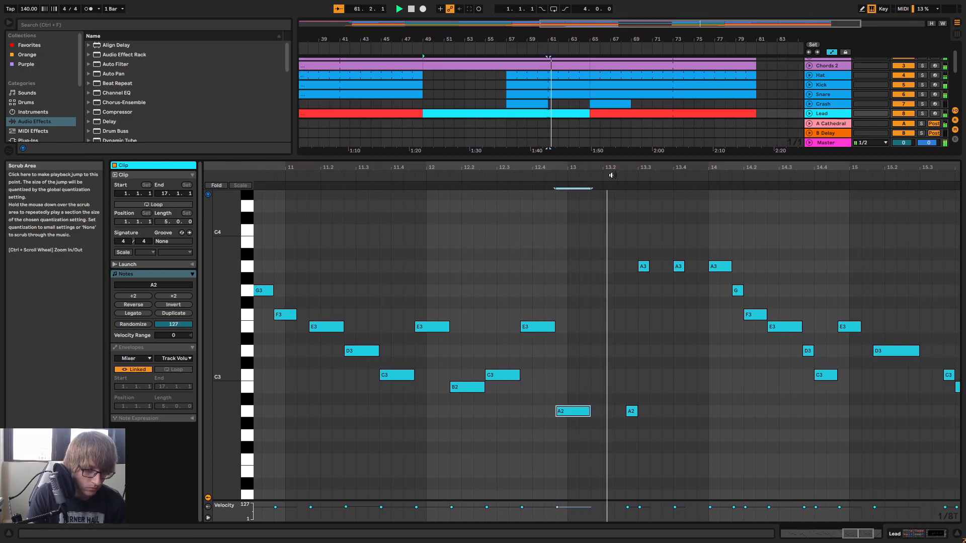
pyautogui.moveTo(663, 167); pyautogui.dragTo(667, 143)
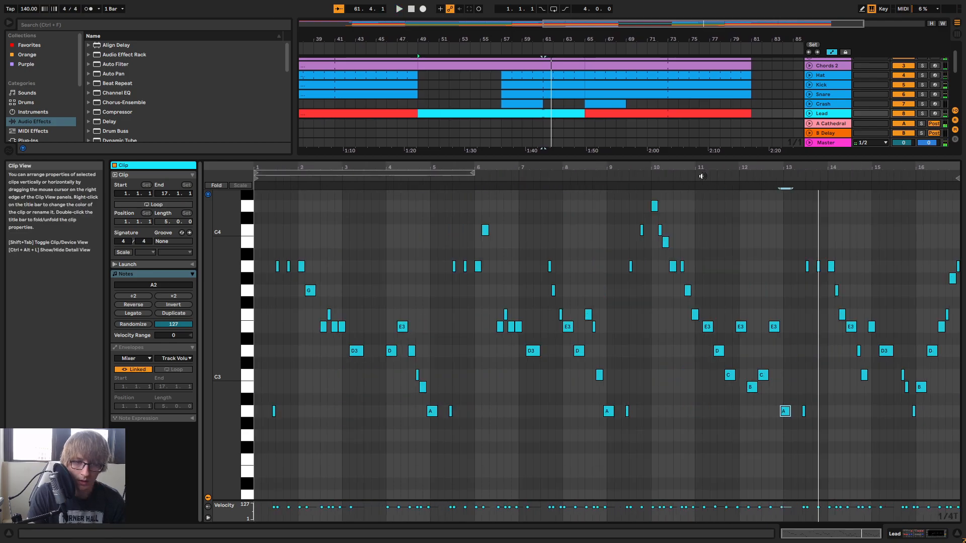
pyautogui.click(638, 173)
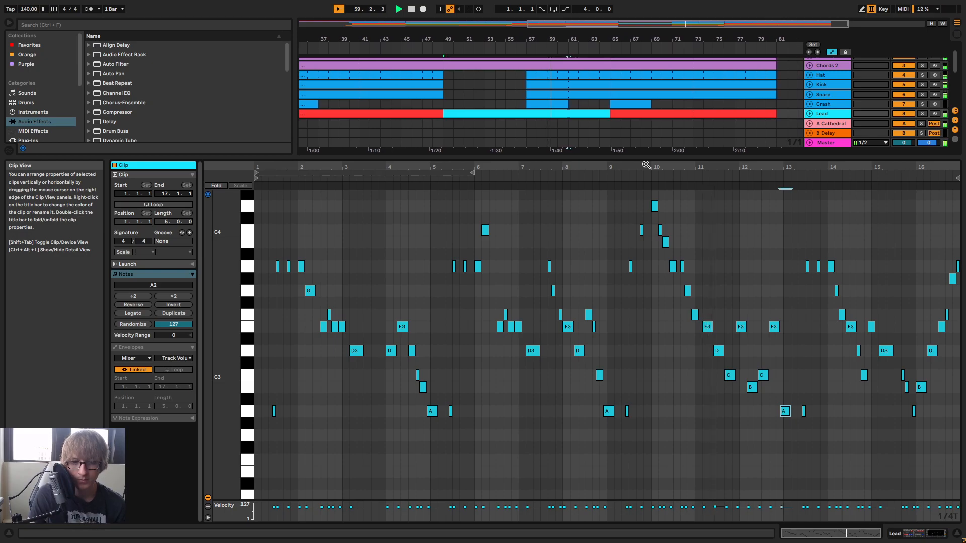
pyautogui.moveTo(821, 166); pyautogui.dragTo(676, 166)
pyautogui.press('space')
pyautogui.click(670, 196)
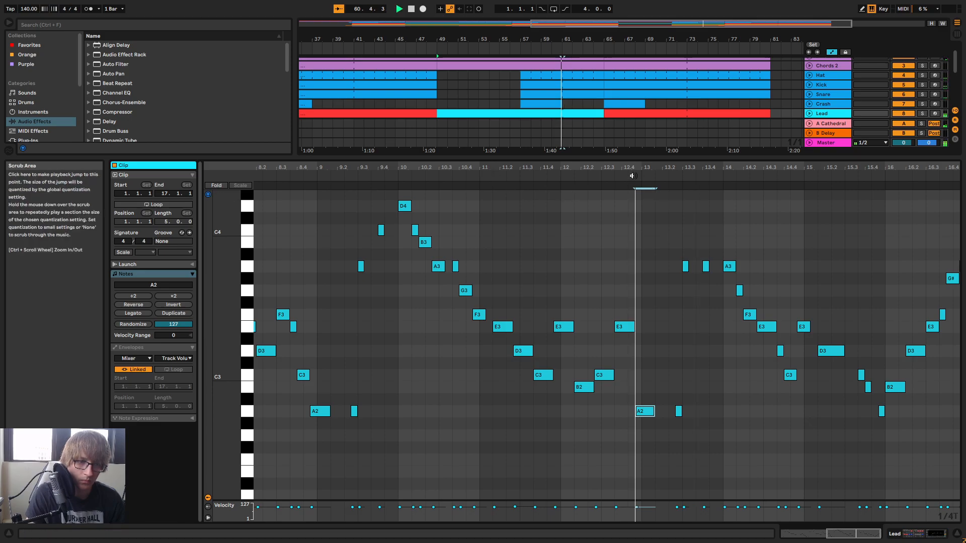
pyautogui.moveTo(731, 157); pyautogui.dragTo(733, 162)
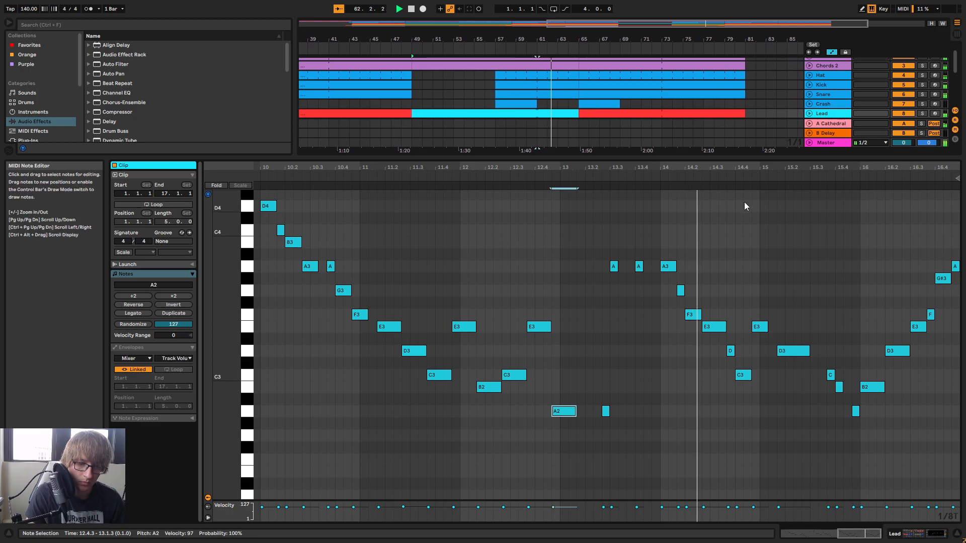
pyautogui.moveTo(792, 167); pyautogui.dragTo(794, 151)
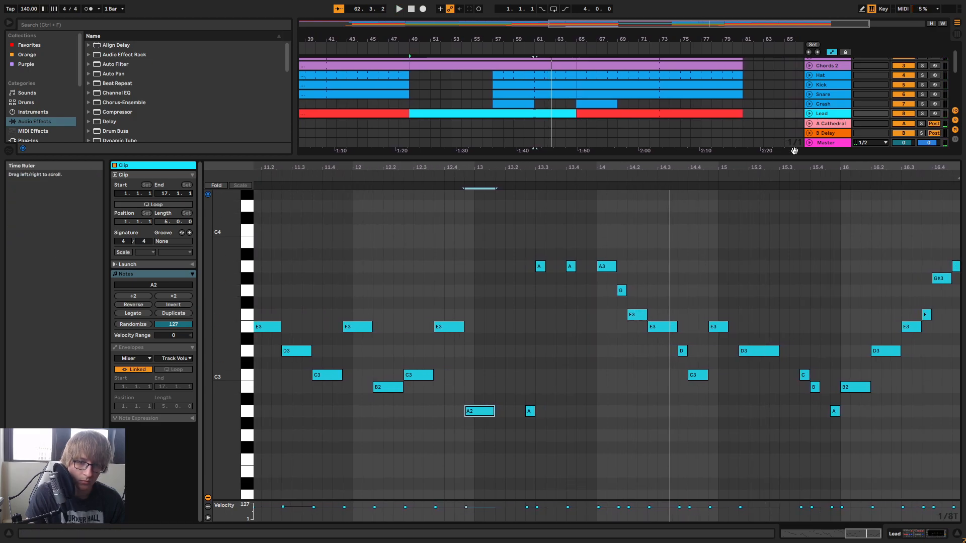
# Delete the short D3 at 14.3.3 and every note after it in the clip
pyautogui.click(600, 174)
pyautogui.press('space')
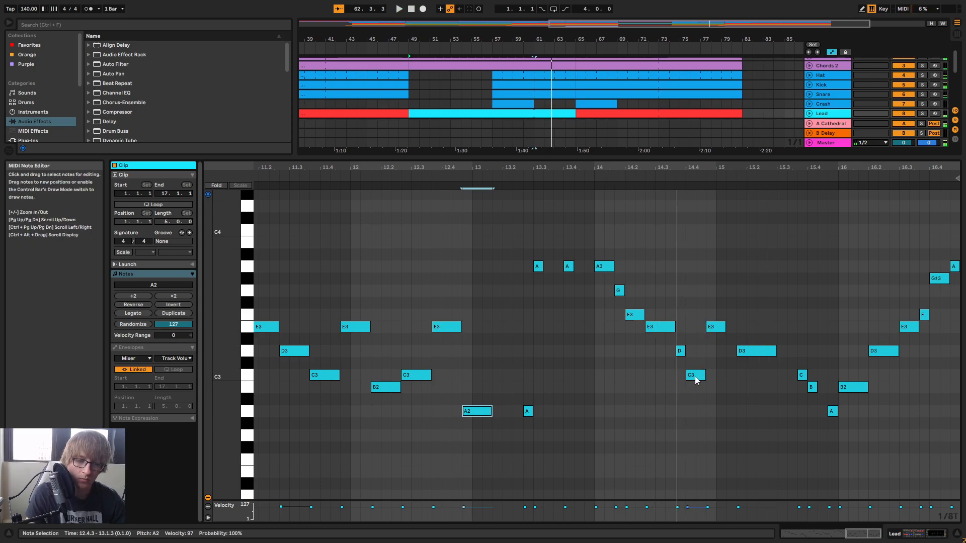
pyautogui.moveTo(691, 418); pyautogui.dragTo(956, 260)
pyautogui.press('Delete')
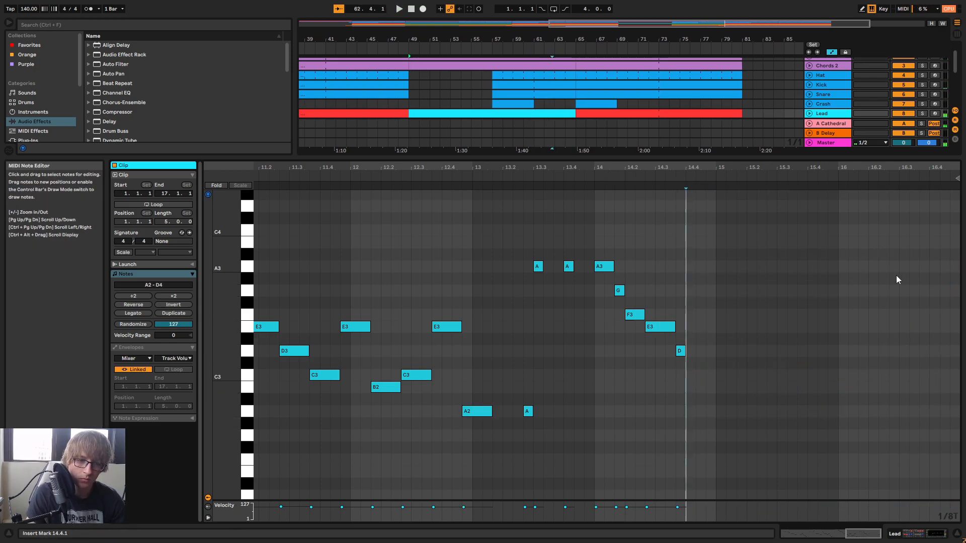
pyautogui.press('space')
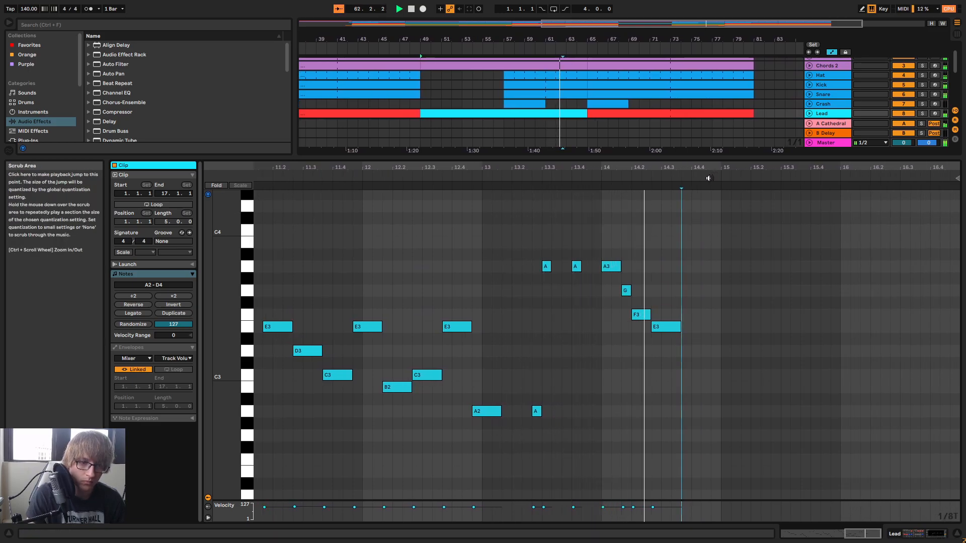
# Shorten the E3 at 14.2.3 to end at 14.3.2 and play the phrase leading into bar 14
pyautogui.press('space')
pyautogui.press('space')
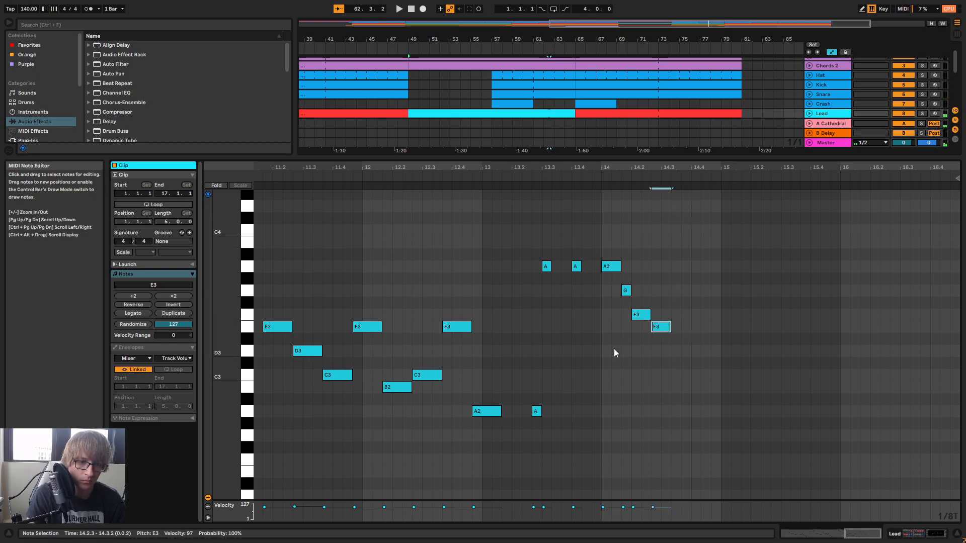
pyautogui.click(602, 225)
pyautogui.press('space')
pyautogui.press('space')
pyautogui.moveTo(835, 168); pyautogui.dragTo(513, 182)
pyautogui.click(816, 177)
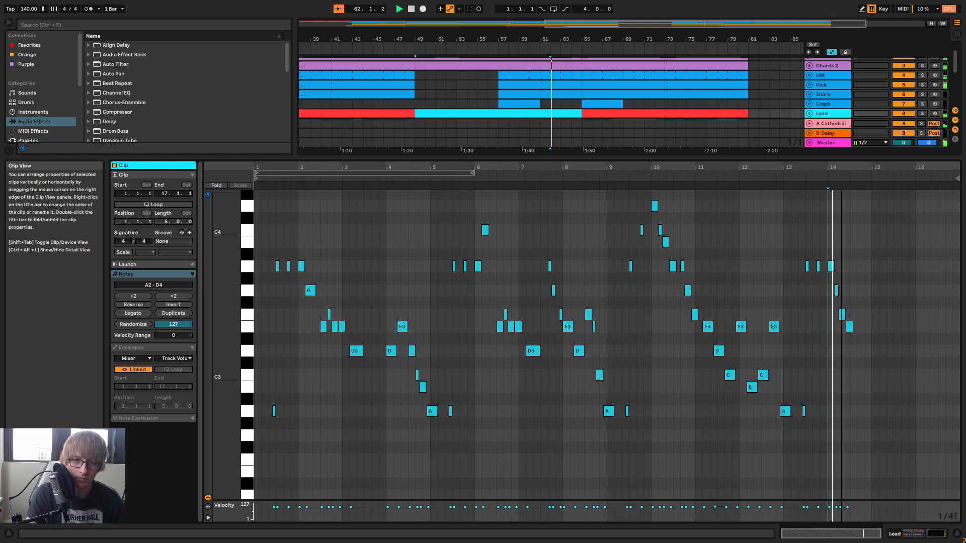
# Duplicate the A3, G3, F3 and E3 notes of bar 14 with the copy starting at 14.4.1, and play it
pyautogui.moveTo(833, 168); pyautogui.dragTo(533, 216)
pyautogui.moveTo(632, 217); pyautogui.dragTo(630, 167)
pyautogui.press('space')
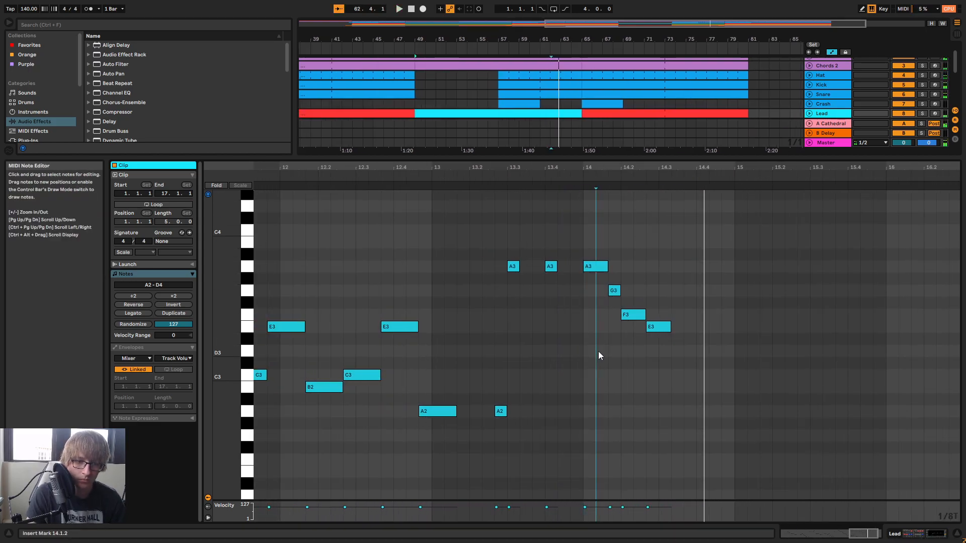
pyautogui.hotkey('ctrl', 'd')
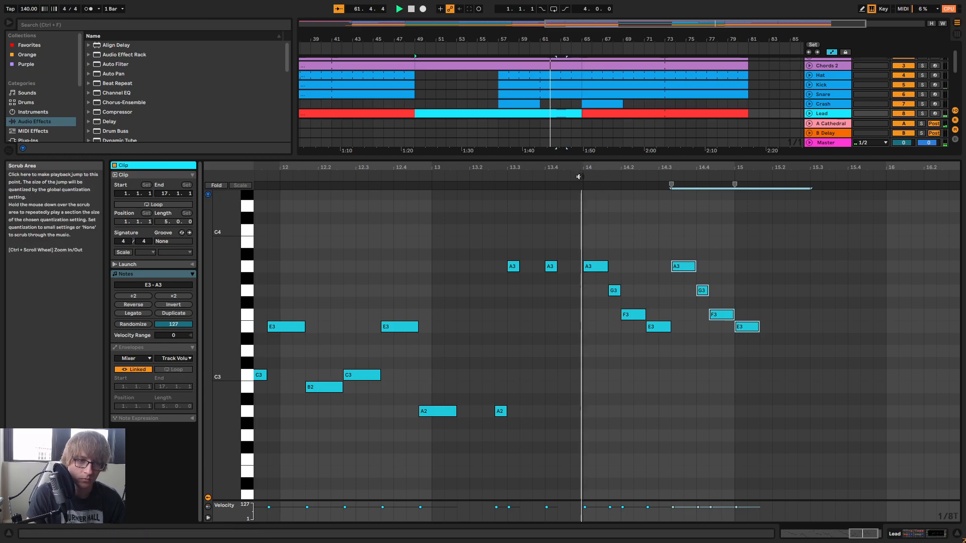
pyautogui.click(578, 177)
pyautogui.moveTo(756, 167); pyautogui.dragTo(757, 173)
pyautogui.press('space')
pyautogui.press('Delete')
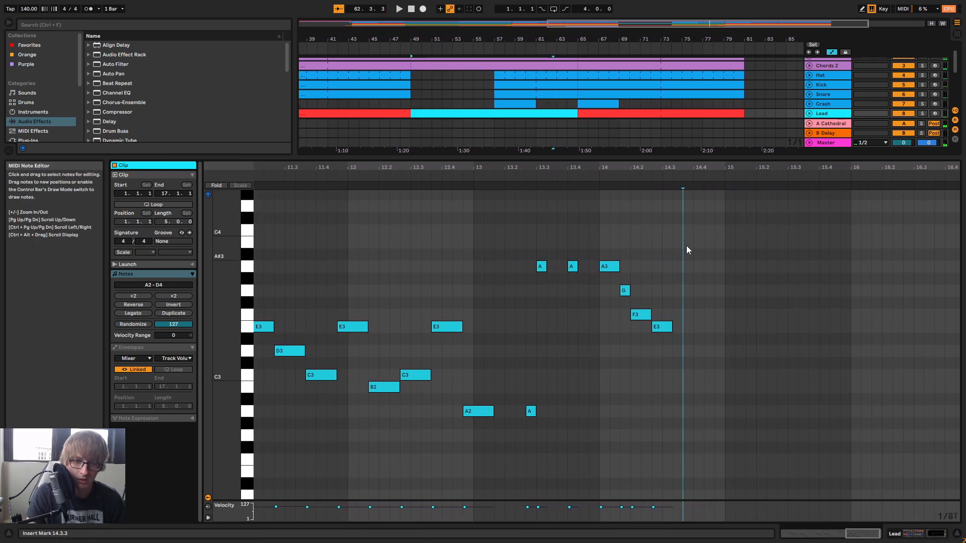
pyautogui.hotkey('ctrl', 'z')
pyautogui.click(604, 179)
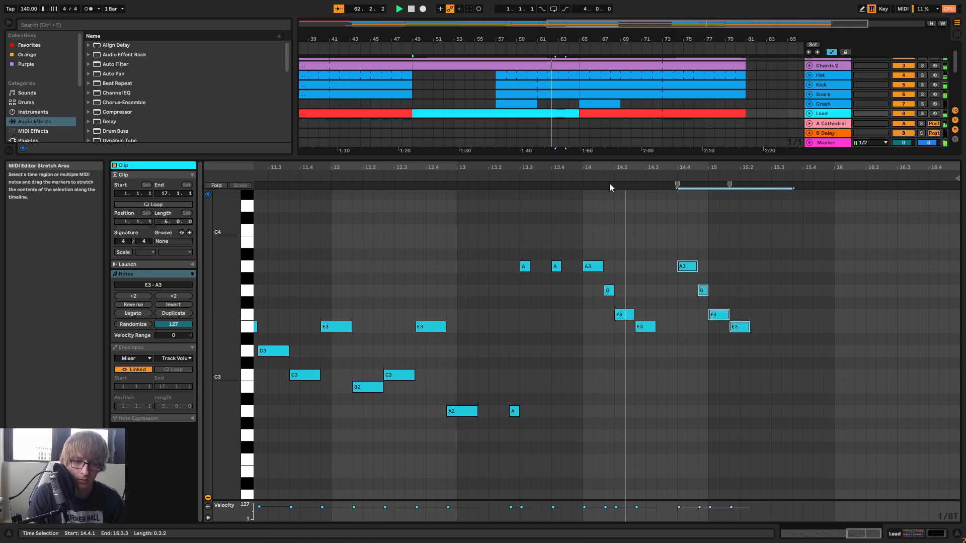
pyautogui.press('space')
# Move the copied A3, G3, F3 and E3 phrase one triplet step earlier to 14.3.3 and play it back
pyautogui.click(657, 328)
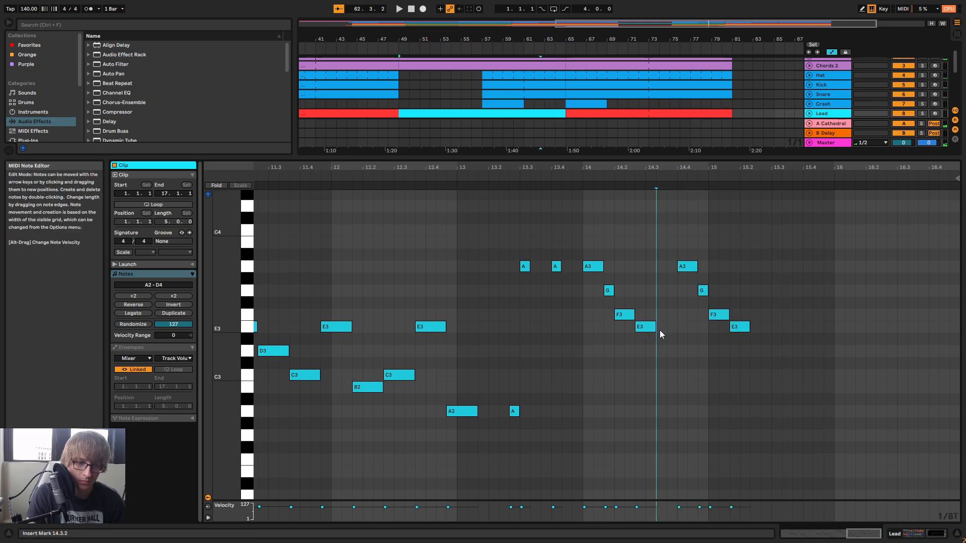
pyautogui.press('space')
pyautogui.moveTo(781, 170); pyautogui.dragTo(781, 120)
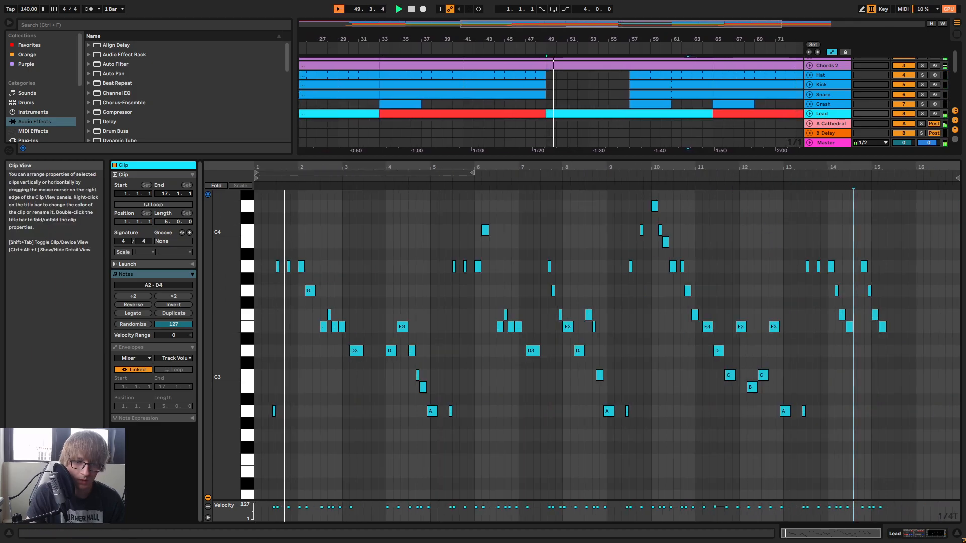
pyautogui.click(856, 178)
pyautogui.moveTo(857, 169); pyautogui.dragTo(631, 202)
pyautogui.moveTo(687, 169); pyautogui.dragTo(724, 153)
pyautogui.press('space')
pyautogui.click(591, 177)
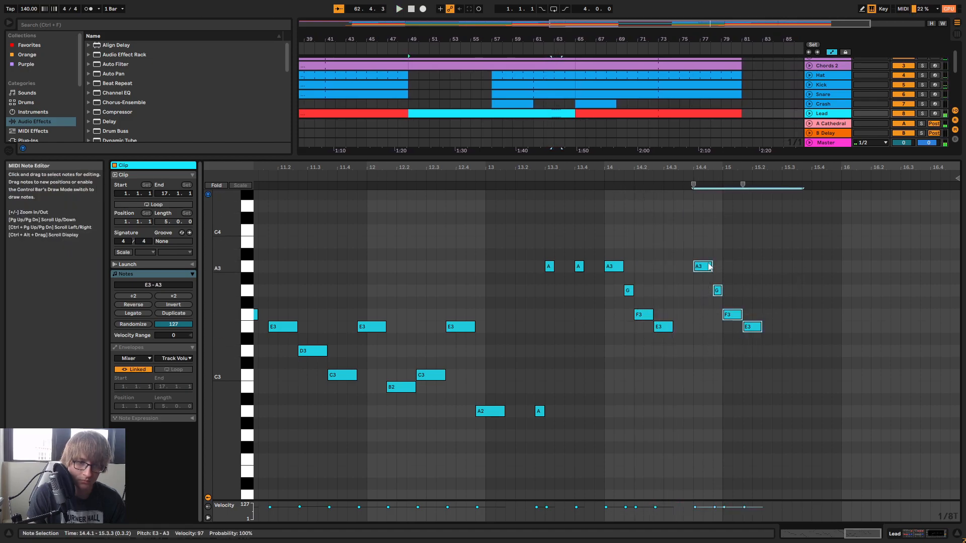
pyautogui.moveTo(703, 269); pyautogui.dragTo(703, 272)
pyautogui.click(575, 179)
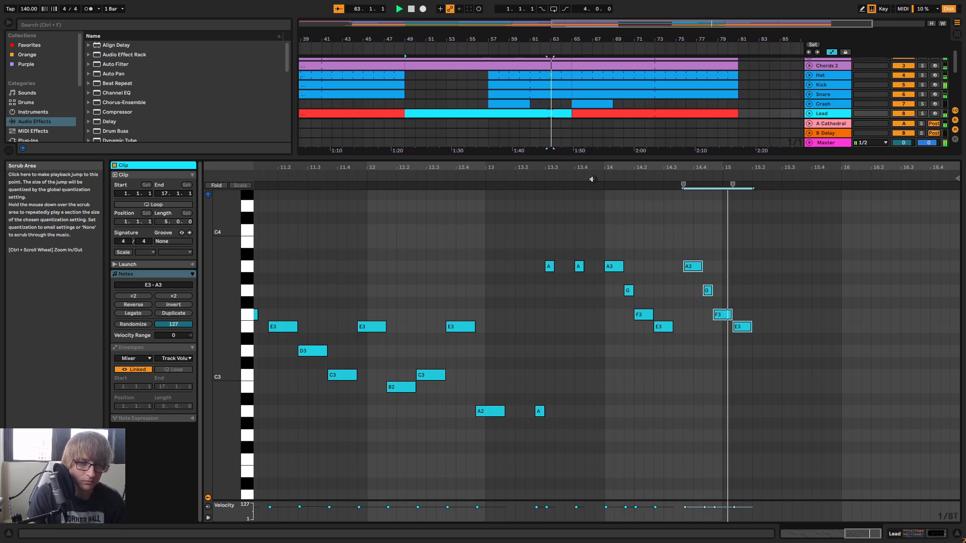
pyautogui.click(505, 176)
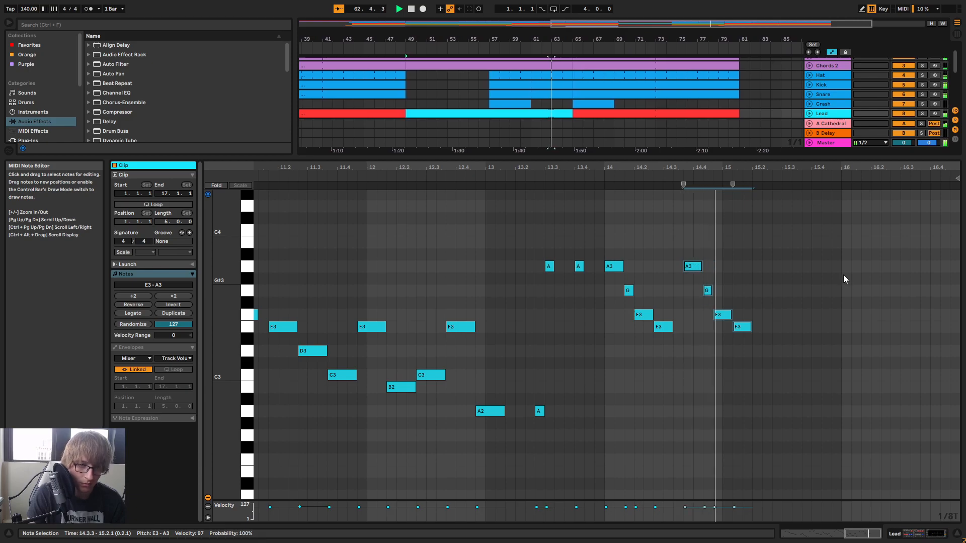
# Play bars 13 to 15 repeatedly to judge the timing of the moved four-note phrase
pyautogui.click(843, 276)
pyautogui.click(573, 171)
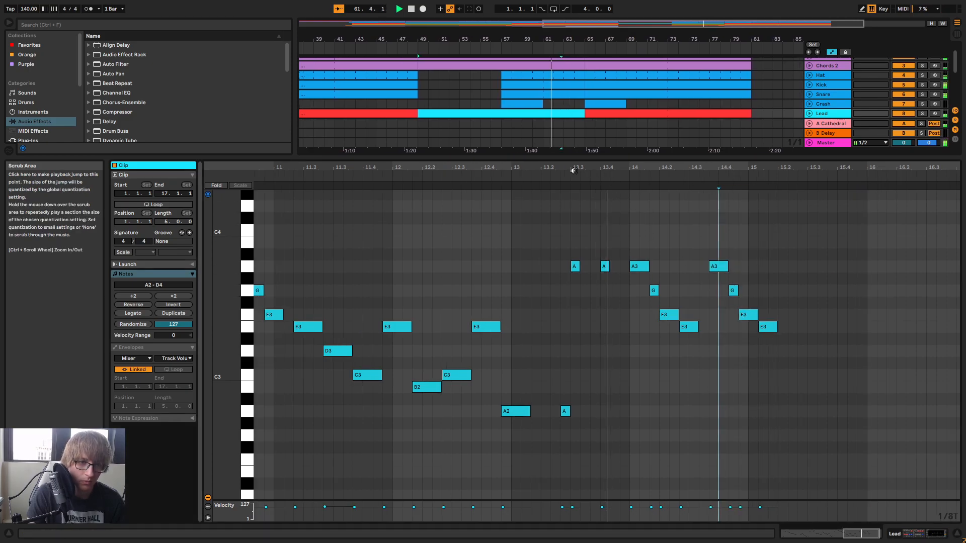
pyautogui.moveTo(733, 165); pyautogui.dragTo(695, 186)
pyautogui.press('space')
pyautogui.press('-')
pyautogui.press('-')
pyautogui.press('-')
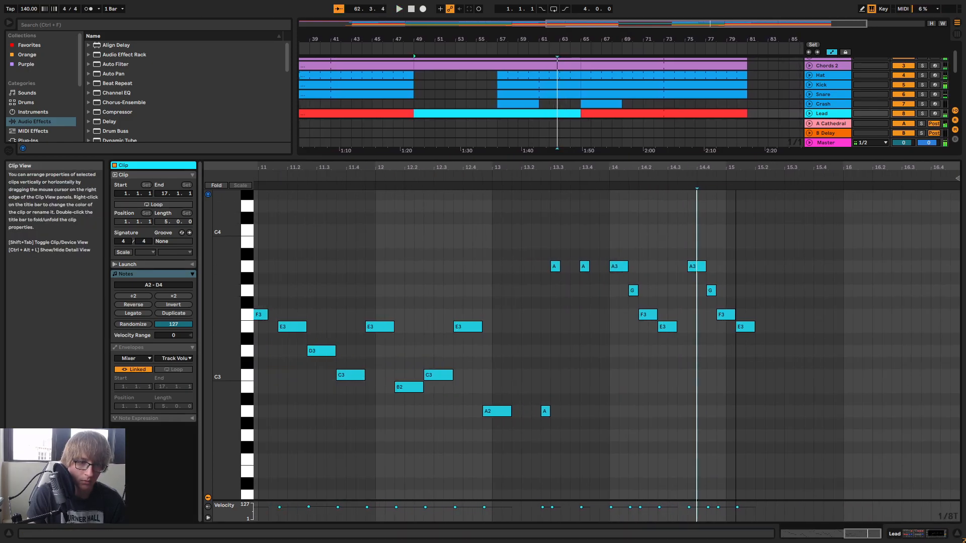
pyautogui.click(624, 175)
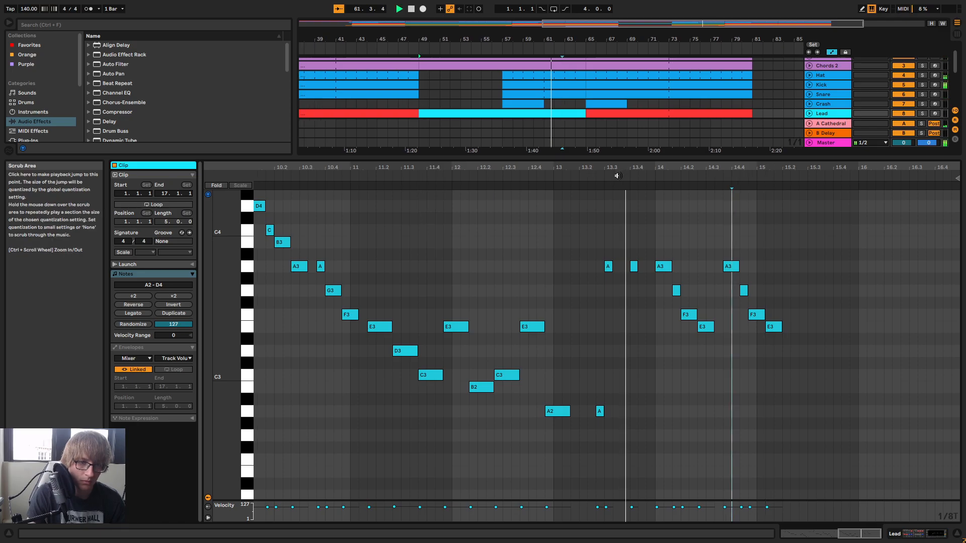
pyautogui.click(654, 181)
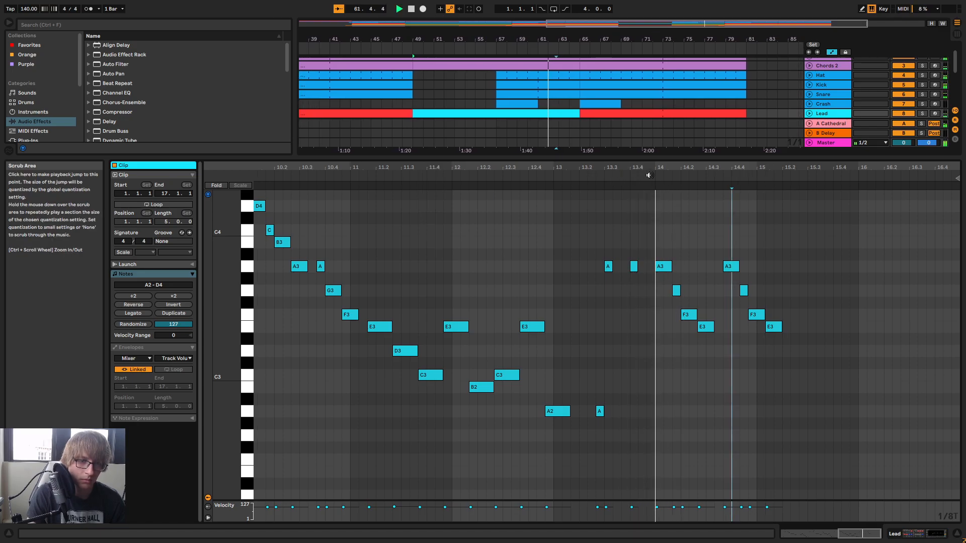
# Shift the copied G3, F3 and E3 one triplet step earlier and shorten the A3 at 14.3.3 to end at 14.4.1
pyautogui.moveTo(733, 340); pyautogui.dragTo(789, 297)
pyautogui.press('Left')
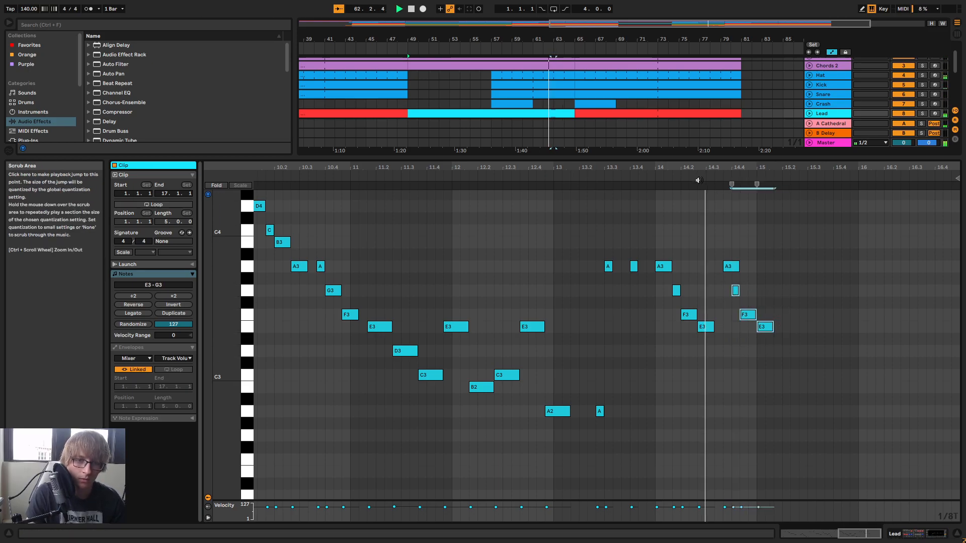
pyautogui.click(788, 252)
pyautogui.moveTo(738, 266); pyautogui.dragTo(731, 267)
pyautogui.click(640, 186)
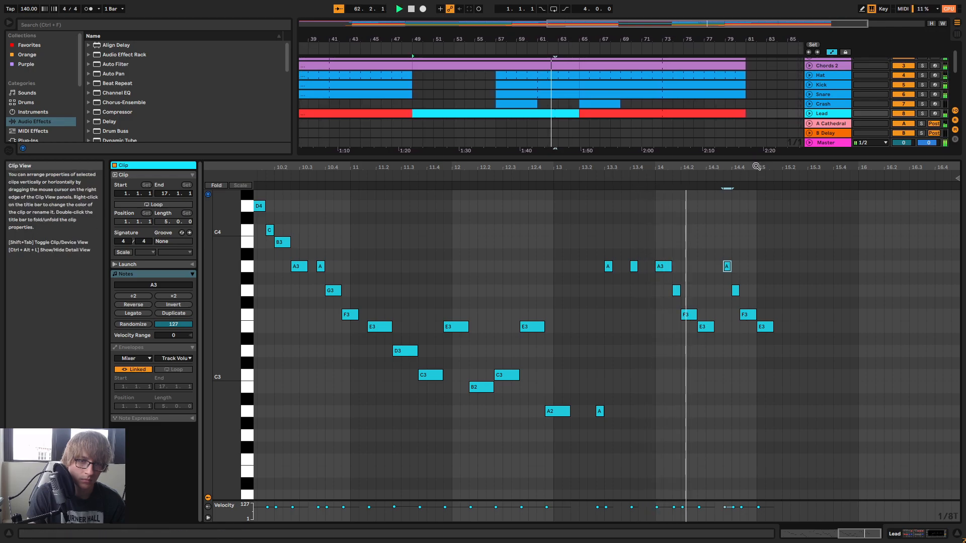
pyautogui.moveTo(757, 167); pyautogui.dragTo(749, 174)
pyautogui.press('space')
# Move the last F3 and E3 one triplet step later, to 14.4.3 and 15.1.2, and play the phrase
pyautogui.moveTo(715, 281); pyautogui.dragTo(725, 298)
pyautogui.click(753, 288)
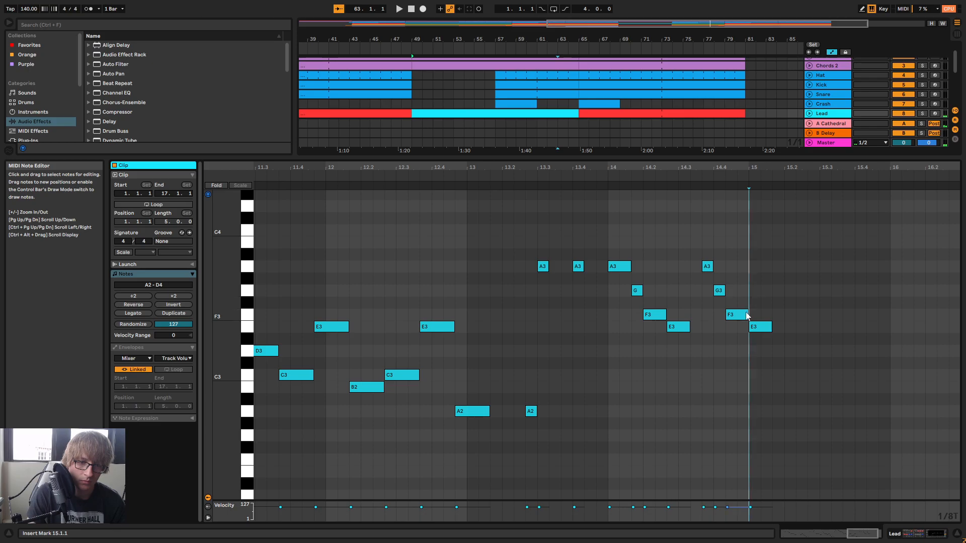
pyautogui.moveTo(748, 340); pyautogui.dragTo(748, 317)
pyautogui.click(726, 313)
pyautogui.press('space')
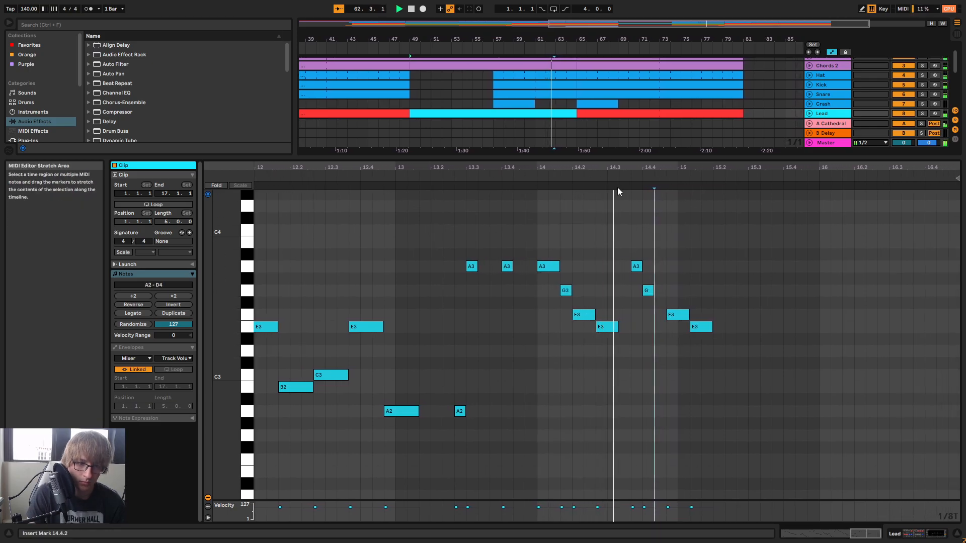
# Lengthen the G3 at 14.4.1 so it reaches the F3 at 14.4.3
pyautogui.click(700, 282)
pyautogui.press('space')
pyautogui.moveTo(652, 290); pyautogui.dragTo(665, 290)
# Move the final E3 one triplet step later to 15.1.3 and play from around bar 14
pyautogui.click(685, 316)
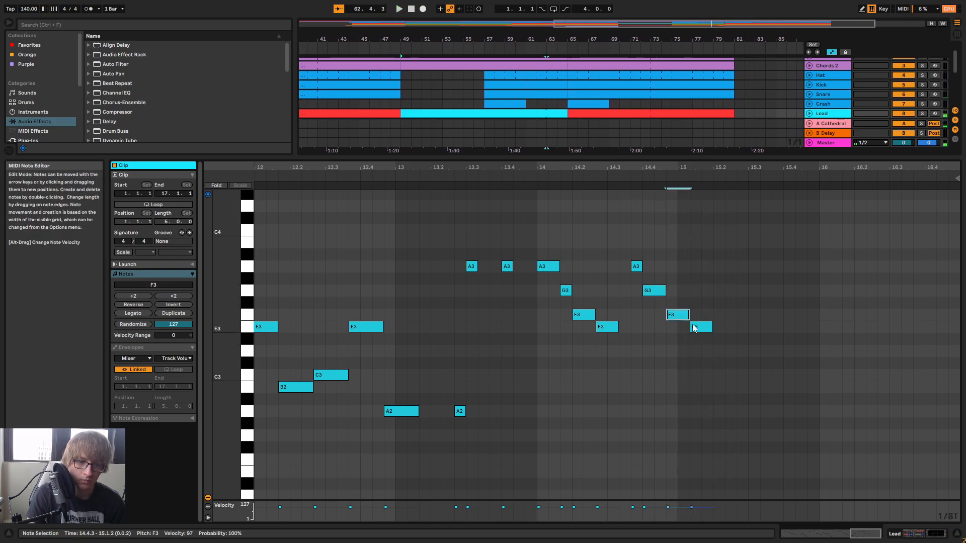
pyautogui.click(537, 182)
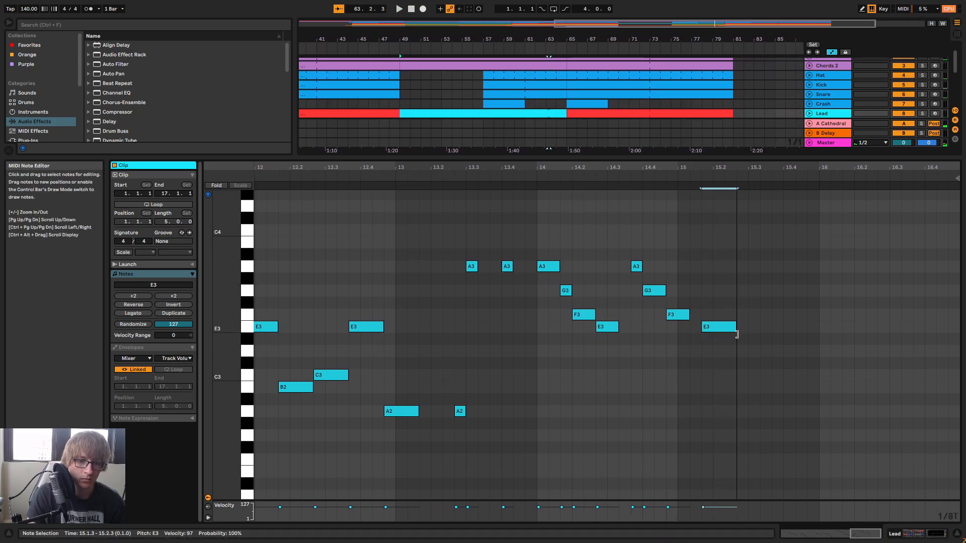
pyautogui.click(525, 186)
pyautogui.press('space')
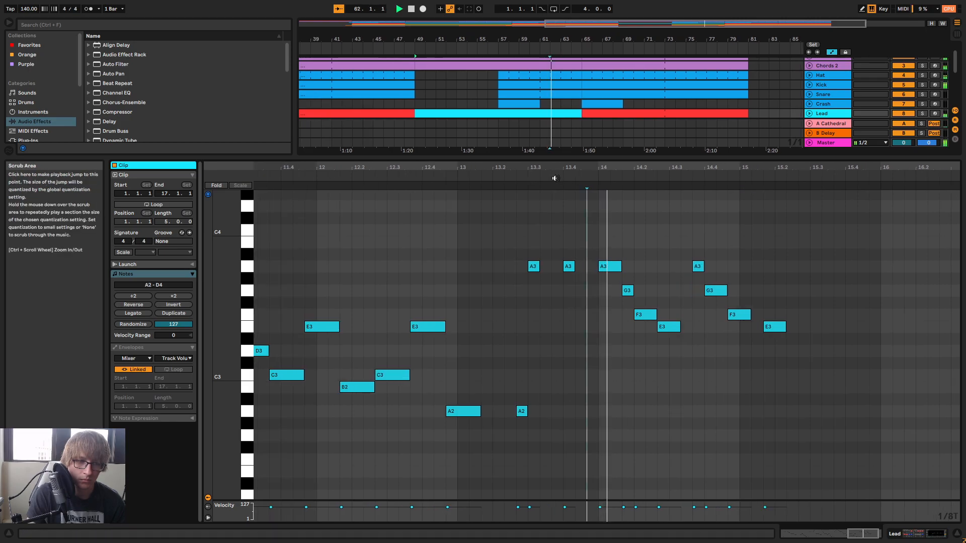
# Paste the copied A3, G3, F3, E3 phrase at 15.2.3 and play from there
pyautogui.moveTo(755, 167)
pyautogui.mouseDown()
pyautogui.moveTo(861, 130)
pyautogui.moveTo(806, 166)
pyautogui.moveTo(782, 167)
pyautogui.mouseUp()
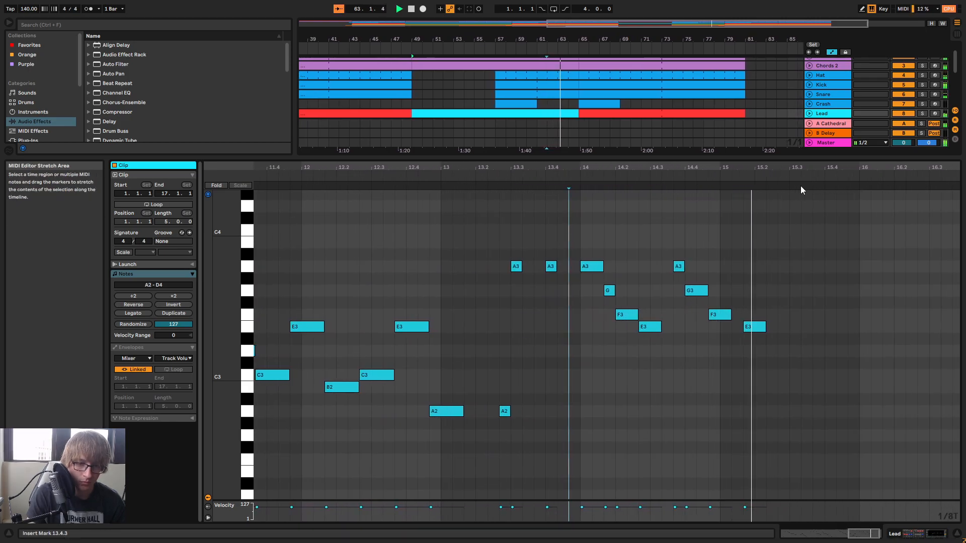
pyautogui.press('space')
pyautogui.click(780, 280)
pyautogui.hotkey('ctrl', 'v')
pyautogui.press('space')
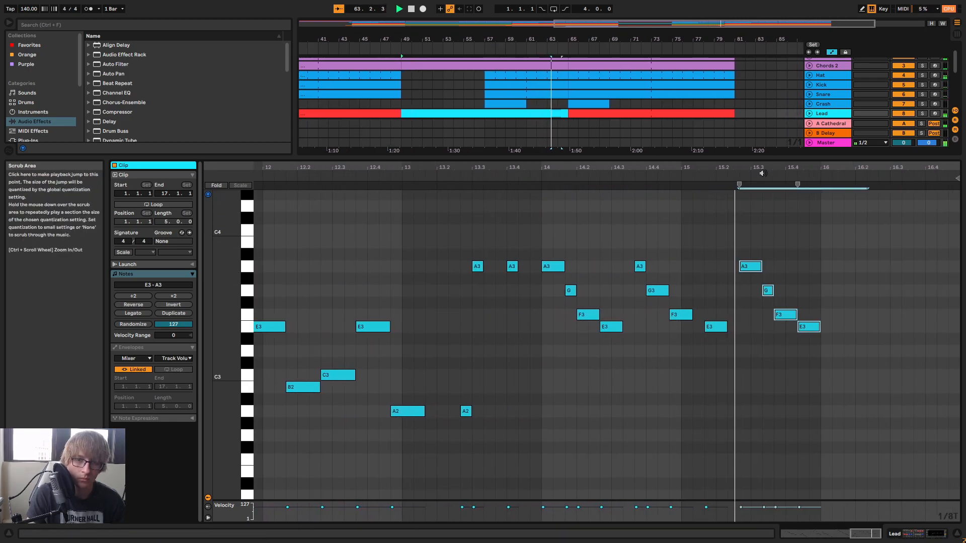
# Move the pasted four-note phrase one triplet step later so it starts at 15.3.1, and play the melody through it
pyautogui.press('space')
pyautogui.moveTo(747, 248); pyautogui.dragTo(842, 370)
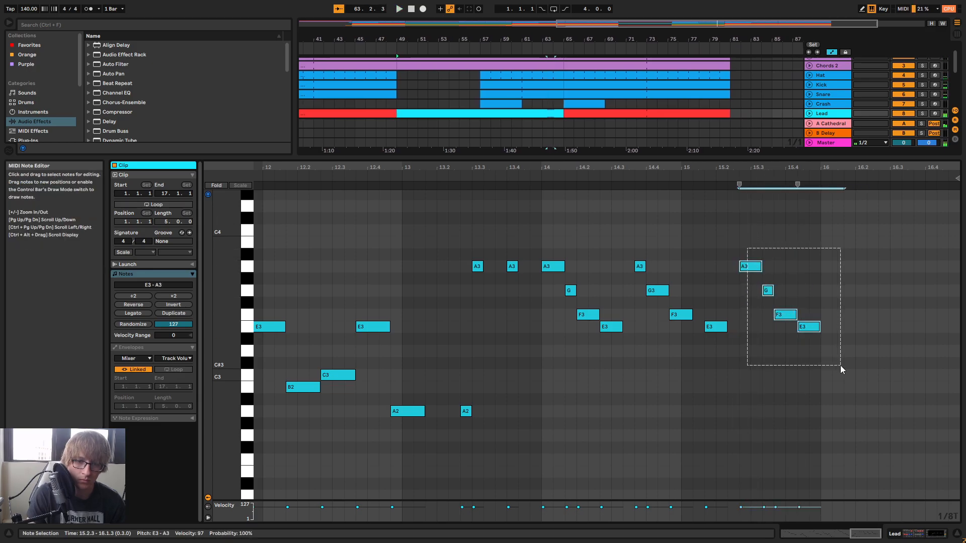
pyautogui.moveTo(758, 271); pyautogui.dragTo(770, 273)
pyautogui.click(431, 177)
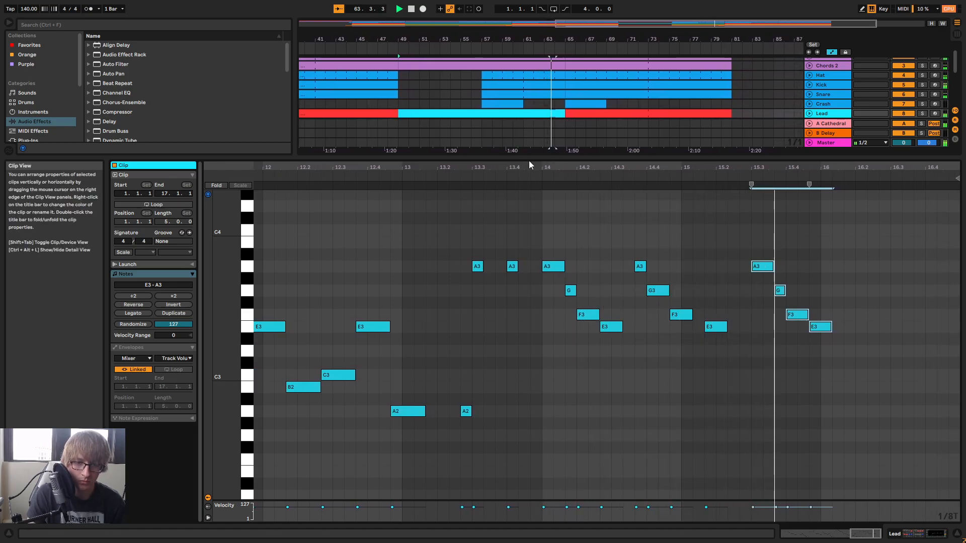
pyautogui.press('space')
# Select the final E3 at 15.4.3 and listen to the end of the phrase
pyautogui.moveTo(784, 344); pyautogui.dragTo(805, 316)
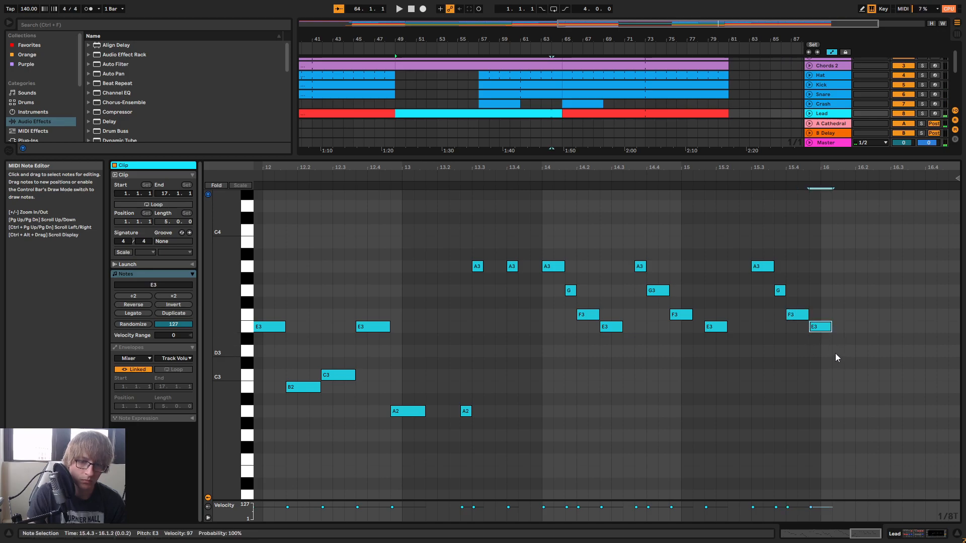
pyautogui.press('space')
pyautogui.press('space')
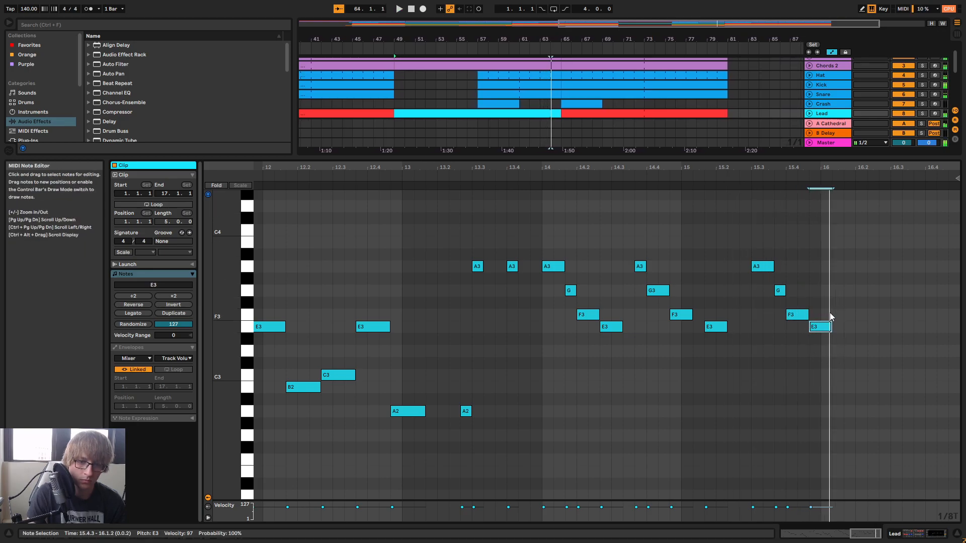
# Shorten the E3 note just before bar 16 and add a D3 note at 16.1.1
pyautogui.moveTo(831, 328); pyautogui.dragTo(820, 328)
pyautogui.doubleClick(826, 351)
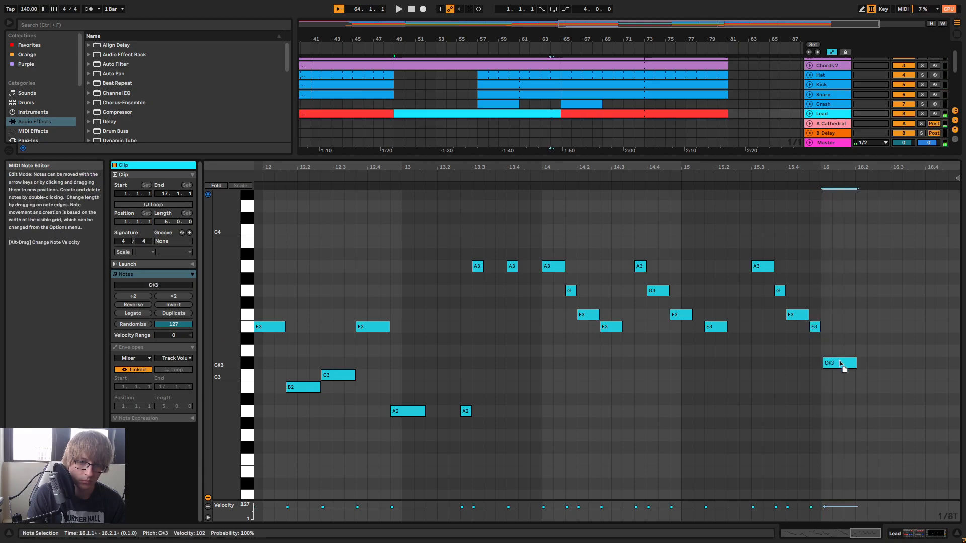
pyautogui.moveTo(840, 375)
pyautogui.mouseDown()
pyautogui.moveTo(841, 387)
pyautogui.moveTo(861, 387)
pyautogui.moveTo(827, 387)
pyautogui.mouseUp()
pyautogui.click(719, 178)
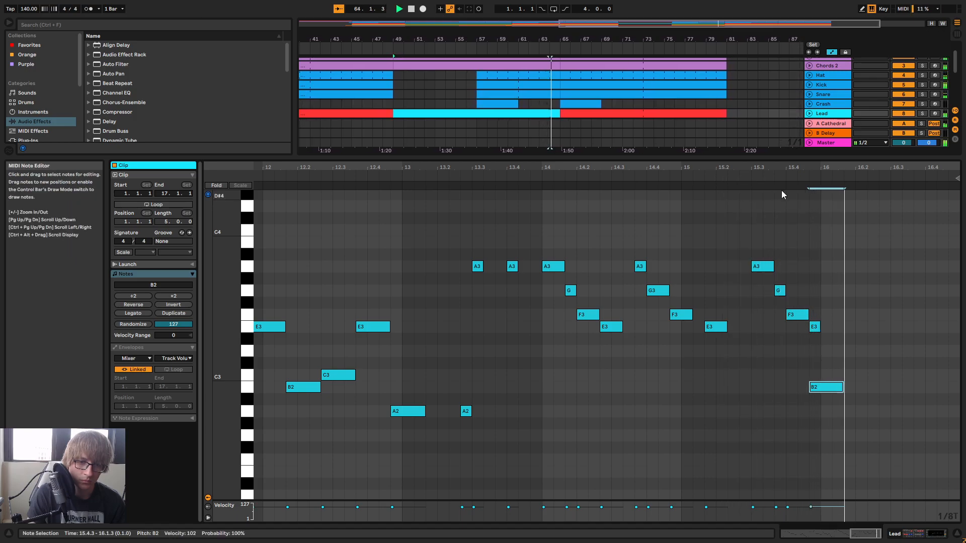
pyautogui.moveTo(821, 388); pyautogui.dragTo(833, 388)
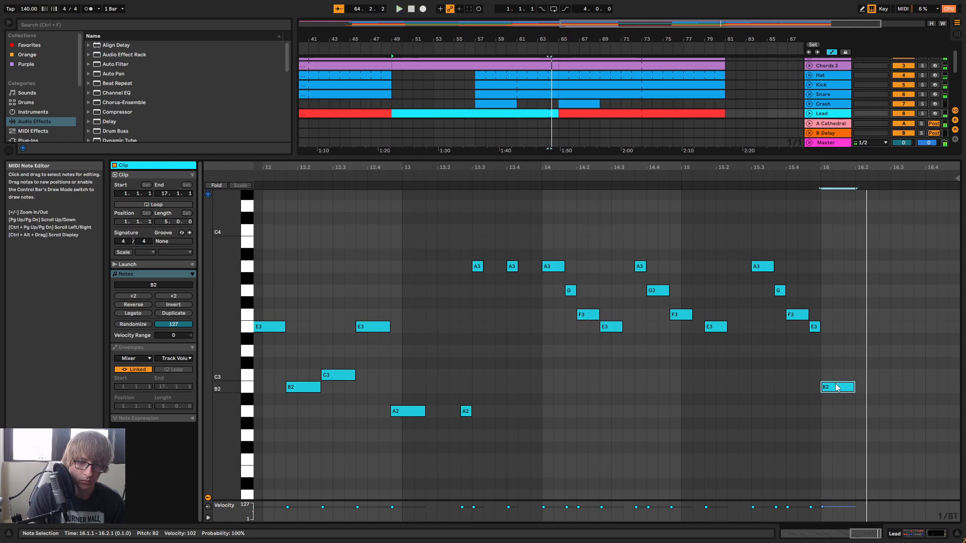
pyautogui.press('space')
pyautogui.moveTo(839, 387); pyautogui.dragTo(832, 357)
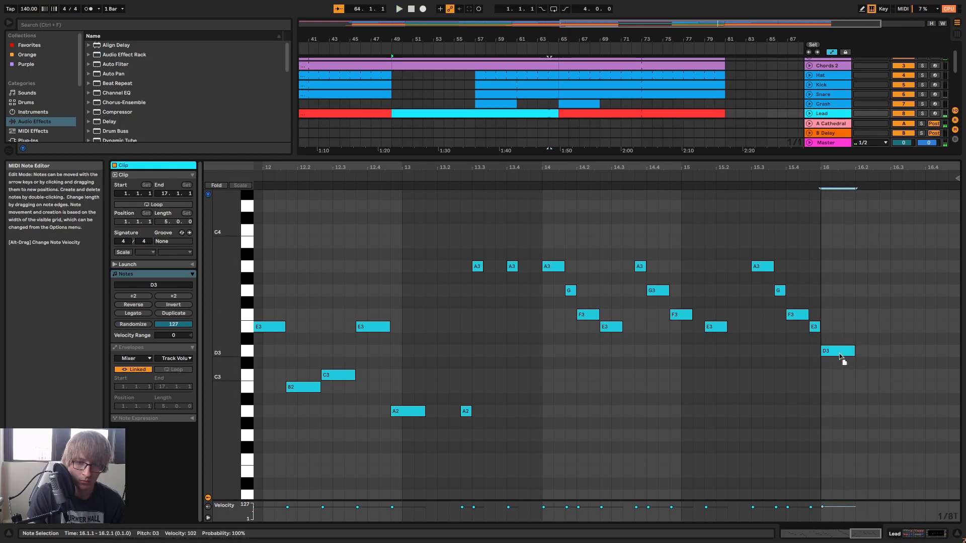
pyautogui.press('space')
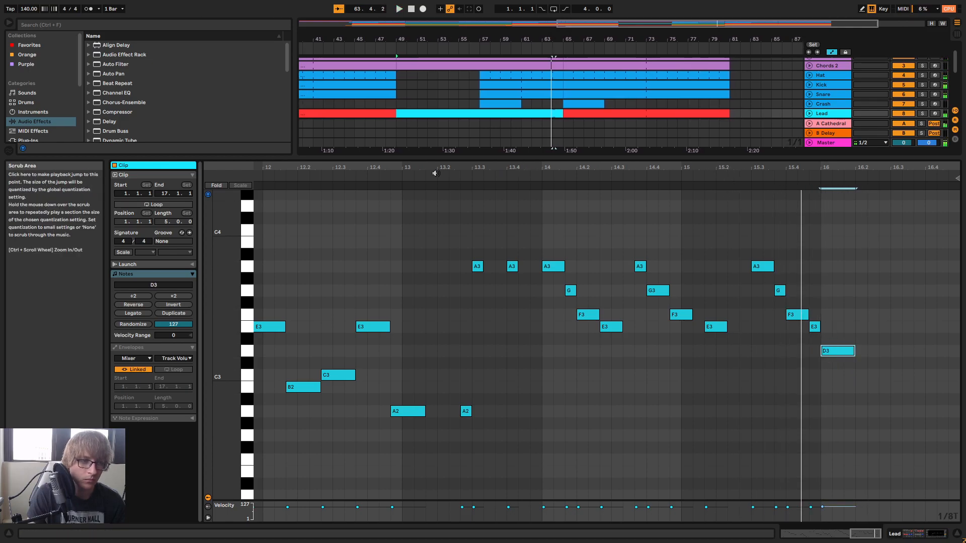
# Audition the phrase and try raising the four notes between 14.3 and 15.2 to B3, A3, G3 and F3
pyautogui.click(440, 171)
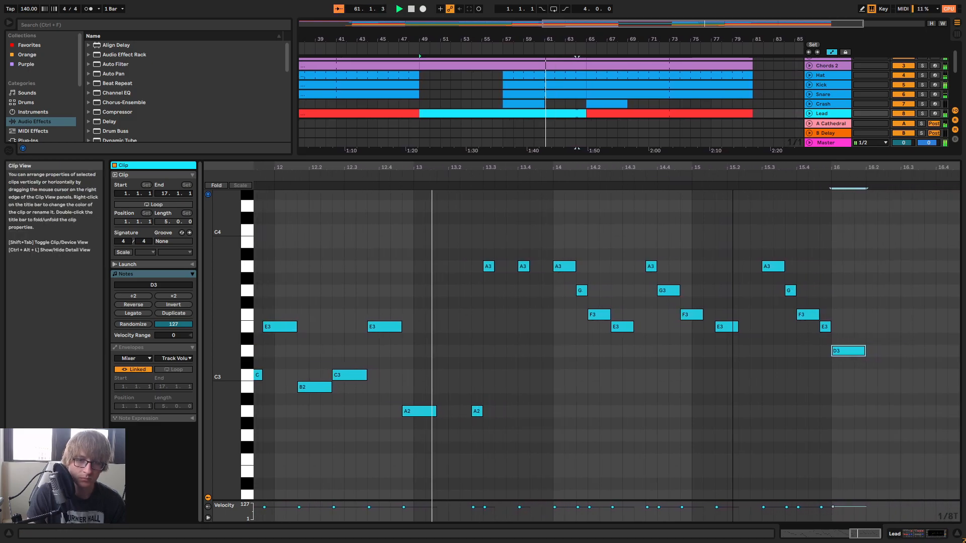
pyautogui.scroll(2, 828, 229)
pyautogui.scroll(-1, 807, 271)
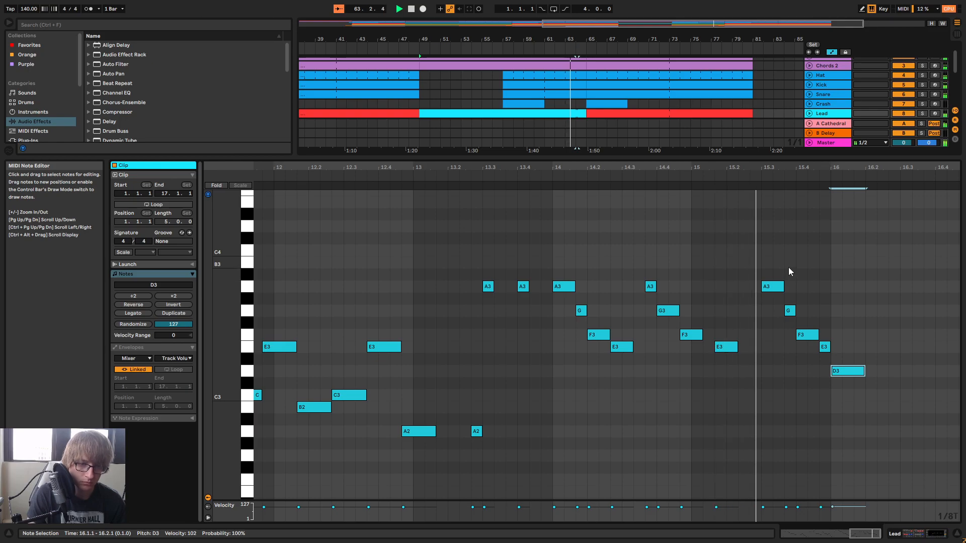
pyautogui.press('space')
pyautogui.doubleClick(651, 274)
pyautogui.press('Up')
pyautogui.press('Up')
pyautogui.click(694, 335)
pyautogui.press('Up')
pyautogui.press('Up')
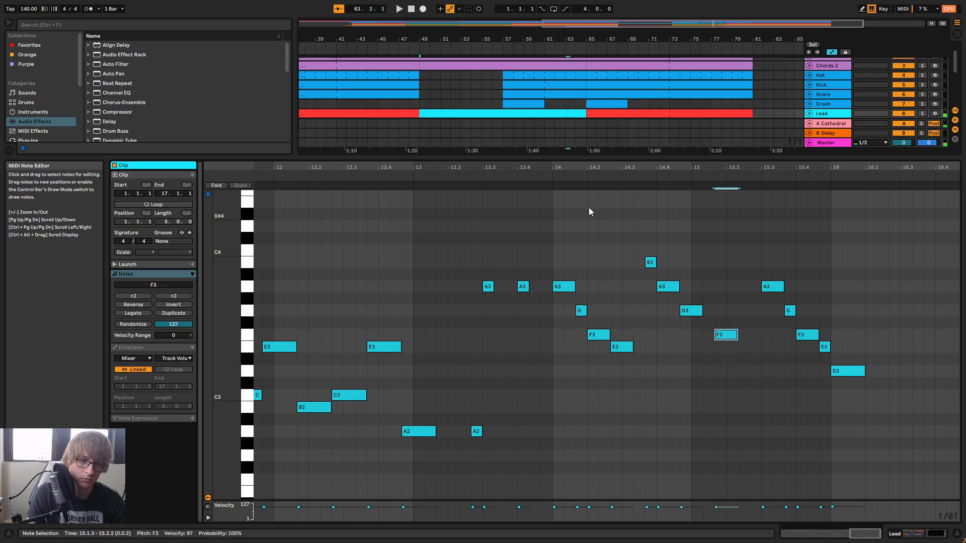
pyautogui.click(592, 175)
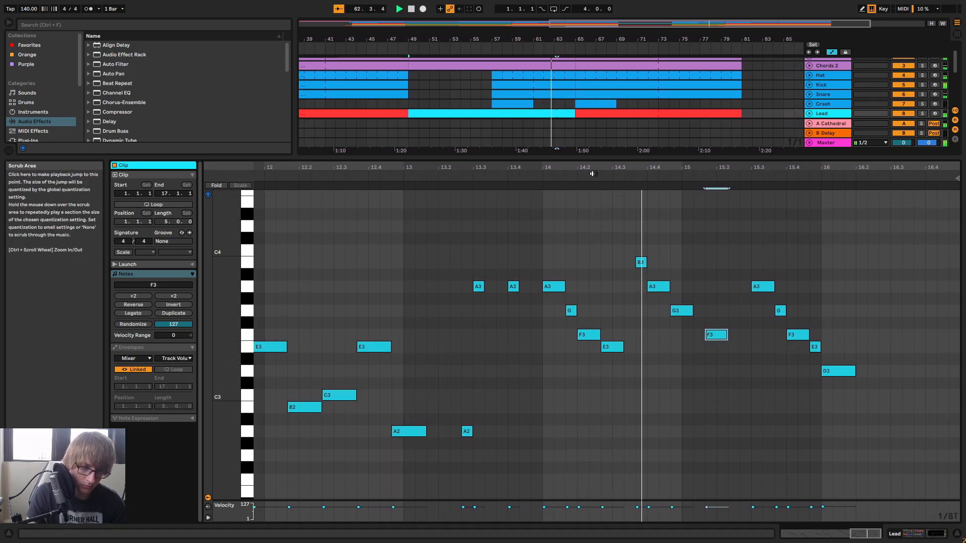
pyautogui.press('space')
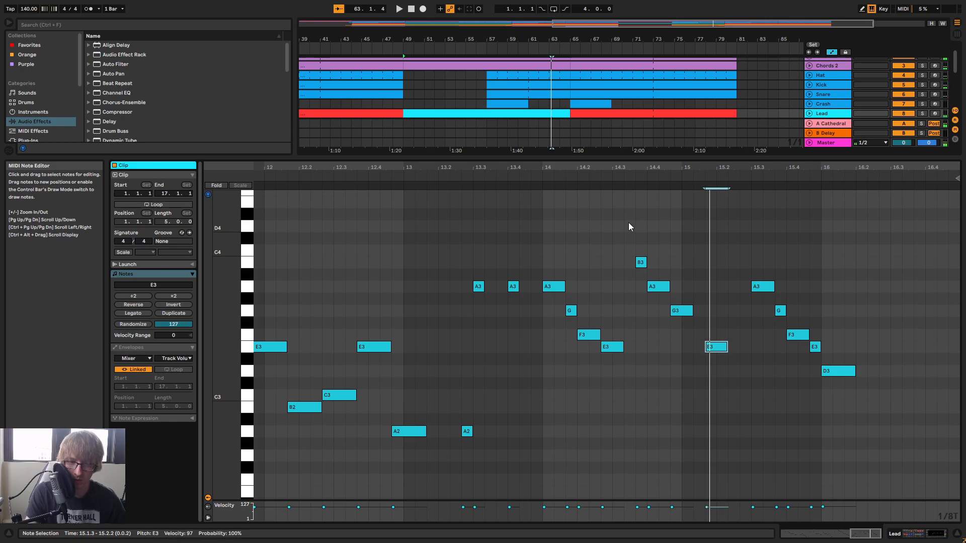
# Undo the pitch changes to the four notes between 14.3 and 15.2
pyautogui.hotkey('ctrl', 'z')
pyautogui.hotkey('ctrl', 'z')
pyautogui.hotkey('ctrl', 'z')
pyautogui.hotkey('ctrl', 'z')
pyautogui.hotkey('ctrl', 'z')
pyautogui.hotkey('ctrl', 'z')
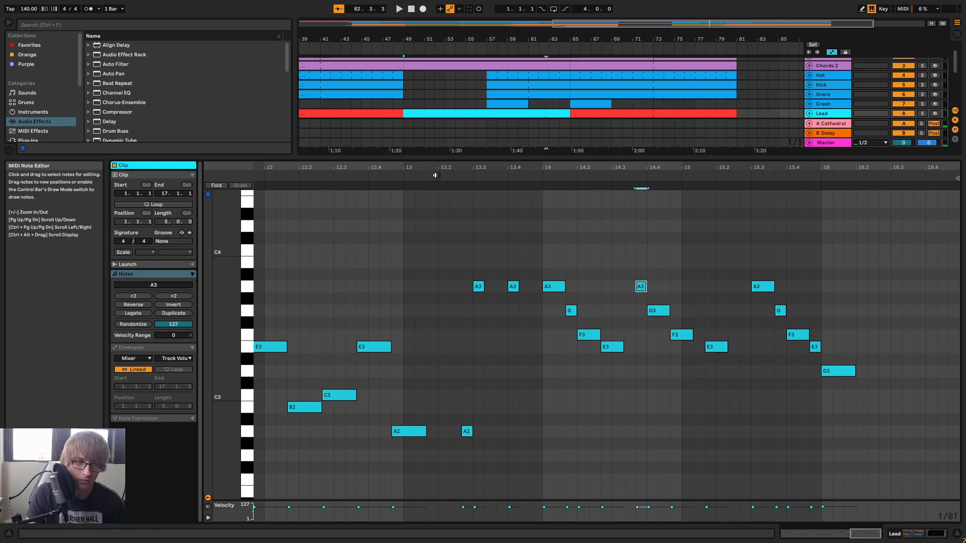
# Play the phrase from bar 13 and lower the A3 note at 15.3.1 to E3
pyautogui.click(437, 175)
pyautogui.moveTo(815, 167); pyautogui.dragTo(832, 171)
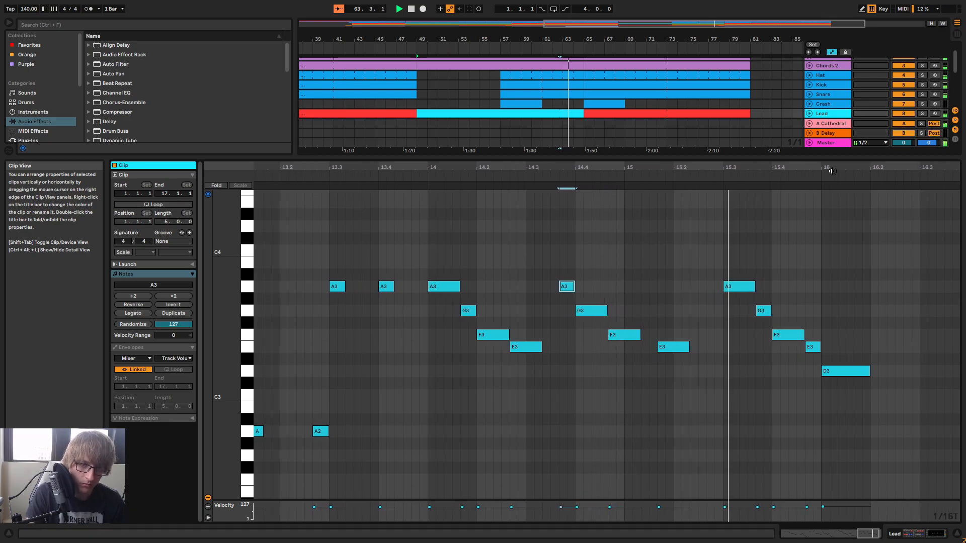
pyautogui.press('space')
pyautogui.click(742, 286)
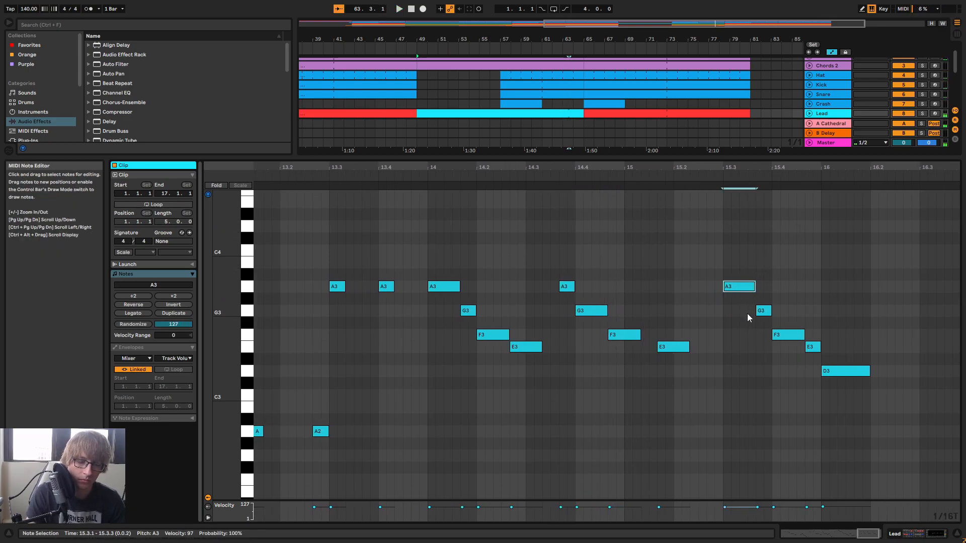
pyautogui.press('Down')
pyautogui.press('Down')
pyautogui.press('Down')
pyautogui.press('Down')
pyautogui.press('Down')
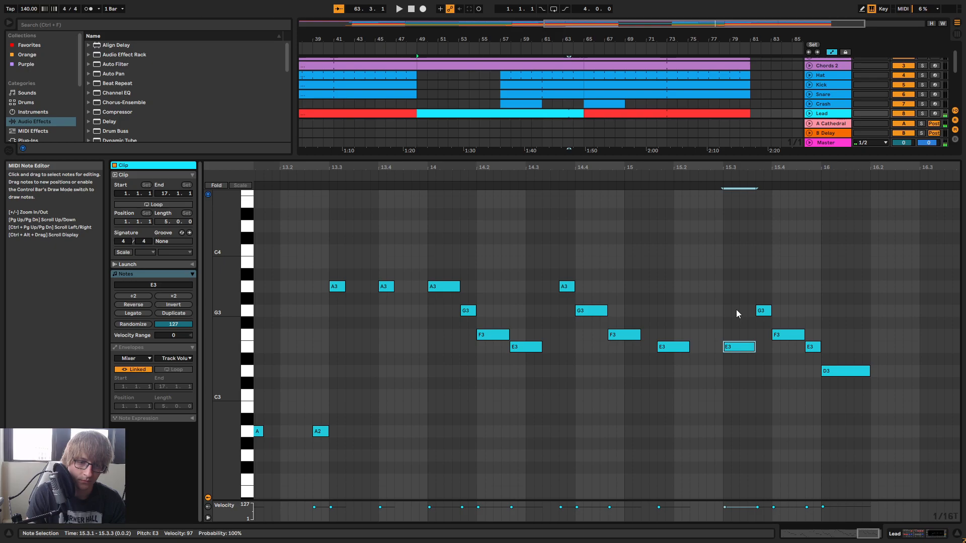
# Lower the G3 note at 15.3.3 to D3 and play back the change
pyautogui.click(761, 310)
pyautogui.press('Down')
pyautogui.press('Down')
pyautogui.press('Down')
pyautogui.press('Down')
pyautogui.press('Down')
pyautogui.press('space')
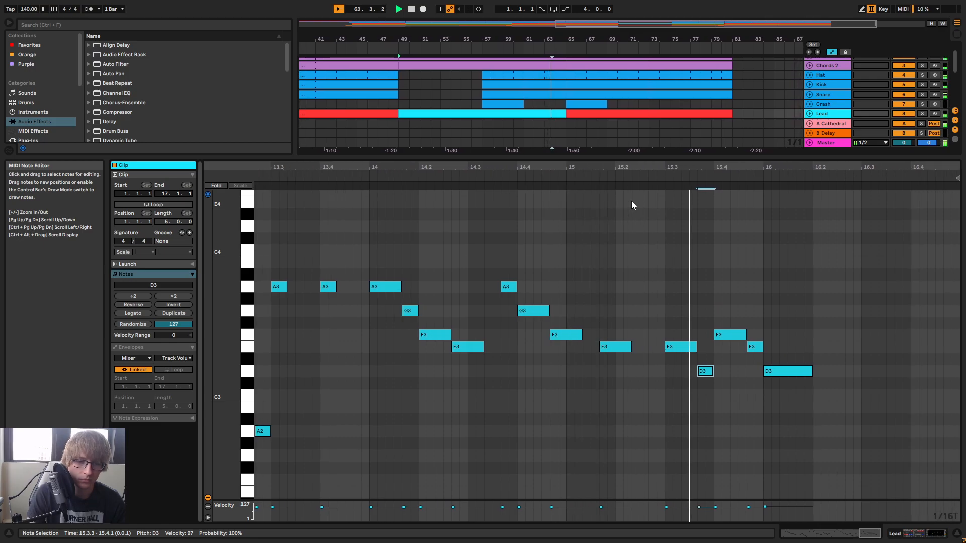
# Lower the F3 note at 15.4.1 to C3 and the E3 note at 15.4.3 to D3
pyautogui.click(721, 335)
pyautogui.press('space')
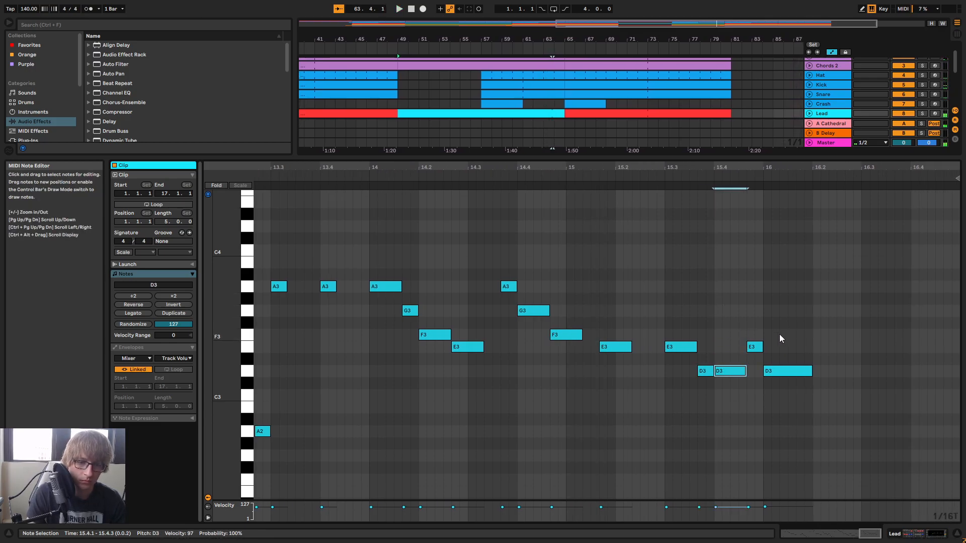
pyautogui.press('Down')
pyautogui.press('Down')
pyautogui.press('Down')
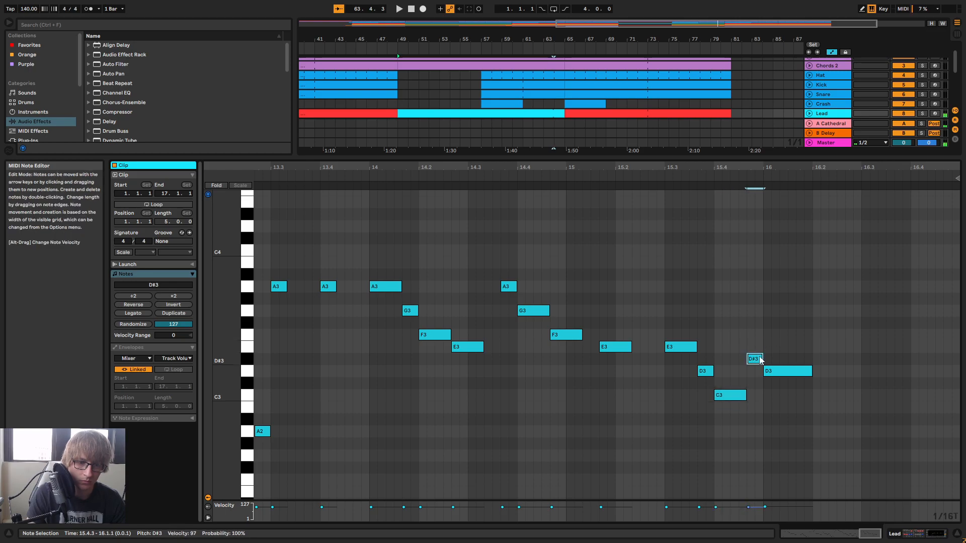
# Raise the D3 note at 16.1.1 to E3 and play back the phrase
pyautogui.click(785, 373)
pyautogui.press('Up')
pyautogui.press('Up')
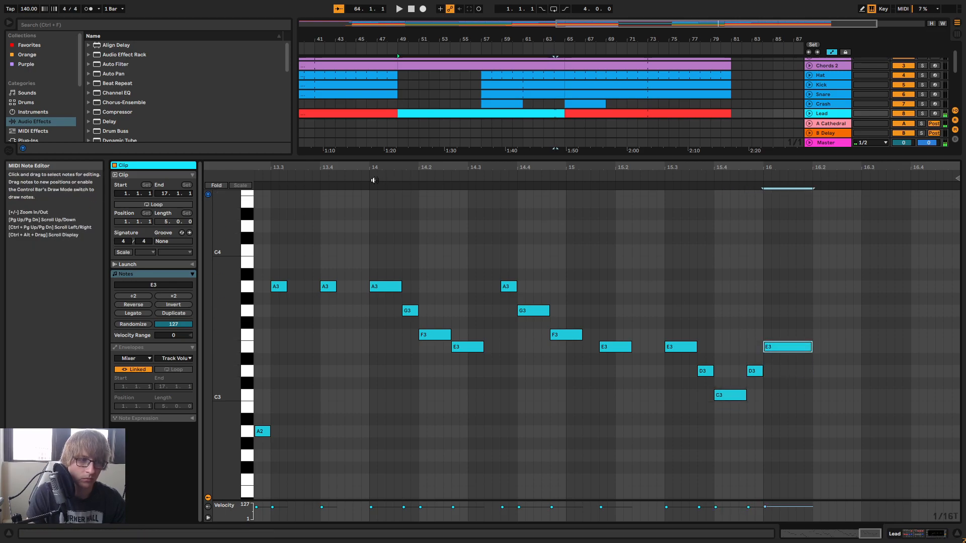
pyautogui.press('space')
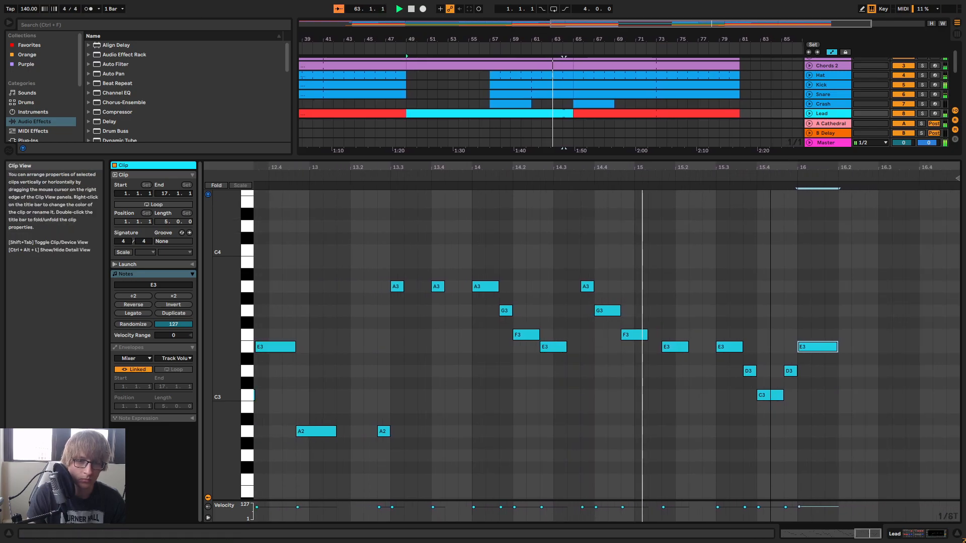
pyautogui.moveTo(768, 167); pyautogui.dragTo(795, 164)
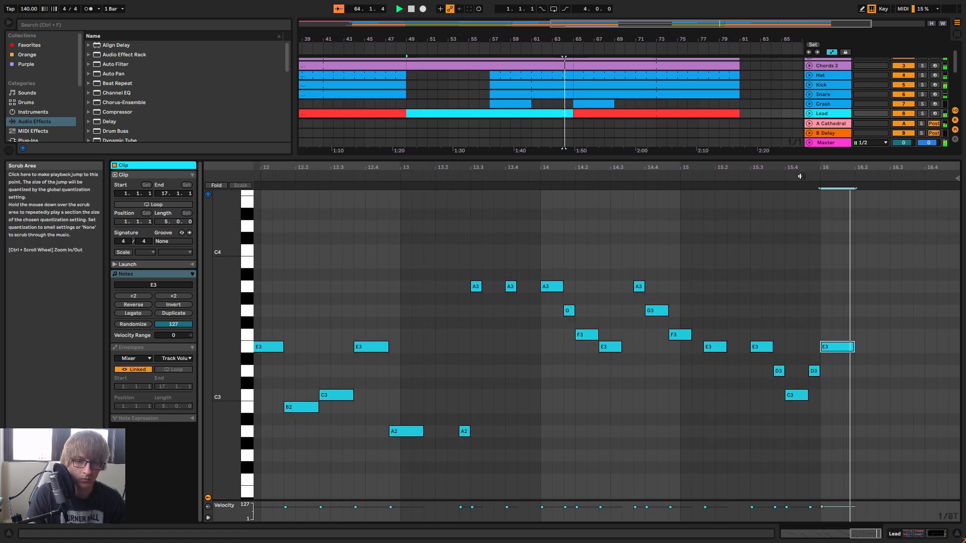
pyautogui.click(733, 186)
pyautogui.moveTo(854, 165); pyautogui.dragTo(877, 168)
# Duplicate the E3 note to 16.2.1, raise the copy to F3 and audition it
pyautogui.press('space')
pyautogui.hotkey('ctrl', 'd')
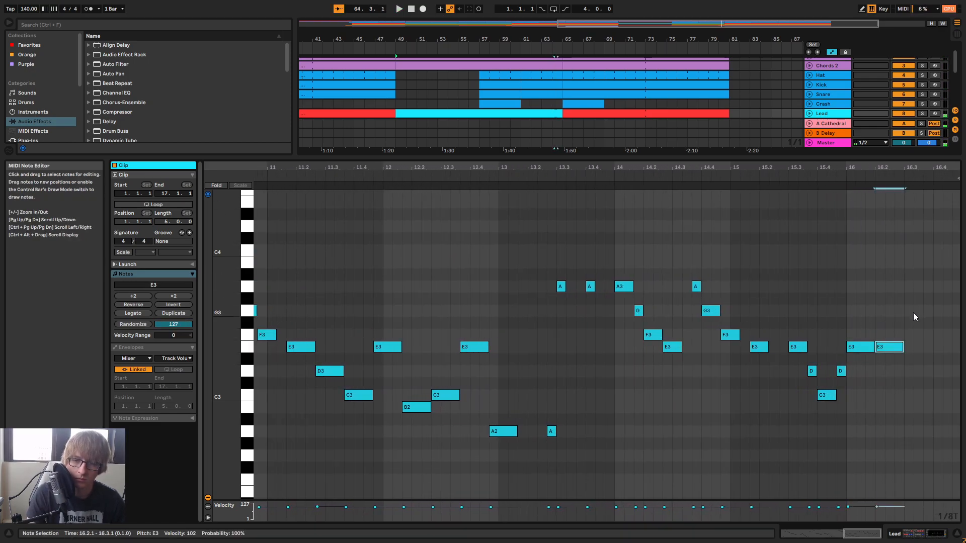
pyautogui.click(845, 187)
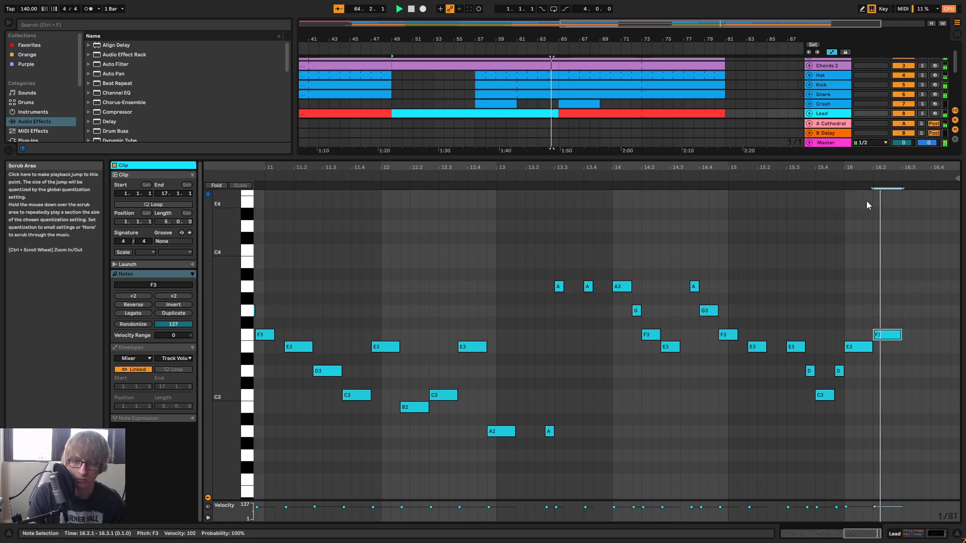
pyautogui.press('space')
# Extend the run by duplicating notes to 16.3.1 as G3 and 16.4.1 as G#3, and play it
pyautogui.hotkey('ctrl', 'd')
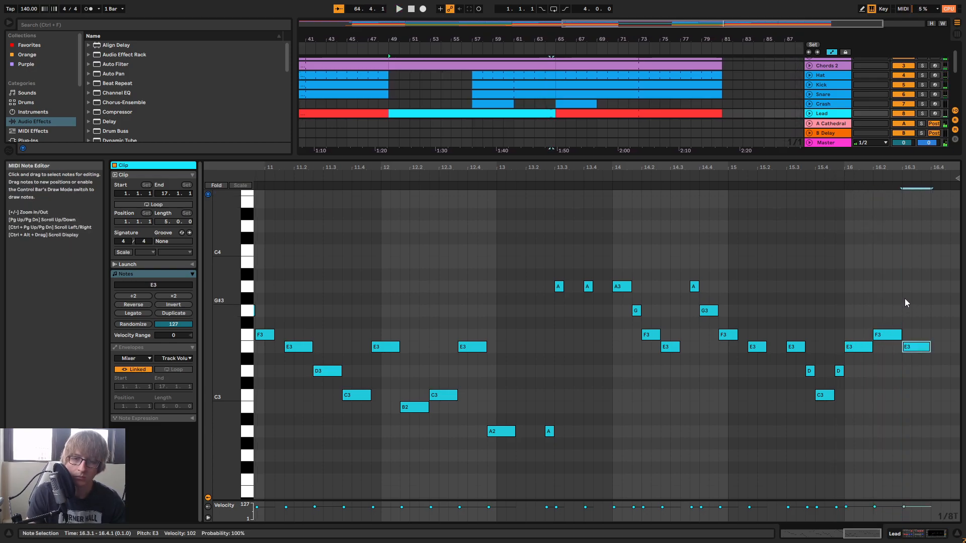
pyautogui.press('Up')
pyautogui.hotkey('ctrl', 'd')
pyautogui.press('Down')
pyautogui.press('Down')
pyautogui.click(849, 186)
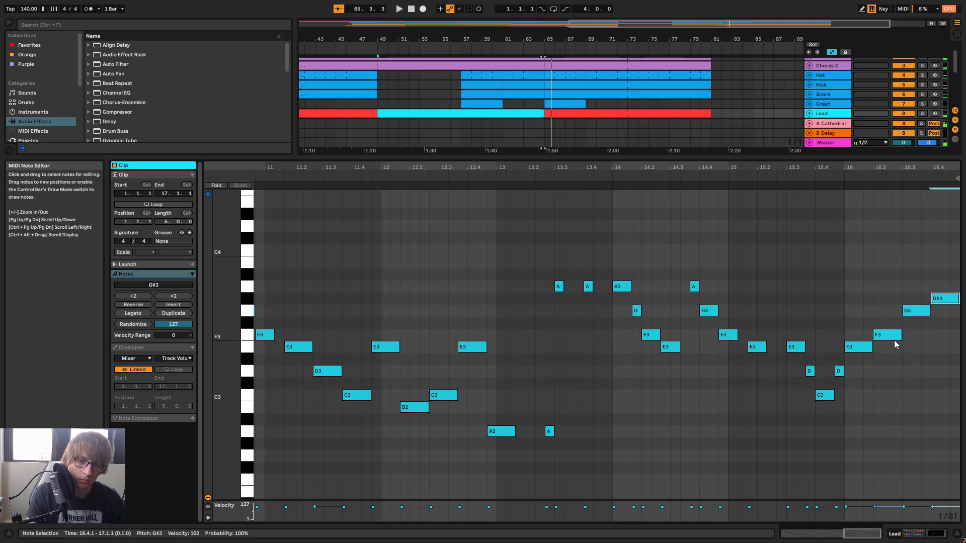
# Enlarge the arrangement area to show the tracks below the Lead track
pyautogui.moveTo(691, 160); pyautogui.dragTo(690, 241)
pyautogui.click(809, 116)
pyautogui.click(809, 115)
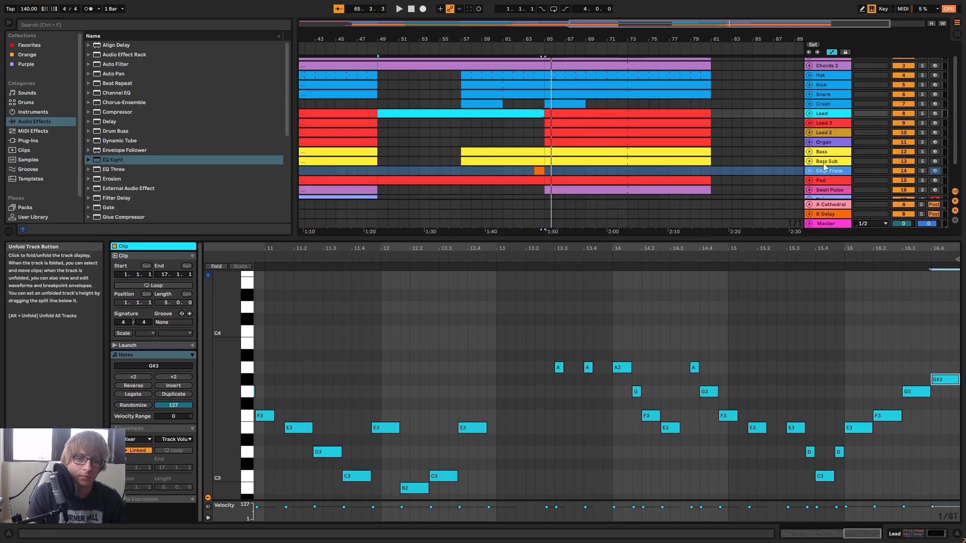
pyautogui.scroll(-2, 906, 325)
# Lower the note at 16.3.1 to D3 and the note at 16.4.1 to C3
pyautogui.click(918, 363)
pyautogui.click(890, 376)
pyautogui.moveTo(916, 354); pyautogui.dragTo(918, 368)
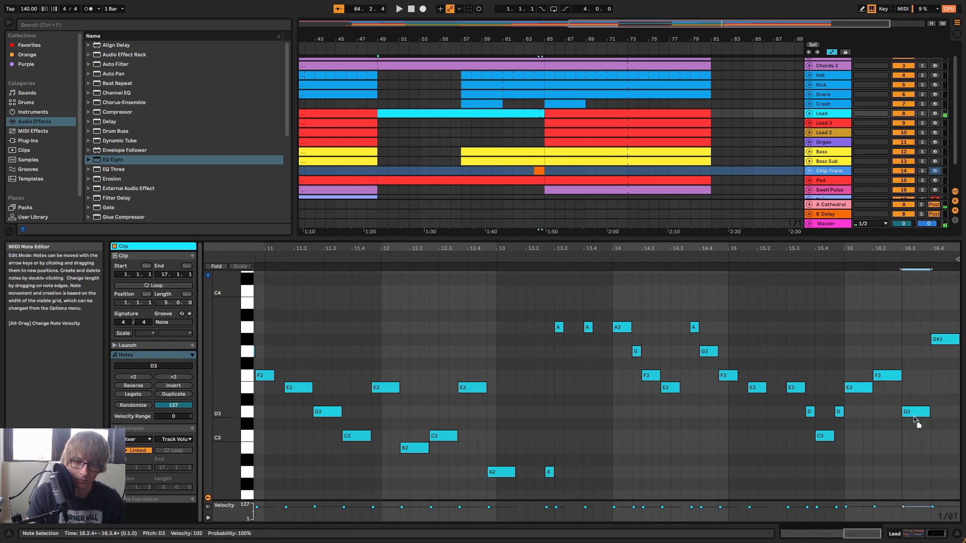
pyautogui.moveTo(947, 339); pyautogui.dragTo(951, 449)
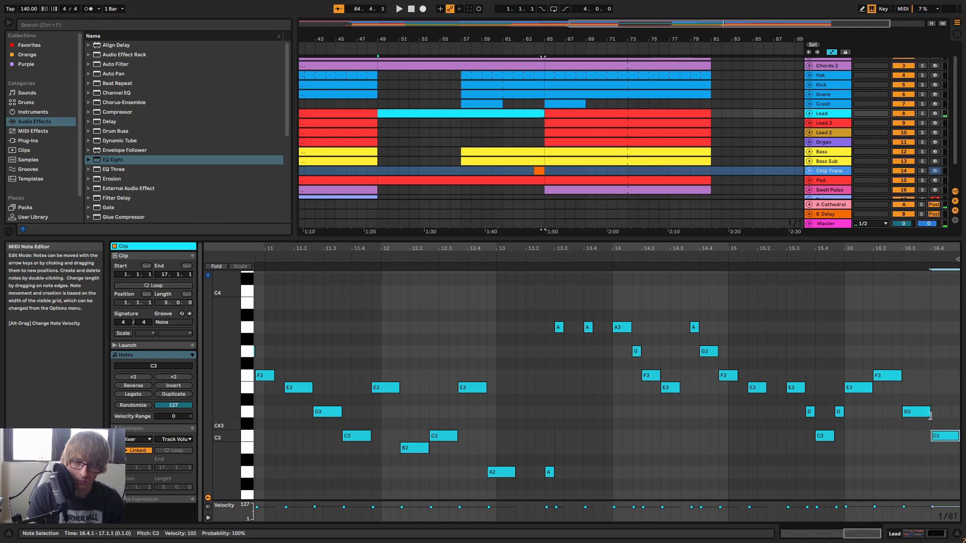
# Play back the lead melody from bar 13 through the ending in bar 16
pyautogui.press('space')
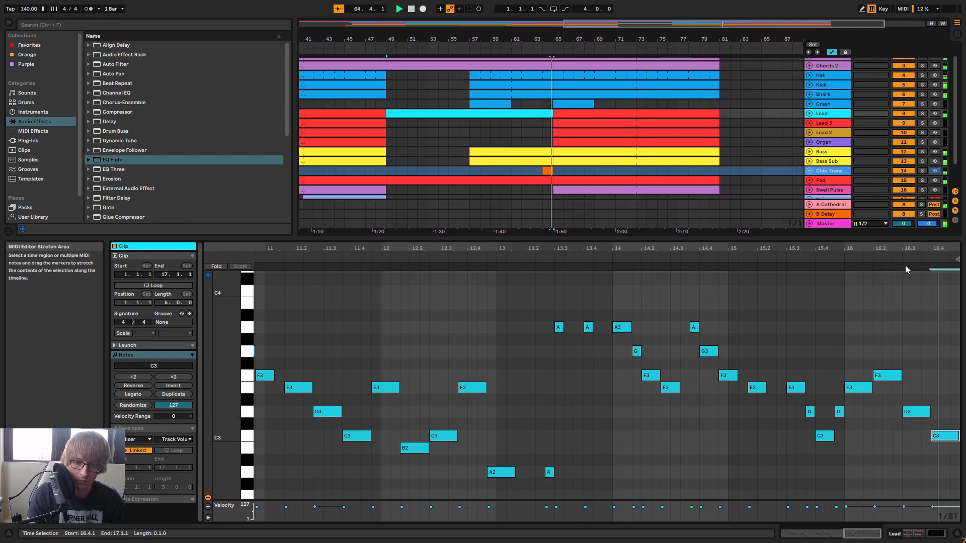
pyautogui.moveTo(903, 249); pyautogui.dragTo(903, 201)
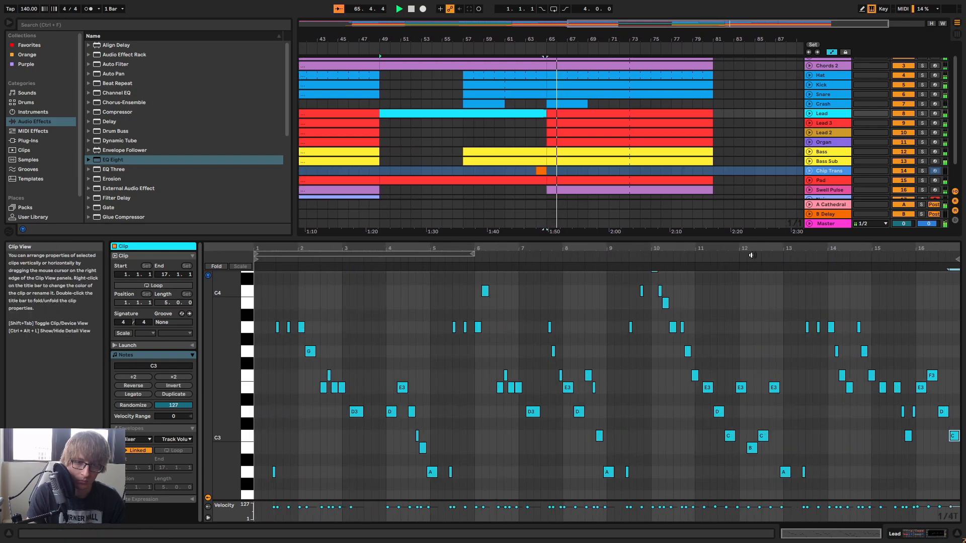
pyautogui.click(789, 259)
pyautogui.moveTo(834, 250); pyautogui.dragTo(561, 307)
pyautogui.moveTo(703, 257); pyautogui.dragTo(675, 255)
pyautogui.scroll(-2, 901, 333)
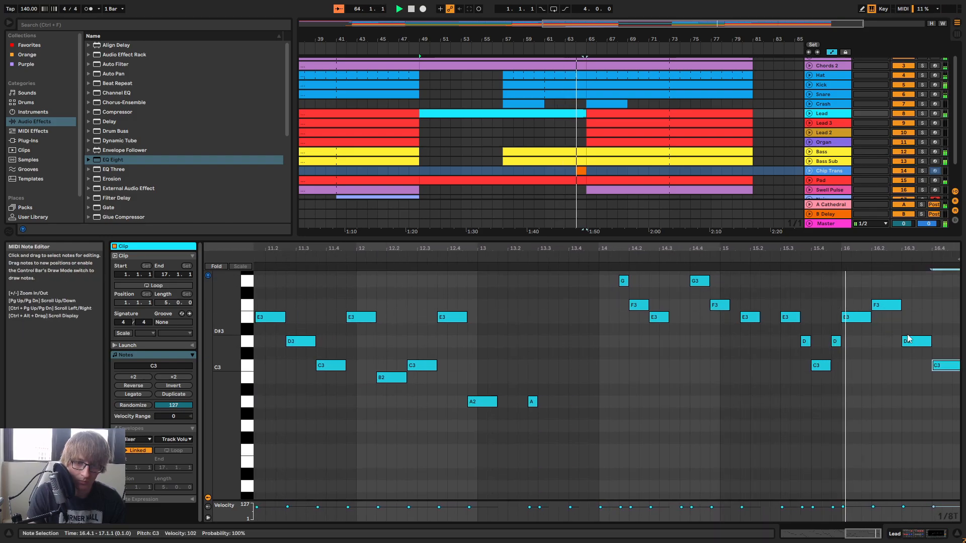
# Lower the last three notes of bar 16 to D3, C3 and B2
pyautogui.press('space')
pyautogui.click(859, 347)
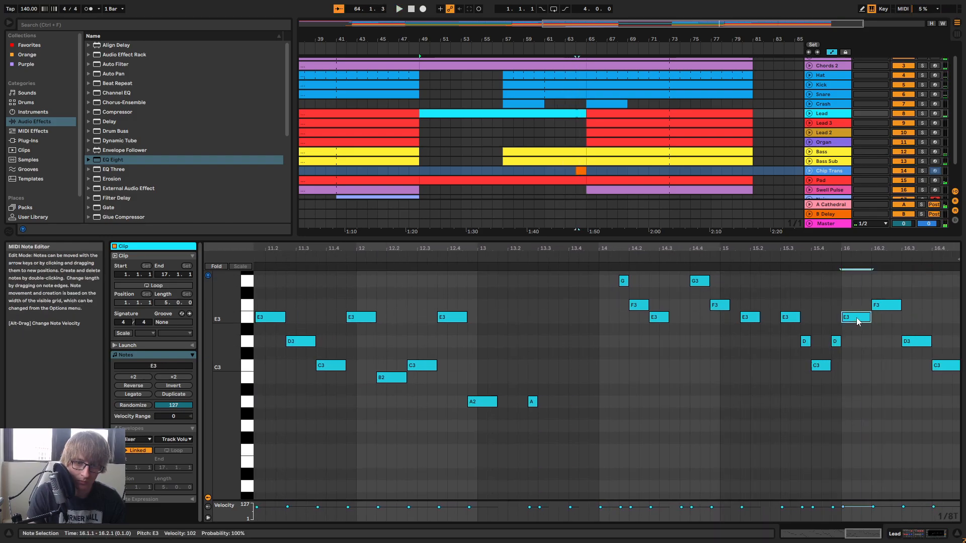
pyautogui.doubleClick(882, 343)
pyautogui.moveTo(920, 346); pyautogui.dragTo(918, 375)
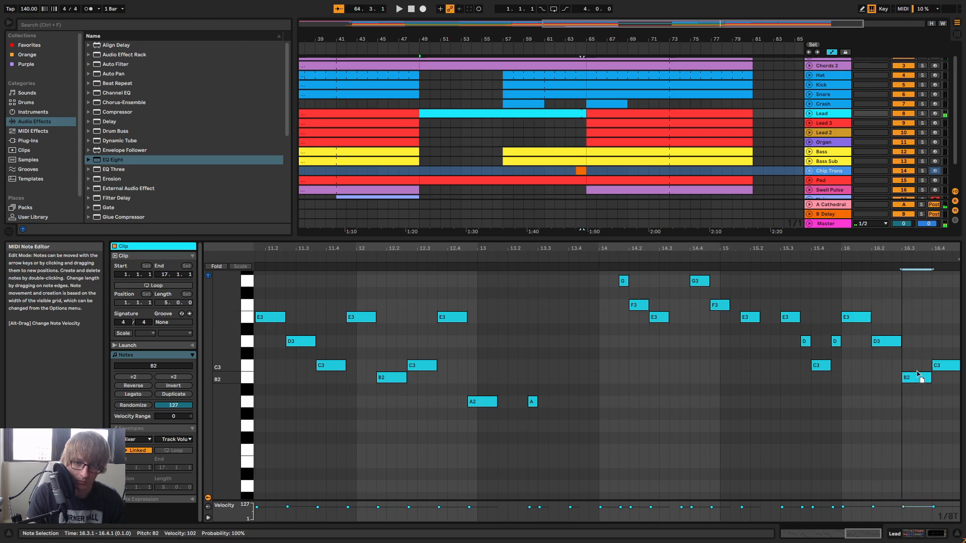
pyautogui.click(951, 379)
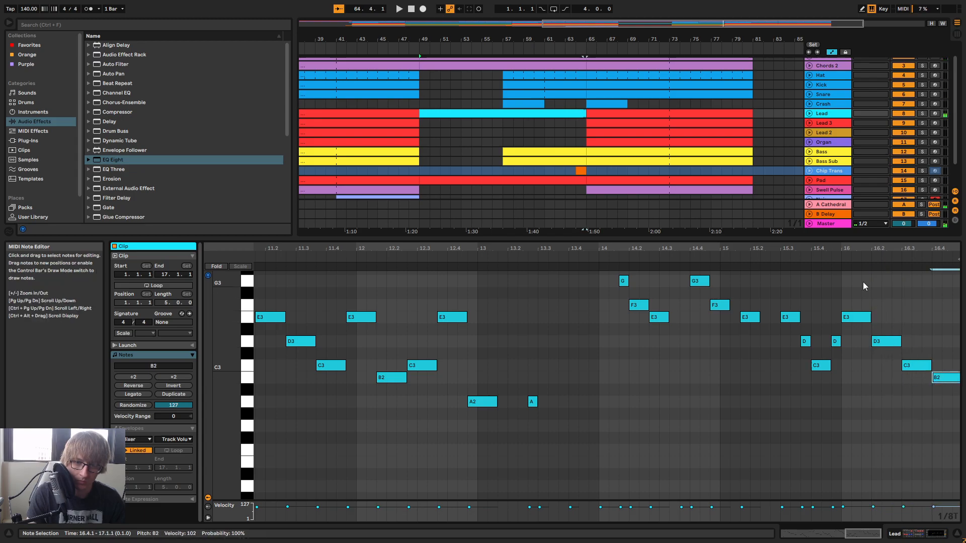
# Play the revised ending and enlarge the arrangement area to show every track
pyautogui.press('space')
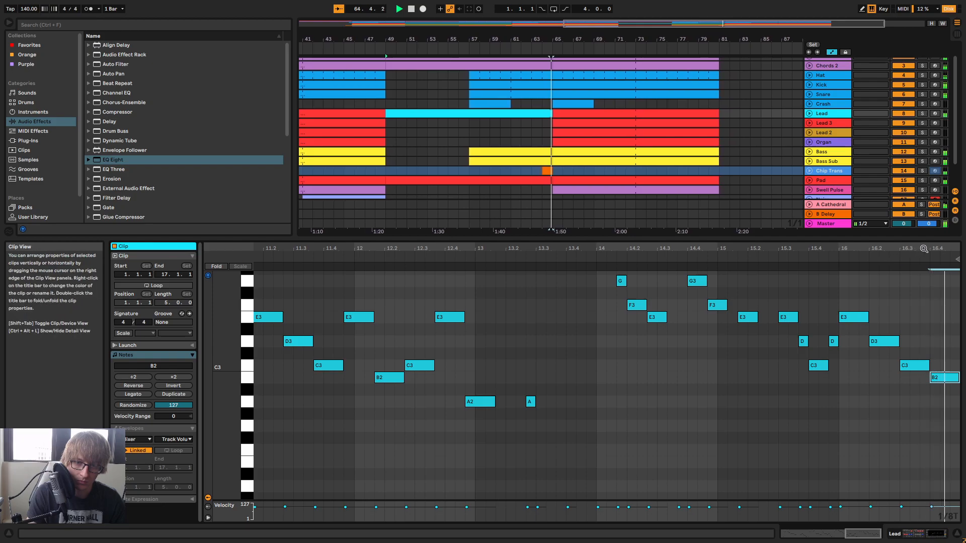
pyautogui.moveTo(884, 239); pyautogui.dragTo(883, 386)
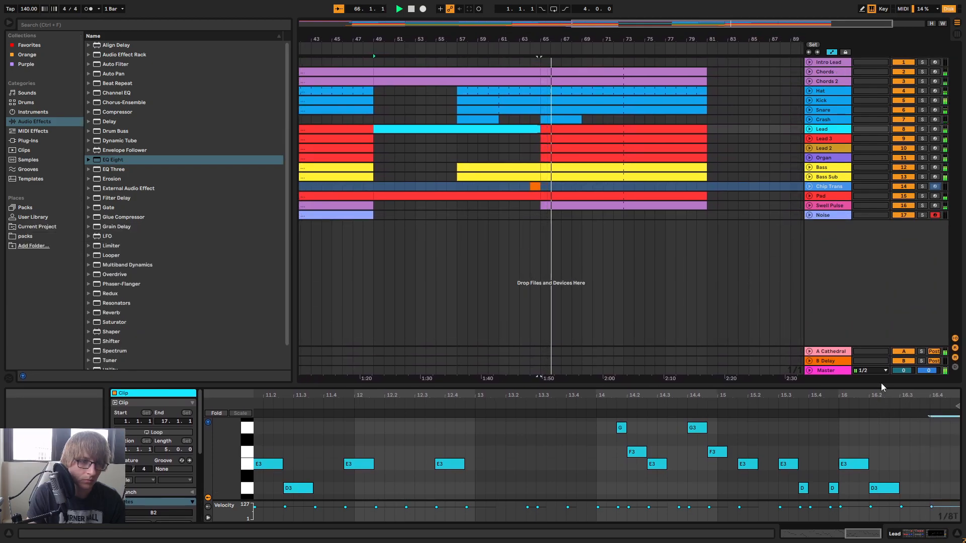
# Select the Organ clip starting at bar 65 and enlarge the note editor to show its melody
pyautogui.click(501, 140)
pyautogui.moveTo(561, 40)
pyautogui.mouseDown()
pyautogui.moveTo(689, 36)
pyautogui.moveTo(585, 33)
pyautogui.moveTo(570, 44)
pyautogui.mouseUp()
pyautogui.click(734, 150)
pyautogui.click(737, 156)
pyautogui.press('space')
pyautogui.click(679, 158)
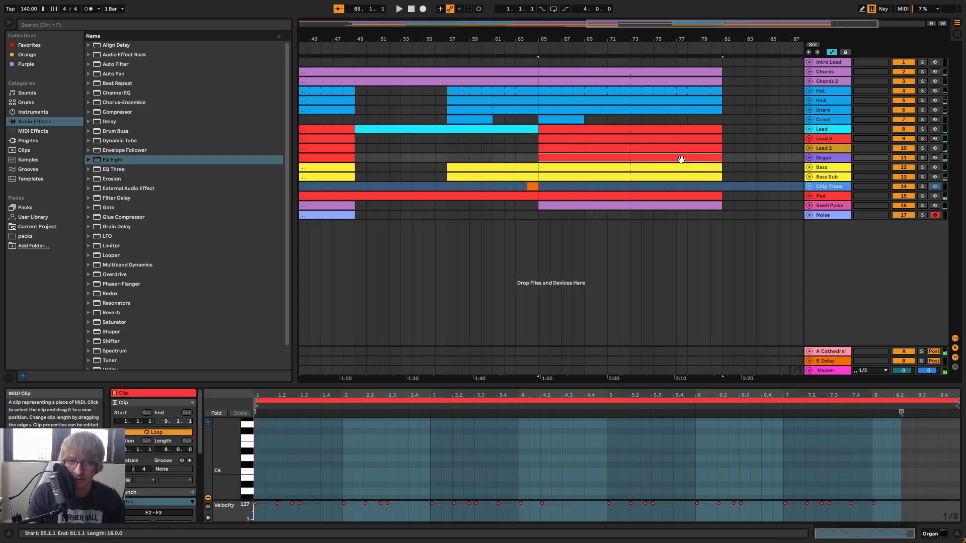
pyautogui.moveTo(749, 385); pyautogui.dragTo(604, 142)
# Play back the first four bars of the Organ melody and listen to the gap after the low note in bar 4
pyautogui.press('space')
pyautogui.click(463, 224)
pyautogui.click(539, 194)
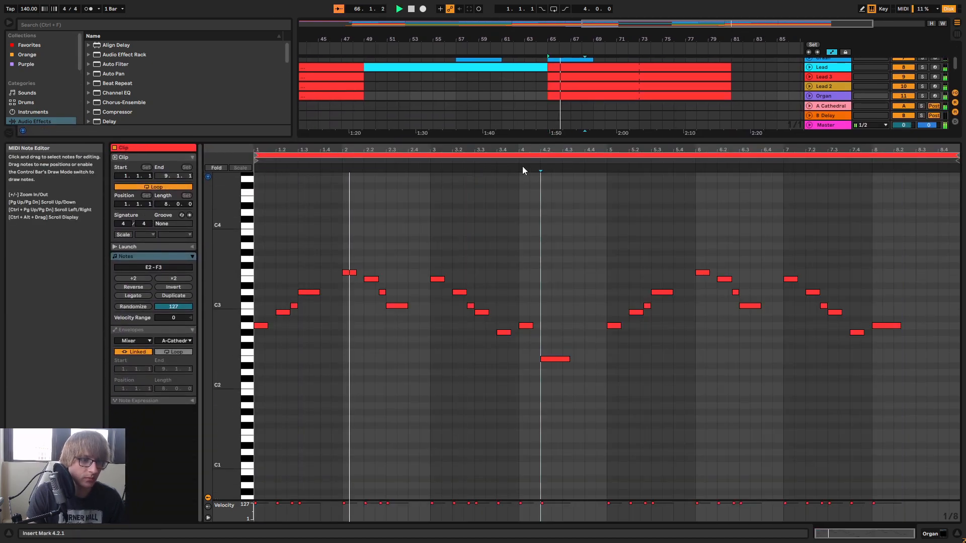
pyautogui.moveTo(495, 150)
pyautogui.mouseDown()
pyautogui.moveTo(639, 173)
pyautogui.moveTo(490, 160)
pyautogui.moveTo(497, 150)
pyautogui.mouseUp()
pyautogui.click(596, 240)
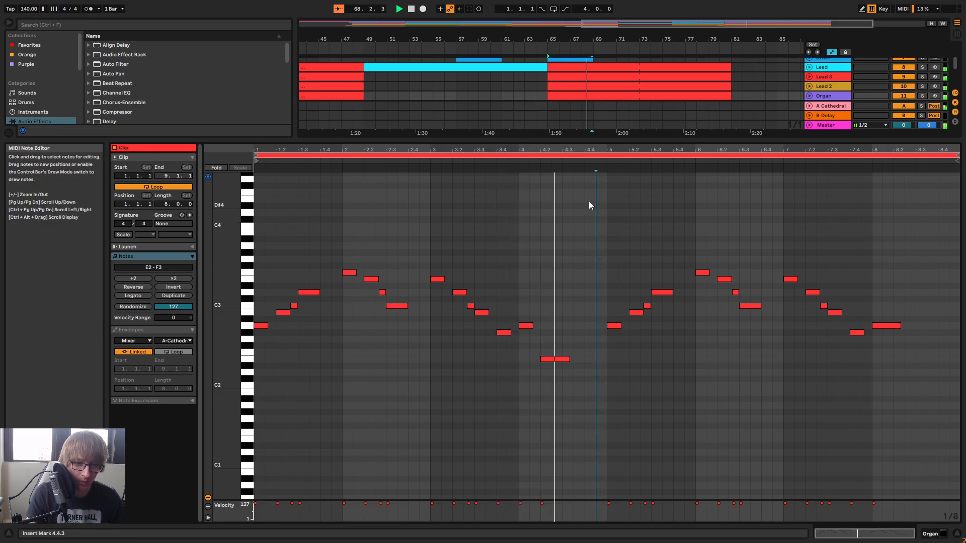
pyautogui.press('space')
pyautogui.moveTo(587, 150); pyautogui.dragTo(600, 171)
pyautogui.moveTo(546, 391); pyautogui.dragTo(547, 371)
pyautogui.moveTo(585, 150); pyautogui.dragTo(578, 129)
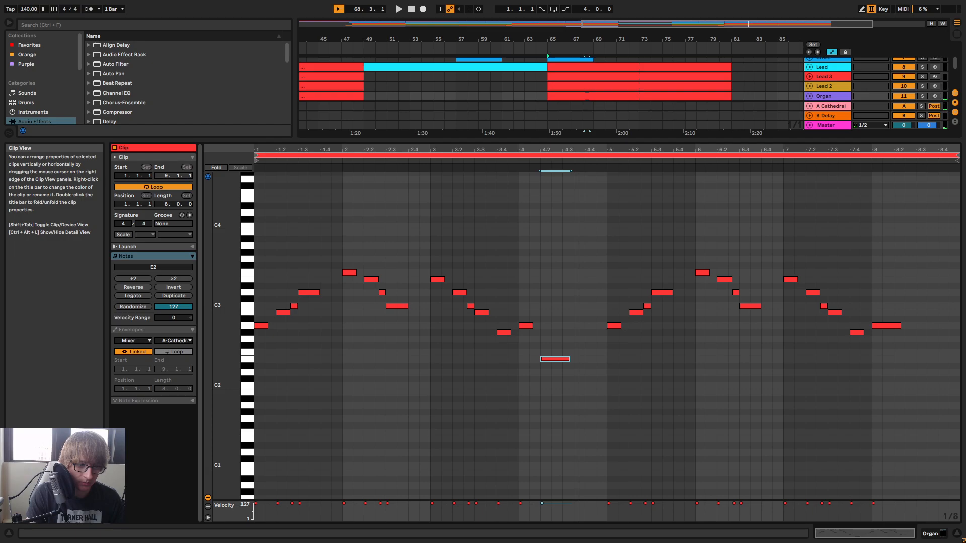
pyautogui.click(578, 343)
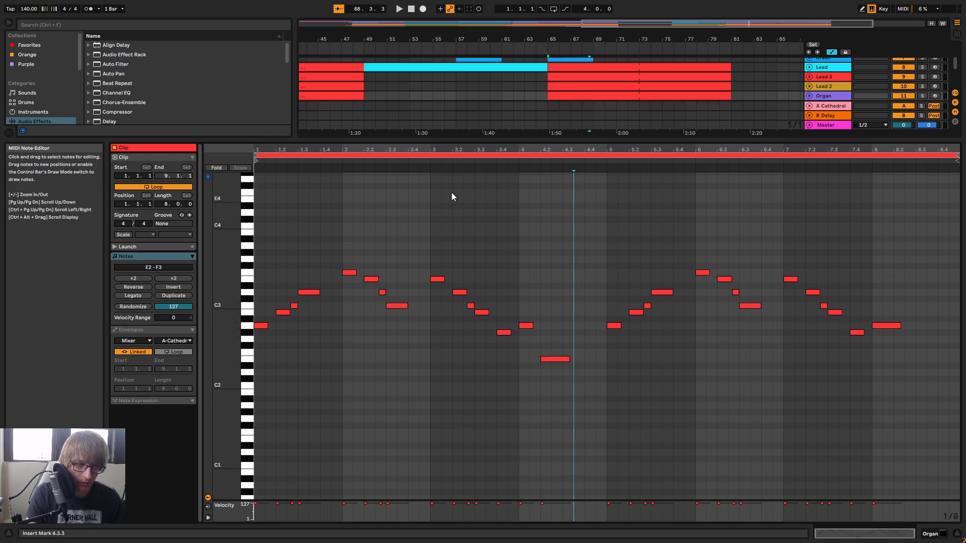
pyautogui.click(486, 162)
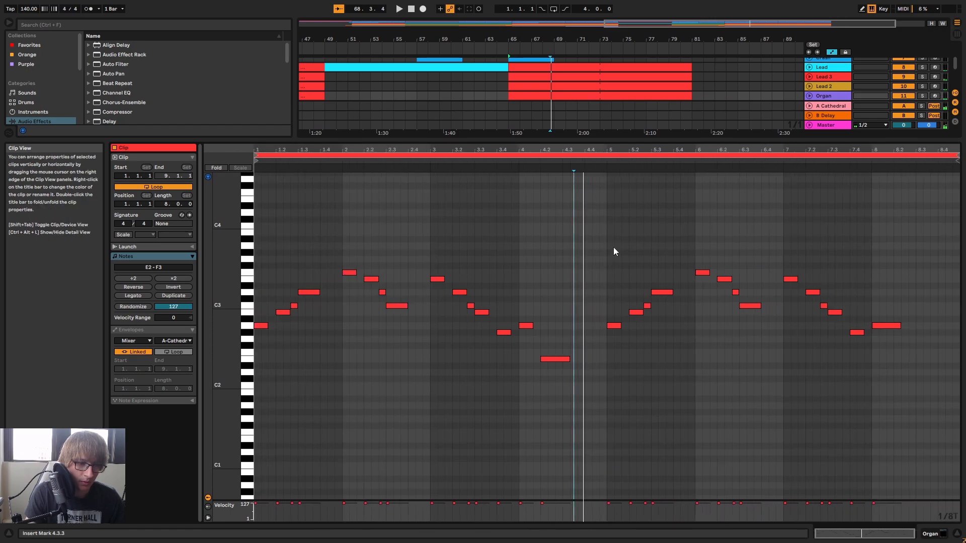
# Add six eighth-triplet notes, D2, E2, F2, G2, F2 and E2, from 4.3.1 to the end of bar 4 and audition them
pyautogui.click(591, 365)
pyautogui.doubleClick(574, 372)
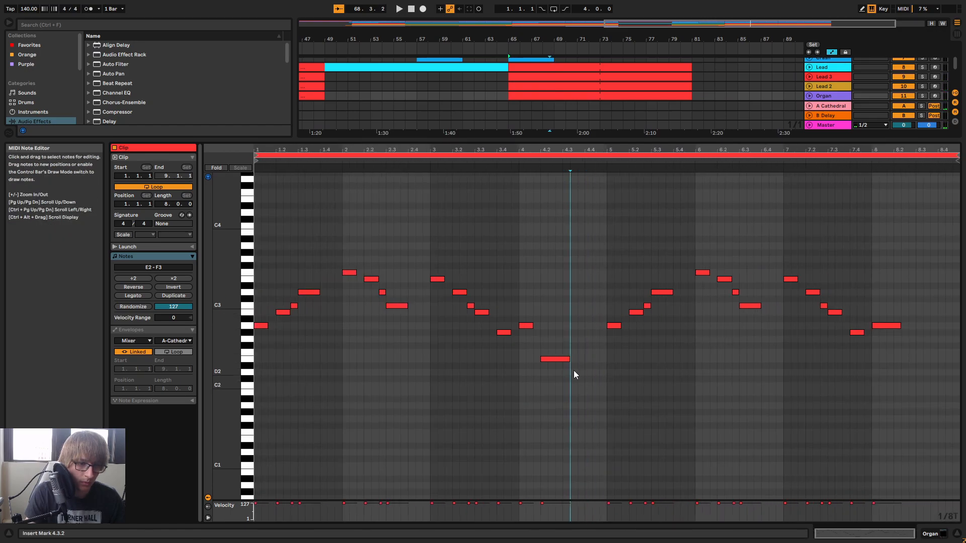
pyautogui.click(496, 155)
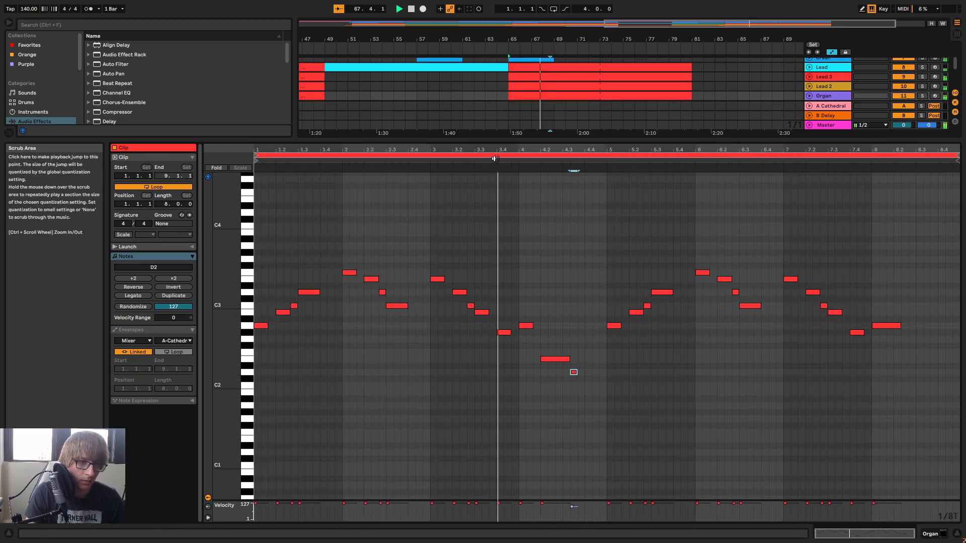
pyautogui.click(569, 360)
pyautogui.doubleClick(566, 373)
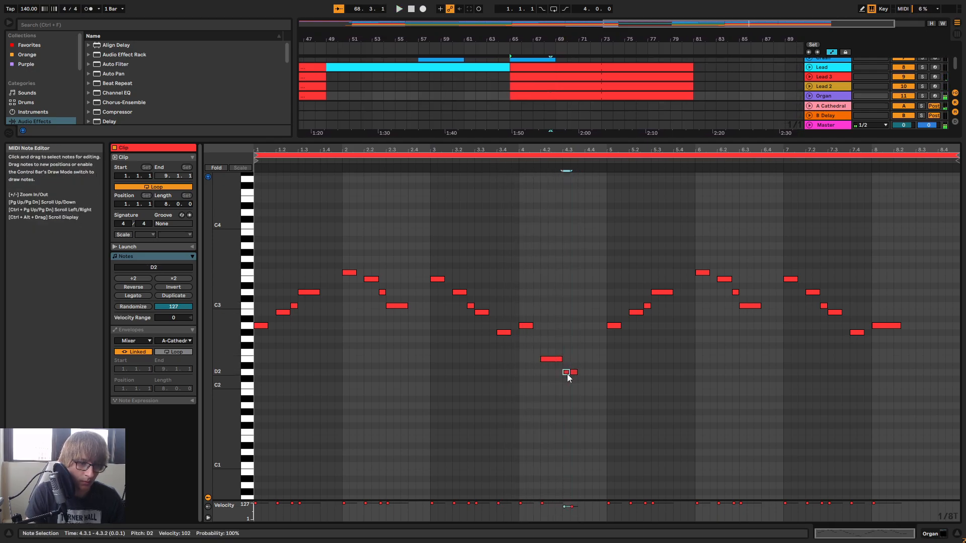
pyautogui.doubleClick(581, 352)
pyautogui.doubleClick(589, 339)
pyautogui.doubleClick(596, 353)
pyautogui.doubleClick(603, 359)
pyautogui.click(489, 164)
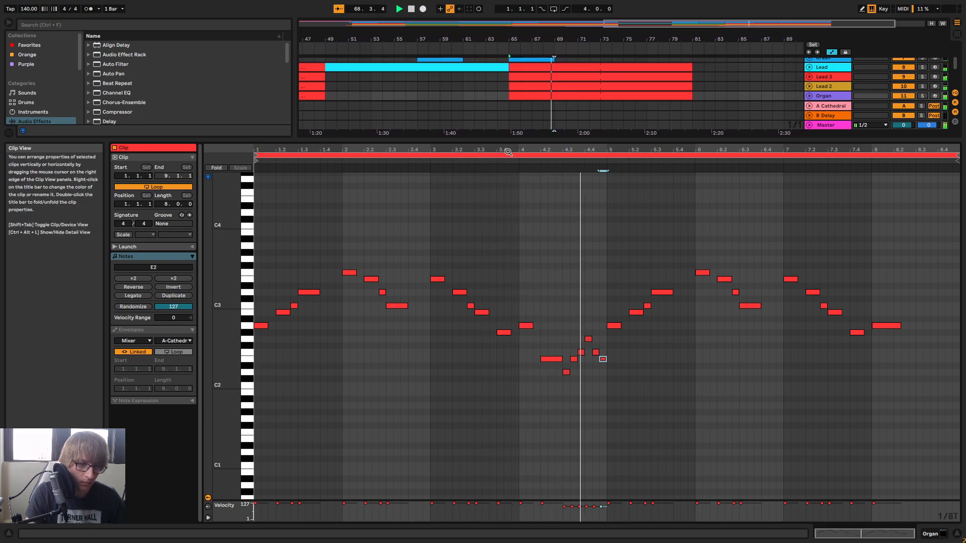
pyautogui.press('space')
# Repitch the six triplet notes in bar 4 to G2, F2, G2, G#2, G2 and G#2 and audition the run
pyautogui.click(566, 373)
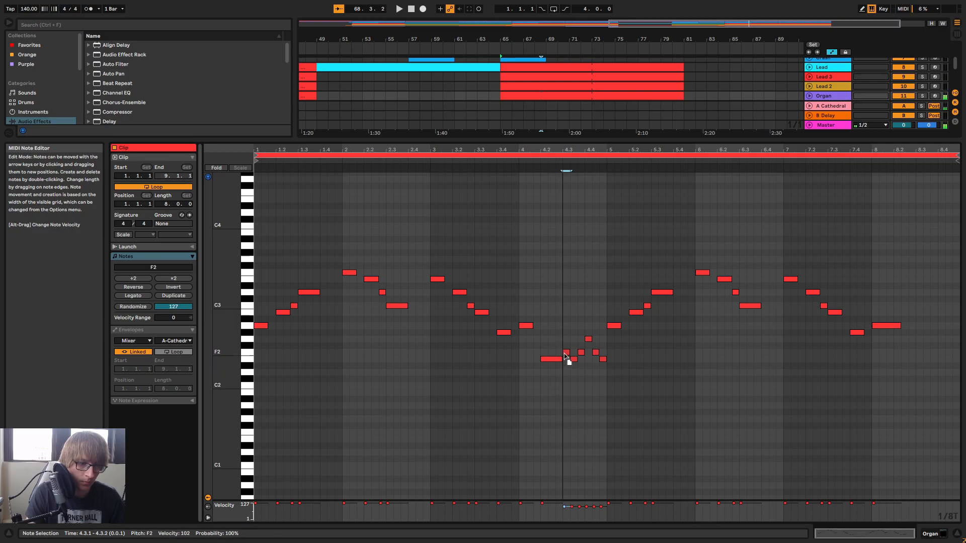
pyautogui.moveTo(576, 363); pyautogui.dragTo(587, 326)
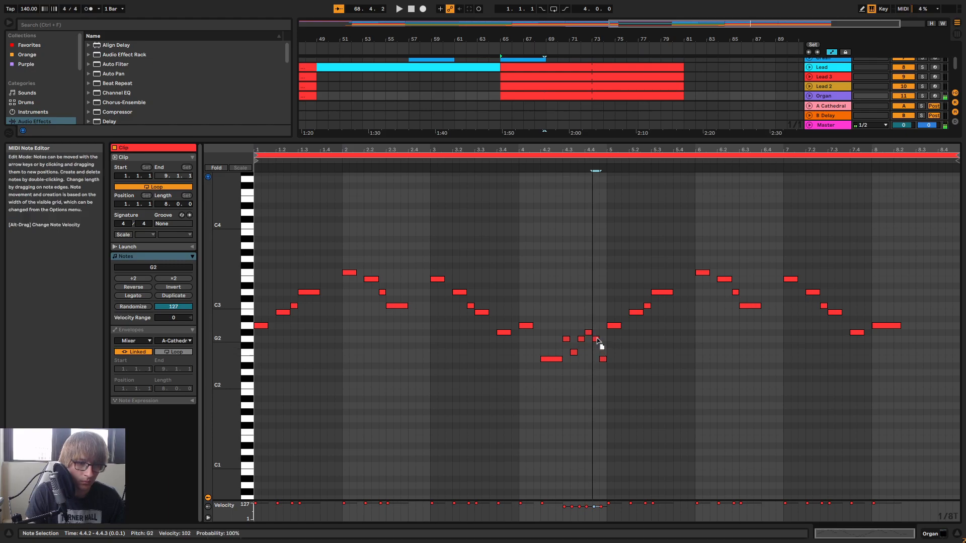
pyautogui.moveTo(602, 359); pyautogui.dragTo(605, 342)
pyautogui.click(511, 166)
pyautogui.press('space')
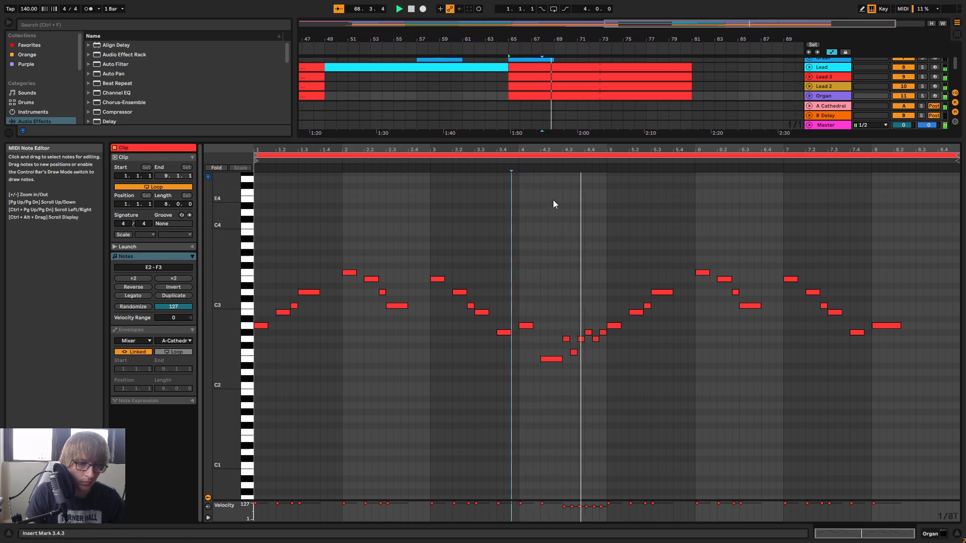
pyautogui.press('space')
# Try the triplet note at 4.3.2 on F#2, listen to it, and return it to F2
pyautogui.click(566, 338)
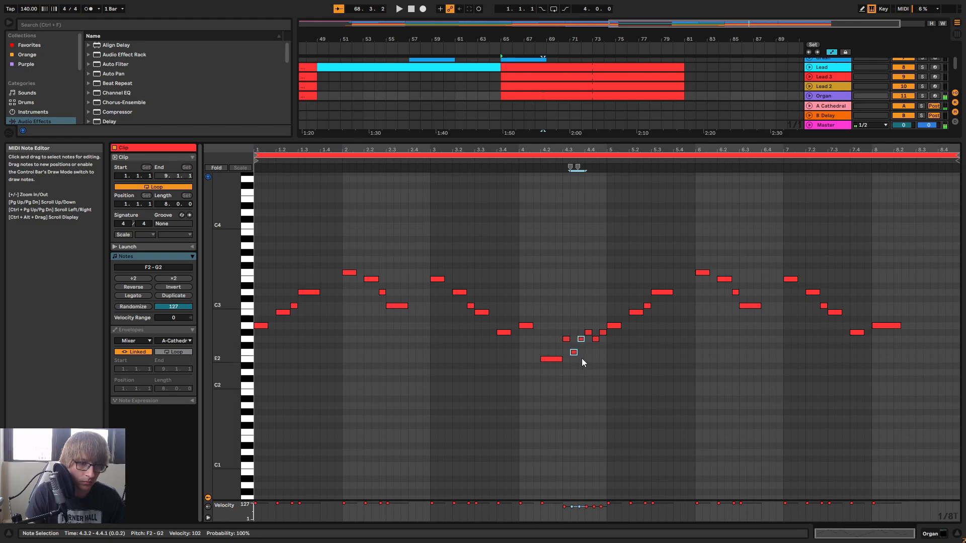
pyautogui.click(509, 151)
pyautogui.moveTo(586, 146); pyautogui.dragTo(587, 166)
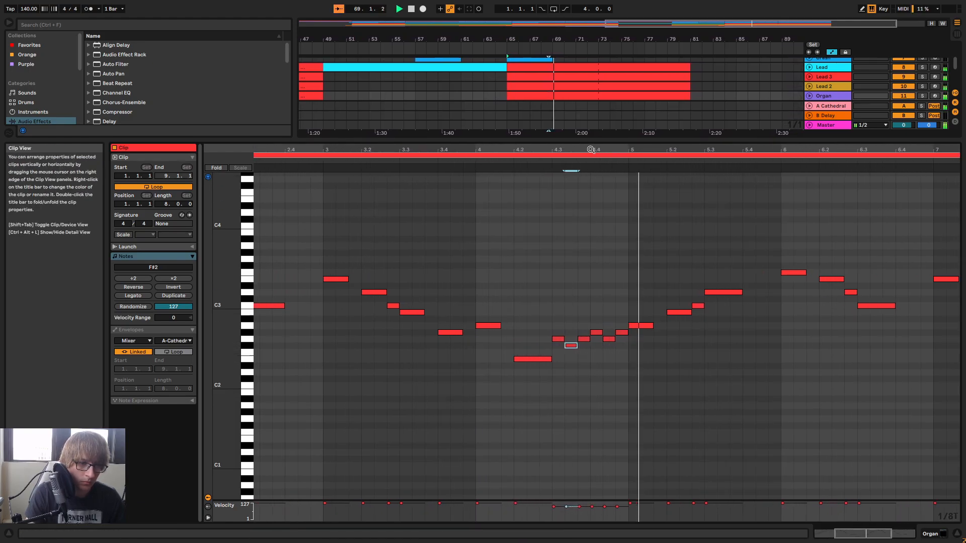
pyautogui.press('space')
pyautogui.press('Down')
# Play back the Organ melody from the bar 4 run through the second phrase
pyautogui.click(473, 151)
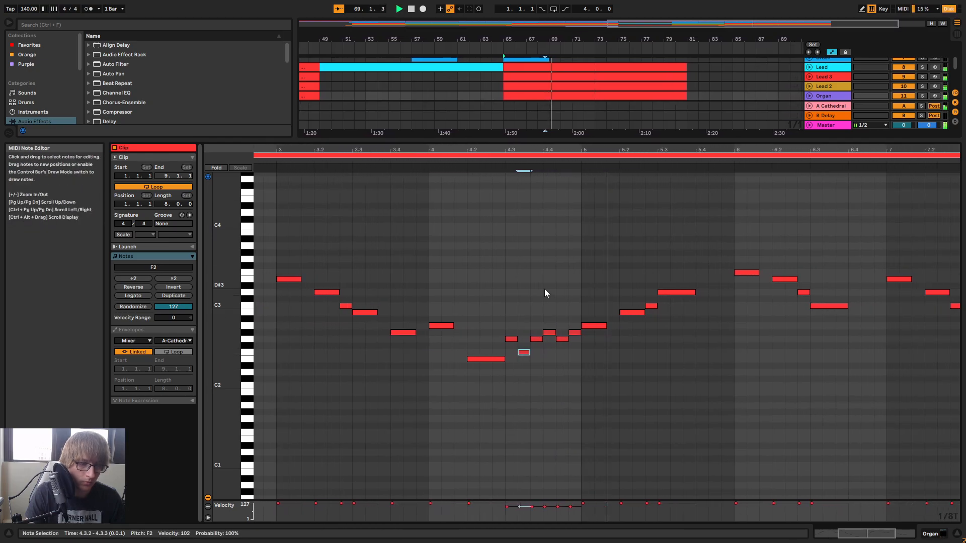
pyautogui.moveTo(654, 152); pyautogui.dragTo(494, 129)
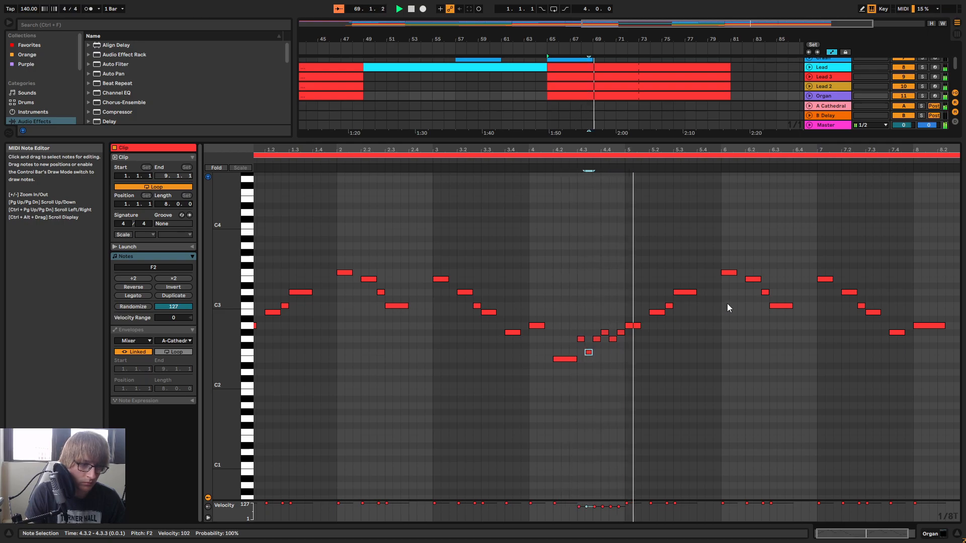
pyautogui.moveTo(749, 149); pyautogui.dragTo(601, 163)
pyautogui.press('space')
pyautogui.click(584, 164)
pyautogui.scroll(2, 760, 256)
pyautogui.moveTo(814, 147); pyautogui.dragTo(784, 150)
pyautogui.press('space')
# Consolidate the looped Organ clip between bars 65 and 81 into a single 16-bar clip
pyautogui.click(696, 330)
pyautogui.click(730, 344)
pyautogui.moveTo(757, 380); pyautogui.dragTo(757, 381)
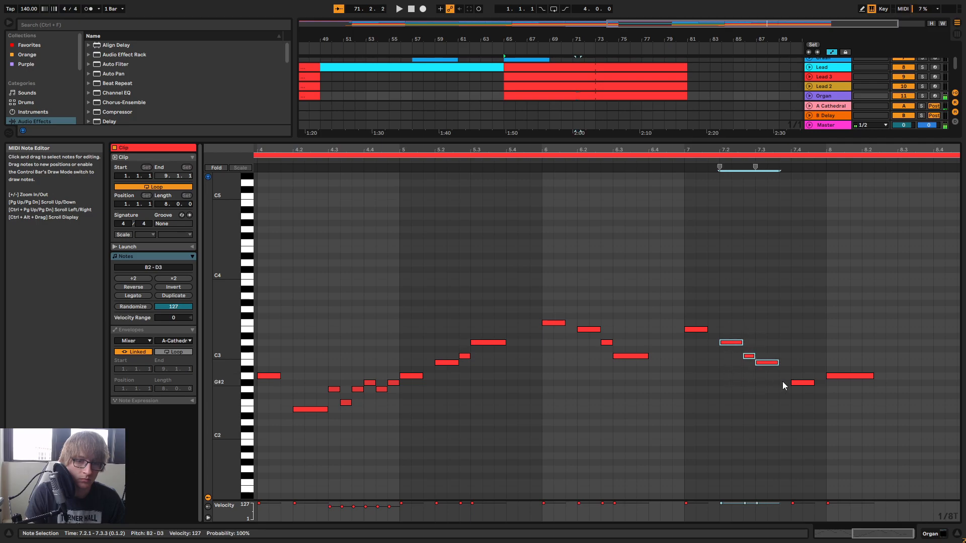
pyautogui.click(706, 86)
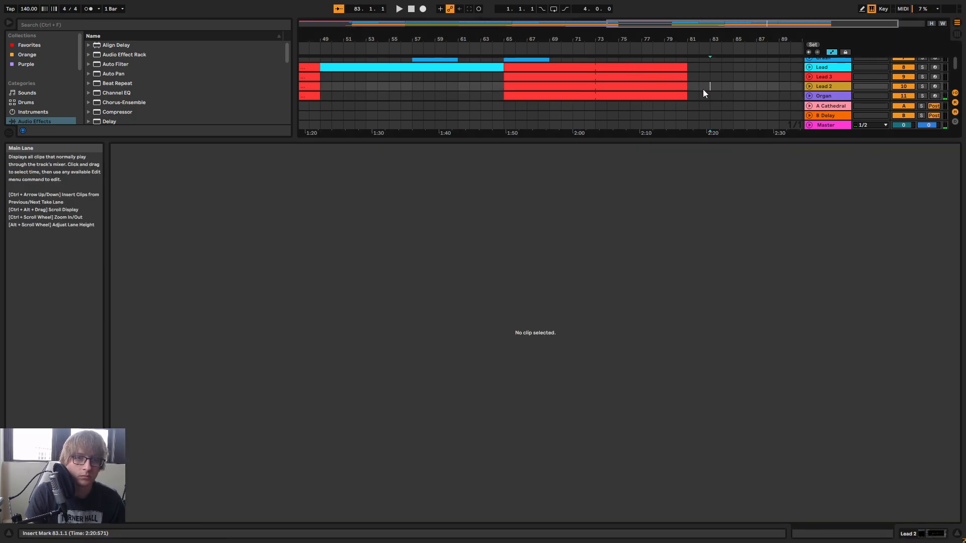
pyautogui.rightClick(653, 99)
pyautogui.click(685, 189)
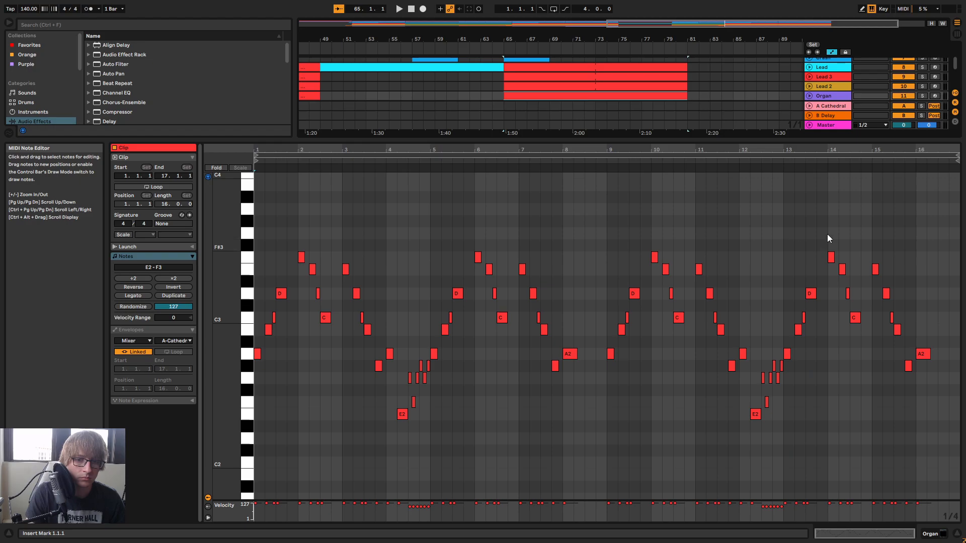
# Play the Organ melody up to bar 7 and raise the note at 7.1.1 to G3
pyautogui.press('space')
pyautogui.moveTo(635, 150); pyautogui.dragTo(519, 145)
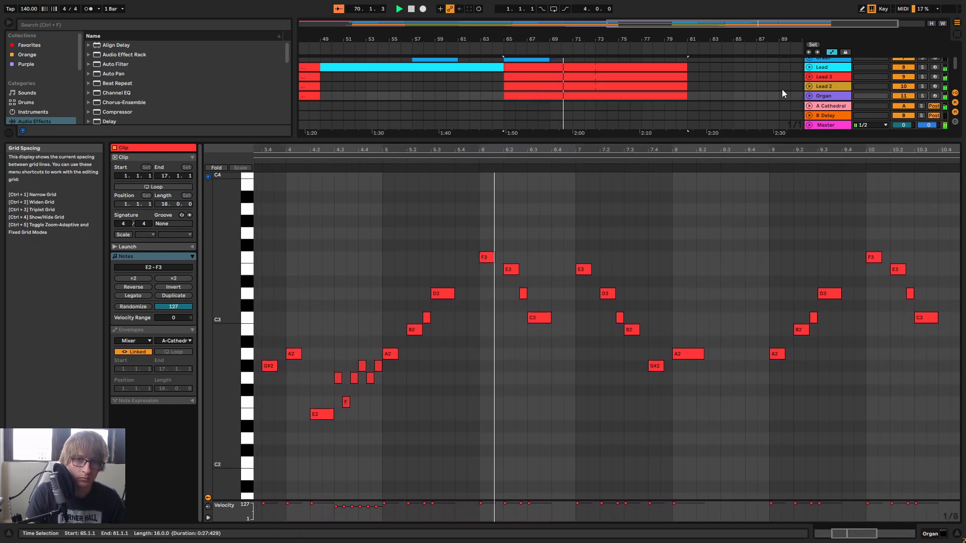
pyautogui.press('space')
pyautogui.moveTo(588, 237); pyautogui.dragTo(578, 291)
pyautogui.press('Up')
pyautogui.press('Up')
pyautogui.press('Up')
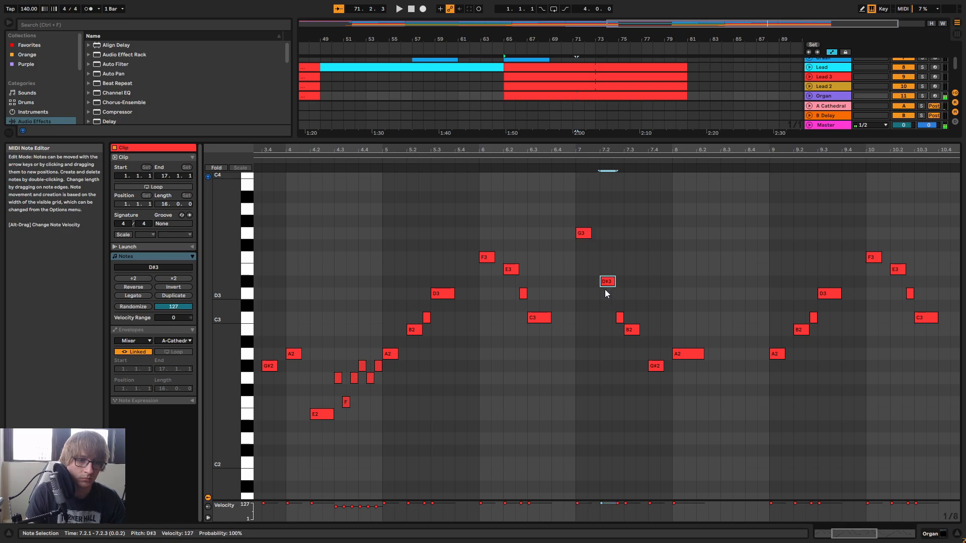
# Raise the bar 7 note at 7.2.1 to F3 and the short note after it to E3, and audition the phrase
pyautogui.press('Up')
pyautogui.press('Up')
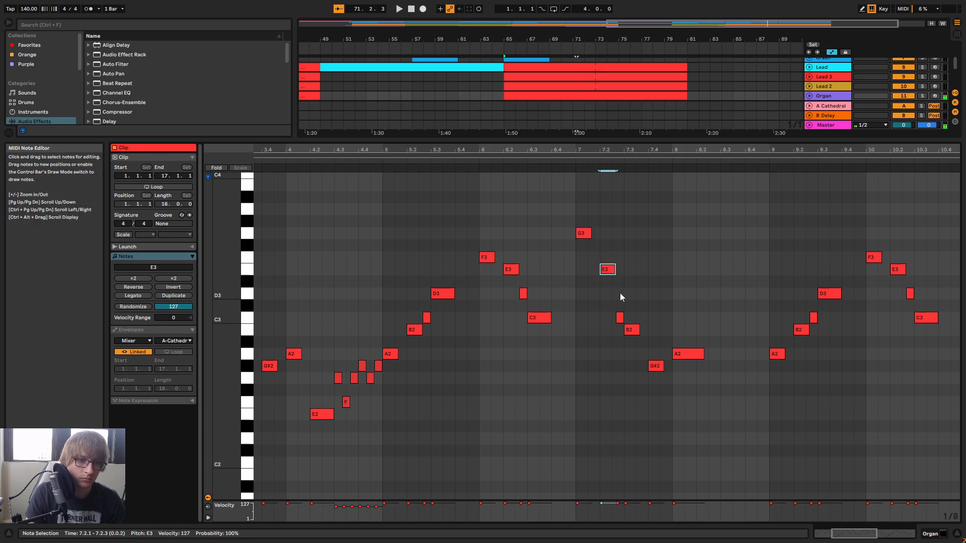
pyautogui.moveTo(622, 300); pyautogui.dragTo(618, 322)
pyautogui.press('Up')
pyautogui.press('Up')
pyautogui.click(610, 271)
pyautogui.press('Up')
pyautogui.press('space')
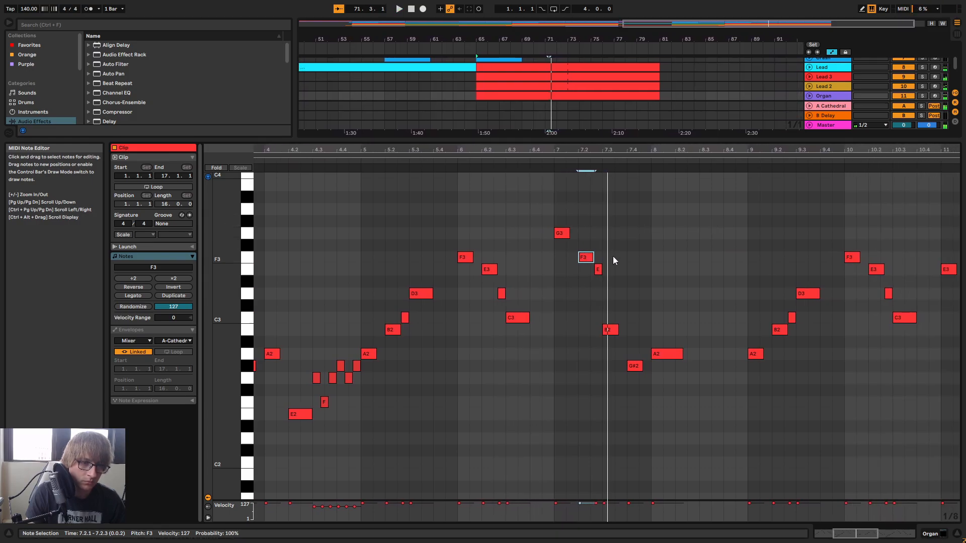
pyautogui.moveTo(549, 216); pyautogui.dragTo(564, 235)
pyautogui.moveTo(586, 267); pyautogui.dragTo(596, 280)
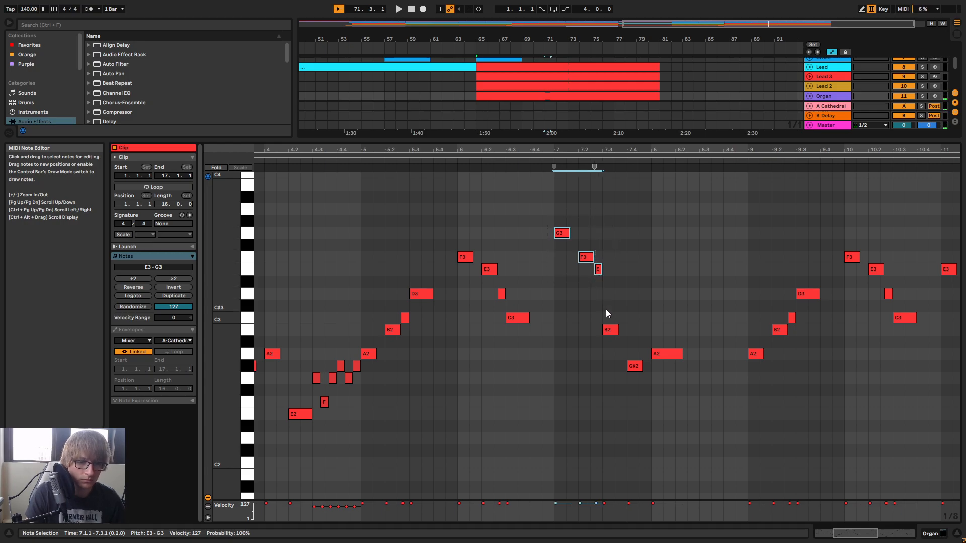
pyautogui.moveTo(608, 379); pyautogui.dragTo(681, 328)
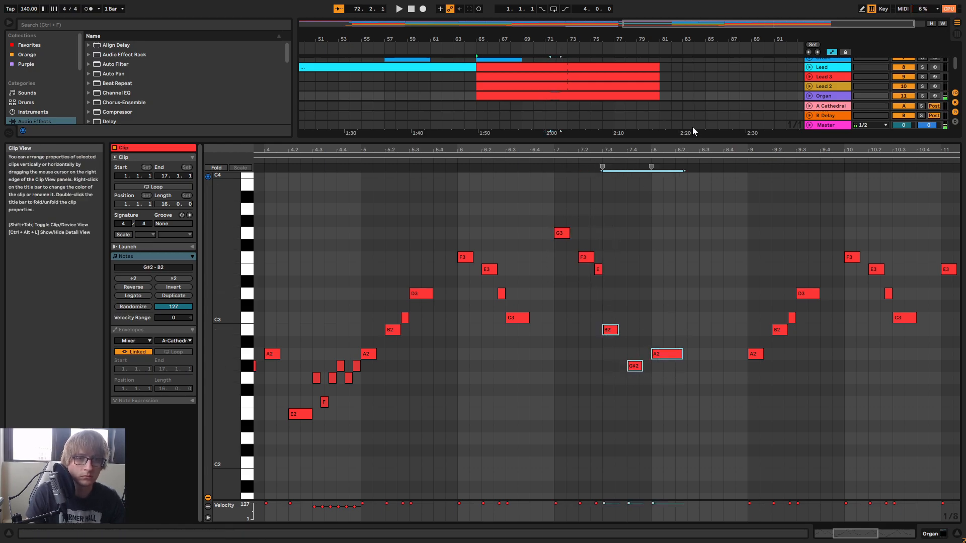
# Deactivate the Lead 2, Lead 3 and Lead clips from bar 65 to 81 and play the Organ melody without them
pyautogui.click(617, 84)
pyautogui.press('0')
pyautogui.click(615, 75)
pyautogui.press('0')
pyautogui.click(619, 67)
pyautogui.press('0')
pyautogui.click(585, 94)
pyautogui.press('space')
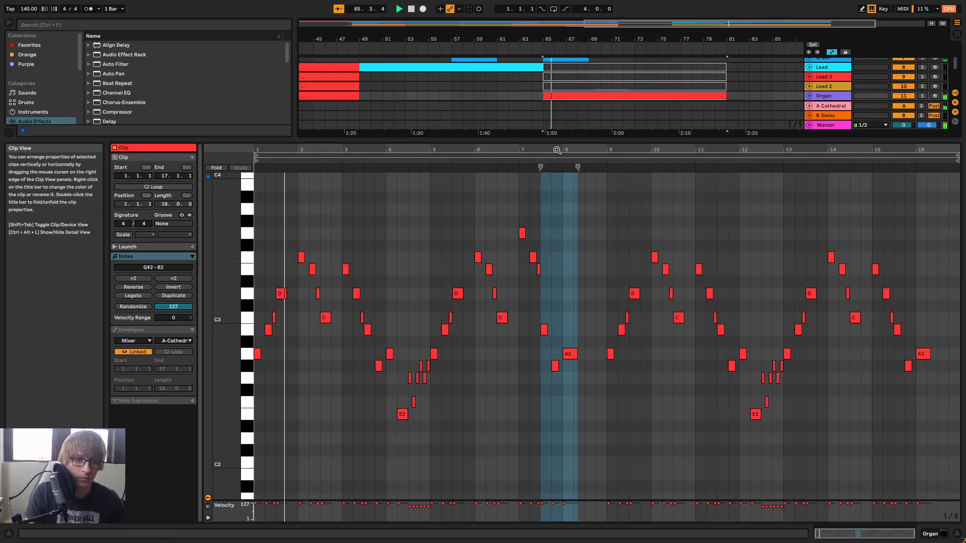
pyautogui.moveTo(561, 150); pyautogui.dragTo(585, 150)
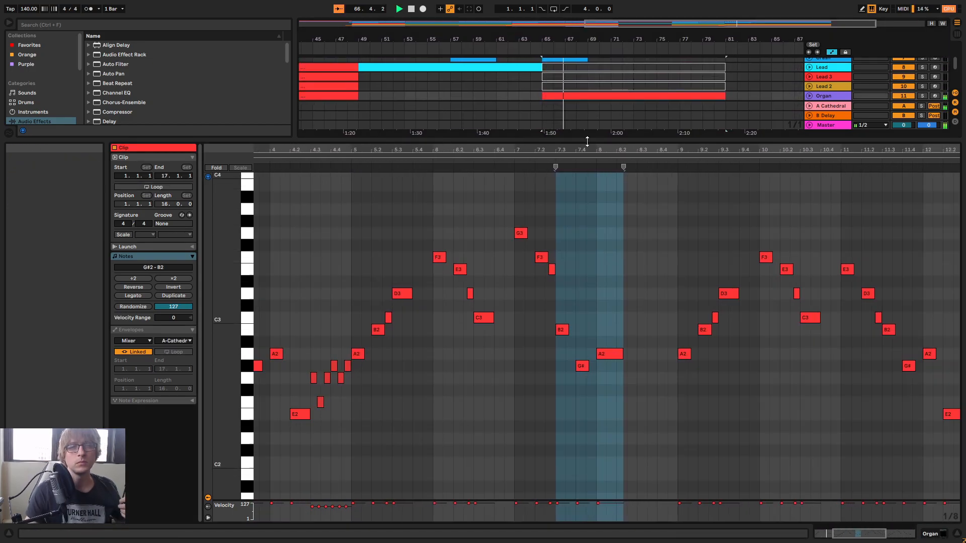
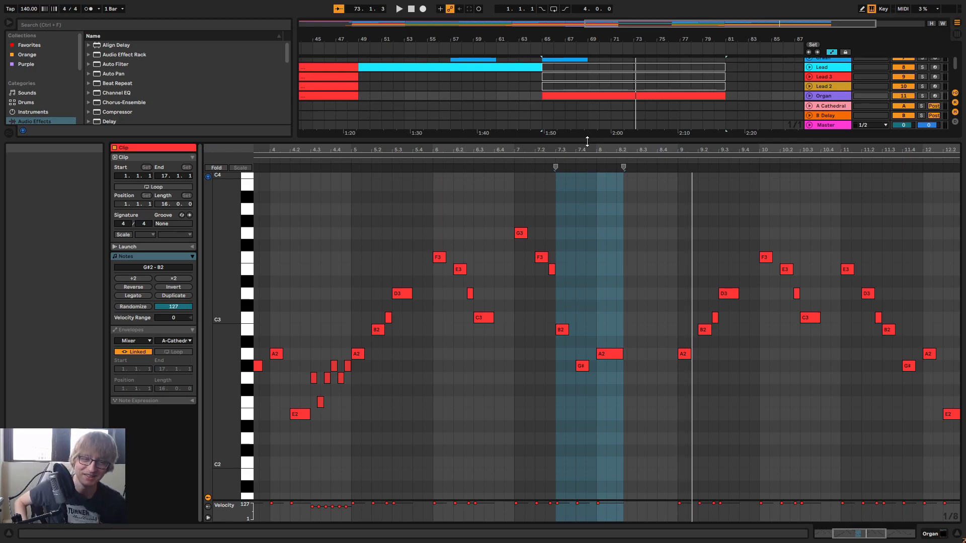
# Replay the phrase around bar 7 and lower the short note before 7.3 to D3
pyautogui.click(404, 162)
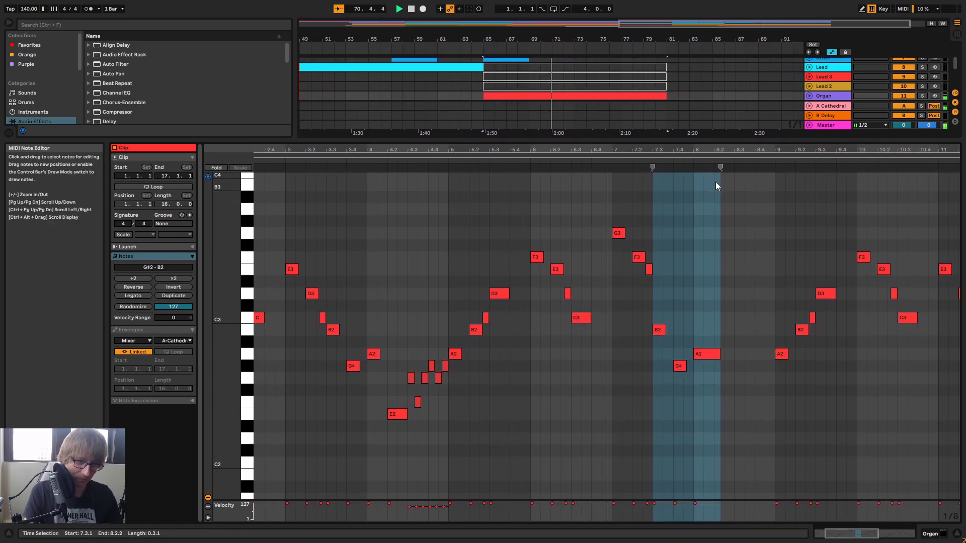
pyautogui.click(567, 232)
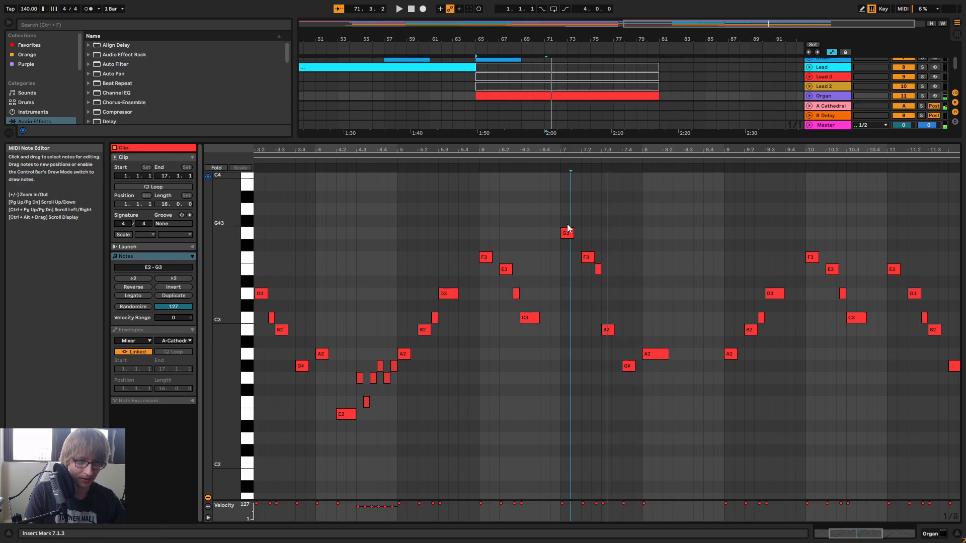
pyautogui.click(599, 271)
pyautogui.press('Down')
pyautogui.click(551, 164)
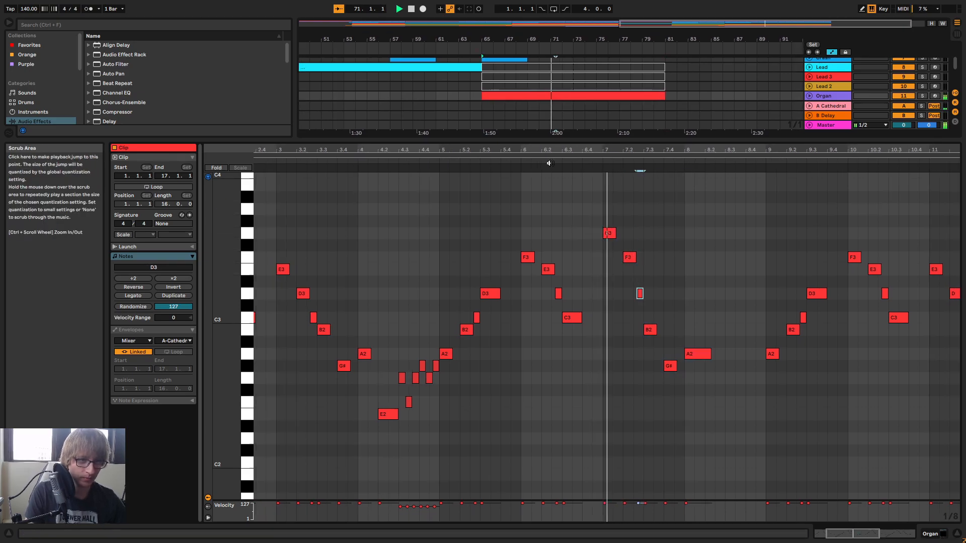
pyautogui.press('space')
# Delete the B2, G#2 and A2 notes from 7.3 into bar 8
pyautogui.moveTo(586, 278); pyautogui.dragTo(602, 268)
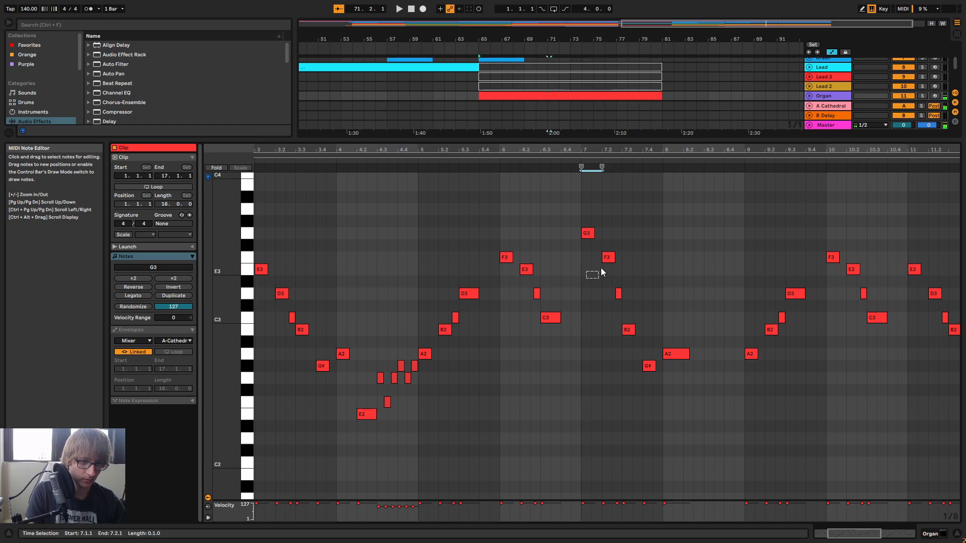
pyautogui.moveTo(628, 383); pyautogui.dragTo(693, 327)
pyautogui.press('Delete')
# Fill bar 7 with two falling figures, G3, E3, D3 and from 7.3 G#3, E3, D3, and play them
pyautogui.click(597, 305)
pyautogui.hotkey('ctrl', 'd')
pyautogui.click(573, 166)
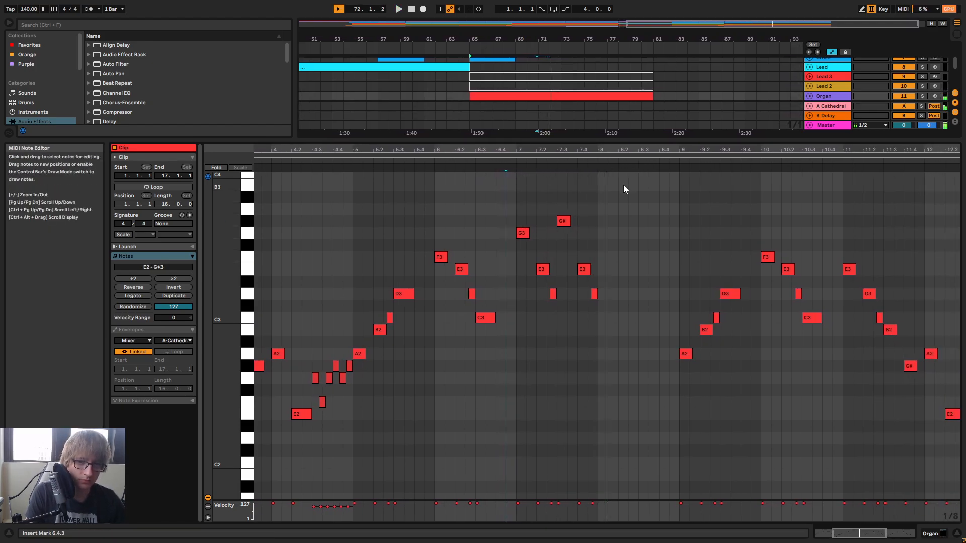
# Repeat the E3 and D3 notes from 7.4 at 8.2, place a G#3 at 8.1, and play the phrase
pyautogui.moveTo(574, 309); pyautogui.dragTo(643, 193)
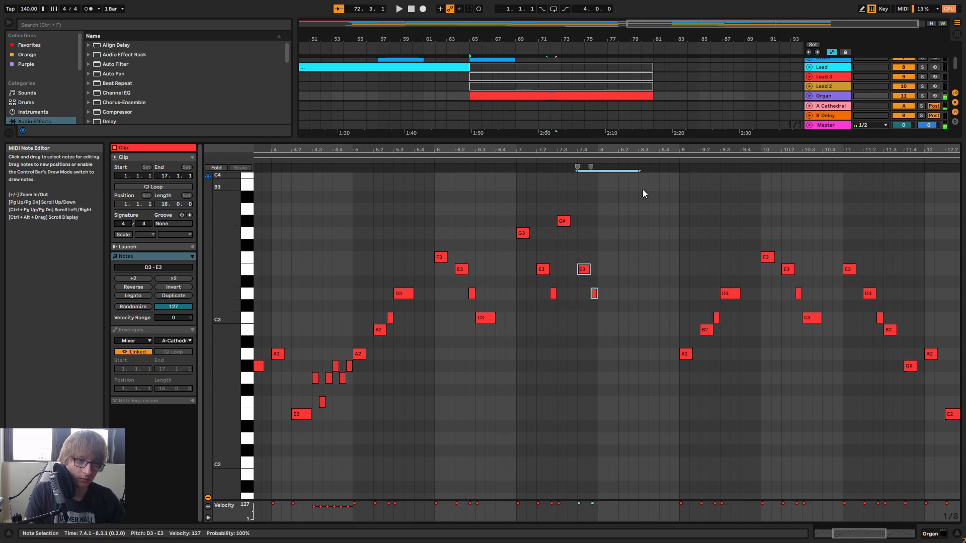
pyautogui.hotkey('ctrl', 'd')
pyautogui.click(604, 221)
pyautogui.press('Up')
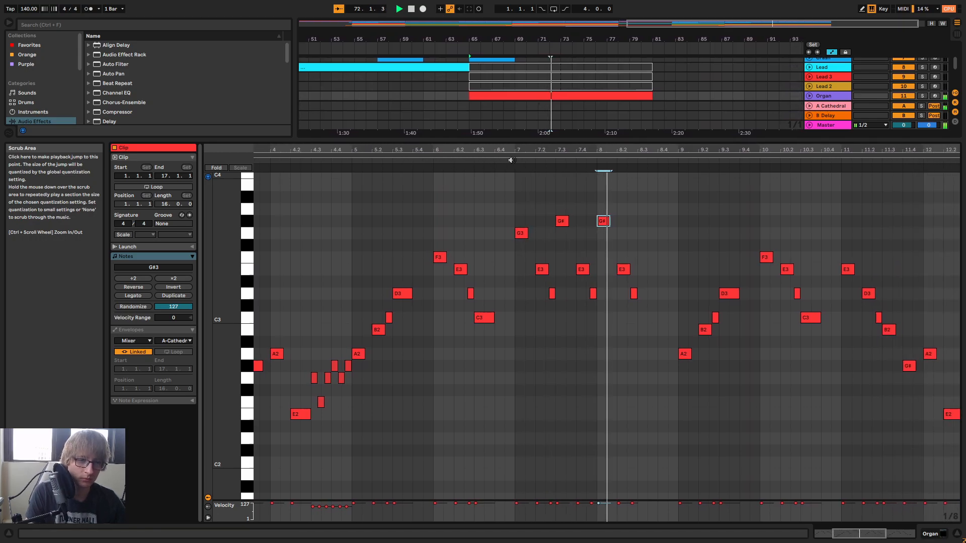
pyautogui.press('space')
pyautogui.moveTo(579, 150)
pyautogui.mouseDown()
pyautogui.moveTo(575, 174)
pyautogui.moveTo(574, 153)
pyautogui.mouseUp()
pyautogui.click(408, 160)
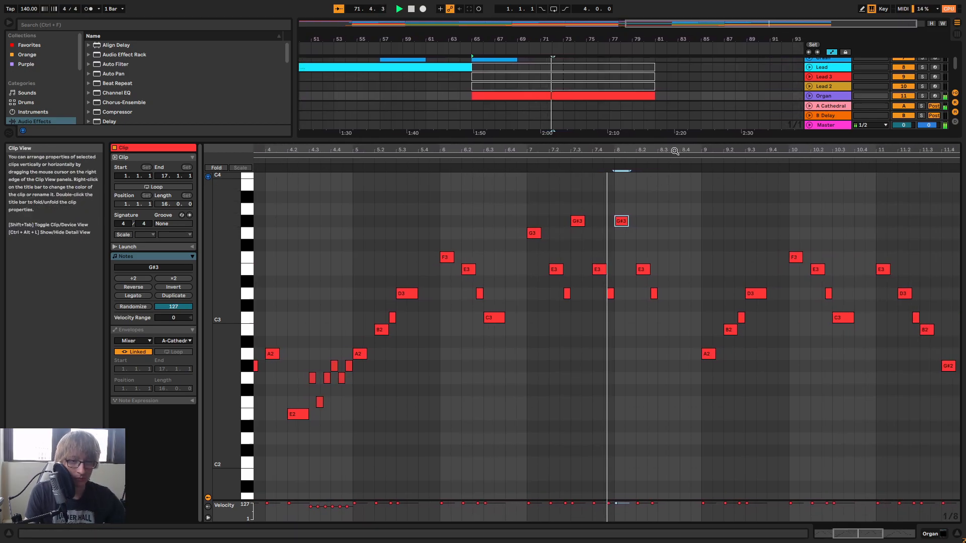
pyautogui.press('space')
# Rework the start of bar 8 into short G#3, F3 and D3 notes up to 8.2 and audition them
pyautogui.click(600, 248)
pyautogui.click(603, 224)
pyautogui.press('Delete')
pyautogui.doubleClick(599, 219)
pyautogui.doubleClick(611, 246)
pyautogui.press('Down')
pyautogui.press('Down')
pyautogui.moveTo(624, 273)
pyautogui.mouseDown()
pyautogui.moveTo(623, 294)
pyautogui.moveTo(614, 262)
pyautogui.mouseUp()
pyautogui.click(635, 295)
pyautogui.click(517, 162)
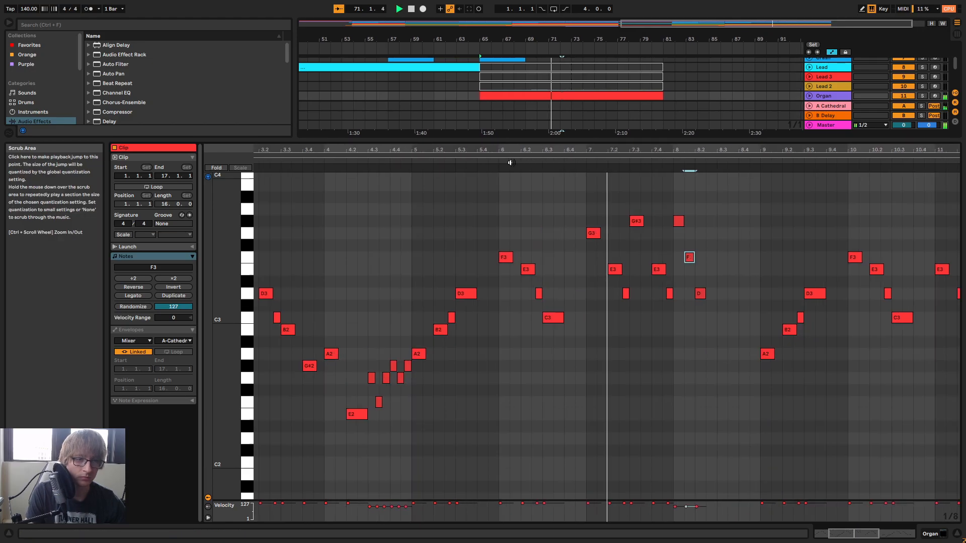
pyautogui.press('space')
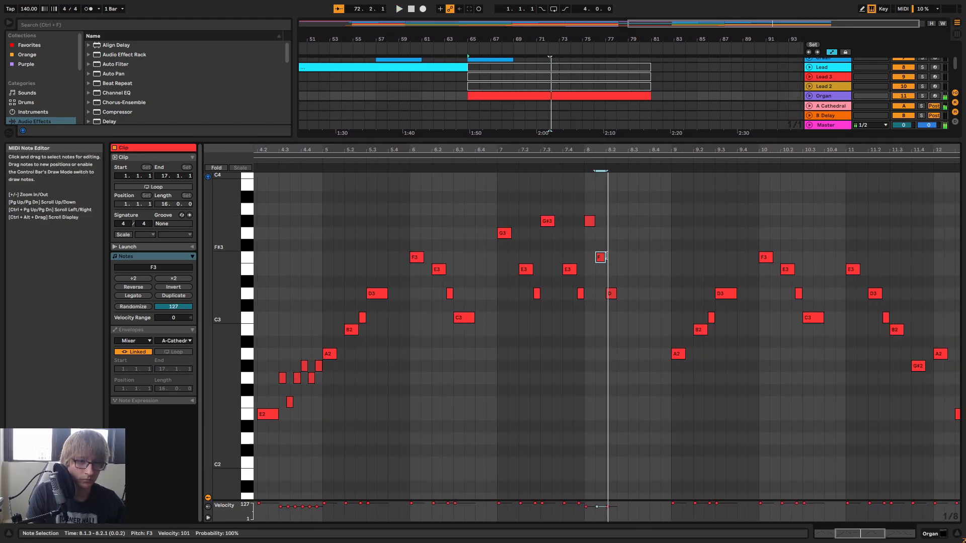
# Replace the start of bar 8 with a six-note eighth-triplet run of G#3, E3, D3, B2, D3, E3, and play it
pyautogui.press('z')
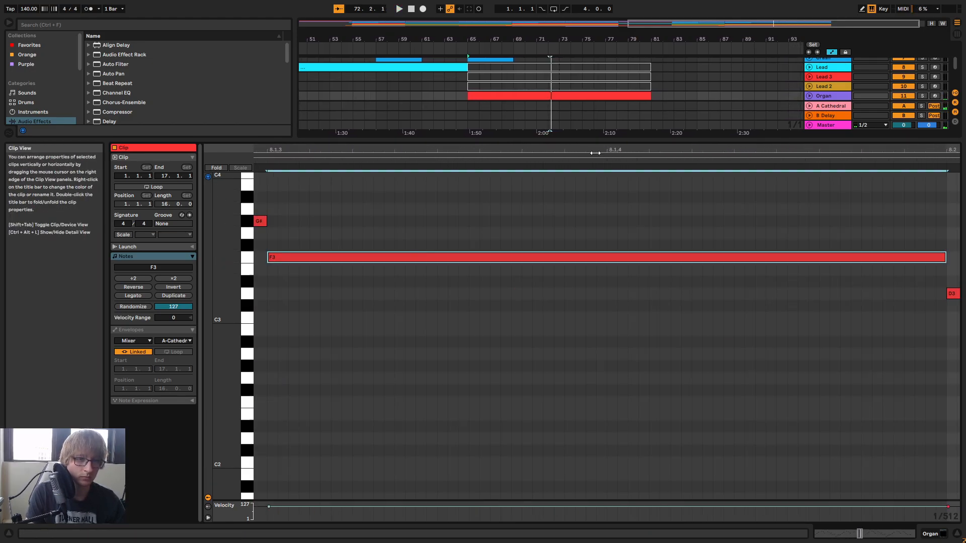
pyautogui.moveTo(604, 152); pyautogui.dragTo(576, 136)
pyautogui.click(576, 222)
pyautogui.moveTo(580, 221); pyautogui.dragTo(582, 259)
pyautogui.doubleClick(590, 296)
pyautogui.doubleClick(598, 295)
pyautogui.click(599, 324)
pyautogui.doubleClick(598, 328)
pyautogui.doubleClick(606, 295)
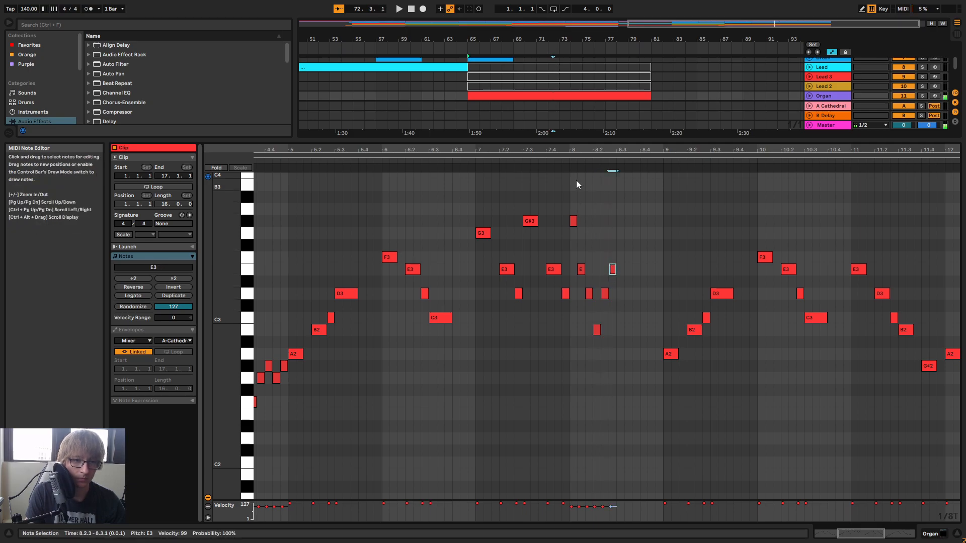
pyautogui.press('space')
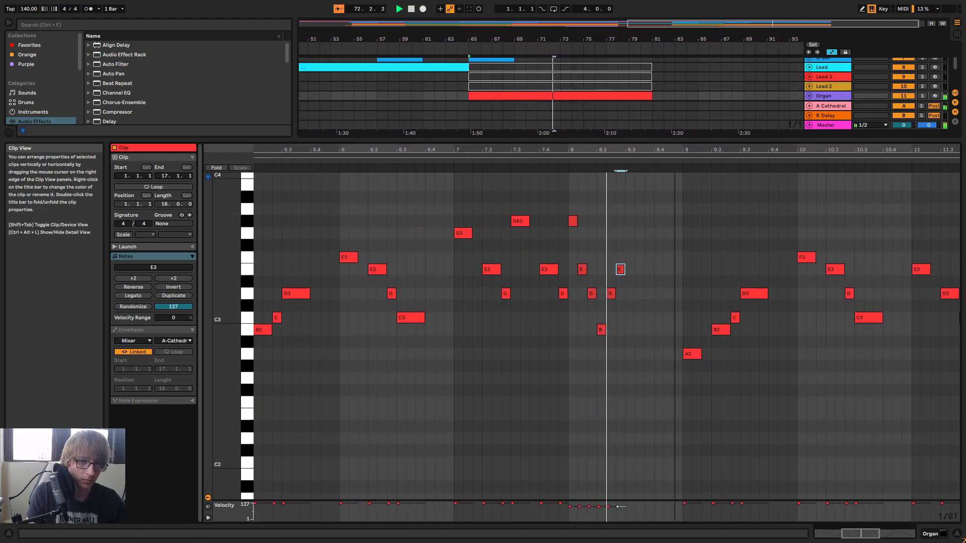
pyautogui.press('space')
# Duplicate the six-note triplet run so the copy starts at 8.3, and audition bar 8
pyautogui.moveTo(658, 210); pyautogui.dragTo(573, 366)
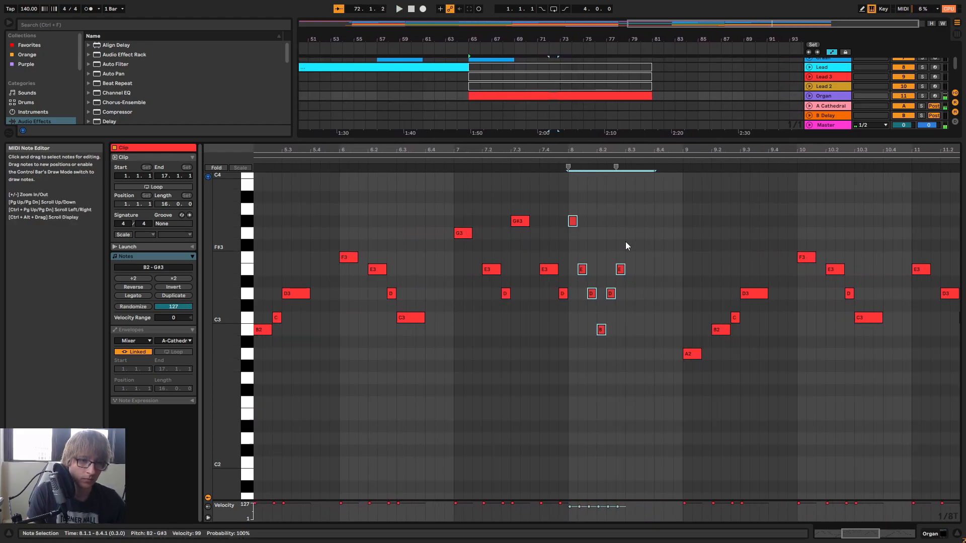
pyautogui.hotkey('ctrl', 'd')
pyautogui.press('space')
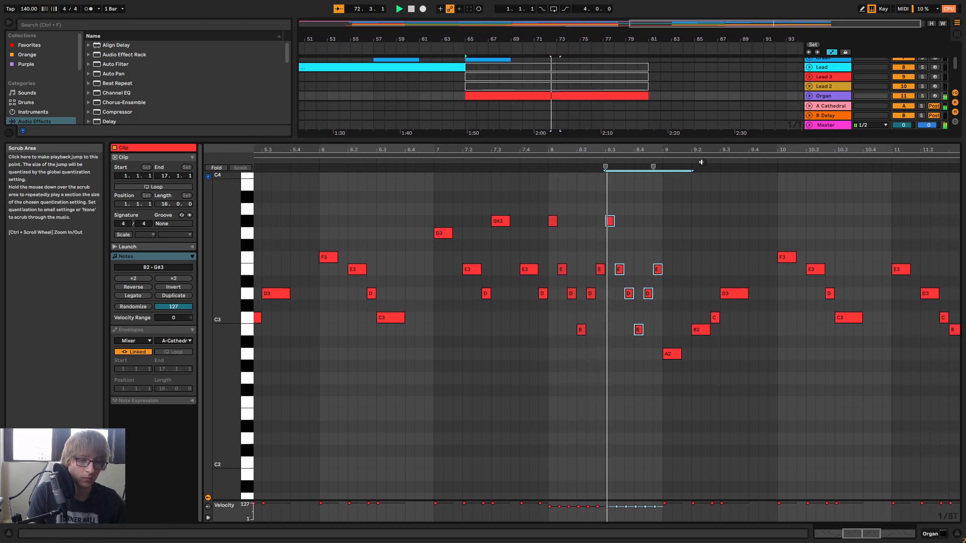
pyautogui.press('space')
# Raise the B2 triplet note at 8.4.1 to G#3
pyautogui.moveTo(564, 200); pyautogui.dragTo(578, 223)
pyautogui.moveTo(596, 270); pyautogui.dragTo(596, 270)
pyautogui.click(593, 285)
pyautogui.click(591, 293)
pyautogui.click(598, 330)
pyautogui.press('Up')
pyautogui.press('Up')
pyautogui.press('Up')
pyautogui.press('Up')
pyautogui.press('Up')
pyautogui.press('Up')
pyautogui.press('Up')
pyautogui.press('Up')
pyautogui.press('Up')
pyautogui.press('Up')
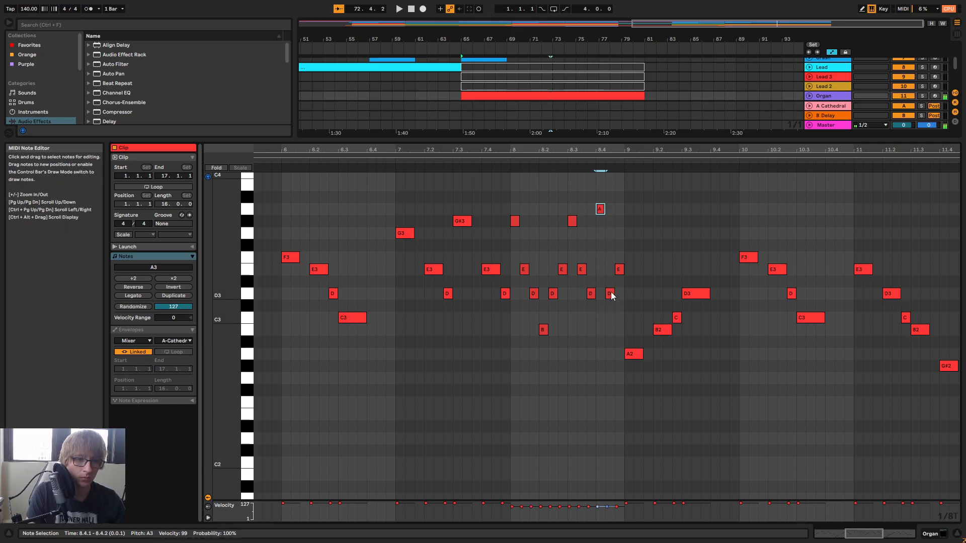
pyautogui.press('Down')
# Raise the last two triplet notes of bar 8 to G3 and F3, and audition the ending
pyautogui.press('Up')
pyautogui.press('Up')
pyautogui.press('Up')
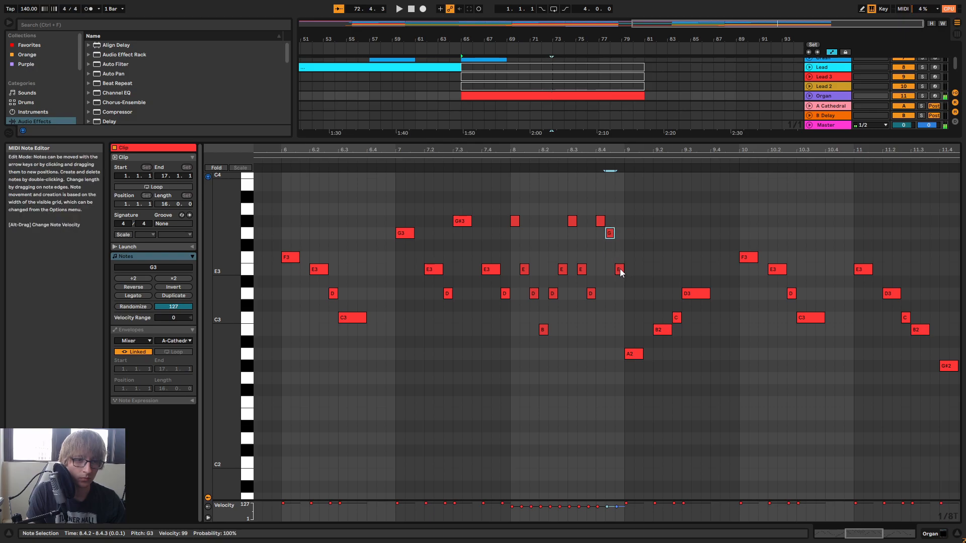
pyautogui.press('Up')
pyautogui.press('space')
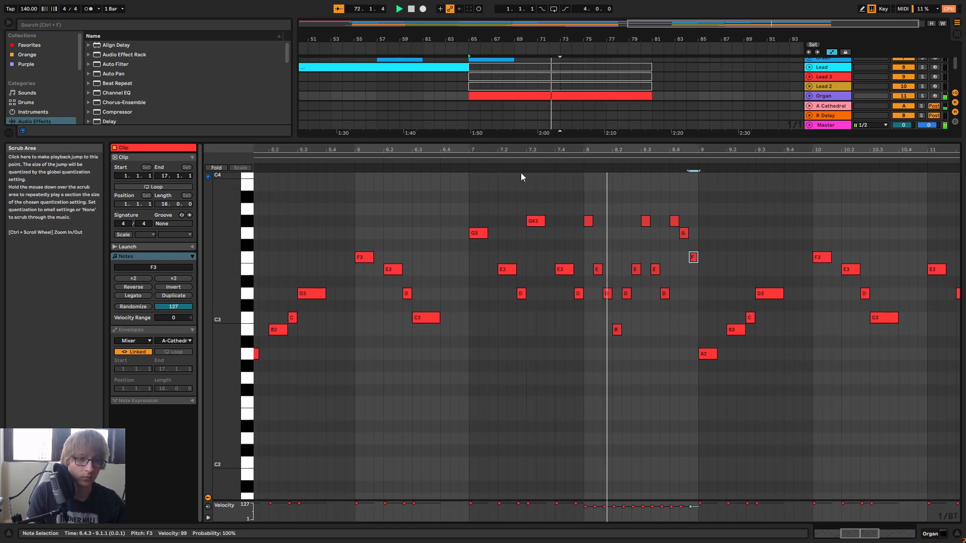
pyautogui.press('space')
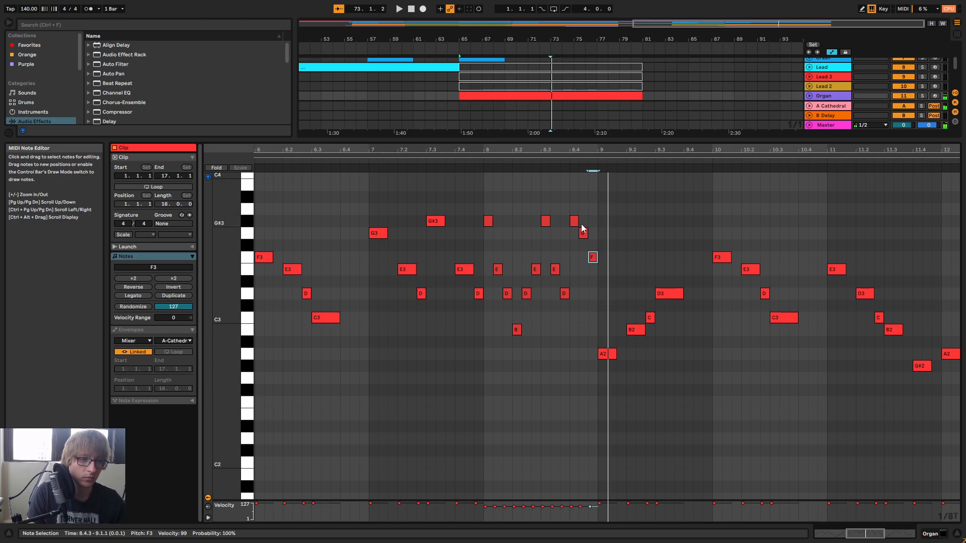
# Lower the three triplet notes from 8.4 to E3, D3 and E3
pyautogui.click(574, 221)
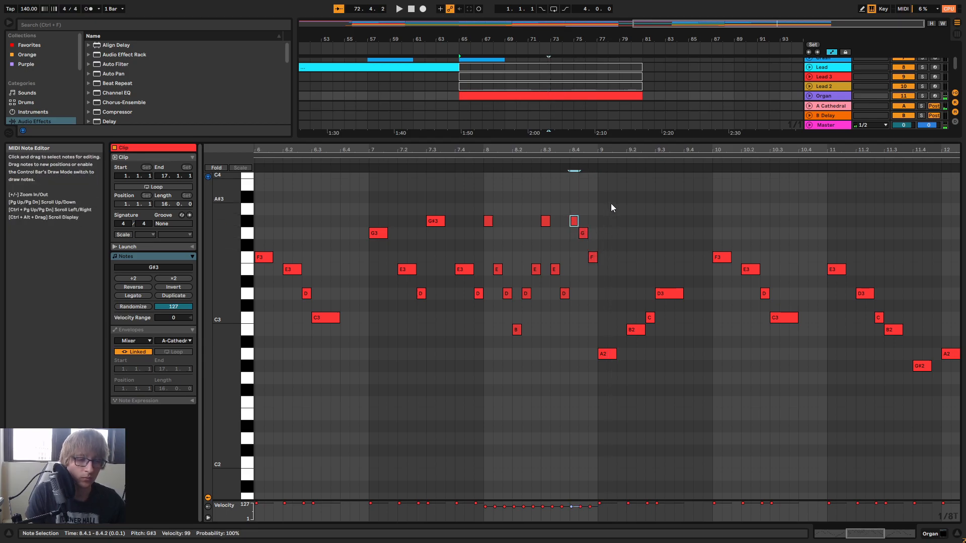
pyautogui.hotkey('ctrl', 'Left')
pyautogui.press('Down')
pyautogui.press('Down')
pyautogui.press('Down')
pyautogui.press('Down')
pyautogui.press('Down')
pyautogui.hotkey('ctrl', 'Left')
pyautogui.press('Down')
pyautogui.press('Down')
pyautogui.press('Down')
pyautogui.press('Down')
# Raise the third triplet note of beat 8.3 to G#3 and play the run
pyautogui.click(566, 293)
pyautogui.press('Up')
pyautogui.press('Up')
pyautogui.press('Up')
pyautogui.press('Up')
pyautogui.press('Up')
pyautogui.press('Up')
pyautogui.click(466, 164)
pyautogui.press('space')
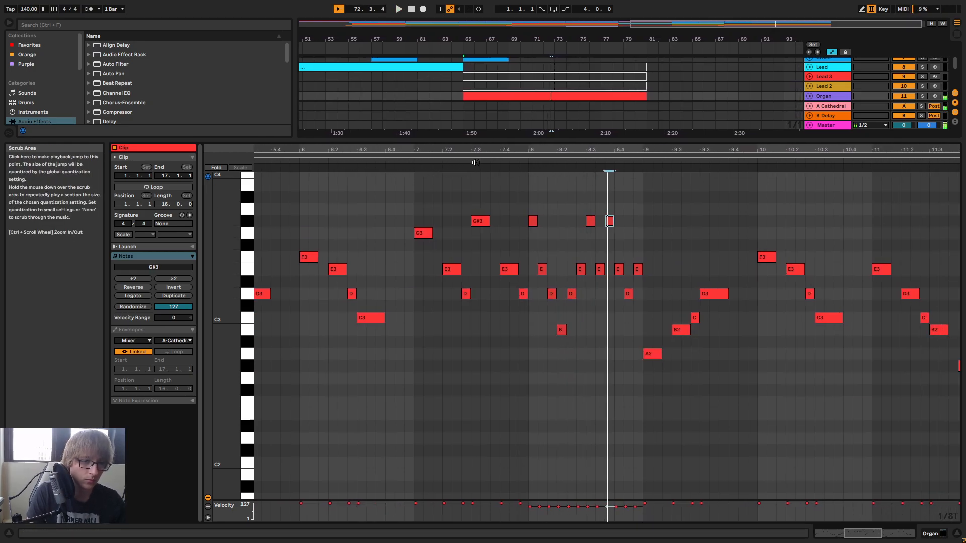
# Raise the triplet note at 8.4.1 to B3 and audition the run
pyautogui.scroll(2, 623, 276)
pyautogui.click(620, 299)
pyautogui.press('Up')
pyautogui.press('Up')
pyautogui.press('Up')
pyautogui.press('Up')
pyautogui.press('Up')
pyautogui.press('Up')
pyautogui.press('Up')
pyautogui.press('Up')
pyautogui.press('Up')
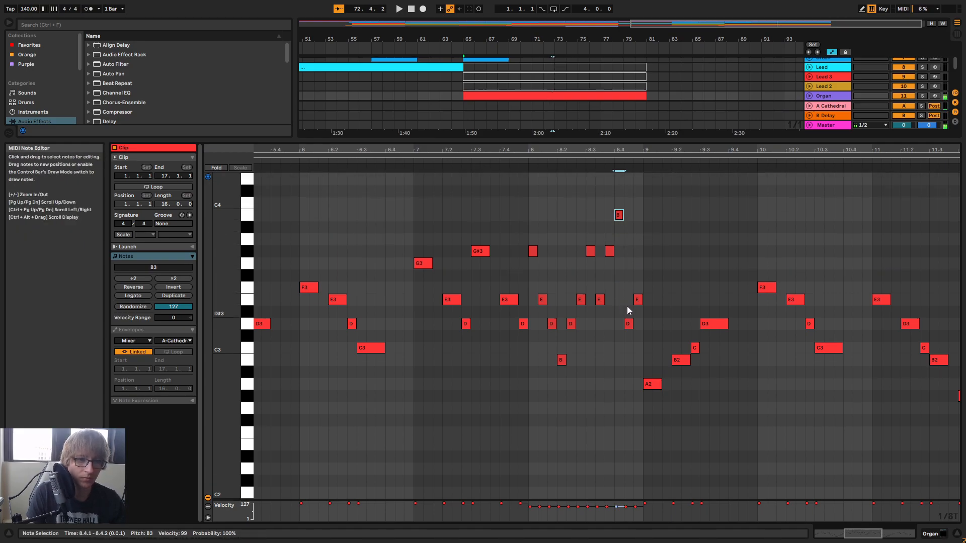
pyautogui.scroll(2, 626, 258)
pyautogui.press('Up')
pyautogui.press('Down')
pyautogui.press('Down')
pyautogui.press('Down')
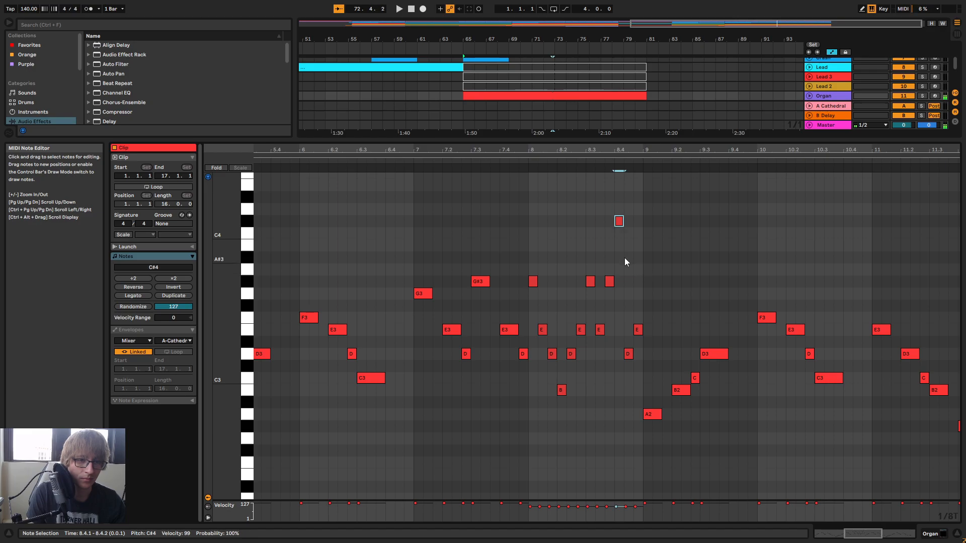
pyautogui.press('space')
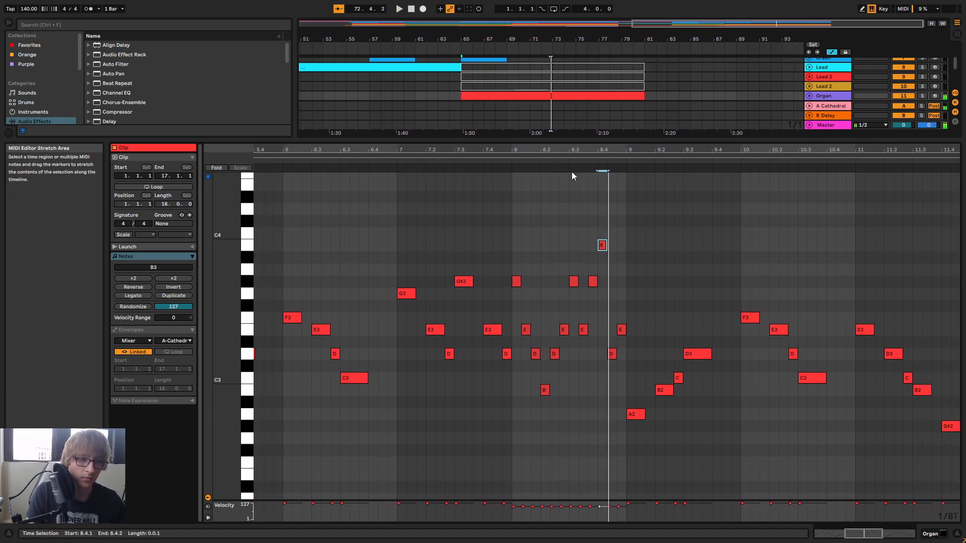
pyautogui.press('space')
# Raise the D3 triplet note at 8.4.2 to A#3 and play bar 8
pyautogui.click(612, 354)
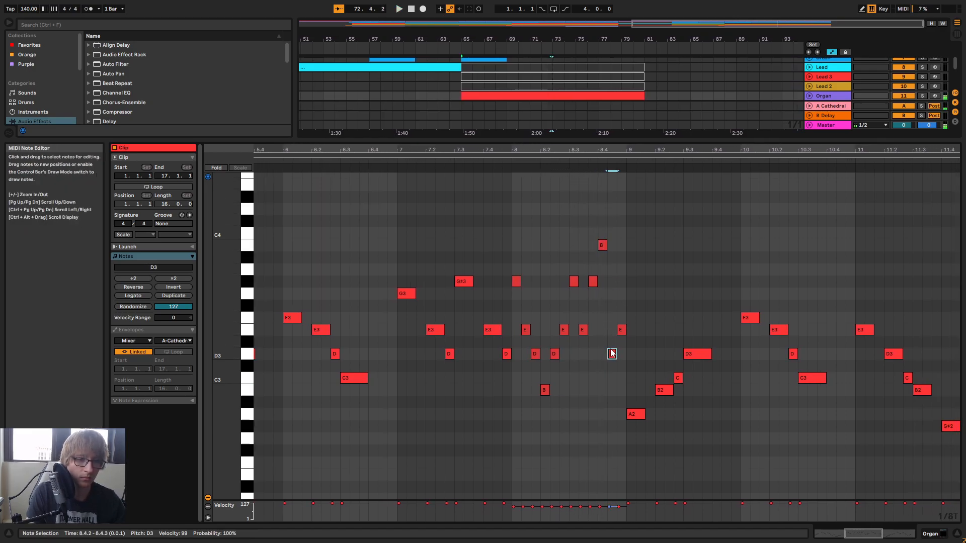
pyautogui.press('Up')
pyautogui.press('Up')
pyautogui.press('Up')
pyautogui.press('Up')
pyautogui.press('Up')
pyautogui.press('Up')
pyautogui.press('Up')
pyautogui.press('Up')
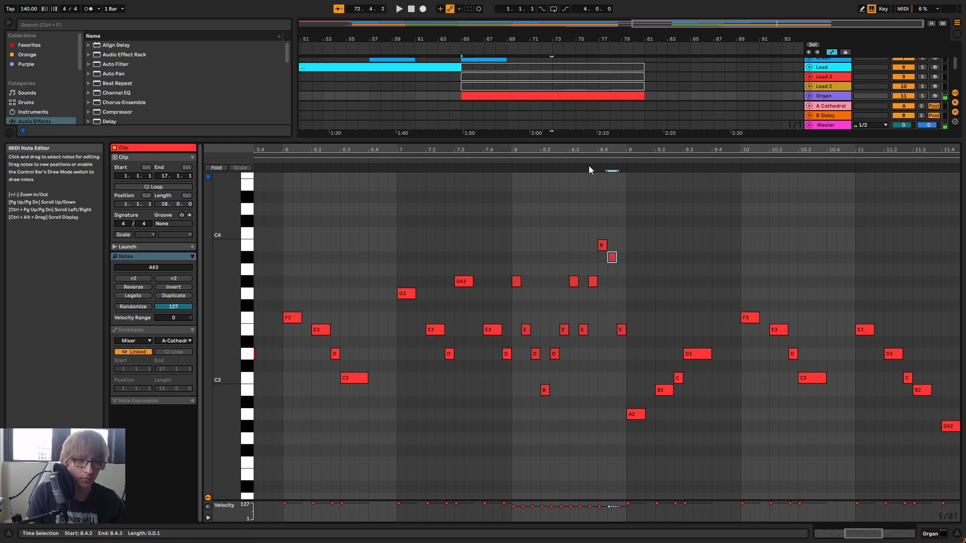
pyautogui.click(541, 157)
pyautogui.click(548, 162)
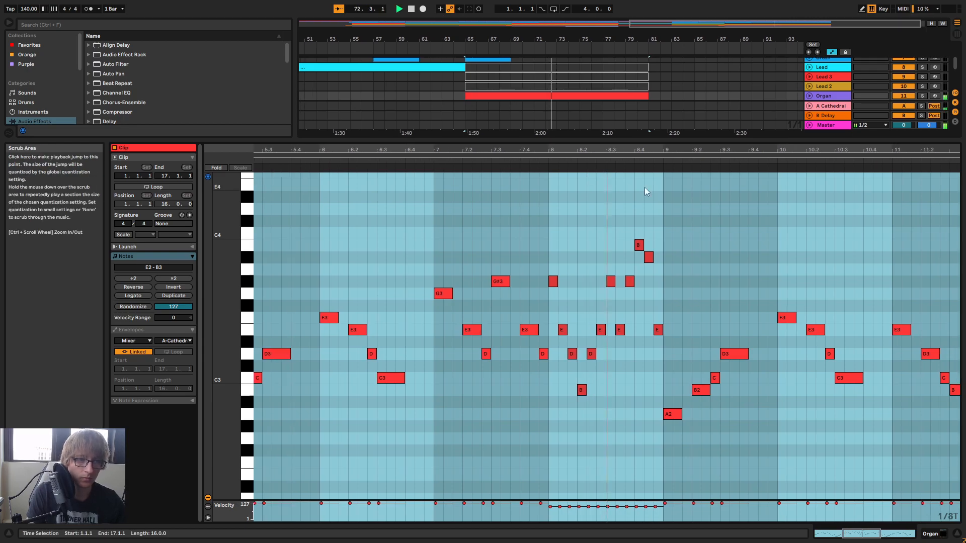
pyautogui.click(714, 216)
pyautogui.press('space')
# Lower the note at 8.4.2 to A3, raise the last triplet note of bar 8 to G#3, and replay
pyautogui.click(630, 259)
pyautogui.press('Down')
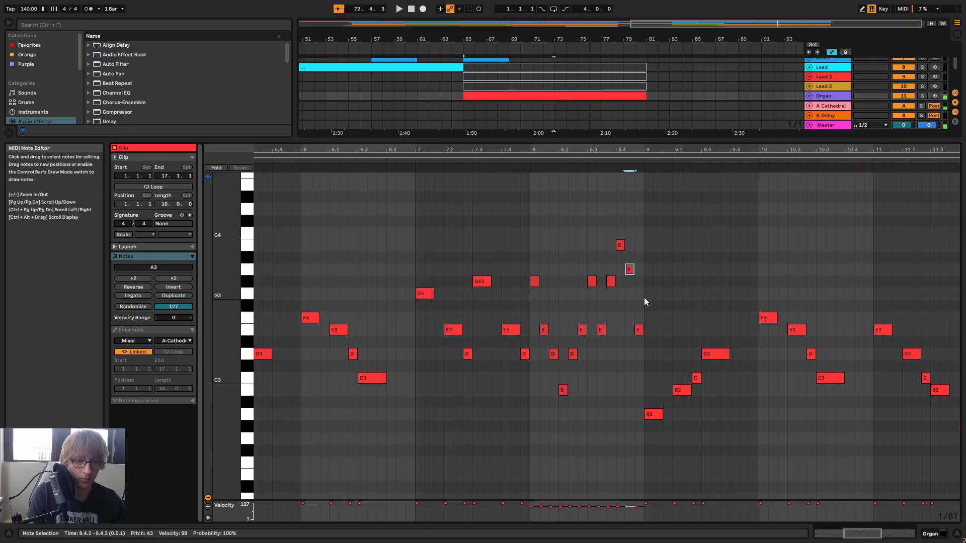
pyautogui.press('Up')
pyautogui.press('Up')
pyautogui.press('Up')
pyautogui.press('Up')
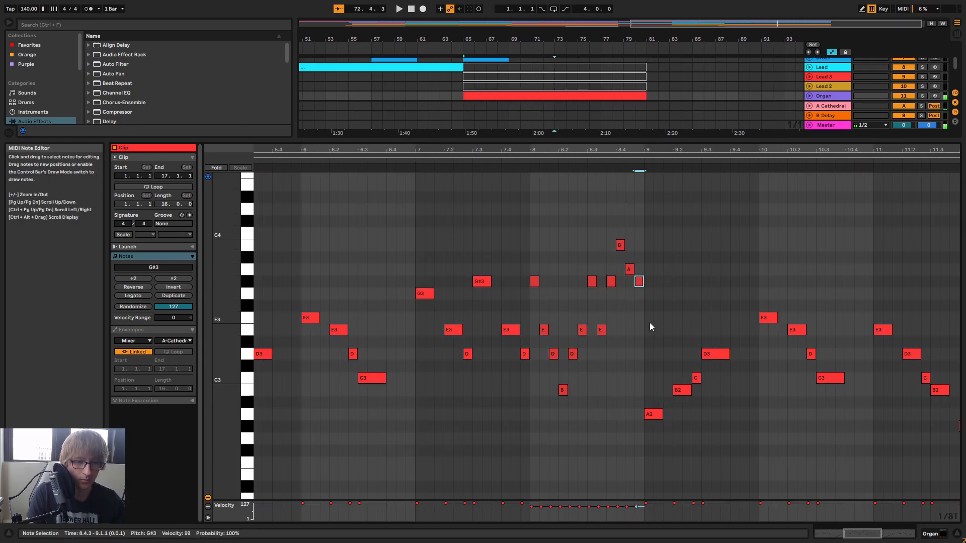
pyautogui.click(515, 162)
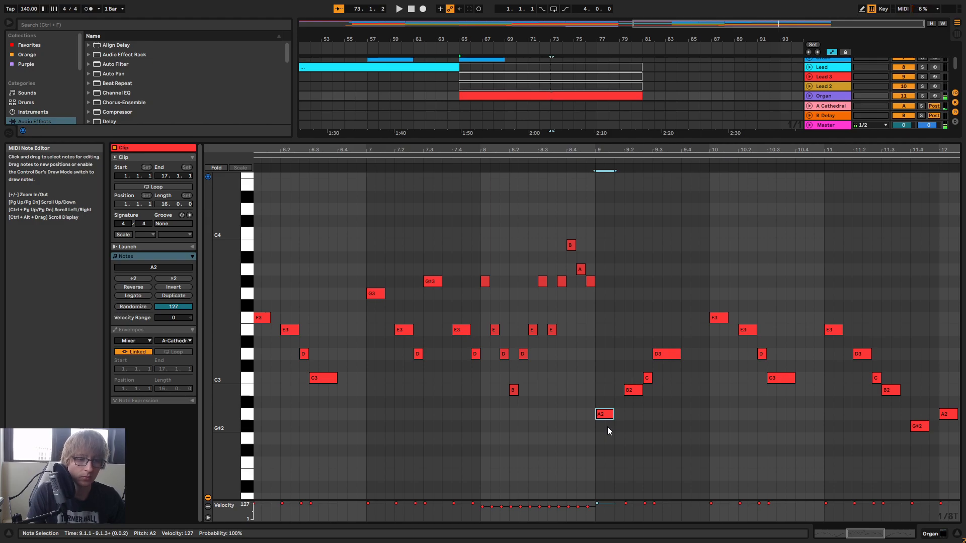
# Raise the A2 note at the start of bar 9 by one octave to A3 and audition the transition
pyautogui.hotkey('shift', 'Up')
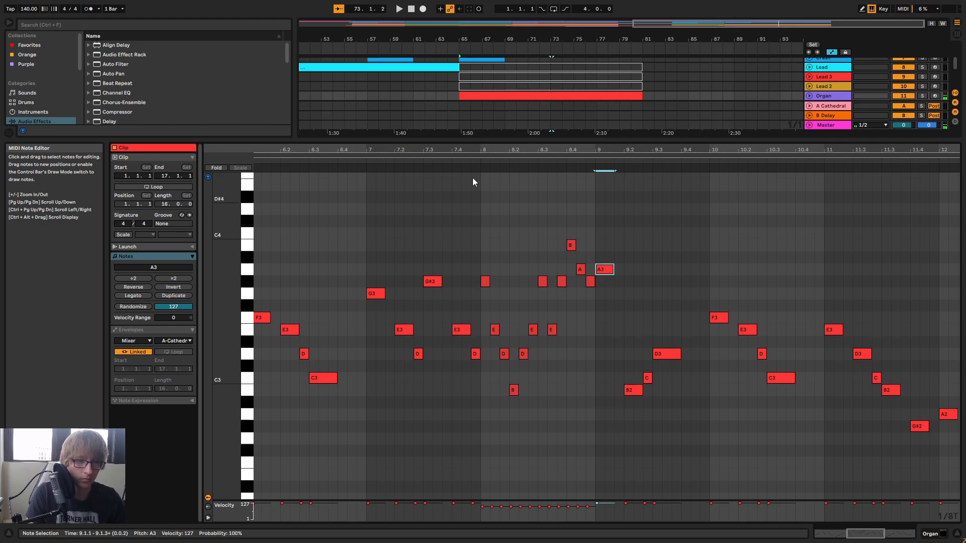
pyautogui.click(306, 162)
pyautogui.moveTo(719, 151)
pyautogui.mouseDown()
pyautogui.moveTo(720, 100)
pyautogui.moveTo(719, 149)
pyautogui.mouseUp()
pyautogui.press('space')
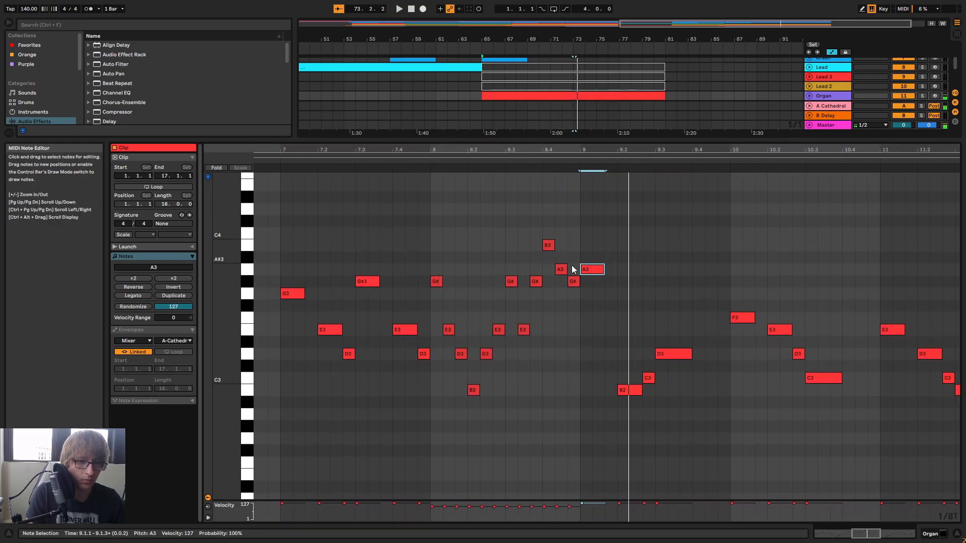
# Raise the B2, C3 and D3 notes from 9.2 by one octave and play the melody
pyautogui.moveTo(637, 277); pyautogui.dragTo(655, 405)
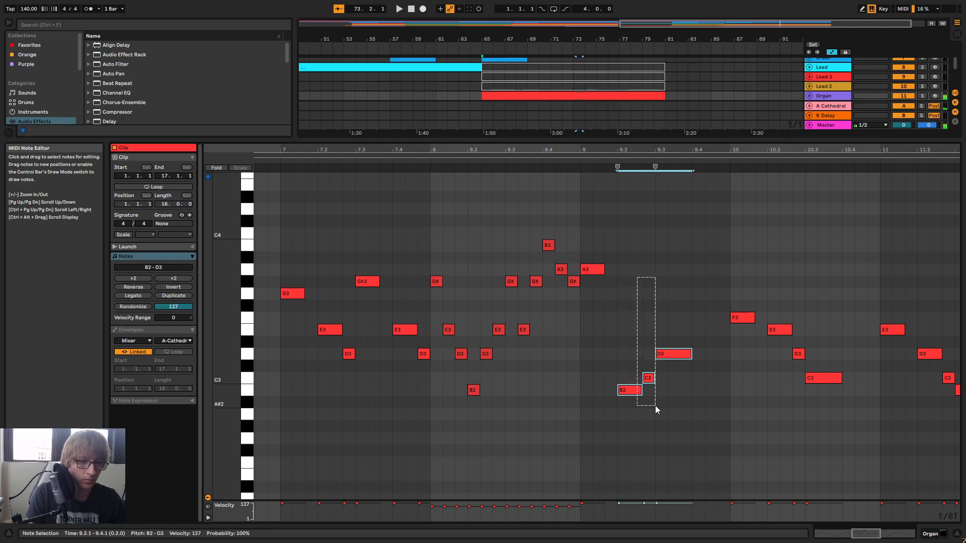
pyautogui.hotkey('shift', 'Up')
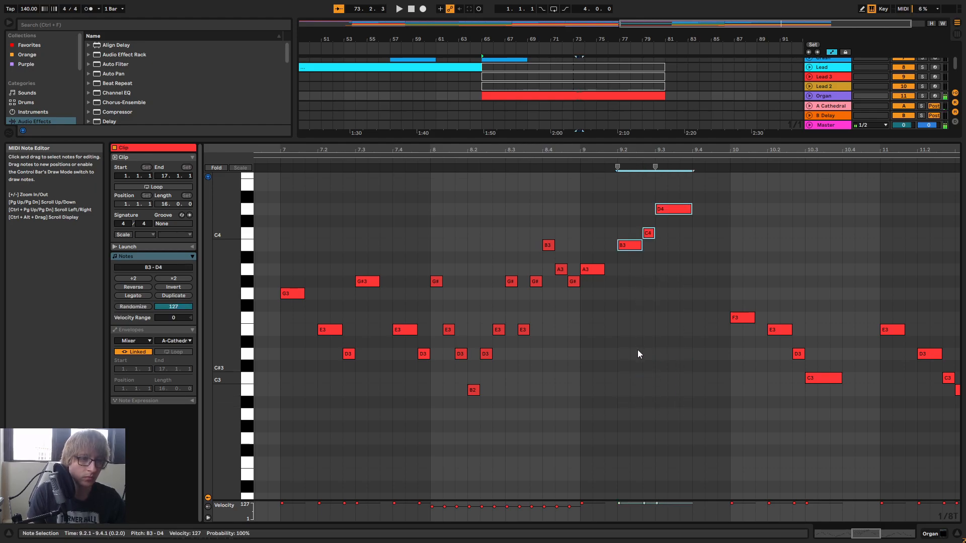
pyautogui.hotkey('ctrl', 'a')
pyautogui.press('space')
pyautogui.scroll(2, 844, 218)
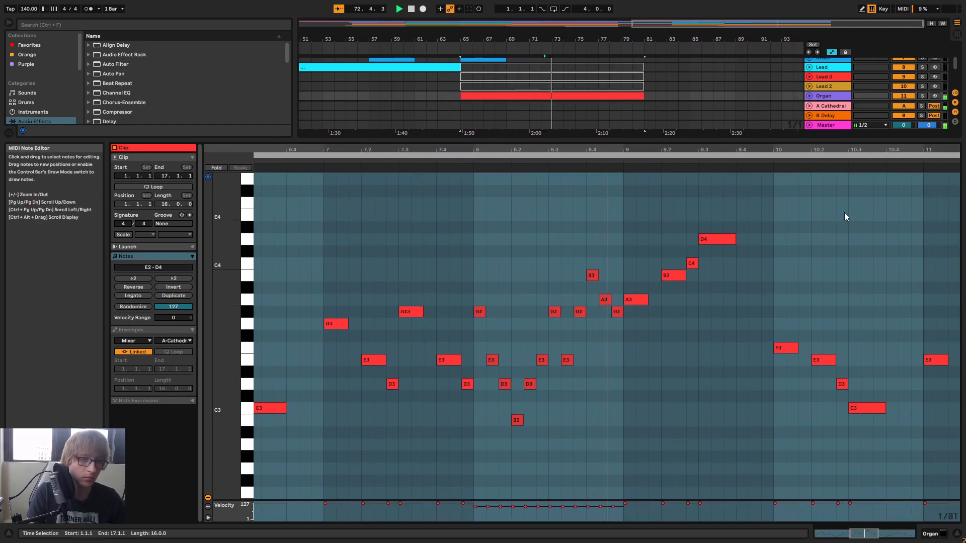
# Raise the four bar 10 notes, F3, E3, D3 and C3, by one octave
pyautogui.moveTo(705, 150); pyautogui.dragTo(485, 112)
pyautogui.scroll(-3, 573, 263)
pyautogui.scroll(2, 542, 294)
pyautogui.moveTo(519, 397); pyautogui.dragTo(556, 296)
pyautogui.hotkey('shift', 'Up')
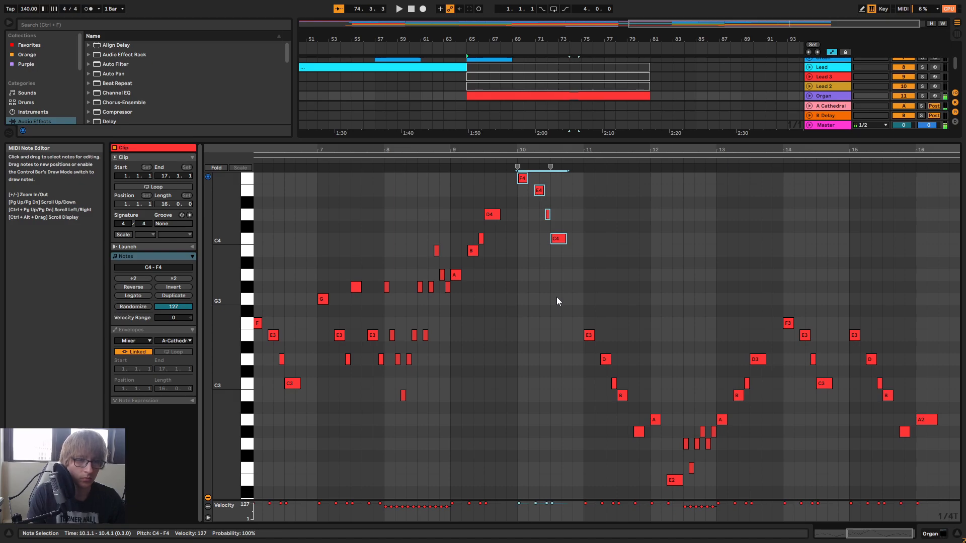
# Raise the first four notes of bar 11, E3 down to B2, by one octave and audition the phrase
pyautogui.moveTo(569, 402); pyautogui.dragTo(630, 340)
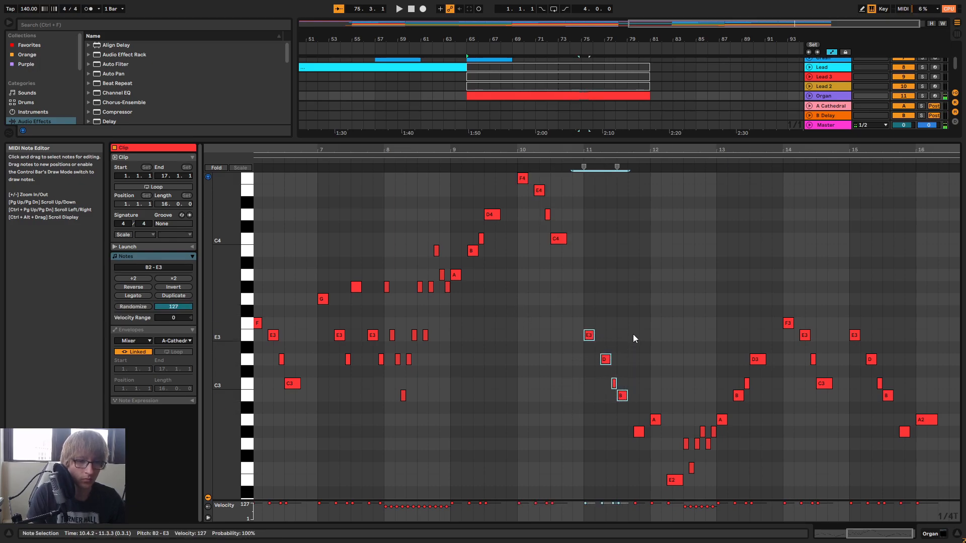
pyautogui.hotkey('shift', 'Up')
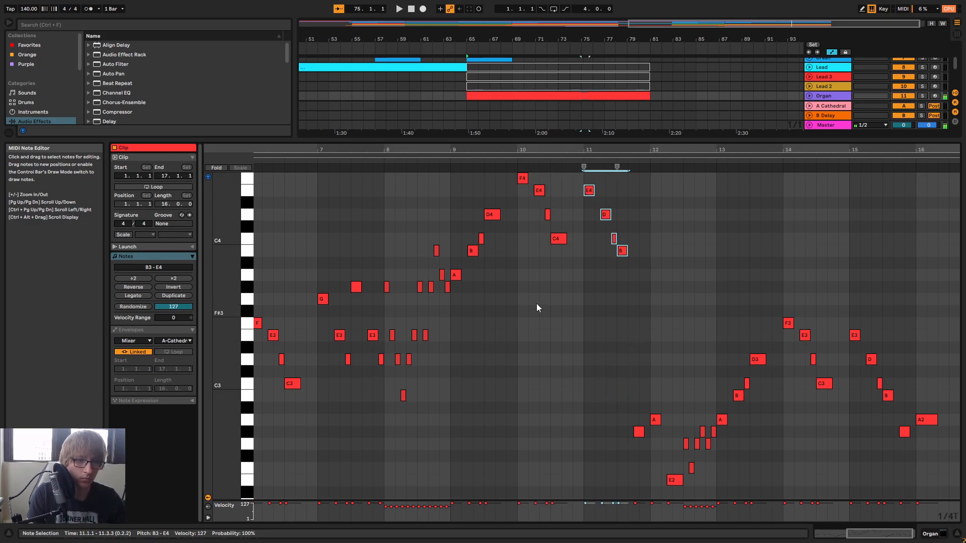
pyautogui.click(443, 168)
pyautogui.scroll(-3, 688, 252)
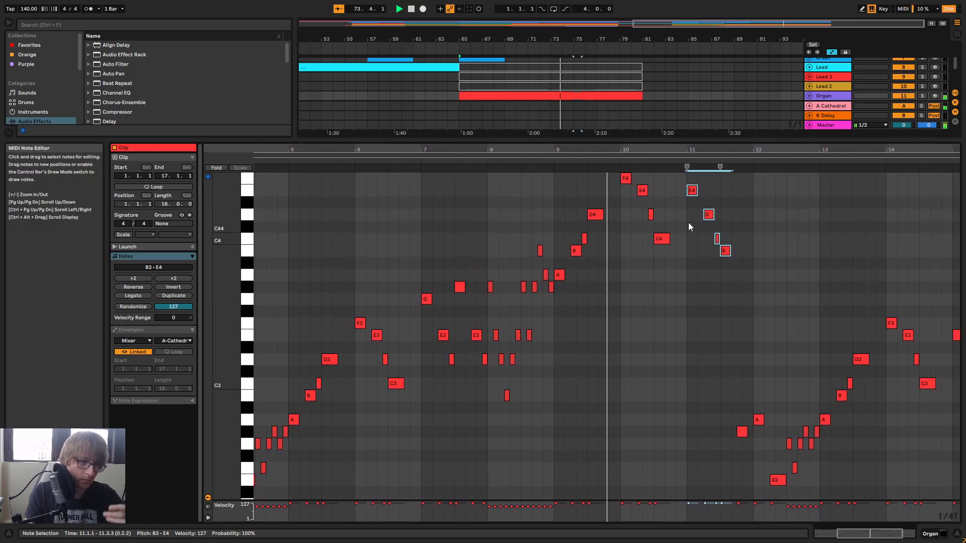
# Raise the G#2 and A2 notes around 11.4 to 12.1 and the run starting on E2 at 12.2 by one octave
pyautogui.scroll(-2, 695, 211)
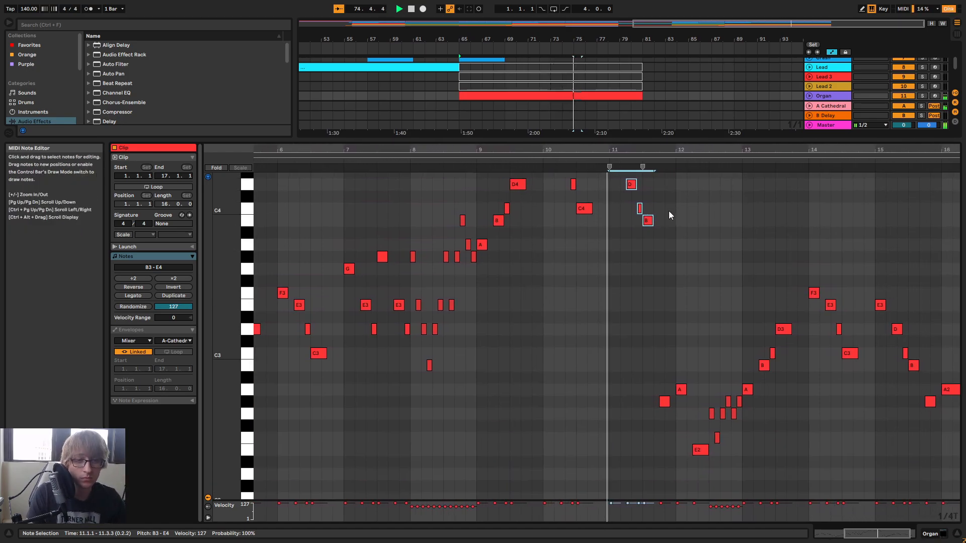
pyautogui.moveTo(603, 421); pyautogui.dragTo(644, 375)
pyautogui.hotkey('shift', 'Up')
pyautogui.moveTo(642, 460); pyautogui.dragTo(719, 370)
pyautogui.moveTo(635, 470); pyautogui.dragTo(692, 401)
pyautogui.hotkey('shift', 'Up')
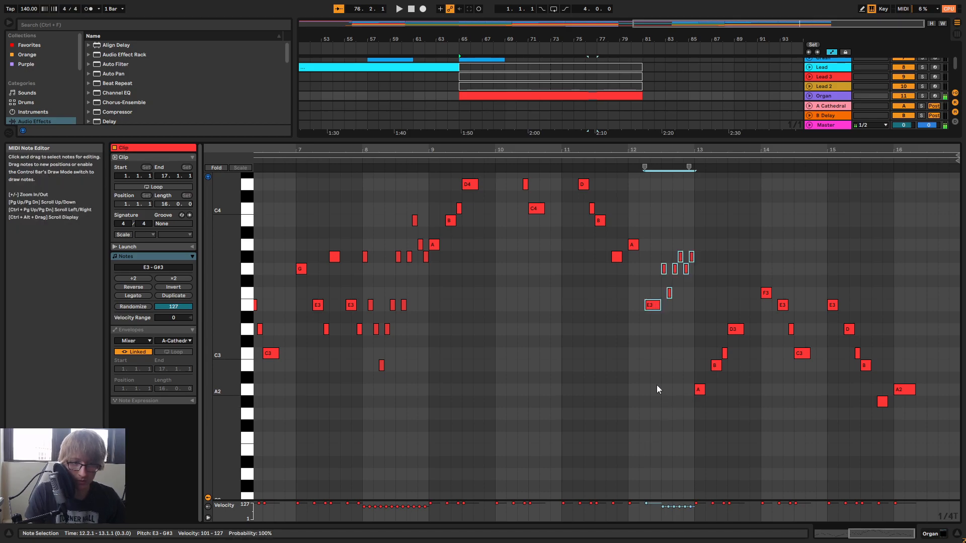
# Audition the raised passage and lower the first two triplet notes at 12.3 to F3 and E3
pyautogui.click(585, 160)
pyautogui.moveTo(671, 150); pyautogui.dragTo(589, 190)
pyautogui.press('space')
pyautogui.click(570, 269)
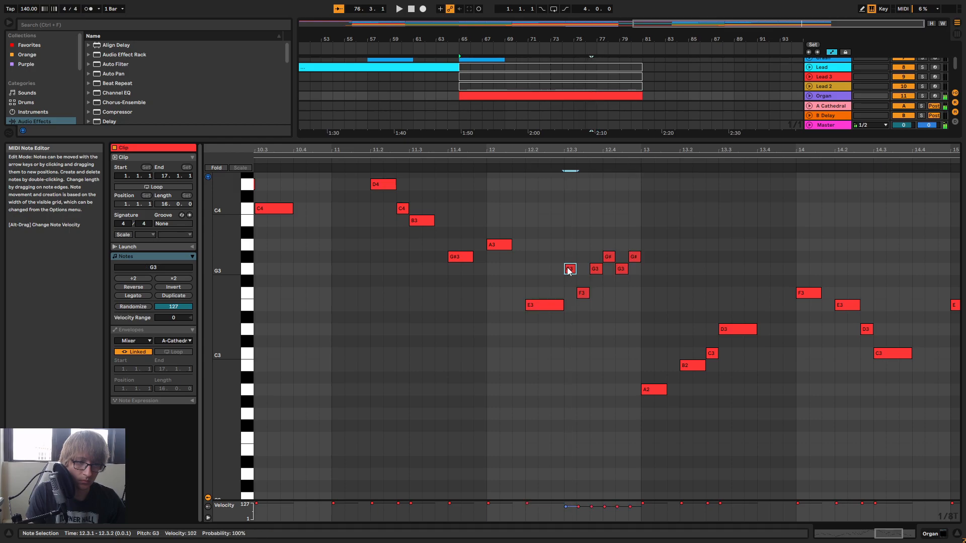
pyautogui.press('Down')
pyautogui.press('Down')
pyautogui.click(582, 294)
pyautogui.press('Down')
# Lower the third and fourth notes of the bar 12 triplet run to D3 and C3
pyautogui.click(595, 269)
pyautogui.press('Down')
pyautogui.press('Down')
pyautogui.press('Down')
pyautogui.press('Down')
pyautogui.press('Down')
pyautogui.click(608, 258)
pyautogui.press('Down')
pyautogui.press('Up')
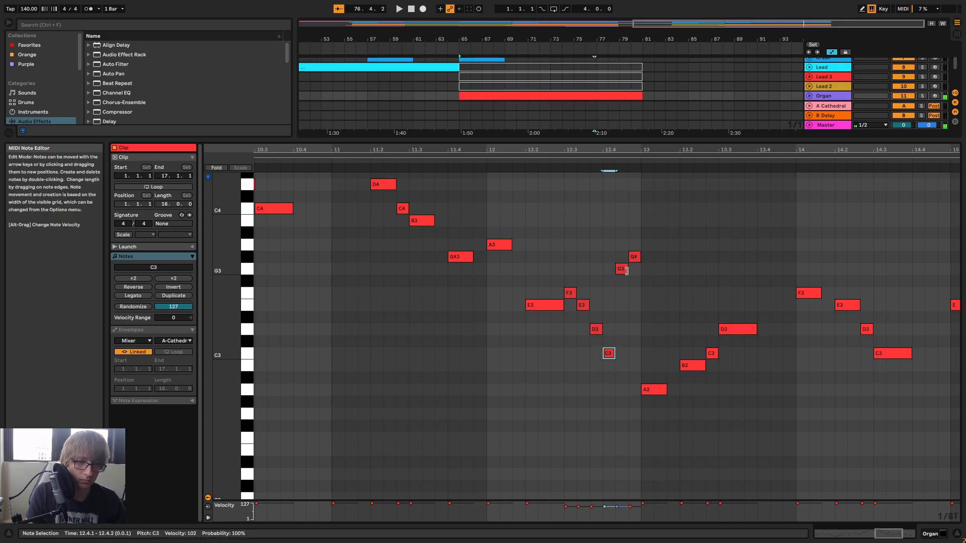
# Lower the fifth note of the bar 12 triplet run, at 12.4.2, to A2
pyautogui.press('Down')
pyautogui.press('Down')
pyautogui.press('Down')
pyautogui.press('Down')
pyautogui.press('Down')
pyautogui.press('Down')
pyautogui.press('Down')
pyautogui.press('Down')
pyautogui.press('Down')
pyautogui.press('Down')
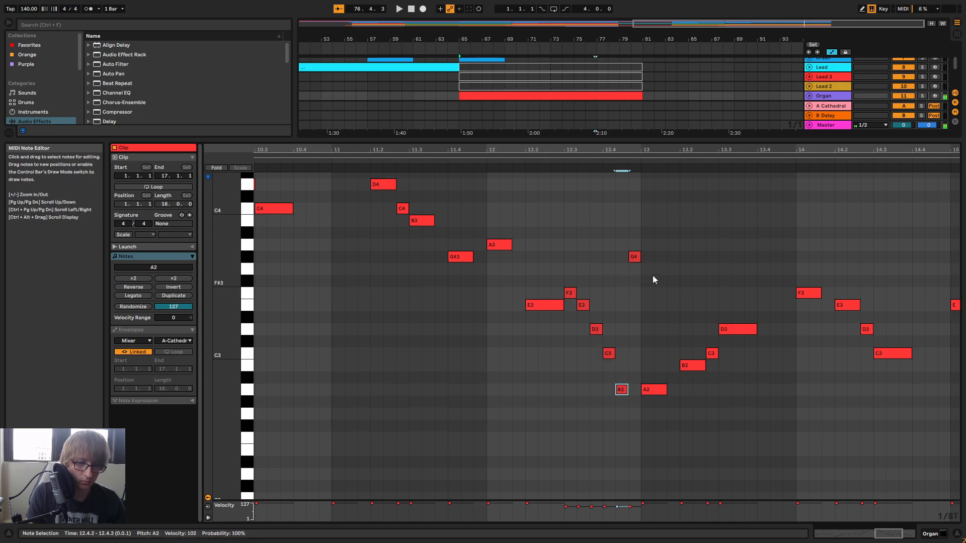
# Lower the last triplet note before bar 13 to G#2 and play back the descending run
pyautogui.click(635, 258)
pyautogui.press('Down')
pyautogui.press('Down')
pyautogui.press('Down')
pyautogui.press('Down')
pyautogui.press('Down')
pyautogui.press('Down')
pyautogui.press('Down')
pyautogui.press('Down')
pyautogui.press('Down')
pyautogui.press('Down')
pyautogui.press('Down')
pyautogui.press('Down')
pyautogui.press('Down')
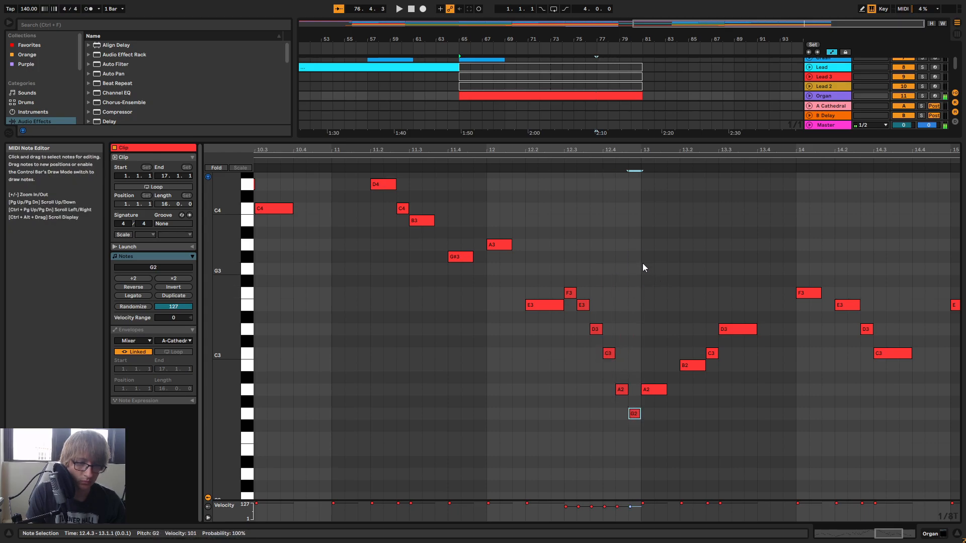
pyautogui.press('Up')
pyautogui.press('space')
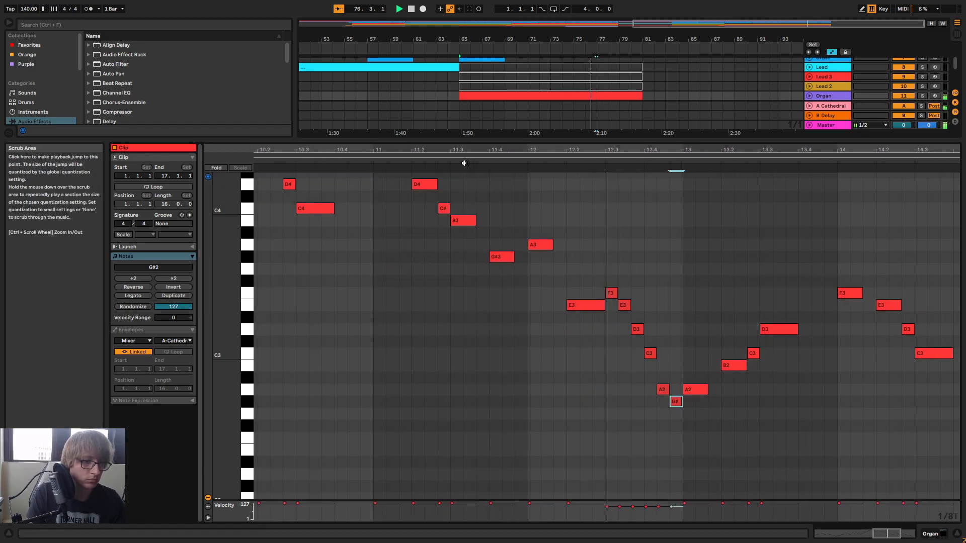
pyautogui.press('space')
# Try the last triplet note before bar 13 at E2, audition it and return the note to G#2
pyautogui.click(592, 391)
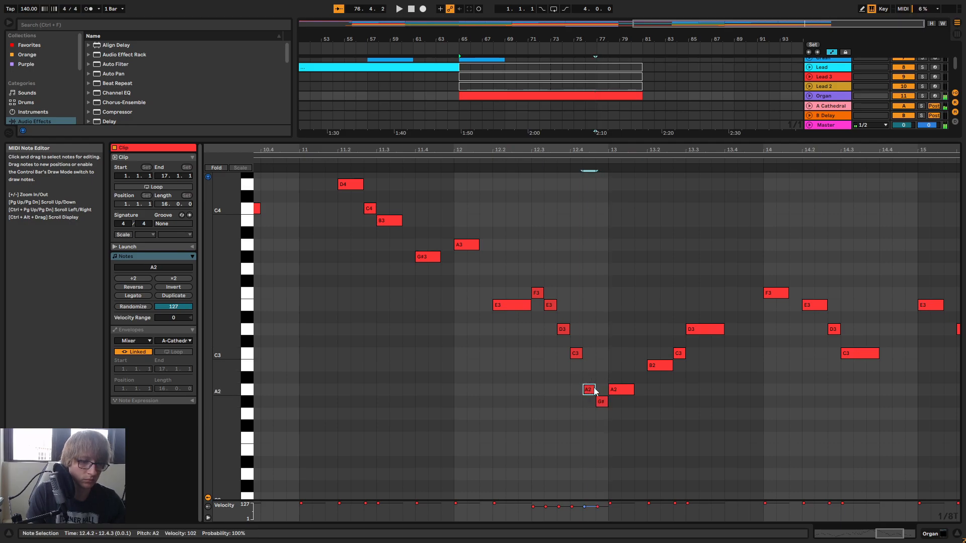
pyautogui.press('Down')
pyautogui.press('Down')
pyautogui.press('Down')
pyautogui.press('Down')
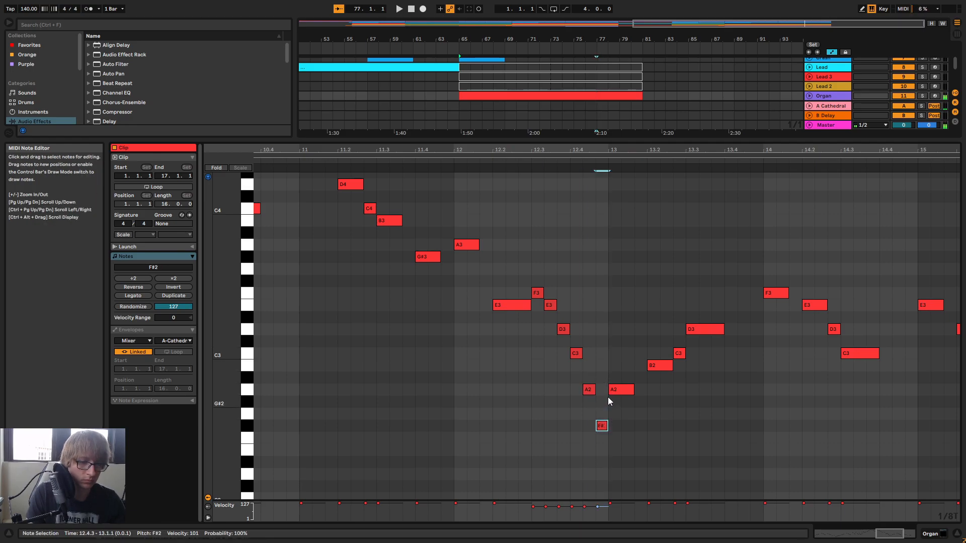
pyautogui.click(566, 168)
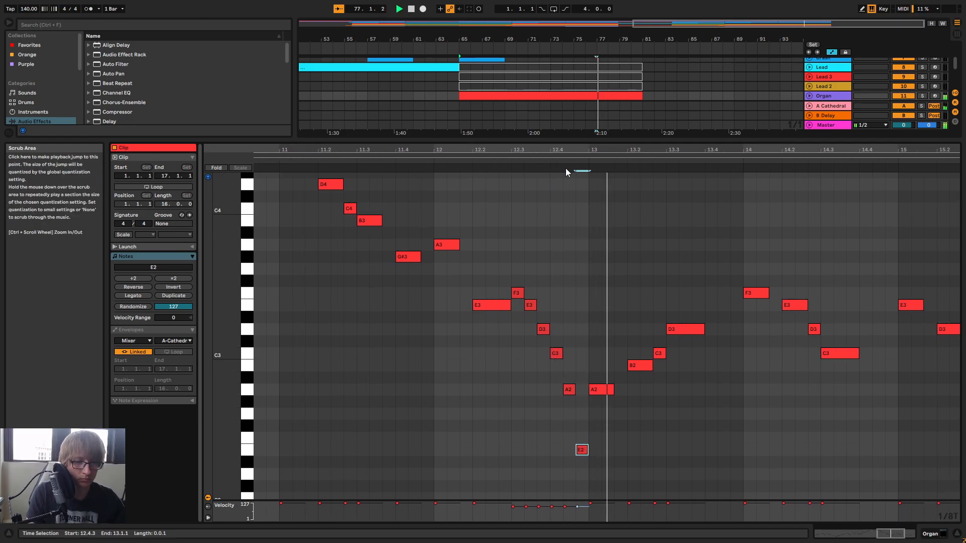
pyautogui.press('space')
pyautogui.press('Up')
pyautogui.press('Up')
pyautogui.press('Up')
pyautogui.press('Up')
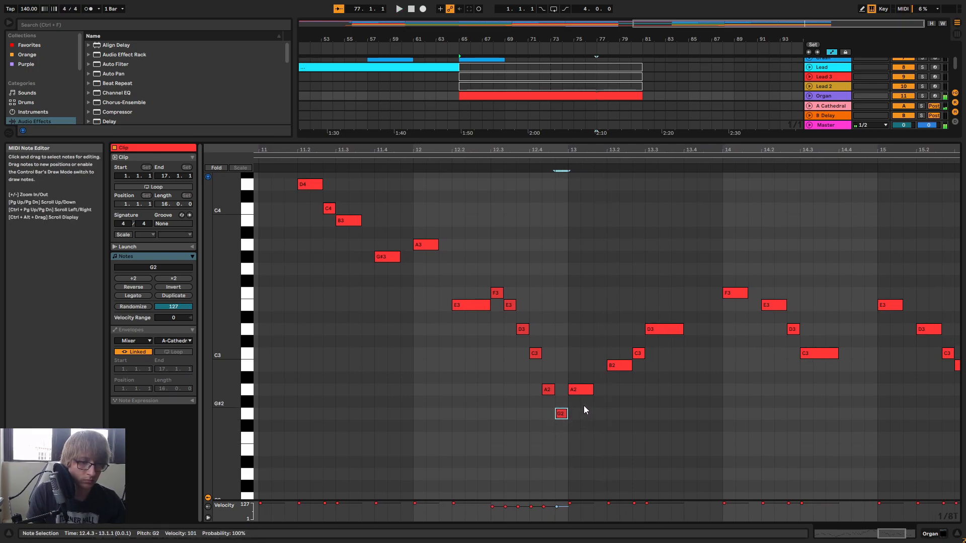
# Play the descending triplet run from bar 12 into bar 13 to judge the transition
pyautogui.click(514, 171)
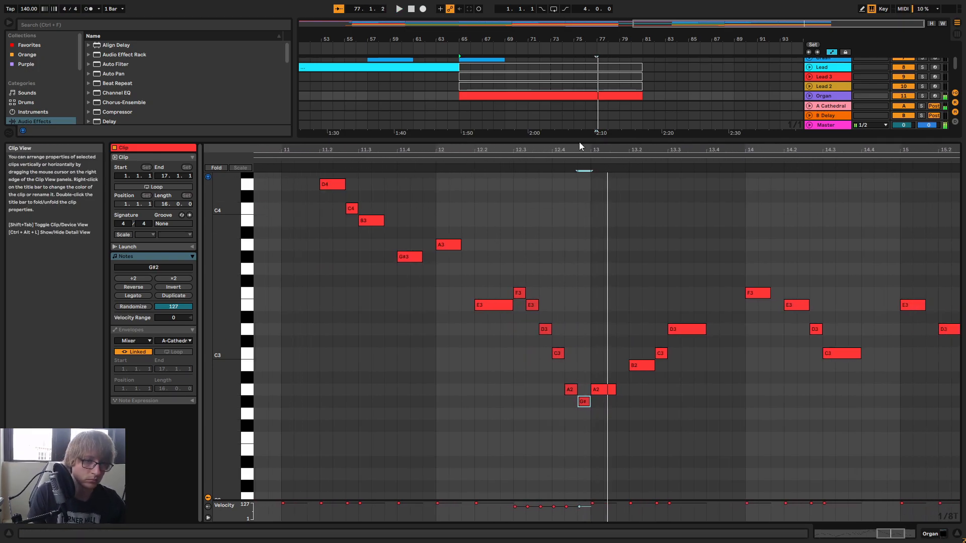
pyautogui.press('space')
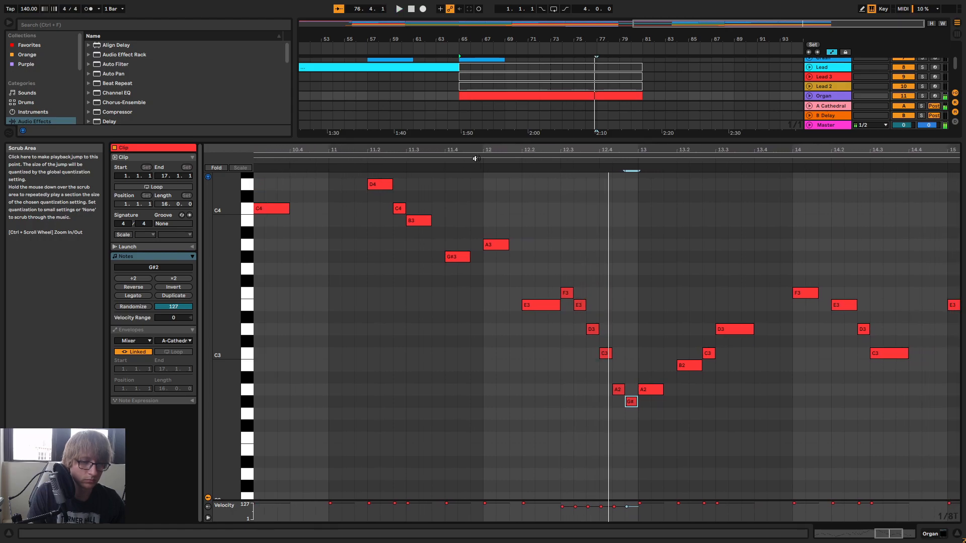
pyautogui.click(501, 158)
pyautogui.press('space')
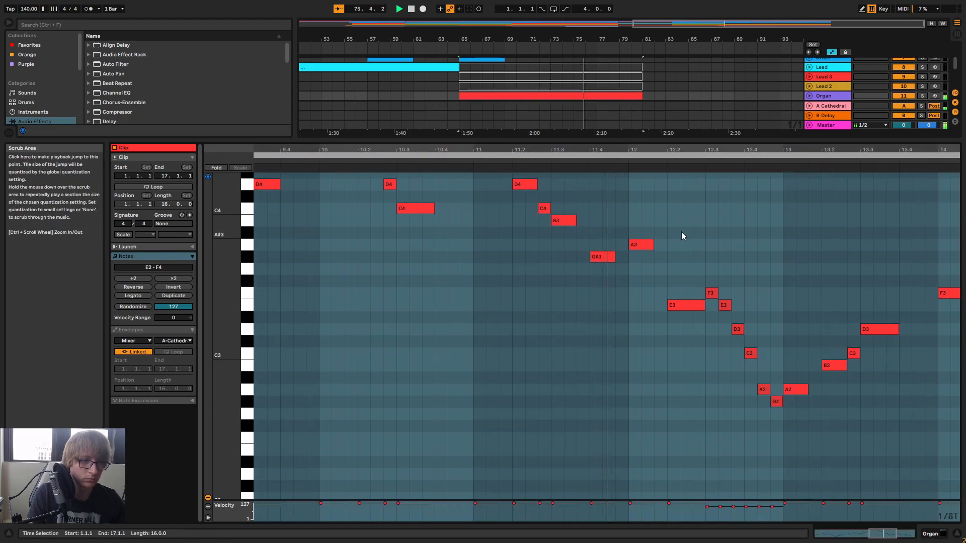
pyautogui.click(778, 256)
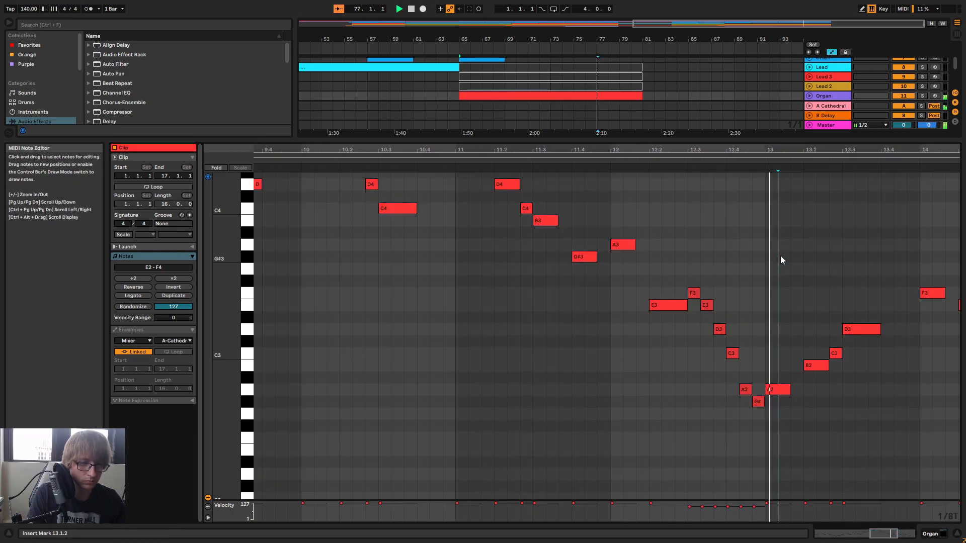
pyautogui.press('space')
pyautogui.moveTo(778, 150); pyautogui.dragTo(778, 90)
# Listen to the higher-octave phrase from bar 8 and replay from the G#3 note at 11.4 into bar 13
pyautogui.click(536, 166)
pyautogui.scroll(5, 684, 276)
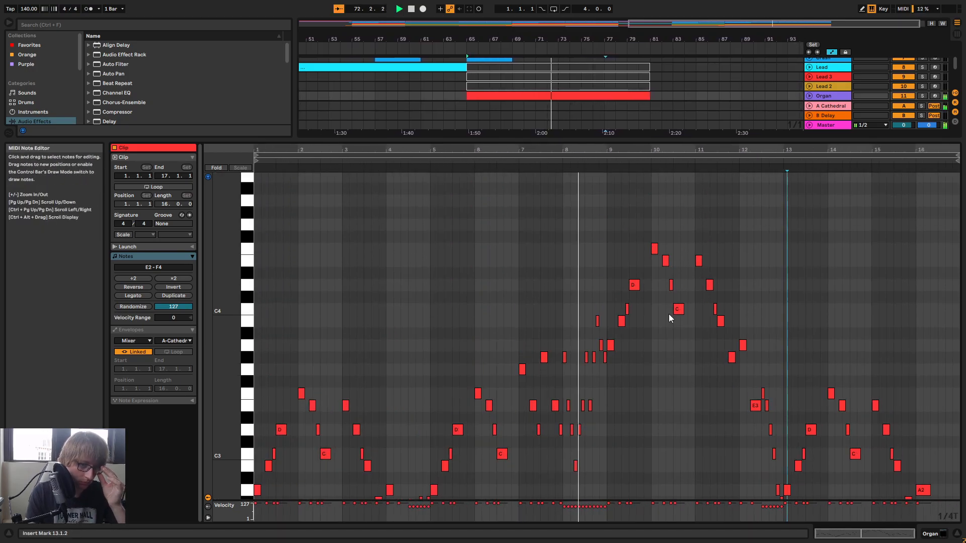
pyautogui.moveTo(701, 150); pyautogui.dragTo(622, 195)
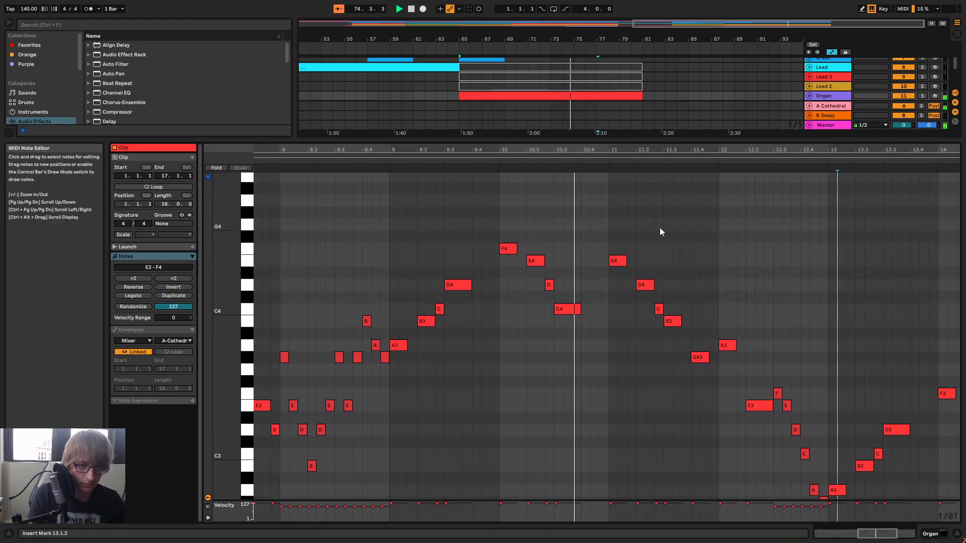
pyautogui.press('space')
pyautogui.moveTo(617, 276); pyautogui.dragTo(655, 297)
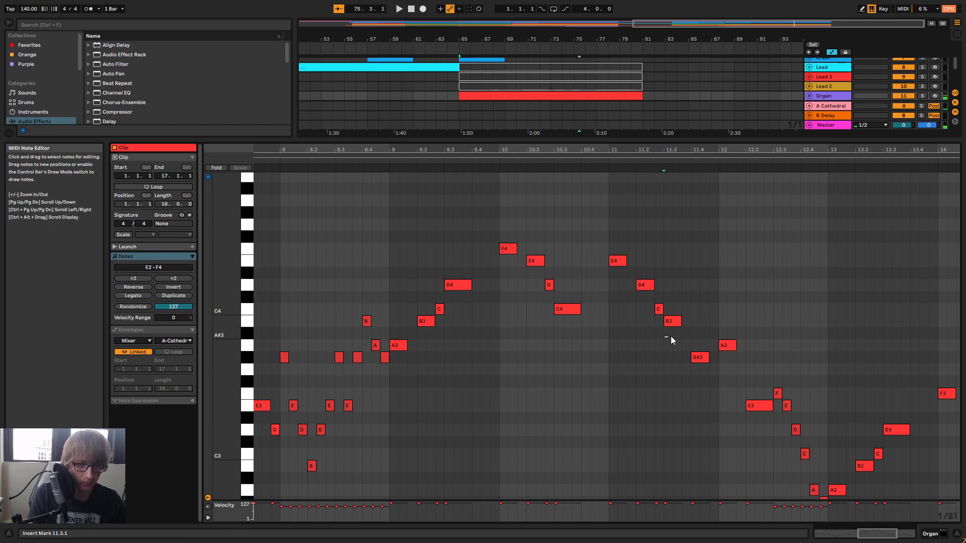
pyautogui.click(698, 358)
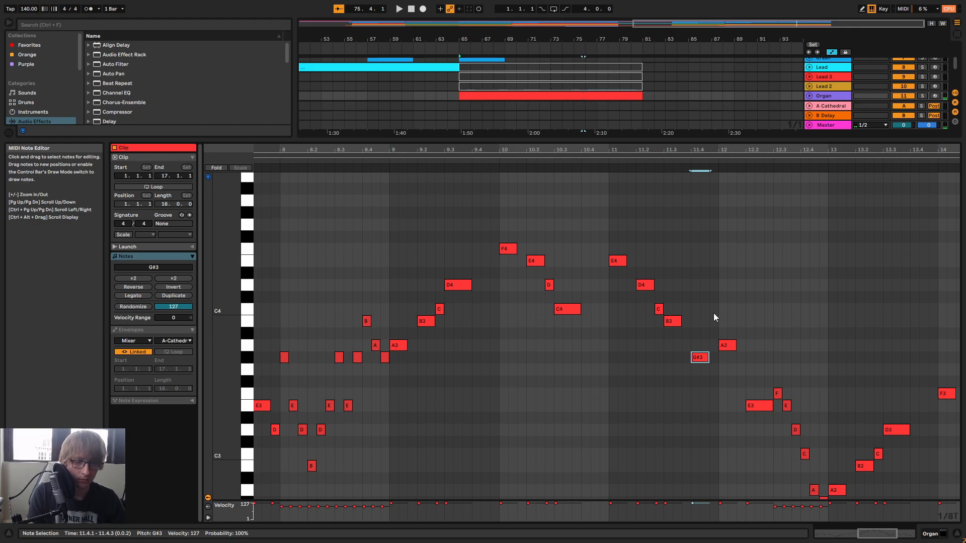
pyautogui.press('space')
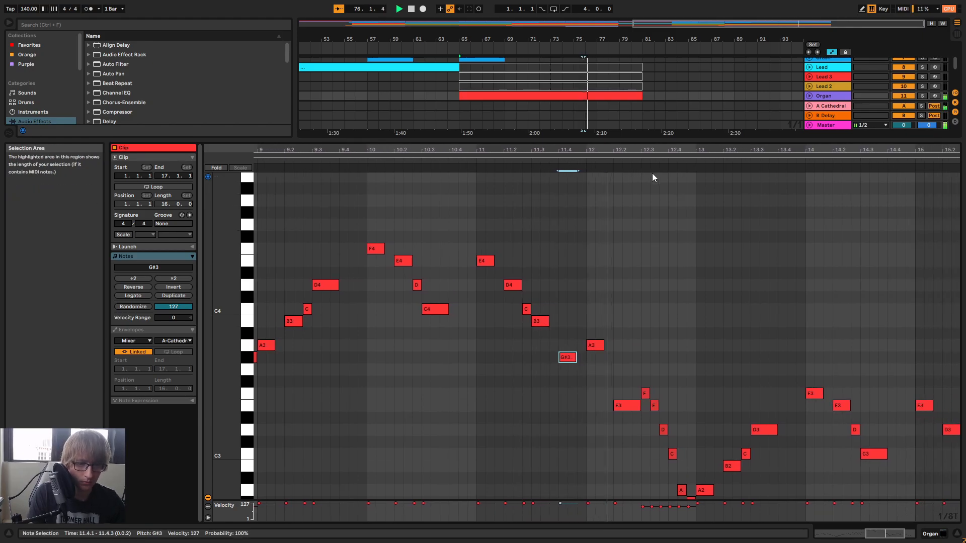
pyautogui.scroll(-3, 623, 243)
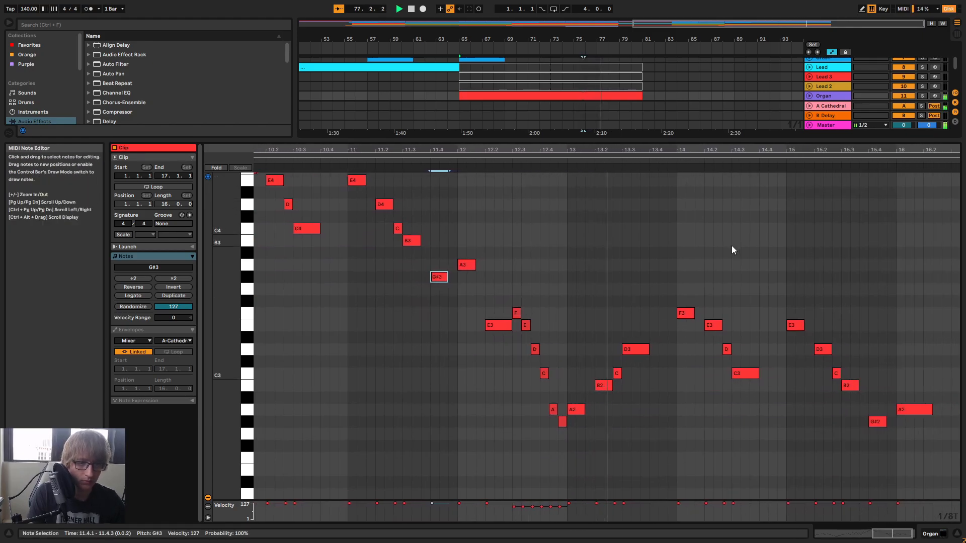
pyautogui.press('space')
# Add rising triplet notes B2, C3 and D3 across 13.4 and audition the lead-in to bar 14
pyautogui.click(590, 372)
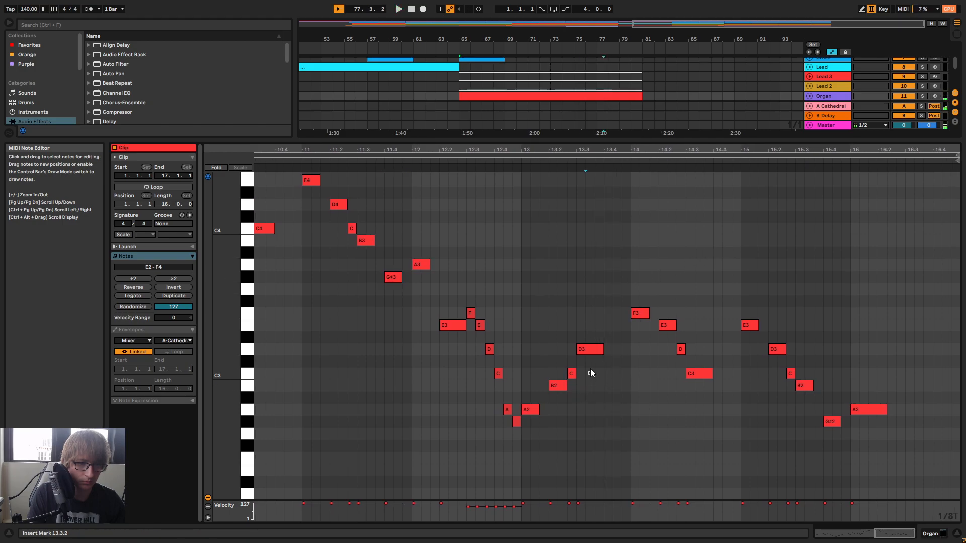
pyautogui.doubleClick(606, 386)
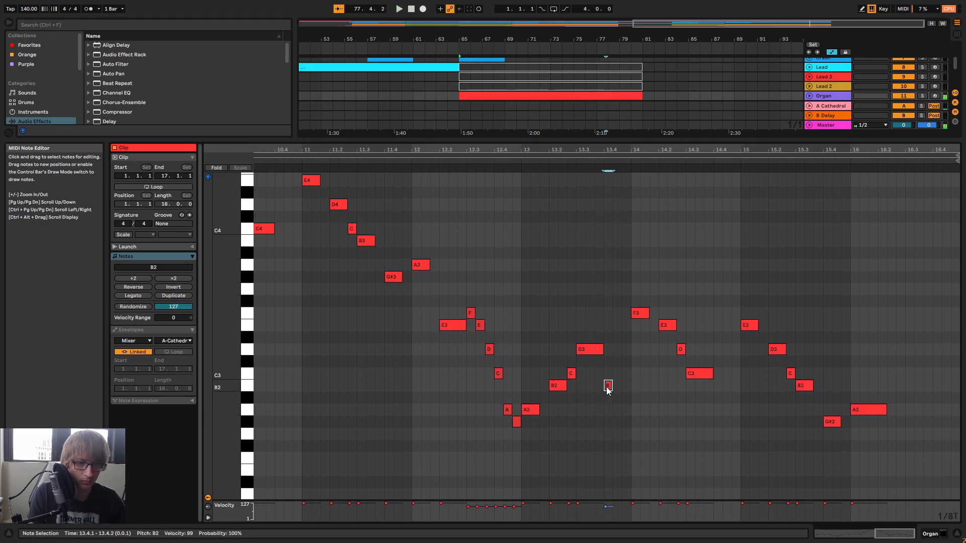
pyautogui.press('space')
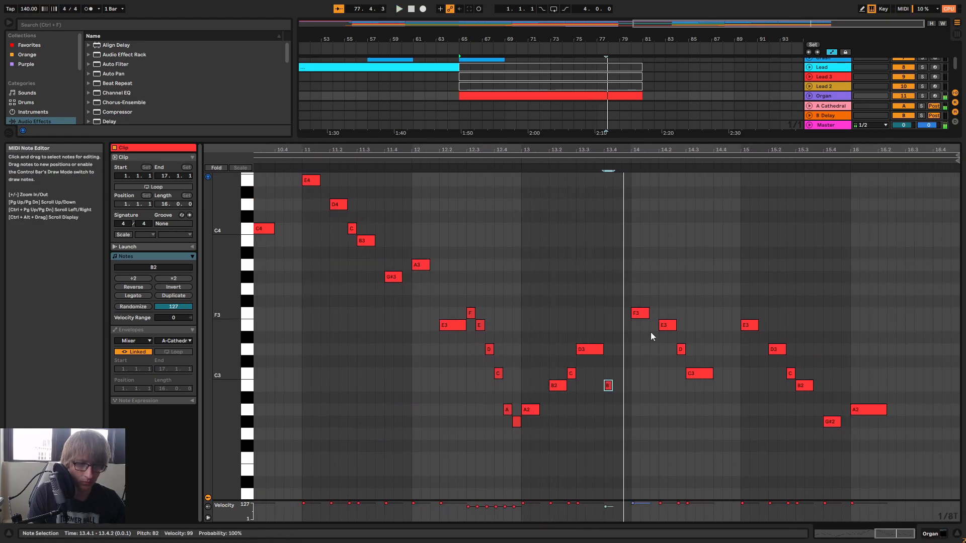
pyautogui.doubleClick(627, 349)
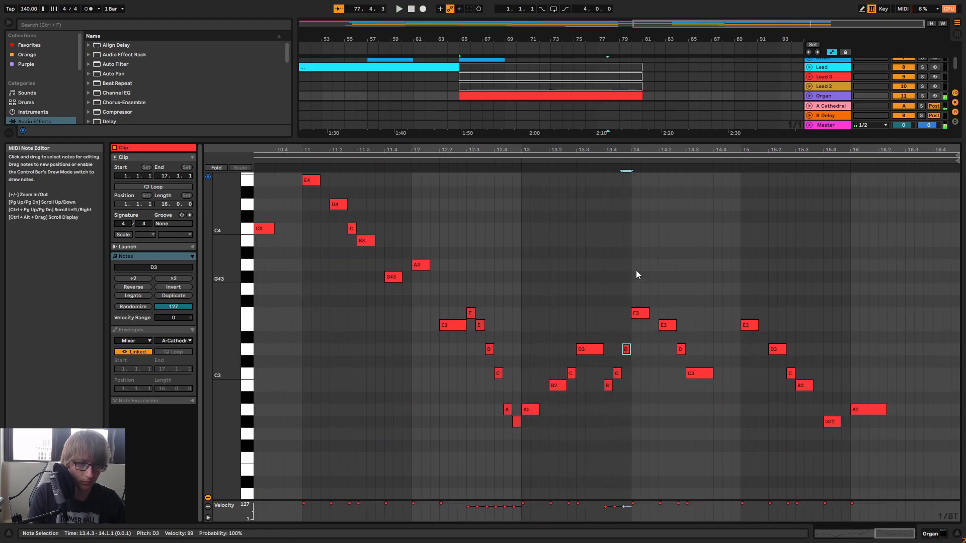
pyautogui.click(635, 314)
pyautogui.click(501, 155)
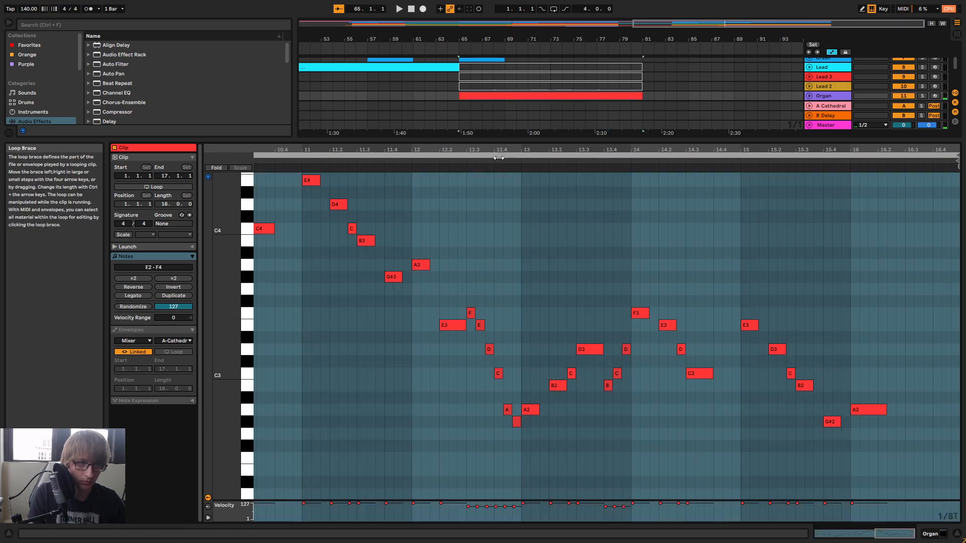
pyautogui.press('space')
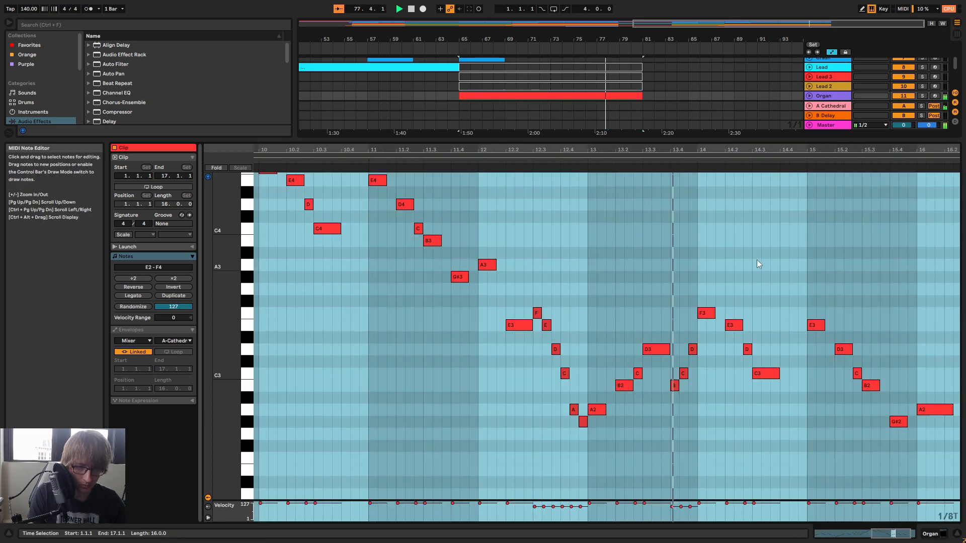
pyautogui.click(768, 261)
pyautogui.press('space')
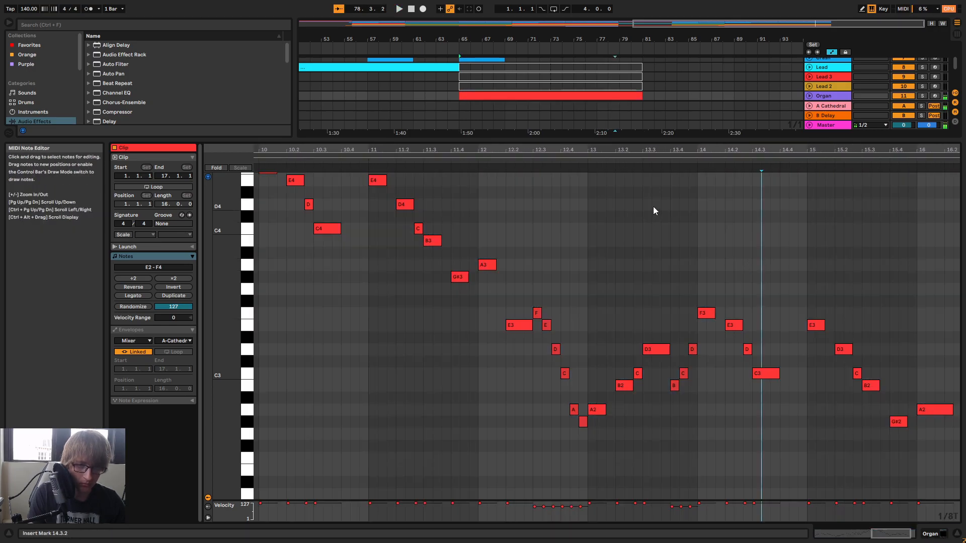
pyautogui.click(589, 160)
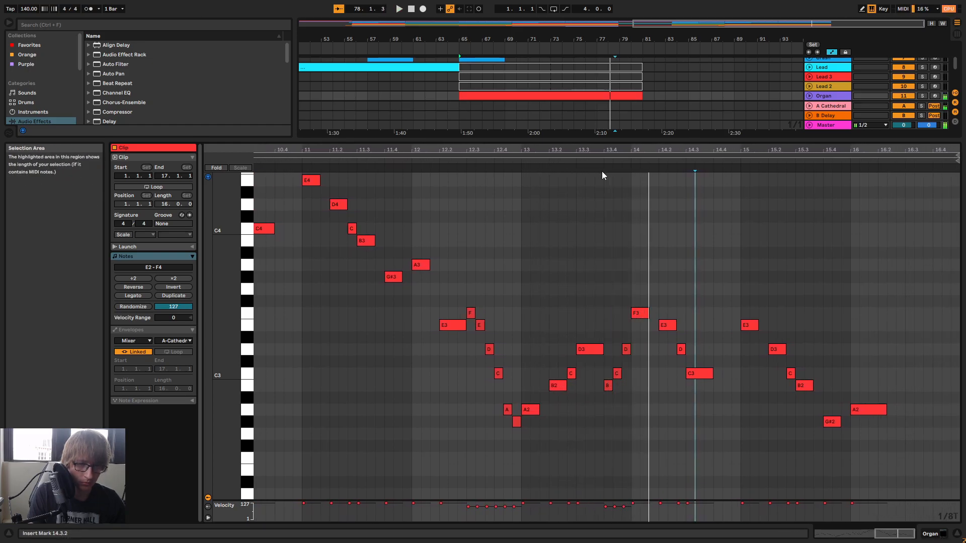
pyautogui.press('space')
# Add triplet notes E3 and D3 after the F3 at 14.1, followed by B2 and D3 at 14.2
pyautogui.click(644, 341)
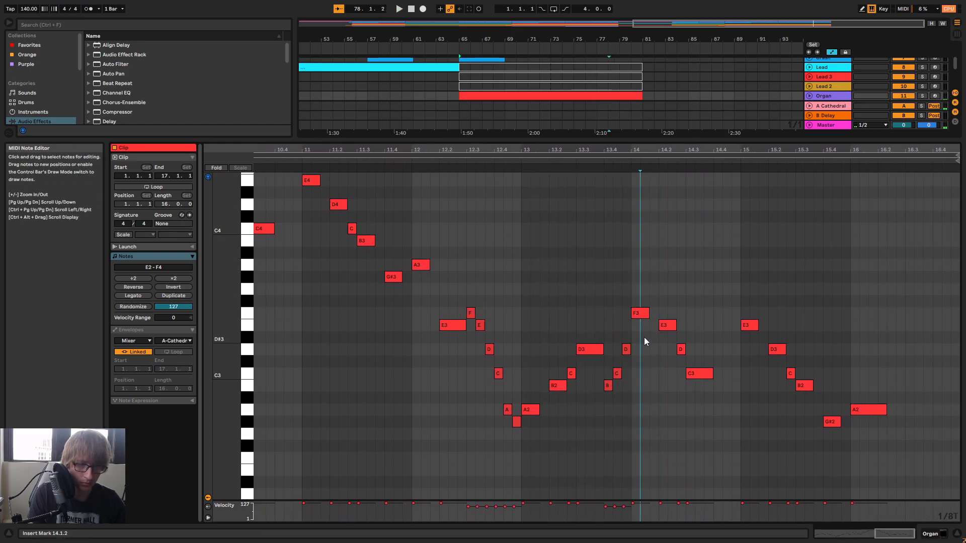
pyautogui.doubleClick(644, 328)
pyautogui.doubleClick(654, 350)
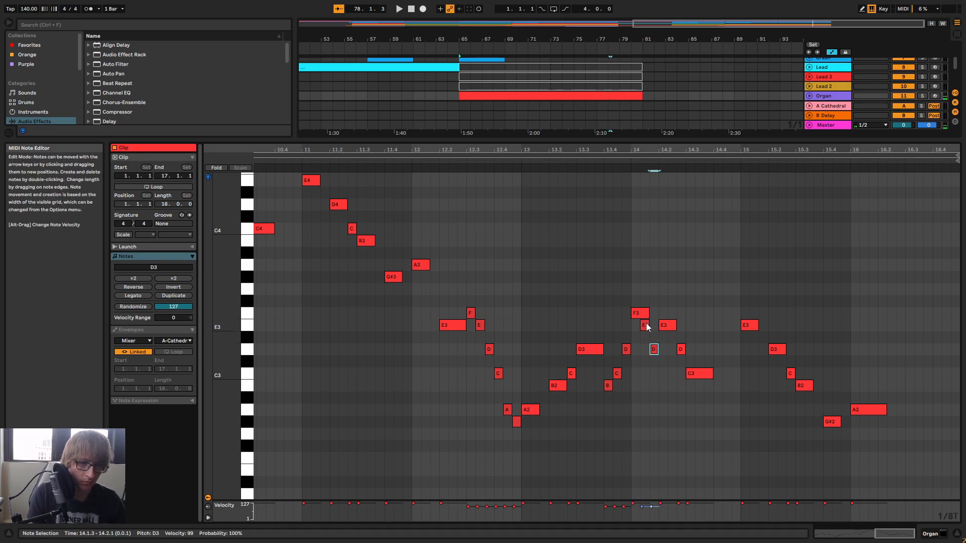
pyautogui.click(663, 365)
pyautogui.doubleClick(663, 373)
pyautogui.press('Down')
pyautogui.doubleClick(672, 350)
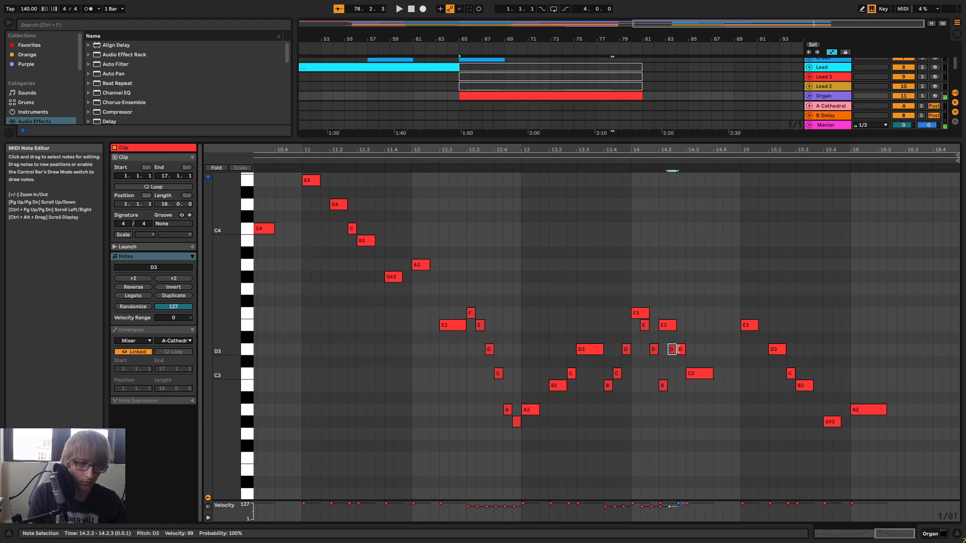
# Replace the D3 at 14.2.3 with F3 and delete the longer E3 note at 14.2.1
pyautogui.click(680, 332)
pyautogui.doubleClick(681, 327)
pyautogui.press('Up')
pyautogui.click(704, 374)
pyautogui.doubleClick(681, 349)
pyautogui.doubleClick(670, 327)
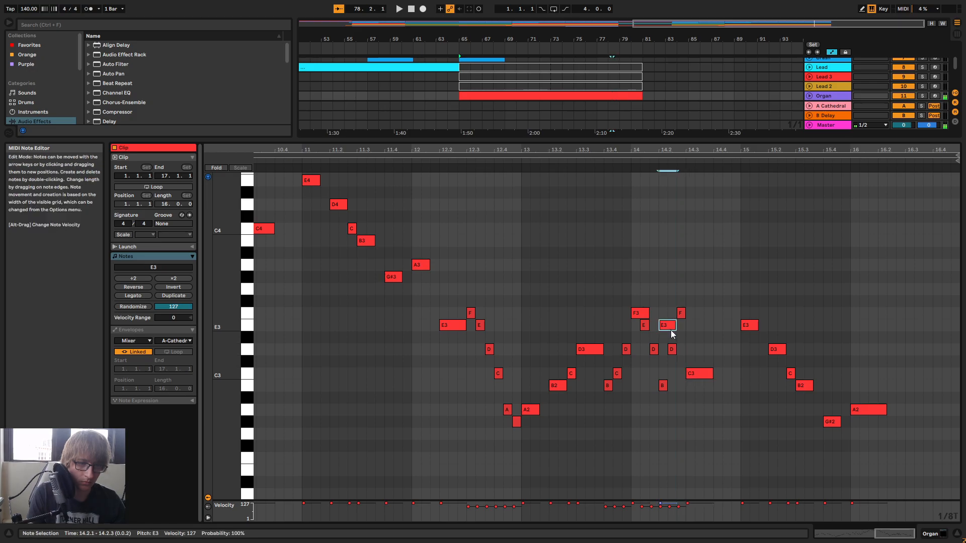
# Raise the C3 note at 14.3 to E3, shorten the F3 at 14.1 to one triplet step and play the phrase
pyautogui.click(698, 373)
pyautogui.press('Up')
pyautogui.press('Up')
pyautogui.press('Up')
pyautogui.press('Up')
pyautogui.click(645, 326)
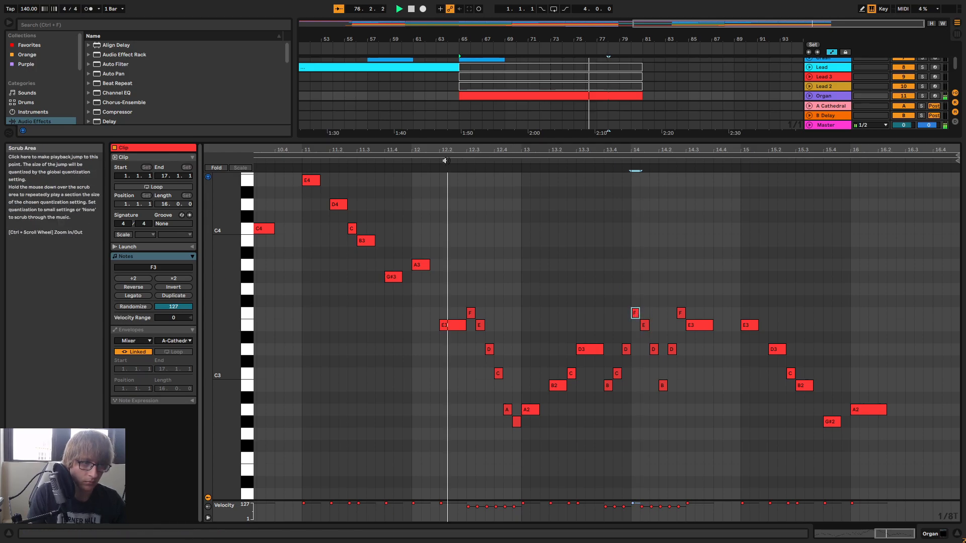
pyautogui.press('space')
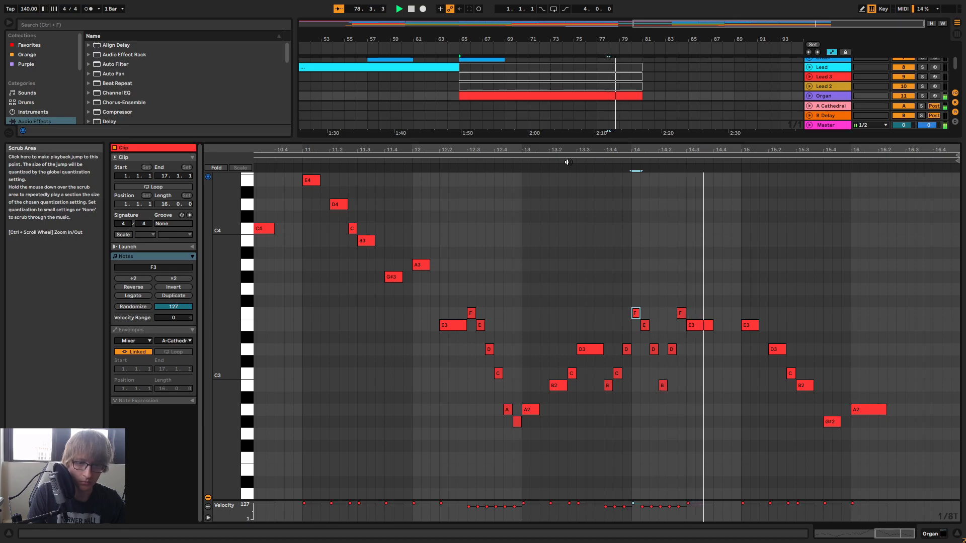
# Add triplet notes F3, E3 and D3 across 14.4 leading into bar 15, and audition the phrase before and after
pyautogui.click(598, 161)
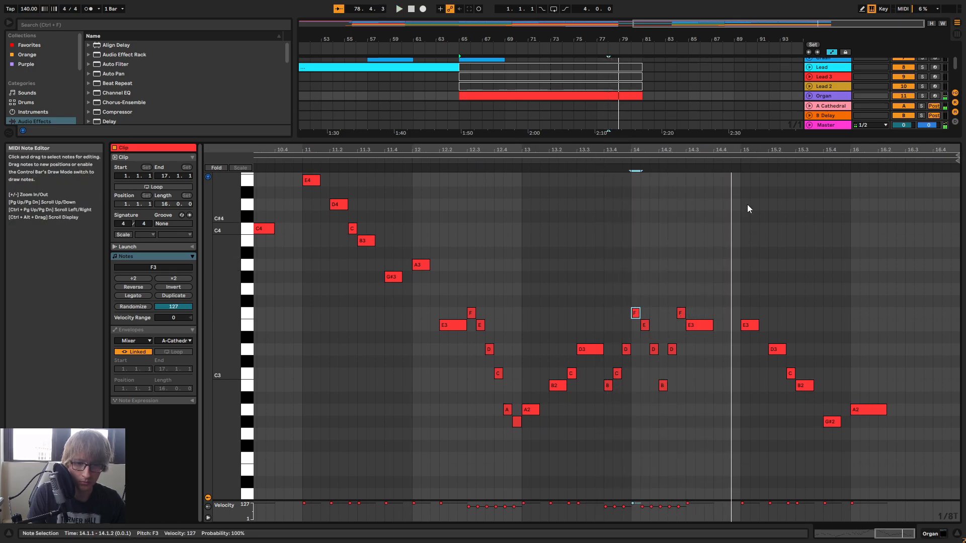
pyautogui.click(733, 161)
pyautogui.moveTo(815, 150); pyautogui.dragTo(872, 145)
pyautogui.click(606, 162)
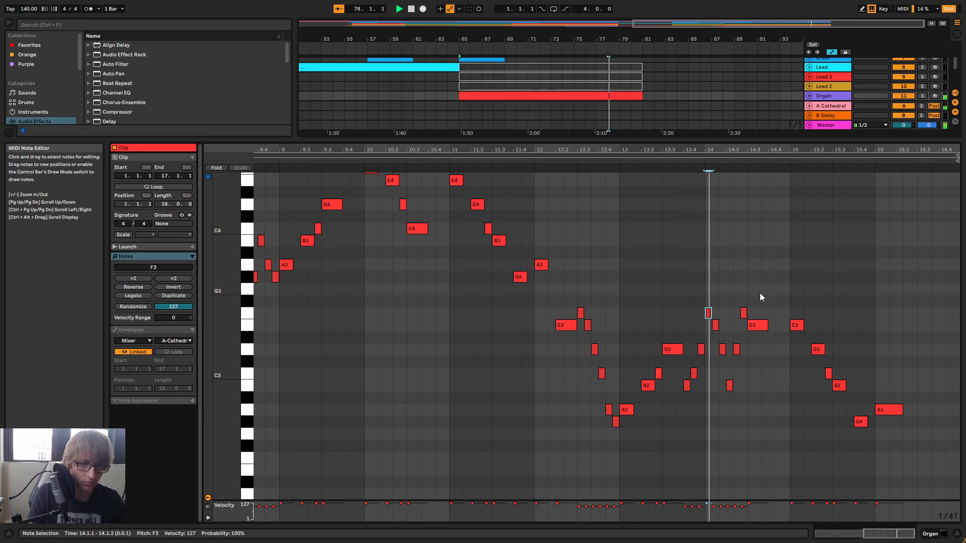
pyautogui.moveTo(795, 157); pyautogui.dragTo(729, 201)
pyautogui.click(725, 319)
pyautogui.doubleClick(724, 314)
pyautogui.doubleClick(735, 326)
pyautogui.doubleClick(745, 349)
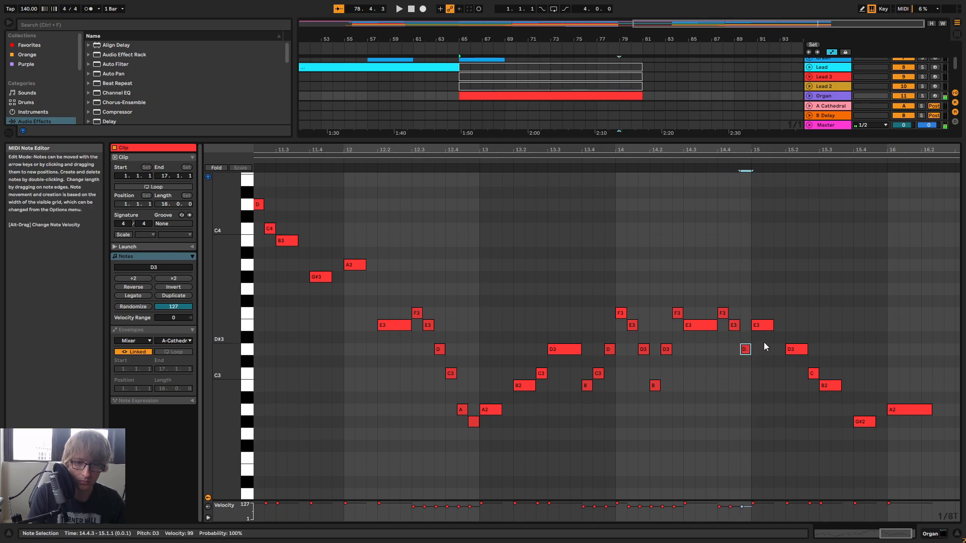
pyautogui.click(635, 162)
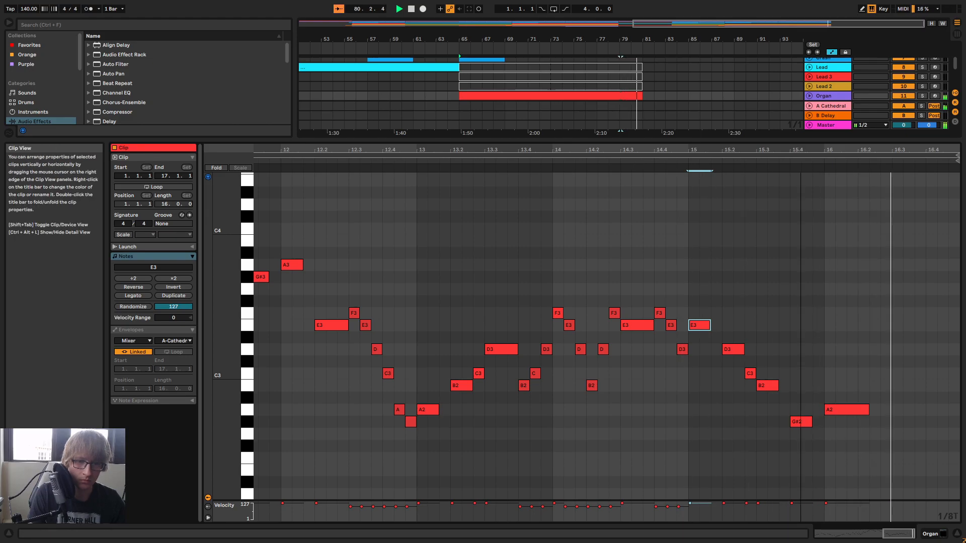
# Play the Organ phrase through its closing bars and add a one-triplet-step D3 note at 16.3.1
pyautogui.moveTo(783, 150); pyautogui.dragTo(783, 101)
pyautogui.click(840, 165)
pyautogui.moveTo(599, 150); pyautogui.dragTo(599, 105)
pyautogui.press('space')
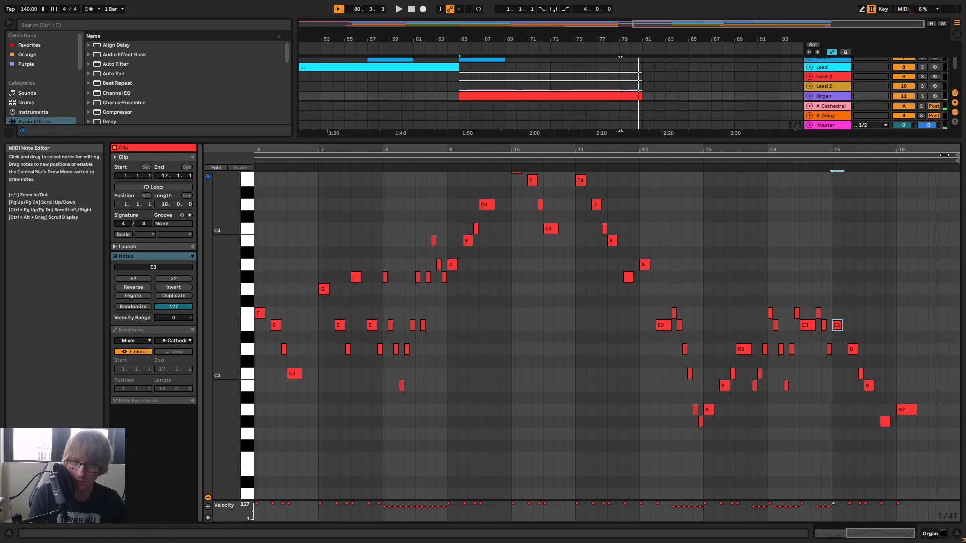
pyautogui.scroll(2, 940, 352)
pyautogui.doubleClick(924, 373)
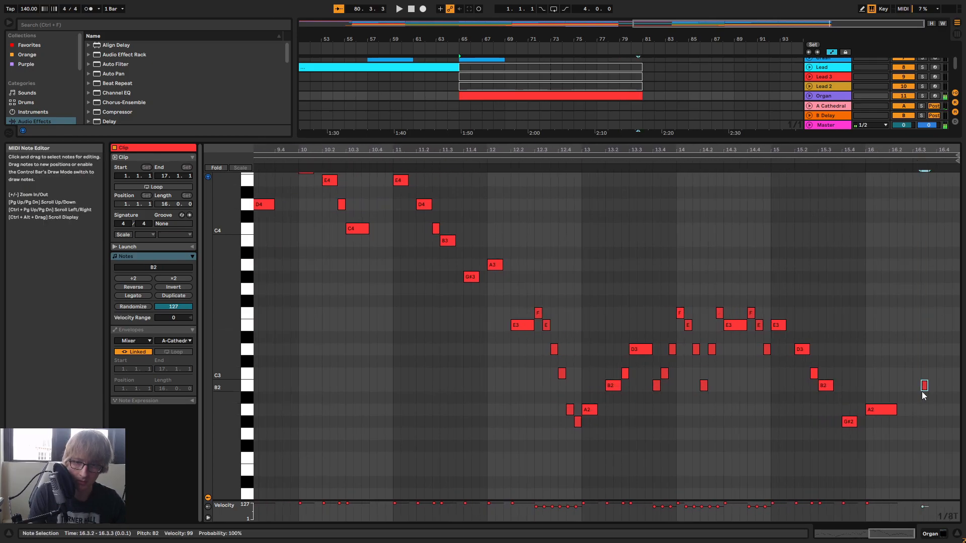
pyautogui.press('Up')
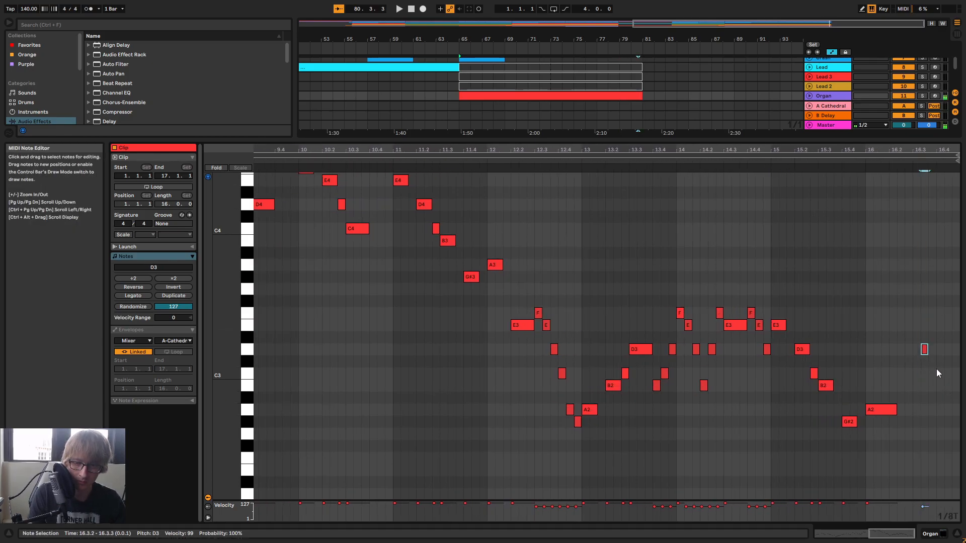
pyautogui.click(871, 156)
pyautogui.moveTo(936, 150); pyautogui.dragTo(932, 165)
pyautogui.press('space')
pyautogui.press('space')
pyautogui.press('space')
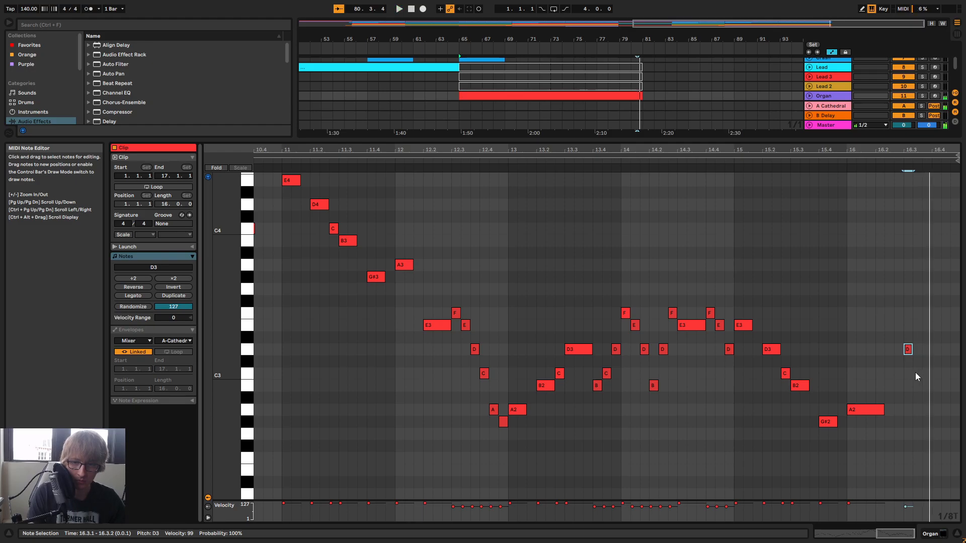
# Continue the triplet run after the D3 at 16.3 with C3, B2, C3, B2 and G#2, and audition bar 16
pyautogui.doubleClick(916, 373)
pyautogui.doubleClick(925, 385)
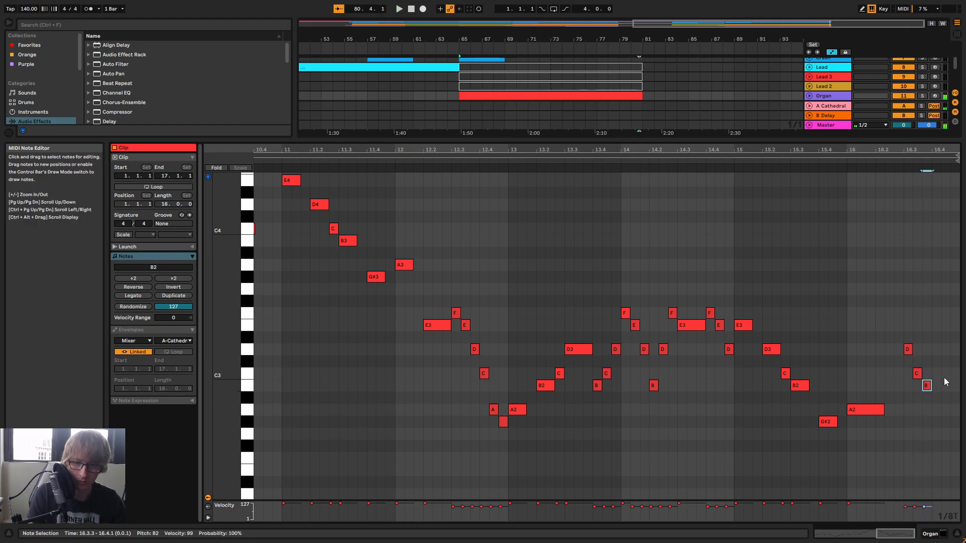
pyautogui.doubleClick(946, 386)
pyautogui.doubleClick(956, 422)
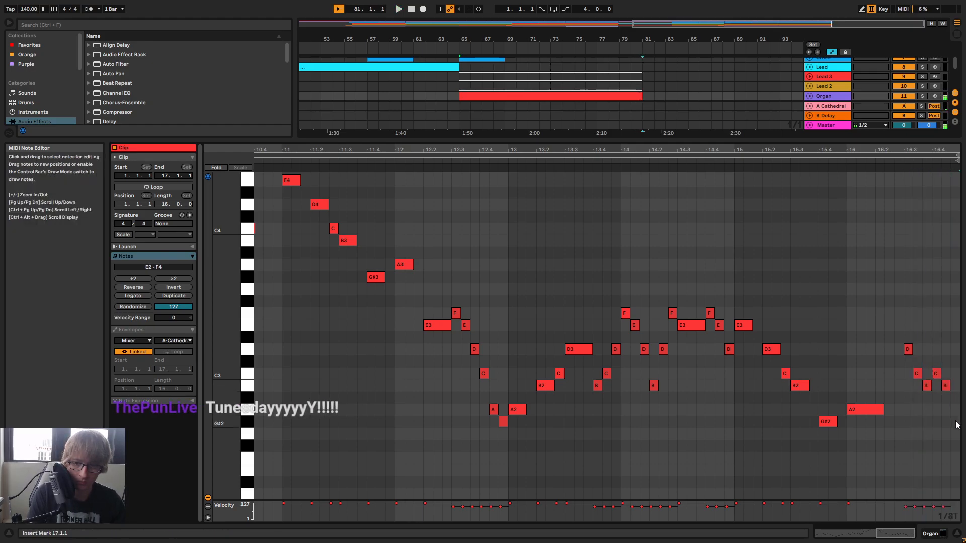
pyautogui.click(839, 161)
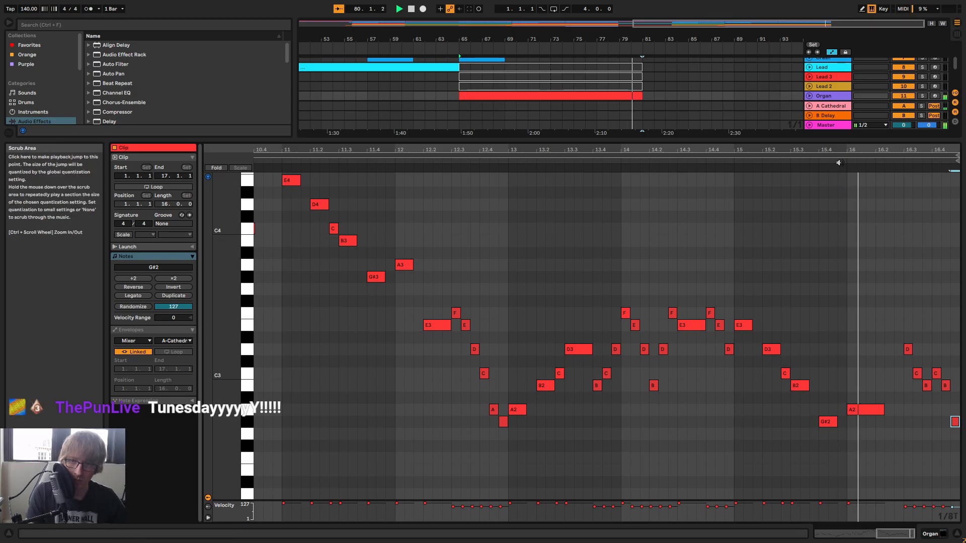
pyautogui.press('space')
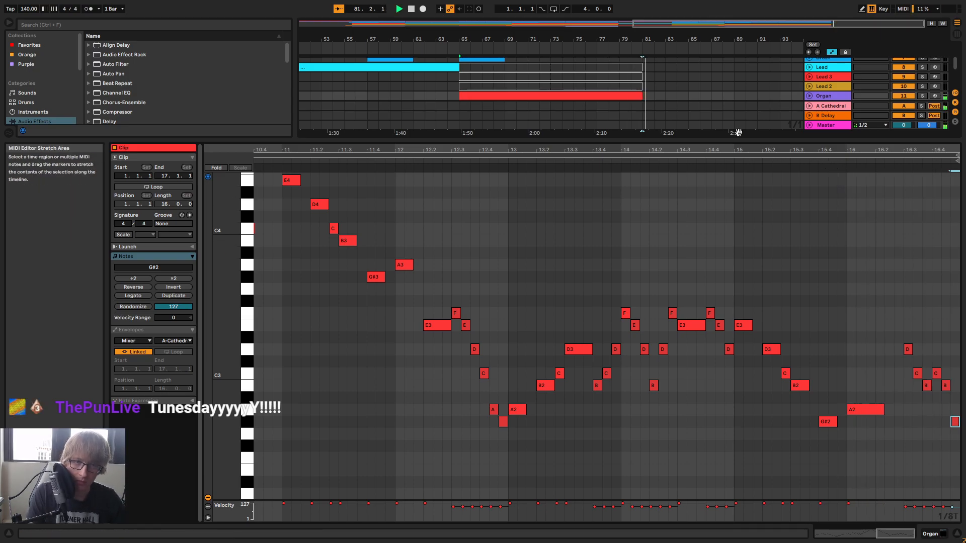
# Extend the Organ clip by one bar, add a closing A2 note two triplet steps long at 17.1, and audition the ending
pyautogui.moveTo(641, 95); pyautogui.dragTo(655, 95)
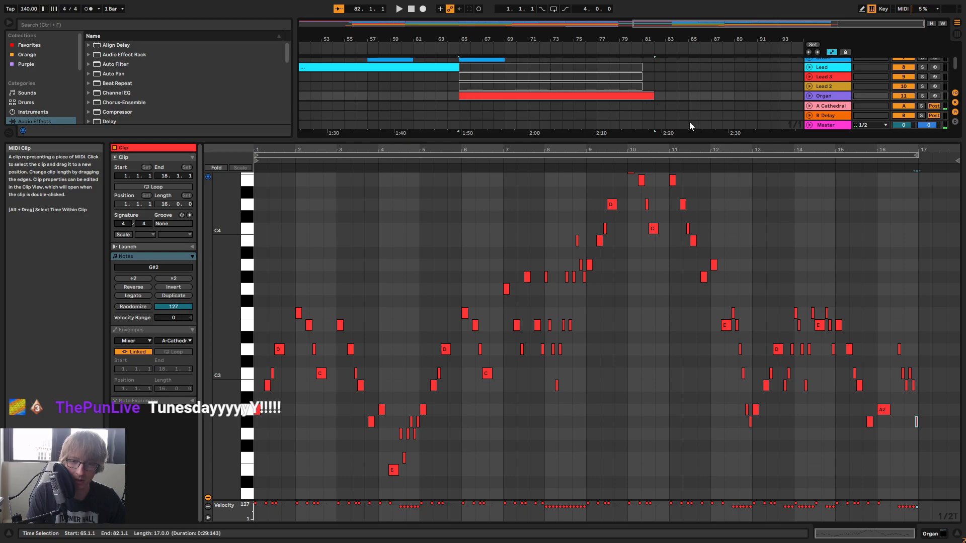
pyautogui.moveTo(924, 150); pyautogui.dragTo(922, 192)
pyautogui.click(740, 159)
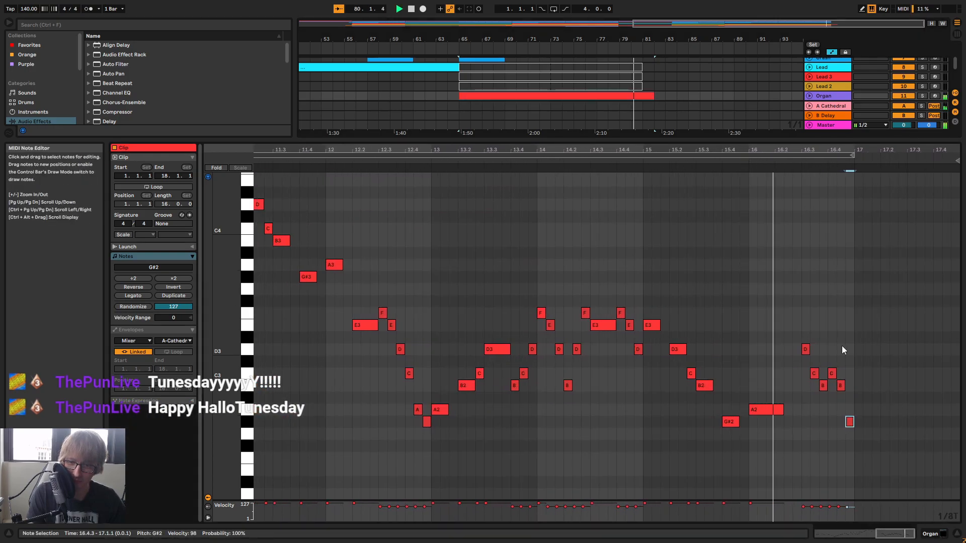
pyautogui.doubleClick(863, 410)
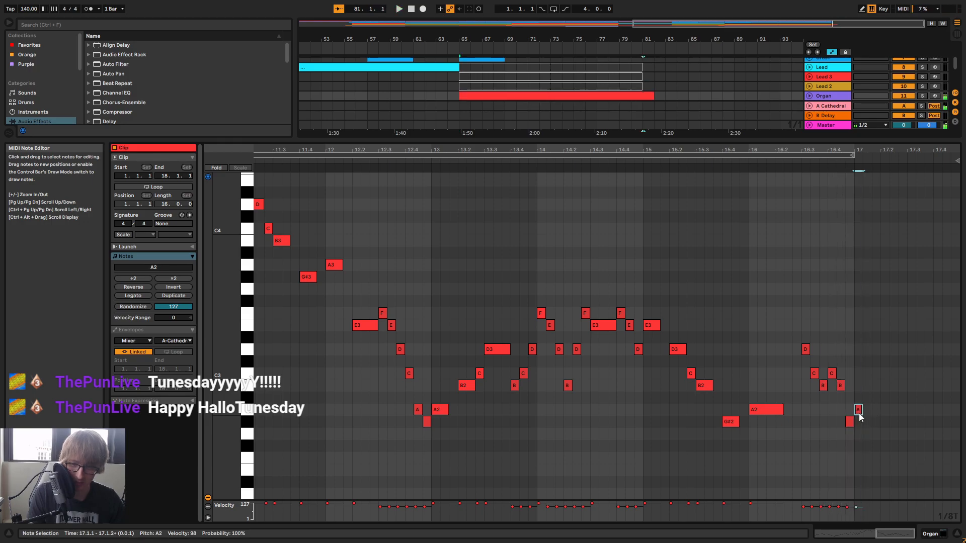
pyautogui.click(789, 163)
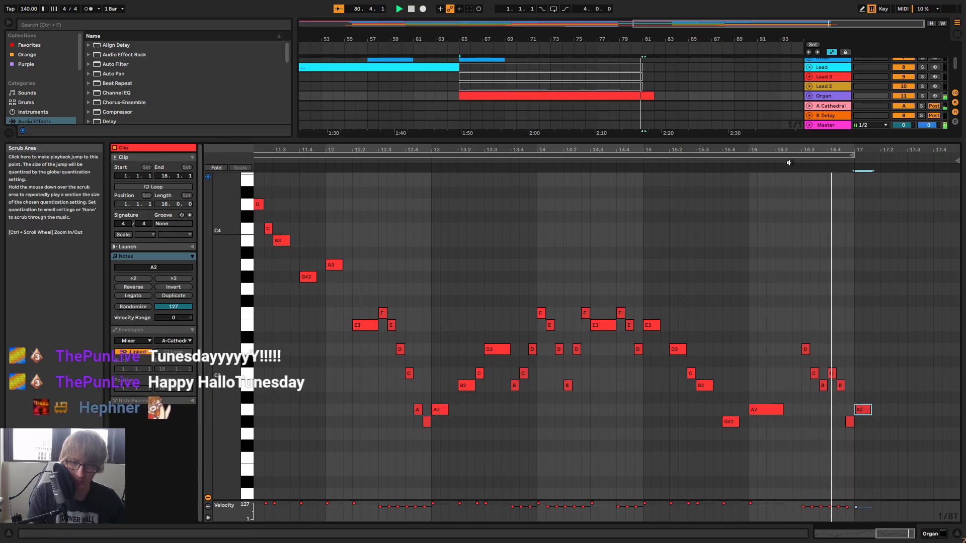
pyautogui.press('space')
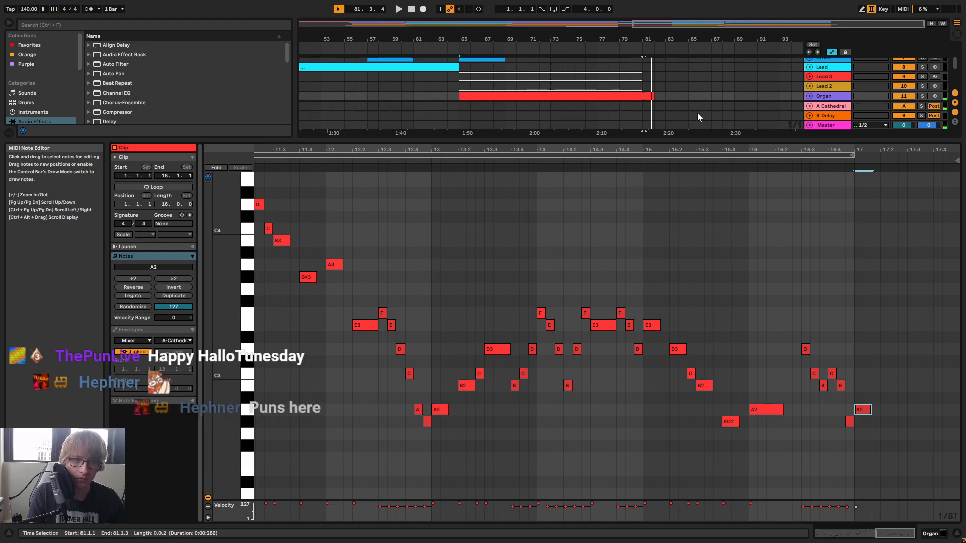
# Enlarge the arrangement, expand the Kick track, extend its last clip to 81.1.3 and audition the ending
pyautogui.moveTo(696, 139); pyautogui.dragTo(694, 356)
pyautogui.moveTo(636, 33); pyautogui.dragTo(811, 91)
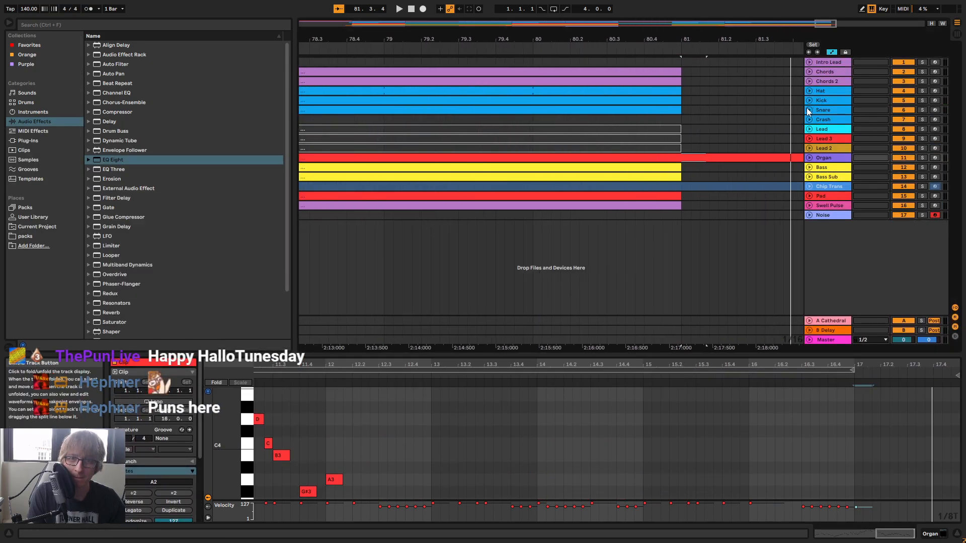
pyautogui.click(809, 100)
pyautogui.moveTo(682, 100); pyautogui.dragTo(717, 103)
pyautogui.click(700, 45)
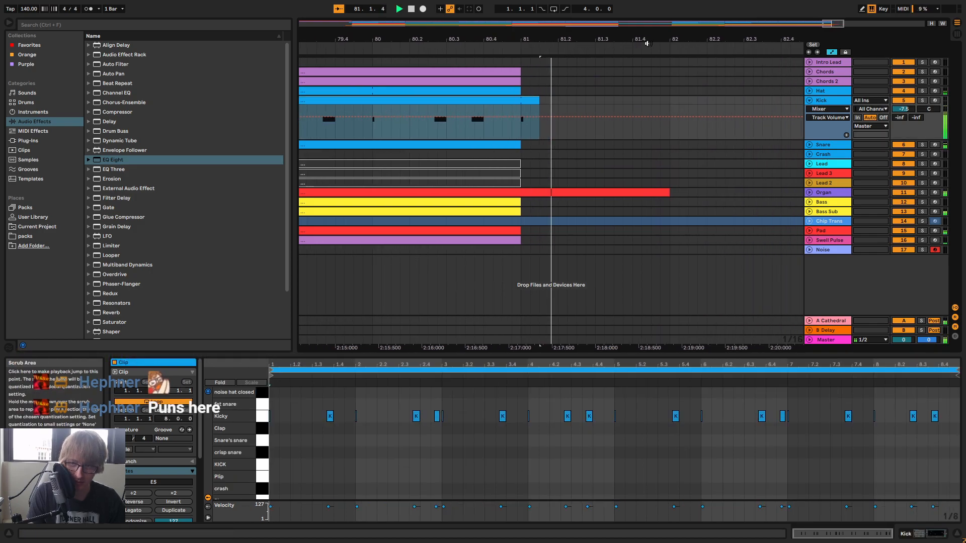
pyautogui.press('space')
# Copy the Organ clip from bar 65 onto the Lead 2 and Lead 3 tracks in place of their deactivated clips
pyautogui.moveTo(581, 43); pyautogui.dragTo(724, 11)
pyautogui.click(579, 47)
pyautogui.click(665, 192)
pyautogui.moveTo(610, 44); pyautogui.dragTo(810, 10)
pyautogui.click(655, 186)
pyautogui.click(664, 173)
pyautogui.click(660, 183)
pyautogui.click(660, 174)
pyautogui.press('0')
# Raise all notes of the new Lead 3 clip by one octave
pyautogui.click(547, 404)
pyautogui.hotkey('ctrl', 'a')
pyautogui.hotkey('shift', 'Up')
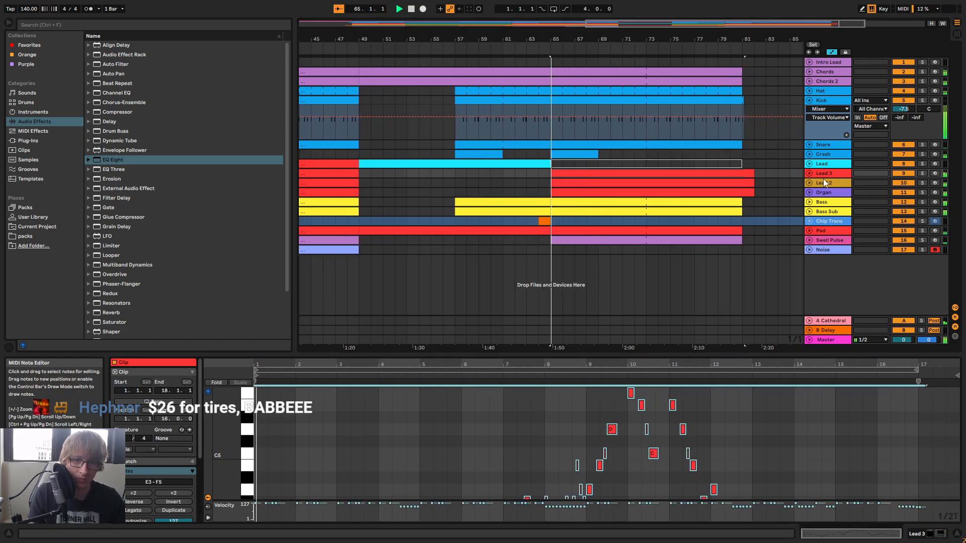
# Replace the deactivated Lead clip at bar 65 with a copy of the Organ clip, and collapse the Lead and Lead 3 tracks
pyautogui.click(809, 174)
pyautogui.click(809, 163)
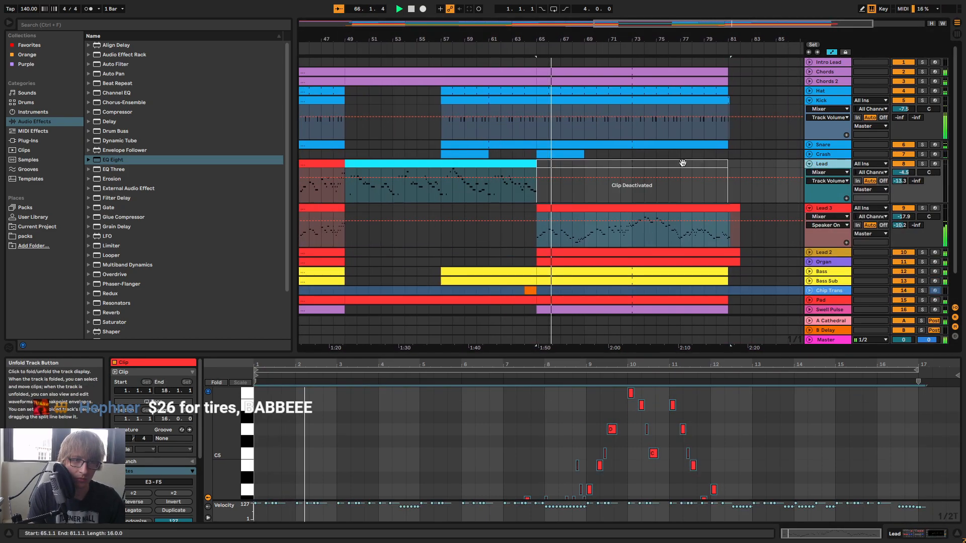
pyautogui.click(698, 162)
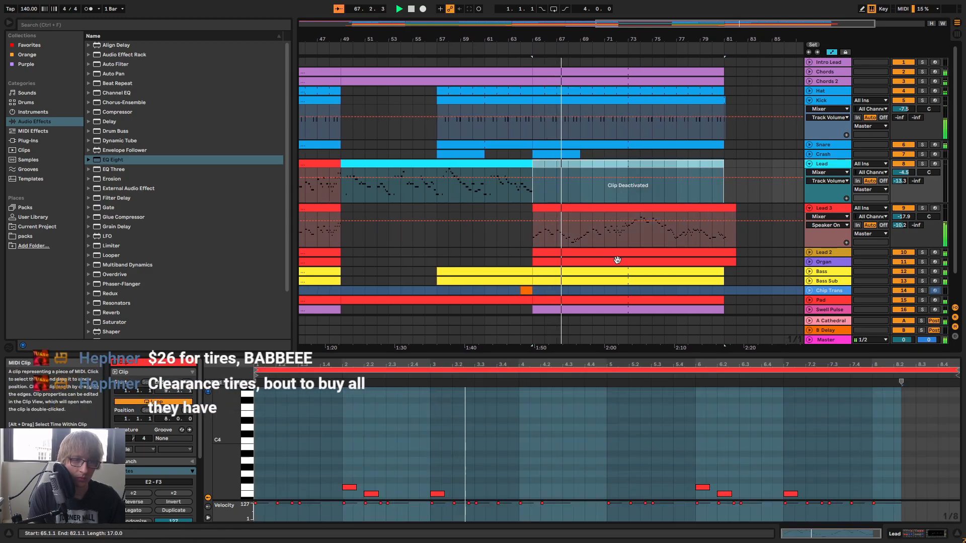
pyautogui.click(617, 261)
pyautogui.click(585, 162)
pyautogui.hotkey('ctrl', 'v')
pyautogui.click(809, 163)
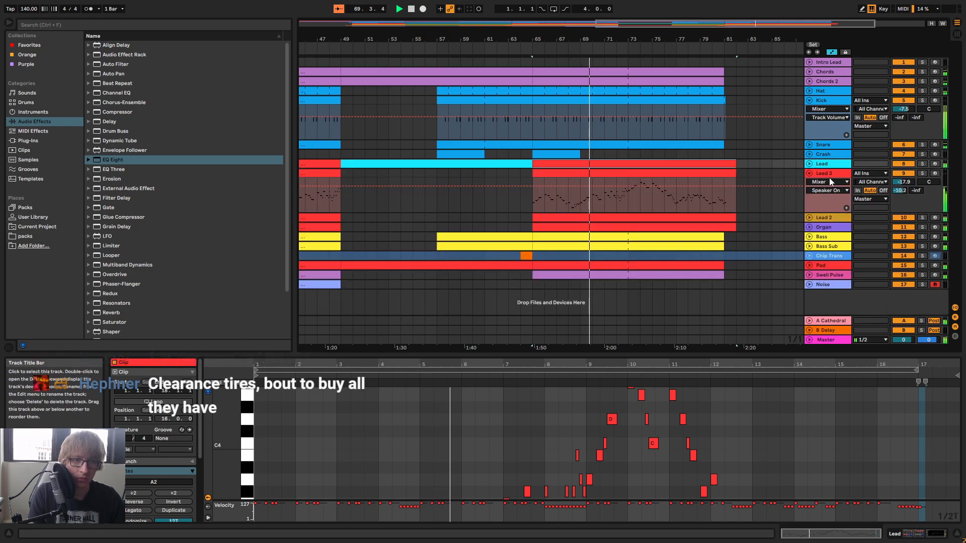
pyautogui.click(809, 173)
# Collapse the Kick track, listen to the final section past its end and stop playback
pyautogui.moveTo(603, 43); pyautogui.dragTo(603, 10)
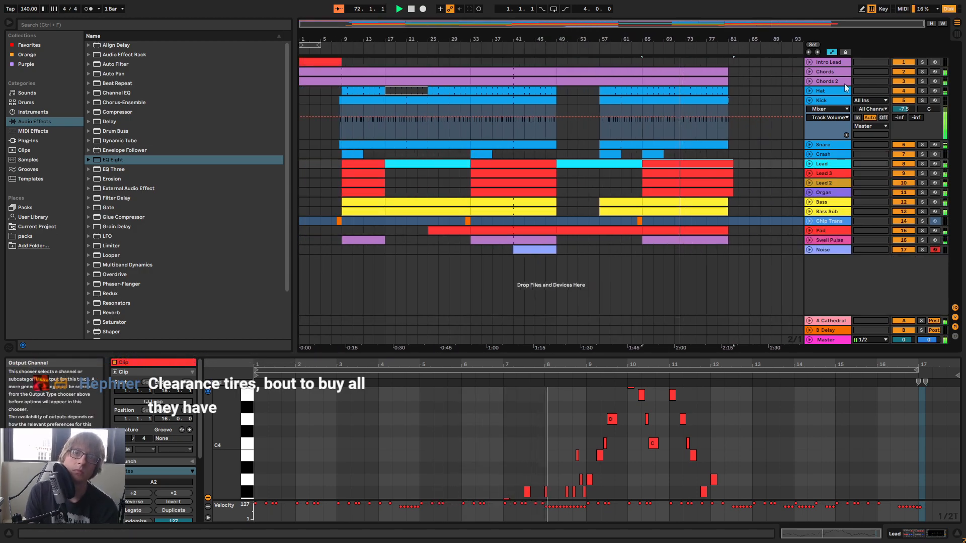
pyautogui.click(810, 100)
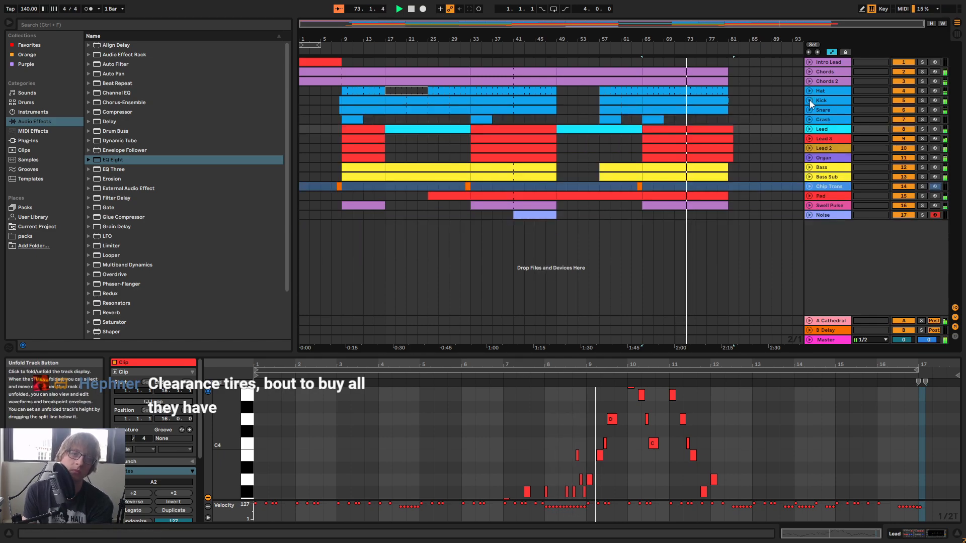
pyautogui.click(768, 106)
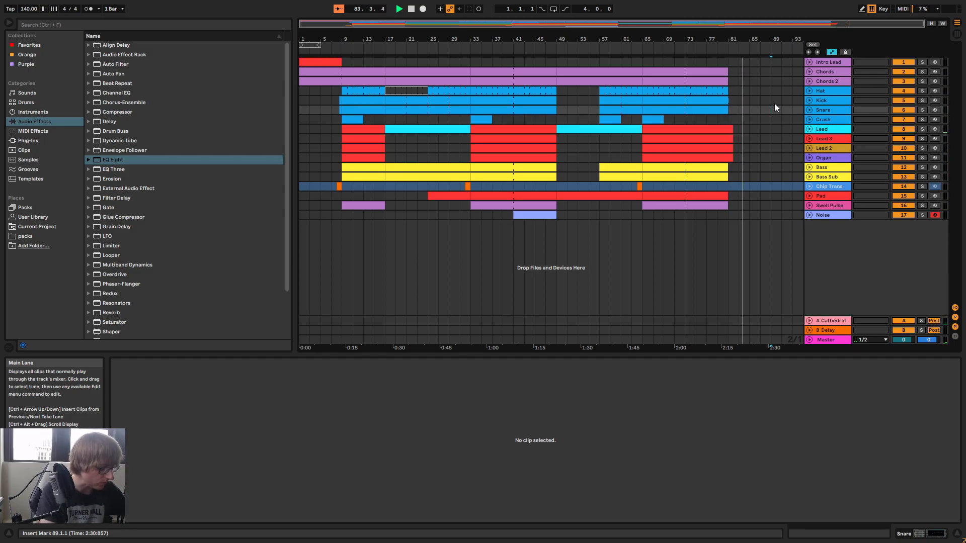
pyautogui.press('space')
pyautogui.click(763, 173)
pyautogui.click(759, 151)
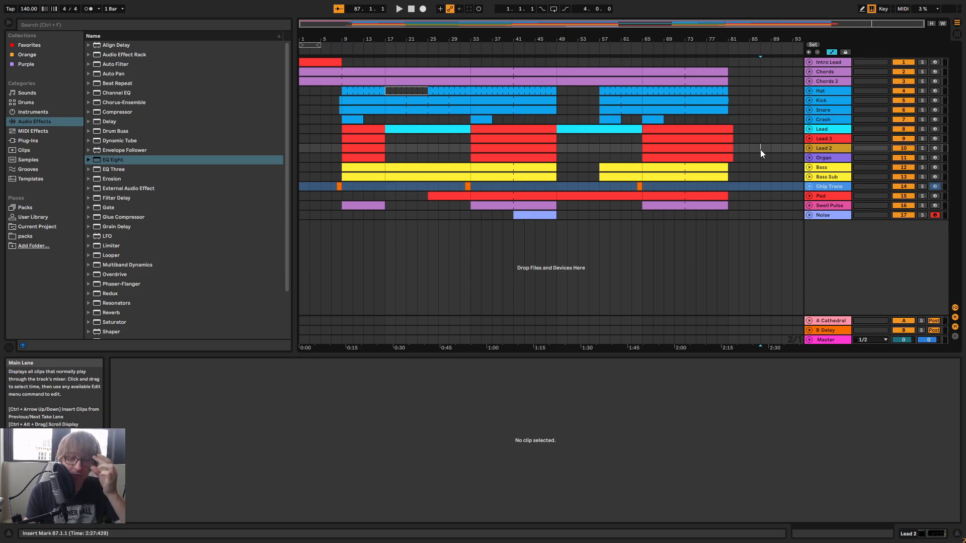
# Try the final section at tempos of 120 BPM and 180 BPM
pyautogui.moveTo(571, 39)
pyautogui.mouseDown()
pyautogui.moveTo(568, 56)
pyautogui.moveTo(568, 42)
pyautogui.mouseUp()
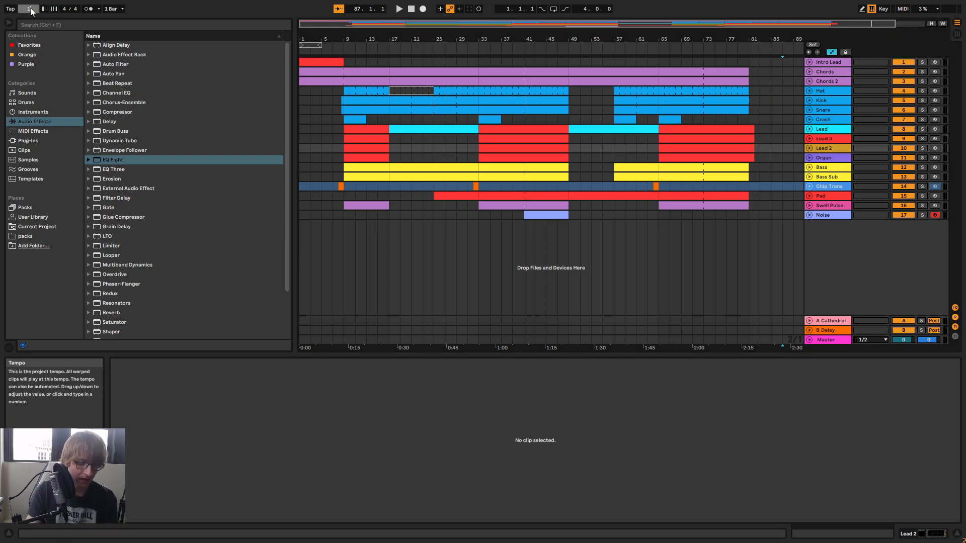
pyautogui.press('Return')
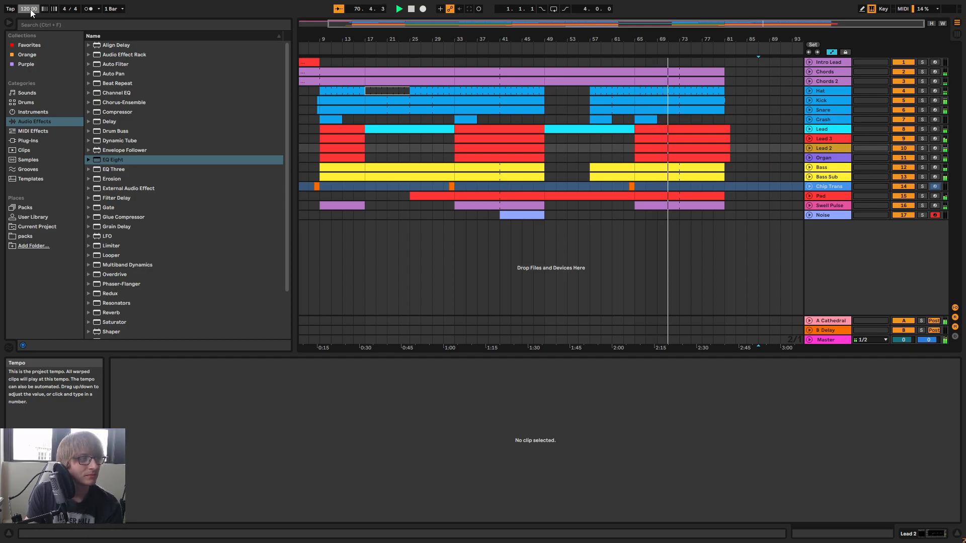
pyautogui.write('140')
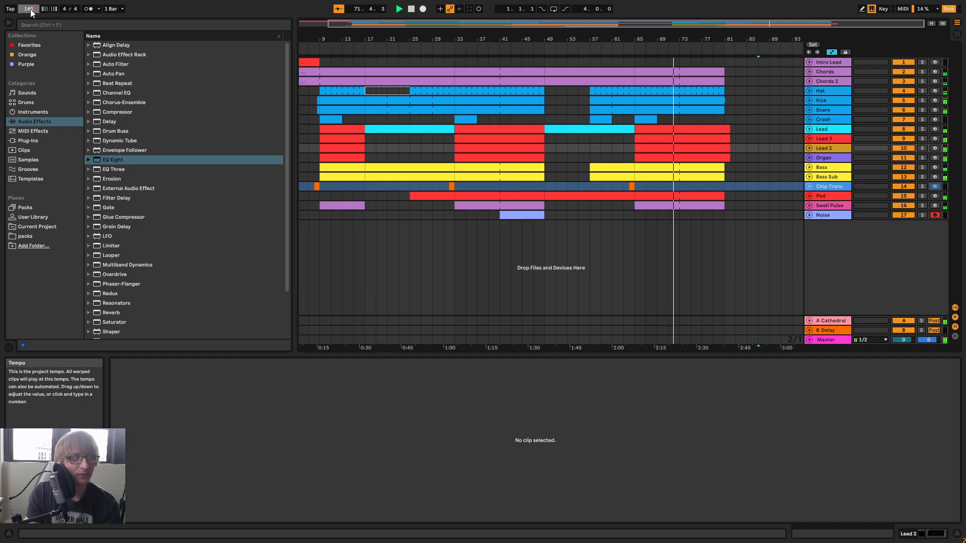
pyautogui.press('BackSpace')
pyautogui.press('BackSpace')
pyautogui.write('60')
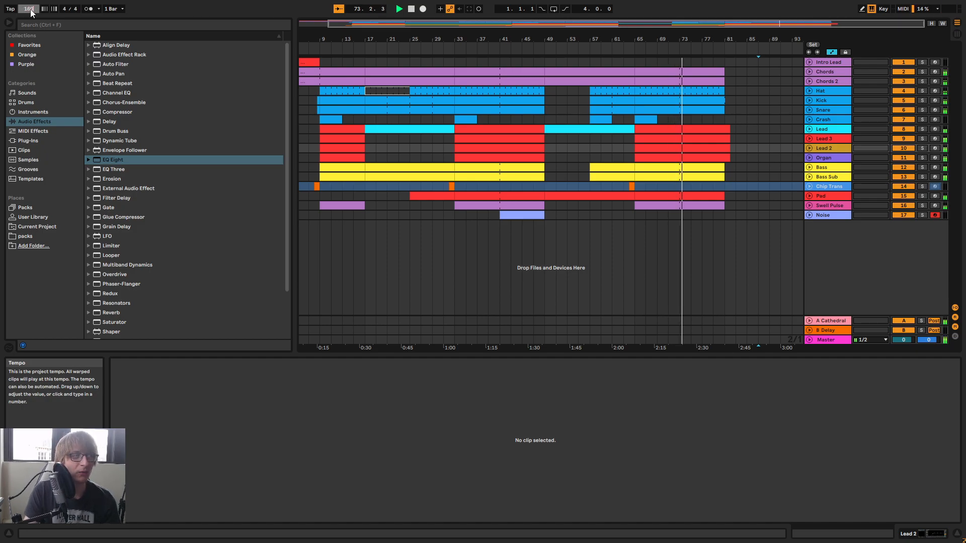
pyautogui.press('Return')
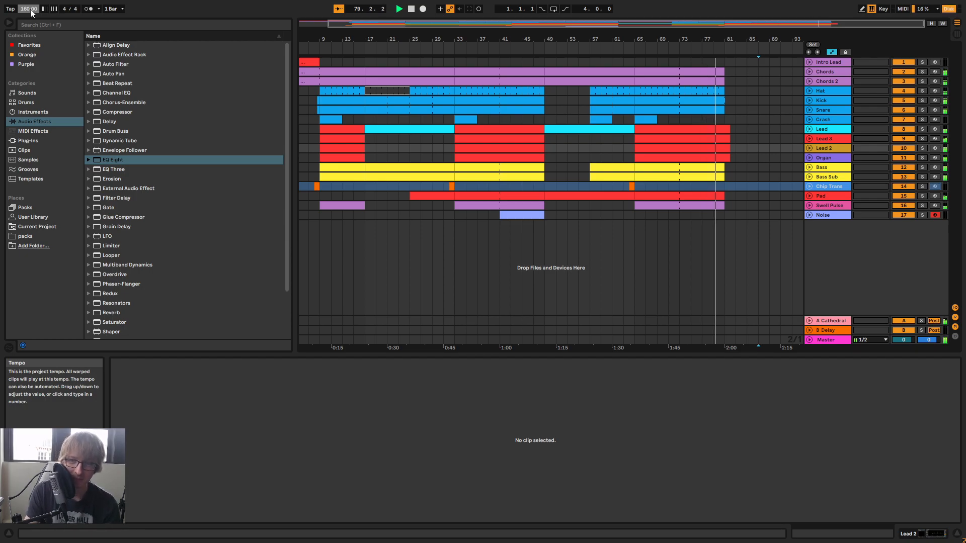
# Try the tempo at 120 BPM once more and set it back to 140 BPM
pyautogui.write('120')
pyautogui.press('Return')
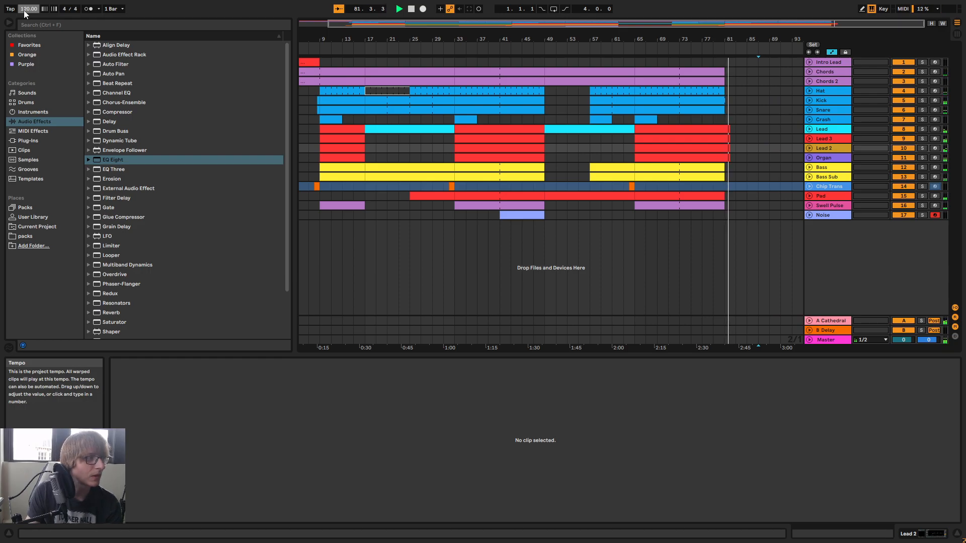
pyautogui.write('140')
pyautogui.press('Return')
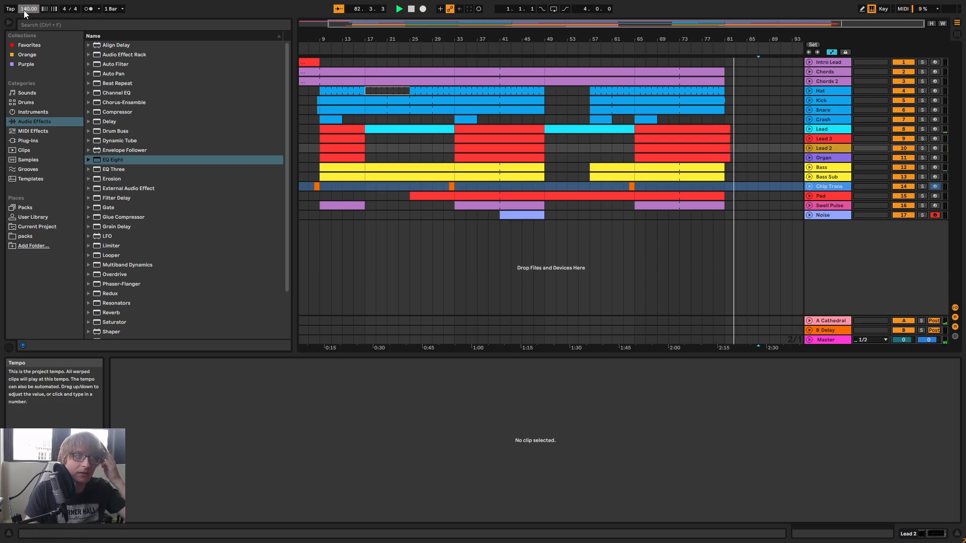
# Audition the song around bar 9 and stop playback
pyautogui.click(323, 47)
pyautogui.moveTo(357, 39); pyautogui.dragTo(453, 36)
pyautogui.click(411, 9)
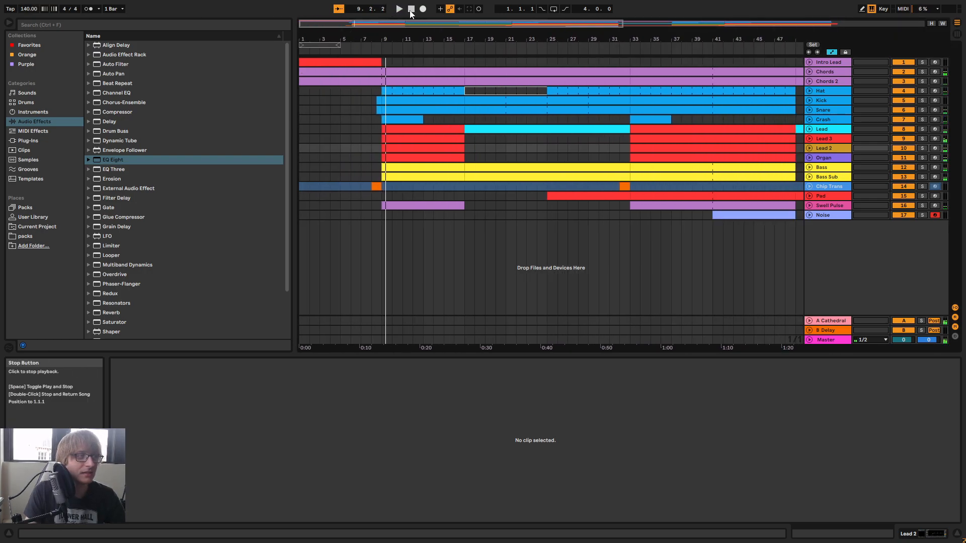
# Save the current set
pyautogui.click(534, 150)
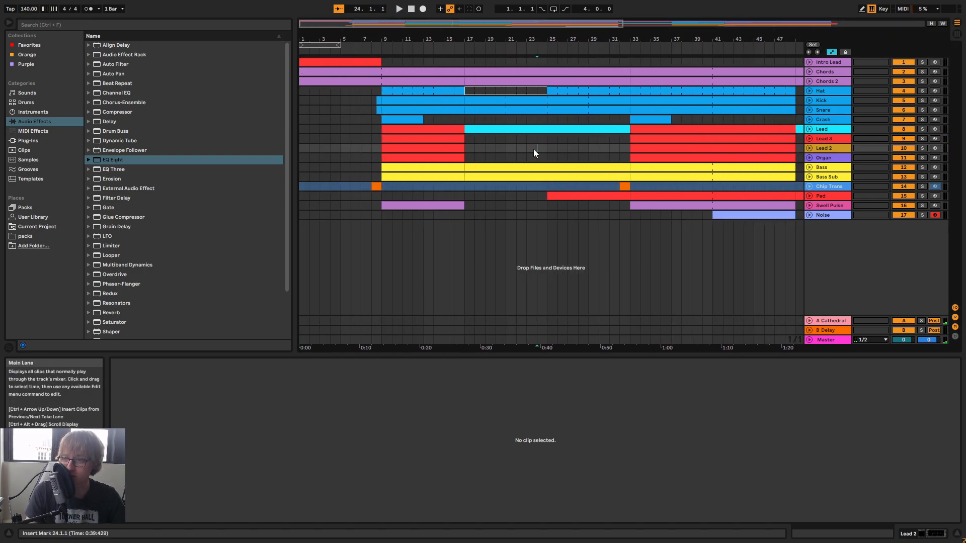
pyautogui.click(562, 146)
pyautogui.hotkey('ctrl', 's')
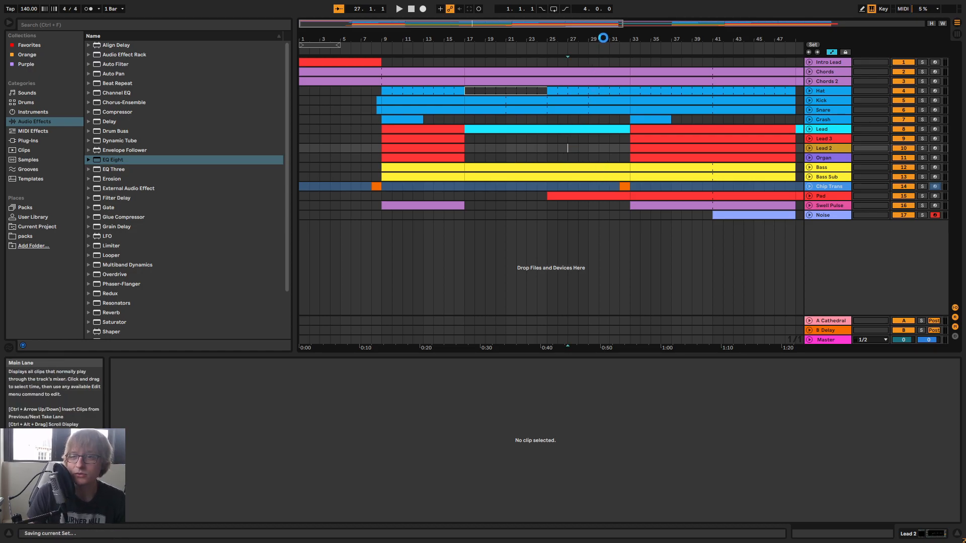
# Examine the whole arrangement for gaps, checking the Noise track, the section from bar 65 to 81, and the Swell Pulse and Pad clips
pyautogui.moveTo(721, 36); pyautogui.dragTo(721, 10)
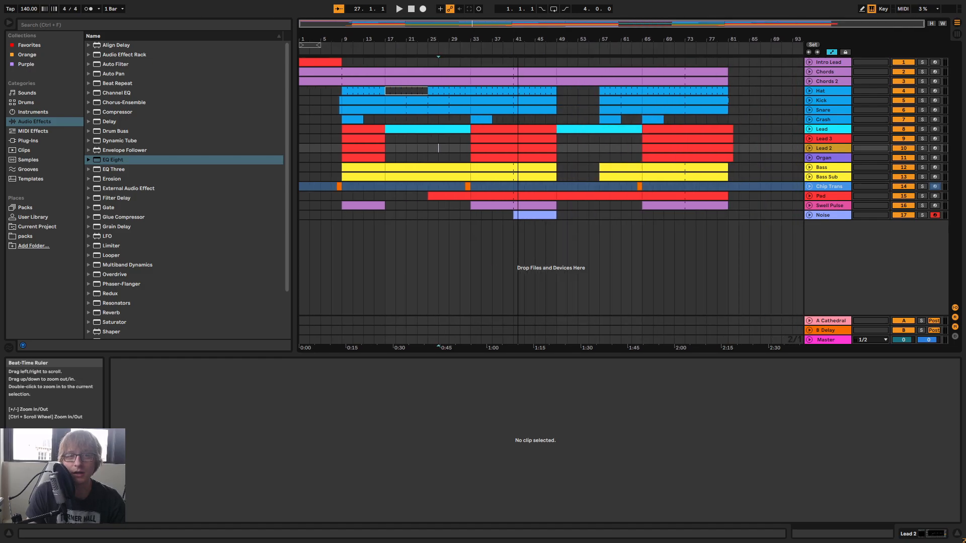
pyautogui.click(599, 214)
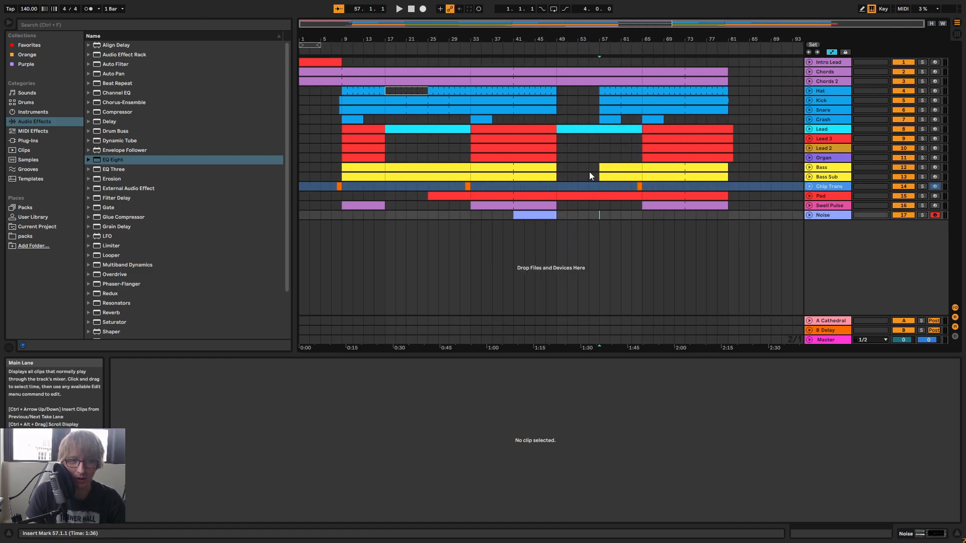
pyautogui.click(600, 149)
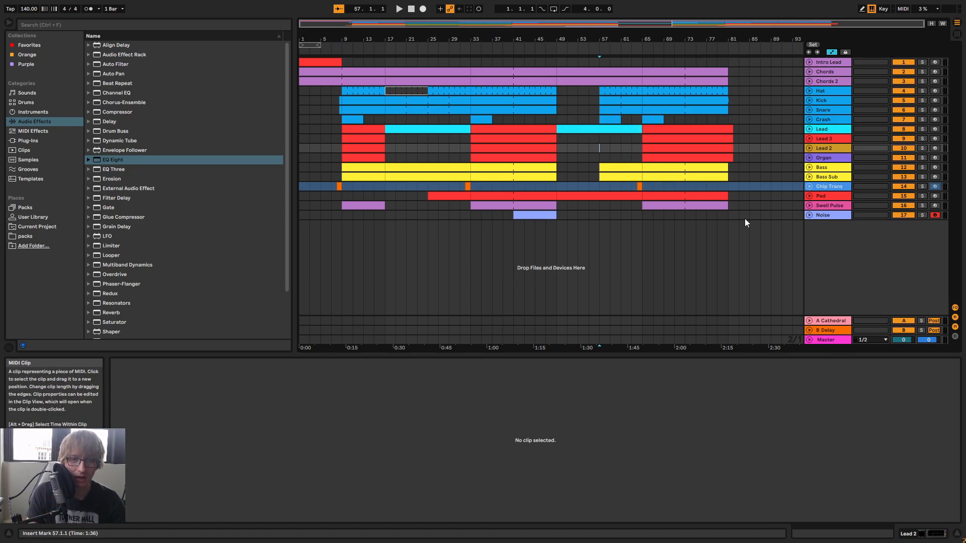
pyautogui.click(760, 216)
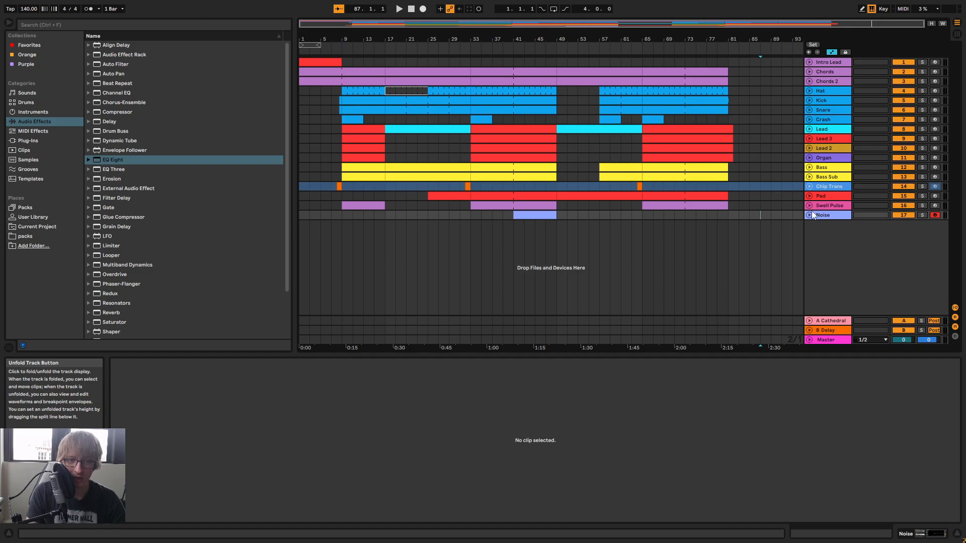
pyautogui.click(809, 216)
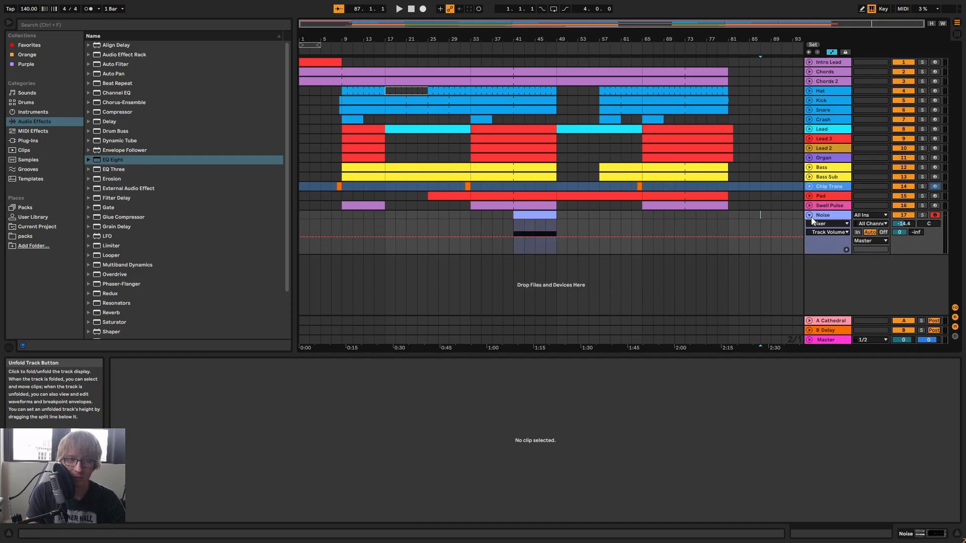
pyautogui.click(810, 216)
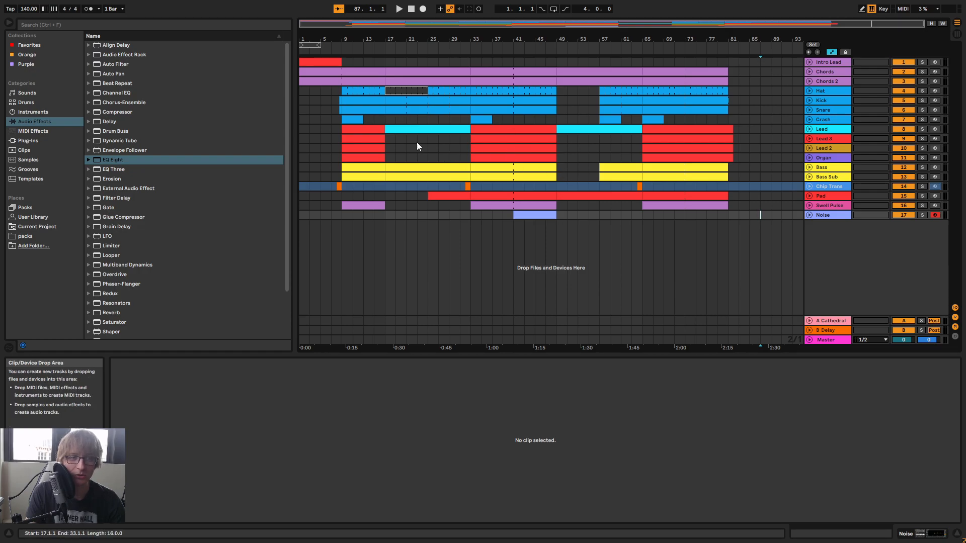
pyautogui.click(644, 216)
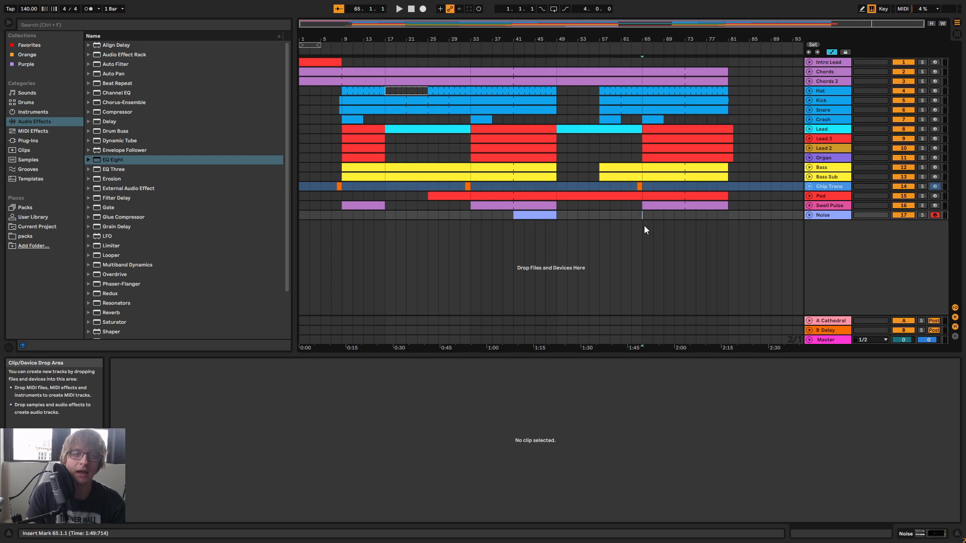
pyautogui.moveTo(647, 218)
pyautogui.mouseDown()
pyautogui.moveTo(711, 59)
pyautogui.moveTo(735, 58)
pyautogui.moveTo(732, 72)
pyautogui.moveTo(725, 62)
pyautogui.mouseUp()
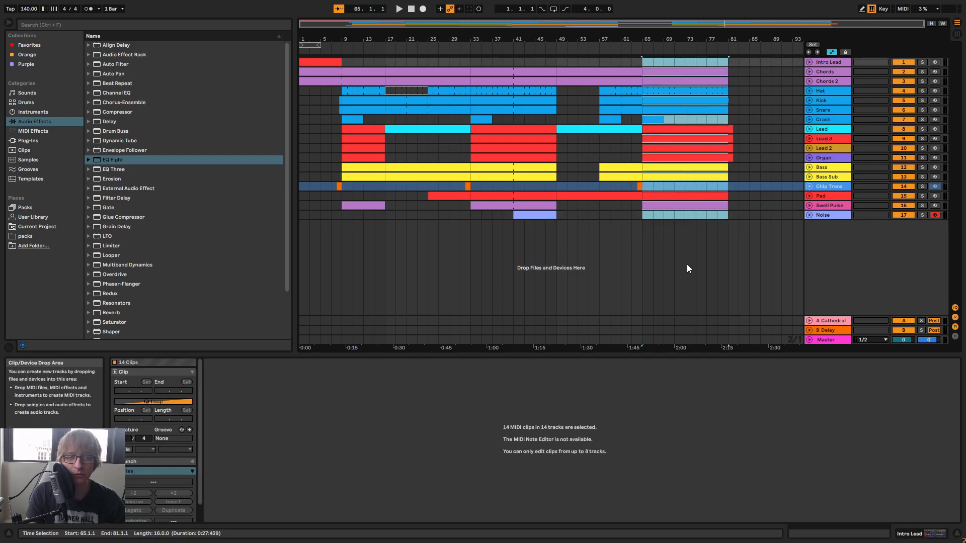
pyautogui.click(685, 216)
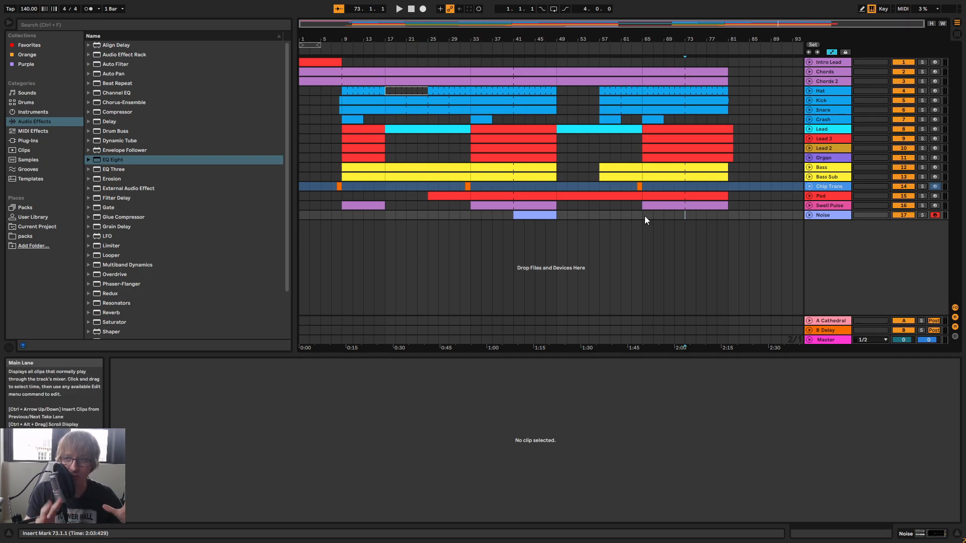
pyautogui.click(476, 204)
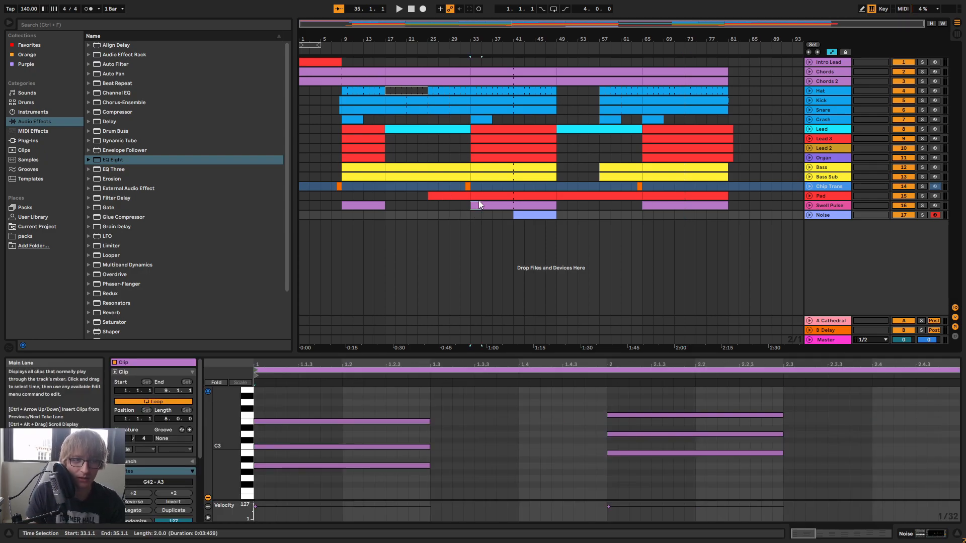
pyautogui.moveTo(419, 195); pyautogui.dragTo(519, 190)
pyautogui.click(557, 196)
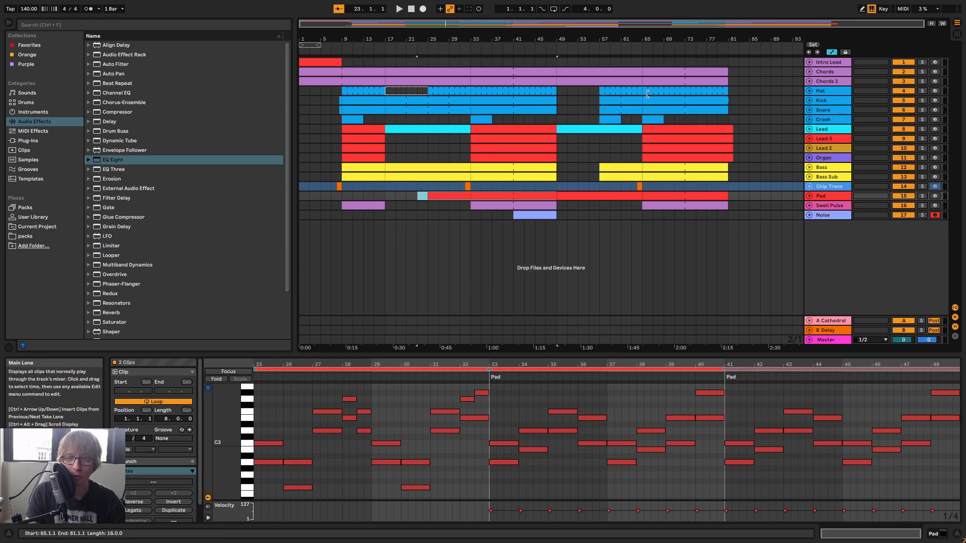
# Play the whole song from bar 1 past its last clips, stop and return to the start
pyautogui.click(416, 14)
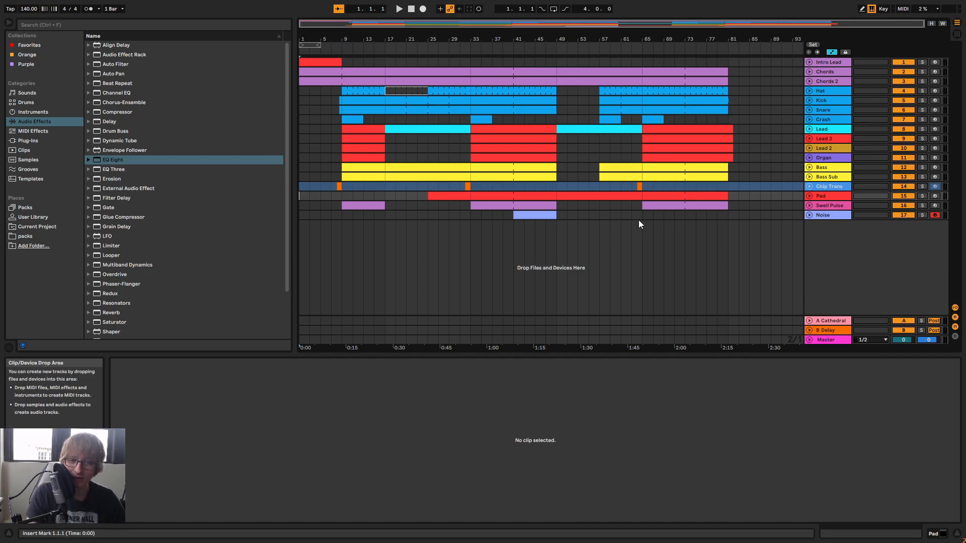
pyautogui.click(401, 10)
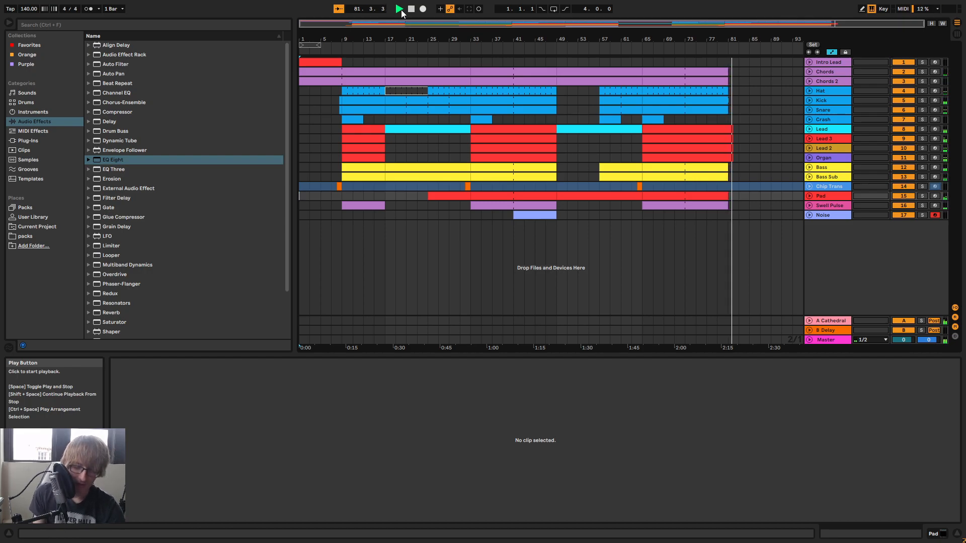
pyautogui.click(415, 10)
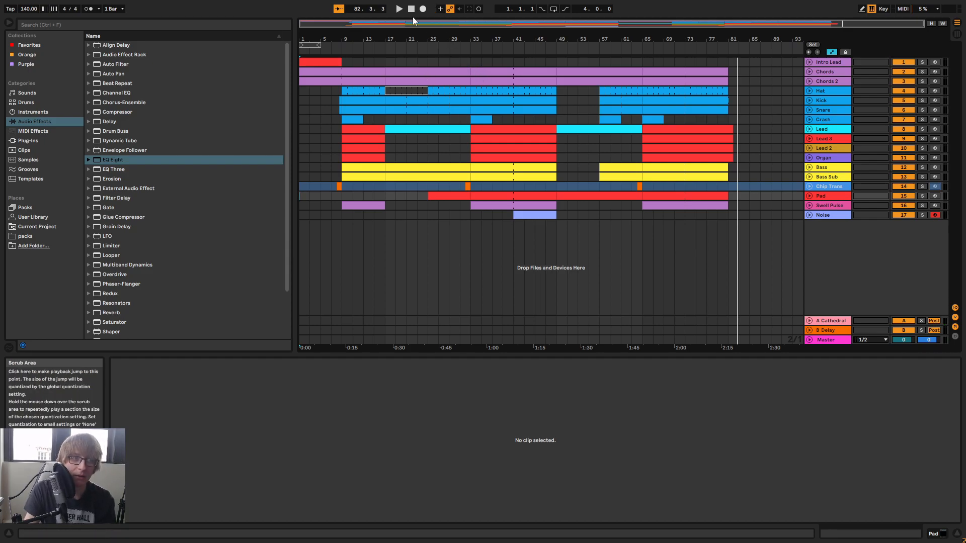
pyautogui.click(411, 9)
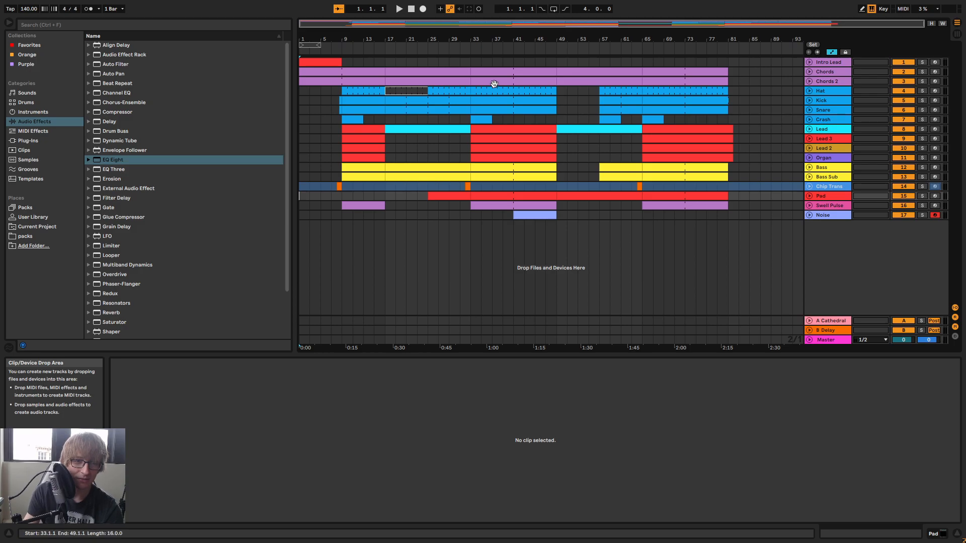
# Audition the sections starting around bars 33 and 65
pyautogui.click(585, 41)
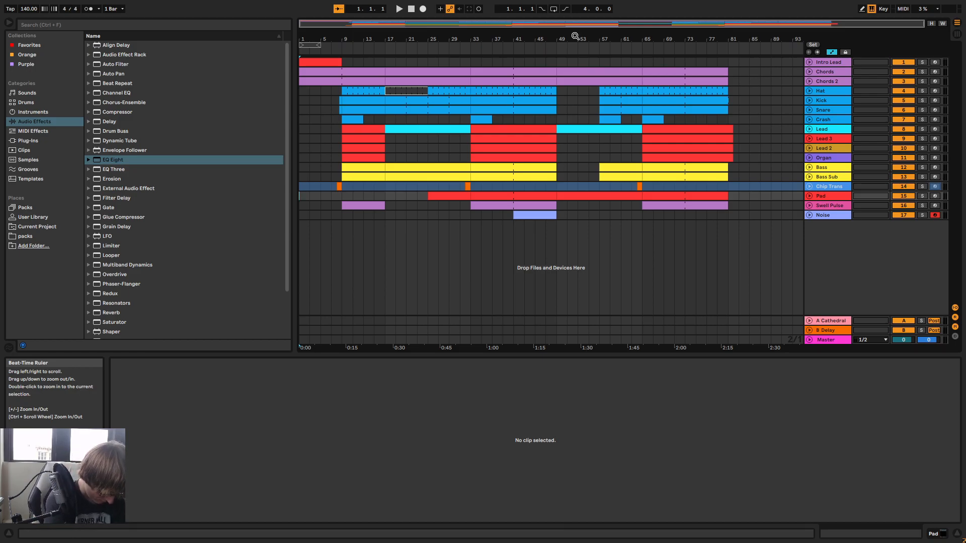
pyautogui.click(466, 47)
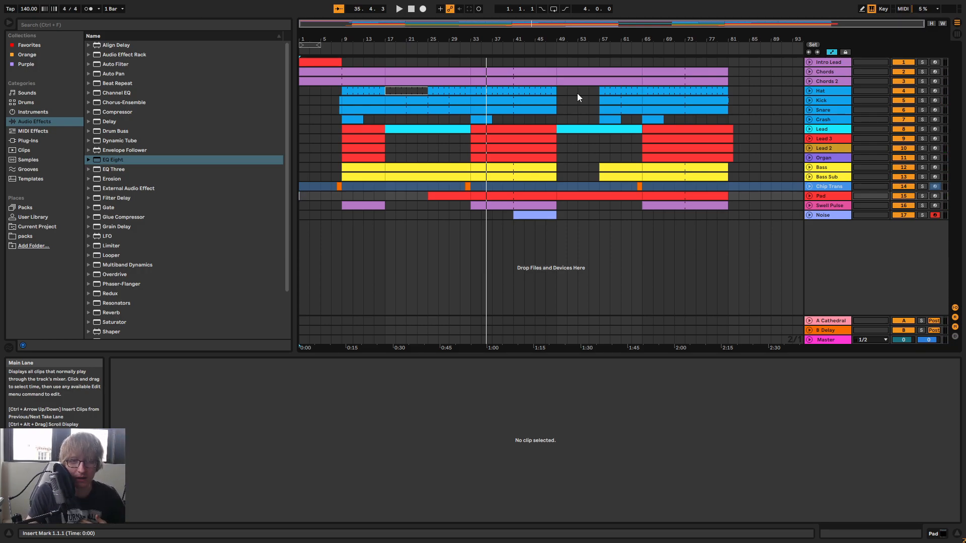
pyautogui.click(632, 51)
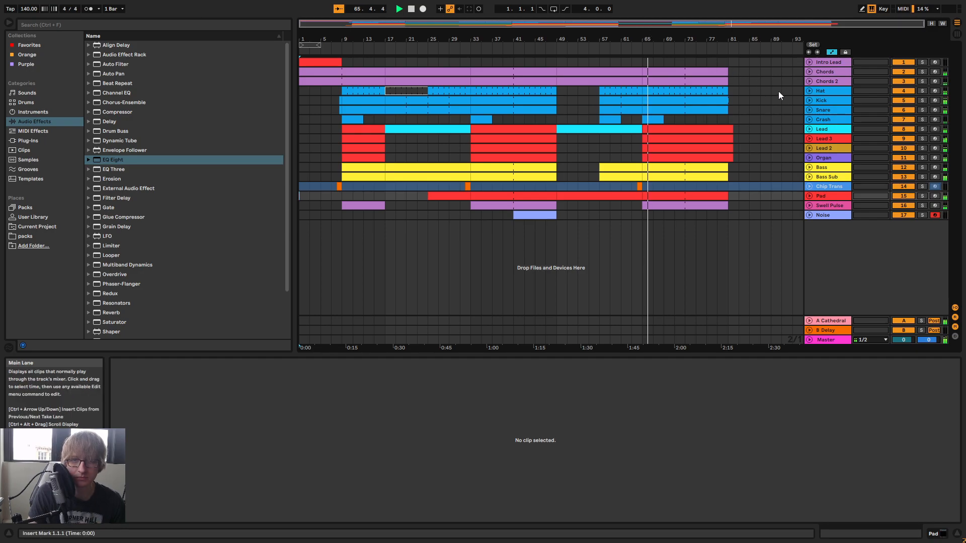
# Add a copy of the Hat track directly below the original and stop playback
pyautogui.rightClick(827, 92)
pyautogui.click(837, 104)
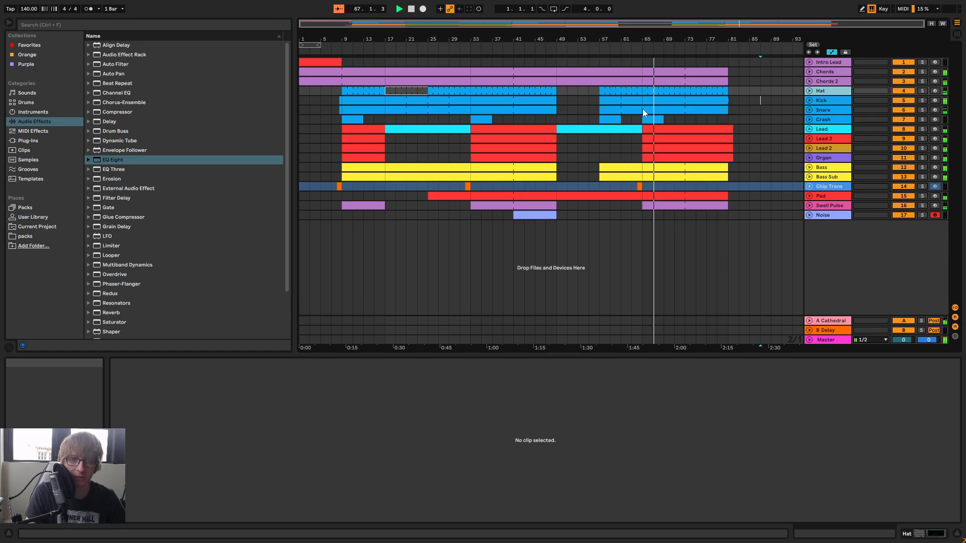
pyautogui.hotkey('ctrl', 'v')
pyautogui.press('space')
# Delete the duplicated Hat track's clips before bar 65 and audition its remaining clip
pyautogui.click(631, 103)
pyautogui.press('Delete')
pyautogui.click(528, 103)
pyautogui.press('Delete')
pyautogui.click(449, 102)
pyautogui.press('Delete')
pyautogui.click(406, 102)
pyautogui.press('Delete')
pyautogui.click(367, 102)
pyautogui.press('Delete')
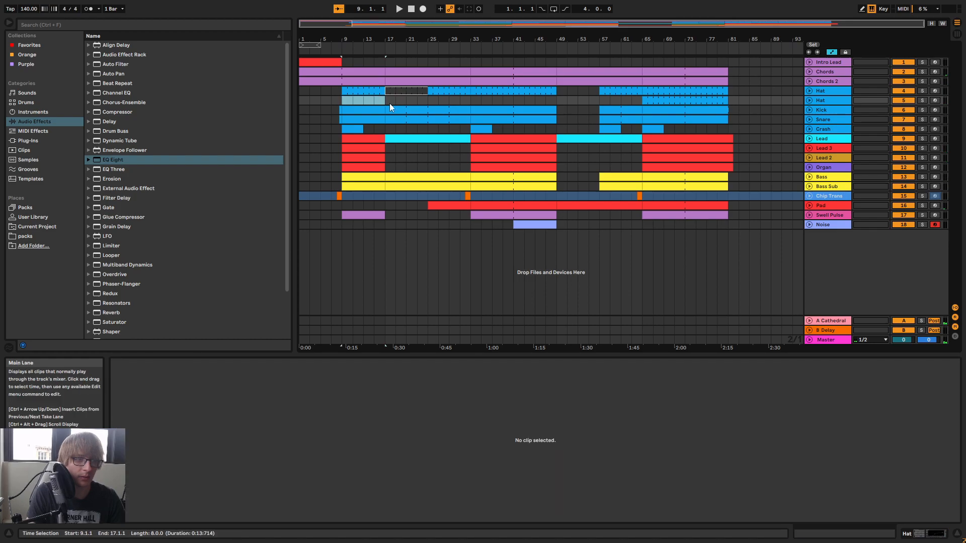
pyautogui.click(662, 102)
pyautogui.press('space')
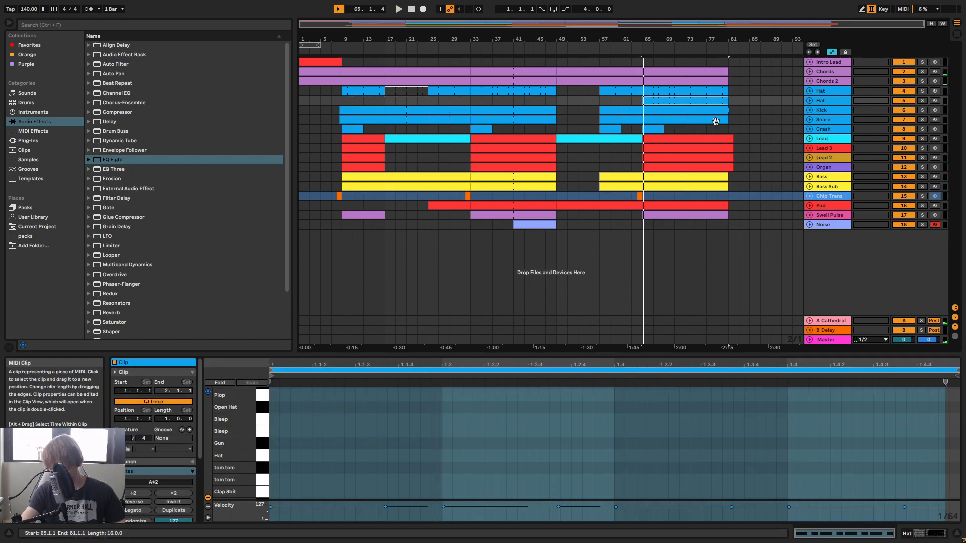
# Try the Kick clip's notes from bar 65 on lower drum pads such as Plip, Open Hat and Bleep, and audition them
pyautogui.click(690, 112)
pyautogui.press('space')
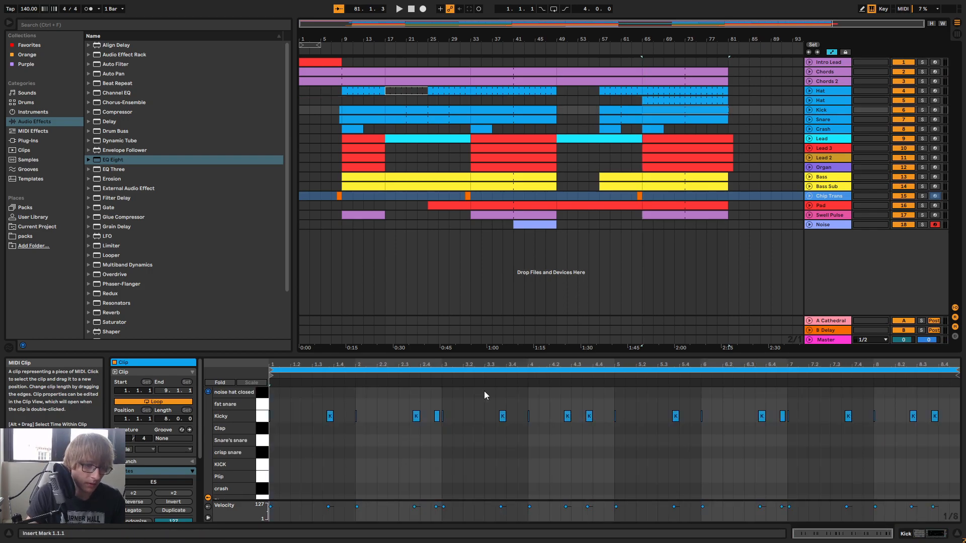
pyautogui.press('Down')
pyautogui.press('Down')
pyautogui.press('Down')
pyautogui.press('Down')
pyautogui.press('Down')
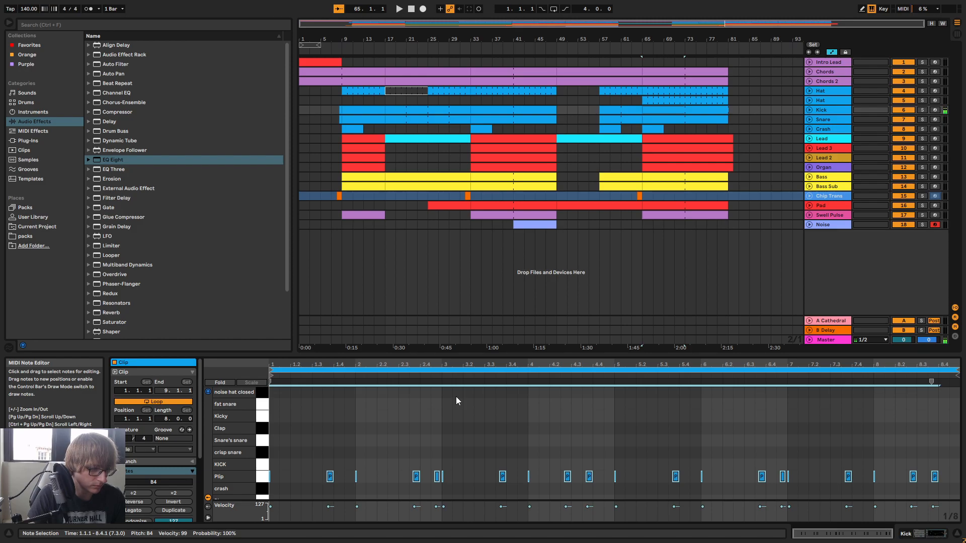
pyautogui.press('Down')
pyautogui.press('Down')
pyautogui.press('Down')
pyautogui.press('Down')
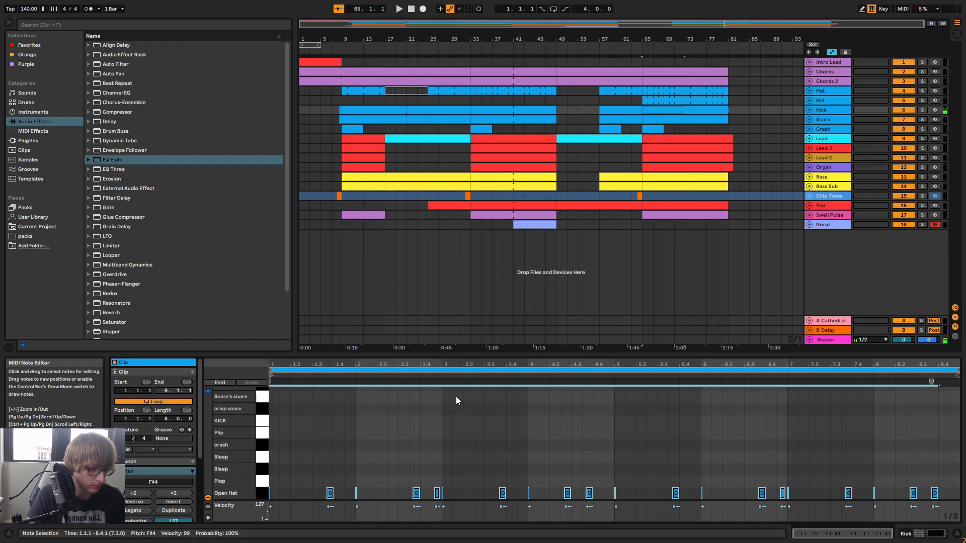
pyautogui.press('Up')
pyautogui.press('space')
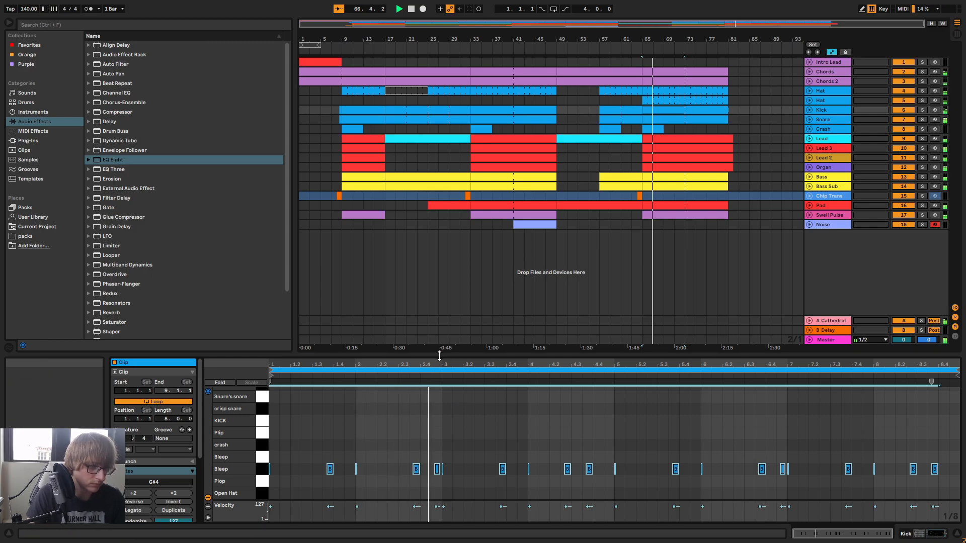
# Enlarge the note editor, try the Kick notes two pads lower, and shift them back up to the Kicky pad
pyautogui.moveTo(451, 355); pyautogui.dragTo(475, 240)
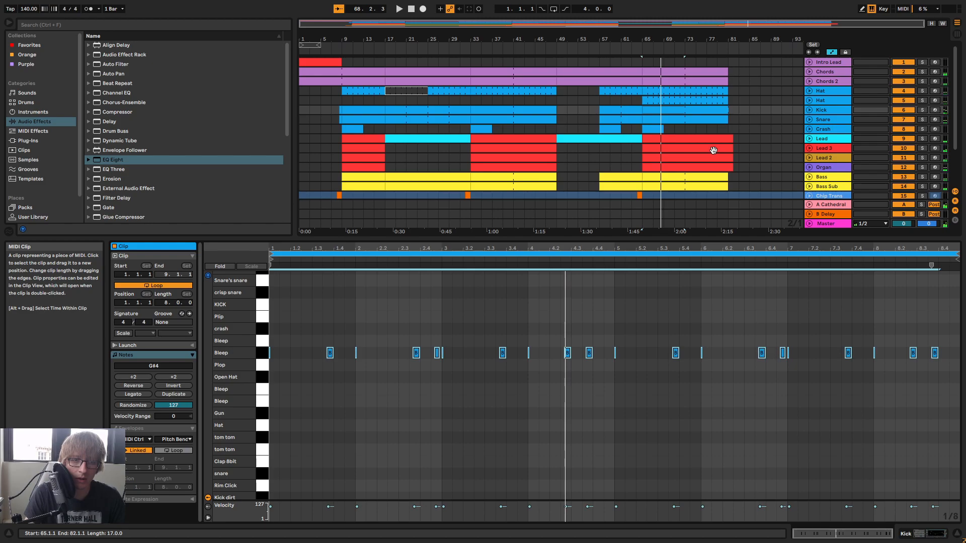
pyautogui.press('Down')
pyautogui.press('Down')
pyautogui.press('Up')
pyautogui.press('Up')
pyautogui.press('Up')
pyautogui.press('Up')
pyautogui.press('Up')
pyautogui.press('Up')
pyautogui.press('Up')
pyautogui.press('Up')
pyautogui.press('Up')
pyautogui.scroll(2, 481, 359)
pyautogui.press('Up')
pyautogui.press('space')
# Move all notes in the duplicated Hat track's clip from bar 65 down to the T.J. Vinyl pad
pyautogui.click(674, 97)
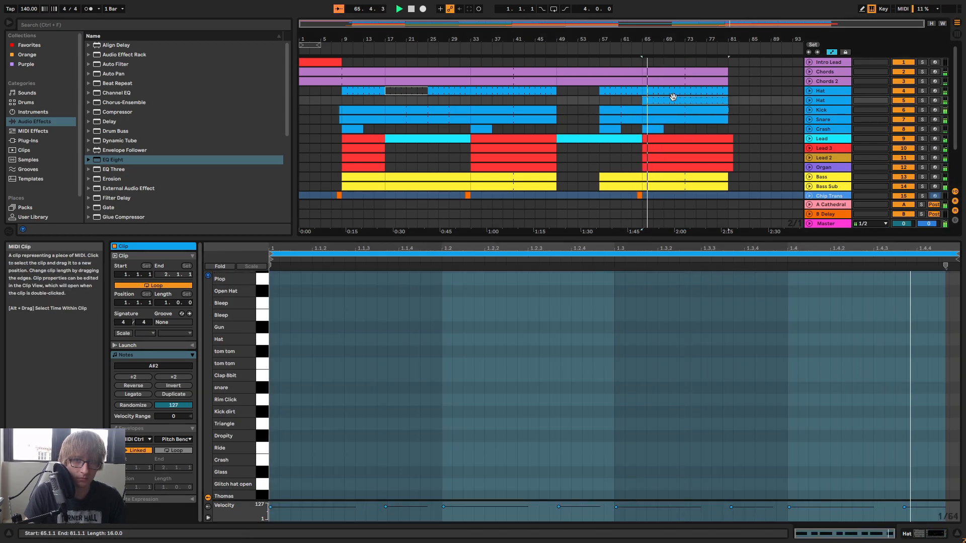
pyautogui.scroll(-6, 470, 360)
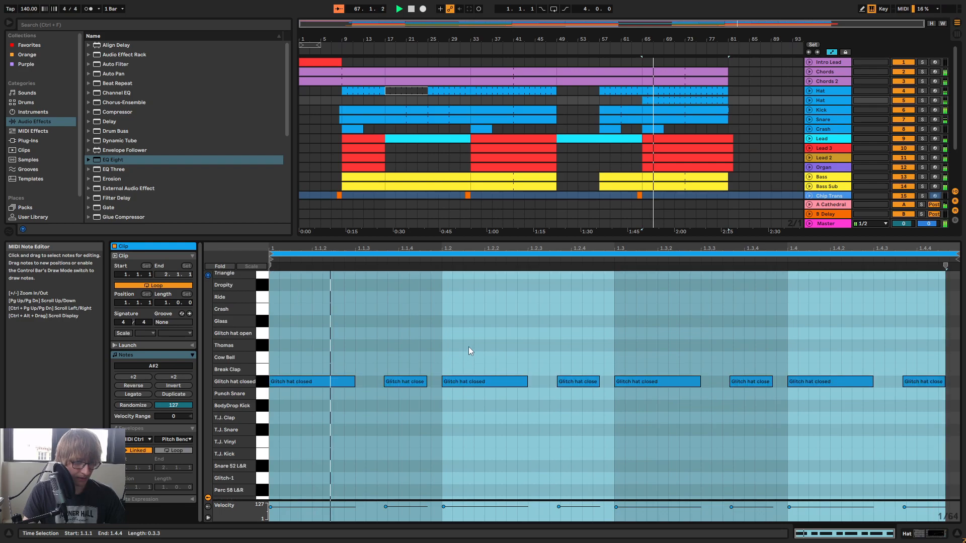
pyautogui.click(501, 336)
pyautogui.hotkey('ctrl', 'a')
pyautogui.press('Down')
pyautogui.press('Down')
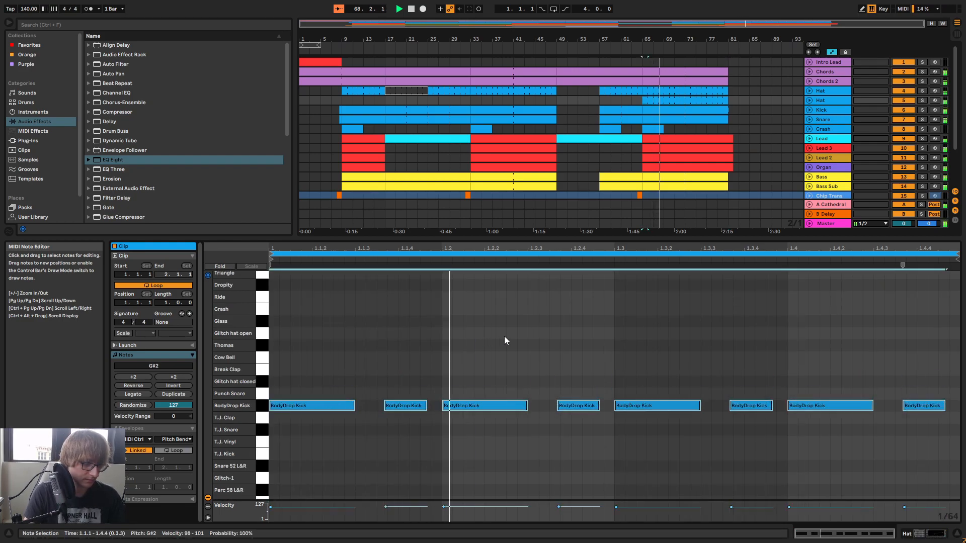
pyautogui.press('Down')
pyautogui.press('Down')
pyautogui.press('Down')
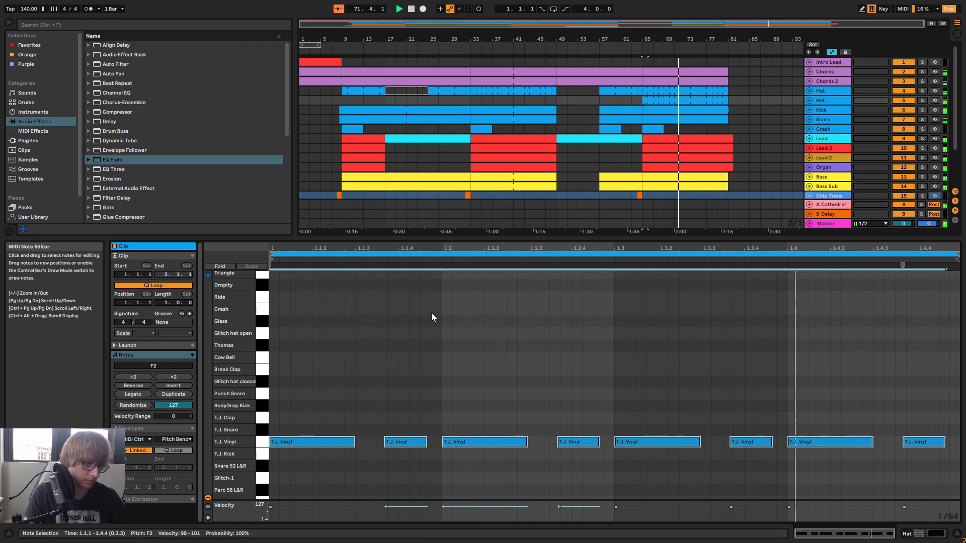
# Deactivate the T.J. Vinyl notes on the first and second beats of the clip and audition the pattern
pyautogui.press('space')
pyautogui.click(337, 442)
pyautogui.press('space')
pyautogui.press('space')
pyautogui.moveTo(444, 384); pyautogui.dragTo(483, 476)
pyautogui.press('space')
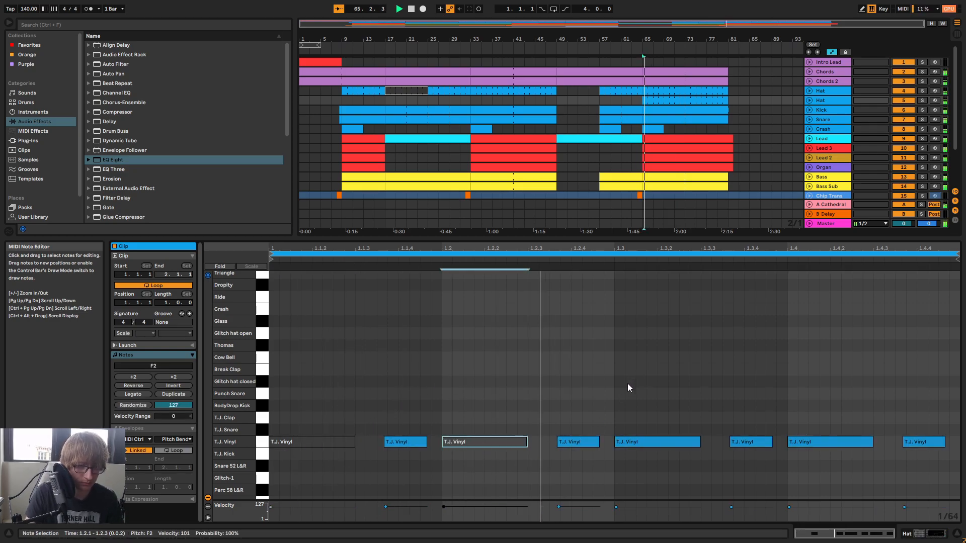
pyautogui.press('space')
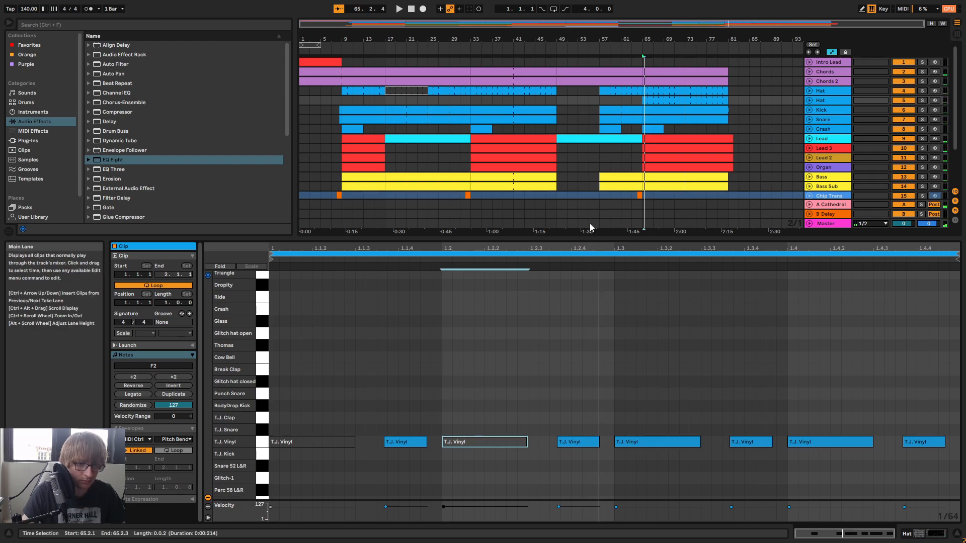
pyautogui.press('space')
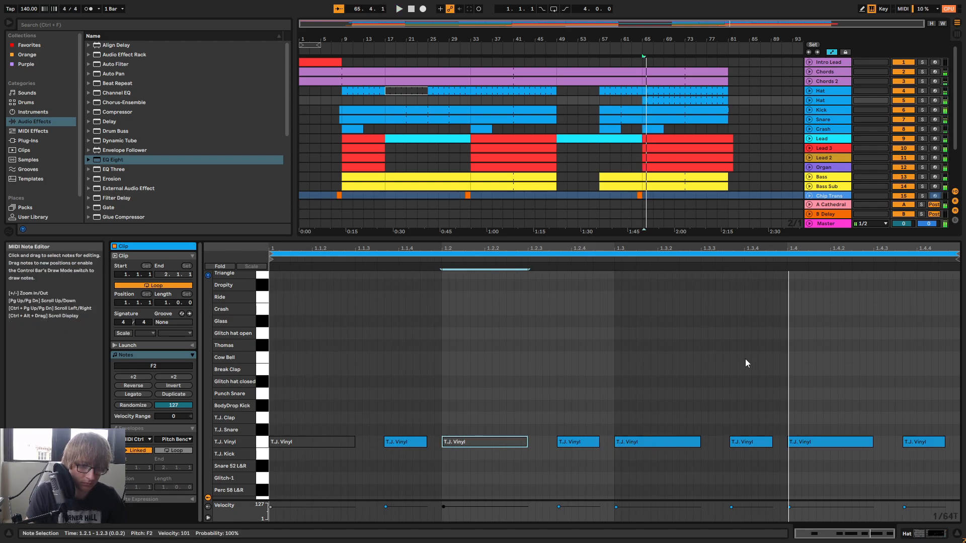
# Delete the T.J. Vinyl notes at the start of beats 1, 2 and 4 in the second Hat track's clip
pyautogui.moveTo(789, 388); pyautogui.dragTo(870, 474)
pyautogui.press('Delete')
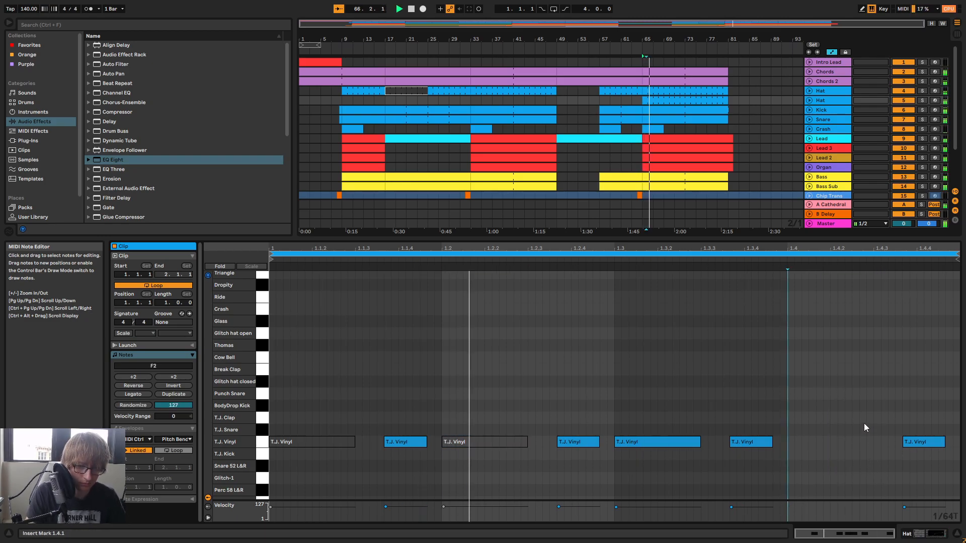
pyautogui.moveTo(493, 390); pyautogui.dragTo(503, 455)
pyautogui.press('Delete')
pyautogui.moveTo(325, 394); pyautogui.dragTo(359, 455)
pyautogui.press('Delete')
# Try all remaining notes of the clip on higher drum pads, including Cow Bell, Glitch hat open and Crash, and audition them
pyautogui.hotkey('ctrl', 'a')
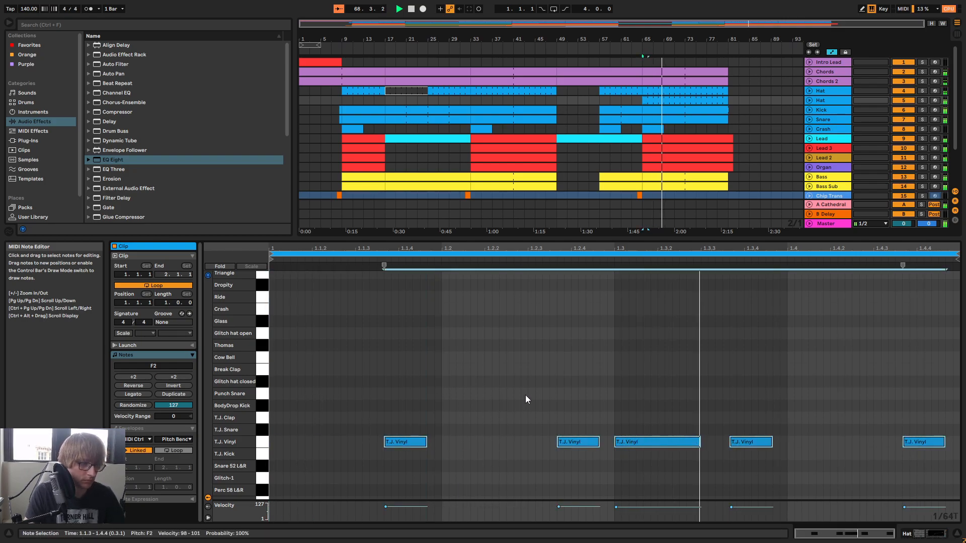
pyautogui.press('Up')
pyautogui.press('Up')
pyautogui.press('Up')
pyautogui.press('Up')
pyautogui.press('Up')
pyautogui.press('Up')
pyautogui.press('Up')
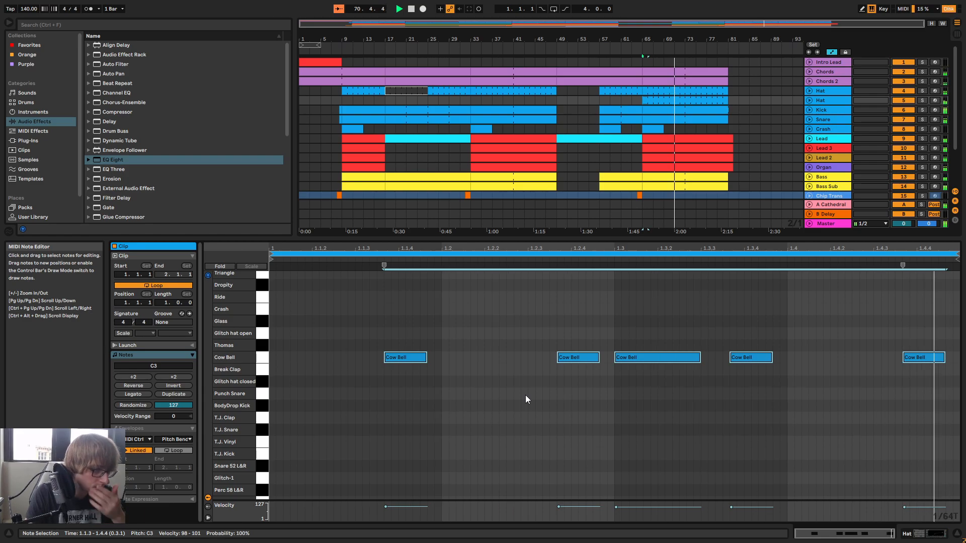
pyautogui.press('Up')
pyautogui.press('Up')
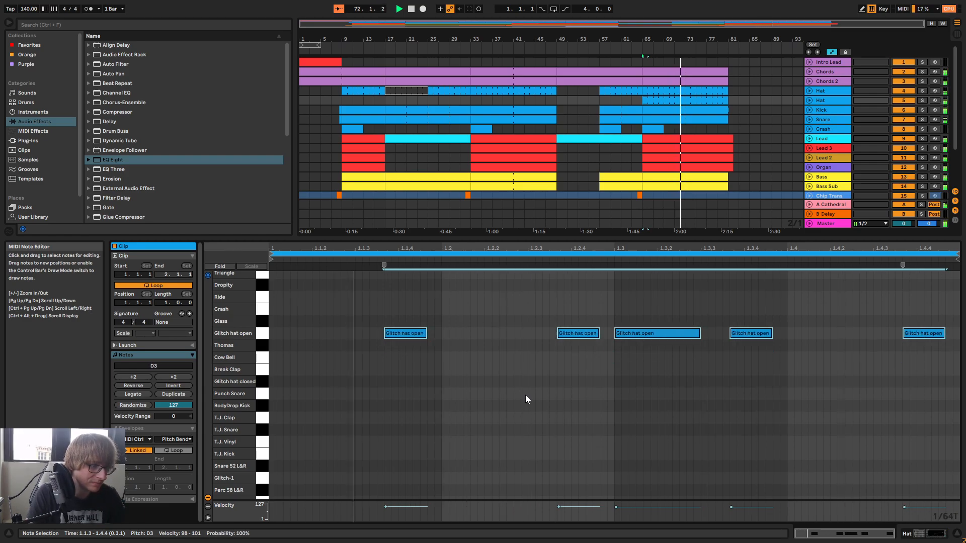
pyautogui.press('Up')
pyautogui.press('Up')
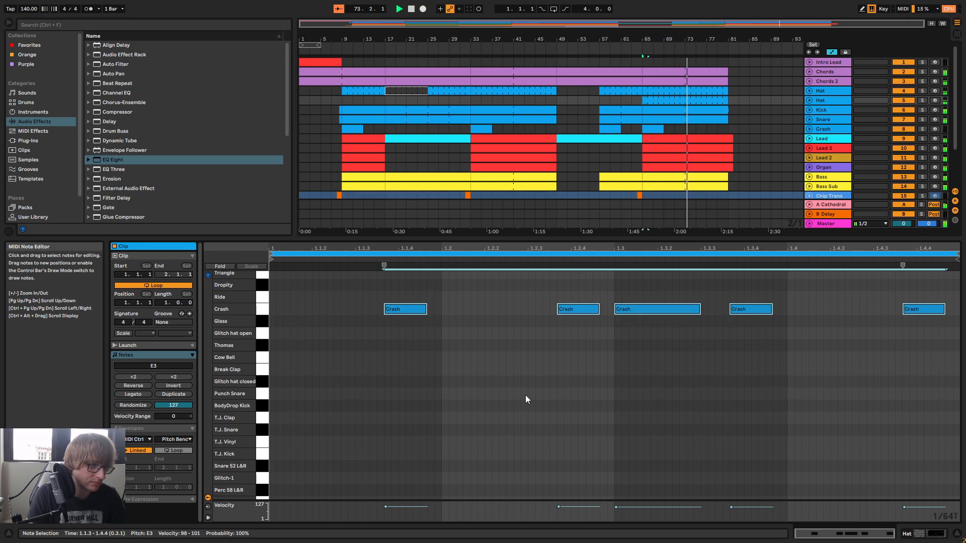
# Try the notes further up on the Rim Click, Clap 8bit and tom tom pads
pyautogui.press('Up')
pyautogui.press('Up')
pyautogui.press('Up')
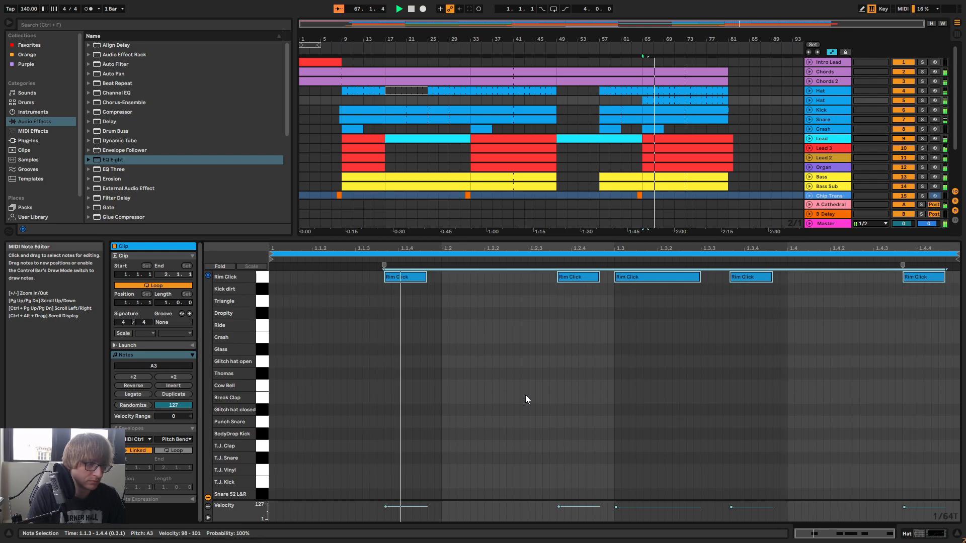
pyautogui.press('Up')
pyautogui.press('Up')
pyautogui.press('Up')
pyautogui.press('Up')
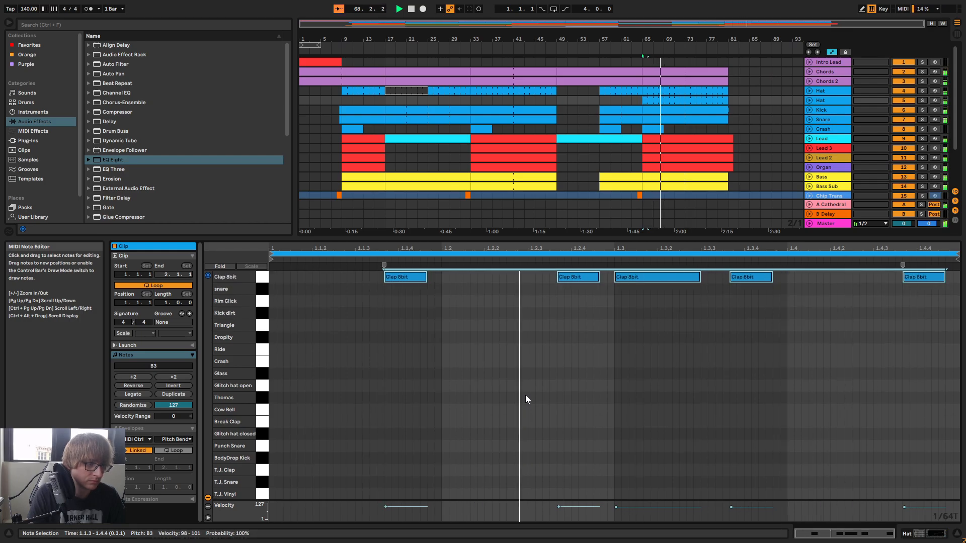
pyautogui.press('Up')
pyautogui.press('Up')
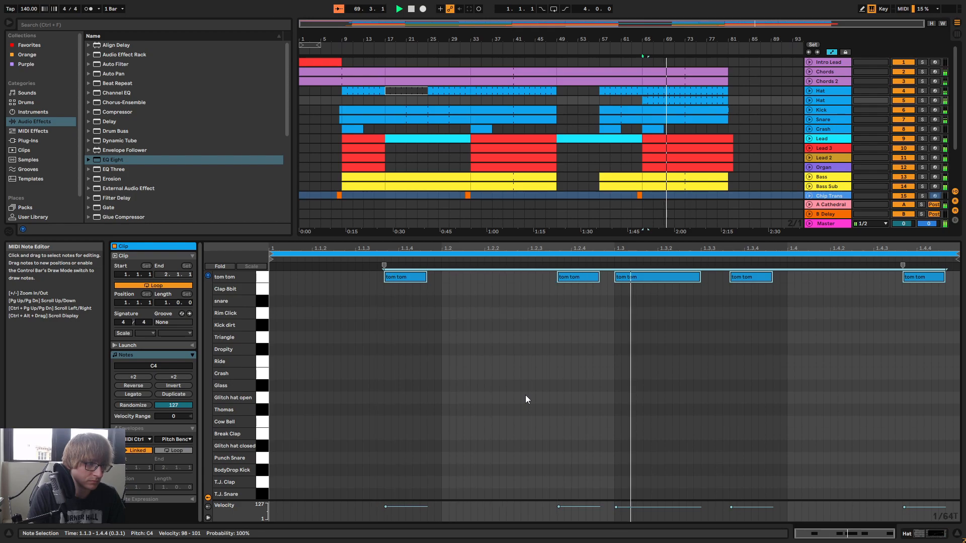
# Audition the pattern on the Hat, Gun, Bleep and Open Hat pads
pyautogui.press('Up')
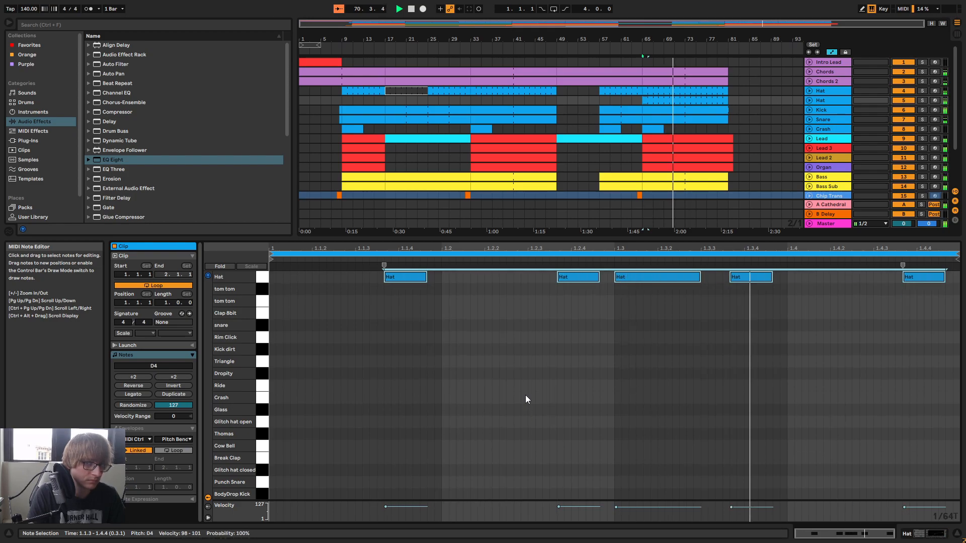
pyautogui.press('Up')
pyautogui.press('Up')
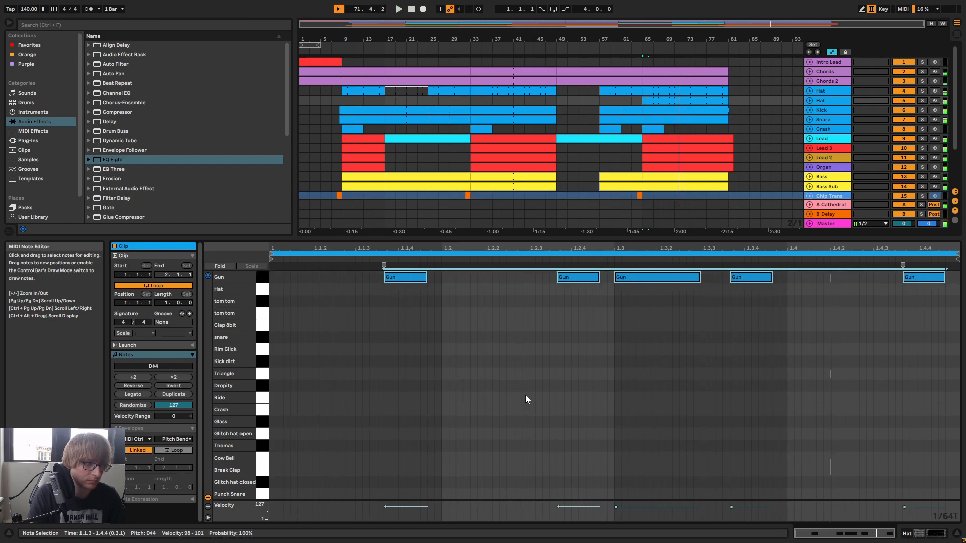
pyautogui.press('Up')
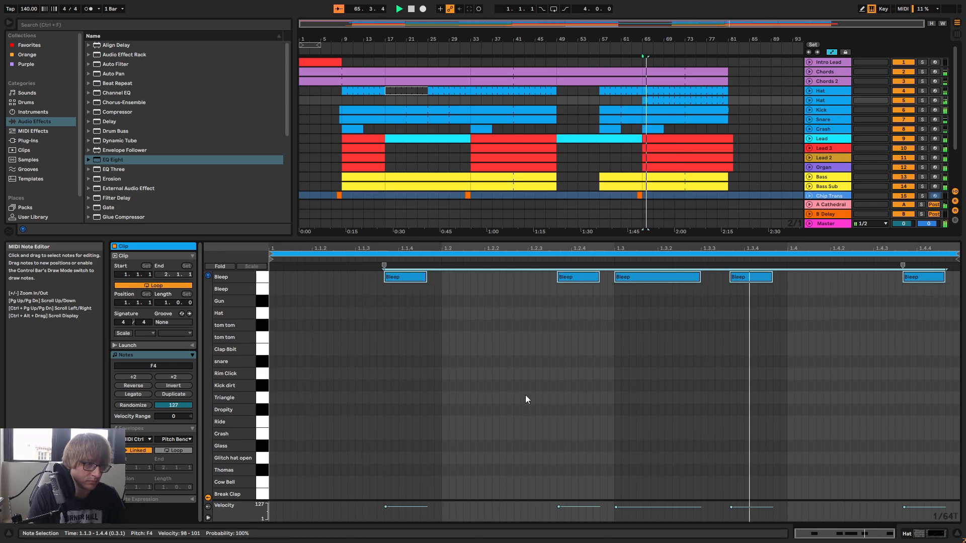
pyautogui.press('Down')
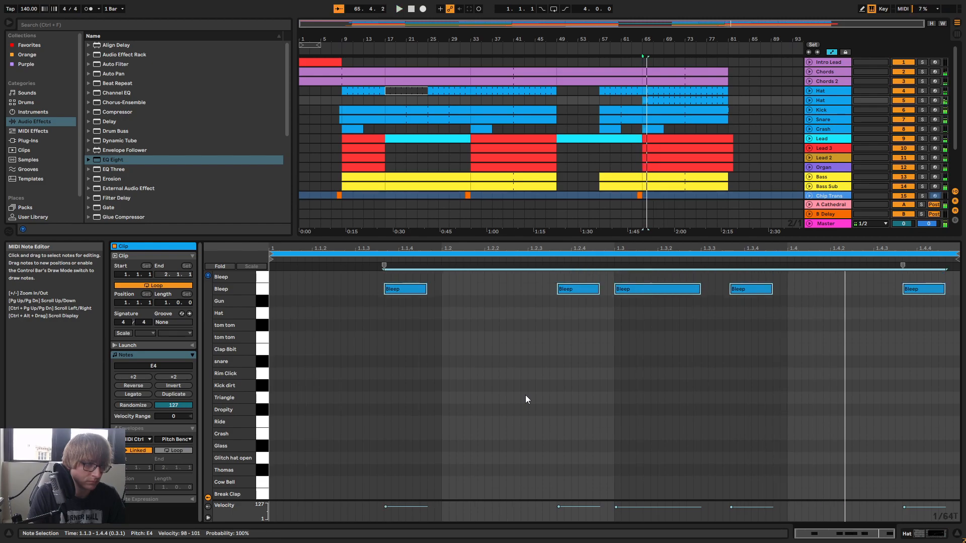
pyautogui.press('Up')
pyautogui.press('Up')
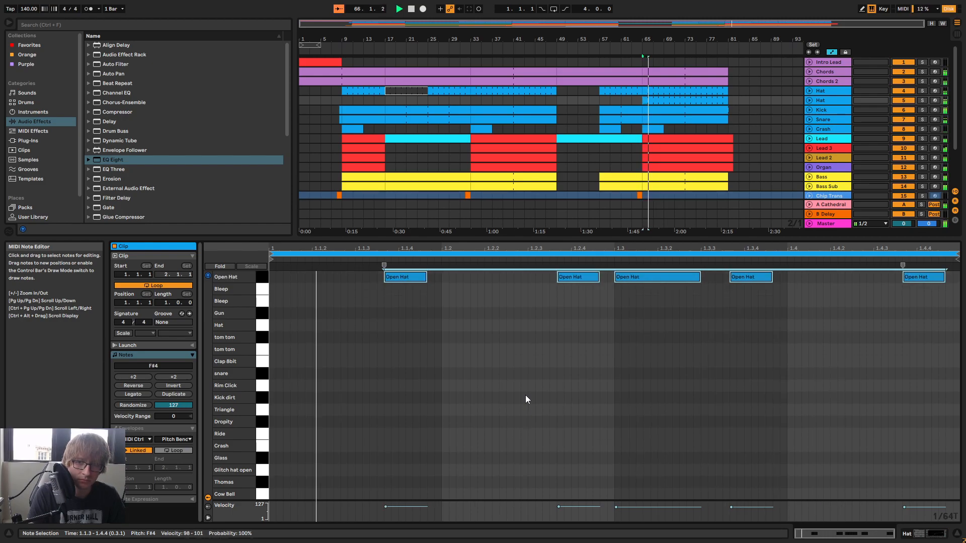
# Raise the notes above Open Hat through the Bleep pads to Plip, comparing the sounds during playback
pyautogui.press('Up')
pyautogui.press('Up')
pyautogui.press('Up')
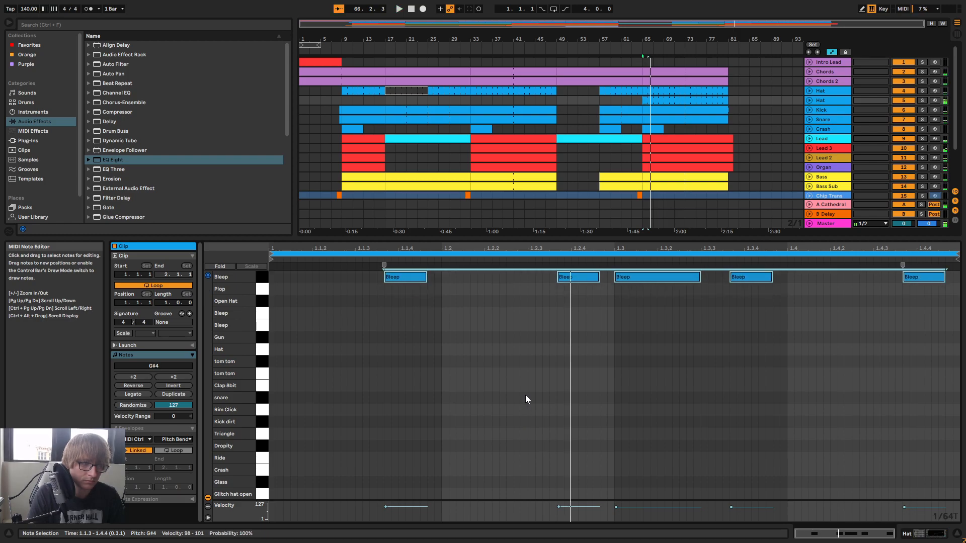
pyautogui.press('Down')
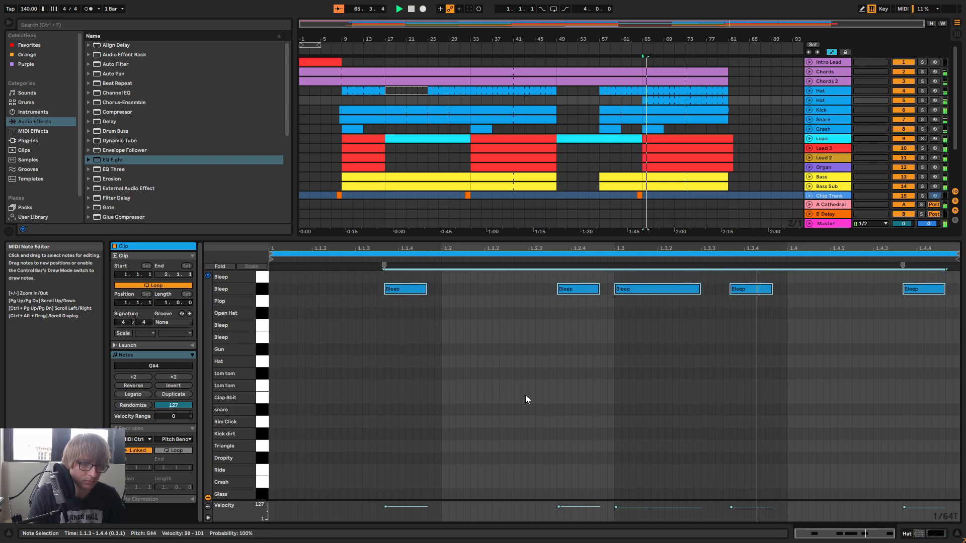
pyautogui.press('Up')
pyautogui.press('Up')
pyautogui.press('Up')
pyautogui.press('Up')
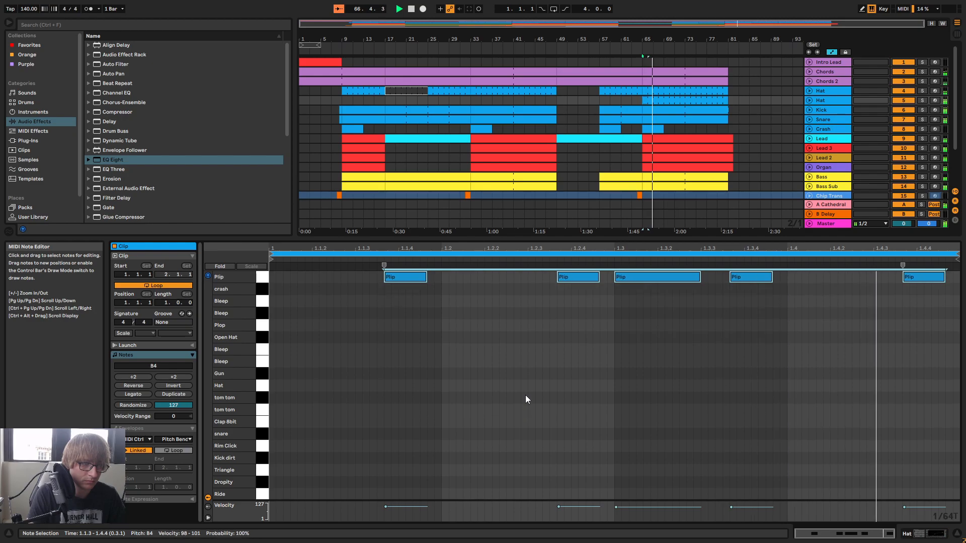
# Try the notes on the pads above Plip, including Kicky and Kick smash
pyautogui.press('Up')
pyautogui.press('Up')
pyautogui.press('Up')
pyautogui.press('Up')
pyautogui.press('Up')
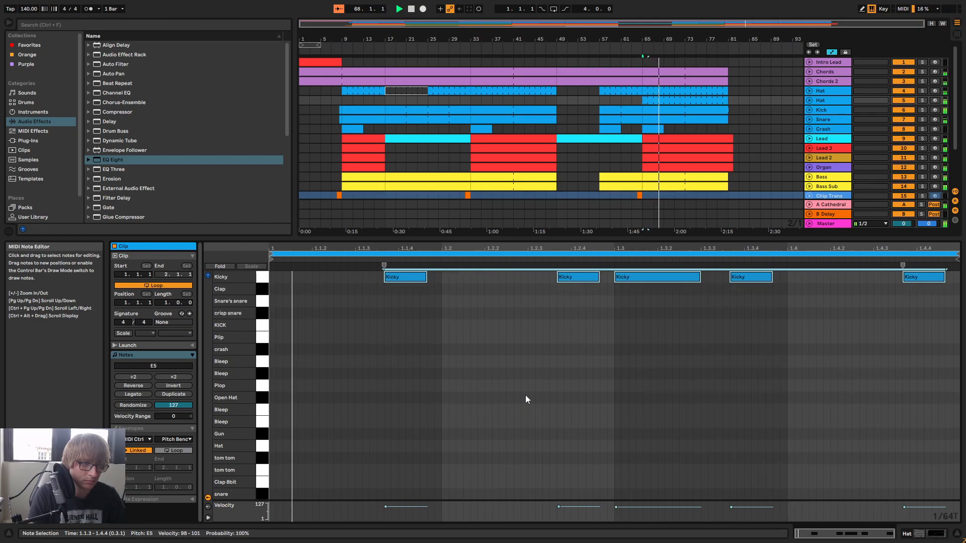
pyautogui.press('Up')
pyautogui.press('Up')
pyautogui.press('Up')
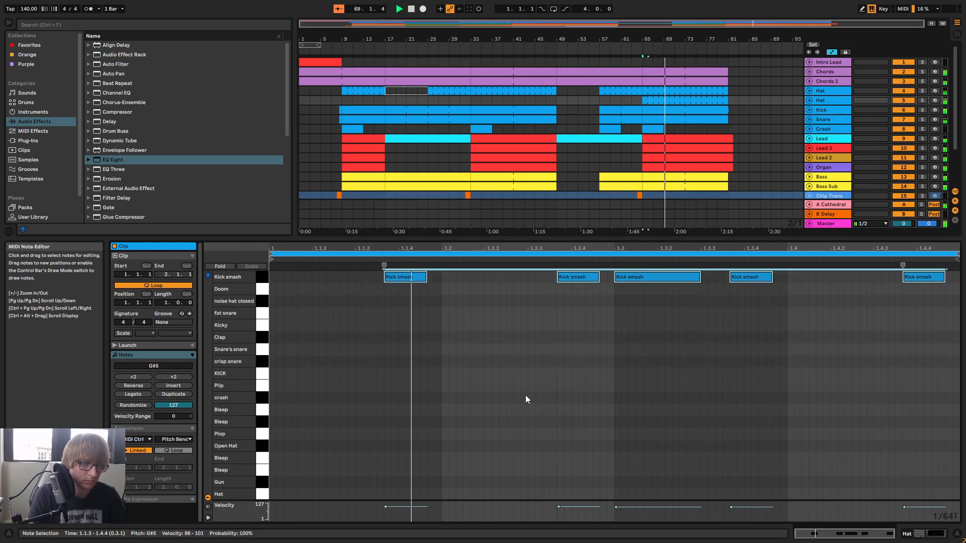
# Try the notes on the topmost pads, comparing Cymbal with Metal
pyautogui.press('Up')
pyautogui.press('Up')
pyautogui.press('Up')
pyautogui.press('Up')
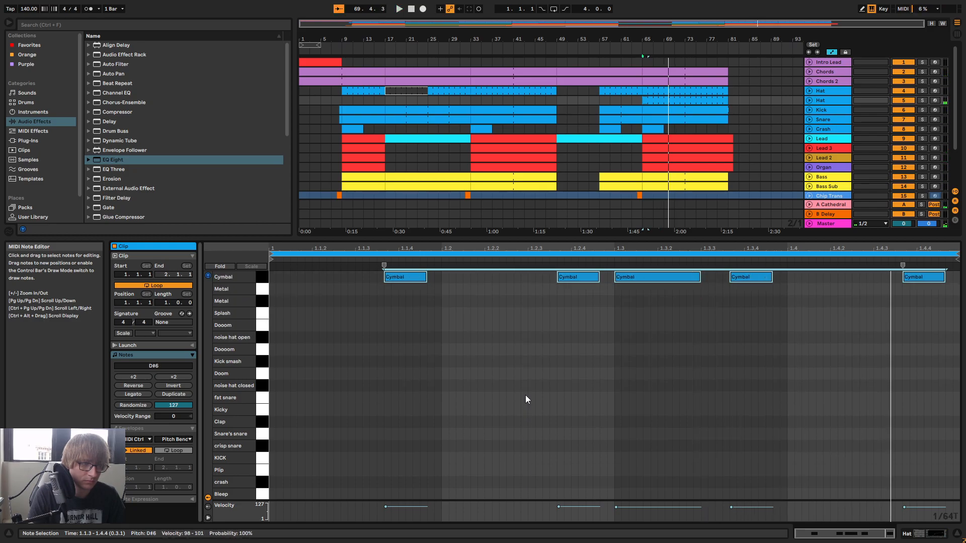
pyautogui.press('Up')
pyautogui.press('Up')
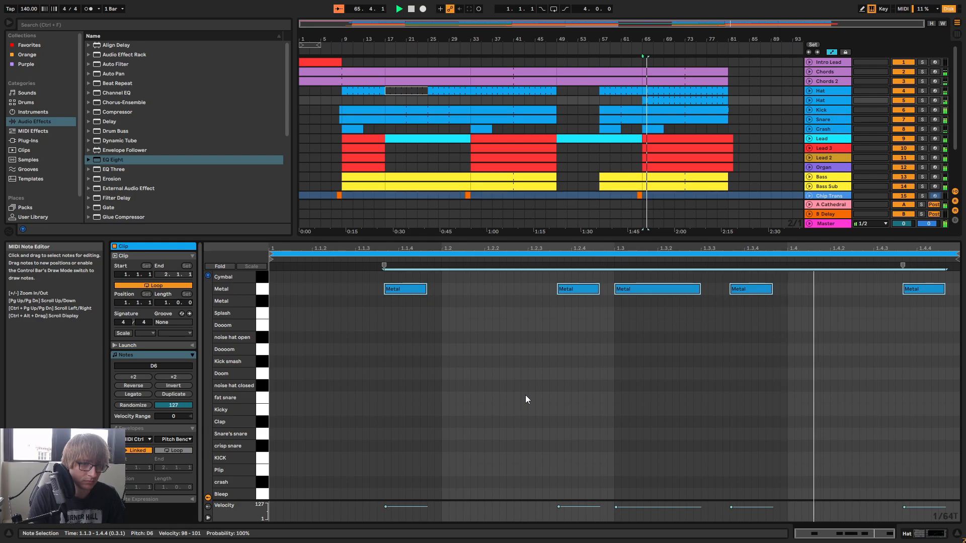
pyautogui.press('Up')
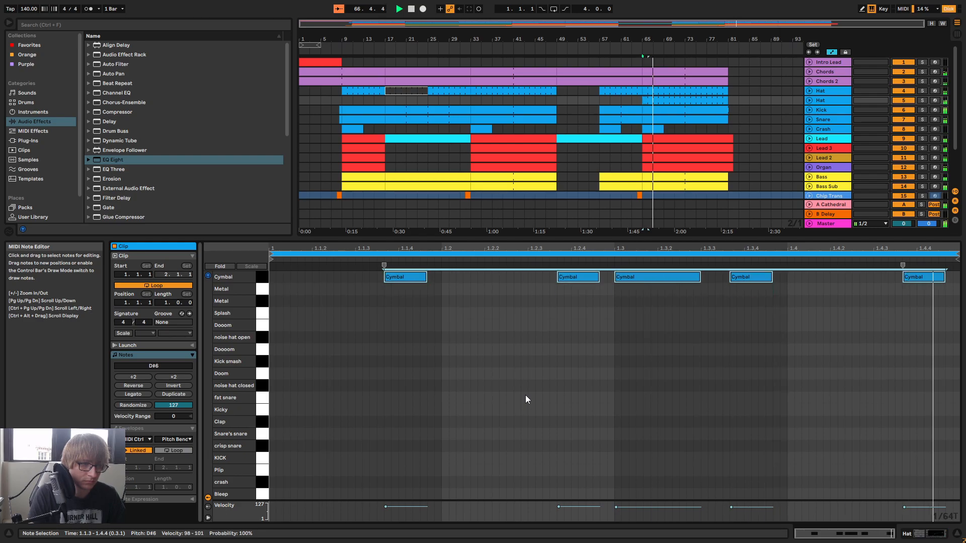
# Try the notes on the pads just below Cymbal, shift them back up to Cymbal and play from bar 65
pyautogui.press('space')
pyautogui.press('Down')
pyautogui.press('Down')
pyautogui.press('Down')
pyautogui.press('Down')
pyautogui.press('Up')
pyautogui.press('Up')
pyautogui.press('Up')
pyautogui.press('Up')
pyautogui.press('space')
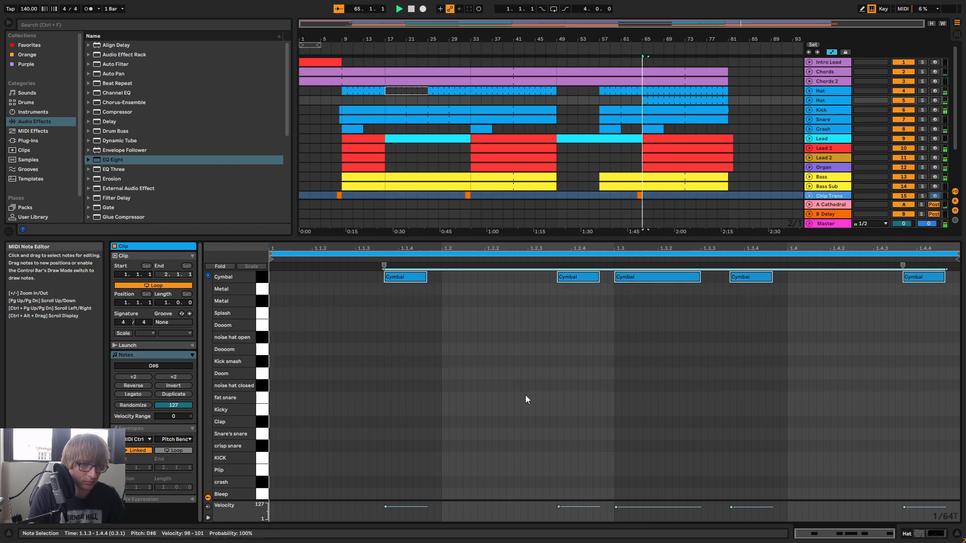
# Lower the notes through Dooom to the noise hat closed pad and audition the pattern
pyautogui.press('Down')
pyautogui.press('Down')
pyautogui.press('Down')
pyautogui.press('Down')
pyautogui.press('Down')
pyautogui.press('Down')
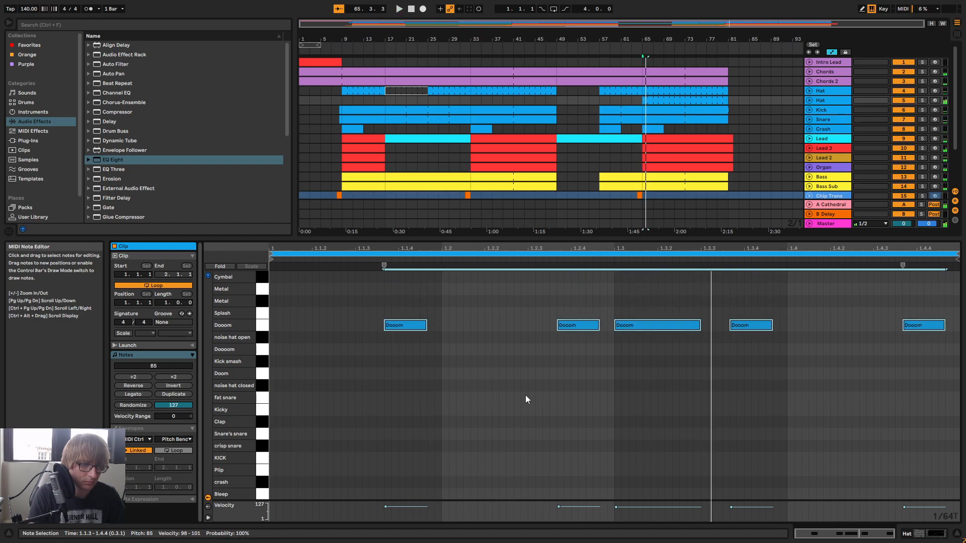
pyautogui.press('Down')
pyautogui.press('Down')
pyautogui.press('Down')
pyautogui.press('space')
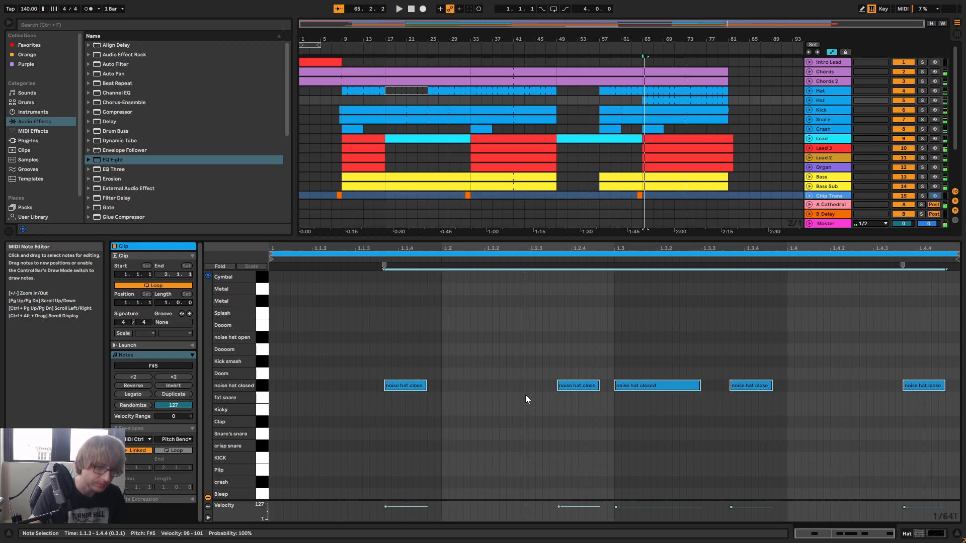
# Delete all notes from the second Hat track's clip at bar 65
pyautogui.click(761, 100)
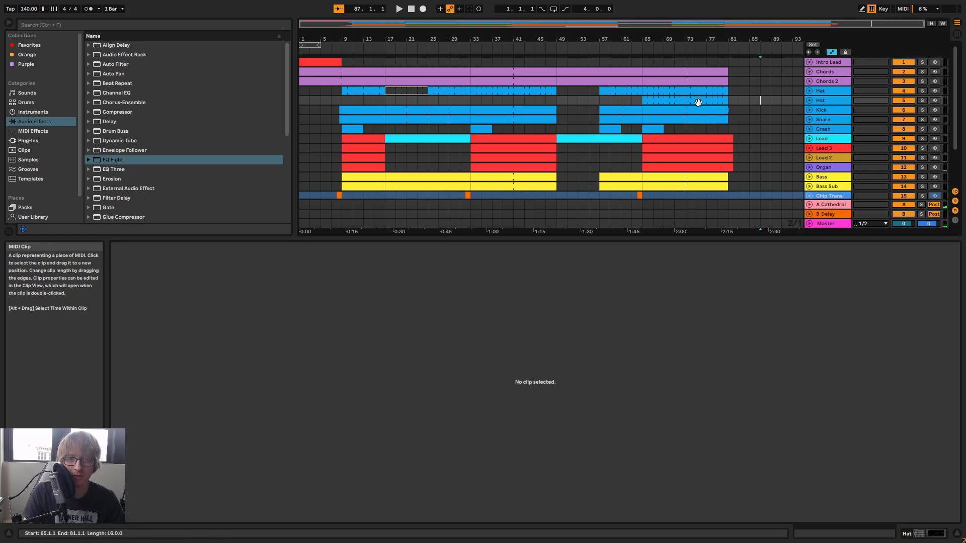
pyautogui.click(698, 103)
pyautogui.click(686, 336)
pyautogui.moveTo(925, 345); pyautogui.dragTo(870, 376)
pyautogui.hotkey('ctrl', 'a')
pyautogui.press('Delete')
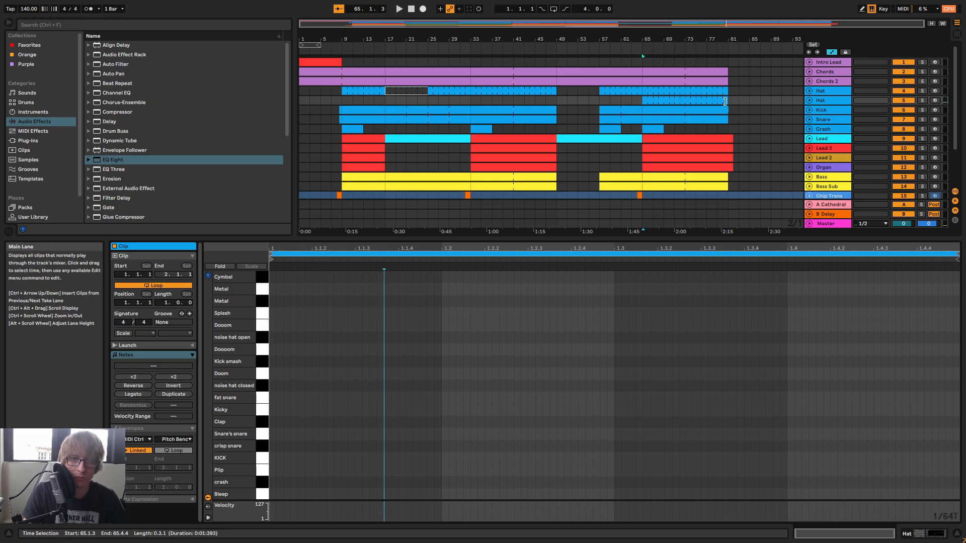
# Shorten the second Hat track's empty section to bars 65 to 73 and consolidate it into one eight-bar clip
pyautogui.keyDown('shift'); pyautogui.click(685, 100); pyautogui.keyUp('shift')
pyautogui.rightClick(682, 102)
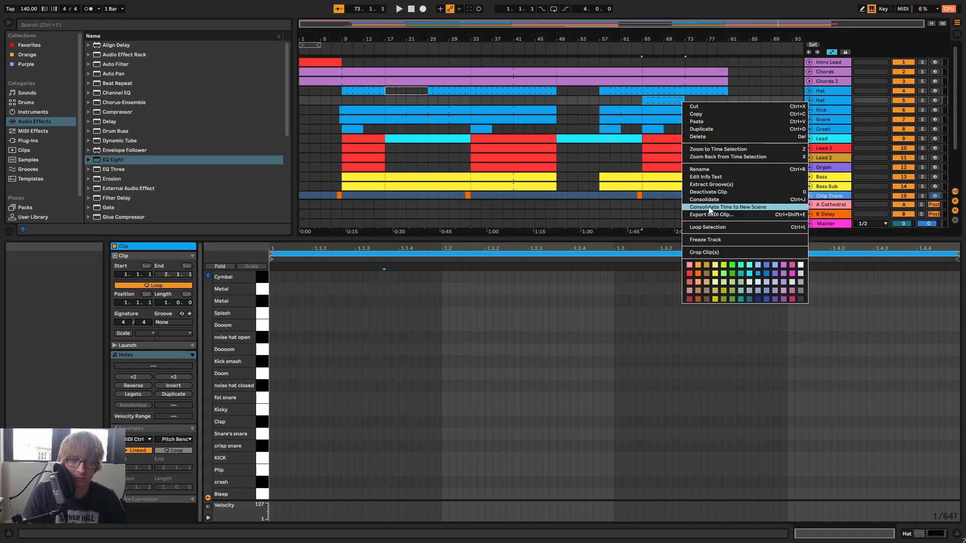
pyautogui.click(709, 207)
# Add eighth-note T.J. Vinyl hits on all four beats of the new clip's first bar and audition them
pyautogui.scroll(-3, 309, 426)
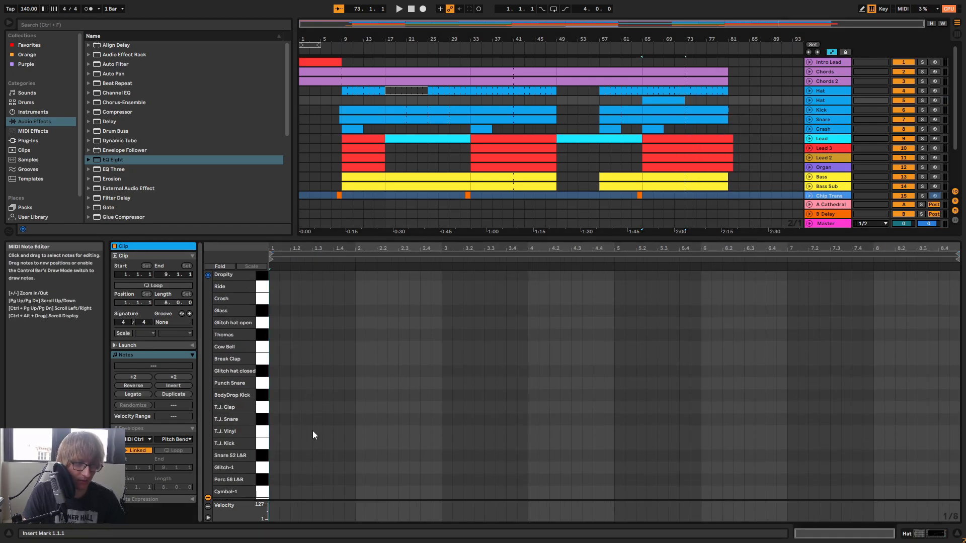
pyautogui.scroll(-3, 316, 427)
pyautogui.click(279, 363)
pyautogui.press('space')
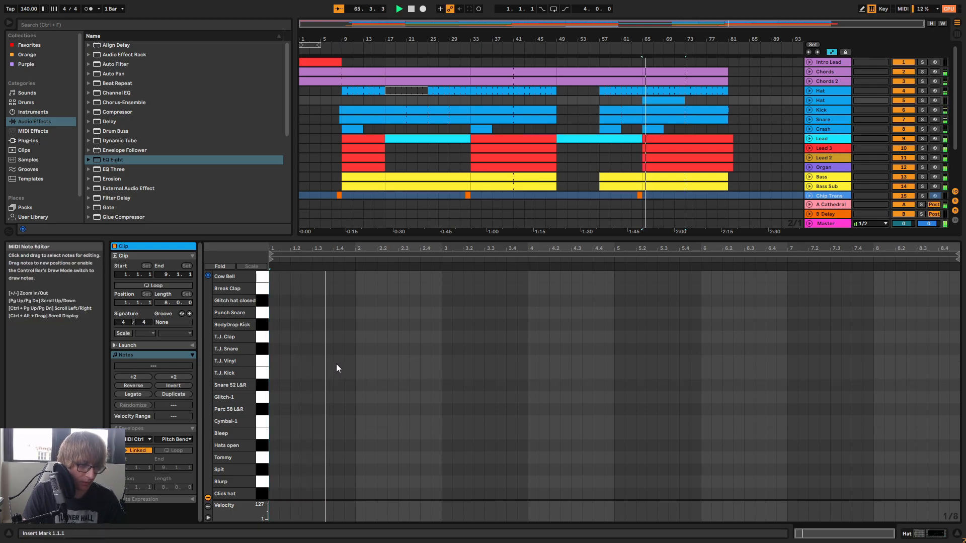
pyautogui.press('space')
pyautogui.doubleClick(274, 361)
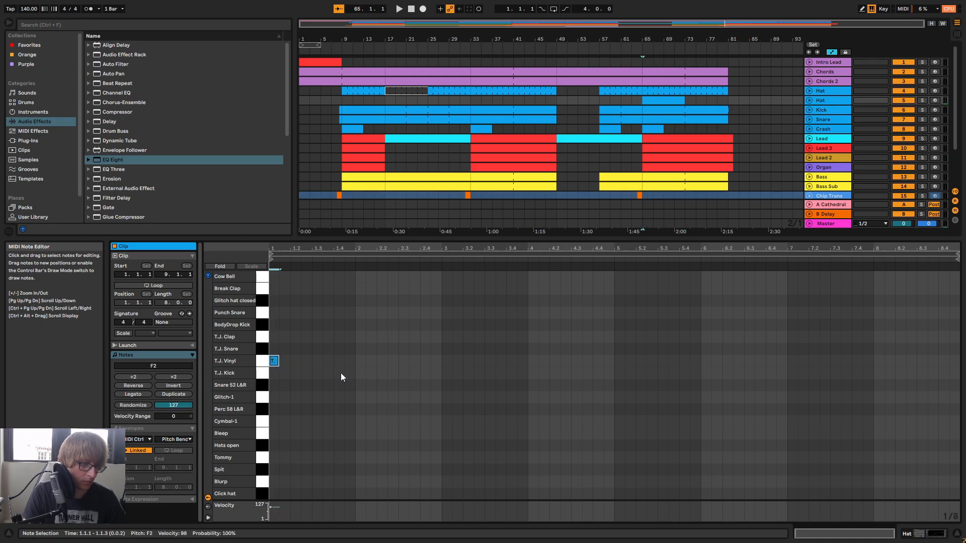
pyautogui.doubleClick(286, 361)
pyautogui.press('space')
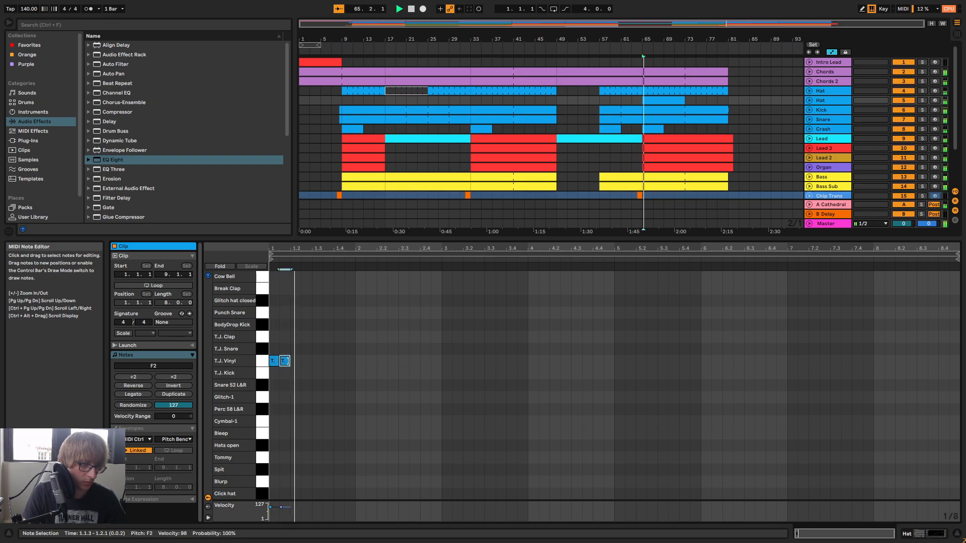
pyautogui.moveTo(286, 363); pyautogui.dragTo(297, 361)
pyautogui.click(313, 361)
pyautogui.click(336, 361)
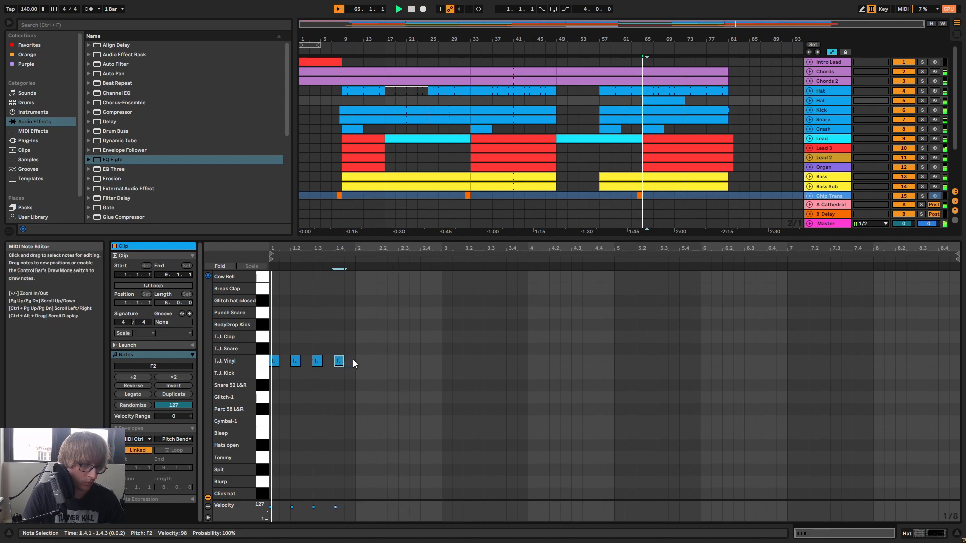
# Move the four T.J. Vinyl notes down to the Bleep pad and play the section
pyautogui.moveTo(334, 247); pyautogui.dragTo(334, 266)
pyautogui.press('space')
pyautogui.moveTo(411, 341); pyautogui.dragTo(268, 397)
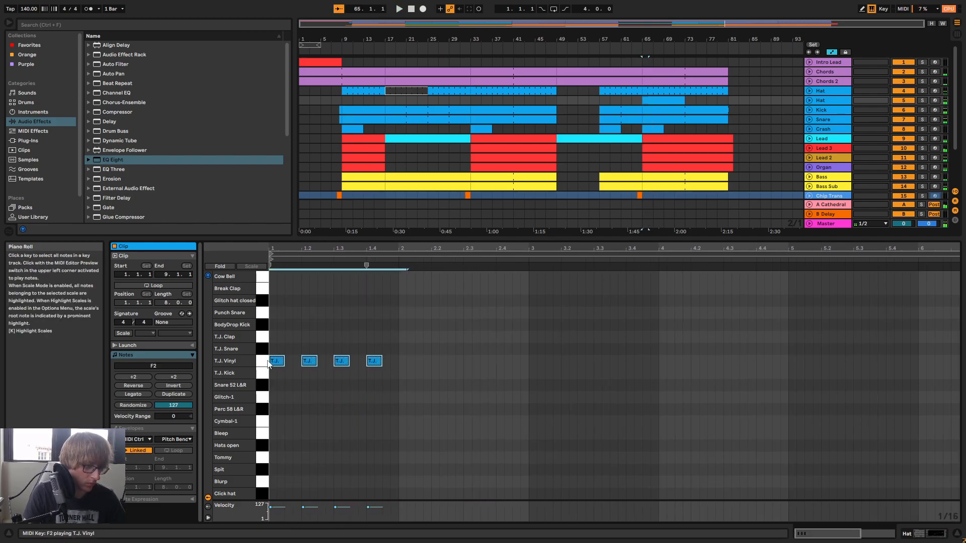
pyautogui.moveTo(276, 361); pyautogui.dragTo(279, 434)
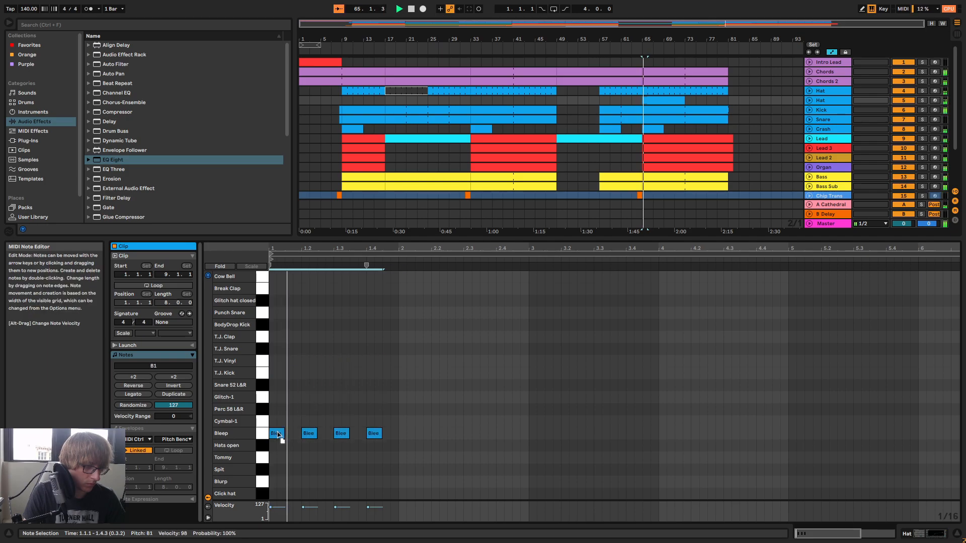
pyautogui.press('space')
pyautogui.scroll(-3, 901, 176)
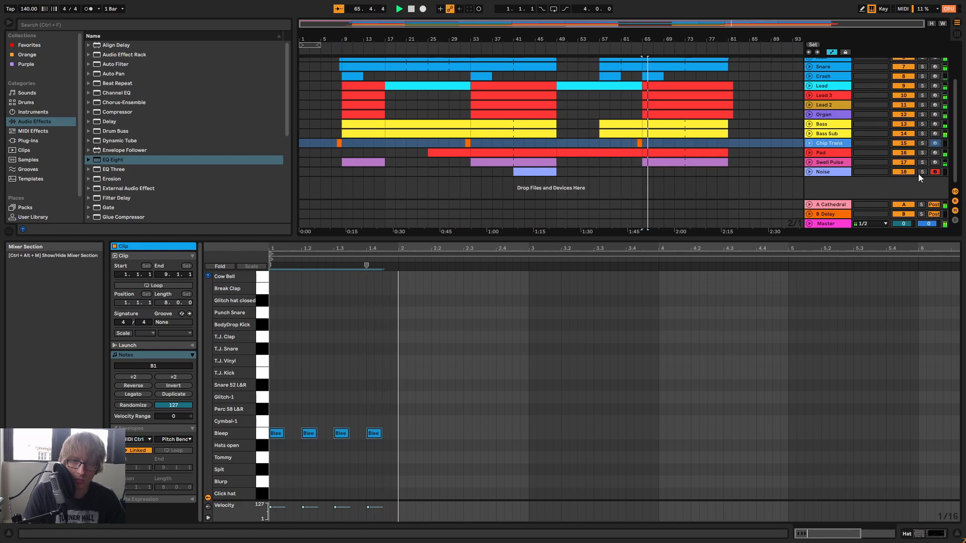
# Briefly solo the second Hat track and check its level in the mixer while the section plays
pyautogui.scroll(3, 774, 138)
pyautogui.click(925, 101)
pyautogui.click(925, 100)
pyautogui.press('Tab')
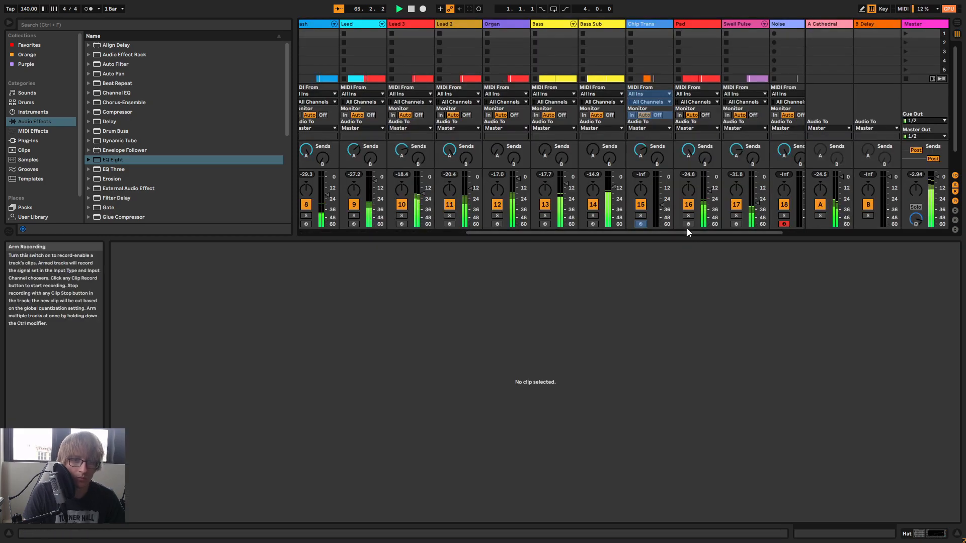
pyautogui.moveTo(685, 233); pyautogui.dragTo(817, 223)
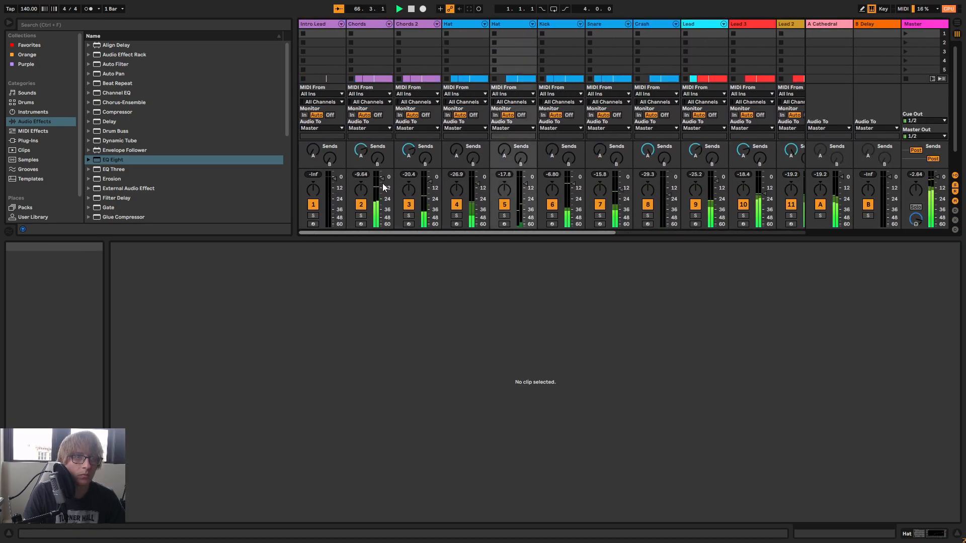
pyautogui.press('Tab')
# Rename the second Hat track as "Hat 2"
pyautogui.rightClick(826, 100)
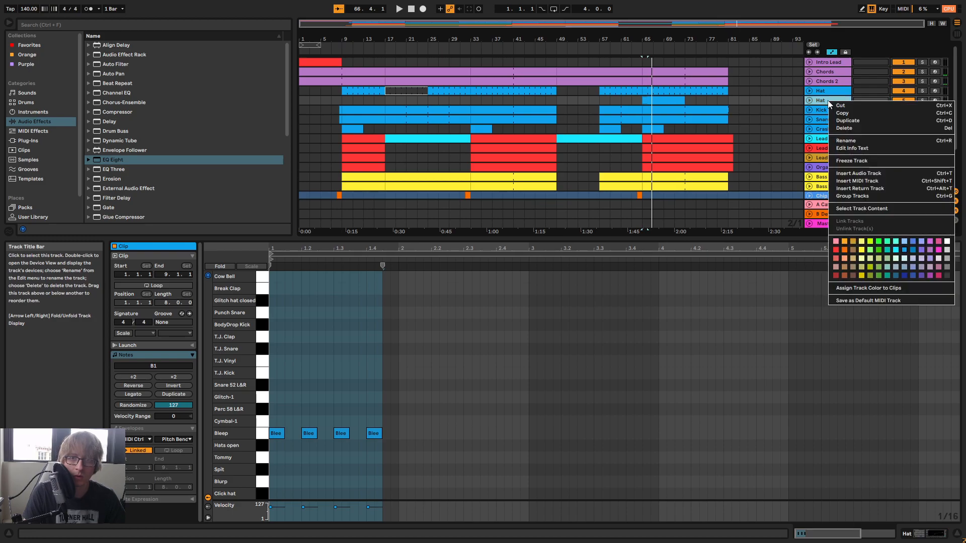
pyautogui.click(859, 138)
pyautogui.write('Hat 2')
pyautogui.press('Return')
pyautogui.press('space')
# Repeat the four Bleep notes from the Hat 2 clip's first bar through bar 6 and play the section
pyautogui.click(706, 104)
pyautogui.doubleClick(675, 101)
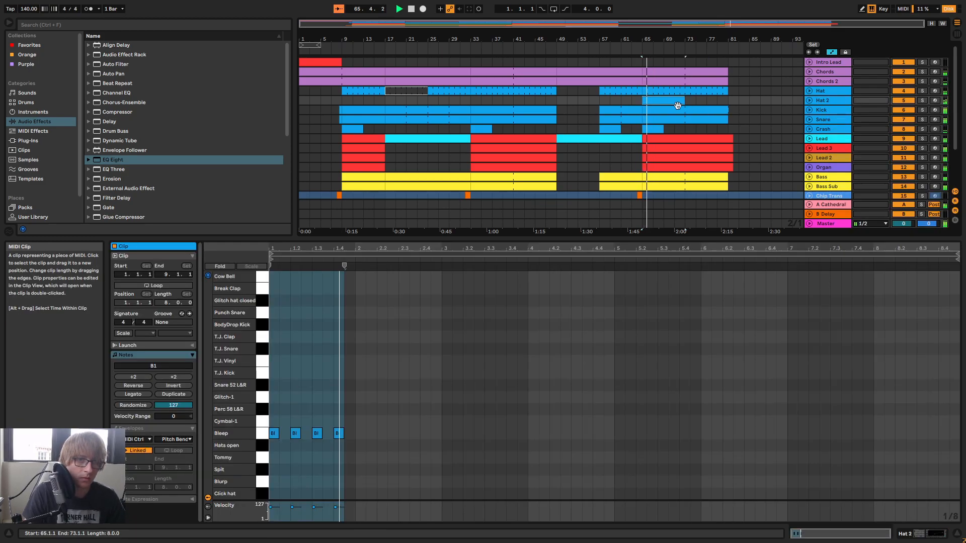
pyautogui.moveTo(391, 403); pyautogui.dragTo(261, 465)
pyautogui.hotkey('ctrl', 'd')
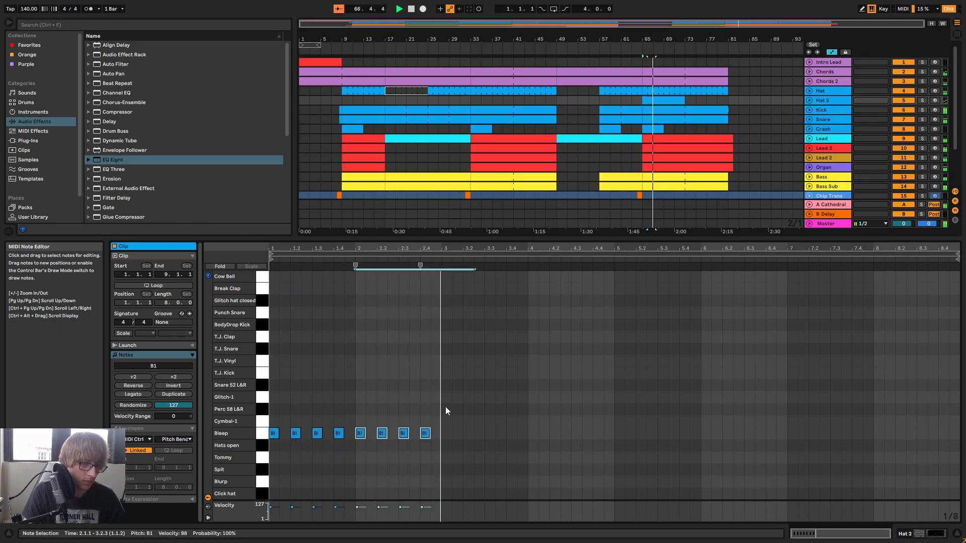
pyautogui.hotkey('ctrl', 'd')
pyautogui.moveTo(550, 394); pyautogui.dragTo(275, 477)
pyautogui.hotkey('ctrl', 'c')
pyautogui.click(533, 388)
pyautogui.click(529, 391)
pyautogui.hotkey('ctrl', 'v')
pyautogui.press('space')
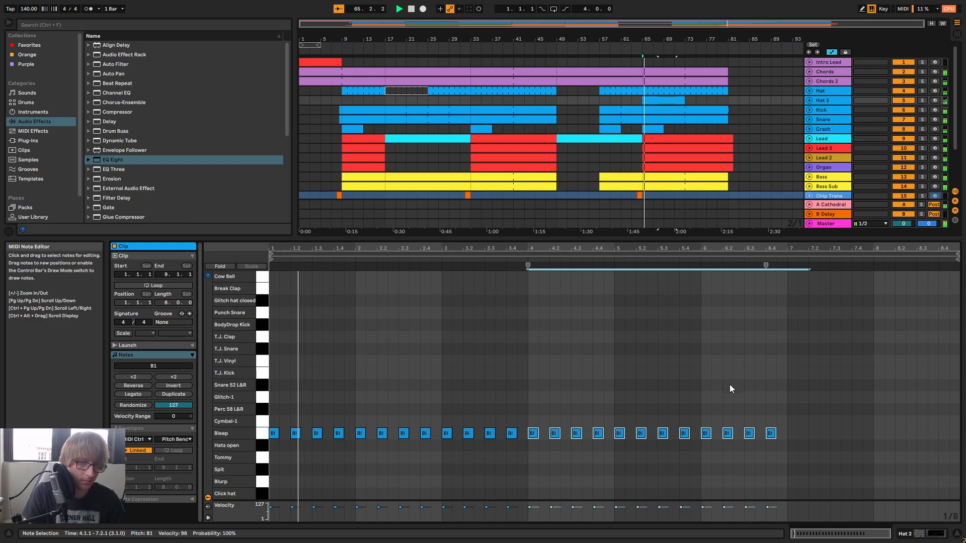
# Solo the Hat and Hat 2 tracks together and listen to how their patterns combine
pyautogui.press('Tab')
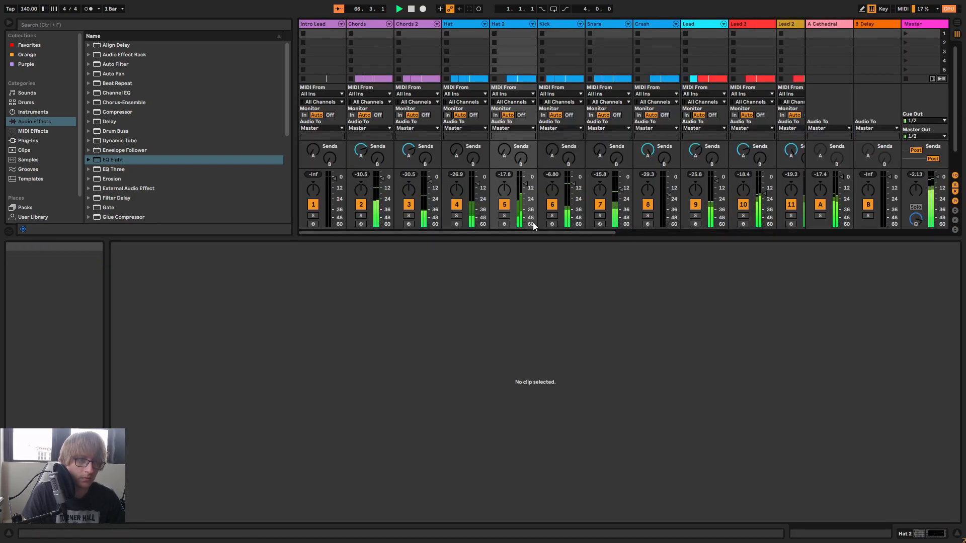
pyautogui.click(457, 215)
pyautogui.keyDown('ctrl'); pyautogui.click(504, 216); pyautogui.keyUp('ctrl')
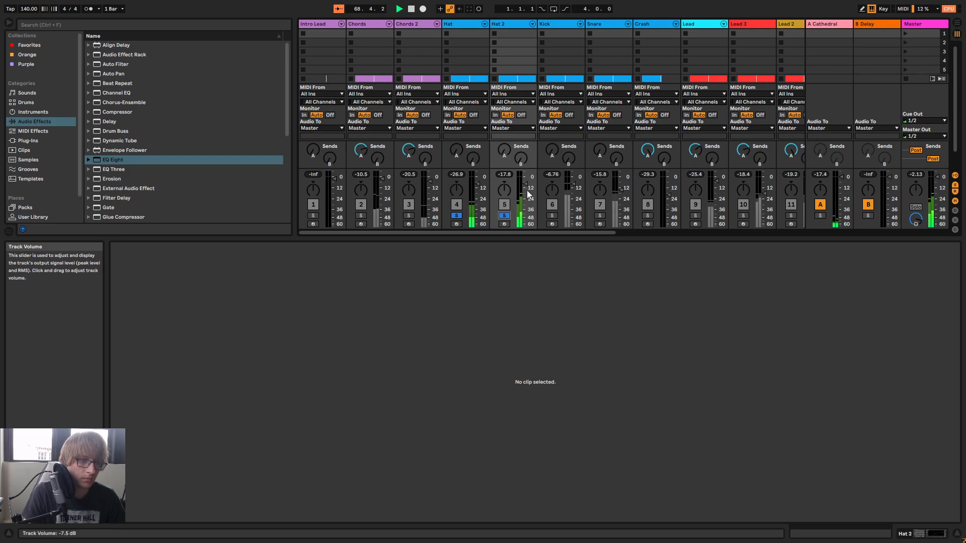
pyautogui.press('Tab')
pyautogui.press('space')
pyautogui.press('space')
pyautogui.press('space')
# Try filling the gaps between the Bleep notes by pasting a copy of all notes starting at 1.1.3
pyautogui.moveTo(297, 250); pyautogui.dragTo(371, 246)
pyautogui.click(391, 358)
pyautogui.hotkey('ctrl', 'a')
pyautogui.hotkey('ctrl', 'c')
pyautogui.click(290, 382)
pyautogui.hotkey('ctrl', 'v')
pyautogui.press('space')
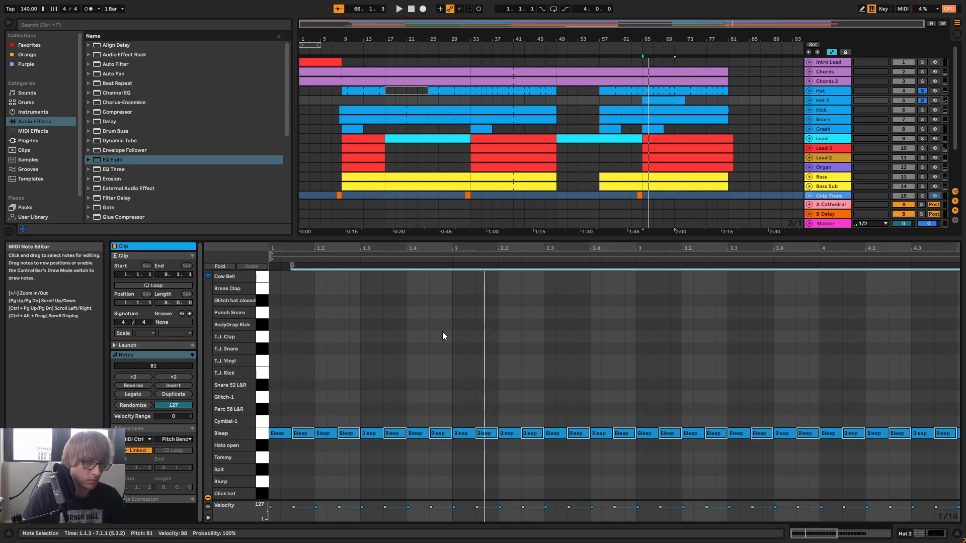
pyautogui.hotkey('ctrl', 'z')
# Take Hat and Hat 2 out of solo and set the Hat 2 track's volume to -12.0 dB in the full mix
pyautogui.press('space')
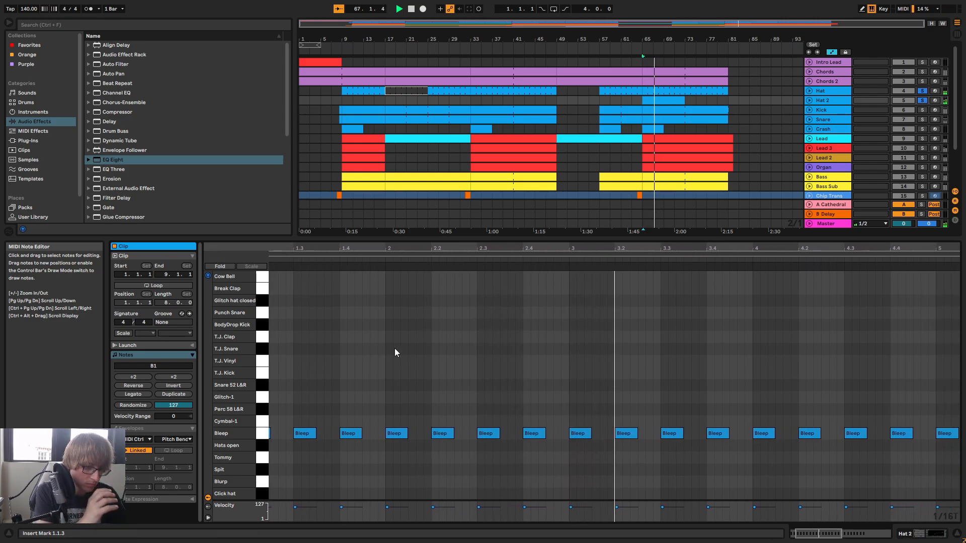
pyautogui.press('space')
pyautogui.press('space')
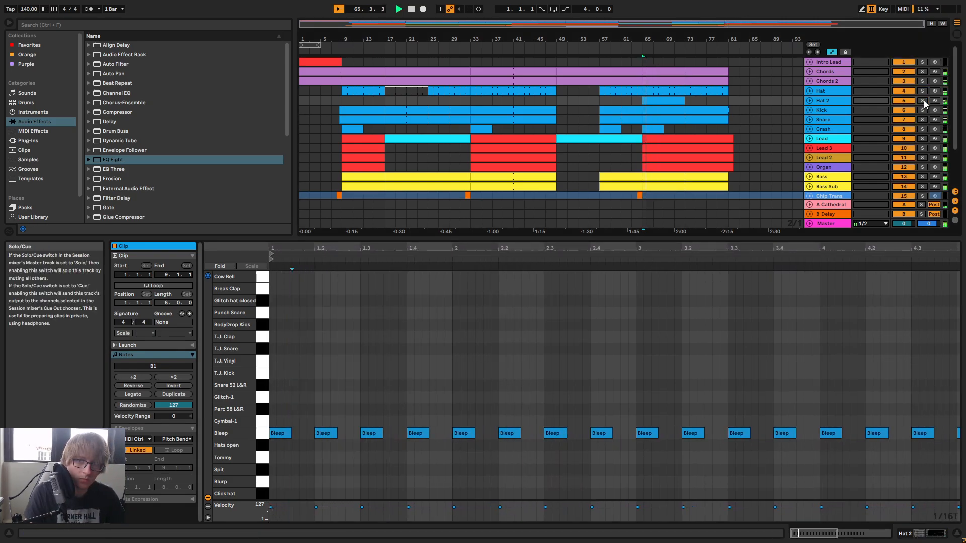
pyautogui.press('space')
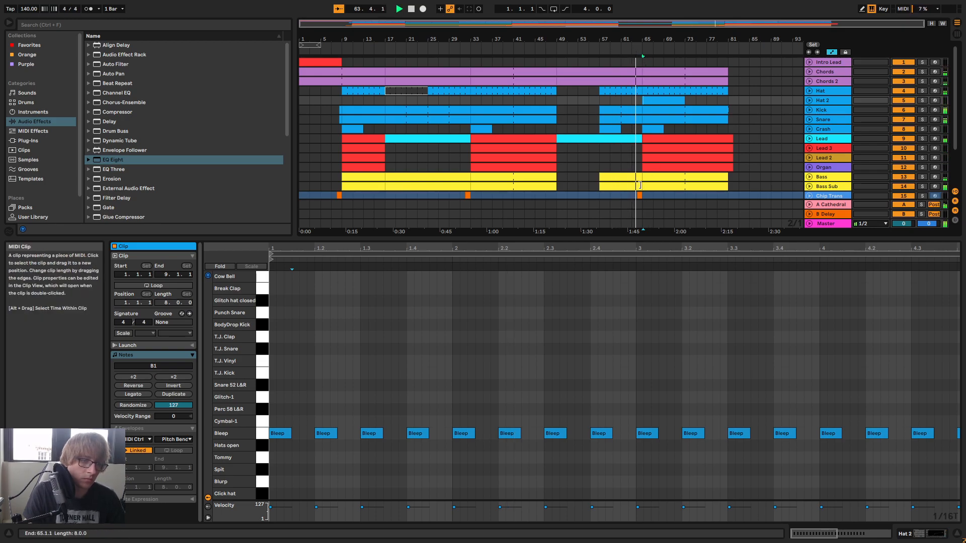
pyautogui.press('Tab')
pyautogui.moveTo(525, 184); pyautogui.dragTo(525, 186)
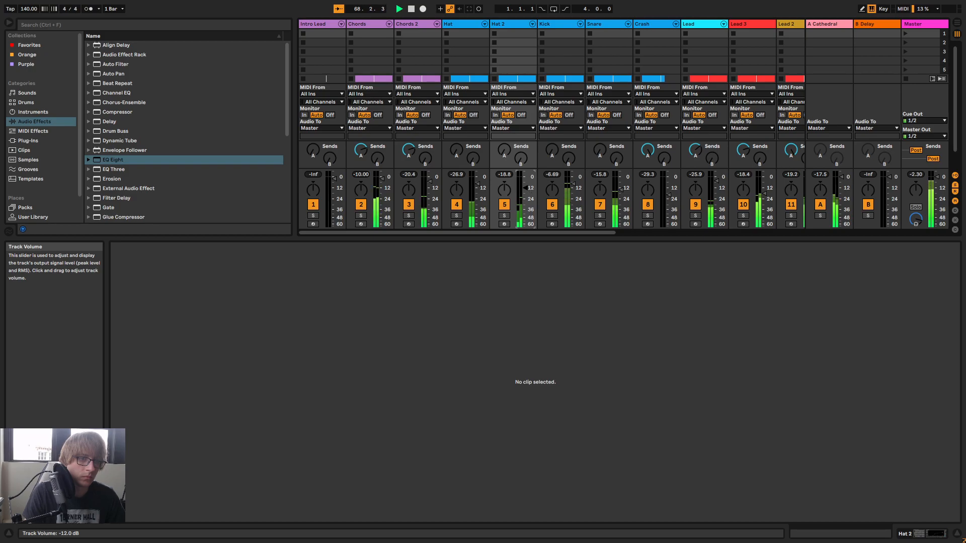
pyautogui.press('Tab')
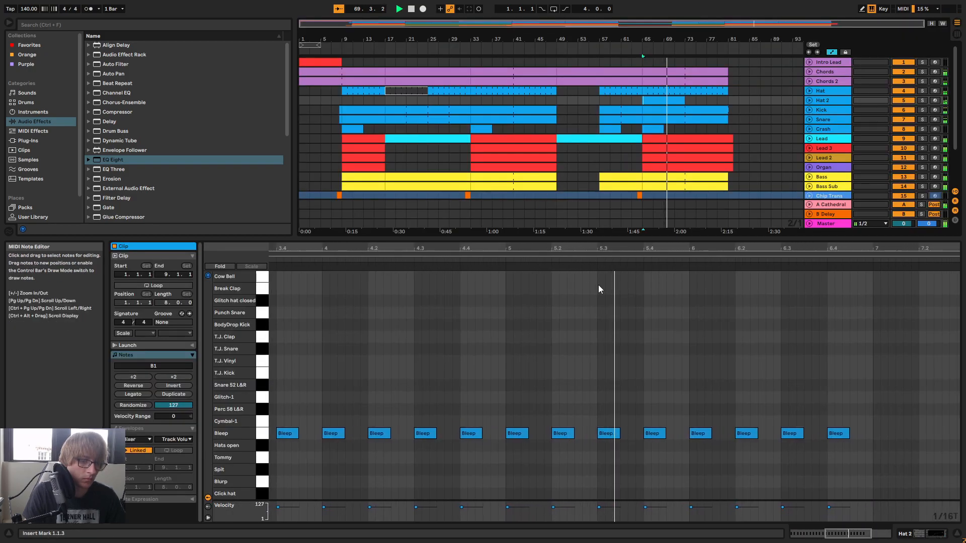
pyautogui.click(774, 129)
pyautogui.press('space')
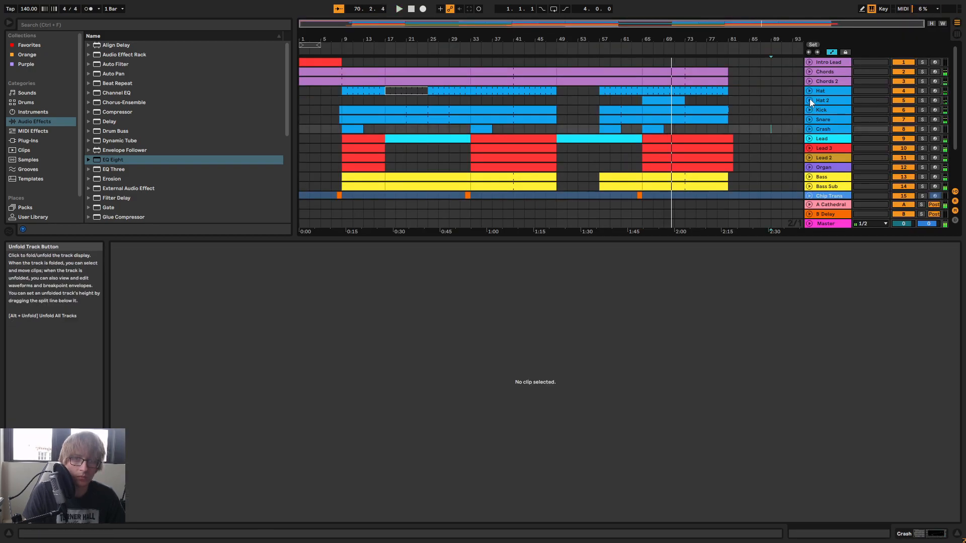
# Shorten the Hat 2 clip to bars 65 to 69 and consolidate it into one four-bar clip
pyautogui.click(809, 101)
pyautogui.click(703, 100)
pyautogui.moveTo(684, 100); pyautogui.dragTo(661, 101)
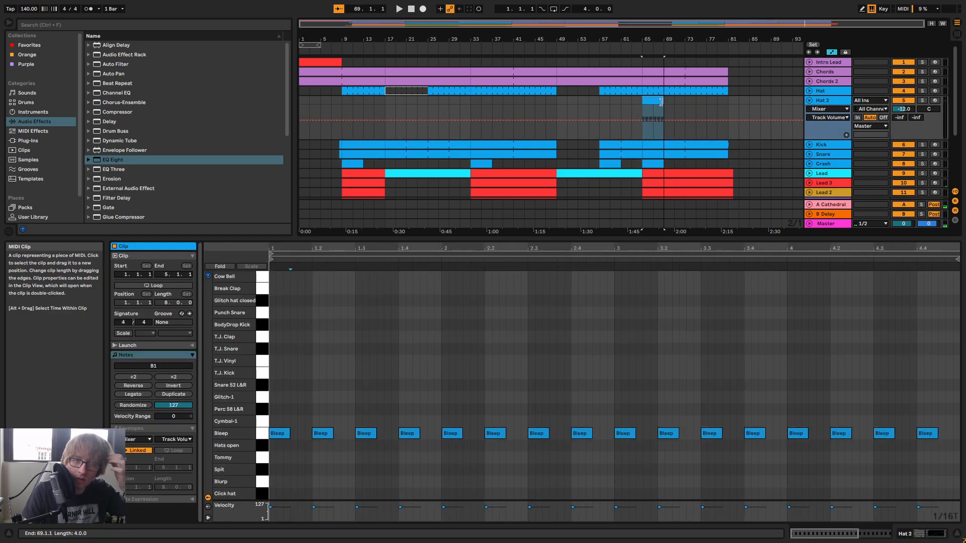
pyautogui.rightClick(657, 101)
pyautogui.click(674, 201)
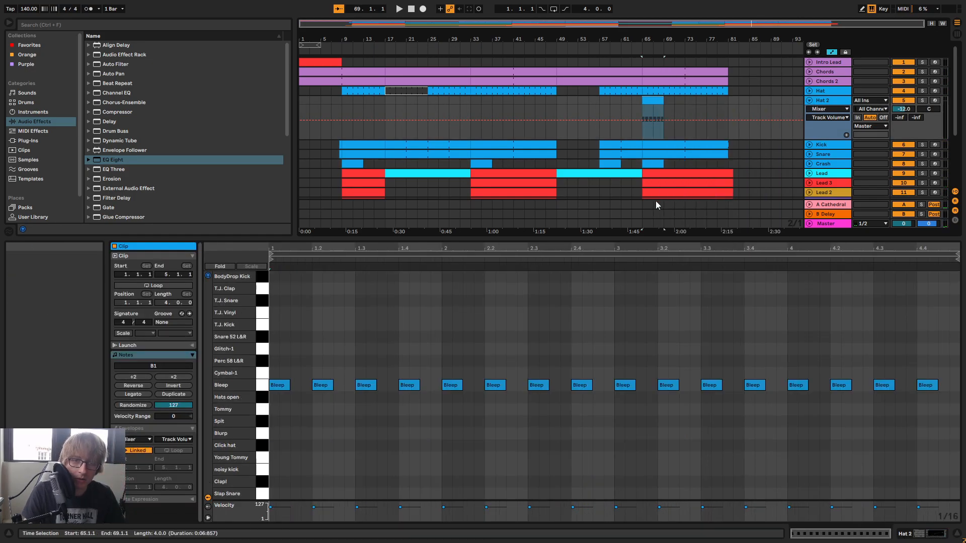
# Loop the Hat 2 clip out to bar 81 and paste a copy of the extended clip at bar 33
pyautogui.click(154, 285)
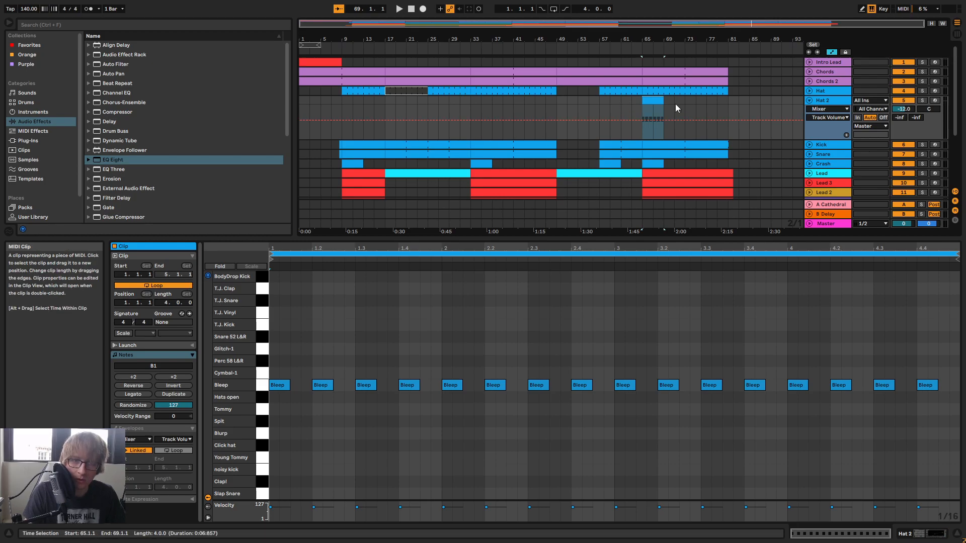
pyautogui.moveTo(661, 98); pyautogui.dragTo(728, 100)
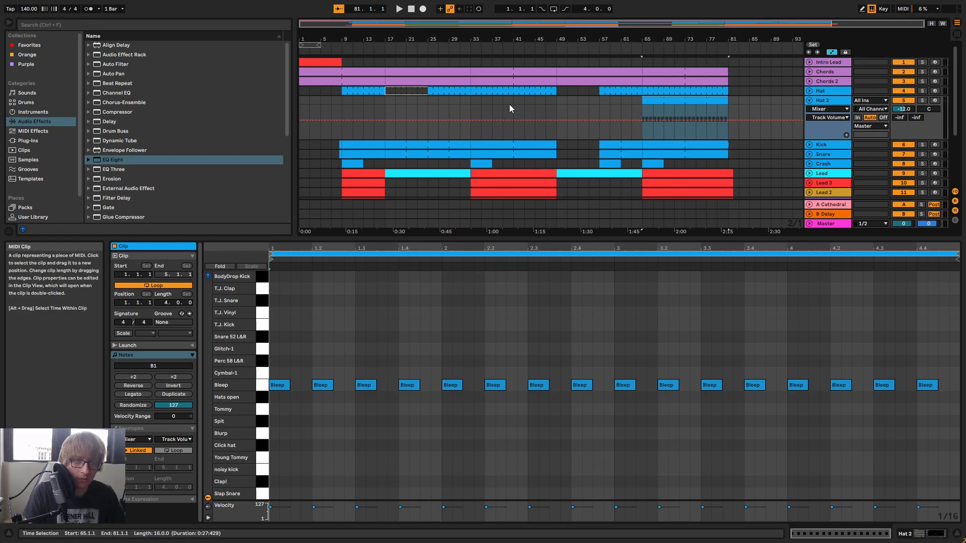
pyautogui.click(473, 104)
pyautogui.hotkey('ctrl', 'v')
# Duplicate the Hat 2 track and delete the clip at bar 33 from the duplicate
pyautogui.rightClick(835, 101)
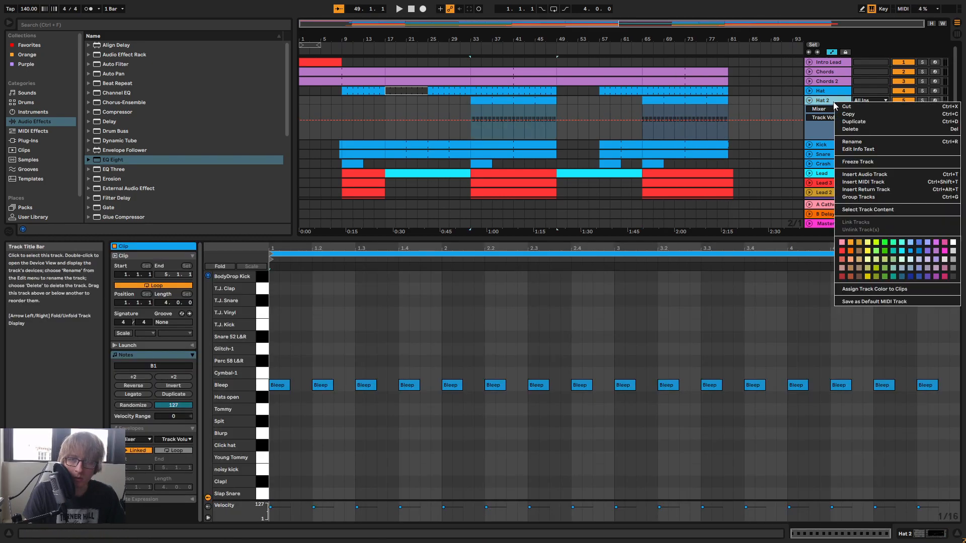
pyautogui.click(816, 127)
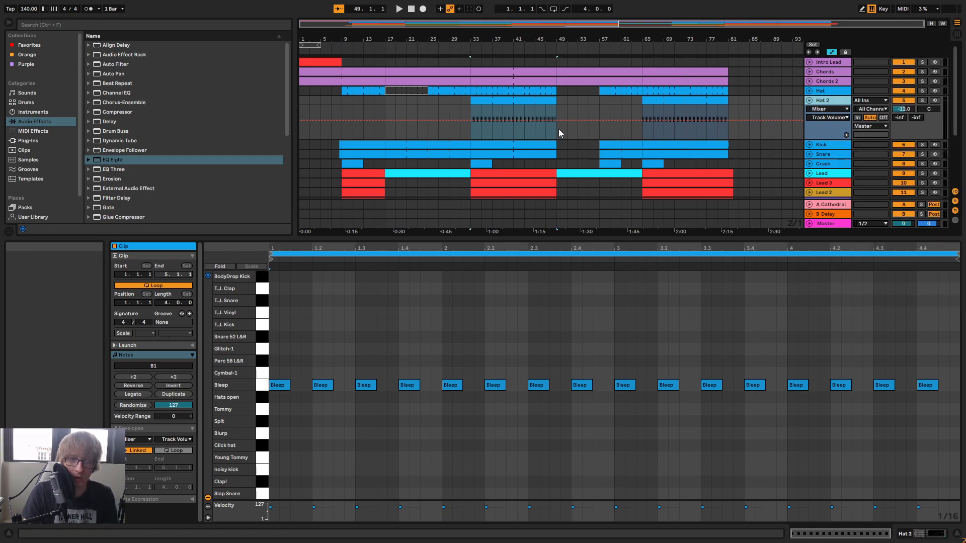
pyautogui.hotkey('ctrl', 'd')
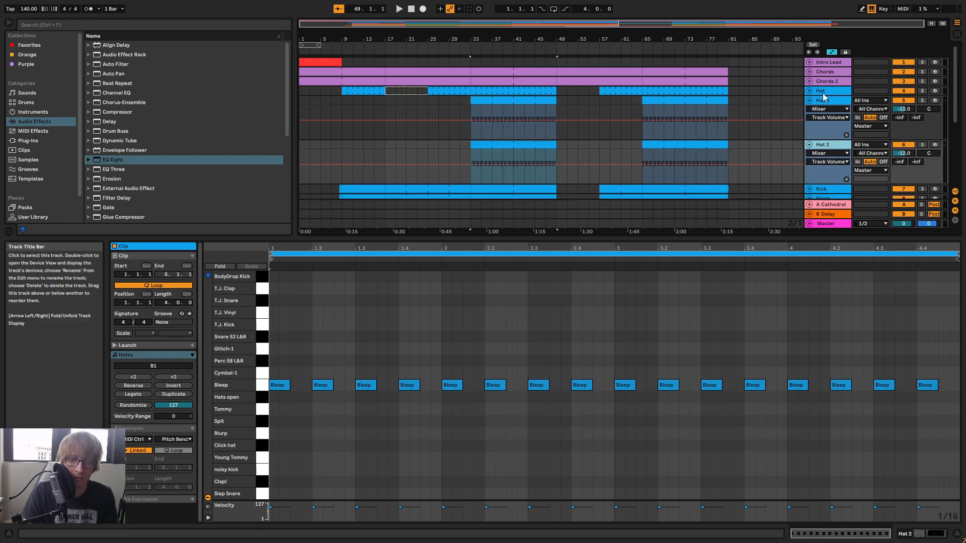
pyautogui.click(546, 144)
pyautogui.press('Delete')
# Select all notes in the duplicate track's clip at bar 65 and audition them on lower pads down to noisy kick
pyautogui.click(690, 145)
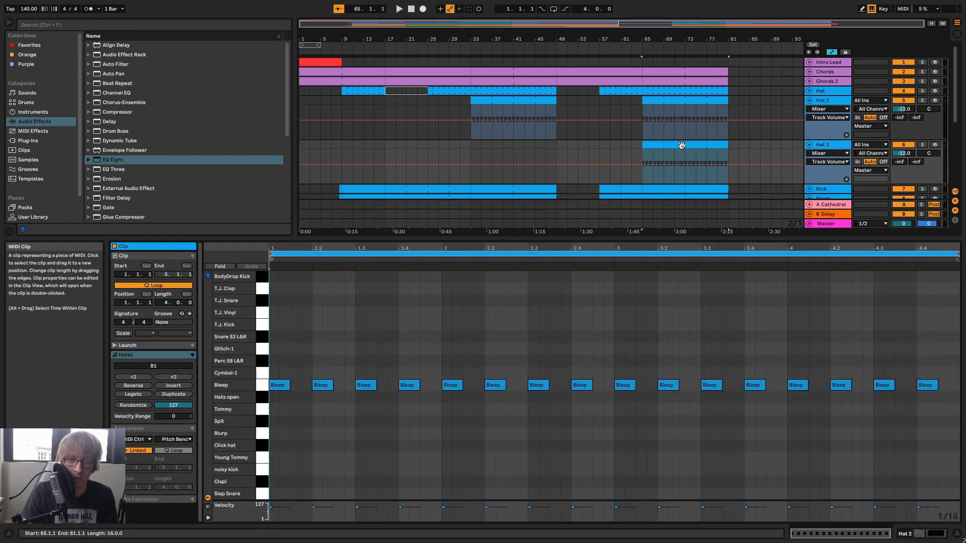
pyautogui.moveTo(284, 373); pyautogui.dragTo(925, 419)
pyautogui.press('Down')
pyautogui.press('Down')
pyautogui.press('Down')
pyautogui.press('Down')
pyautogui.press('Down')
pyautogui.press('Down')
pyautogui.press('Down')
pyautogui.press('Down')
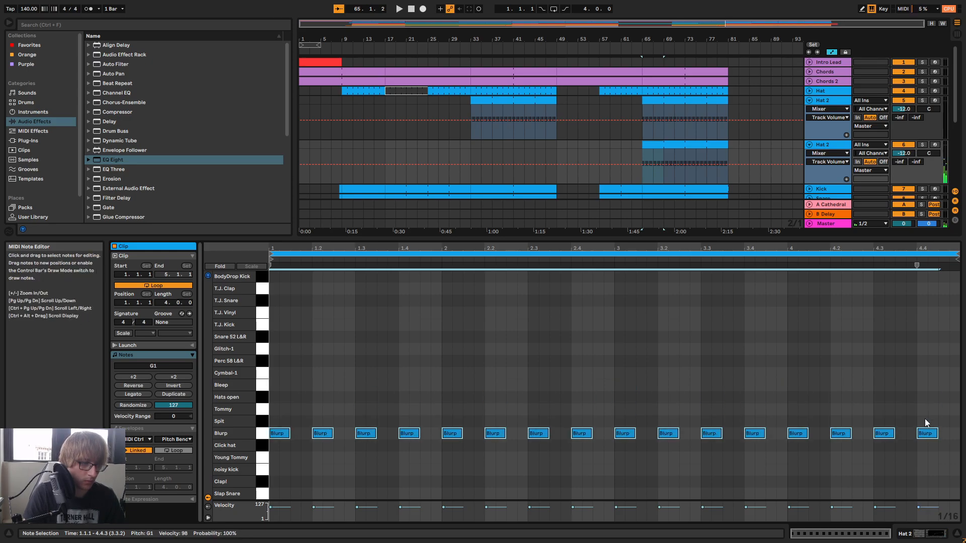
pyautogui.press('Up')
pyautogui.press('Up')
pyautogui.press('Up')
pyautogui.press('Up')
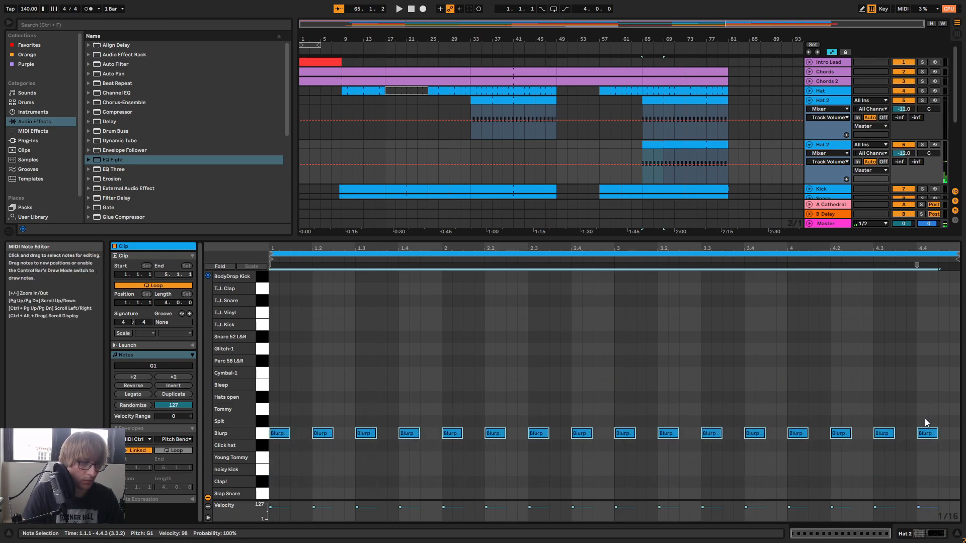
pyautogui.press('Down')
pyautogui.press('Down')
pyautogui.press('Down')
pyautogui.press('Down')
pyautogui.press('Down')
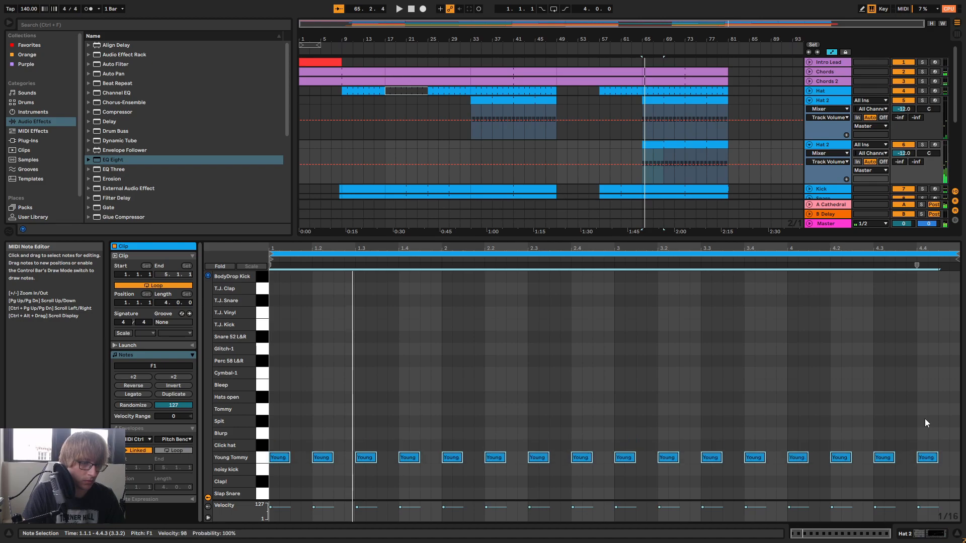
pyautogui.press('Up')
pyautogui.press('Up')
pyautogui.press('Up')
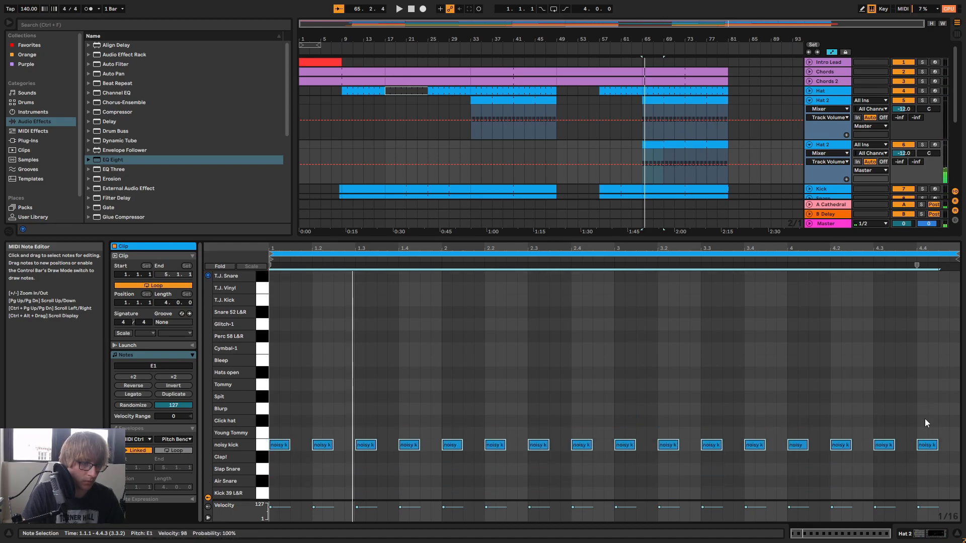
# Move the selected notes up through the drum pads to the tom tom pad at C#4, auditioning each sound
pyautogui.press('Up')
pyautogui.press('Up')
pyautogui.press('Up')
pyautogui.press('Up')
pyautogui.press('Up')
pyautogui.press('Up')
pyautogui.press('Up')
pyautogui.press('Up')
pyautogui.press('Up')
pyautogui.press('Up')
pyautogui.press('Up')
pyautogui.press('Up')
pyautogui.press('Up')
pyautogui.press('Up')
pyautogui.press('Up')
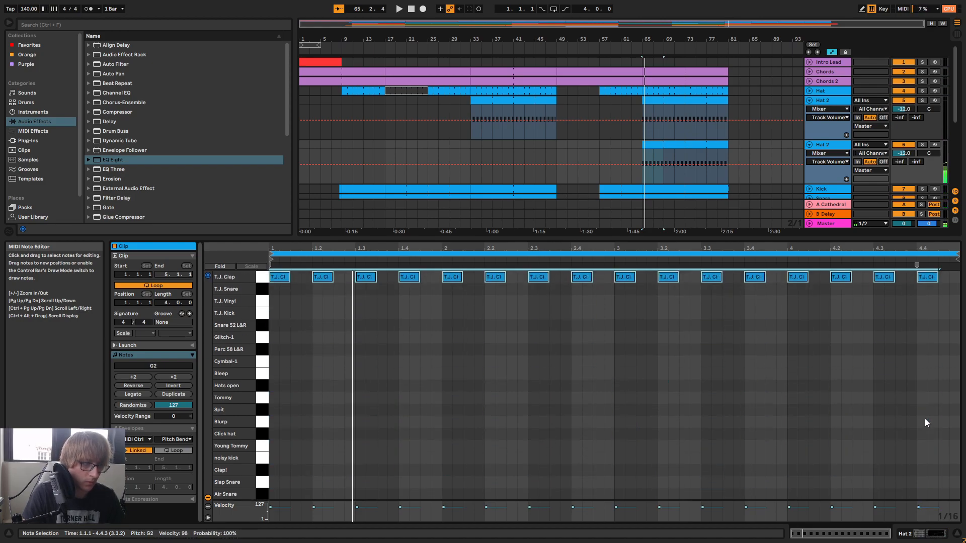
pyautogui.press('Up')
pyautogui.press('Up')
pyautogui.press('Up')
pyautogui.press('Up')
pyautogui.press('Up')
pyautogui.press('Up')
pyautogui.press('Up')
pyautogui.press('Up')
pyautogui.press('Up')
pyautogui.press('Up')
pyautogui.press('Up')
pyautogui.press('Up')
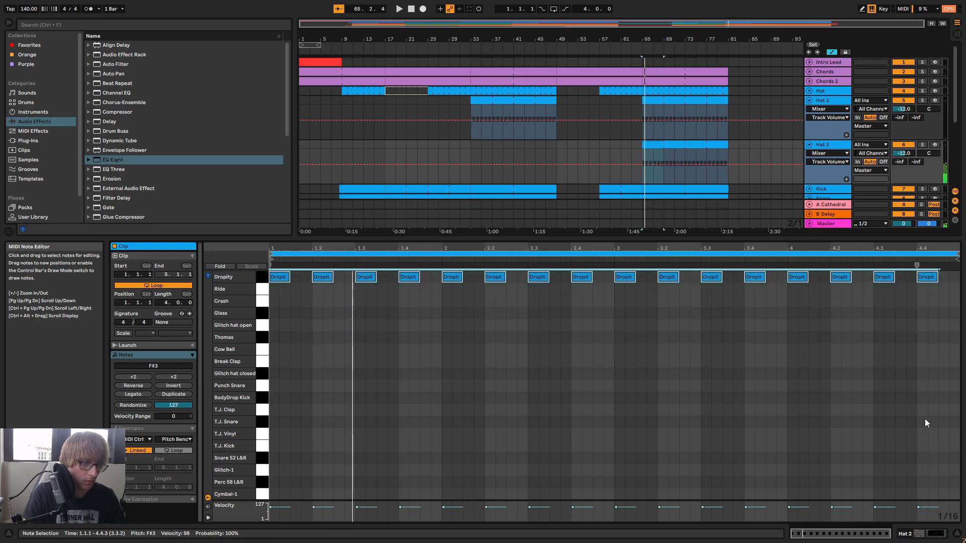
pyautogui.press('Up')
pyautogui.press('Up')
pyautogui.press('Up')
pyautogui.press('Up')
pyautogui.press('Up')
pyautogui.press('Up')
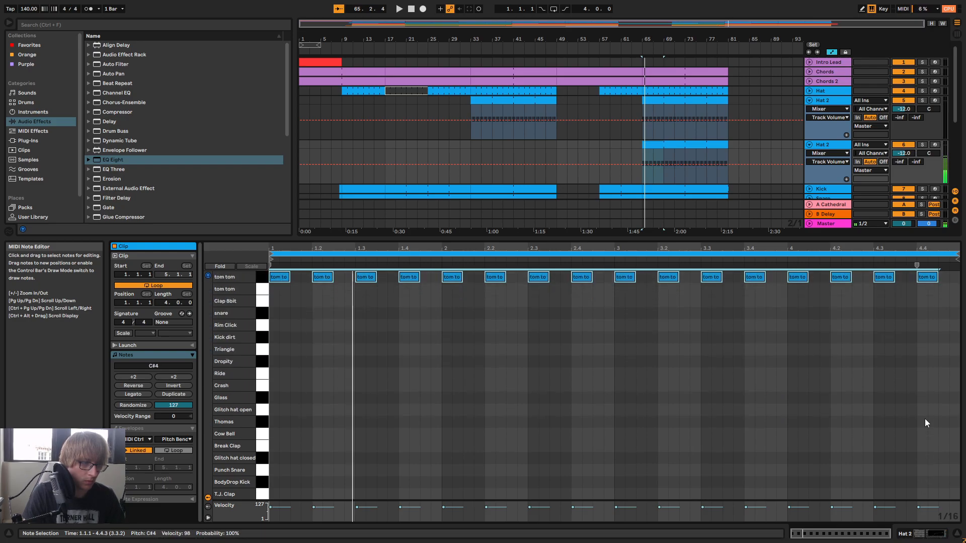
# Compare the tom tom and Bleep pads with the mix and move all the notes to the Bleep pad at F4
pyautogui.scroll(1, 925, 423)
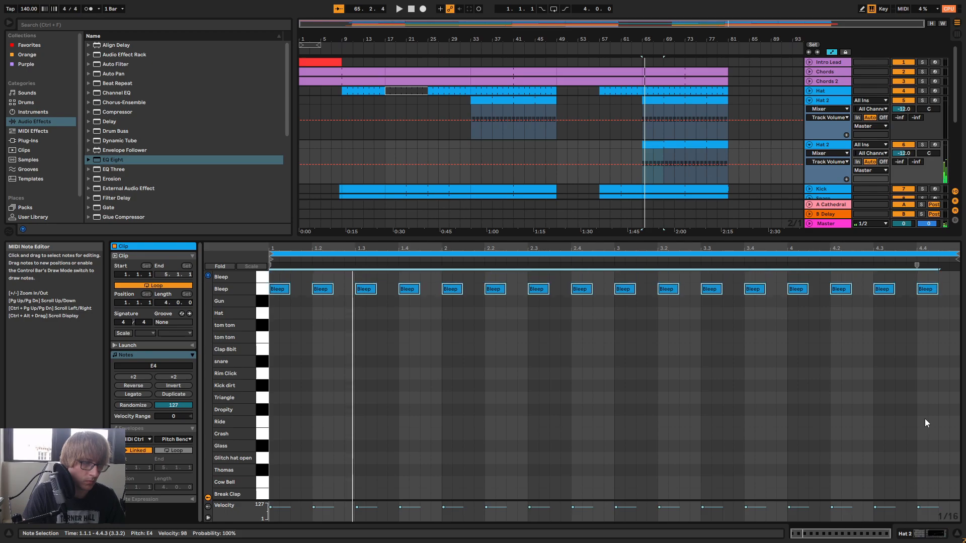
pyautogui.press('Down')
pyautogui.press('space')
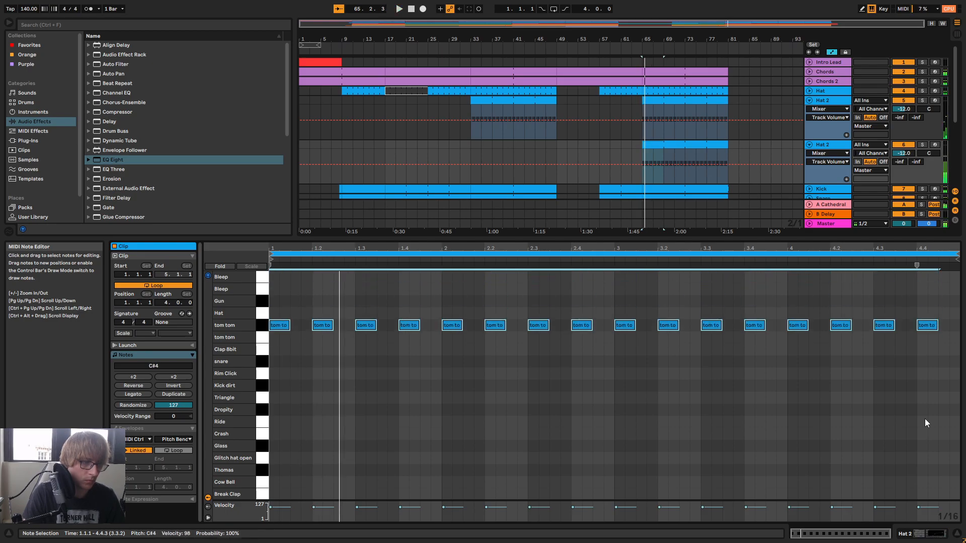
pyautogui.press('Up')
pyautogui.press('Up')
pyautogui.press('Up')
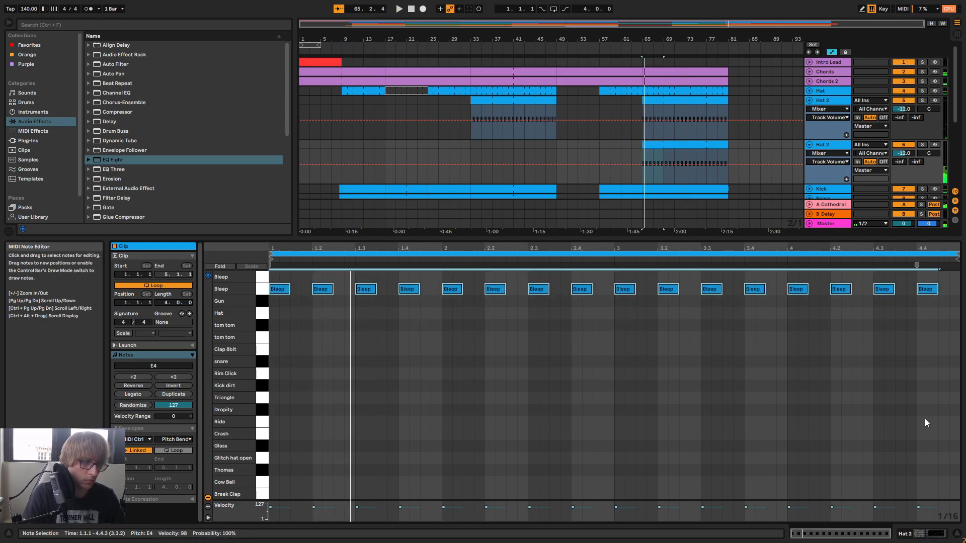
pyautogui.press('Up')
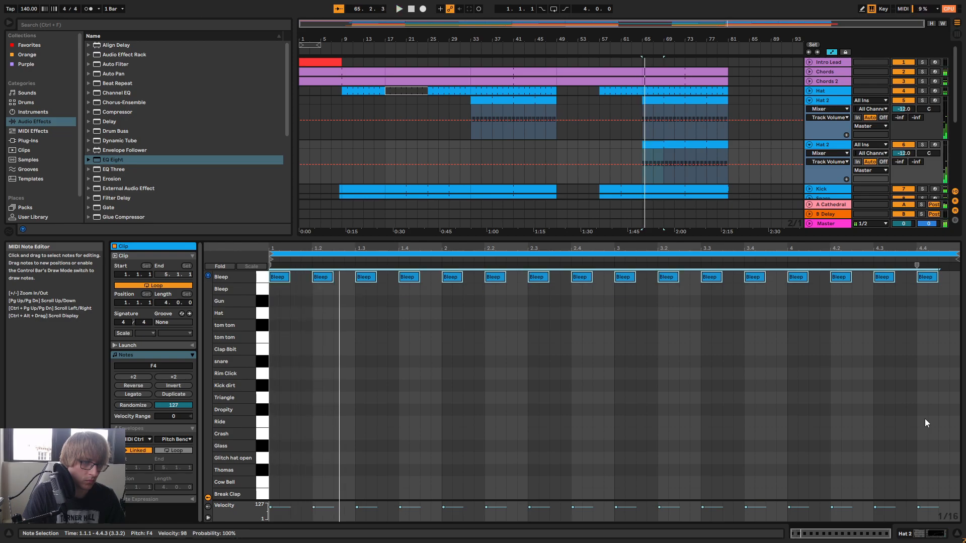
# Delete the first Bleep note in the clip and move the second one so it ends at 1.2
pyautogui.scroll(2, 670, 418)
pyautogui.moveTo(293, 304); pyautogui.dragTo(280, 367)
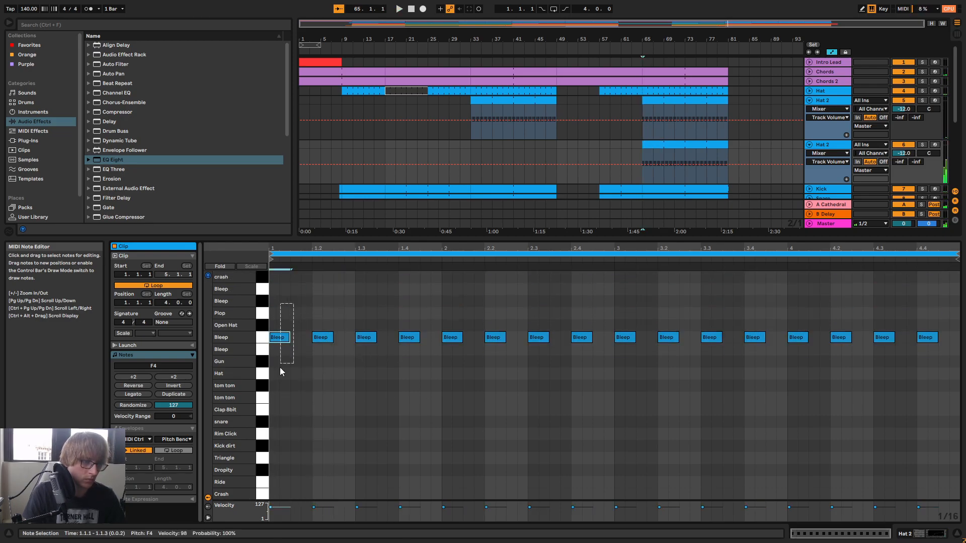
pyautogui.press('Delete')
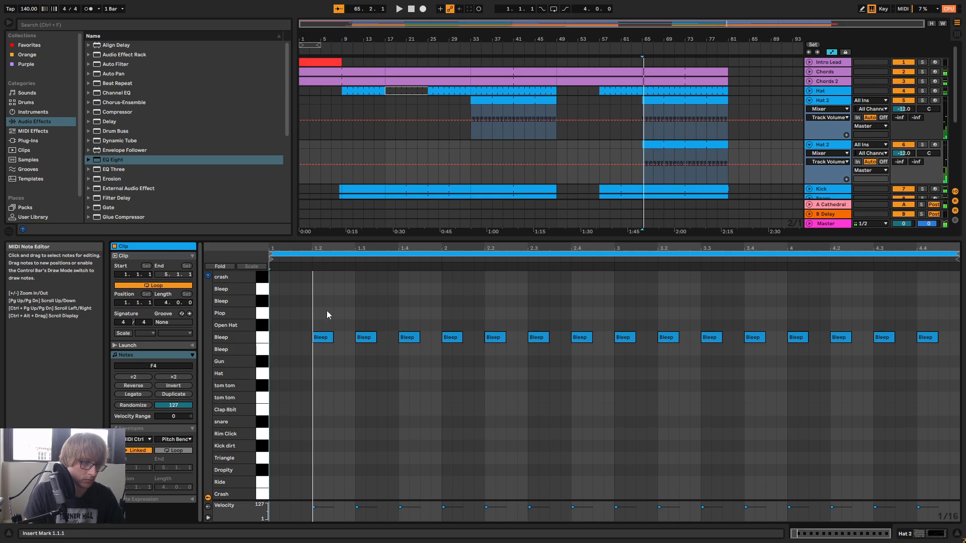
pyautogui.moveTo(320, 338)
pyautogui.mouseDown()
pyautogui.moveTo(305, 340)
pyautogui.moveTo(312, 338)
pyautogui.mouseUp()
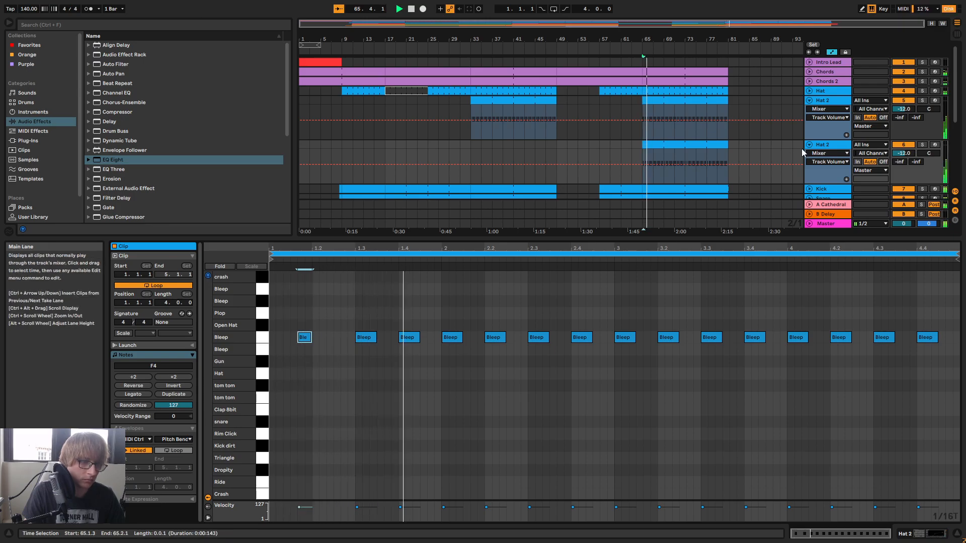
# Delete all Bleep notes from bar 2 onward and select the remaining notes in bar 1
pyautogui.moveTo(458, 395); pyautogui.dragTo(960, 311)
pyautogui.press('Delete')
pyautogui.moveTo(453, 305); pyautogui.dragTo(270, 377)
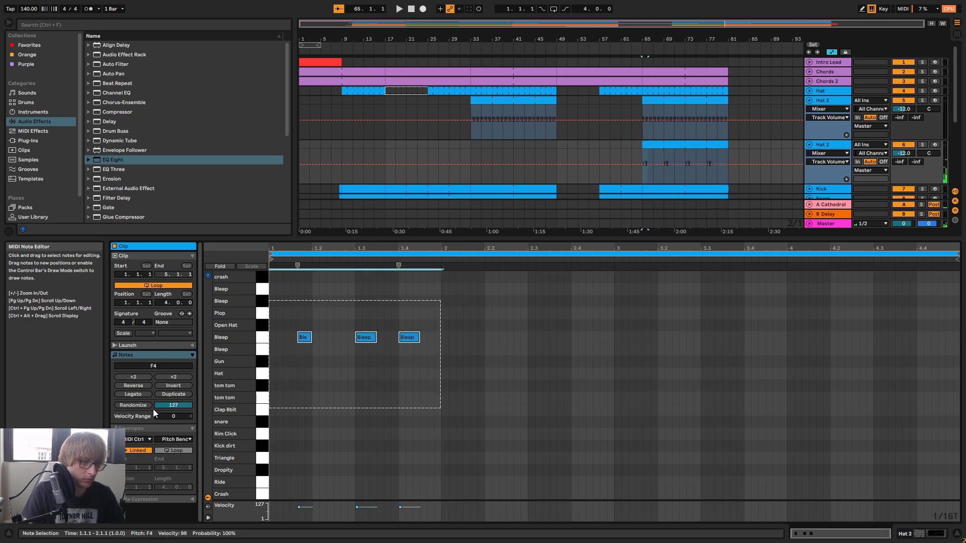
# Listen to the duplicate Hat 2 track soloed and audition the other Bleep pads
pyautogui.click(922, 145)
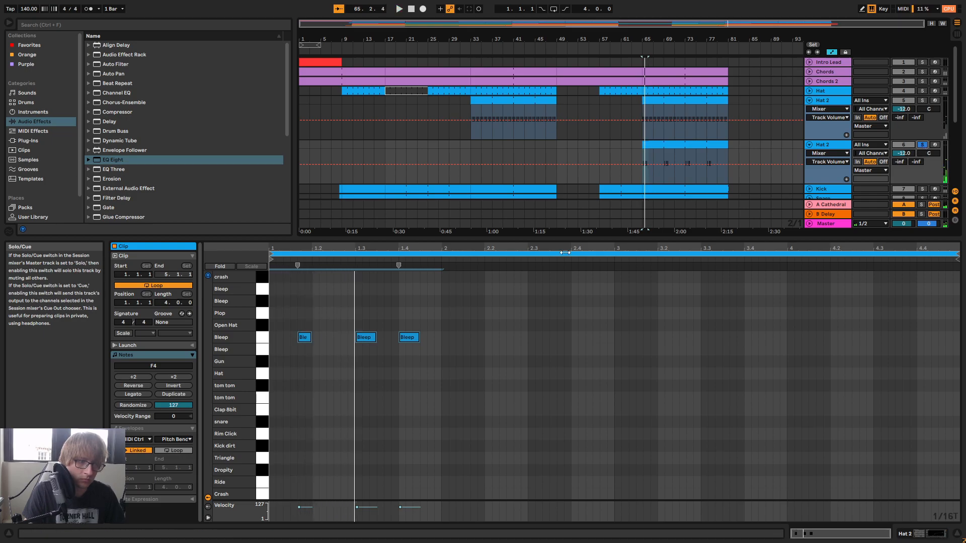
pyautogui.press('space')
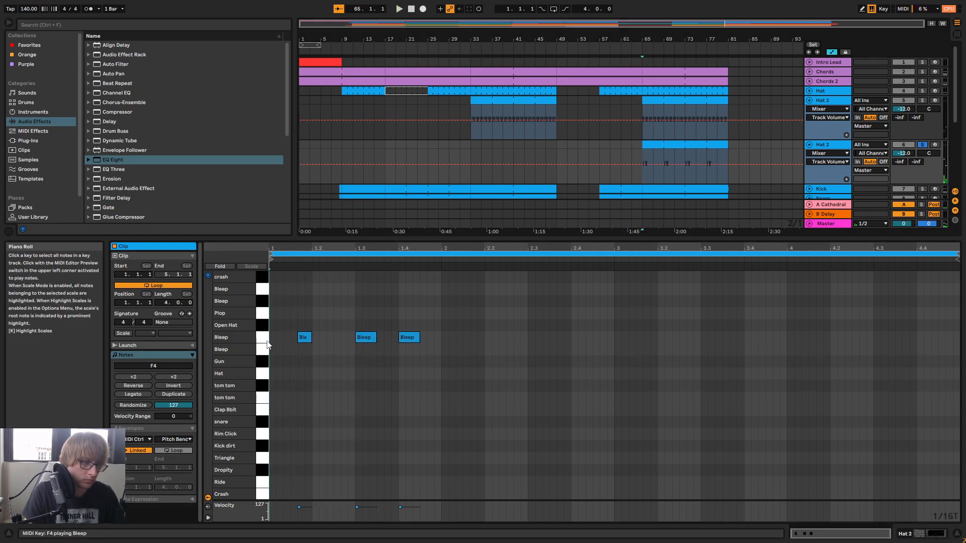
pyautogui.press('space')
pyautogui.click(263, 291)
pyautogui.click(264, 301)
pyautogui.click(266, 294)
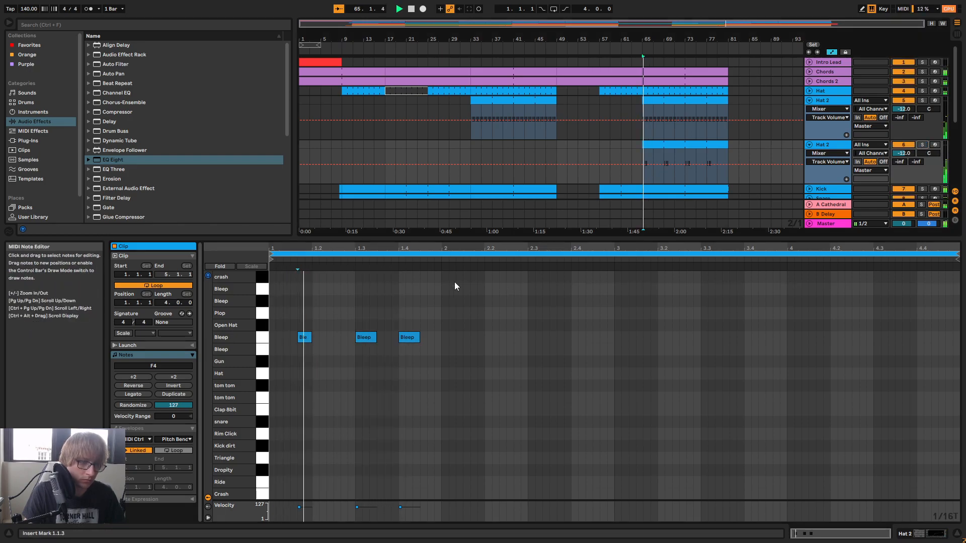
# Duplicate the one-bar Bleep pattern across bars 2 to 4 of the clip
pyautogui.moveTo(441, 296); pyautogui.dragTo(277, 380)
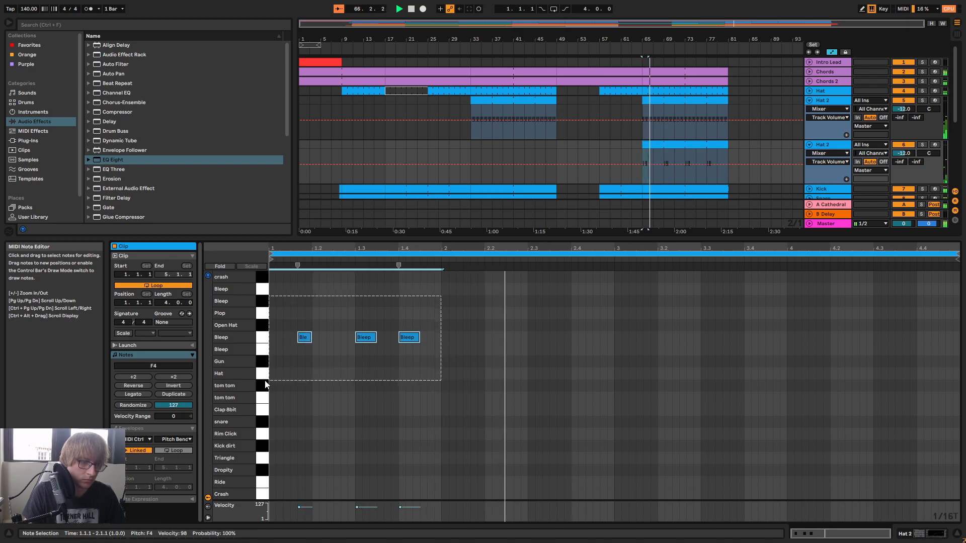
pyautogui.hotkey('ctrl', 'd')
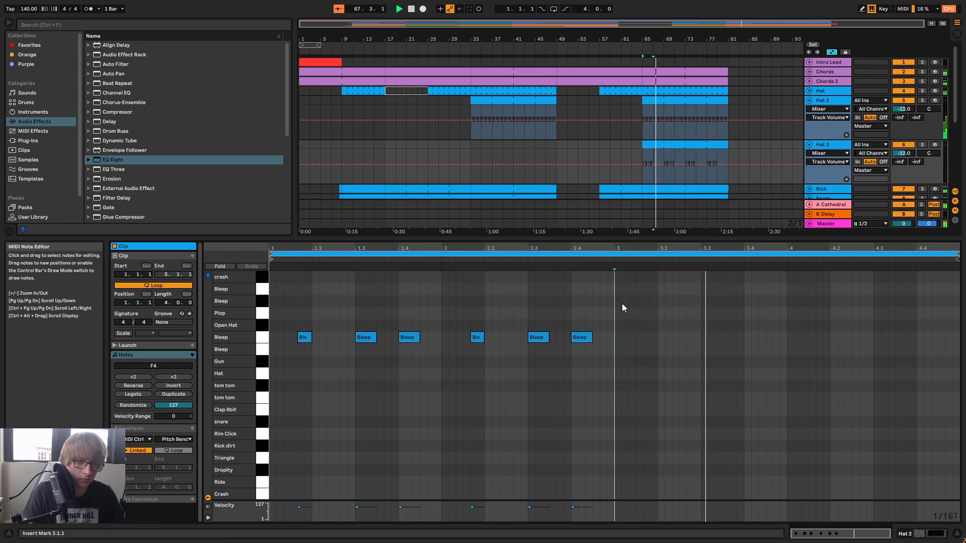
pyautogui.hotkey('ctrl', 'd')
pyautogui.hotkey('ctrl', 'd')
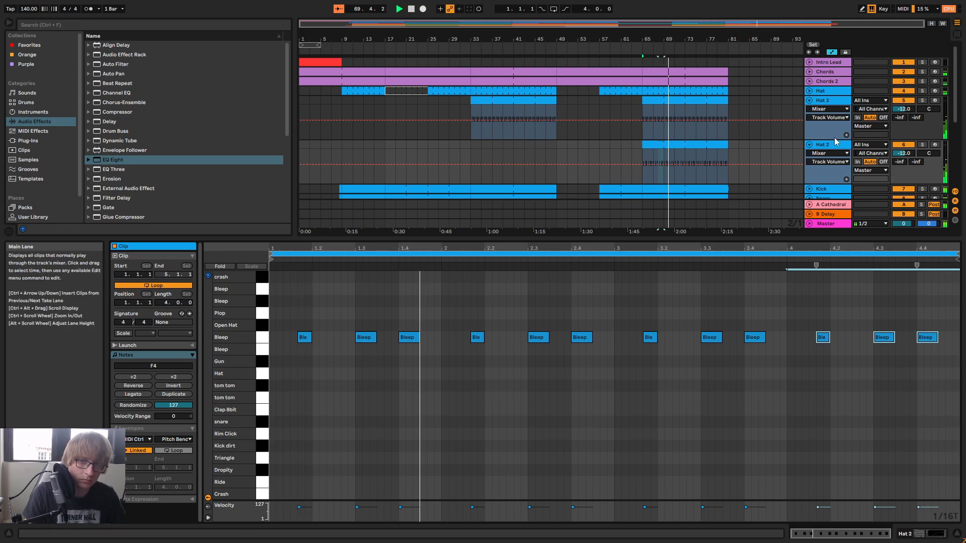
# Compare the two Hat 2 tracks by soloing each in the session mixer, then clear the solos
pyautogui.press('Tab')
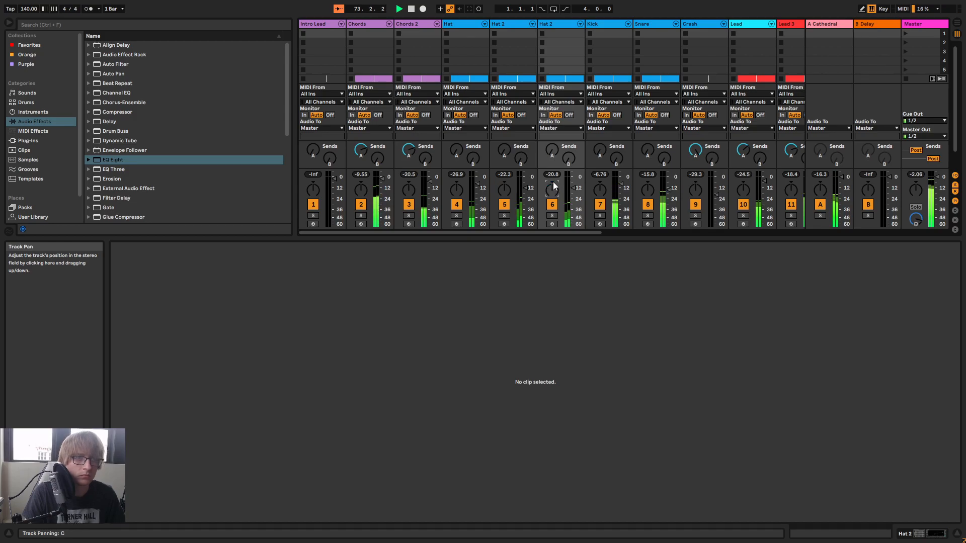
pyautogui.click(552, 216)
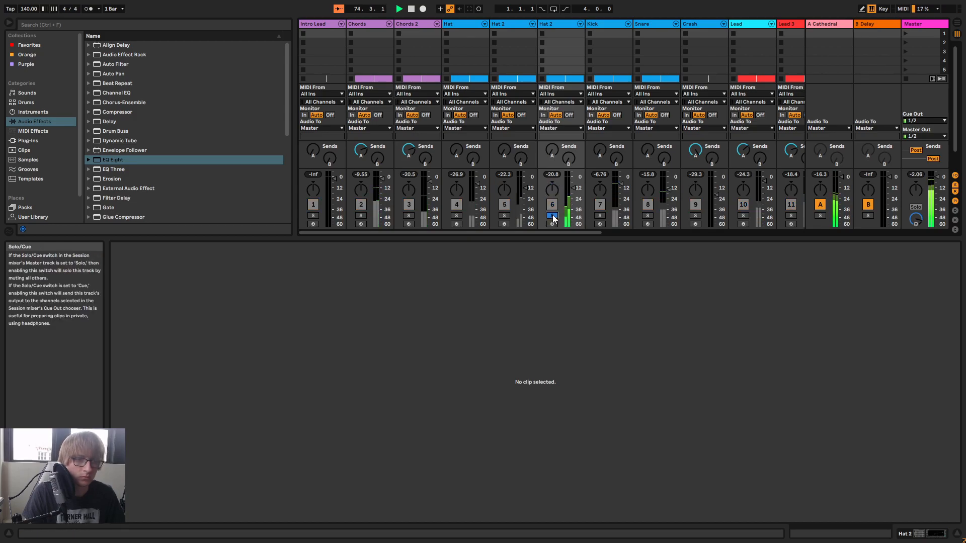
pyautogui.click(506, 217)
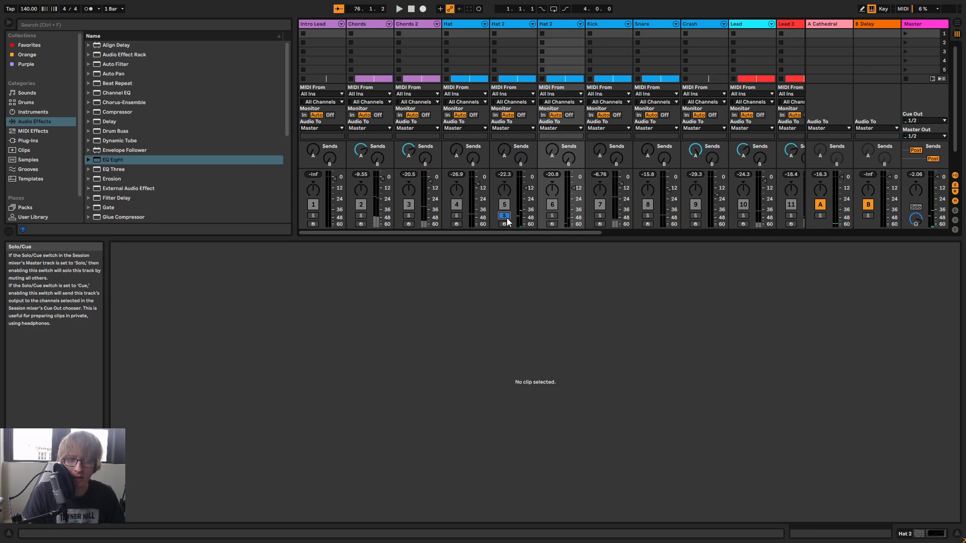
pyautogui.click(506, 217)
pyautogui.click(553, 215)
pyautogui.click(552, 216)
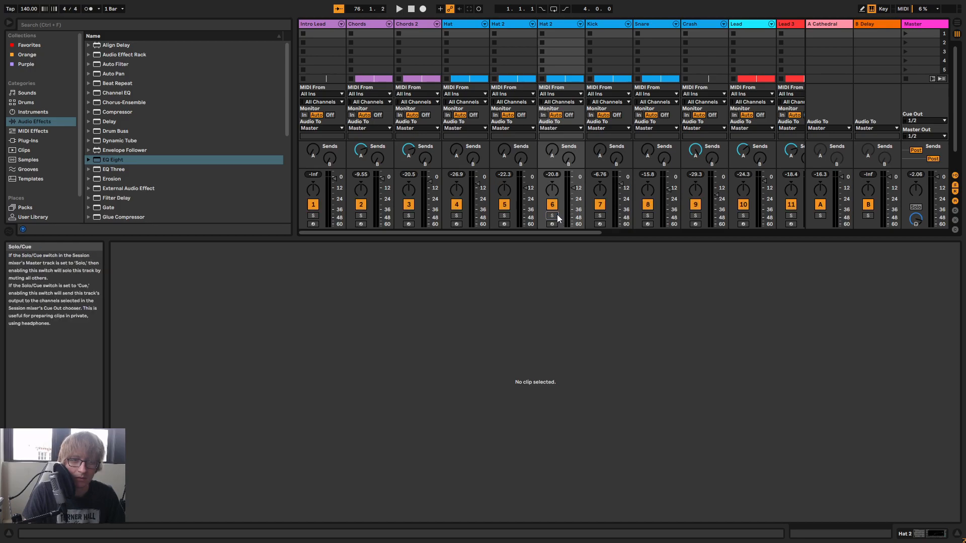
# Select the Bleep pad at F4 in the duplicate Hat 2 track's drum rack and pan it to 20L while listening
pyautogui.click(547, 25)
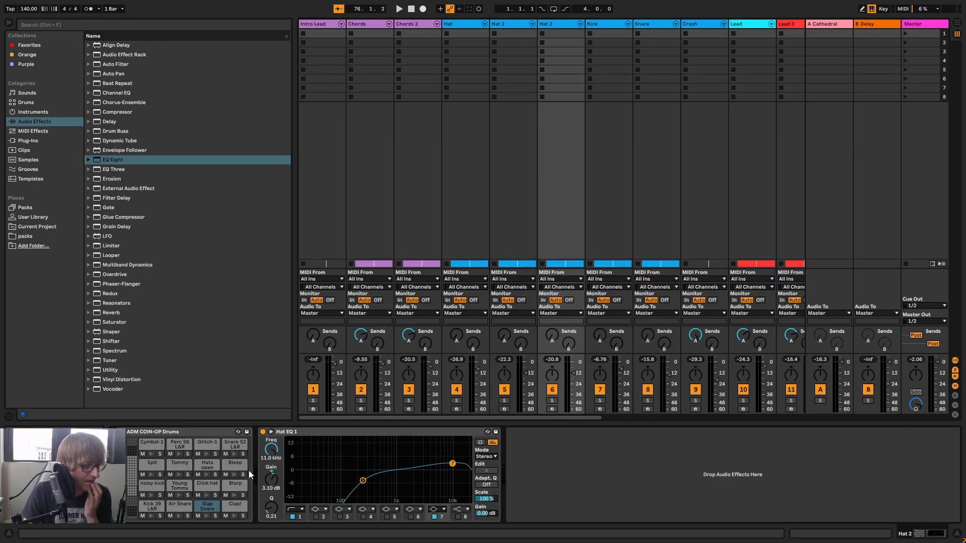
pyautogui.press('space')
pyautogui.click(132, 471)
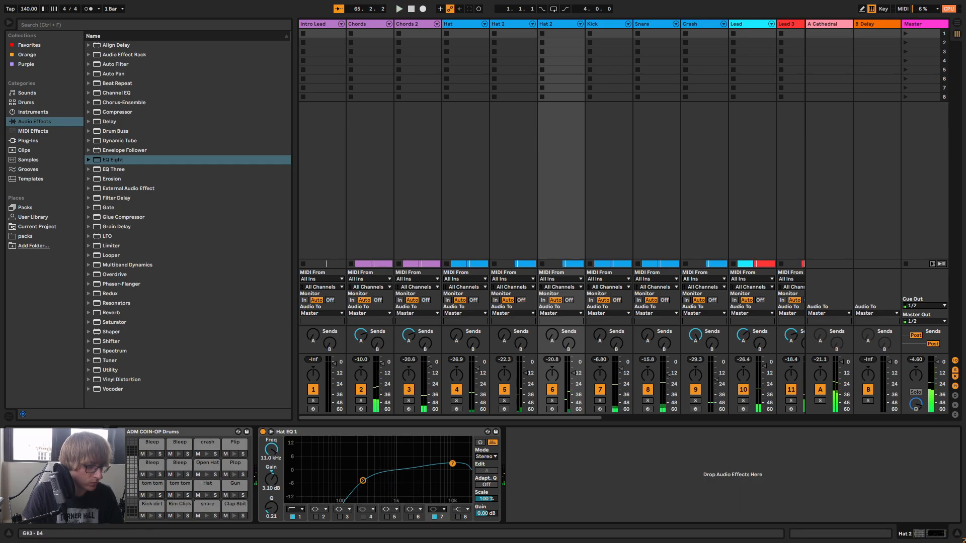
pyautogui.click(181, 467)
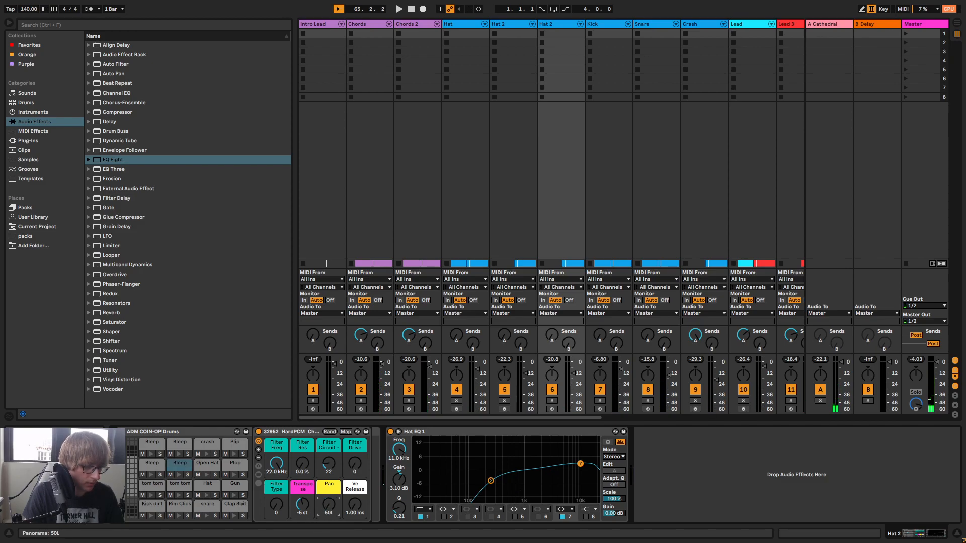
pyautogui.press('space')
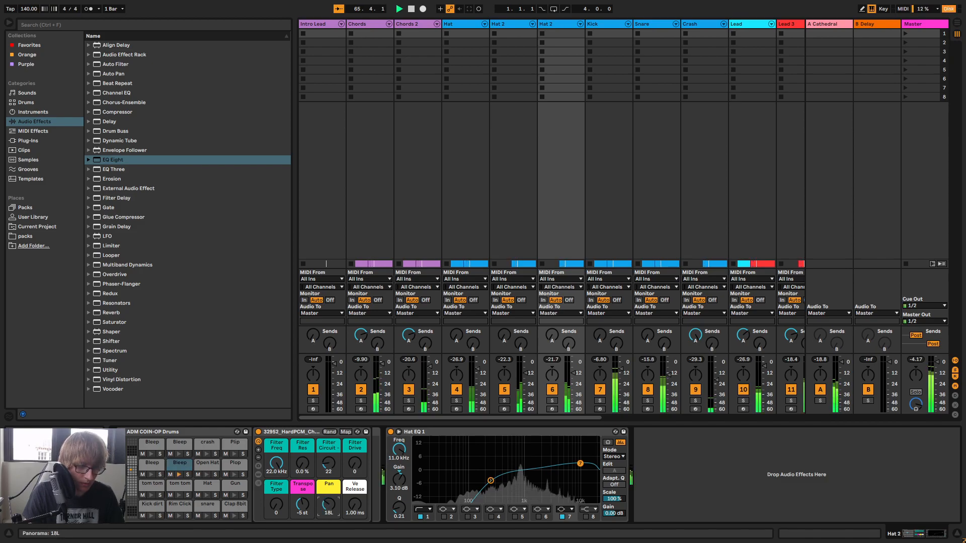
pyautogui.press('Tab')
pyautogui.press('space')
pyautogui.press('Tab')
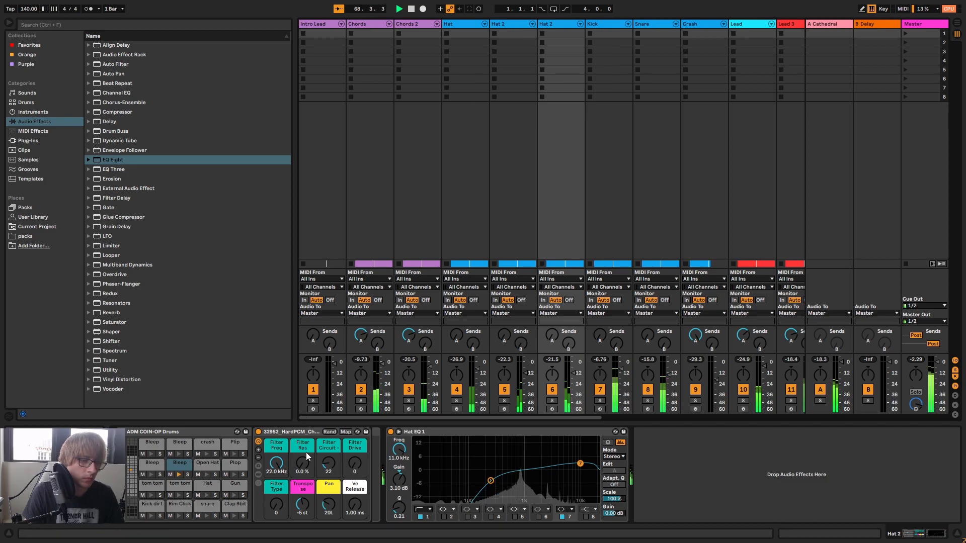
# Rename the duplicate Hat 2 track as Hat 3 and set its volume to -13.5 dB
pyautogui.rightClick(560, 24)
pyautogui.click(599, 61)
pyautogui.write('Hat 3')
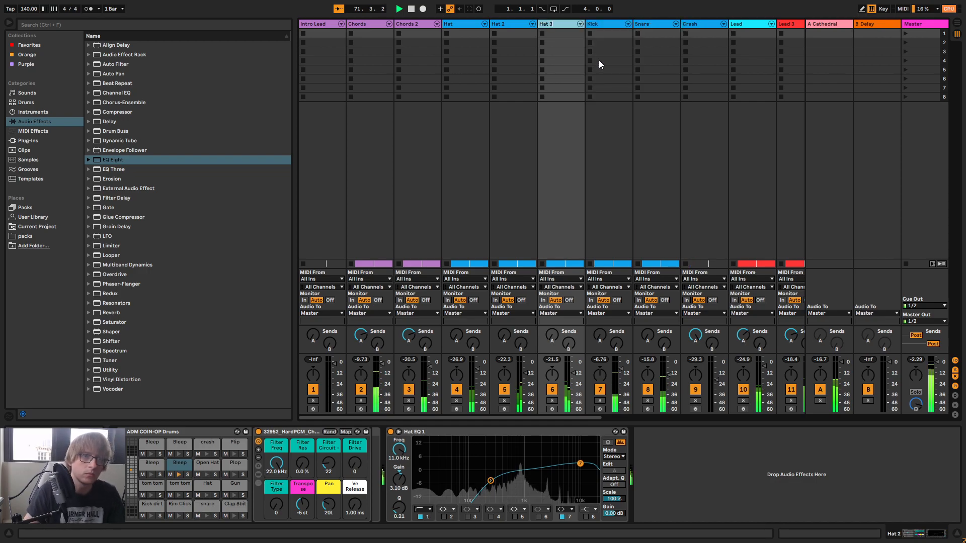
pyautogui.press('Return')
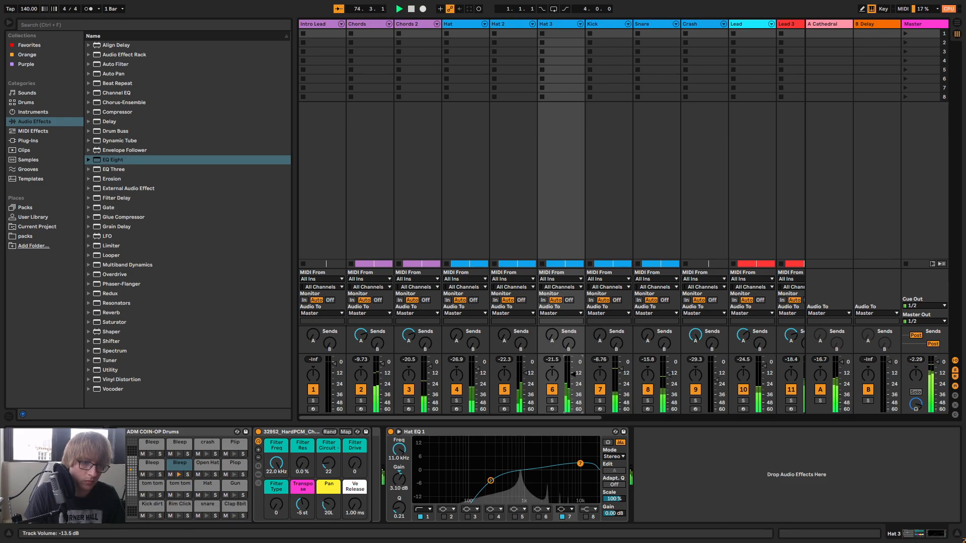
# Return to the arrangement and collapse the Hat 3 and Hat 2 tracks
pyautogui.press('Tab')
pyautogui.click(757, 227)
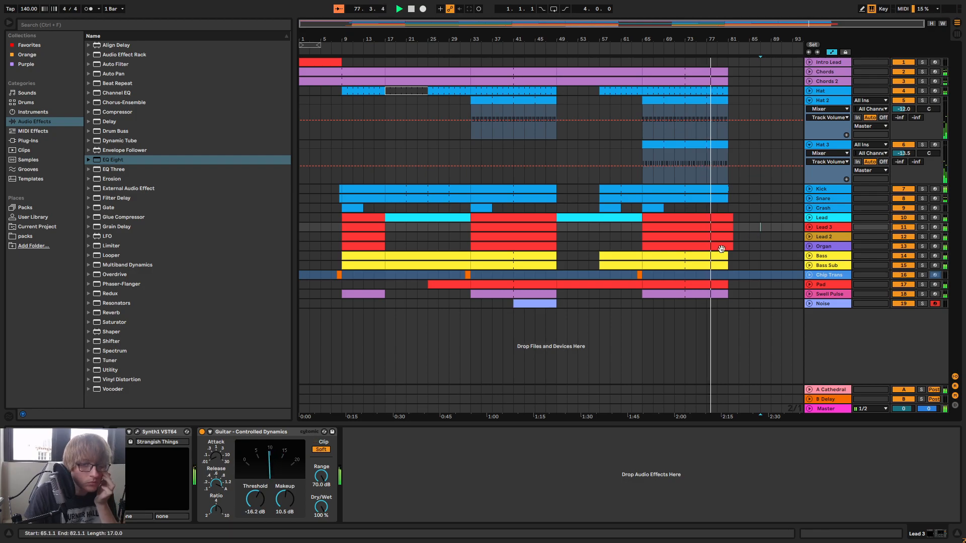
pyautogui.click(771, 219)
pyautogui.click(810, 145)
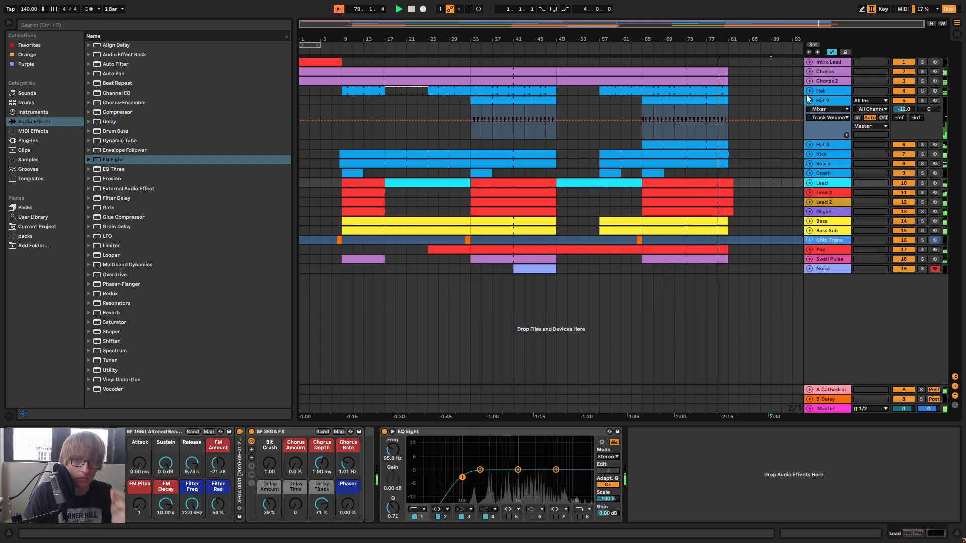
pyautogui.click(809, 100)
pyautogui.click(771, 129)
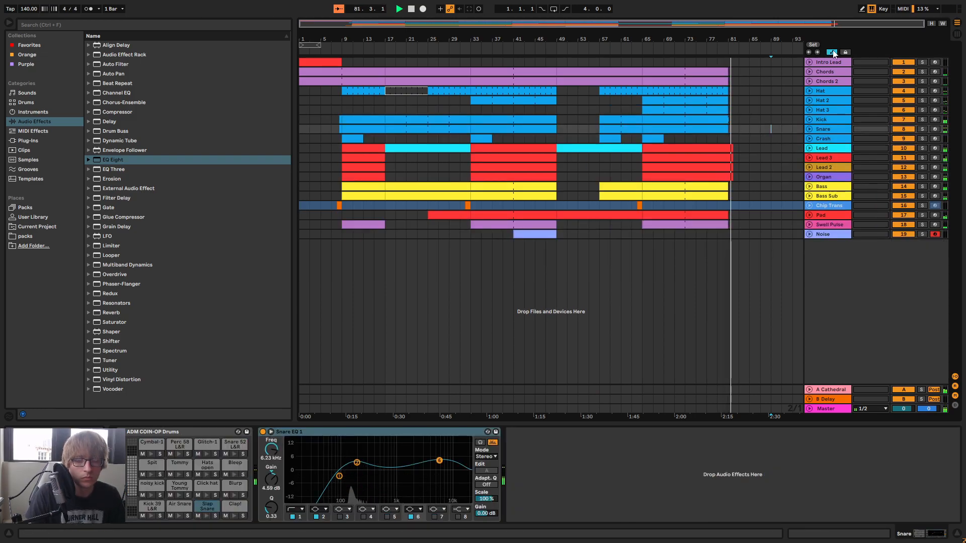
# Extend the final Bass and Bass Sub clips to bar 82 and listen to the ending
pyautogui.click(713, 49)
pyautogui.moveTo(714, 39); pyautogui.dragTo(584, 96)
pyautogui.click(808, 196)
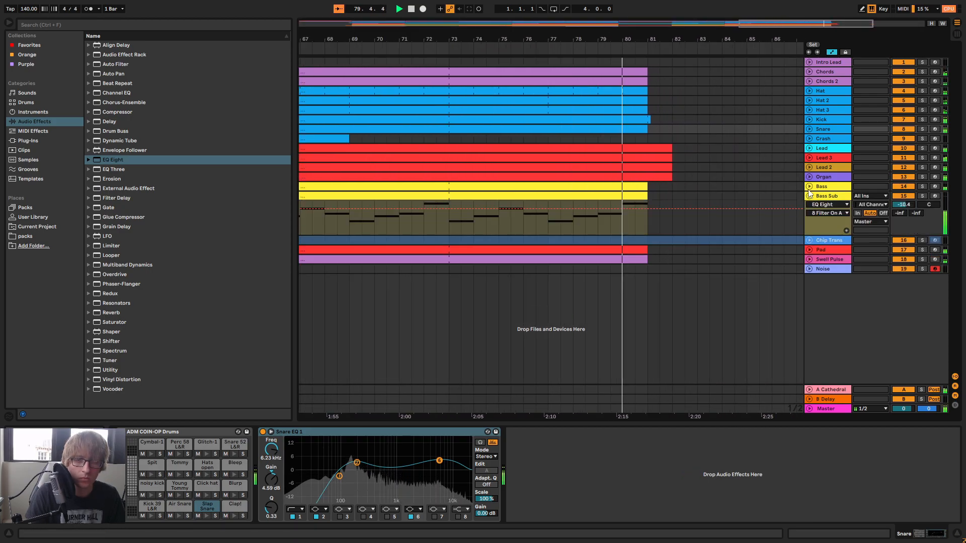
pyautogui.click(809, 186)
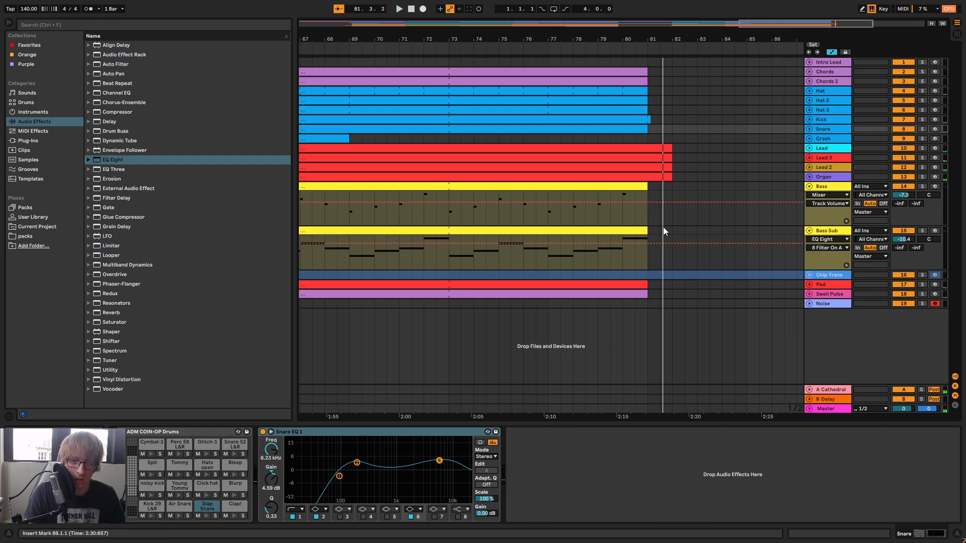
pyautogui.moveTo(647, 231); pyautogui.dragTo(675, 231)
pyautogui.moveTo(646, 187); pyautogui.dragTo(675, 186)
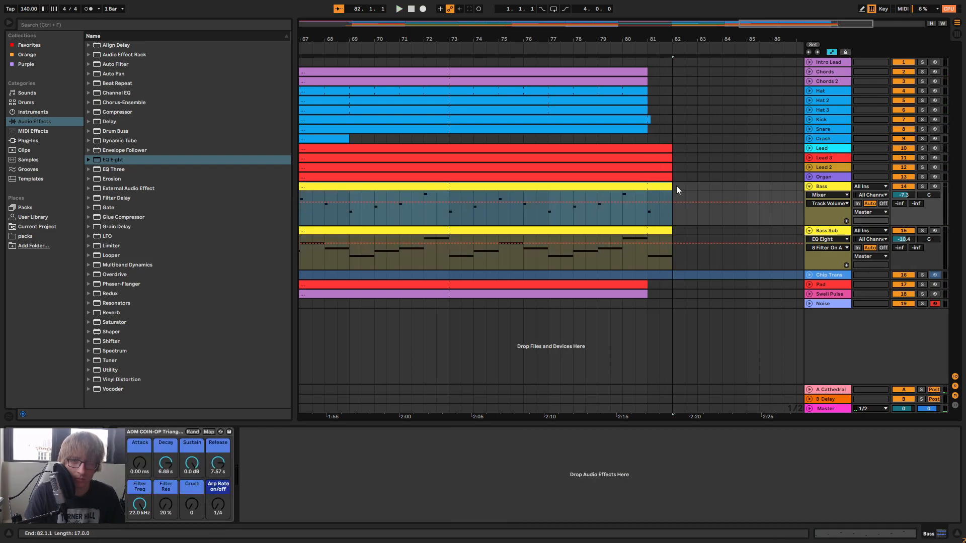
pyautogui.click(634, 42)
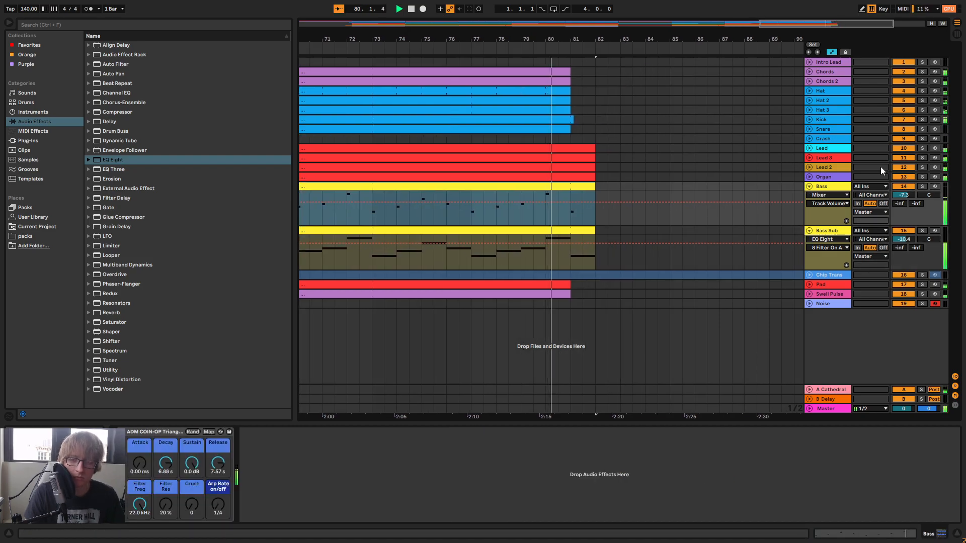
pyautogui.click(810, 231)
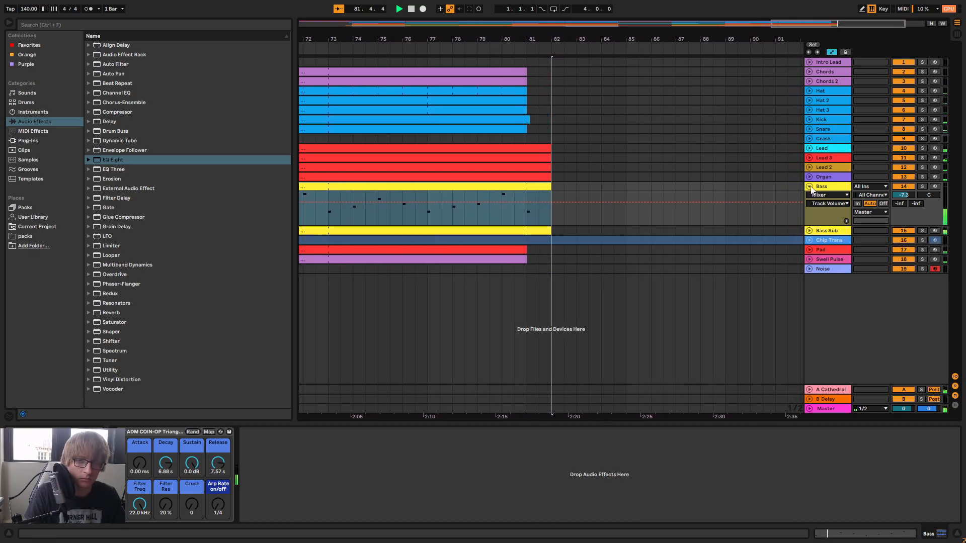
pyautogui.click(809, 186)
# Extend the final Chords and Chords 2 clips to 81.3 and listen to the ending
pyautogui.click(809, 71)
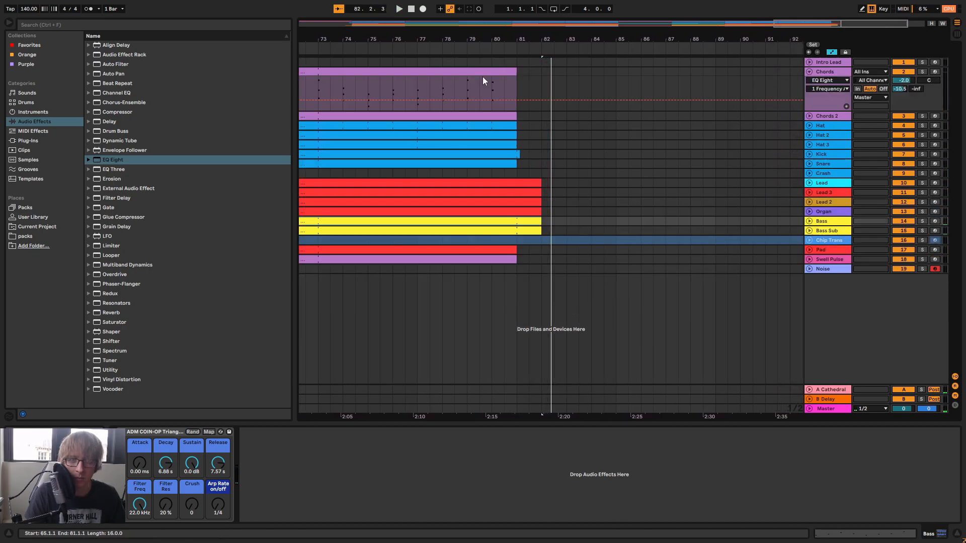
pyautogui.moveTo(514, 71); pyautogui.dragTo(525, 83)
pyautogui.moveTo(515, 116); pyautogui.dragTo(528, 120)
pyautogui.click(809, 117)
pyautogui.click(514, 117)
pyautogui.click(497, 46)
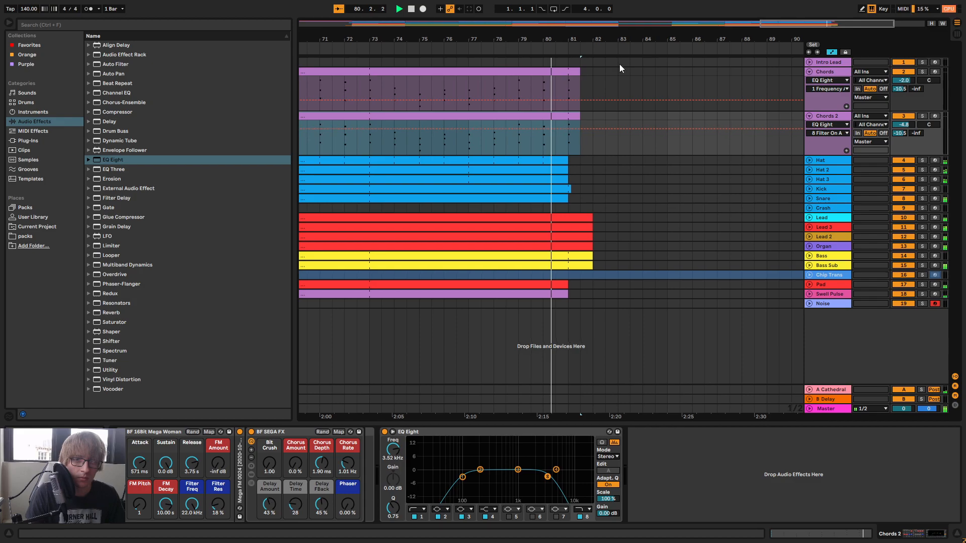
pyautogui.click(809, 117)
pyautogui.click(810, 72)
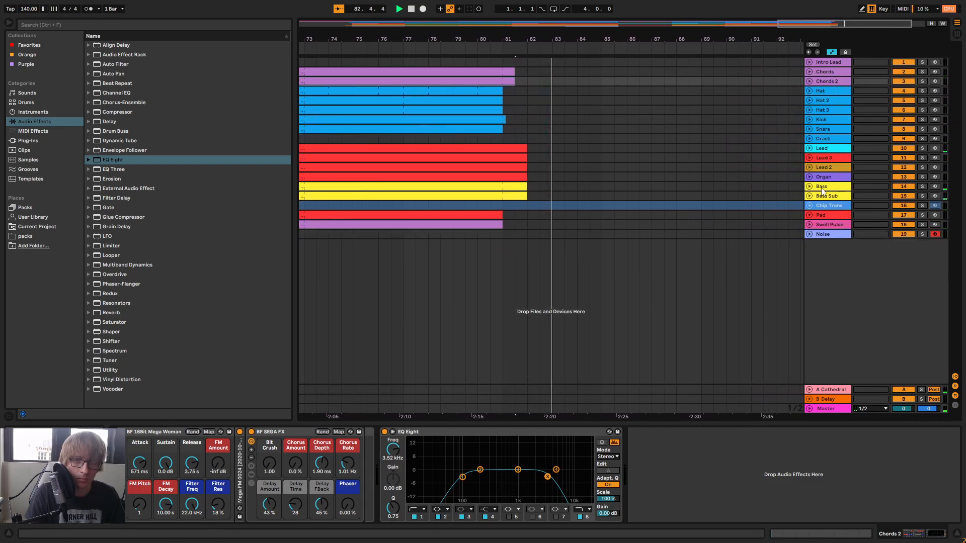
pyautogui.click(429, 42)
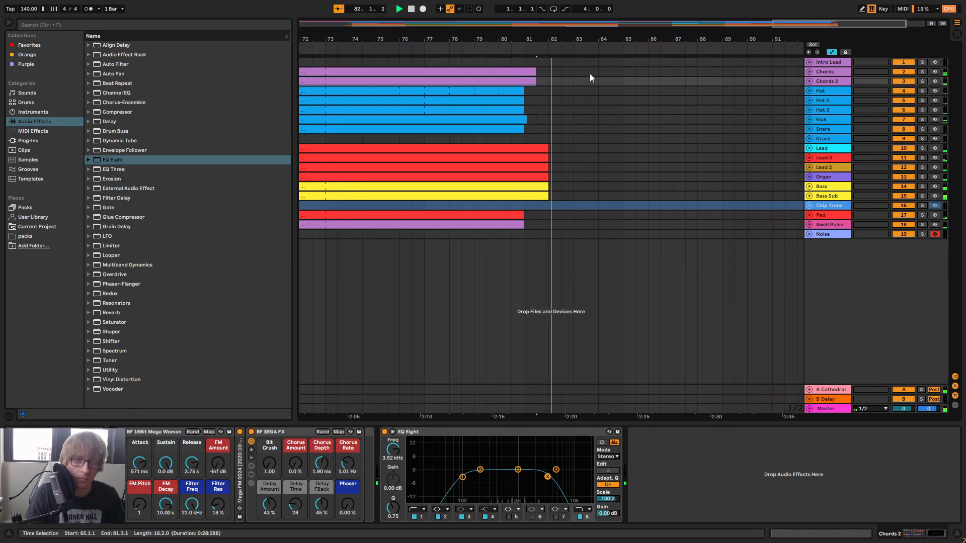
pyautogui.click(809, 129)
pyautogui.click(810, 119)
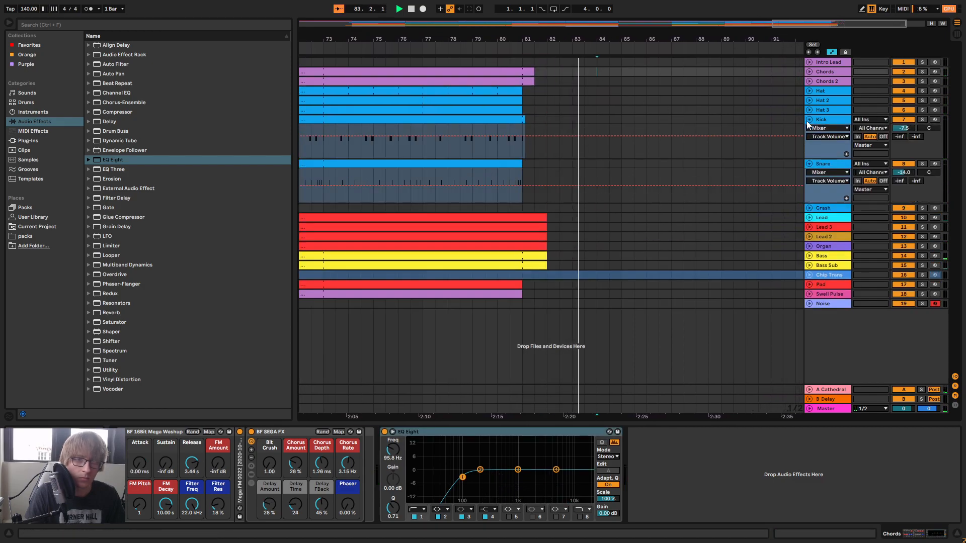
pyautogui.click(807, 122)
pyautogui.click(810, 129)
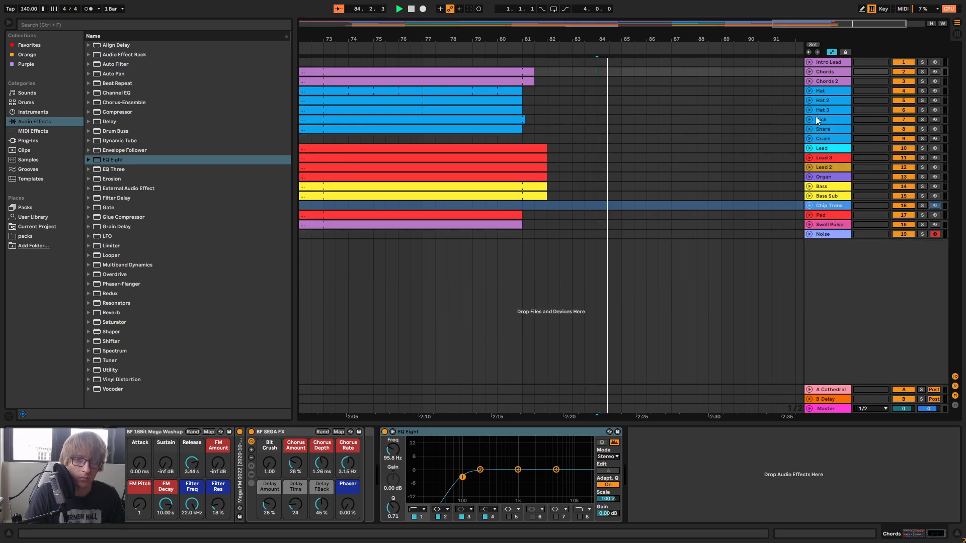
# Extend the final Hat 2 clip past bar 81 and trim its end to about 81.1.4
pyautogui.click(810, 100)
pyautogui.moveTo(520, 100); pyautogui.dragTo(535, 100)
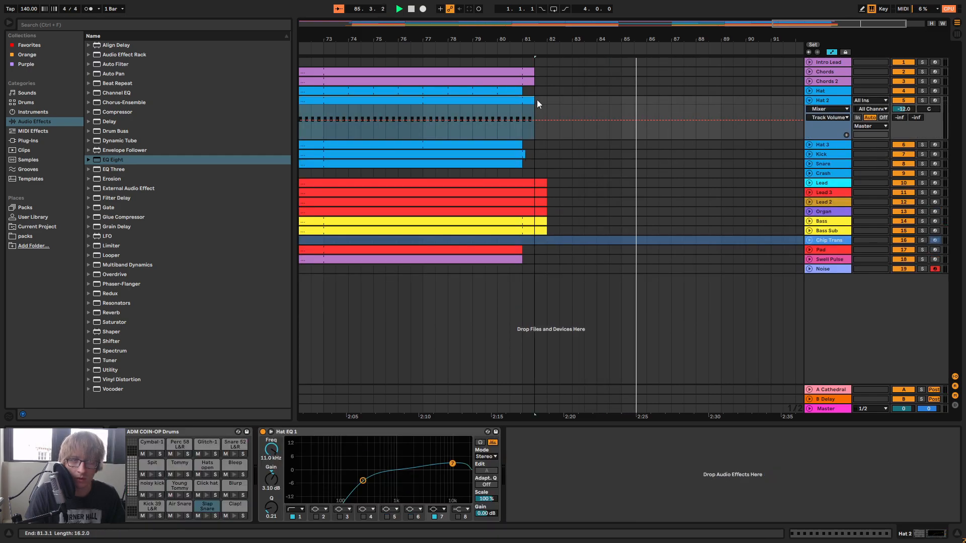
pyautogui.moveTo(536, 40); pyautogui.dragTo(577, 60)
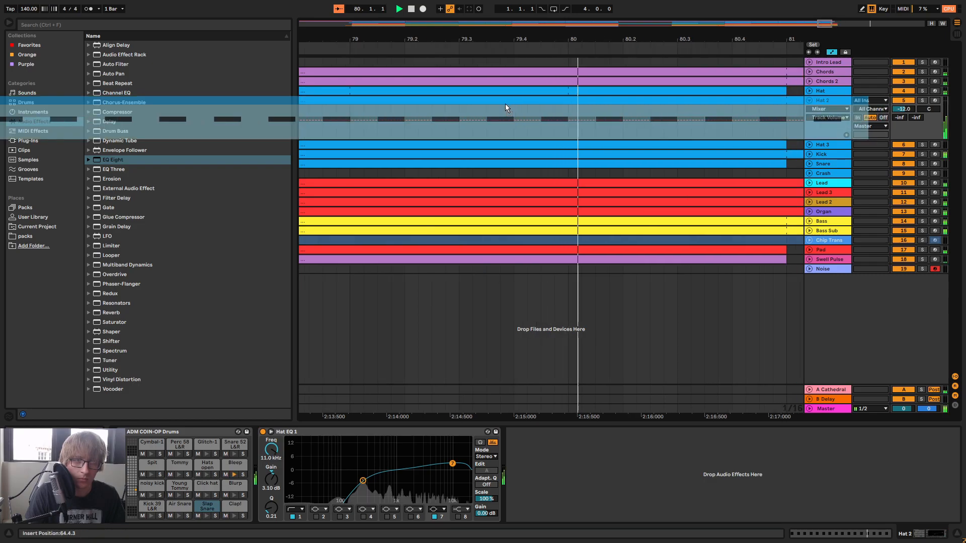
pyautogui.moveTo(506, 105); pyautogui.dragTo(512, 101)
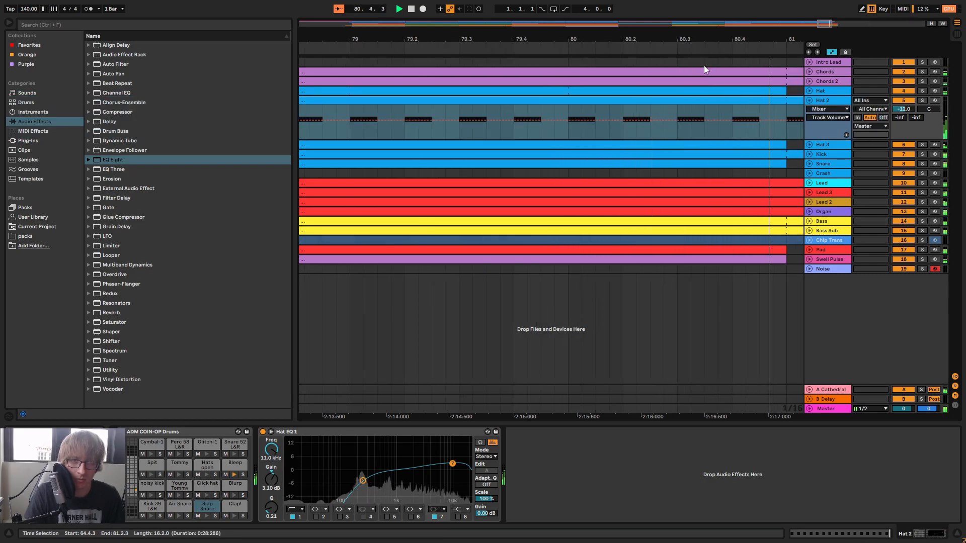
pyautogui.moveTo(705, 49); pyautogui.dragTo(561, 46)
pyautogui.press('space')
pyautogui.moveTo(685, 100); pyautogui.dragTo(625, 100)
pyautogui.click(415, 51)
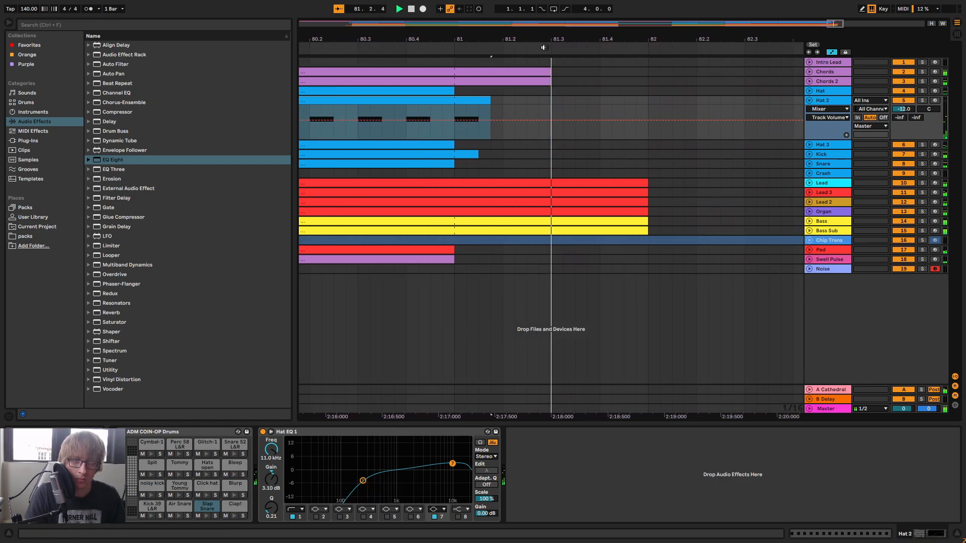
# Replay the ending around bar 81, stop playback, and collapse the Hat 2 track
pyautogui.moveTo(514, 39); pyautogui.dragTo(593, 36)
pyautogui.press('space')
pyautogui.click(475, 47)
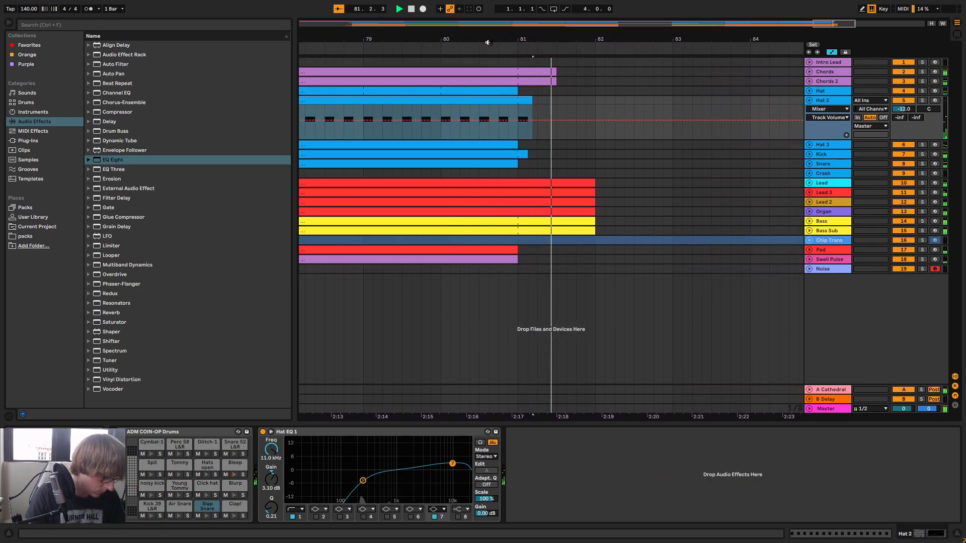
pyautogui.moveTo(552, 41); pyautogui.dragTo(679, 3)
pyautogui.click(735, 99)
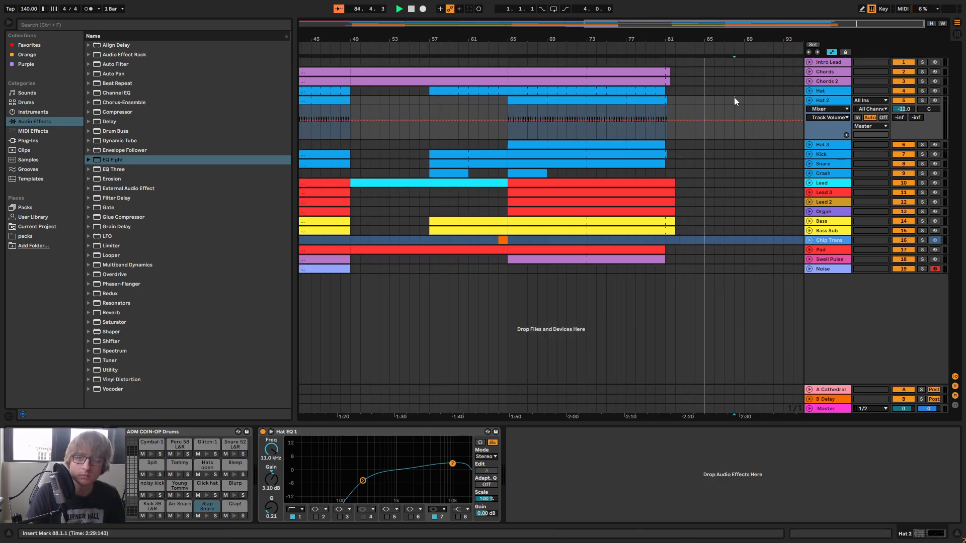
pyautogui.click(809, 101)
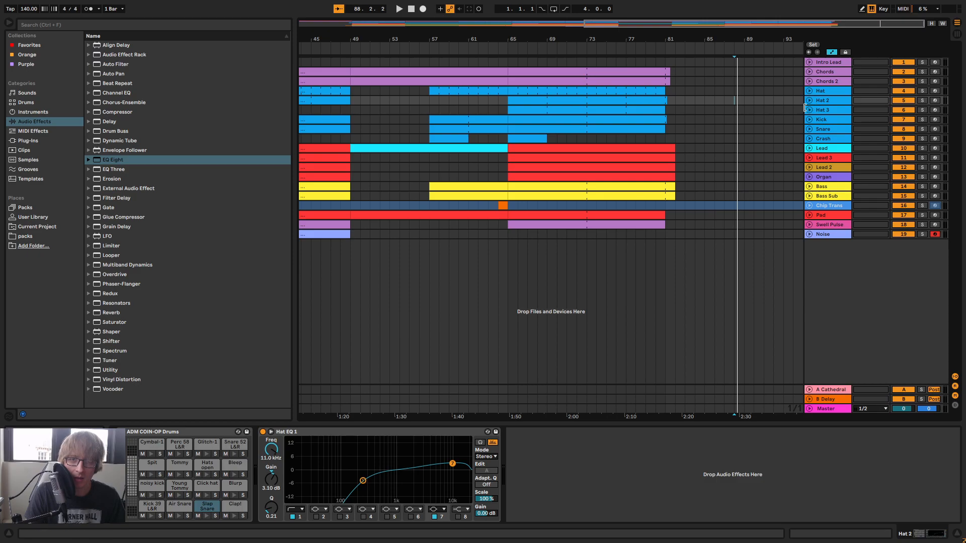
pyautogui.moveTo(532, 38); pyautogui.dragTo(532, 15)
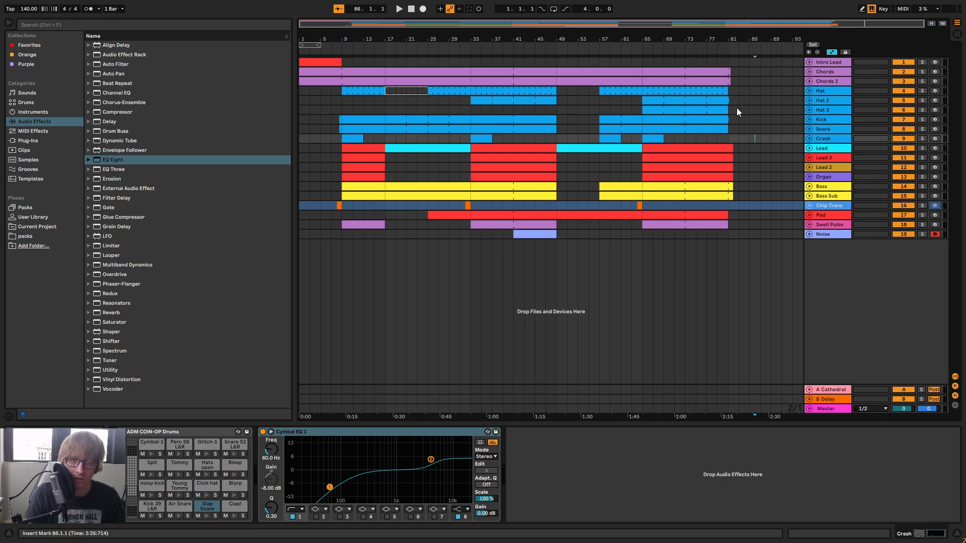
pyautogui.click(809, 110)
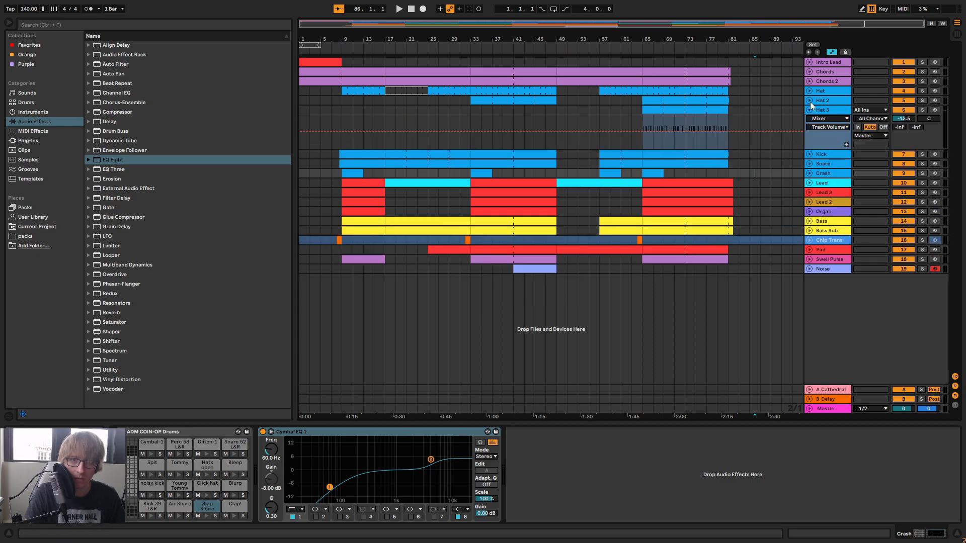
pyautogui.click(810, 101)
pyautogui.moveTo(658, 39)
pyautogui.mouseDown()
pyautogui.moveTo(661, 76)
pyautogui.moveTo(658, 25)
pyautogui.mouseUp()
pyautogui.click(809, 147)
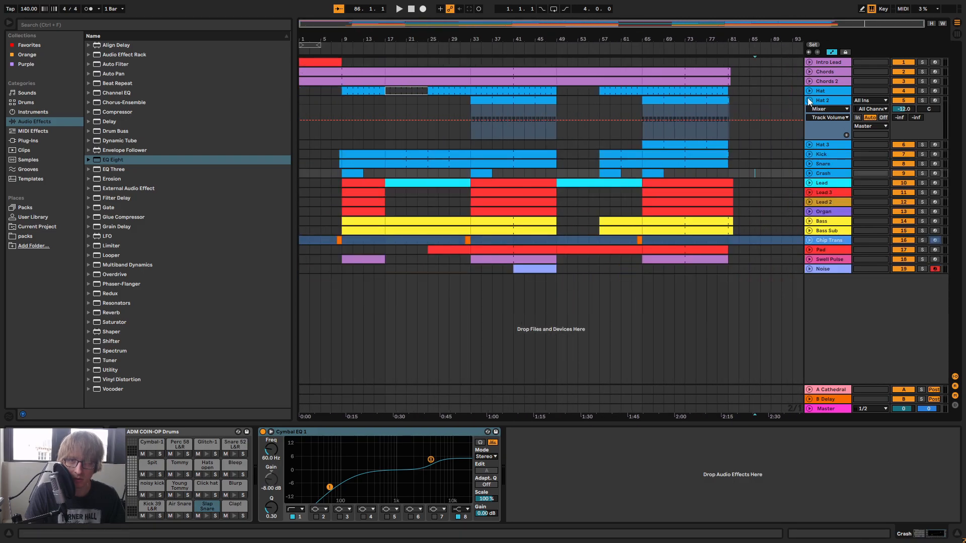
pyautogui.click(809, 100)
pyautogui.click(750, 119)
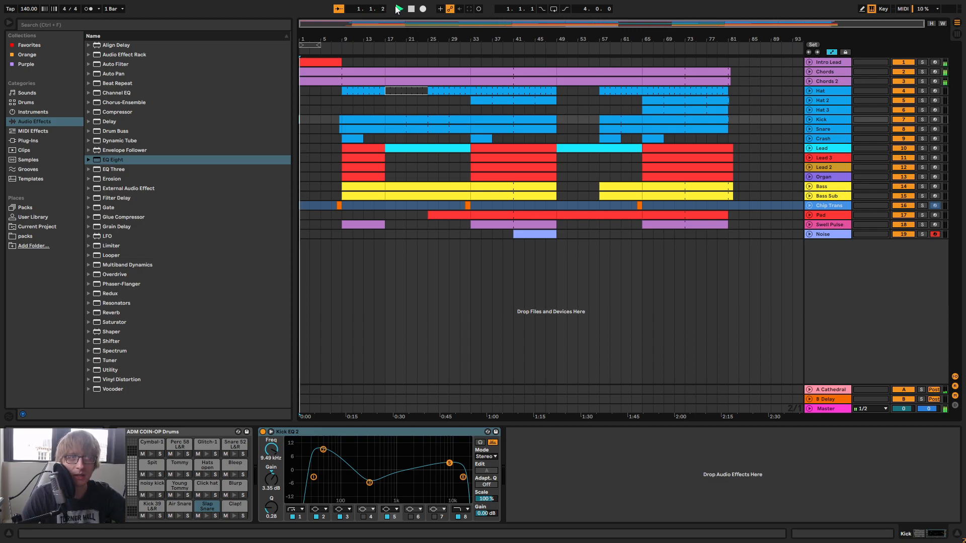
# Try starting the Chords 2 clip at bar 9 instead of at the song's beginning
pyautogui.moveTo(326, 40); pyautogui.dragTo(412, 94)
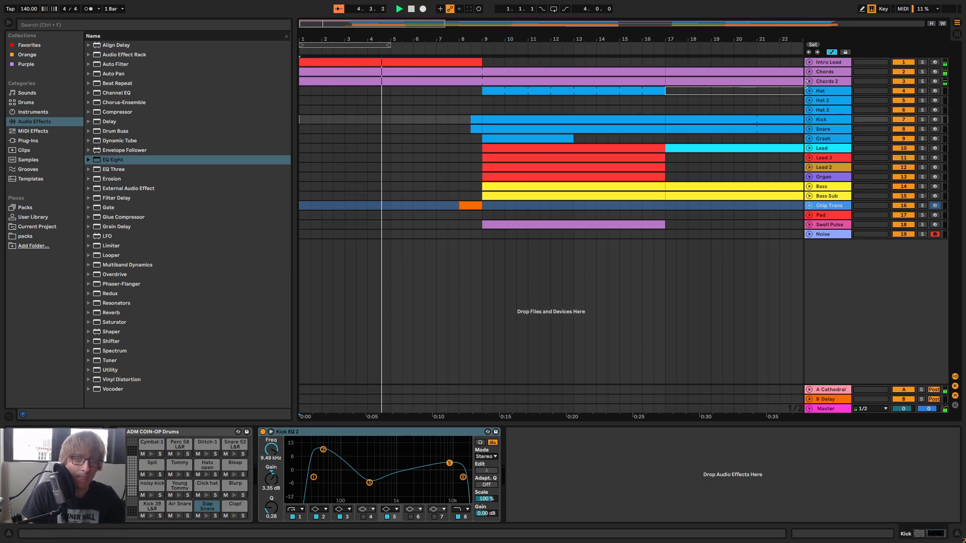
pyautogui.click(483, 80)
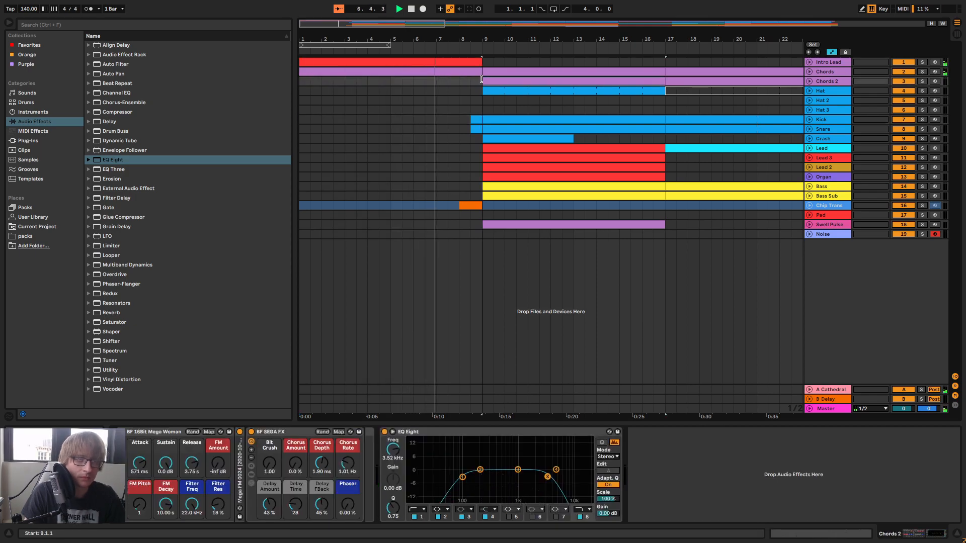
pyautogui.press('space')
# Trim the Chords clip to start at bar 9, keep Chords 2 from bar 1, and replay the intro
pyautogui.moveTo(482, 80)
pyautogui.mouseDown()
pyautogui.moveTo(277, 88)
pyautogui.moveTo(484, 77)
pyautogui.mouseUp()
pyautogui.click(411, 10)
pyautogui.press('space')
pyautogui.moveTo(407, 38); pyautogui.dragTo(459, 53)
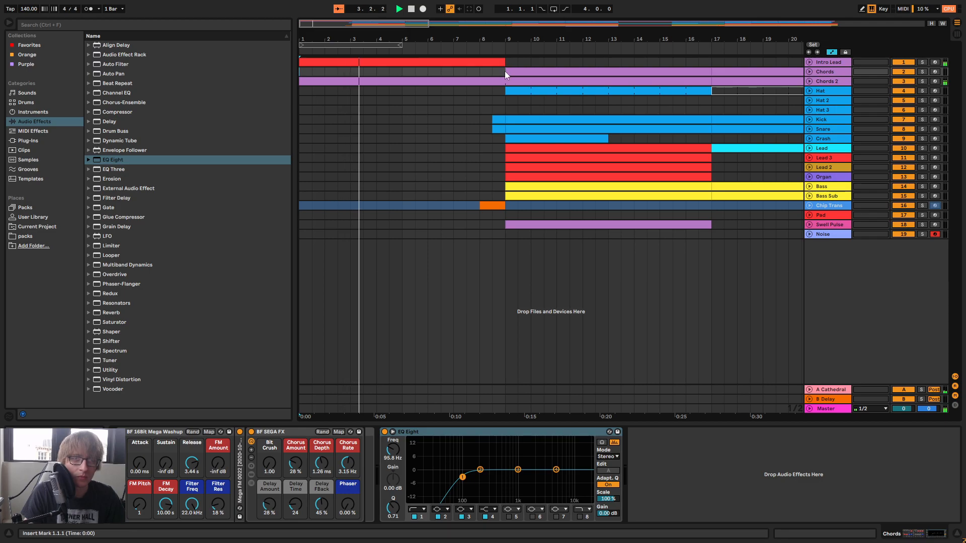
# Set the Intro Lead track's volume to -5.1 dB in the mixer and return to the arrangement
pyautogui.click(810, 61)
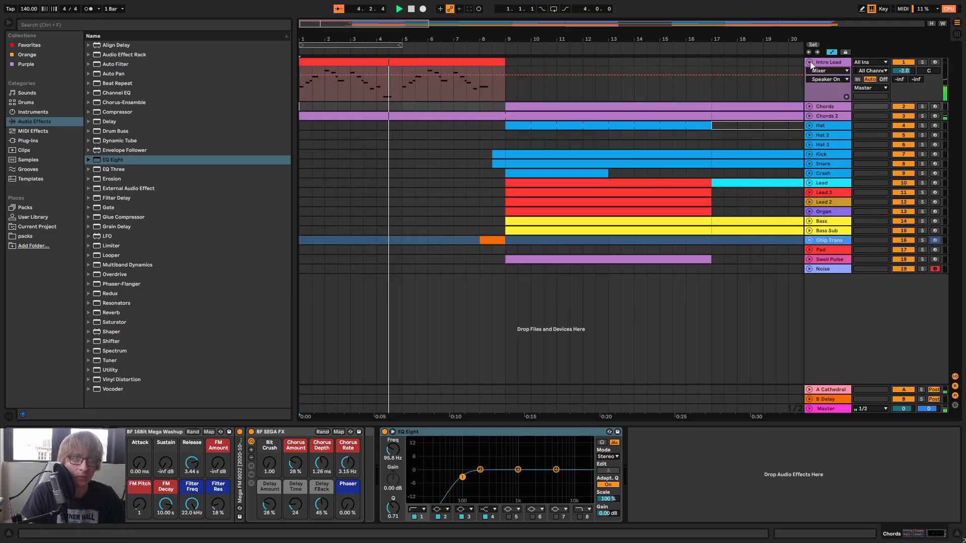
pyautogui.click(812, 61)
pyautogui.press('Tab')
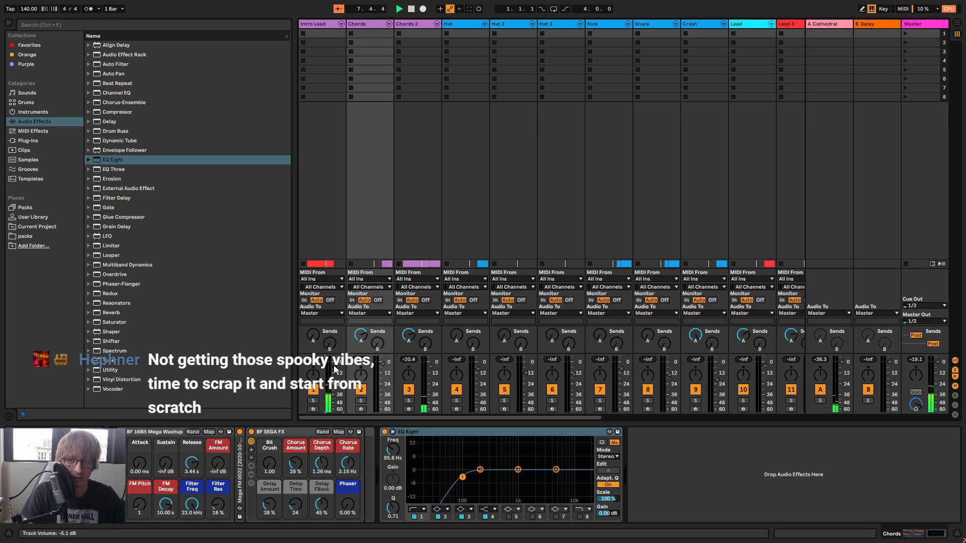
pyautogui.press('Tab')
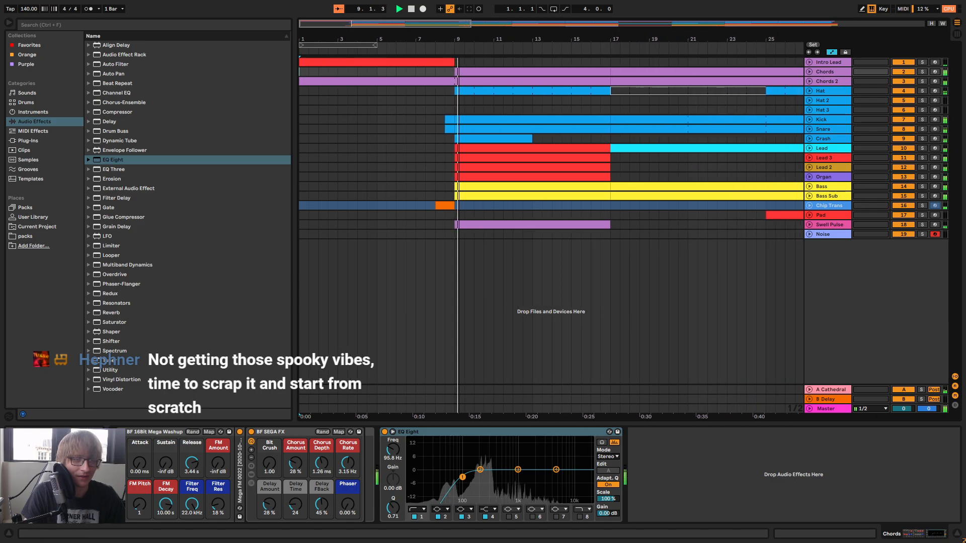
# Replay the song from the start and listen to the intro's transition into bar 9
pyautogui.press('space')
pyautogui.moveTo(441, 19); pyautogui.dragTo(444, 22)
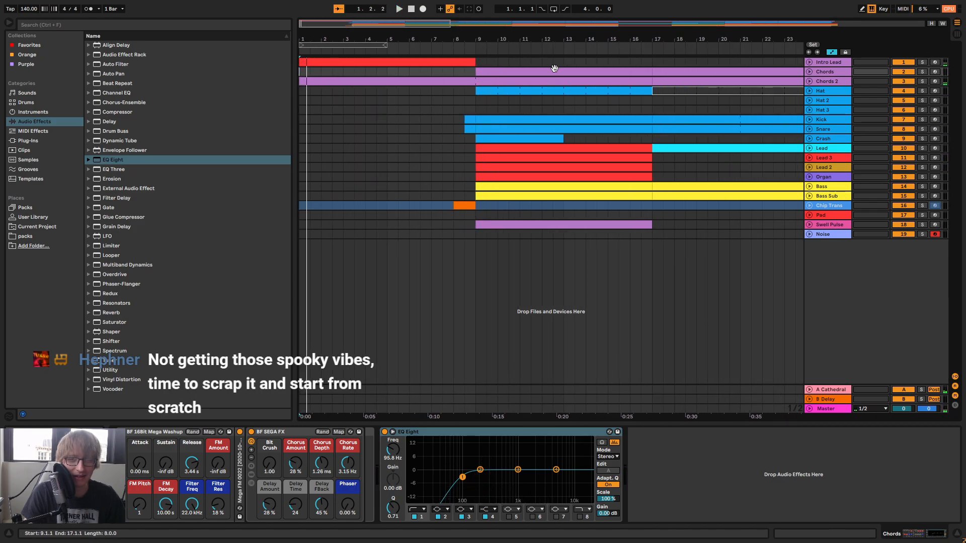
pyautogui.press('space')
pyautogui.moveTo(382, 23); pyautogui.dragTo(381, 8)
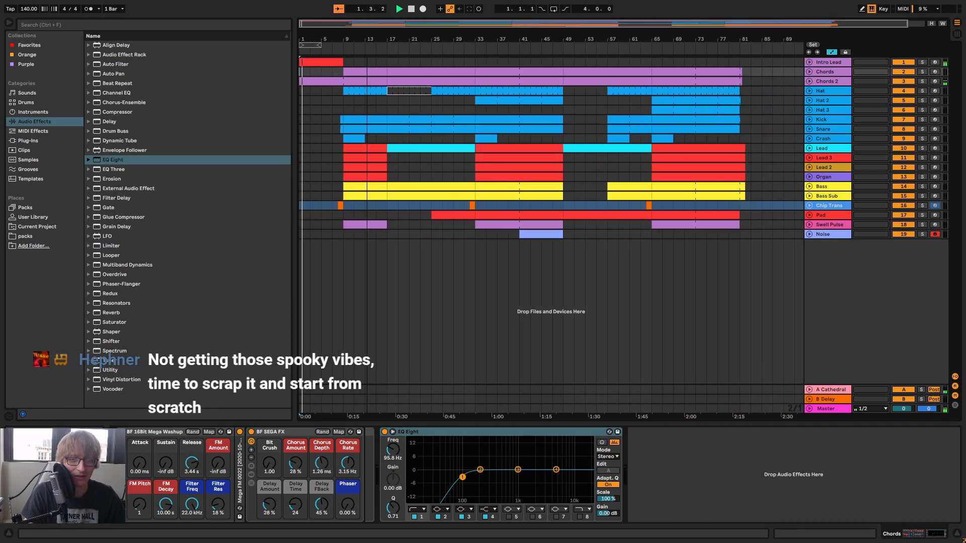
pyautogui.click(469, 207)
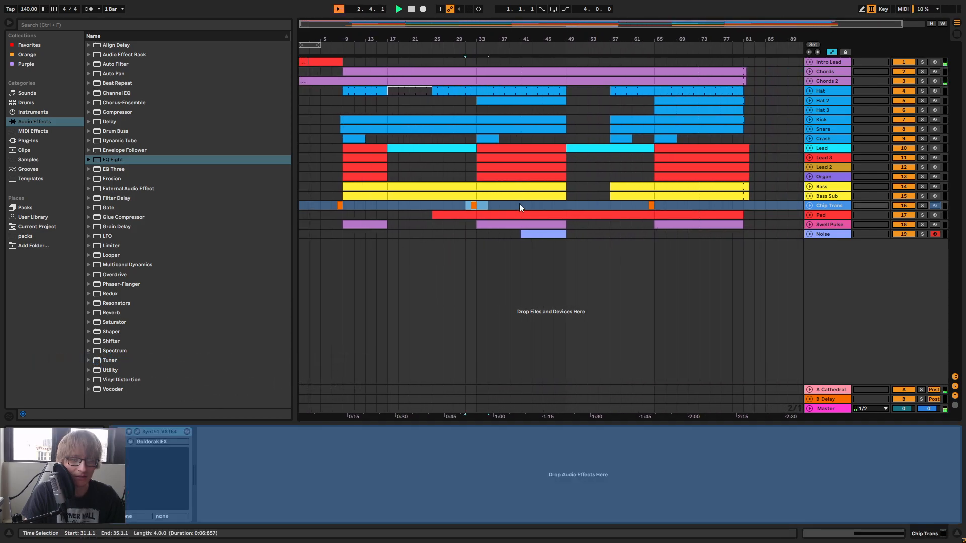
pyautogui.click(330, 157)
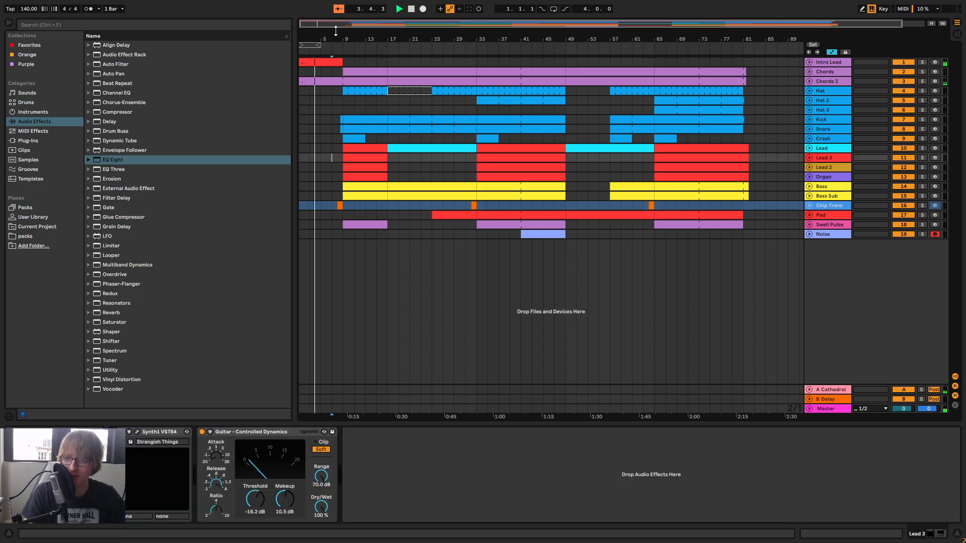
pyautogui.moveTo(318, 41); pyautogui.dragTo(318, 65)
pyautogui.moveTo(362, 42); pyautogui.dragTo(347, 35)
pyautogui.click(422, 109)
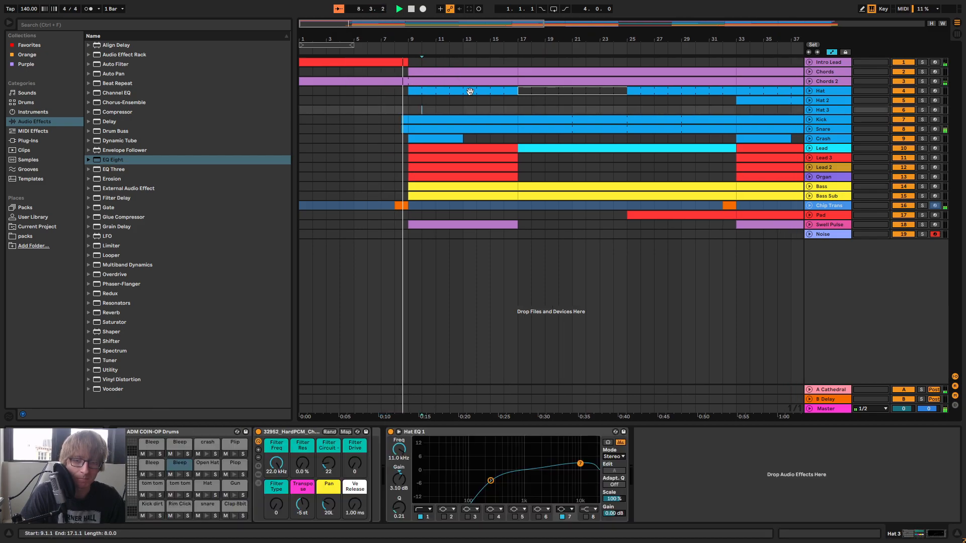
# Play the song from the start and check the master level in the mixer
pyautogui.press('Tab')
pyautogui.press('Tab')
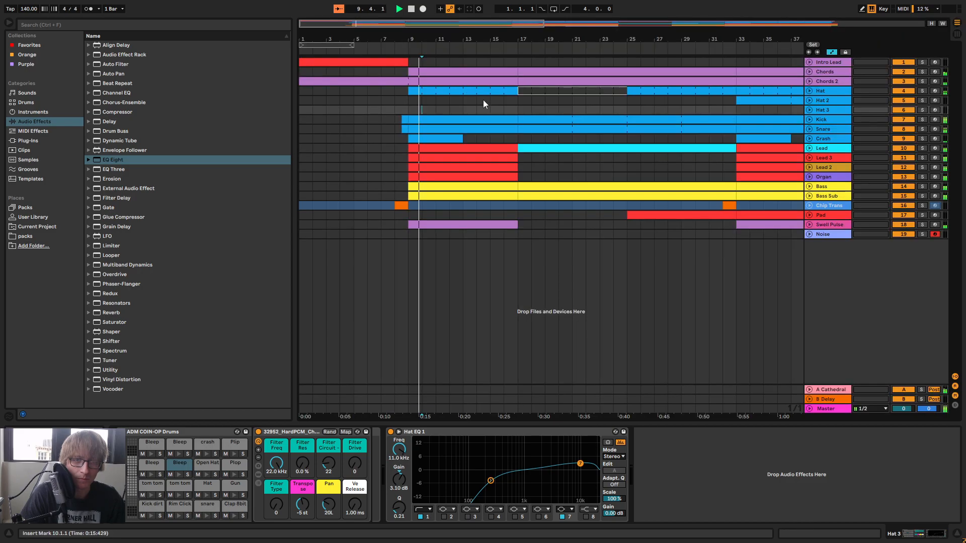
pyautogui.click(399, 9)
pyautogui.press('Tab')
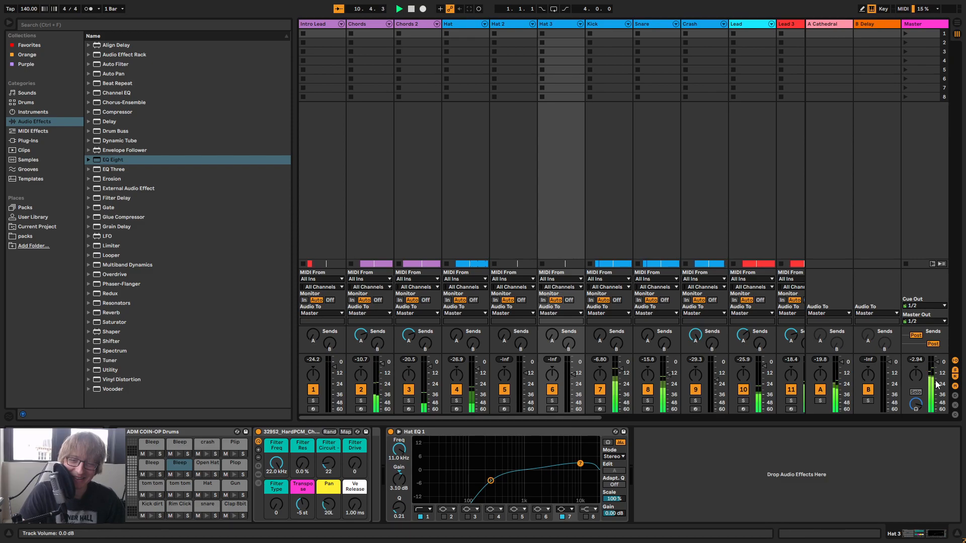
pyautogui.press('Tab')
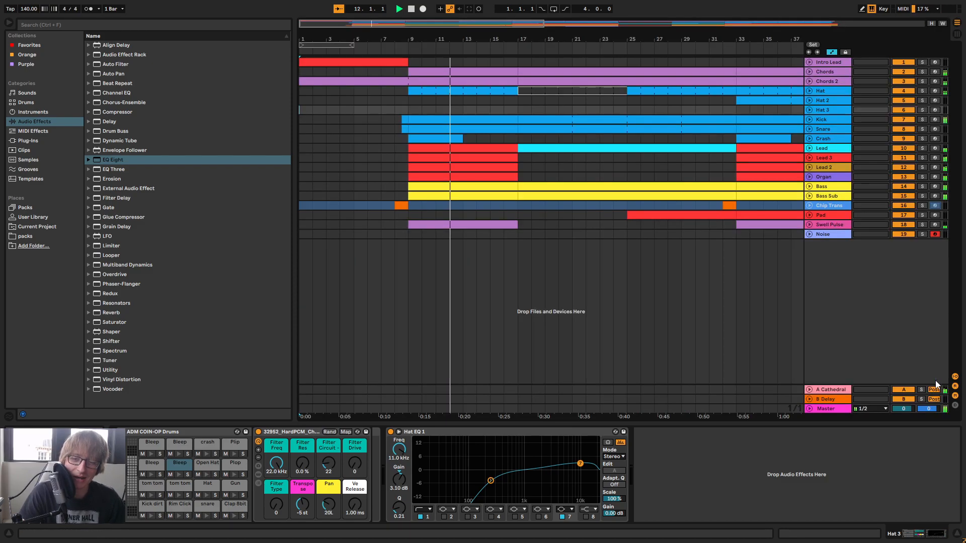
# Listen through the first verse and chorus sections up to about bar 35
pyautogui.click(585, 224)
pyautogui.scroll(3, 449, 76)
pyautogui.moveTo(392, 38); pyautogui.dragTo(385, 20)
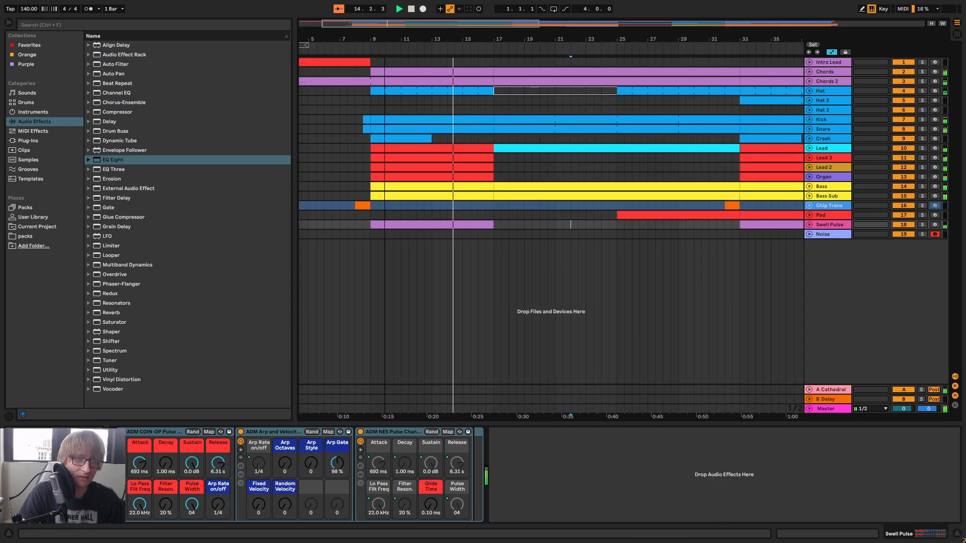
pyautogui.click(540, 168)
pyautogui.moveTo(507, 40); pyautogui.dragTo(506, 32)
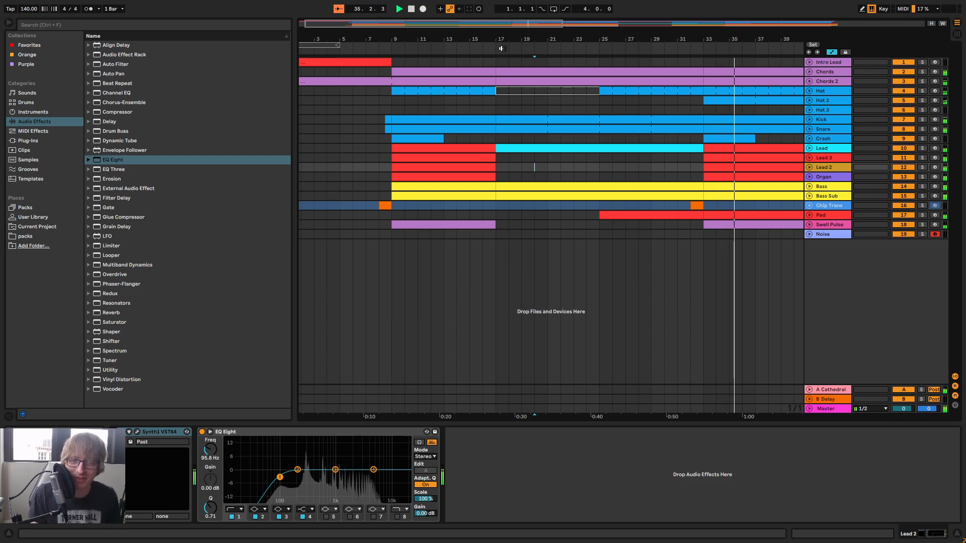
# Set the Hat 3 track's volume to -15.2 dB while the final section plays
pyautogui.moveTo(757, 39); pyautogui.dragTo(384, 32)
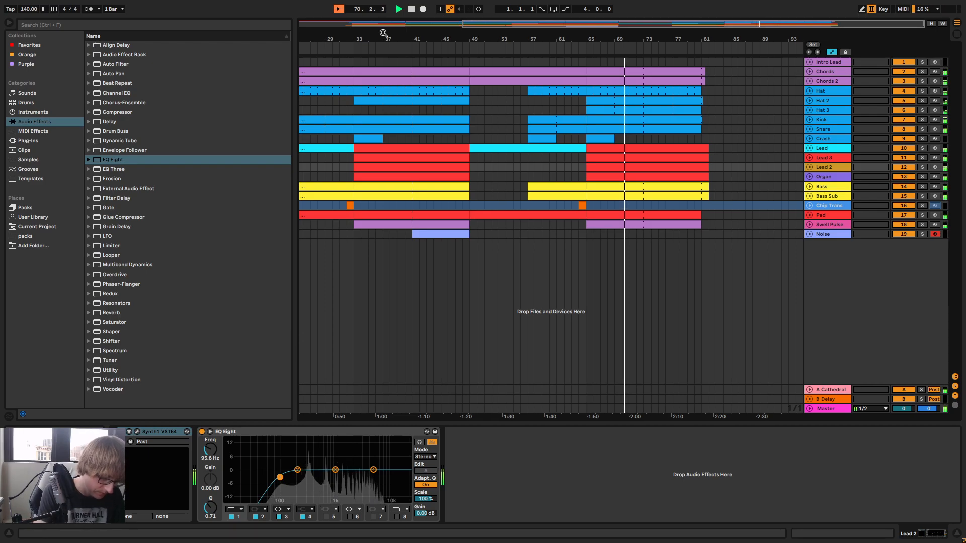
pyautogui.press('Tab')
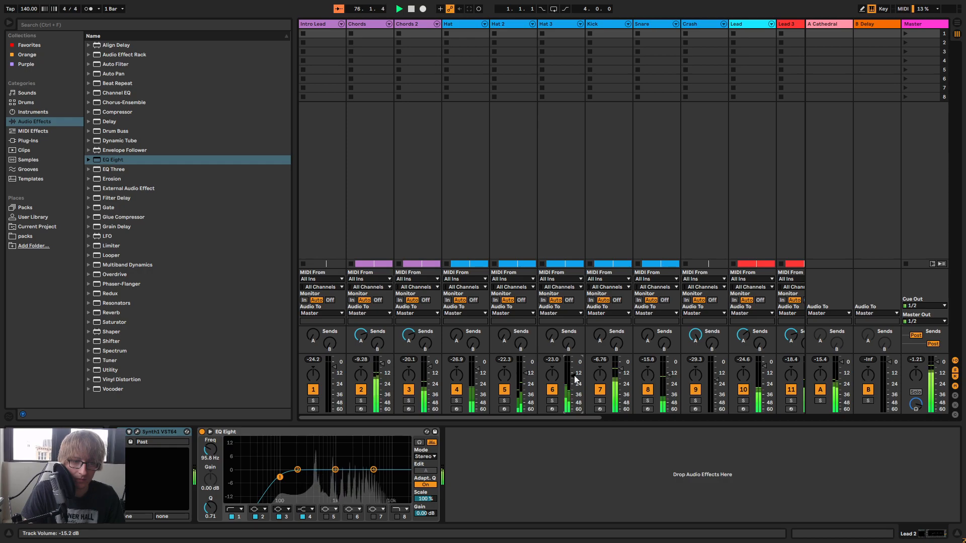
pyautogui.press('Tab')
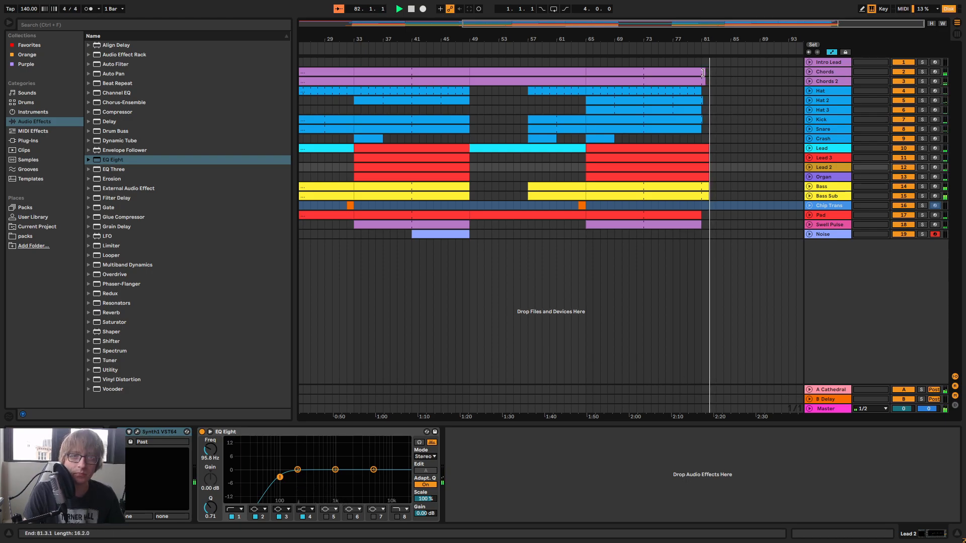
# Replay the song's ending from just before bar 81
pyautogui.click(690, 50)
pyautogui.moveTo(703, 40); pyautogui.dragTo(616, 80)
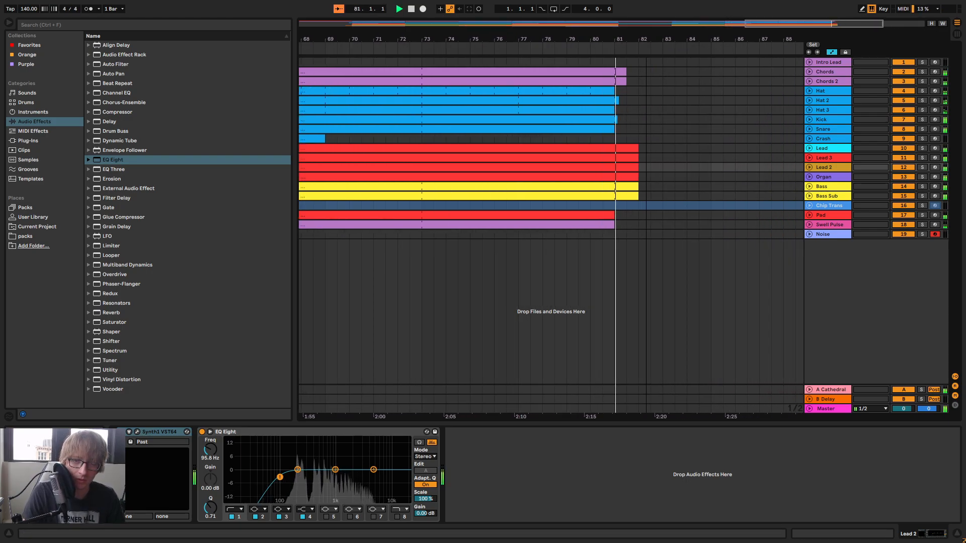
pyautogui.moveTo(664, 40); pyautogui.dragTo(681, 82)
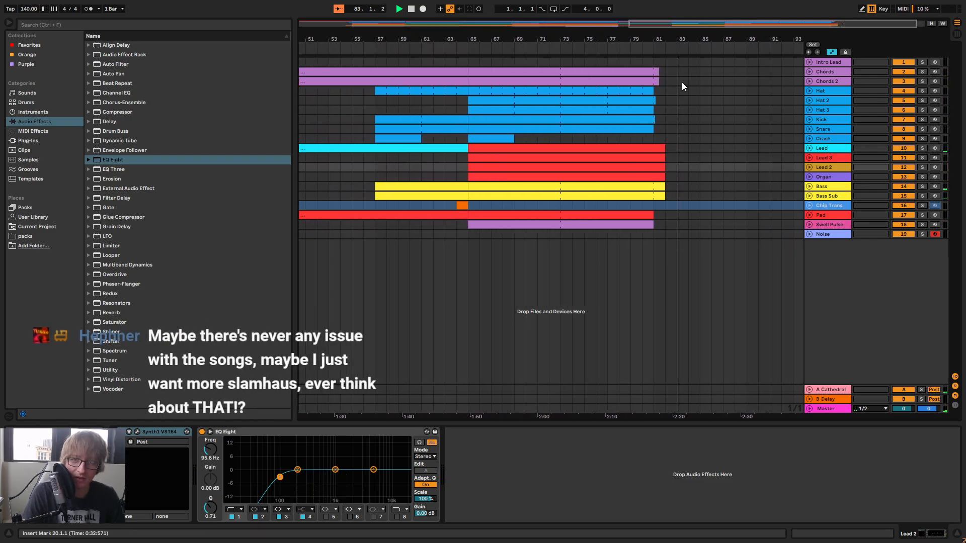
# Insert an empty MIDI clip on Hat 2 at bar 85 and extend it to bar 87
pyautogui.click(707, 101)
pyautogui.hotkey('ctrl', 'shift', 'm')
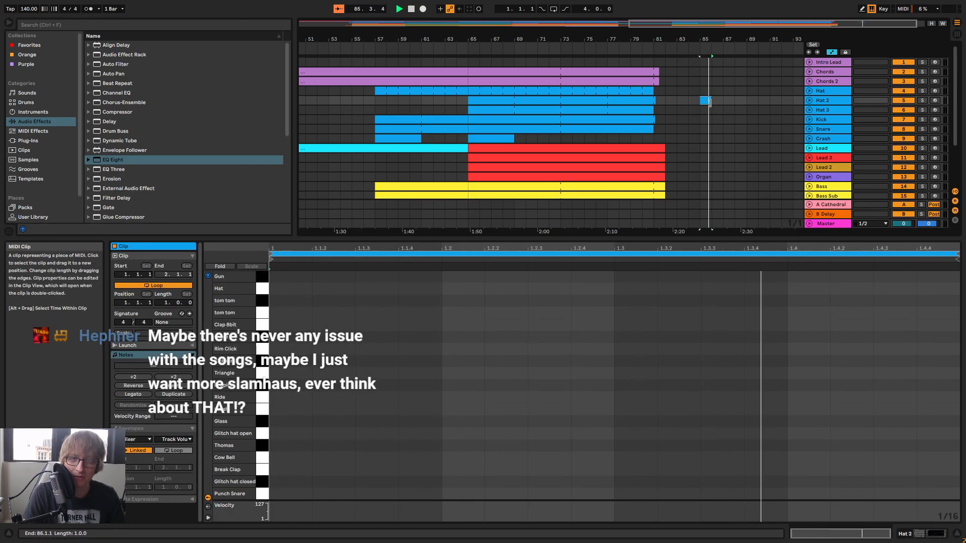
pyautogui.moveTo(709, 102); pyautogui.dragTo(723, 102)
pyautogui.click(747, 120)
# Stop playback, fit the whole arrangement in view, and reduce the clip detail area's height
pyautogui.press('space')
pyautogui.moveTo(707, 44); pyautogui.dragTo(833, 23)
pyautogui.press('w')
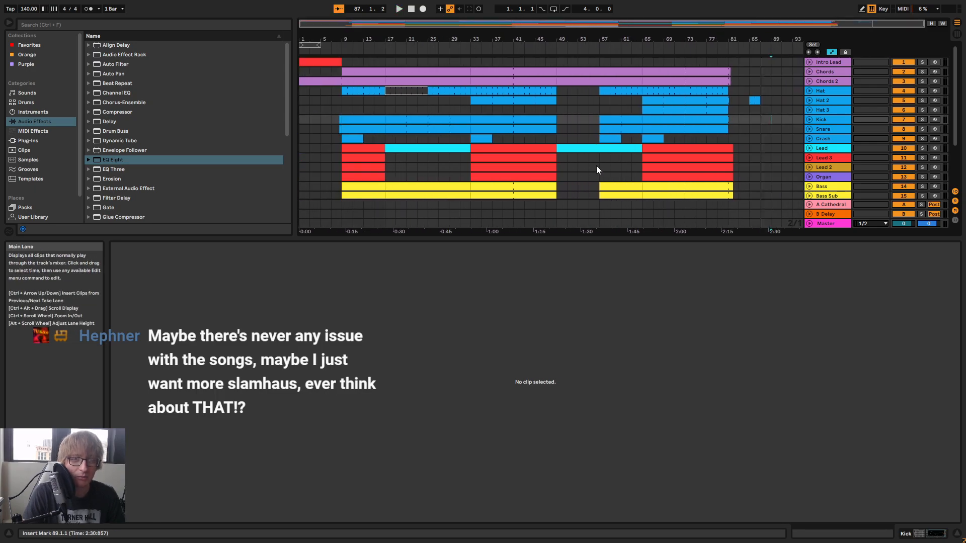
pyautogui.click(599, 167)
pyautogui.moveTo(647, 236); pyautogui.dragTo(636, 398)
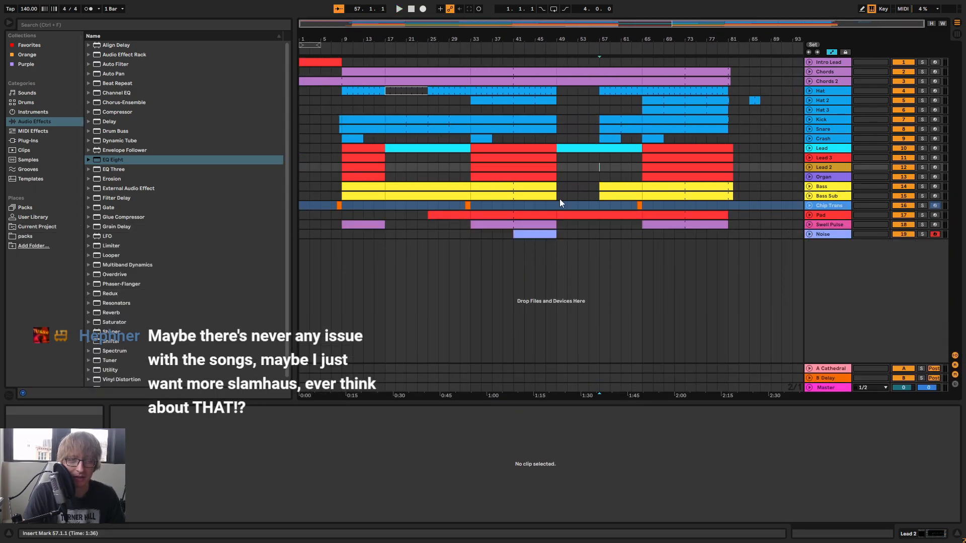
# Return to the start of the song and play the full arrangement
pyautogui.click(493, 234)
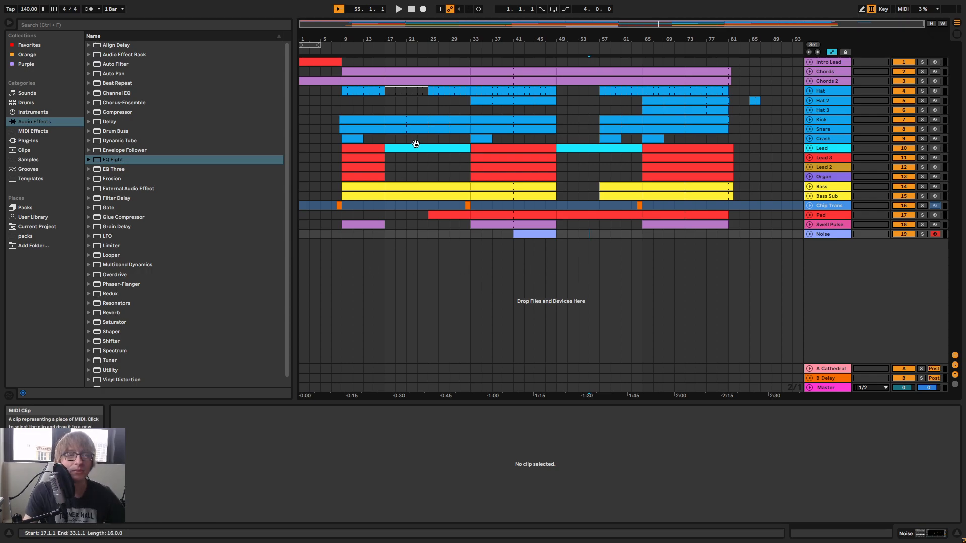
pyautogui.click(411, 9)
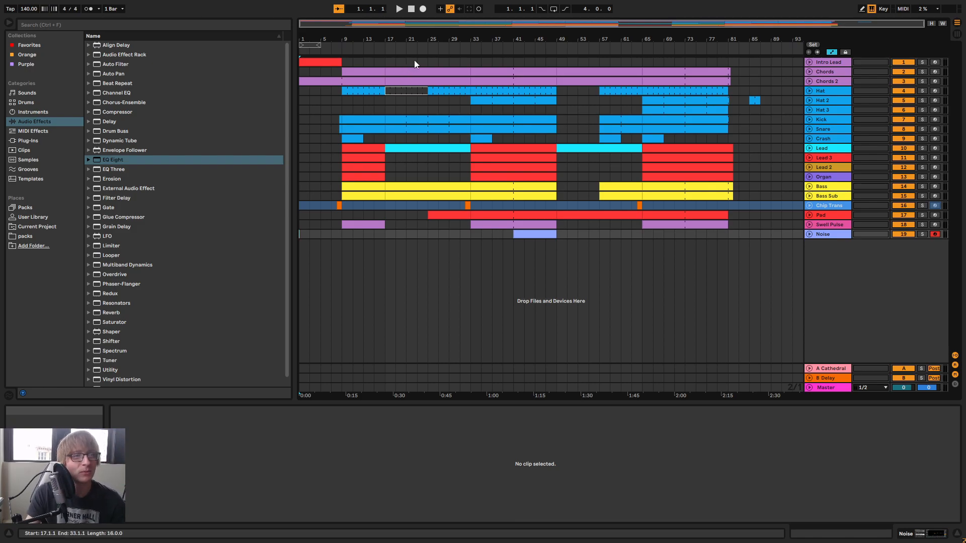
pyautogui.click(398, 9)
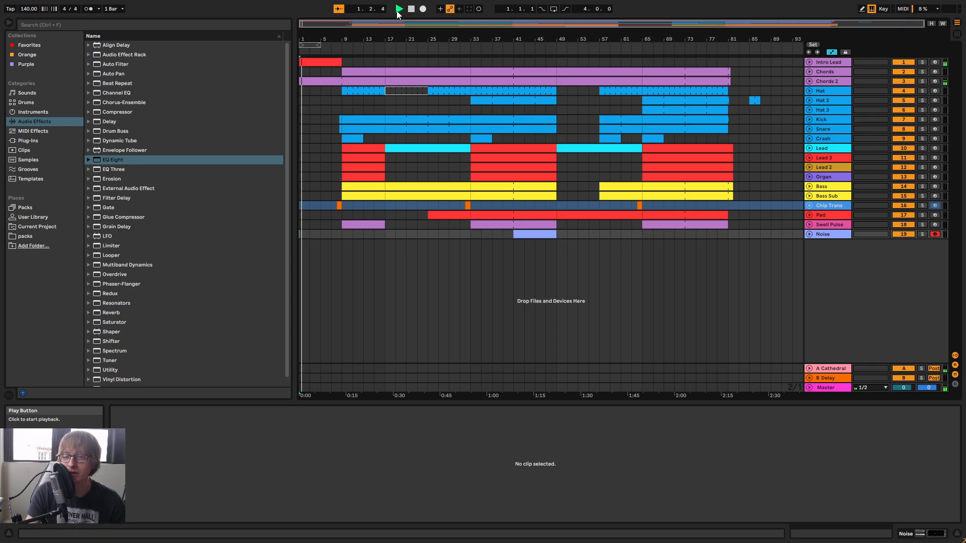